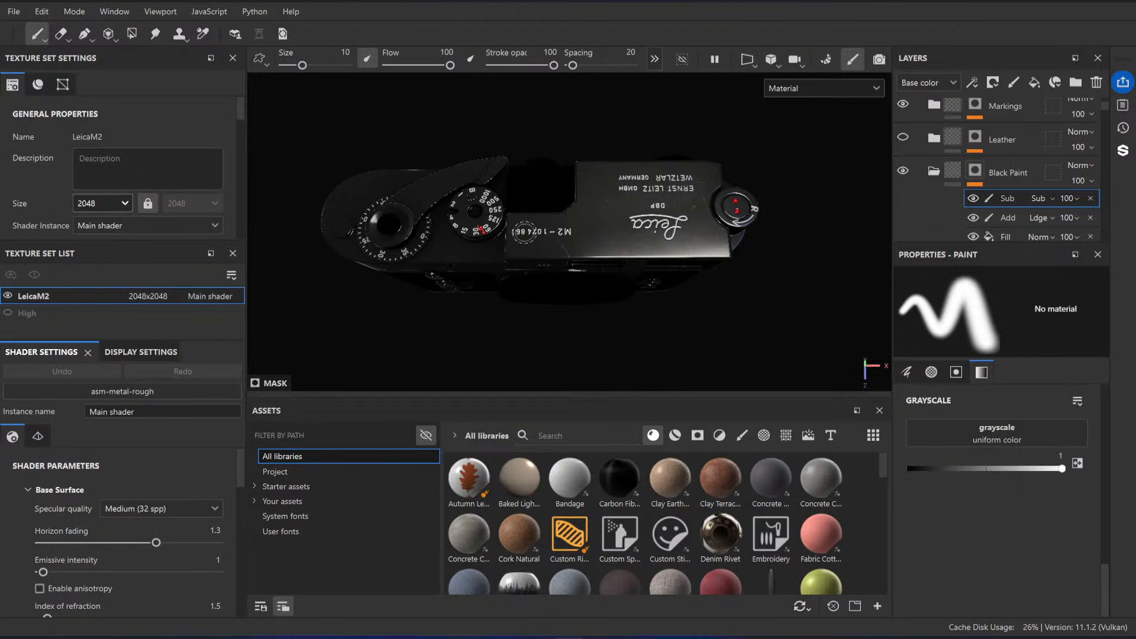
Step: Inspect the black paint on the camera's top and base plates from several angles
{"action": "left_click_drag", "start_coordinate": [545, 273], "coordinate": [597, 235], "text": "alt"}
{"action": "right_click_drag", "start_coordinate": [598, 236], "coordinate": [612, 255], "text": "alt"}
{"action": "left_click_drag", "start_coordinate": [612, 255], "coordinate": [592, 237], "text": "alt"}
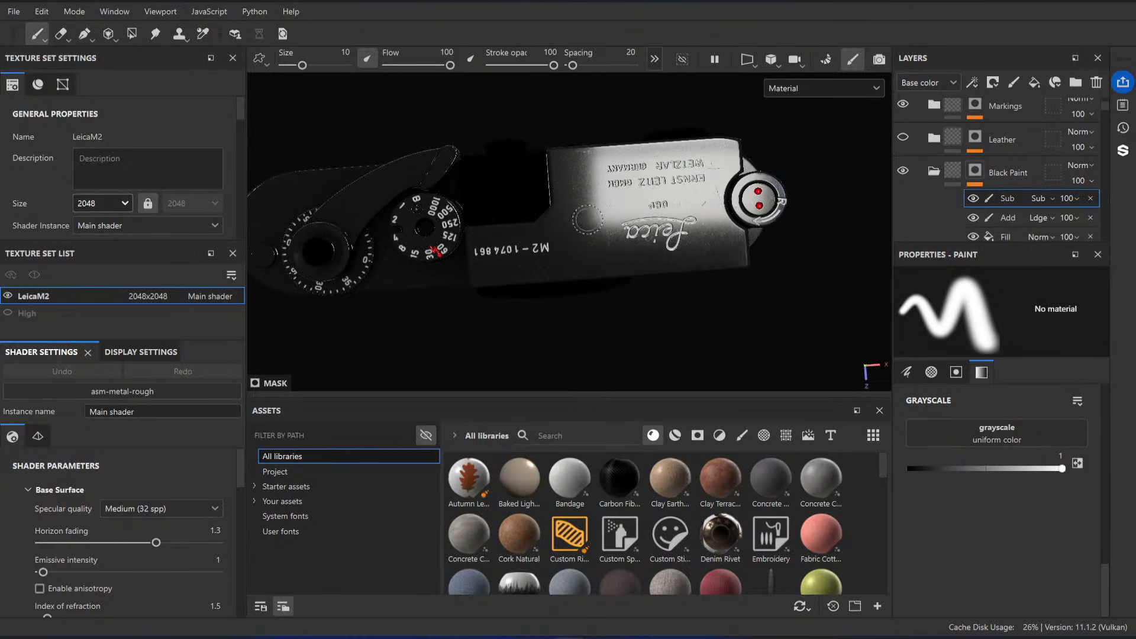
{"action": "right_click_drag", "start_coordinate": [592, 237], "coordinate": [604, 245], "text": "alt"}
{"action": "mouse_move", "coordinate": [604, 245]}
{"action": "left_mouse_down", "text": "alt"}
{"action": "mouse_move", "coordinate": [615, 275]}
{"action": "mouse_move", "coordinate": [623, 231]}
{"action": "mouse_move", "coordinate": [622, 251]}
{"action": "mouse_move", "coordinate": [609, 256]}
{"action": "mouse_move", "coordinate": [623, 275]}
{"action": "mouse_move", "coordinate": [591, 284]}
{"action": "mouse_move", "coordinate": [604, 289]}
{"action": "left_mouse_up", "text": "alt"}
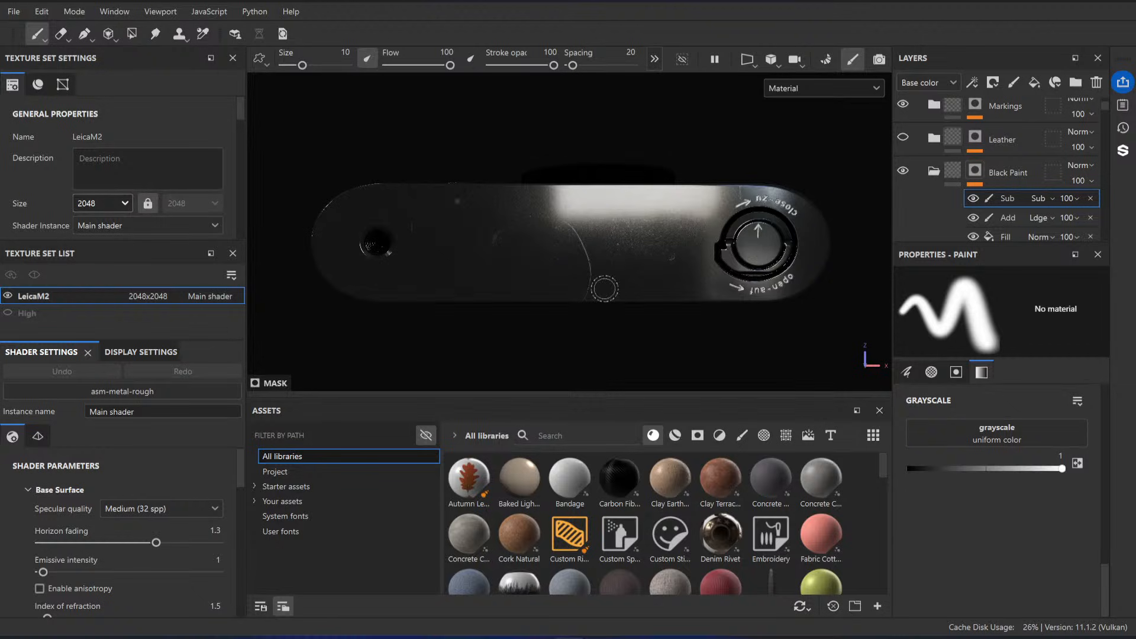
{"action": "right_click_drag", "start_coordinate": [605, 276], "coordinate": [635, 268], "text": "shift"}
Step: Review the layers and effects inside the Black Paint folder and the White Noise Fast fill settings of the PaintNoise layer
{"action": "scroll", "coordinate": [1024, 168], "scroll_direction": "down", "scroll_amount": 5}
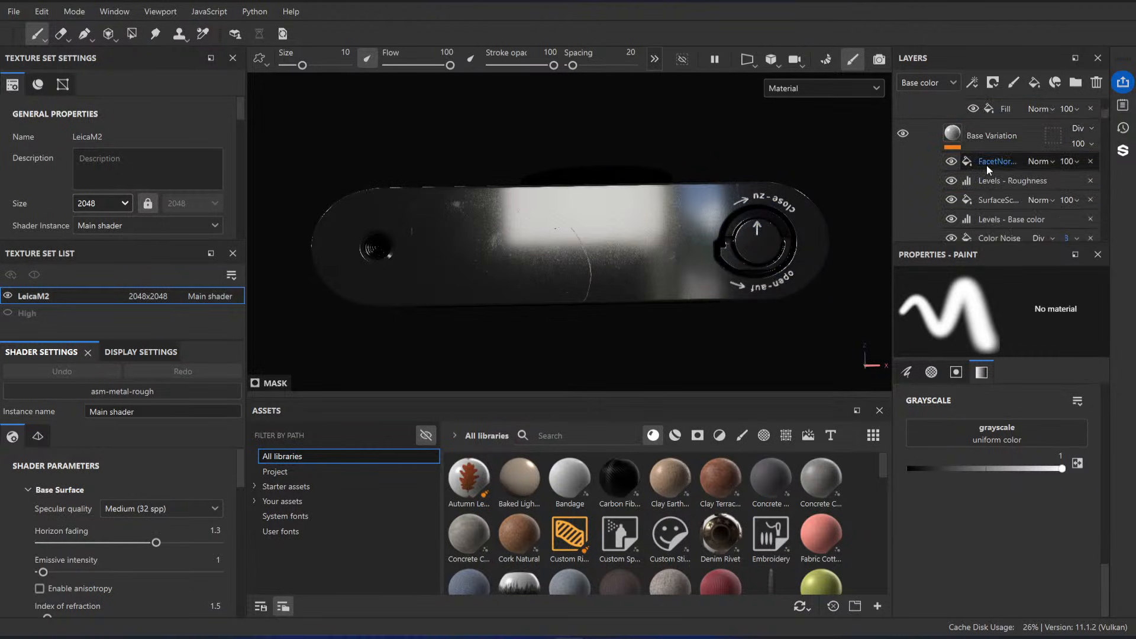
{"action": "scroll", "coordinate": [1000, 183], "scroll_direction": "down", "scroll_amount": 4}
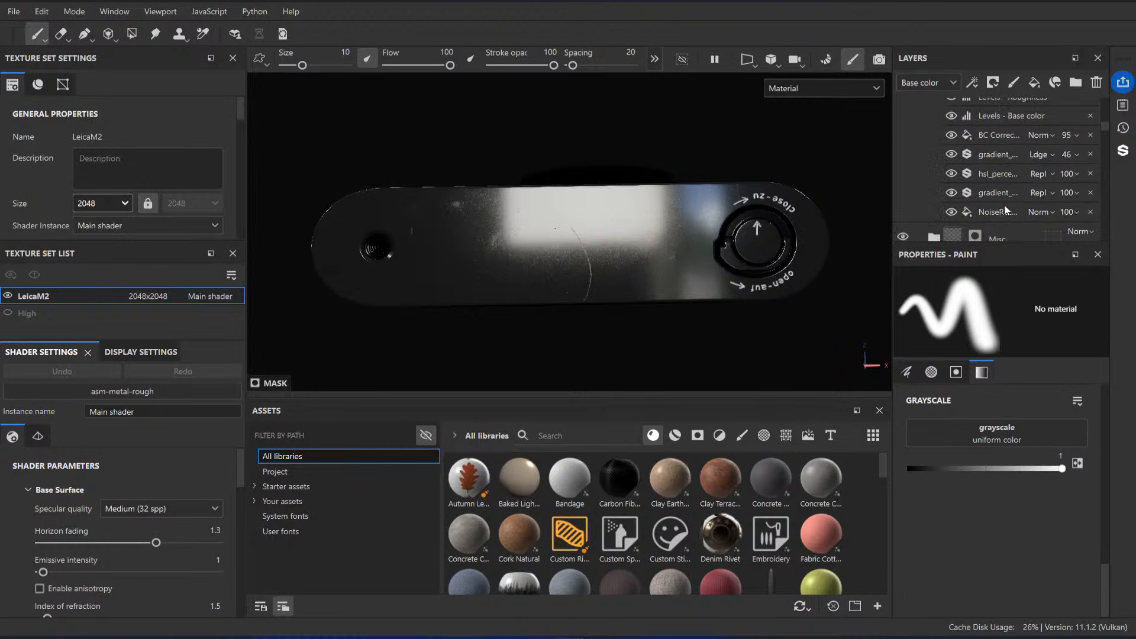
{"action": "scroll", "coordinate": [988, 210], "scroll_direction": "down", "scroll_amount": 5}
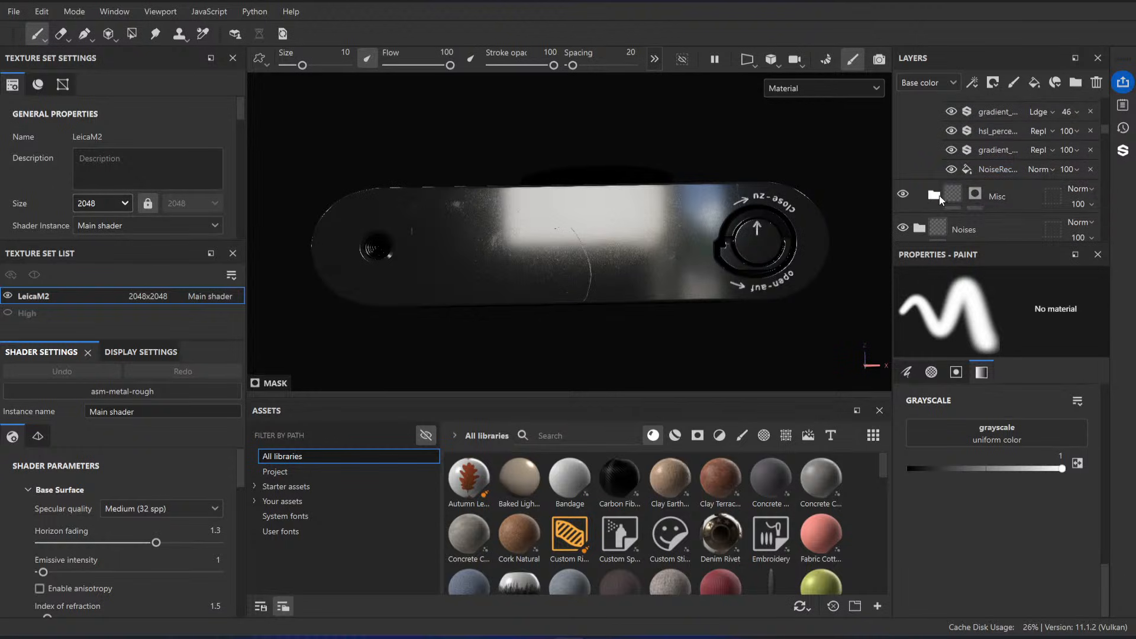
{"action": "scroll", "coordinate": [1004, 164], "scroll_direction": "down", "scroll_amount": 2}
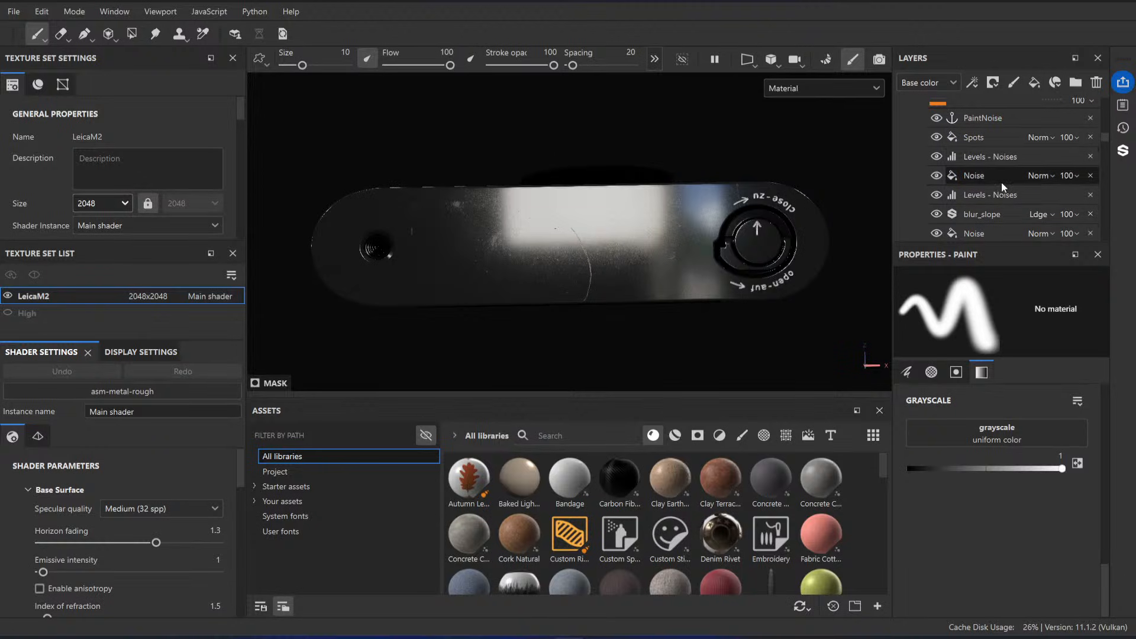
{"action": "scroll", "coordinate": [1002, 183], "scroll_direction": "down", "scroll_amount": 1}
{"action": "scroll", "coordinate": [992, 192], "scroll_direction": "up", "scroll_amount": 1}
{"action": "left_click", "coordinate": [986, 174]}
{"action": "scroll", "coordinate": [1001, 439], "scroll_direction": "down", "scroll_amount": 5}
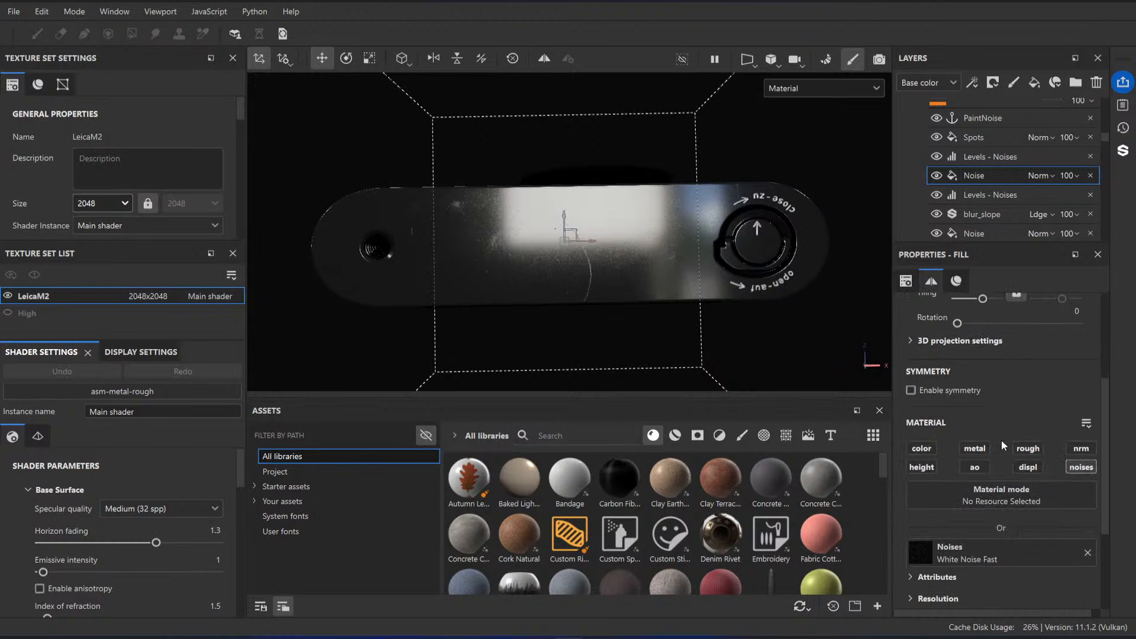
{"action": "scroll", "coordinate": [987, 172], "scroll_direction": "up", "scroll_amount": 5}
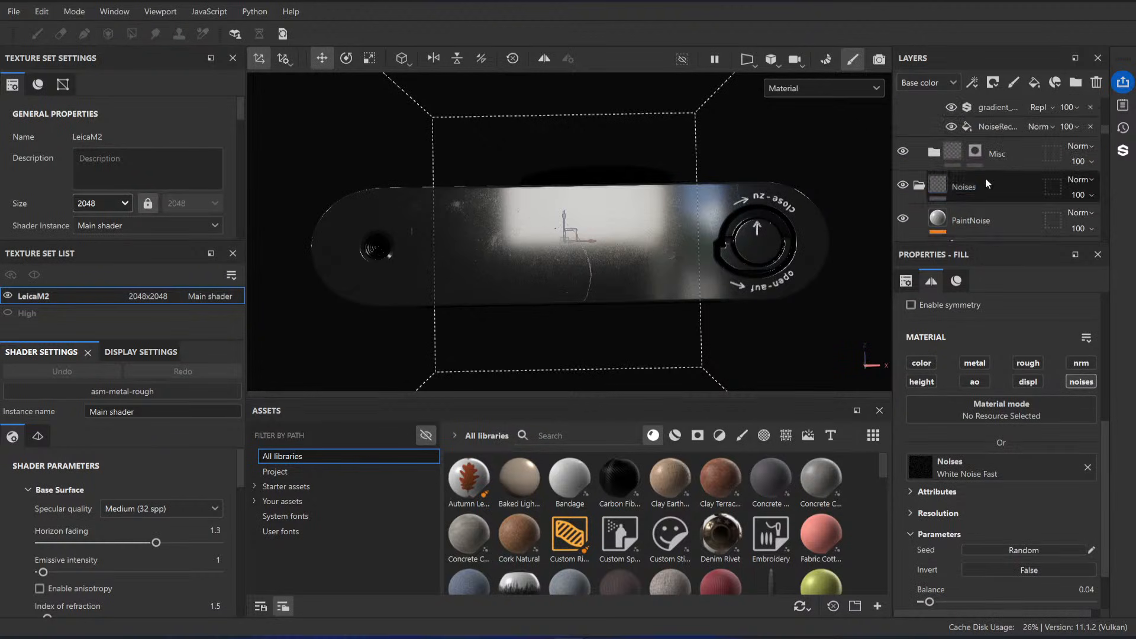
Step: Compare the base plate with the surface scratch fill of Base Variation hidden and shown
{"action": "scroll", "coordinate": [997, 198], "scroll_direction": "up", "scroll_amount": 2}
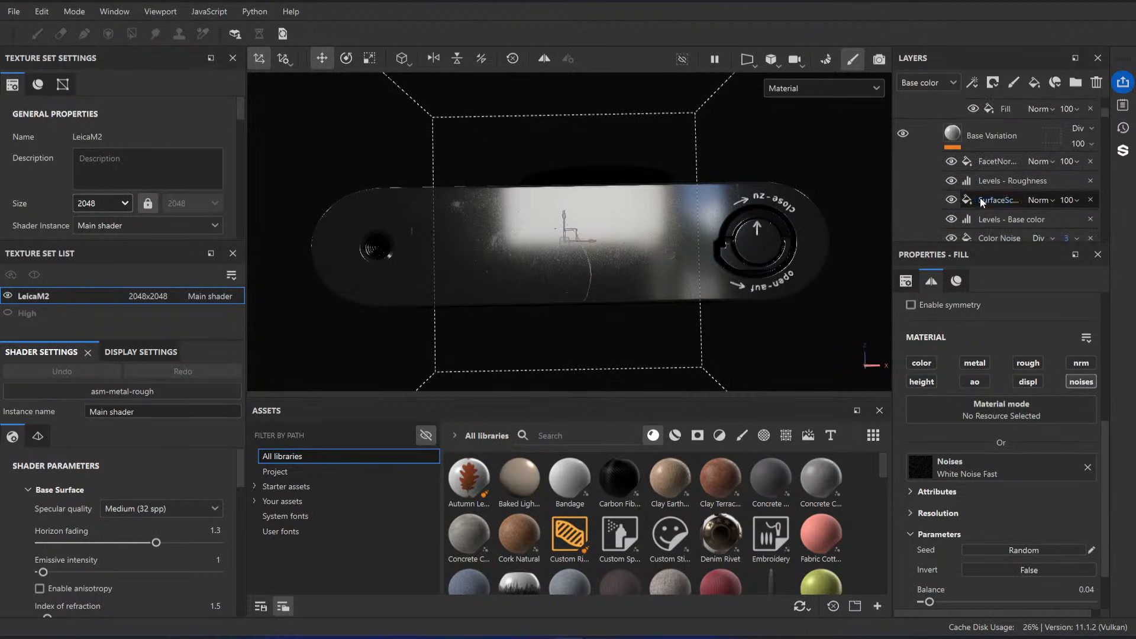
{"action": "scroll", "coordinate": [982, 171], "scroll_direction": "down", "scroll_amount": 1}
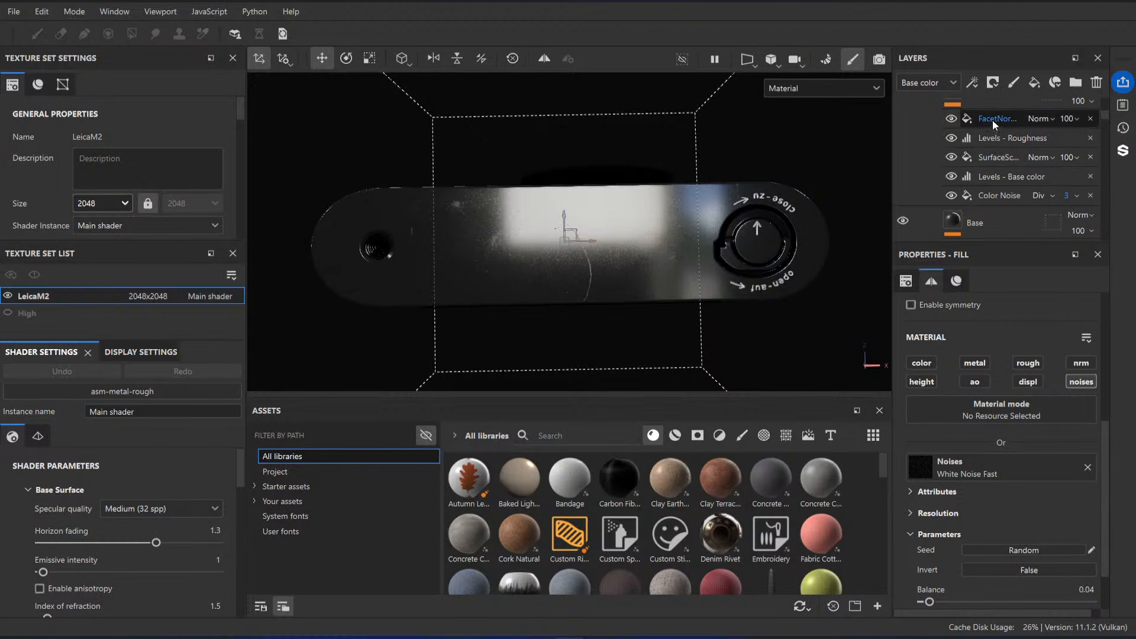
{"action": "left_click", "coordinate": [953, 159]}
{"action": "left_click", "coordinate": [953, 159]}
Step: Move the surface scratch fill's projection toward the battery-cover end of the base plate and check the scratches from another angle
{"action": "left_click", "coordinate": [986, 158]}
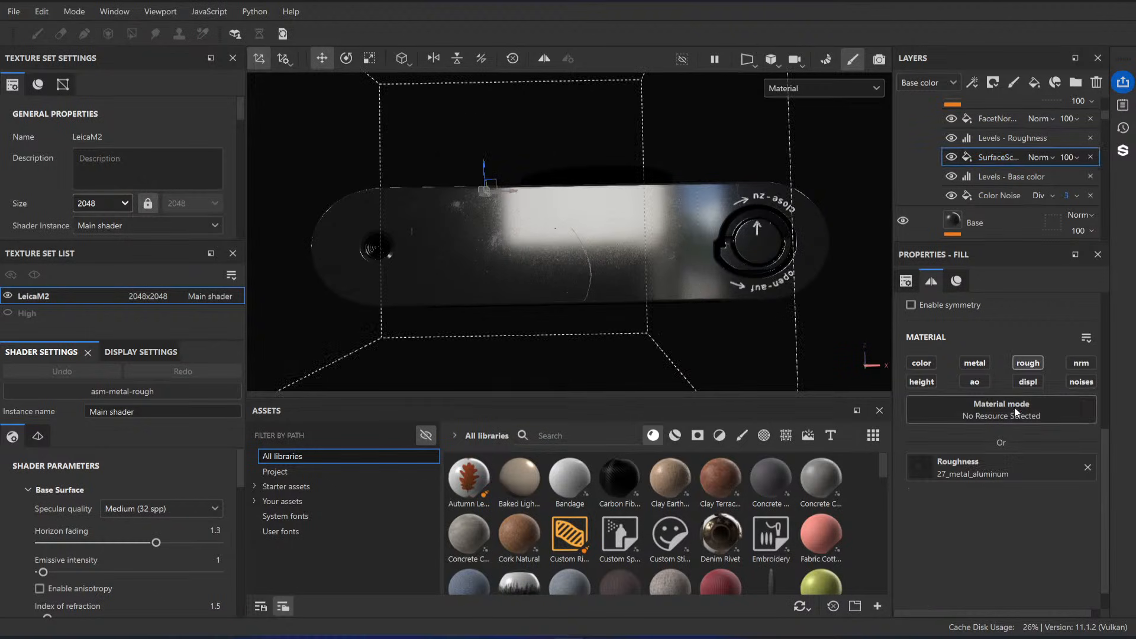
{"action": "scroll", "coordinate": [1019, 418], "scroll_direction": "up", "scroll_amount": 1}
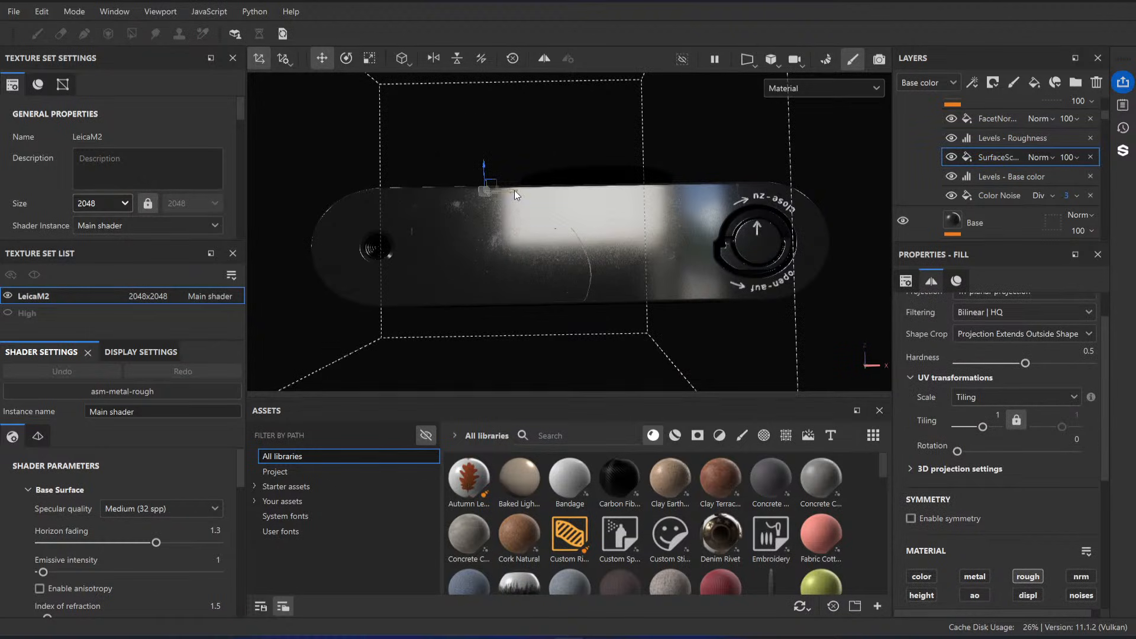
{"action": "left_click_drag", "start_coordinate": [513, 190], "coordinate": [665, 150]}
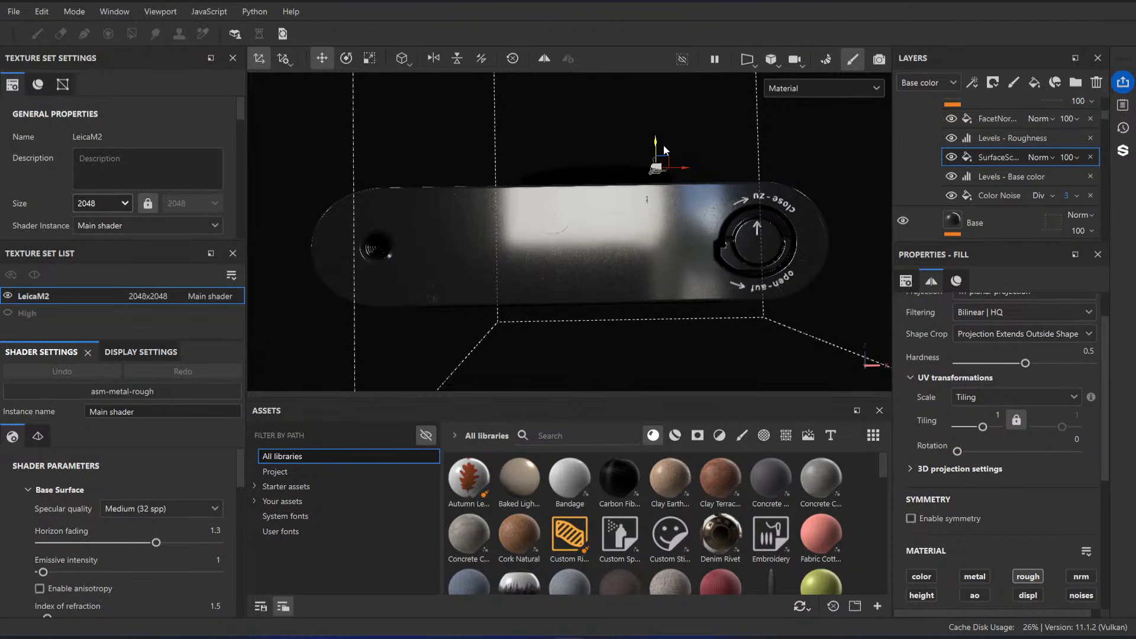
{"action": "left_click_drag", "start_coordinate": [533, 193], "coordinate": [563, 229], "text": "alt"}
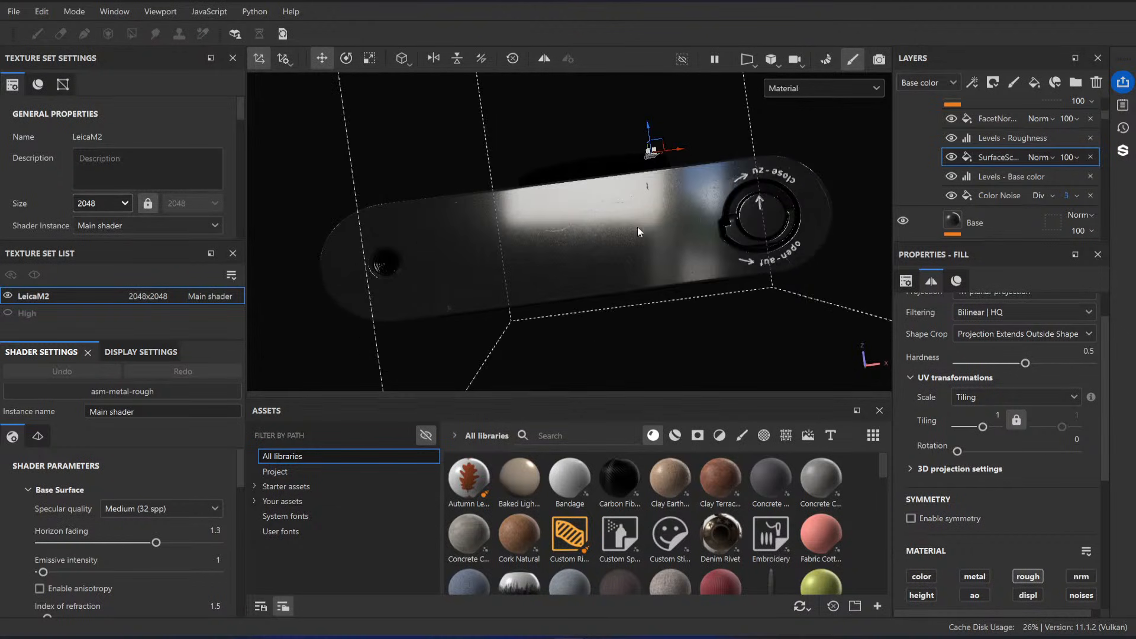
{"action": "left_click_drag", "start_coordinate": [638, 226], "coordinate": [613, 257], "text": "alt"}
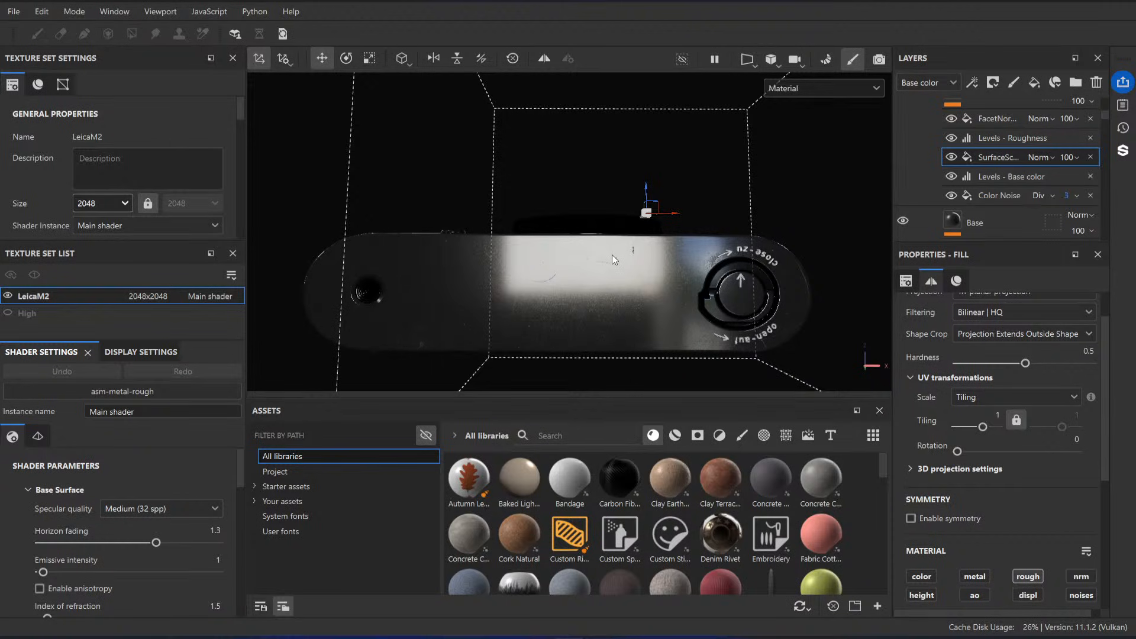
Step: Select the Base Variation layer and collapse the Black Paint folder
{"action": "scroll", "coordinate": [1053, 161], "scroll_direction": "up", "scroll_amount": 2}
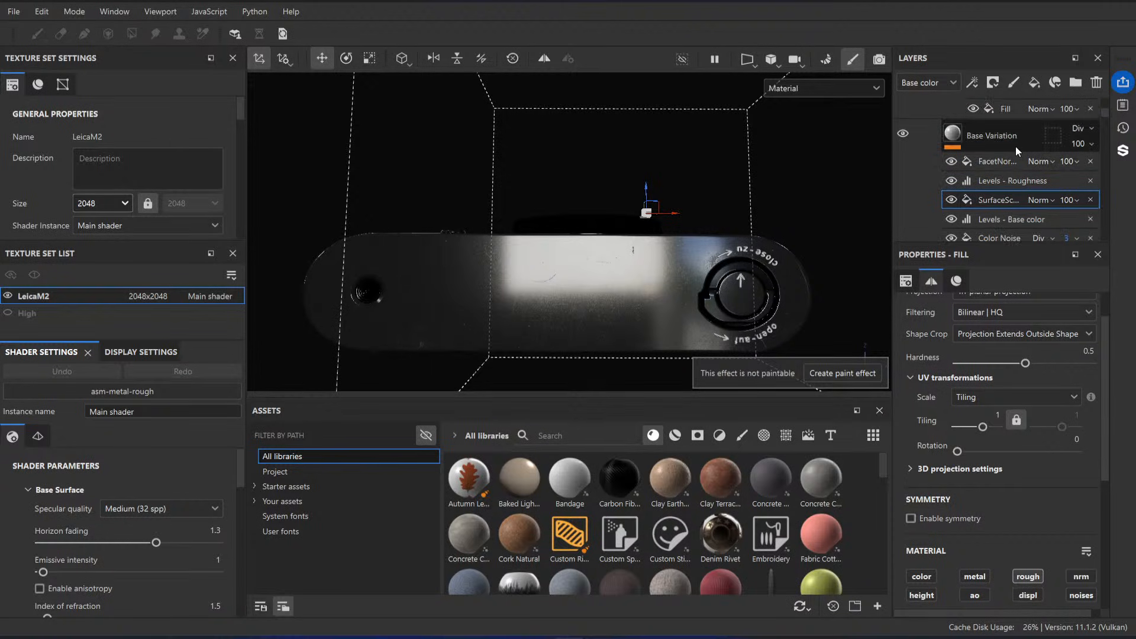
{"action": "left_click", "coordinate": [1016, 145]}
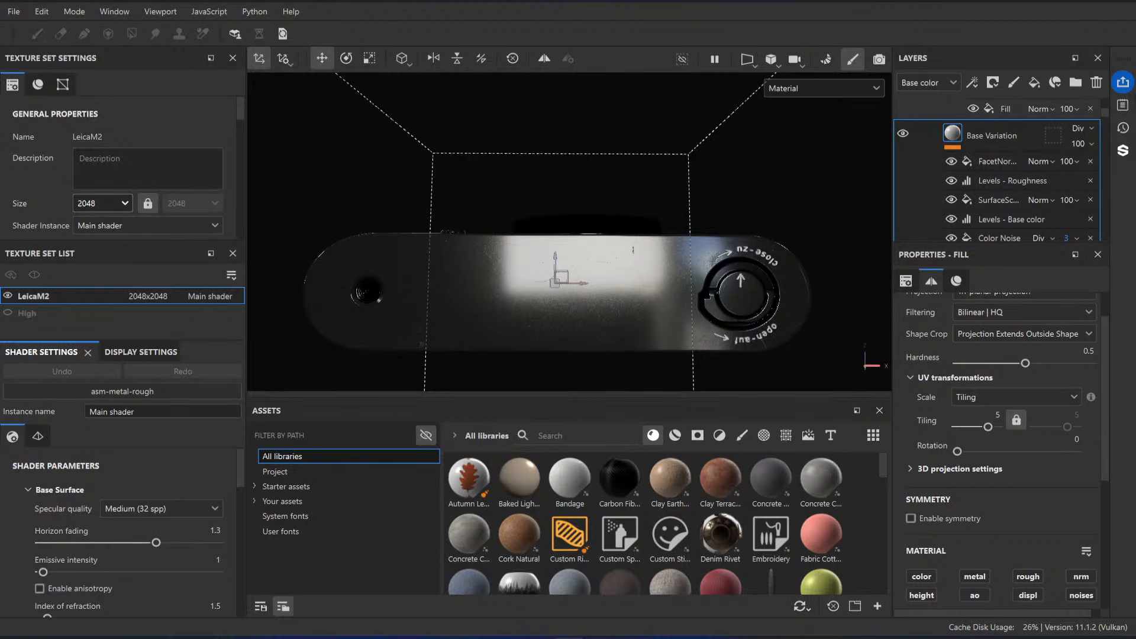
{"action": "scroll", "coordinate": [983, 171], "scroll_direction": "down", "scroll_amount": 5}
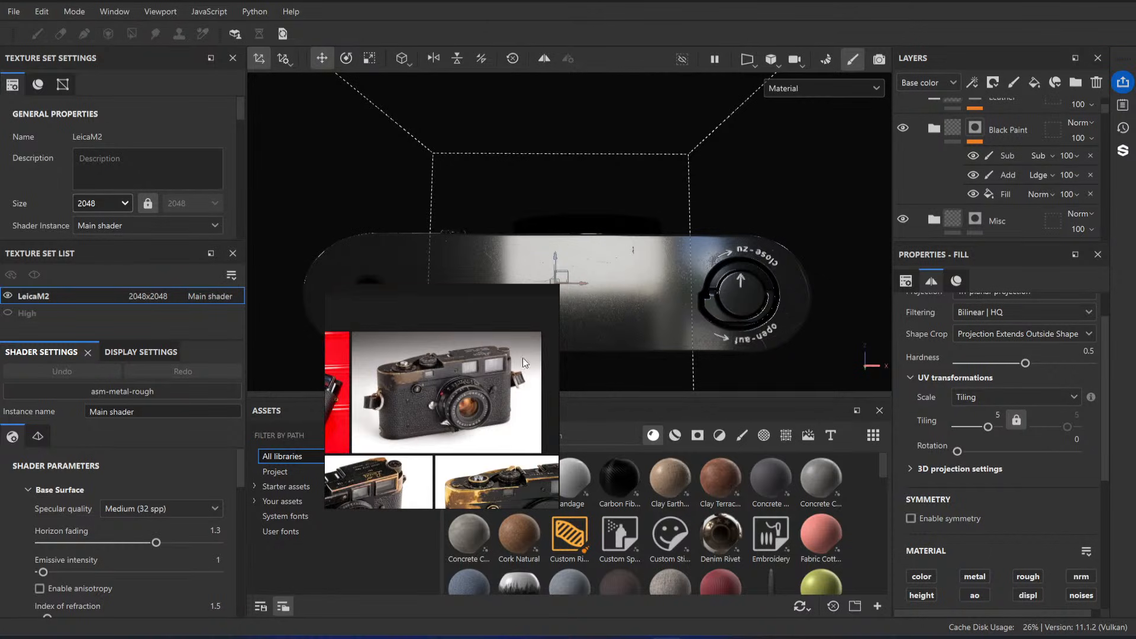
Step: Place the reference photo window over the shader settings and turn the camera to show its top plate
{"action": "mouse_move", "coordinate": [556, 281]}
{"action": "left_mouse_down"}
{"action": "mouse_move", "coordinate": [533, 304]}
{"action": "mouse_move", "coordinate": [538, 261]}
{"action": "mouse_move", "coordinate": [589, 279]}
{"action": "mouse_move", "coordinate": [612, 261]}
{"action": "mouse_move", "coordinate": [583, 208]}
{"action": "mouse_move", "coordinate": [609, 279]}
{"action": "mouse_move", "coordinate": [576, 247]}
{"action": "mouse_move", "coordinate": [563, 286]}
{"action": "left_mouse_up"}
{"action": "scroll", "coordinate": [551, 274], "scroll_direction": "down", "scroll_amount": 4}
{"action": "scroll", "coordinate": [612, 261], "scroll_direction": "down", "scroll_amount": 3}
{"action": "right_click_drag", "start_coordinate": [563, 286], "coordinate": [557, 264], "text": "shift"}
{"action": "left_click_drag", "start_coordinate": [557, 265], "coordinate": [594, 218], "text": "alt"}
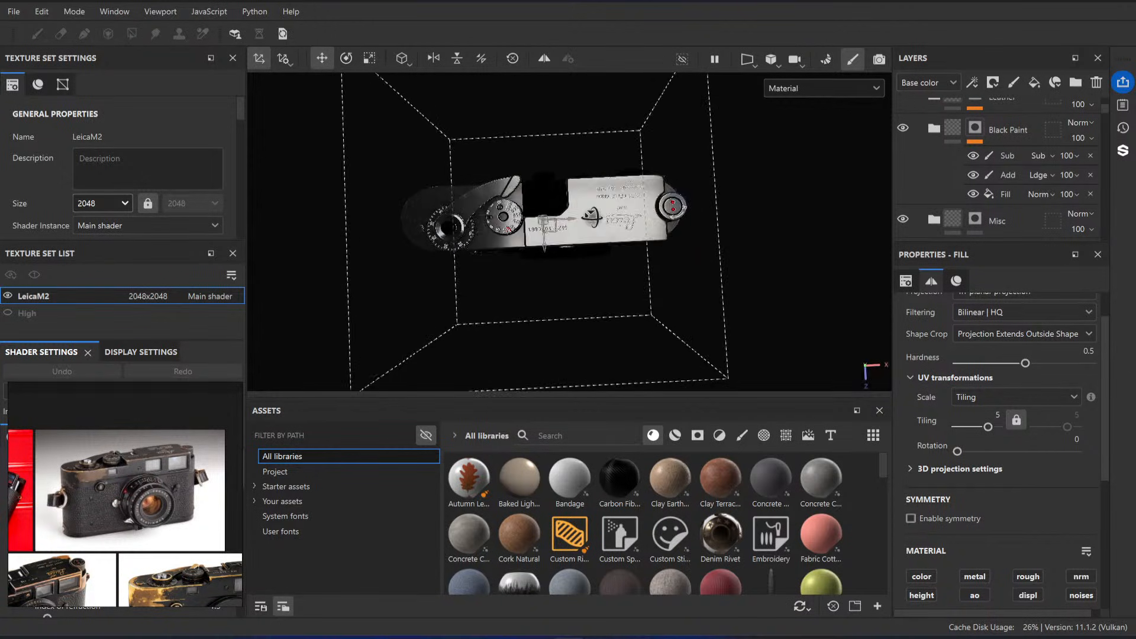
{"action": "right_click_drag", "start_coordinate": [594, 218], "coordinate": [602, 256], "text": "alt"}
{"action": "left_click_drag", "start_coordinate": [602, 255], "coordinate": [607, 251], "text": "alt"}
{"action": "scroll", "coordinate": [144, 504], "scroll_direction": "down", "scroll_amount": 6}
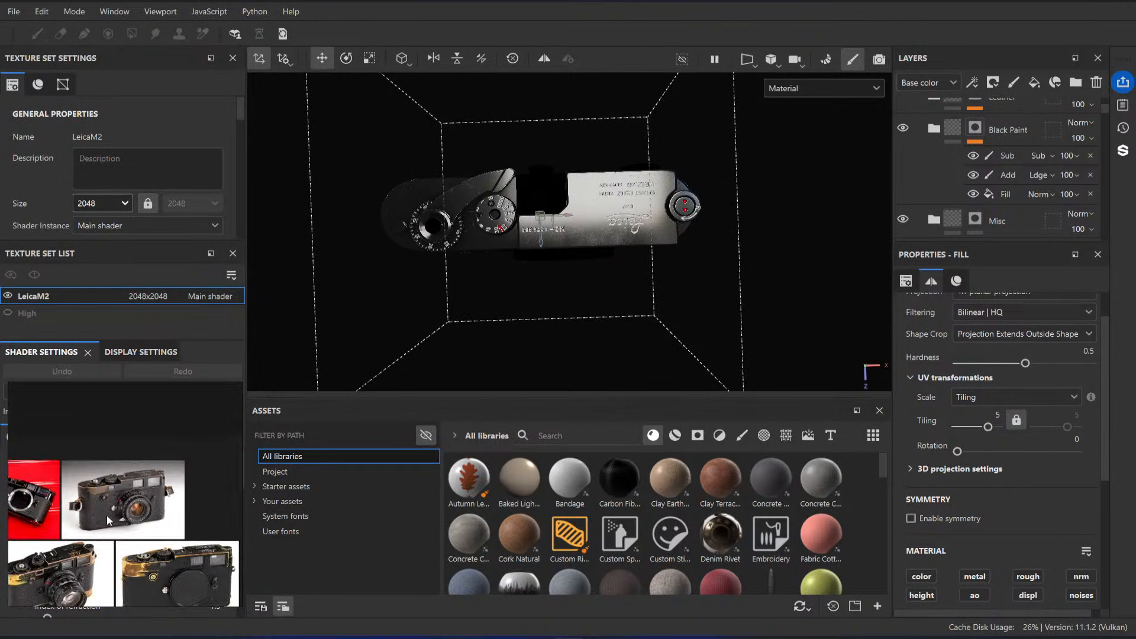
Step: Examine the reference photos of used cameras for how the black paint wears down to brass
{"action": "middle_click_drag", "start_coordinate": [77, 498], "coordinate": [194, 484]}
{"action": "scroll", "coordinate": [110, 483], "scroll_direction": "up", "scroll_amount": 4}
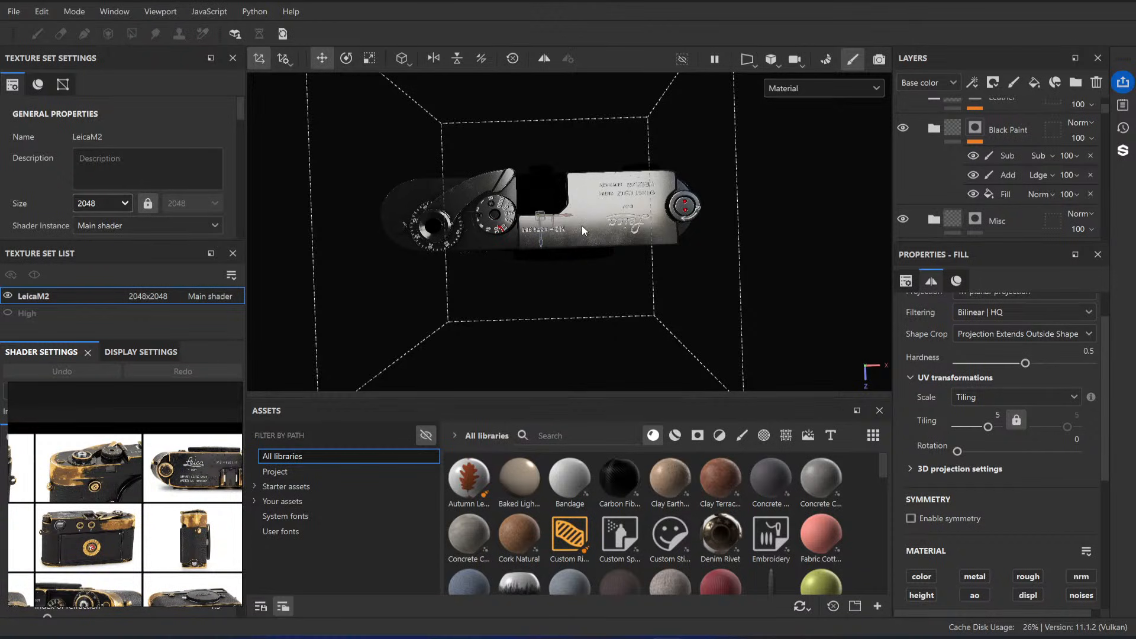
{"action": "left_click_drag", "start_coordinate": [587, 237], "coordinate": [591, 236], "text": "alt"}
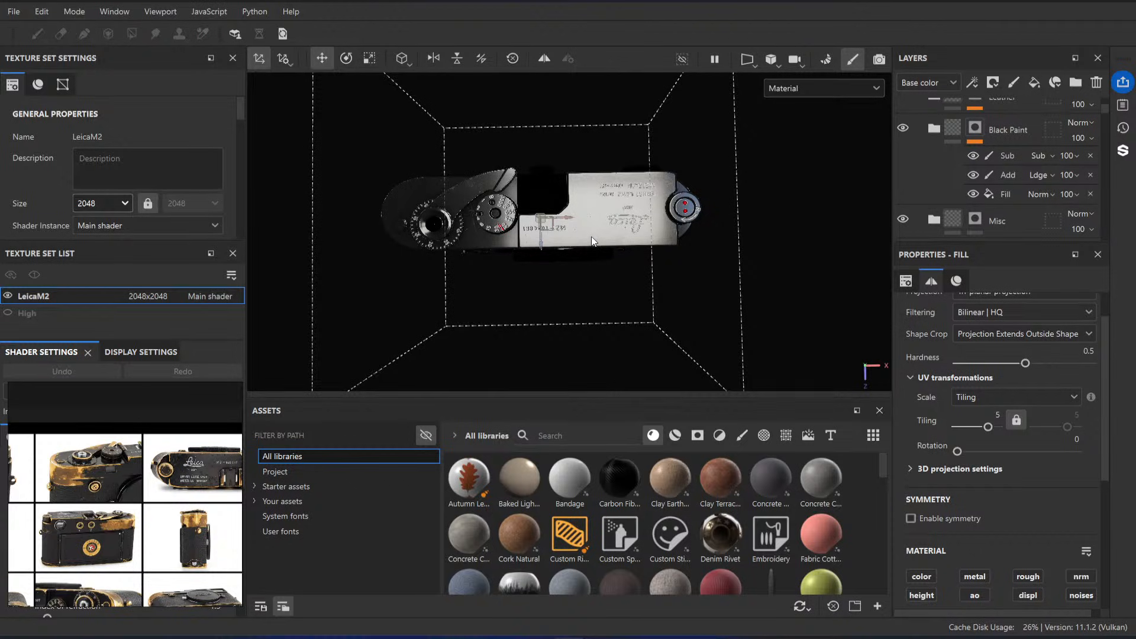
{"action": "middle_click_drag", "start_coordinate": [123, 498], "coordinate": [174, 502]}
{"action": "scroll", "coordinate": [137, 477], "scroll_direction": "up", "scroll_amount": 6}
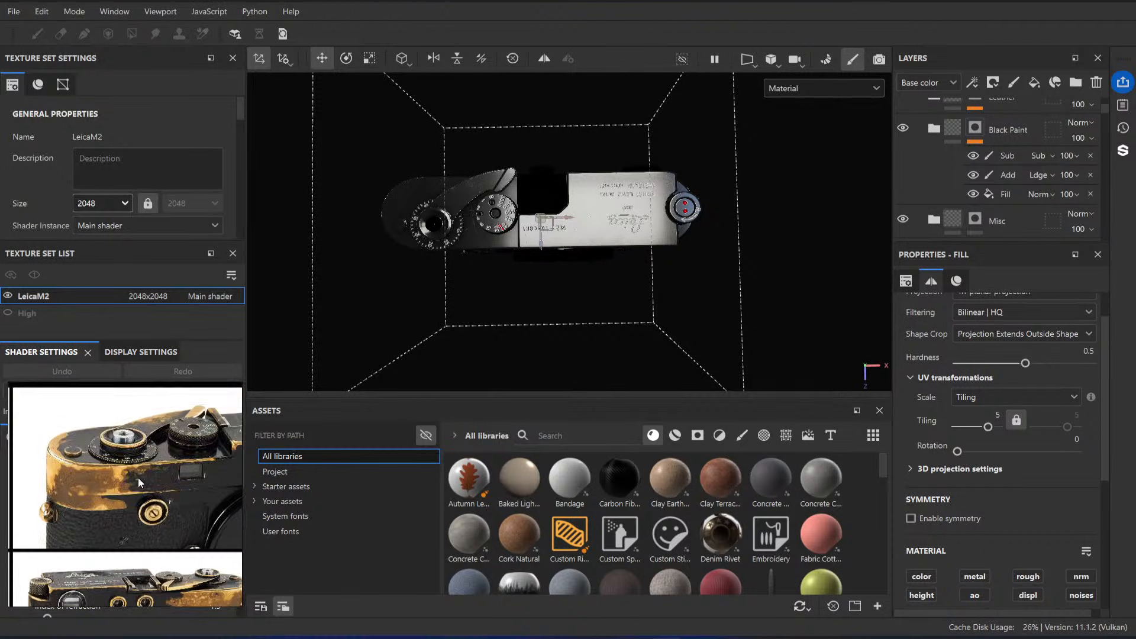
{"action": "middle_click_drag", "start_coordinate": [94, 474], "coordinate": [144, 469]}
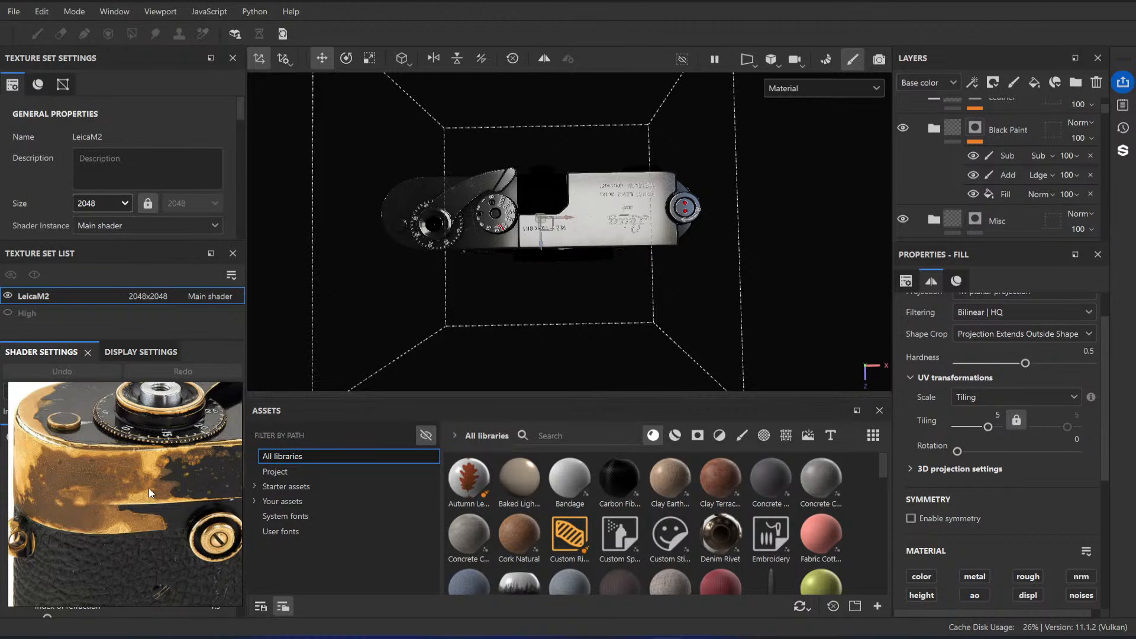
{"action": "scroll", "coordinate": [152, 483], "scroll_direction": "down", "scroll_amount": 4}
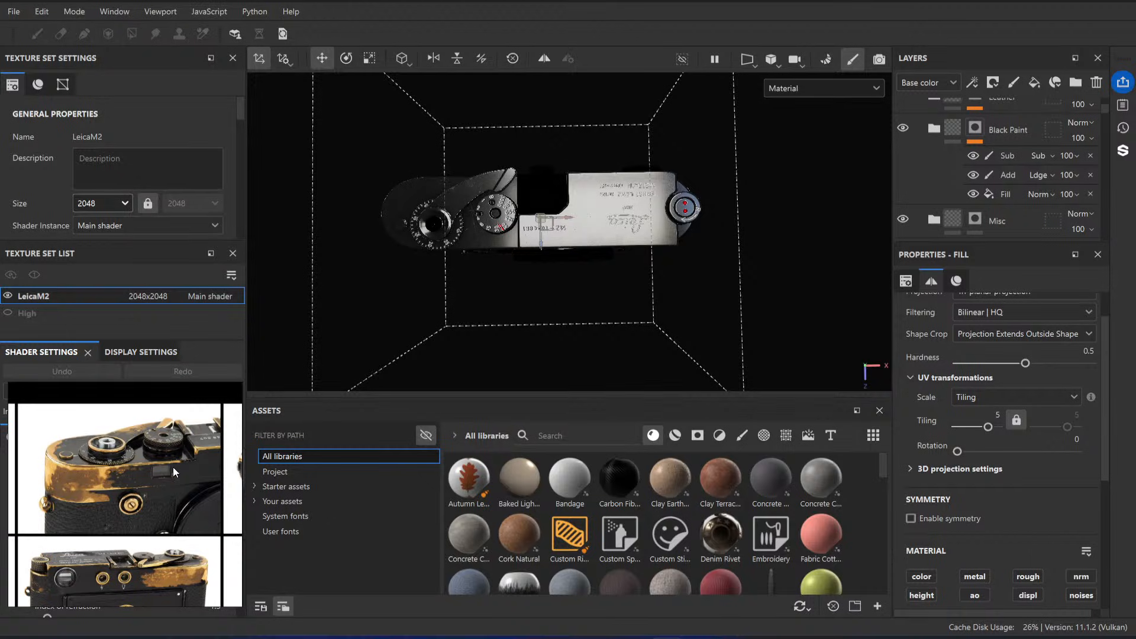
{"action": "scroll", "coordinate": [119, 464], "scroll_direction": "up", "scroll_amount": 5}
{"action": "middle_click_drag", "start_coordinate": [84, 482], "coordinate": [161, 447]}
{"action": "scroll", "coordinate": [151, 444], "scroll_direction": "down", "scroll_amount": 4}
{"action": "scroll", "coordinate": [161, 446], "scroll_direction": "down", "scroll_amount": 3}
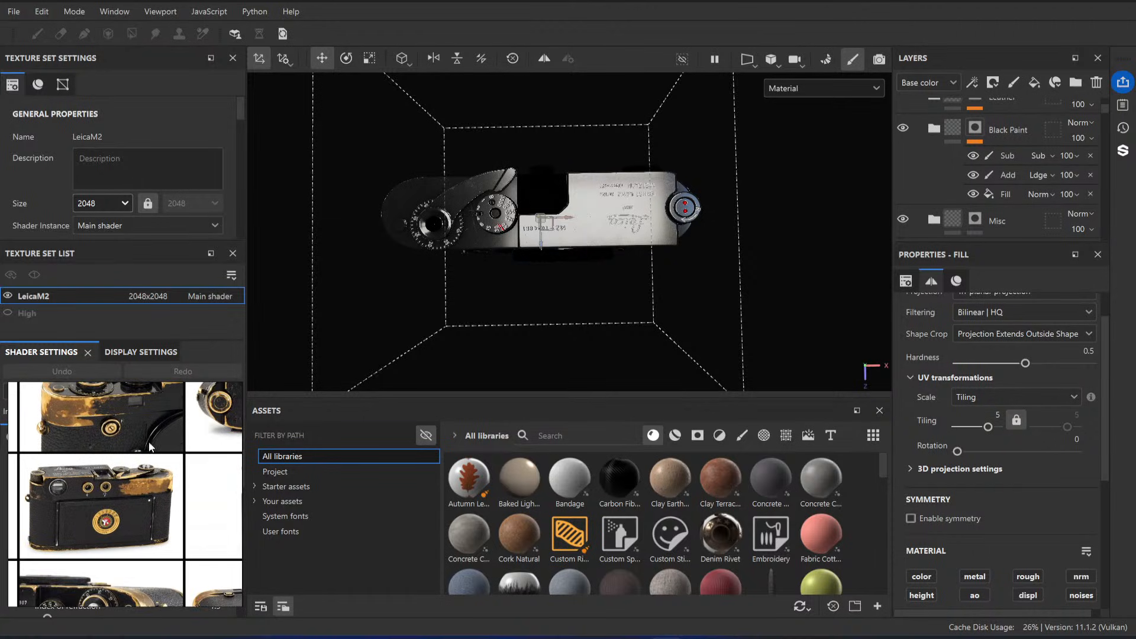
{"action": "scroll", "coordinate": [148, 554], "scroll_direction": "down", "scroll_amount": 3}
{"action": "scroll", "coordinate": [98, 488], "scroll_direction": "up", "scroll_amount": 3}
{"action": "scroll", "coordinate": [98, 488], "scroll_direction": "up", "scroll_amount": 2}
{"action": "scroll", "coordinate": [98, 488], "scroll_direction": "down", "scroll_amount": 4}
{"action": "middle_click_drag", "start_coordinate": [83, 490], "coordinate": [153, 468]}
{"action": "scroll", "coordinate": [141, 459], "scroll_direction": "up", "scroll_amount": 4}
{"action": "scroll", "coordinate": [1012, 178], "scroll_direction": "up", "scroll_amount": 2}
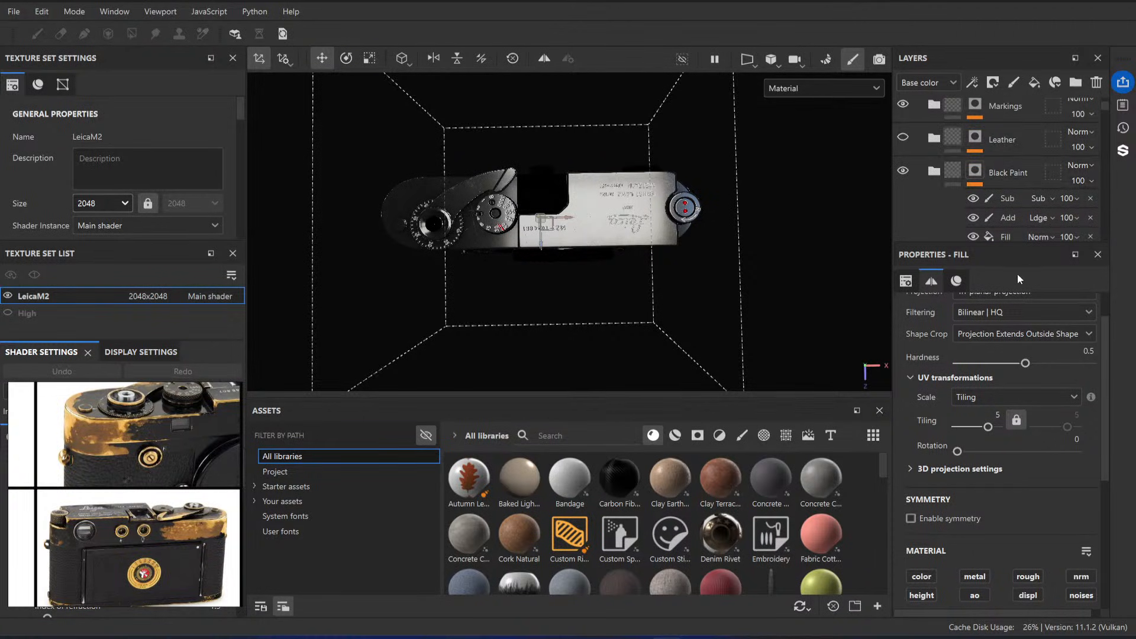
Step: Enlarge the layer stack area and bring the Black Paint folder into reach
{"action": "left_click_drag", "start_coordinate": [998, 241], "coordinate": [996, 451]}
{"action": "scroll", "coordinate": [1000, 296], "scroll_direction": "up", "scroll_amount": 2}
{"action": "left_click", "coordinate": [1009, 219]}
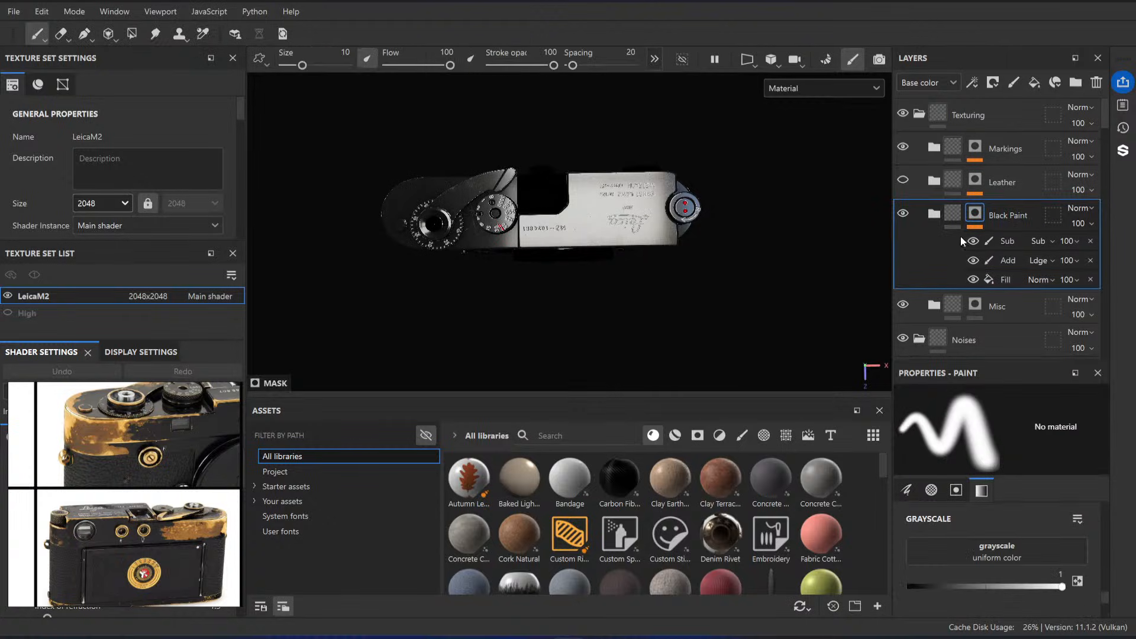
{"action": "key", "text": "ctrl+g"}
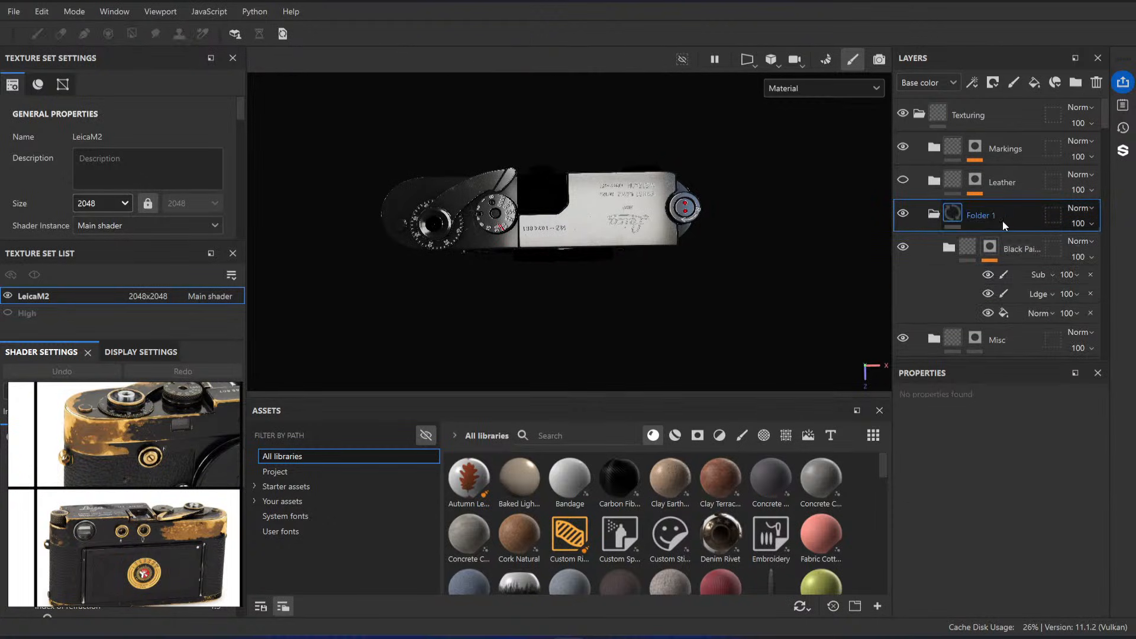
{"action": "key", "text": "ctrl+z"}
Step: Expand the Black Paint folder and group its Base Variation and Base layers into a new folder
{"action": "left_click", "coordinate": [934, 214]}
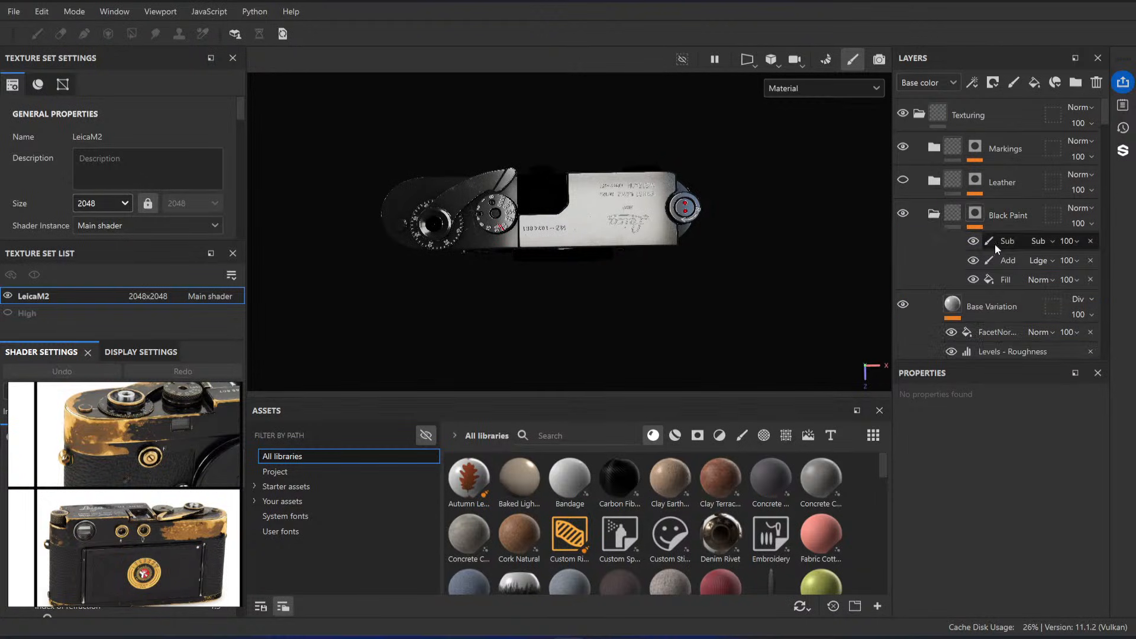
{"action": "scroll", "coordinate": [1006, 239], "scroll_direction": "down", "scroll_amount": 2}
{"action": "left_click", "coordinate": [1021, 228]}
{"action": "scroll", "coordinate": [1008, 231], "scroll_direction": "down", "scroll_amount": 3}
{"action": "key", "text": "ctrl+g"}
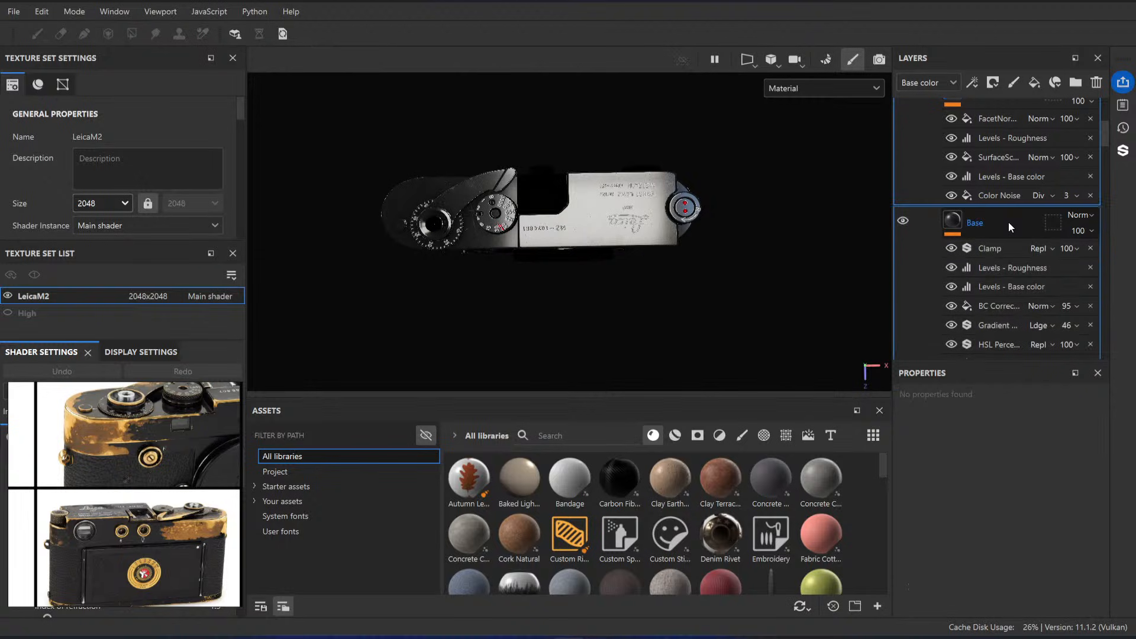
Step: Name the new folder Paint and collapse it
{"action": "scroll", "coordinate": [1001, 201], "scroll_direction": "up", "scroll_amount": 3}
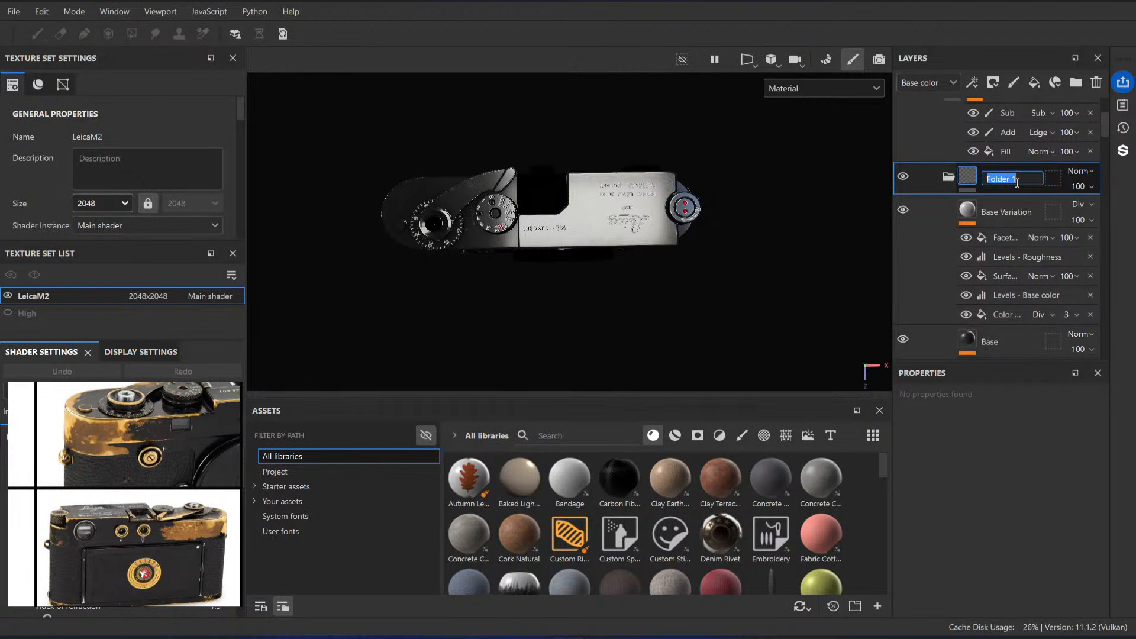
{"action": "key", "text": "Return"}
{"action": "left_click", "coordinate": [950, 178]}
{"action": "scroll", "coordinate": [995, 195], "scroll_direction": "up", "scroll_amount": 1}
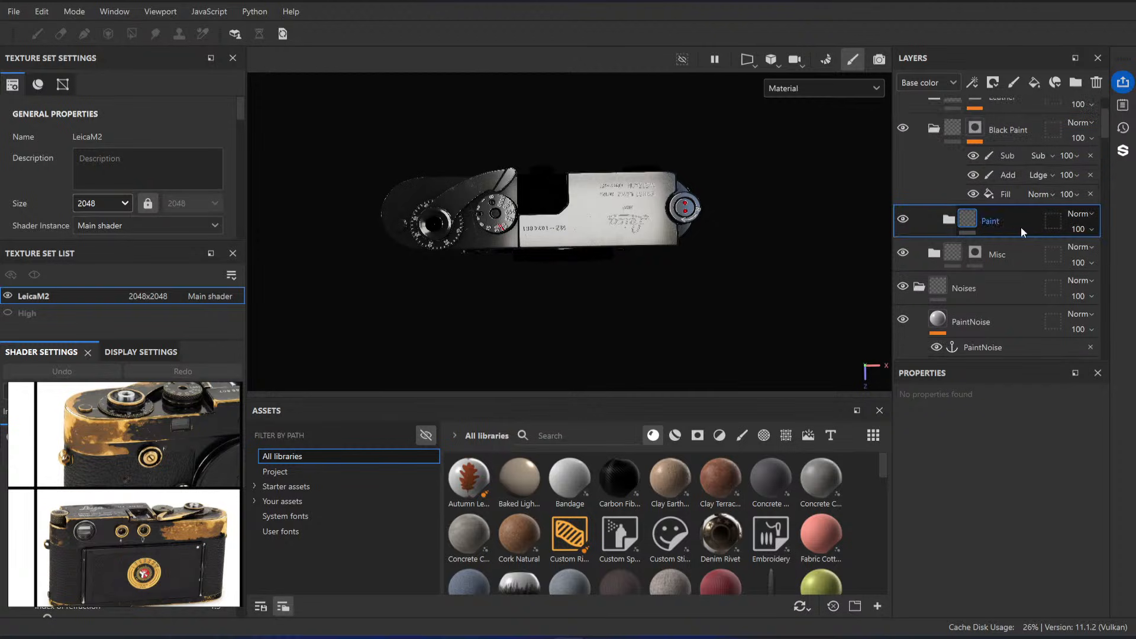
Step: Hide the Paint folder and add a fill layer above it inside Black Paint
{"action": "scroll", "coordinate": [531, 248], "scroll_direction": "up", "scroll_amount": 2}
{"action": "mouse_move", "coordinate": [531, 249]}
{"action": "left_mouse_down", "text": "alt"}
{"action": "mouse_move", "coordinate": [628, 206]}
{"action": "mouse_move", "coordinate": [668, 203]}
{"action": "mouse_move", "coordinate": [672, 237]}
{"action": "left_mouse_up", "text": "alt"}
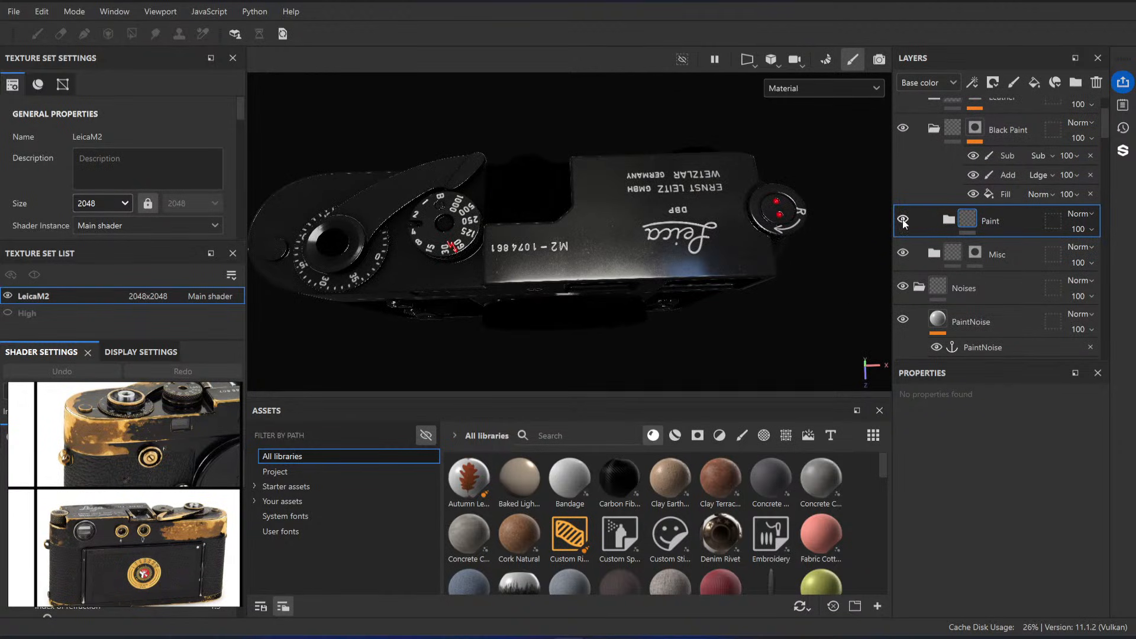
{"action": "left_click", "coordinate": [903, 219]}
{"action": "left_click", "coordinate": [1035, 82]}
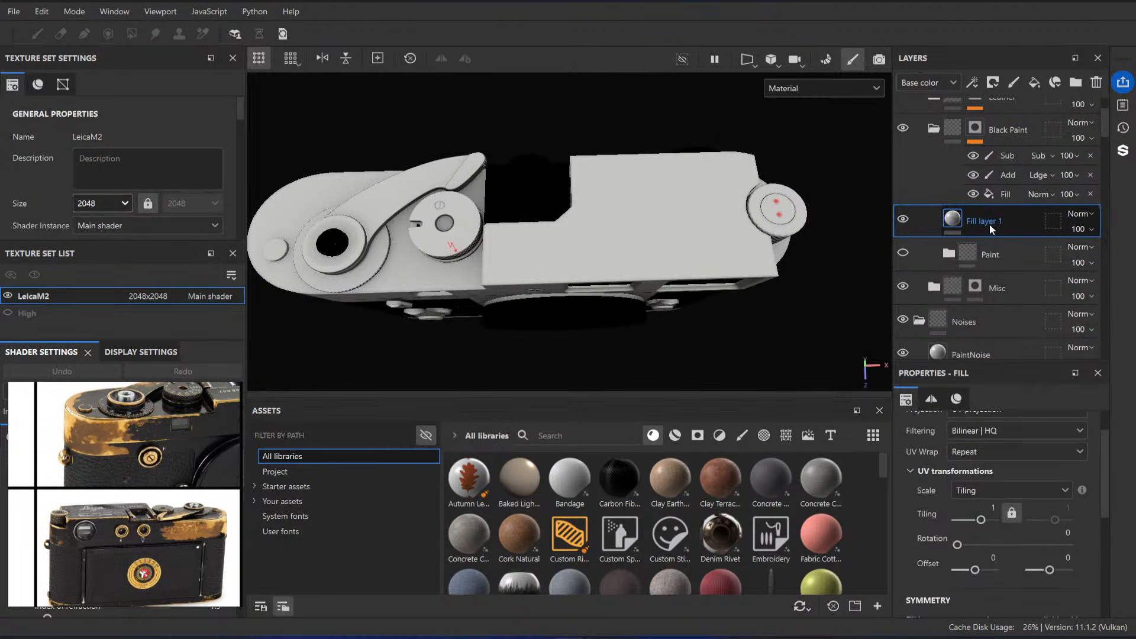
Step: Rename the new fill layer inside Black Paint to Brass
{"action": "double_click", "coordinate": [989, 224]}
{"action": "type", "text": "Brass"}
{"action": "key", "text": "Return"}
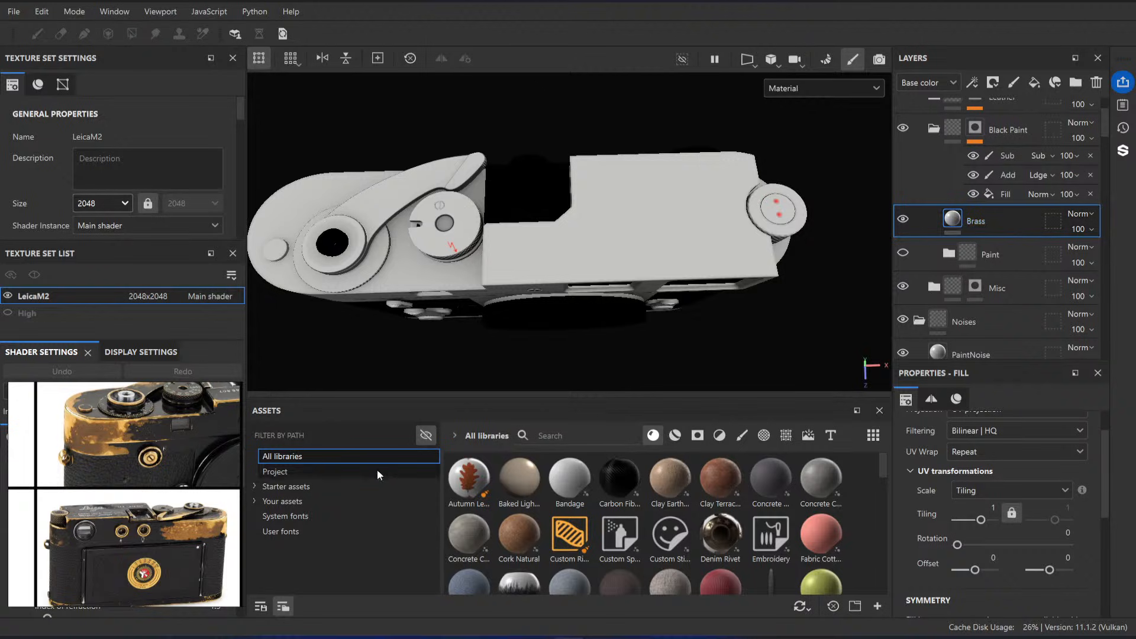
Step: Move the reference photo board beside the viewport and enlarge it upward
{"action": "scroll", "coordinate": [138, 502], "scroll_direction": "down", "scroll_amount": 2}
{"action": "right_click_drag", "start_coordinate": [101, 499], "coordinate": [212, 483]}
{"action": "middle_click_drag", "start_coordinate": [140, 488], "coordinate": [109, 476]}
{"action": "right_click_drag", "start_coordinate": [313, 471], "coordinate": [352, 476]}
{"action": "left_click_drag", "start_coordinate": [387, 492], "coordinate": [476, 493]}
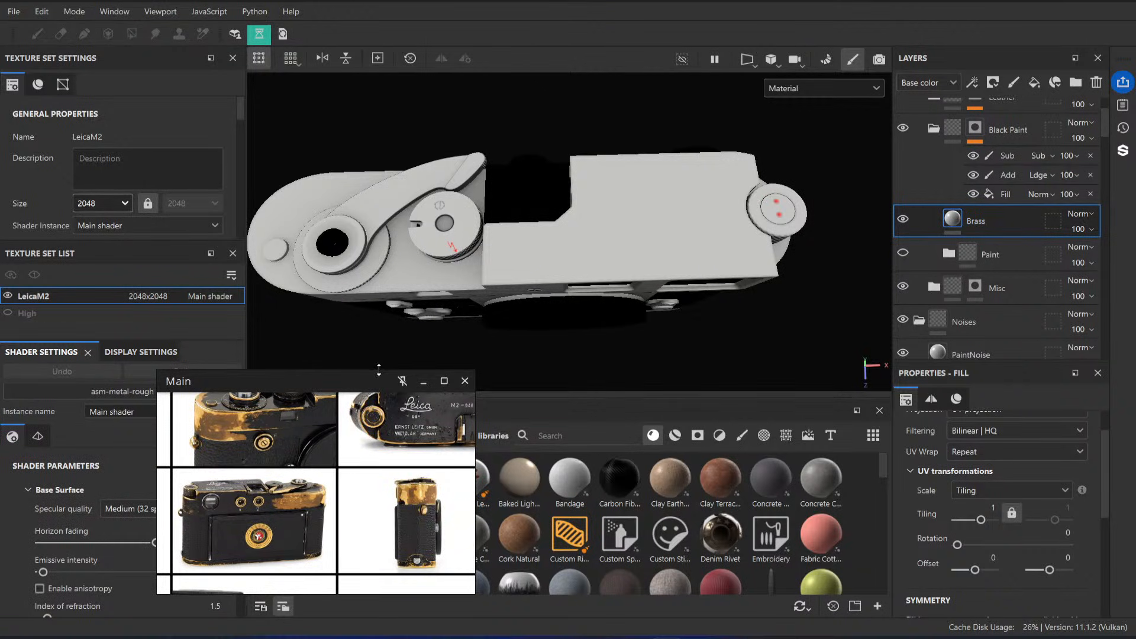
{"action": "left_click_drag", "start_coordinate": [379, 369], "coordinate": [379, 245]}
Step: Examine the reference photos for brass wear along the camera's edges, top plate and advance lever, and shrink the photo board
{"action": "scroll", "coordinate": [402, 409], "scroll_direction": "up", "scroll_amount": 5}
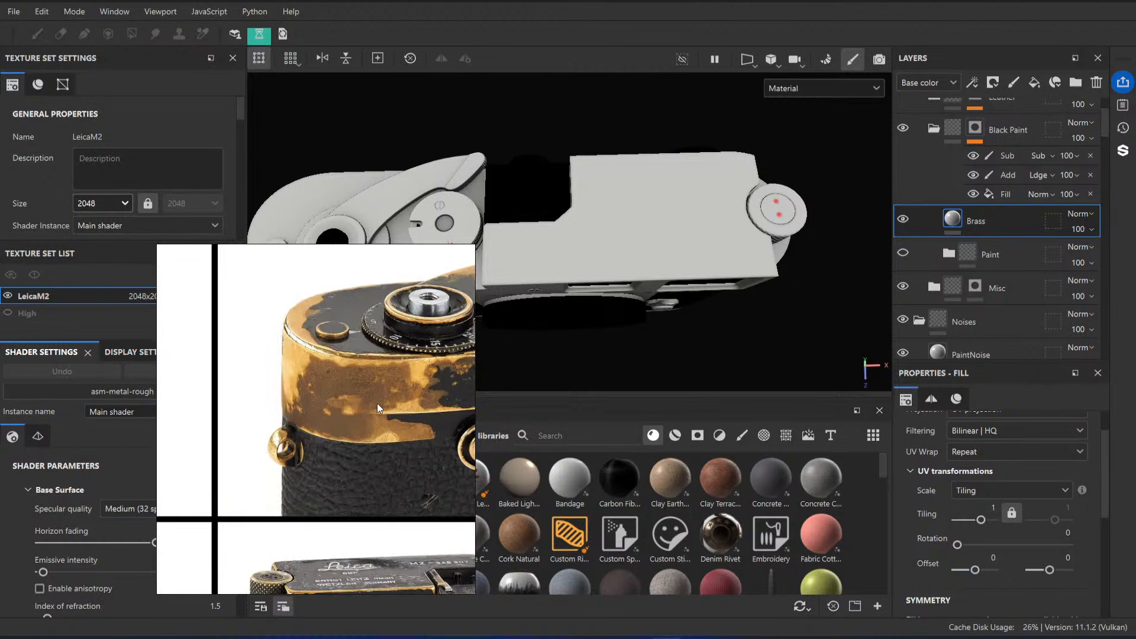
{"action": "scroll", "coordinate": [378, 404], "scroll_direction": "up", "scroll_amount": 3}
{"action": "scroll", "coordinate": [275, 385], "scroll_direction": "down", "scroll_amount": 6}
{"action": "middle_click_drag", "start_coordinate": [457, 472], "coordinate": [287, 376]}
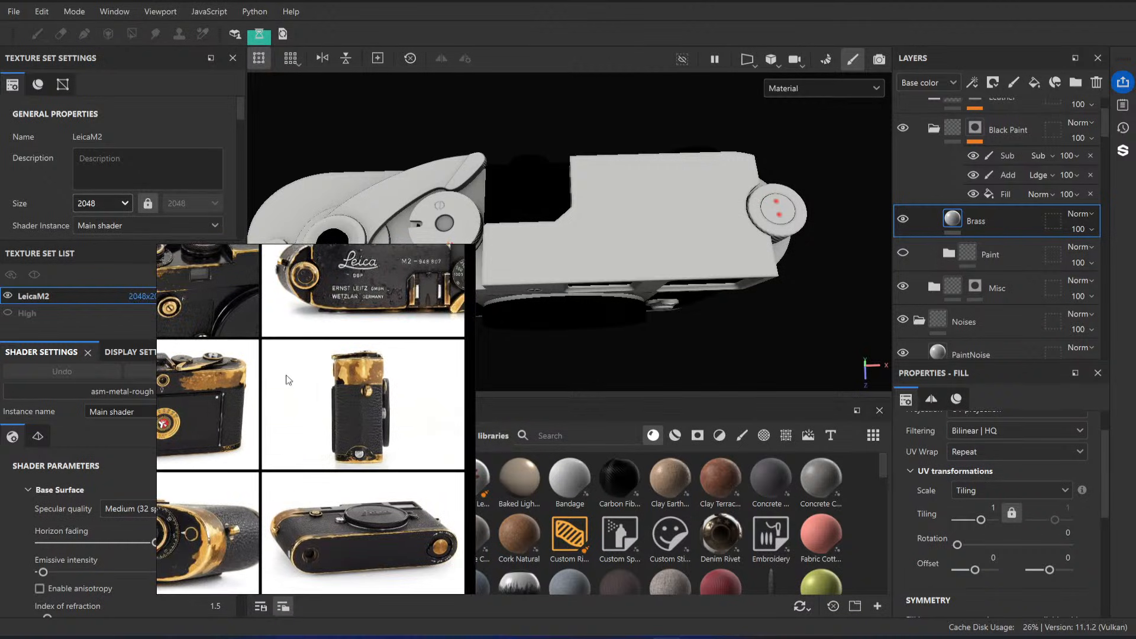
{"action": "scroll", "coordinate": [366, 374], "scroll_direction": "up", "scroll_amount": 6}
{"action": "scroll", "coordinate": [371, 358], "scroll_direction": "down", "scroll_amount": 5}
{"action": "middle_click_drag", "start_coordinate": [282, 448], "coordinate": [474, 331]}
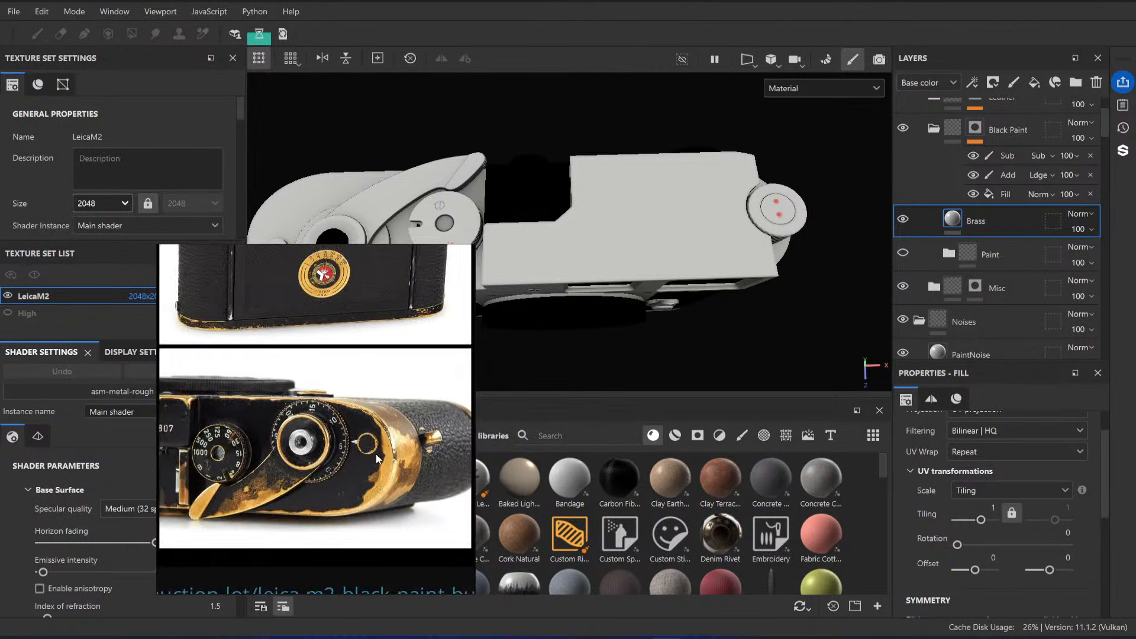
{"action": "scroll", "coordinate": [377, 459], "scroll_direction": "up", "scroll_amount": 6}
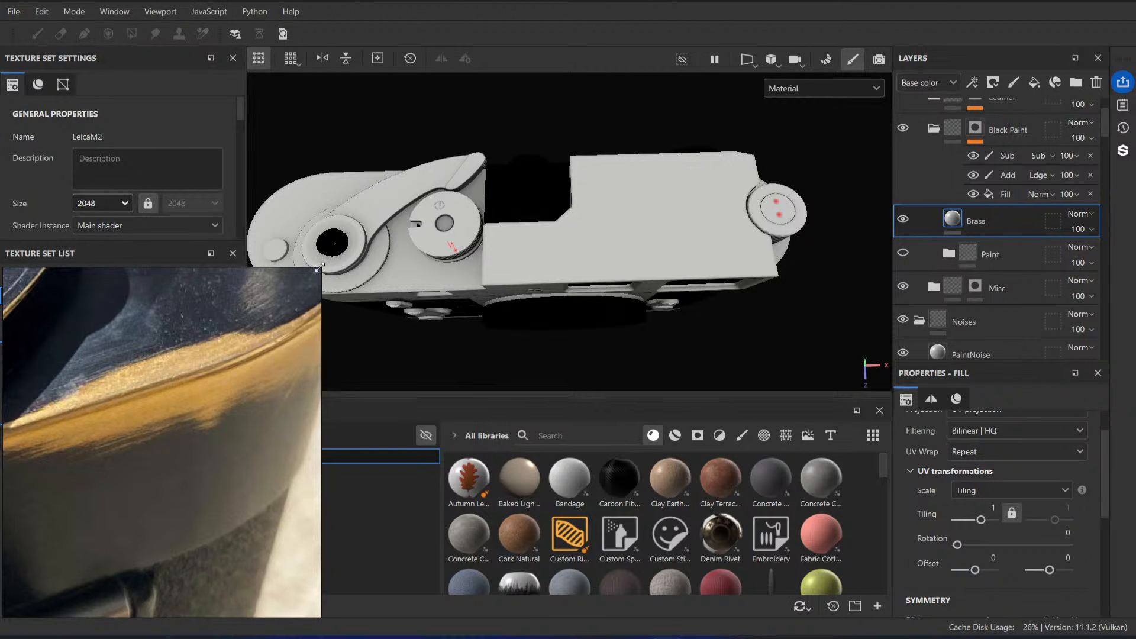
{"action": "left_click_drag", "start_coordinate": [320, 268], "coordinate": [244, 362]}
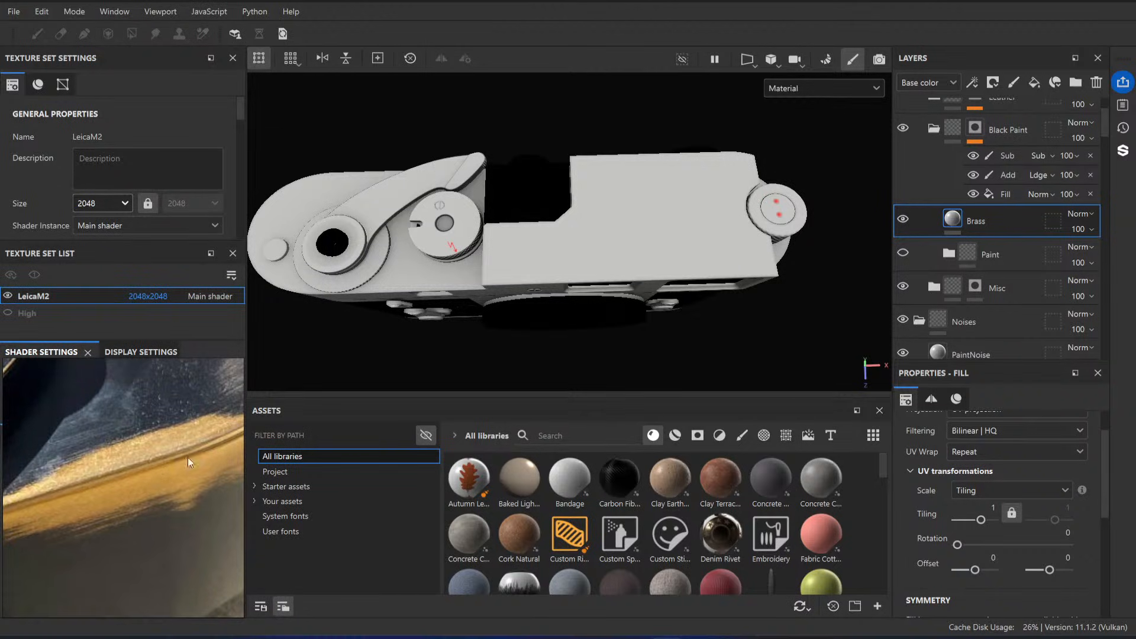
Step: Switch to the browser and find the Brass entry in the physicallybased.info materials database
{"action": "mouse_move", "coordinate": [478, 536]}
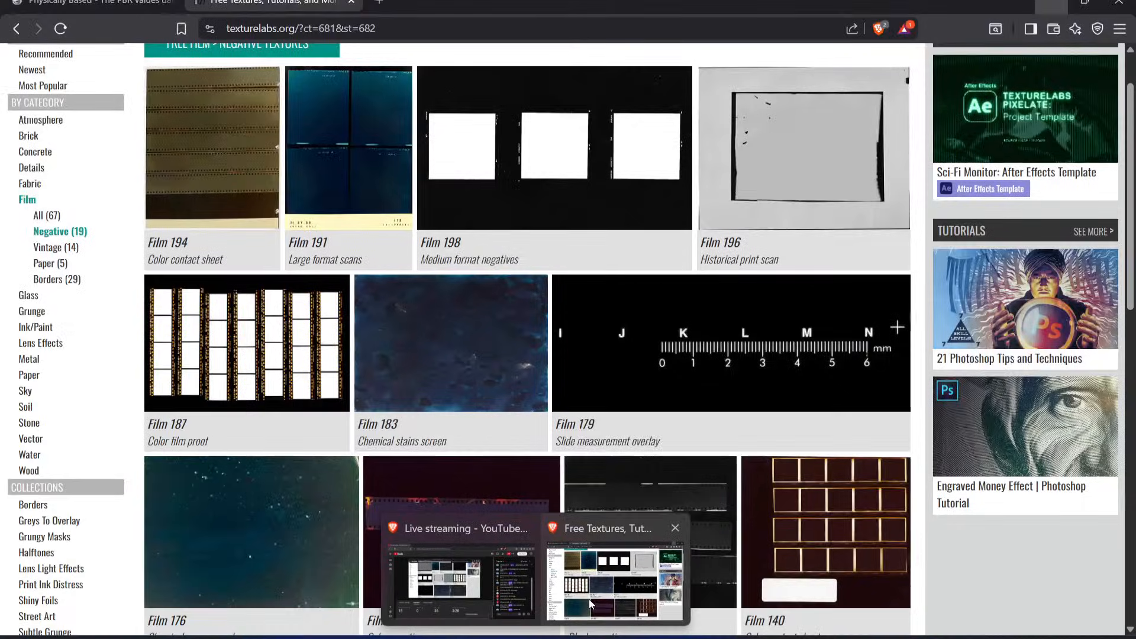
{"action": "left_click", "coordinate": [588, 599]}
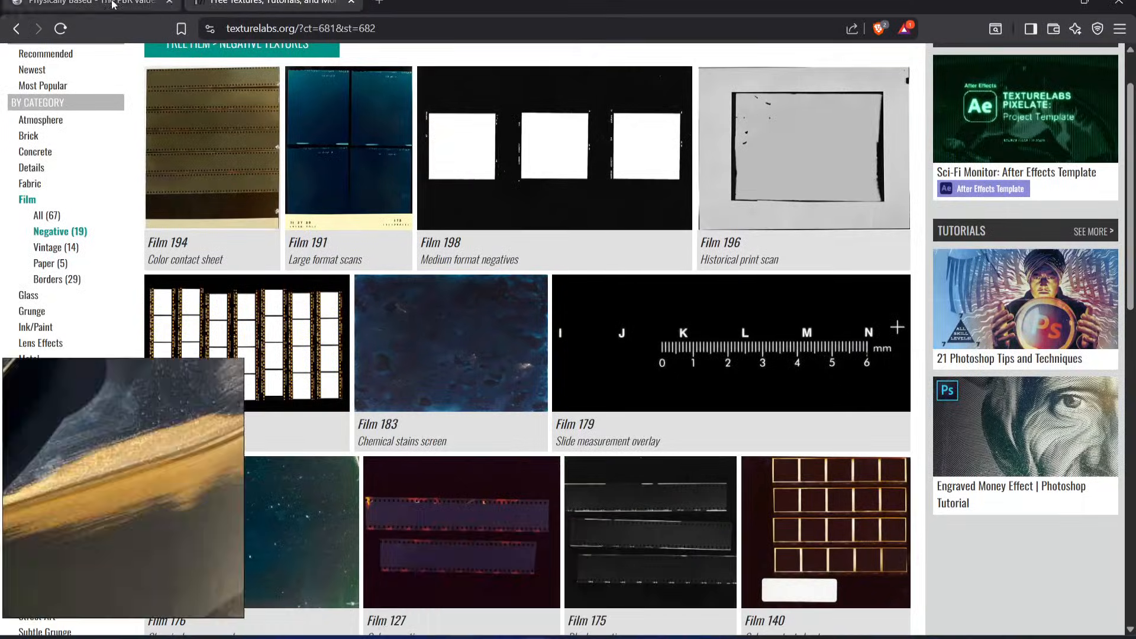
{"action": "left_click", "coordinate": [112, 5]}
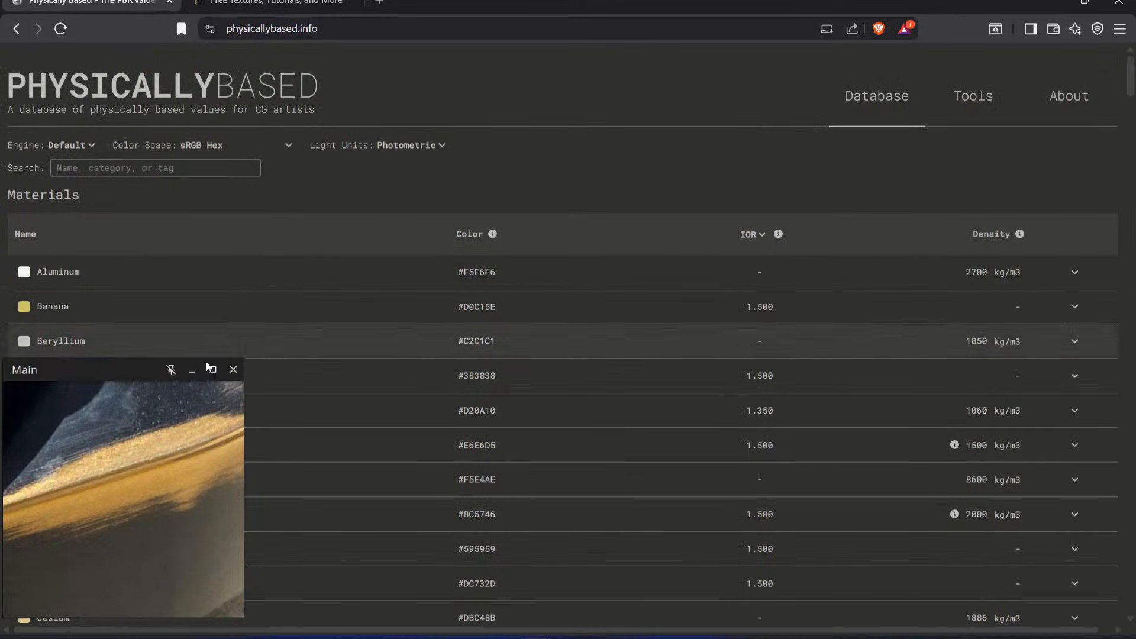
{"action": "left_click", "coordinate": [391, 24]}
{"action": "scroll", "coordinate": [152, 406], "scroll_direction": "down", "scroll_amount": 1}
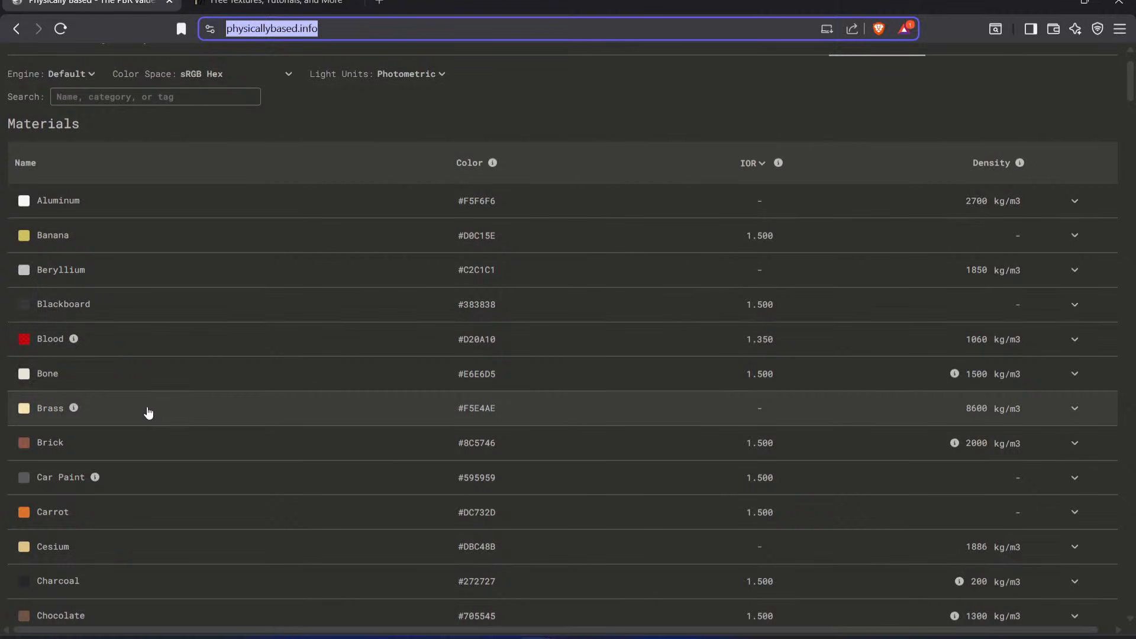
{"action": "left_click_drag", "start_coordinate": [498, 343], "coordinate": [0, 503]}
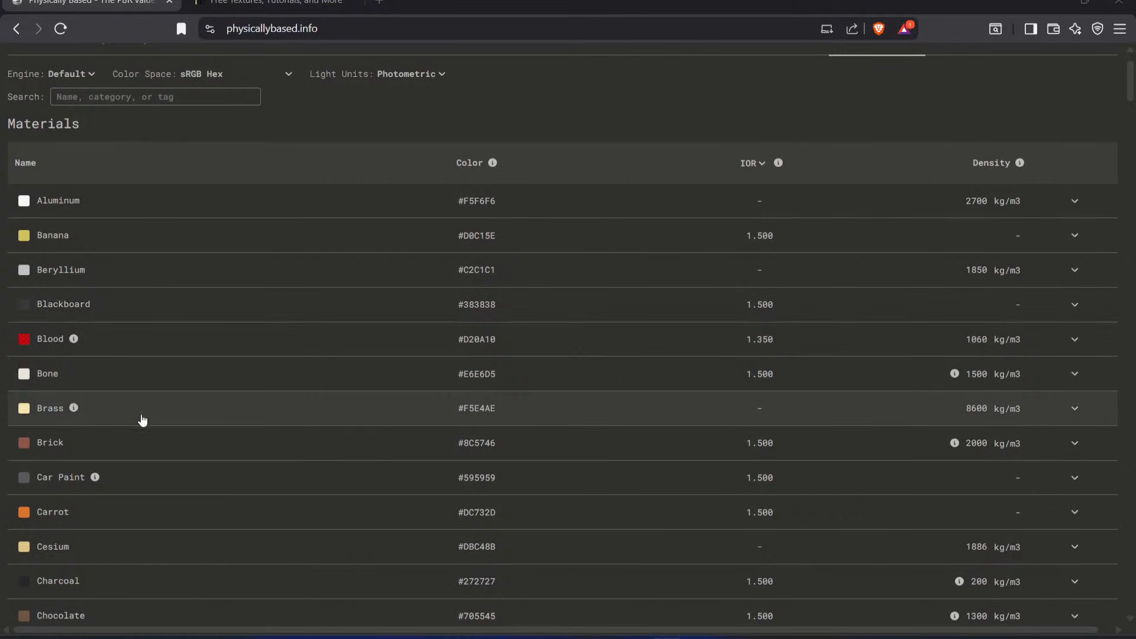
{"action": "scroll", "coordinate": [178, 320], "scroll_direction": "up", "scroll_amount": 1}
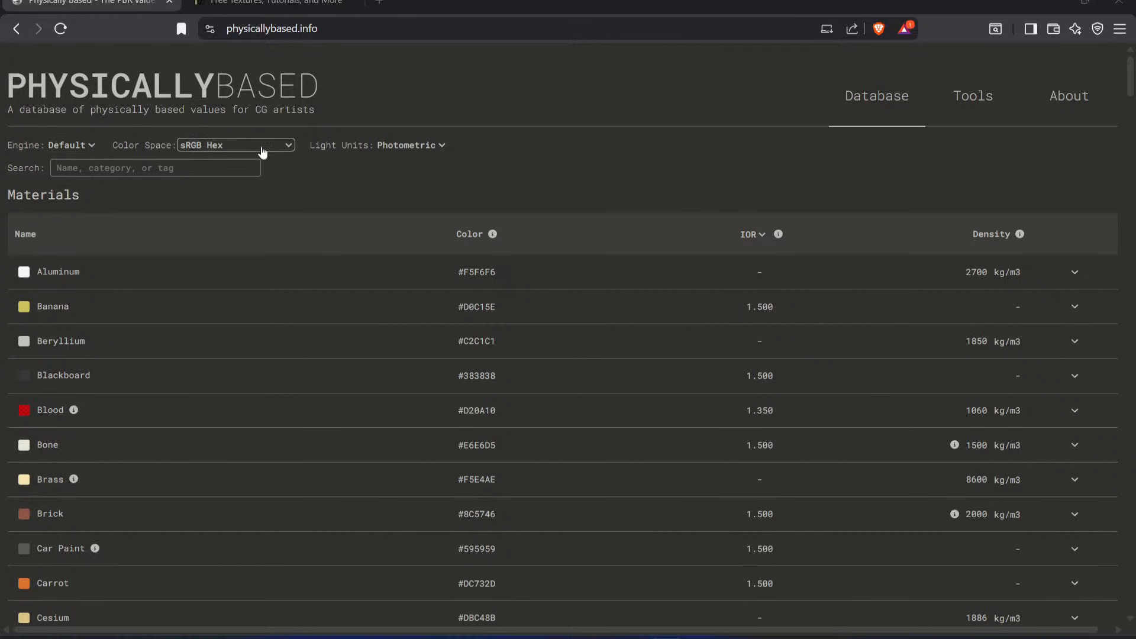
Step: Switch the database's color space to sRGB and back to sRGB Hex
{"action": "left_click", "coordinate": [231, 145]}
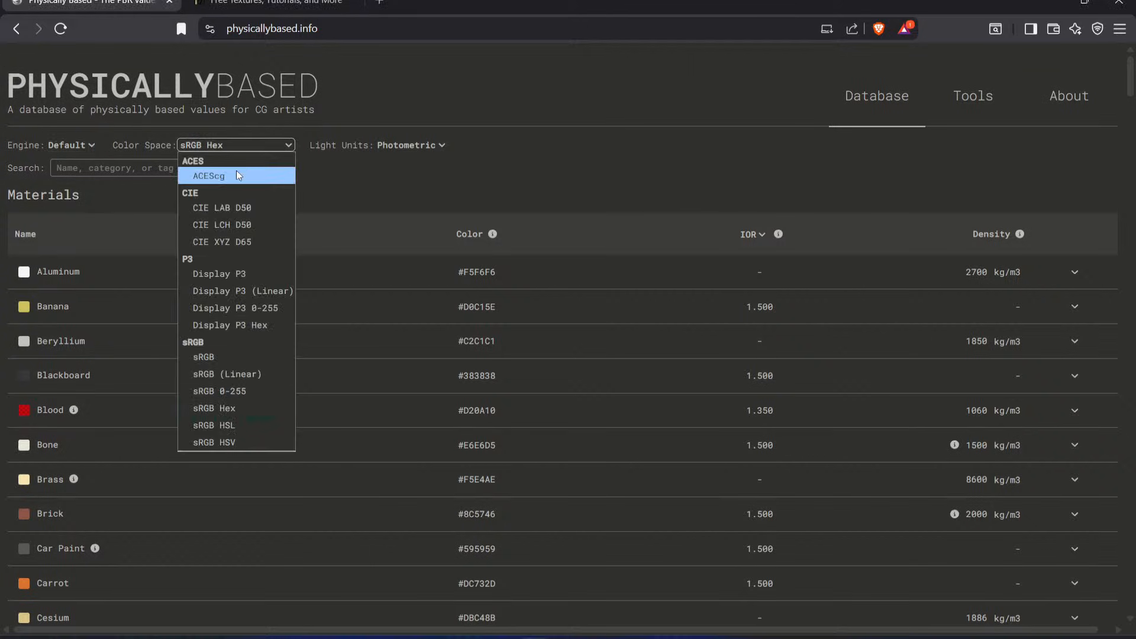
{"action": "left_click", "coordinate": [244, 355]}
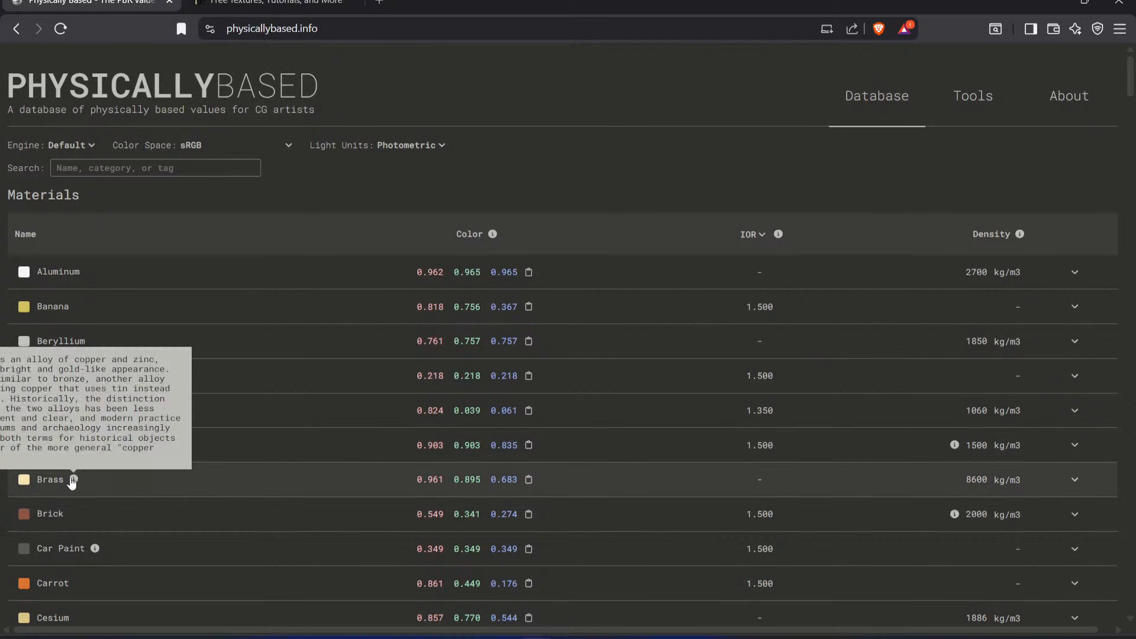
{"action": "left_click", "coordinate": [213, 148]}
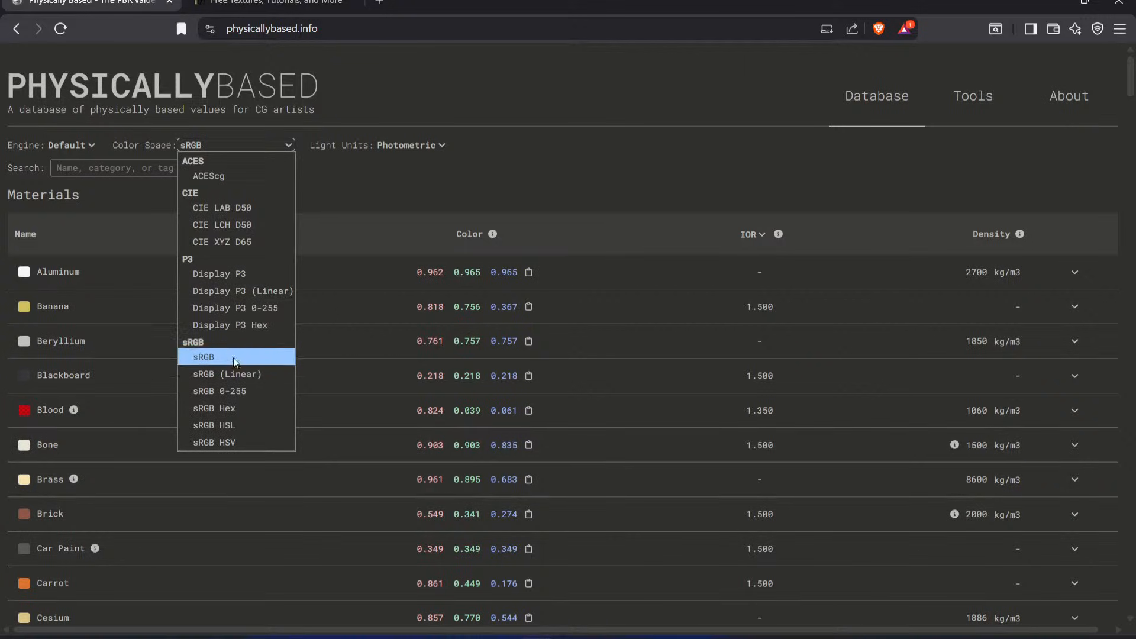
{"action": "left_click", "coordinate": [245, 409]}
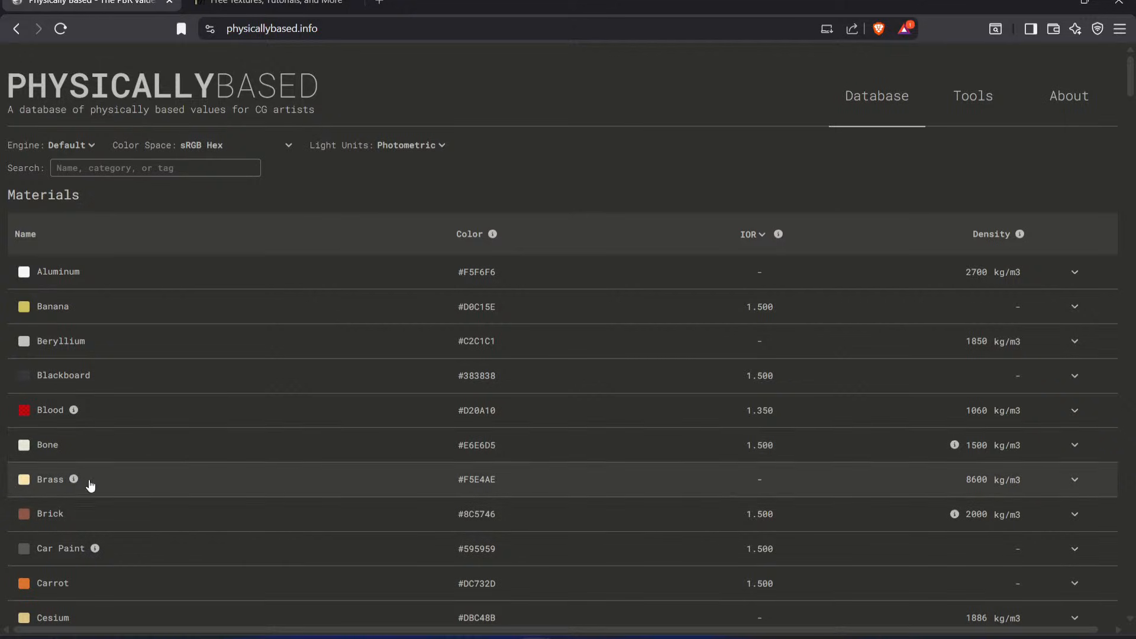
Step: Copy the Brass hex color from the database and return to Substance 3D Painter
{"action": "left_click", "coordinate": [493, 489]}
{"action": "left_click", "coordinate": [464, 486]}
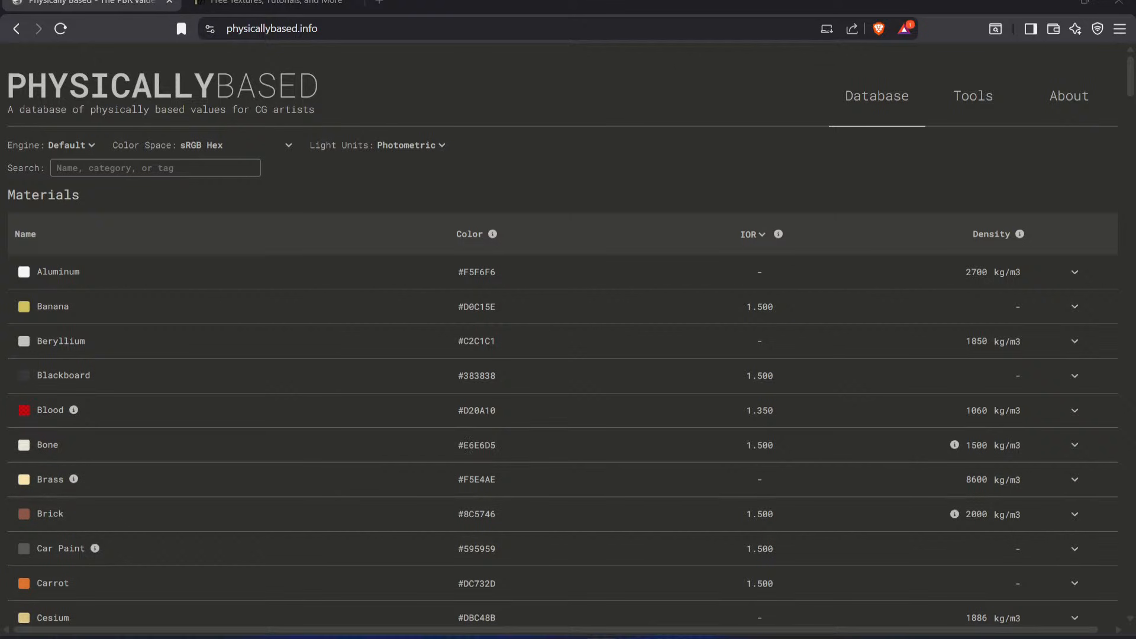
{"action": "key", "text": "alt+Tab"}
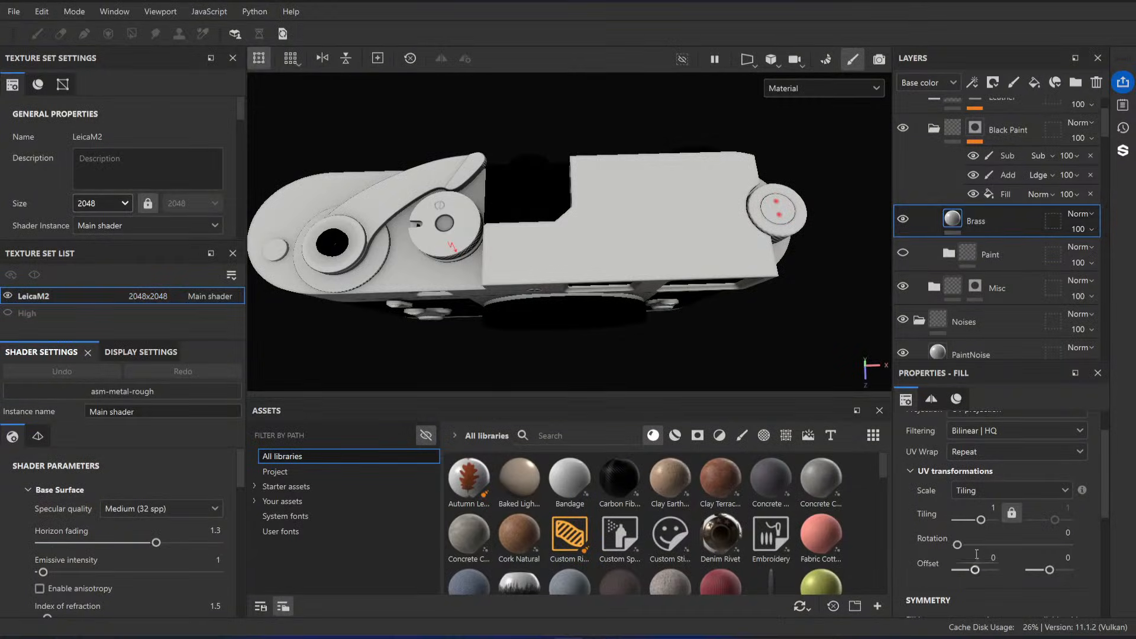
Step: Set the Brass layer's base color to the copied hex #F5E4AE and close the color picker
{"action": "scroll", "coordinate": [979, 545], "scroll_direction": "down", "scroll_amount": 6}
{"action": "left_click", "coordinate": [990, 588]}
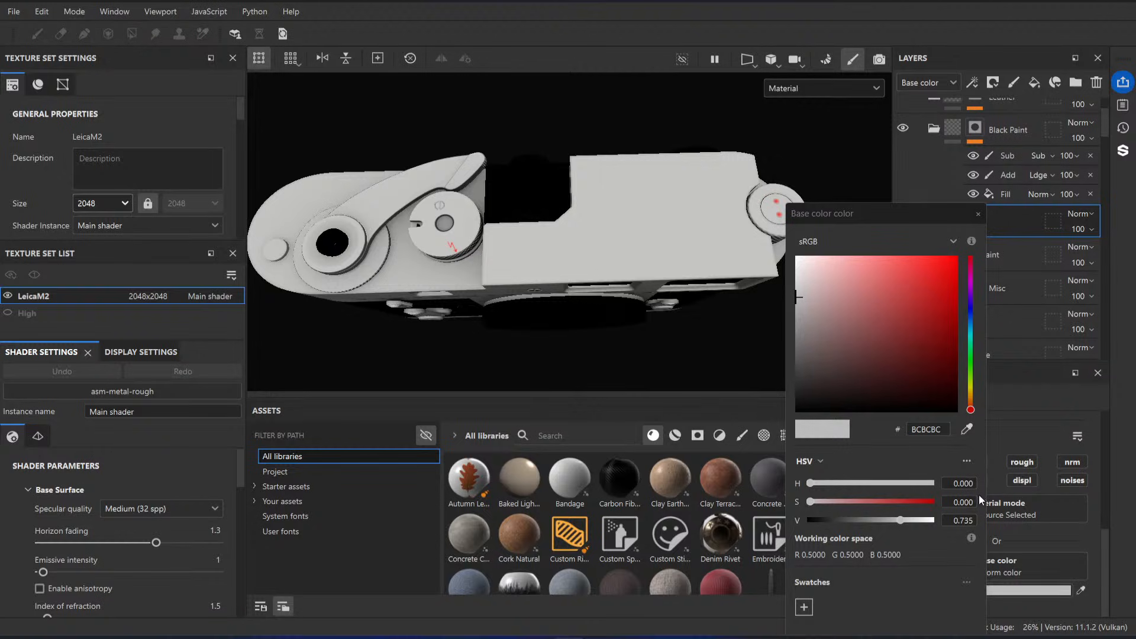
{"action": "left_click", "coordinate": [926, 430]}
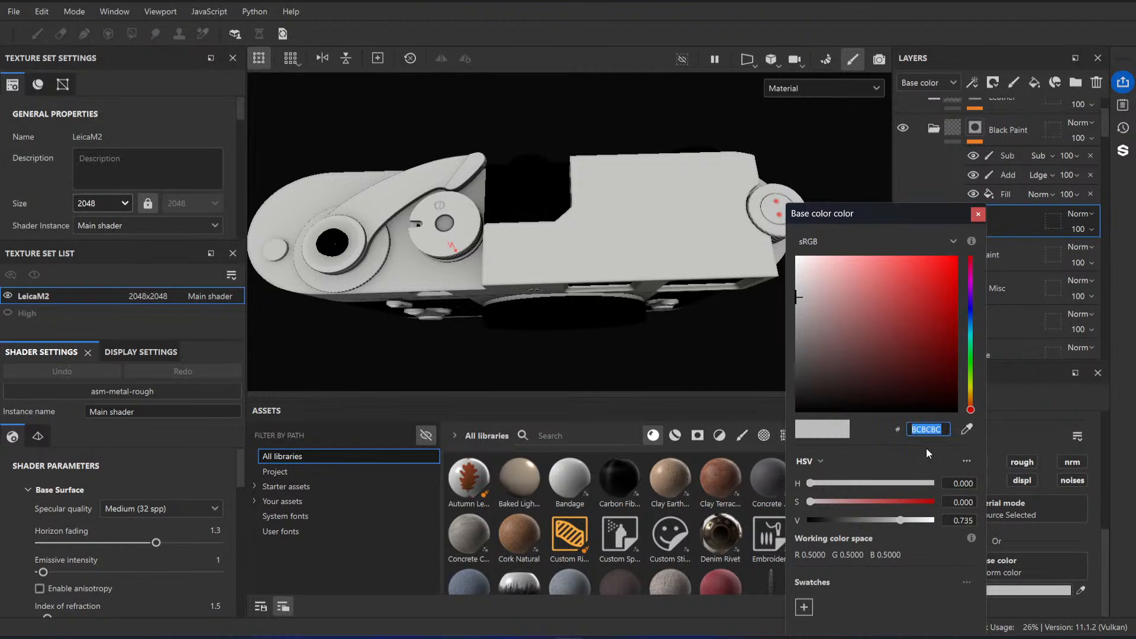
{"action": "key", "text": "ctrl+v"}
{"action": "key", "text": "Return"}
{"action": "left_click_drag", "start_coordinate": [661, 342], "coordinate": [596, 249], "text": "alt"}
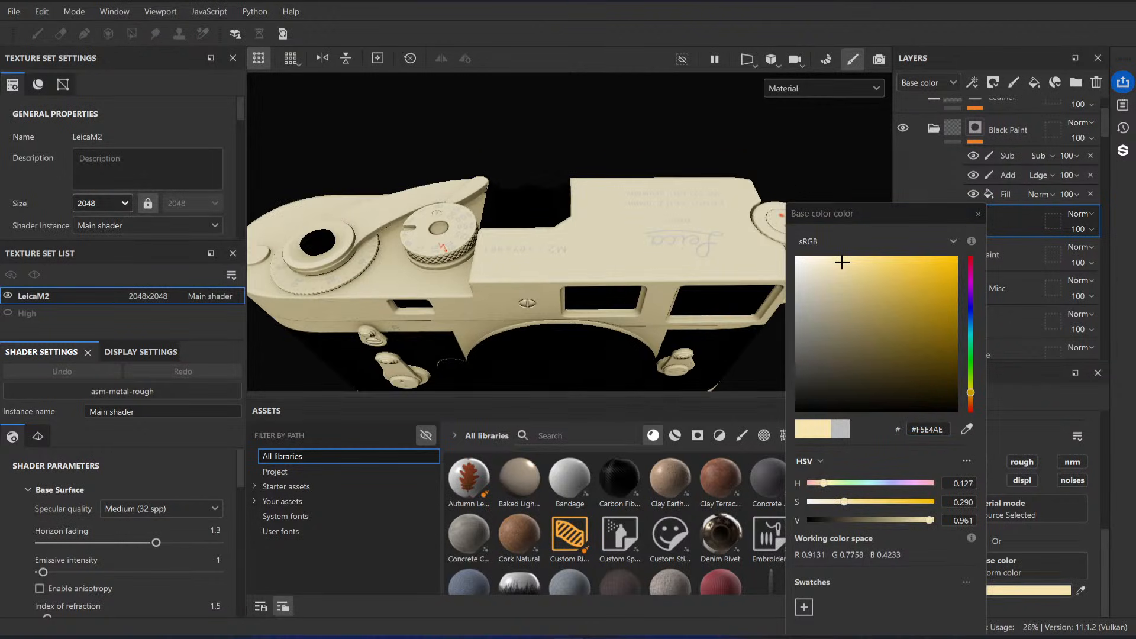
{"action": "right_click_drag", "start_coordinate": [608, 266], "coordinate": [557, 157], "text": "alt"}
{"action": "left_click", "coordinate": [978, 214]}
Step: Set the Brass layer's metallic to 1 and its roughness to about 0.17
{"action": "left_click_drag", "start_coordinate": [663, 258], "coordinate": [566, 243], "text": "alt"}
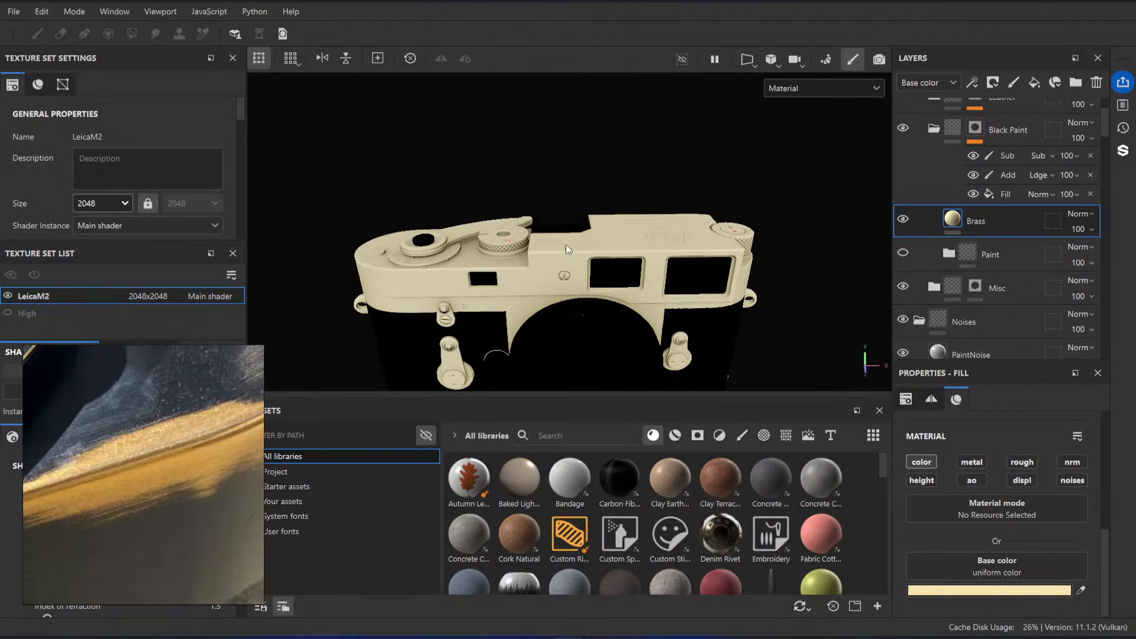
{"action": "left_click_drag", "start_coordinate": [595, 286], "coordinate": [567, 292], "text": "alt"}
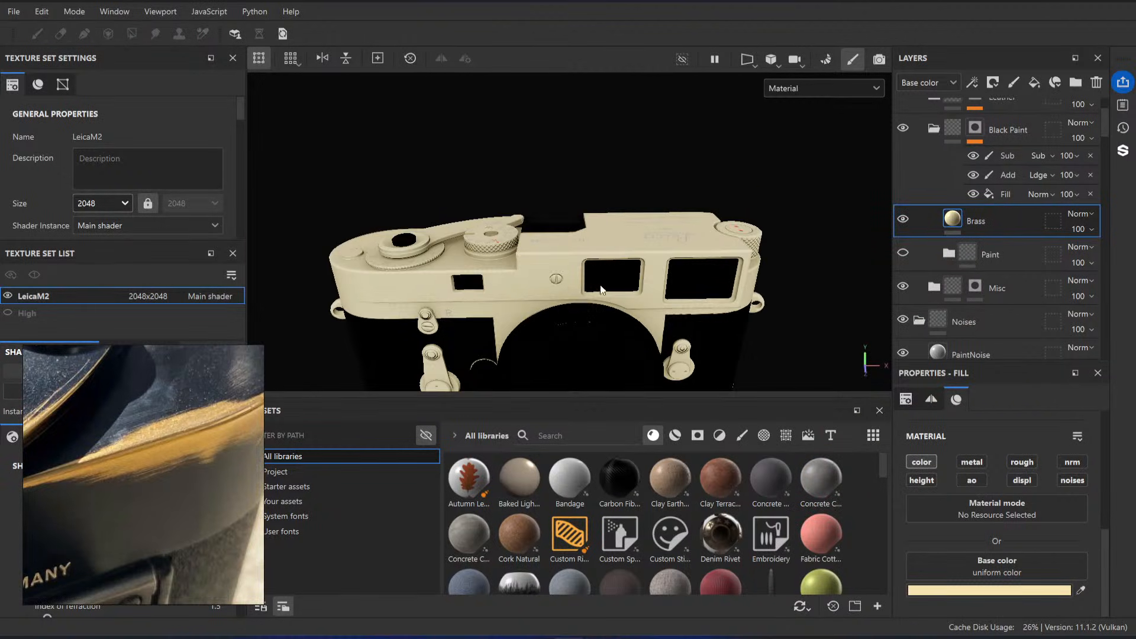
{"action": "right_click_drag", "start_coordinate": [602, 289], "coordinate": [632, 309], "text": "alt"}
{"action": "left_click", "coordinate": [972, 462]}
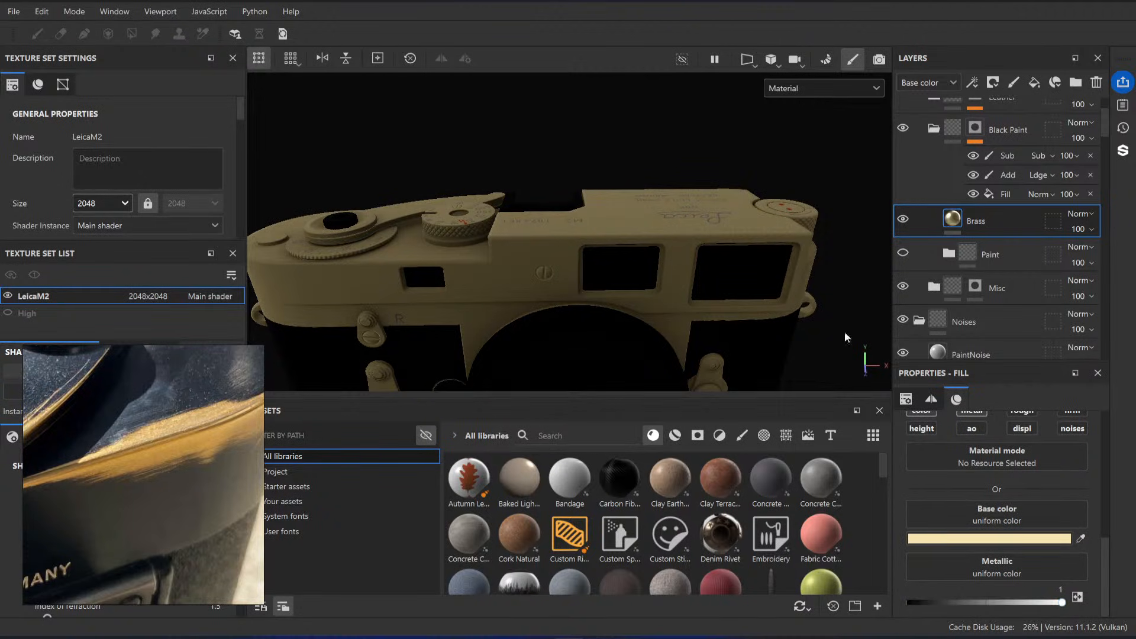
{"action": "scroll", "coordinate": [1013, 468], "scroll_direction": "down", "scroll_amount": 1}
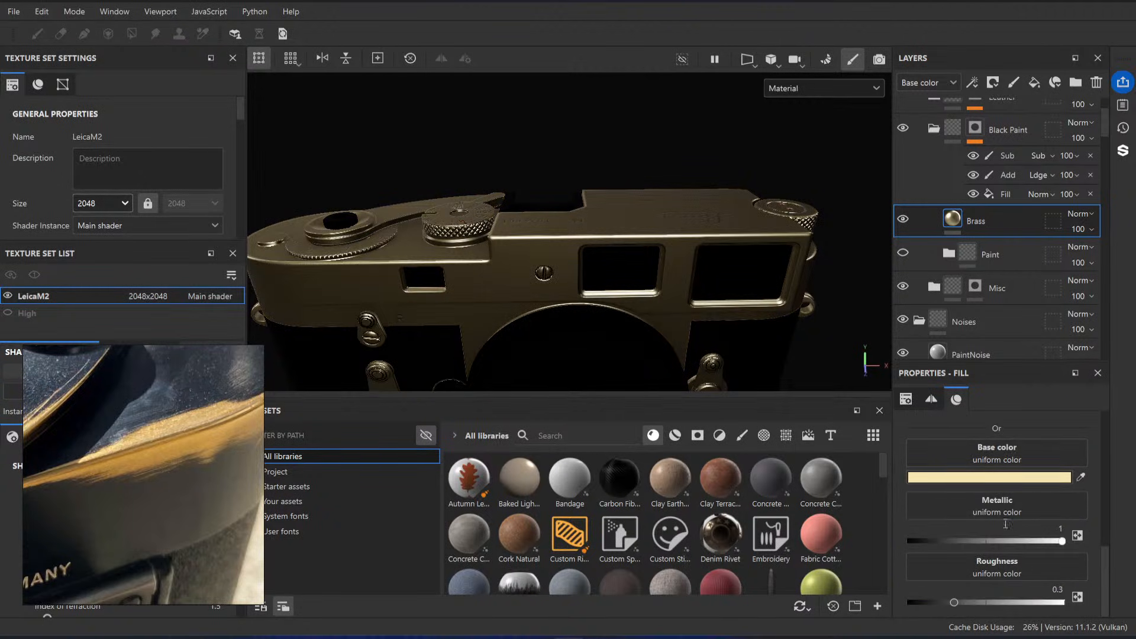
{"action": "left_click_drag", "start_coordinate": [954, 602], "coordinate": [933, 602]}
Step: Inspect the brass reflections on the camera's top plate and front from several angles
{"action": "left_click_drag", "start_coordinate": [579, 205], "coordinate": [586, 269], "text": "alt"}
{"action": "right_click_drag", "start_coordinate": [586, 269], "coordinate": [653, 270], "text": "shift"}
{"action": "right_click_drag", "start_coordinate": [611, 234], "coordinate": [604, 300], "text": "alt"}
{"action": "left_click_drag", "start_coordinate": [603, 301], "coordinate": [583, 237], "text": "alt"}
{"action": "right_click_drag", "start_coordinate": [503, 201], "coordinate": [391, 134], "text": "alt"}
{"action": "mouse_move", "coordinate": [553, 255]}
{"action": "left_mouse_down", "text": "alt"}
{"action": "mouse_move", "coordinate": [559, 231]}
{"action": "mouse_move", "coordinate": [561, 245]}
{"action": "left_mouse_up", "text": "alt"}
{"action": "right_click_drag", "start_coordinate": [561, 246], "coordinate": [616, 274], "text": "shift"}
Step: Try a hue of 0.099 for the Brass base color and check it on the top plate
{"action": "left_click", "coordinate": [999, 477]}
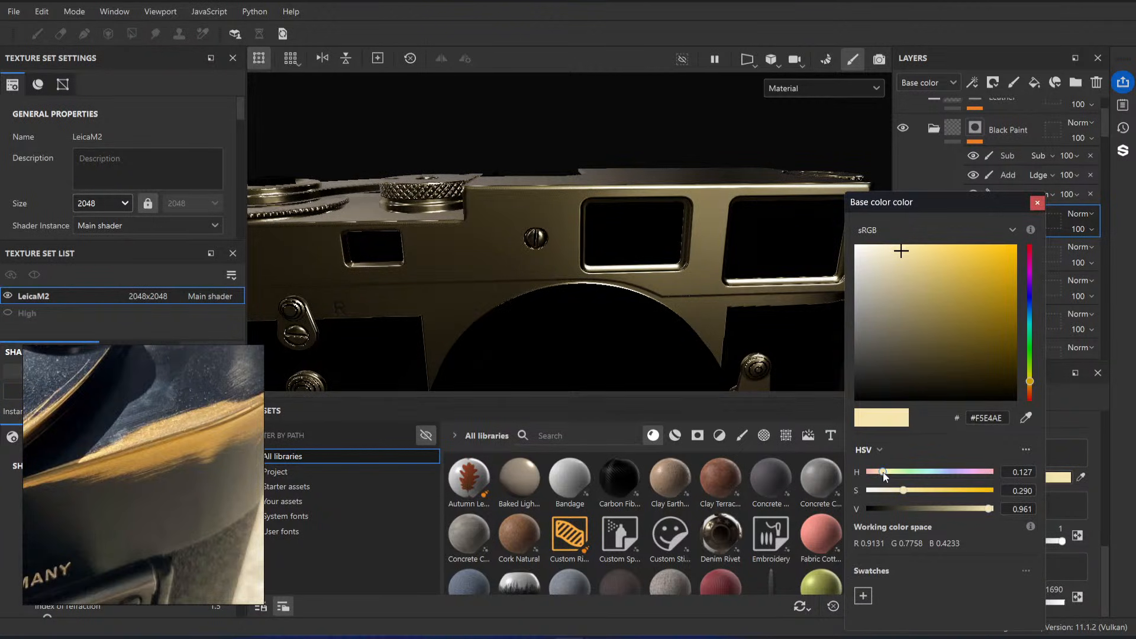
{"action": "left_click_drag", "start_coordinate": [882, 476], "coordinate": [879, 476]}
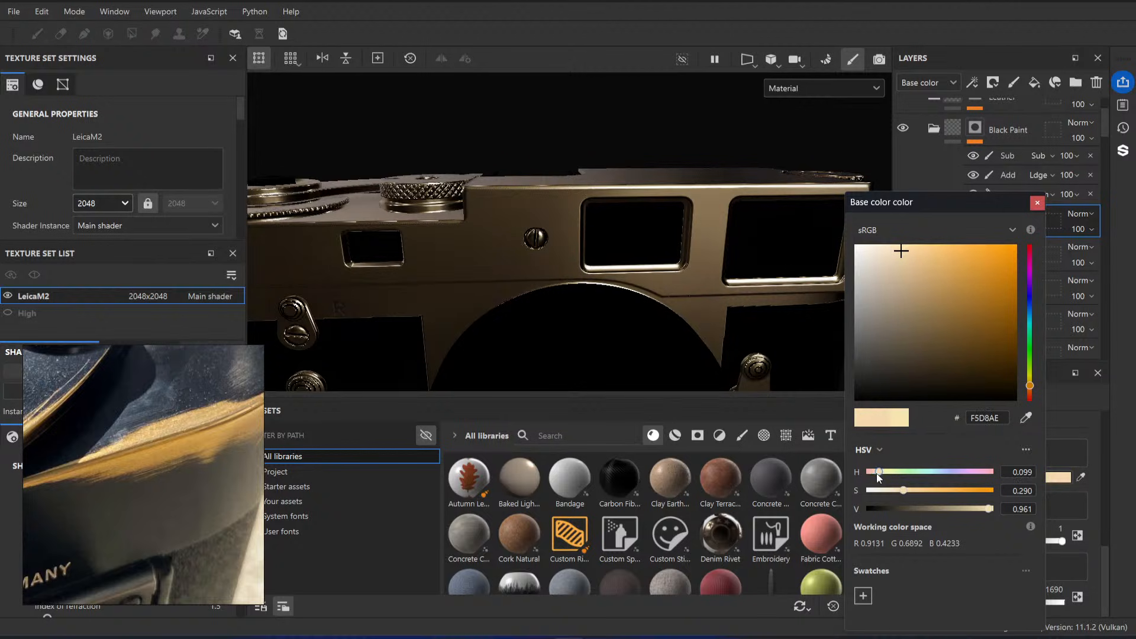
{"action": "left_click_drag", "start_coordinate": [781, 231], "coordinate": [566, 258], "text": "alt"}
{"action": "right_click_drag", "start_coordinate": [567, 259], "coordinate": [568, 258], "text": "shift"}
{"action": "left_click_drag", "start_coordinate": [568, 258], "coordinate": [573, 269], "text": "alt"}
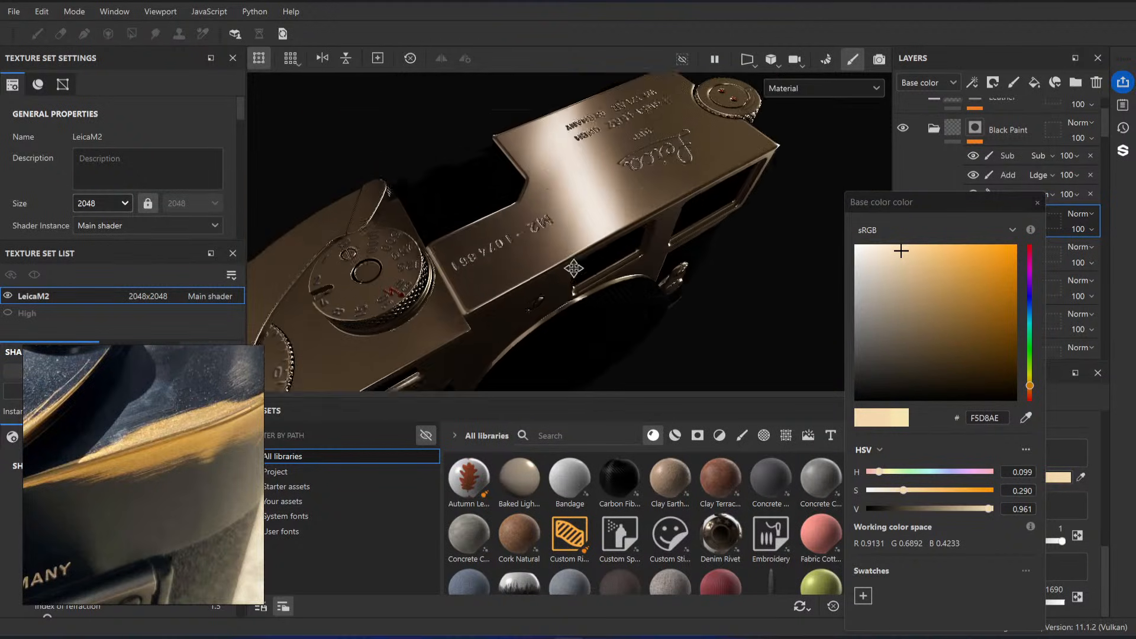
Step: Clear the hue value and restore the Brass base color to #F5E4AE
{"action": "left_click_drag", "start_coordinate": [1025, 472], "coordinate": [1052, 477]}
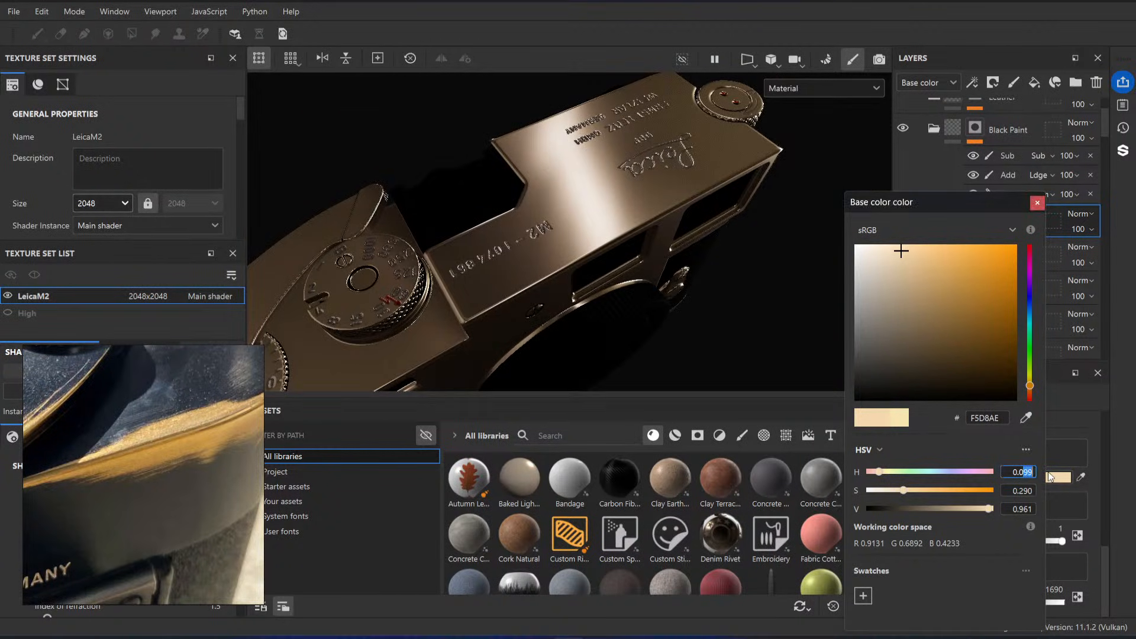
{"action": "key", "text": "BackSpace"}
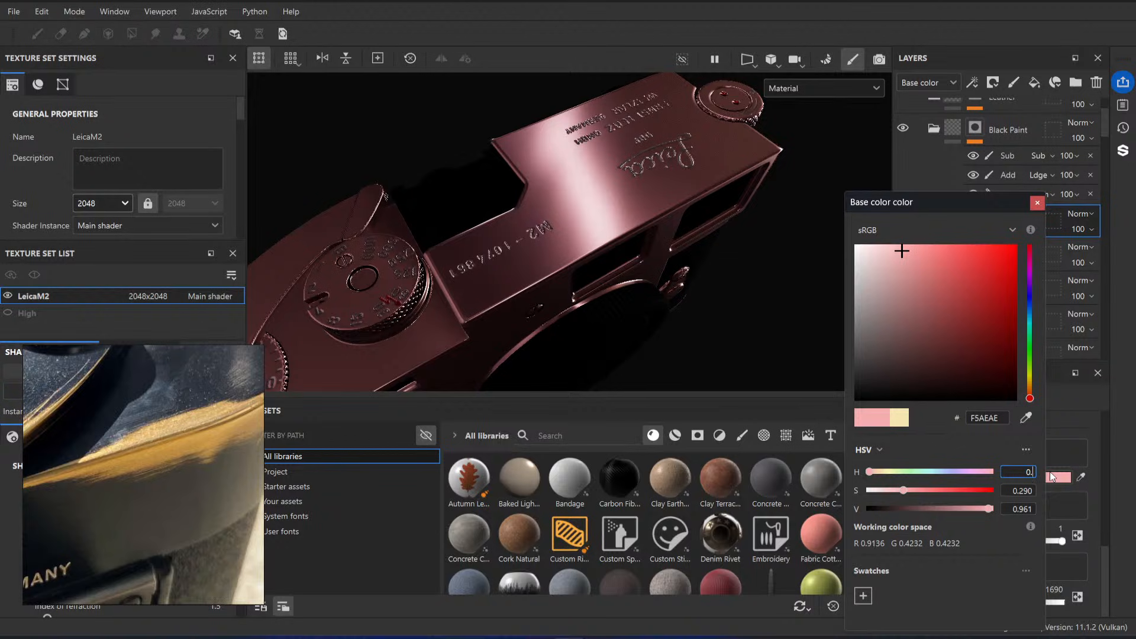
{"action": "key", "text": "Return"}
{"action": "left_click", "coordinate": [992, 419]}
{"action": "key", "text": "ctrl+v"}
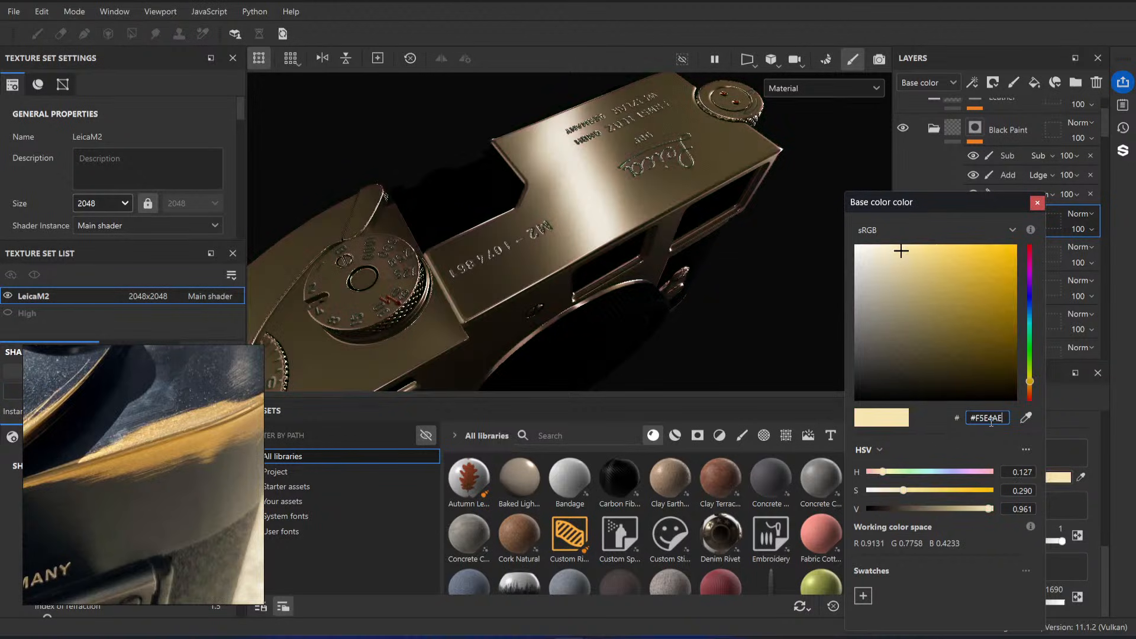
Step: Set the Brass base color's hue to 0.105 and compare the model with the reference photo
{"action": "left_click", "coordinate": [1021, 472]}
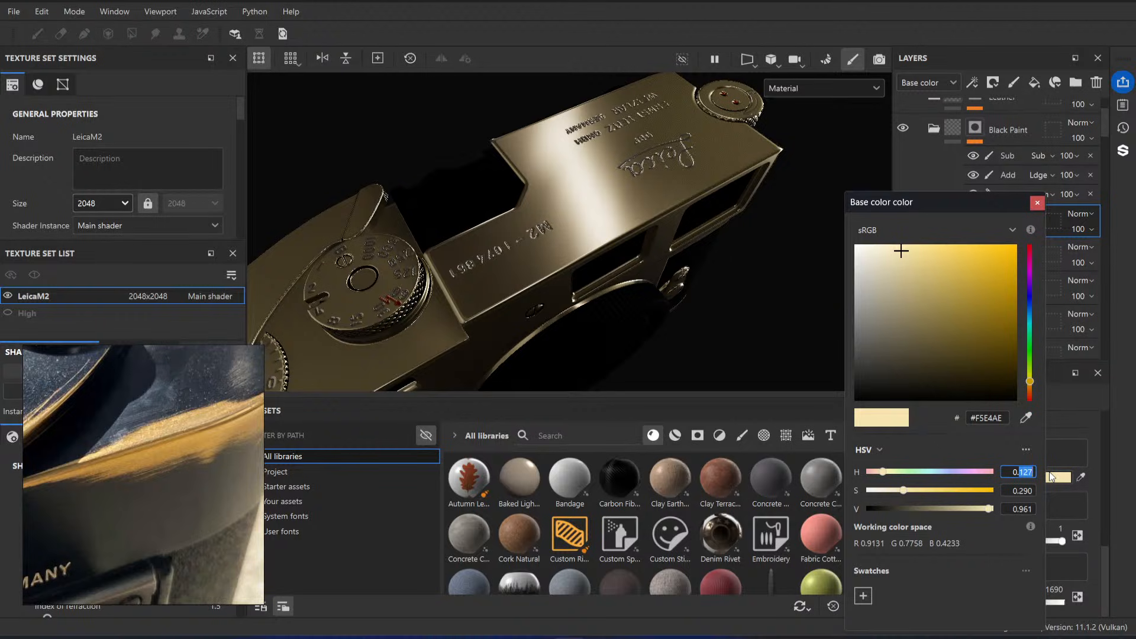
{"action": "type", "text": "105"}
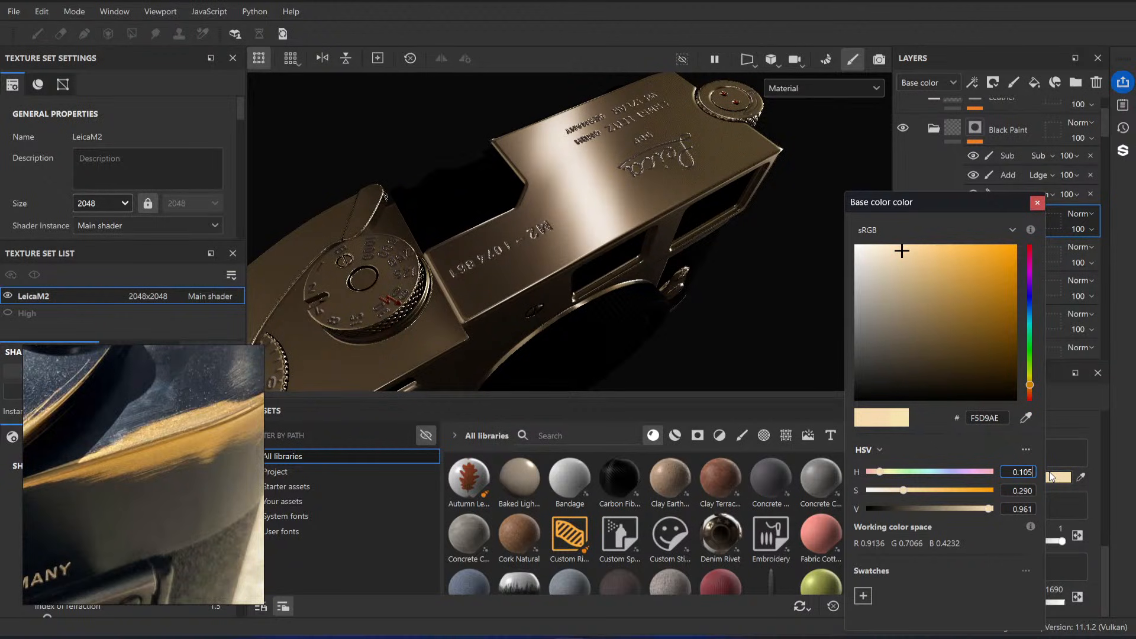
{"action": "key", "text": "Return"}
{"action": "left_click_drag", "start_coordinate": [809, 271], "coordinate": [626, 246], "text": "alt"}
{"action": "scroll", "coordinate": [607, 230], "scroll_direction": "up", "scroll_amount": 2}
{"action": "scroll", "coordinate": [627, 247], "scroll_direction": "down", "scroll_amount": 3}
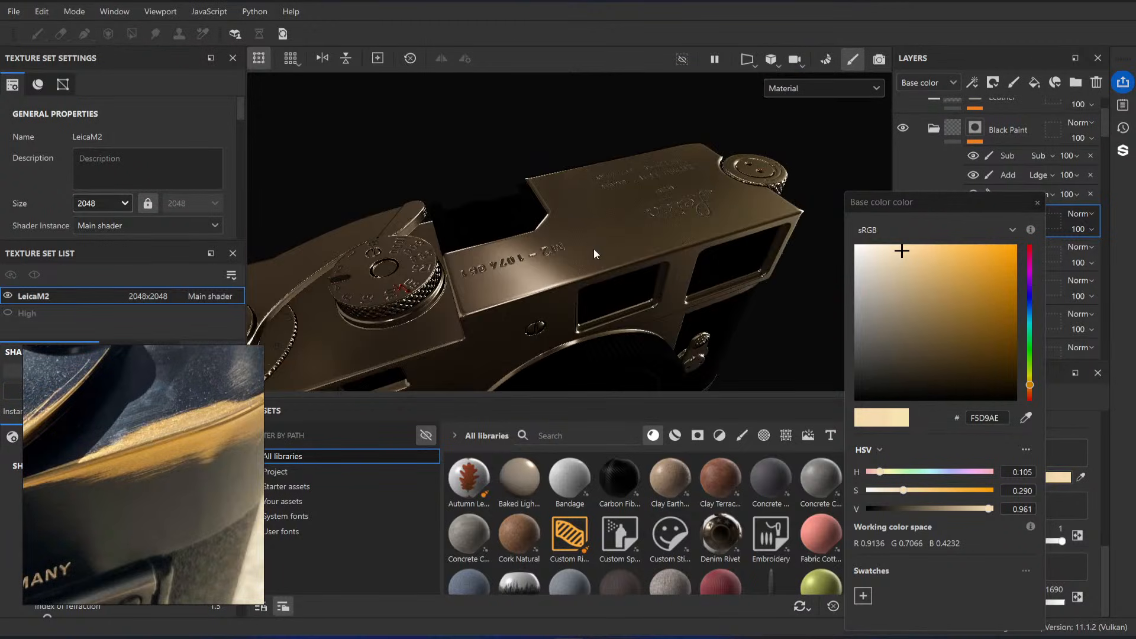
Step: Set the Brass base color's hue to 0.11 and check the reflections on the camera's top plate and front
{"action": "right_click_drag", "start_coordinate": [596, 251], "coordinate": [720, 247], "text": "shift"}
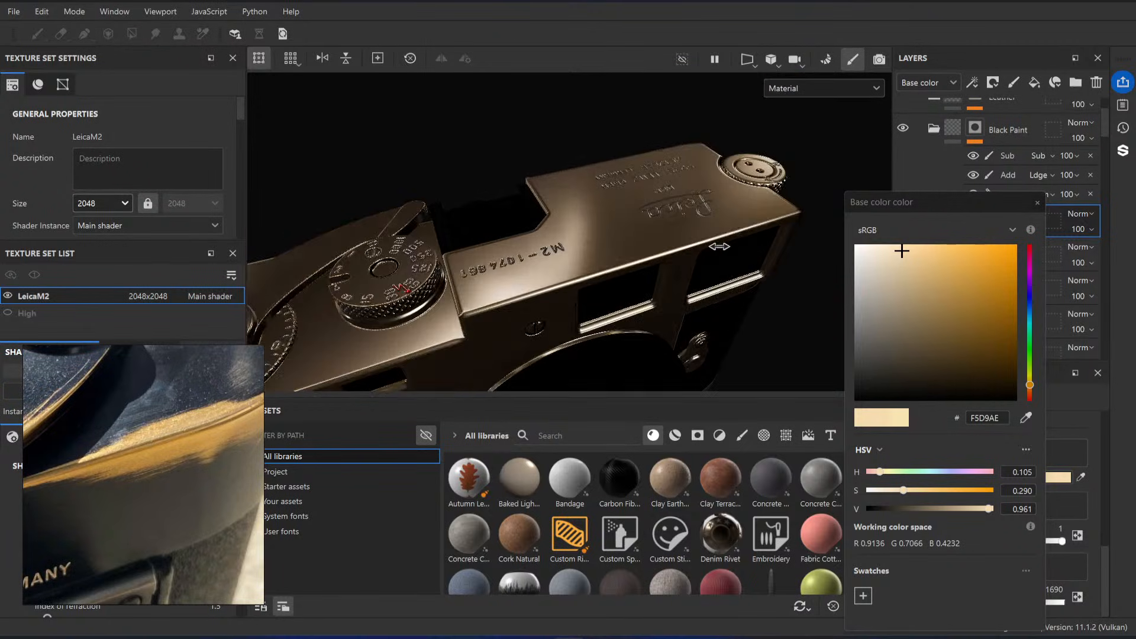
{"action": "left_click", "coordinate": [1025, 473]}
{"action": "key", "text": "BackSpace"}
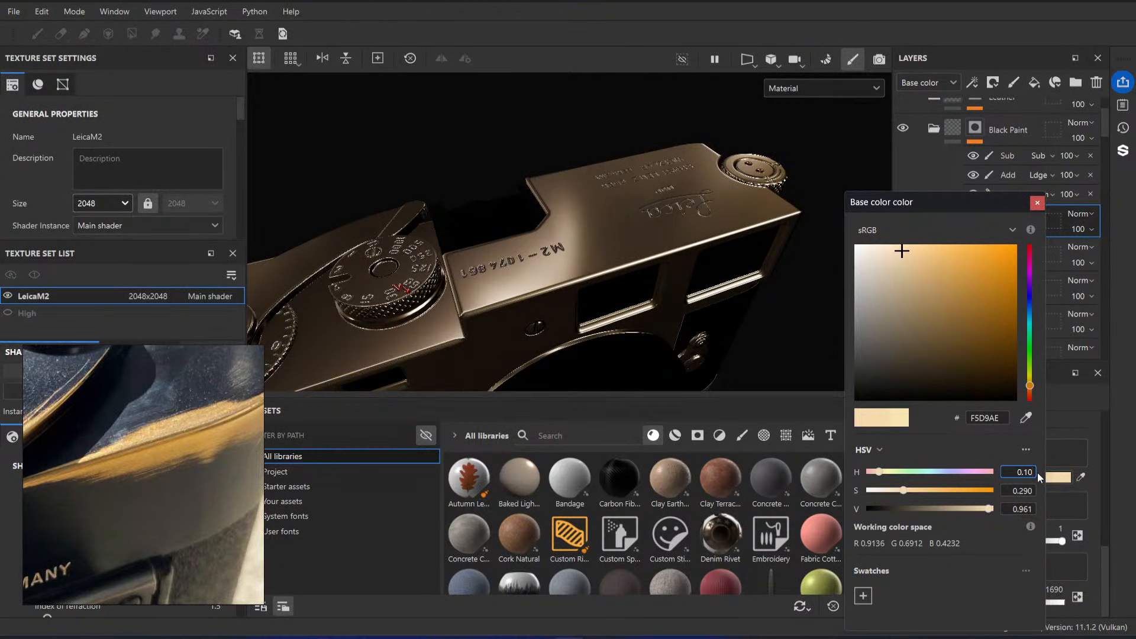
{"action": "key", "text": "BackSpace"}
{"action": "type", "text": "1"}
{"action": "key", "text": "Return"}
{"action": "left_click_drag", "start_coordinate": [659, 291], "coordinate": [664, 349], "text": "alt"}
{"action": "right_click_drag", "start_coordinate": [654, 320], "coordinate": [464, 160], "text": "shift"}
{"action": "left_click_drag", "start_coordinate": [583, 302], "coordinate": [594, 207], "text": "alt"}
{"action": "right_click_drag", "start_coordinate": [562, 219], "coordinate": [608, 239], "text": "alt"}
{"action": "left_click_drag", "start_coordinate": [608, 238], "coordinate": [621, 358], "text": "alt"}
{"action": "left_click", "coordinate": [1038, 203]}
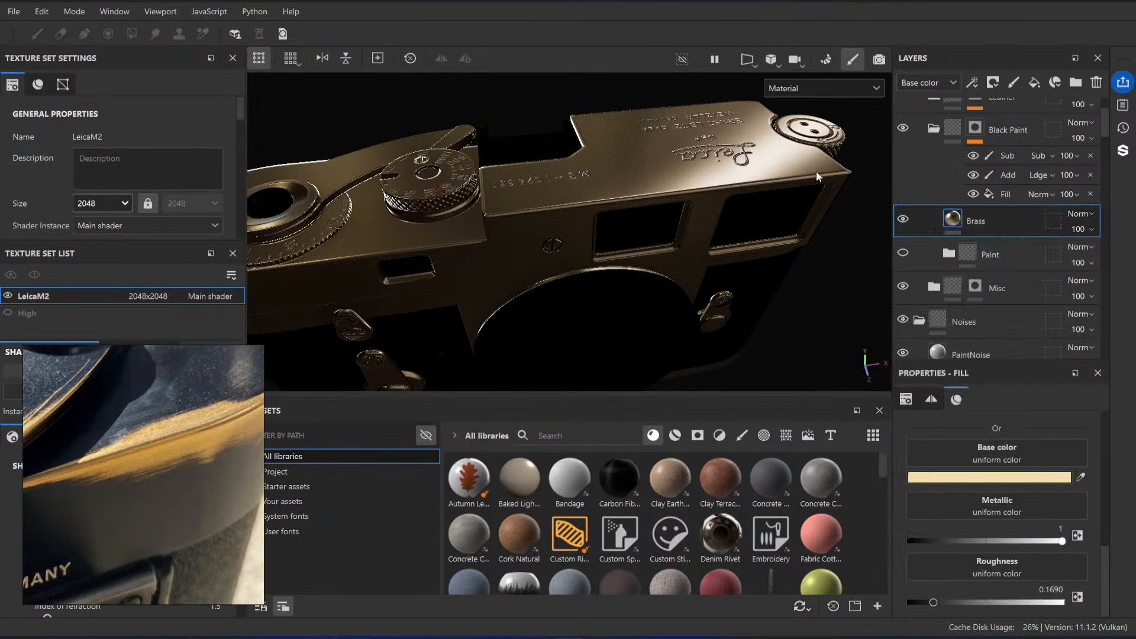
Step: Try a Brass roughness of about 0.79 and inspect the camera's top plate and front from several angles
{"action": "right_click_drag", "start_coordinate": [598, 249], "coordinate": [663, 284], "text": "alt"}
{"action": "left_click_drag", "start_coordinate": [663, 285], "coordinate": [627, 178], "text": "alt"}
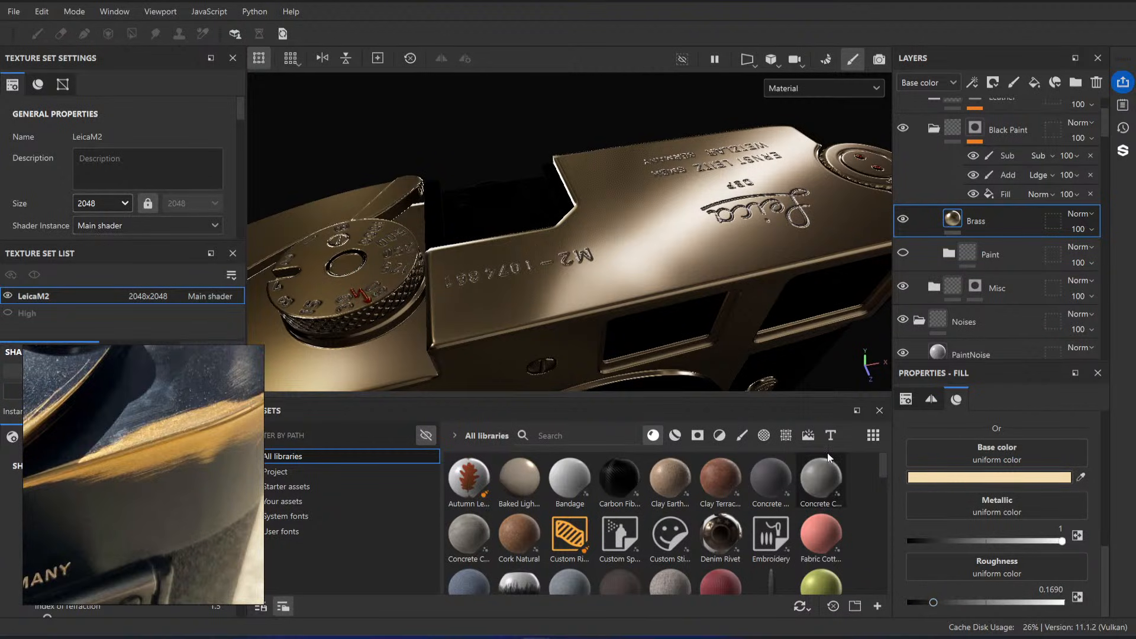
{"action": "left_click_drag", "start_coordinate": [934, 602], "coordinate": [1065, 603]}
{"action": "mouse_move", "coordinate": [668, 226]}
{"action": "left_mouse_down", "text": "alt"}
{"action": "mouse_move", "coordinate": [586, 195]}
{"action": "mouse_move", "coordinate": [619, 187]}
{"action": "mouse_move", "coordinate": [650, 236]}
{"action": "left_mouse_up", "text": "alt"}
{"action": "left_click_drag", "start_coordinate": [1049, 604], "coordinate": [1032, 602]}
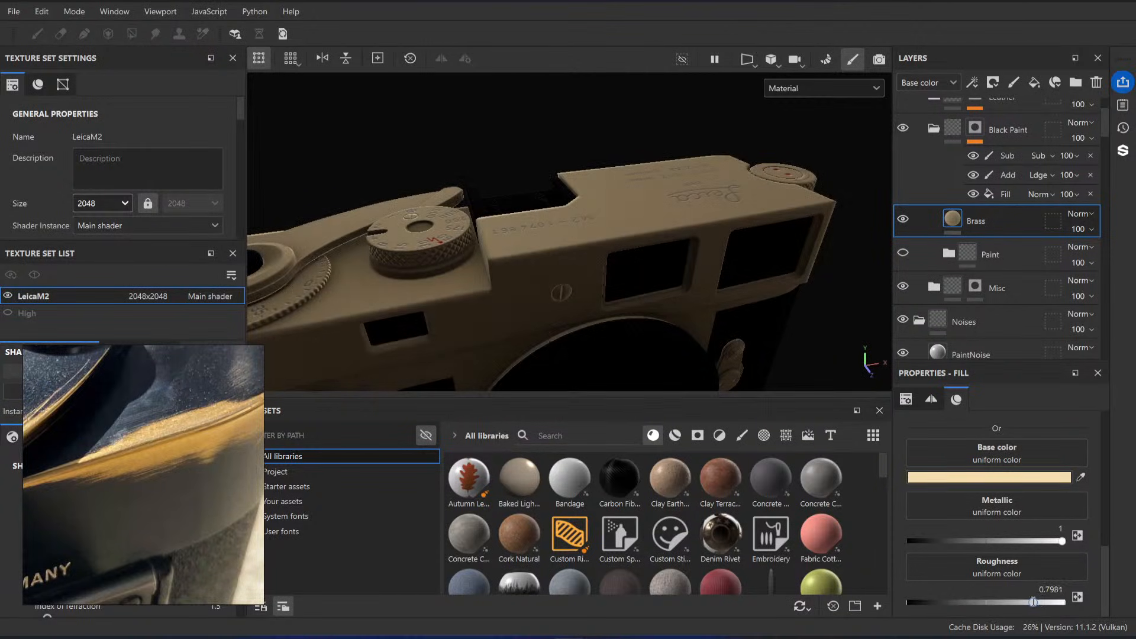
{"action": "left_click_drag", "start_coordinate": [677, 327], "coordinate": [692, 269], "text": "alt"}
{"action": "right_click_drag", "start_coordinate": [692, 269], "coordinate": [694, 277], "text": "shift"}
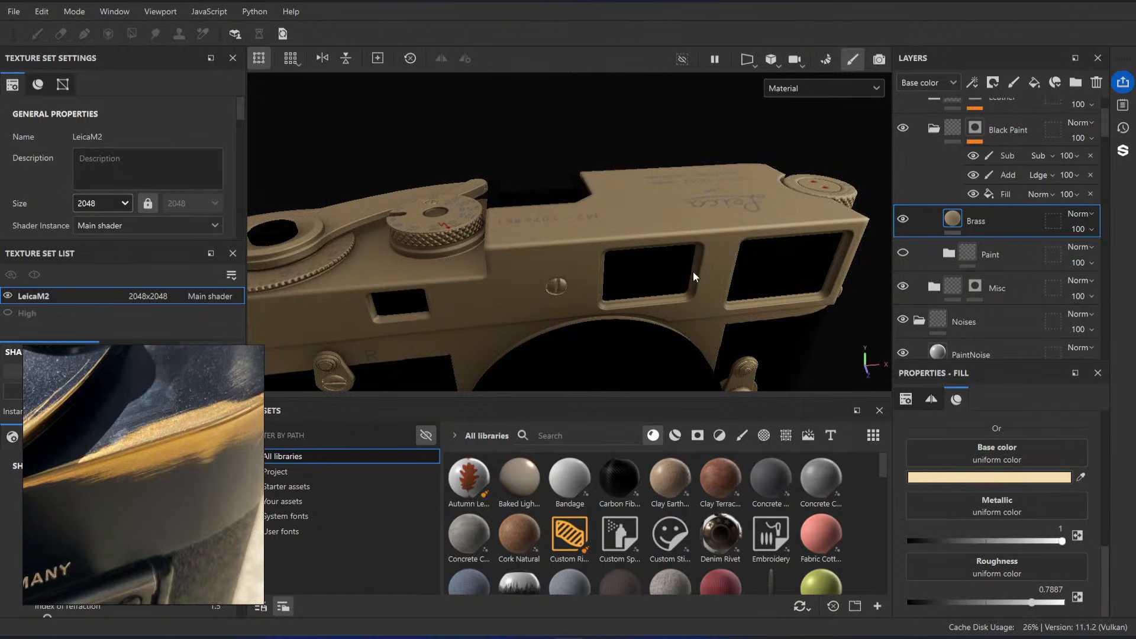
{"action": "left_click_drag", "start_coordinate": [695, 277], "coordinate": [636, 286], "text": "alt"}
{"action": "middle_click_drag", "start_coordinate": [637, 287], "coordinate": [648, 244], "text": "alt"}
Step: Try a Brass roughness of 0 and inspect the mirror-like reflections on the camera body
{"action": "left_click_drag", "start_coordinate": [1021, 602], "coordinate": [908, 602]}
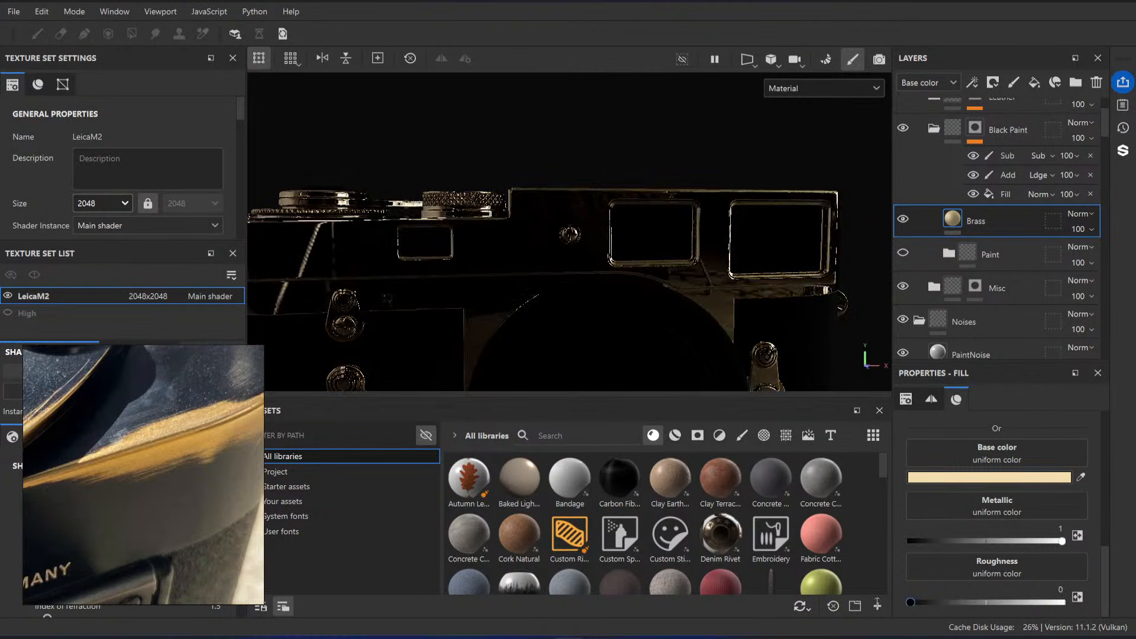
{"action": "left_click_drag", "start_coordinate": [666, 251], "coordinate": [629, 292], "text": "alt"}
{"action": "right_click_drag", "start_coordinate": [629, 292], "coordinate": [457, 190], "text": "alt"}
{"action": "left_click_drag", "start_coordinate": [457, 191], "coordinate": [598, 160], "text": "alt"}
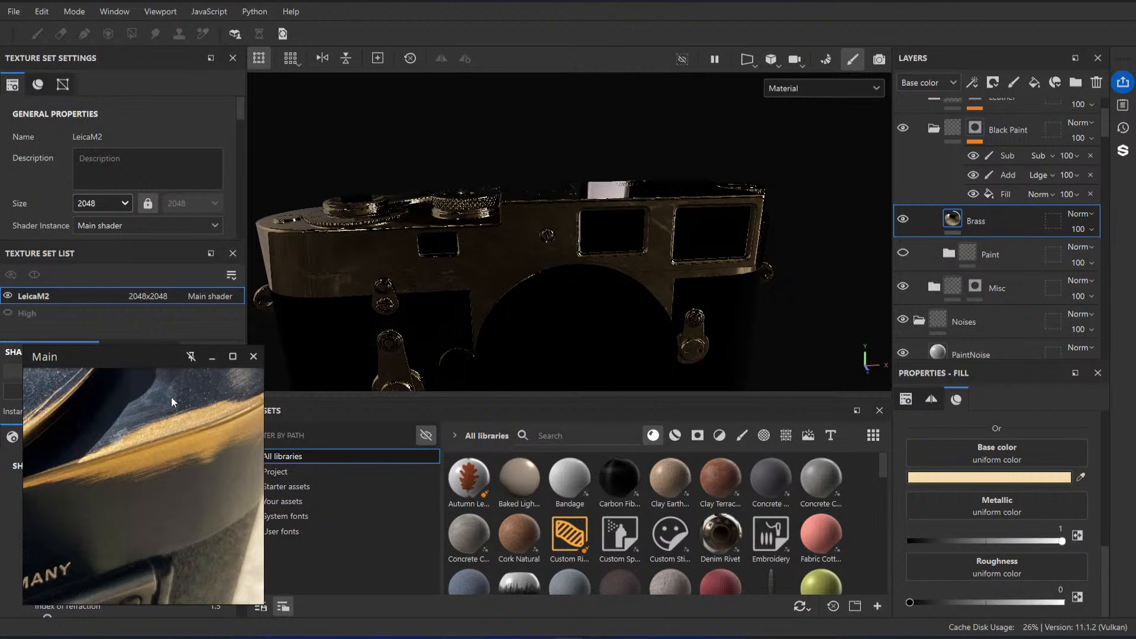
Step: Try the Studio White Soft environment map and inspect the model with the Brass roughness raised to 1
{"action": "left_click_drag", "start_coordinate": [171, 396], "coordinate": [136, 173]}
{"action": "left_click", "coordinate": [159, 387]}
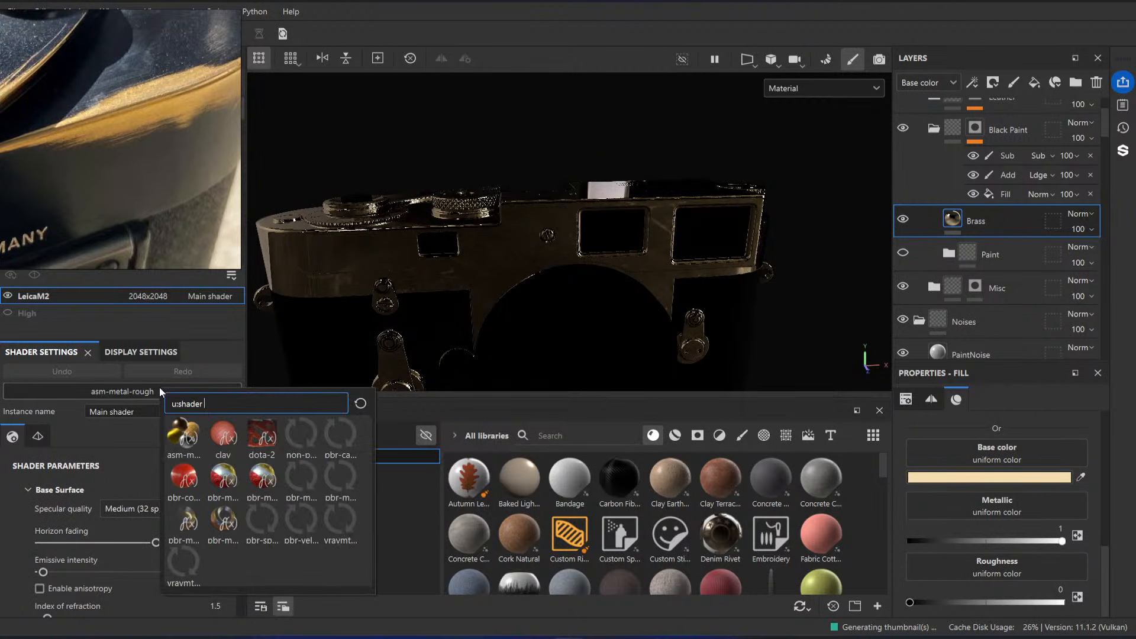
{"action": "left_click", "coordinate": [140, 361]}
{"action": "left_click", "coordinate": [135, 357]}
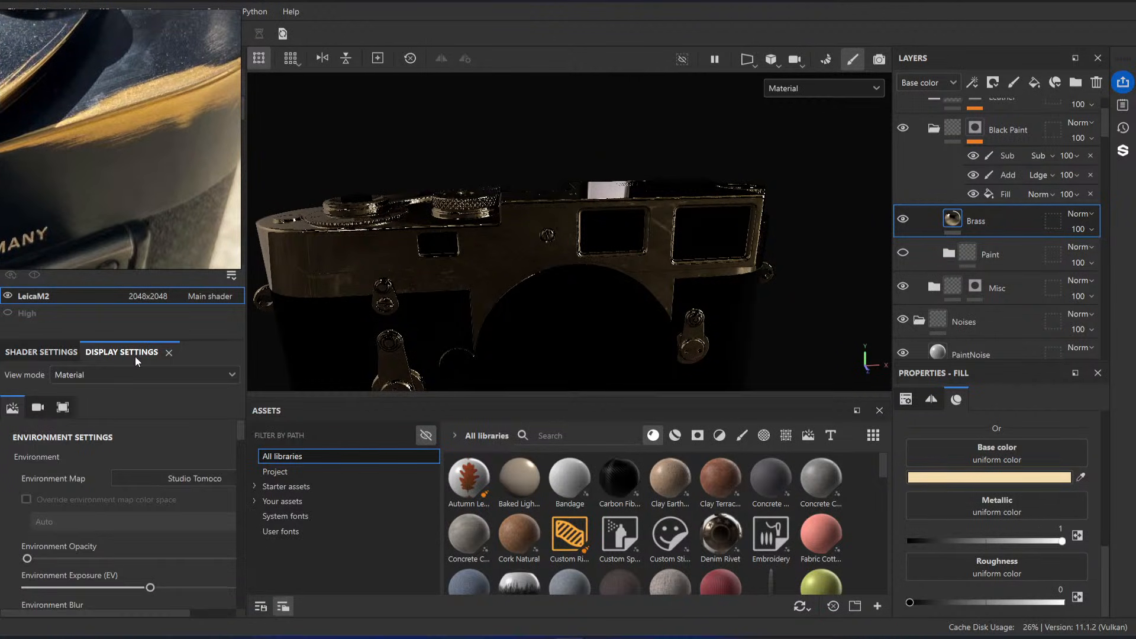
{"action": "left_click", "coordinate": [158, 479]}
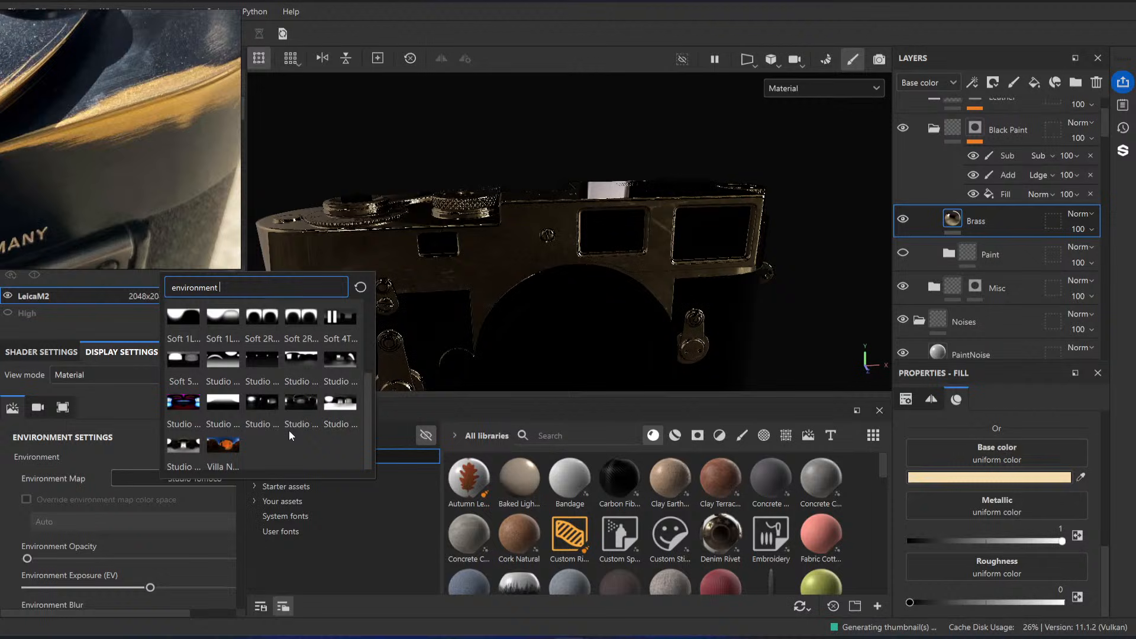
{"action": "left_click", "coordinate": [340, 404]}
{"action": "left_click_drag", "start_coordinate": [659, 242], "coordinate": [628, 249], "text": "alt"}
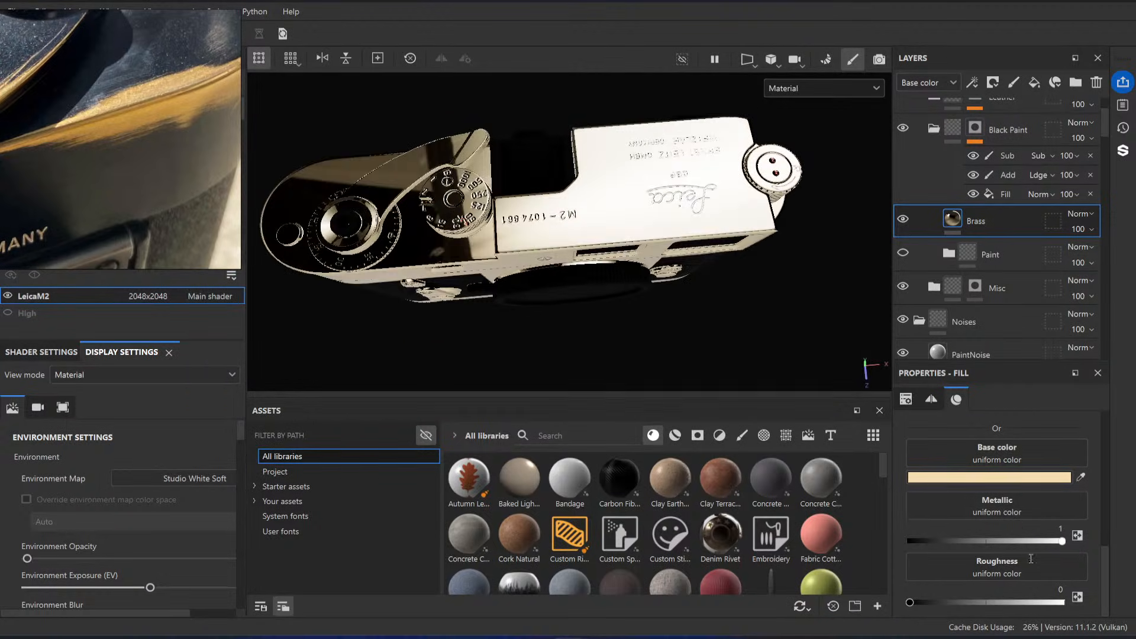
{"action": "left_click", "coordinate": [1064, 602]}
{"action": "left_click_drag", "start_coordinate": [683, 226], "coordinate": [464, 196], "text": "alt"}
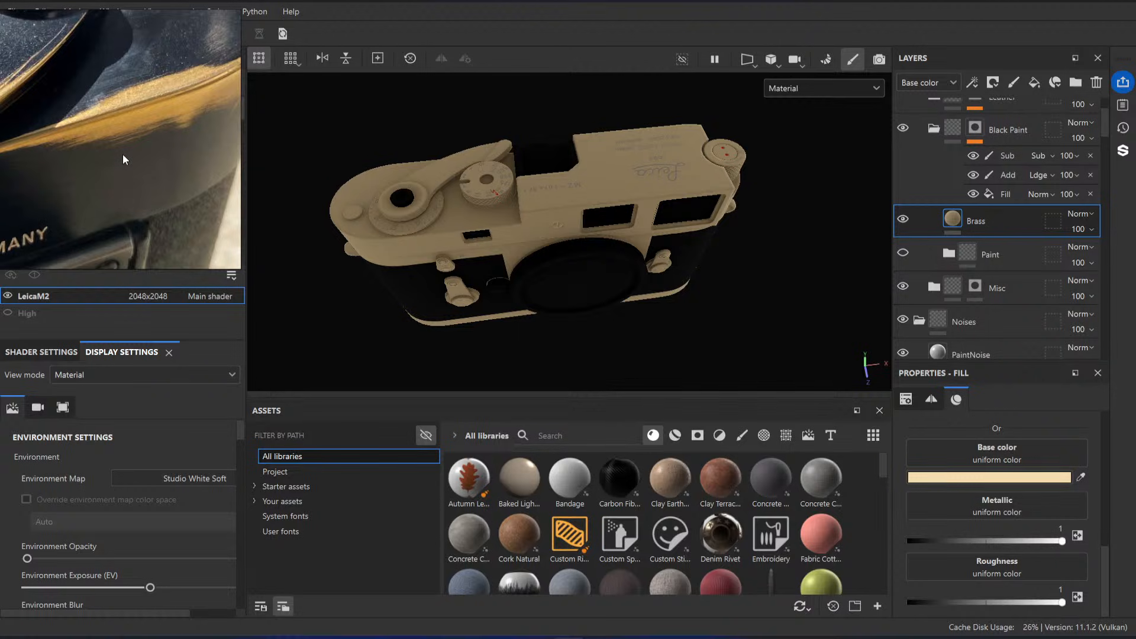
Step: Switch the environment map back to Studio Tomoco and check the camera from above
{"action": "left_click", "coordinate": [183, 482]}
{"action": "scroll", "coordinate": [332, 414], "scroll_direction": "down", "scroll_amount": 2}
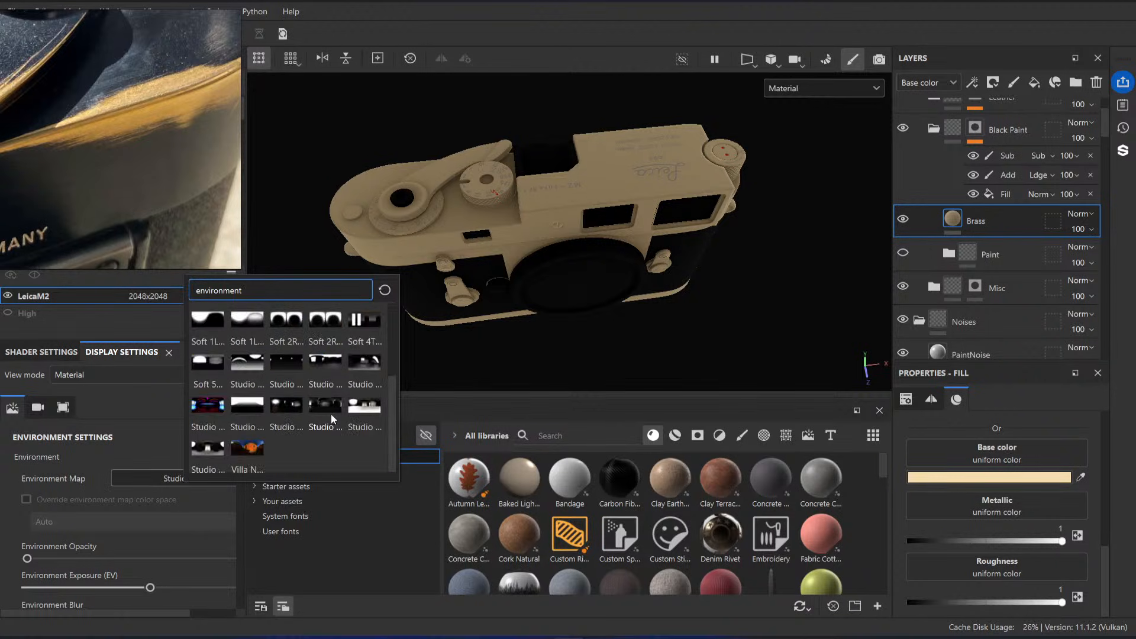
{"action": "left_click", "coordinate": [312, 408]}
{"action": "middle_click_drag", "start_coordinate": [610, 195], "coordinate": [587, 237], "text": "alt"}
{"action": "scroll", "coordinate": [550, 244], "scroll_direction": "up", "scroll_amount": 2}
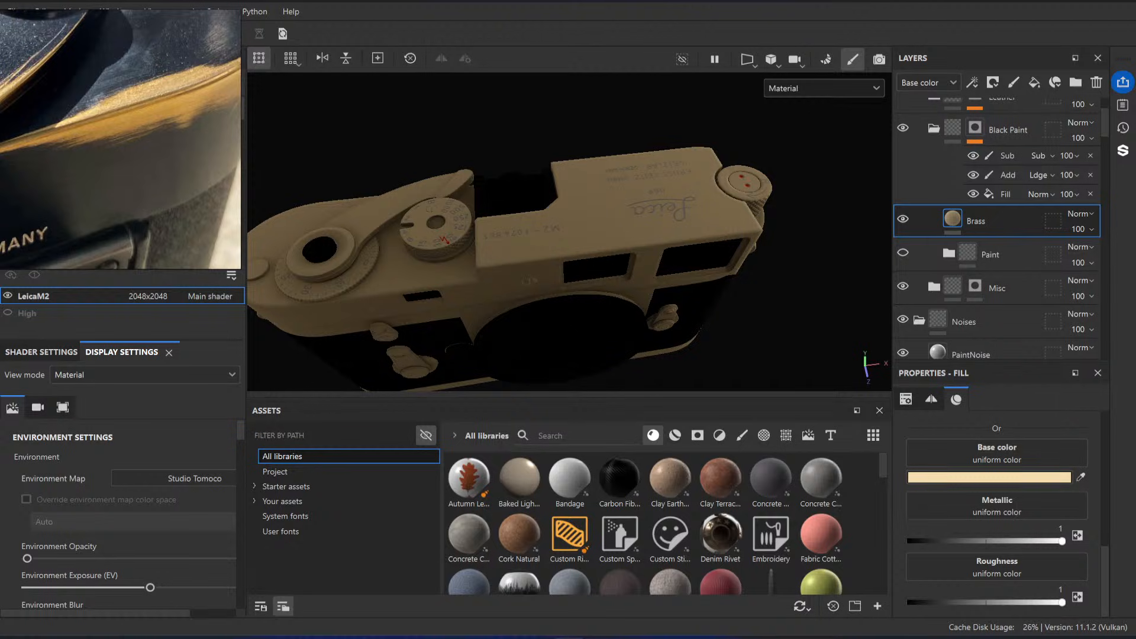
Step: Compare the fully rough brass on the model with close-ups of worn edges and knobs on the reference board
{"action": "key", "text": "super"}
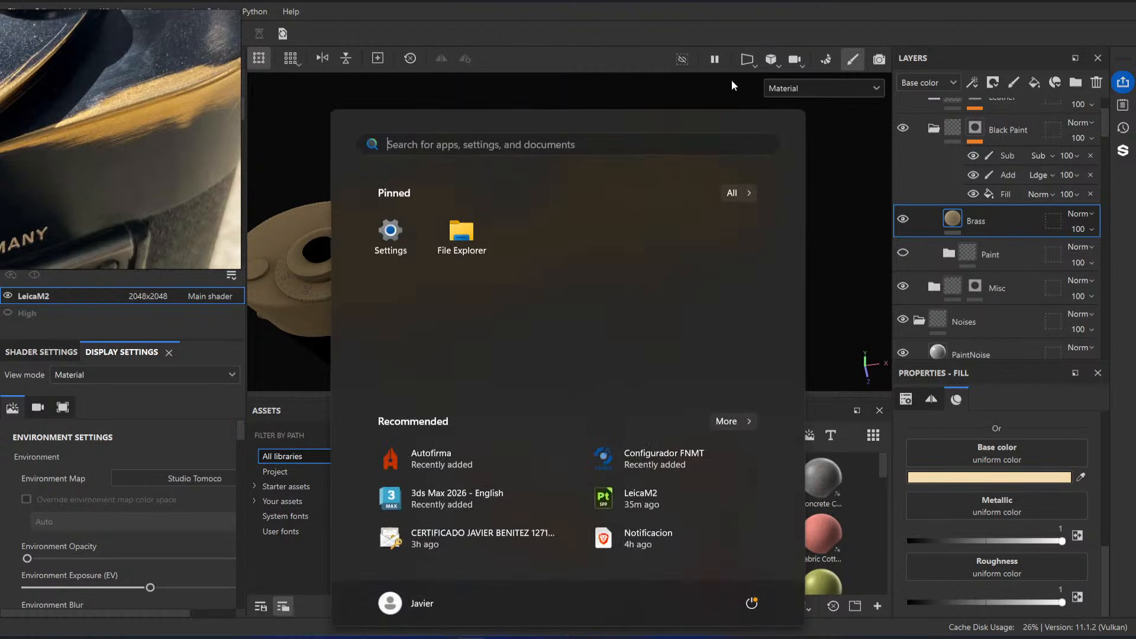
{"action": "key", "text": "super"}
{"action": "left_click_drag", "start_coordinate": [482, 243], "coordinate": [547, 232], "text": "alt"}
{"action": "scroll", "coordinate": [158, 187], "scroll_direction": "down", "scroll_amount": 5}
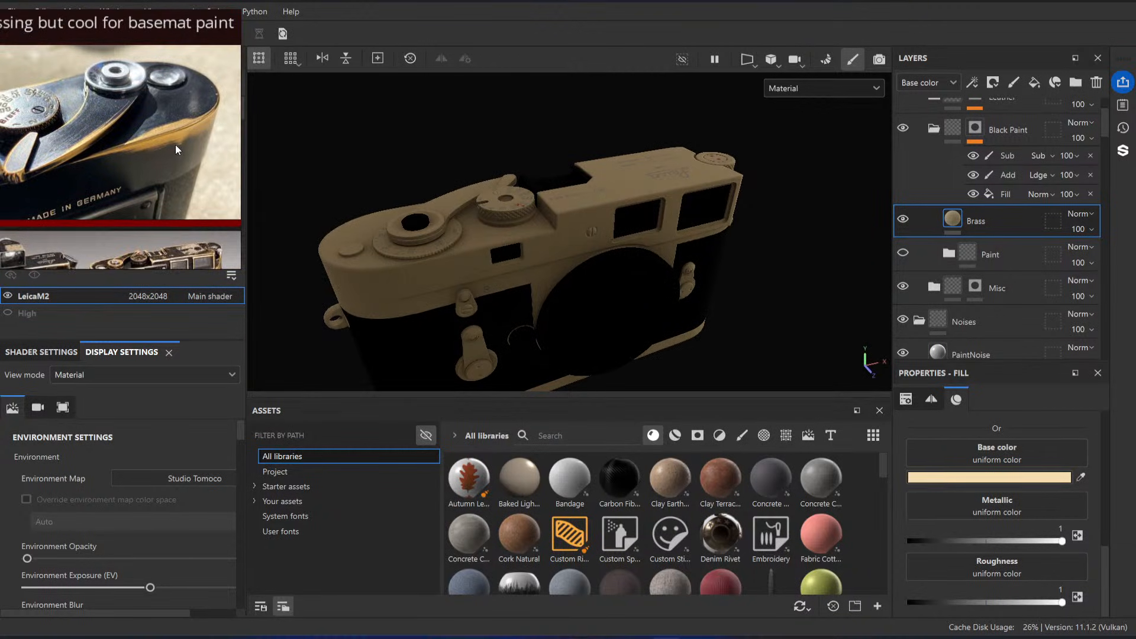
{"action": "scroll", "coordinate": [131, 143], "scroll_direction": "up", "scroll_amount": 6}
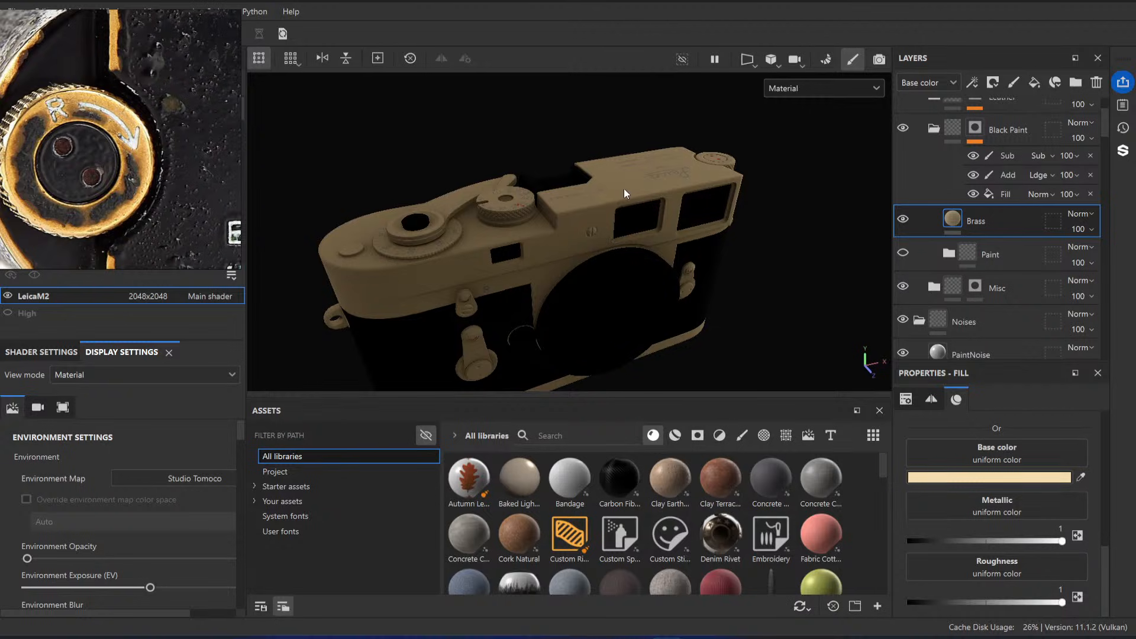
{"action": "left_click_drag", "start_coordinate": [624, 188], "coordinate": [581, 215], "text": "alt"}
{"action": "right_click_drag", "start_coordinate": [581, 214], "coordinate": [579, 246], "text": "alt"}
{"action": "scroll", "coordinate": [19, 168], "scroll_direction": "down", "scroll_amount": 6}
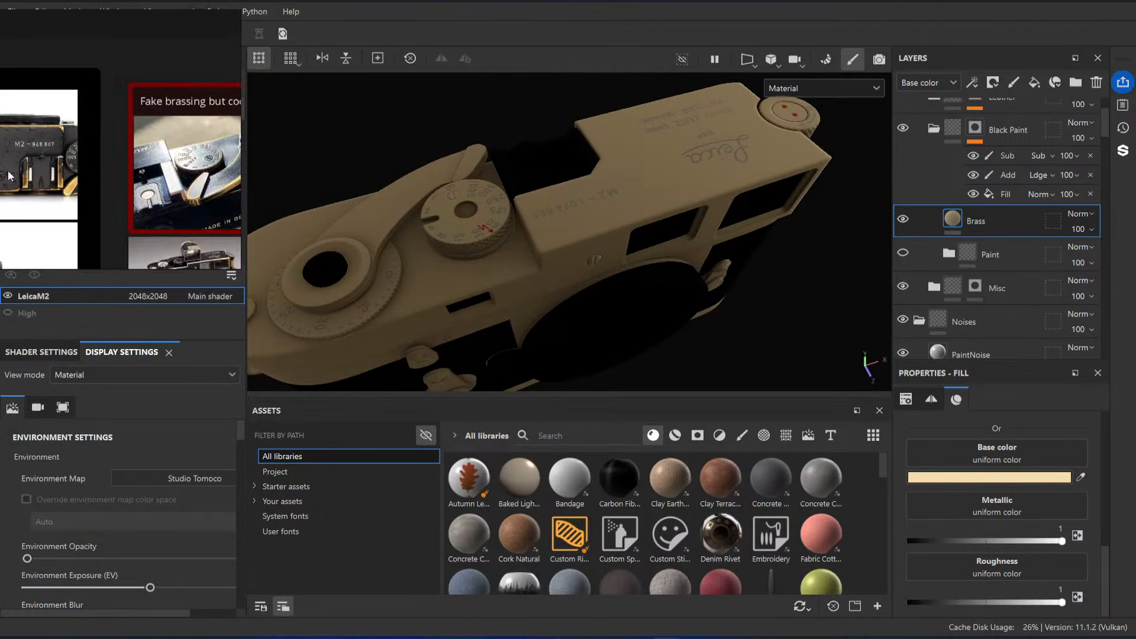
{"action": "middle_click_drag", "start_coordinate": [196, 185], "coordinate": [147, 188]}
{"action": "scroll", "coordinate": [147, 191], "scroll_direction": "up", "scroll_amount": 3}
{"action": "scroll", "coordinate": [147, 199], "scroll_direction": "up", "scroll_amount": 3}
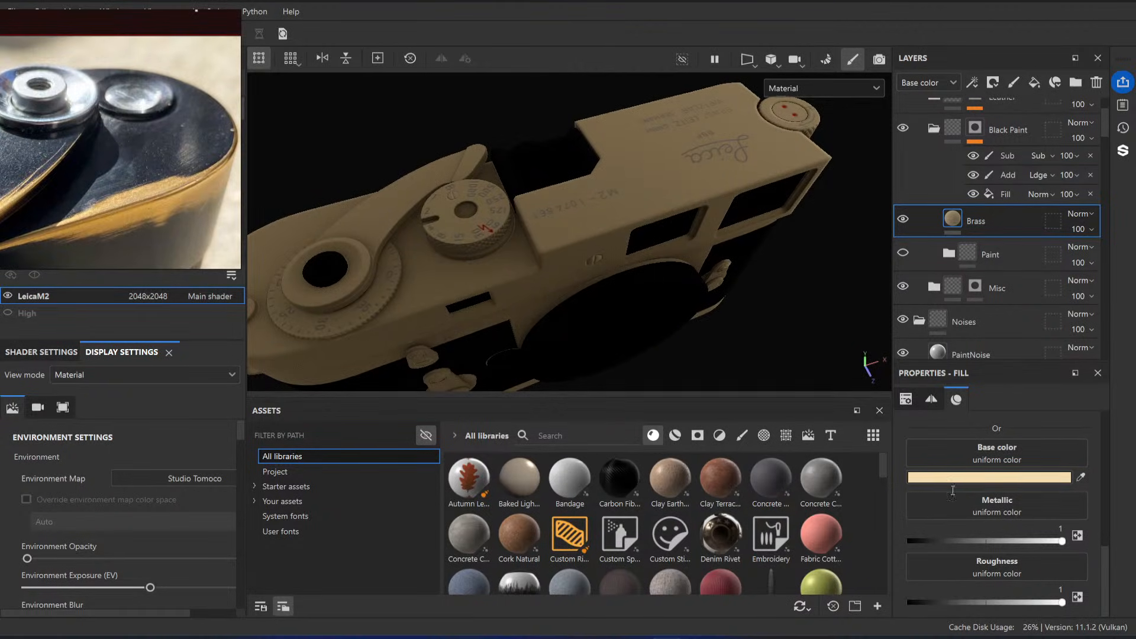
Step: Lower the Brass roughness to about 0.20, matching it against the close-up photos of exposed brass
{"action": "left_click", "coordinate": [941, 602]}
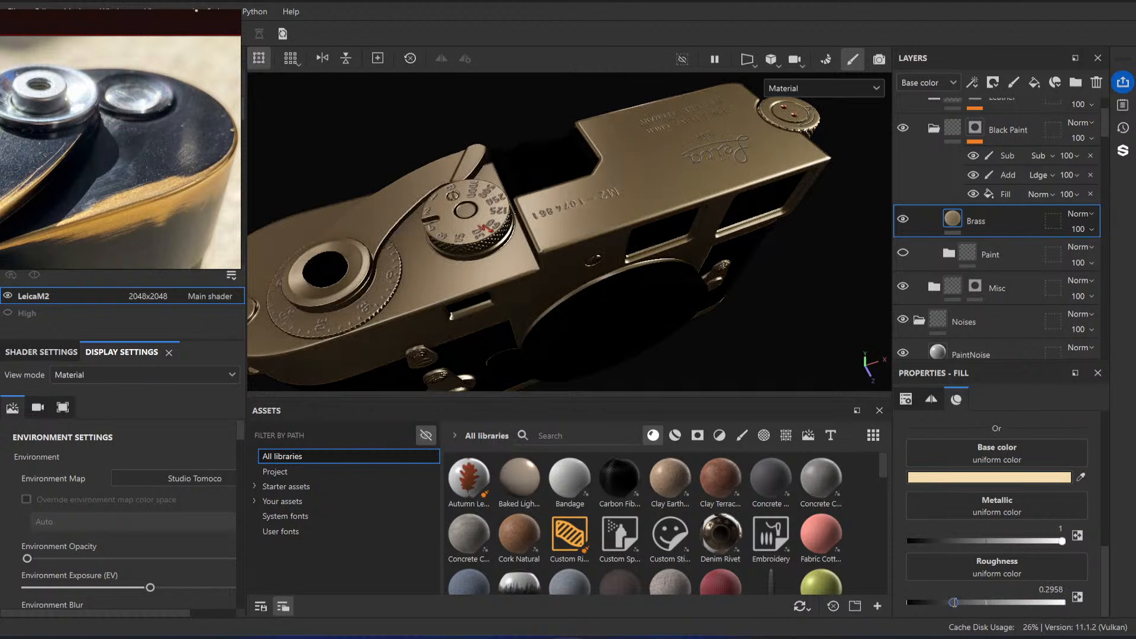
{"action": "left_click_drag", "start_coordinate": [942, 603], "coordinate": [948, 602]}
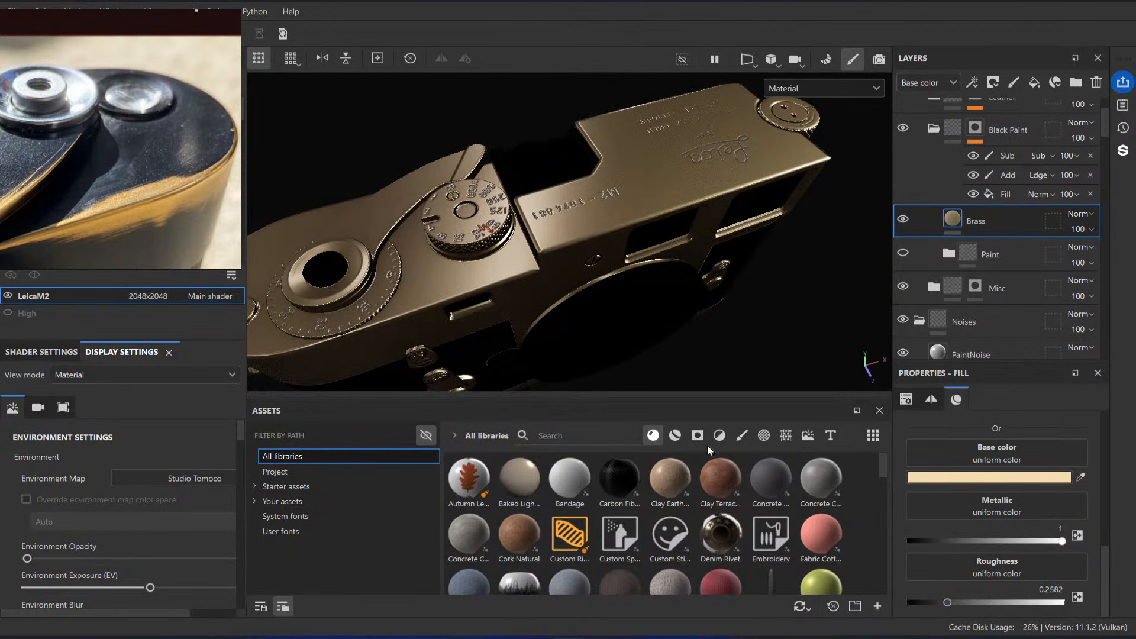
{"action": "scroll", "coordinate": [133, 173], "scroll_direction": "down", "scroll_amount": 8}
{"action": "middle_click_drag", "start_coordinate": [134, 172], "coordinate": [221, 146]}
{"action": "scroll", "coordinate": [222, 144], "scroll_direction": "up", "scroll_amount": 10}
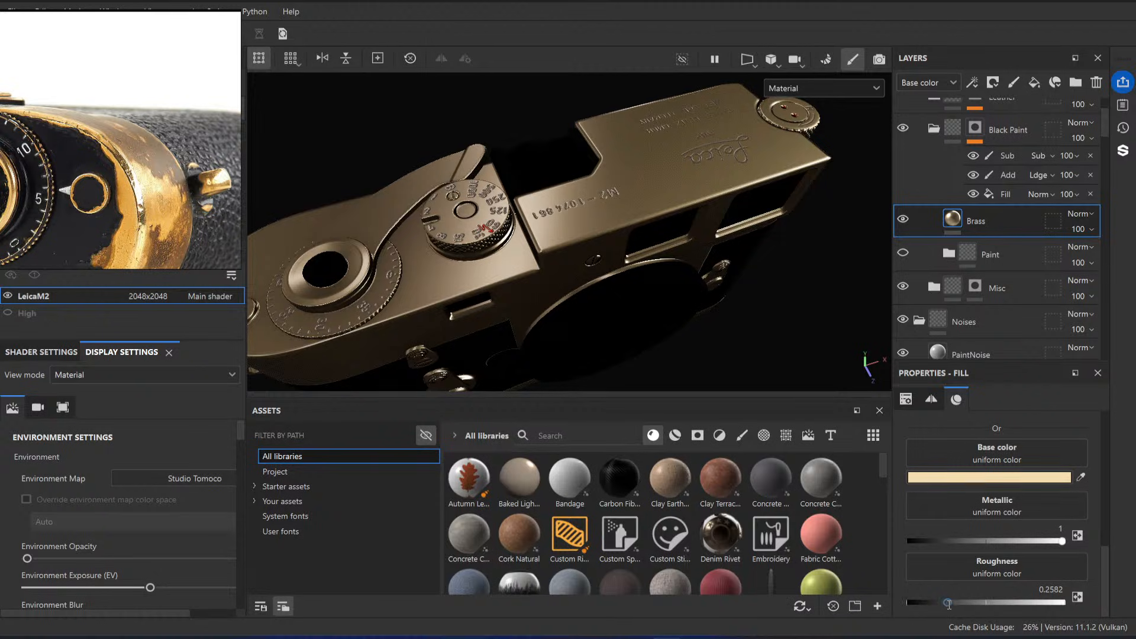
{"action": "left_click_drag", "start_coordinate": [948, 603], "coordinate": [939, 602]}
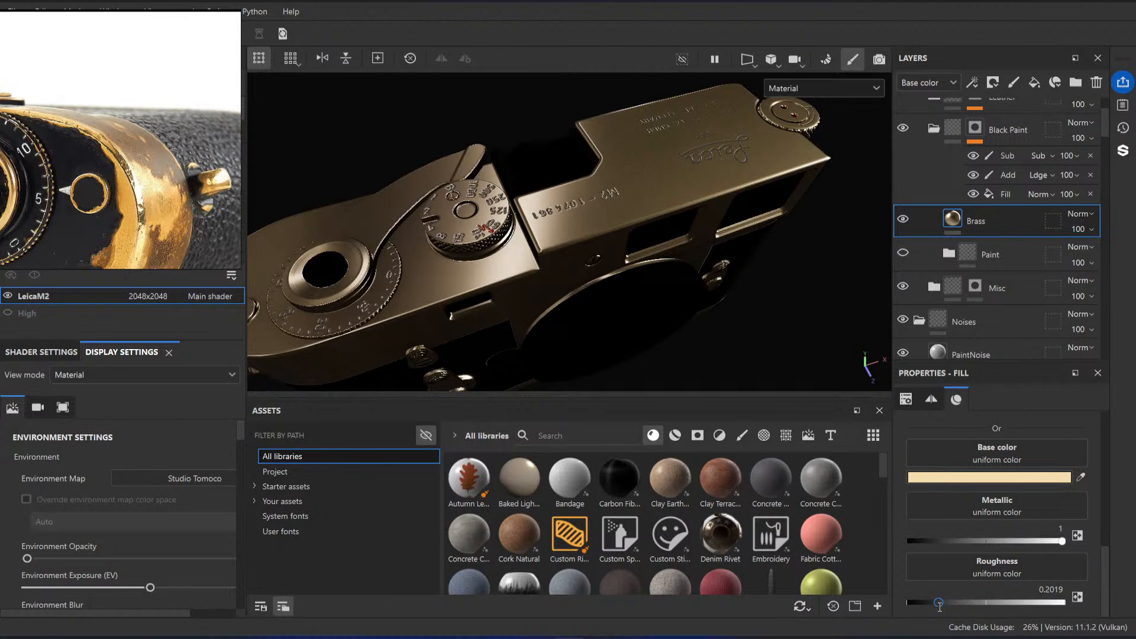
Step: Examine the brass highlights on the top plate, dials and camera front from several angles
{"action": "left_click_drag", "start_coordinate": [730, 380], "coordinate": [633, 229], "text": "alt"}
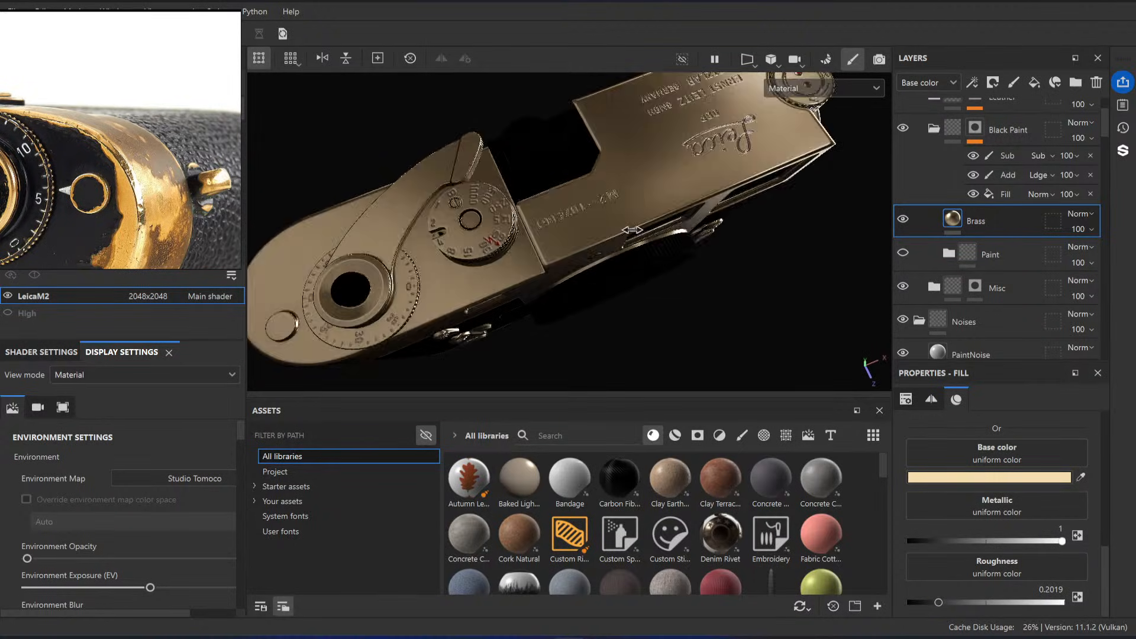
{"action": "right_click_drag", "start_coordinate": [633, 230], "coordinate": [663, 231], "text": "shift"}
{"action": "left_click_drag", "start_coordinate": [663, 302], "coordinate": [639, 223], "text": "alt"}
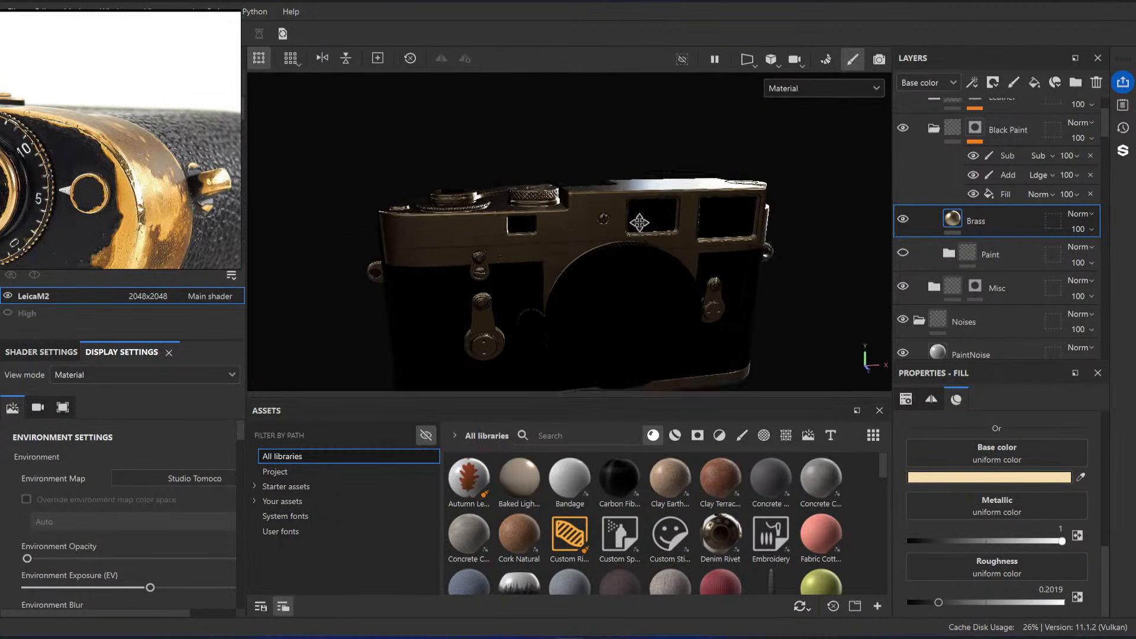
{"action": "middle_click_drag", "start_coordinate": [640, 222], "coordinate": [640, 195], "text": "alt"}
{"action": "right_click_drag", "start_coordinate": [577, 239], "coordinate": [645, 243], "text": "shift"}
{"action": "left_click_drag", "start_coordinate": [650, 251], "coordinate": [659, 296], "text": "alt"}
{"action": "middle_click_drag", "start_coordinate": [647, 185], "coordinate": [599, 258], "text": "alt"}
{"action": "right_click_drag", "start_coordinate": [599, 259], "coordinate": [648, 260], "text": "alt"}
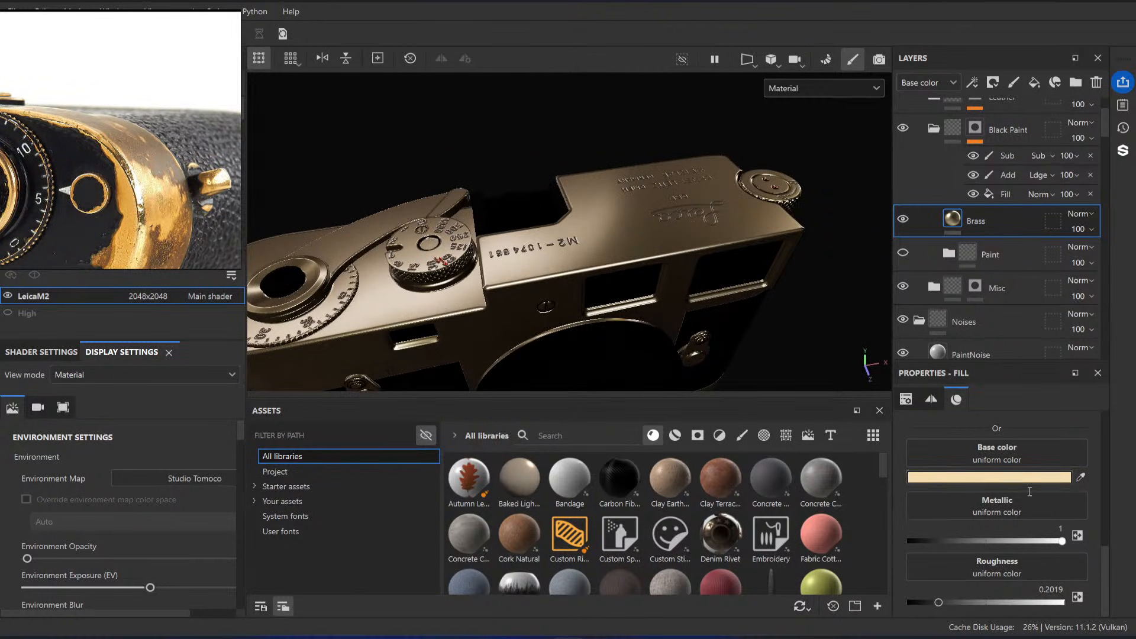
Step: Try the golden tone #E1A64A sampled from the reference photo as the Brass base color and undo it
{"action": "left_click", "coordinate": [1033, 478]}
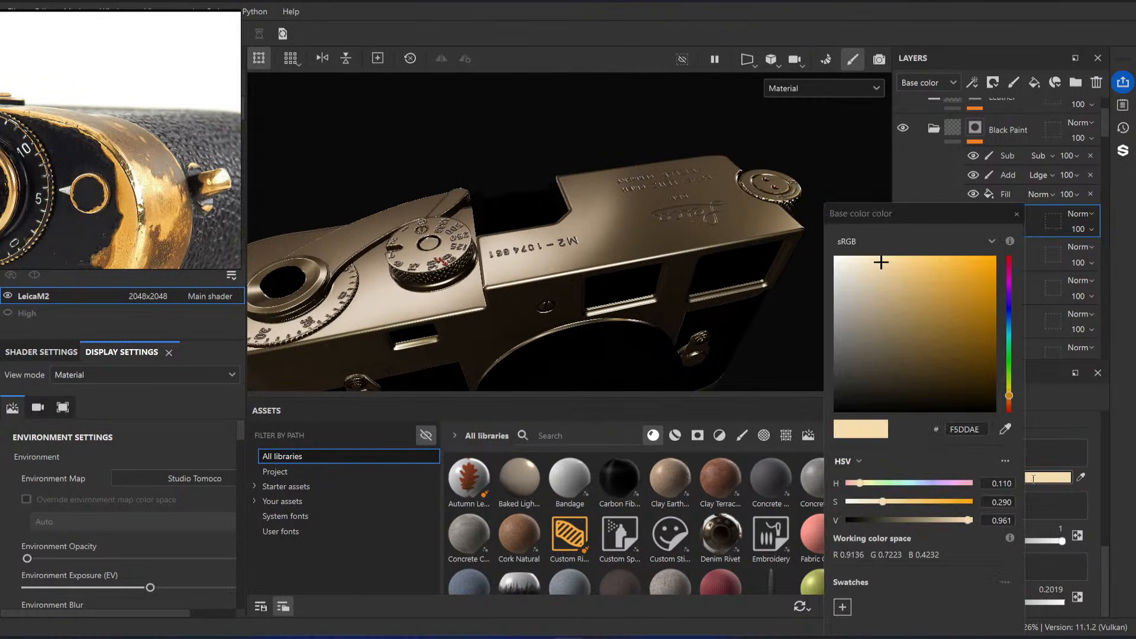
{"action": "left_click", "coordinate": [1007, 427]}
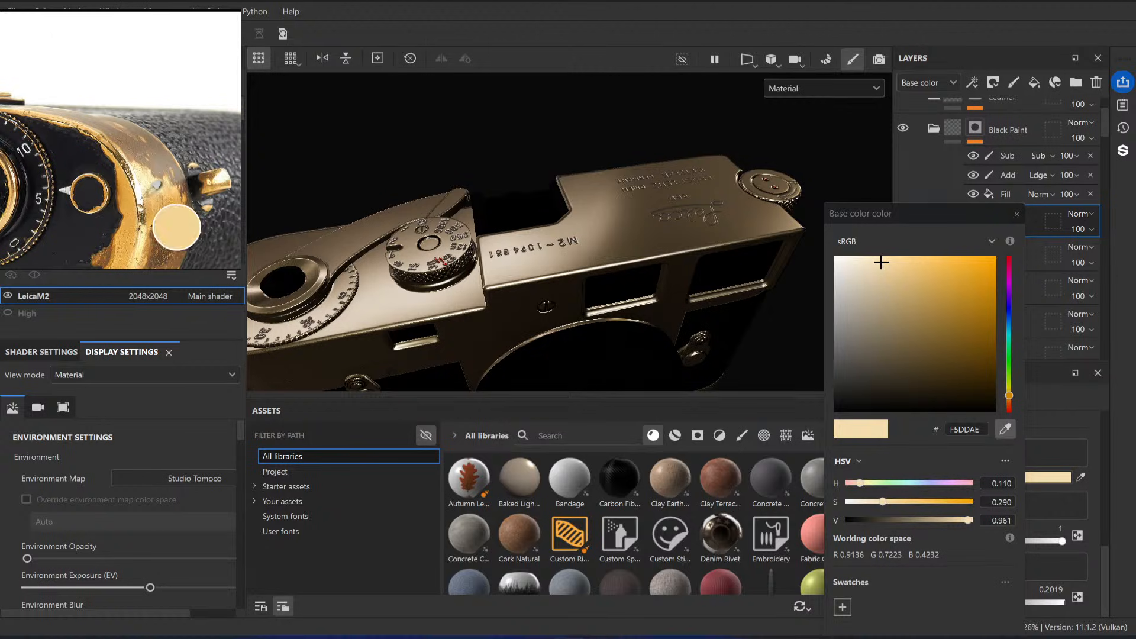
{"action": "left_click", "coordinate": [161, 229]}
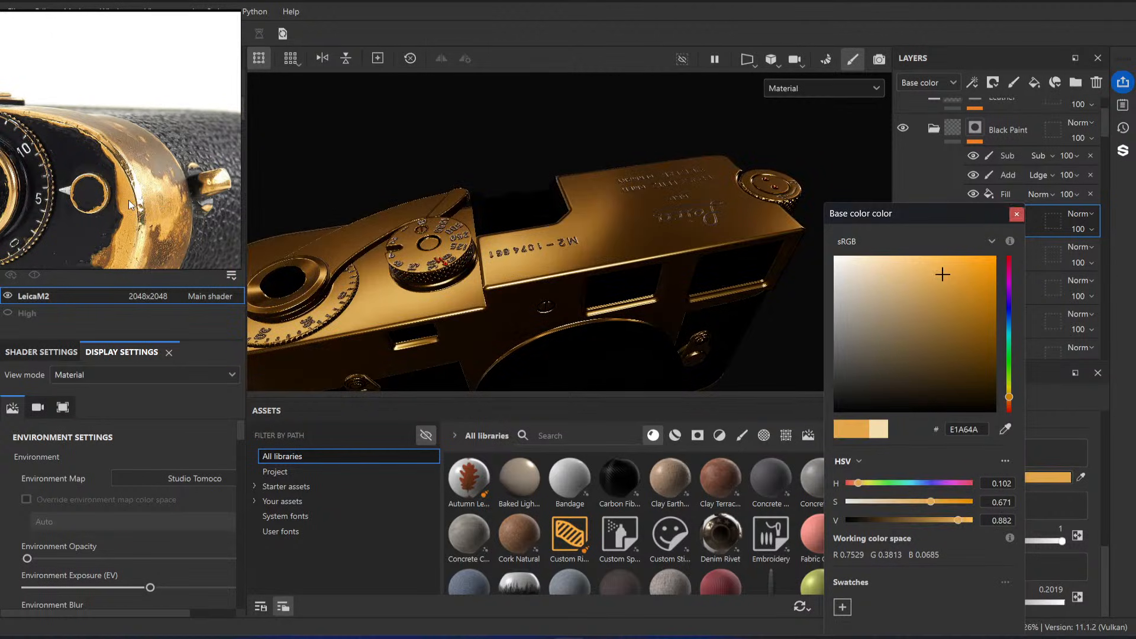
{"action": "left_click_drag", "start_coordinate": [621, 237], "coordinate": [599, 224], "text": "alt"}
{"action": "scroll", "coordinate": [599, 224], "scroll_direction": "up", "scroll_amount": 1}
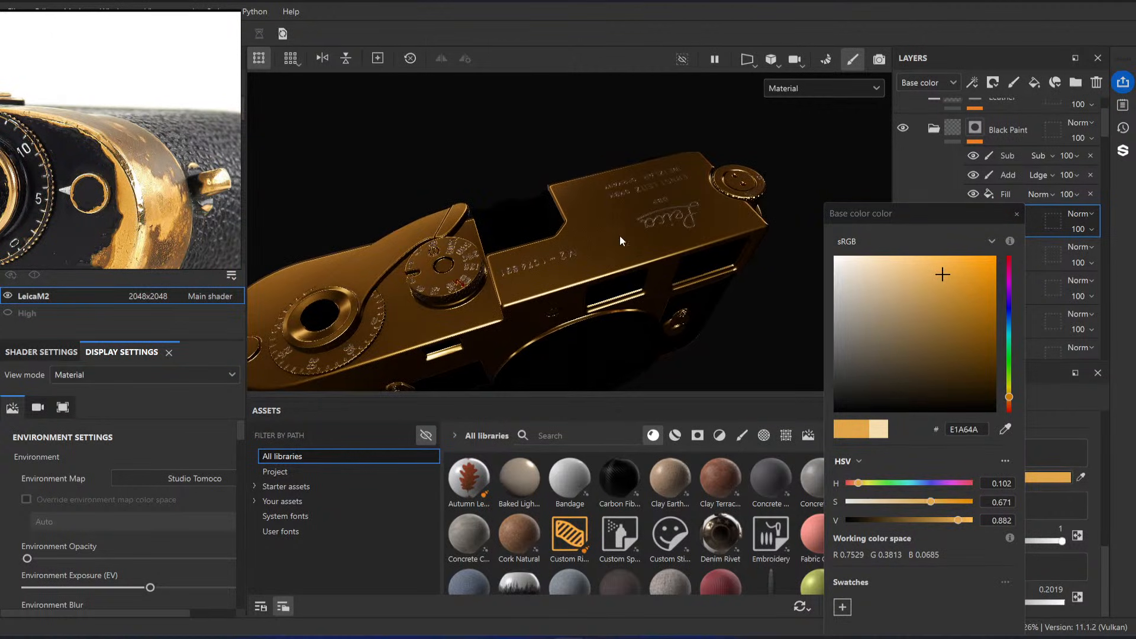
{"action": "key", "text": "ctrl+z"}
Step: Try Brass base color saturations of 0.409 and 0.31 and inspect the tint on the top plate
{"action": "left_click_drag", "start_coordinate": [893, 502], "coordinate": [899, 502]}
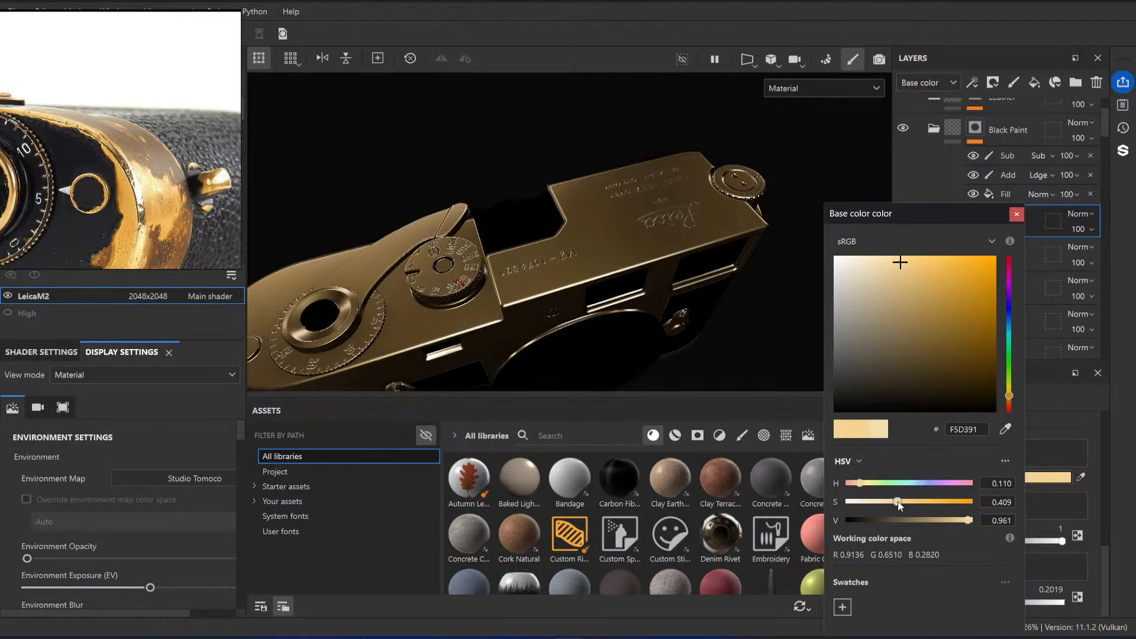
{"action": "key", "text": "ctrl+z"}
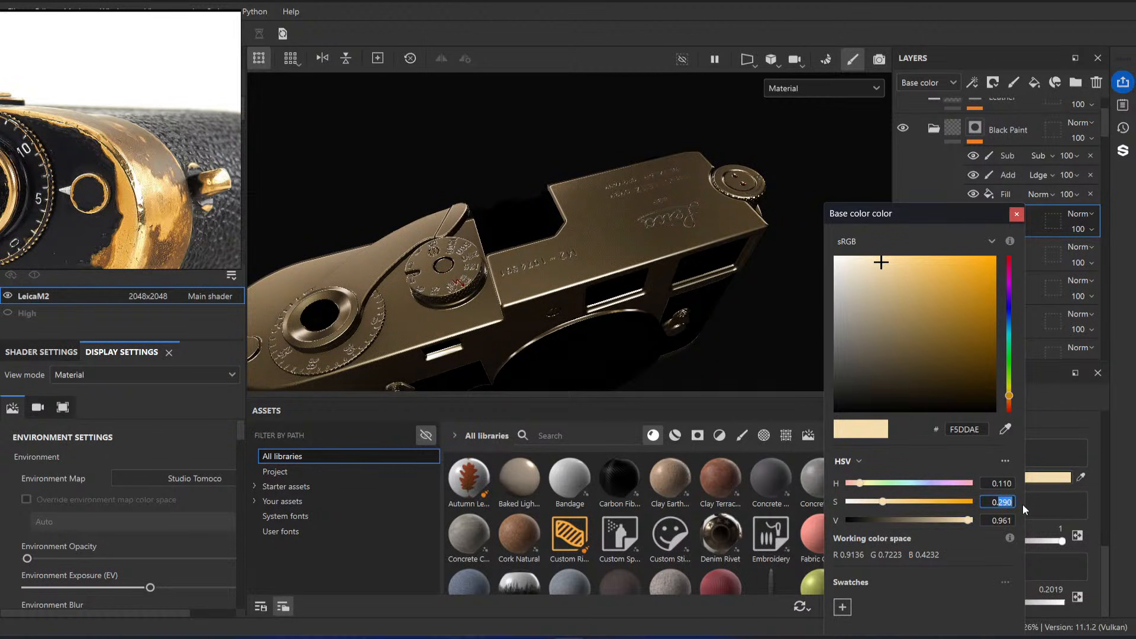
{"action": "type", "text": "31"}
{"action": "left_click_drag", "start_coordinate": [636, 251], "coordinate": [634, 284], "text": "alt"}
{"action": "right_click_drag", "start_coordinate": [496, 198], "coordinate": [556, 267], "text": "alt"}
{"action": "left_click_drag", "start_coordinate": [562, 270], "coordinate": [575, 293], "text": "alt"}
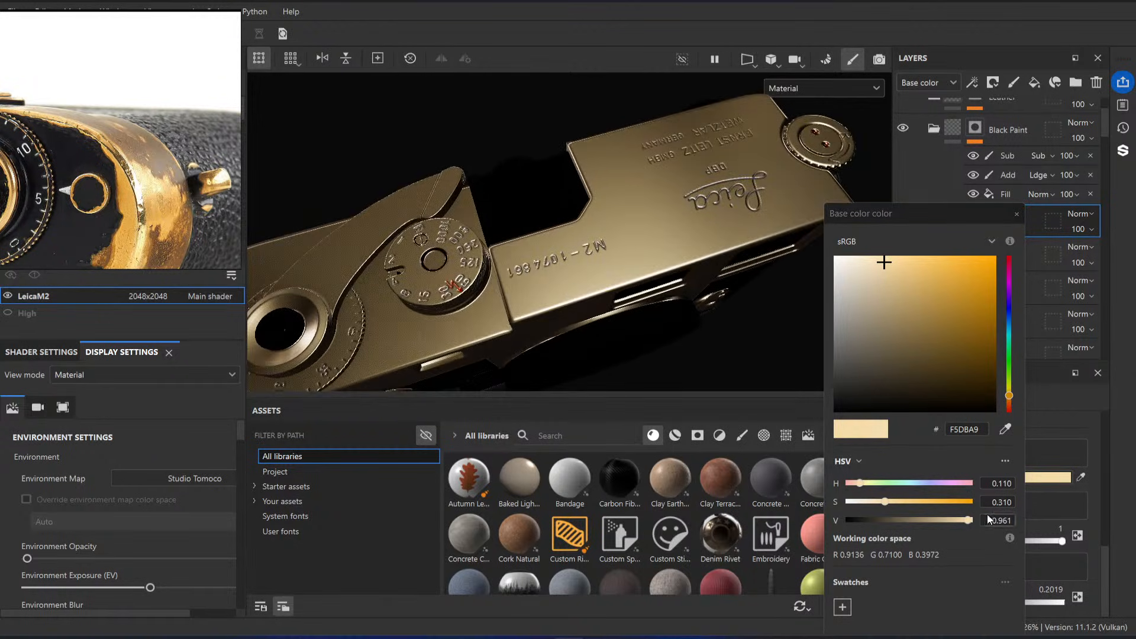
Step: Set the Brass base color's saturation to 0.35 and check it on the camera's front
{"action": "left_click", "coordinate": [1003, 503]}
{"action": "type", "text": "5"}
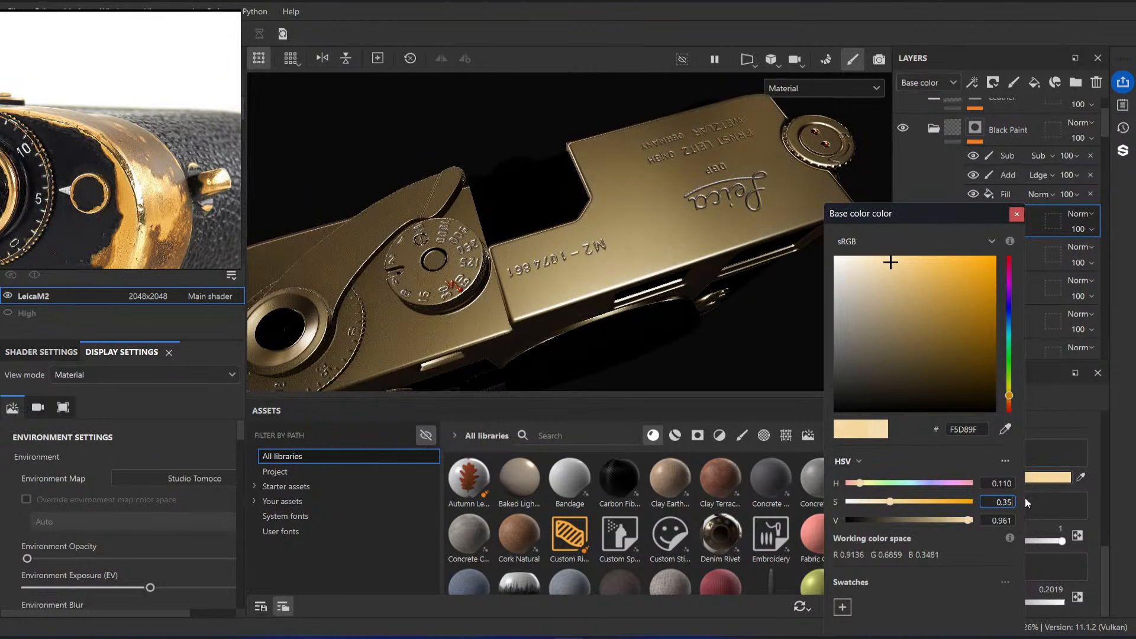
{"action": "right_click_drag", "start_coordinate": [645, 304], "coordinate": [441, 193], "text": "alt"}
{"action": "left_click_drag", "start_coordinate": [586, 355], "coordinate": [566, 180], "text": "alt"}
{"action": "scroll", "coordinate": [566, 180], "scroll_direction": "up", "scroll_amount": 3}
Step: Try a hue of 0.12 for the Brass base color and check it on the top plate
{"action": "left_click", "coordinate": [1003, 483]}
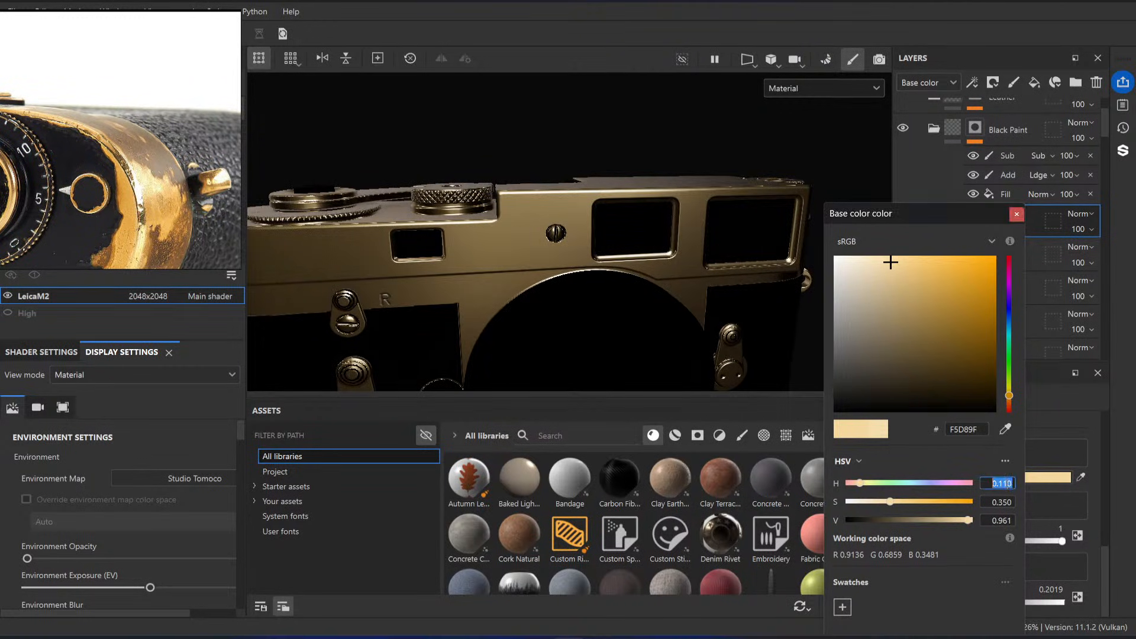
{"action": "type", "text": "2"}
{"action": "left_click_drag", "start_coordinate": [726, 219], "coordinate": [595, 233], "text": "alt"}
{"action": "right_click_drag", "start_coordinate": [595, 234], "coordinate": [967, 384], "text": "alt"}
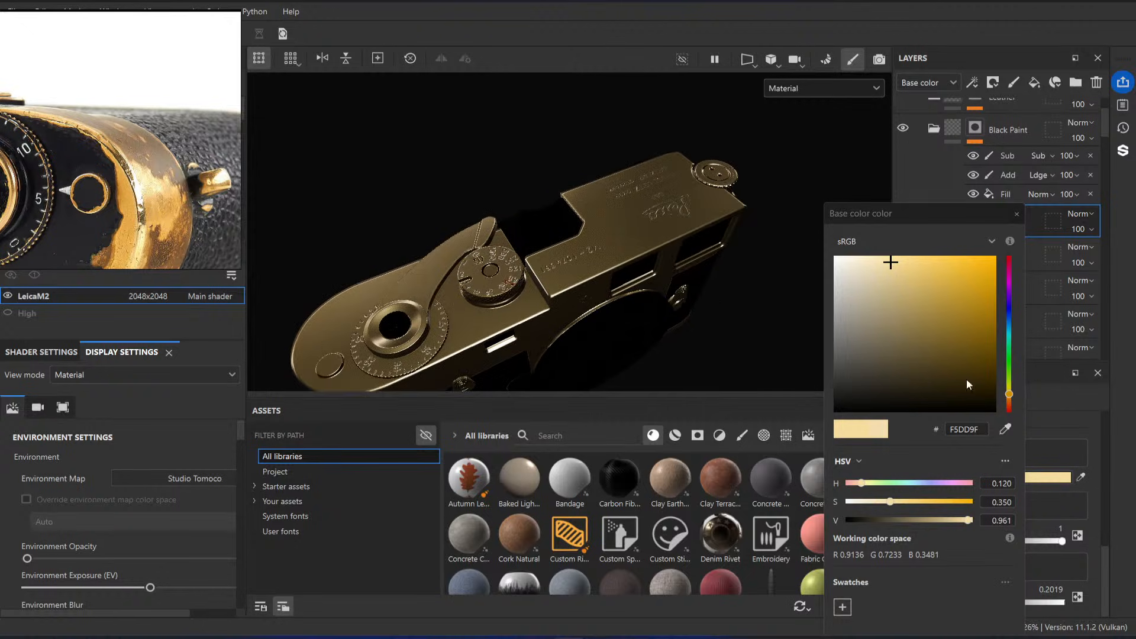
Step: Sample a brass tone from the reference photo to set the Brass base color to #F4D190 and inspect it around the camera
{"action": "left_click", "coordinate": [1005, 429]}
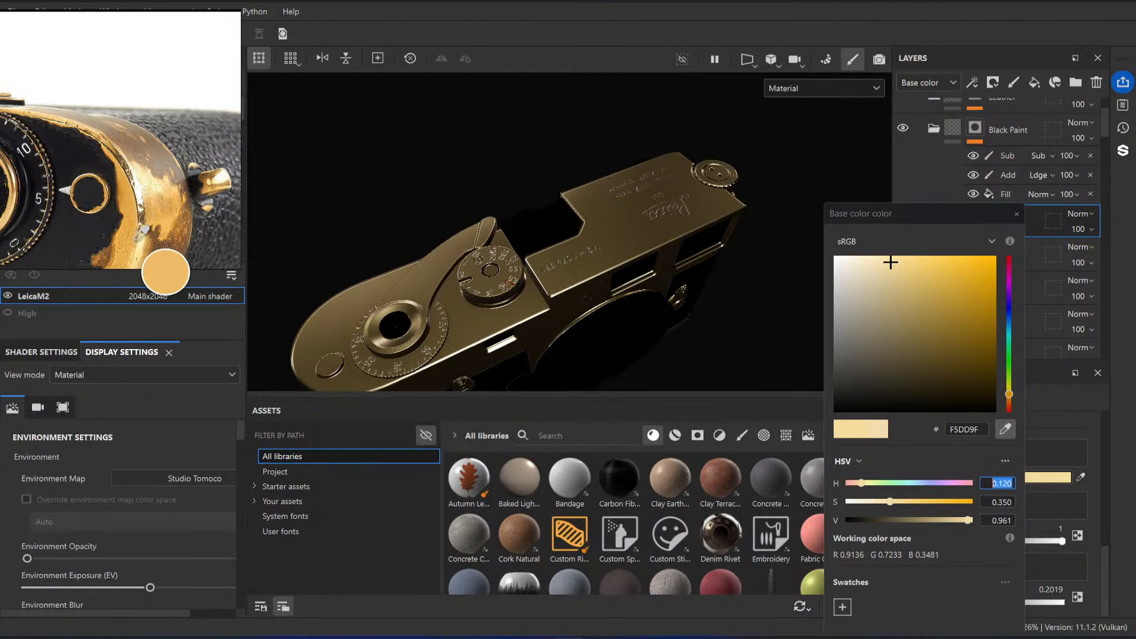
{"action": "left_click", "coordinate": [170, 278]}
{"action": "left_click_drag", "start_coordinate": [749, 248], "coordinate": [578, 201], "text": "alt"}
{"action": "scroll", "coordinate": [578, 200], "scroll_direction": "up", "scroll_amount": 3}
{"action": "right_click_drag", "start_coordinate": [578, 200], "coordinate": [580, 272], "text": "shift"}
{"action": "scroll", "coordinate": [581, 272], "scroll_direction": "down", "scroll_amount": 4}
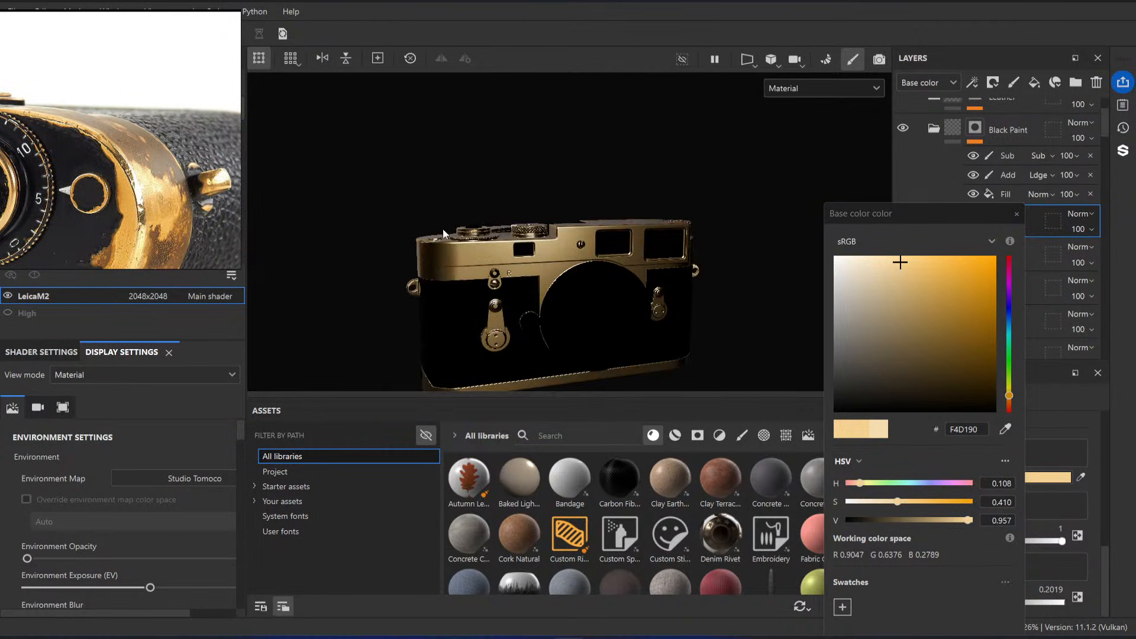
{"action": "left_click_drag", "start_coordinate": [580, 273], "coordinate": [520, 208], "text": "alt"}
{"action": "scroll", "coordinate": [520, 207], "scroll_direction": "down", "scroll_amount": 2}
{"action": "scroll", "coordinate": [609, 241], "scroll_direction": "up", "scroll_amount": 4}
{"action": "left_click_drag", "start_coordinate": [609, 241], "coordinate": [594, 289], "text": "alt"}
{"action": "left_click", "coordinate": [1017, 215]}
Step: Lower the Brass roughness to 0.1502 and compare the top plate's reflections with the reference photos
{"action": "scroll", "coordinate": [637, 207], "scroll_direction": "up", "scroll_amount": 2}
{"action": "left_click_drag", "start_coordinate": [637, 207], "coordinate": [638, 224], "text": "alt"}
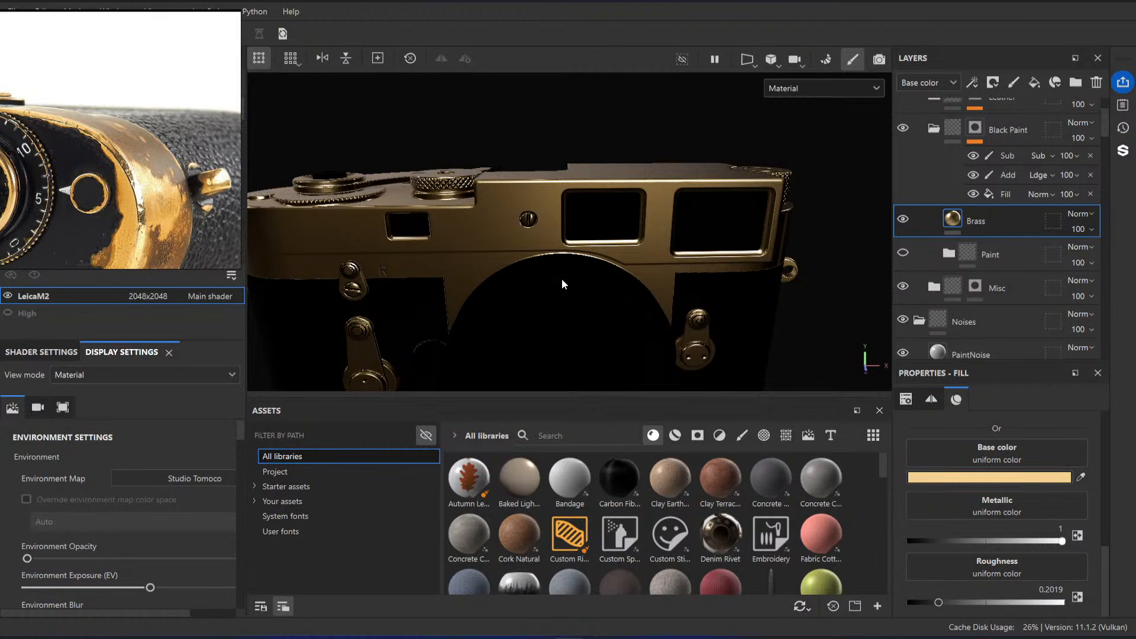
{"action": "left_click_drag", "start_coordinate": [939, 603], "coordinate": [931, 603]}
{"action": "mouse_move", "coordinate": [620, 243]}
{"action": "left_mouse_down", "text": "alt"}
{"action": "mouse_move", "coordinate": [613, 260]}
{"action": "mouse_move", "coordinate": [616, 240]}
{"action": "left_mouse_up", "text": "alt"}
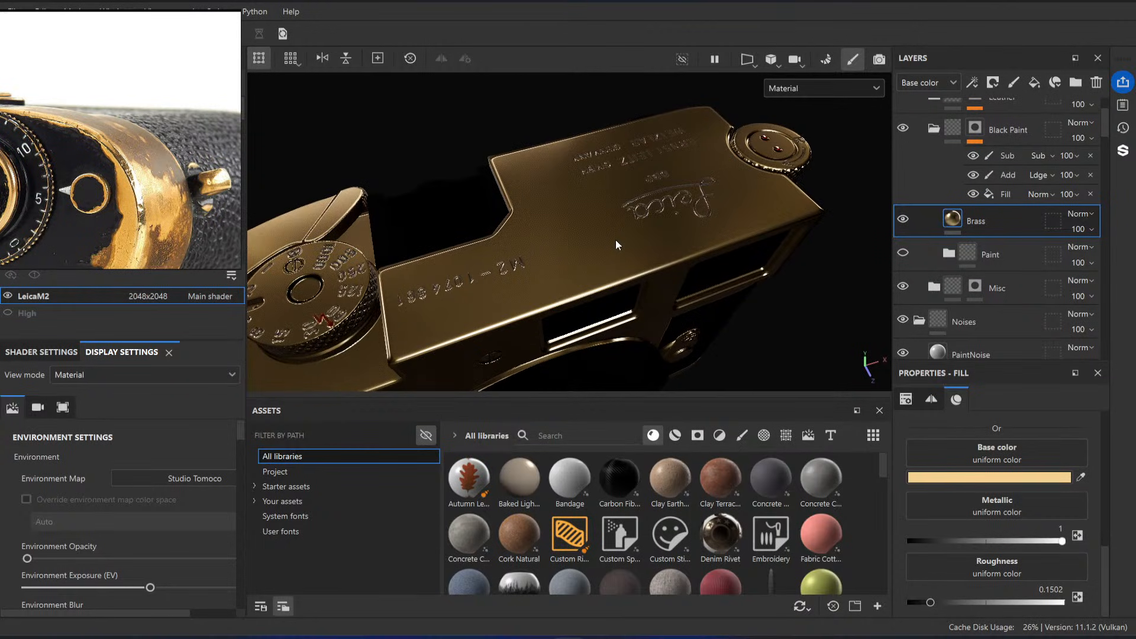
{"action": "scroll", "coordinate": [121, 171], "scroll_direction": "down", "scroll_amount": 5}
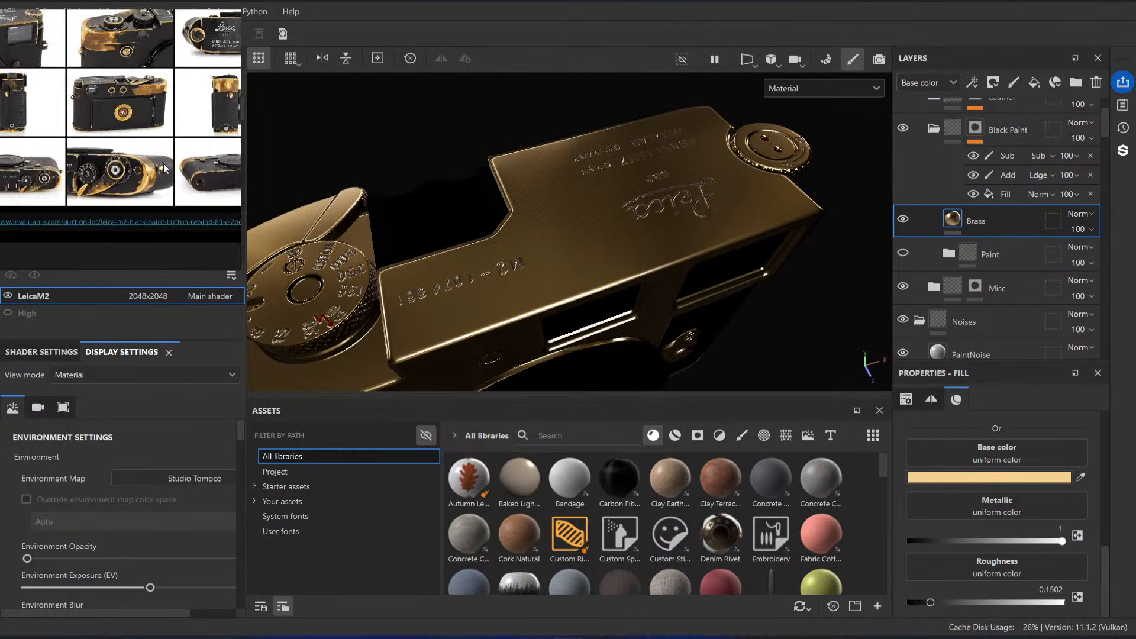
{"action": "scroll", "coordinate": [77, 213], "scroll_direction": "up", "scroll_amount": 6}
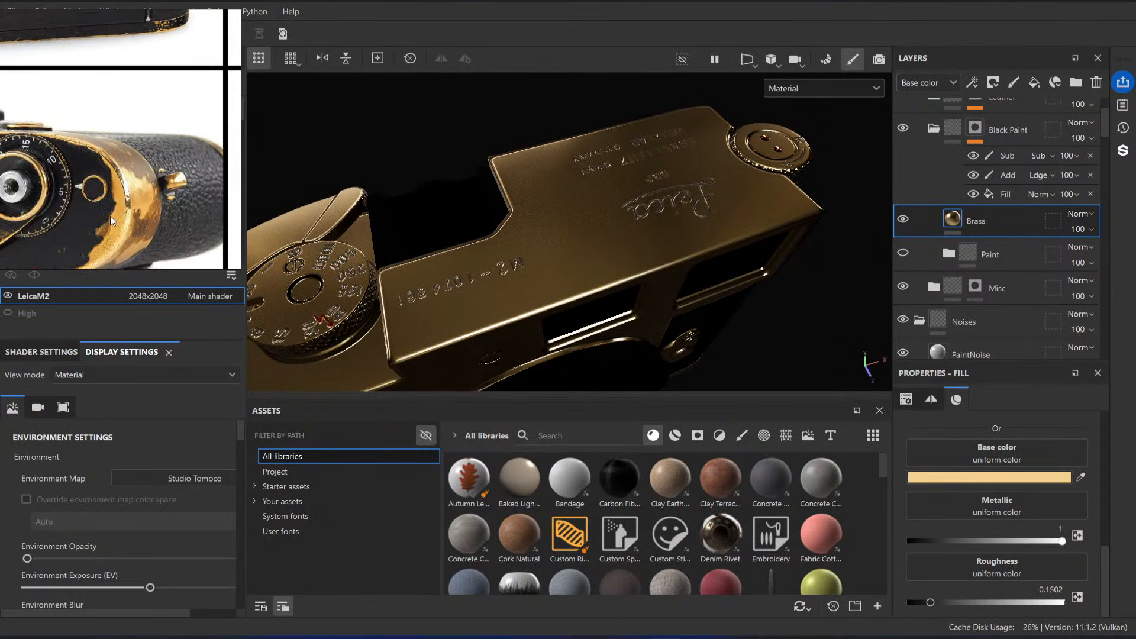
{"action": "left_click_drag", "start_coordinate": [622, 211], "coordinate": [570, 193], "text": "alt"}
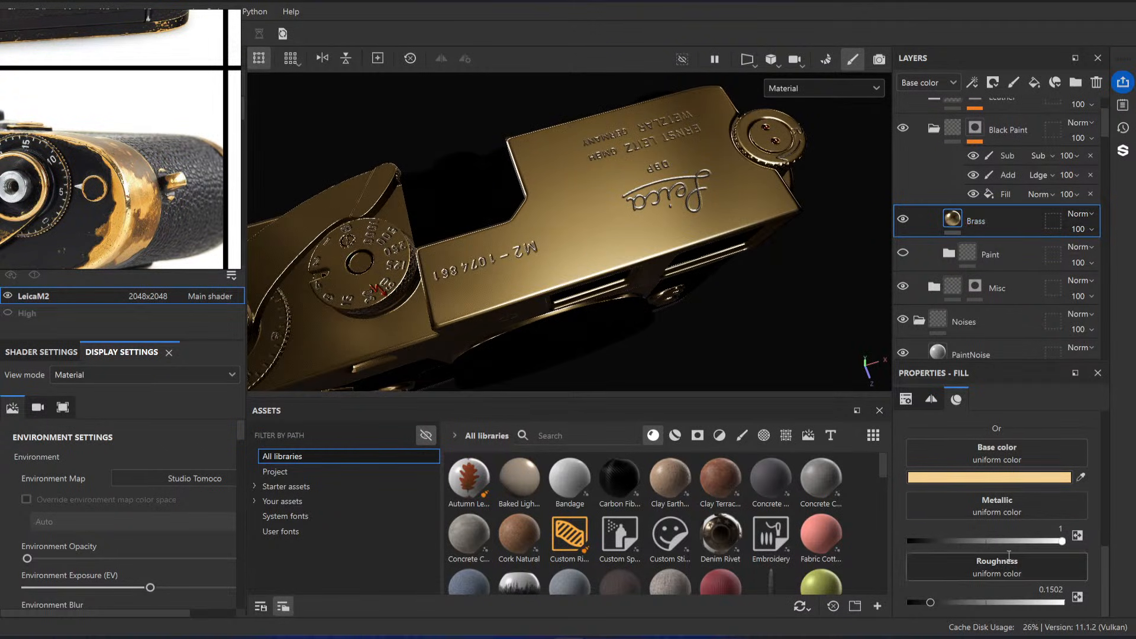
Step: Enable the Brass layer's normal channel, search the assets for flakes and assign the flakes map as its normal
{"action": "scroll", "coordinate": [1031, 502], "scroll_direction": "up", "scroll_amount": 3}
{"action": "left_click", "coordinate": [1072, 434]}
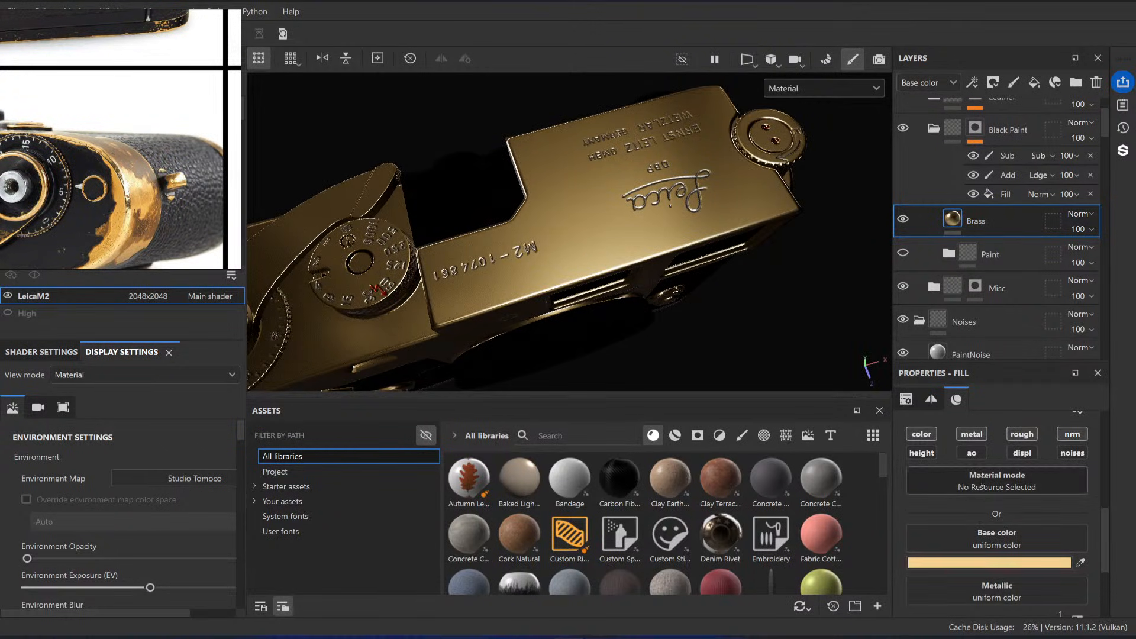
{"action": "scroll", "coordinate": [1006, 503], "scroll_direction": "down", "scroll_amount": 3}
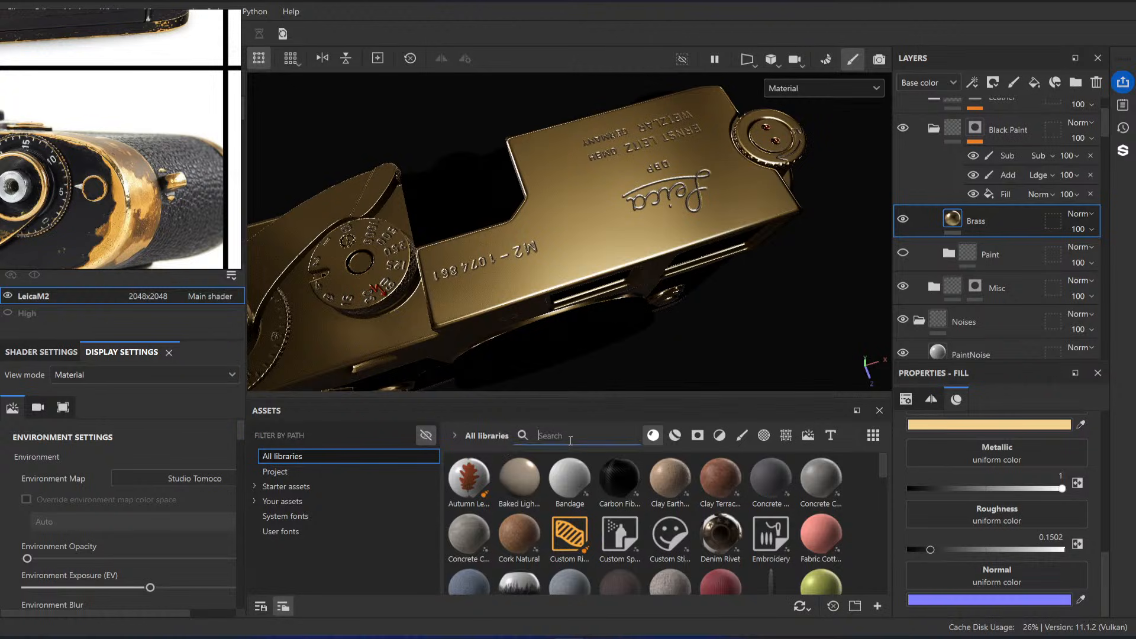
{"action": "type", "text": "flakes"}
{"action": "left_click", "coordinate": [653, 435]}
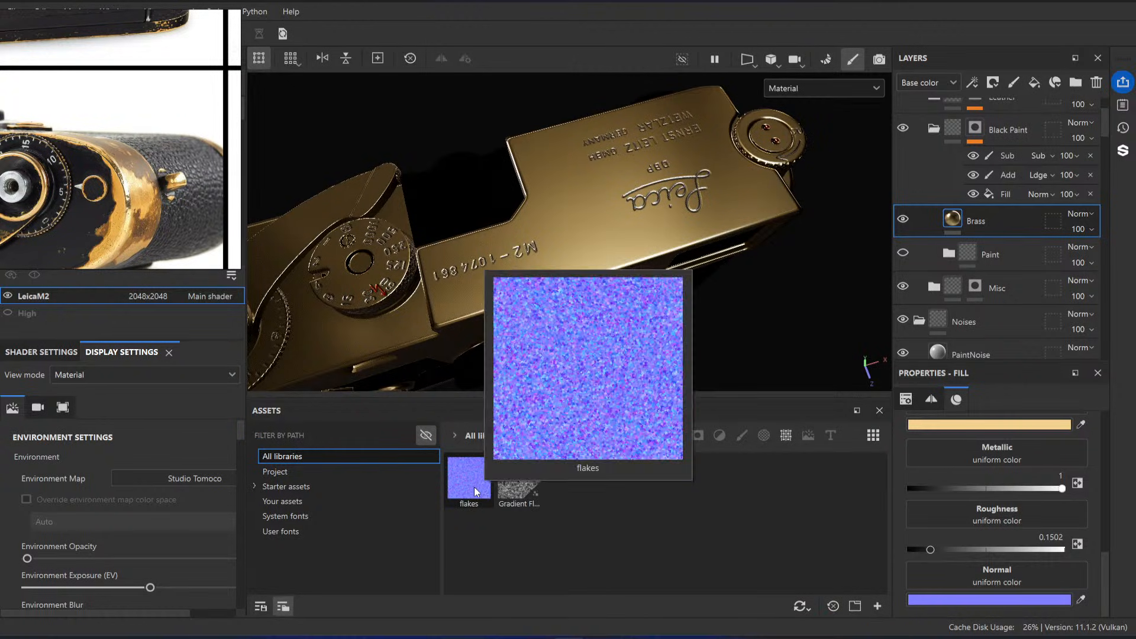
{"action": "left_click_drag", "start_coordinate": [471, 489], "coordinate": [1009, 576]}
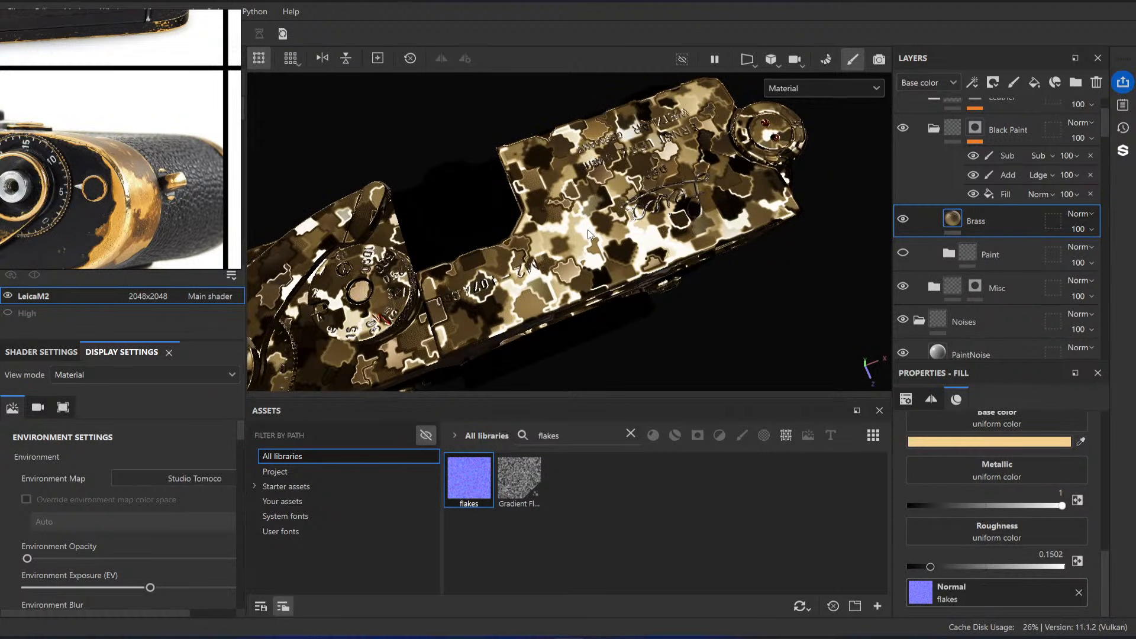
Step: Try tilings of 5 and 15 for the flakes normal map and remove the map from the Brass layer
{"action": "scroll", "coordinate": [1032, 566], "scroll_direction": "up", "scroll_amount": 5}
{"action": "left_click", "coordinate": [994, 474]}
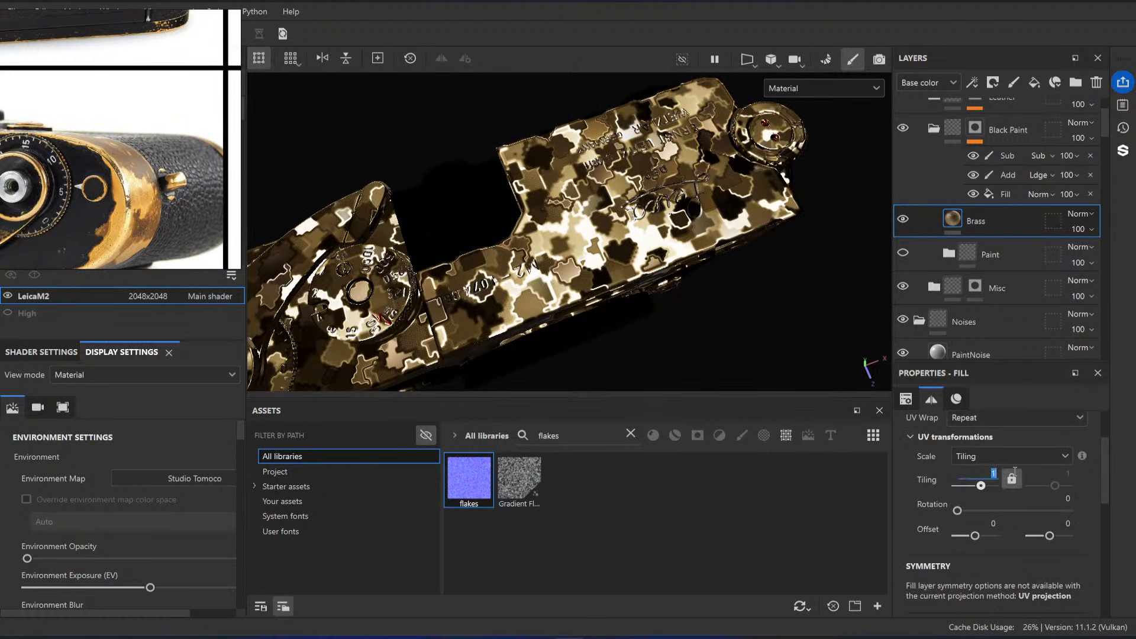
{"action": "type", "text": "5"}
{"action": "key", "text": "Return"}
{"action": "left_click_drag", "start_coordinate": [987, 474], "coordinate": [1028, 469]}
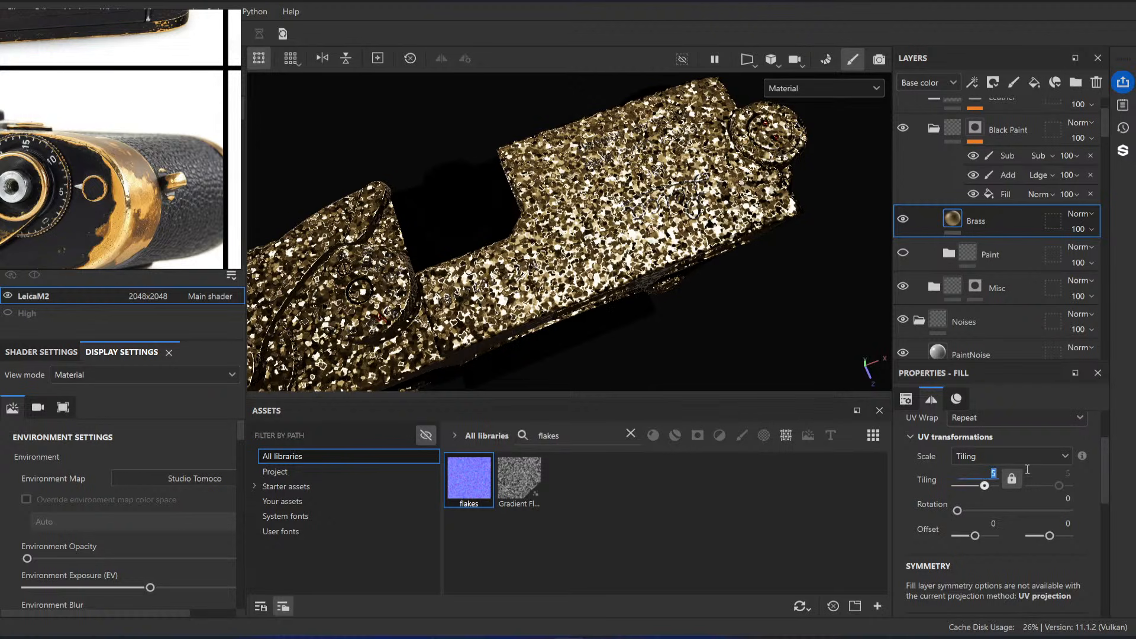
{"action": "type", "text": "15"}
{"action": "key", "text": "Return"}
{"action": "left_click_drag", "start_coordinate": [572, 296], "coordinate": [697, 257], "text": "alt"}
{"action": "scroll", "coordinate": [1080, 588], "scroll_direction": "down", "scroll_amount": 5}
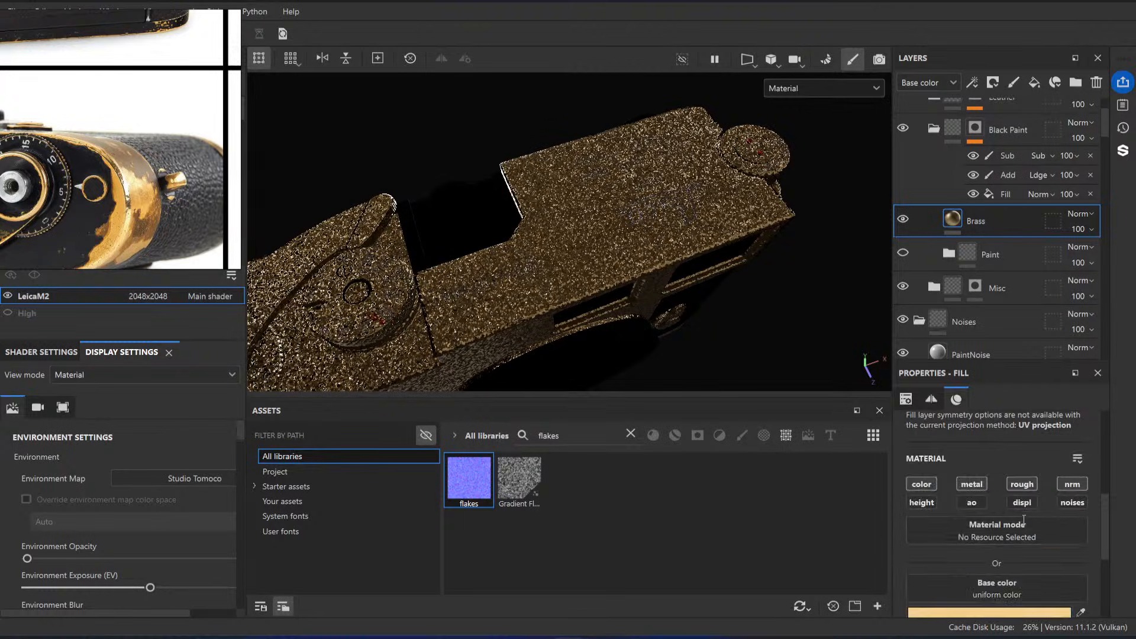
{"action": "left_click", "coordinate": [1079, 593]}
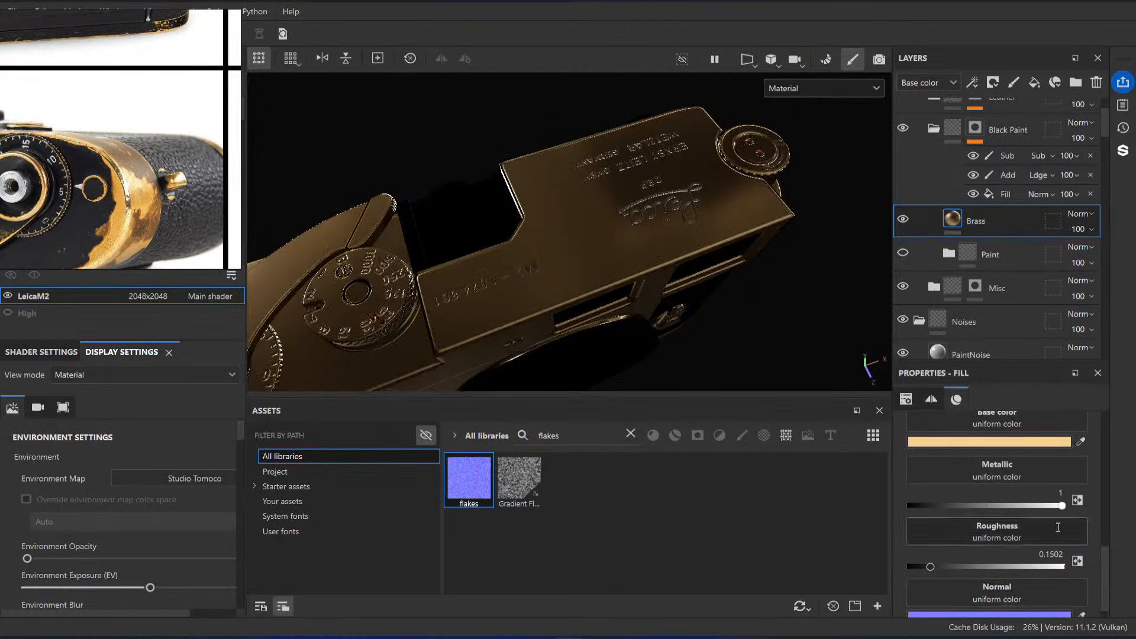
Step: Add a fill effect to the Brass layer that affects only the normal channel and assign the flakes map to it
{"action": "right_click", "coordinate": [954, 223]}
{"action": "left_click", "coordinate": [967, 349]}
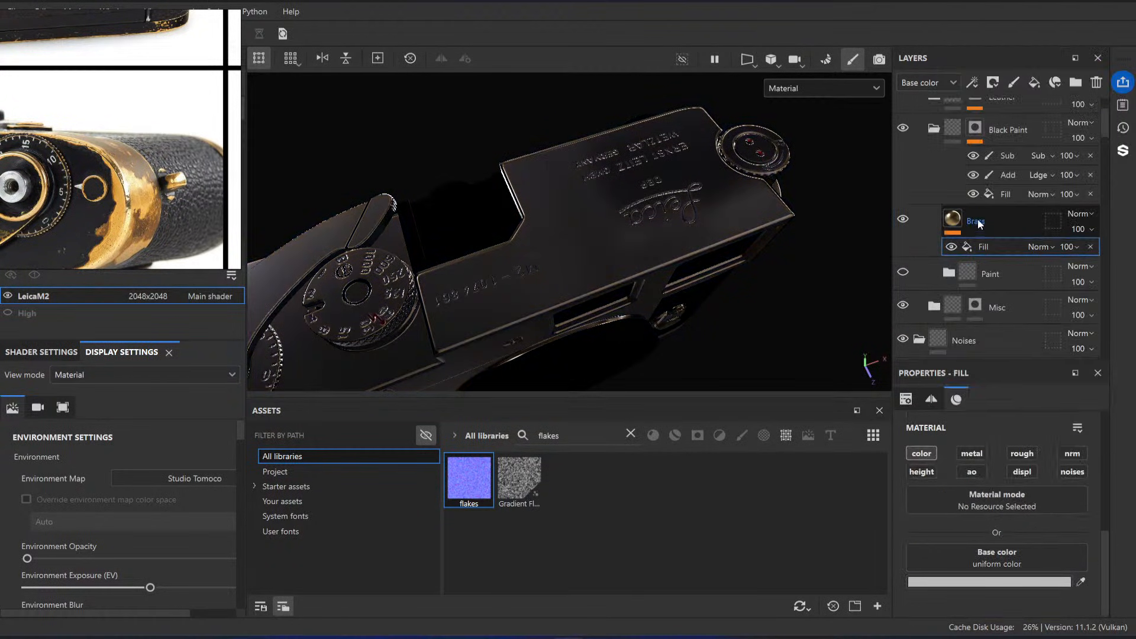
{"action": "left_click", "coordinate": [1073, 453]}
{"action": "left_click_drag", "start_coordinate": [468, 480], "coordinate": [998, 560]}
Step: Show the layer stack's Normal channel and set the flakes fill's tiling to 10 and its opacity to 10
{"action": "left_click", "coordinate": [948, 81]}
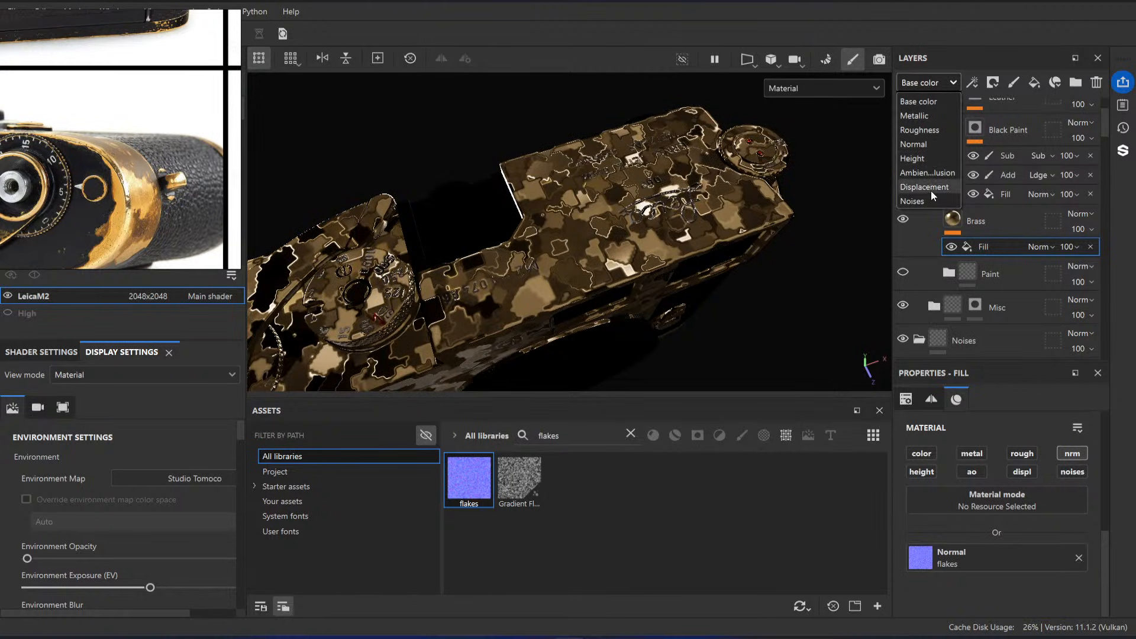
{"action": "left_click", "coordinate": [929, 145]}
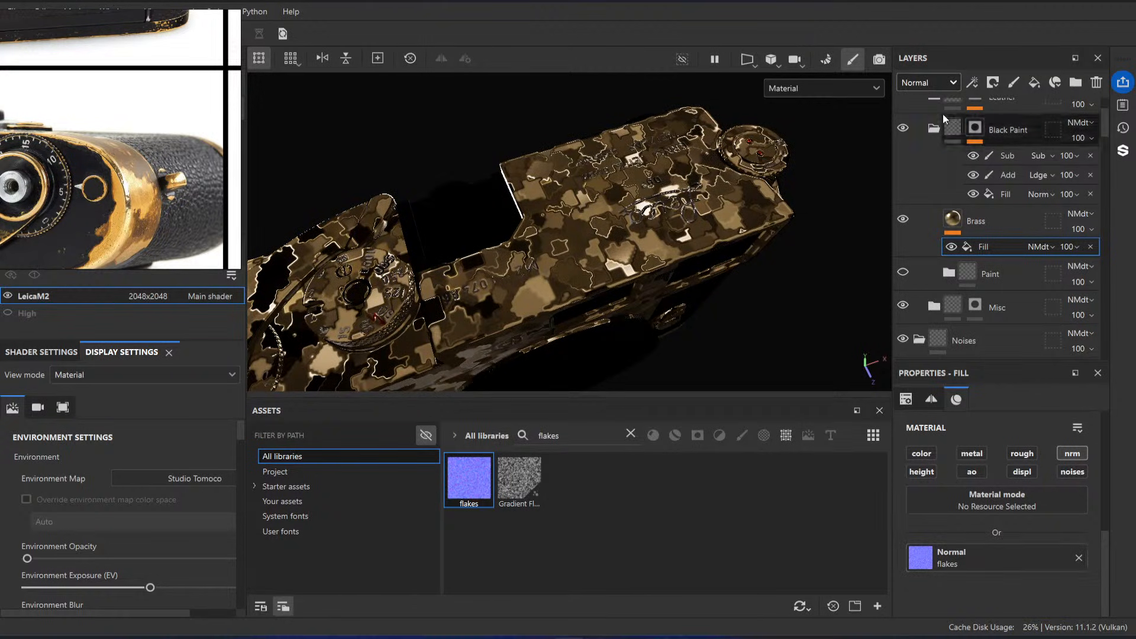
{"action": "scroll", "coordinate": [1010, 538], "scroll_direction": "up", "scroll_amount": 5}
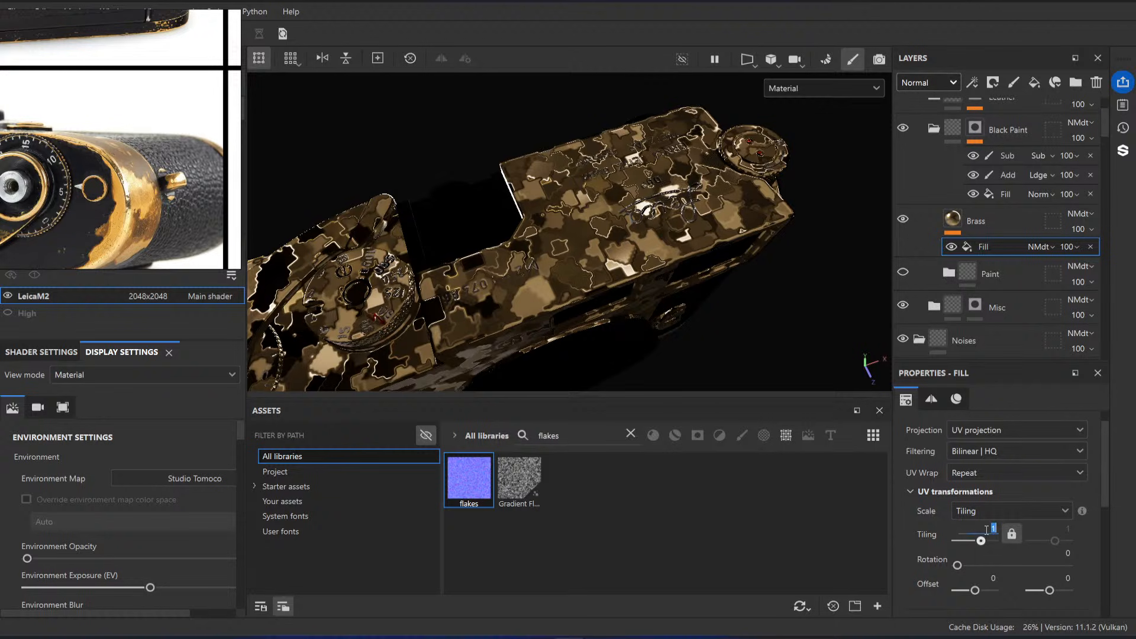
{"action": "key", "text": "Return"}
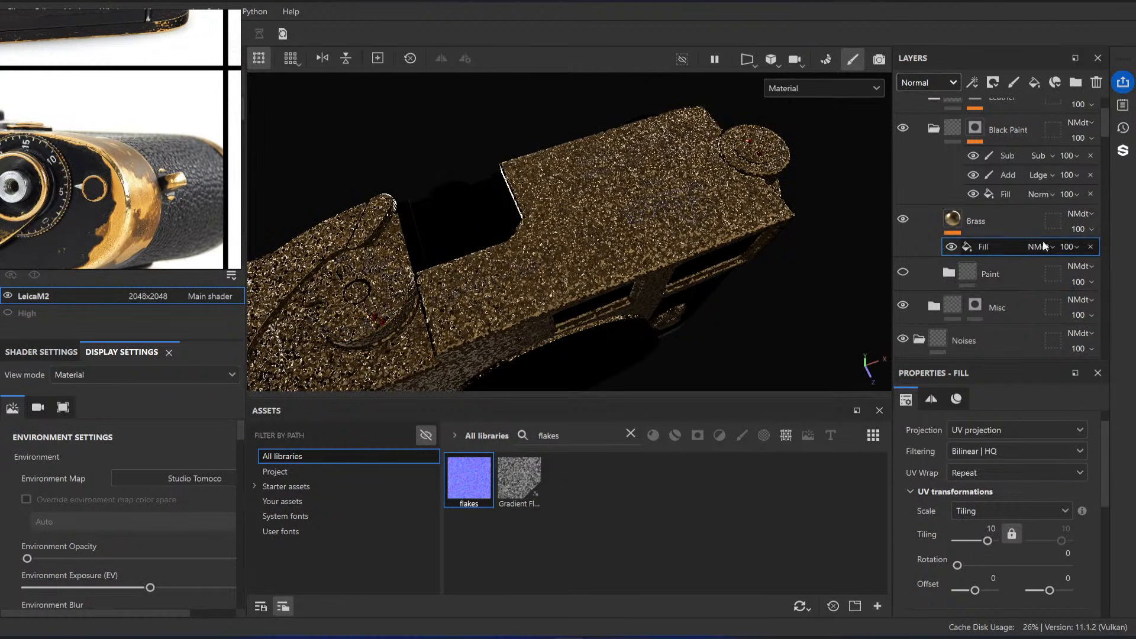
{"action": "mouse_move", "coordinate": [1071, 247]}
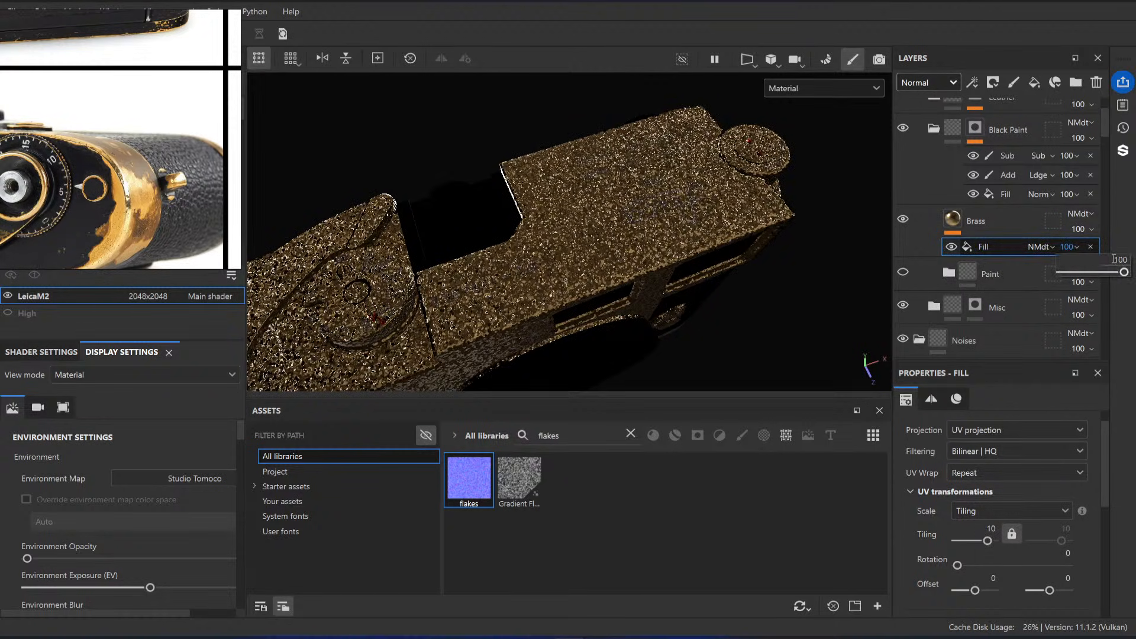
{"action": "type", "text": "10"}
{"action": "left_click_drag", "start_coordinate": [756, 167], "coordinate": [664, 199], "text": "alt"}
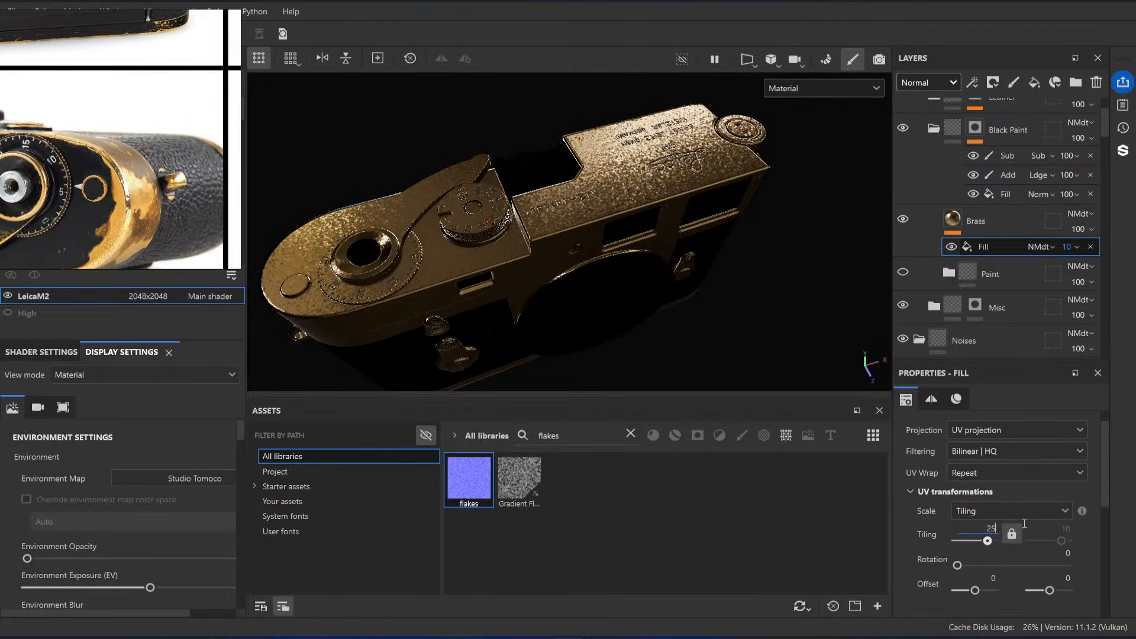
Step: Set the flakes fill's tiling to 25 and check the grain on the camera's top plate from several angles
{"action": "key", "text": "Return"}
{"action": "left_click_drag", "start_coordinate": [700, 328], "coordinate": [710, 195], "text": "alt"}
{"action": "right_click_drag", "start_coordinate": [710, 195], "coordinate": [839, 345], "text": "alt"}
{"action": "left_click_drag", "start_coordinate": [840, 345], "coordinate": [681, 251], "text": "alt"}
{"action": "right_click_drag", "start_coordinate": [680, 252], "coordinate": [641, 317], "text": "shift"}
{"action": "left_click_drag", "start_coordinate": [642, 317], "coordinate": [639, 245], "text": "alt"}
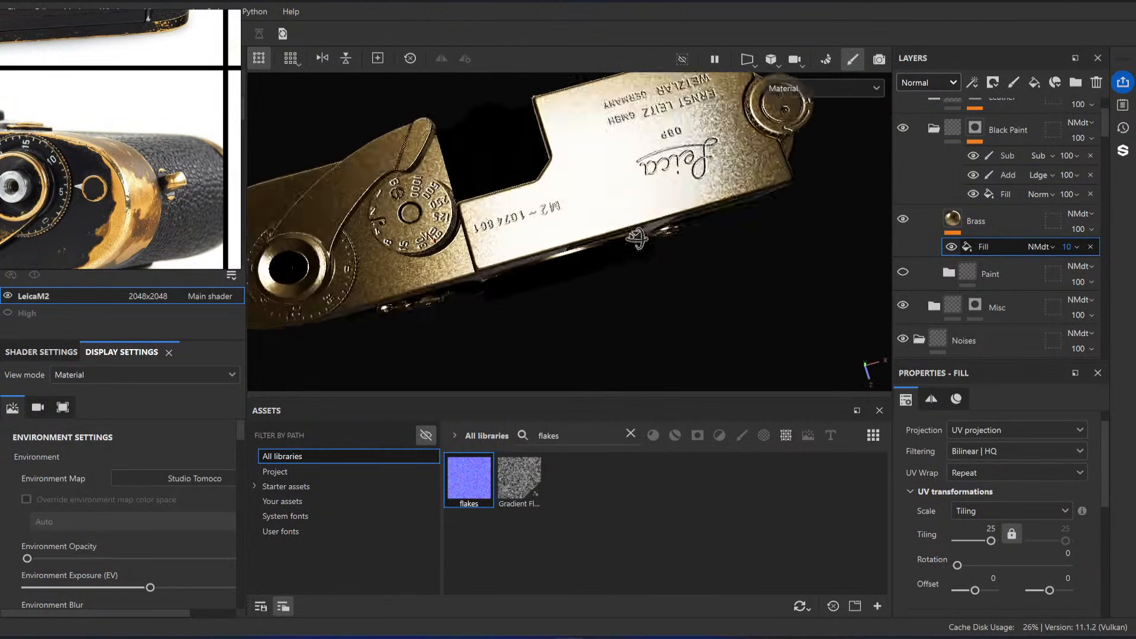
{"action": "right_click_drag", "start_coordinate": [639, 244], "coordinate": [627, 331], "text": "alt"}
{"action": "left_click_drag", "start_coordinate": [627, 332], "coordinate": [663, 307], "text": "alt"}
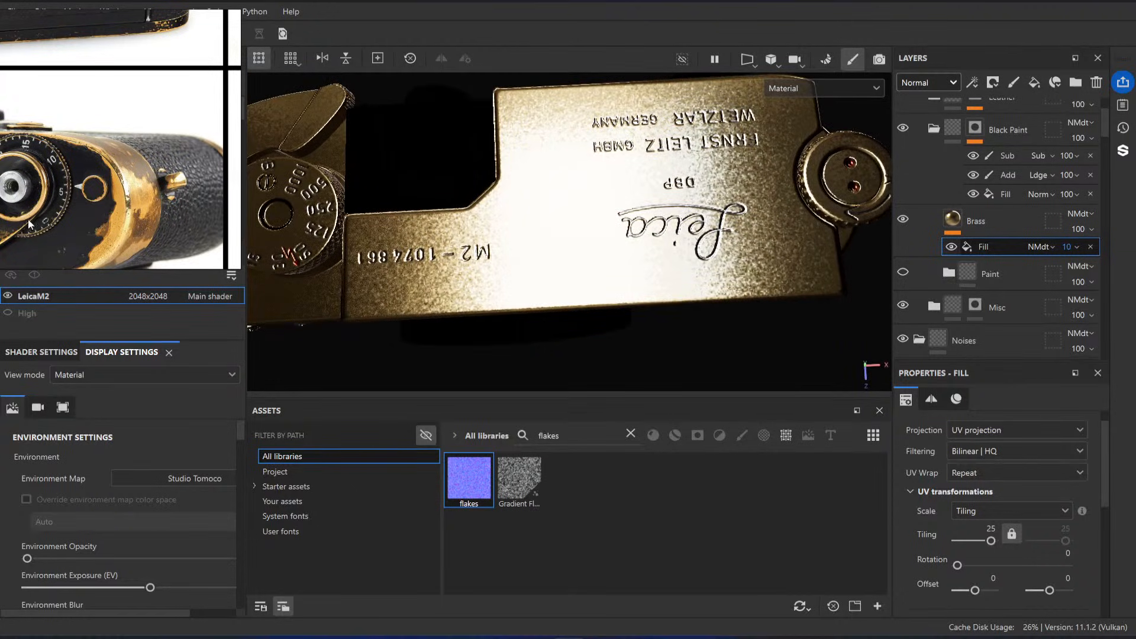
Step: Compare the flake grain around the top plate engraving with close-ups of the worn brass in the reference photos
{"action": "scroll", "coordinate": [149, 142], "scroll_direction": "down", "scroll_amount": 5}
{"action": "scroll", "coordinate": [149, 142], "scroll_direction": "up", "scroll_amount": 10}
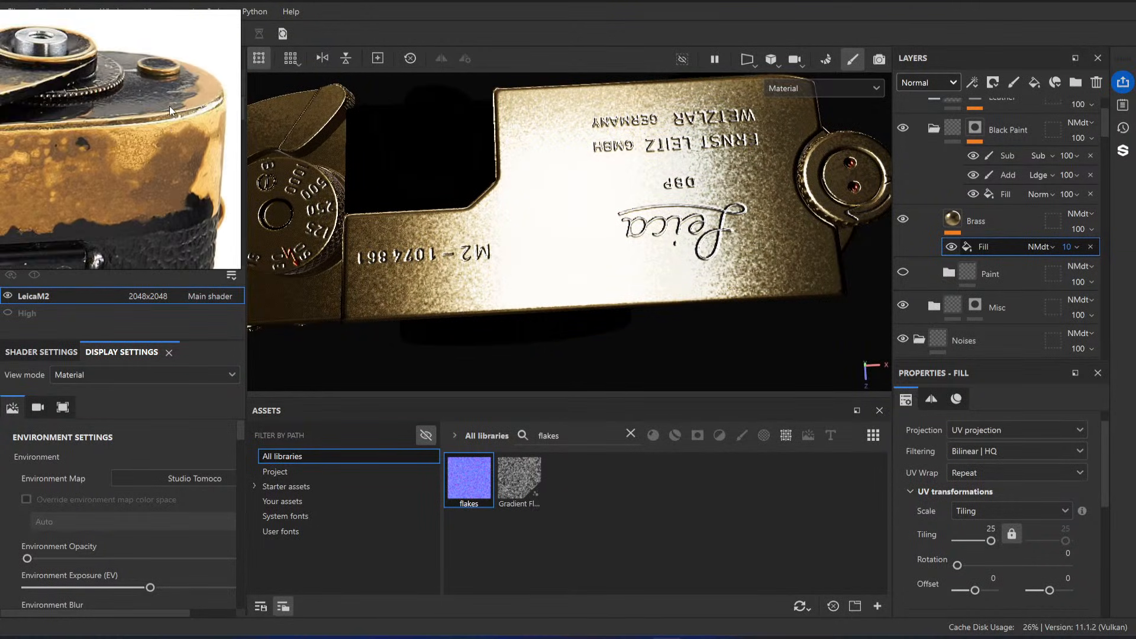
{"action": "scroll", "coordinate": [136, 150], "scroll_direction": "up", "scroll_amount": 3}
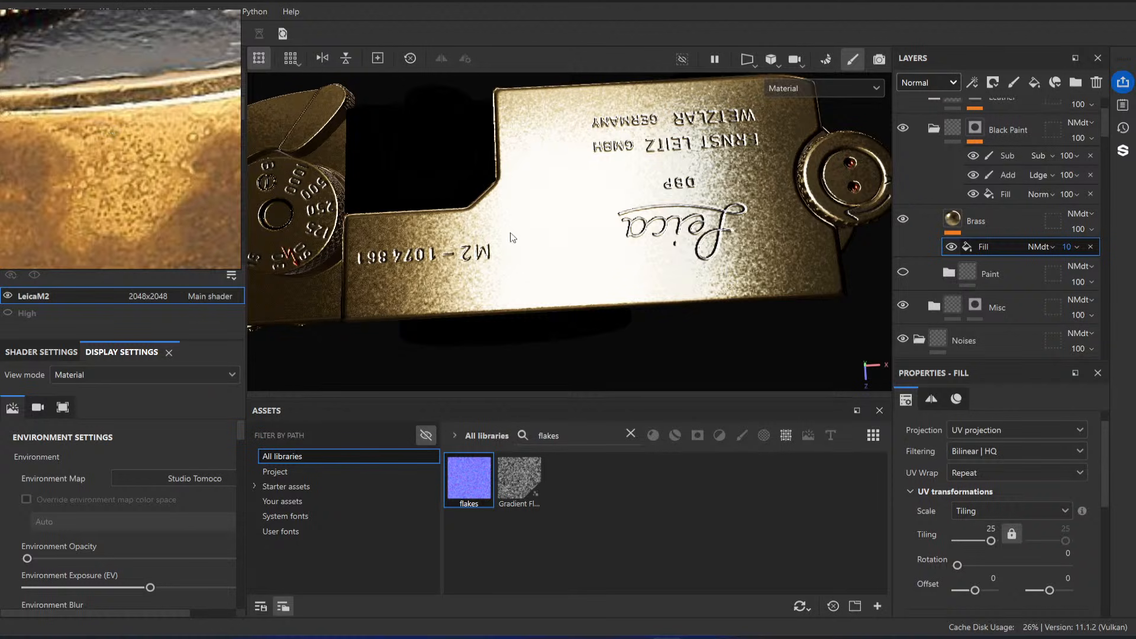
{"action": "left_click_drag", "start_coordinate": [574, 287], "coordinate": [586, 284], "text": "alt"}
{"action": "right_click_drag", "start_coordinate": [586, 284], "coordinate": [574, 287], "text": "alt"}
{"action": "left_click_drag", "start_coordinate": [573, 286], "coordinate": [568, 285], "text": "alt"}
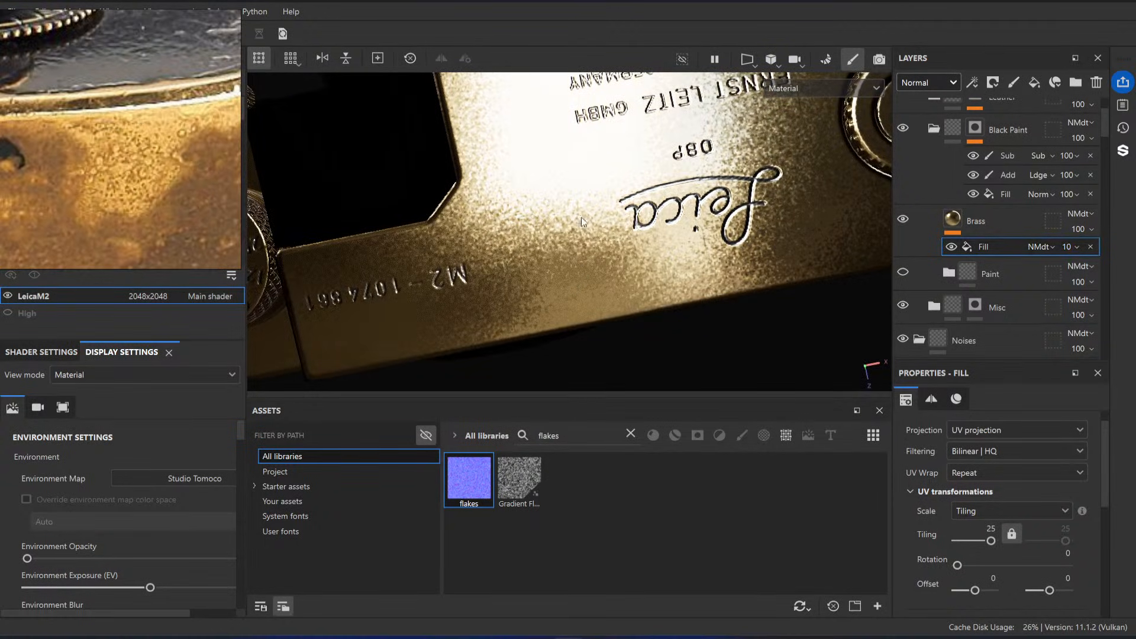
{"action": "left_click_drag", "start_coordinate": [831, 208], "coordinate": [825, 290], "text": "alt"}
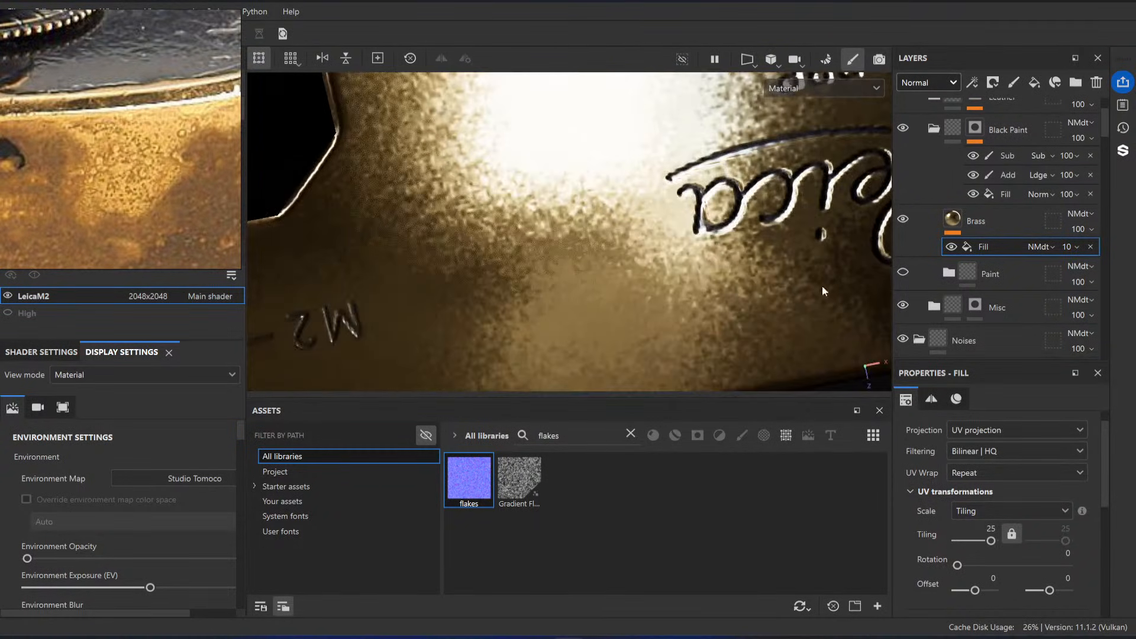
Step: Add a Blur Slope filter above the flakes fill in the Brass layer
{"action": "right_click", "coordinate": [1000, 248]}
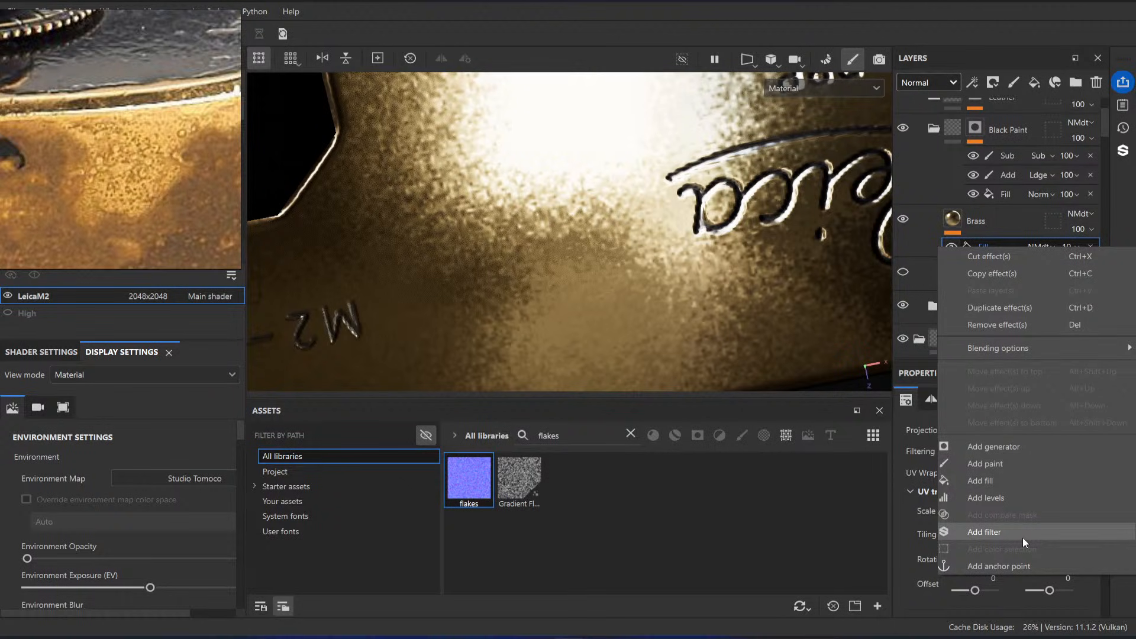
{"action": "left_click", "coordinate": [1000, 531]}
{"action": "left_click", "coordinate": [992, 474]}
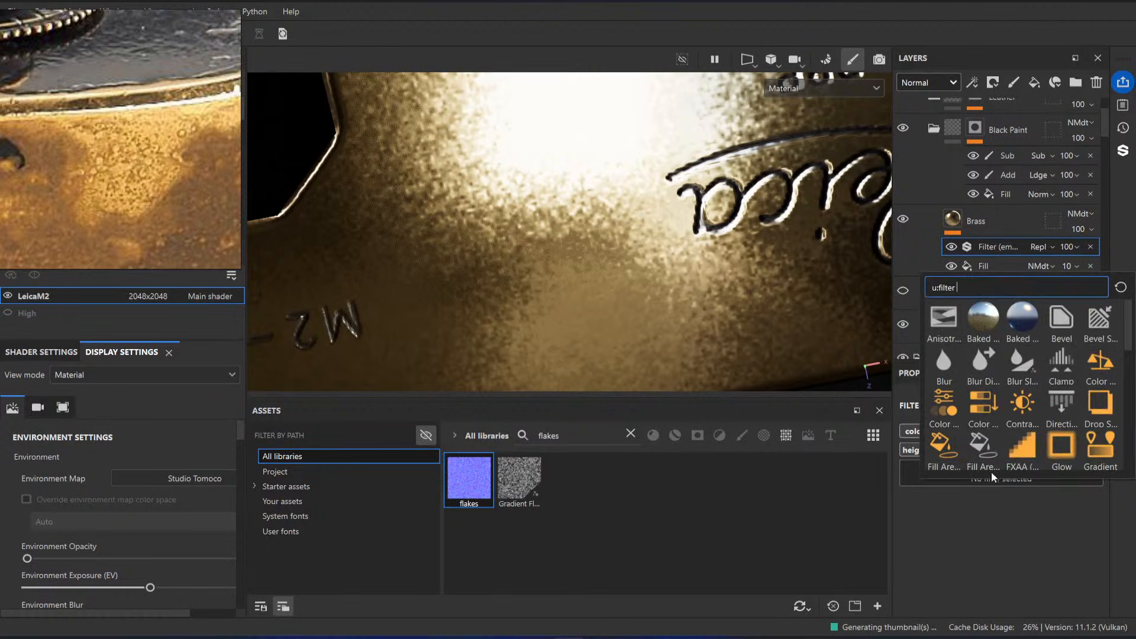
{"action": "left_click", "coordinate": [1021, 364]}
{"action": "right_click_drag", "start_coordinate": [872, 367], "coordinate": [920, 400], "text": "alt"}
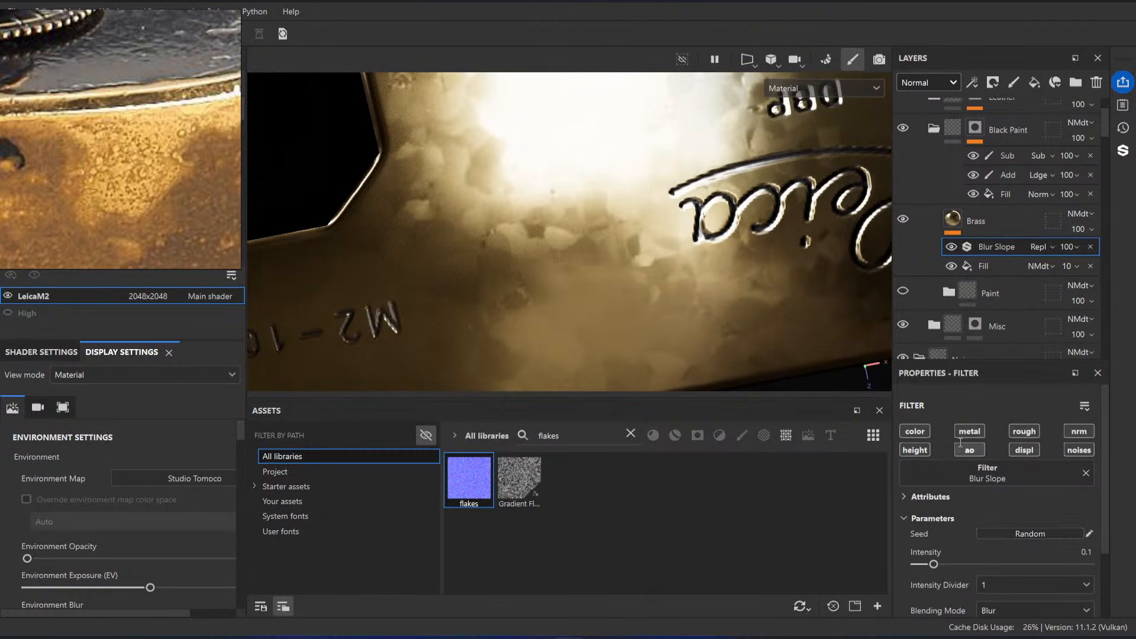
Step: Restrict the Blur Slope filter to the normal channel and set its intensity divider to 10
{"action": "left_click", "coordinate": [1079, 432], "text": "alt"}
{"action": "scroll", "coordinate": [1006, 503], "scroll_direction": "down", "scroll_amount": 3}
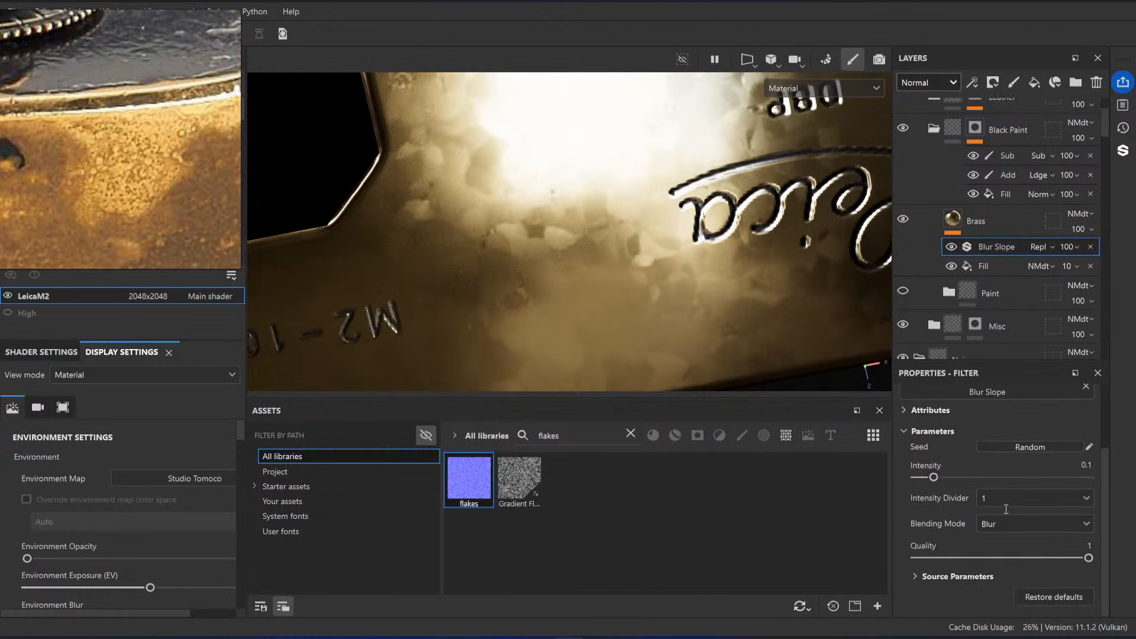
{"action": "left_click", "coordinate": [1012, 498]}
{"action": "left_click", "coordinate": [1002, 531]}
{"action": "middle_click_drag", "start_coordinate": [611, 292], "coordinate": [632, 292], "text": "alt"}
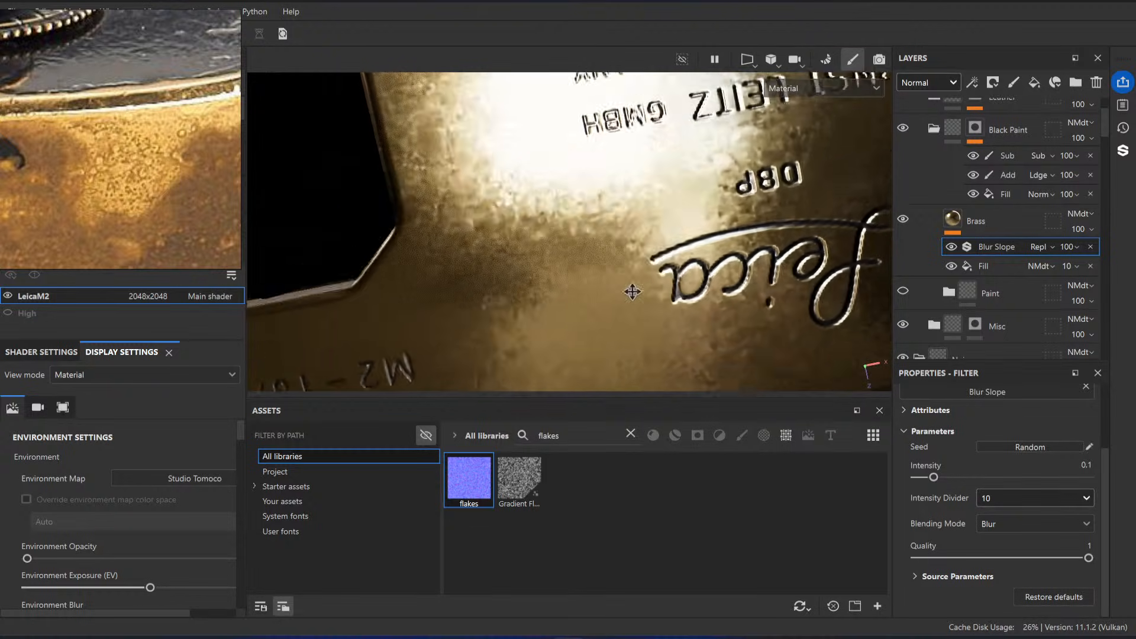
Step: Lower the Blur Slope filter's intensity to 0.034, judging the brass grain around the top plate engraving
{"action": "left_click_drag", "start_coordinate": [631, 292], "coordinate": [613, 247], "text": "alt"}
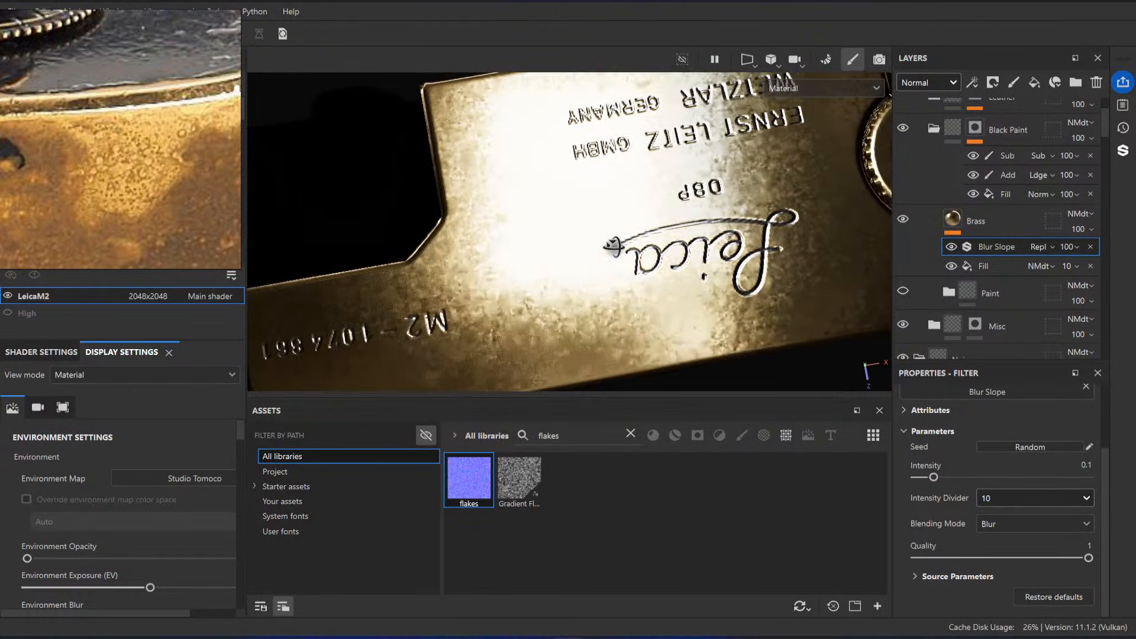
{"action": "left_click", "coordinate": [952, 248]}
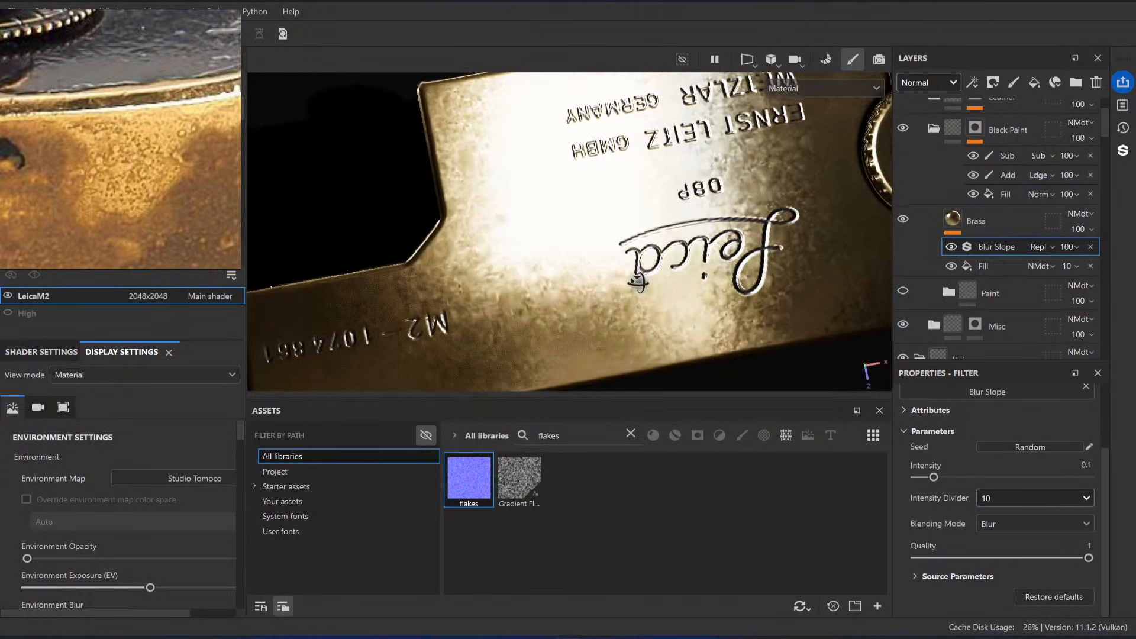
{"action": "scroll", "coordinate": [622, 251], "scroll_direction": "down", "scroll_amount": 5}
{"action": "mouse_move", "coordinate": [623, 252]}
{"action": "left_mouse_down", "text": "alt"}
{"action": "mouse_move", "coordinate": [613, 265]}
{"action": "mouse_move", "coordinate": [630, 259]}
{"action": "left_mouse_up", "text": "alt"}
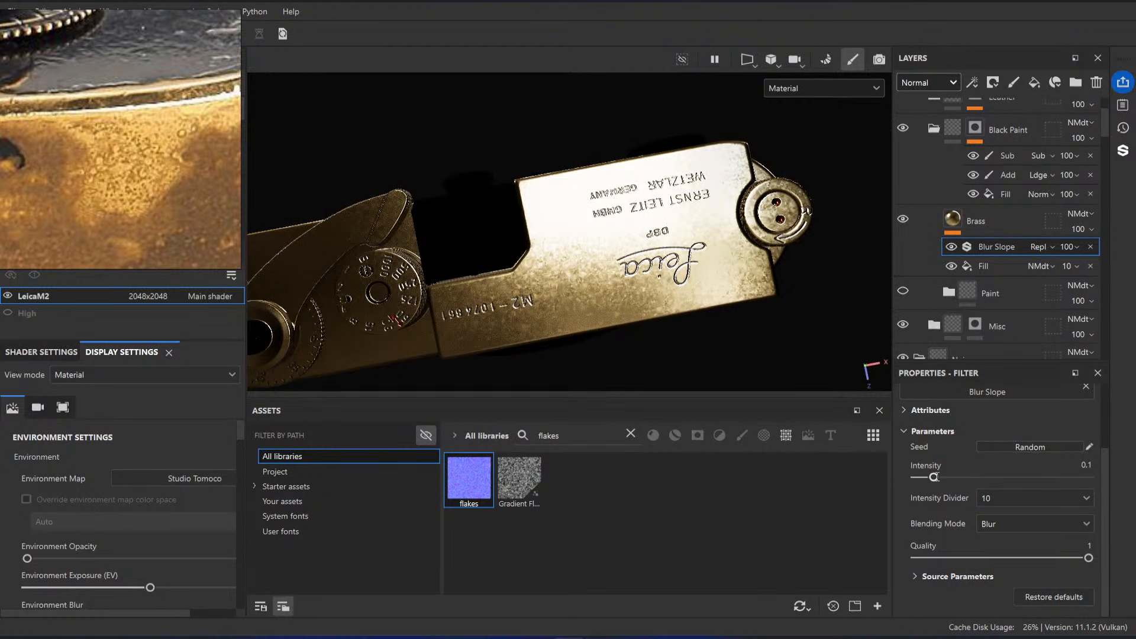
{"action": "left_click_drag", "start_coordinate": [935, 477], "coordinate": [922, 478]}
{"action": "scroll", "coordinate": [621, 273], "scroll_direction": "up", "scroll_amount": 2}
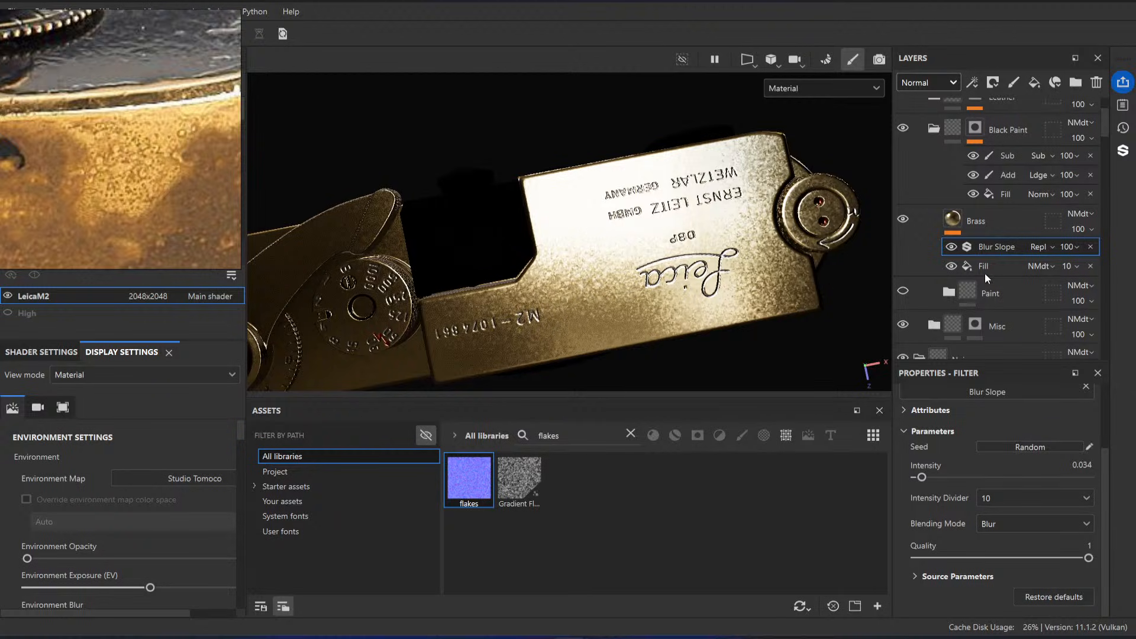
Step: Compare the top plate's brass grain with the Blur Slope filter switched off and on
{"action": "left_click", "coordinate": [951, 247]}
{"action": "left_click", "coordinate": [952, 247]}
{"action": "left_click", "coordinate": [951, 247]}
{"action": "left_click", "coordinate": [951, 248]}
{"action": "left_click_drag", "start_coordinate": [447, 192], "coordinate": [678, 255], "text": "alt"}
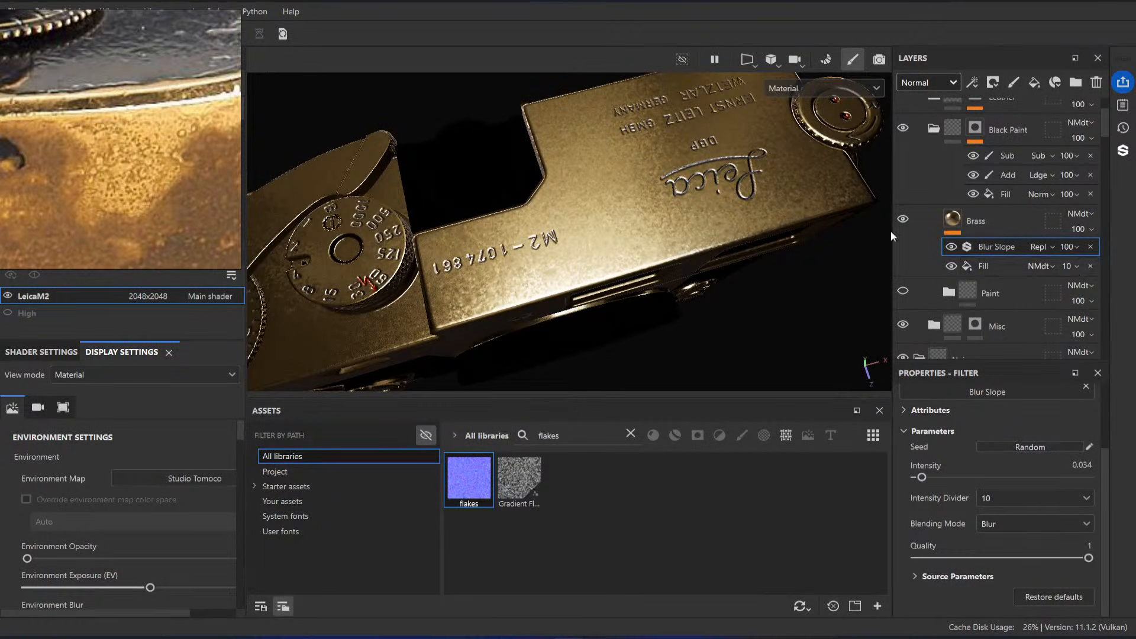
Step: Set the opacity of the flakes fill in the Brass layer to 5
{"action": "left_click_drag", "start_coordinate": [823, 231], "coordinate": [792, 271], "text": "alt"}
{"action": "left_click", "coordinate": [1120, 278]}
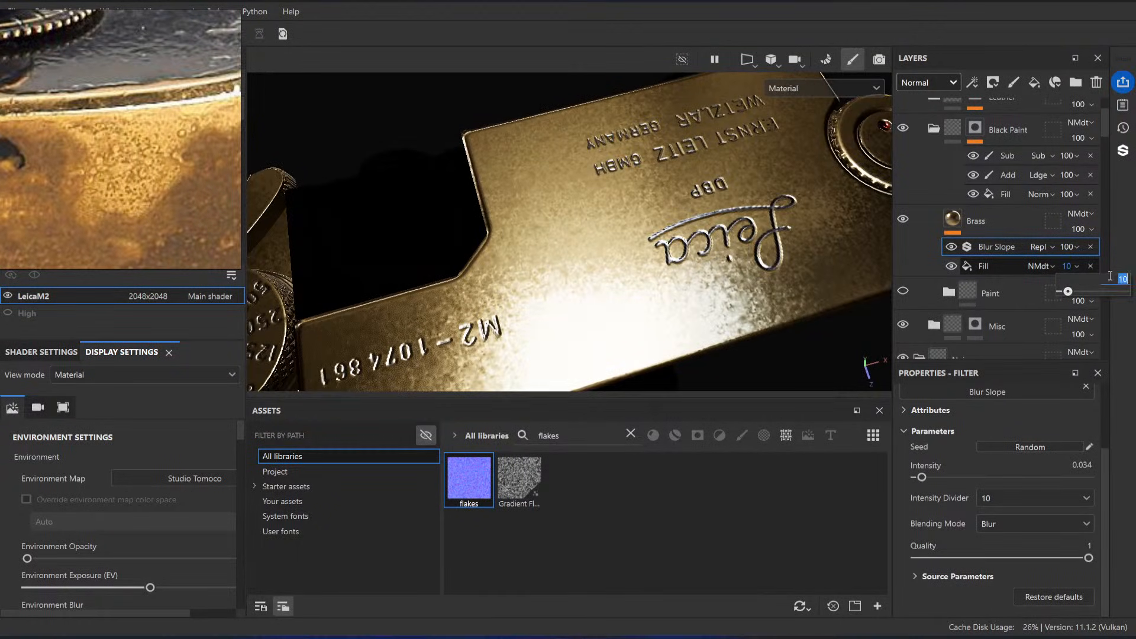
{"action": "type", "text": "5"}
{"action": "key", "text": "Return"}
{"action": "left_click_drag", "start_coordinate": [795, 196], "coordinate": [734, 239], "text": "alt"}
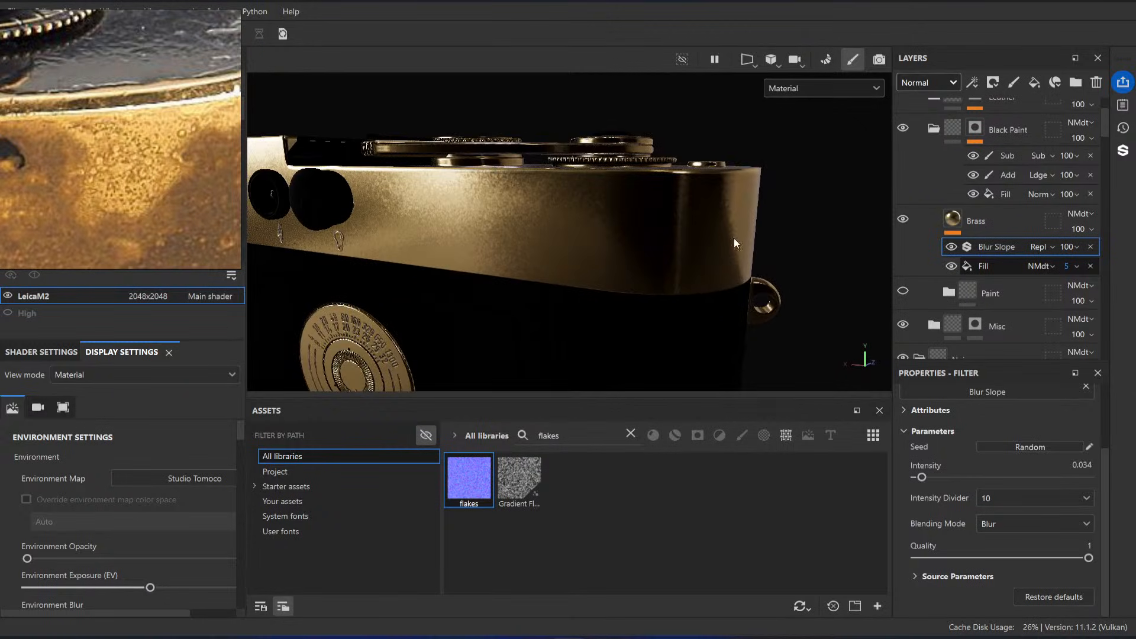
Step: Compare the brass on the camera's rounded end with the reference photo of the worn top plate corner
{"action": "right_click_drag", "start_coordinate": [688, 268], "coordinate": [726, 275], "text": "shift"}
{"action": "scroll", "coordinate": [124, 184], "scroll_direction": "down", "scroll_amount": 5}
{"action": "scroll", "coordinate": [125, 180], "scroll_direction": "up", "scroll_amount": 3}
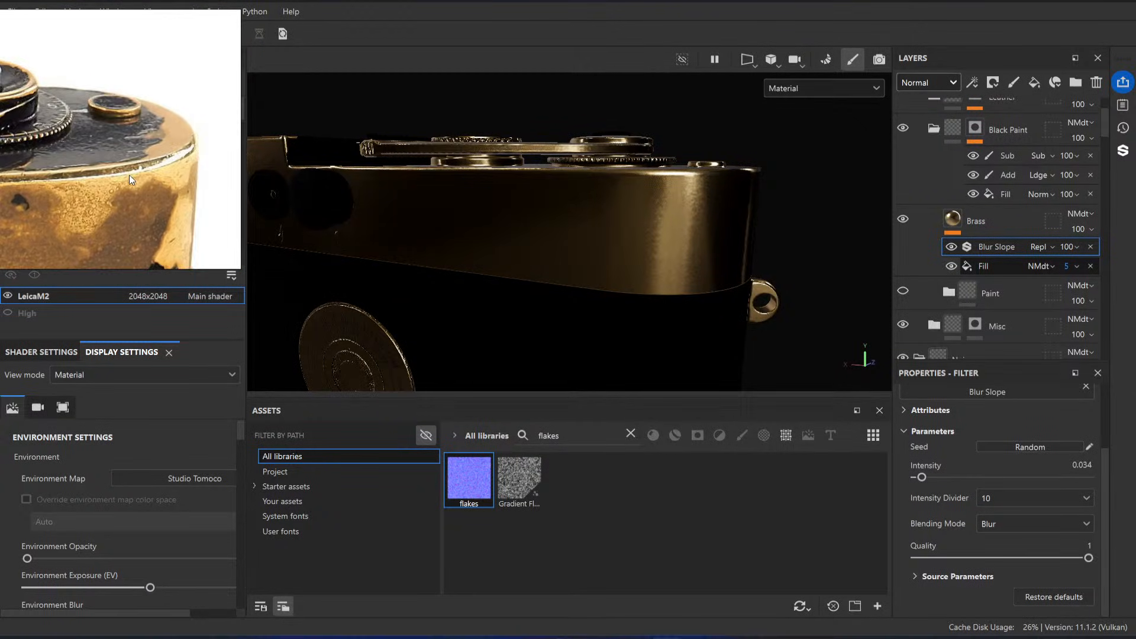
{"action": "scroll", "coordinate": [130, 176], "scroll_direction": "up", "scroll_amount": 3}
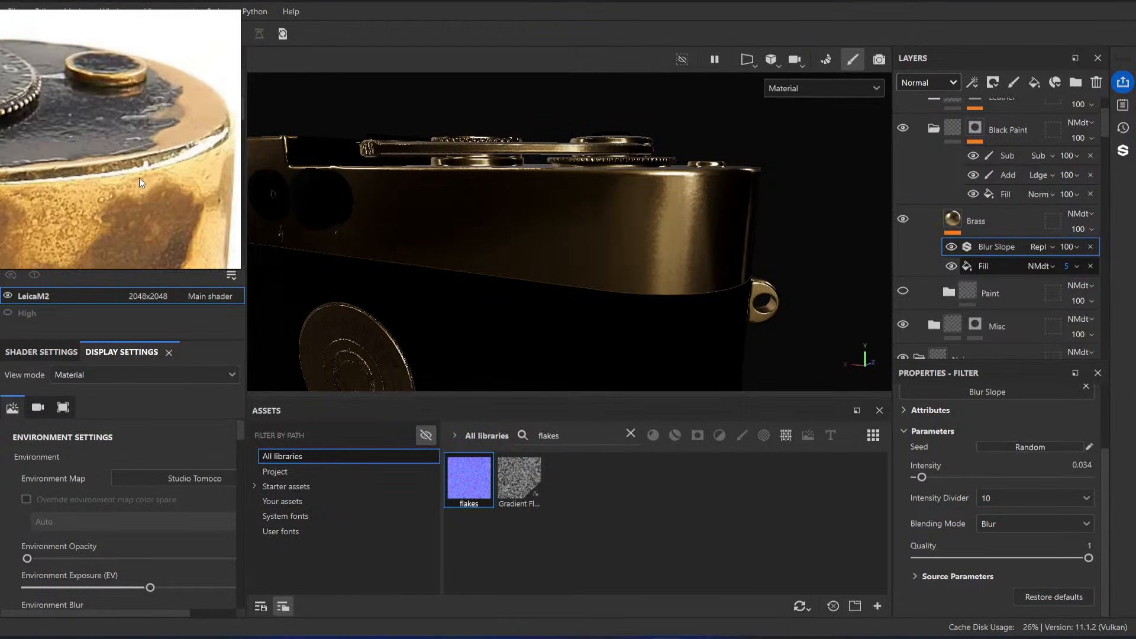
{"action": "scroll", "coordinate": [140, 178], "scroll_direction": "down", "scroll_amount": 5}
{"action": "middle_click_drag", "start_coordinate": [114, 209], "coordinate": [132, 168]}
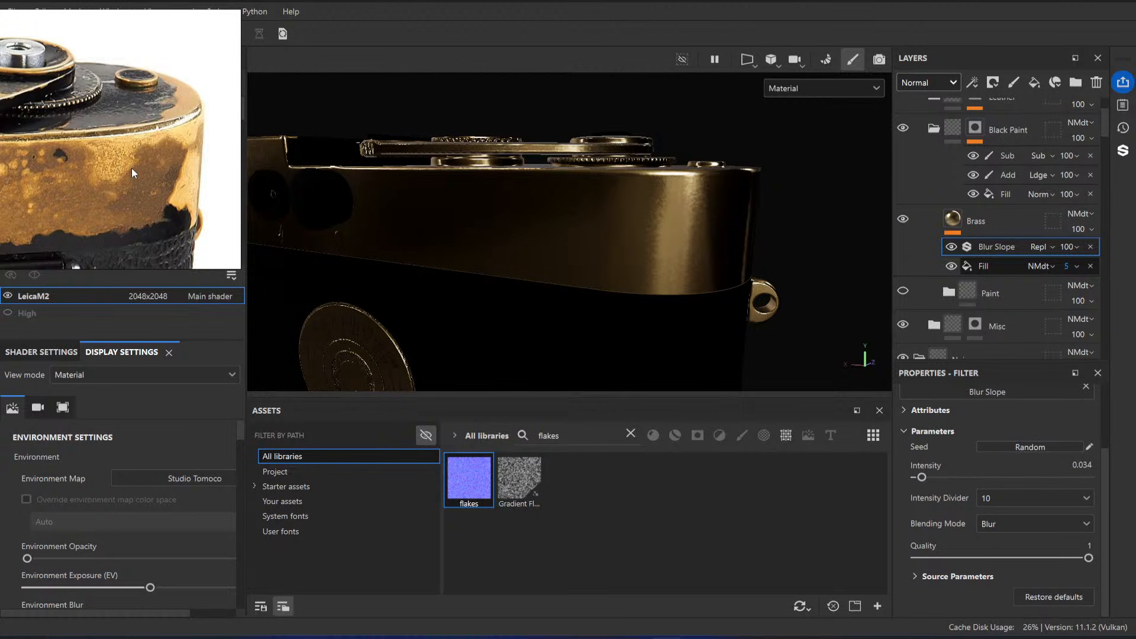
Step: Study the dark tarnish patches and spots in the end-view reference photo against the model's brass side
{"action": "scroll", "coordinate": [131, 168], "scroll_direction": "down", "scroll_amount": 6}
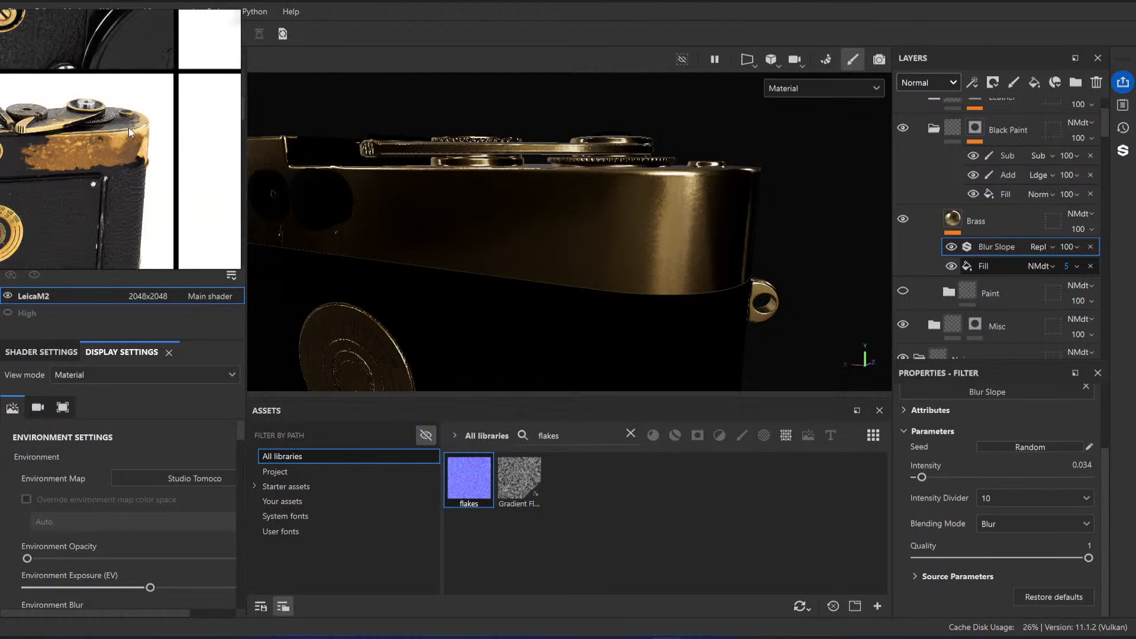
{"action": "middle_click_drag", "start_coordinate": [129, 126], "coordinate": [183, 71]}
{"action": "middle_click_drag", "start_coordinate": [195, 145], "coordinate": [123, 140]}
{"action": "scroll", "coordinate": [123, 140], "scroll_direction": "up", "scroll_amount": 4}
{"action": "scroll", "coordinate": [122, 141], "scroll_direction": "up", "scroll_amount": 3}
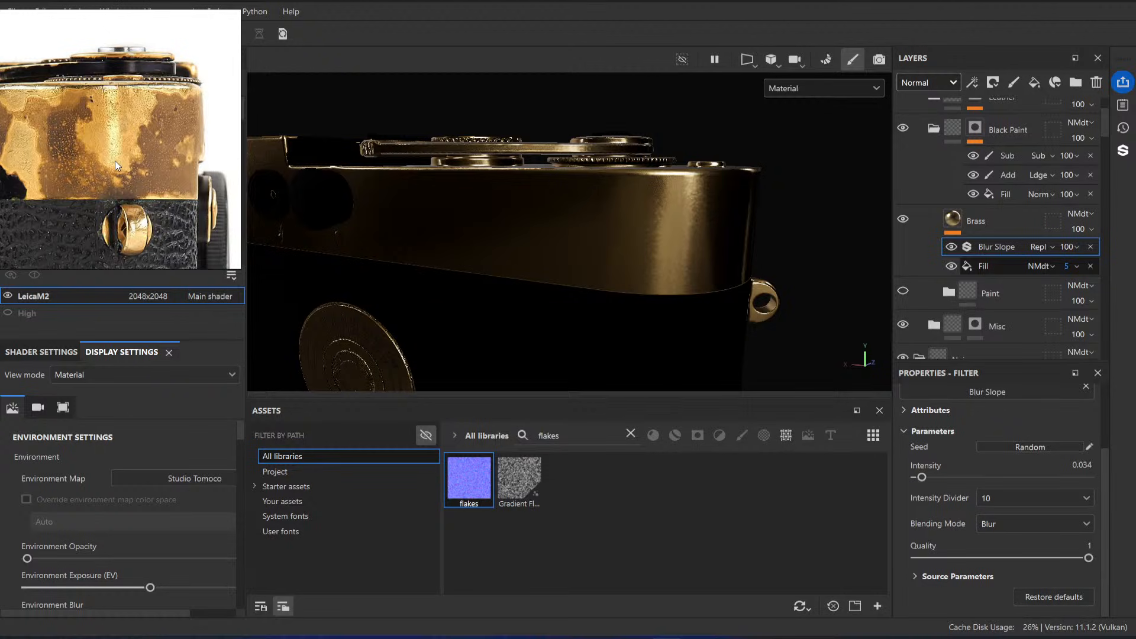
{"action": "scroll", "coordinate": [112, 134], "scroll_direction": "up", "scroll_amount": 3}
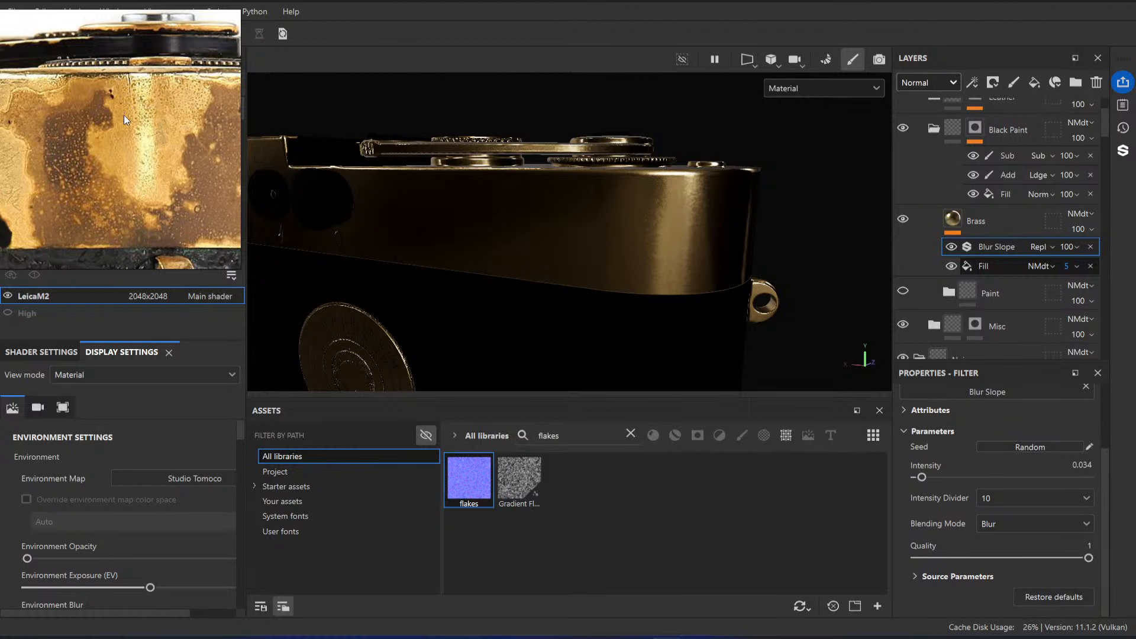
{"action": "left_click_drag", "start_coordinate": [604, 246], "coordinate": [528, 189], "text": "alt"}
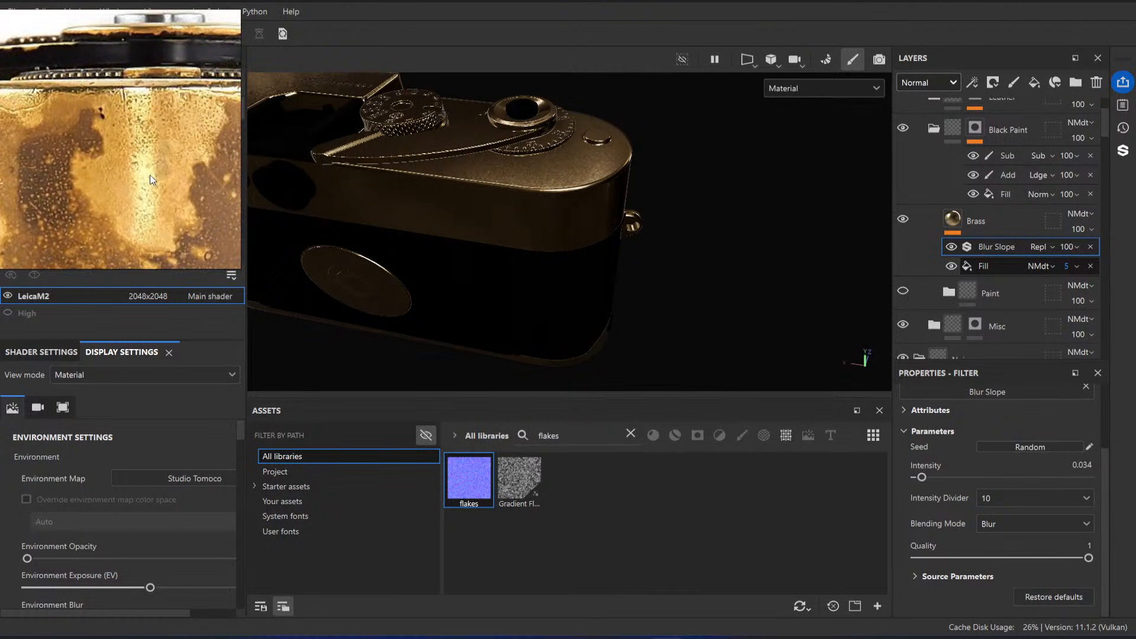
{"action": "left_click_drag", "start_coordinate": [595, 213], "coordinate": [541, 128], "text": "alt"}
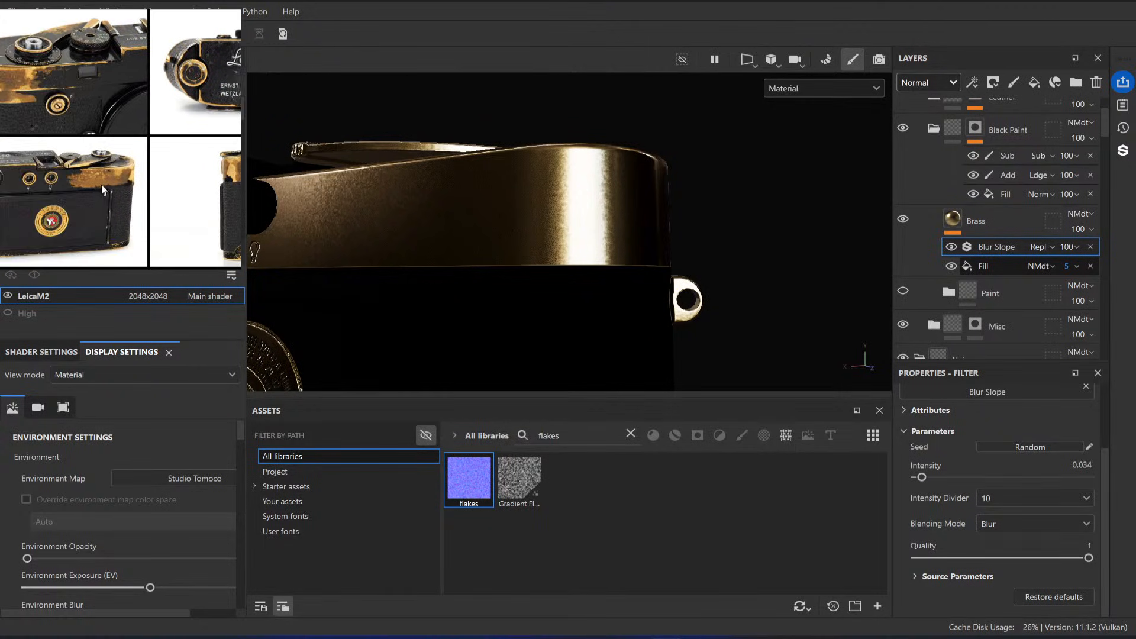
{"action": "mouse_move", "coordinate": [581, 187]}
{"action": "left_mouse_down", "text": "alt"}
{"action": "mouse_move", "coordinate": [541, 167]}
{"action": "mouse_move", "coordinate": [568, 187]}
{"action": "left_mouse_up", "text": "alt"}
Step: Add a second fill effect to the Brass layer above the Blur Slope filter
{"action": "left_click", "coordinate": [999, 222]}
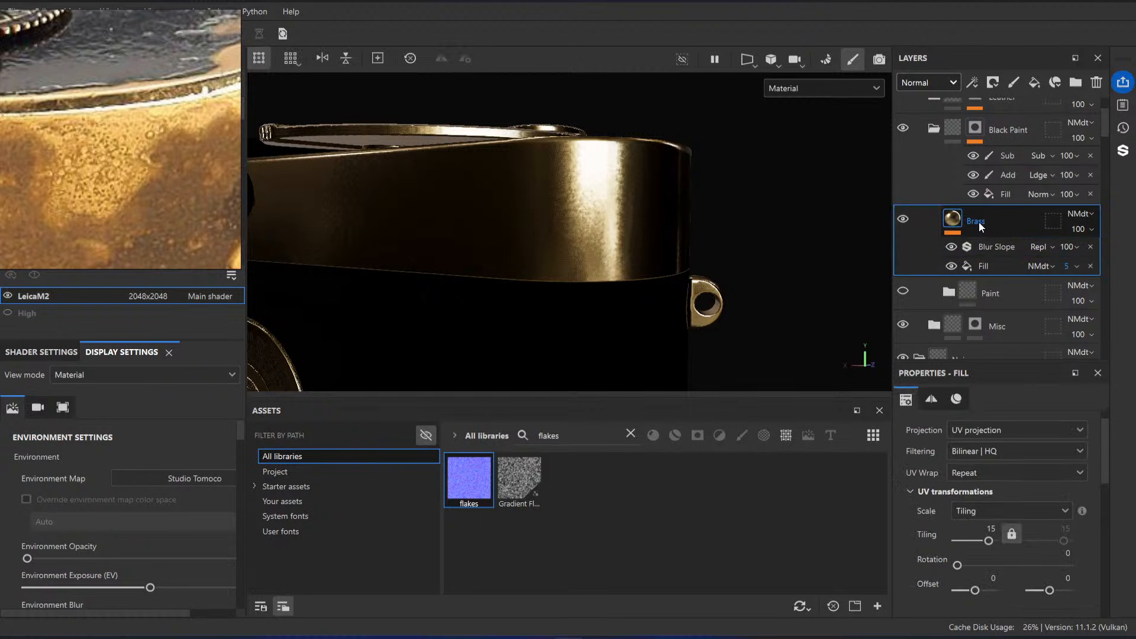
{"action": "right_click", "coordinate": [954, 223]}
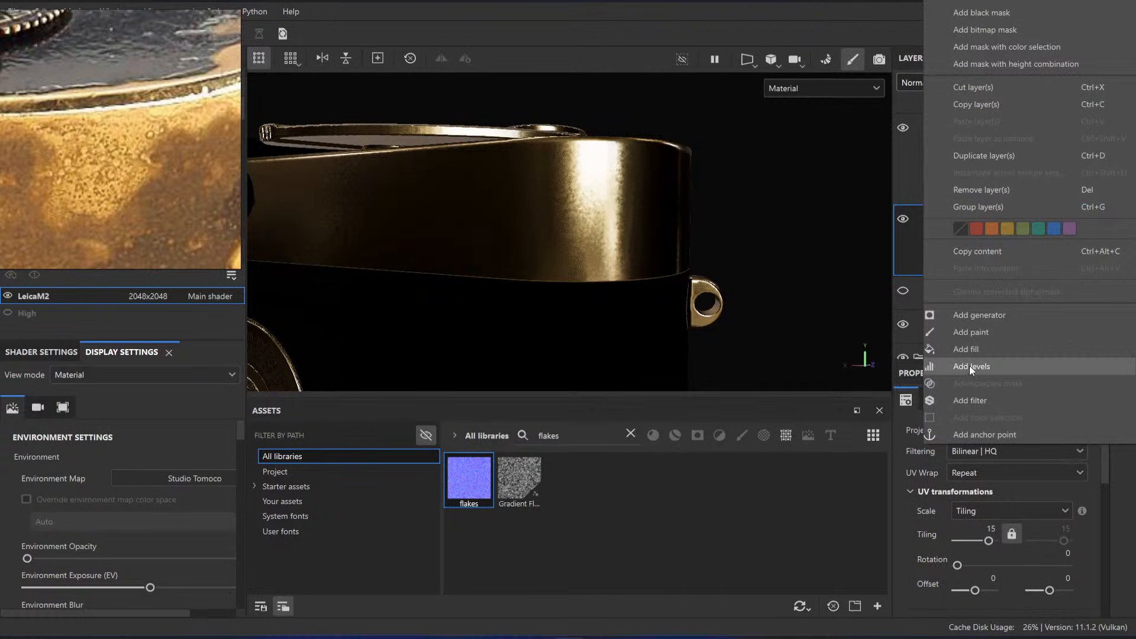
{"action": "left_click", "coordinate": [971, 349]}
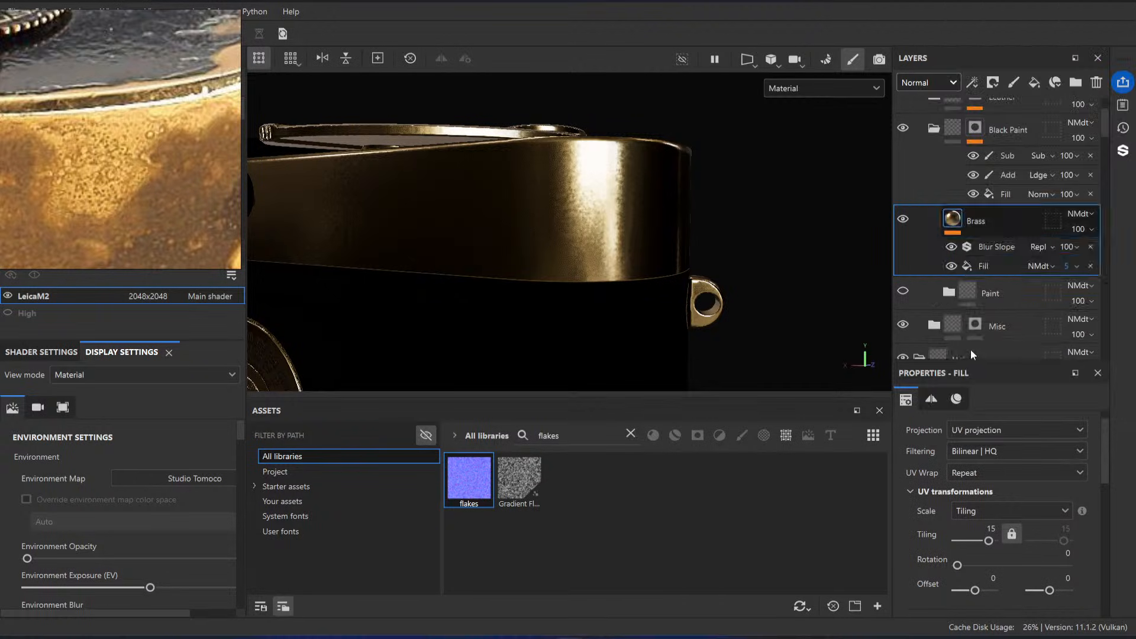
Step: Search the asset libraries for "mold", narrow the results to the starter assets, and clear the search
{"action": "left_click", "coordinate": [631, 434]}
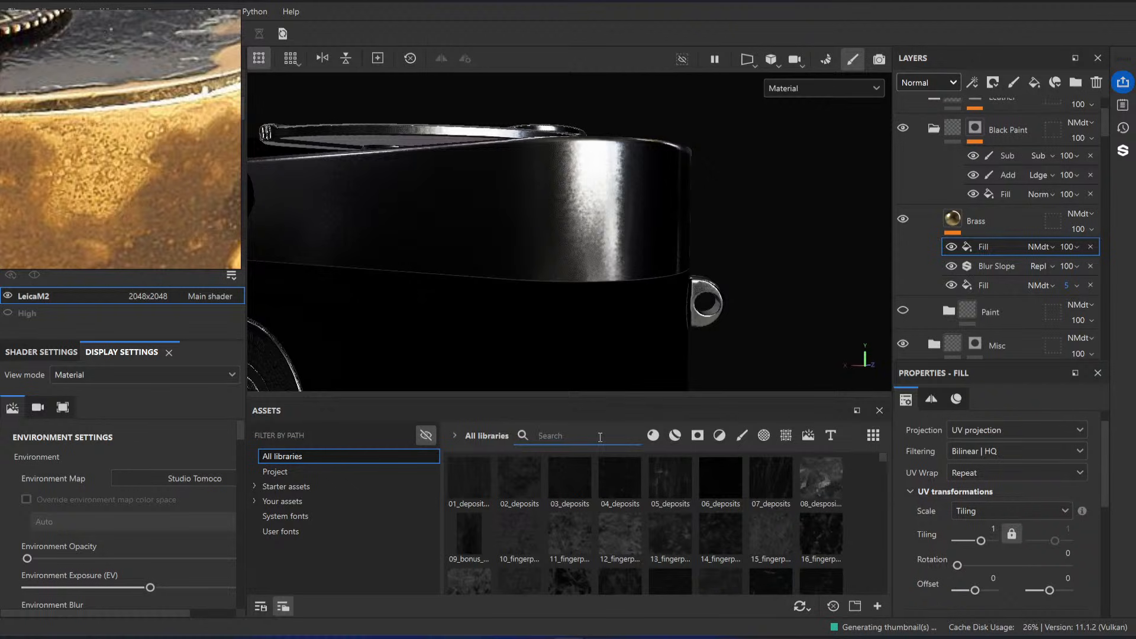
{"action": "type", "text": "mold"}
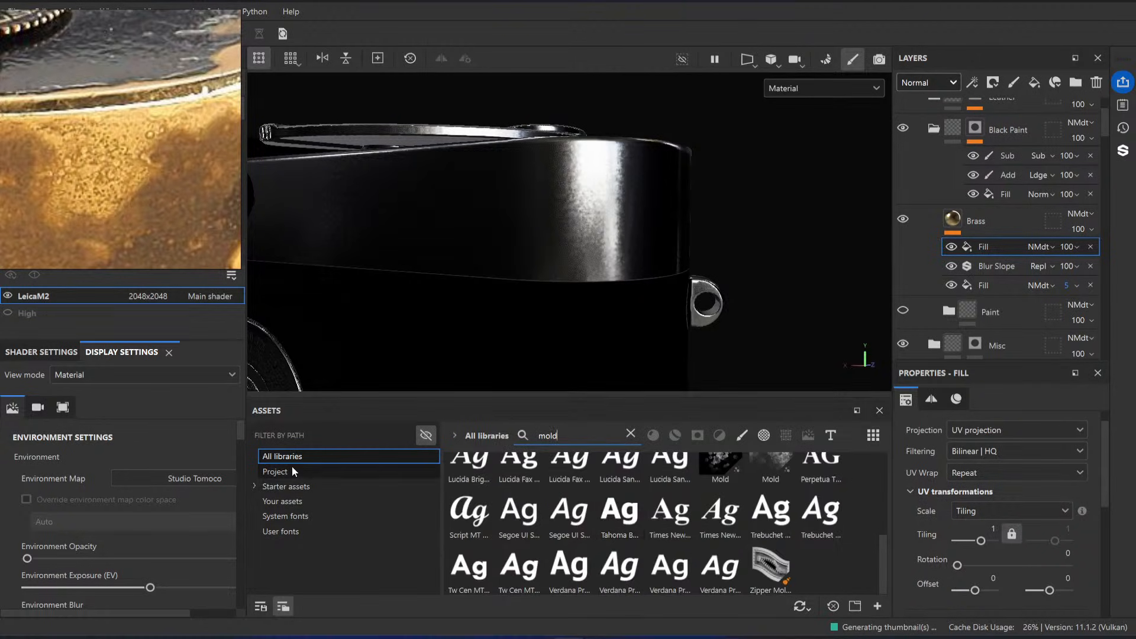
{"action": "left_click", "coordinate": [286, 485]}
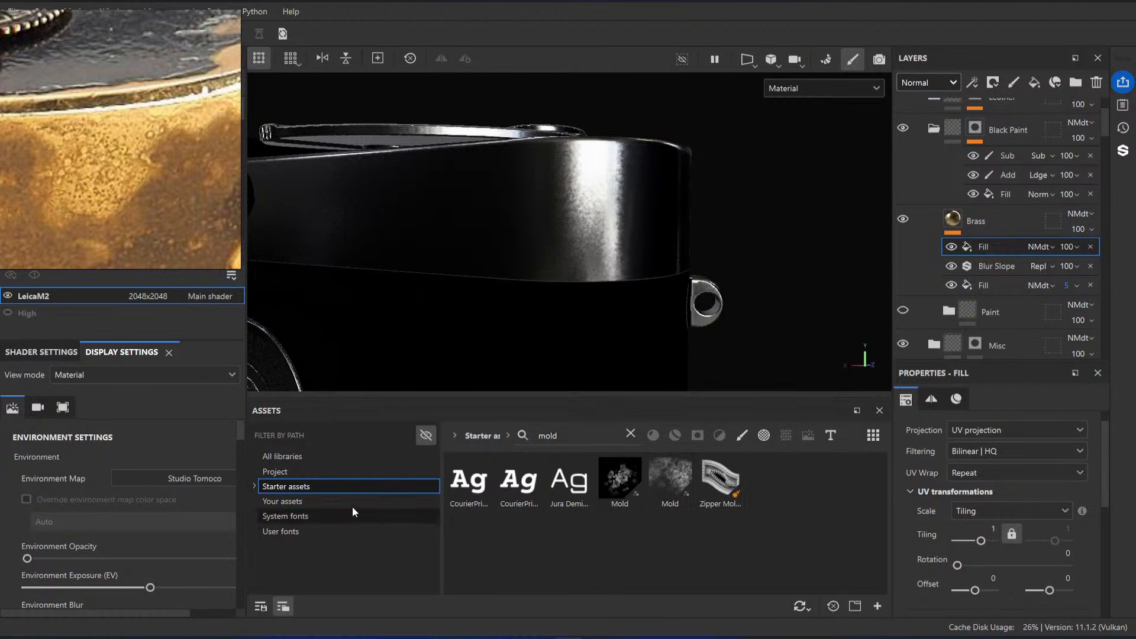
{"action": "left_click", "coordinate": [631, 436]}
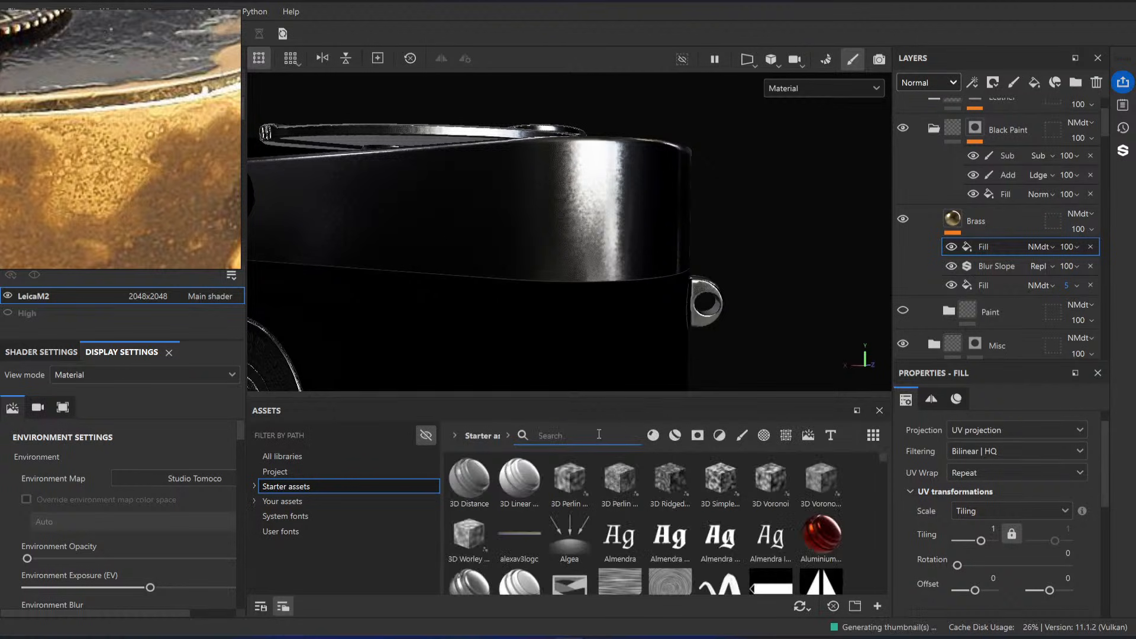
Step: Show the procedurals folder of the starter assets and enlarge the asset browser
{"action": "left_click", "coordinate": [255, 486]}
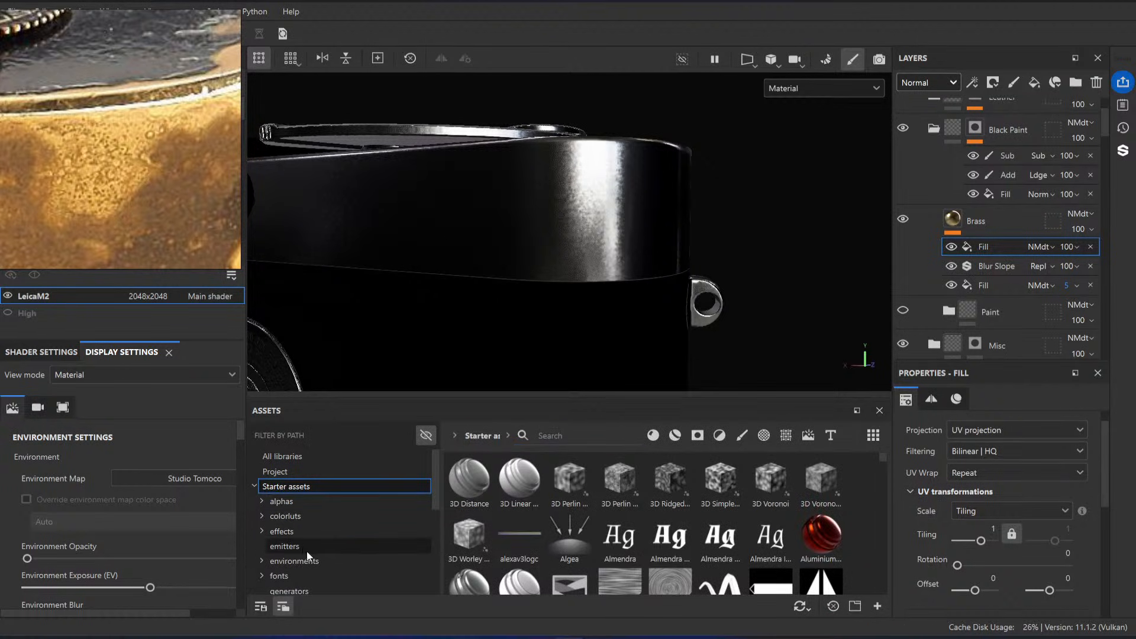
{"action": "scroll", "coordinate": [308, 550], "scroll_direction": "down", "scroll_amount": 1}
{"action": "scroll", "coordinate": [317, 559], "scroll_direction": "down", "scroll_amount": 2}
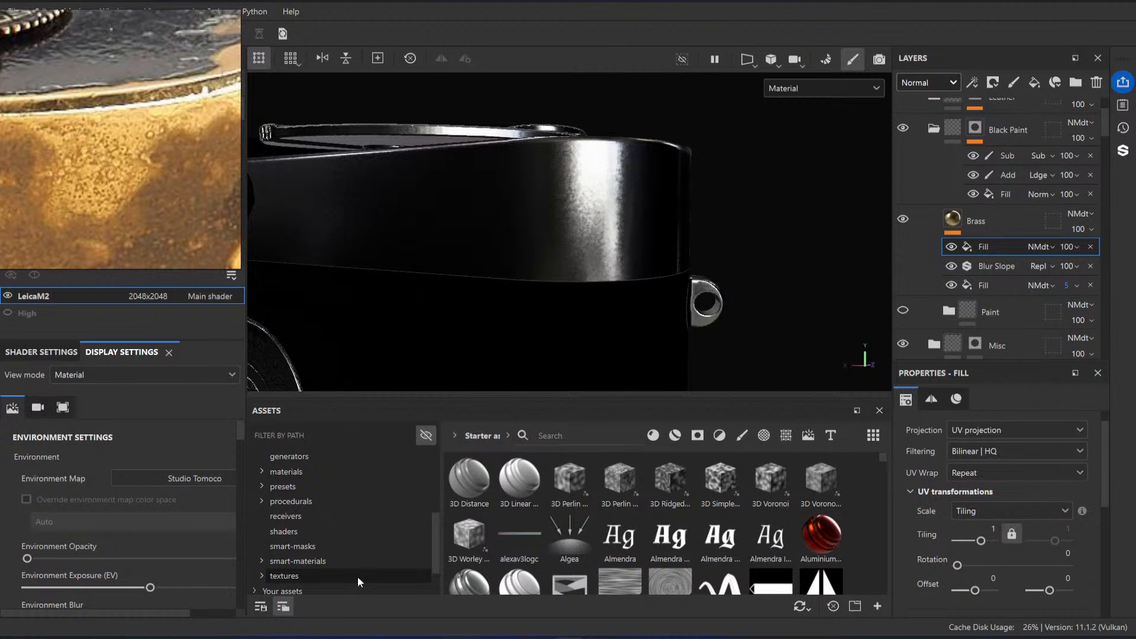
{"action": "left_click", "coordinate": [317, 506]}
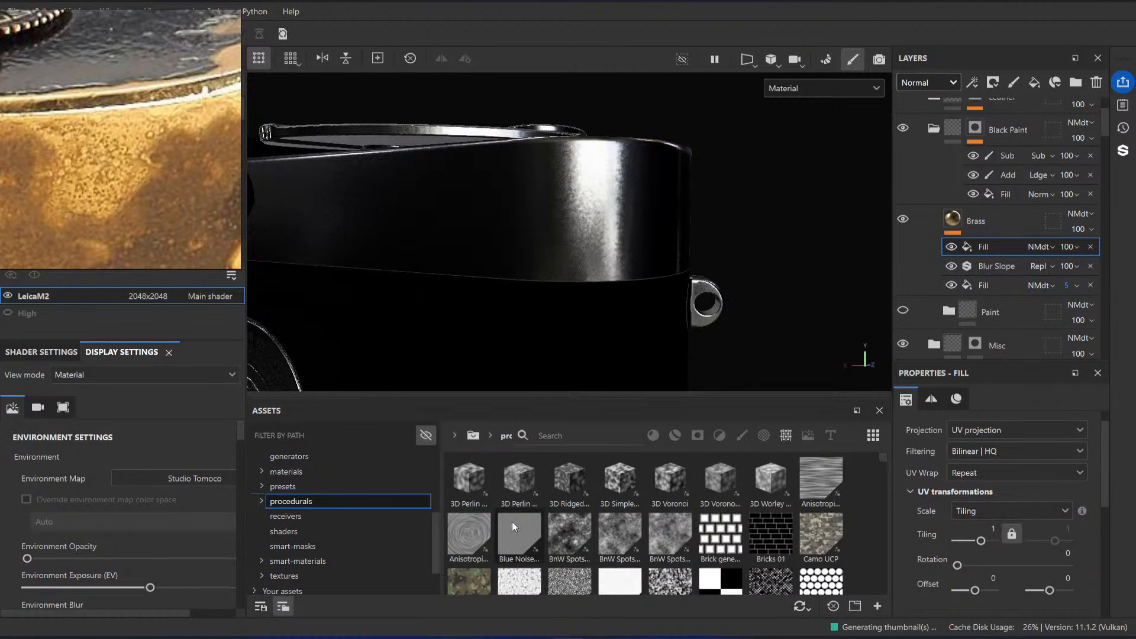
{"action": "scroll", "coordinate": [687, 510], "scroll_direction": "down", "scroll_amount": 3}
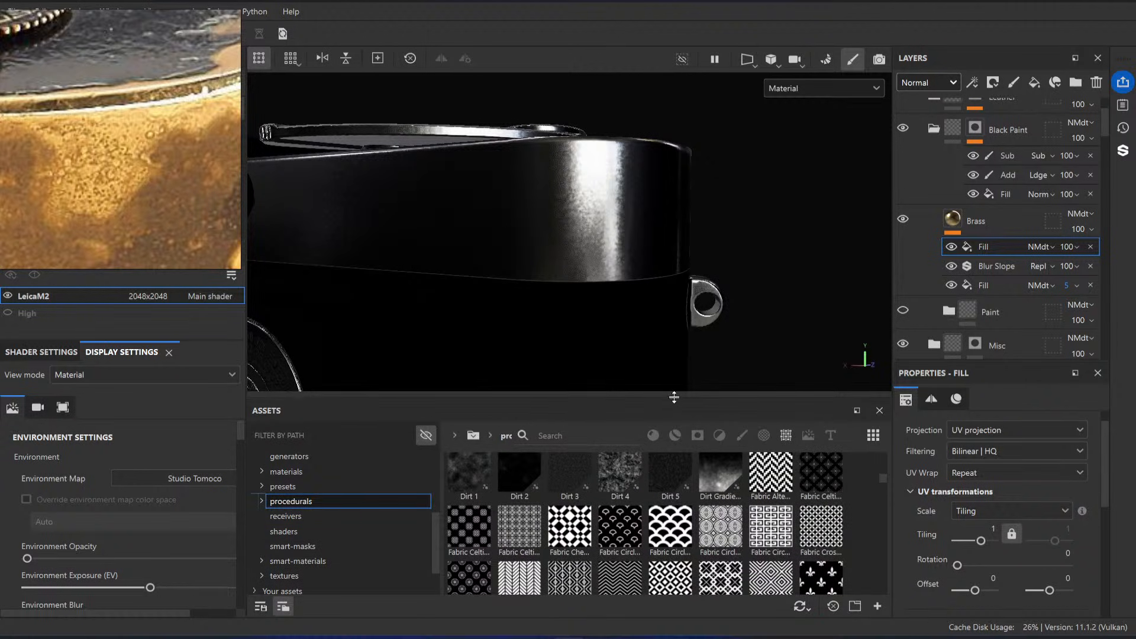
{"action": "left_click_drag", "start_coordinate": [674, 392], "coordinate": [677, 334]}
Step: Enable all material channels of the new fill in the Brass layer
{"action": "scroll", "coordinate": [1018, 493], "scroll_direction": "down", "scroll_amount": 4}
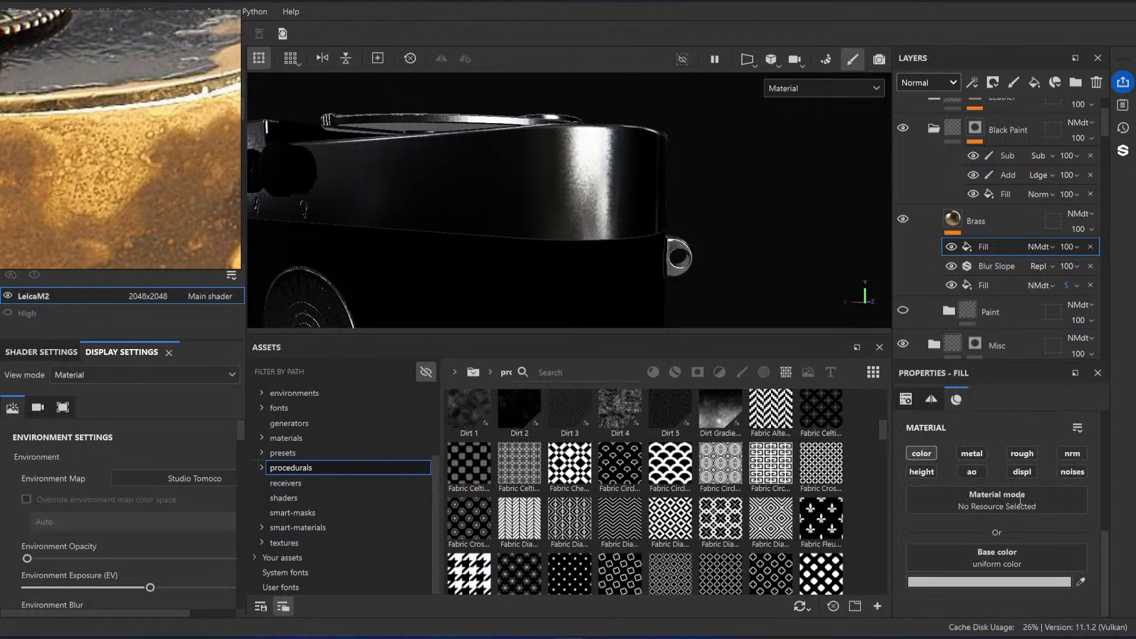
{"action": "left_click", "coordinate": [925, 456], "text": "alt"}
Step: Browse the grunge procedurals and assign Grunge Dirt Heavy to the Brass layer's new fill, using only its height channel
{"action": "scroll", "coordinate": [672, 477], "scroll_direction": "down", "scroll_amount": 5}
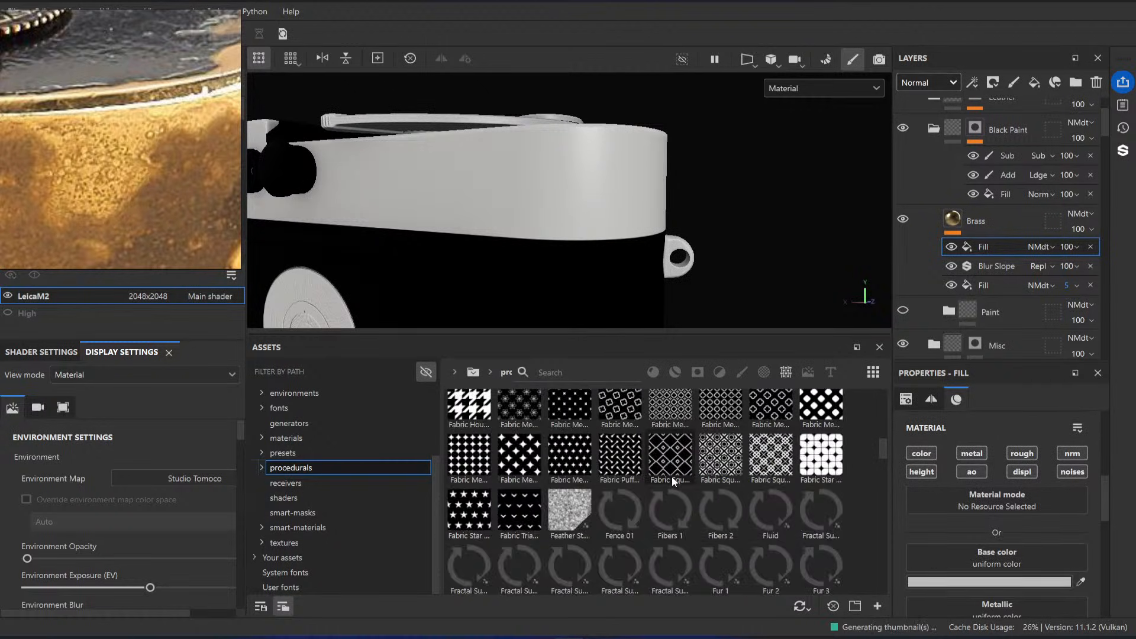
{"action": "scroll", "coordinate": [670, 477], "scroll_direction": "down", "scroll_amount": 3}
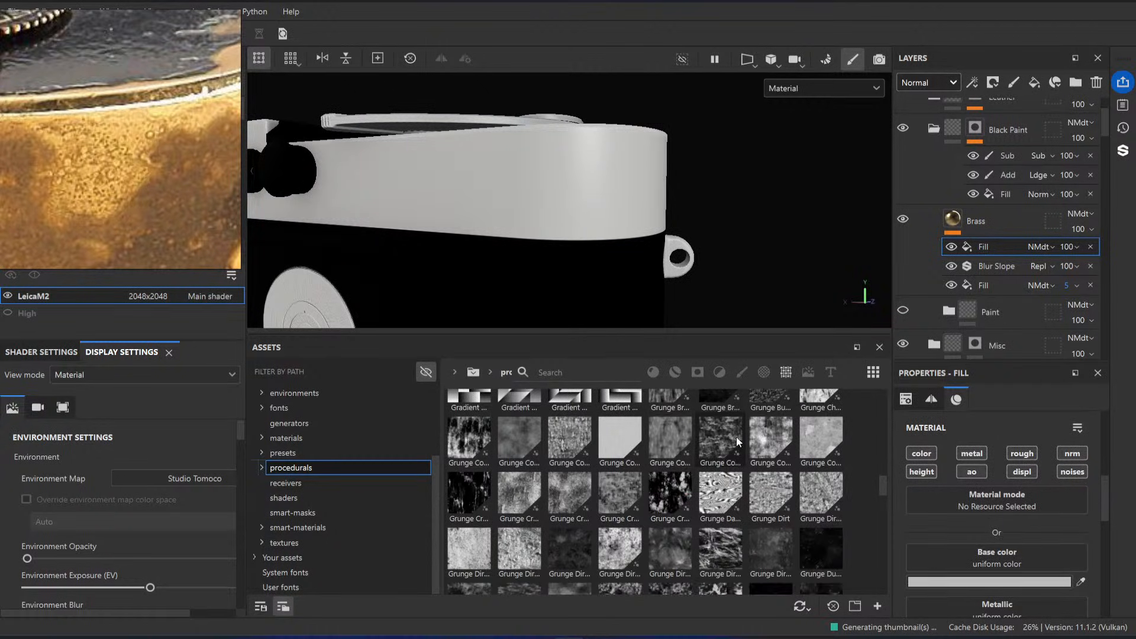
{"action": "mouse_move", "coordinate": [737, 437]}
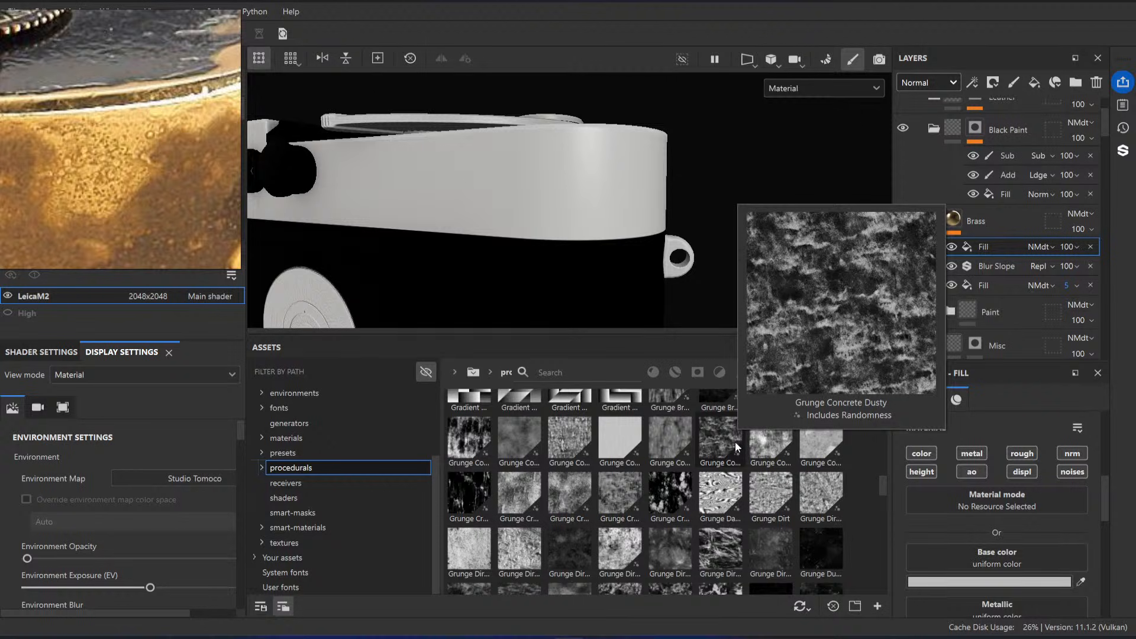
{"action": "mouse_move", "coordinate": [776, 555]}
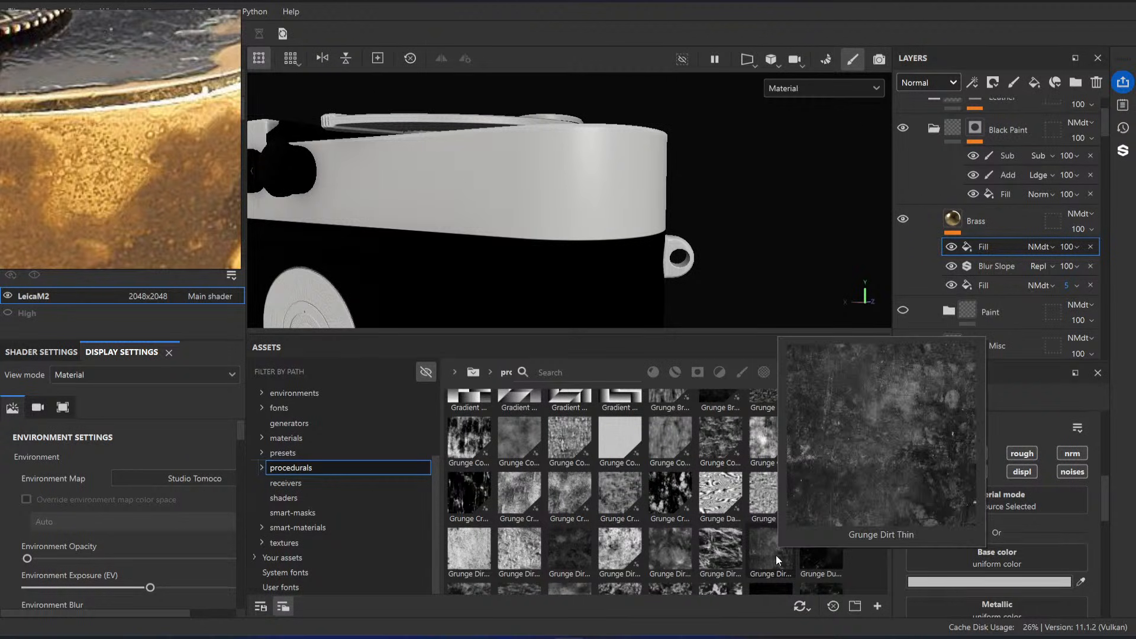
{"action": "mouse_move", "coordinate": [615, 556]}
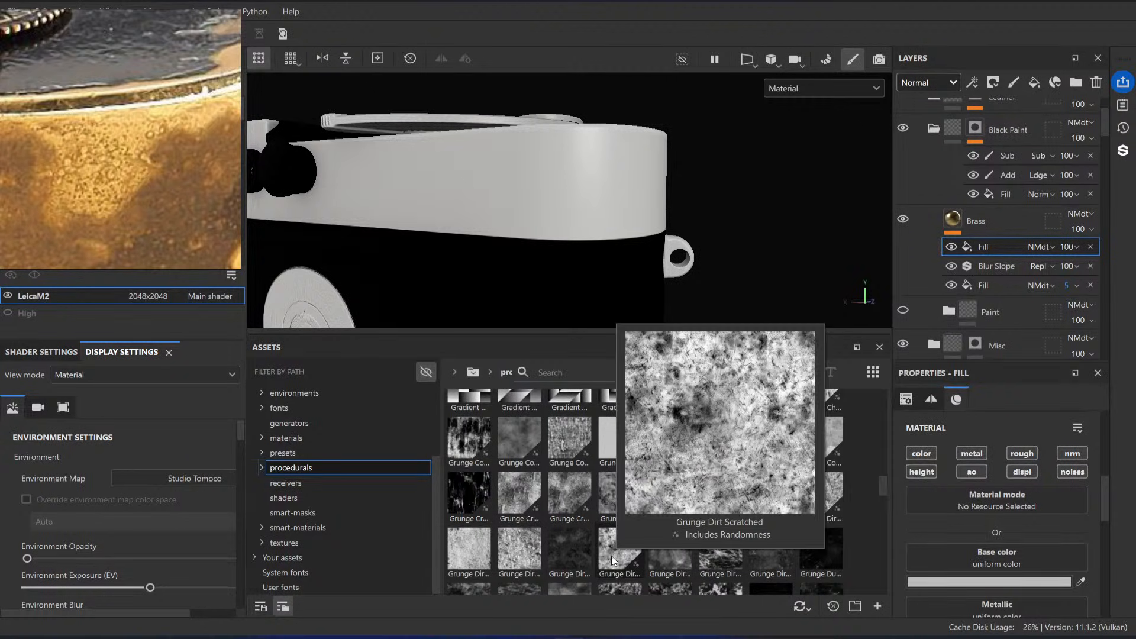
{"action": "mouse_move", "coordinate": [573, 556]}
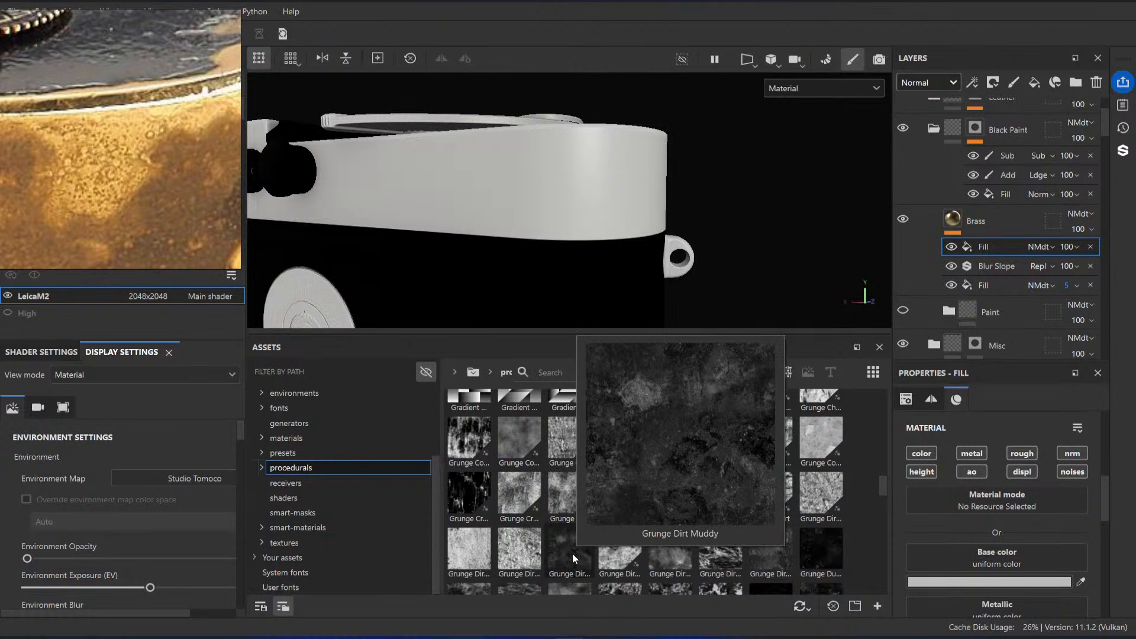
{"action": "mouse_move", "coordinate": [516, 557]}
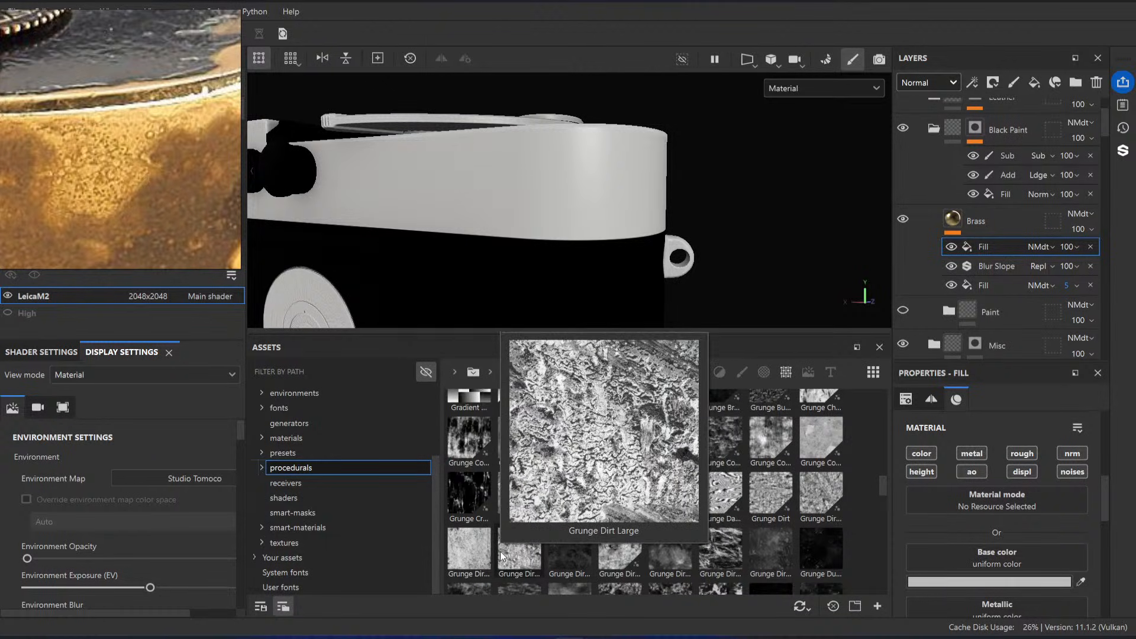
{"action": "mouse_move", "coordinate": [821, 498]}
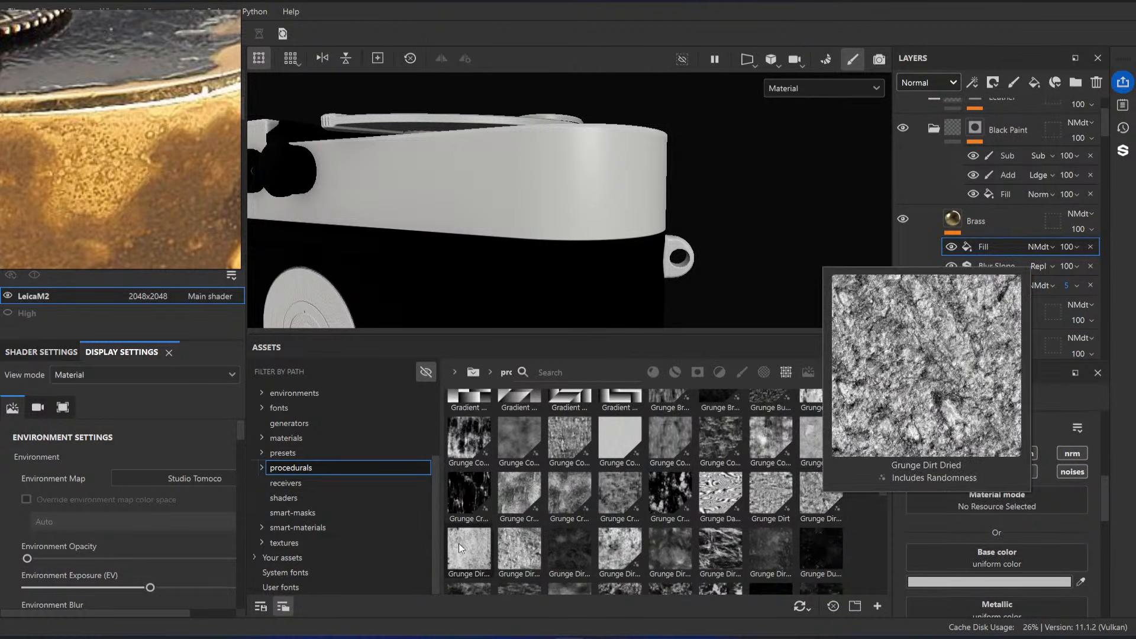
{"action": "scroll", "coordinate": [1070, 555], "scroll_direction": "down", "scroll_amount": 2}
{"action": "scroll", "coordinate": [1070, 555], "scroll_direction": "up", "scroll_amount": 2}
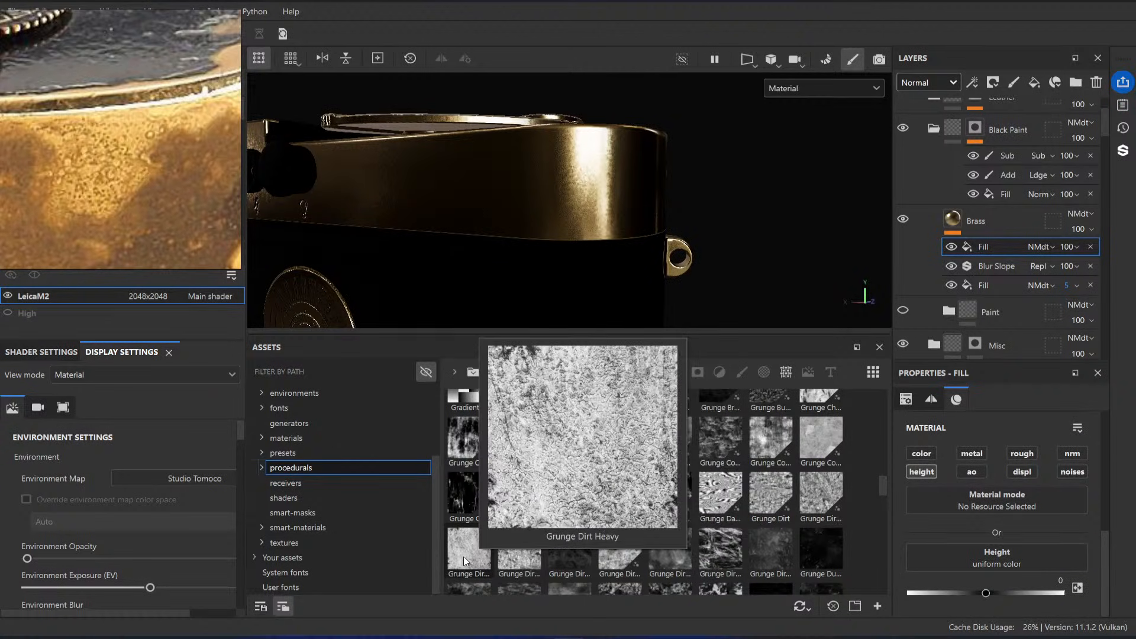
{"action": "left_click_drag", "start_coordinate": [464, 557], "coordinate": [1020, 549]}
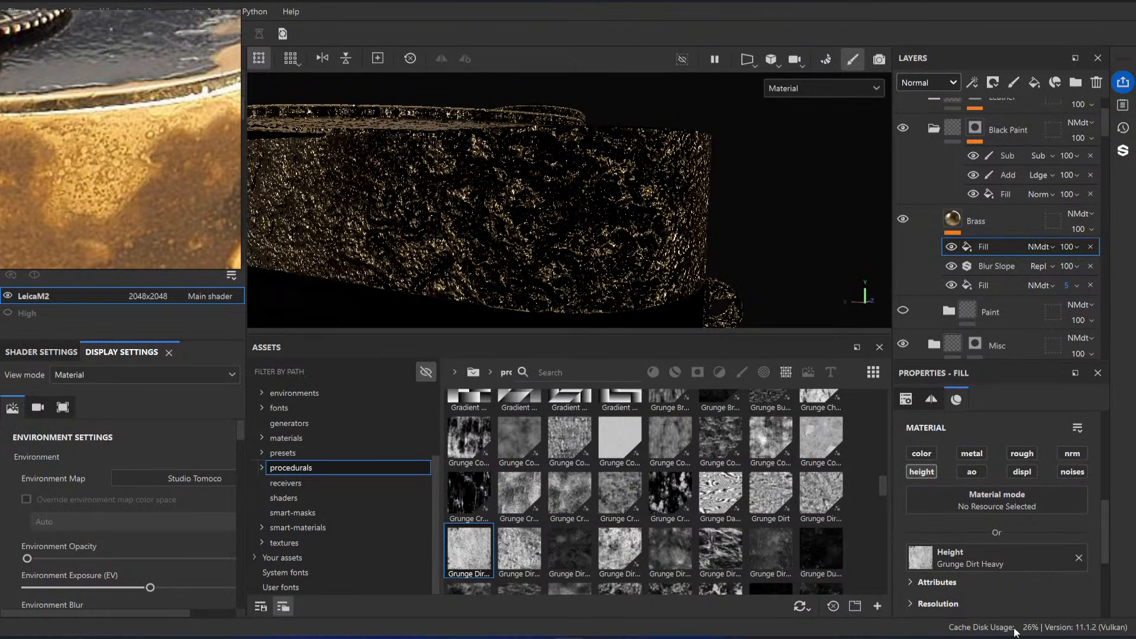
{"action": "scroll", "coordinate": [1000, 521], "scroll_direction": "down", "scroll_amount": 3}
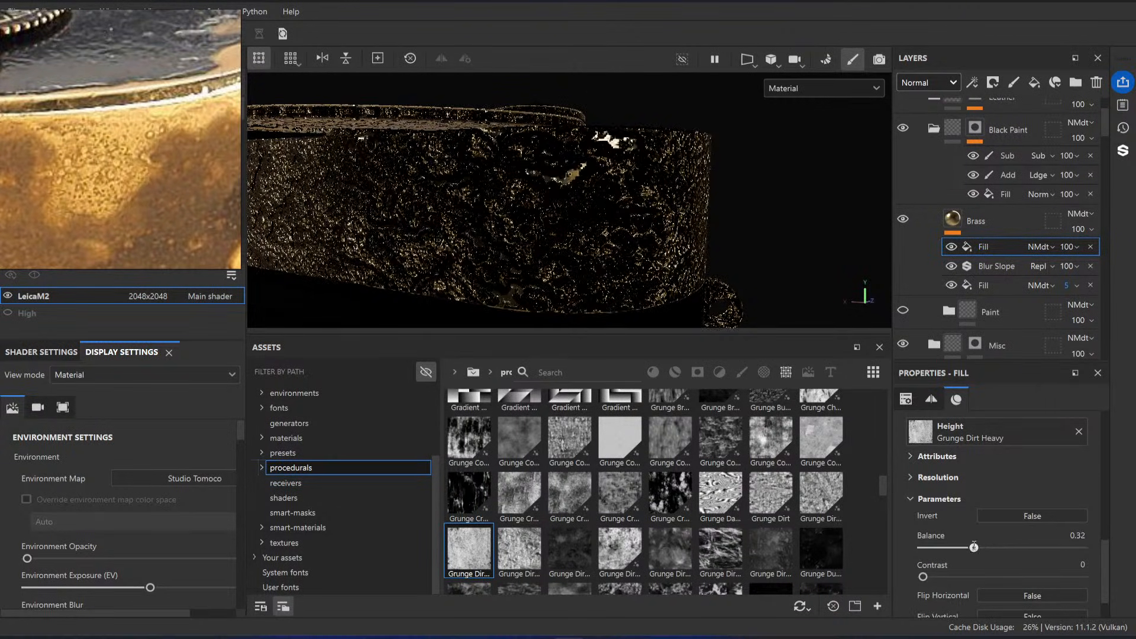
Step: Rename the new fill effect in the Brass layer to Mold and show the layer stack's Height channel blending
{"action": "double_click", "coordinate": [988, 248]}
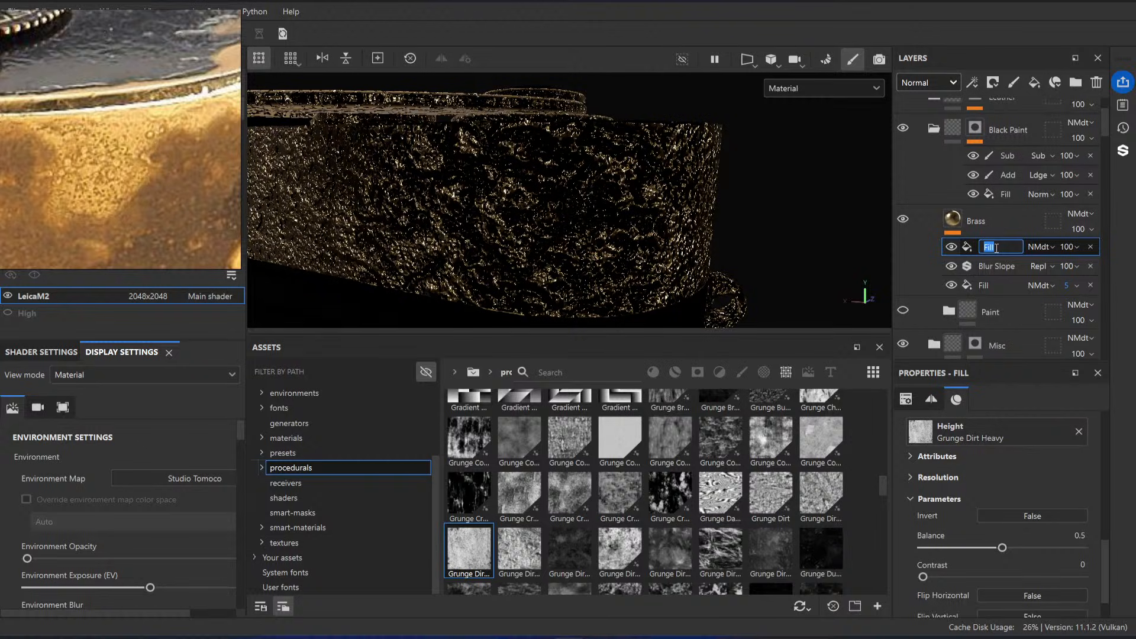
{"action": "type", "text": "Mold"}
{"action": "key", "text": "Return"}
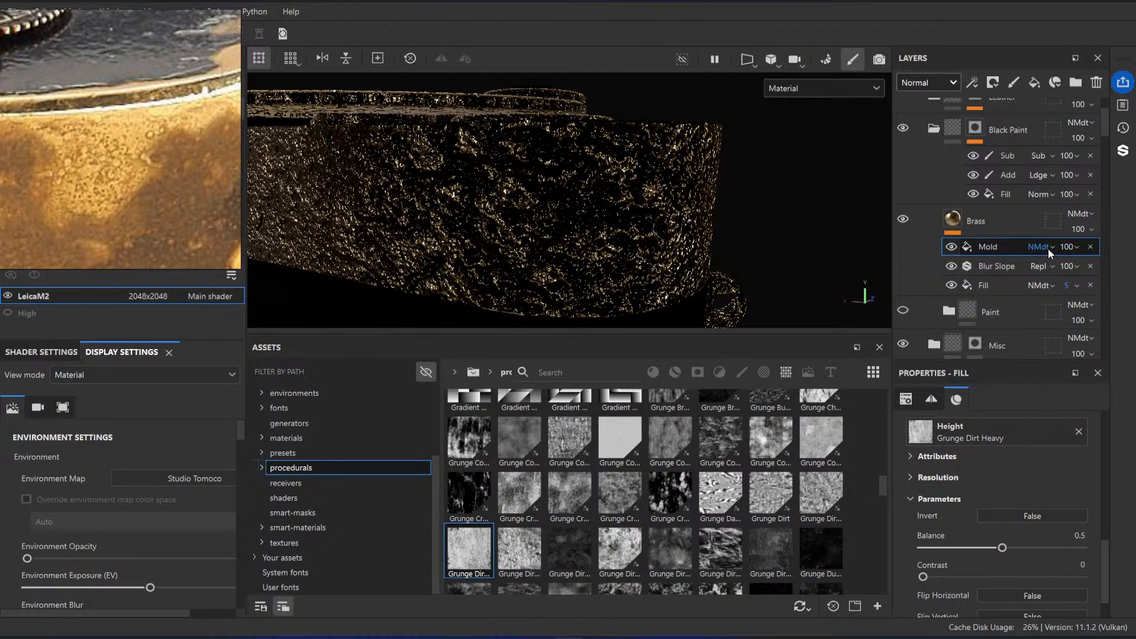
{"action": "left_click", "coordinate": [942, 85]}
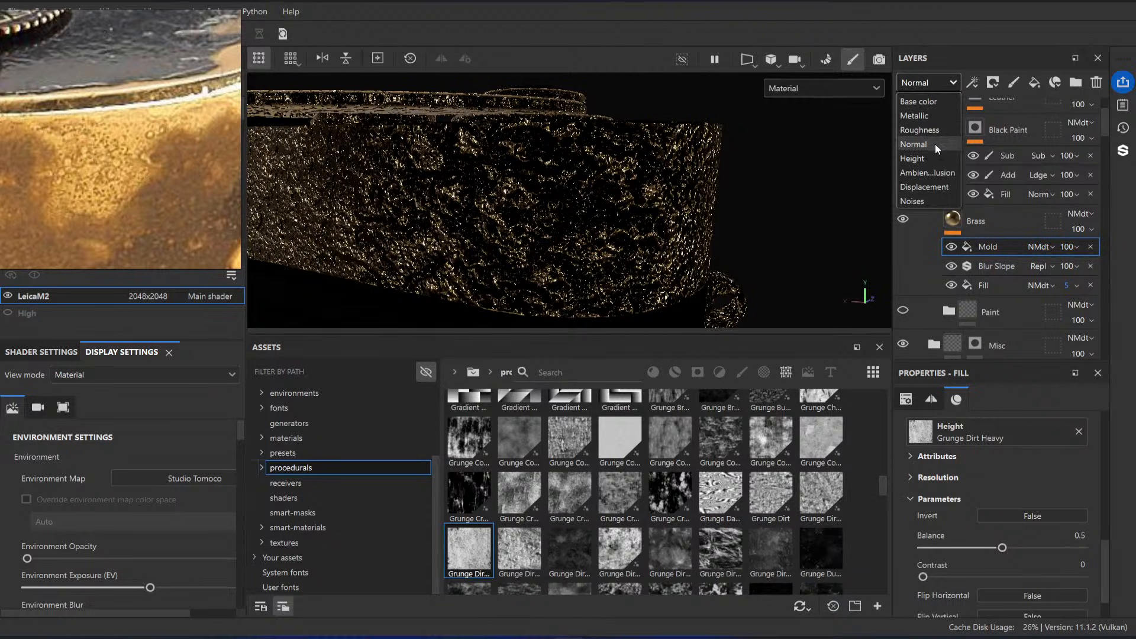
{"action": "left_click", "coordinate": [935, 158]}
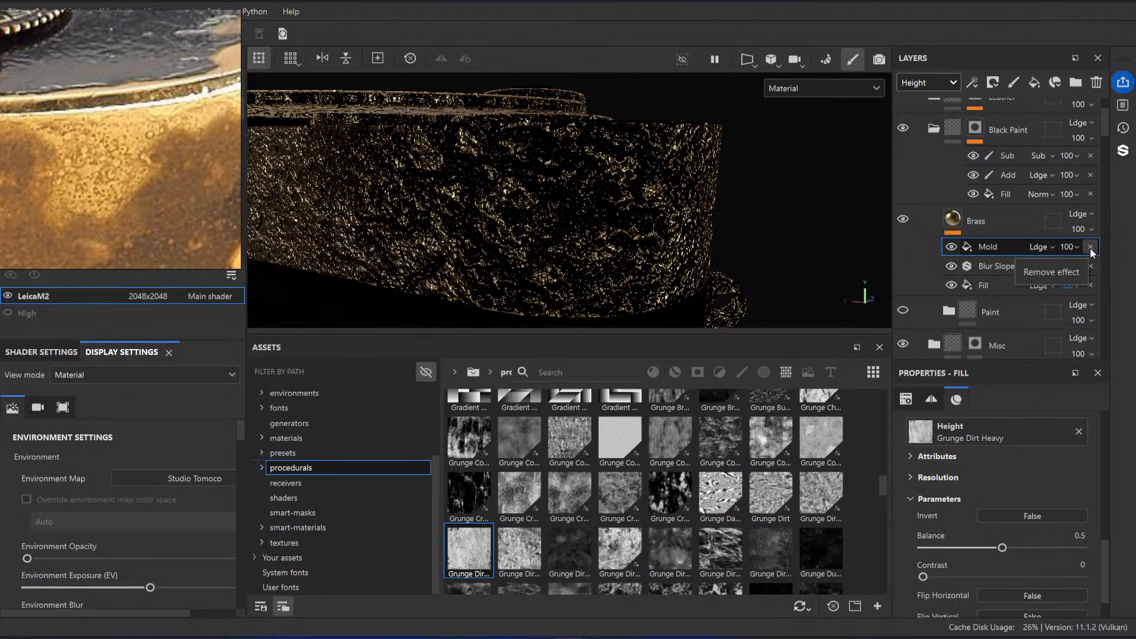
Step: Add a Levels effect above the Mold fill and set its affected channel to Height
{"action": "scroll", "coordinate": [599, 234], "scroll_direction": "up", "scroll_amount": 4}
{"action": "left_click_drag", "start_coordinate": [600, 233], "coordinate": [620, 177], "text": "alt"}
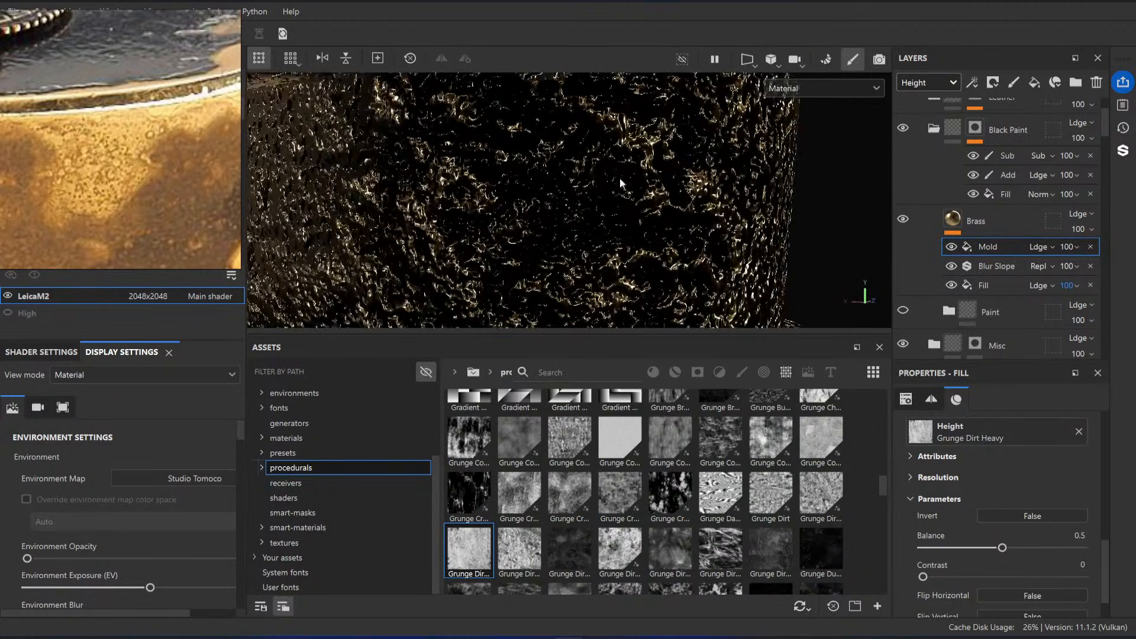
{"action": "right_click", "coordinate": [940, 246]}
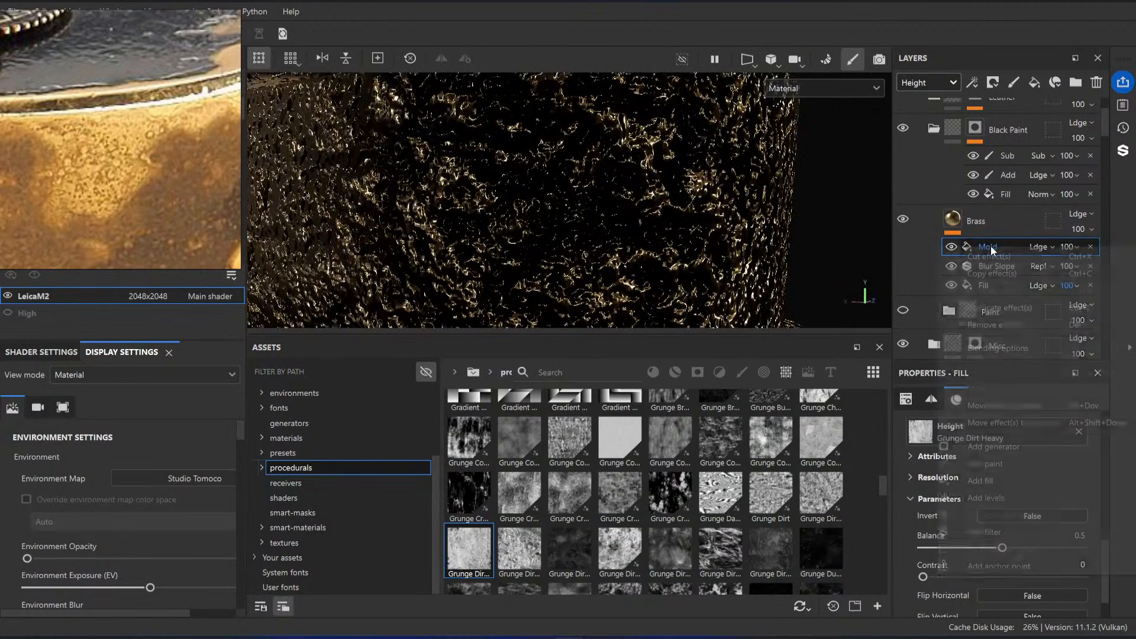
{"action": "left_click", "coordinate": [1004, 496]}
{"action": "left_click", "coordinate": [1026, 425]}
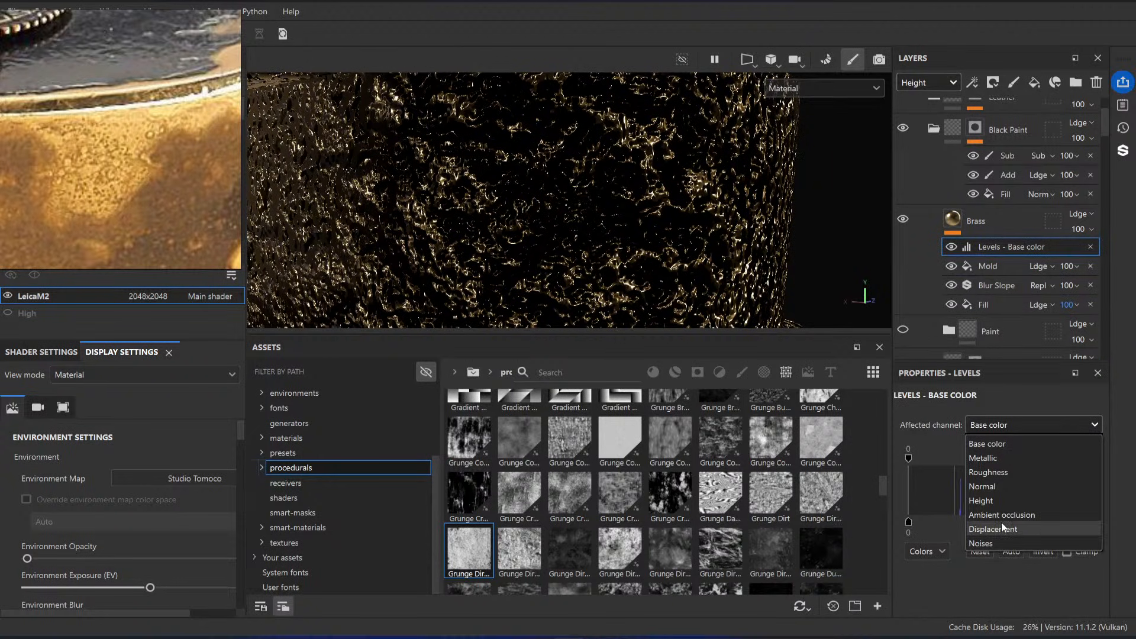
{"action": "left_click", "coordinate": [998, 502]}
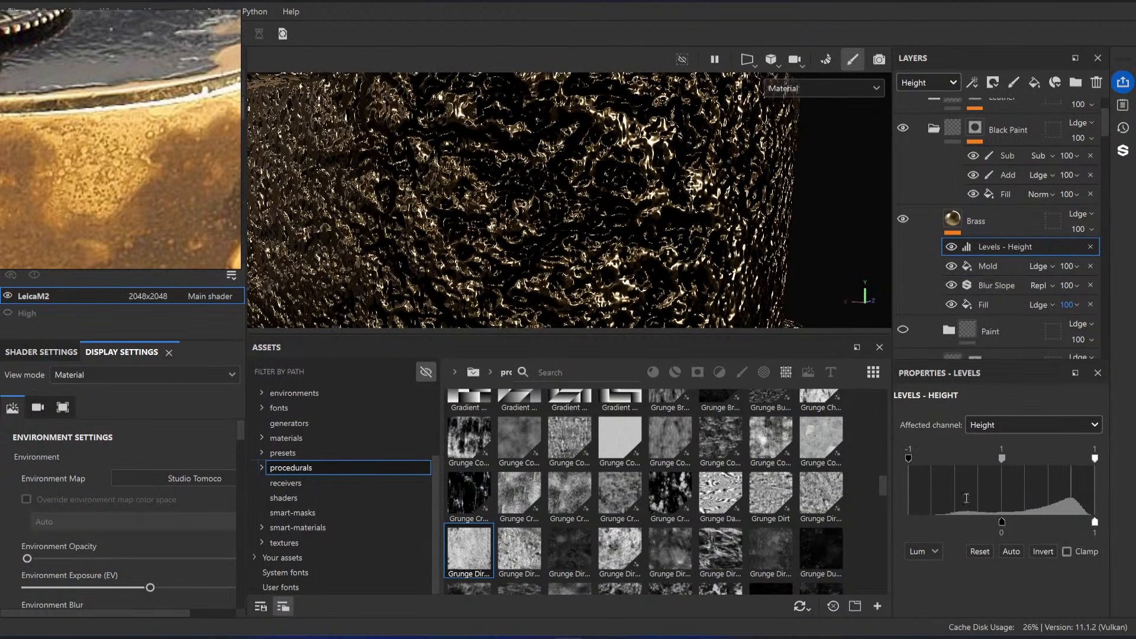
Step: Compress the height levels' output range to between -1 and about -0.984 to soften the relief, checking it against the camera's curved end
{"action": "left_click_drag", "start_coordinate": [1004, 522], "coordinate": [894, 516]}
{"action": "left_click_drag", "start_coordinate": [1003, 460], "coordinate": [1080, 465]}
{"action": "key", "text": "ctrl+z"}
{"action": "left_click_drag", "start_coordinate": [1095, 521], "coordinate": [911, 516]}
{"action": "right_click_drag", "start_coordinate": [598, 225], "coordinate": [569, 220], "text": "alt"}
{"action": "right_click_drag", "start_coordinate": [639, 239], "coordinate": [566, 189], "text": "alt"}
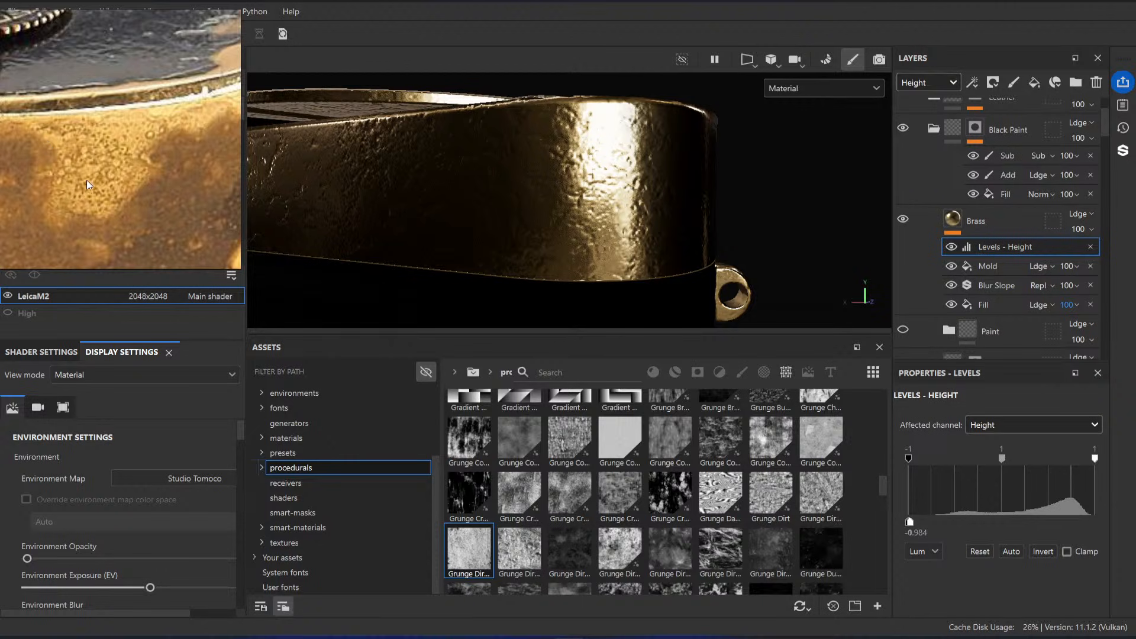
{"action": "left_click_drag", "start_coordinate": [642, 181], "coordinate": [678, 178], "text": "alt"}
{"action": "right_click_drag", "start_coordinate": [678, 179], "coordinate": [725, 204], "text": "alt"}
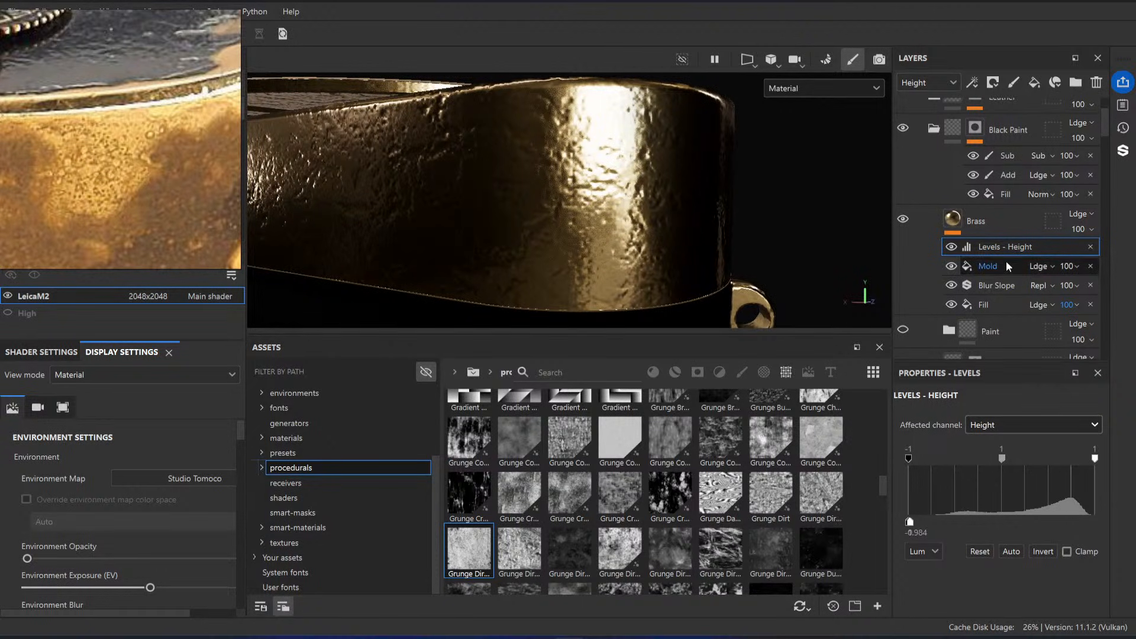
Step: Try the Disable blending mode on the Mold fill's height, revert it, and remove the Levels effect above it
{"action": "left_click", "coordinate": [1047, 267]}
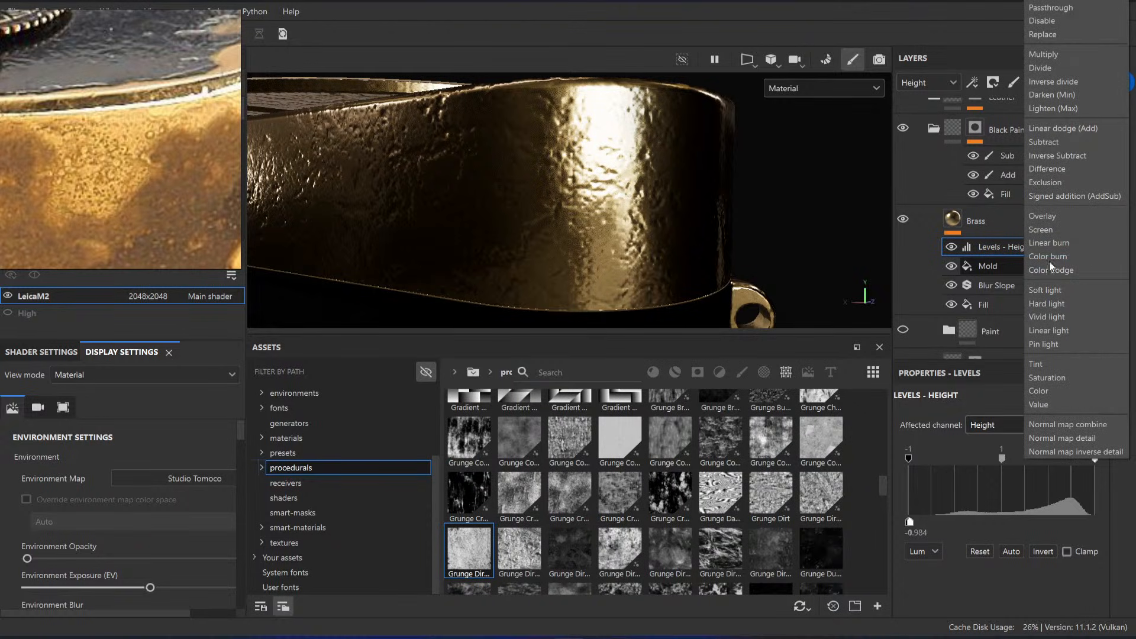
{"action": "left_click", "coordinate": [1056, 22]}
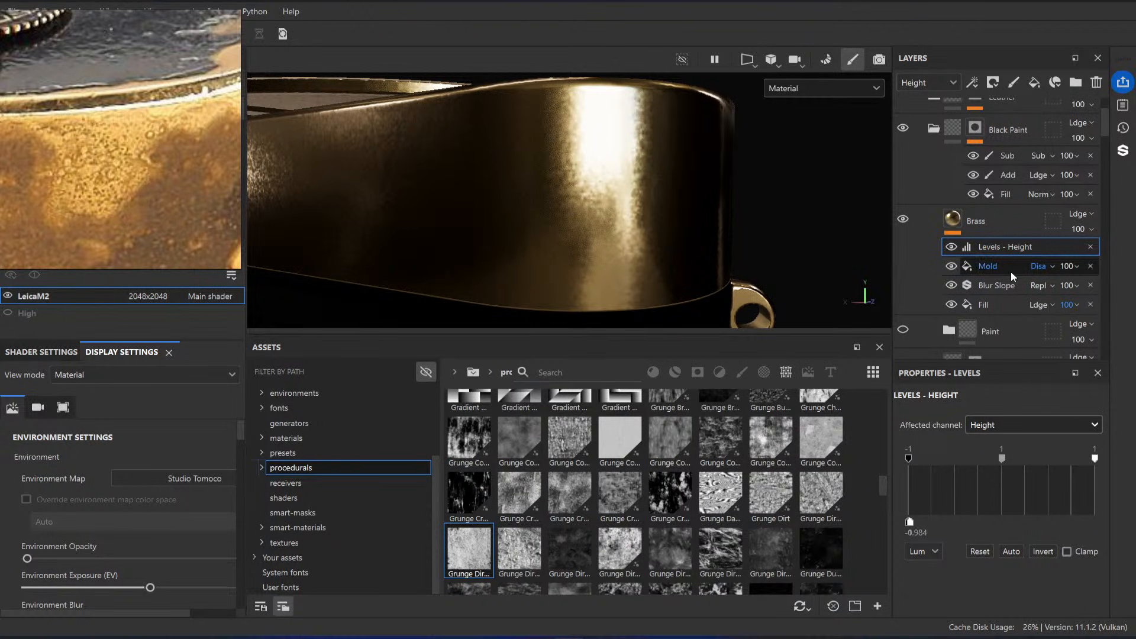
{"action": "key", "text": "ctrl+z"}
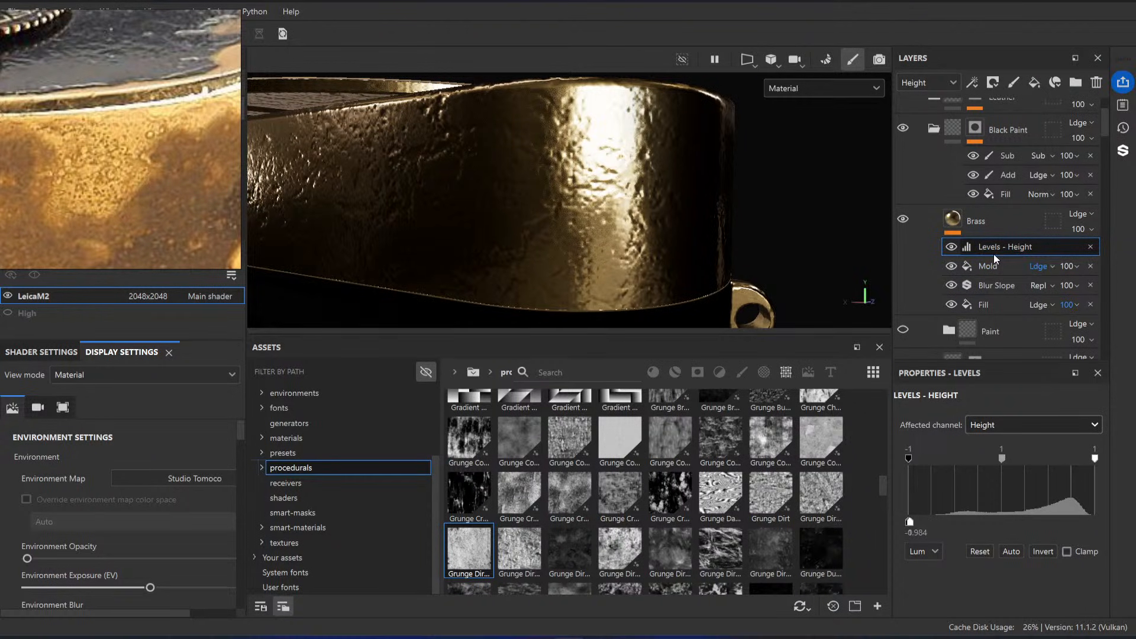
{"action": "left_click", "coordinate": [1091, 247]}
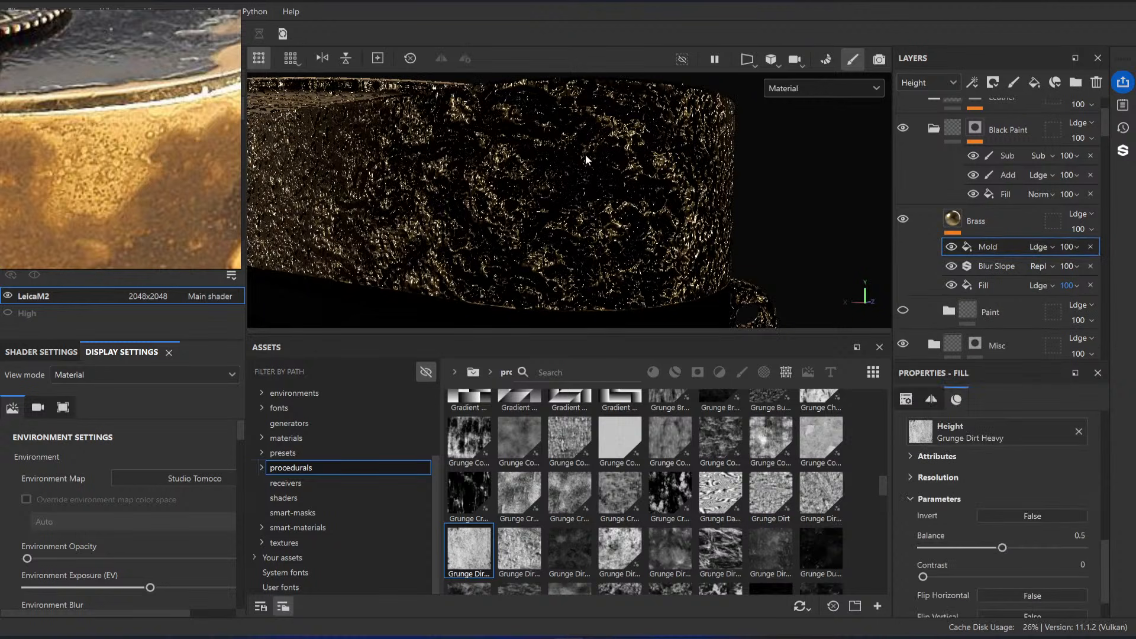
Step: Add a Height To Normal filter above the Mold fill in the Brass layer
{"action": "right_click", "coordinate": [989, 247]}
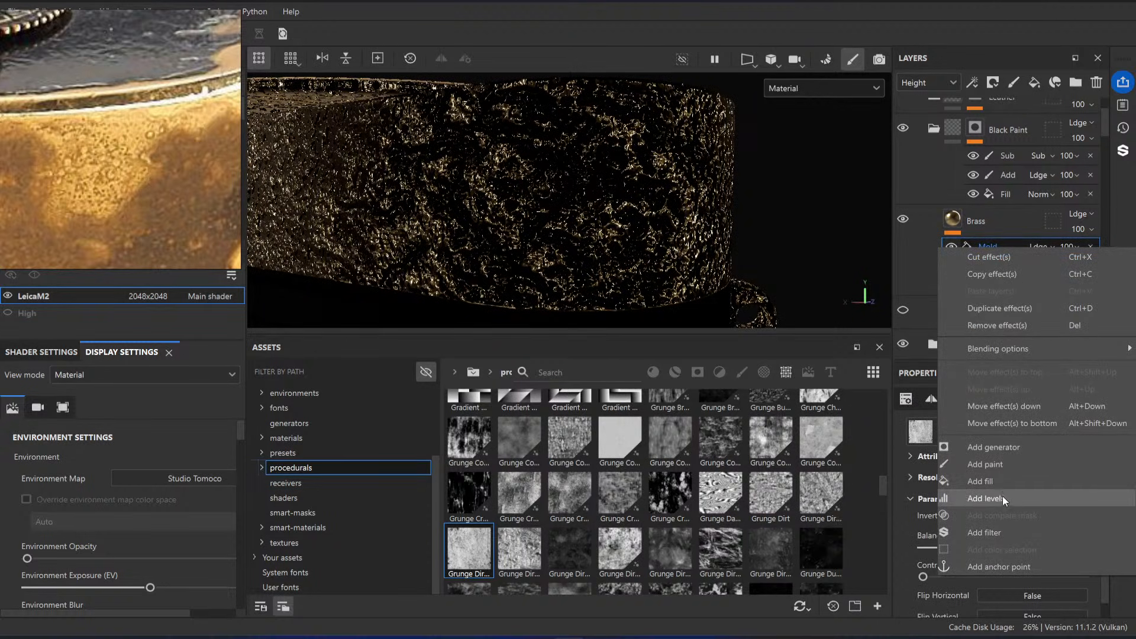
{"action": "left_click", "coordinate": [1000, 533]}
{"action": "left_click", "coordinate": [1017, 476]}
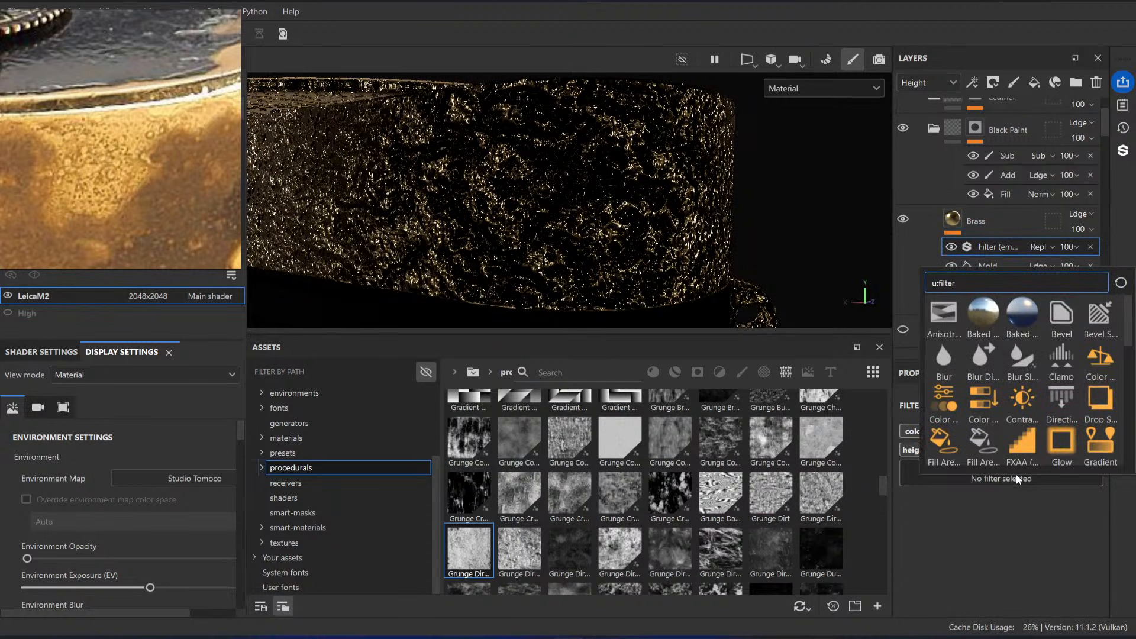
{"action": "type", "text": "heigh"}
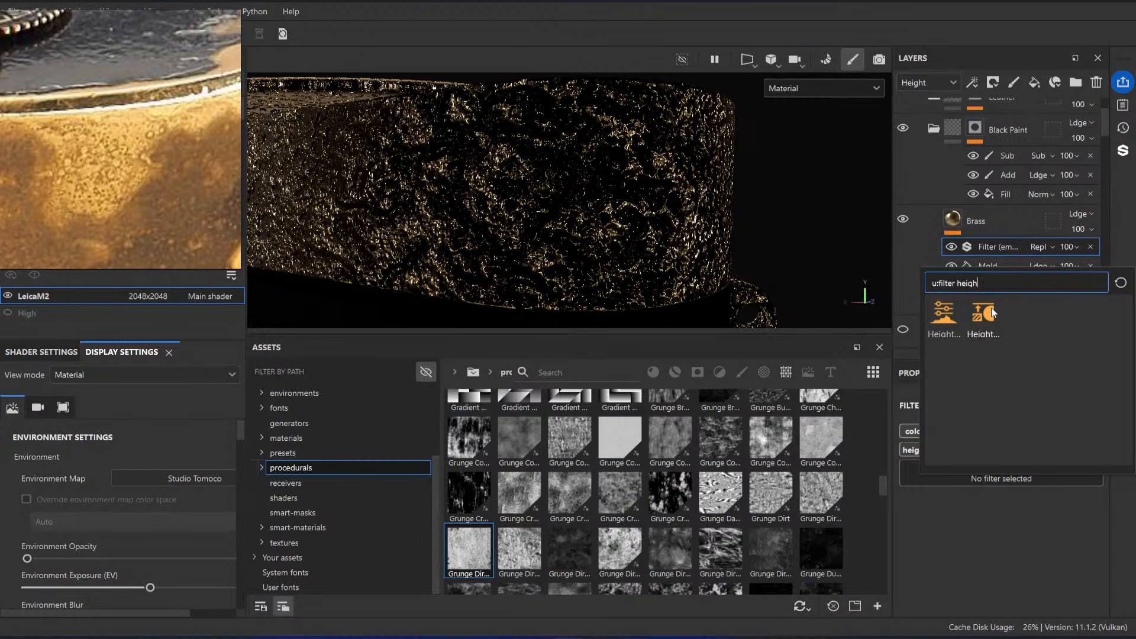
{"action": "left_click", "coordinate": [993, 312]}
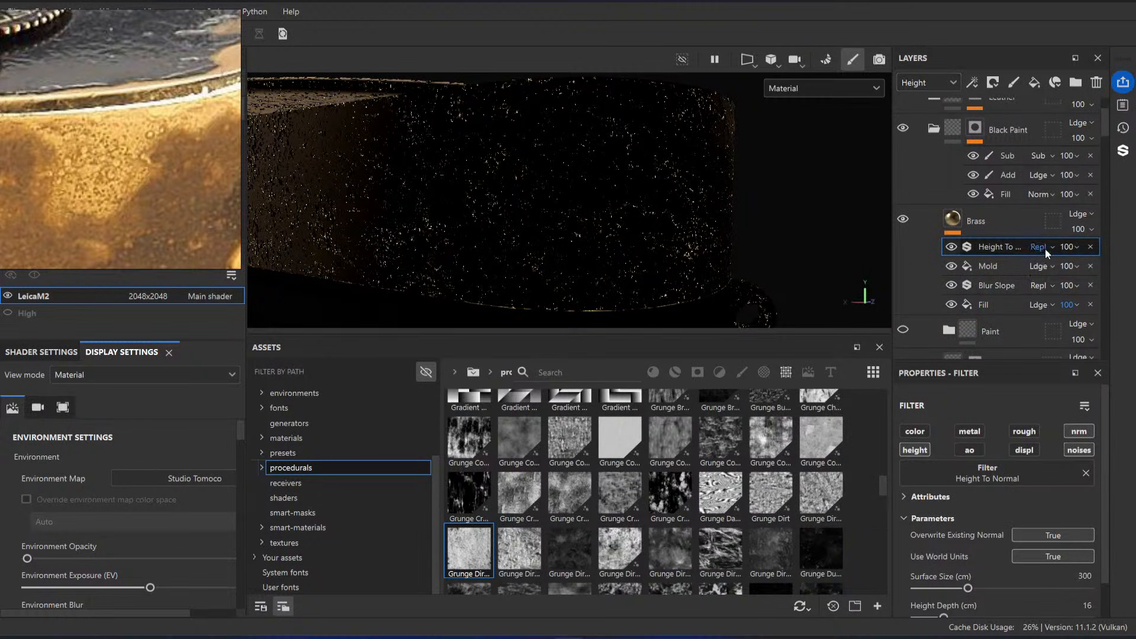
Step: Set the Height To Normal filter's height depth to 0.1 cm and turn off its noises channel
{"action": "left_click_drag", "start_coordinate": [657, 308], "coordinate": [755, 232], "text": "alt"}
{"action": "left_click_drag", "start_coordinate": [660, 229], "coordinate": [672, 243], "text": "alt"}
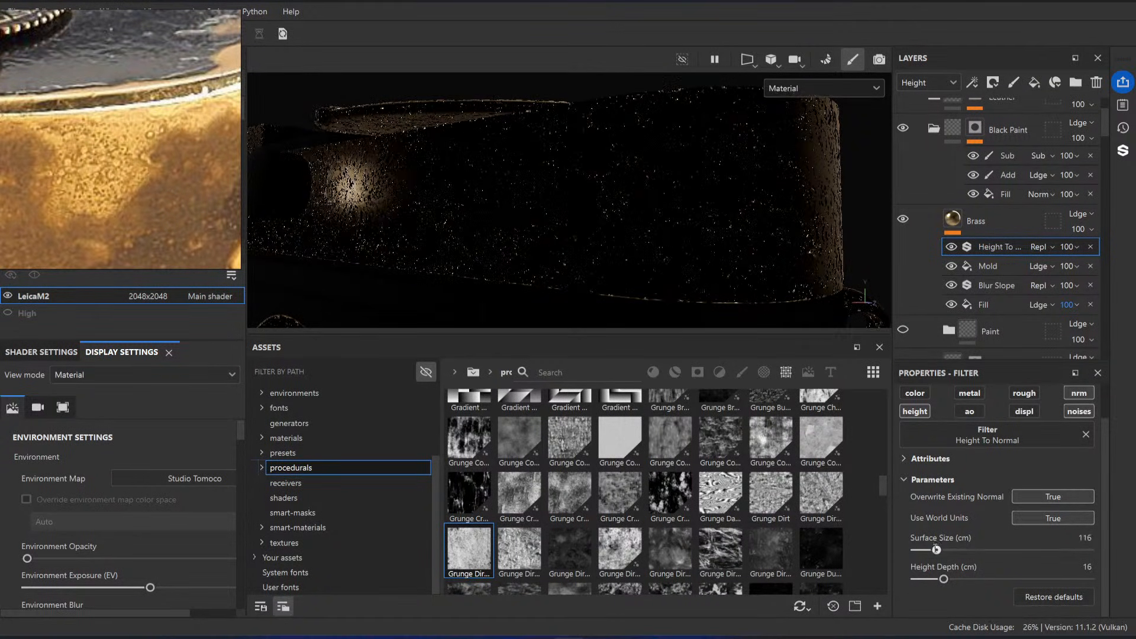
{"action": "left_click_drag", "start_coordinate": [944, 579], "coordinate": [917, 580]}
{"action": "left_click_drag", "start_coordinate": [669, 234], "coordinate": [680, 243], "text": "alt"}
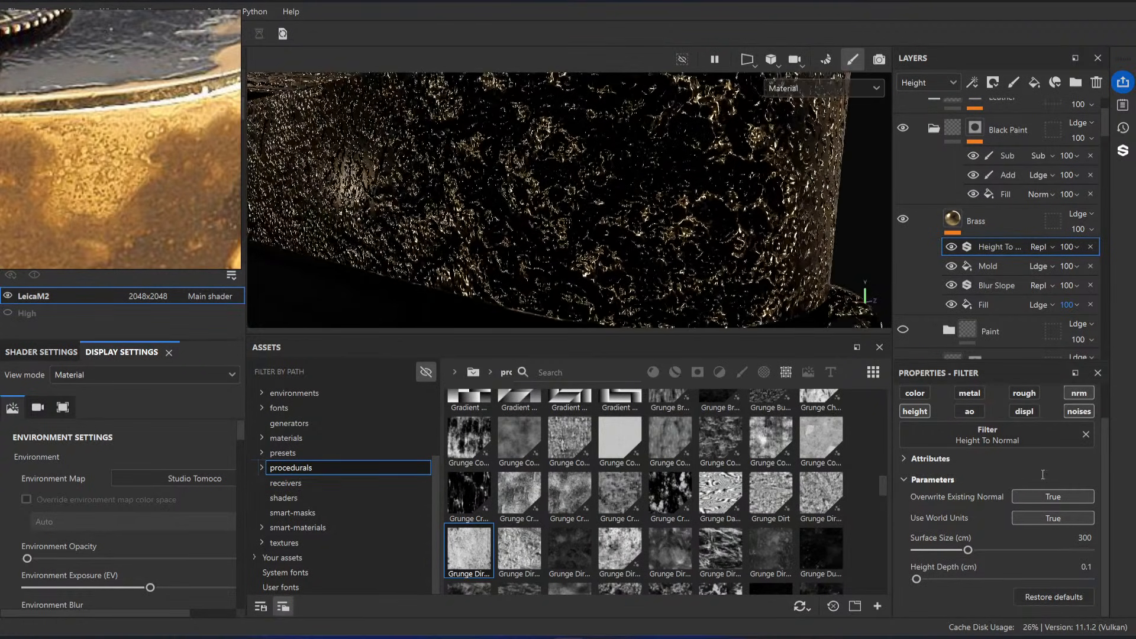
{"action": "left_click", "coordinate": [1085, 393], "text": "alt"}
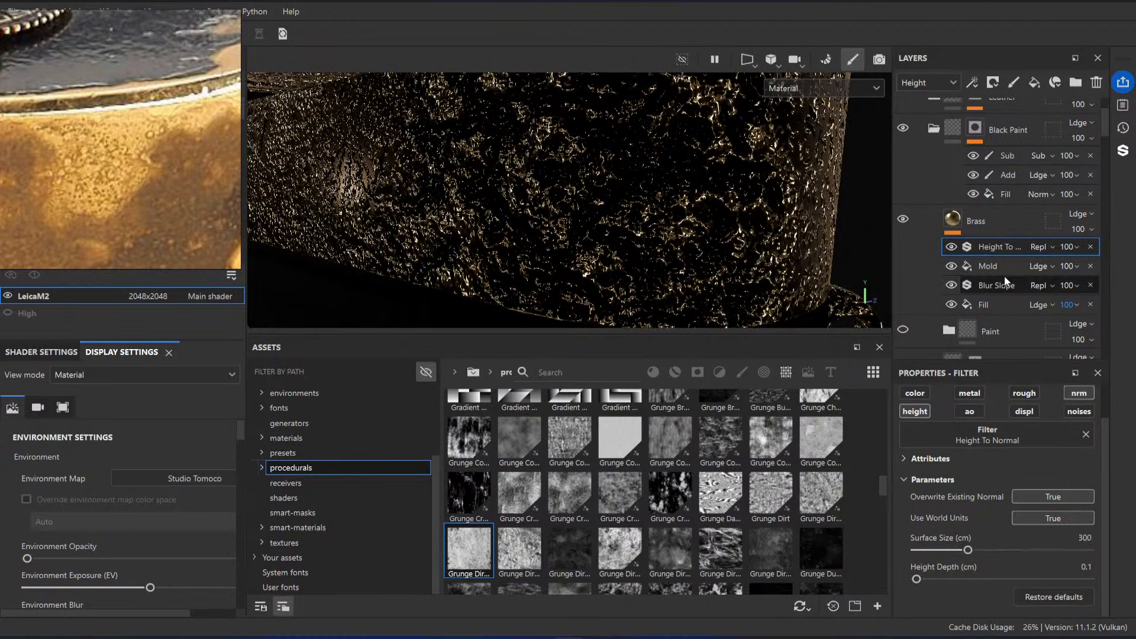
Step: Add a Levels effect directly above the Mold fill in the Brass layer, affecting the Height channel
{"action": "left_click", "coordinate": [989, 267]}
{"action": "right_click", "coordinate": [989, 269]}
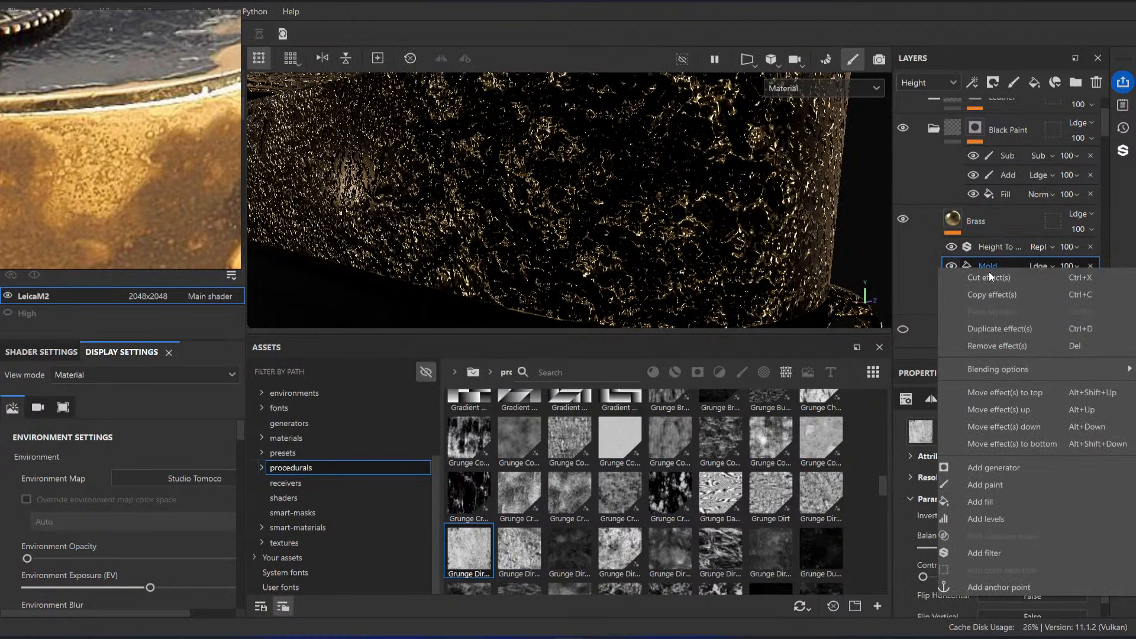
{"action": "left_click", "coordinate": [1004, 524]}
{"action": "left_click", "coordinate": [1004, 426]}
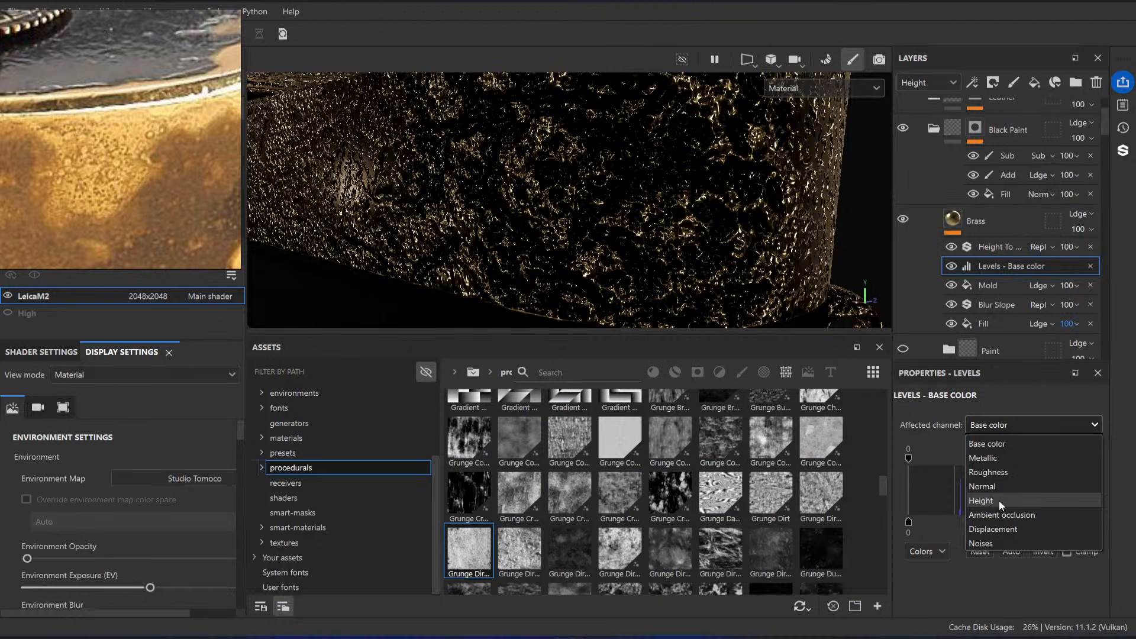
{"action": "left_click", "coordinate": [999, 501]}
Step: Set the height levels' input and output minimums to -1 and output maximum to about -0.992, comparing with the Height To Normal filter off
{"action": "left_click_drag", "start_coordinate": [1002, 522], "coordinate": [908, 521]}
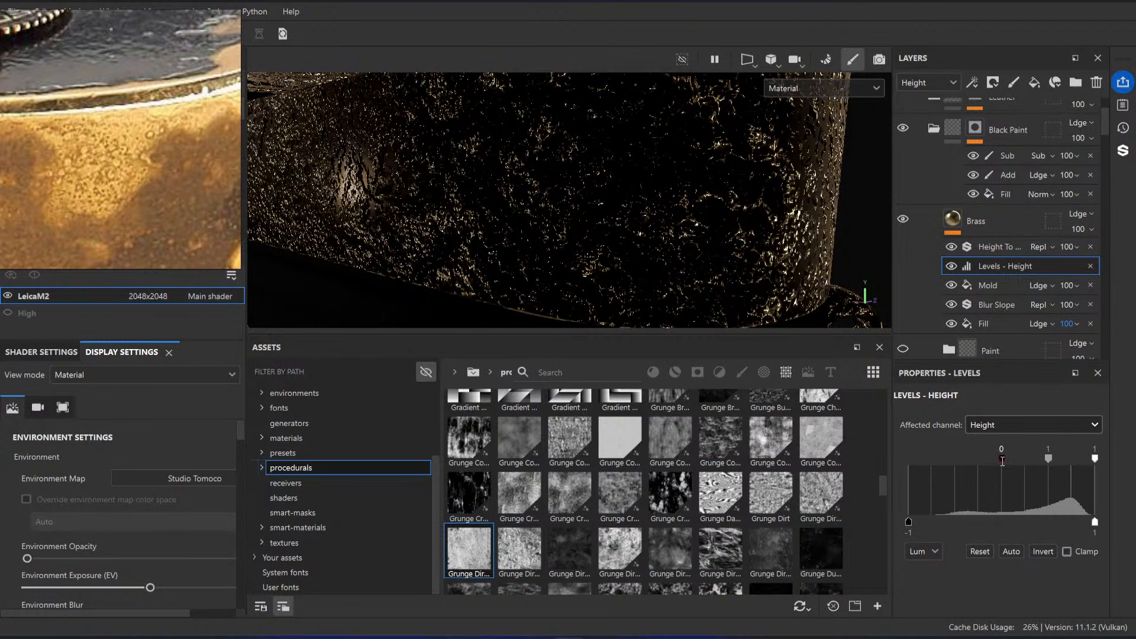
{"action": "left_click_drag", "start_coordinate": [1003, 459], "coordinate": [907, 458]}
{"action": "left_click_drag", "start_coordinate": [1096, 522], "coordinate": [911, 521]}
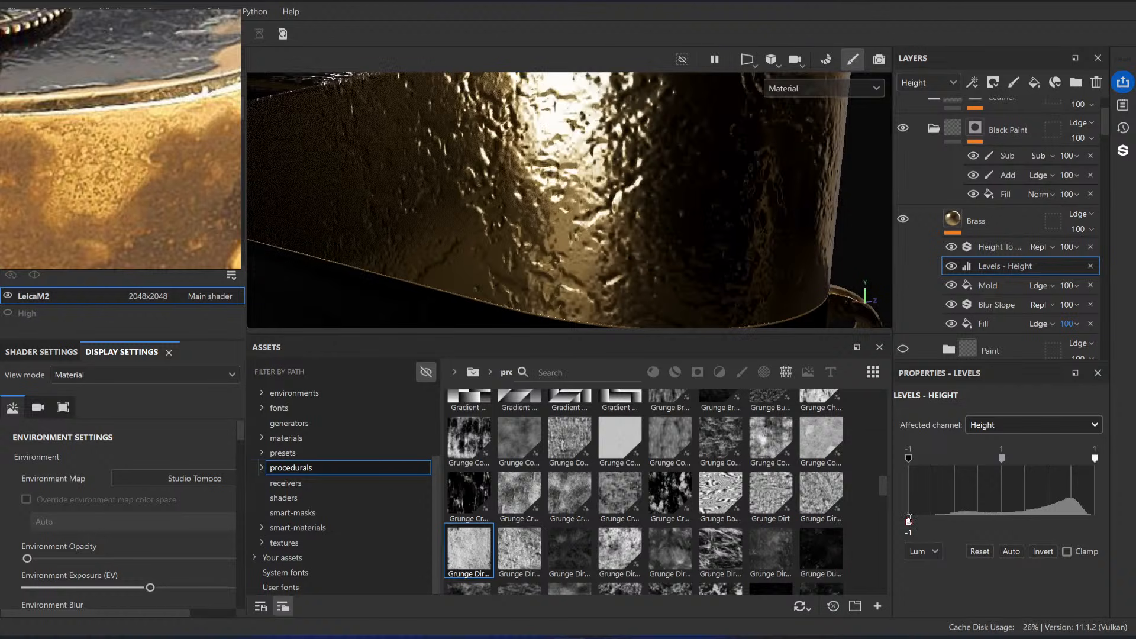
{"action": "left_click_drag", "start_coordinate": [682, 271], "coordinate": [711, 288], "text": "alt"}
{"action": "left_click", "coordinate": [952, 248]}
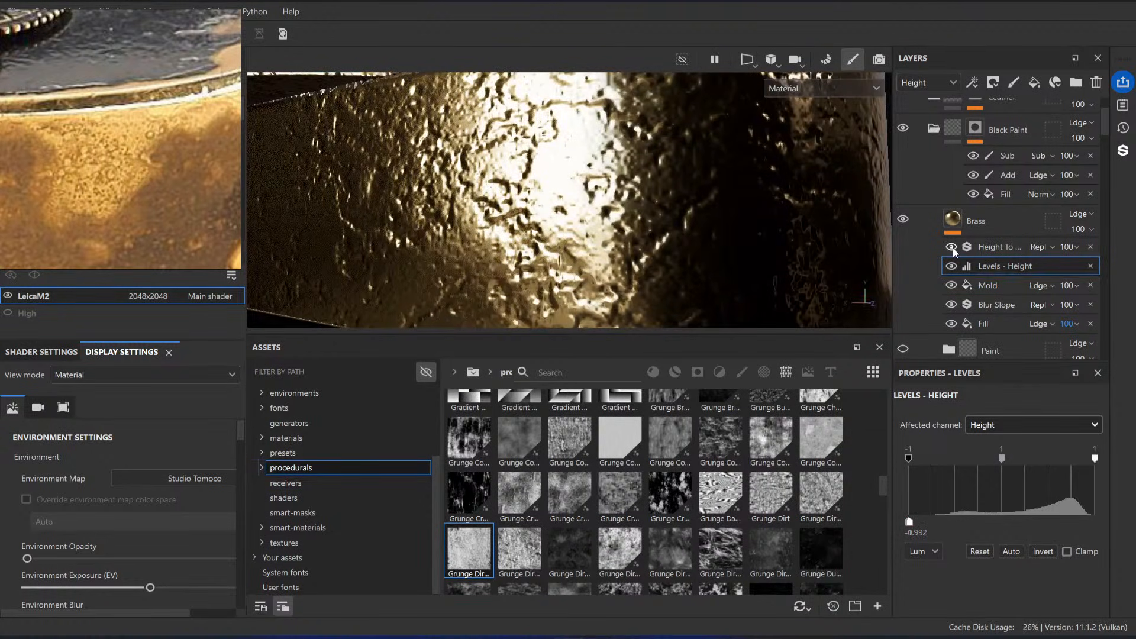
{"action": "left_click", "coordinate": [951, 247]}
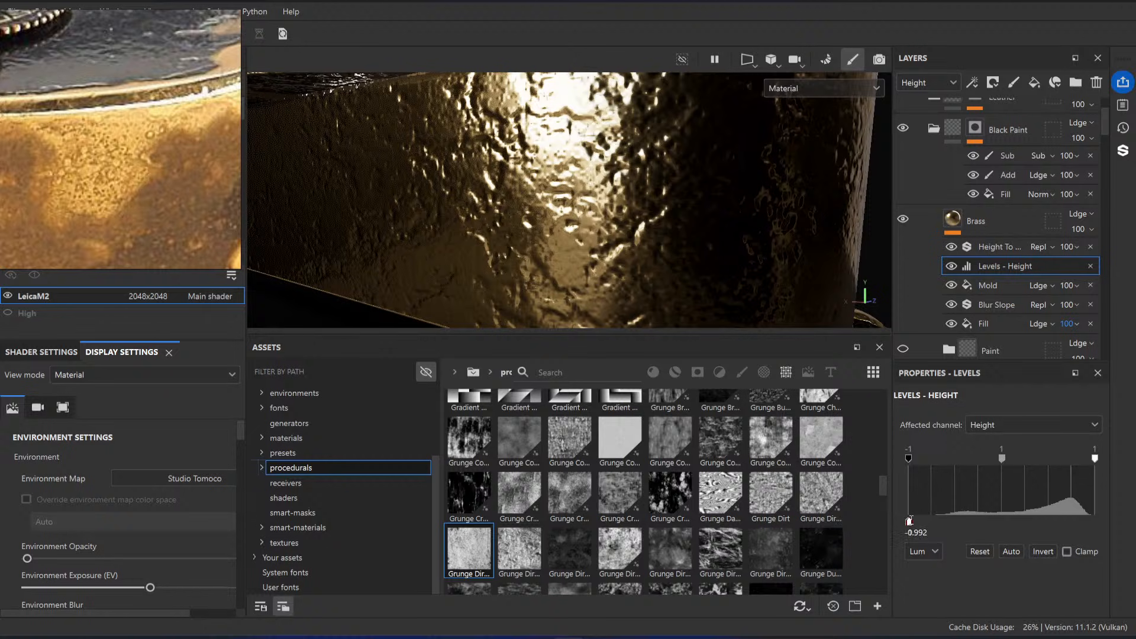
Step: Try a height levels output maximum of about -0.921 with Height To Normal off and on, and settle on about -0.952
{"action": "left_click_drag", "start_coordinate": [910, 520], "coordinate": [916, 520]}
{"action": "left_click", "coordinate": [952, 248]}
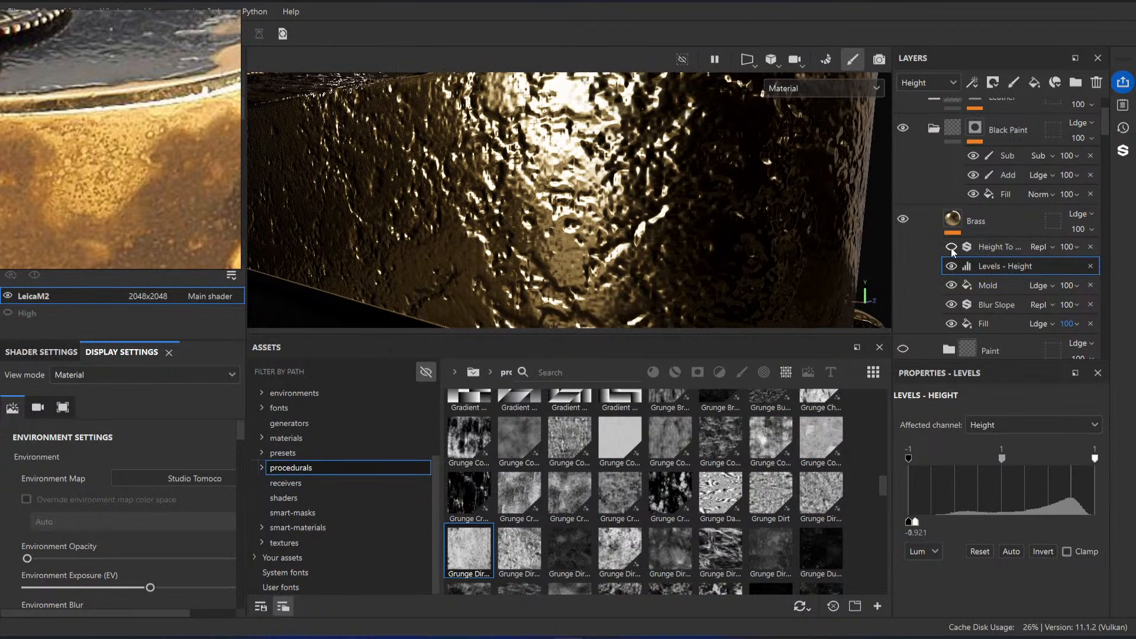
{"action": "left_click", "coordinate": [952, 248]}
{"action": "left_click", "coordinate": [952, 248]}
{"action": "left_click", "coordinate": [952, 248]}
{"action": "left_click_drag", "start_coordinate": [588, 257], "coordinate": [609, 253], "text": "alt"}
{"action": "scroll", "coordinate": [609, 253], "scroll_direction": "up", "scroll_amount": 4}
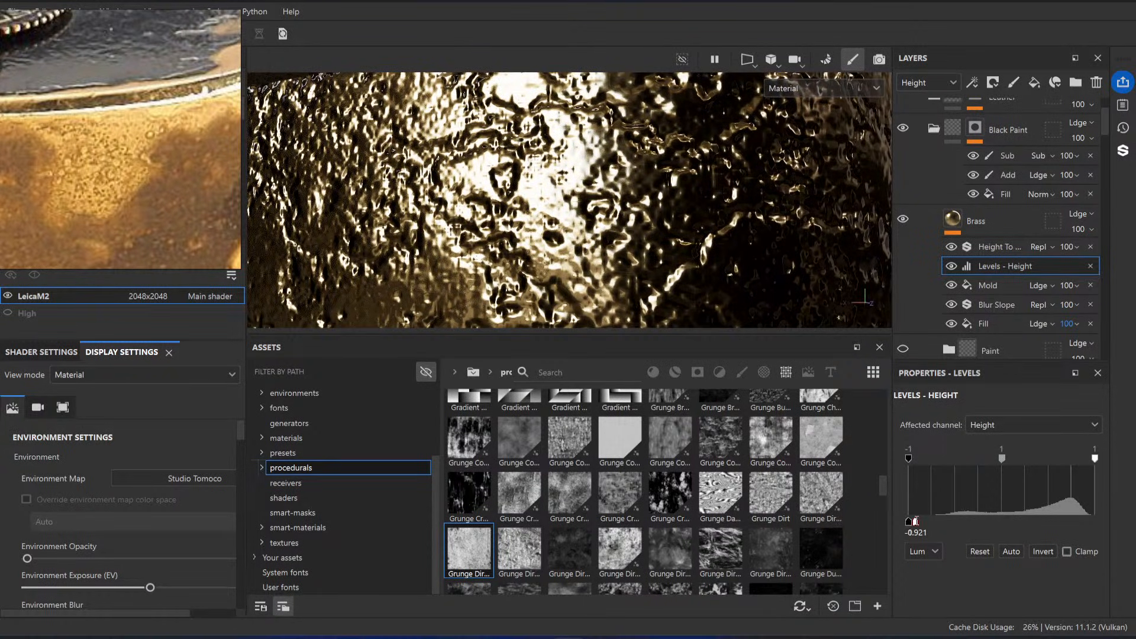
{"action": "left_click_drag", "start_coordinate": [915, 522], "coordinate": [912, 522]}
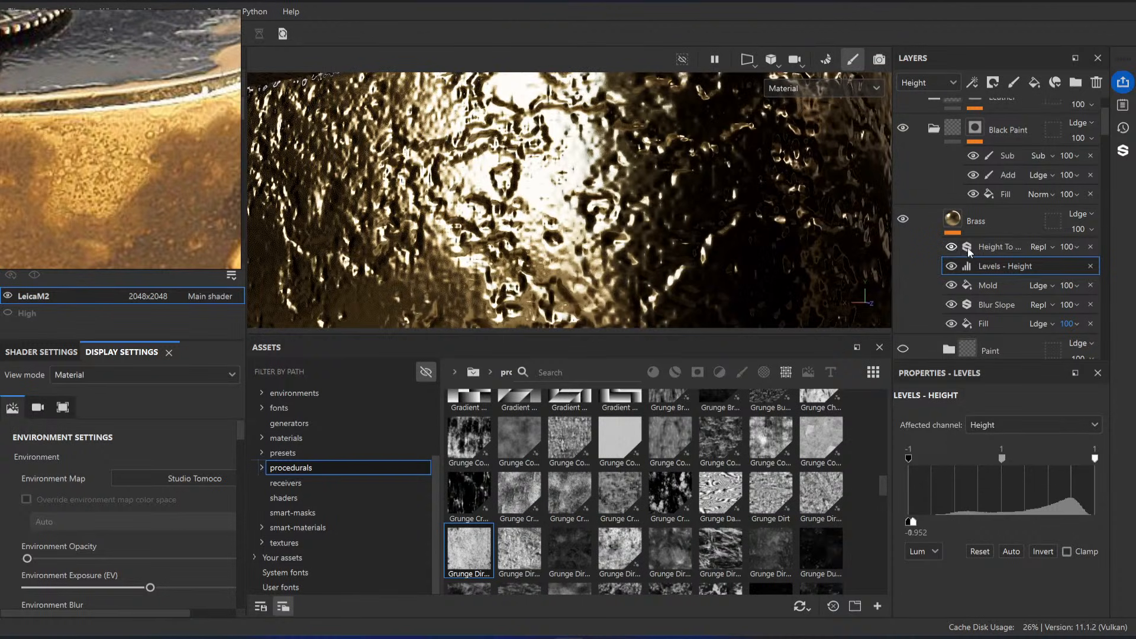
Step: Set the Height To Normal filter's surface size to 1000 cm and compare the brass relief with the filter off and on
{"action": "left_click", "coordinate": [999, 247]}
{"action": "left_click_drag", "start_coordinate": [963, 551], "coordinate": [1072, 556]}
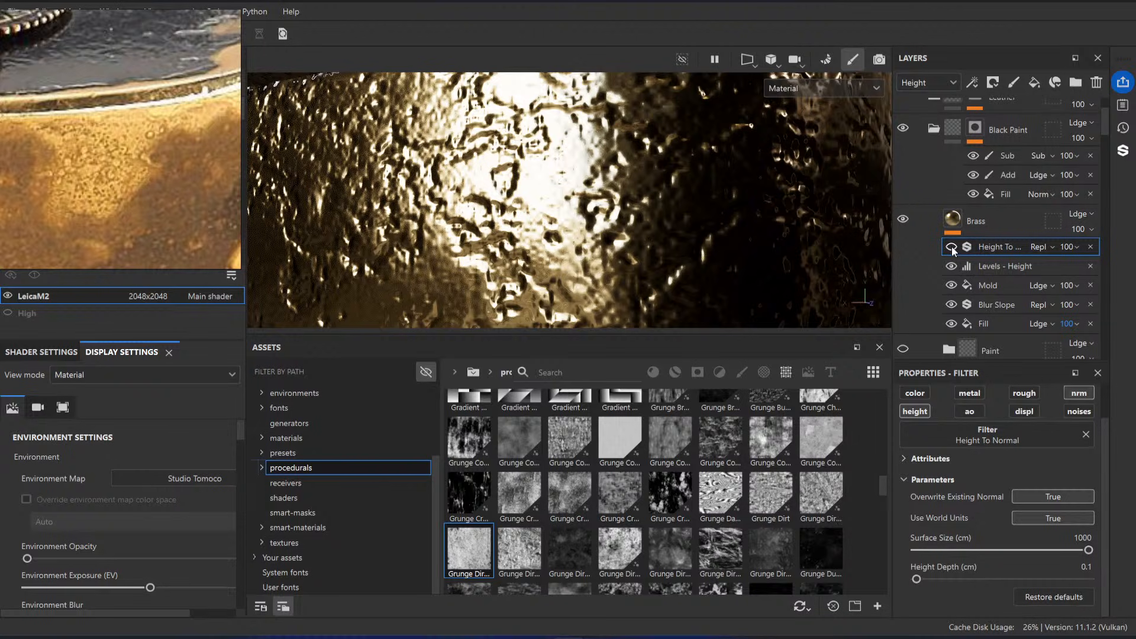
{"action": "left_click", "coordinate": [951, 247]}
{"action": "left_click", "coordinate": [952, 247]}
{"action": "right_click_drag", "start_coordinate": [669, 237], "coordinate": [414, 178], "text": "alt"}
{"action": "left_click_drag", "start_coordinate": [414, 177], "coordinate": [636, 246], "text": "alt"}
{"action": "right_click_drag", "start_coordinate": [636, 247], "coordinate": [920, 217], "text": "alt"}
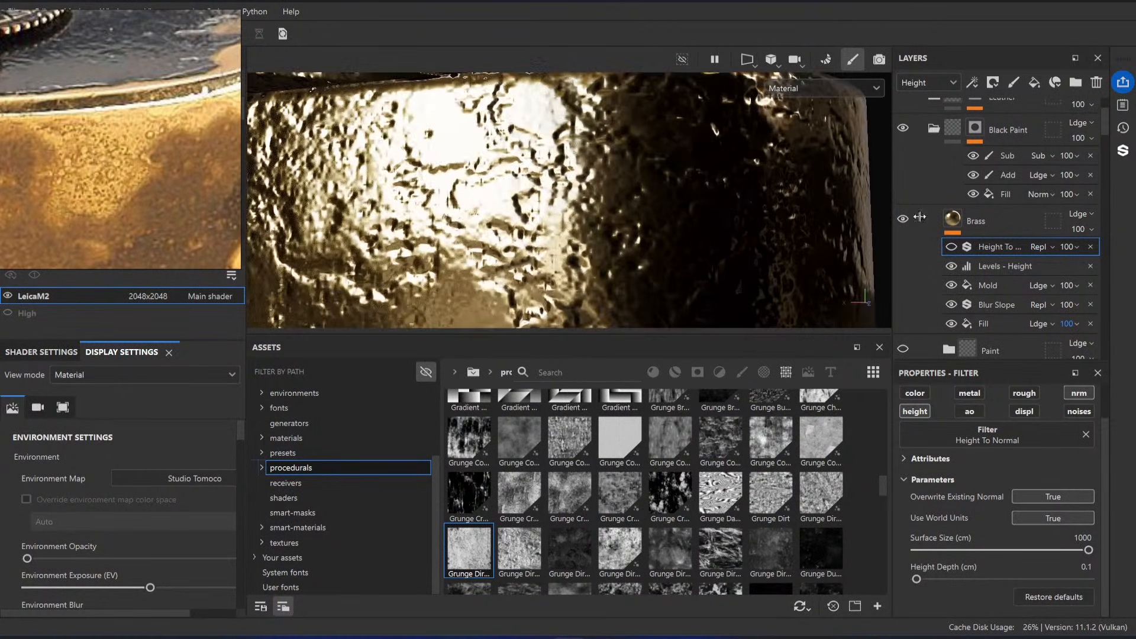
{"action": "left_click", "coordinate": [952, 248]}
{"action": "left_click", "coordinate": [951, 248]}
{"action": "left_click", "coordinate": [952, 248]}
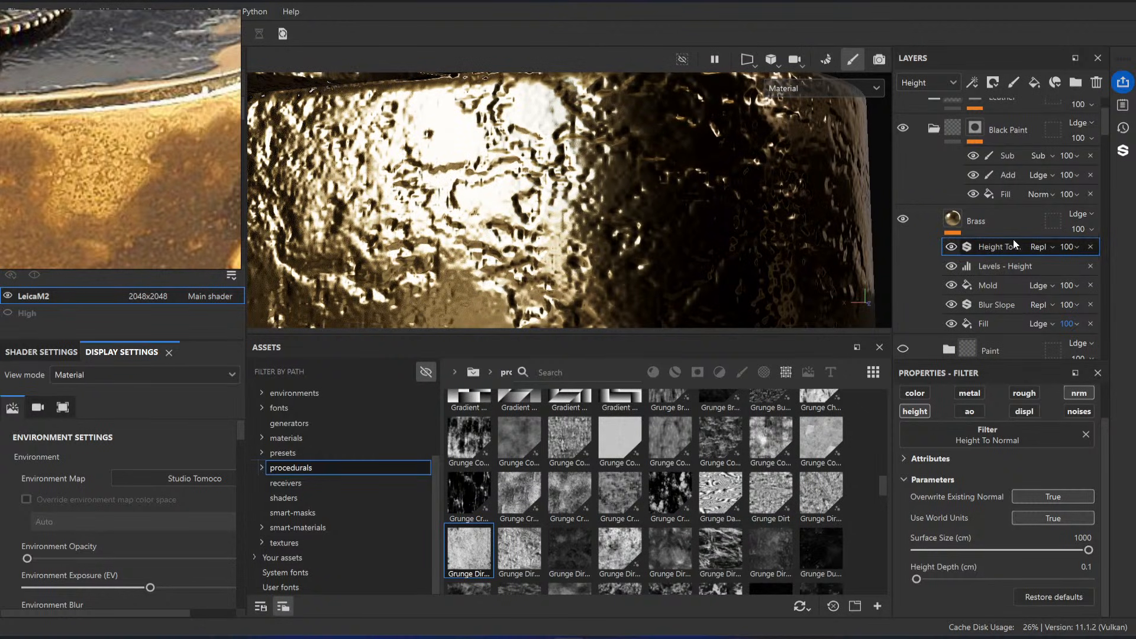
Step: Set the Mold fill's UV tiling to 10 and check the finer relief with the Height To Normal filter off and on
{"action": "left_click", "coordinate": [995, 231]}
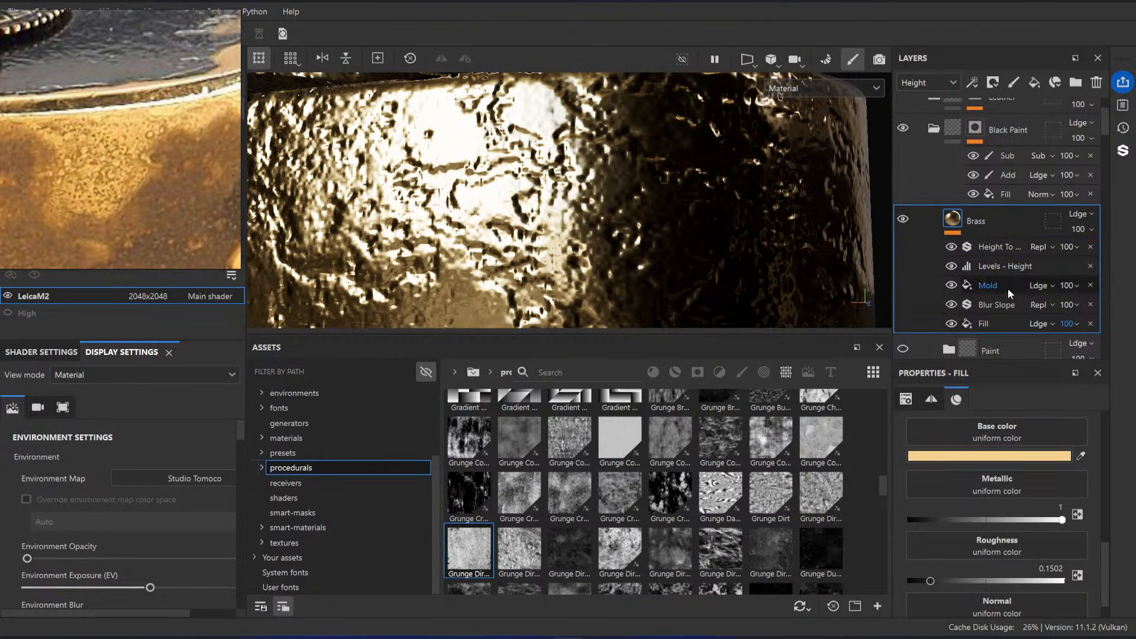
{"action": "left_click", "coordinate": [1008, 286]}
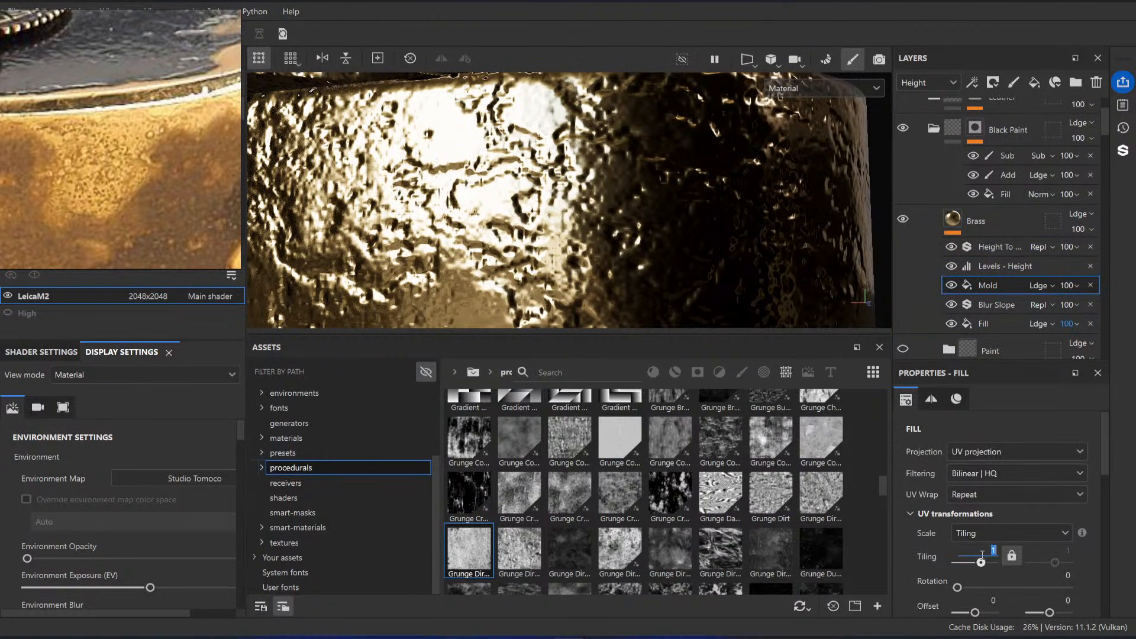
{"action": "key", "text": "Return"}
{"action": "left_click_drag", "start_coordinate": [747, 252], "coordinate": [702, 254], "text": "alt"}
{"action": "type", "text": "10"}
{"action": "key", "text": "Return"}
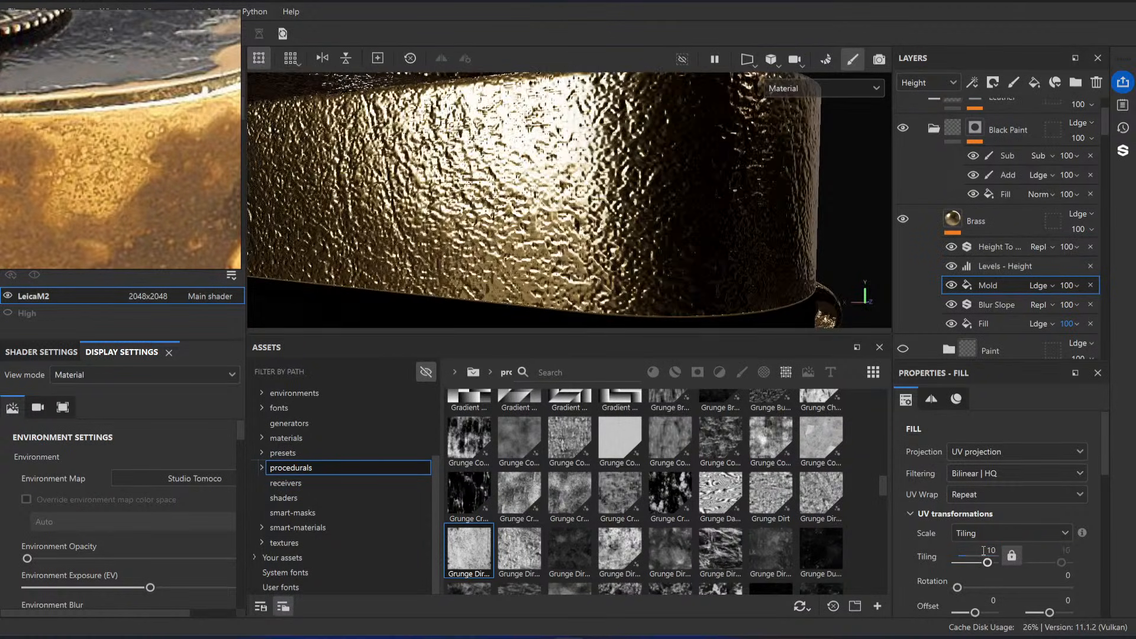
{"action": "left_click", "coordinate": [955, 246]}
{"action": "left_click", "coordinate": [954, 246]}
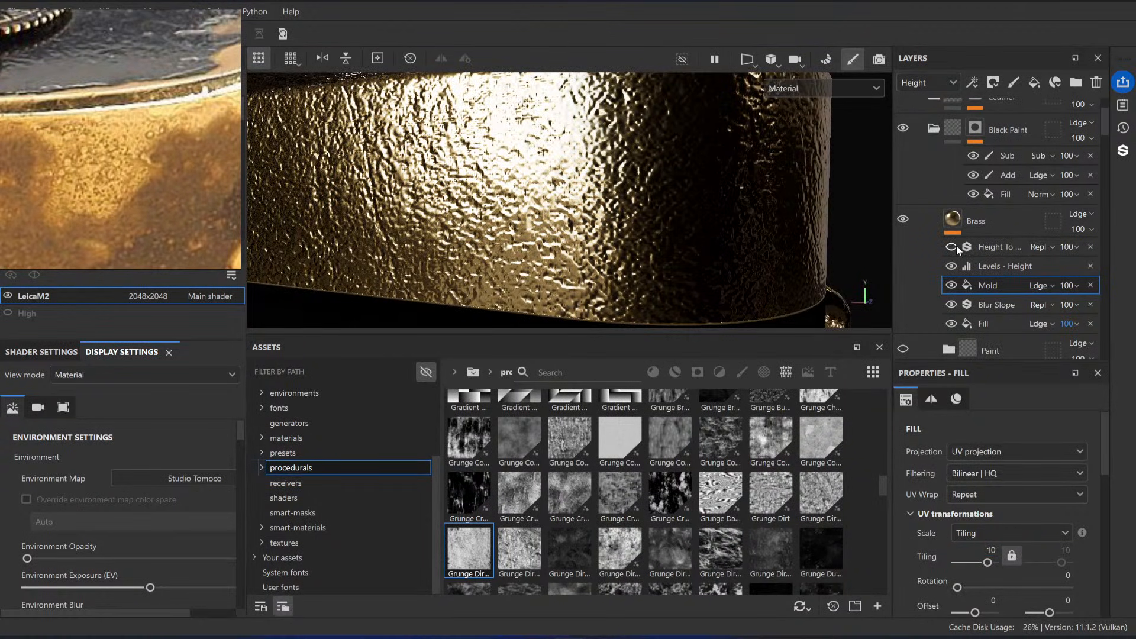
{"action": "scroll", "coordinate": [631, 265], "scroll_direction": "up", "scroll_amount": 3}
{"action": "left_click_drag", "start_coordinate": [630, 265], "coordinate": [840, 250], "text": "alt"}
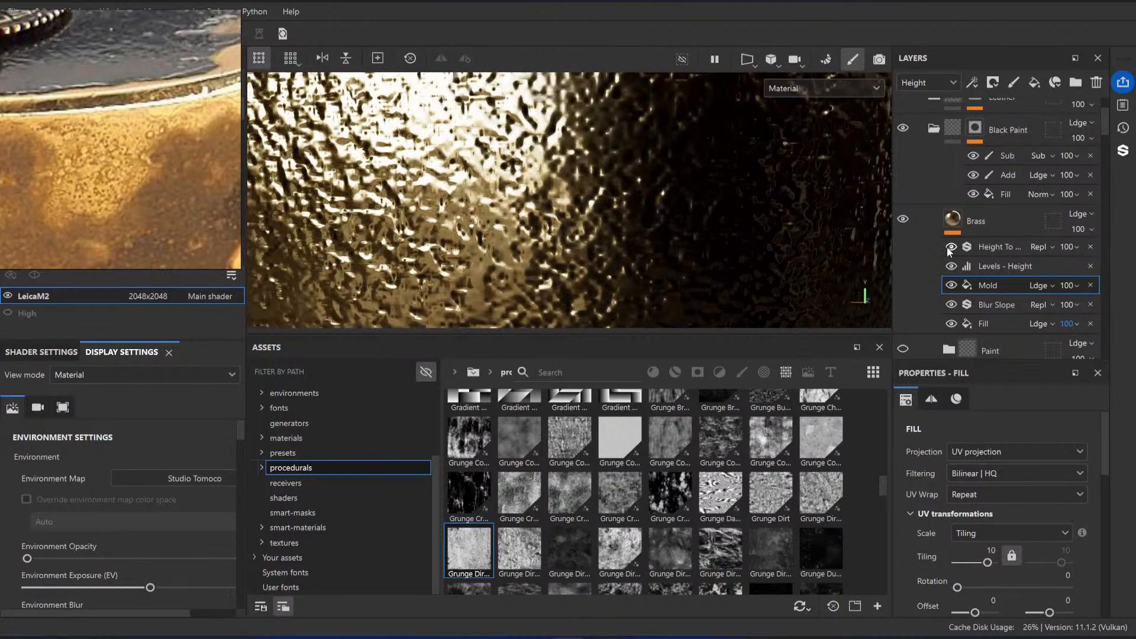
Step: Try the Height To Normal filter without overwriting existing normals or using world units, varying its normal intensity
{"action": "left_click", "coordinate": [982, 247]}
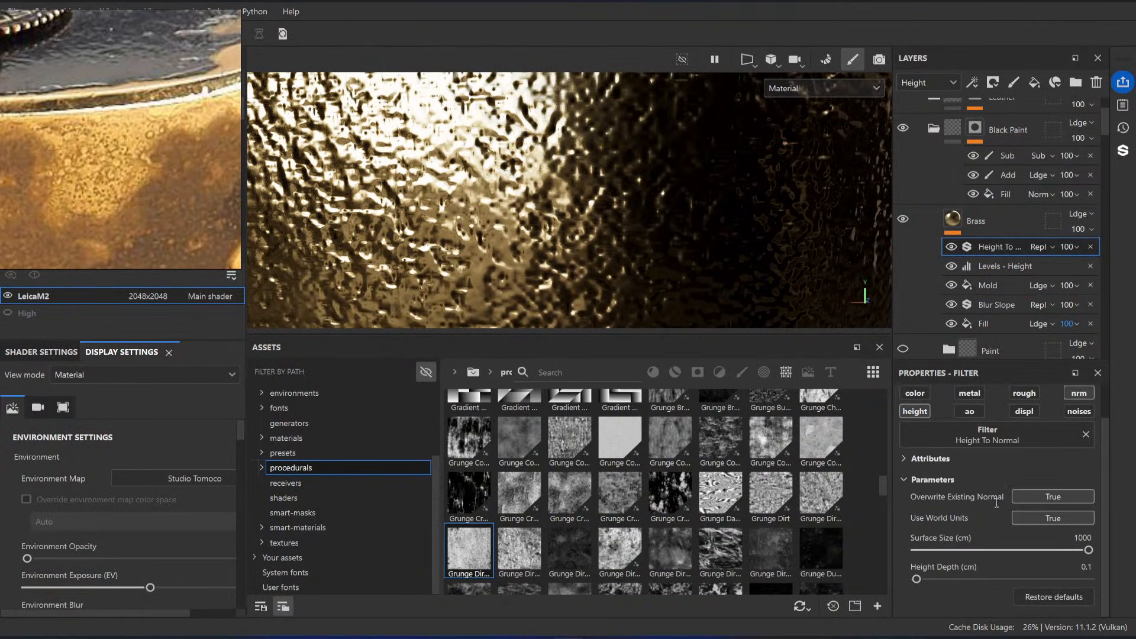
{"action": "left_click", "coordinate": [1048, 495]}
{"action": "left_click", "coordinate": [1047, 495]}
{"action": "left_click", "coordinate": [1048, 495]}
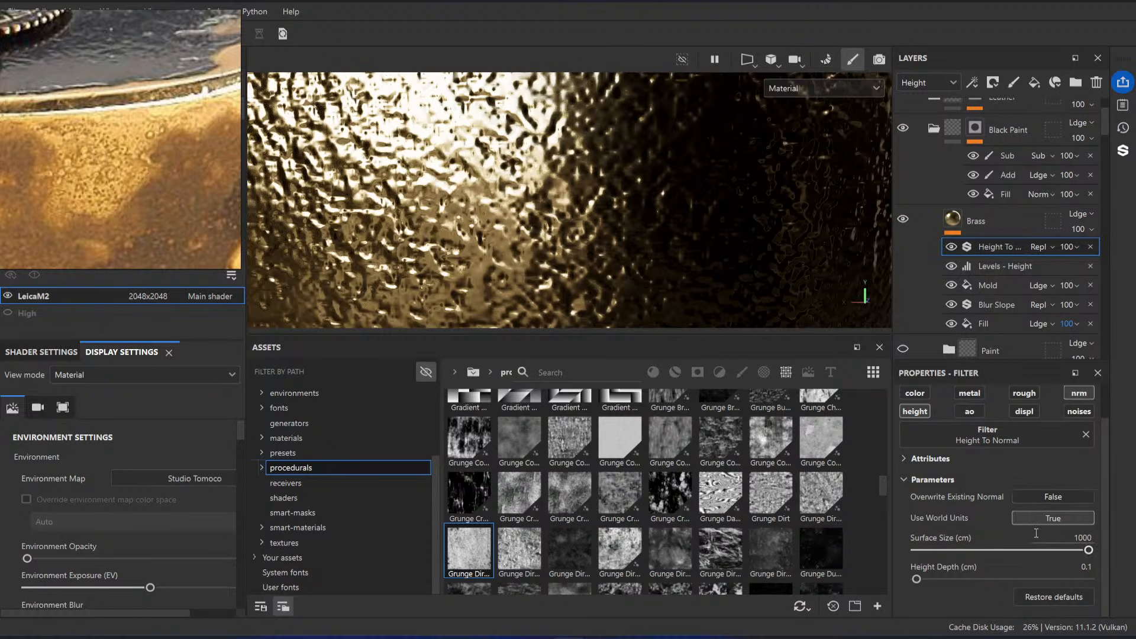
{"action": "left_click", "coordinate": [1056, 518]}
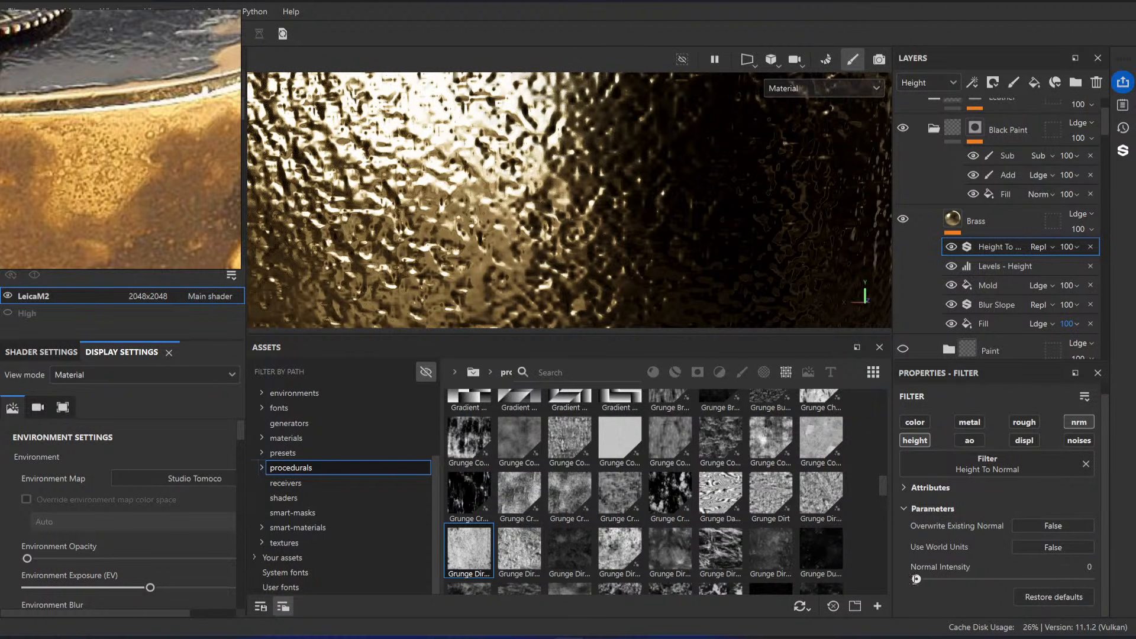
{"action": "left_click_drag", "start_coordinate": [917, 579], "coordinate": [1077, 580]}
{"action": "left_click", "coordinate": [1048, 526]}
{"action": "left_click_drag", "start_coordinate": [952, 579], "coordinate": [913, 582]}
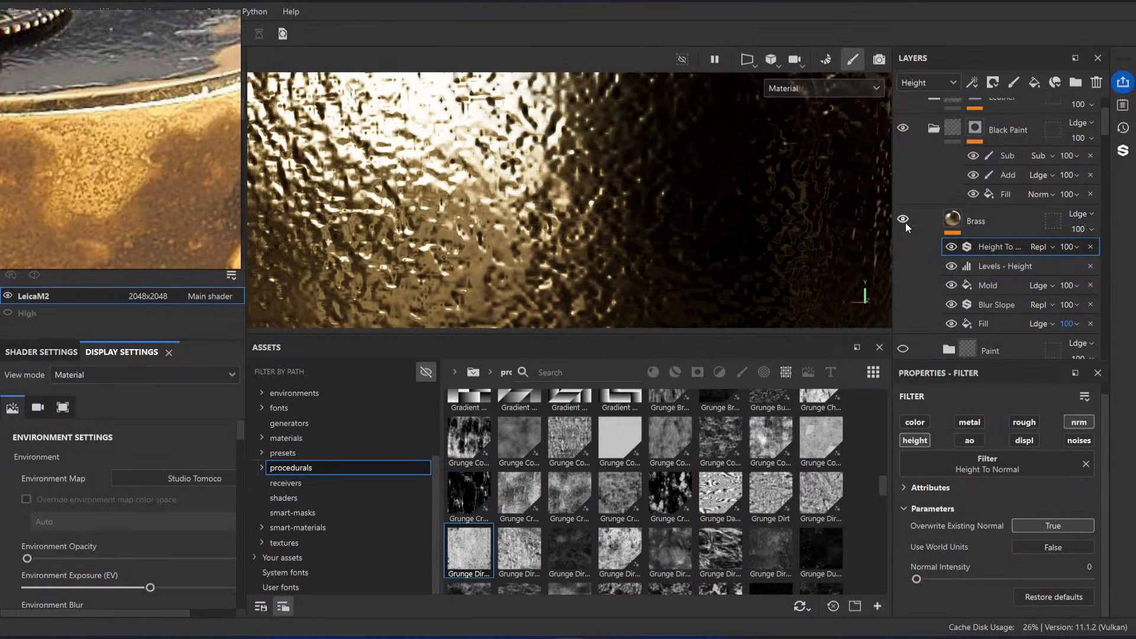
{"action": "left_click", "coordinate": [1094, 229]}
{"action": "left_click_drag", "start_coordinate": [1096, 250], "coordinate": [1134, 253]}
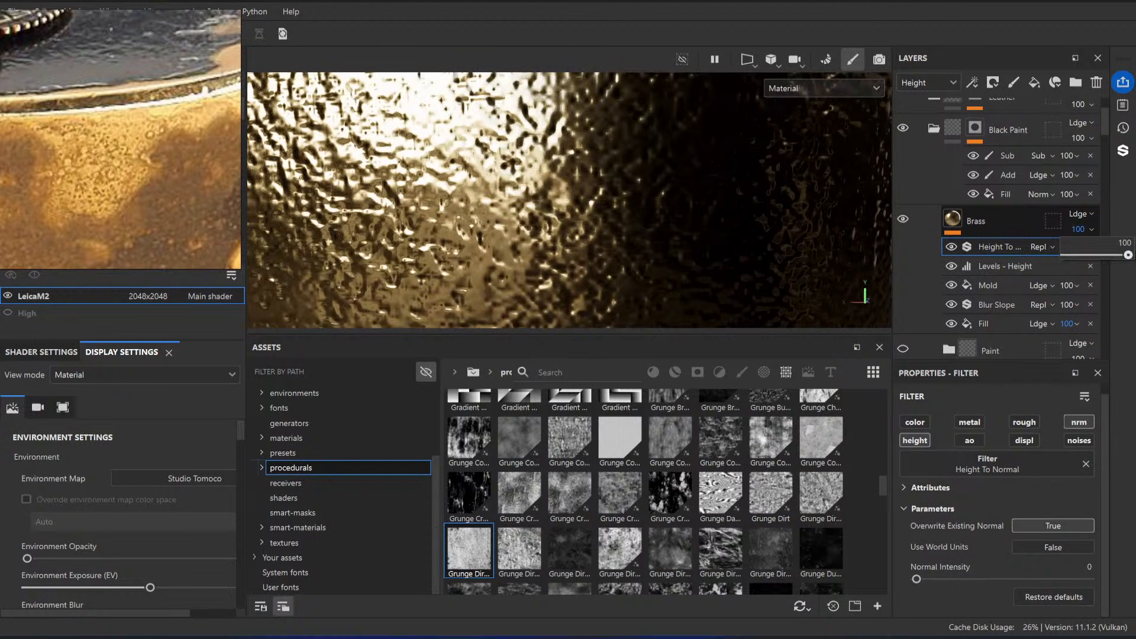
Step: Add a height-only fill with value 0 above the Height To Normal filter and set its height blending to Replace
{"action": "right_click", "coordinate": [998, 251]}
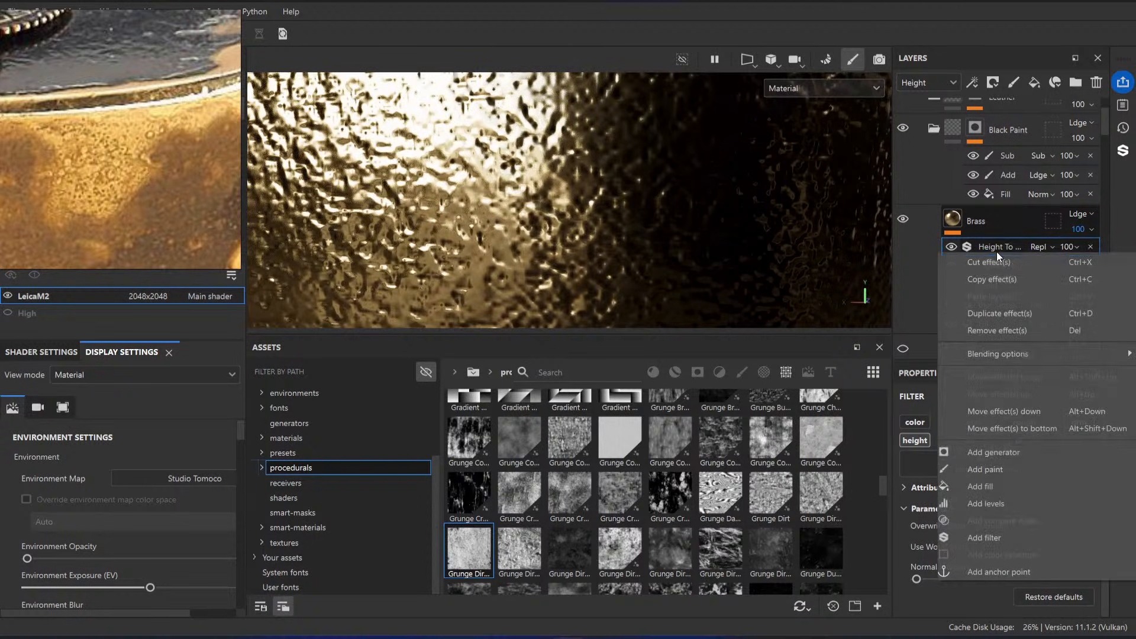
{"action": "left_click", "coordinate": [992, 491]}
{"action": "scroll", "coordinate": [1015, 512], "scroll_direction": "down", "scroll_amount": 5}
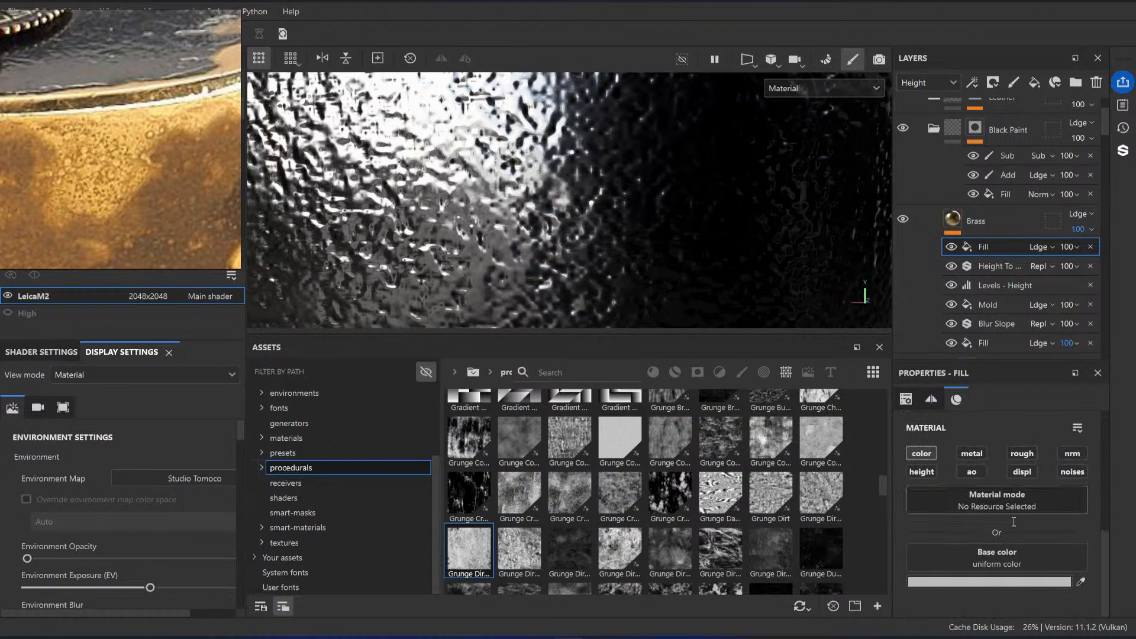
{"action": "left_click", "coordinate": [921, 472]}
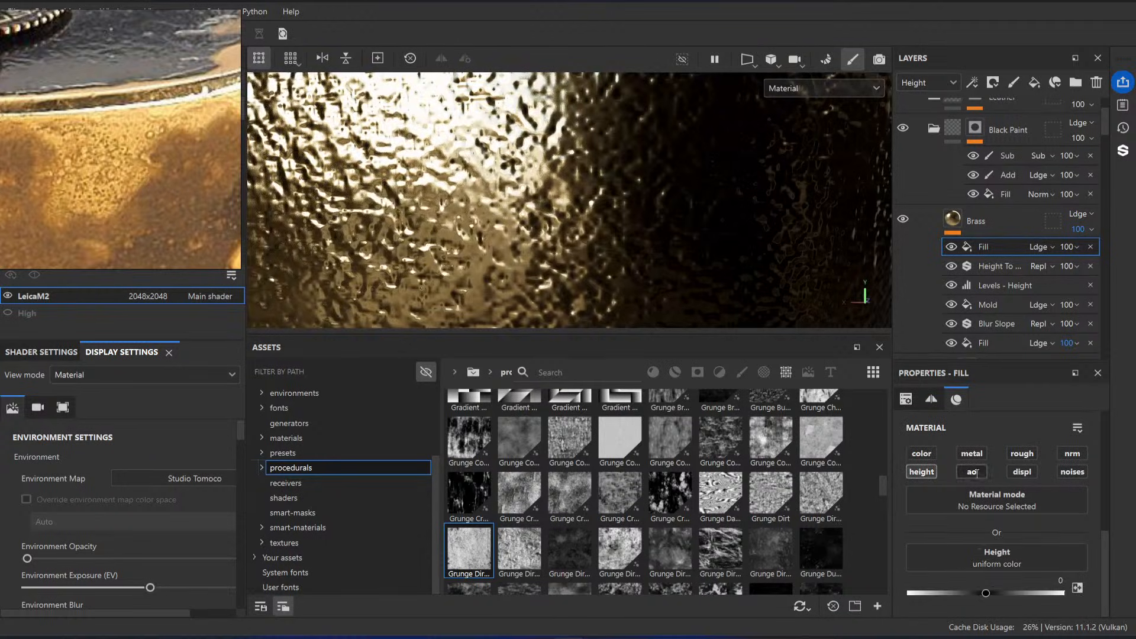
{"action": "left_click", "coordinate": [1042, 247]}
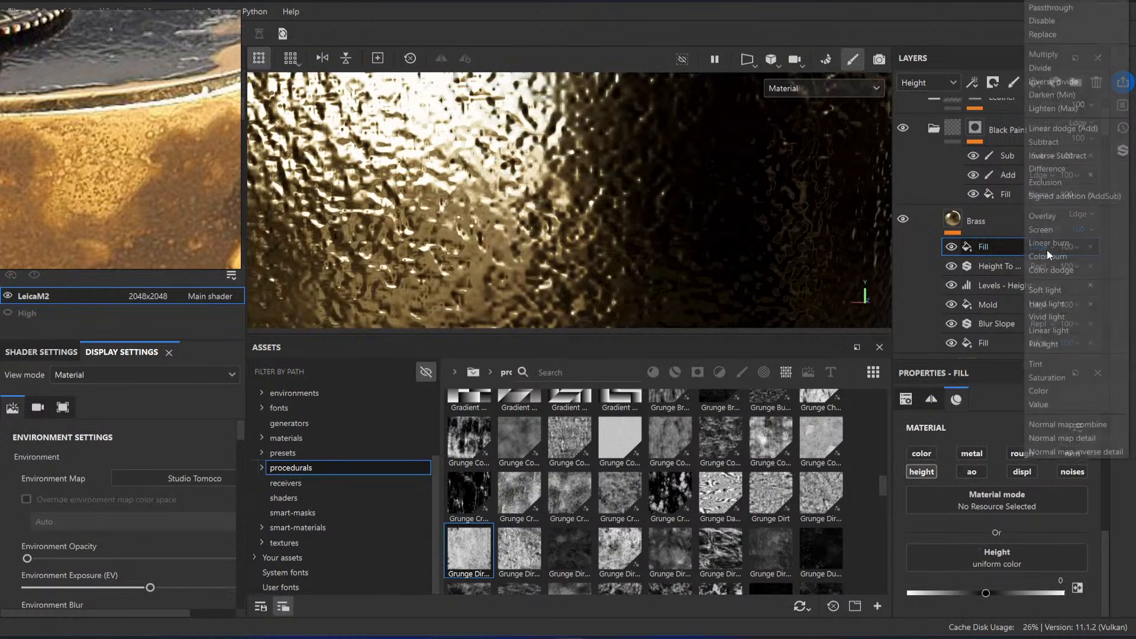
{"action": "left_click", "coordinate": [1064, 32]}
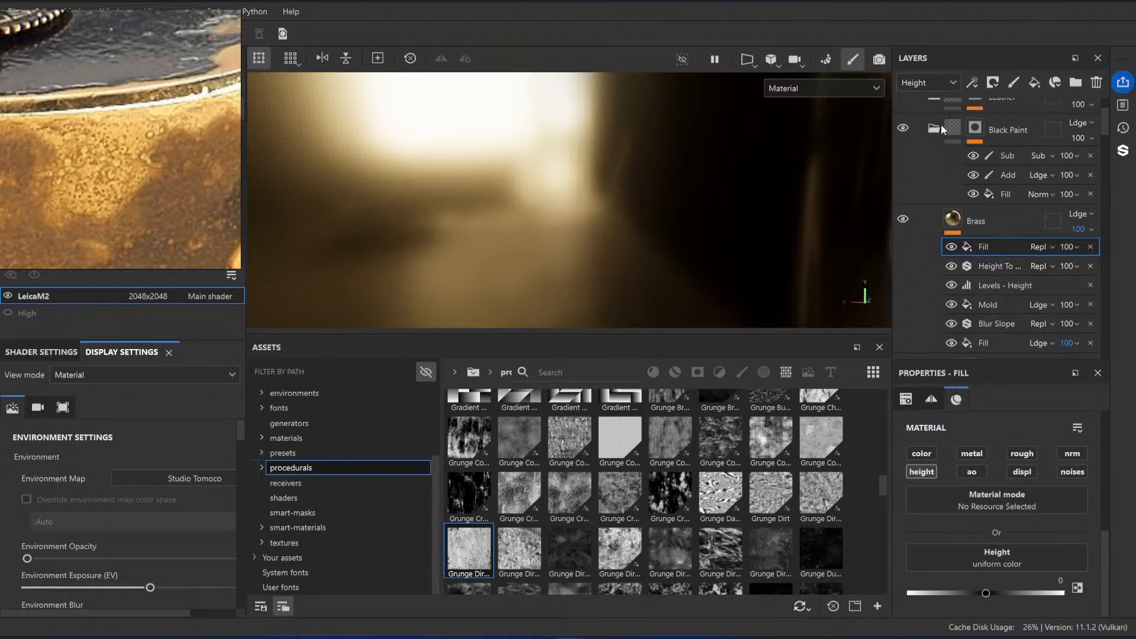
Step: Show the layer stack's Normal channel, then enable Use World Units on the Height To Normal filter with a 0.53 cm height depth
{"action": "left_click", "coordinate": [1002, 267]}
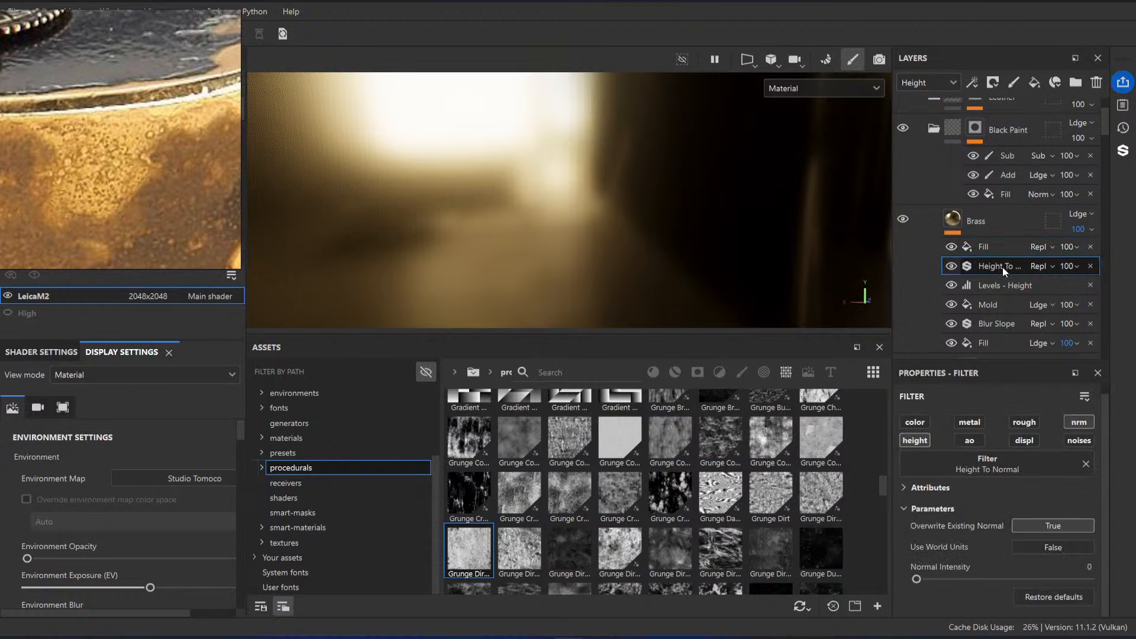
{"action": "left_click", "coordinate": [936, 79]}
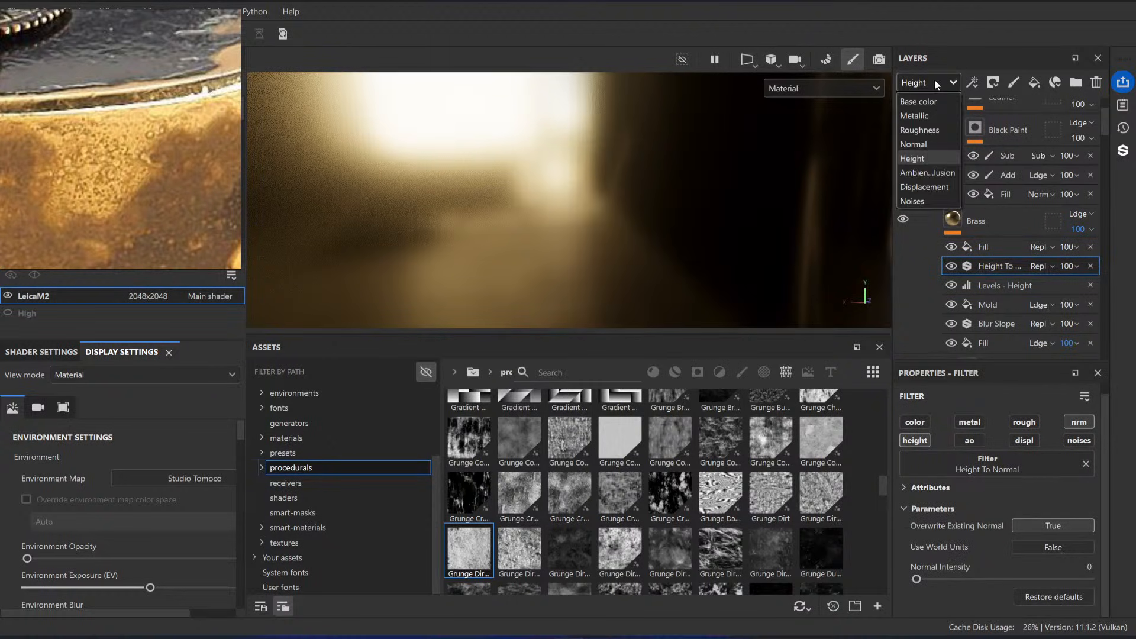
{"action": "left_click", "coordinate": [926, 145]}
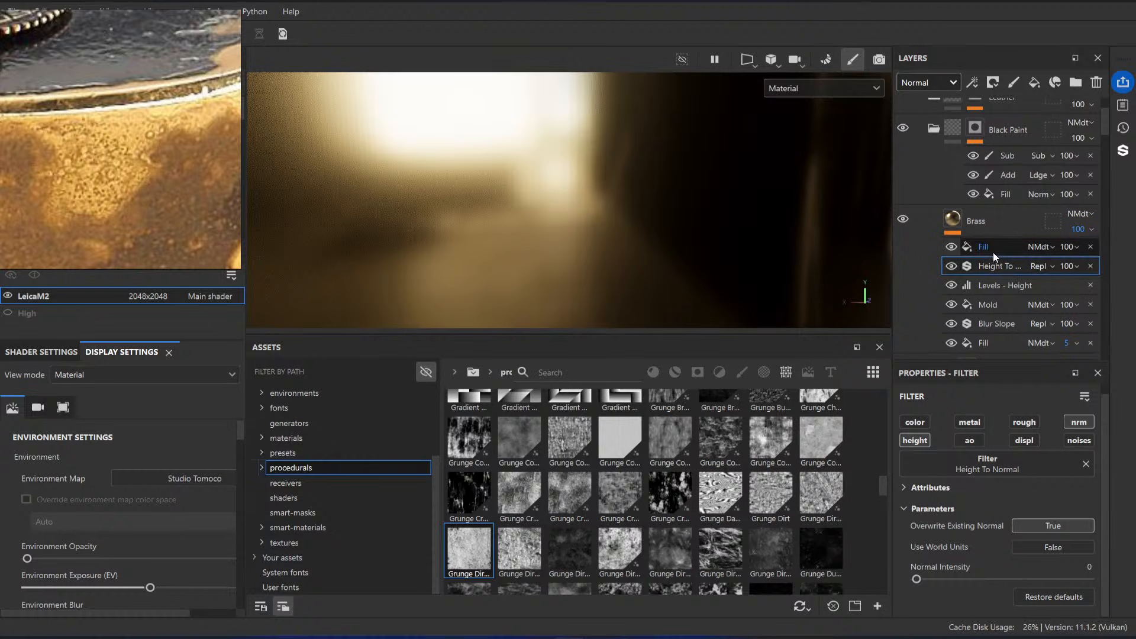
{"action": "left_click", "coordinate": [1053, 548]}
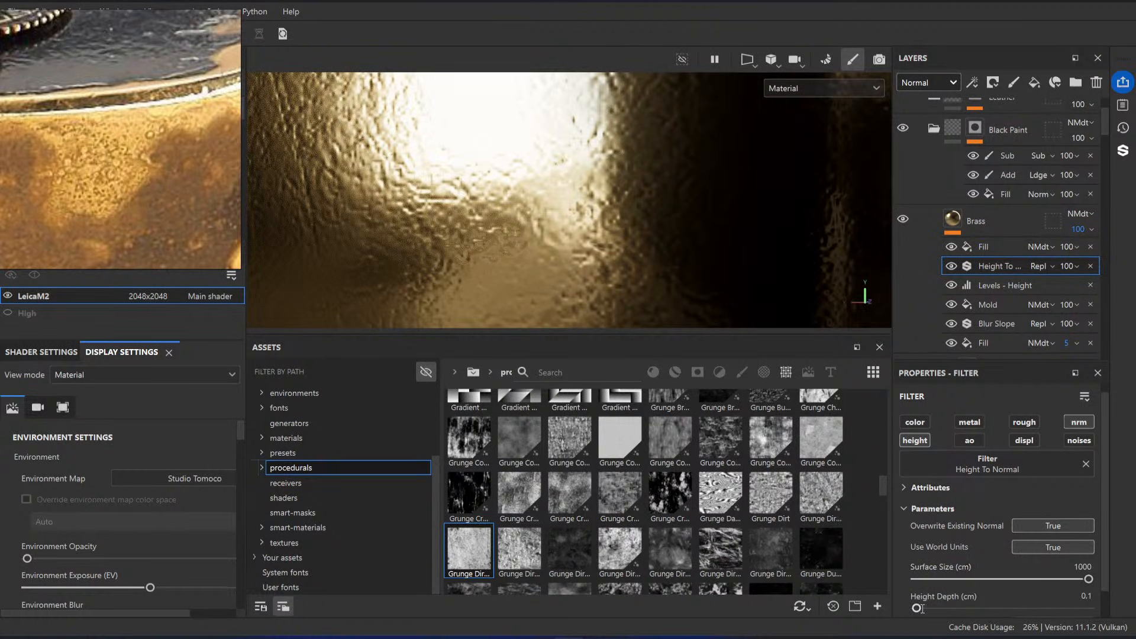
{"action": "left_click_drag", "start_coordinate": [923, 609], "coordinate": [917, 609]}
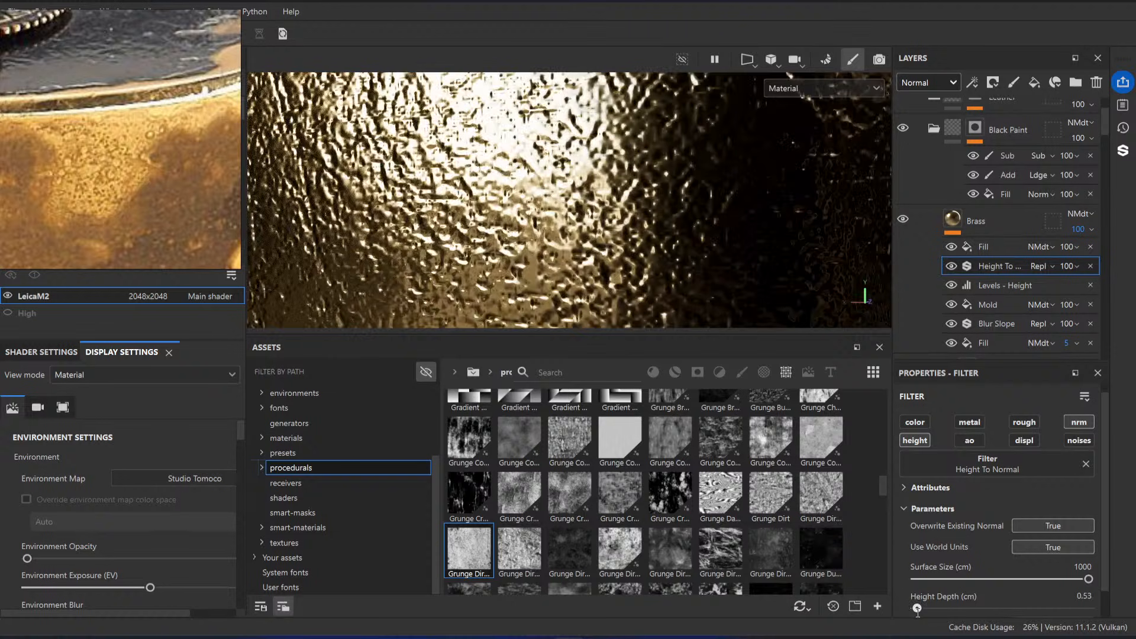
Step: Examine the brass relief on the camera's curved end and top edge from several angles, checking the height-flattening fill's effect
{"action": "left_click", "coordinate": [954, 247]}
{"action": "right_click_drag", "start_coordinate": [699, 195], "coordinate": [603, 177], "text": "alt"}
{"action": "middle_click_drag", "start_coordinate": [604, 178], "coordinate": [613, 191], "text": "alt"}
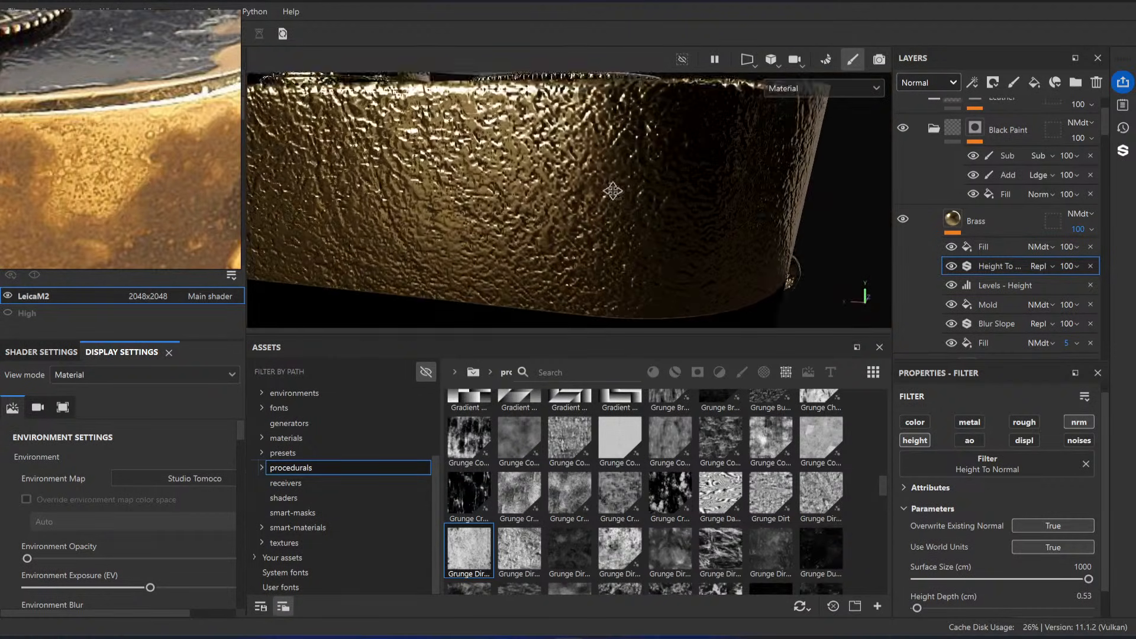
{"action": "right_click_drag", "start_coordinate": [613, 191], "coordinate": [610, 239], "text": "alt"}
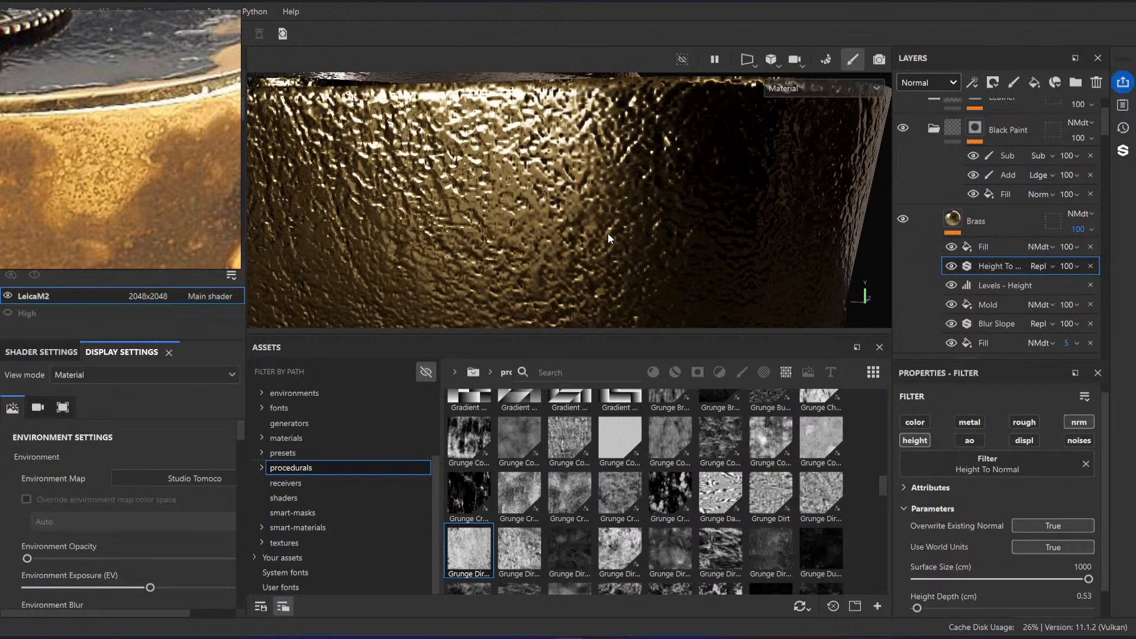
{"action": "left_click_drag", "start_coordinate": [608, 234], "coordinate": [629, 217], "text": "alt"}
{"action": "right_click_drag", "start_coordinate": [628, 218], "coordinate": [593, 164], "text": "alt"}
{"action": "mouse_move", "coordinate": [593, 165]}
{"action": "left_mouse_down", "text": "alt"}
{"action": "mouse_move", "coordinate": [596, 180]}
{"action": "mouse_move", "coordinate": [587, 166]}
{"action": "left_mouse_up", "text": "alt"}
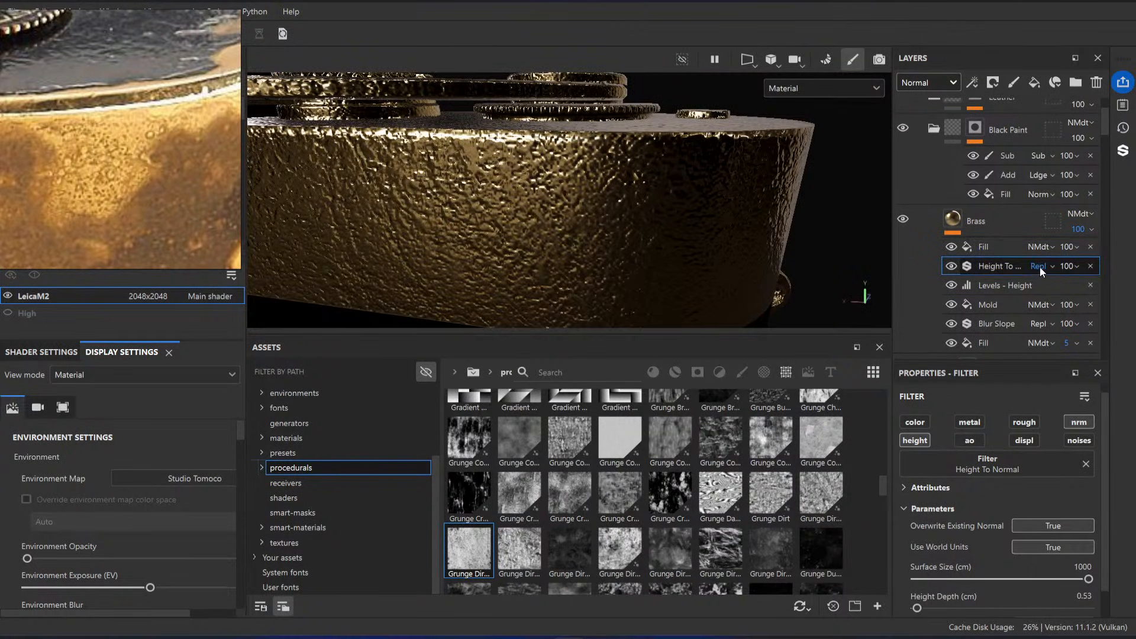
Step: Show the layer stack's Height channel and select the height-flattening fill on the Brass layer, inspecting the relief on the camera's curved end
{"action": "left_click", "coordinate": [931, 81]}
{"action": "left_click", "coordinate": [938, 158]}
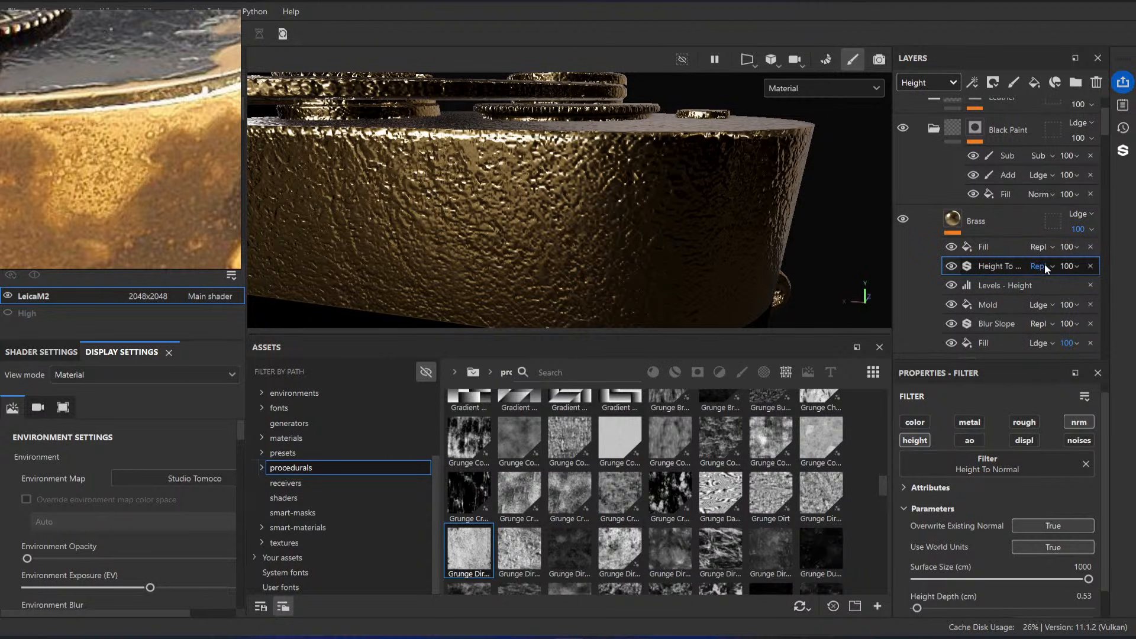
{"action": "scroll", "coordinate": [557, 195], "scroll_direction": "up", "scroll_amount": 1}
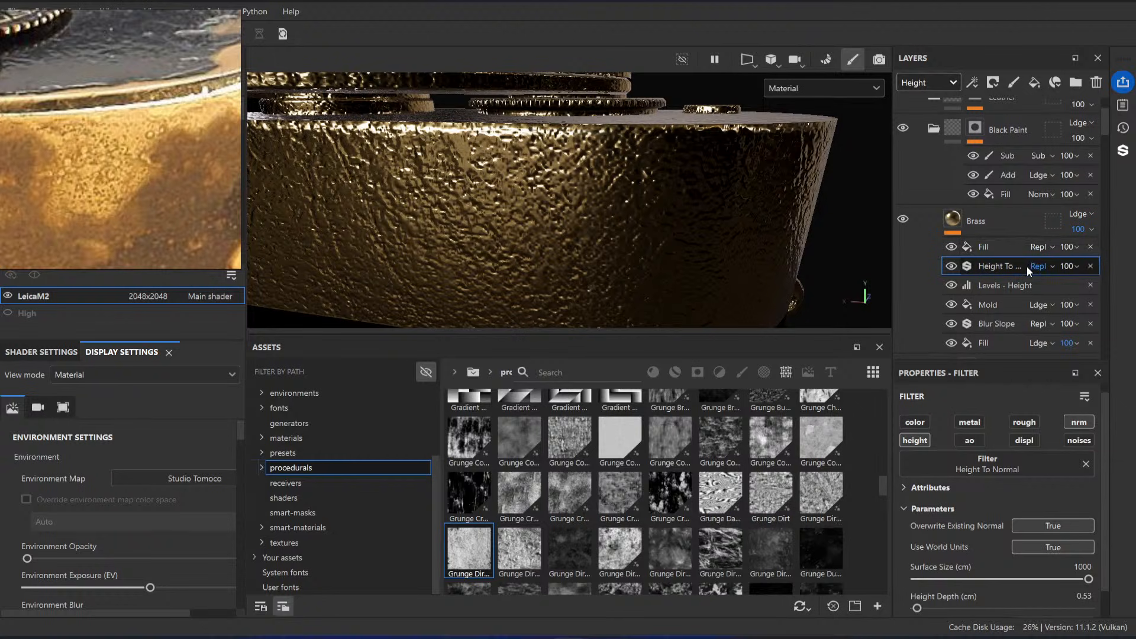
{"action": "scroll", "coordinate": [639, 215], "scroll_direction": "up", "scroll_amount": 3}
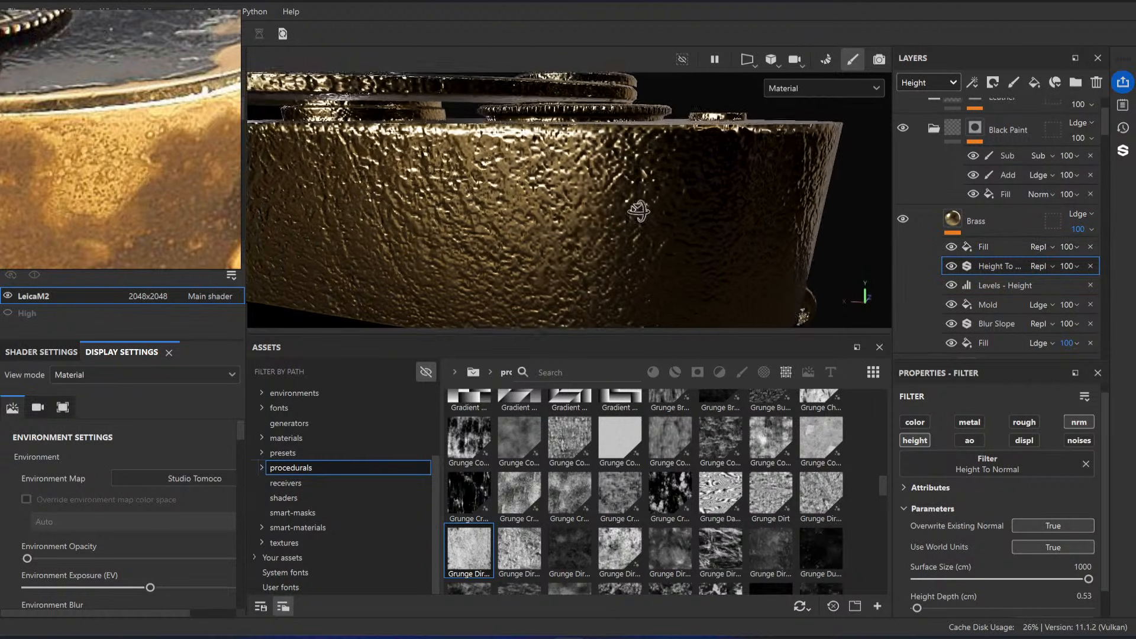
{"action": "left_click", "coordinate": [1000, 249]}
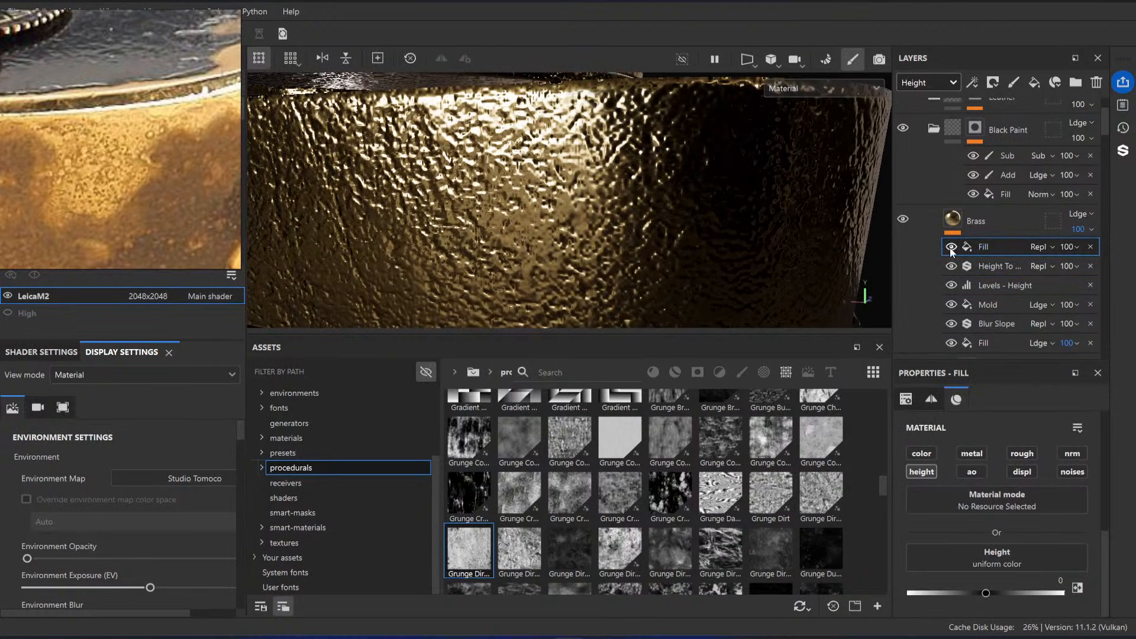
{"action": "mouse_move", "coordinate": [675, 225]}
{"action": "left_mouse_down", "text": "alt"}
{"action": "mouse_move", "coordinate": [593, 188]}
{"action": "mouse_move", "coordinate": [527, 188]}
{"action": "mouse_move", "coordinate": [604, 180]}
{"action": "mouse_move", "coordinate": [616, 190]}
{"action": "left_mouse_up", "text": "alt"}
Step: Open Snipping Tool and capture the brass relief on the camera's curved end as a comparison image
{"action": "key", "text": "super"}
{"action": "type", "text": "snip"}
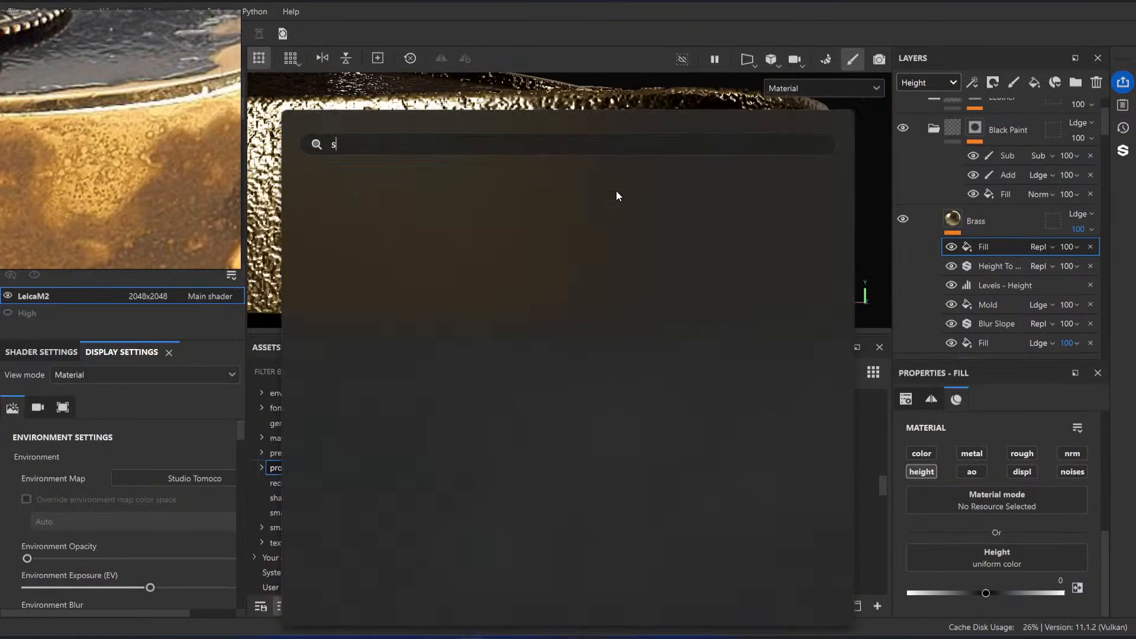
{"action": "key", "text": "Return"}
{"action": "left_click", "coordinate": [379, 37]}
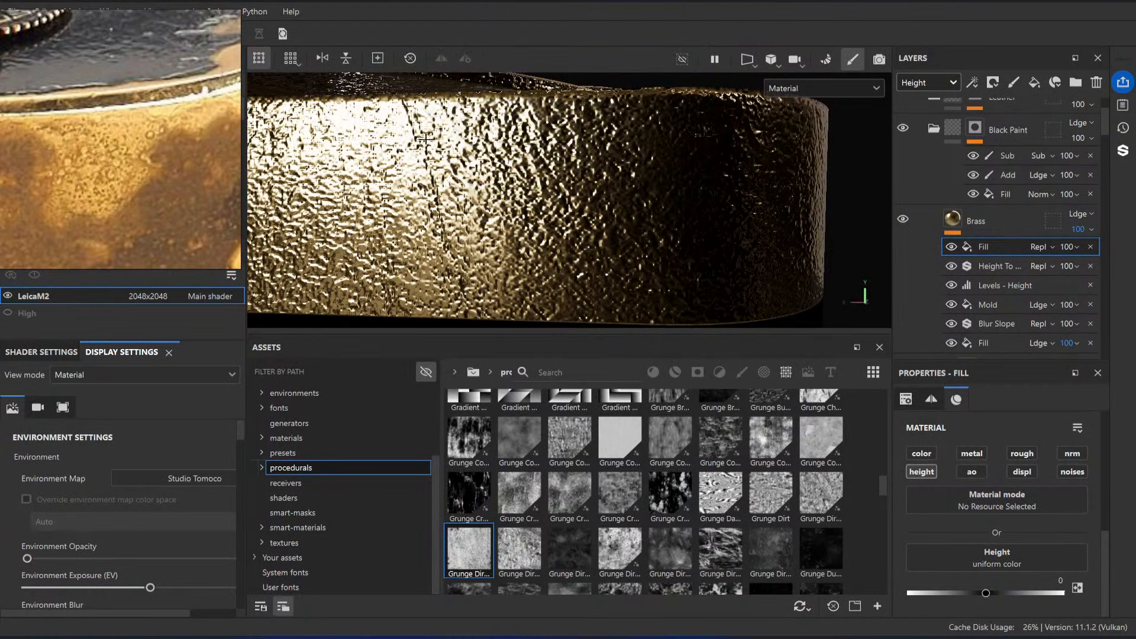
{"action": "left_click_drag", "start_coordinate": [385, 121], "coordinate": [590, 302]}
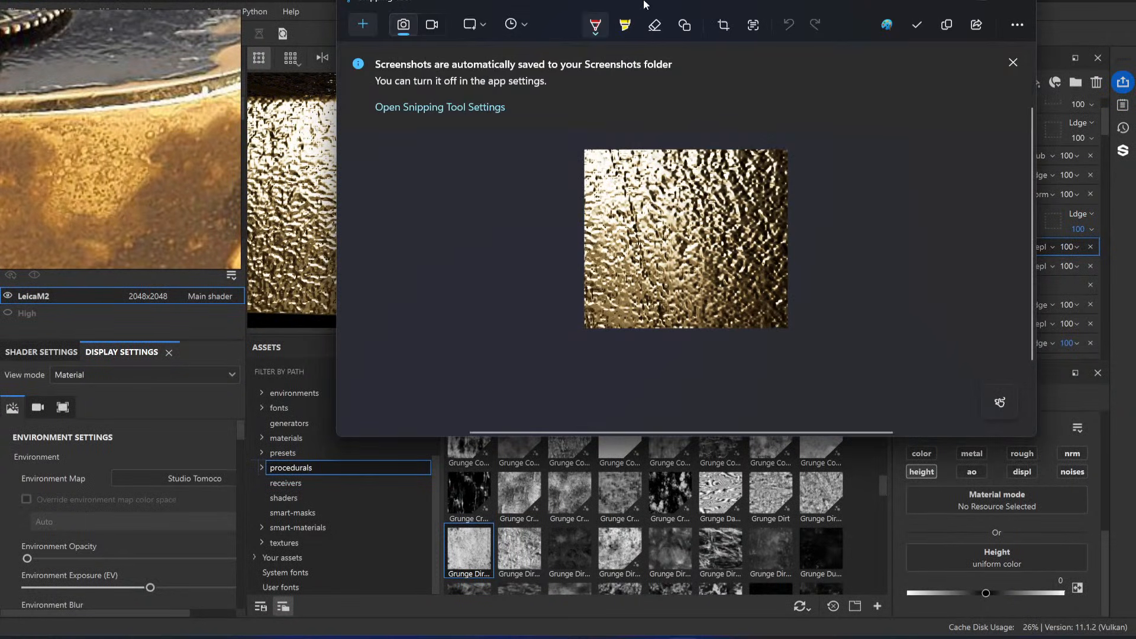
{"action": "left_click_drag", "start_coordinate": [675, 3], "coordinate": [390, 95]}
Step: Hide the height-flattening fill and the Height To Normal filter, and compare the brass relief with the captured snip
{"action": "left_click_drag", "start_coordinate": [752, 240], "coordinate": [496, 242]}
{"action": "left_click", "coordinate": [915, 251]}
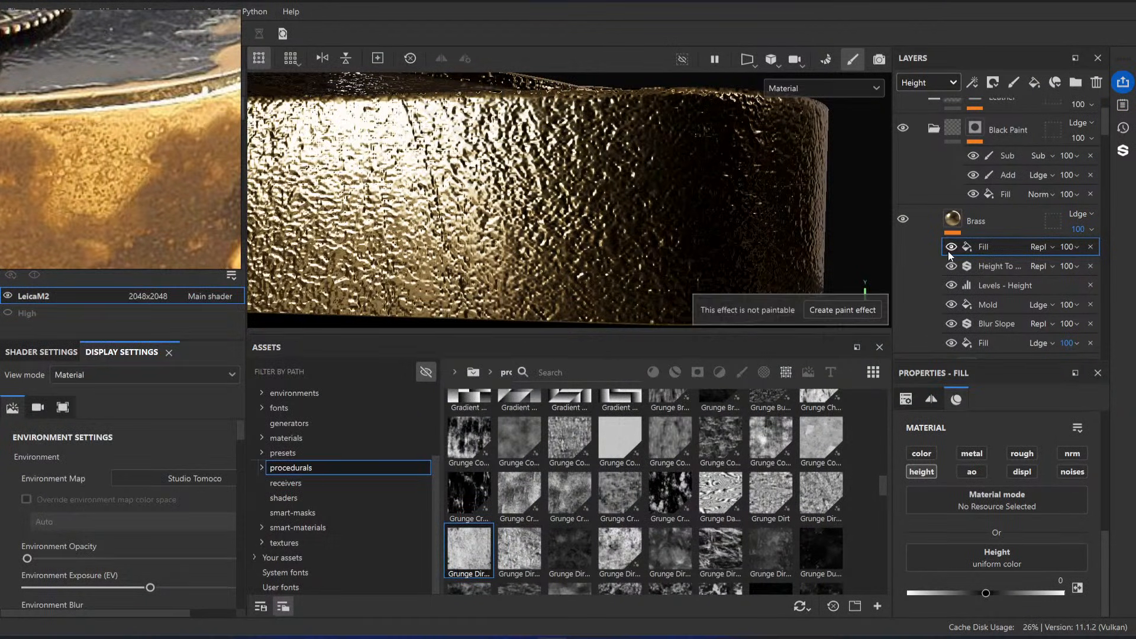
{"action": "left_click", "coordinate": [950, 266]}
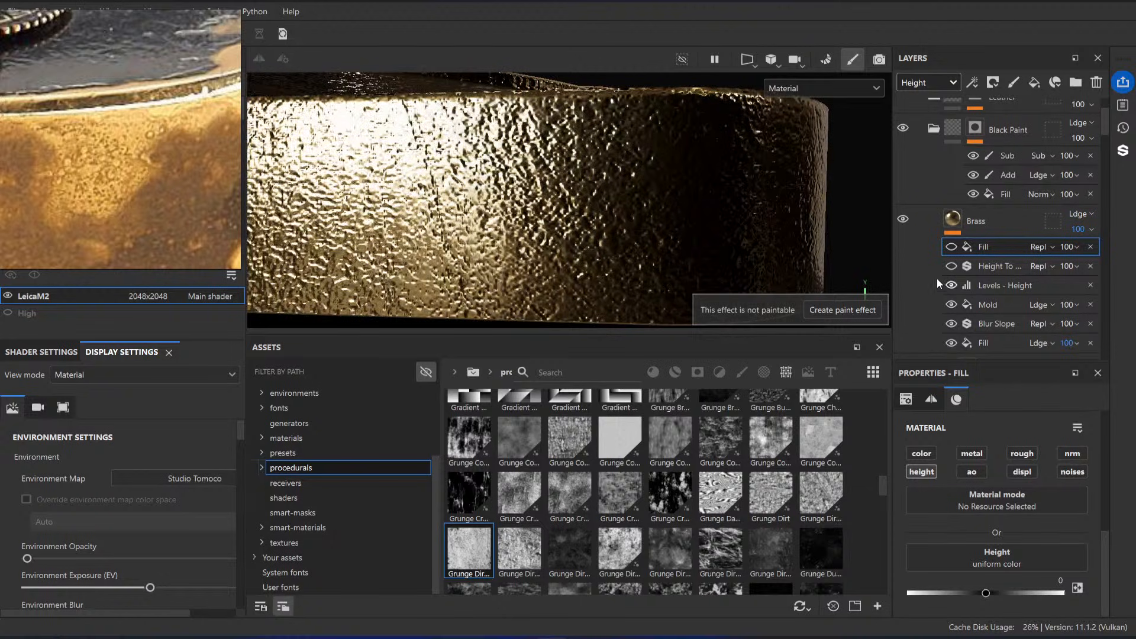
{"action": "left_click", "coordinate": [683, 638]}
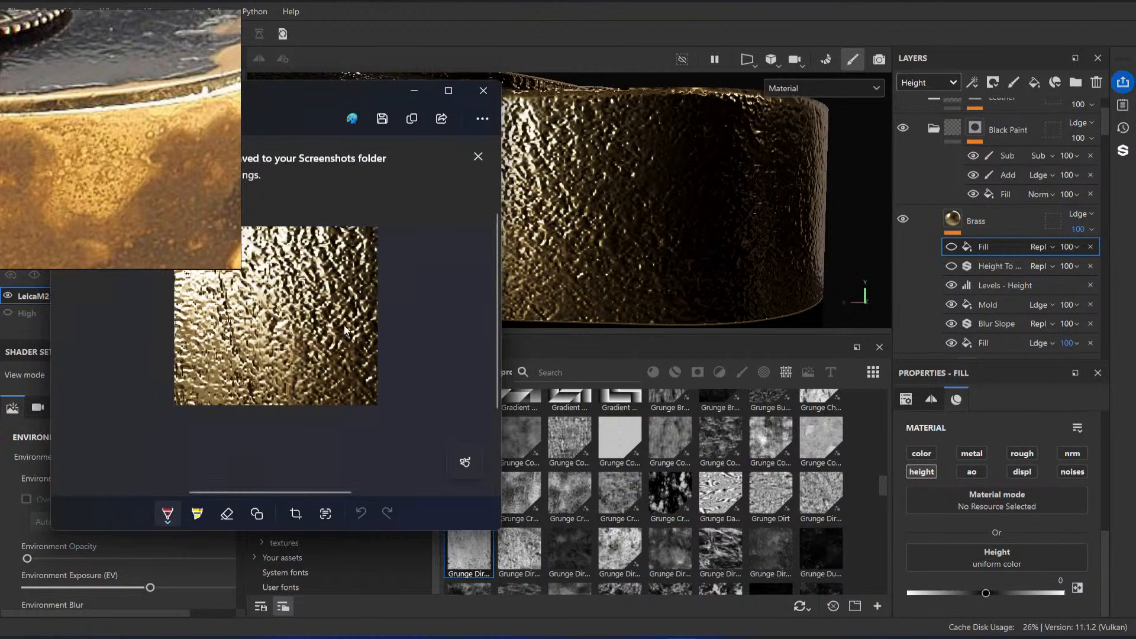
{"action": "mouse_move", "coordinate": [681, 248]}
{"action": "left_mouse_down", "text": "alt"}
{"action": "mouse_move", "coordinate": [636, 241]}
{"action": "mouse_move", "coordinate": [622, 202]}
{"action": "mouse_move", "coordinate": [654, 218]}
{"action": "left_mouse_up", "text": "alt"}
{"action": "left_click", "coordinate": [666, 638]}
{"action": "right_click_drag", "start_coordinate": [225, 237], "coordinate": [13, 270]}
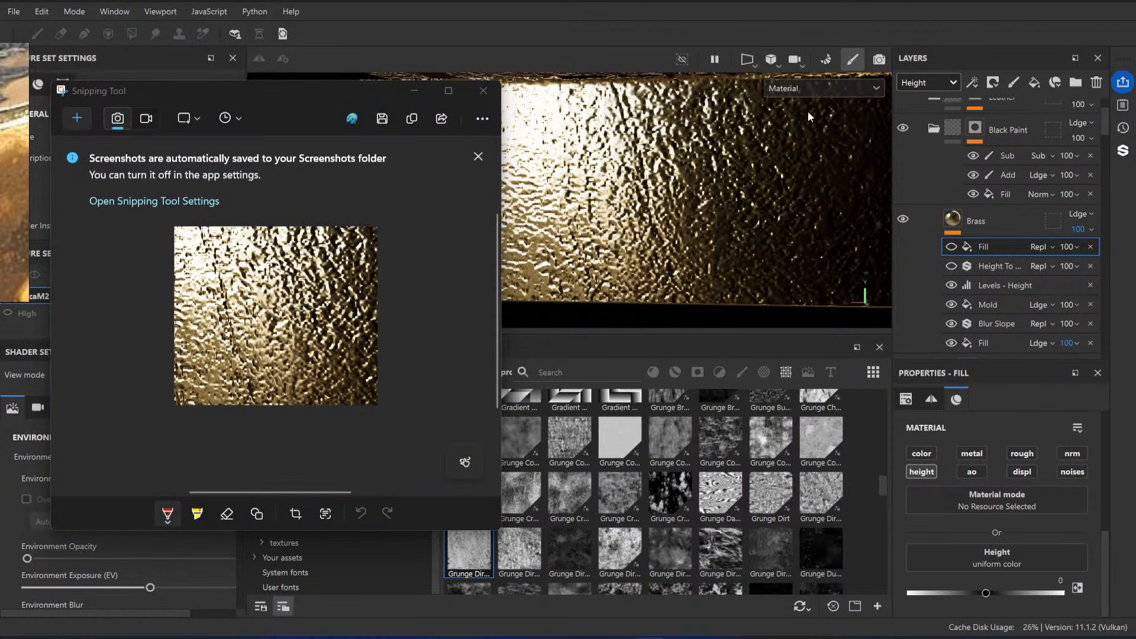
Step: Restore the visibility of the Height To Normal filter and the fill above it, recheck the relief and close Snipping Tool
{"action": "left_click", "coordinate": [952, 285]}
{"action": "left_click", "coordinate": [952, 285]}
{"action": "left_click", "coordinate": [952, 266]}
{"action": "left_click", "coordinate": [952, 247]}
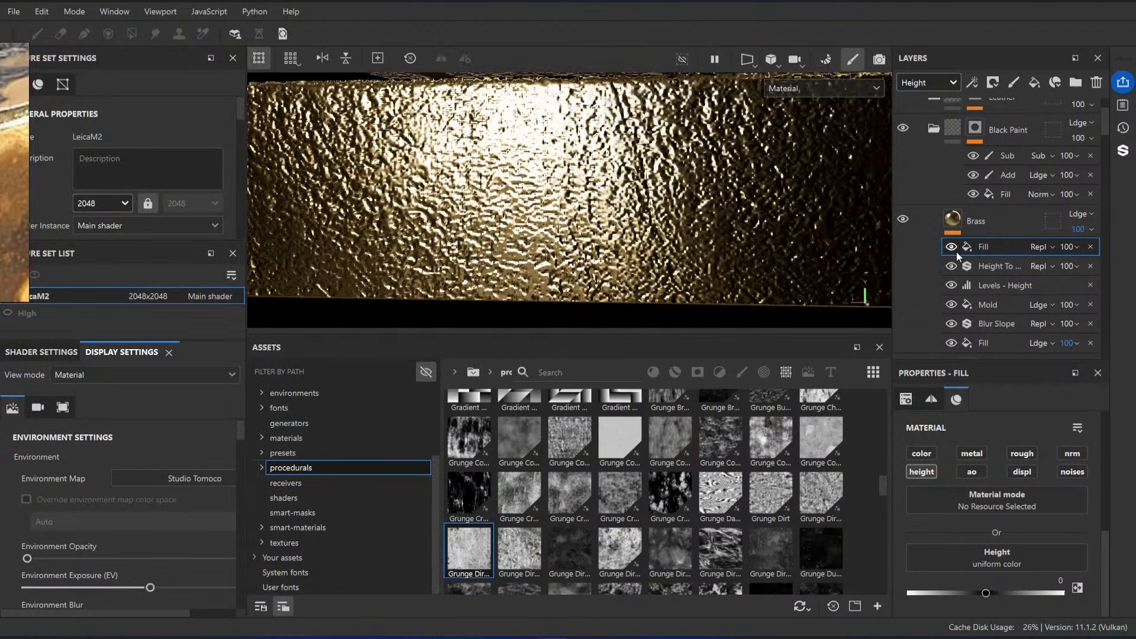
{"action": "left_click_drag", "start_coordinate": [728, 222], "coordinate": [667, 230], "text": "alt"}
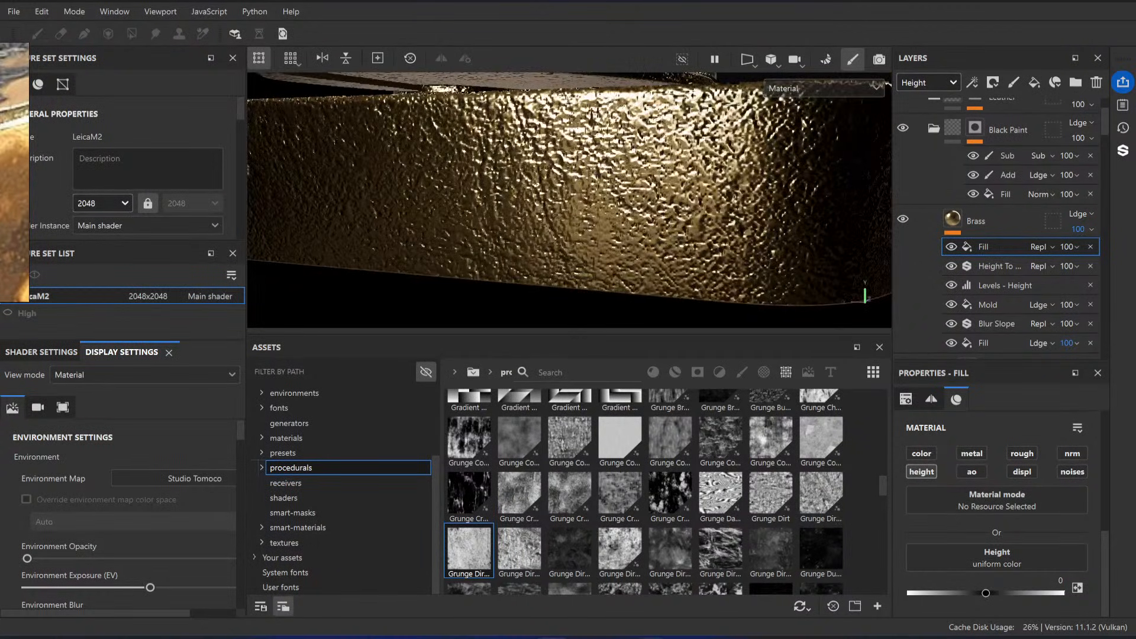
{"action": "left_click", "coordinate": [681, 638]}
{"action": "left_click", "coordinate": [484, 92]}
Step: Toggle the height-flattening fill off and on, and examine the brass relief around the curved end from several angles
{"action": "left_click_drag", "start_coordinate": [588, 172], "coordinate": [617, 198], "text": "alt"}
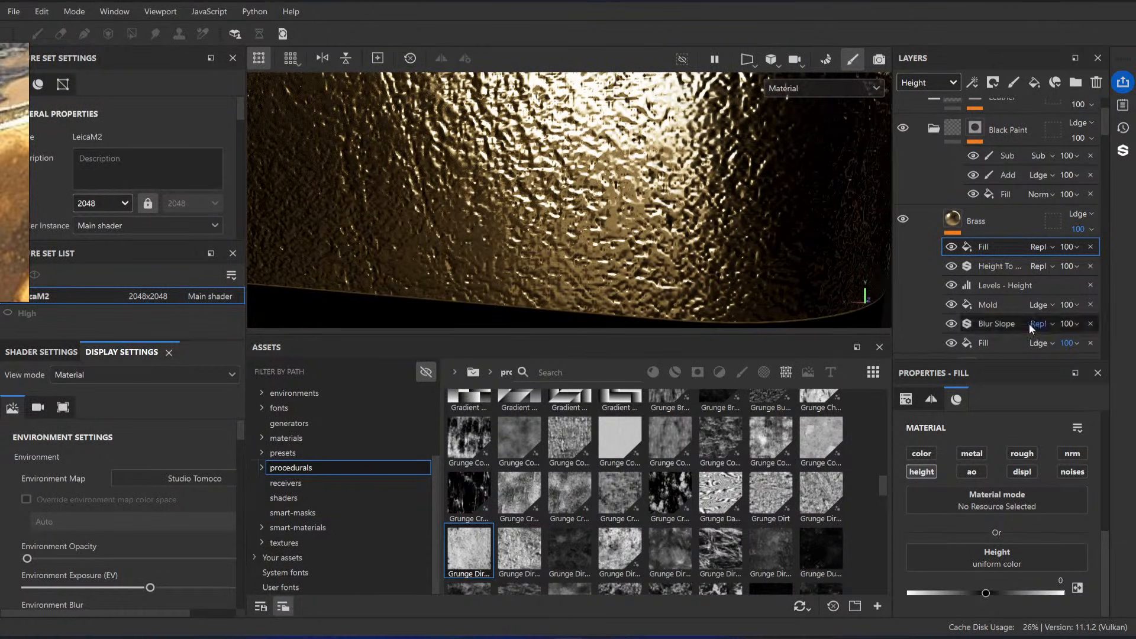
{"action": "left_click", "coordinate": [953, 248]}
{"action": "left_click", "coordinate": [953, 250]}
{"action": "left_click_drag", "start_coordinate": [642, 230], "coordinate": [657, 232], "text": "alt"}
{"action": "right_click_drag", "start_coordinate": [657, 232], "coordinate": [611, 199], "text": "alt"}
{"action": "mouse_move", "coordinate": [612, 199]}
{"action": "left_mouse_down", "text": "alt"}
{"action": "mouse_move", "coordinate": [593, 175]}
{"action": "mouse_move", "coordinate": [594, 204]}
{"action": "mouse_move", "coordinate": [611, 147]}
{"action": "mouse_move", "coordinate": [626, 202]}
{"action": "left_mouse_up", "text": "alt"}
{"action": "right_click_drag", "start_coordinate": [626, 202], "coordinate": [634, 207], "text": "alt"}
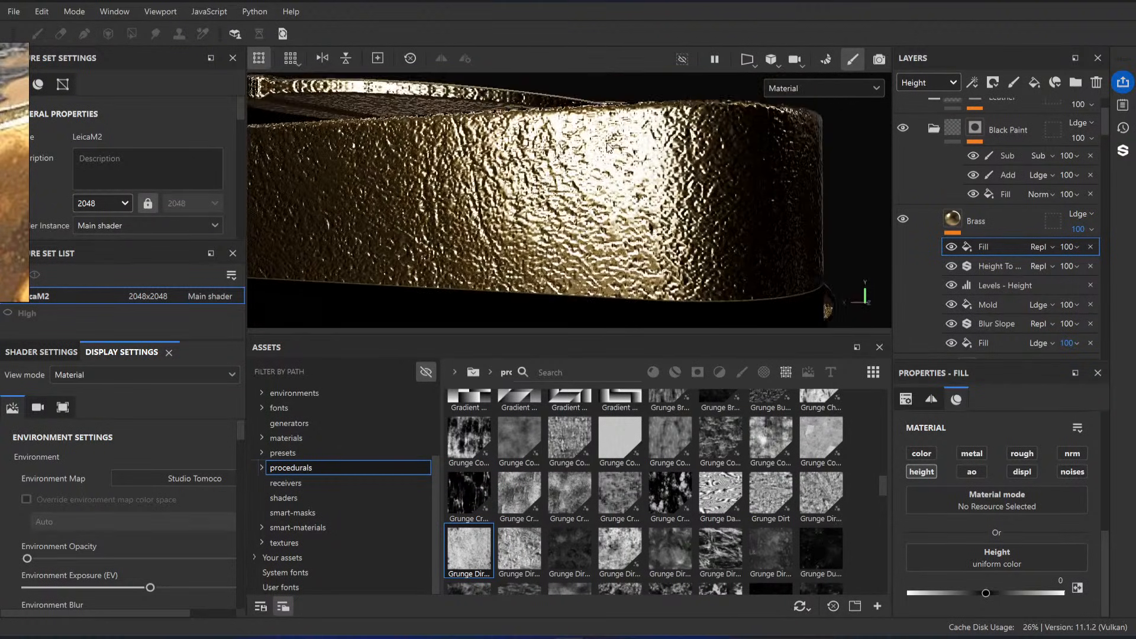
{"action": "left_click_drag", "start_coordinate": [634, 207], "coordinate": [628, 194], "text": "alt"}
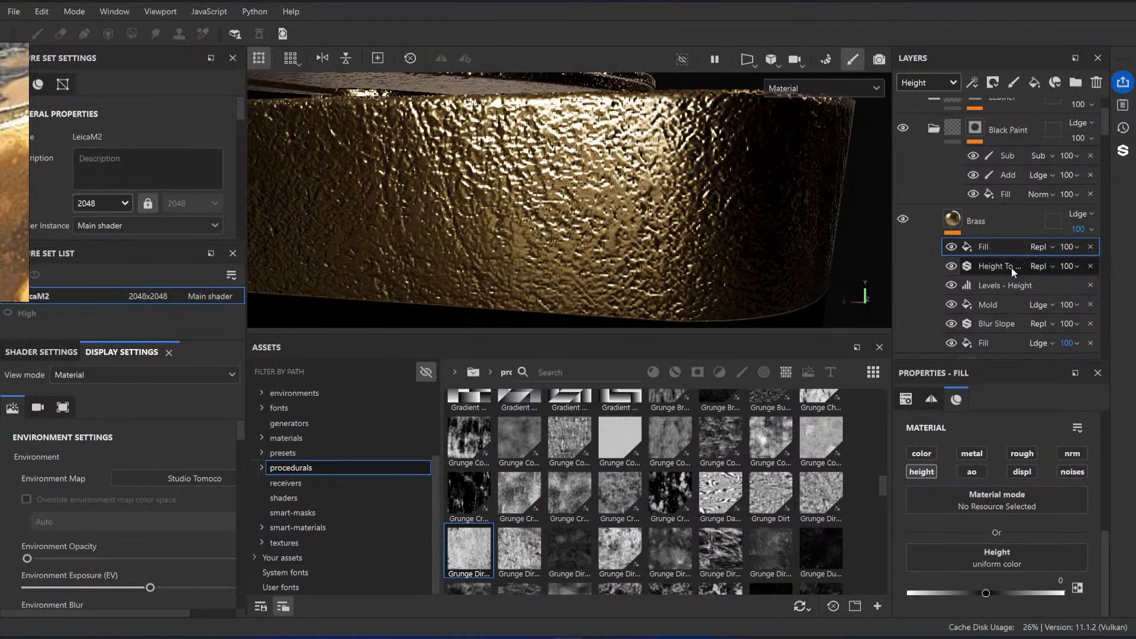
Step: Delete the Height To Normal filter and the height-flattening fill above it from the Brass layer
{"action": "left_click", "coordinate": [997, 261]}
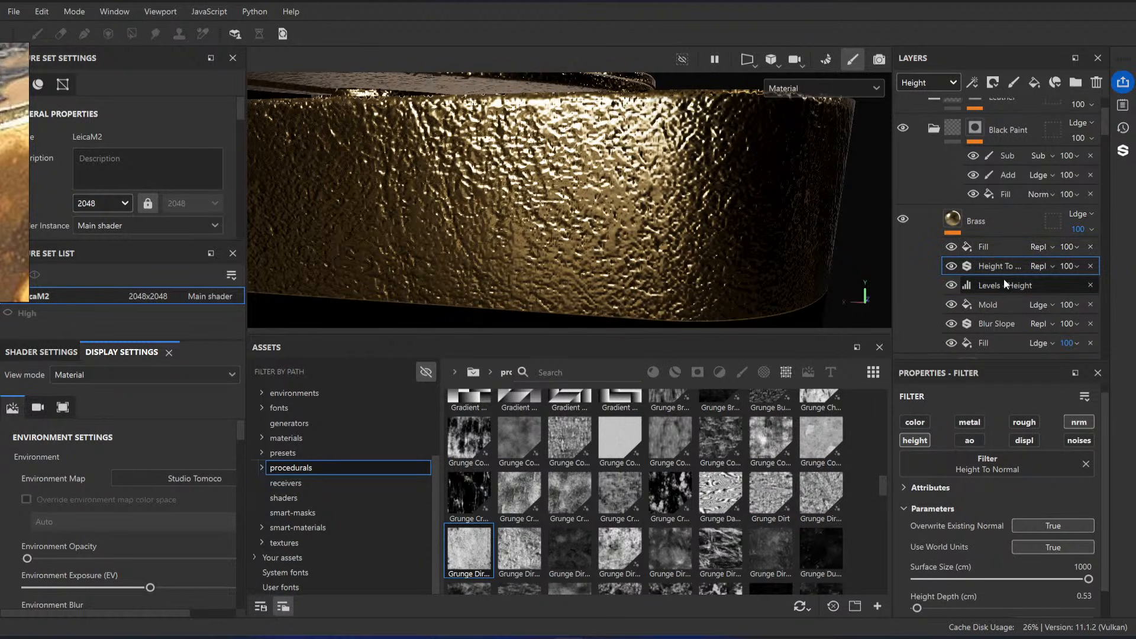
{"action": "left_click", "coordinate": [1090, 247]}
{"action": "left_click", "coordinate": [1091, 247]}
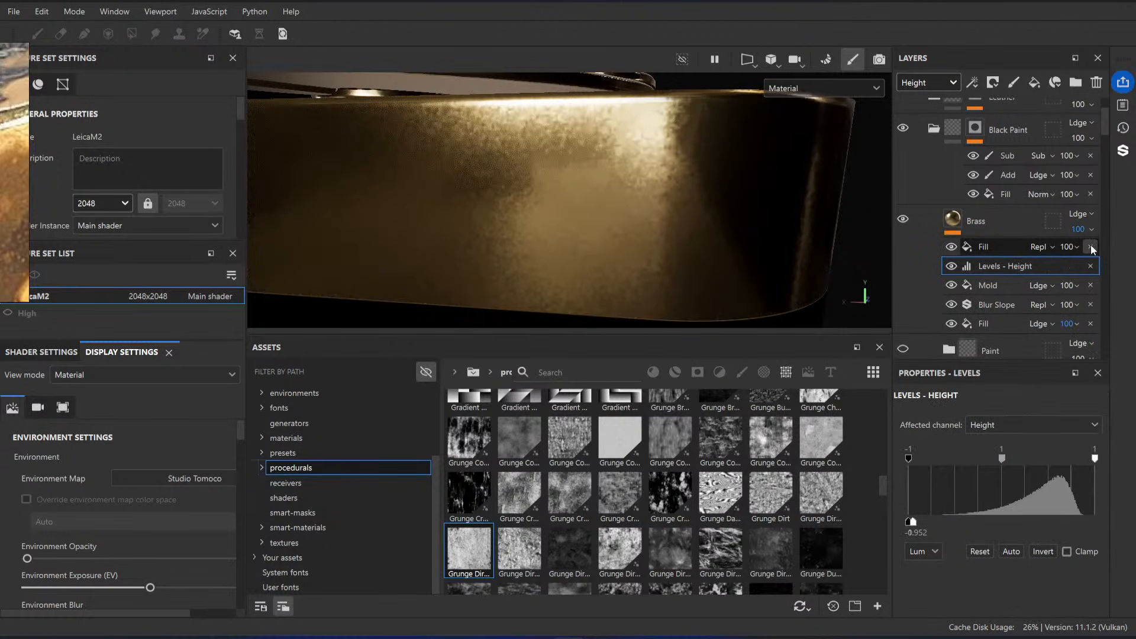
{"action": "left_click_drag", "start_coordinate": [765, 219], "coordinate": [780, 204], "text": "alt"}
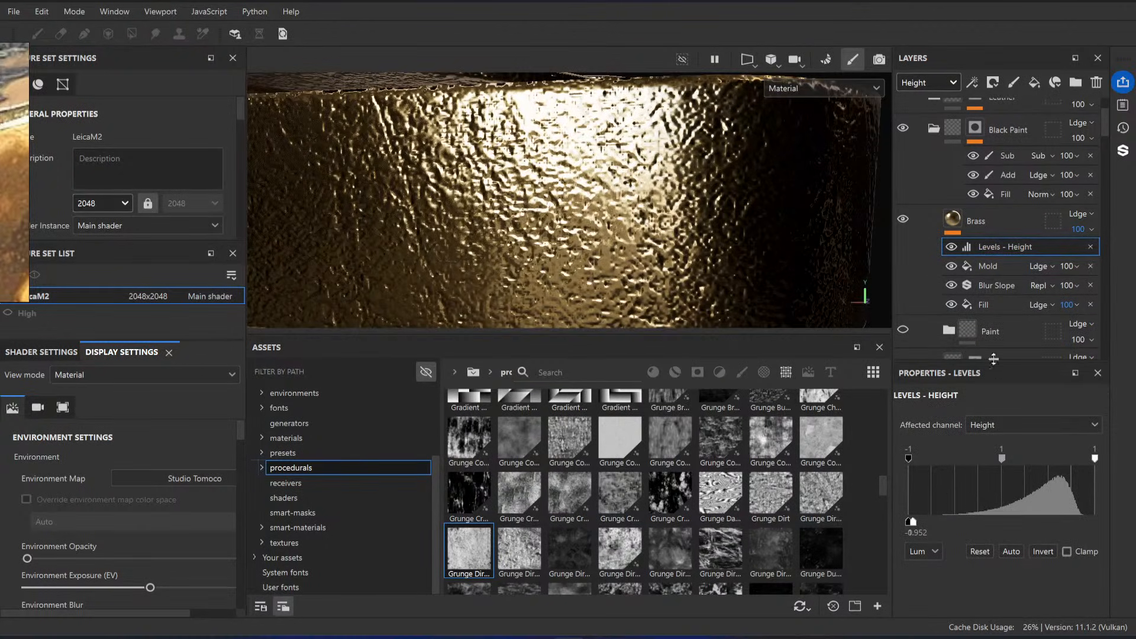
Step: Lower the midpoint of the Brass layer's Height levels to about 0.122 and check the softened relief across the camera
{"action": "left_click_drag", "start_coordinate": [1001, 461], "coordinate": [915, 464]}
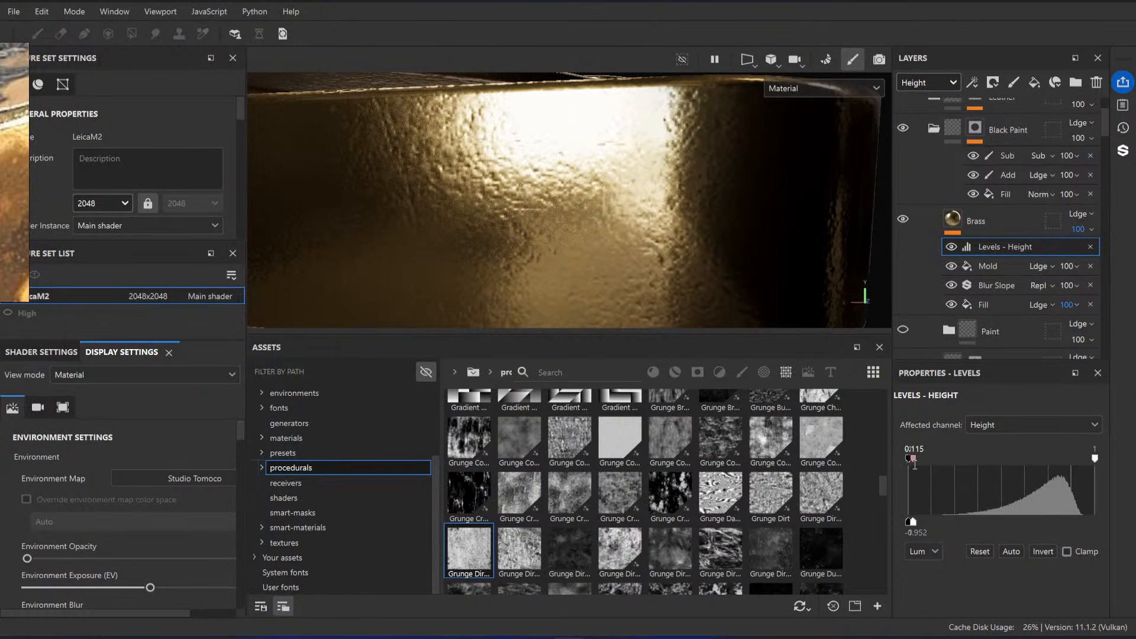
{"action": "scroll", "coordinate": [637, 201], "scroll_direction": "down", "scroll_amount": 5}
{"action": "mouse_move", "coordinate": [637, 201]}
{"action": "left_mouse_down", "text": "alt"}
{"action": "mouse_move", "coordinate": [602, 216]}
{"action": "mouse_move", "coordinate": [665, 221]}
{"action": "mouse_move", "coordinate": [622, 198]}
{"action": "left_mouse_up", "text": "alt"}
{"action": "scroll", "coordinate": [650, 241], "scroll_direction": "up", "scroll_amount": 3}
{"action": "scroll", "coordinate": [622, 198], "scroll_direction": "down", "scroll_amount": 6}
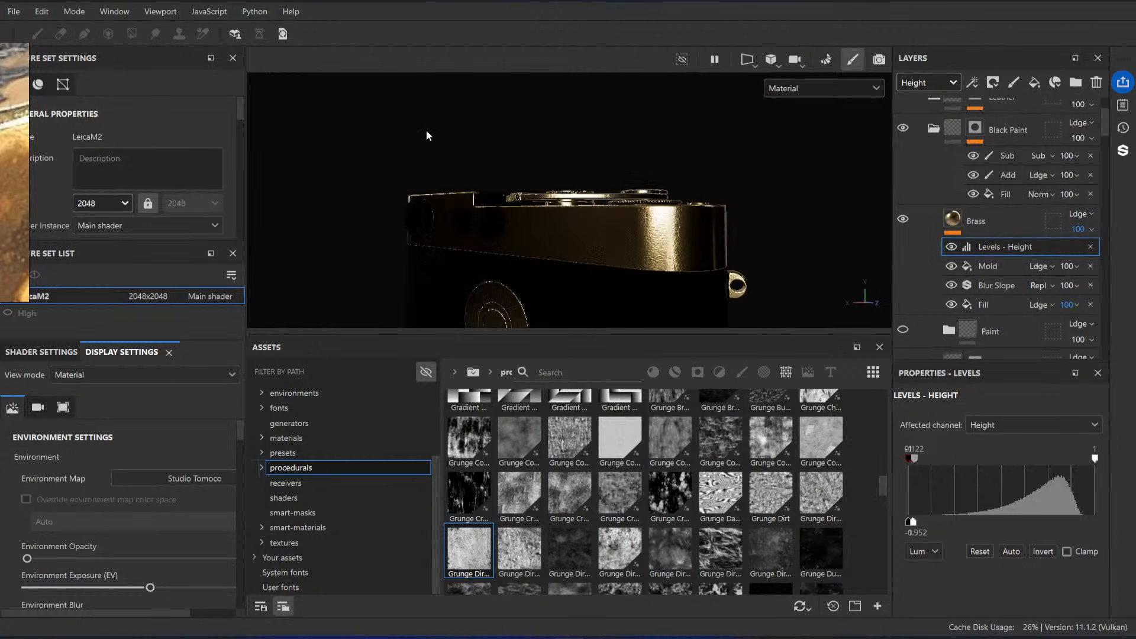
{"action": "left_click_drag", "start_coordinate": [426, 134], "coordinate": [596, 145], "text": "alt"}
{"action": "scroll", "coordinate": [658, 260], "scroll_direction": "up", "scroll_amount": 5}
{"action": "middle_click_drag", "start_coordinate": [577, 278], "coordinate": [561, 183], "text": "alt"}
{"action": "scroll", "coordinate": [561, 183], "scroll_direction": "up", "scroll_amount": 2}
{"action": "left_click_drag", "start_coordinate": [569, 184], "coordinate": [612, 203], "text": "alt"}
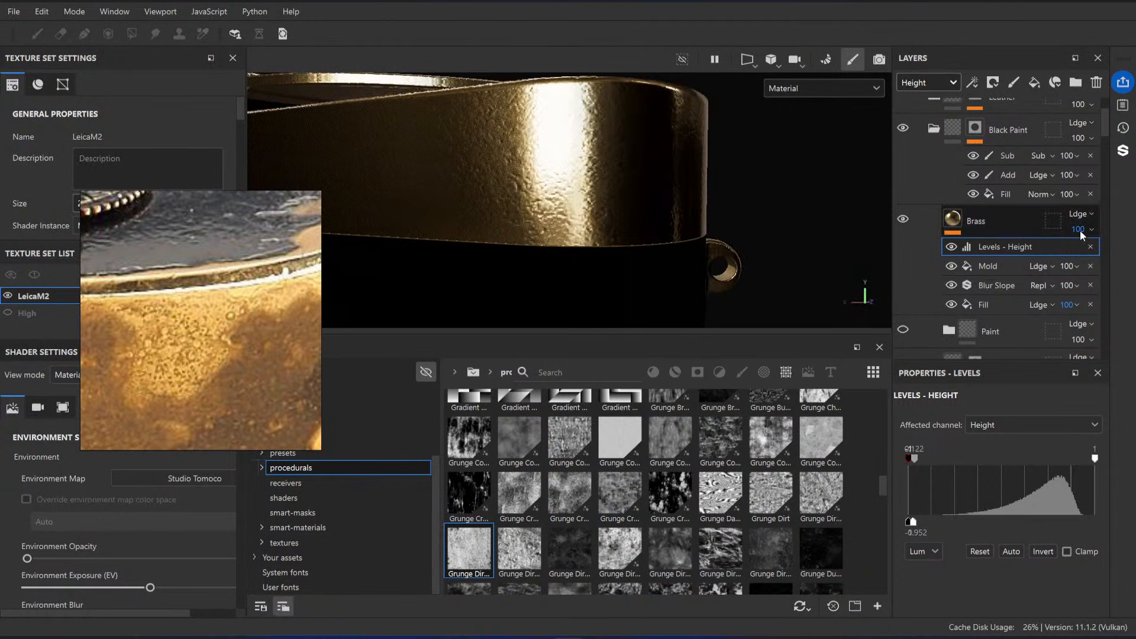
Step: Reduce the Mold fill's height opacity, trying 5 and settling on 50
{"action": "left_click", "coordinate": [994, 266]}
{"action": "left_click", "coordinate": [1069, 266]}
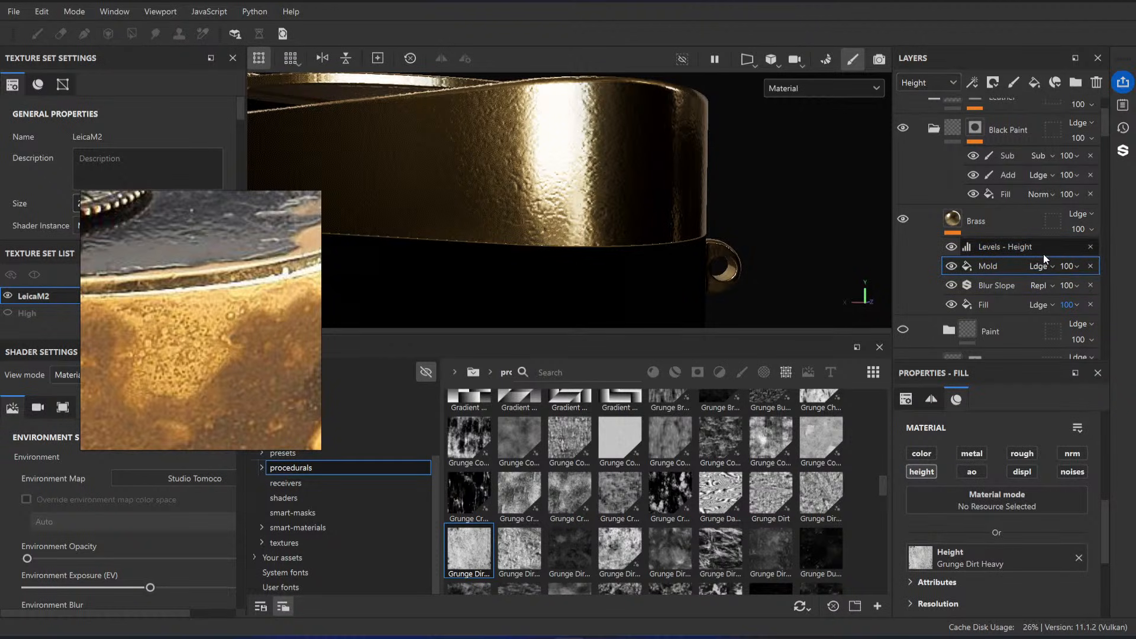
{"action": "type", "text": "5"}
{"action": "key", "text": "Return"}
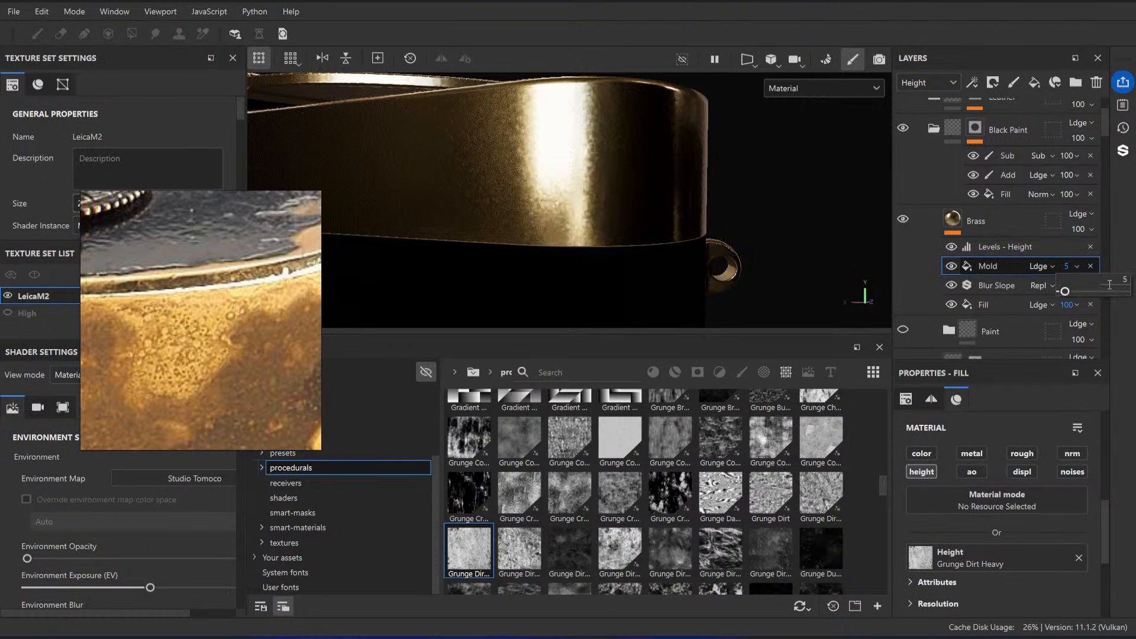
{"action": "left_click", "coordinate": [1046, 266]}
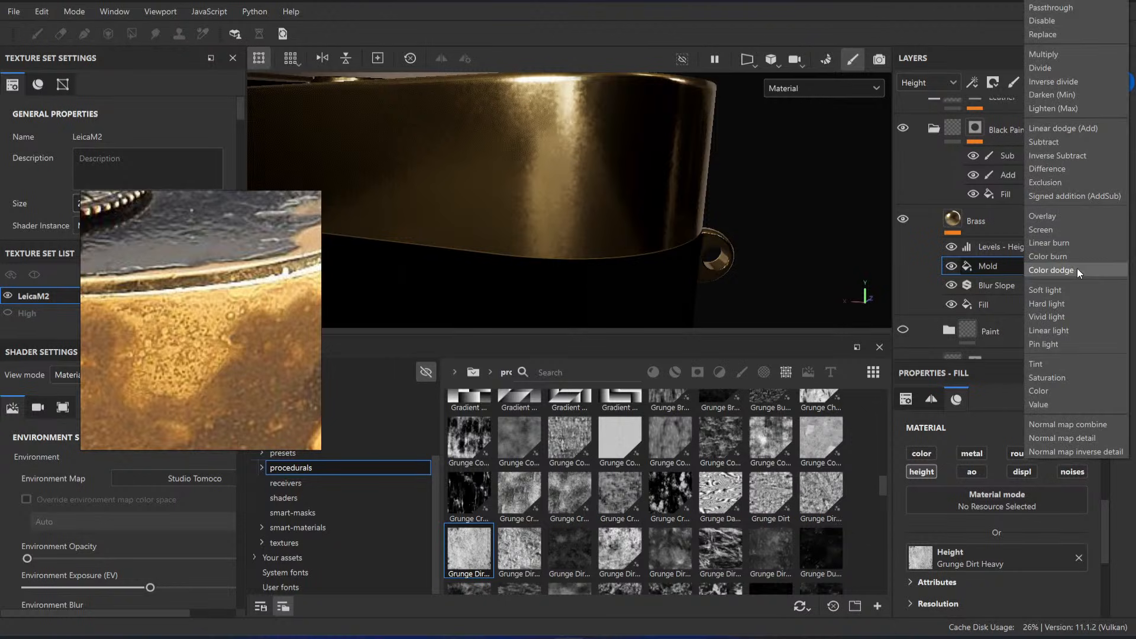
{"action": "key", "text": "Escape"}
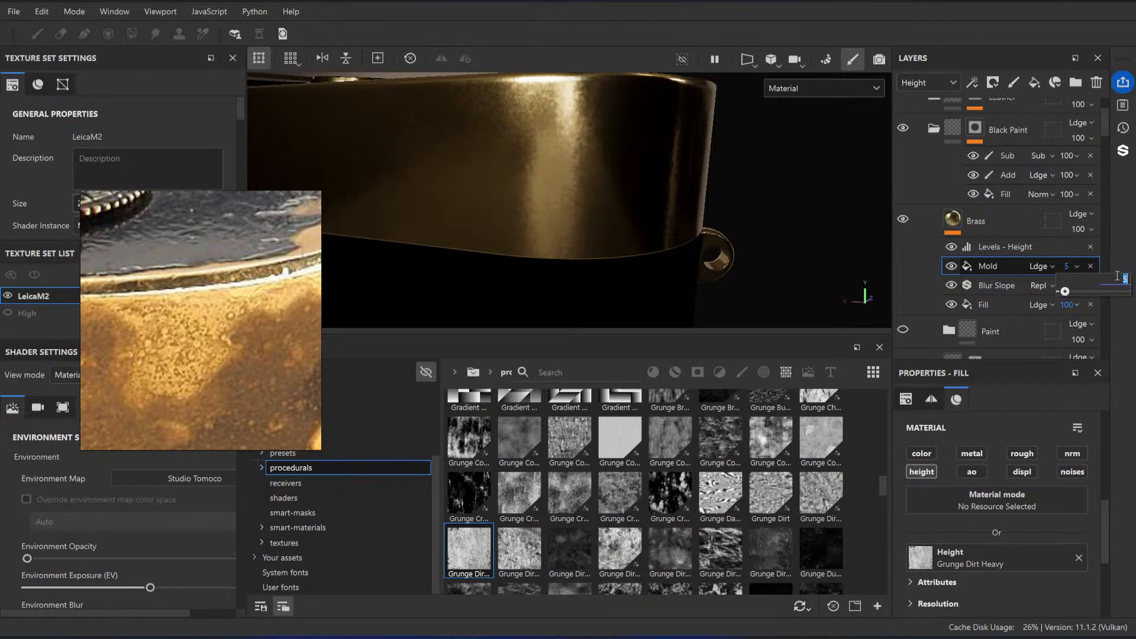
{"action": "key", "text": "Return"}
{"action": "left_click_drag", "start_coordinate": [709, 191], "coordinate": [644, 199], "text": "alt"}
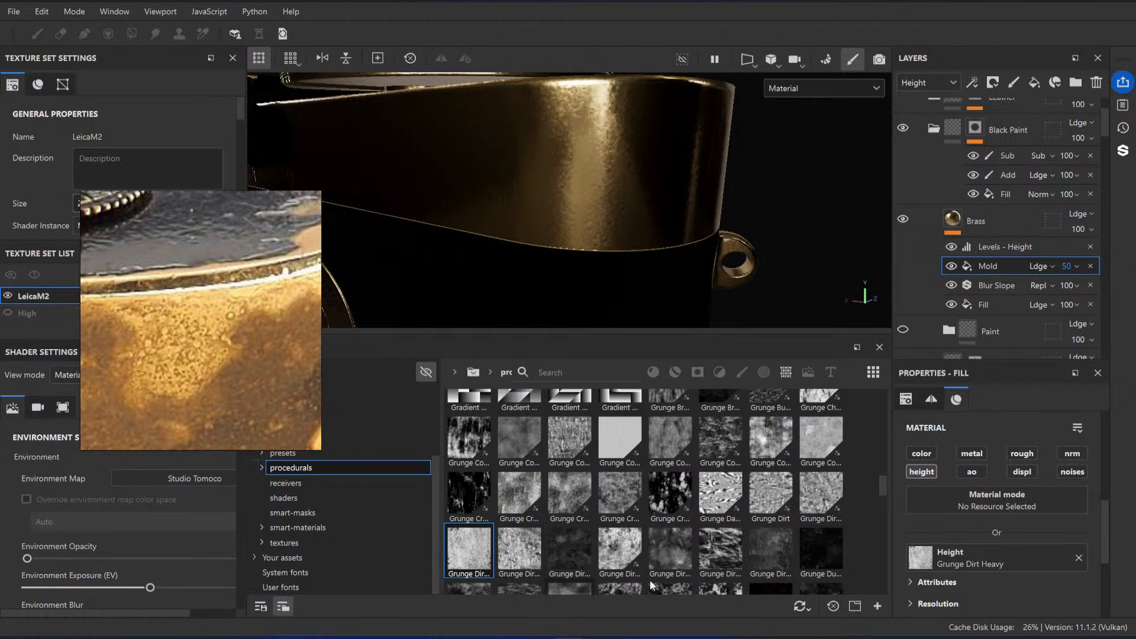
Step: Replace the Mold fill's height texture with Grunge Dusty Powder Wide and set its tiling to 32
{"action": "scroll", "coordinate": [640, 500], "scroll_direction": "down", "scroll_amount": 3}
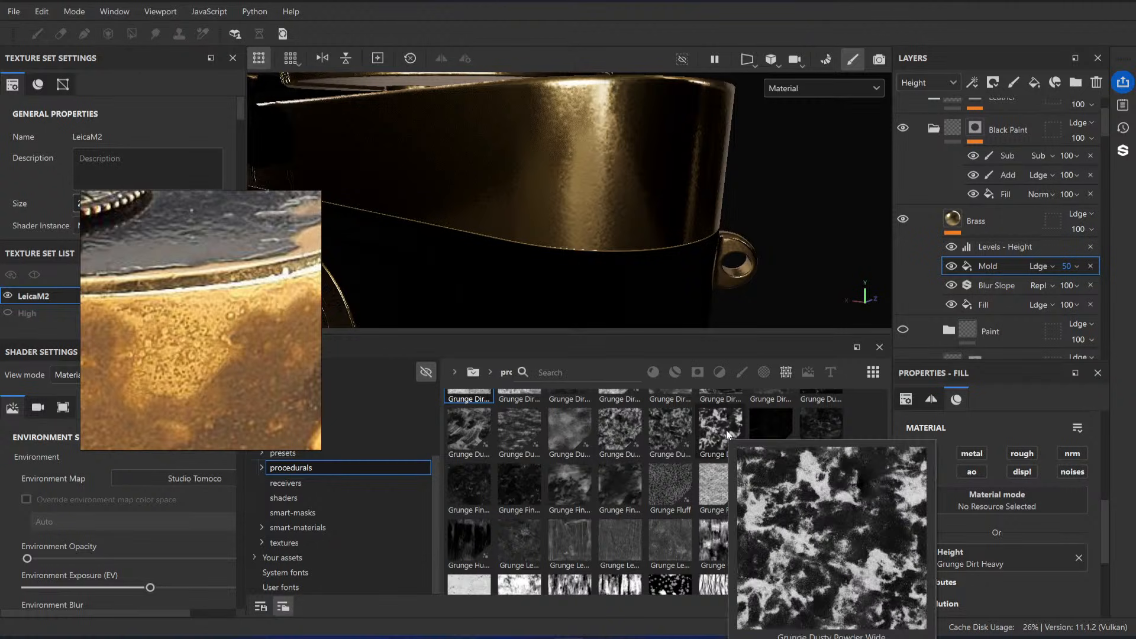
{"action": "left_click_drag", "start_coordinate": [725, 424], "coordinate": [959, 556]}
{"action": "left_click_drag", "start_coordinate": [585, 208], "coordinate": [590, 183], "text": "alt"}
{"action": "scroll", "coordinate": [992, 511], "scroll_direction": "down", "scroll_amount": 5}
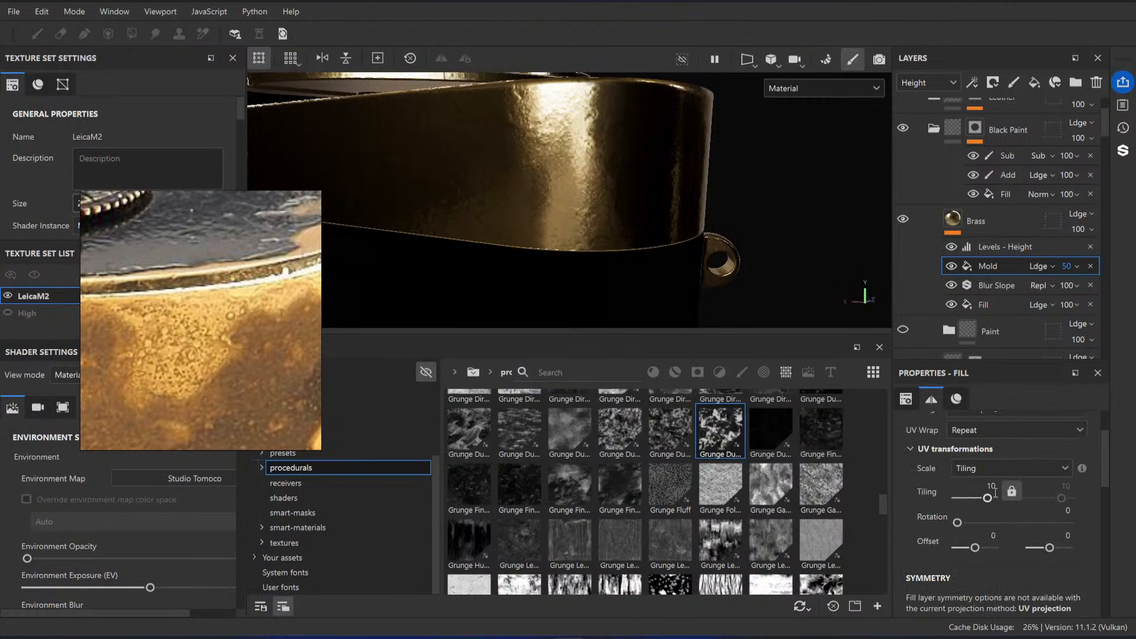
{"action": "left_click_drag", "start_coordinate": [994, 496], "coordinate": [1000, 497]}
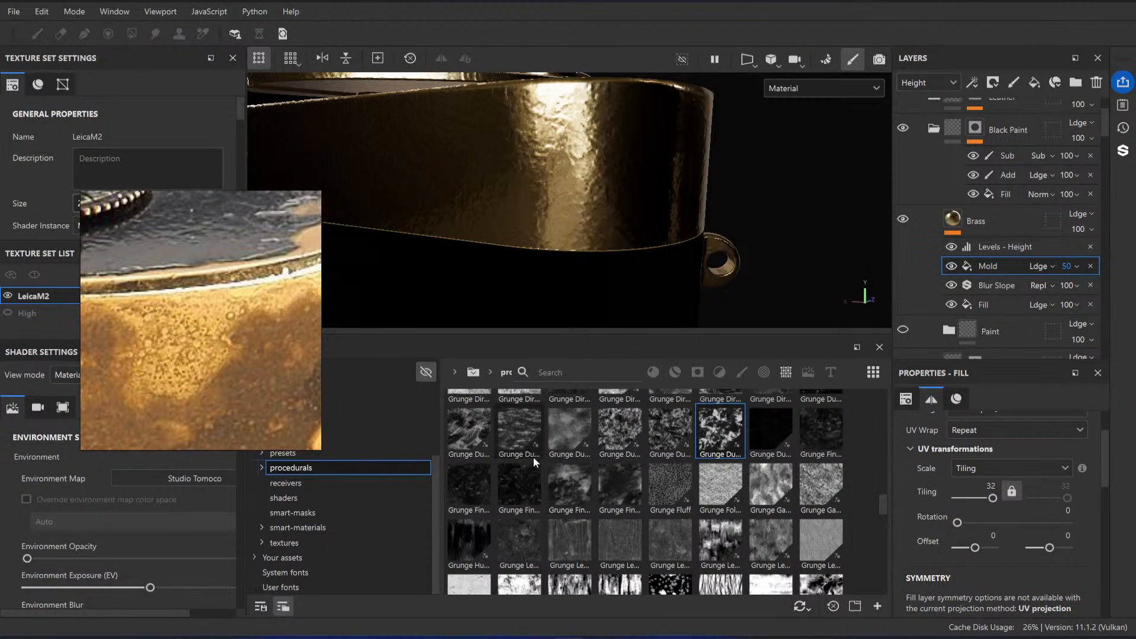
Step: Search the procedural textures for mold, clear the search, and examine the grunge maps for a pattern matching the reference's spots
{"action": "scroll", "coordinate": [586, 477], "scroll_direction": "down", "scroll_amount": 3}
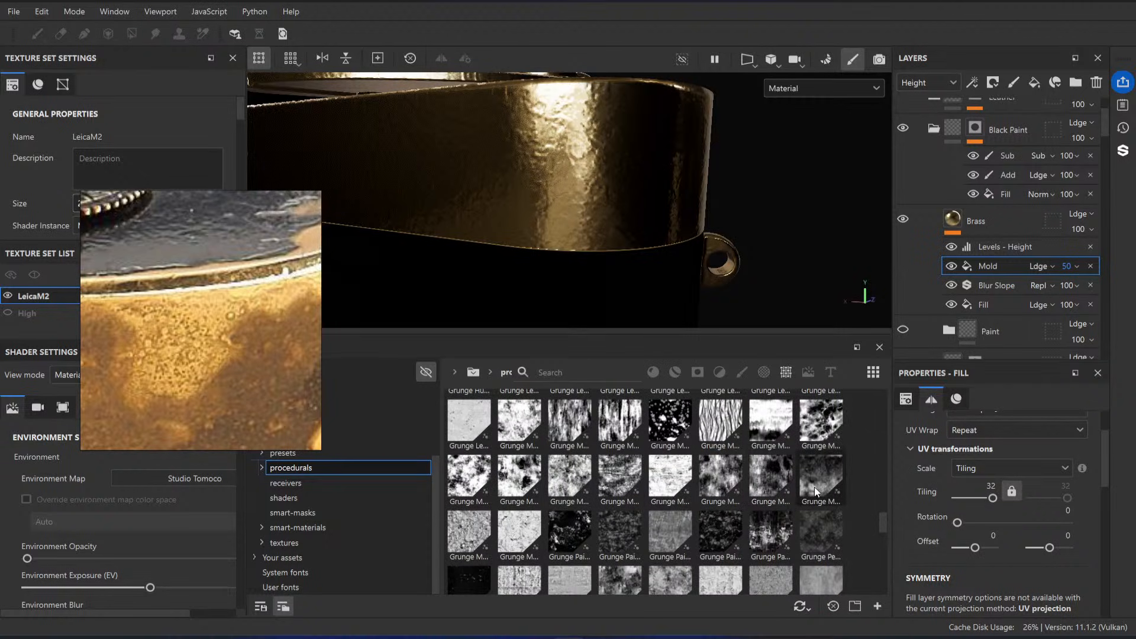
{"action": "left_click", "coordinate": [570, 369]}
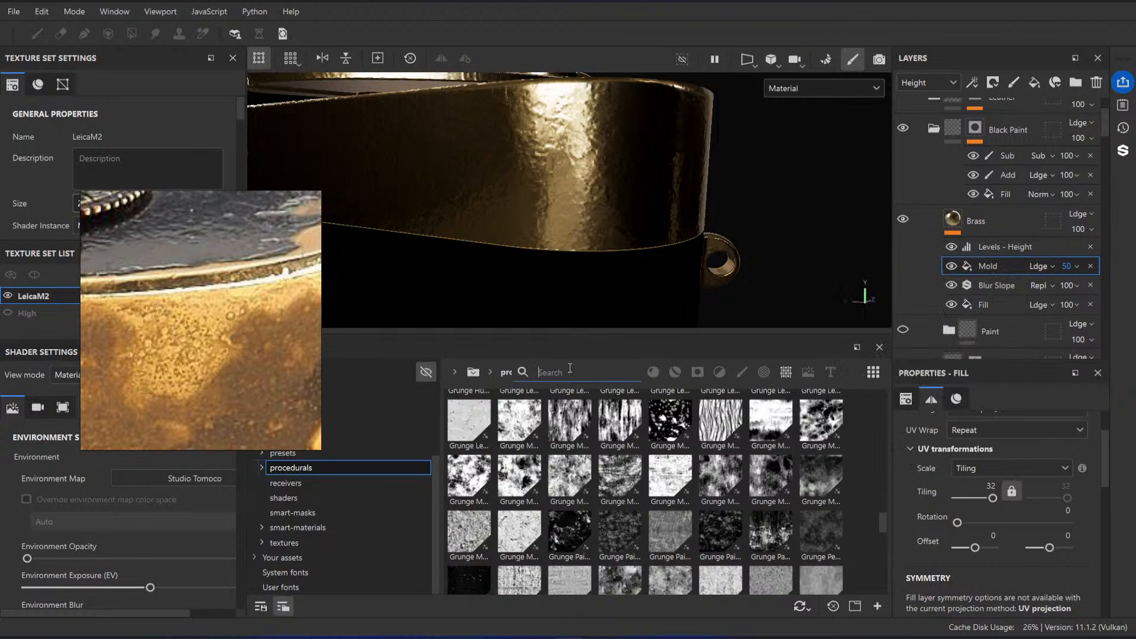
{"action": "type", "text": "mold"}
{"action": "key", "text": "BackSpace"}
{"action": "key", "text": "BackSpace"}
{"action": "key", "text": "BackSpace"}
{"action": "key", "text": "BackSpace"}
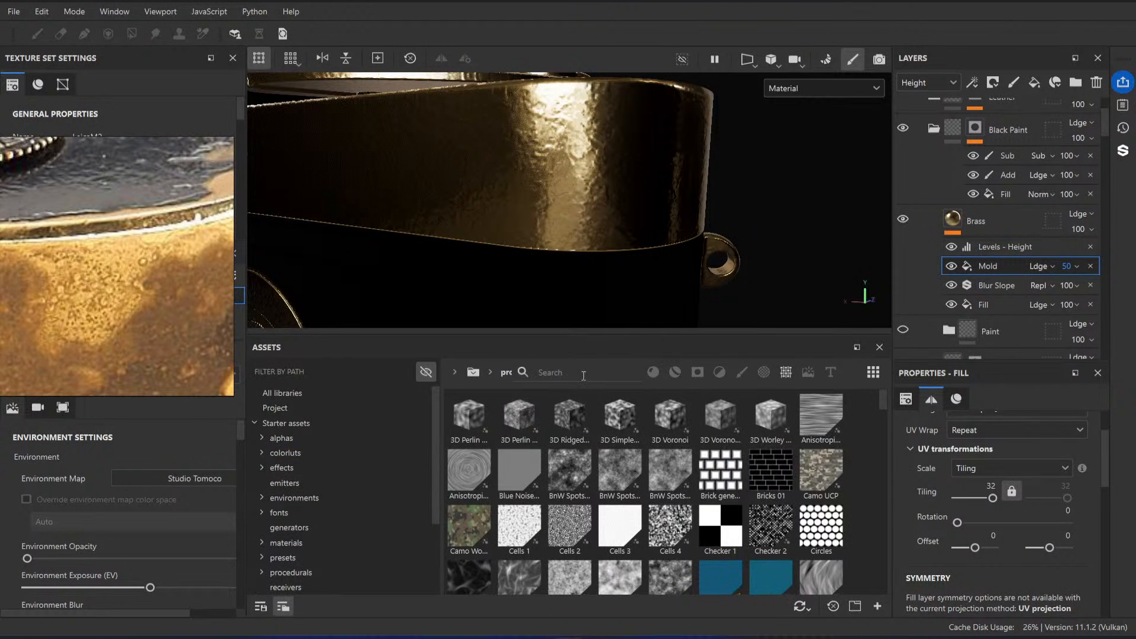
{"action": "left_click", "coordinate": [583, 375]}
{"action": "scroll", "coordinate": [637, 485], "scroll_direction": "down", "scroll_amount": 10}
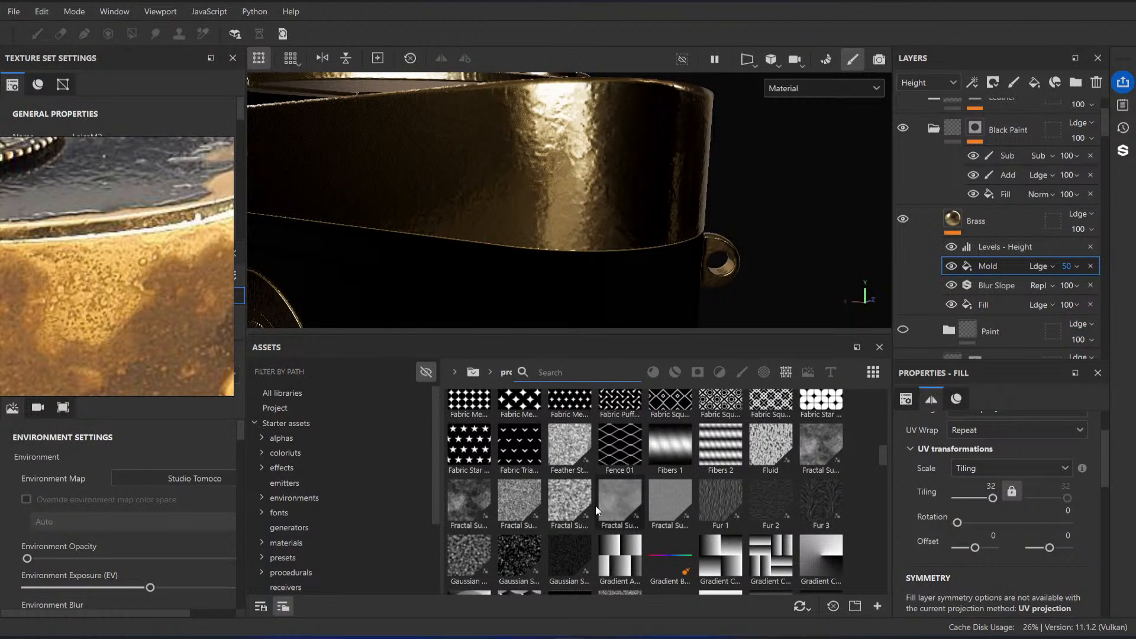
{"action": "scroll", "coordinate": [627, 509], "scroll_direction": "down", "scroll_amount": 3}
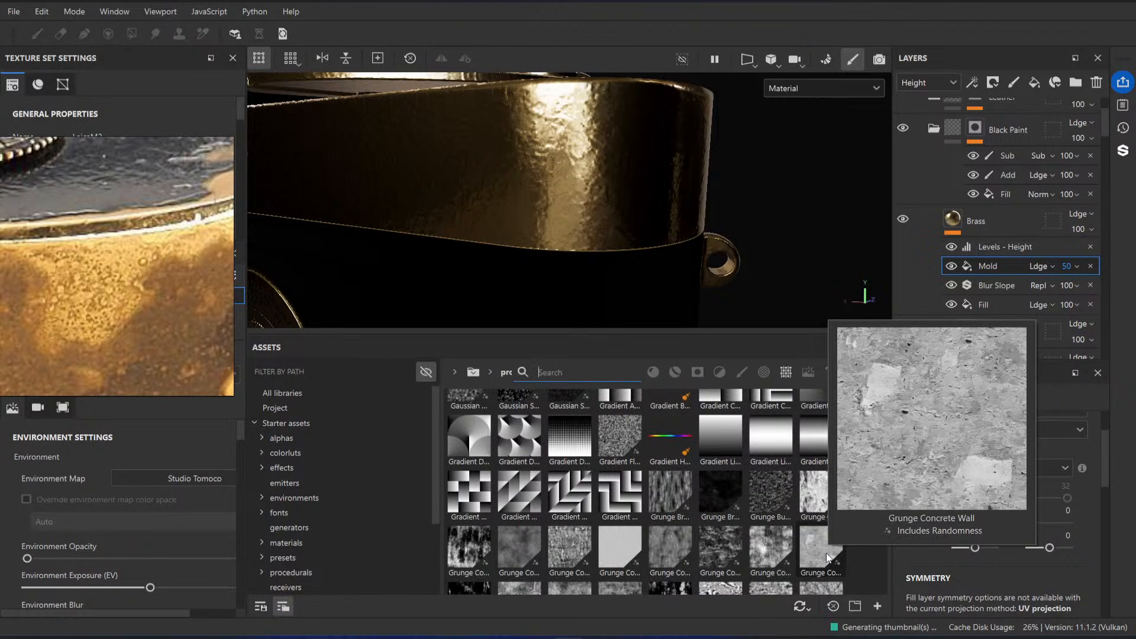
{"action": "scroll", "coordinate": [593, 527], "scroll_direction": "down", "scroll_amount": 3}
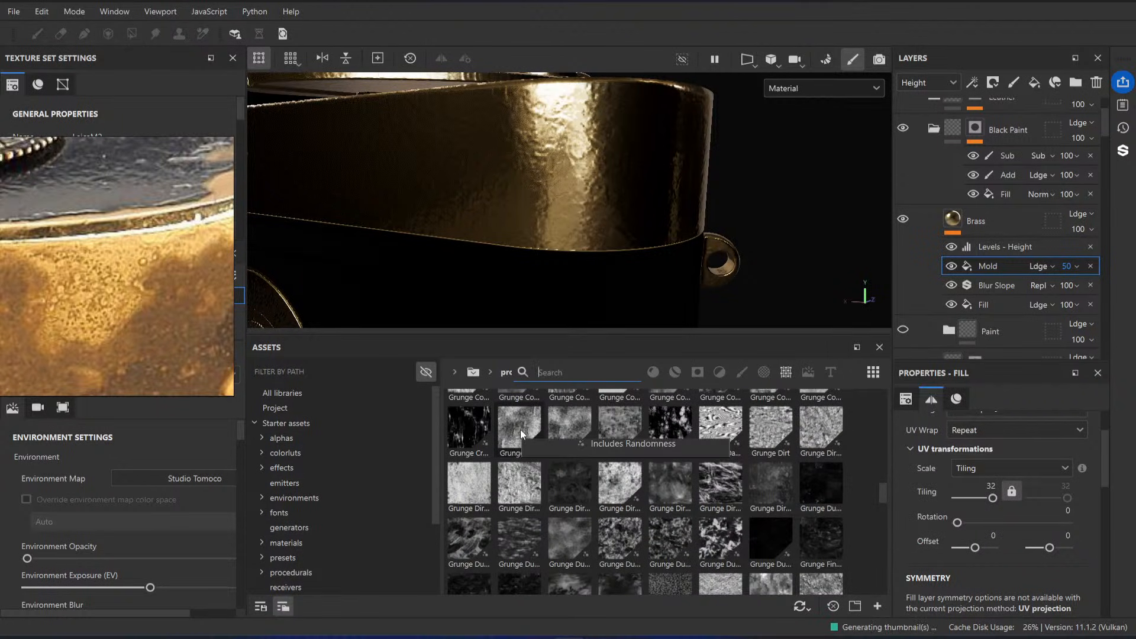
{"action": "mouse_move", "coordinate": [520, 428]}
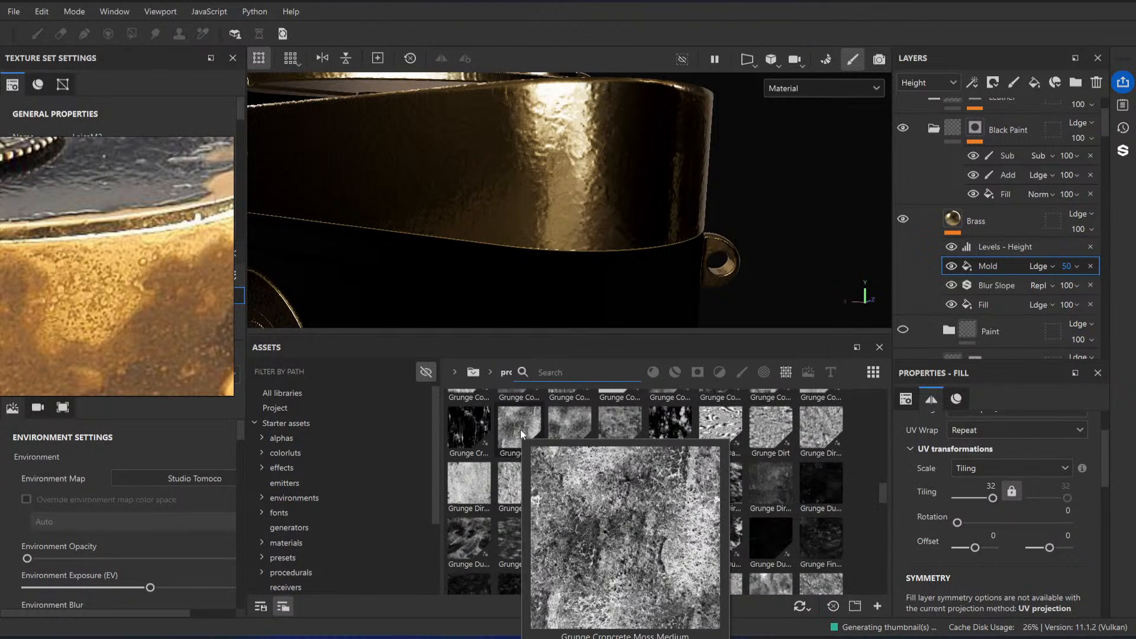
Step: Search the procedural textures for moss and try Grunge Croncrete Moss Small as the Mold fill's height texture
{"action": "left_click", "coordinate": [596, 367]}
{"action": "type", "text": "moss"}
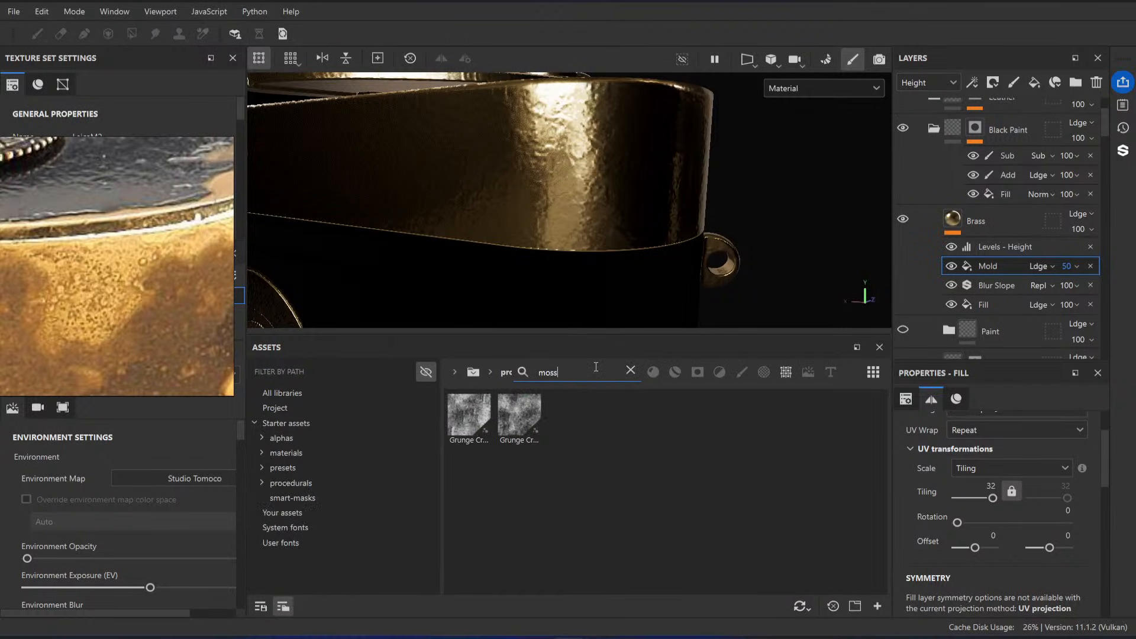
{"action": "mouse_move", "coordinate": [514, 414]}
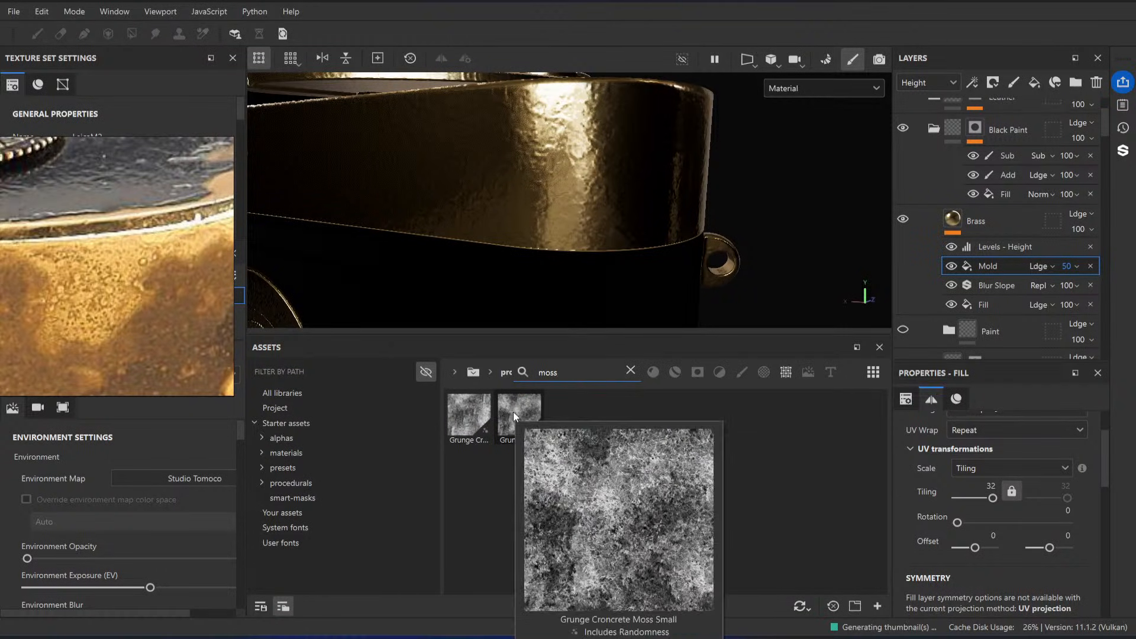
{"action": "scroll", "coordinate": [1045, 517], "scroll_direction": "down", "scroll_amount": 5}
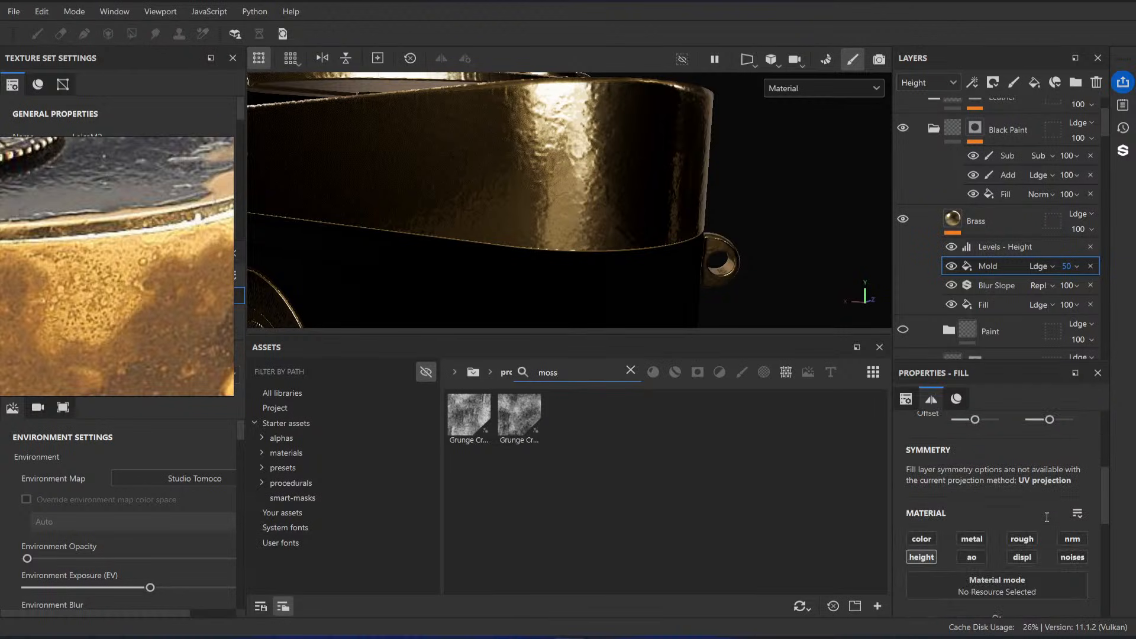
{"action": "mouse_move", "coordinate": [529, 429]}
{"action": "left_mouse_down"}
{"action": "mouse_move", "coordinate": [1024, 598]}
{"action": "mouse_move", "coordinate": [947, 560]}
{"action": "left_mouse_up"}
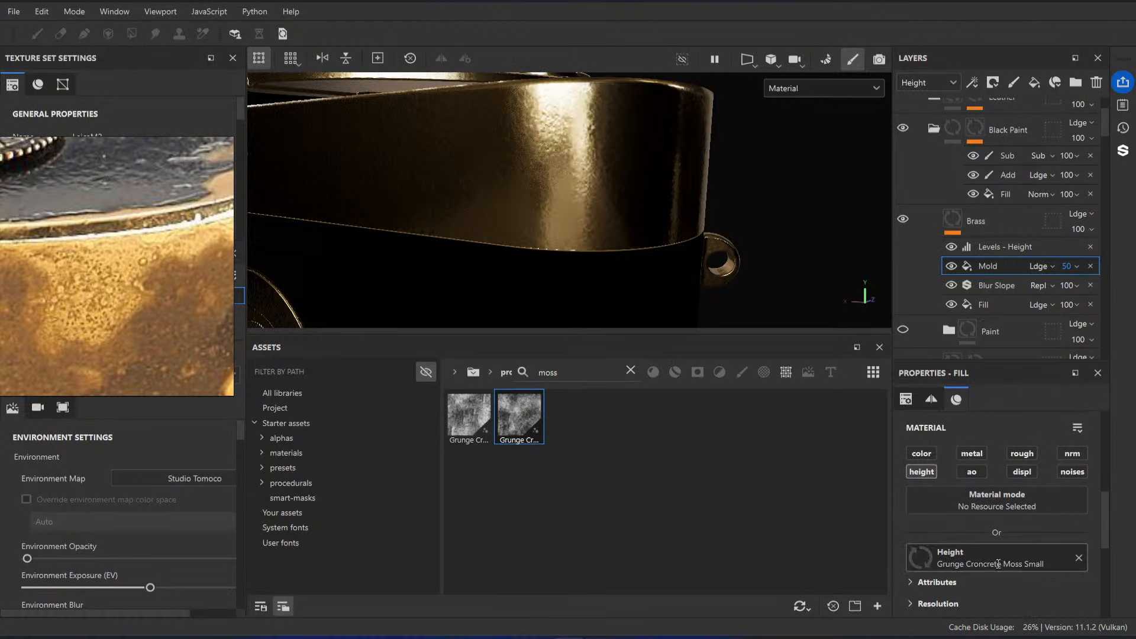
Step: Clear the moss search from the asset library and inspect the moss relief on the camera's brass side
{"action": "left_click_drag", "start_coordinate": [587, 370], "coordinate": [479, 370]}
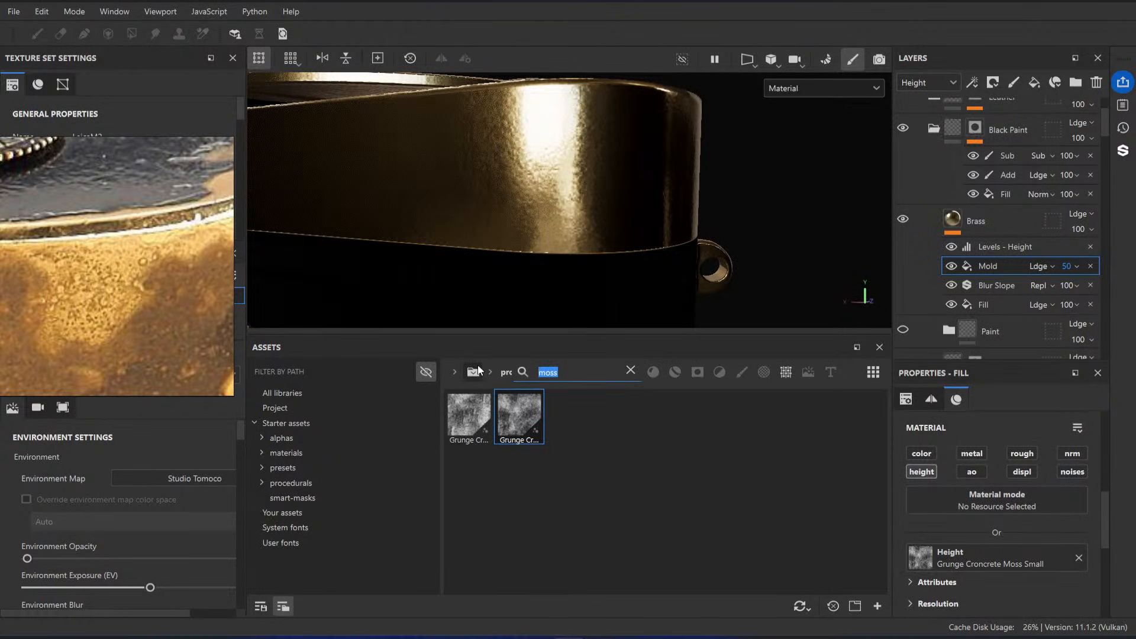
{"action": "type", "text": "cel"}
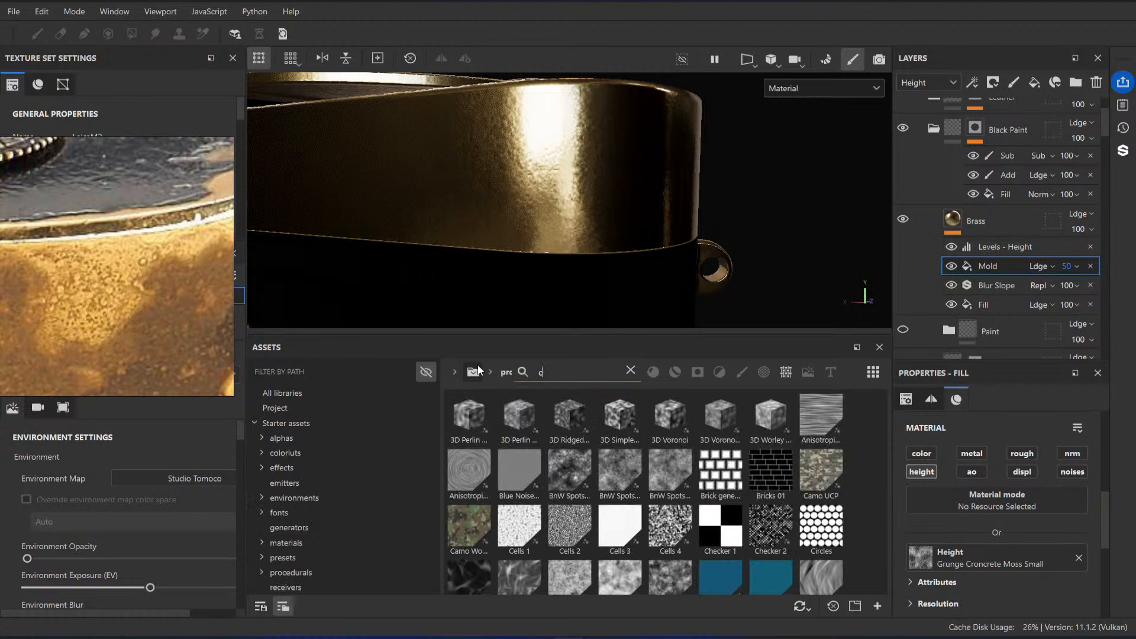
{"action": "key", "text": "BackSpace"}
{"action": "key", "text": "BackSpace"}
{"action": "key", "text": "BackSpace"}
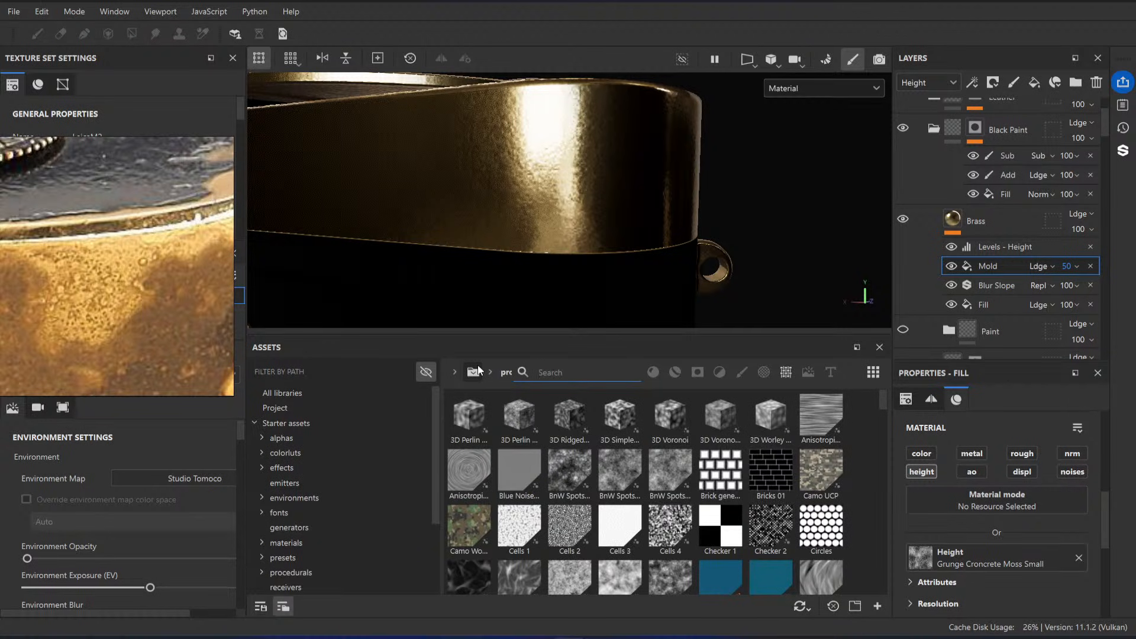
{"action": "left_click_drag", "start_coordinate": [583, 204], "coordinate": [571, 196], "text": "alt"}
{"action": "right_click_drag", "start_coordinate": [572, 195], "coordinate": [578, 223], "text": "alt"}
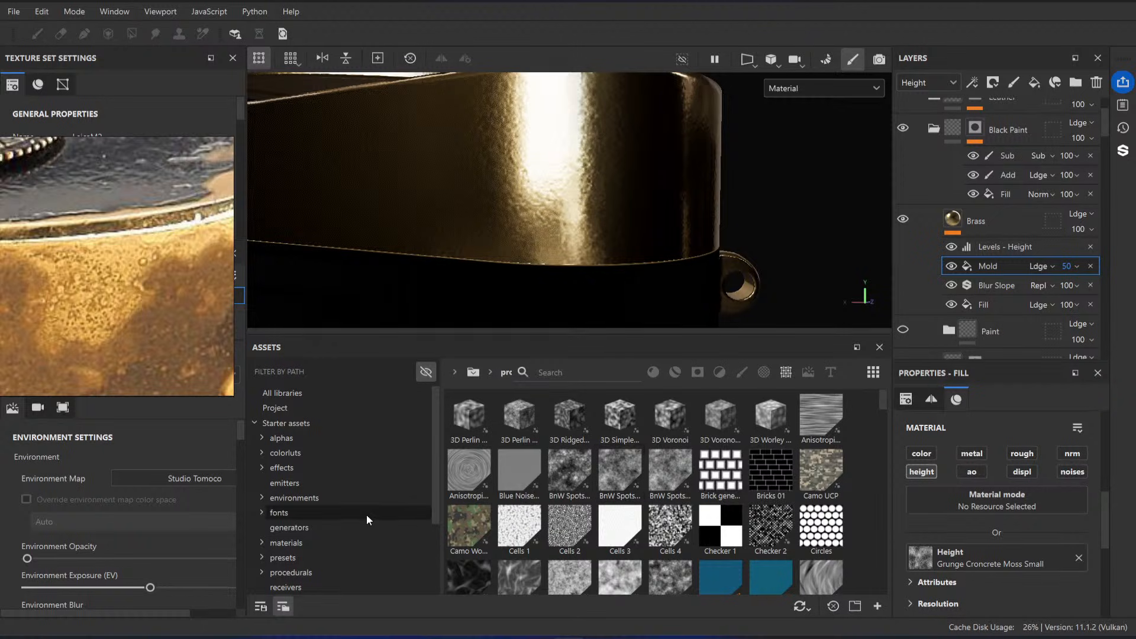
Step: Browse the procedural grunge maps, replace the Mold fill's height texture with Grunge Rust Fine, and check the brass relief
{"action": "scroll", "coordinate": [367, 513], "scroll_direction": "down", "scroll_amount": 3}
{"action": "scroll", "coordinate": [367, 511], "scroll_direction": "up", "scroll_amount": 3}
{"action": "scroll", "coordinate": [766, 480], "scroll_direction": "down", "scroll_amount": 15}
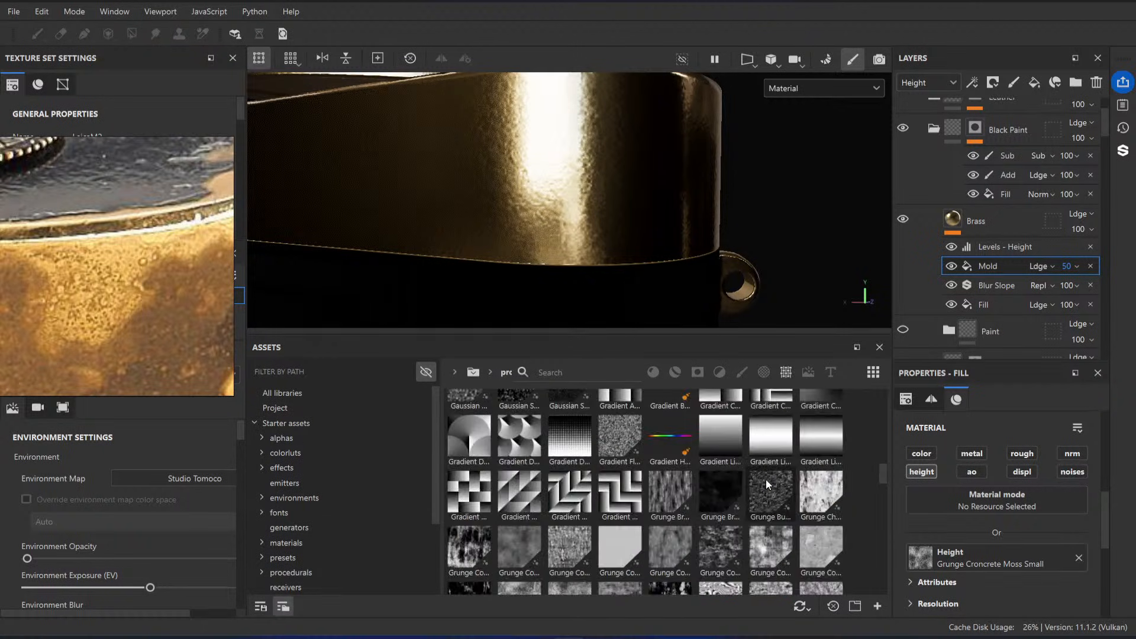
{"action": "scroll", "coordinate": [655, 487], "scroll_direction": "up", "scroll_amount": 2}
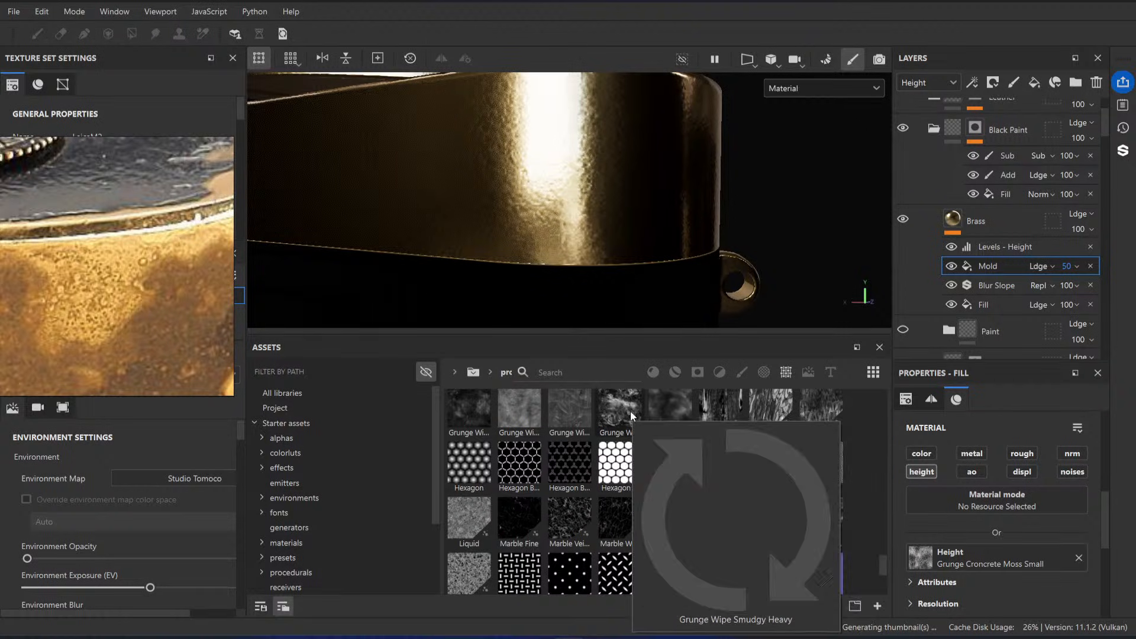
{"action": "scroll", "coordinate": [631, 411], "scroll_direction": "up", "scroll_amount": 2}
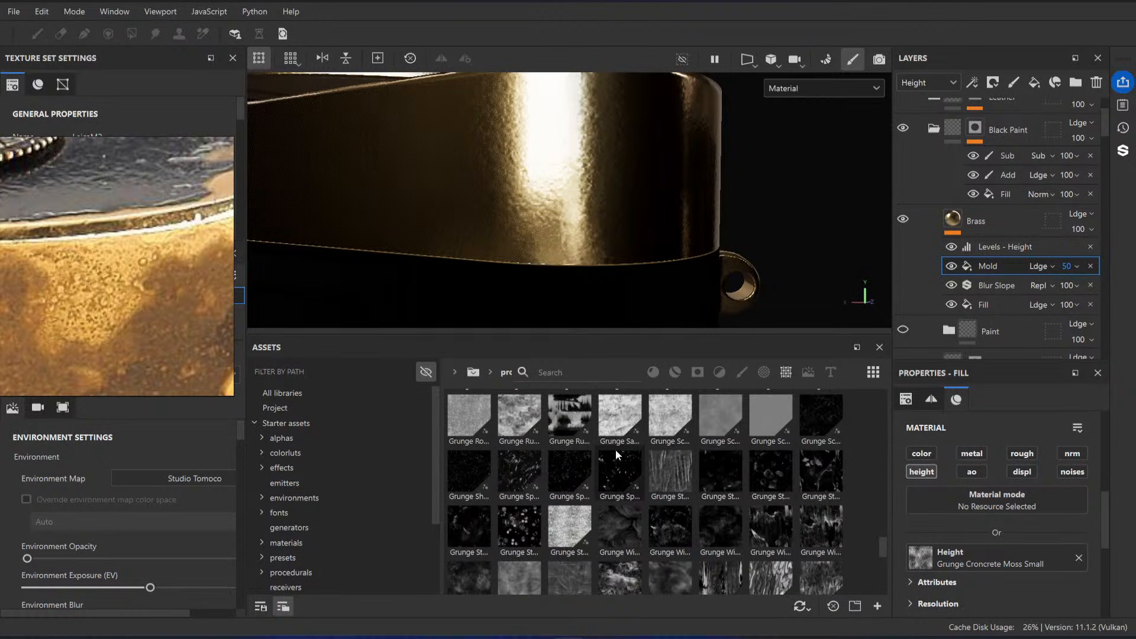
{"action": "mouse_move", "coordinate": [507, 420]}
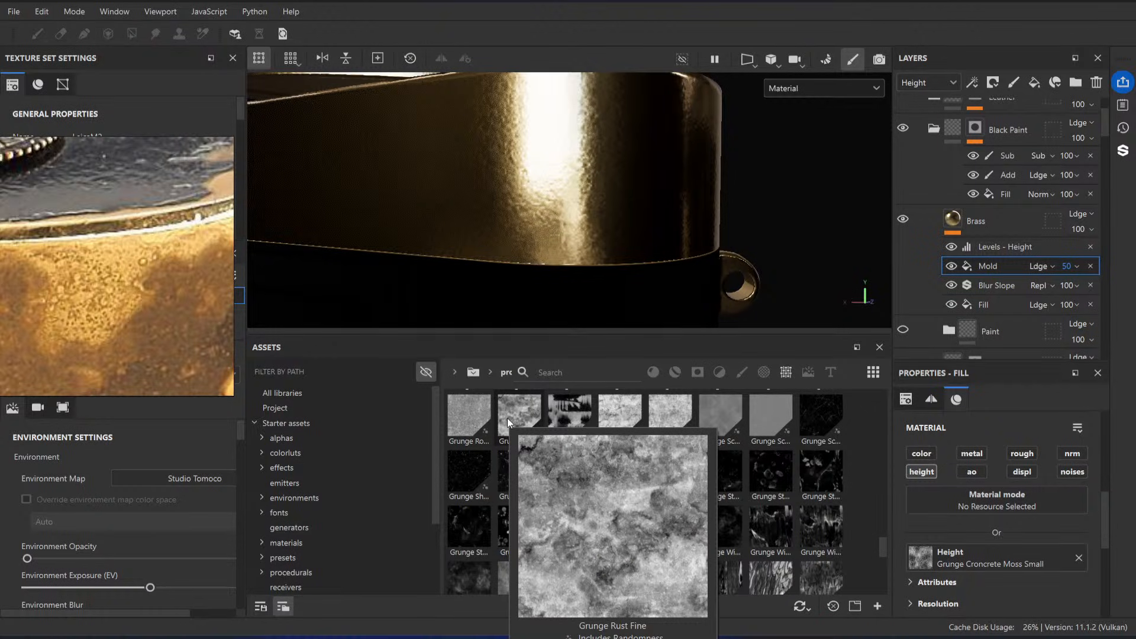
{"action": "left_click_drag", "start_coordinate": [508, 418], "coordinate": [1032, 554]}
{"action": "left_click_drag", "start_coordinate": [622, 183], "coordinate": [584, 235], "text": "alt"}
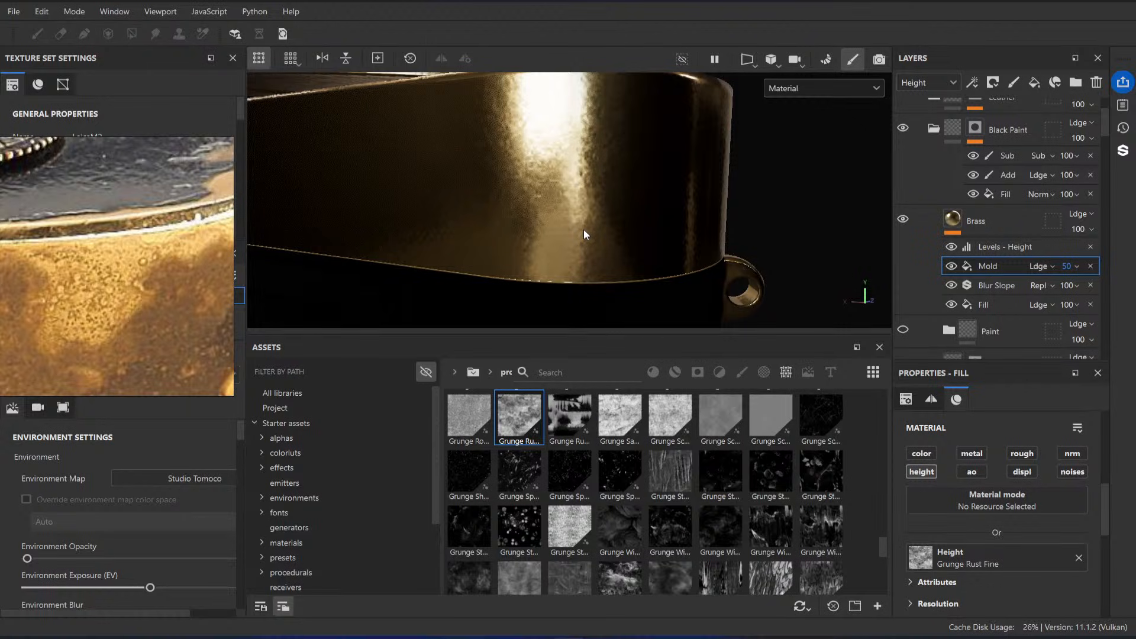
Step: Set the input midpoint of the Brass layer's height Levels to 0.464, undo the white-point change, and check the relief
{"action": "left_click", "coordinate": [1008, 246]}
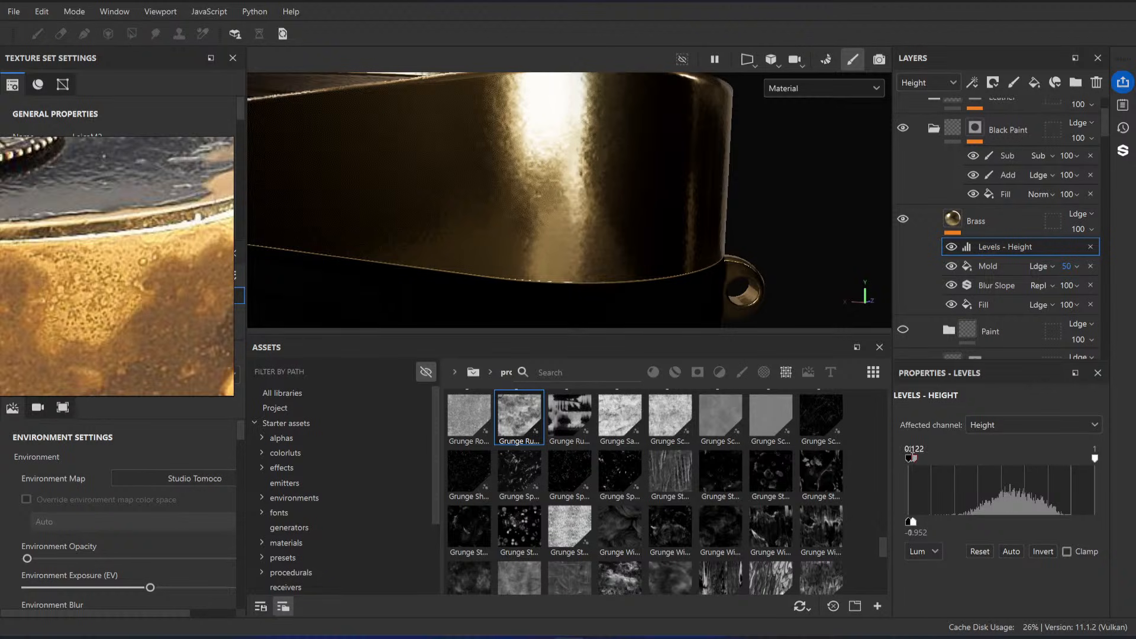
{"action": "left_click_drag", "start_coordinate": [912, 458], "coordinate": [949, 458]}
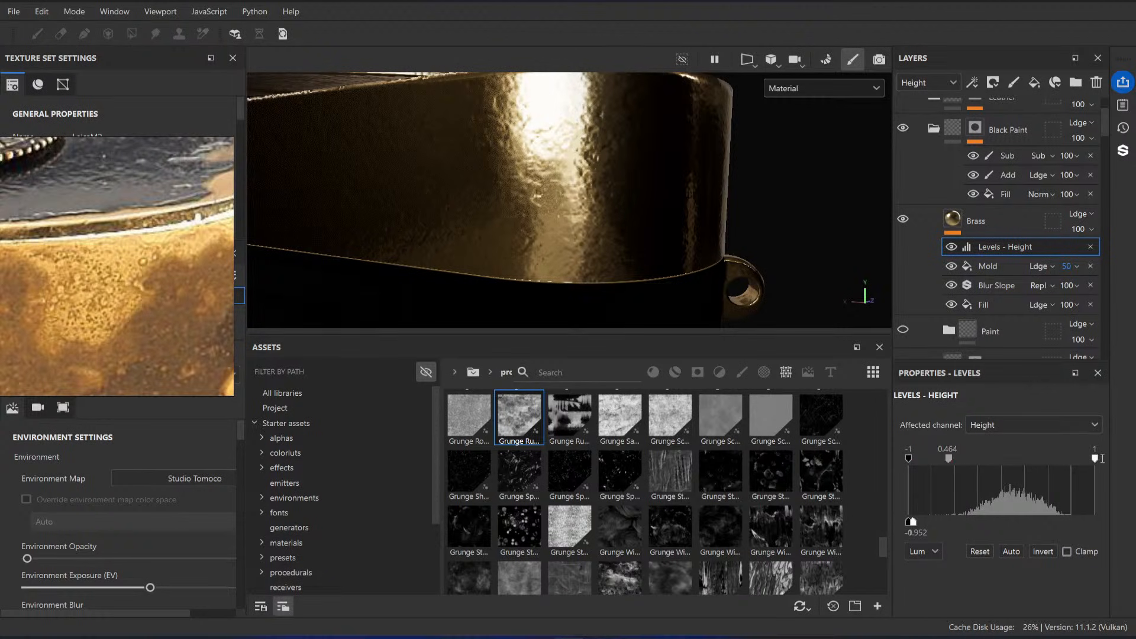
{"action": "left_click_drag", "start_coordinate": [1095, 459], "coordinate": [1058, 459]}
{"action": "key", "text": "ctrl+z"}
{"action": "left_click_drag", "start_coordinate": [598, 209], "coordinate": [582, 240], "text": "alt"}
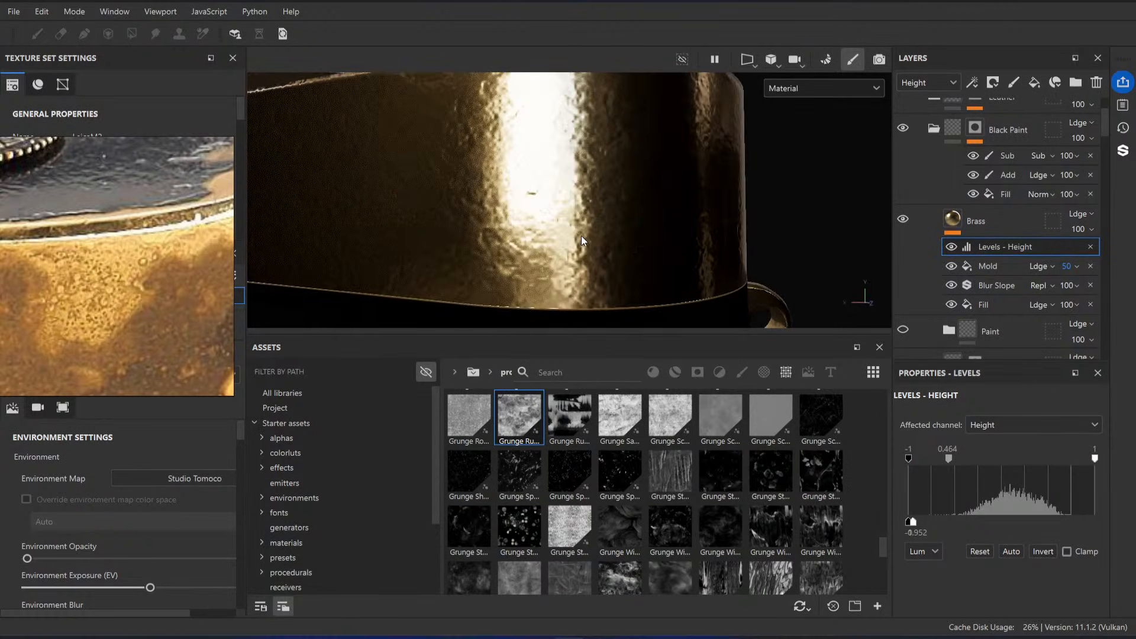
Step: Add a Clamp filter above the height Levels in the Brass layer
{"action": "right_click", "coordinate": [991, 249]}
{"action": "left_click", "coordinate": [1028, 536]}
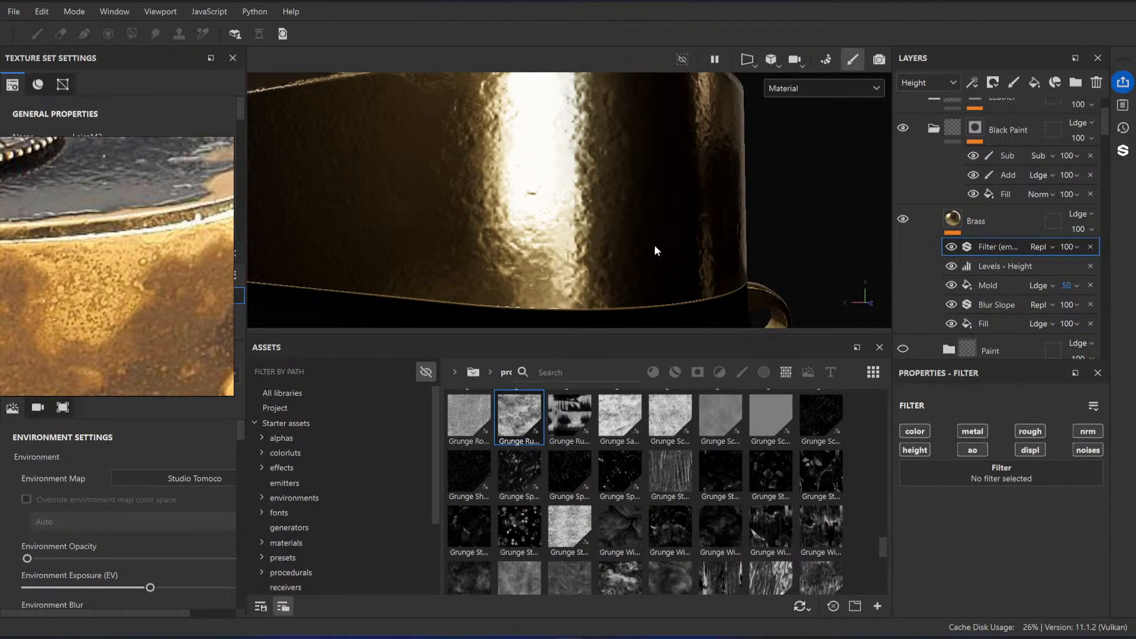
{"action": "left_click", "coordinate": [991, 479]}
{"action": "type", "text": "heigh"}
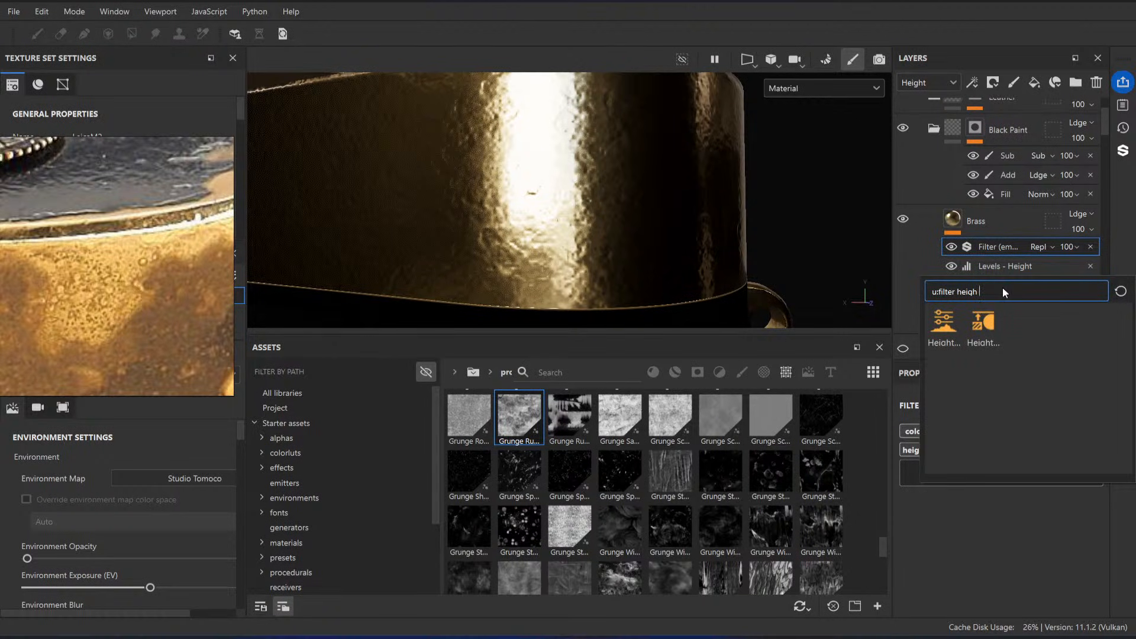
{"action": "key", "text": "BackSpace"}
{"action": "key", "text": "BackSpace"}
{"action": "key", "text": "BackSpace"}
{"action": "key", "text": "BackSpace"}
{"action": "key", "text": "BackSpace"}
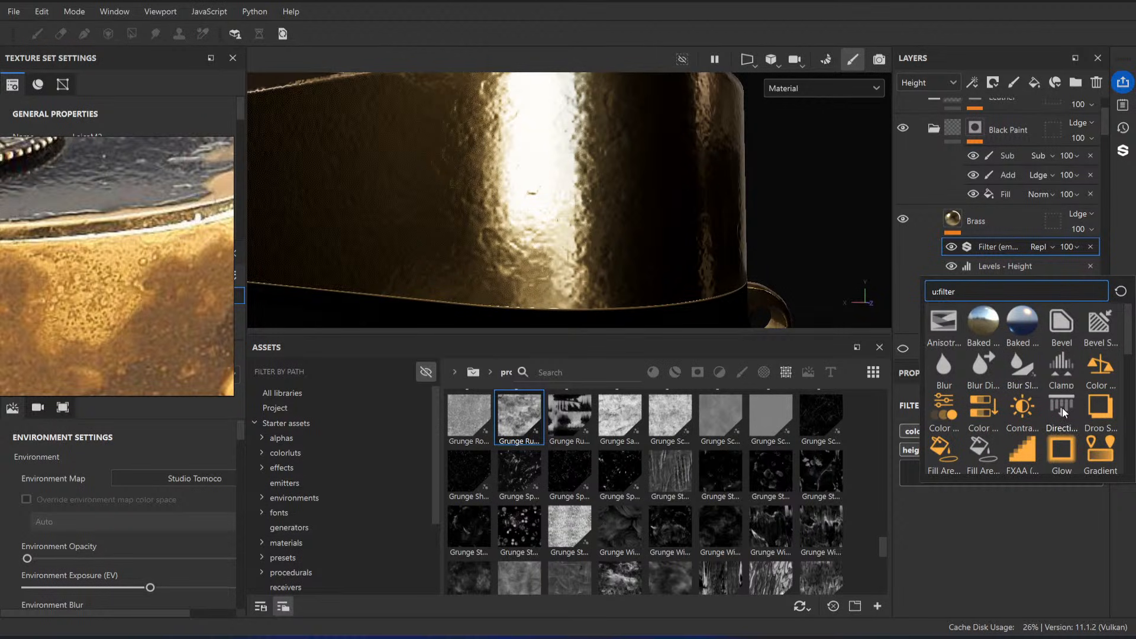
{"action": "scroll", "coordinate": [1028, 409], "scroll_direction": "down", "scroll_amount": 3}
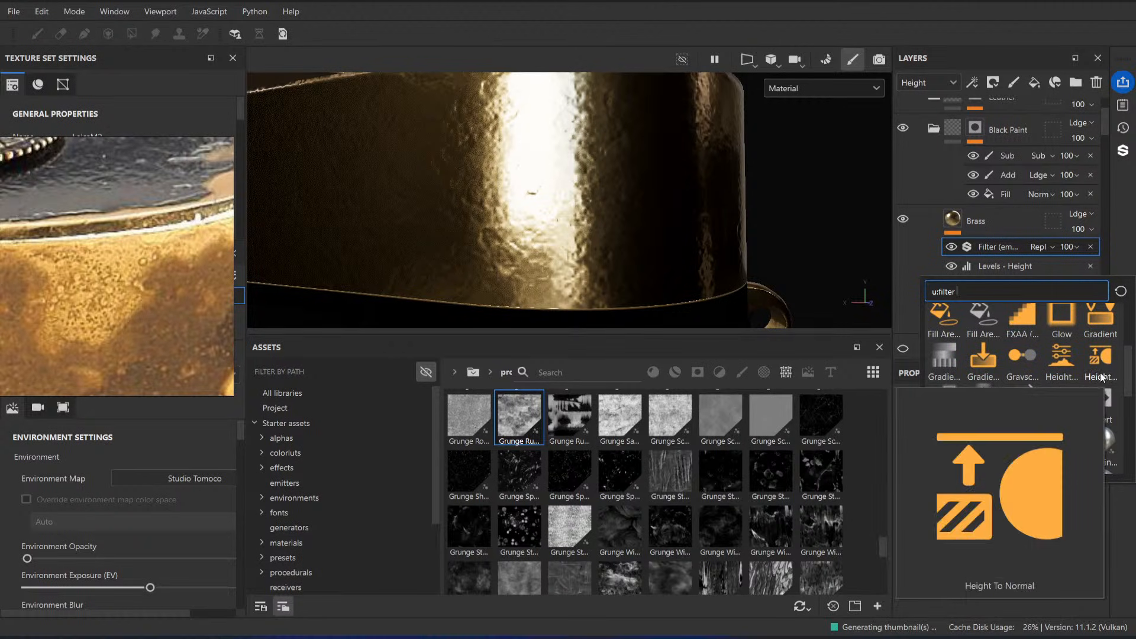
{"action": "left_click", "coordinate": [979, 291]}
{"action": "type", "text": "cla"}
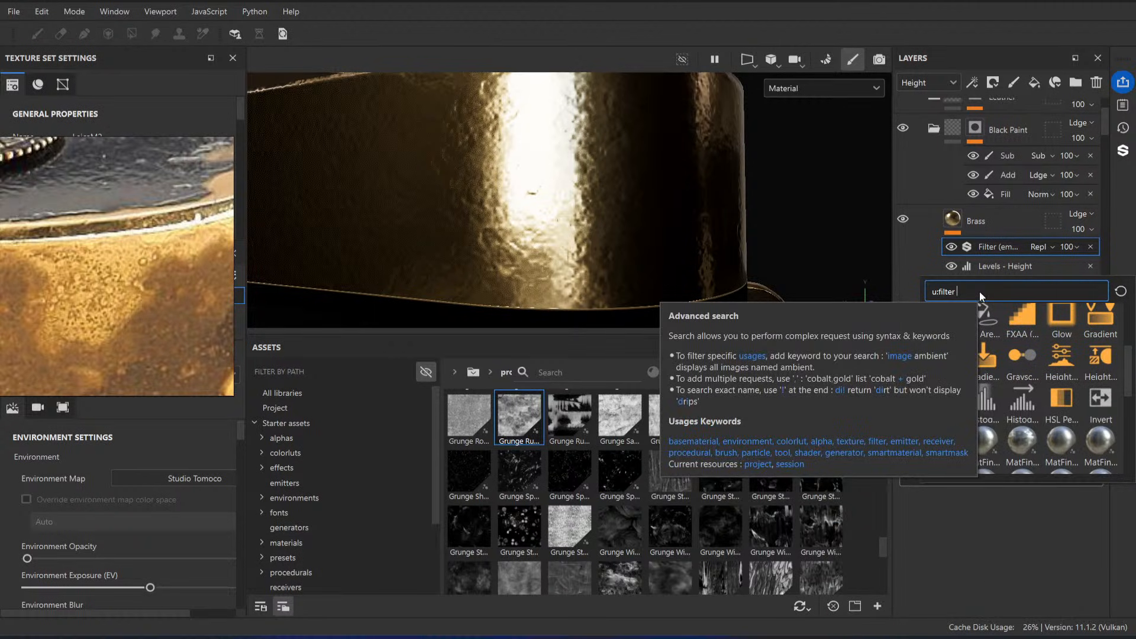
{"action": "type", "text": "m"}
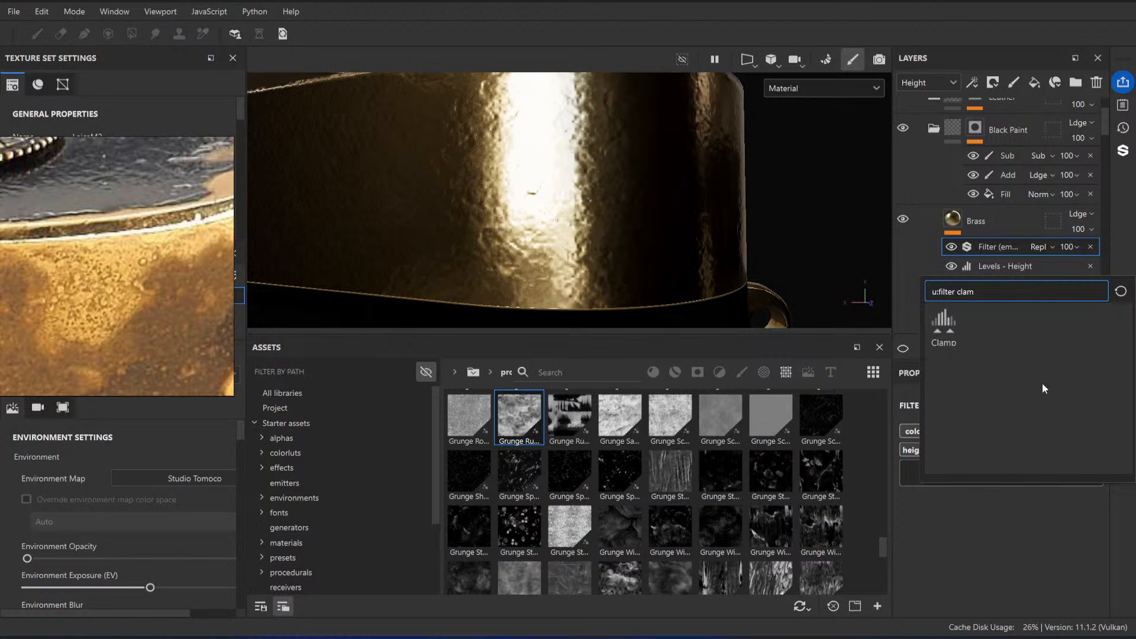
{"action": "left_click", "coordinate": [949, 336]}
Step: Undo the Clamp filter's first Max change, limit the filter to the height channel, and set Max to 0.11
{"action": "left_click_drag", "start_coordinate": [1098, 575], "coordinate": [999, 574]}
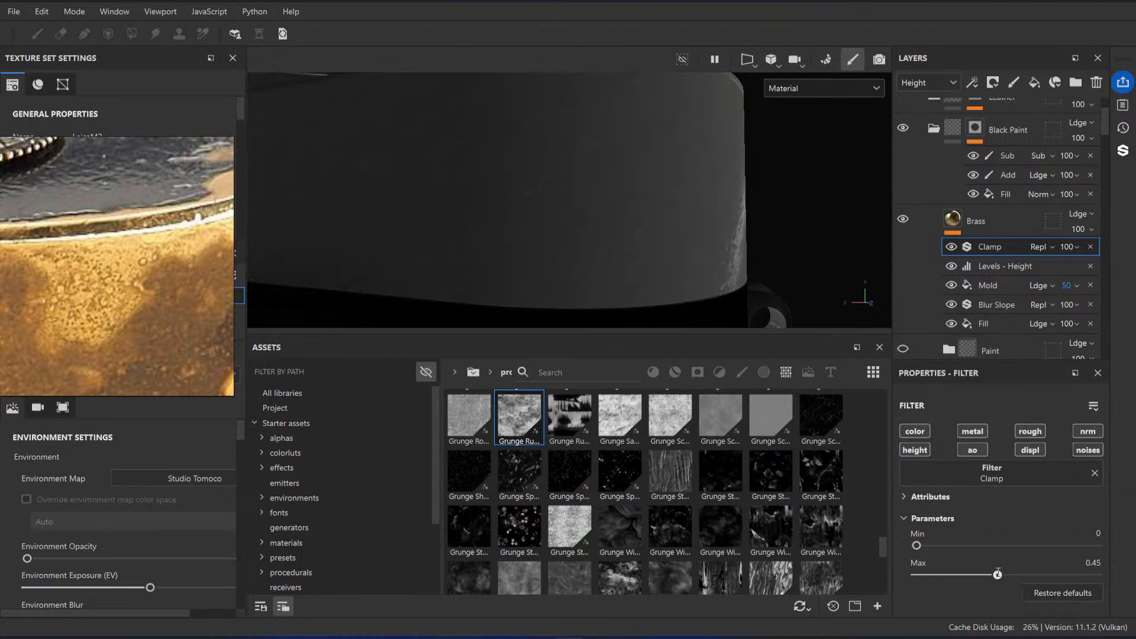
{"action": "key", "text": "ctrl+z"}
{"action": "left_click", "coordinate": [916, 451], "text": "alt"}
{"action": "mouse_move", "coordinate": [1097, 575]}
{"action": "left_mouse_down"}
{"action": "mouse_move", "coordinate": [937, 575]}
{"action": "mouse_move", "coordinate": [912, 522]}
{"action": "left_mouse_up"}
Step: Try a height Levels output high point of -0.786 with the Clamp filter's Min and Max both at 0.08
{"action": "left_click", "coordinate": [1006, 266]}
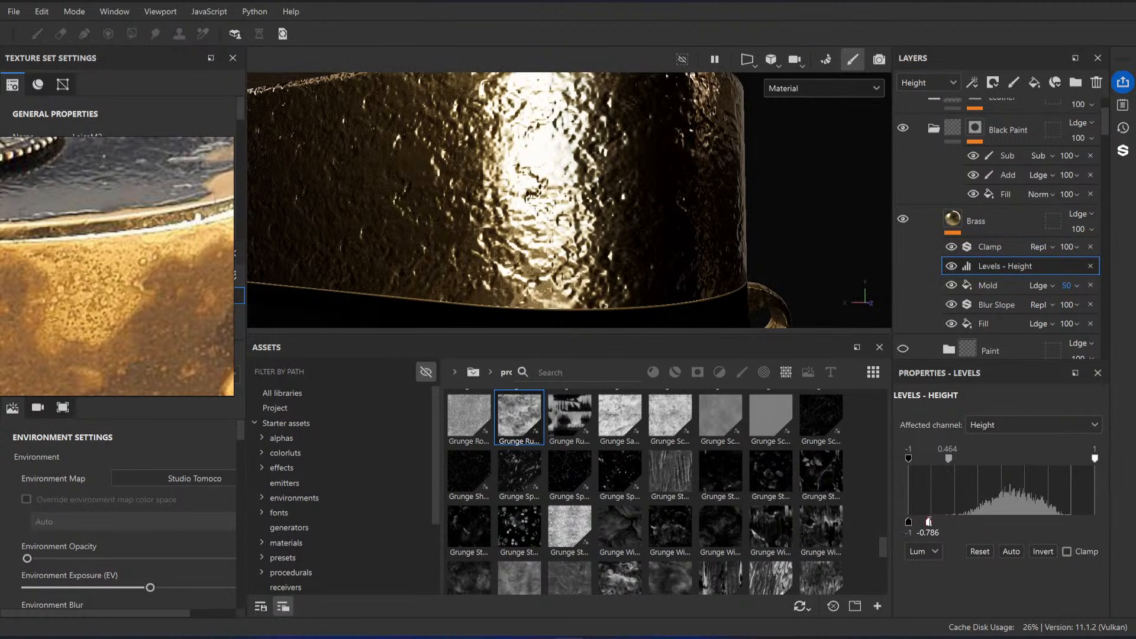
{"action": "left_click", "coordinate": [999, 247]}
{"action": "left_click_drag", "start_coordinate": [937, 575], "coordinate": [932, 546]}
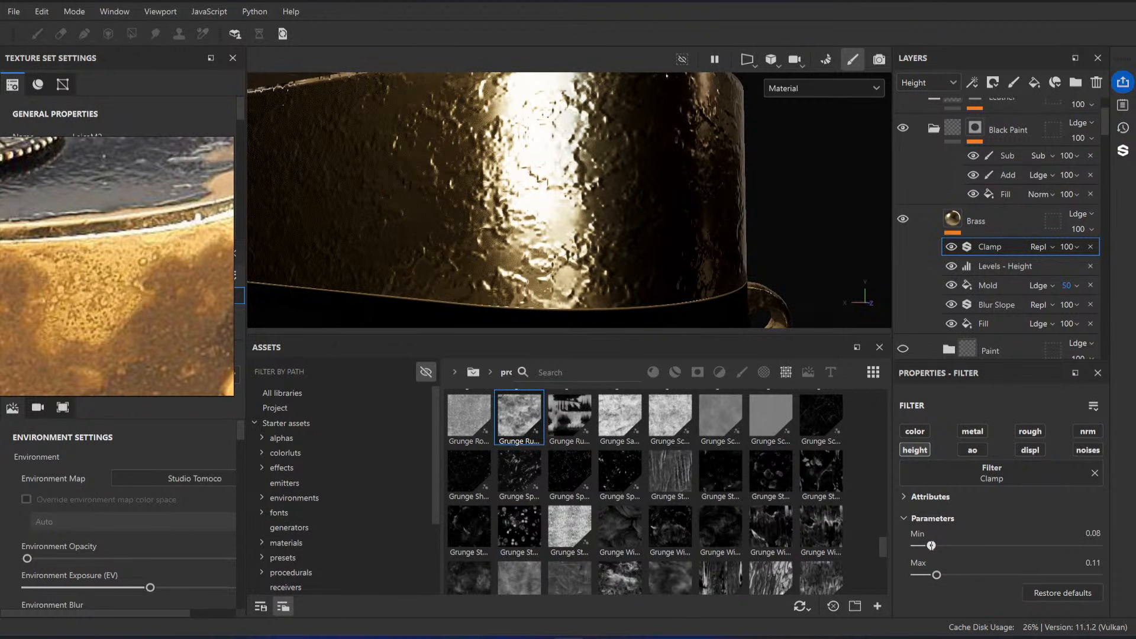
{"action": "left_click_drag", "start_coordinate": [937, 576], "coordinate": [932, 576]}
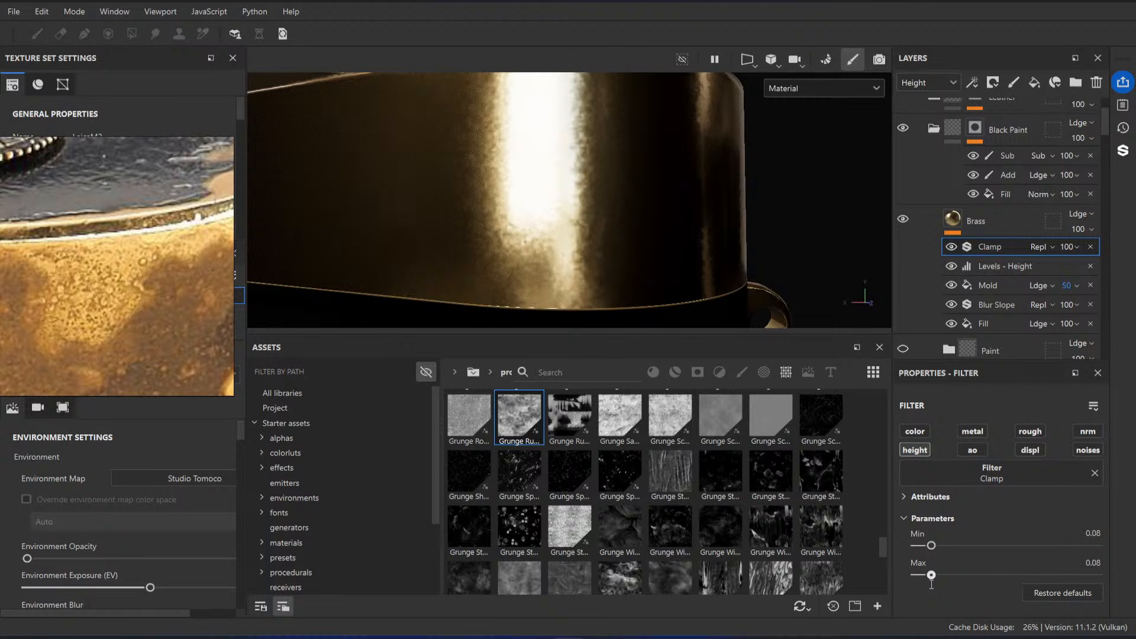
Step: Hide the Clamp filter and try the height Levels with the output high point at 1 and the midpoint at 1
{"action": "left_click", "coordinate": [952, 247]}
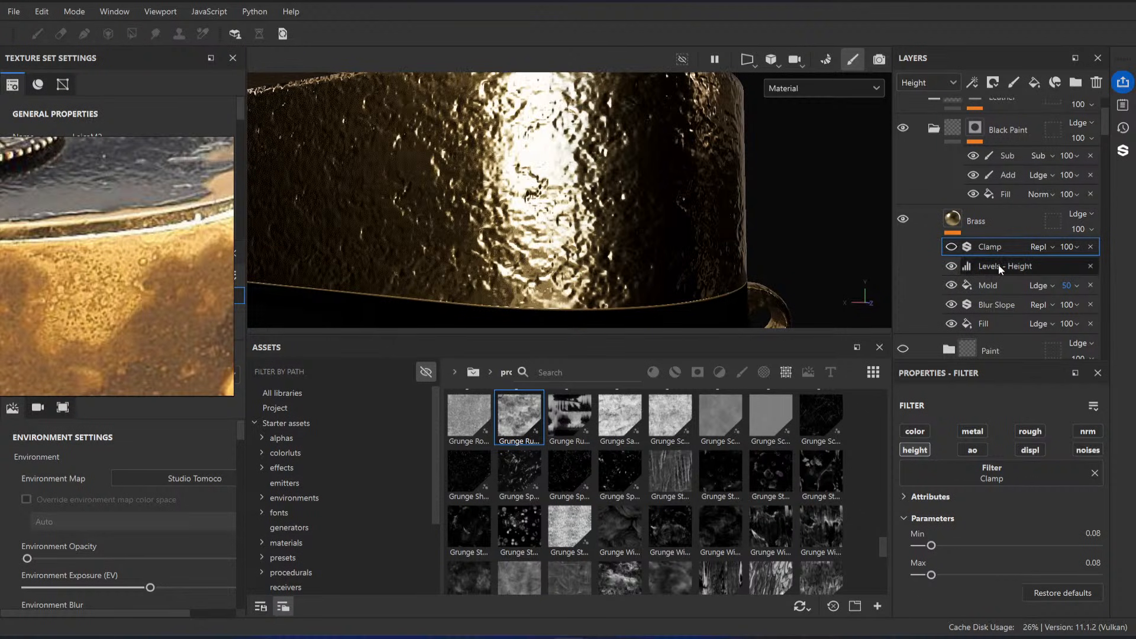
{"action": "left_click", "coordinate": [999, 266]}
{"action": "left_click_drag", "start_coordinate": [928, 522], "coordinate": [1095, 522]}
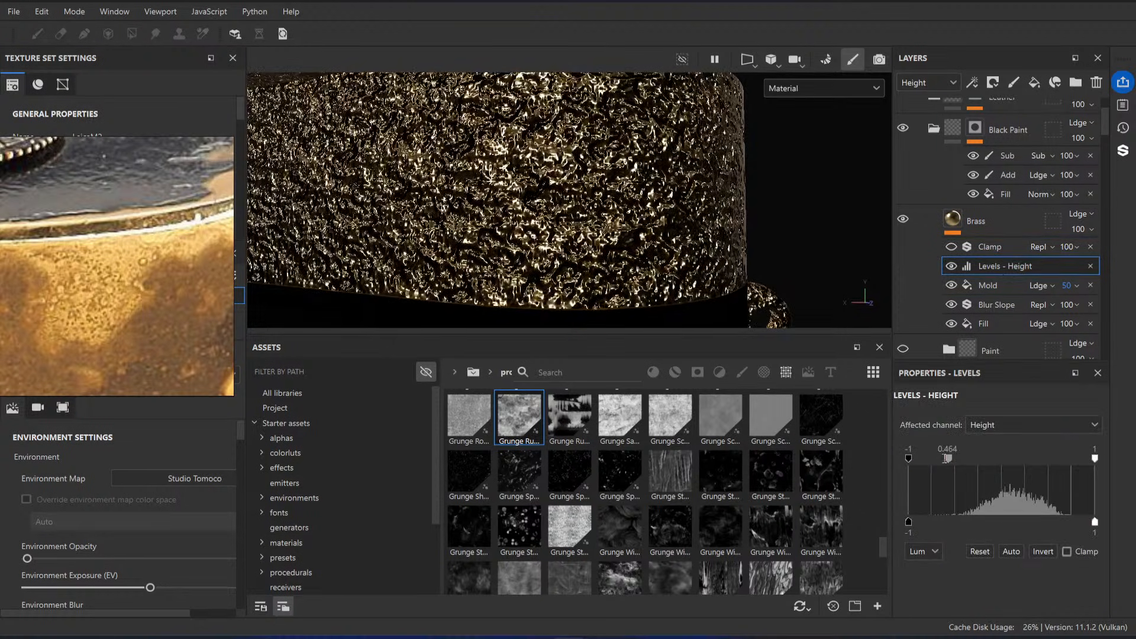
{"action": "double_click", "coordinate": [949, 448]}
{"action": "type", "text": "1"}
{"action": "key", "text": "Return"}
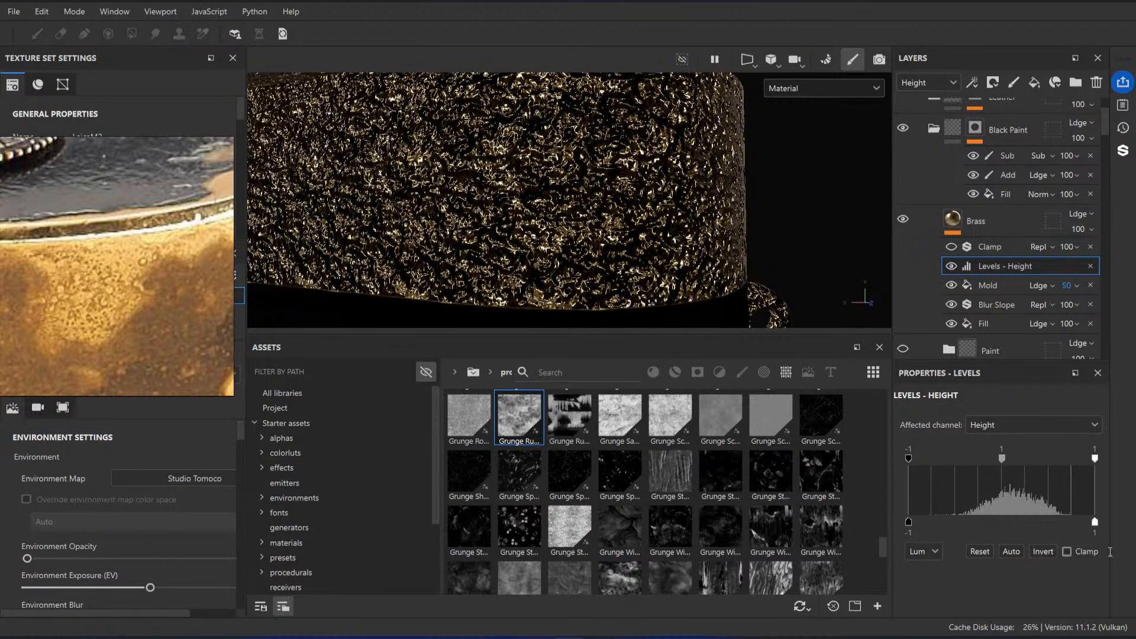
Step: Show the Clamp filter again and try a Min of 0.42 and a Max of 0.69
{"action": "left_click", "coordinate": [990, 247]}
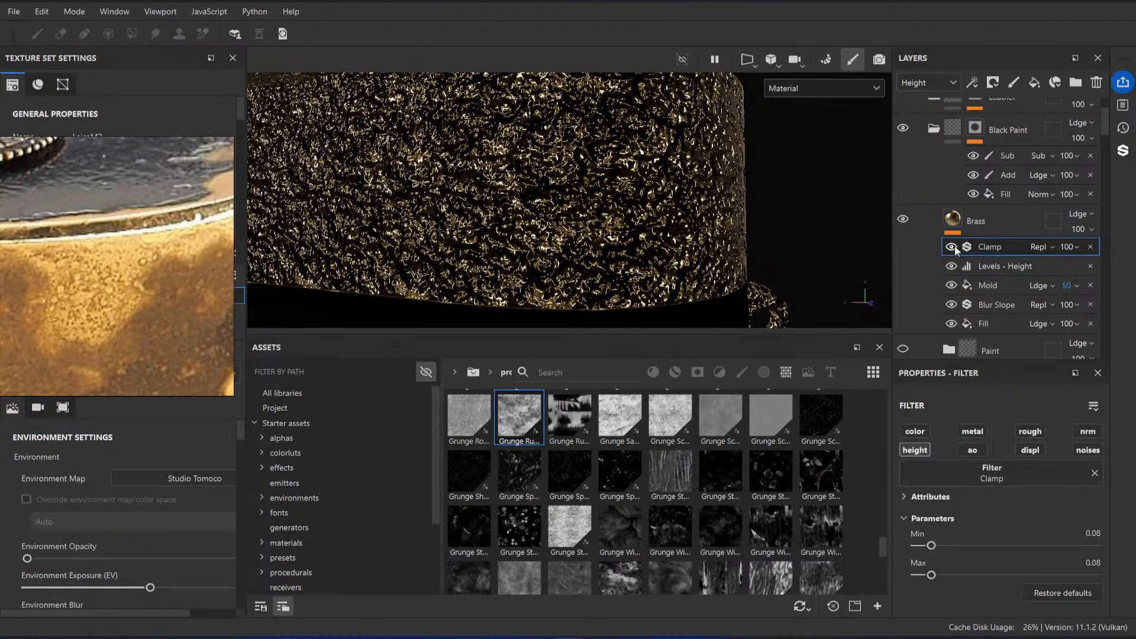
{"action": "left_click", "coordinate": [952, 247]}
{"action": "left_click_drag", "start_coordinate": [938, 573], "coordinate": [1005, 575]}
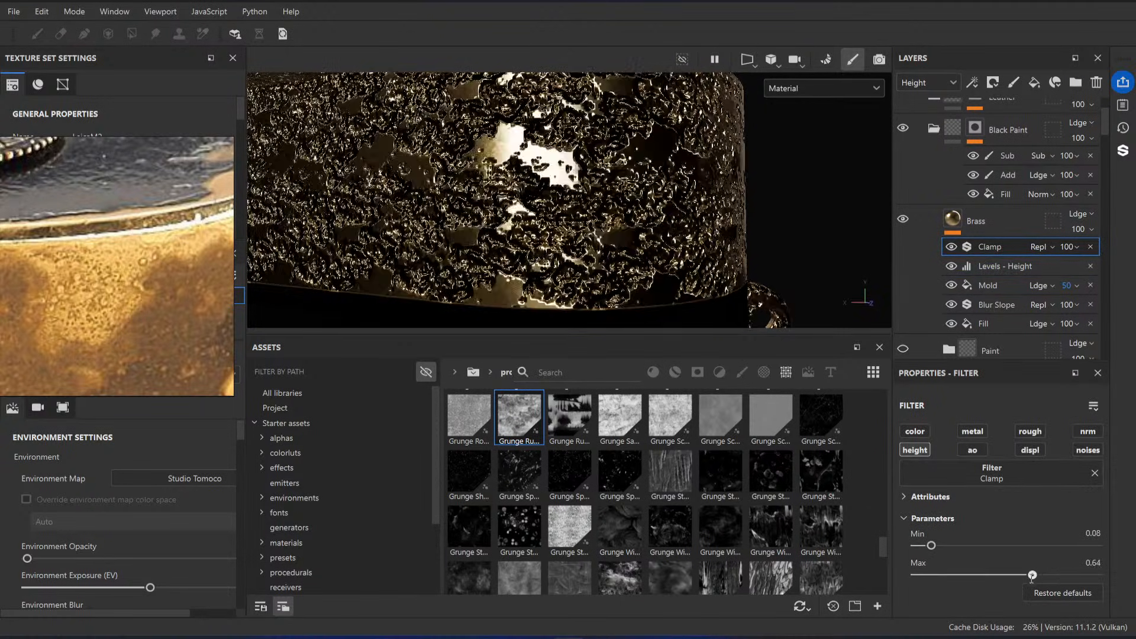
{"action": "left_click_drag", "start_coordinate": [933, 546], "coordinate": [994, 545]}
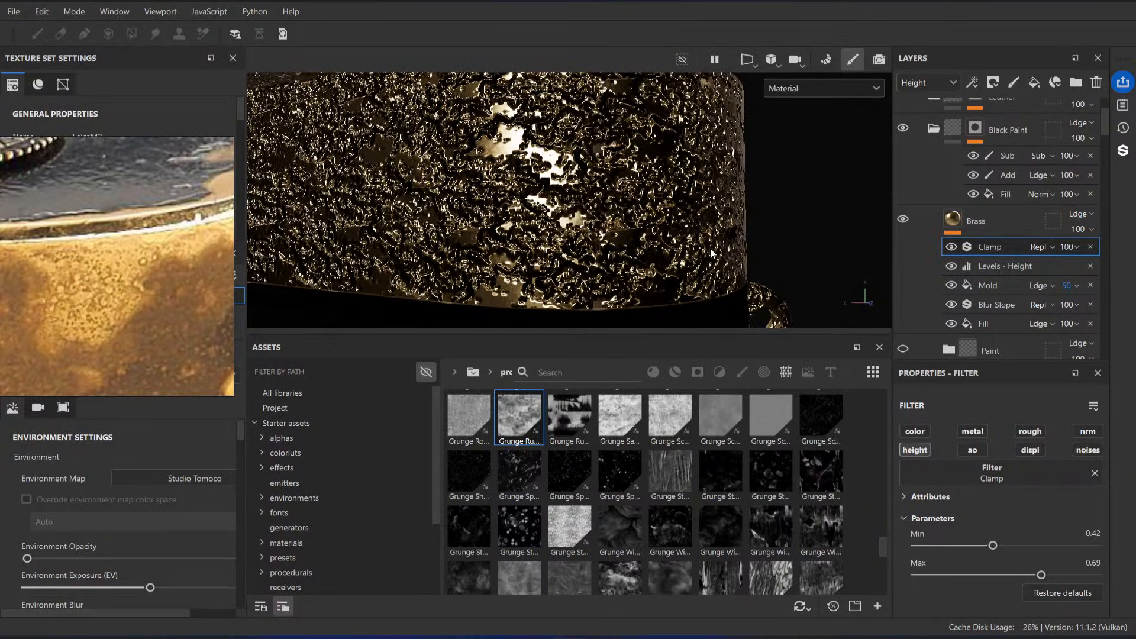
Step: Undo the wide Clamp range and the exaggerated height Levels changes on the Brass layer
{"action": "key", "text": "ctrl+z"}
{"action": "key", "text": "ctrl+z"}
{"action": "key", "text": "ctrl+z"}
{"action": "key", "text": "ctrl+z"}
{"action": "key", "text": "ctrl+z"}
{"action": "key", "text": "ctrl+z"}
{"action": "key", "text": "ctrl+z"}
{"action": "key", "text": "ctrl+z"}
{"action": "key", "text": "ctrl+z"}
{"action": "key", "text": "ctrl+z"}
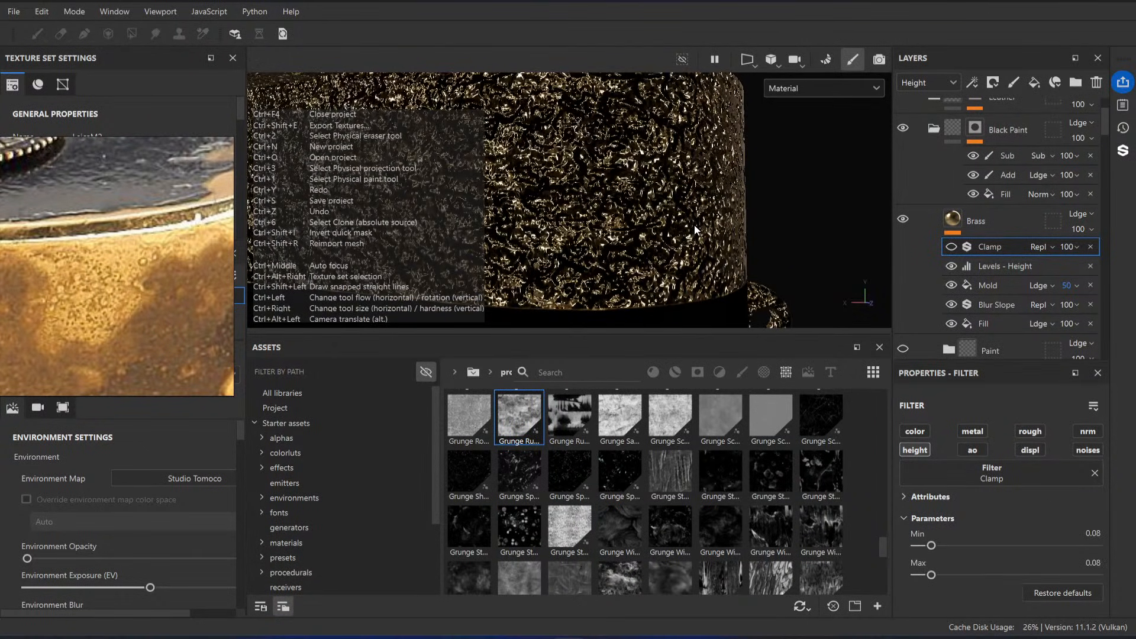
{"action": "key", "text": "ctrl+z"}
{"action": "key", "text": "ctrl+z"}
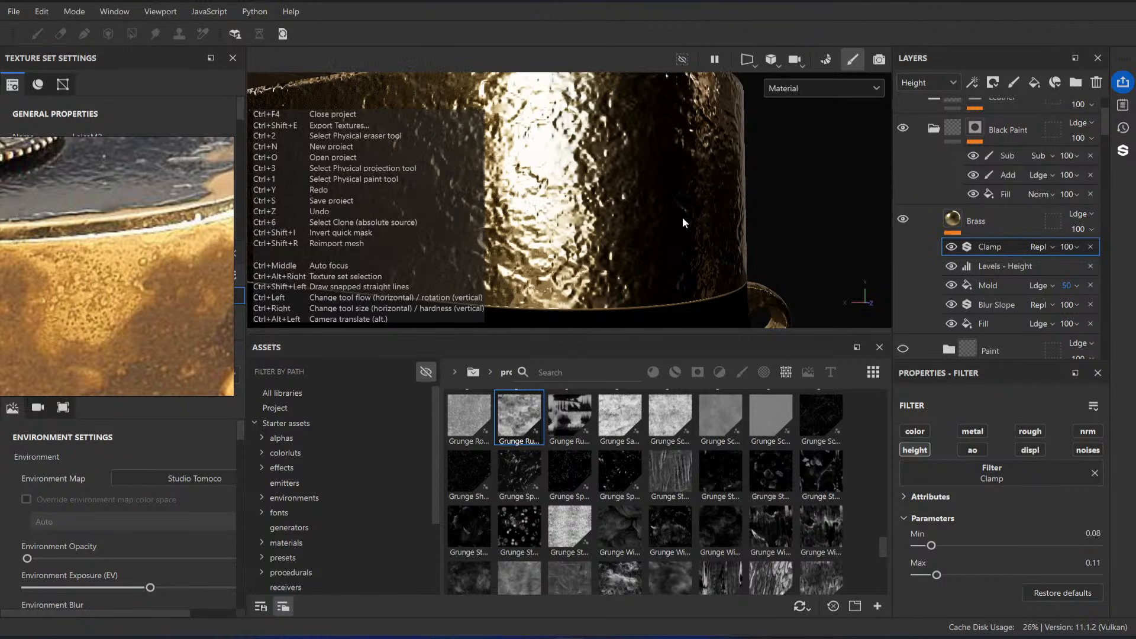
{"action": "key", "text": "ctrl+z"}
{"action": "key", "text": "ctrl+z"}
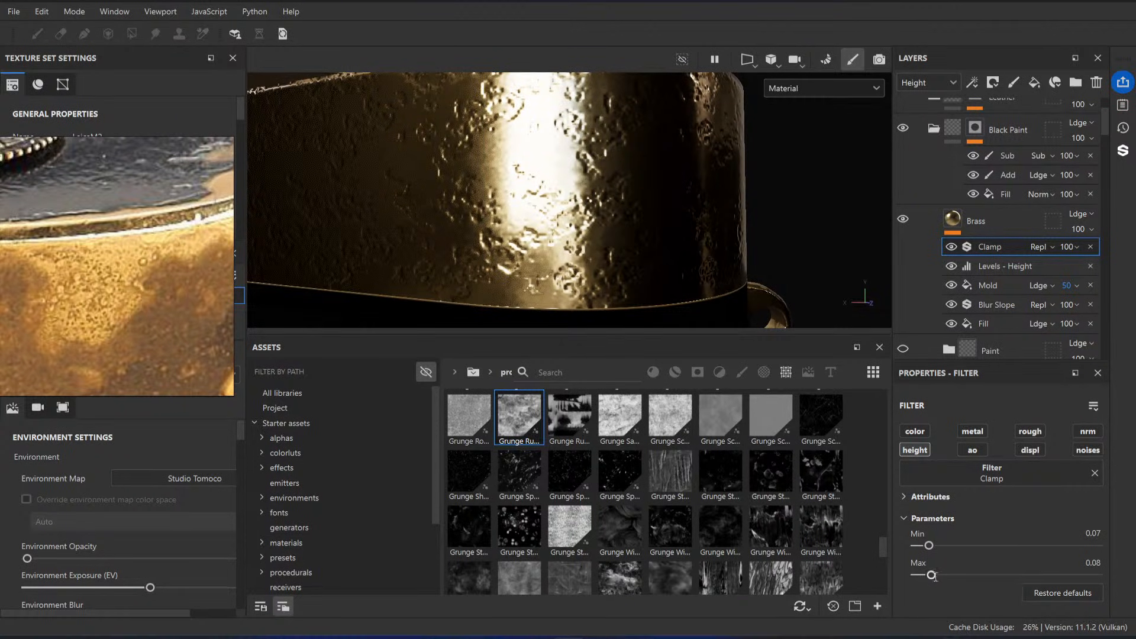
Step: Try a Clamp Min of 0.08 and Max of 0.09, and undo the remaining Clamp and Levels experiments
{"action": "left_click_drag", "start_coordinate": [933, 576], "coordinate": [932, 548]}
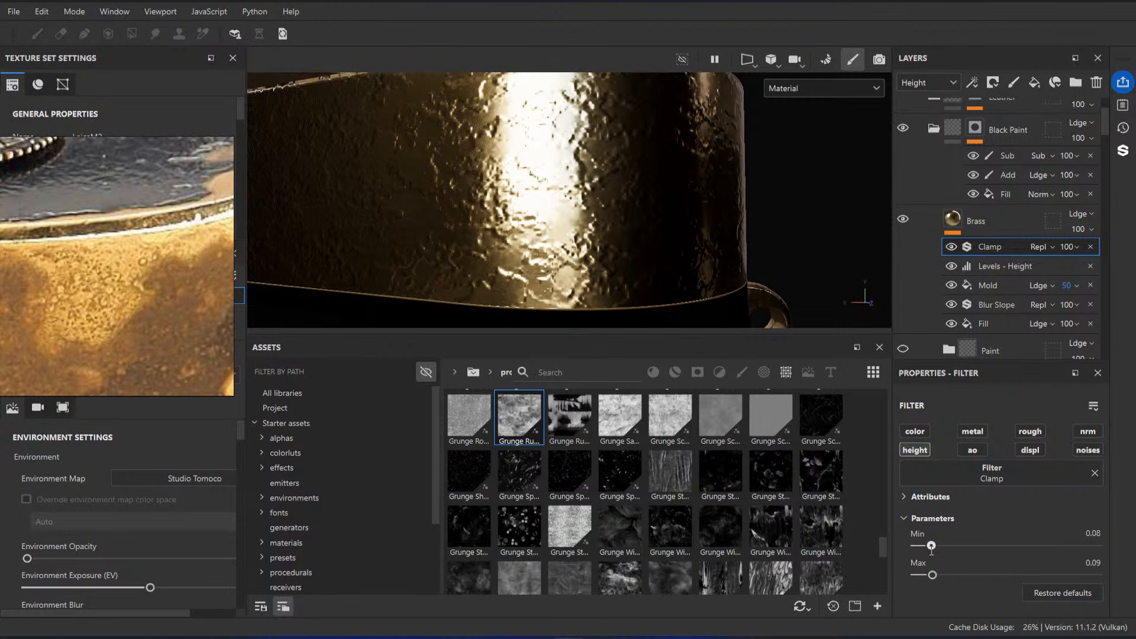
{"action": "key", "text": "ctrl+z"}
{"action": "key", "text": "ctrl+z"}
{"action": "key", "text": "ctrl+z"}
{"action": "key", "text": "ctrl+z"}
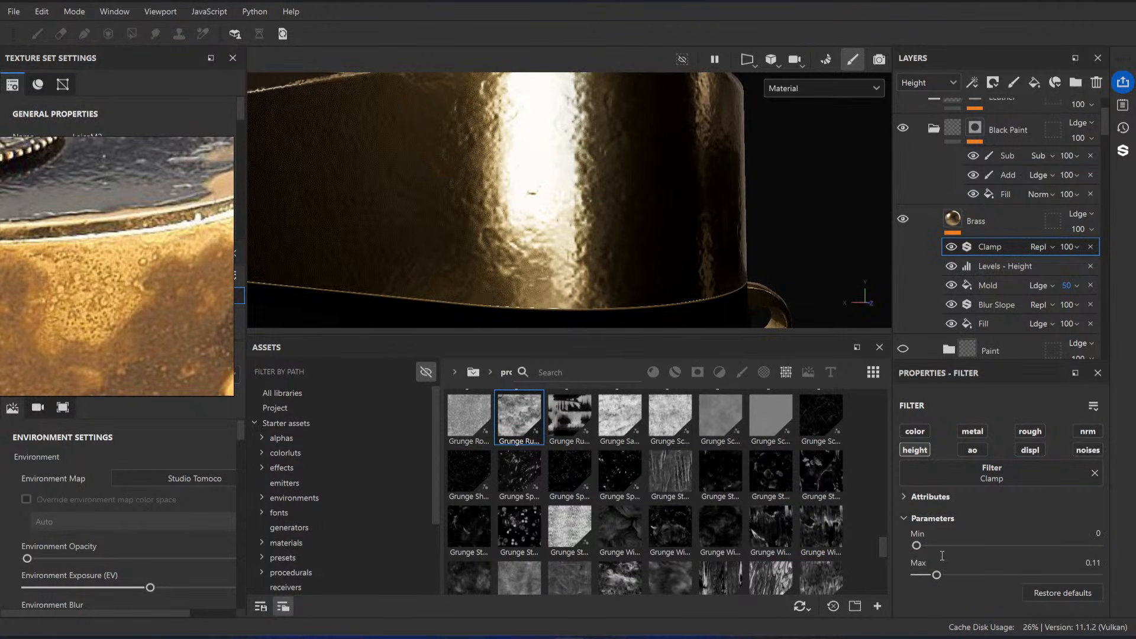
Step: Set the Clamp filter's Min to 0.01 and Max to 0.02, and inspect the relief on the camera's brass side
{"action": "left_click_drag", "start_coordinate": [917, 545], "coordinate": [919, 546]}
{"action": "left_click_drag", "start_coordinate": [607, 235], "coordinate": [650, 230], "text": "alt"}
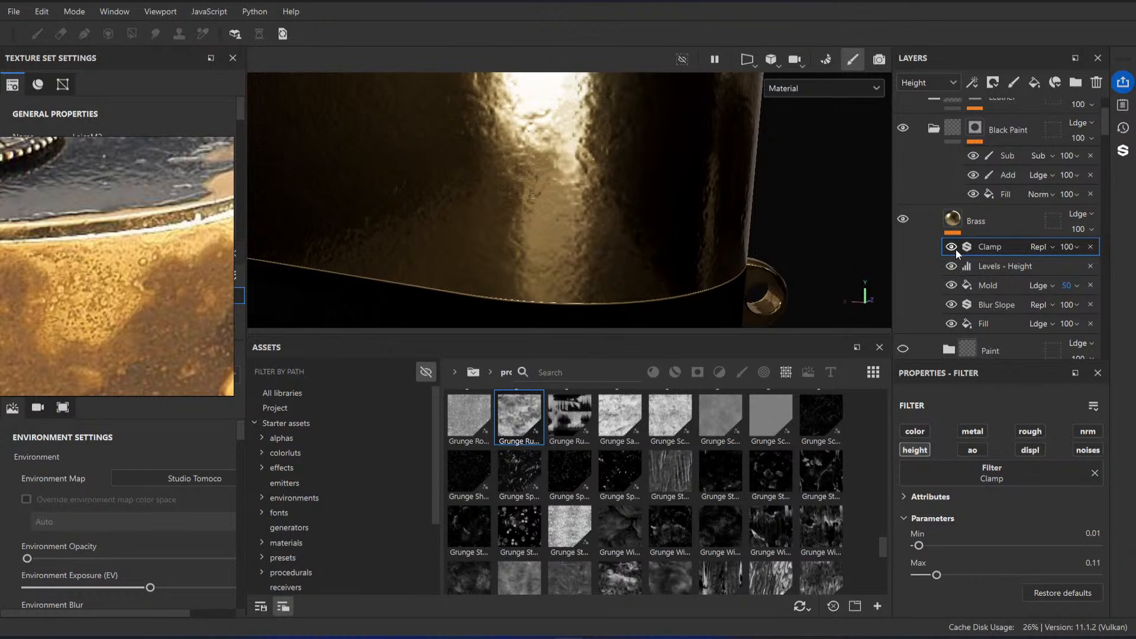
{"action": "left_click_drag", "start_coordinate": [937, 576], "coordinate": [920, 577]}
{"action": "left_click_drag", "start_coordinate": [629, 296], "coordinate": [632, 276], "text": "alt"}
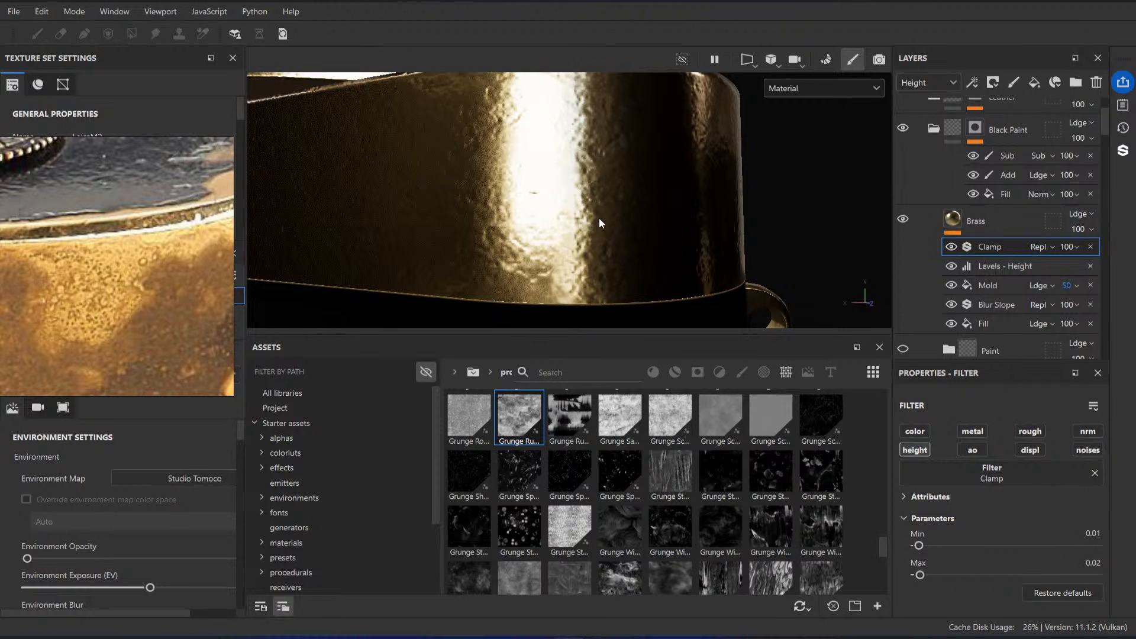
{"action": "left_click_drag", "start_coordinate": [599, 218], "coordinate": [573, 185], "text": "alt"}
{"action": "right_click_drag", "start_coordinate": [573, 186], "coordinate": [601, 236], "text": "alt"}
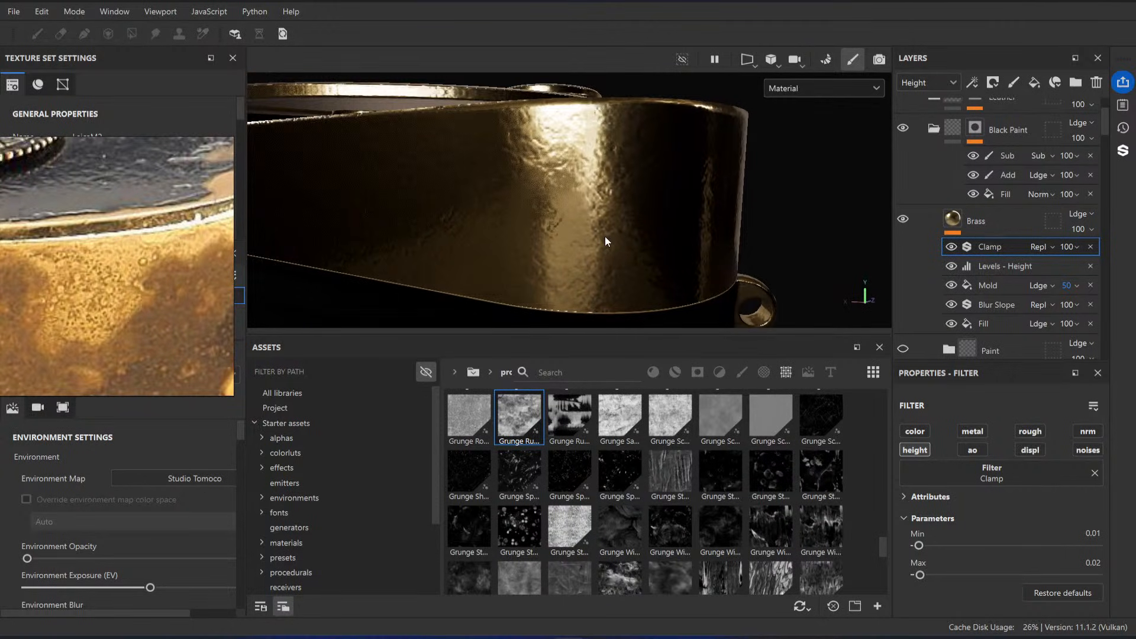
{"action": "left_click_drag", "start_coordinate": [616, 207], "coordinate": [596, 238], "text": "alt"}
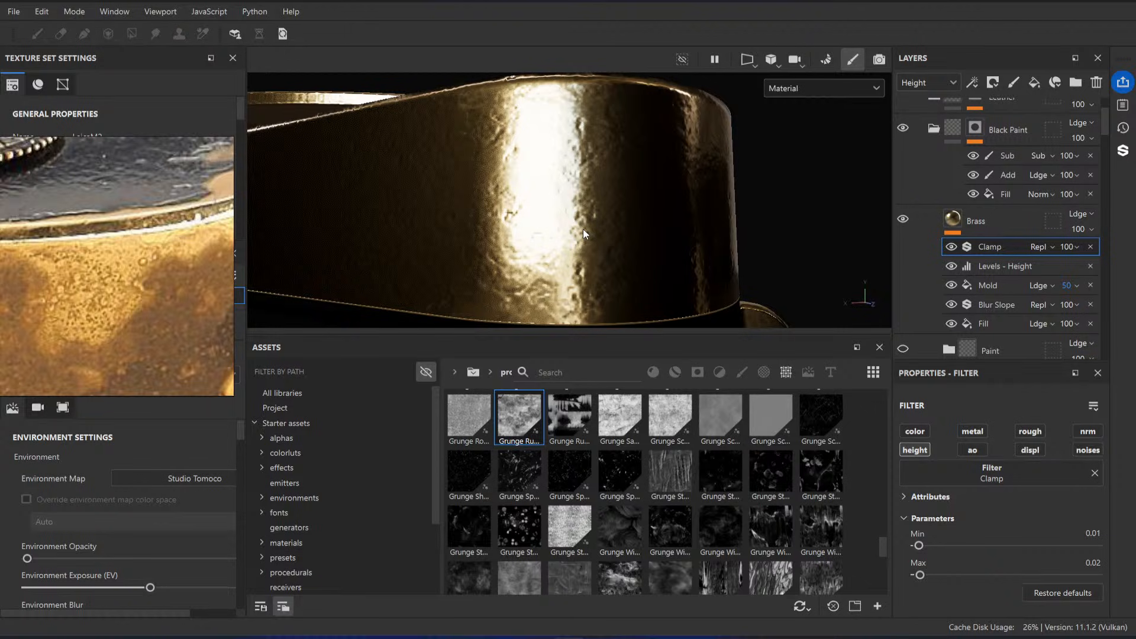
{"action": "mouse_move", "coordinate": [584, 229]}
{"action": "left_mouse_down", "text": "alt"}
{"action": "mouse_move", "coordinate": [456, 157]}
{"action": "mouse_move", "coordinate": [588, 274]}
{"action": "mouse_move", "coordinate": [565, 225]}
{"action": "left_mouse_up", "text": "alt"}
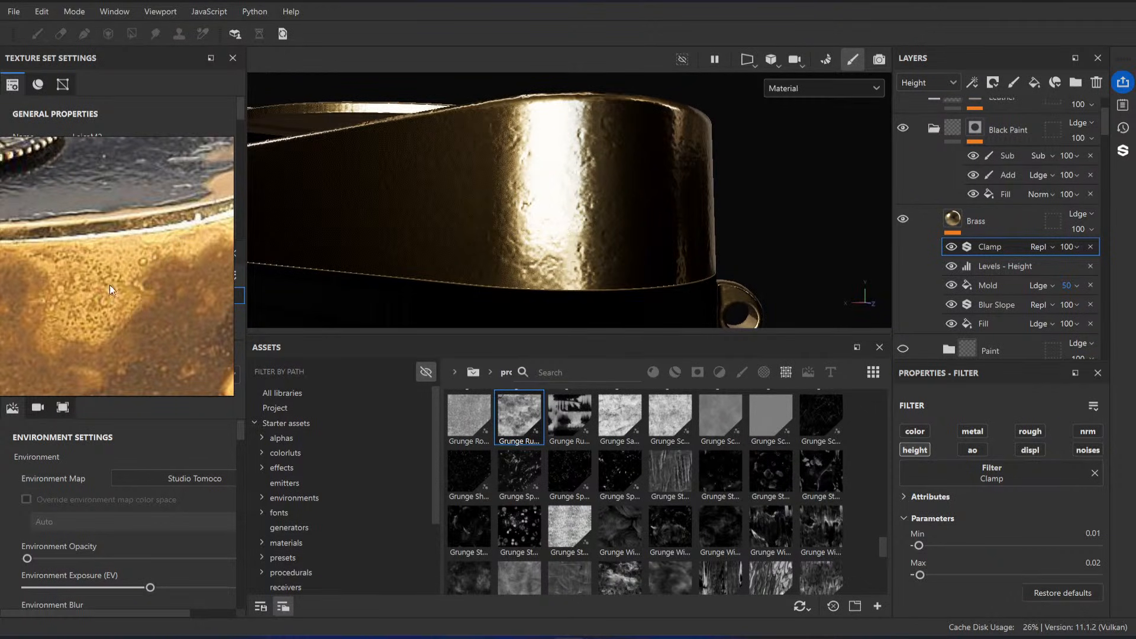
Step: Search the assets for spots, preview the grunge maps, and select the last one with scattered light spots
{"action": "left_click", "coordinate": [581, 374]}
{"action": "type", "text": "spo"}
{"action": "type", "text": "ts"}
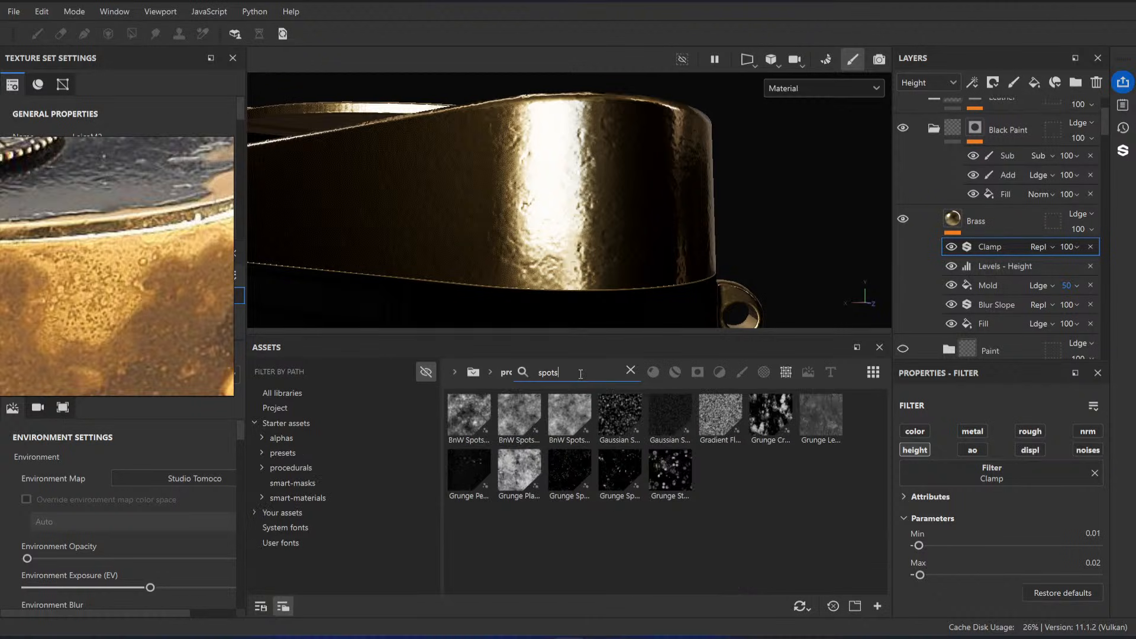
{"action": "mouse_move", "coordinate": [659, 481]}
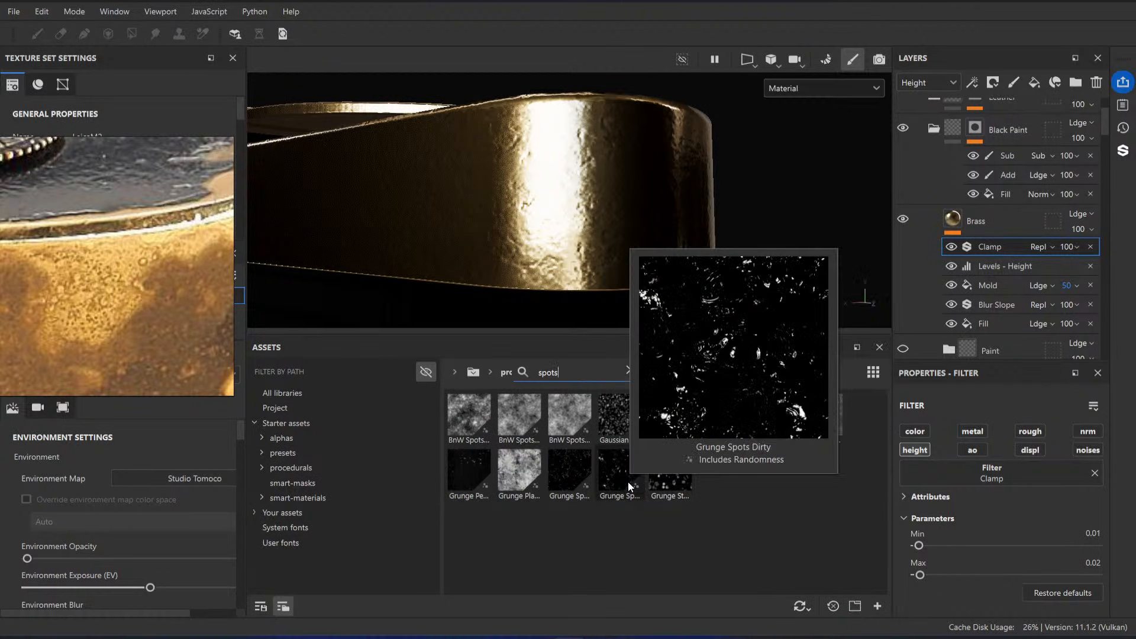
{"action": "left_click", "coordinate": [670, 481]}
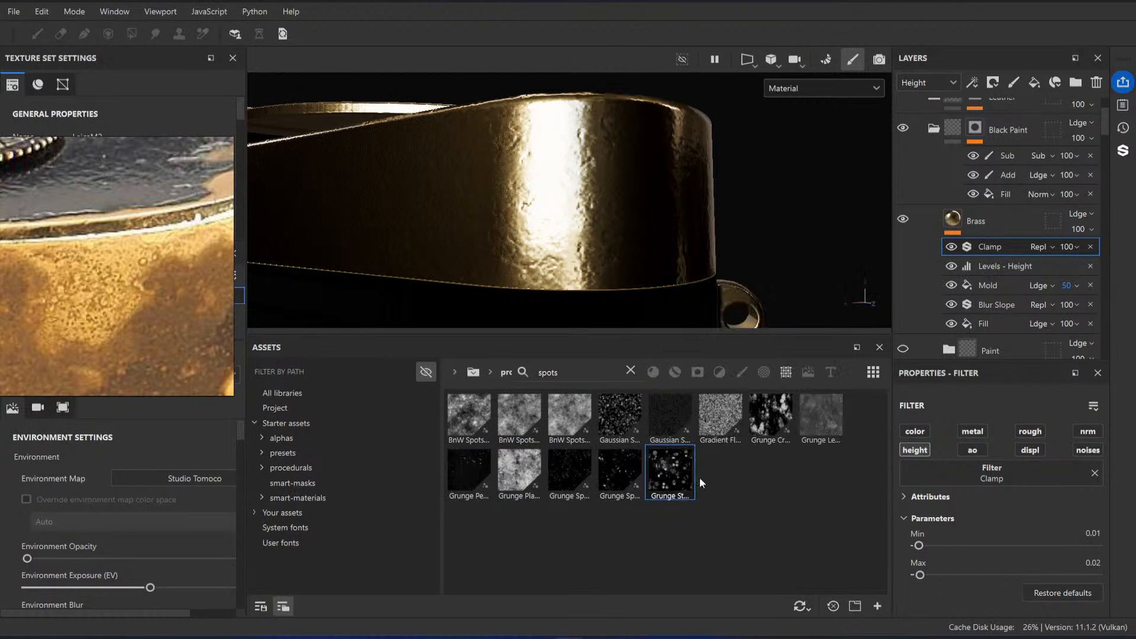
Step: Group the Brass layer into a folder named Brass Base and select the Brass layer inside it
{"action": "left_click", "coordinate": [1010, 265]}
{"action": "left_click", "coordinate": [1002, 218]}
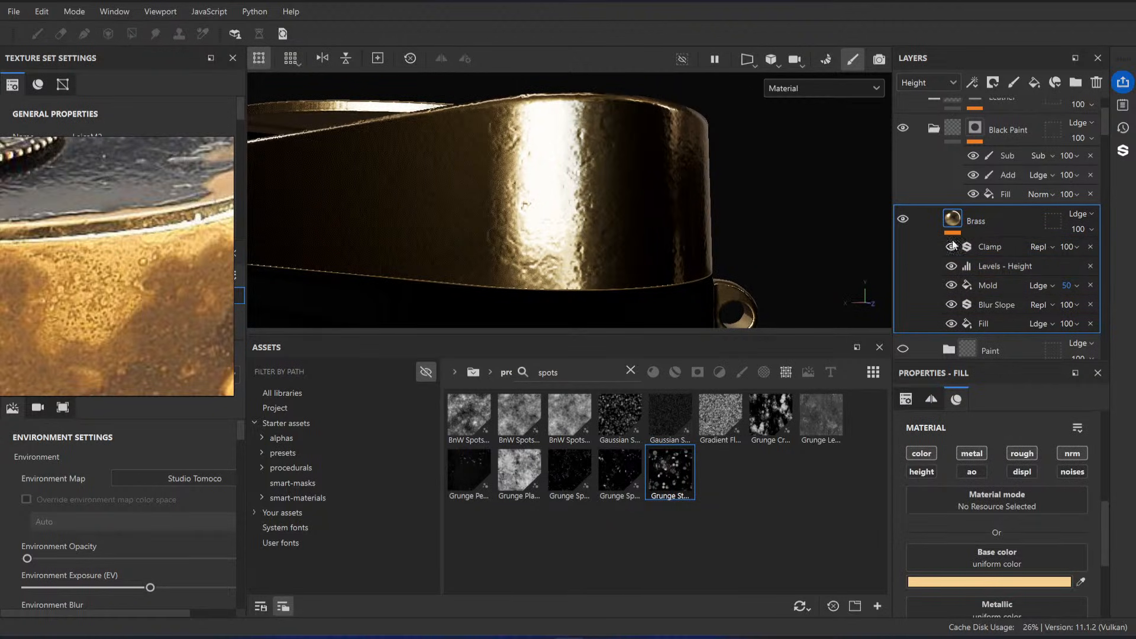
{"action": "key", "text": "ctrl+g"}
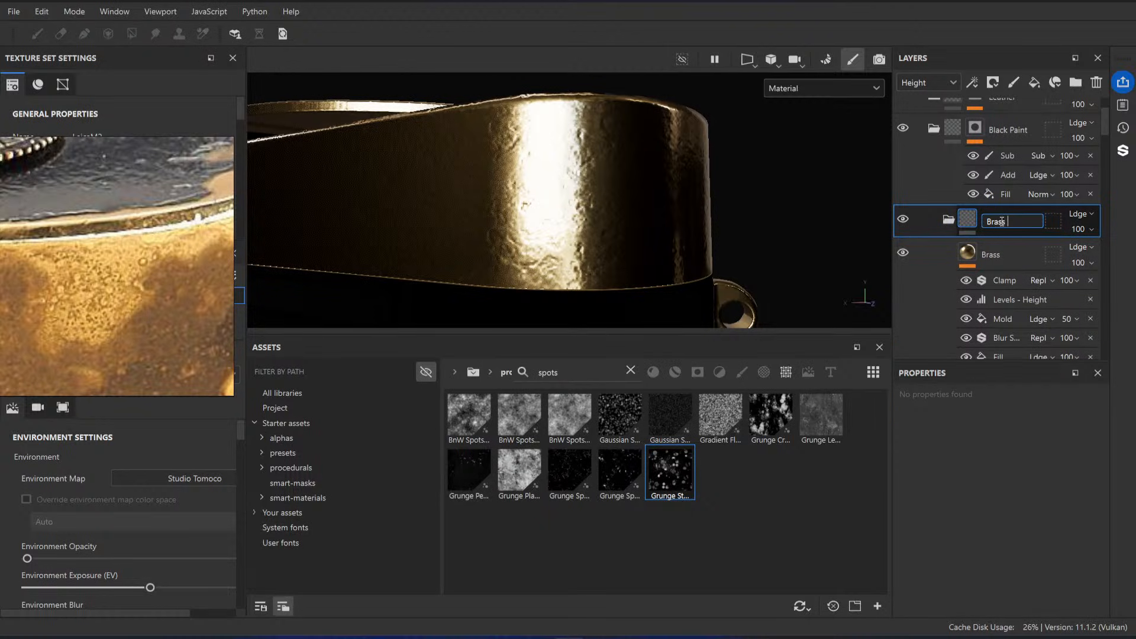
{"action": "left_click", "coordinate": [1006, 250]}
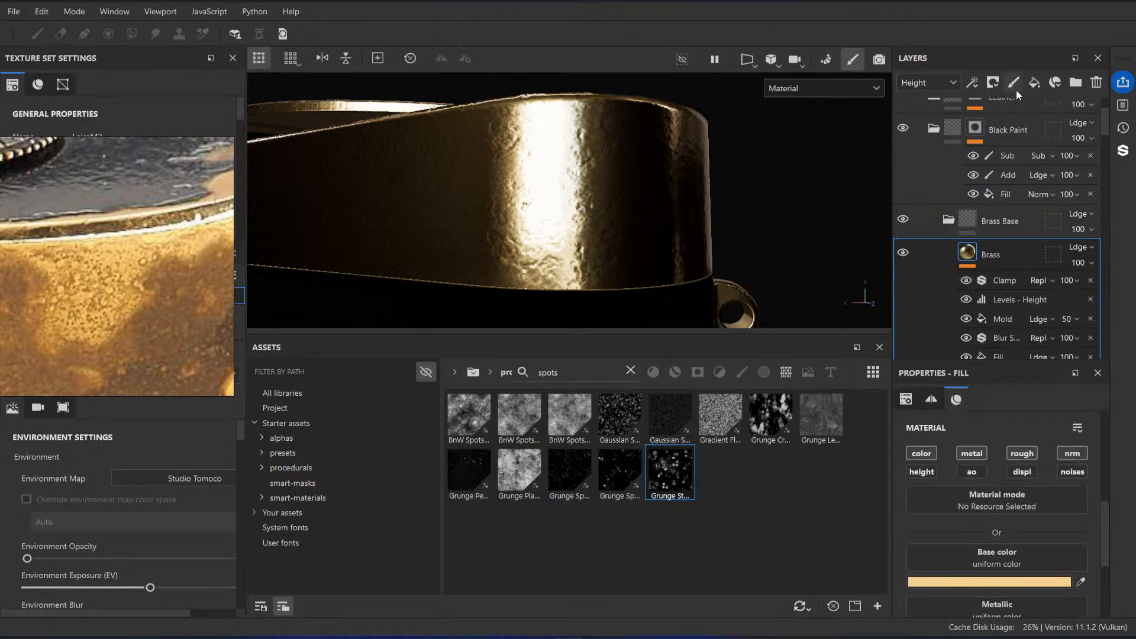
Step: Add a fill layer named Height Spots above the Brass layer, with only the height channel enabled
{"action": "left_click", "coordinate": [1035, 83]}
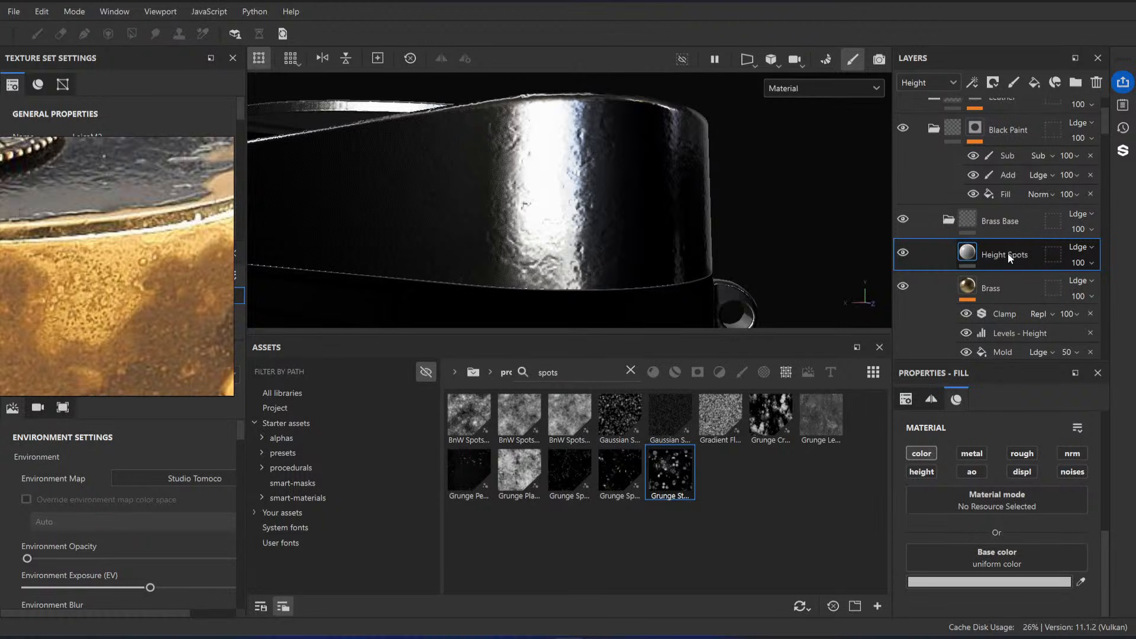
{"action": "left_click", "coordinate": [922, 472]}
{"action": "left_click", "coordinate": [921, 453]}
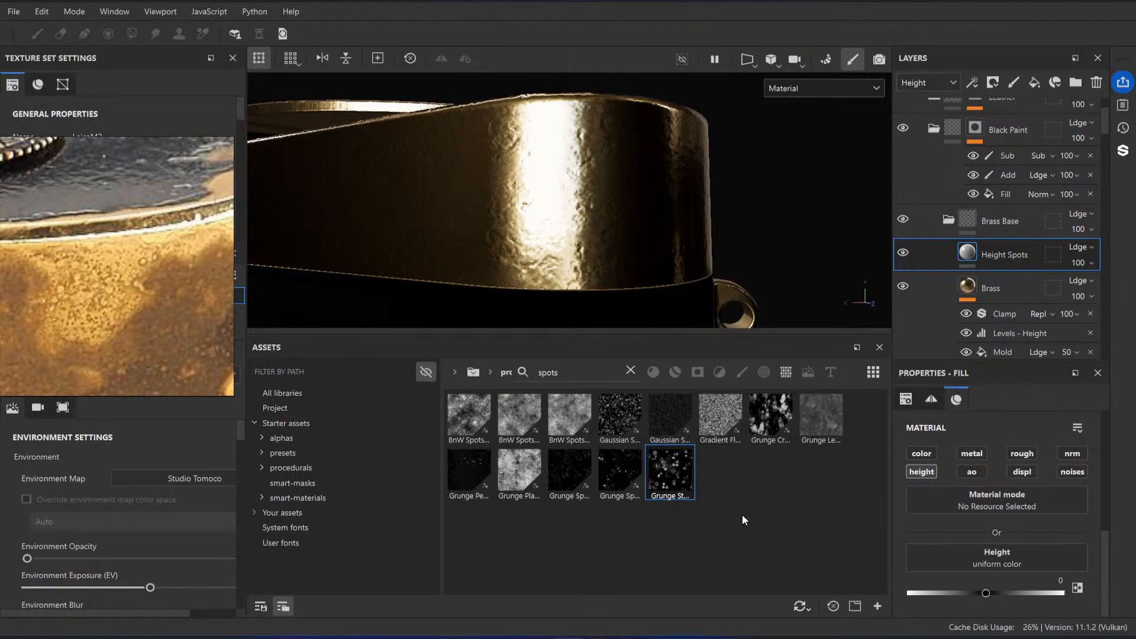
Step: Try the Linear tone mapping function in the display settings, and return it to ACES
{"action": "left_click_drag", "start_coordinate": [169, 329], "coordinate": [182, 237]}
{"action": "right_click_drag", "start_coordinate": [743, 173], "coordinate": [331, 112], "text": "alt"}
{"action": "left_click_drag", "start_coordinate": [547, 142], "coordinate": [566, 217], "text": "alt"}
{"action": "middle_click_drag", "start_coordinate": [566, 217], "coordinate": [603, 204], "text": "alt"}
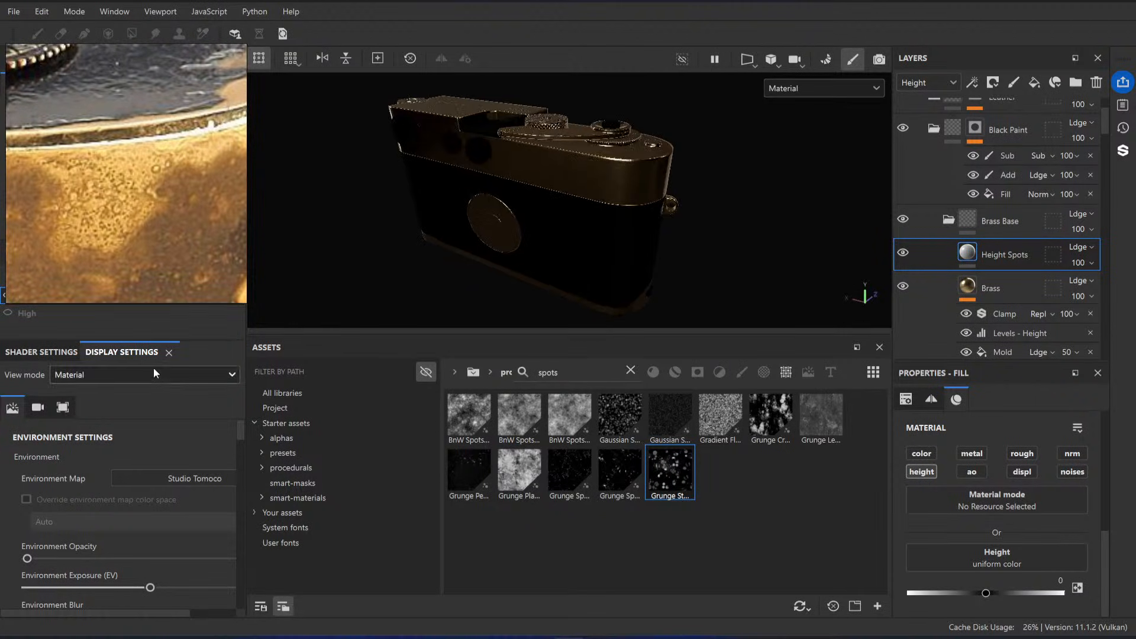
{"action": "scroll", "coordinate": [136, 486], "scroll_direction": "down", "scroll_amount": 3}
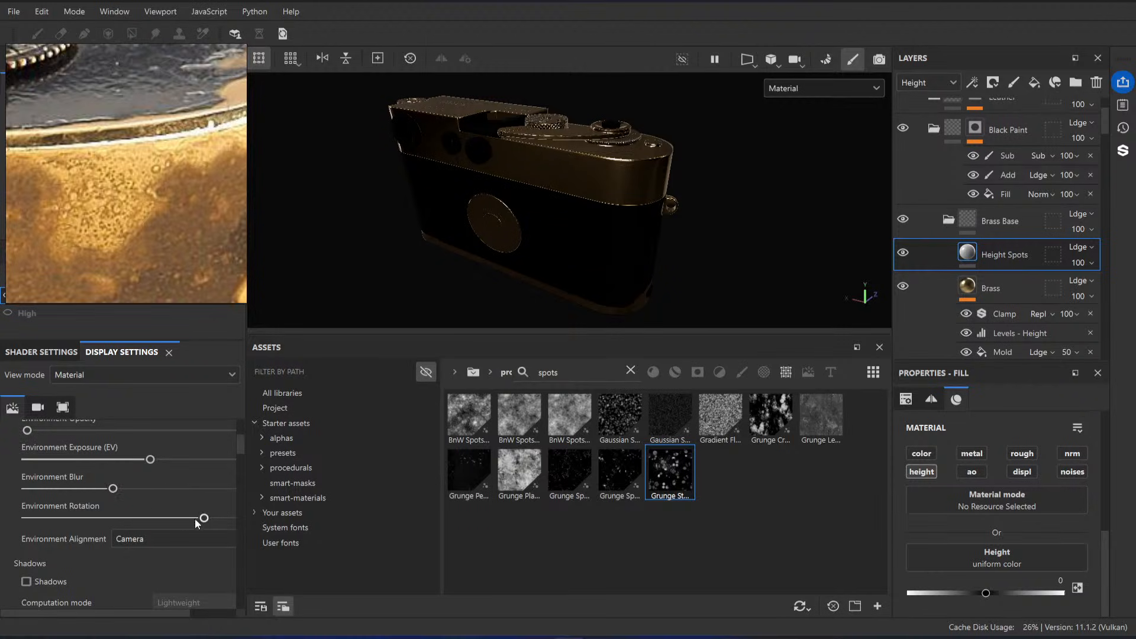
{"action": "left_click_drag", "start_coordinate": [247, 500], "coordinate": [399, 498]}
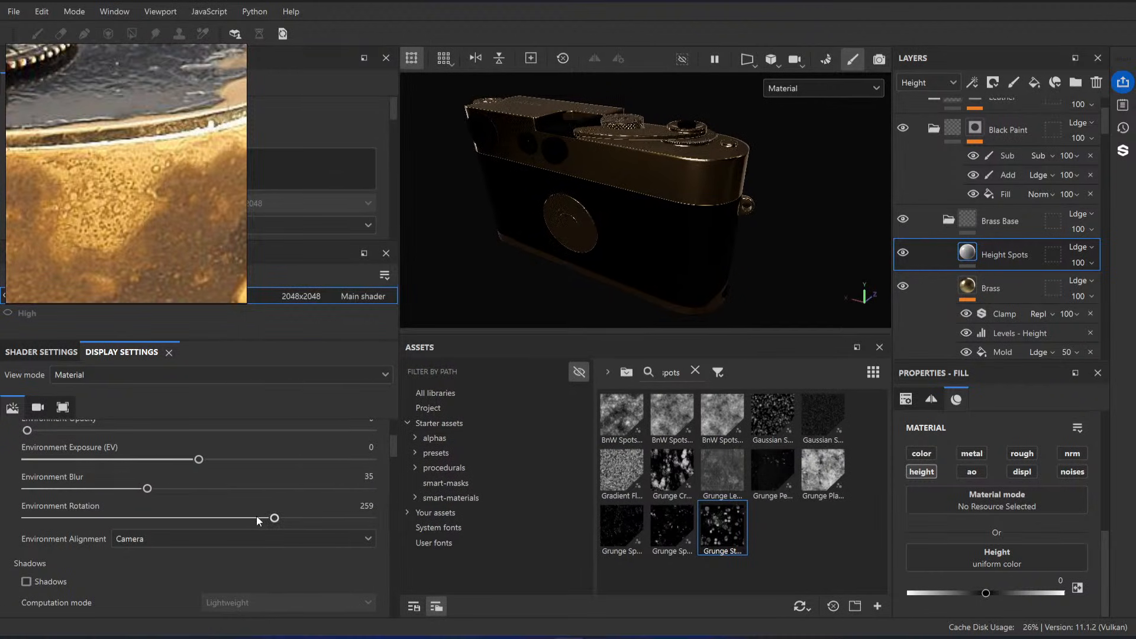
{"action": "scroll", "coordinate": [78, 485], "scroll_direction": "up", "scroll_amount": 1}
{"action": "left_click_drag", "start_coordinate": [133, 474], "coordinate": [25, 473]}
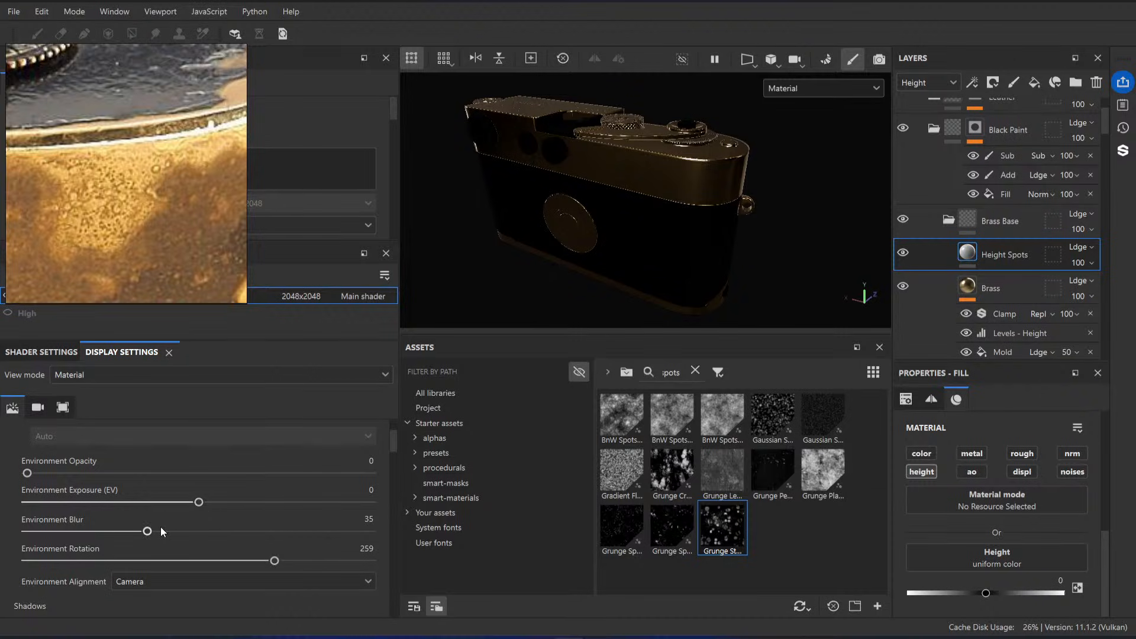
{"action": "scroll", "coordinate": [159, 527], "scroll_direction": "down", "scroll_amount": 6}
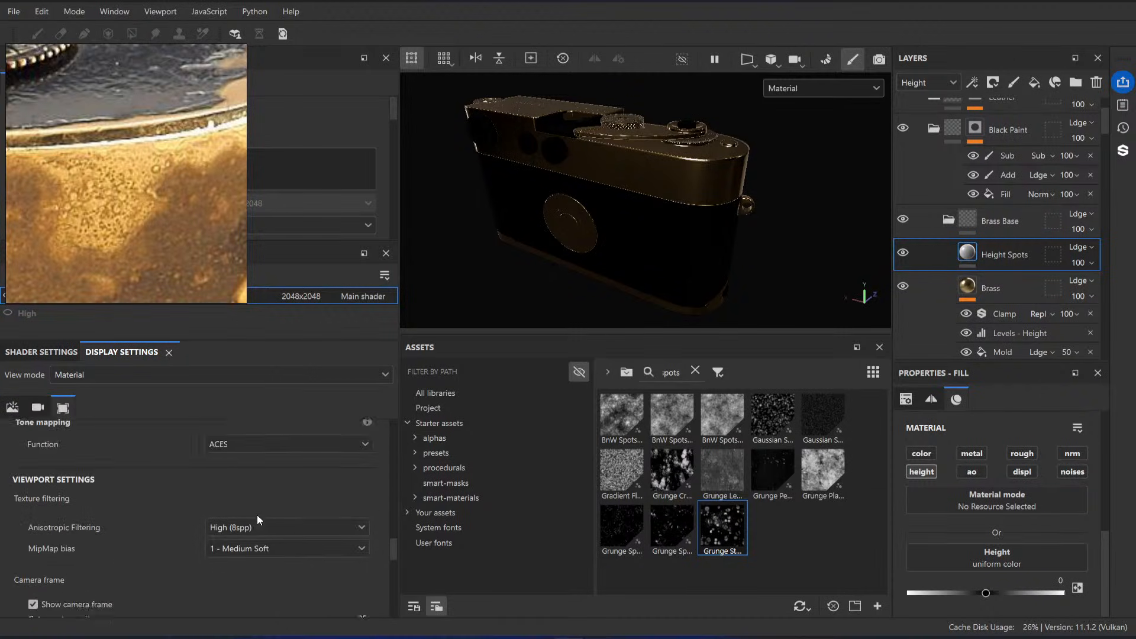
{"action": "scroll", "coordinate": [258, 515], "scroll_direction": "up", "scroll_amount": 1}
{"action": "left_click", "coordinate": [257, 488]}
{"action": "left_click", "coordinate": [258, 500]}
{"action": "left_click_drag", "start_coordinate": [621, 196], "coordinate": [803, 150], "text": "alt"}
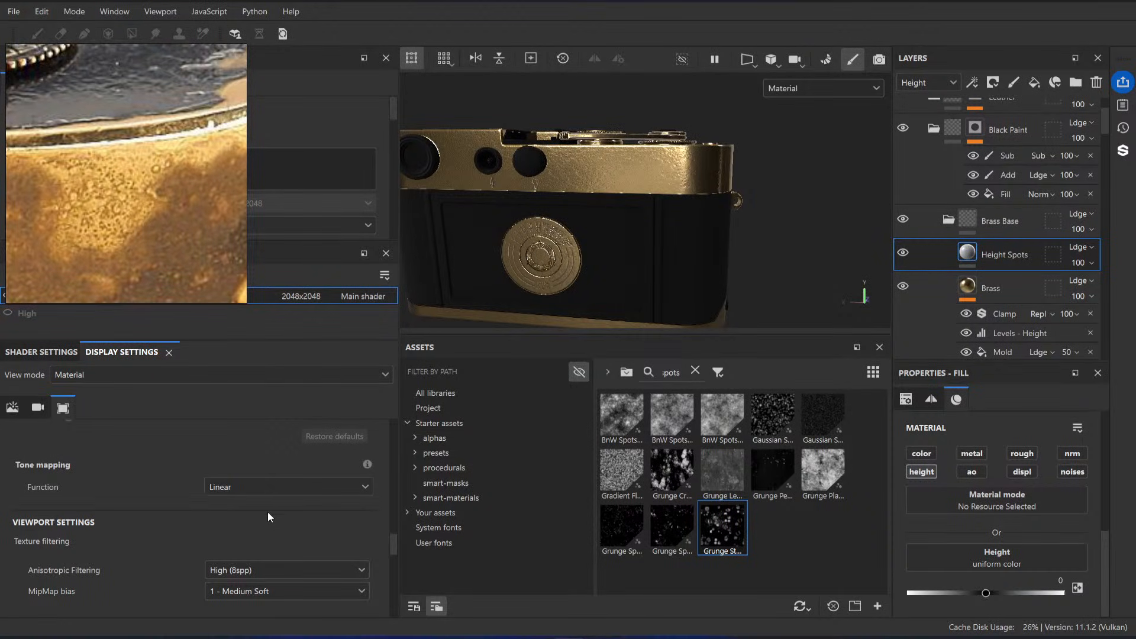
{"action": "left_click", "coordinate": [274, 487]}
{"action": "left_click", "coordinate": [242, 519]}
Step: Apply the selected grunge map to the height of Height Spots, and set its tiling to 10
{"action": "left_click_drag", "start_coordinate": [680, 185], "coordinate": [701, 177], "text": "alt"}
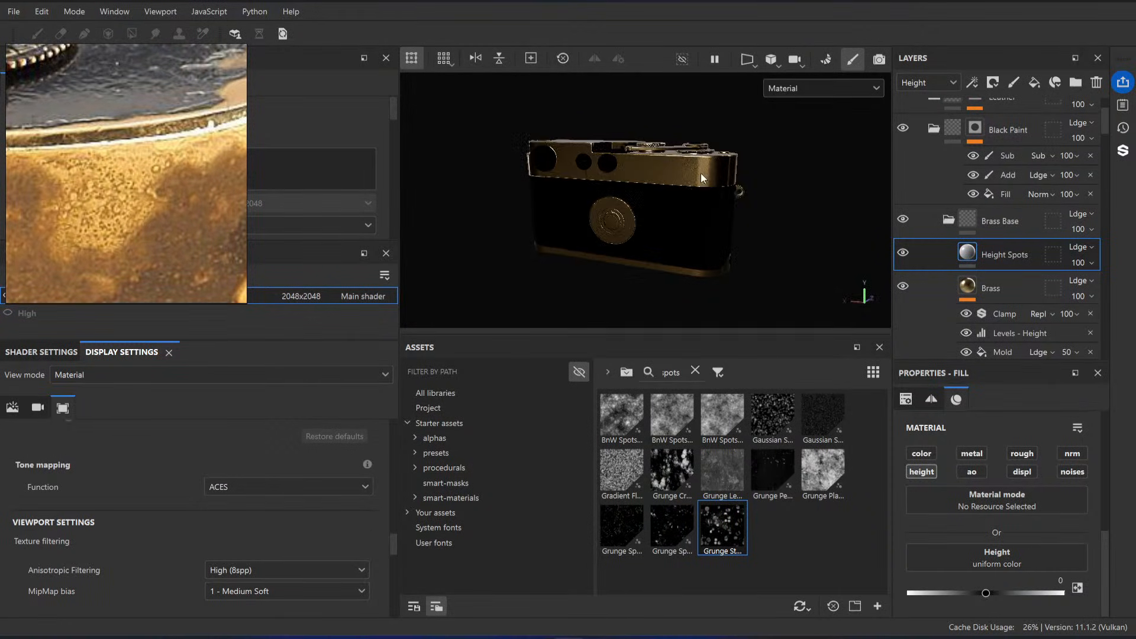
{"action": "left_click_drag", "start_coordinate": [781, 192], "coordinate": [767, 207], "text": "alt"}
{"action": "right_click_drag", "start_coordinate": [767, 207], "coordinate": [759, 268], "text": "alt"}
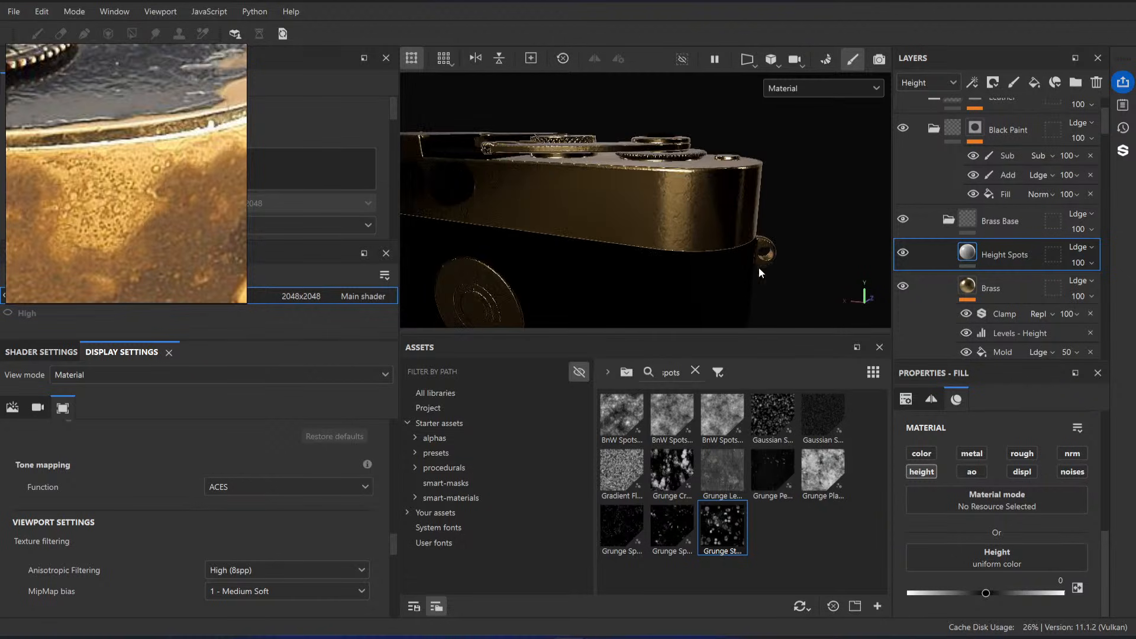
{"action": "left_click_drag", "start_coordinate": [759, 268], "coordinate": [651, 203], "text": "alt"}
{"action": "right_click_drag", "start_coordinate": [652, 203], "coordinate": [657, 237], "text": "alt"}
{"action": "left_click_drag", "start_coordinate": [657, 237], "coordinate": [664, 263], "text": "alt"}
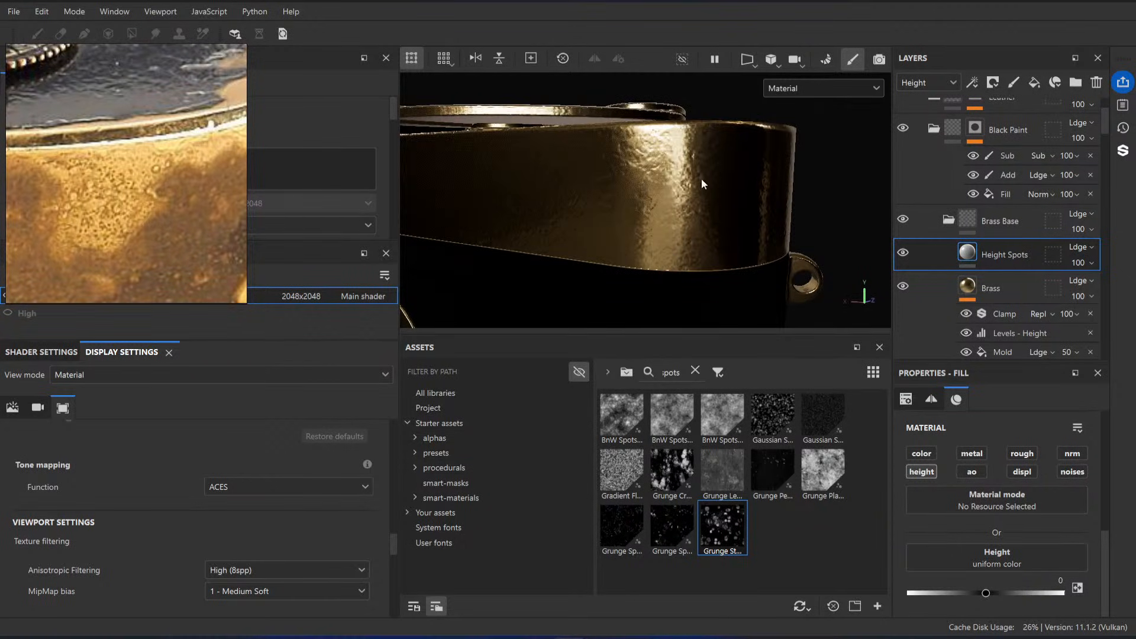
{"action": "left_click_drag", "start_coordinate": [703, 184], "coordinate": [728, 223], "text": "alt"}
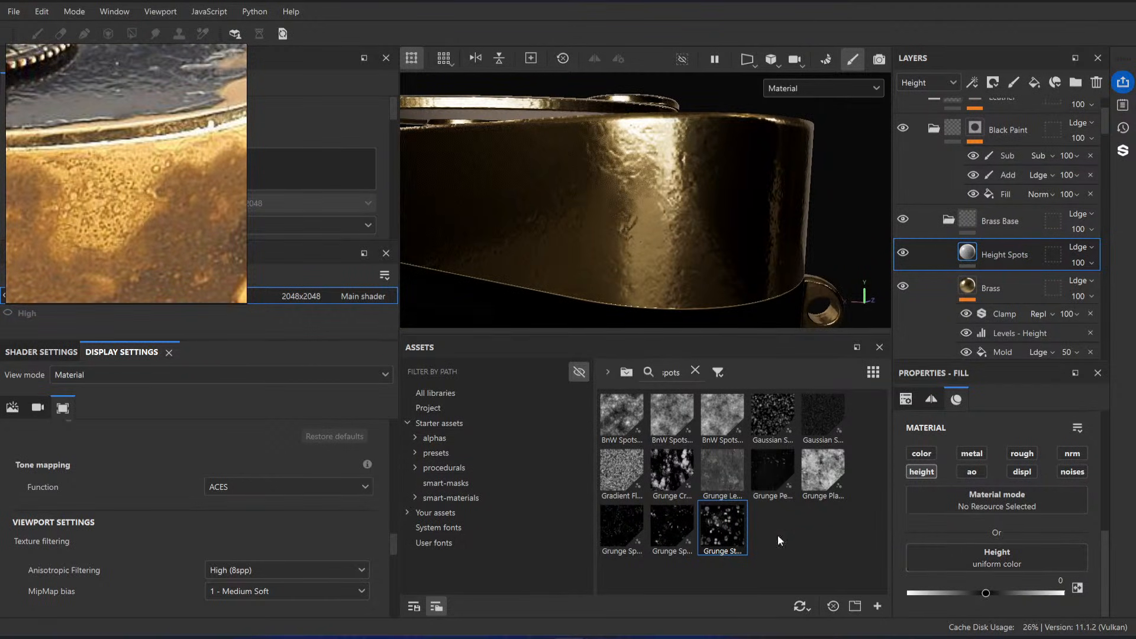
{"action": "left_click_drag", "start_coordinate": [722, 529], "coordinate": [998, 558]}
{"action": "scroll", "coordinate": [1012, 529], "scroll_direction": "up", "scroll_amount": 5}
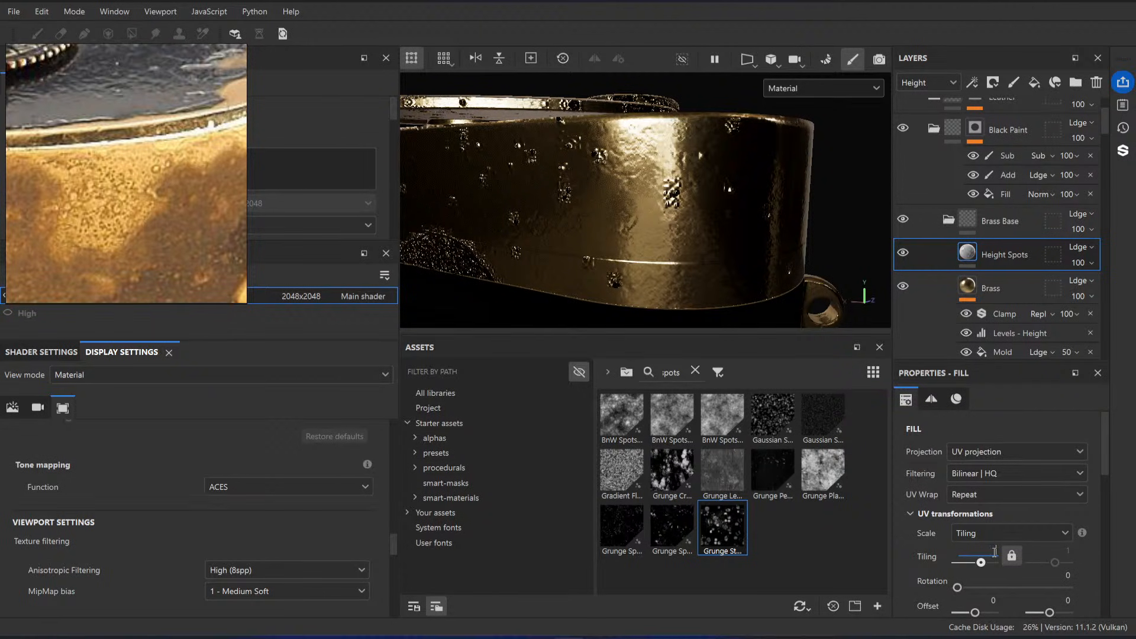
{"action": "type", "text": "10"}
{"action": "key", "text": "Return"}
Step: Try a tiling of 32 on the Height Spots map, and undo it
{"action": "left_click_drag", "start_coordinate": [837, 278], "coordinate": [712, 234], "text": "alt"}
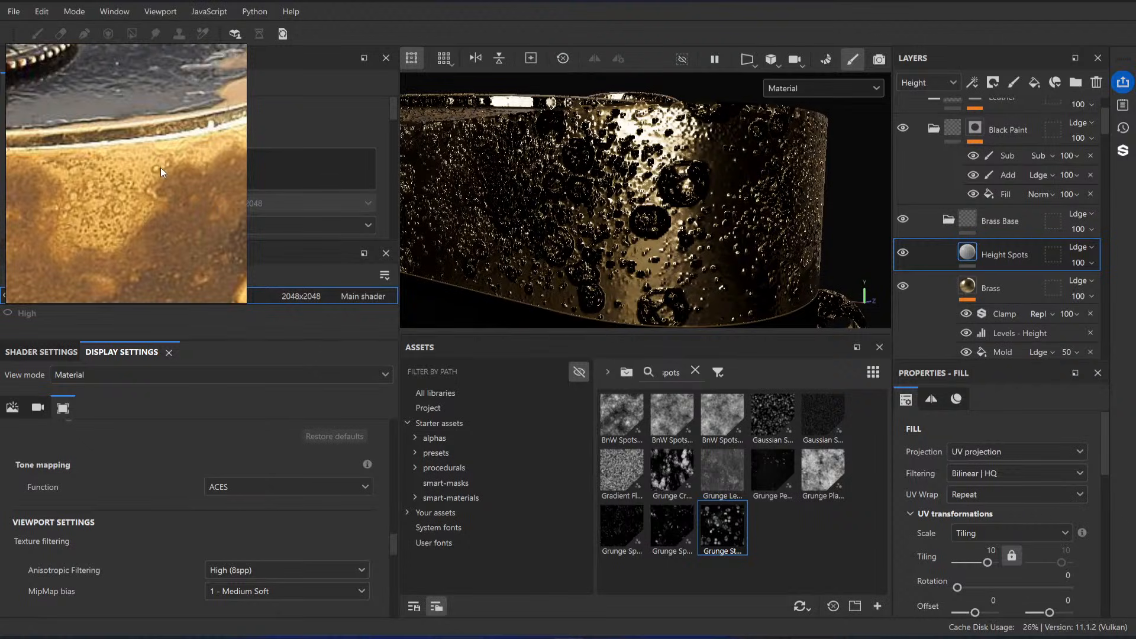
{"action": "left_click", "coordinate": [993, 562]}
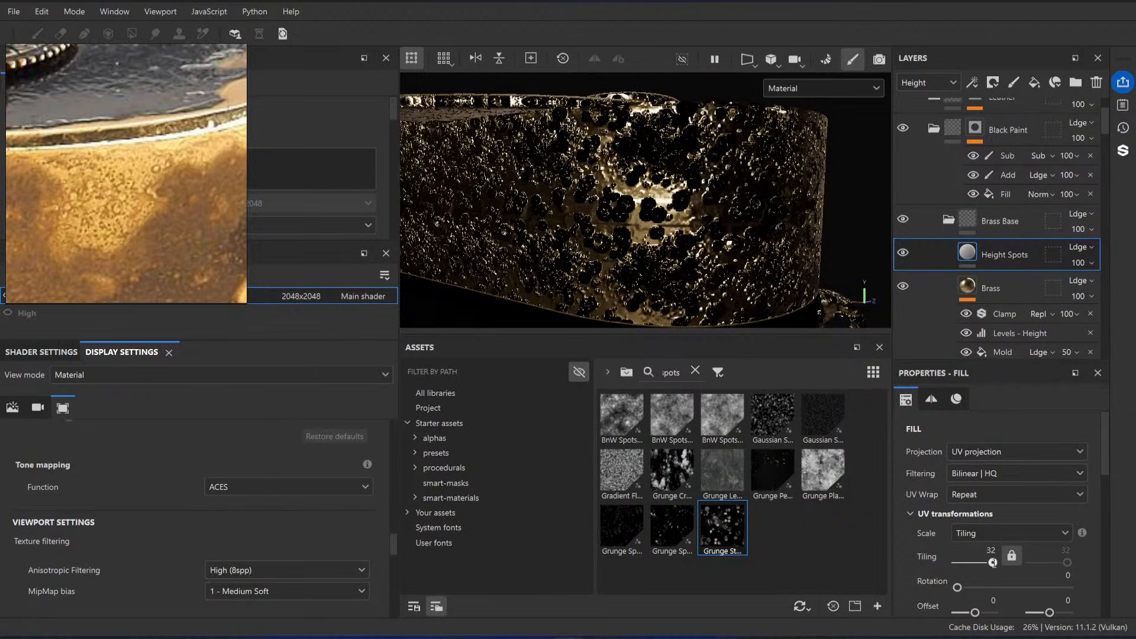
{"action": "key", "text": "ctrl+z"}
Step: Try the finer speckled grunge map as the height with 13.5 tiling and 6 opacity, and undo the changes
{"action": "left_click_drag", "start_coordinate": [626, 535], "coordinate": [981, 610]}
{"action": "scroll", "coordinate": [990, 501], "scroll_direction": "up", "scroll_amount": 3}
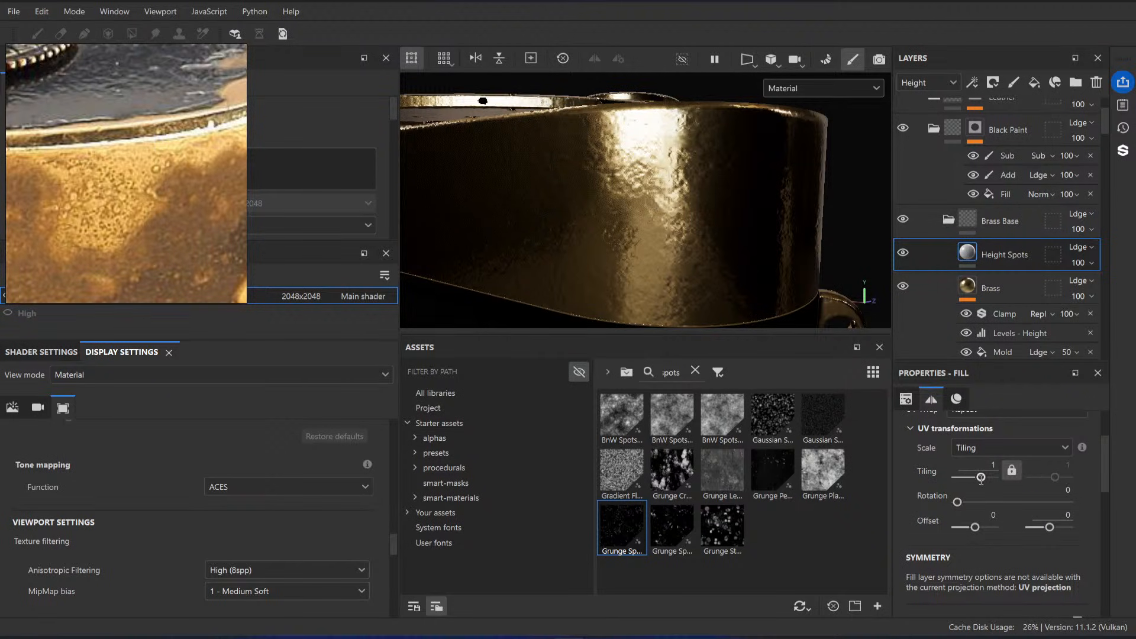
{"action": "left_click_drag", "start_coordinate": [981, 478], "coordinate": [989, 482]}
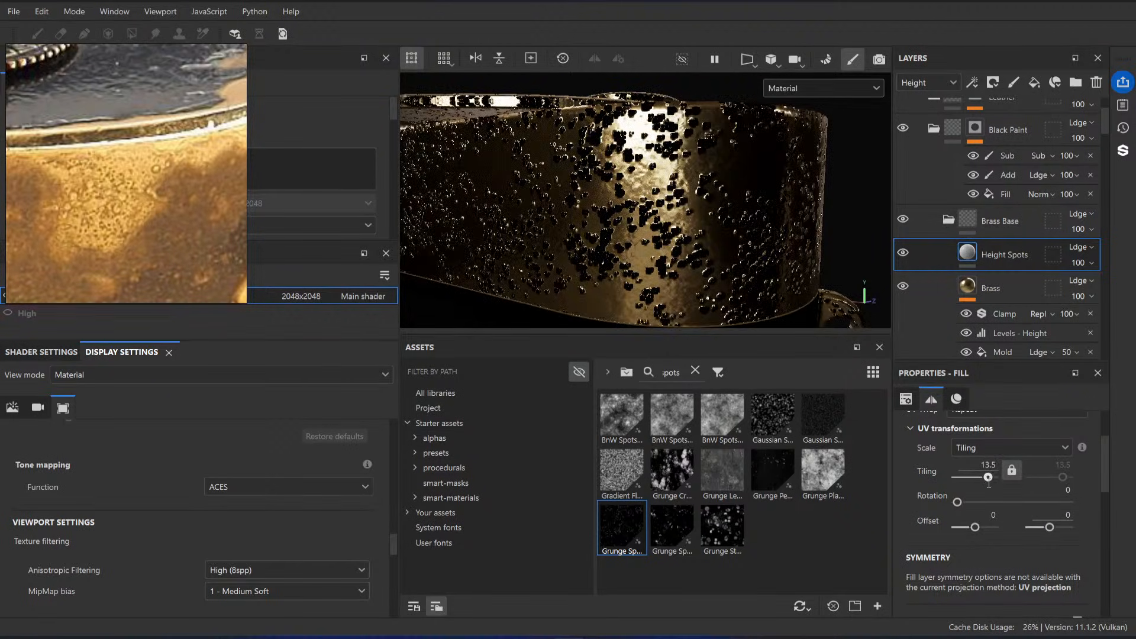
{"action": "left_click", "coordinate": [1084, 266]}
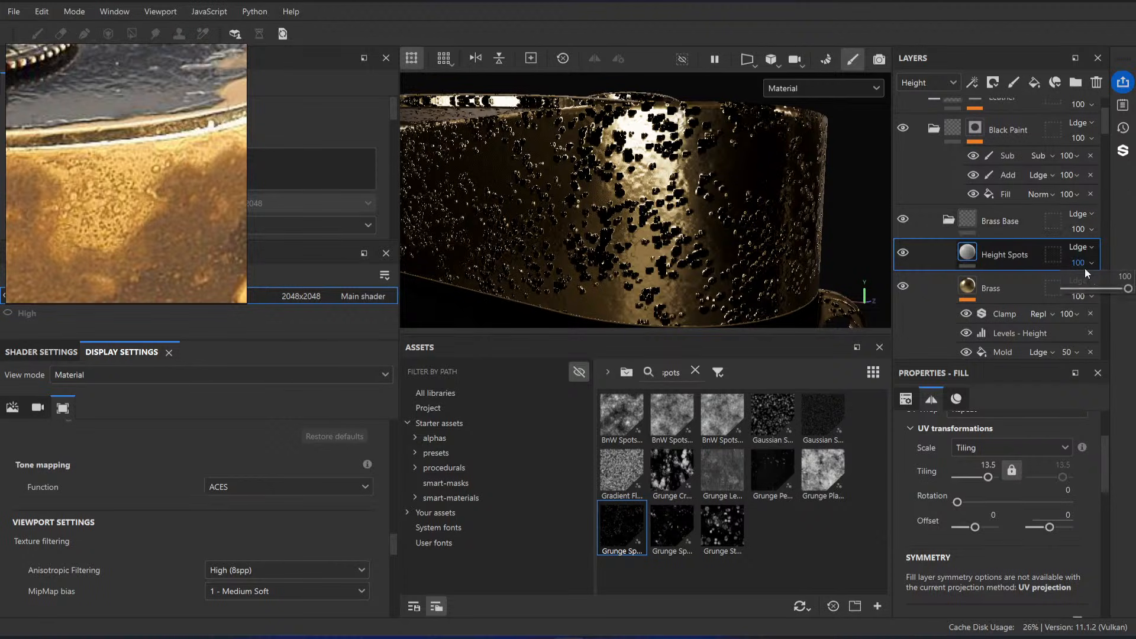
{"action": "left_click_drag", "start_coordinate": [1083, 288], "coordinate": [1072, 289]}
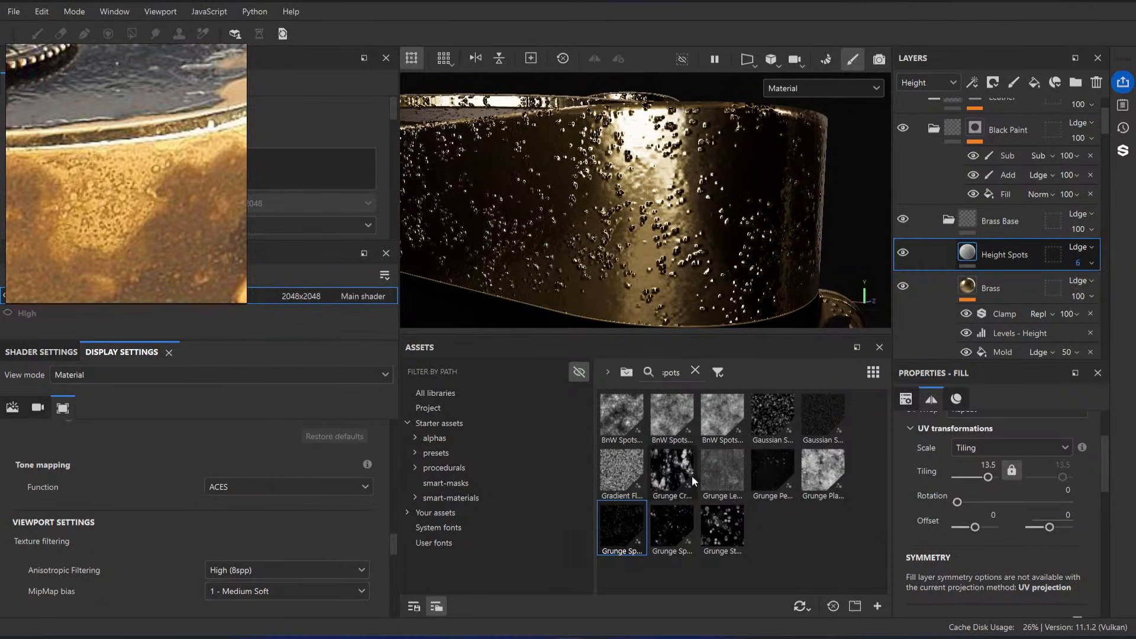
{"action": "key", "text": "ctrl+z"}
{"action": "key", "text": "ctrl+z"}
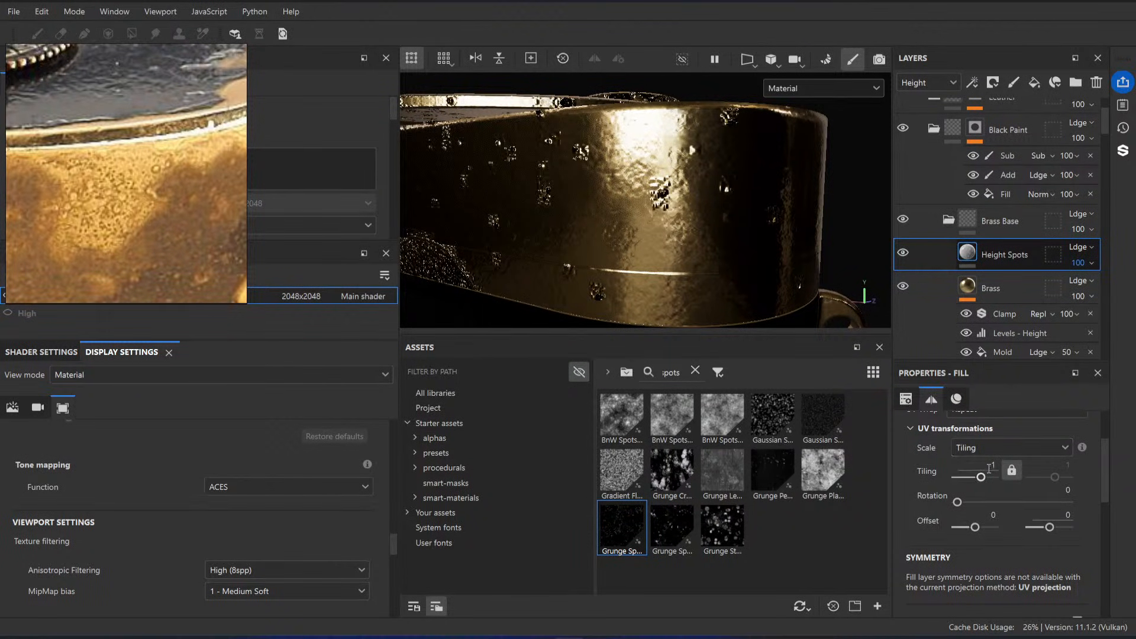
Step: Set the Height Spots tiling to 10 and switch its projection to Tri-planar projection
{"action": "left_click_drag", "start_coordinate": [980, 477], "coordinate": [1019, 470]}
{"action": "type", "text": "10"}
{"action": "key", "text": "Return"}
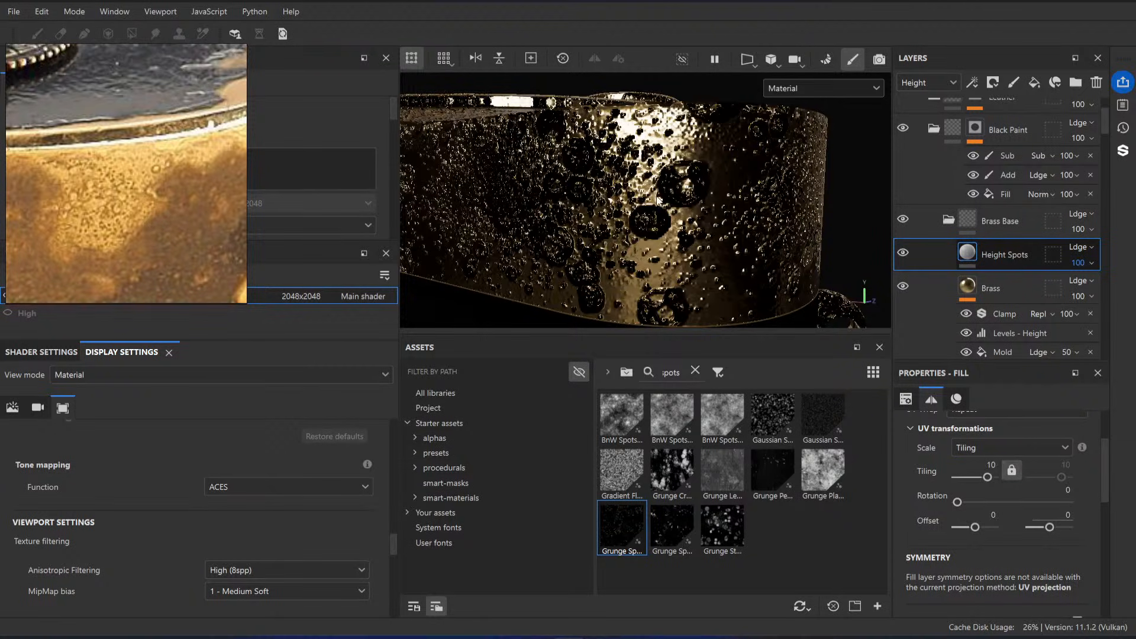
{"action": "scroll", "coordinate": [1001, 468], "scroll_direction": "up", "scroll_amount": 3}
{"action": "left_click", "coordinate": [1001, 452]}
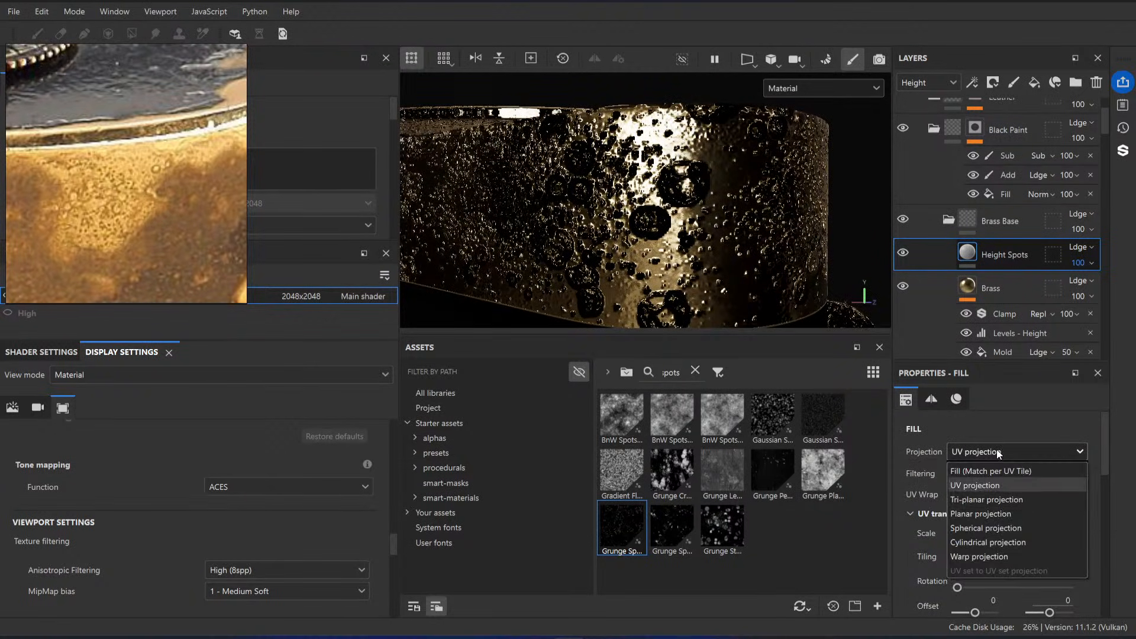
{"action": "left_click", "coordinate": [988, 501]}
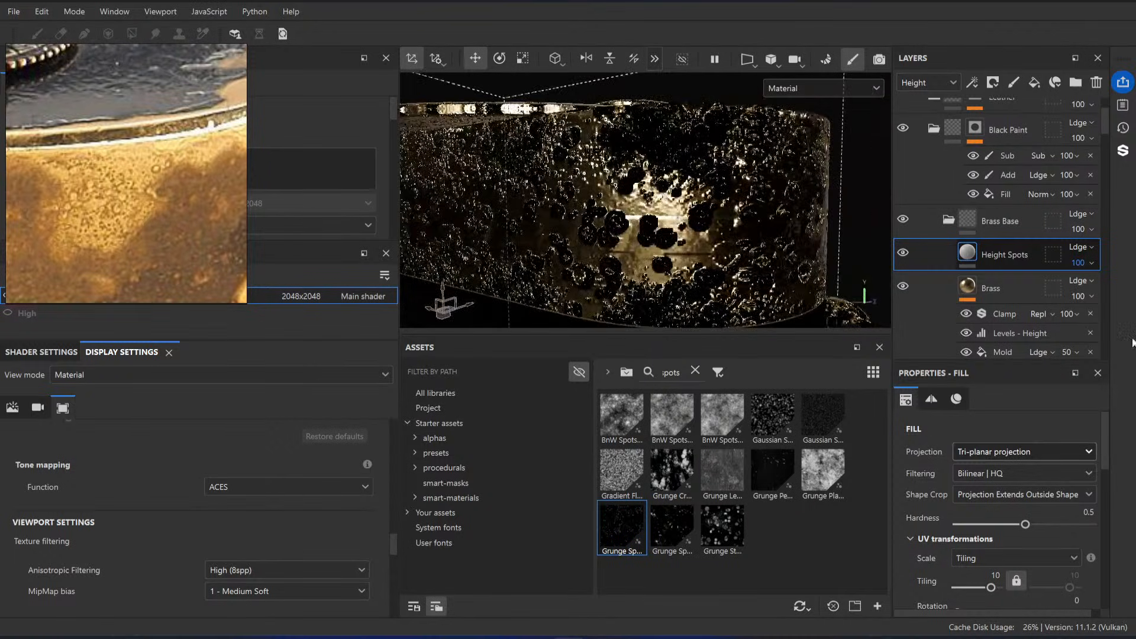
Step: Add a Levels effect for the Height channel to Height Spots, and raise its low output level to about 0.976
{"action": "right_click", "coordinate": [982, 254]}
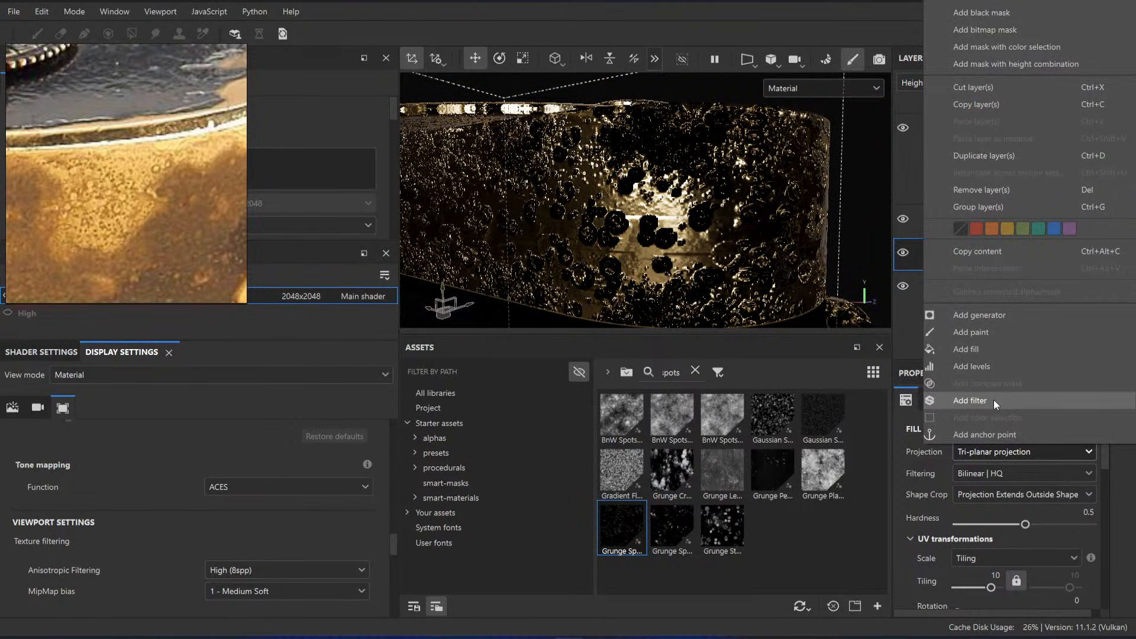
{"action": "left_click", "coordinate": [987, 367]}
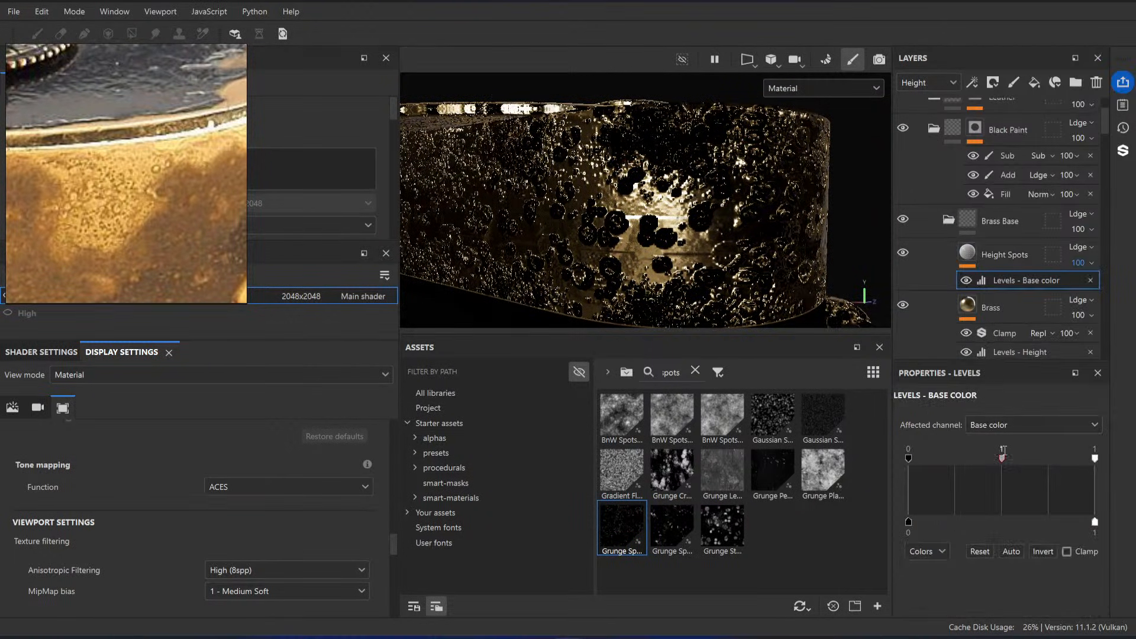
{"action": "left_click", "coordinate": [1018, 424]}
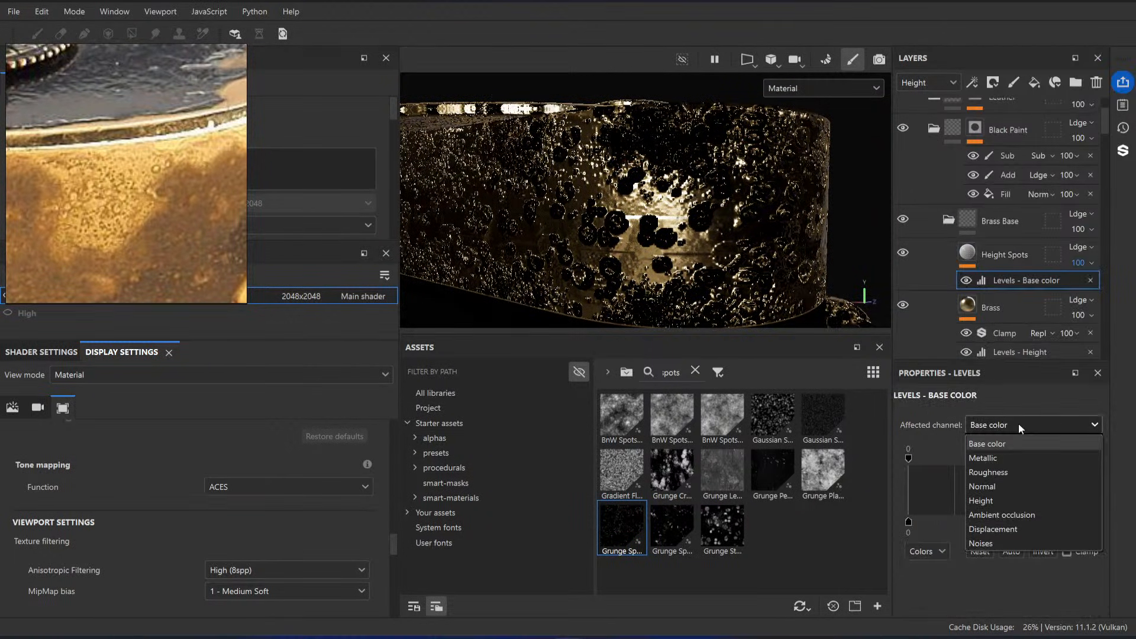
{"action": "left_click", "coordinate": [1003, 500]}
{"action": "left_click_drag", "start_coordinate": [1003, 524], "coordinate": [1095, 522]}
{"action": "left_click_drag", "start_coordinate": [631, 195], "coordinate": [681, 237], "text": "alt"}
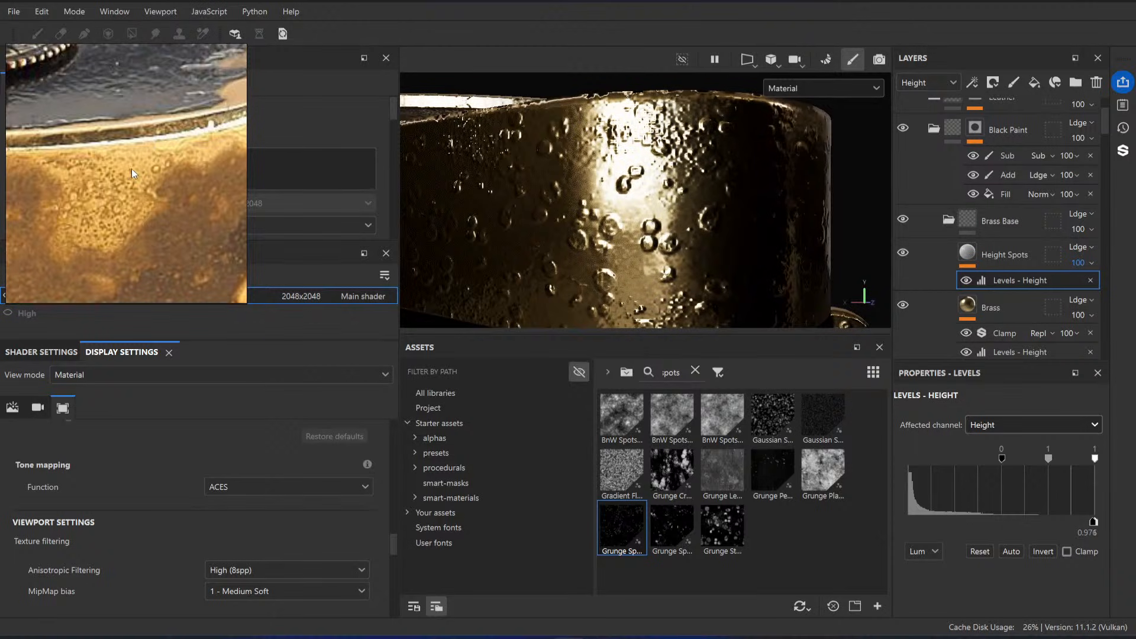
Step: Set the Height Spots layer's tiling to 15, and inspect the denser spots on the brass side
{"action": "left_click", "coordinate": [1030, 256]}
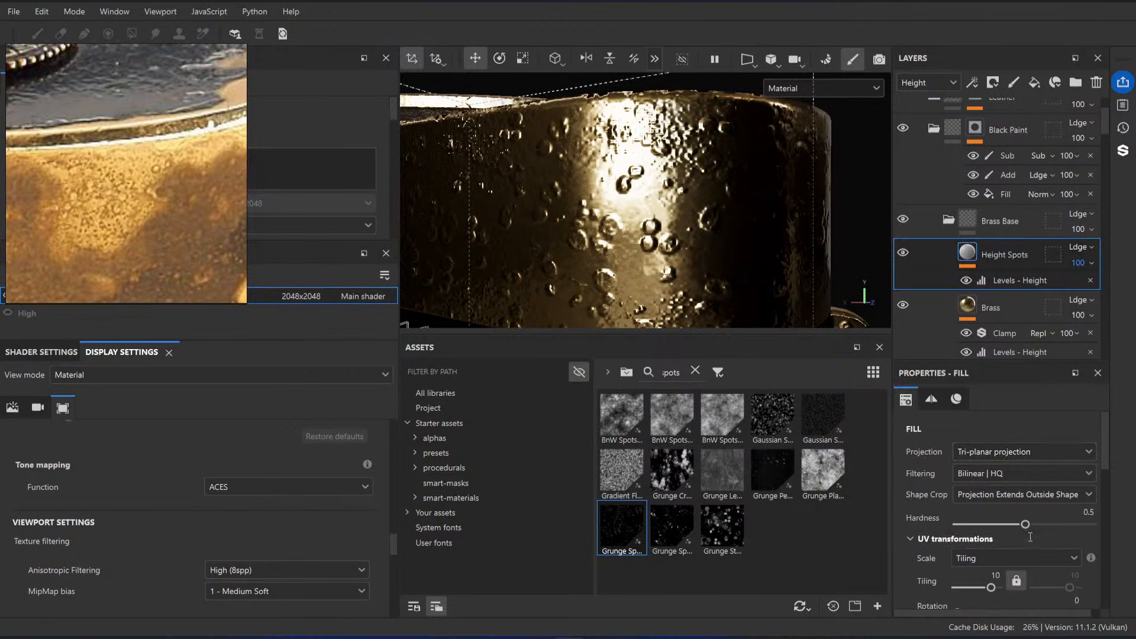
{"action": "left_click", "coordinate": [994, 575]}
{"action": "type", "text": "15"}
{"action": "key", "text": "Return"}
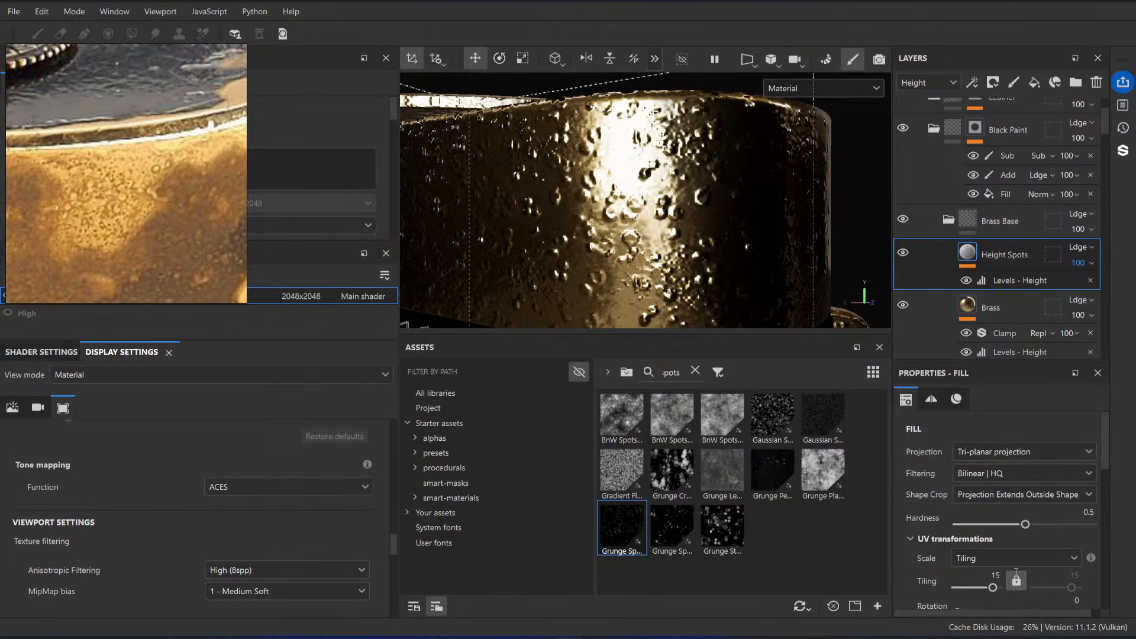
{"action": "left_click_drag", "start_coordinate": [732, 227], "coordinate": [686, 245], "text": "alt"}
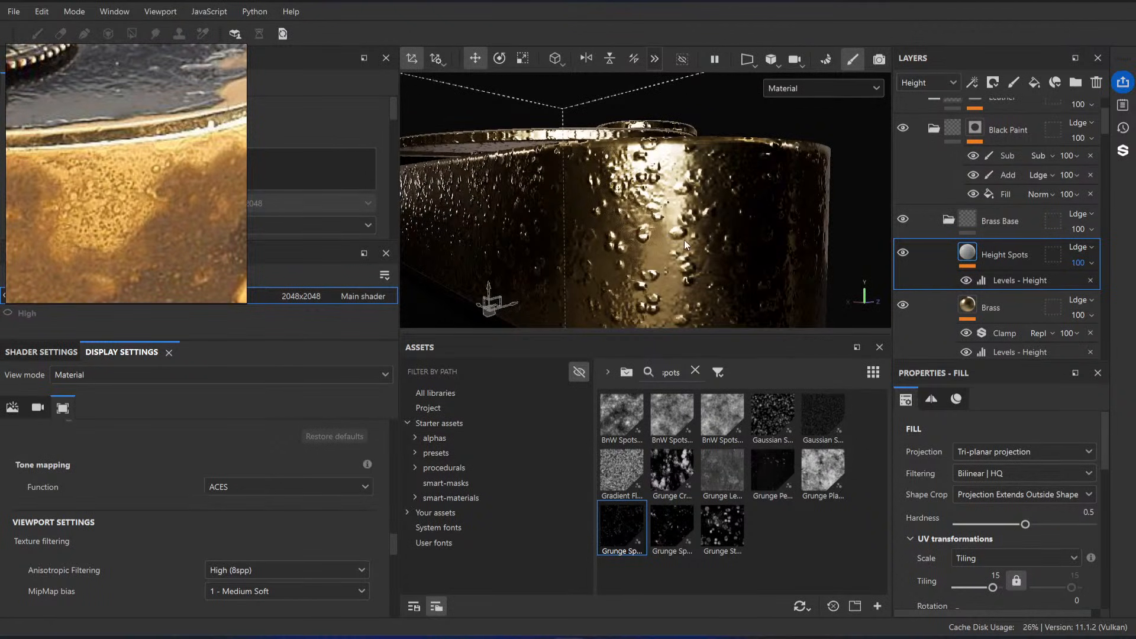
Step: Try the Inverse divide, Darken and Overlay height blend modes on the Height Spots layer, and return it to Linear dodge (Add)
{"action": "left_click", "coordinate": [1082, 261]}
{"action": "left_click", "coordinate": [1075, 247]}
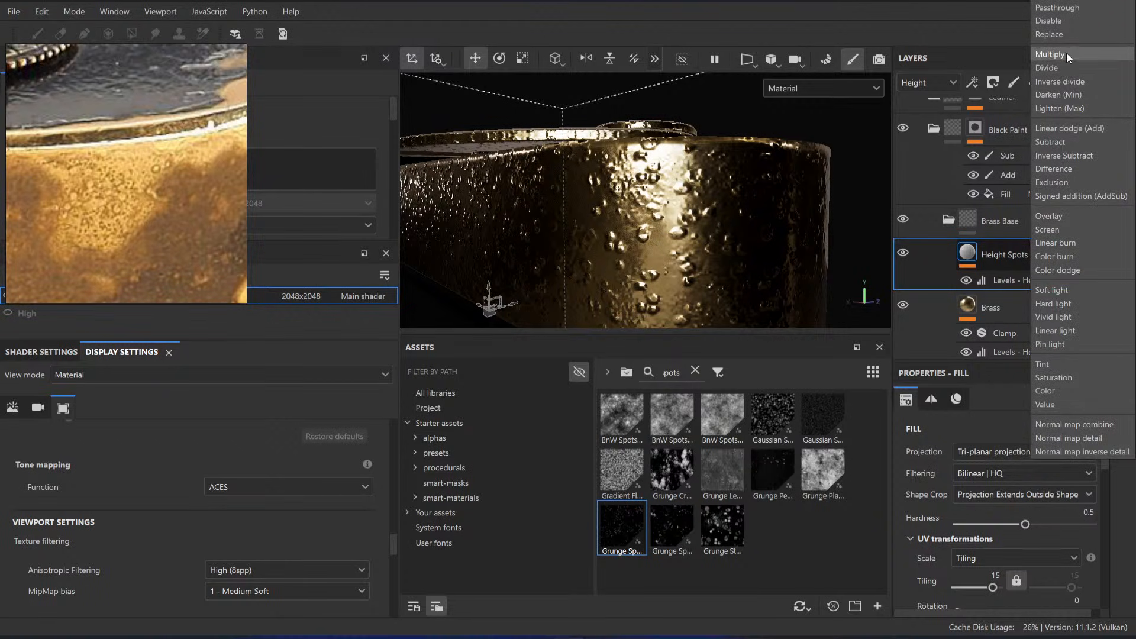
{"action": "left_click", "coordinate": [1067, 53]}
{"action": "left_click", "coordinate": [1092, 246]}
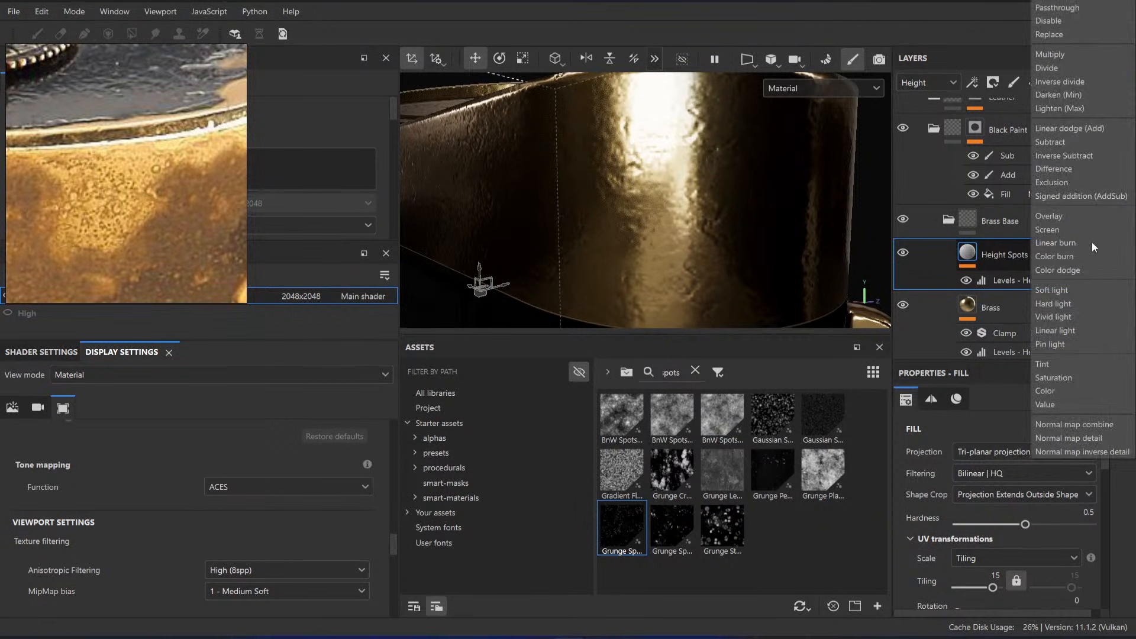
{"action": "left_click", "coordinate": [1074, 48]}
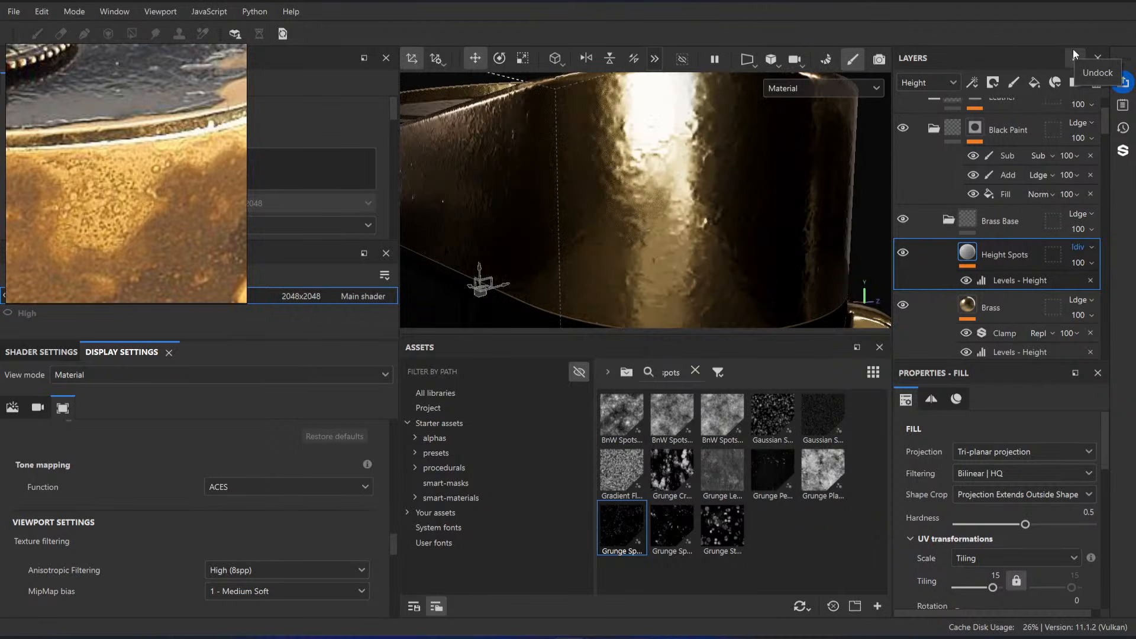
{"action": "key", "text": "Down"}
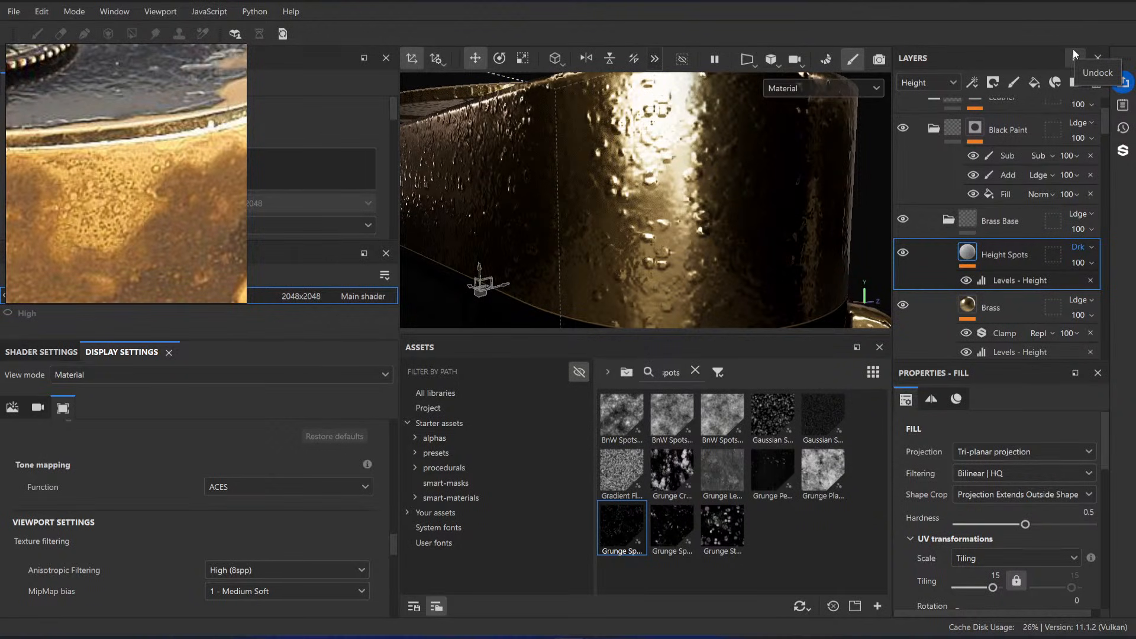
{"action": "left_click", "coordinate": [1084, 247]}
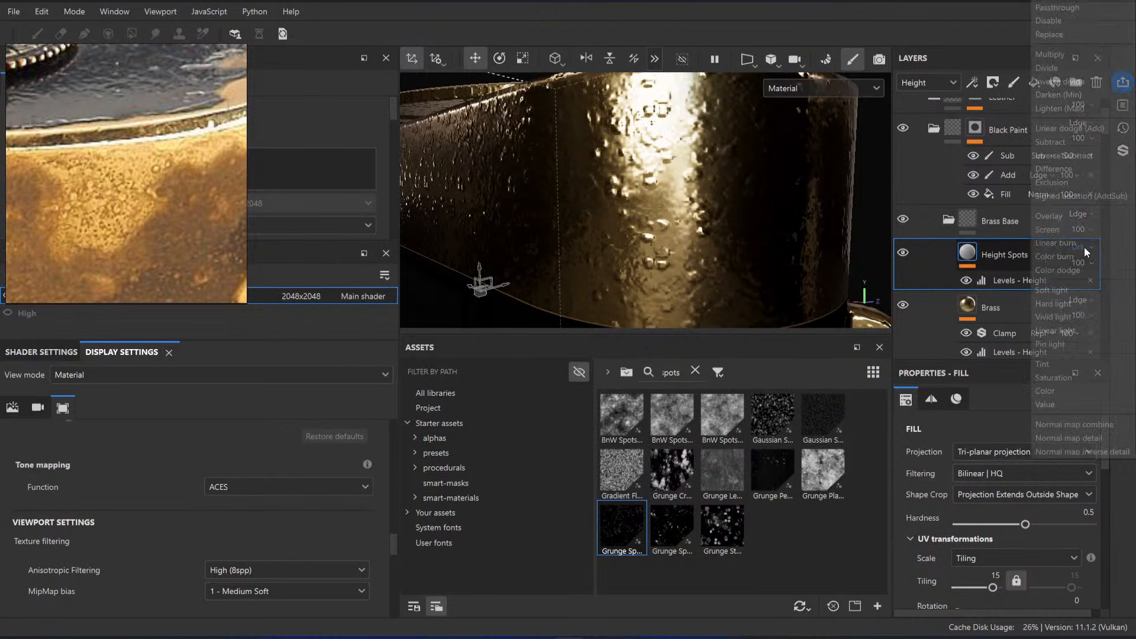
{"action": "left_click", "coordinate": [1062, 217]}
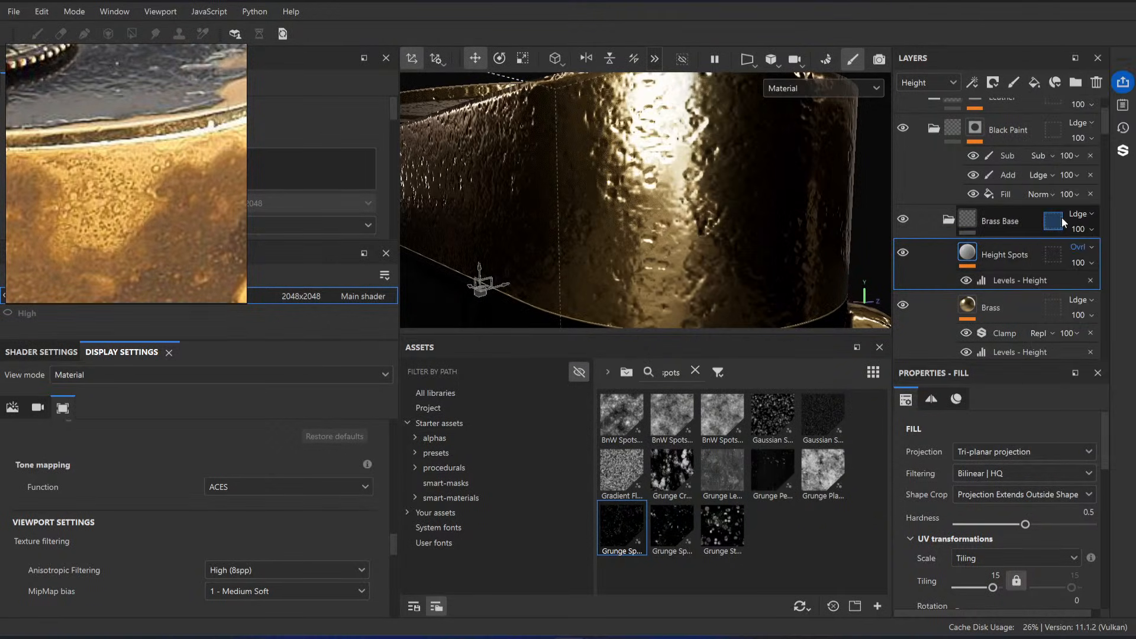
{"action": "left_click", "coordinate": [1076, 247]}
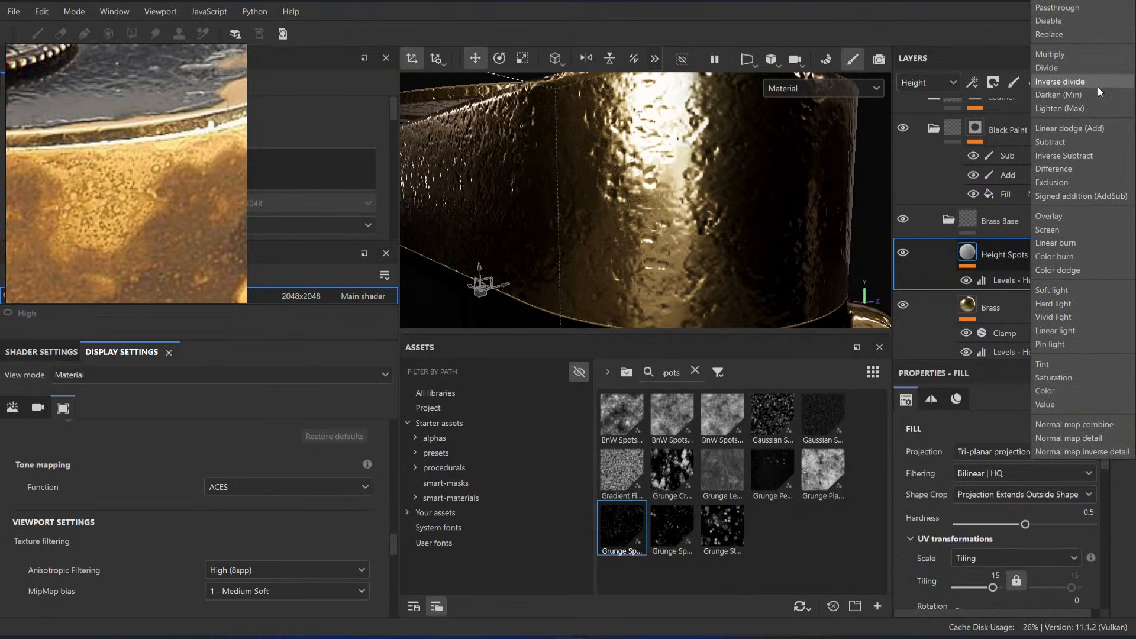
{"action": "left_click", "coordinate": [1072, 130]}
Step: Set the low input of Height Spots' Levels - Height effect to -1 and shift its midpoint lower
{"action": "scroll", "coordinate": [1006, 560], "scroll_direction": "down", "scroll_amount": 1}
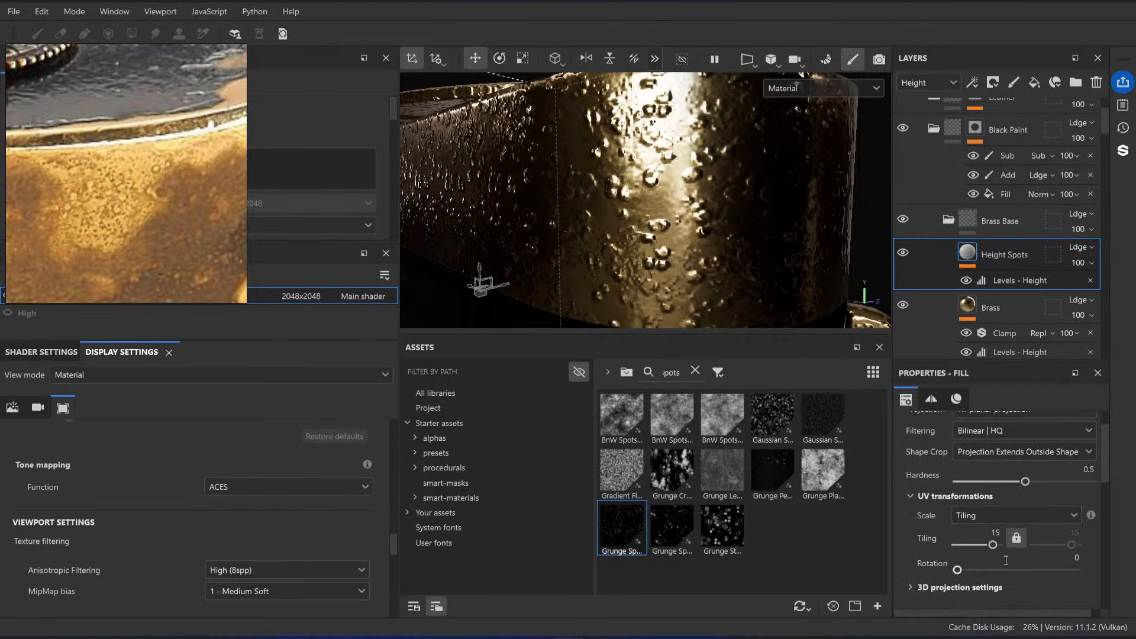
{"action": "scroll", "coordinate": [1006, 560], "scroll_direction": "down", "scroll_amount": 3}
{"action": "left_click", "coordinate": [1013, 283]}
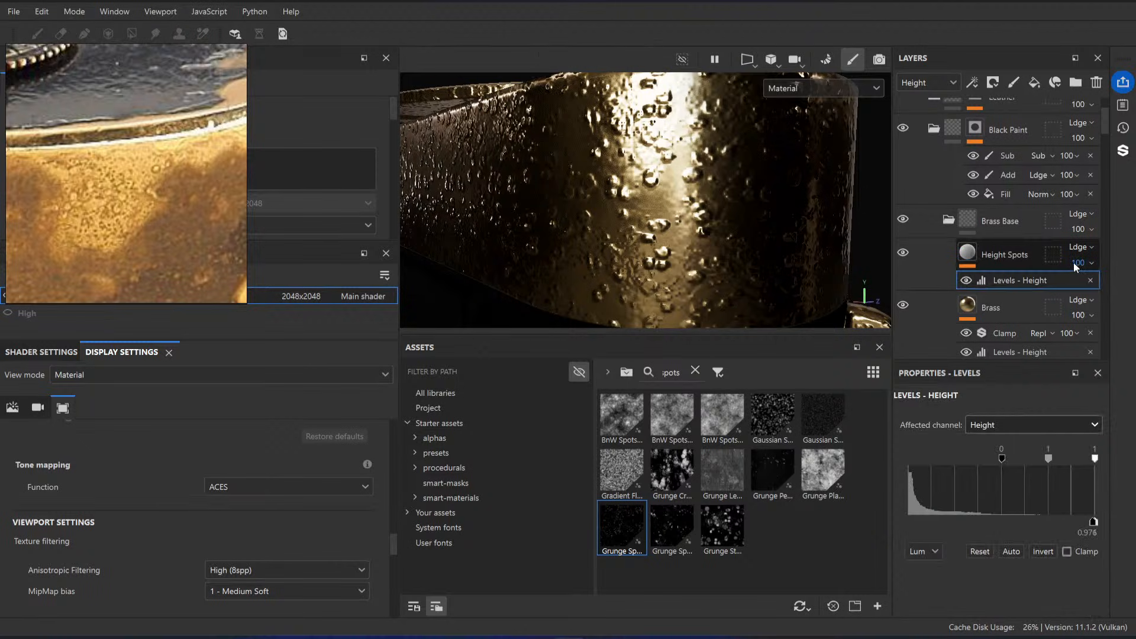
{"action": "left_click_drag", "start_coordinate": [1002, 457], "coordinate": [909, 457]}
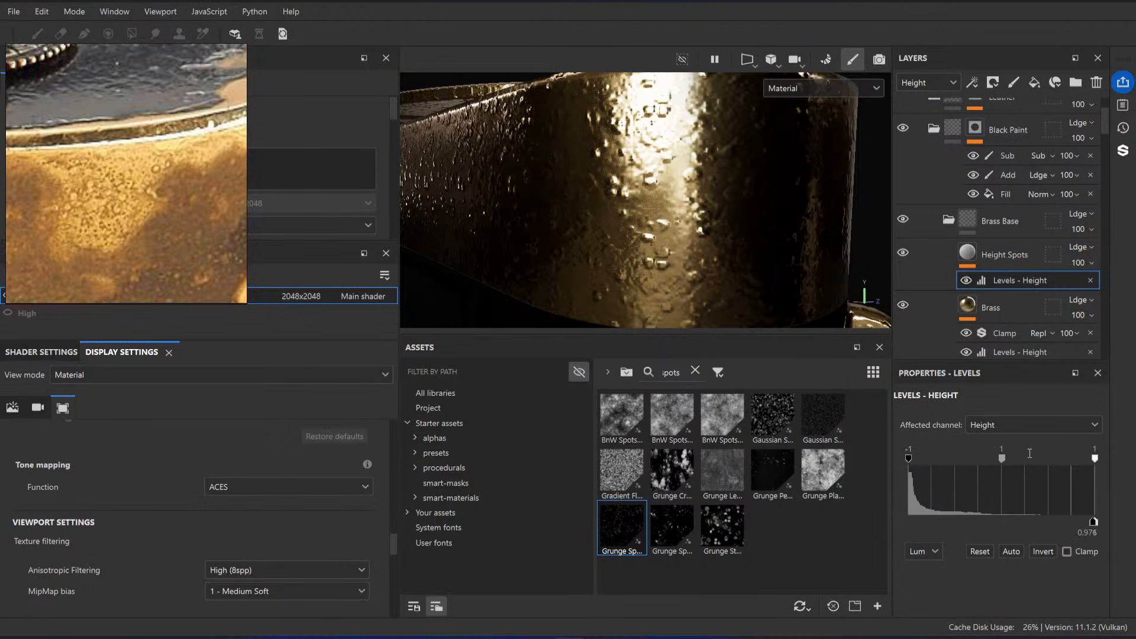
{"action": "left_click_drag", "start_coordinate": [1003, 459], "coordinate": [971, 463]}
{"action": "scroll", "coordinate": [532, 156], "scroll_direction": "down", "scroll_amount": 3}
{"action": "scroll", "coordinate": [533, 157], "scroll_direction": "up", "scroll_amount": 3}
Step: Add a Clamp filter to the Height Spots layer
{"action": "left_click", "coordinate": [988, 261]}
{"action": "right_click", "coordinate": [967, 266]}
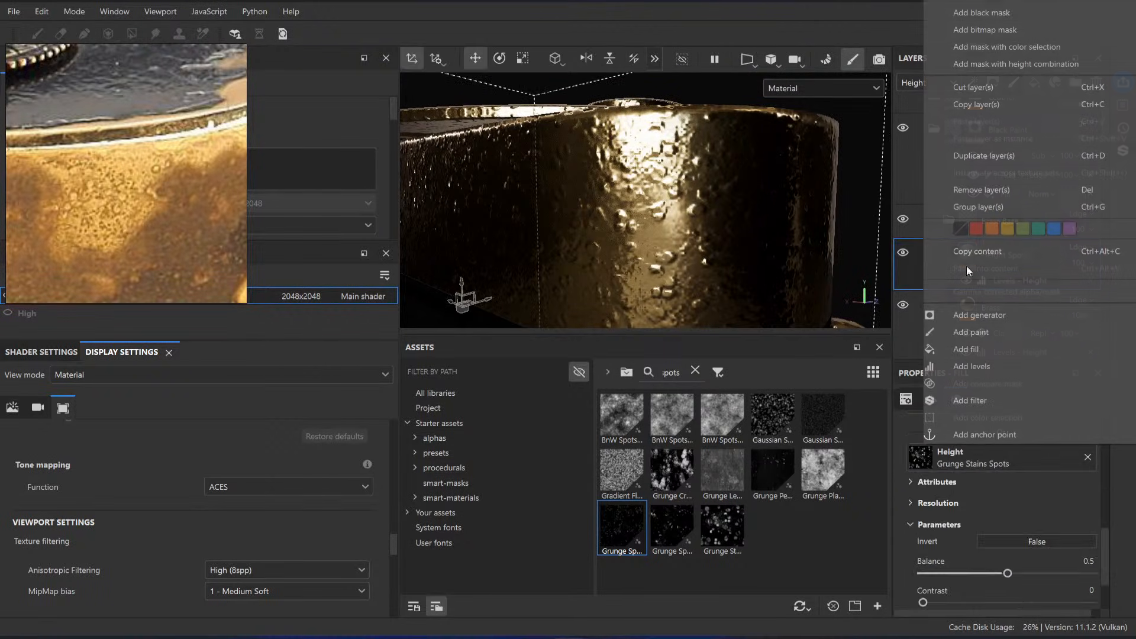
{"action": "left_click", "coordinate": [989, 402]}
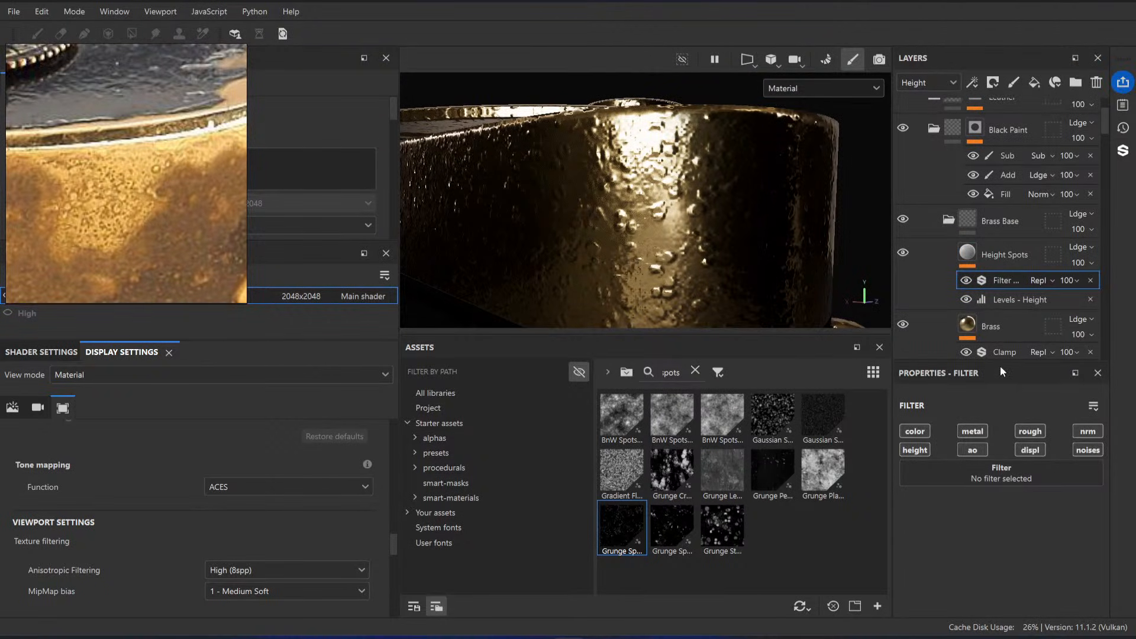
{"action": "left_click", "coordinate": [998, 478]}
{"action": "type", "text": "clam"}
{"action": "left_click", "coordinate": [944, 319]}
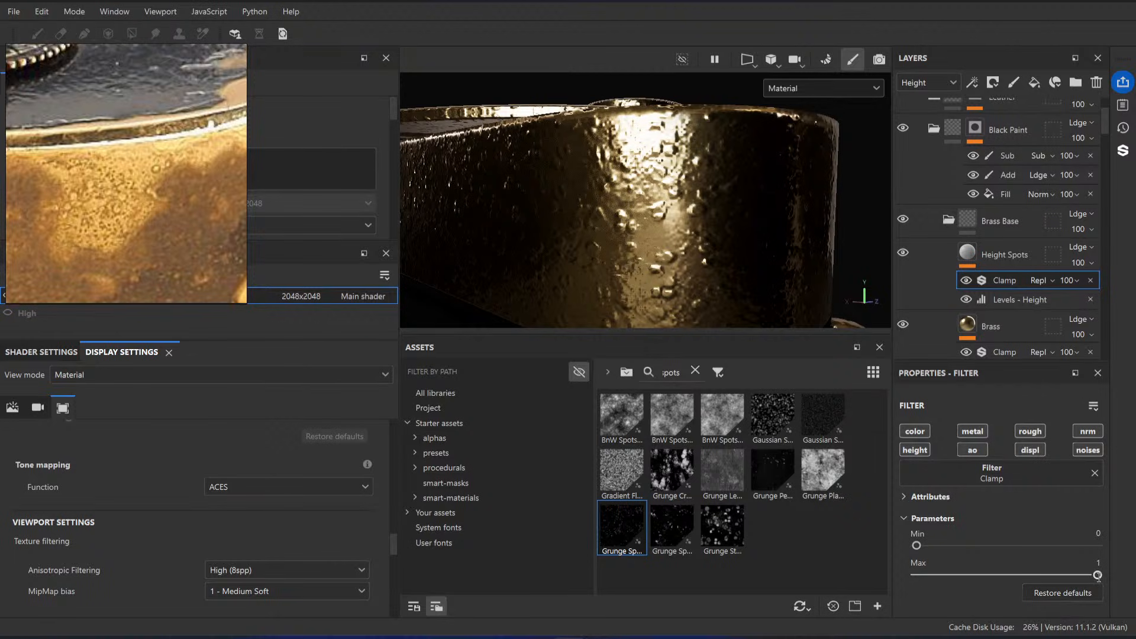
Step: Set the Height Spots Clamp filter's Max to 0.995, try a higher Min, and return Min to 0
{"action": "mouse_move", "coordinate": [1098, 576]}
{"action": "left_mouse_down"}
{"action": "mouse_move", "coordinate": [1051, 575]}
{"action": "mouse_move", "coordinate": [1096, 574]}
{"action": "left_mouse_up"}
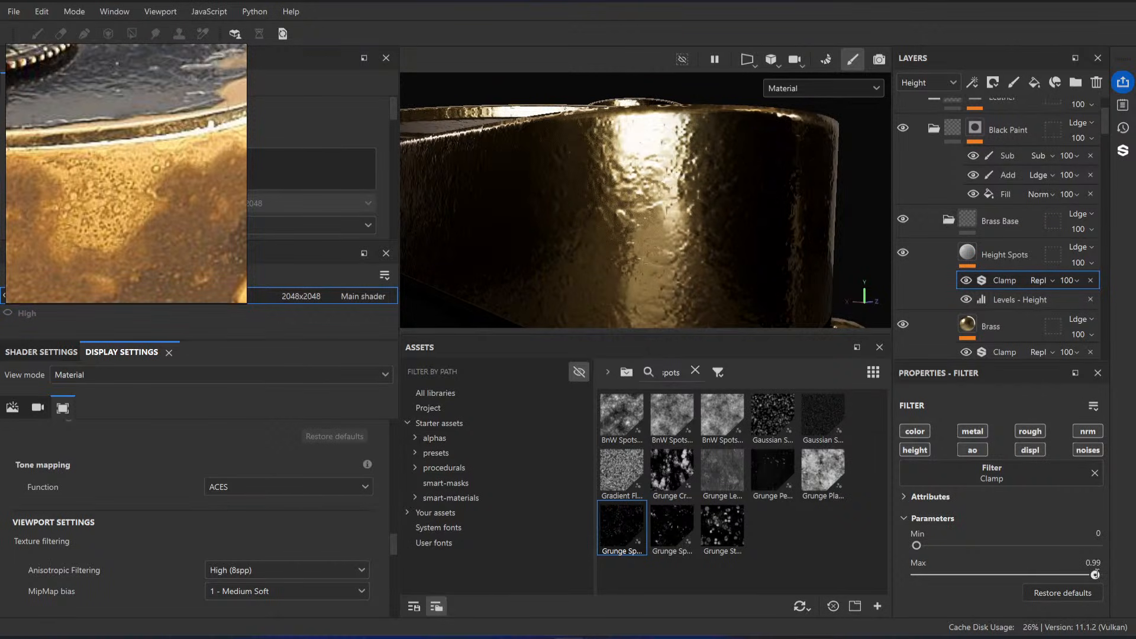
{"action": "left_click_drag", "start_coordinate": [694, 242], "coordinate": [729, 253], "text": "alt"}
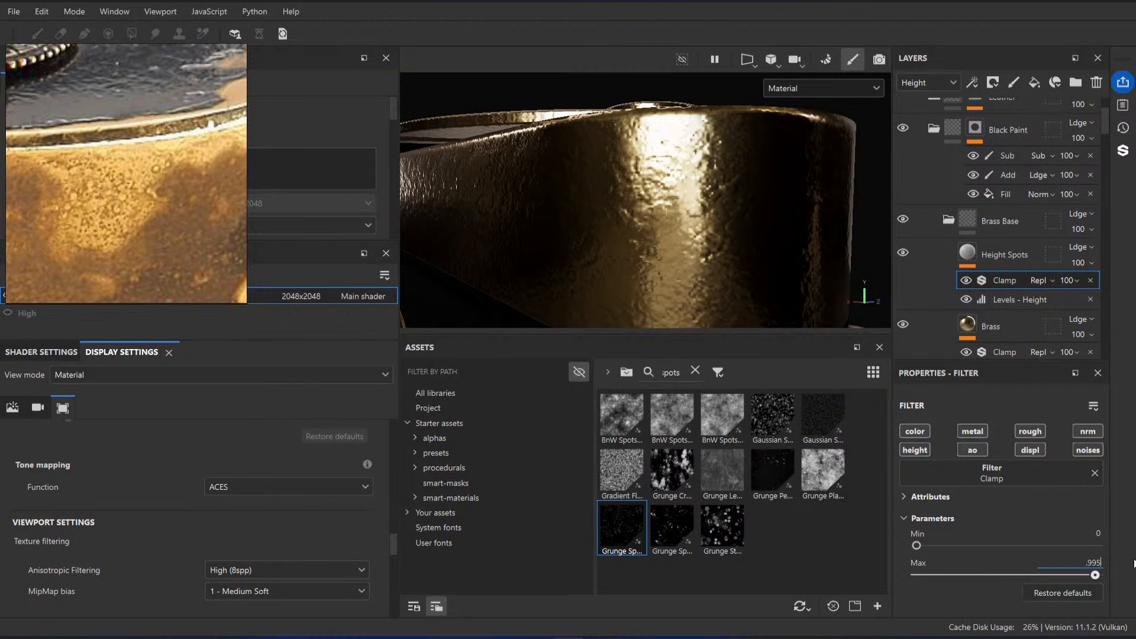
{"action": "key", "text": "Return"}
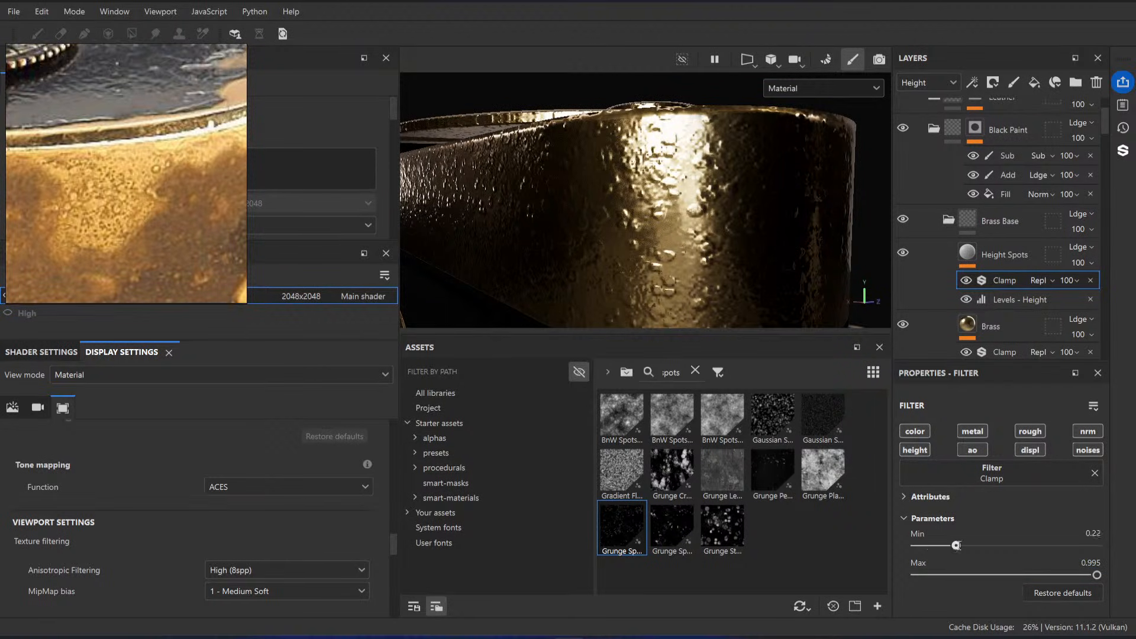
{"action": "left_click_drag", "start_coordinate": [956, 546], "coordinate": [916, 545]}
Step: Set the height opacity to 25 for both the Brass layer's Mold fill and the Height Spots layer
{"action": "left_click_drag", "start_coordinate": [1128, 288], "coordinate": [1094, 290]}
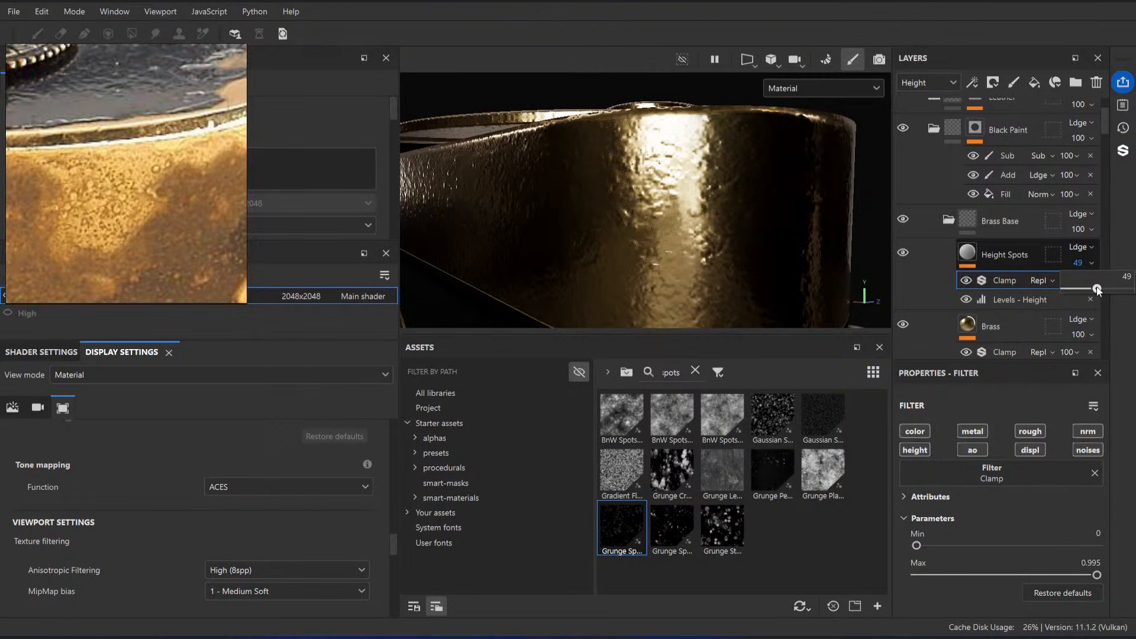
{"action": "scroll", "coordinate": [1054, 315], "scroll_direction": "down", "scroll_amount": 1}
{"action": "scroll", "coordinate": [1039, 290], "scroll_direction": "down", "scroll_amount": 1}
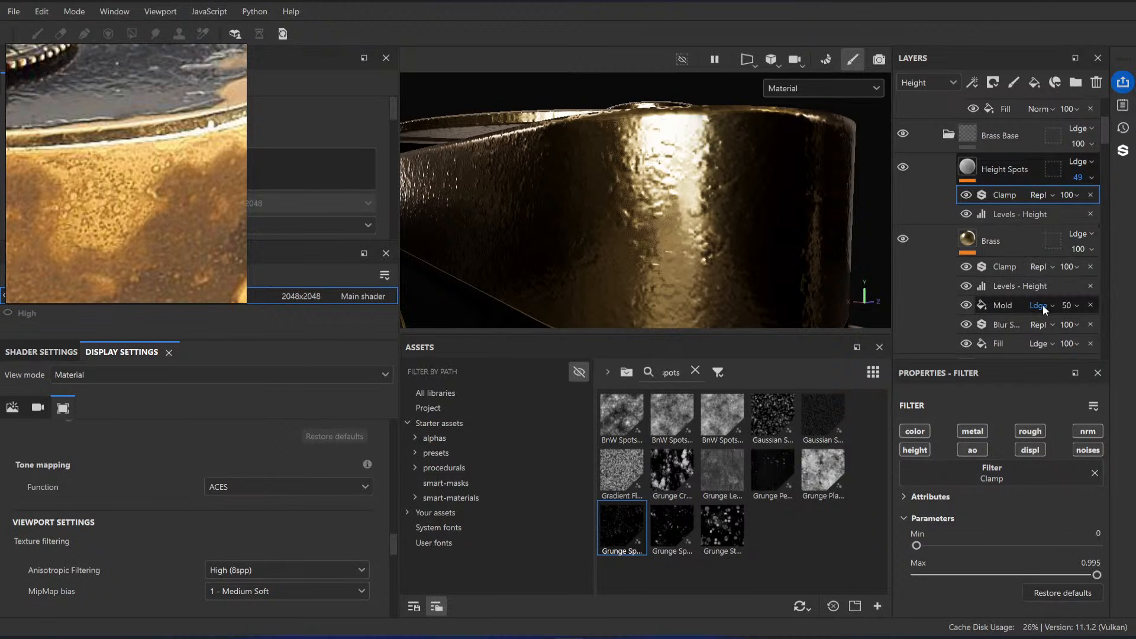
{"action": "left_click", "coordinate": [1075, 306]}
{"action": "left_click_drag", "start_coordinate": [1095, 330], "coordinate": [1131, 323]}
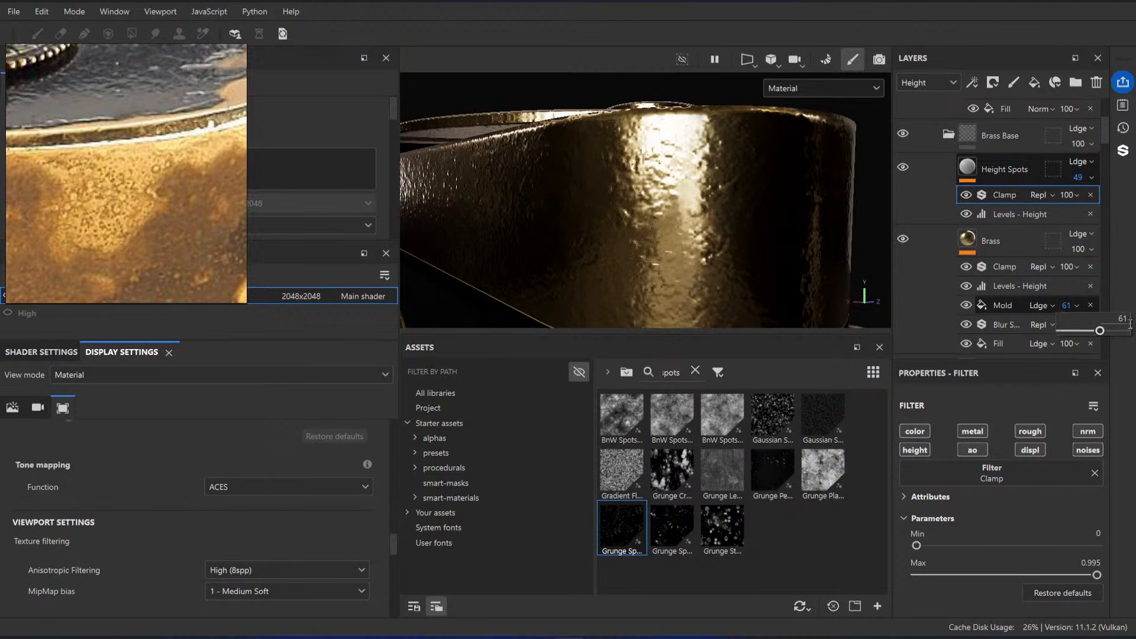
{"action": "left_click", "coordinate": [1111, 323]}
{"action": "type", "text": "25"}
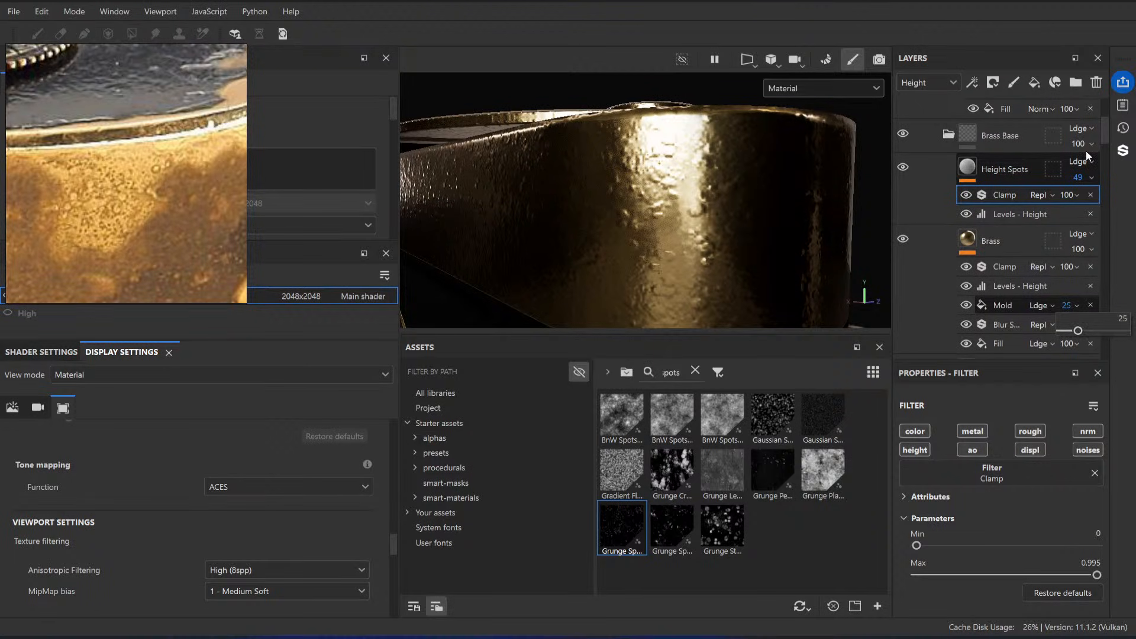
{"action": "left_click", "coordinate": [1089, 177]}
{"action": "left_click", "coordinate": [1117, 195]}
{"action": "type", "text": "2"}
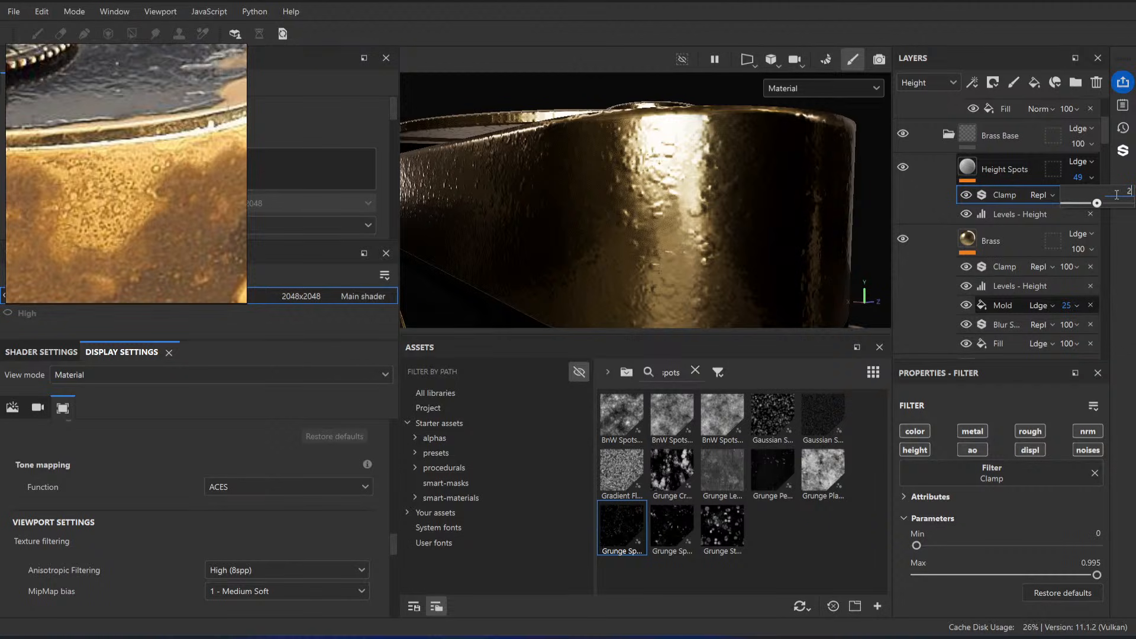
{"action": "type", "text": "5"}
Step: Compare the camera's brass side and engraved top plate with the worn brass in the reference photos
{"action": "left_click_drag", "start_coordinate": [680, 185], "coordinate": [692, 252], "text": "alt"}
{"action": "scroll", "coordinate": [703, 171], "scroll_direction": "down", "scroll_amount": 4}
{"action": "scroll", "coordinate": [205, 197], "scroll_direction": "down", "scroll_amount": 4}
{"action": "scroll", "coordinate": [135, 200], "scroll_direction": "up", "scroll_amount": 2}
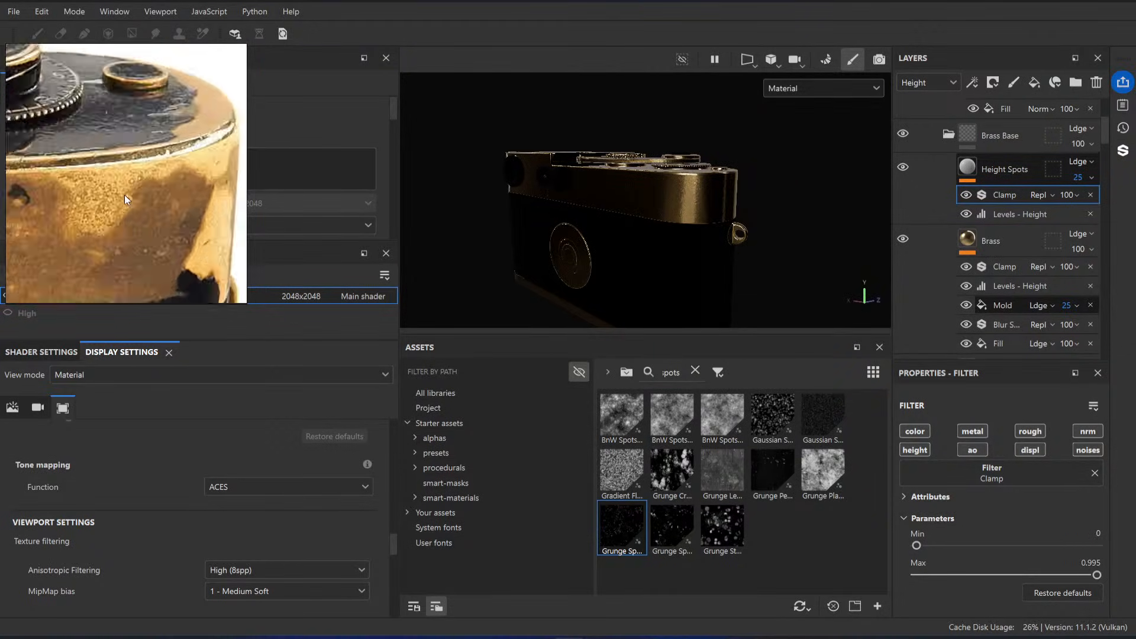
{"action": "scroll", "coordinate": [124, 195], "scroll_direction": "down", "scroll_amount": 2}
{"action": "scroll", "coordinate": [159, 167], "scroll_direction": "up", "scroll_amount": 4}
{"action": "middle_click_drag", "start_coordinate": [99, 168], "coordinate": [137, 162]}
{"action": "scroll", "coordinate": [137, 163], "scroll_direction": "down", "scroll_amount": 1}
{"action": "left_click_drag", "start_coordinate": [769, 204], "coordinate": [695, 215], "text": "alt"}
{"action": "scroll", "coordinate": [695, 215], "scroll_direction": "up", "scroll_amount": 2}
{"action": "middle_click_drag", "start_coordinate": [695, 216], "coordinate": [662, 217], "text": "alt"}
{"action": "scroll", "coordinate": [662, 217], "scroll_direction": "up", "scroll_amount": 4}
{"action": "left_click_drag", "start_coordinate": [627, 207], "coordinate": [586, 198], "text": "alt"}
{"action": "middle_click_drag", "start_coordinate": [577, 190], "coordinate": [802, 233], "text": "alt"}
{"action": "left_click_drag", "start_coordinate": [802, 234], "coordinate": [760, 231], "text": "alt"}
{"action": "middle_click_drag", "start_coordinate": [506, 144], "coordinate": [744, 195], "text": "alt"}
{"action": "left_click_drag", "start_coordinate": [743, 195], "coordinate": [690, 187], "text": "alt"}
{"action": "scroll", "coordinate": [170, 152], "scroll_direction": "down", "scroll_amount": 5}
{"action": "middle_click_drag", "start_coordinate": [136, 167], "coordinate": [219, 204]}
{"action": "middle_click_drag", "start_coordinate": [76, 184], "coordinate": [201, 182]}
{"action": "middle_click_drag", "start_coordinate": [77, 182], "coordinate": [201, 177]}
{"action": "middle_click_drag", "start_coordinate": [100, 179], "coordinate": [166, 176]}
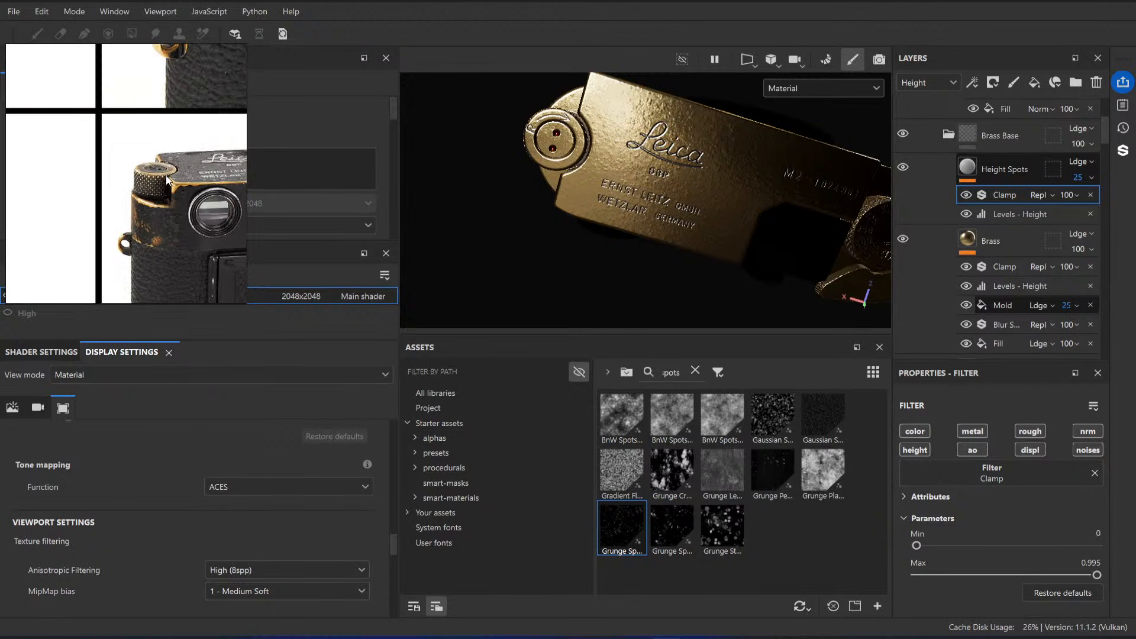
{"action": "scroll", "coordinate": [160, 137], "scroll_direction": "up", "scroll_amount": 8}
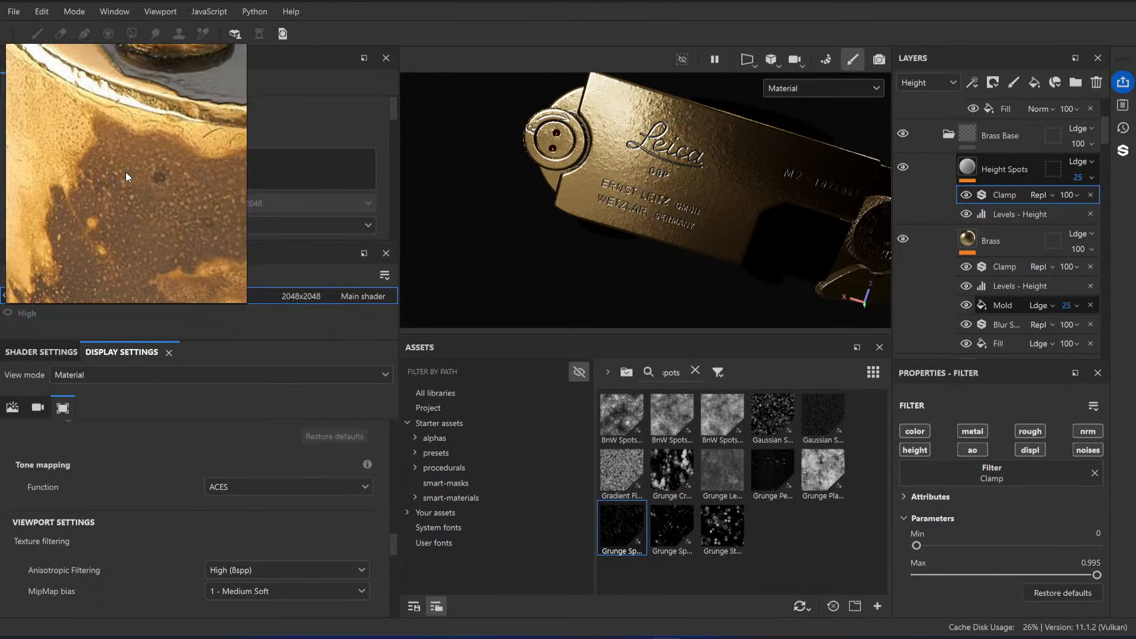
{"action": "left_click_drag", "start_coordinate": [574, 171], "coordinate": [598, 196], "text": "alt"}
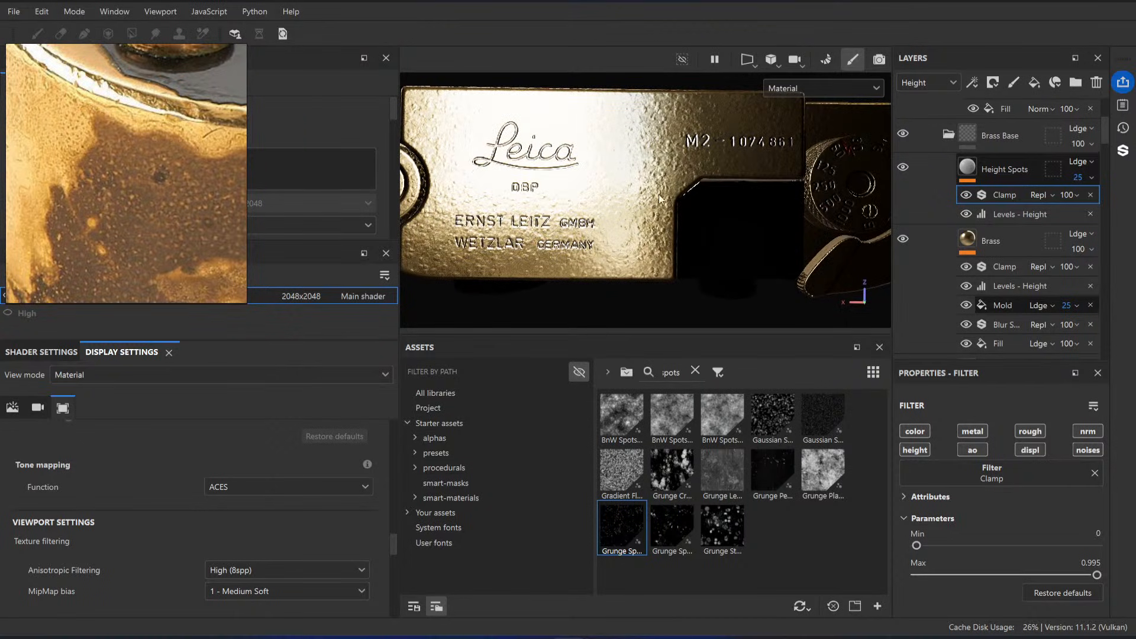
Step: Hide the Height Spots layer in the Brass Base folder
{"action": "left_click", "coordinate": [1000, 170]}
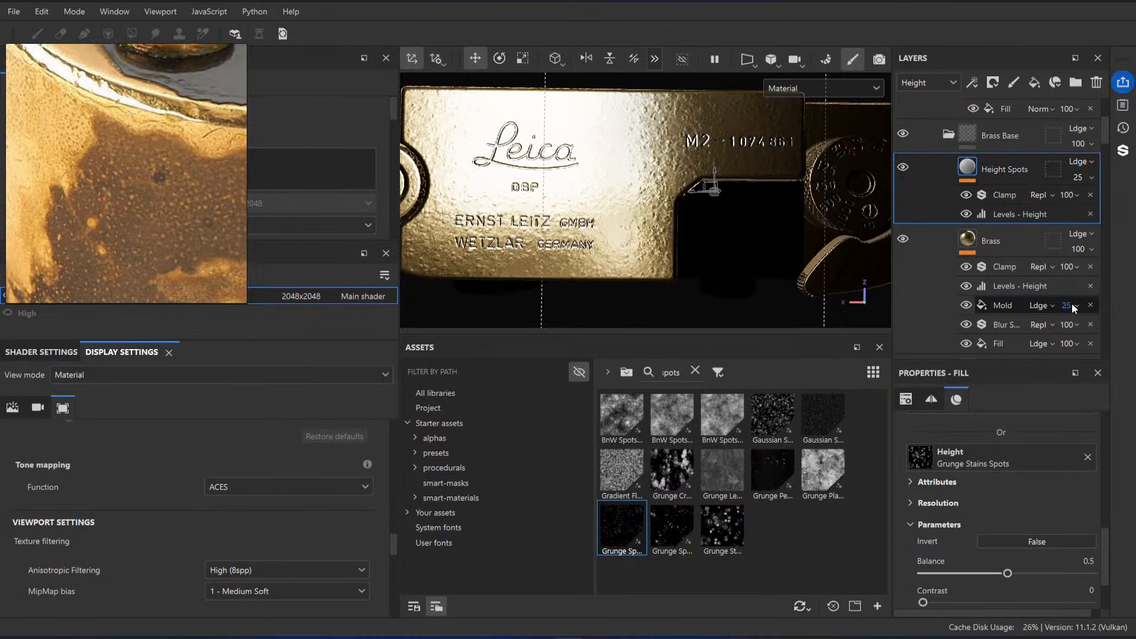
{"action": "left_click", "coordinate": [902, 168]}
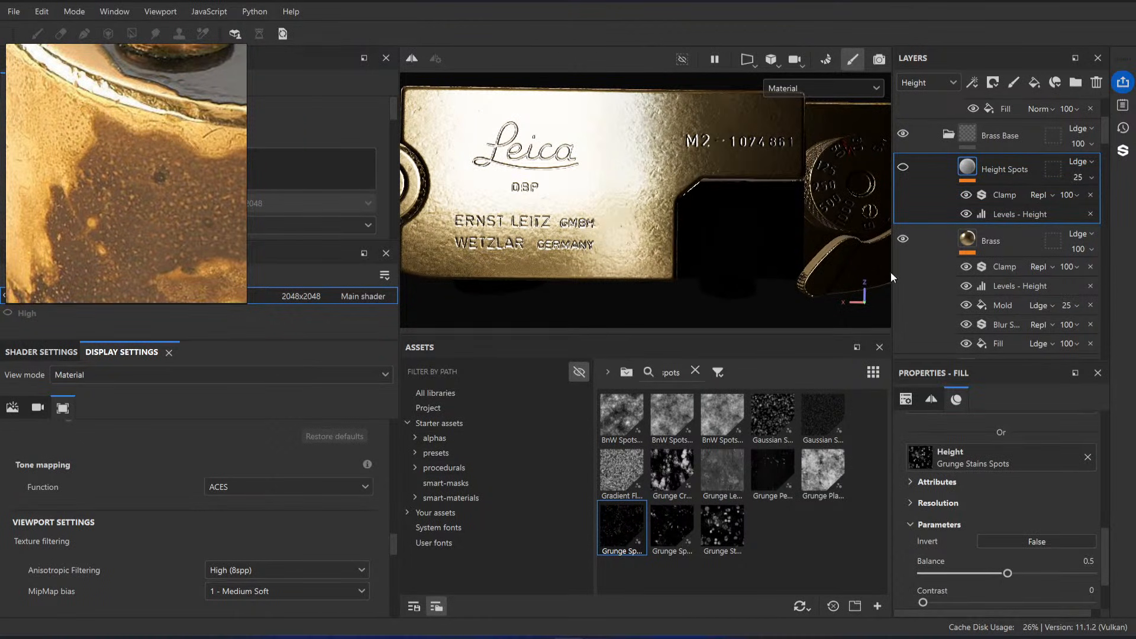
{"action": "scroll", "coordinate": [1025, 278], "scroll_direction": "down", "scroll_amount": 2}
{"action": "scroll", "coordinate": [996, 213], "scroll_direction": "up", "scroll_amount": 1}
Step: In the Normal channel, set the Brass layer's Fill effect to 2 opacity and compare the surface with Mold off and on
{"action": "left_click", "coordinate": [931, 83]}
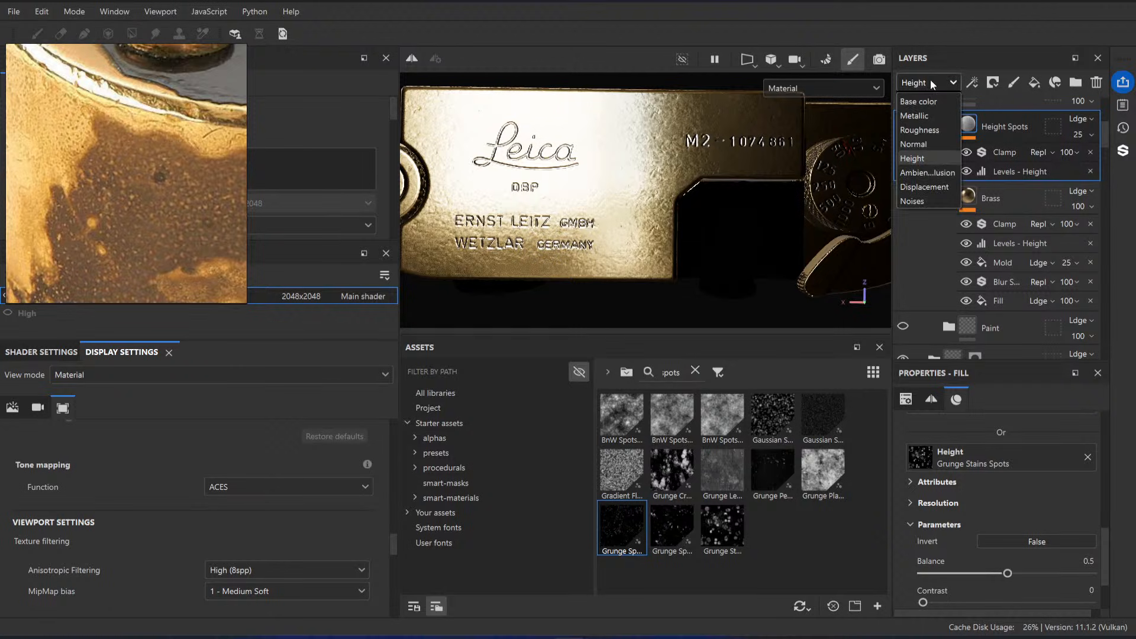
{"action": "left_click", "coordinate": [929, 147]}
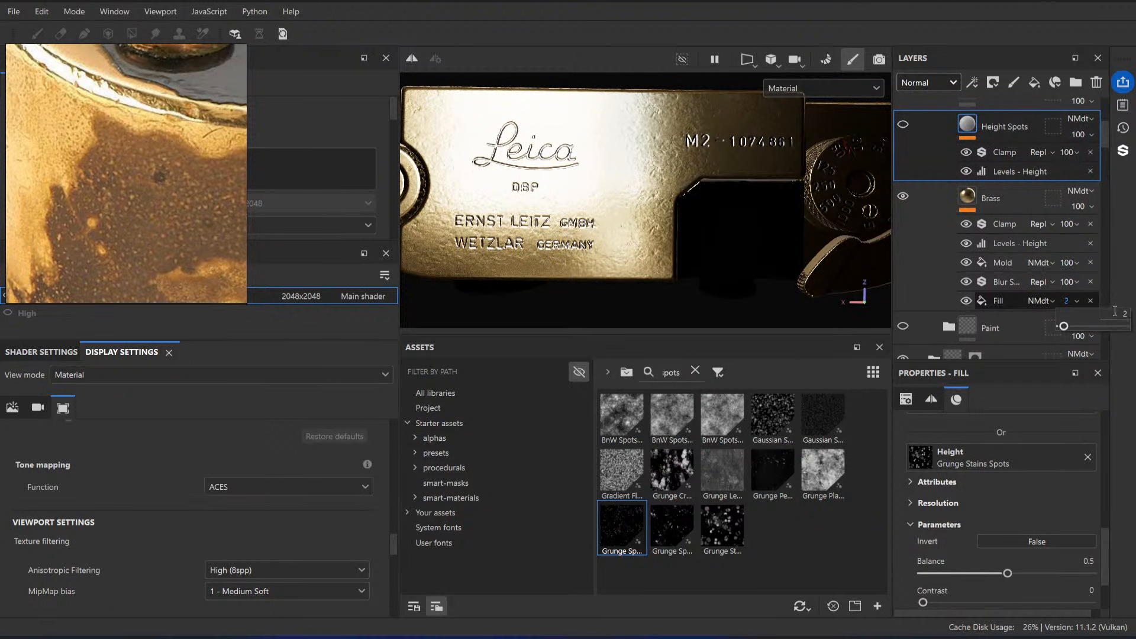
{"action": "mouse_move", "coordinate": [728, 191]}
{"action": "left_mouse_down", "text": "alt"}
{"action": "mouse_move", "coordinate": [715, 216]}
{"action": "mouse_move", "coordinate": [712, 173]}
{"action": "mouse_move", "coordinate": [720, 190]}
{"action": "left_mouse_up", "text": "alt"}
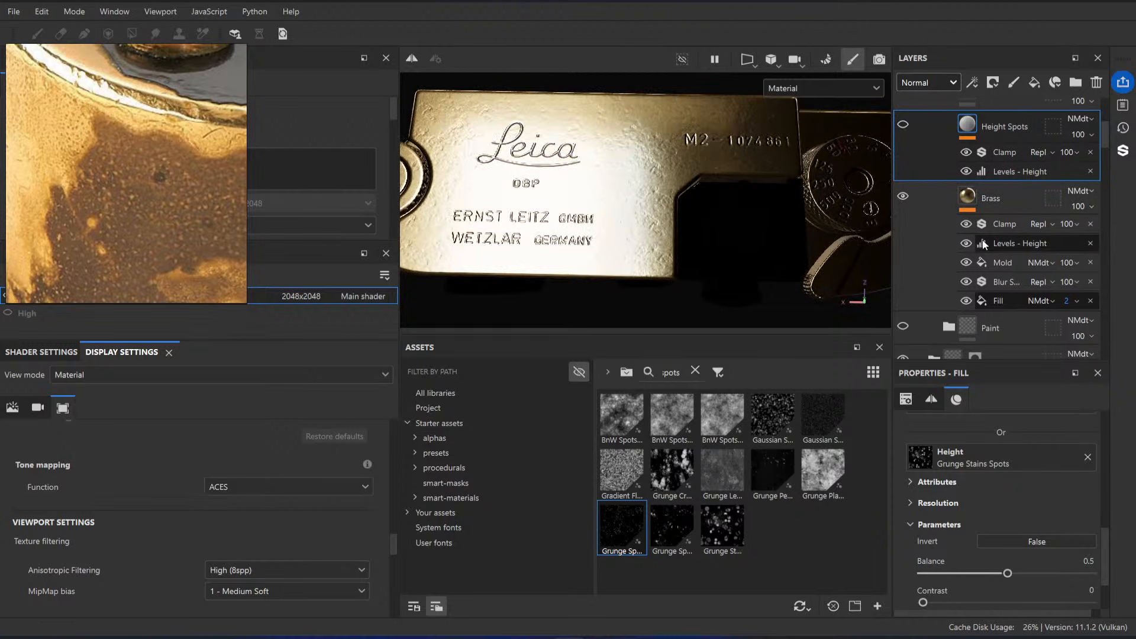
{"action": "left_click", "coordinate": [968, 264]}
{"action": "left_click_drag", "start_coordinate": [612, 172], "coordinate": [619, 182], "text": "alt"}
{"action": "left_click", "coordinate": [967, 264]}
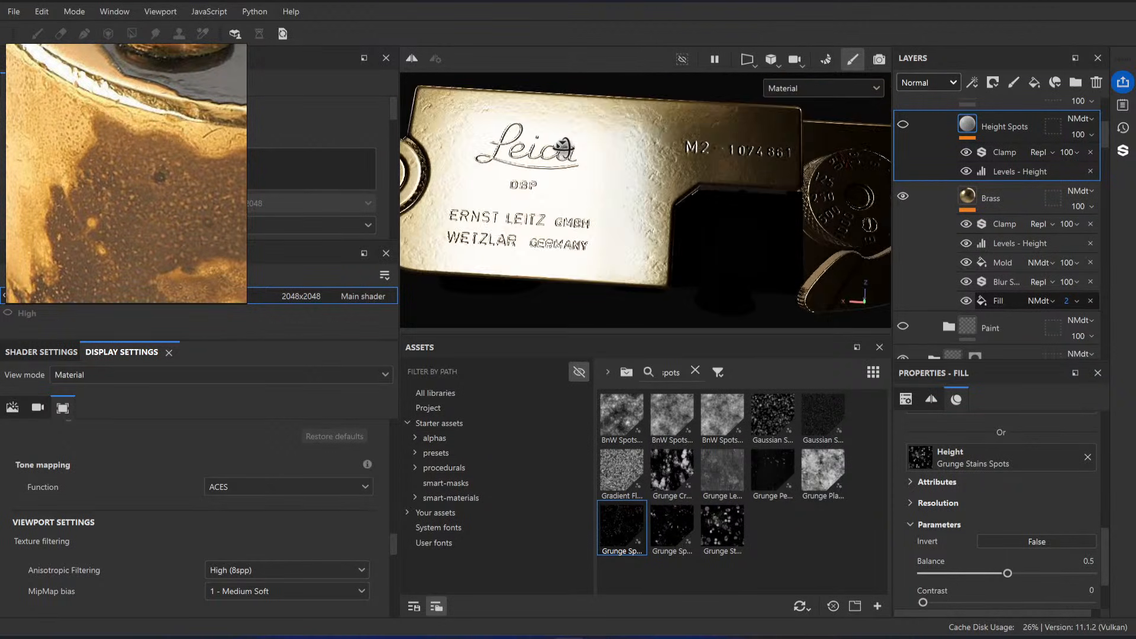
Step: Switch the layer stack back to the Height channel, set the Mold fill's opacity to 15, and inspect the engraved top plate
{"action": "left_click", "coordinate": [925, 83]}
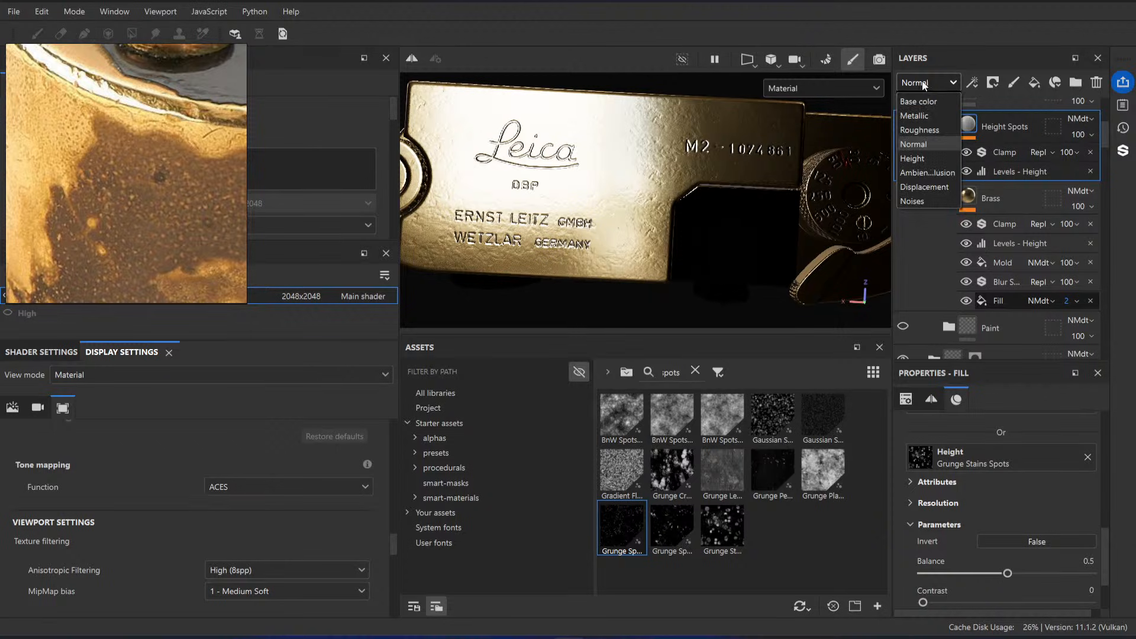
{"action": "left_click", "coordinate": [914, 158]}
{"action": "left_click", "coordinate": [1071, 265]}
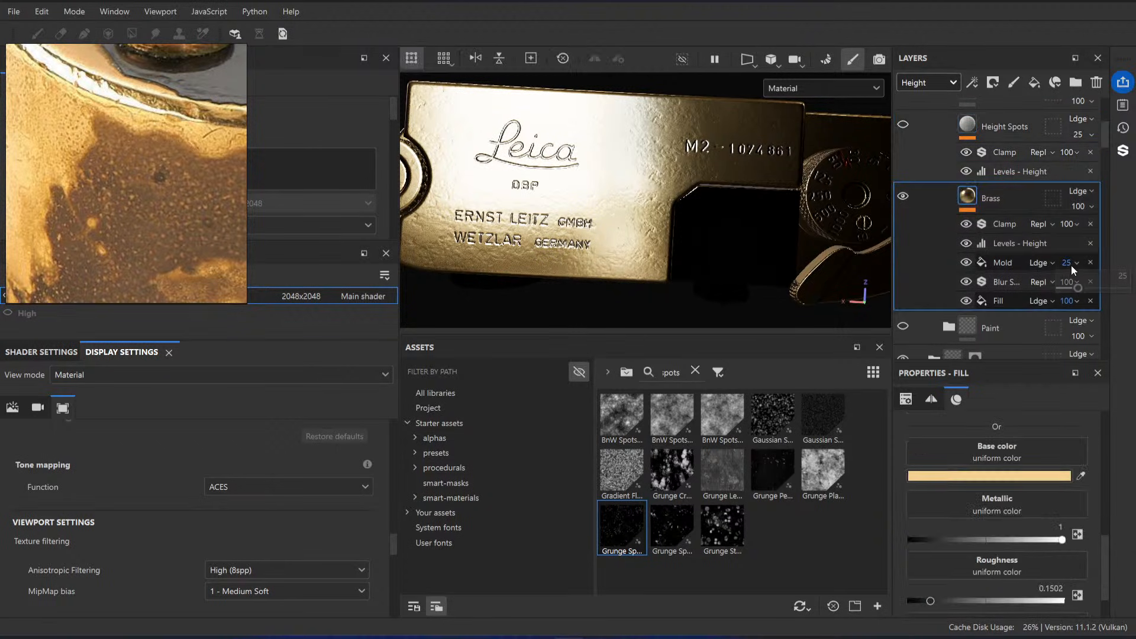
{"action": "left_click", "coordinate": [1111, 277]}
{"action": "type", "text": "10"}
{"action": "key", "text": "Return"}
{"action": "left_click", "coordinate": [1107, 279]}
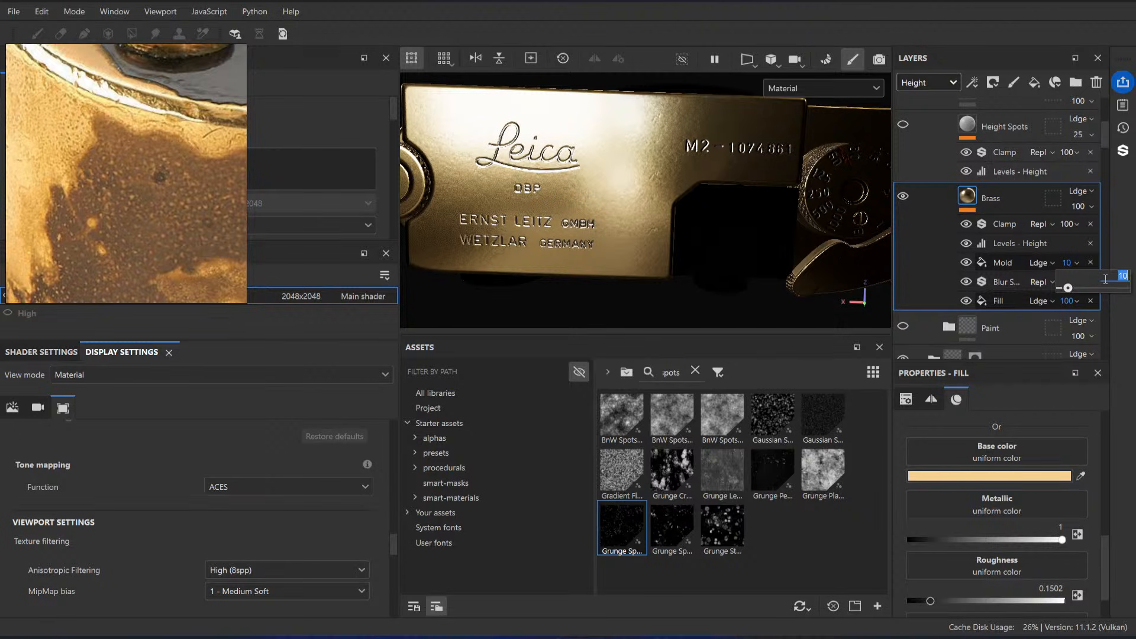
{"action": "type", "text": "15"}
{"action": "key", "text": "Return"}
{"action": "left_click_drag", "start_coordinate": [721, 190], "coordinate": [678, 203], "text": "alt"}
{"action": "right_click_drag", "start_coordinate": [656, 158], "coordinate": [673, 205], "text": "alt"}
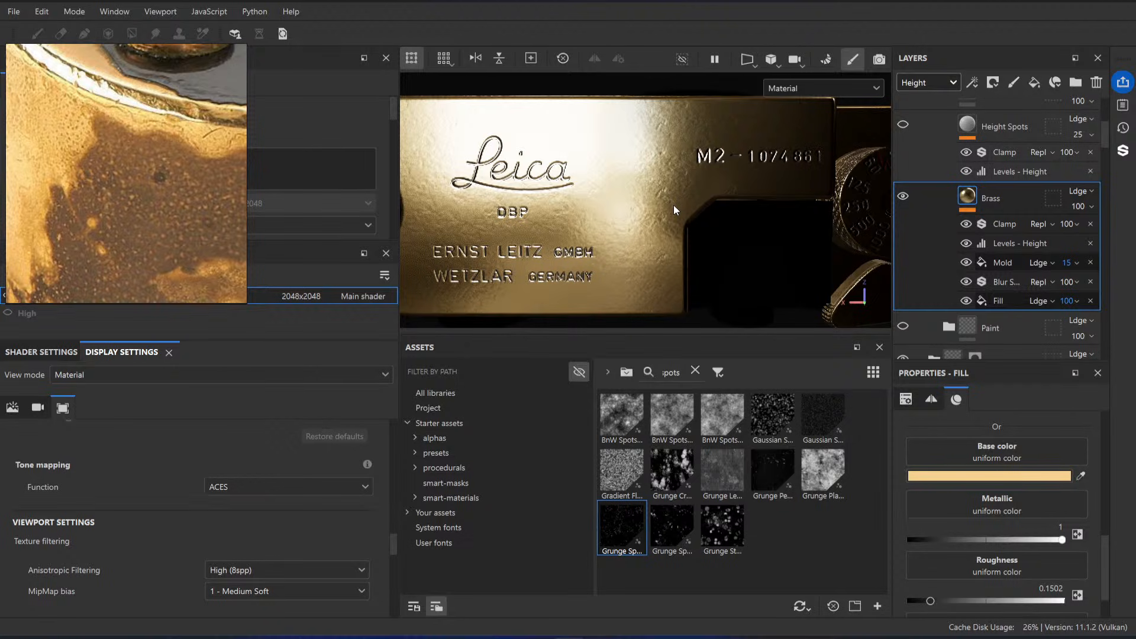
Step: Show the Height Spots layer in the Brass Base folder again and set its Height opacity to 5
{"action": "mouse_move", "coordinate": [674, 205]}
{"action": "left_mouse_down", "text": "alt"}
{"action": "mouse_move", "coordinate": [639, 198]}
{"action": "mouse_move", "coordinate": [657, 201]}
{"action": "left_mouse_up", "text": "alt"}
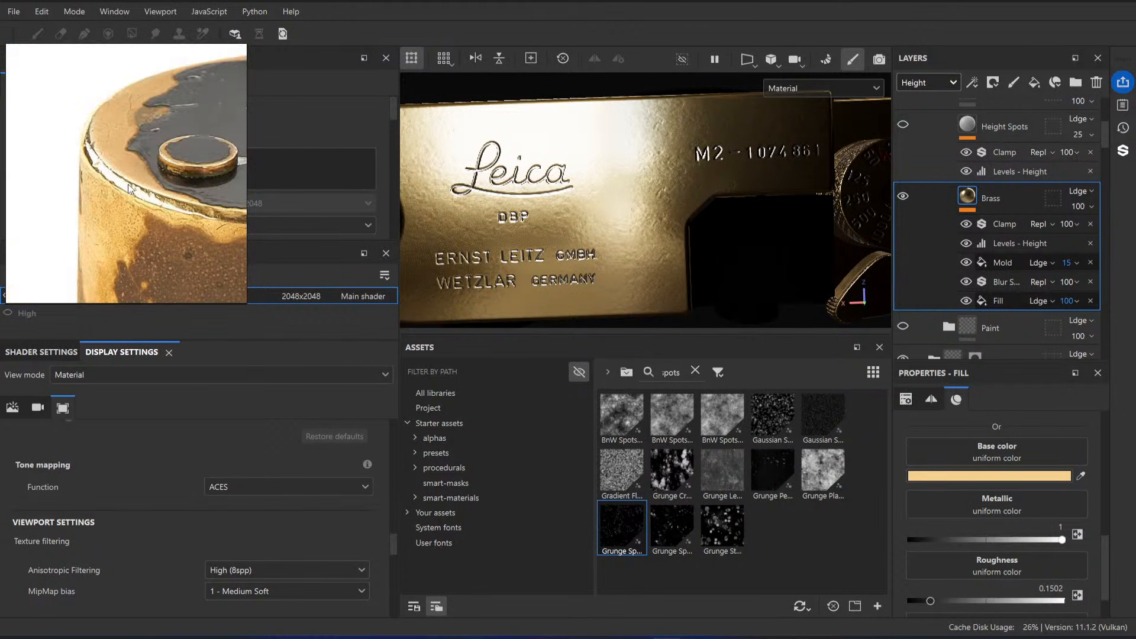
{"action": "scroll", "coordinate": [926, 173], "scroll_direction": "up", "scroll_amount": 2}
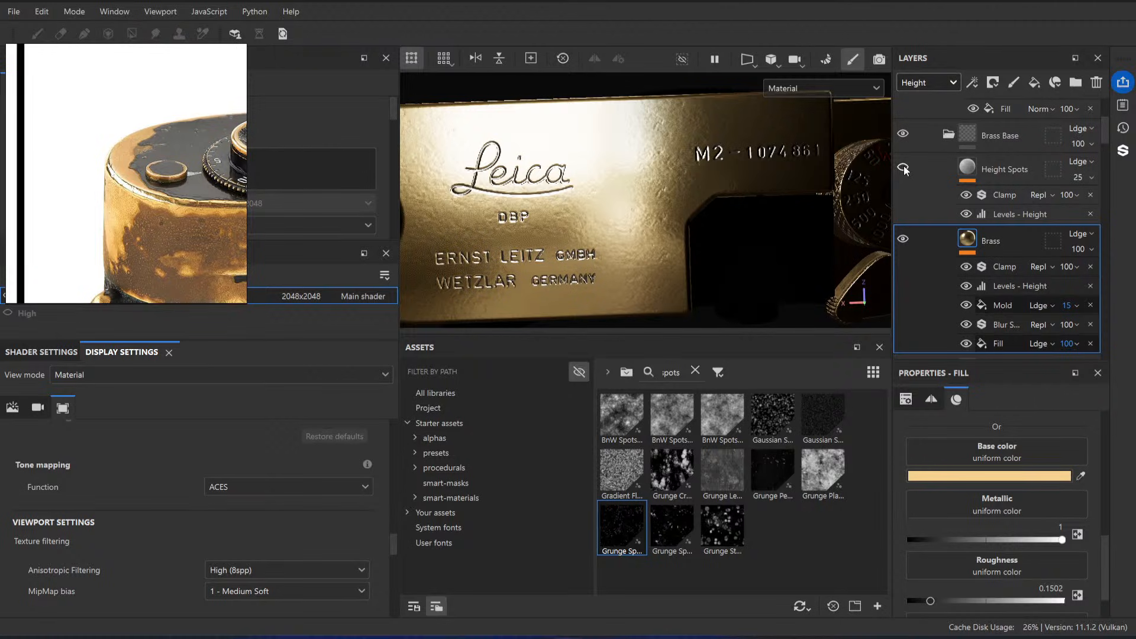
{"action": "left_click", "coordinate": [1079, 177]}
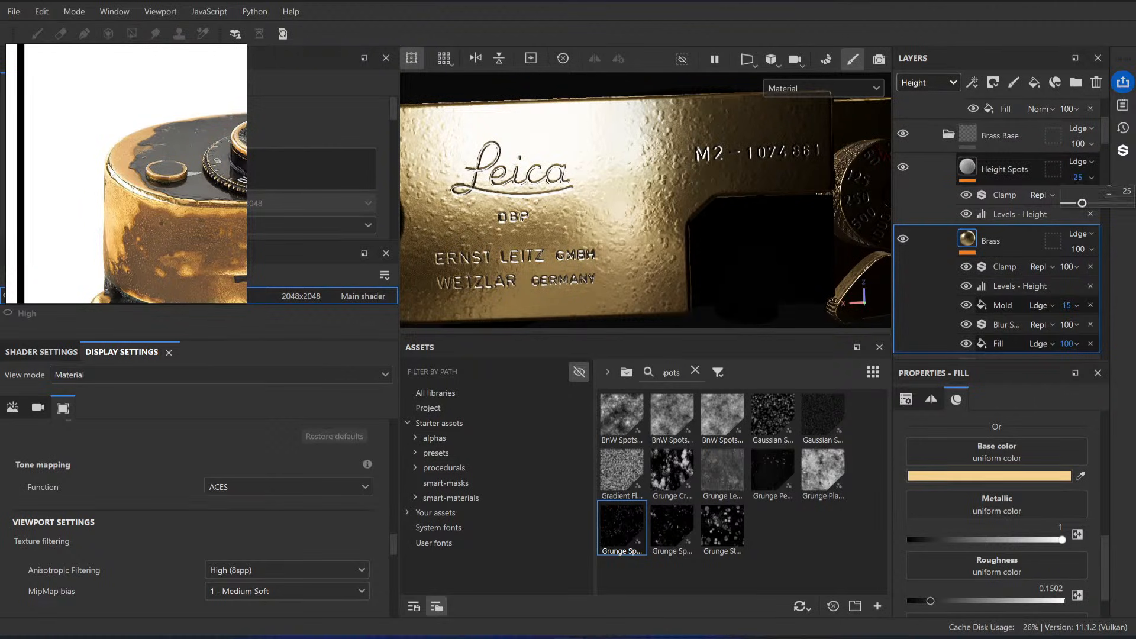
{"action": "double_click", "coordinate": [1109, 190]}
{"action": "type", "text": "15"}
{"action": "key", "text": "Return"}
{"action": "double_click", "coordinate": [1118, 190]}
{"action": "type", "text": "5"}
{"action": "key", "text": "Return"}
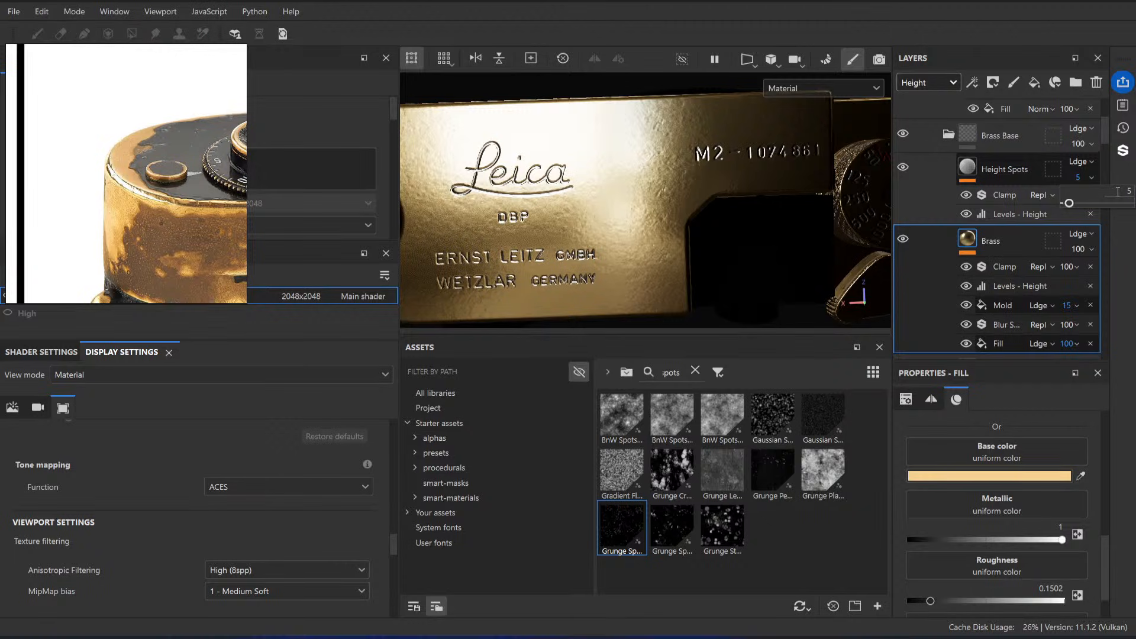
Step: Inspect the rounded brass end of the camera and compare its surface relief with the worn brass in the reference photos
{"action": "middle_click_drag", "start_coordinate": [518, 194], "coordinate": [685, 182], "text": "alt"}
{"action": "left_click_drag", "start_coordinate": [684, 183], "coordinate": [580, 92], "text": "alt"}
{"action": "right_click_drag", "start_coordinate": [580, 92], "coordinate": [766, 264], "text": "alt"}
{"action": "left_click_drag", "start_coordinate": [766, 264], "coordinate": [548, 132], "text": "alt"}
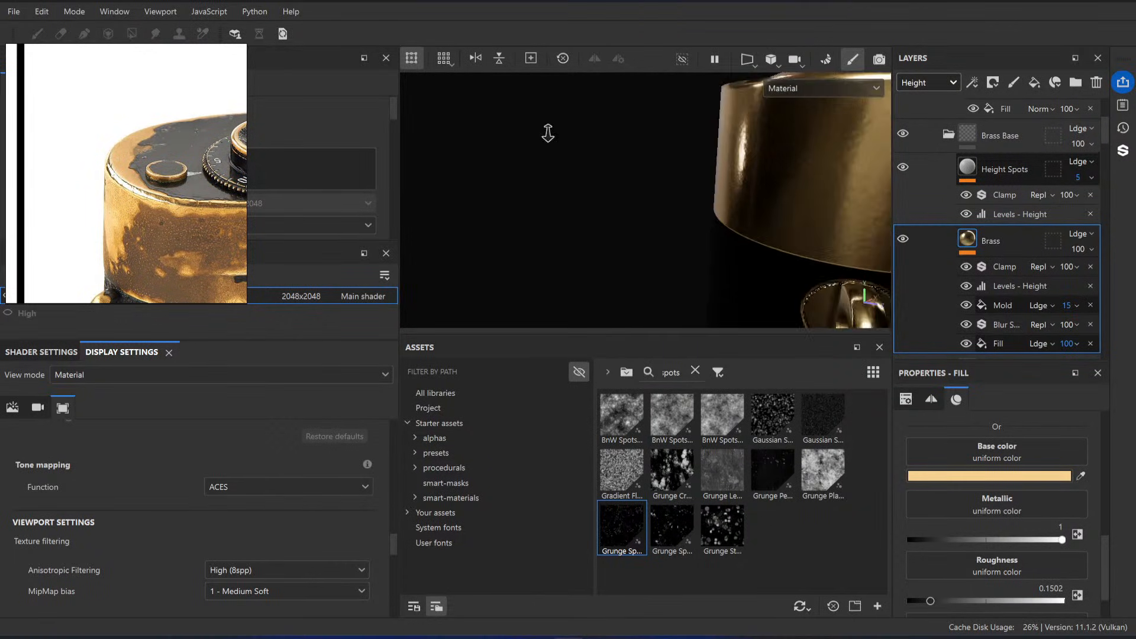
{"action": "right_click_drag", "start_coordinate": [548, 132], "coordinate": [545, 160], "text": "alt"}
{"action": "left_click_drag", "start_coordinate": [545, 161], "coordinate": [738, 220], "text": "alt"}
{"action": "middle_click_drag", "start_coordinate": [738, 221], "coordinate": [724, 223], "text": "alt"}
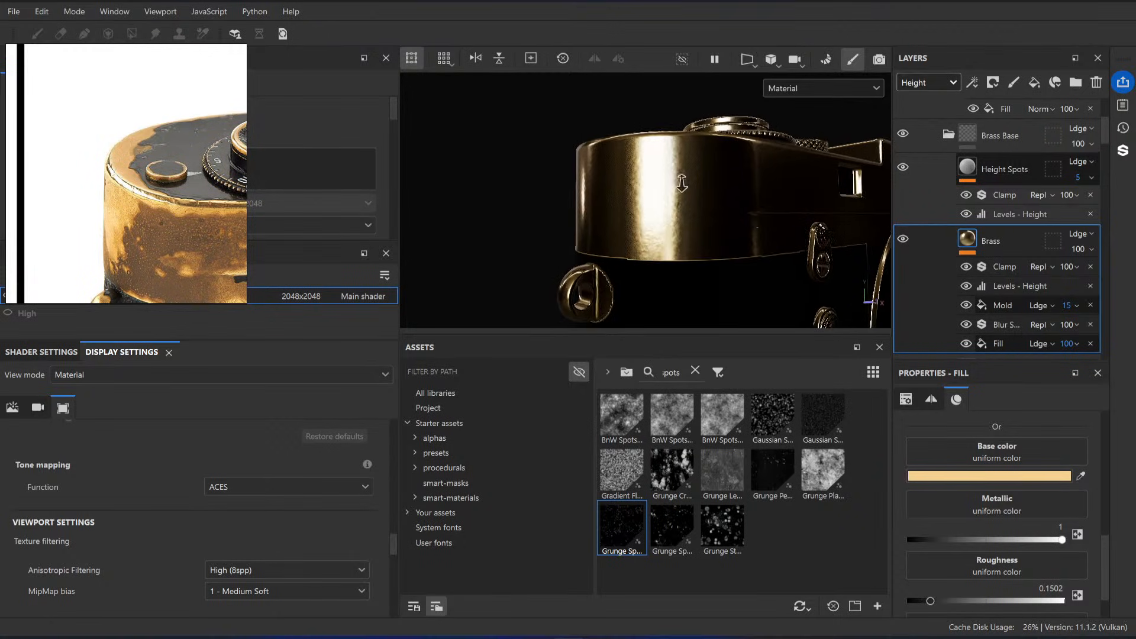
{"action": "left_click_drag", "start_coordinate": [680, 183], "coordinate": [708, 240], "text": "alt"}
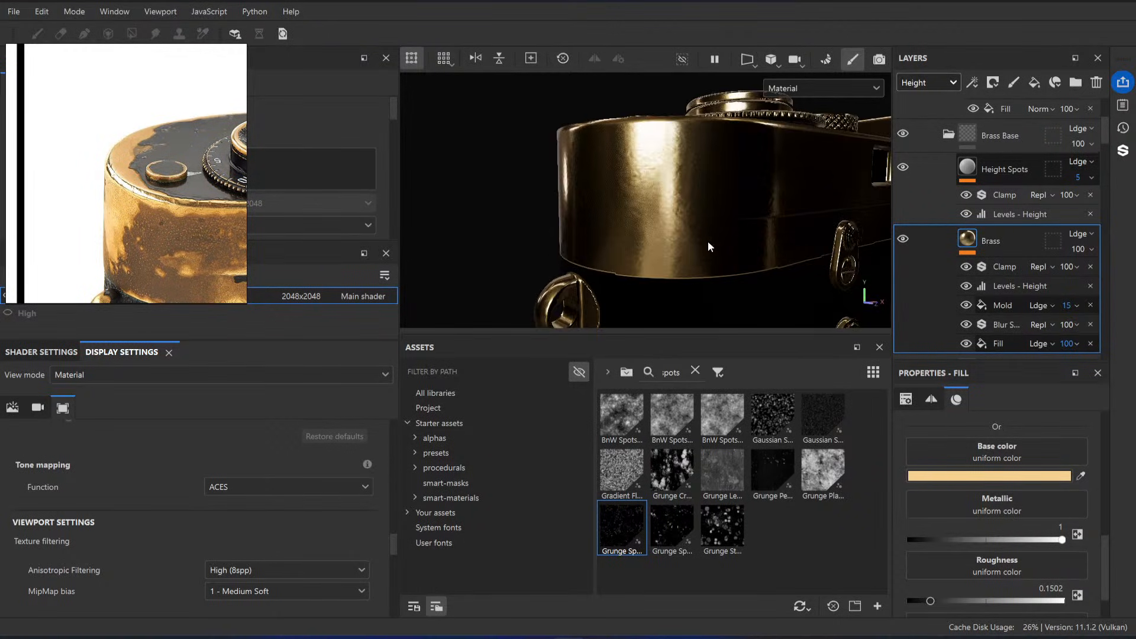
{"action": "right_click_drag", "start_coordinate": [708, 241], "coordinate": [680, 244], "text": "shift"}
{"action": "scroll", "coordinate": [114, 240], "scroll_direction": "down", "scroll_amount": 5}
{"action": "scroll", "coordinate": [101, 209], "scroll_direction": "up", "scroll_amount": 5}
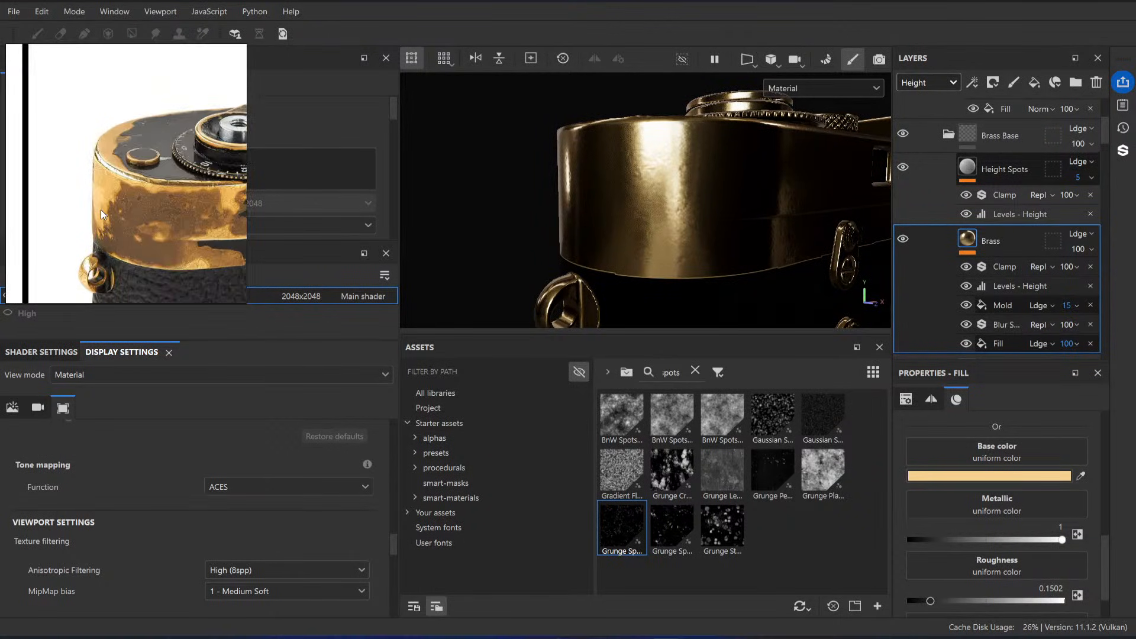
{"action": "scroll", "coordinate": [1018, 207], "scroll_direction": "up", "scroll_amount": 1}
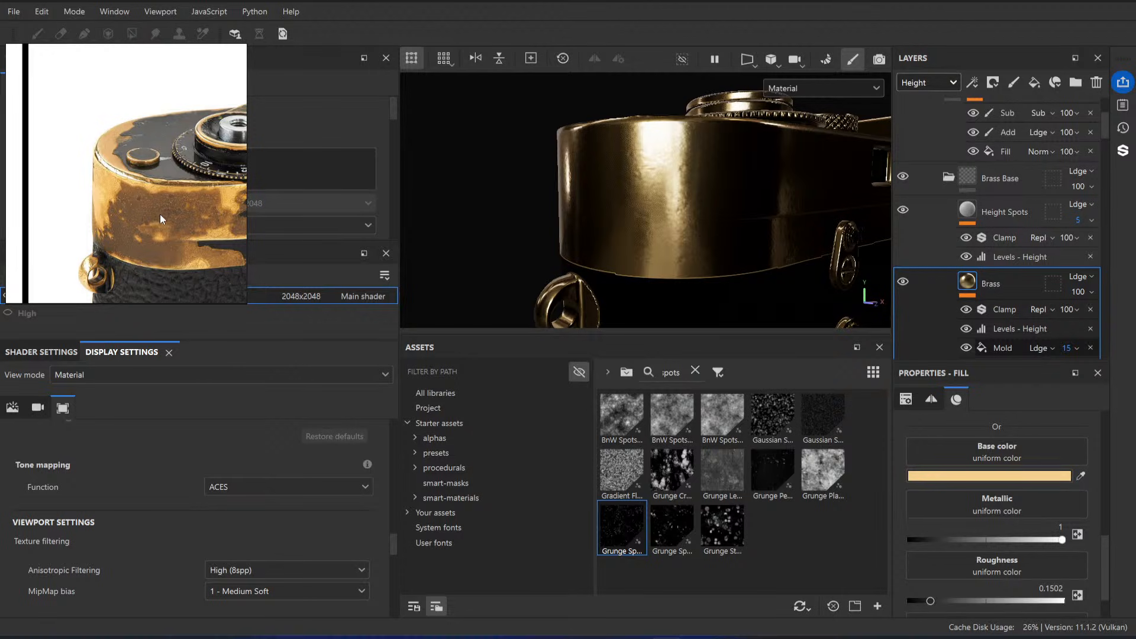
{"action": "scroll", "coordinate": [158, 212], "scroll_direction": "up", "scroll_amount": 3}
{"action": "scroll", "coordinate": [158, 198], "scroll_direction": "down", "scroll_amount": 5}
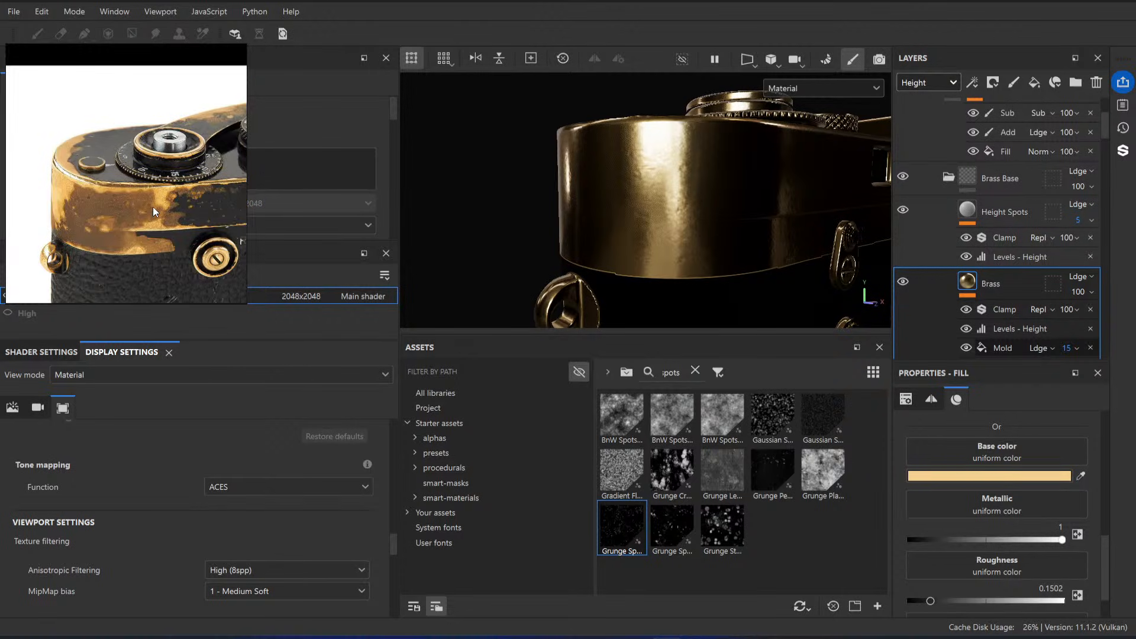
{"action": "scroll", "coordinate": [153, 207], "scroll_direction": "down", "scroll_amount": 1}
{"action": "left_click_drag", "start_coordinate": [699, 181], "coordinate": [686, 254], "text": "alt"}
{"action": "right_click_drag", "start_coordinate": [686, 254], "coordinate": [439, 101], "text": "alt"}
{"action": "mouse_move", "coordinate": [591, 178]}
{"action": "left_mouse_down", "text": "alt"}
{"action": "mouse_move", "coordinate": [687, 214]}
{"action": "mouse_move", "coordinate": [859, 208]}
{"action": "left_mouse_up", "text": "alt"}
Step: Collapse the Brass Base folder and select the hidden Paint folder beneath it
{"action": "left_click", "coordinate": [948, 177]}
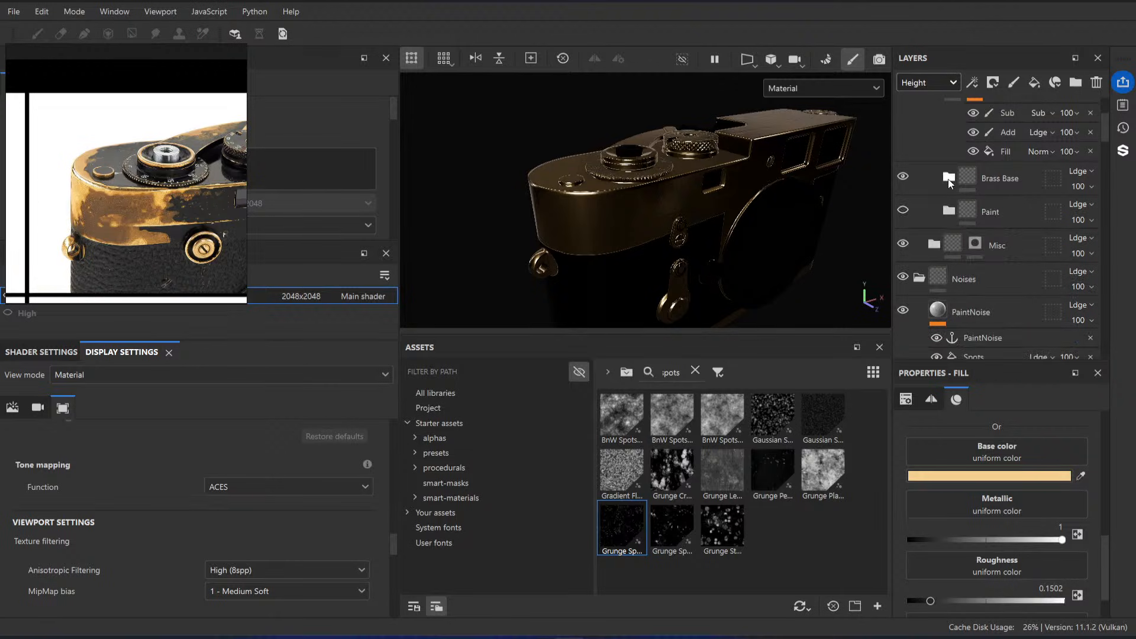
{"action": "left_click_drag", "start_coordinate": [613, 225], "coordinate": [628, 218], "text": "alt"}
{"action": "right_click_drag", "start_coordinate": [628, 218], "coordinate": [723, 244], "text": "alt"}
{"action": "left_click_drag", "start_coordinate": [723, 243], "coordinate": [709, 260], "text": "alt"}
{"action": "left_click", "coordinate": [984, 184]}
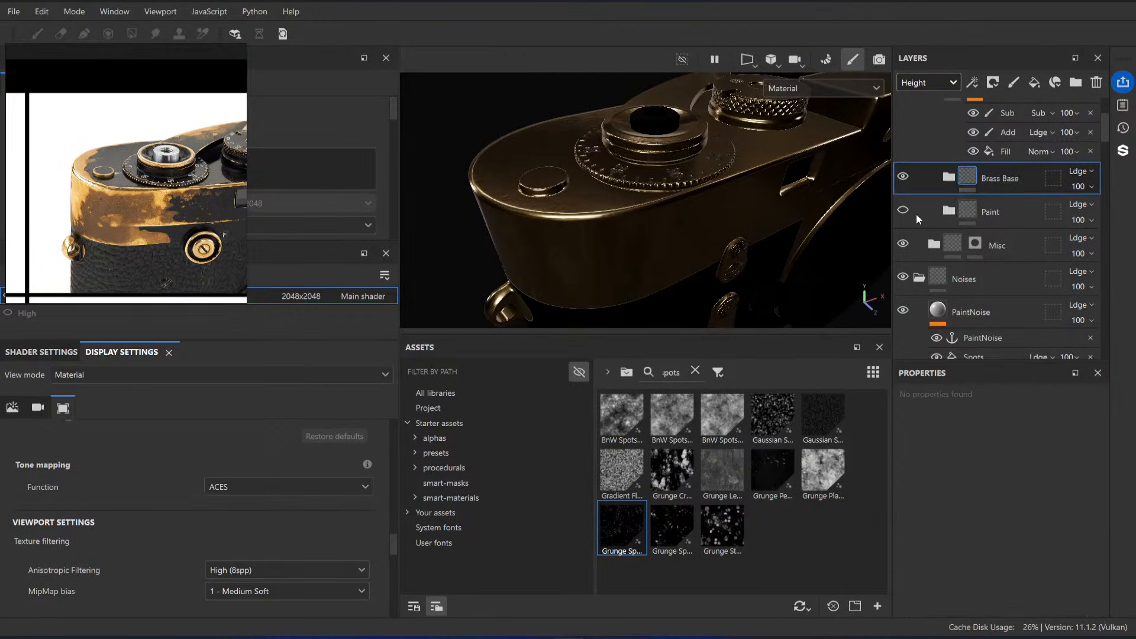
{"action": "mouse_move", "coordinate": [959, 212]}
{"action": "left_mouse_down"}
{"action": "mouse_move", "coordinate": [1032, 186]}
{"action": "mouse_move", "coordinate": [1033, 220]}
{"action": "mouse_move", "coordinate": [1007, 207]}
{"action": "left_mouse_up"}
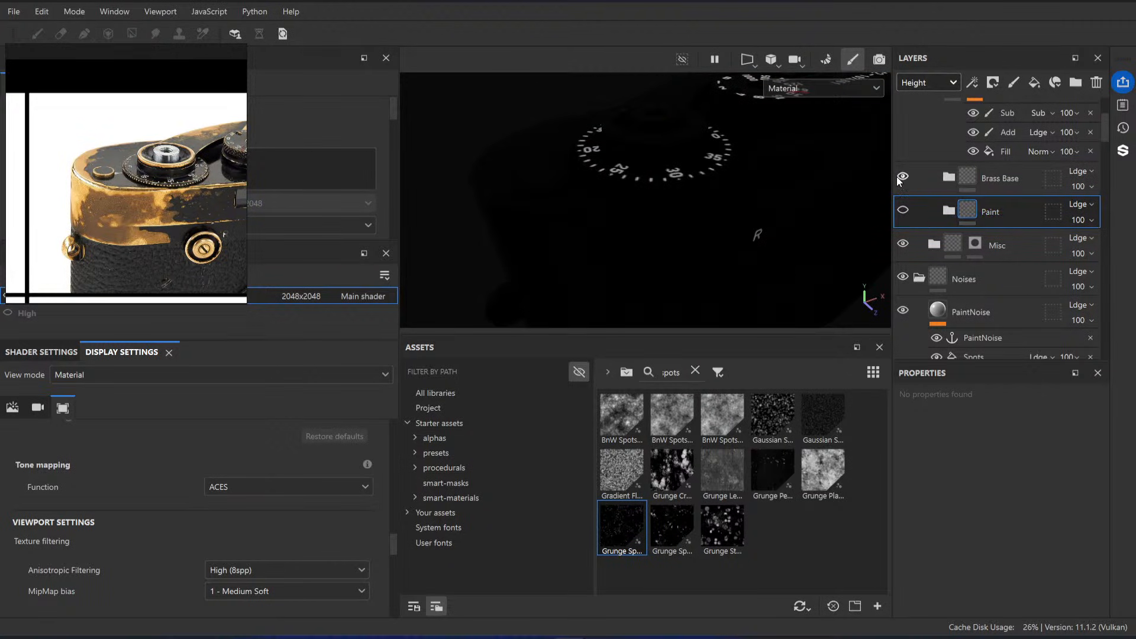
Step: Check the worn paint in the reference photos, then switch to the browser and open Excalidraw in a new tab
{"action": "scroll", "coordinate": [170, 201], "scroll_direction": "up", "scroll_amount": 2}
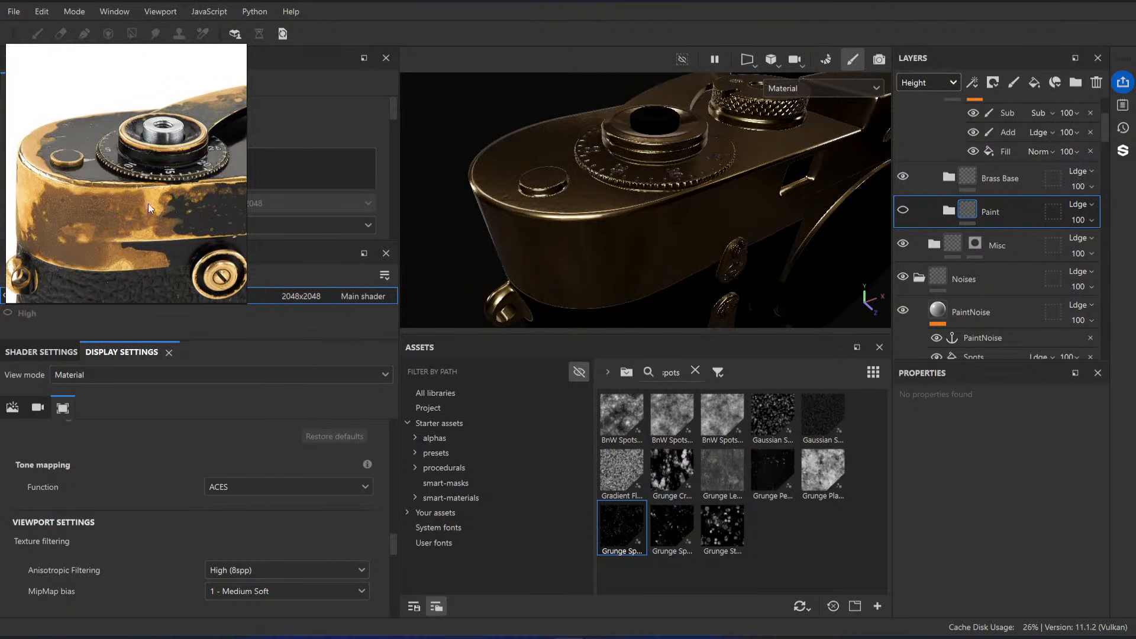
{"action": "scroll", "coordinate": [126, 235], "scroll_direction": "up", "scroll_amount": 3}
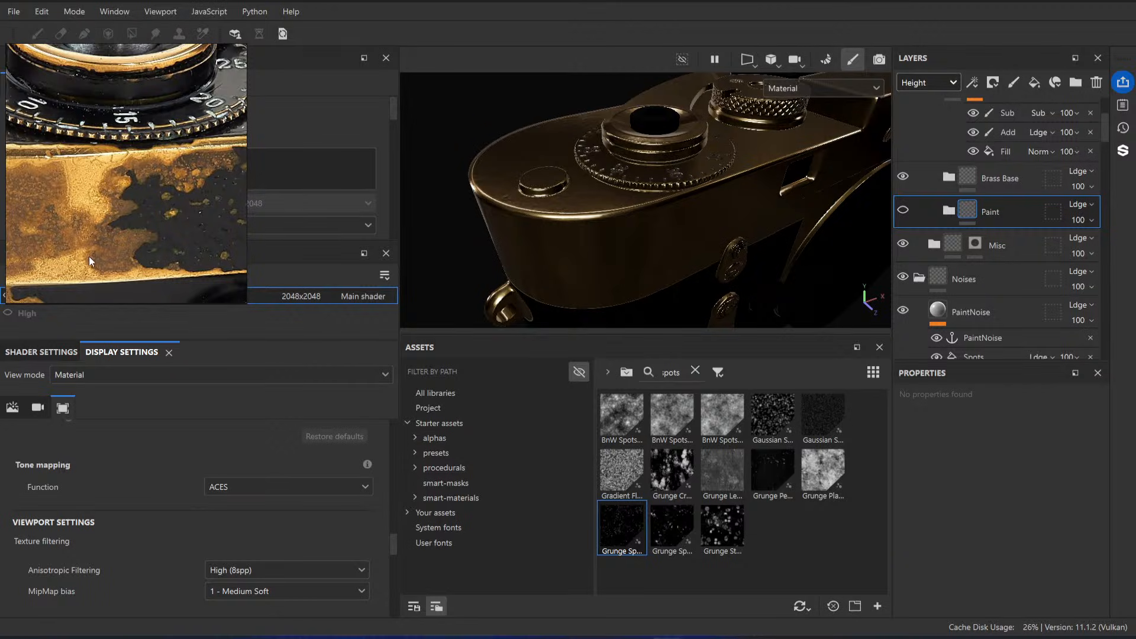
{"action": "scroll", "coordinate": [89, 257], "scroll_direction": "down", "scroll_amount": 8}
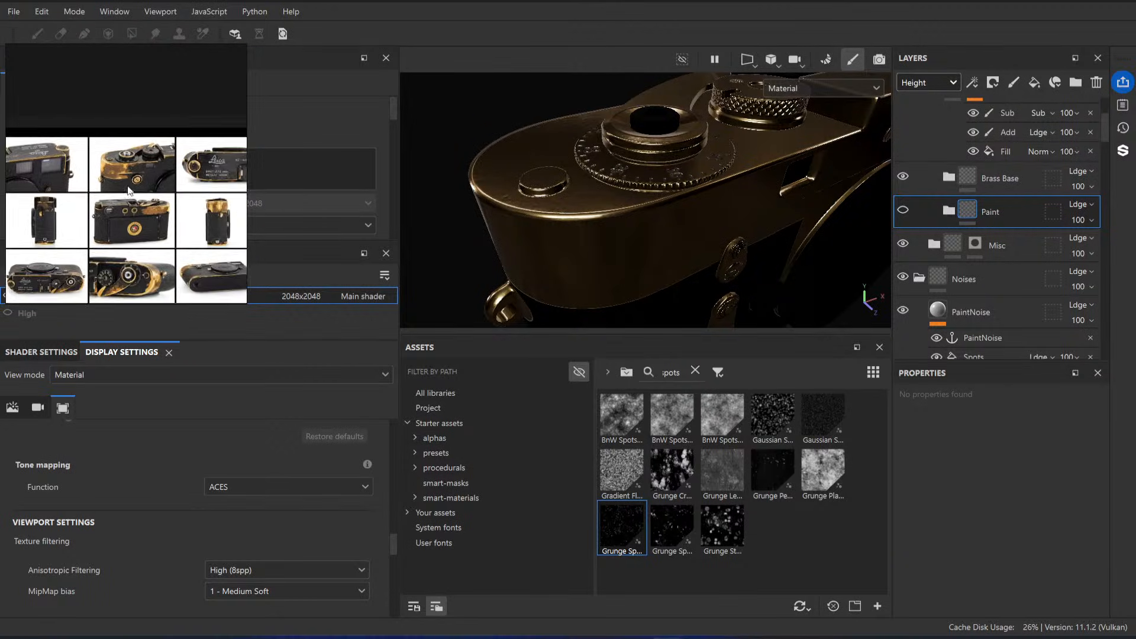
{"action": "scroll", "coordinate": [128, 189], "scroll_direction": "up", "scroll_amount": 5}
{"action": "mouse_move", "coordinate": [503, 628]}
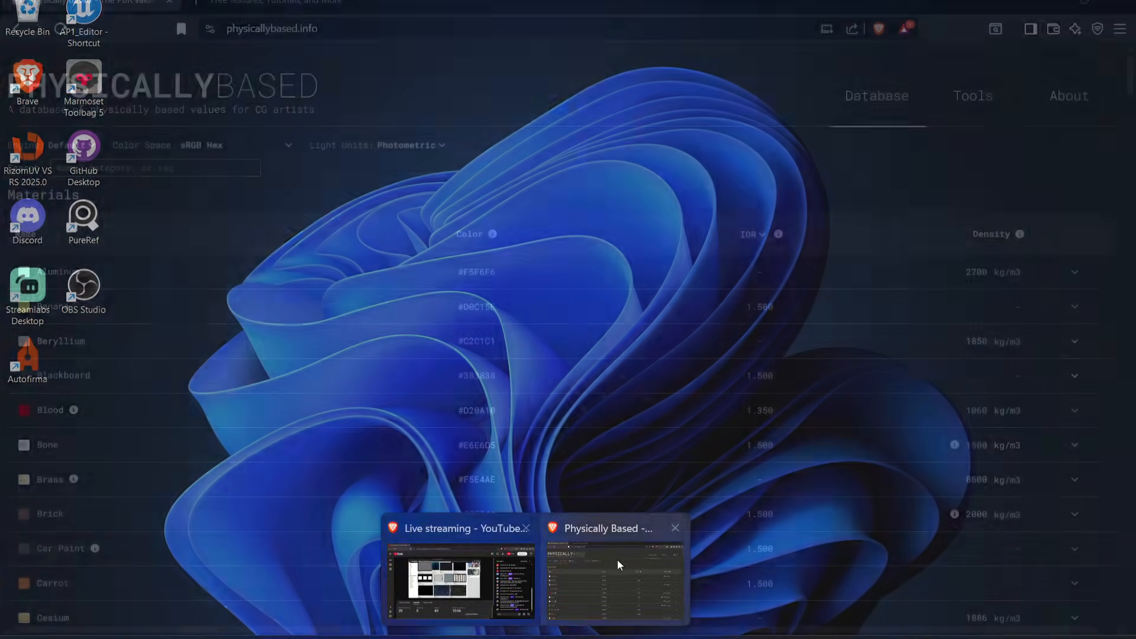
{"action": "left_click", "coordinate": [617, 559]}
{"action": "left_click", "coordinate": [377, 2]}
{"action": "type", "text": "excalidraw.com"}
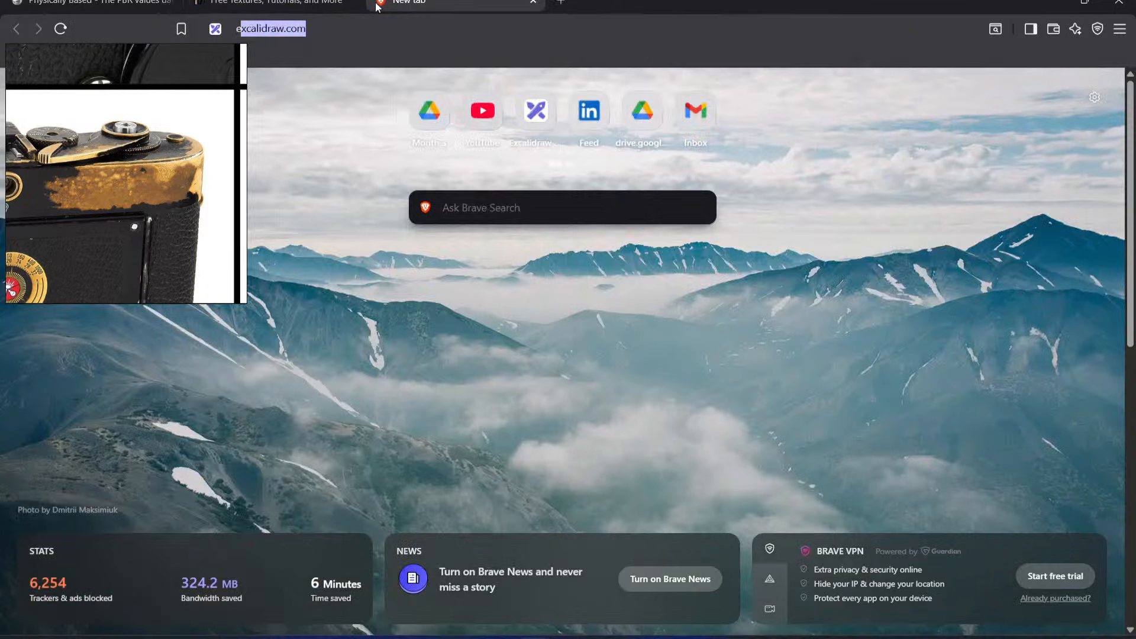
{"action": "key", "text": "Return"}
{"action": "scroll", "coordinate": [629, 122], "scroll_direction": "down", "scroll_amount": 10}
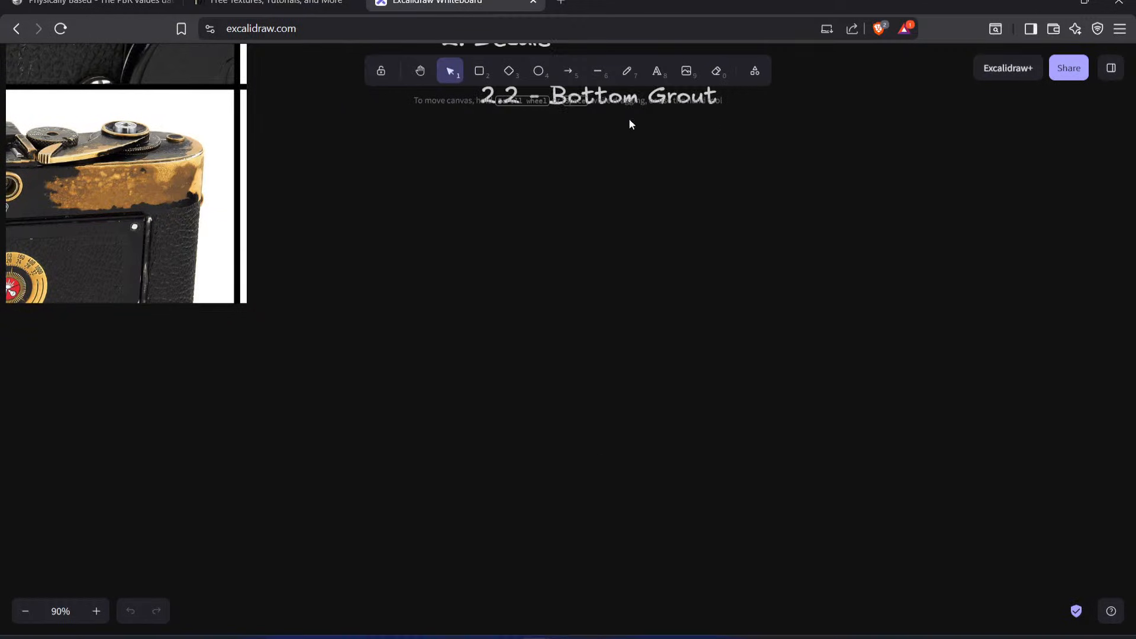
Step: Draw a horizontal line in an empty area of the whiteboard and place a copy of it just above
{"action": "left_click", "coordinate": [590, 78]}
{"action": "left_click_drag", "start_coordinate": [505, 301], "coordinate": [728, 304]}
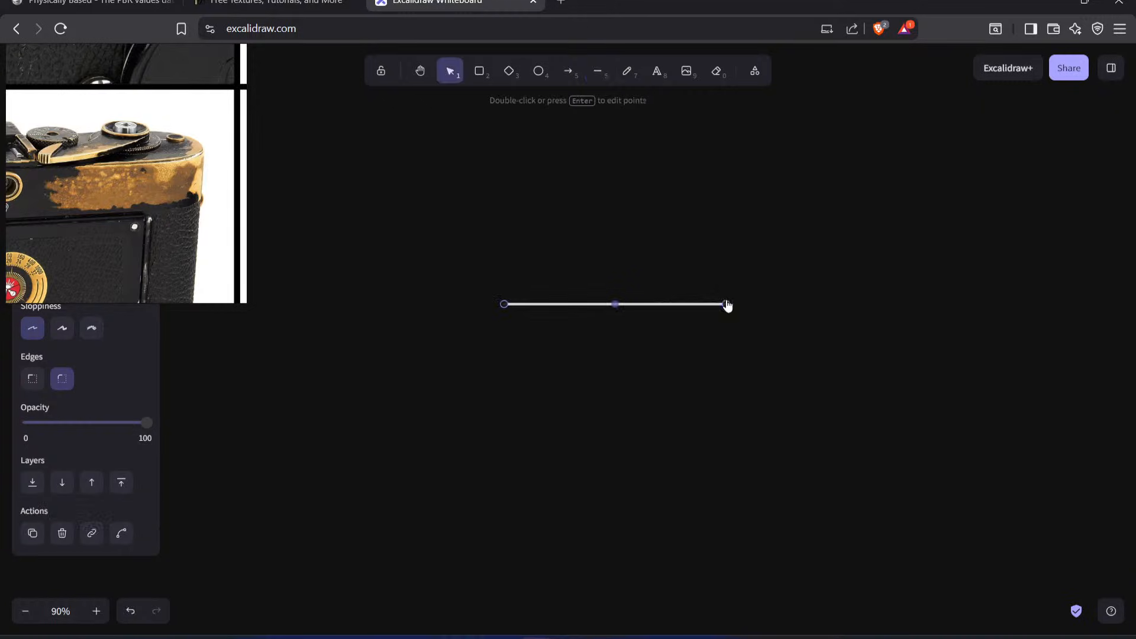
{"action": "scroll", "coordinate": [644, 304], "scroll_direction": "up", "scroll_amount": 2, "text": "ctrl"}
{"action": "scroll", "coordinate": [631, 293], "scroll_direction": "up", "scroll_amount": 1}
{"action": "scroll", "coordinate": [642, 355], "scroll_direction": "up", "scroll_amount": 6, "text": "ctrl"}
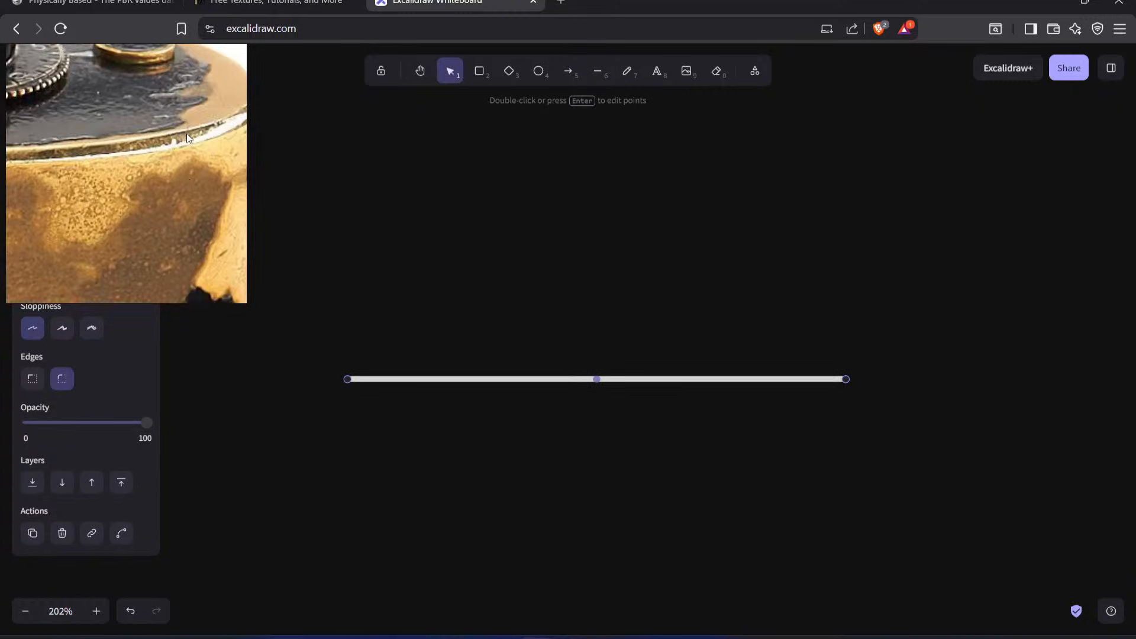
{"action": "left_click_drag", "start_coordinate": [632, 377], "coordinate": [632, 327], "text": "alt"}
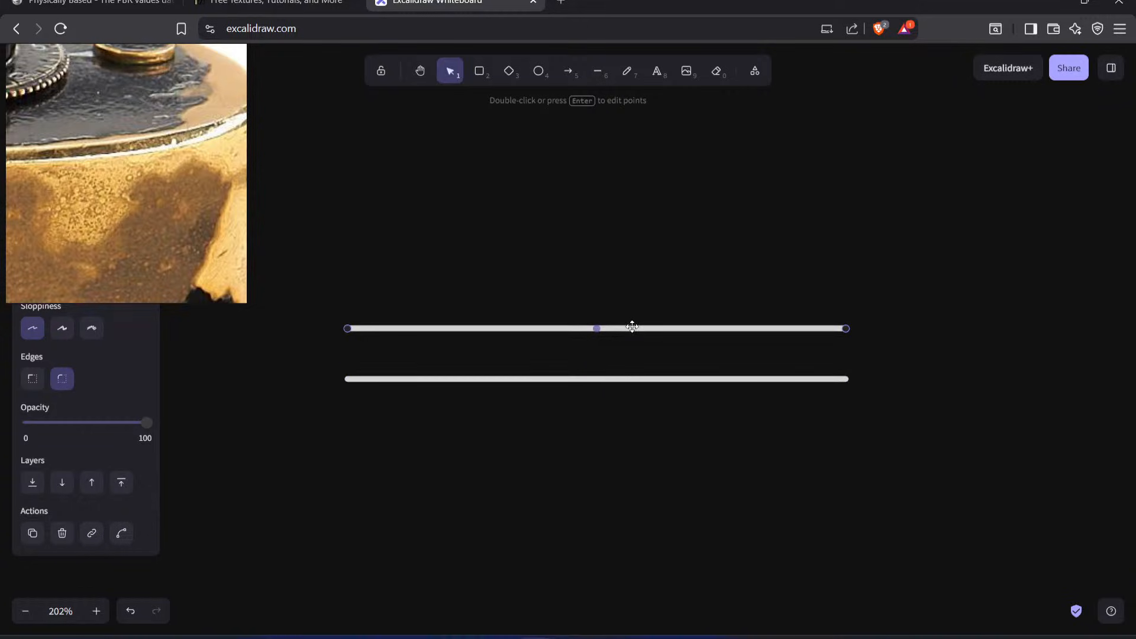
Step: Add the text label "Brass" beside the end of the lower line
{"action": "left_click", "coordinate": [614, 380]}
{"action": "double_click", "coordinate": [871, 383]}
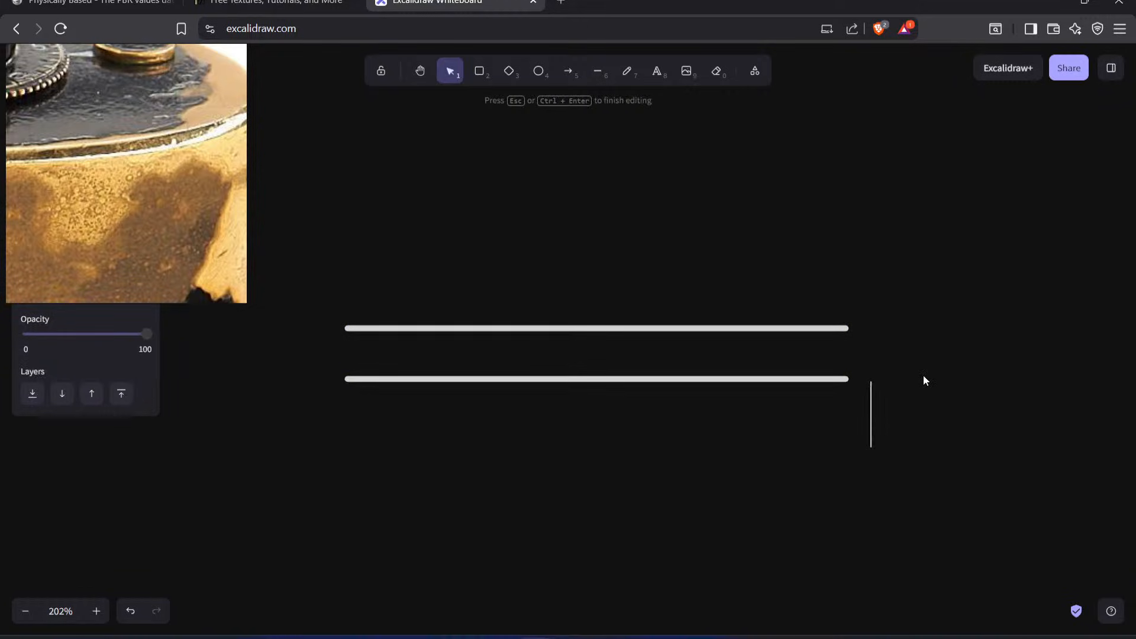
{"action": "type", "text": "Brass"}
{"action": "key", "text": "Escape"}
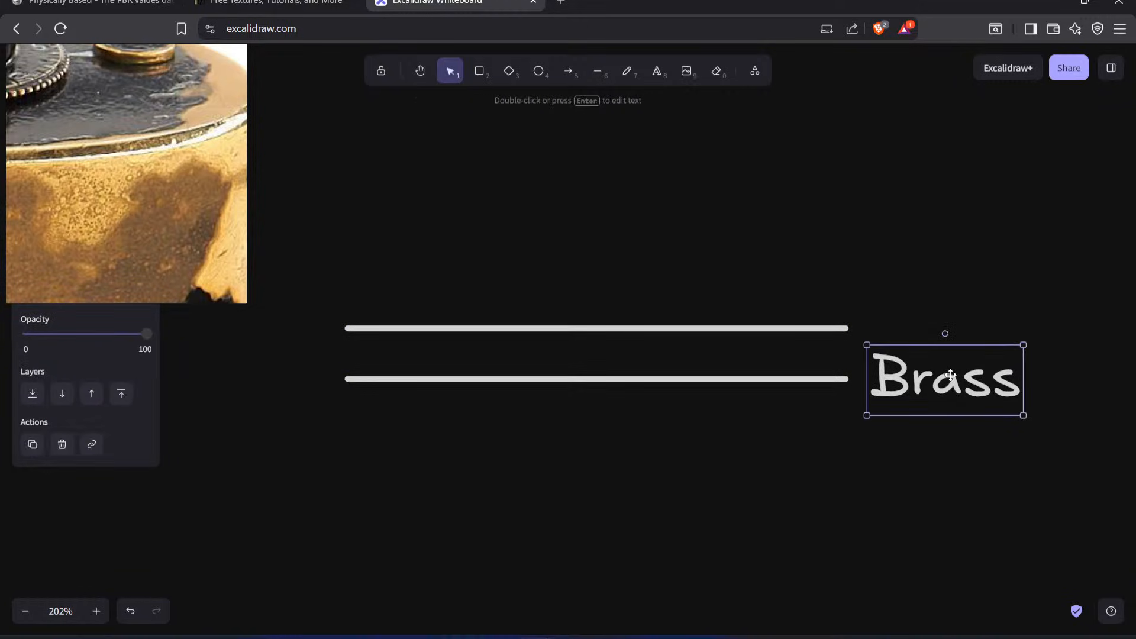
Step: Move the upper line farther from the lower one and label it "Paint" using a copy of the Brass text
{"action": "middle_click_drag", "start_coordinate": [961, 300], "coordinate": [940, 327]}
{"action": "left_click", "coordinate": [802, 355]}
{"action": "left_click_drag", "start_coordinate": [803, 354], "coordinate": [808, 278], "text": "shift"}
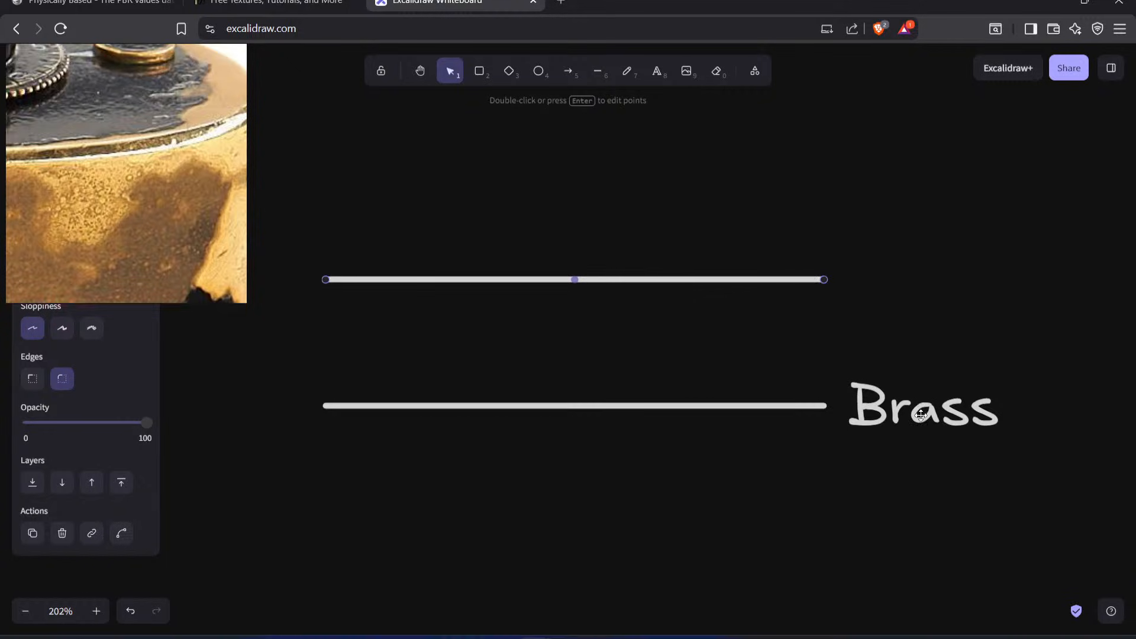
{"action": "left_click_drag", "start_coordinate": [932, 414], "coordinate": [954, 313], "text": "alt+shift"}
{"action": "double_click", "coordinate": [954, 314]}
{"action": "type", "text": "Paint"}
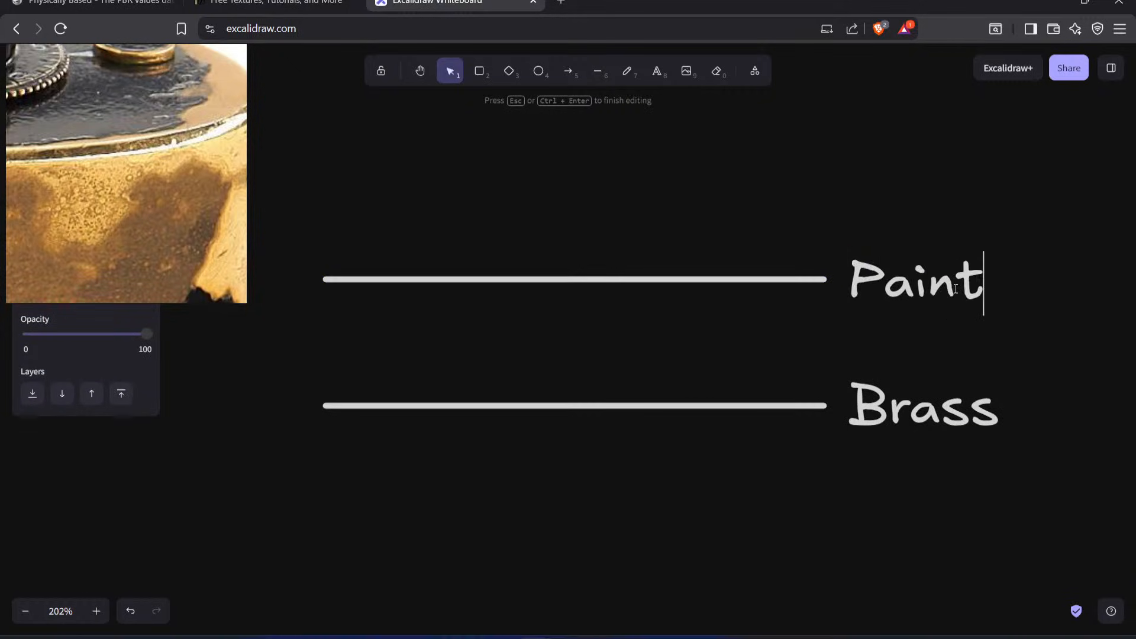
{"action": "key", "text": "Escape"}
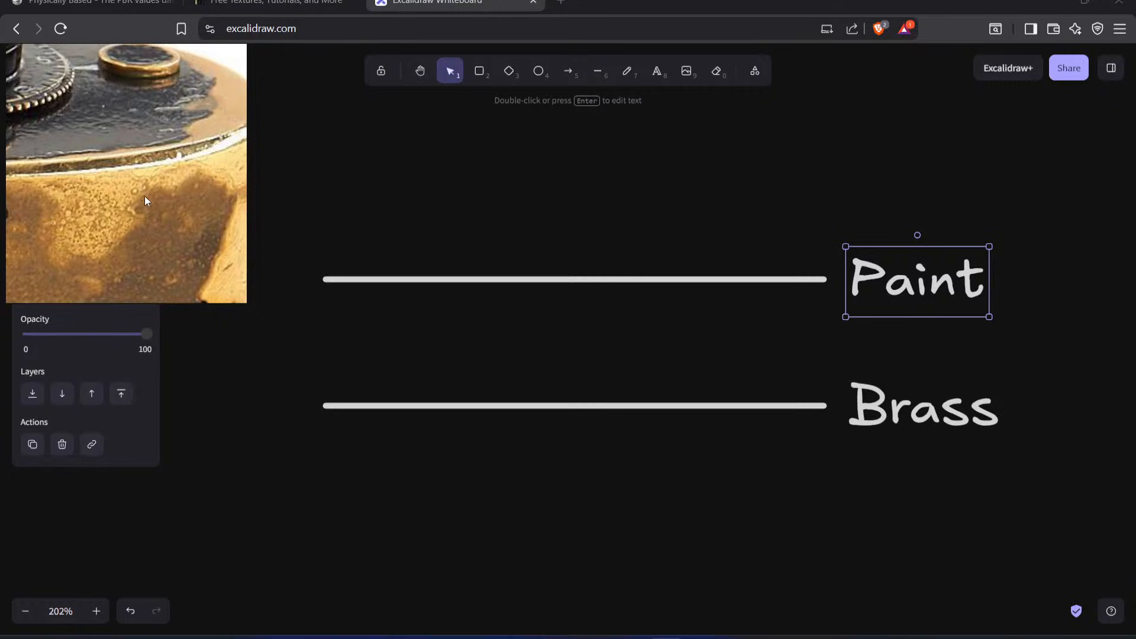
Step: Copy the Paint line to a position midway between the Paint and Brass lines
{"action": "left_click", "coordinate": [494, 279]}
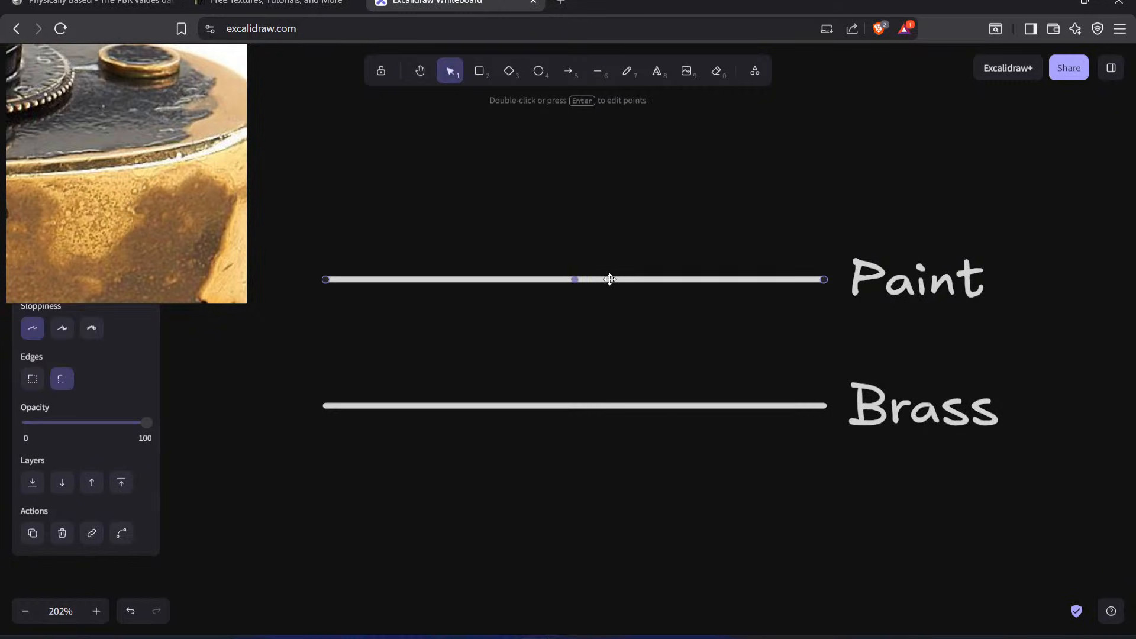
{"action": "left_click_drag", "start_coordinate": [618, 278], "coordinate": [630, 342], "text": "alt"}
{"action": "scroll", "coordinate": [631, 340], "scroll_direction": "left", "scroll_amount": 5}
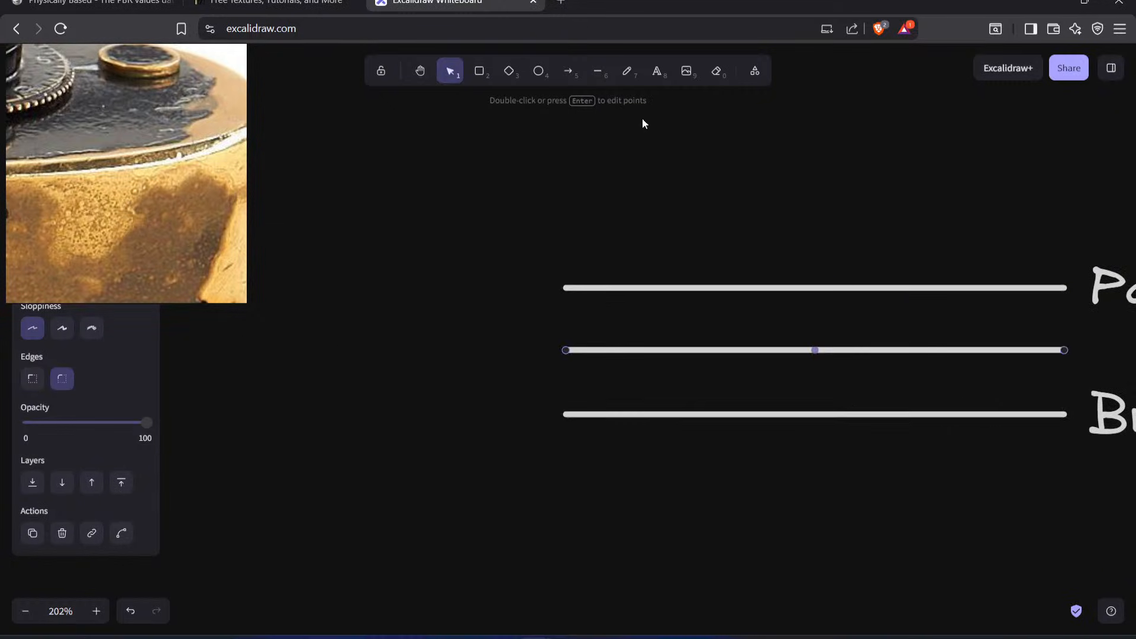
Step: Draw a vertical scale line spanning the three lines and label its lower end "0" and its upper end "100"
{"action": "left_click", "coordinate": [598, 70]}
{"action": "left_click_drag", "start_coordinate": [547, 288], "coordinate": [546, 412]}
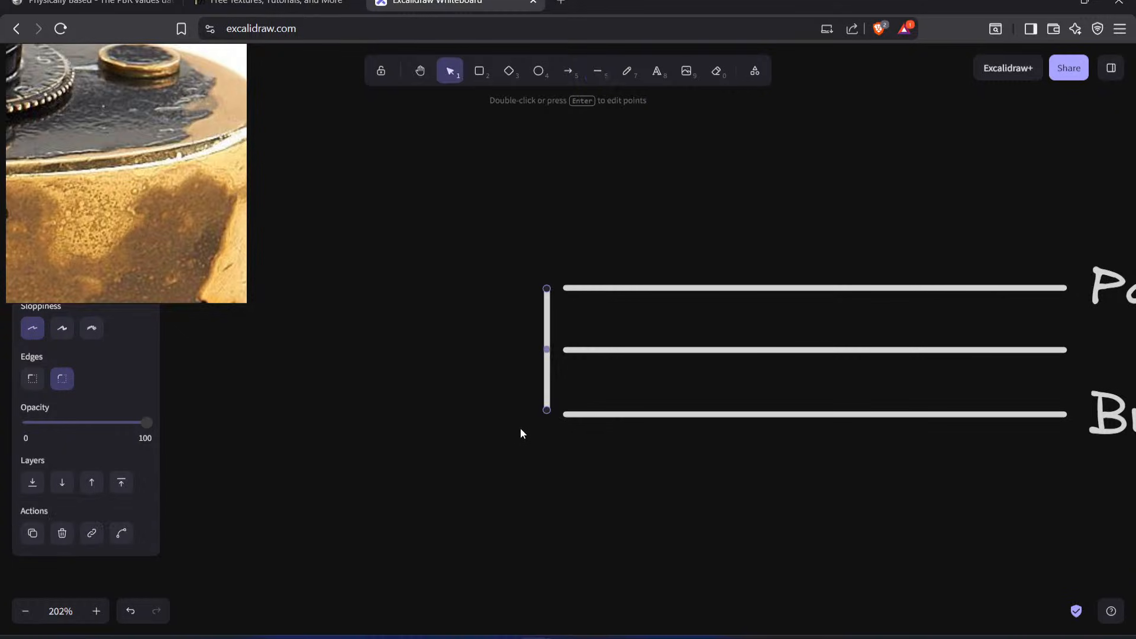
{"action": "key", "text": "Return"}
{"action": "type", "text": "0"}
{"action": "double_click", "coordinate": [500, 266]}
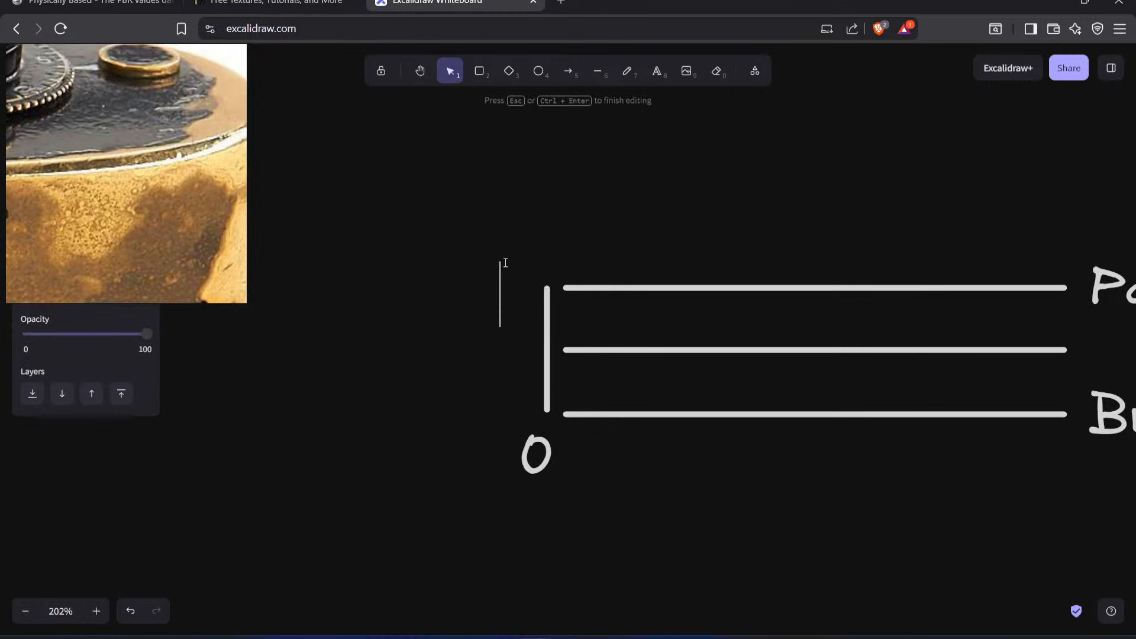
{"action": "type", "text": "100"}
{"action": "left_click", "coordinate": [516, 256]}
{"action": "left_click_drag", "start_coordinate": [549, 284], "coordinate": [525, 245]}
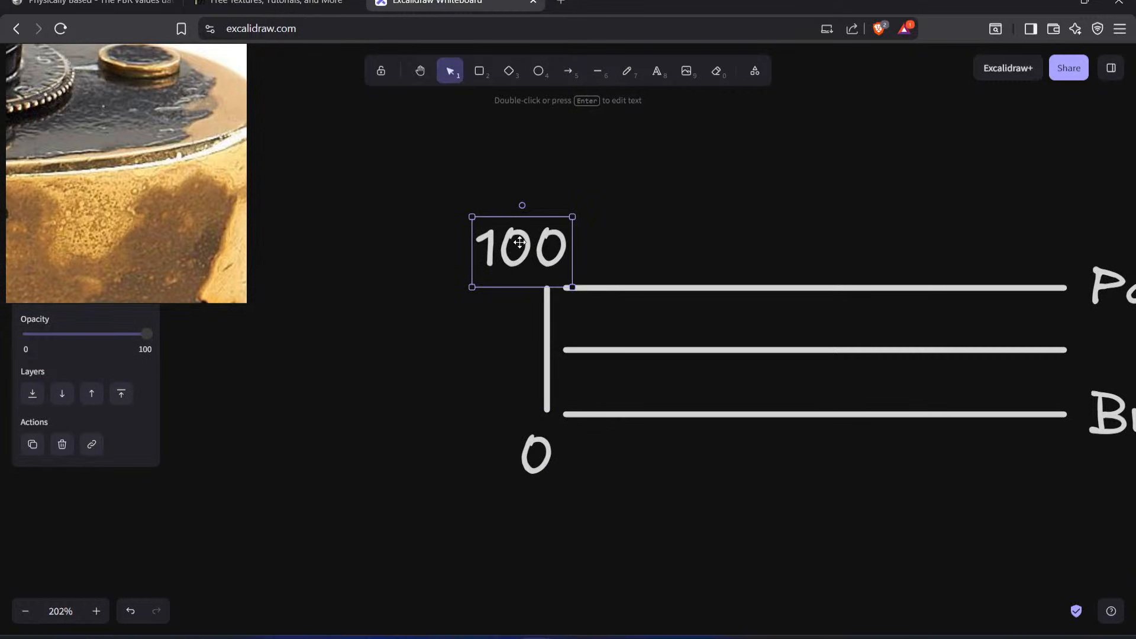
Step: Shift the vertical scale line slightly away from the horizontal lines and deselect it
{"action": "left_click", "coordinate": [536, 455]}
{"action": "middle_click_drag", "start_coordinate": [577, 300], "coordinate": [516, 300]}
{"action": "left_click", "coordinate": [484, 367]}
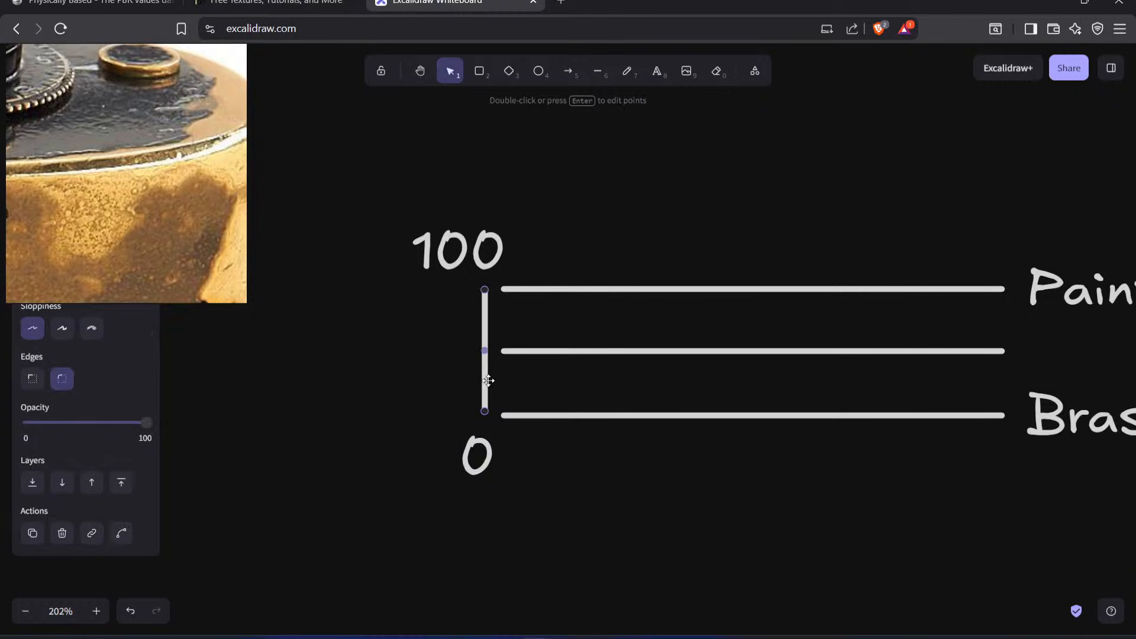
{"action": "left_click_drag", "start_coordinate": [484, 367], "coordinate": [470, 367]}
{"action": "left_click", "coordinate": [687, 361]}
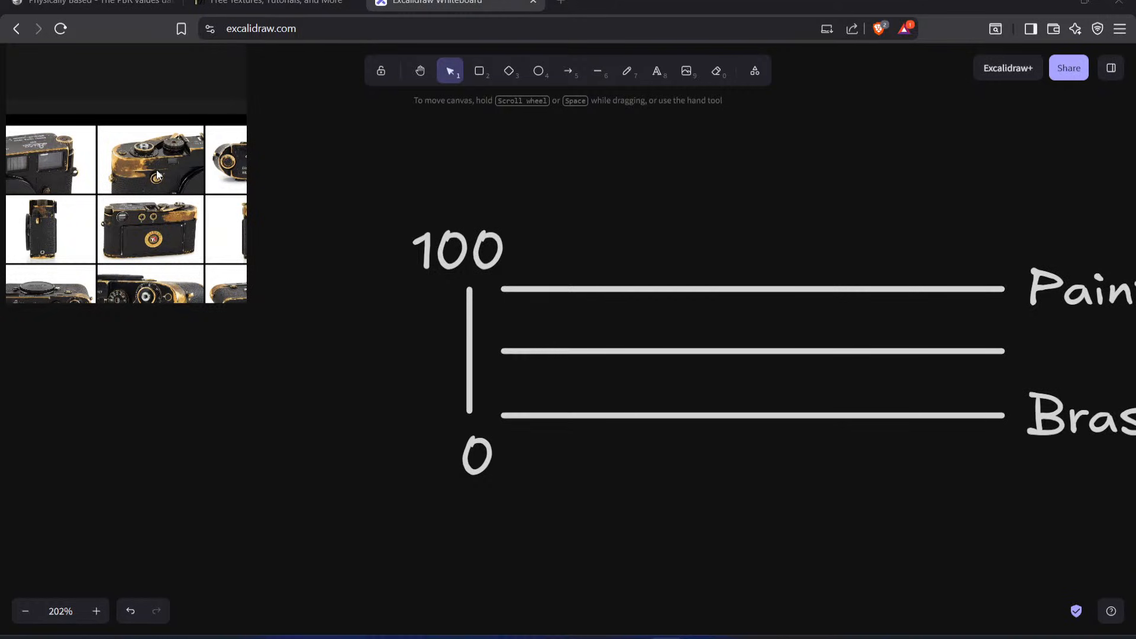
{"action": "scroll", "coordinate": [125, 166], "scroll_direction": "up", "scroll_amount": 6}
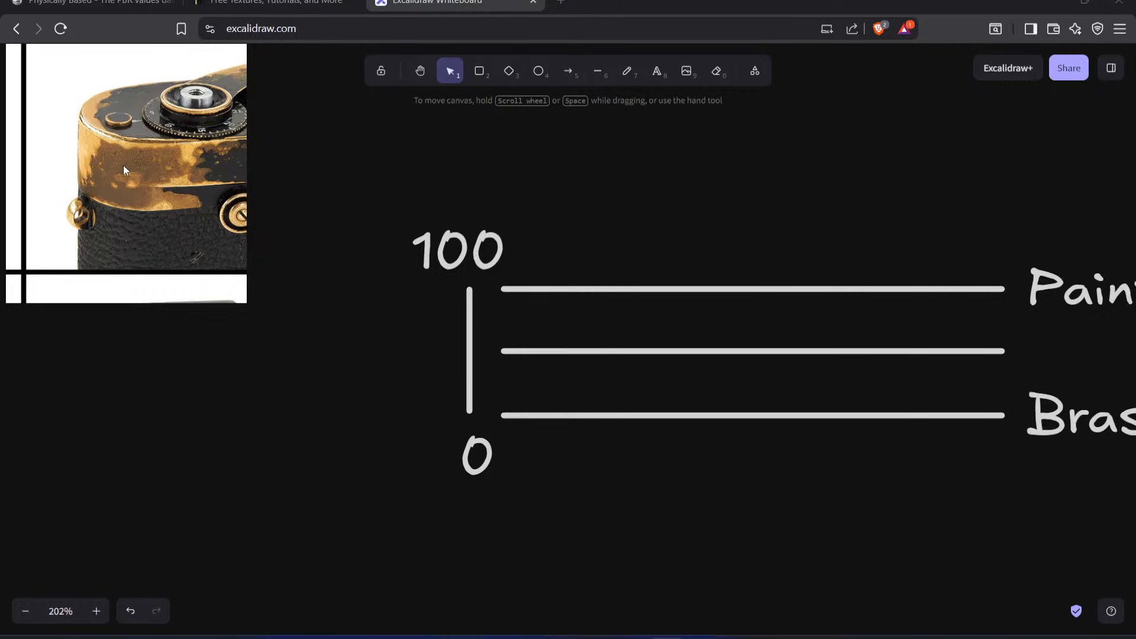
Step: Examine the exposed brass and its darkened patches around the top plate's worn corners in the Leica reference photos
{"action": "scroll", "coordinate": [174, 159], "scroll_direction": "down", "scroll_amount": 6}
{"action": "middle_click_drag", "start_coordinate": [171, 158], "coordinate": [131, 158]}
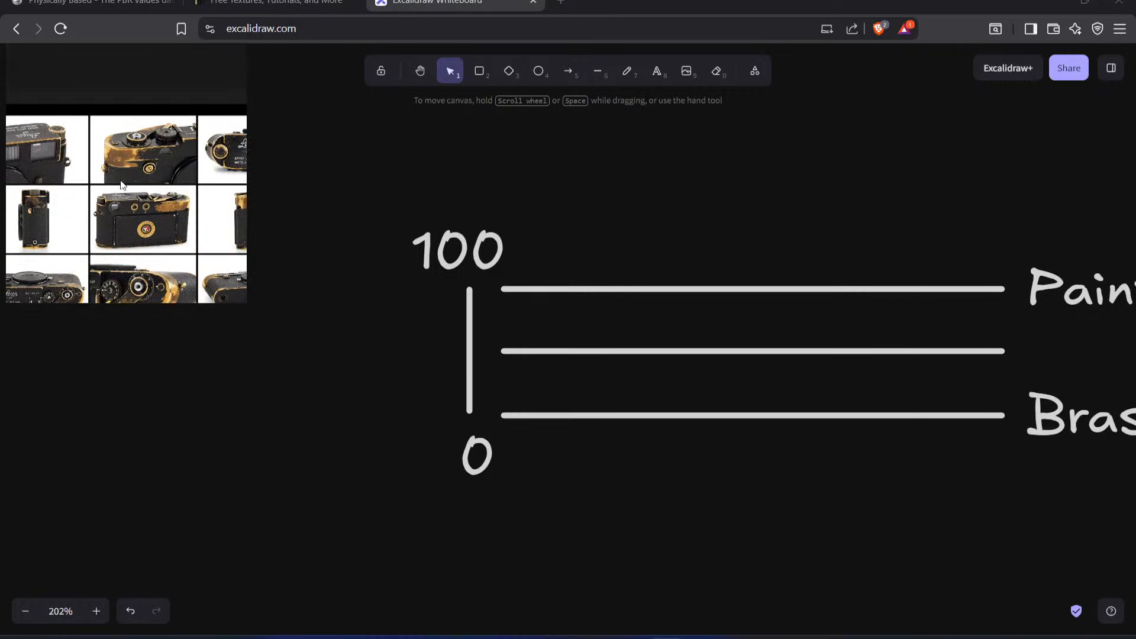
{"action": "scroll", "coordinate": [178, 211], "scroll_direction": "up", "scroll_amount": 3}
{"action": "scroll", "coordinate": [187, 214], "scroll_direction": "up", "scroll_amount": 4}
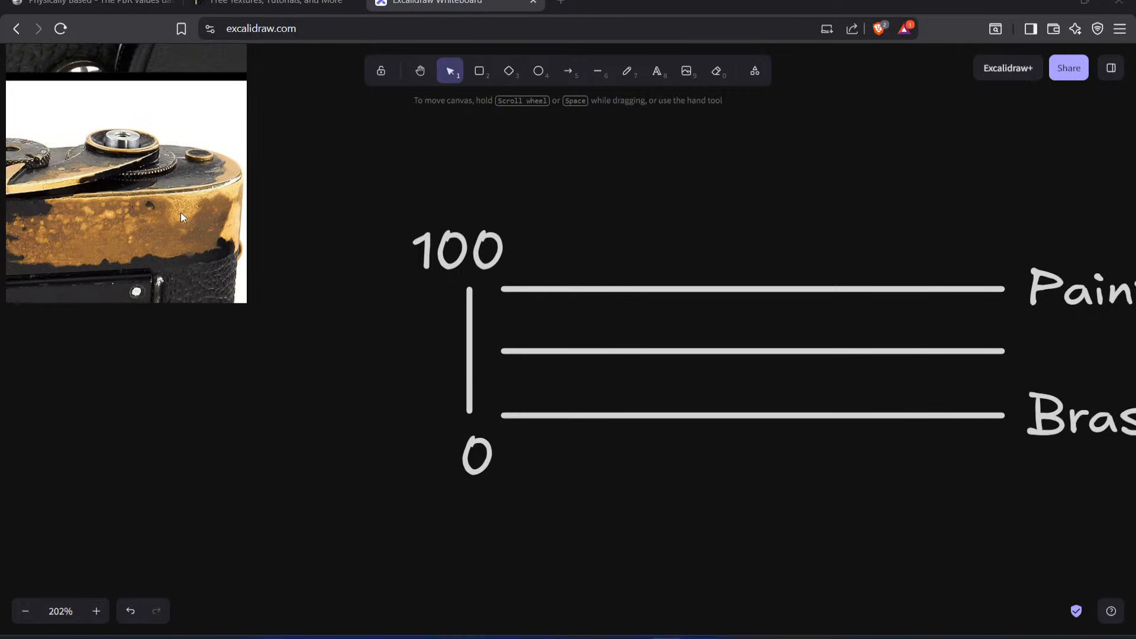
{"action": "scroll", "coordinate": [180, 212], "scroll_direction": "down", "scroll_amount": 5}
{"action": "scroll", "coordinate": [176, 214], "scroll_direction": "up", "scroll_amount": 1}
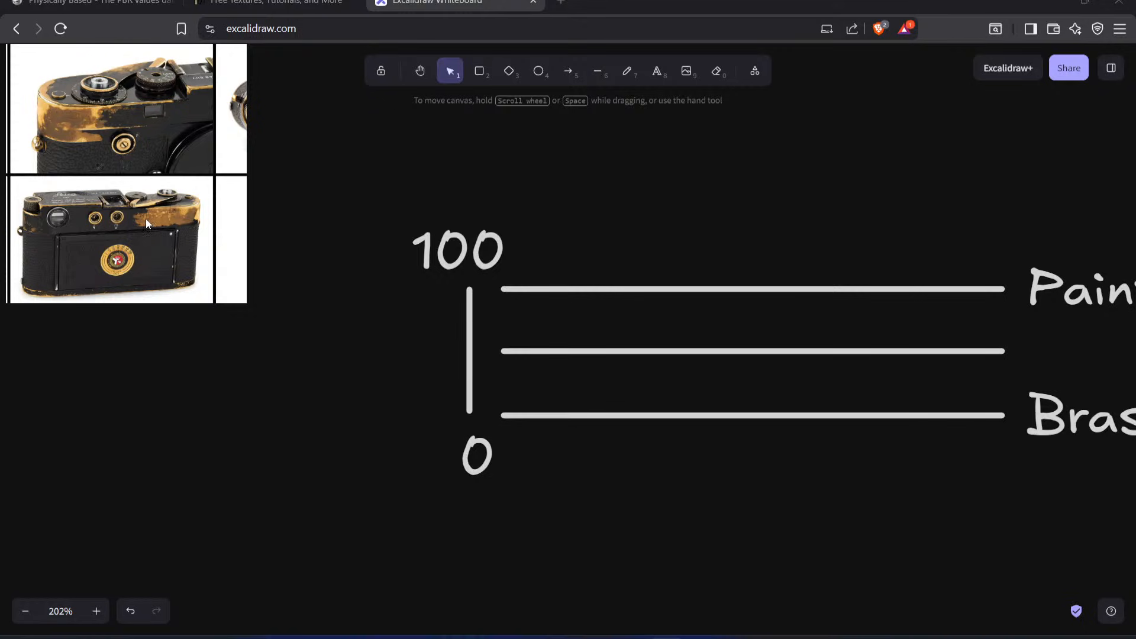
{"action": "scroll", "coordinate": [146, 220], "scroll_direction": "up", "scroll_amount": 1}
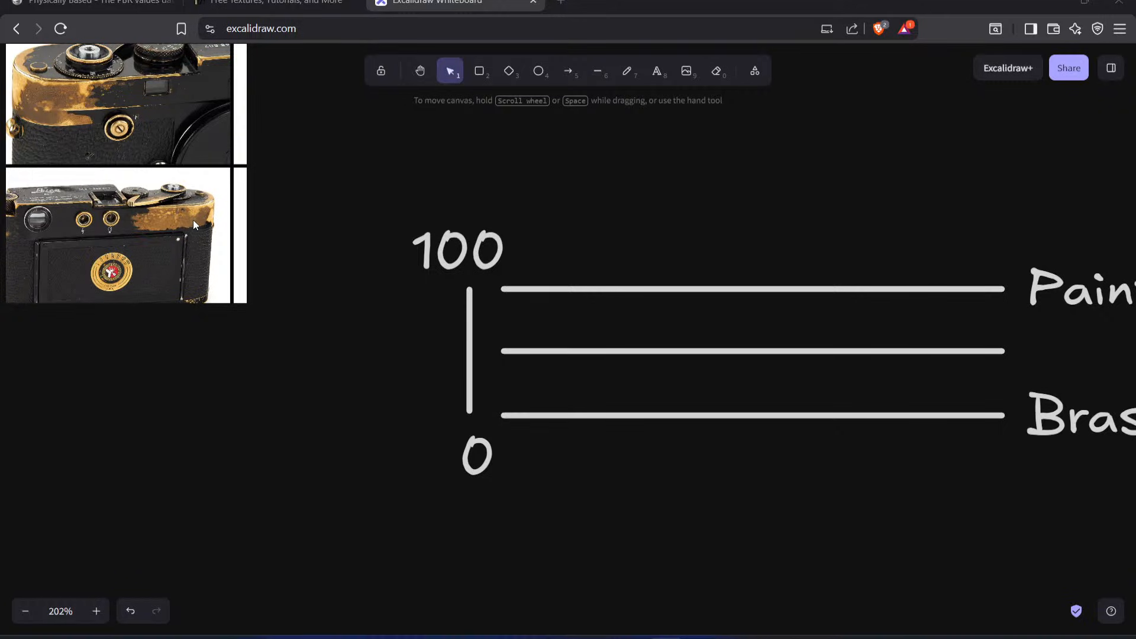
{"action": "scroll", "coordinate": [181, 224], "scroll_direction": "up", "scroll_amount": 5}
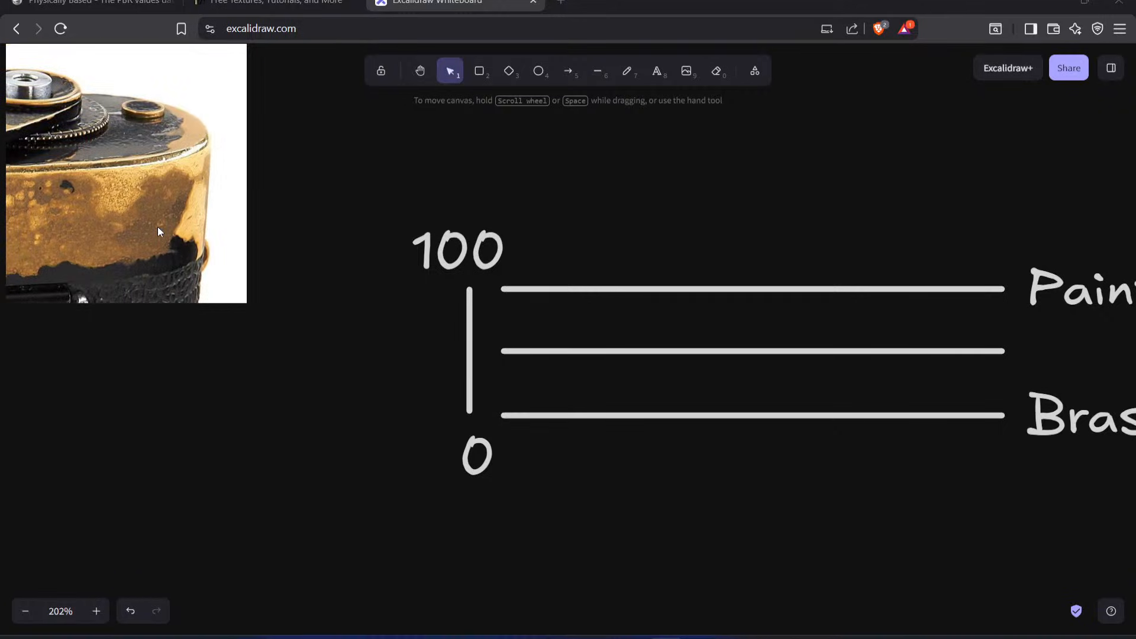
{"action": "scroll", "coordinate": [141, 212], "scroll_direction": "up", "scroll_amount": 3}
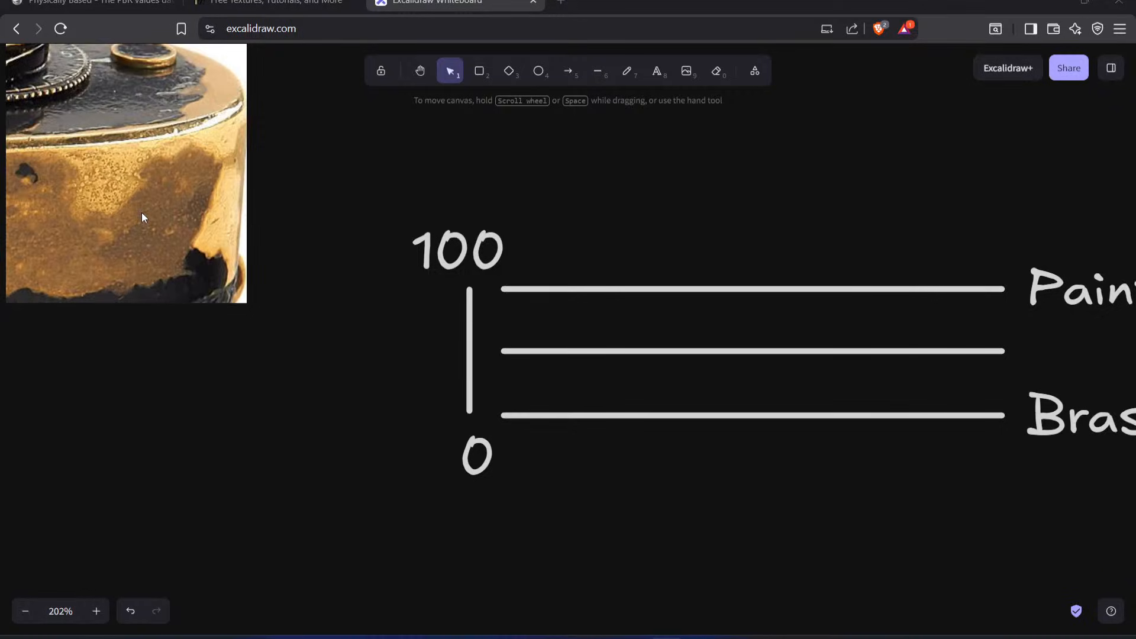
{"action": "scroll", "coordinate": [161, 228], "scroll_direction": "down", "scroll_amount": 3}
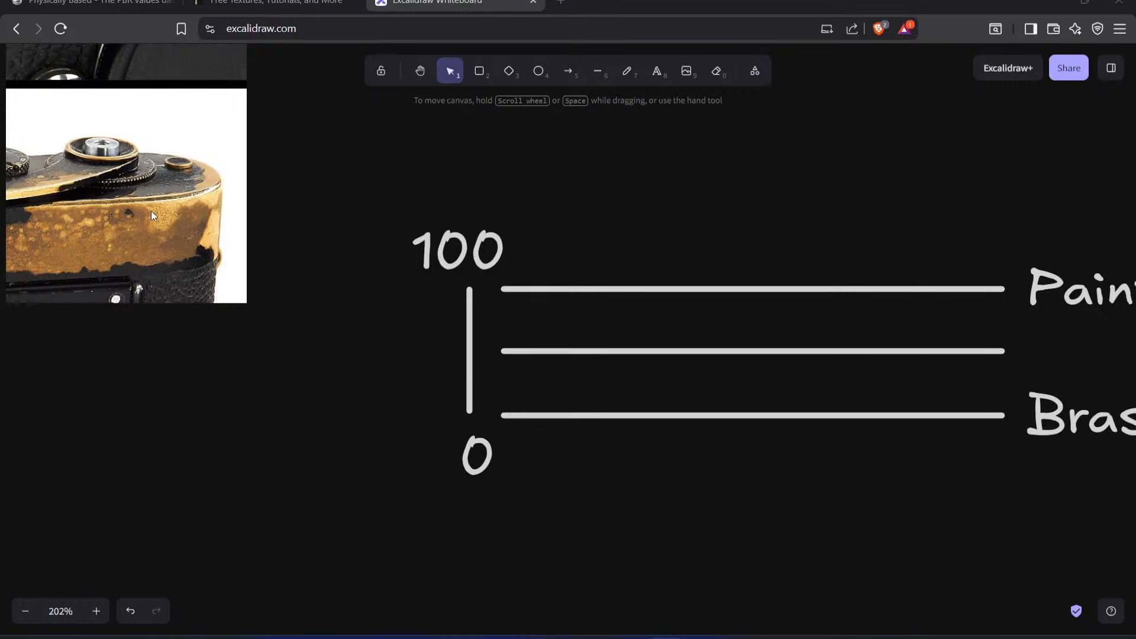
{"action": "scroll", "coordinate": [157, 238], "scroll_direction": "down", "scroll_amount": 7}
{"action": "scroll", "coordinate": [101, 178], "scroll_direction": "up", "scroll_amount": 8}
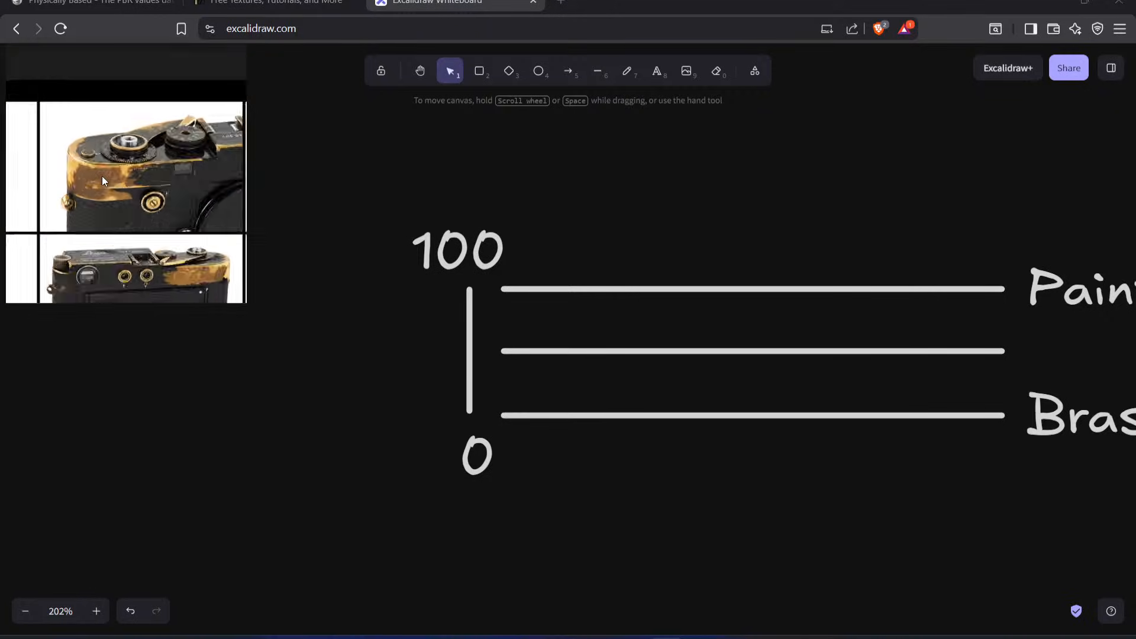
{"action": "scroll", "coordinate": [102, 182], "scroll_direction": "down", "scroll_amount": 5}
{"action": "scroll", "coordinate": [125, 199], "scroll_direction": "up", "scroll_amount": 5}
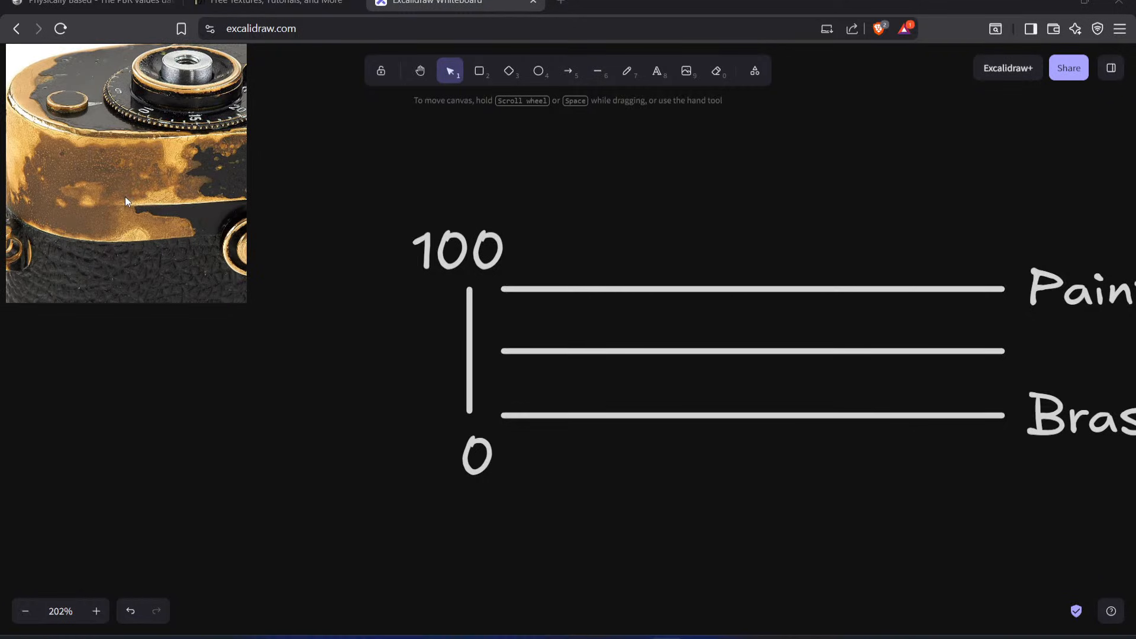
Step: Search Google Images for "metal patina" in a new tab and open the photo of the statue's shoes from Evolve Artisanal
{"action": "left_click", "coordinate": [562, 3]}
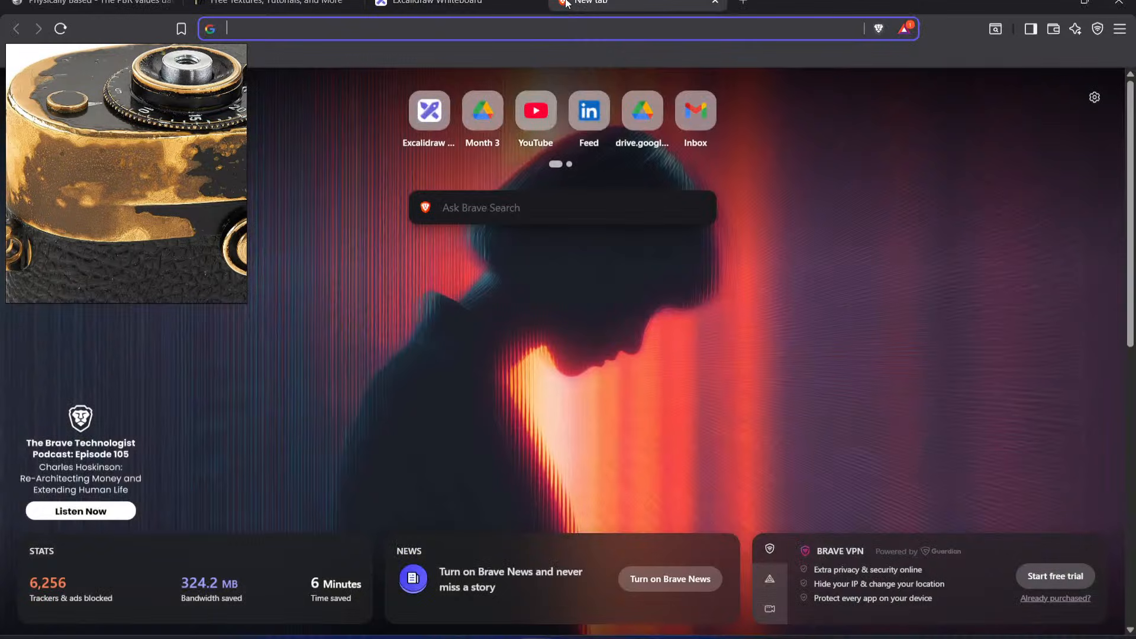
{"action": "type", "text": "metal patina"}
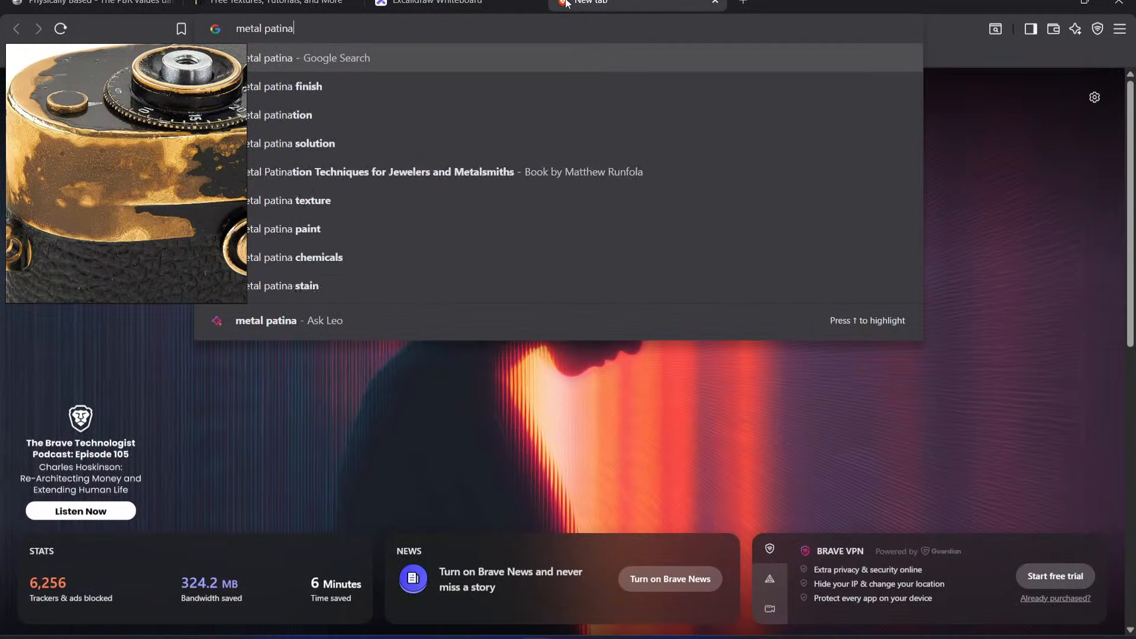
{"action": "key", "text": "Return"}
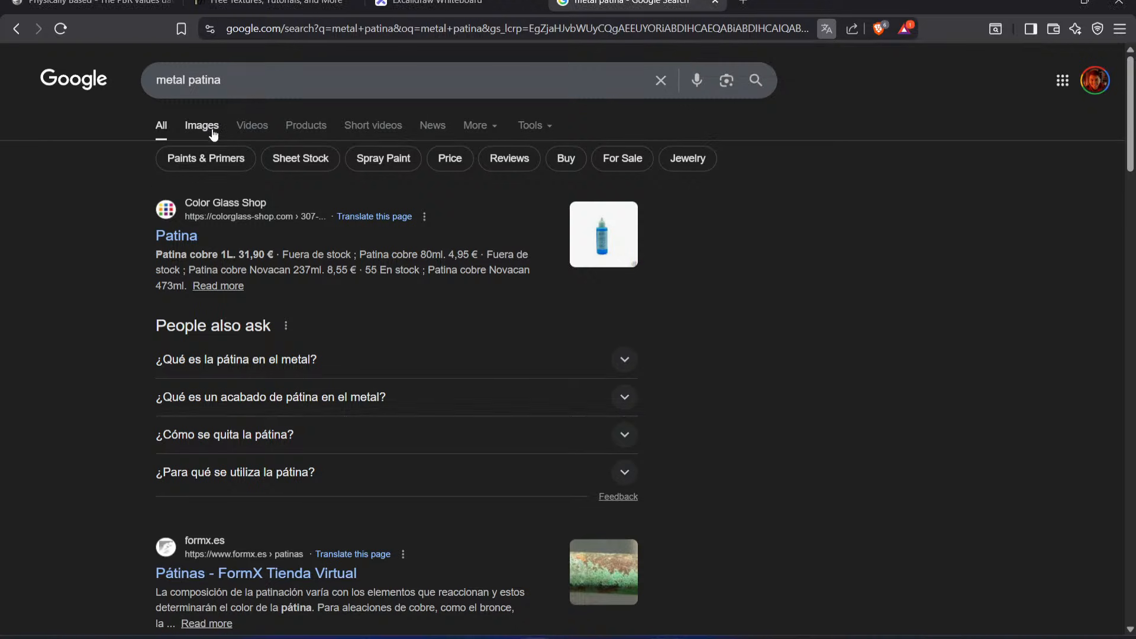
{"action": "left_click", "coordinate": [201, 126]}
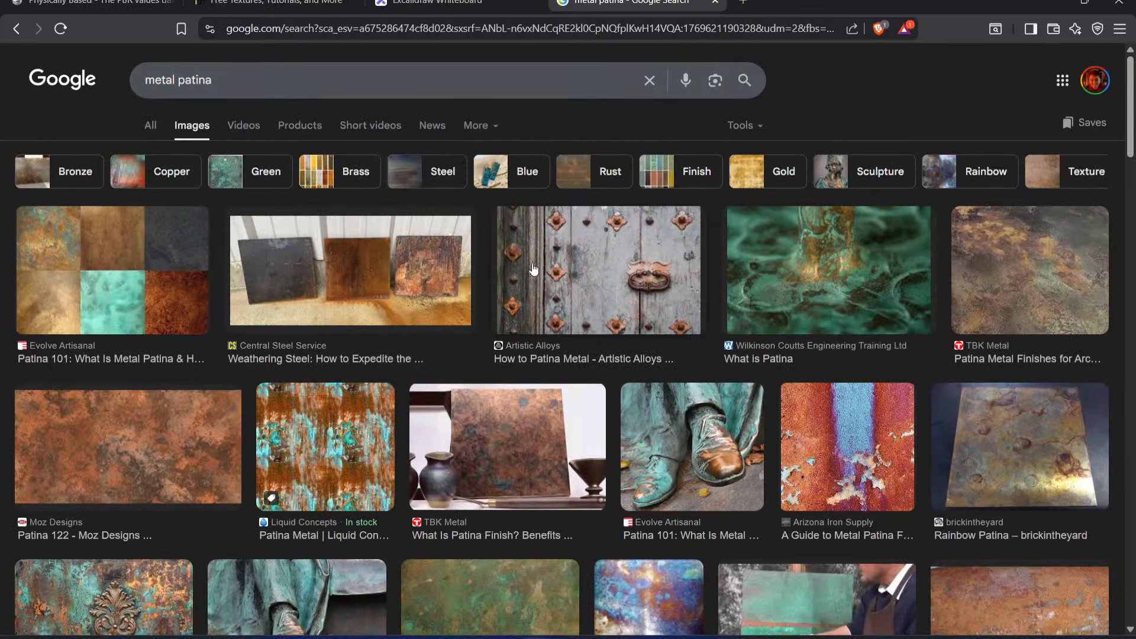
{"action": "left_click", "coordinate": [705, 461]}
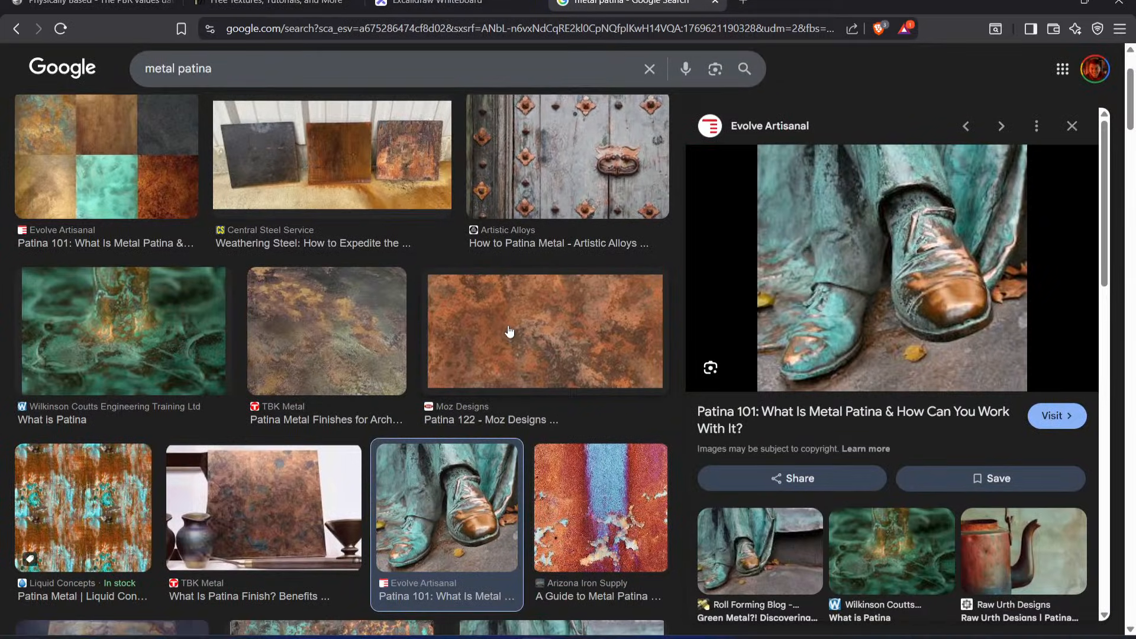
Step: Browse the metal patina image results and related images for examples of how metal surfaces discolor
{"action": "scroll", "coordinate": [509, 337], "scroll_direction": "down", "scroll_amount": 5}
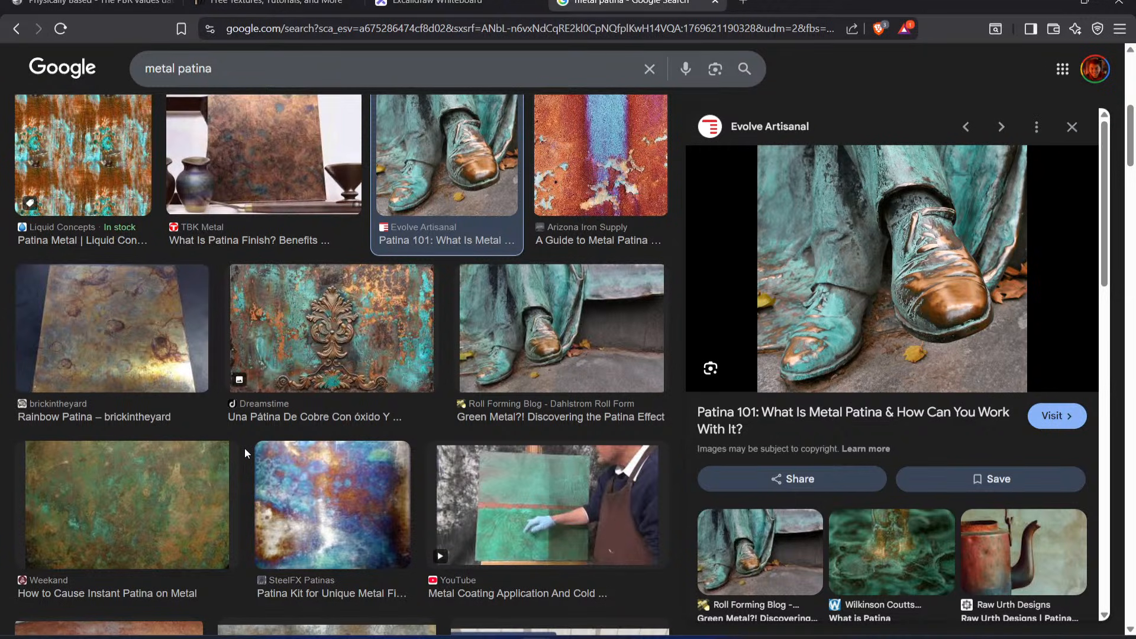
{"action": "scroll", "coordinate": [246, 453], "scroll_direction": "down", "scroll_amount": 6}
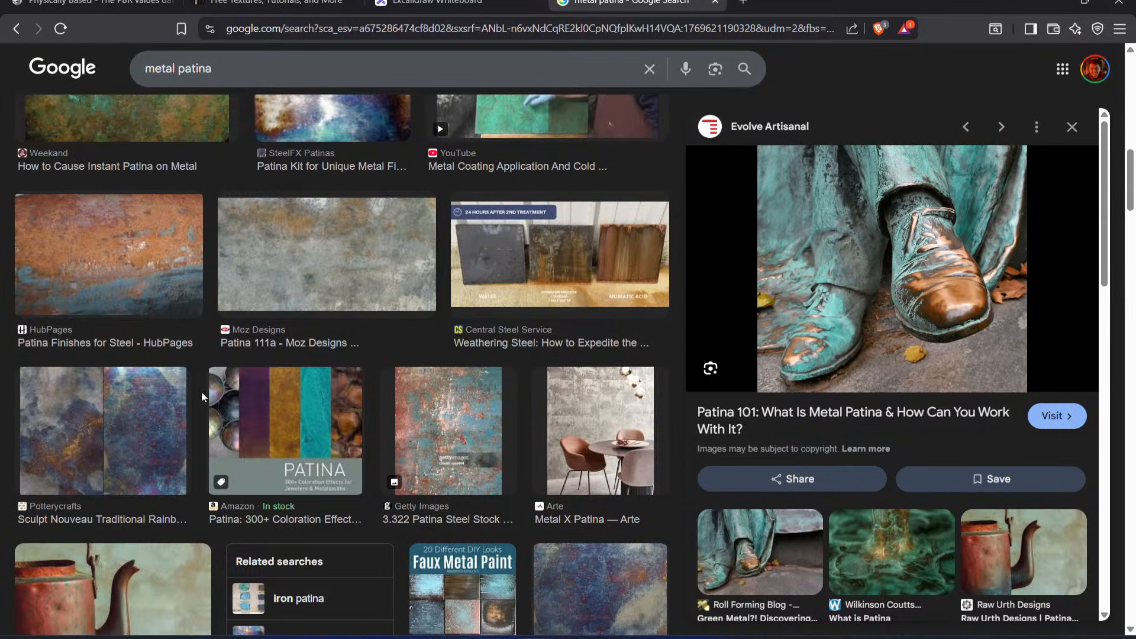
{"action": "scroll", "coordinate": [379, 394], "scroll_direction": "down", "scroll_amount": 3}
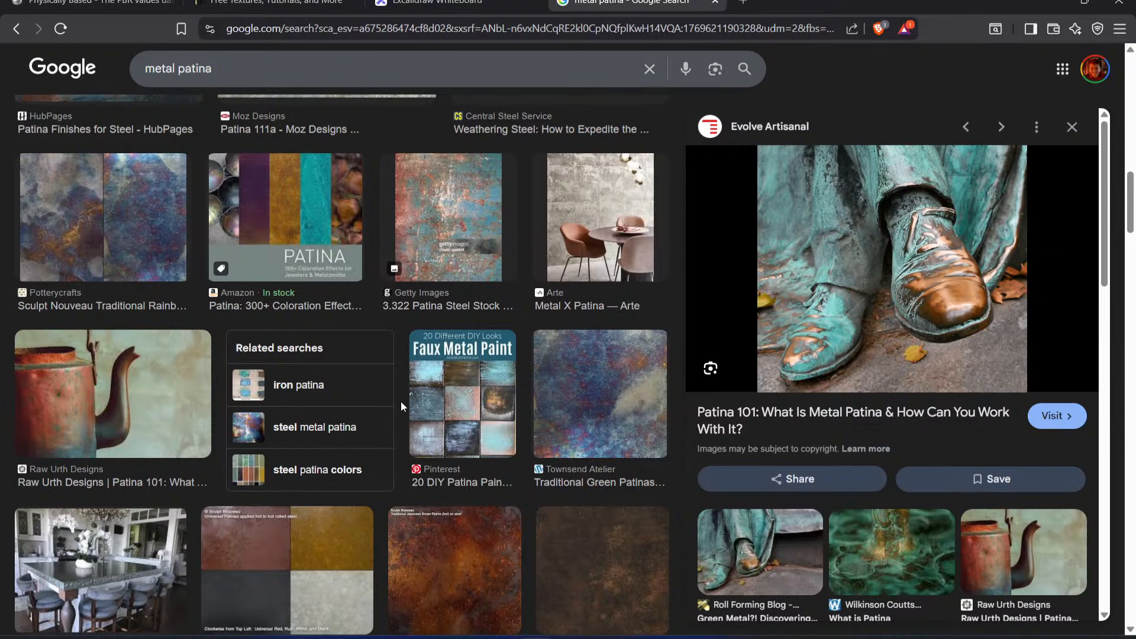
{"action": "scroll", "coordinate": [400, 401], "scroll_direction": "down", "scroll_amount": 1}
{"action": "scroll", "coordinate": [400, 402], "scroll_direction": "up", "scroll_amount": 15}
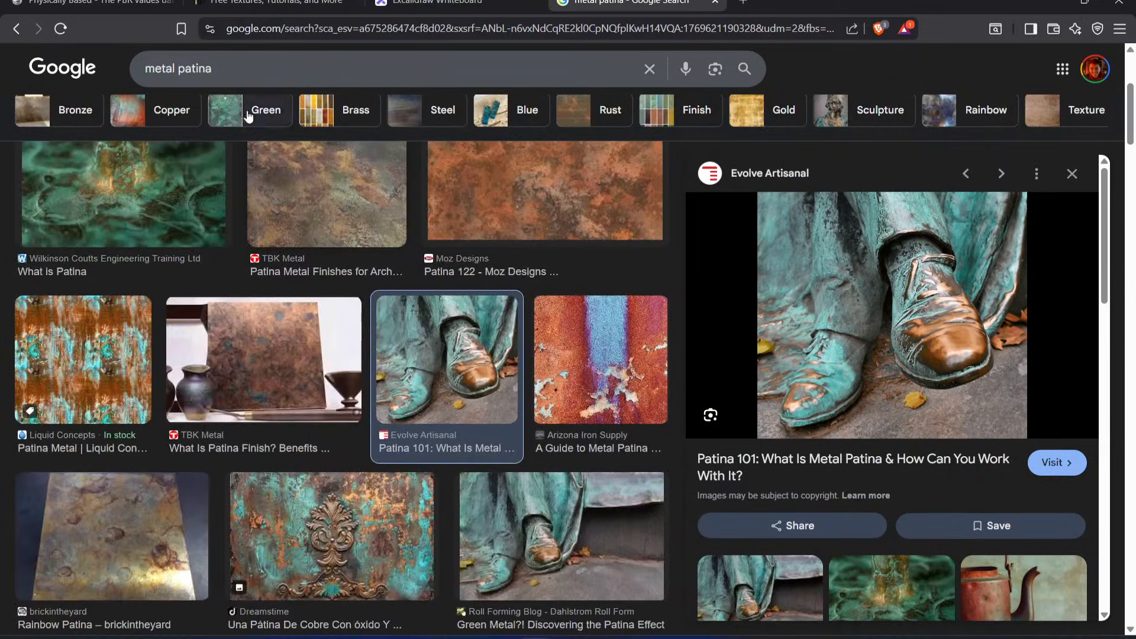
{"action": "scroll", "coordinate": [432, 327], "scroll_direction": "up", "scroll_amount": 1}
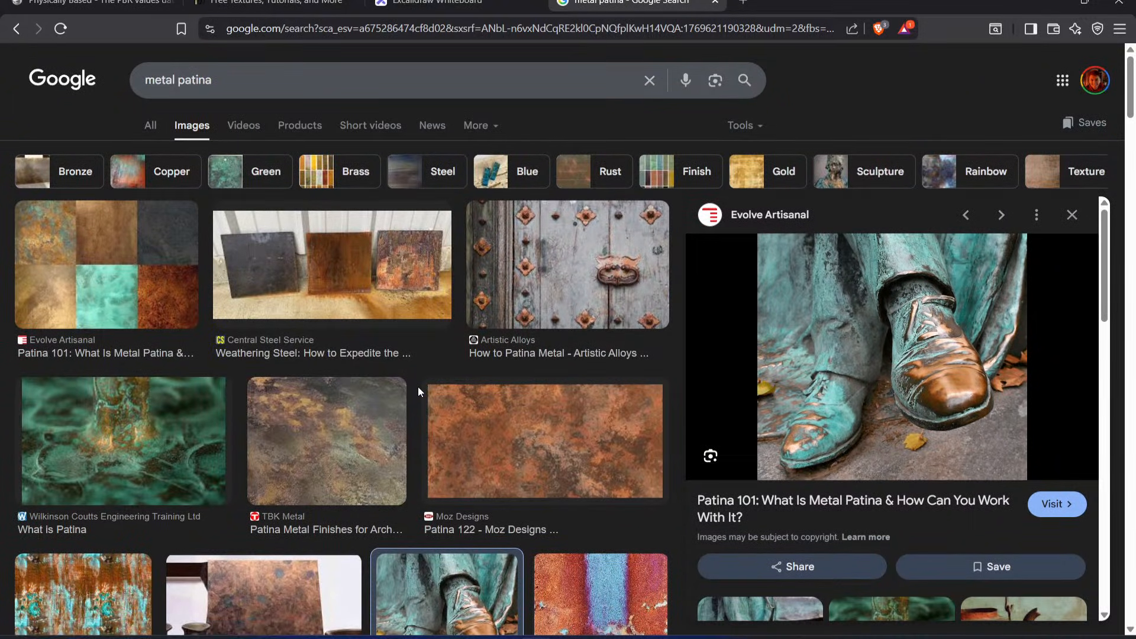
{"action": "scroll", "coordinate": [417, 386], "scroll_direction": "down", "scroll_amount": 5}
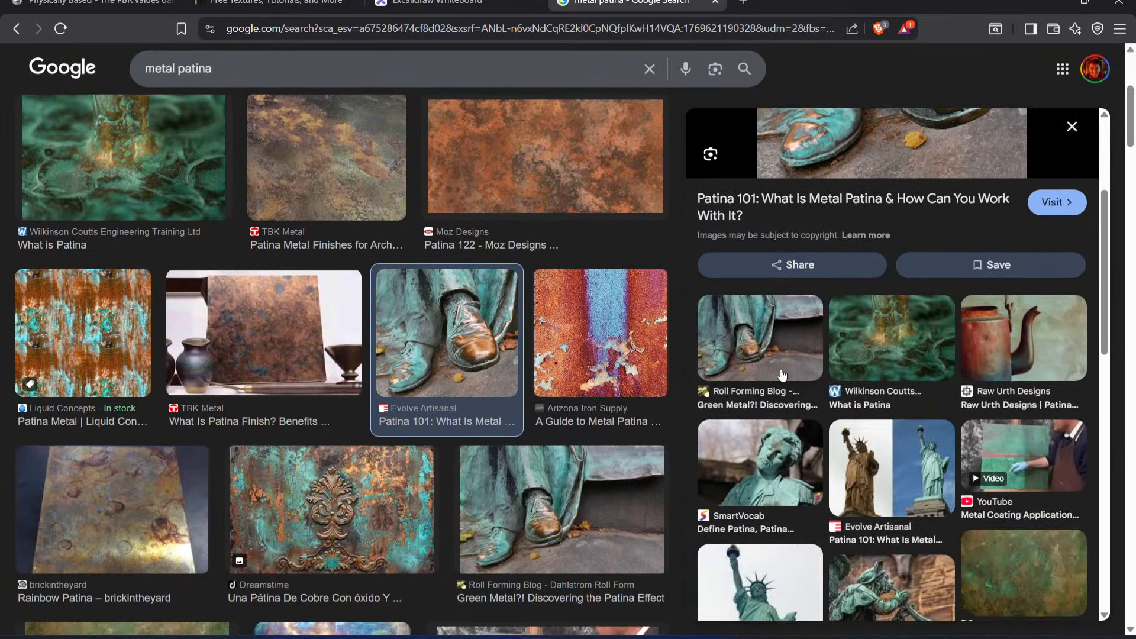
{"action": "scroll", "coordinate": [536, 338], "scroll_direction": "down", "scroll_amount": 20}
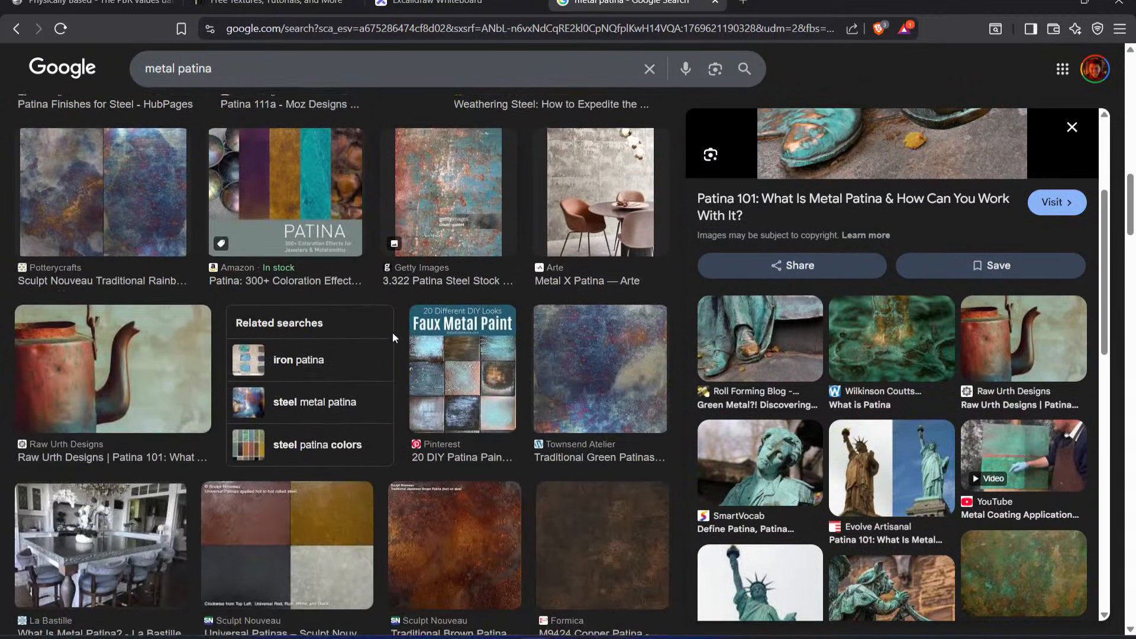
{"action": "scroll", "coordinate": [377, 320], "scroll_direction": "down", "scroll_amount": 10}
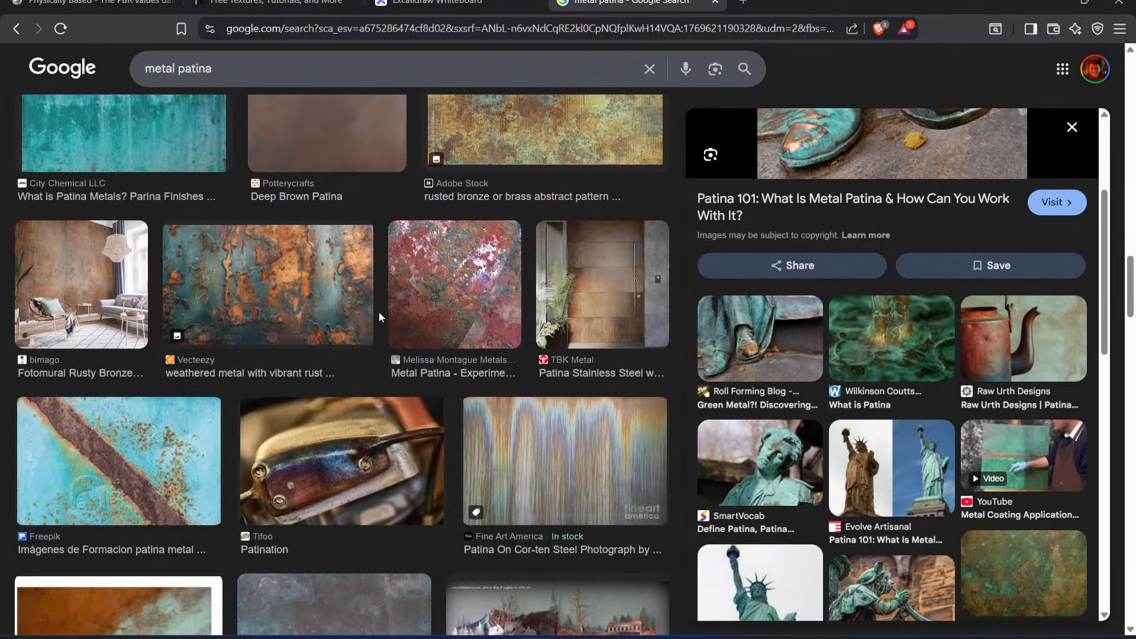
{"action": "scroll", "coordinate": [379, 312], "scroll_direction": "down", "scroll_amount": 4}
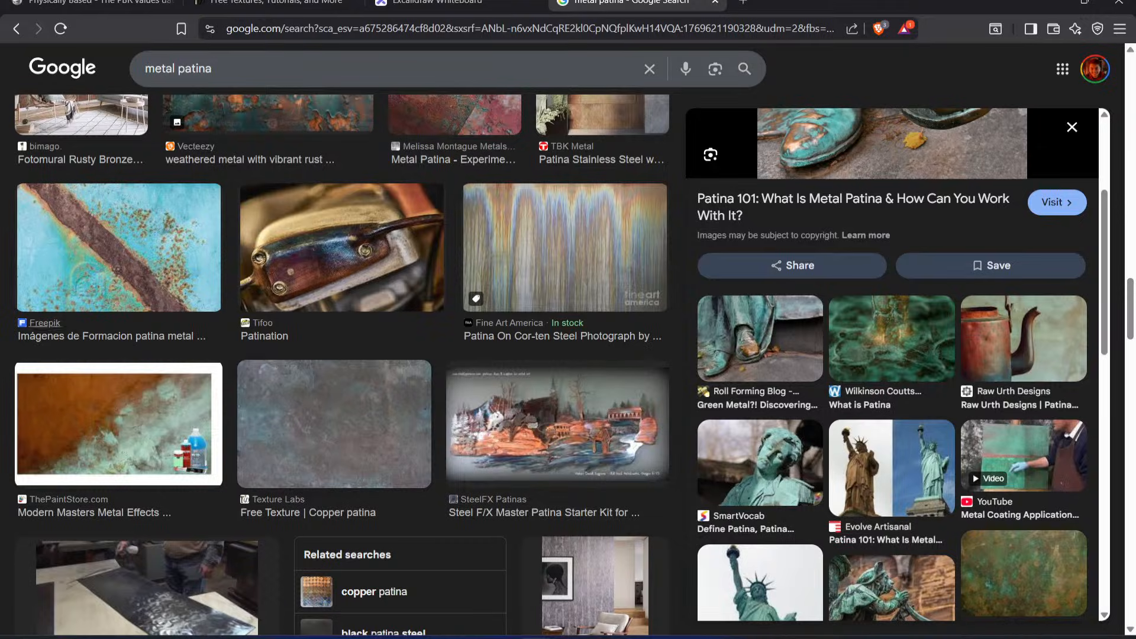
{"action": "mouse_move", "coordinate": [240, 300]}
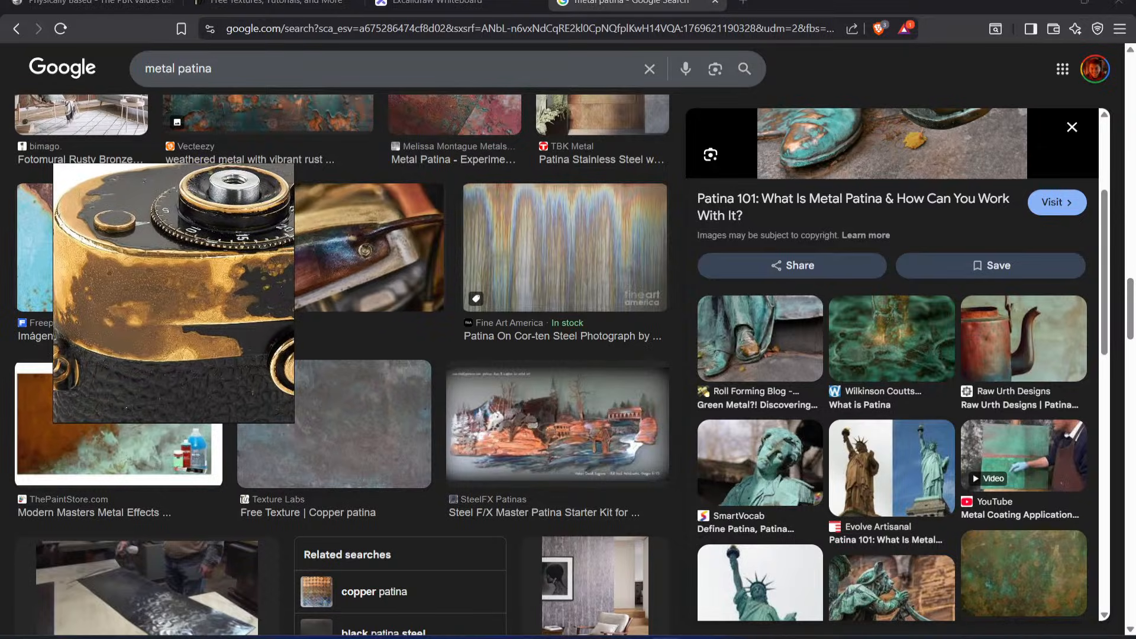
Step: Switch to Substance 3D Painter, show the Paint folder, move it above the Brass Base folder and add a white mask to it
{"action": "left_click", "coordinate": [453, 3]}
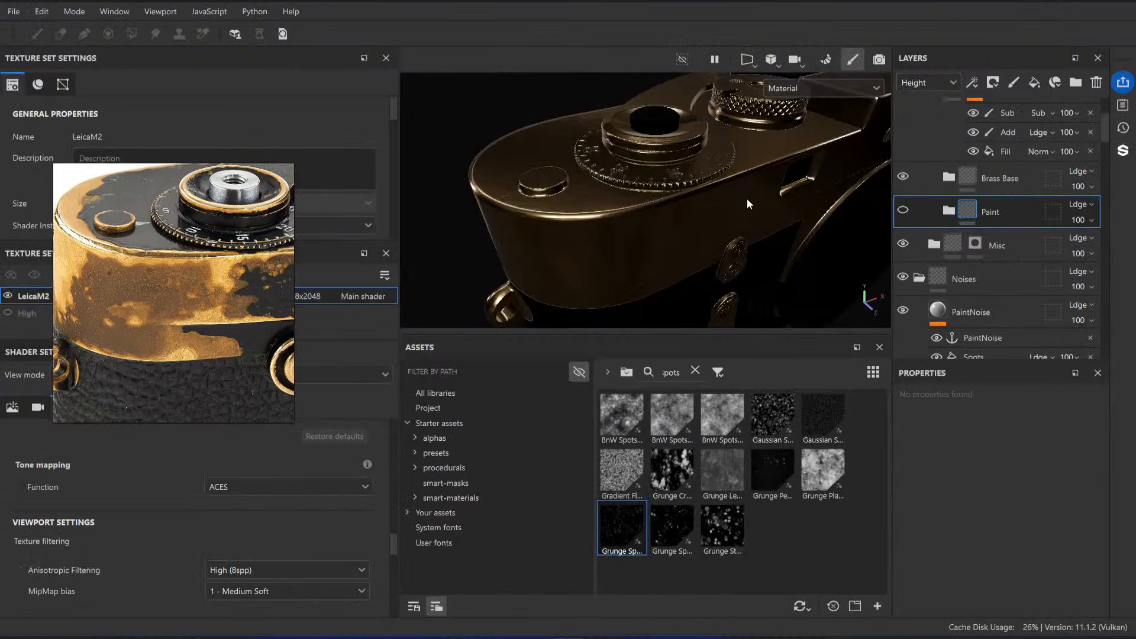
{"action": "mouse_move", "coordinate": [747, 198]}
{"action": "left_mouse_down", "text": "alt"}
{"action": "mouse_move", "coordinate": [701, 234]}
{"action": "mouse_move", "coordinate": [674, 216]}
{"action": "mouse_move", "coordinate": [683, 168]}
{"action": "mouse_move", "coordinate": [693, 200]}
{"action": "left_mouse_up", "text": "alt"}
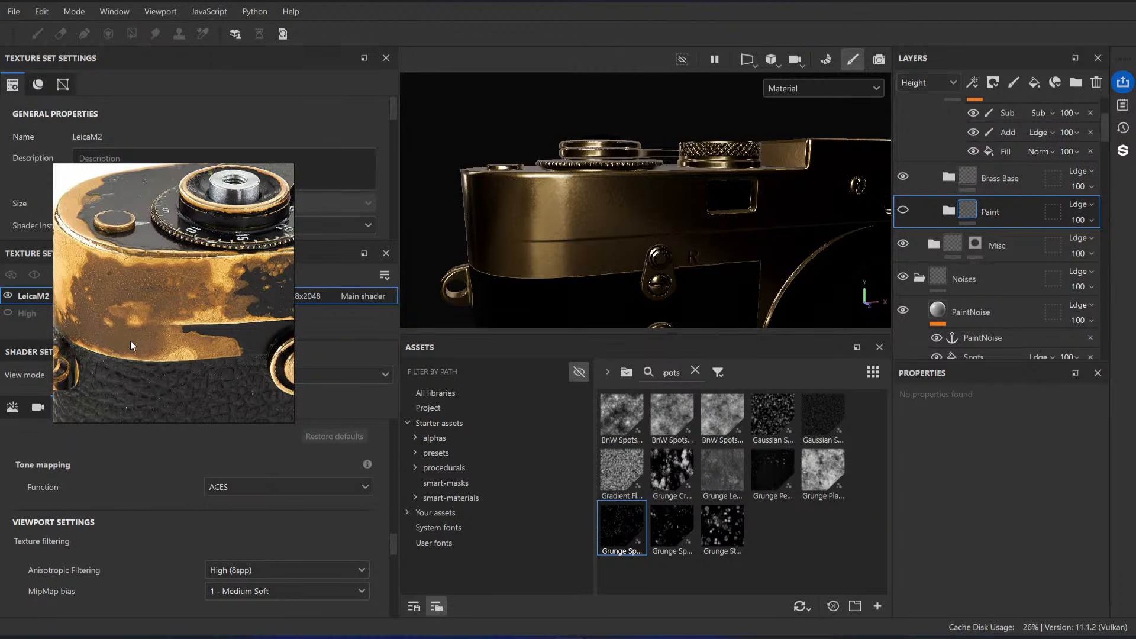
{"action": "left_click", "coordinate": [1032, 178]}
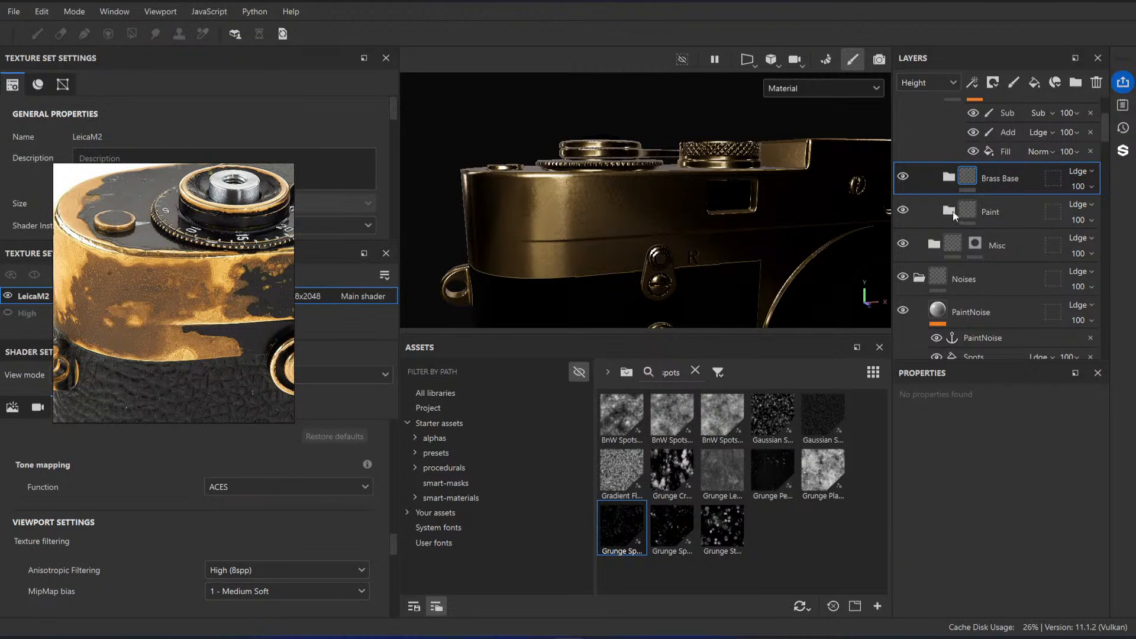
{"action": "mouse_move", "coordinate": [1006, 215]}
{"action": "left_mouse_down"}
{"action": "mouse_move", "coordinate": [1019, 219]}
{"action": "mouse_move", "coordinate": [1011, 172]}
{"action": "left_mouse_up"}
{"action": "right_click", "coordinate": [1013, 179]}
{"action": "left_click", "coordinate": [1004, 10]}
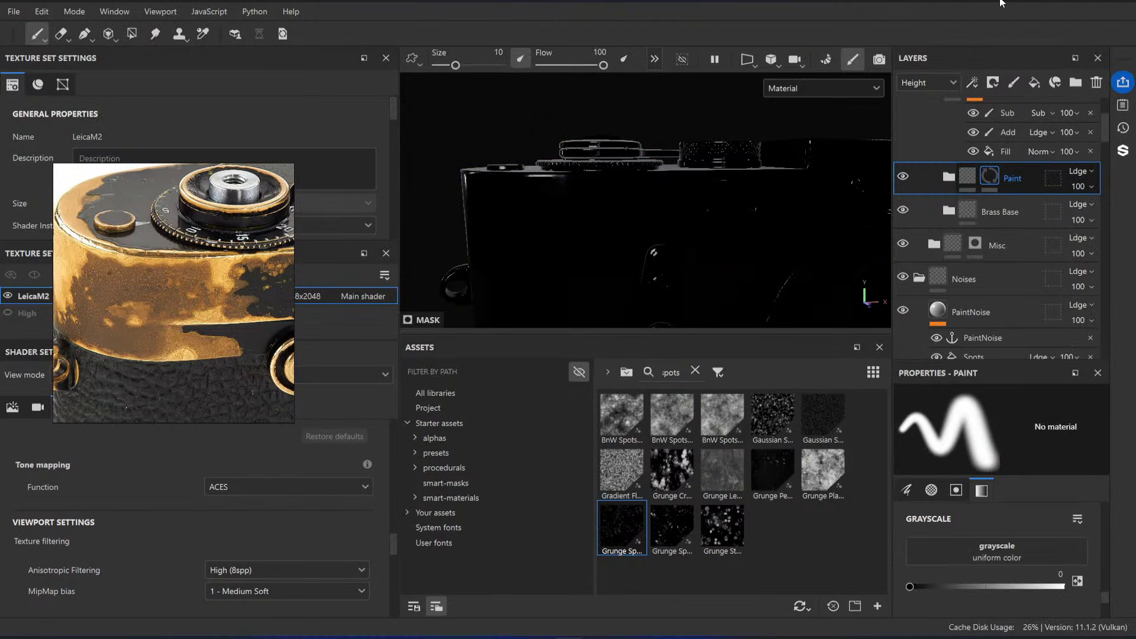
Step: Set the Paint folder's blending mode in the Height channel to Replace
{"action": "left_click_drag", "start_coordinate": [699, 243], "coordinate": [629, 299], "text": "alt"}
{"action": "right_click_drag", "start_coordinate": [629, 300], "coordinate": [508, 149], "text": "alt"}
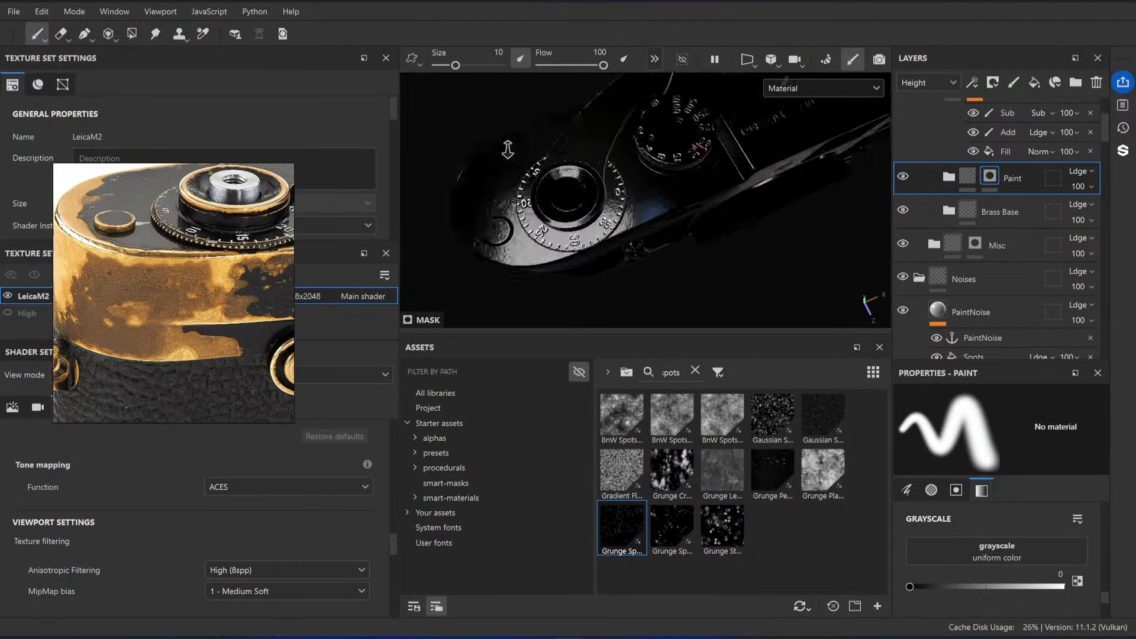
{"action": "mouse_move", "coordinate": [508, 149]}
{"action": "left_mouse_down", "text": "alt"}
{"action": "mouse_move", "coordinate": [614, 233]}
{"action": "mouse_move", "coordinate": [632, 230]}
{"action": "left_mouse_up", "text": "alt"}
{"action": "right_click_drag", "start_coordinate": [631, 231], "coordinate": [702, 269], "text": "alt"}
{"action": "mouse_move", "coordinate": [703, 268]}
{"action": "left_mouse_down", "text": "alt"}
{"action": "mouse_move", "coordinate": [718, 256]}
{"action": "mouse_move", "coordinate": [690, 252]}
{"action": "mouse_move", "coordinate": [657, 210]}
{"action": "left_mouse_up", "text": "alt"}
{"action": "right_click_drag", "start_coordinate": [657, 210], "coordinate": [685, 236], "text": "alt"}
{"action": "left_click_drag", "start_coordinate": [685, 236], "coordinate": [698, 249], "text": "alt"}
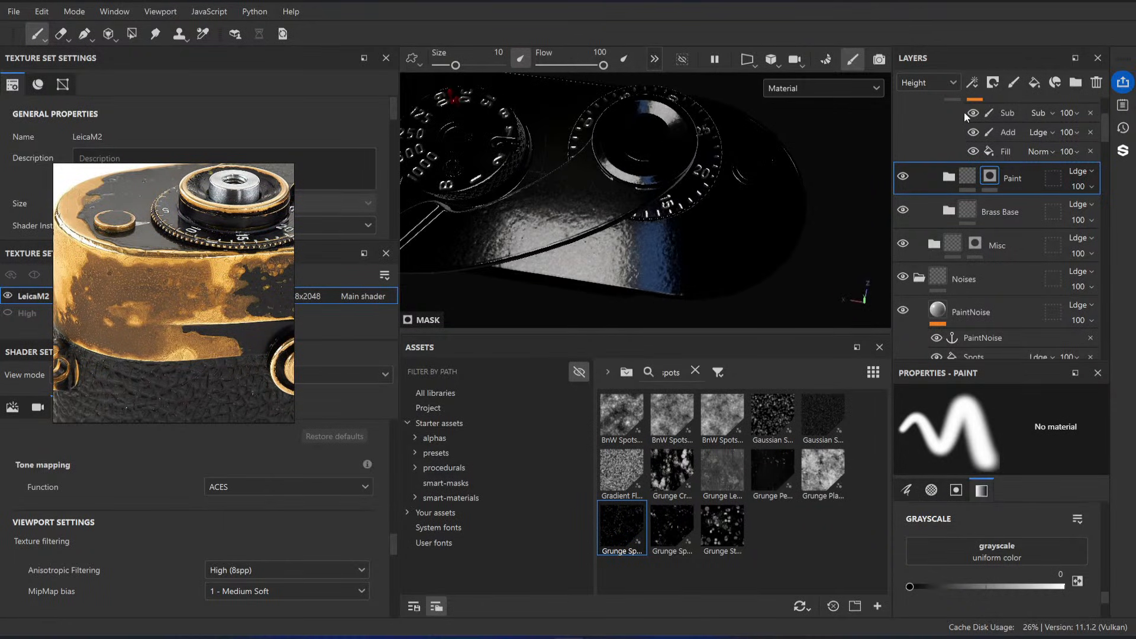
{"action": "left_click", "coordinate": [1089, 172]}
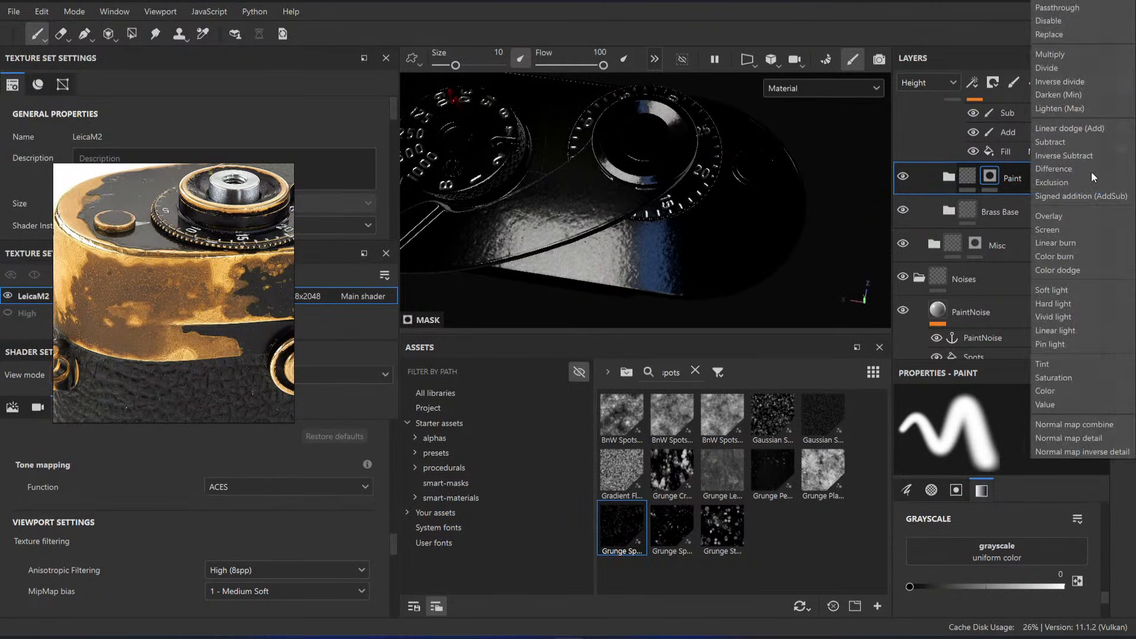
{"action": "left_click", "coordinate": [1060, 54]}
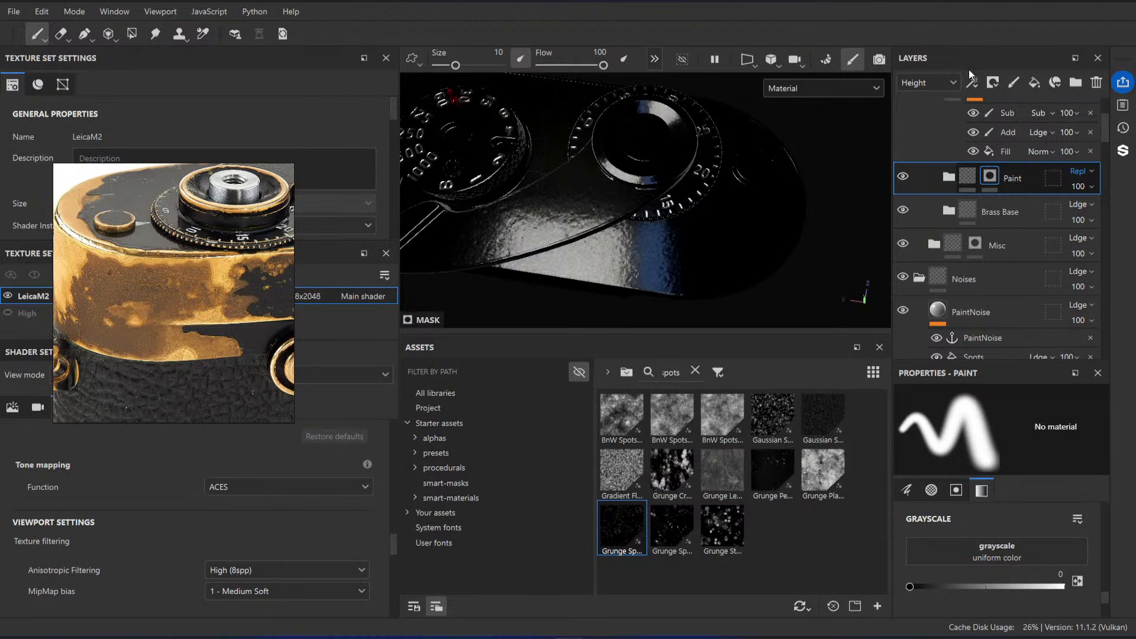
Step: Switch the layer stack to the Normal channel and set the Paint folder's blending mode to Replace
{"action": "left_click", "coordinate": [940, 82]}
{"action": "left_click", "coordinate": [938, 137]}
{"action": "left_click", "coordinate": [1081, 173]}
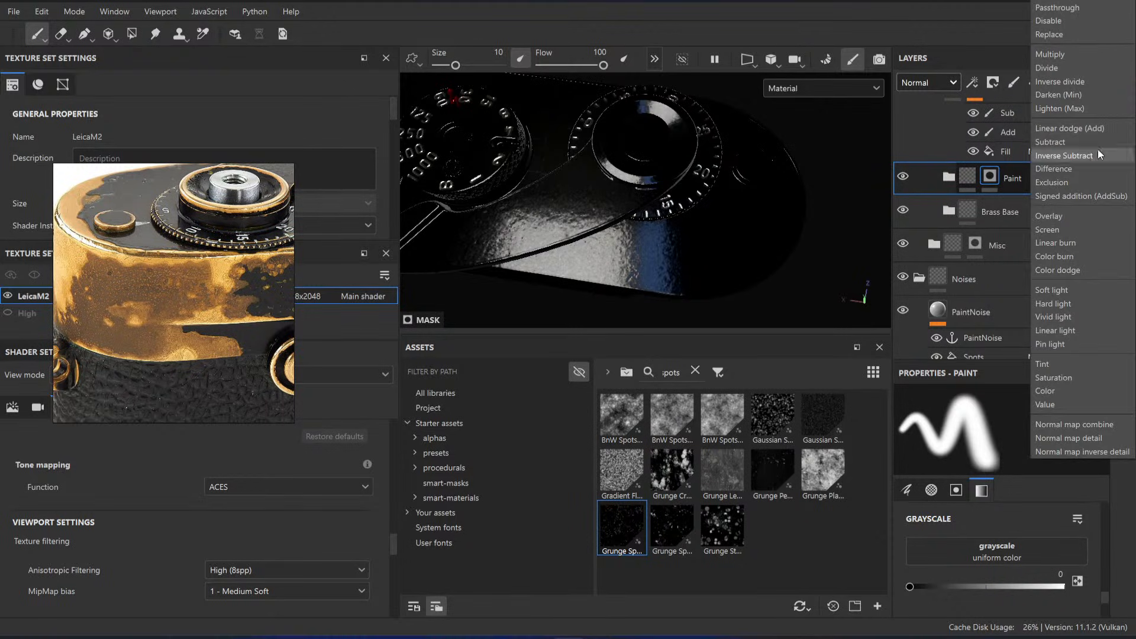
{"action": "left_click", "coordinate": [1059, 35]}
Step: Set the Black Paint and Texturing folders' blending modes in the Normal channel to Passthrough
{"action": "scroll", "coordinate": [1010, 207], "scroll_direction": "up", "scroll_amount": 3}
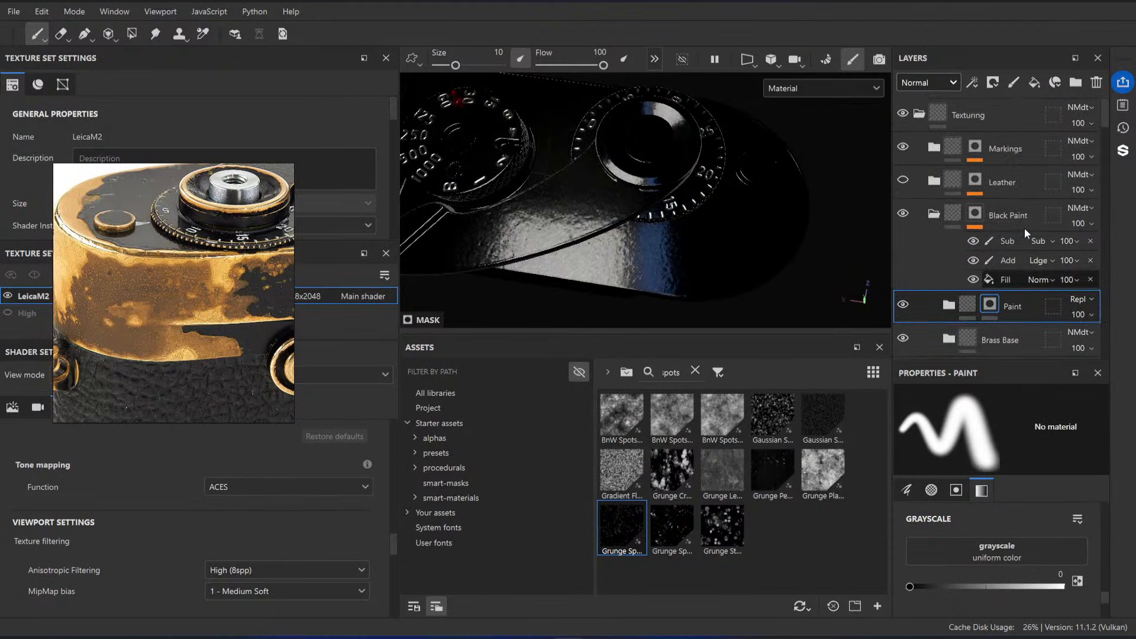
{"action": "left_click", "coordinate": [1086, 208]}
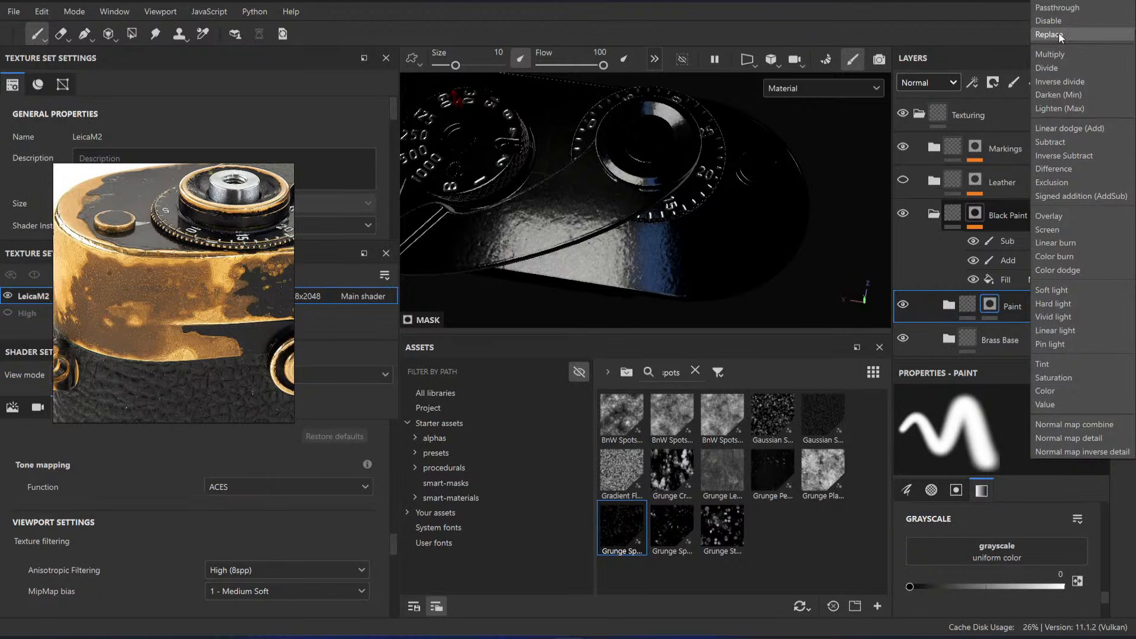
{"action": "left_click", "coordinate": [1057, 8]}
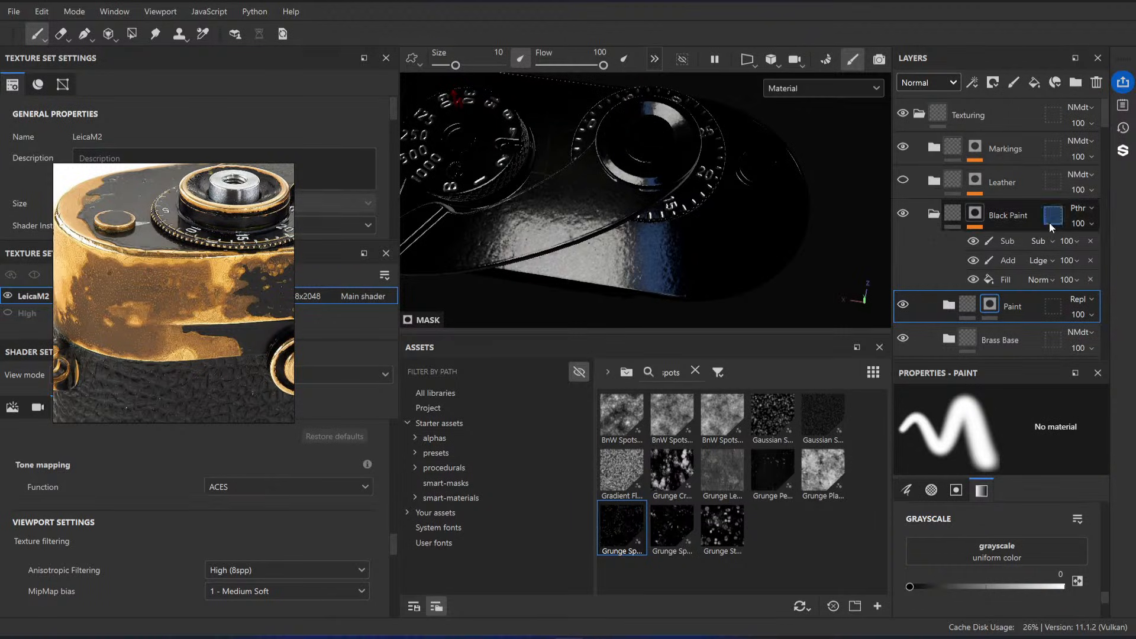
{"action": "left_click", "coordinate": [1035, 215]}
{"action": "left_click", "coordinate": [1094, 109]}
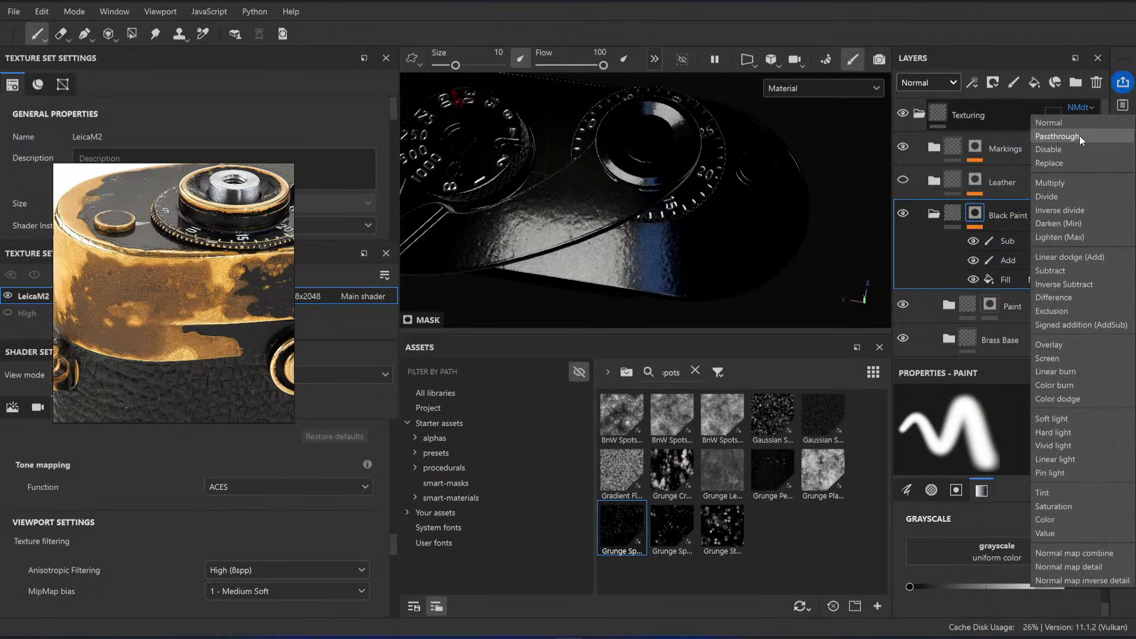
{"action": "left_click", "coordinate": [1079, 137]}
Step: Switch the layer stack to the Height channel and set the Black Paint folder's blending mode to Passthrough
{"action": "left_click", "coordinate": [943, 82]}
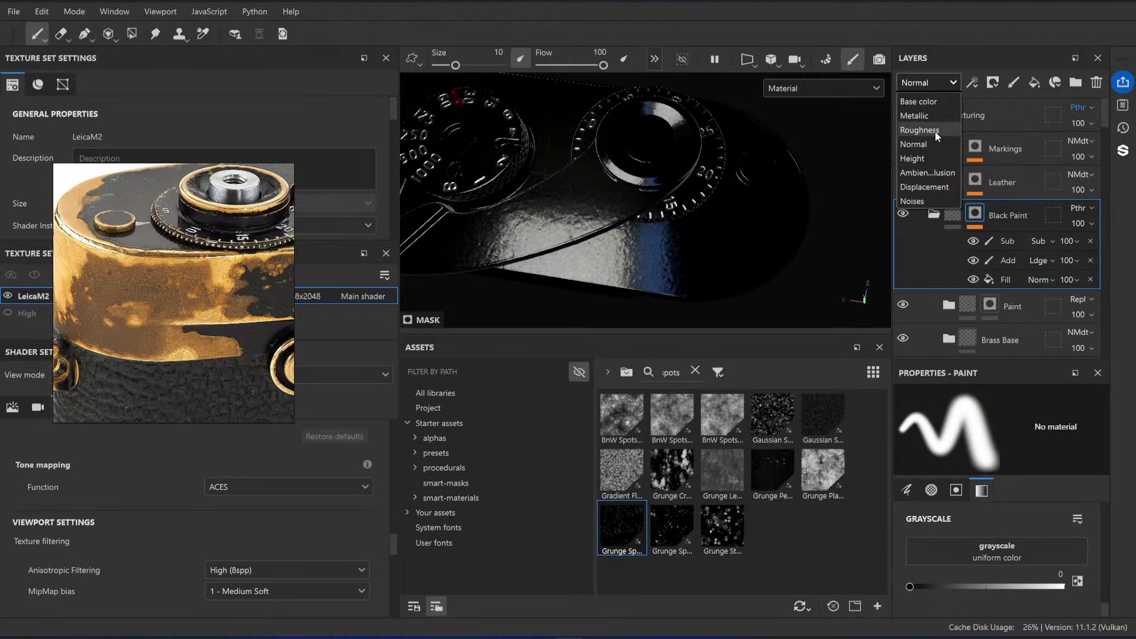
{"action": "left_click", "coordinate": [936, 159]}
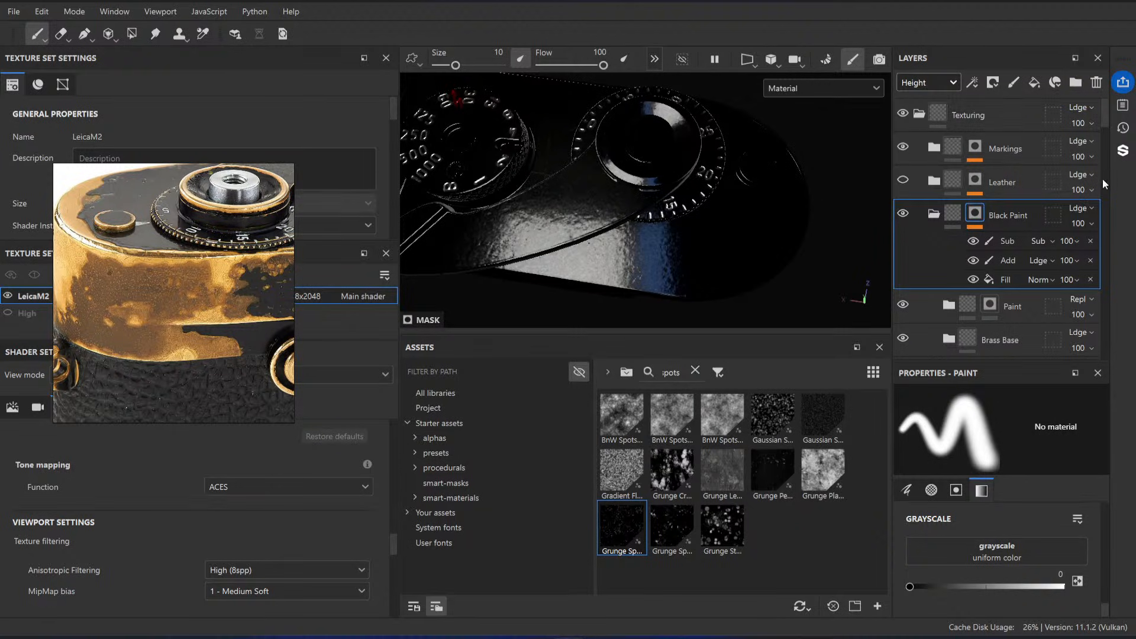
{"action": "left_click", "coordinate": [1082, 208]}
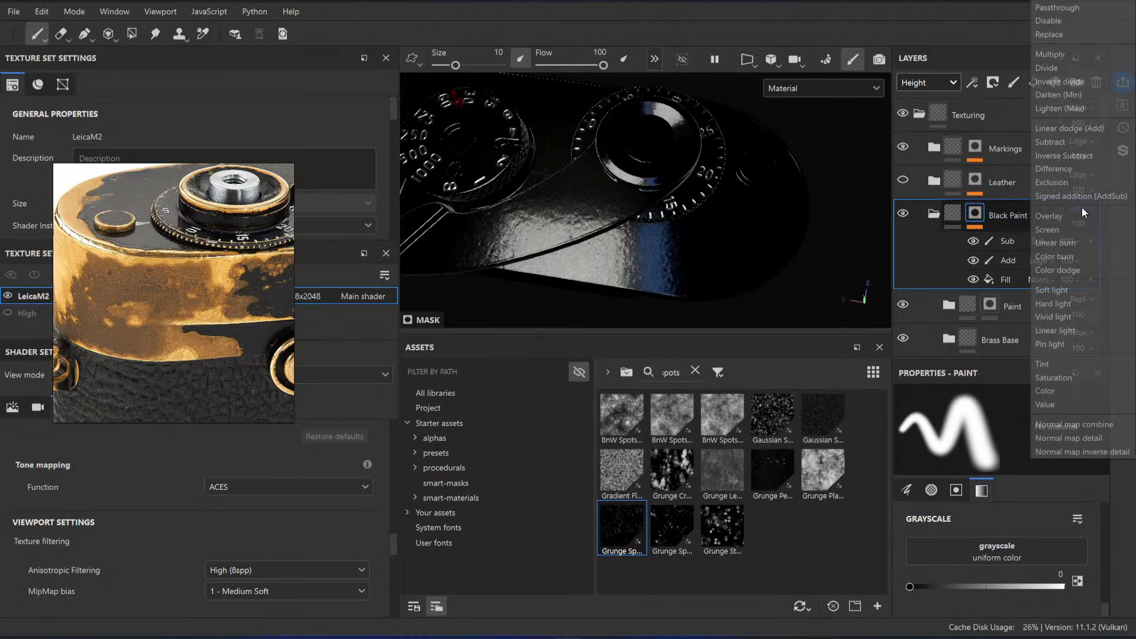
{"action": "left_click", "coordinate": [1074, 12]}
Step: Reapply a white mask to the Paint folder and check the camera's top plate
{"action": "scroll", "coordinate": [997, 216], "scroll_direction": "down", "scroll_amount": 4}
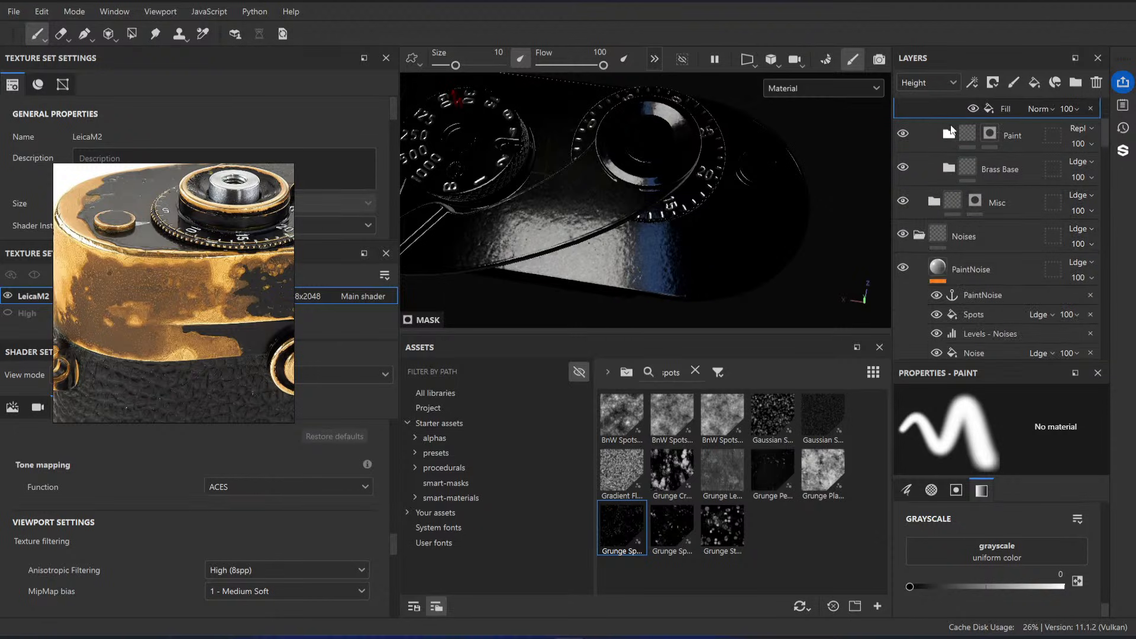
{"action": "right_click", "coordinate": [992, 178]}
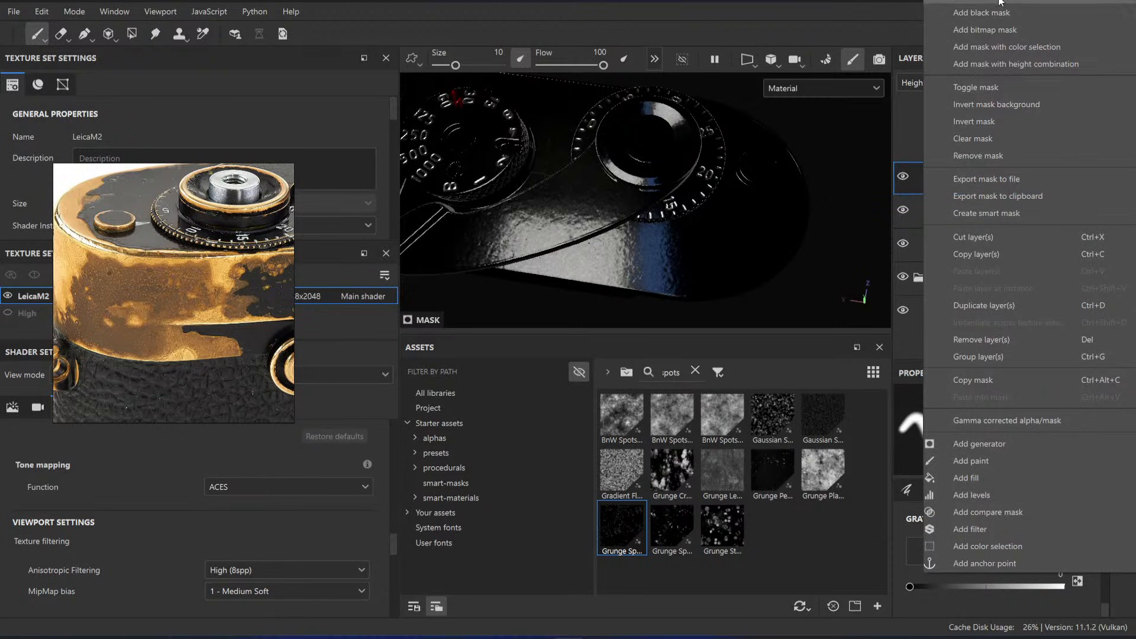
{"action": "left_click", "coordinate": [1001, 1]}
{"action": "left_click_drag", "start_coordinate": [728, 246], "coordinate": [664, 269], "text": "alt"}
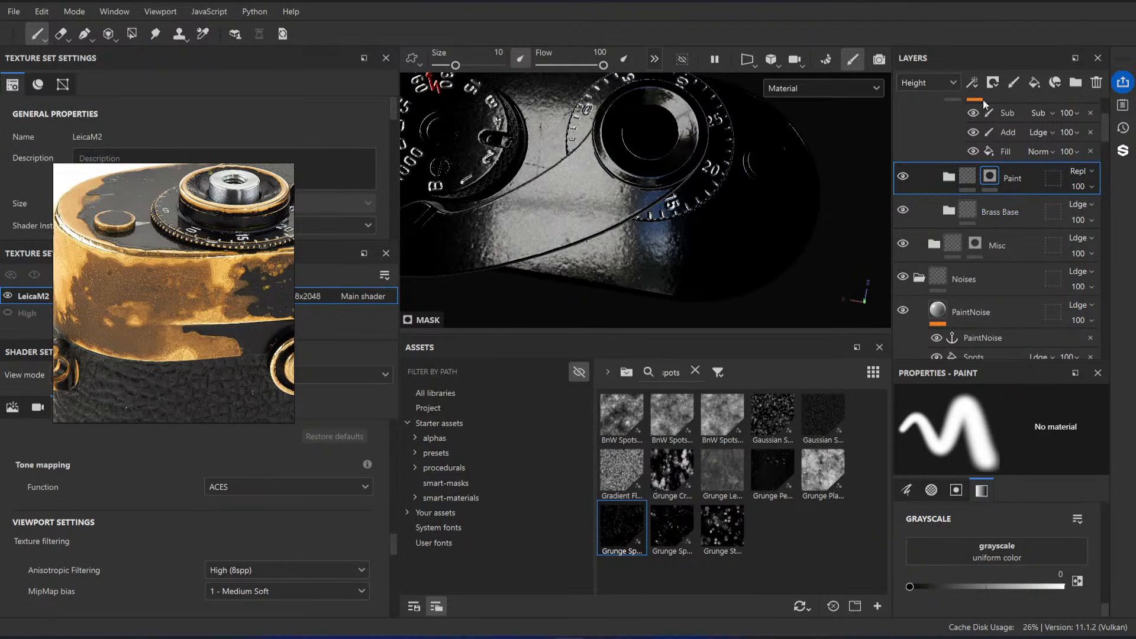
Step: Try enabling the height channel on the Base fill layer inside the Paint folder and inspect the camera's side
{"action": "left_click", "coordinate": [1075, 172]}
{"action": "left_click", "coordinate": [1001, 174]}
{"action": "scroll", "coordinate": [1019, 190], "scroll_direction": "up", "scroll_amount": 1}
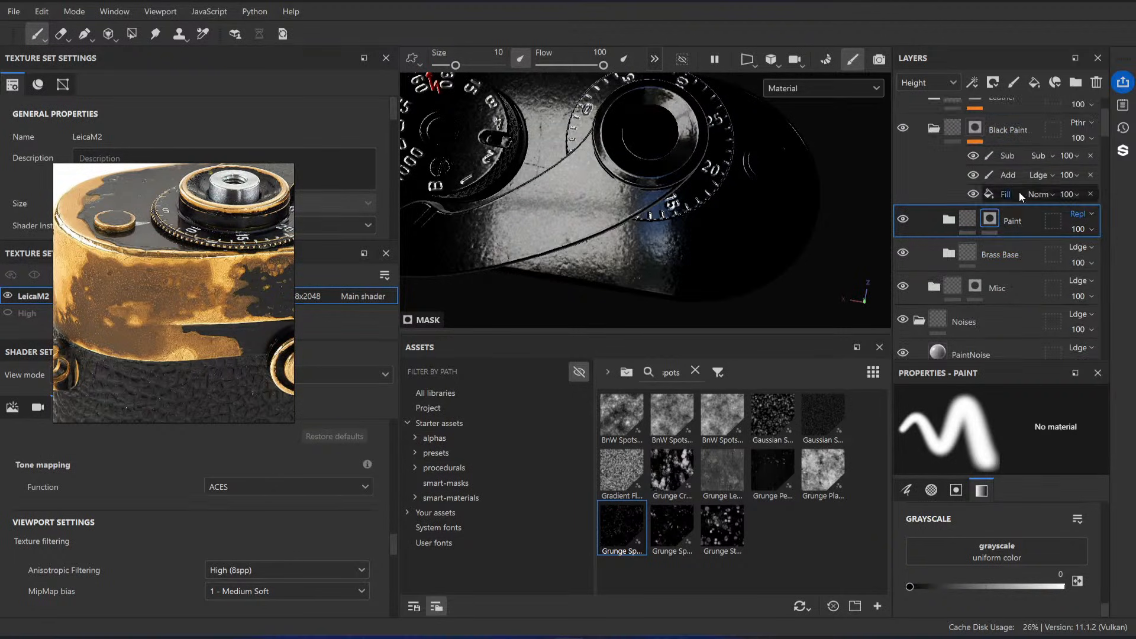
{"action": "scroll", "coordinate": [1004, 210], "scroll_direction": "down", "scroll_amount": 3}
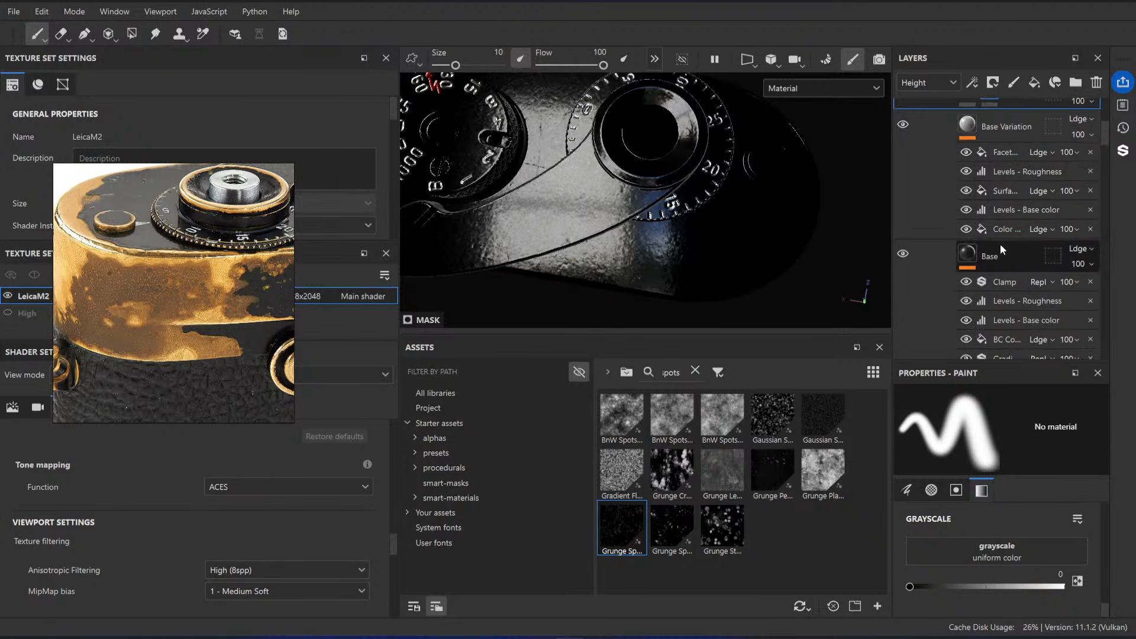
{"action": "left_click", "coordinate": [1001, 244]}
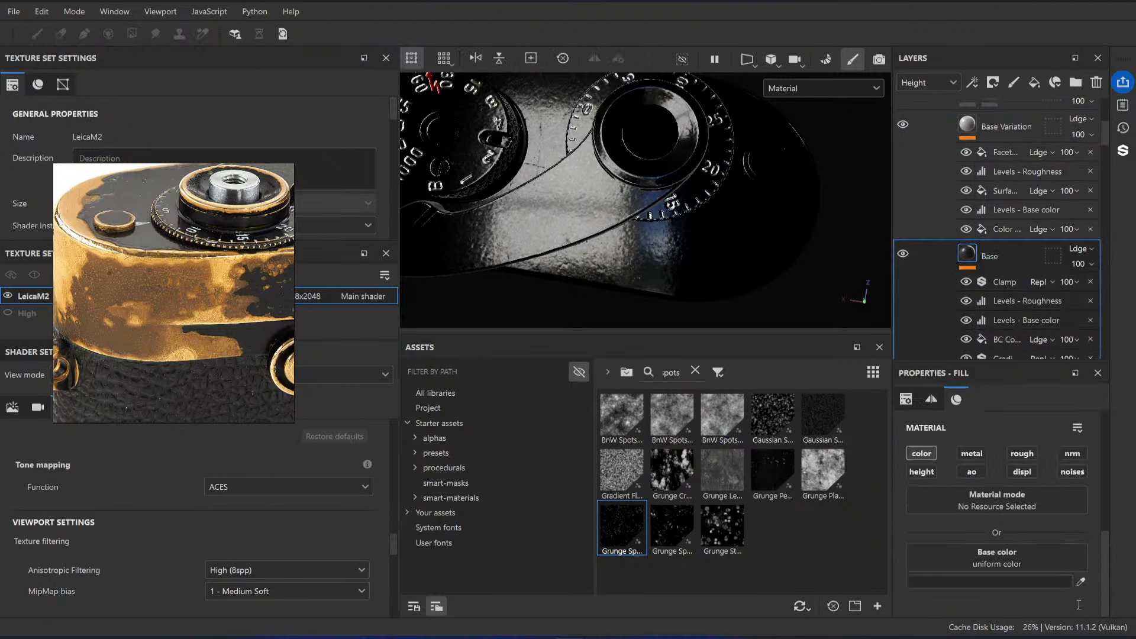
{"action": "left_click", "coordinate": [925, 473]}
{"action": "left_click_drag", "start_coordinate": [672, 259], "coordinate": [680, 192], "text": "alt"}
{"action": "right_click_drag", "start_coordinate": [712, 243], "coordinate": [561, 244], "text": "shift"}
Step: Switch the layer stack to the Normal channel and try enabling the normal channel on the Base fill layer
{"action": "left_click", "coordinate": [927, 83]}
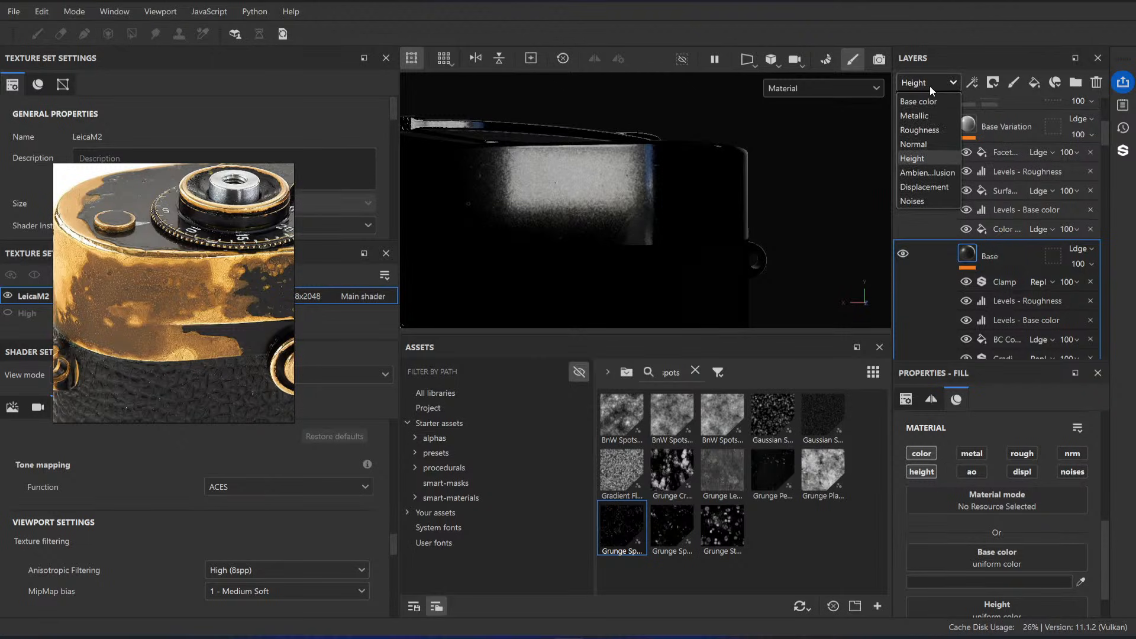
{"action": "left_click", "coordinate": [925, 144]}
{"action": "scroll", "coordinate": [1017, 278], "scroll_direction": "down", "scroll_amount": 3}
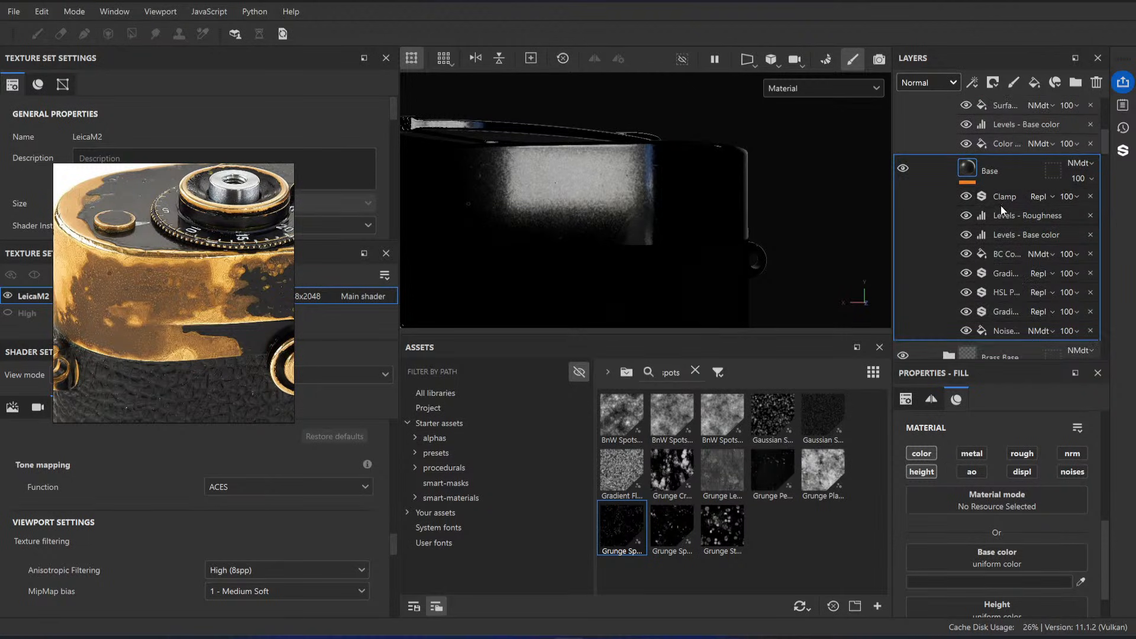
{"action": "left_click", "coordinate": [1073, 453]}
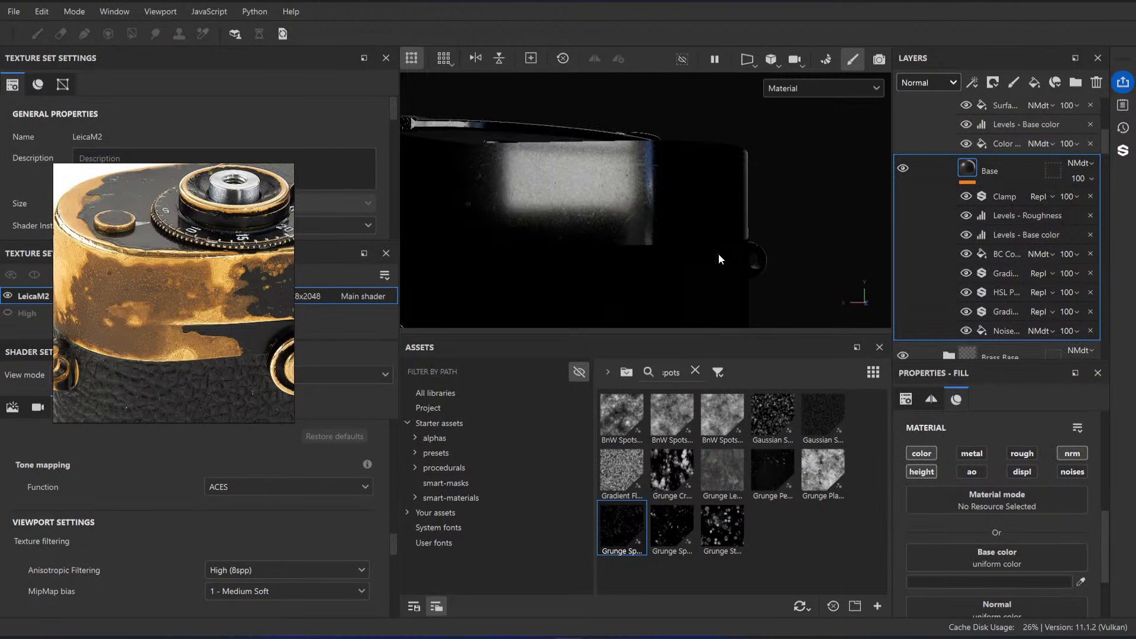
{"action": "mouse_move", "coordinate": [723, 255]}
{"action": "left_mouse_down", "text": "alt"}
{"action": "mouse_move", "coordinate": [675, 265]}
{"action": "mouse_move", "coordinate": [715, 240]}
{"action": "mouse_move", "coordinate": [652, 149]}
{"action": "mouse_move", "coordinate": [722, 194]}
{"action": "left_mouse_up", "text": "alt"}
Step: Undo the height and normal channel changes on the Base fill layer
{"action": "key", "text": "ctrl+z"}
{"action": "key", "text": "ctrl+z"}
{"action": "key", "text": "ctrl+z"}
Step: Remove the mask from the Paint folder and hide the folder
{"action": "scroll", "coordinate": [1011, 168], "scroll_direction": "up", "scroll_amount": 4}
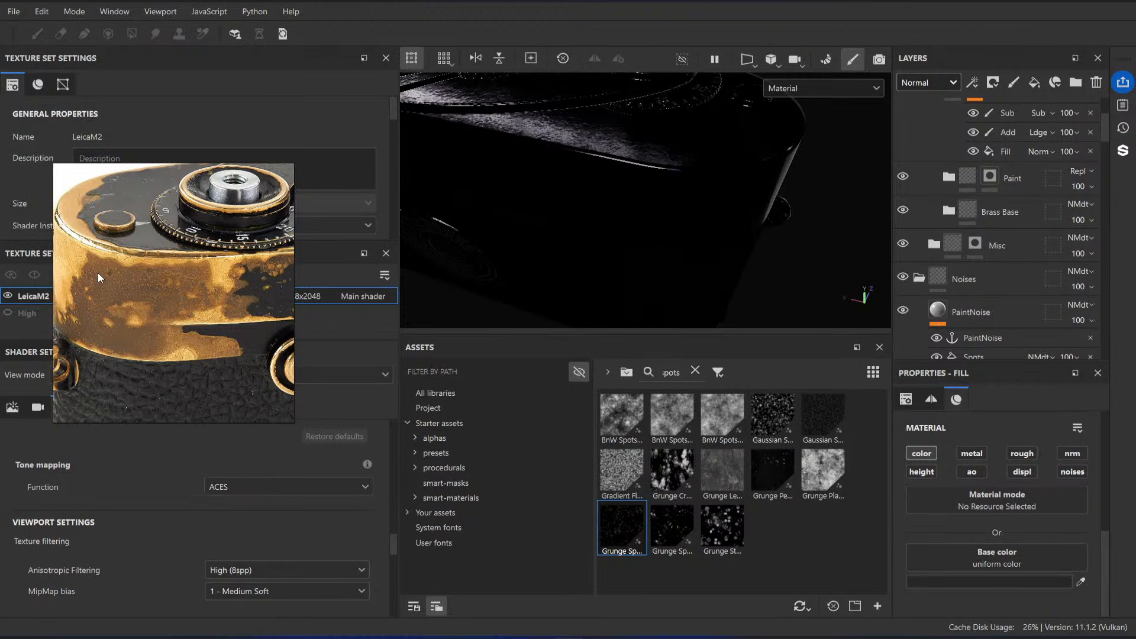
{"action": "scroll", "coordinate": [1021, 188], "scroll_direction": "up", "scroll_amount": 3}
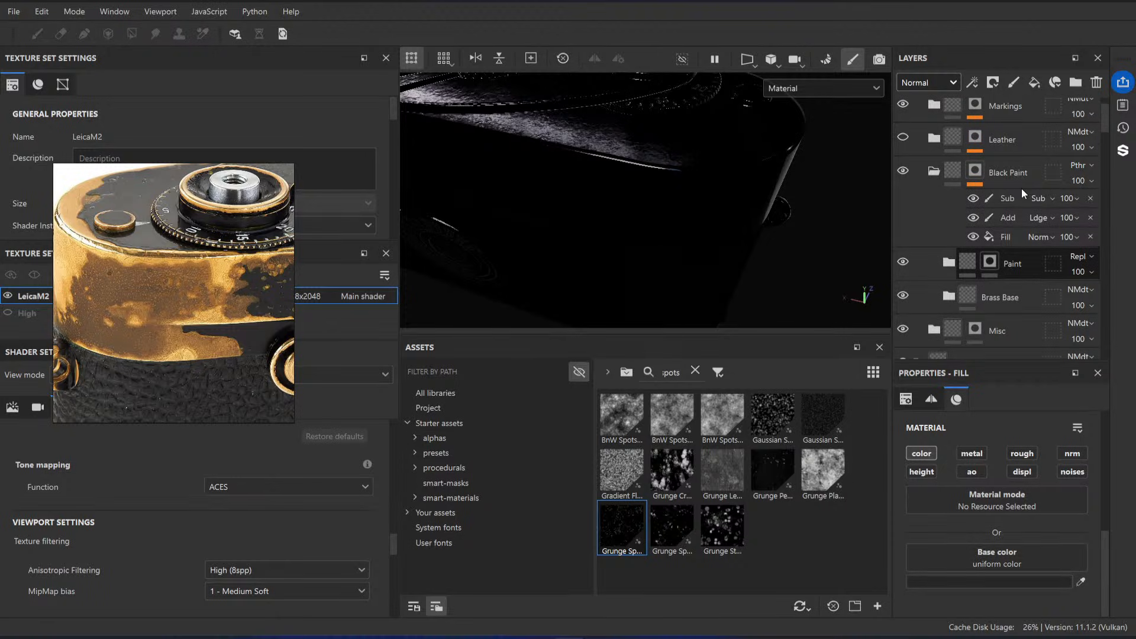
{"action": "left_click", "coordinate": [1025, 258]}
{"action": "right_click", "coordinate": [992, 264]}
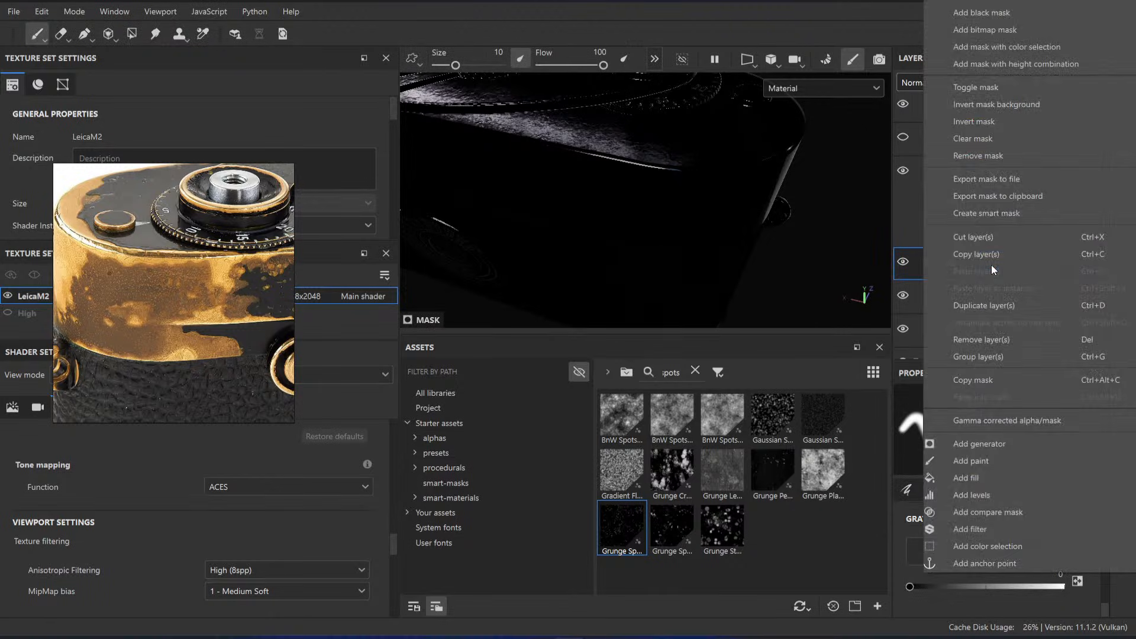
{"action": "left_click", "coordinate": [983, 156]}
{"action": "left_click", "coordinate": [903, 261]}
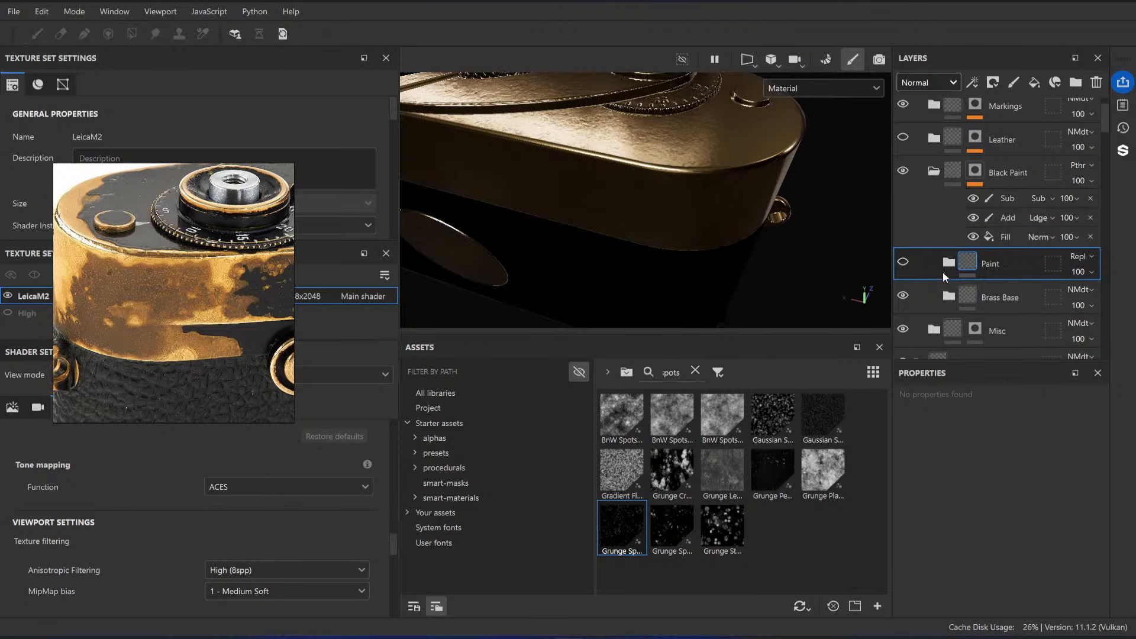
Step: Select the Brass Base folder and examine the reference photo's worn paint and exposed brass against the Paint and Brass Base folders
{"action": "left_click_drag", "start_coordinate": [1028, 300], "coordinate": [1027, 250]}
{"action": "mouse_move", "coordinate": [994, 297]}
{"action": "left_mouse_down"}
{"action": "mouse_move", "coordinate": [1023, 285]}
{"action": "mouse_move", "coordinate": [1020, 250]}
{"action": "left_mouse_up"}
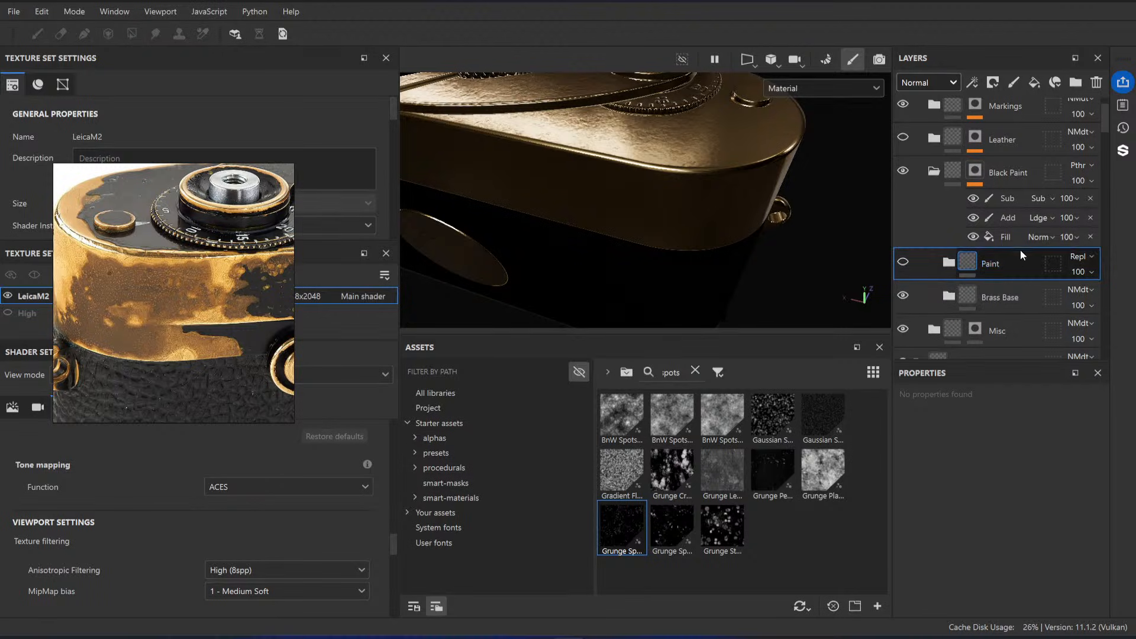
{"action": "left_click", "coordinate": [972, 297]}
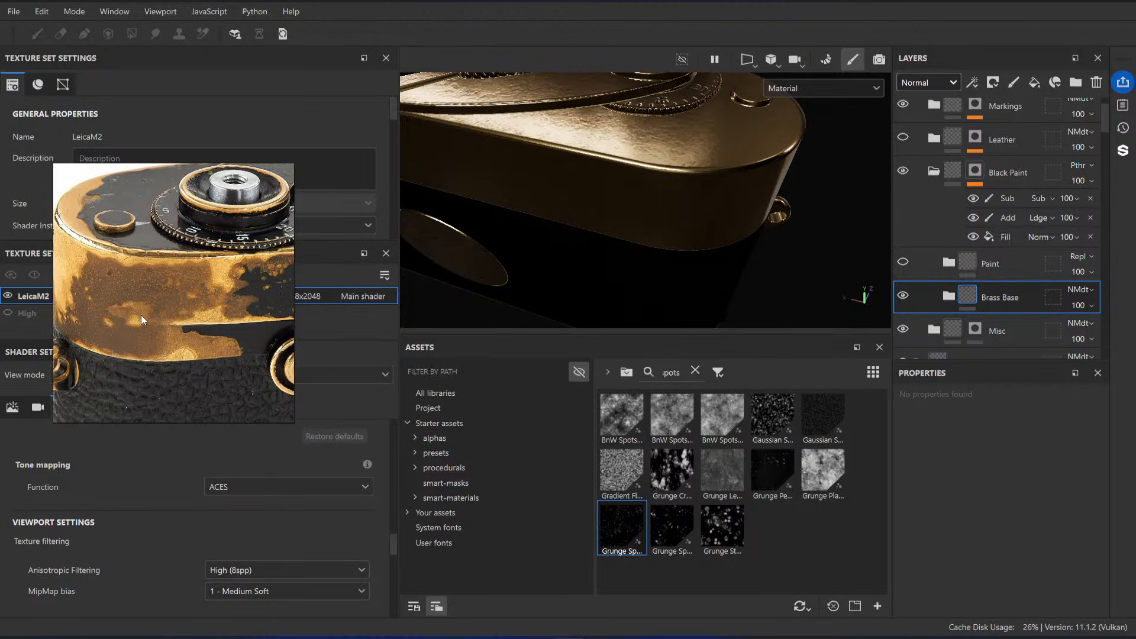
{"action": "middle_click_drag", "start_coordinate": [286, 271], "coordinate": [214, 300]}
{"action": "scroll", "coordinate": [219, 314], "scroll_direction": "up", "scroll_amount": 5}
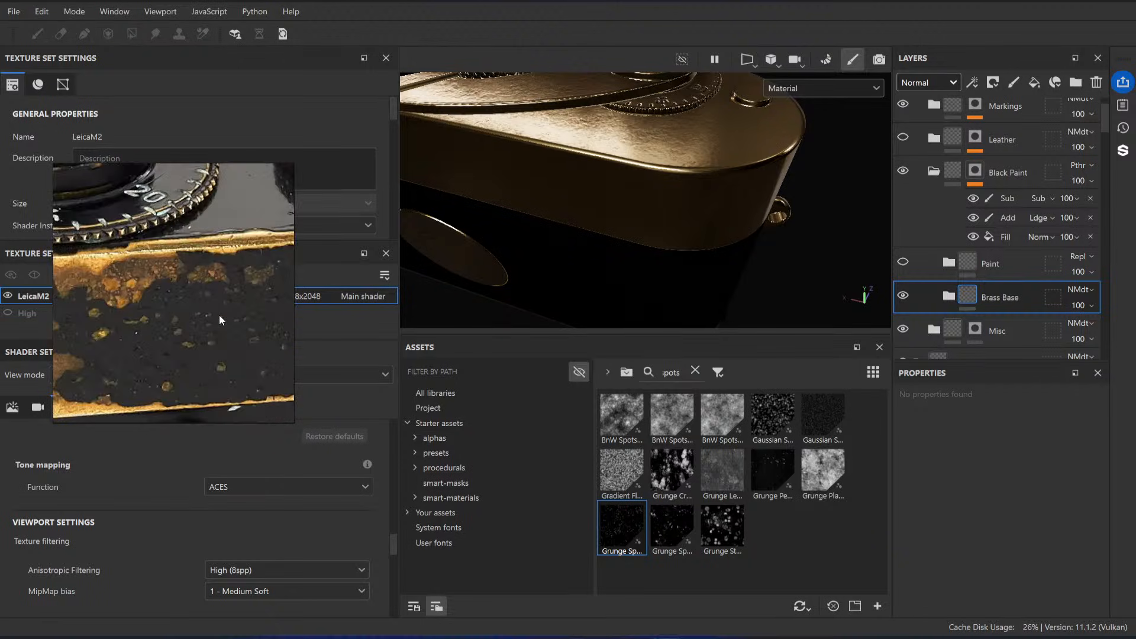
{"action": "scroll", "coordinate": [219, 328], "scroll_direction": "down", "scroll_amount": 5}
{"action": "scroll", "coordinate": [145, 321], "scroll_direction": "up", "scroll_amount": 5}
{"action": "middle_click_drag", "start_coordinate": [144, 321], "coordinate": [168, 297]}
{"action": "scroll", "coordinate": [168, 297], "scroll_direction": "down", "scroll_amount": 5}
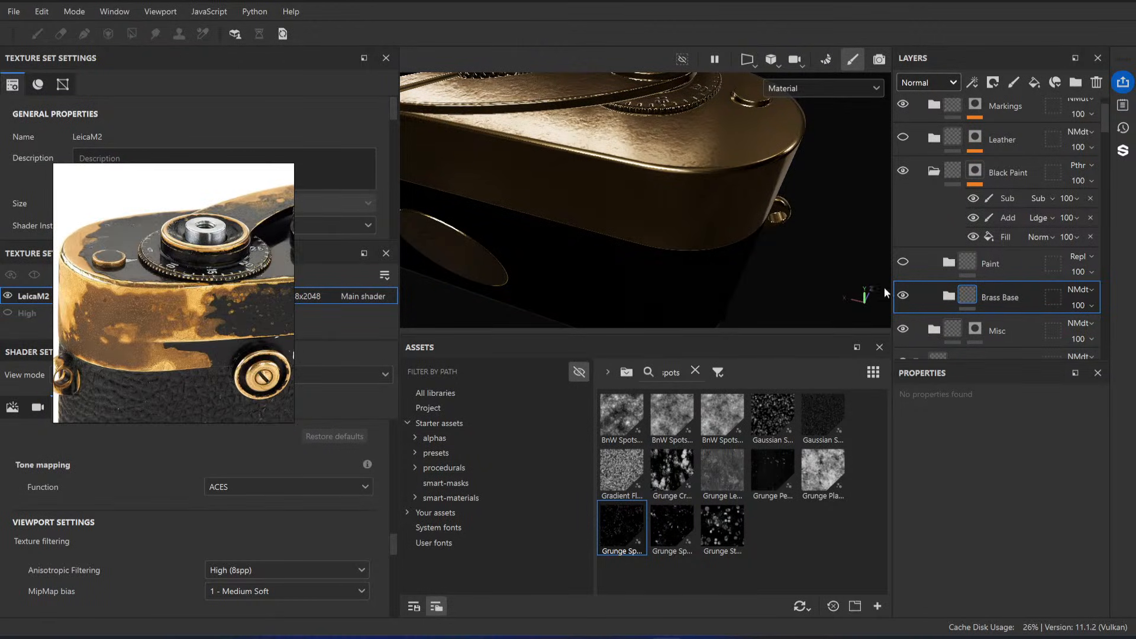
{"action": "left_click", "coordinate": [1000, 270]}
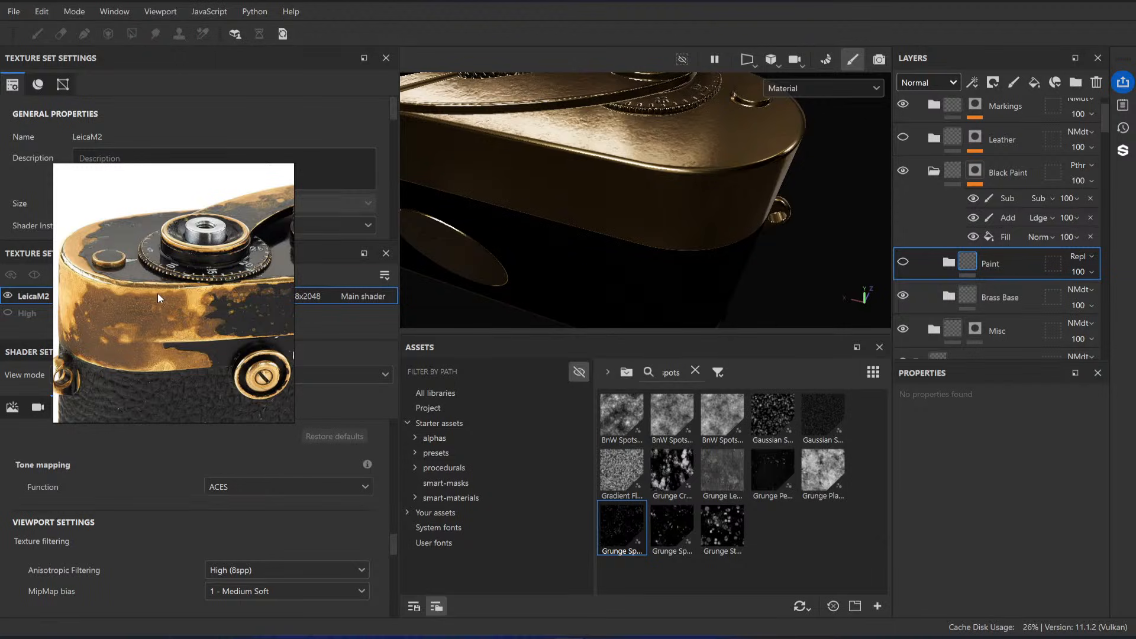
{"action": "left_click", "coordinate": [997, 297]}
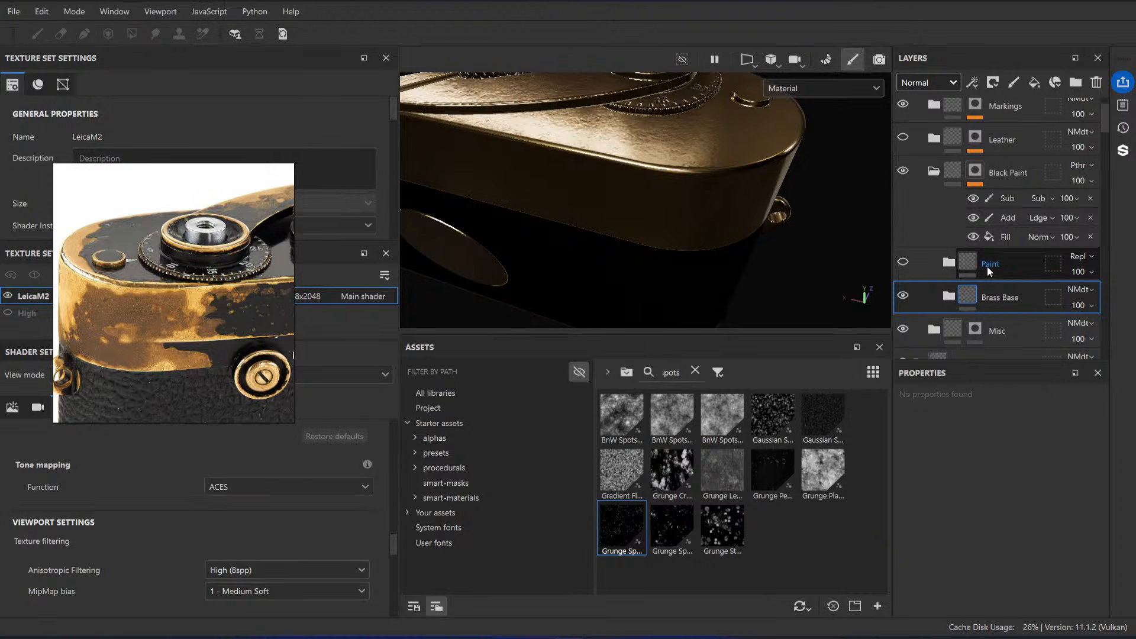
Step: Switch to the Excalidraw whiteboard in the browser, move the reference photo aside and examine the 0 to 100 Paint and Brass diagram
{"action": "left_click", "coordinate": [536, 638]}
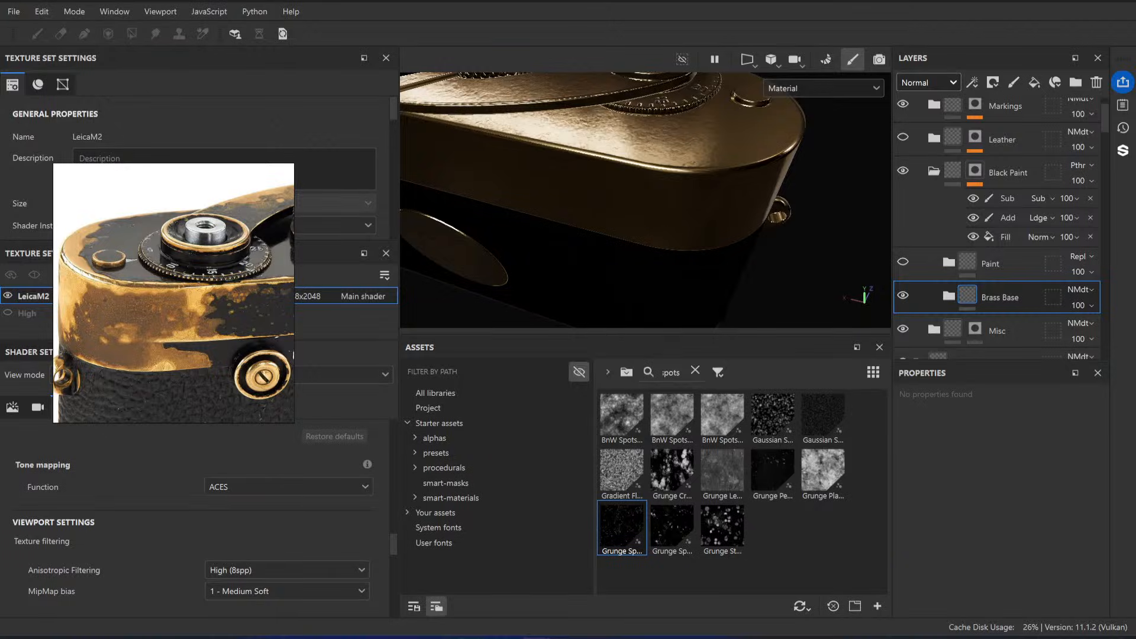
{"action": "mouse_move", "coordinate": [535, 637]}
{"action": "left_click", "coordinate": [598, 602]}
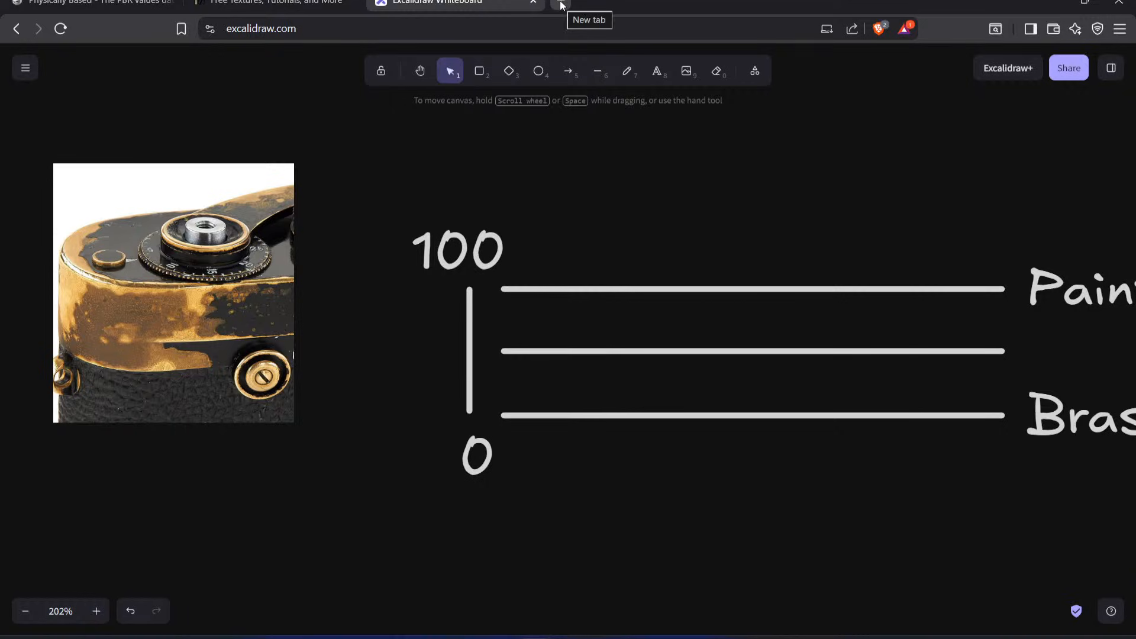
{"action": "mouse_move", "coordinate": [235, 289]}
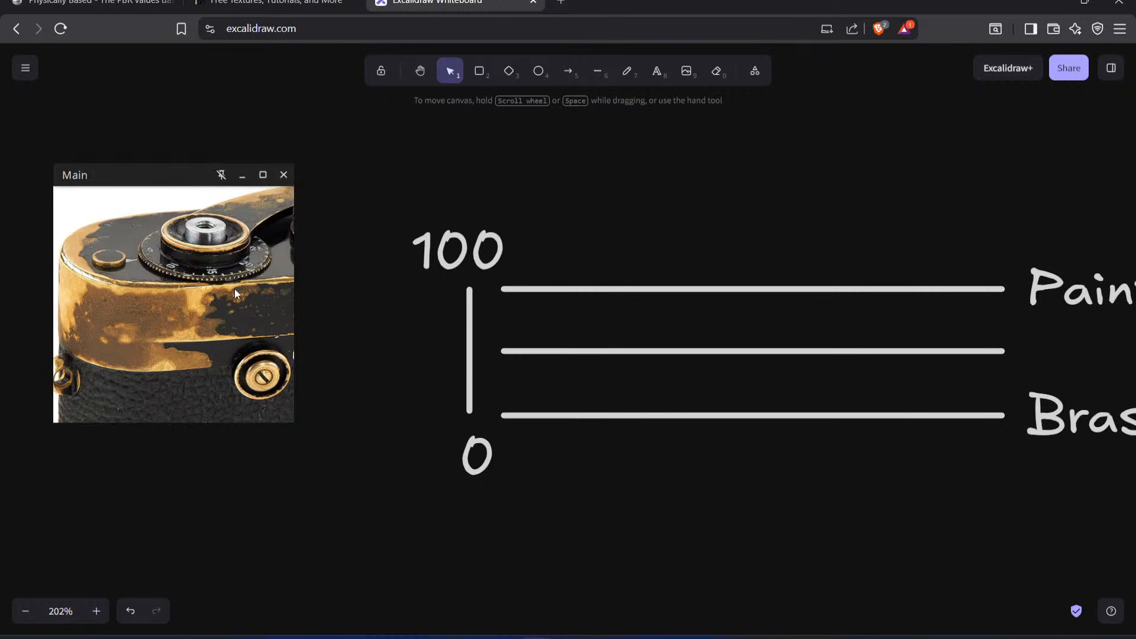
{"action": "left_click_drag", "start_coordinate": [234, 289], "coordinate": [194, 236]}
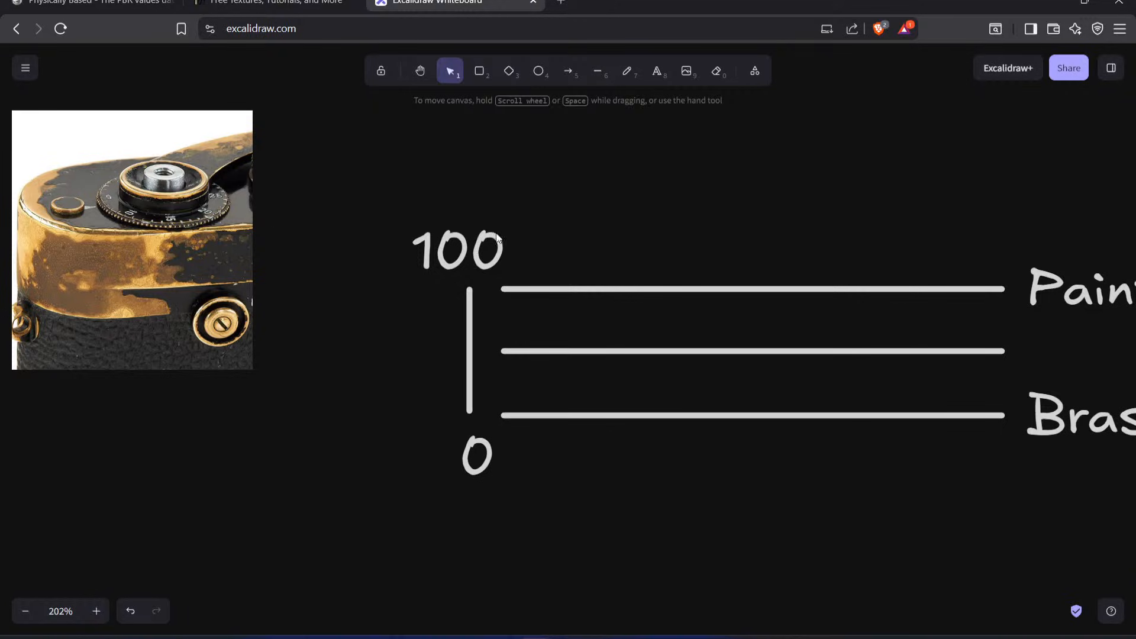
{"action": "scroll", "coordinate": [431, 240], "scroll_direction": "right", "scroll_amount": 3}
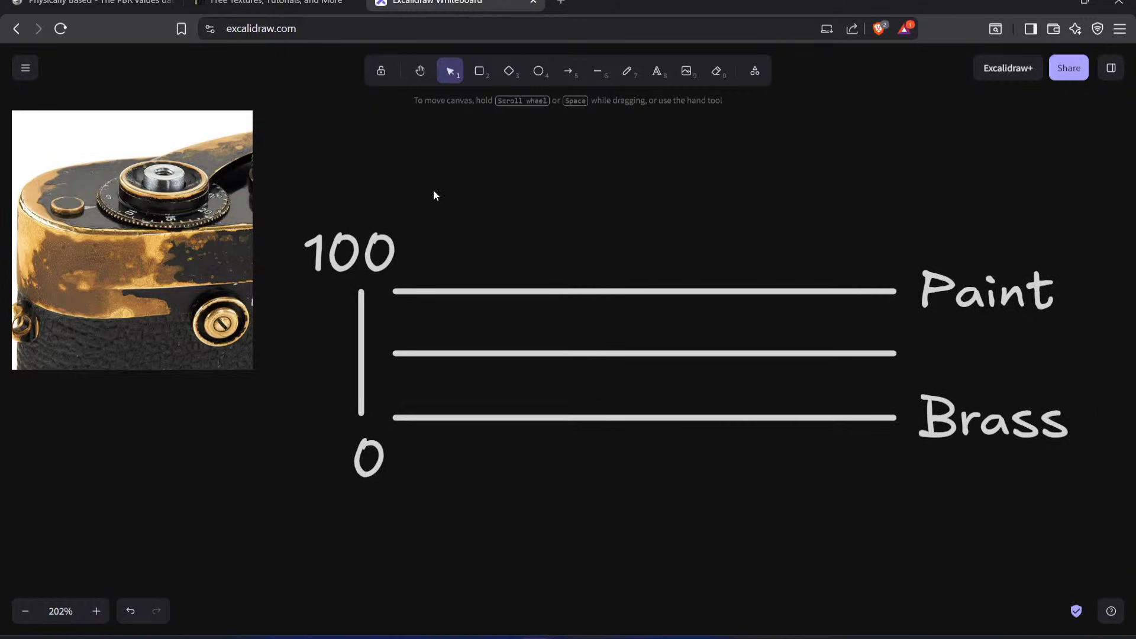
{"action": "middle_click_drag", "start_coordinate": [418, 190], "coordinate": [449, 189]}
{"action": "middle_click_drag", "start_coordinate": [577, 190], "coordinate": [542, 193]}
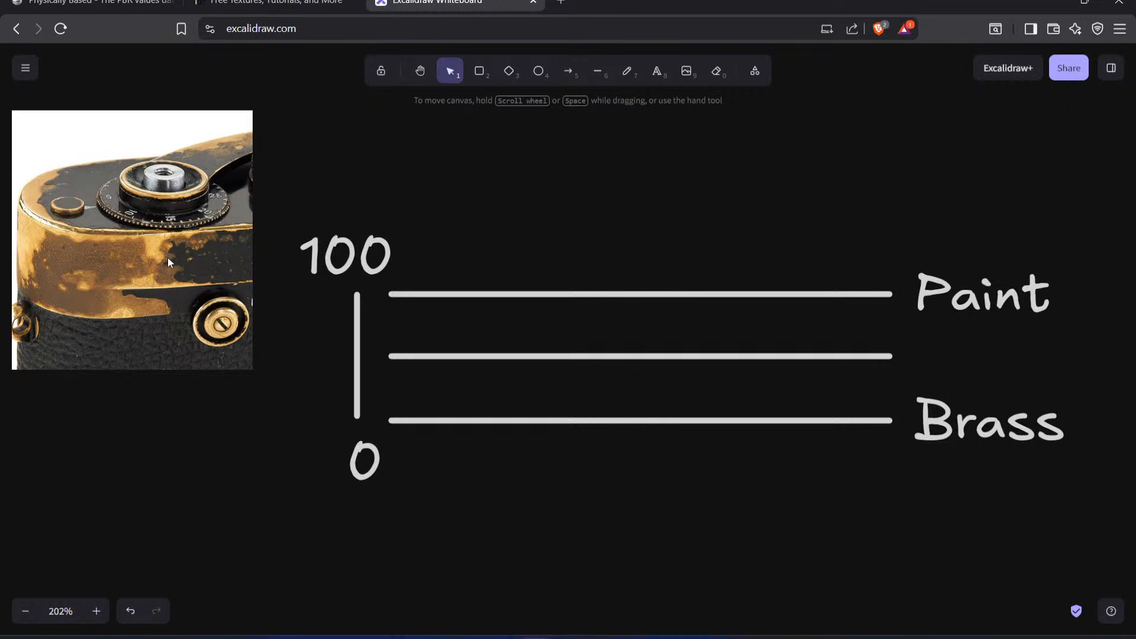
{"action": "left_click_drag", "start_coordinate": [145, 186], "coordinate": [135, 198]}
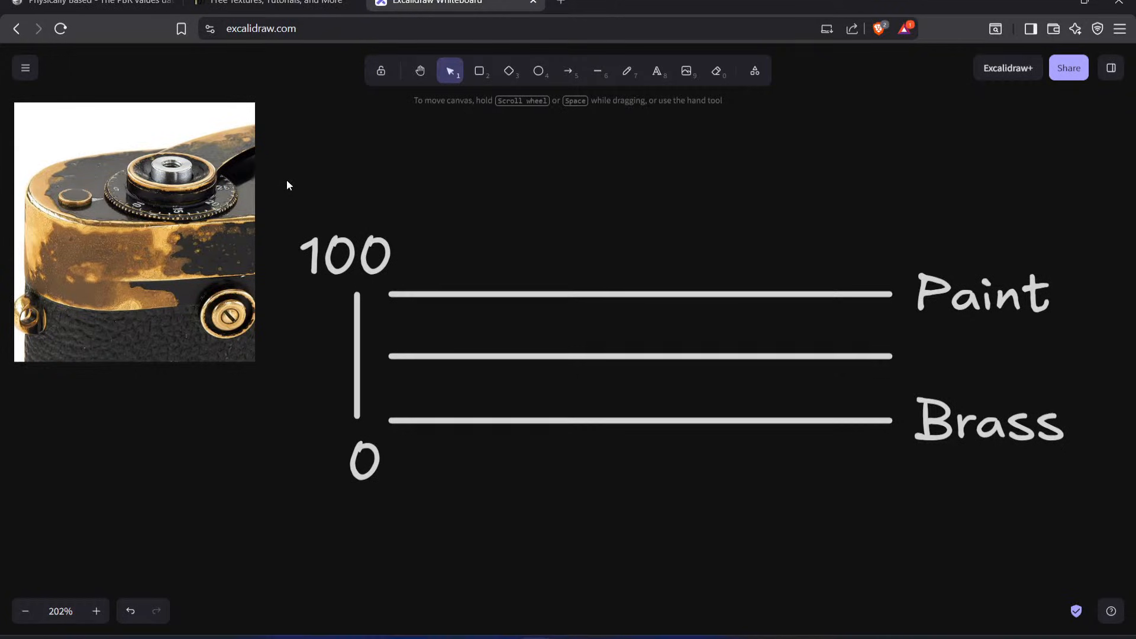
Step: Switch back to Substance 3D Painter, hide the Brass Base folder and show the Paint folder
{"action": "mouse_move", "coordinate": [634, 638]}
{"action": "key", "text": "alt+Tab"}
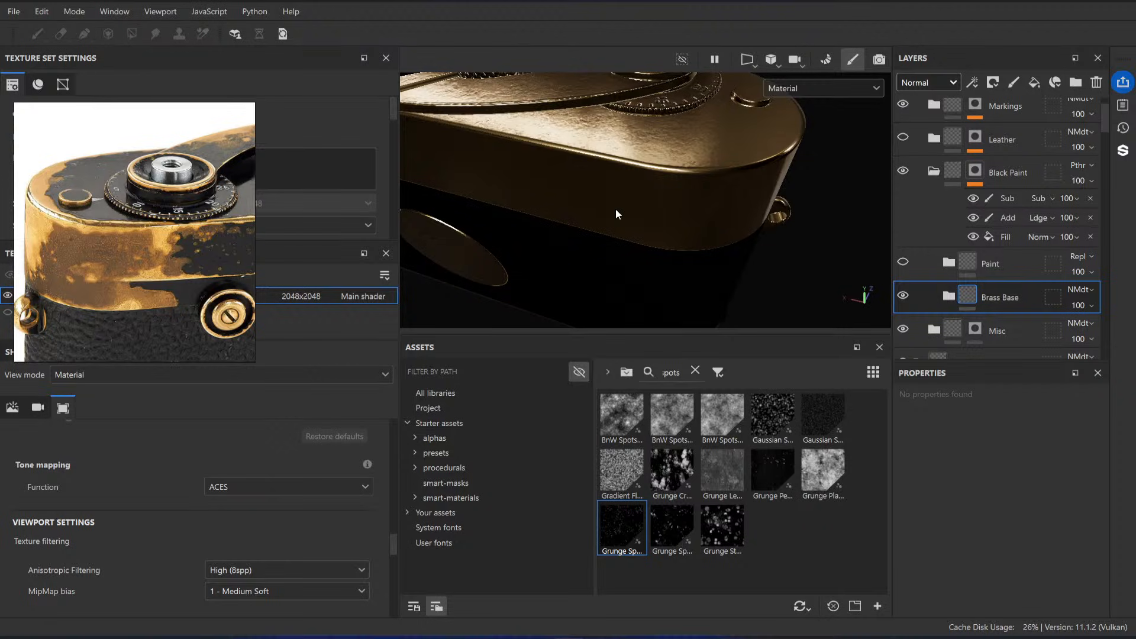
{"action": "mouse_move", "coordinate": [660, 184]}
{"action": "left_mouse_down", "text": "alt"}
{"action": "mouse_move", "coordinate": [591, 185]}
{"action": "mouse_move", "coordinate": [621, 213]}
{"action": "mouse_move", "coordinate": [586, 178]}
{"action": "mouse_move", "coordinate": [614, 150]}
{"action": "mouse_move", "coordinate": [659, 169]}
{"action": "left_mouse_up", "text": "alt"}
{"action": "left_click", "coordinate": [903, 295]}
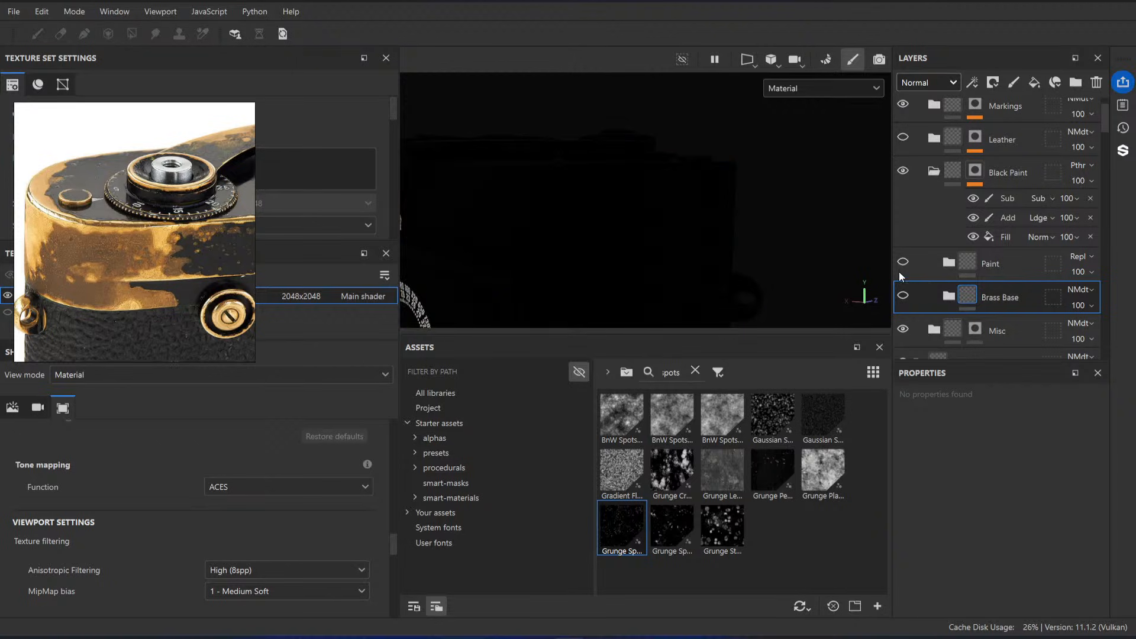
{"action": "left_click", "coordinate": [903, 261]}
{"action": "mouse_move", "coordinate": [603, 195]}
{"action": "left_mouse_down", "text": "alt"}
{"action": "mouse_move", "coordinate": [634, 213]}
{"action": "mouse_move", "coordinate": [580, 158]}
{"action": "mouse_move", "coordinate": [663, 206]}
{"action": "mouse_move", "coordinate": [641, 169]}
{"action": "left_mouse_up", "text": "alt"}
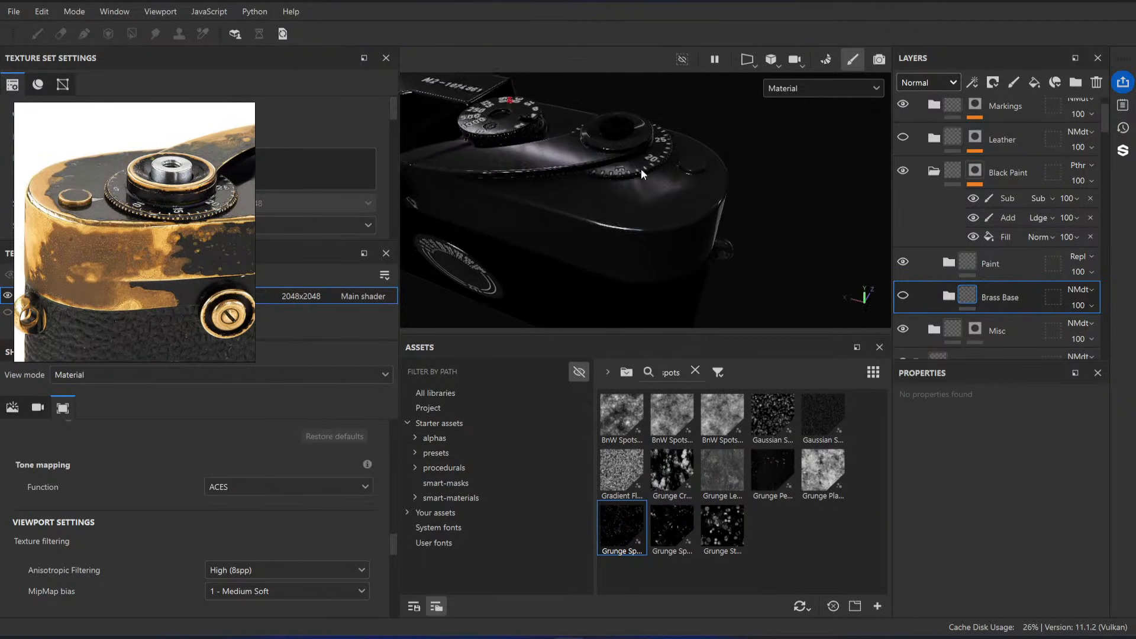
Step: Show the Brass Base folder, inspect the Base color and Metallic channels, hide the folder and return to the Material view
{"action": "left_click", "coordinate": [903, 296]}
{"action": "left_click_drag", "start_coordinate": [757, 251], "coordinate": [687, 218], "text": "alt"}
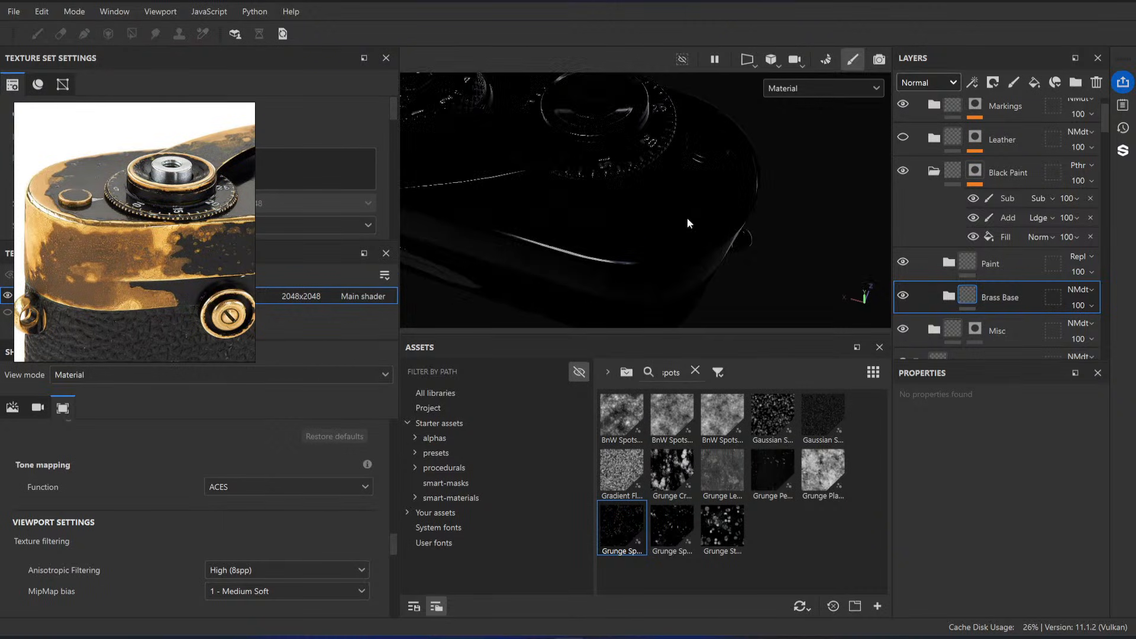
{"action": "key", "text": "c"}
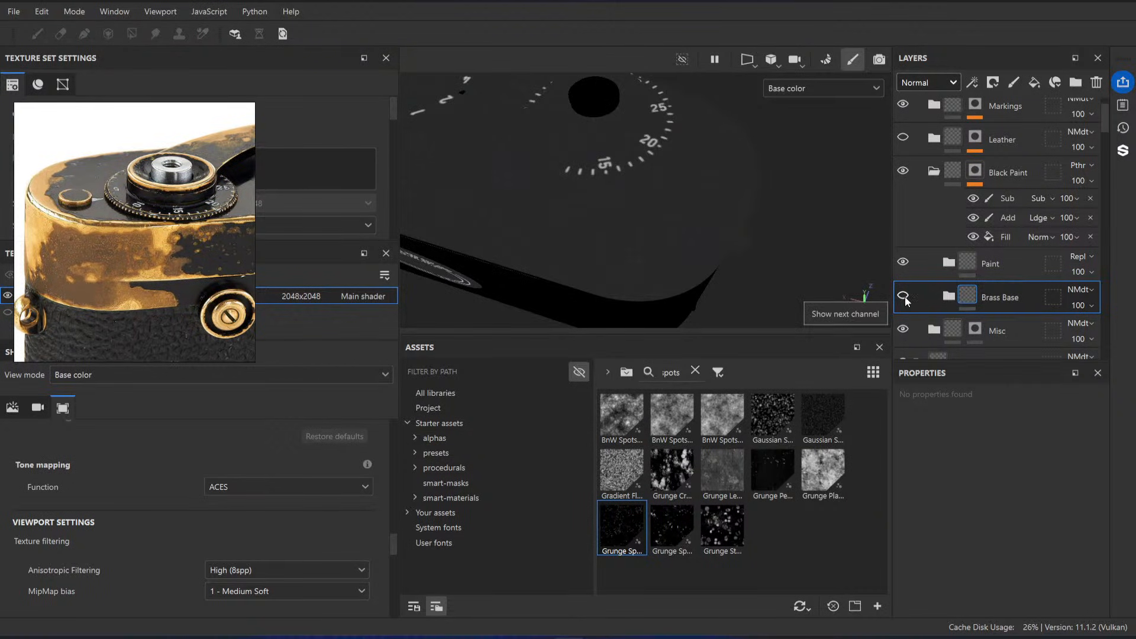
{"action": "key", "text": "c"}
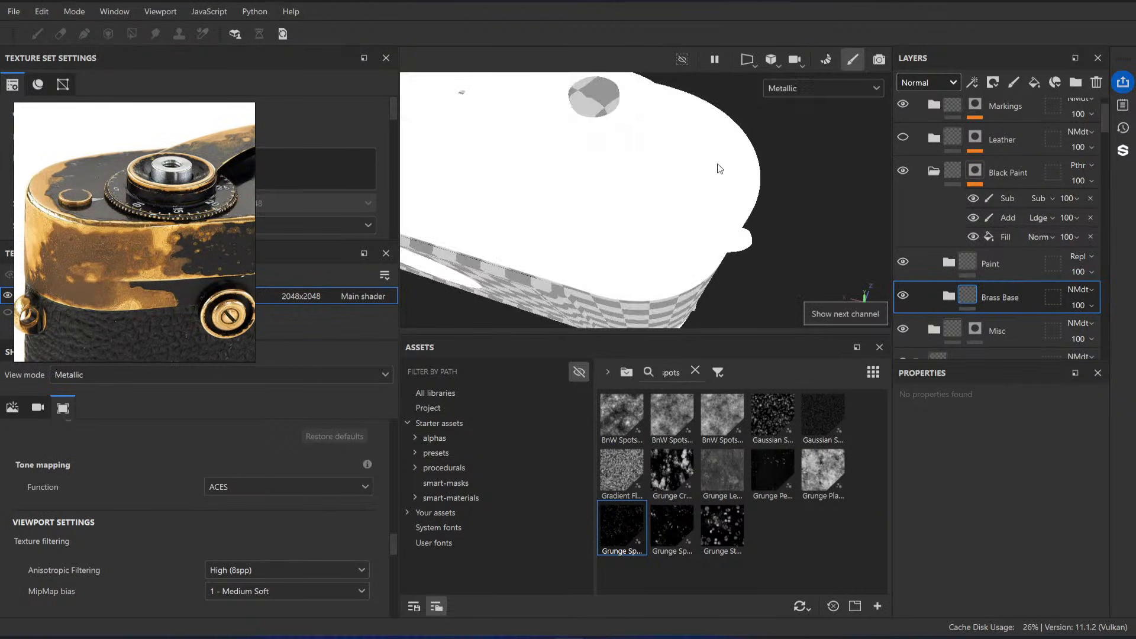
{"action": "left_click", "coordinate": [903, 296]}
{"action": "key", "text": "m"}
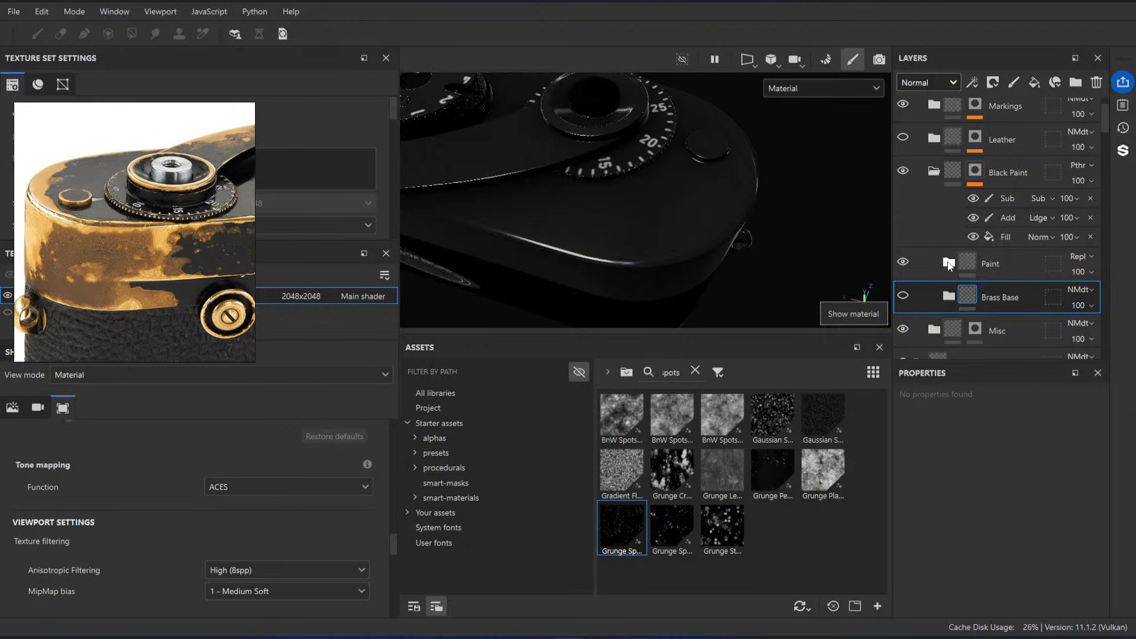
Step: Expand the Paint folder, review the Base fill layer's material channels and effects, and collapse the folder again
{"action": "left_click", "coordinate": [949, 264]}
{"action": "scroll", "coordinate": [948, 233], "scroll_direction": "down", "scroll_amount": 3}
{"action": "left_click", "coordinate": [987, 213]}
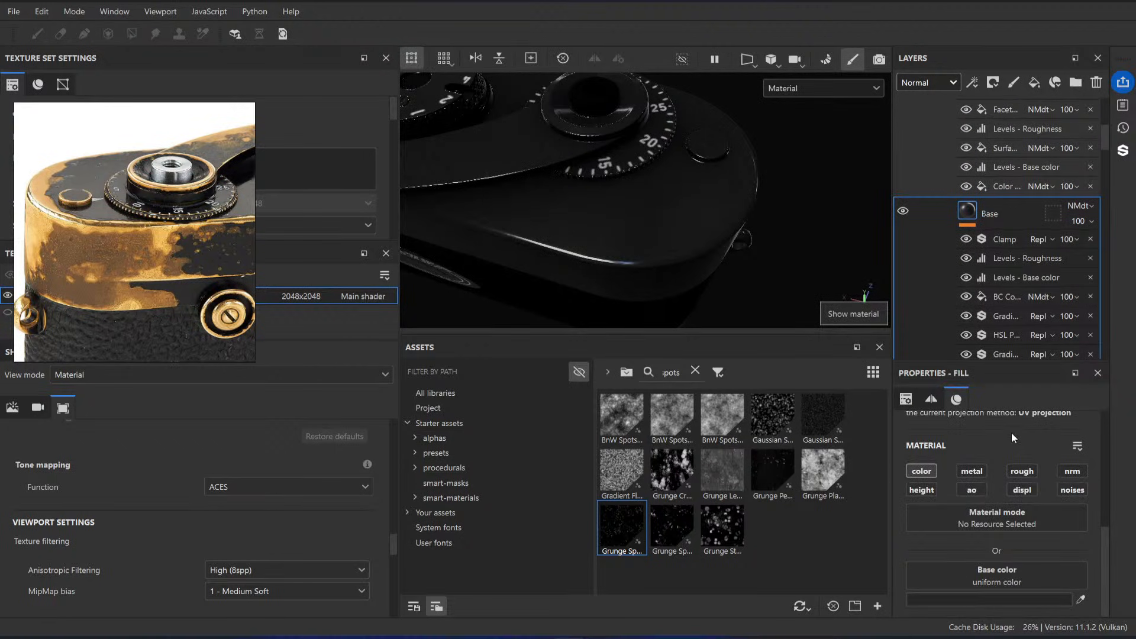
{"action": "scroll", "coordinate": [1014, 235], "scroll_direction": "down", "scroll_amount": 2}
{"action": "scroll", "coordinate": [979, 497], "scroll_direction": "down", "scroll_amount": 2}
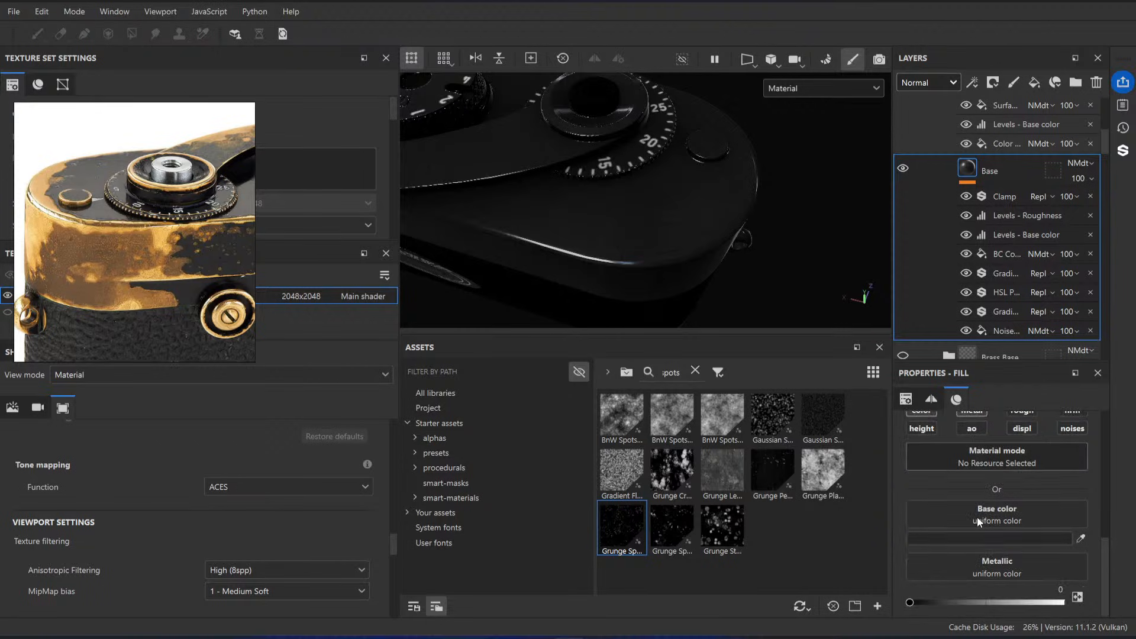
{"action": "scroll", "coordinate": [956, 173], "scroll_direction": "up", "scroll_amount": 5}
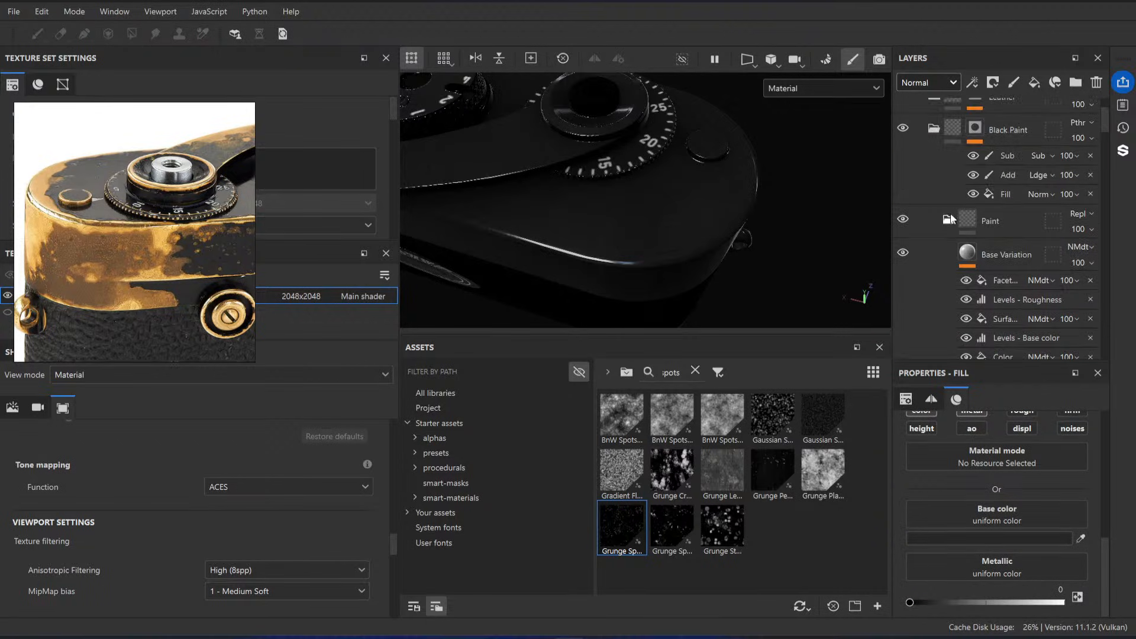
{"action": "left_click", "coordinate": [949, 220]}
Step: Toggle the Paint folder's visibility to compare the black paint with the brass beneath it on the top plate
{"action": "left_click_drag", "start_coordinate": [840, 260], "coordinate": [780, 251], "text": "alt"}
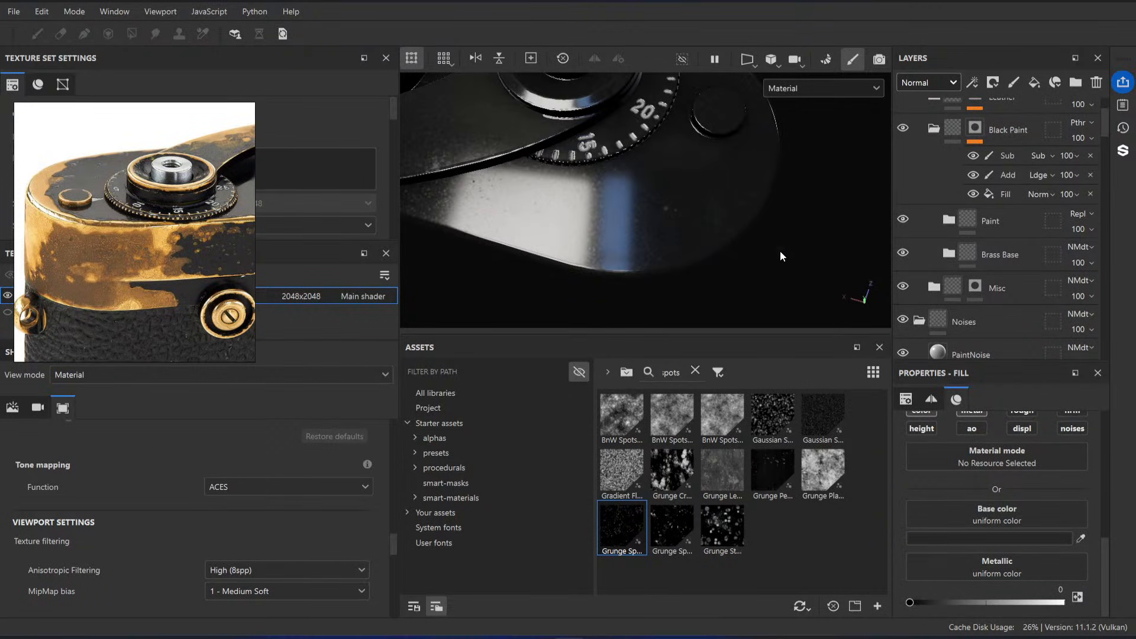
{"action": "left_click", "coordinate": [908, 221]}
{"action": "left_click", "coordinate": [908, 221]}
{"action": "left_click", "coordinate": [908, 222]}
{"action": "left_click", "coordinate": [907, 221]}
{"action": "left_click_drag", "start_coordinate": [704, 237], "coordinate": [764, 193], "text": "alt"}
Step: Move the Brass Base folder above the Paint folder and set Paint's Normal channel blending to Normal map detail
{"action": "mouse_move", "coordinate": [1002, 265]}
{"action": "left_mouse_down"}
{"action": "mouse_move", "coordinate": [1029, 226]}
{"action": "mouse_move", "coordinate": [1021, 234]}
{"action": "mouse_move", "coordinate": [1018, 202]}
{"action": "left_mouse_up"}
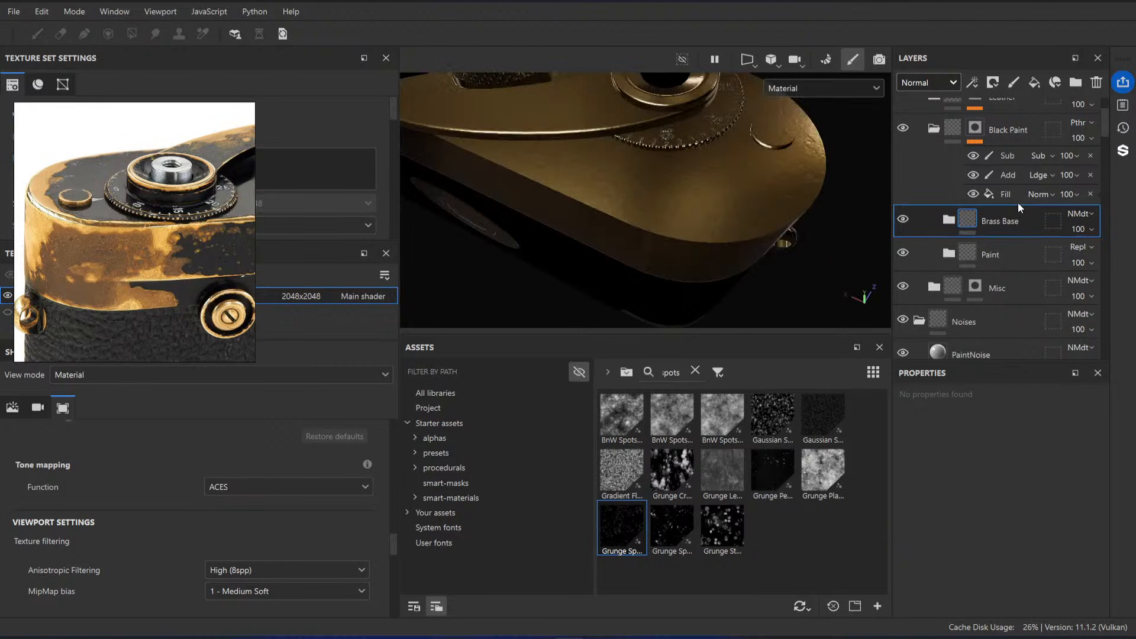
{"action": "mouse_move", "coordinate": [722, 160]}
{"action": "left_mouse_down", "text": "alt"}
{"action": "mouse_move", "coordinate": [634, 160]}
{"action": "mouse_move", "coordinate": [642, 193]}
{"action": "mouse_move", "coordinate": [853, 247]}
{"action": "mouse_move", "coordinate": [666, 199]}
{"action": "mouse_move", "coordinate": [847, 216]}
{"action": "left_mouse_up", "text": "alt"}
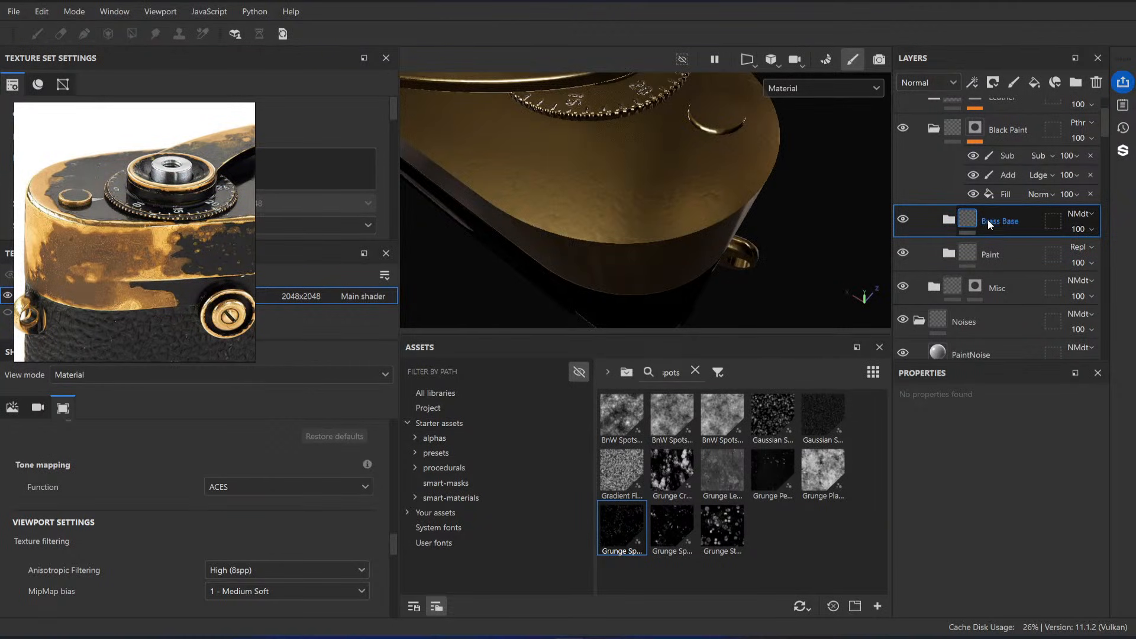
{"action": "left_click", "coordinate": [1033, 259]}
{"action": "left_click", "coordinate": [1088, 248]}
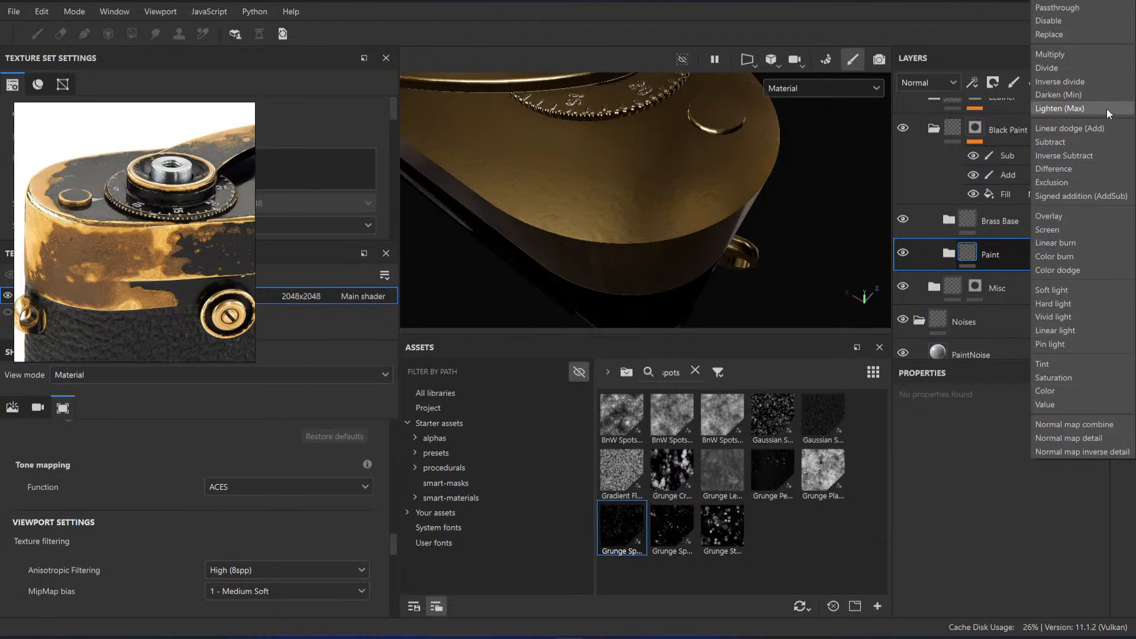
{"action": "left_click", "coordinate": [1084, 438]}
Step: Examine the brass surface on the camera's rounded end against the worn brass areas in the reference photo
{"action": "mouse_move", "coordinate": [668, 233]}
{"action": "left_mouse_down", "text": "alt"}
{"action": "mouse_move", "coordinate": [618, 162]}
{"action": "mouse_move", "coordinate": [829, 274]}
{"action": "mouse_move", "coordinate": [615, 140]}
{"action": "left_mouse_up", "text": "alt"}
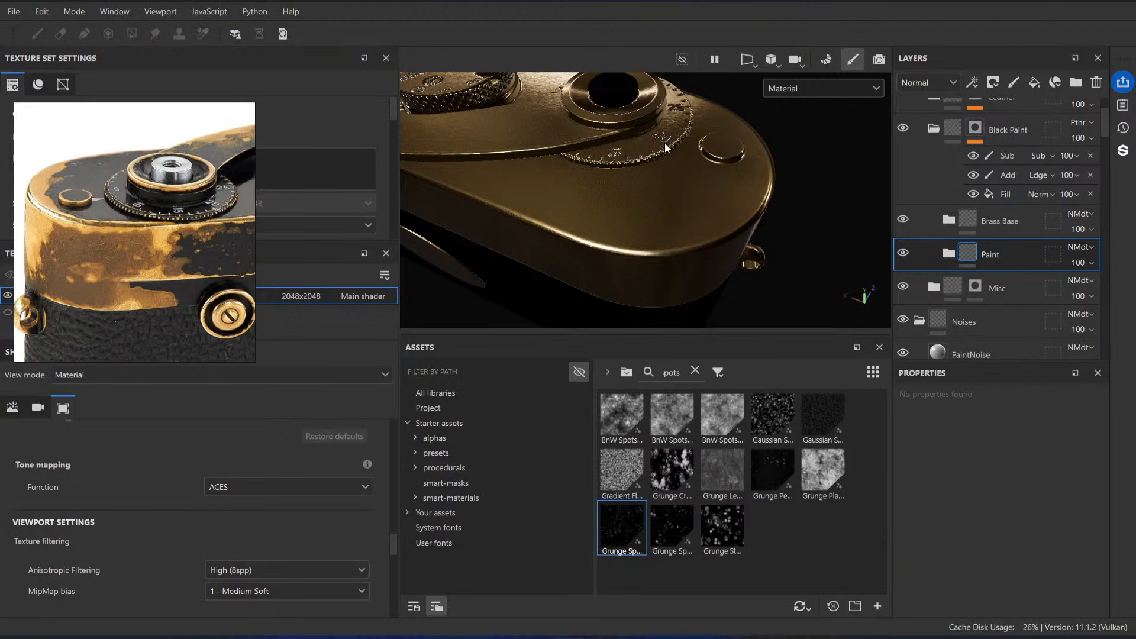
{"action": "left_click_drag", "start_coordinate": [665, 144], "coordinate": [604, 187], "text": "alt"}
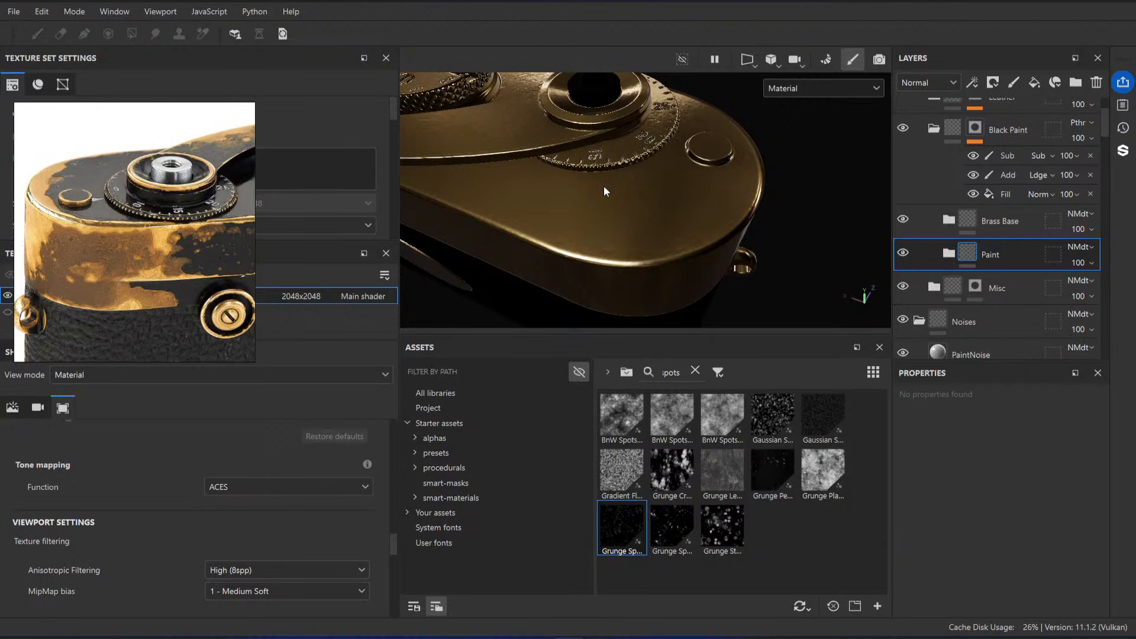
{"action": "left_click_drag", "start_coordinate": [618, 210], "coordinate": [674, 177], "text": "alt"}
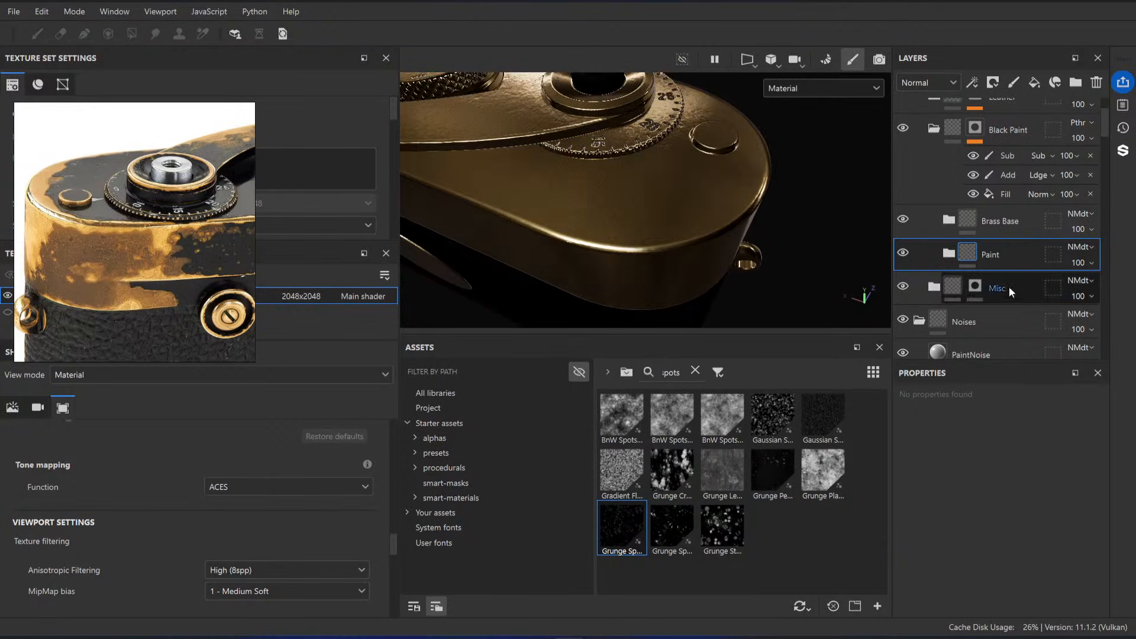
{"action": "left_click", "coordinate": [1095, 233]}
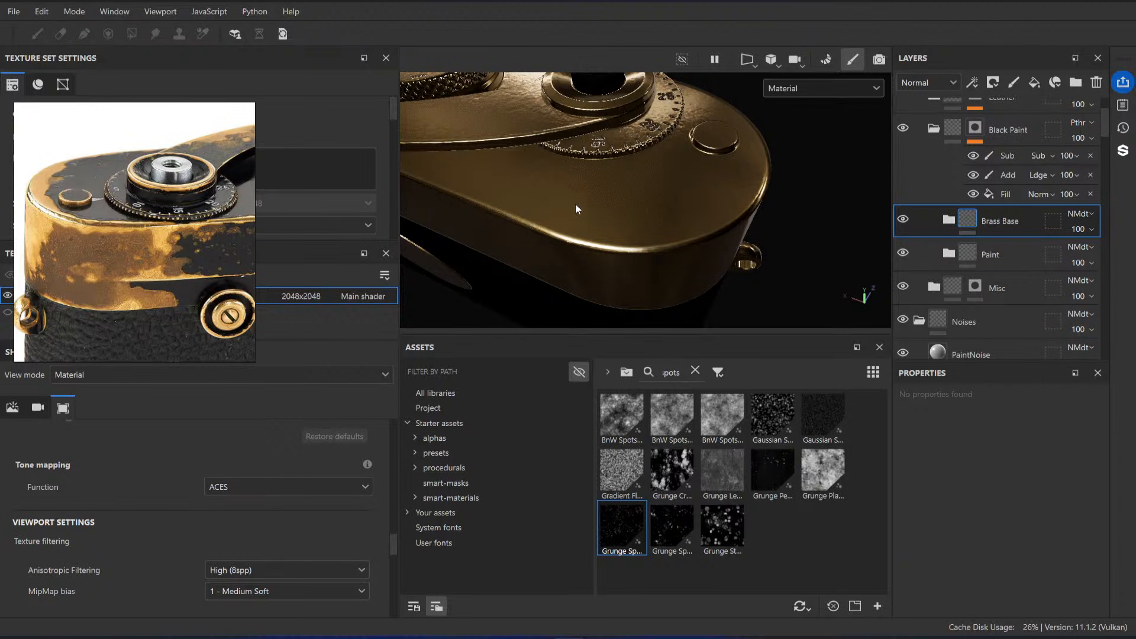
{"action": "left_click_drag", "start_coordinate": [577, 209], "coordinate": [574, 176], "text": "alt"}
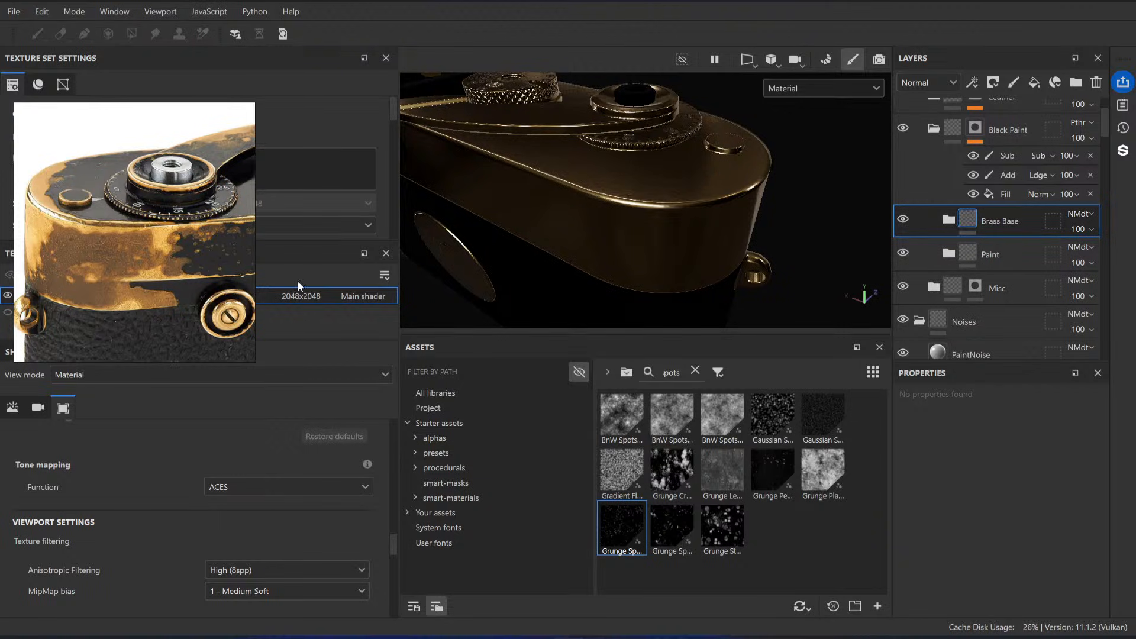
{"action": "scroll", "coordinate": [80, 250], "scroll_direction": "up", "scroll_amount": 5}
{"action": "scroll", "coordinate": [95, 243], "scroll_direction": "down", "scroll_amount": 2}
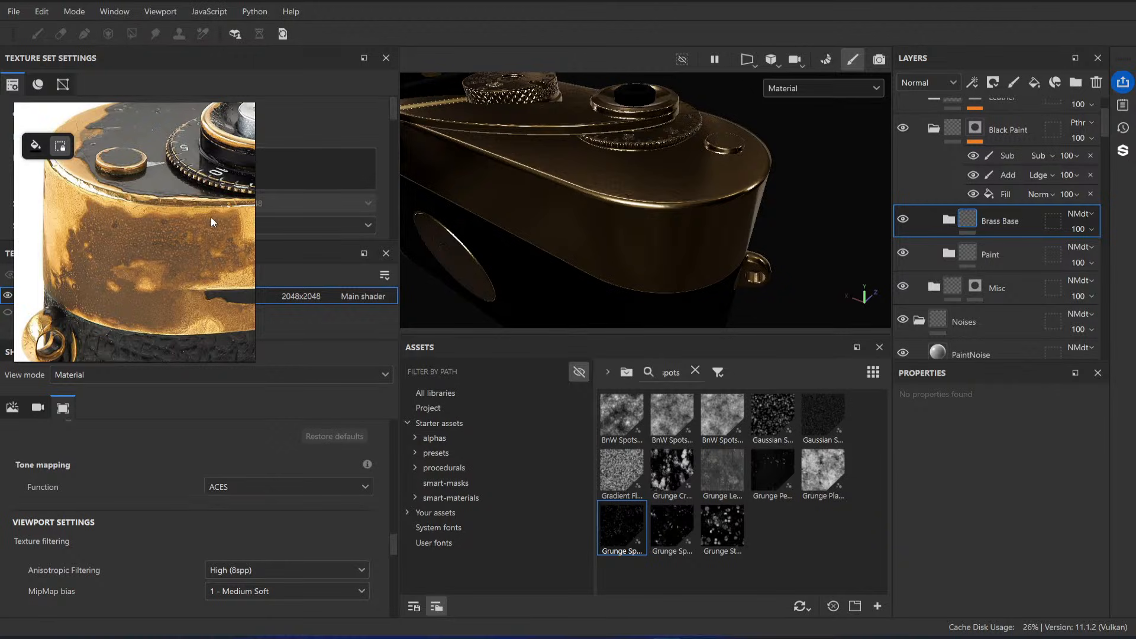
{"action": "scroll", "coordinate": [195, 225], "scroll_direction": "down", "scroll_amount": 3}
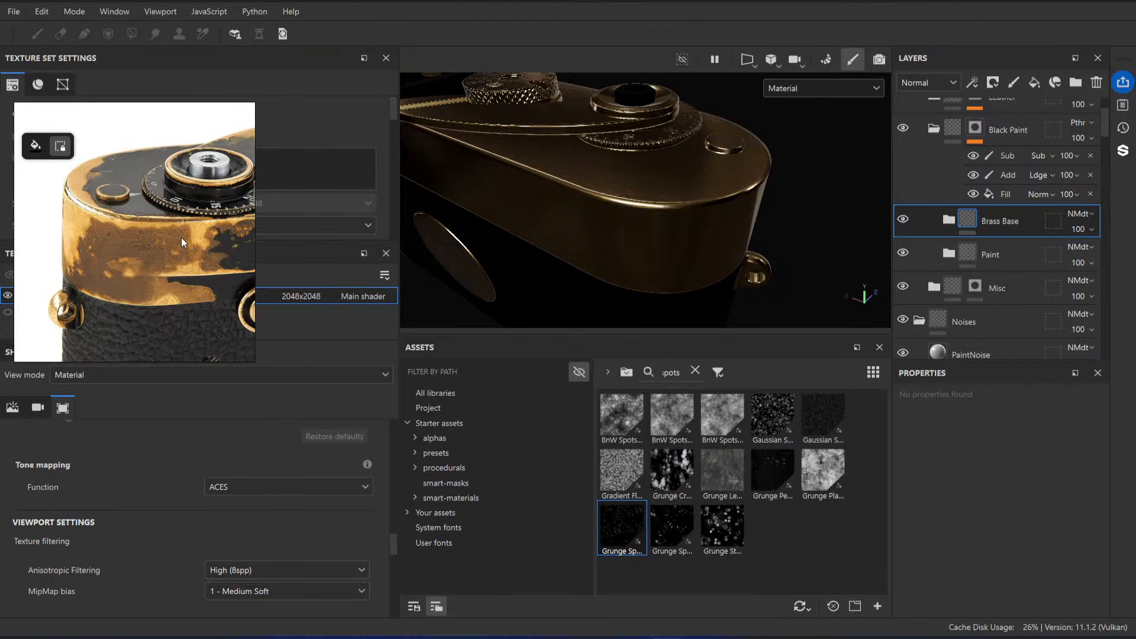
{"action": "mouse_move", "coordinate": [641, 182]}
{"action": "left_mouse_down", "text": "alt"}
{"action": "mouse_move", "coordinate": [645, 222]}
{"action": "mouse_move", "coordinate": [640, 186]}
{"action": "mouse_move", "coordinate": [648, 193]}
{"action": "left_mouse_up", "text": "alt"}
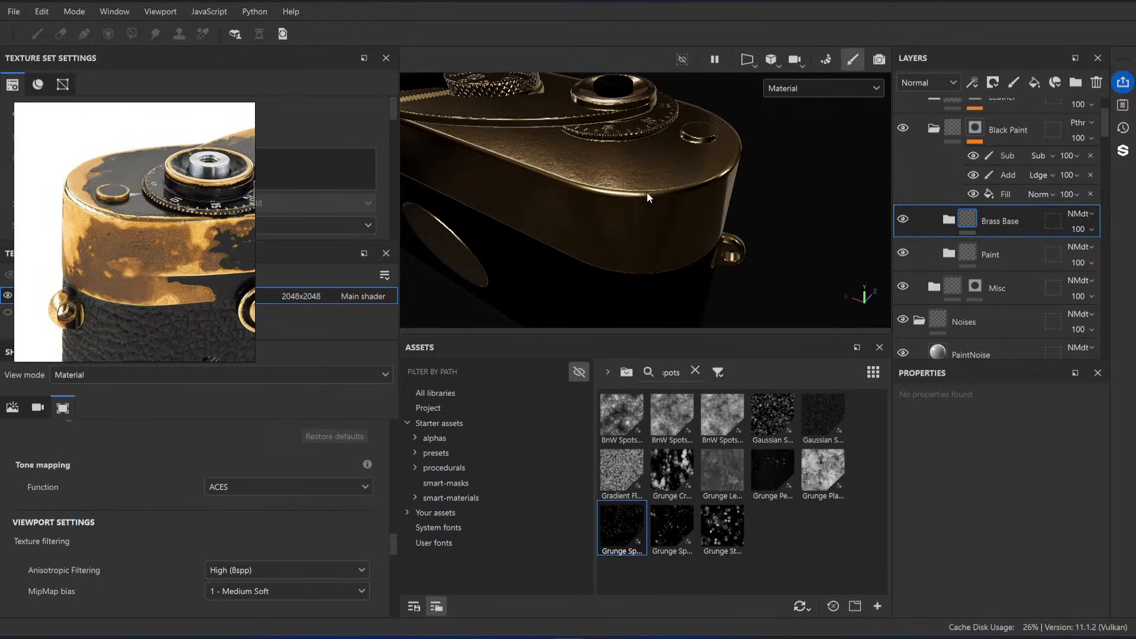
Step: Add a black mask to the Brass Base folder and a white mask to the Paint folder
{"action": "right_click", "coordinate": [982, 224]}
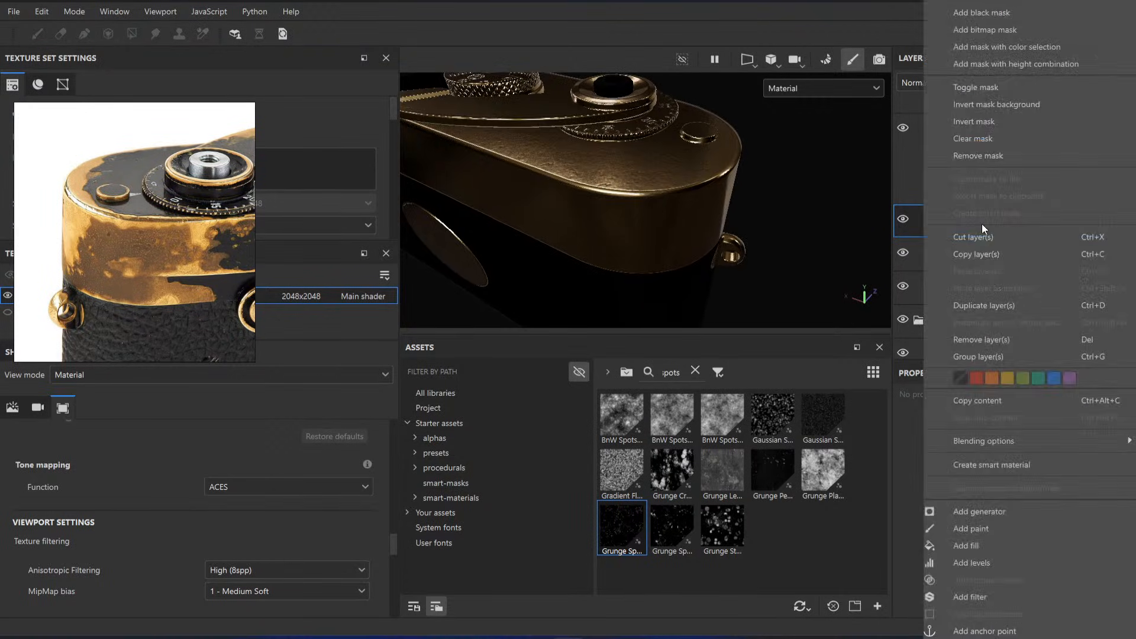
{"action": "left_click", "coordinate": [996, 12]}
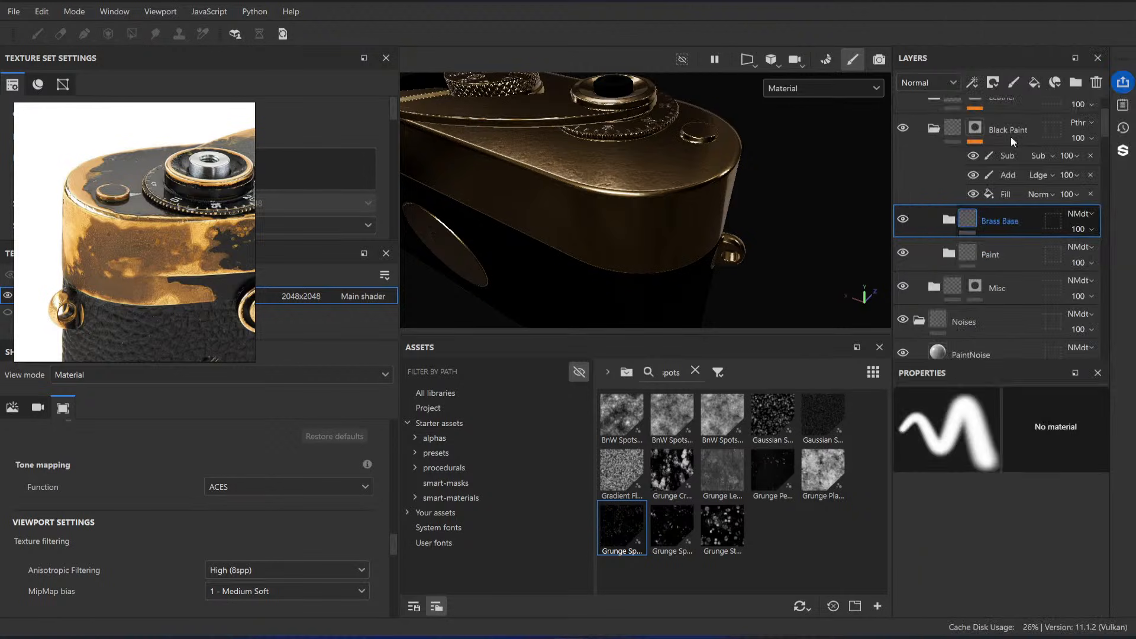
{"action": "left_click", "coordinate": [975, 254]}
{"action": "right_click", "coordinate": [976, 254]}
{"action": "left_click", "coordinate": [989, 14]}
{"action": "key", "text": "1"}
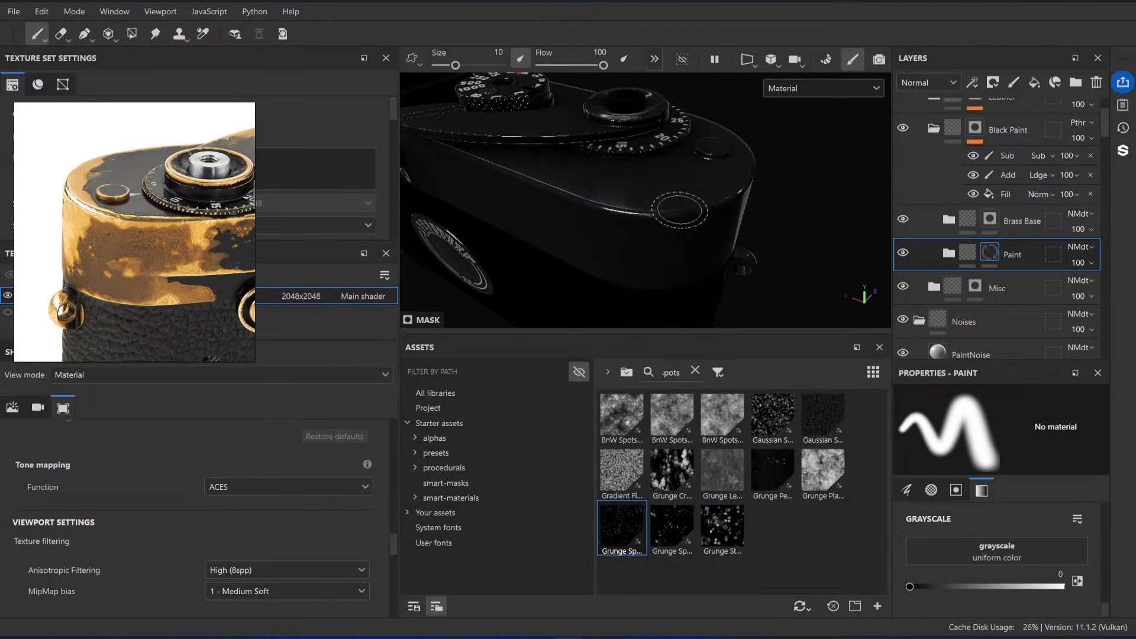
Step: Add an anchor point to the Paint folder's mask and a fill to the Brass Base folder's mask
{"action": "right_click", "coordinate": [995, 254]}
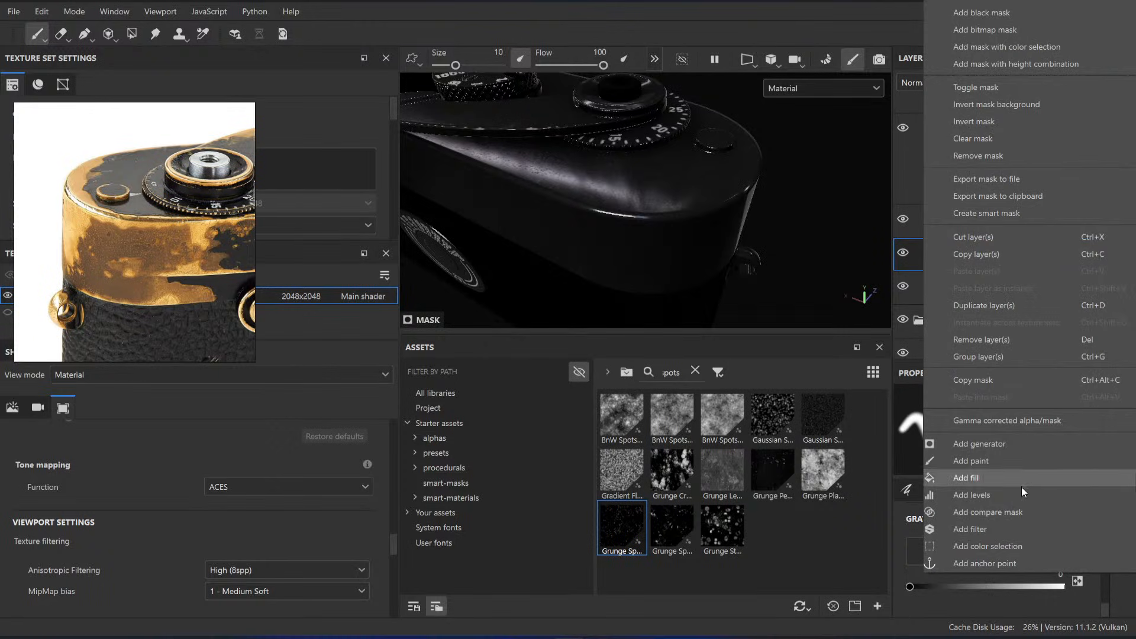
{"action": "left_click", "coordinate": [1006, 563]}
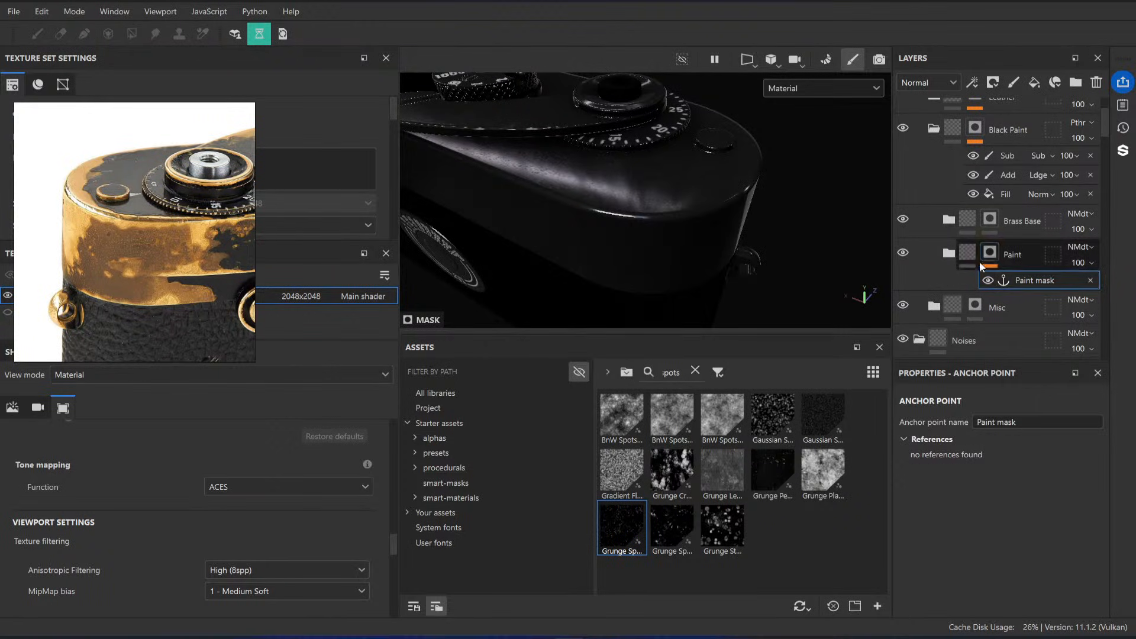
{"action": "left_click", "coordinate": [996, 218]}
{"action": "right_click", "coordinate": [992, 219]}
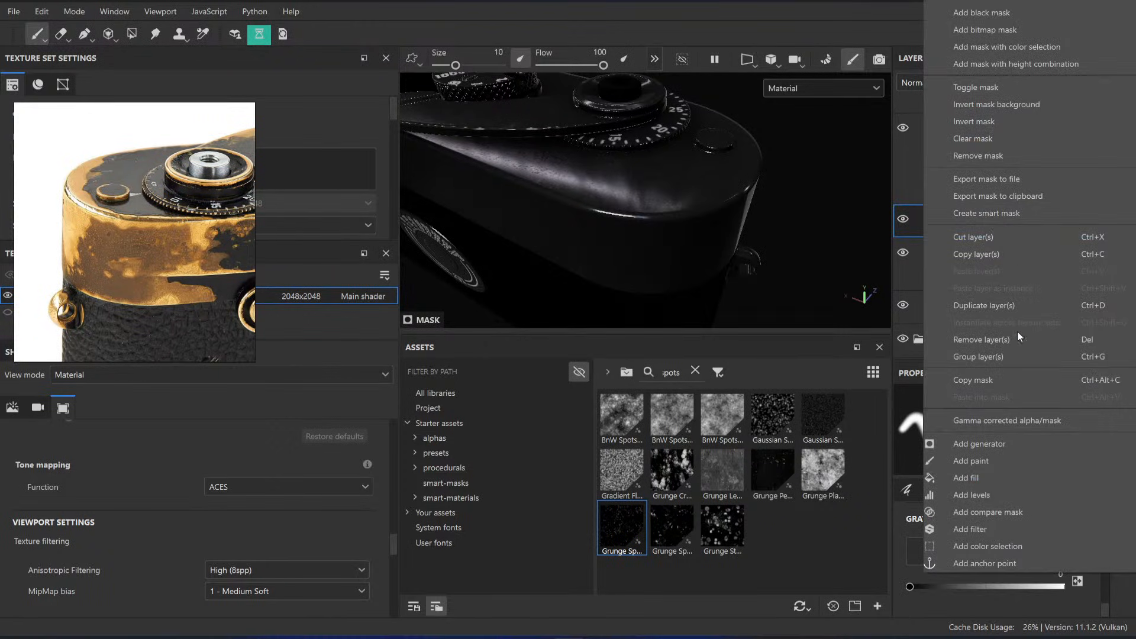
{"action": "left_click", "coordinate": [1004, 473]}
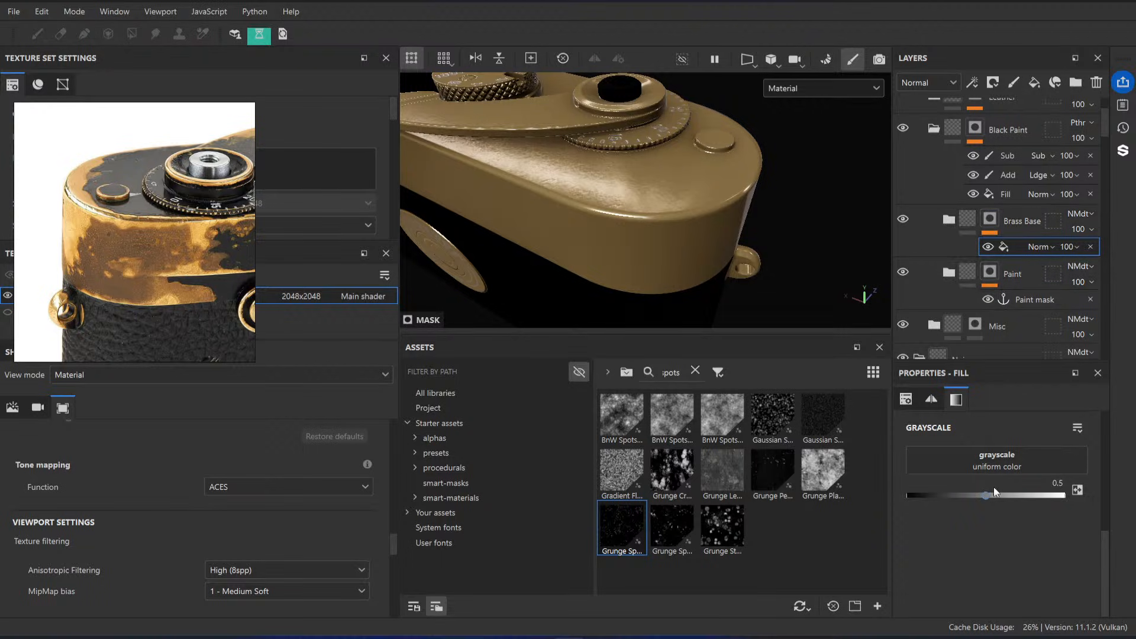
Step: Use the Paint mask anchor point as the grayscale source of the Brass Base mask's fill
{"action": "left_click", "coordinate": [1007, 457]}
{"action": "left_click", "coordinate": [1022, 239]}
{"action": "scroll", "coordinate": [1000, 284], "scroll_direction": "down", "scroll_amount": 3}
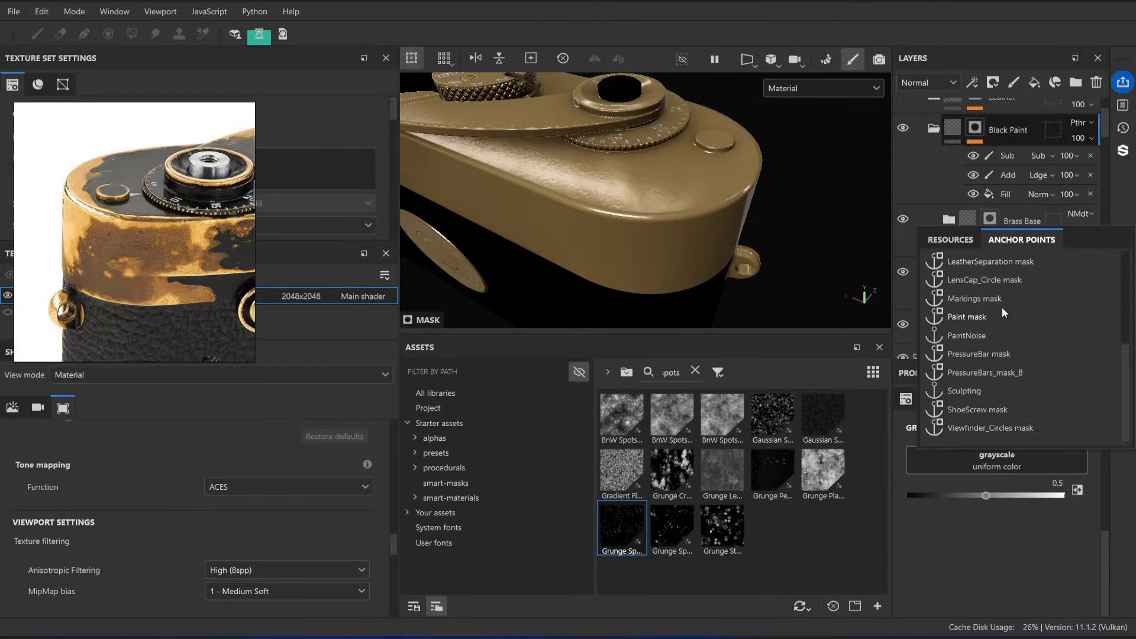
{"action": "left_click", "coordinate": [1000, 317]}
{"action": "left_click", "coordinate": [1030, 301]}
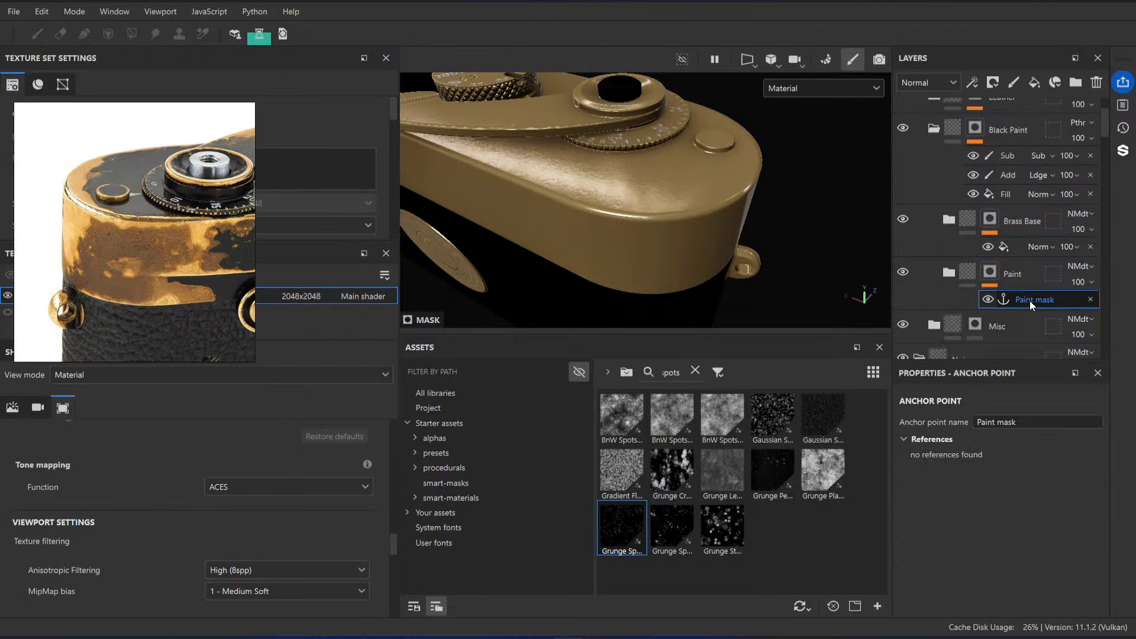
{"action": "left_click", "coordinate": [1008, 245]}
{"action": "left_click", "coordinate": [1009, 455]}
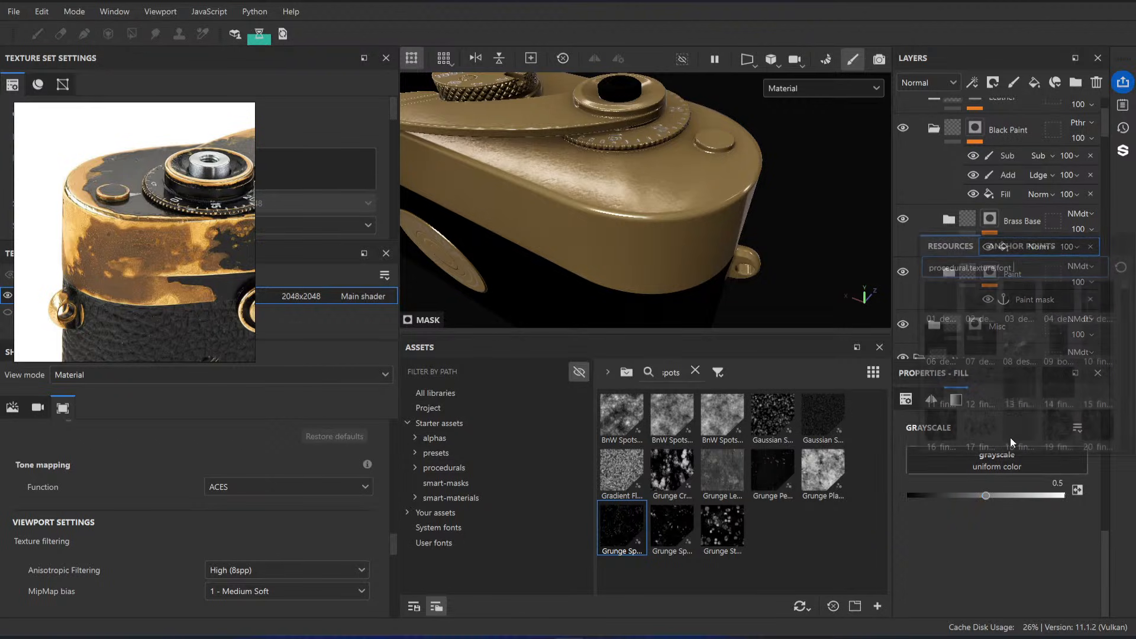
{"action": "left_click", "coordinate": [1022, 246]}
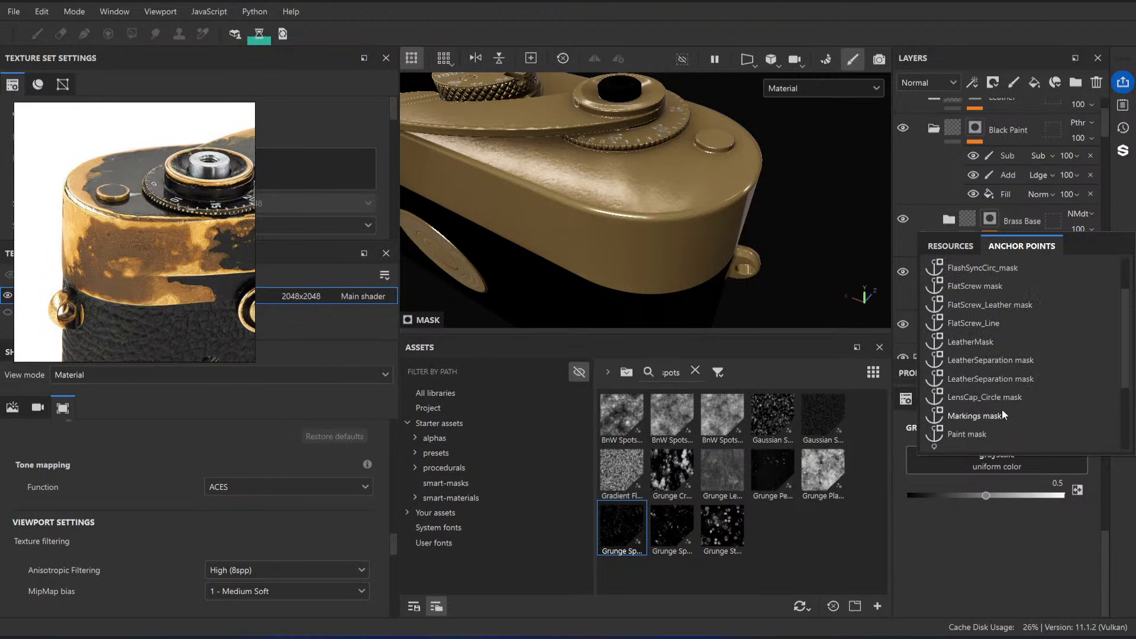
{"action": "scroll", "coordinate": [1002, 409], "scroll_direction": "down", "scroll_amount": 3}
{"action": "left_click", "coordinate": [986, 395]}
Step: Invert the levels of the anchor-driven fill in the Brass Base mask
{"action": "left_click_drag", "start_coordinate": [726, 273], "coordinate": [674, 208], "text": "alt"}
{"action": "left_click", "coordinate": [929, 513]}
{"action": "scroll", "coordinate": [932, 511], "scroll_direction": "down", "scroll_amount": 2}
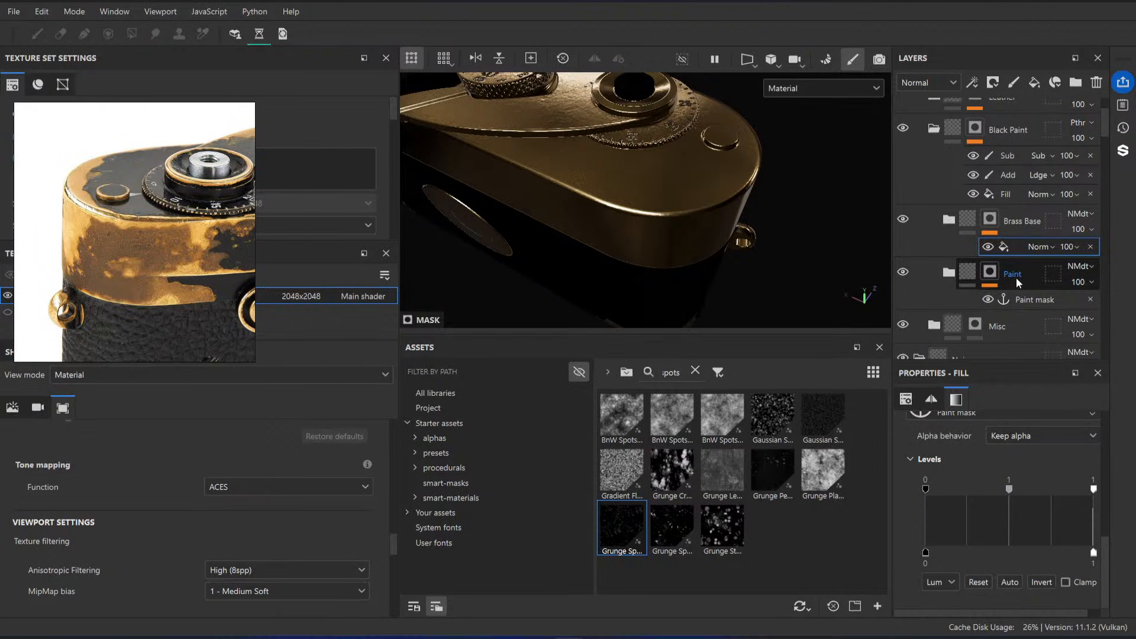
{"action": "left_click", "coordinate": [1045, 584]}
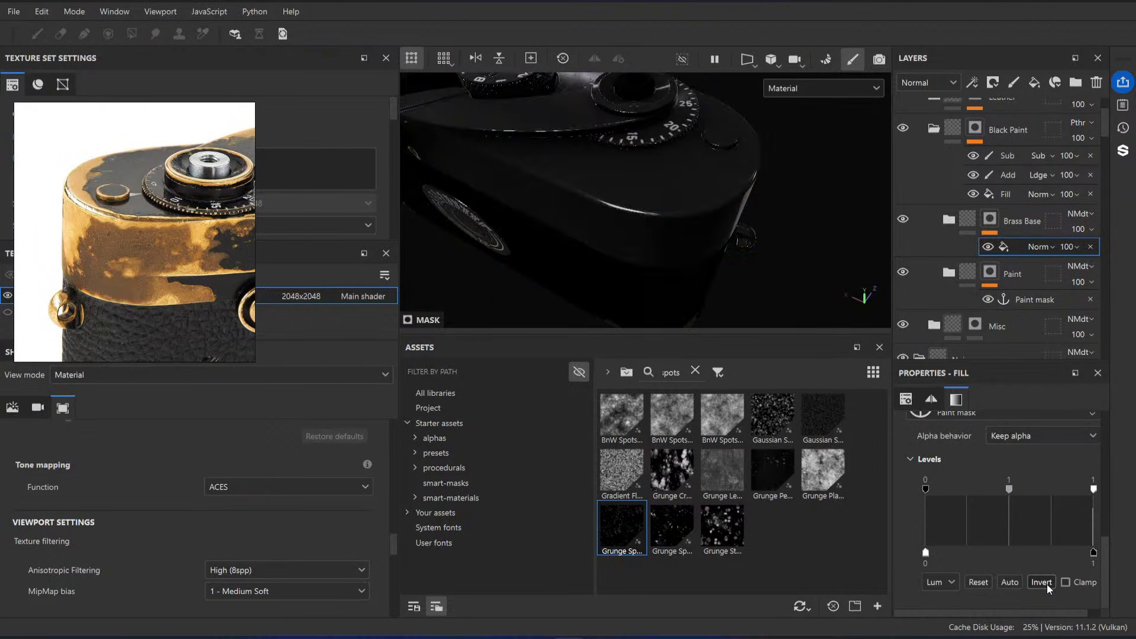
Step: Add a paint effect to the Paint folder's mask and place it below the Paint mask anchor point
{"action": "left_click", "coordinate": [1023, 276]}
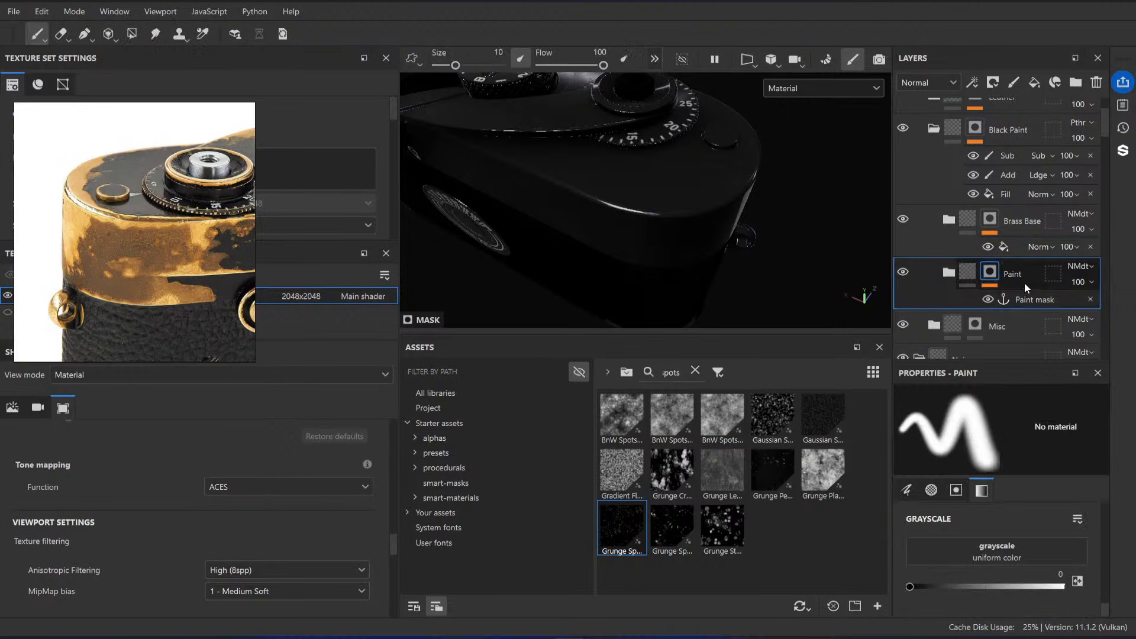
{"action": "left_click", "coordinate": [1028, 300]}
{"action": "right_click", "coordinate": [1028, 299]}
{"action": "left_click", "coordinate": [1019, 516]}
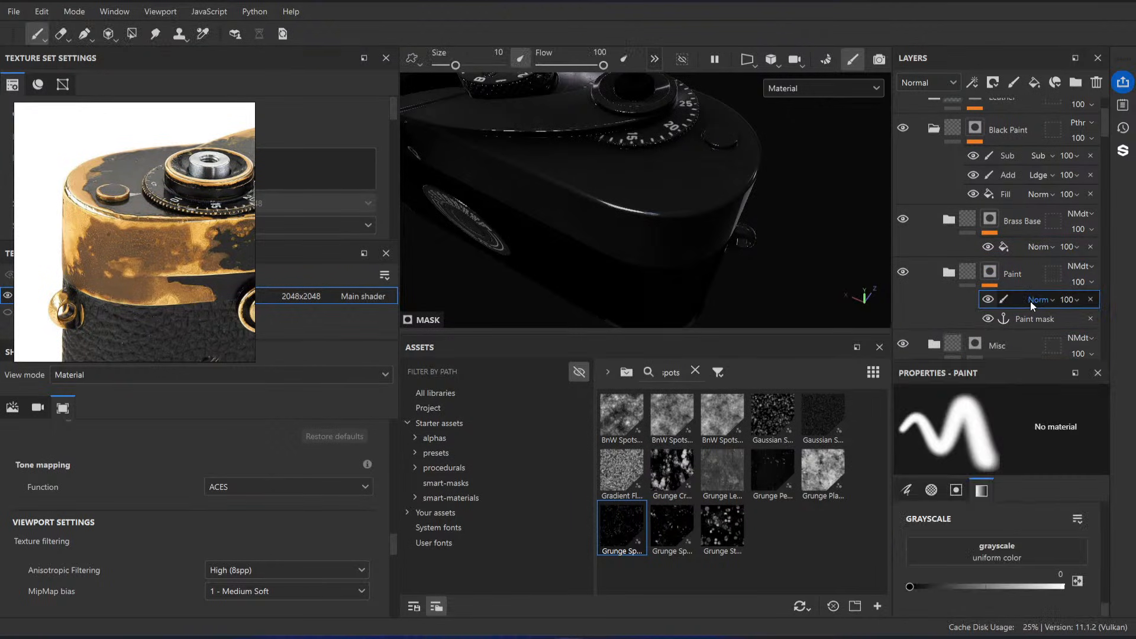
{"action": "left_click", "coordinate": [1032, 301]}
{"action": "left_click_drag", "start_coordinate": [1013, 300], "coordinate": [1021, 320]}
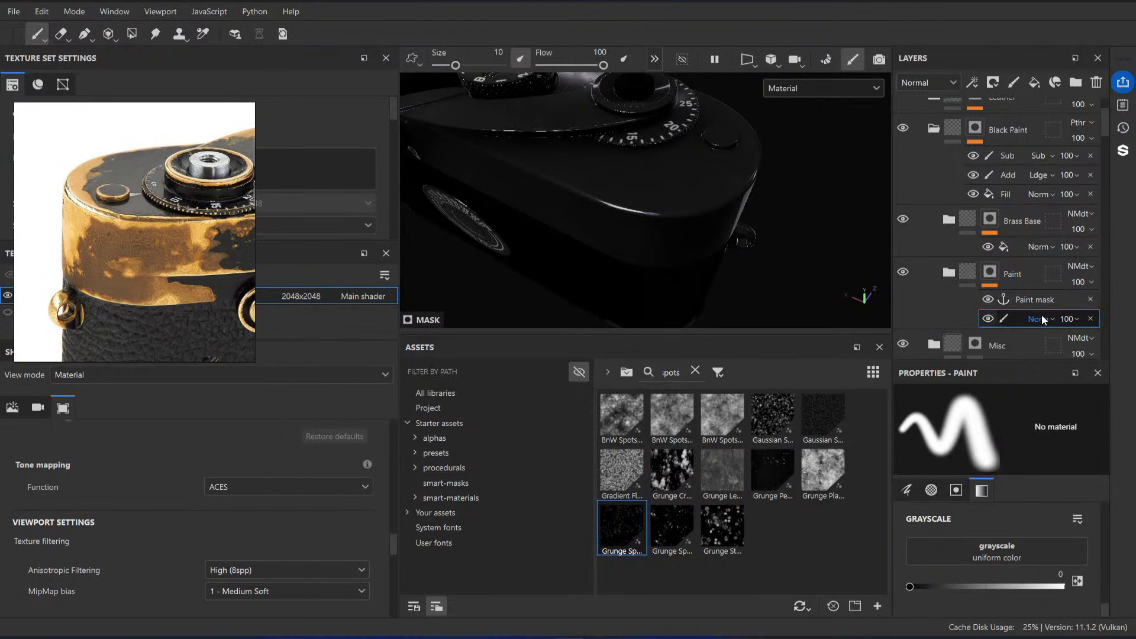
Step: Paint black on the Paint folder's mask paint effect along the top plate's rounded front corner, exposing brass with a size 10 brush
{"action": "double_click", "coordinate": [1021, 319]}
{"action": "left_click_drag", "start_coordinate": [650, 179], "coordinate": [682, 238], "text": "alt"}
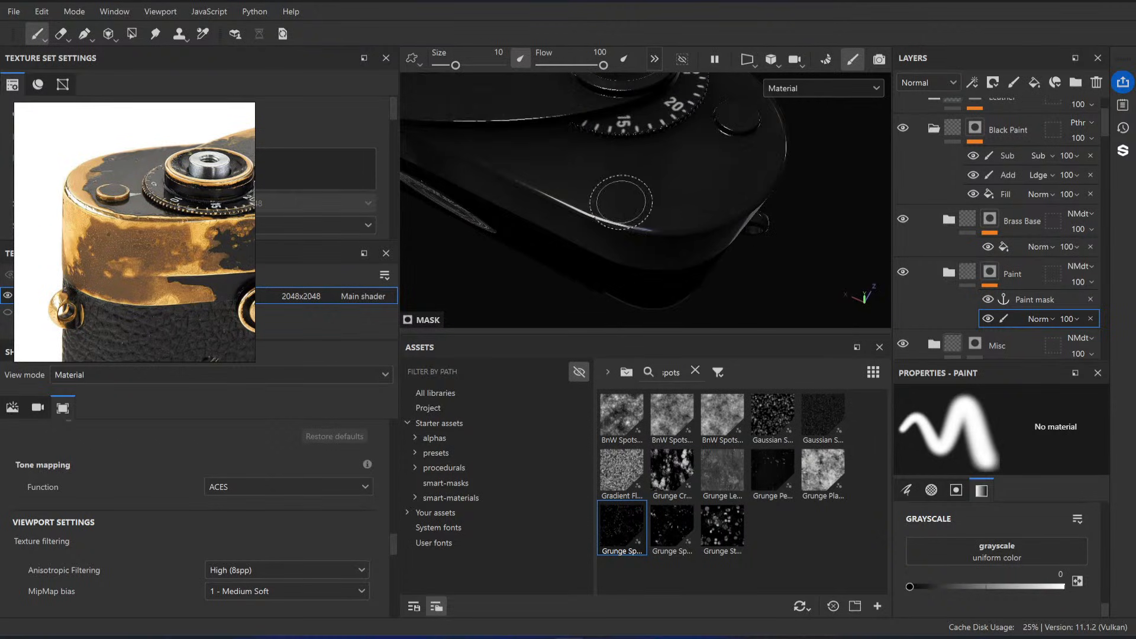
{"action": "mouse_move", "coordinate": [620, 200]}
{"action": "left_mouse_down"}
{"action": "mouse_move", "coordinate": [674, 209]}
{"action": "mouse_move", "coordinate": [751, 185]}
{"action": "mouse_move", "coordinate": [572, 201]}
{"action": "mouse_move", "coordinate": [701, 215]}
{"action": "mouse_move", "coordinate": [704, 199]}
{"action": "left_mouse_up"}
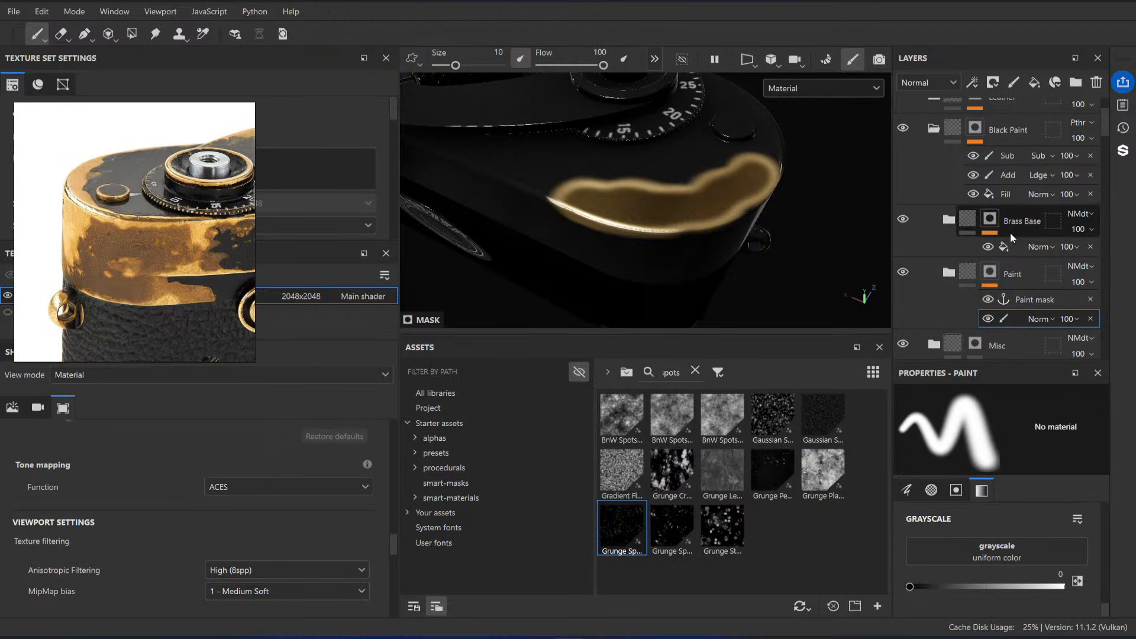
{"action": "mouse_move", "coordinate": [662, 219]}
{"action": "left_mouse_down", "text": "alt"}
{"action": "mouse_move", "coordinate": [590, 225]}
{"action": "mouse_move", "coordinate": [592, 208]}
{"action": "mouse_move", "coordinate": [490, 202]}
{"action": "left_mouse_up", "text": "alt"}
{"action": "mouse_move", "coordinate": [711, 208]}
{"action": "left_mouse_down", "text": "alt"}
{"action": "mouse_move", "coordinate": [726, 227]}
{"action": "mouse_move", "coordinate": [723, 190]}
{"action": "mouse_move", "coordinate": [727, 204]}
{"action": "left_mouse_up", "text": "alt"}
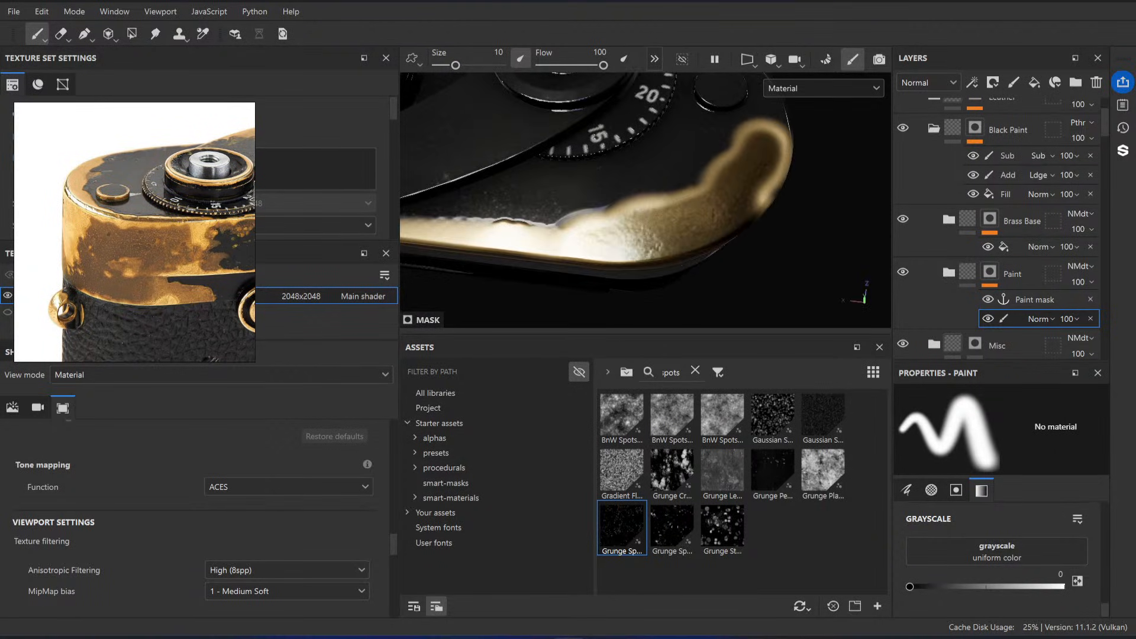
Step: Examine the reference photo of the worn camera for how the black paint breaks away from the brass around the edges
{"action": "scroll", "coordinate": [201, 261], "scroll_direction": "up", "scroll_amount": 10}
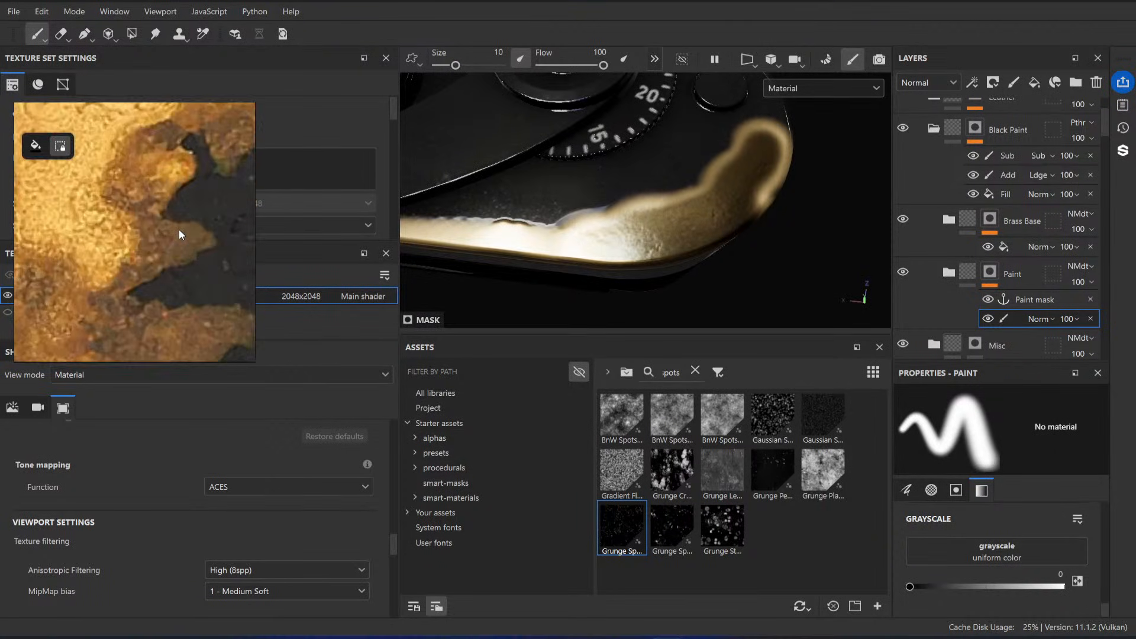
{"action": "scroll", "coordinate": [136, 238], "scroll_direction": "down", "scroll_amount": 5}
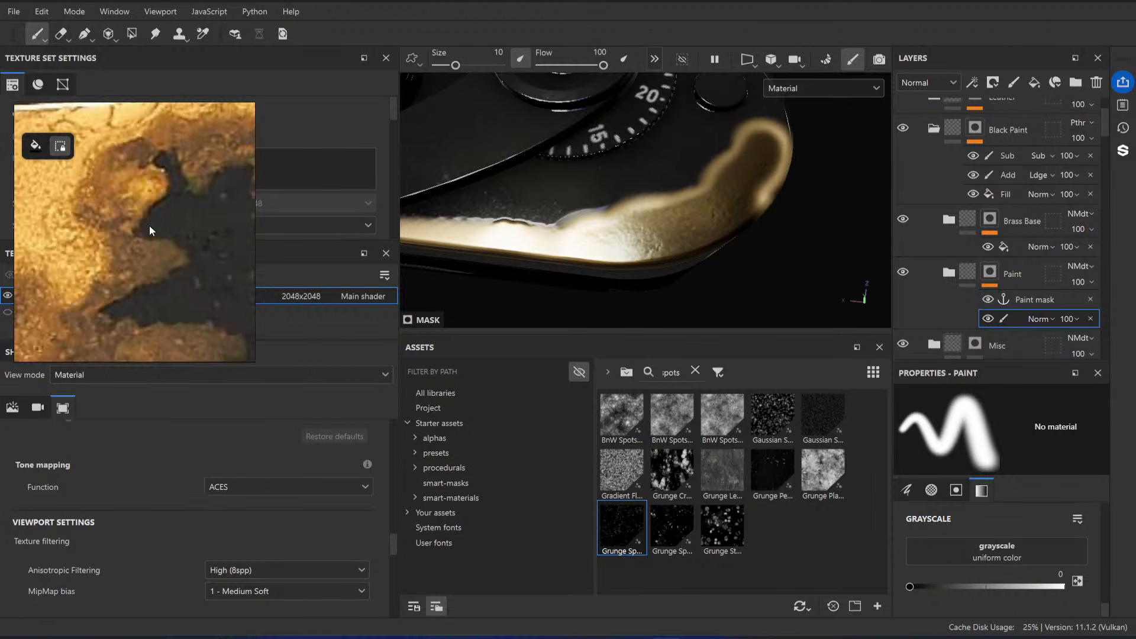
{"action": "scroll", "coordinate": [161, 199], "scroll_direction": "up", "scroll_amount": 4}
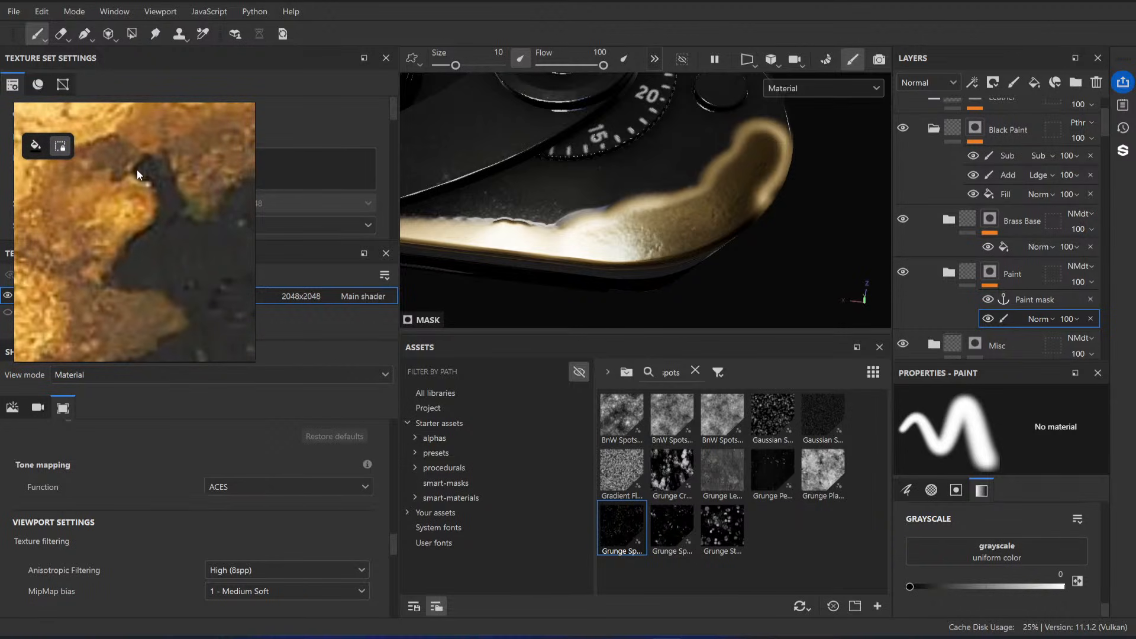
{"action": "scroll", "coordinate": [137, 169], "scroll_direction": "down", "scroll_amount": 4}
{"action": "scroll", "coordinate": [152, 164], "scroll_direction": "up", "scroll_amount": 3}
{"action": "scroll", "coordinate": [152, 225], "scroll_direction": "down", "scroll_amount": 4}
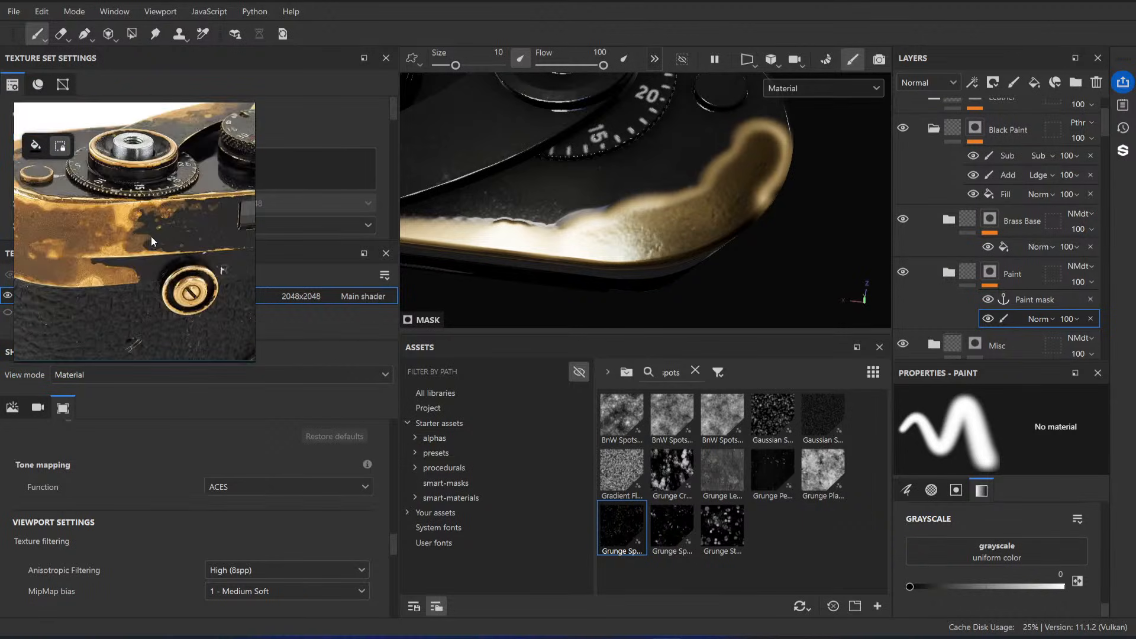
{"action": "scroll", "coordinate": [142, 218], "scroll_direction": "up", "scroll_amount": 4}
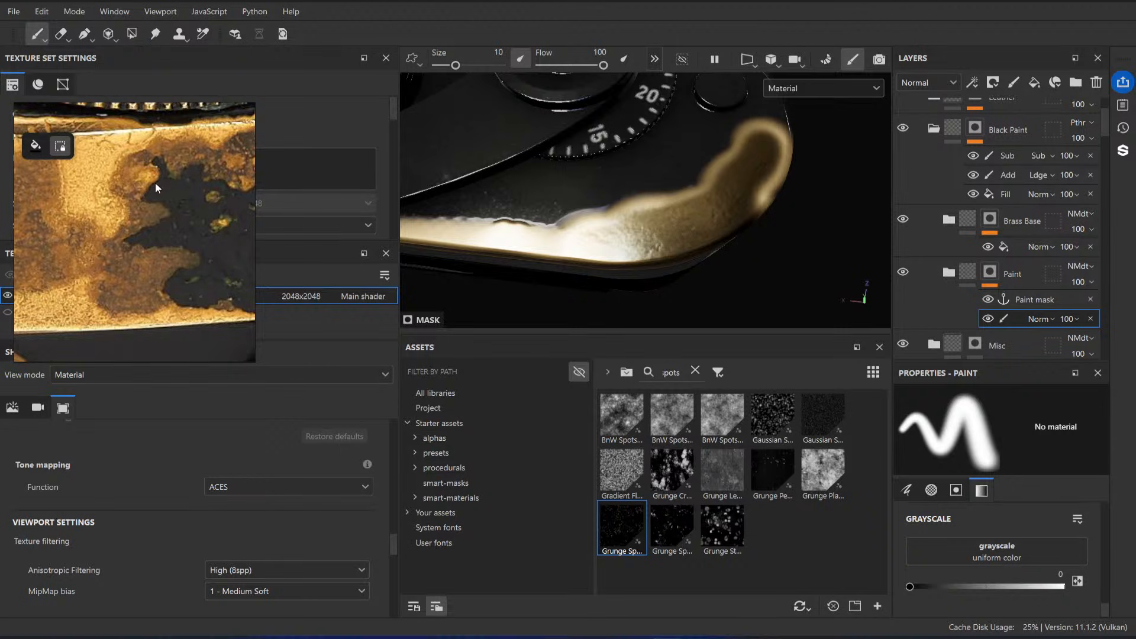
{"action": "scroll", "coordinate": [160, 198], "scroll_direction": "down", "scroll_amount": 4}
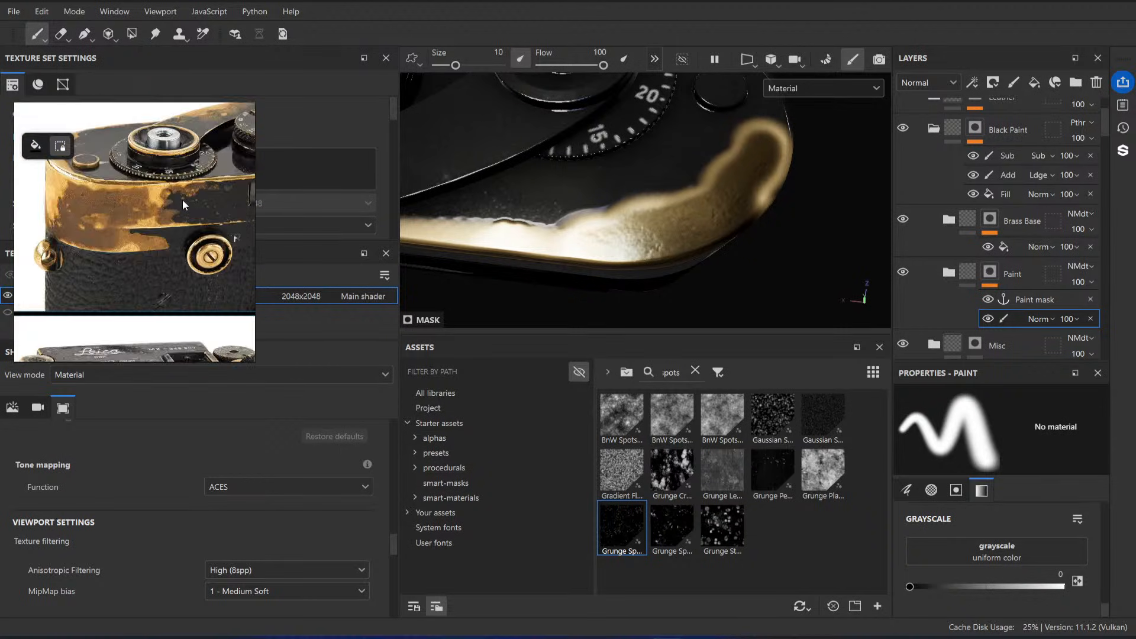
{"action": "scroll", "coordinate": [198, 265], "scroll_direction": "up", "scroll_amount": 4}
{"action": "scroll", "coordinate": [159, 233], "scroll_direction": "up", "scroll_amount": 3}
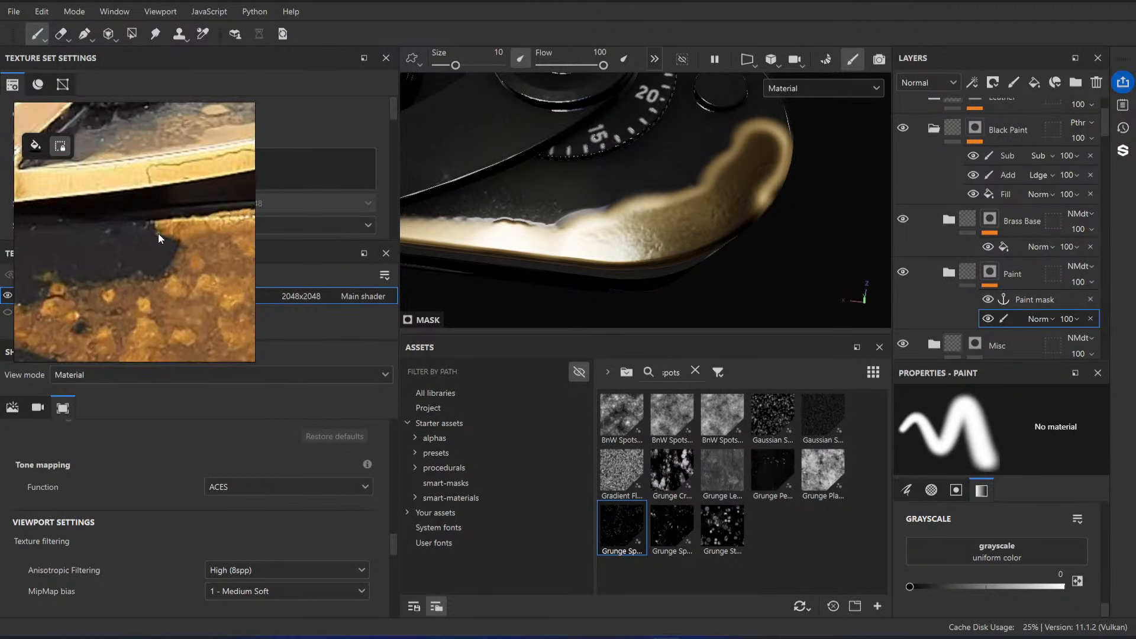
{"action": "scroll", "coordinate": [158, 233], "scroll_direction": "down", "scroll_amount": 4}
{"action": "middle_click_drag", "start_coordinate": [215, 180], "coordinate": [162, 192]}
{"action": "middle_click_drag", "start_coordinate": [252, 264], "coordinate": [154, 254]}
{"action": "scroll", "coordinate": [154, 252], "scroll_direction": "up", "scroll_amount": 4}
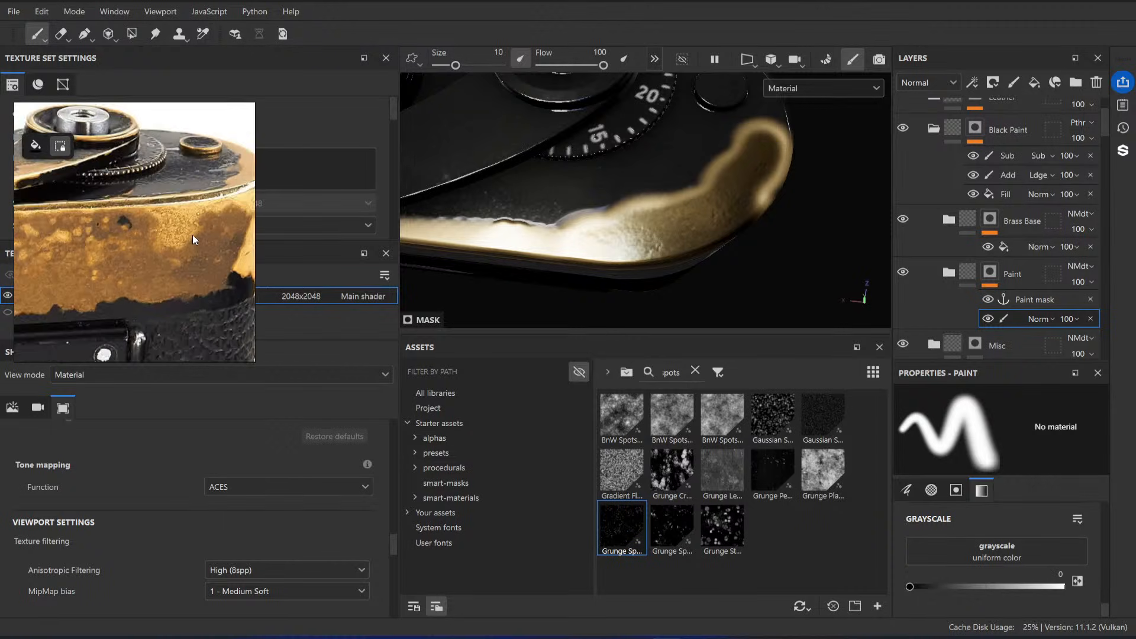
{"action": "scroll", "coordinate": [158, 278], "scroll_direction": "down", "scroll_amount": 3}
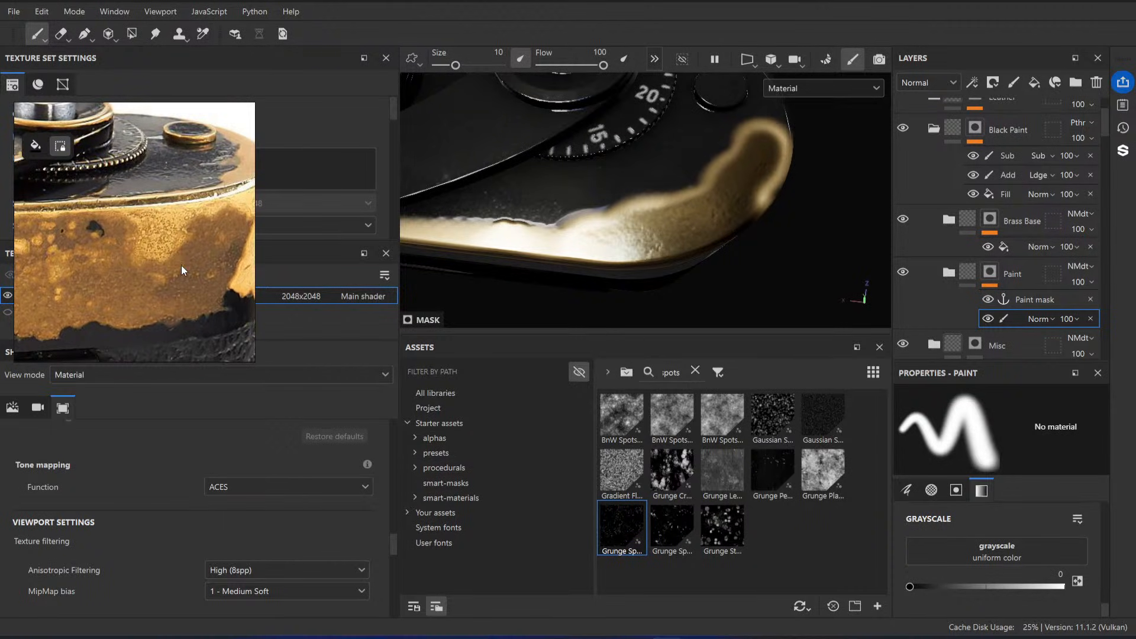
Step: Check the 0 to 100 Paint and Brass diagram on the Excalidraw whiteboard and return to Substance 3D Painter
{"action": "mouse_move", "coordinate": [545, 637]}
{"action": "left_click", "coordinate": [616, 568]}
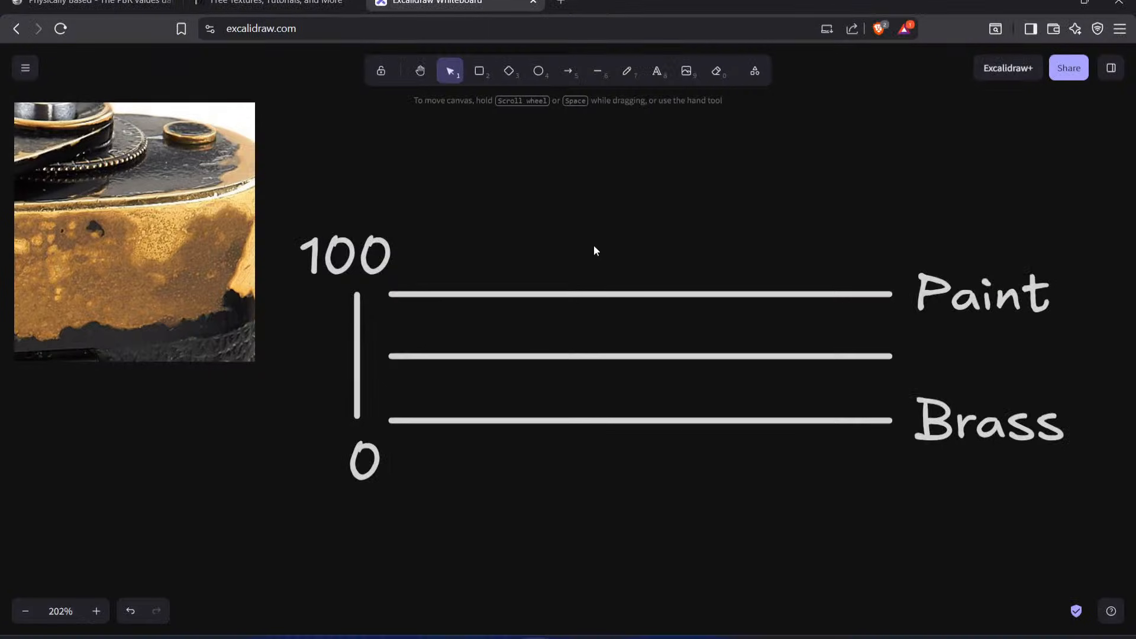
{"action": "left_click", "coordinate": [1054, 4]}
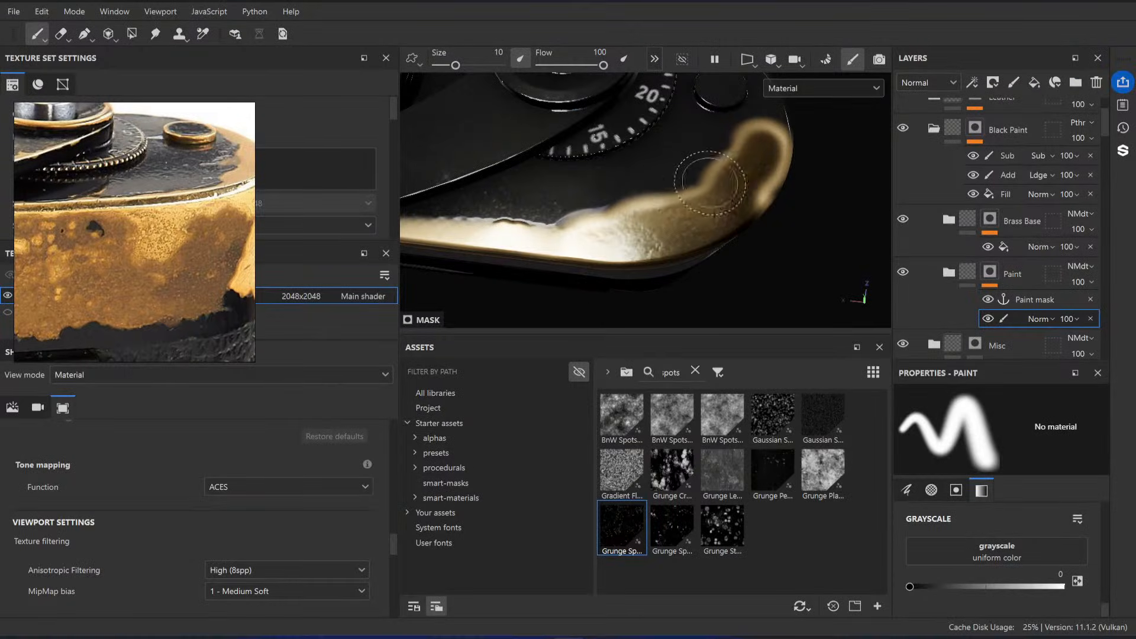
Step: Add a Levels effect between the Paint mask anchor point and the paint effect, and lower its input white point to 0.008
{"action": "left_click_drag", "start_coordinate": [711, 182], "coordinate": [680, 247], "text": "alt"}
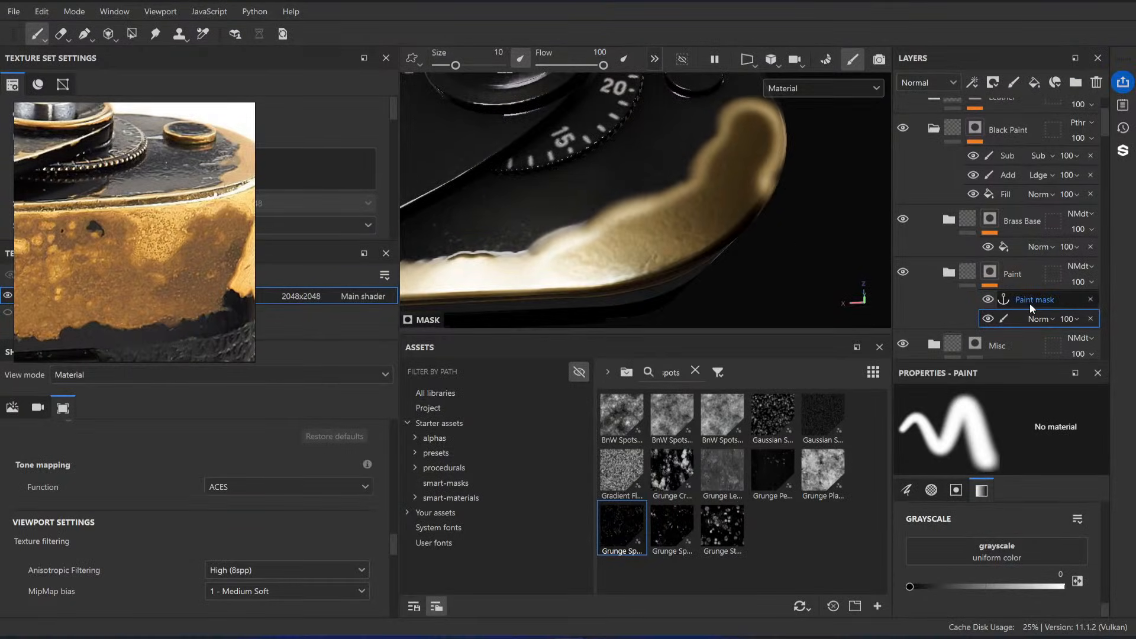
{"action": "left_click", "coordinate": [1030, 301]}
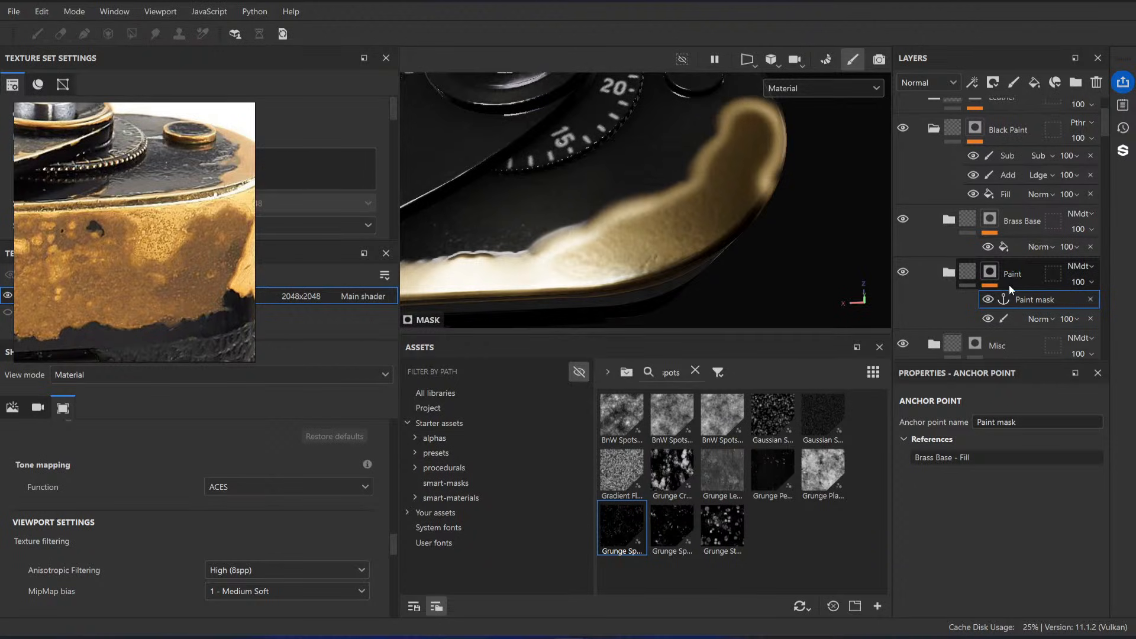
{"action": "double_click", "coordinate": [1028, 299]}
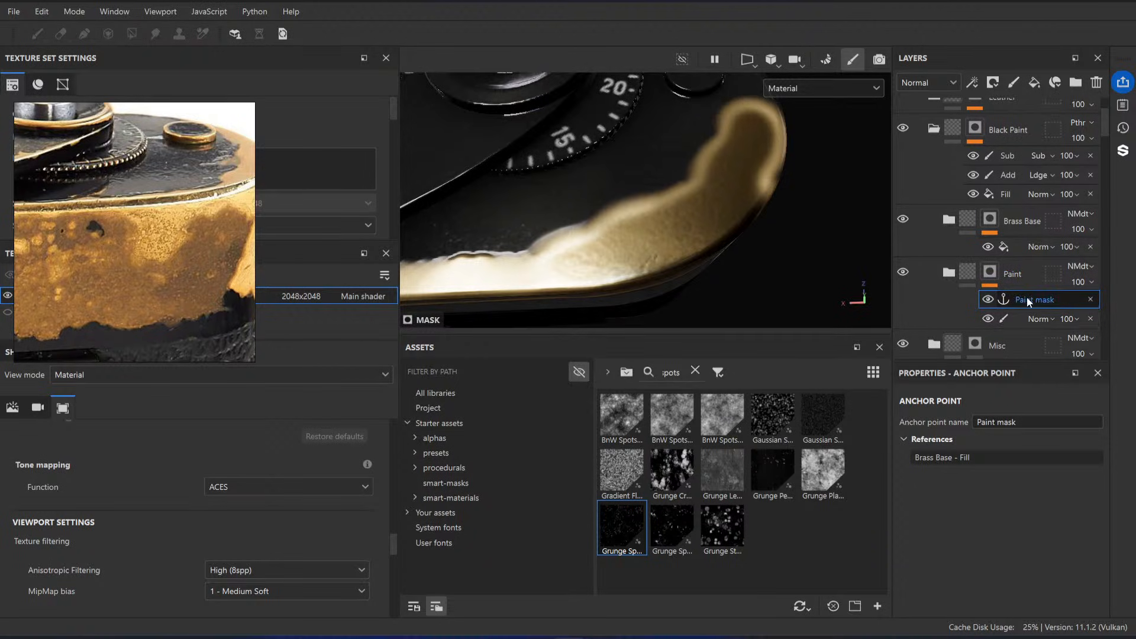
{"action": "right_click", "coordinate": [1020, 318]}
{"action": "left_click", "coordinate": [1020, 579]}
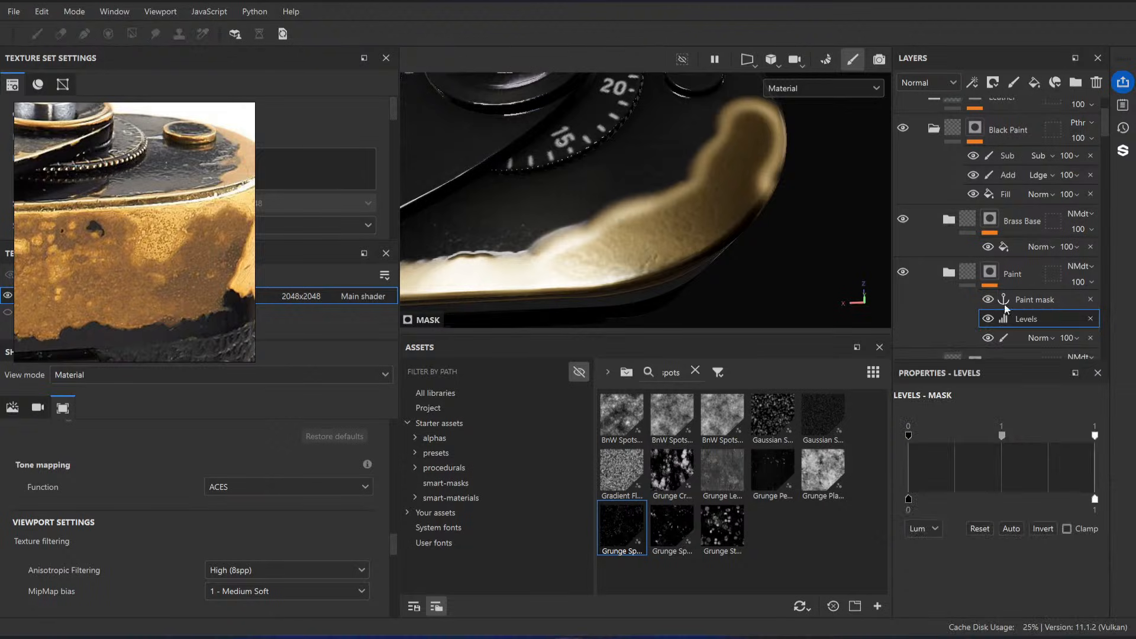
{"action": "left_click_drag", "start_coordinate": [1097, 440], "coordinate": [912, 440]}
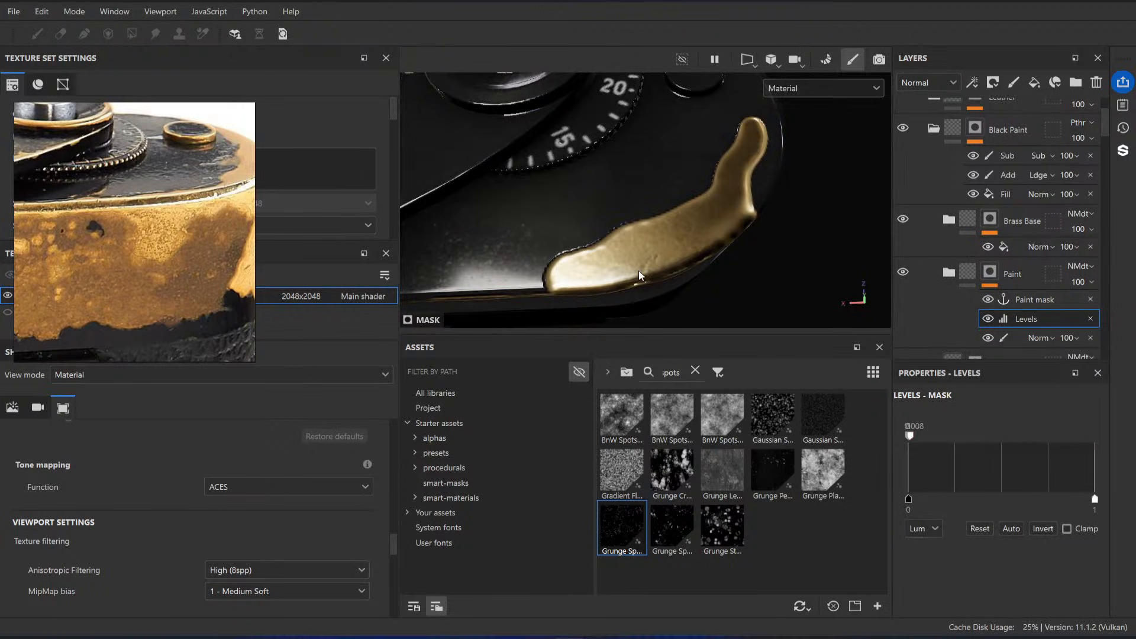
Step: Move the Levels effect above the Paint mask anchor point and set its input range to 0.738–0.833
{"action": "left_click_drag", "start_coordinate": [1010, 324], "coordinate": [1010, 295]}
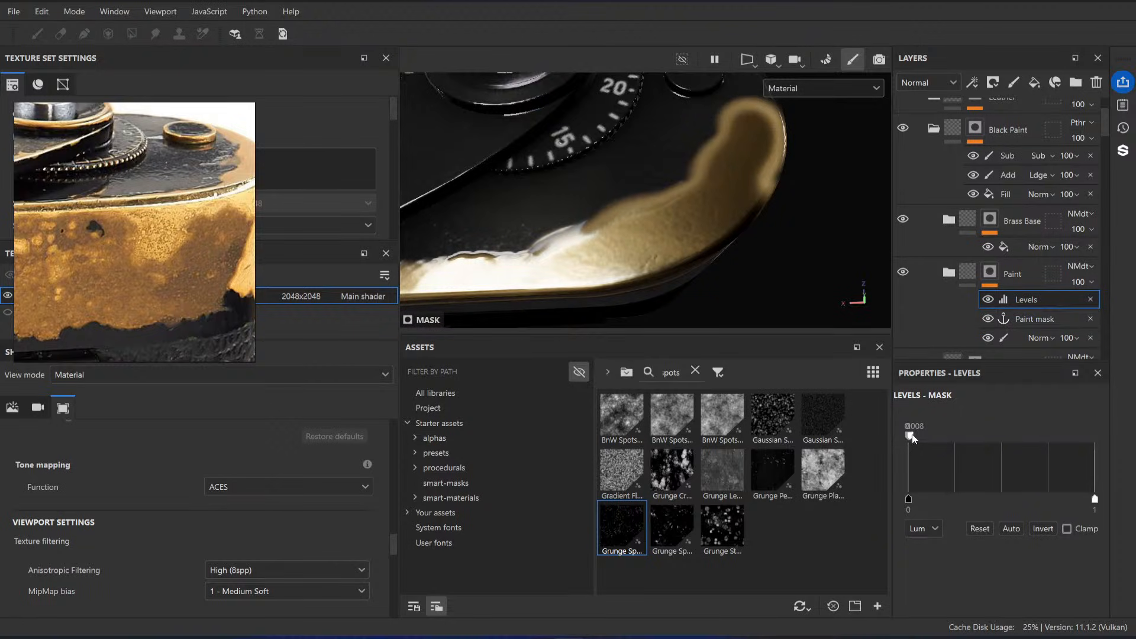
{"action": "left_click_drag", "start_coordinate": [919, 439], "coordinate": [1042, 440]}
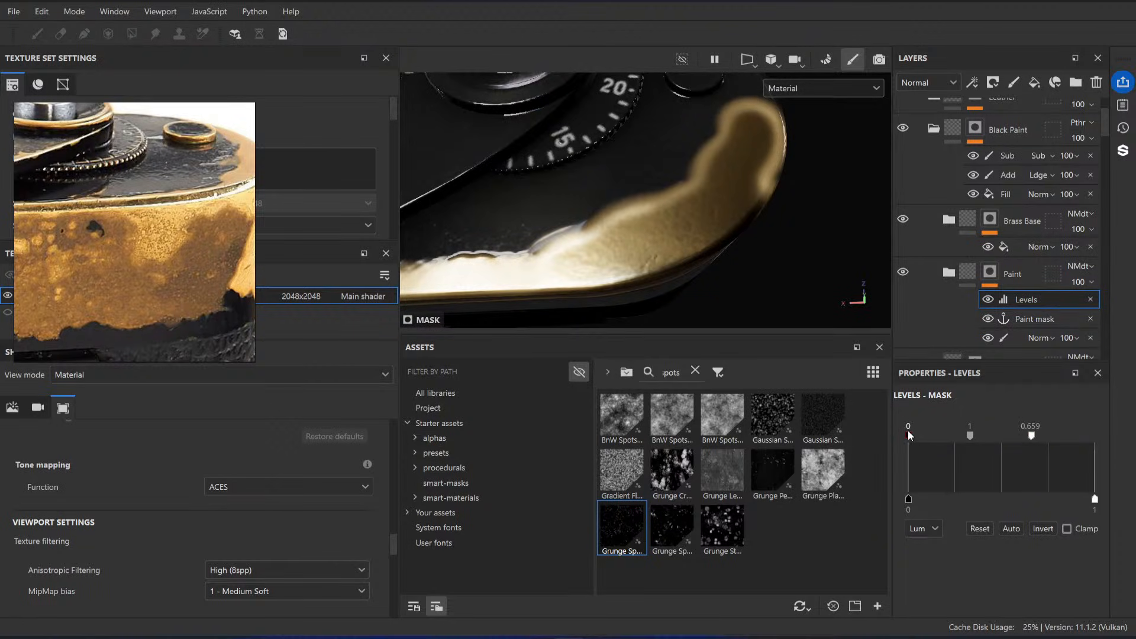
{"action": "left_click_drag", "start_coordinate": [909, 437], "coordinate": [1082, 438]}
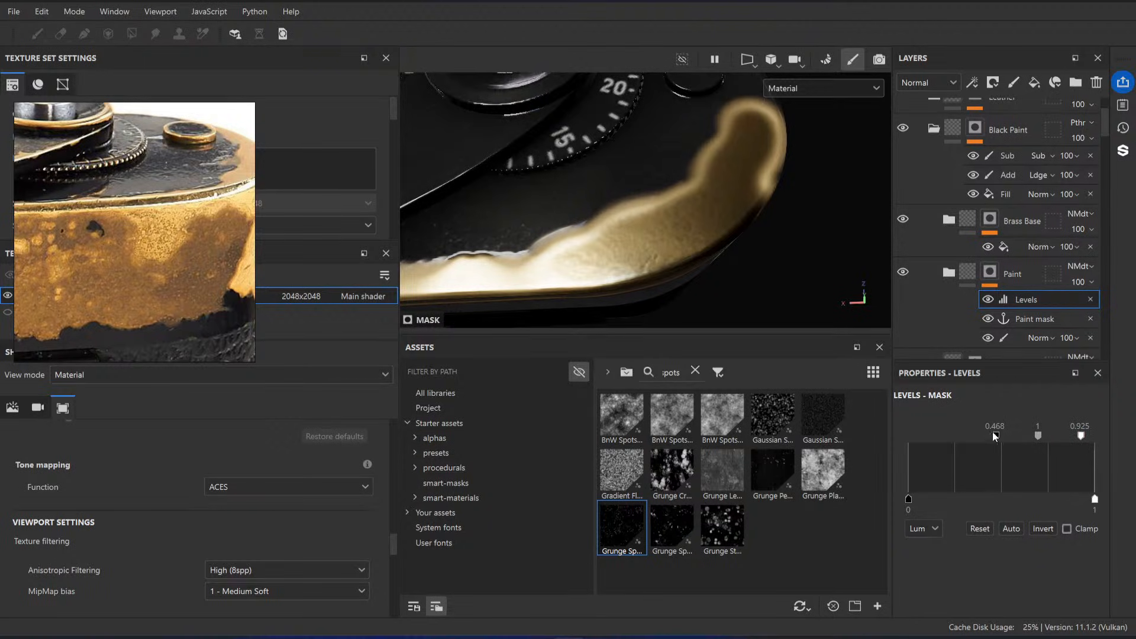
{"action": "left_click_drag", "start_coordinate": [995, 436], "coordinate": [1065, 437]}
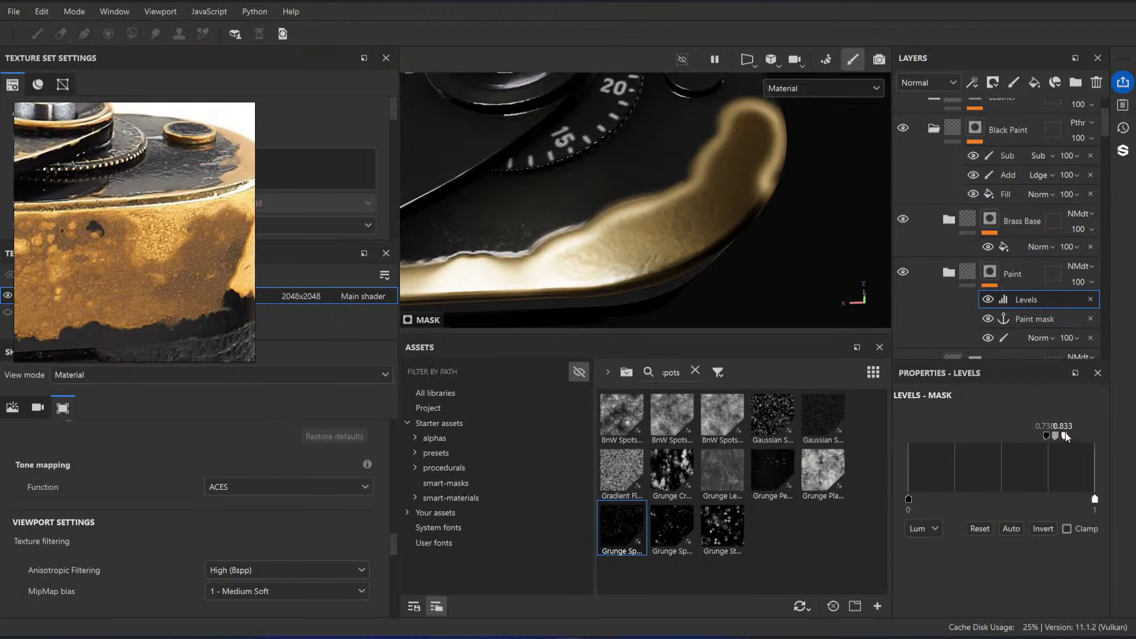
{"action": "left_click_drag", "start_coordinate": [1034, 304], "coordinate": [1034, 332]}
{"action": "key", "text": "ctrl+z"}
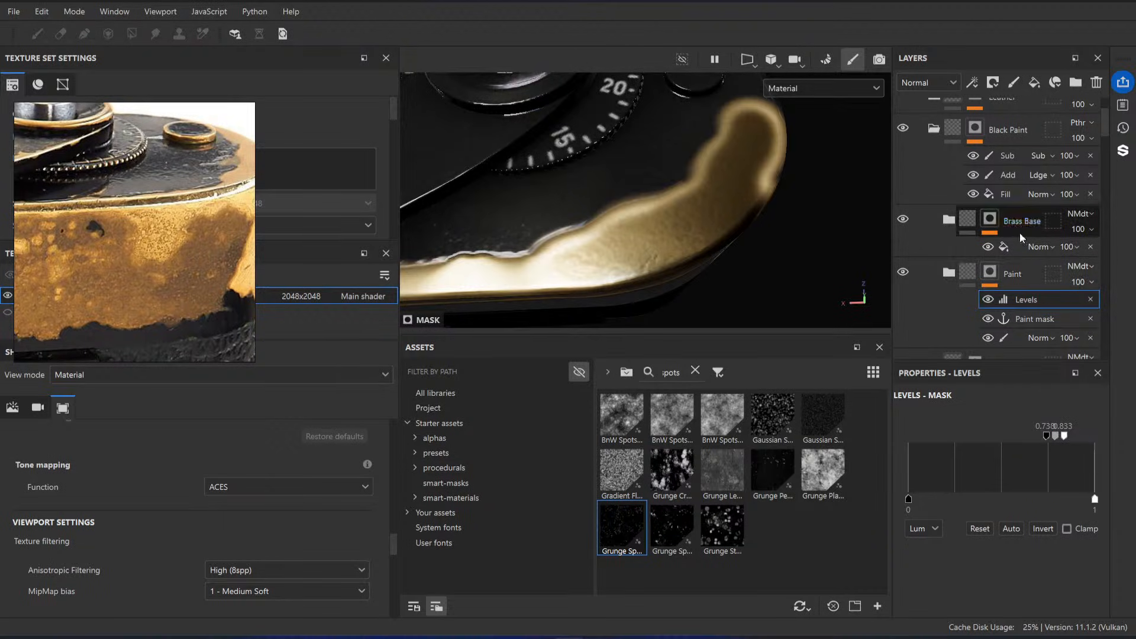
Step: Readjust the Paint mask's Levels input range to about 0.80–0.897 while comparing the paint edge up close
{"action": "left_click_drag", "start_coordinate": [1046, 436], "coordinate": [1101, 441]}
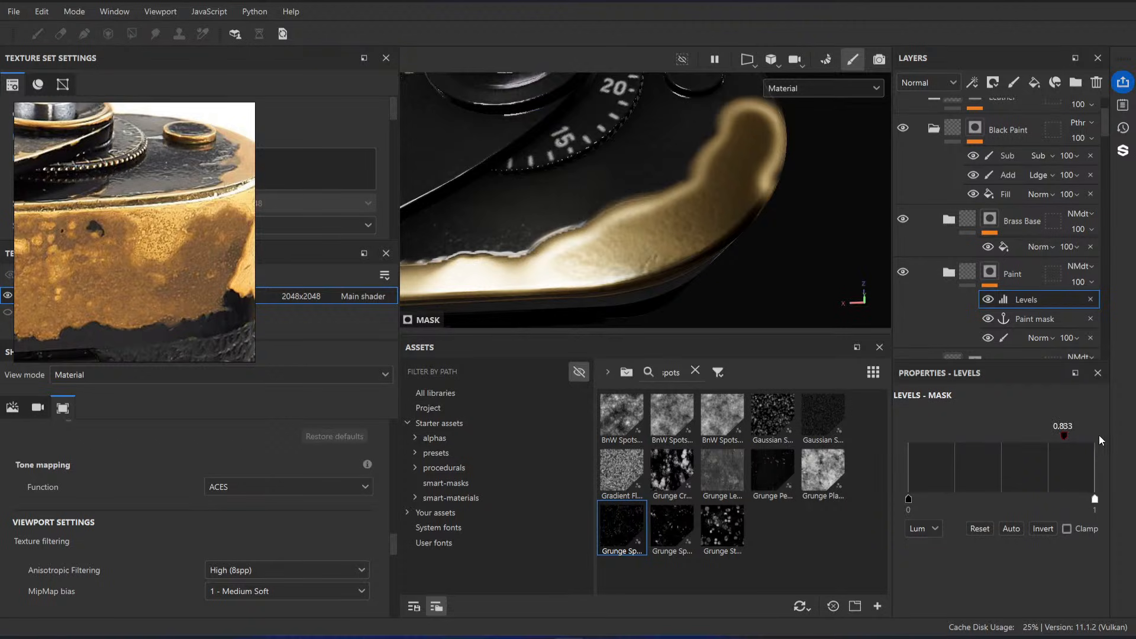
{"action": "left_click_drag", "start_coordinate": [793, 315], "coordinate": [666, 207], "text": "alt"}
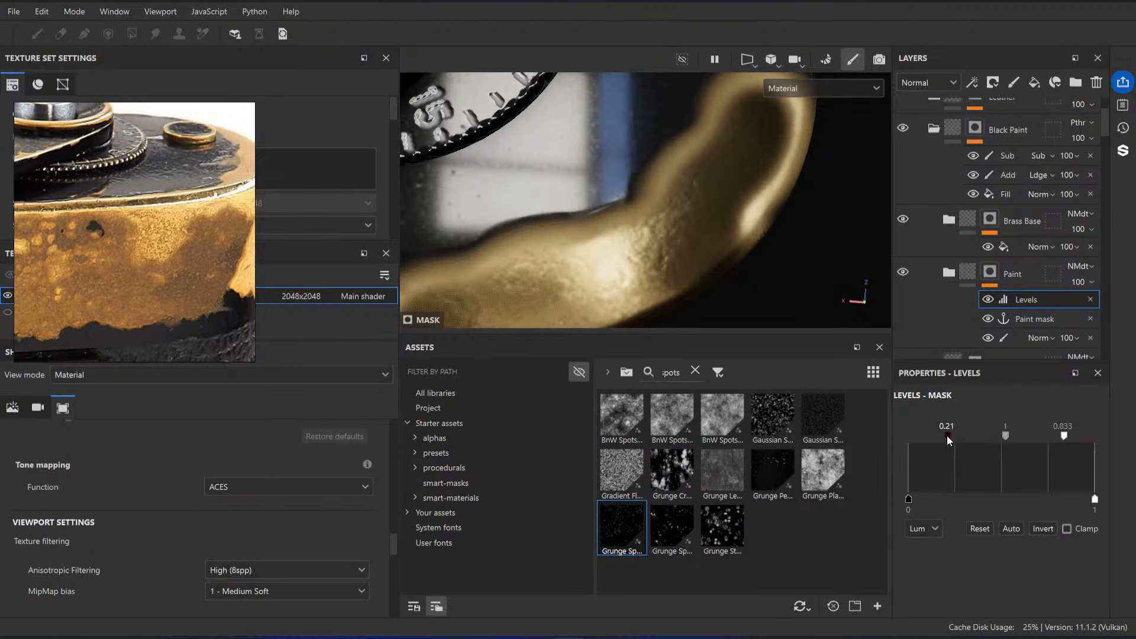
{"action": "left_click_drag", "start_coordinate": [1069, 438], "coordinate": [1079, 435]}
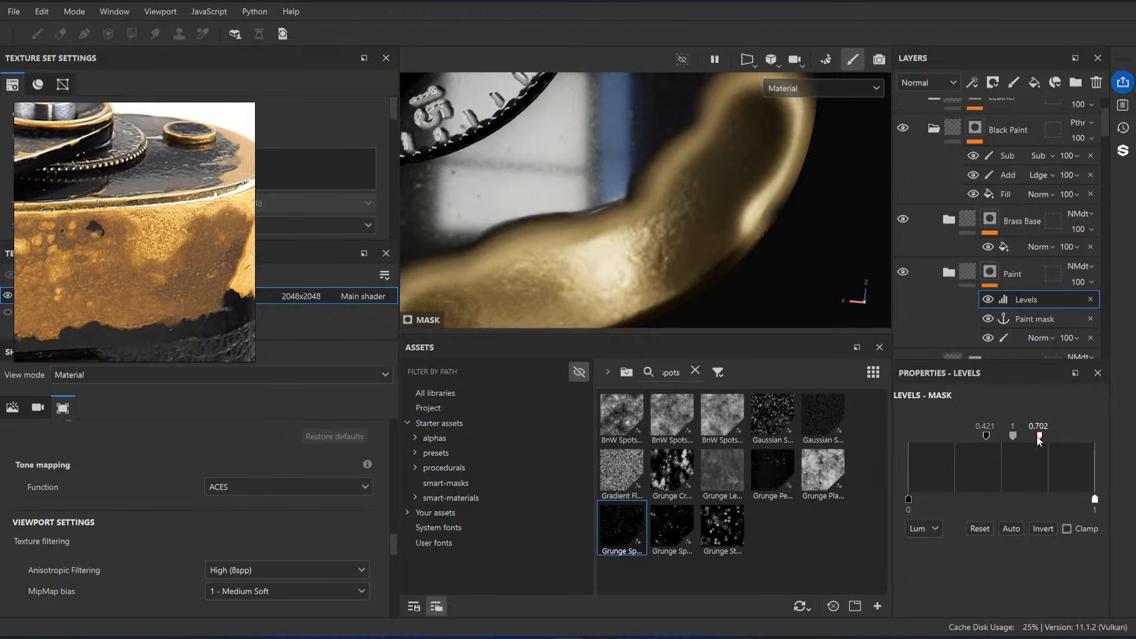
{"action": "left_click_drag", "start_coordinate": [1039, 438], "coordinate": [1061, 441]}
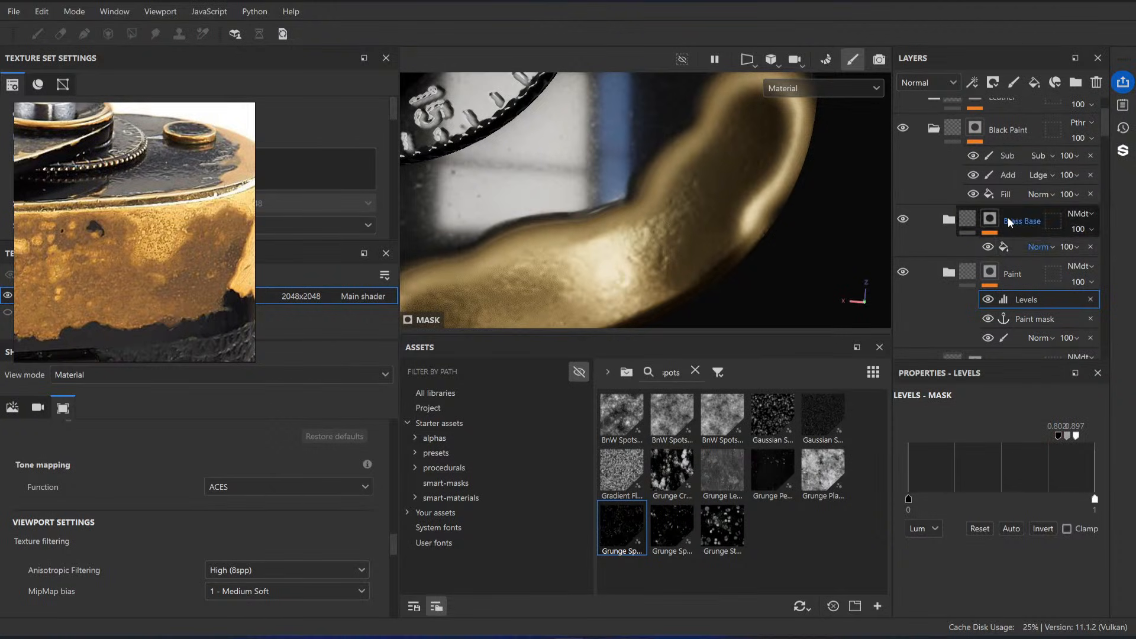
Step: Add a Levels effect to the Brass Base mask and sharpen it with input white at about 0.659 and midpoint about 13.8
{"action": "left_click", "coordinate": [1008, 251]}
{"action": "right_click", "coordinate": [1008, 251]}
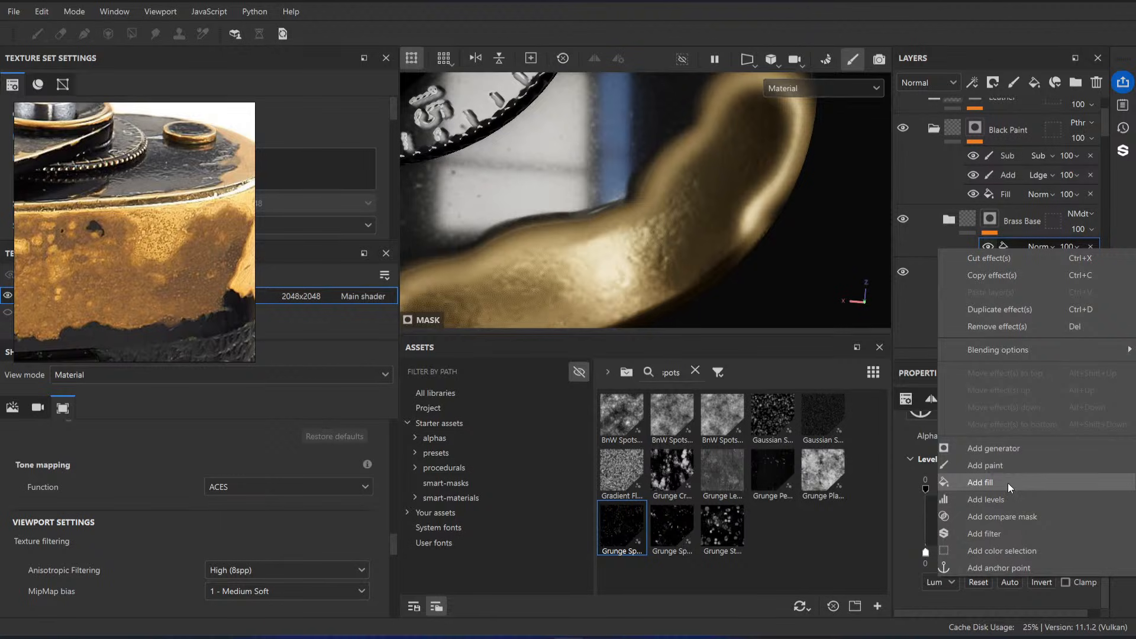
{"action": "left_click", "coordinate": [1008, 498]}
{"action": "left_click_drag", "start_coordinate": [1001, 438], "coordinate": [1026, 438]}
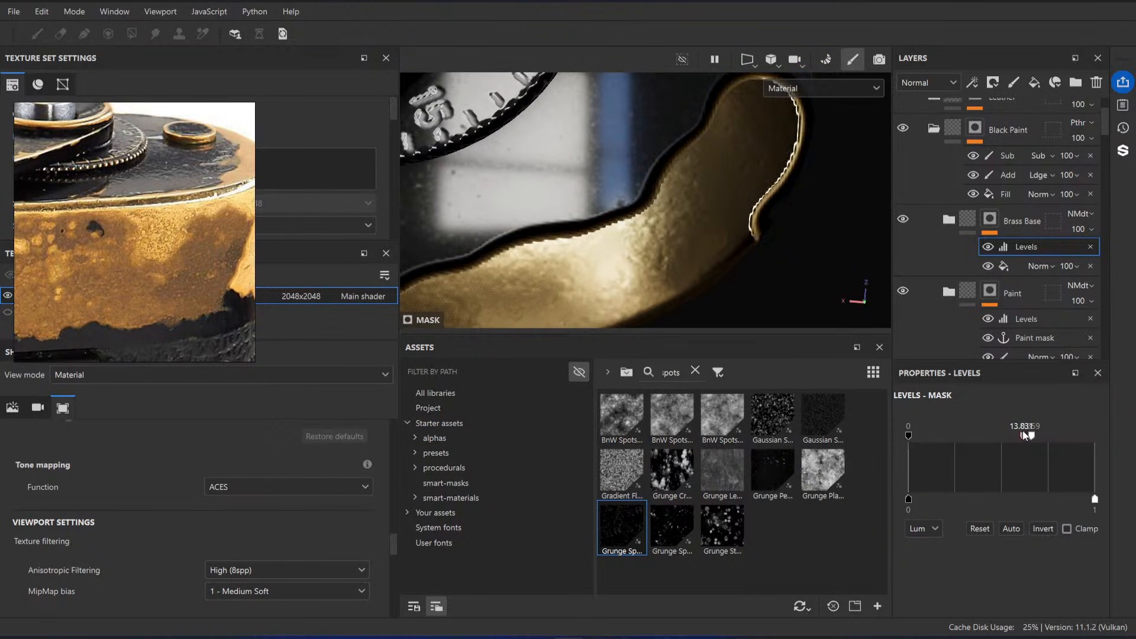
Step: Inspect the edge between brass and paint around the camera's corner from several angles
{"action": "scroll", "coordinate": [577, 231], "scroll_direction": "down", "scroll_amount": 4}
{"action": "left_click_drag", "start_coordinate": [579, 231], "coordinate": [438, 219], "text": "alt"}
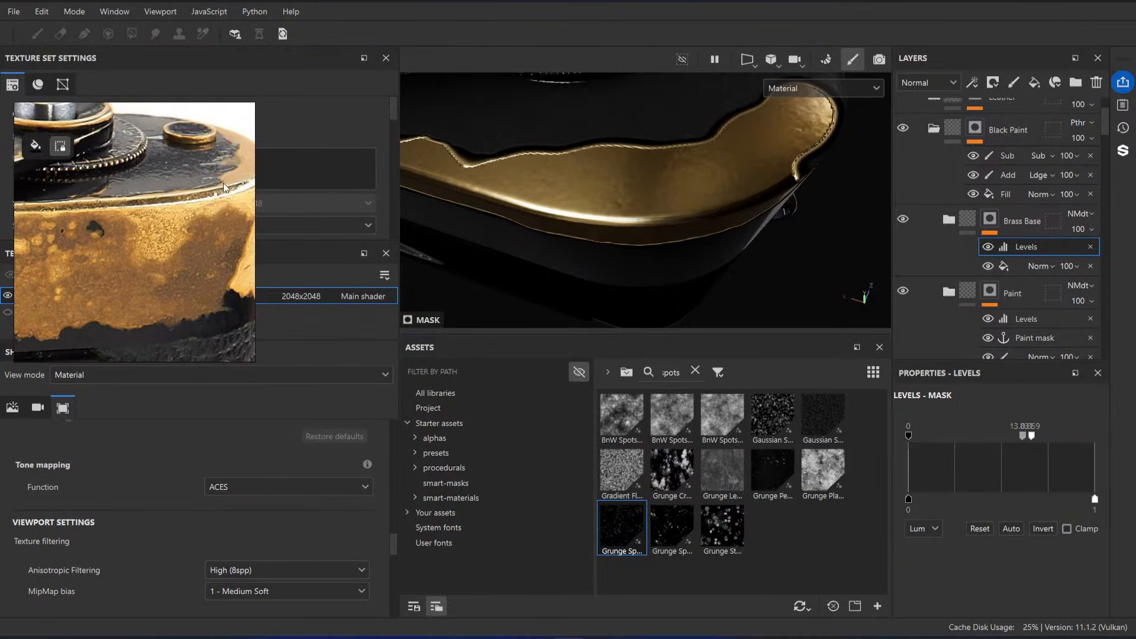
{"action": "left_click_drag", "start_coordinate": [722, 194], "coordinate": [704, 228], "text": "alt"}
{"action": "right_click_drag", "start_coordinate": [704, 228], "coordinate": [725, 260], "text": "alt"}
{"action": "left_click_drag", "start_coordinate": [710, 196], "coordinate": [688, 200], "text": "alt"}
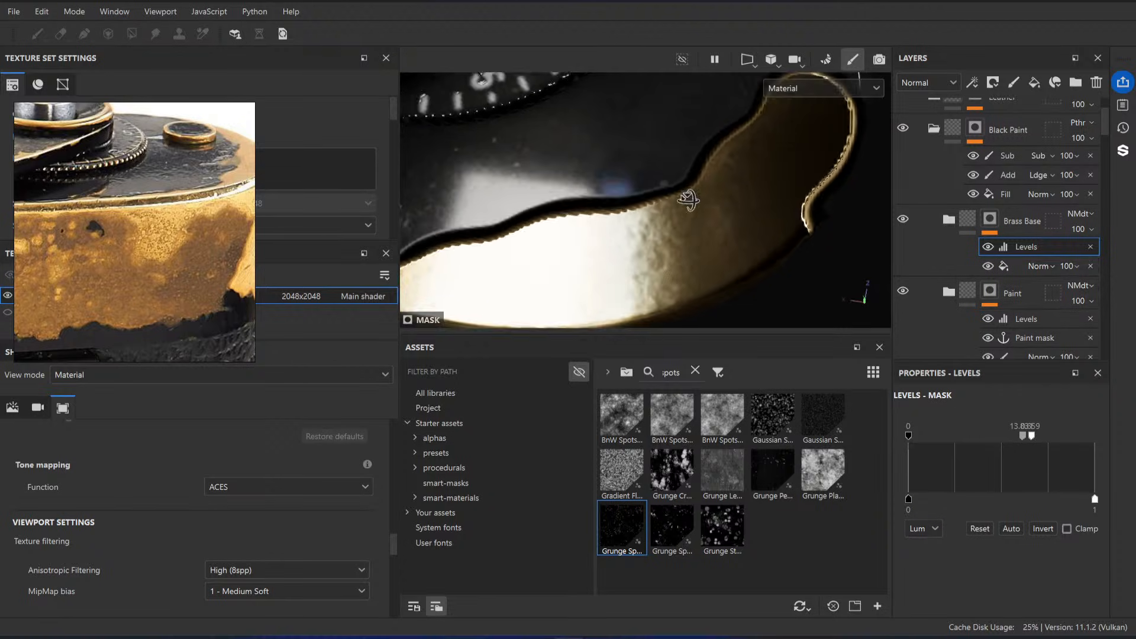
{"action": "right_click_drag", "start_coordinate": [688, 200], "coordinate": [690, 225], "text": "alt"}
{"action": "left_click_drag", "start_coordinate": [690, 226], "coordinate": [672, 236], "text": "alt"}
{"action": "right_click_drag", "start_coordinate": [672, 236], "coordinate": [763, 277], "text": "alt"}
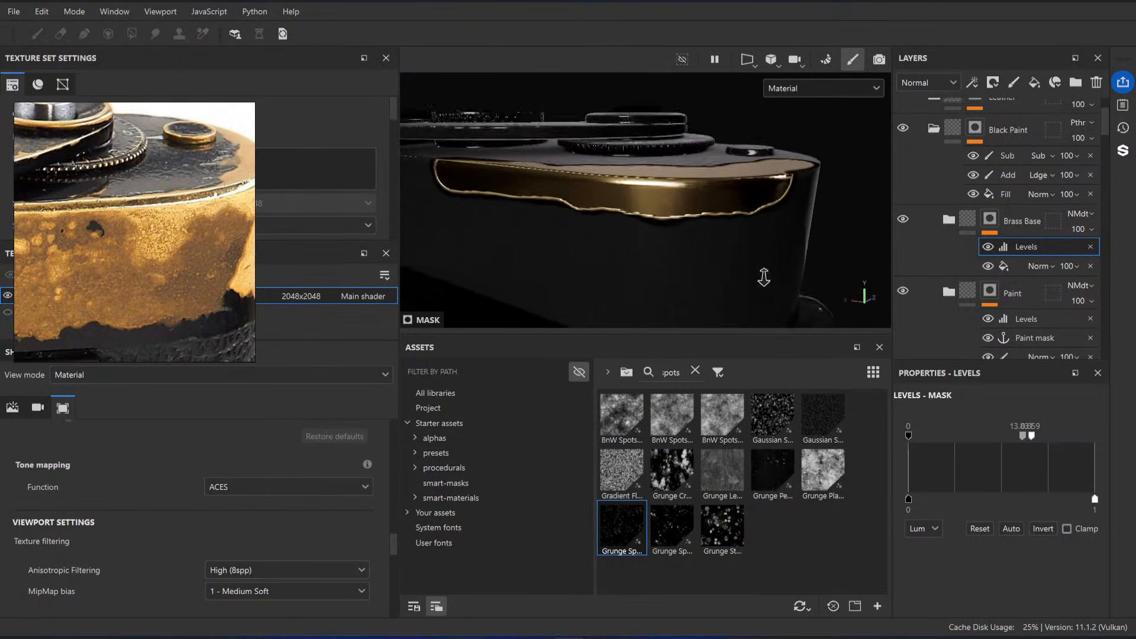
{"action": "left_click_drag", "start_coordinate": [728, 213], "coordinate": [710, 243], "text": "alt"}
{"action": "middle_click_drag", "start_coordinate": [710, 243], "coordinate": [688, 224], "text": "alt"}
{"action": "left_click_drag", "start_coordinate": [688, 225], "coordinate": [715, 275], "text": "alt"}
{"action": "left_click_drag", "start_coordinate": [655, 182], "coordinate": [693, 192], "text": "alt"}
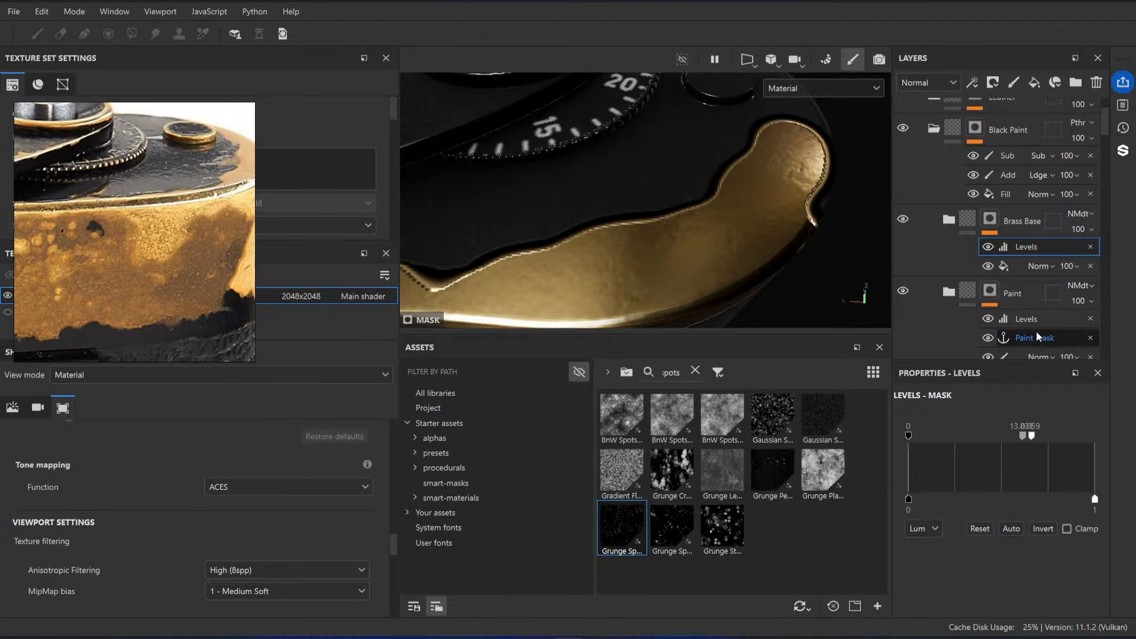
Step: Delete the Levels effect from the Paint folder's mask
{"action": "scroll", "coordinate": [1037, 332], "scroll_direction": "down", "scroll_amount": 1}
{"action": "left_click", "coordinate": [1091, 277]}
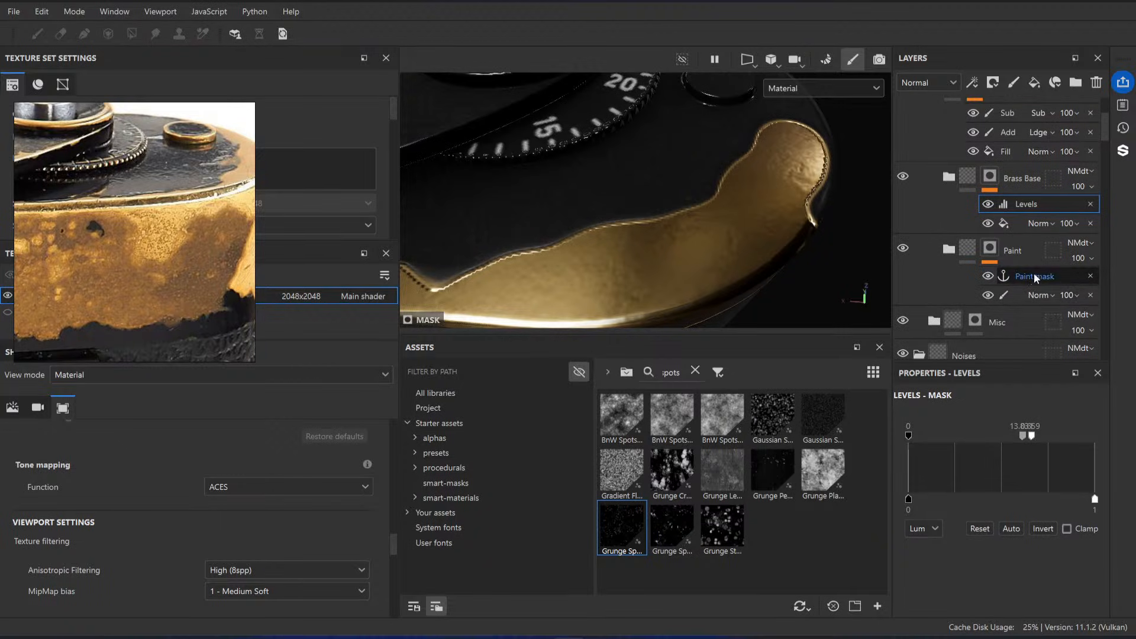
Step: Try a much lower input white point on the Brass Base mask's Levels, and return it to about 0.659
{"action": "left_click_drag", "start_coordinate": [617, 254], "coordinate": [648, 264], "text": "alt"}
{"action": "left_click_drag", "start_coordinate": [1023, 439], "coordinate": [956, 441]}
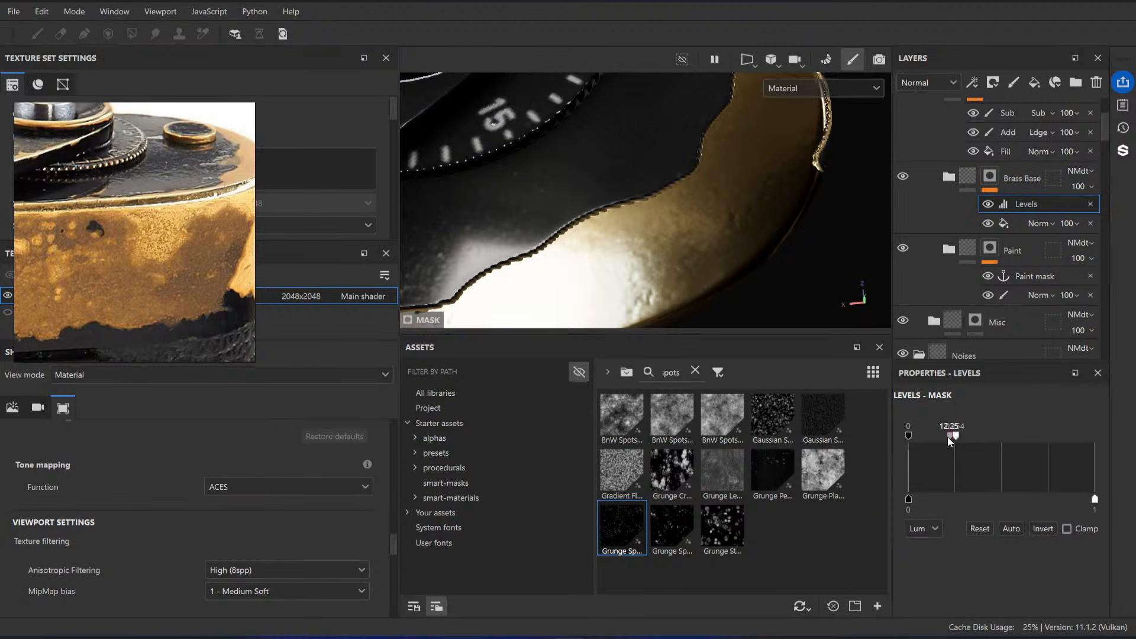
{"action": "left_click_drag", "start_coordinate": [948, 441], "coordinate": [1033, 441]}
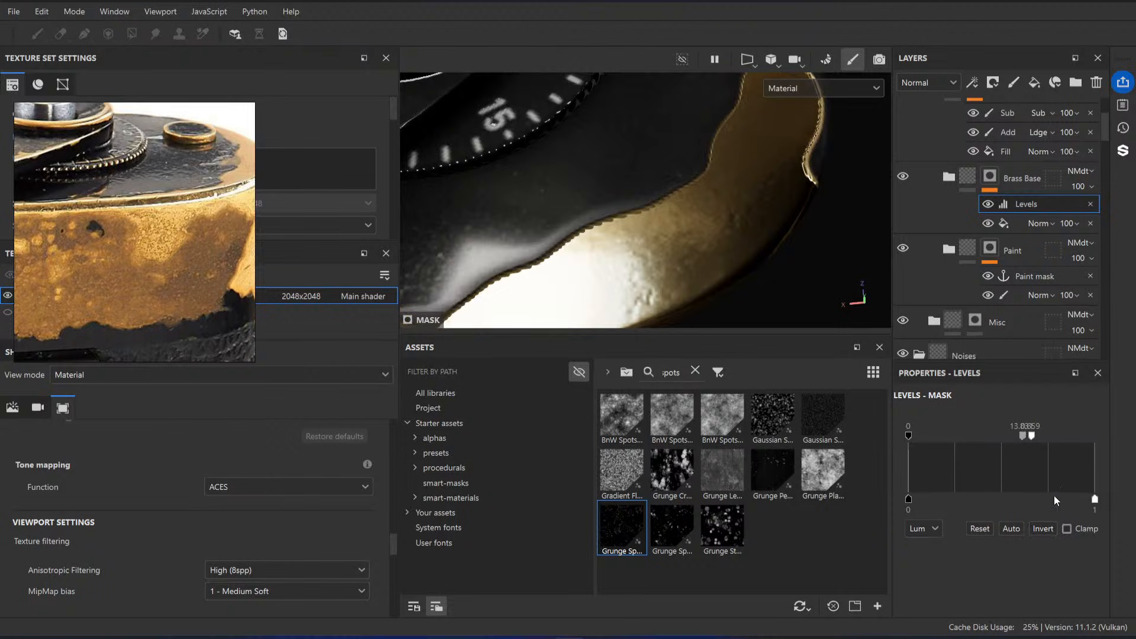
Step: Reset the Brass Base mask's Levels and narrow its input range to about 0.48–0.524
{"action": "left_click", "coordinate": [980, 529]}
{"action": "left_click_drag", "start_coordinate": [909, 436], "coordinate": [996, 436]}
{"action": "left_click_drag", "start_coordinate": [1095, 436], "coordinate": [1012, 436]}
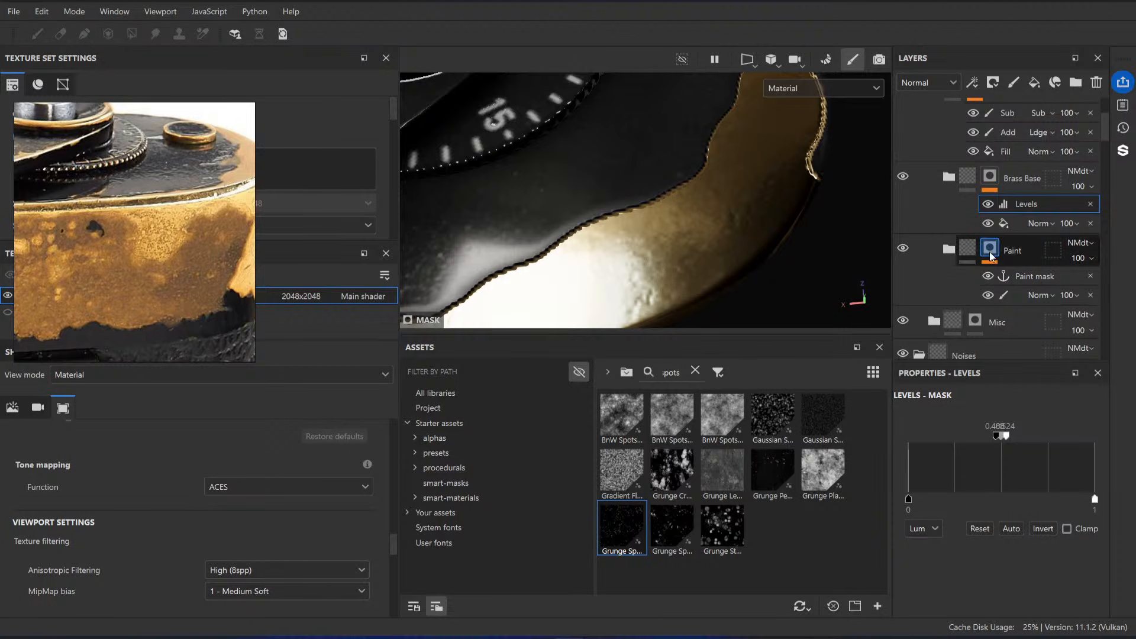
Step: Paint more wear into the Paint mask with a size 10 brush, extending the exposed brass down the front of the camera's corner
{"action": "mouse_move", "coordinate": [527, 230]}
{"action": "left_mouse_down", "text": "alt"}
{"action": "mouse_move", "coordinate": [593, 231]}
{"action": "mouse_move", "coordinate": [581, 185]}
{"action": "mouse_move", "coordinate": [669, 258]}
{"action": "mouse_move", "coordinate": [588, 233]}
{"action": "mouse_move", "coordinate": [636, 197]}
{"action": "mouse_move", "coordinate": [735, 254]}
{"action": "left_mouse_up", "text": "alt"}
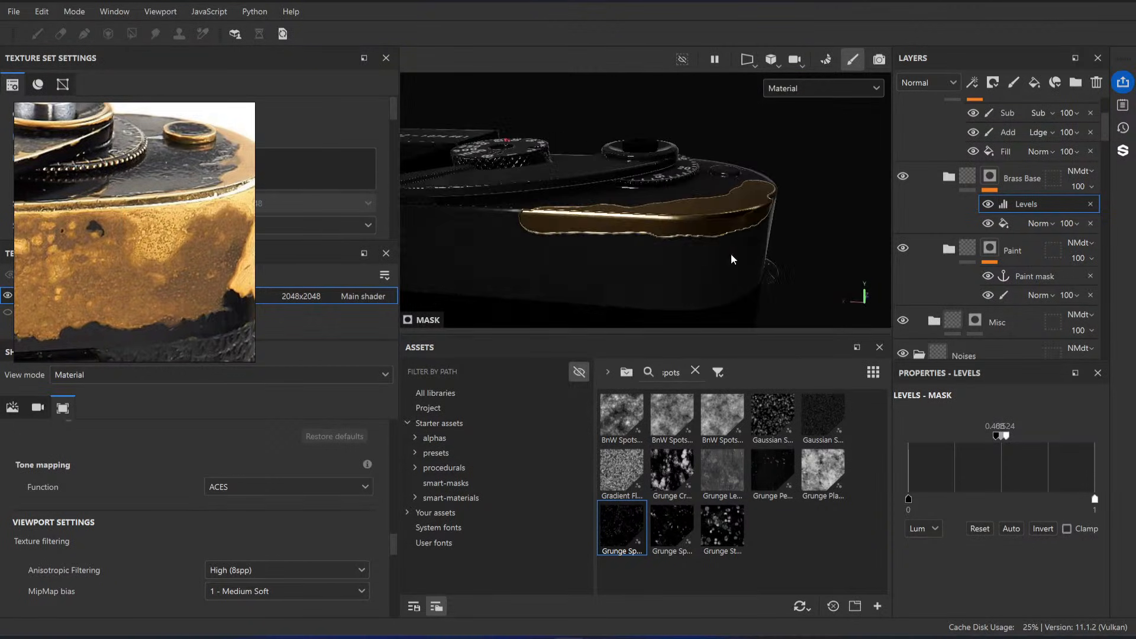
{"action": "left_click", "coordinate": [1012, 295]}
{"action": "left_click_drag", "start_coordinate": [508, 237], "coordinate": [504, 230]}
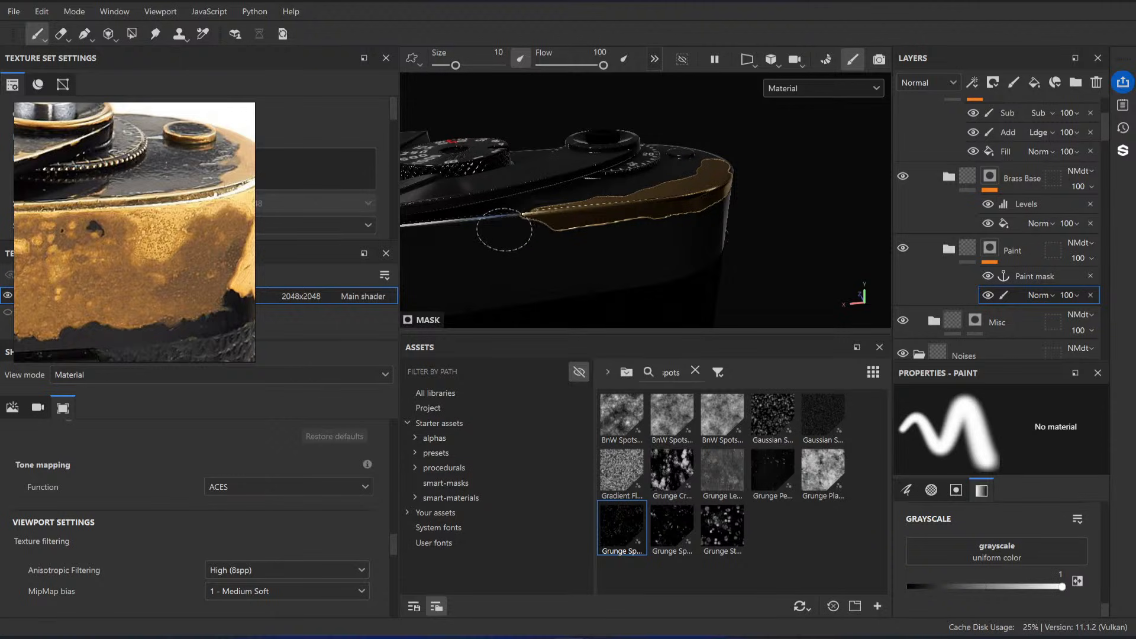
{"action": "mouse_move", "coordinate": [640, 234]}
{"action": "left_mouse_down", "text": "alt"}
{"action": "mouse_move", "coordinate": [587, 226]}
{"action": "mouse_move", "coordinate": [695, 231]}
{"action": "left_mouse_up", "text": "alt"}
{"action": "mouse_move", "coordinate": [694, 230]}
{"action": "left_mouse_down", "text": "alt"}
{"action": "mouse_move", "coordinate": [660, 226]}
{"action": "mouse_move", "coordinate": [673, 247]}
{"action": "mouse_move", "coordinate": [688, 223]}
{"action": "left_mouse_up", "text": "alt"}
{"action": "mouse_move", "coordinate": [687, 223]}
{"action": "left_mouse_down", "text": "alt"}
{"action": "mouse_move", "coordinate": [676, 234]}
{"action": "mouse_move", "coordinate": [724, 225]}
{"action": "mouse_move", "coordinate": [665, 264]}
{"action": "mouse_move", "coordinate": [674, 260]}
{"action": "left_mouse_up", "text": "alt"}
{"action": "right_click_drag", "start_coordinate": [675, 260], "coordinate": [665, 209], "text": "alt"}
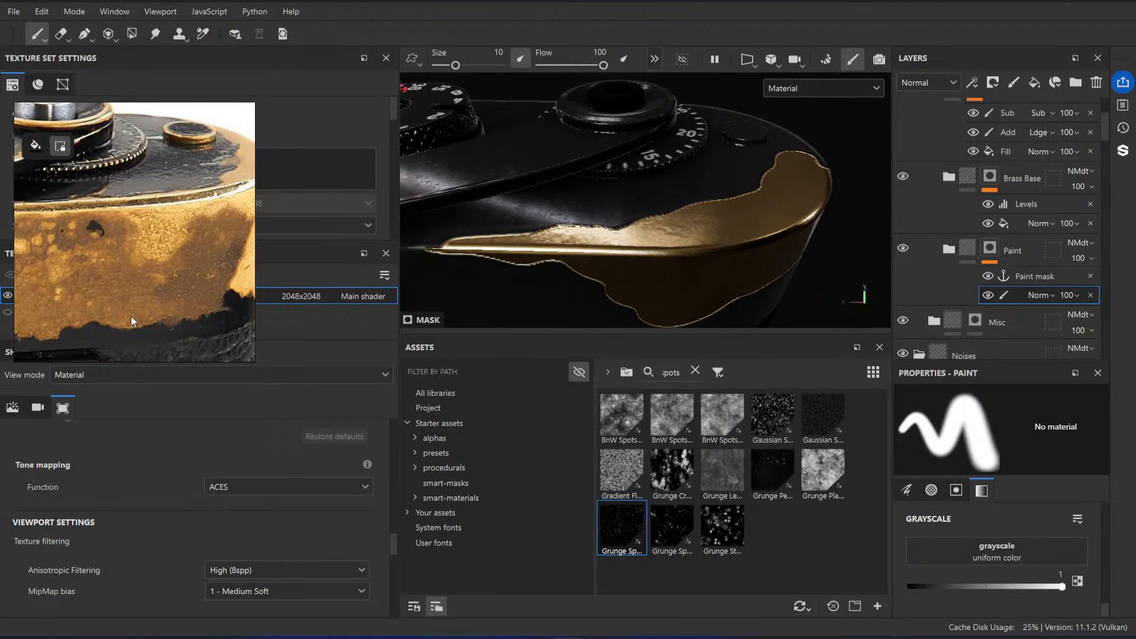
{"action": "left_click_drag", "start_coordinate": [729, 225], "coordinate": [763, 227], "text": "alt"}
Step: Expand the Brass Base folder and add an empty paint layer above Height Spots
{"action": "left_click", "coordinate": [1027, 204]}
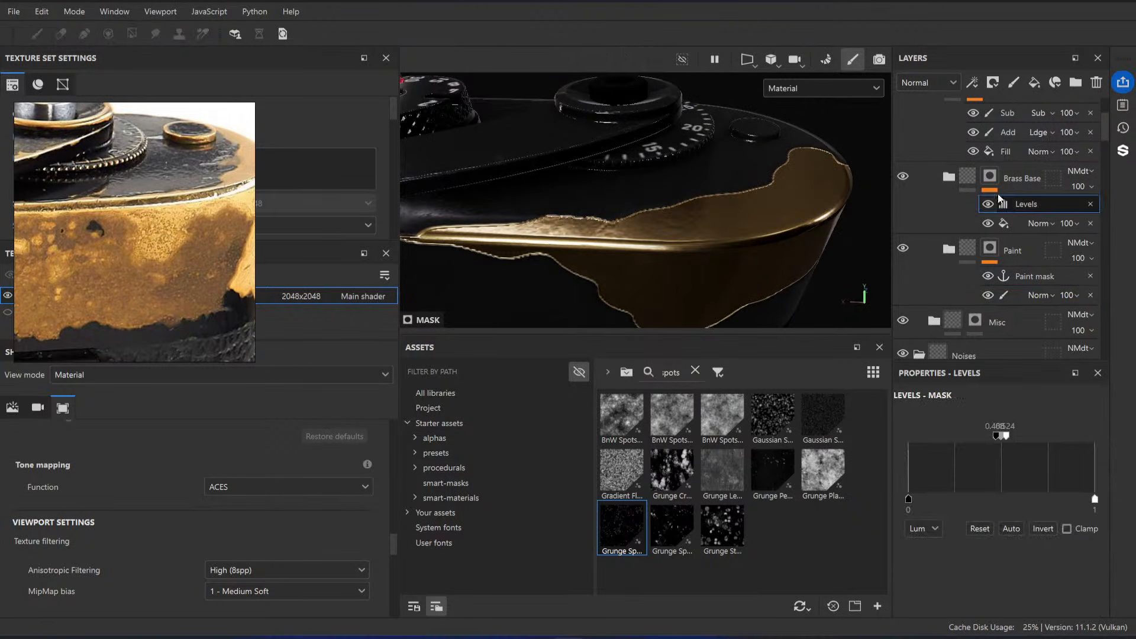
{"action": "left_click_drag", "start_coordinate": [688, 192], "coordinate": [664, 214], "text": "alt"}
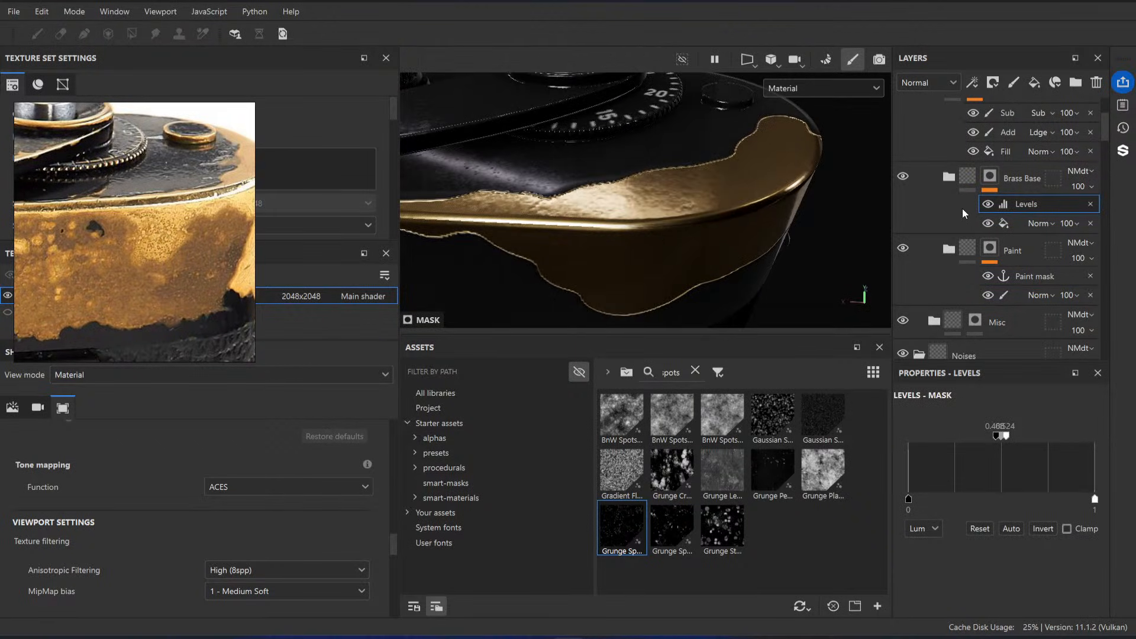
{"action": "left_click", "coordinate": [948, 177]}
{"action": "scroll", "coordinate": [1007, 236], "scroll_direction": "down", "scroll_amount": 3}
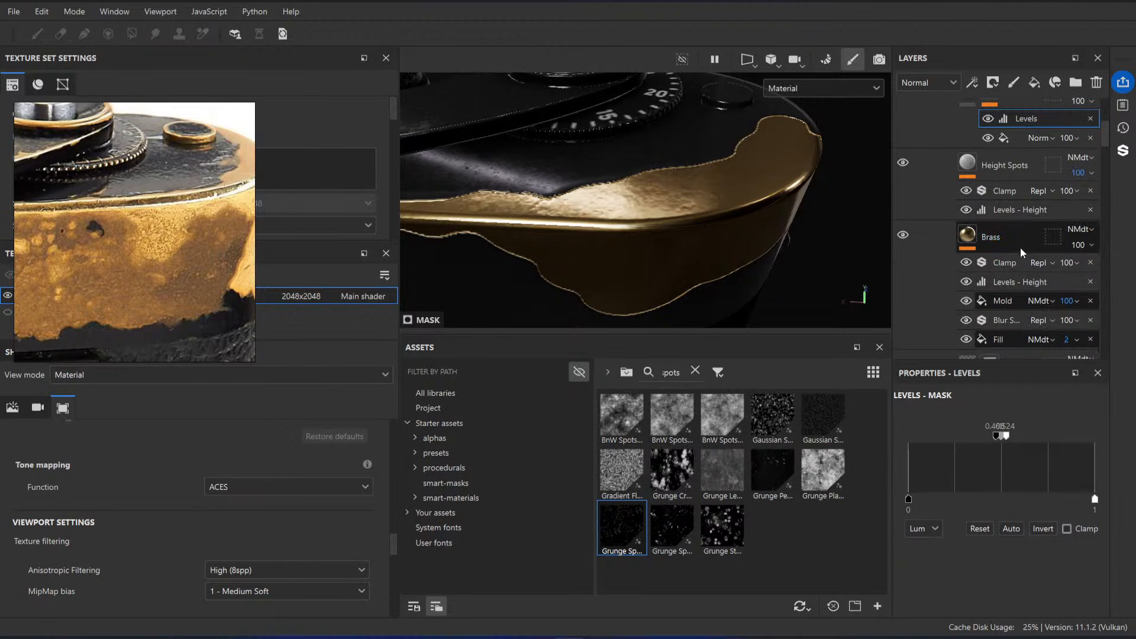
{"action": "left_click", "coordinate": [1017, 244]}
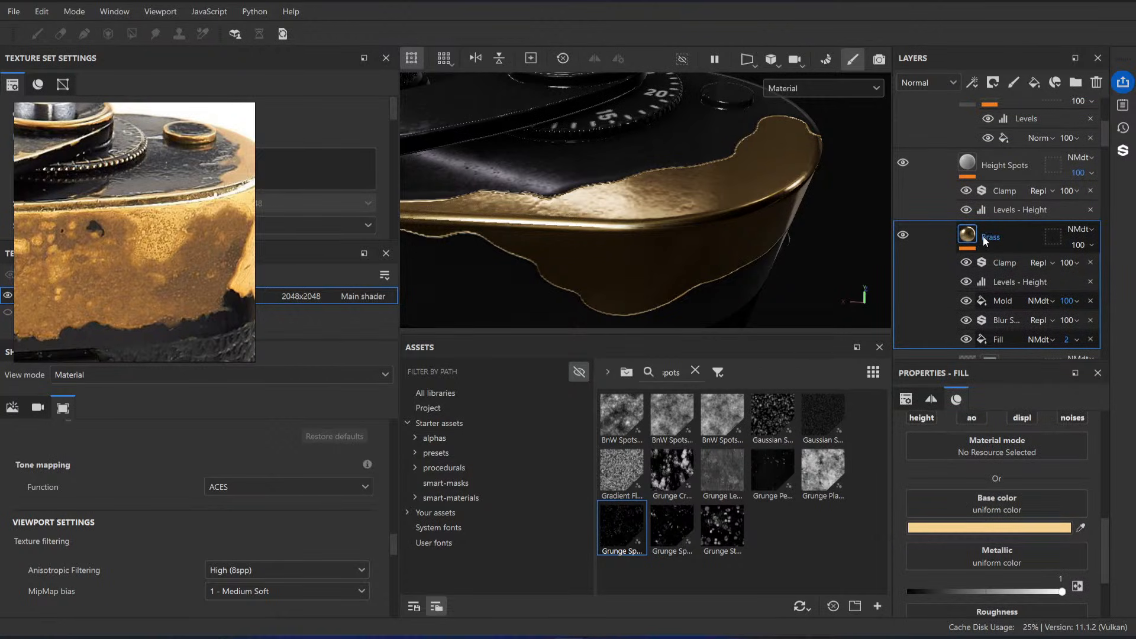
{"action": "scroll", "coordinate": [979, 236], "scroll_direction": "up", "scroll_amount": 1}
{"action": "left_click", "coordinate": [1002, 210]}
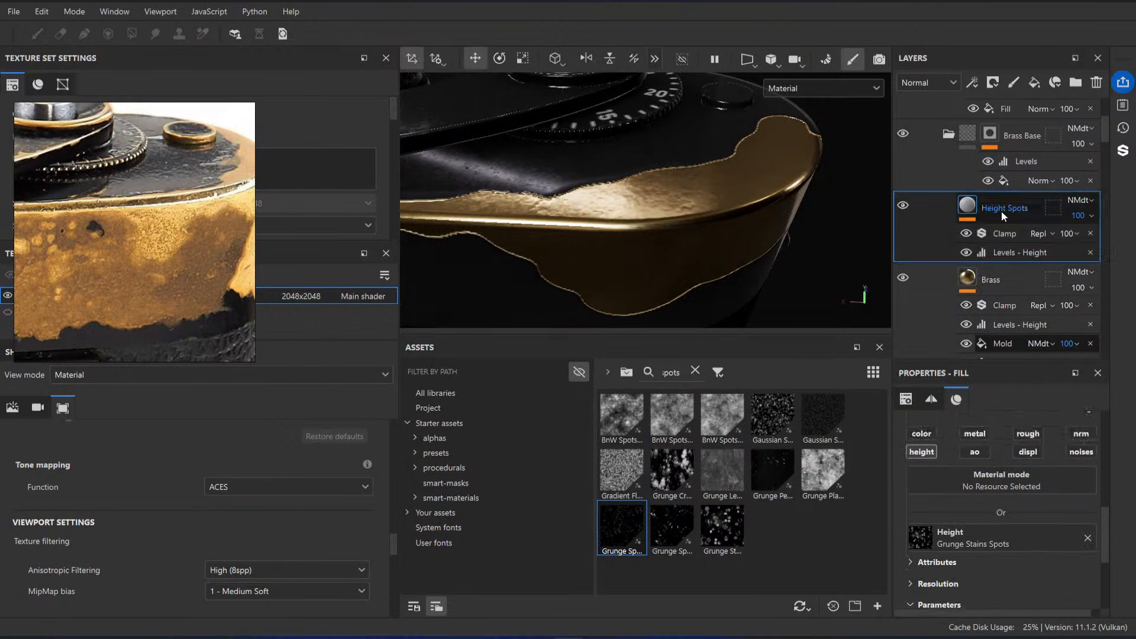
{"action": "left_click", "coordinate": [1018, 83]}
Step: Set the new paint layer's Base color blending mode to Passthrough
{"action": "left_click", "coordinate": [928, 83]}
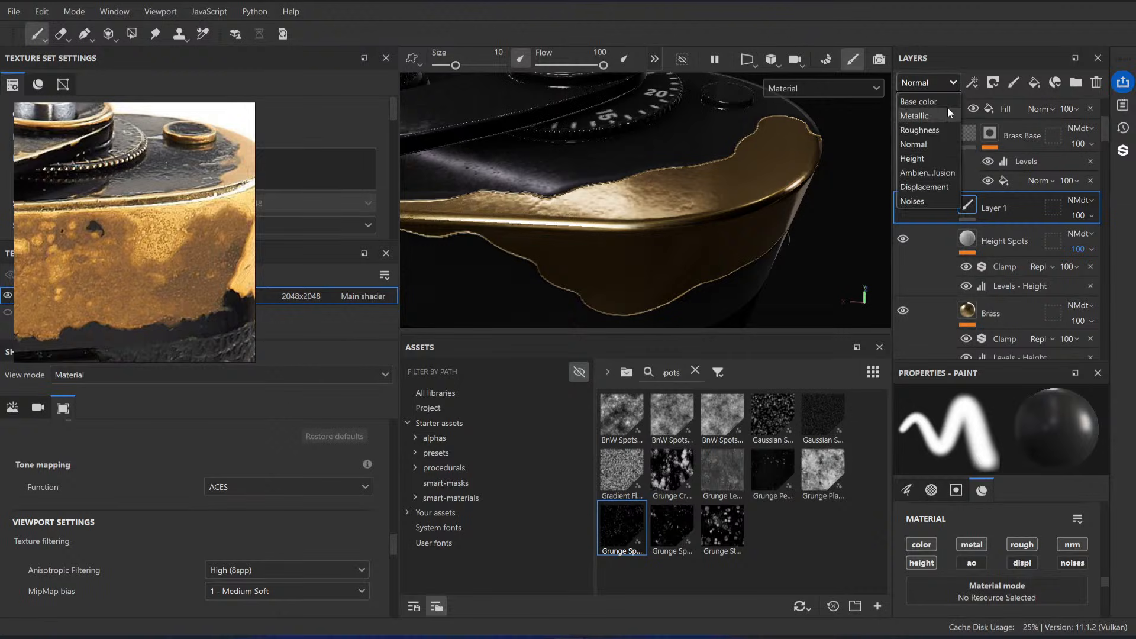
{"action": "left_click", "coordinate": [939, 101]}
{"action": "left_click", "coordinate": [1076, 203]}
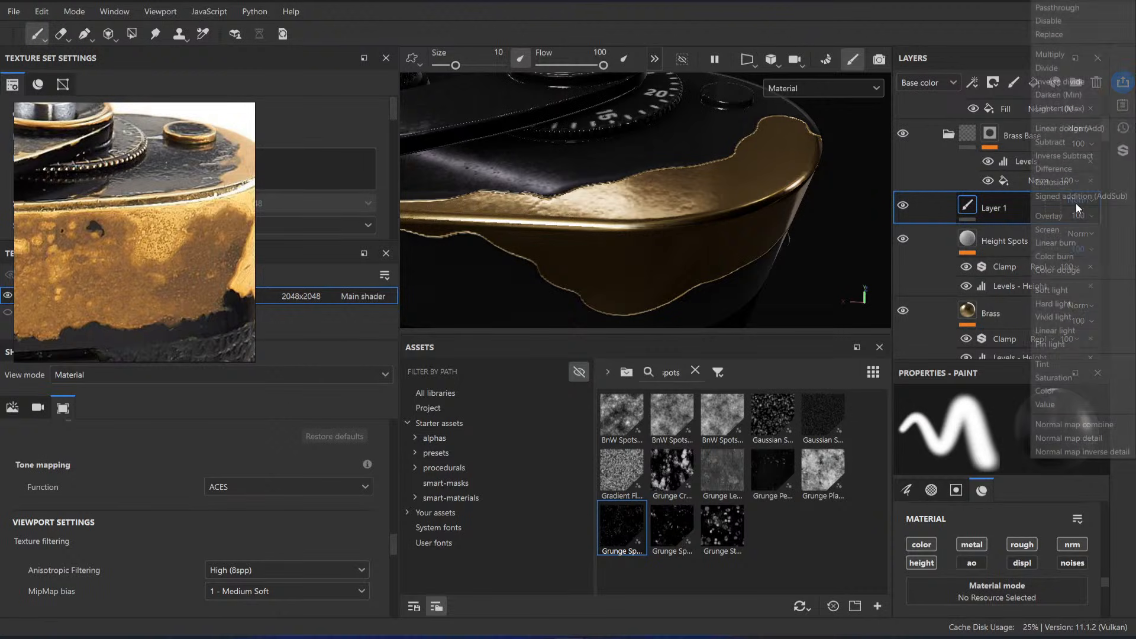
{"action": "left_click", "coordinate": [1065, 8]}
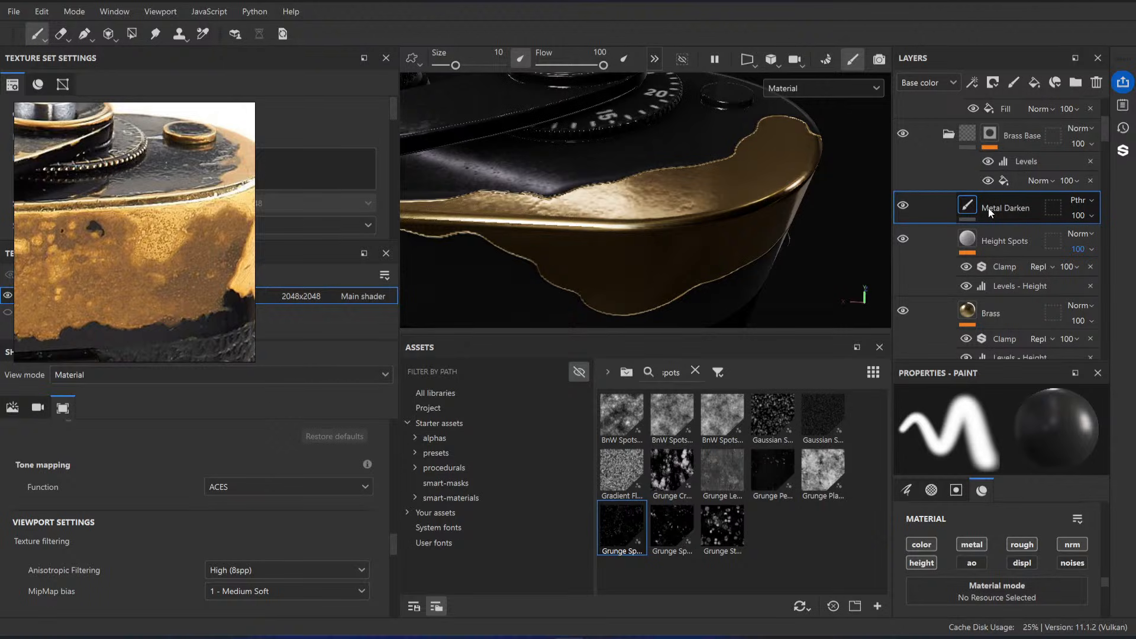
Step: Add a Base color Levels effect to the Metal Darken layer, with midpoint about 4.101 and input white about 0.94
{"action": "right_click", "coordinate": [990, 212]}
{"action": "left_click", "coordinate": [999, 558]}
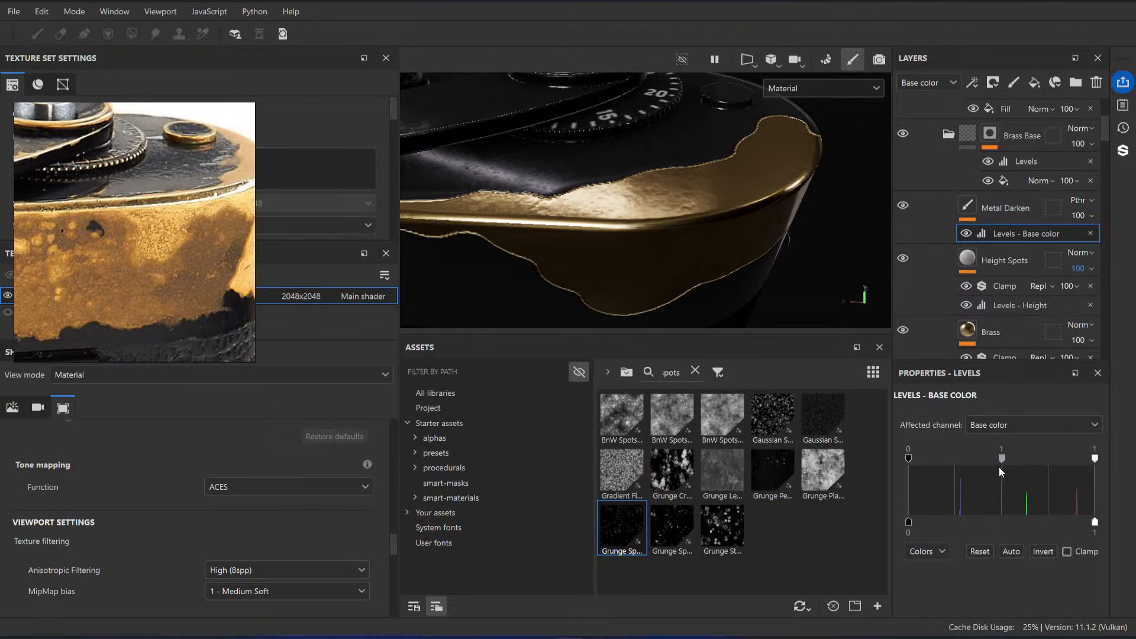
{"action": "left_click_drag", "start_coordinate": [1001, 472], "coordinate": [1020, 468]}
{"action": "left_click_drag", "start_coordinate": [1096, 459], "coordinate": [1085, 460]}
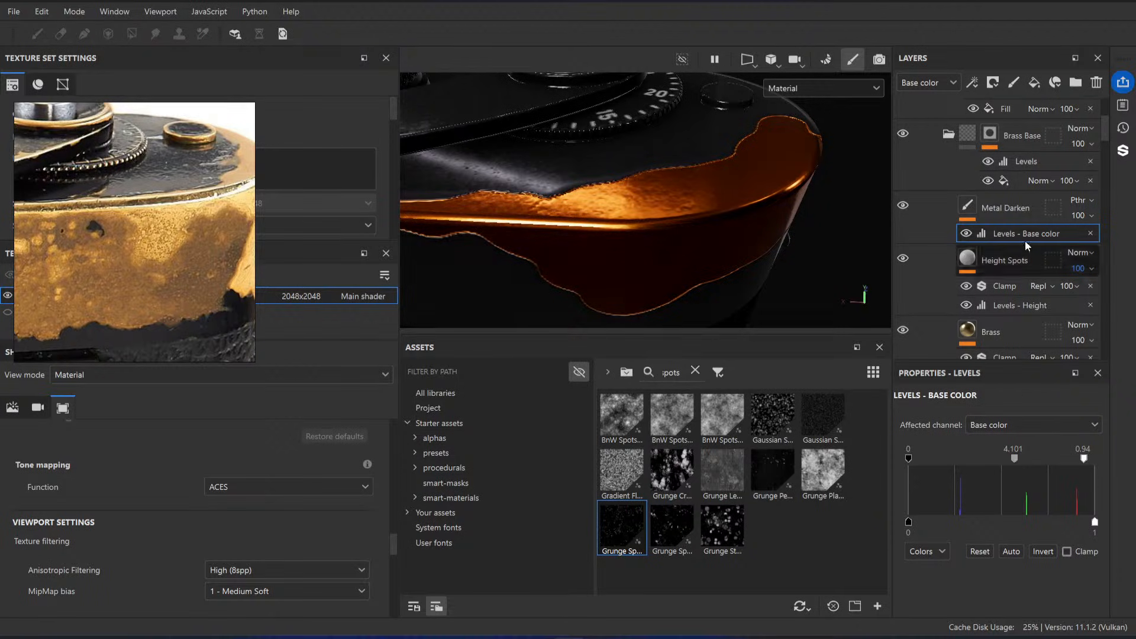
Step: Add an HSL Perceptive filter above the Metal Darken Levels, with saturation about 0.206 and hue about 0.515
{"action": "right_click", "coordinate": [1006, 233]}
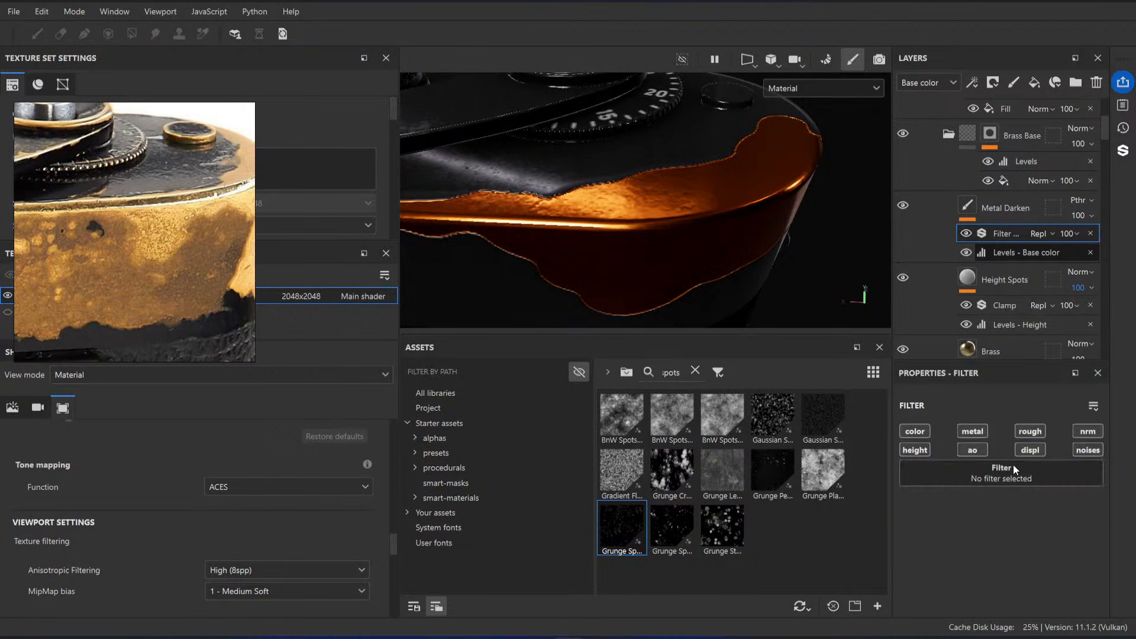
{"action": "left_click", "coordinate": [1013, 467]}
{"action": "type", "text": "clam"}
{"action": "key", "text": "BackSpace"}
{"action": "key", "text": "BackSpace"}
{"action": "key", "text": "BackSpace"}
{"action": "key", "text": "BackSpace"}
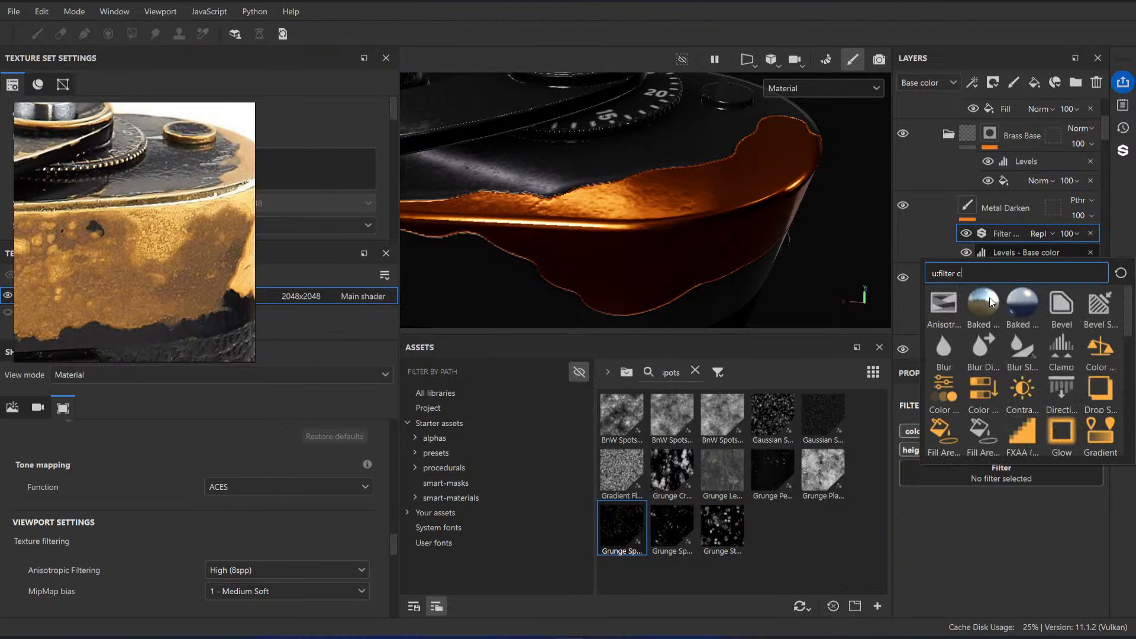
{"action": "scroll", "coordinate": [1013, 392], "scroll_direction": "down", "scroll_amount": 3}
{"action": "left_click", "coordinate": [1042, 379]}
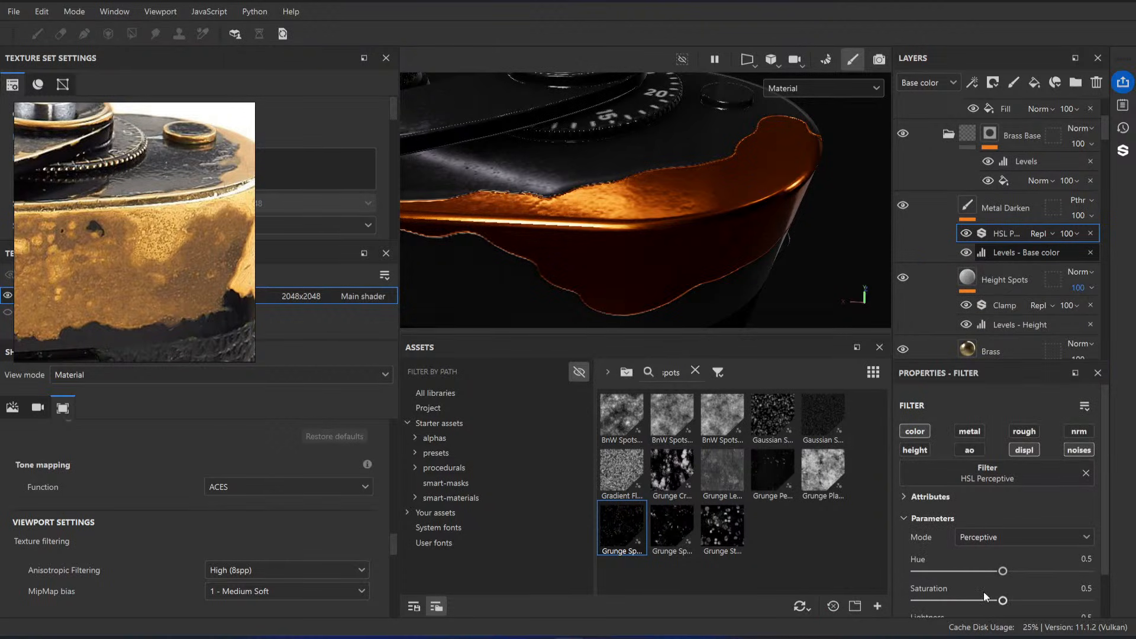
{"action": "left_click_drag", "start_coordinate": [985, 599], "coordinate": [952, 601]}
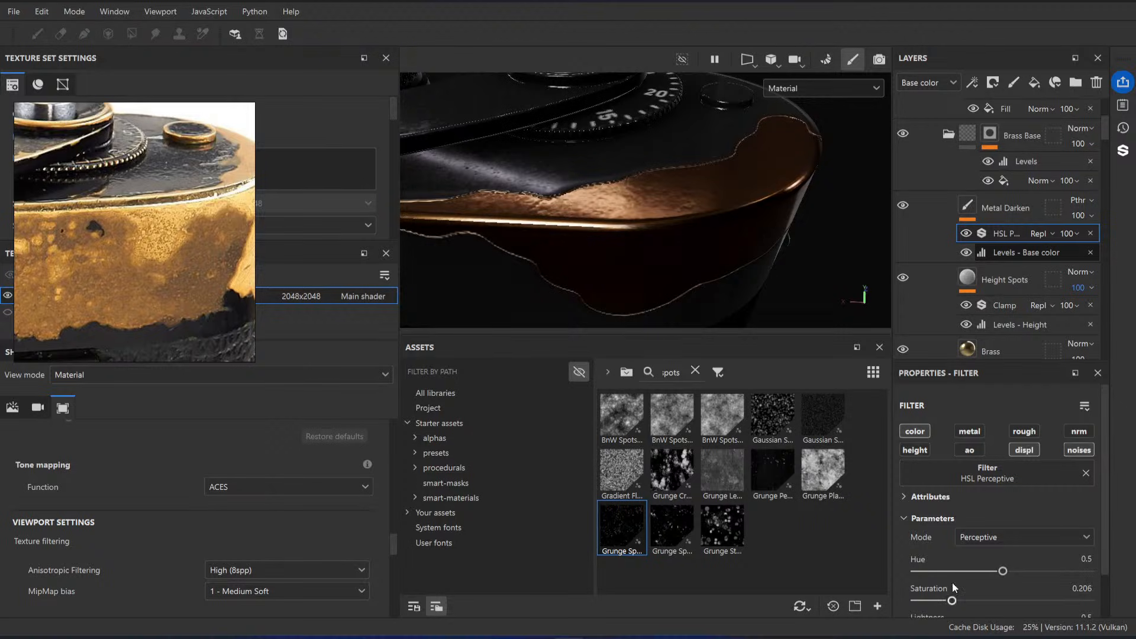
{"action": "left_click_drag", "start_coordinate": [1003, 572], "coordinate": [1007, 571]}
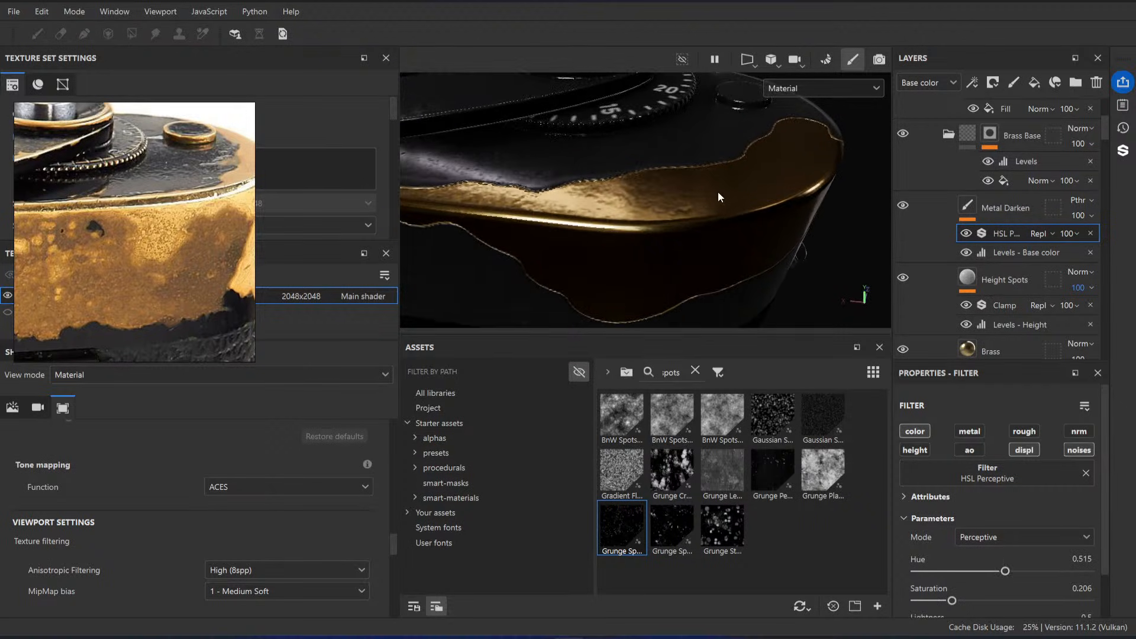
Step: Add a black mask to Metal Darken and a fill in it driven by the Paint mask anchor point
{"action": "right_click", "coordinate": [1010, 214]}
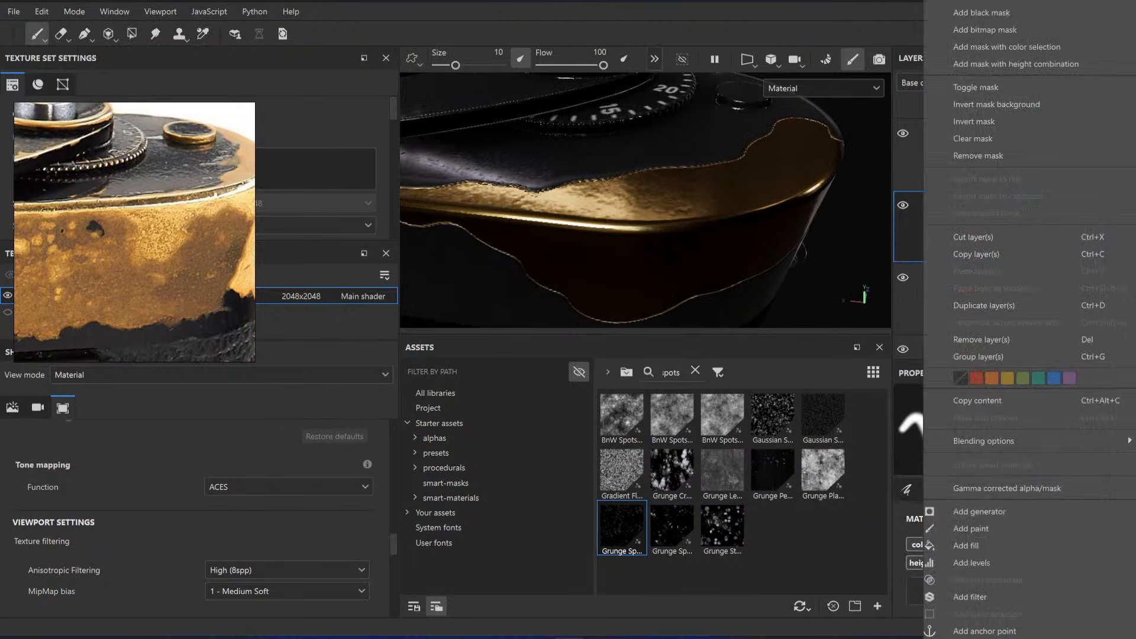
{"action": "left_click", "coordinate": [982, 13]}
{"action": "right_click", "coordinate": [992, 208]}
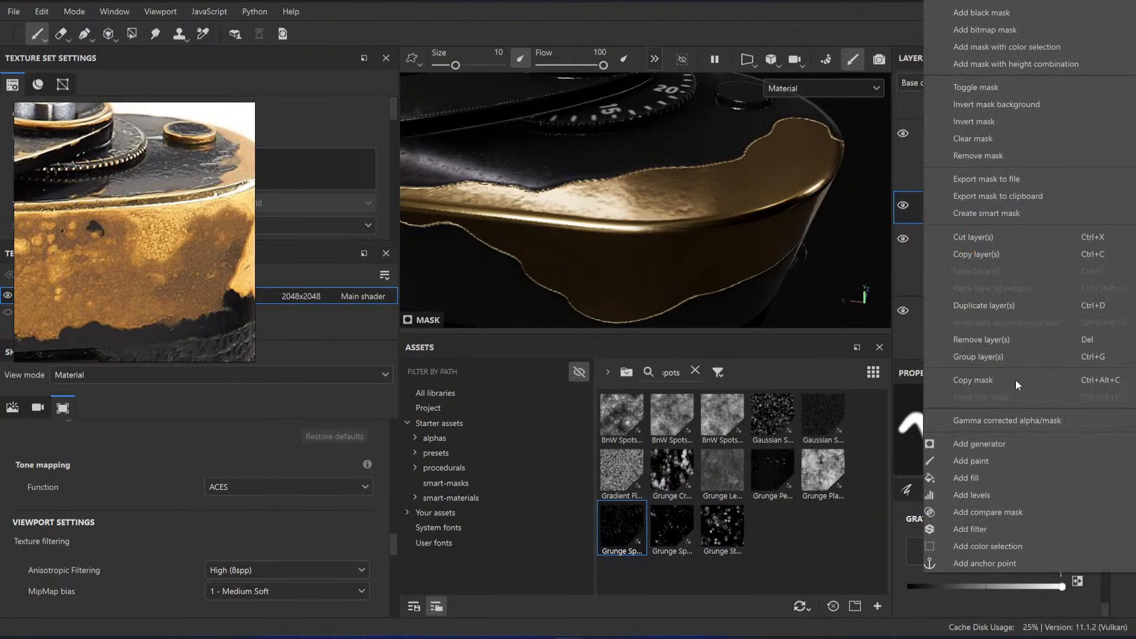
{"action": "left_click", "coordinate": [985, 485]}
{"action": "left_click", "coordinate": [1006, 436]}
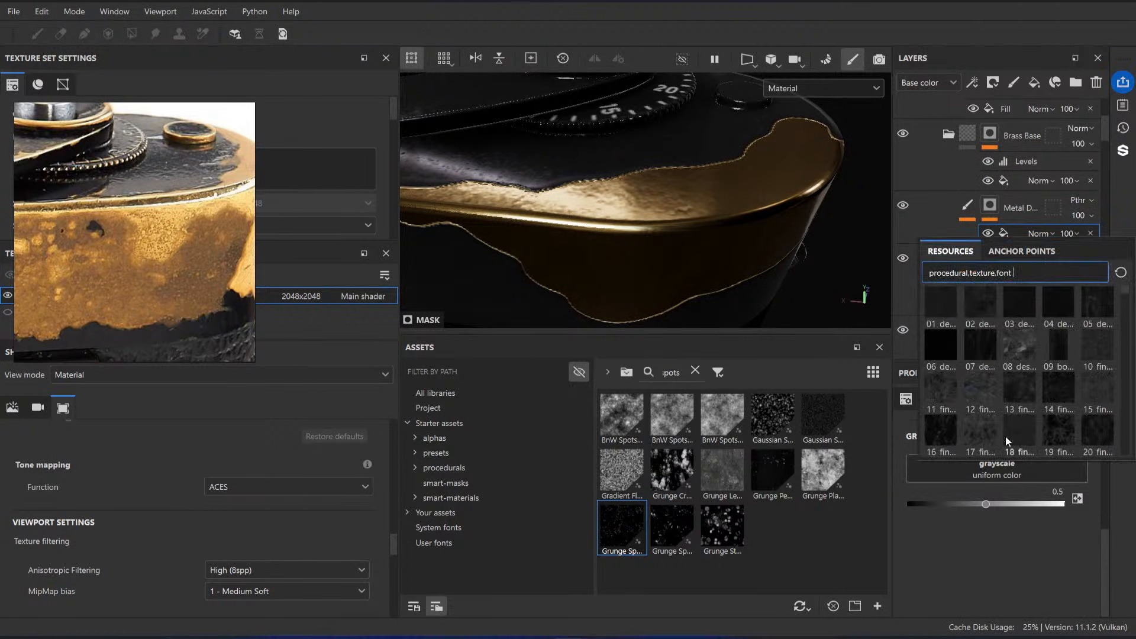
{"action": "left_click", "coordinate": [1018, 251]}
{"action": "scroll", "coordinate": [989, 390], "scroll_direction": "down", "scroll_amount": 3}
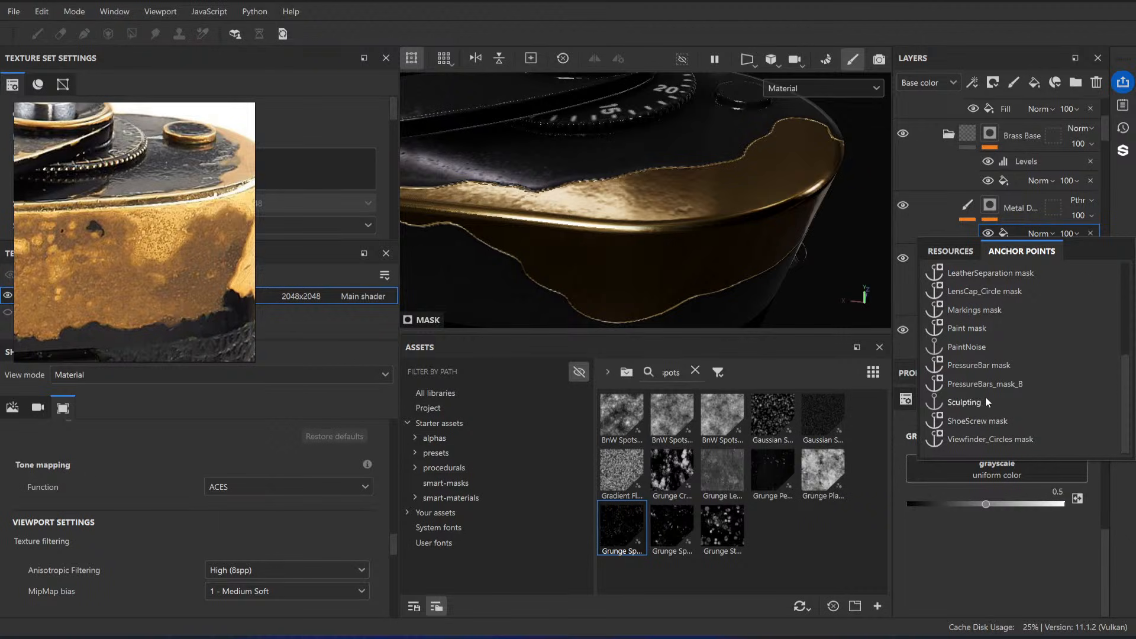
{"action": "left_click", "coordinate": [967, 328]}
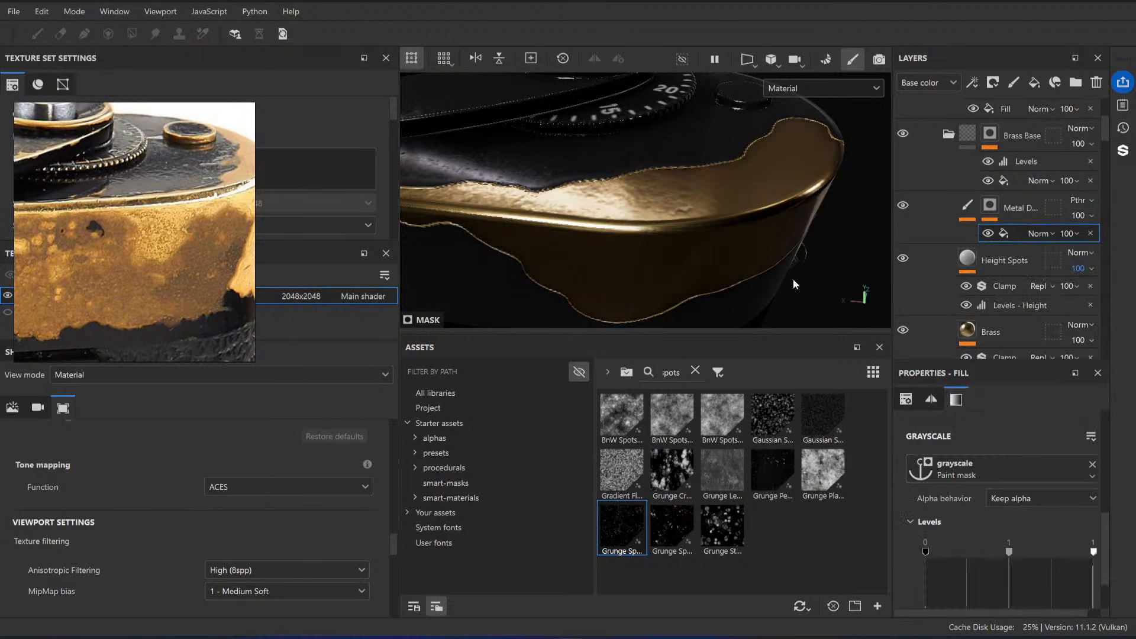
Step: Lower the input white of the Levels in Metal Darken's mask fill to 0
{"action": "left_click_drag", "start_coordinate": [661, 199], "coordinate": [647, 234], "text": "alt"}
{"action": "scroll", "coordinate": [1054, 474], "scroll_direction": "down", "scroll_amount": 3}
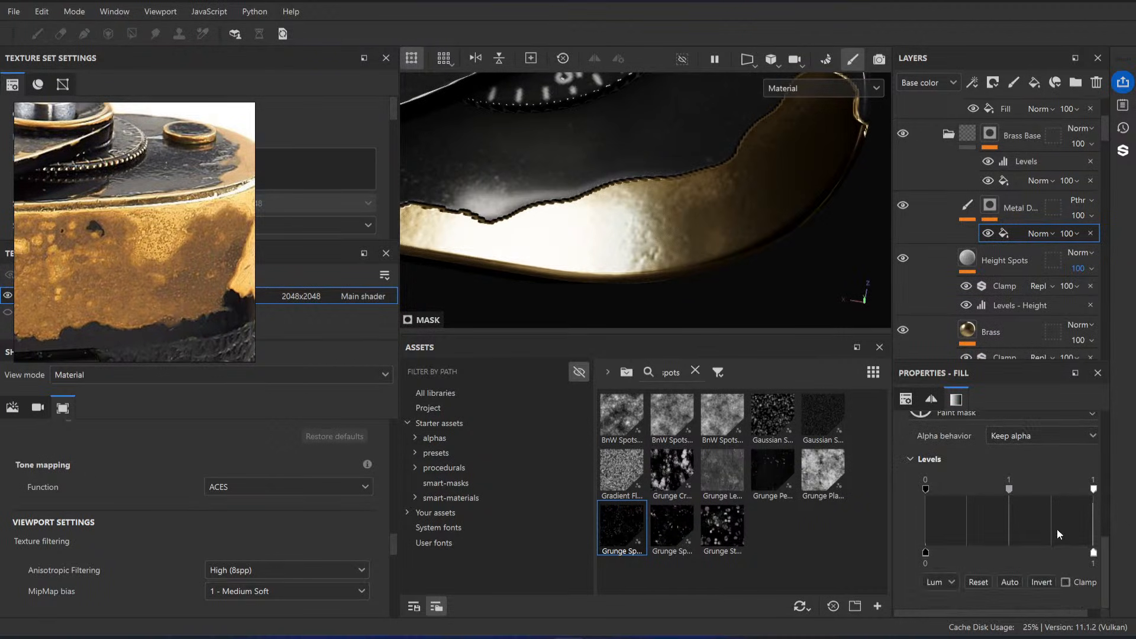
{"action": "scroll", "coordinate": [1056, 527], "scroll_direction": "up", "scroll_amount": 2}
{"action": "left_click_drag", "start_coordinate": [1094, 534], "coordinate": [934, 535]}
{"action": "left_click_drag", "start_coordinate": [695, 279], "coordinate": [597, 207], "text": "alt"}
{"action": "right_click_drag", "start_coordinate": [598, 207], "coordinate": [546, 175], "text": "alt"}
{"action": "left_click_drag", "start_coordinate": [546, 175], "coordinate": [680, 229], "text": "alt"}
{"action": "right_click_drag", "start_coordinate": [680, 229], "coordinate": [617, 241], "text": "shift"}
{"action": "left_click_drag", "start_coordinate": [617, 242], "coordinate": [527, 215], "text": "alt"}
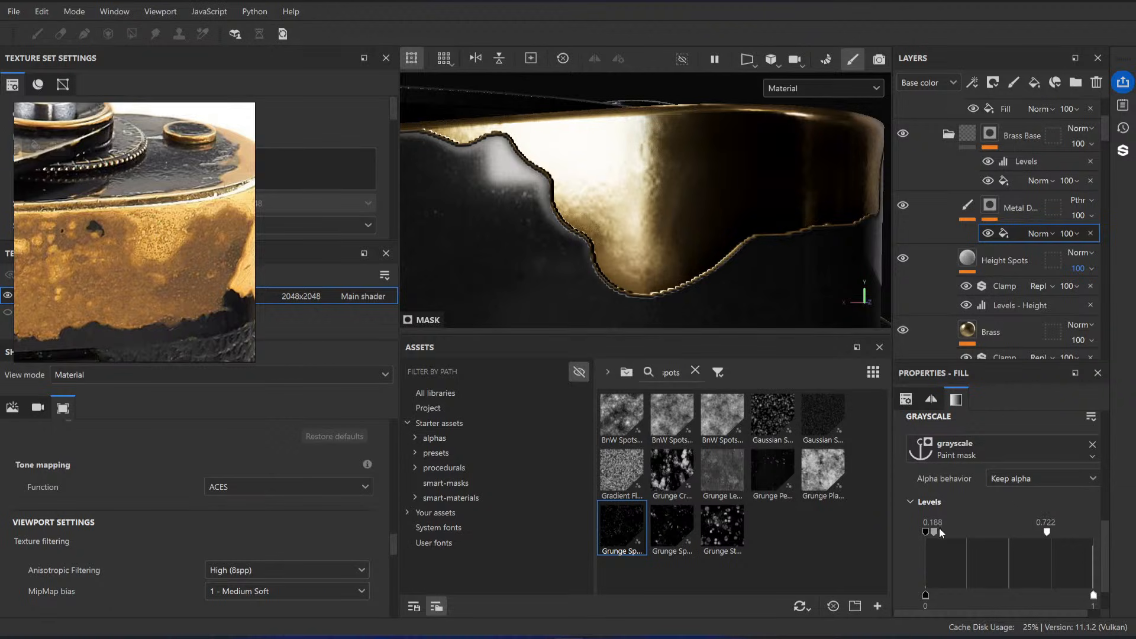
{"action": "mouse_move", "coordinate": [934, 533]}
{"action": "left_mouse_down"}
{"action": "mouse_move", "coordinate": [1030, 537]}
{"action": "mouse_move", "coordinate": [914, 537]}
{"action": "left_mouse_up"}
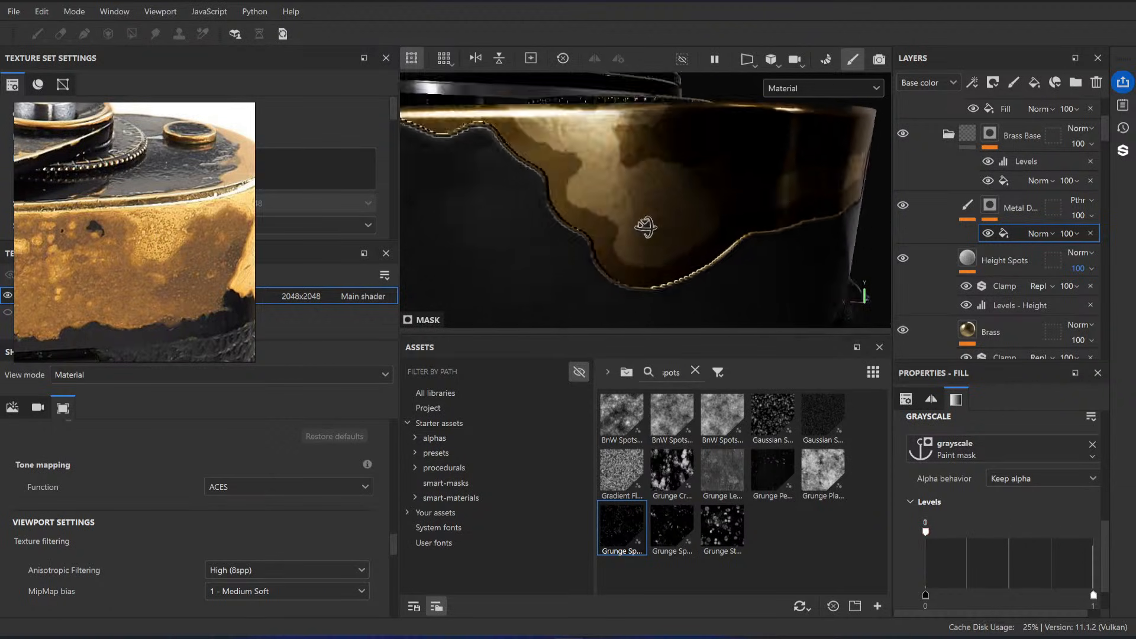
Step: Compare the darkened brass on the camera's corner with the worn corner in the reference photos
{"action": "left_click_drag", "start_coordinate": [641, 223], "coordinate": [500, 238], "text": "alt"}
{"action": "scroll", "coordinate": [195, 329], "scroll_direction": "down", "scroll_amount": 10}
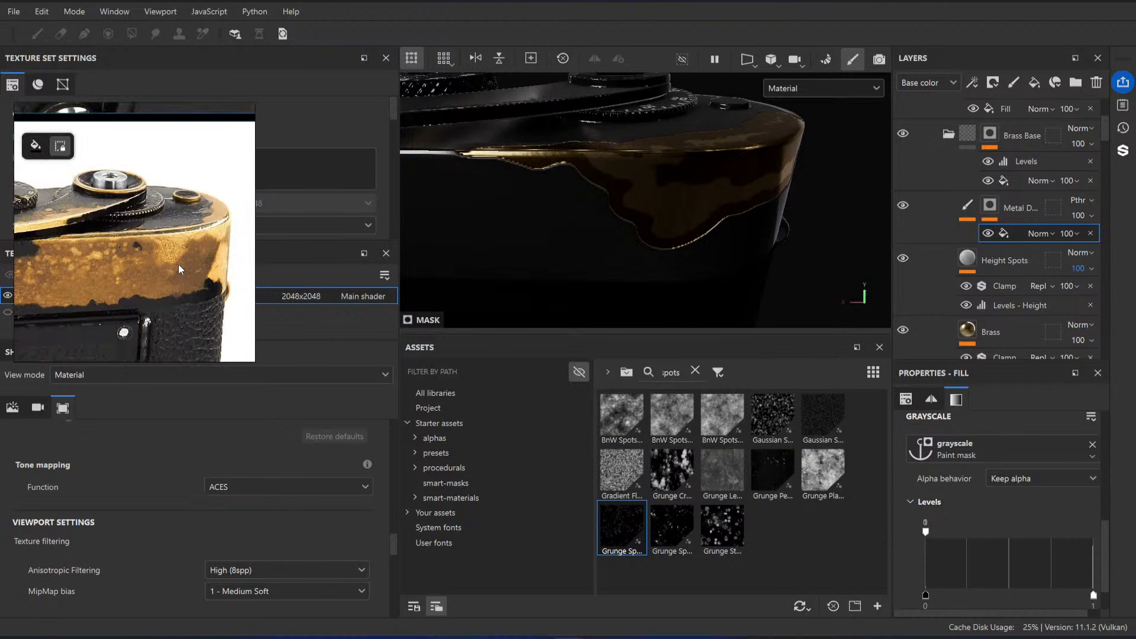
{"action": "scroll", "coordinate": [80, 200], "scroll_direction": "up", "scroll_amount": 5}
{"action": "scroll", "coordinate": [81, 199], "scroll_direction": "up", "scroll_amount": 5}
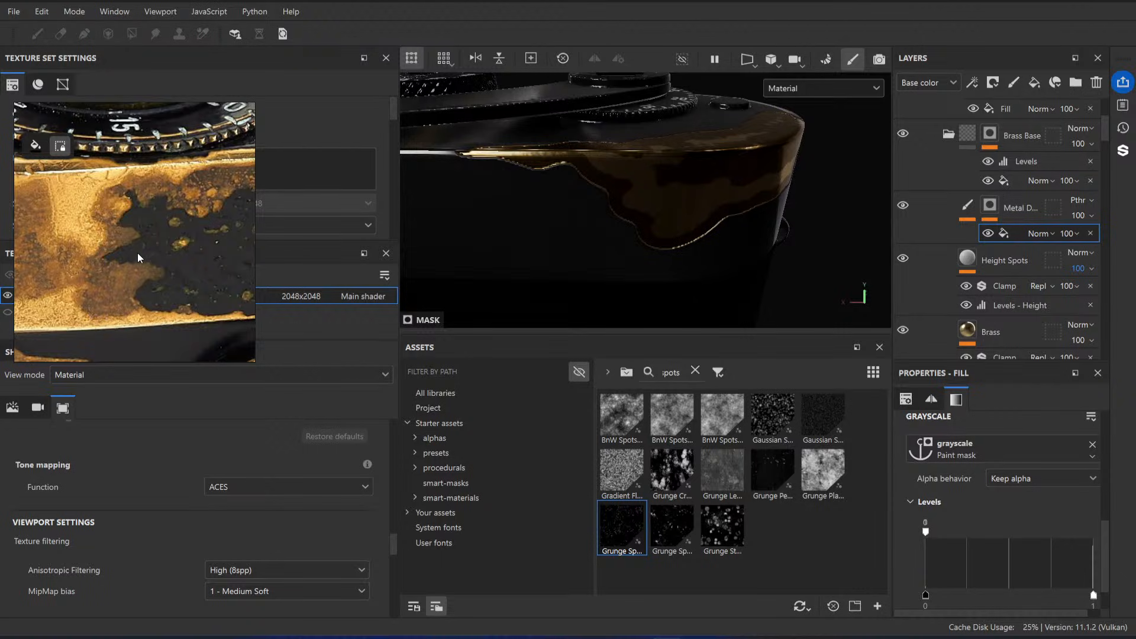
{"action": "left_click_drag", "start_coordinate": [773, 221], "coordinate": [718, 160], "text": "alt"}
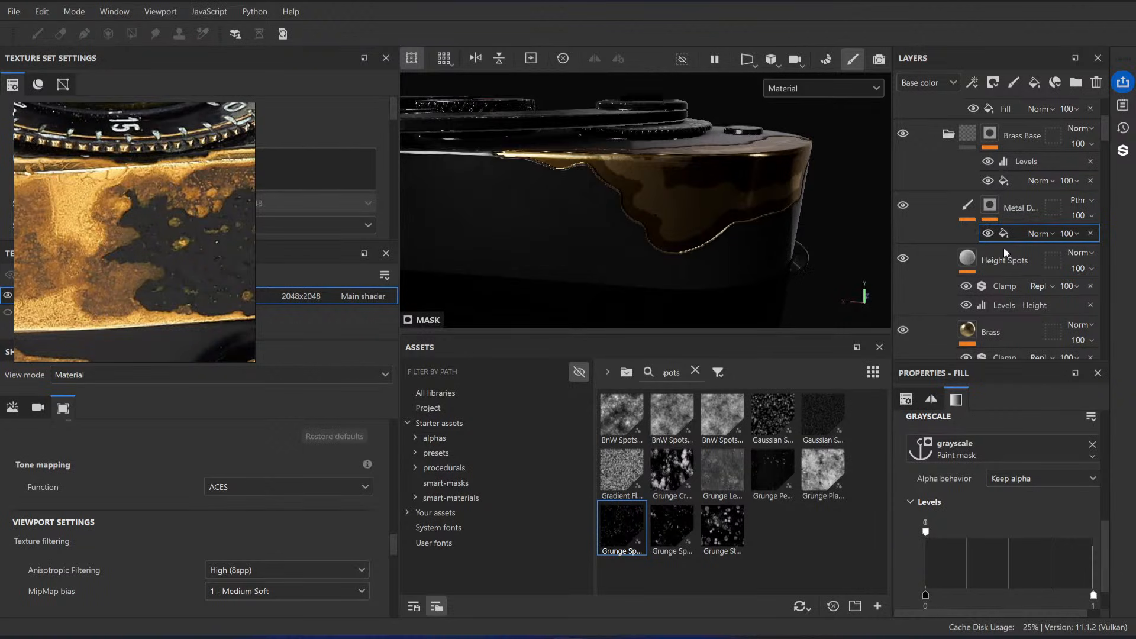
Step: Reopen the Black Paint folder and select the paint effect in the Paint folder's mask
{"action": "scroll", "coordinate": [970, 242], "scroll_direction": "down", "scroll_amount": 1}
{"action": "scroll", "coordinate": [948, 222], "scroll_direction": "up", "scroll_amount": 3}
{"action": "left_click", "coordinate": [948, 221]}
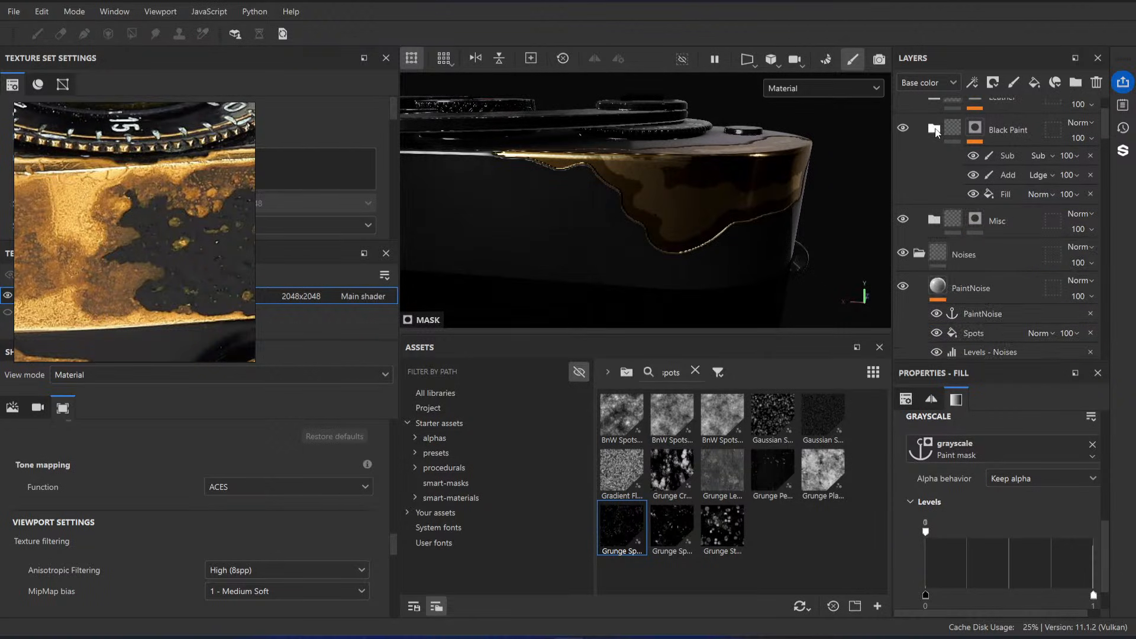
{"action": "scroll", "coordinate": [993, 203], "scroll_direction": "up", "scroll_amount": 1}
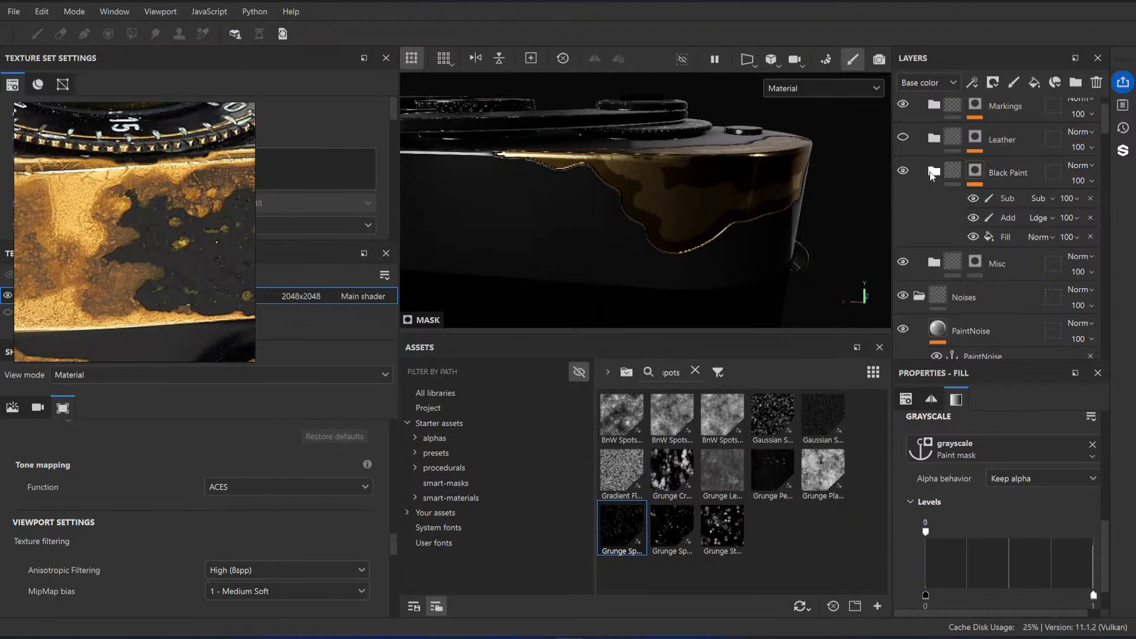
{"action": "left_click", "coordinate": [935, 172]}
{"action": "scroll", "coordinate": [957, 232], "scroll_direction": "down", "scroll_amount": 2}
{"action": "left_click", "coordinate": [1025, 295]}
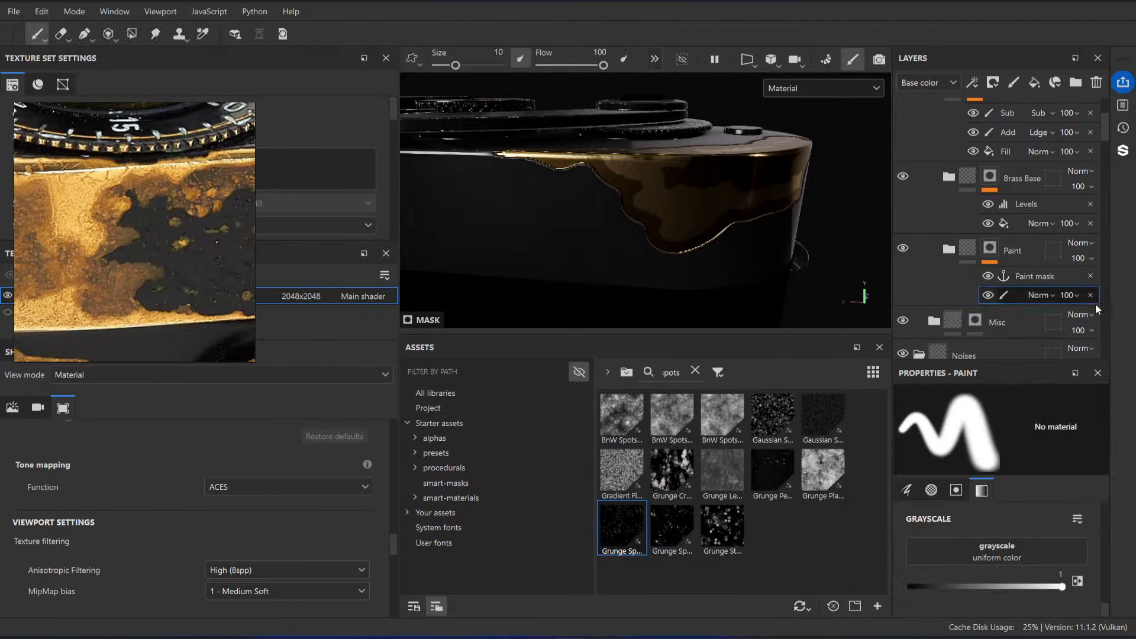
Step: Cover the exposed brass on the camera's corner with black paint again in the Paint mask, using a brush size of about 32.29
{"action": "left_click_drag", "start_coordinate": [641, 235], "coordinate": [661, 186], "text": "alt"}
{"action": "left_click_drag", "start_coordinate": [661, 186], "coordinate": [540, 161]}
{"action": "left_click_drag", "start_coordinate": [657, 207], "coordinate": [674, 230], "text": "alt"}
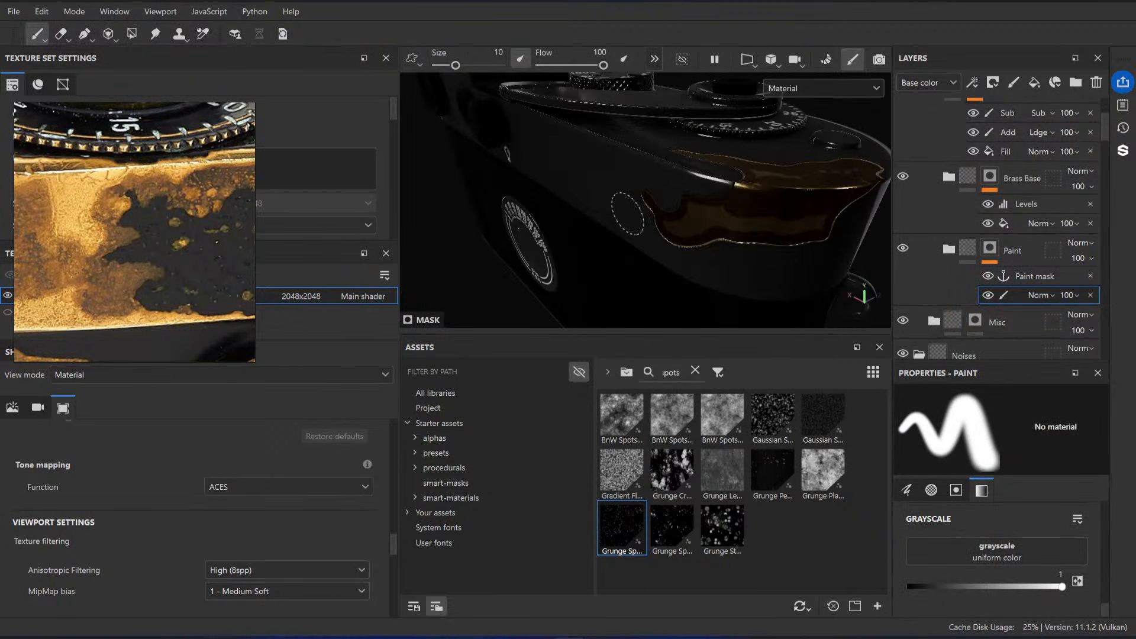
{"action": "left_click_drag", "start_coordinate": [729, 157], "coordinate": [529, 107], "text": "alt"}
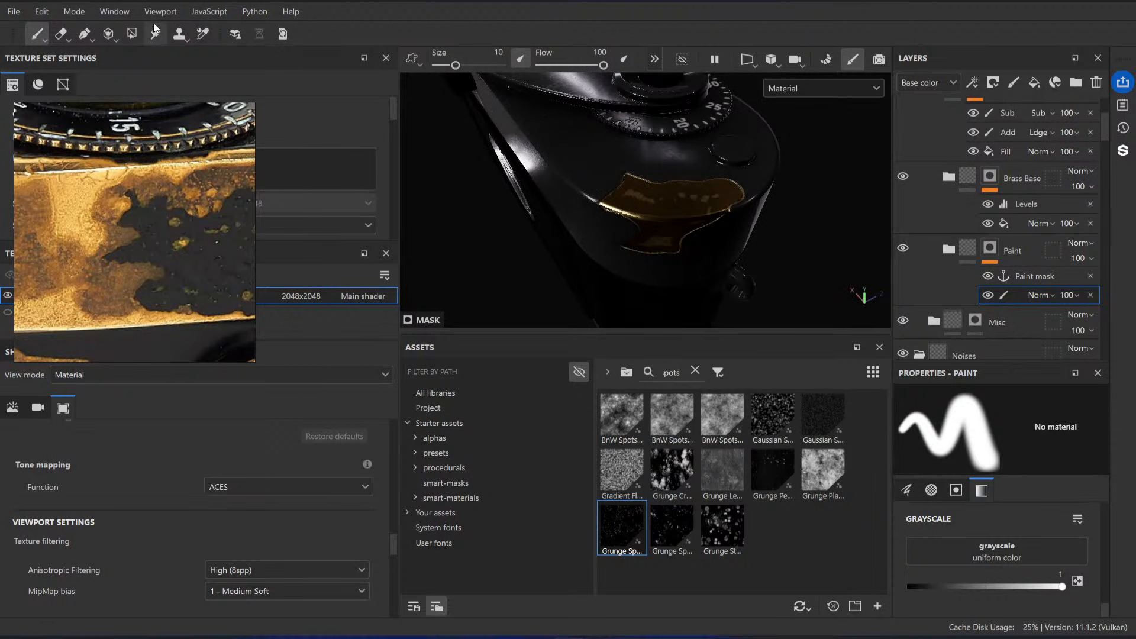
{"action": "right_click_drag", "start_coordinate": [619, 192], "coordinate": [669, 192], "text": "ctrl"}
{"action": "mouse_move", "coordinate": [624, 192]}
{"action": "left_mouse_down"}
{"action": "mouse_move", "coordinate": [675, 237]}
{"action": "mouse_move", "coordinate": [690, 208]}
{"action": "left_mouse_up"}
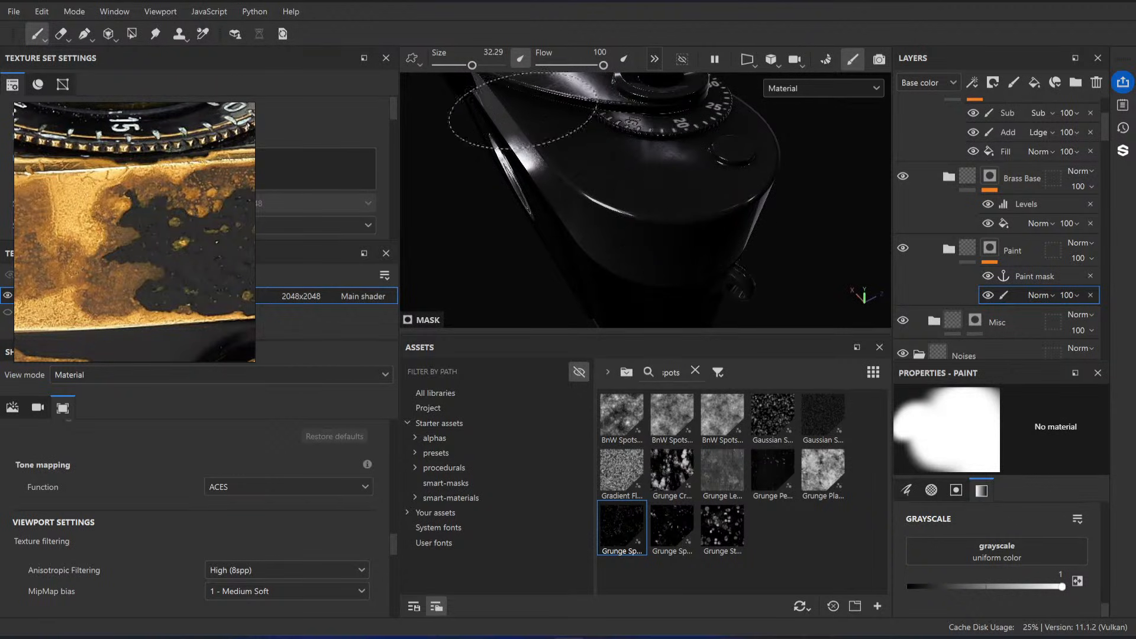
Step: Examine the rewind knob in the reference photos and the same engraved top area on the camera model
{"action": "left_click_drag", "start_coordinate": [598, 231], "coordinate": [703, 160], "text": "alt"}
{"action": "left_click_drag", "start_coordinate": [616, 200], "coordinate": [586, 207], "text": "alt"}
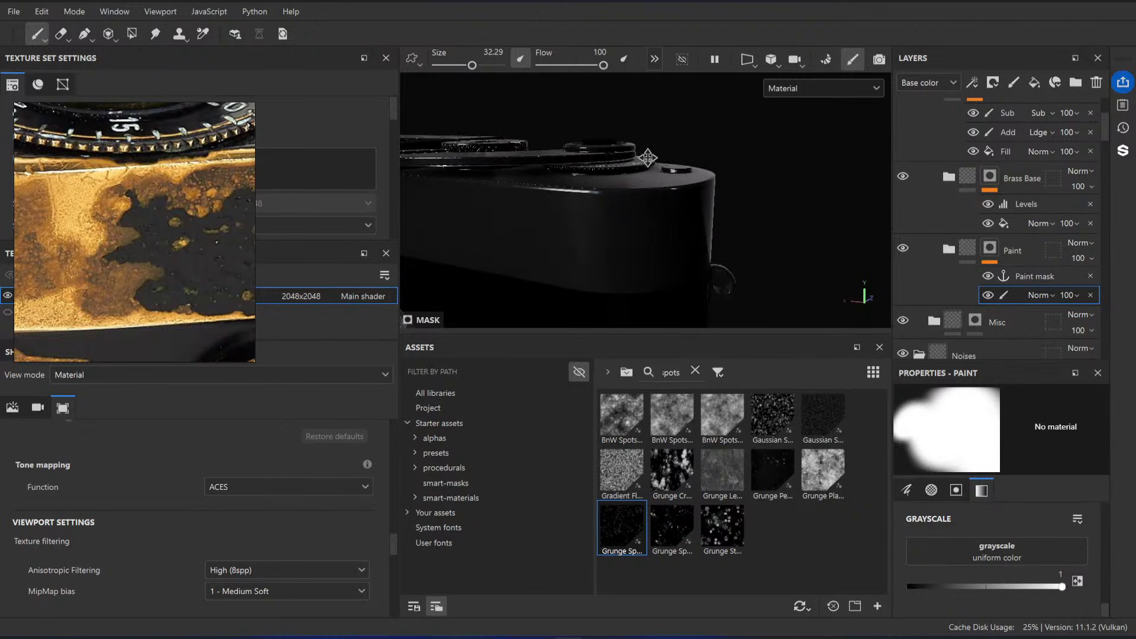
{"action": "middle_click_drag", "start_coordinate": [559, 216], "coordinate": [683, 210], "text": "alt"}
{"action": "scroll", "coordinate": [204, 221], "scroll_direction": "down", "scroll_amount": 7}
{"action": "scroll", "coordinate": [172, 221], "scroll_direction": "down", "scroll_amount": 3}
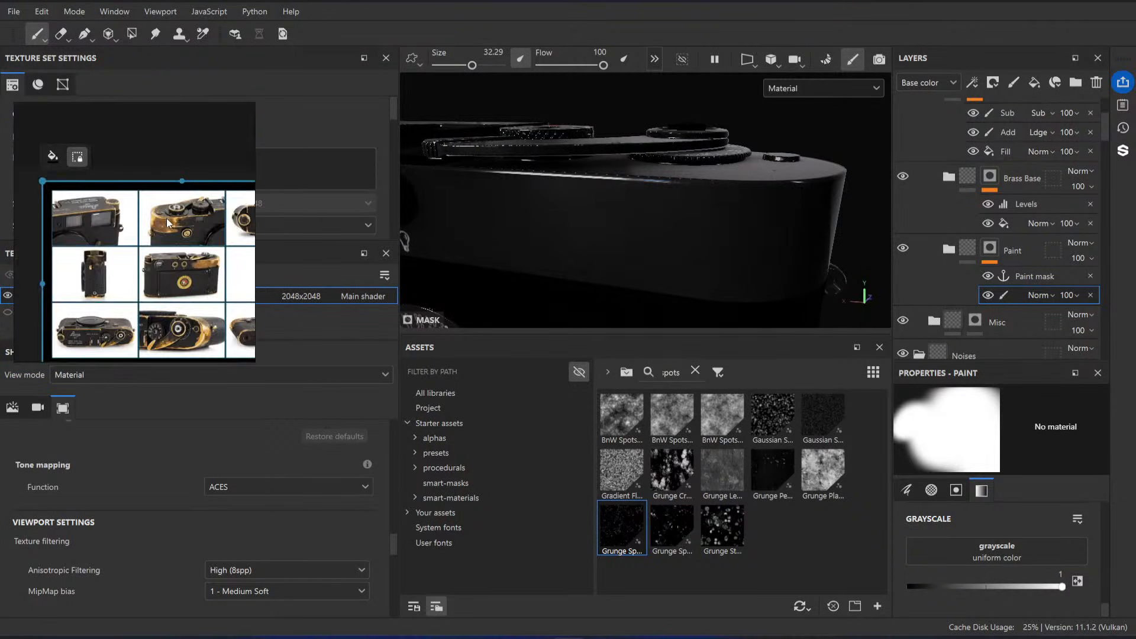
{"action": "scroll", "coordinate": [112, 234], "scroll_direction": "up", "scroll_amount": 8}
{"action": "scroll", "coordinate": [109, 236], "scroll_direction": "up", "scroll_amount": 3}
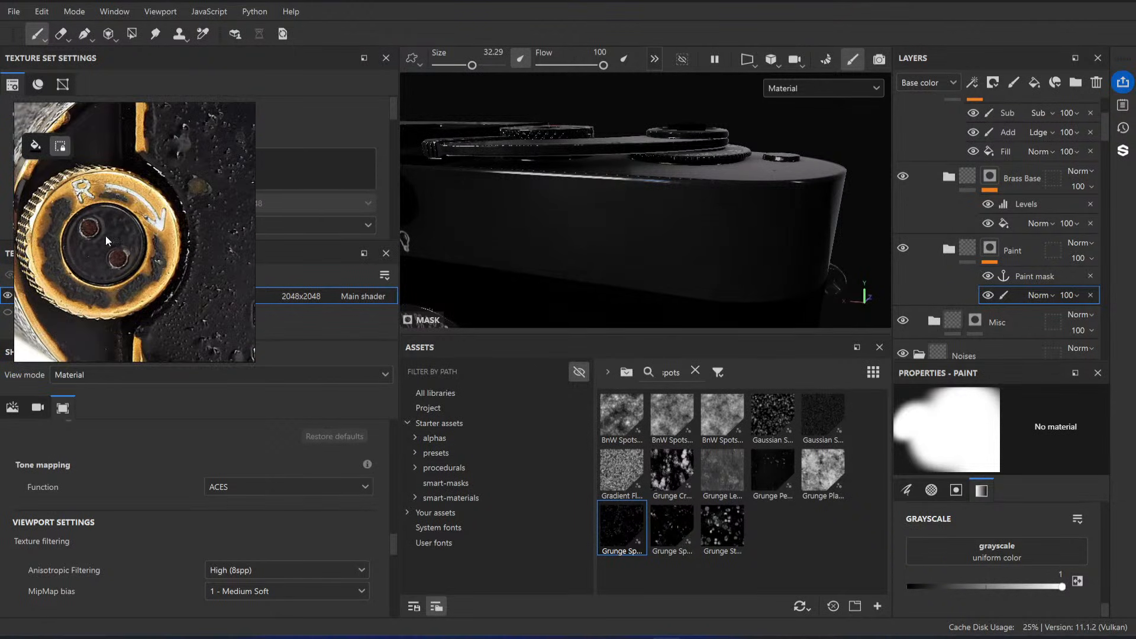
{"action": "left_click_drag", "start_coordinate": [527, 192], "coordinate": [621, 227], "text": "alt"}
{"action": "middle_click_drag", "start_coordinate": [621, 227], "coordinate": [734, 151], "text": "alt"}
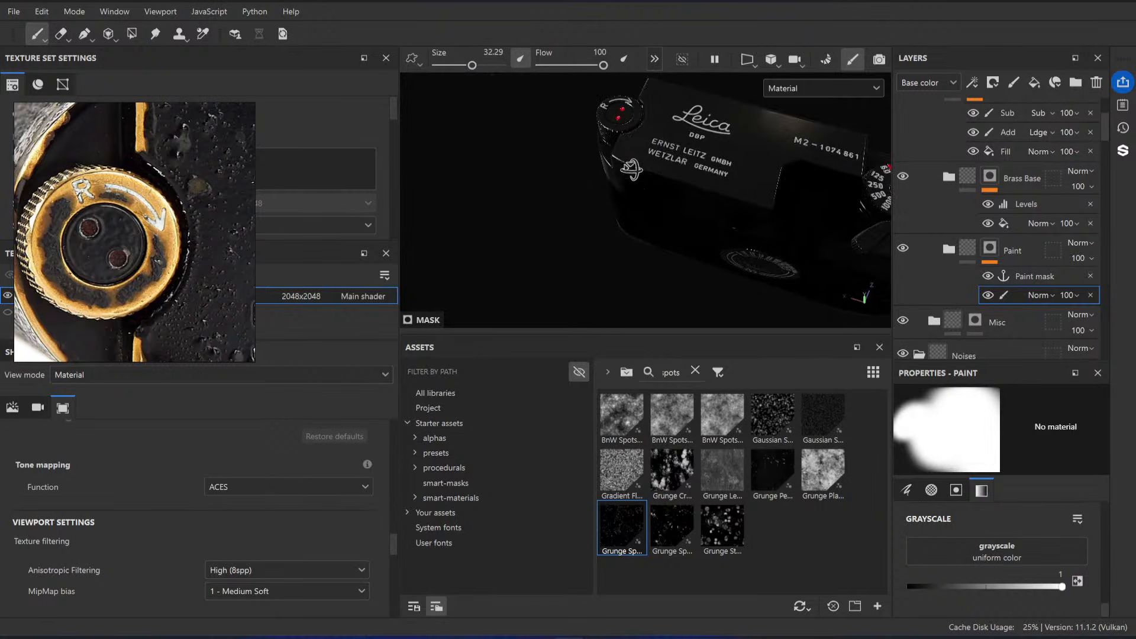
{"action": "left_click_drag", "start_coordinate": [733, 151], "coordinate": [671, 206], "text": "alt+shift"}
{"action": "right_click_drag", "start_coordinate": [671, 206], "coordinate": [774, 136], "text": "alt"}
{"action": "middle_click_drag", "start_coordinate": [774, 136], "coordinate": [821, 251], "text": "alt"}
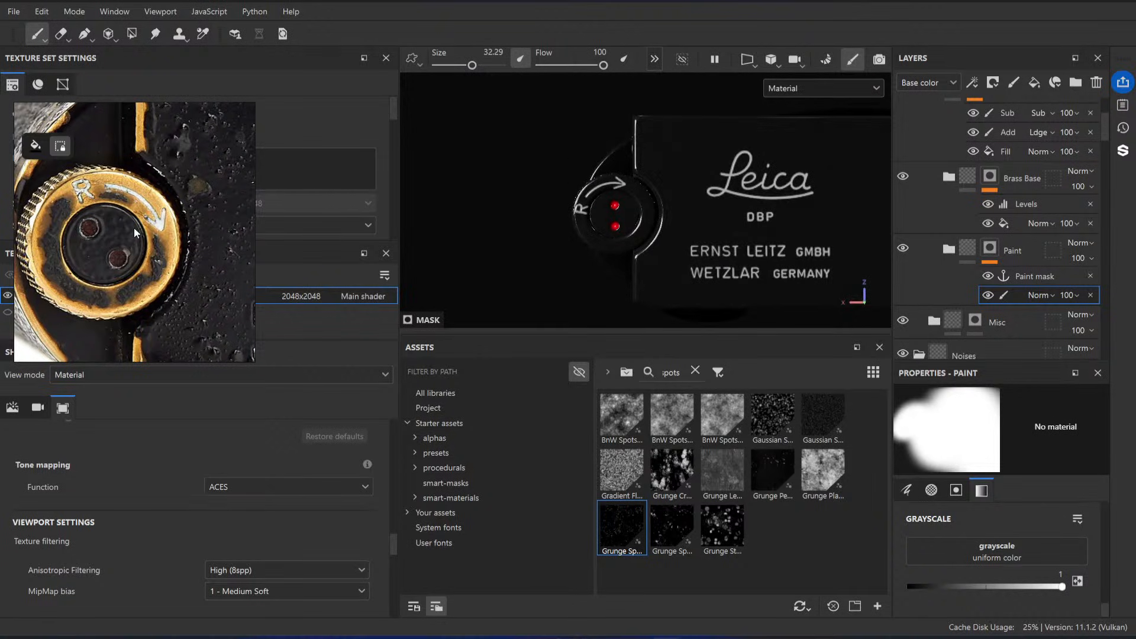
Step: Open the original web image of the camera's top-view reference photo in the browser and enlarge it
{"action": "scroll", "coordinate": [134, 227], "scroll_direction": "down", "scroll_amount": 5}
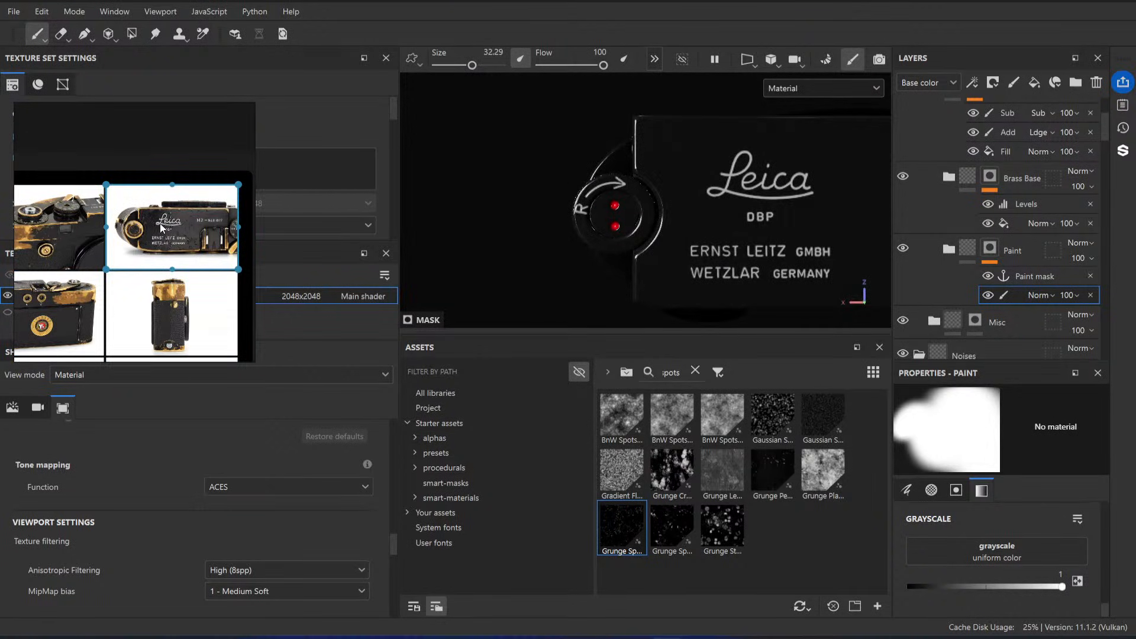
{"action": "right_click", "coordinate": [160, 222]}
{"action": "mouse_move", "coordinate": [234, 553]}
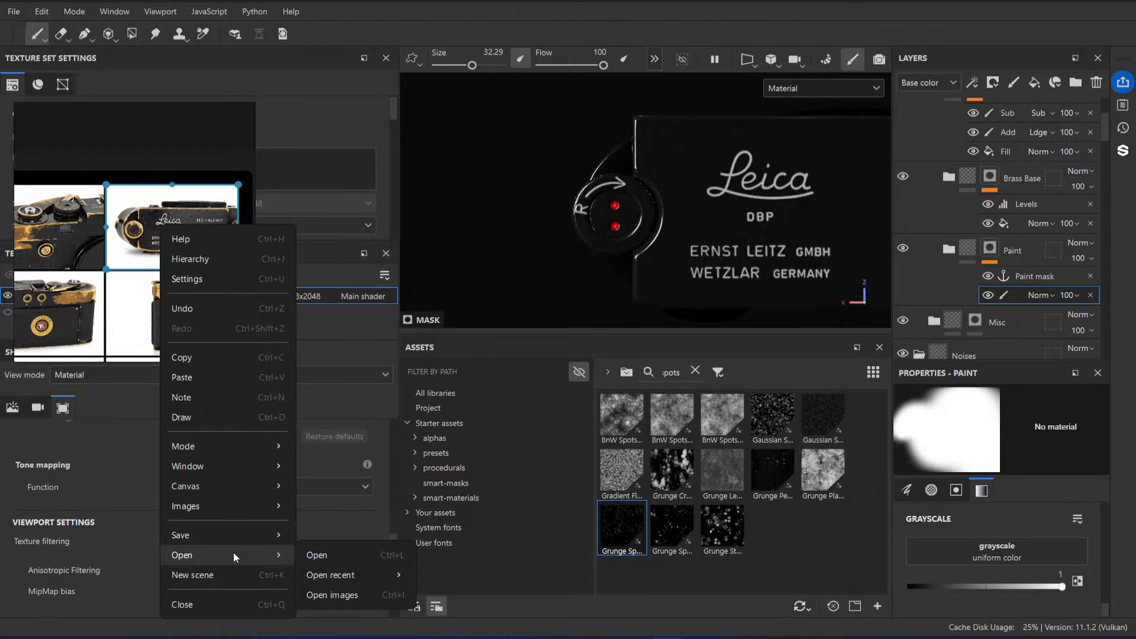
{"action": "mouse_move", "coordinate": [241, 503]}
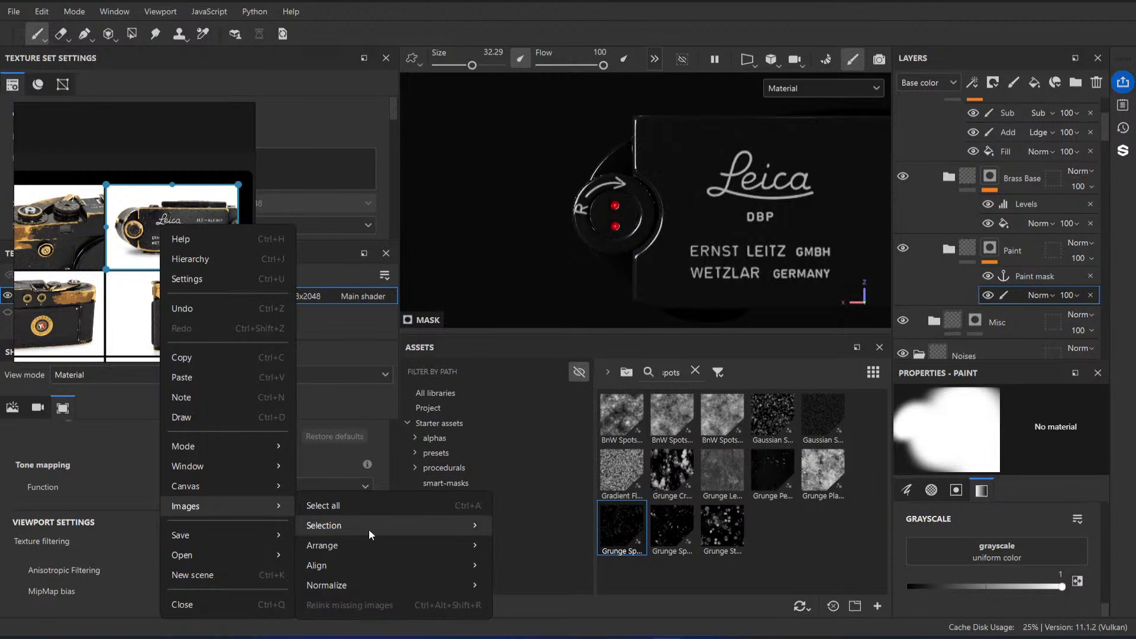
{"action": "mouse_move", "coordinate": [373, 527]}
{"action": "left_click", "coordinate": [582, 402]}
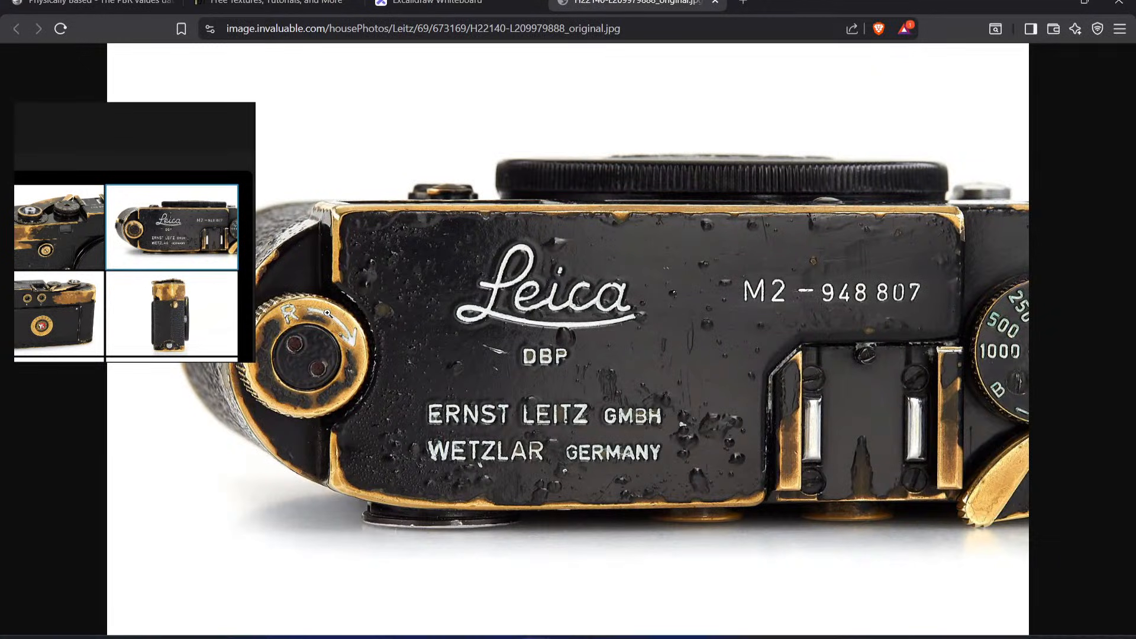
{"action": "right_click", "coordinate": [348, 220]}
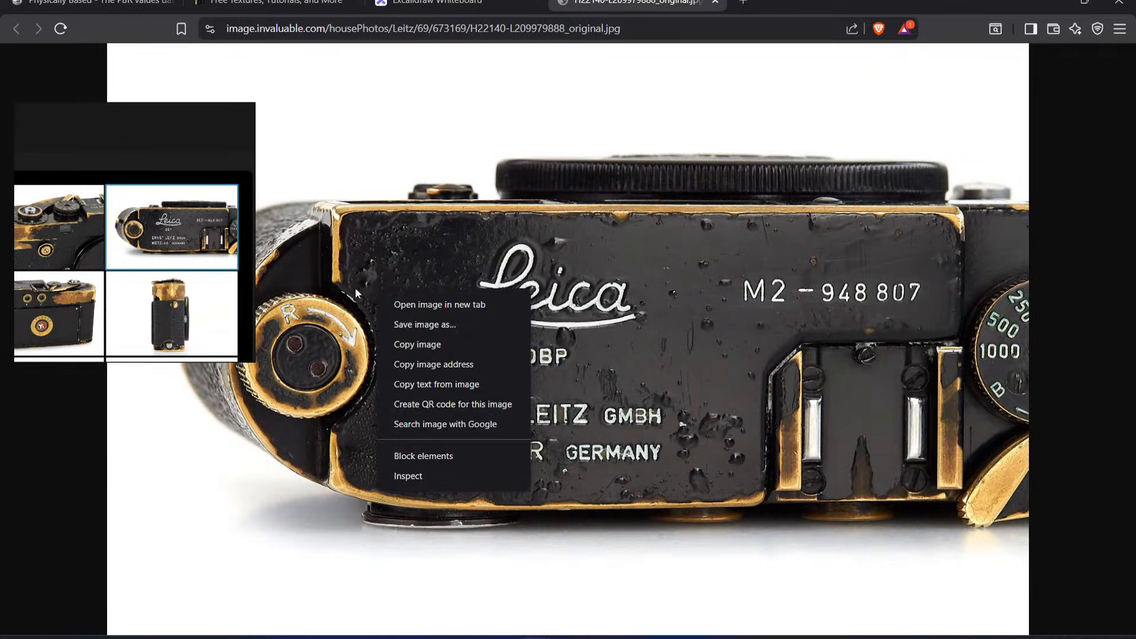
{"action": "left_click", "coordinate": [325, 400]}
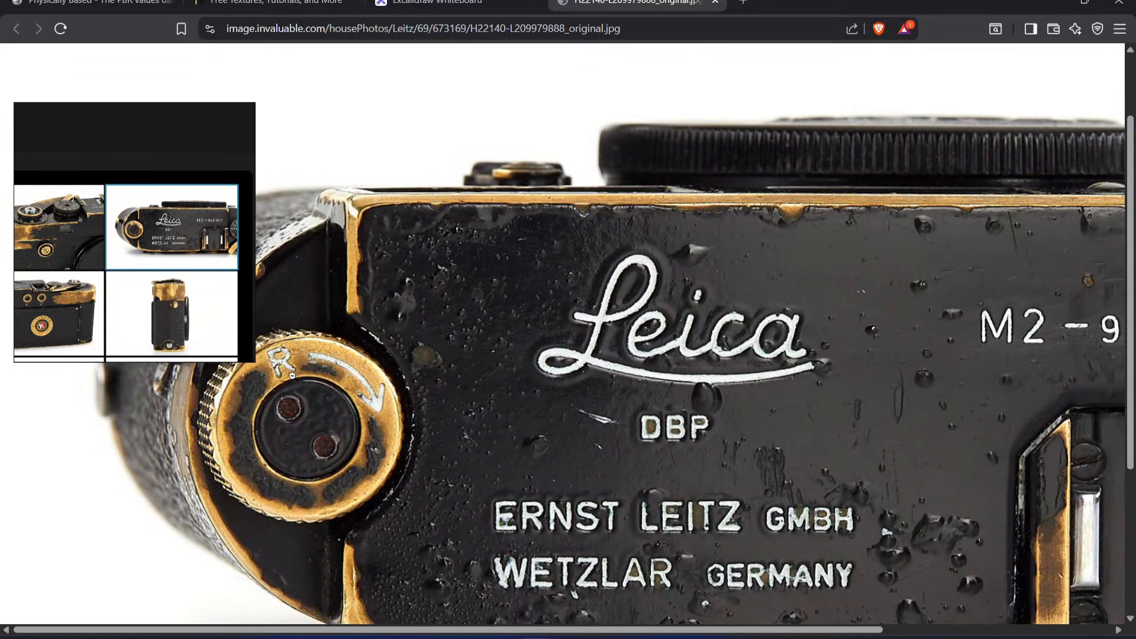
Step: Save the top-view reference photo from the browser into the Downloads folder under its suggested name
{"action": "right_click", "coordinate": [358, 366]}
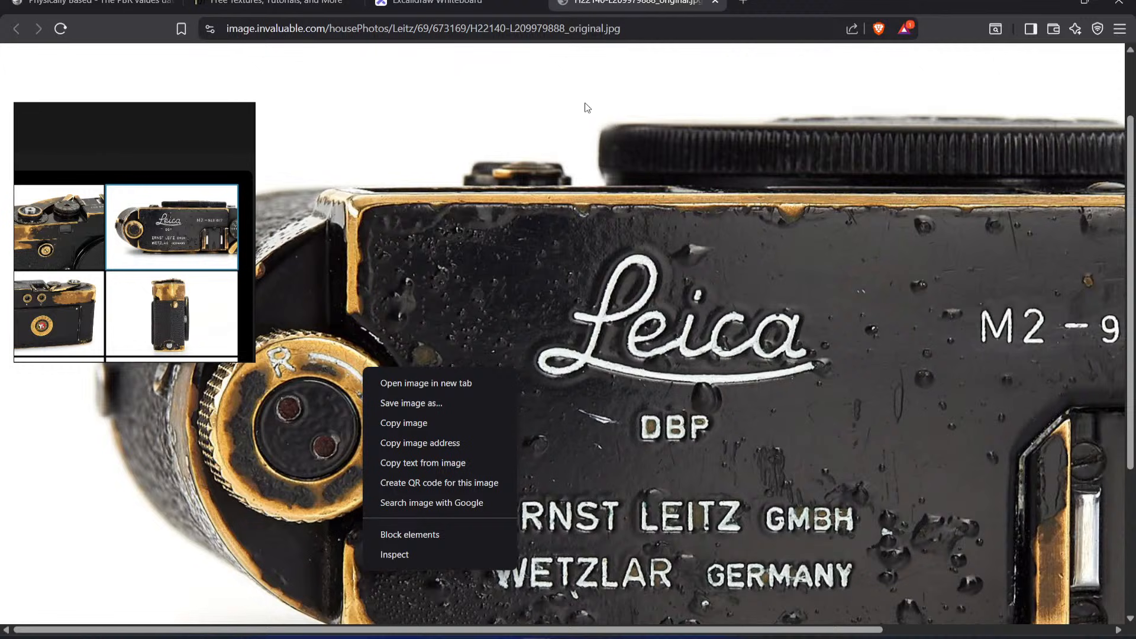
{"action": "left_click", "coordinate": [446, 398]}
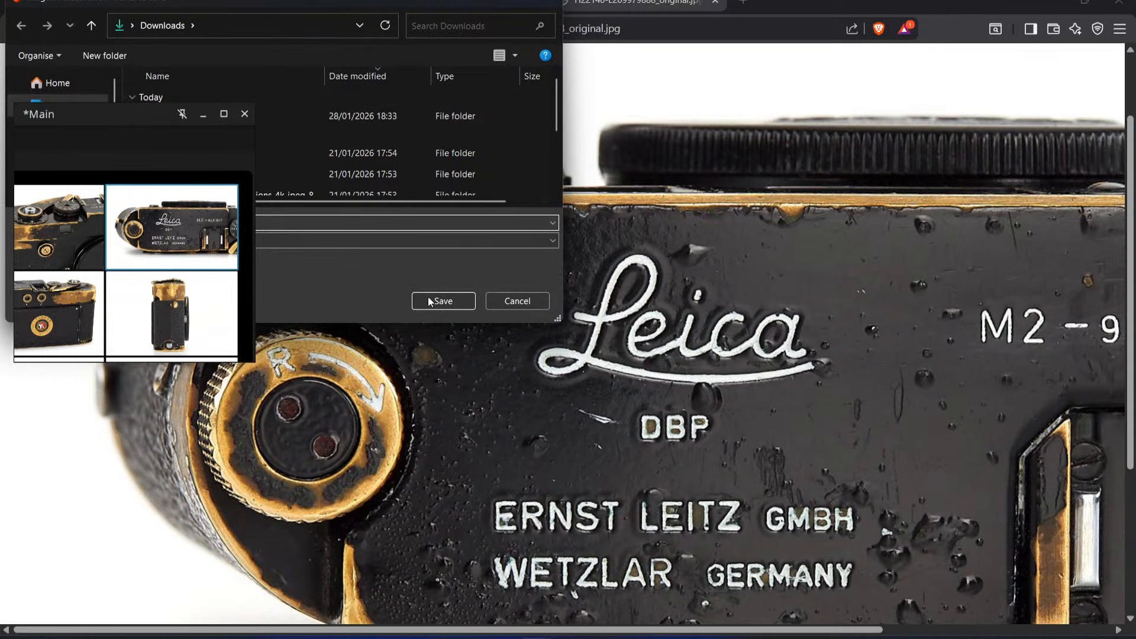
{"action": "left_click", "coordinate": [440, 298]}
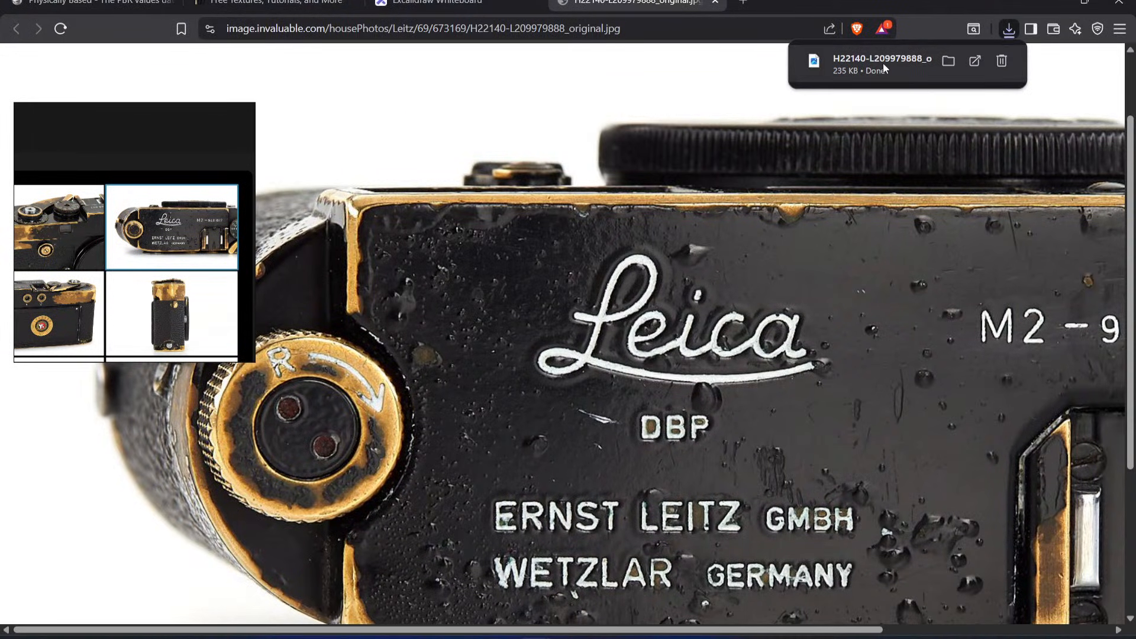
Step: Bring the downloaded H22140-L209979888_original.jpg into Substance 3D Painter as a texture resource, importing it to project 'LeicaM2'
{"action": "mouse_move", "coordinate": [883, 63]}
{"action": "left_mouse_down"}
{"action": "mouse_move", "coordinate": [931, 240]}
{"action": "mouse_move", "coordinate": [613, 633]}
{"action": "mouse_move", "coordinate": [565, 631]}
{"action": "mouse_move", "coordinate": [792, 530]}
{"action": "left_mouse_up"}
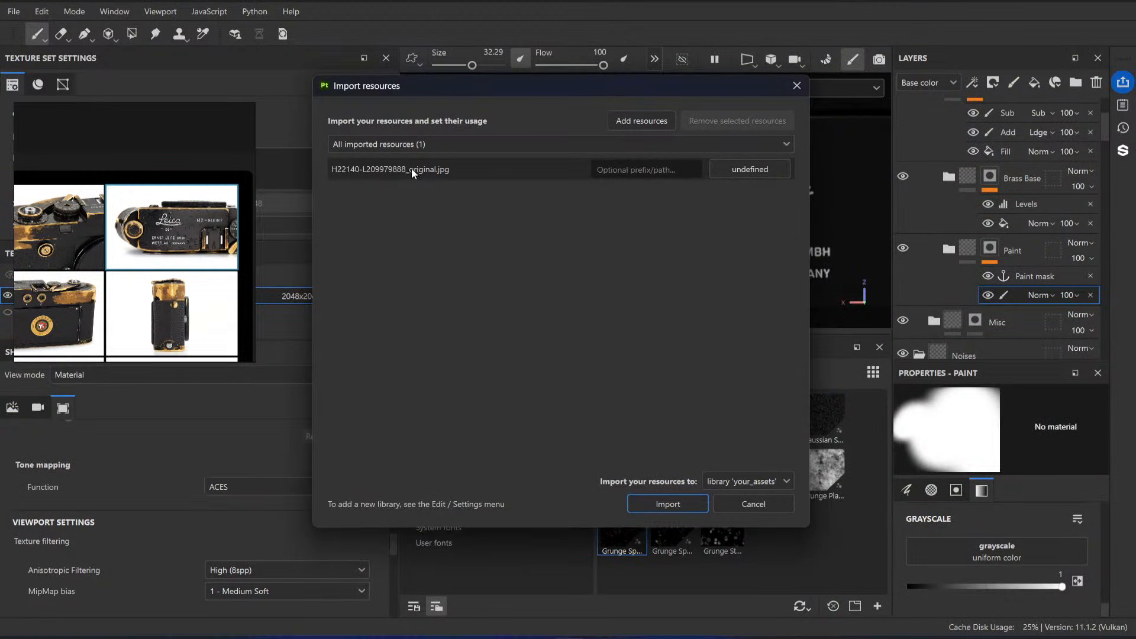
{"action": "left_click", "coordinate": [745, 177]}
{"action": "left_click", "coordinate": [766, 201]}
{"action": "left_click", "coordinate": [662, 168]}
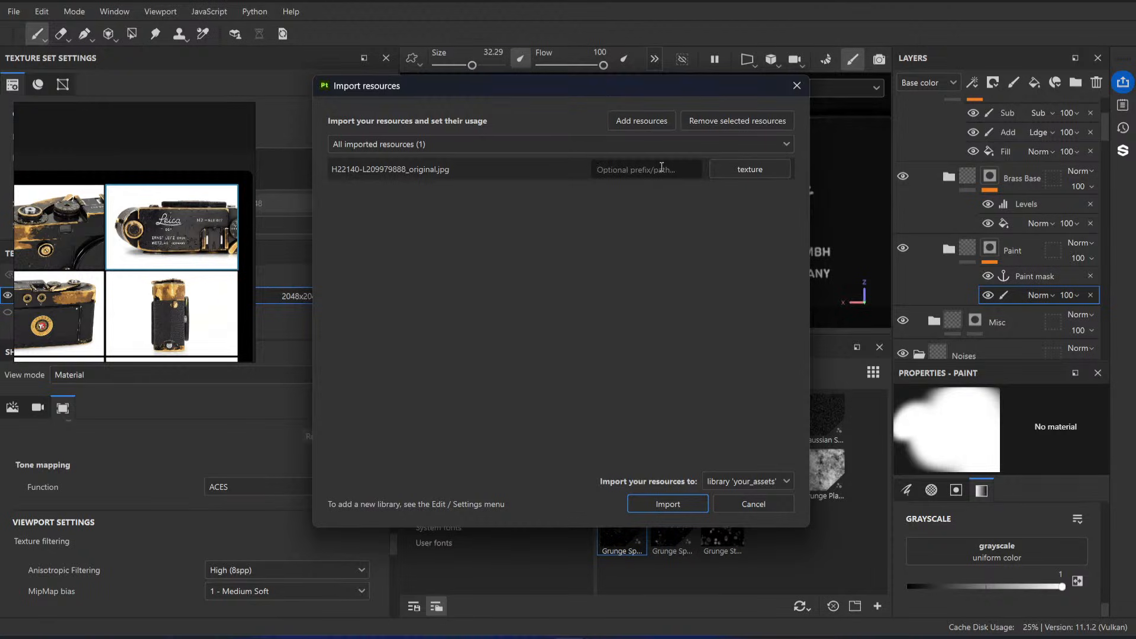
{"action": "left_click", "coordinate": [755, 484]}
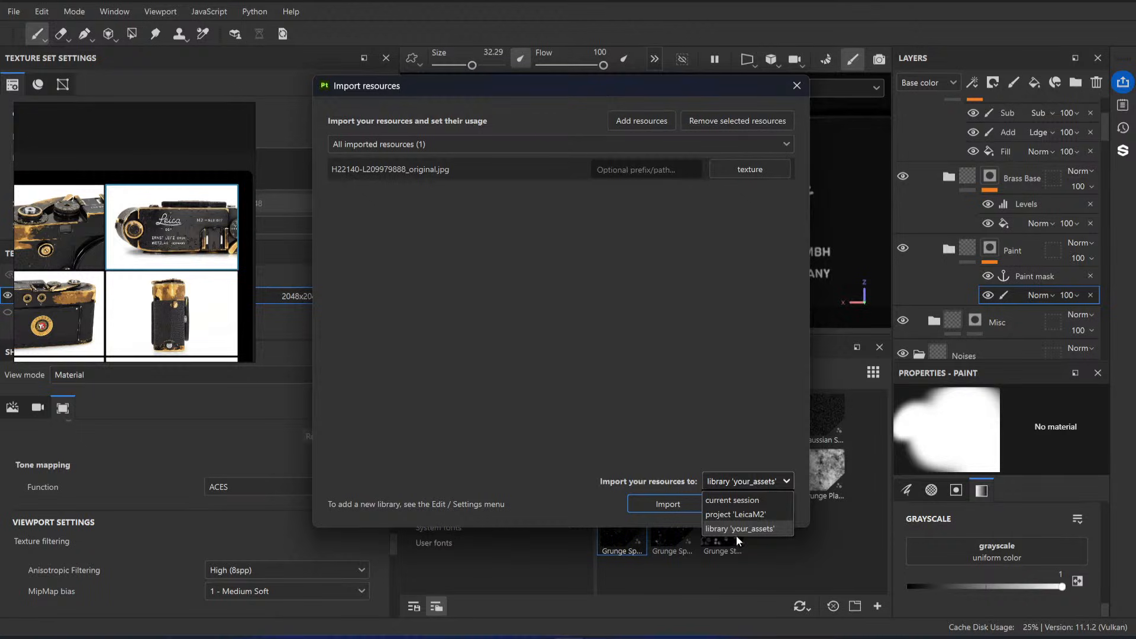
{"action": "left_click", "coordinate": [736, 535]}
{"action": "left_click", "coordinate": [756, 483]}
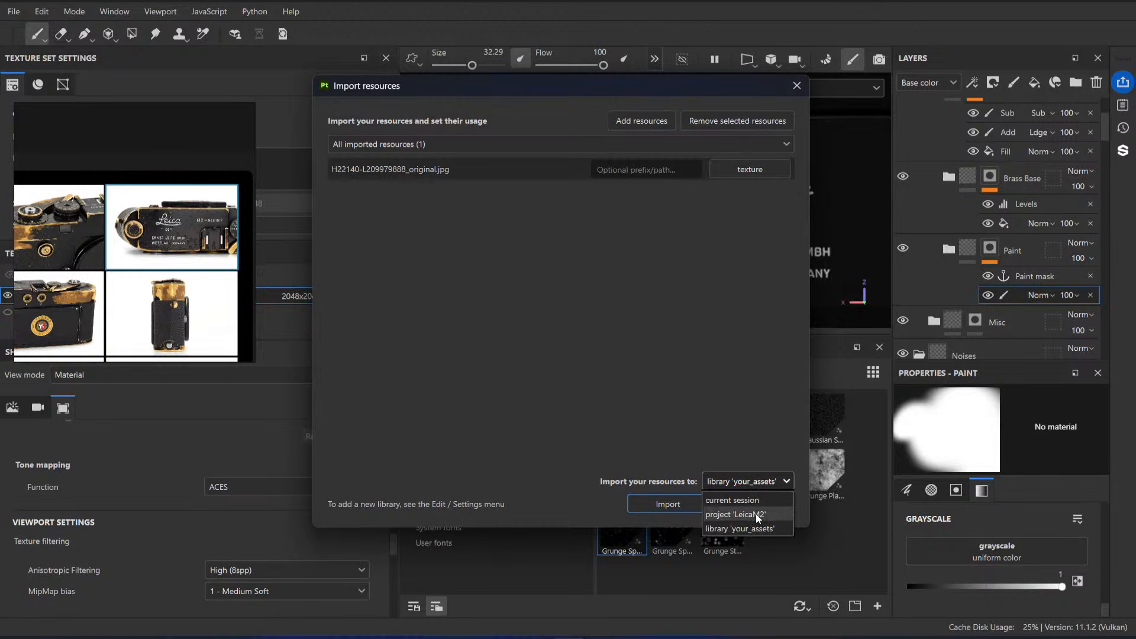
{"action": "left_click", "coordinate": [755, 514]}
{"action": "left_click", "coordinate": [687, 505]}
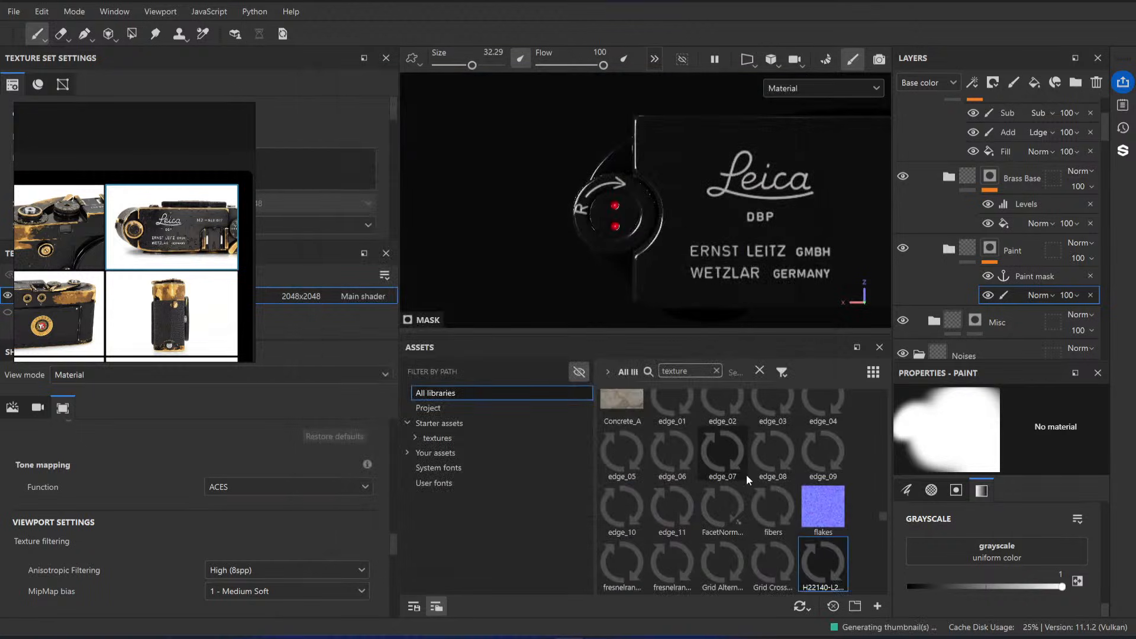
Step: Add a paint layer between the Black Paint and Misc folders and name it MaskProjection
{"action": "middle_click_drag", "start_coordinate": [611, 219], "coordinate": [573, 214], "text": "alt"}
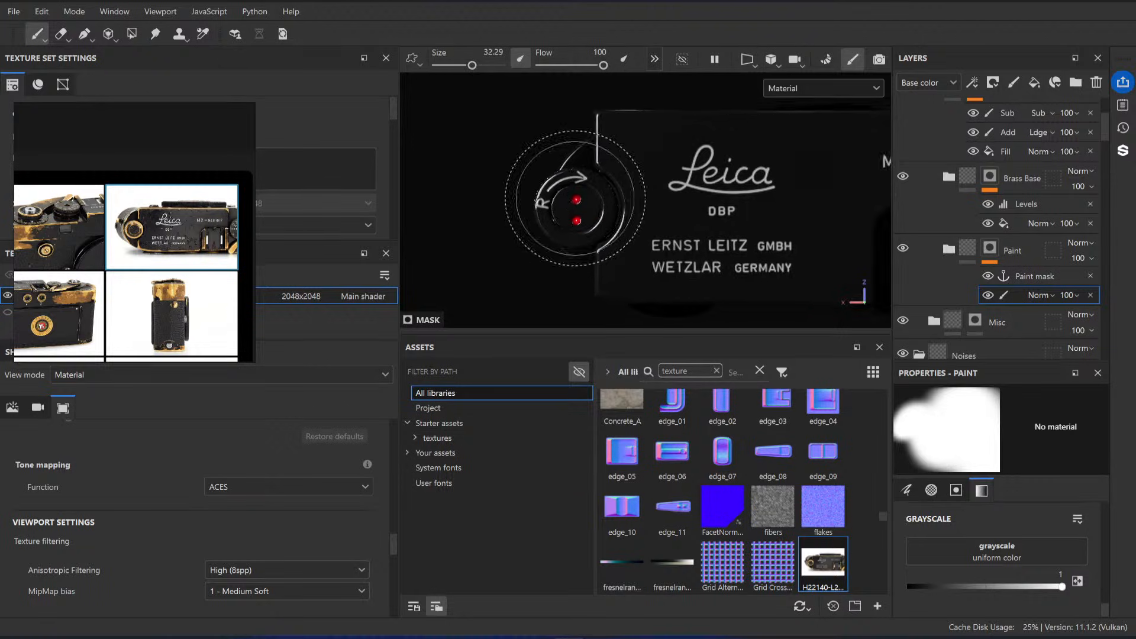
{"action": "right_click_drag", "start_coordinate": [577, 214], "coordinate": [634, 243], "text": "alt"}
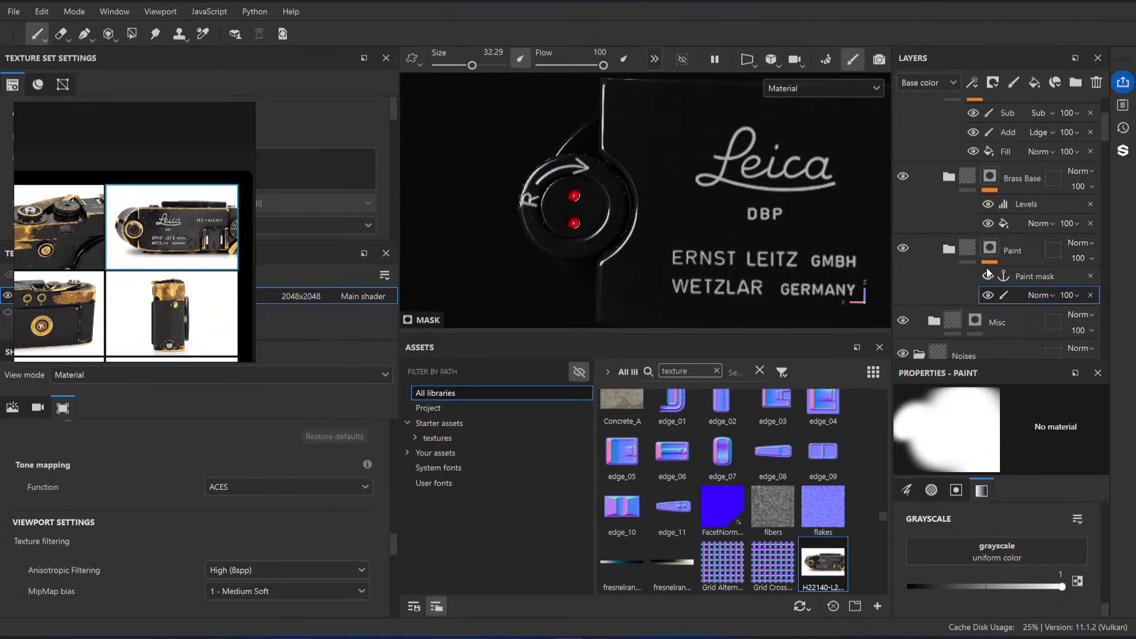
{"action": "scroll", "coordinate": [957, 213], "scroll_direction": "up", "scroll_amount": 3}
{"action": "left_click", "coordinate": [934, 172]}
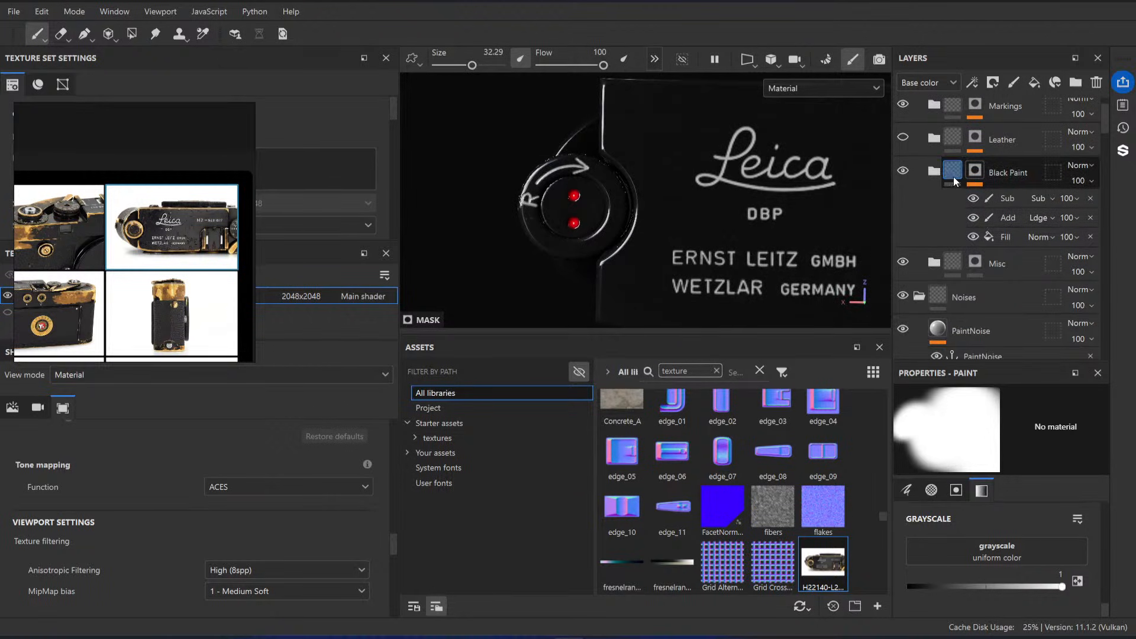
{"action": "left_click", "coordinate": [1013, 255]}
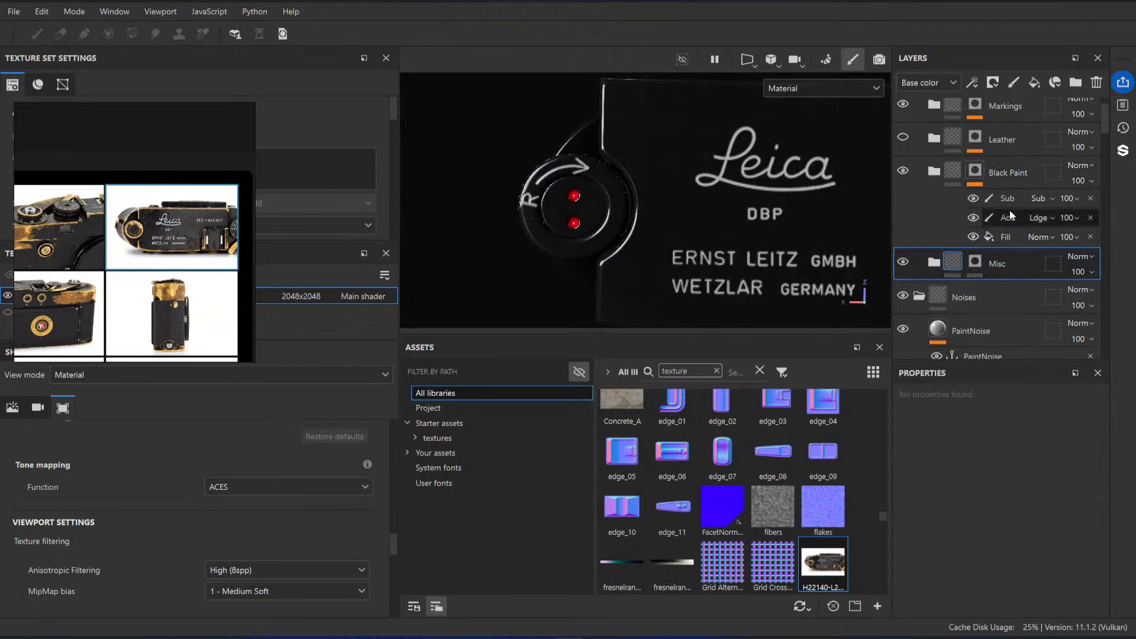
{"action": "left_click", "coordinate": [1014, 82]}
{"action": "double_click", "coordinate": [969, 265]}
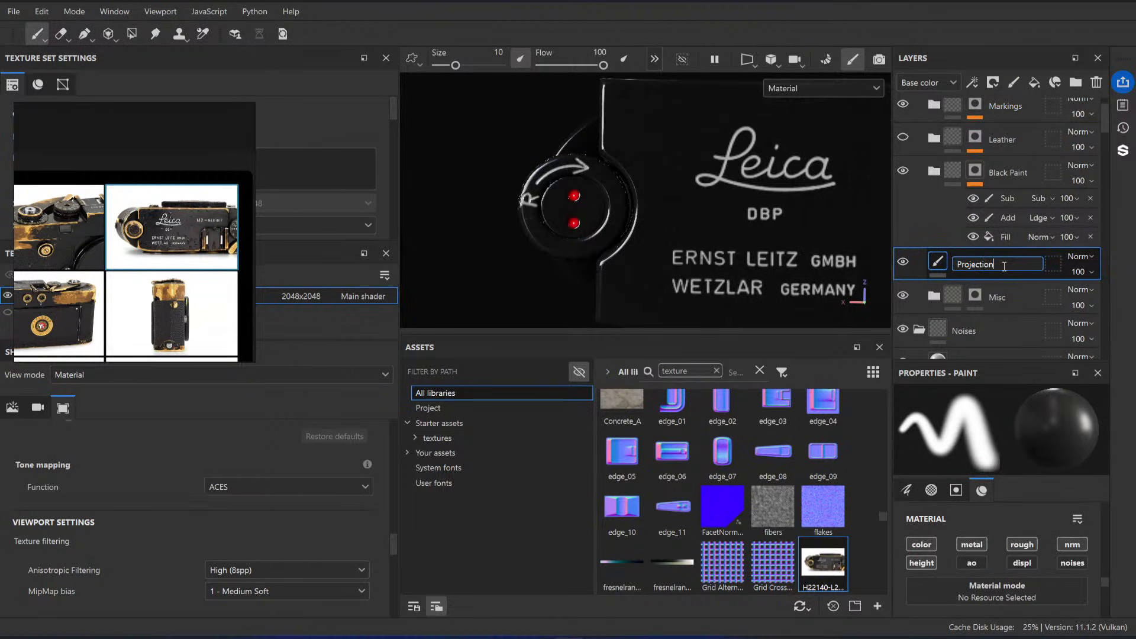
{"action": "double_click", "coordinate": [969, 265]}
{"action": "type", "text": "Mask"}
{"action": "key", "text": "Return"}
Step: Activate the Projection tool on the MaskProjection layer and assign the H22140-L209979888_original photo as its base color
{"action": "scroll", "coordinate": [999, 331], "scroll_direction": "down", "scroll_amount": 2}
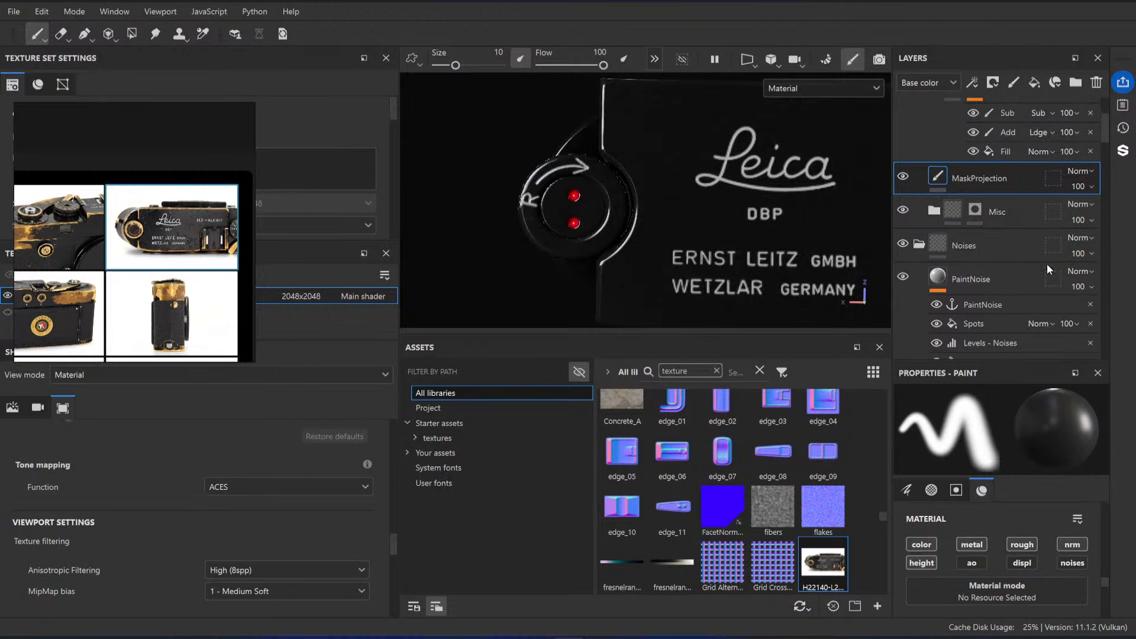
{"action": "scroll", "coordinate": [1034, 555], "scroll_direction": "down", "scroll_amount": 3}
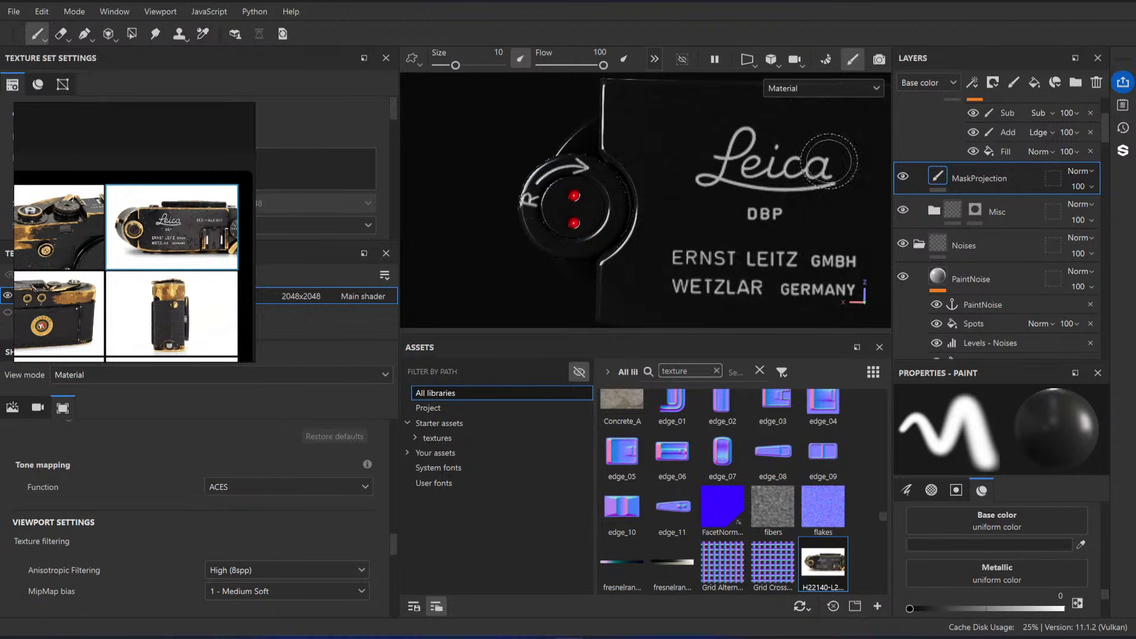
{"action": "left_click", "coordinate": [108, 33]}
{"action": "scroll", "coordinate": [986, 534], "scroll_direction": "up", "scroll_amount": 3}
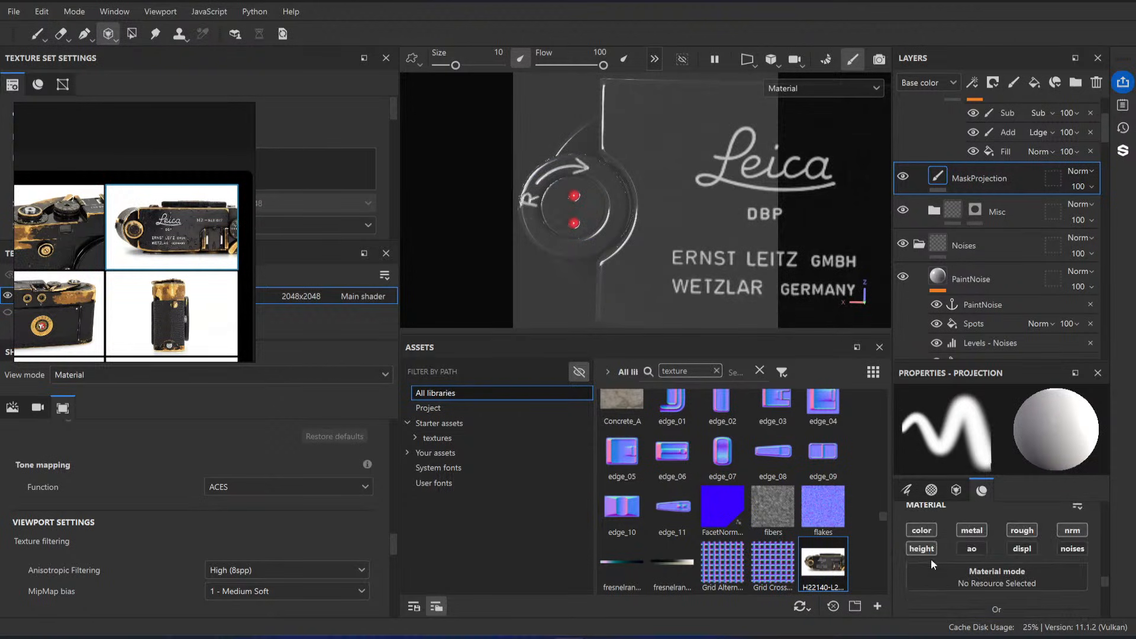
{"action": "scroll", "coordinate": [975, 540], "scroll_direction": "down", "scroll_amount": 2}
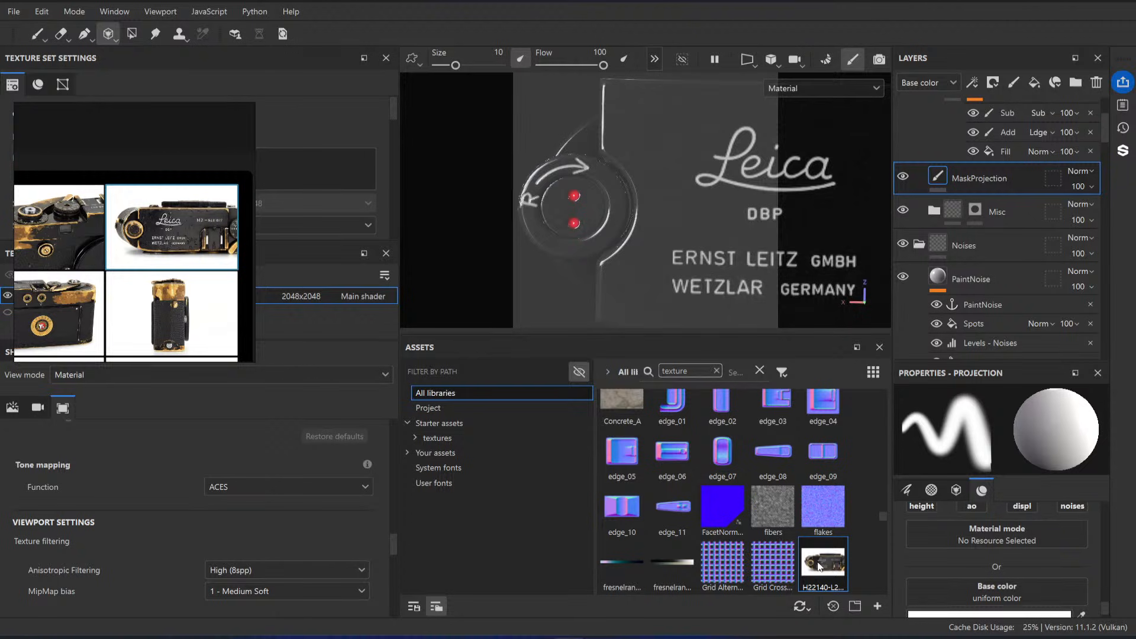
{"action": "left_click_drag", "start_coordinate": [820, 565], "coordinate": [1027, 592]}
Step: Enlarge and move the projection photo so its rewind knob roughly covers the model's knob, framing the knob up close
{"action": "key", "text": "s"}
{"action": "right_click_drag", "start_coordinate": [532, 228], "coordinate": [604, 225]}
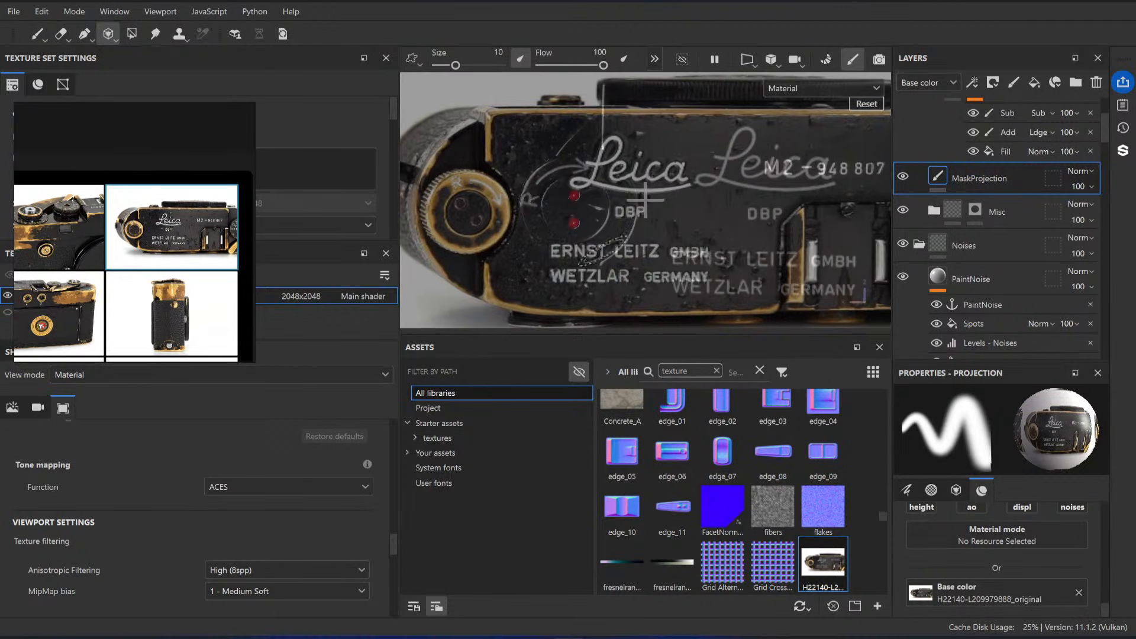
{"action": "middle_click_drag", "start_coordinate": [461, 220], "coordinate": [577, 223]}
{"action": "right_click_drag", "start_coordinate": [568, 224], "coordinate": [592, 224]}
{"action": "middle_click_drag", "start_coordinate": [593, 224], "coordinate": [654, 214]}
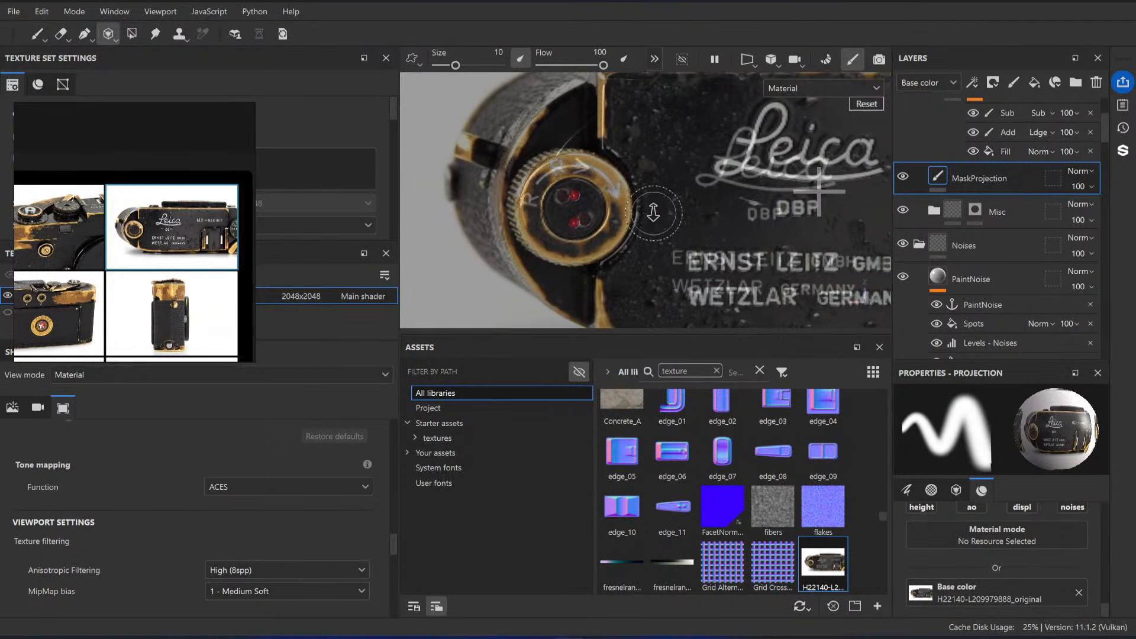
{"action": "right_click_drag", "start_coordinate": [653, 213], "coordinate": [625, 251]}
{"action": "middle_click_drag", "start_coordinate": [624, 251], "coordinate": [644, 217], "text": "alt"}
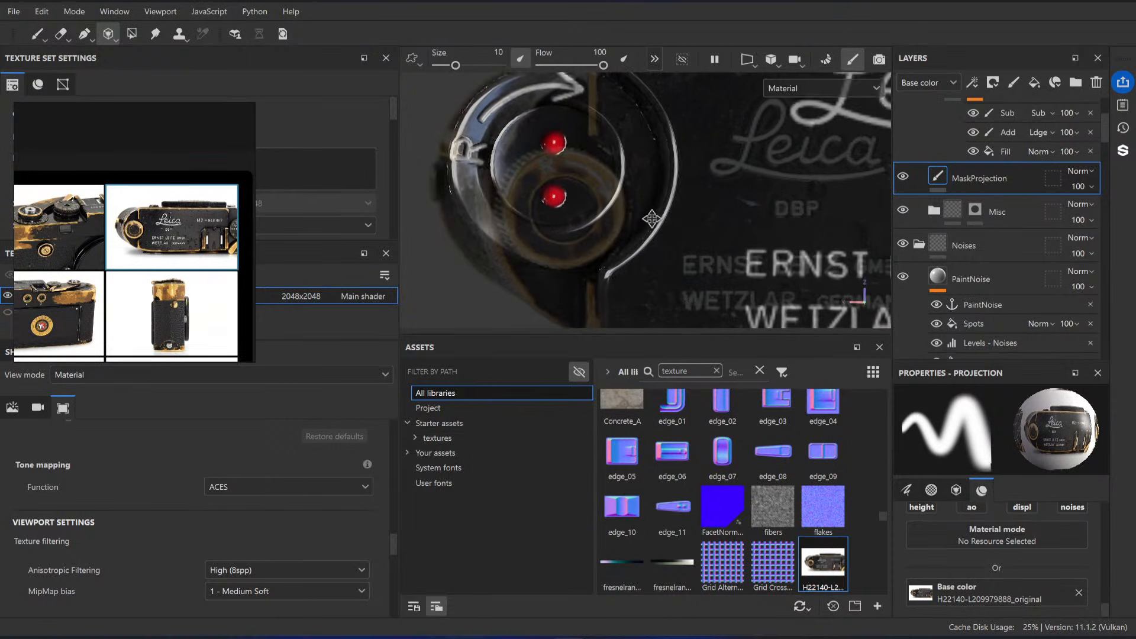
Step: Fine-tune the projection photo's scale and position so its brass knob ring lines up with the model's rewind knob
{"action": "key", "text": "s"}
{"action": "right_click_drag", "start_coordinate": [639, 219], "coordinate": [646, 218]}
{"action": "middle_click_drag", "start_coordinate": [646, 218], "coordinate": [639, 174]}
{"action": "mouse_move", "coordinate": [639, 174]}
{"action": "right_mouse_down"}
{"action": "mouse_move", "coordinate": [647, 193]}
{"action": "mouse_move", "coordinate": [636, 199]}
{"action": "right_mouse_up"}
{"action": "middle_click_drag", "start_coordinate": [636, 198], "coordinate": [732, 193]}
{"action": "right_click_drag", "start_coordinate": [732, 192], "coordinate": [672, 215]}
{"action": "middle_click_drag", "start_coordinate": [628, 217], "coordinate": [687, 213]}
{"action": "mouse_move", "coordinate": [687, 213]}
{"action": "right_mouse_down"}
{"action": "mouse_move", "coordinate": [698, 216]}
{"action": "mouse_move", "coordinate": [671, 216]}
{"action": "right_mouse_up"}
{"action": "middle_click_drag", "start_coordinate": [672, 217], "coordinate": [683, 214]}
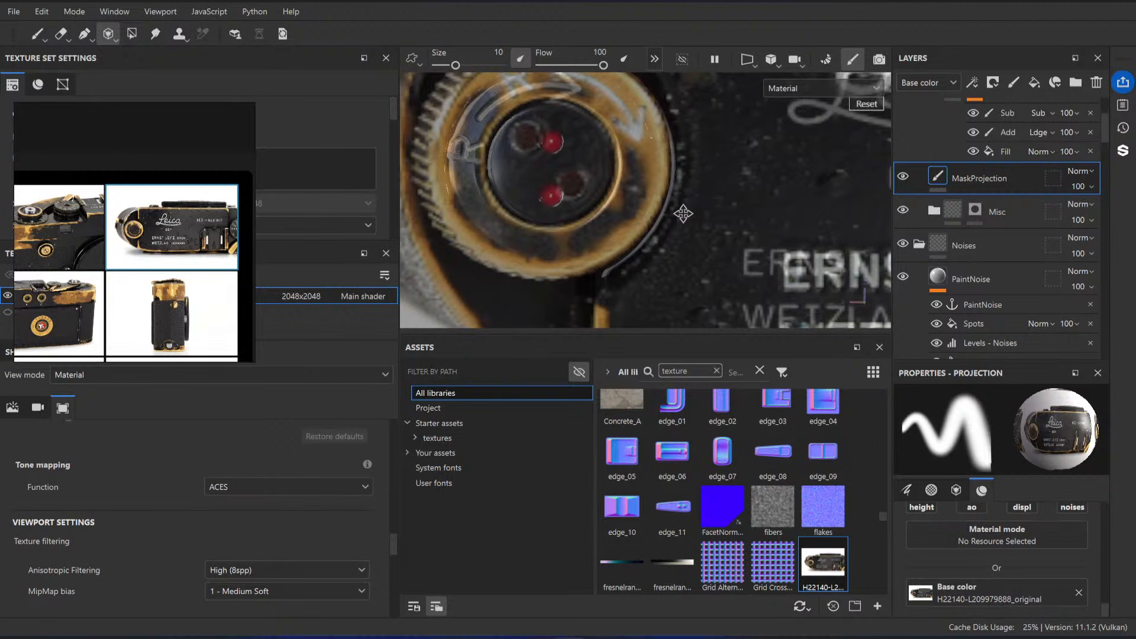
Step: Hide the Black Paint folder and paint the photo's worn brass ring onto the rewind knob with brush size 4.1
{"action": "right_click_drag", "start_coordinate": [520, 214], "coordinate": [489, 214], "text": "ctrl"}
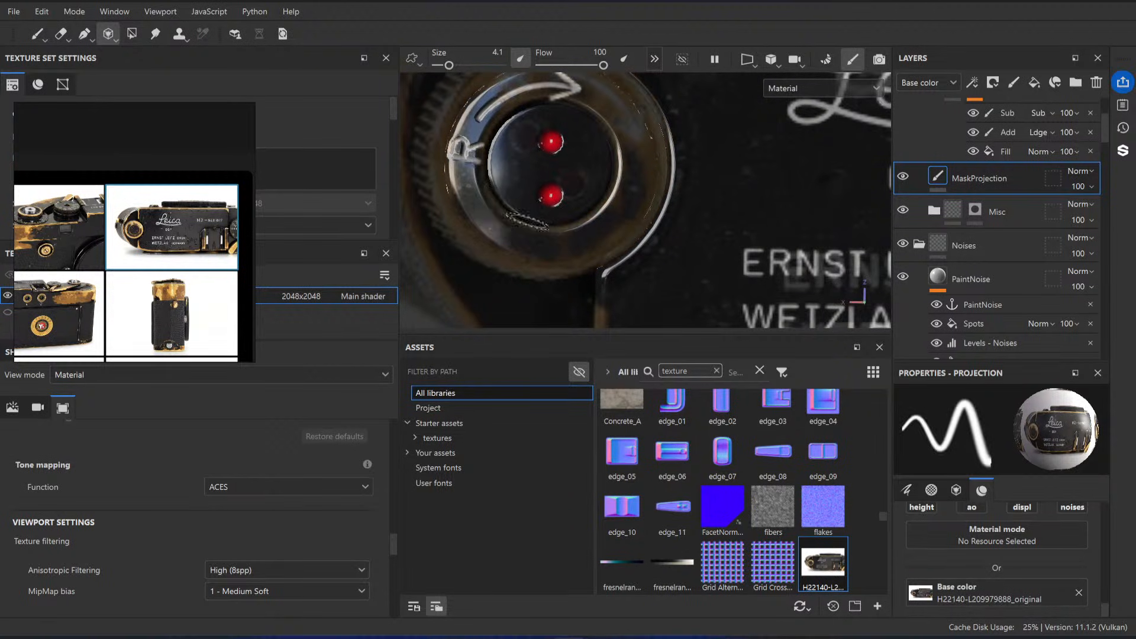
{"action": "key", "text": "s"}
{"action": "left_click_drag", "start_coordinate": [467, 213], "coordinate": [474, 200]}
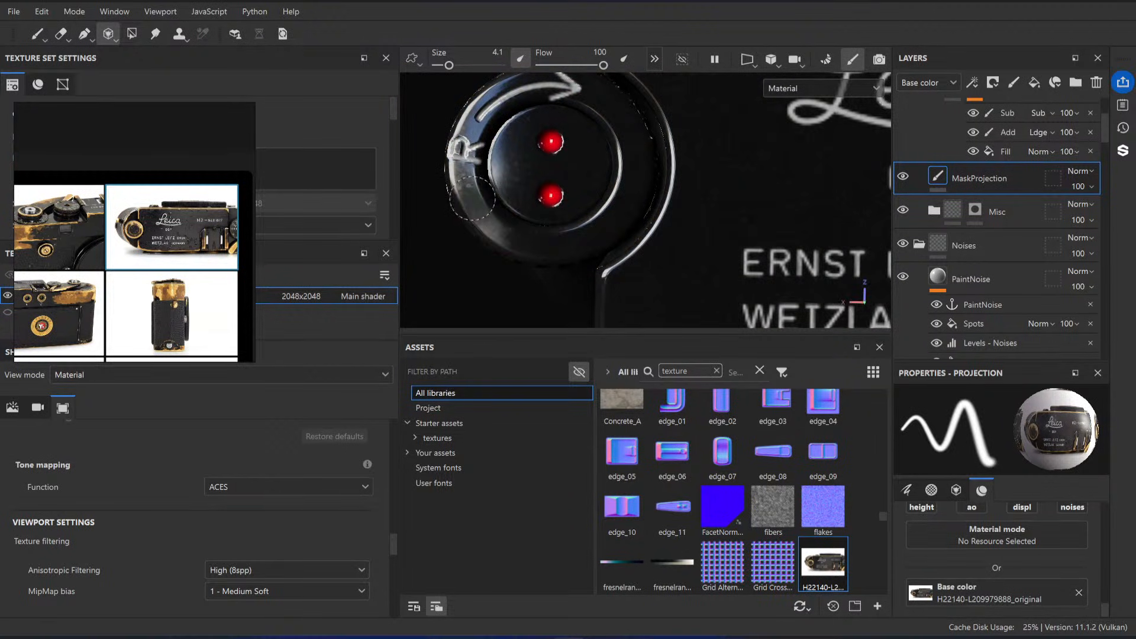
{"action": "scroll", "coordinate": [947, 213], "scroll_direction": "up", "scroll_amount": 3}
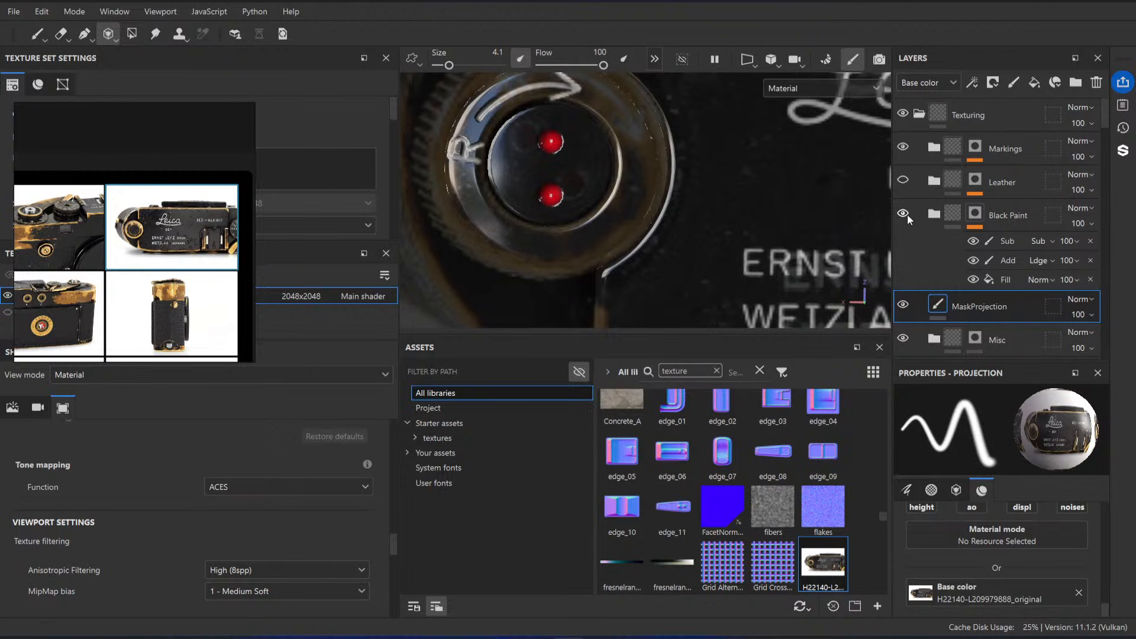
{"action": "left_click", "coordinate": [904, 214]}
{"action": "mouse_move", "coordinate": [465, 170]}
{"action": "left_mouse_down"}
{"action": "mouse_move", "coordinate": [480, 113]}
{"action": "mouse_move", "coordinate": [521, 85]}
{"action": "mouse_move", "coordinate": [489, 206]}
{"action": "mouse_move", "coordinate": [536, 258]}
{"action": "mouse_move", "coordinate": [586, 249]}
{"action": "mouse_move", "coordinate": [645, 178]}
{"action": "mouse_move", "coordinate": [648, 142]}
{"action": "mouse_move", "coordinate": [627, 101]}
{"action": "mouse_move", "coordinate": [552, 90]}
{"action": "mouse_move", "coordinate": [651, 139]}
{"action": "mouse_move", "coordinate": [647, 219]}
{"action": "mouse_move", "coordinate": [550, 251]}
{"action": "mouse_move", "coordinate": [488, 224]}
{"action": "mouse_move", "coordinate": [457, 202]}
{"action": "mouse_move", "coordinate": [454, 180]}
{"action": "mouse_move", "coordinate": [519, 243]}
{"action": "left_mouse_up"}
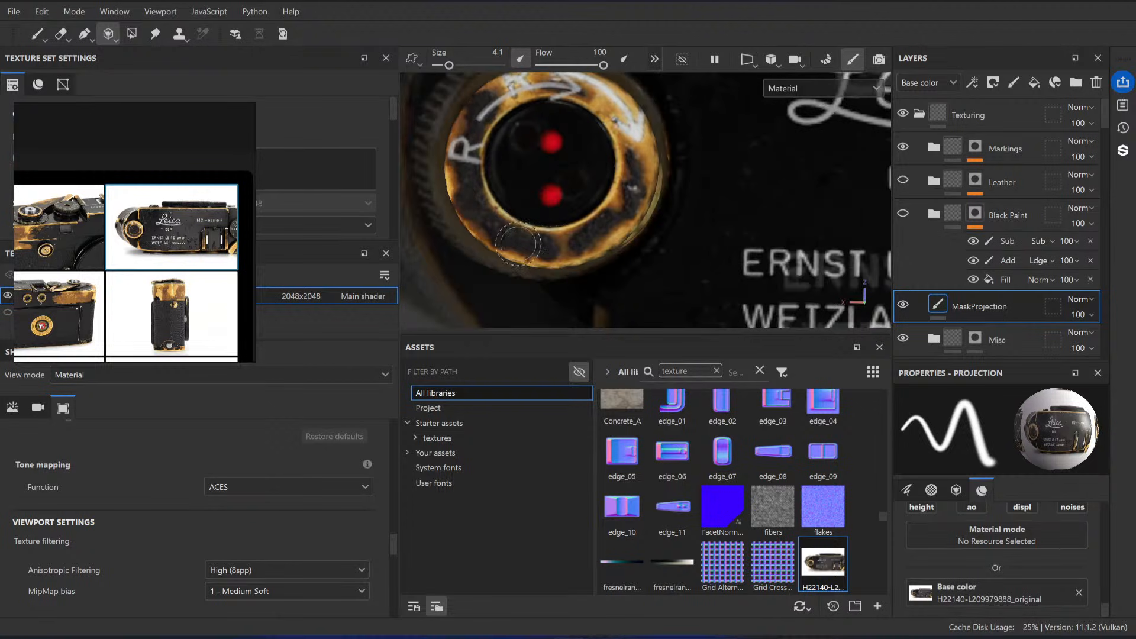
Step: Switch to the Paint tool and examine the projected brass wear on the rewind knob from several angles
{"action": "scroll", "coordinate": [597, 208], "scroll_direction": "down", "scroll_amount": 3}
{"action": "mouse_move", "coordinate": [626, 241]}
{"action": "left_mouse_down", "text": "alt"}
{"action": "mouse_move", "coordinate": [670, 168]}
{"action": "mouse_move", "coordinate": [583, 243]}
{"action": "left_mouse_up", "text": "alt"}
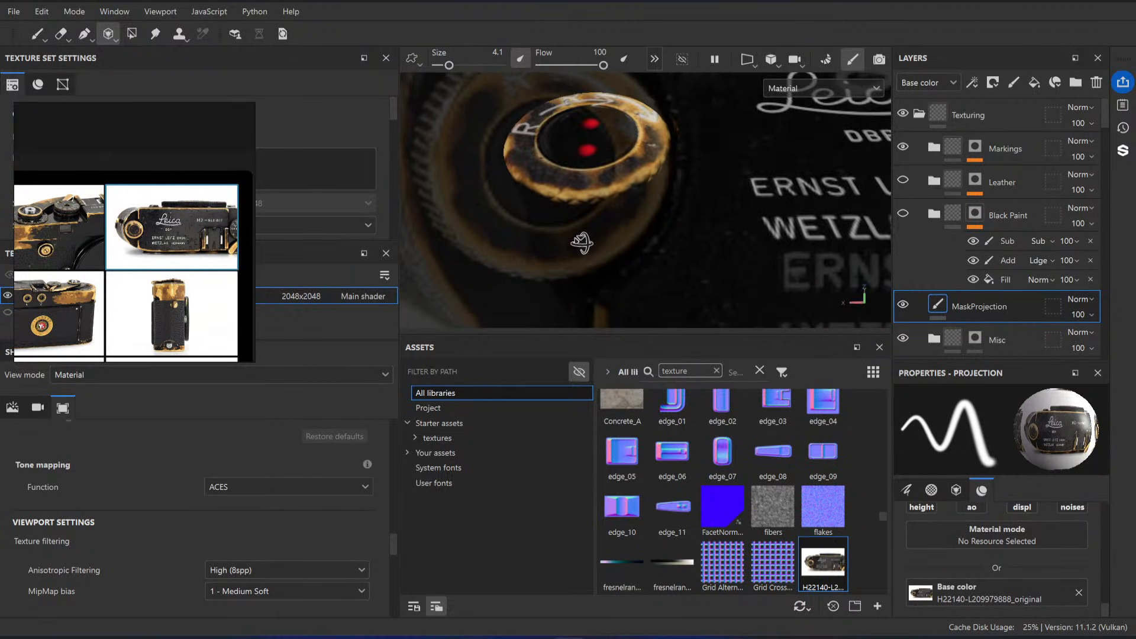
{"action": "left_click_drag", "start_coordinate": [615, 177], "coordinate": [626, 214], "text": "alt"}
{"action": "left_click", "coordinate": [37, 34]}
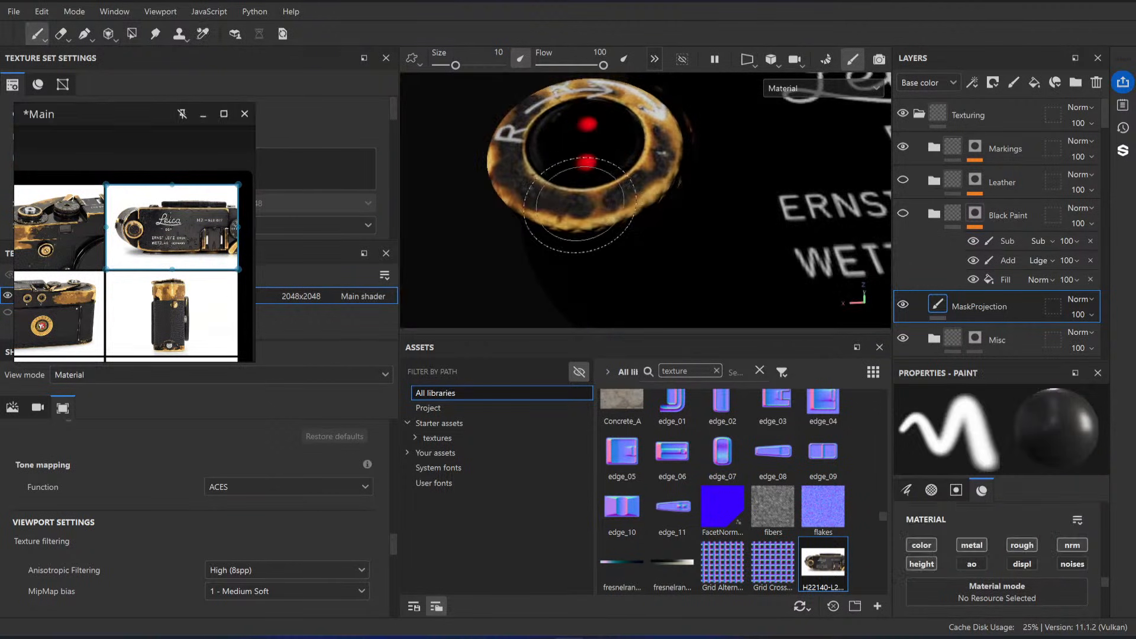
{"action": "mouse_move", "coordinate": [589, 178]}
{"action": "left_mouse_down", "text": "alt"}
{"action": "mouse_move", "coordinate": [679, 215]}
{"action": "mouse_move", "coordinate": [629, 177]}
{"action": "mouse_move", "coordinate": [662, 199]}
{"action": "left_mouse_up", "text": "alt"}
{"action": "scroll", "coordinate": [636, 178], "scroll_direction": "down", "scroll_amount": 2}
{"action": "scroll", "coordinate": [662, 199], "scroll_direction": "up", "scroll_amount": 2}
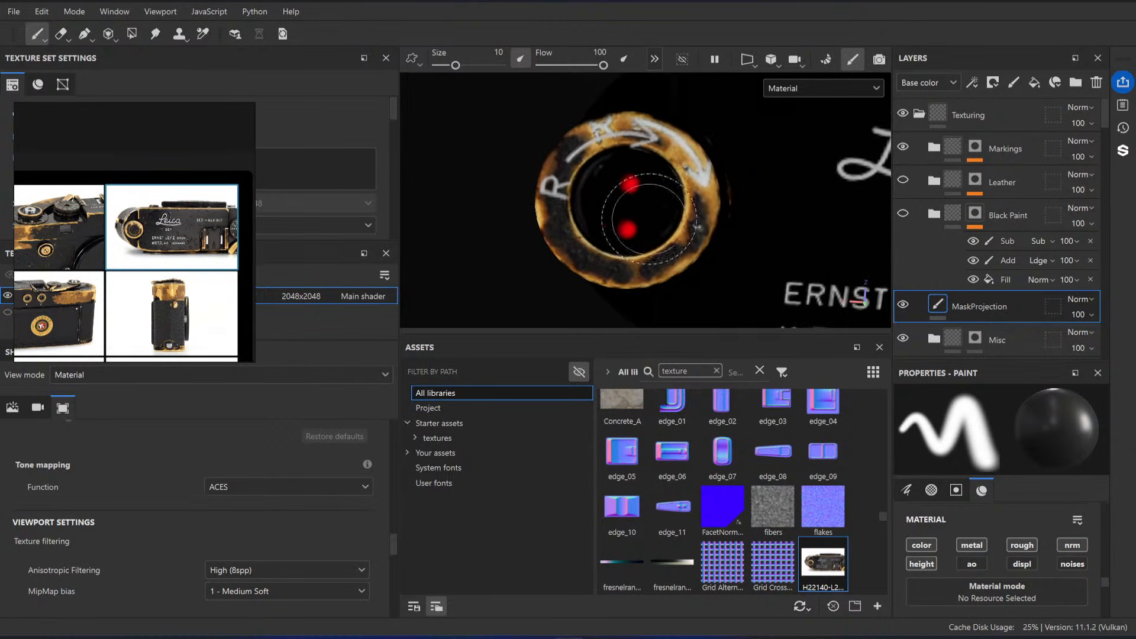
{"action": "right_click_drag", "start_coordinate": [653, 200], "coordinate": [715, 223], "text": "shift"}
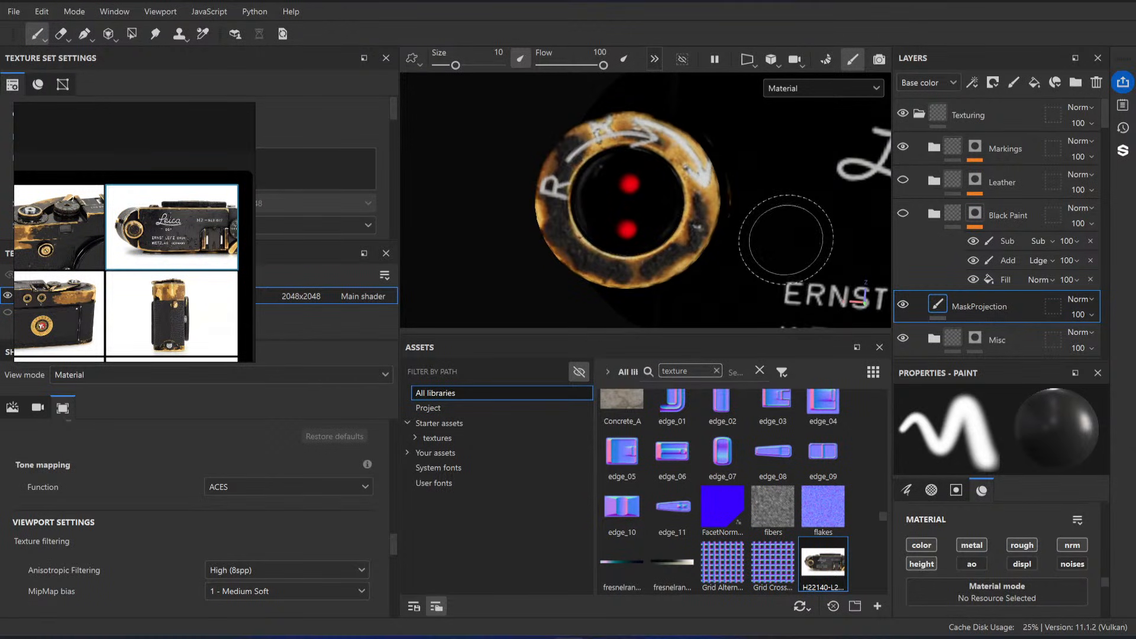
{"action": "left_click_drag", "start_coordinate": [787, 238], "coordinate": [772, 243], "text": "alt"}
{"action": "scroll", "coordinate": [641, 191], "scroll_direction": "up", "scroll_amount": 1}
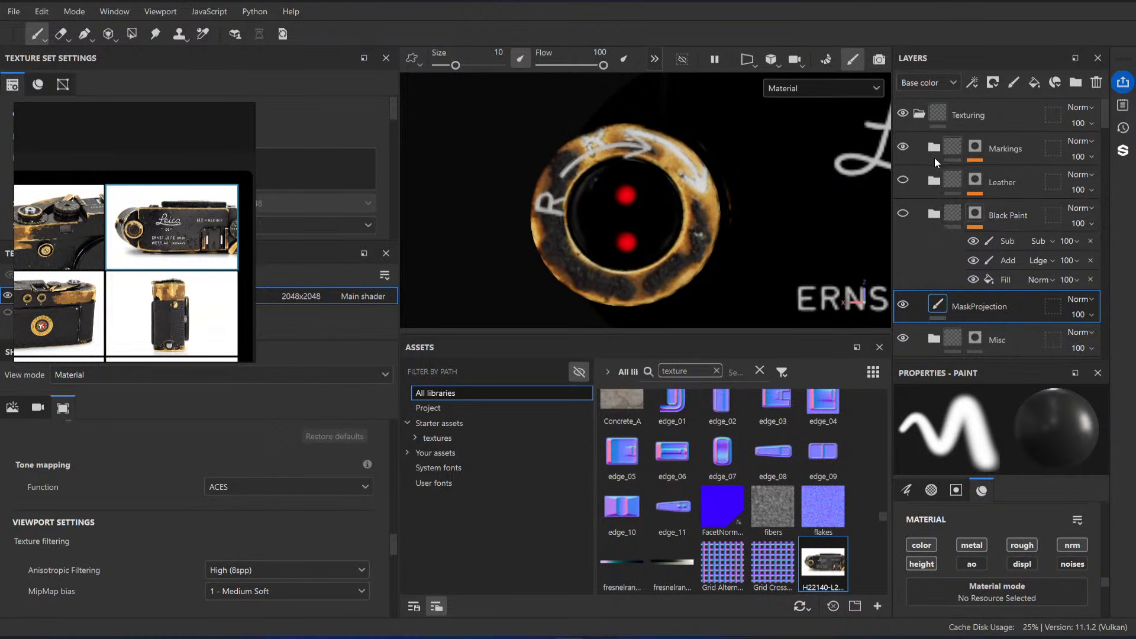
Step: Hide the Markings folder, then use the Projection tool to move and rotate the reference photo over the rewind knob ring
{"action": "left_click", "coordinate": [904, 146]}
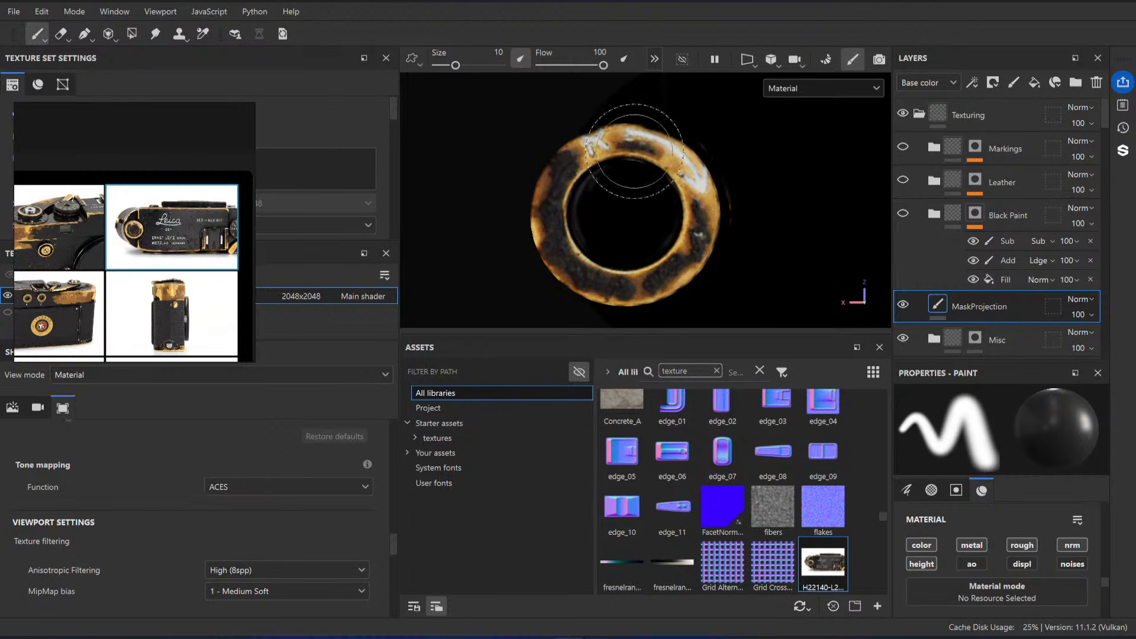
{"action": "left_click", "coordinate": [108, 34]}
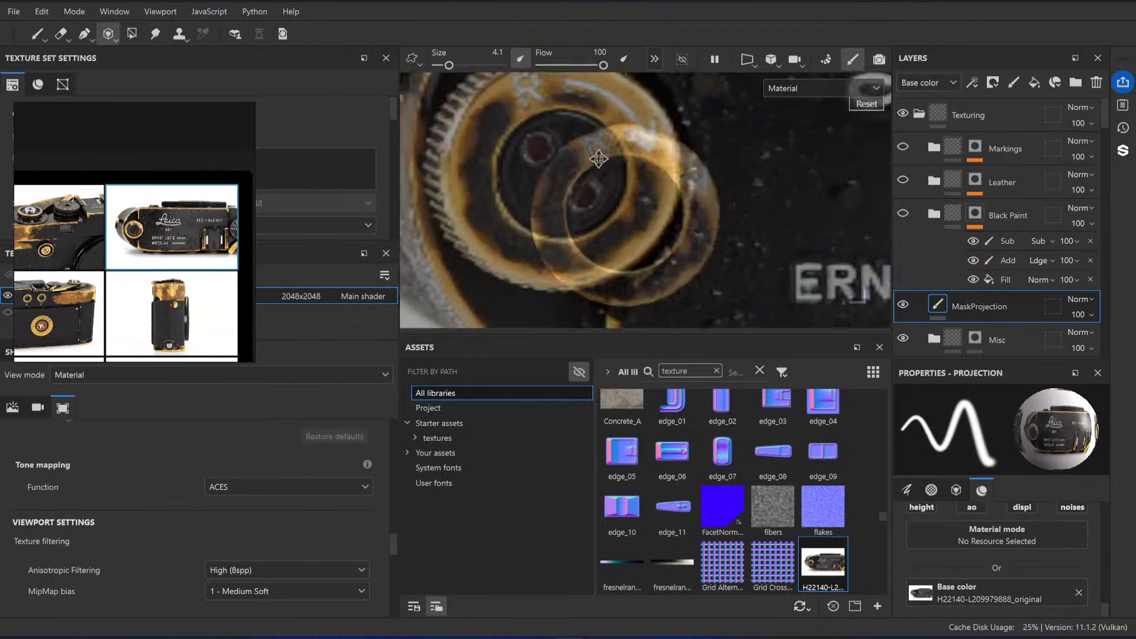
{"action": "left_click_drag", "start_coordinate": [599, 158], "coordinate": [738, 187], "text": "alt"}
{"action": "mouse_move", "coordinate": [628, 142]}
{"action": "left_mouse_down"}
{"action": "mouse_move", "coordinate": [745, 141]}
{"action": "mouse_move", "coordinate": [687, 206]}
{"action": "left_mouse_up"}
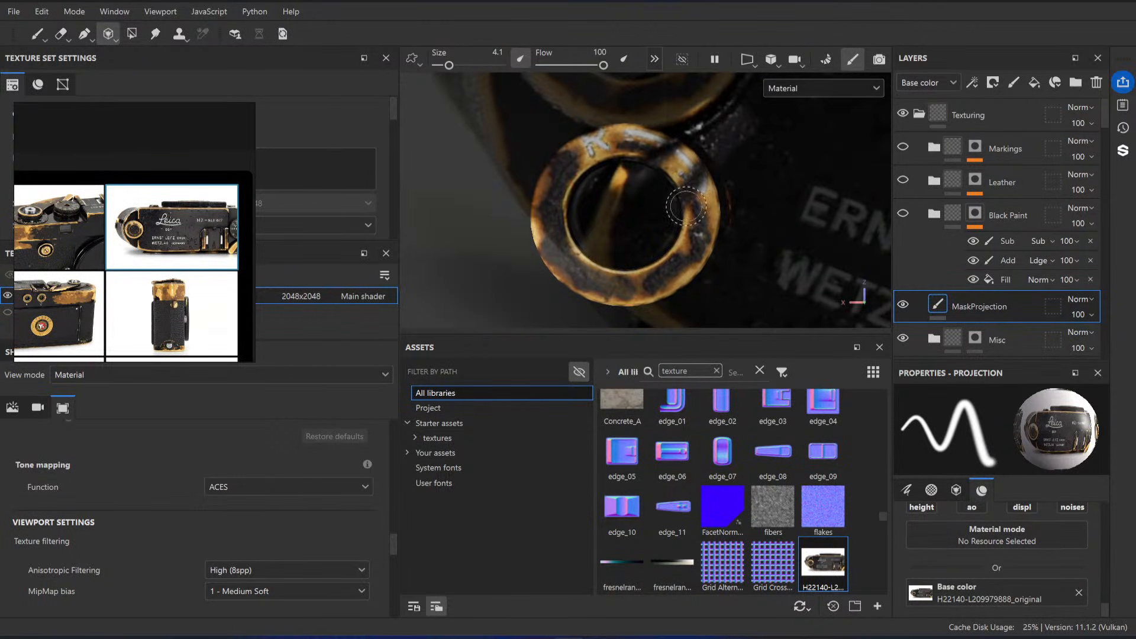
{"action": "scroll", "coordinate": [770, 178], "scroll_direction": "down", "scroll_amount": 3}
{"action": "left_click_drag", "start_coordinate": [771, 167], "coordinate": [780, 132]}
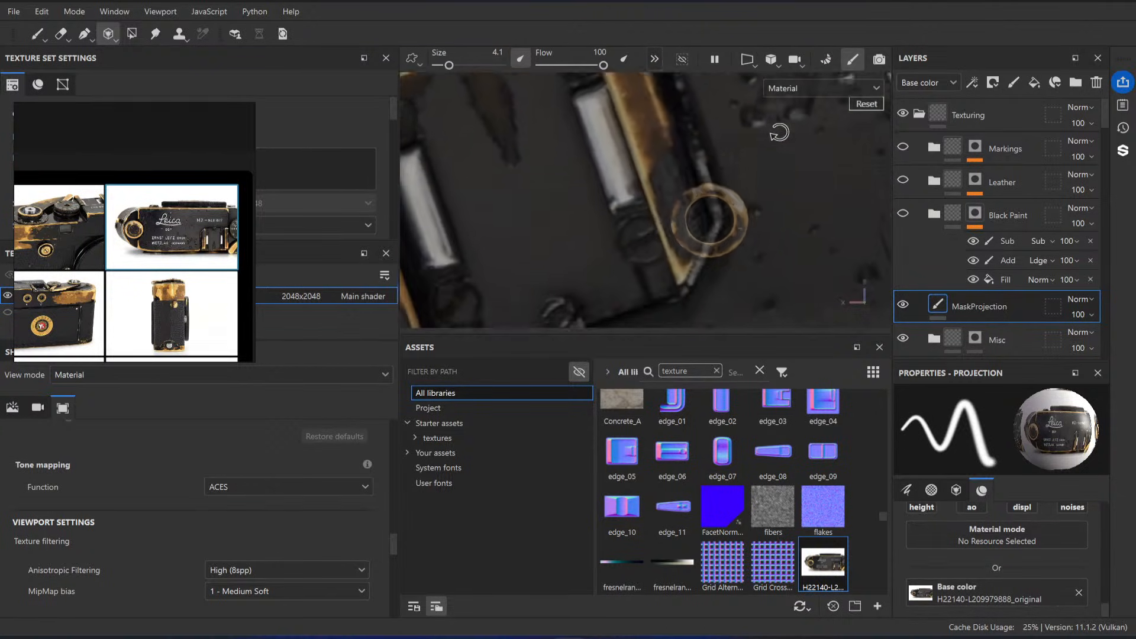
{"action": "middle_click_drag", "start_coordinate": [772, 222], "coordinate": [562, 222]}
{"action": "right_click_drag", "start_coordinate": [710, 221], "coordinate": [737, 250]}
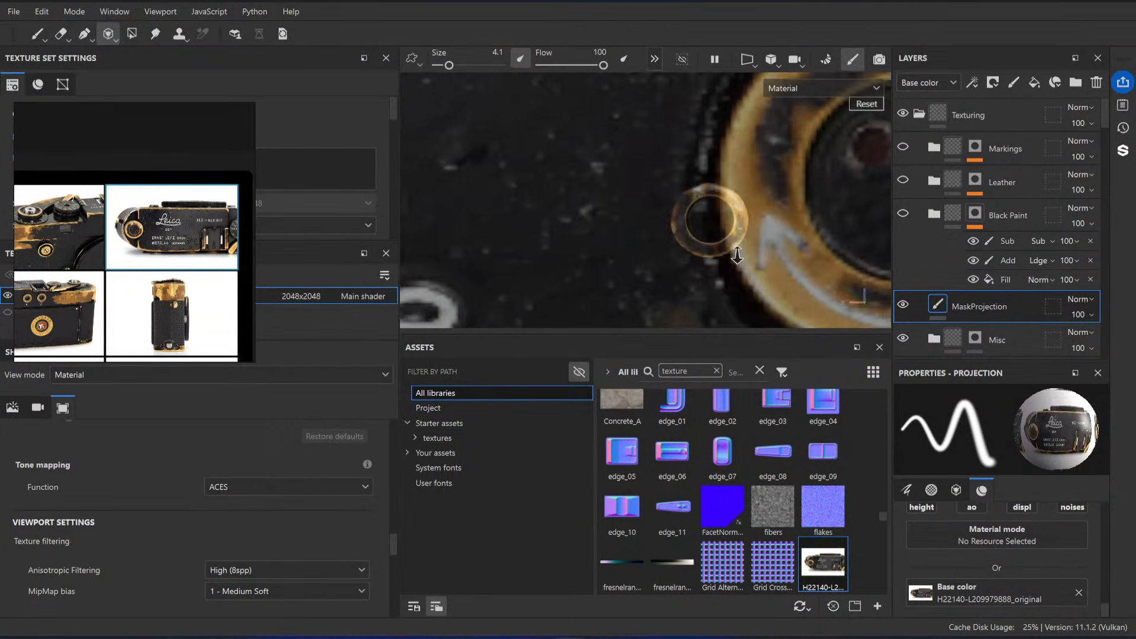
Step: Turn the projection photo upside down, align its knob with the model's ring and paint clean brass over the projected R
{"action": "middle_click_drag", "start_coordinate": [771, 226], "coordinate": [673, 235], "text": "alt"}
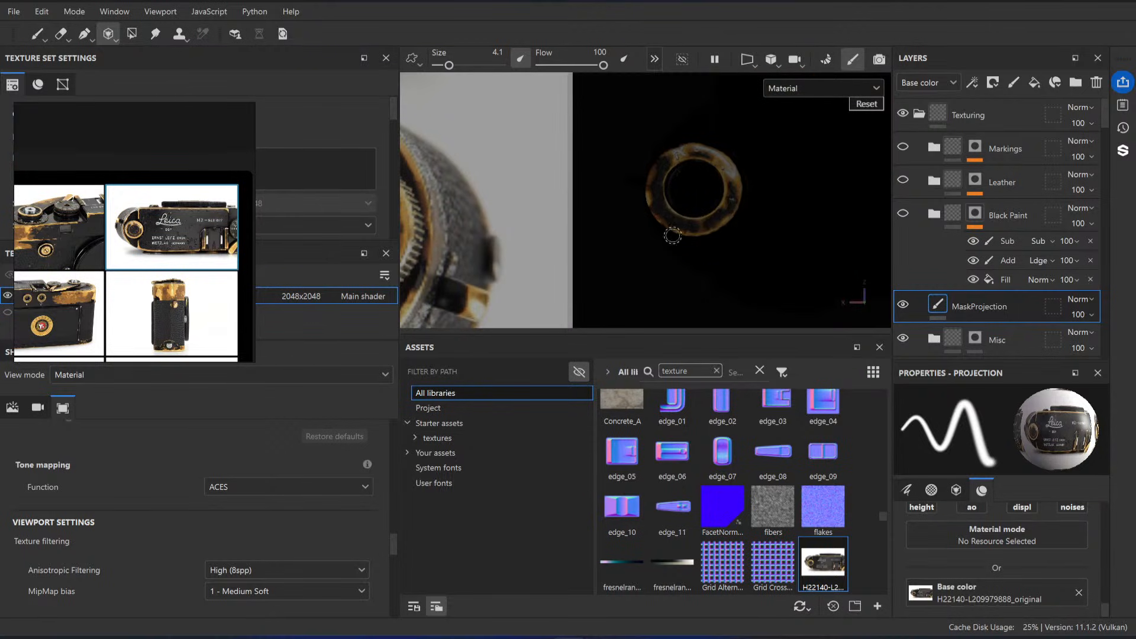
{"action": "right_click_drag", "start_coordinate": [673, 236], "coordinate": [680, 185]}
{"action": "middle_click_drag", "start_coordinate": [480, 228], "coordinate": [684, 196]}
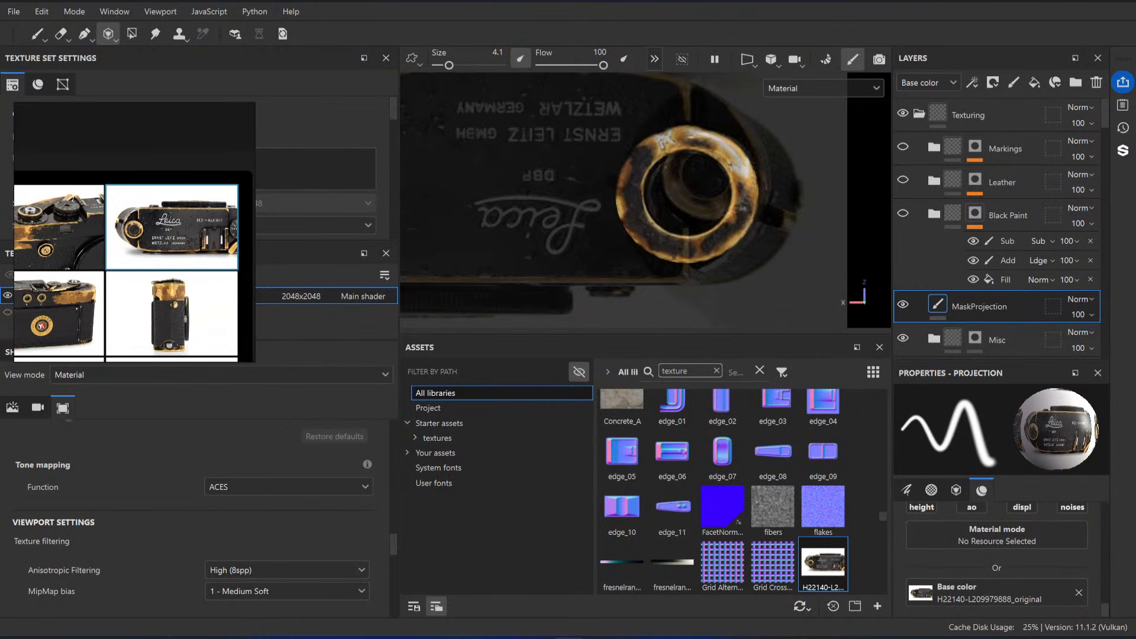
{"action": "right_click_drag", "start_coordinate": [731, 184], "coordinate": [754, 215]}
{"action": "middle_click_drag", "start_coordinate": [754, 214], "coordinate": [674, 226]}
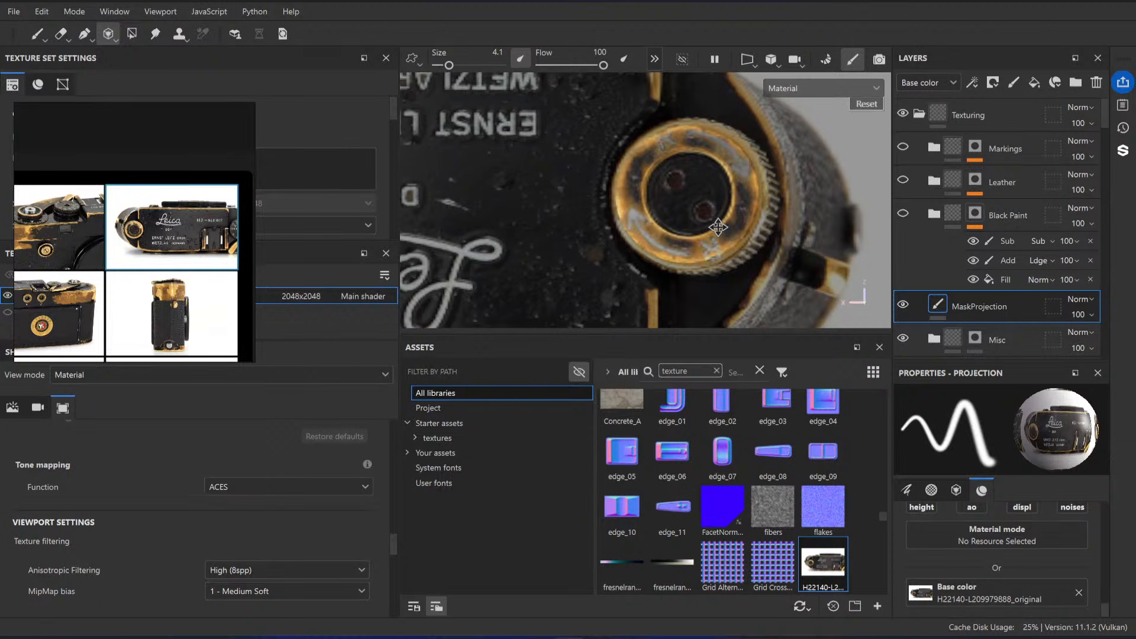
{"action": "left_click_drag", "start_coordinate": [740, 172], "coordinate": [665, 146]}
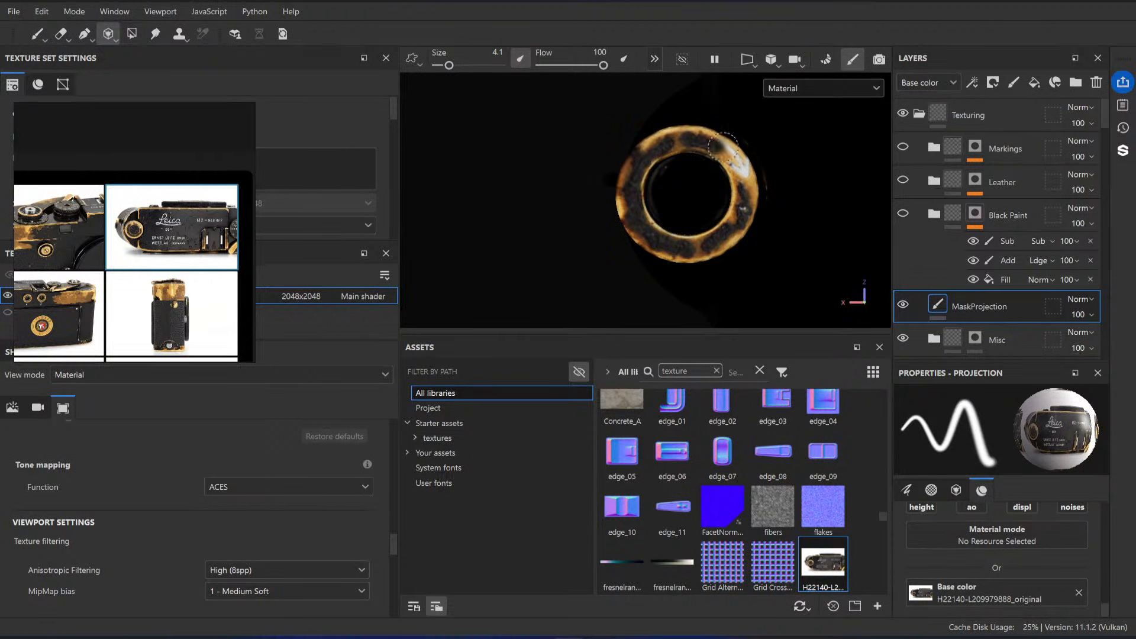
Step: Rotate the projection photo further around the knob, paint over the white arrow left on the ring and return to the Paint tool
{"action": "left_click_drag", "start_coordinate": [744, 174], "coordinate": [739, 223]}
{"action": "left_click_drag", "start_coordinate": [680, 141], "coordinate": [678, 140]}
{"action": "key", "text": "s"}
{"action": "left_click_drag", "start_coordinate": [743, 243], "coordinate": [723, 259]}
{"action": "middle_click_drag", "start_coordinate": [718, 246], "coordinate": [728, 205]}
{"action": "left_click_drag", "start_coordinate": [728, 205], "coordinate": [633, 232]}
{"action": "middle_click_drag", "start_coordinate": [676, 241], "coordinate": [698, 206]}
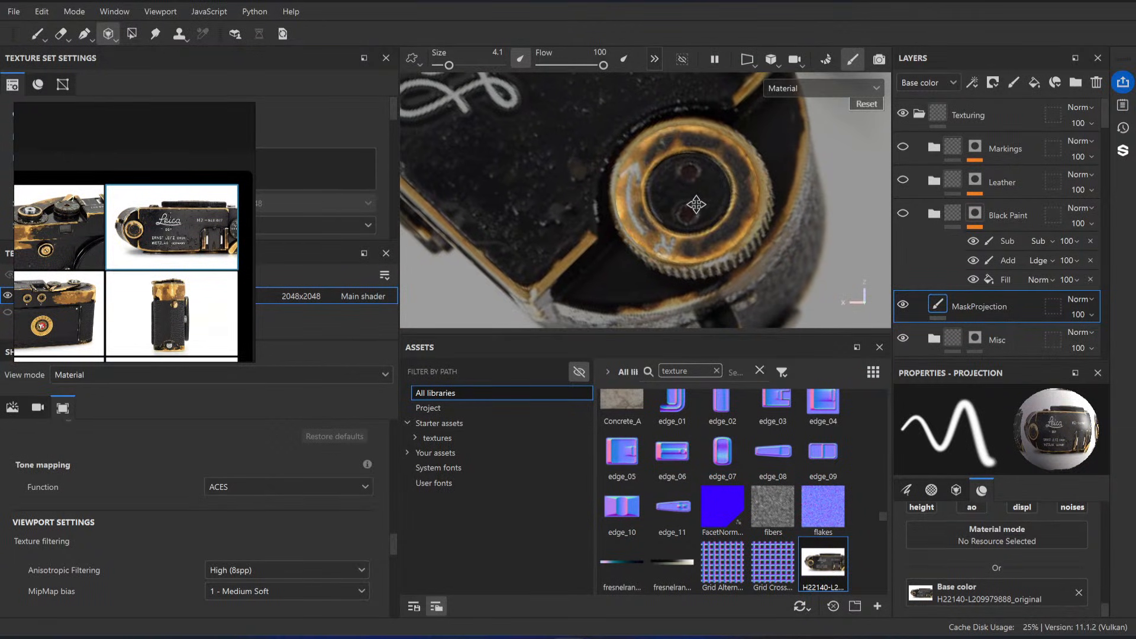
{"action": "left_click_drag", "start_coordinate": [679, 145], "coordinate": [681, 143]}
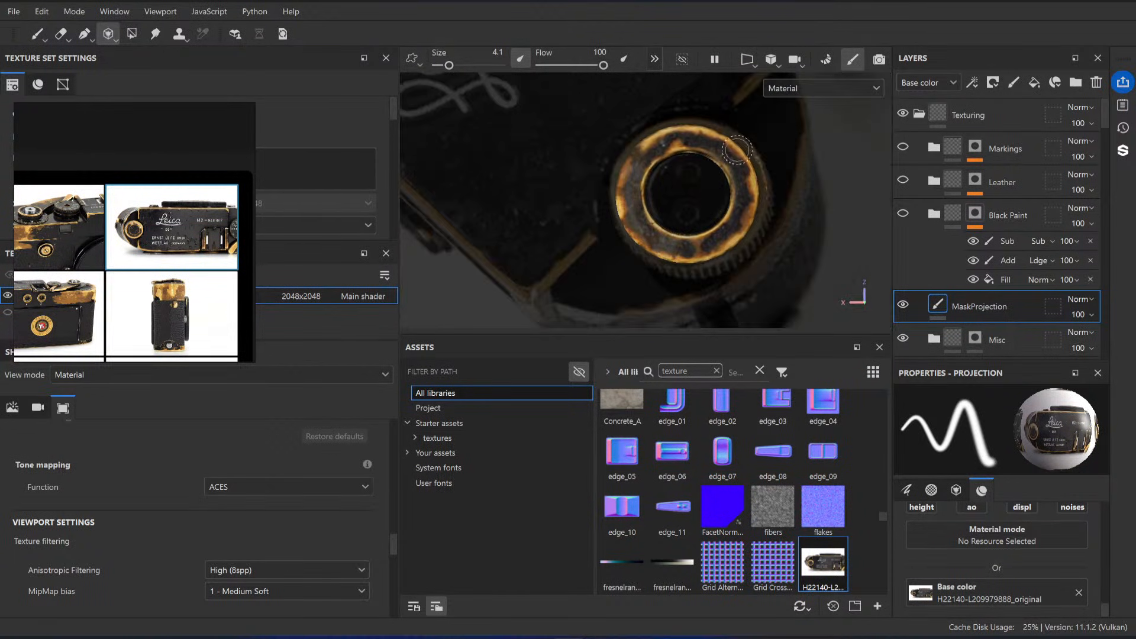
{"action": "left_click", "coordinate": [38, 35]}
{"action": "mouse_move", "coordinate": [649, 193]}
{"action": "left_mouse_down", "text": "alt"}
{"action": "mouse_move", "coordinate": [673, 165]}
{"action": "mouse_move", "coordinate": [765, 234]}
{"action": "mouse_move", "coordinate": [684, 232]}
{"action": "mouse_move", "coordinate": [667, 155]}
{"action": "left_mouse_up", "text": "alt"}
{"action": "scroll", "coordinate": [667, 155], "scroll_direction": "up", "scroll_amount": 2}
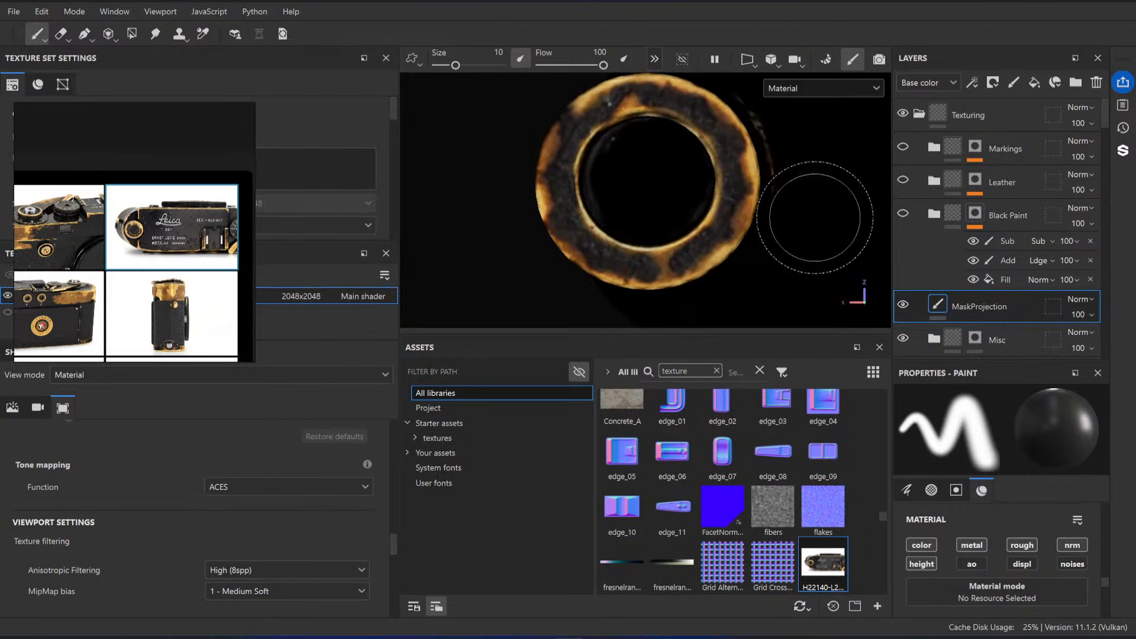
Step: Add an HSL Perceptive filter to the MaskProjection layer and set its saturation to 0
{"action": "right_click", "coordinate": [946, 304]}
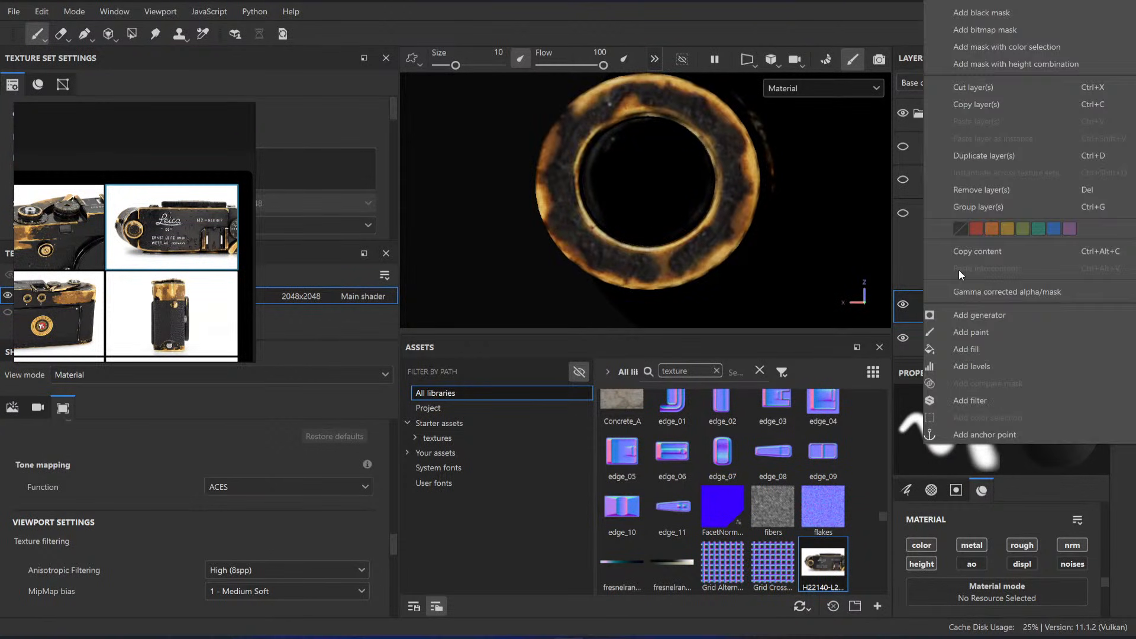
{"action": "left_click", "coordinate": [979, 405]}
{"action": "left_click", "coordinate": [1006, 476]}
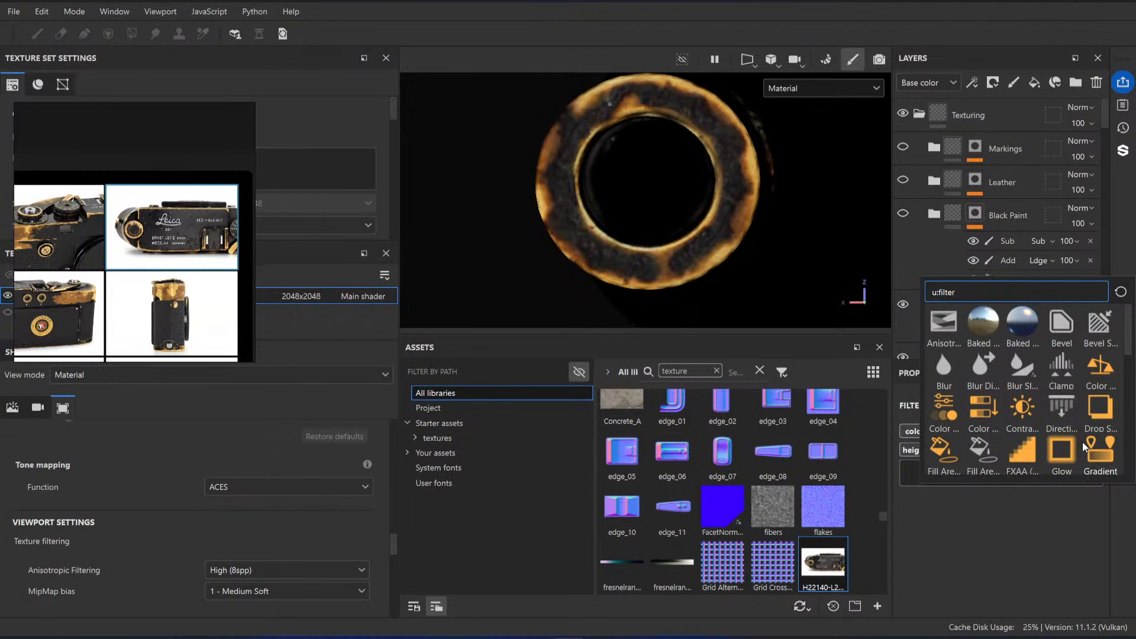
{"action": "scroll", "coordinate": [983, 417], "scroll_direction": "down", "scroll_amount": 3}
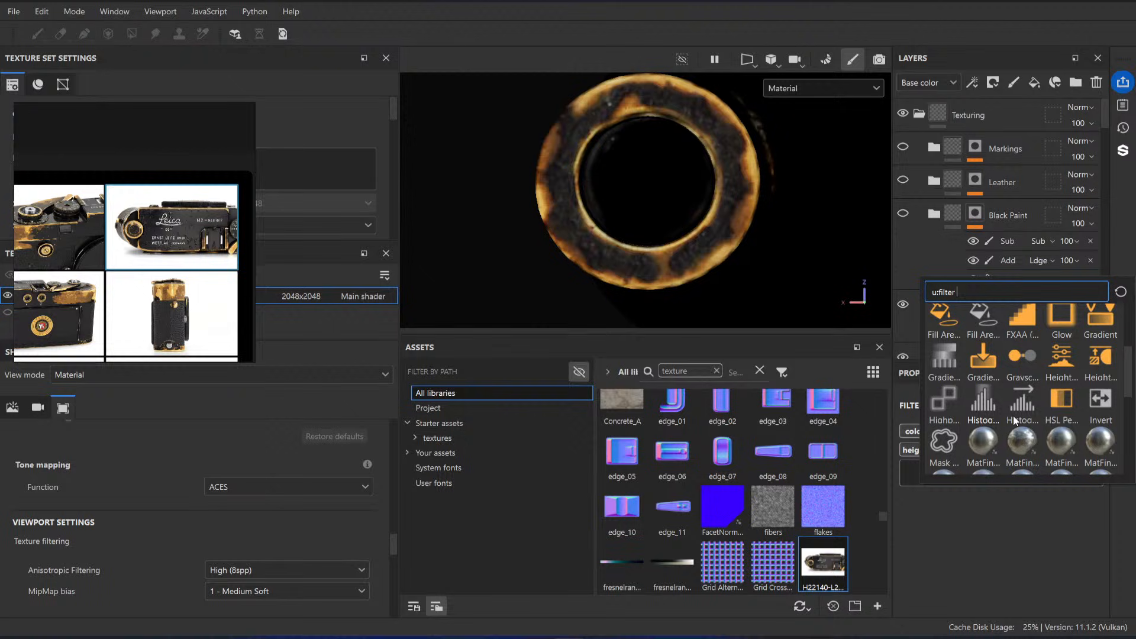
{"action": "left_click", "coordinate": [1085, 411]}
{"action": "left_click_drag", "start_coordinate": [1001, 600], "coordinate": [878, 595]}
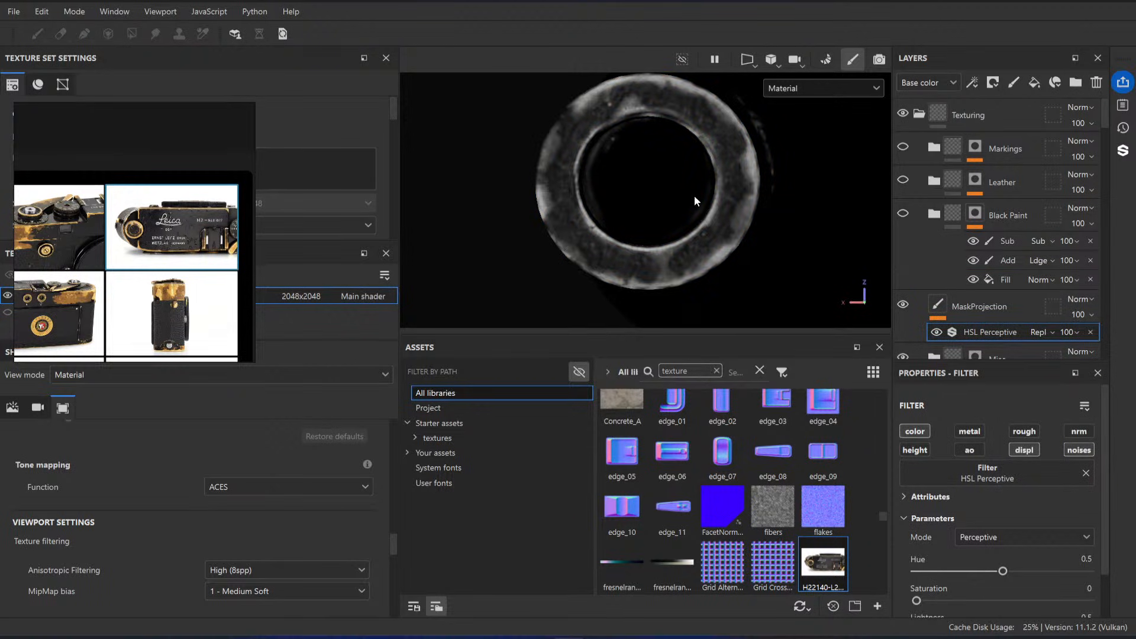
Step: Add Levels for Base color above the HSL Perceptive filter and lower the white input point to about 0.115
{"action": "right_click", "coordinate": [989, 335]}
{"action": "left_click", "coordinate": [1023, 585]}
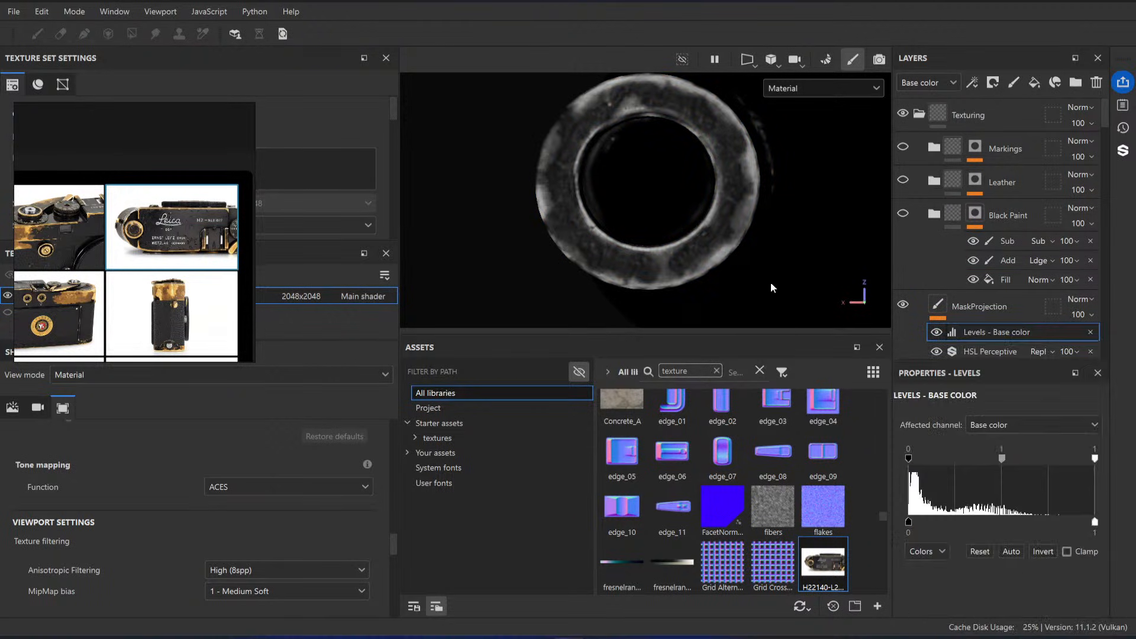
{"action": "left_click_drag", "start_coordinate": [1095, 459], "coordinate": [932, 465]}
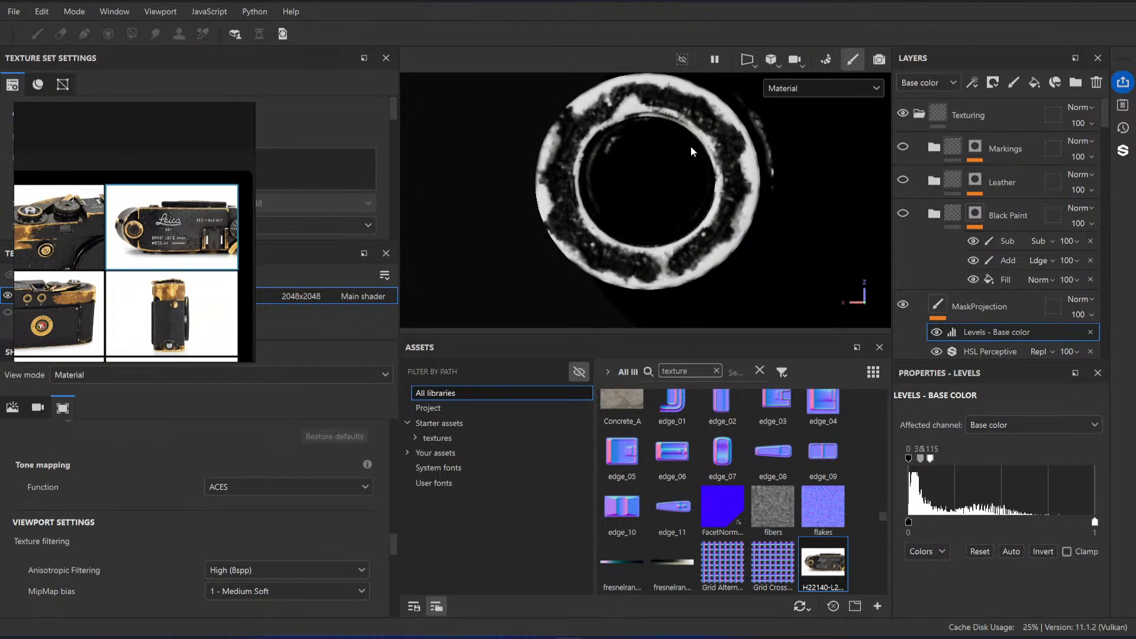
Step: Add an anchor point to the MaskProjection layer above its Levels effect
{"action": "left_click", "coordinate": [964, 304]}
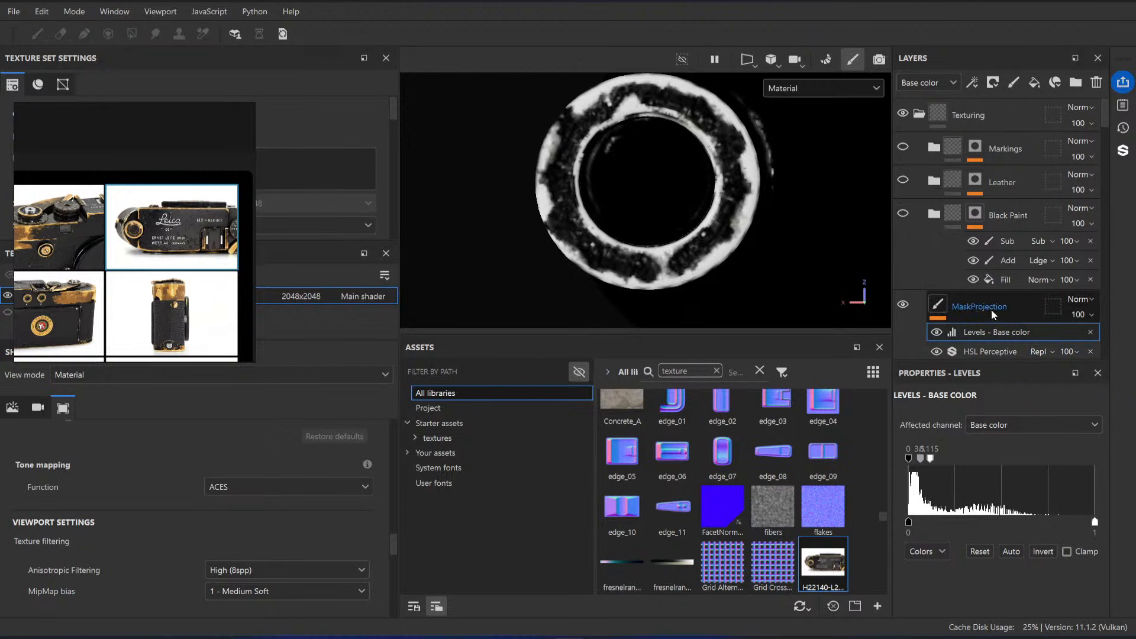
{"action": "right_click", "coordinate": [964, 303]}
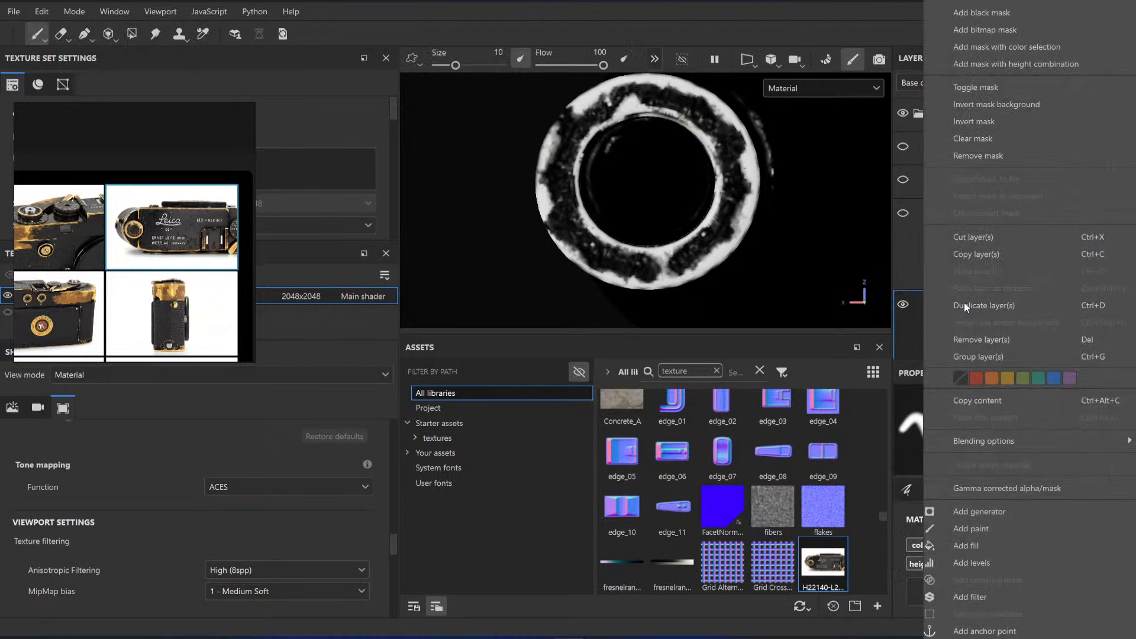
{"action": "left_click", "coordinate": [1001, 631]}
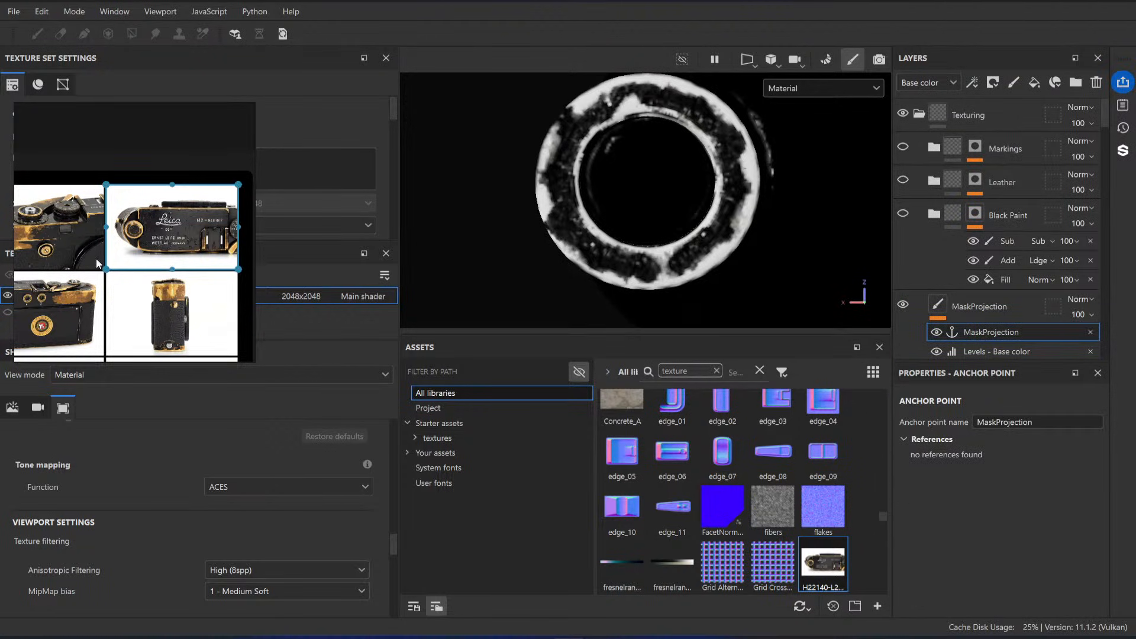
Step: Examine the reference photos for wear on the rewind knob and the brass corners of the camera body
{"action": "scroll", "coordinate": [145, 247], "scroll_direction": "up", "scroll_amount": 10}
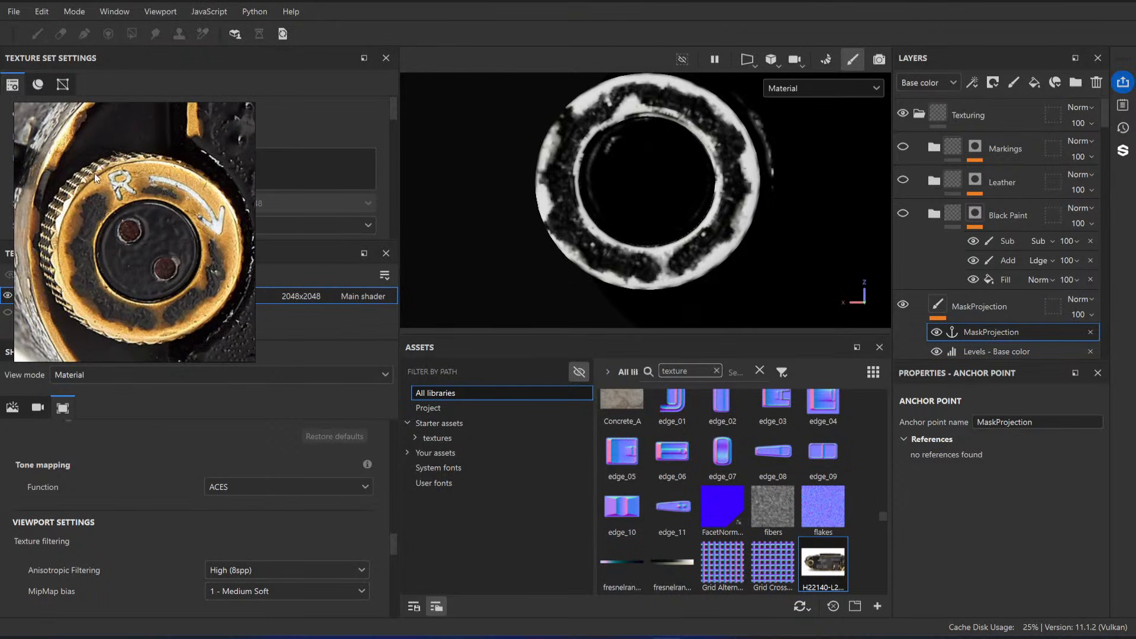
{"action": "scroll", "coordinate": [90, 197], "scroll_direction": "up", "scroll_amount": 5}
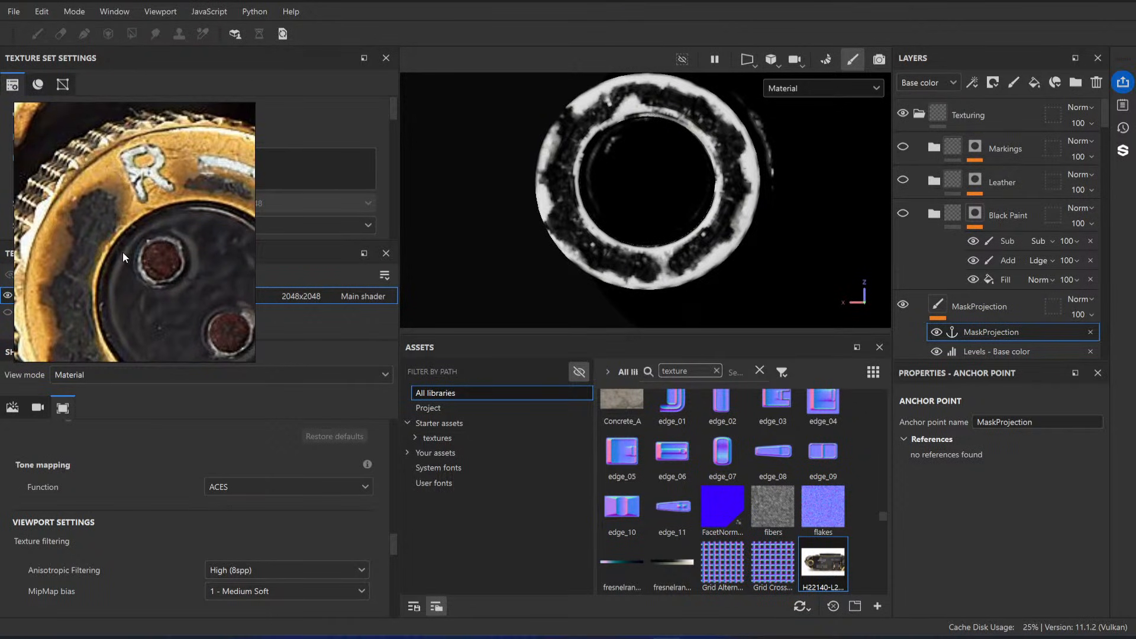
{"action": "scroll", "coordinate": [123, 256], "scroll_direction": "down", "scroll_amount": 3}
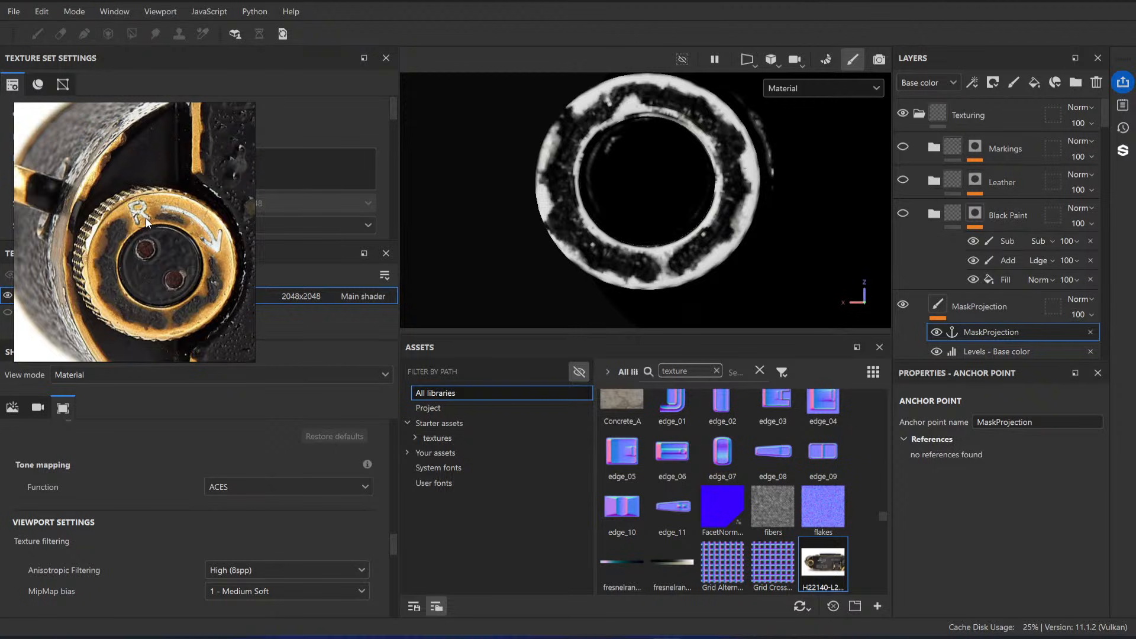
{"action": "scroll", "coordinate": [151, 228], "scroll_direction": "down", "scroll_amount": 10}
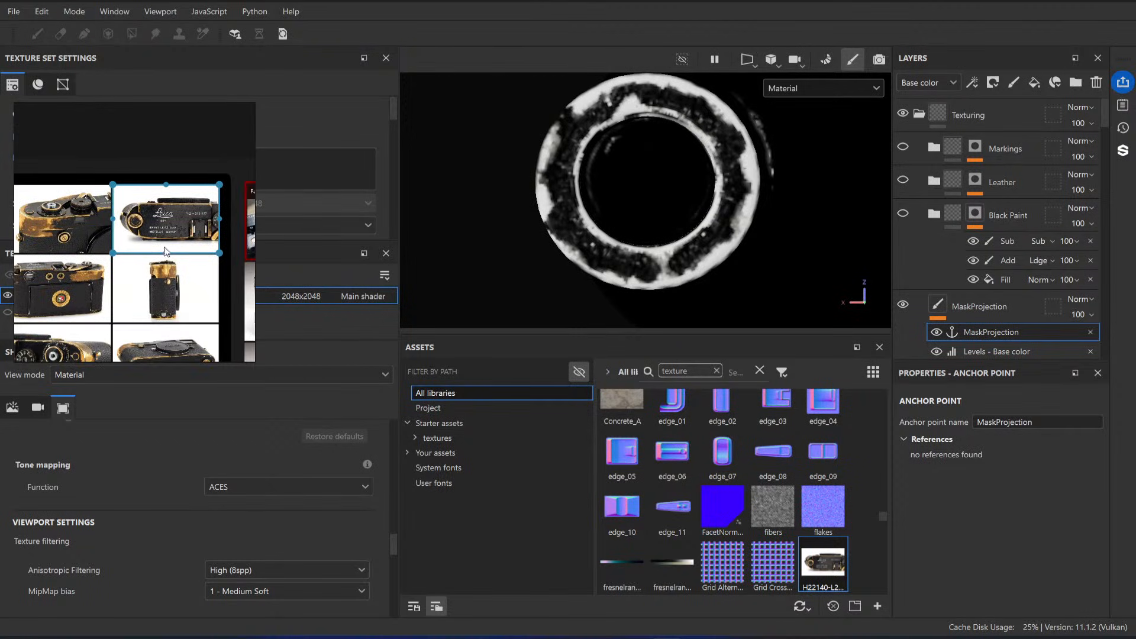
{"action": "scroll", "coordinate": [136, 269], "scroll_direction": "up", "scroll_amount": 10}
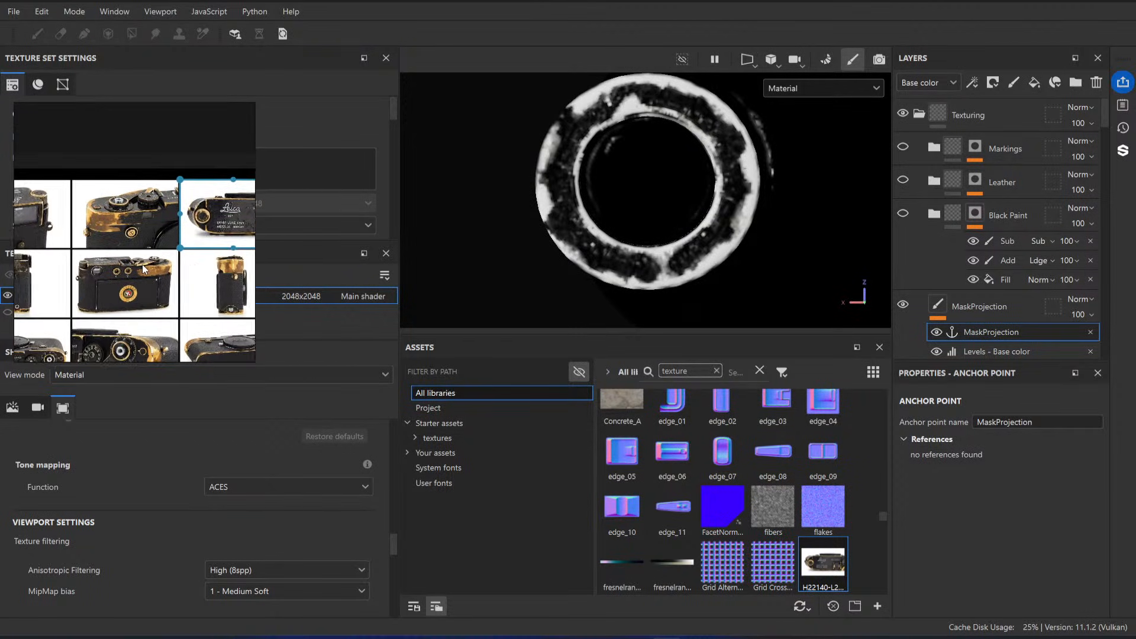
{"action": "scroll", "coordinate": [172, 217], "scroll_direction": "down", "scroll_amount": 5}
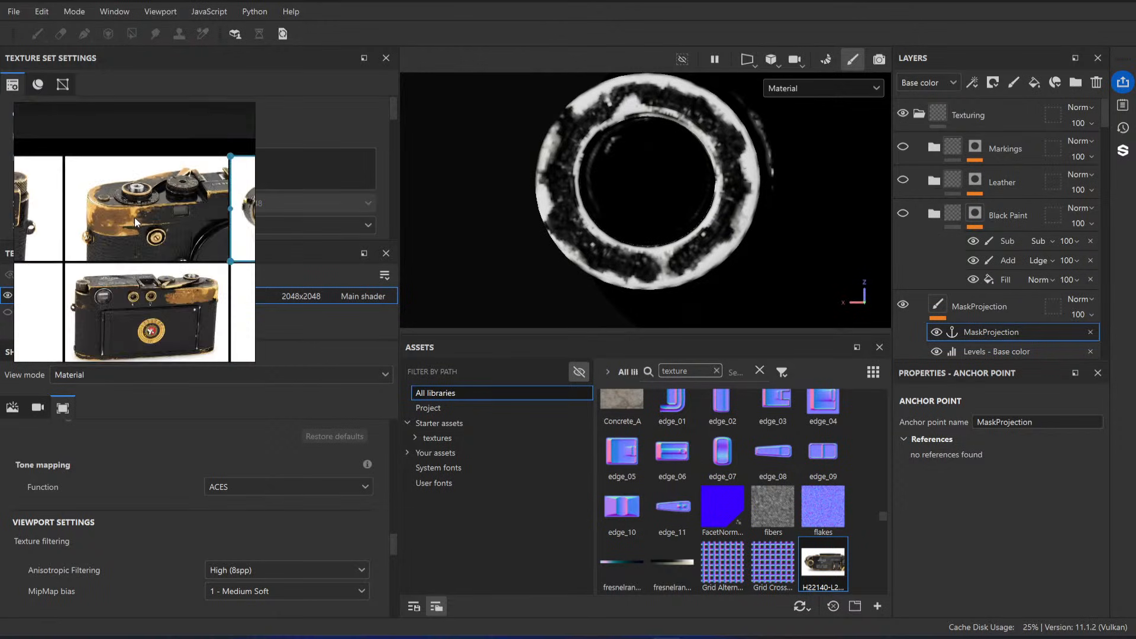
{"action": "scroll", "coordinate": [174, 271], "scroll_direction": "up", "scroll_amount": 10}
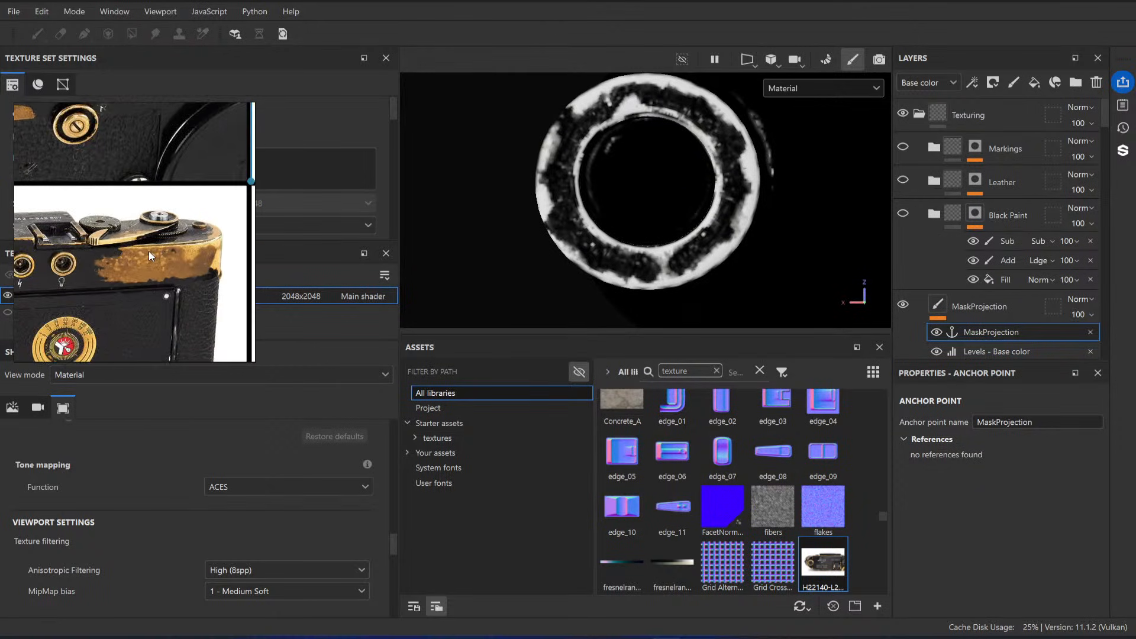
{"action": "scroll", "coordinate": [136, 222], "scroll_direction": "down", "scroll_amount": 5}
Step: Examine the reference photos for paint wear around the advance lever, the shutter speed dial and the camera's side
{"action": "scroll", "coordinate": [215, 273], "scroll_direction": "up", "scroll_amount": 10}
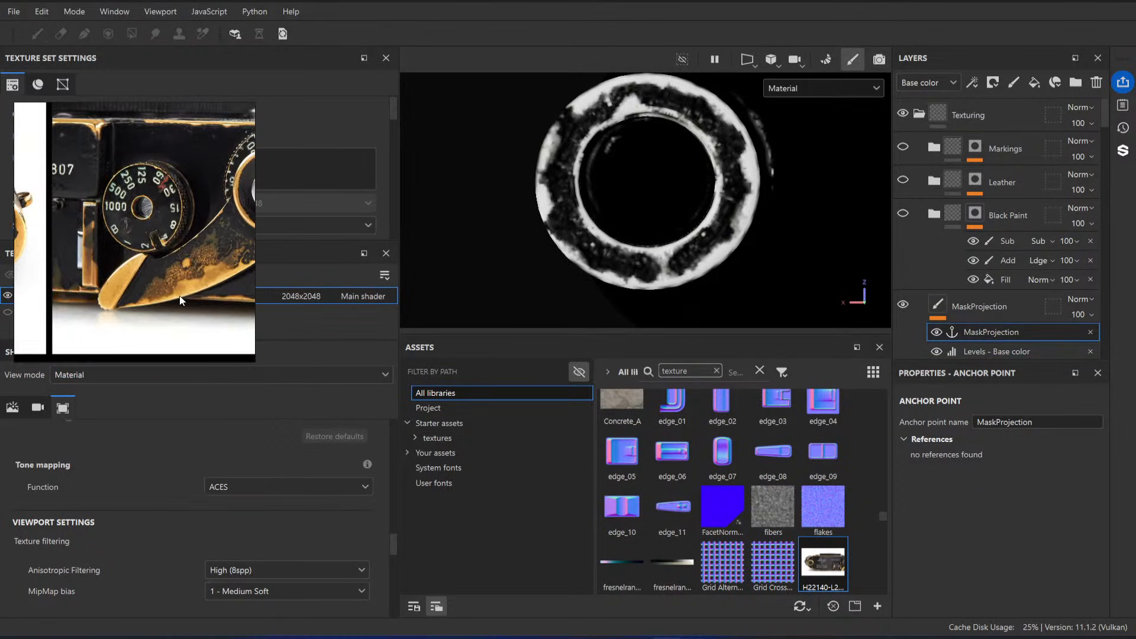
{"action": "scroll", "coordinate": [197, 230], "scroll_direction": "up", "scroll_amount": 2}
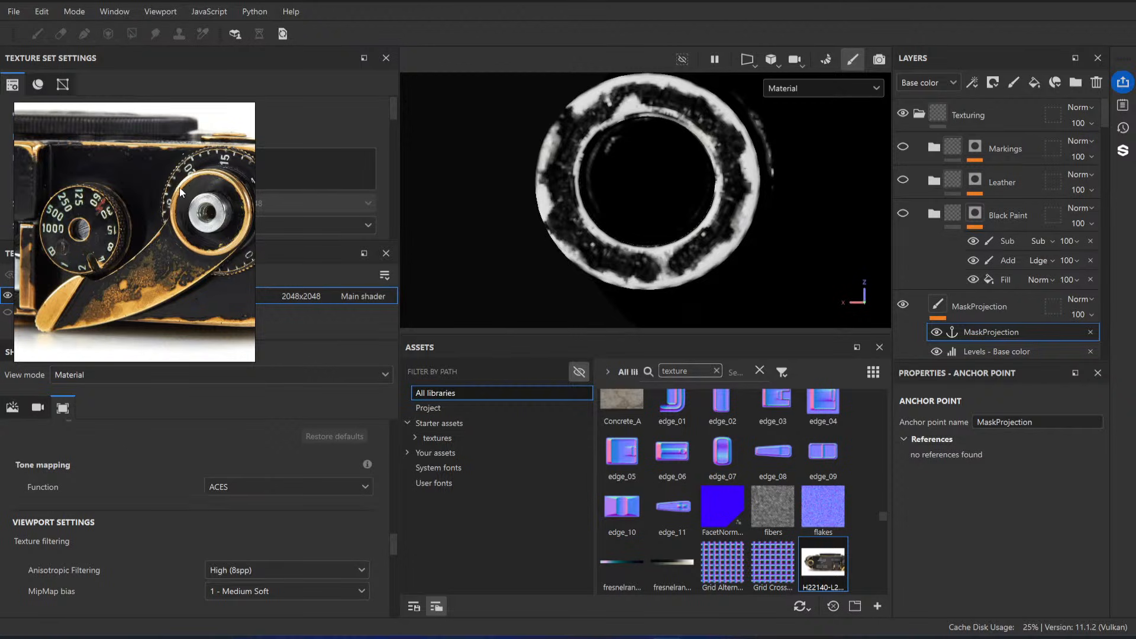
{"action": "middle_click_drag", "start_coordinate": [185, 213], "coordinate": [174, 221]}
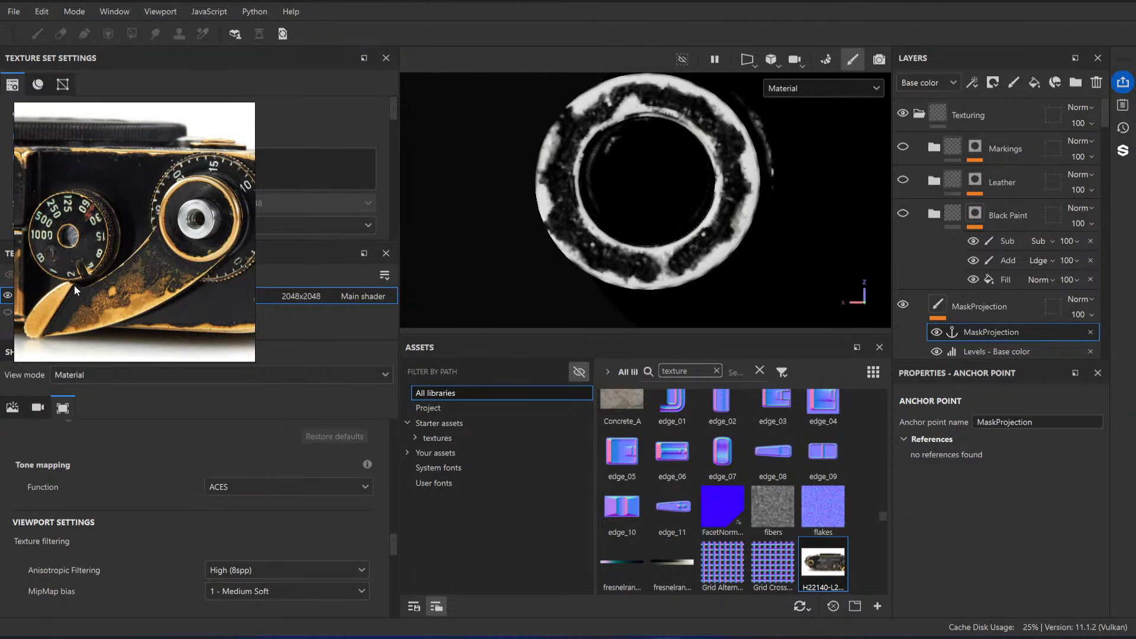
{"action": "scroll", "coordinate": [126, 230], "scroll_direction": "down", "scroll_amount": 5}
{"action": "scroll", "coordinate": [130, 284], "scroll_direction": "up", "scroll_amount": 5}
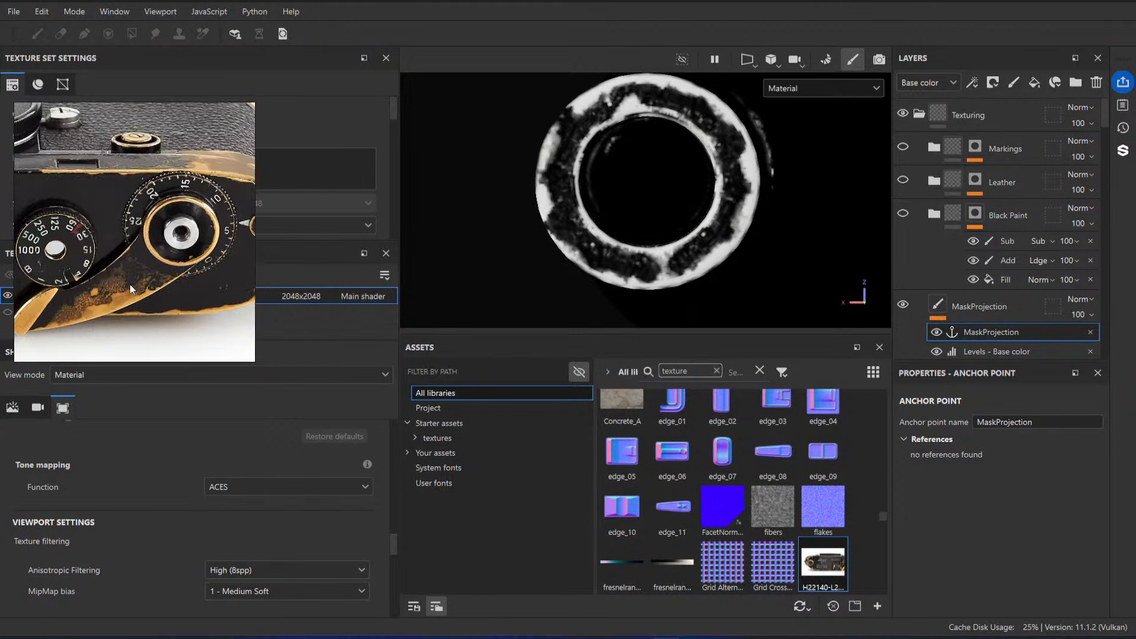
{"action": "middle_click_drag", "start_coordinate": [130, 284], "coordinate": [176, 269]}
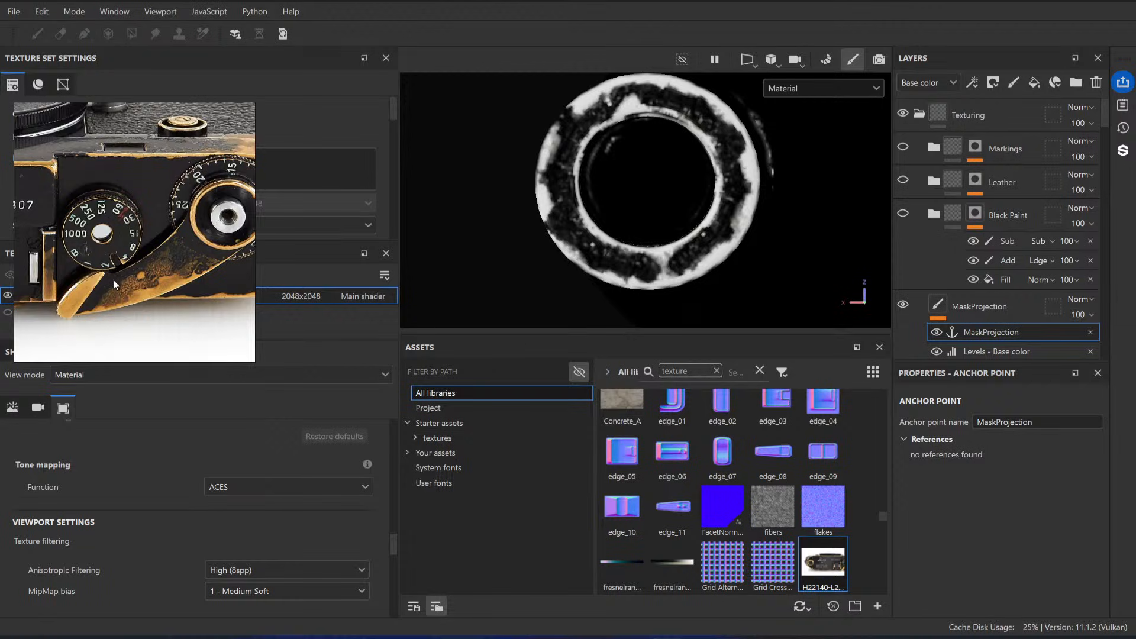
{"action": "scroll", "coordinate": [173, 250], "scroll_direction": "down", "scroll_amount": 5}
{"action": "scroll", "coordinate": [160, 219], "scroll_direction": "up", "scroll_amount": 5}
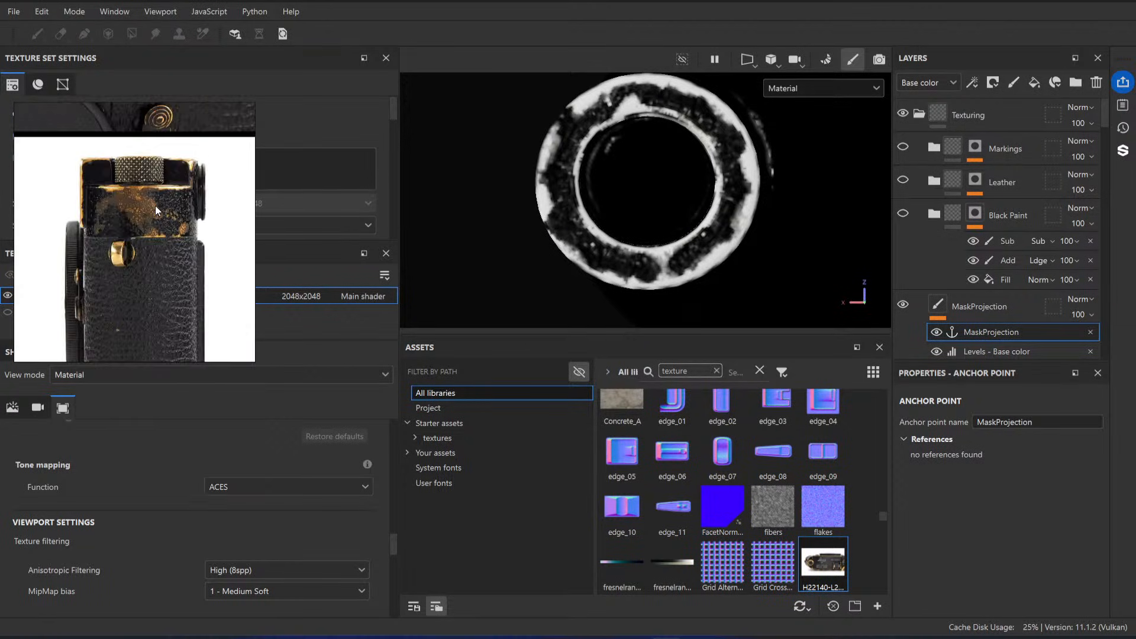
{"action": "scroll", "coordinate": [155, 205], "scroll_direction": "down", "scroll_amount": 5}
{"action": "scroll", "coordinate": [180, 140], "scroll_direction": "up", "scroll_amount": 5}
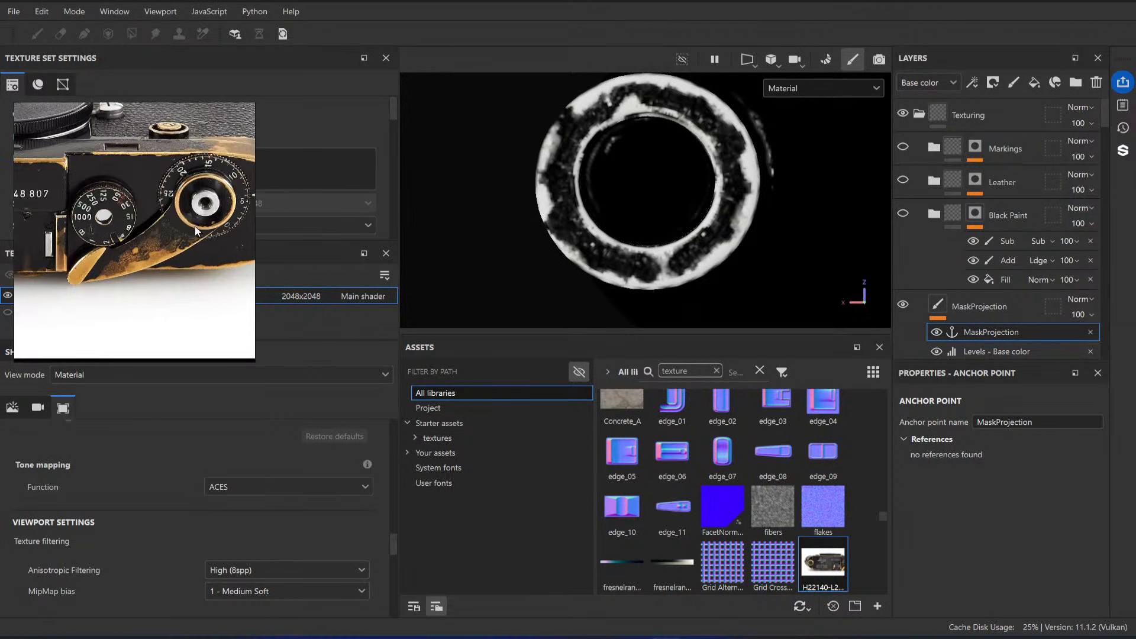
Step: Examine the reference photos for paint wear along the top plate, around the frame counter dial and on the camera's end
{"action": "scroll", "coordinate": [187, 189], "scroll_direction": "down", "scroll_amount": 3}
{"action": "scroll", "coordinate": [107, 228], "scroll_direction": "up", "scroll_amount": 3}
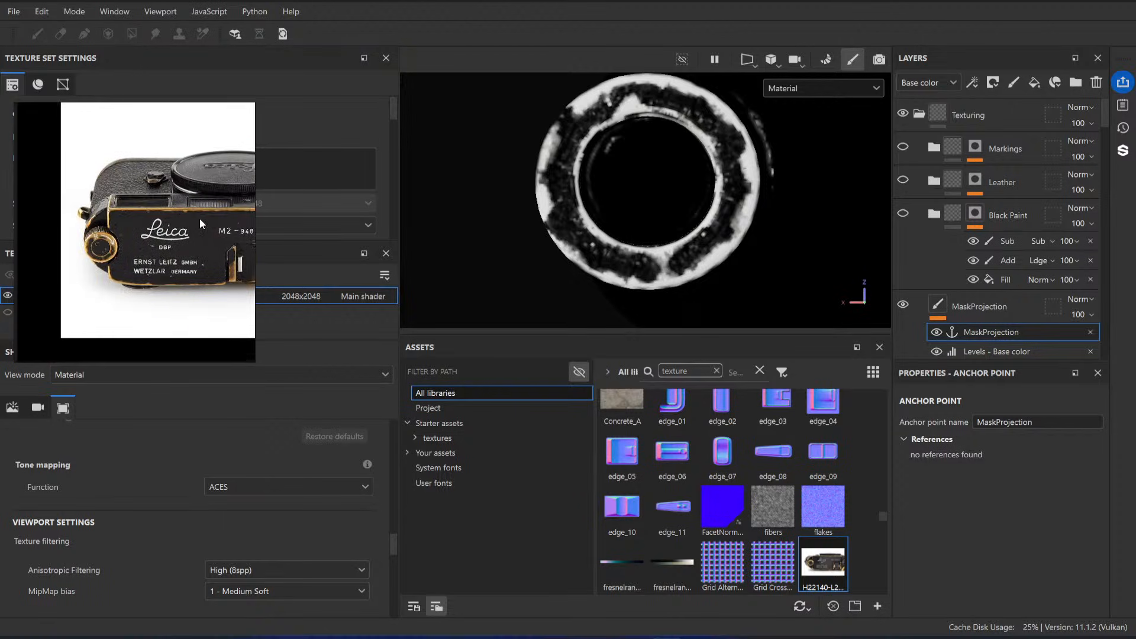
{"action": "scroll", "coordinate": [191, 254], "scroll_direction": "up", "scroll_amount": 2}
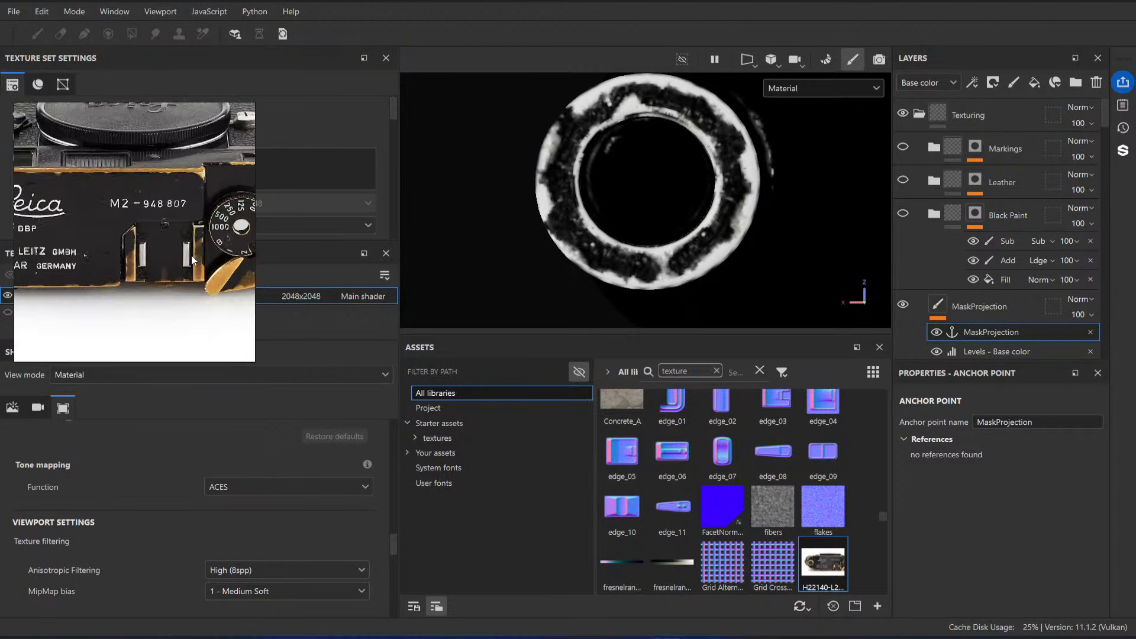
{"action": "scroll", "coordinate": [183, 204], "scroll_direction": "down", "scroll_amount": 3}
{"action": "scroll", "coordinate": [125, 210], "scroll_direction": "up", "scroll_amount": 3}
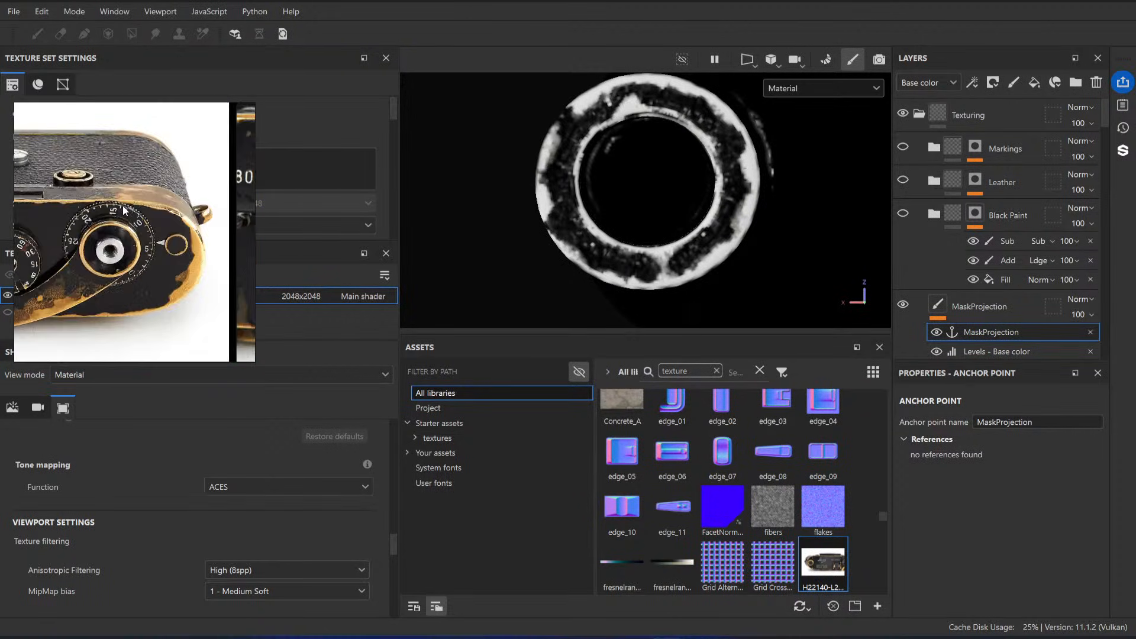
{"action": "scroll", "coordinate": [123, 210], "scroll_direction": "down", "scroll_amount": 4}
{"action": "scroll", "coordinate": [94, 211], "scroll_direction": "up", "scroll_amount": 3}
{"action": "scroll", "coordinate": [101, 211], "scroll_direction": "down", "scroll_amount": 3}
{"action": "scroll", "coordinate": [151, 214], "scroll_direction": "up", "scroll_amount": 3}
{"action": "scroll", "coordinate": [177, 219], "scroll_direction": "down", "scroll_amount": 4}
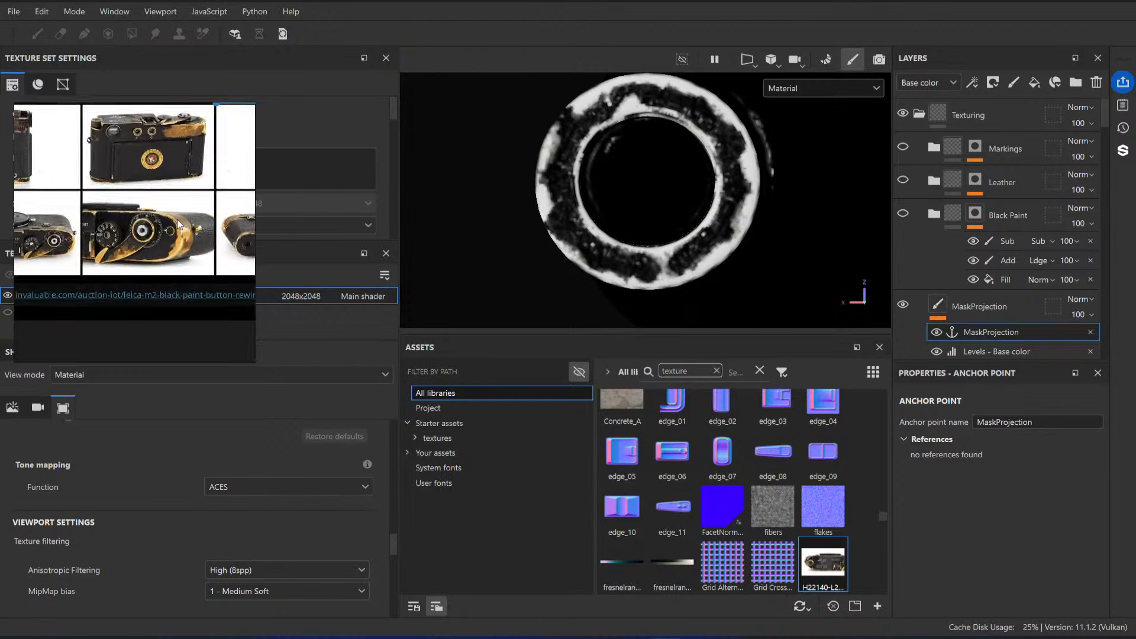
{"action": "scroll", "coordinate": [189, 213], "scroll_direction": "up", "scroll_amount": 2}
{"action": "scroll", "coordinate": [189, 217], "scroll_direction": "up", "scroll_amount": 4}
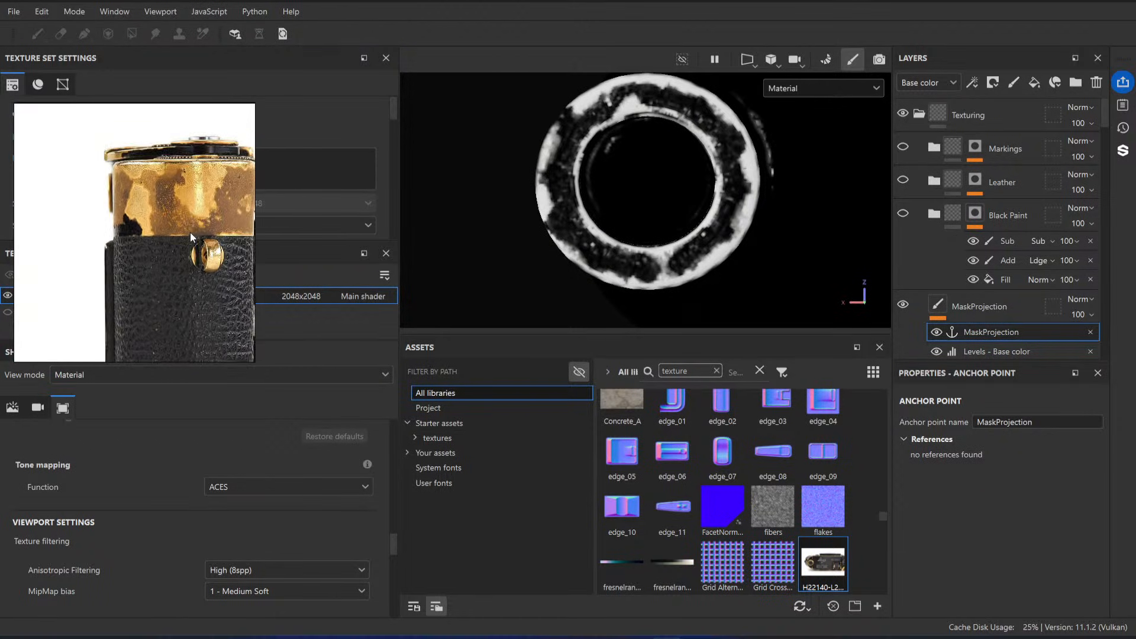
{"action": "scroll", "coordinate": [190, 213], "scroll_direction": "down", "scroll_amount": 1}
{"action": "scroll", "coordinate": [190, 211], "scroll_direction": "down", "scroll_amount": 3}
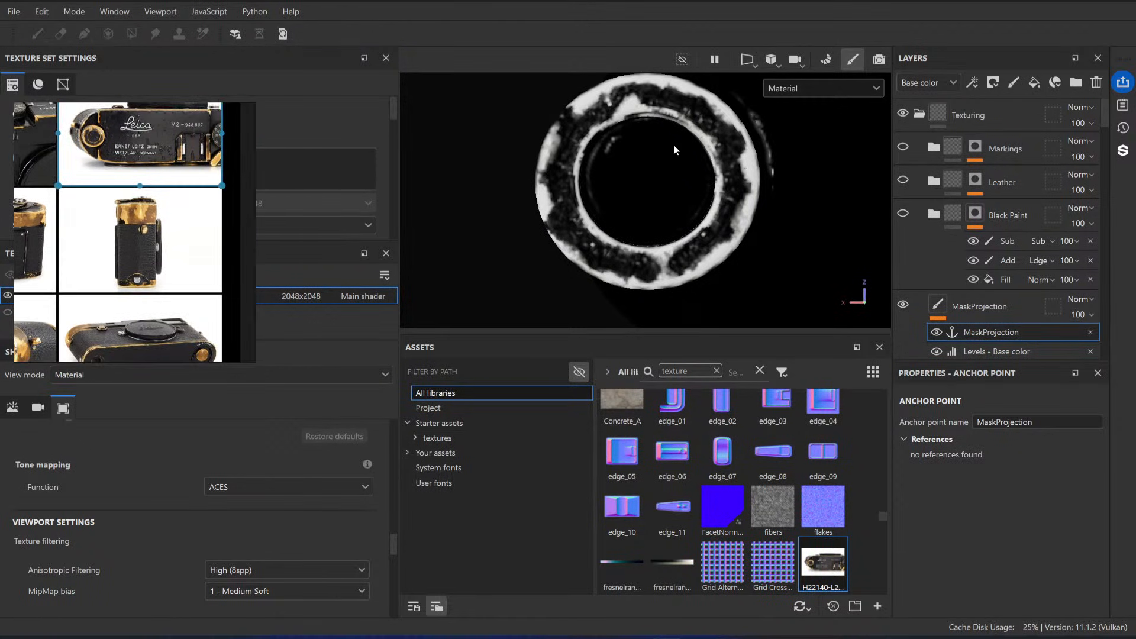
Step: Group the MaskProjection layer into a new folder and rename the folder Resources
{"action": "left_click", "coordinate": [947, 302]}
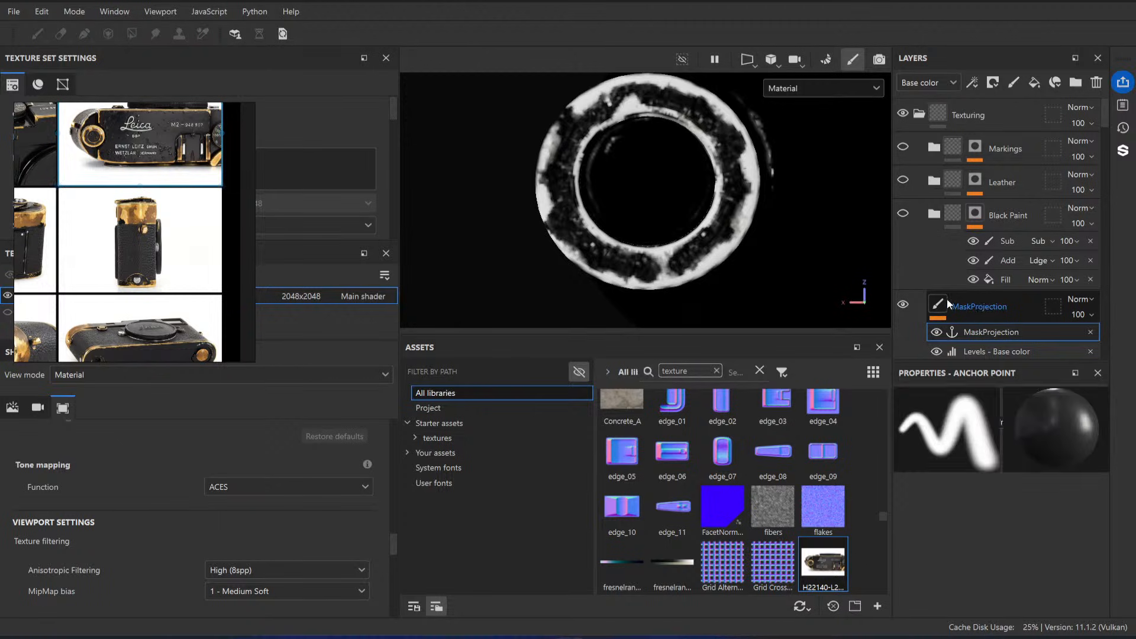
{"action": "left_click", "coordinate": [1008, 332]}
{"action": "left_click", "coordinate": [961, 302]}
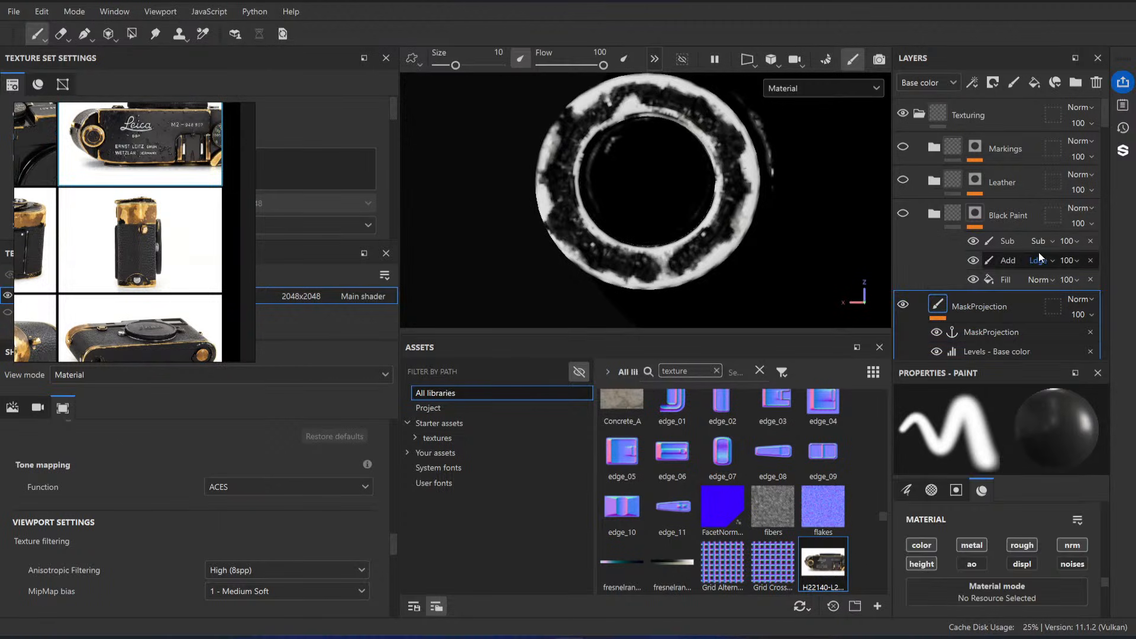
{"action": "key", "text": "ctrl+g"}
{"action": "double_click", "coordinate": [996, 306]}
{"action": "type", "text": "Re"}
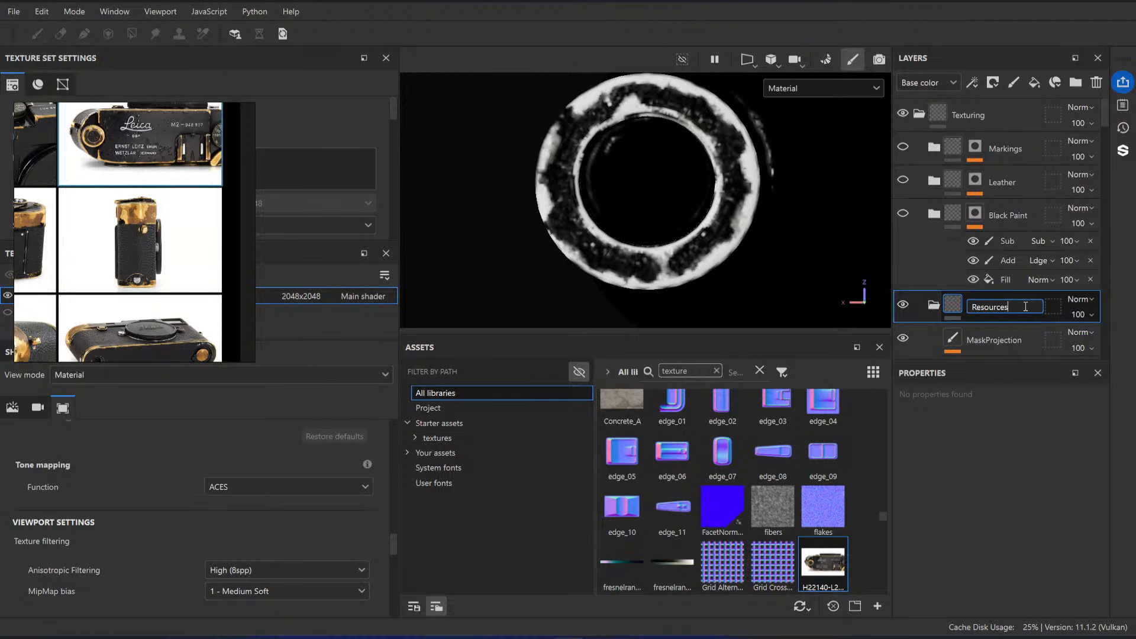
{"action": "type", "text": "sources"}
{"action": "key", "text": "Return"}
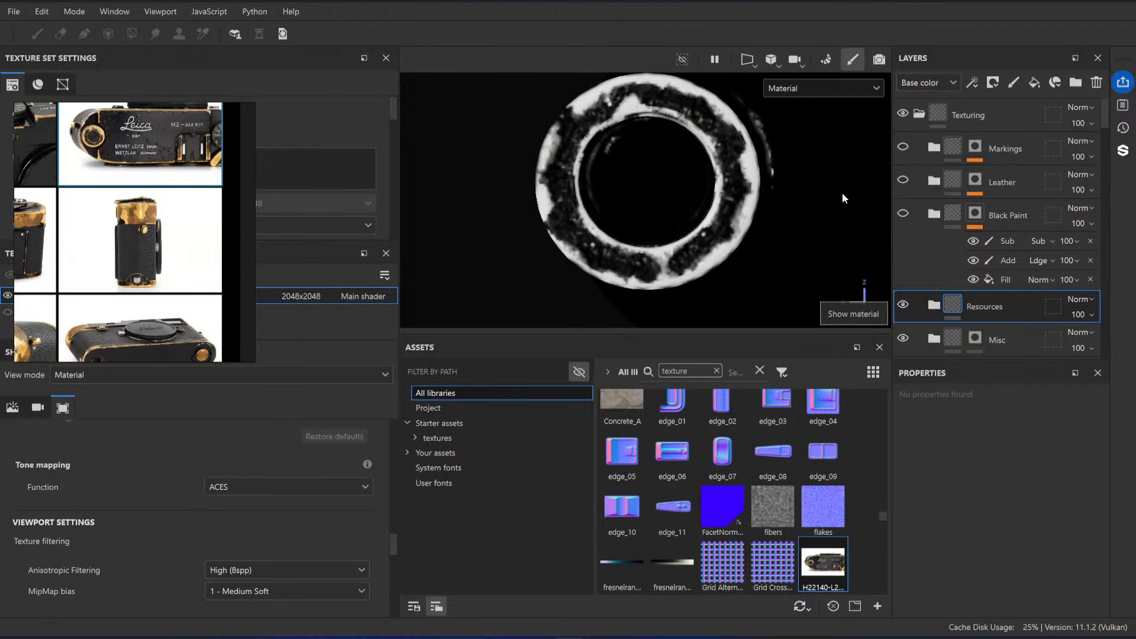
Step: Make the Black Paint and Markings folders visible again
{"action": "mouse_move", "coordinate": [708, 178]}
{"action": "left_mouse_down", "text": "alt"}
{"action": "mouse_move", "coordinate": [705, 191]}
{"action": "mouse_move", "coordinate": [749, 171]}
{"action": "mouse_move", "coordinate": [678, 236]}
{"action": "left_mouse_up", "text": "alt"}
{"action": "left_click", "coordinate": [904, 213]}
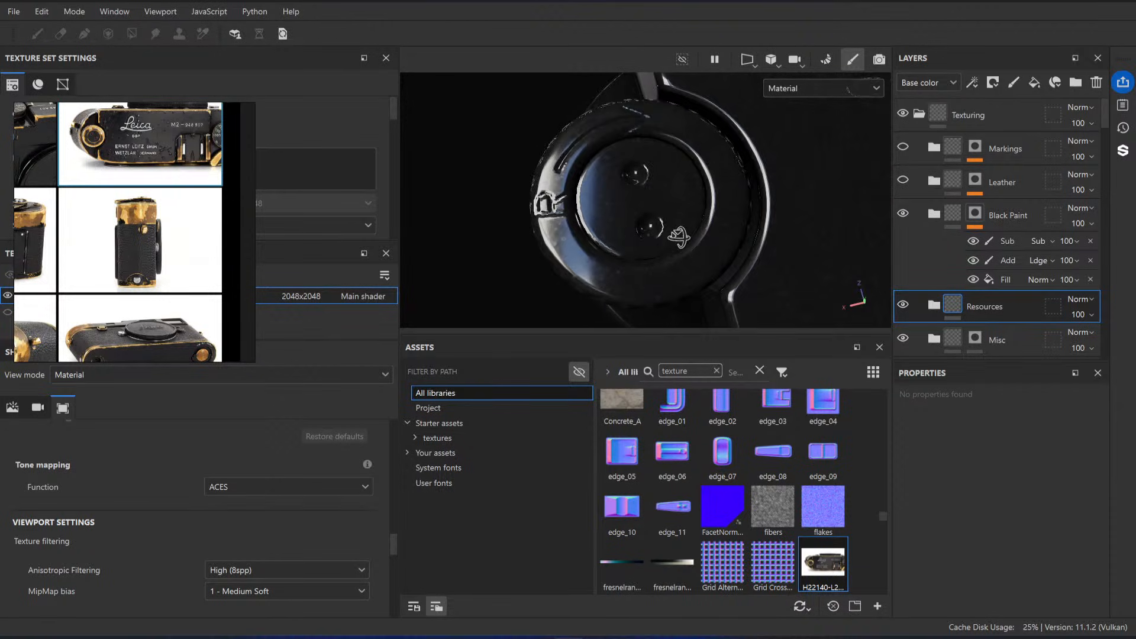
{"action": "left_click", "coordinate": [903, 148]}
Step: Delete the paint effect beneath the Paint mask anchor point in the Paint folder's mask, inside the Black Paint folder
{"action": "left_click", "coordinate": [935, 214]}
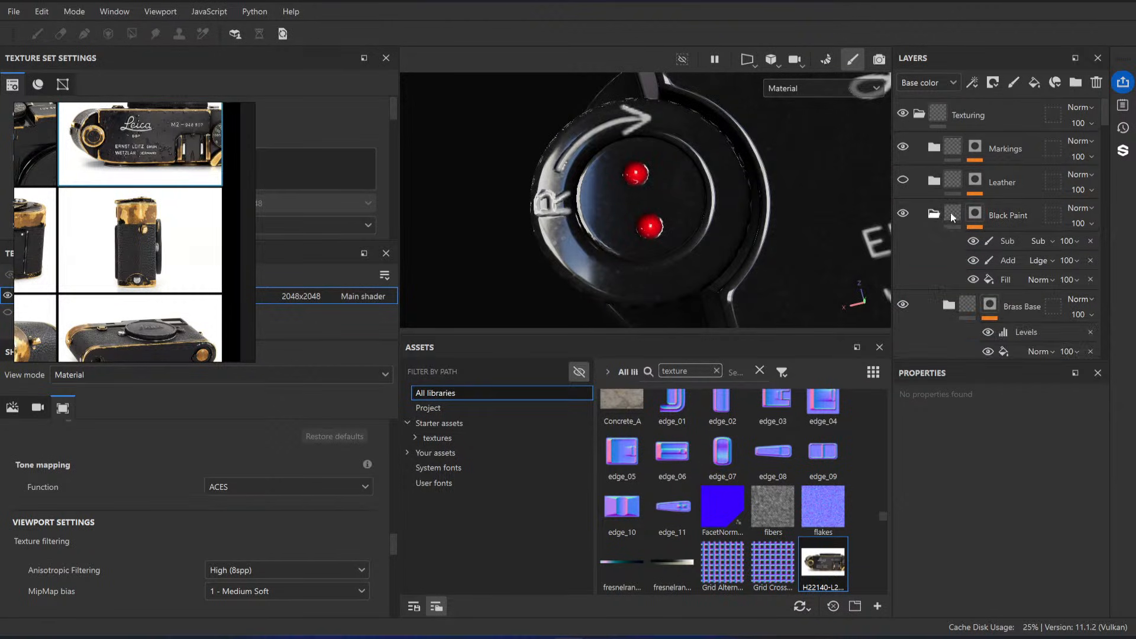
{"action": "scroll", "coordinate": [953, 217], "scroll_direction": "down", "scroll_amount": 4}
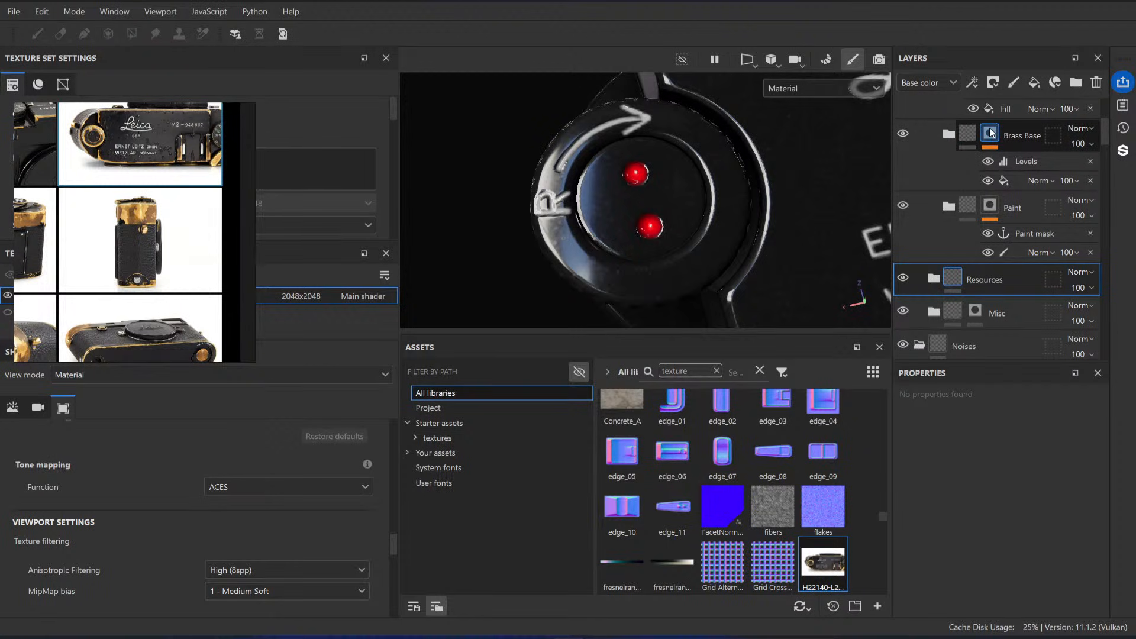
{"action": "left_click", "coordinate": [1013, 181]}
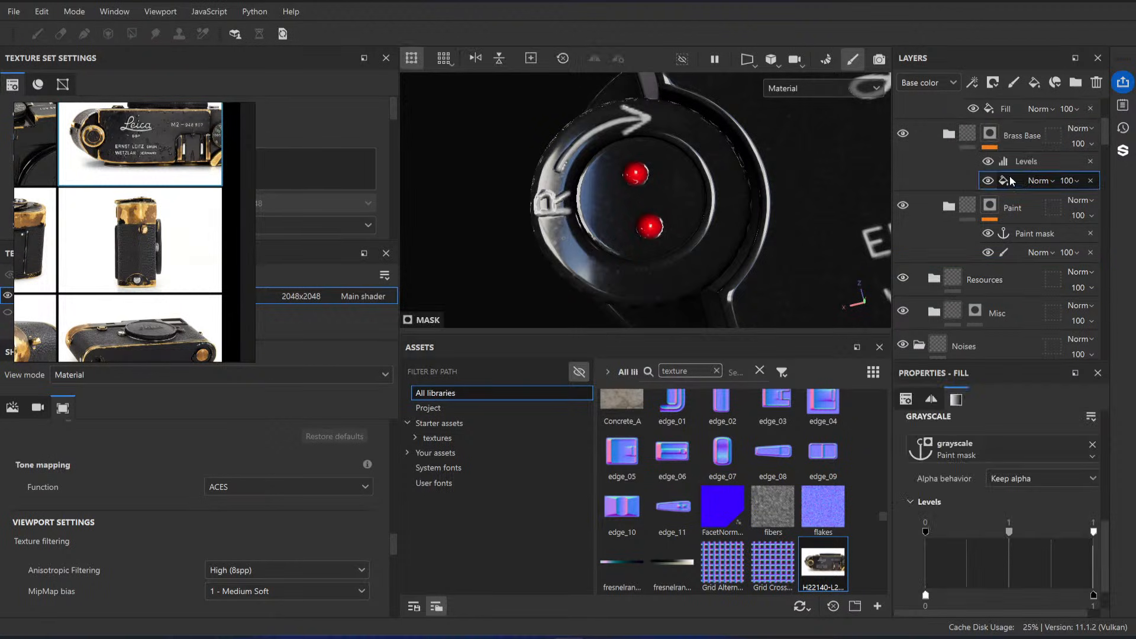
{"action": "left_click", "coordinate": [1026, 254]}
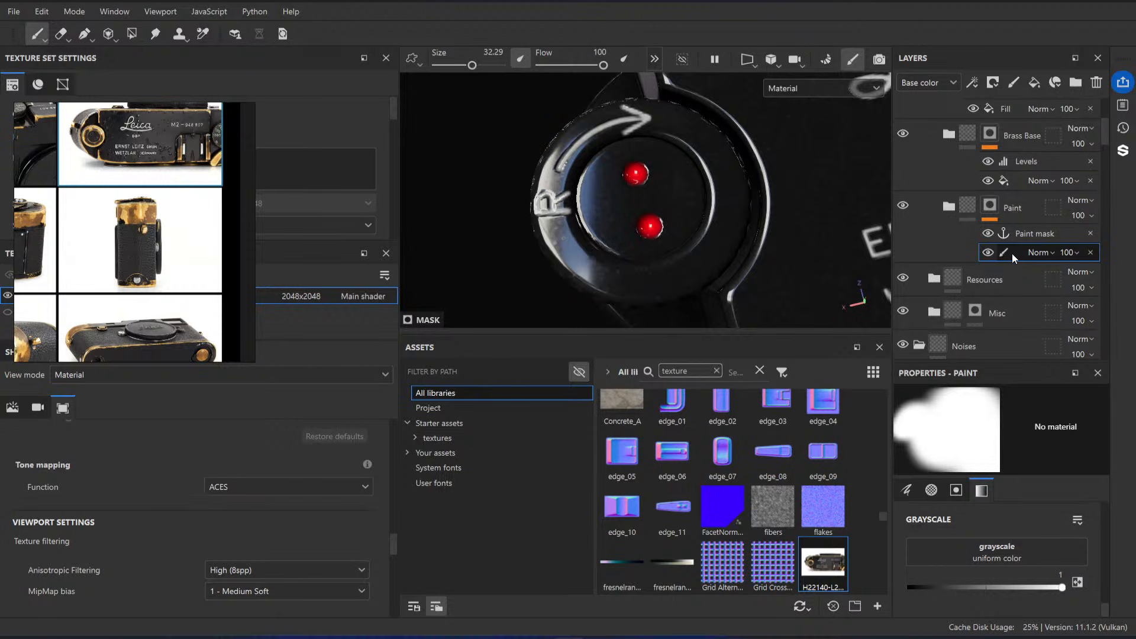
{"action": "left_click", "coordinate": [1089, 253]}
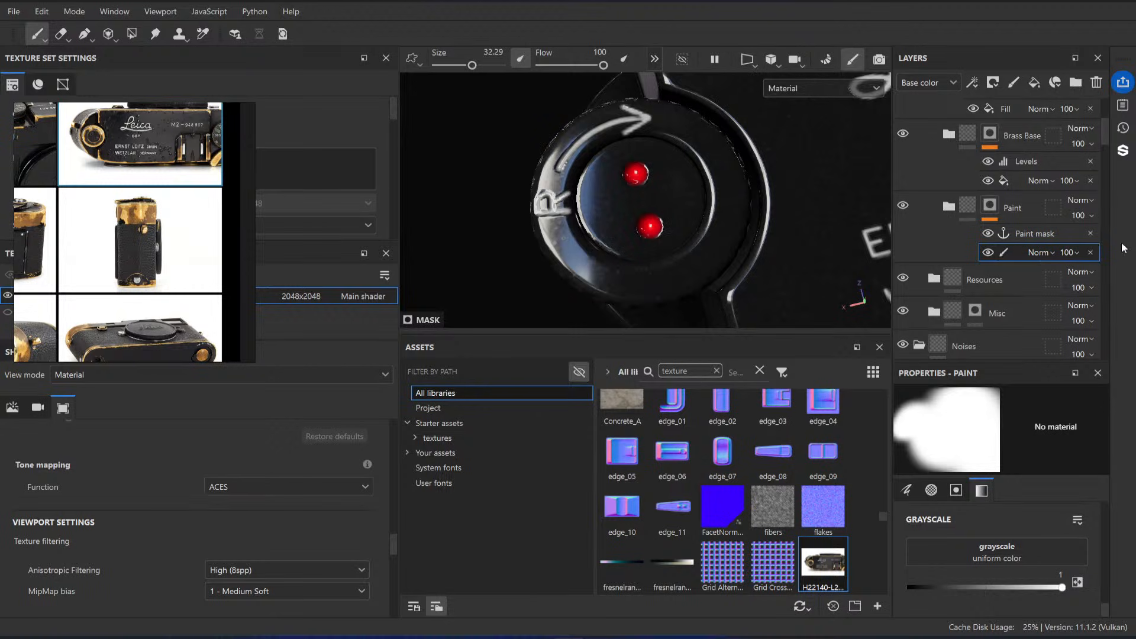
Step: Add a fill effect to the Paint folder's mask and place it below the Paint mask anchor point
{"action": "right_click", "coordinate": [1039, 238]}
{"action": "left_click", "coordinate": [1000, 466]}
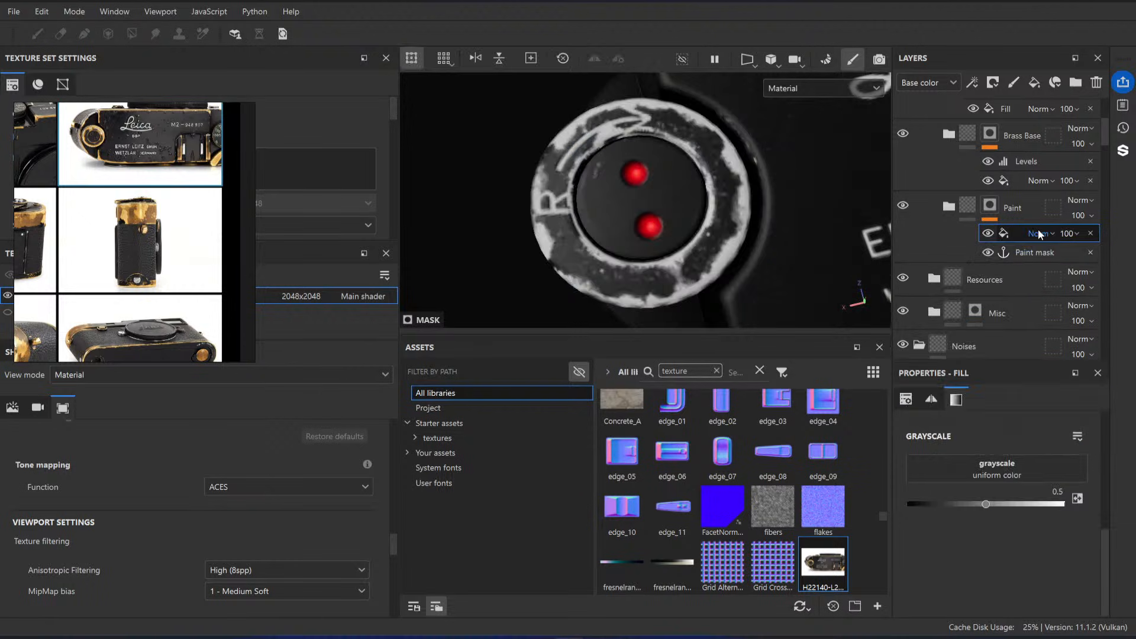
{"action": "left_click_drag", "start_coordinate": [1026, 239], "coordinate": [1027, 256]}
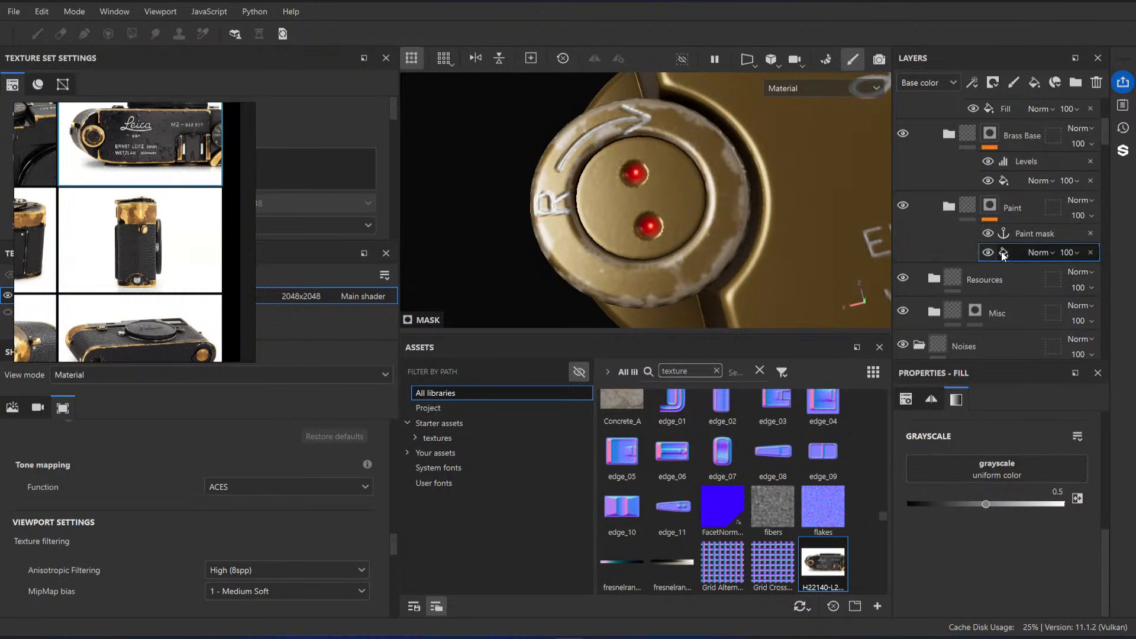
Step: Hide the Resources folder and make the Leather folder visible
{"action": "scroll", "coordinate": [920, 263], "scroll_direction": "down", "scroll_amount": 4}
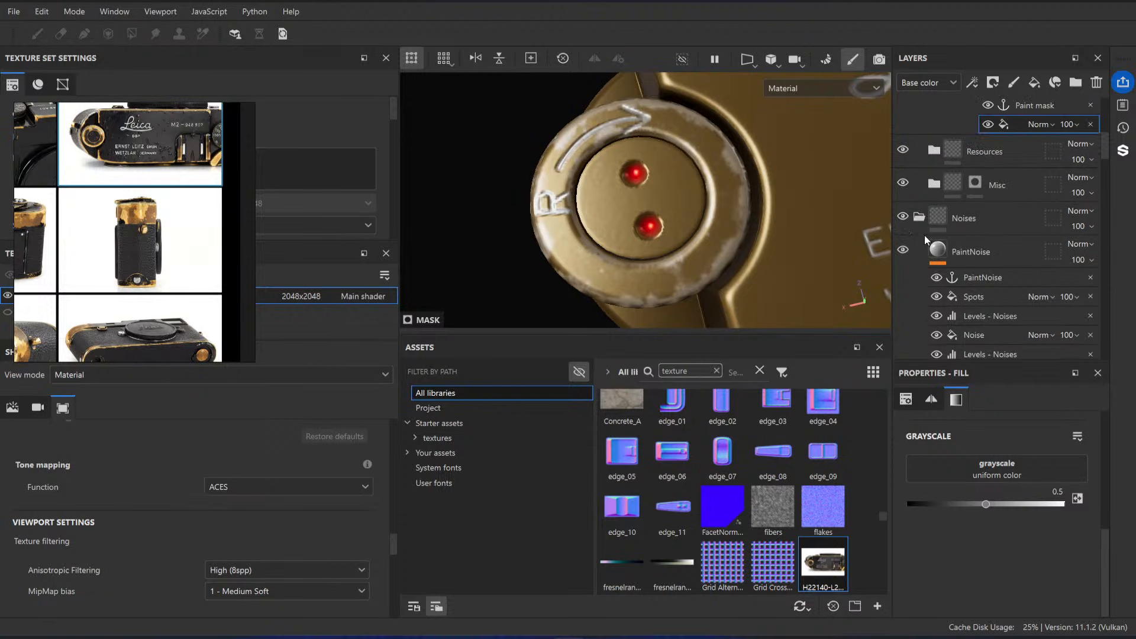
{"action": "scroll", "coordinate": [926, 184], "scroll_direction": "up", "scroll_amount": 5}
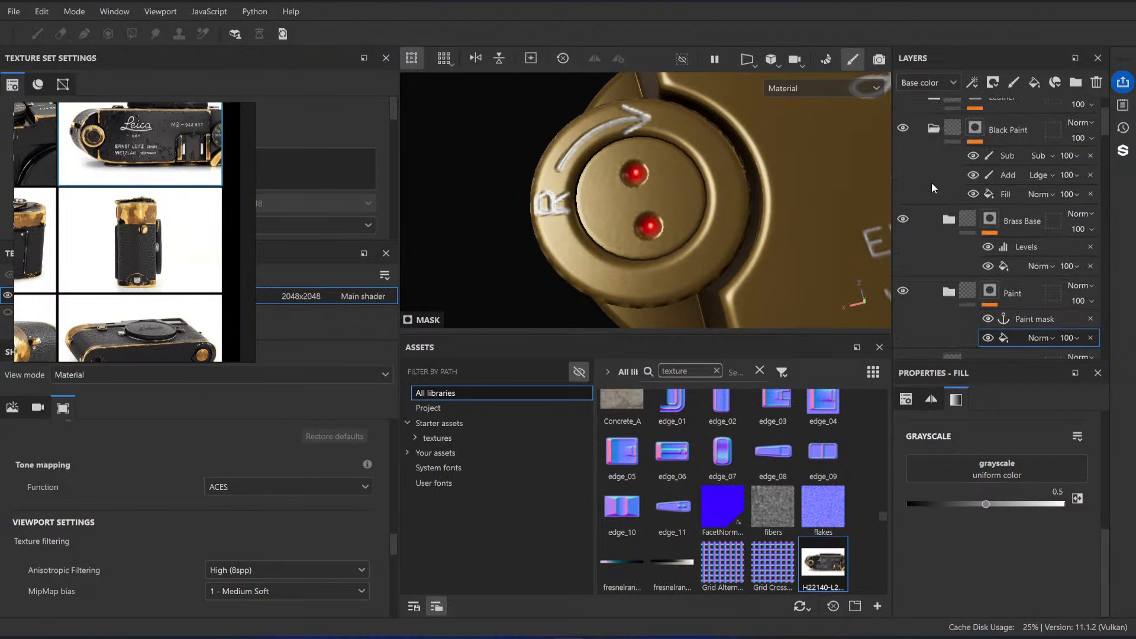
{"action": "scroll", "coordinate": [933, 206], "scroll_direction": "up", "scroll_amount": 3}
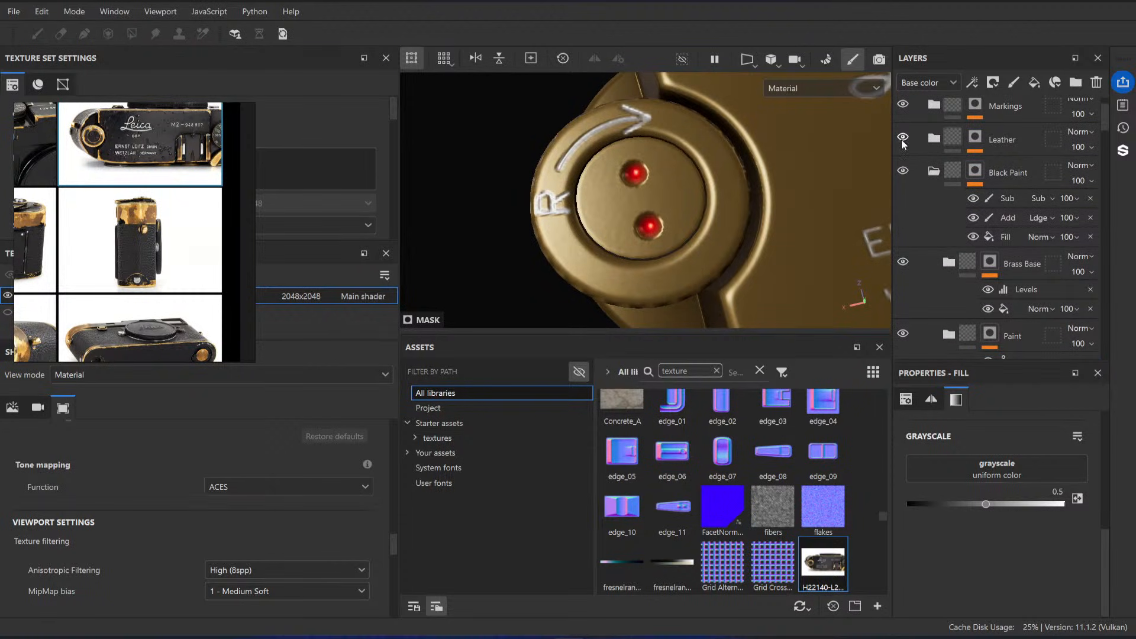
{"action": "scroll", "coordinate": [909, 178], "scroll_direction": "down", "scroll_amount": 3}
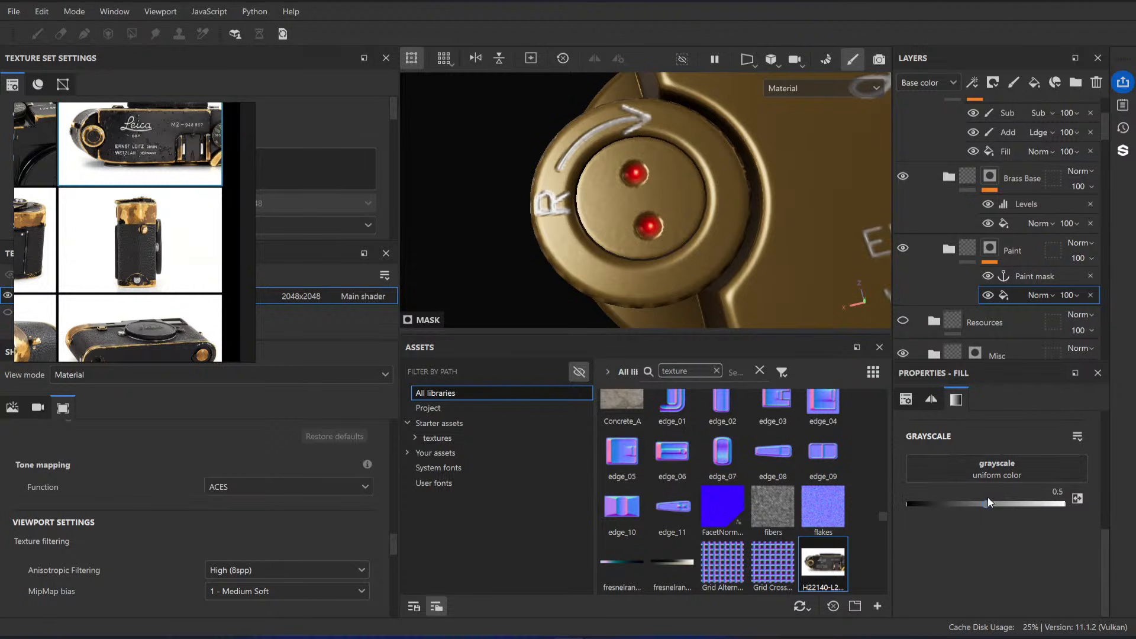
Step: Raise the mask fill's grayscale to 1 and assign the MaskProjection anchor point as its source
{"action": "left_click_drag", "start_coordinate": [989, 504], "coordinate": [1062, 503]}
{"action": "left_click", "coordinate": [1002, 467]}
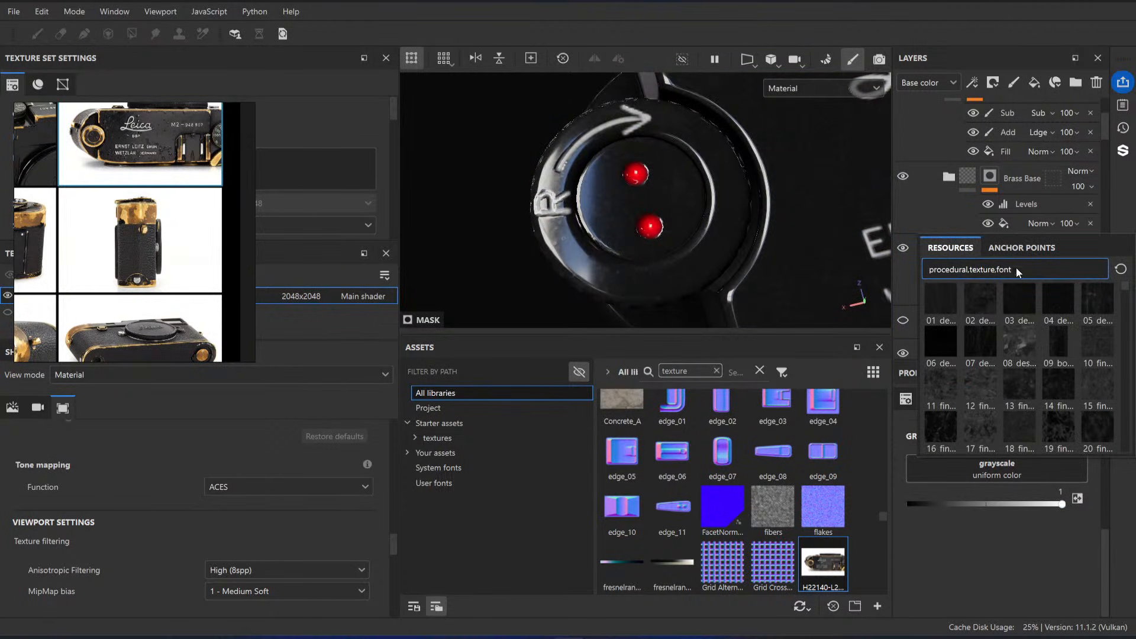
{"action": "left_click", "coordinate": [1020, 248]}
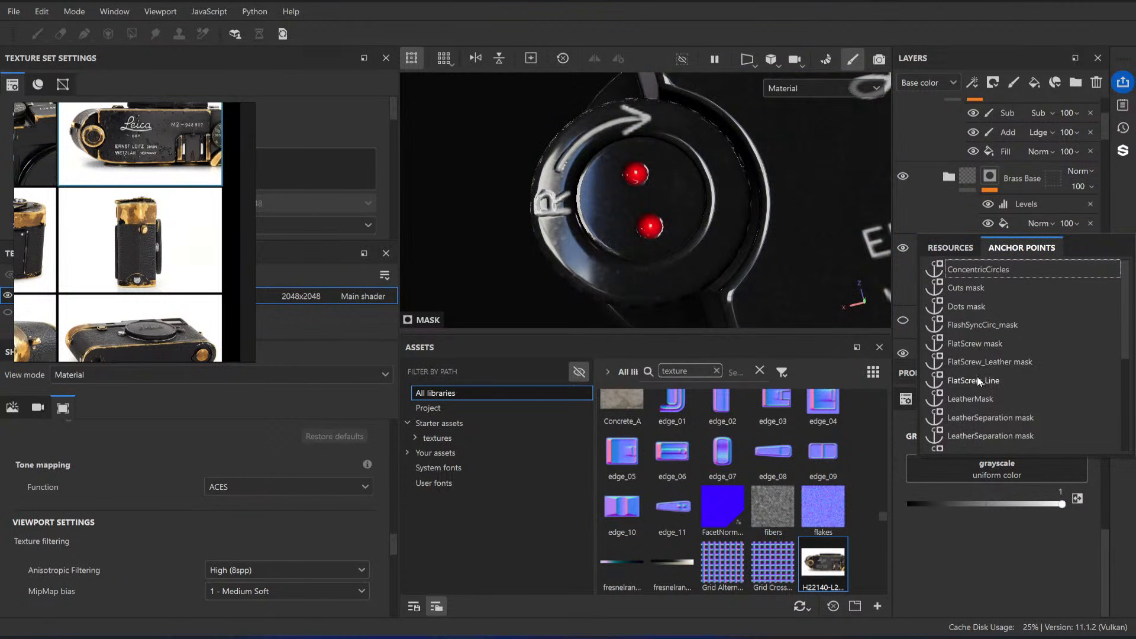
{"action": "scroll", "coordinate": [978, 381], "scroll_direction": "down", "scroll_amount": 3}
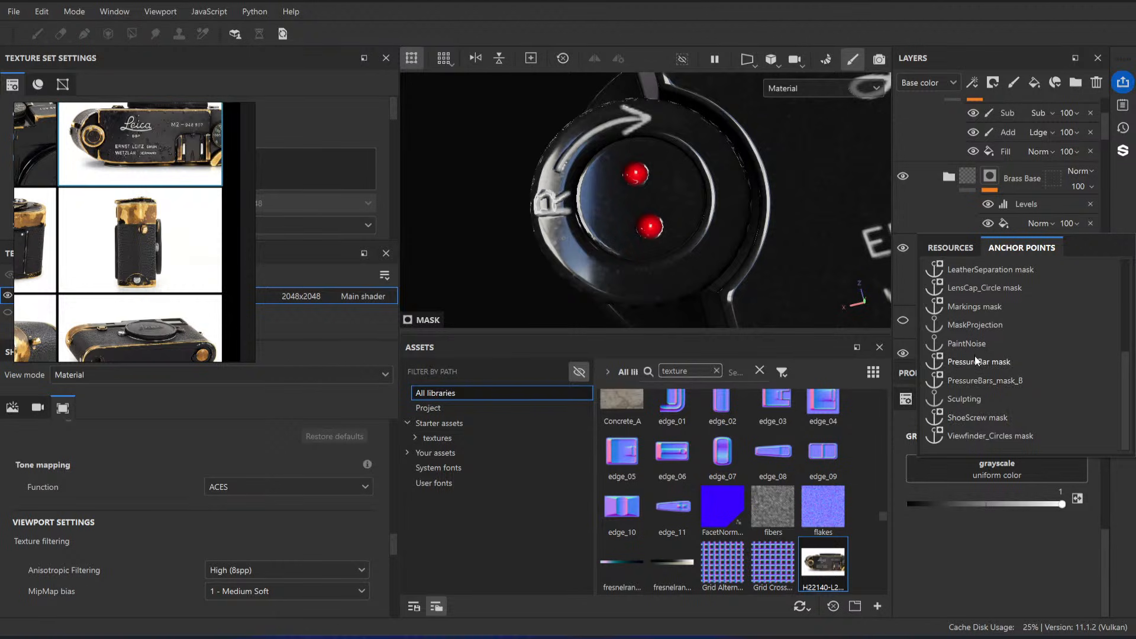
{"action": "left_click", "coordinate": [975, 325]}
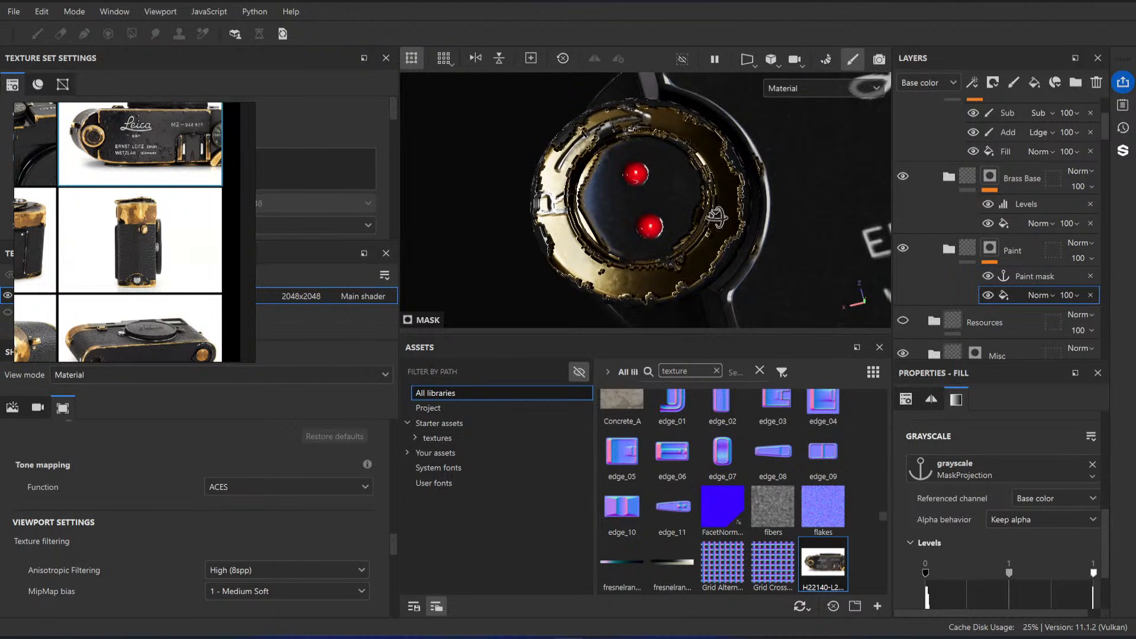
Step: Invert the Levels of the Paint mask fill and check the worn rewind knob from several angles
{"action": "scroll", "coordinate": [1018, 533], "scroll_direction": "down", "scroll_amount": 2}
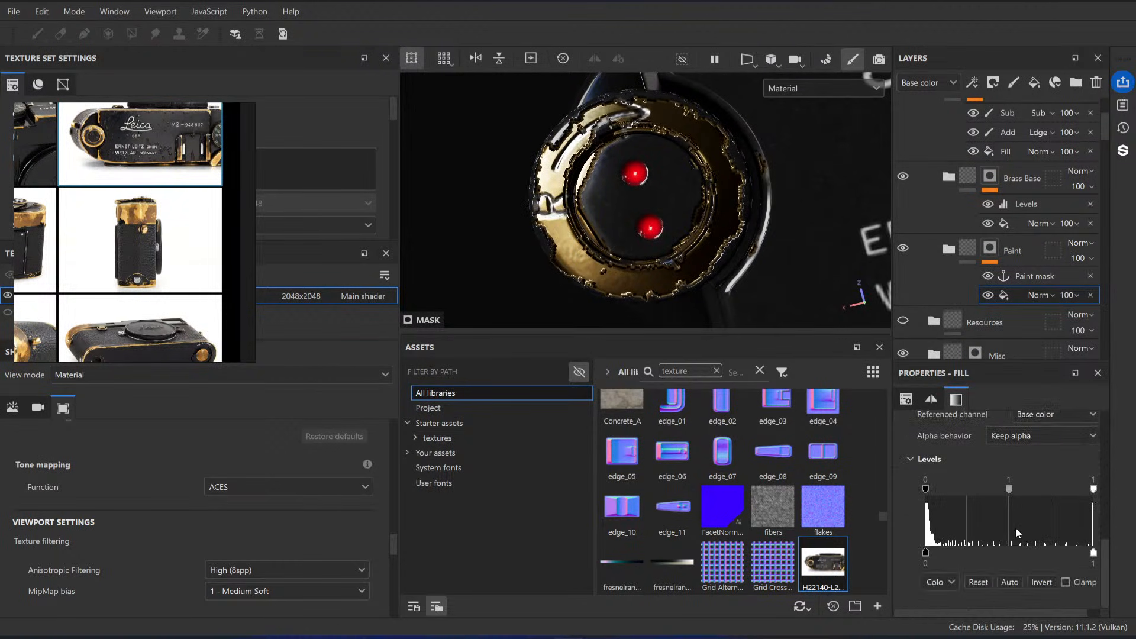
{"action": "left_click", "coordinate": [1046, 585]}
{"action": "left_click_drag", "start_coordinate": [675, 251], "coordinate": [643, 142], "text": "alt"}
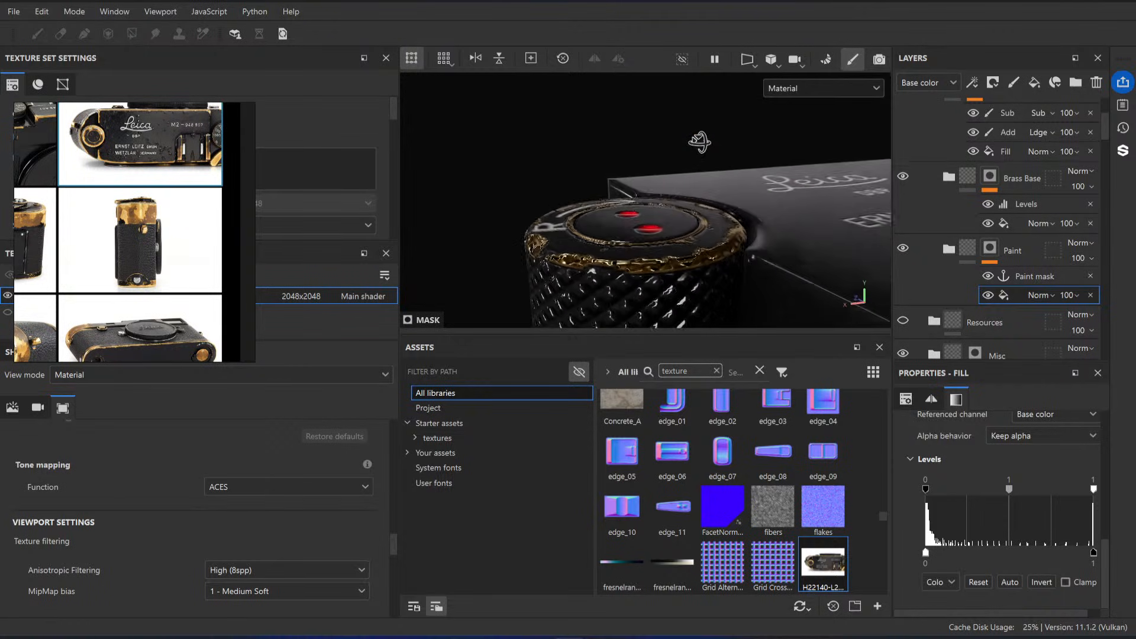
{"action": "right_click_drag", "start_coordinate": [642, 142], "coordinate": [537, 173], "text": "alt"}
{"action": "left_click_drag", "start_coordinate": [672, 188], "coordinate": [658, 278], "text": "alt"}
{"action": "right_click_drag", "start_coordinate": [604, 183], "coordinate": [503, 185], "text": "alt"}
{"action": "right_click_drag", "start_coordinate": [698, 224], "coordinate": [797, 256], "text": "alt"}
Step: Collapse the Black Paint folder and compare the projected mask with the painted knob by toggling the Black Paint and Resources folders
{"action": "scroll", "coordinate": [984, 234], "scroll_direction": "down", "scroll_amount": 2}
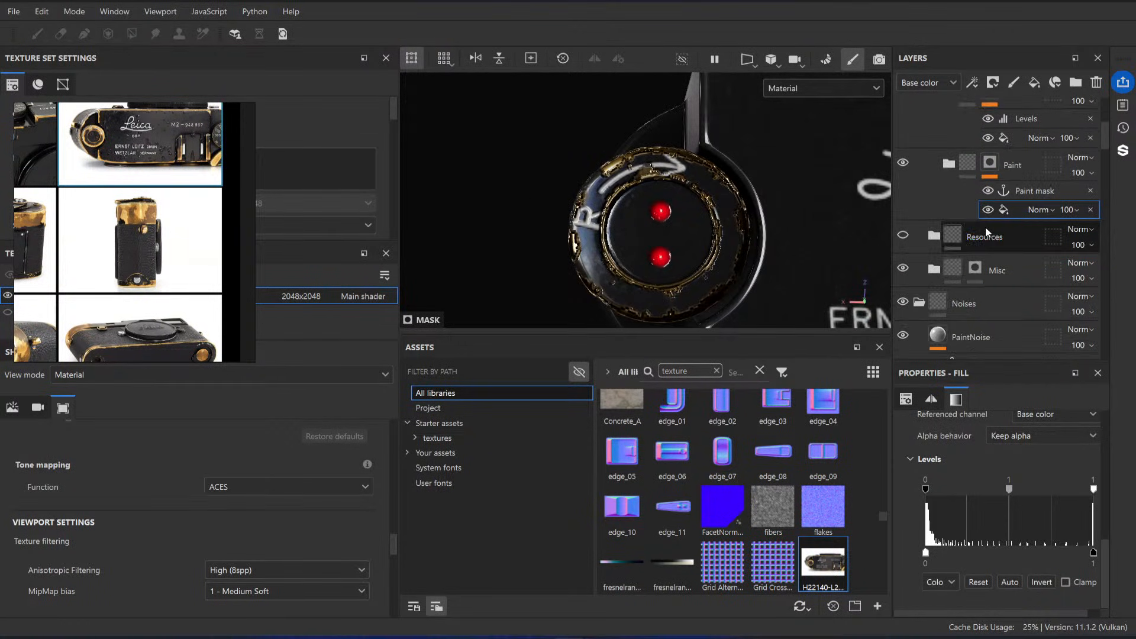
{"action": "scroll", "coordinate": [985, 234], "scroll_direction": "up", "scroll_amount": 1}
{"action": "scroll", "coordinate": [986, 233], "scroll_direction": "up", "scroll_amount": 2}
{"action": "left_click", "coordinate": [932, 130]}
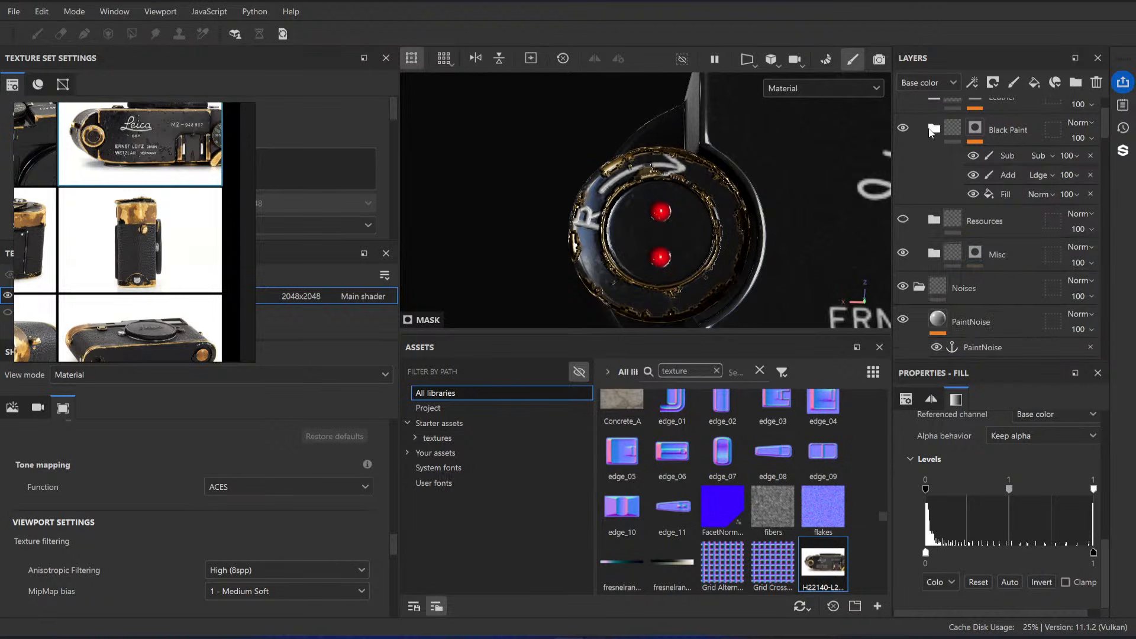
{"action": "left_click", "coordinate": [903, 129]}
{"action": "left_click", "coordinate": [903, 220]}
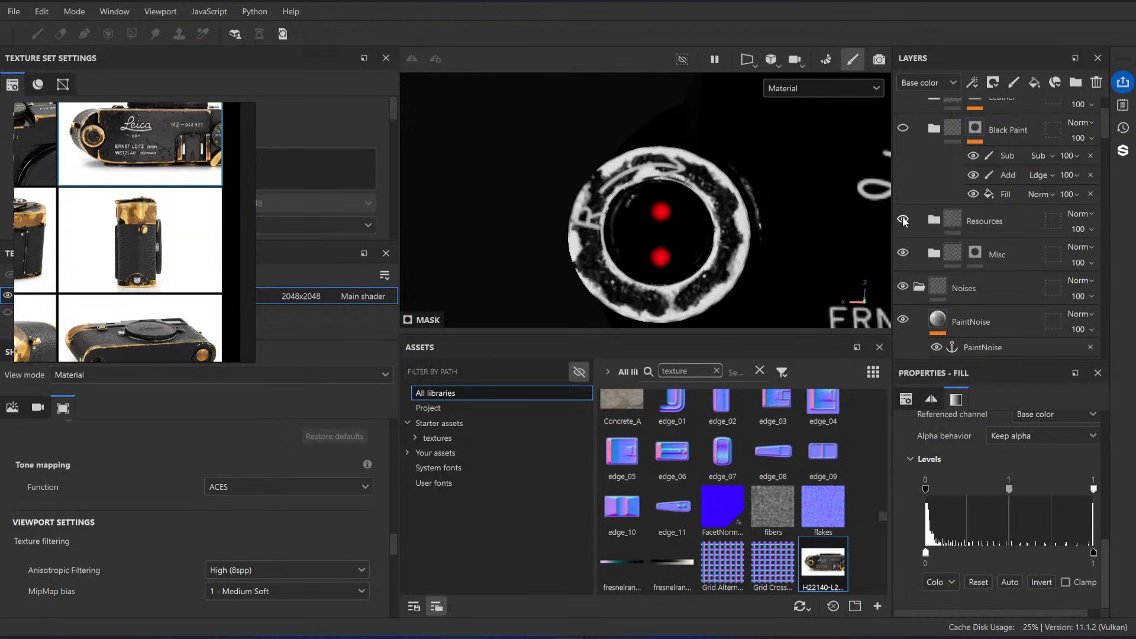
{"action": "left_click", "coordinate": [904, 221]}
{"action": "scroll", "coordinate": [904, 220], "scroll_direction": "up", "scroll_amount": 1}
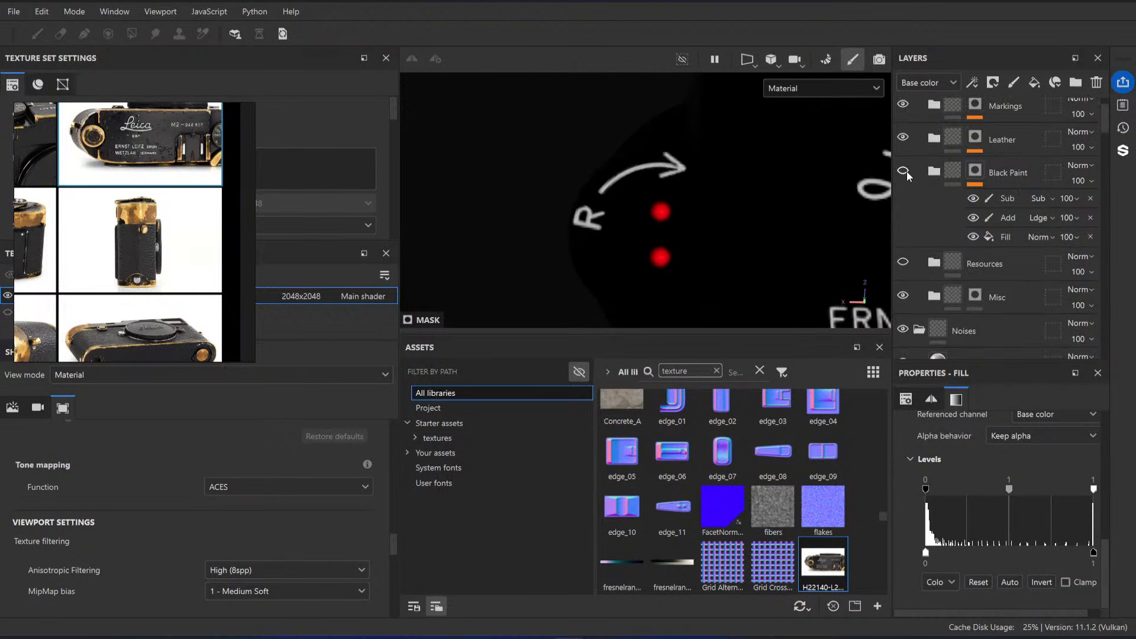
{"action": "left_click", "coordinate": [904, 170]}
{"action": "scroll", "coordinate": [724, 244], "scroll_direction": "up", "scroll_amount": 3}
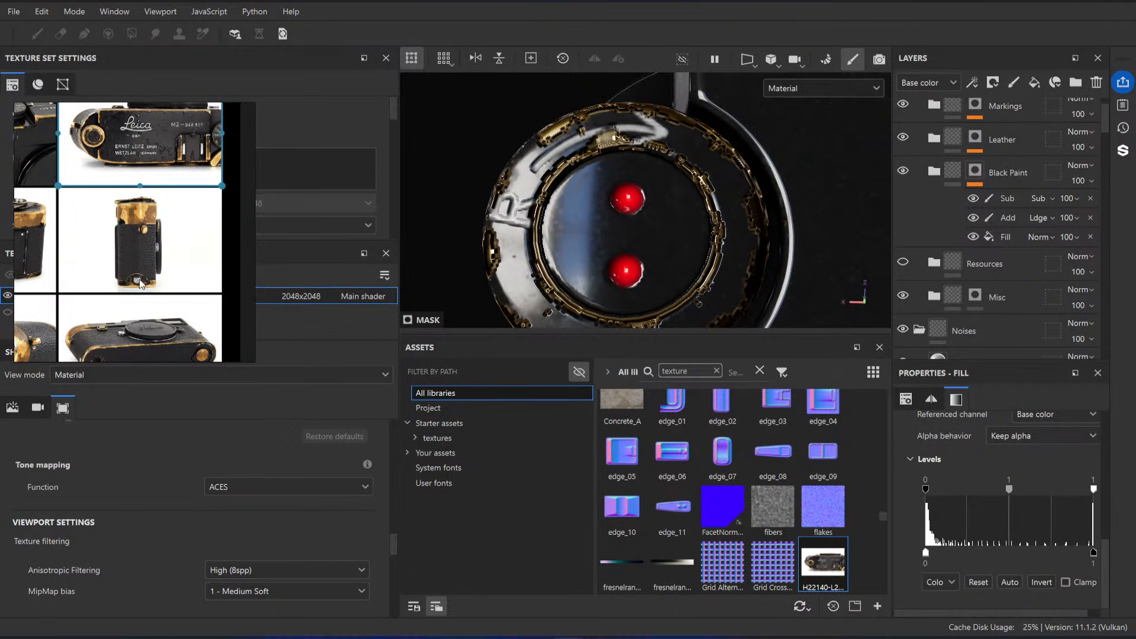
Step: Examine the reference photo close up for the edges of worn paint over brass below the advance lever
{"action": "scroll", "coordinate": [135, 278], "scroll_direction": "down", "scroll_amount": 4}
{"action": "middle_click_drag", "start_coordinate": [135, 278], "coordinate": [205, 273]}
{"action": "scroll", "coordinate": [160, 255], "scroll_direction": "up", "scroll_amount": 9}
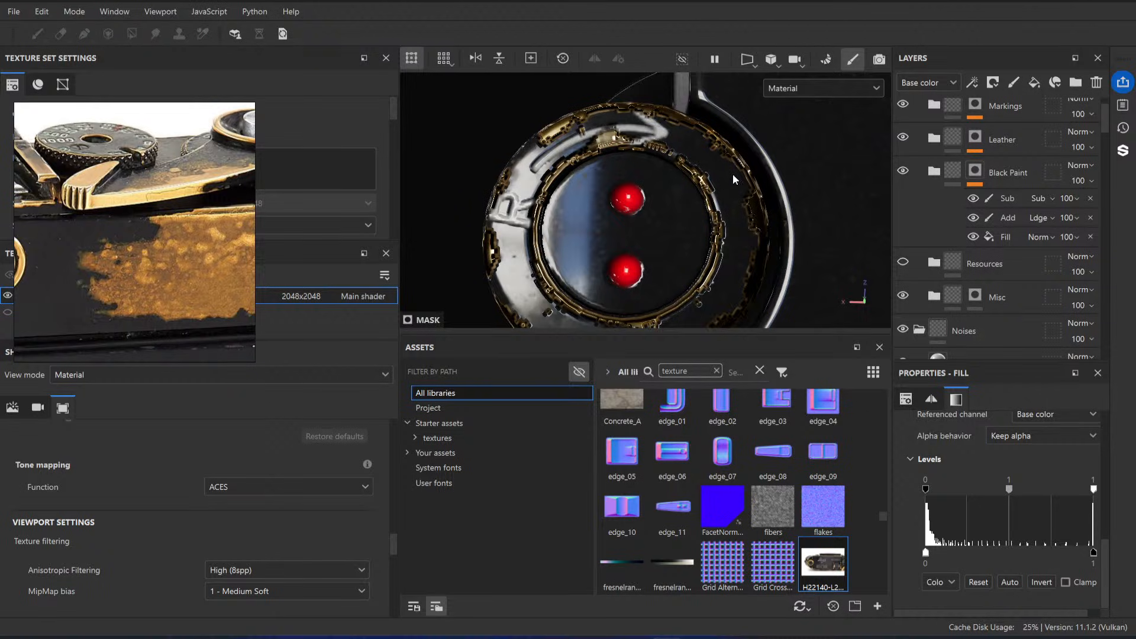
{"action": "scroll", "coordinate": [109, 261], "scroll_direction": "up", "scroll_amount": 4}
{"action": "middle_click_drag", "start_coordinate": [189, 229], "coordinate": [117, 209]}
{"action": "scroll", "coordinate": [117, 208], "scroll_direction": "down", "scroll_amount": 5}
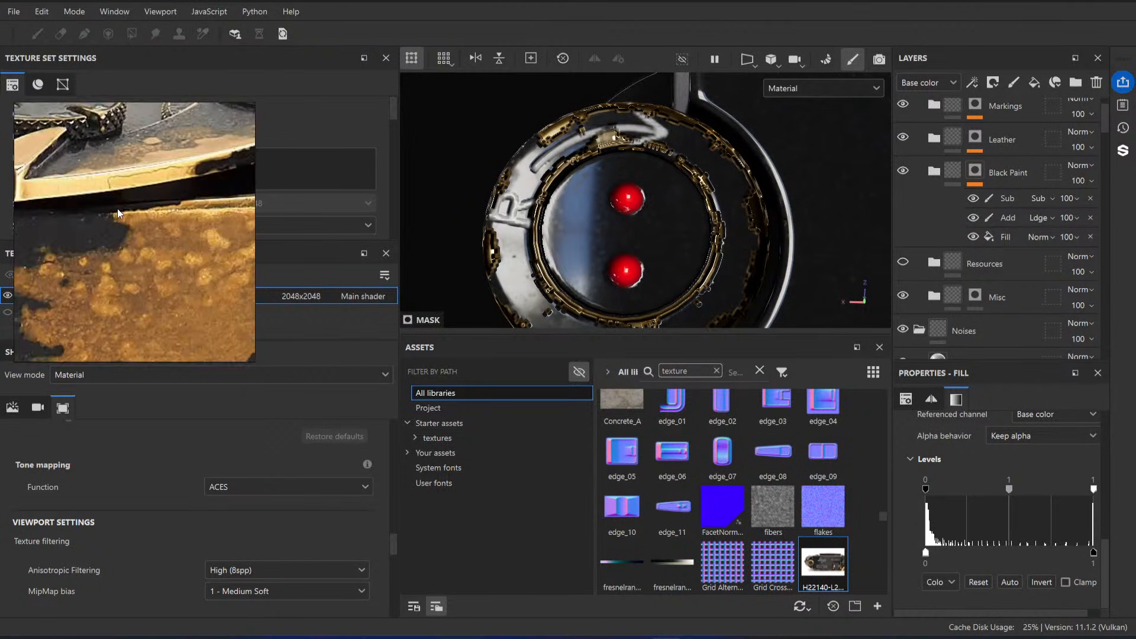
Step: Expand the Black Paint folder, add a Levels effect to the Brass Base folder's content, and set its affected channel to Height
{"action": "middle_click_drag", "start_coordinate": [158, 172], "coordinate": [143, 215]}
{"action": "scroll", "coordinate": [143, 215], "scroll_direction": "up", "scroll_amount": 7}
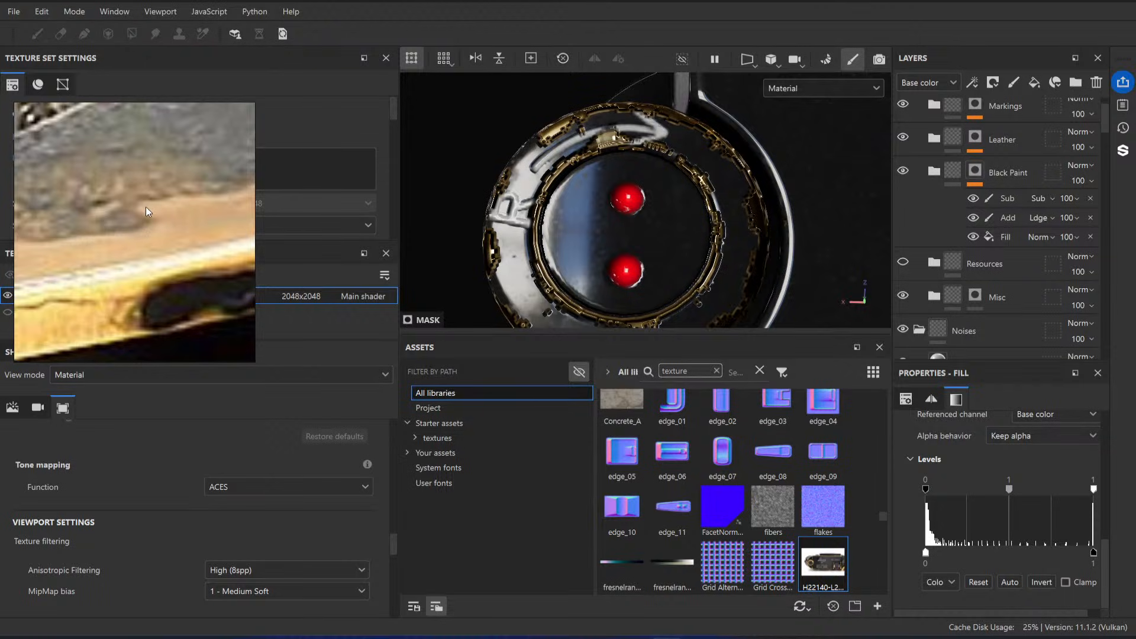
{"action": "left_click", "coordinate": [939, 176]}
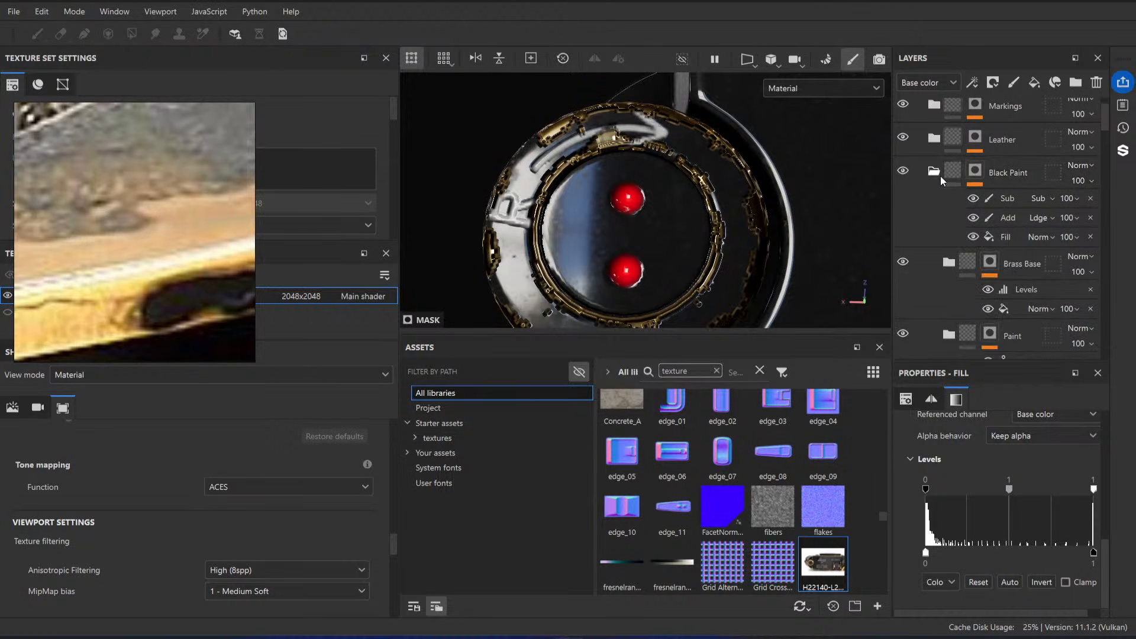
{"action": "scroll", "coordinate": [996, 253], "scroll_direction": "down", "scroll_amount": 1}
{"action": "left_click", "coordinate": [971, 220]}
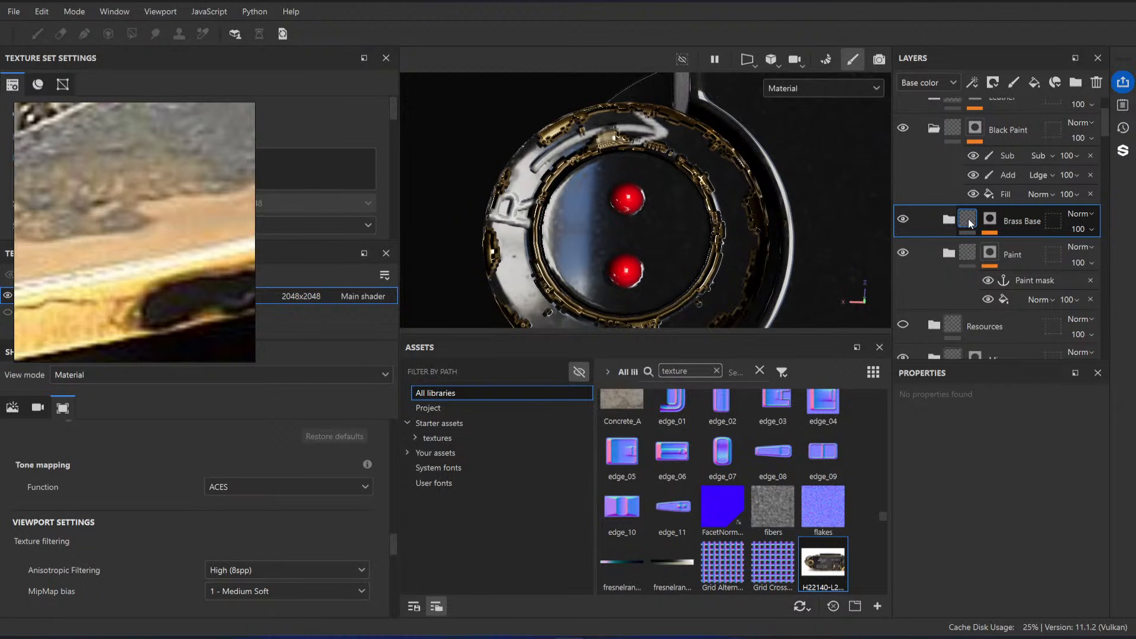
{"action": "right_click", "coordinate": [971, 223]}
{"action": "left_click", "coordinate": [996, 389]}
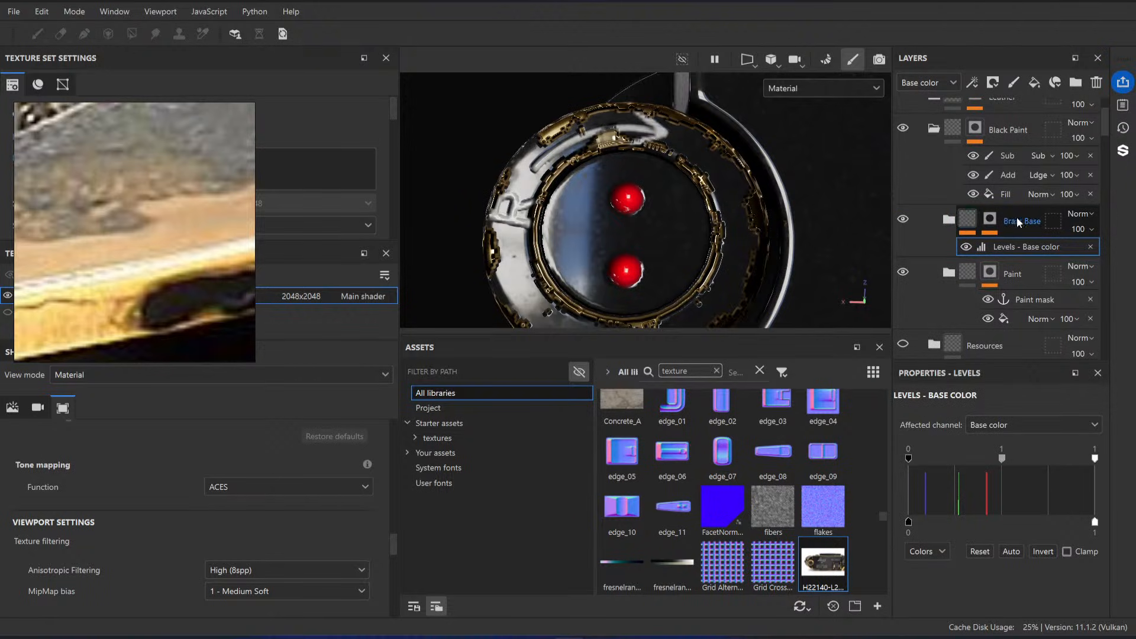
{"action": "left_click", "coordinate": [995, 424]}
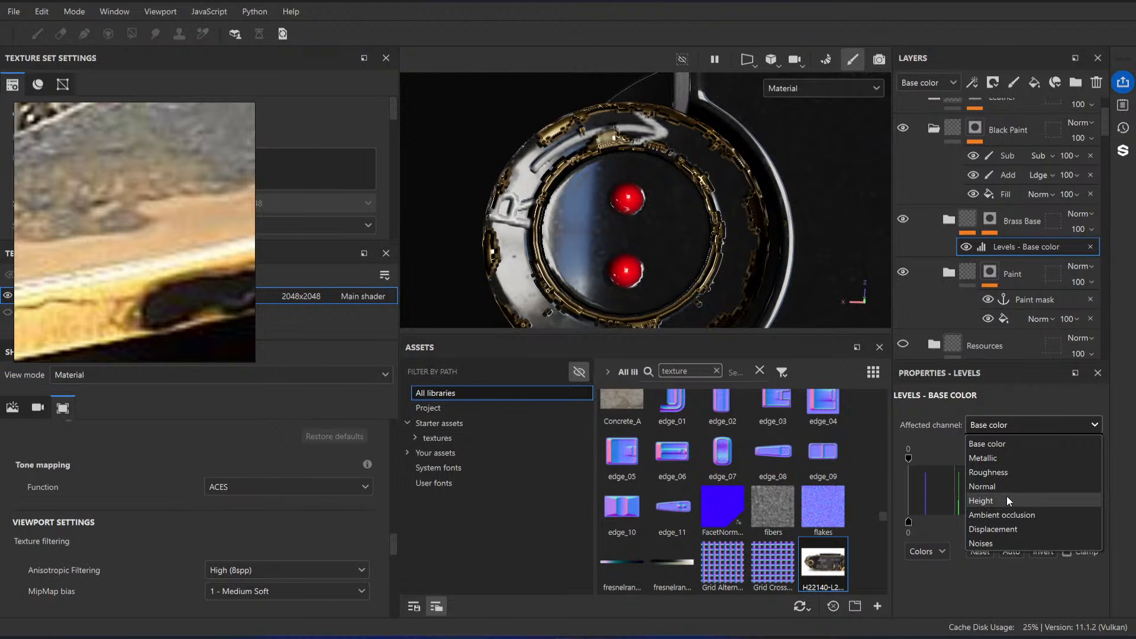
{"action": "left_click", "coordinate": [1007, 500]}
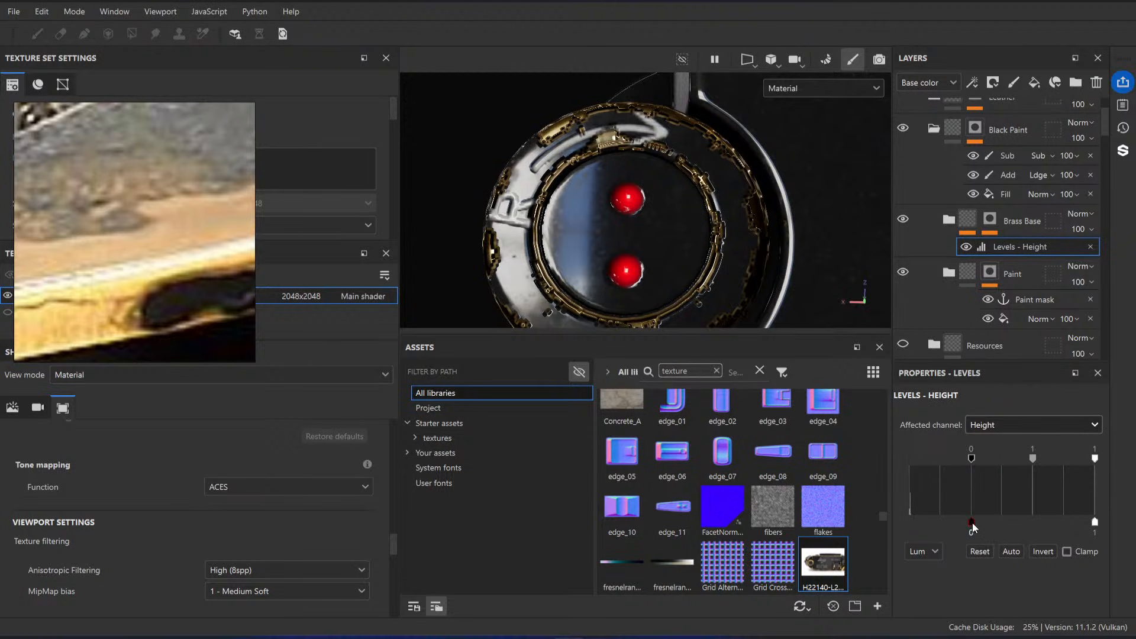
Step: Try raising the output minimum of the Brass Base Height Levels to about 0.31 and check the knob's worn edges from several angles
{"action": "left_click_drag", "start_coordinate": [972, 524], "coordinate": [1011, 524]}
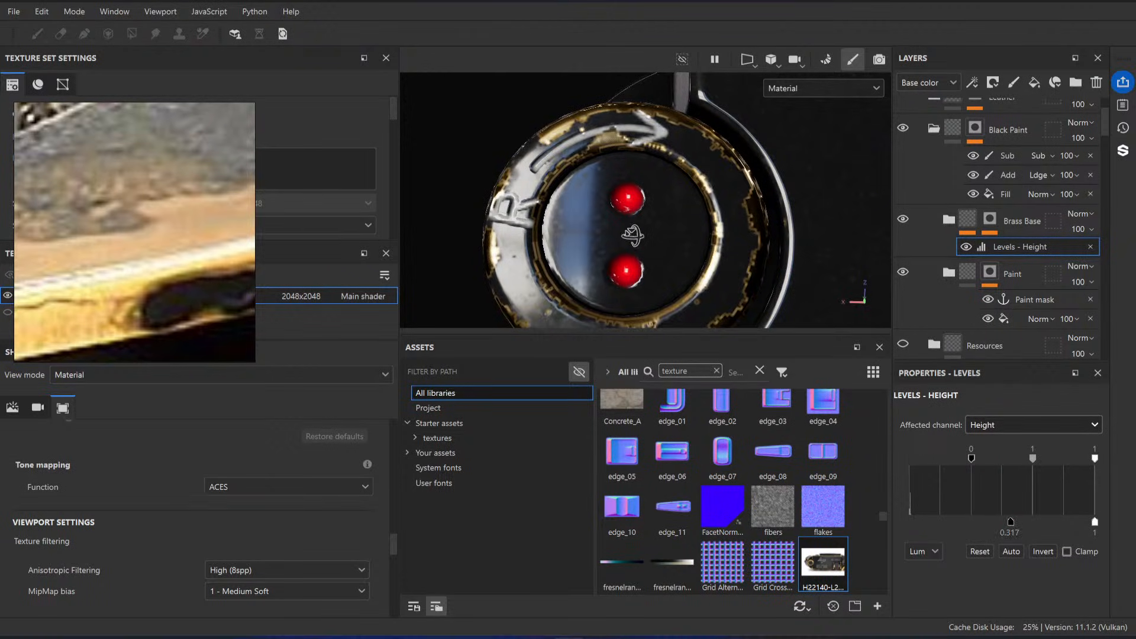
{"action": "left_click_drag", "start_coordinate": [632, 235], "coordinate": [637, 188], "text": "alt"}
{"action": "right_click_drag", "start_coordinate": [637, 187], "coordinate": [730, 218], "text": "alt"}
{"action": "left_click_drag", "start_coordinate": [730, 218], "coordinate": [725, 264], "text": "alt"}
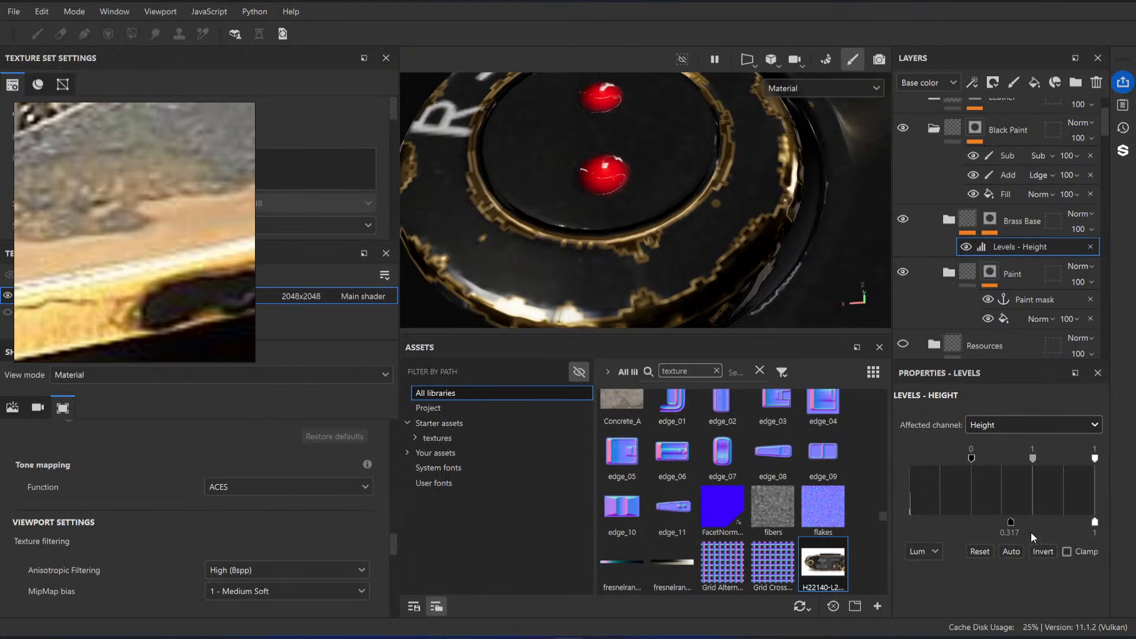
{"action": "left_click_drag", "start_coordinate": [1011, 524], "coordinate": [1010, 525]}
Step: Cycle through the single channels to inspect the knob's Height map, and undo the Levels output change
{"action": "key", "text": "c"}
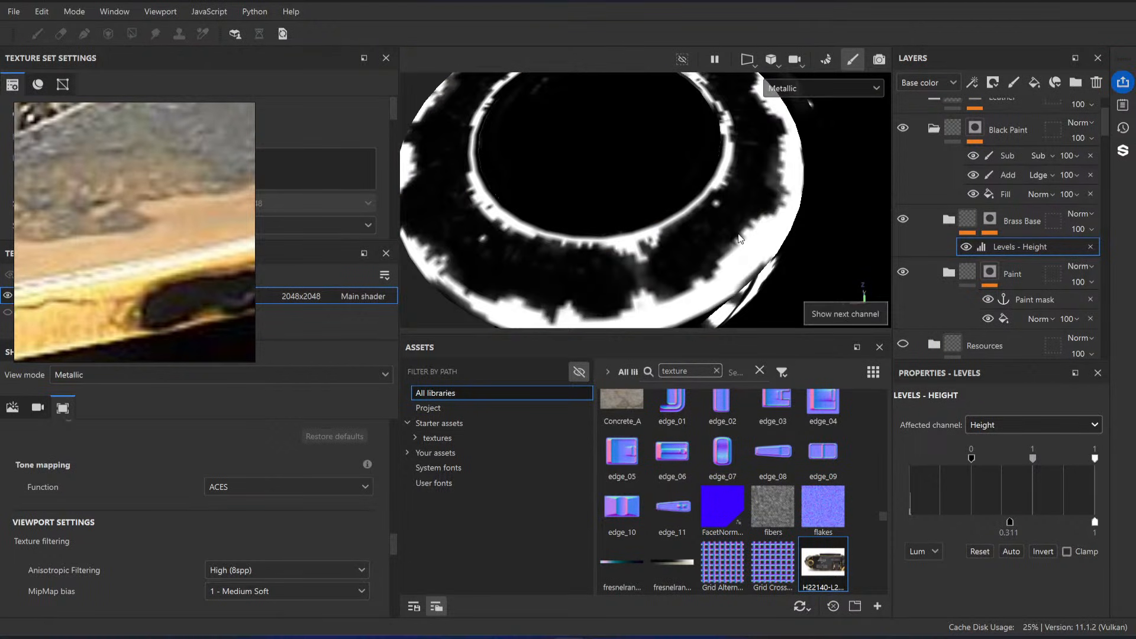
{"action": "key", "text": "c"}
{"action": "key", "text": "c"}
{"action": "key", "text": "c"}
{"action": "key", "text": "c"}
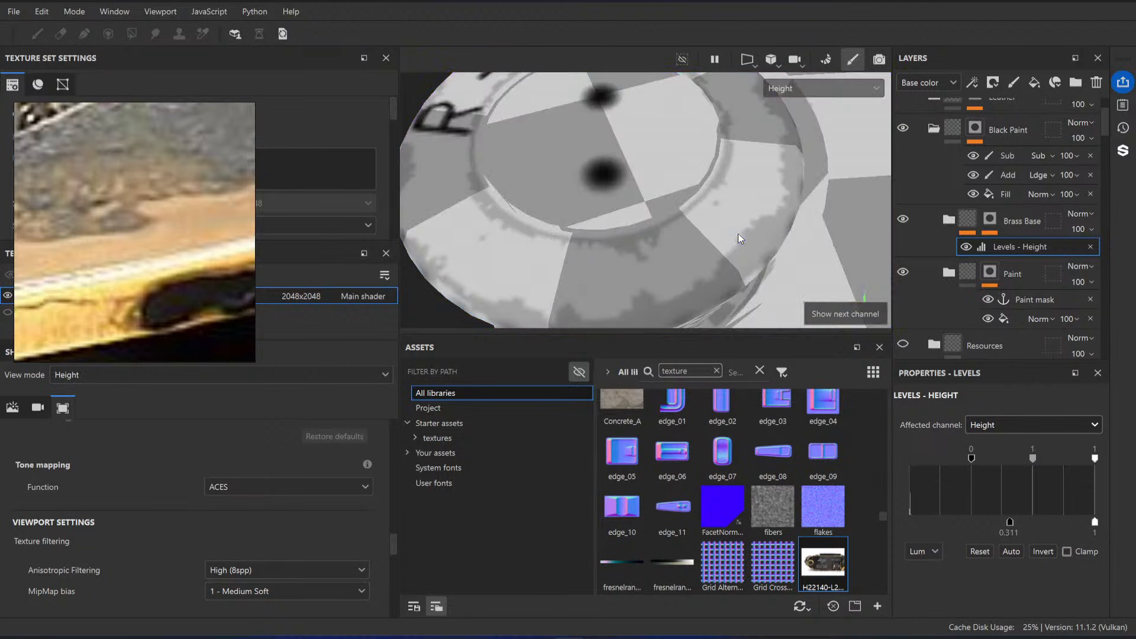
{"action": "left_click", "coordinate": [812, 89]}
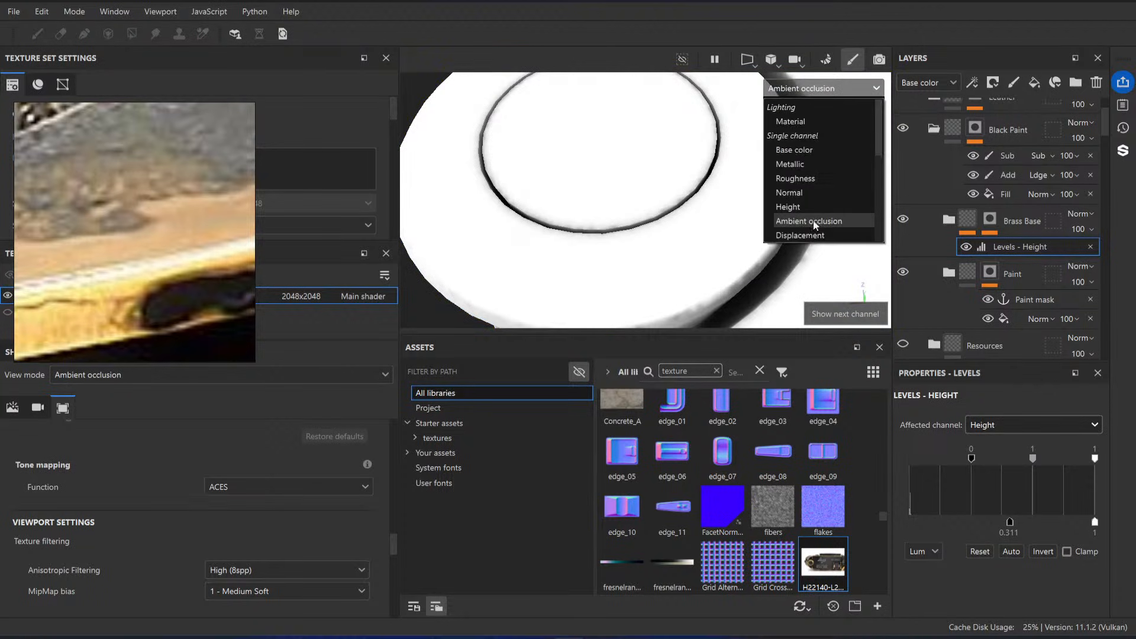
{"action": "left_click", "coordinate": [780, 207]}
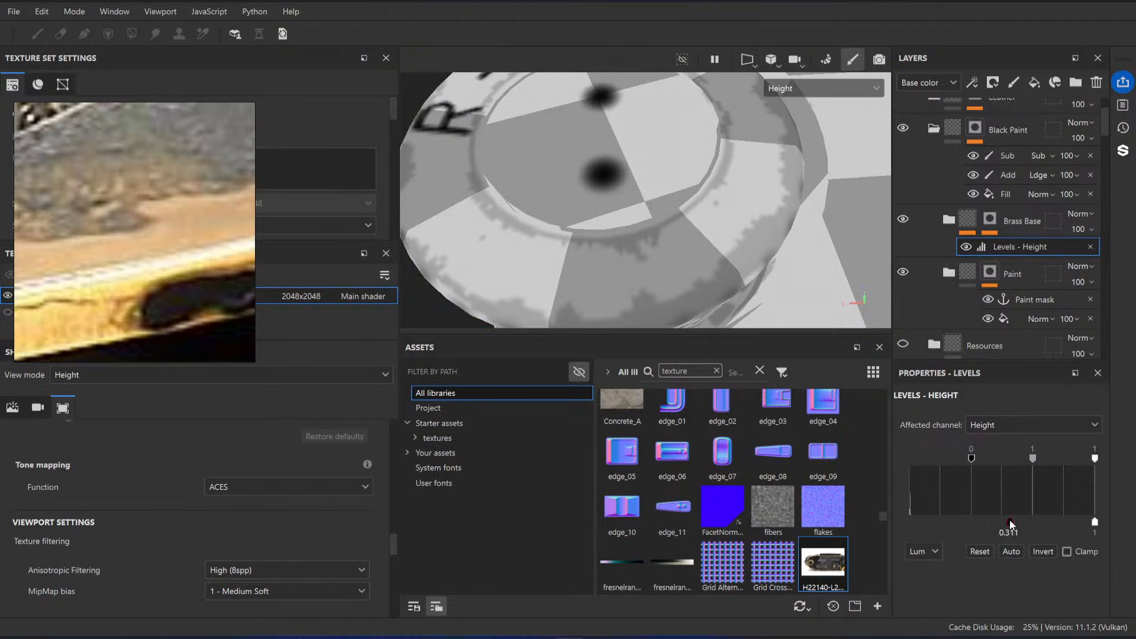
{"action": "key", "text": "ctrl+z"}
Step: Enable the height channel on the Base fill layer inside the Paint folder and compare the knob in Material and Height views
{"action": "left_click", "coordinate": [950, 273]}
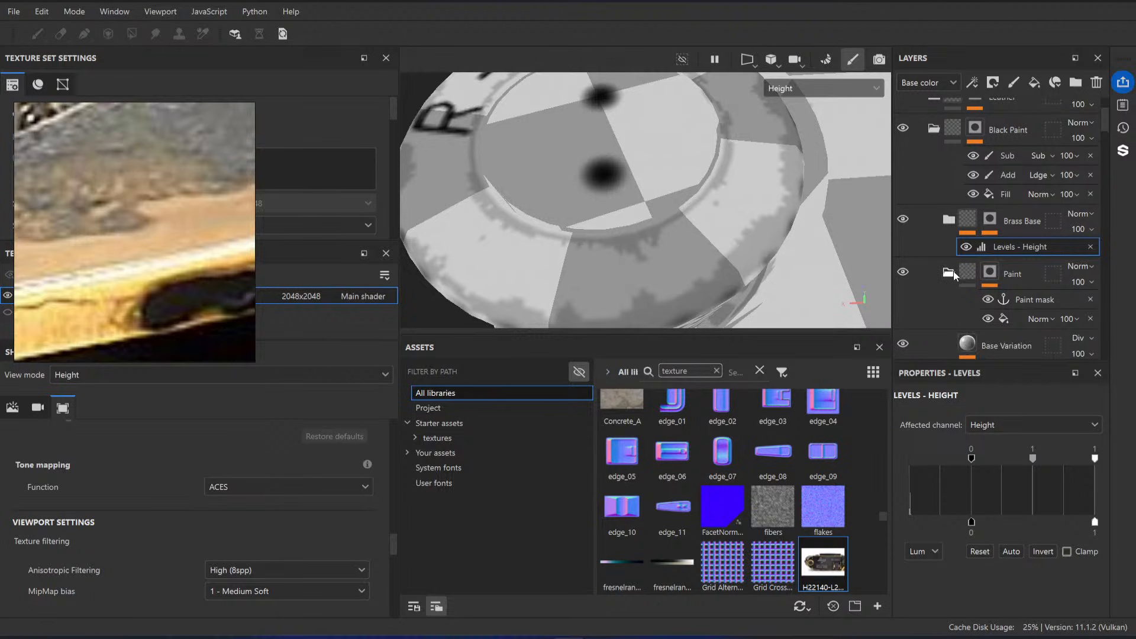
{"action": "scroll", "coordinate": [980, 259], "scroll_direction": "down", "scroll_amount": 4}
{"action": "left_click", "coordinate": [995, 179]}
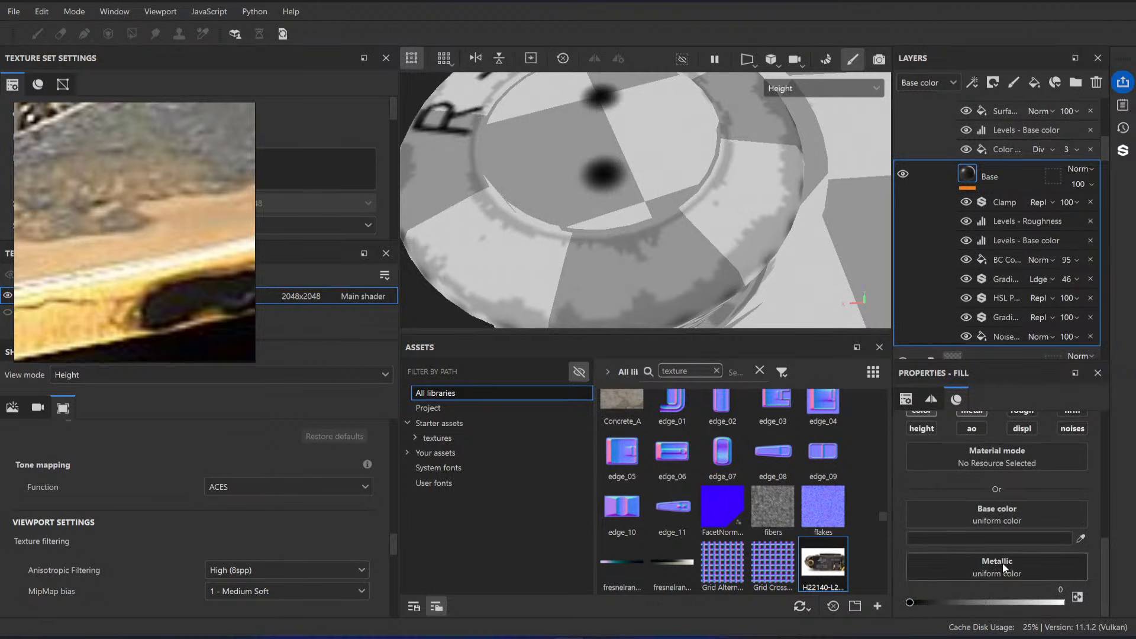
{"action": "scroll", "coordinate": [1060, 456], "scroll_direction": "up", "scroll_amount": 1}
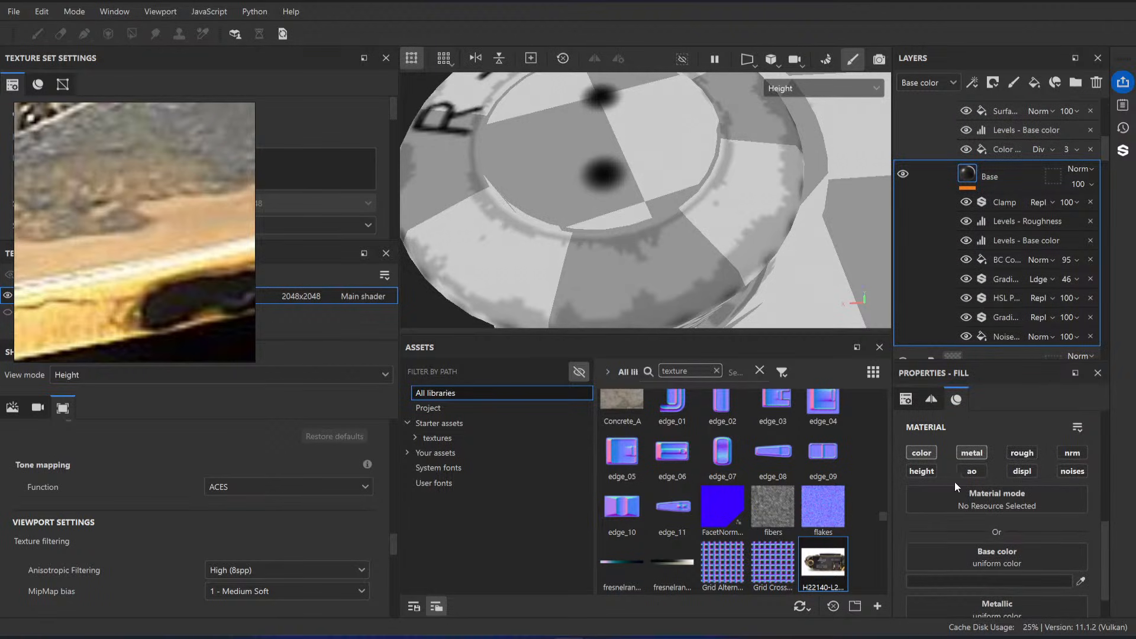
{"action": "left_click", "coordinate": [927, 471]}
{"action": "scroll", "coordinate": [1003, 554], "scroll_direction": "down", "scroll_amount": 2}
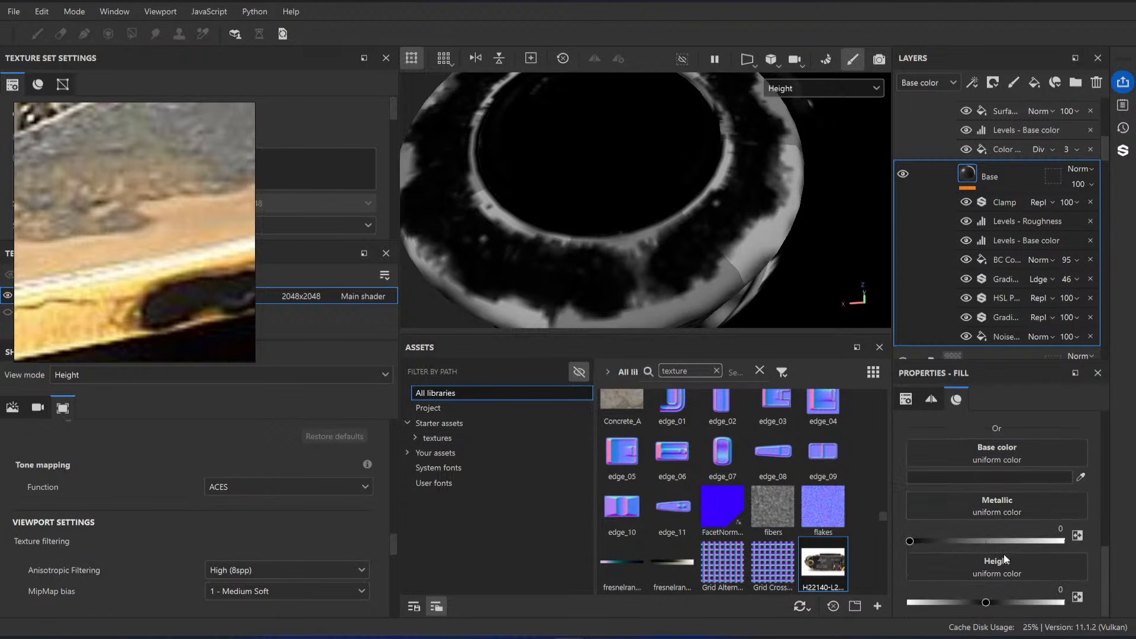
{"action": "scroll", "coordinate": [1016, 197], "scroll_direction": "up", "scroll_amount": 5}
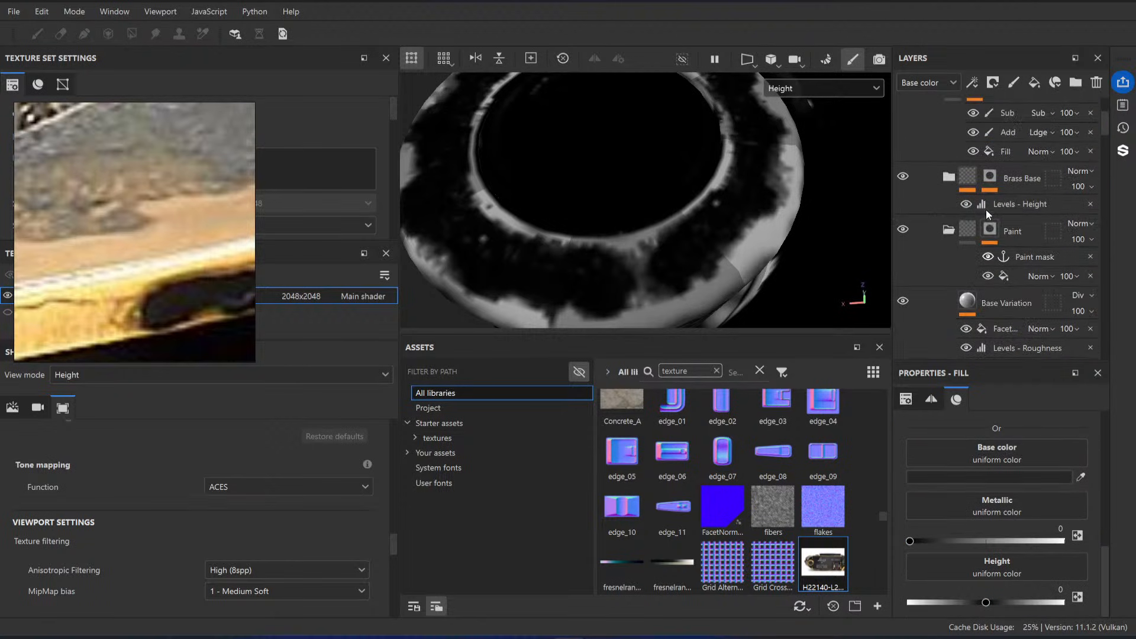
{"action": "key", "text": "m"}
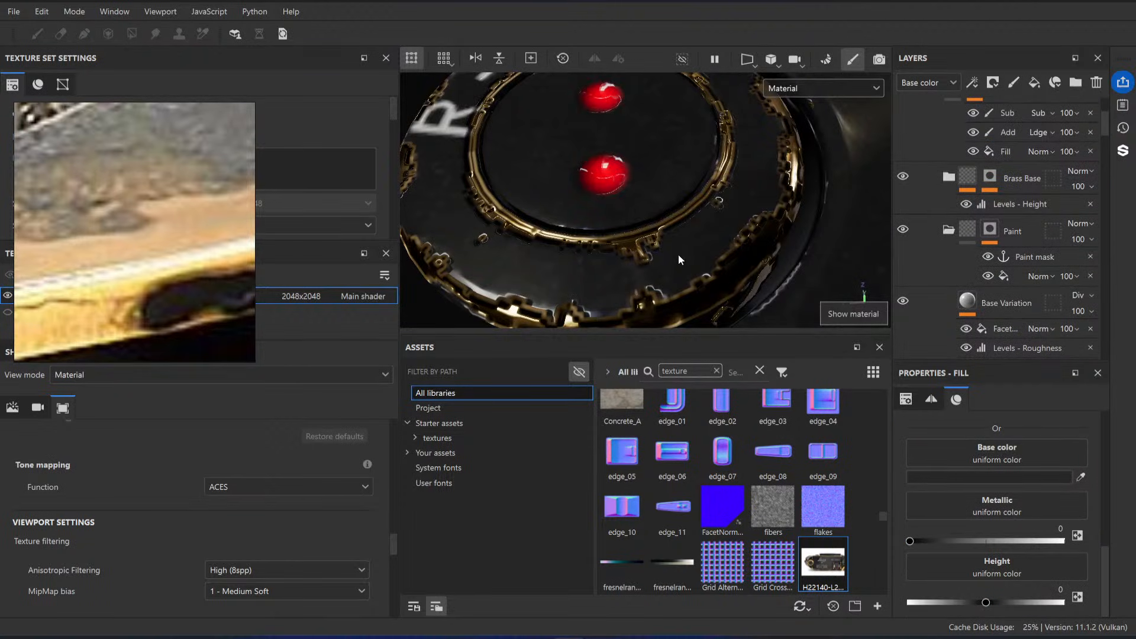
{"action": "key", "text": "c"}
Step: Try lowering the Brass Base Height Levels' output minimum to -0.51 and shifting its midtones
{"action": "left_click", "coordinate": [1012, 204]}
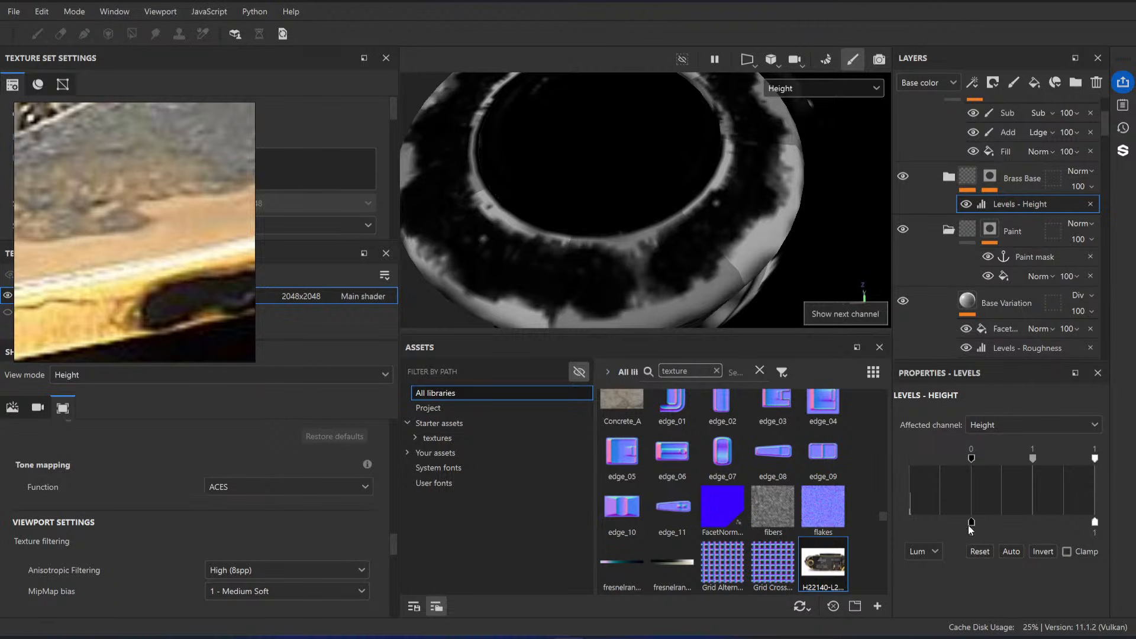
{"action": "left_click_drag", "start_coordinate": [979, 524], "coordinate": [971, 524]}
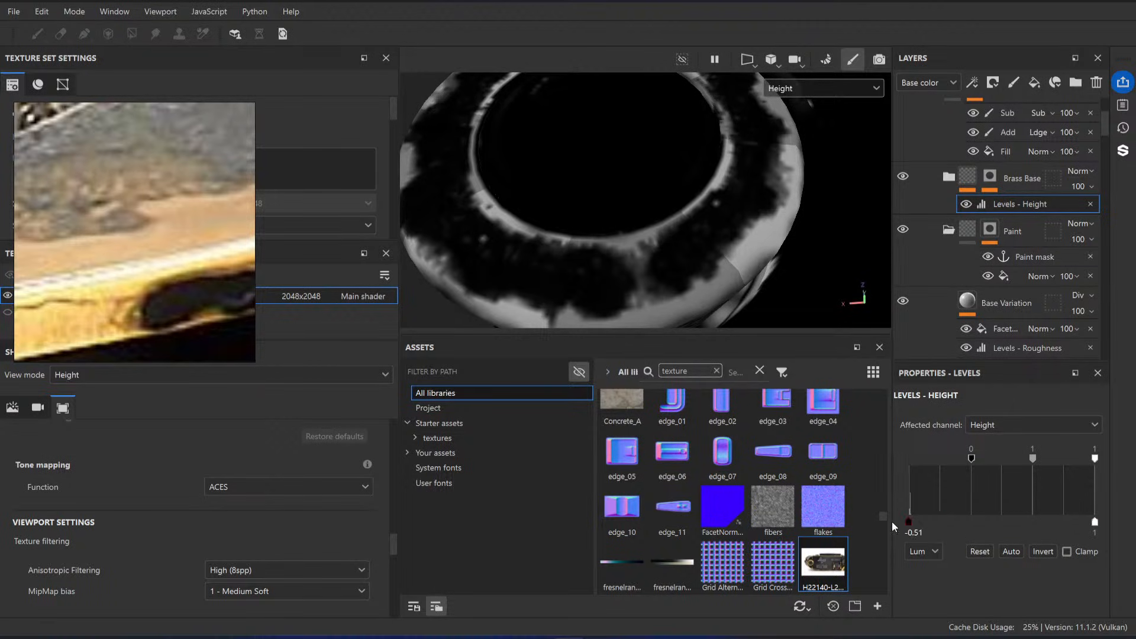
{"action": "mouse_move", "coordinate": [1036, 461]}
{"action": "left_mouse_down"}
{"action": "mouse_move", "coordinate": [1017, 461]}
{"action": "mouse_move", "coordinate": [1043, 460]}
{"action": "left_mouse_up"}
{"action": "left_click_drag", "start_coordinate": [982, 523], "coordinate": [1095, 524]}
Step: Switch the layer stack to the Height channel and set the Brass Base folder's blending mode to Replace
{"action": "scroll", "coordinate": [972, 193], "scroll_direction": "up", "scroll_amount": 2}
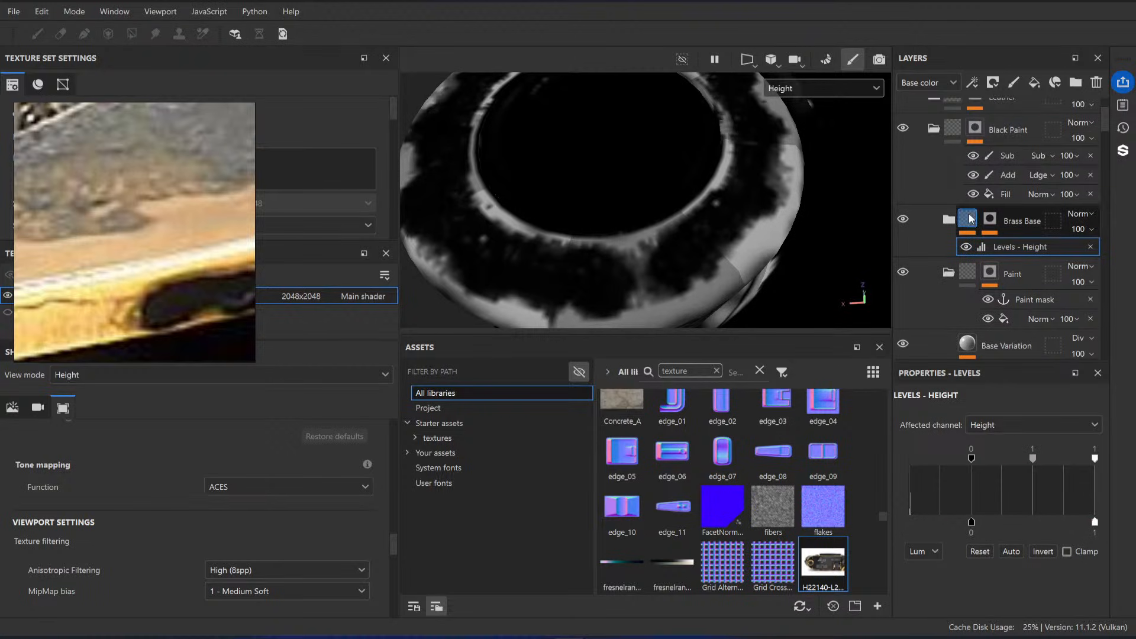
{"action": "left_click", "coordinate": [926, 83]}
{"action": "left_click", "coordinate": [923, 159]}
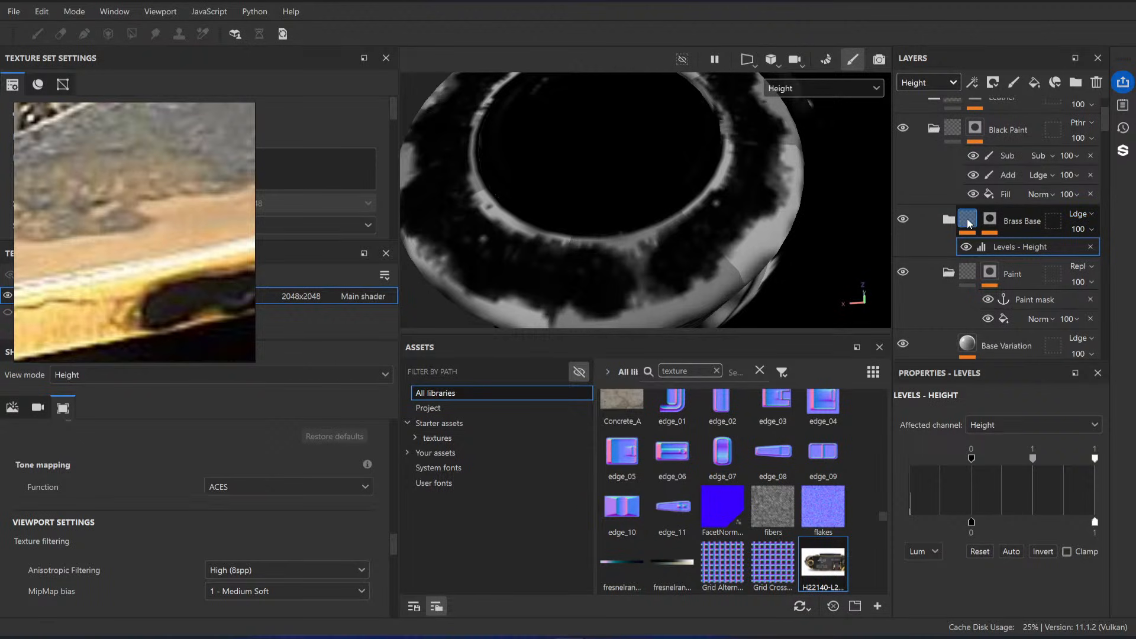
{"action": "left_click", "coordinate": [1088, 214]}
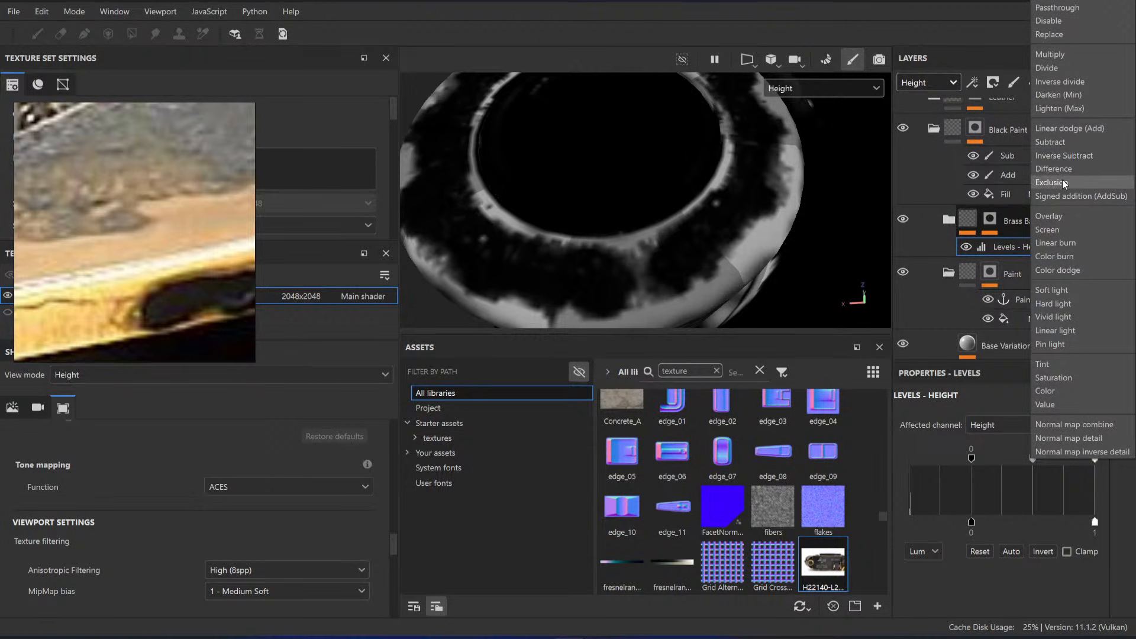
{"action": "left_click", "coordinate": [1060, 35]}
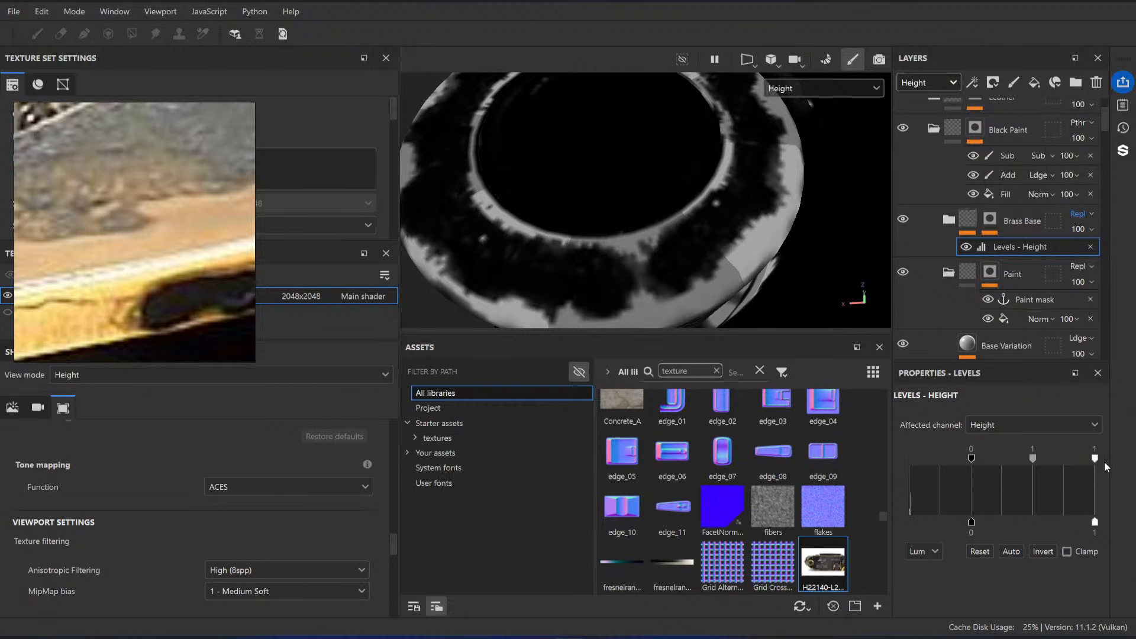
Step: Test an output minimum of -0.51 with the Replace blending and review the knob in Material view
{"action": "left_click_drag", "start_coordinate": [1095, 524], "coordinate": [869, 531]}
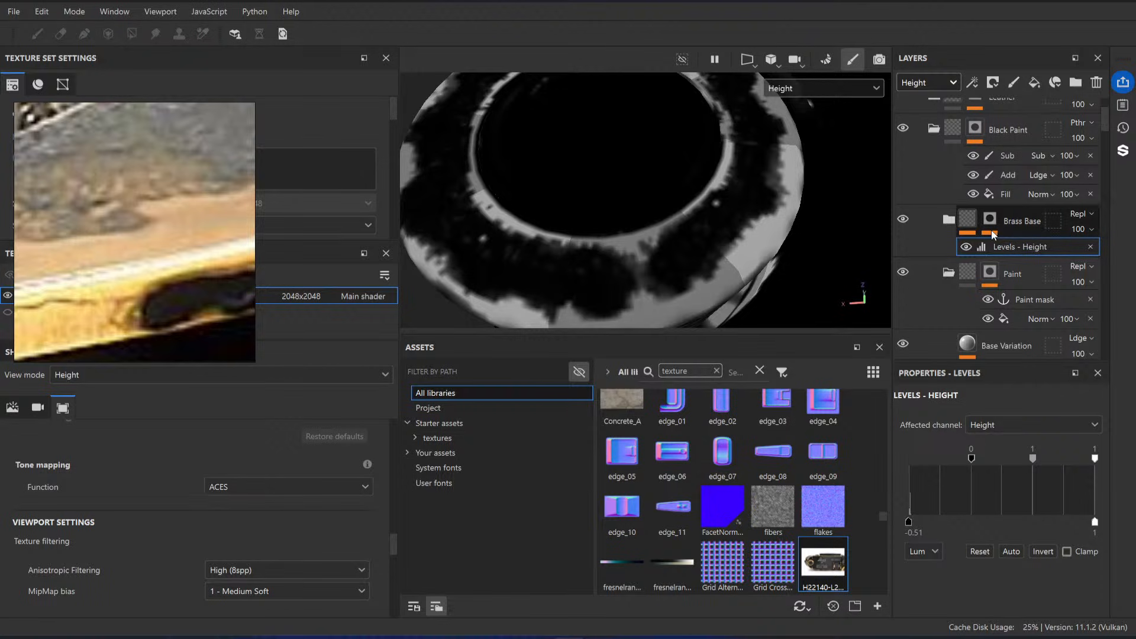
{"action": "scroll", "coordinate": [1081, 225], "scroll_direction": "up", "scroll_amount": 1}
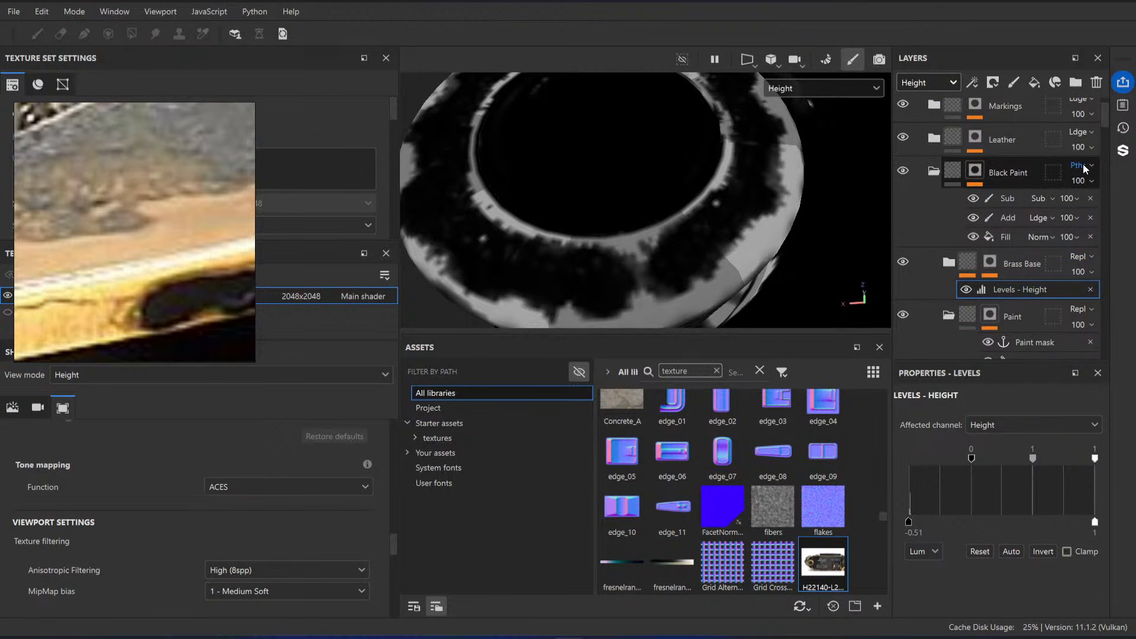
{"action": "scroll", "coordinate": [1089, 189], "scroll_direction": "down", "scroll_amount": 2}
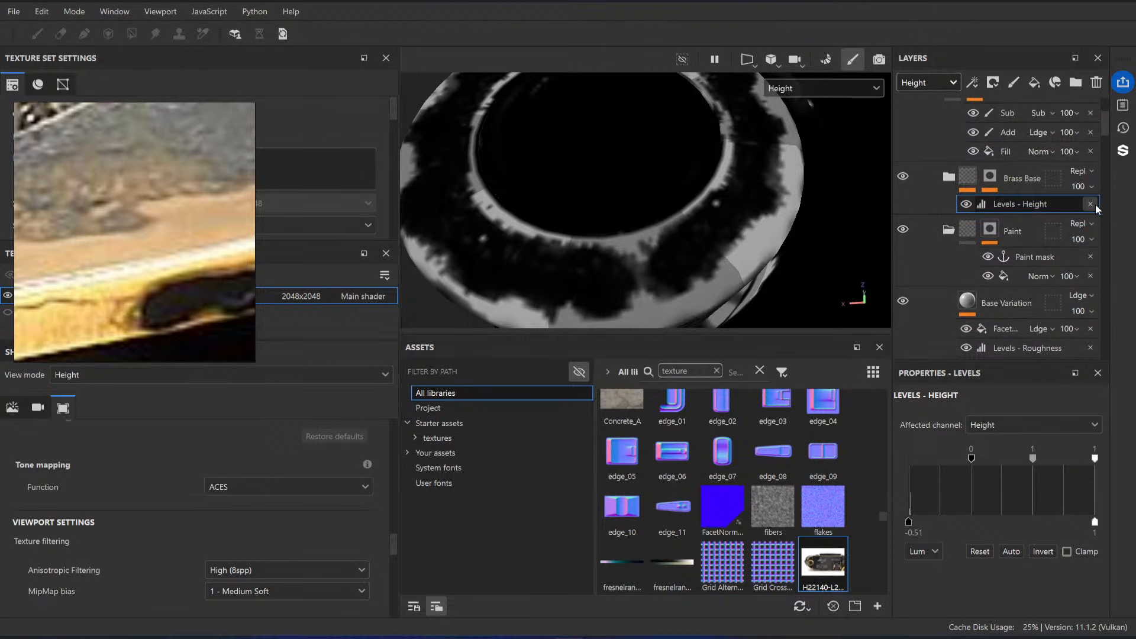
{"action": "scroll", "coordinate": [985, 222], "scroll_direction": "down", "scroll_amount": 1}
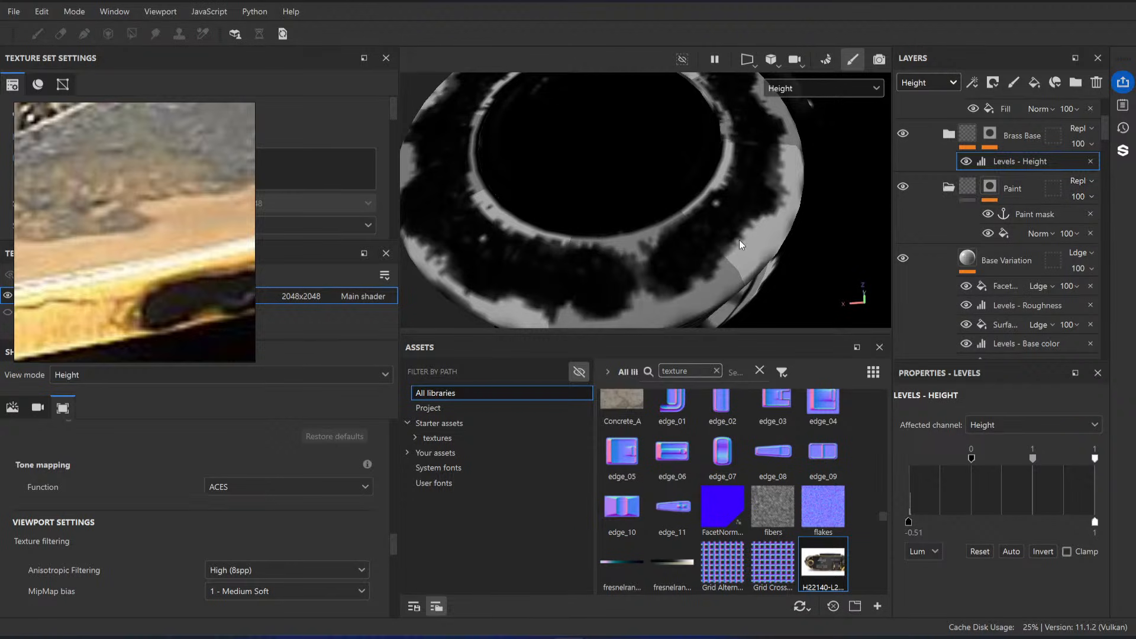
{"action": "key", "text": "m"}
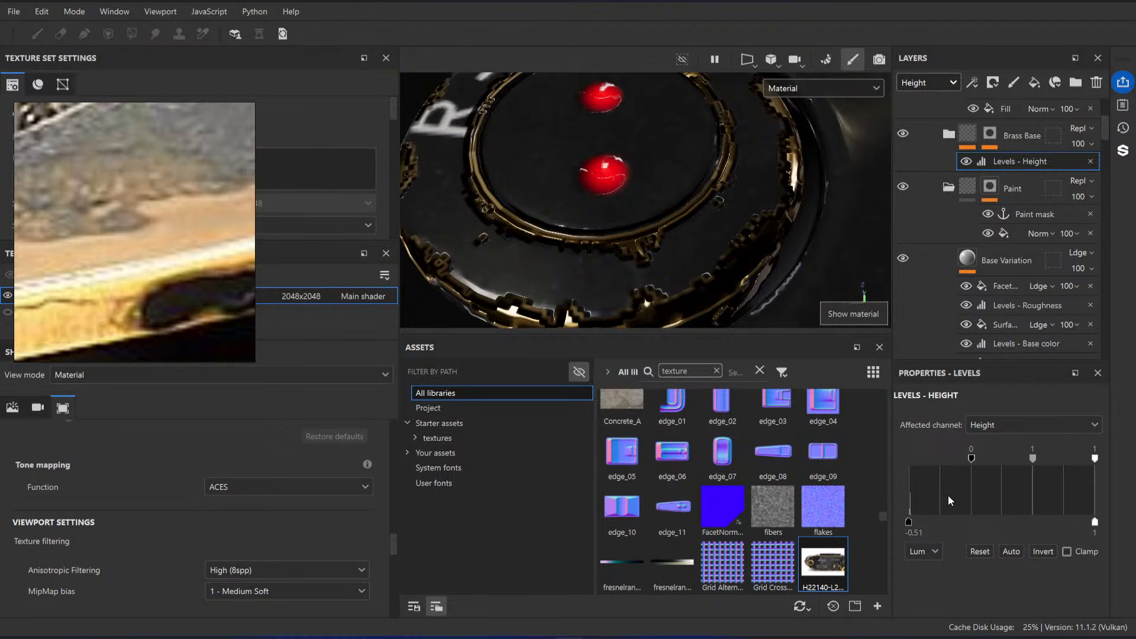
Step: Set the Brass Base Height Levels' output minimum to 0.329 and check the knob's paint edges from near and far
{"action": "left_click_drag", "start_coordinate": [909, 522], "coordinate": [1013, 522]}
{"action": "key", "text": "f"}
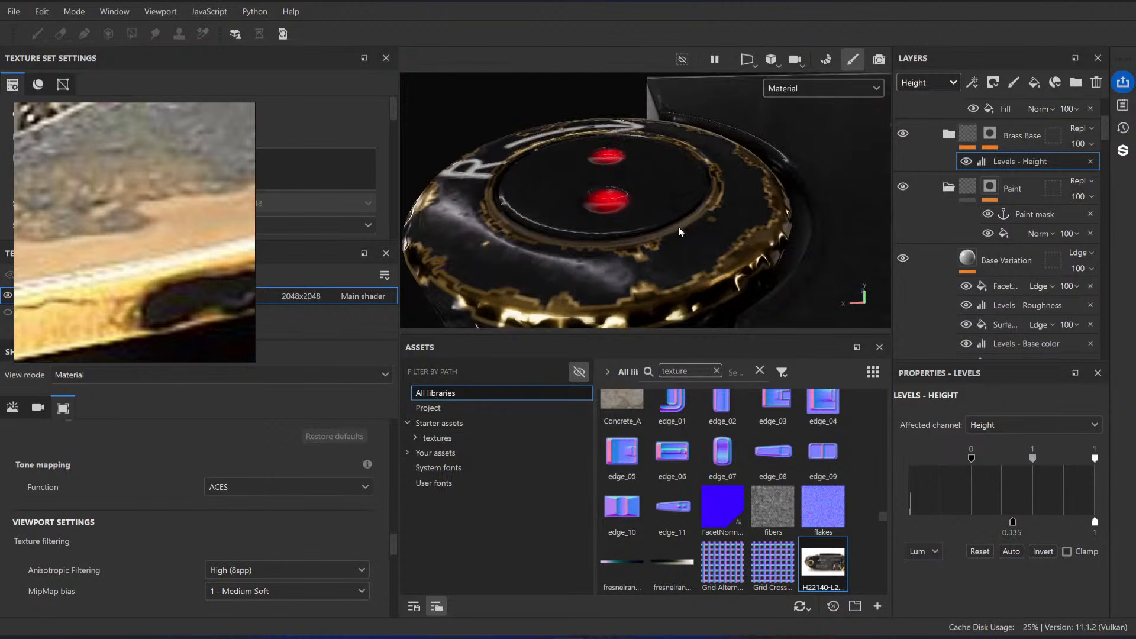
{"action": "scroll", "coordinate": [704, 241], "scroll_direction": "up", "scroll_amount": 2}
{"action": "mouse_move", "coordinate": [704, 241]}
{"action": "left_mouse_down", "text": "alt"}
{"action": "mouse_move", "coordinate": [754, 284]}
{"action": "mouse_move", "coordinate": [657, 236]}
{"action": "mouse_move", "coordinate": [690, 246]}
{"action": "left_mouse_up", "text": "alt"}
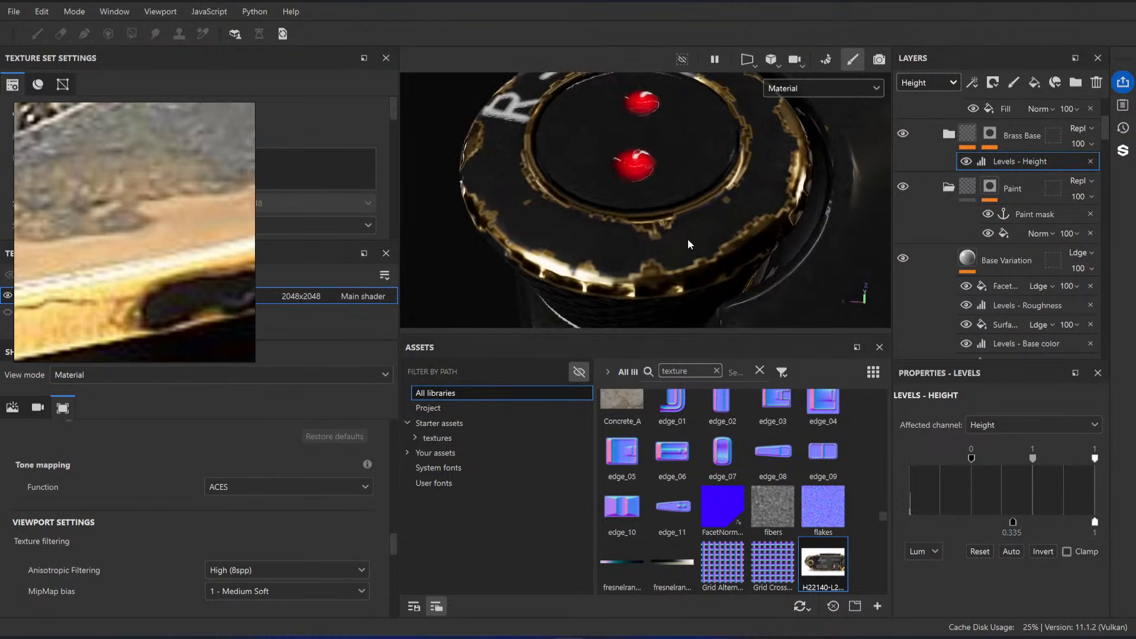
{"action": "scroll", "coordinate": [717, 271], "scroll_direction": "up", "scroll_amount": 2}
{"action": "left_click_drag", "start_coordinate": [1014, 522], "coordinate": [1012, 522]}
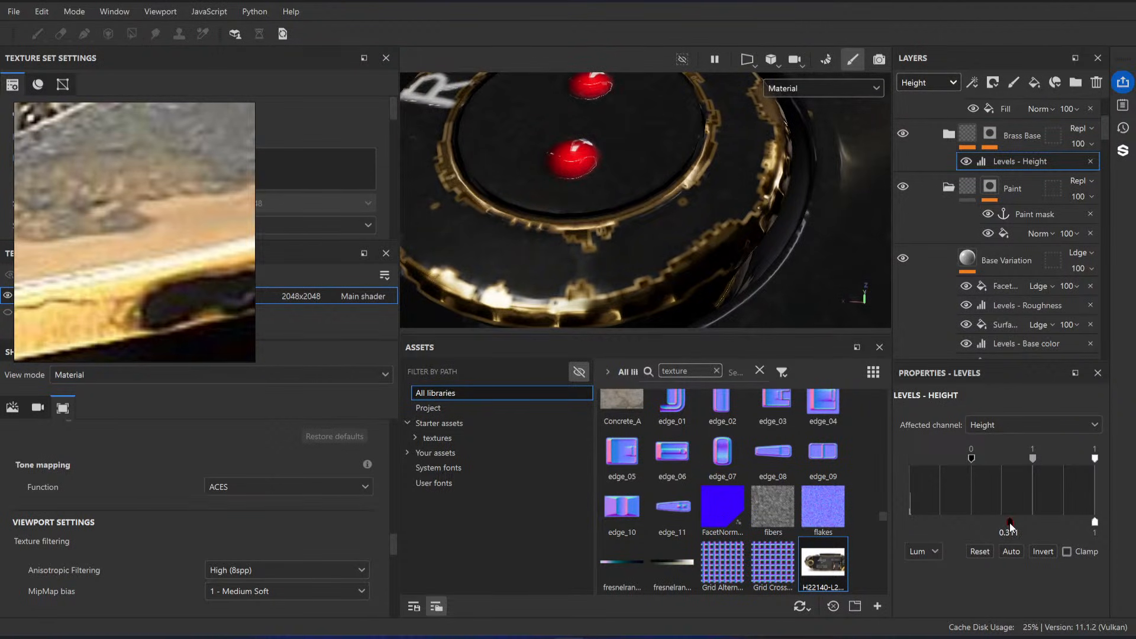
{"action": "scroll", "coordinate": [672, 278], "scroll_direction": "down", "scroll_amount": 5}
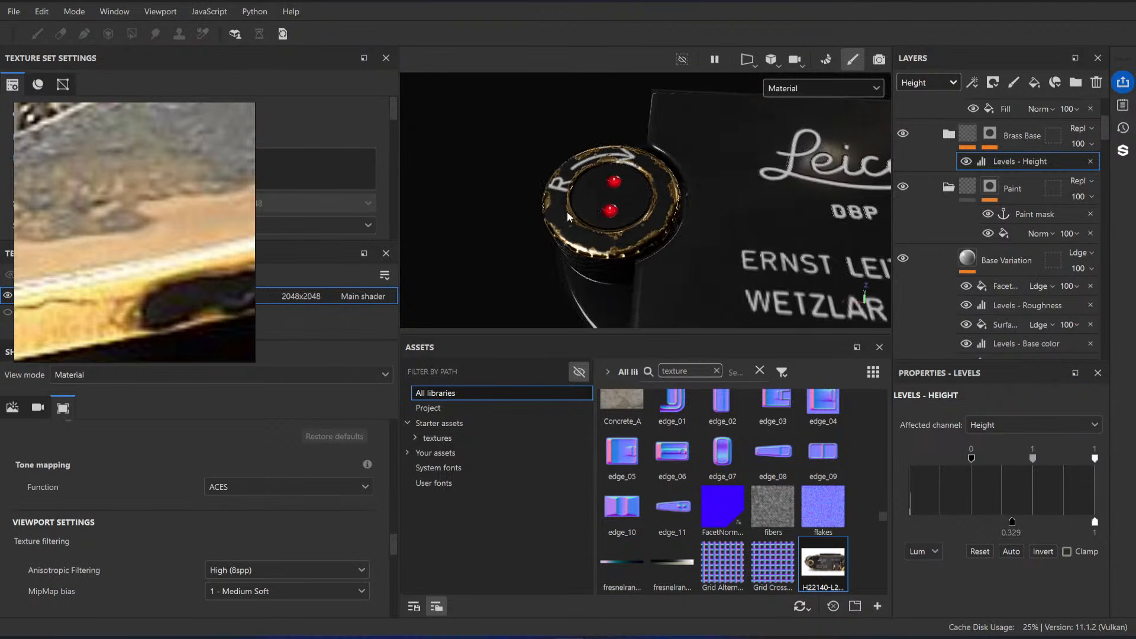
{"action": "left_click_drag", "start_coordinate": [671, 278], "coordinate": [664, 202], "text": "alt"}
{"action": "scroll", "coordinate": [665, 202], "scroll_direction": "up", "scroll_amount": 5}
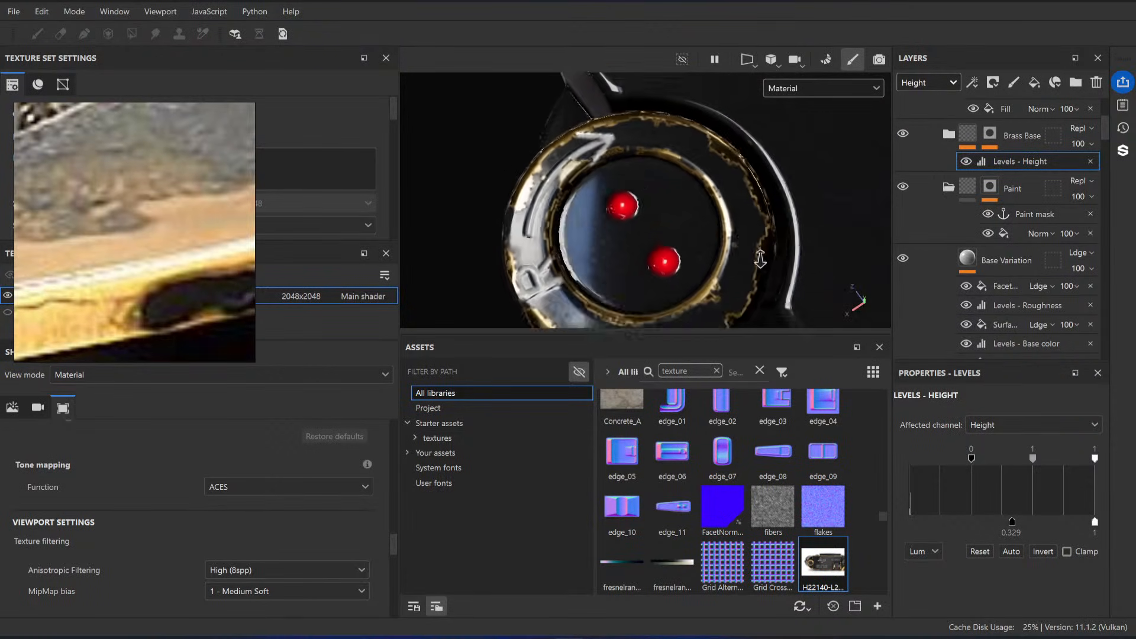
{"action": "scroll", "coordinate": [1003, 210], "scroll_direction": "down", "scroll_amount": 6}
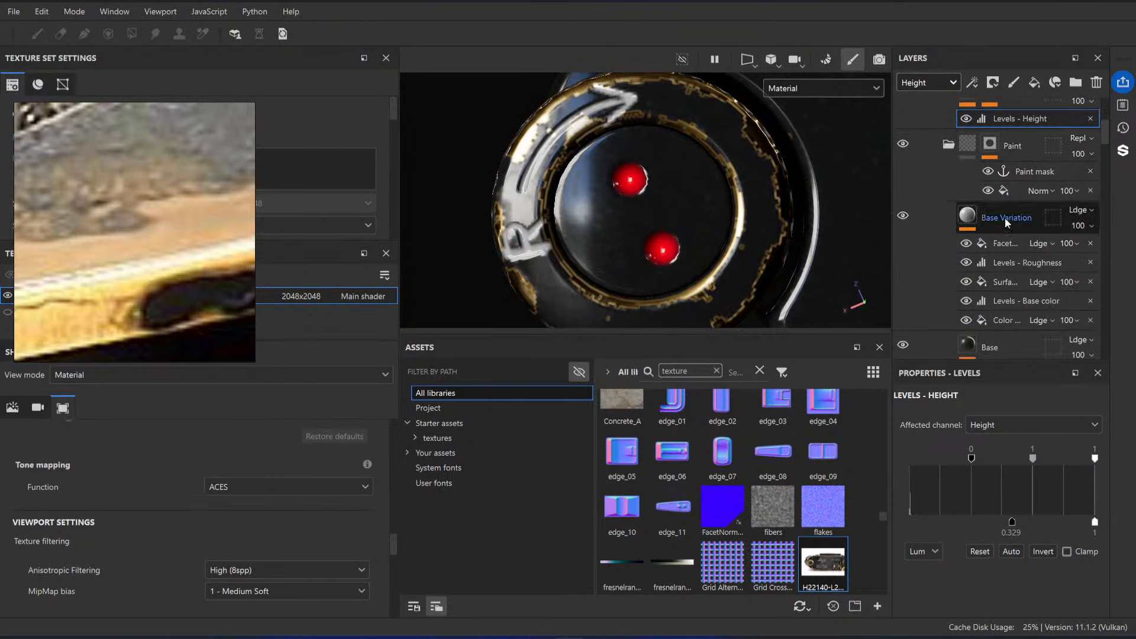
Step: Try a roughness of 0.4085 on the Brass layer inside the Brass Base folder
{"action": "scroll", "coordinate": [984, 213], "scroll_direction": "up", "scroll_amount": 6}
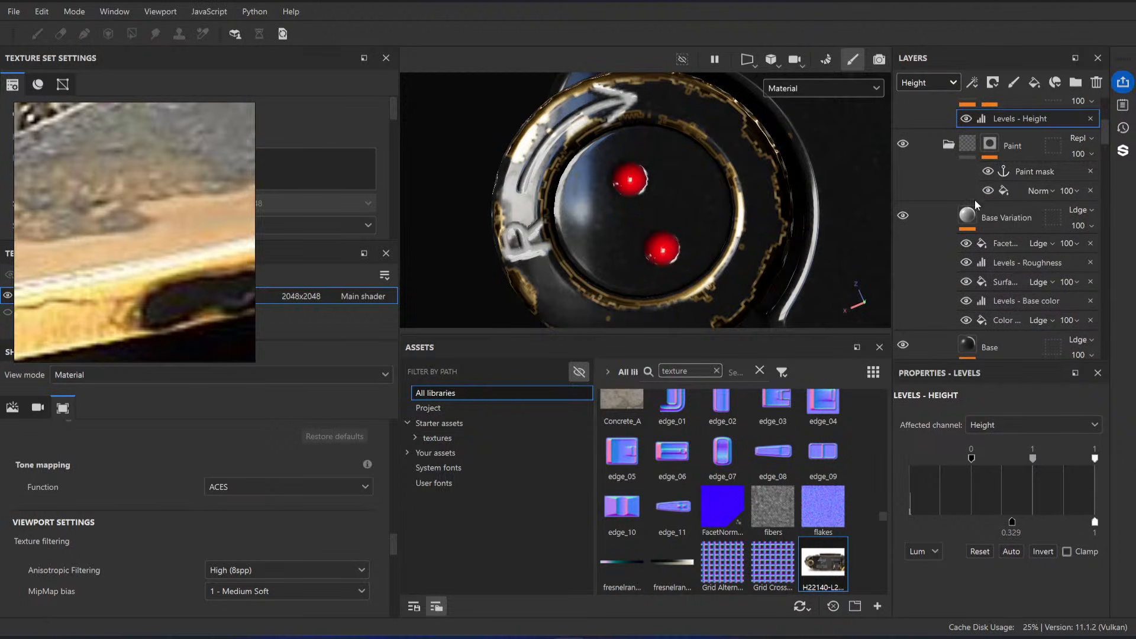
{"action": "scroll", "coordinate": [783, 228], "scroll_direction": "down", "scroll_amount": 6}
{"action": "left_click_drag", "start_coordinate": [784, 198], "coordinate": [764, 148], "text": "alt"}
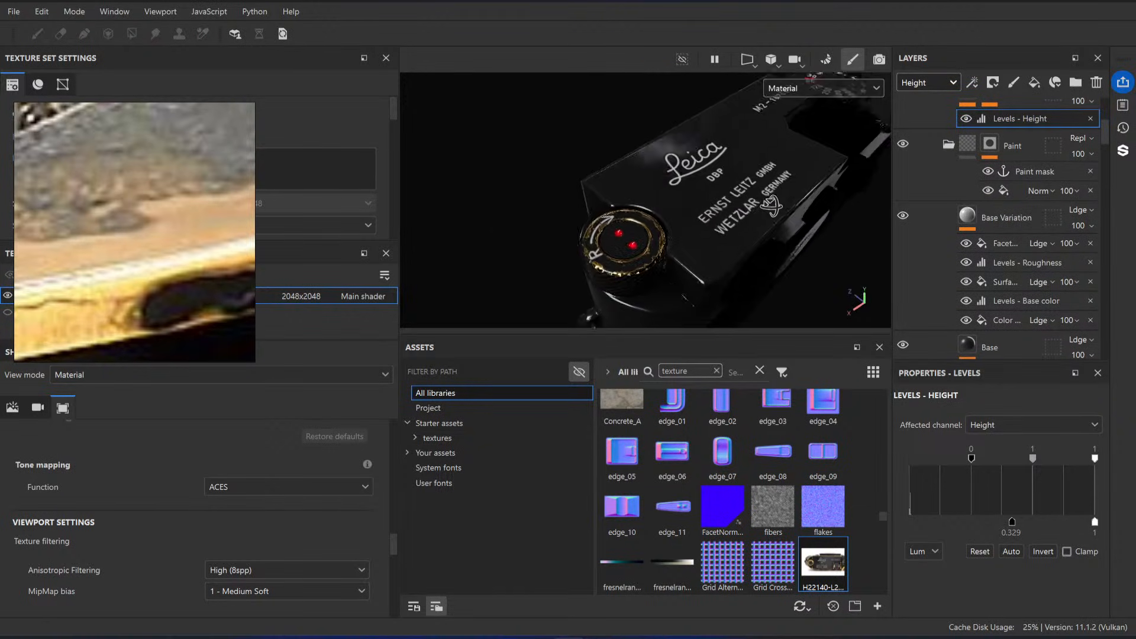
{"action": "right_click_drag", "start_coordinate": [687, 255], "coordinate": [636, 273], "text": "shift"}
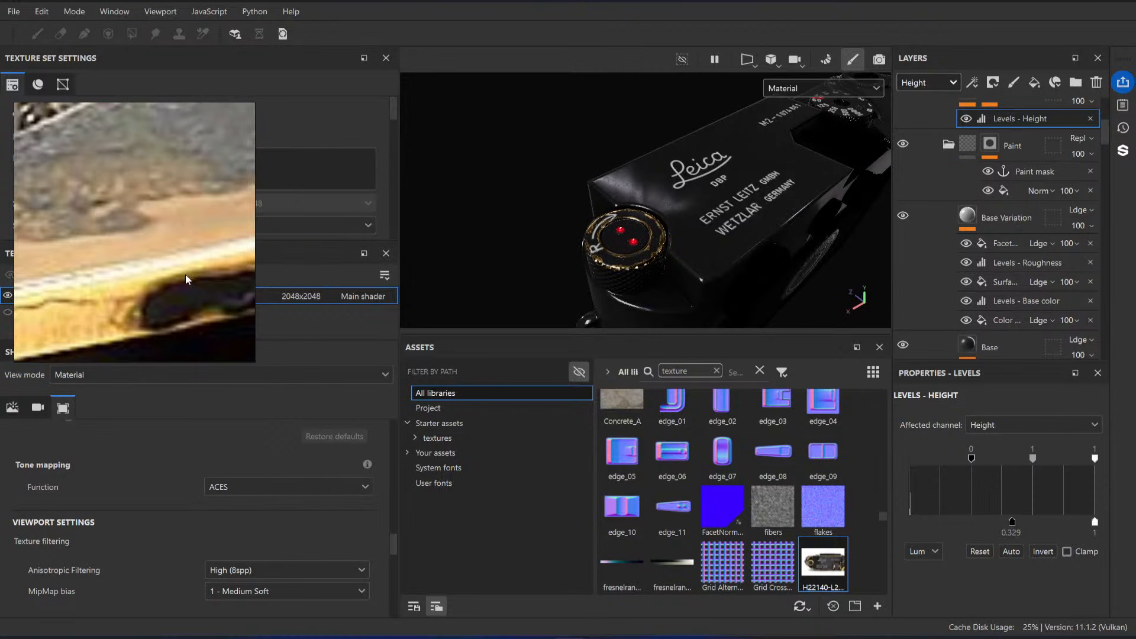
{"action": "right_click_drag", "start_coordinate": [656, 186], "coordinate": [672, 214], "text": "alt"}
{"action": "scroll", "coordinate": [975, 163], "scroll_direction": "up", "scroll_amount": 2}
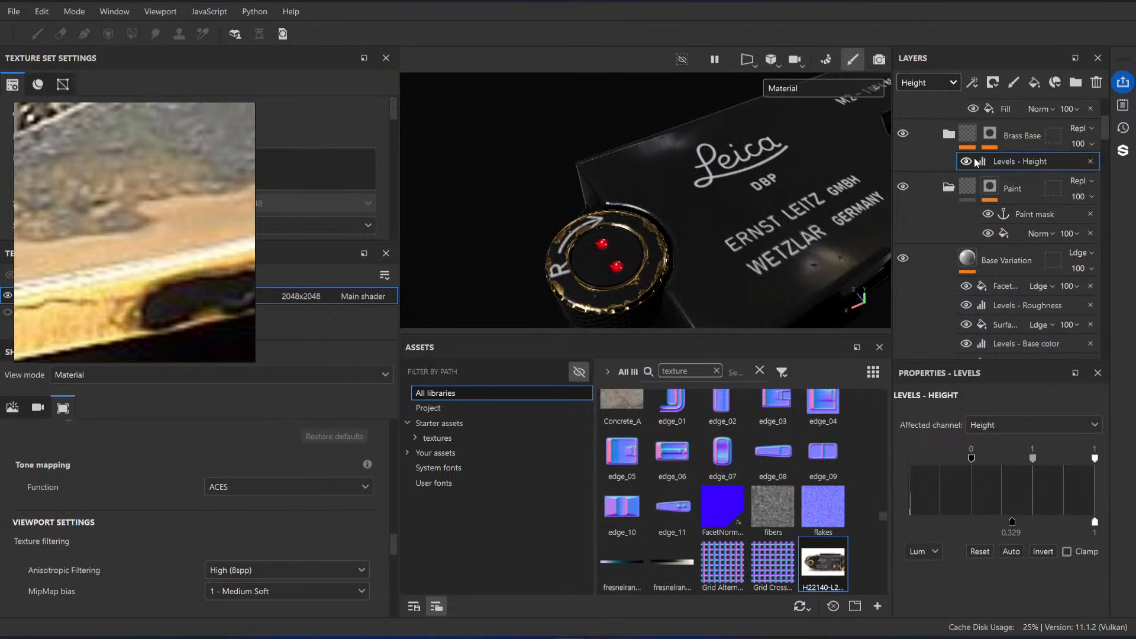
{"action": "left_click", "coordinate": [948, 143]}
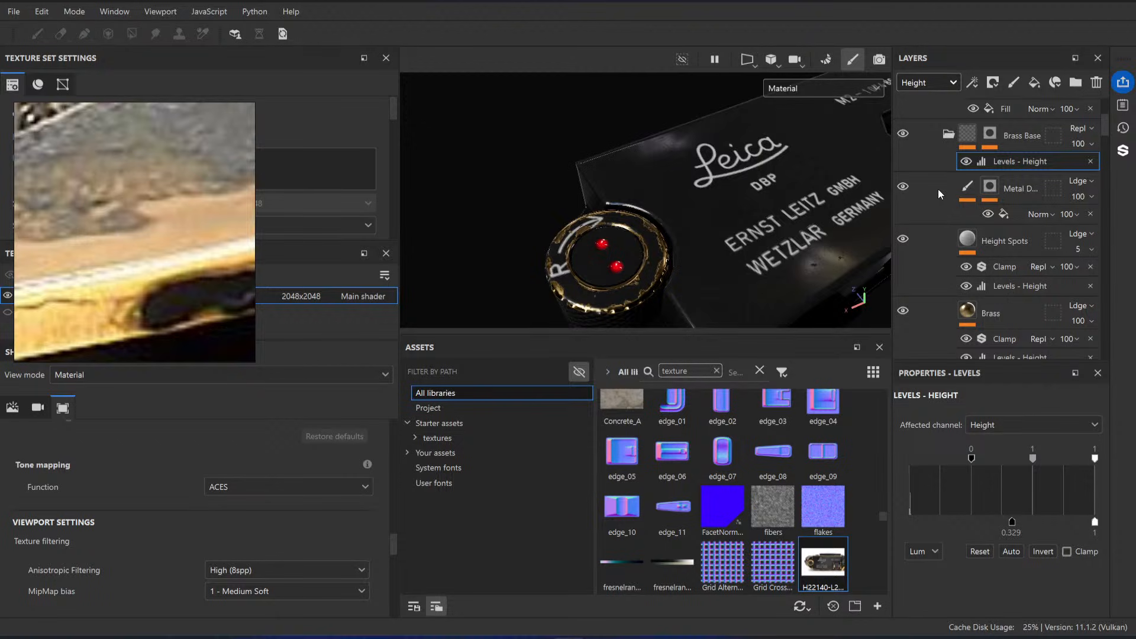
{"action": "scroll", "coordinate": [939, 194], "scroll_direction": "down", "scroll_amount": 2}
{"action": "left_click", "coordinate": [983, 229]}
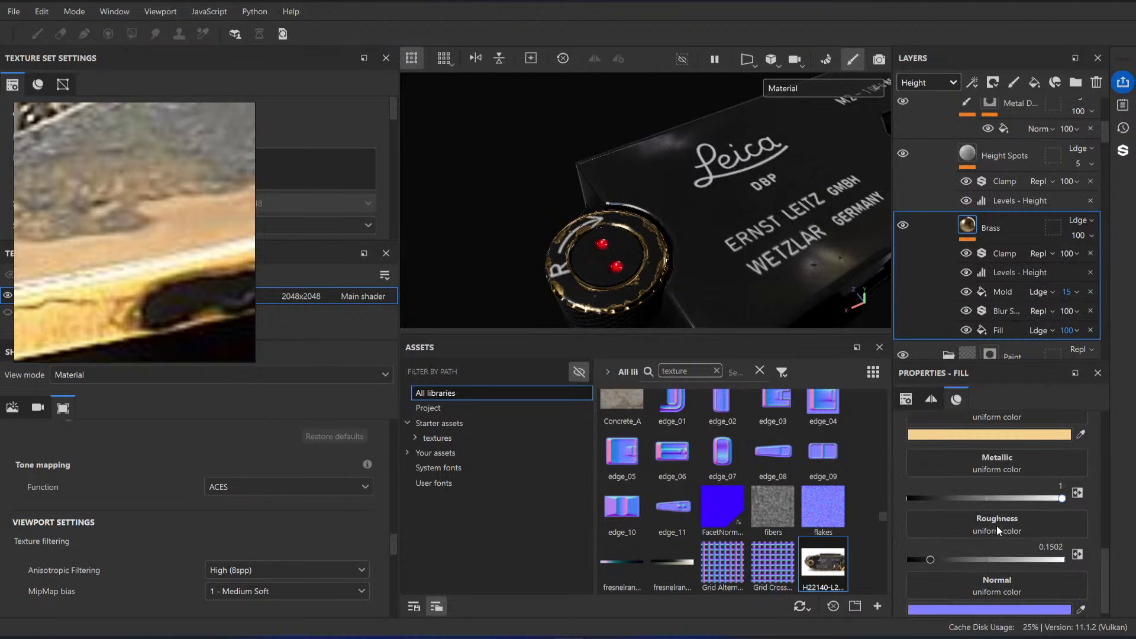
{"action": "left_click_drag", "start_coordinate": [927, 563], "coordinate": [972, 562]}
Step: Examine the reference photos of the worn Leica, ending on the rewind knob, and compare its brass finish with the model
{"action": "scroll", "coordinate": [200, 303], "scroll_direction": "down", "scroll_amount": 8}
{"action": "middle_click_drag", "start_coordinate": [201, 303], "coordinate": [246, 330]}
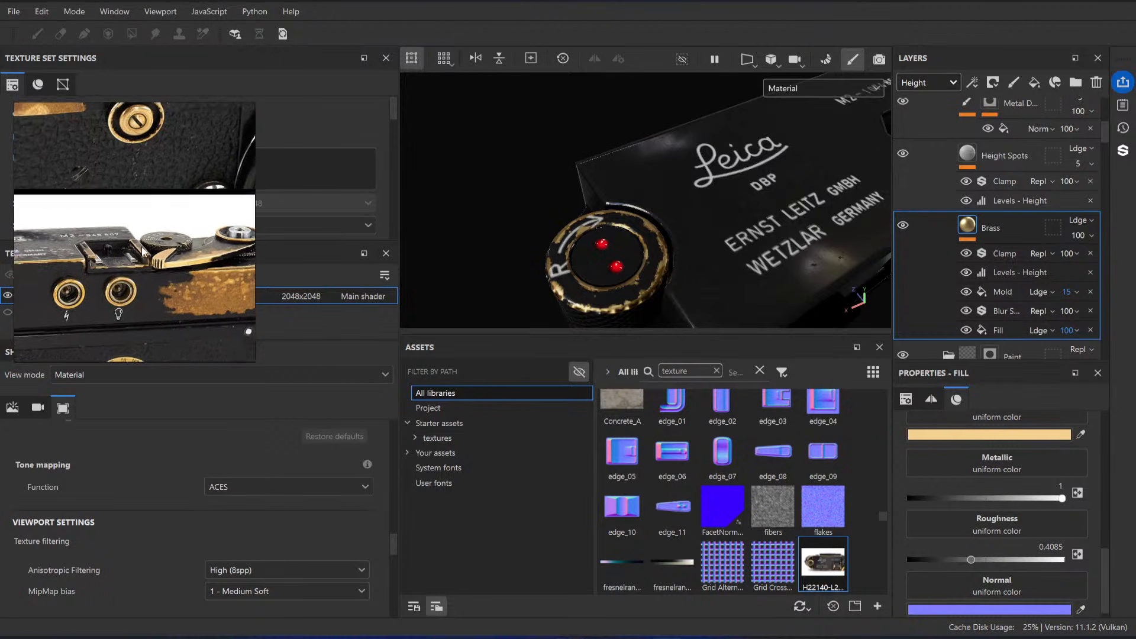
{"action": "middle_click_drag", "start_coordinate": [102, 139], "coordinate": [207, 277]}
{"action": "scroll", "coordinate": [133, 194], "scroll_direction": "down", "scroll_amount": 3}
{"action": "middle_click_drag", "start_coordinate": [133, 194], "coordinate": [116, 297]}
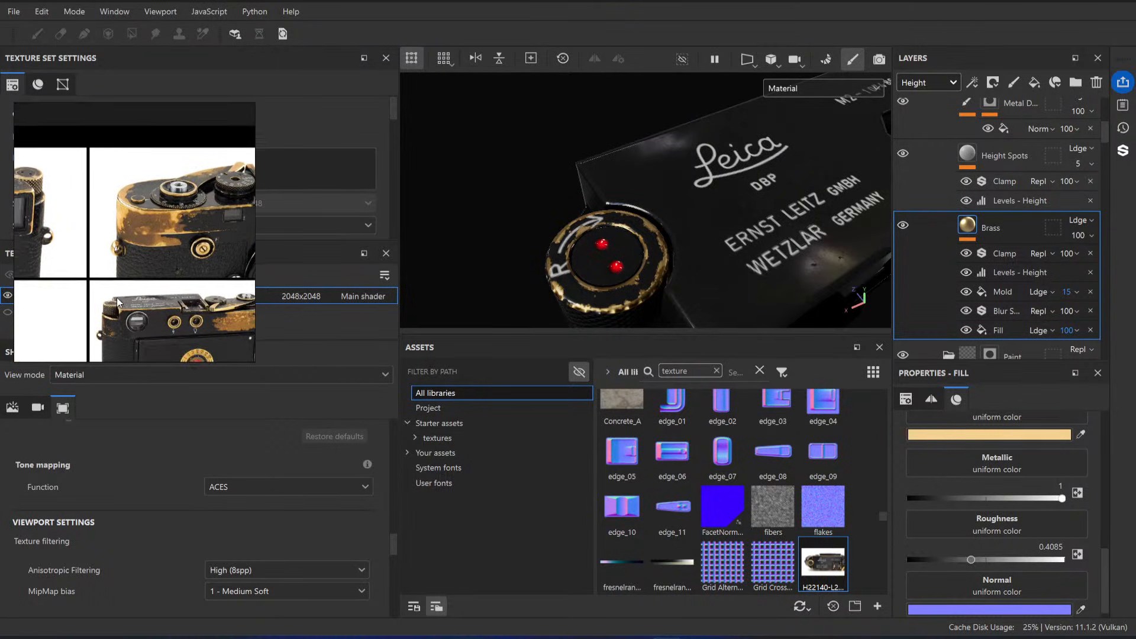
{"action": "middle_click_drag", "start_coordinate": [59, 228], "coordinate": [132, 165]}
{"action": "middle_click_drag", "start_coordinate": [225, 189], "coordinate": [82, 165]}
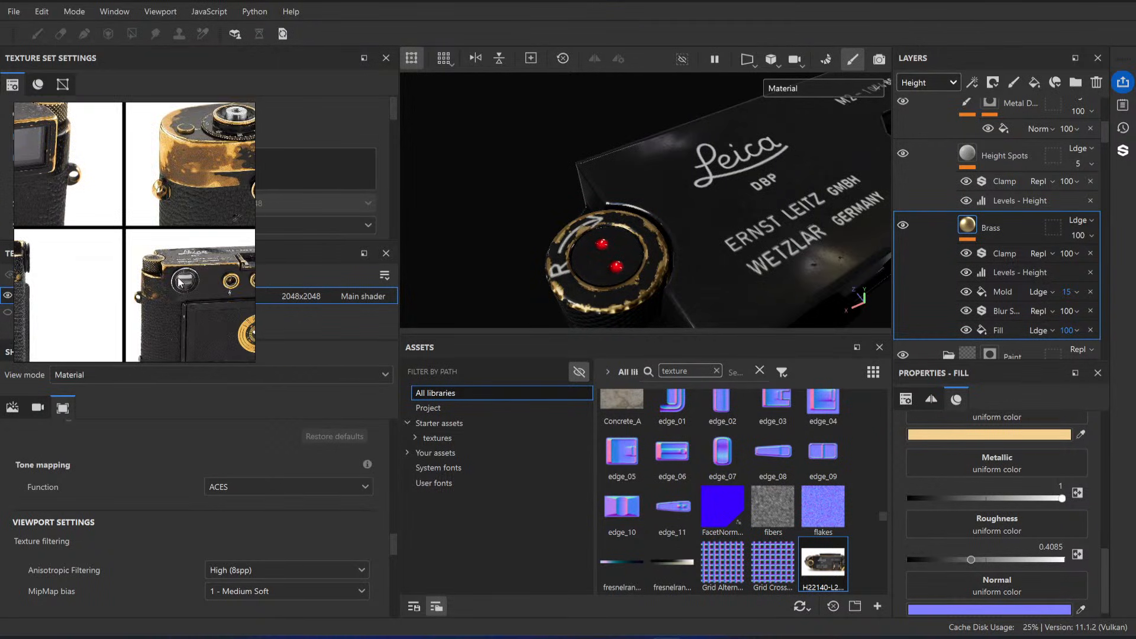
{"action": "scroll", "coordinate": [128, 260], "scroll_direction": "down", "scroll_amount": 2}
{"action": "scroll", "coordinate": [200, 272], "scroll_direction": "down", "scroll_amount": 3}
{"action": "middle_click_drag", "start_coordinate": [200, 284], "coordinate": [256, 216]}
{"action": "scroll", "coordinate": [100, 295], "scroll_direction": "up", "scroll_amount": 5}
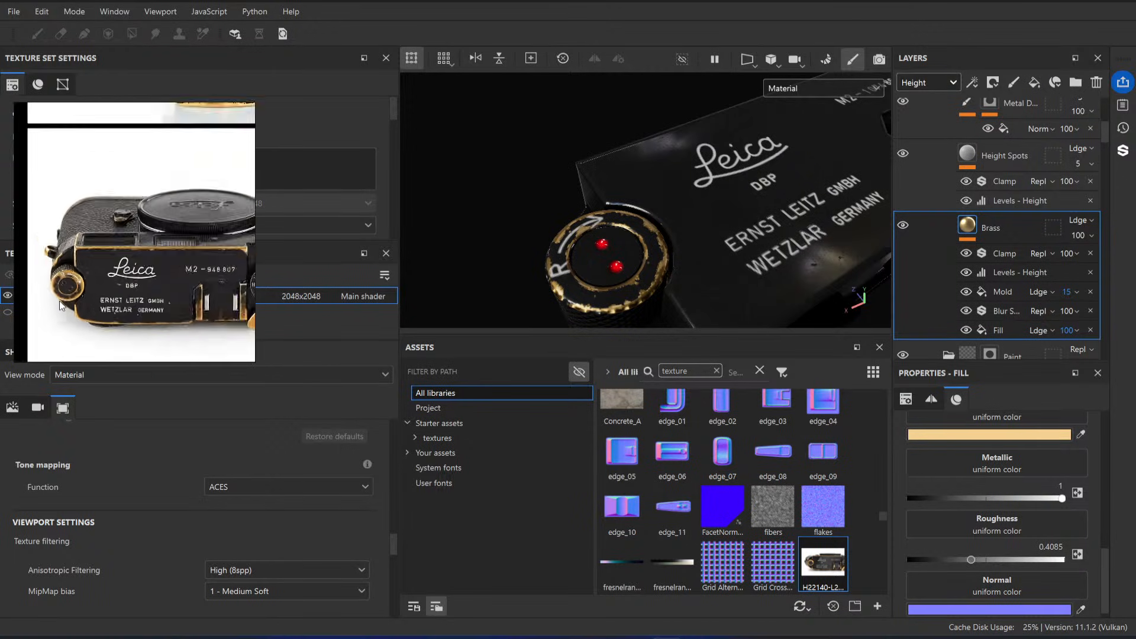
{"action": "scroll", "coordinate": [59, 301], "scroll_direction": "up", "scroll_amount": 2}
{"action": "middle_click_drag", "start_coordinate": [59, 301], "coordinate": [142, 280]}
{"action": "scroll", "coordinate": [145, 278], "scroll_direction": "up", "scroll_amount": 3}
{"action": "left_click_drag", "start_coordinate": [691, 258], "coordinate": [650, 273], "text": "alt"}
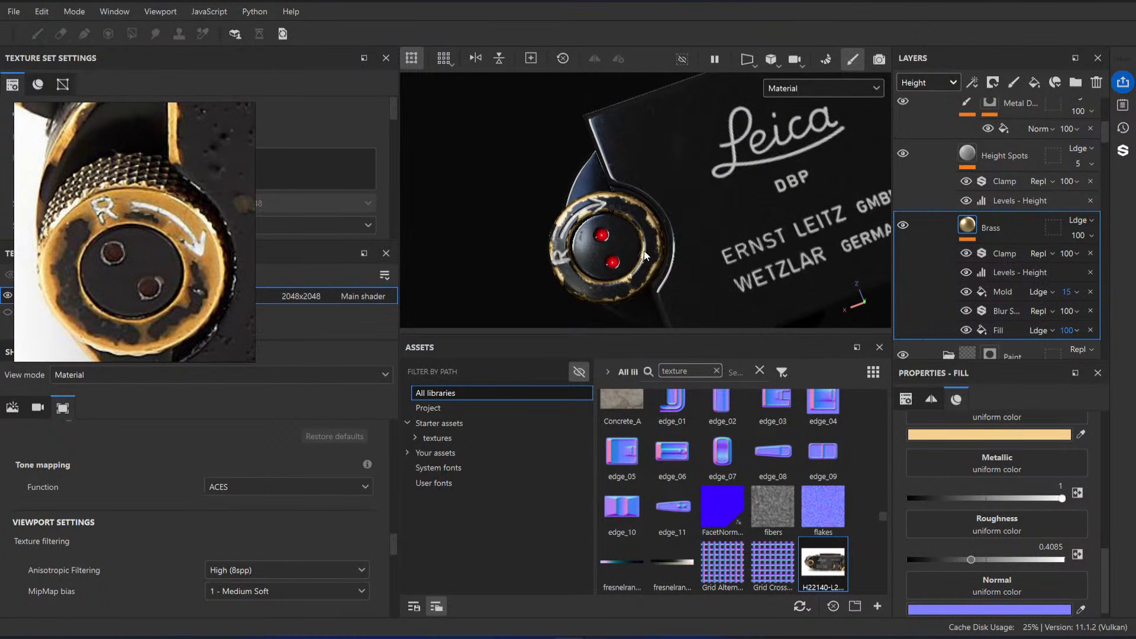
Step: Undo the roughness change, set the Brass layer's roughness to 0.4695 and compare the knob with the reference
{"action": "key", "text": "ctrl+z"}
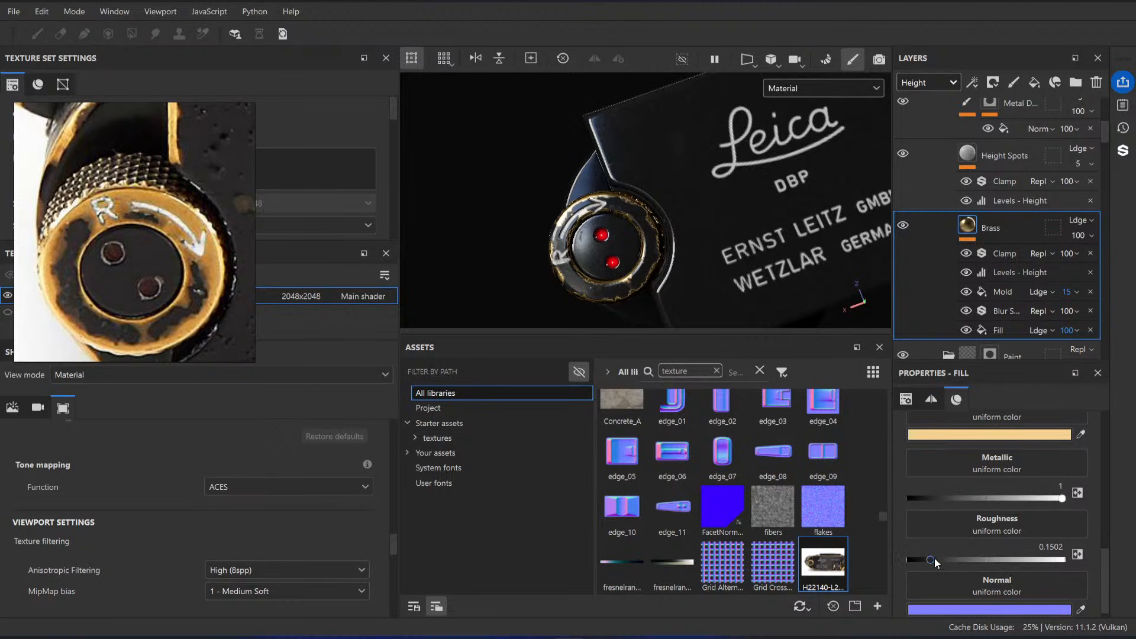
{"action": "left_click_drag", "start_coordinate": [935, 560], "coordinate": [989, 564]}
{"action": "left_click_drag", "start_coordinate": [626, 218], "coordinate": [682, 251], "text": "alt"}
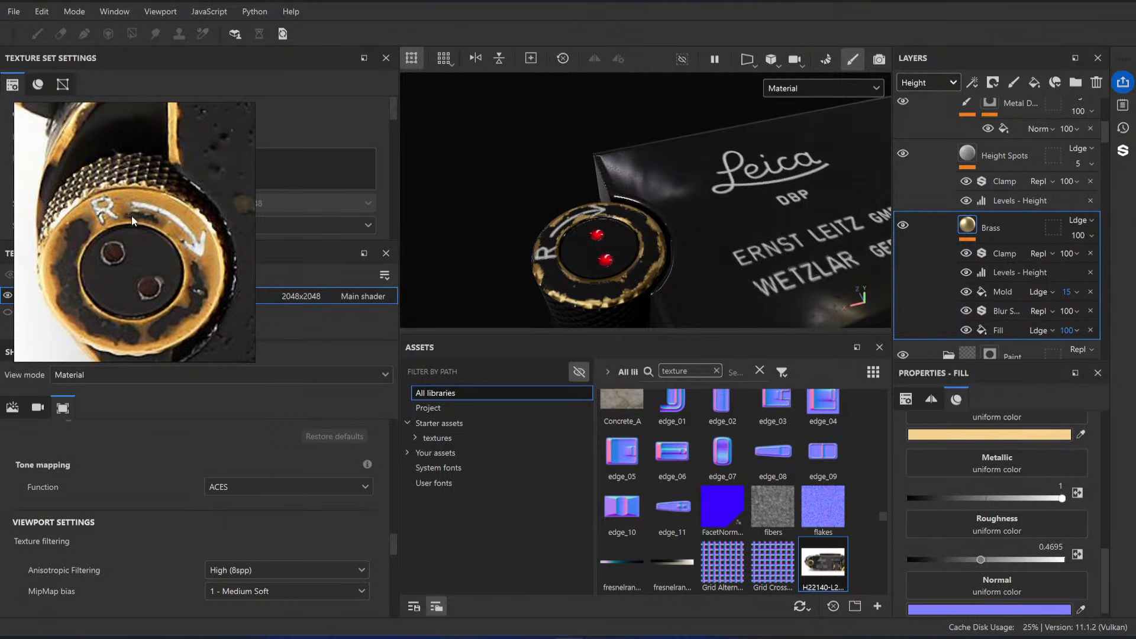
{"action": "left_click_drag", "start_coordinate": [715, 239], "coordinate": [644, 222], "text": "alt"}
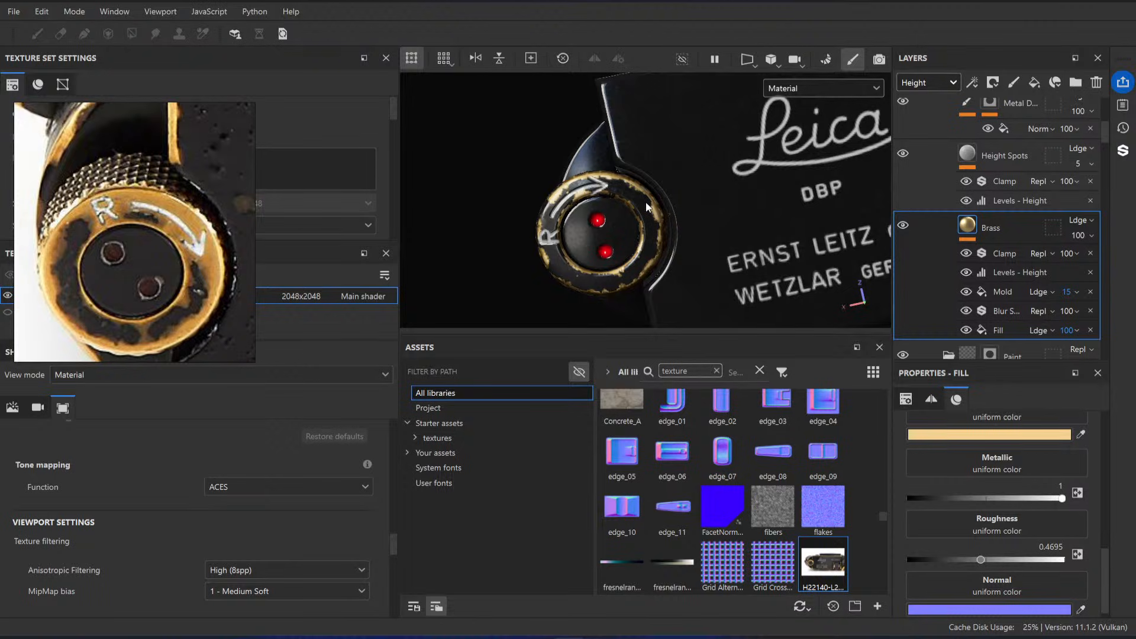
{"action": "scroll", "coordinate": [670, 239], "scroll_direction": "down", "scroll_amount": 3}
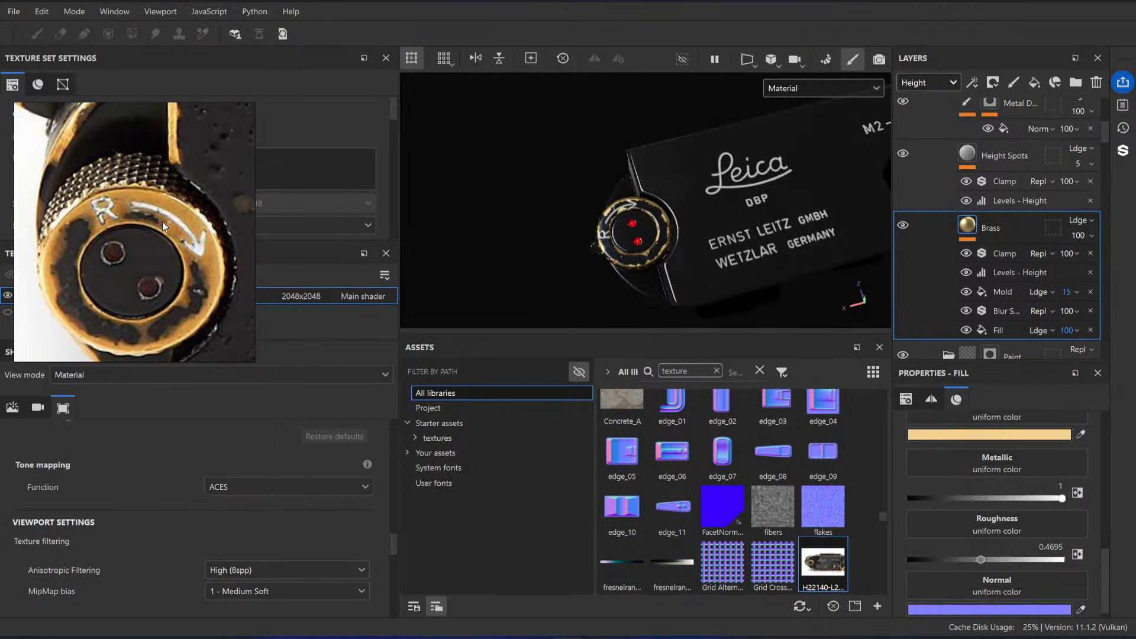
{"action": "scroll", "coordinate": [651, 174], "scroll_direction": "up", "scroll_amount": 3}
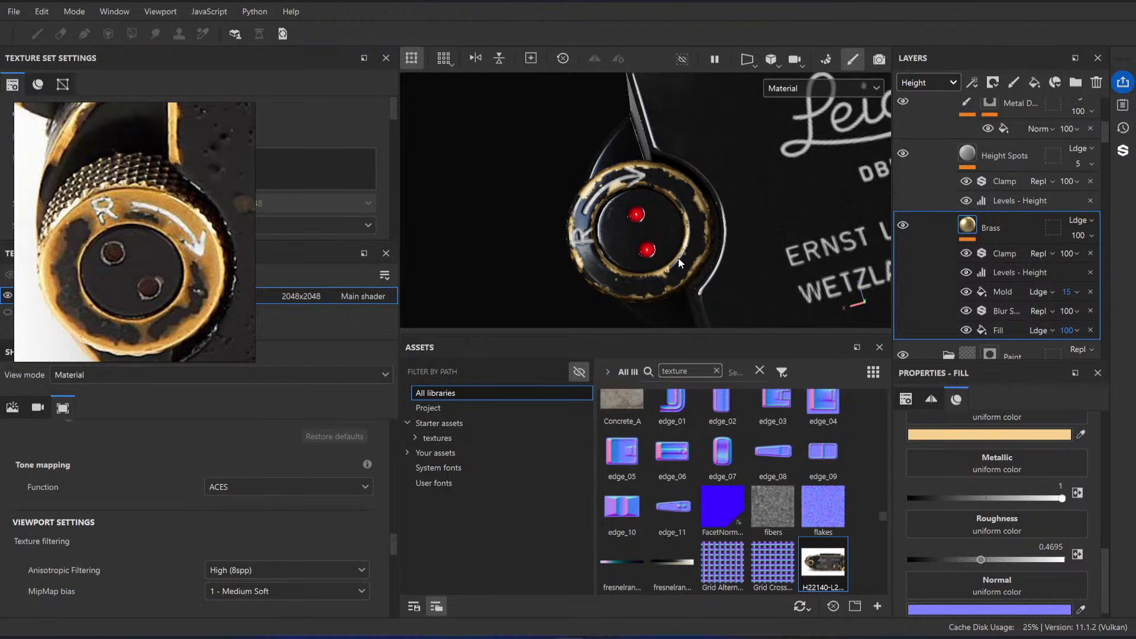
Step: Add a fill layer above the Texturing folder and give it a UV Checker generator
{"action": "scroll", "coordinate": [1061, 209], "scroll_direction": "up", "scroll_amount": 5}
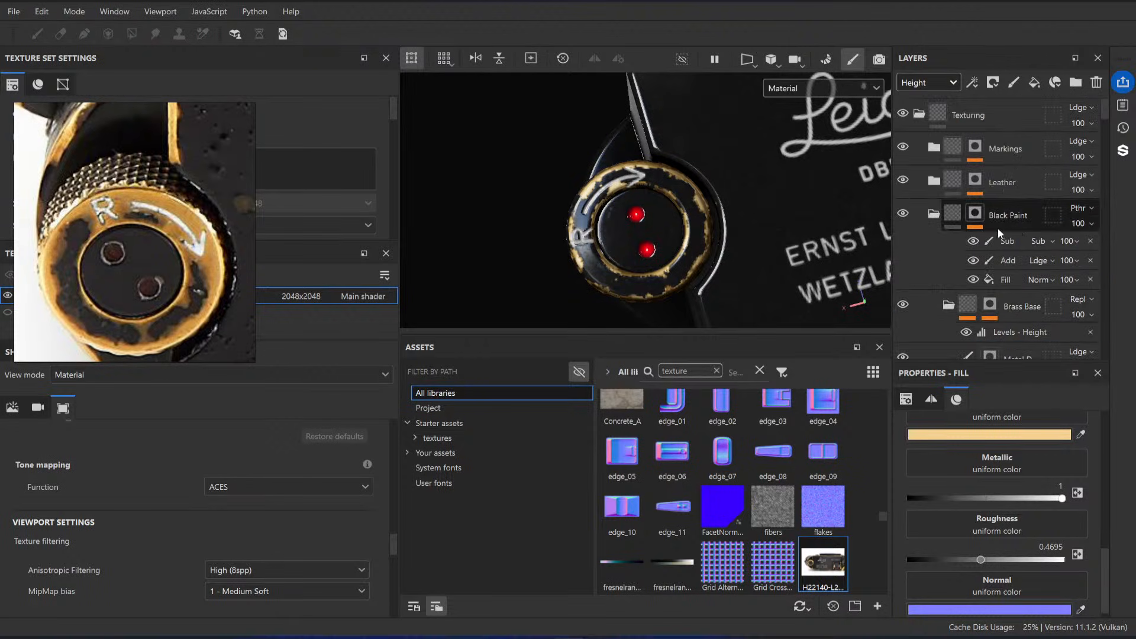
{"action": "left_click", "coordinate": [935, 215]}
{"action": "left_click", "coordinate": [1003, 119]}
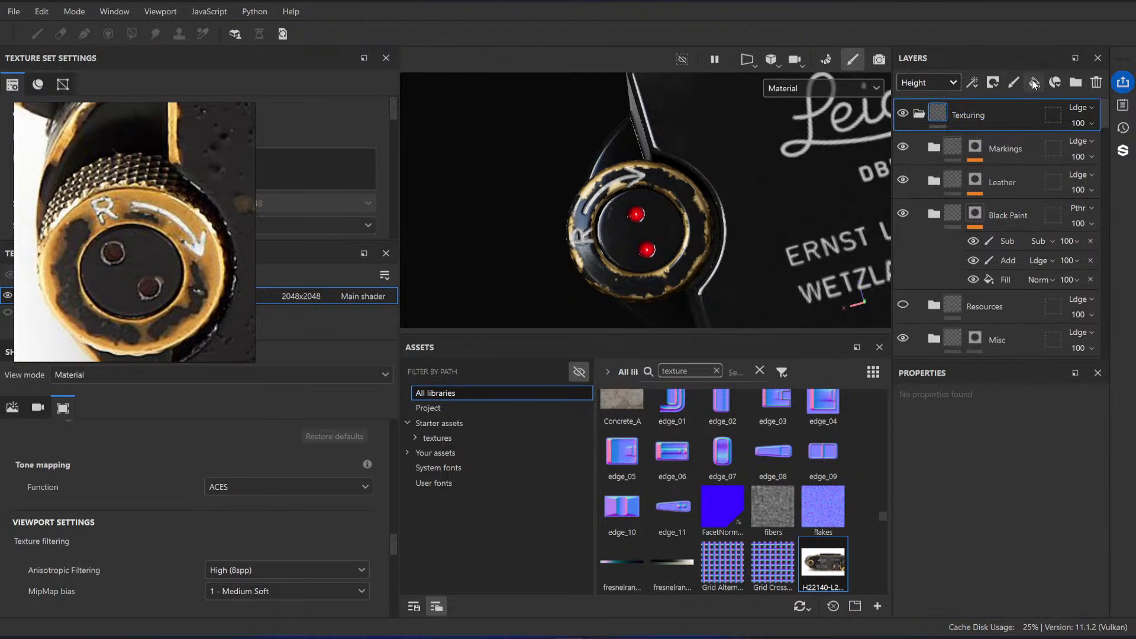
{"action": "left_click", "coordinate": [1033, 83]}
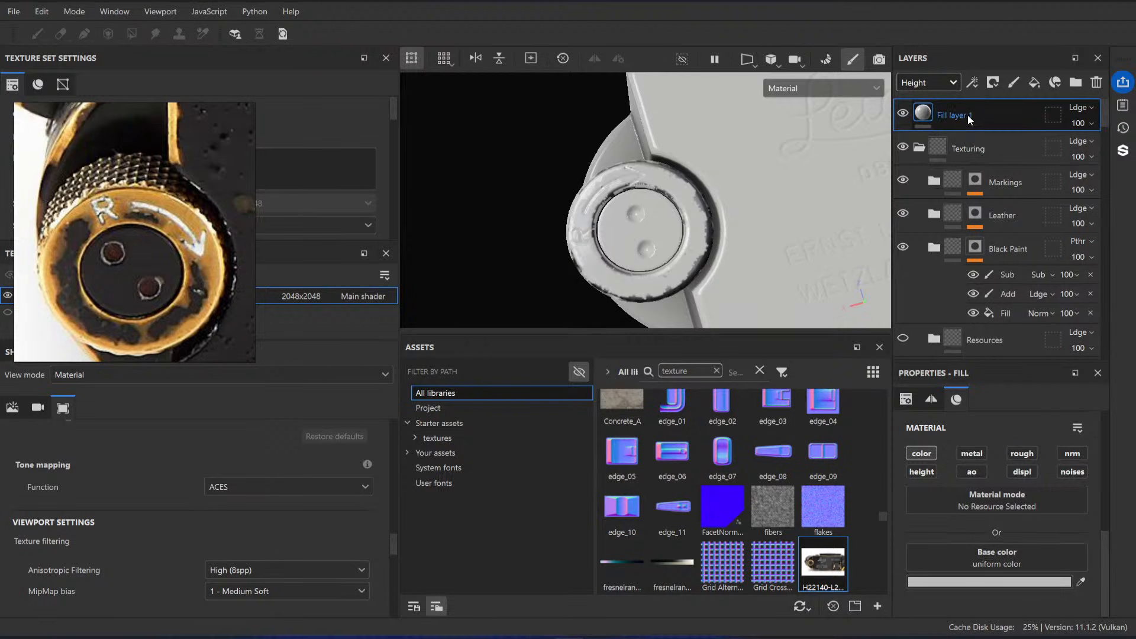
{"action": "right_click", "coordinate": [968, 115]}
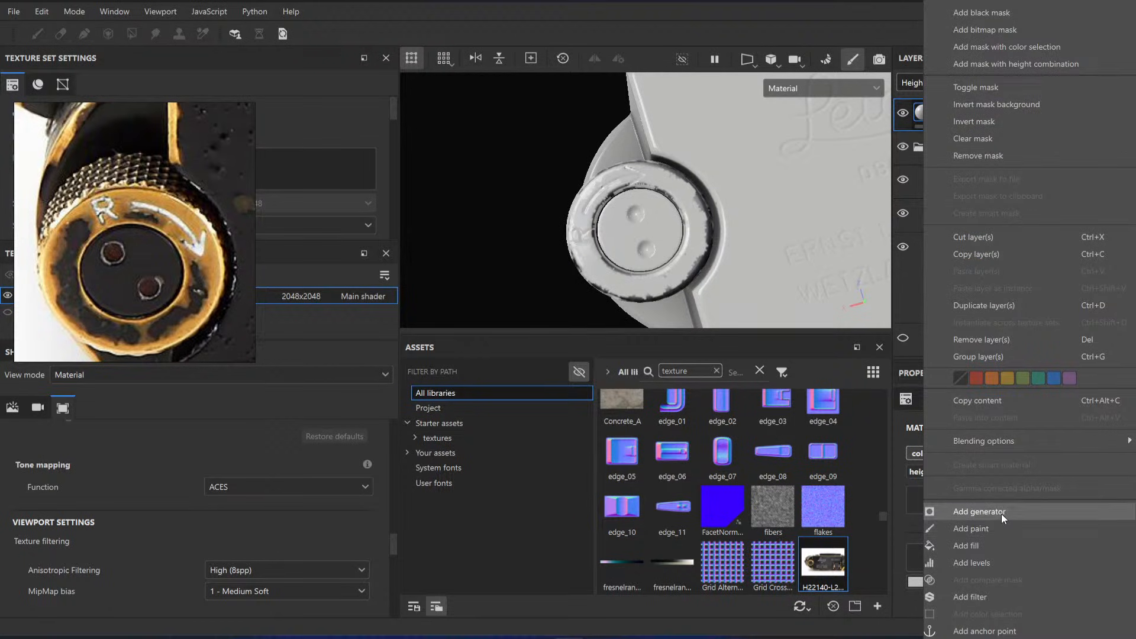
{"action": "left_click", "coordinate": [1001, 513]}
{"action": "left_click", "coordinate": [1010, 467]}
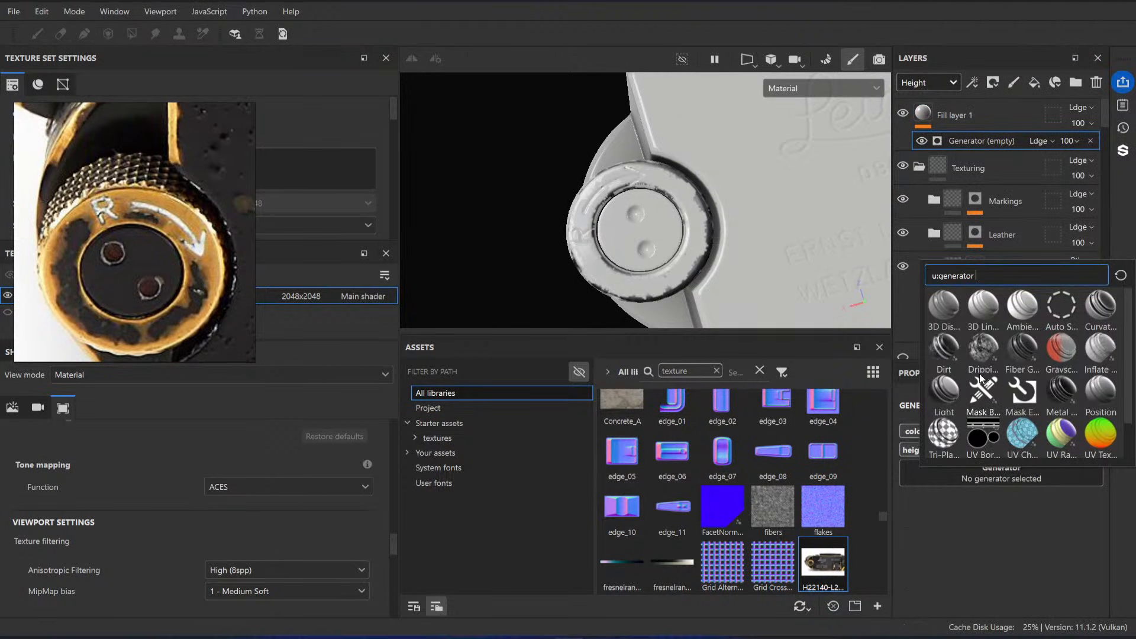
{"action": "scroll", "coordinate": [982, 409], "scroll_direction": "up", "scroll_amount": 1}
{"action": "left_click", "coordinate": [1022, 434]}
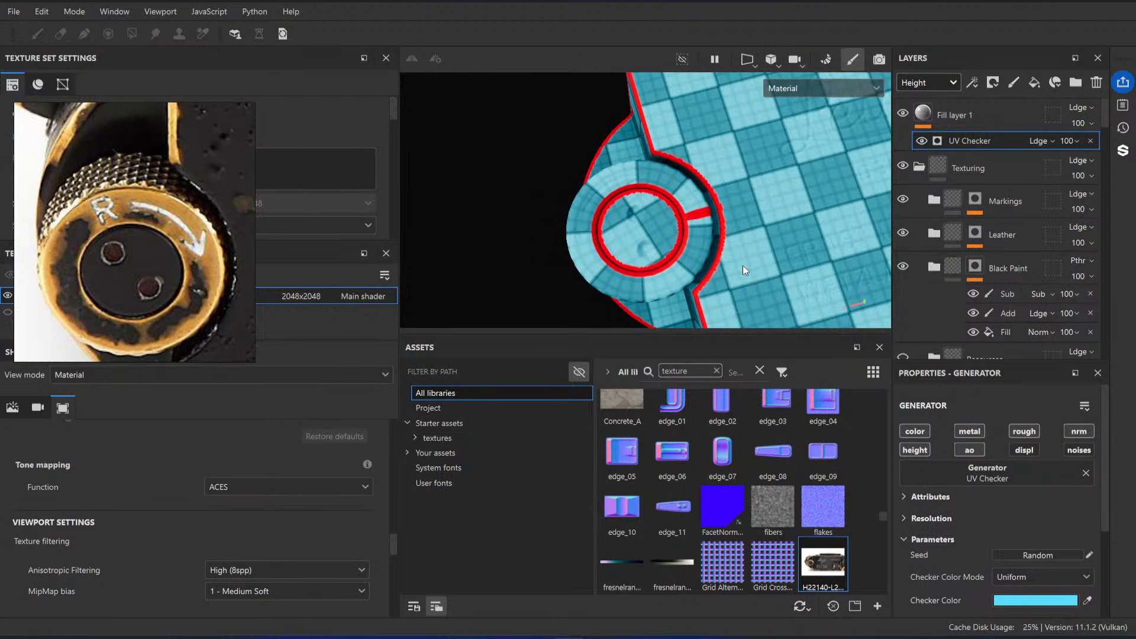
Step: Try the Auto Stitcher generator with a path position of 0.15 on the fill layer, and delete that layer
{"action": "left_click", "coordinate": [1003, 472]}
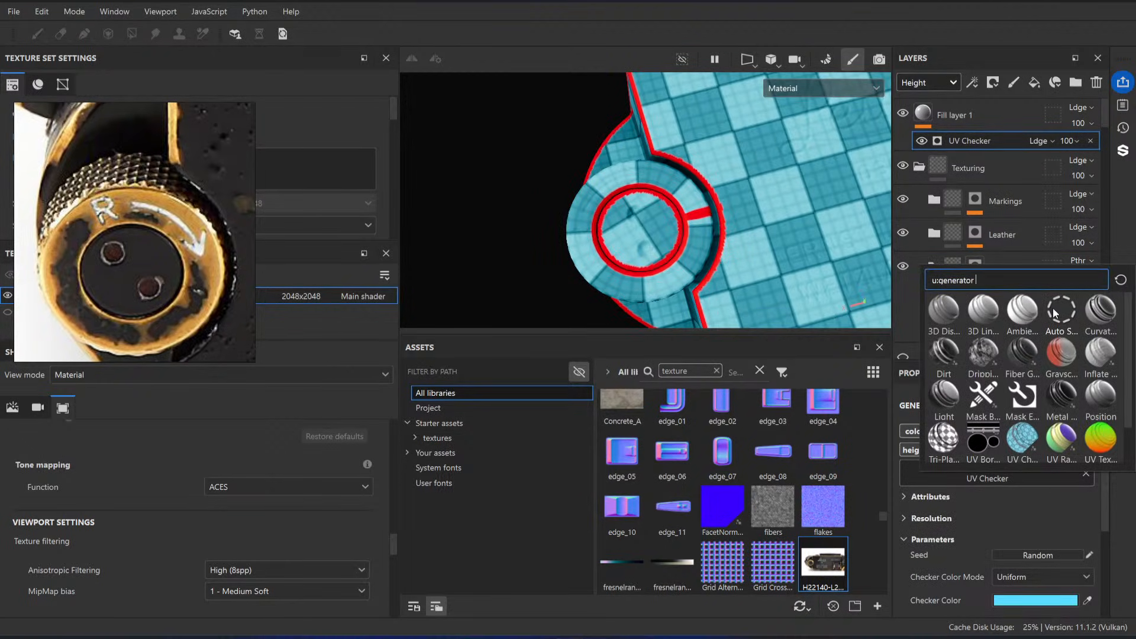
{"action": "left_click", "coordinate": [1053, 308]}
{"action": "scroll", "coordinate": [752, 260], "scroll_direction": "up", "scroll_amount": 5}
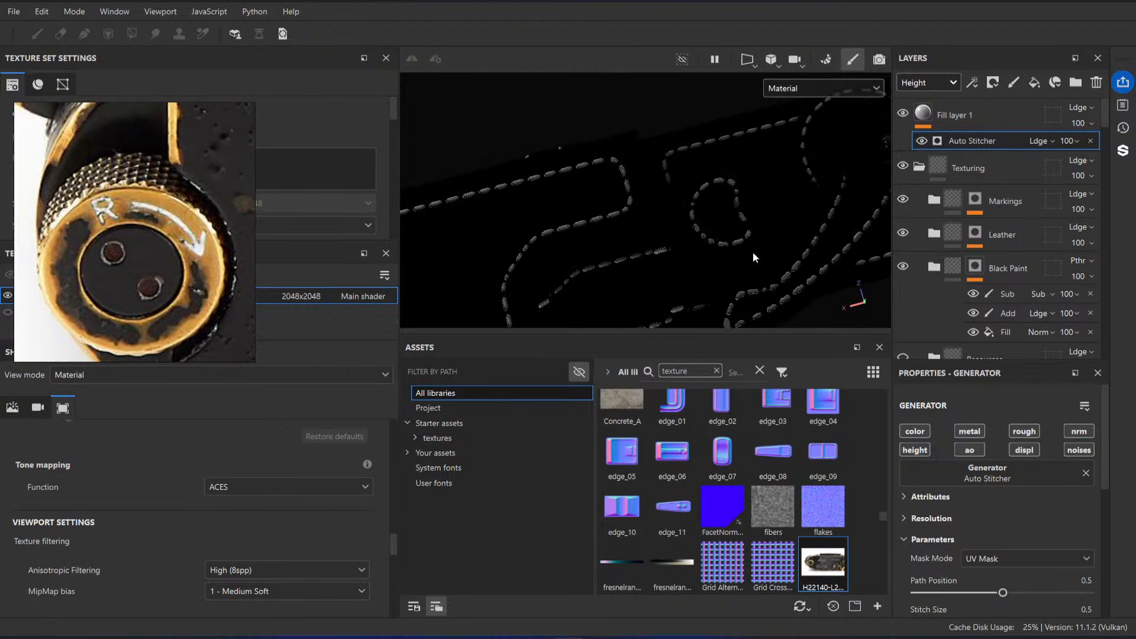
{"action": "scroll", "coordinate": [1000, 509], "scroll_direction": "down", "scroll_amount": 3}
{"action": "left_click_drag", "start_coordinate": [999, 510], "coordinate": [943, 509]}
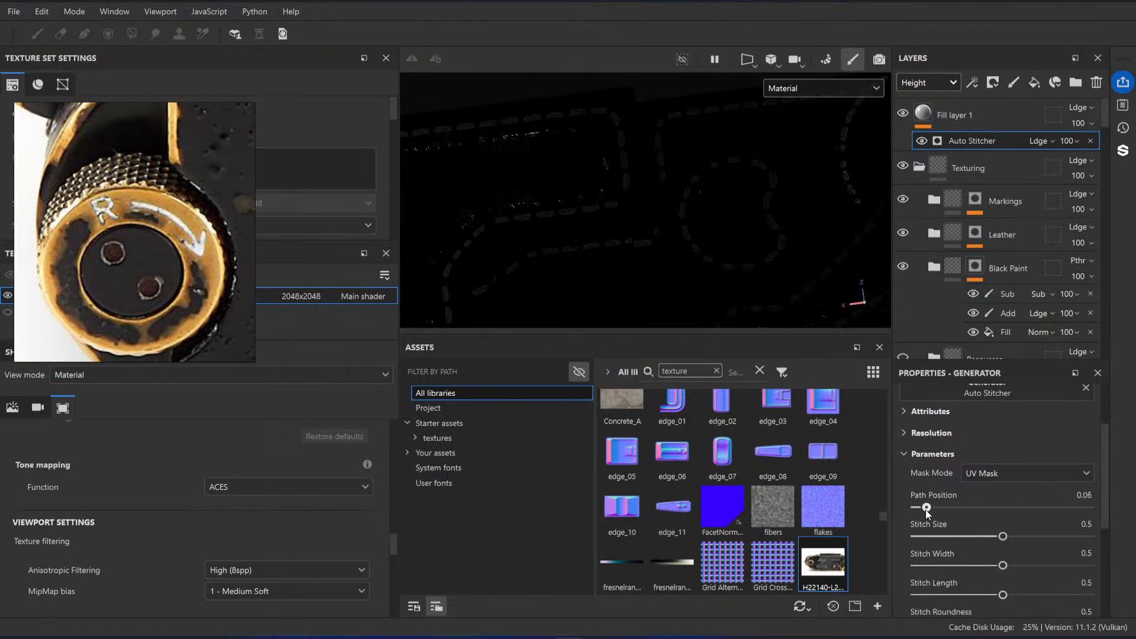
{"action": "scroll", "coordinate": [722, 172], "scroll_direction": "down", "scroll_amount": 5}
{"action": "left_click_drag", "start_coordinate": [669, 213], "coordinate": [651, 254], "text": "alt"}
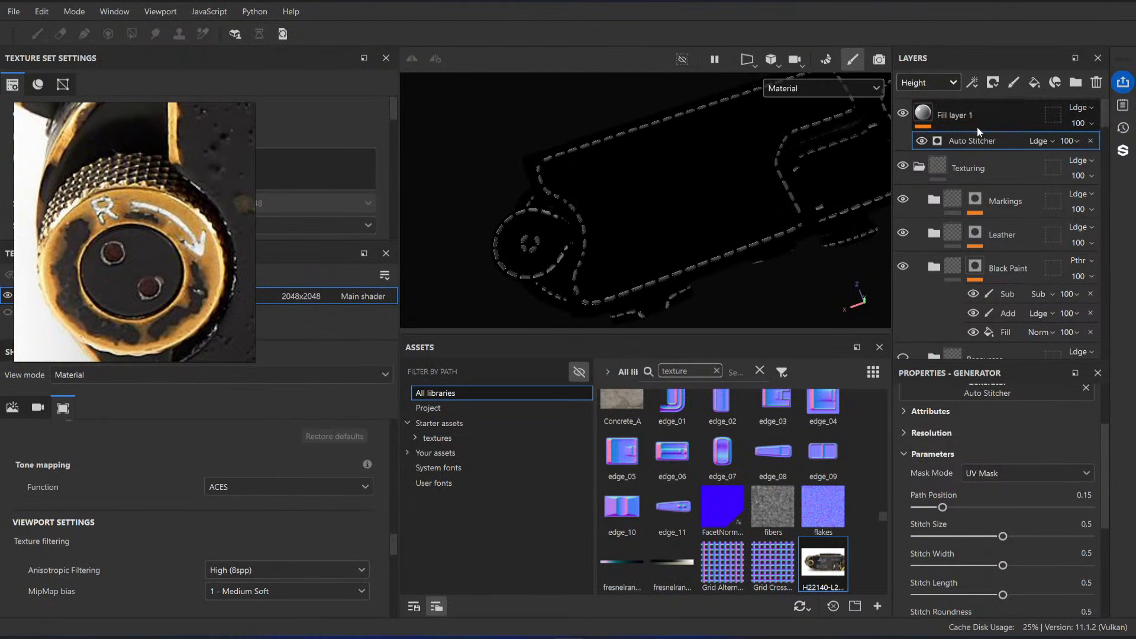
{"action": "left_click", "coordinate": [988, 117]}
{"action": "key", "text": "Delete"}
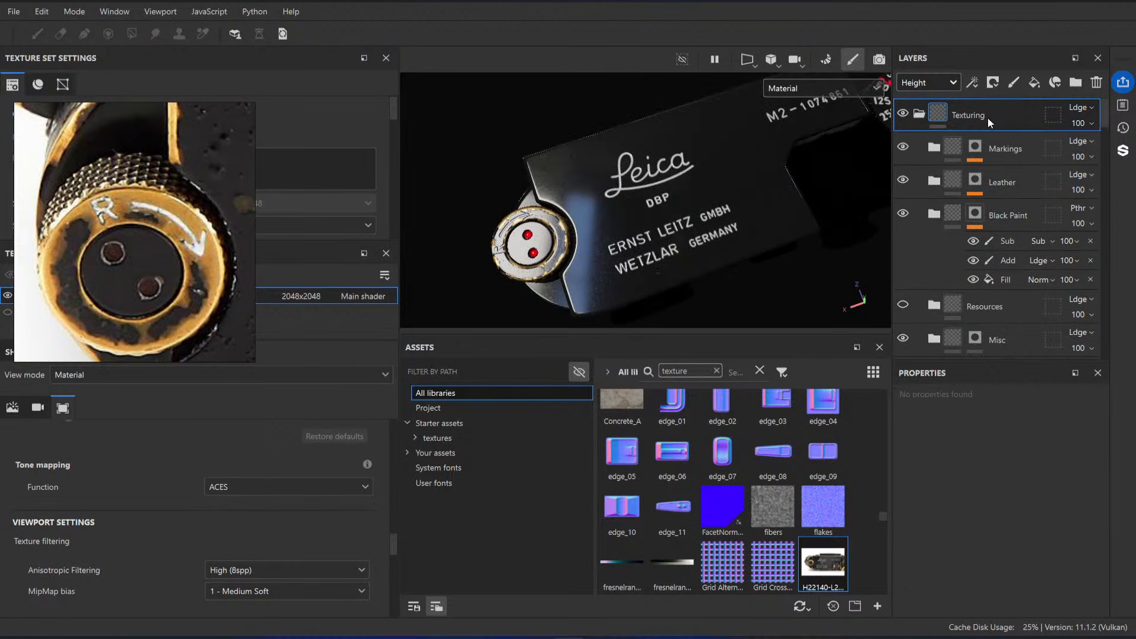
Step: Examine the knob's brass wear and paint edges on the model from several angles against the reference photo
{"action": "left_click_drag", "start_coordinate": [681, 178], "coordinate": [652, 204], "text": "alt+shift"}
{"action": "middle_click_drag", "start_coordinate": [652, 204], "coordinate": [742, 240], "text": "alt"}
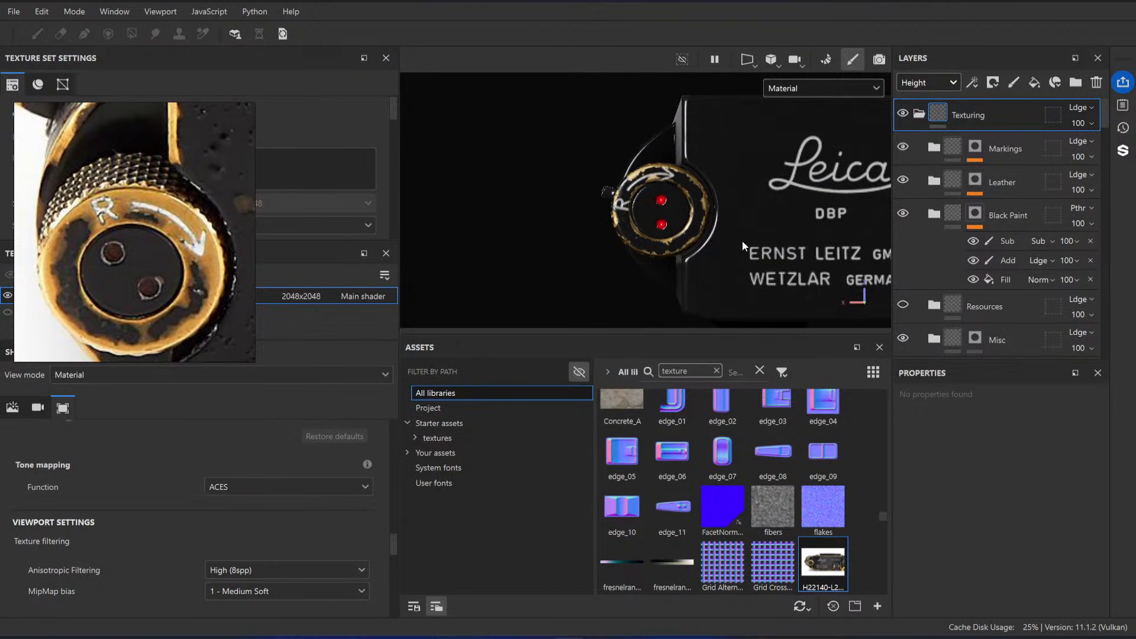
{"action": "mouse_move", "coordinate": [692, 225]}
{"action": "right_mouse_down", "text": "alt"}
{"action": "mouse_move", "coordinate": [743, 218]}
{"action": "mouse_move", "coordinate": [760, 230]}
{"action": "right_mouse_up", "text": "alt"}
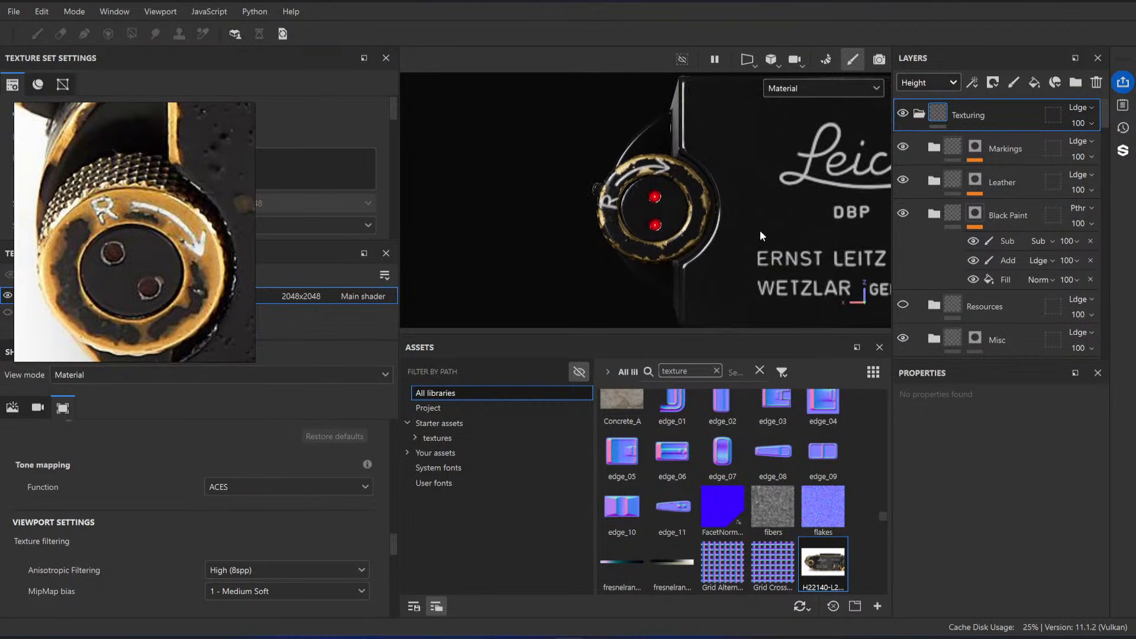
{"action": "scroll", "coordinate": [983, 171], "scroll_direction": "down", "scroll_amount": 3}
{"action": "scroll", "coordinate": [1003, 187], "scroll_direction": "up", "scroll_amount": 2}
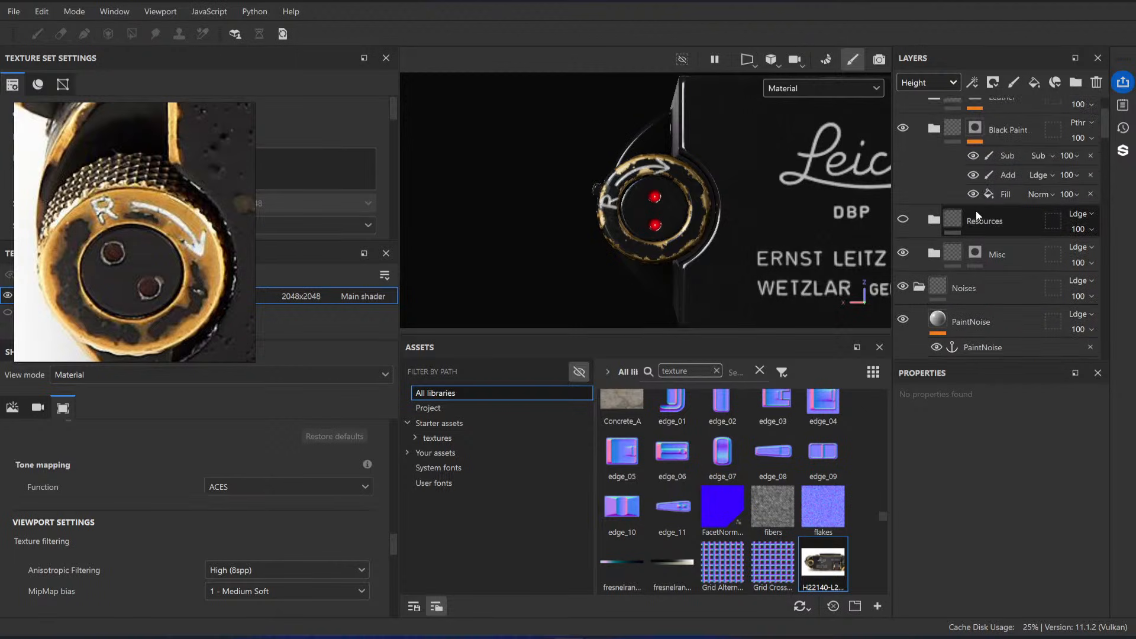
{"action": "right_click_drag", "start_coordinate": [710, 225], "coordinate": [764, 243], "text": "alt"}
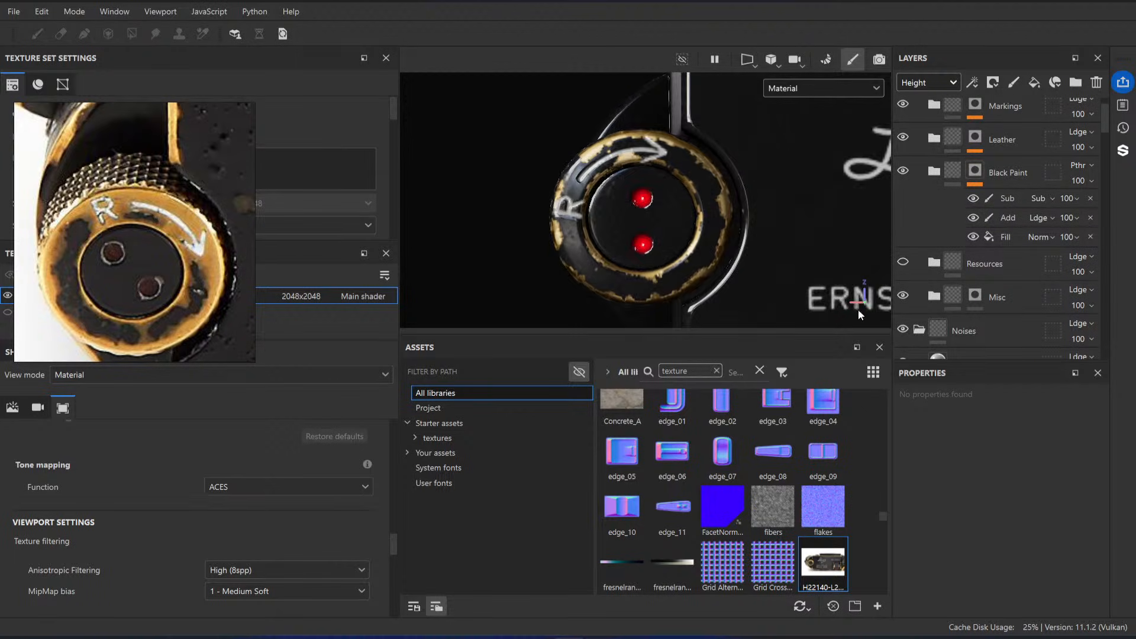
{"action": "left_click_drag", "start_coordinate": [763, 243], "coordinate": [744, 251], "text": "alt"}
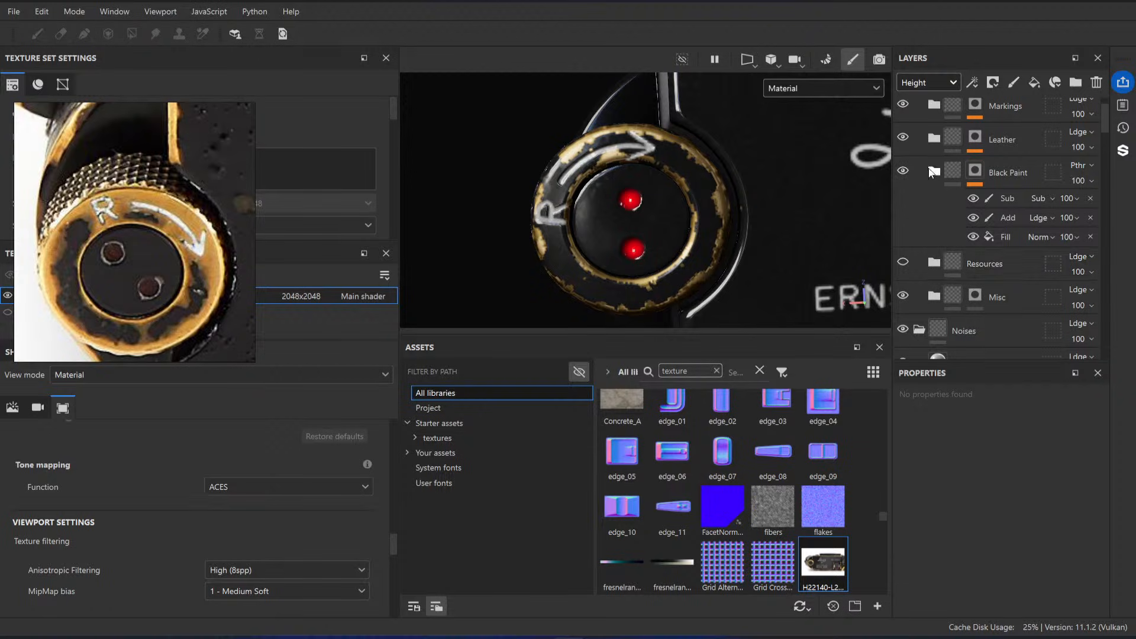
Step: Open the Fill in the Paint folder's mask for editing and show the effects of the Brass Base folder's mask
{"action": "scroll", "coordinate": [999, 215], "scroll_direction": "down", "scroll_amount": 5}
{"action": "scroll", "coordinate": [1006, 248], "scroll_direction": "down", "scroll_amount": 5}
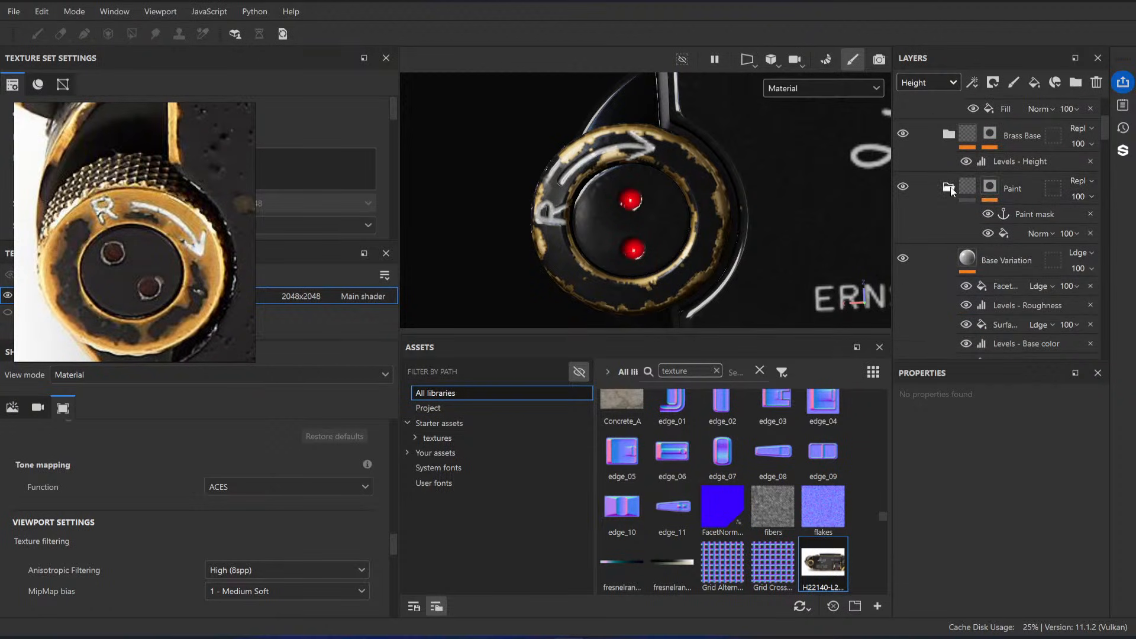
{"action": "left_click", "coordinate": [1037, 233]}
{"action": "left_click", "coordinate": [1006, 232]}
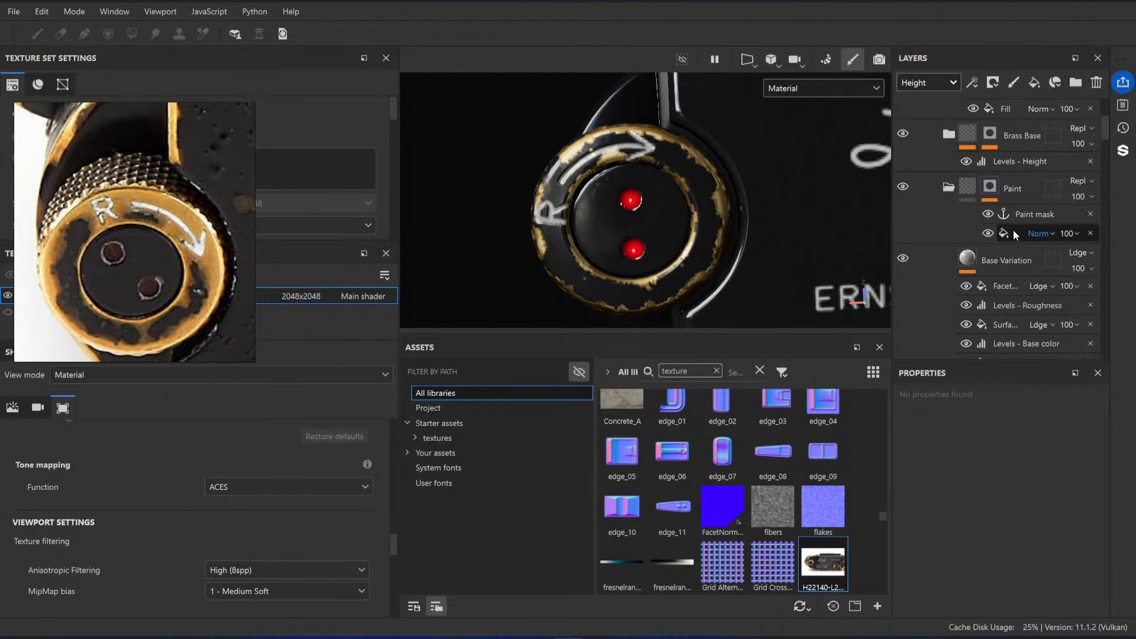
{"action": "left_click", "coordinate": [1014, 230]}
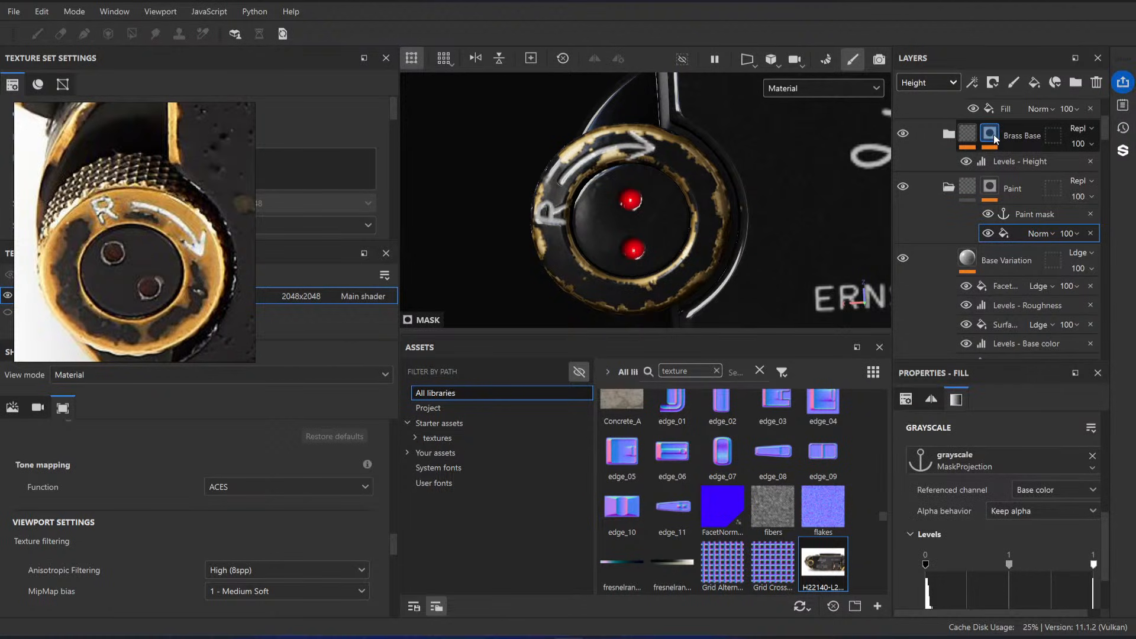
{"action": "left_click", "coordinate": [994, 133]}
{"action": "left_click", "coordinate": [1013, 254]}
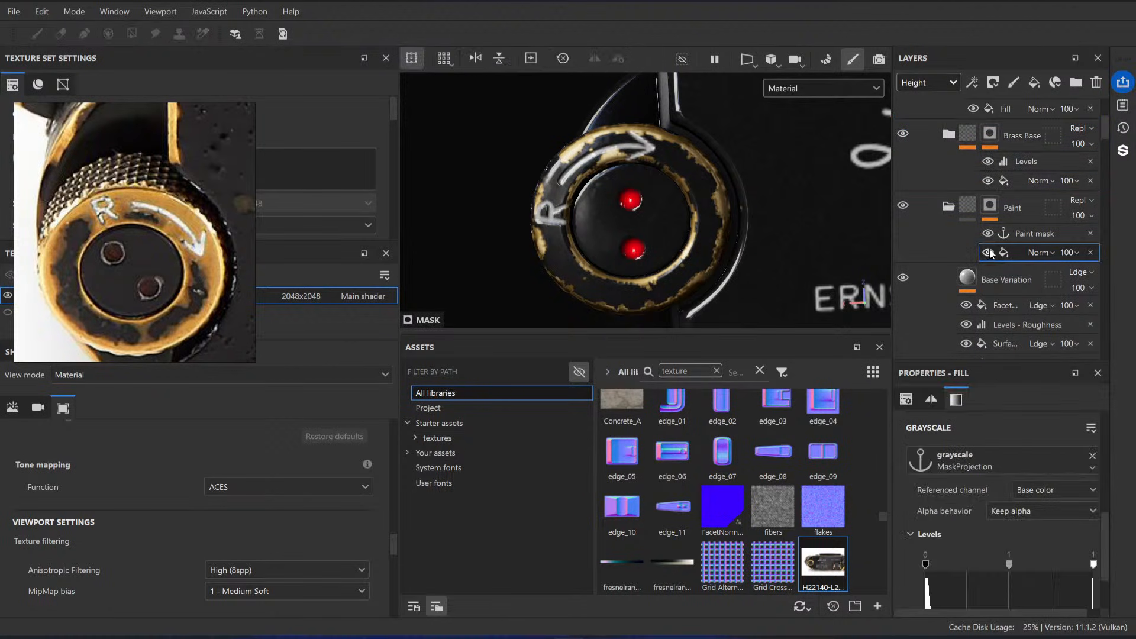
Step: Enlarge the 3D viewport around the rewind knob and widen the layer stack so the effect names can be read
{"action": "left_click_drag", "start_coordinate": [892, 214], "coordinate": [890, 213]}
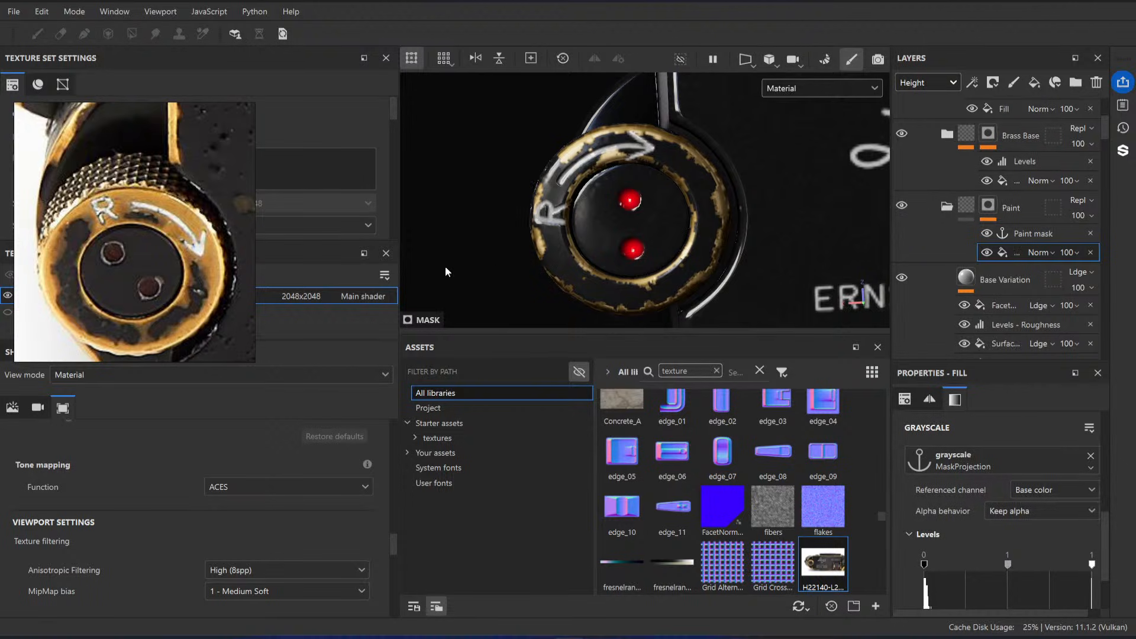
{"action": "left_click_drag", "start_coordinate": [398, 255], "coordinate": [358, 296]}
{"action": "left_click_drag", "start_coordinate": [450, 335], "coordinate": [467, 460]}
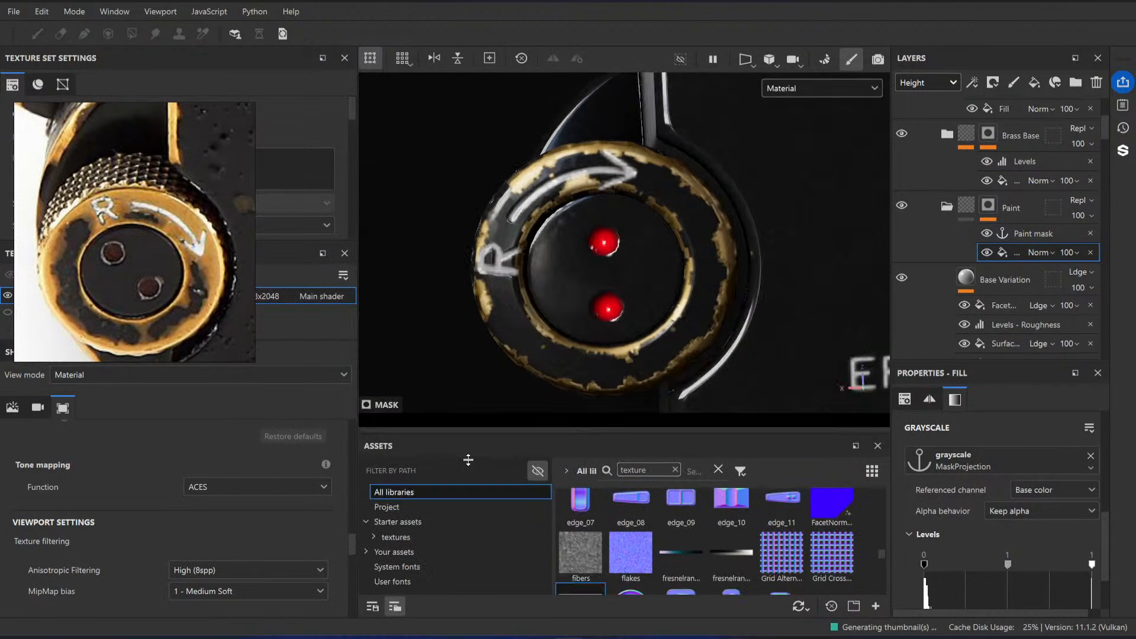
{"action": "mouse_move", "coordinate": [676, 288]}
{"action": "right_mouse_down", "text": "alt"}
{"action": "mouse_move", "coordinate": [673, 229]}
{"action": "mouse_move", "coordinate": [680, 313]}
{"action": "right_mouse_up", "text": "alt"}
{"action": "middle_click_drag", "start_coordinate": [680, 313], "coordinate": [658, 271], "text": "alt"}
{"action": "right_click_drag", "start_coordinate": [658, 271], "coordinate": [660, 284], "text": "alt"}
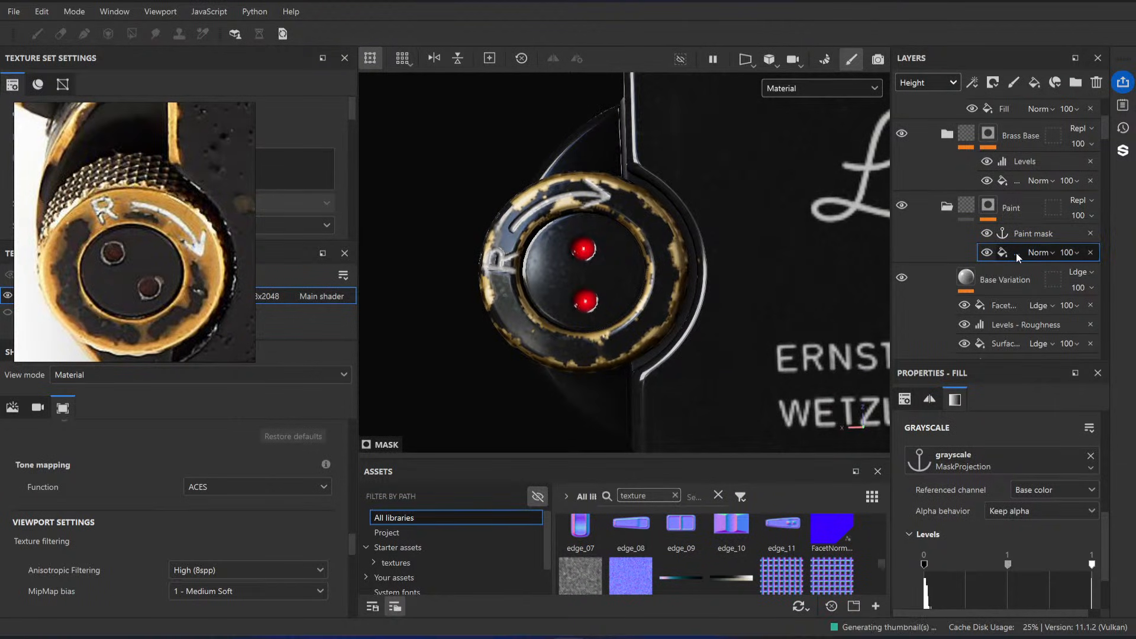
{"action": "left_click_drag", "start_coordinate": [891, 242], "coordinate": [862, 245]}
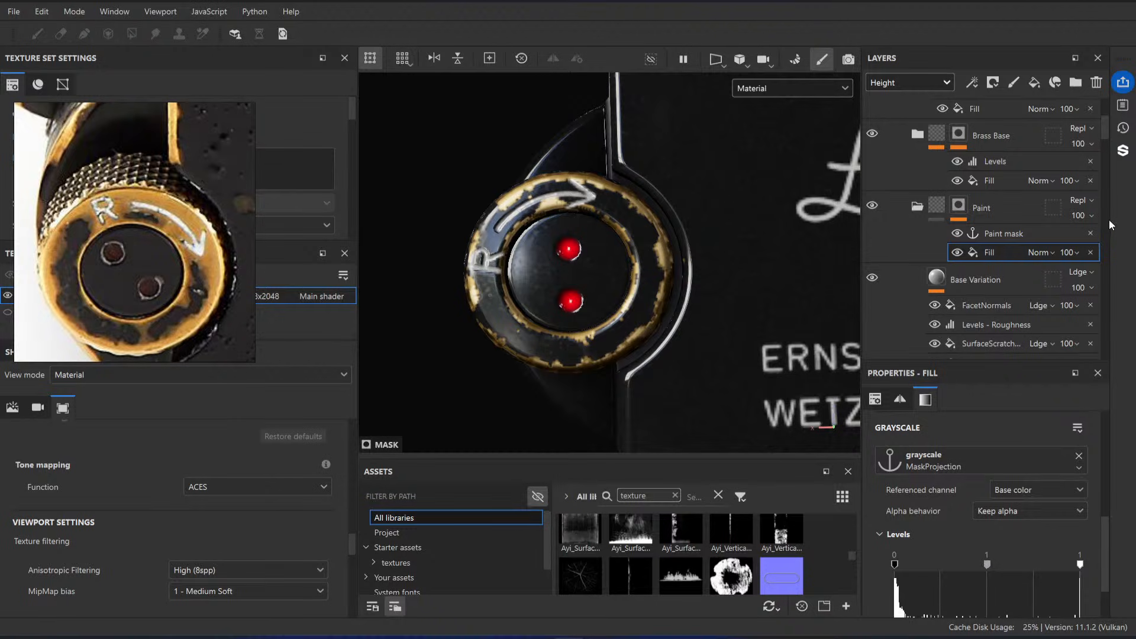
Step: Try a Levels midtone of 0.742 on the Fill in the Paint folder's mask
{"action": "left_click_drag", "start_coordinate": [1129, 62], "coordinate": [363, 36]}
{"action": "left_click_drag", "start_coordinate": [985, 564], "coordinate": [940, 566]}
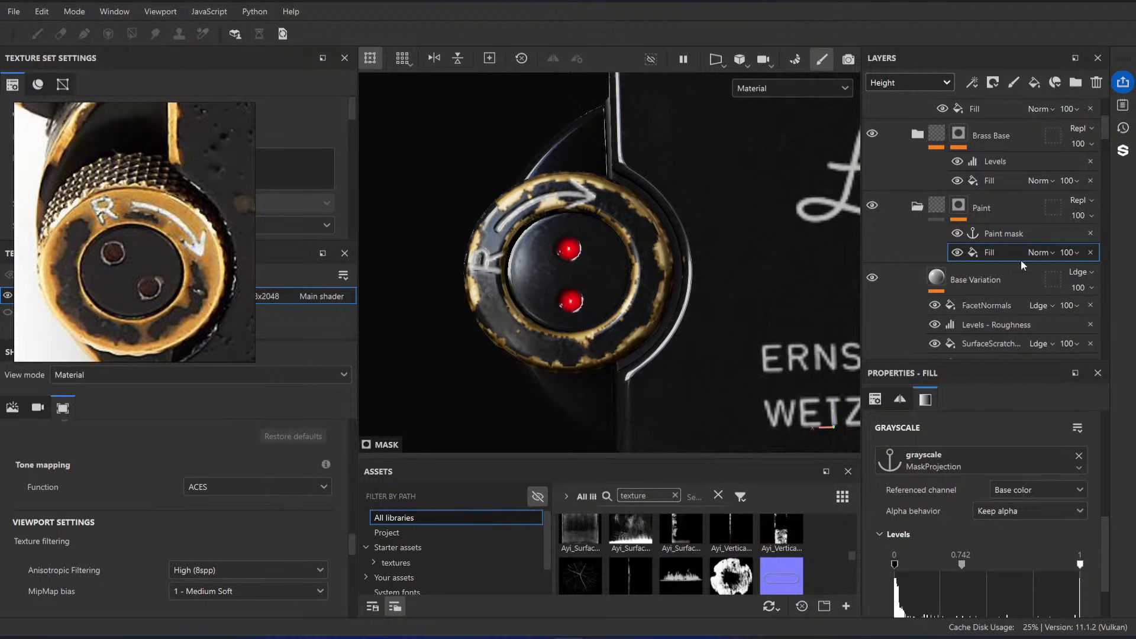
Step: Try a midtone of 0.615 and a white point of 0.265 in the MaskProjection layer's base color Levels, and undo it
{"action": "scroll", "coordinate": [975, 211], "scroll_direction": "down", "scroll_amount": 8}
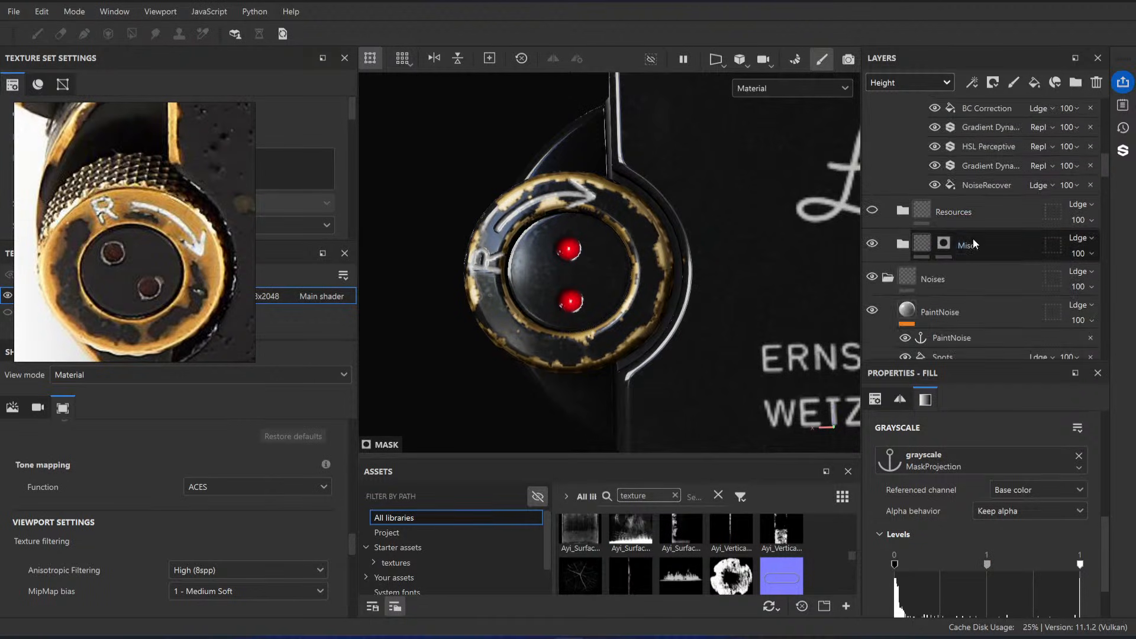
{"action": "left_click", "coordinate": [901, 212]}
{"action": "scroll", "coordinate": [965, 212], "scroll_direction": "down", "scroll_amount": 2}
{"action": "left_click", "coordinate": [977, 206]}
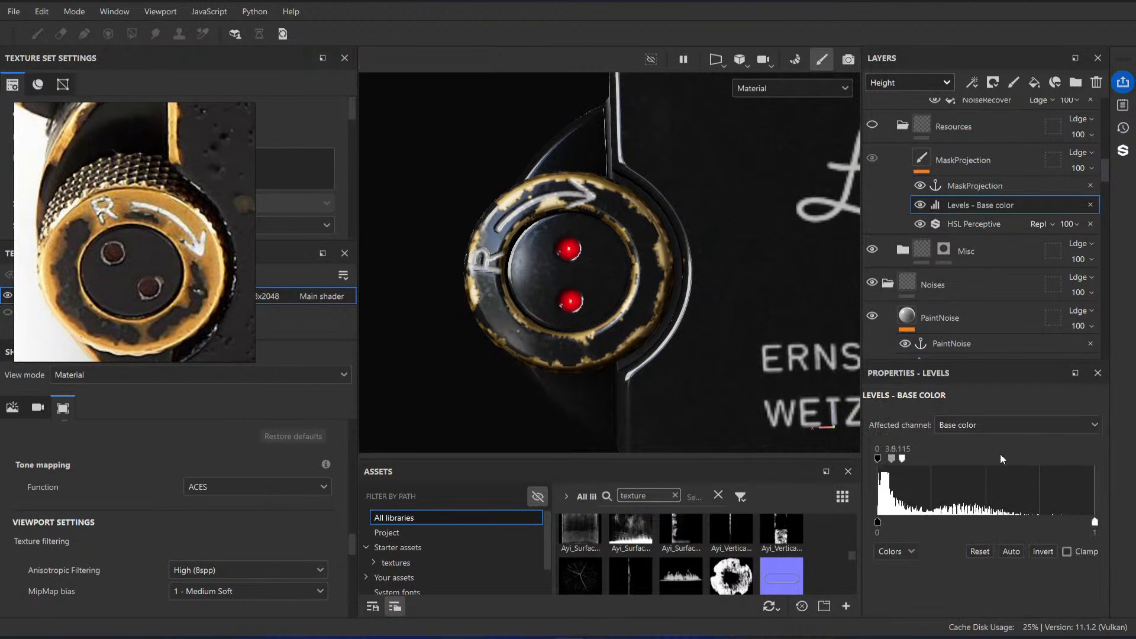
{"action": "mouse_move", "coordinate": [904, 466]}
{"action": "left_mouse_down"}
{"action": "mouse_move", "coordinate": [919, 463]}
{"action": "mouse_move", "coordinate": [896, 468]}
{"action": "left_mouse_up"}
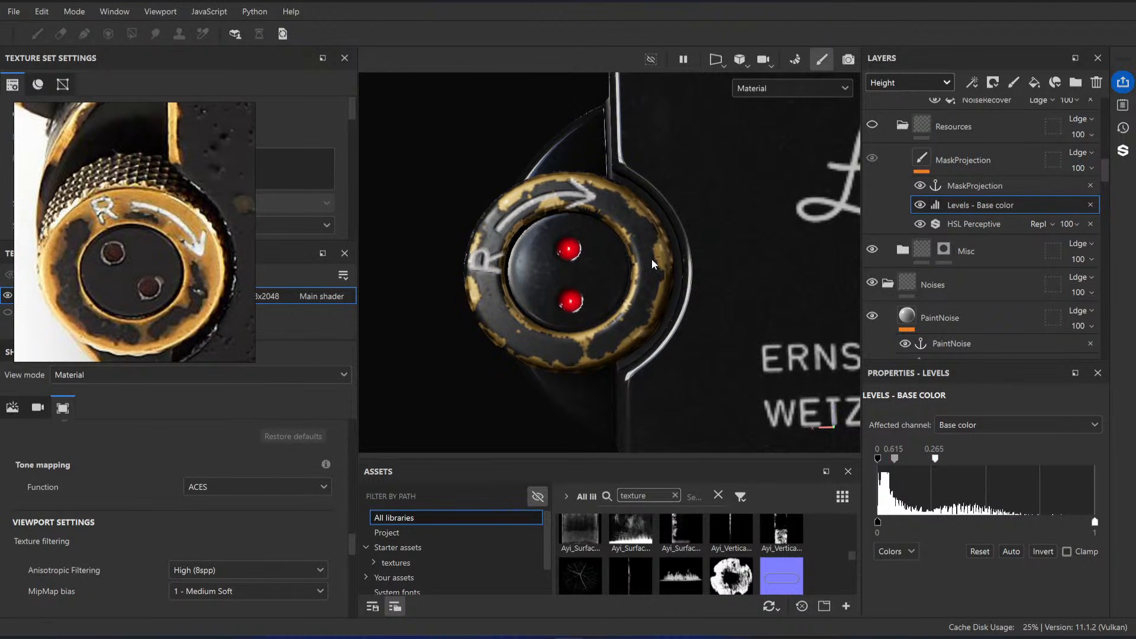
{"action": "key", "text": "ctrl+z"}
{"action": "key", "text": "ctrl+z"}
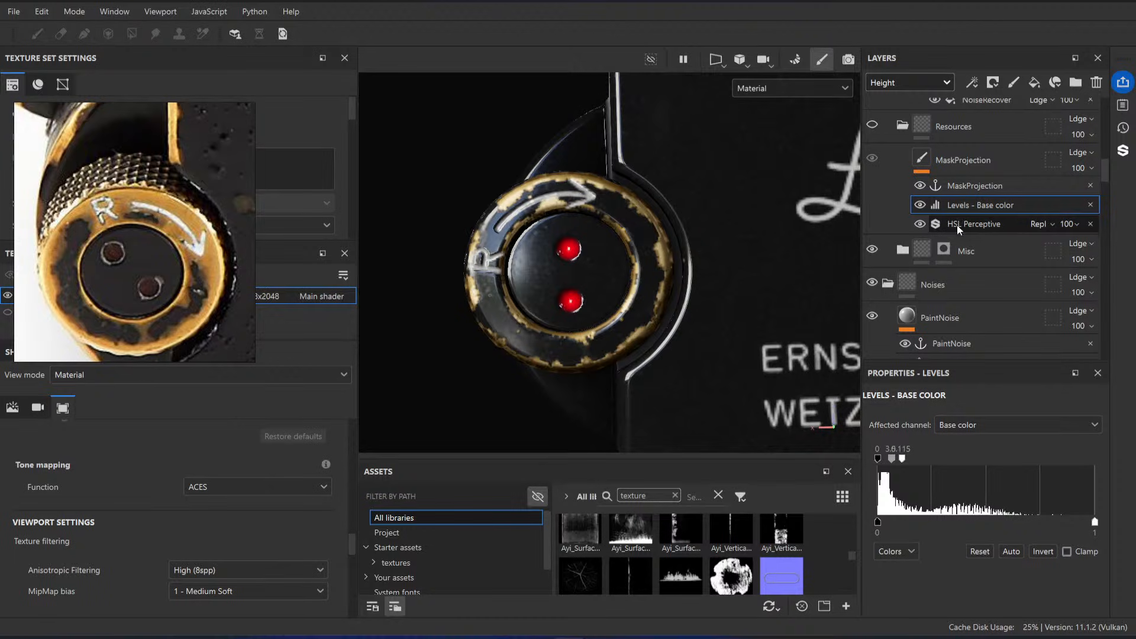
Step: Set the Levels on the Brass Base mask to black point 0, white point 1 and midtone 0.426
{"action": "scroll", "coordinate": [979, 254], "scroll_direction": "up", "scroll_amount": 3}
{"action": "scroll", "coordinate": [979, 255], "scroll_direction": "up", "scroll_amount": 5}
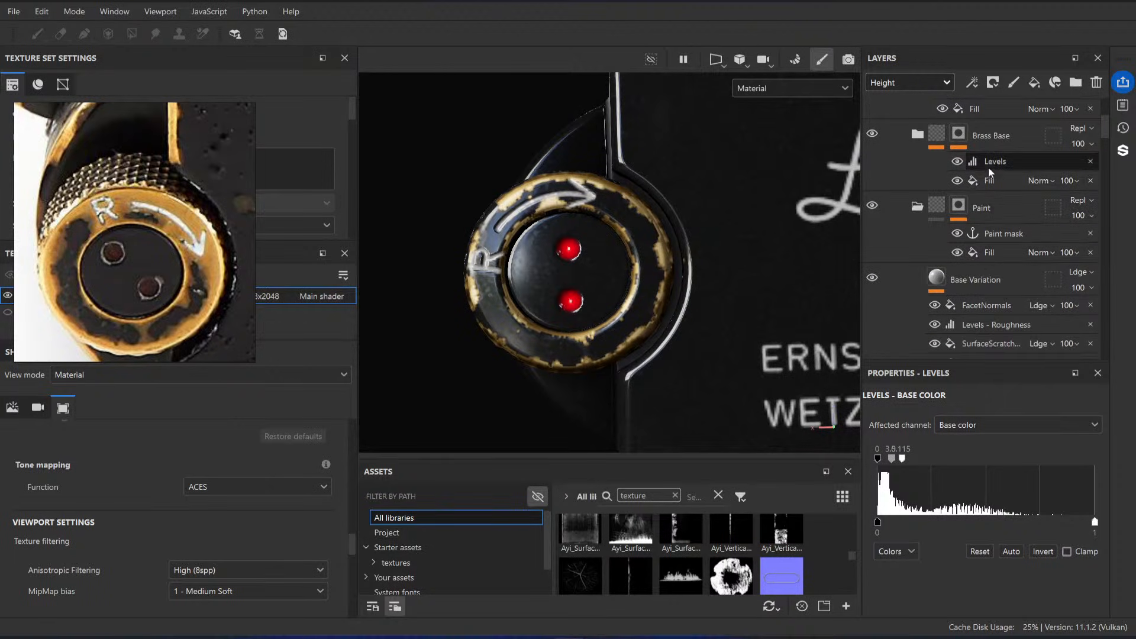
{"action": "left_click", "coordinate": [959, 163]}
{"action": "left_click", "coordinate": [963, 165]}
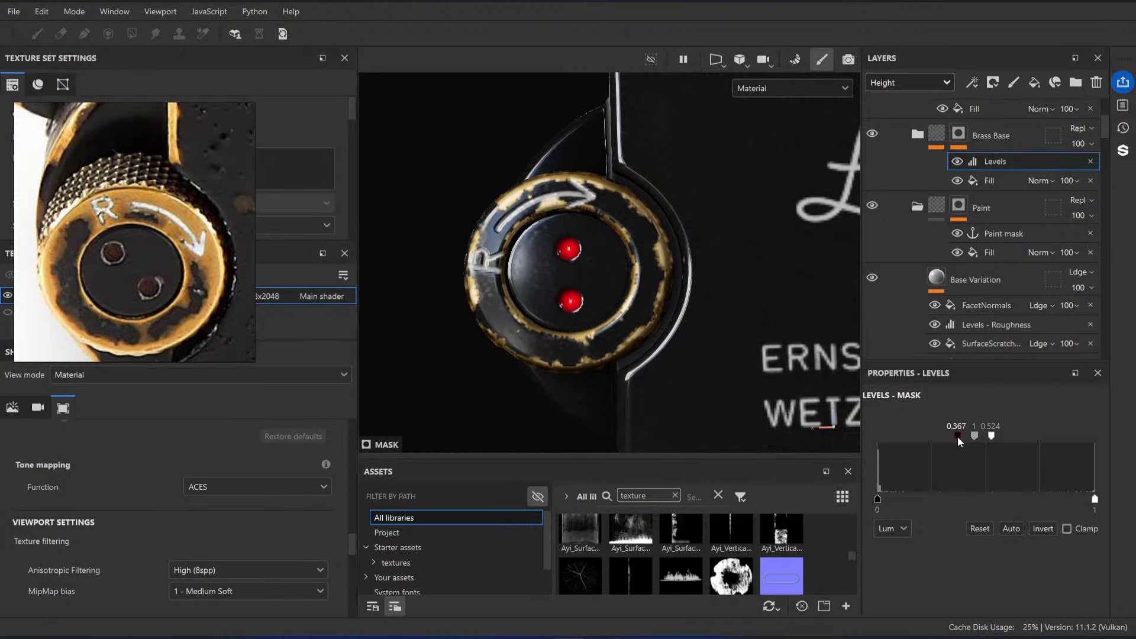
{"action": "left_click_drag", "start_coordinate": [961, 441], "coordinate": [922, 443]}
{"action": "left_click_drag", "start_coordinate": [1018, 436], "coordinate": [1066, 437]}
{"action": "left_click_drag", "start_coordinate": [918, 439], "coordinate": [881, 439]}
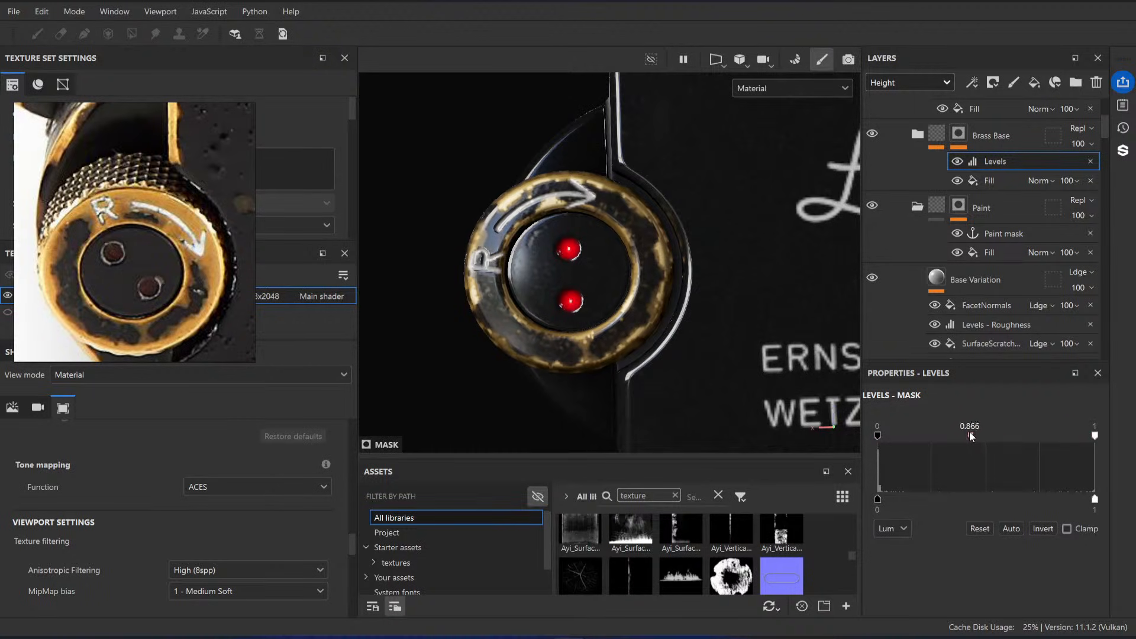
{"action": "mouse_move", "coordinate": [972, 437]}
{"action": "left_mouse_down"}
{"action": "mouse_move", "coordinate": [909, 436]}
{"action": "mouse_move", "coordinate": [920, 437]}
{"action": "left_mouse_up"}
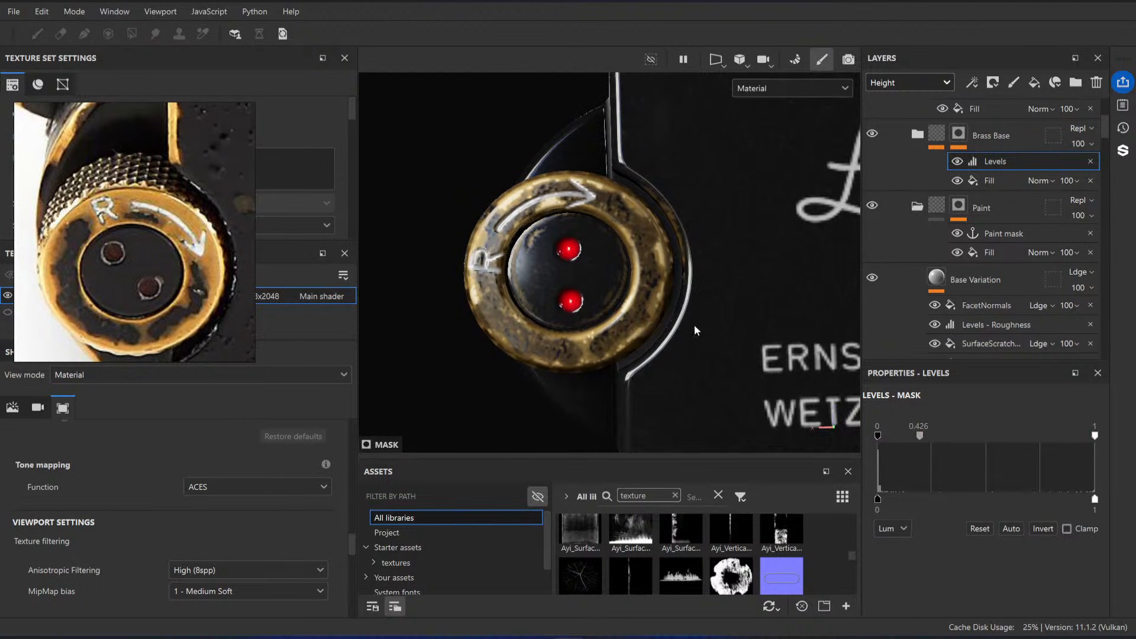
Step: Compare the knob's paint-to-brass transition on the model with close-ups of worn edges in the reference photos
{"action": "scroll", "coordinate": [697, 329], "scroll_direction": "down", "scroll_amount": 3}
{"action": "scroll", "coordinate": [717, 320], "scroll_direction": "up", "scroll_amount": 2}
{"action": "left_click_drag", "start_coordinate": [697, 329], "coordinate": [643, 347], "text": "alt"}
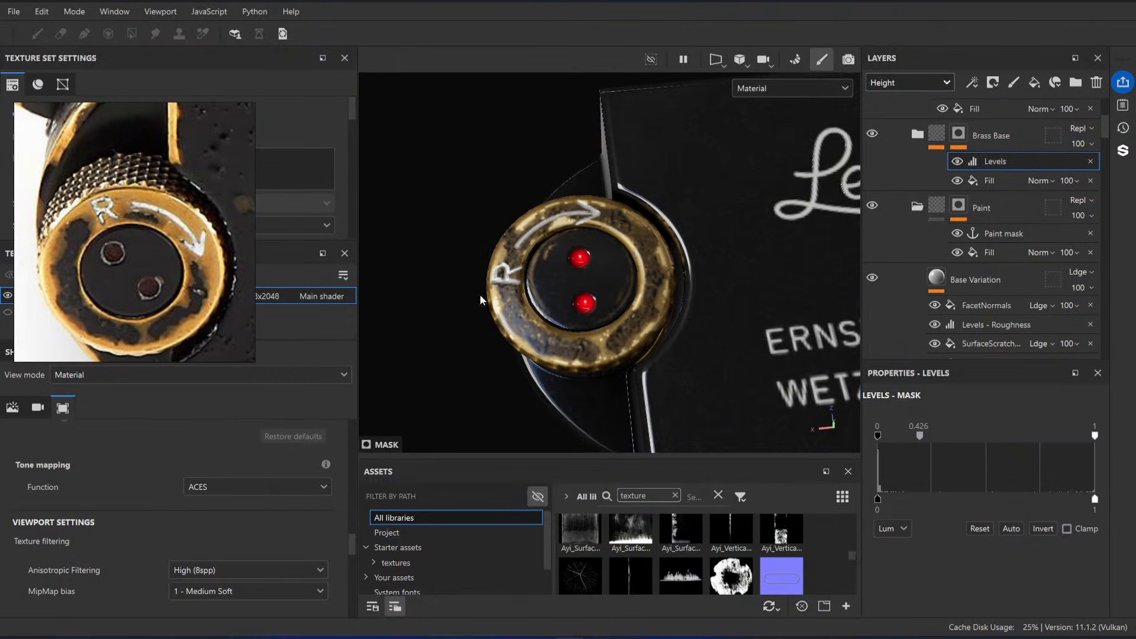
{"action": "scroll", "coordinate": [109, 248], "scroll_direction": "down", "scroll_amount": 3}
{"action": "scroll", "coordinate": [129, 236], "scroll_direction": "up", "scroll_amount": 5}
{"action": "scroll", "coordinate": [152, 270], "scroll_direction": "down", "scroll_amount": 4}
{"action": "scroll", "coordinate": [148, 284], "scroll_direction": "up", "scroll_amount": 6}
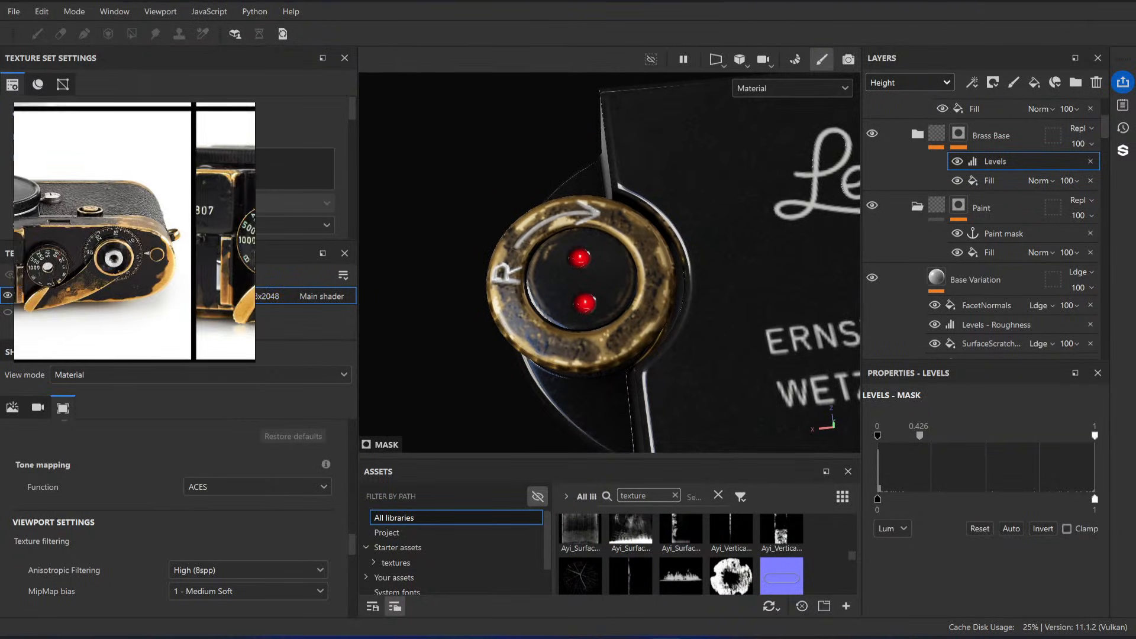
{"action": "scroll", "coordinate": [164, 199], "scroll_direction": "up", "scroll_amount": 3}
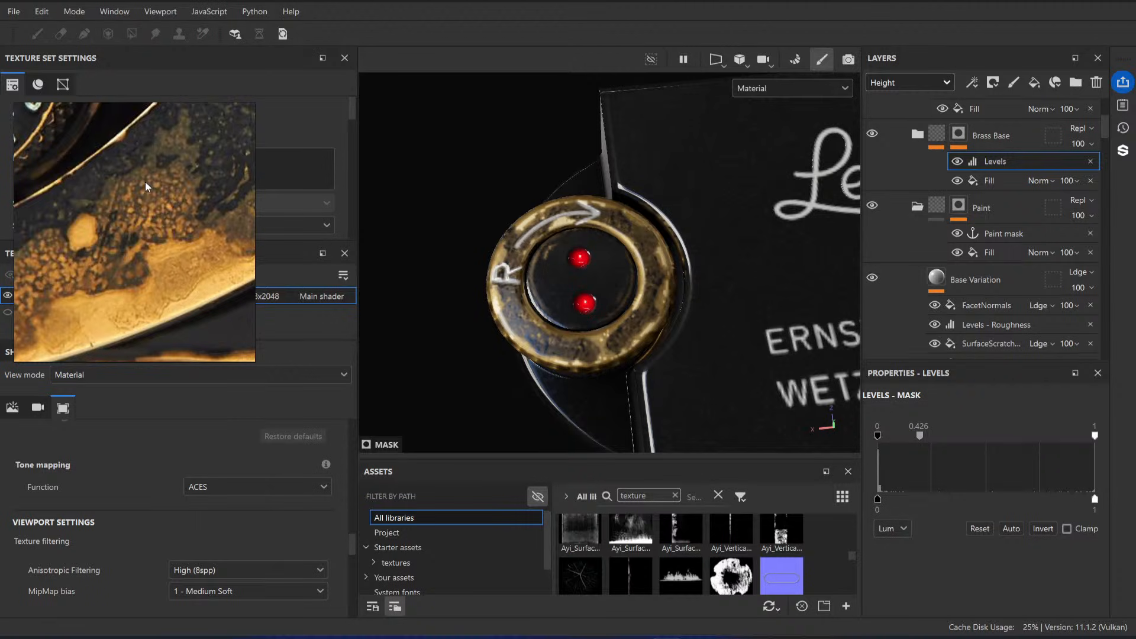
{"action": "scroll", "coordinate": [147, 187], "scroll_direction": "down", "scroll_amount": 4}
{"action": "scroll", "coordinate": [136, 273], "scroll_direction": "up", "scroll_amount": 5}
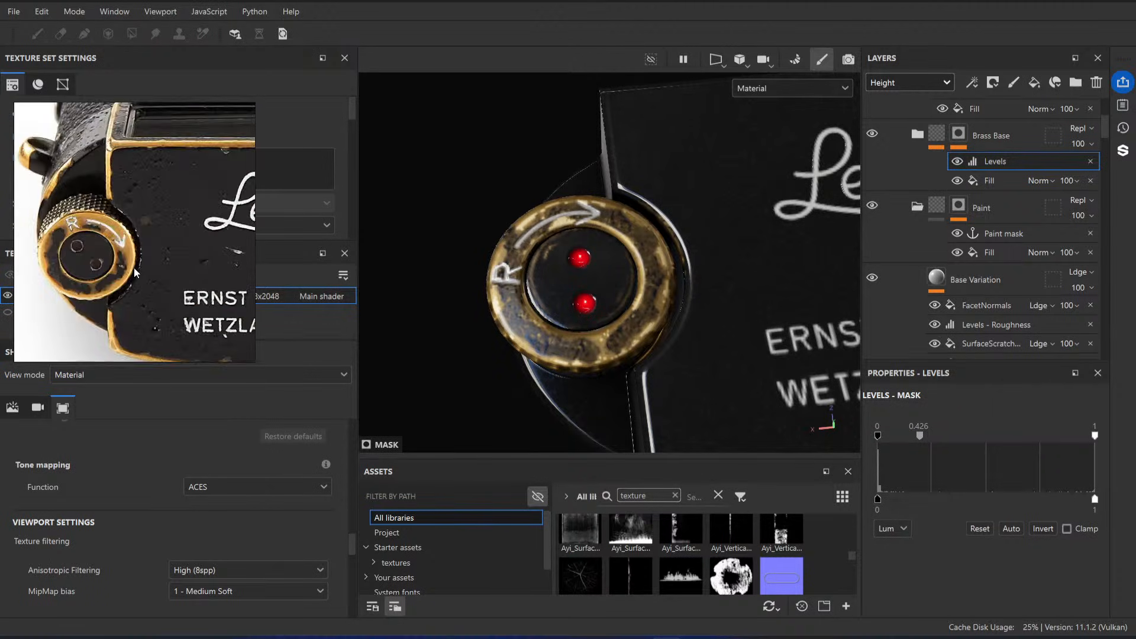
Step: Set the Brass Base mask's Levels to midtone 0.86 and white point 0.592, and check the knob against the reference photo
{"action": "left_click_drag", "start_coordinate": [921, 439], "coordinate": [938, 439]}
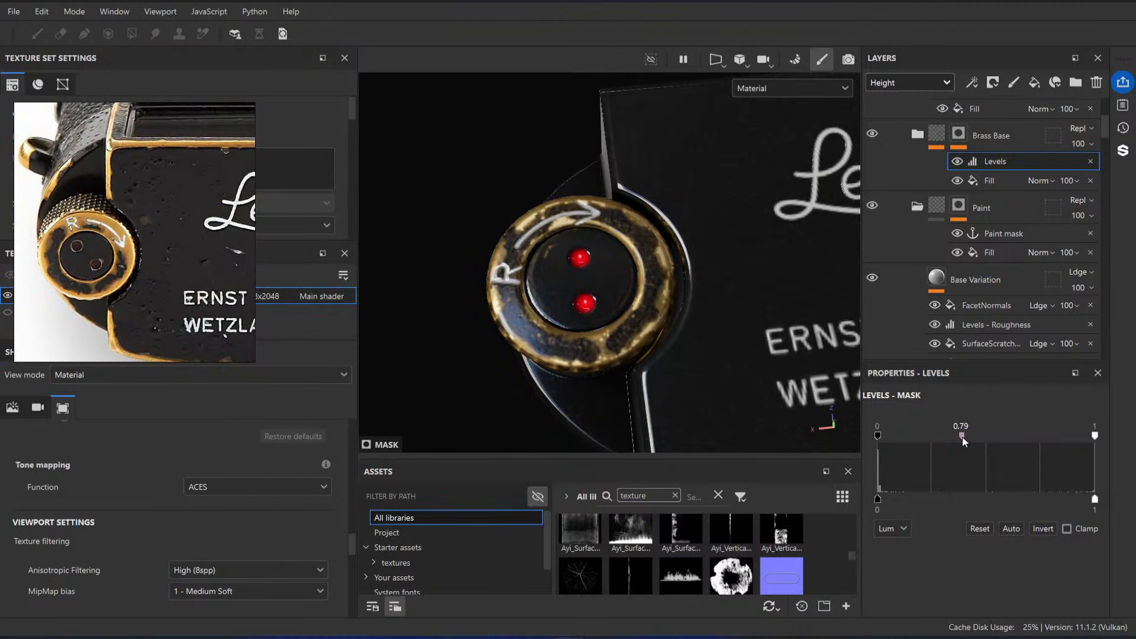
{"action": "left_click_drag", "start_coordinate": [1099, 439], "coordinate": [1006, 439]}
{"action": "scroll", "coordinate": [77, 272], "scroll_direction": "up", "scroll_amount": 4}
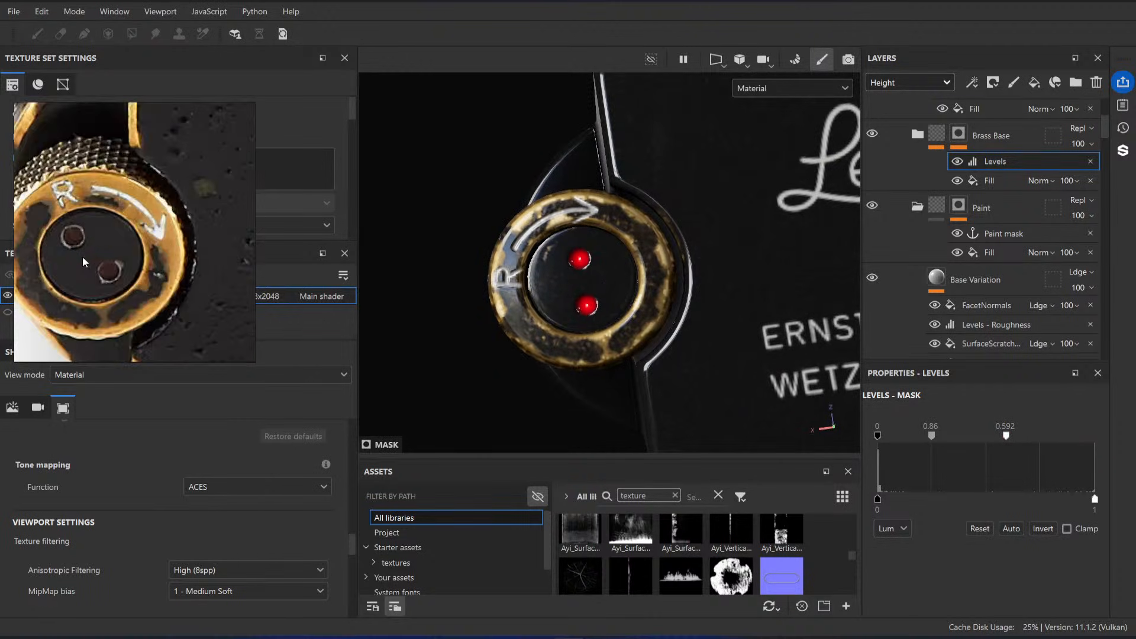
{"action": "scroll", "coordinate": [603, 266], "scroll_direction": "up", "scroll_amount": 2}
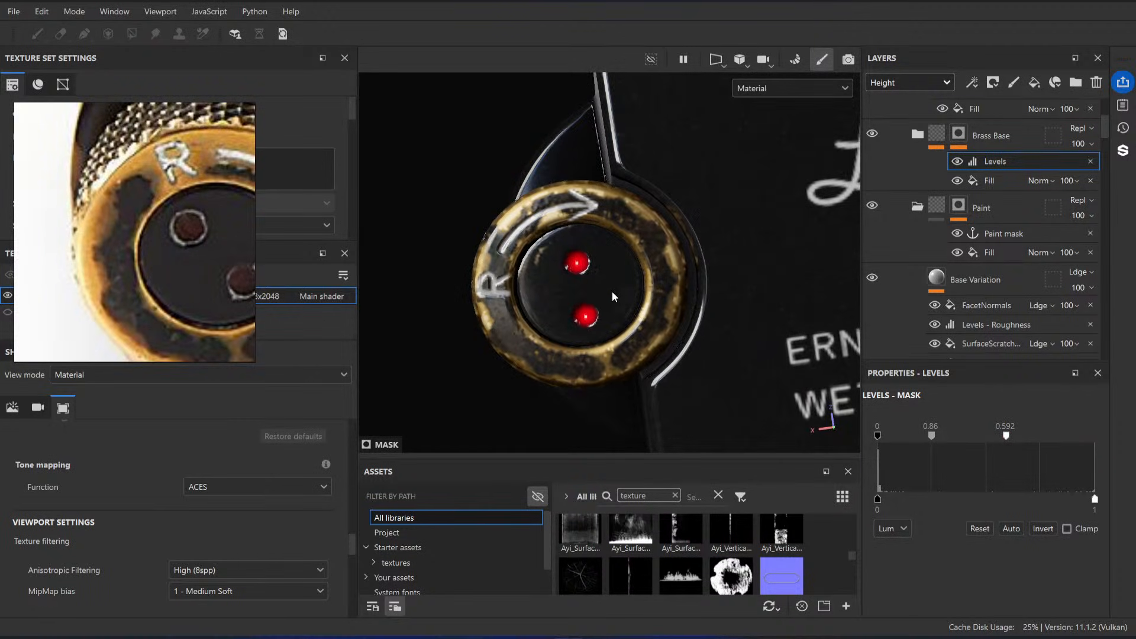
Step: Expand the Brass Base folder and display the Metal Darken layer's mask on the model
{"action": "left_click", "coordinate": [917, 135]}
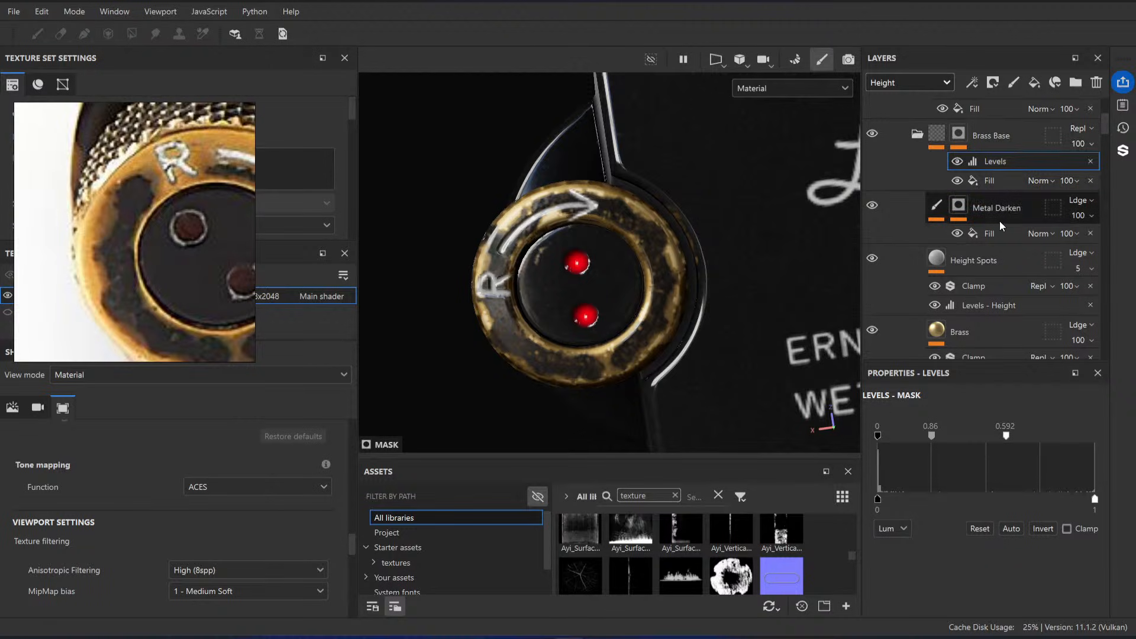
{"action": "left_click", "coordinate": [1018, 210]}
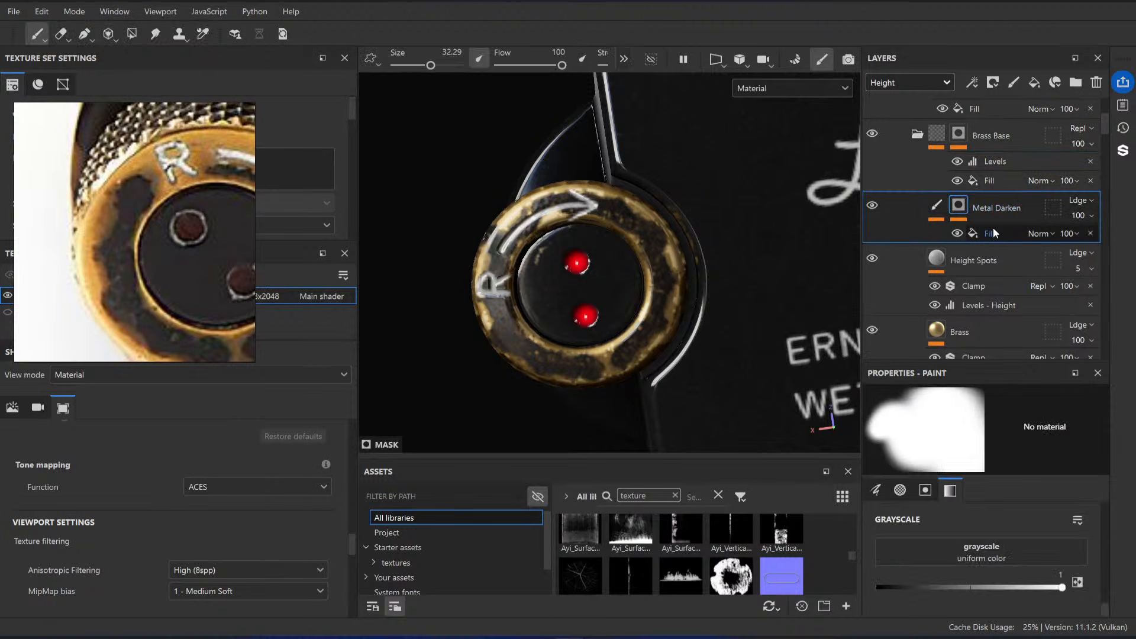
{"action": "left_click", "coordinate": [959, 134], "text": "alt"}
{"action": "left_click", "coordinate": [960, 208], "text": "alt"}
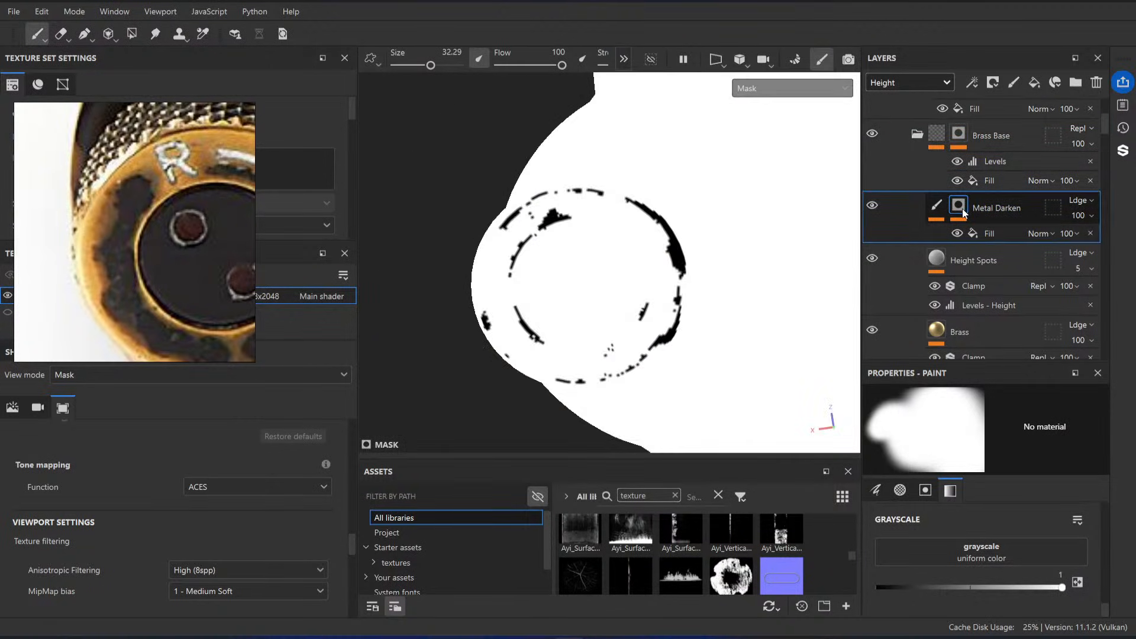
Step: Invert the Levels of the Metal Darken mask's Fill with a midtone of 3.45, and return to the material view
{"action": "left_click", "coordinate": [987, 234]}
{"action": "scroll", "coordinate": [974, 521], "scroll_direction": "down", "scroll_amount": 1}
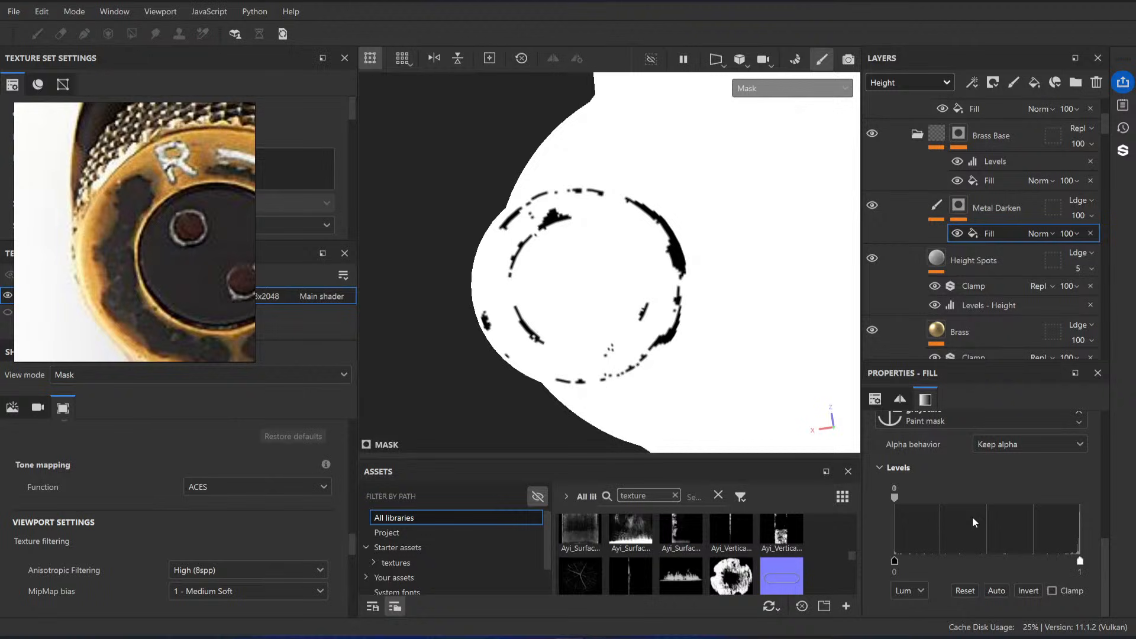
{"action": "left_click", "coordinate": [1028, 590]}
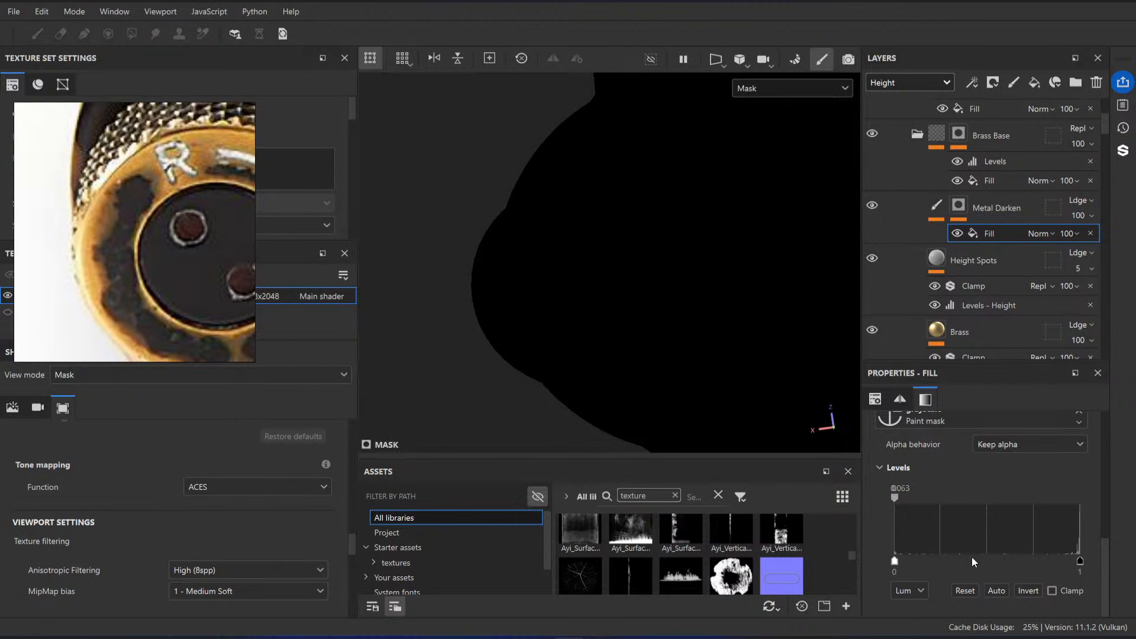
{"action": "left_click", "coordinate": [966, 591]}
{"action": "mouse_move", "coordinate": [987, 497]}
{"action": "left_mouse_down"}
{"action": "mouse_move", "coordinate": [1048, 510]}
{"action": "mouse_move", "coordinate": [951, 501]}
{"action": "mouse_move", "coordinate": [1028, 503]}
{"action": "mouse_move", "coordinate": [1002, 503]}
{"action": "left_mouse_up"}
{"action": "key", "text": "m"}
{"action": "mouse_move", "coordinate": [621, 355]}
{"action": "left_mouse_down", "text": "alt"}
{"action": "mouse_move", "coordinate": [601, 255]}
{"action": "mouse_move", "coordinate": [566, 262]}
{"action": "mouse_move", "coordinate": [557, 283]}
{"action": "mouse_move", "coordinate": [577, 257]}
{"action": "mouse_move", "coordinate": [564, 222]}
{"action": "left_mouse_up", "text": "alt"}
Step: Set the Hue of the Metal Darken layer's HSL Perceptive filter to 0.725 and check the affected area on the knob
{"action": "left_click", "coordinate": [937, 206]}
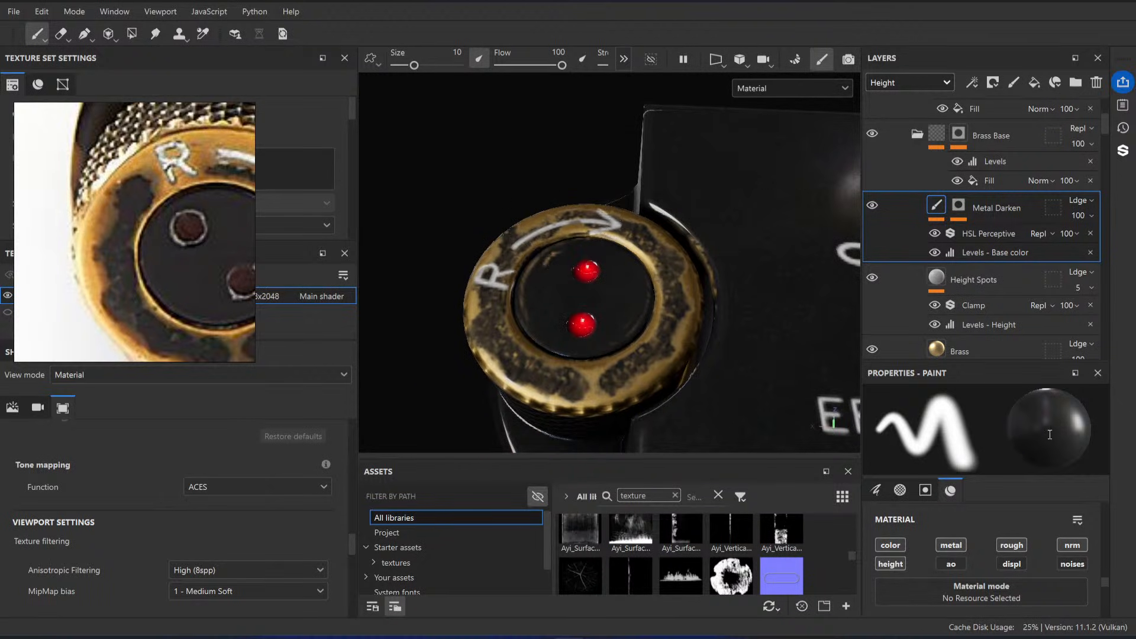
{"action": "scroll", "coordinate": [982, 562], "scroll_direction": "down", "scroll_amount": 3}
{"action": "scroll", "coordinate": [1038, 513], "scroll_direction": "down", "scroll_amount": 2}
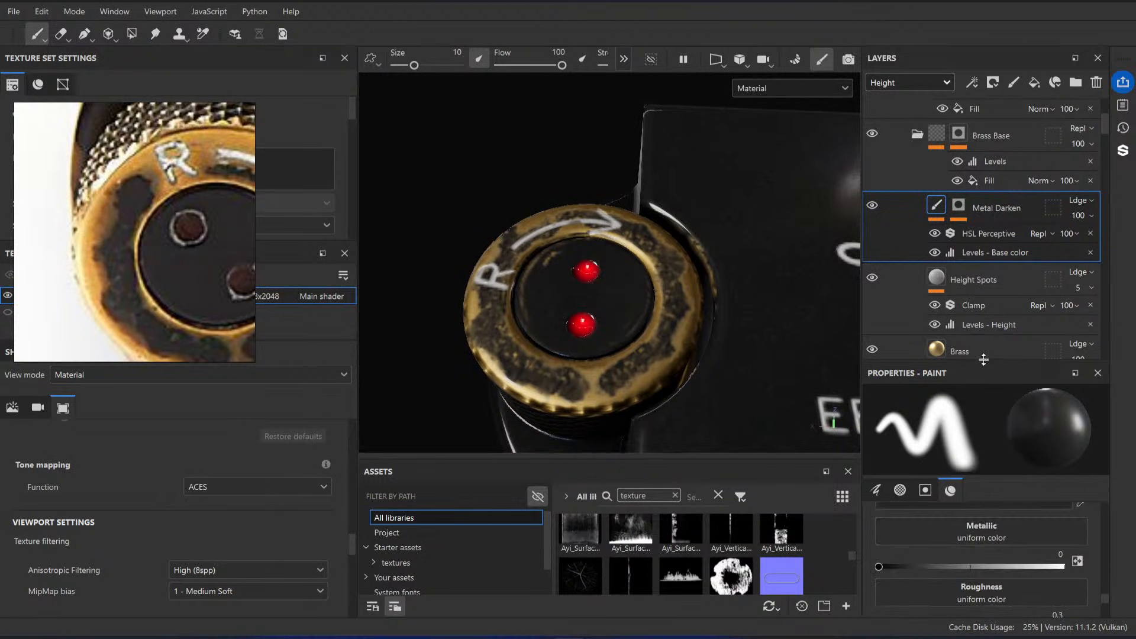
{"action": "left_click_drag", "start_coordinate": [985, 361], "coordinate": [987, 269]}
{"action": "left_click", "coordinate": [1003, 234]}
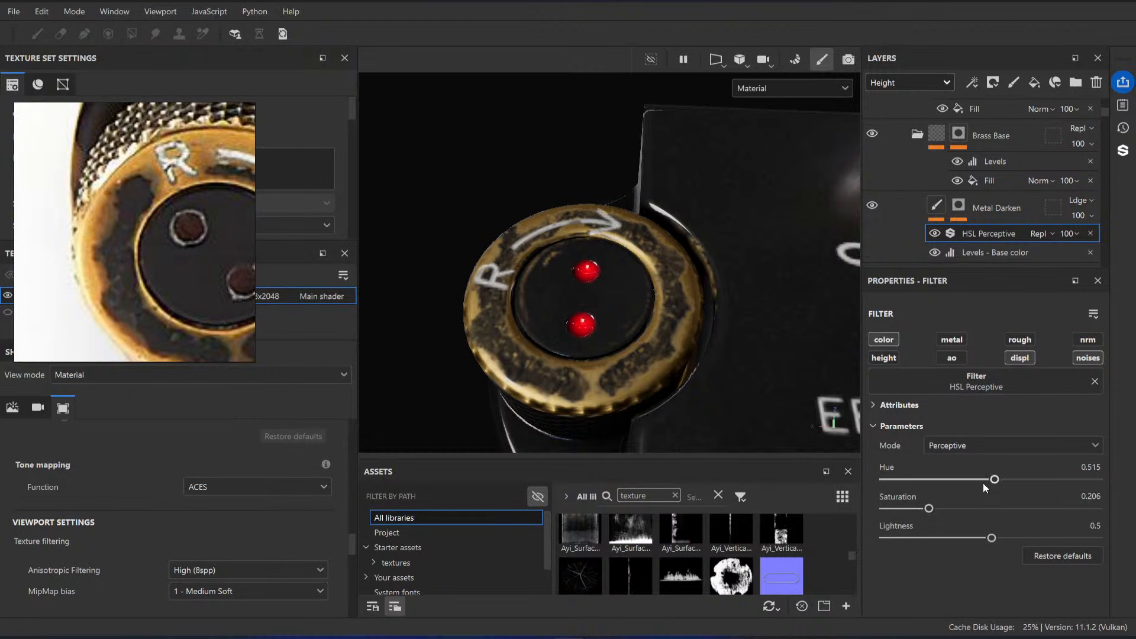
{"action": "left_click_drag", "start_coordinate": [1027, 482], "coordinate": [1041, 483]}
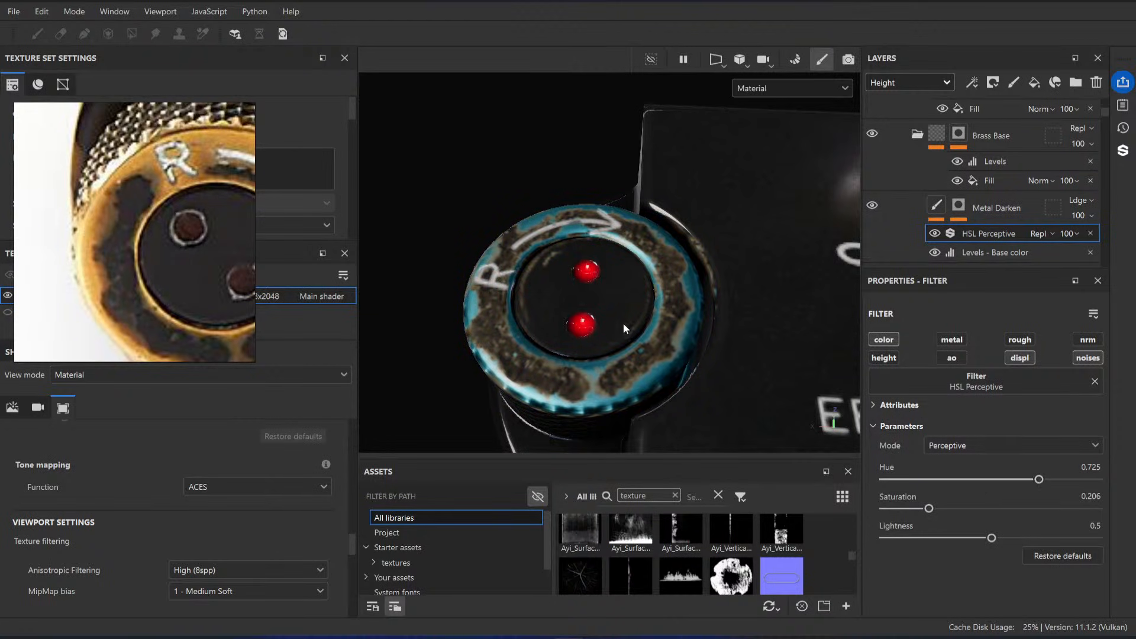
{"action": "left_click_drag", "start_coordinate": [623, 323], "coordinate": [521, 237], "text": "alt"}
Step: Set the Levels midtone of the Metal Darken mask's Fill to 0.608
{"action": "scroll", "coordinate": [967, 225], "scroll_direction": "down", "scroll_amount": 1}
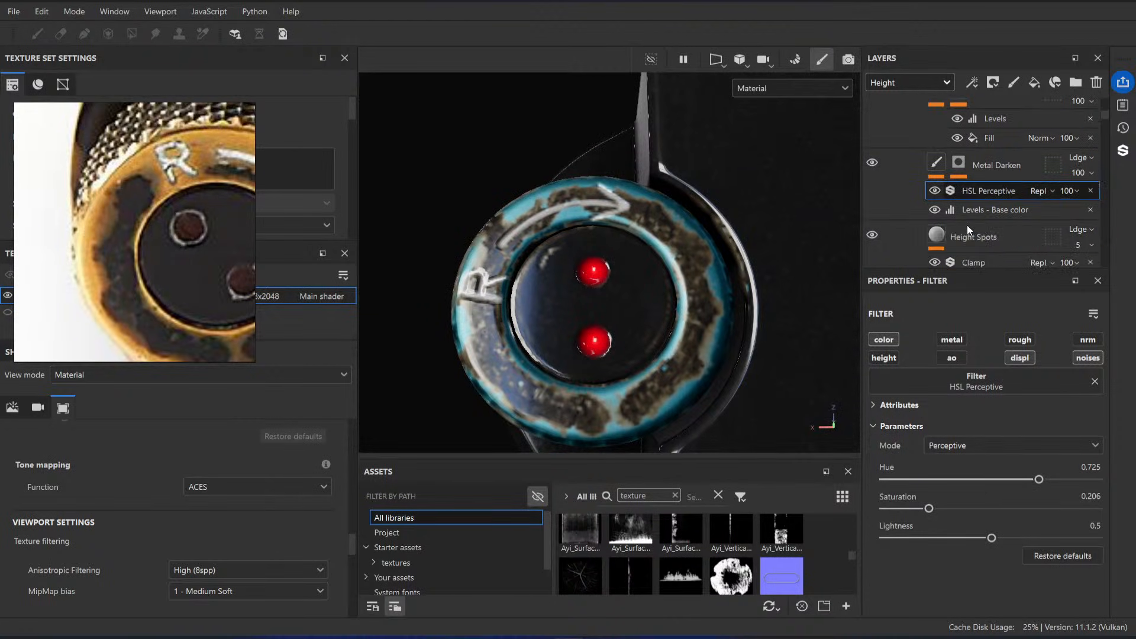
{"action": "left_click", "coordinate": [959, 162]}
{"action": "left_click", "coordinate": [996, 193]}
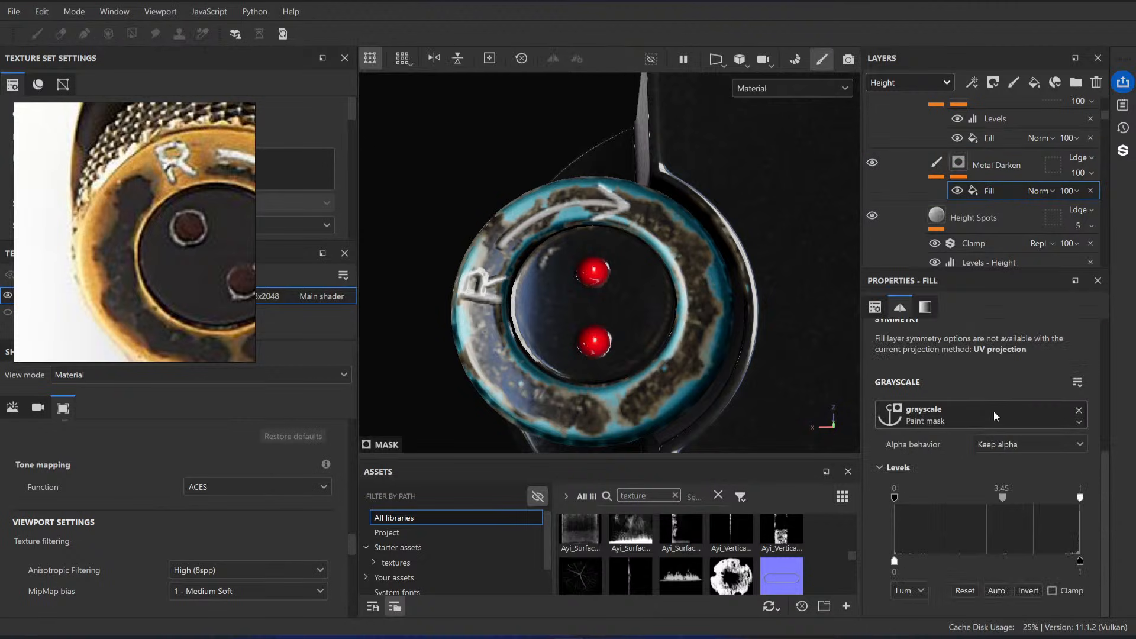
{"action": "left_click_drag", "start_coordinate": [1002, 499], "coordinate": [950, 501]}
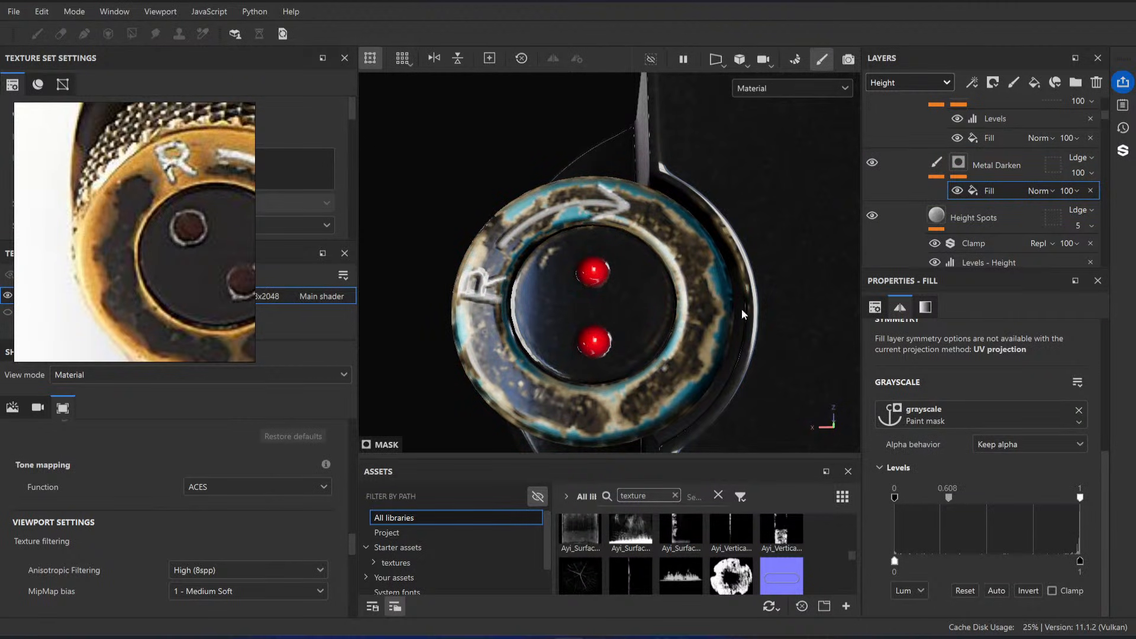
Step: Invert the Levels of the Metal Darken mask's Fill, try a midtone of 0.294, and reset the Levels
{"action": "left_click", "coordinate": [1028, 592]}
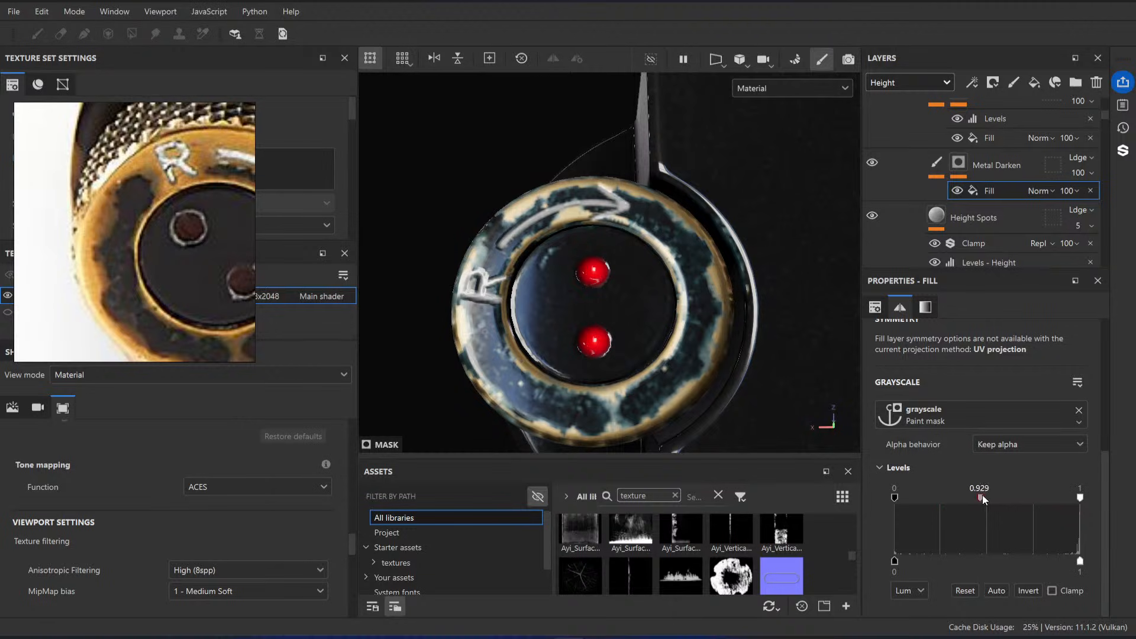
{"action": "left_click_drag", "start_coordinate": [982, 495], "coordinate": [918, 499]}
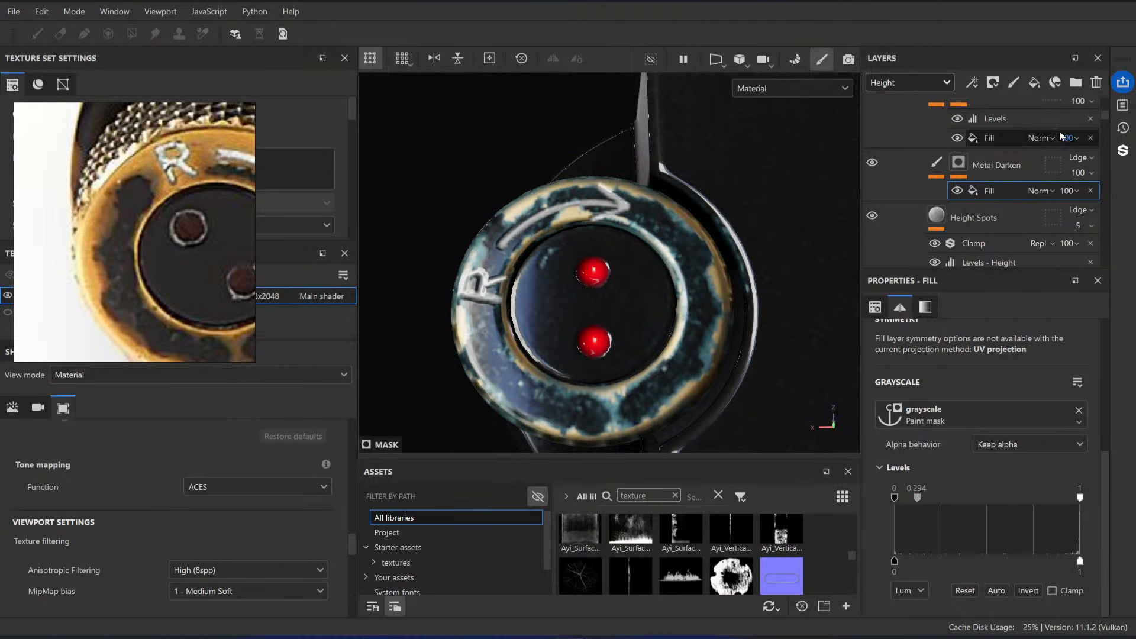
{"action": "right_click", "coordinate": [996, 188]}
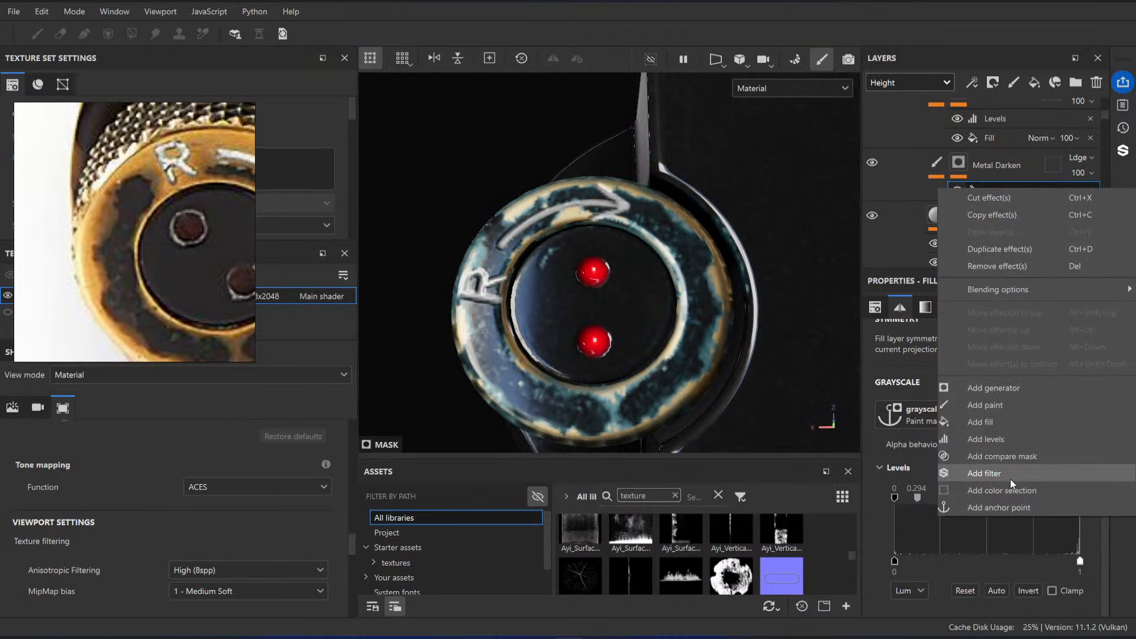
{"action": "left_click", "coordinate": [964, 591]}
Step: Add a Blur filter above the Fill in the Metal Darken mask with a Blur Intensity of 0.5
{"action": "right_click", "coordinate": [990, 190]}
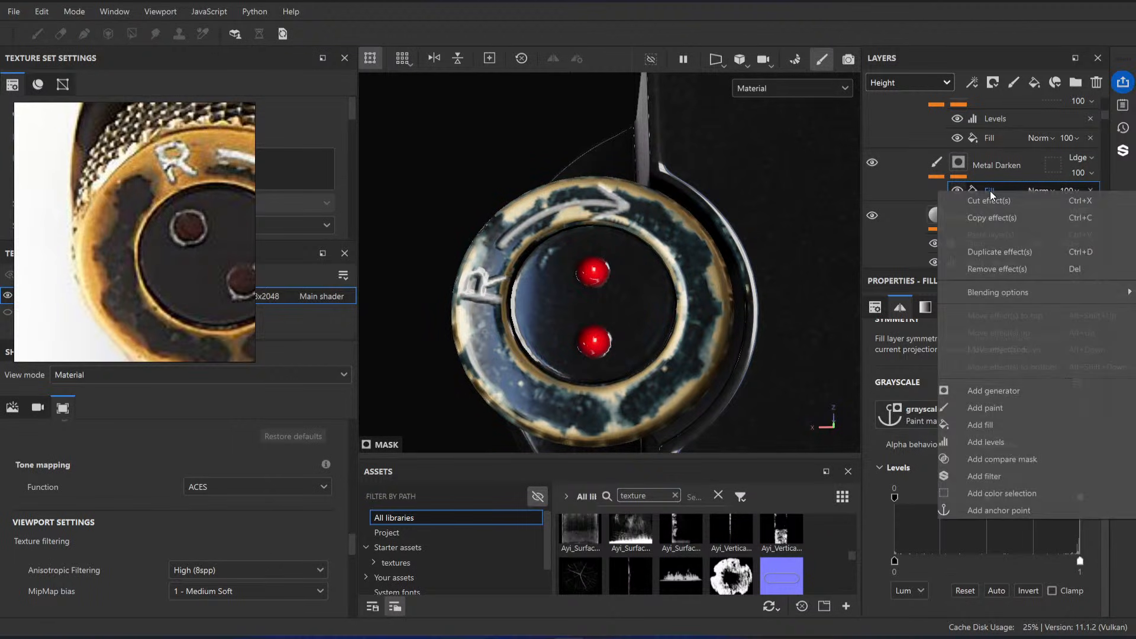
{"action": "left_click", "coordinate": [1002, 476]}
{"action": "left_click", "coordinate": [983, 349]}
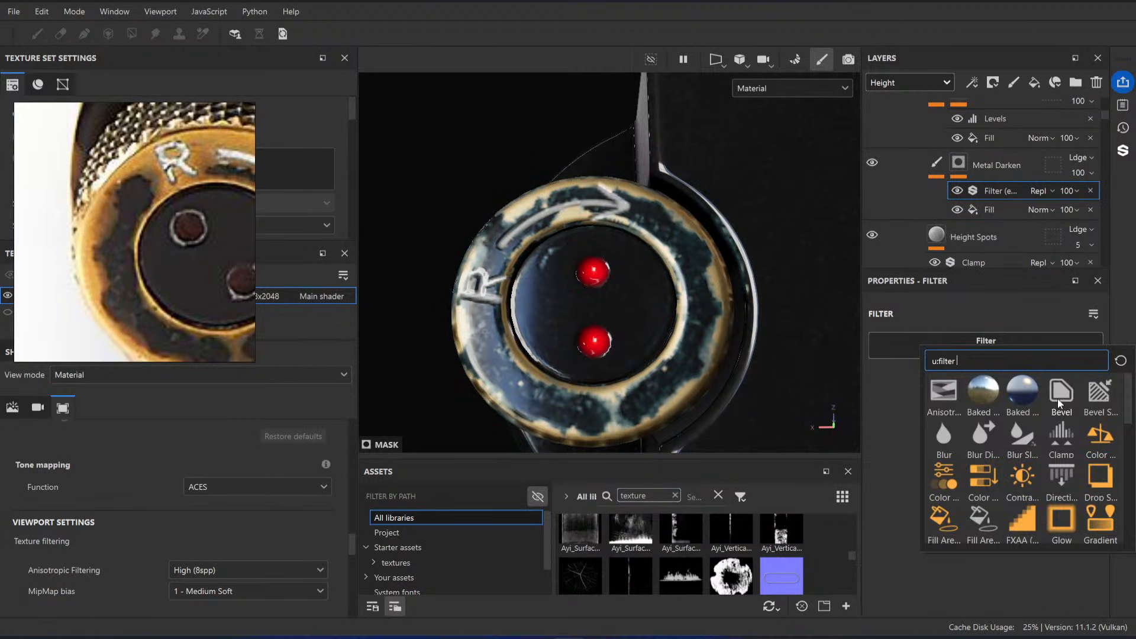
{"action": "left_click", "coordinate": [949, 436]}
{"action": "left_click_drag", "start_coordinate": [891, 422], "coordinate": [893, 423]}
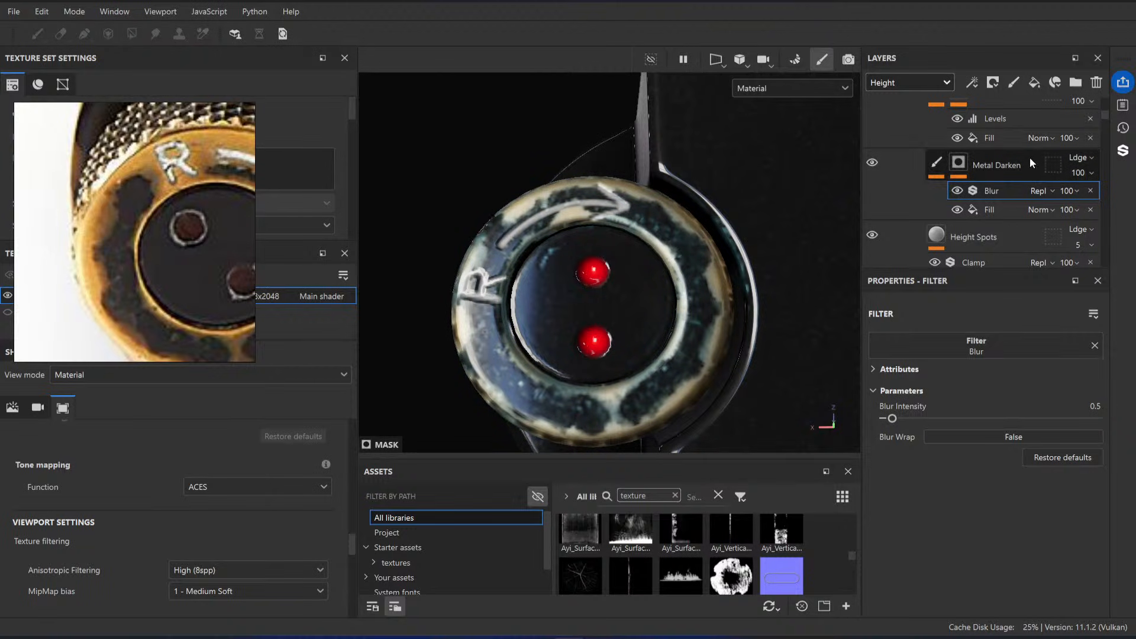
Step: Add Levels above the Blur in the Metal Darken mask with a white input of 0.643 and a midtone of 0.499
{"action": "right_click", "coordinate": [1012, 194]}
{"action": "left_click", "coordinate": [1000, 449]}
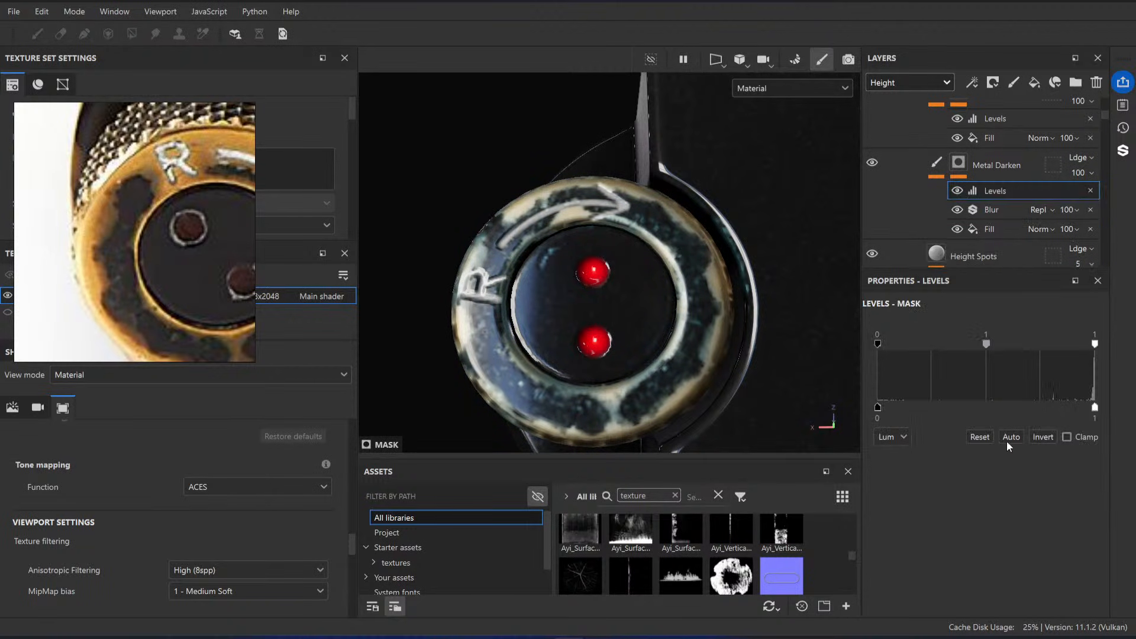
{"action": "mouse_move", "coordinate": [988, 343]}
{"action": "left_mouse_down"}
{"action": "mouse_move", "coordinate": [1015, 343]}
{"action": "mouse_move", "coordinate": [973, 346]}
{"action": "left_mouse_up"}
{"action": "left_click_drag", "start_coordinate": [1094, 345], "coordinate": [1017, 344]}
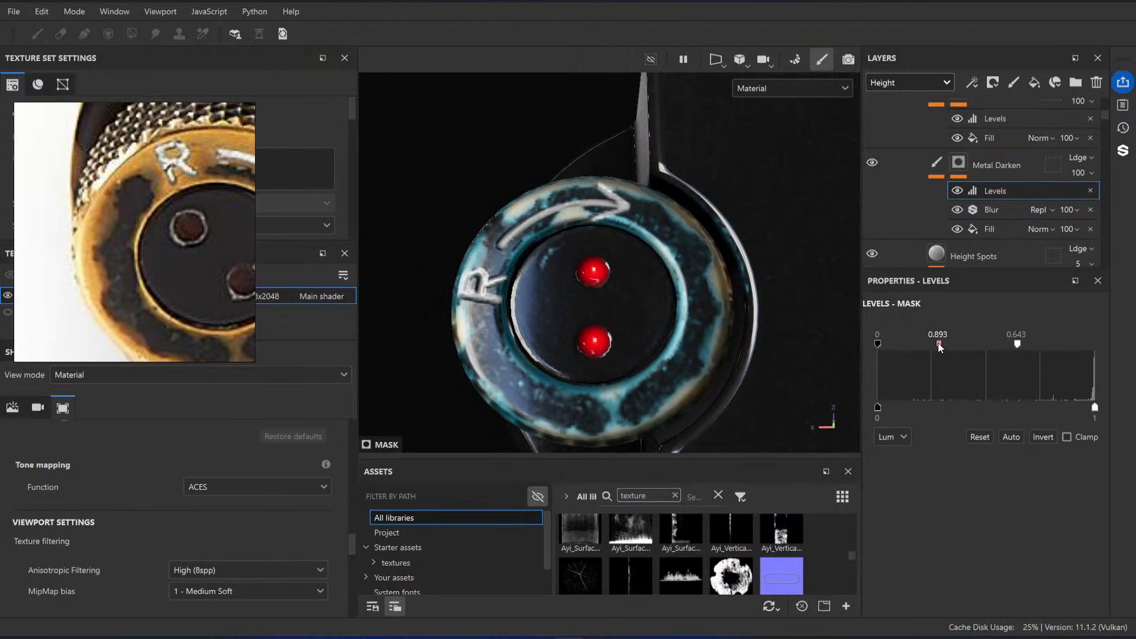
{"action": "left_click_drag", "start_coordinate": [939, 344], "coordinate": [910, 344]}
Step: Set the Metal Darken mask's Levels to a midtone of 0.906 and a white input of 0.609
{"action": "left_click_drag", "start_coordinate": [586, 343], "coordinate": [536, 349], "text": "alt"}
{"action": "scroll", "coordinate": [657, 284], "scroll_direction": "down", "scroll_amount": 4}
{"action": "right_click_drag", "start_coordinate": [536, 349], "coordinate": [718, 347], "text": "alt"}
{"action": "middle_click_drag", "start_coordinate": [718, 347], "coordinate": [659, 337], "text": "alt"}
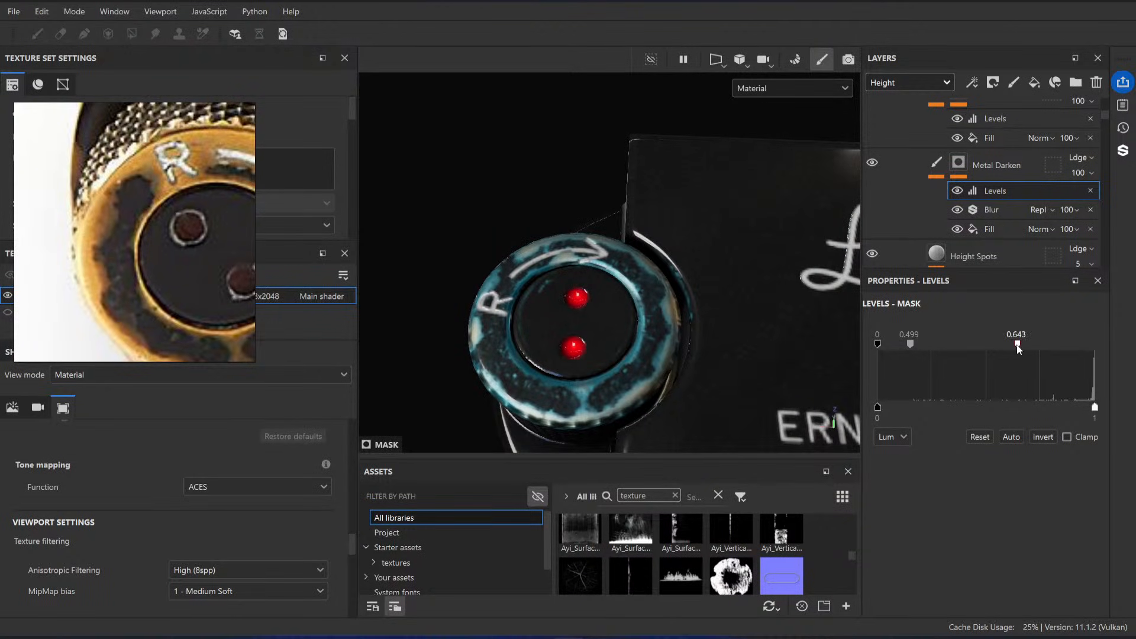
{"action": "left_click_drag", "start_coordinate": [915, 343], "coordinate": [943, 344]}
{"action": "left_click_drag", "start_coordinate": [632, 310], "coordinate": [704, 315], "text": "alt"}
{"action": "mouse_move", "coordinate": [1011, 345]}
{"action": "left_mouse_down"}
{"action": "mouse_move", "coordinate": [970, 345]}
{"action": "mouse_move", "coordinate": [1019, 350]}
{"action": "left_mouse_up"}
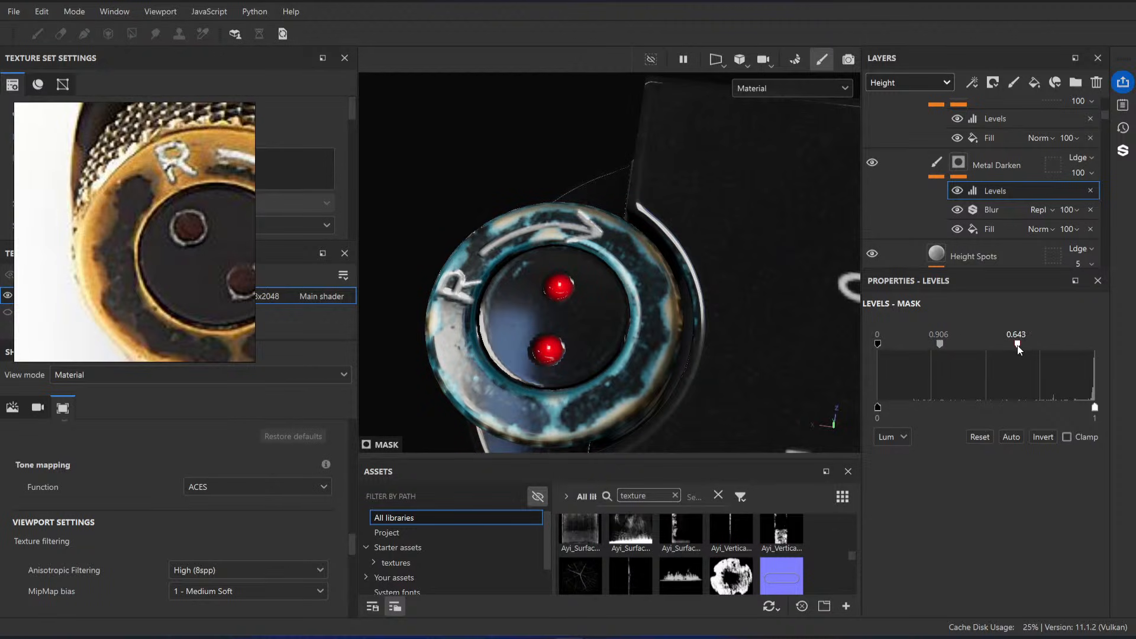
{"action": "left_click_drag", "start_coordinate": [640, 326], "coordinate": [596, 320], "text": "alt+shift"}
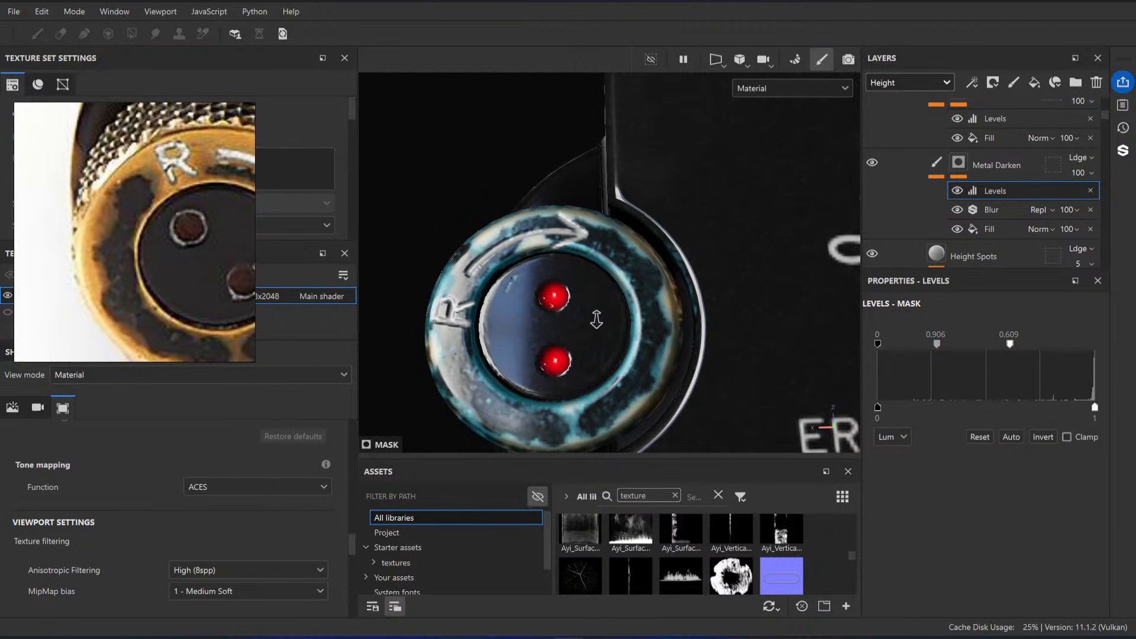
Step: Set the Hue of the Metal Darken layer's HSL Perceptive filter to 0.5
{"action": "left_click", "coordinate": [938, 165]}
{"action": "left_click", "coordinate": [982, 193]}
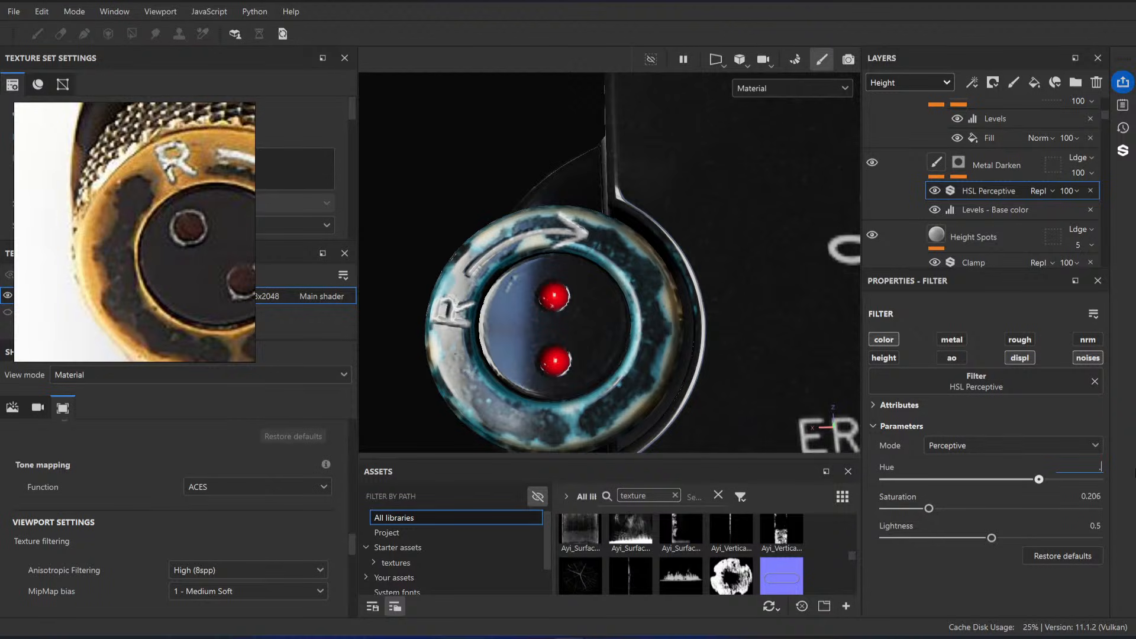
{"action": "type", "text": "0.5"}
{"action": "key", "text": "Return"}
{"action": "scroll", "coordinate": [725, 335], "scroll_direction": "down", "scroll_amount": 6}
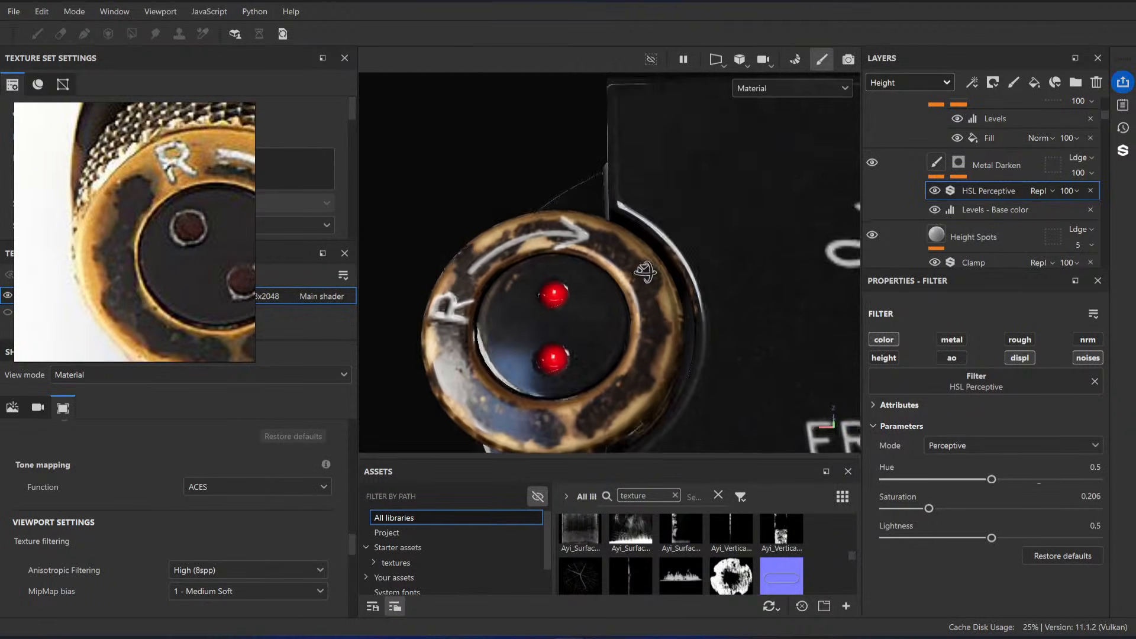
{"action": "scroll", "coordinate": [640, 306], "scroll_direction": "up", "scroll_amount": 5}
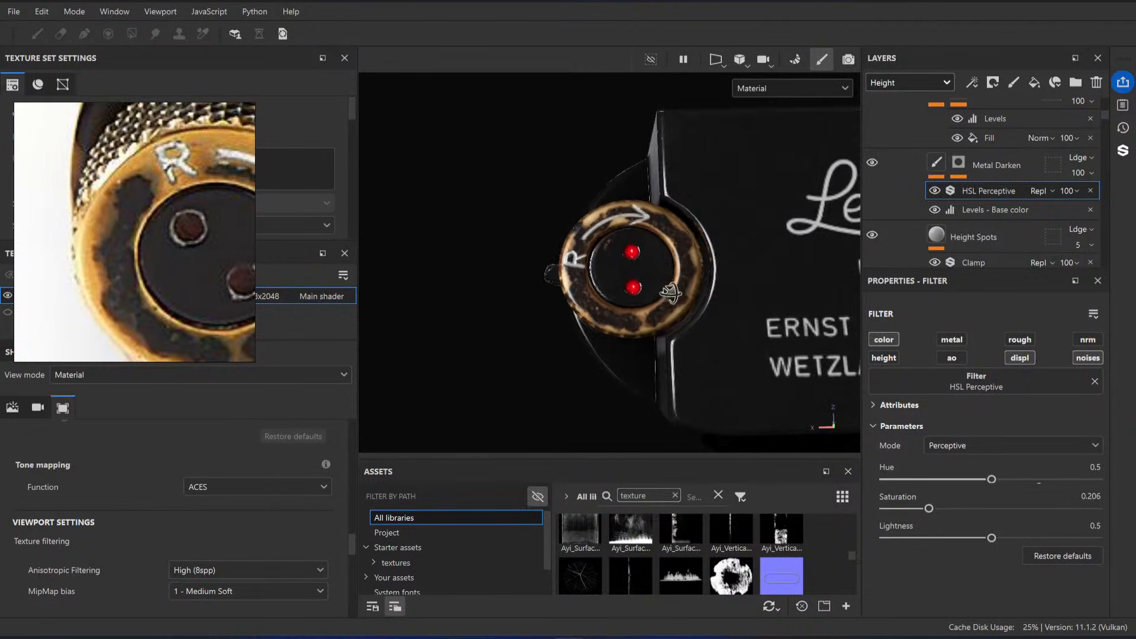
Step: Examine the darkened brass edges of the rewind knob from several angles and compare them with the reference photo
{"action": "left_click", "coordinate": [925, 176]}
{"action": "middle_click_drag", "start_coordinate": [715, 258], "coordinate": [533, 253], "text": "alt"}
{"action": "scroll", "coordinate": [568, 260], "scroll_direction": "down", "scroll_amount": 5}
{"action": "scroll", "coordinate": [710, 284], "scroll_direction": "down", "scroll_amount": 3}
{"action": "middle_click_drag", "start_coordinate": [769, 261], "coordinate": [621, 254], "text": "alt"}
{"action": "right_click_drag", "start_coordinate": [622, 255], "coordinate": [705, 303], "text": "shift"}
{"action": "left_click_drag", "start_coordinate": [705, 304], "coordinate": [657, 207], "text": "alt"}
{"action": "middle_click_drag", "start_coordinate": [657, 207], "coordinate": [764, 213], "text": "alt"}
{"action": "scroll", "coordinate": [947, 175], "scroll_direction": "up", "scroll_amount": 3}
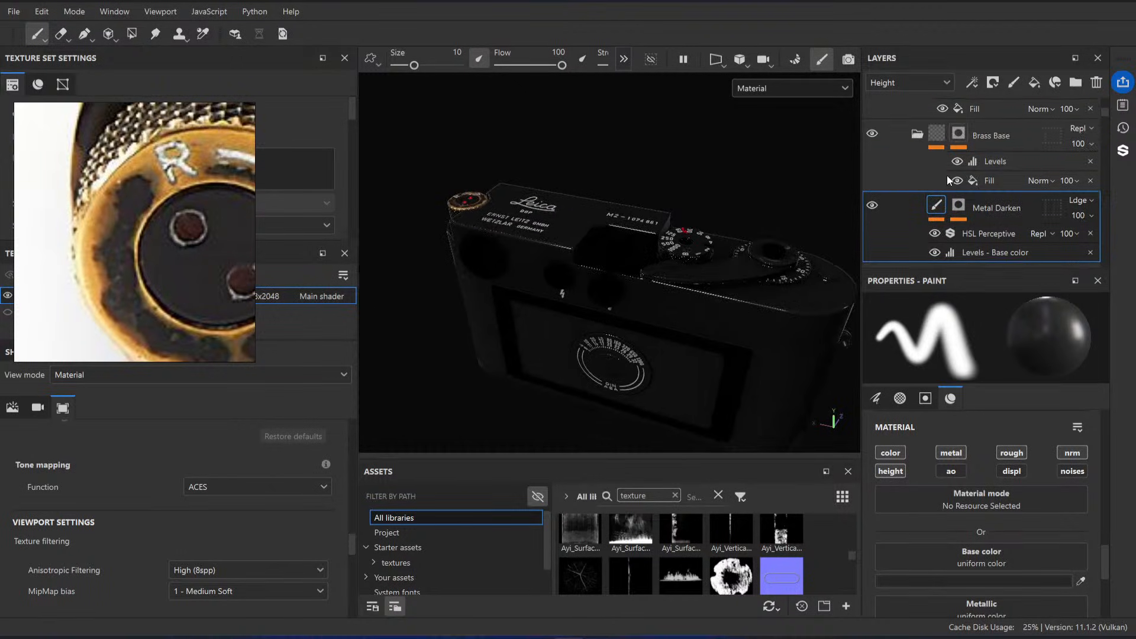
{"action": "middle_click_drag", "start_coordinate": [639, 200], "coordinate": [727, 205], "text": "alt"}
{"action": "left_click_drag", "start_coordinate": [727, 205], "coordinate": [747, 251], "text": "alt"}
{"action": "right_click_drag", "start_coordinate": [569, 205], "coordinate": [616, 228], "text": "alt"}
{"action": "middle_click_drag", "start_coordinate": [568, 201], "coordinate": [631, 251], "text": "alt"}
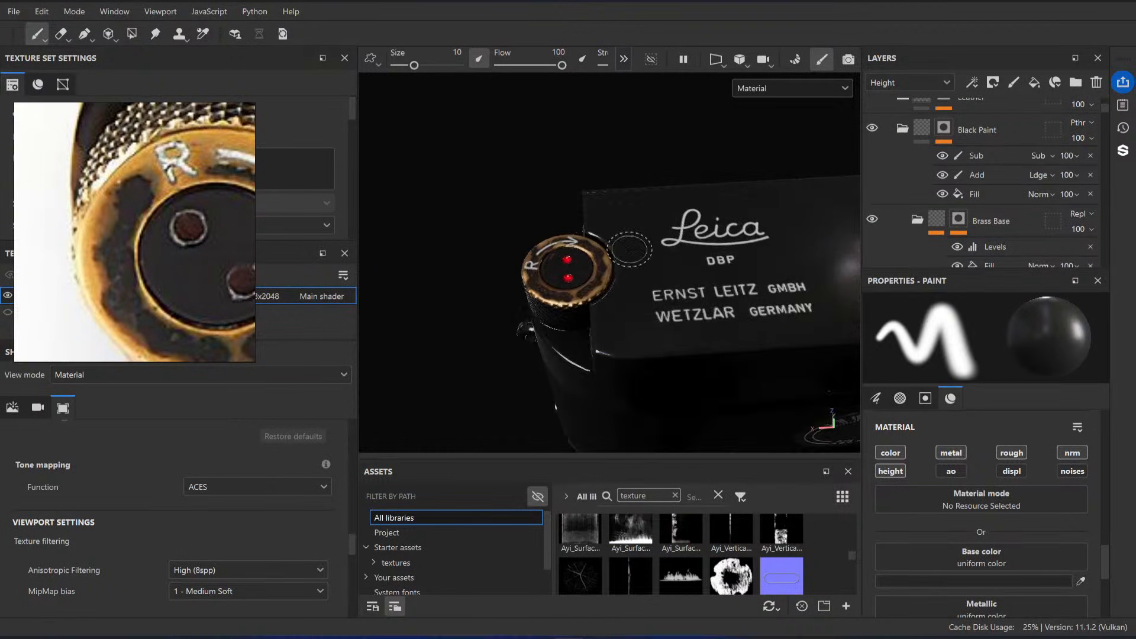
{"action": "left_click_drag", "start_coordinate": [631, 251], "coordinate": [651, 296], "text": "alt"}
{"action": "middle_click_drag", "start_coordinate": [538, 228], "coordinate": [592, 231], "text": "alt"}
{"action": "right_click_drag", "start_coordinate": [615, 242], "coordinate": [697, 289], "text": "alt"}
{"action": "left_click_drag", "start_coordinate": [669, 242], "coordinate": [645, 223], "text": "alt"}
{"action": "right_click_drag", "start_coordinate": [644, 223], "coordinate": [710, 267], "text": "alt"}
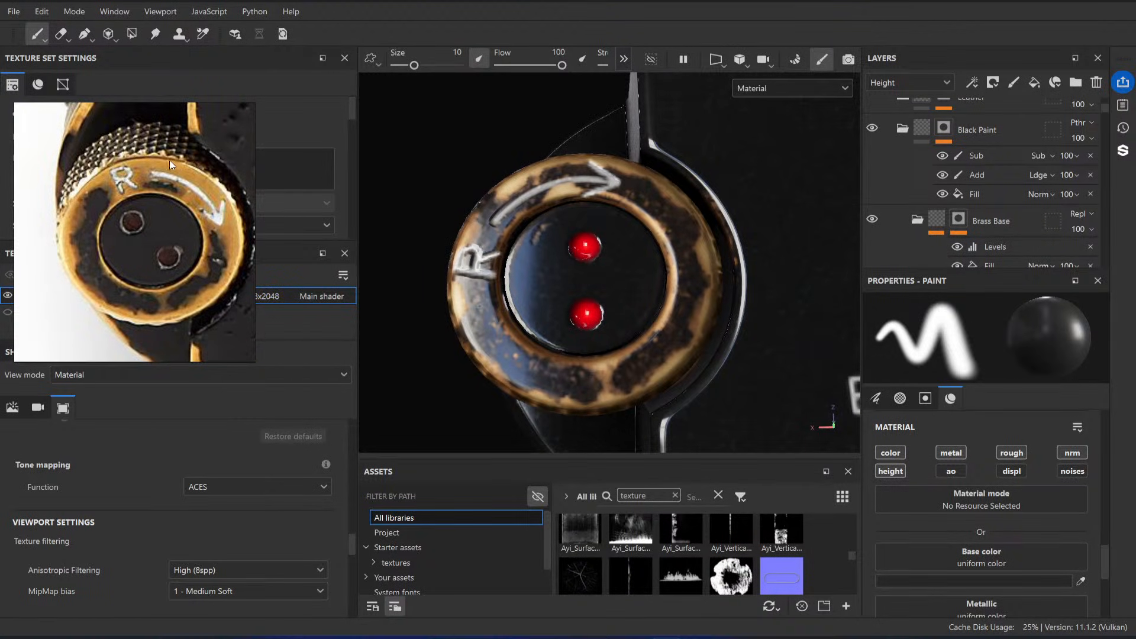
{"action": "right_click_drag", "start_coordinate": [680, 235], "coordinate": [637, 302], "text": "alt"}
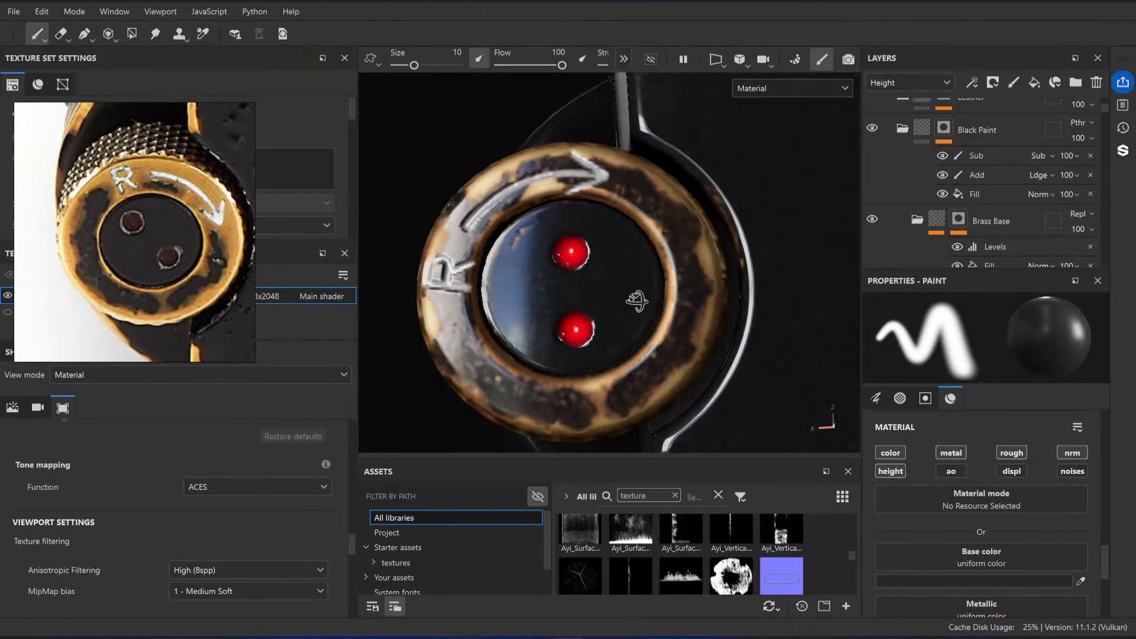
{"action": "left_click_drag", "start_coordinate": [637, 302], "coordinate": [619, 307], "text": "alt"}
Step: Show the layer stack's Roughness channel and set the Metal Darken layer's blending mode to Passthrough
{"action": "scroll", "coordinate": [1012, 222], "scroll_direction": "down", "scroll_amount": 3}
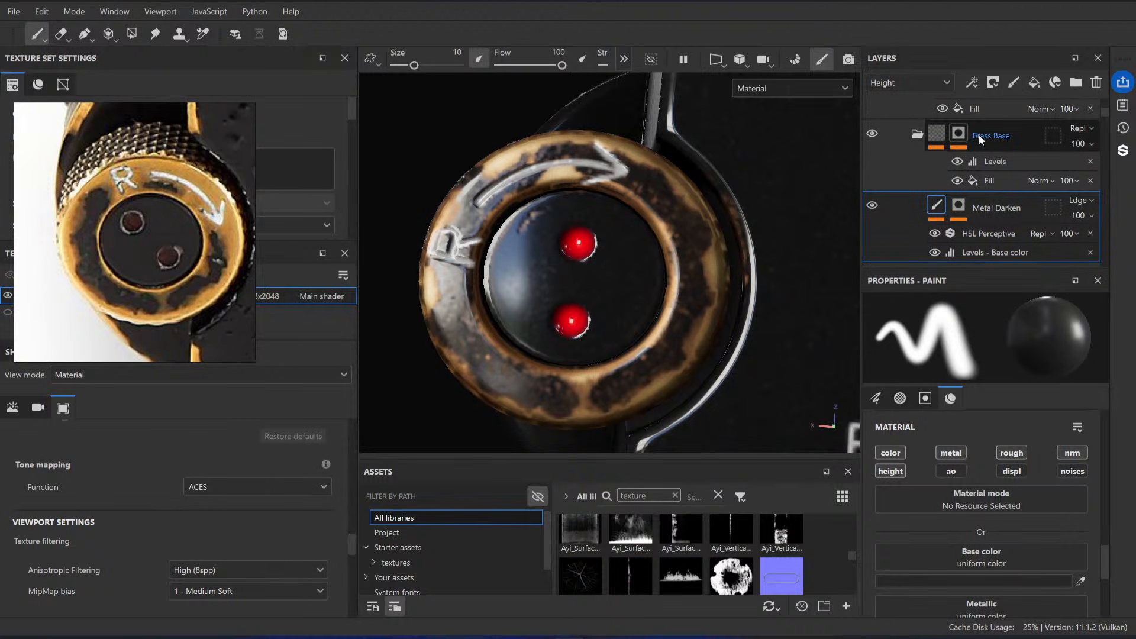
{"action": "left_click", "coordinate": [915, 81]}
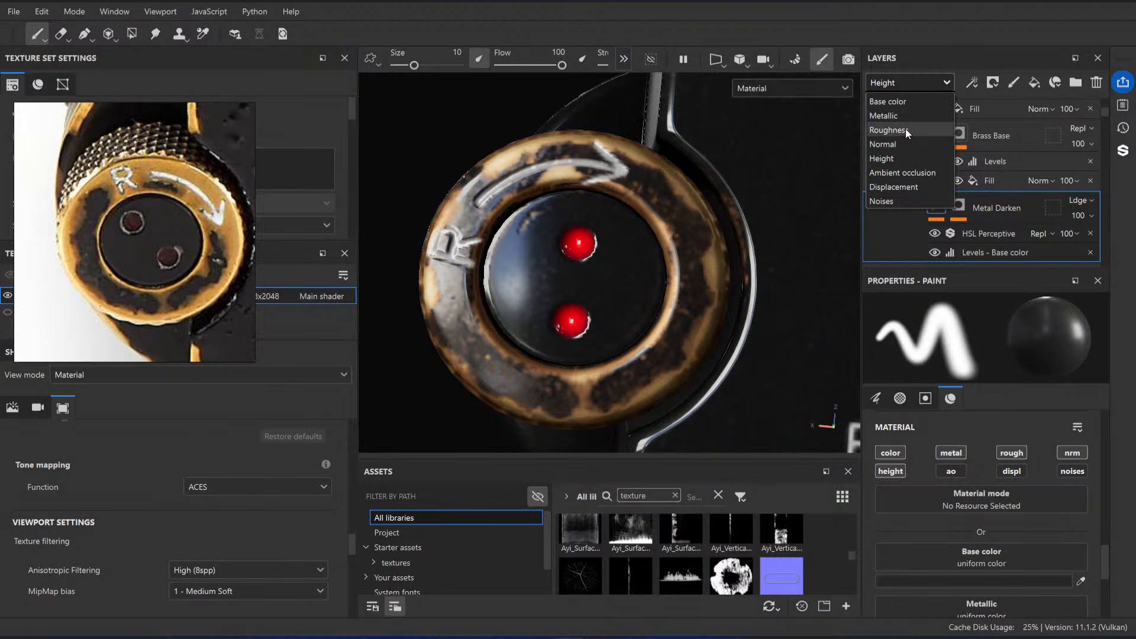
{"action": "left_click", "coordinate": [889, 130]}
{"action": "left_click", "coordinate": [1080, 200]}
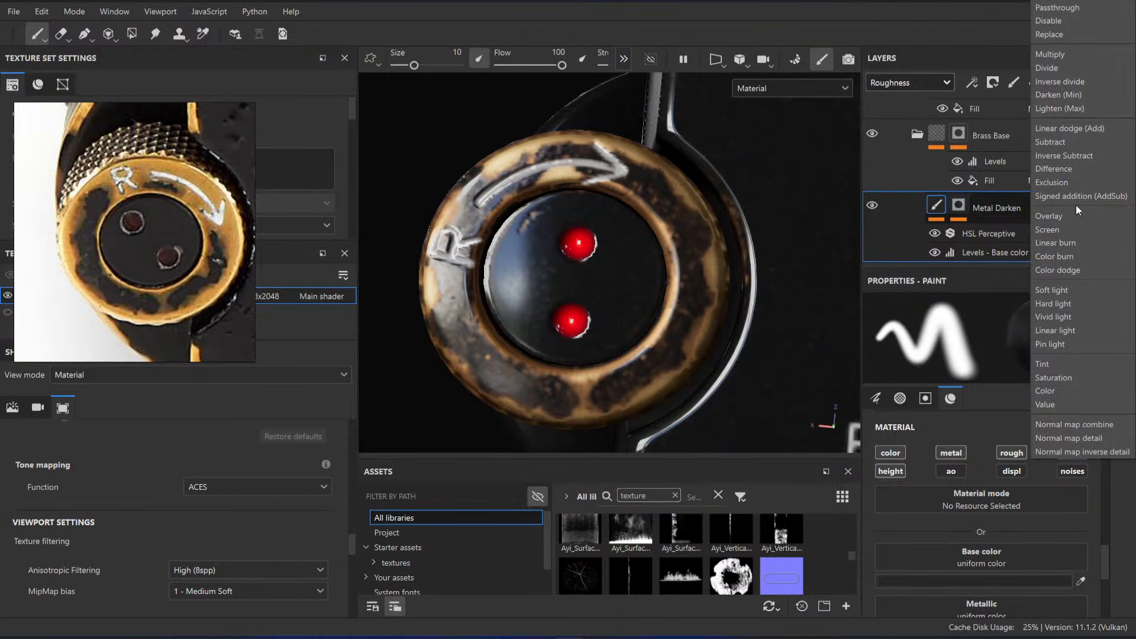
{"action": "left_click", "coordinate": [1060, 7]}
Step: Add Levels to the Metal Darken layer's content and set the affected channel to Roughness
{"action": "scroll", "coordinate": [964, 211], "scroll_direction": "down", "scroll_amount": 2}
{"action": "right_click", "coordinate": [946, 167]}
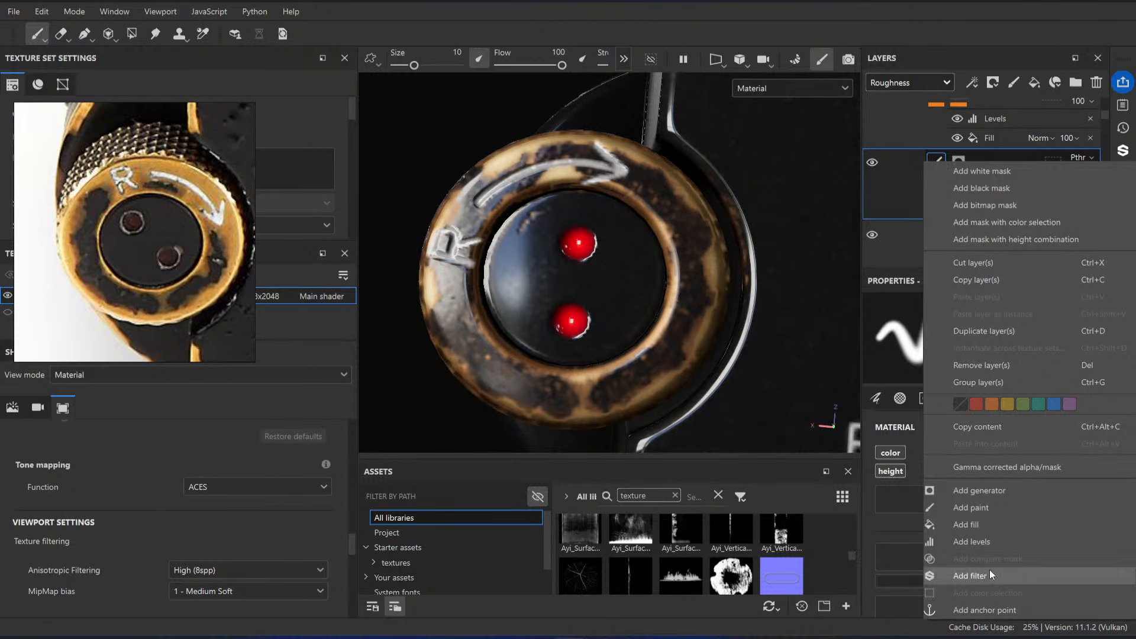
{"action": "left_click", "coordinate": [987, 545]}
{"action": "left_click", "coordinate": [982, 334]}
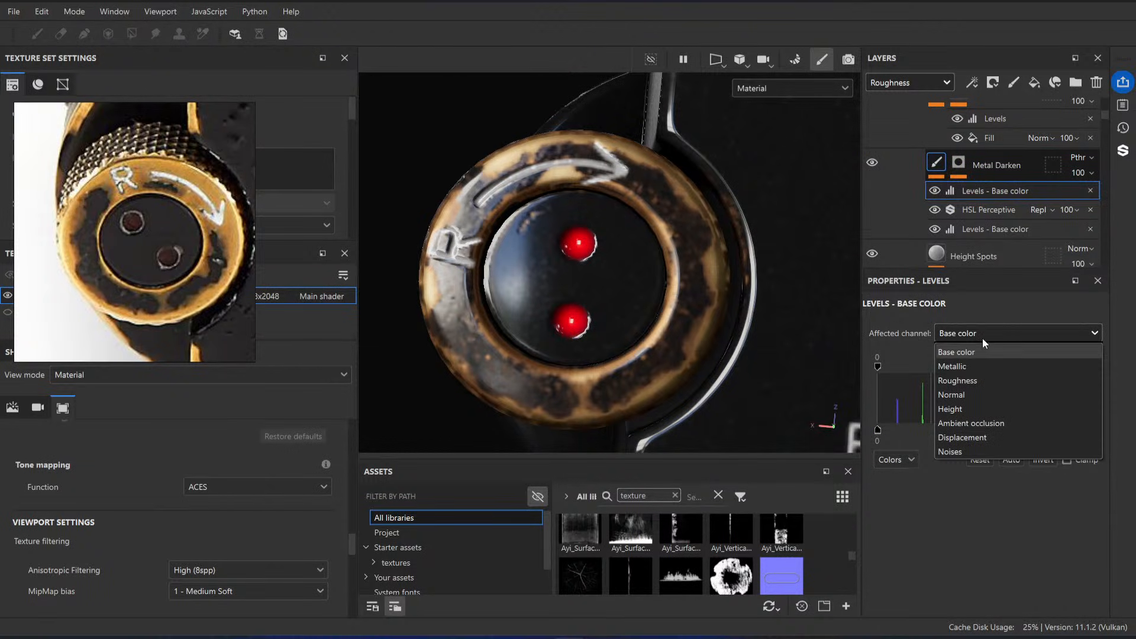
{"action": "left_click", "coordinate": [968, 380]}
Step: Set the Metal Darken layer's roughness Levels to a white input of 0.789 and a midtone of 0.655
{"action": "left_click_drag", "start_coordinate": [987, 369], "coordinate": [932, 370]}
{"action": "key", "text": "ctrl+z"}
{"action": "left_click_drag", "start_coordinate": [1095, 367], "coordinate": [921, 371]}
{"action": "left_click_drag", "start_coordinate": [1010, 372], "coordinate": [1052, 370]}
Step: Display the Roughness channel on the model, set the roughness Levels midtone to 0.159, and return to the material view
{"action": "key", "text": "c"}
{"action": "key", "text": "c"}
{"action": "key", "text": "c"}
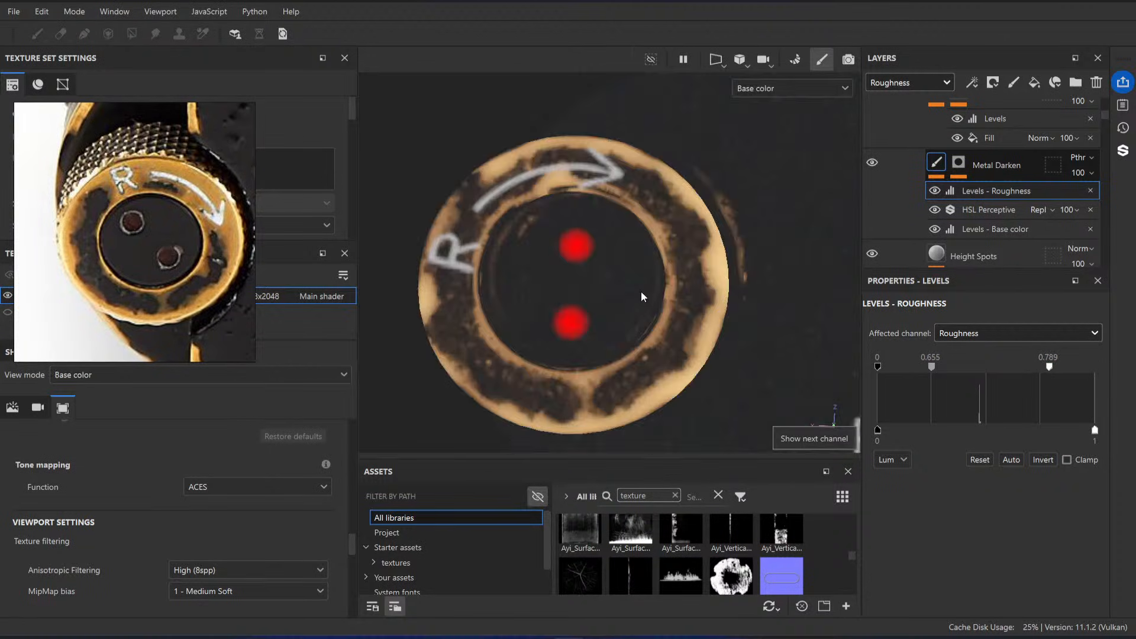
{"action": "key", "text": "c"}
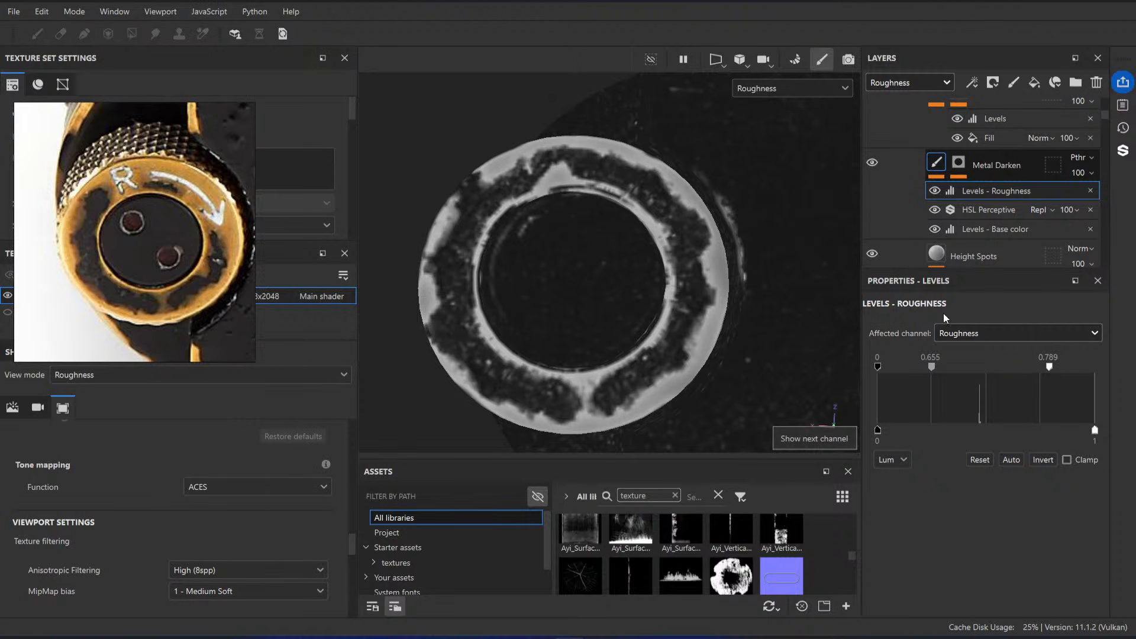
{"action": "left_click_drag", "start_coordinate": [931, 367], "coordinate": [892, 367]}
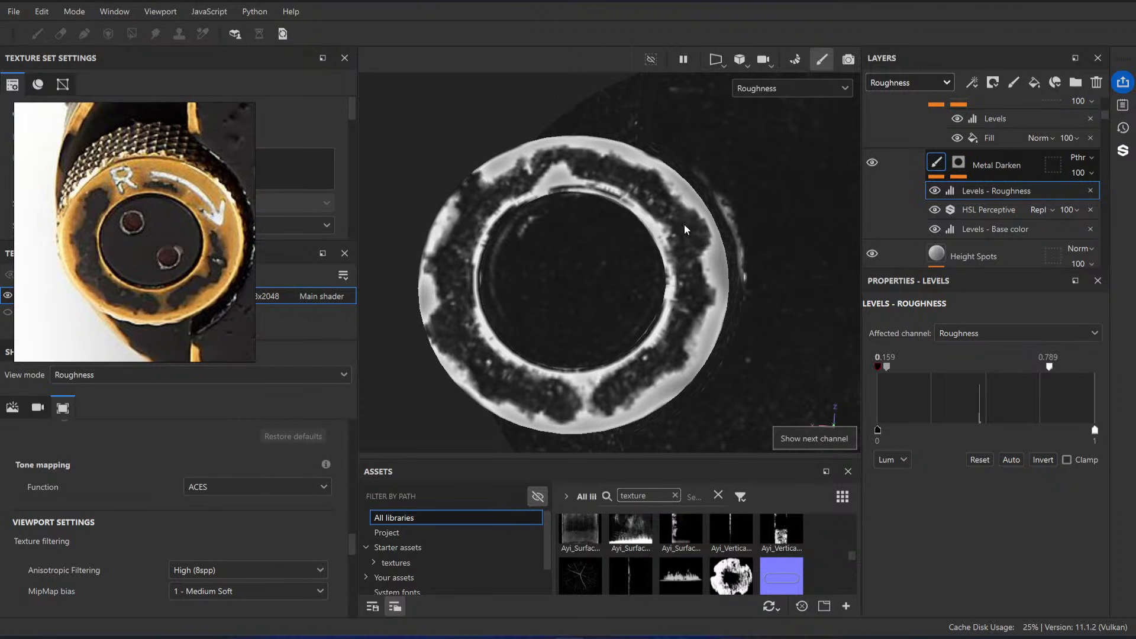
{"action": "key", "text": "m"}
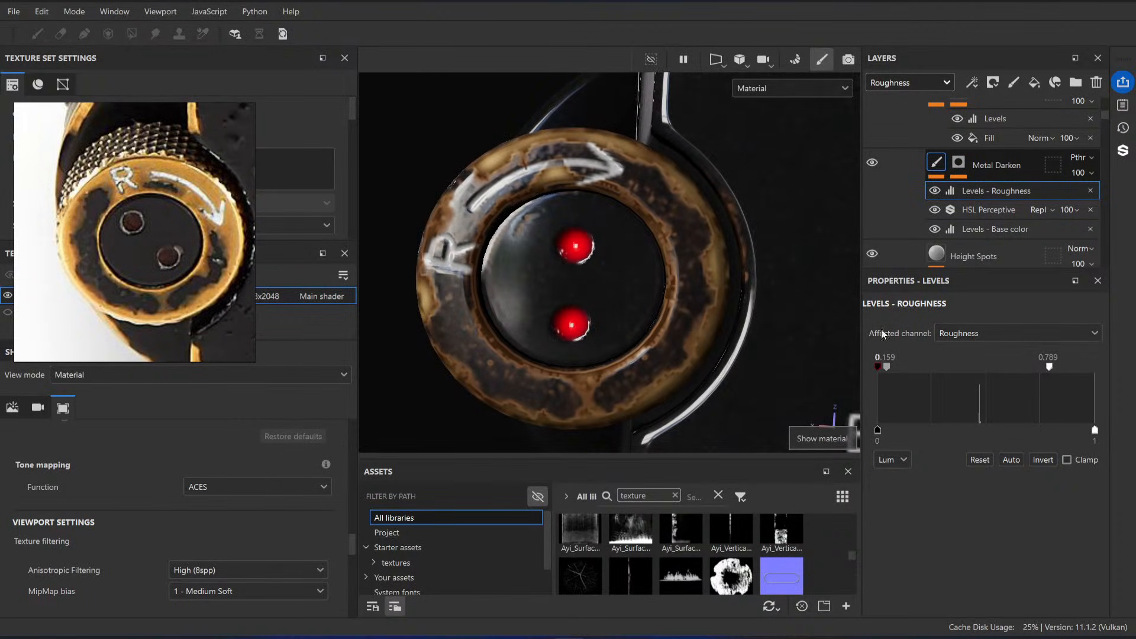
Step: Set the white input of the roughness Levels to 0.861 and shift the midtone slightly
{"action": "left_click_drag", "start_coordinate": [1049, 367], "coordinate": [1083, 368]}
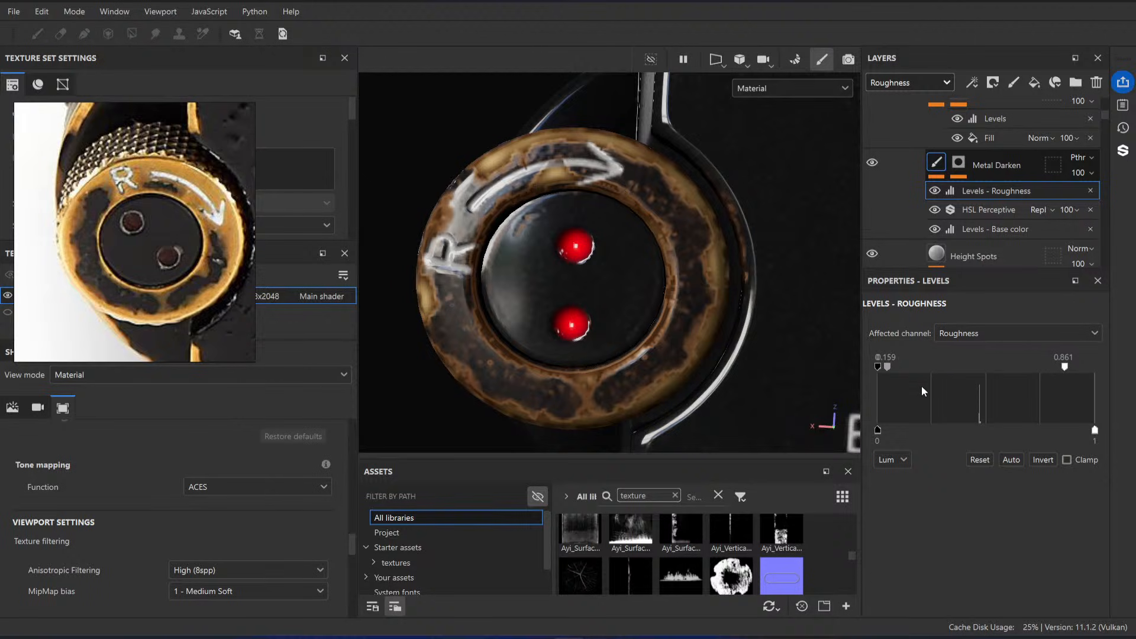
{"action": "left_click_drag", "start_coordinate": [891, 370], "coordinate": [901, 372]}
{"action": "left_click_drag", "start_coordinate": [641, 279], "coordinate": [616, 260], "text": "alt"}
Step: Lower the Metal Darken layer's HSL Perceptive saturation and set its base color Levels to midtone 3.755 and white input 1
{"action": "left_click", "coordinate": [987, 210]}
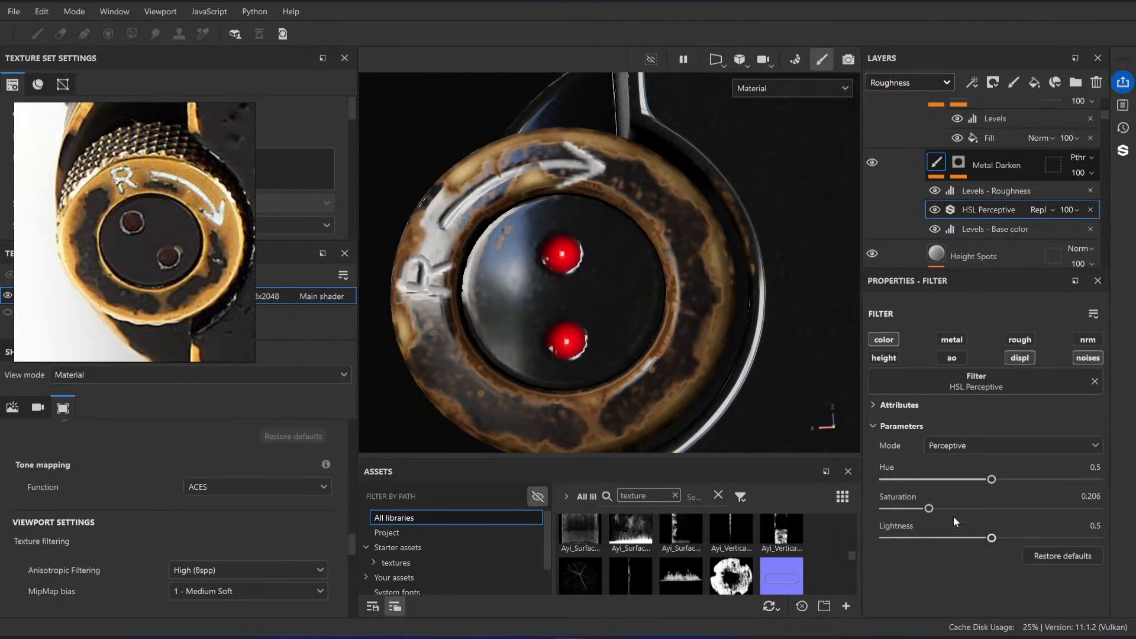
{"action": "left_click_drag", "start_coordinate": [934, 508], "coordinate": [897, 510]}
{"action": "left_click", "coordinate": [959, 227]}
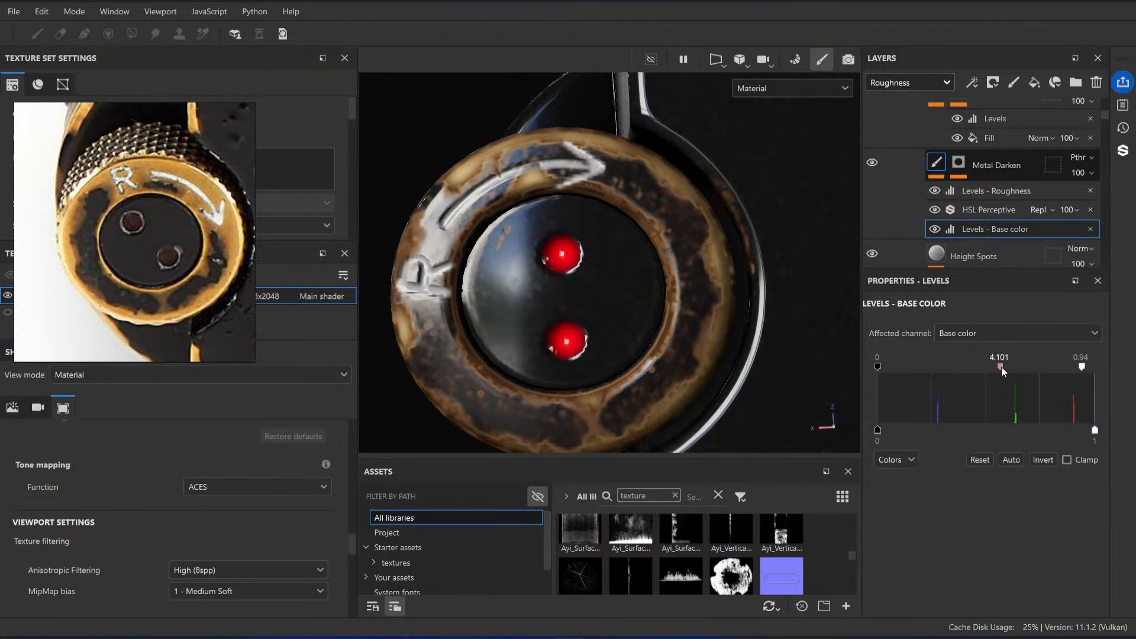
{"action": "left_click_drag", "start_coordinate": [1003, 371], "coordinate": [998, 373]}
{"action": "left_click_drag", "start_coordinate": [1092, 370], "coordinate": [1104, 372]}
{"action": "left_click_drag", "start_coordinate": [1003, 368], "coordinate": [1007, 368]}
Step: Compare the rewind knob's worn brass with the reference photo and review the layers below Metal Darken
{"action": "right_click_drag", "start_coordinate": [640, 285], "coordinate": [550, 207], "text": "alt"}
{"action": "left_click_drag", "start_coordinate": [550, 207], "coordinate": [640, 314], "text": "alt"}
{"action": "right_click_drag", "start_coordinate": [639, 314], "coordinate": [592, 320], "text": "alt"}
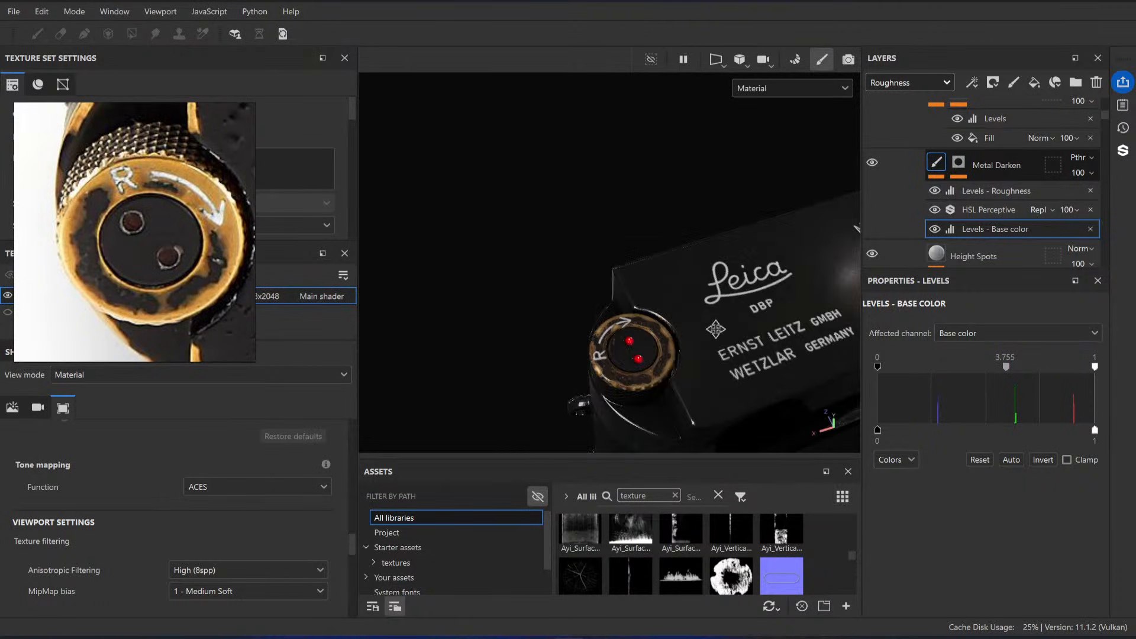
{"action": "left_click_drag", "start_coordinate": [592, 319], "coordinate": [294, 258], "text": "alt"}
{"action": "left_click_drag", "start_coordinate": [633, 274], "coordinate": [613, 339], "text": "alt"}
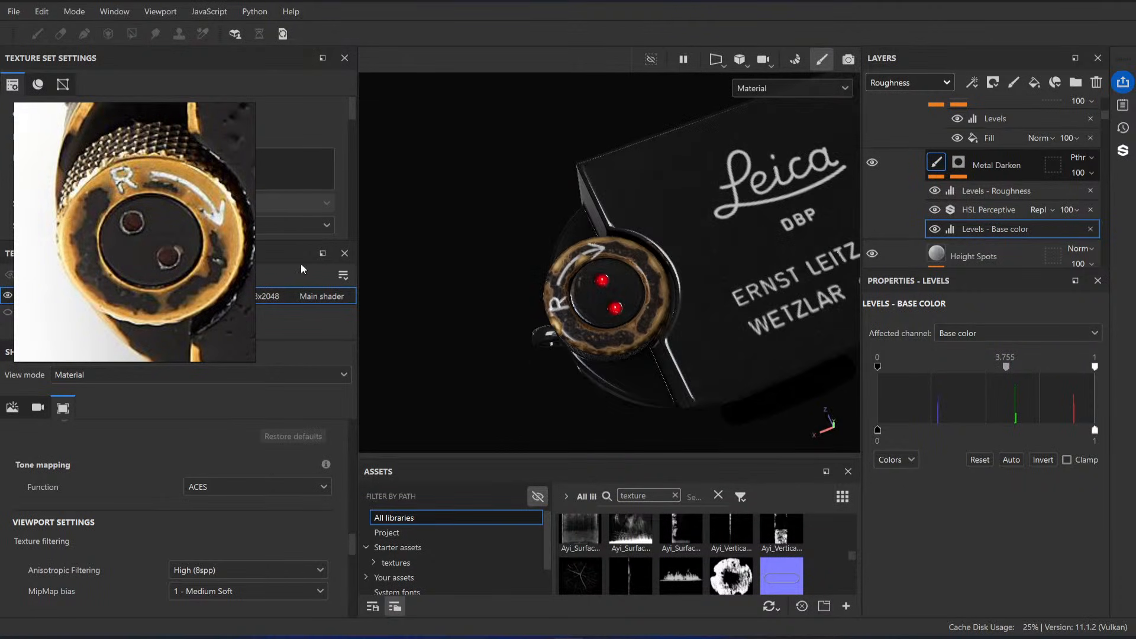
{"action": "right_click_drag", "start_coordinate": [561, 251], "coordinate": [616, 305], "text": "alt"}
{"action": "left_click_drag", "start_coordinate": [616, 305], "coordinate": [629, 309], "text": "alt+shift"}
{"action": "right_click_drag", "start_coordinate": [628, 309], "coordinate": [713, 385], "text": "alt"}
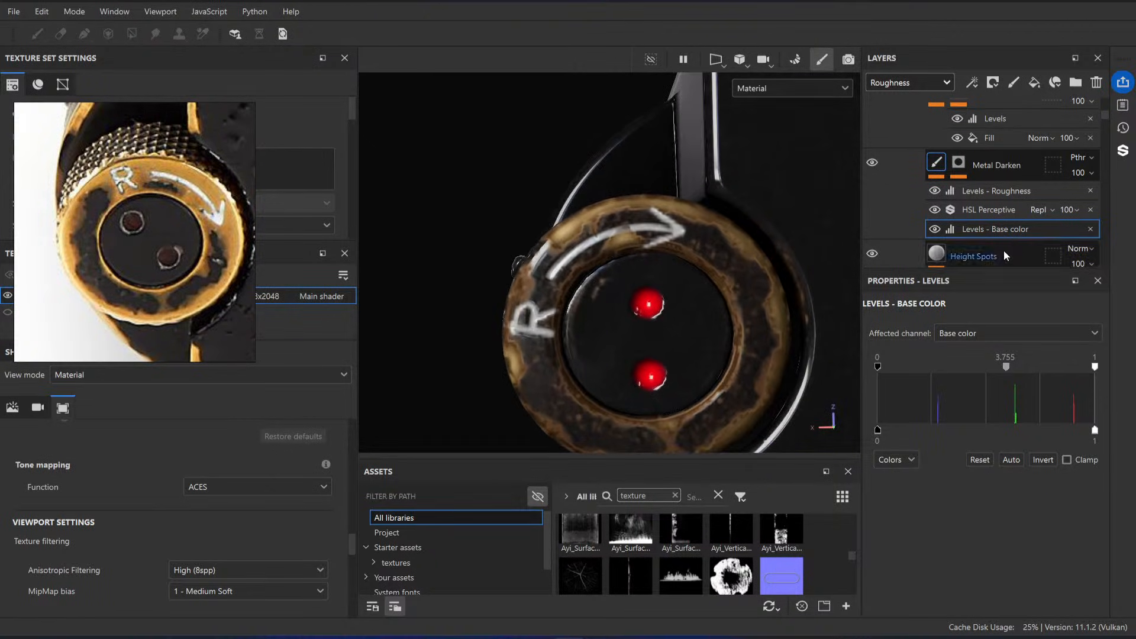
{"action": "scroll", "coordinate": [938, 248], "scroll_direction": "down", "scroll_amount": 5}
{"action": "scroll", "coordinate": [947, 171], "scroll_direction": "down", "scroll_amount": 6}
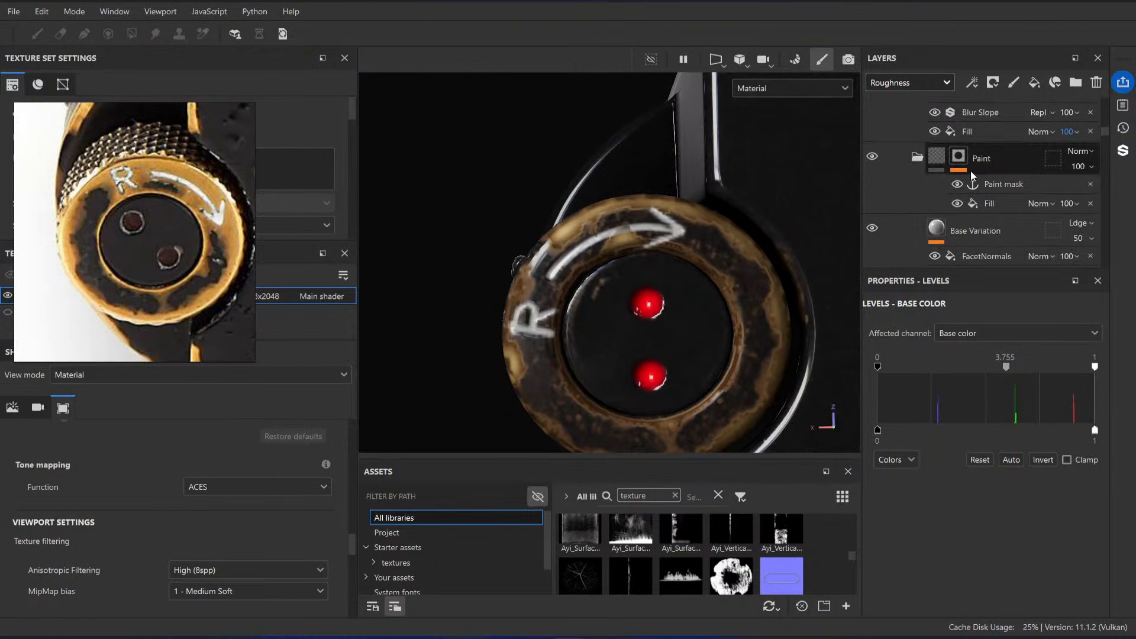
{"action": "scroll", "coordinate": [971, 182], "scroll_direction": "up", "scroll_amount": 9}
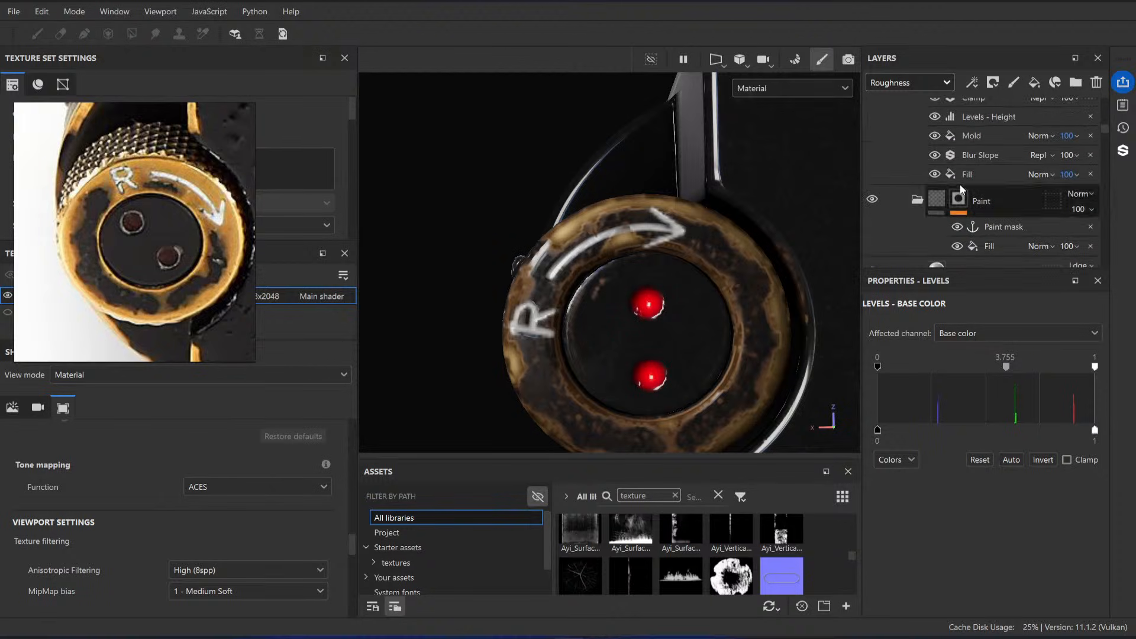
Step: Collapse the Black Paint group, show the Resources group, and hide Black Paint to expose the projected mask on the rewind knob
{"action": "left_click_drag", "start_coordinate": [954, 273], "coordinate": [955, 327]}
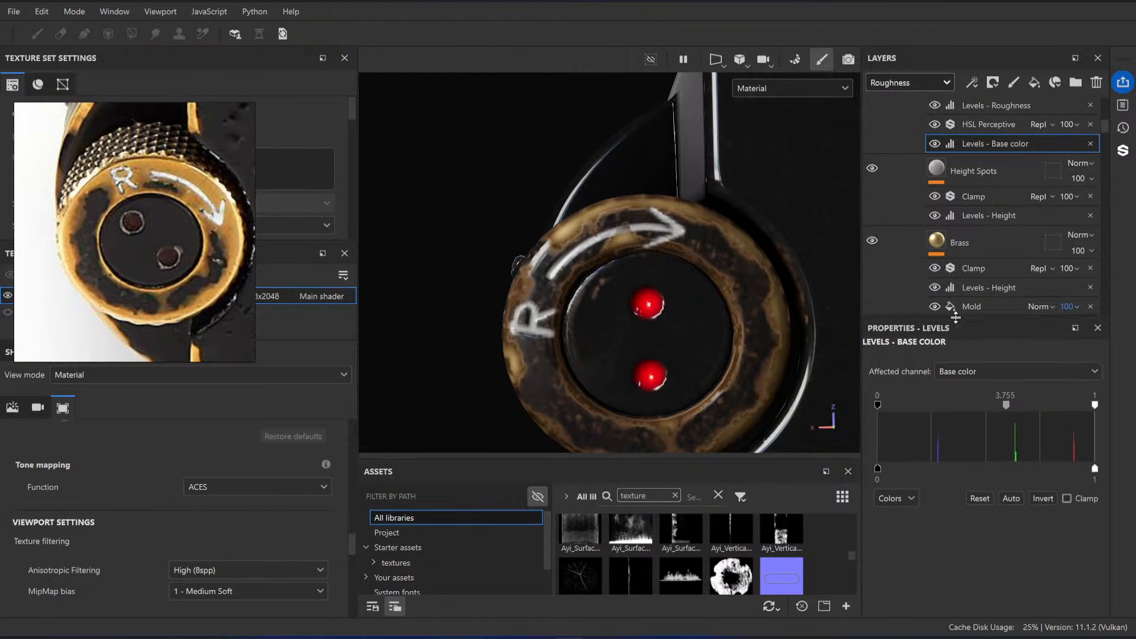
{"action": "scroll", "coordinate": [938, 196], "scroll_direction": "up", "scroll_amount": 6}
{"action": "scroll", "coordinate": [936, 191], "scroll_direction": "up", "scroll_amount": 1}
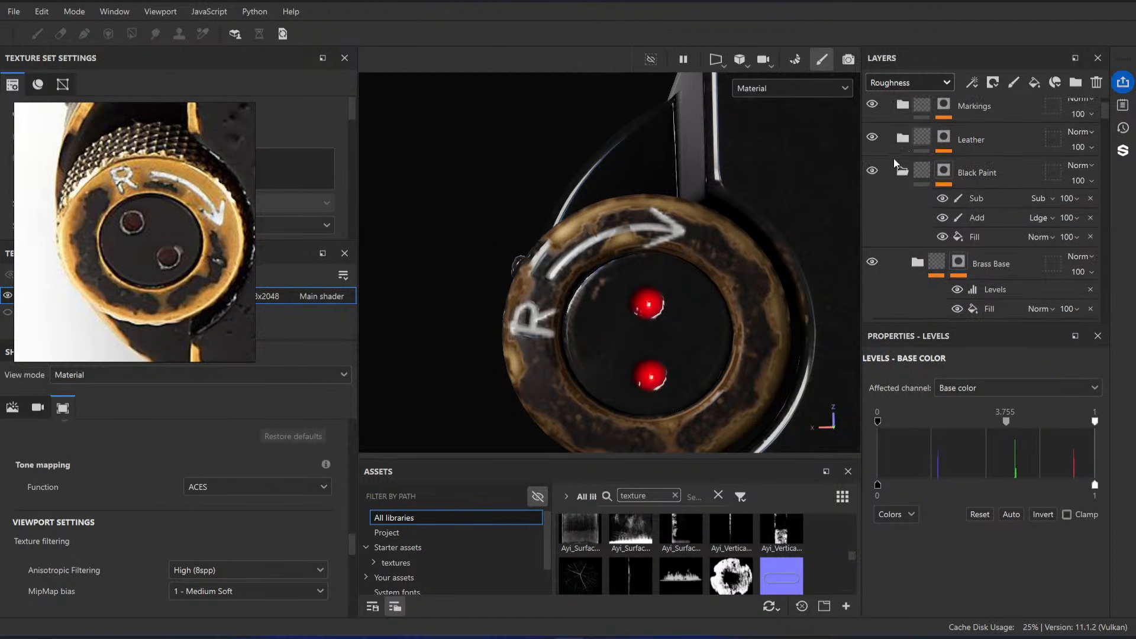
{"action": "left_click", "coordinate": [903, 169]}
{"action": "scroll", "coordinate": [902, 199], "scroll_direction": "down", "scroll_amount": 1}
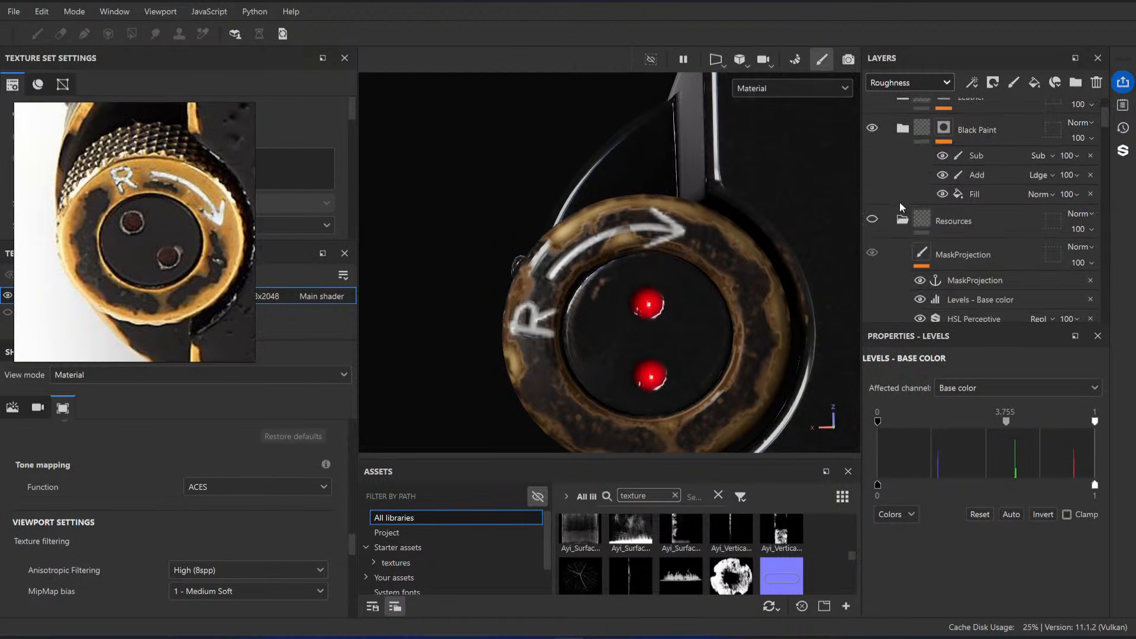
{"action": "left_click", "coordinate": [873, 219]}
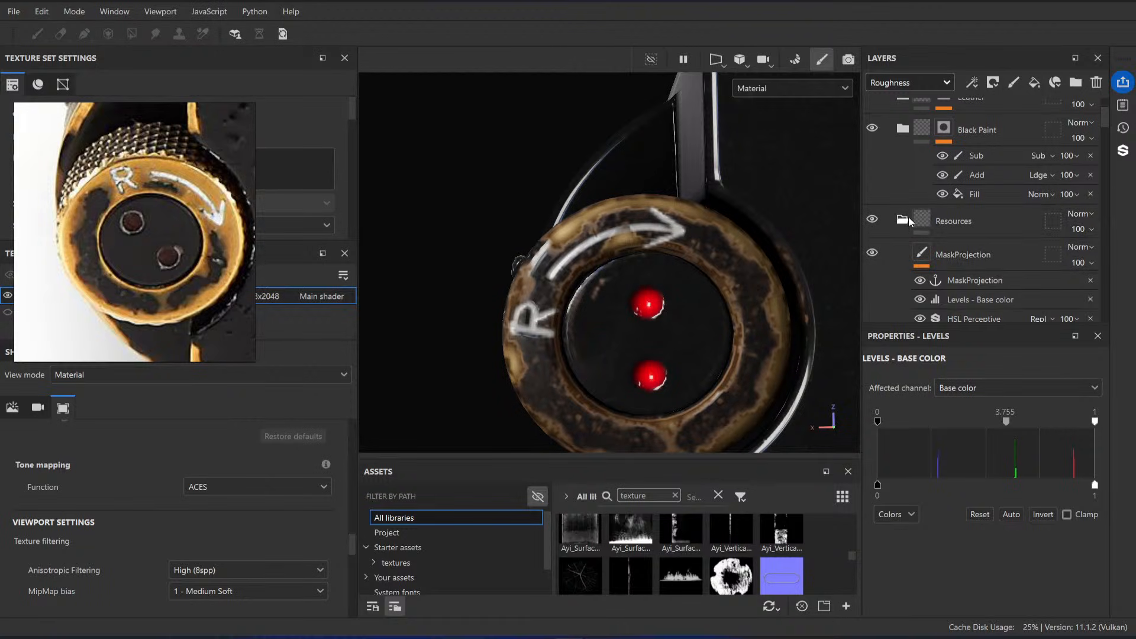
{"action": "scroll", "coordinate": [916, 187], "scroll_direction": "up", "scroll_amount": 1}
{"action": "left_click", "coordinate": [873, 213]}
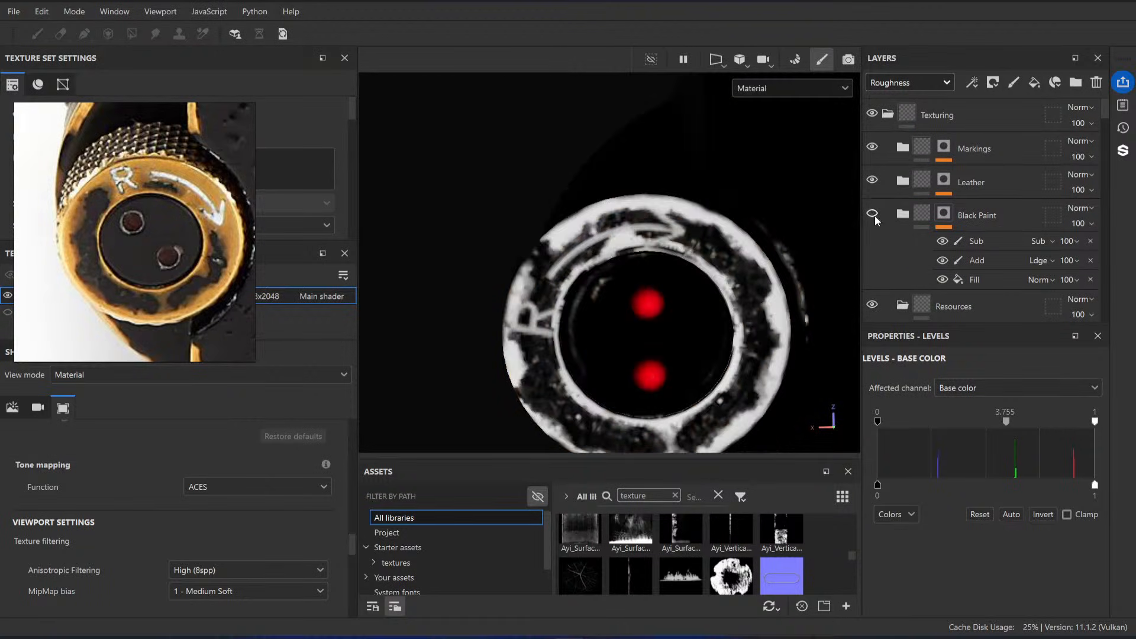
Step: Add a paint effect to the MaskProjection layer and place it beneath its HSL Perceptive filter
{"action": "scroll", "coordinate": [903, 217], "scroll_direction": "down", "scroll_amount": 1}
{"action": "scroll", "coordinate": [959, 224], "scroll_direction": "down", "scroll_amount": 2}
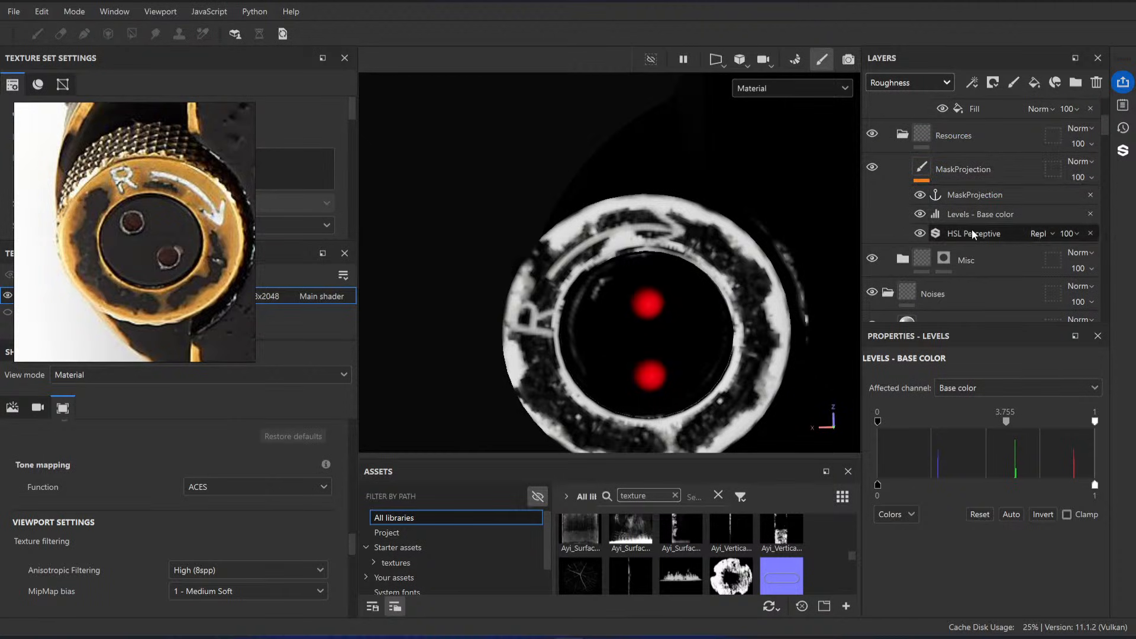
{"action": "left_click", "coordinate": [921, 169]}
{"action": "right_click", "coordinate": [954, 232]}
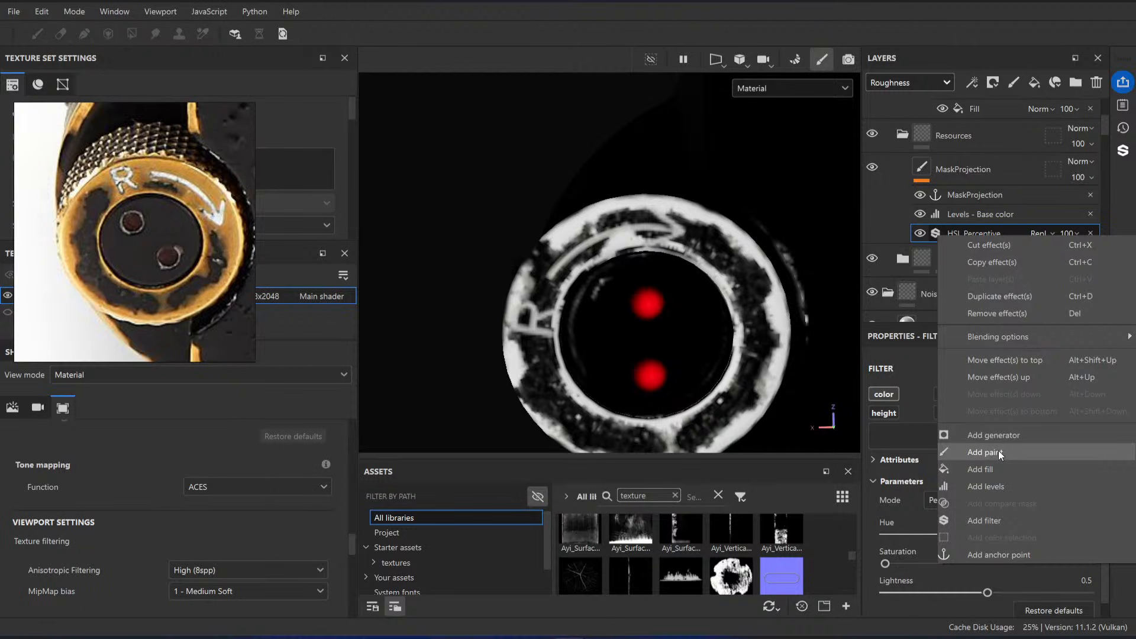
{"action": "left_click", "coordinate": [999, 452]}
{"action": "left_click_drag", "start_coordinate": [969, 256], "coordinate": [970, 259]}
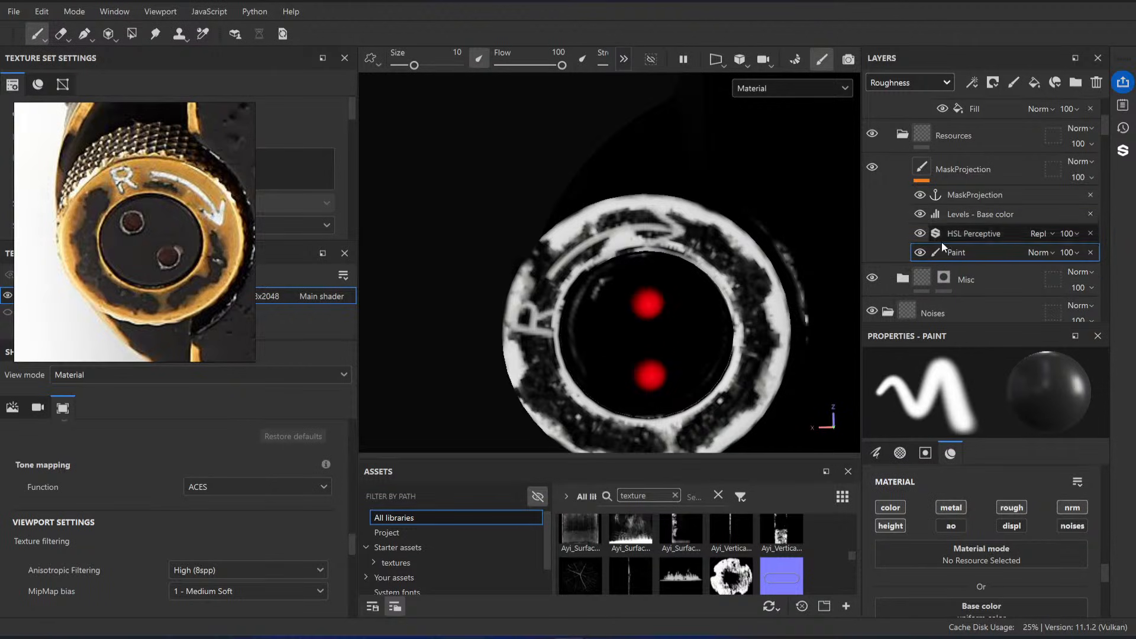
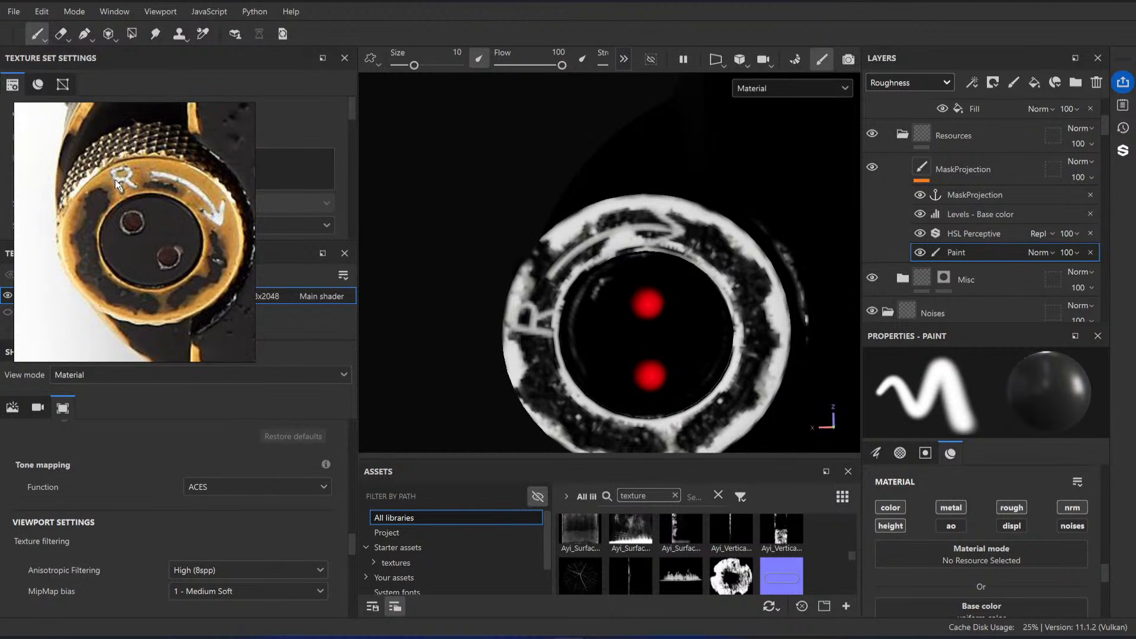
Step: Using the Projection tool, rotate, scale and move the reference photo so its R and arrow knob lines up with the model's ring
{"action": "left_click", "coordinate": [109, 33]}
{"action": "middle_click_drag", "start_coordinate": [644, 361], "coordinate": [707, 356]}
{"action": "left_click_drag", "start_coordinate": [706, 356], "coordinate": [713, 330]}
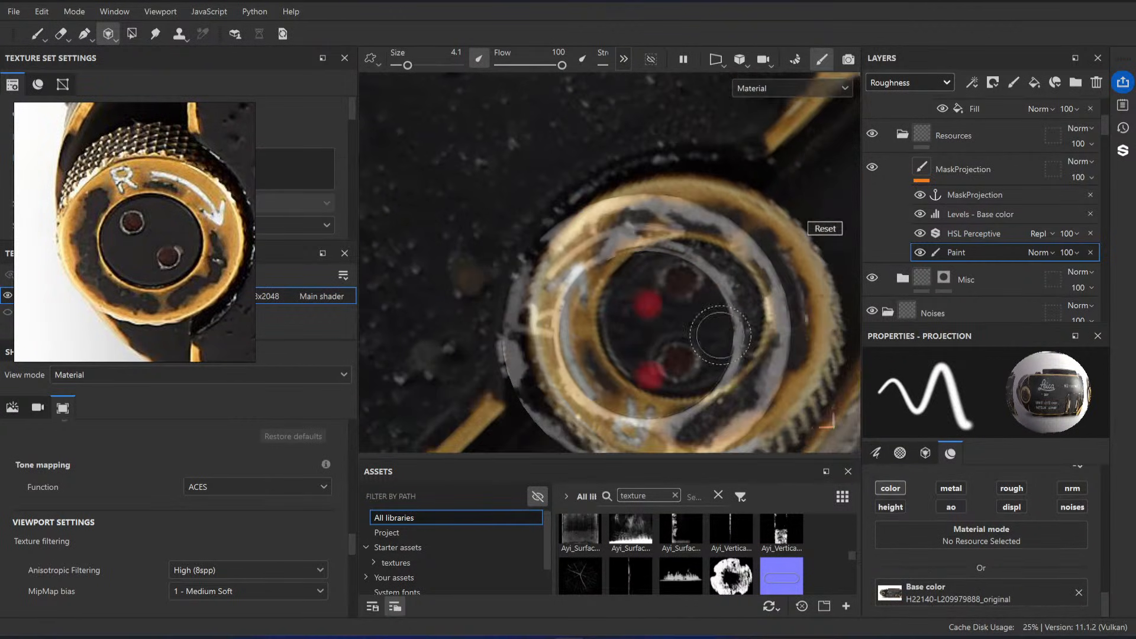
{"action": "middle_click_drag", "start_coordinate": [713, 329], "coordinate": [598, 367]}
{"action": "left_click_drag", "start_coordinate": [598, 367], "coordinate": [645, 346]}
{"action": "middle_click_drag", "start_coordinate": [645, 346], "coordinate": [700, 171]}
{"action": "right_click_drag", "start_coordinate": [700, 170], "coordinate": [669, 193]}
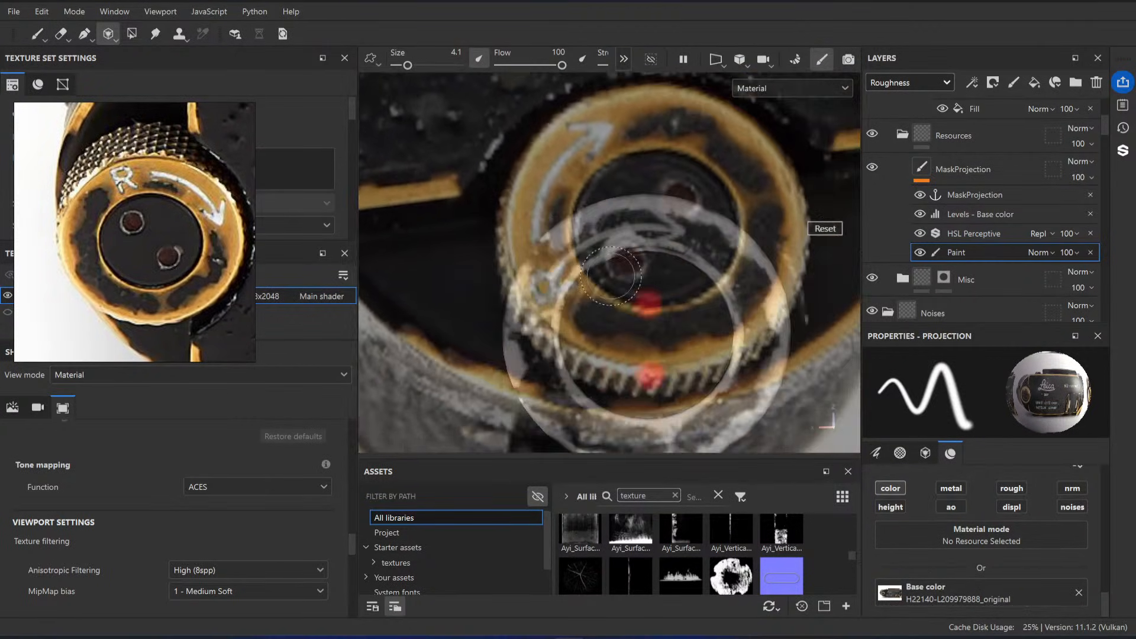
{"action": "mouse_move", "coordinate": [669, 192]}
{"action": "middle_mouse_down"}
{"action": "mouse_move", "coordinate": [690, 249]}
{"action": "mouse_move", "coordinate": [827, 220]}
{"action": "mouse_move", "coordinate": [591, 286]}
{"action": "middle_mouse_up"}
{"action": "left_click_drag", "start_coordinate": [591, 287], "coordinate": [576, 314]}
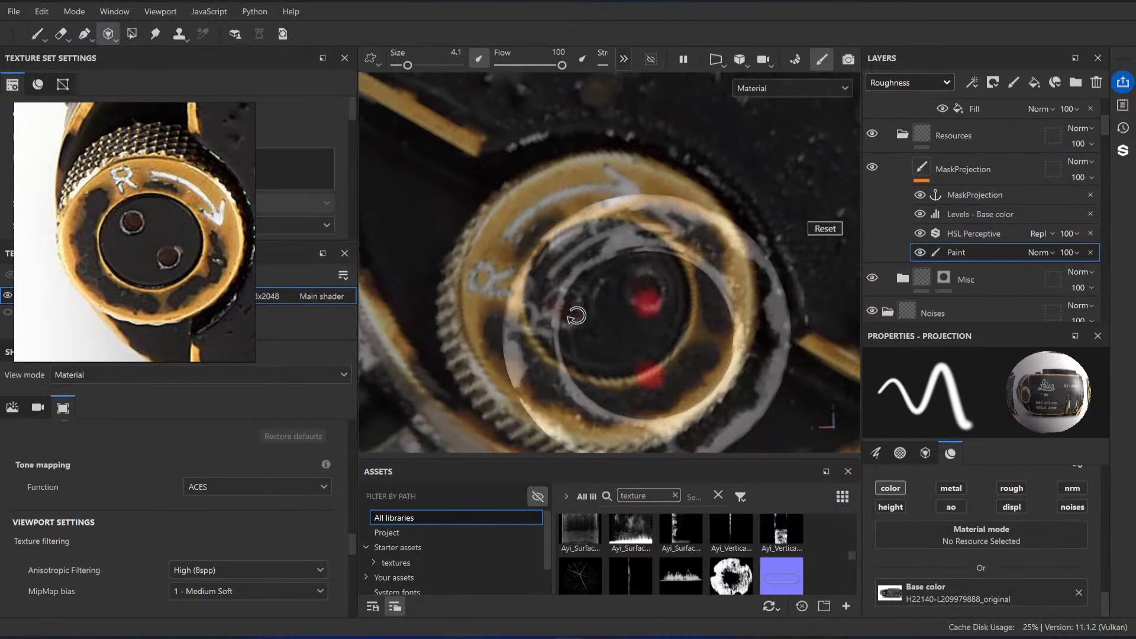
{"action": "mouse_move", "coordinate": [576, 315]}
{"action": "middle_mouse_down"}
{"action": "mouse_move", "coordinate": [679, 312]}
{"action": "mouse_move", "coordinate": [668, 305]}
{"action": "mouse_move", "coordinate": [629, 338]}
{"action": "middle_mouse_up"}
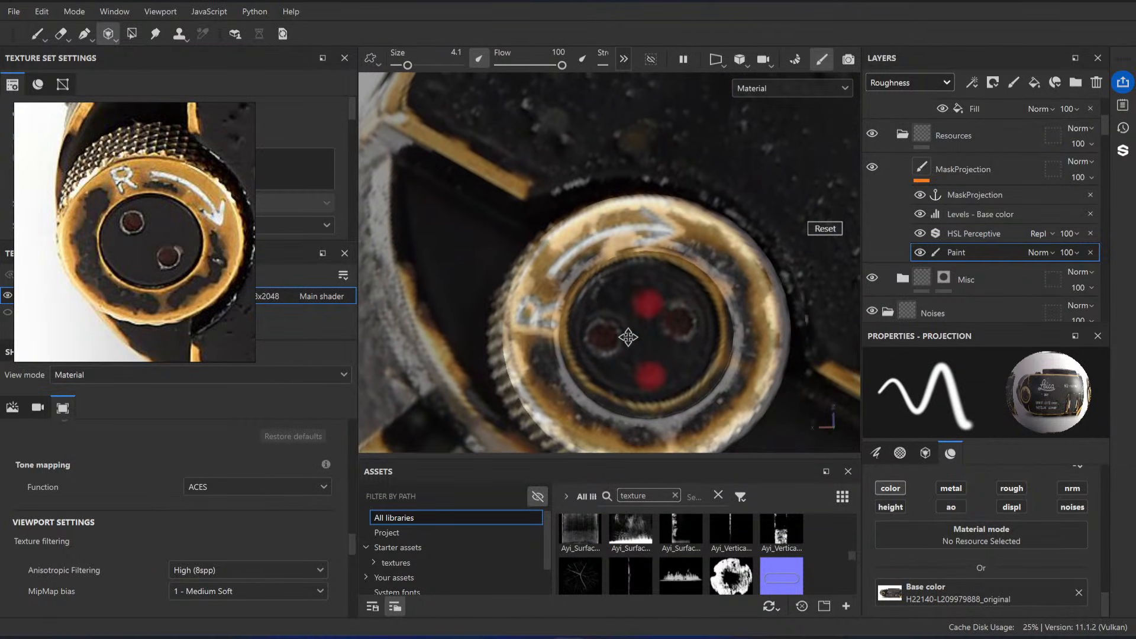
Step: Paint the aligned photo projection over the R and along the arrow on the knob ring, redoing the arrow stroke once
{"action": "left_click_drag", "start_coordinate": [537, 323], "coordinate": [527, 320]}
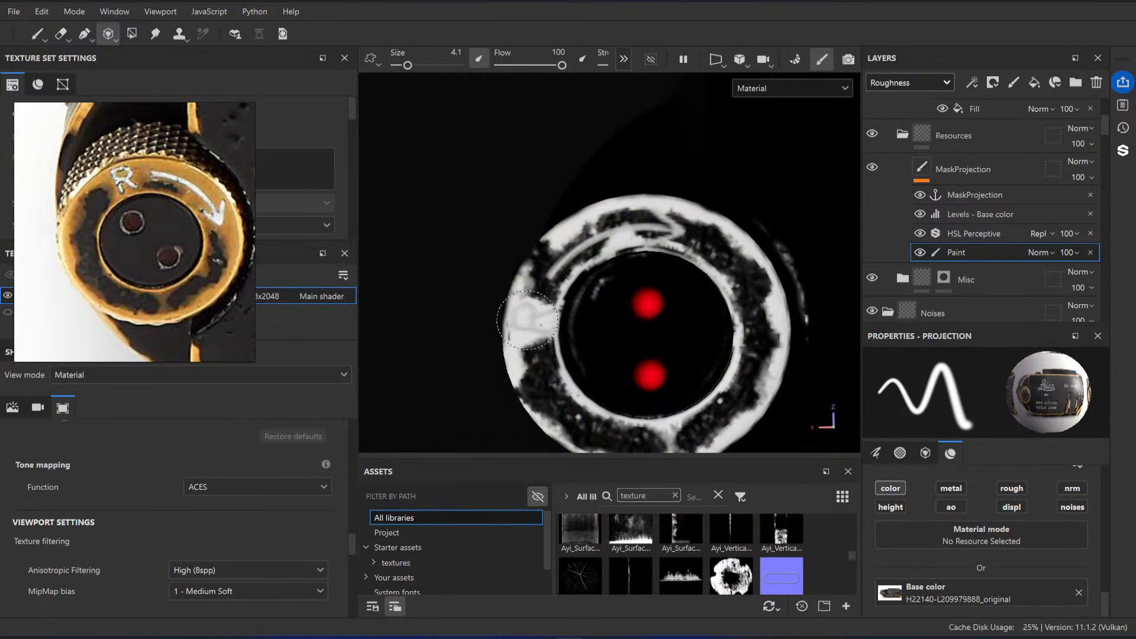
{"action": "mouse_move", "coordinate": [558, 277]}
{"action": "left_mouse_down"}
{"action": "mouse_move", "coordinate": [649, 228]}
{"action": "mouse_move", "coordinate": [742, 251]}
{"action": "left_mouse_up"}
{"action": "key", "text": "ctrl+z"}
{"action": "mouse_move", "coordinate": [564, 268]}
{"action": "left_mouse_down"}
{"action": "mouse_move", "coordinate": [524, 340]}
{"action": "mouse_move", "coordinate": [535, 355]}
{"action": "mouse_move", "coordinate": [553, 261]}
{"action": "mouse_move", "coordinate": [598, 235]}
{"action": "mouse_move", "coordinate": [657, 225]}
{"action": "mouse_move", "coordinate": [734, 238]}
{"action": "left_mouse_up"}
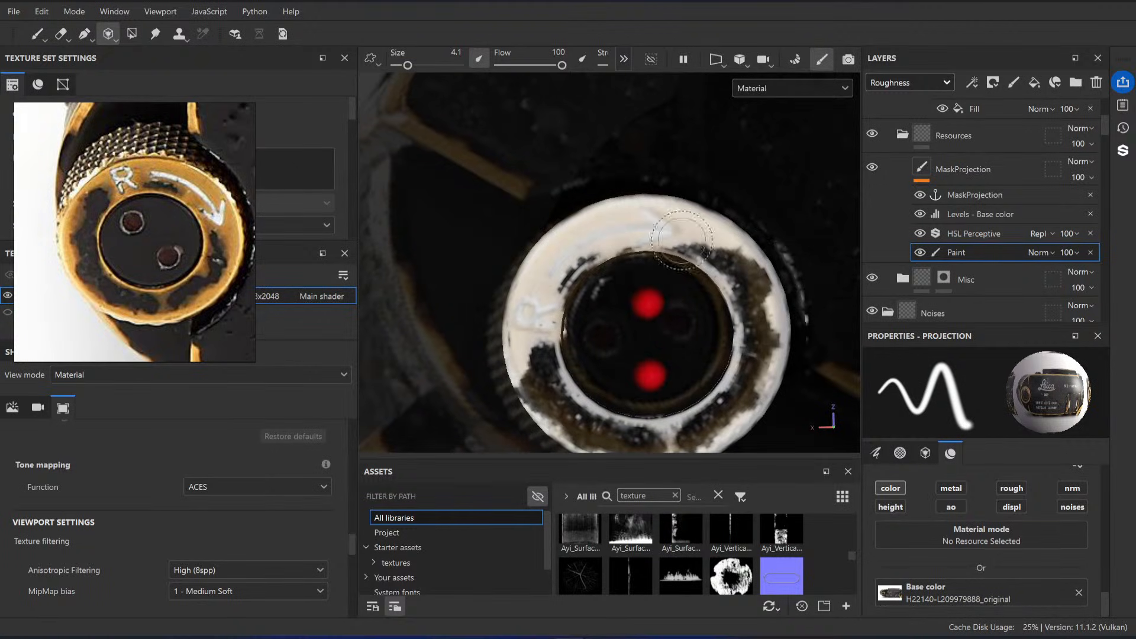
{"action": "left_click", "coordinate": [37, 34]}
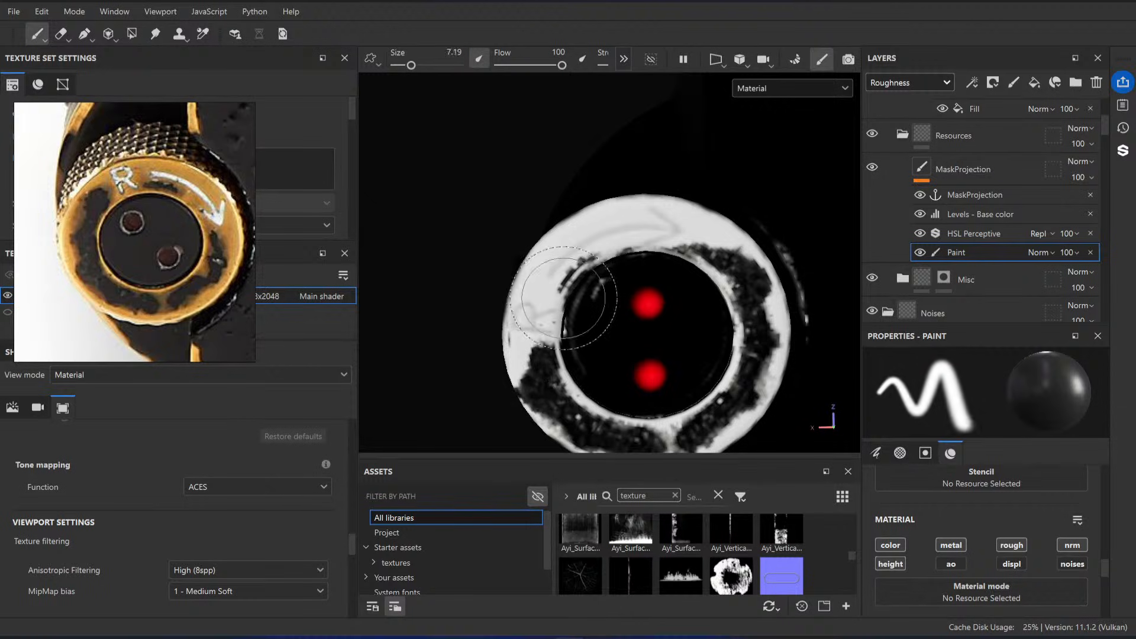
{"action": "right_click", "coordinate": [964, 251]}
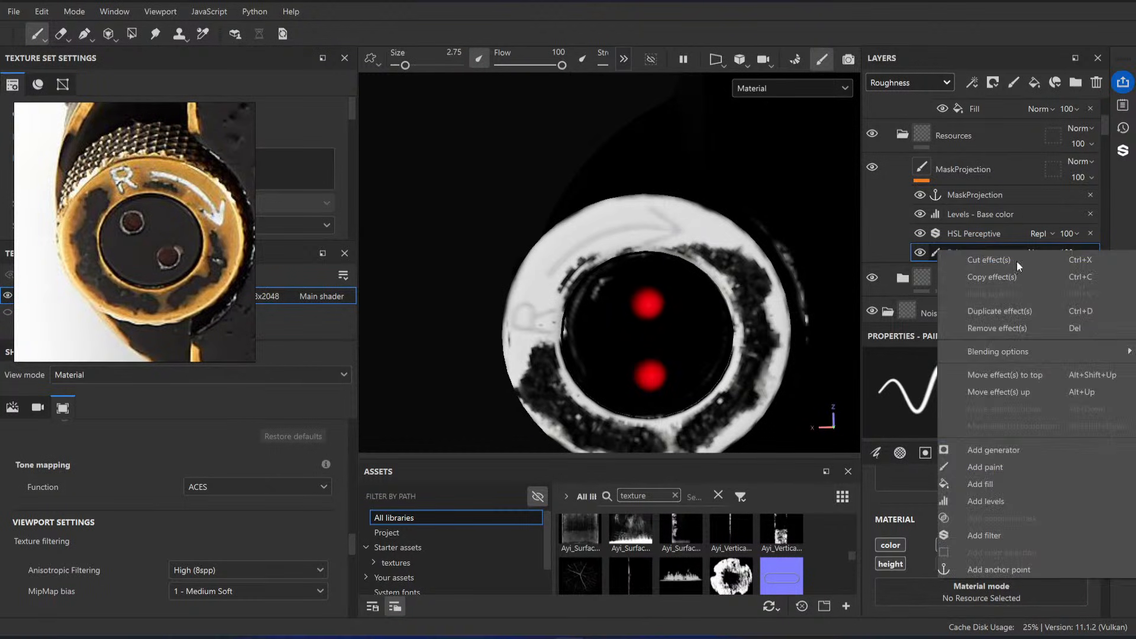
{"action": "left_click", "coordinate": [986, 467]}
{"action": "scroll", "coordinate": [1002, 548], "scroll_direction": "down", "scroll_amount": 5}
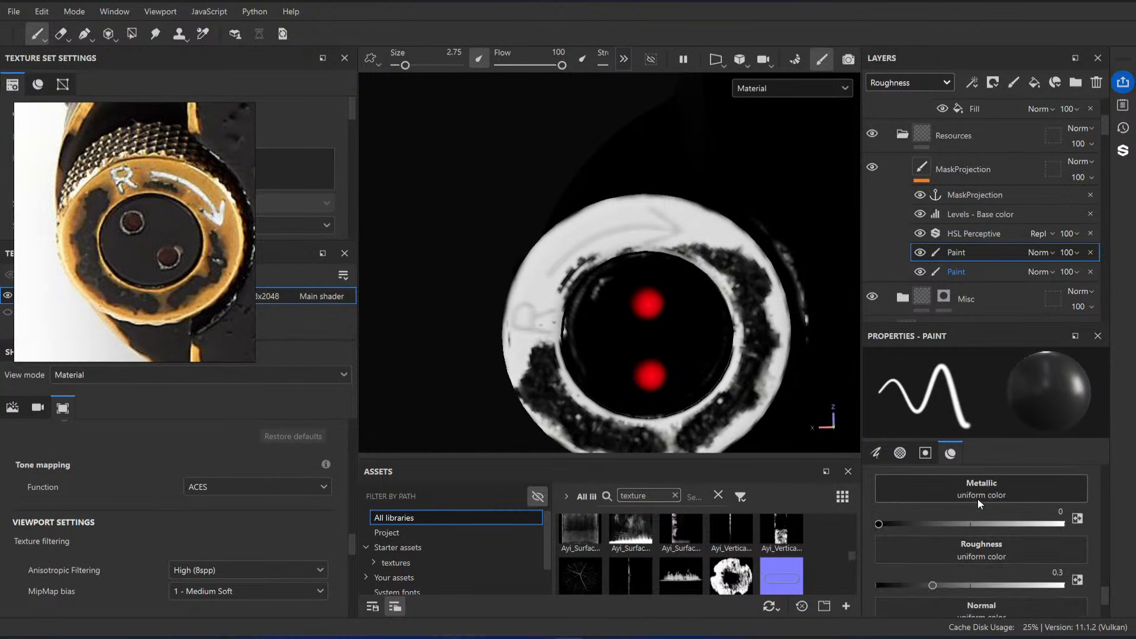
{"action": "scroll", "coordinate": [978, 498], "scroll_direction": "up", "scroll_amount": 1}
{"action": "left_click", "coordinate": [963, 502]}
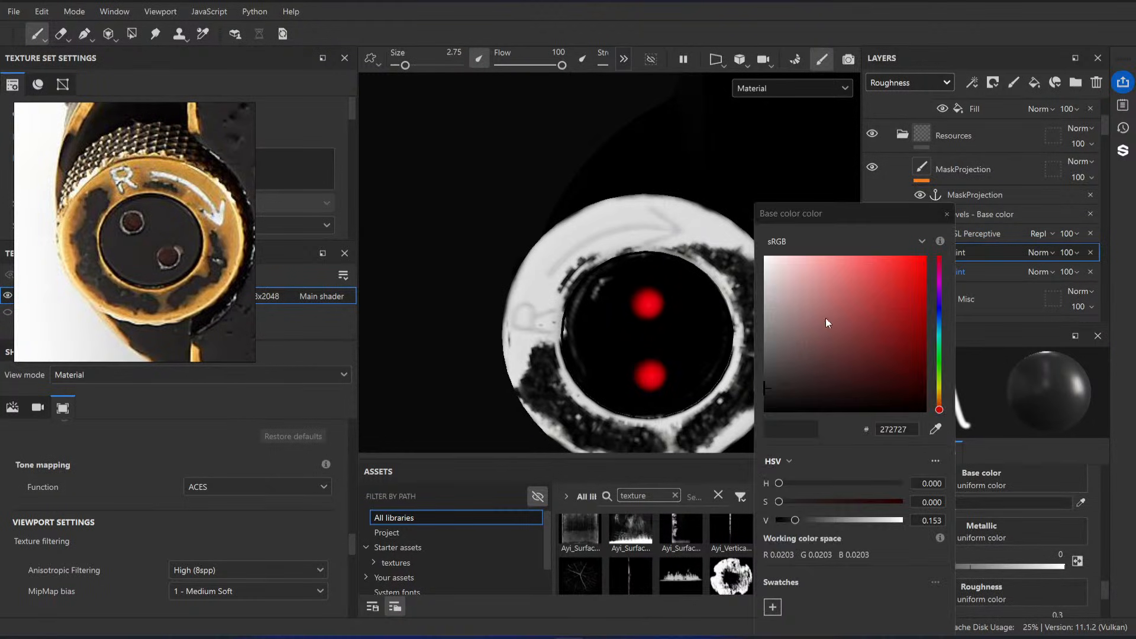
{"action": "left_click", "coordinate": [948, 214]}
{"action": "key", "text": "Delete"}
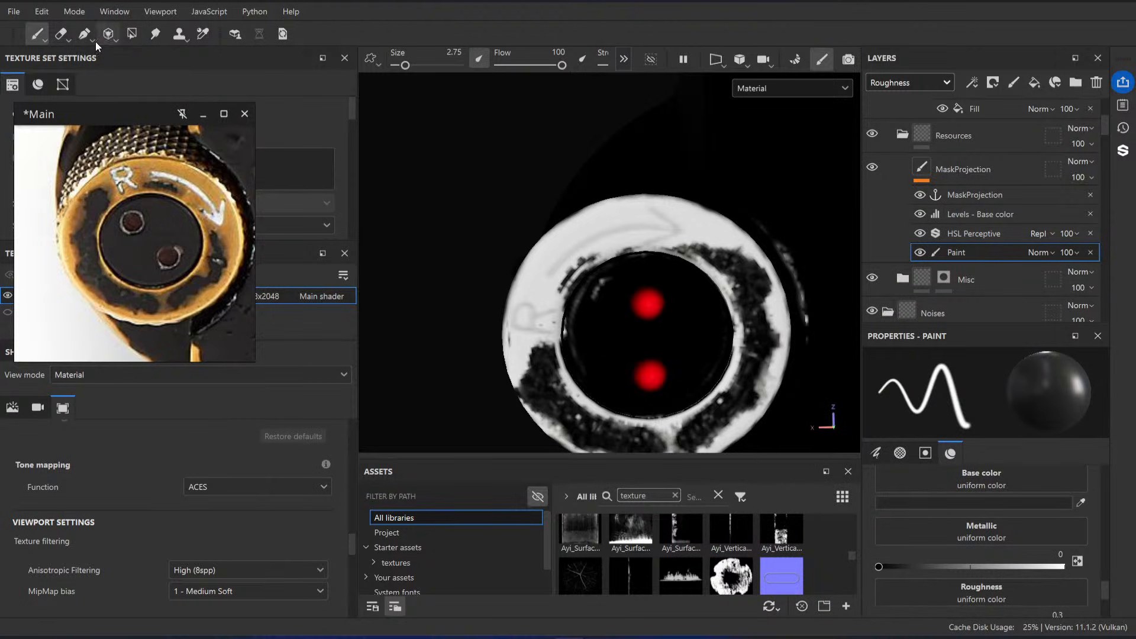
Step: Clean up the MaskProjection paint around the knob ring and its inner rim using the Eraser at size 1.96
{"action": "left_click", "coordinate": [60, 35]}
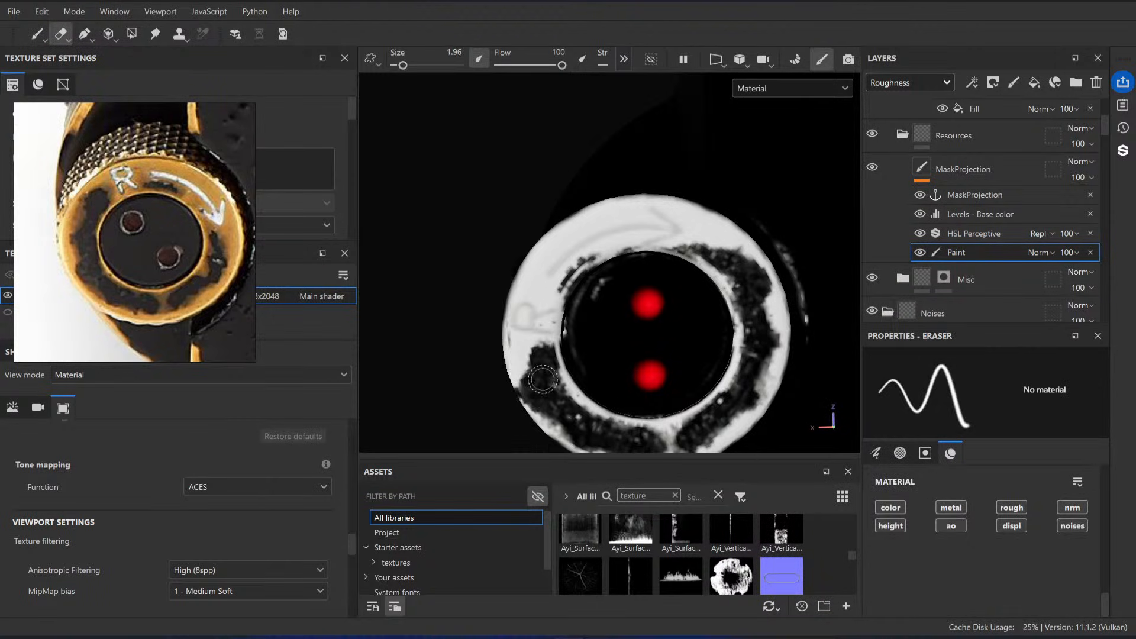
{"action": "mouse_move", "coordinate": [542, 379]}
{"action": "left_mouse_down", "text": "alt"}
{"action": "mouse_move", "coordinate": [600, 339]}
{"action": "mouse_move", "coordinate": [621, 341]}
{"action": "left_mouse_up", "text": "alt"}
{"action": "left_click_drag", "start_coordinate": [680, 309], "coordinate": [642, 354], "text": "alt"}
{"action": "middle_click_drag", "start_coordinate": [642, 354], "coordinate": [651, 410], "text": "alt"}
{"action": "mouse_move", "coordinate": [530, 248]}
{"action": "left_mouse_down"}
{"action": "mouse_move", "coordinate": [533, 270]}
{"action": "mouse_move", "coordinate": [526, 249]}
{"action": "left_mouse_up"}
{"action": "middle_click_drag", "start_coordinate": [627, 140], "coordinate": [639, 212], "text": "alt"}
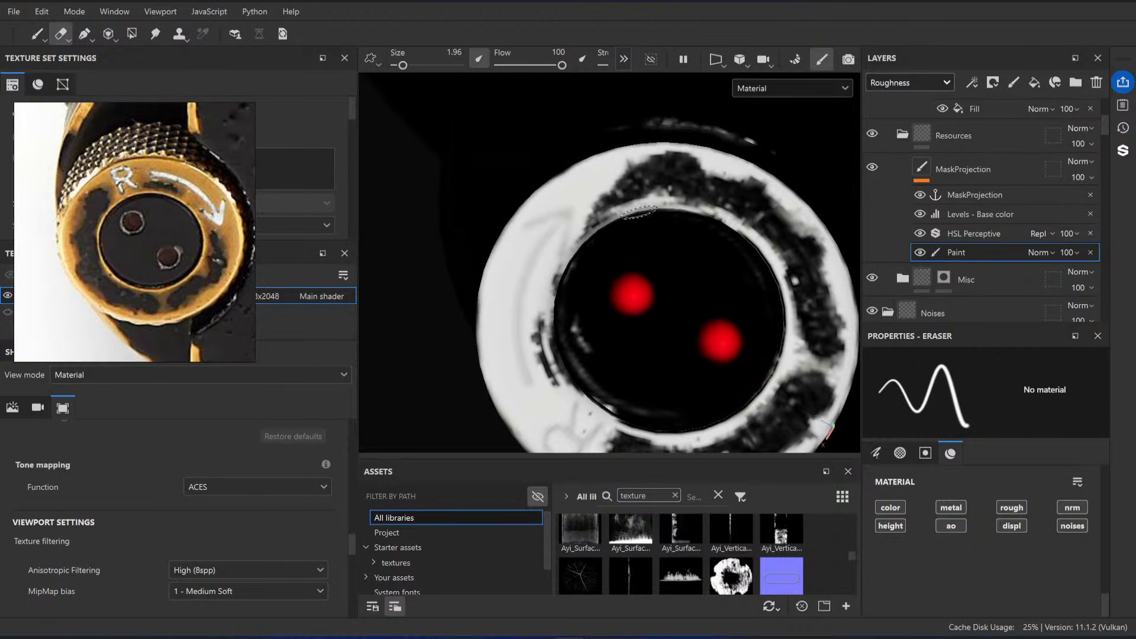
{"action": "scroll", "coordinate": [638, 212], "scroll_direction": "down", "scroll_amount": 4}
{"action": "left_click_drag", "start_coordinate": [620, 199], "coordinate": [628, 237], "text": "alt"}
{"action": "middle_click_drag", "start_coordinate": [628, 237], "coordinate": [682, 246], "text": "alt"}
{"action": "scroll", "coordinate": [682, 246], "scroll_direction": "up", "scroll_amount": 1}
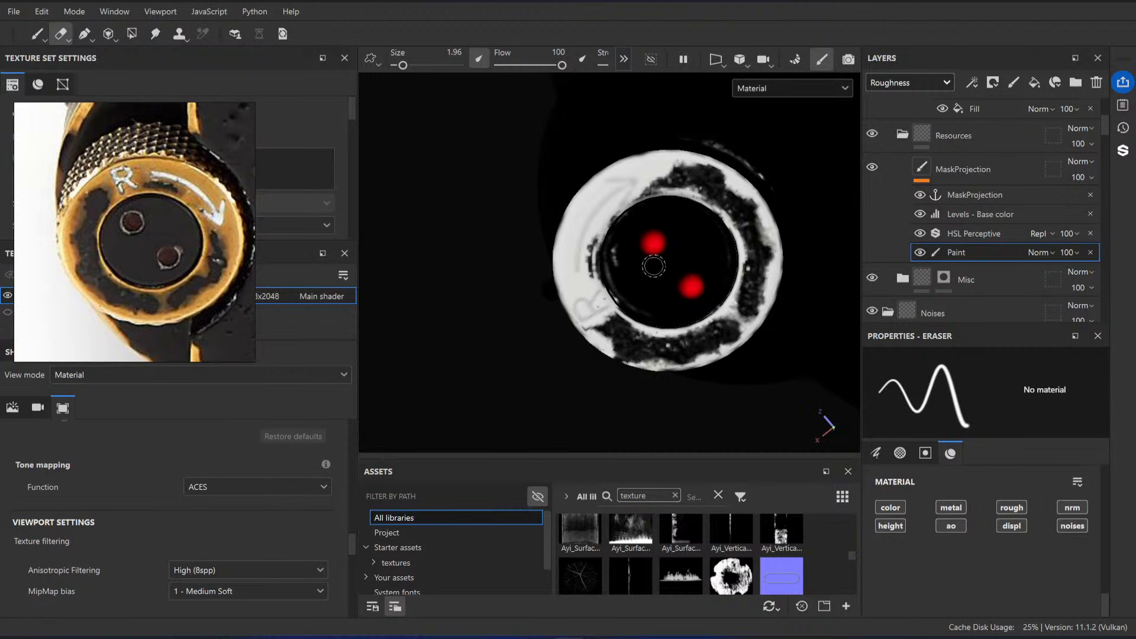
{"action": "scroll", "coordinate": [604, 201], "scroll_direction": "down", "scroll_amount": 4}
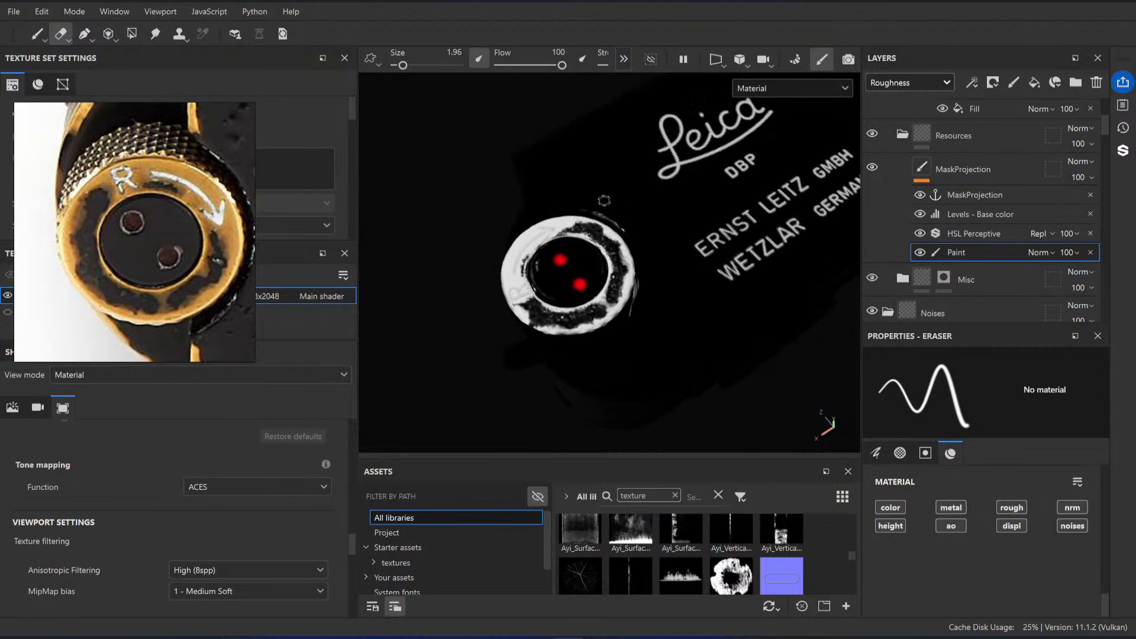
{"action": "scroll", "coordinate": [604, 200], "scroll_direction": "up", "scroll_amount": 1}
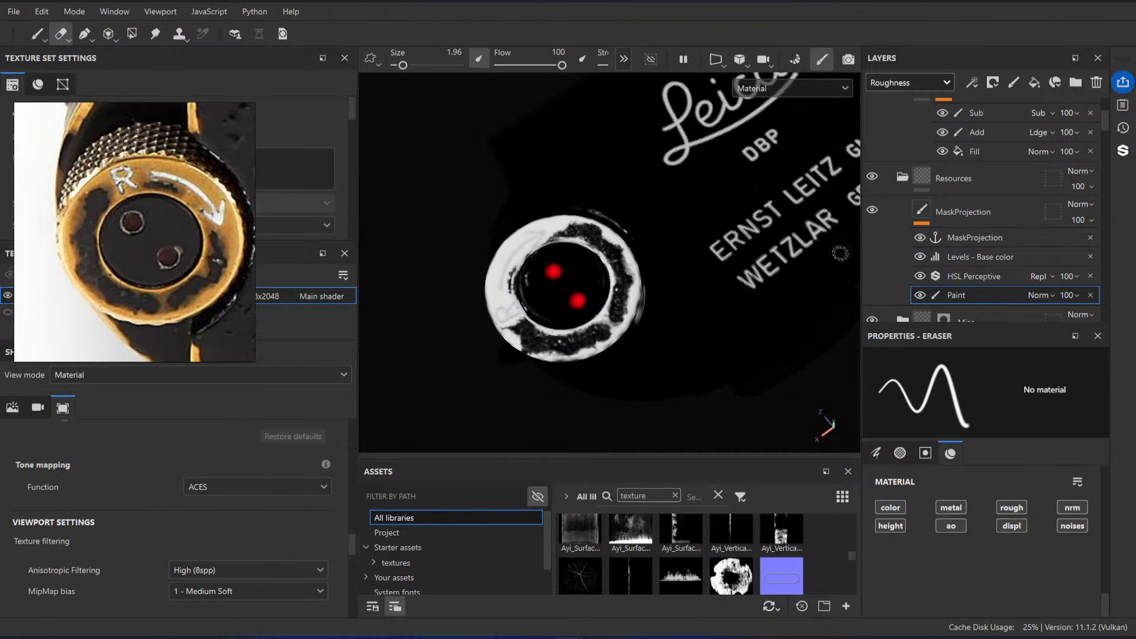
Step: Examine the reference photo of the camera's top plate, from the R knob across to the shutter dial and wind lever
{"action": "scroll", "coordinate": [146, 247], "scroll_direction": "down", "scroll_amount": 5}
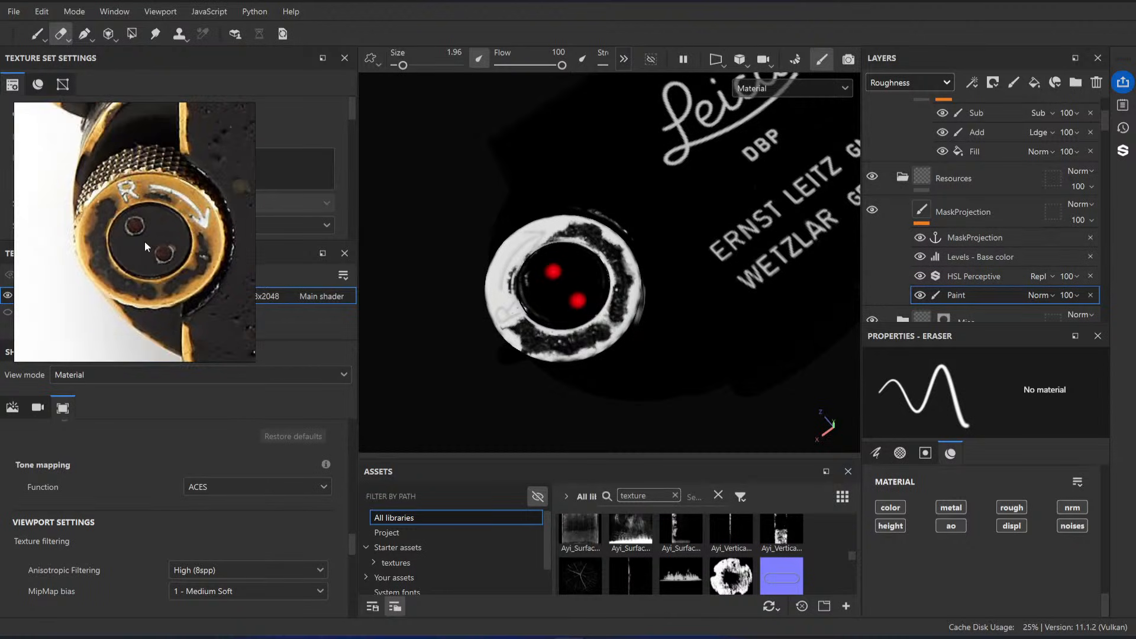
{"action": "middle_click_drag", "start_coordinate": [202, 240], "coordinate": [155, 233]}
{"action": "scroll", "coordinate": [158, 231], "scroll_direction": "down", "scroll_amount": 3}
{"action": "middle_click_drag", "start_coordinate": [252, 207], "coordinate": [71, 204]}
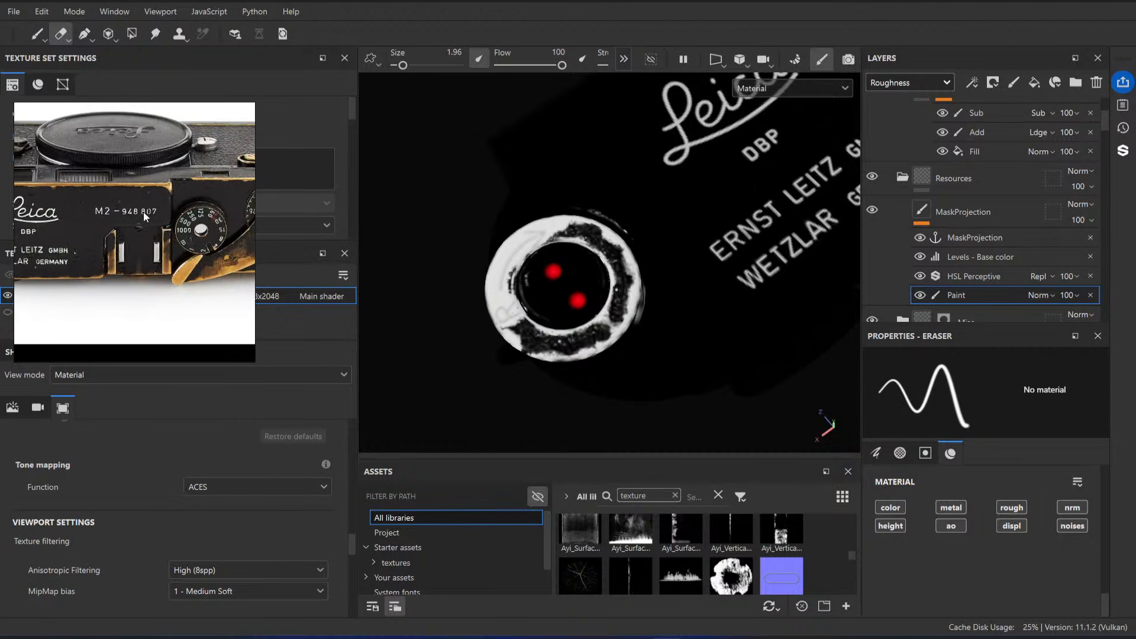
{"action": "scroll", "coordinate": [193, 269], "scroll_direction": "up", "scroll_amount": 3}
{"action": "middle_click_drag", "start_coordinate": [246, 265], "coordinate": [118, 264]}
{"action": "middle_click_drag", "start_coordinate": [253, 246], "coordinate": [174, 253]}
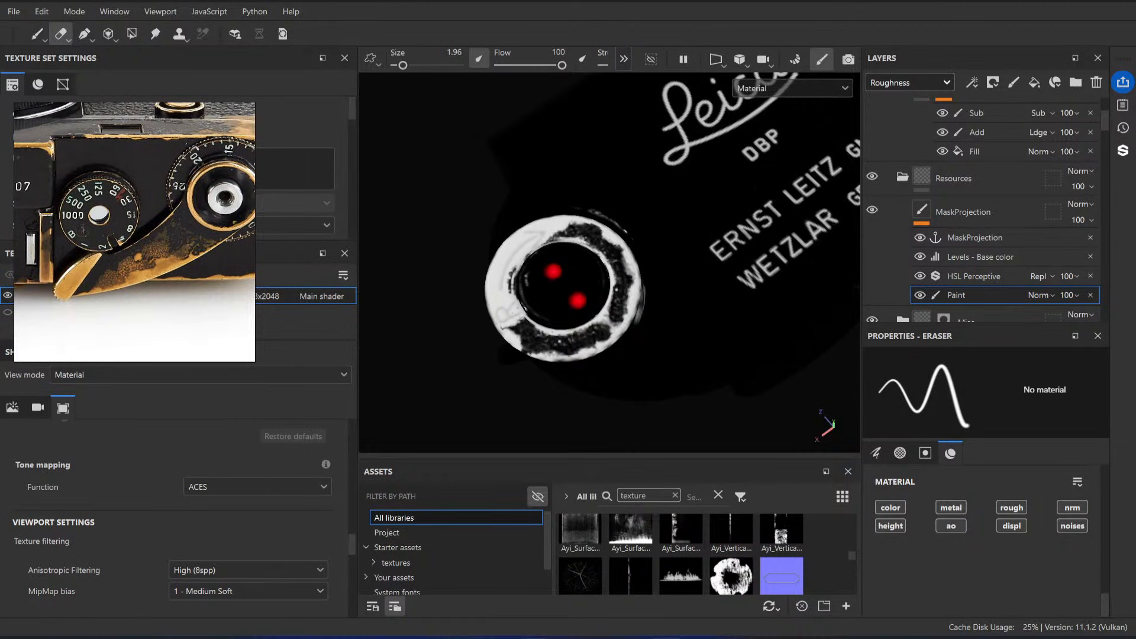
Step: Hide the Resources folder and show the Black Paint folder to display the worn brass on the R knob
{"action": "right_click_drag", "start_coordinate": [575, 296], "coordinate": [599, 295], "text": "alt"}
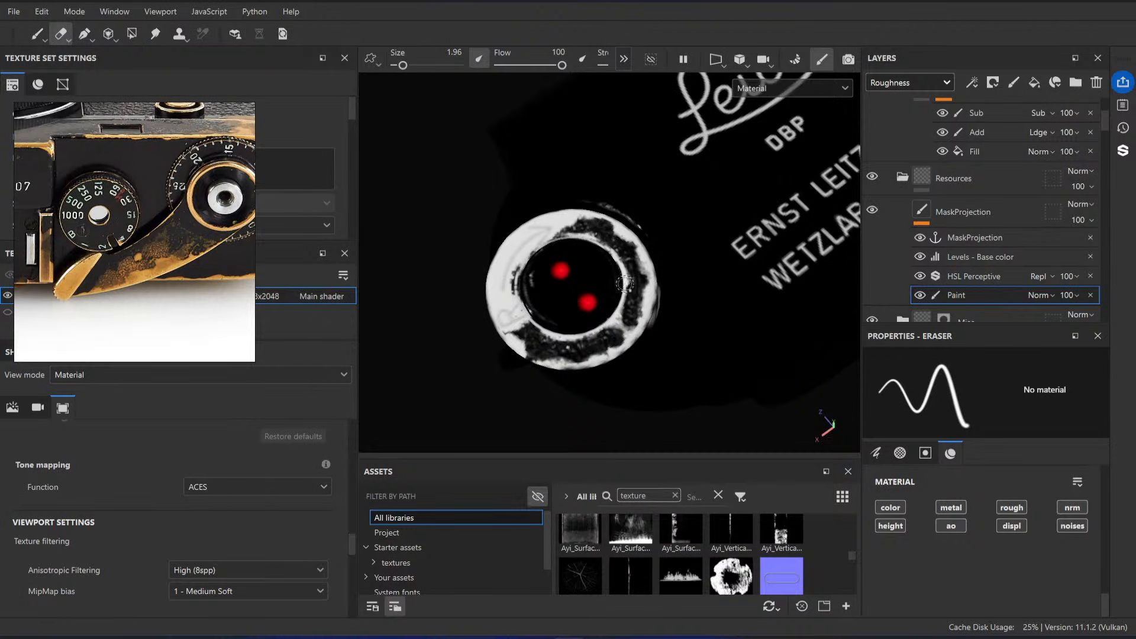
{"action": "scroll", "coordinate": [936, 237], "scroll_direction": "up", "scroll_amount": 2}
{"action": "scroll", "coordinate": [903, 225], "scroll_direction": "up", "scroll_amount": 2}
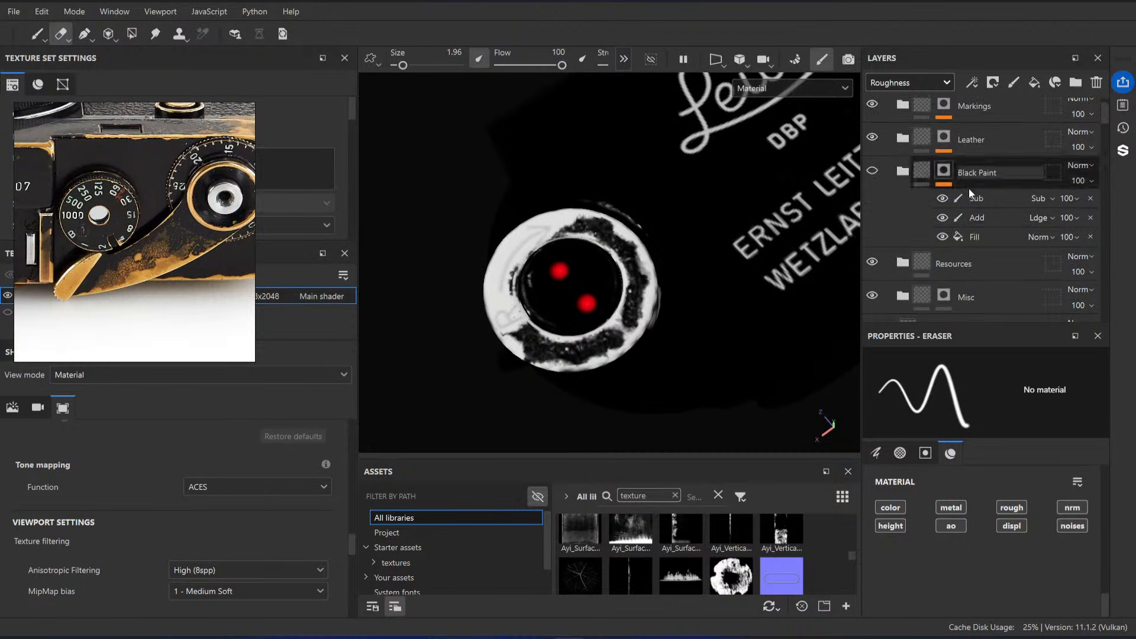
{"action": "left_click", "coordinate": [872, 215]}
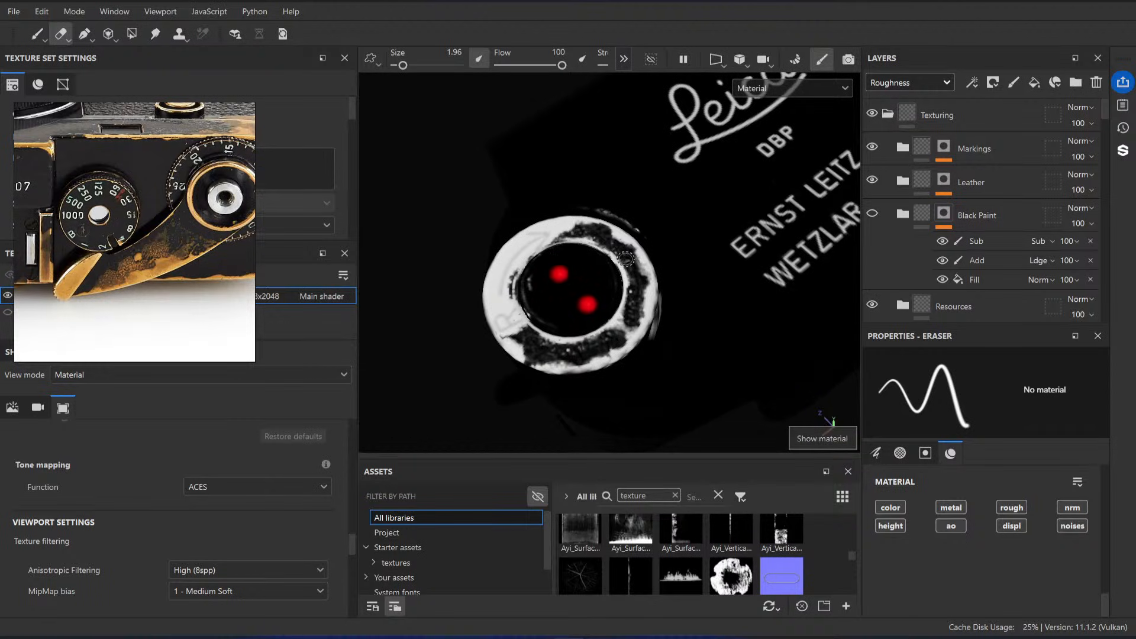
{"action": "scroll", "coordinate": [840, 249], "scroll_direction": "down", "scroll_amount": 2}
{"action": "scroll", "coordinate": [930, 232], "scroll_direction": "down", "scroll_amount": 2}
{"action": "left_click", "coordinate": [872, 261]}
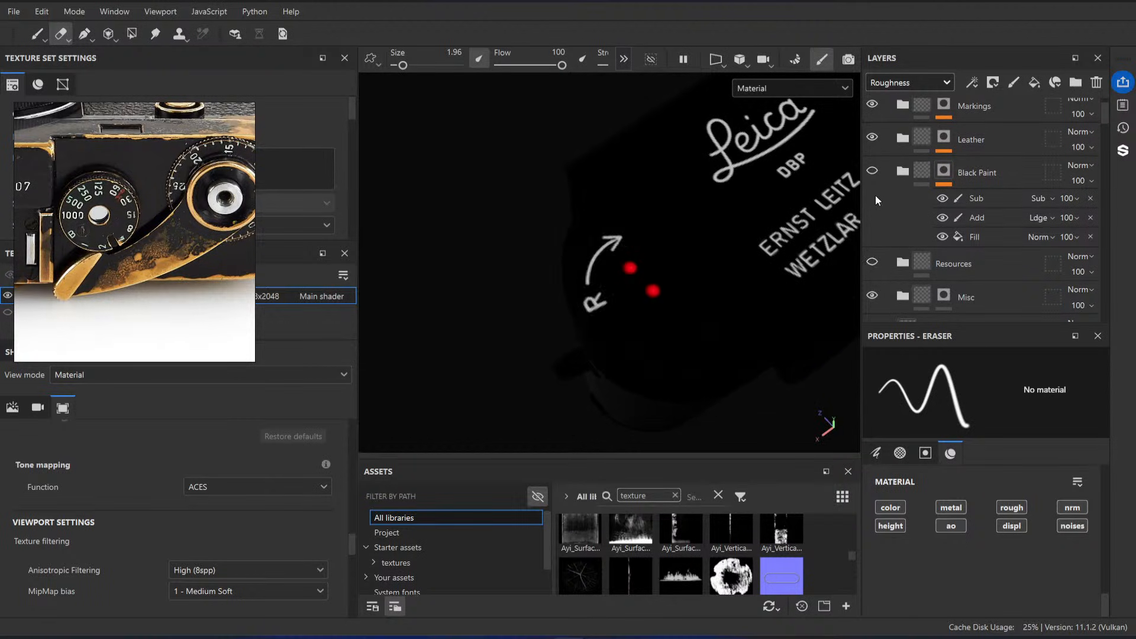
{"action": "left_click", "coordinate": [873, 171]}
{"action": "left_click_drag", "start_coordinate": [699, 254], "coordinate": [658, 271], "text": "alt"}
{"action": "middle_click_drag", "start_coordinate": [658, 271], "coordinate": [635, 254], "text": "alt"}
{"action": "scroll", "coordinate": [659, 282], "scroll_direction": "up", "scroll_amount": 3}
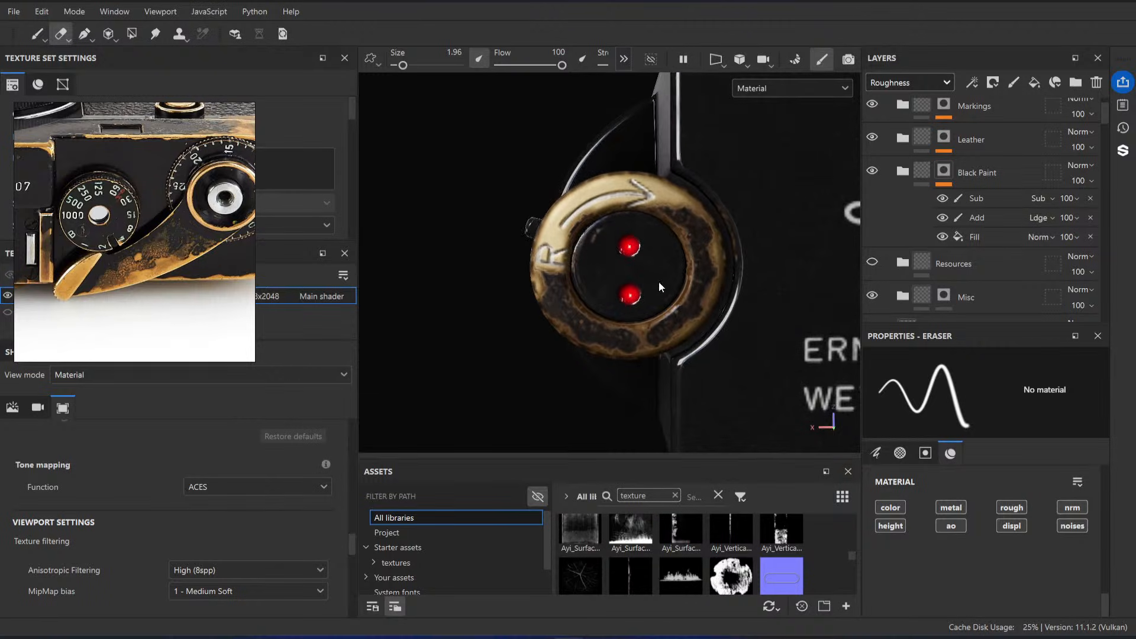
{"action": "left_click_drag", "start_coordinate": [659, 282], "coordinate": [698, 260], "text": "alt"}
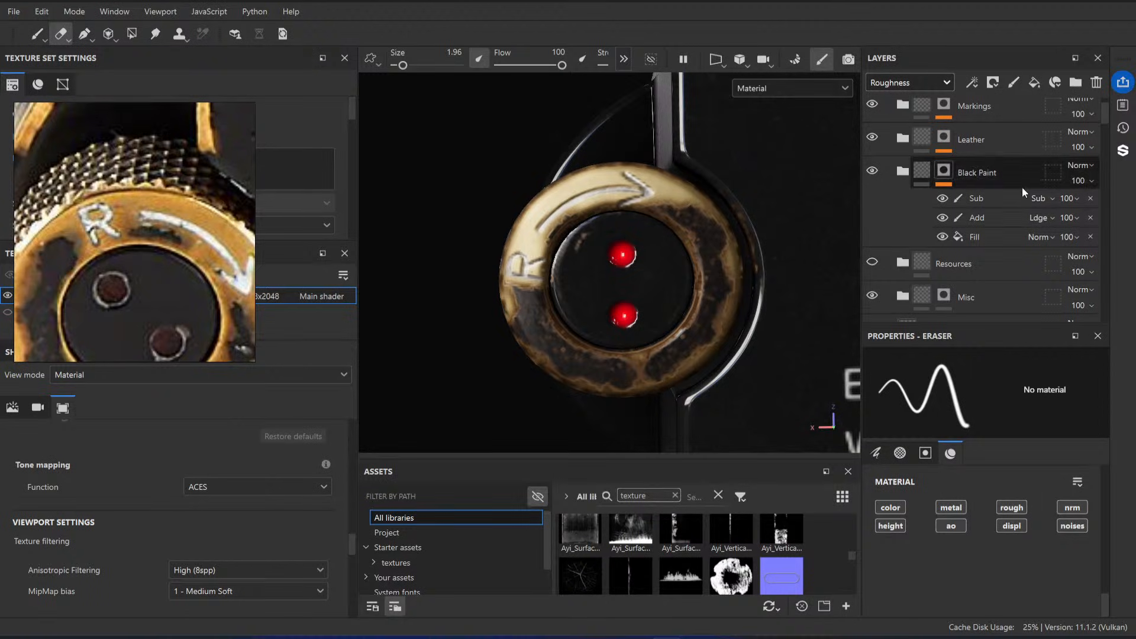
Step: Enable the base color channel on the Brass layer's Mold fill inside Black Paint, and switch the layer stack to the Base color channel
{"action": "left_click", "coordinate": [904, 171]}
{"action": "scroll", "coordinate": [904, 171], "scroll_direction": "down", "scroll_amount": 3}
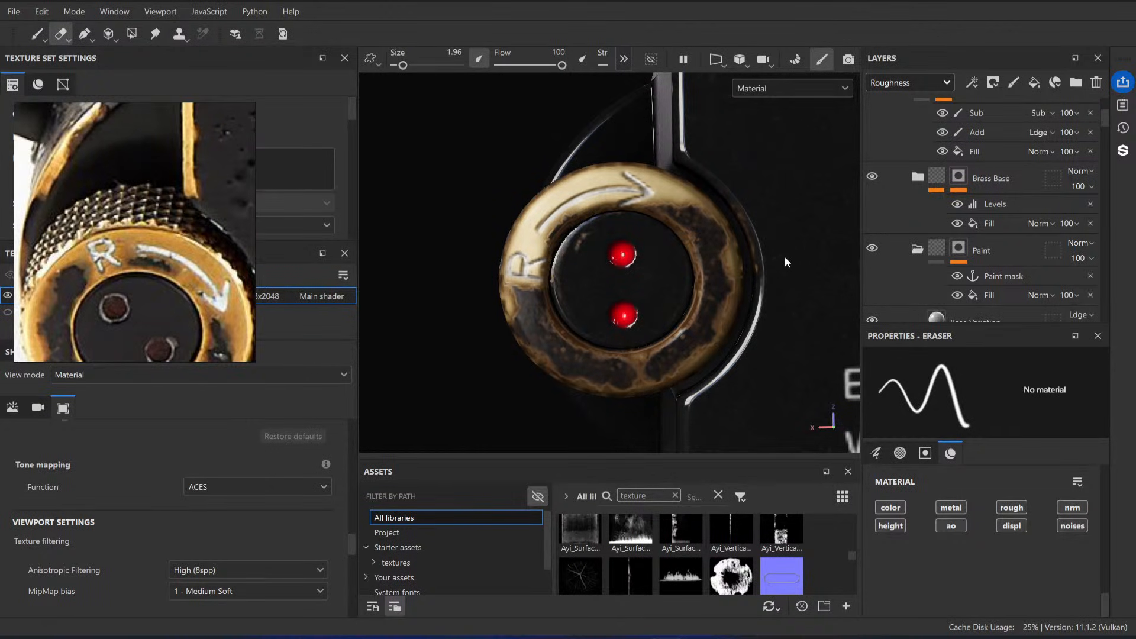
{"action": "scroll", "coordinate": [950, 237], "scroll_direction": "down", "scroll_amount": 1}
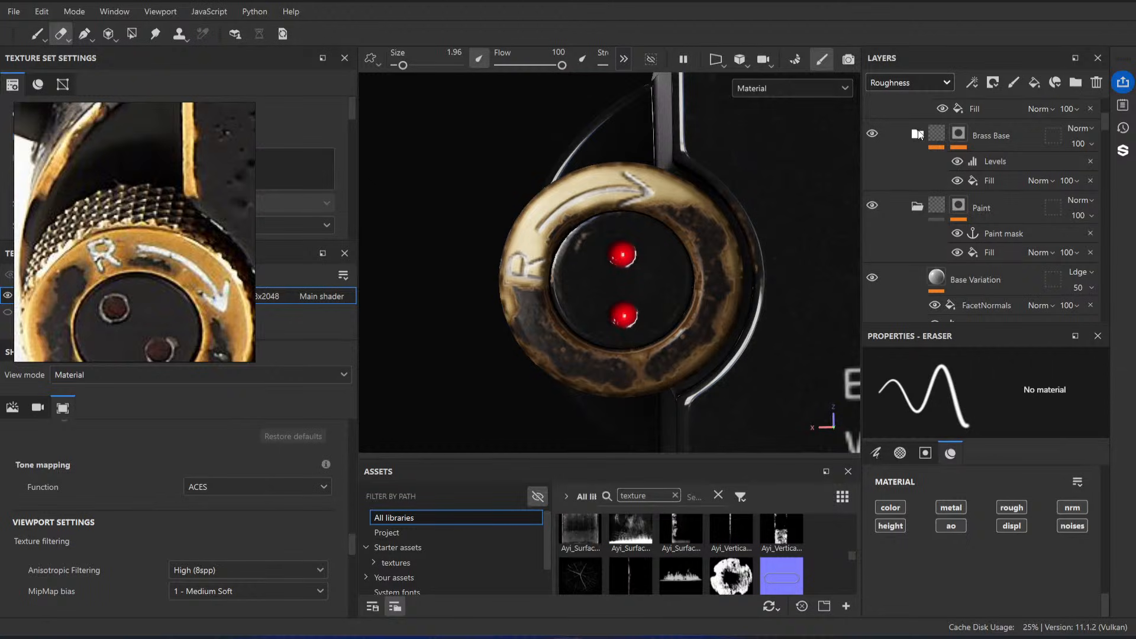
{"action": "scroll", "coordinate": [1000, 254], "scroll_direction": "down", "scroll_amount": 4}
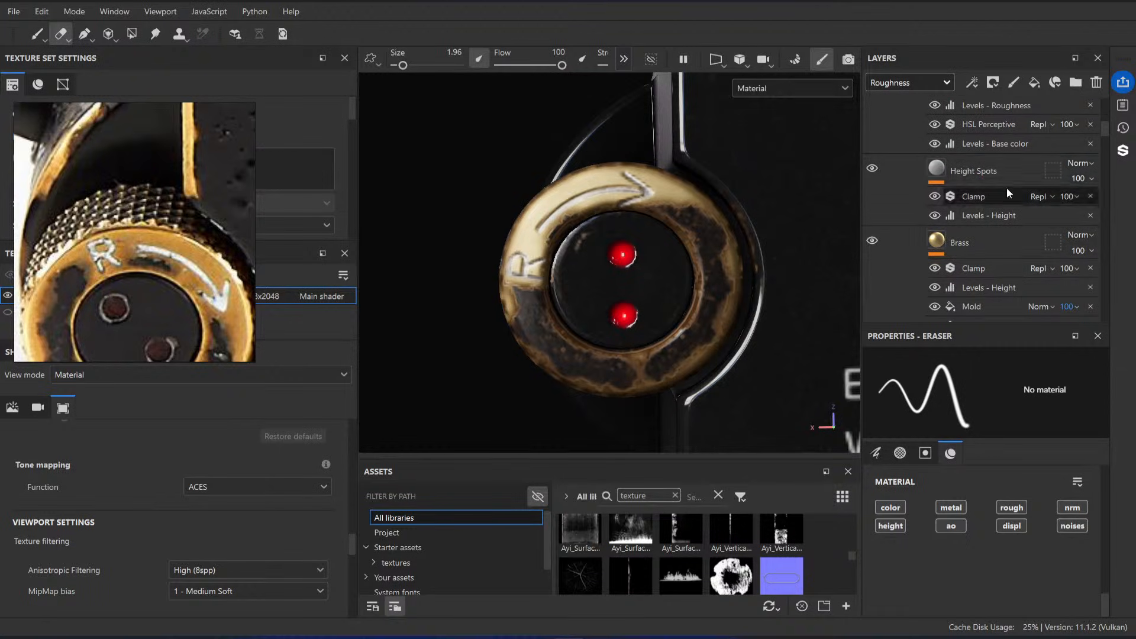
{"action": "scroll", "coordinate": [1000, 244], "scroll_direction": "down", "scroll_amount": 2}
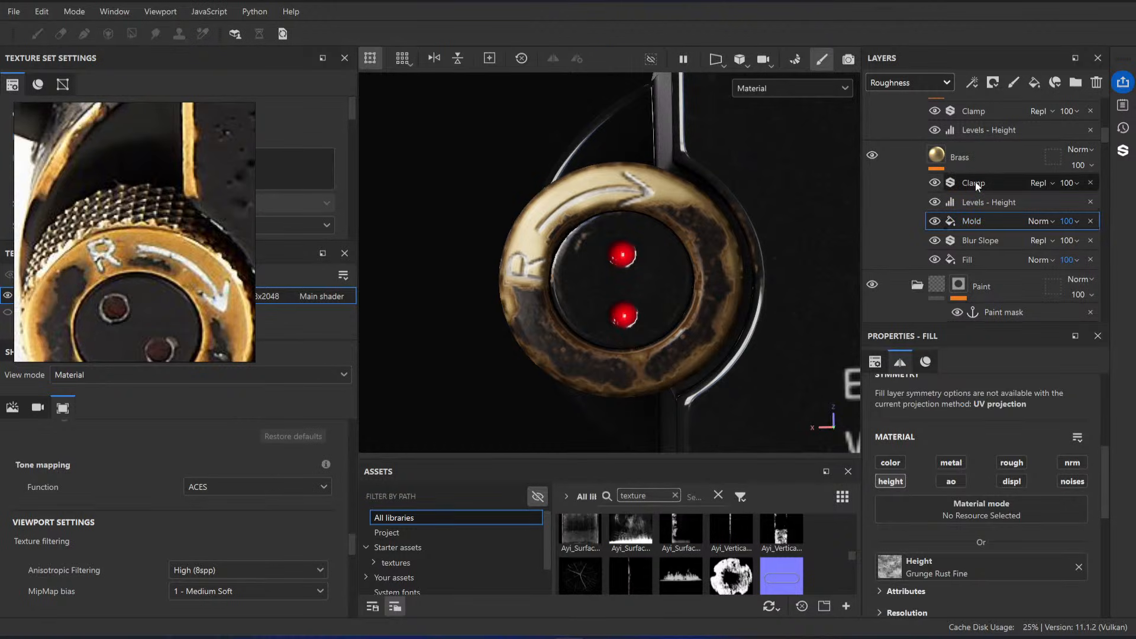
{"action": "left_click", "coordinate": [891, 463]}
{"action": "left_click", "coordinate": [908, 82]}
{"action": "left_click", "coordinate": [912, 105]}
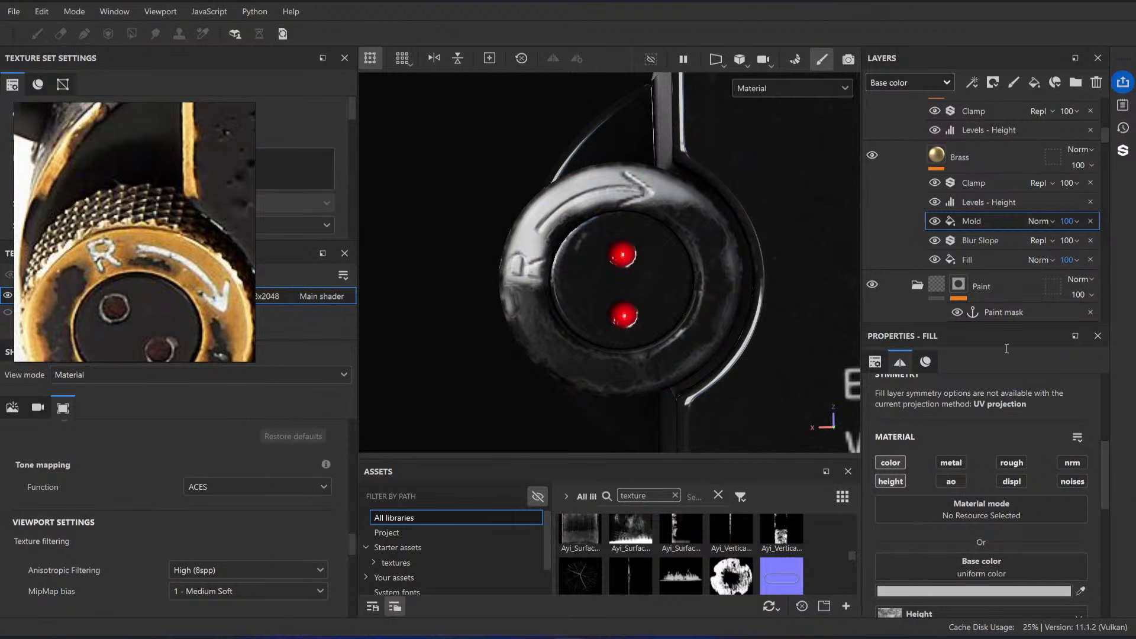
{"action": "left_click", "coordinate": [965, 553]}
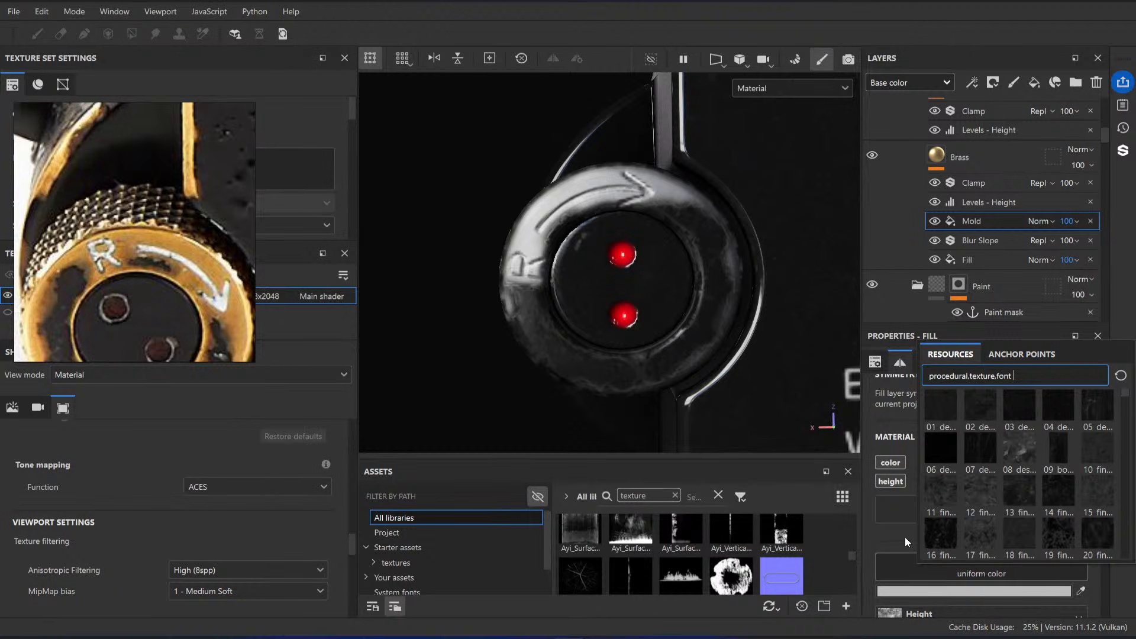
{"action": "scroll", "coordinate": [905, 537], "scroll_direction": "down", "scroll_amount": 1}
{"action": "left_click", "coordinate": [947, 523]}
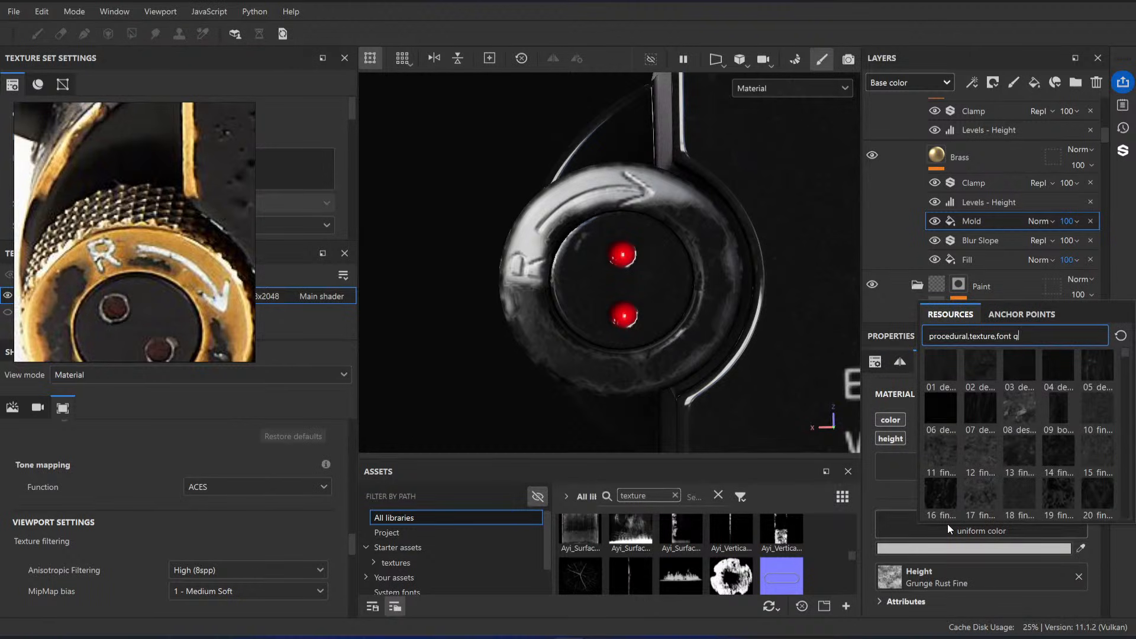
Step: Remove the texture filter from the asset search and widen the asset browser's thumbnail area and the viewport
{"action": "left_click", "coordinate": [674, 495]}
{"action": "left_click", "coordinate": [675, 496]}
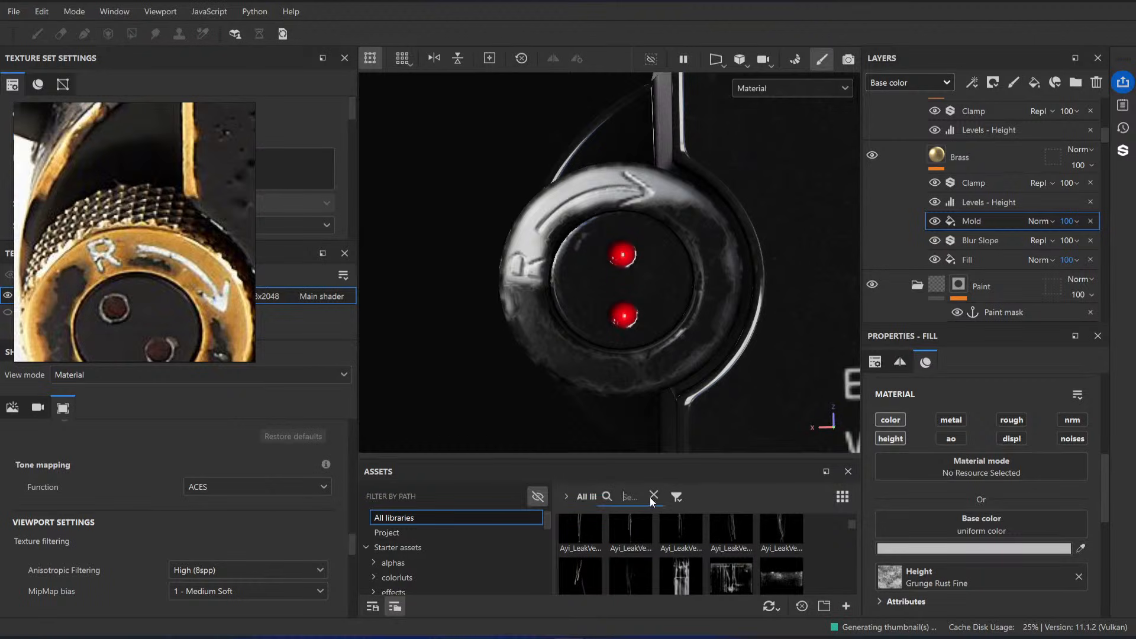
{"action": "left_click_drag", "start_coordinate": [552, 505], "coordinate": [471, 505]}
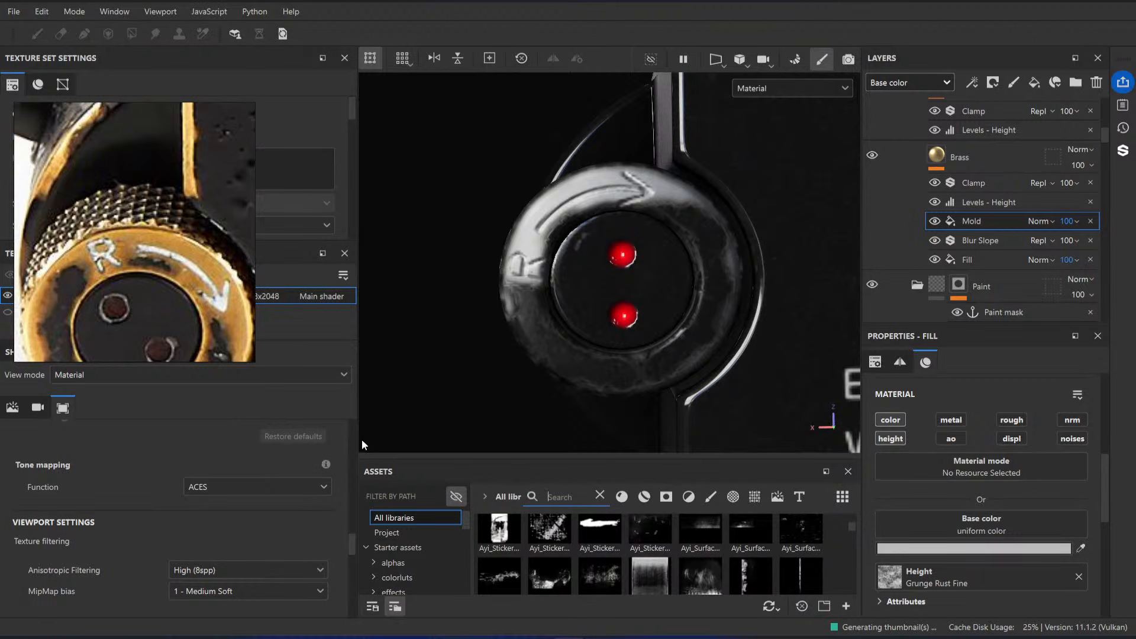
{"action": "left_click_drag", "start_coordinate": [358, 438], "coordinate": [215, 439]}
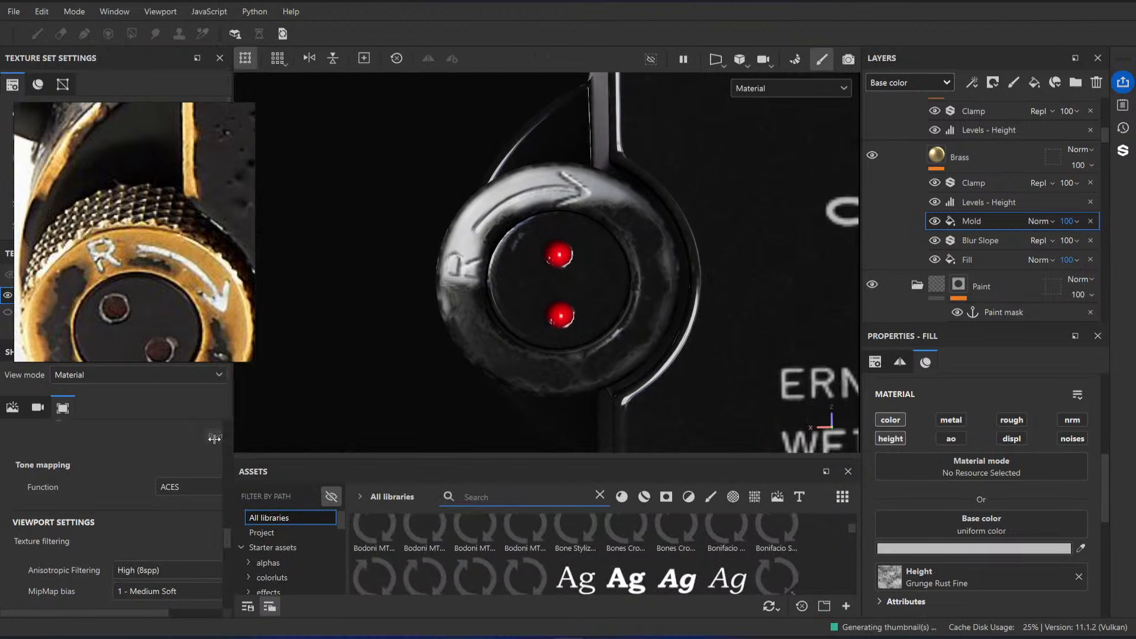
Step: Search the assets for "grunge rust" and assign Grunge Rust Fine to the Mold fill's base color
{"action": "left_click", "coordinate": [485, 498]}
{"action": "type", "text": "grunge"}
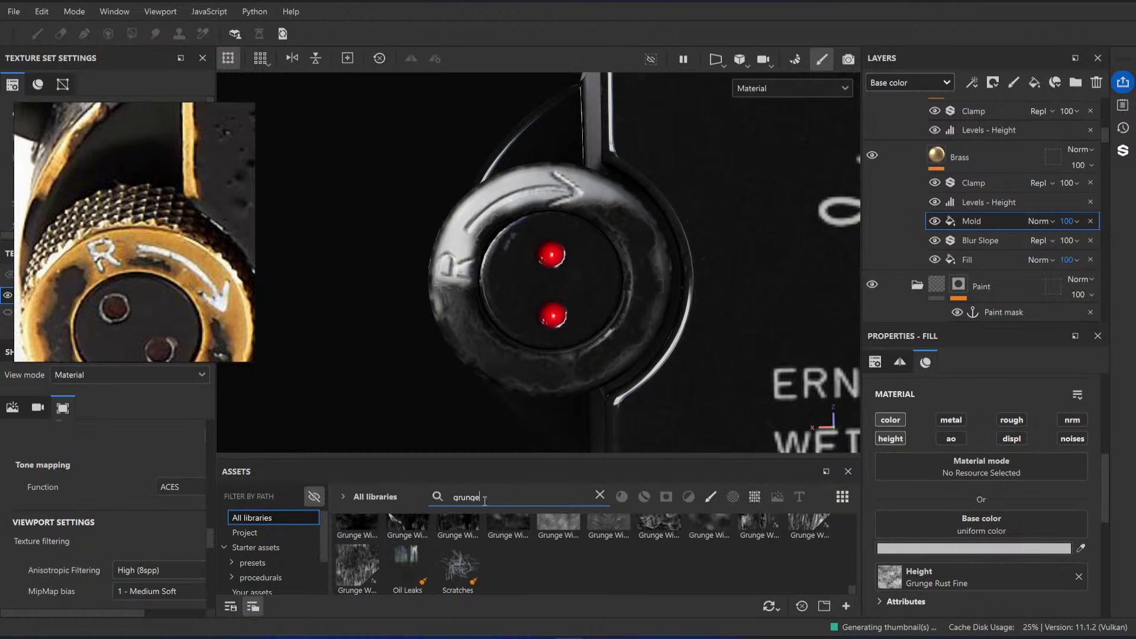
{"action": "type", "text": " rust"}
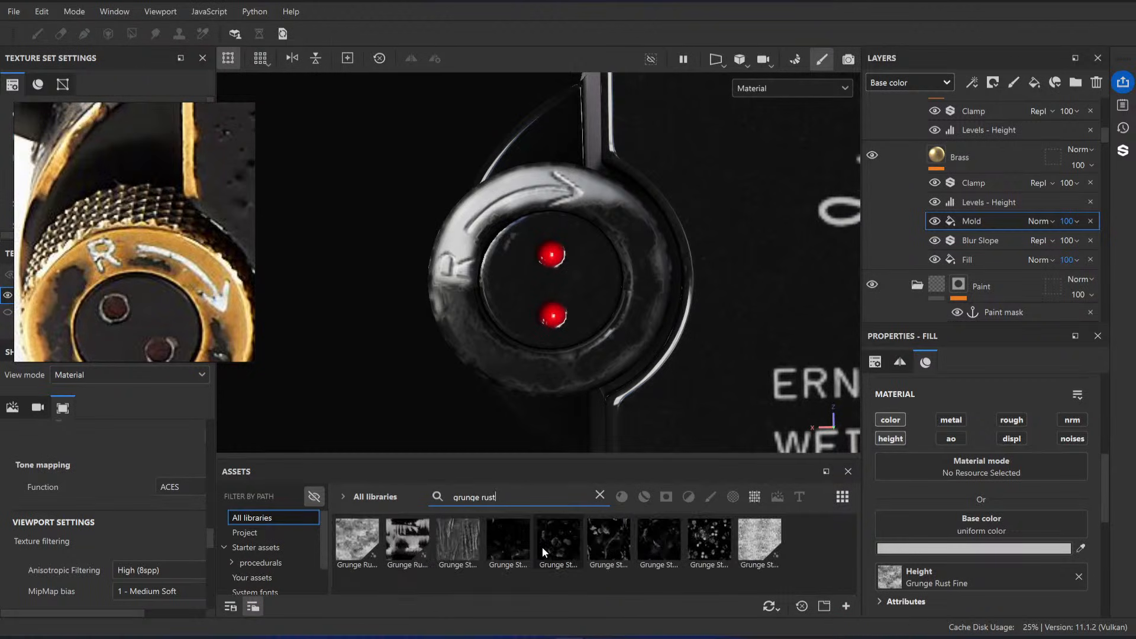
{"action": "mouse_move", "coordinate": [362, 549]}
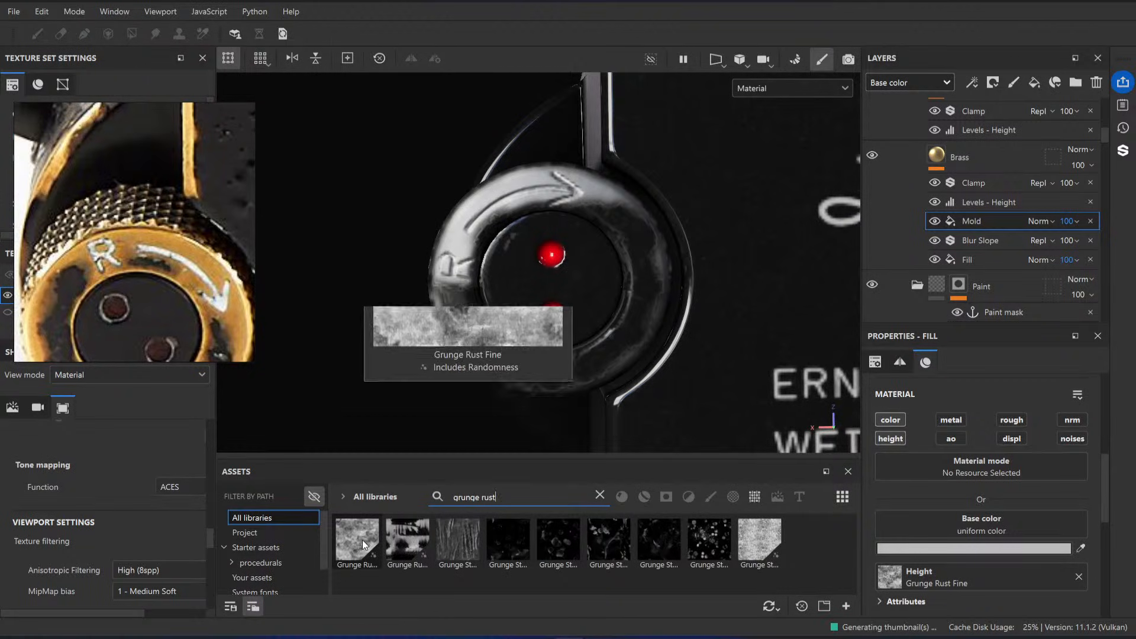
{"action": "left_click_drag", "start_coordinate": [363, 549], "coordinate": [989, 518]}
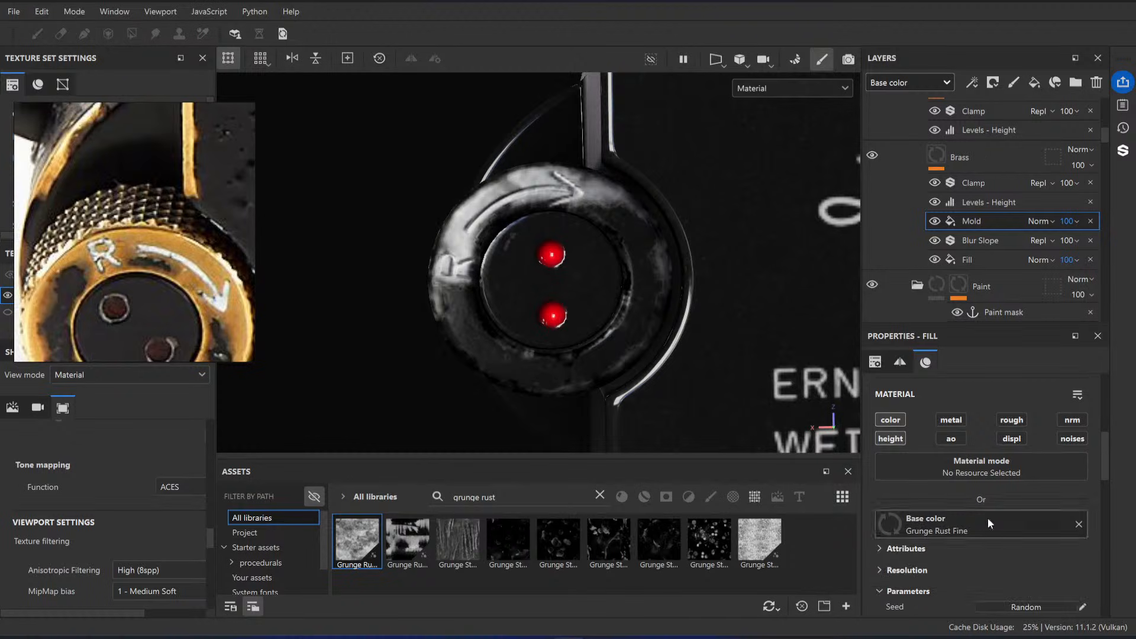
{"action": "scroll", "coordinate": [539, 213], "scroll_direction": "up", "scroll_amount": 1}
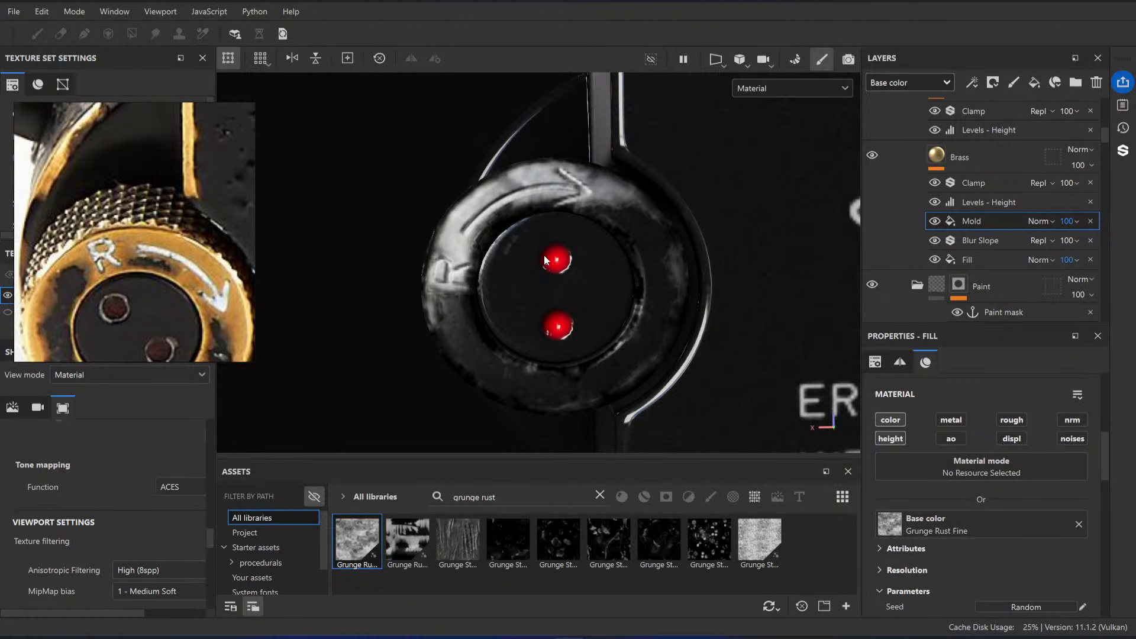
{"action": "scroll", "coordinate": [985, 208], "scroll_direction": "up", "scroll_amount": 3}
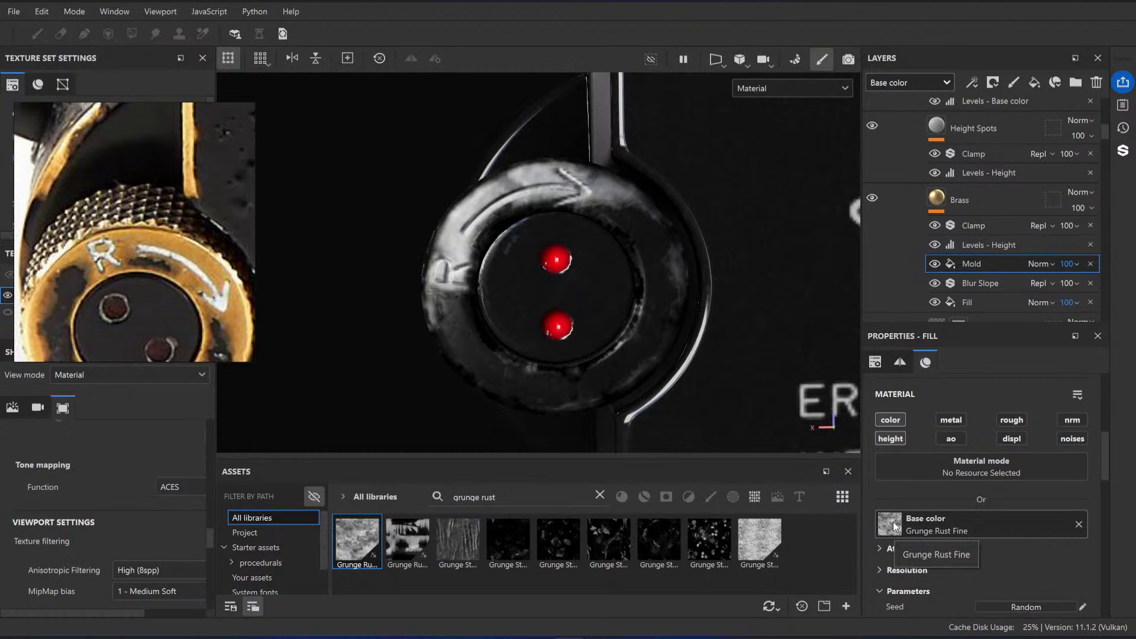
{"action": "mouse_move", "coordinate": [355, 541]}
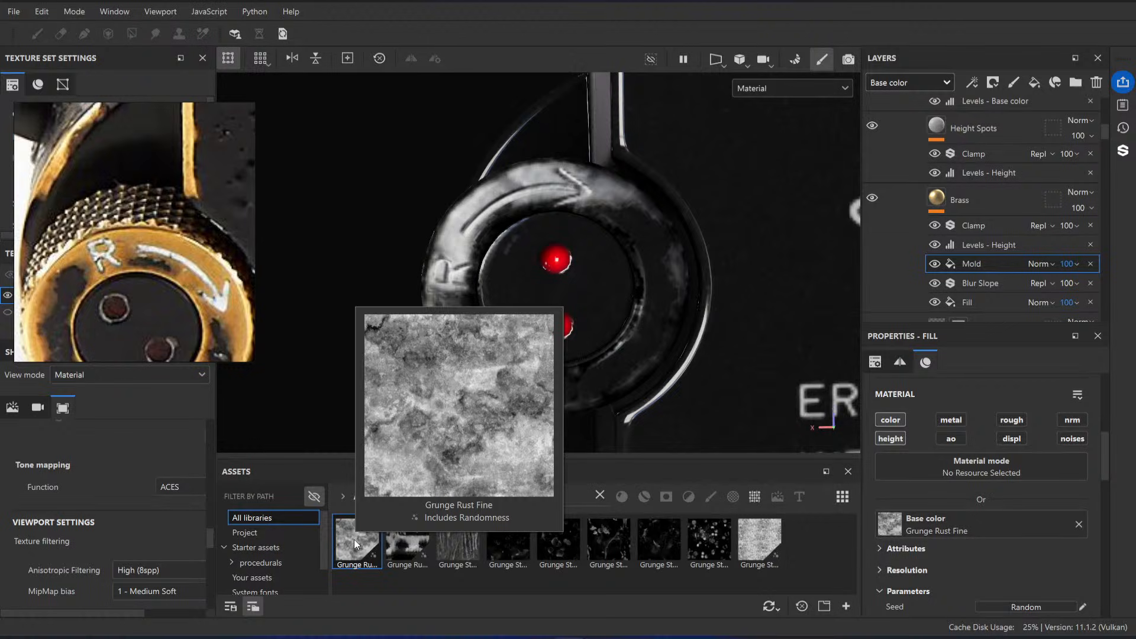
Step: Add a fill with grayscale 1 to the Brass Base folder's mask and check the top plate
{"action": "scroll", "coordinate": [950, 239], "scroll_direction": "up", "scroll_amount": 3}
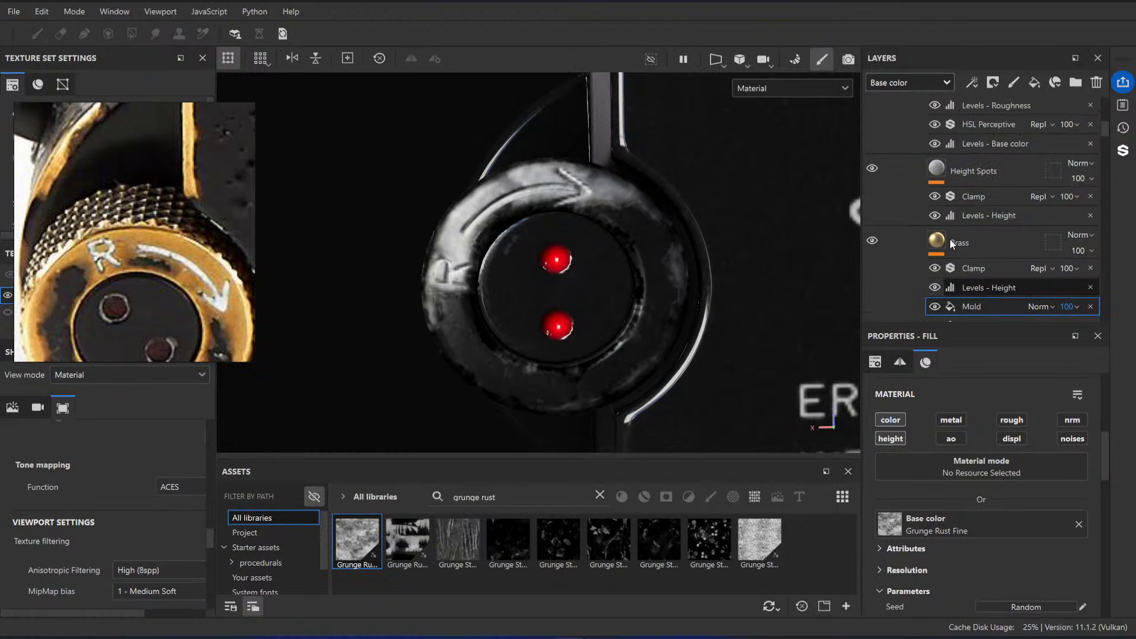
{"action": "scroll", "coordinate": [960, 231], "scroll_direction": "up", "scroll_amount": 3}
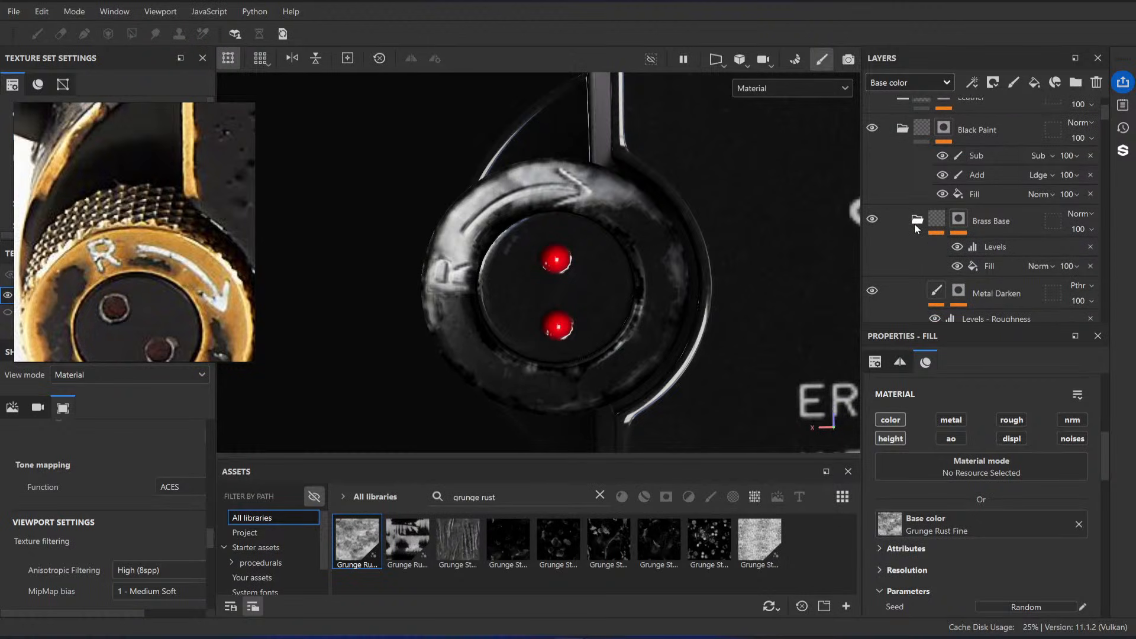
{"action": "right_click", "coordinate": [952, 222]}
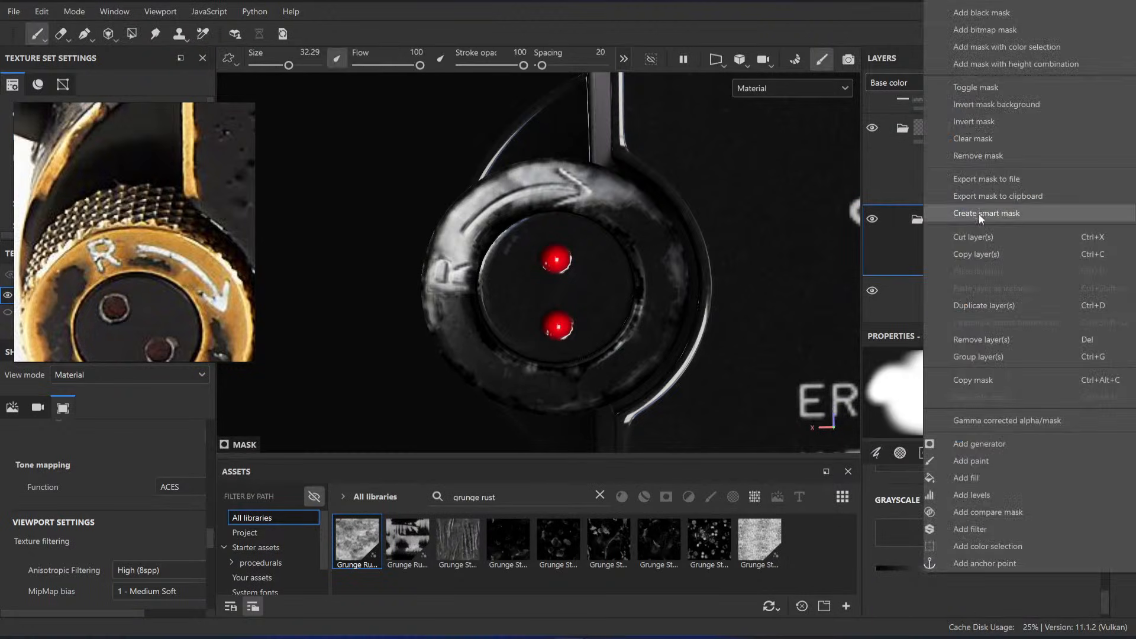
{"action": "left_click", "coordinate": [989, 474]}
{"action": "left_click_drag", "start_coordinate": [971, 462], "coordinate": [1065, 461]}
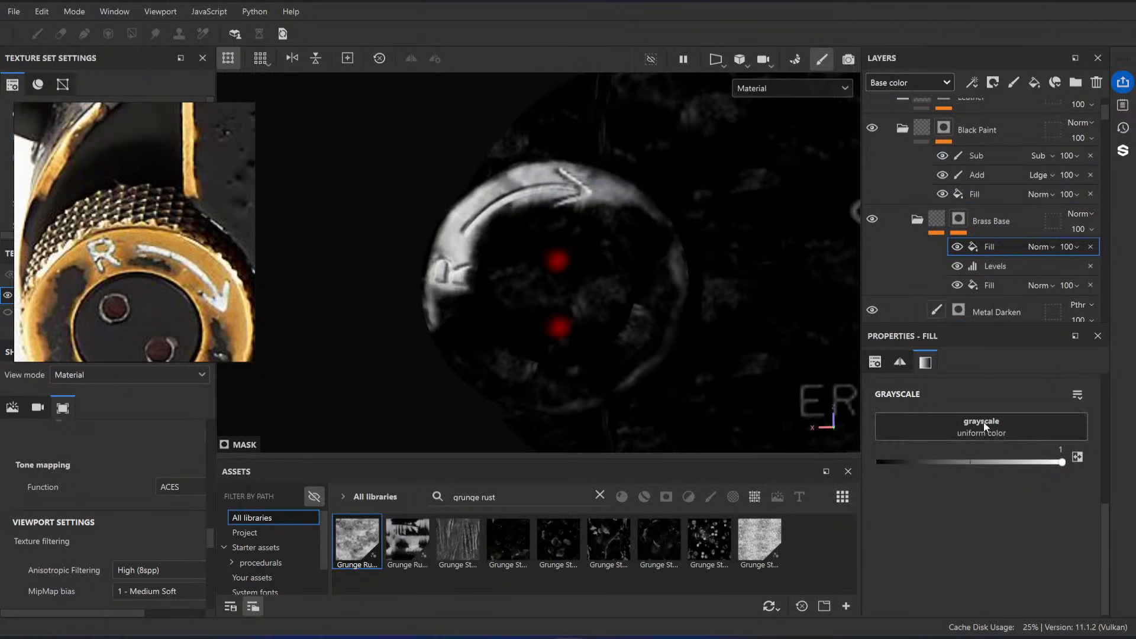
{"action": "middle_click_drag", "start_coordinate": [635, 219], "coordinate": [470, 184], "text": "alt"}
{"action": "right_click_drag", "start_coordinate": [470, 184], "coordinate": [390, 127], "text": "alt"}
{"action": "middle_click_drag", "start_coordinate": [738, 246], "coordinate": [565, 217], "text": "alt"}
{"action": "right_click_drag", "start_coordinate": [565, 218], "coordinate": [424, 101], "text": "alt"}
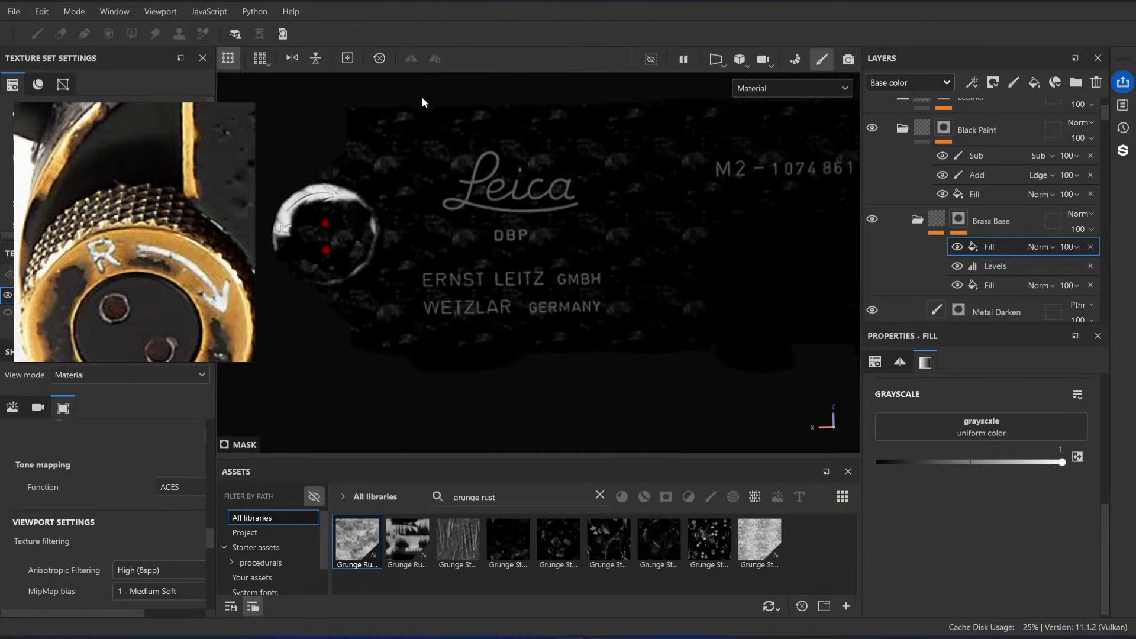
{"action": "middle_click_drag", "start_coordinate": [450, 177], "coordinate": [499, 193], "text": "alt"}
{"action": "right_click_drag", "start_coordinate": [498, 194], "coordinate": [532, 283], "text": "alt"}
{"action": "middle_click_drag", "start_coordinate": [532, 284], "coordinate": [632, 294], "text": "alt"}
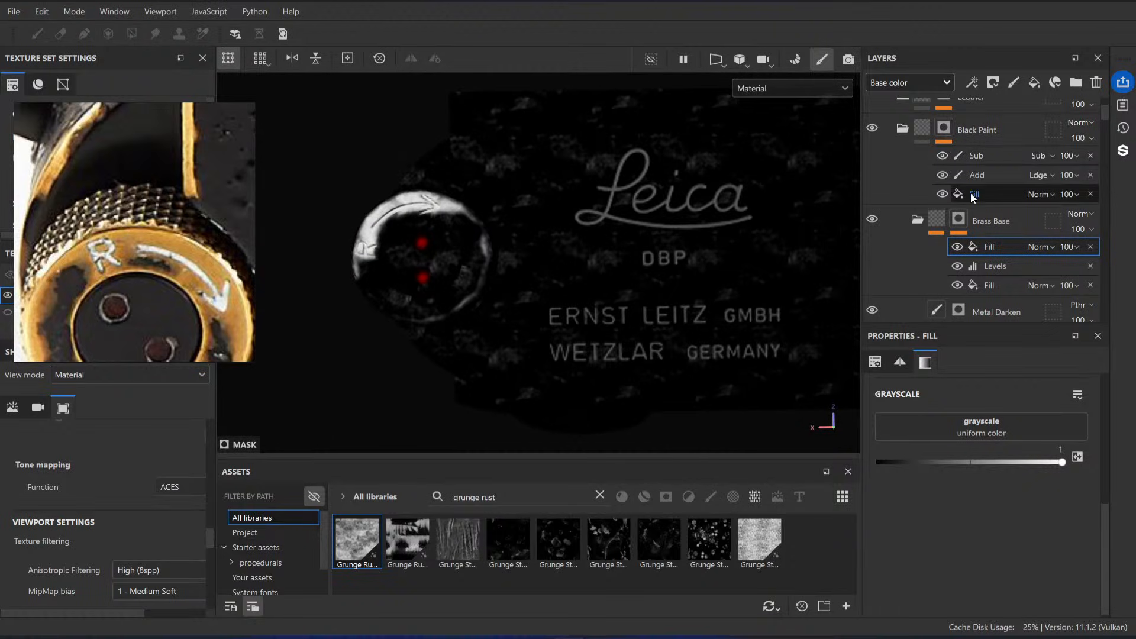
{"action": "middle_click_drag", "start_coordinate": [850, 232], "coordinate": [549, 223], "text": "alt"}
{"action": "right_click_drag", "start_coordinate": [549, 223], "coordinate": [450, 142], "text": "alt"}
{"action": "middle_click_drag", "start_coordinate": [541, 244], "coordinate": [698, 256], "text": "alt"}
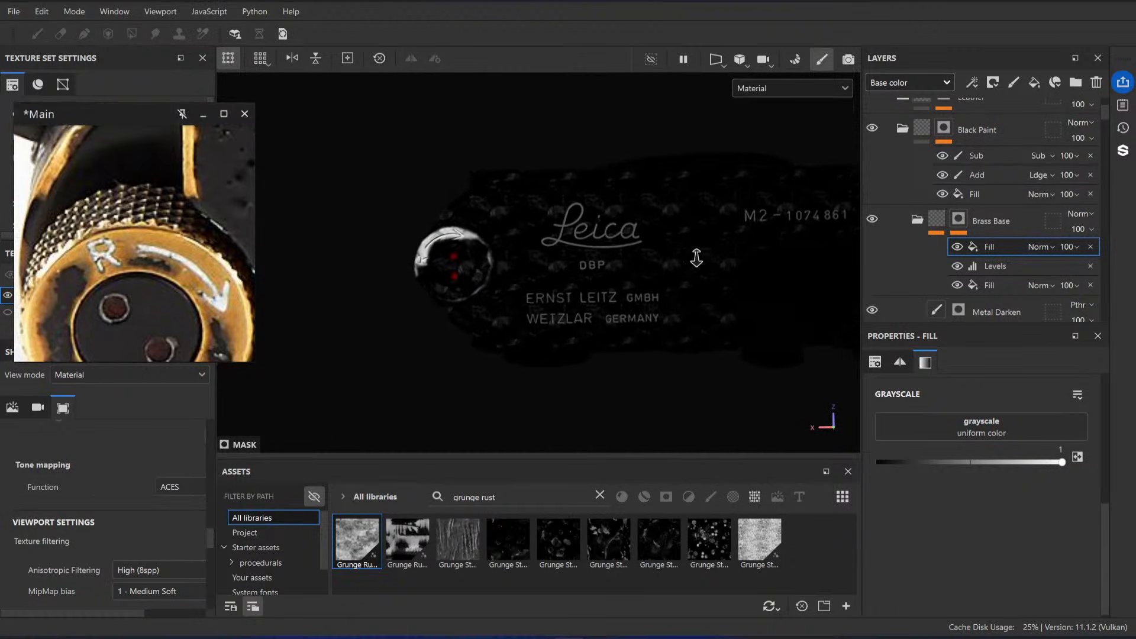
Step: Hide the Metal Darken layer to reveal the grunge on the top plate and R knob
{"action": "scroll", "coordinate": [957, 193], "scroll_direction": "down", "scroll_amount": 4}
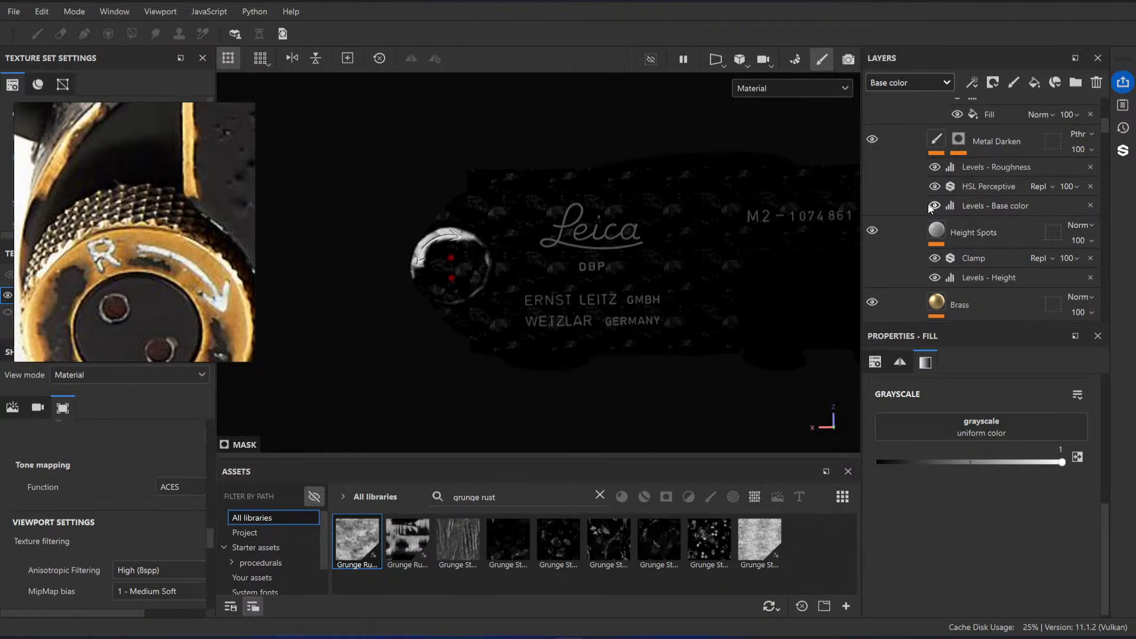
{"action": "scroll", "coordinate": [922, 179], "scroll_direction": "up", "scroll_amount": 2}
{"action": "left_click", "coordinate": [873, 182]}
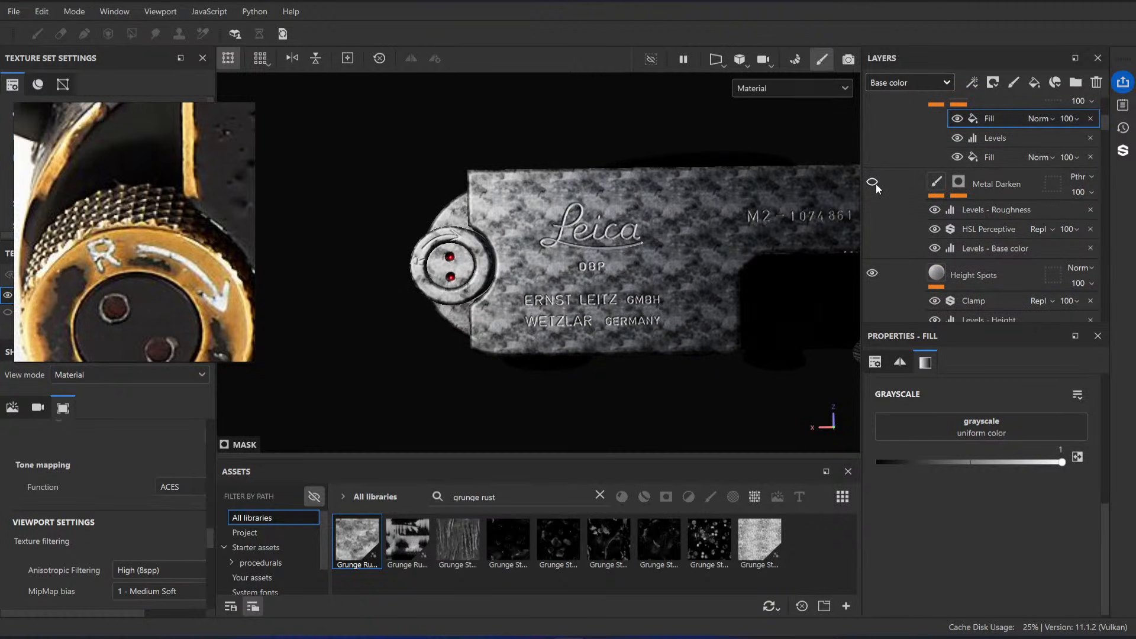
{"action": "scroll", "coordinate": [893, 200], "scroll_direction": "up", "scroll_amount": 2}
{"action": "scroll", "coordinate": [670, 272], "scroll_direction": "up", "scroll_amount": 5}
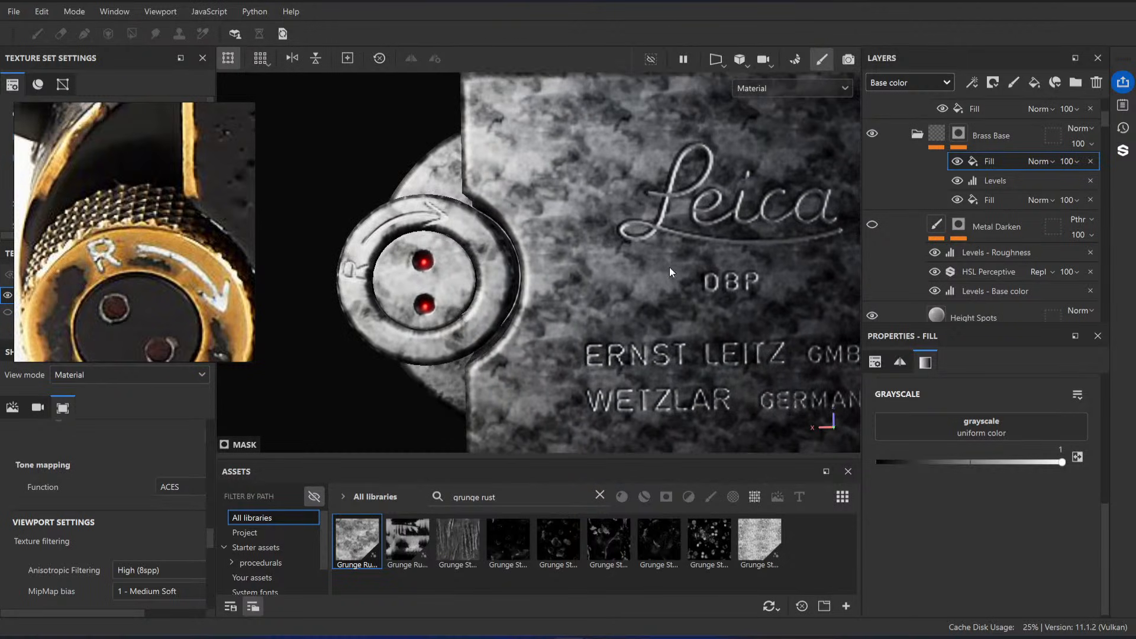
Step: Toggle the visibility of Height Spots and of the Brass layer's Mold fill to compare their effect on the color
{"action": "scroll", "coordinate": [670, 272], "scroll_direction": "down", "scroll_amount": 1}
{"action": "scroll", "coordinate": [903, 198], "scroll_direction": "down", "scroll_amount": 4}
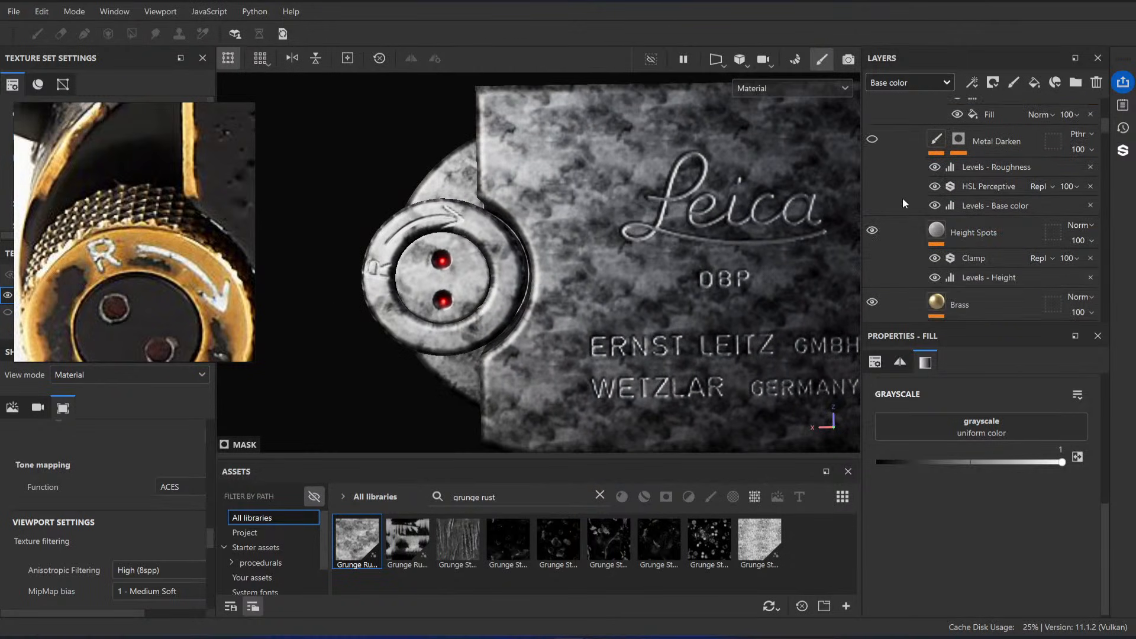
{"action": "left_click", "coordinate": [871, 232]}
{"action": "scroll", "coordinate": [898, 229], "scroll_direction": "down", "scroll_amount": 4}
{"action": "left_click", "coordinate": [935, 283]}
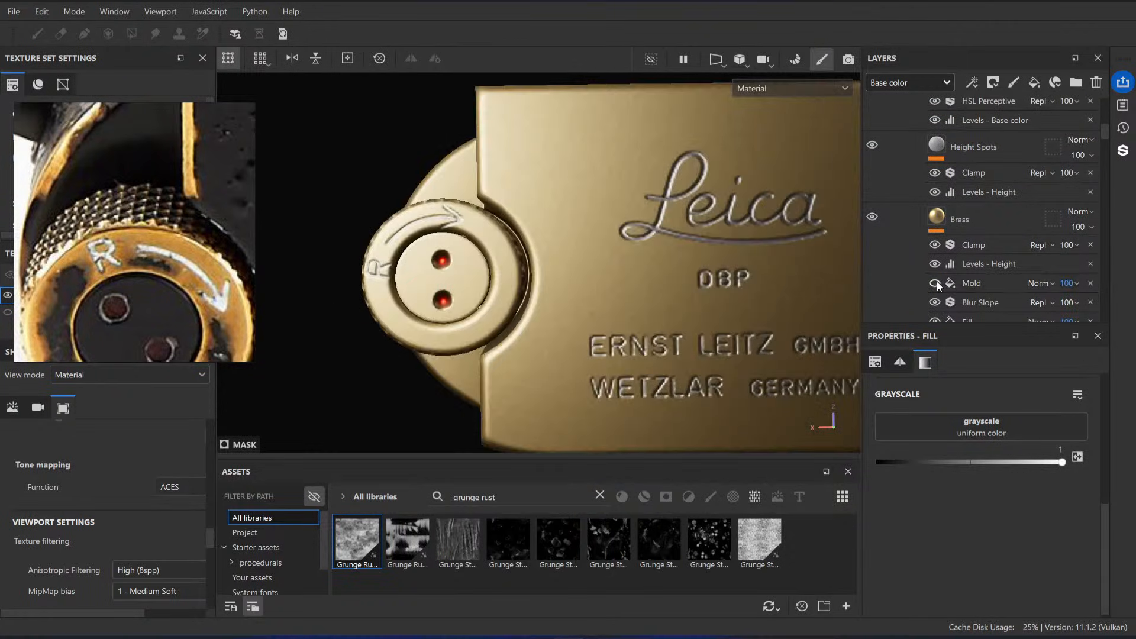
{"action": "left_click", "coordinate": [935, 283]}
Step: Duplicate the Brass layer's Mold fill and rename the copy ColorVar
{"action": "left_click", "coordinate": [982, 282]}
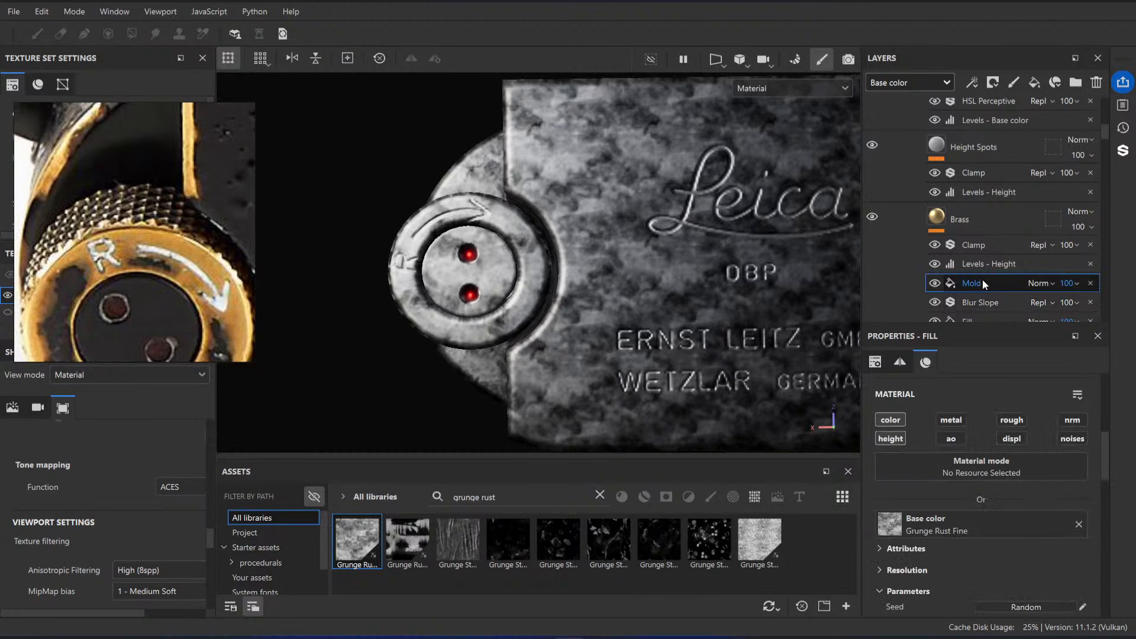
{"action": "scroll", "coordinate": [976, 461], "scroll_direction": "up", "scroll_amount": 4}
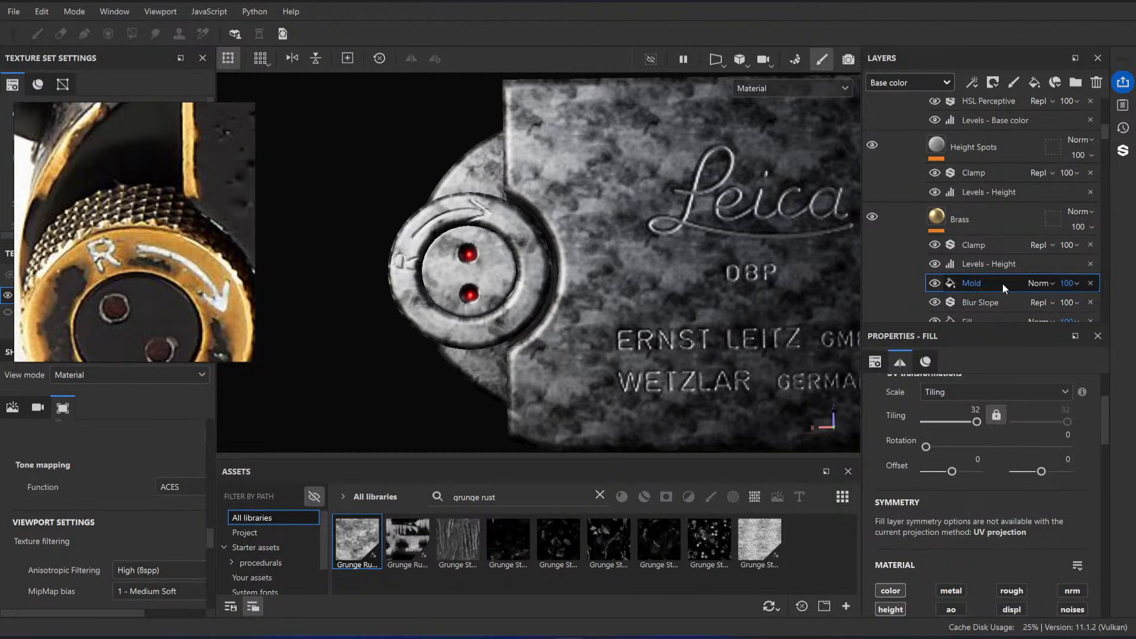
{"action": "key", "text": "ctrl+d"}
{"action": "double_click", "coordinate": [985, 284]}
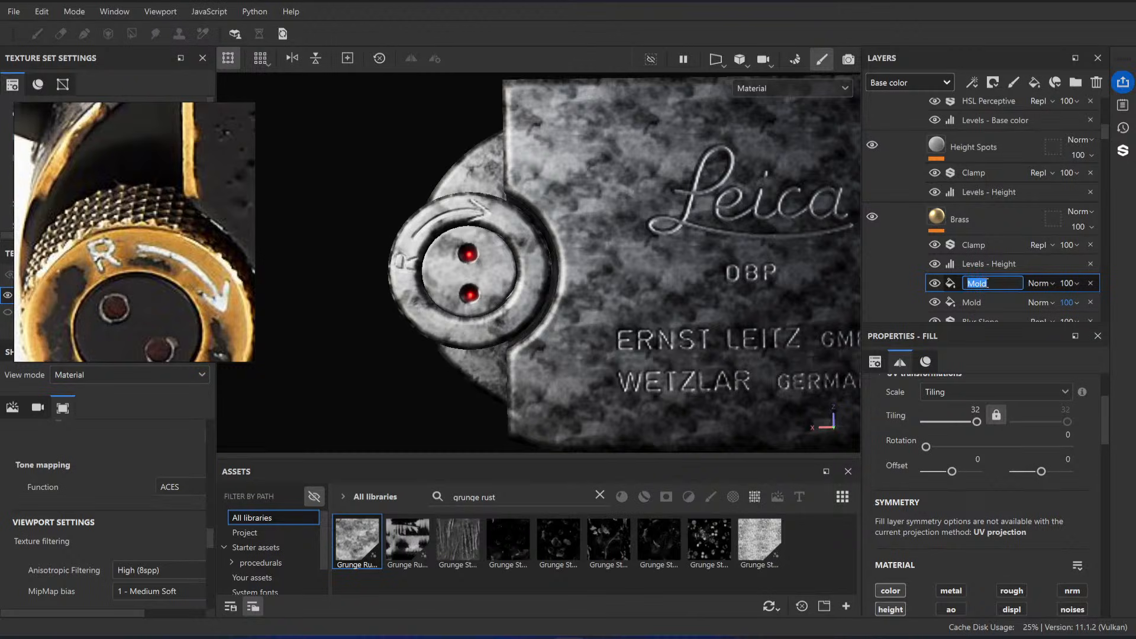
{"action": "type", "text": "ColorVar"}
{"action": "key", "text": "Return"}
Step: Disable the color channel on the Mold fill and the height channel on the ColorVar fill
{"action": "scroll", "coordinate": [1035, 473], "scroll_direction": "down", "scroll_amount": 12}
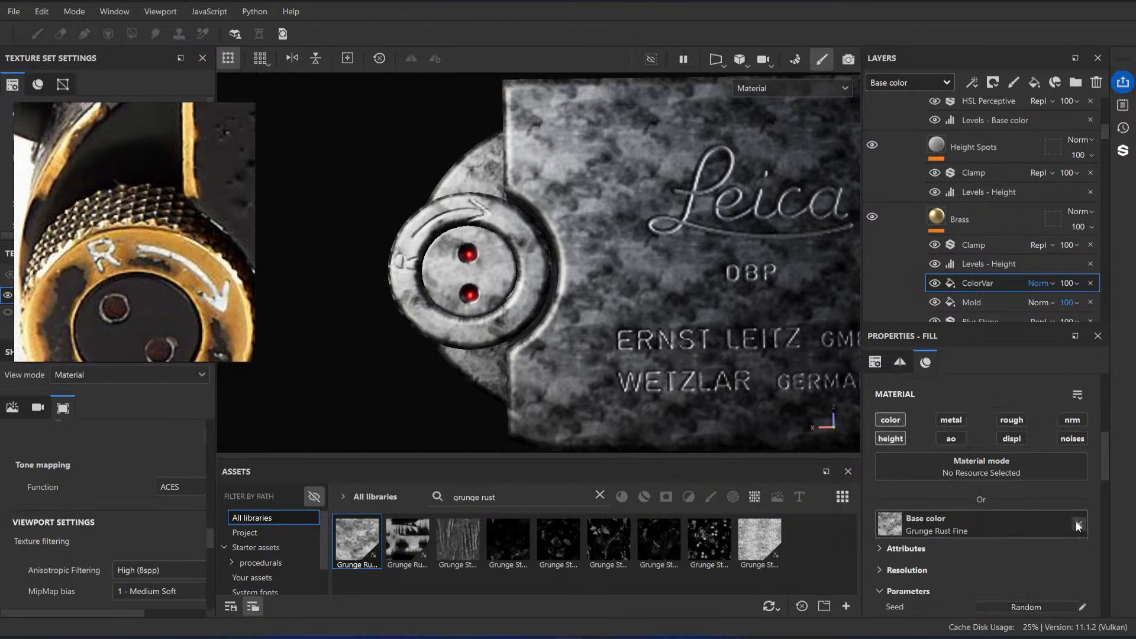
{"action": "scroll", "coordinate": [1086, 543], "scroll_direction": "up", "scroll_amount": 5}
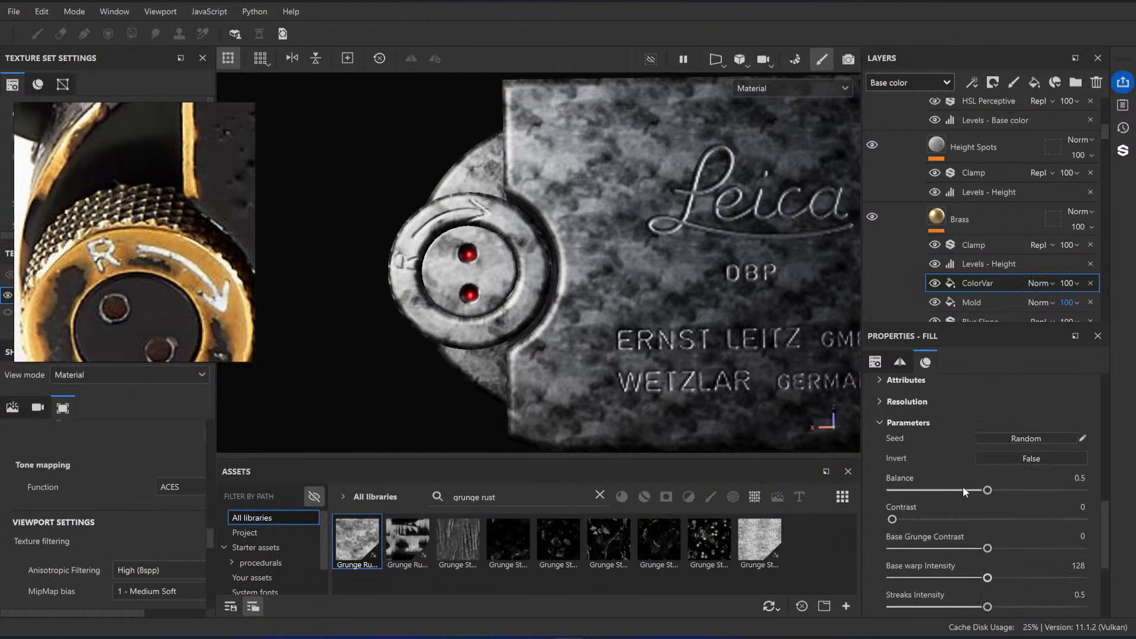
{"action": "scroll", "coordinate": [965, 492], "scroll_direction": "down", "scroll_amount": 3}
{"action": "left_click", "coordinate": [984, 303]}
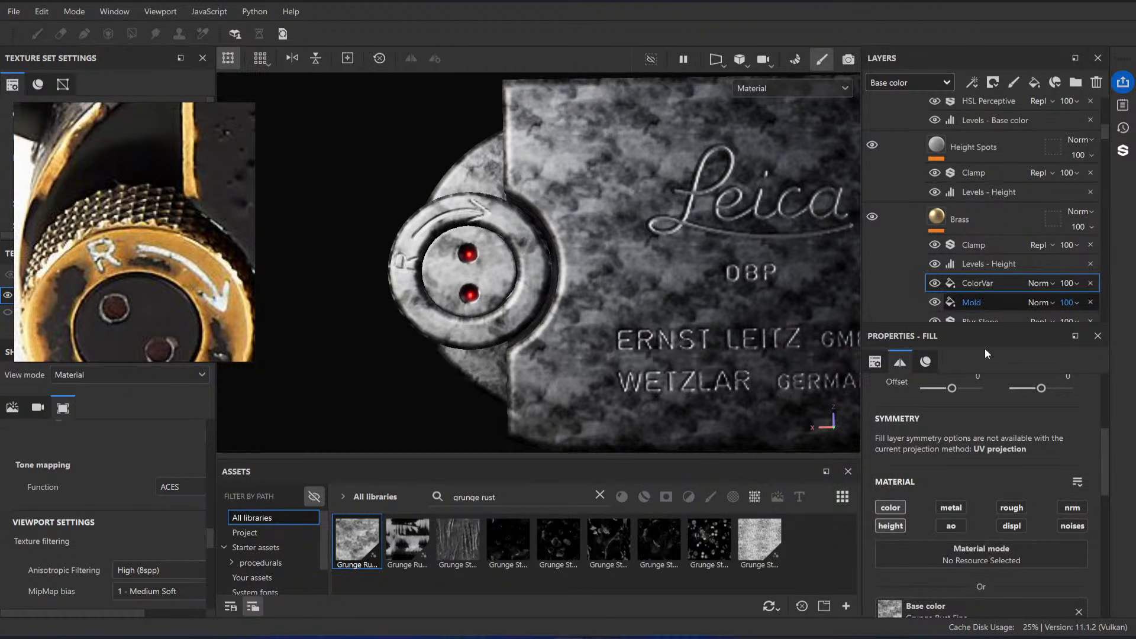
{"action": "scroll", "coordinate": [994, 467], "scroll_direction": "up", "scroll_amount": 2}
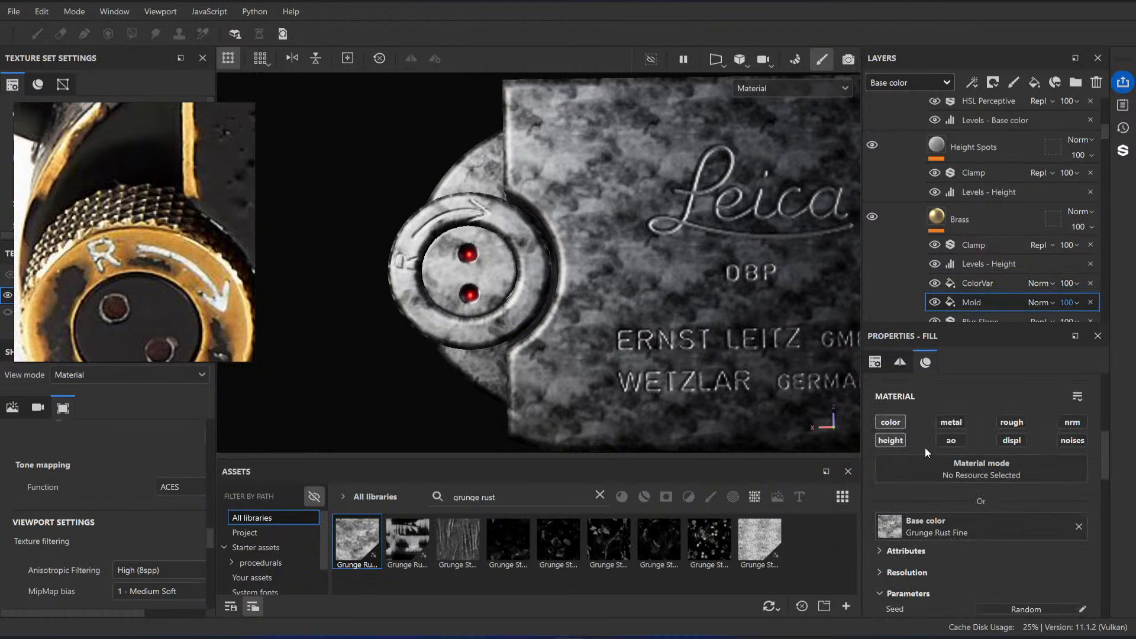
{"action": "left_click", "coordinate": [989, 282]}
{"action": "left_click", "coordinate": [894, 441]}
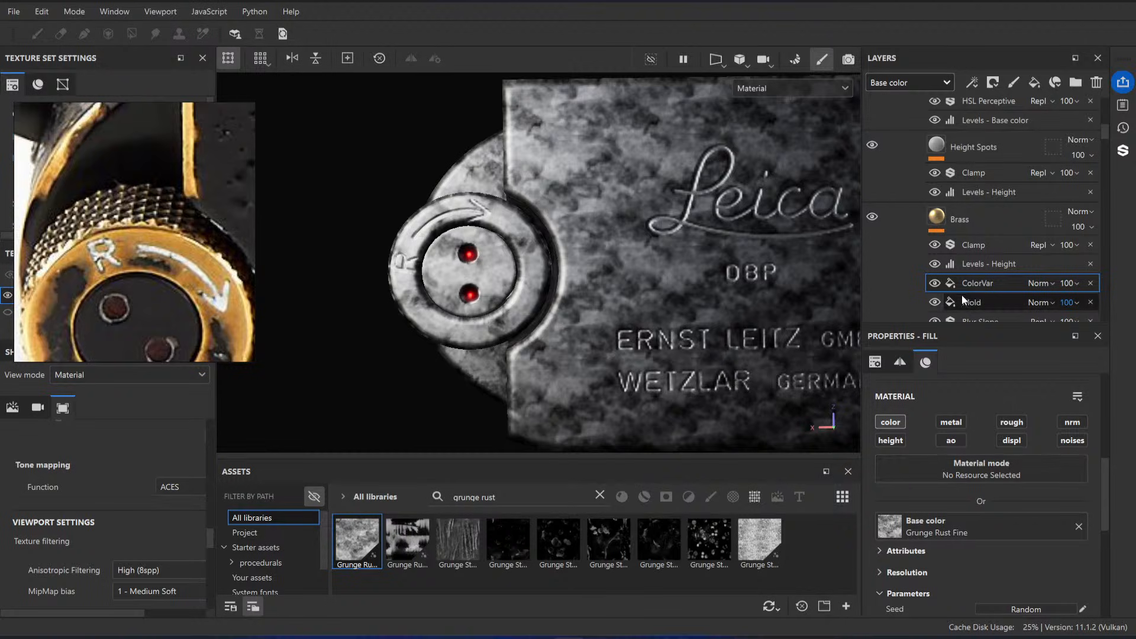
Step: Try UV tiling values of 10, 20 and 10 again on the ColorVar fill, comparing the pattern across the top plate
{"action": "scroll", "coordinate": [1003, 485], "scroll_direction": "up", "scroll_amount": 5}
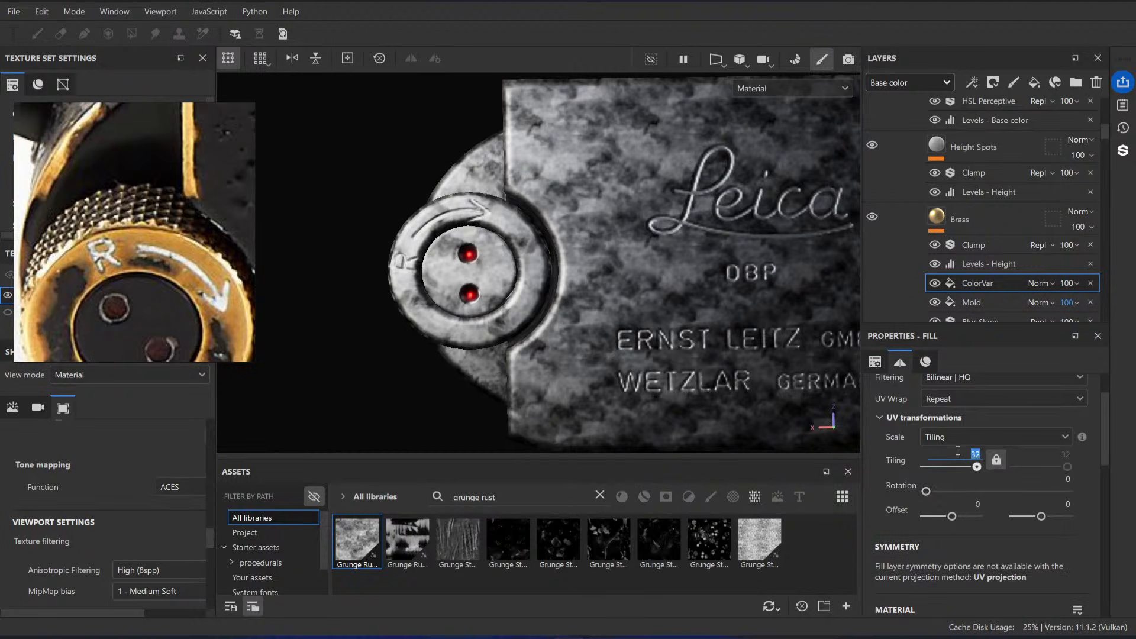
{"action": "type", "text": "10"}
{"action": "key", "text": "Return"}
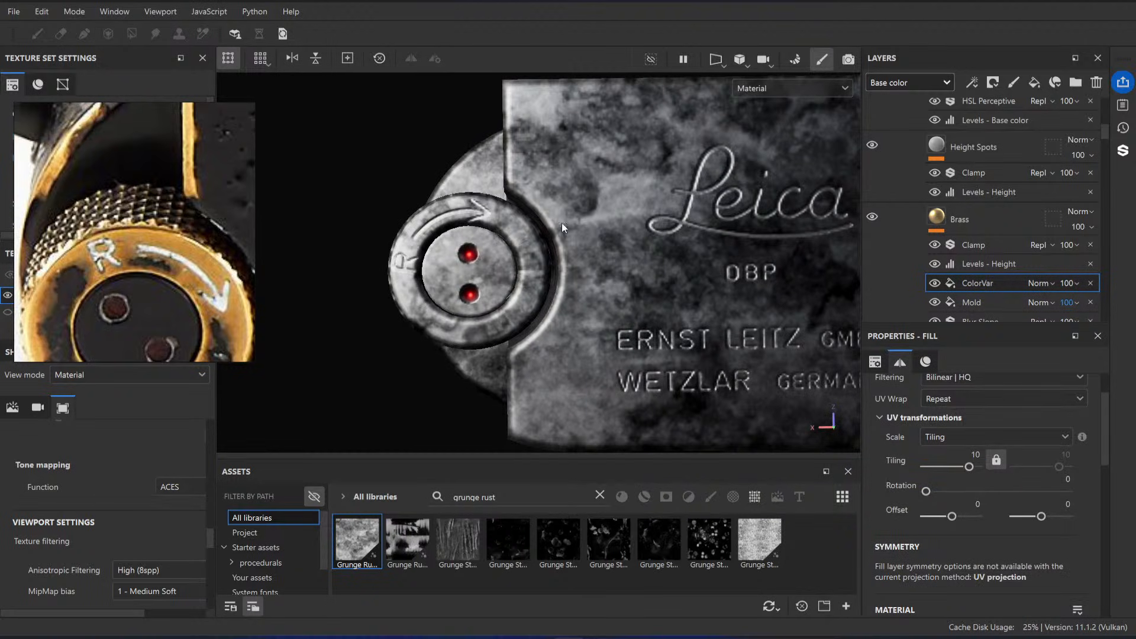
{"action": "left_click", "coordinate": [969, 467]}
{"action": "key", "text": "Return"}
{"action": "scroll", "coordinate": [680, 302], "scroll_direction": "down", "scroll_amount": 3}
{"action": "middle_click_drag", "start_coordinate": [752, 207], "coordinate": [571, 207], "text": "alt"}
{"action": "left_click_drag", "start_coordinate": [478, 220], "coordinate": [396, 290], "text": "alt"}
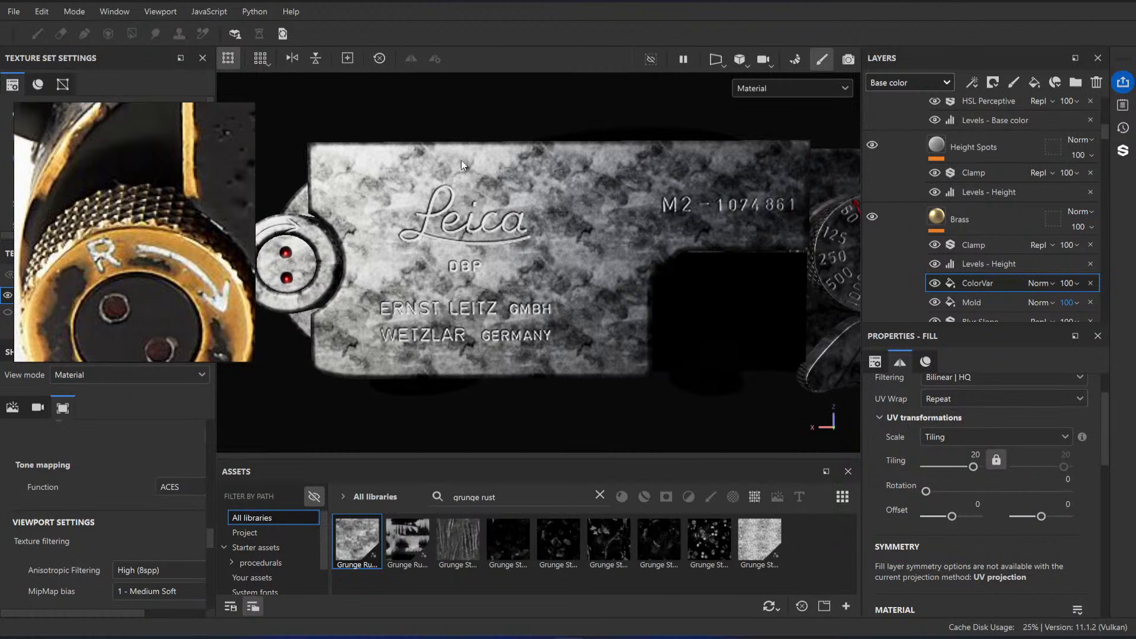
{"action": "left_click_drag", "start_coordinate": [500, 220], "coordinate": [448, 178], "text": "alt"}
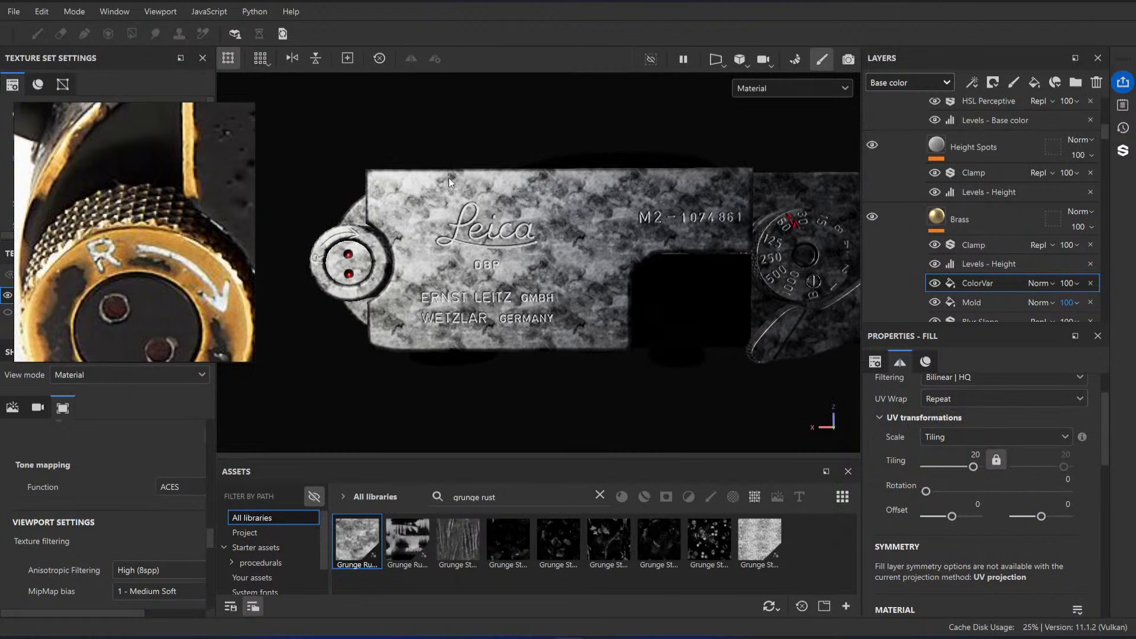
{"action": "left_click", "coordinate": [976, 454]}
{"action": "type", "text": "10"}
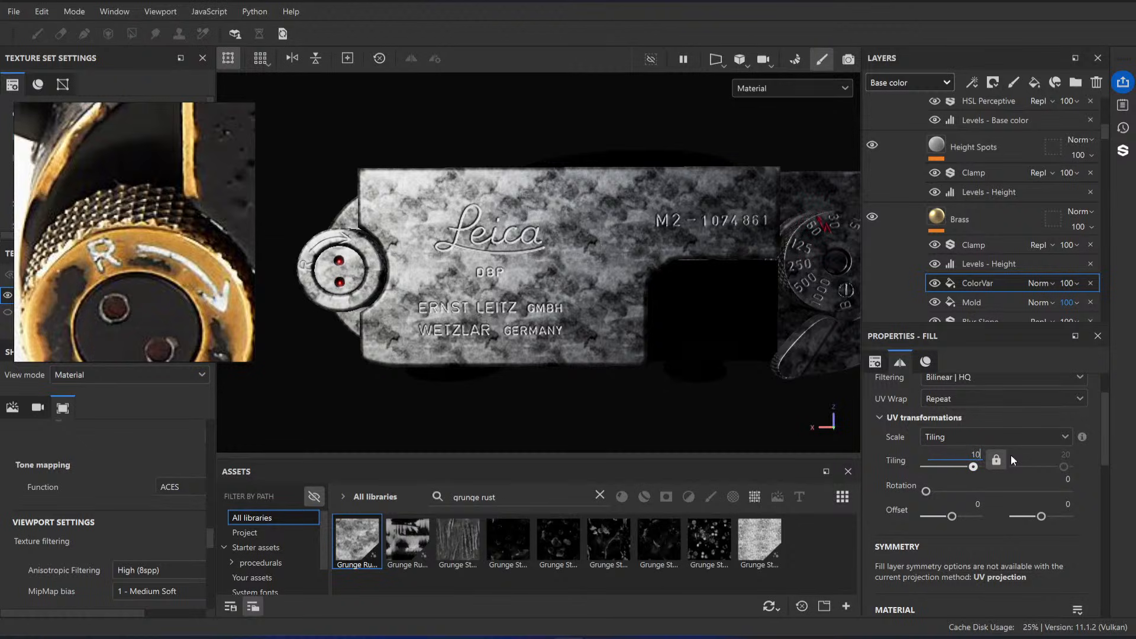
{"action": "key", "text": "Return"}
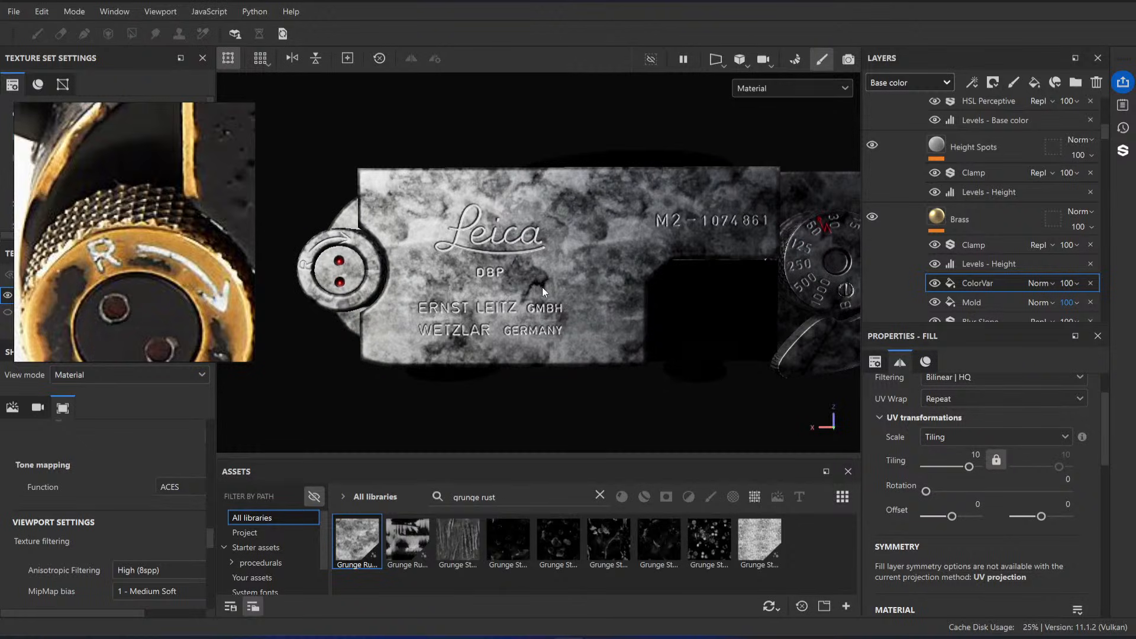
Step: Set the ColorVar fill's UV tiling to 5 and inspect the grunge pattern around the Leica engraving
{"action": "left_click", "coordinate": [976, 454]}
{"action": "type", "text": "5"}
{"action": "key", "text": "Return"}
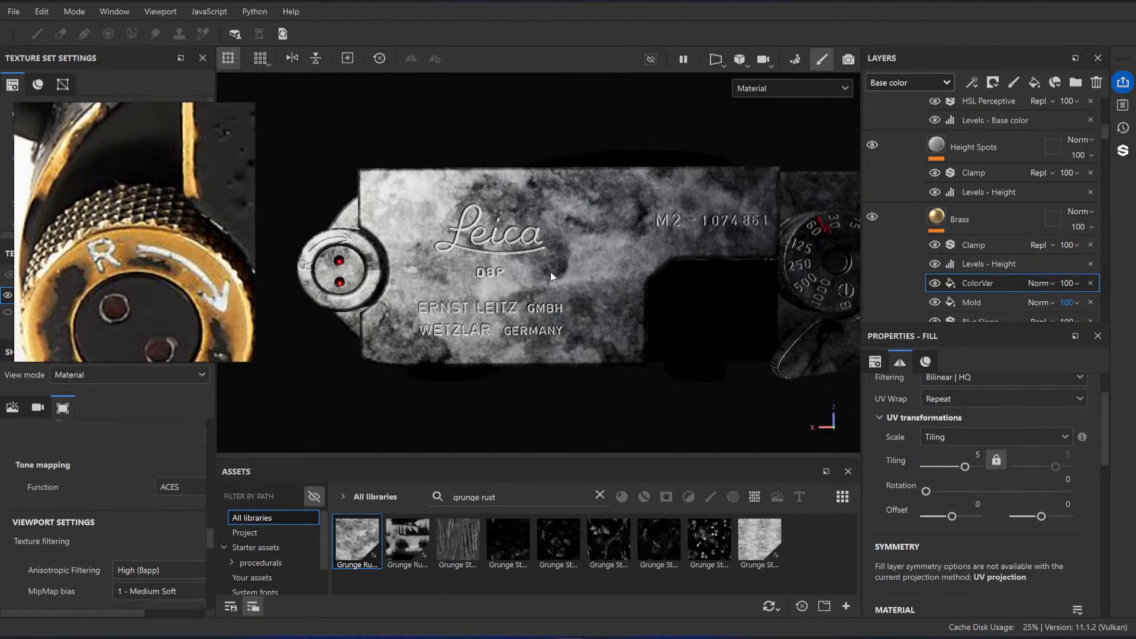
{"action": "mouse_move", "coordinate": [560, 268]}
{"action": "right_mouse_down", "text": "alt"}
{"action": "mouse_move", "coordinate": [517, 303]}
{"action": "mouse_move", "coordinate": [544, 274]}
{"action": "right_mouse_up", "text": "alt"}
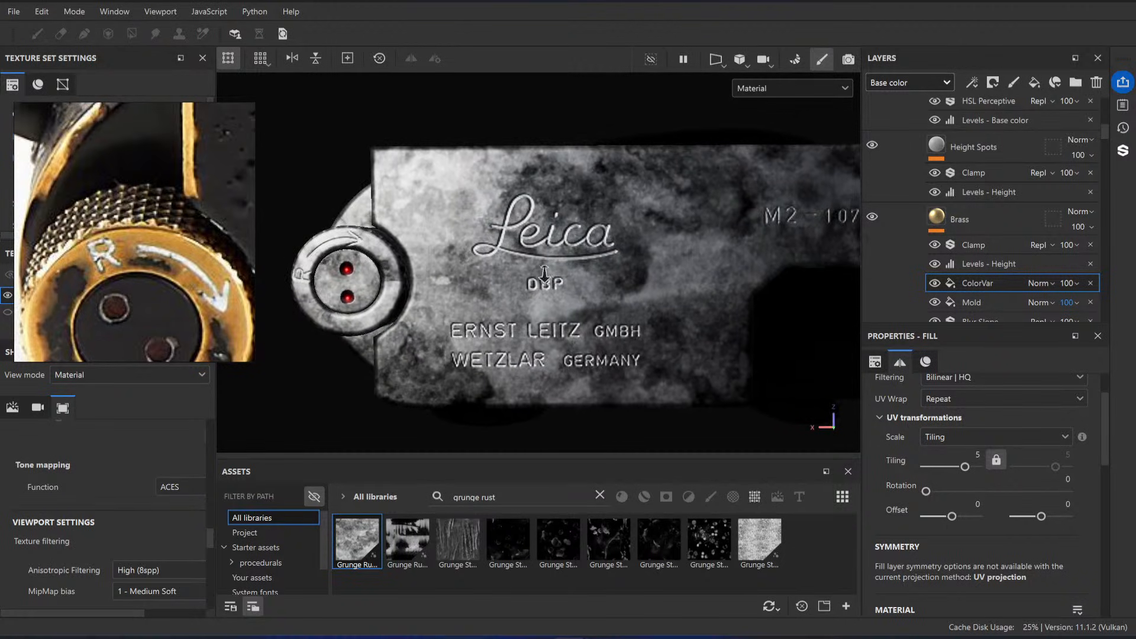
Step: Switch the ColorVar fill to tri-planar projection and check the grunge pattern across the top plate
{"action": "scroll", "coordinate": [1035, 456], "scroll_direction": "up", "scroll_amount": 2}
{"action": "left_click", "coordinate": [983, 415]}
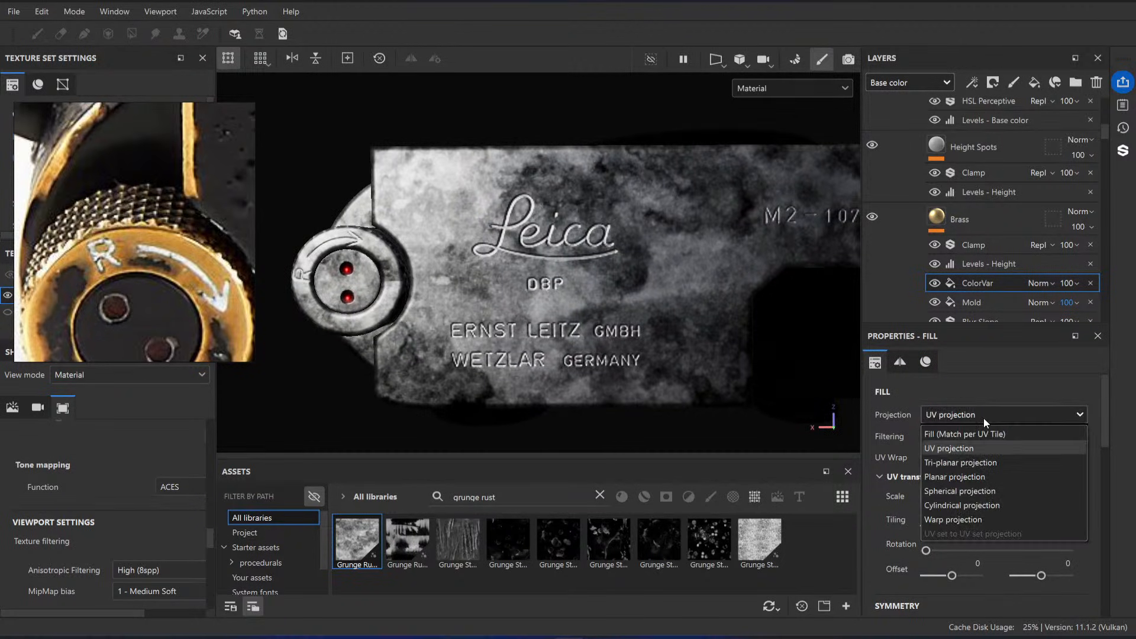
{"action": "left_click", "coordinate": [961, 462]}
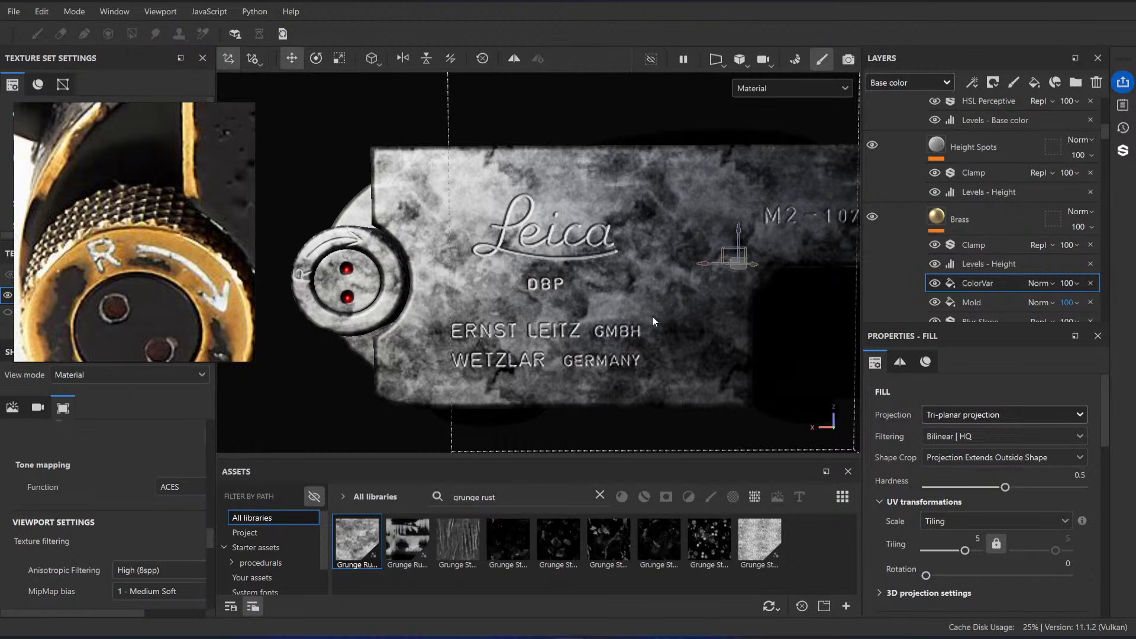
{"action": "right_click_drag", "start_coordinate": [652, 316], "coordinate": [474, 329], "text": "alt"}
{"action": "middle_click_drag", "start_coordinate": [474, 329], "coordinate": [392, 328], "text": "alt"}
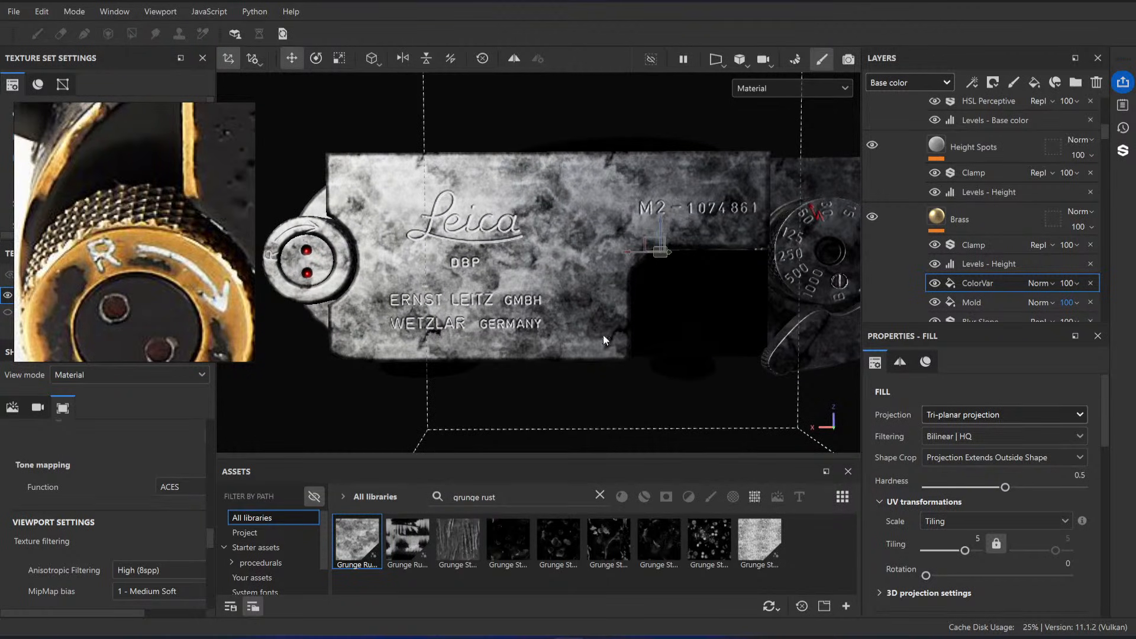
Step: Set the ColorVar fill's tiling to 2 and inspect the pattern around the R knob and Leica engraving
{"action": "left_click", "coordinate": [976, 539]}
{"action": "type", "text": "2"}
{"action": "key", "text": "Return"}
{"action": "right_click_drag", "start_coordinate": [570, 254], "coordinate": [538, 284], "text": "alt"}
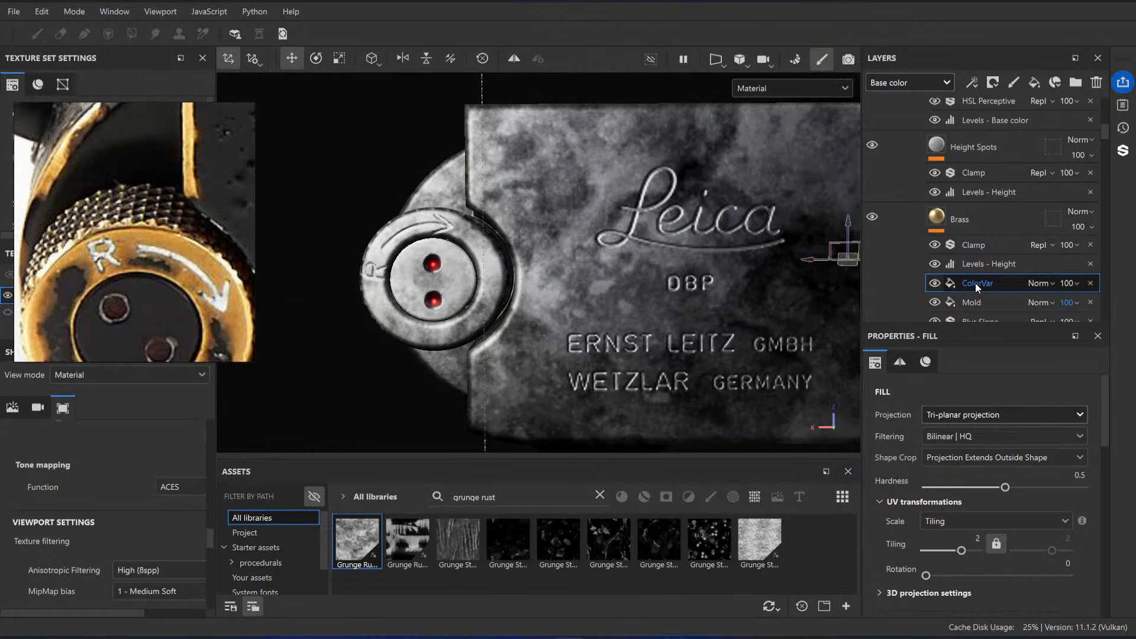
Step: Move the ColorVar fill above Clamp in the Brass layer and assign Grunge Rust Fine to its newly enabled roughness channel
{"action": "left_click_drag", "start_coordinate": [992, 283], "coordinate": [983, 247]}
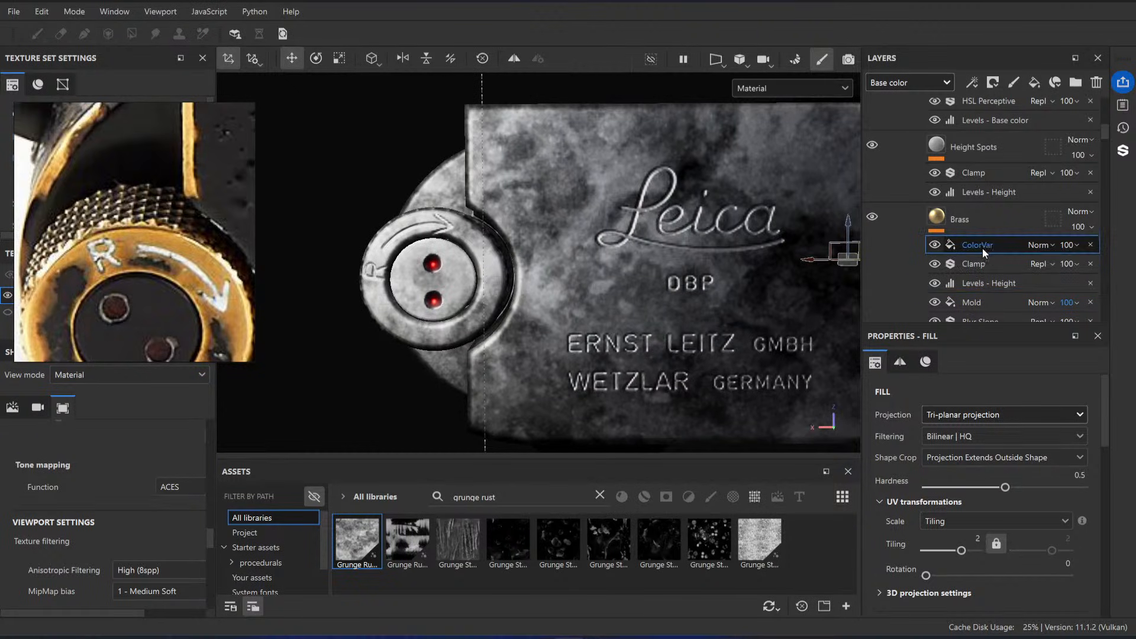
{"action": "scroll", "coordinate": [979, 272], "scroll_direction": "down", "scroll_amount": 3}
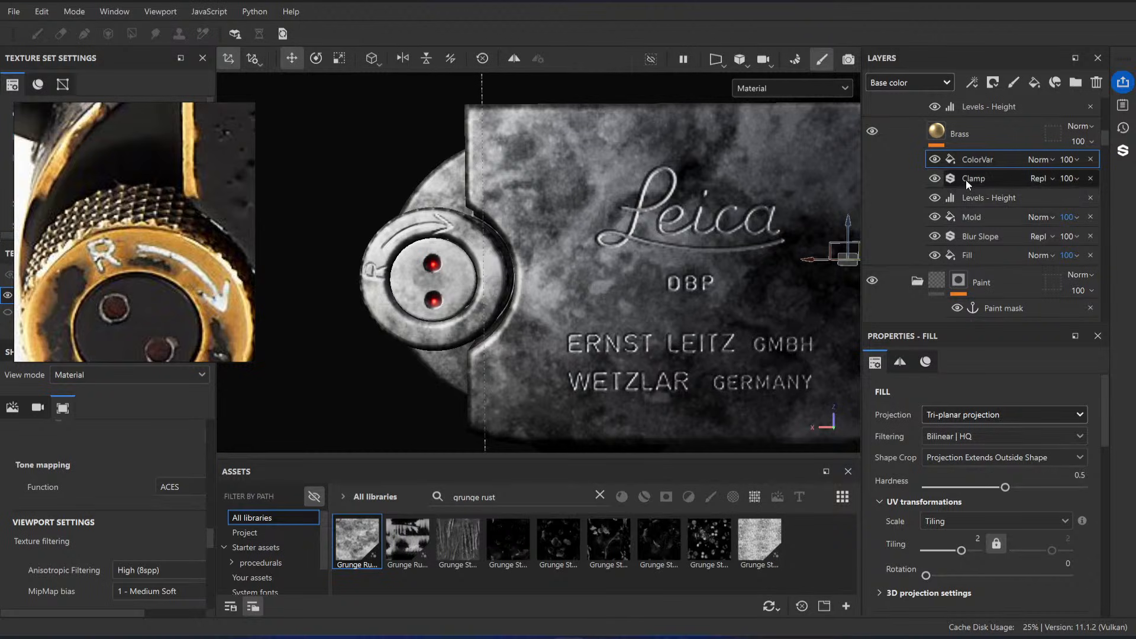
{"action": "scroll", "coordinate": [1016, 512], "scroll_direction": "down", "scroll_amount": 8}
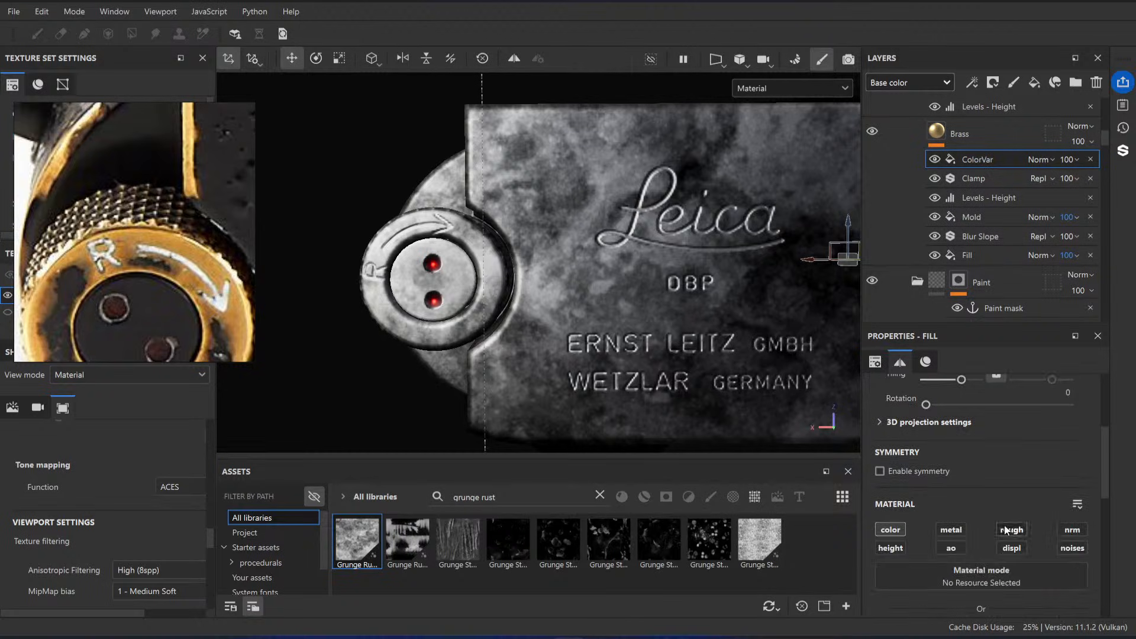
{"action": "scroll", "coordinate": [974, 479], "scroll_direction": "up", "scroll_amount": 2}
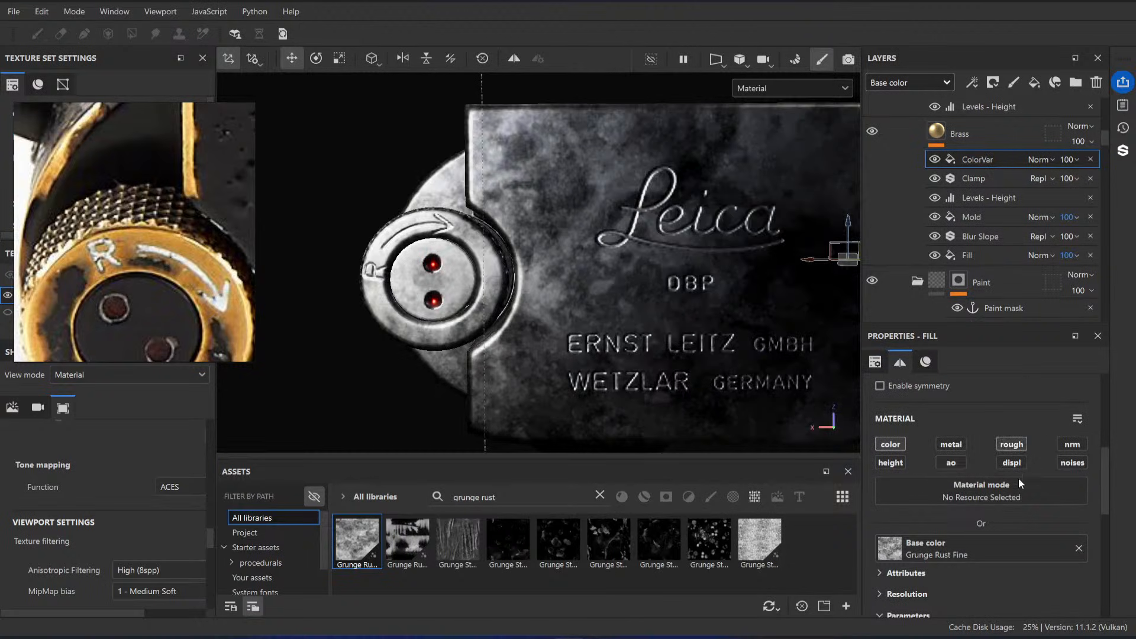
{"action": "scroll", "coordinate": [989, 503], "scroll_direction": "down", "scroll_amount": 10}
{"action": "left_click_drag", "start_coordinate": [403, 536], "coordinate": [1007, 570]}
{"action": "left_click_drag", "start_coordinate": [644, 304], "coordinate": [615, 279], "text": "alt"}
{"action": "right_click_drag", "start_coordinate": [615, 279], "coordinate": [609, 296], "text": "alt"}
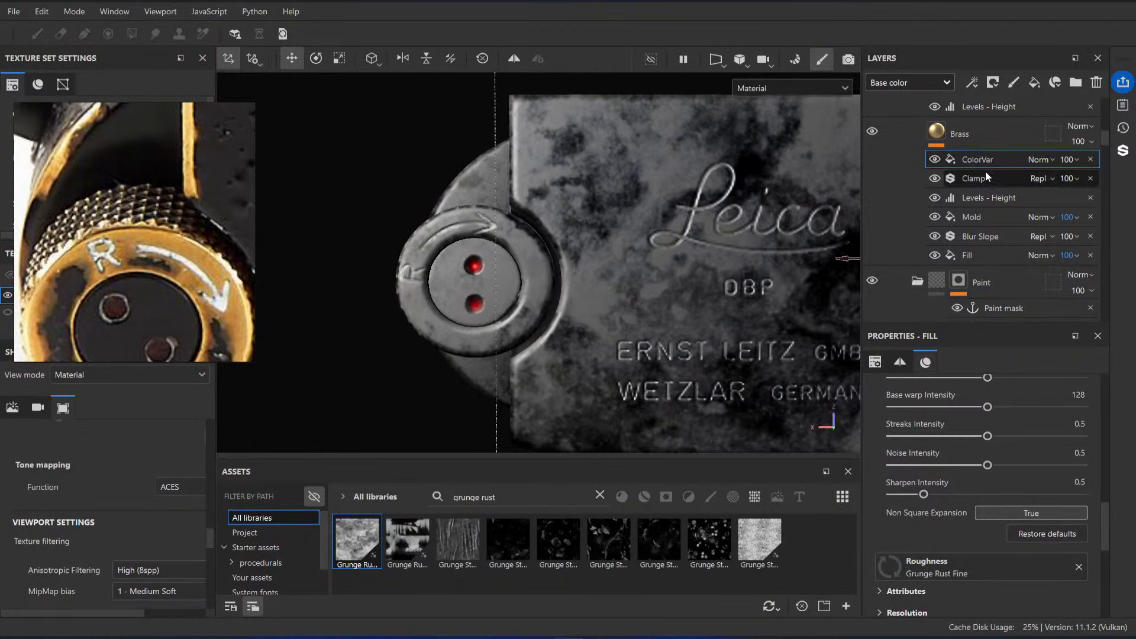
Step: Cycle through the single-channel views until the viewport shows only the base color
{"action": "right_click", "coordinate": [971, 159]}
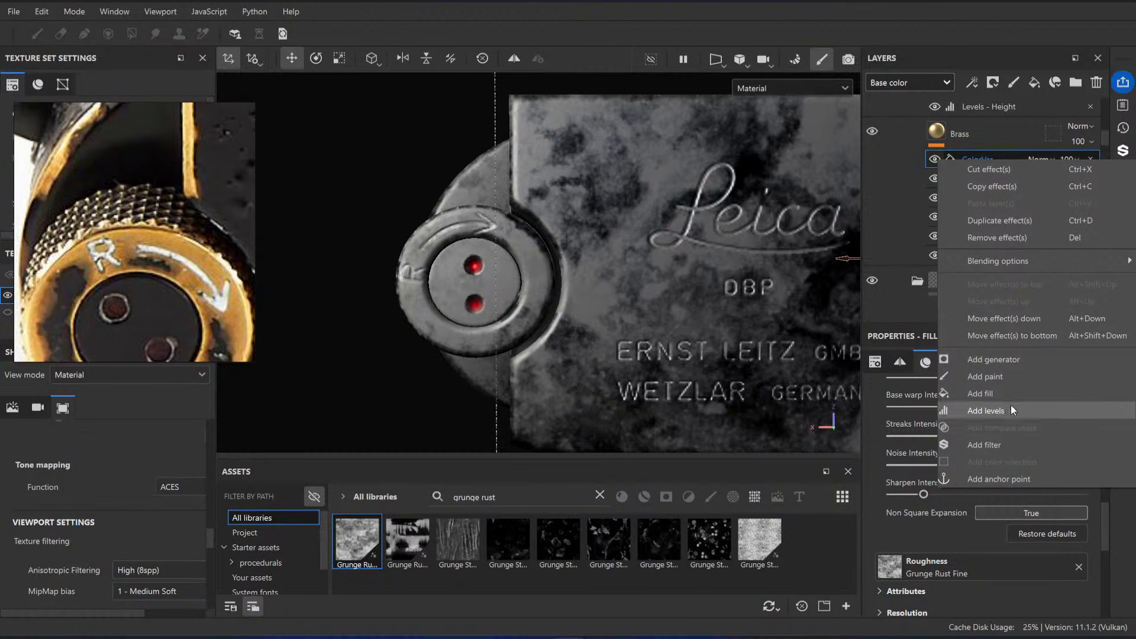
{"action": "left_click", "coordinate": [592, 259]}
{"action": "key", "text": "c"}
{"action": "key", "text": "c"}
{"action": "key", "text": "c"}
{"action": "key", "text": "c"}
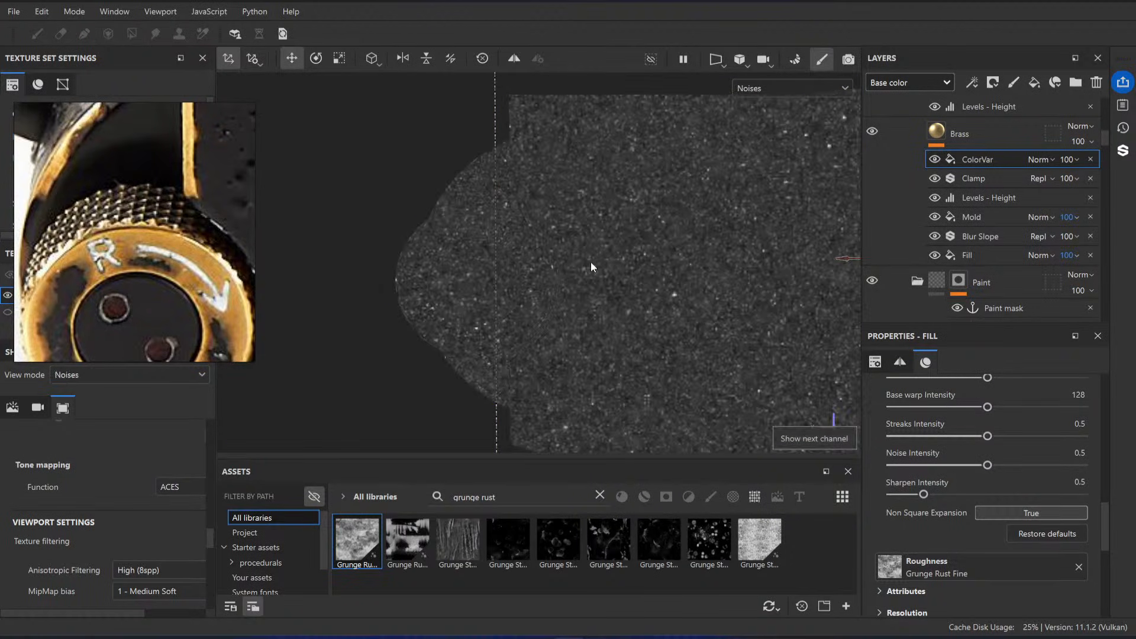
{"action": "right_click", "coordinate": [1000, 162]}
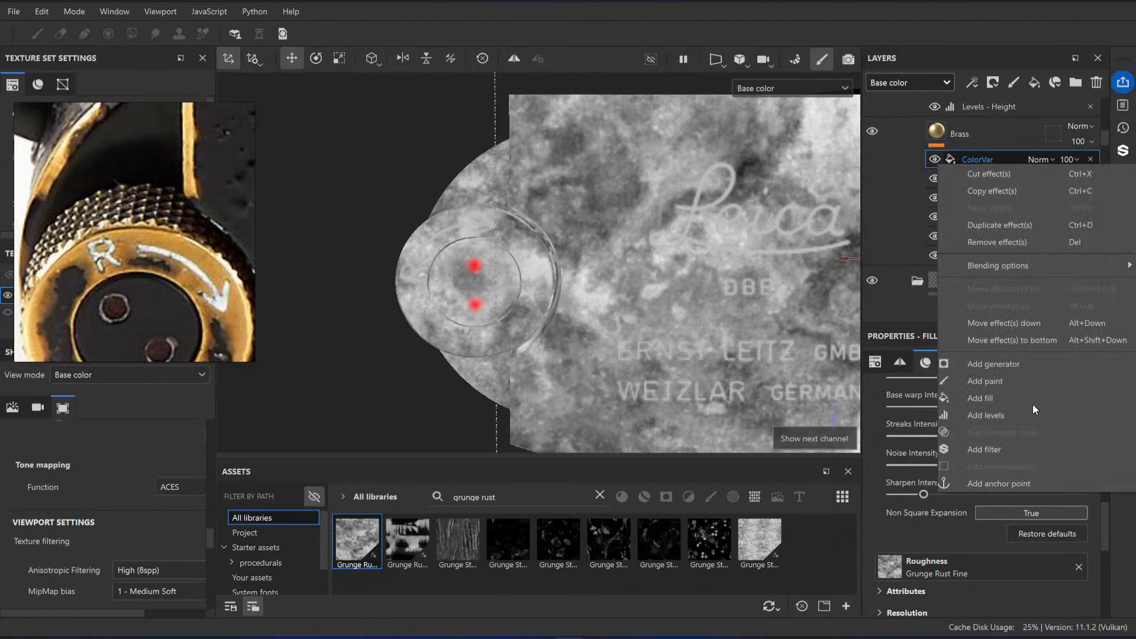
Step: Examine the color variation of worn brass in the camera reference photos, including a close-up of tarnished brass
{"action": "scroll", "coordinate": [149, 244], "scroll_direction": "down", "scroll_amount": 5}
{"action": "middle_click_drag", "start_coordinate": [149, 244], "coordinate": [77, 223]}
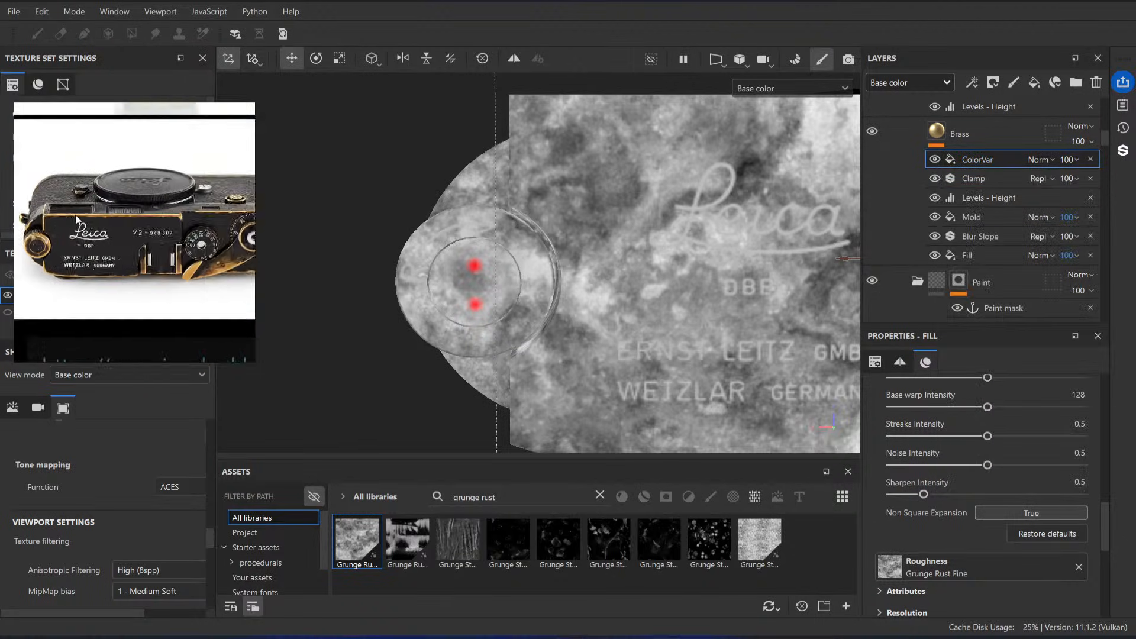
{"action": "scroll", "coordinate": [118, 260], "scroll_direction": "down", "scroll_amount": 4}
{"action": "middle_click_drag", "start_coordinate": [231, 264], "coordinate": [169, 248]}
{"action": "scroll", "coordinate": [182, 151], "scroll_direction": "up", "scroll_amount": 6}
{"action": "scroll", "coordinate": [171, 155], "scroll_direction": "up", "scroll_amount": 1}
{"action": "middle_click_drag", "start_coordinate": [163, 161], "coordinate": [160, 220]}
{"action": "scroll", "coordinate": [180, 176], "scroll_direction": "up", "scroll_amount": 5}
{"action": "scroll", "coordinate": [182, 171], "scroll_direction": "up", "scroll_amount": 3}
{"action": "scroll", "coordinate": [157, 231], "scroll_direction": "down", "scroll_amount": 8}
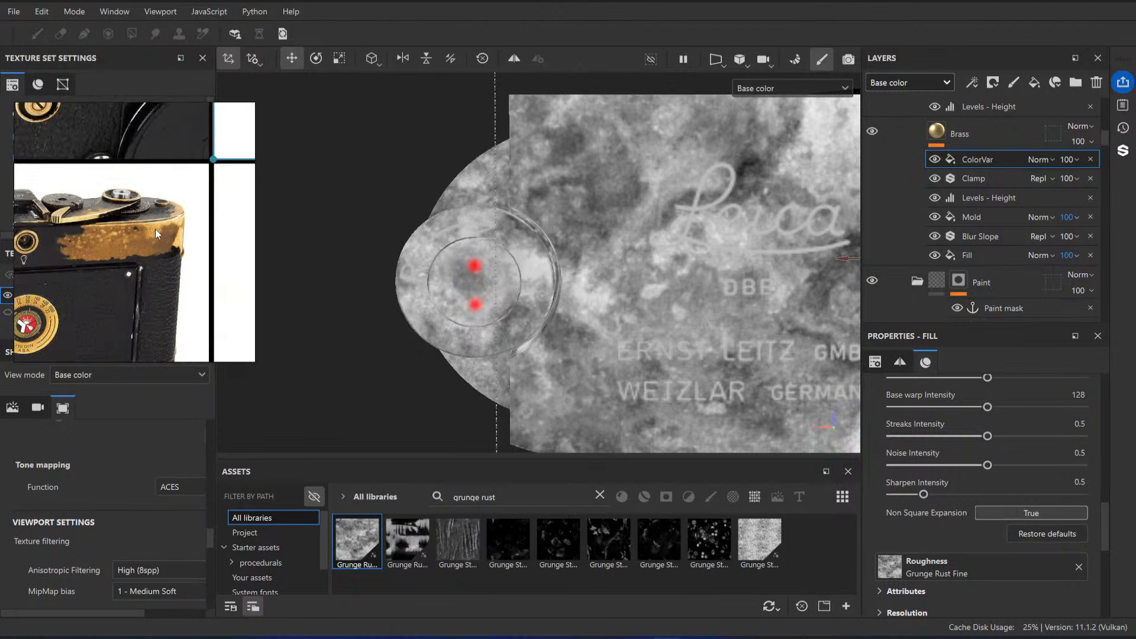
{"action": "scroll", "coordinate": [222, 240], "scroll_direction": "up", "scroll_amount": 7}
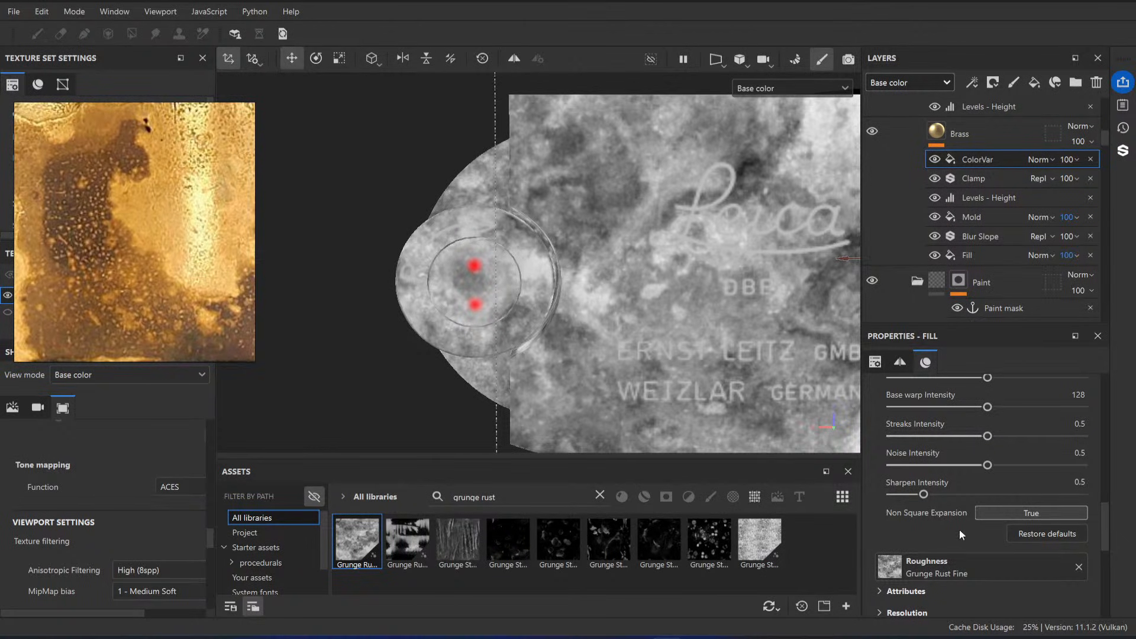
Step: Add a Gradient filter above the ColorVar fill in the Brass layer
{"action": "right_click", "coordinate": [971, 157]}
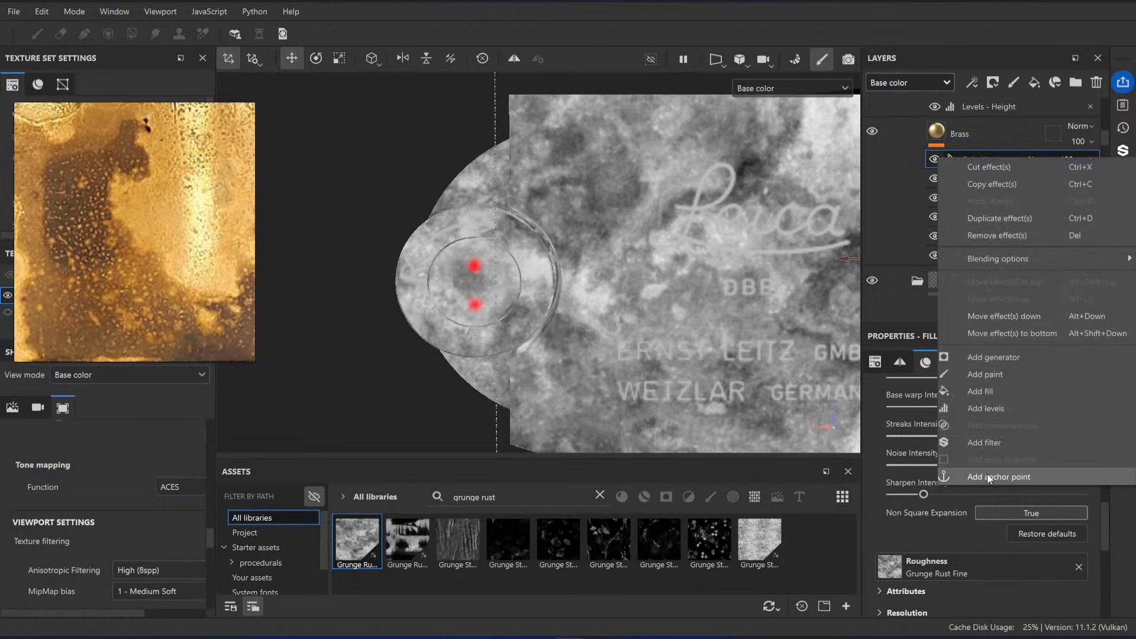
{"action": "left_click", "coordinate": [996, 442]}
{"action": "left_click", "coordinate": [991, 439]}
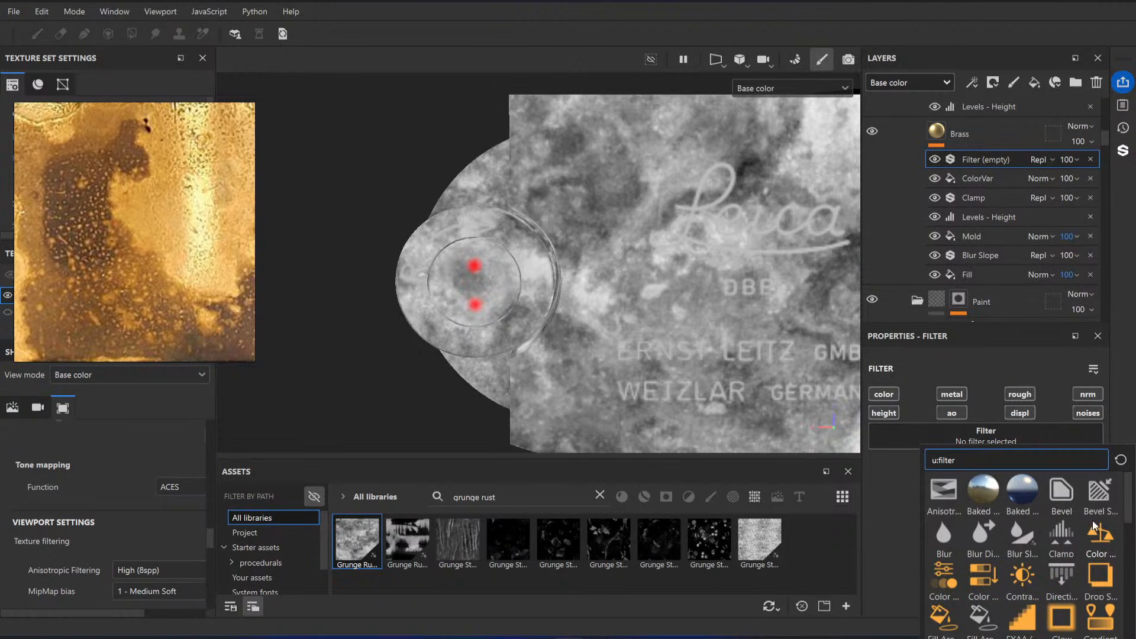
{"action": "scroll", "coordinate": [1095, 527], "scroll_direction": "down", "scroll_amount": 3}
{"action": "left_click", "coordinate": [1099, 497]}
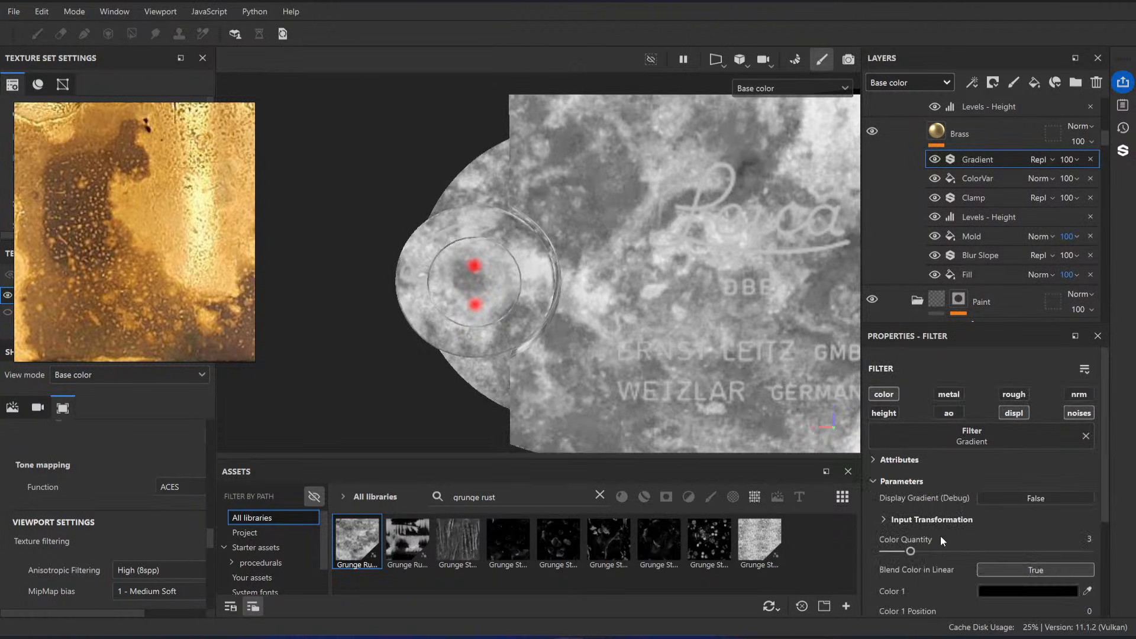
Step: Copy the Brass layer's base color F4D190 into Color 1 of the Gradient filter
{"action": "left_click", "coordinate": [950, 137]}
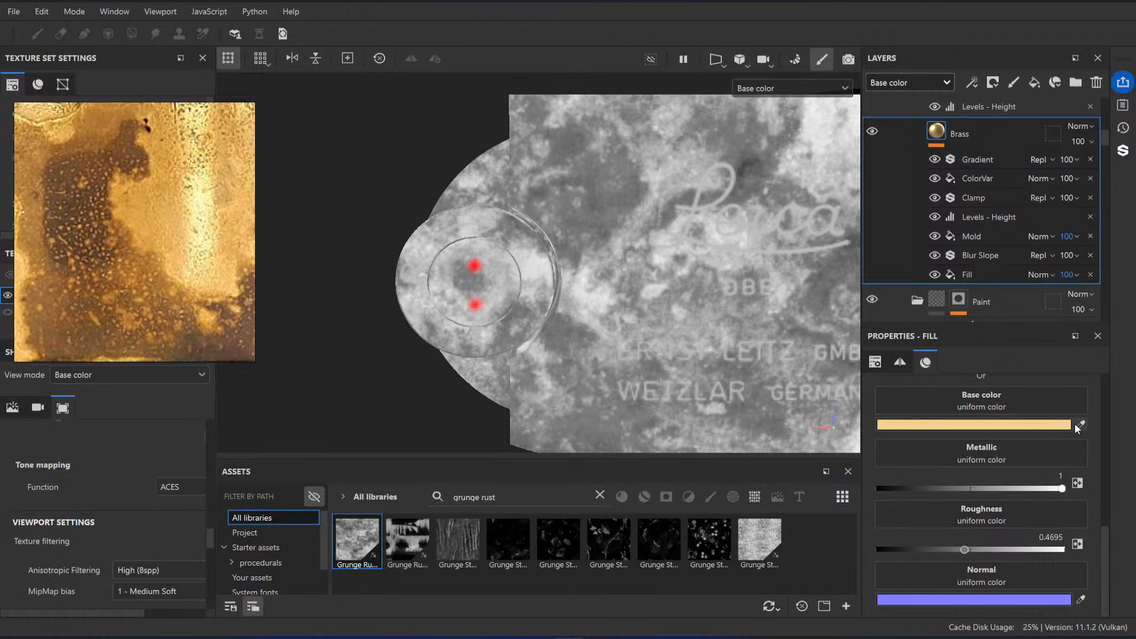
{"action": "left_click", "coordinate": [1074, 425]}
{"action": "double_click", "coordinate": [990, 429]}
{"action": "key", "text": "ctrl+c"}
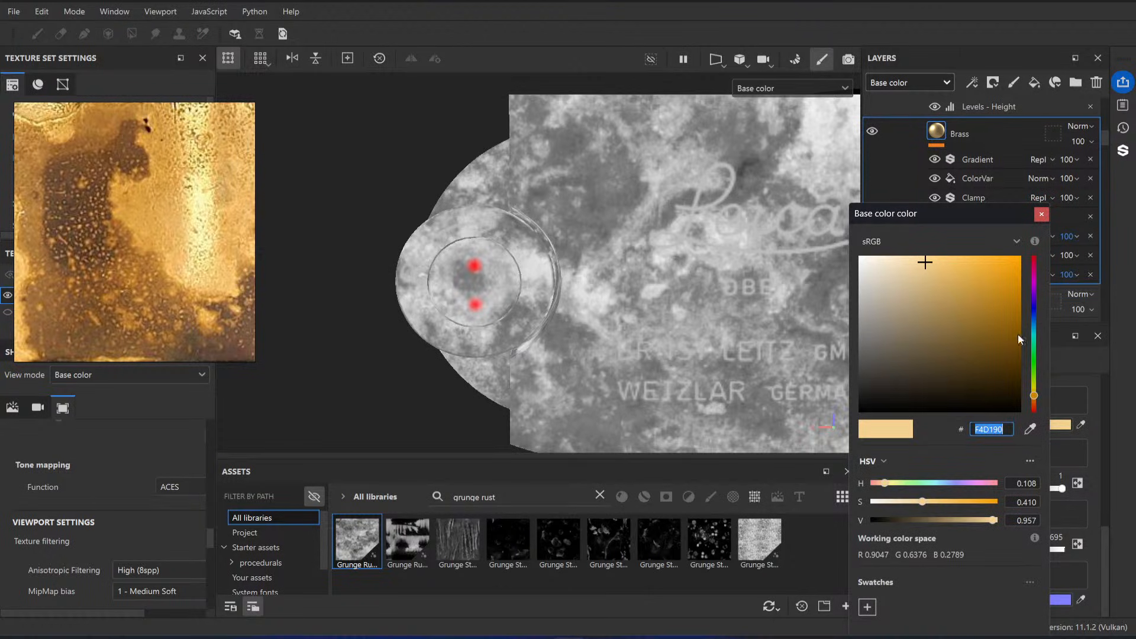
{"action": "left_click", "coordinate": [1042, 215]}
{"action": "left_click", "coordinate": [985, 160]}
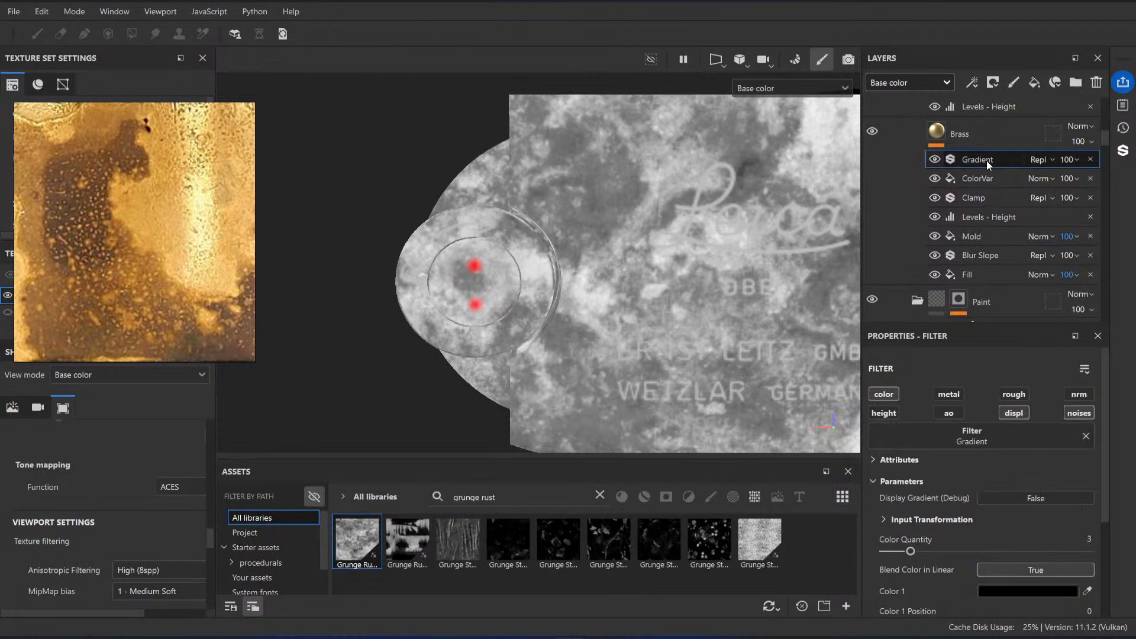
{"action": "scroll", "coordinate": [1026, 550], "scroll_direction": "down", "scroll_amount": 1}
{"action": "left_click", "coordinate": [1034, 551]}
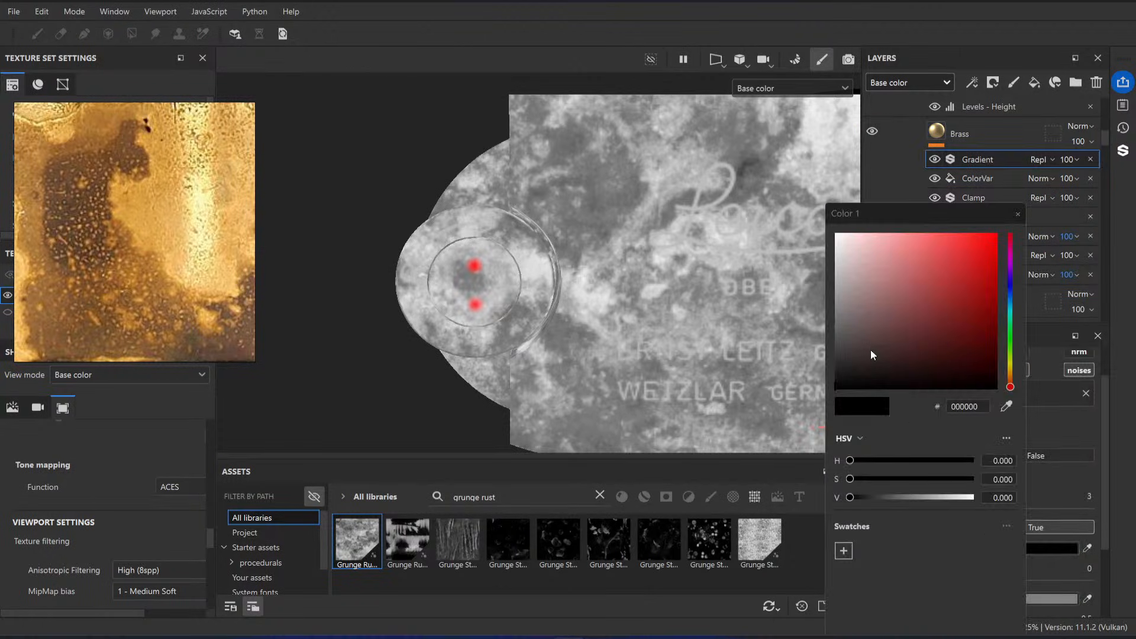
{"action": "double_click", "coordinate": [989, 407]}
{"action": "key", "text": "ctrl+v"}
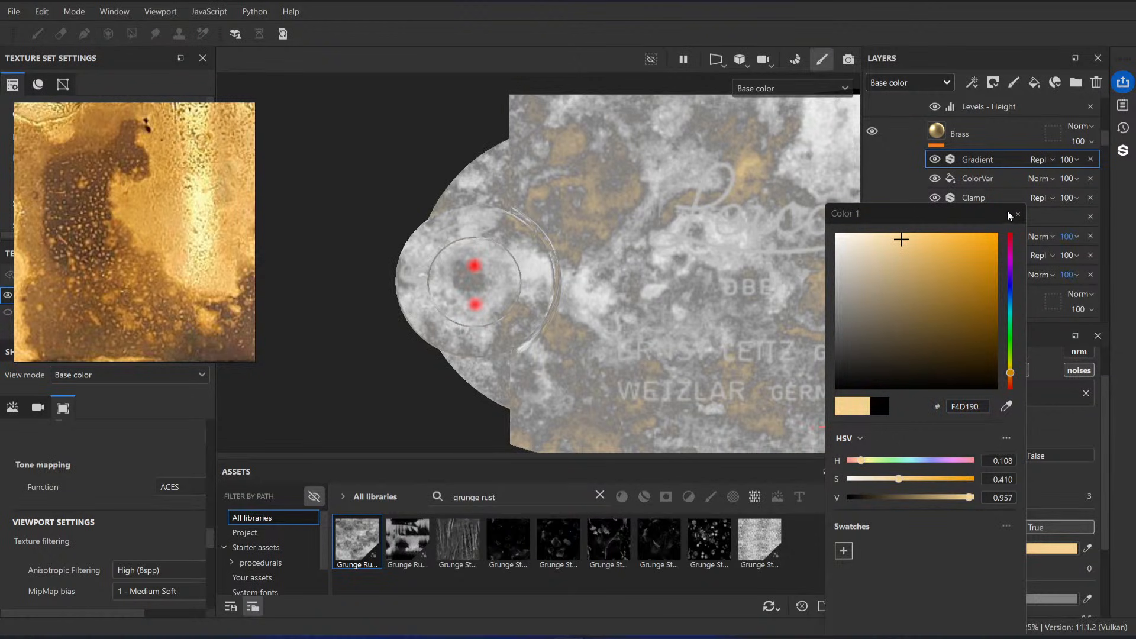
{"action": "left_click", "coordinate": [1017, 214]}
Step: Sample the Color 1 brass tone for the gradient's Color 2 and Color 3
{"action": "scroll", "coordinate": [1027, 527], "scroll_direction": "down", "scroll_amount": 2}
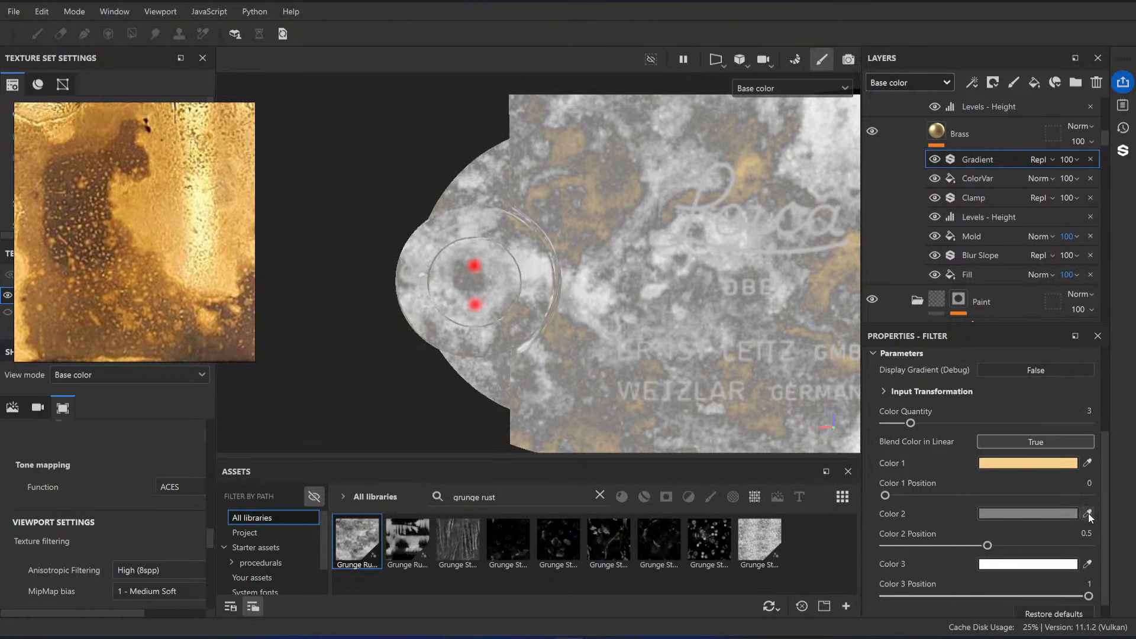
{"action": "left_click", "coordinate": [1088, 513]}
{"action": "left_click", "coordinate": [1068, 463]}
{"action": "left_click", "coordinate": [1088, 564]}
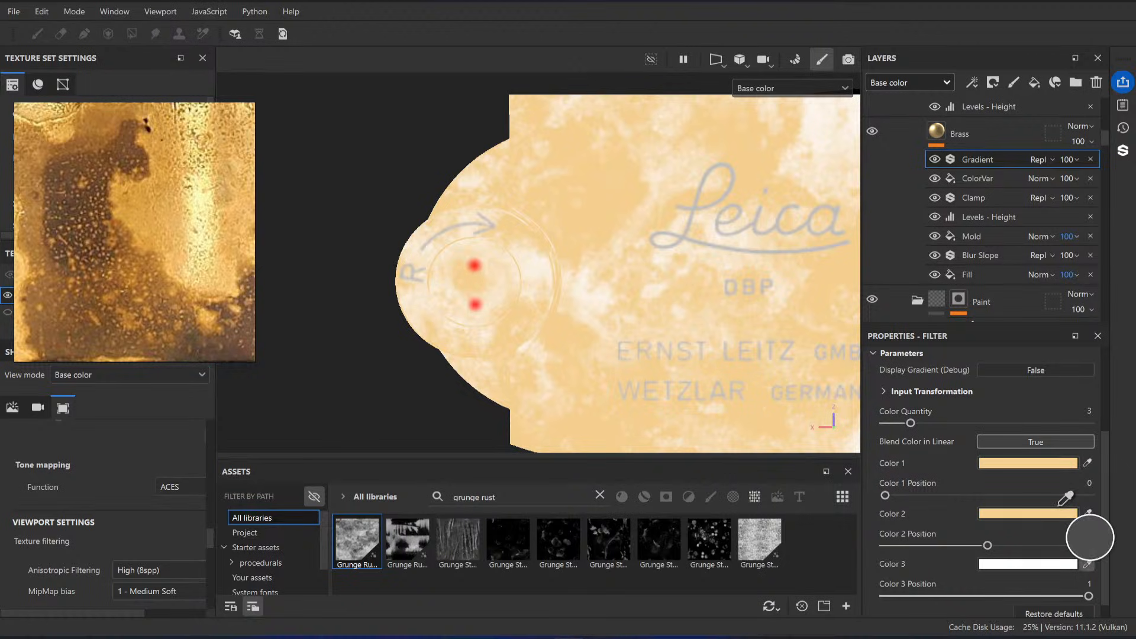
{"action": "left_click", "coordinate": [1036, 515]}
Step: Darken the gradient's Color 2 to a value of about 0.895 and fine-tune its hue and saturation
{"action": "left_click", "coordinate": [1035, 515]}
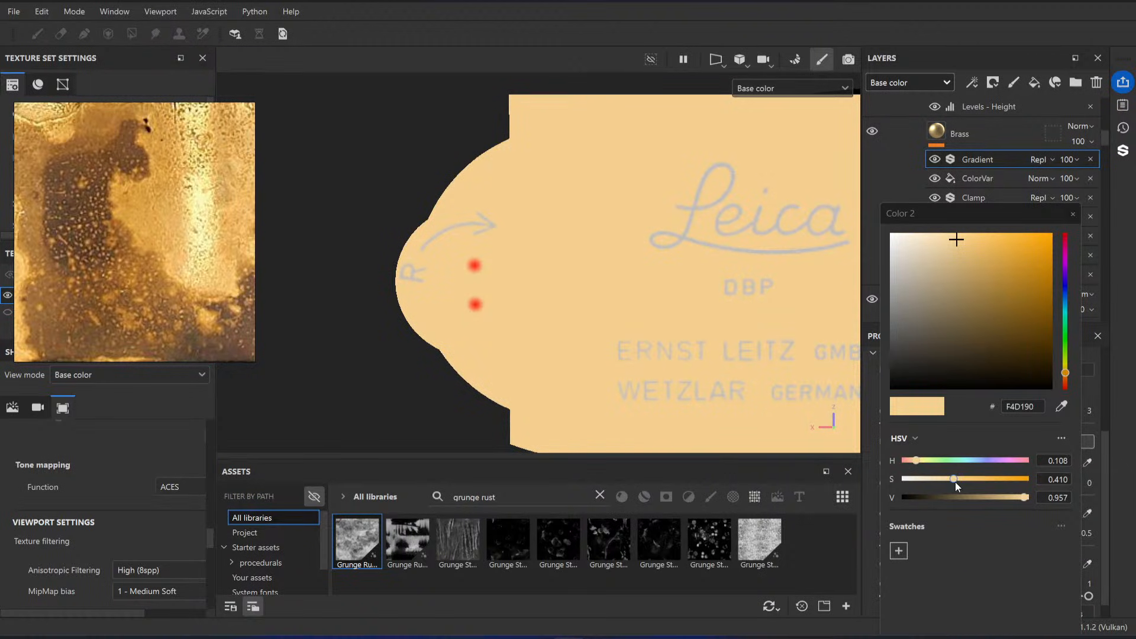
{"action": "left_click_drag", "start_coordinate": [1024, 497], "coordinate": [1015, 498]}
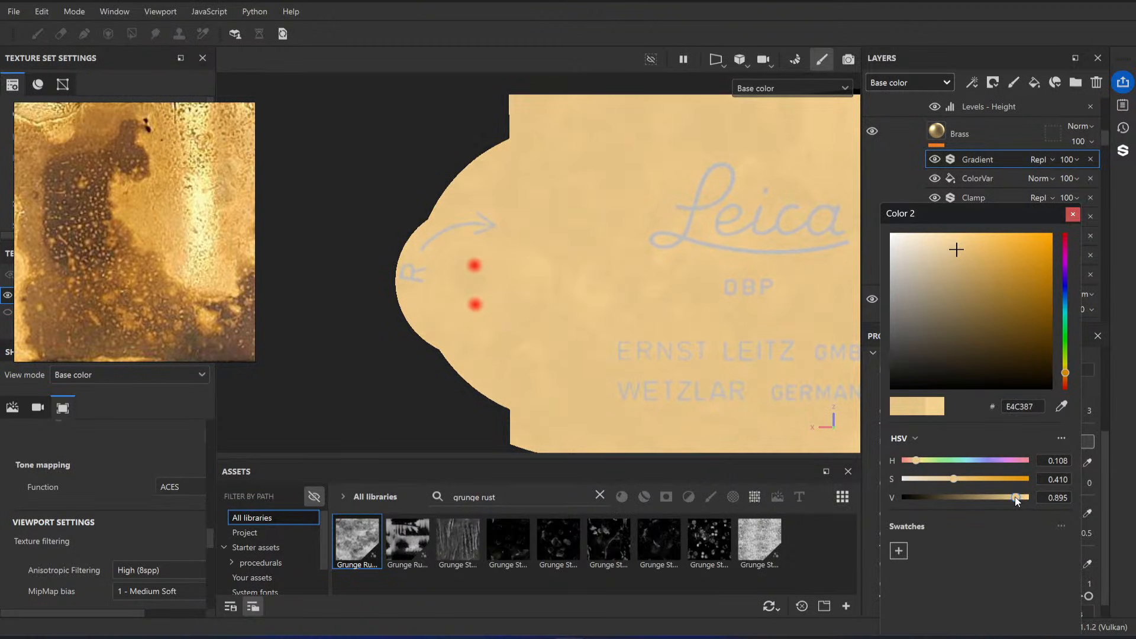
{"action": "left_click_drag", "start_coordinate": [919, 462], "coordinate": [958, 483]}
{"action": "left_click", "coordinate": [953, 481]}
{"action": "left_click", "coordinate": [1073, 216]}
Step: Set the gradient's Color 3 to the darker, more saturated brass E1AD4C and check it across the top plate
{"action": "left_click", "coordinate": [1026, 566]}
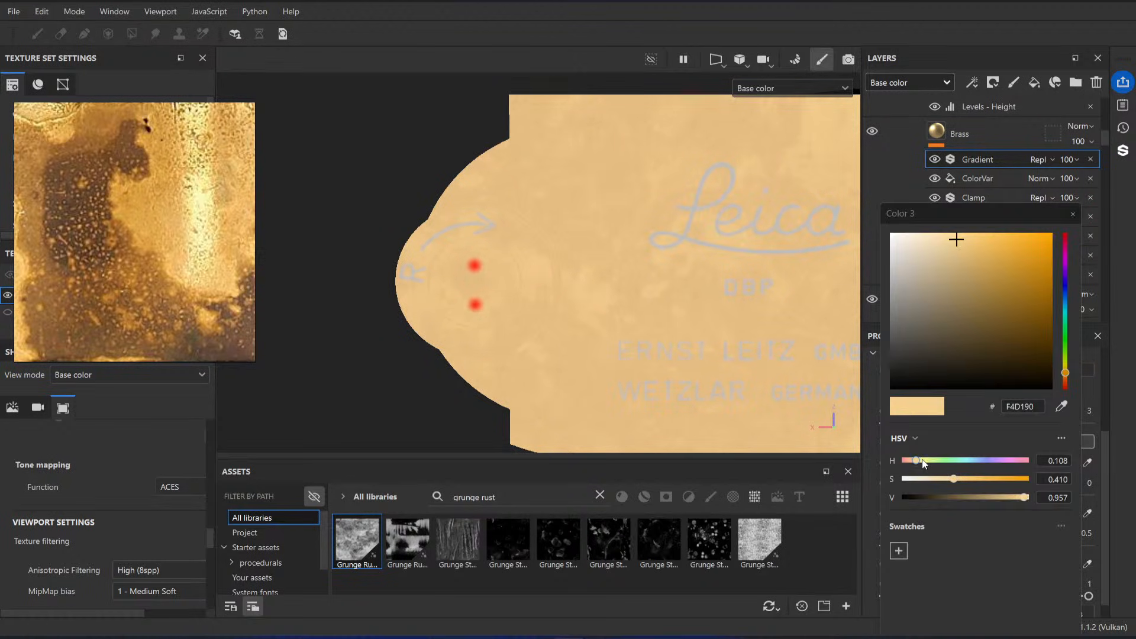
{"action": "left_click_drag", "start_coordinate": [919, 461], "coordinate": [916, 466]}
{"action": "mouse_move", "coordinate": [1016, 500]}
{"action": "left_mouse_down"}
{"action": "mouse_move", "coordinate": [975, 479]}
{"action": "mouse_move", "coordinate": [1013, 498]}
{"action": "left_mouse_up"}
{"action": "scroll", "coordinate": [730, 353], "scroll_direction": "down", "scroll_amount": 2}
{"action": "scroll", "coordinate": [614, 311], "scroll_direction": "up", "scroll_amount": 2}
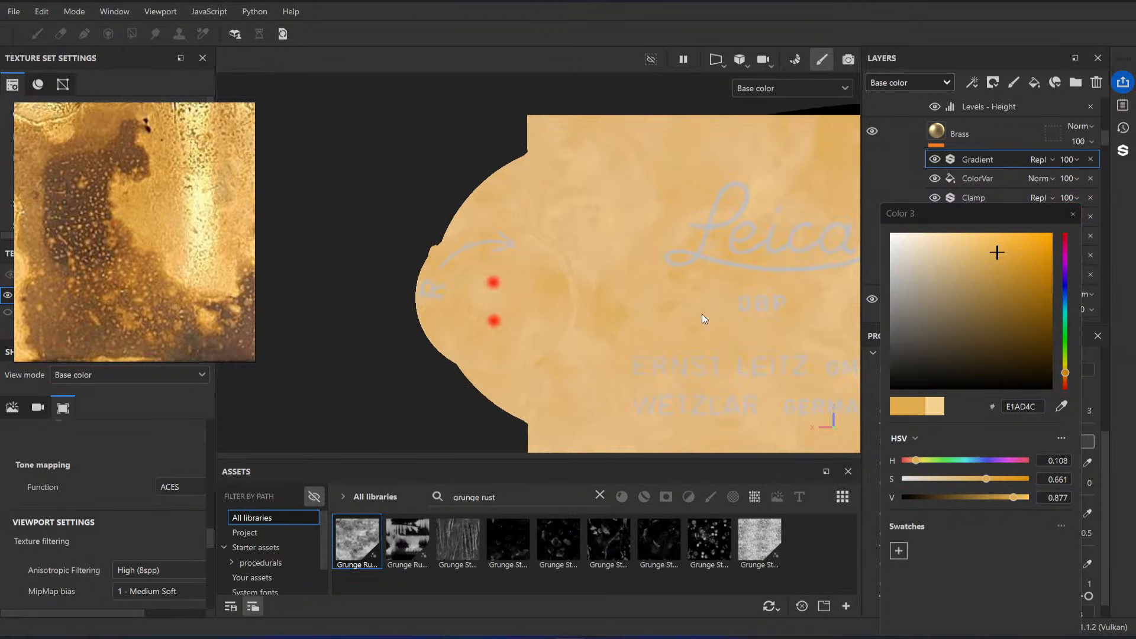
{"action": "middle_click_drag", "start_coordinate": [705, 320], "coordinate": [491, 314], "text": "alt"}
{"action": "right_click_drag", "start_coordinate": [491, 314], "coordinate": [853, 395], "text": "alt"}
Step: Shift Color 3's hue to about 0.099 and slightly lower its saturation
{"action": "left_click_drag", "start_coordinate": [921, 463], "coordinate": [915, 462]}
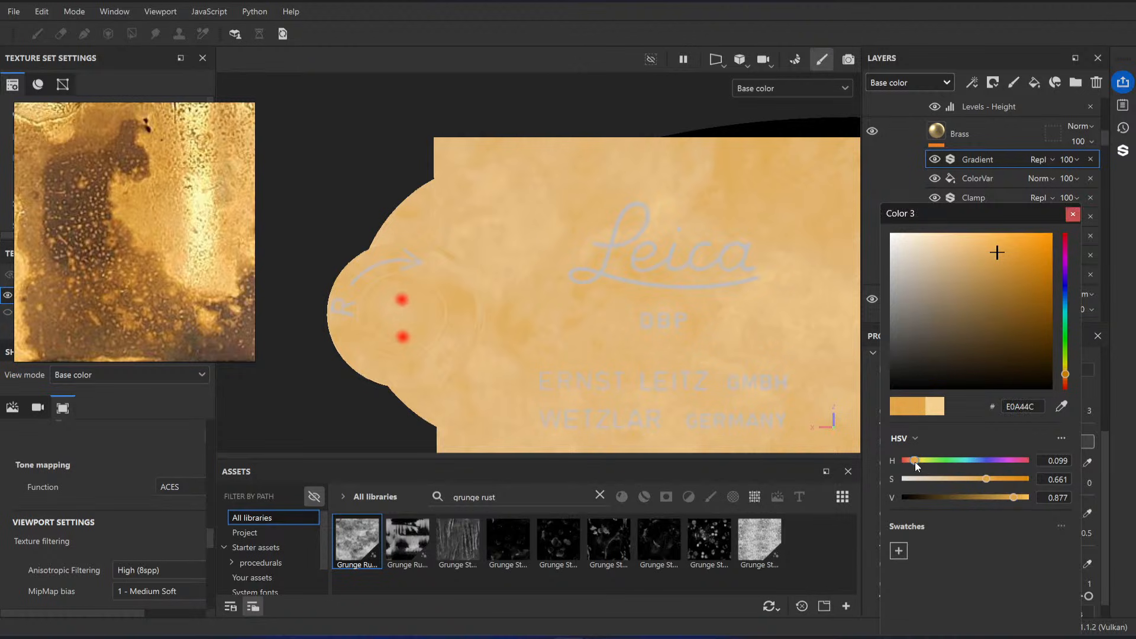
{"action": "left_click_drag", "start_coordinate": [985, 481], "coordinate": [976, 479]}
{"action": "scroll", "coordinate": [554, 223], "scroll_direction": "down", "scroll_amount": 2}
{"action": "scroll", "coordinate": [554, 223], "scroll_direction": "up", "scroll_amount": 2}
{"action": "left_click", "coordinate": [1073, 214]}
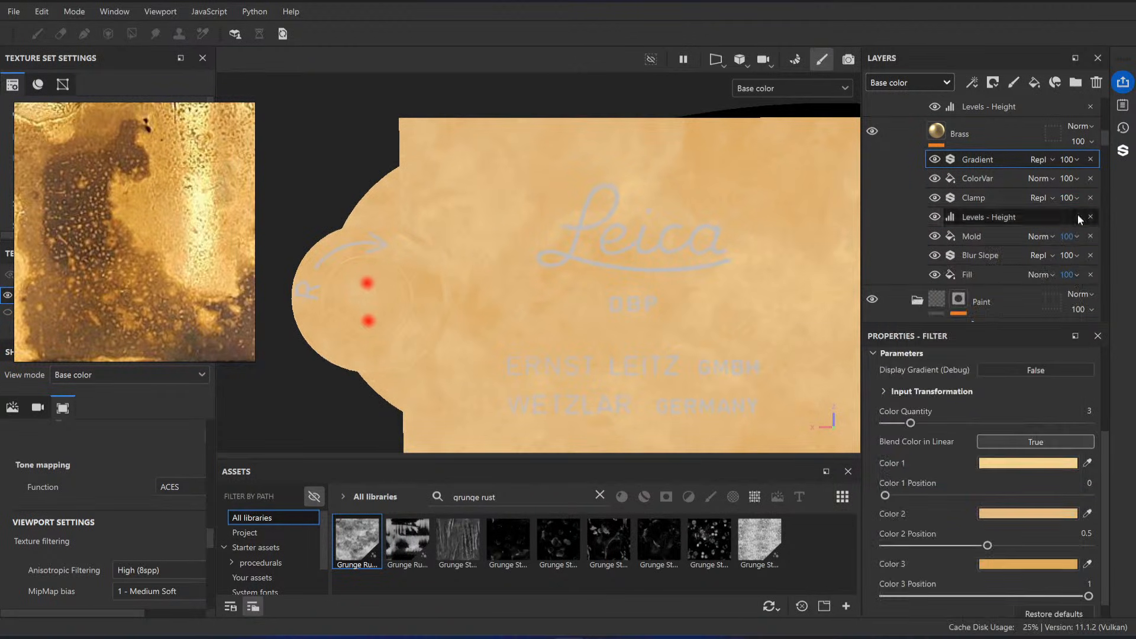
Step: Reduce the gradient to two colors, with Color 2 matched to the former Color 3 and positioned at 1
{"action": "mouse_move", "coordinate": [987, 546]}
{"action": "left_mouse_down"}
{"action": "mouse_move", "coordinate": [950, 546]}
{"action": "mouse_move", "coordinate": [979, 545]}
{"action": "left_mouse_up"}
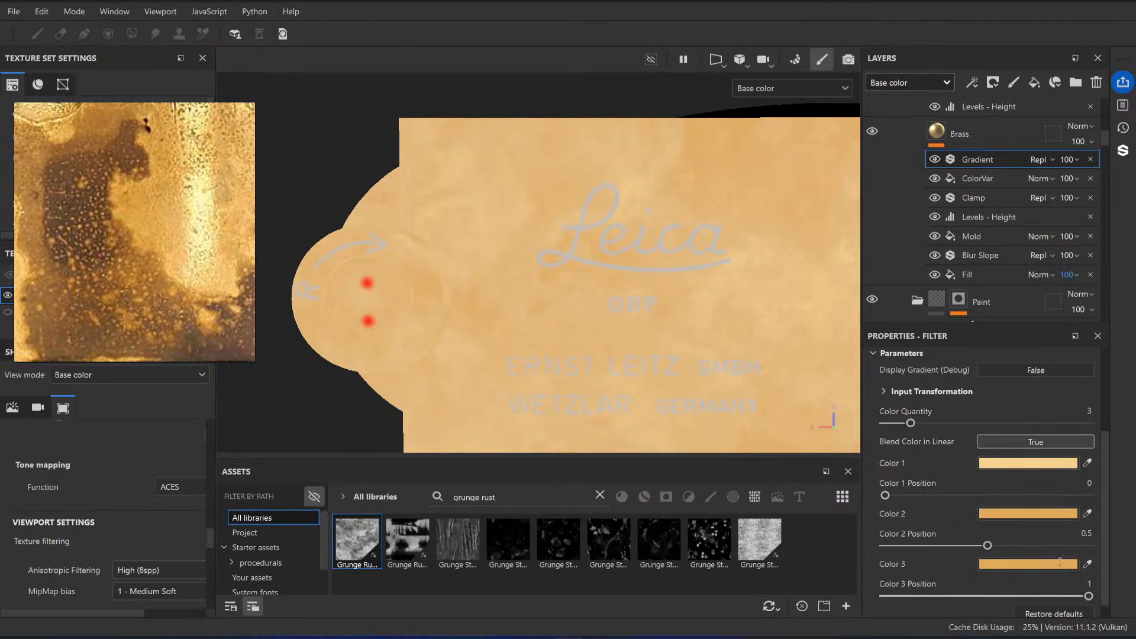
{"action": "left_click_drag", "start_coordinate": [910, 423], "coordinate": [885, 424]}
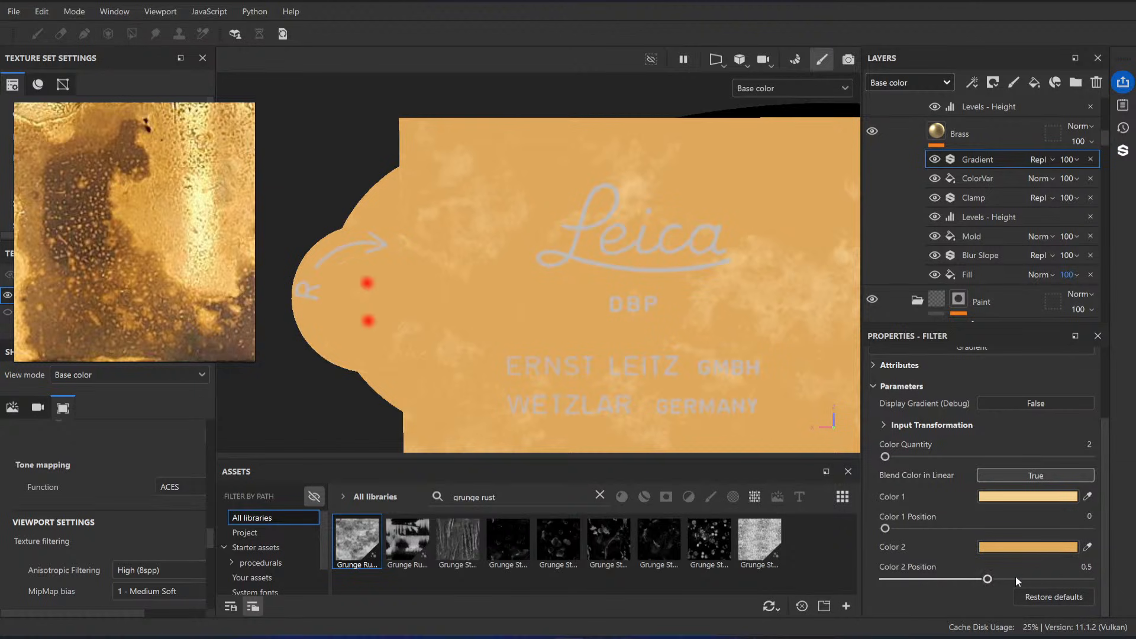
{"action": "left_click_drag", "start_coordinate": [1016, 578], "coordinate": [1071, 579]}
Step: Return the viewport to the full material view and inspect the brass on the knob and top plate
{"action": "scroll", "coordinate": [574, 236], "scroll_direction": "up", "scroll_amount": 3}
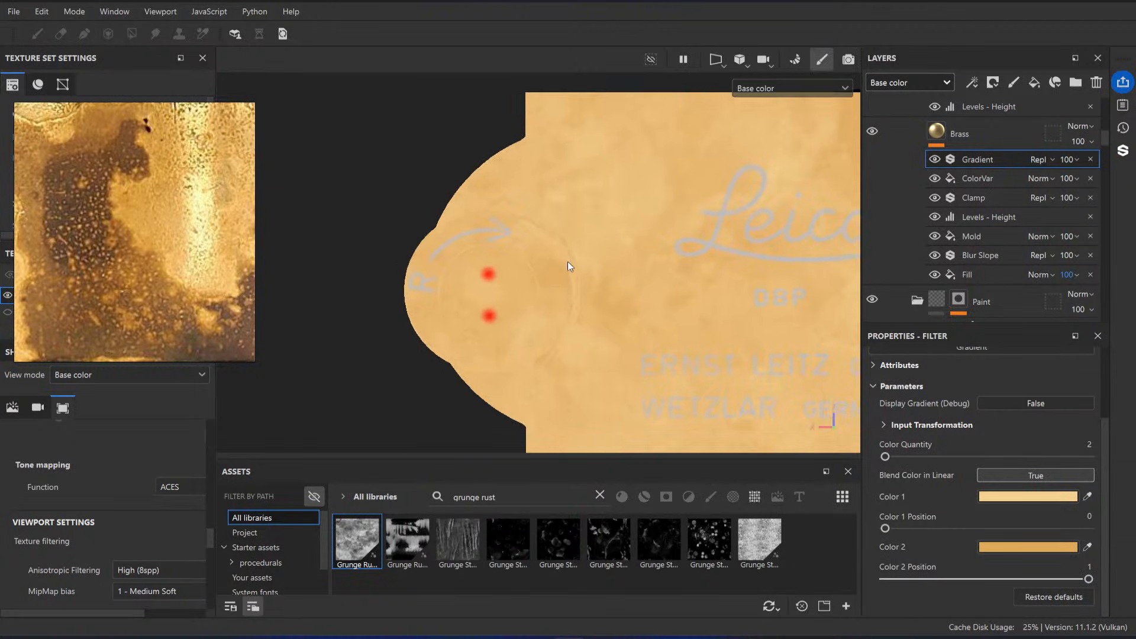
{"action": "key", "text": "m"}
{"action": "scroll", "coordinate": [623, 269], "scroll_direction": "down", "scroll_amount": 3}
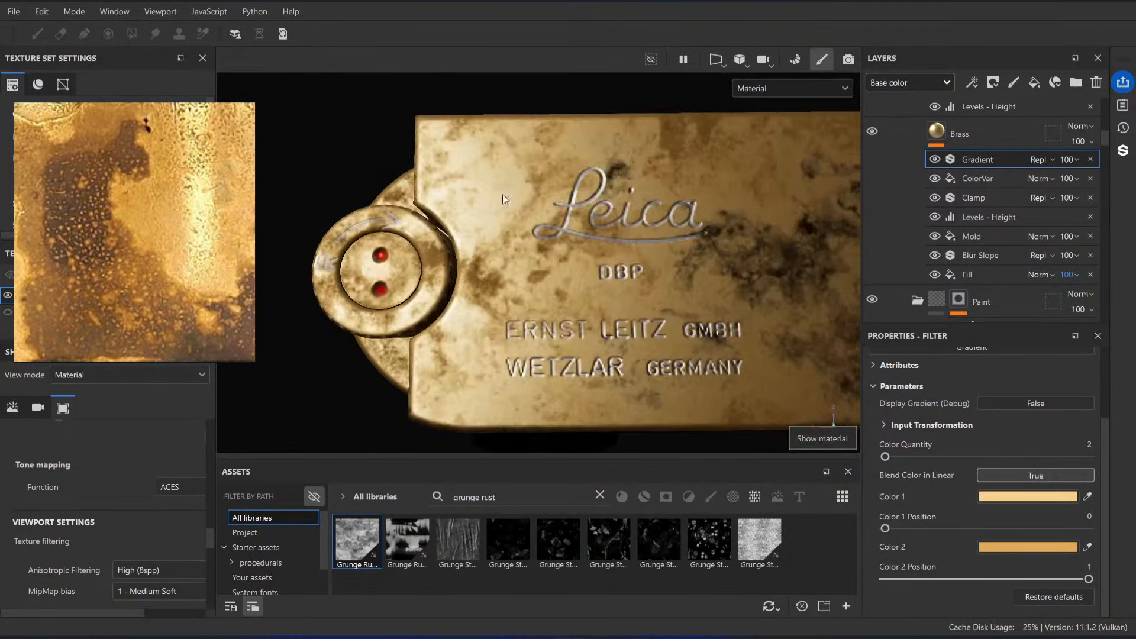
Step: Add a Levels effect above the Brass layer's Gradient, set it to Roughness, and limit its output range to 0.313–0.514
{"action": "right_click", "coordinate": [980, 158]}
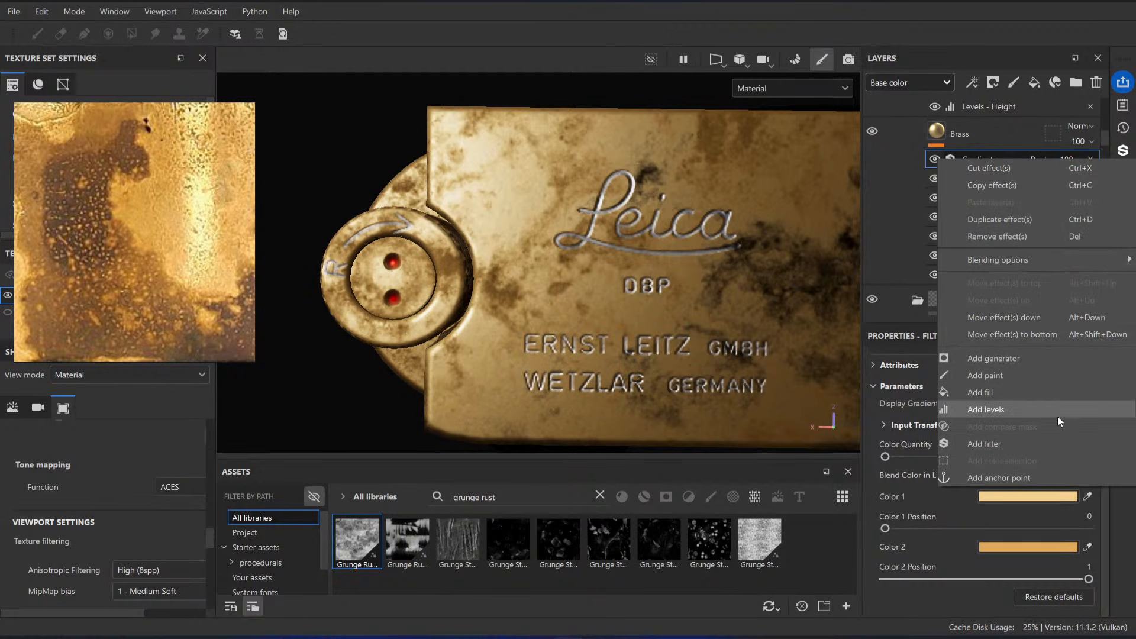
{"action": "left_click", "coordinate": [1002, 413]}
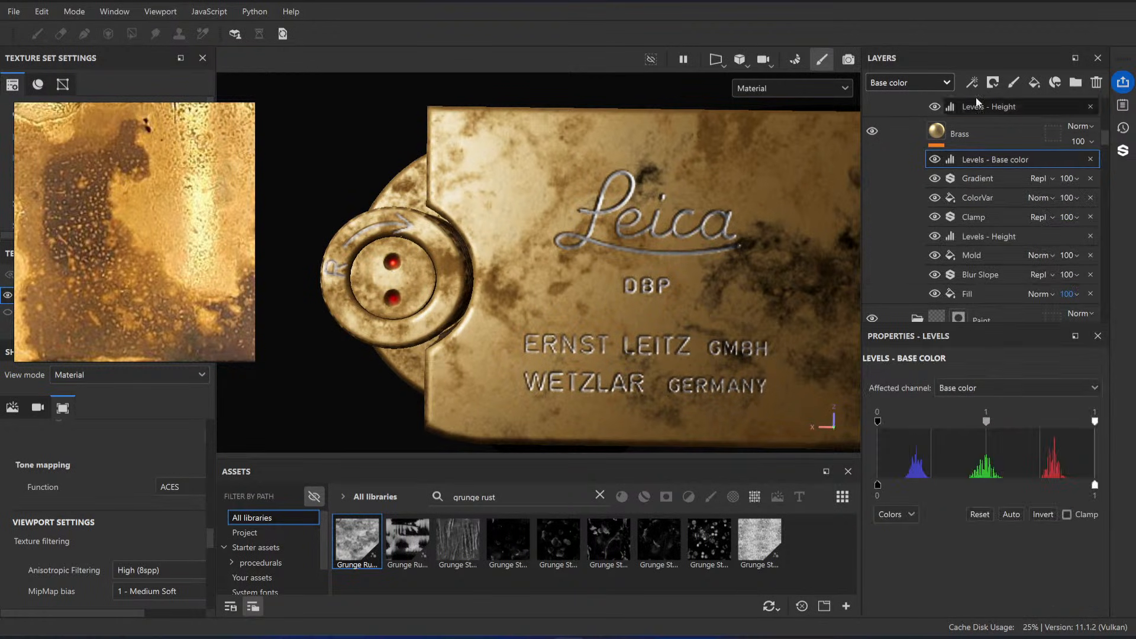
{"action": "left_click", "coordinate": [985, 384]}
{"action": "key", "text": "Escape"}
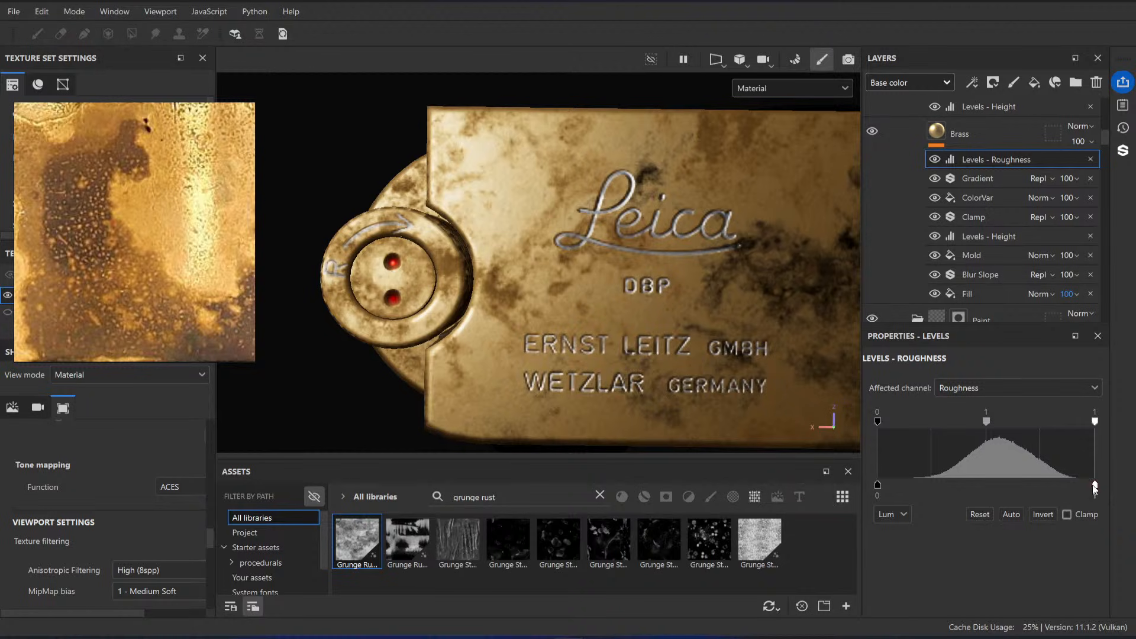
{"action": "left_click_drag", "start_coordinate": [1095, 487], "coordinate": [947, 489]}
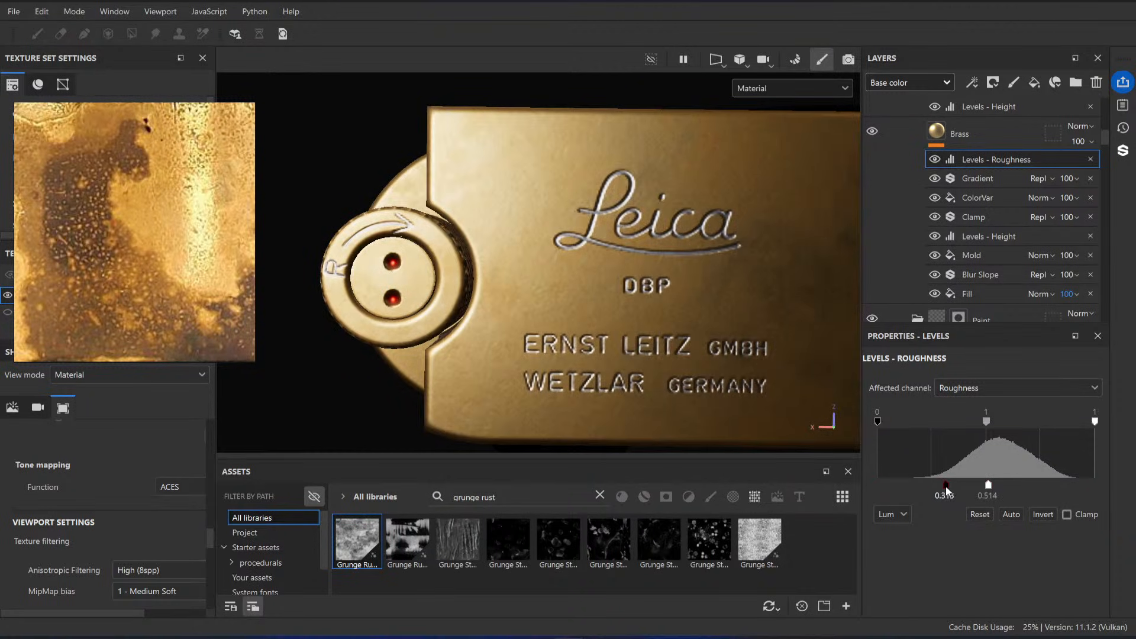
{"action": "scroll", "coordinate": [530, 240], "scroll_direction": "down", "scroll_amount": 3}
{"action": "middle_click_drag", "start_coordinate": [527, 239], "coordinate": [409, 243], "text": "alt"}
{"action": "left_click_drag", "start_coordinate": [409, 243], "coordinate": [781, 360], "text": "alt"}
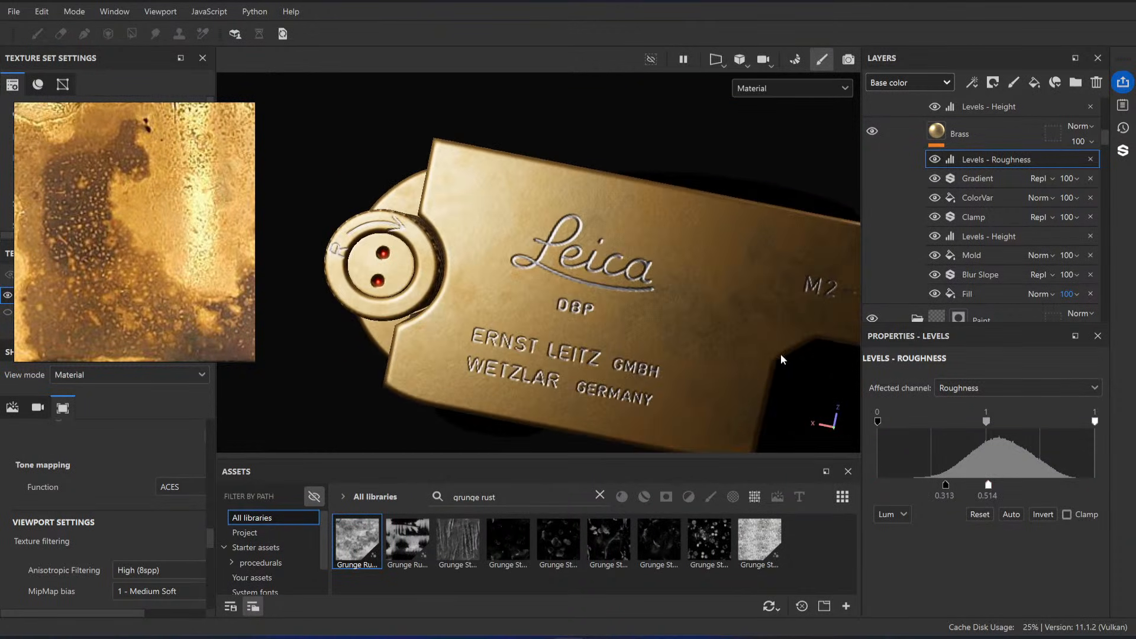
Step: Lower the roughness Levels' input white point to 0.929 and shift its midtone to 5.56
{"action": "mouse_move", "coordinate": [1094, 422]}
{"action": "left_mouse_down"}
{"action": "mouse_move", "coordinate": [973, 423]}
{"action": "mouse_move", "coordinate": [1075, 429]}
{"action": "left_mouse_up"}
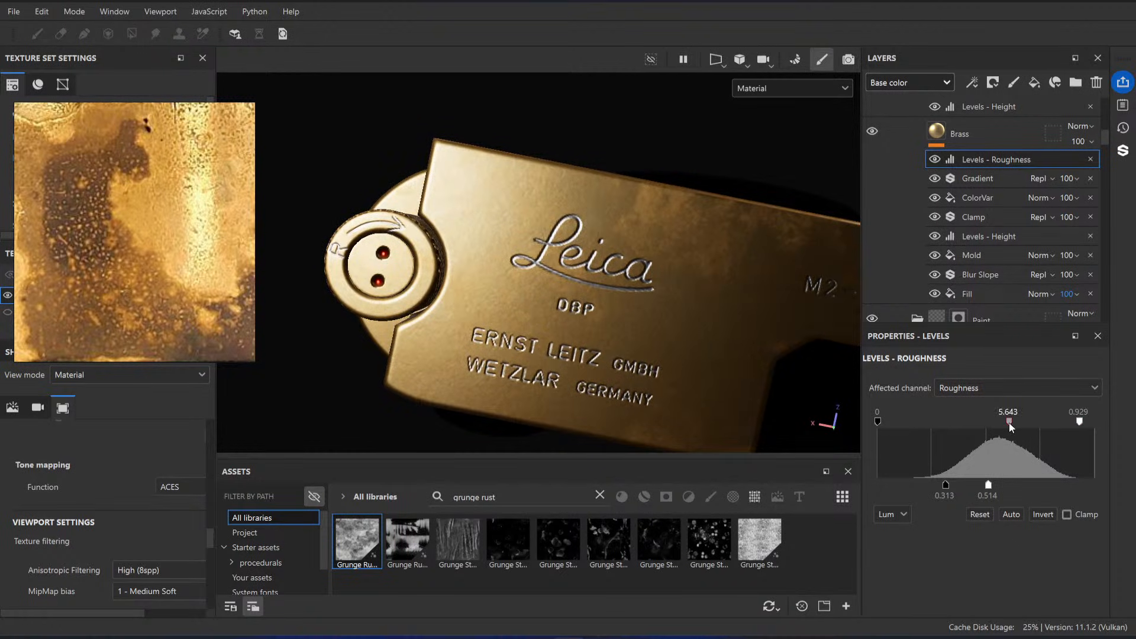
{"action": "left_click_drag", "start_coordinate": [878, 422], "coordinate": [1010, 423]}
{"action": "left_click_drag", "start_coordinate": [565, 302], "coordinate": [594, 279], "text": "alt"}
Step: Test the full upper roughness output, then narrow the output range to 0.548–0.592
{"action": "left_click_drag", "start_coordinate": [988, 485], "coordinate": [1094, 486]}
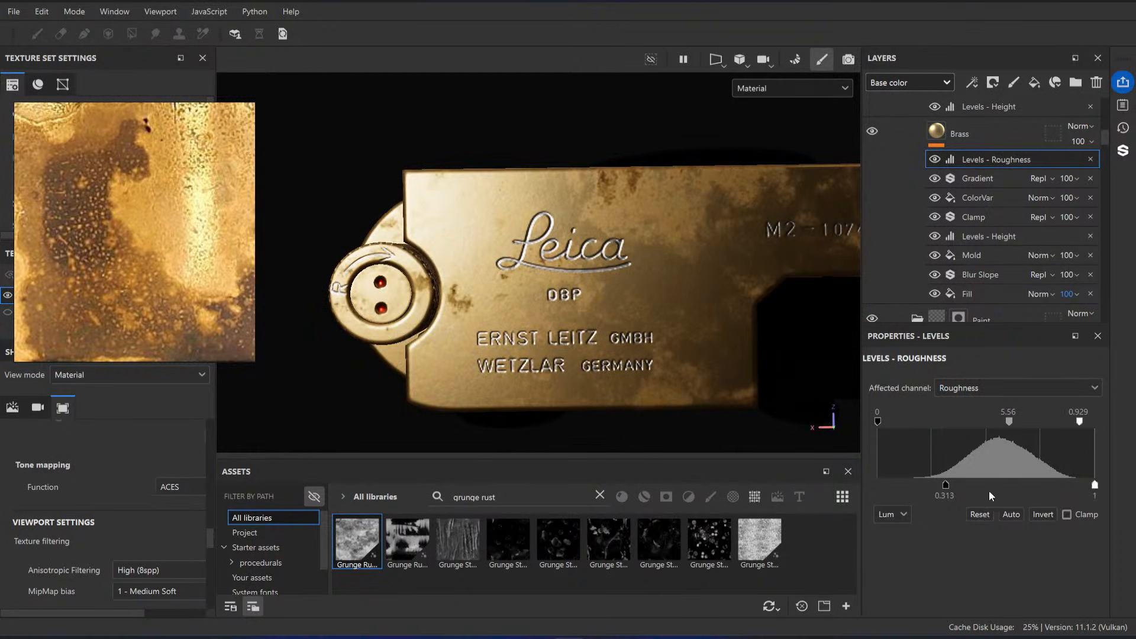
{"action": "left_click_drag", "start_coordinate": [946, 485], "coordinate": [997, 485]}
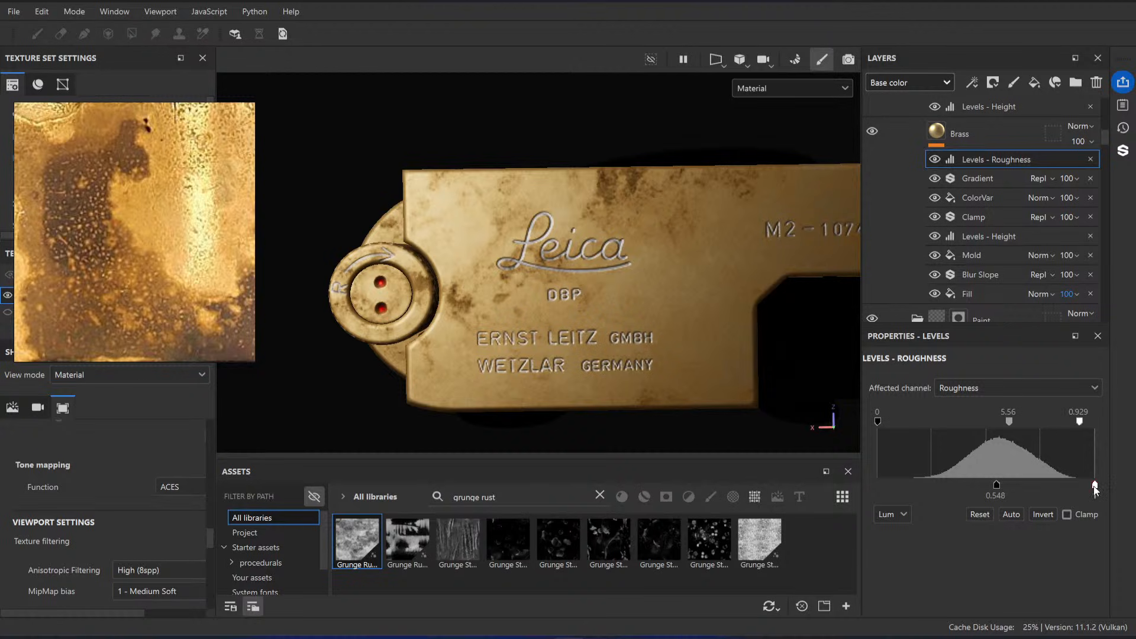
{"action": "left_click_drag", "start_coordinate": [1095, 486], "coordinate": [1006, 485]}
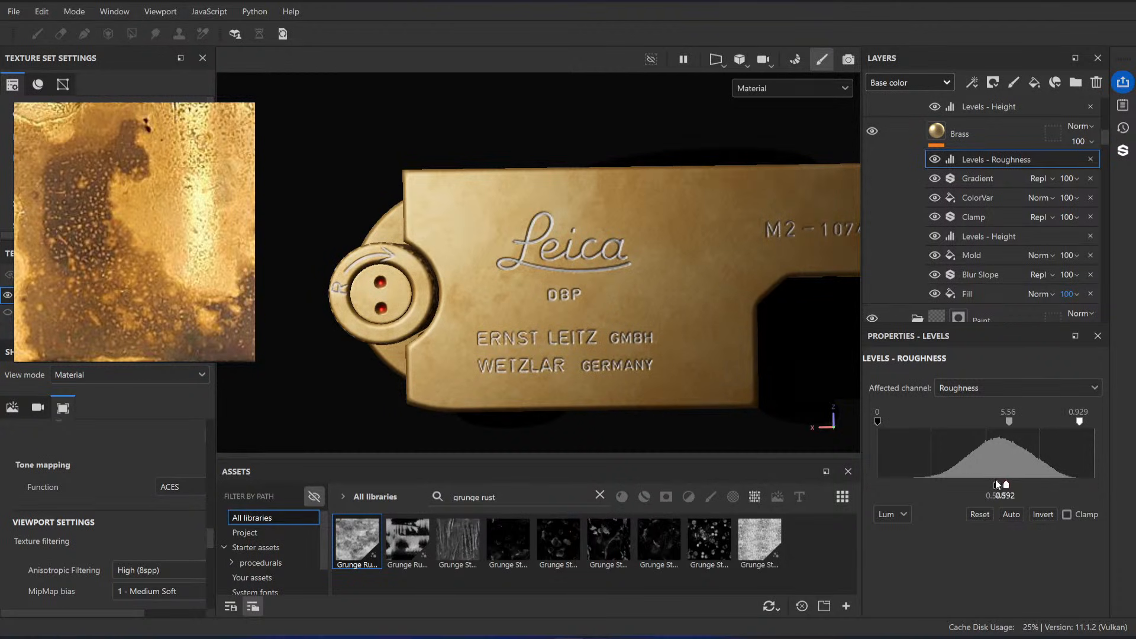
Step: Delete the roughness Levels effect from the Brass layer
{"action": "left_click_drag", "start_coordinate": [669, 266], "coordinate": [610, 285], "text": "alt"}
{"action": "left_click", "coordinate": [933, 136]}
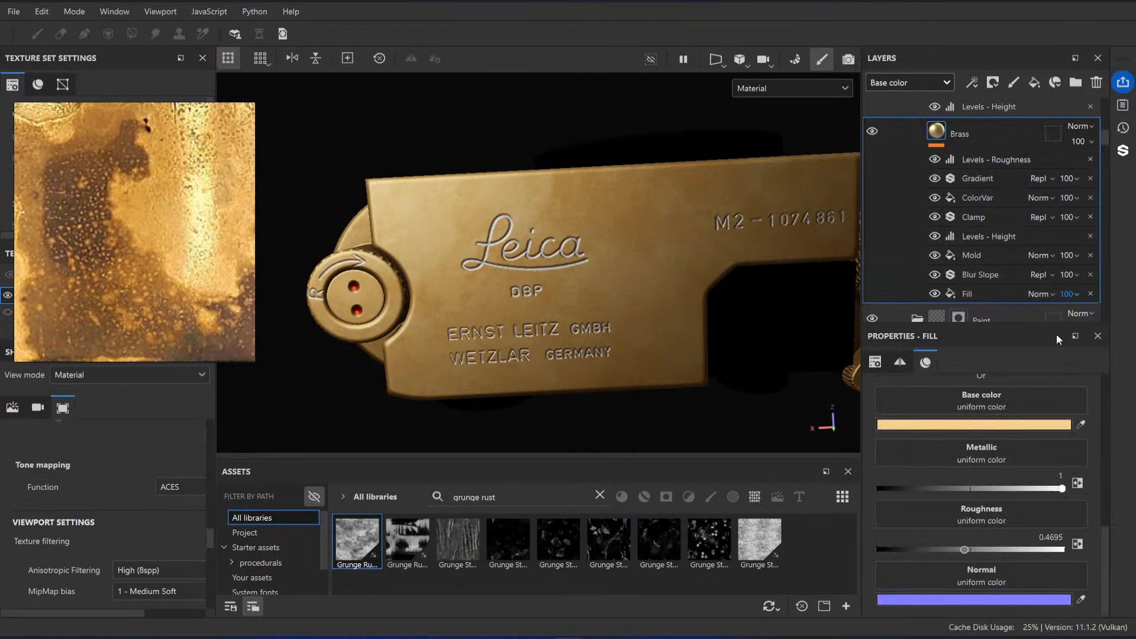
{"action": "left_click", "coordinate": [1090, 158]}
Step: Turn off the metal and rough channels on the ColorVar fill, keeping only its color channel active
{"action": "left_click", "coordinate": [981, 180]}
{"action": "scroll", "coordinate": [1007, 459], "scroll_direction": "down", "scroll_amount": 2}
{"action": "scroll", "coordinate": [1014, 474], "scroll_direction": "up", "scroll_amount": 5}
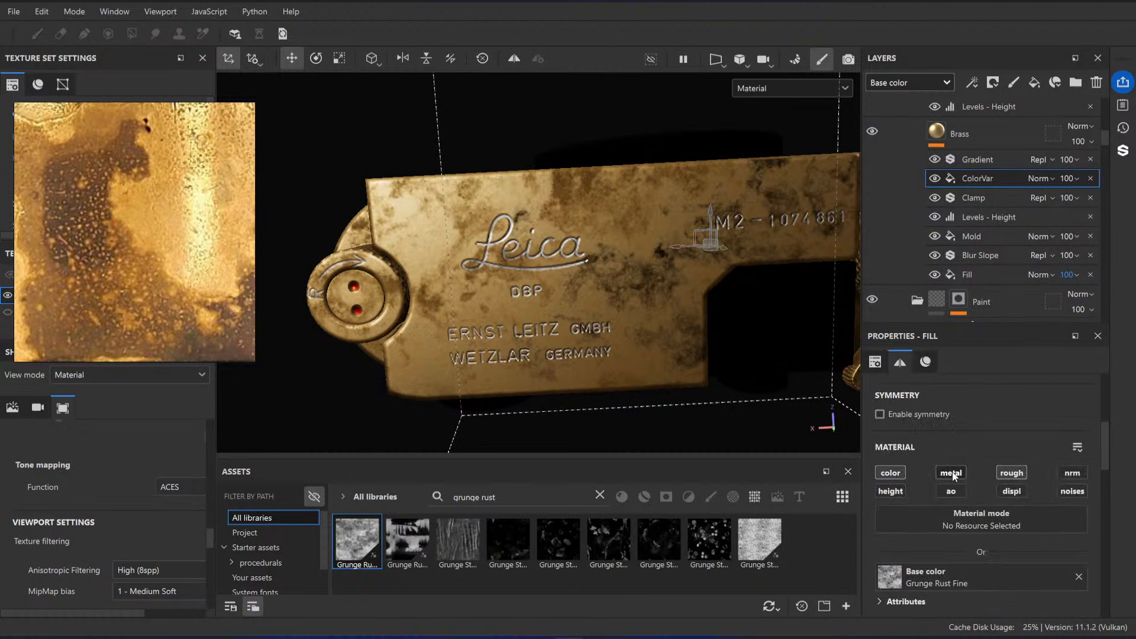
{"action": "left_click", "coordinate": [953, 473]}
{"action": "left_click", "coordinate": [1008, 479]}
Step: Darken the gradient's Color 2 to the more saturated brass C69349
{"action": "left_click_drag", "start_coordinate": [531, 276], "coordinate": [618, 254], "text": "alt"}
{"action": "scroll", "coordinate": [555, 275], "scroll_direction": "up", "scroll_amount": 2}
{"action": "scroll", "coordinate": [618, 254], "scroll_direction": "up", "scroll_amount": 1}
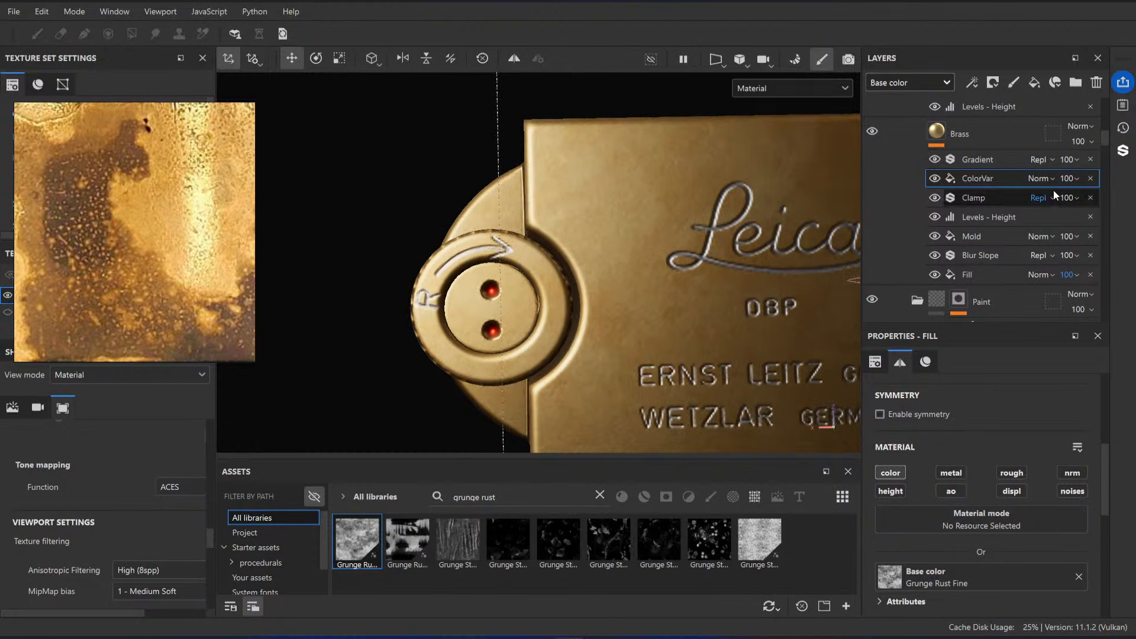
{"action": "left_click", "coordinate": [1036, 155]}
{"action": "left_click", "coordinate": [1048, 544]}
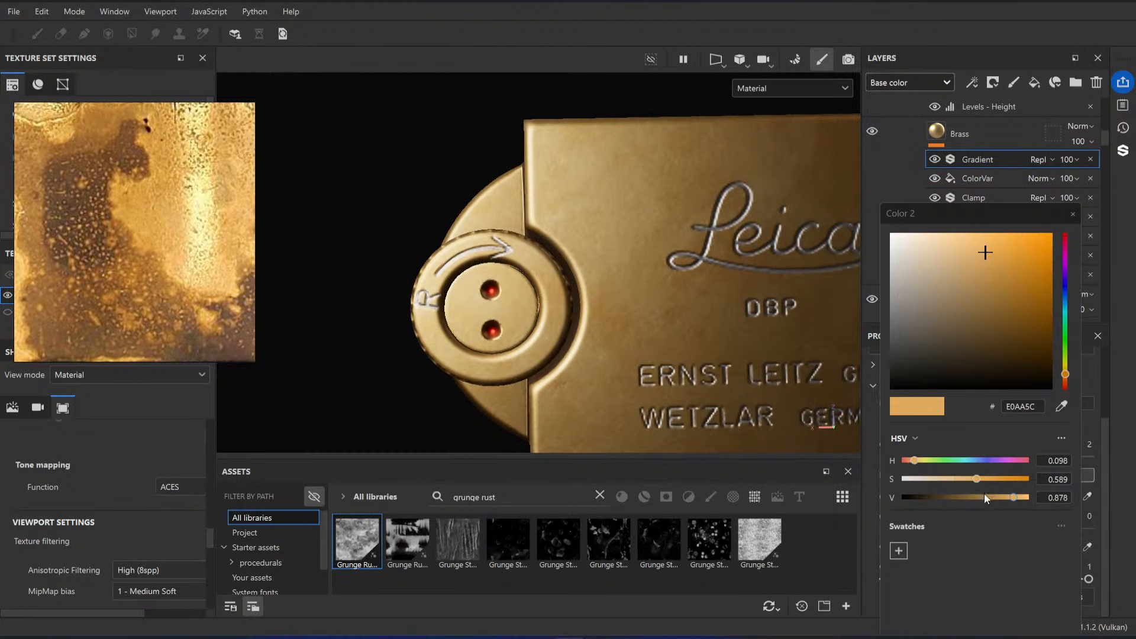
{"action": "left_click_drag", "start_coordinate": [1014, 496], "coordinate": [983, 482]}
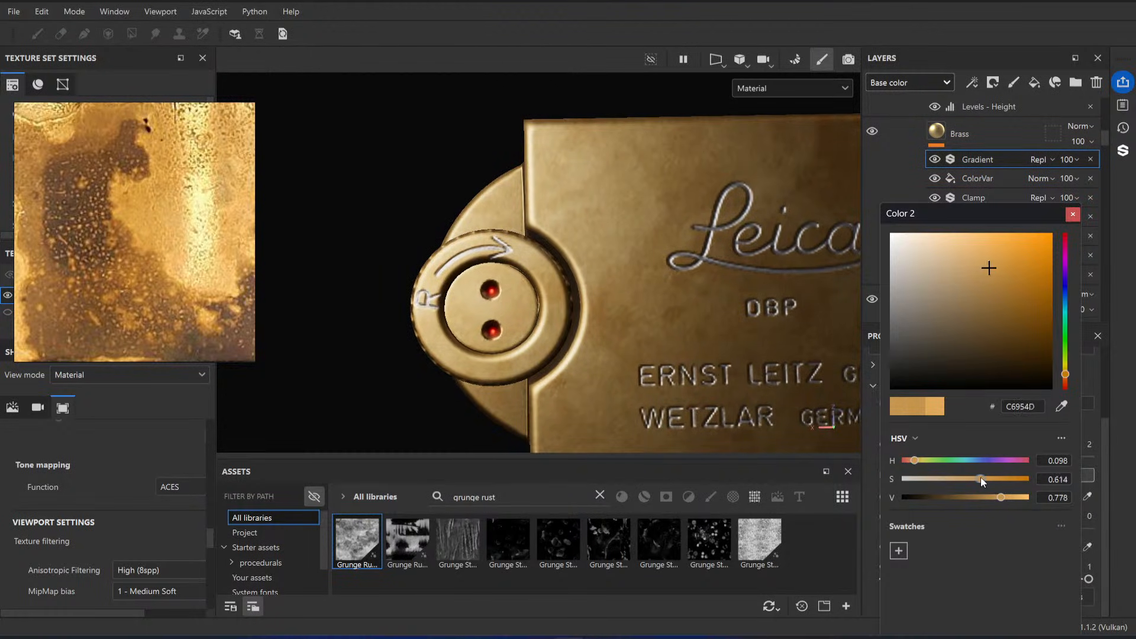
{"action": "left_click", "coordinate": [1073, 214]}
Step: Hide the upper Fill in the Brass Base folder's mask to bring back the black paint wear around the knob
{"action": "scroll", "coordinate": [997, 177], "scroll_direction": "up", "scroll_amount": 1}
{"action": "left_click", "coordinate": [996, 177]}
{"action": "scroll", "coordinate": [641, 296], "scroll_direction": "down", "scroll_amount": 2}
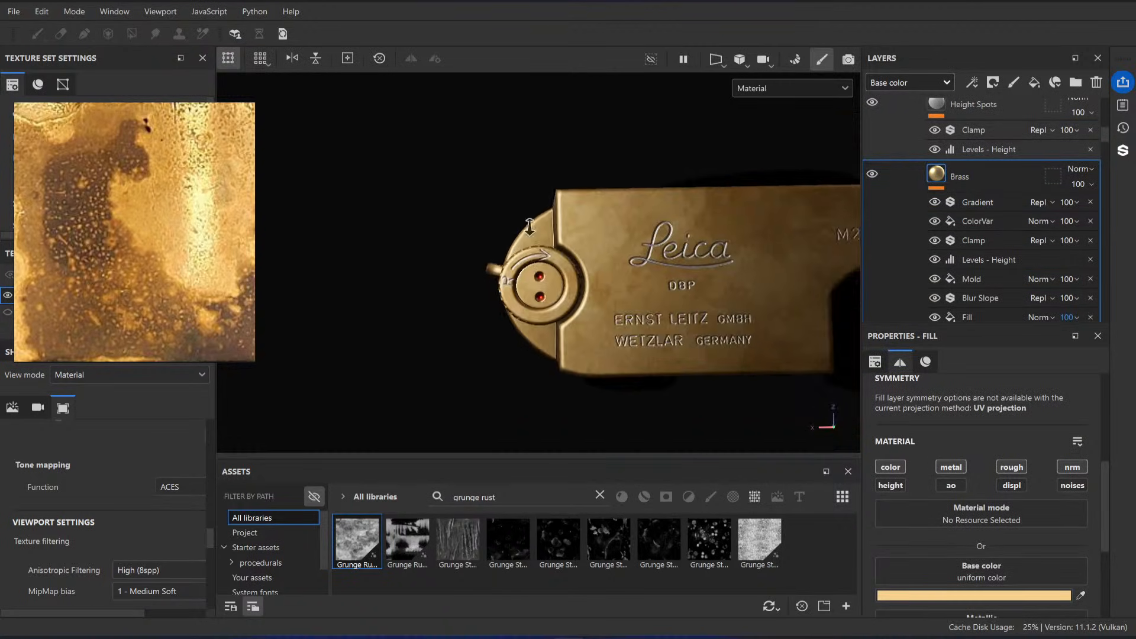
{"action": "scroll", "coordinate": [989, 237], "scroll_direction": "up", "scroll_amount": 5}
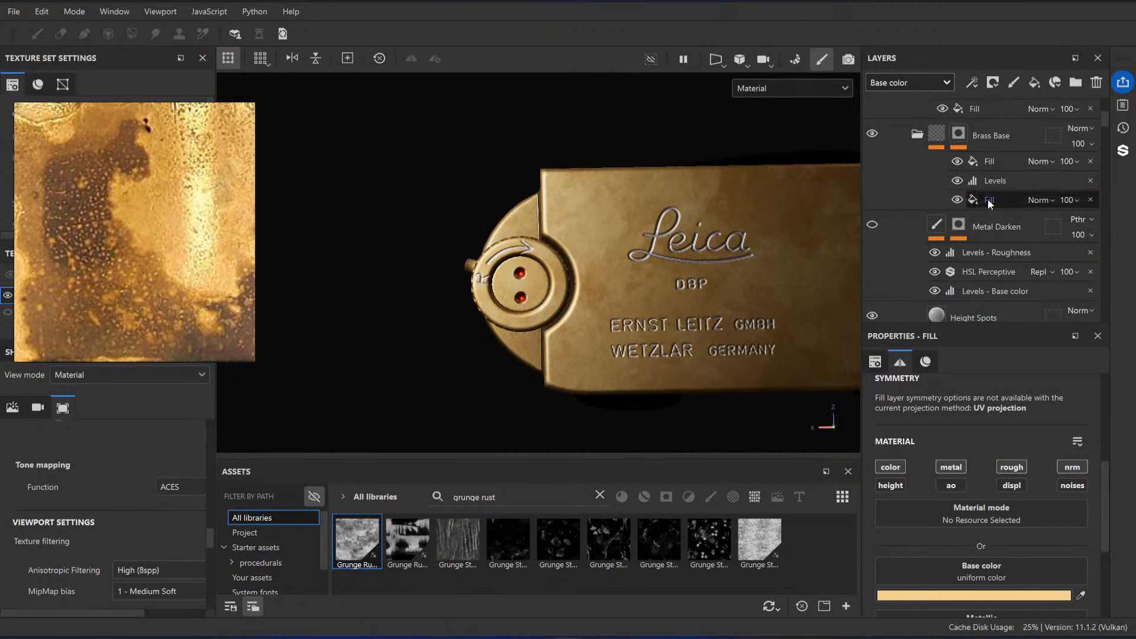
{"action": "left_click", "coordinate": [959, 161]}
{"action": "scroll", "coordinate": [601, 329], "scroll_direction": "up", "scroll_amount": 5}
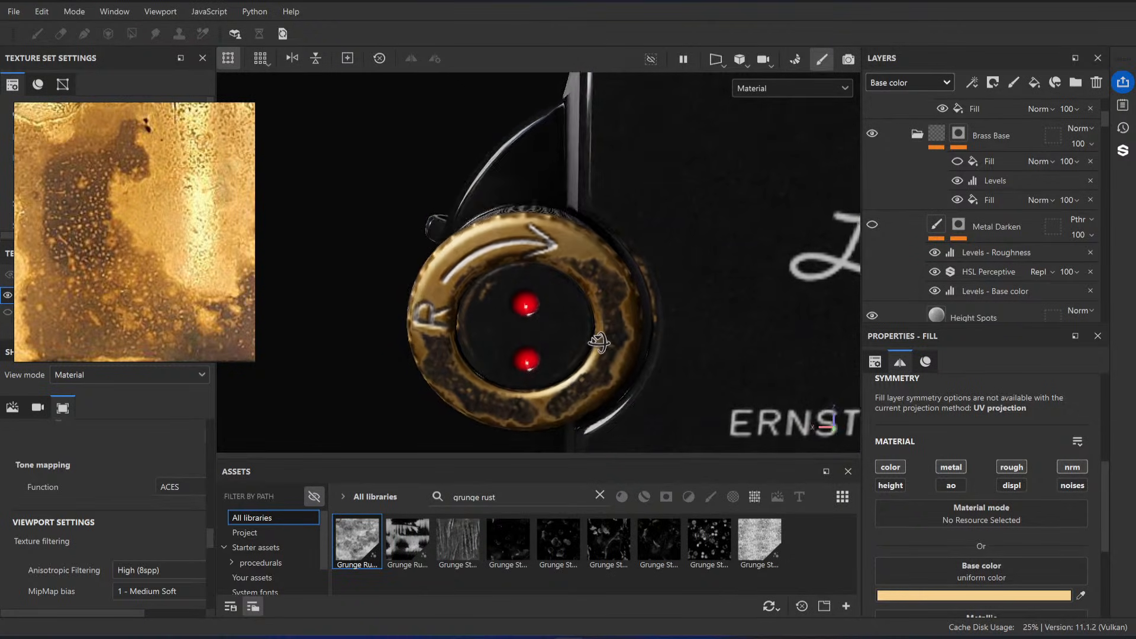
{"action": "scroll", "coordinate": [1011, 171], "scroll_direction": "down", "scroll_amount": 3}
Step: Compare the knob's brass with the Gradient and ColorVar effects off and on, viewing it from several angles
{"action": "scroll", "coordinate": [947, 232], "scroll_direction": "down", "scroll_amount": 2}
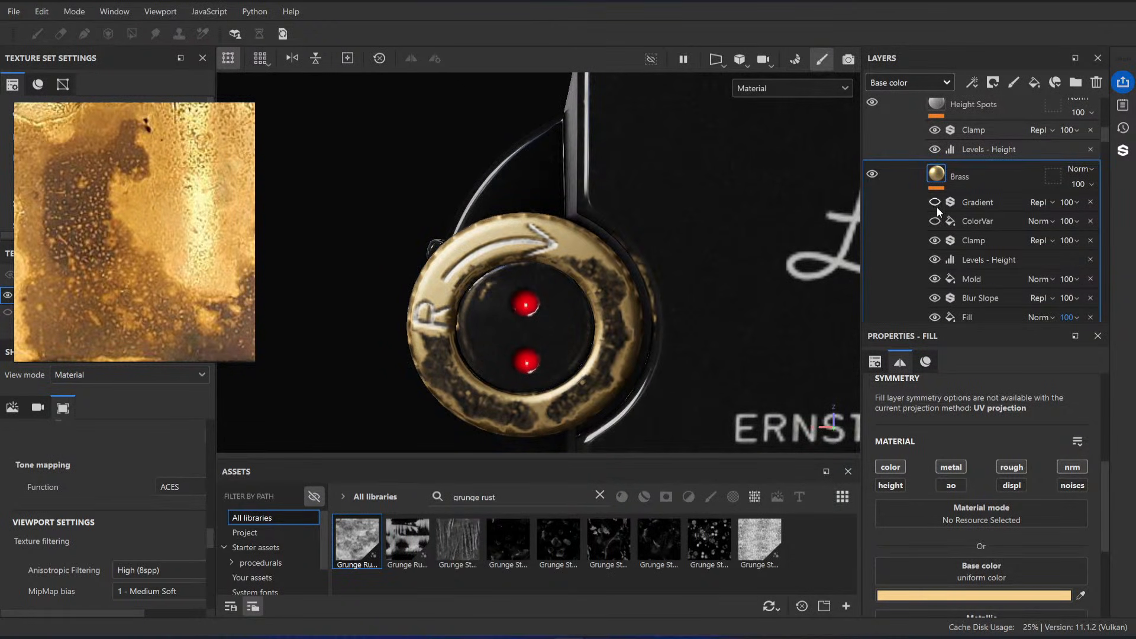
{"action": "left_click", "coordinate": [935, 203]}
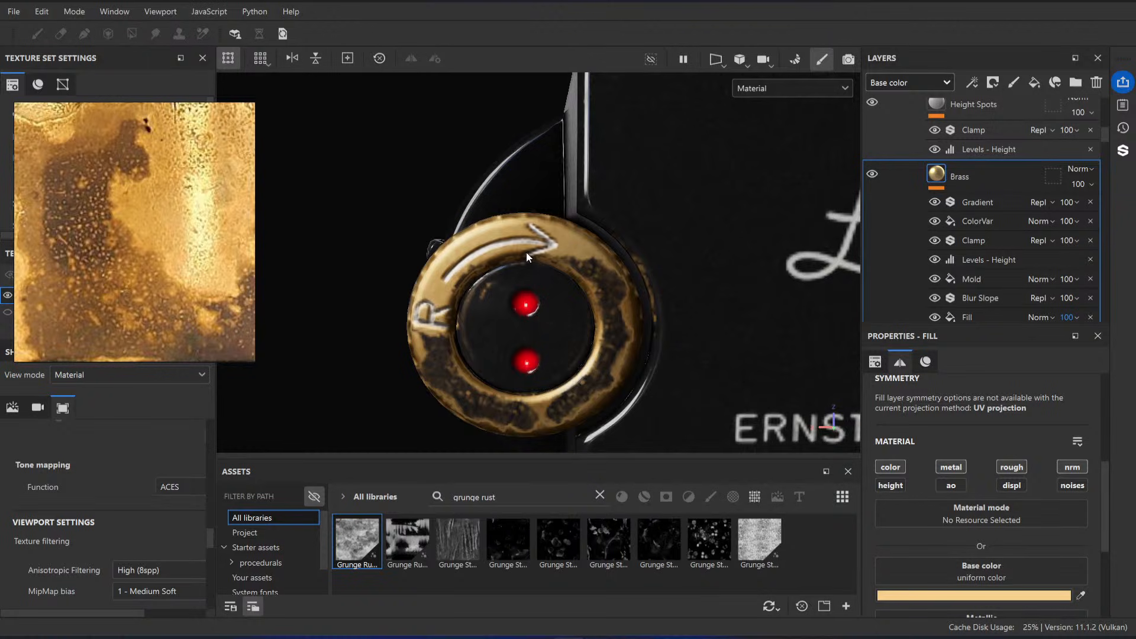
{"action": "left_click_drag", "start_coordinate": [527, 257], "coordinate": [578, 257], "text": "alt"}
{"action": "right_click_drag", "start_coordinate": [578, 256], "coordinate": [657, 246], "text": "alt"}
{"action": "left_click_drag", "start_coordinate": [657, 247], "coordinate": [621, 278], "text": "alt"}
{"action": "right_click_drag", "start_coordinate": [622, 279], "coordinate": [604, 290], "text": "alt"}
{"action": "left_click_drag", "start_coordinate": [604, 290], "coordinate": [639, 300], "text": "alt"}
{"action": "right_click_drag", "start_coordinate": [639, 299], "coordinate": [616, 302], "text": "alt"}
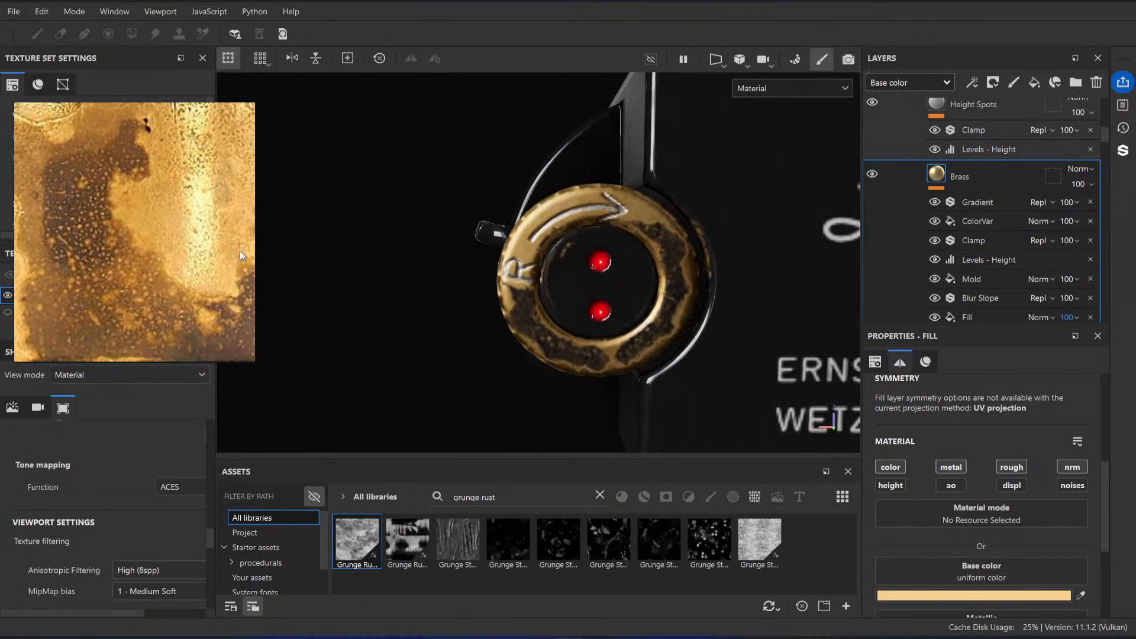
Step: Examine the brass wear along the camera body's edges in the reference photos
{"action": "scroll", "coordinate": [81, 227], "scroll_direction": "down", "scroll_amount": 10}
{"action": "middle_click_drag", "start_coordinate": [135, 200], "coordinate": [163, 248]}
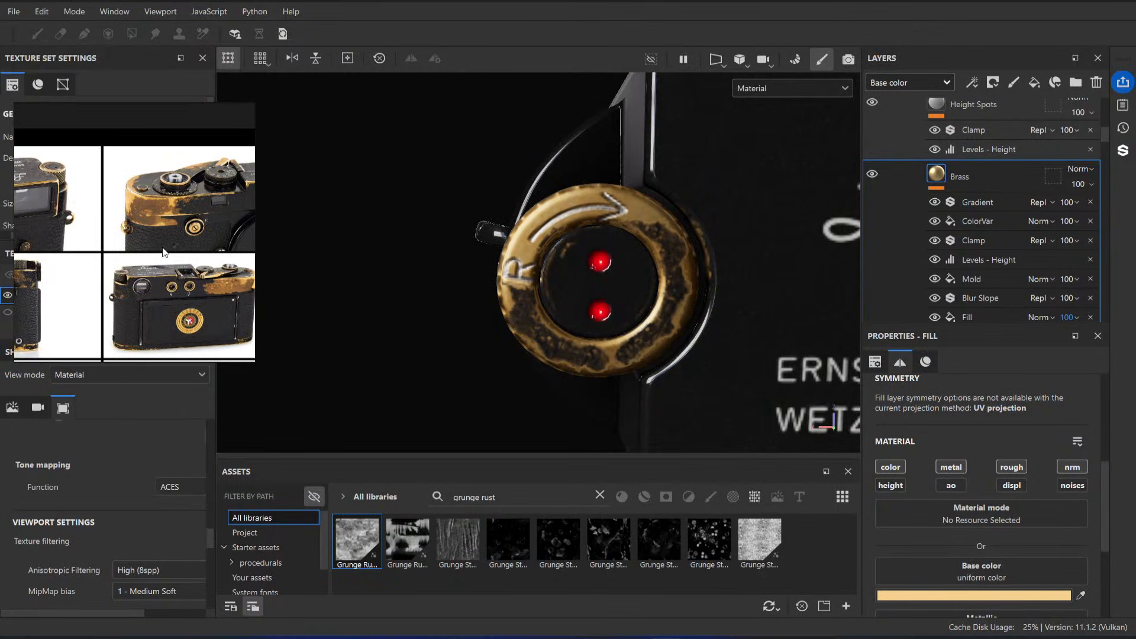
{"action": "middle_click_drag", "start_coordinate": [80, 272], "coordinate": [192, 260]}
{"action": "scroll", "coordinate": [142, 230], "scroll_direction": "down", "scroll_amount": 3}
{"action": "middle_click_drag", "start_coordinate": [228, 213], "coordinate": [172, 212]}
{"action": "scroll", "coordinate": [174, 208], "scroll_direction": "up", "scroll_amount": 6}
{"action": "middle_click_drag", "start_coordinate": [167, 279], "coordinate": [149, 192]}
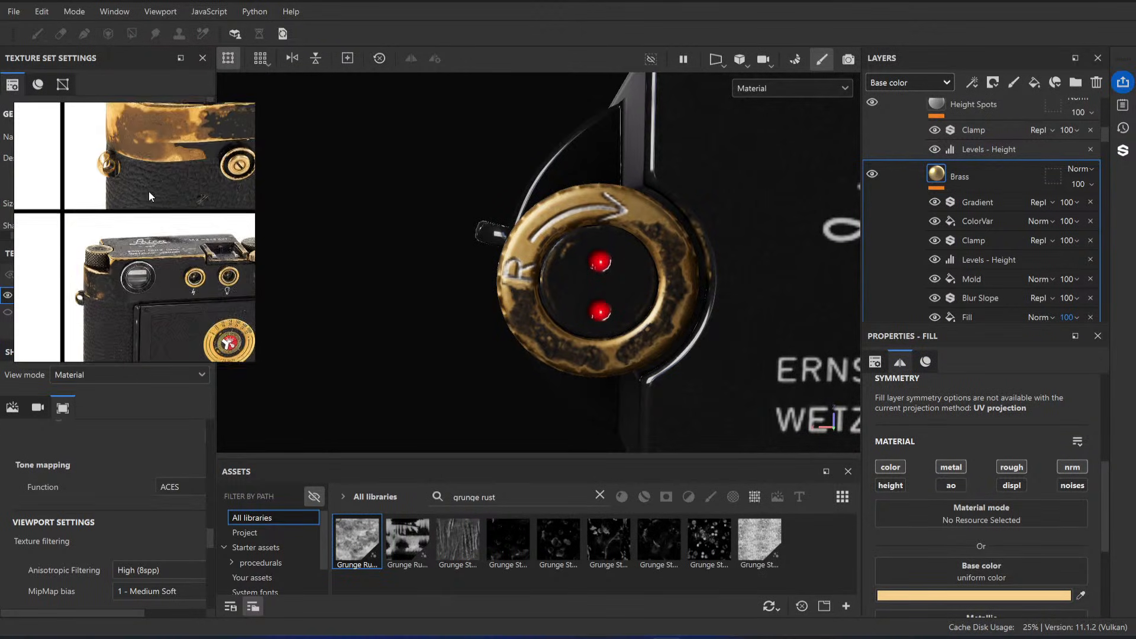
{"action": "scroll", "coordinate": [133, 284], "scroll_direction": "up", "scroll_amount": 4}
{"action": "scroll", "coordinate": [169, 177], "scroll_direction": "down", "scroll_amount": 8}
{"action": "middle_click_drag", "start_coordinate": [163, 266], "coordinate": [178, 240]}
{"action": "scroll", "coordinate": [188, 299], "scroll_direction": "up", "scroll_amount": 5}
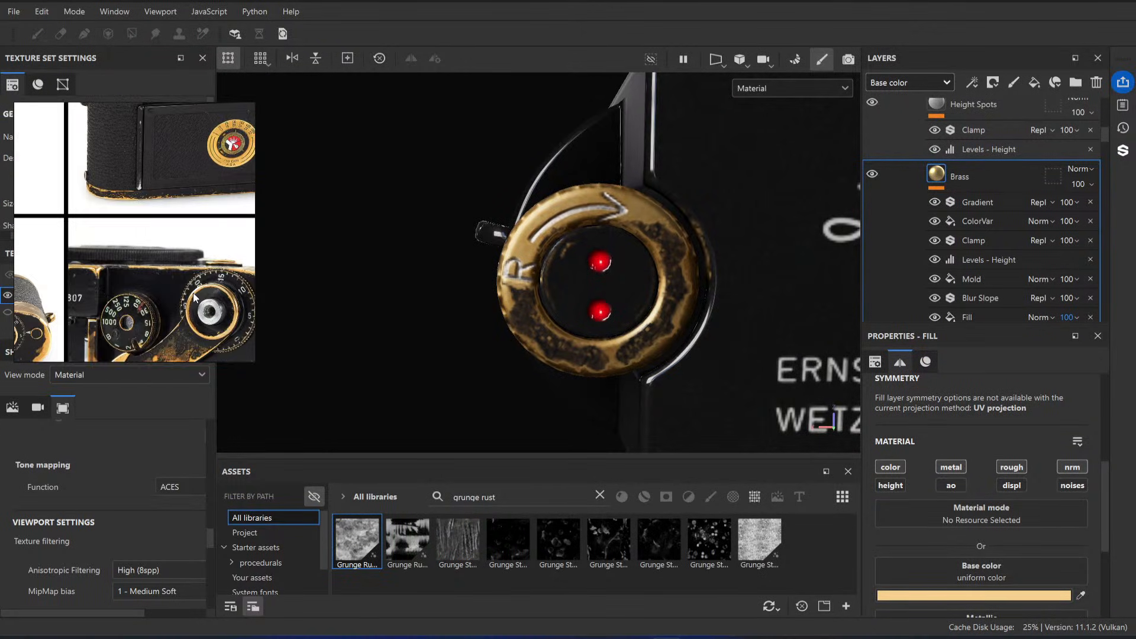
Step: Find the close-up of the worn R knob in the reference photos and compare it with the model
{"action": "middle_click_drag", "start_coordinate": [186, 172], "coordinate": [192, 290]}
{"action": "middle_click_drag", "start_coordinate": [183, 118], "coordinate": [165, 247]}
{"action": "scroll", "coordinate": [142, 226], "scroll_direction": "down", "scroll_amount": 5}
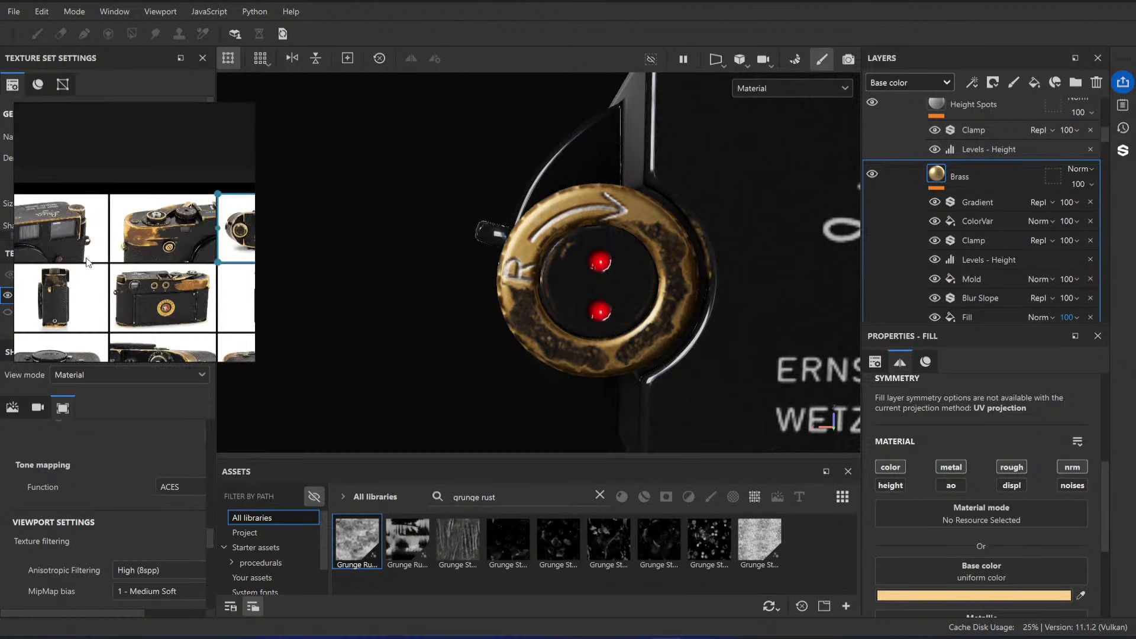
{"action": "middle_click_drag", "start_coordinate": [43, 301], "coordinate": [87, 267]}
{"action": "scroll", "coordinate": [149, 271], "scroll_direction": "up", "scroll_amount": 8}
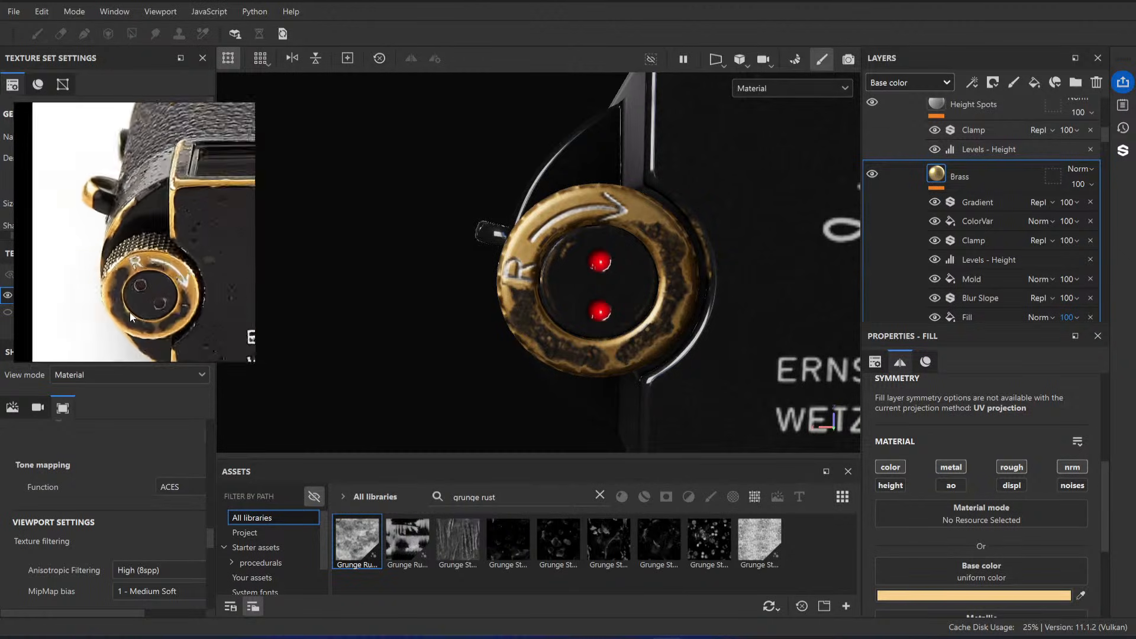
{"action": "scroll", "coordinate": [144, 253], "scroll_direction": "down", "scroll_amount": 2}
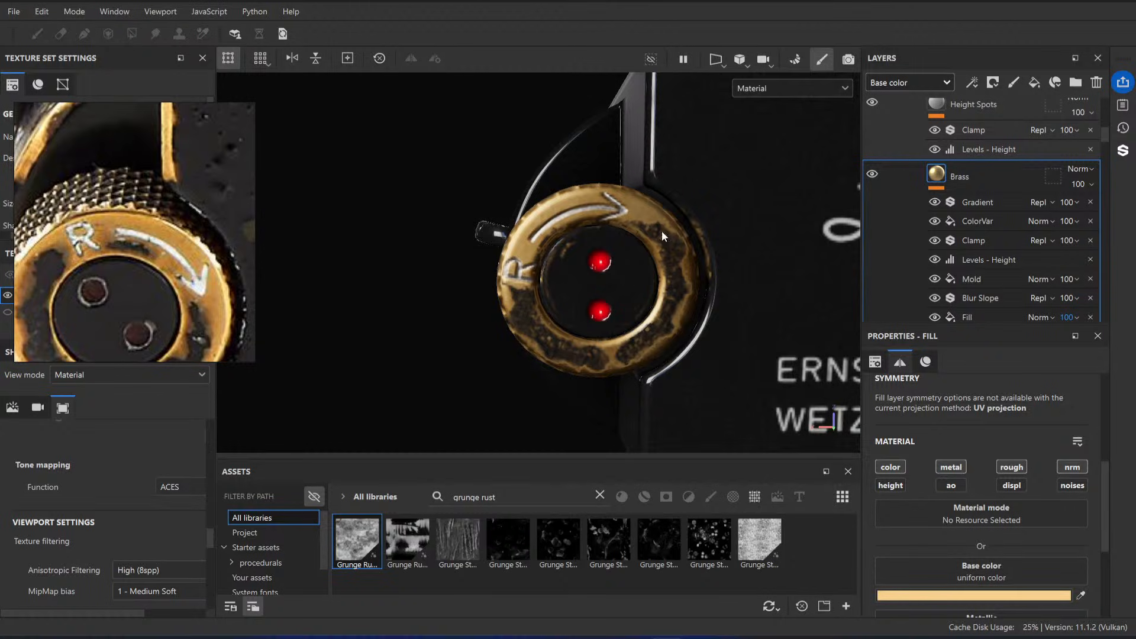
Step: Show the Metal Darken layer and lower its base color Levels midtone to about 1.408
{"action": "scroll", "coordinate": [978, 193], "scroll_direction": "up", "scroll_amount": 5}
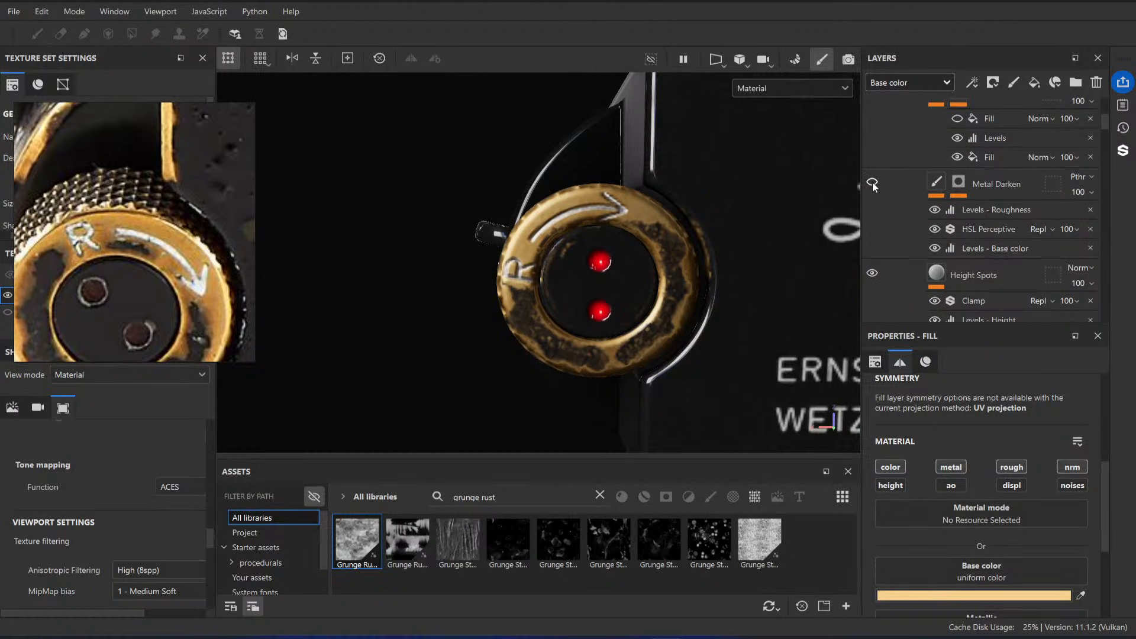
{"action": "left_click", "coordinate": [873, 183]}
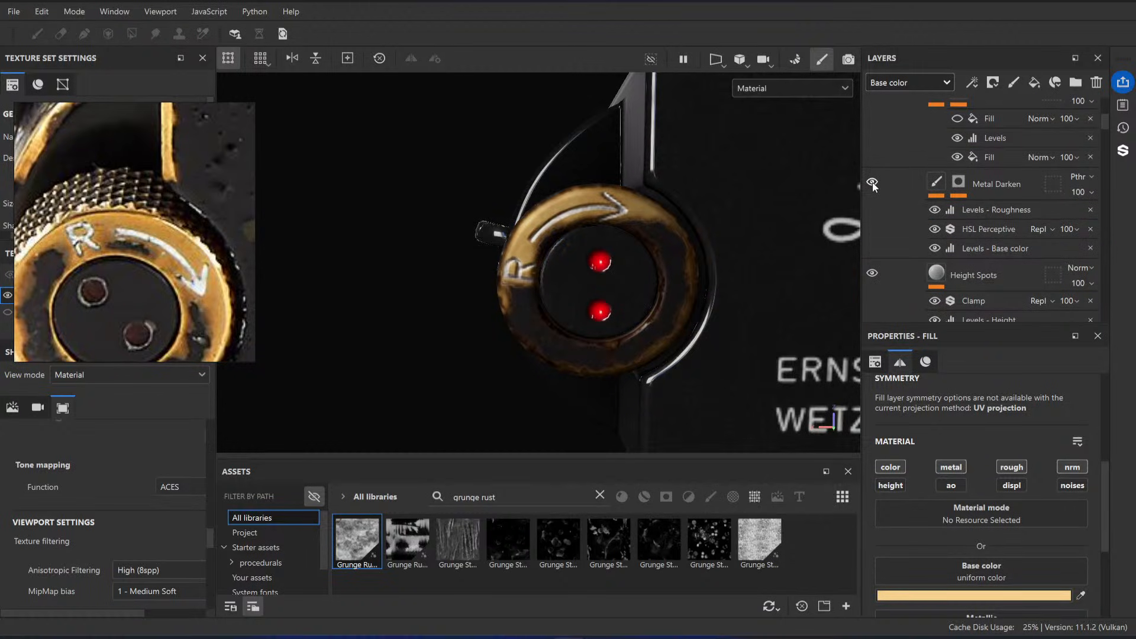
{"action": "left_click", "coordinate": [981, 246]}
{"action": "left_click_drag", "start_coordinate": [1005, 422], "coordinate": [996, 425]}
{"action": "left_click", "coordinate": [998, 231]}
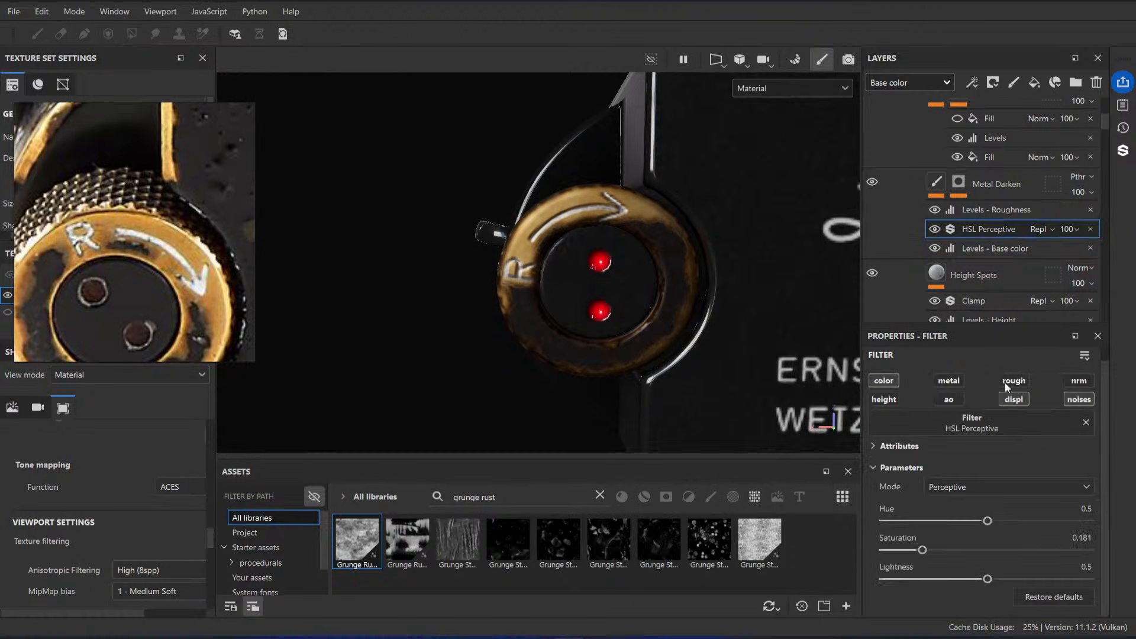
{"action": "left_click", "coordinate": [1008, 250]}
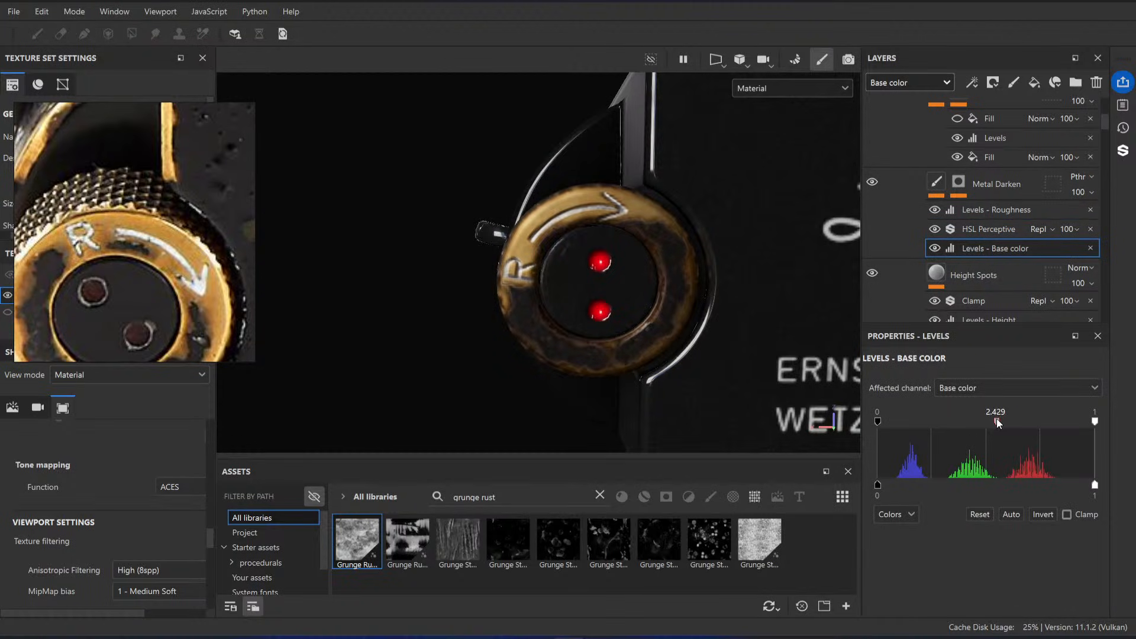
{"action": "left_click_drag", "start_coordinate": [1007, 422], "coordinate": [998, 425]}
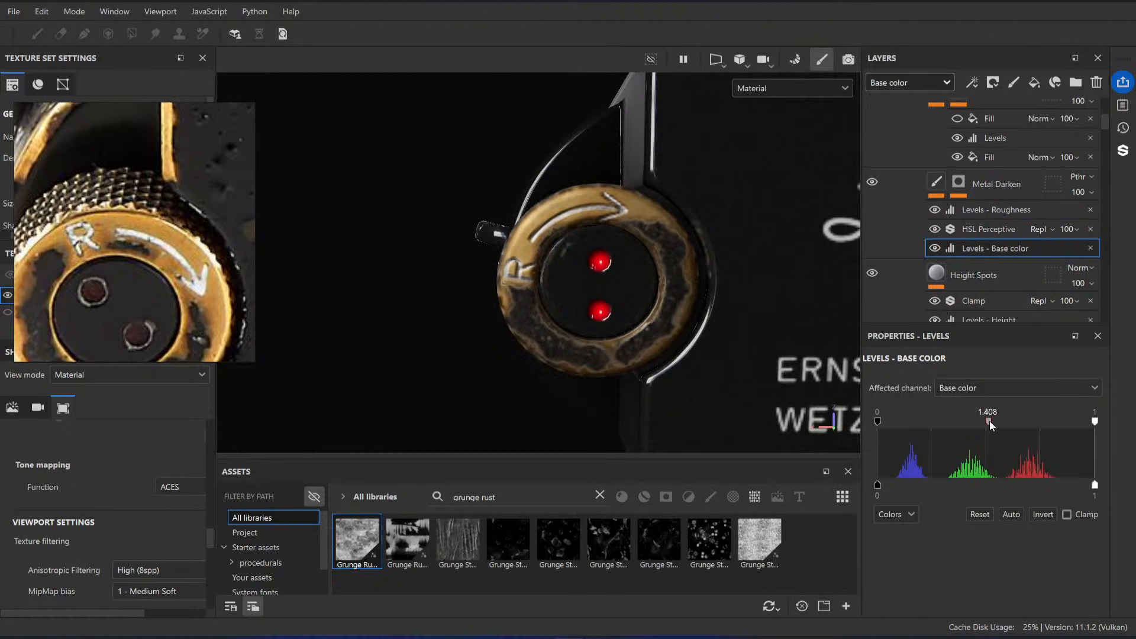
Step: Lower the base color Levels' input white point to 0.602, comparing the knob with the Metal Darken layer off
{"action": "left_click_drag", "start_coordinate": [1095, 422], "coordinate": [993, 424]}
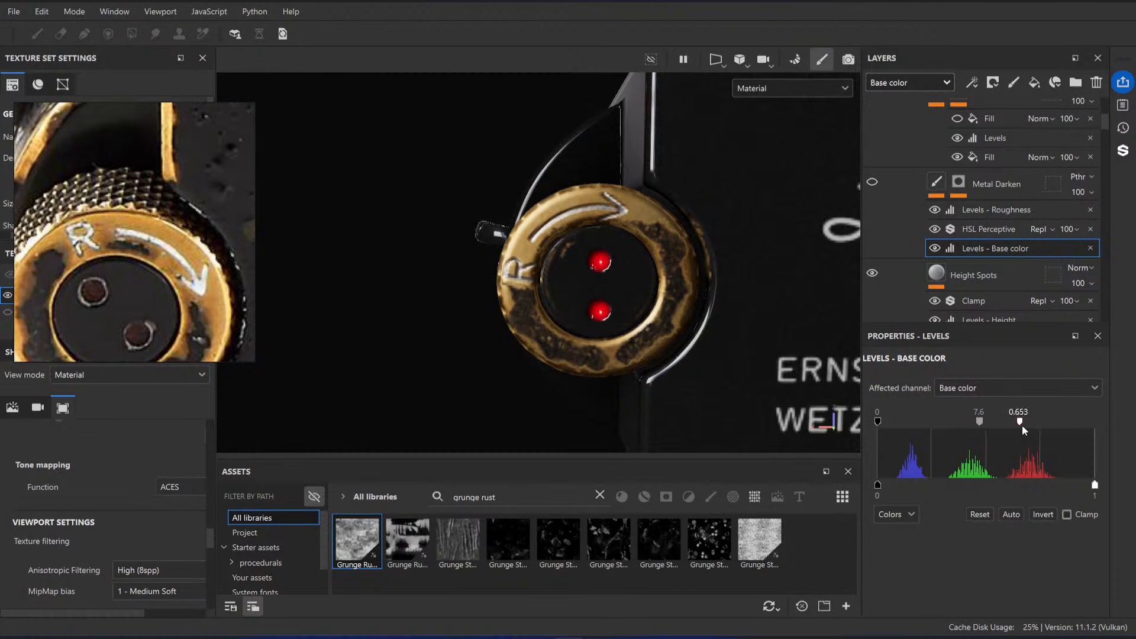
{"action": "left_click_drag", "start_coordinate": [1023, 426], "coordinate": [1121, 428]}
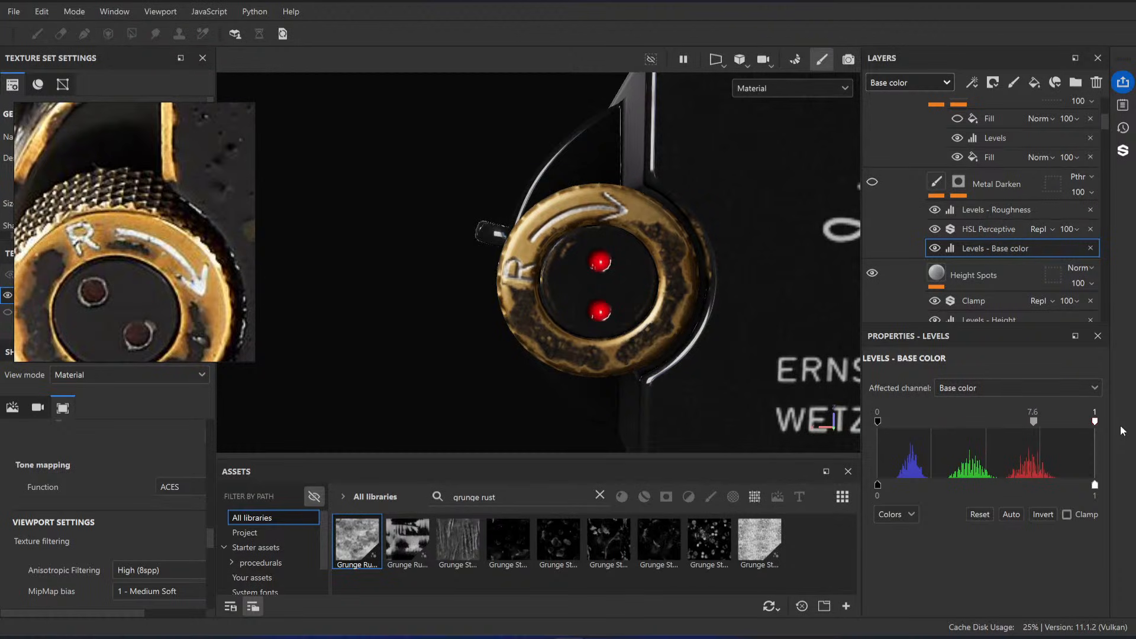
{"action": "left_click", "coordinate": [873, 182]}
{"action": "left_click_drag", "start_coordinate": [1096, 426], "coordinate": [1011, 428]}
Step: Slightly reduce the HSL Perceptive filter's saturation, nudge its hue up, and compare the knob using the Metal Darken layer's visibility
{"action": "left_click", "coordinate": [998, 231]}
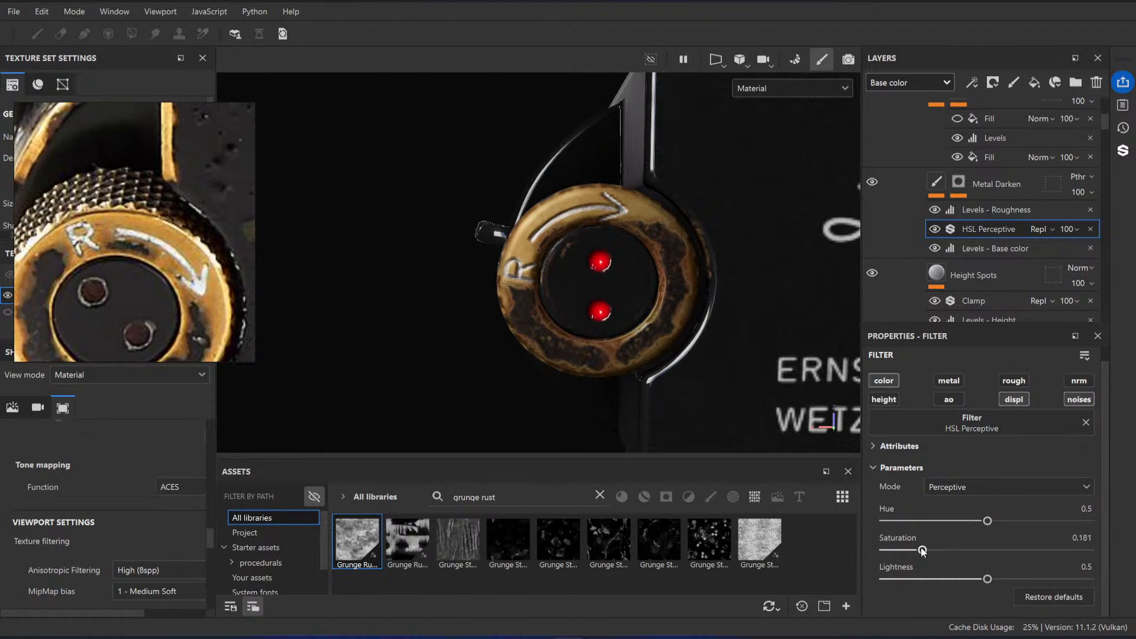
{"action": "mouse_move", "coordinate": [923, 552]}
{"action": "left_mouse_down"}
{"action": "mouse_move", "coordinate": [895, 551]}
{"action": "mouse_move", "coordinate": [914, 550]}
{"action": "left_mouse_up"}
{"action": "left_click_drag", "start_coordinate": [989, 521], "coordinate": [991, 522]}
{"action": "left_click", "coordinate": [876, 181]}
Step: Set the HSL Perceptive filter's saturation to 0.815 and hue to 0.505, and delete Metal Darken's base color Levels
{"action": "double_click", "coordinate": [1086, 511]}
{"action": "left_click_drag", "start_coordinate": [915, 550], "coordinate": [1052, 550]}
{"action": "mouse_move", "coordinate": [988, 520]}
{"action": "left_mouse_down"}
{"action": "mouse_move", "coordinate": [998, 526]}
{"action": "mouse_move", "coordinate": [988, 514]}
{"action": "left_mouse_up"}
{"action": "left_click", "coordinate": [989, 250]}
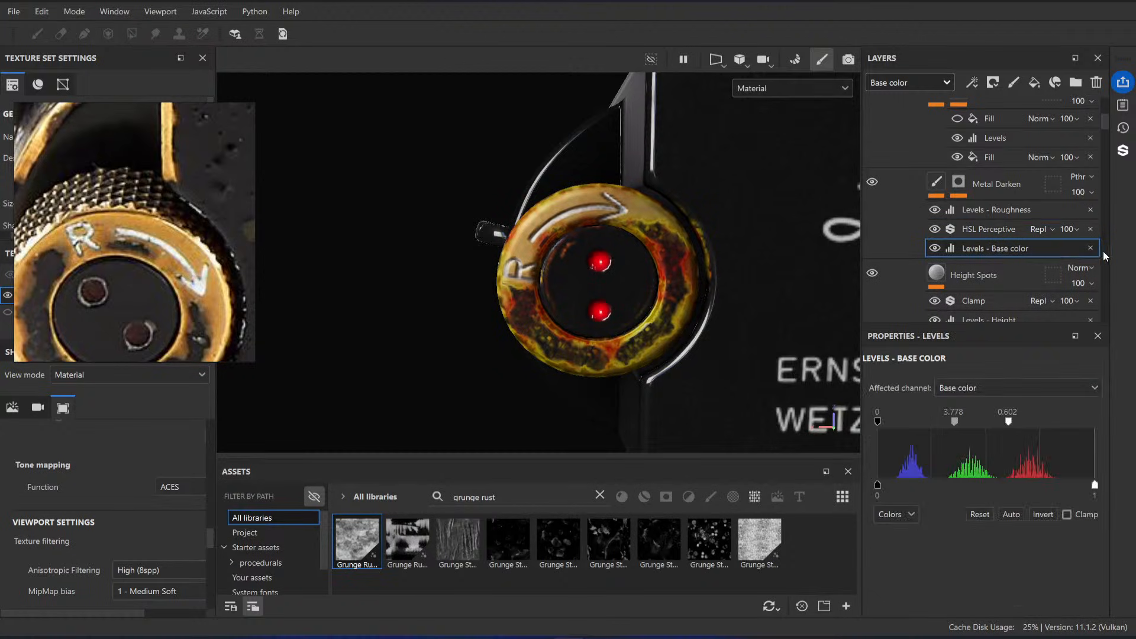
{"action": "left_click", "coordinate": [1092, 249]}
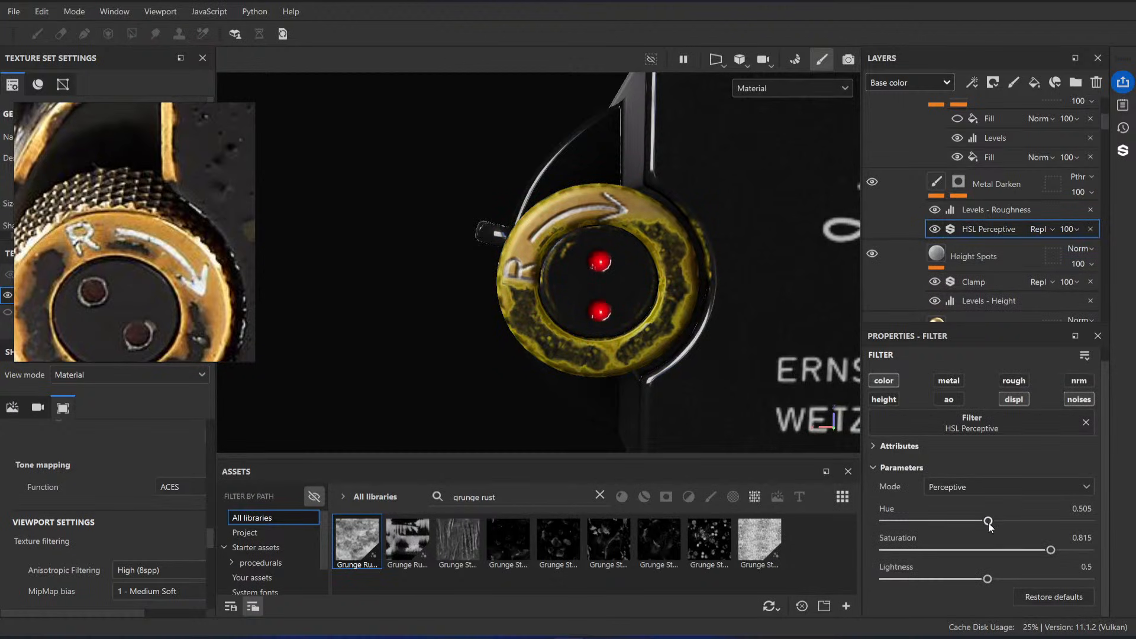
Step: Set the HSL Perceptive filter's hue to 0.491, saturation to 0.436 and lightness to 0.404, and inspect the knob from other angles
{"action": "left_click_drag", "start_coordinate": [989, 522], "coordinate": [985, 521]}
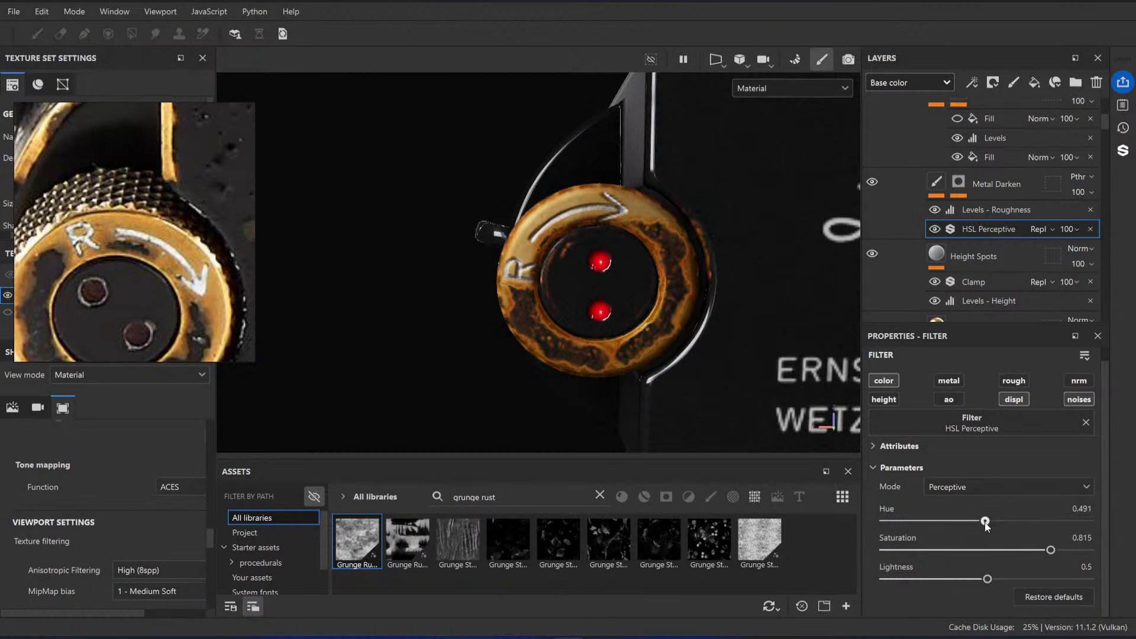
{"action": "left_click_drag", "start_coordinate": [987, 580], "coordinate": [966, 581]}
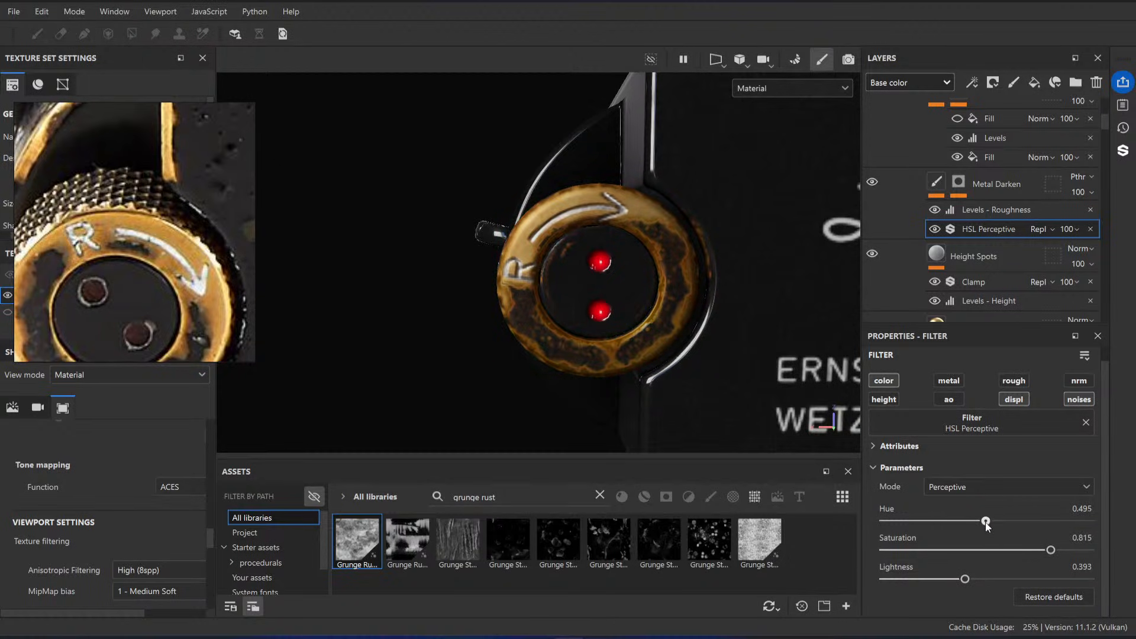
{"action": "left_click_drag", "start_coordinate": [965, 579], "coordinate": [961, 580]}
{"action": "left_click_drag", "start_coordinate": [987, 522], "coordinate": [985, 522]}
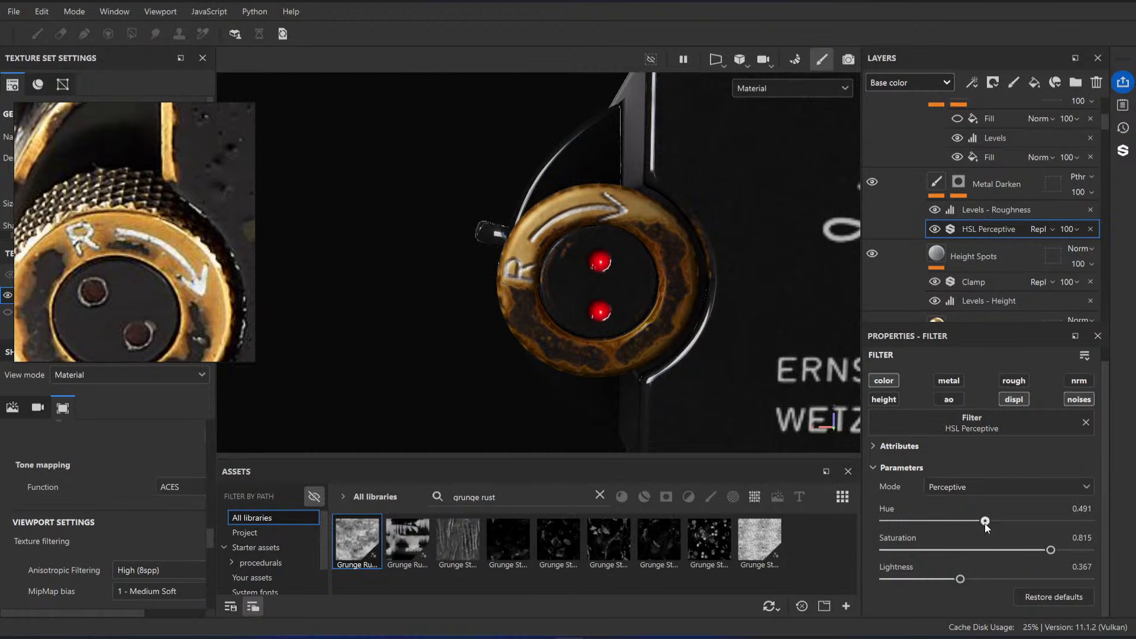
{"action": "left_click_drag", "start_coordinate": [1051, 550], "coordinate": [970, 584]}
{"action": "left_click_drag", "start_coordinate": [529, 313], "coordinate": [533, 250], "text": "alt"}
{"action": "scroll", "coordinate": [542, 252], "scroll_direction": "down", "scroll_amount": 4}
{"action": "middle_click_drag", "start_coordinate": [548, 253], "coordinate": [634, 291], "text": "alt"}
{"action": "left_click_drag", "start_coordinate": [635, 290], "coordinate": [616, 244], "text": "alt"}
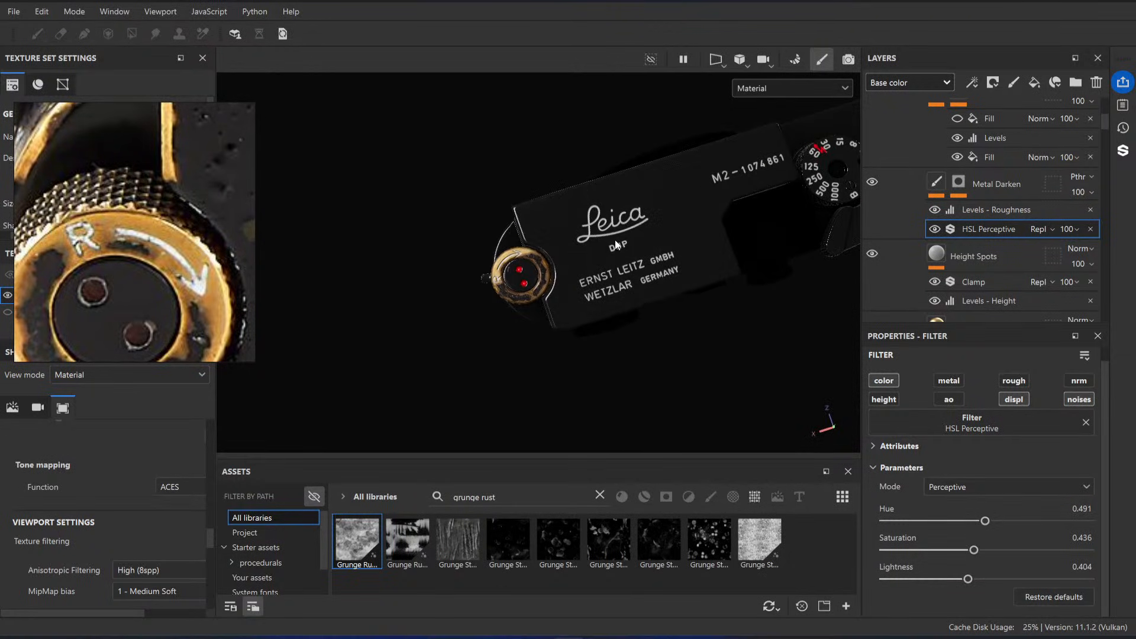
{"action": "scroll", "coordinate": [514, 262], "scroll_direction": "up", "scroll_amount": 3}
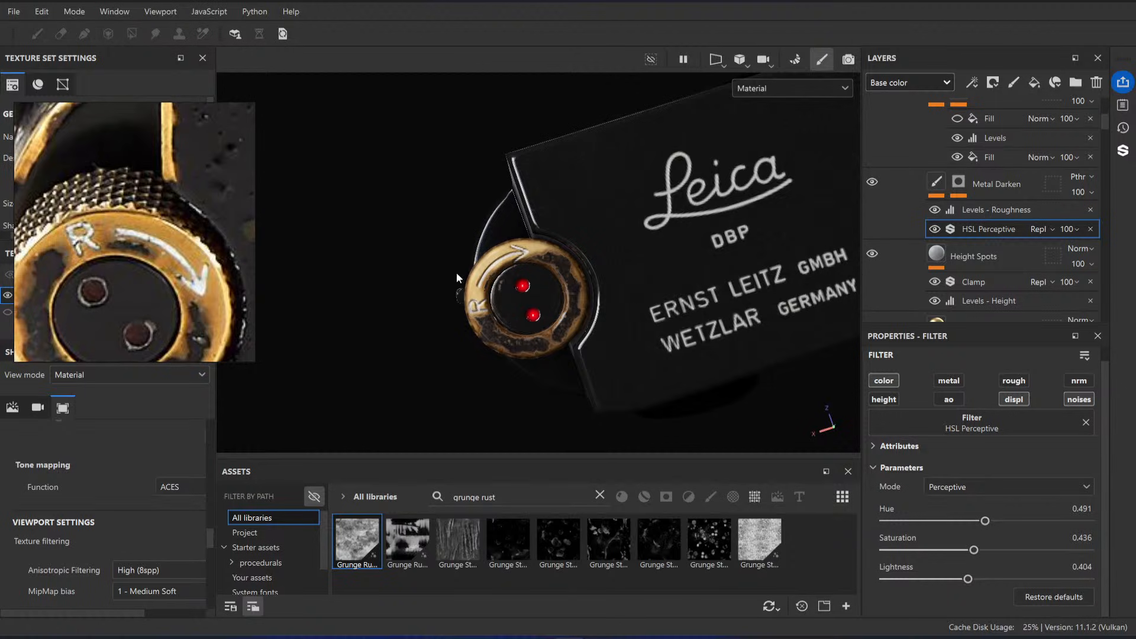
{"action": "scroll", "coordinate": [500, 239], "scroll_direction": "up", "scroll_amount": 4}
Step: Expand the Resources folder, select the Paint effect of its MaskProjection layer, and make the folder visible
{"action": "scroll", "coordinate": [1007, 225], "scroll_direction": "down", "scroll_amount": 4}
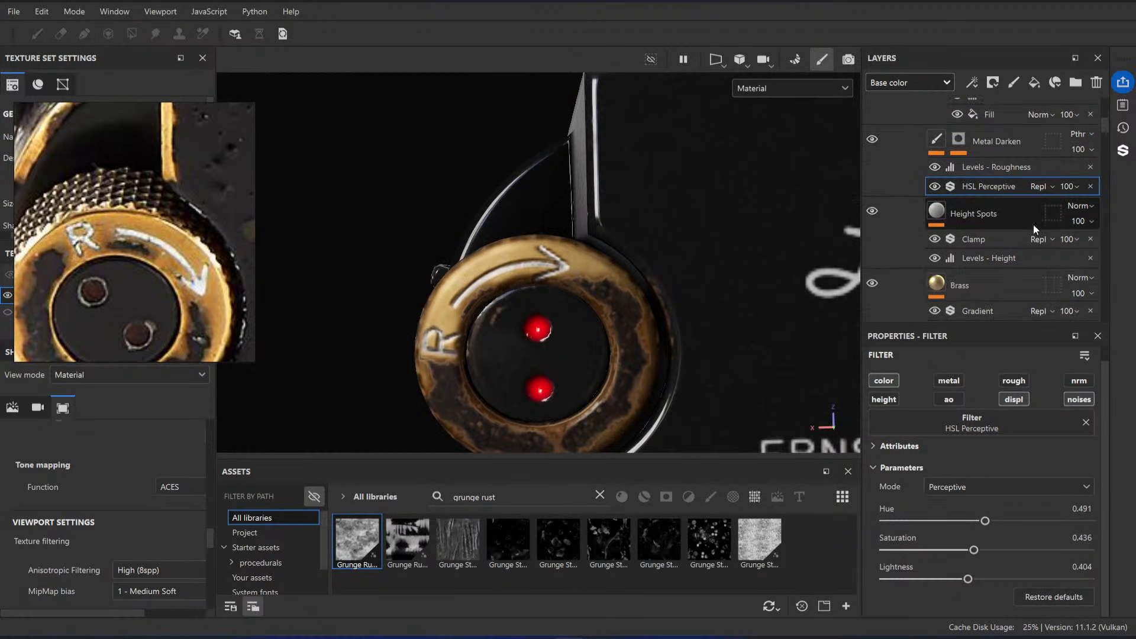
{"action": "scroll", "coordinate": [967, 226], "scroll_direction": "down", "scroll_amount": 10}
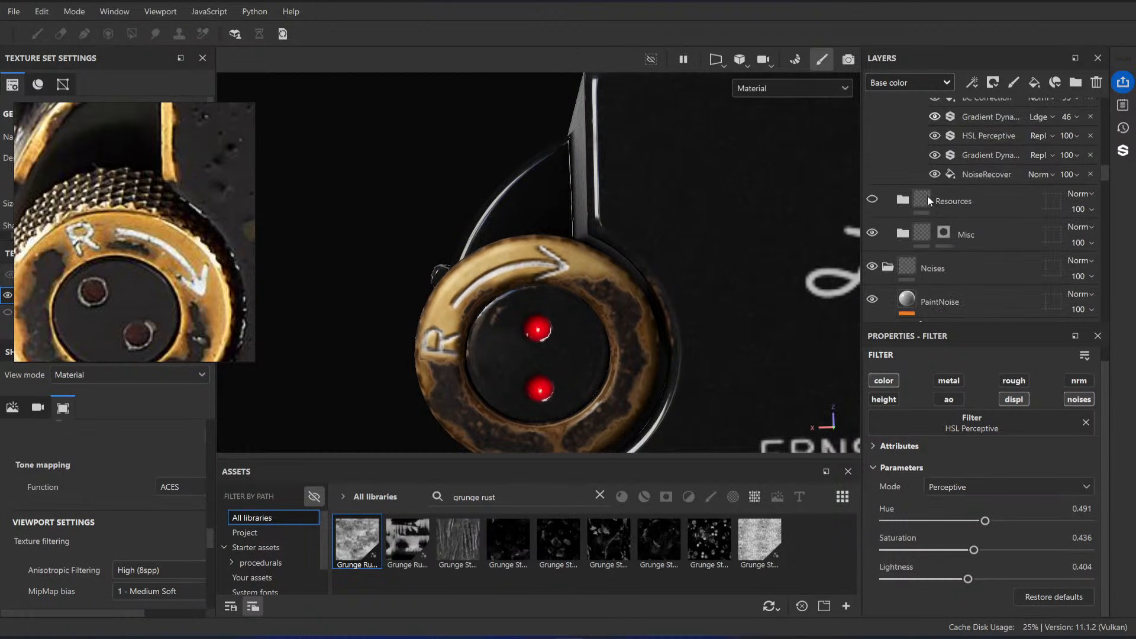
{"action": "left_click", "coordinate": [900, 201]}
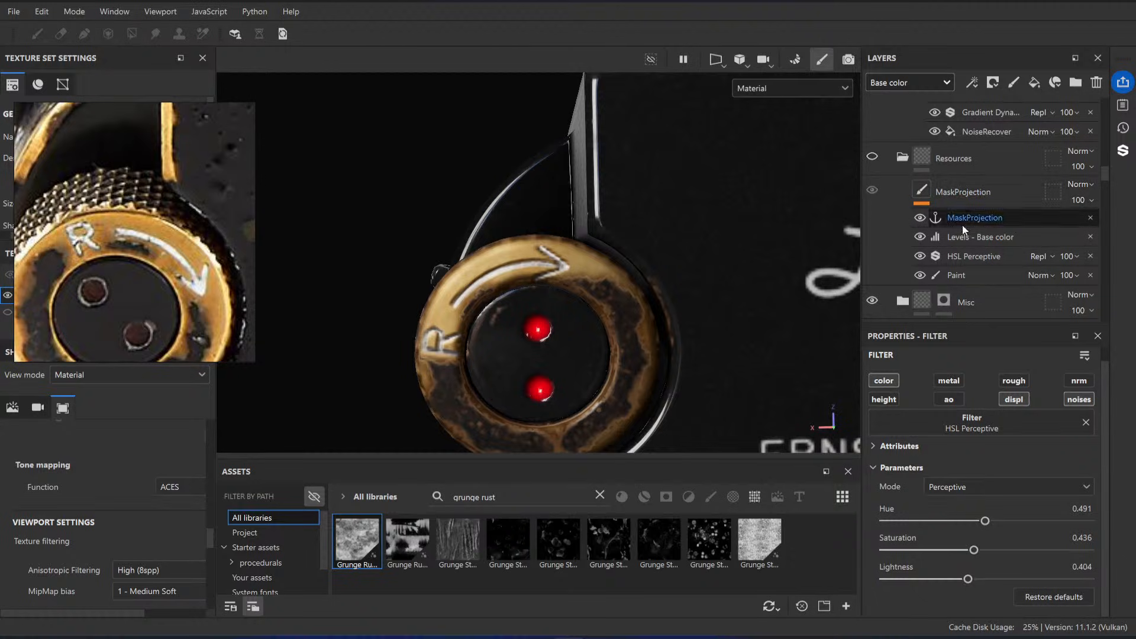
{"action": "left_click", "coordinate": [970, 271]}
{"action": "middle_click_drag", "start_coordinate": [437, 198], "coordinate": [502, 167], "text": "alt"}
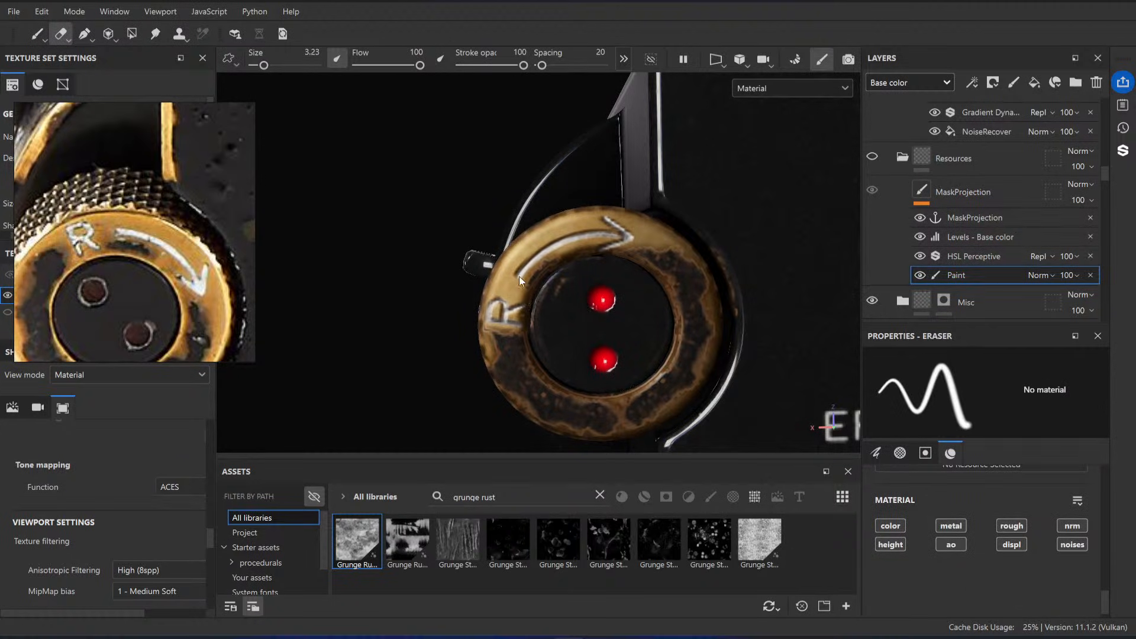
{"action": "left_click", "coordinate": [872, 157]}
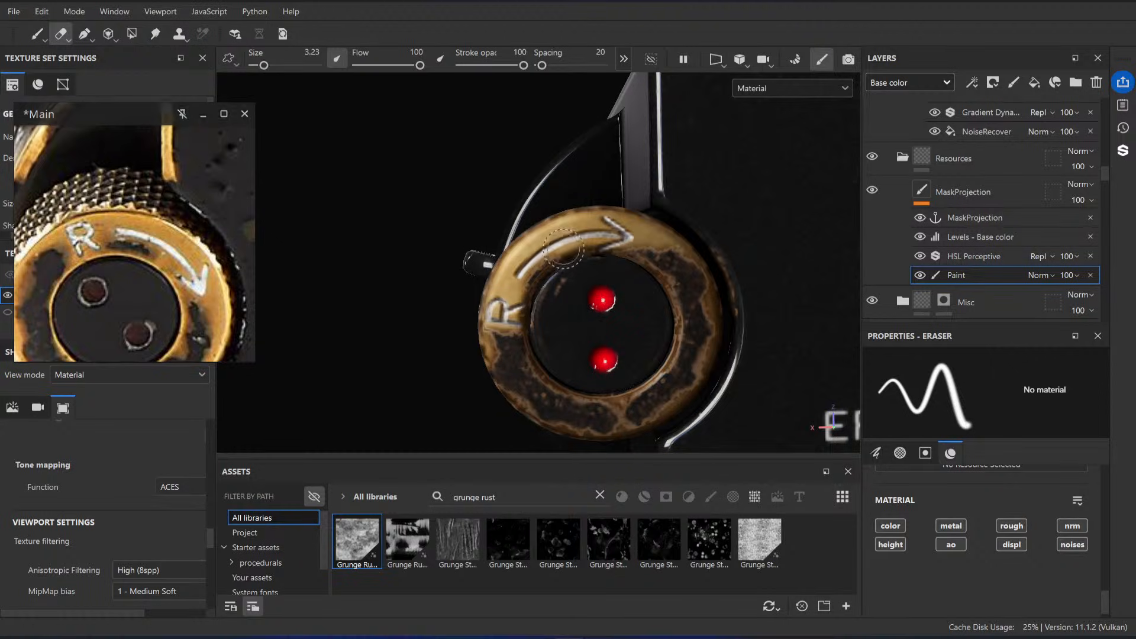
{"action": "mouse_move", "coordinate": [531, 248]}
{"action": "left_mouse_down"}
{"action": "mouse_move", "coordinate": [512, 271]}
{"action": "mouse_move", "coordinate": [551, 243]}
{"action": "mouse_move", "coordinate": [594, 232]}
{"action": "mouse_move", "coordinate": [583, 261]}
{"action": "mouse_move", "coordinate": [588, 244]}
{"action": "mouse_move", "coordinate": [569, 259]}
{"action": "left_mouse_up"}
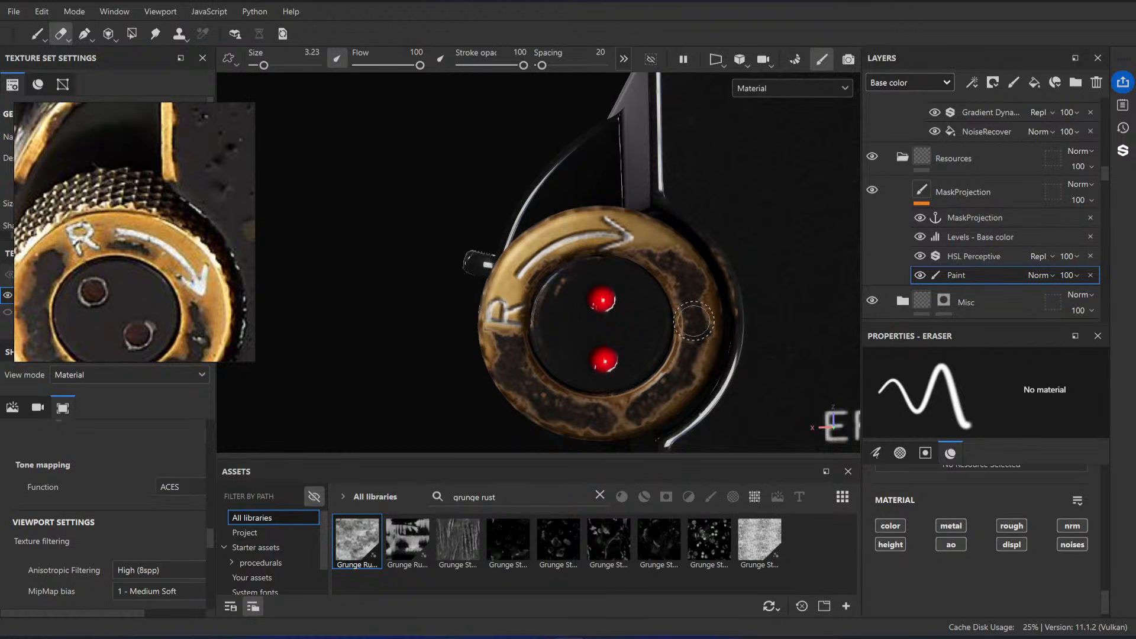
Step: Examine the knob from several angles and compare it with the worn brass patterns in the reference photos
{"action": "left_click_drag", "start_coordinate": [510, 342], "coordinate": [510, 300]}
{"action": "left_click_drag", "start_coordinate": [635, 314], "coordinate": [547, 237], "text": "alt"}
{"action": "right_click_drag", "start_coordinate": [547, 237], "coordinate": [523, 209], "text": "alt"}
{"action": "left_click_drag", "start_coordinate": [523, 209], "coordinate": [735, 343], "text": "alt"}
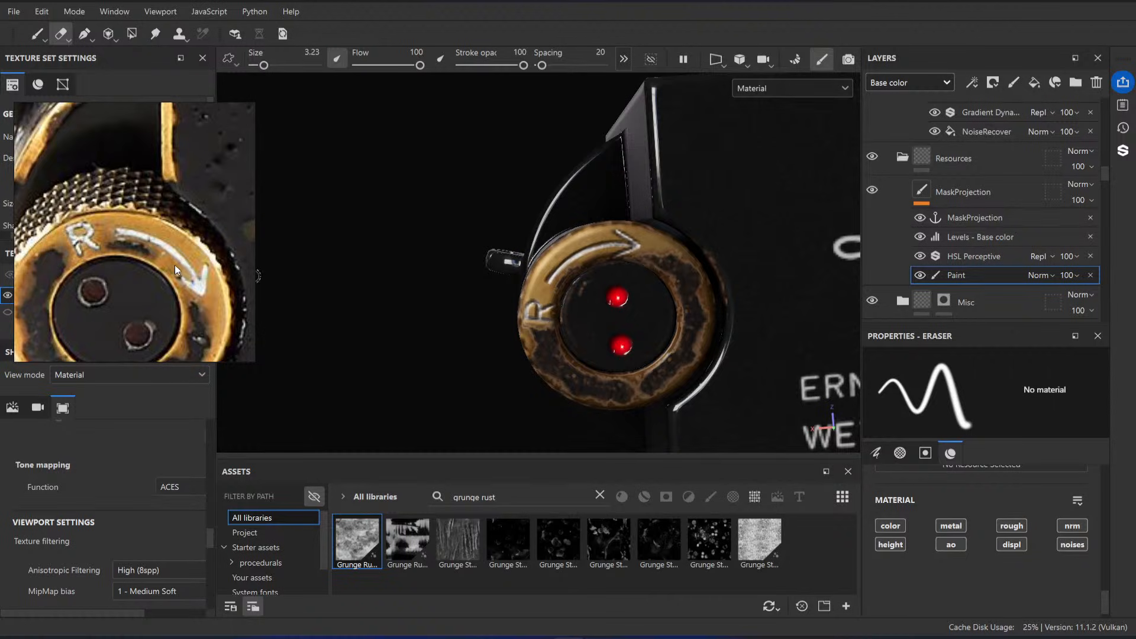
{"action": "scroll", "coordinate": [175, 265], "scroll_direction": "down", "scroll_amount": 6}
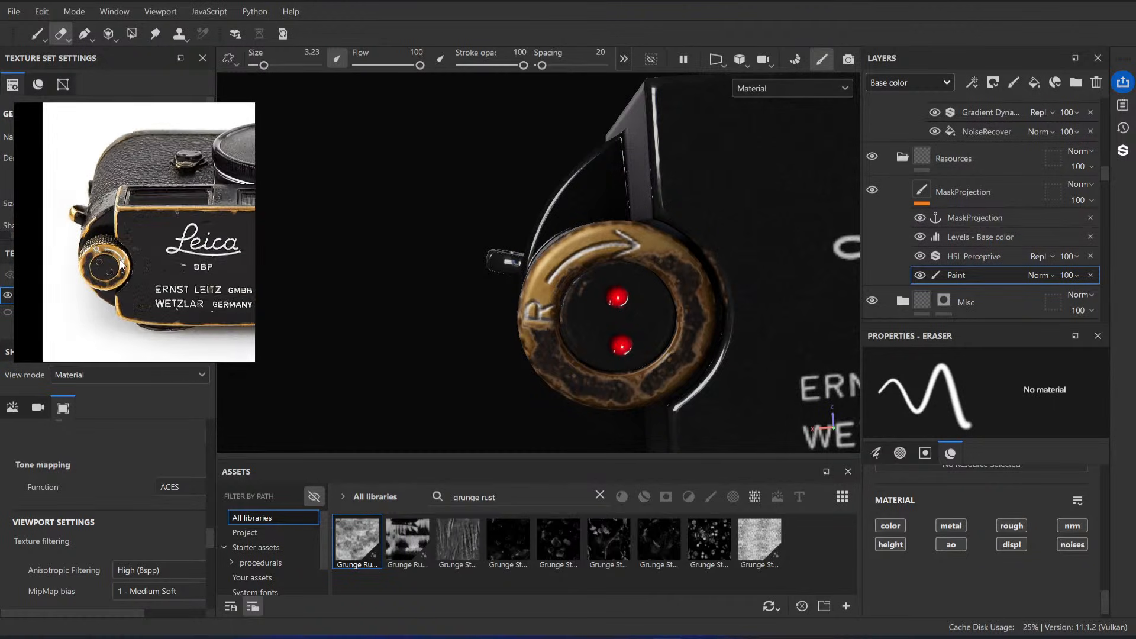
{"action": "scroll", "coordinate": [120, 265], "scroll_direction": "up", "scroll_amount": 1}
{"action": "scroll", "coordinate": [120, 264], "scroll_direction": "down", "scroll_amount": 4}
{"action": "middle_click_drag", "start_coordinate": [198, 263], "coordinate": [124, 281]}
{"action": "scroll", "coordinate": [122, 293], "scroll_direction": "up", "scroll_amount": 6}
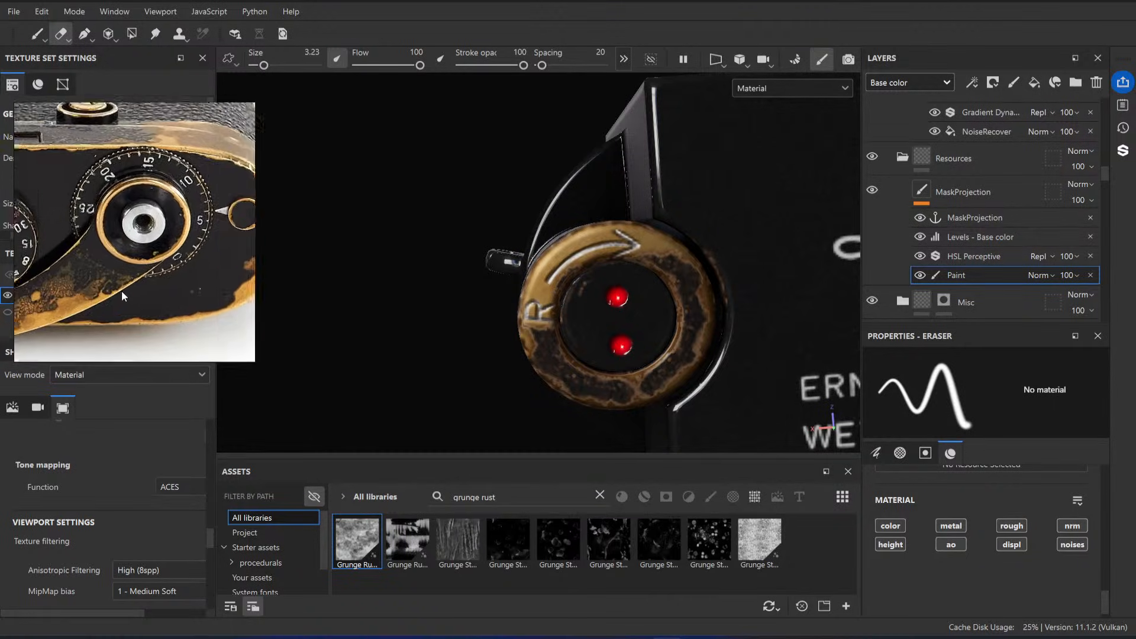
{"action": "scroll", "coordinate": [125, 296], "scroll_direction": "up", "scroll_amount": 3}
{"action": "scroll", "coordinate": [172, 273], "scroll_direction": "up", "scroll_amount": 5}
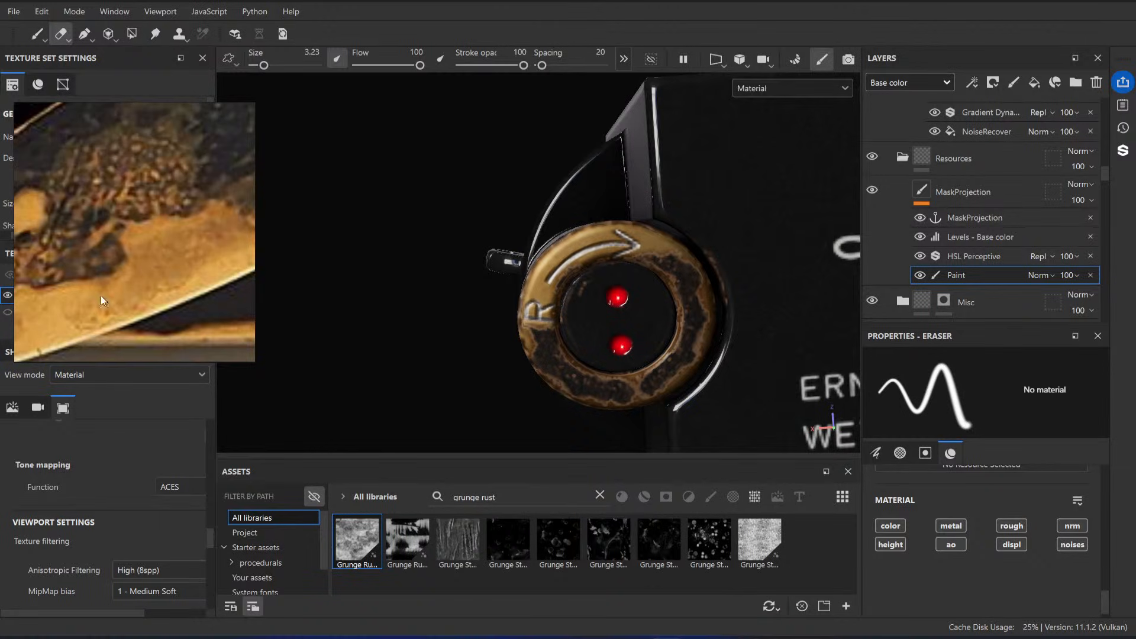
Step: Duplicate the Metal Darken layer and rename the copy Metal Darken Random
{"action": "scroll", "coordinate": [967, 225], "scroll_direction": "up", "scroll_amount": 10}
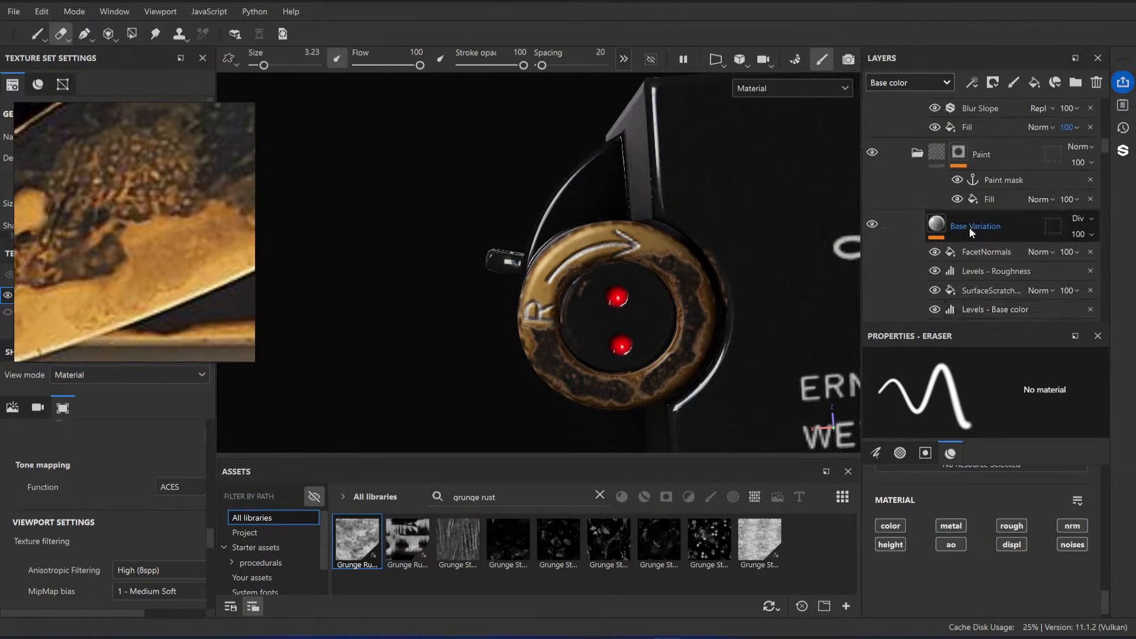
{"action": "scroll", "coordinate": [985, 236], "scroll_direction": "up", "scroll_amount": 4}
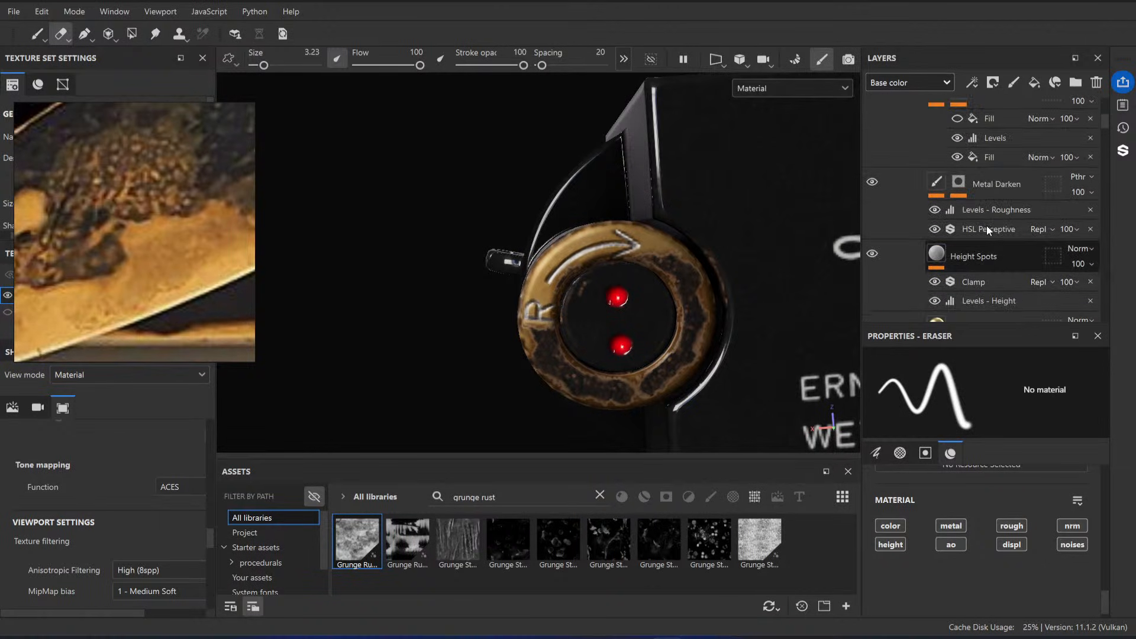
{"action": "left_click", "coordinate": [1030, 185]}
{"action": "scroll", "coordinate": [1024, 188], "scroll_direction": "up", "scroll_amount": 2}
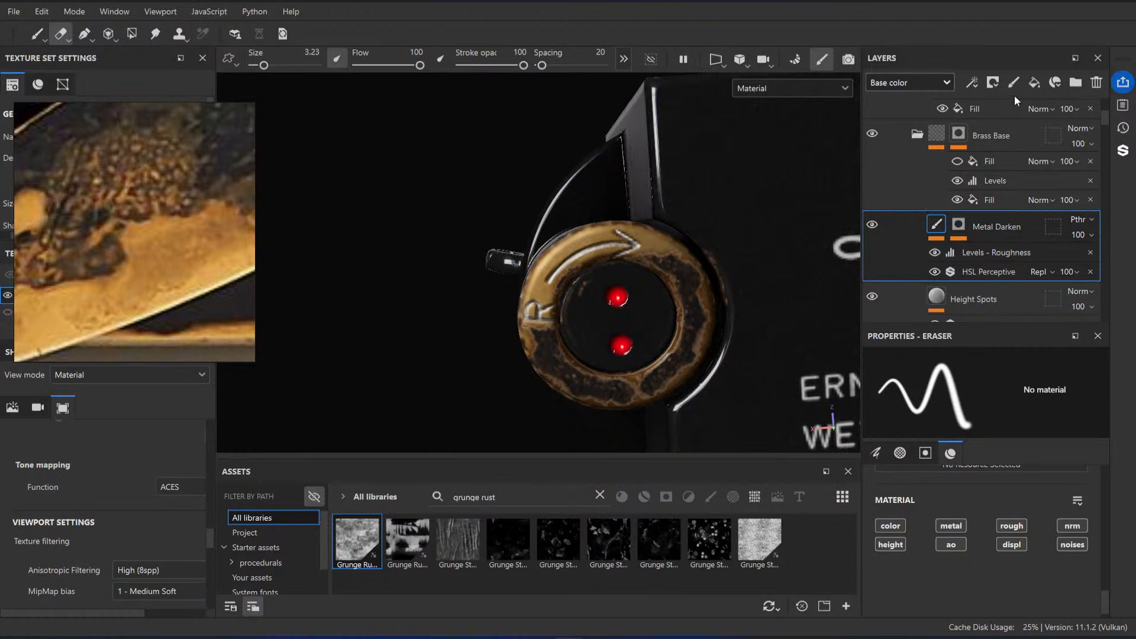
{"action": "key", "text": "ctrl+d"}
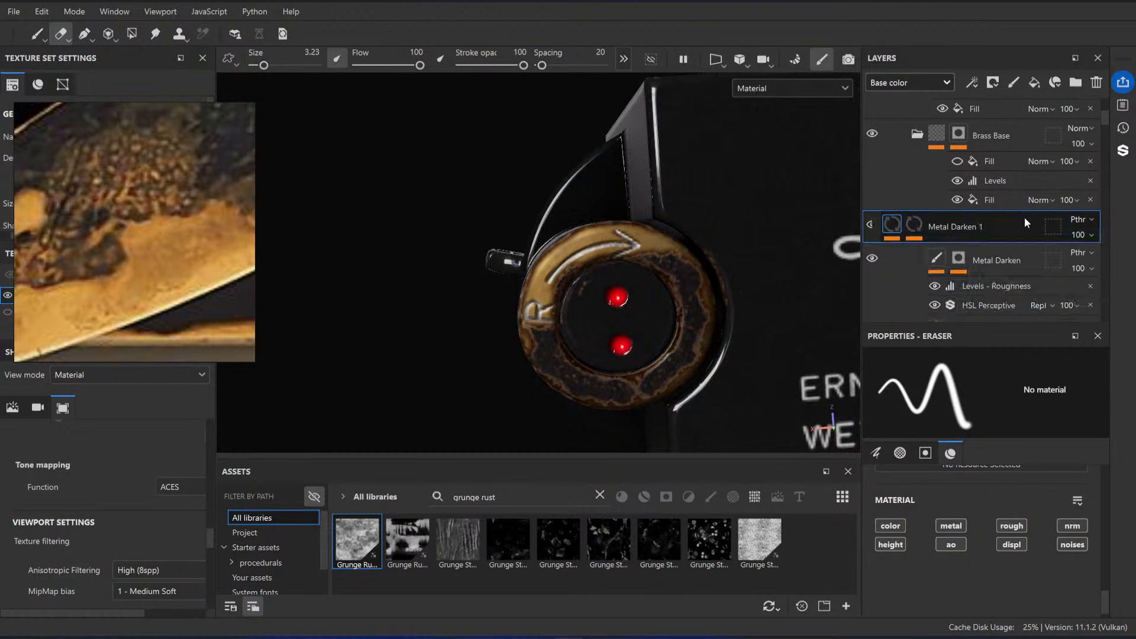
{"action": "double_click", "coordinate": [1000, 229]}
{"action": "left_click", "coordinate": [1030, 229]}
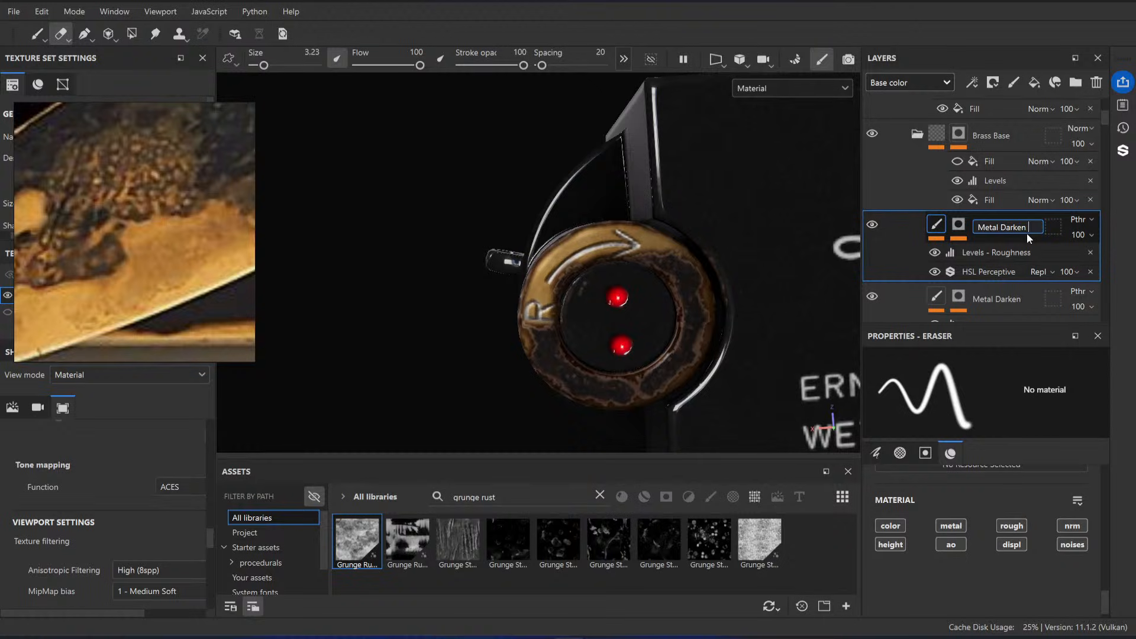
{"action": "type", "text": "Random"}
{"action": "key", "text": "Return"}
Step: Remove the Levels, Blur and Fill effects from the Metal Darken Random layer's mask
{"action": "left_click", "coordinate": [959, 225]}
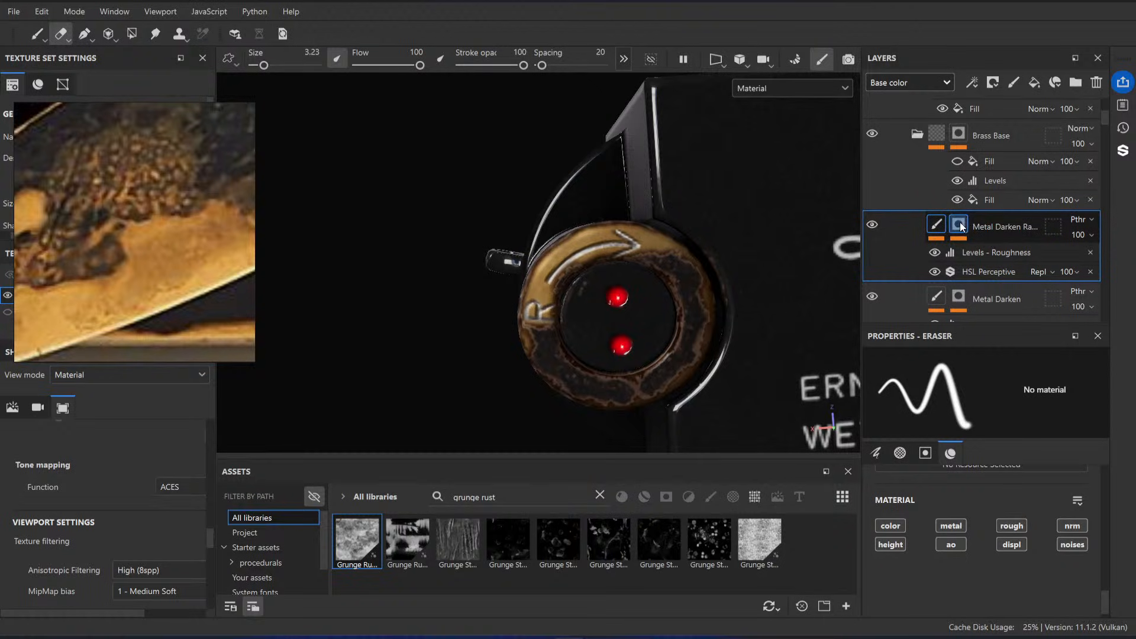
{"action": "key", "text": "1"}
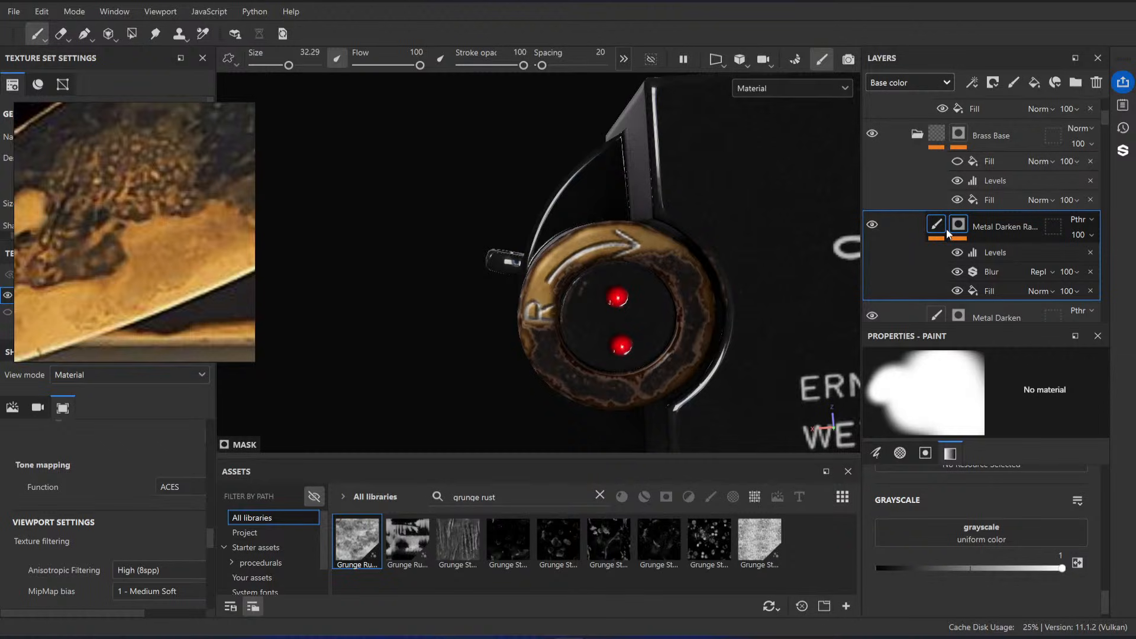
{"action": "left_click", "coordinate": [1091, 254]}
{"action": "left_click", "coordinate": [1091, 253]}
{"action": "left_click", "coordinate": [1091, 253]}
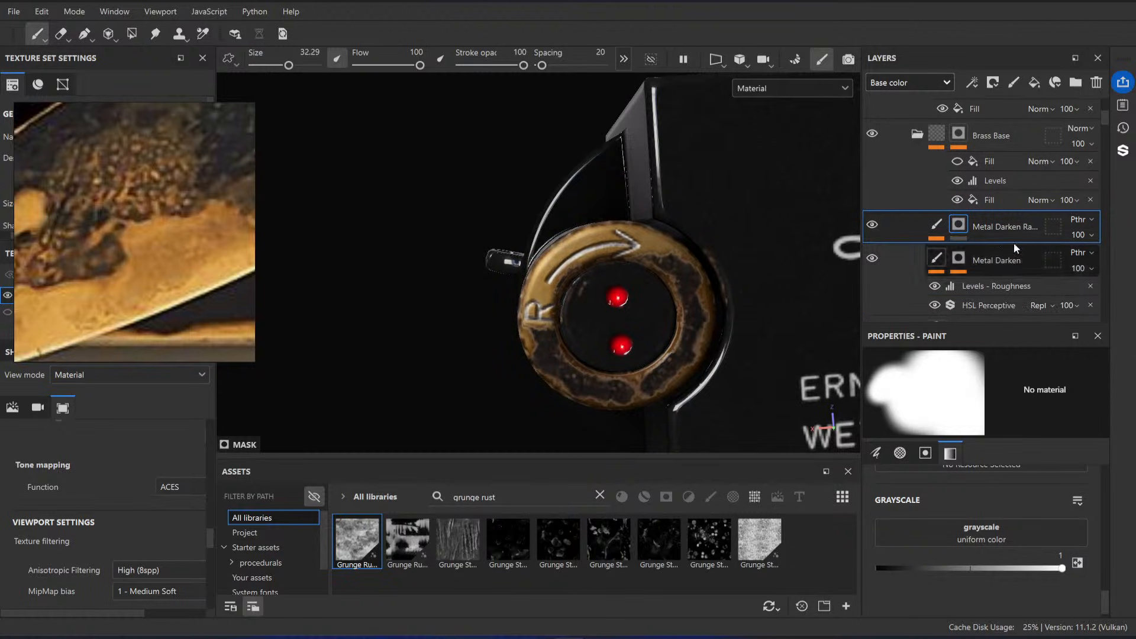
Step: Add a fill effect to the Metal Darken Random mask and assign the first grunge rust texture to it
{"action": "right_click", "coordinate": [965, 223]}
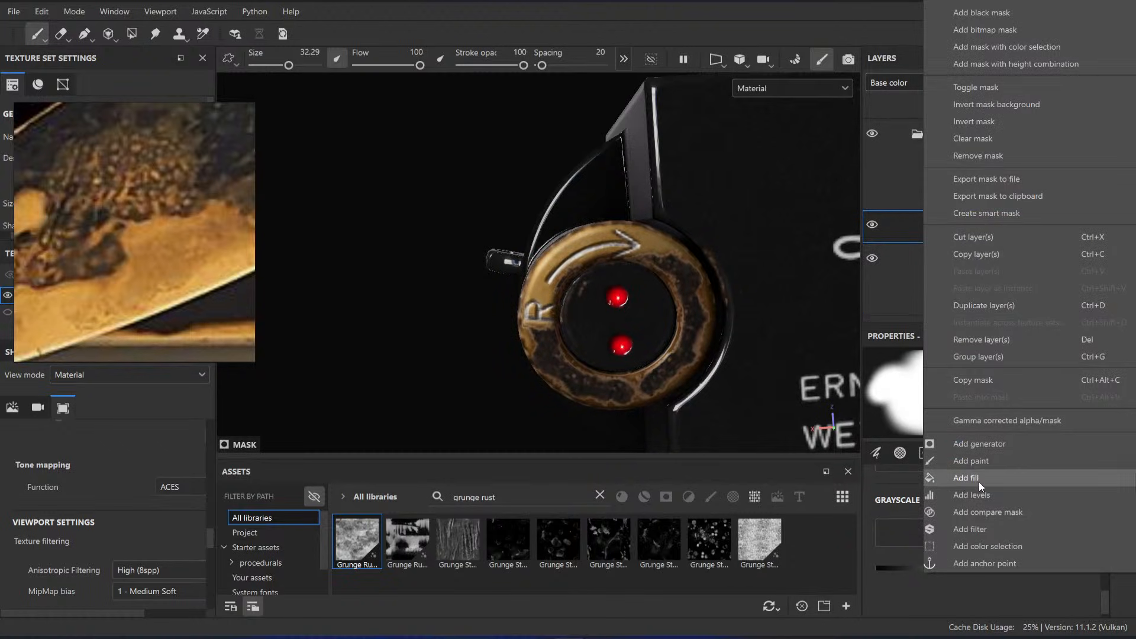
{"action": "left_click", "coordinate": [979, 481]}
{"action": "left_click_drag", "start_coordinate": [349, 545], "coordinate": [1019, 474]}
{"action": "left_click_drag", "start_coordinate": [584, 260], "coordinate": [599, 226], "text": "alt"}
{"action": "scroll", "coordinate": [999, 503], "scroll_direction": "down", "scroll_amount": 5}
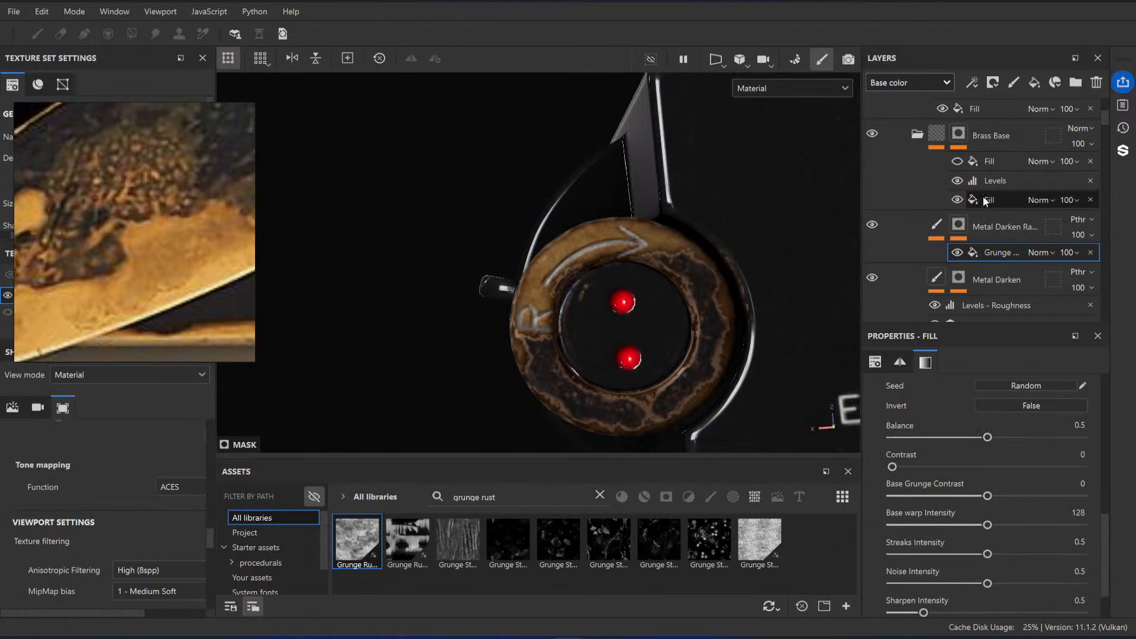
Step: Add Levels above the mask's grunge fill, with the input white point at 0.765 and the midtone at 2.133
{"action": "right_click", "coordinate": [1003, 251]}
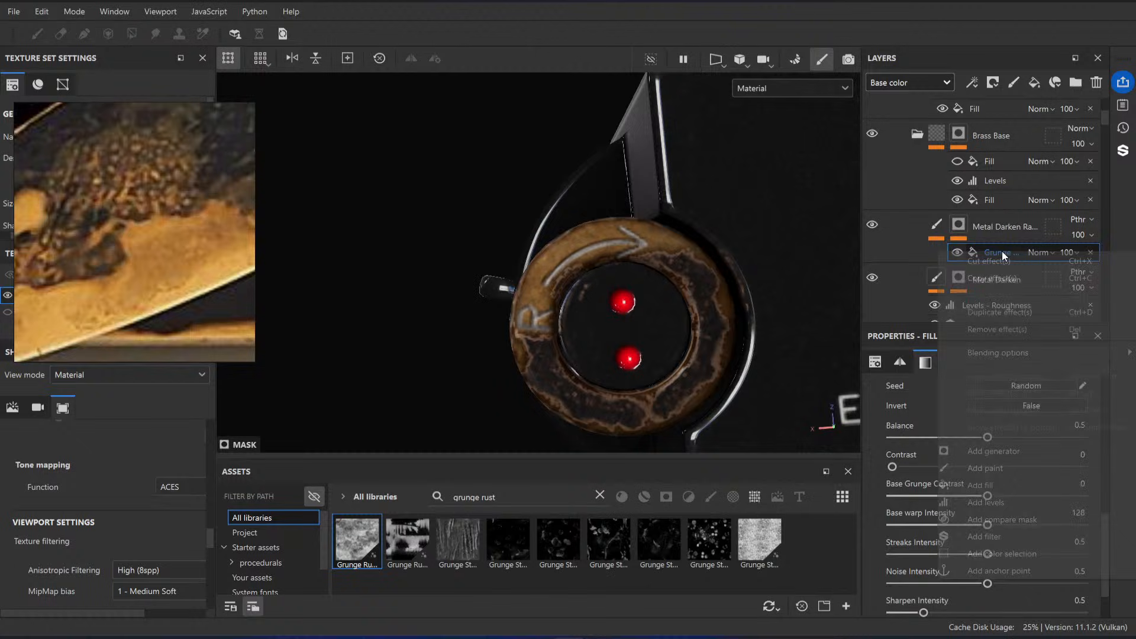
{"action": "left_click", "coordinate": [1022, 502]}
{"action": "left_click_drag", "start_coordinate": [1095, 401], "coordinate": [969, 400]}
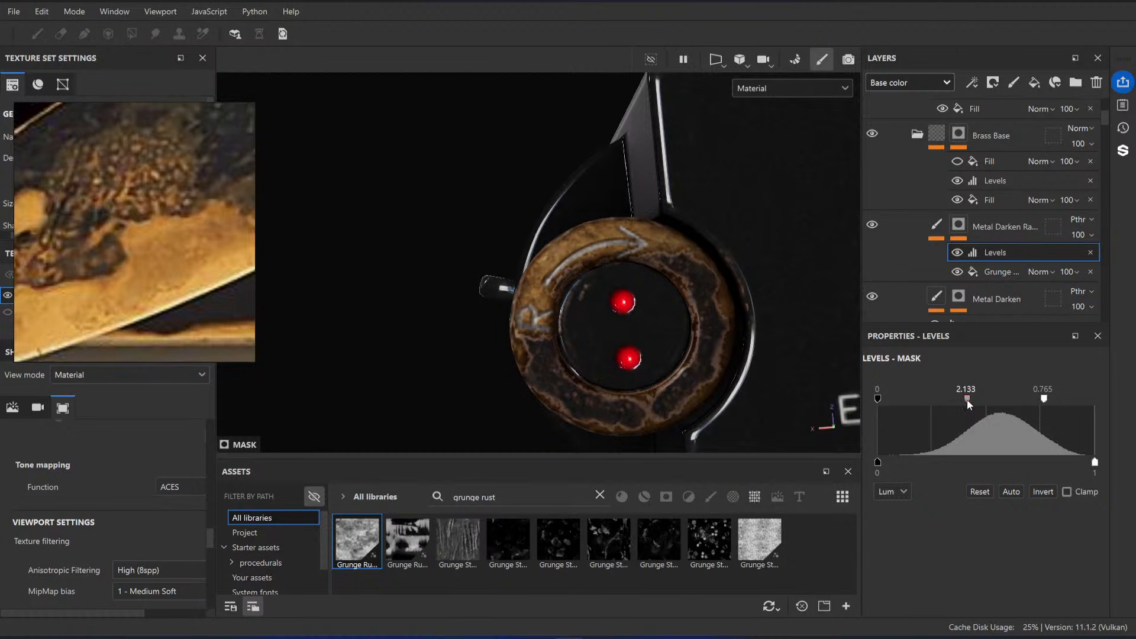
{"action": "scroll", "coordinate": [624, 342], "scroll_direction": "down", "scroll_amount": 2}
{"action": "scroll", "coordinate": [626, 339], "scroll_direction": "up", "scroll_amount": 1}
{"action": "left_click_drag", "start_coordinate": [629, 332], "coordinate": [662, 357], "text": "alt"}
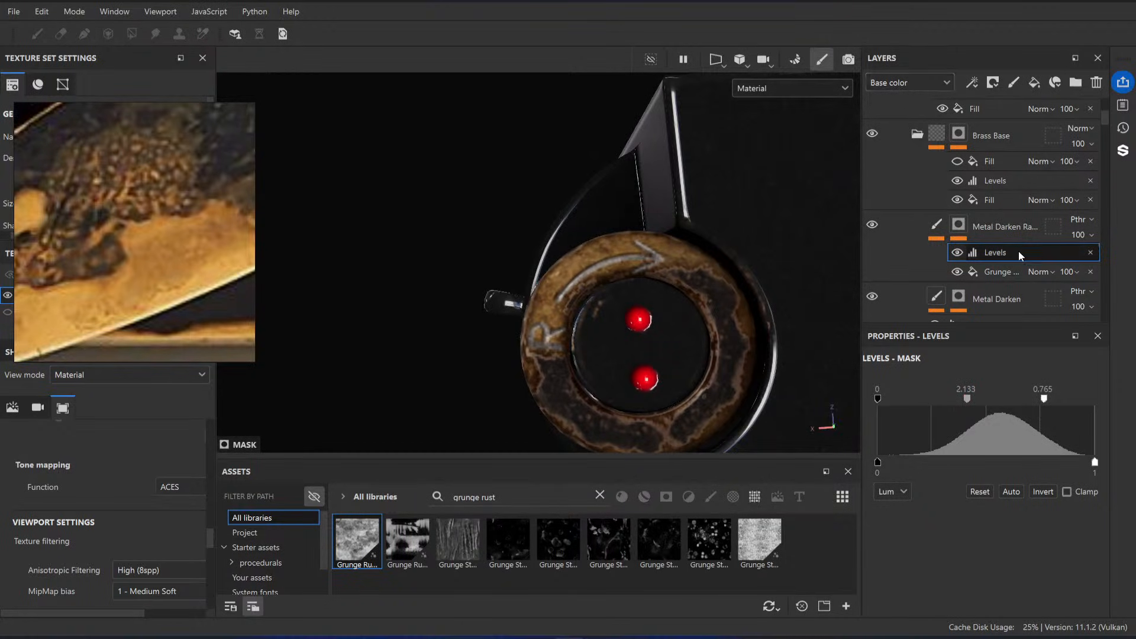
Step: Try lowering the mask Levels' output white point to 0.153, preview the mask, and undo the change
{"action": "left_click", "coordinate": [936, 231]}
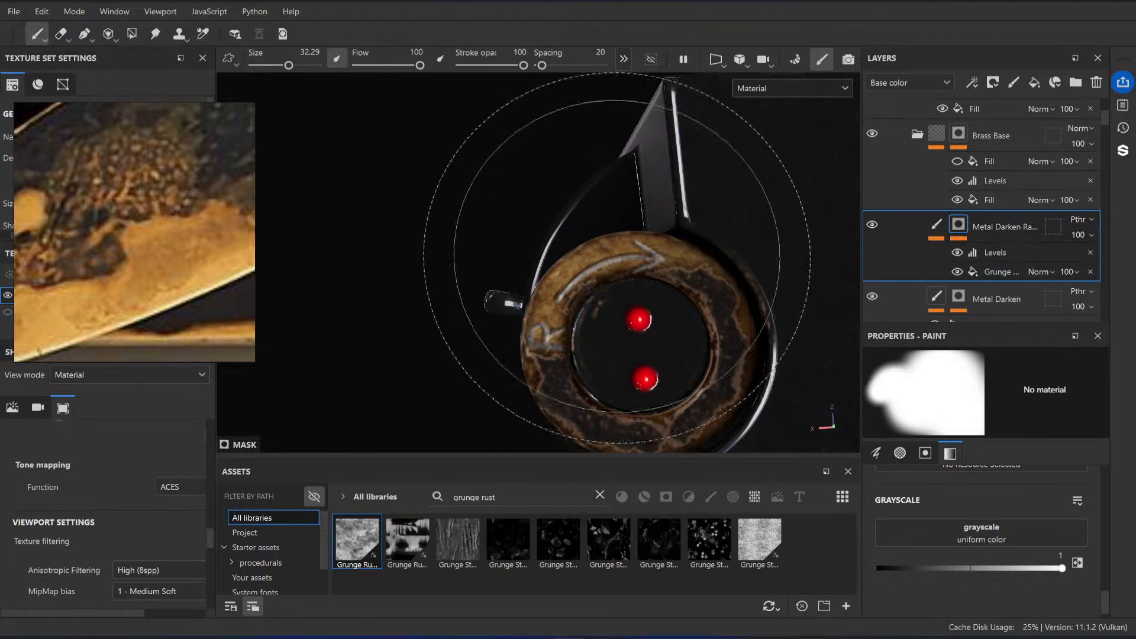
{"action": "key", "text": "e"}
{"action": "left_click", "coordinate": [965, 229]}
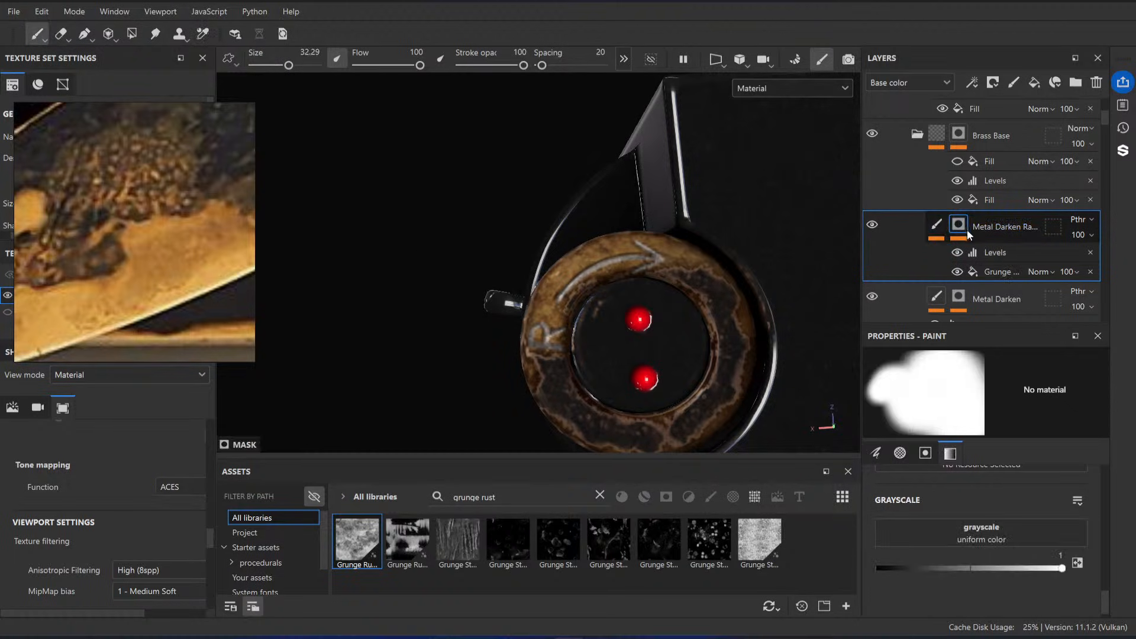
{"action": "left_click", "coordinate": [999, 254]}
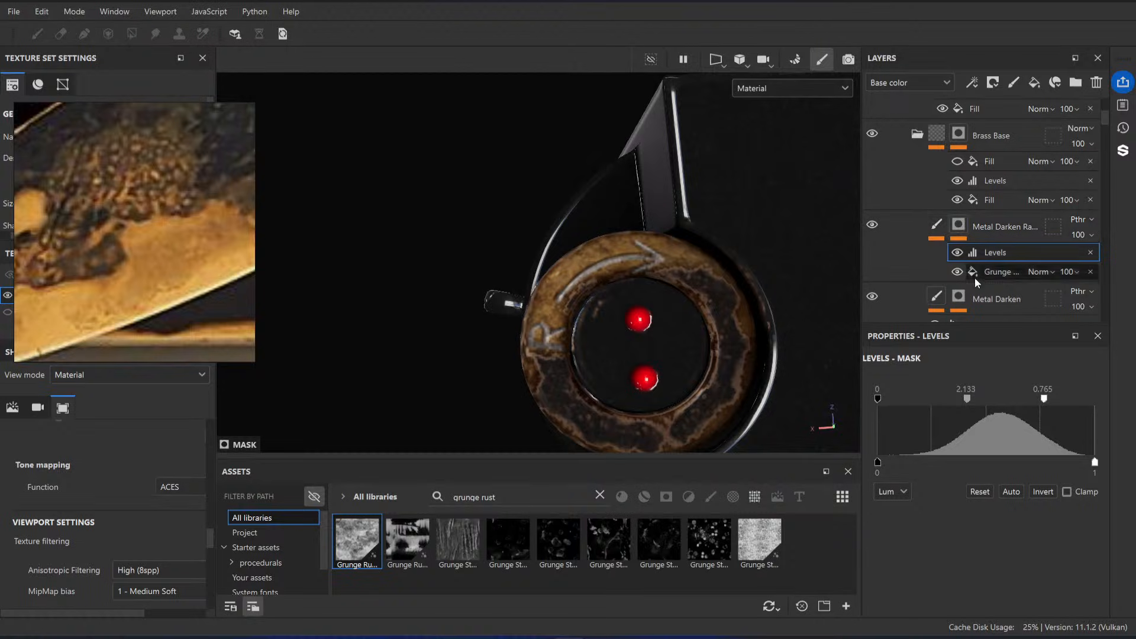
{"action": "left_click_drag", "start_coordinate": [878, 463], "coordinate": [836, 470]}
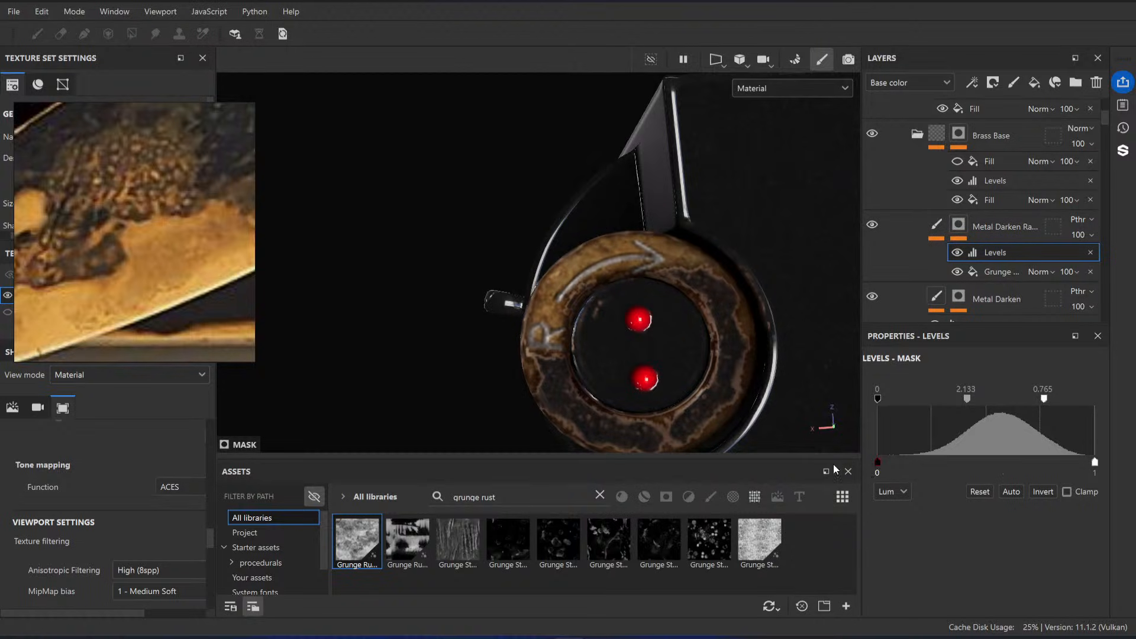
{"action": "left_click_drag", "start_coordinate": [1095, 465], "coordinate": [912, 470]}
{"action": "key", "text": "m"}
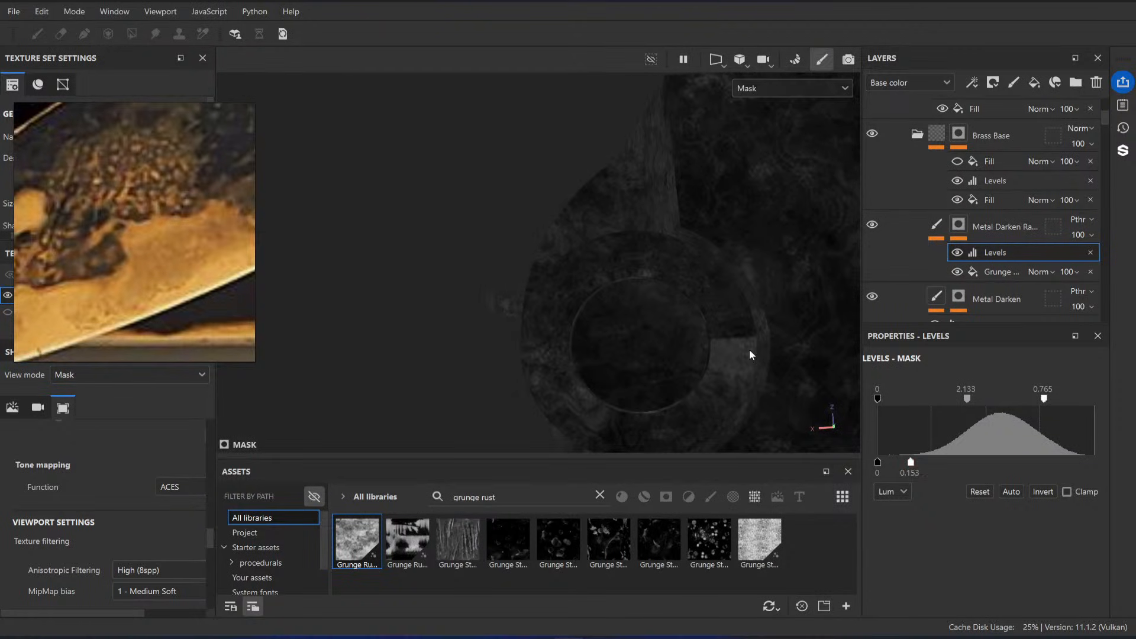
{"action": "key", "text": "ctrl+z"}
{"action": "key", "text": "m"}
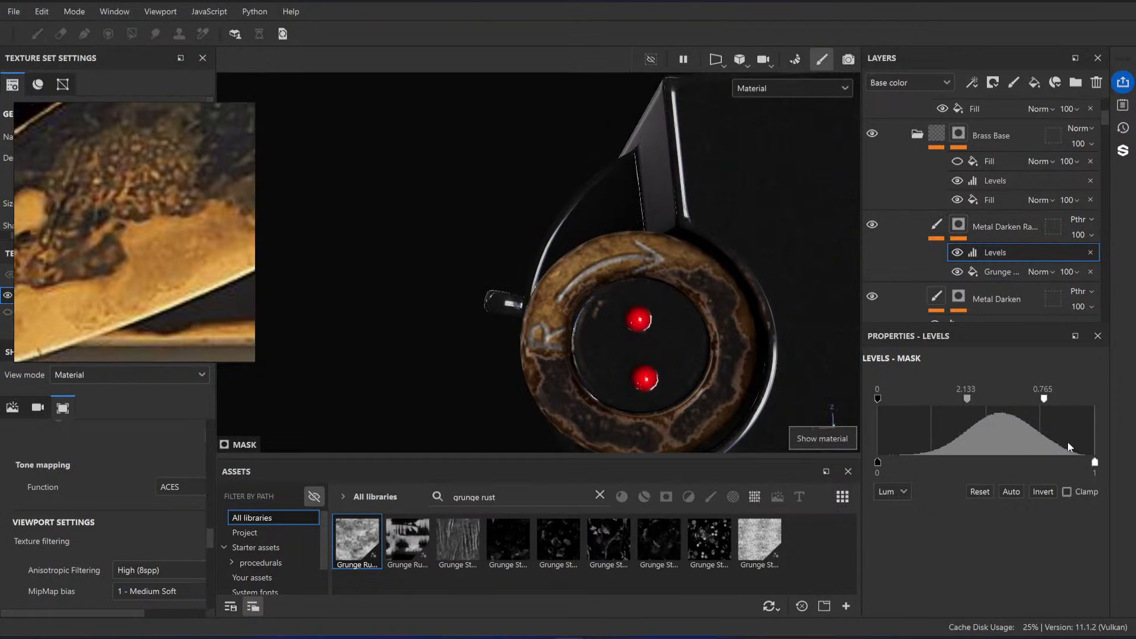
{"action": "left_click", "coordinate": [974, 231]}
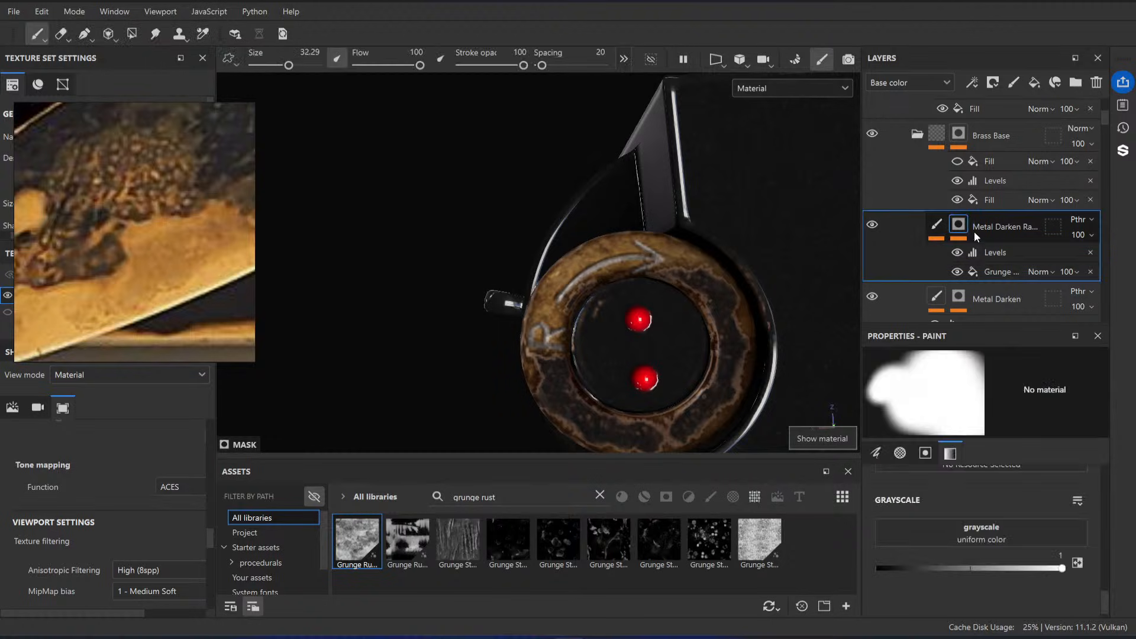
Step: Add a fill named Opacity above the Levels in the Metal Darken Random mask, with Multiply blending and a grayscale value of 0.45
{"action": "right_click", "coordinate": [974, 230]}
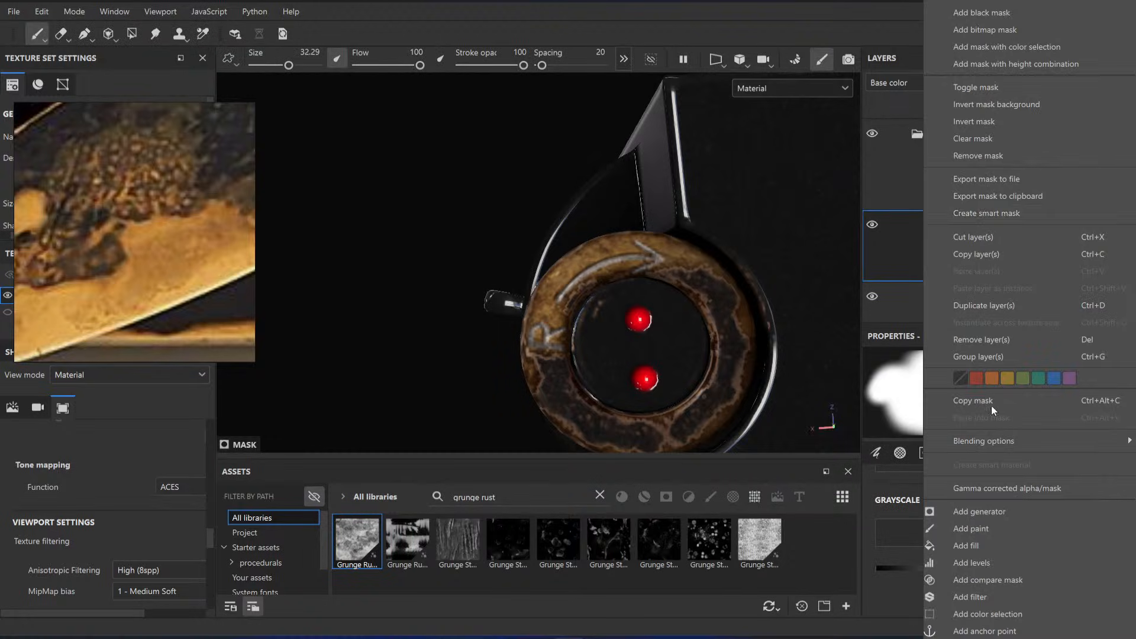
{"action": "left_click", "coordinate": [992, 546]}
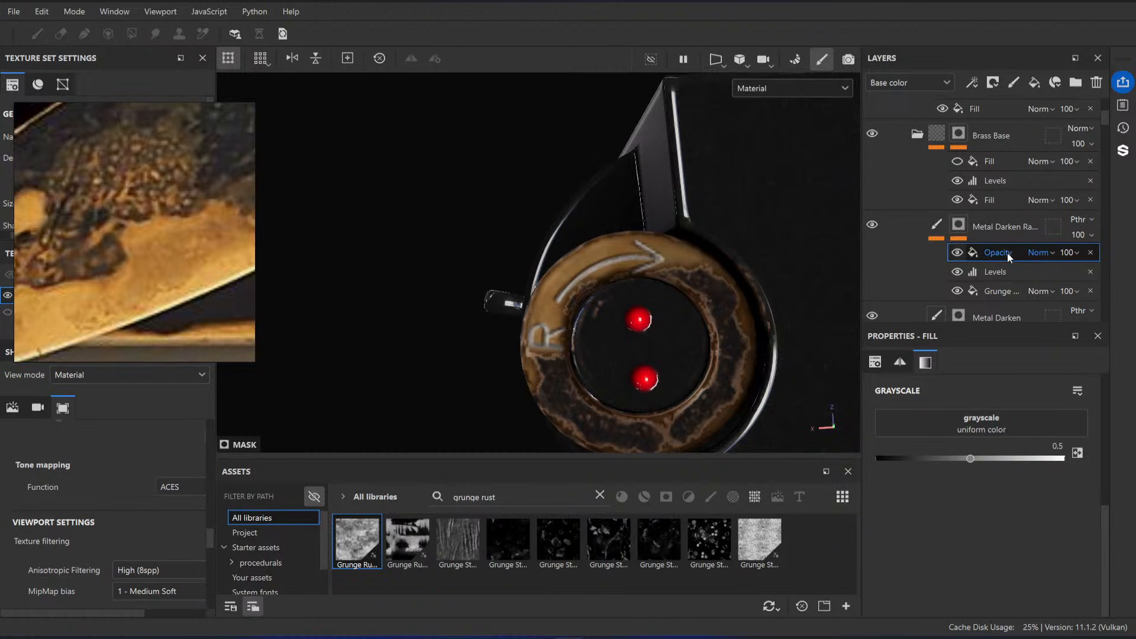
{"action": "left_click", "coordinate": [1037, 252]}
{"action": "left_click", "coordinate": [1088, 48]}
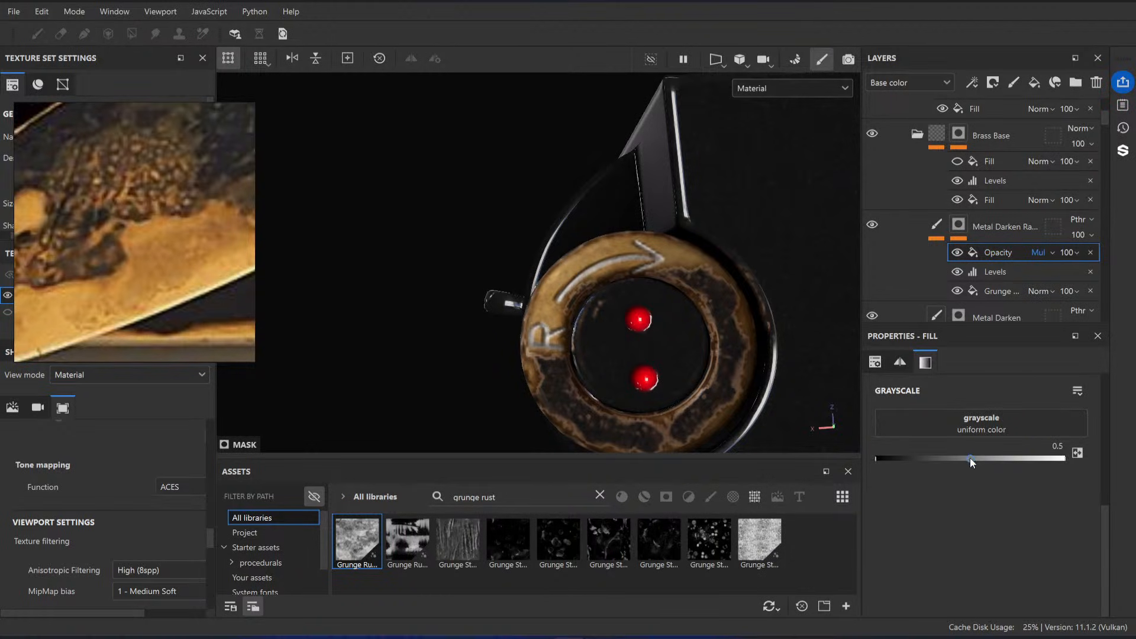
{"action": "mouse_move", "coordinate": [971, 457]}
{"action": "left_mouse_down"}
{"action": "mouse_move", "coordinate": [1092, 457]}
{"action": "mouse_move", "coordinate": [868, 457]}
{"action": "mouse_move", "coordinate": [972, 465]}
{"action": "mouse_move", "coordinate": [960, 468]}
{"action": "left_mouse_up"}
{"action": "double_click", "coordinate": [1053, 447]}
Step: Inspect the darkened brass knob on the whole camera and examine the top-plate wear in the reference photos
{"action": "scroll", "coordinate": [547, 247], "scroll_direction": "down", "scroll_amount": 4}
{"action": "left_click_drag", "start_coordinate": [547, 247], "coordinate": [512, 279], "text": "alt"}
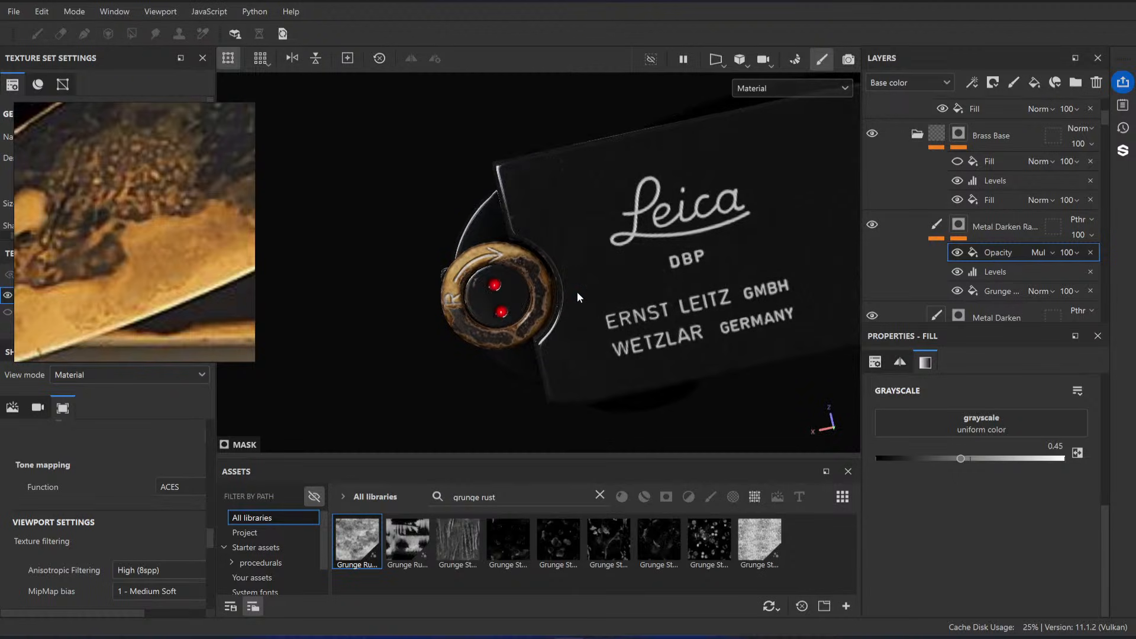
{"action": "scroll", "coordinate": [642, 259], "scroll_direction": "down", "scroll_amount": 3}
{"action": "left_click_drag", "start_coordinate": [649, 335], "coordinate": [612, 262], "text": "alt"}
{"action": "scroll", "coordinate": [588, 262], "scroll_direction": "down", "scroll_amount": 3}
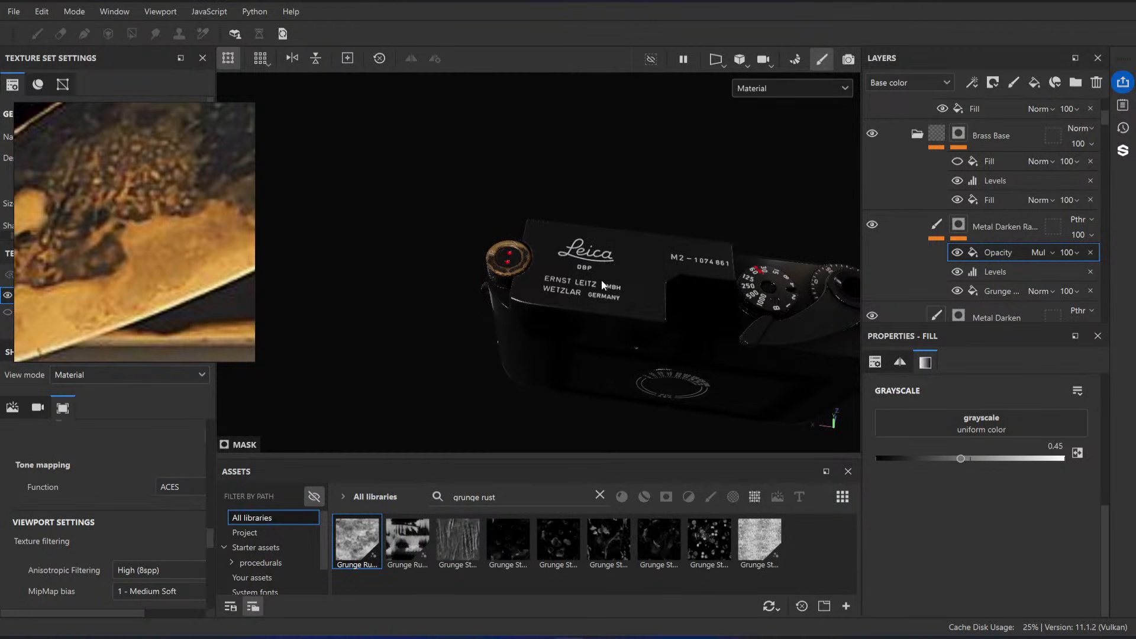
{"action": "left_click_drag", "start_coordinate": [644, 293], "coordinate": [583, 290], "text": "alt"}
{"action": "scroll", "coordinate": [165, 259], "scroll_direction": "down", "scroll_amount": 7}
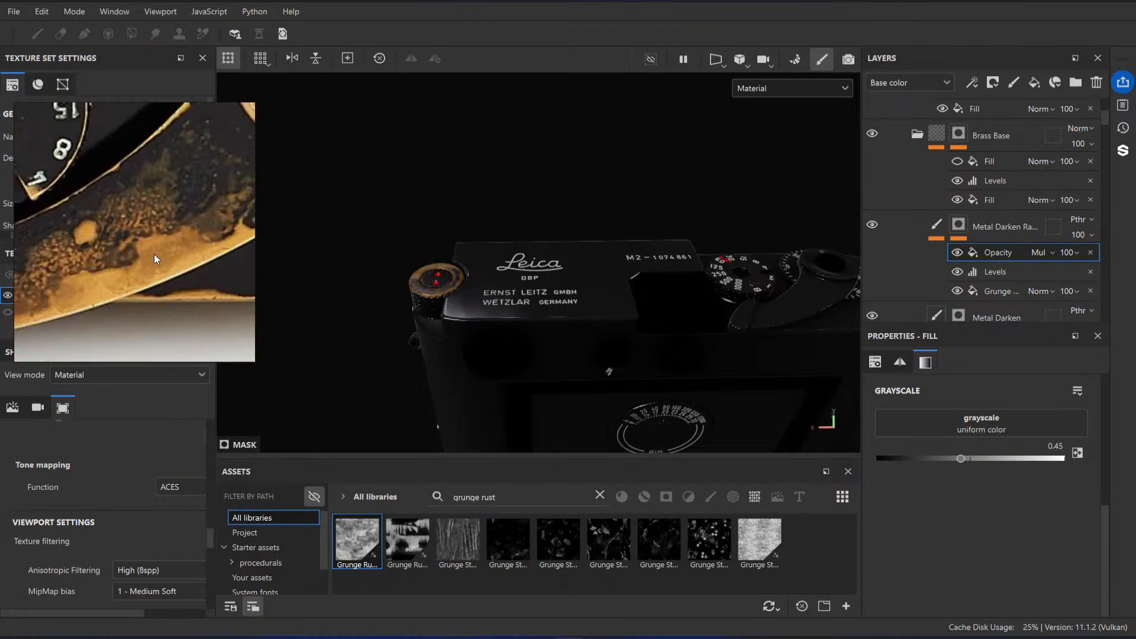
{"action": "middle_click_drag", "start_coordinate": [156, 235], "coordinate": [175, 258]}
{"action": "scroll", "coordinate": [175, 264], "scroll_direction": "down", "scroll_amount": 6}
{"action": "mouse_move", "coordinate": [135, 113]}
{"action": "middle_mouse_down"}
{"action": "mouse_move", "coordinate": [159, 142]}
{"action": "mouse_move", "coordinate": [116, 224]}
{"action": "middle_mouse_up"}
{"action": "scroll", "coordinate": [116, 224], "scroll_direction": "up", "scroll_amount": 4}
{"action": "scroll", "coordinate": [115, 224], "scroll_direction": "down", "scroll_amount": 4}
{"action": "middle_click_drag", "start_coordinate": [132, 172], "coordinate": [150, 273]}
{"action": "scroll", "coordinate": [149, 272], "scroll_direction": "up", "scroll_amount": 3}
{"action": "scroll", "coordinate": [152, 215], "scroll_direction": "down", "scroll_amount": 4}
{"action": "middle_click_drag", "start_coordinate": [237, 202], "coordinate": [188, 236]}
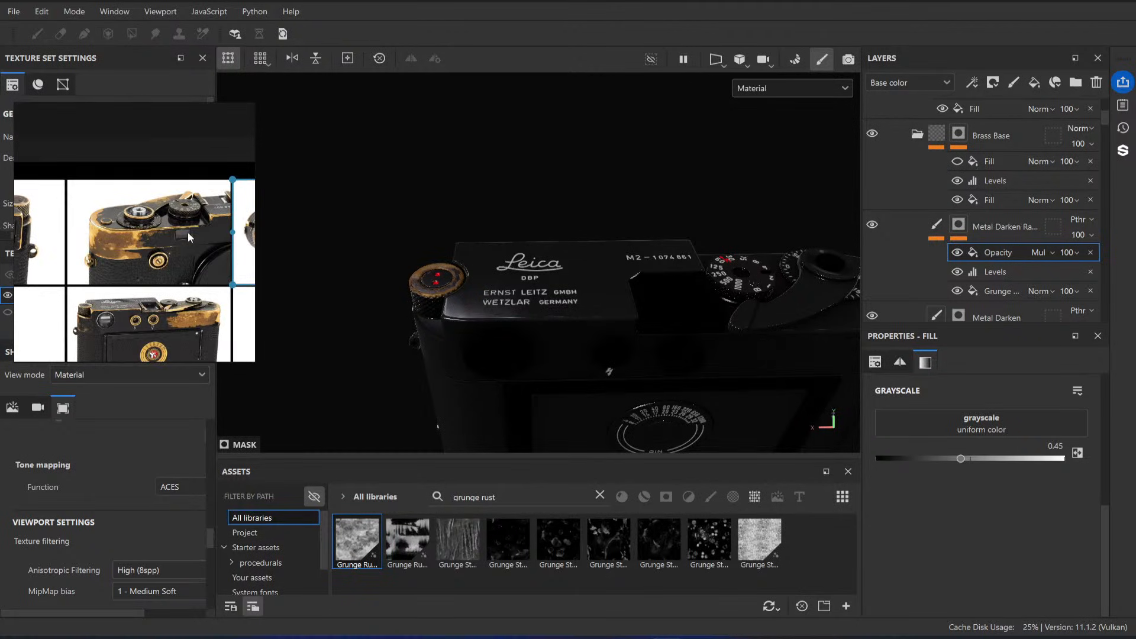
{"action": "scroll", "coordinate": [188, 235], "scroll_direction": "up", "scroll_amount": 4}
Step: Compare the rear corner of the camera's top plate with the exposed brass patch in the reference photos
{"action": "left_click_drag", "start_coordinate": [633, 325], "coordinate": [595, 308], "text": "alt"}
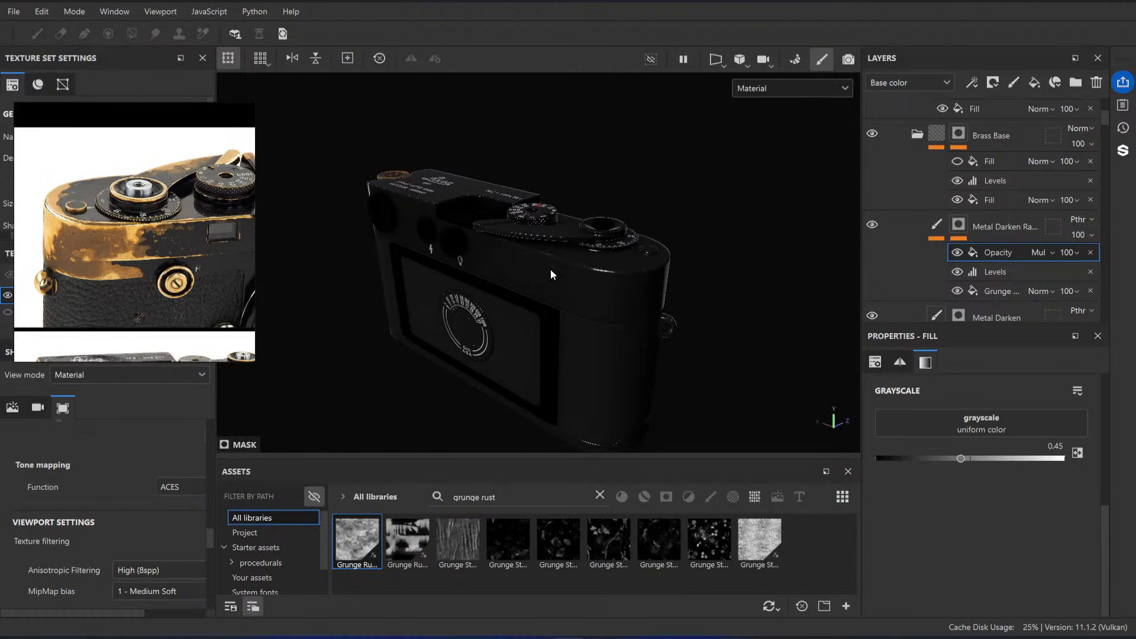
{"action": "left_click_drag", "start_coordinate": [552, 274], "coordinate": [583, 254], "text": "alt"}
{"action": "right_click_drag", "start_coordinate": [583, 255], "coordinate": [592, 299], "text": "alt"}
{"action": "middle_click_drag", "start_coordinate": [592, 299], "coordinate": [646, 299], "text": "alt"}
{"action": "scroll", "coordinate": [158, 256], "scroll_direction": "down", "scroll_amount": 7}
{"action": "scroll", "coordinate": [220, 288], "scroll_direction": "up", "scroll_amount": 5}
{"action": "middle_click_drag", "start_coordinate": [220, 289], "coordinate": [152, 216]}
{"action": "scroll", "coordinate": [142, 250], "scroll_direction": "up", "scroll_amount": 4}
{"action": "scroll", "coordinate": [152, 217], "scroll_direction": "down", "scroll_amount": 6}
{"action": "middle_click_drag", "start_coordinate": [89, 269], "coordinate": [154, 190]}
{"action": "scroll", "coordinate": [152, 227], "scroll_direction": "up", "scroll_amount": 3}
{"action": "scroll", "coordinate": [204, 147], "scroll_direction": "up", "scroll_amount": 5}
{"action": "middle_click_drag", "start_coordinate": [204, 146], "coordinate": [178, 223]}
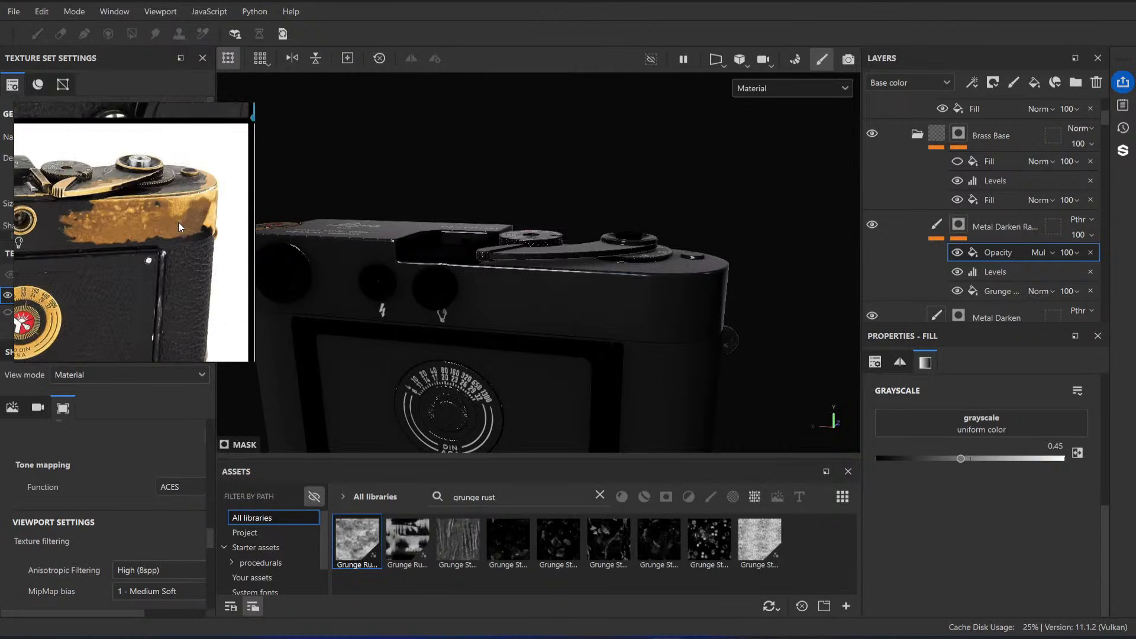
{"action": "scroll", "coordinate": [179, 223], "scroll_direction": "up", "scroll_amount": 3}
{"action": "scroll", "coordinate": [168, 228], "scroll_direction": "down", "scroll_amount": 3}
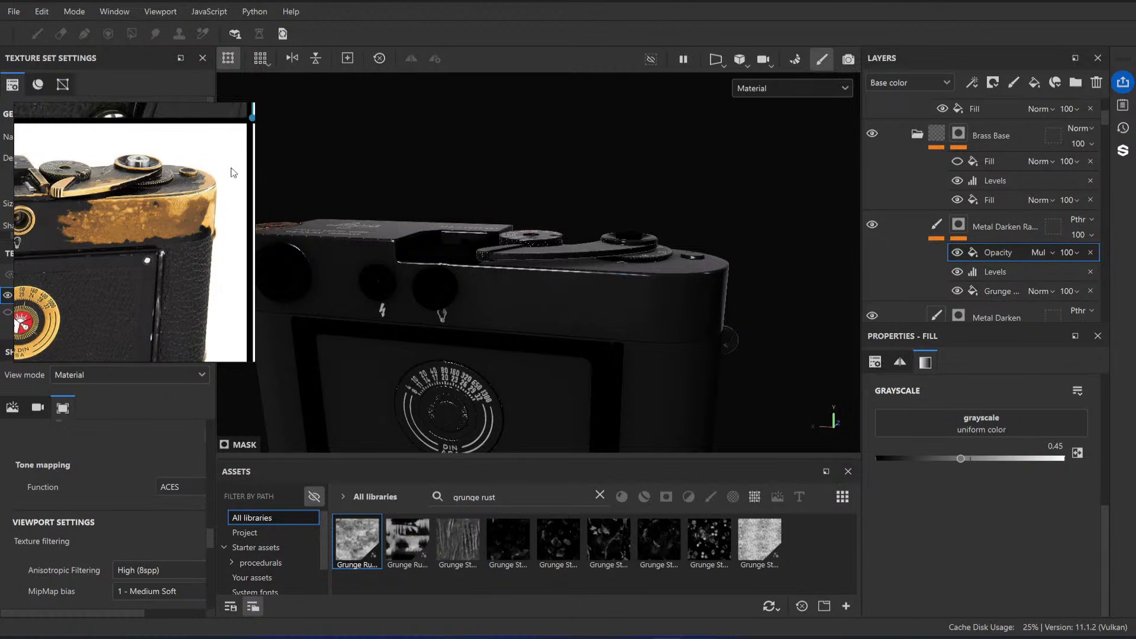
{"action": "scroll", "coordinate": [235, 173], "scroll_direction": "up", "scroll_amount": 3}
{"action": "scroll", "coordinate": [225, 194], "scroll_direction": "down", "scroll_amount": 3}
{"action": "scroll", "coordinate": [970, 243], "scroll_direction": "down", "scroll_amount": 3}
{"action": "scroll", "coordinate": [969, 243], "scroll_direction": "up", "scroll_amount": 3}
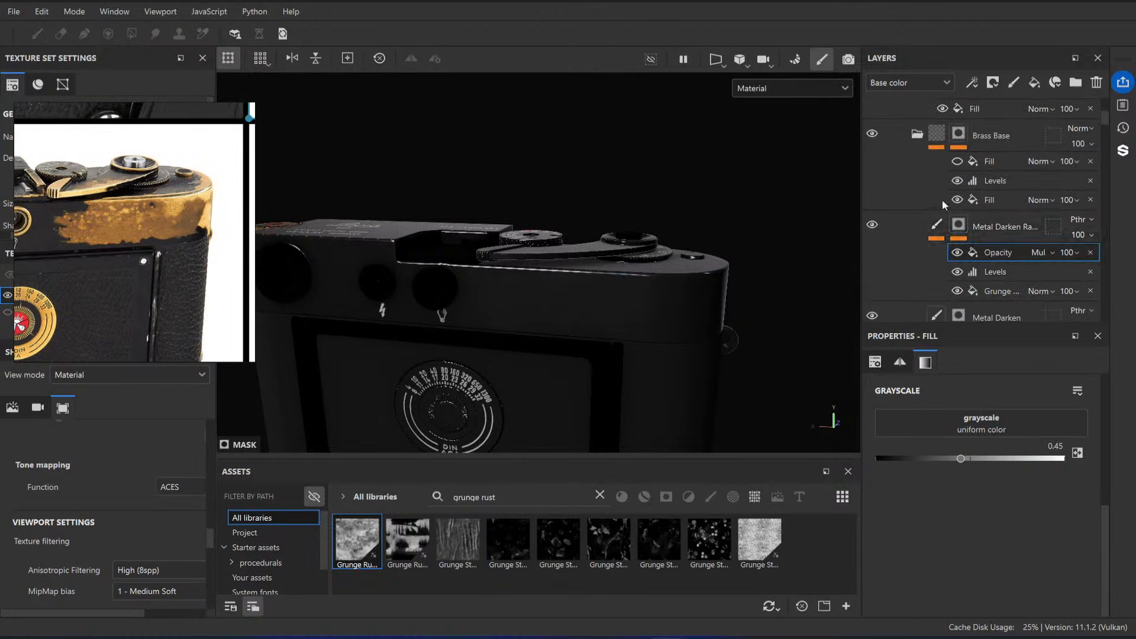
Step: Check the camera with the Black Paint folder hidden and shown
{"action": "left_click", "coordinate": [900, 131]}
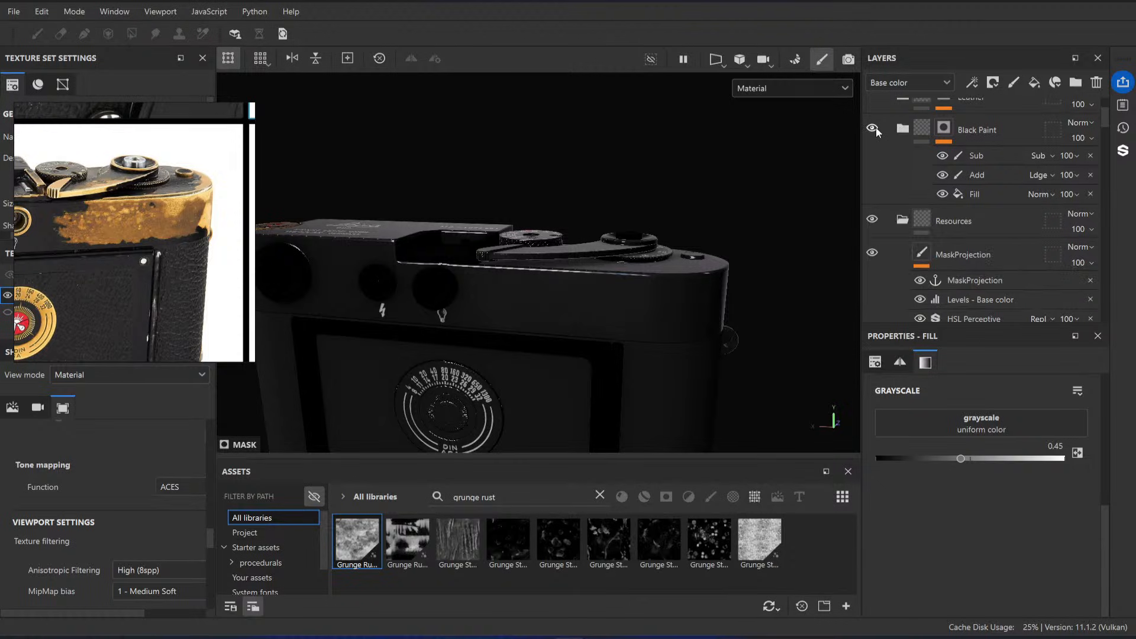
{"action": "left_click", "coordinate": [873, 129]}
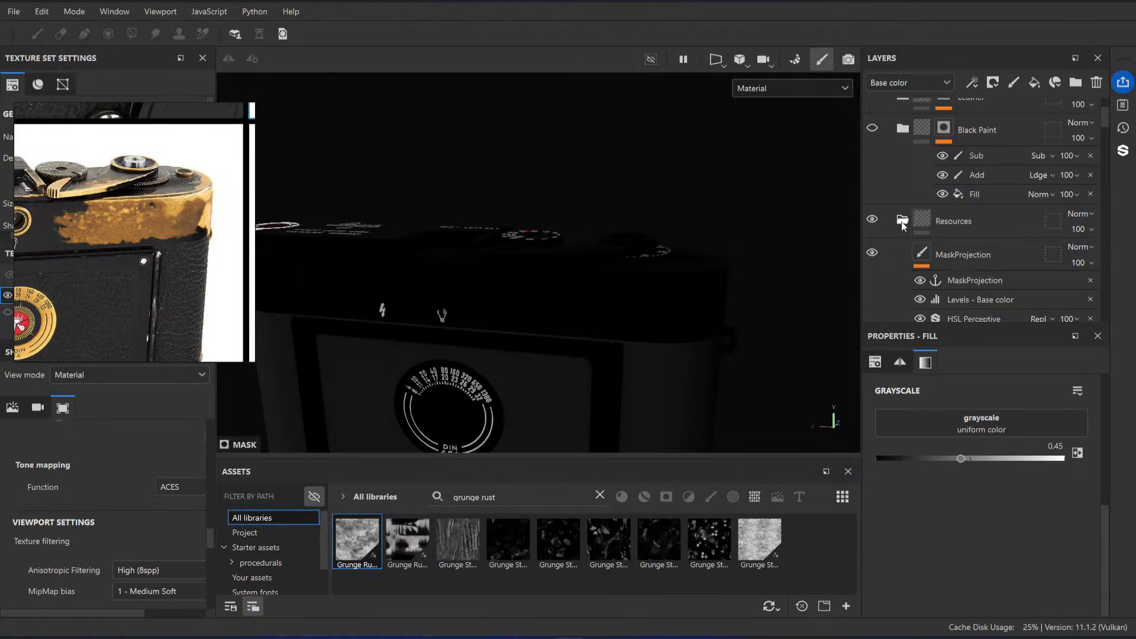
{"action": "scroll", "coordinate": [972, 211], "scroll_direction": "down", "scroll_amount": 1}
{"action": "scroll", "coordinate": [885, 245], "scroll_direction": "up", "scroll_amount": 2}
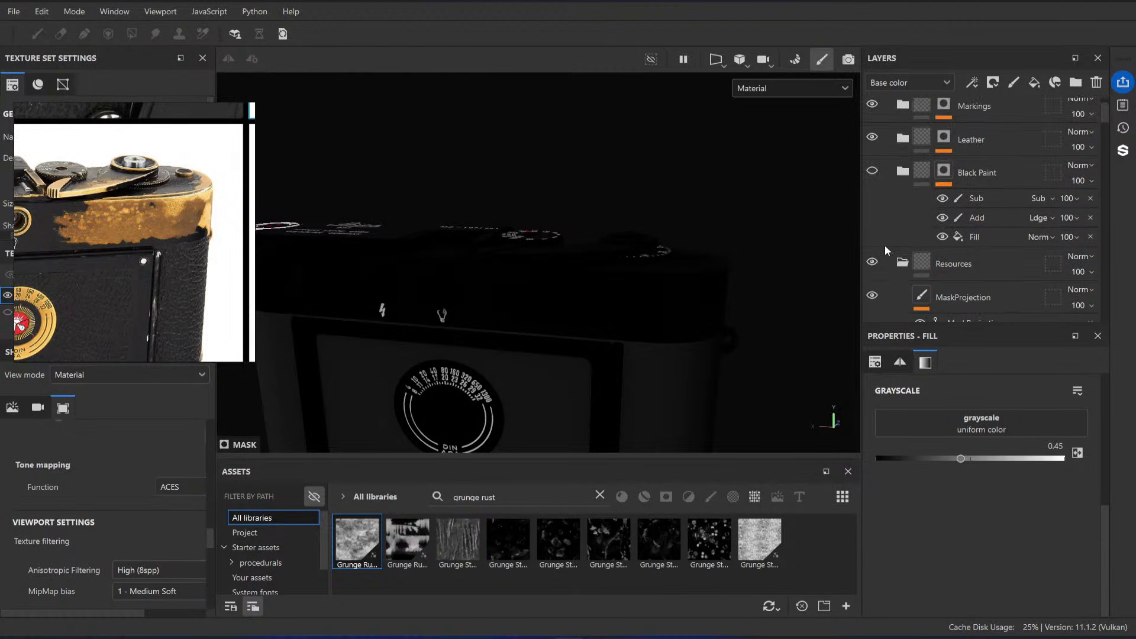
{"action": "left_click", "coordinate": [873, 172]}
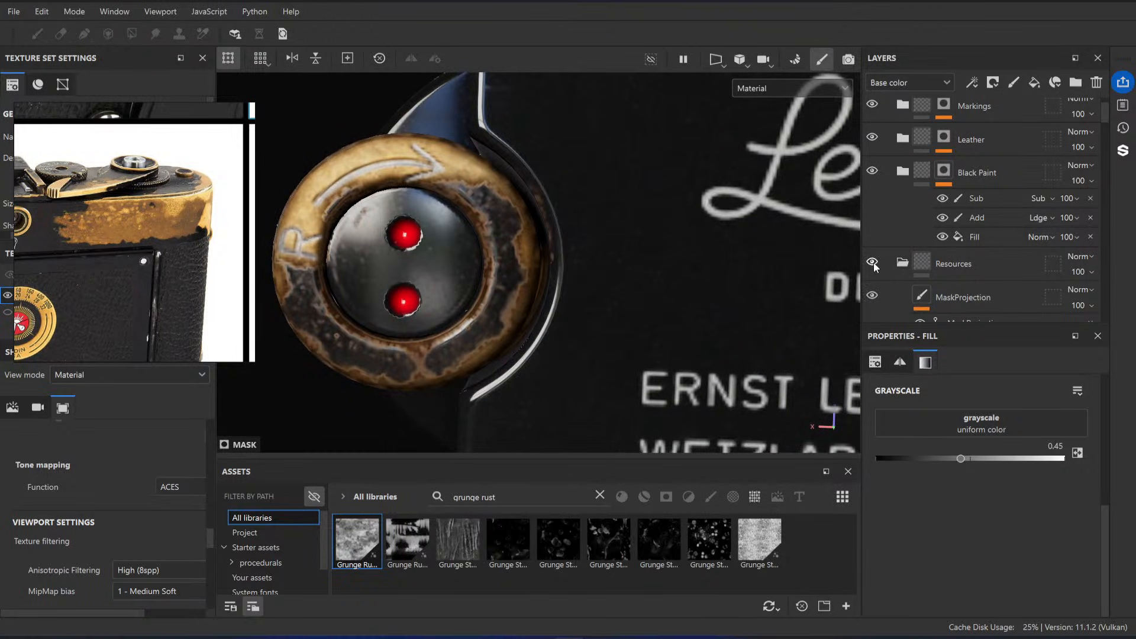
{"action": "scroll", "coordinate": [681, 284], "scroll_direction": "down", "scroll_amount": 5}
{"action": "left_click_drag", "start_coordinate": [681, 284], "coordinate": [645, 278], "text": "alt"}
Step: Hide the Black Paint folder, show the Resources folder and rename it Resources (HIDE)
{"action": "left_click", "coordinate": [873, 171]}
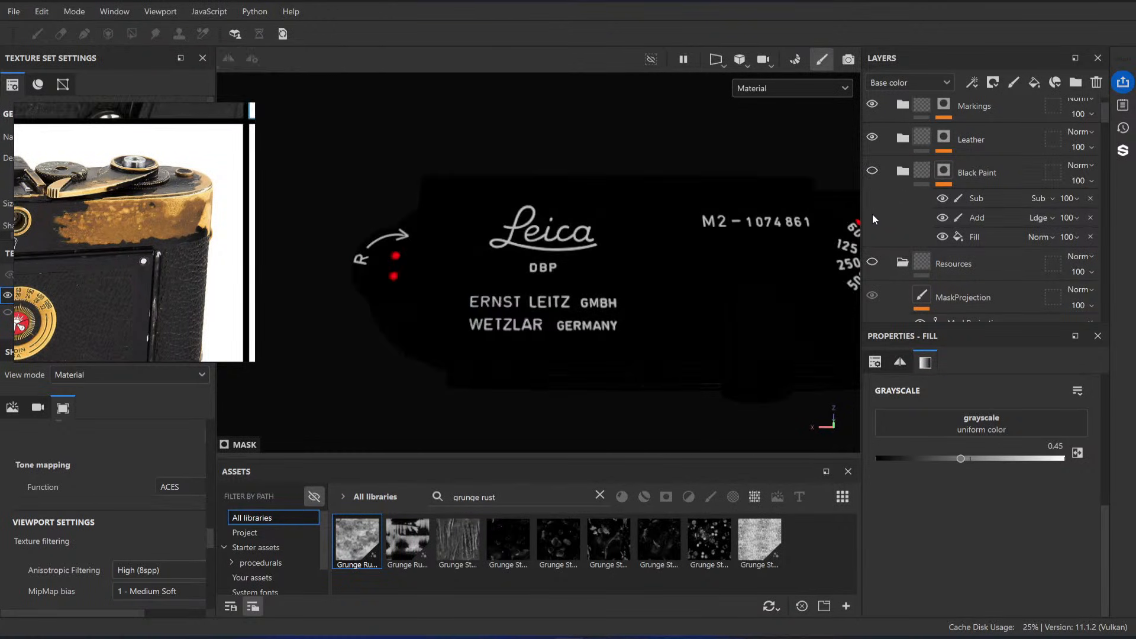
{"action": "left_click", "coordinate": [872, 262]}
{"action": "double_click", "coordinate": [993, 264]}
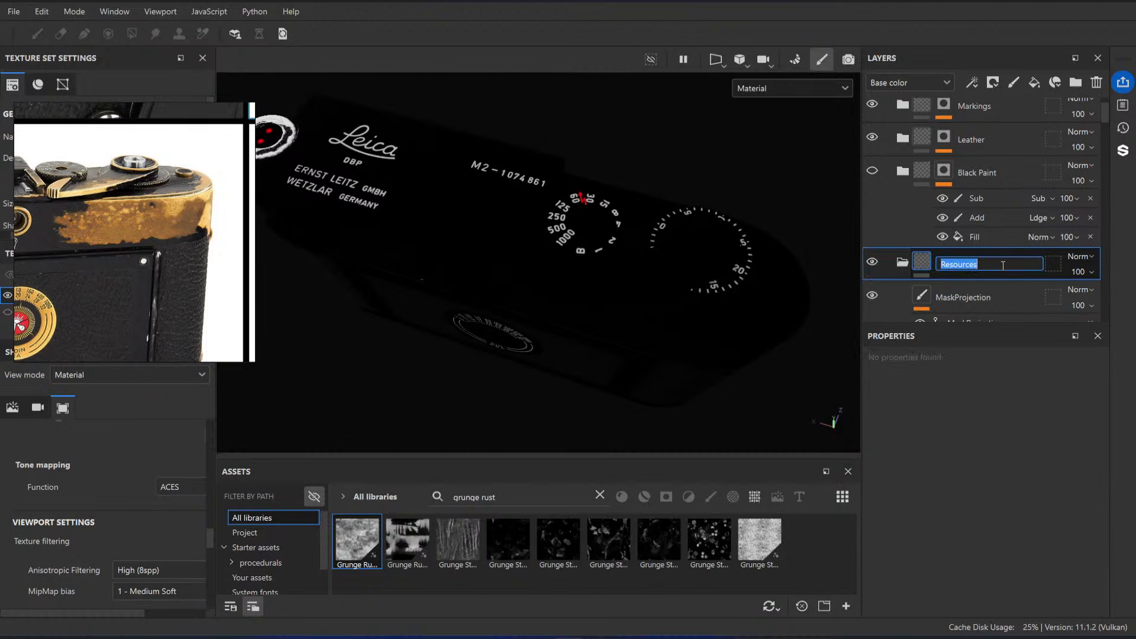
{"action": "left_click", "coordinate": [1008, 265]}
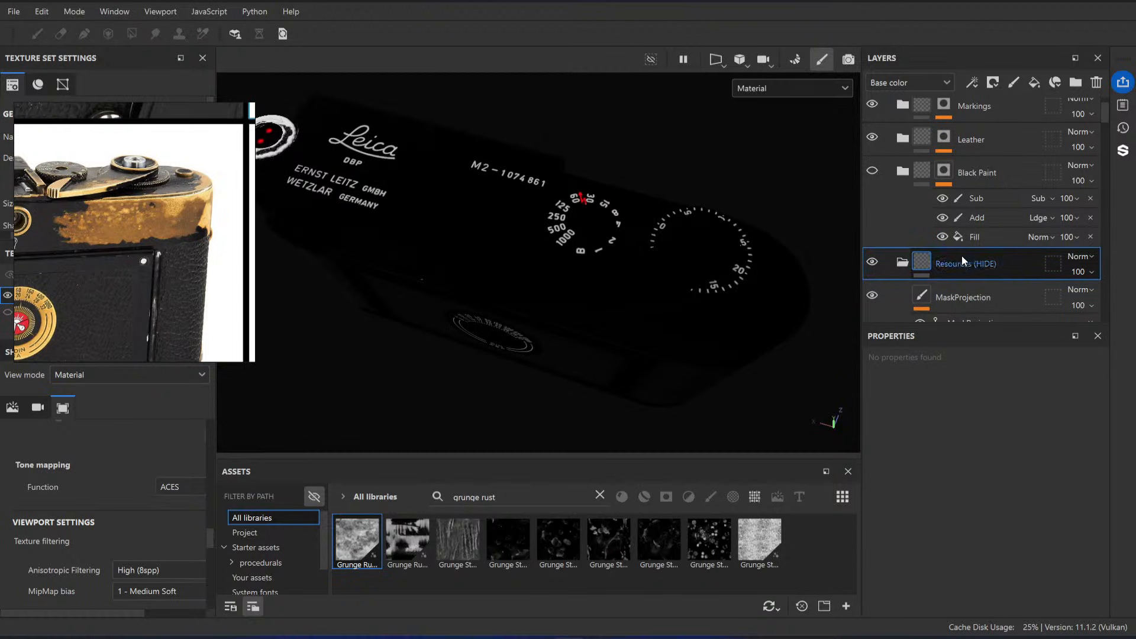
{"action": "scroll", "coordinate": [897, 188], "scroll_direction": "down", "scroll_amount": 3}
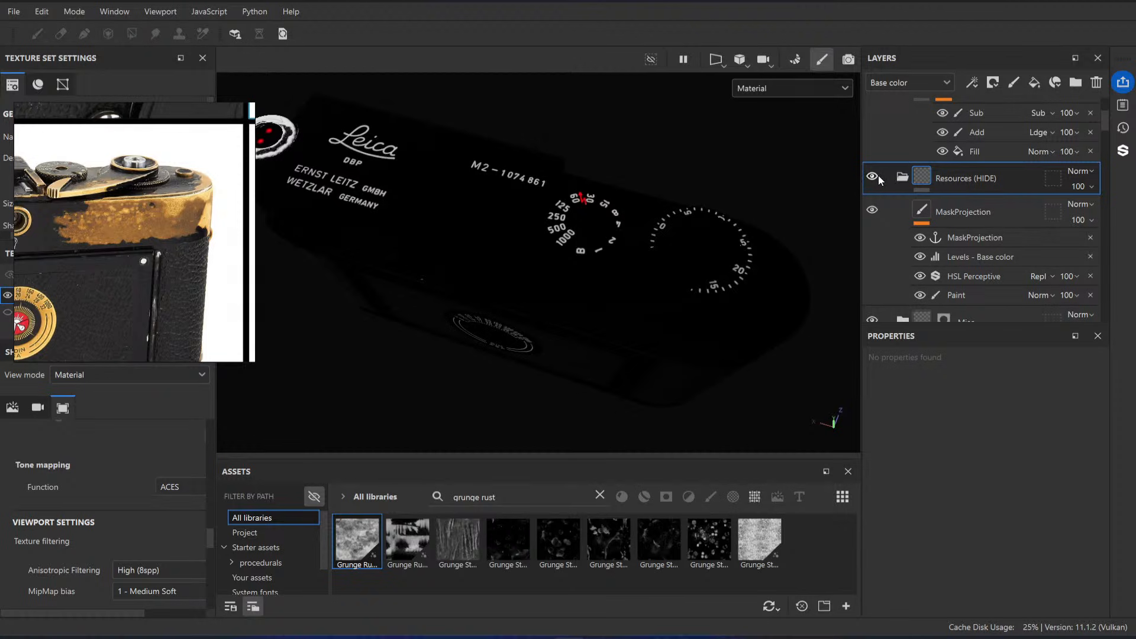
Step: Select the MaskProjection layer, check the dial and lever reference photos, and activate the Projection tool
{"action": "left_click", "coordinate": [922, 211]}
{"action": "key", "text": "e"}
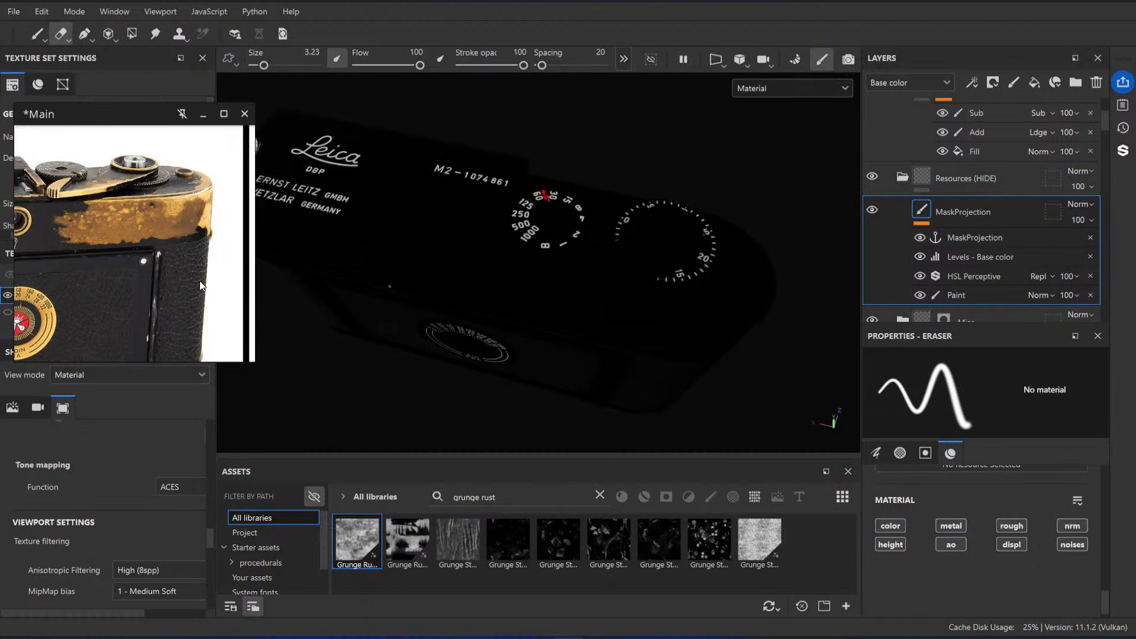
{"action": "scroll", "coordinate": [157, 267], "scroll_direction": "down", "scroll_amount": 5}
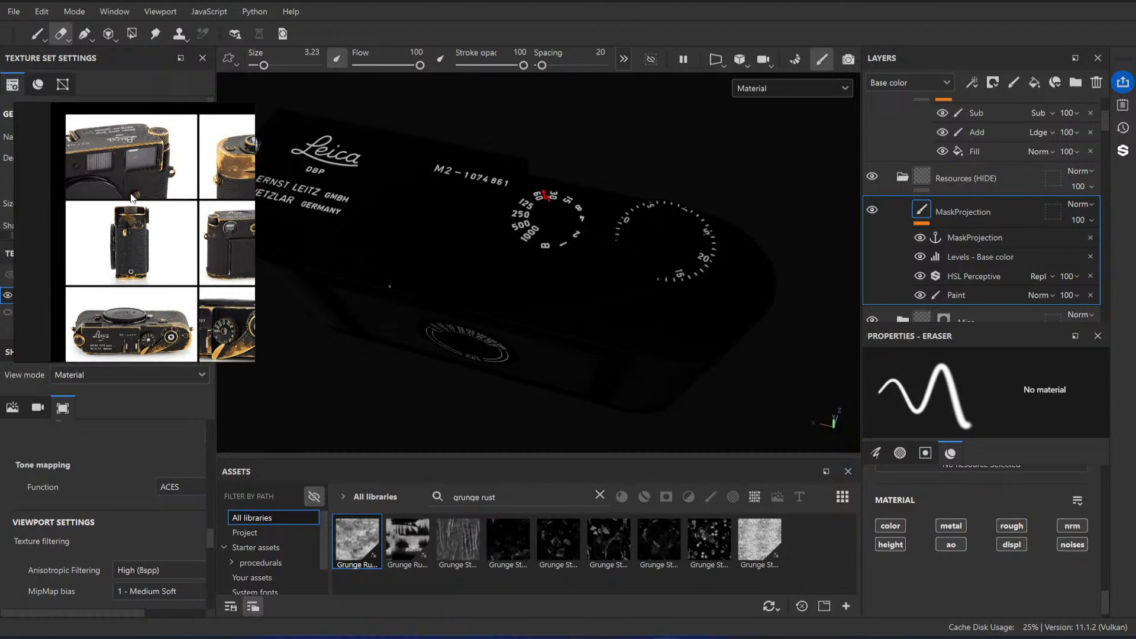
{"action": "scroll", "coordinate": [132, 199], "scroll_direction": "down", "scroll_amount": 3}
{"action": "scroll", "coordinate": [93, 320], "scroll_direction": "up", "scroll_amount": 8}
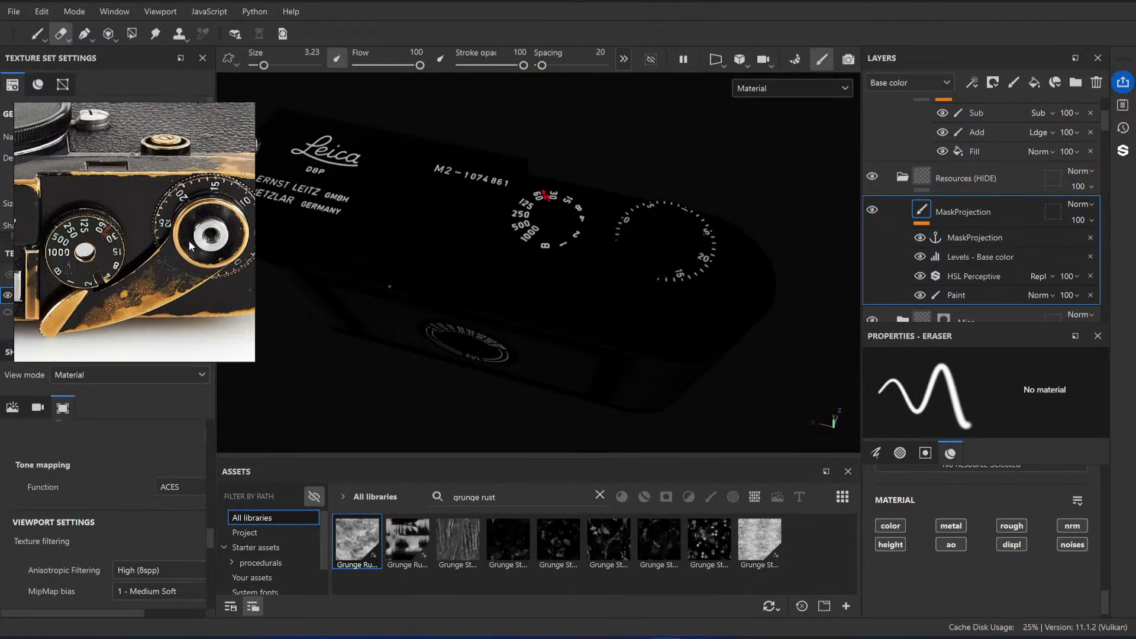
{"action": "left_click_drag", "start_coordinate": [496, 260], "coordinate": [579, 247], "text": "alt"}
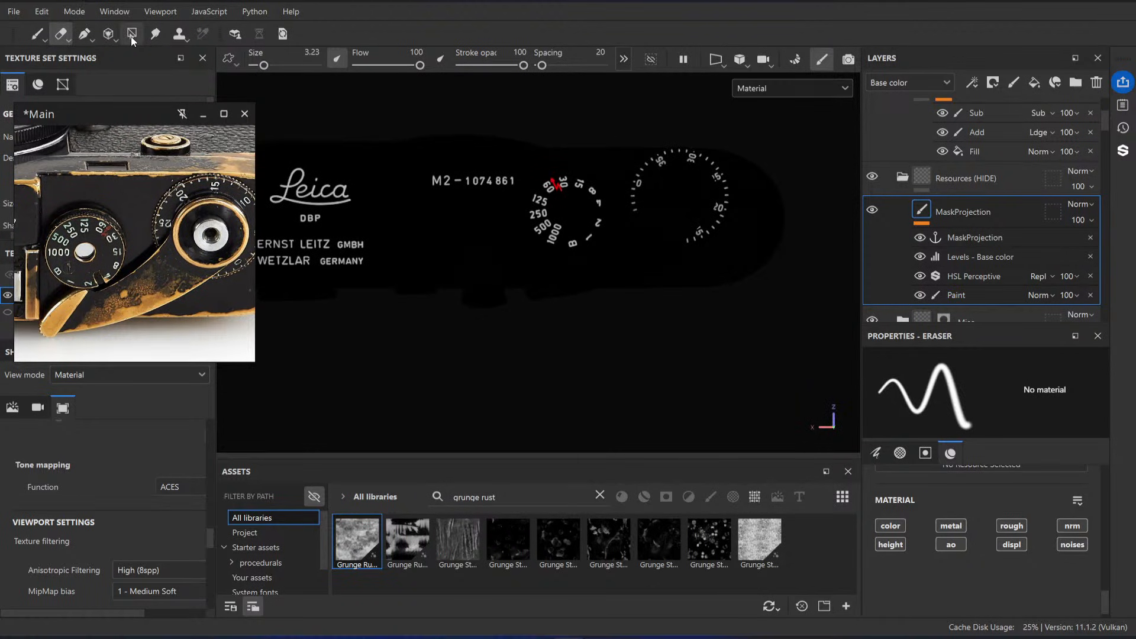
{"action": "left_click", "coordinate": [108, 34]}
Step: Shift and scale the projected H22140-L209979888_original photo over the camera's top plate to inspect its coverage of the dial area
{"action": "left_click_drag", "start_coordinate": [710, 273], "coordinate": [681, 255], "text": "alt"}
{"action": "middle_click_drag", "start_coordinate": [681, 255], "coordinate": [545, 296]}
{"action": "left_click_drag", "start_coordinate": [545, 296], "coordinate": [565, 296]}
{"action": "middle_click_drag", "start_coordinate": [565, 297], "coordinate": [699, 324]}
{"action": "middle_click_drag", "start_coordinate": [474, 290], "coordinate": [650, 287]}
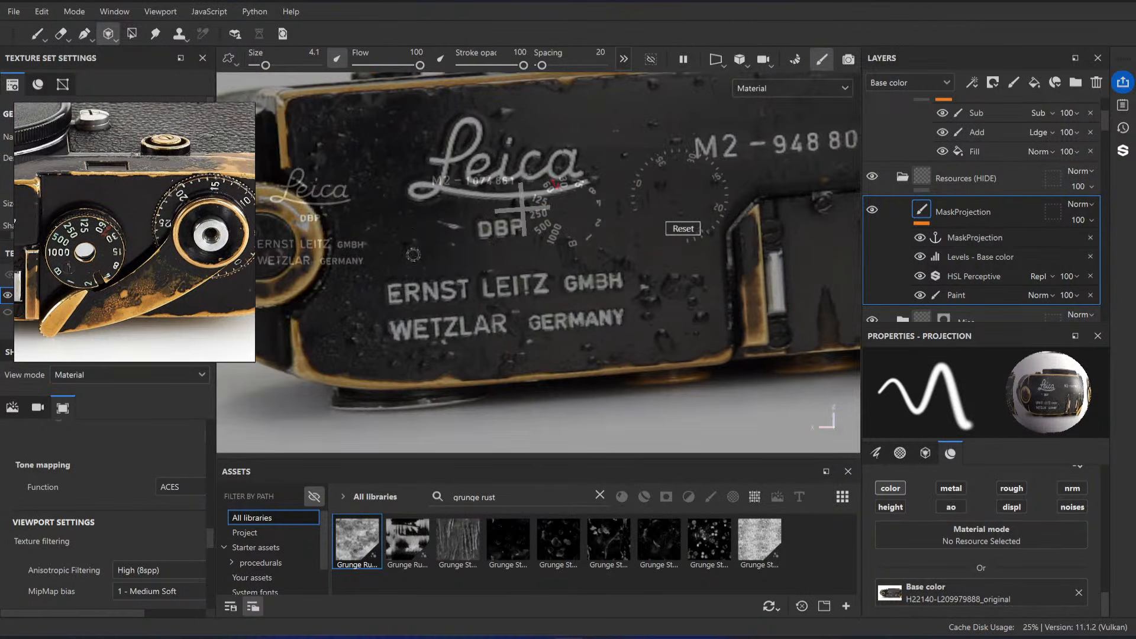
{"action": "middle_click_drag", "start_coordinate": [438, 263], "coordinate": [619, 266]}
{"action": "left_click_drag", "start_coordinate": [619, 266], "coordinate": [651, 298]}
{"action": "middle_click_drag", "start_coordinate": [651, 298], "coordinate": [616, 307]}
{"action": "left_click_drag", "start_coordinate": [617, 307], "coordinate": [657, 272]}
{"action": "middle_click_drag", "start_coordinate": [734, 269], "coordinate": [564, 269]}
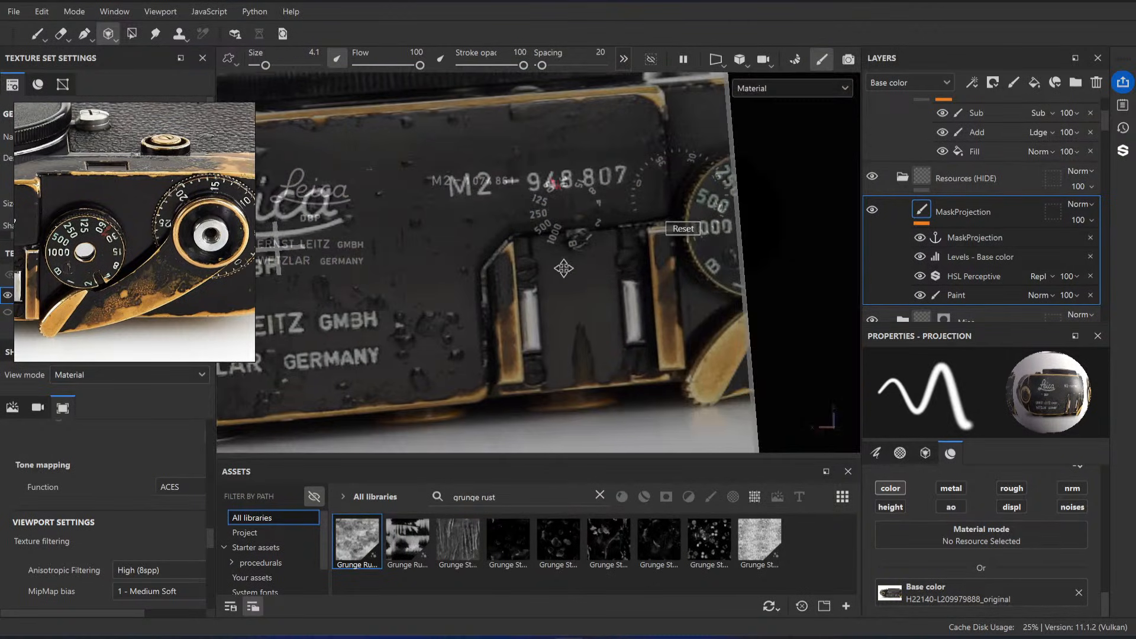
Step: Find the reference photo showing the camera's full top plate with both dials and open its source image in the browser
{"action": "scroll", "coordinate": [89, 254], "scroll_direction": "down", "scroll_amount": 6}
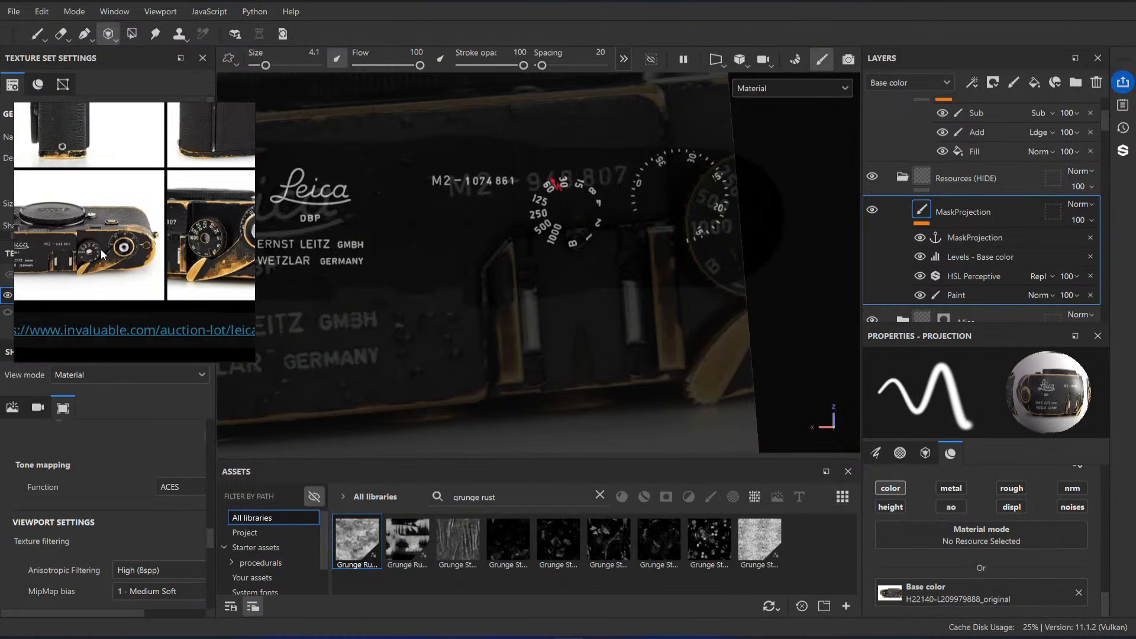
{"action": "middle_click_drag", "start_coordinate": [53, 265], "coordinate": [109, 255]}
{"action": "scroll", "coordinate": [109, 255], "scroll_direction": "up", "scroll_amount": 2}
{"action": "left_click", "coordinate": [134, 258]}
{"action": "right_click", "coordinate": [134, 258]}
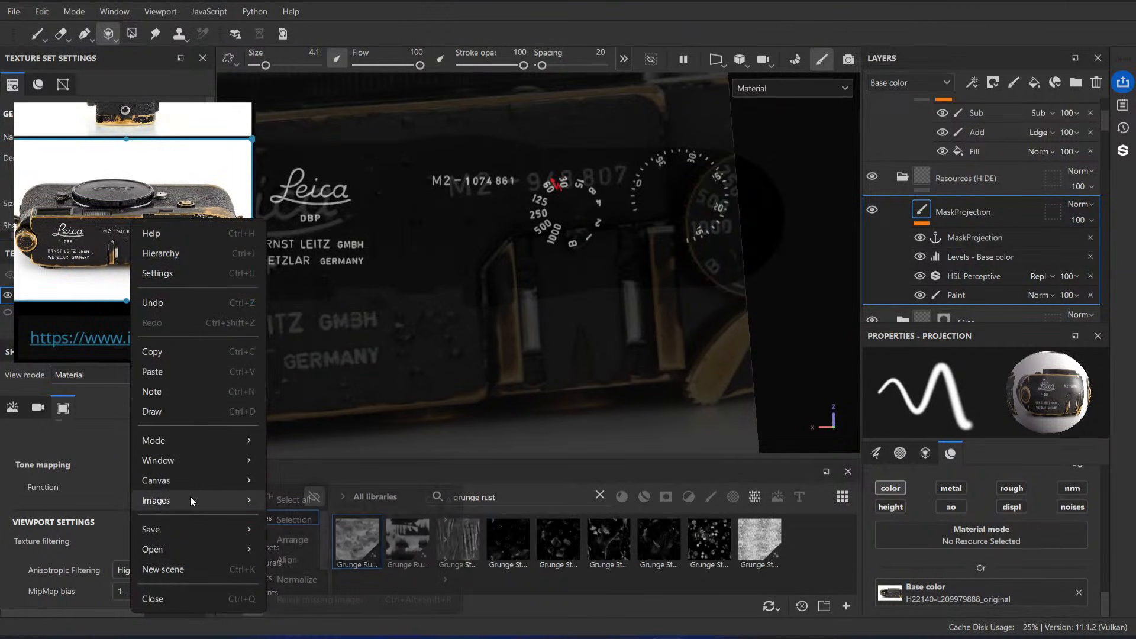
{"action": "mouse_move", "coordinate": [190, 499]}
{"action": "mouse_move", "coordinate": [396, 522]}
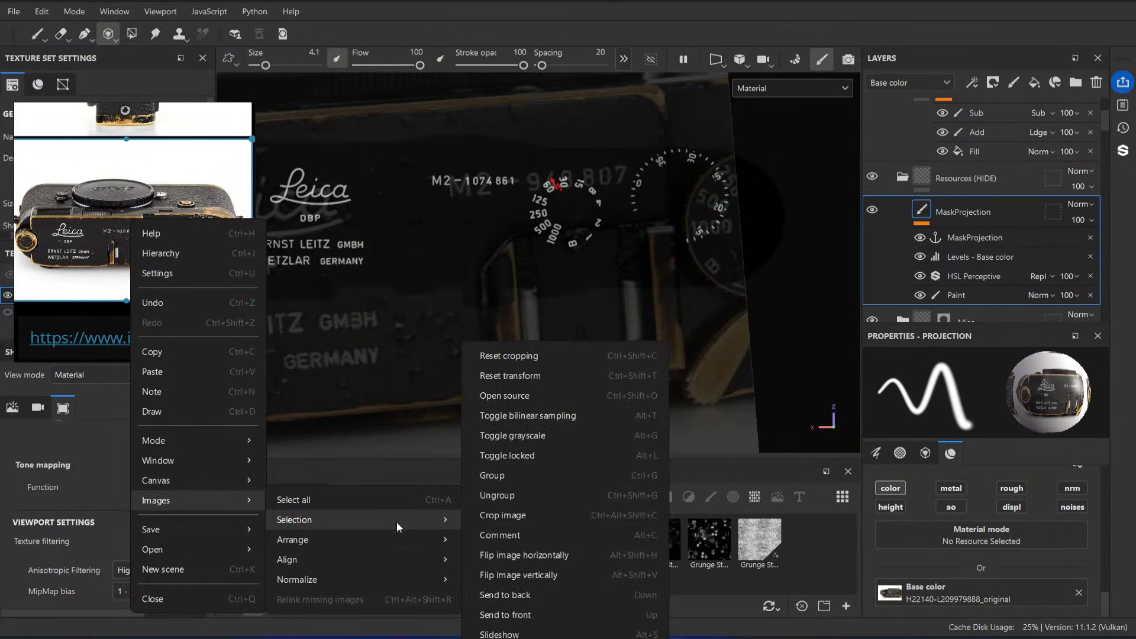
{"action": "left_click", "coordinate": [544, 397]}
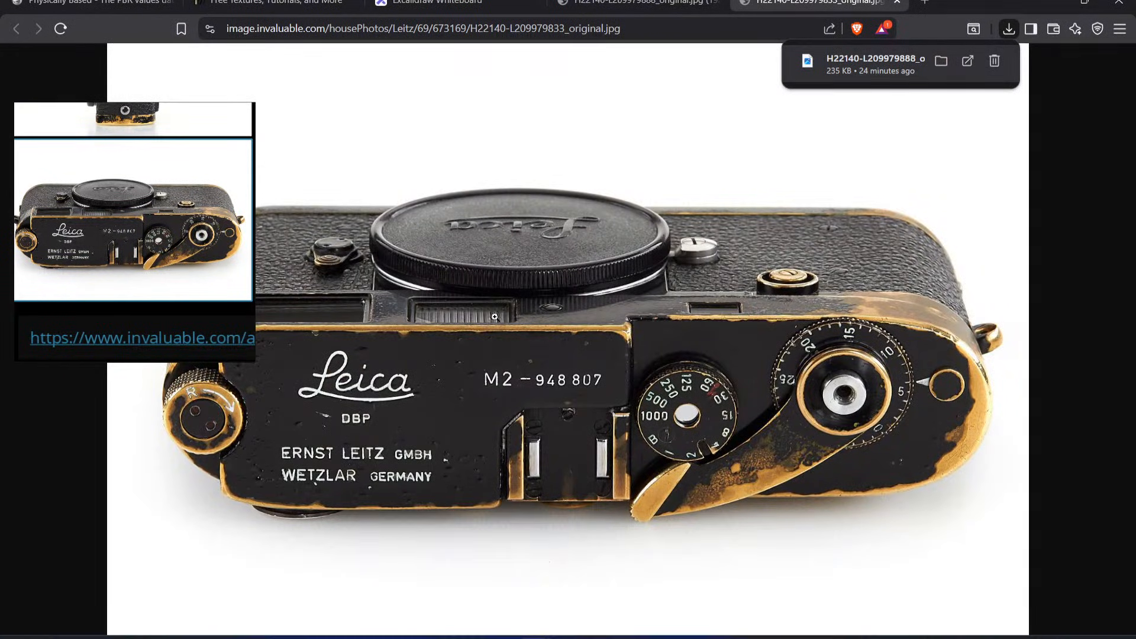
Step: Save the top-plate photo H22140-L209979833_original.jpg to the Downloads folder
{"action": "right_click", "coordinate": [495, 318]}
{"action": "left_click", "coordinate": [557, 341]}
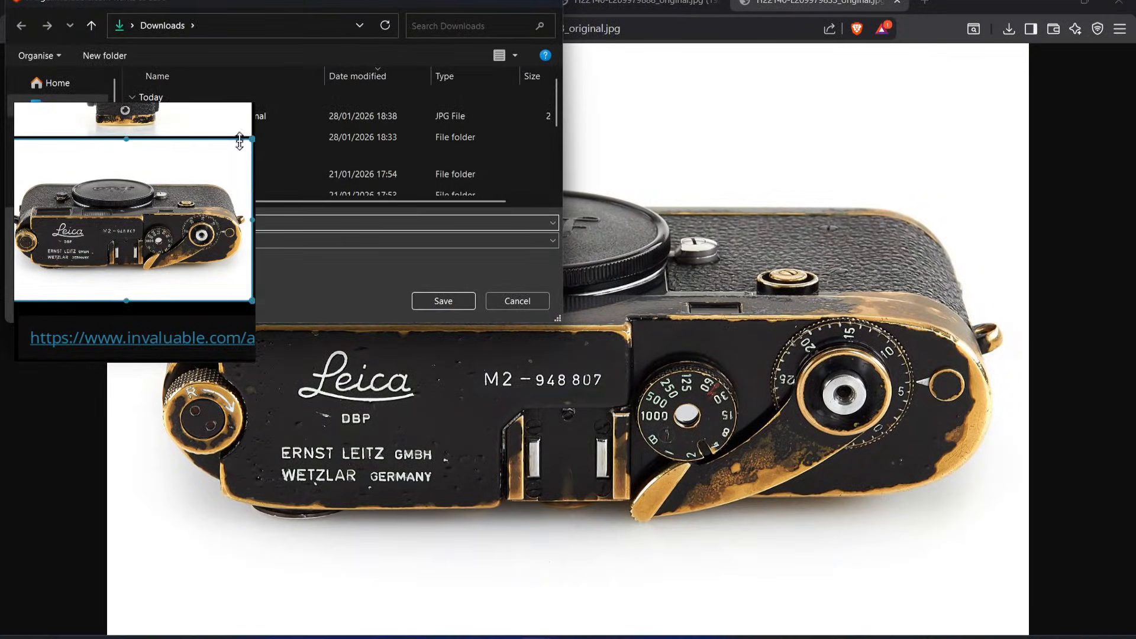
{"action": "left_click", "coordinate": [463, 307]}
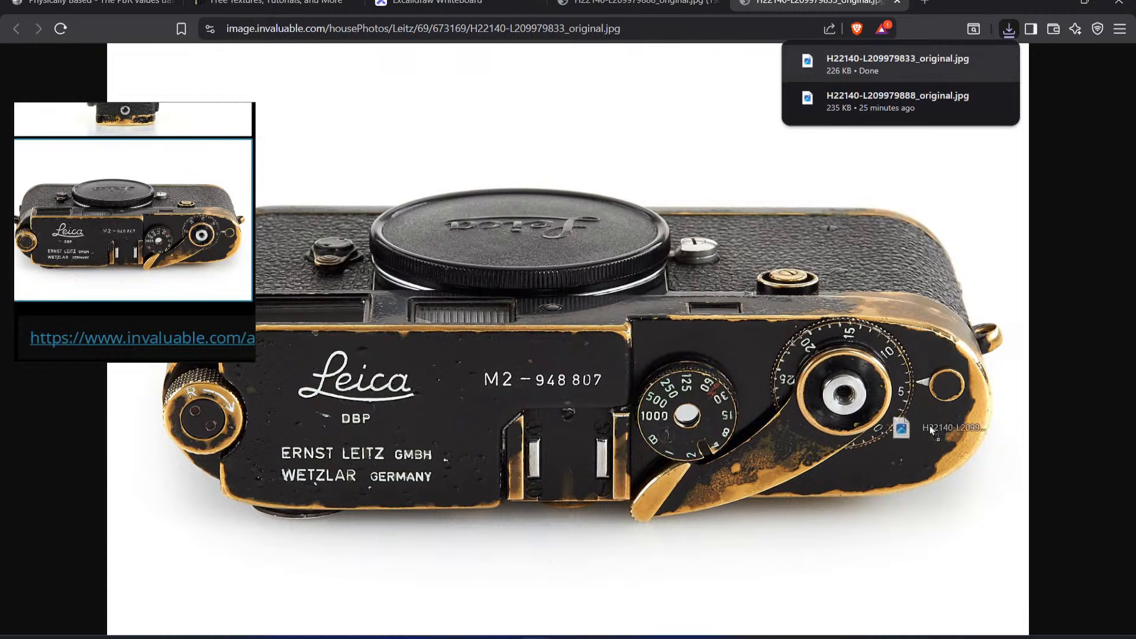
Step: Import H22140-L209979833_original.jpg from the browser downloads into the LeicaM2 project in Substance Painter as a texture
{"action": "mouse_move", "coordinate": [898, 64]}
{"action": "left_mouse_down"}
{"action": "mouse_move", "coordinate": [570, 635]}
{"action": "mouse_move", "coordinate": [564, 572]}
{"action": "left_mouse_up"}
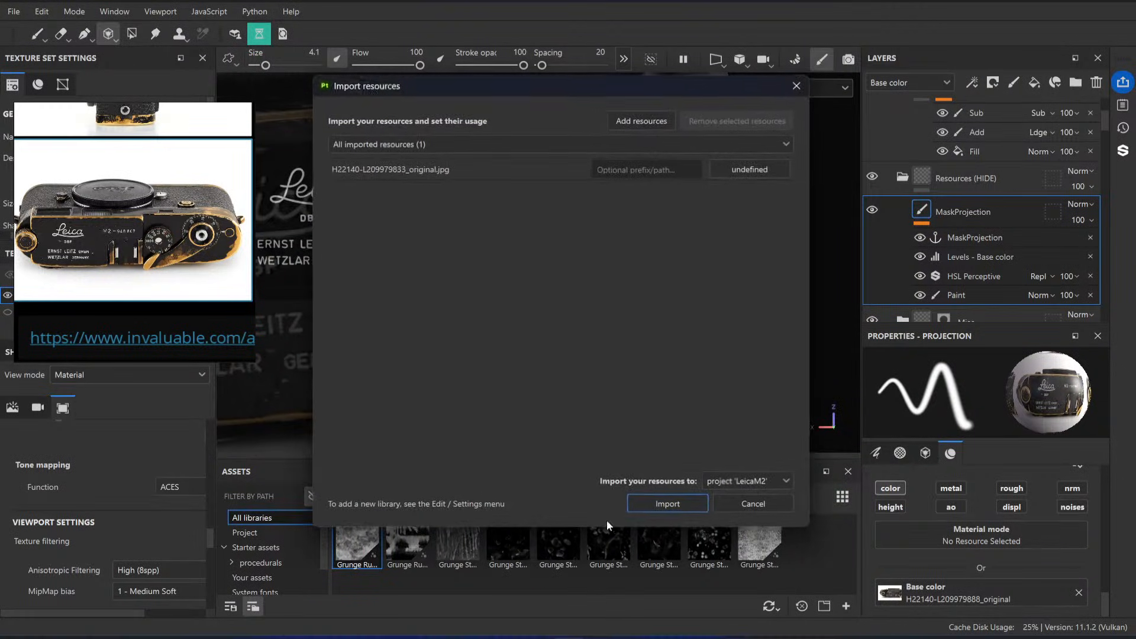
{"action": "left_click", "coordinate": [763, 170]}
{"action": "left_click", "coordinate": [768, 222]}
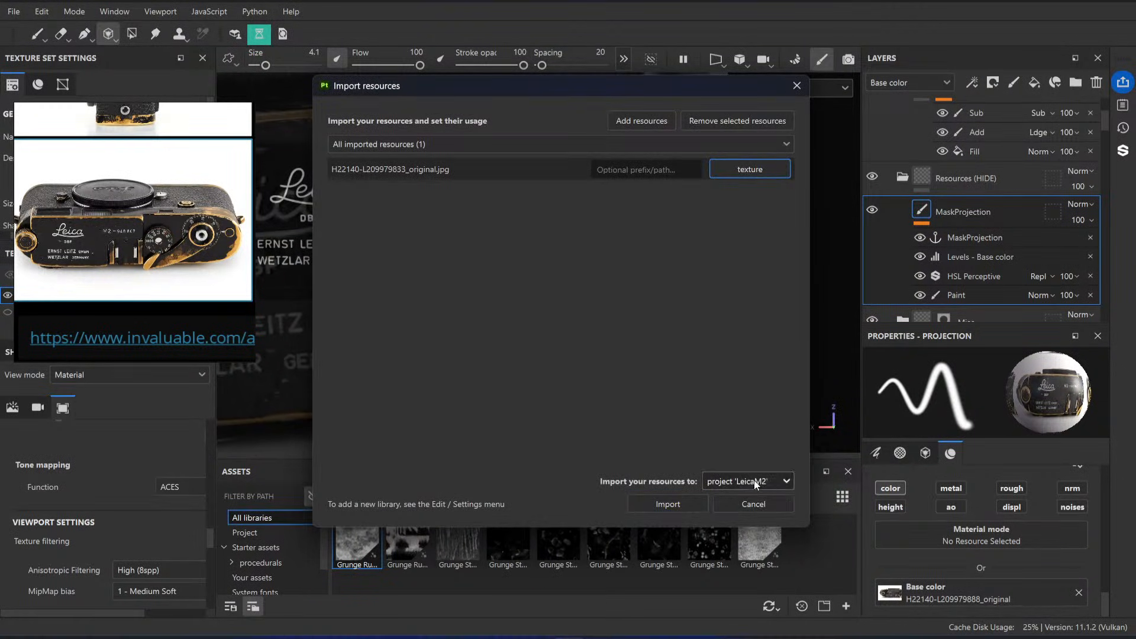
{"action": "left_click", "coordinate": [690, 506]}
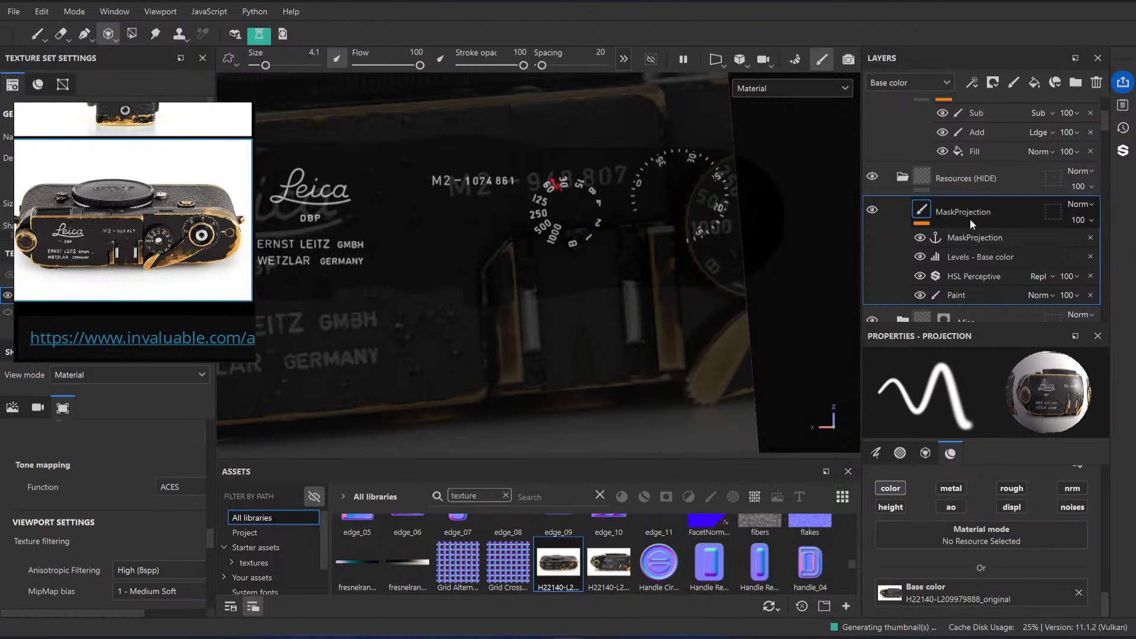
Step: Assign H22140-L209979833_original as the projection's base color and line the photo up with the top plate's dials and wind lever
{"action": "left_click_drag", "start_coordinate": [609, 562], "coordinate": [933, 586]}
{"action": "middle_click_drag", "start_coordinate": [563, 370], "coordinate": [603, 292]}
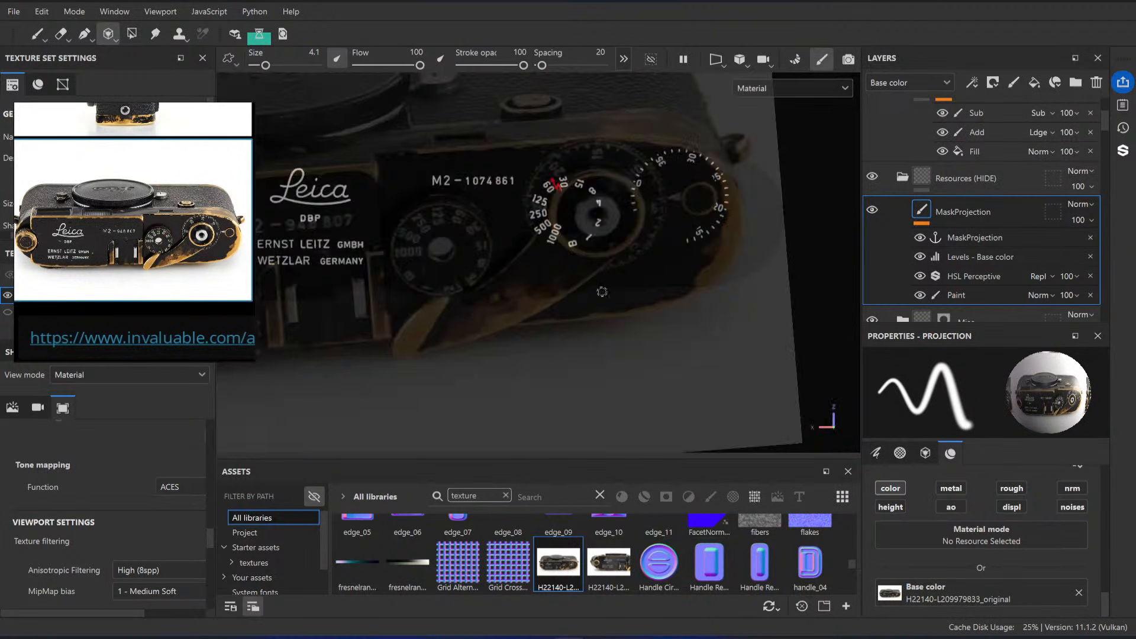
{"action": "middle_click_drag", "start_coordinate": [554, 320], "coordinate": [582, 281]}
{"action": "left_click_drag", "start_coordinate": [612, 318], "coordinate": [601, 335], "text": "alt"}
{"action": "middle_click_drag", "start_coordinate": [592, 314], "coordinate": [549, 322], "text": "alt"}
{"action": "left_click_drag", "start_coordinate": [576, 362], "coordinate": [607, 342], "text": "alt"}
{"action": "left_click_drag", "start_coordinate": [548, 346], "coordinate": [563, 371], "text": "alt+shift"}
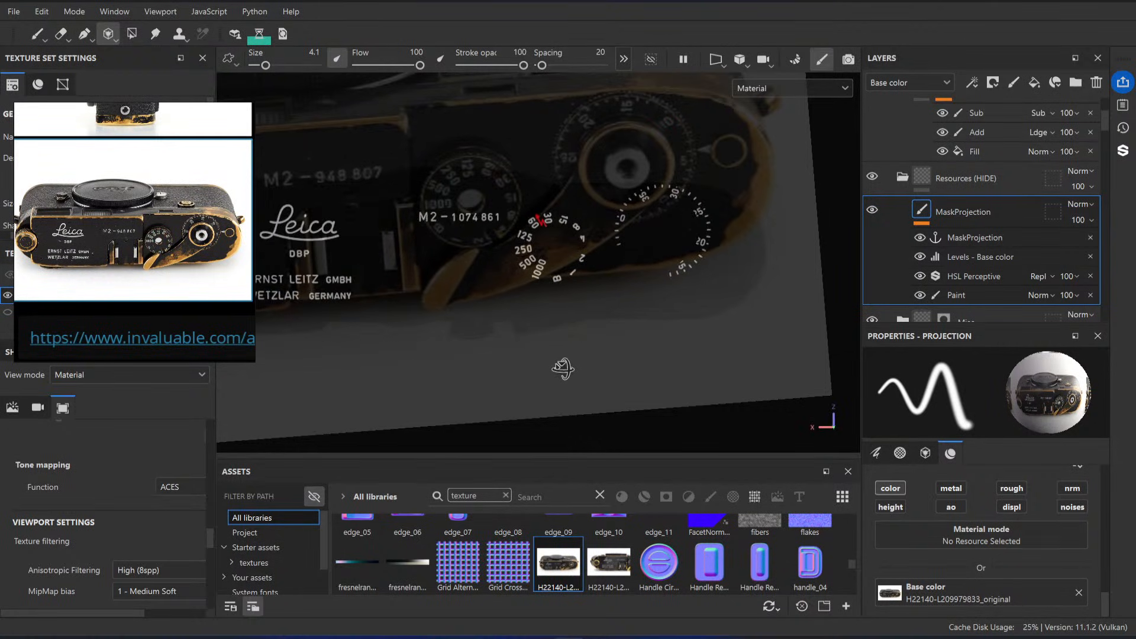
{"action": "key", "text": "s"}
{"action": "middle_click_drag", "start_coordinate": [561, 221], "coordinate": [633, 256]}
{"action": "left_click_drag", "start_coordinate": [609, 331], "coordinate": [586, 348]}
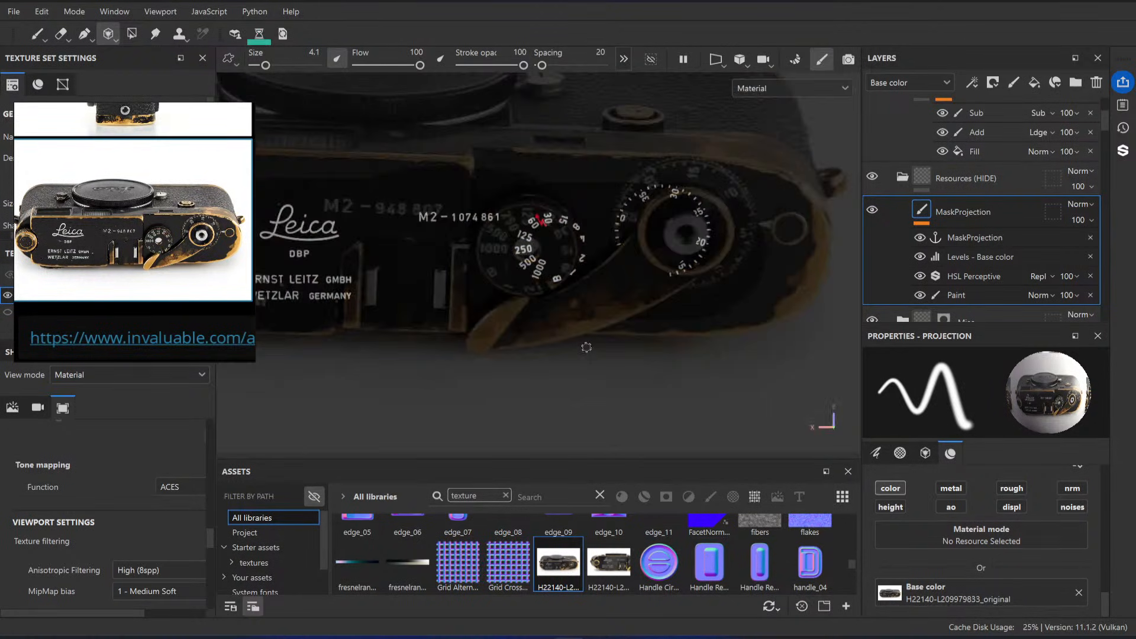
Step: Straighten and scale down the projected photo until the whole photographed camera fits over the model's top plate
{"action": "middle_click_drag", "start_coordinate": [586, 347], "coordinate": [603, 330], "text": "alt"}
{"action": "key", "text": "s"}
{"action": "right_click_drag", "start_coordinate": [604, 331], "coordinate": [497, 326], "text": "alt"}
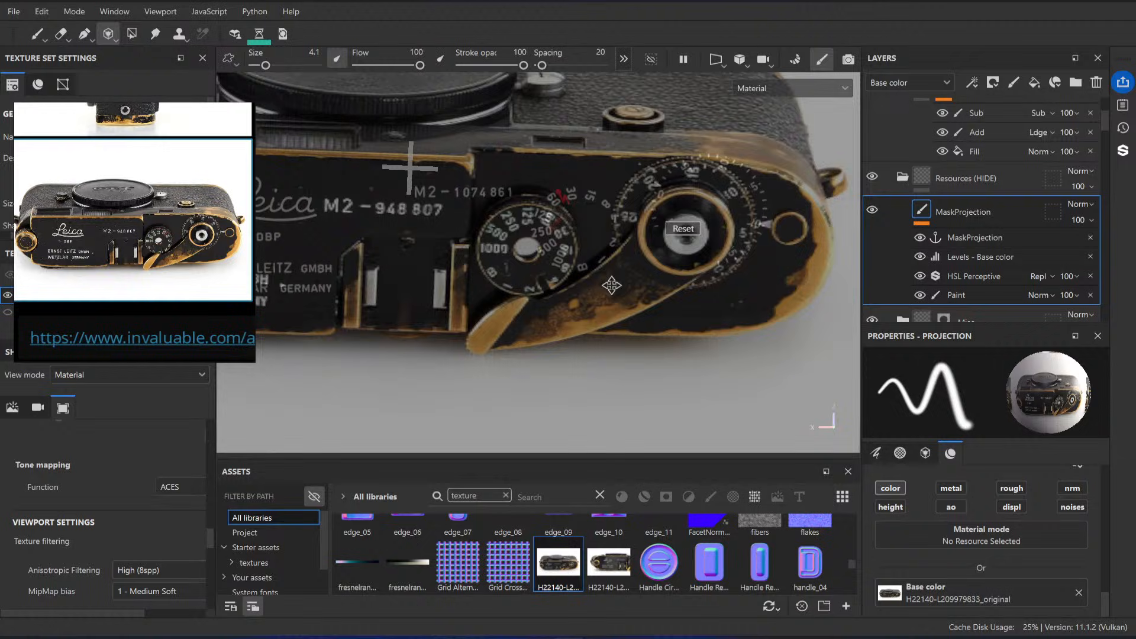
{"action": "middle_click_drag", "start_coordinate": [497, 326], "coordinate": [595, 359]}
{"action": "right_click_drag", "start_coordinate": [595, 358], "coordinate": [612, 337]}
{"action": "left_click_drag", "start_coordinate": [612, 336], "coordinate": [629, 332]}
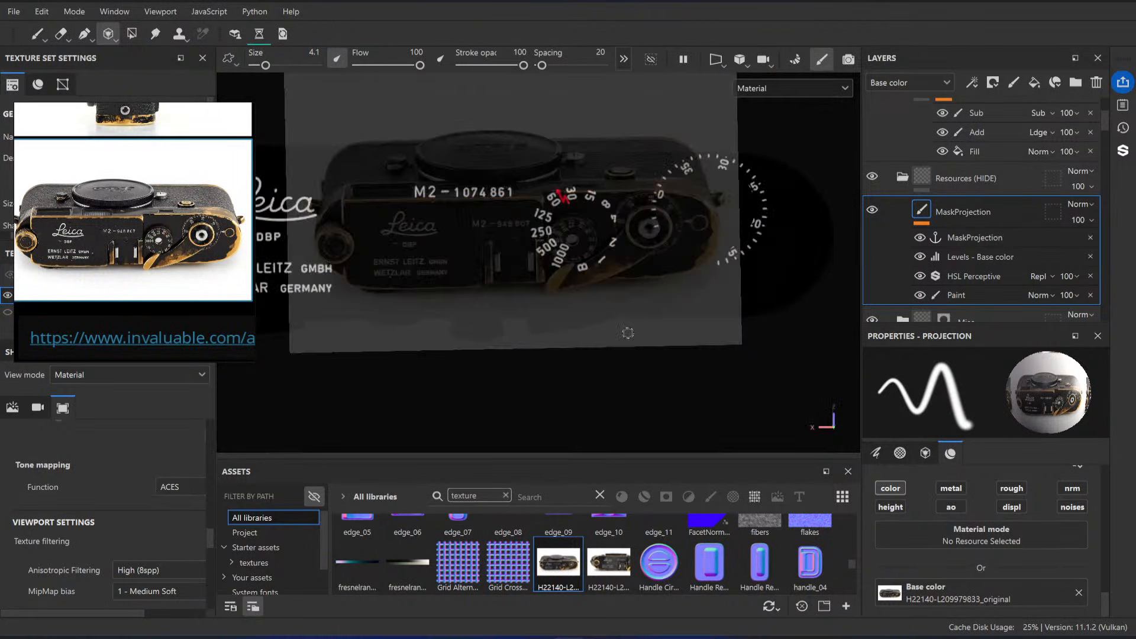
{"action": "left_click_drag", "start_coordinate": [639, 242], "coordinate": [632, 244], "text": "alt"}
{"action": "middle_click_drag", "start_coordinate": [632, 243], "coordinate": [653, 265]}
{"action": "left_click_drag", "start_coordinate": [653, 264], "coordinate": [652, 268]}
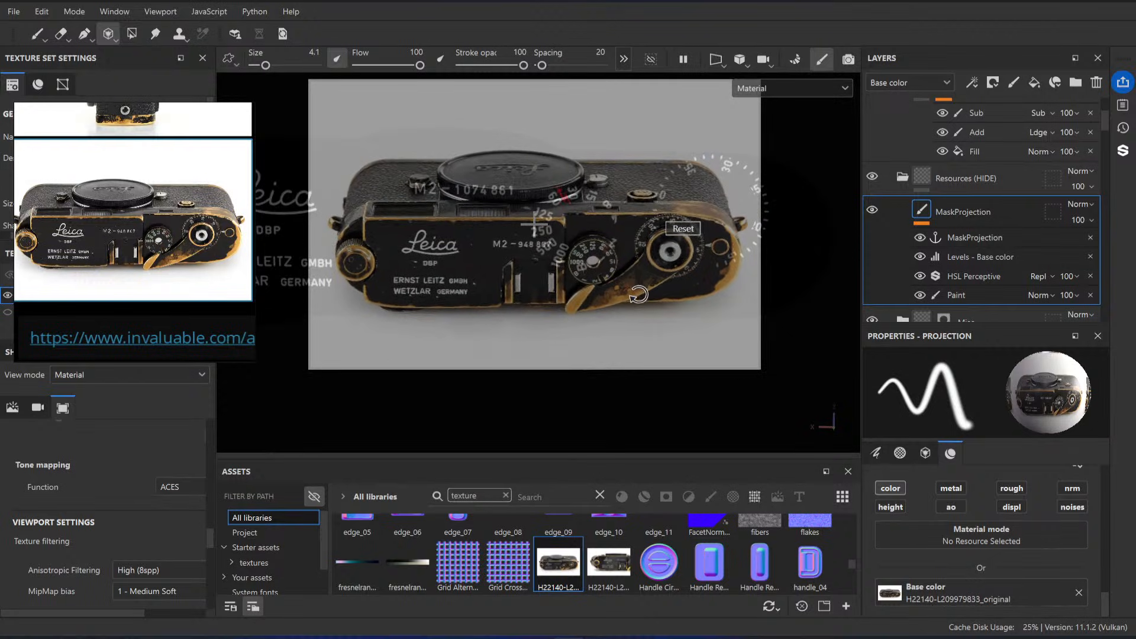
Step: Lower the stencil display opacity in the viewport settings to make the projected photo fainter over the model
{"action": "scroll", "coordinate": [98, 514], "scroll_direction": "down", "scroll_amount": 3}
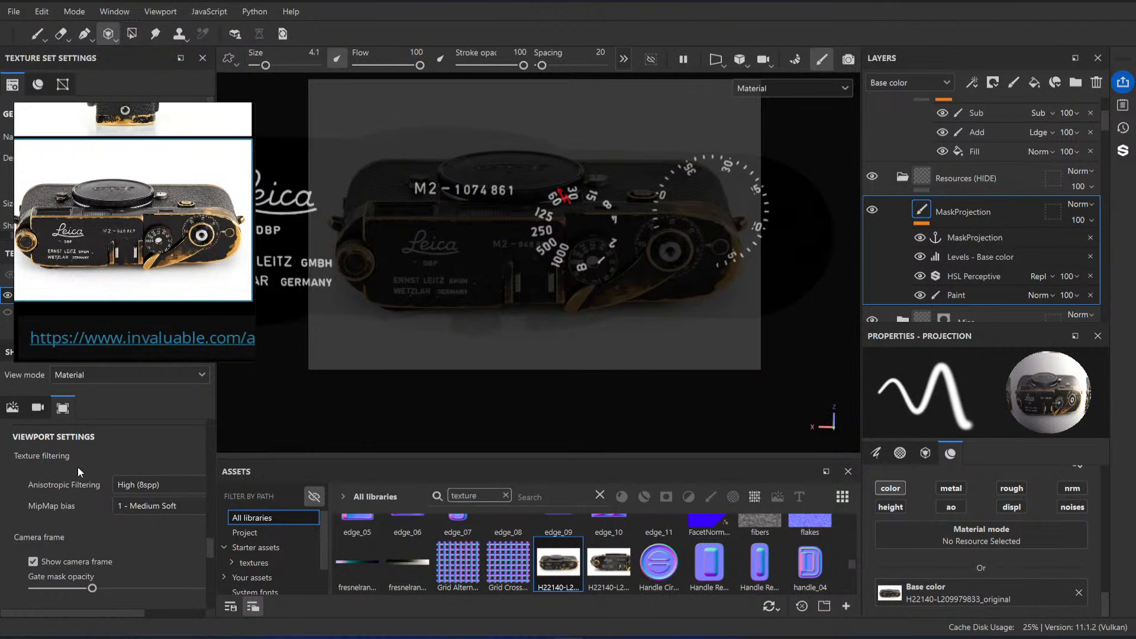
{"action": "scroll", "coordinate": [78, 471], "scroll_direction": "down", "scroll_amount": 3}
{"action": "scroll", "coordinate": [119, 477], "scroll_direction": "up", "scroll_amount": 2}
{"action": "scroll", "coordinate": [89, 497], "scroll_direction": "down", "scroll_amount": 2}
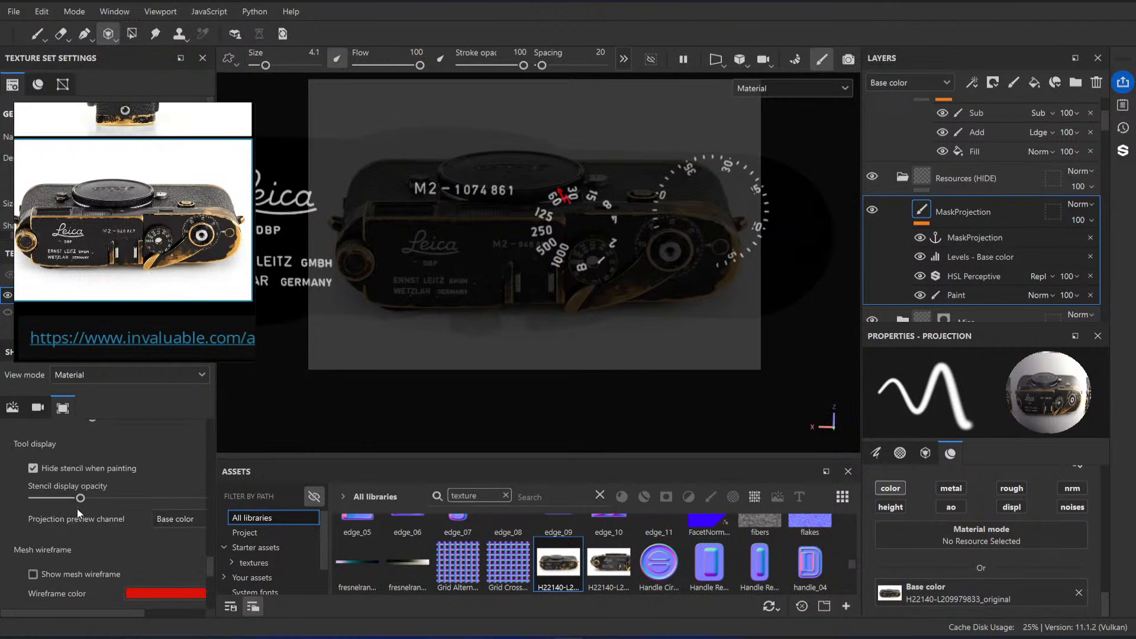
{"action": "scroll", "coordinate": [98, 479], "scroll_direction": "down", "scroll_amount": 4}
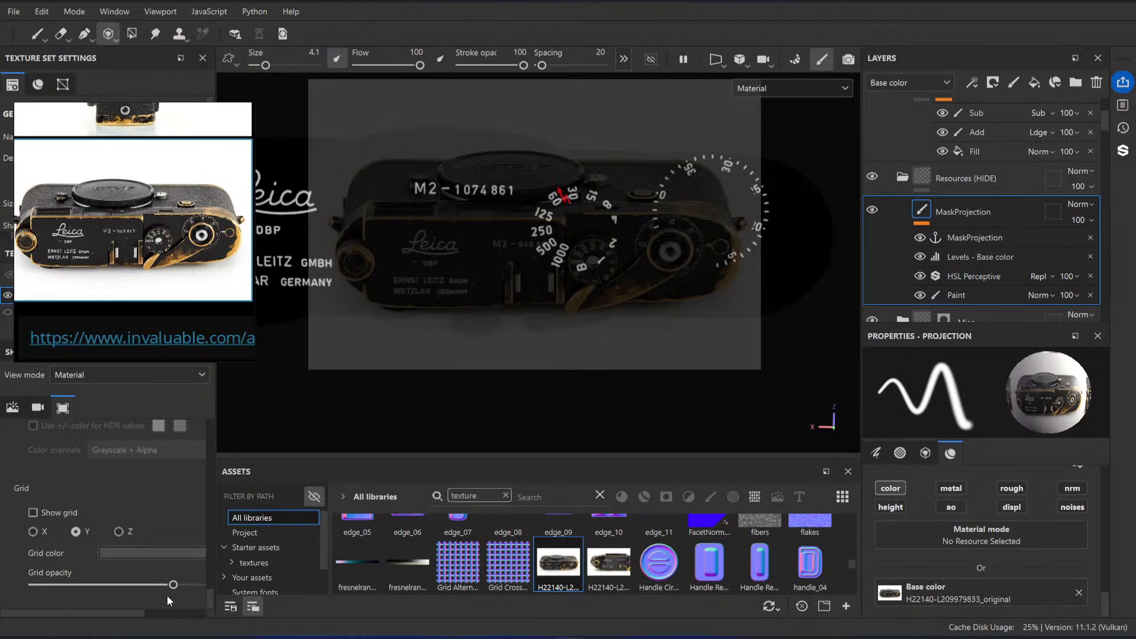
{"action": "scroll", "coordinate": [129, 547], "scroll_direction": "up", "scroll_amount": 5}
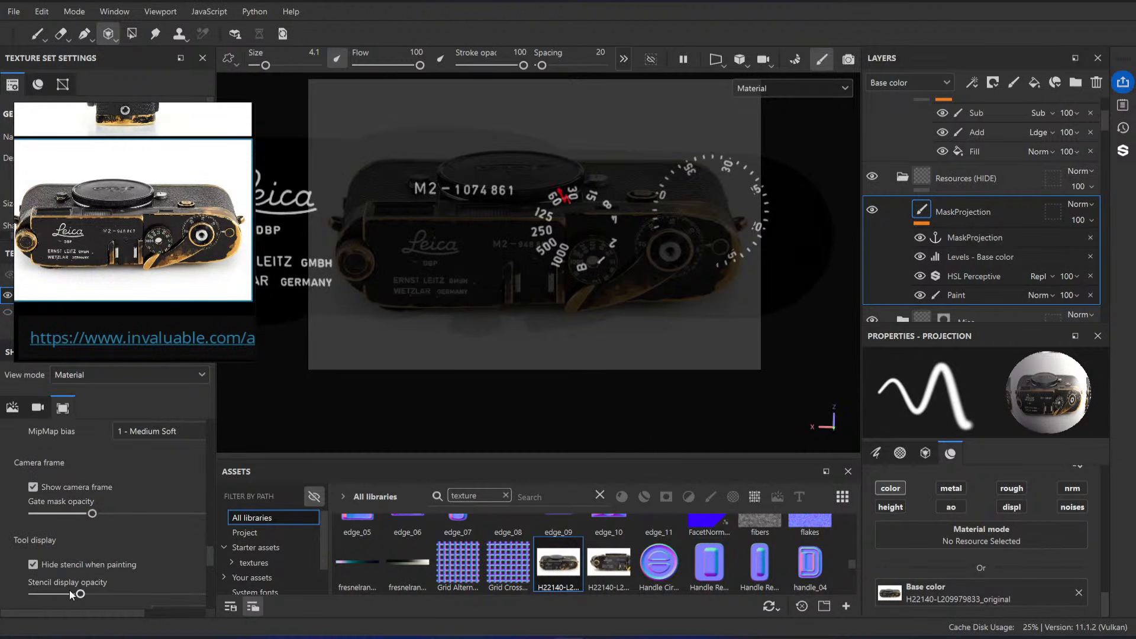
{"action": "left_click_drag", "start_coordinate": [79, 595], "coordinate": [50, 596]}
Step: Rescale and recenter the faint projected photo over the black top plate
{"action": "middle_click_drag", "start_coordinate": [669, 291], "coordinate": [693, 304]}
{"action": "right_click_drag", "start_coordinate": [693, 304], "coordinate": [613, 231]}
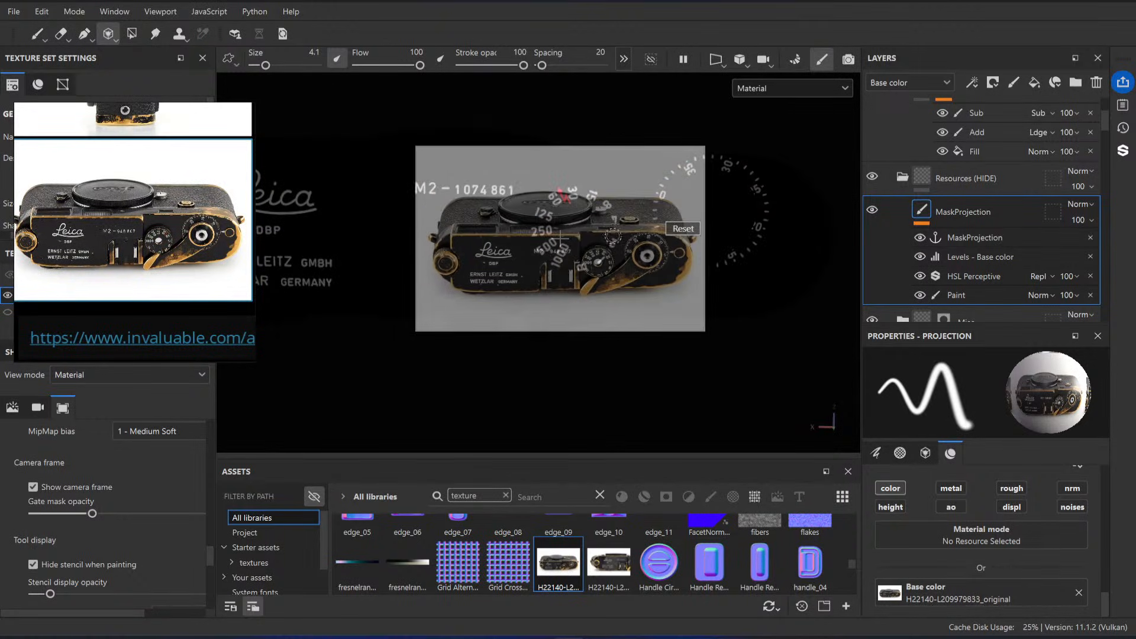
{"action": "middle_click_drag", "start_coordinate": [613, 230], "coordinate": [585, 232]}
{"action": "right_click_drag", "start_coordinate": [568, 228], "coordinate": [588, 247]}
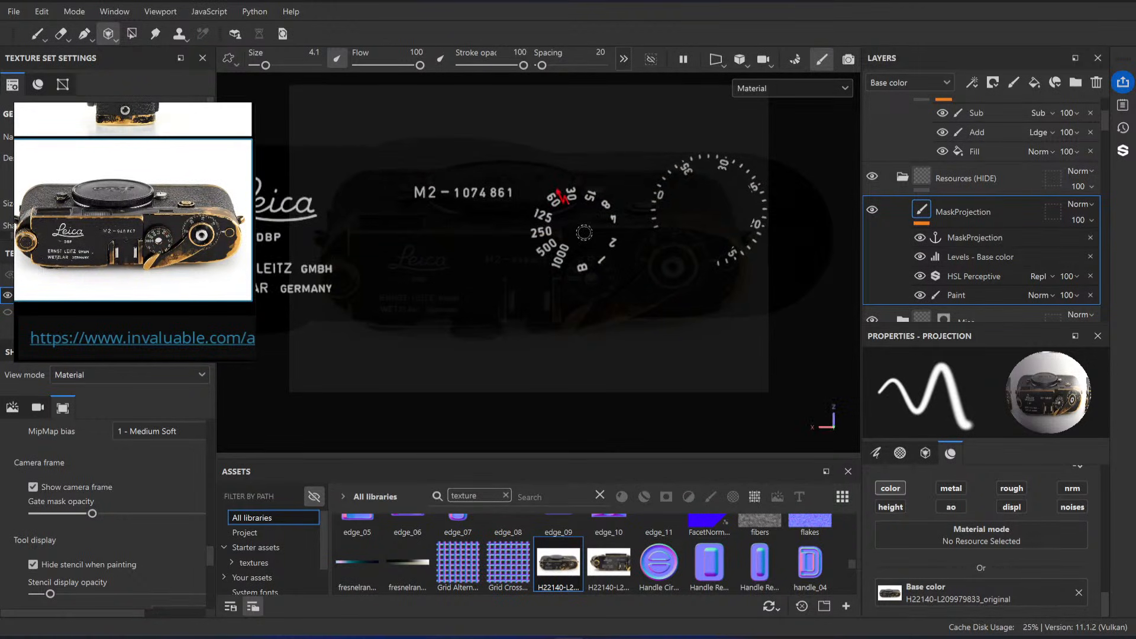
Step: Add a fill layer and place it directly beneath the MaskProjection layer, above the Misc folder
{"action": "scroll", "coordinate": [997, 237], "scroll_direction": "down", "scroll_amount": 4}
{"action": "scroll", "coordinate": [997, 236], "scroll_direction": "up", "scroll_amount": 3}
{"action": "left_click", "coordinate": [950, 229]}
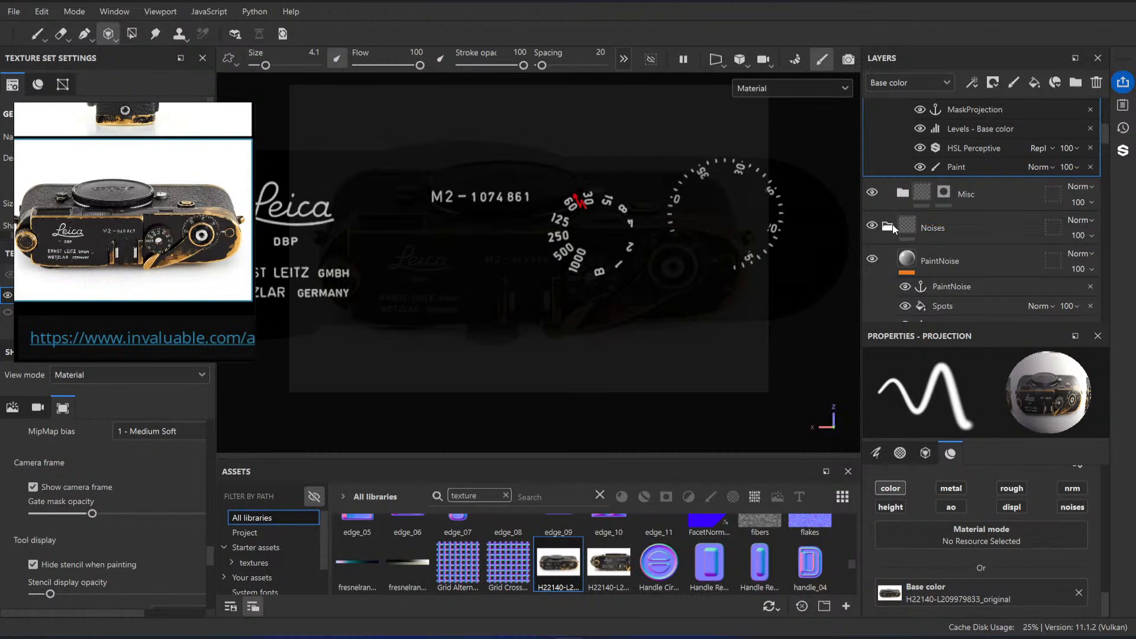
{"action": "left_click", "coordinate": [1033, 84]}
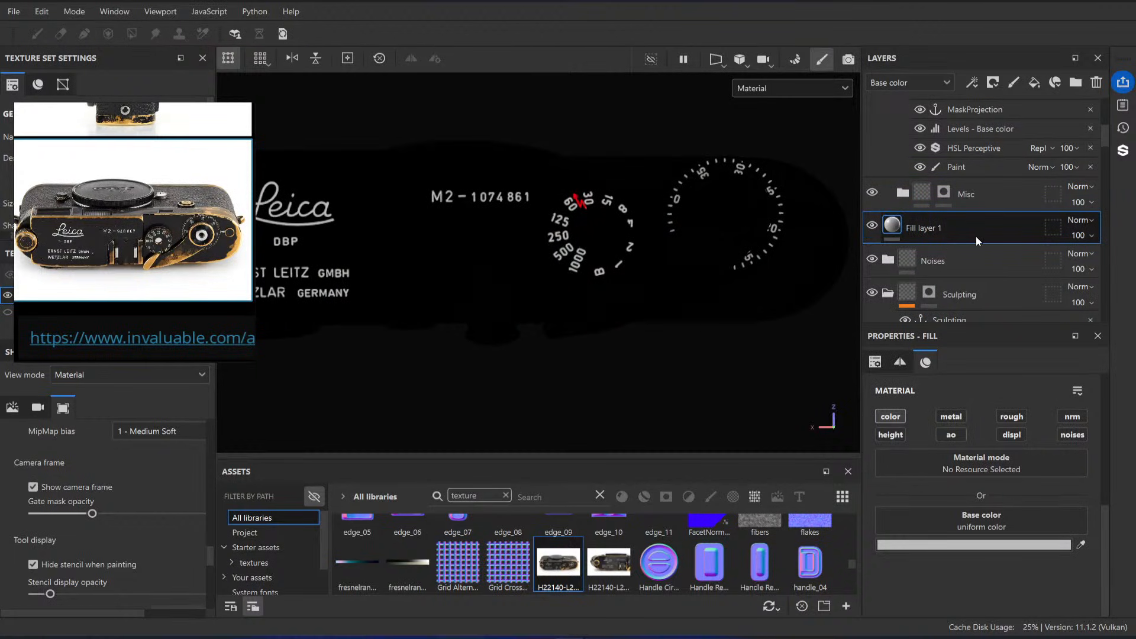
{"action": "mouse_move", "coordinate": [976, 236]}
{"action": "left_mouse_down"}
{"action": "mouse_move", "coordinate": [981, 111]}
{"action": "mouse_move", "coordinate": [977, 123]}
{"action": "mouse_move", "coordinate": [970, 104]}
{"action": "mouse_move", "coordinate": [978, 120]}
{"action": "left_mouse_up"}
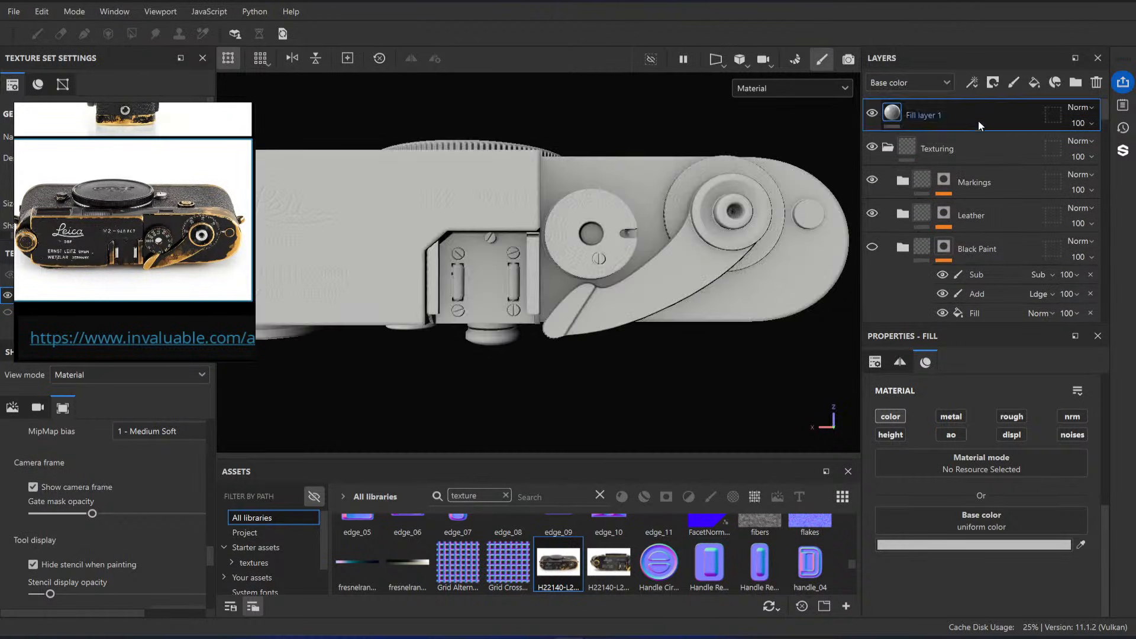
{"action": "key", "text": "ctrl+z"}
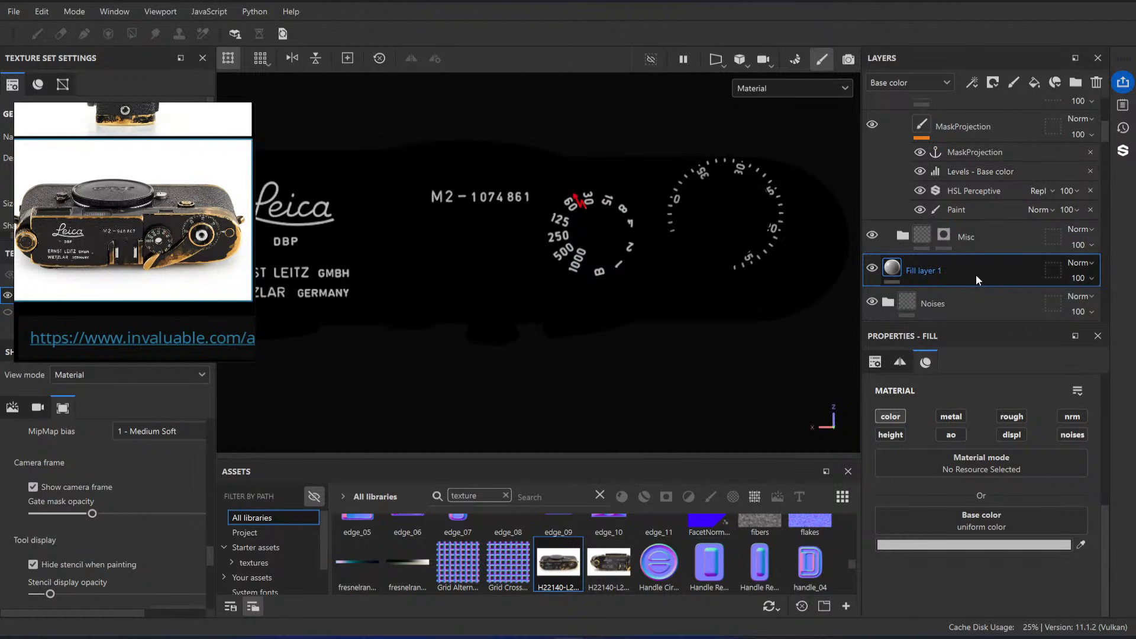
{"action": "left_click_drag", "start_coordinate": [976, 274], "coordinate": [973, 224]}
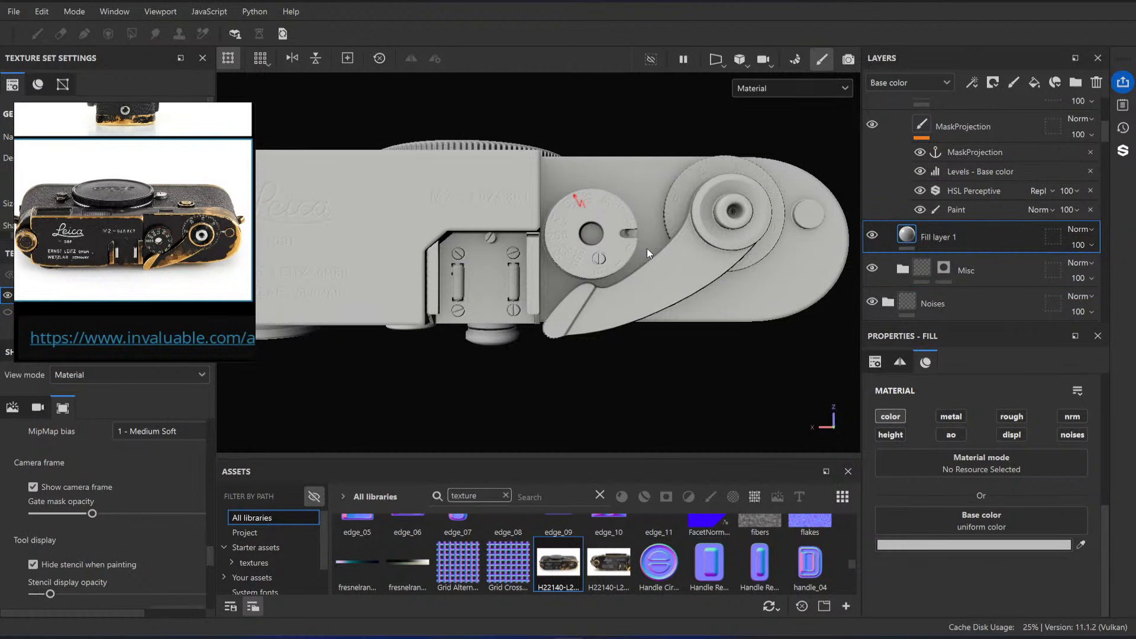
Step: Set the new fill layer's base color to dark red, hex 321212, as a contrasting backdrop for the projection
{"action": "left_click", "coordinate": [987, 543]}
{"action": "left_click_drag", "start_coordinate": [947, 359], "coordinate": [994, 382]}
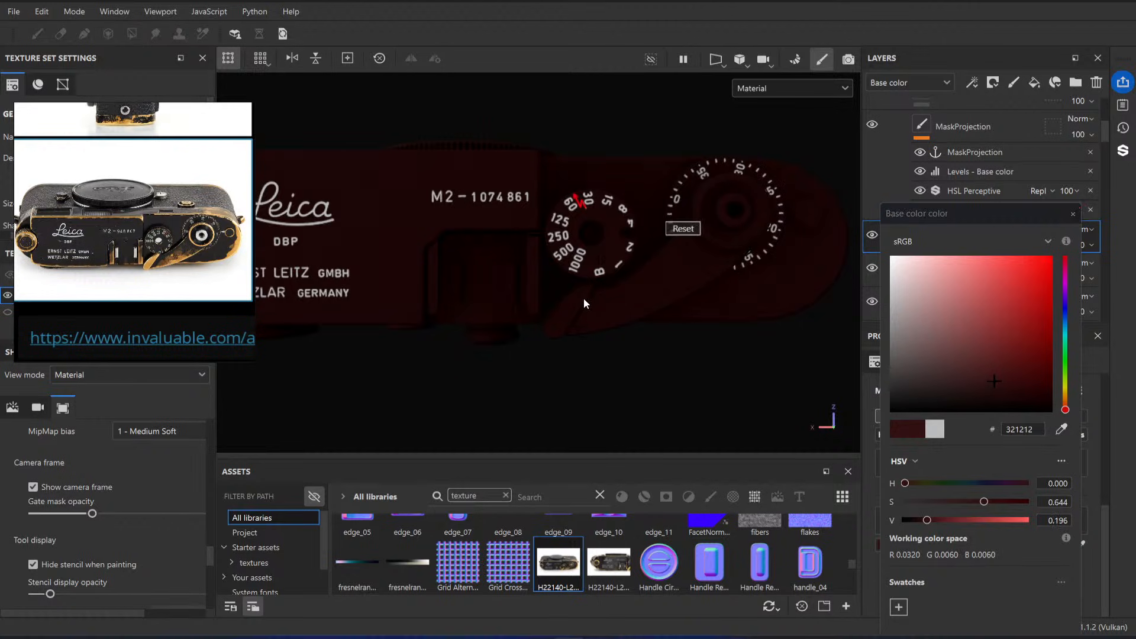
{"action": "left_click", "coordinate": [1074, 214]}
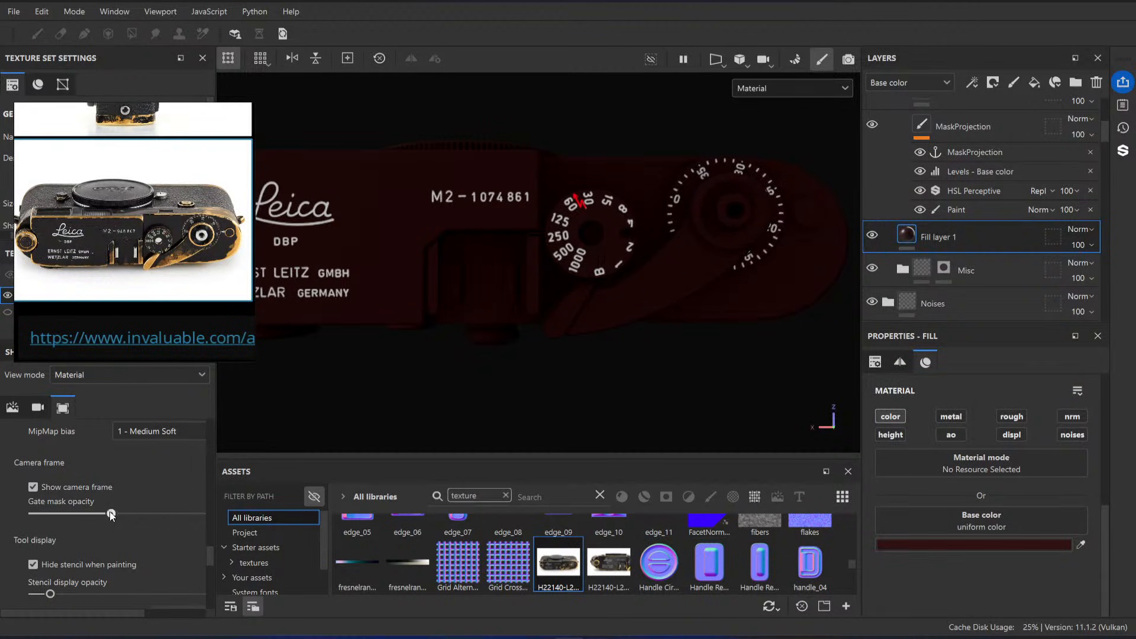
{"action": "key", "text": "ctrl+z"}
{"action": "key", "text": "ctrl+y"}
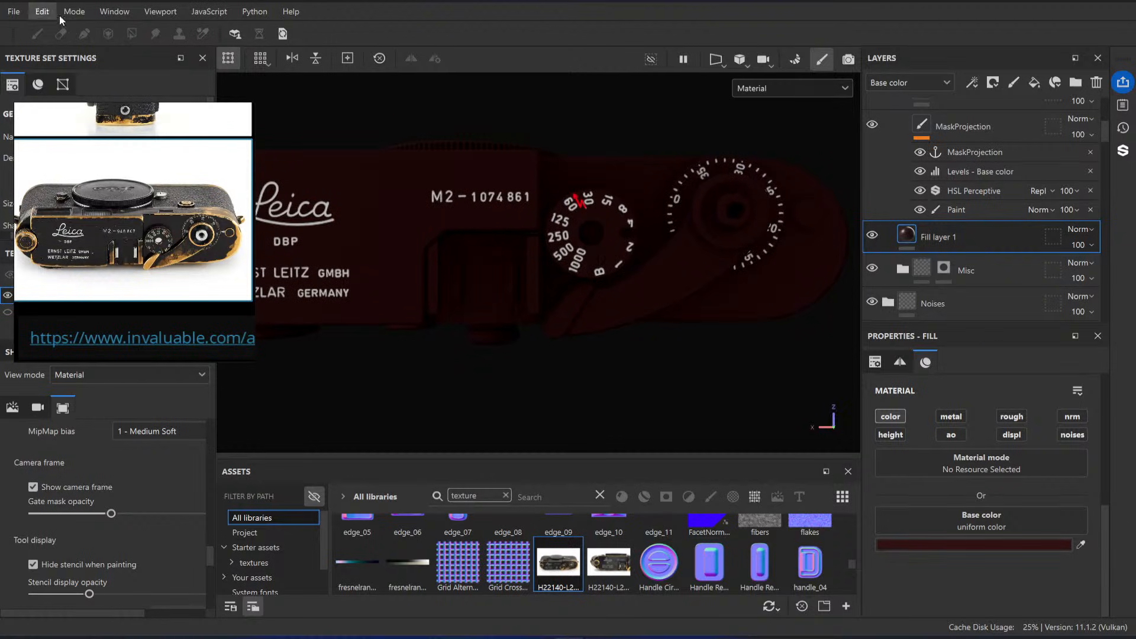
Step: Select the MaskProjection layer, enlarge the projected photo to the red top plate's size and lower the stencil display opacity
{"action": "left_click", "coordinate": [975, 127]}
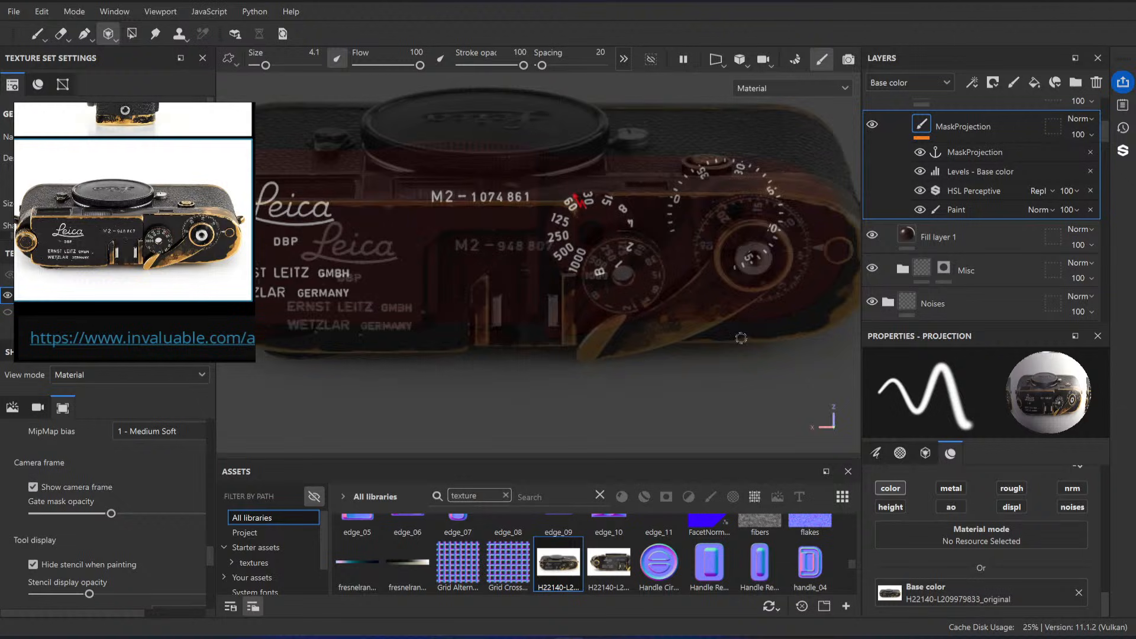
{"action": "middle_click_drag", "start_coordinate": [734, 343], "coordinate": [718, 319]}
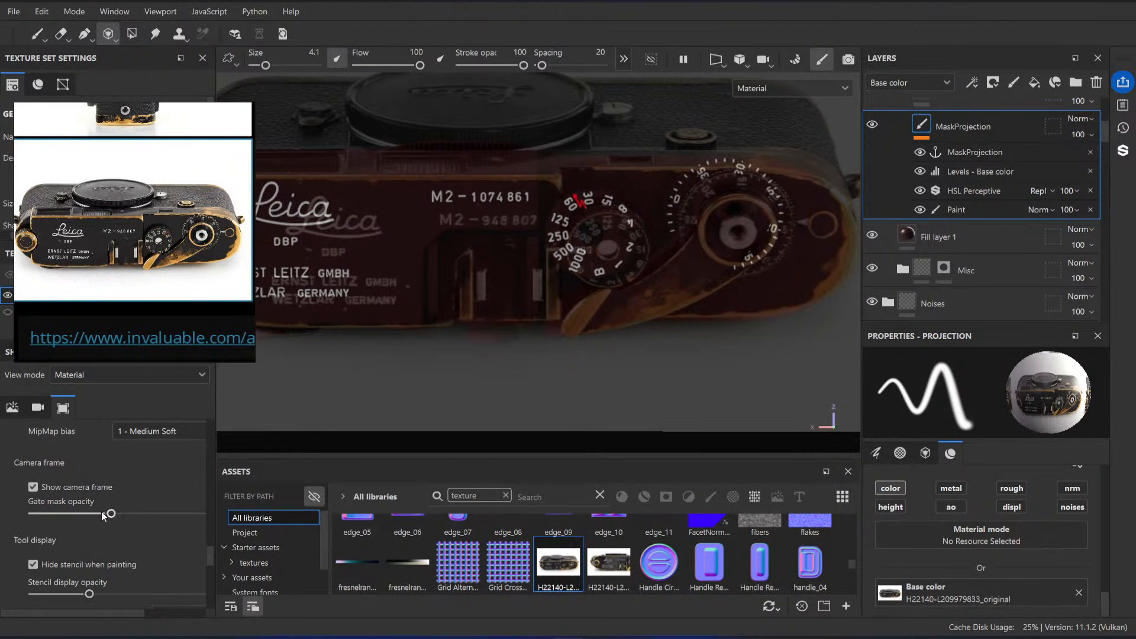
{"action": "left_click_drag", "start_coordinate": [88, 595], "coordinate": [52, 595]}
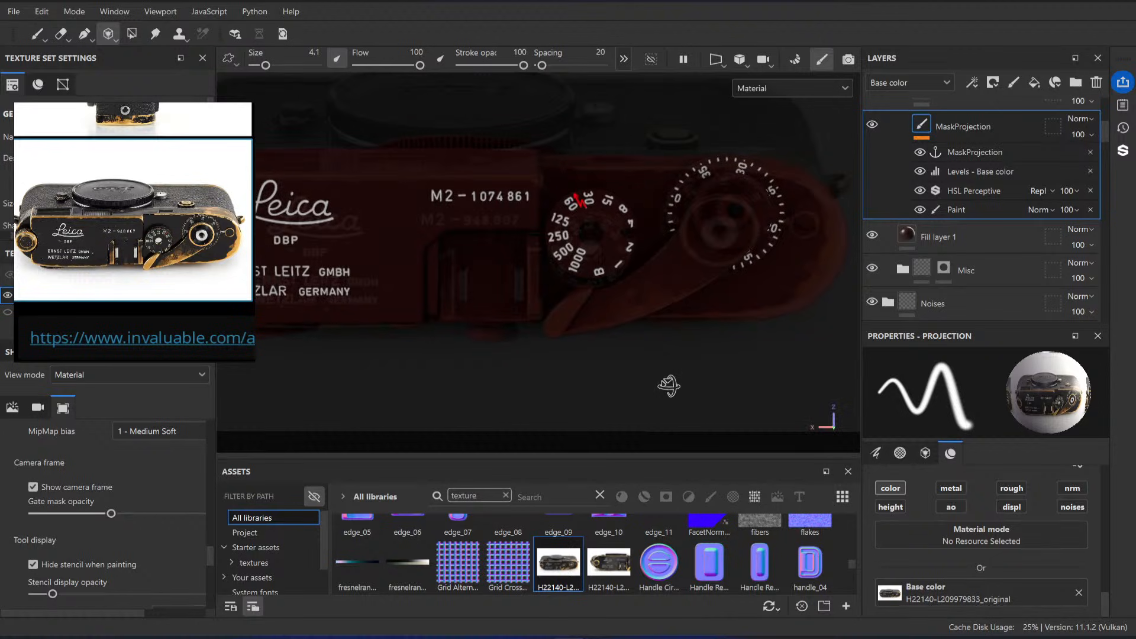
Step: Fine-tune the projected photo's position, scale and rotation to match the shutter dial, frame counter and wind lever on the top plate
{"action": "left_click_drag", "start_coordinate": [672, 402], "coordinate": [670, 436], "text": "alt"}
{"action": "key", "text": "s"}
{"action": "middle_click_drag", "start_coordinate": [622, 265], "coordinate": [630, 232]}
{"action": "key", "text": "s"}
{"action": "mouse_move", "coordinate": [687, 269]}
{"action": "middle_mouse_down"}
{"action": "mouse_move", "coordinate": [691, 259]}
{"action": "mouse_move", "coordinate": [675, 267]}
{"action": "middle_mouse_up"}
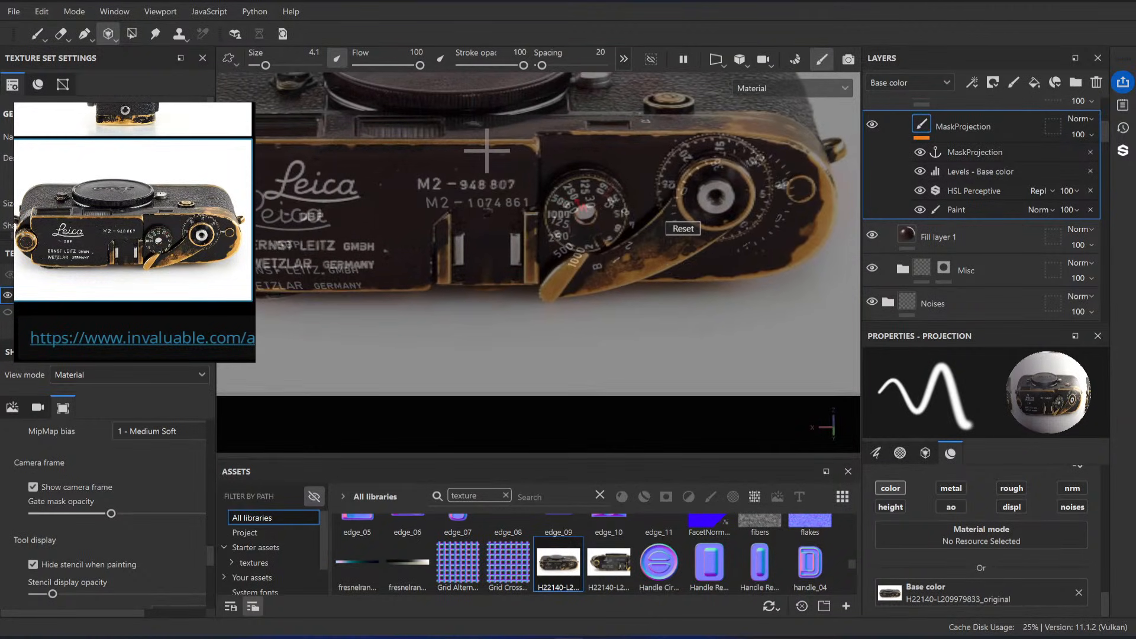
{"action": "key", "text": "s"}
{"action": "right_click_drag", "start_coordinate": [665, 303], "coordinate": [675, 302]}
{"action": "key", "text": "s"}
{"action": "middle_click_drag", "start_coordinate": [682, 307], "coordinate": [688, 328]}
{"action": "key", "text": "s"}
{"action": "right_click_drag", "start_coordinate": [707, 327], "coordinate": [710, 320], "text": "alt"}
Step: Tilt the camera toward the photo's frontal perspective and refit the projected photo to the model's top plate
{"action": "right_click_drag", "start_coordinate": [597, 232], "coordinate": [536, 185], "text": "alt"}
{"action": "middle_click_drag", "start_coordinate": [536, 185], "coordinate": [573, 226], "text": "alt"}
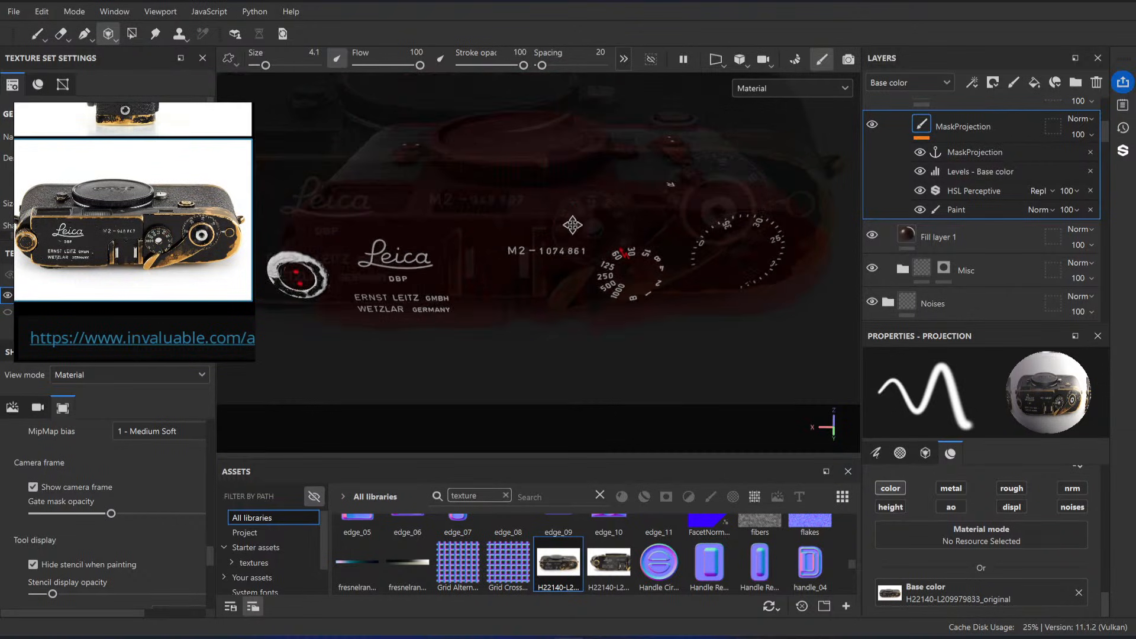
{"action": "right_click_drag", "start_coordinate": [573, 226], "coordinate": [562, 218], "text": "alt"}
{"action": "key", "text": "s"}
{"action": "right_click_drag", "start_coordinate": [624, 272], "coordinate": [603, 246]}
{"action": "left_click_drag", "start_coordinate": [603, 246], "coordinate": [611, 243]}
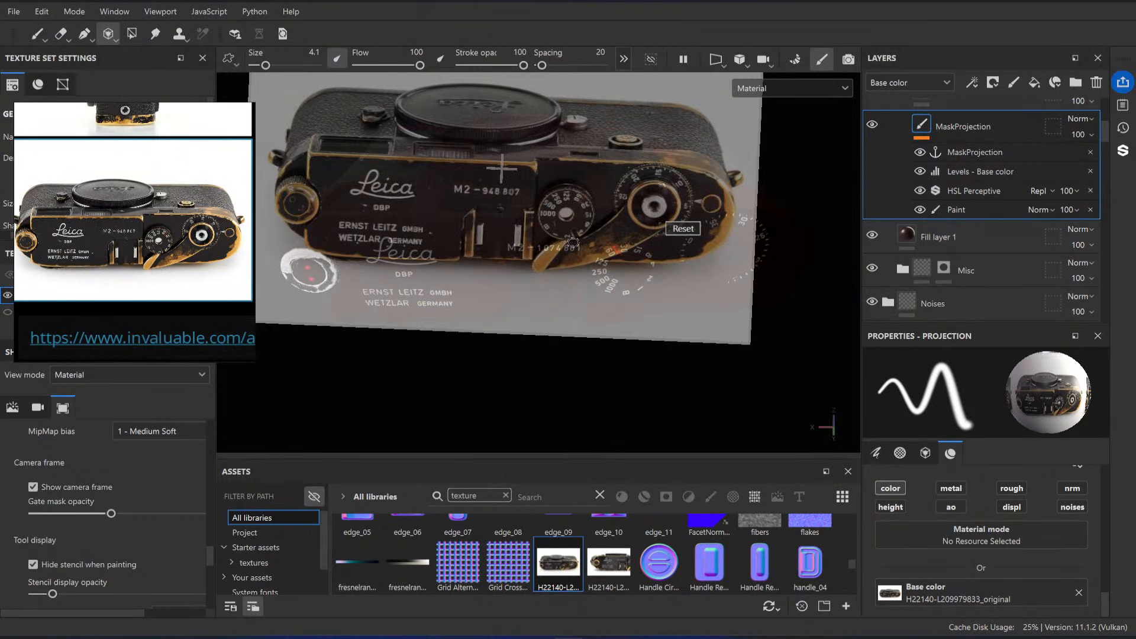
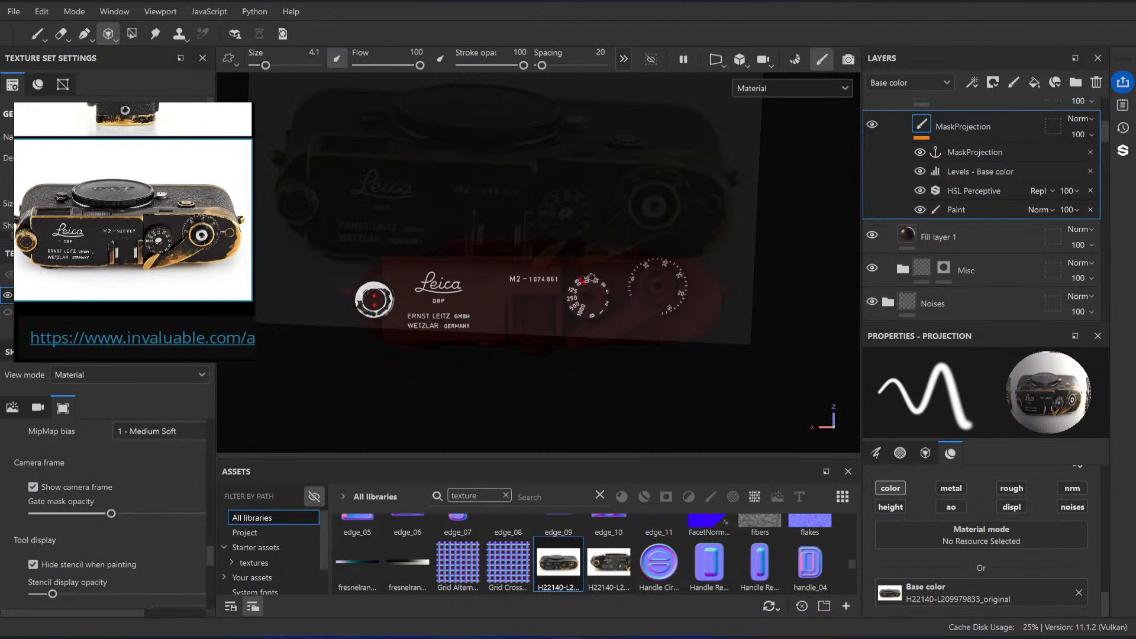
Step: Straighten, scale and reposition the projected photo to line its dials, serial number and engravings up with the red top plate
{"action": "middle_click_drag", "start_coordinate": [531, 168], "coordinate": [583, 244]}
{"action": "mouse_move", "coordinate": [583, 244]}
{"action": "left_mouse_down"}
{"action": "mouse_move", "coordinate": [594, 243]}
{"action": "mouse_move", "coordinate": [570, 240]}
{"action": "left_mouse_up"}
{"action": "right_click_drag", "start_coordinate": [570, 241], "coordinate": [535, 244]}
{"action": "middle_click_drag", "start_coordinate": [536, 244], "coordinate": [518, 267]}
{"action": "right_click_drag", "start_coordinate": [517, 267], "coordinate": [528, 266]}
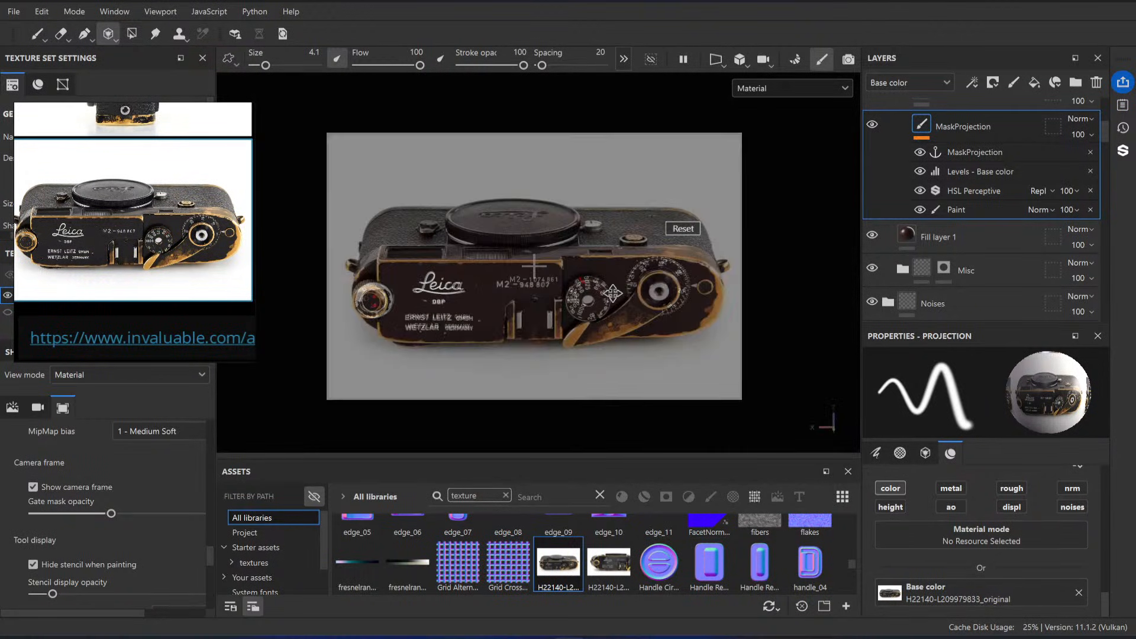
{"action": "middle_click_drag", "start_coordinate": [614, 293], "coordinate": [614, 287]}
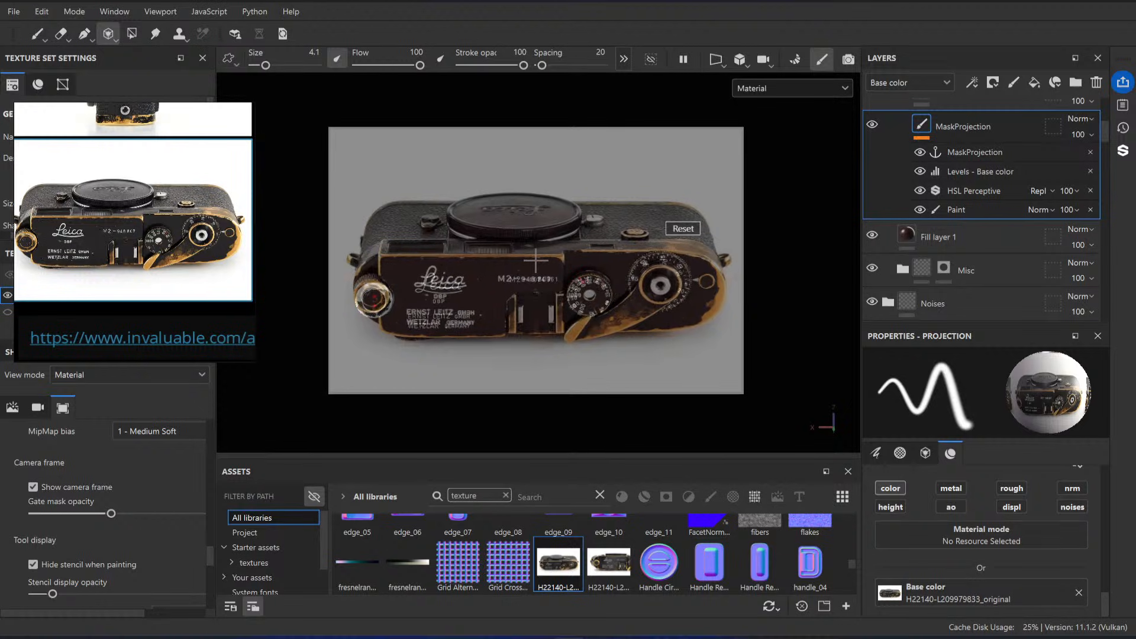
{"action": "right_click_drag", "start_coordinate": [615, 287], "coordinate": [631, 288]}
{"action": "middle_click_drag", "start_coordinate": [631, 287], "coordinate": [626, 288]}
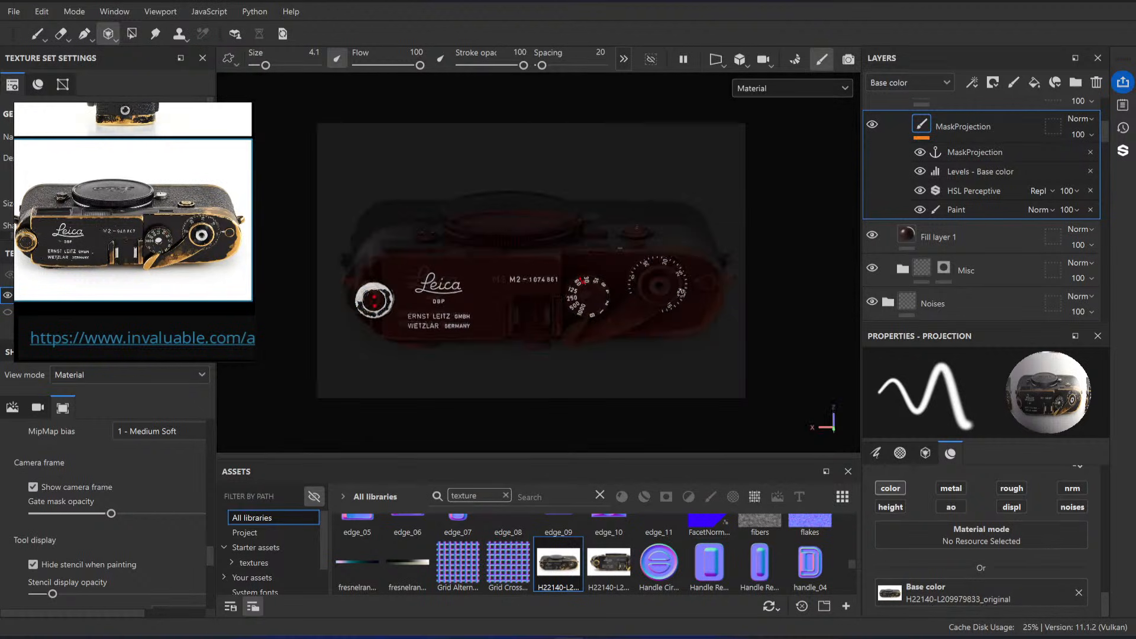
Step: Enlarge the projected photo to fit the closer model view and centre its frame counter on the model's counter dial
{"action": "key", "text": "s"}
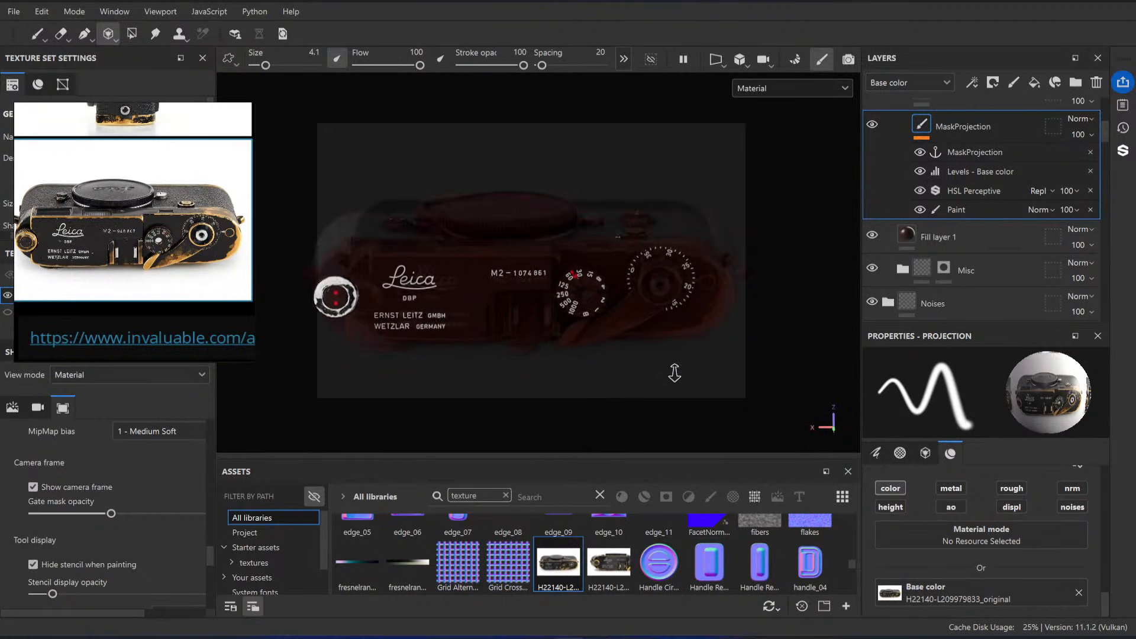
{"action": "key", "text": "s"}
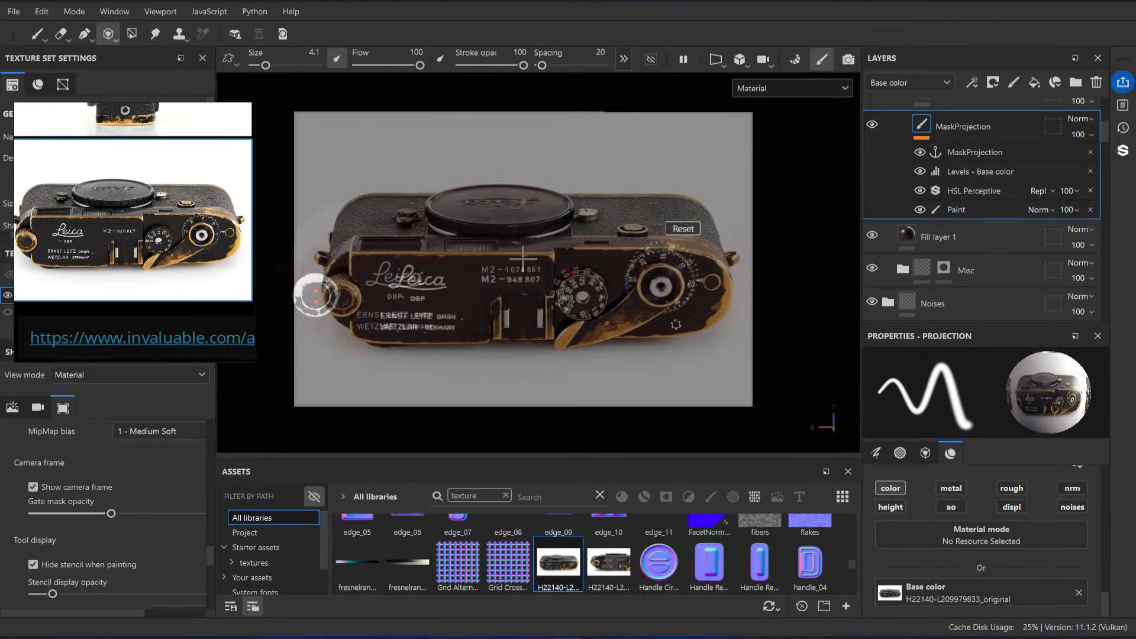
{"action": "middle_click_drag", "start_coordinate": [676, 324], "coordinate": [673, 324]}
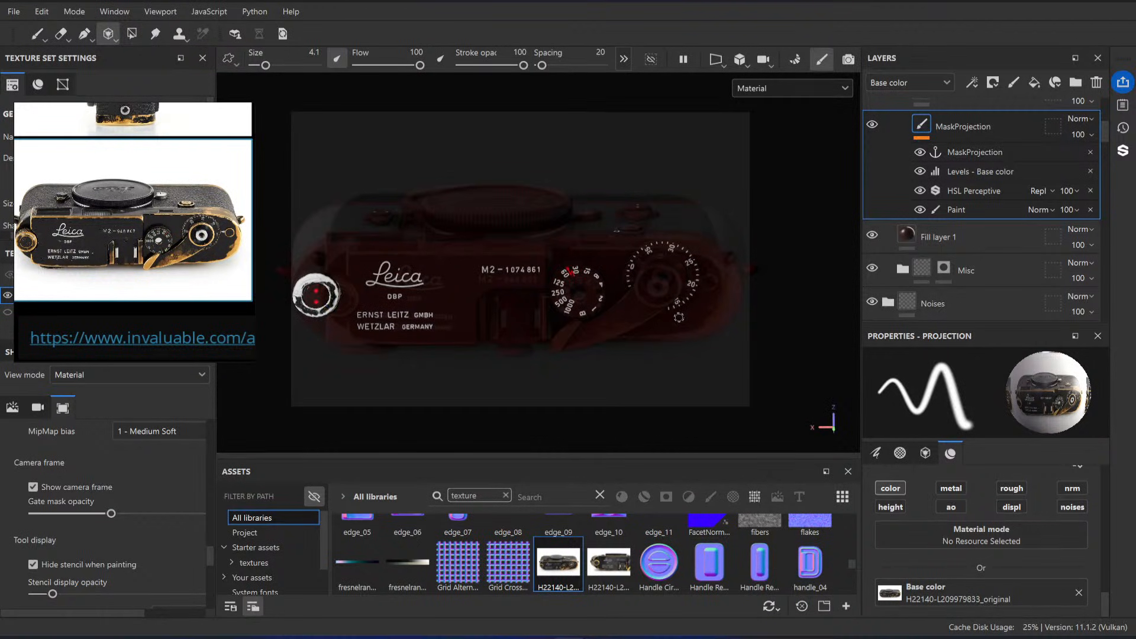
Step: Set the projection brush size to 10.27 and try a wear stroke along the wind lever
{"action": "right_click_drag", "start_coordinate": [638, 326], "coordinate": [660, 326], "text": "ctrl"}
{"action": "left_click_drag", "start_coordinate": [639, 325], "coordinate": [622, 329]}
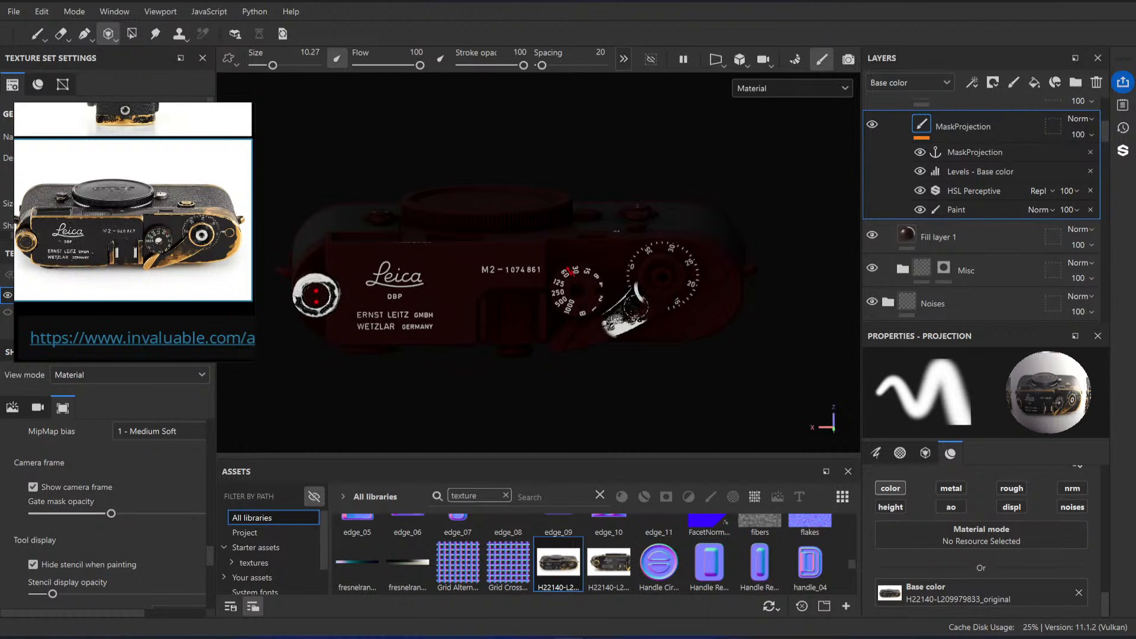
{"action": "key", "text": "ctrl+z"}
Step: Scale, rotate slightly and shift the projected photo to match its shutter dial and wind lever to those on the model
{"action": "key", "text": "s"}
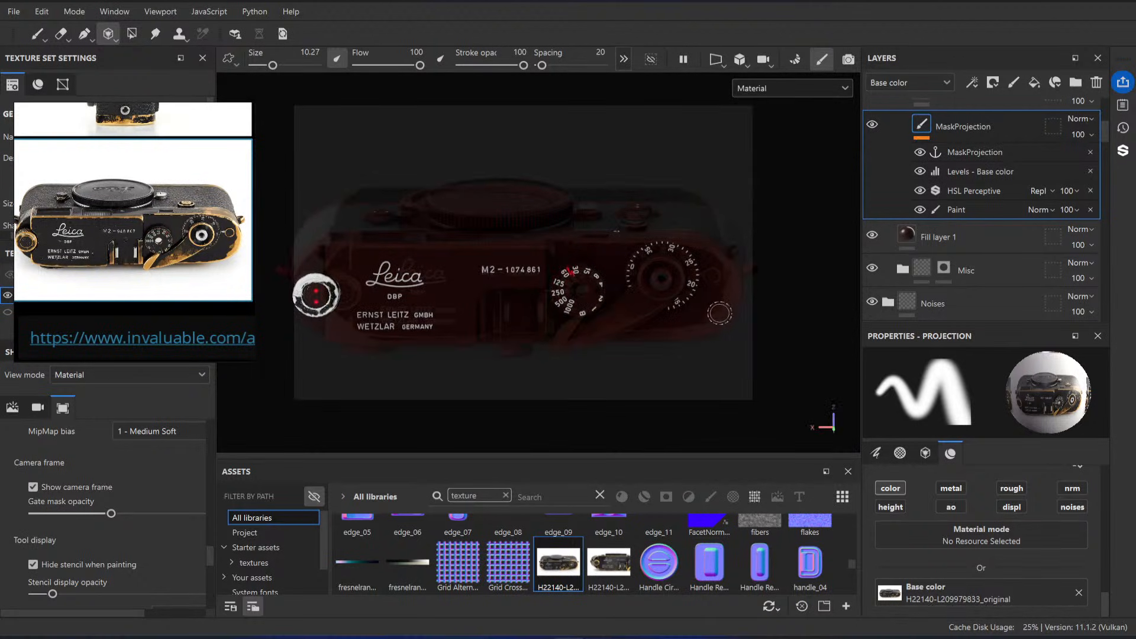
{"action": "key", "text": "s"}
{"action": "key", "text": "s"}
{"action": "right_click_drag", "start_coordinate": [689, 328], "coordinate": [691, 333]}
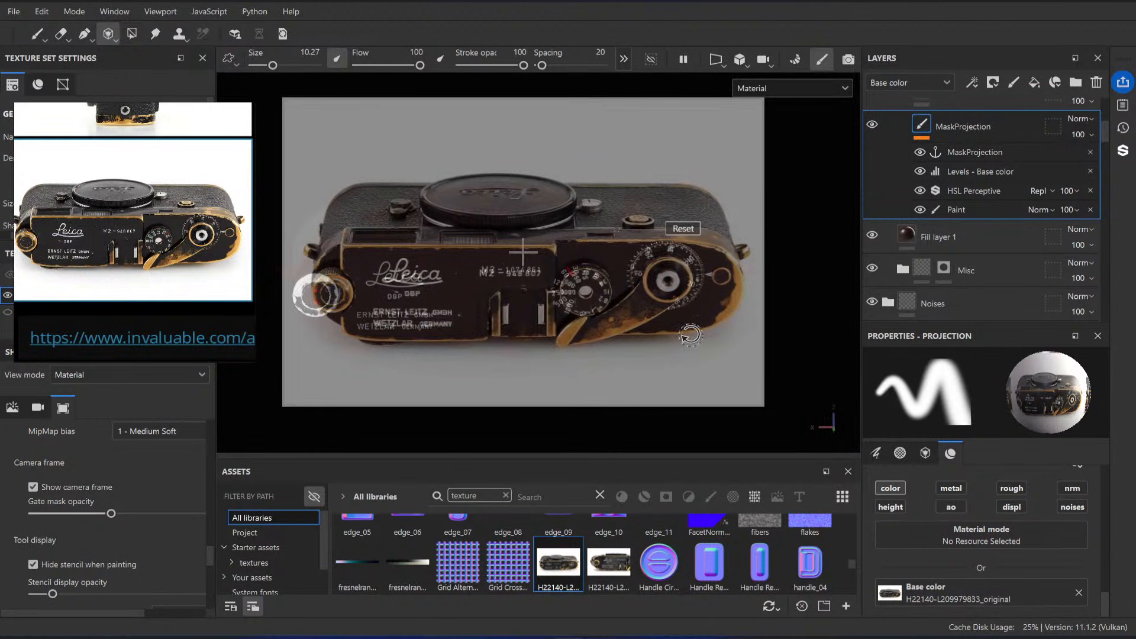
{"action": "left_click_drag", "start_coordinate": [691, 336], "coordinate": [693, 332]}
{"action": "key", "text": "s"}
{"action": "middle_click_drag", "start_coordinate": [693, 326], "coordinate": [688, 332]}
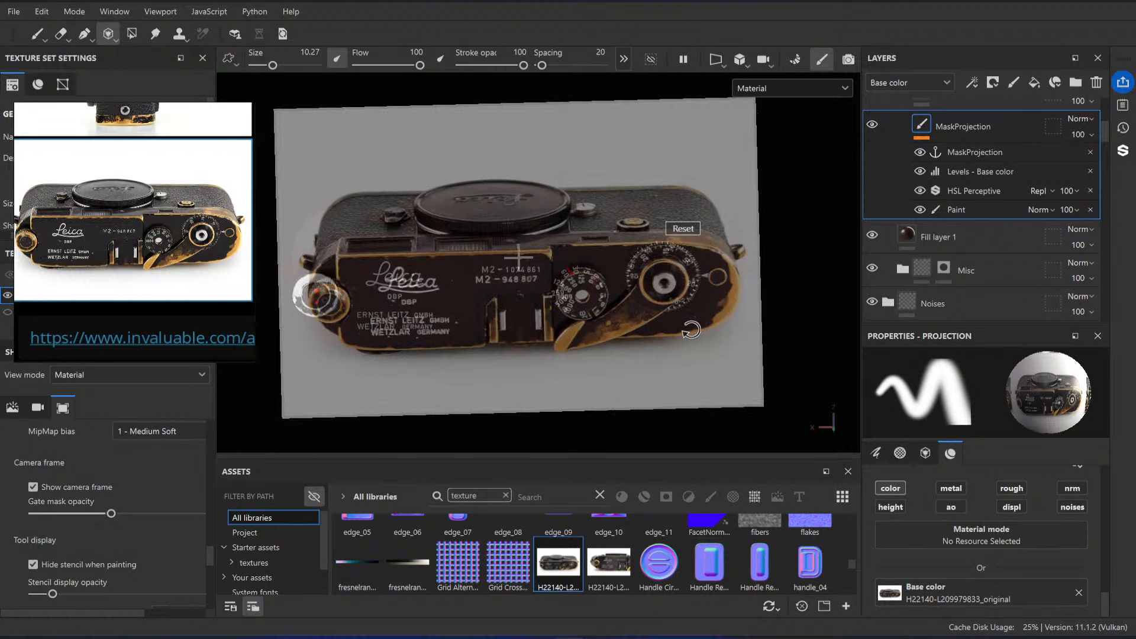
{"action": "key", "text": "s"}
{"action": "key", "text": "s"}
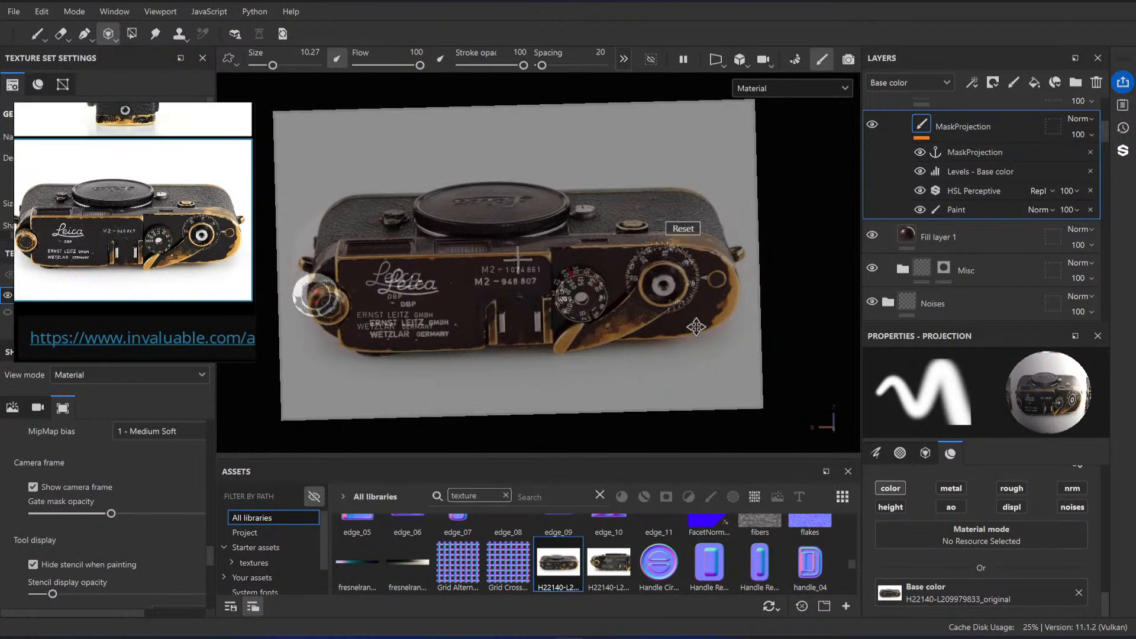
{"action": "key", "text": "s"}
{"action": "key", "text": "s"}
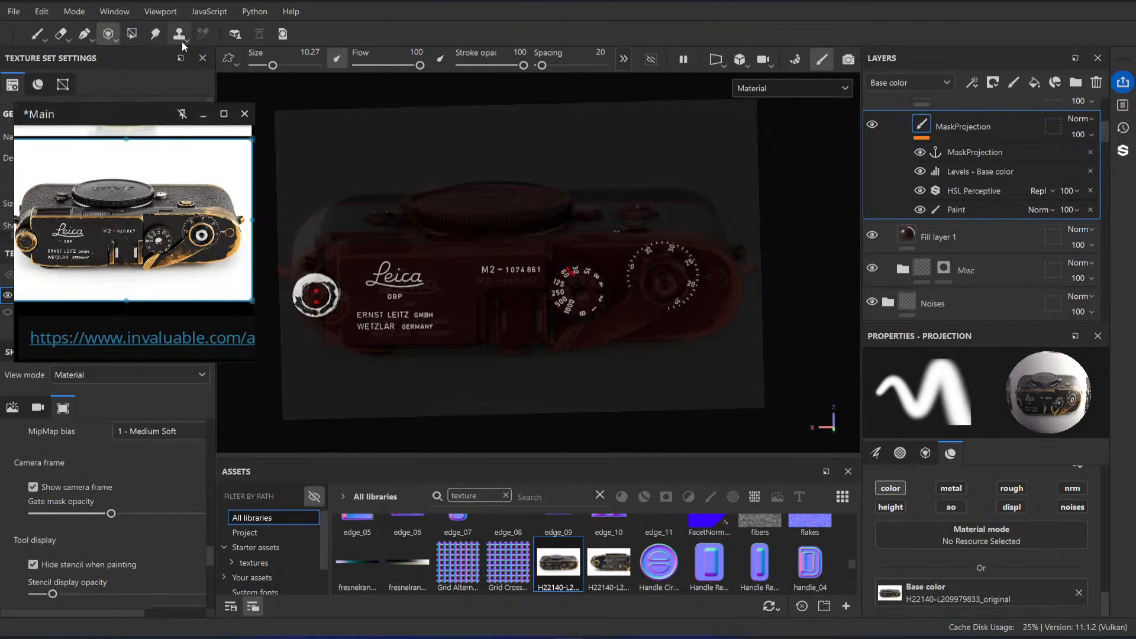
Step: Enlarge the wind lever area in the reference image and tilt the camera to match the photo's view of the plate
{"action": "left_click", "coordinate": [38, 33]}
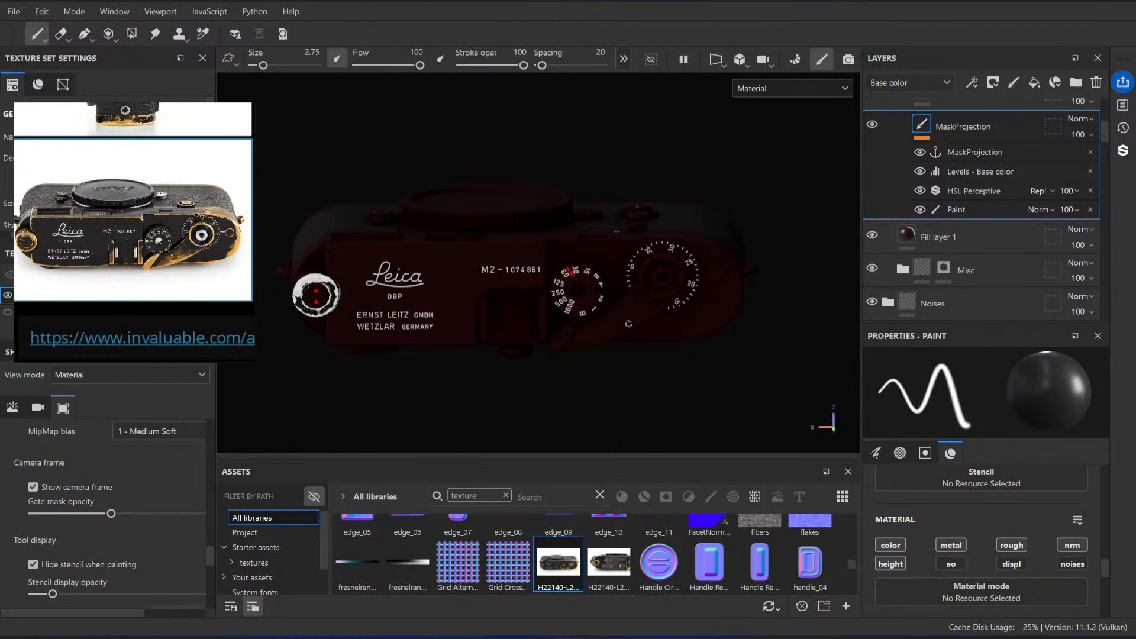
{"action": "scroll", "coordinate": [185, 243], "scroll_direction": "up", "scroll_amount": 2}
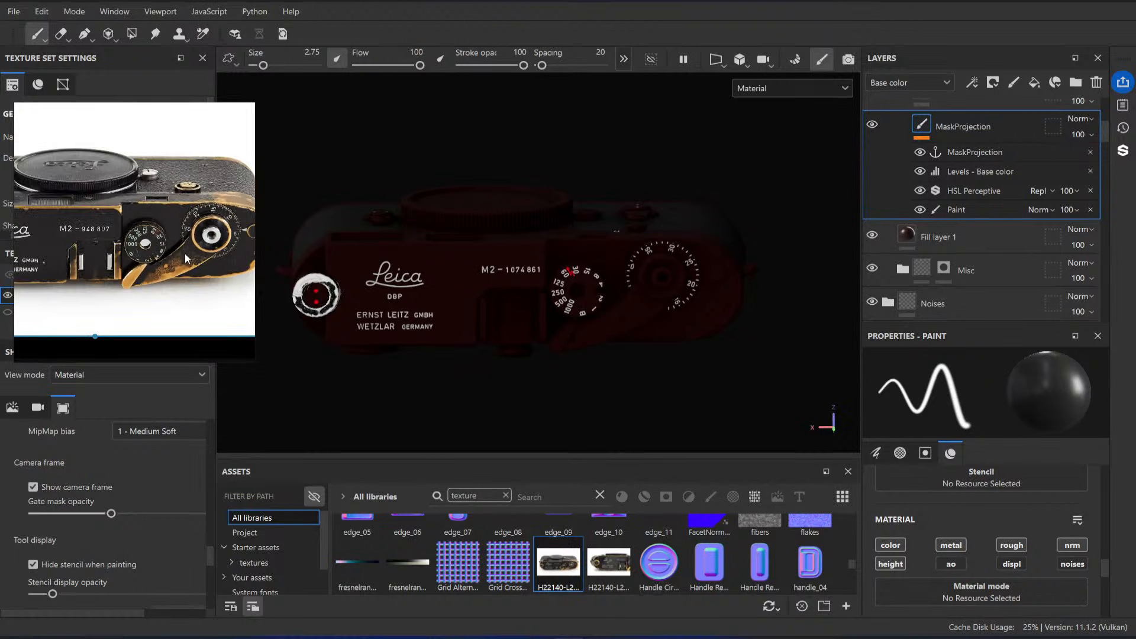
{"action": "left_click_drag", "start_coordinate": [643, 339], "coordinate": [637, 330], "text": "alt"}
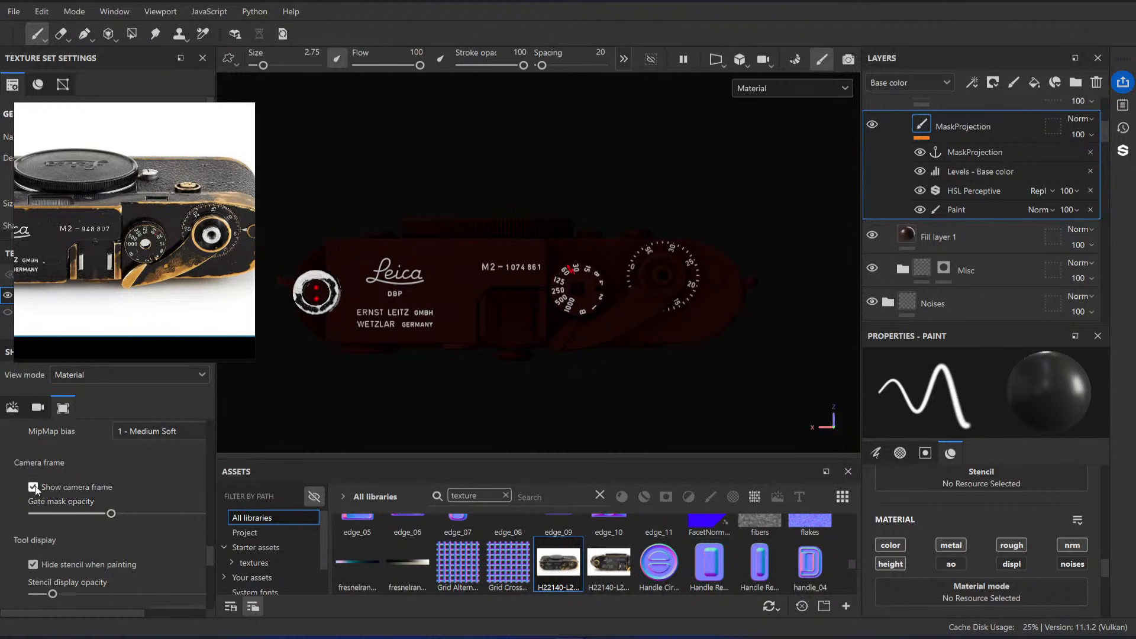
Step: Return to the Projection tool and refit the photo's scale and position over the tilted top plate
{"action": "left_click", "coordinate": [107, 34]}
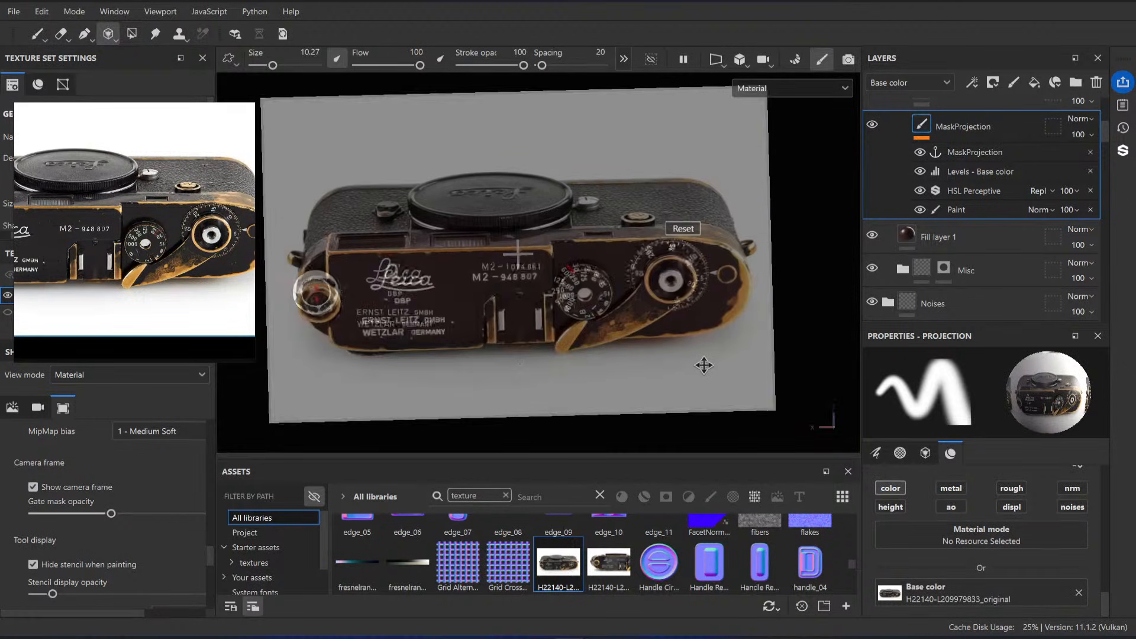
{"action": "middle_click_drag", "start_coordinate": [703, 365], "coordinate": [725, 377]}
{"action": "key", "text": "s"}
{"action": "key", "text": "s"}
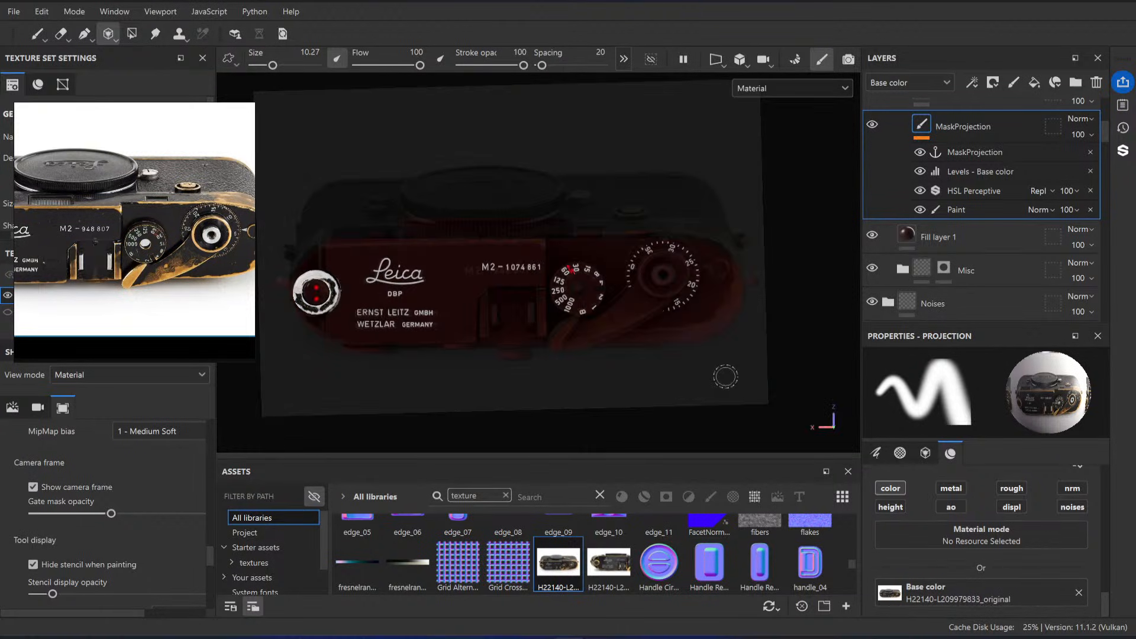
{"action": "key", "text": "s"}
Step: Fine-tune the photo and camera angle around the wind lever and project the photo's brass wear along the whole lever
{"action": "right_click_drag", "start_coordinate": [598, 358], "coordinate": [604, 352]}
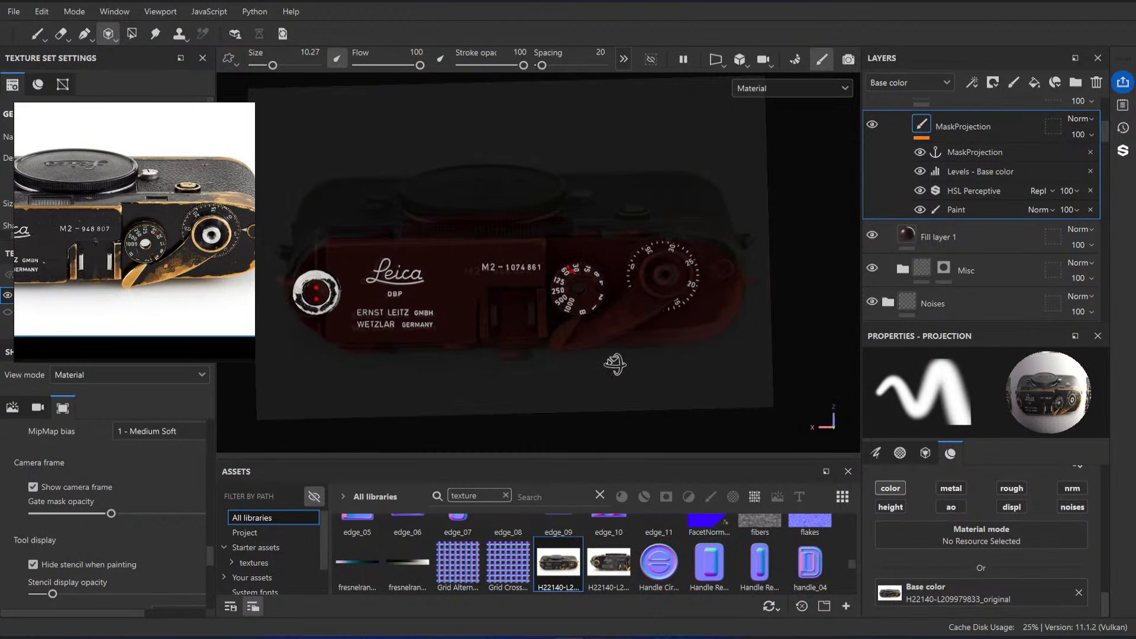
{"action": "mouse_move", "coordinate": [615, 364]}
{"action": "left_mouse_down", "text": "alt"}
{"action": "mouse_move", "coordinate": [614, 377]}
{"action": "mouse_move", "coordinate": [629, 368]}
{"action": "left_mouse_up", "text": "alt"}
{"action": "right_click_drag", "start_coordinate": [630, 368], "coordinate": [631, 367], "text": "alt"}
{"action": "middle_click_drag", "start_coordinate": [631, 368], "coordinate": [625, 367], "text": "alt"}
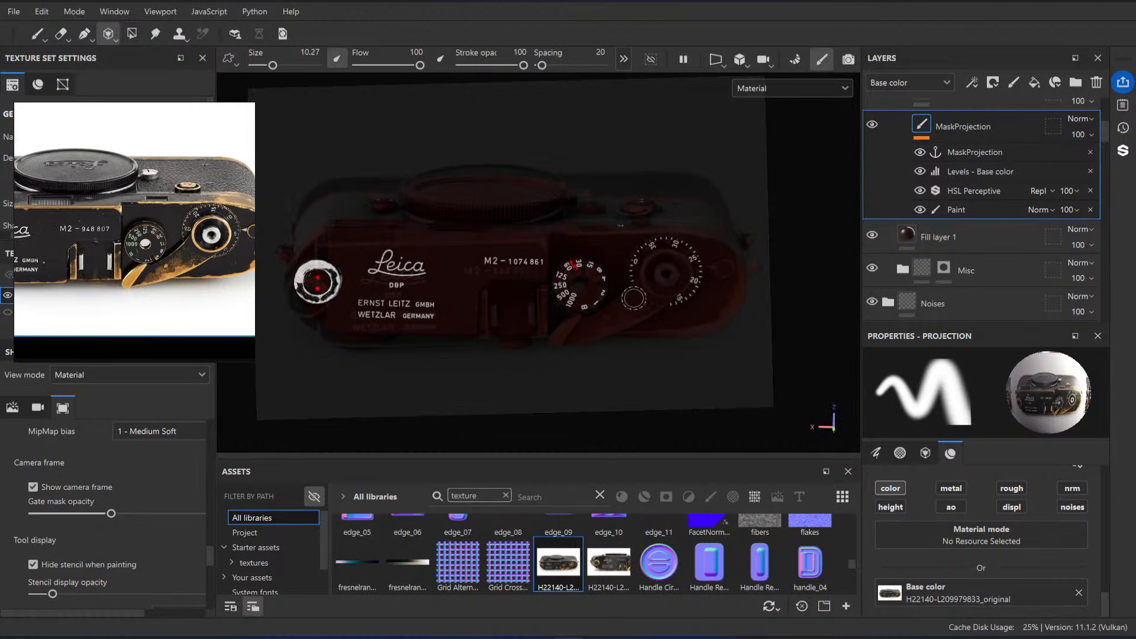
{"action": "mouse_move", "coordinate": [633, 298]}
{"action": "left_mouse_down"}
{"action": "mouse_move", "coordinate": [642, 290]}
{"action": "mouse_move", "coordinate": [638, 314]}
{"action": "mouse_move", "coordinate": [558, 339]}
{"action": "left_mouse_up"}
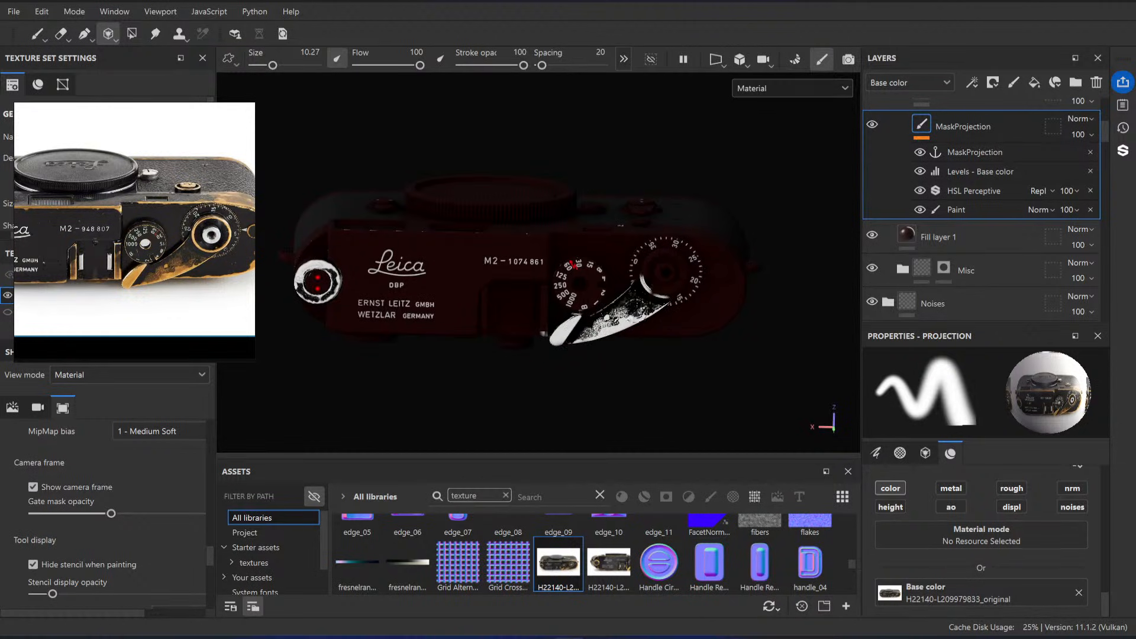
{"action": "left_click_drag", "start_coordinate": [584, 321], "coordinate": [625, 306]}
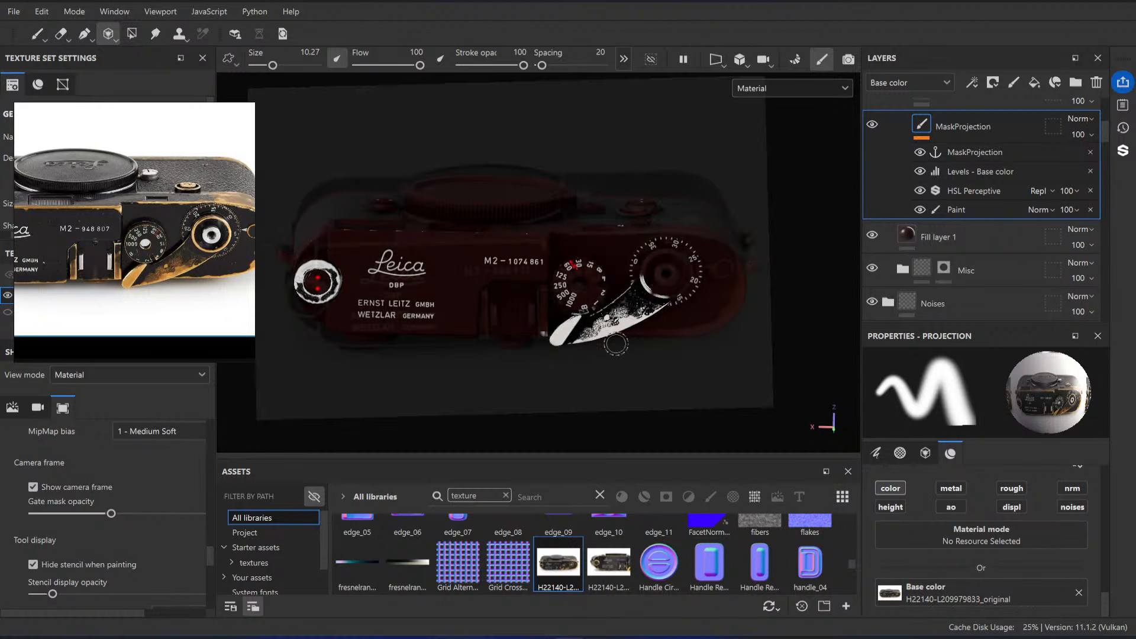
Step: Rotate, scale and move the projected photo to fit its worn rounded edge to the plate's end beside the frame counter
{"action": "key", "text": "s"}
{"action": "middle_click_drag", "start_coordinate": [669, 358], "coordinate": [647, 356]}
{"action": "key", "text": "s"}
{"action": "key", "text": "s"}
{"action": "left_click_drag", "start_coordinate": [648, 356], "coordinate": [692, 364]}
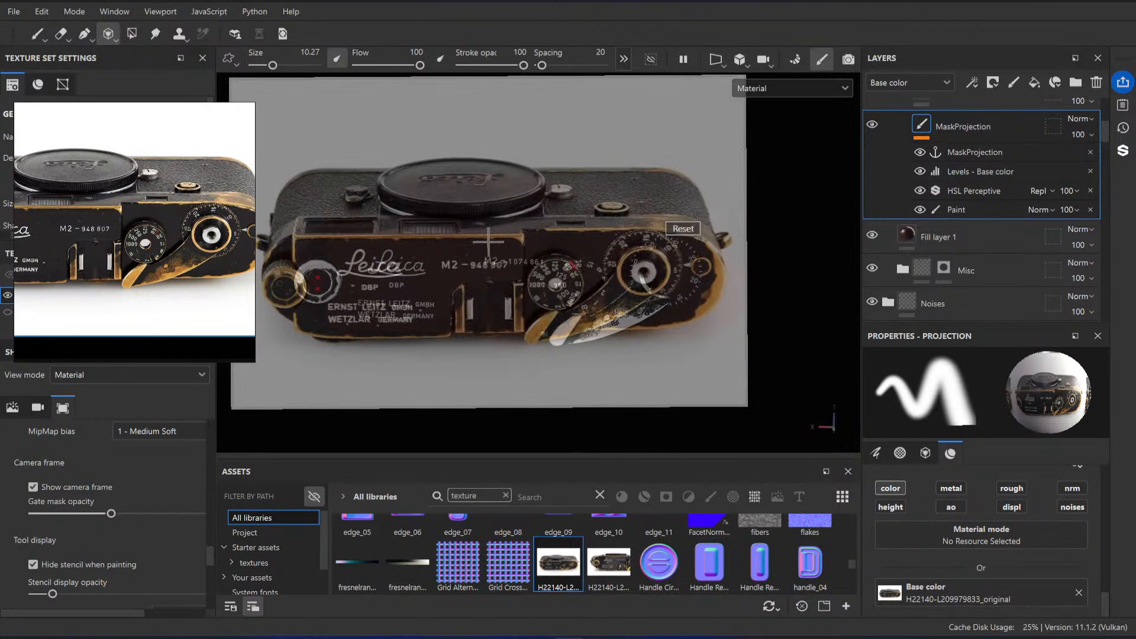
{"action": "middle_click_drag", "start_coordinate": [703, 362], "coordinate": [710, 367]}
{"action": "right_click_drag", "start_coordinate": [710, 367], "coordinate": [728, 378]}
{"action": "middle_click_drag", "start_coordinate": [728, 377], "coordinate": [712, 374]}
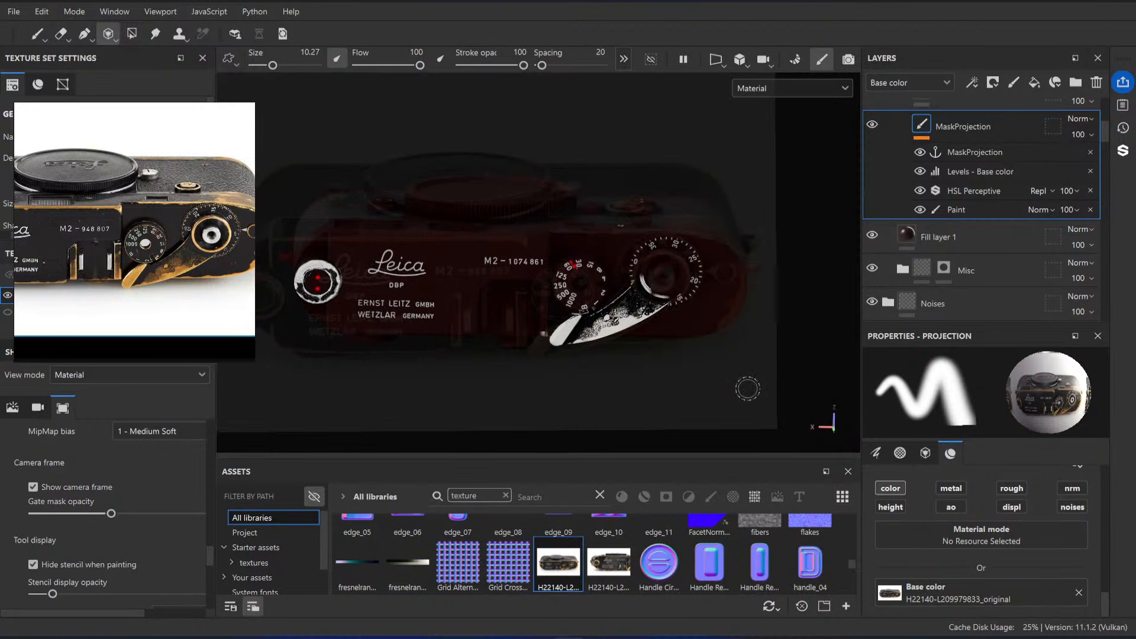
{"action": "key", "text": "s"}
{"action": "right_click_drag", "start_coordinate": [748, 388], "coordinate": [732, 370]}
{"action": "key", "text": "s"}
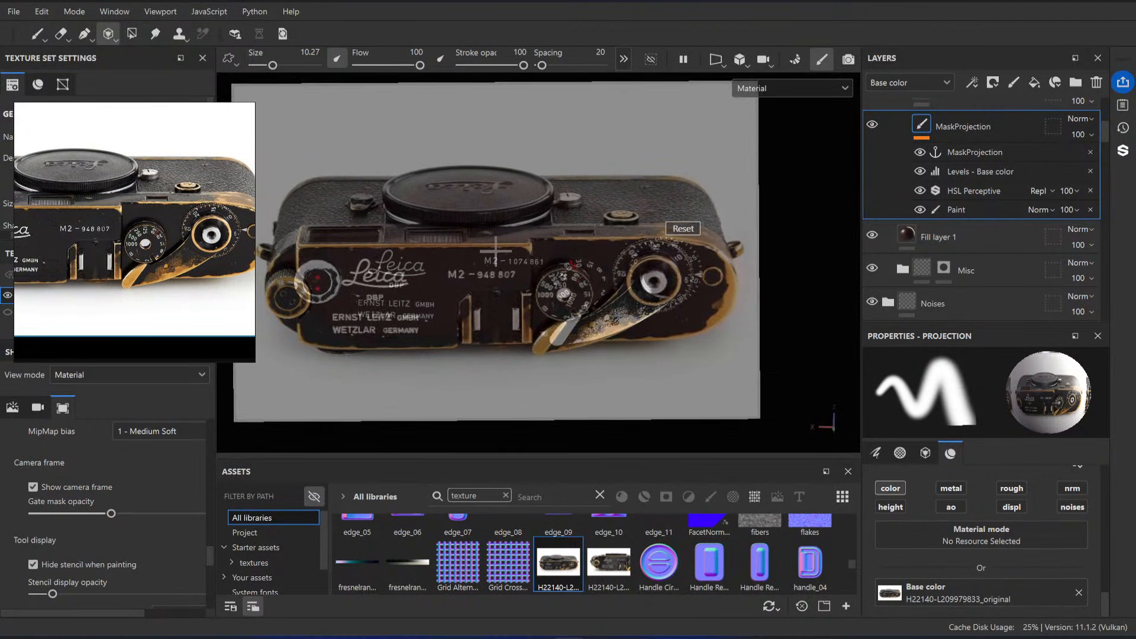
{"action": "middle_click_drag", "start_coordinate": [732, 370], "coordinate": [744, 371]}
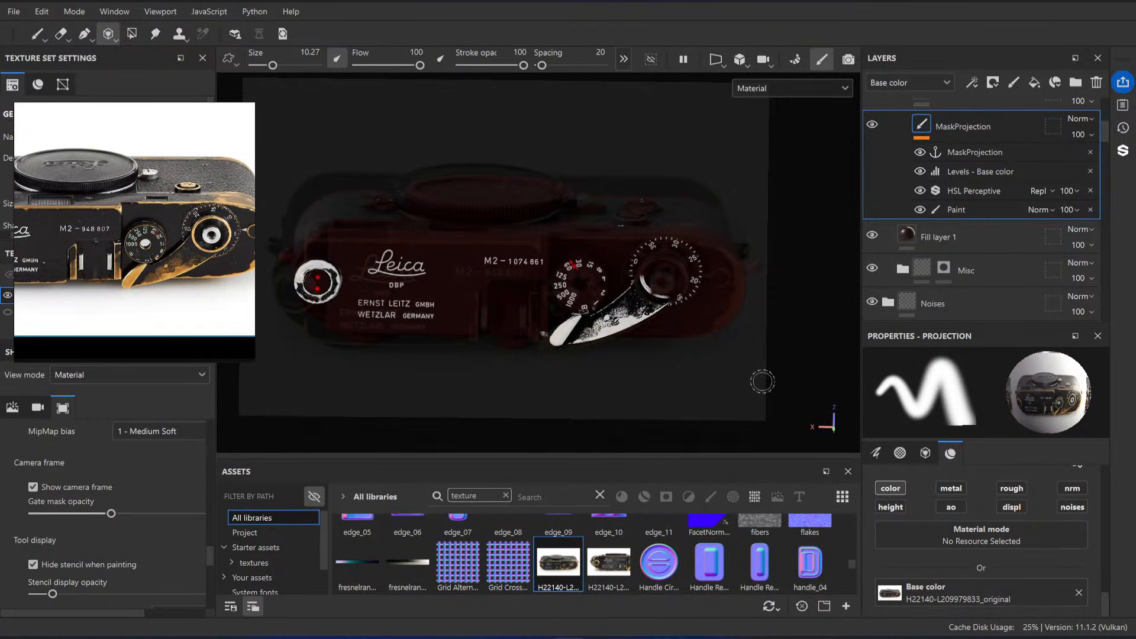
Step: Project the brass wear along the rounded end of the top plate, from its rear edge round to its front edge
{"action": "left_click_drag", "start_coordinate": [743, 288], "coordinate": [711, 245]}
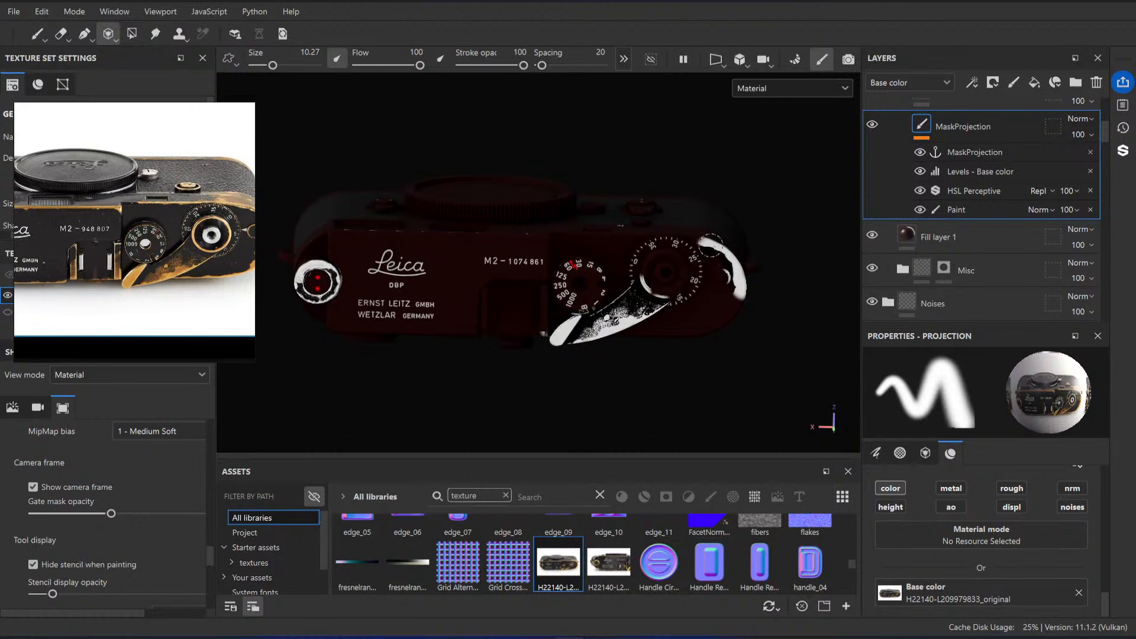
{"action": "mouse_move", "coordinate": [739, 282]}
{"action": "left_mouse_down"}
{"action": "mouse_move", "coordinate": [723, 320]}
{"action": "mouse_move", "coordinate": [702, 332]}
{"action": "left_mouse_up"}
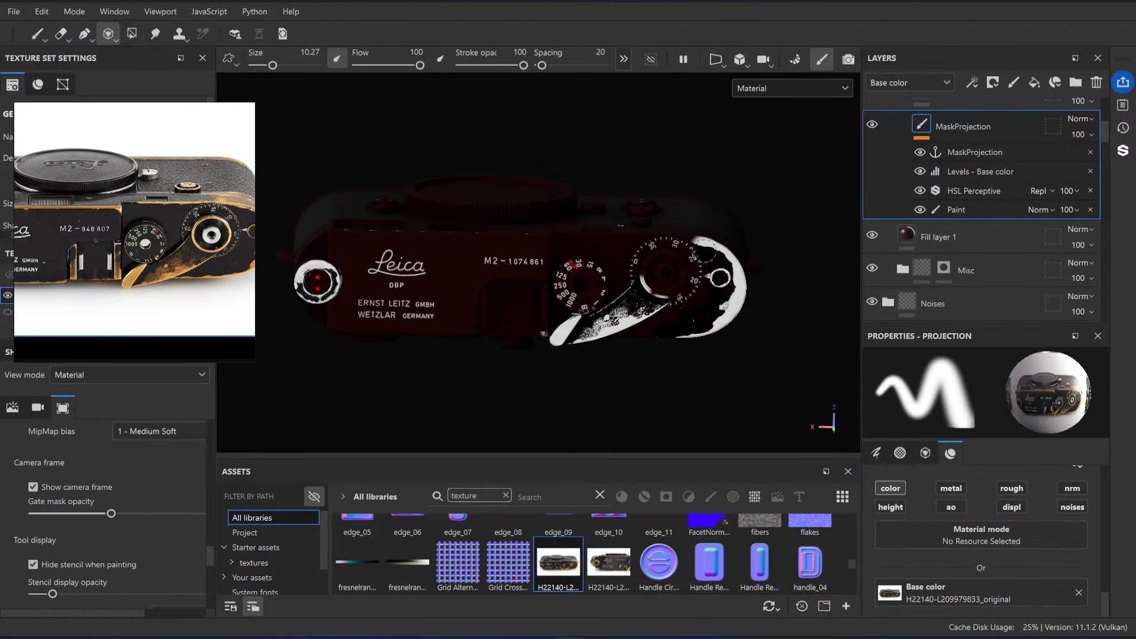
{"action": "mouse_move", "coordinate": [709, 253]}
{"action": "left_mouse_down"}
{"action": "mouse_move", "coordinate": [691, 243]}
{"action": "mouse_move", "coordinate": [704, 247]}
{"action": "left_mouse_up"}
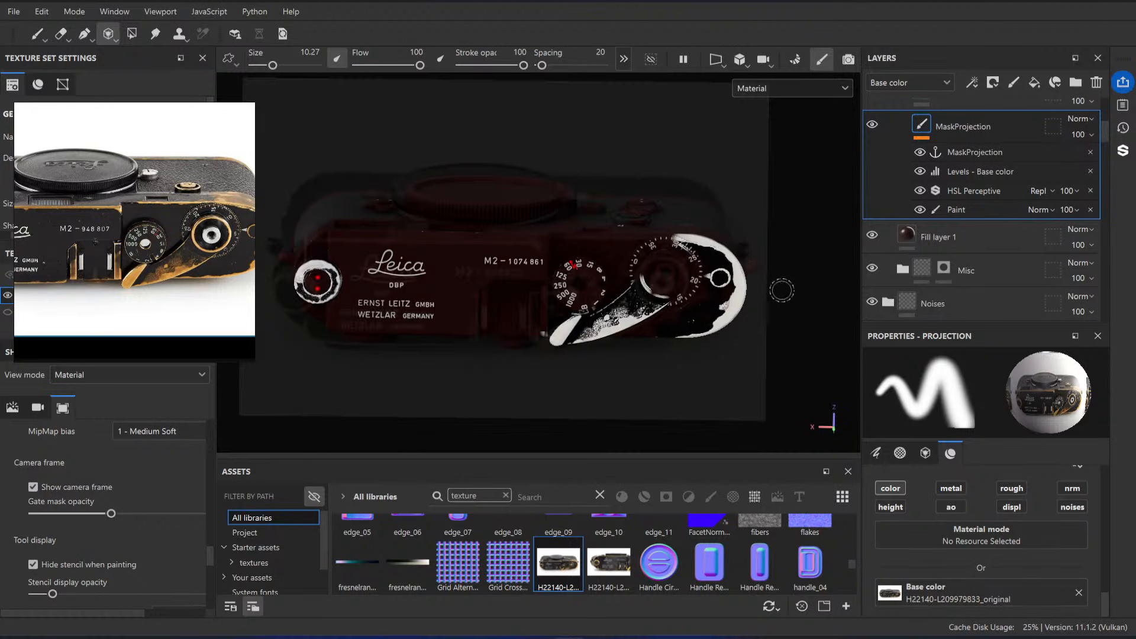
Step: Erase the stray projected arc around the wind lever hub inside the frame counter with a size 5.46 eraser
{"action": "left_click", "coordinate": [61, 34]}
{"action": "scroll", "coordinate": [755, 373], "scroll_direction": "up", "scroll_amount": 6}
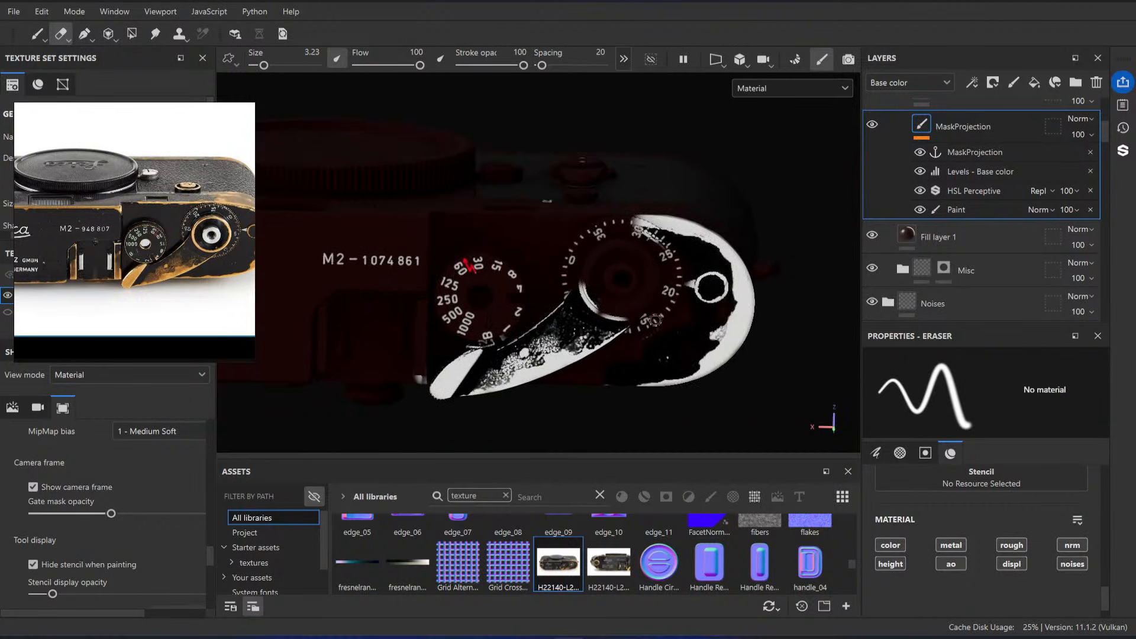
{"action": "key", "text": "bracketright"}
{"action": "key", "text": "bracketright"}
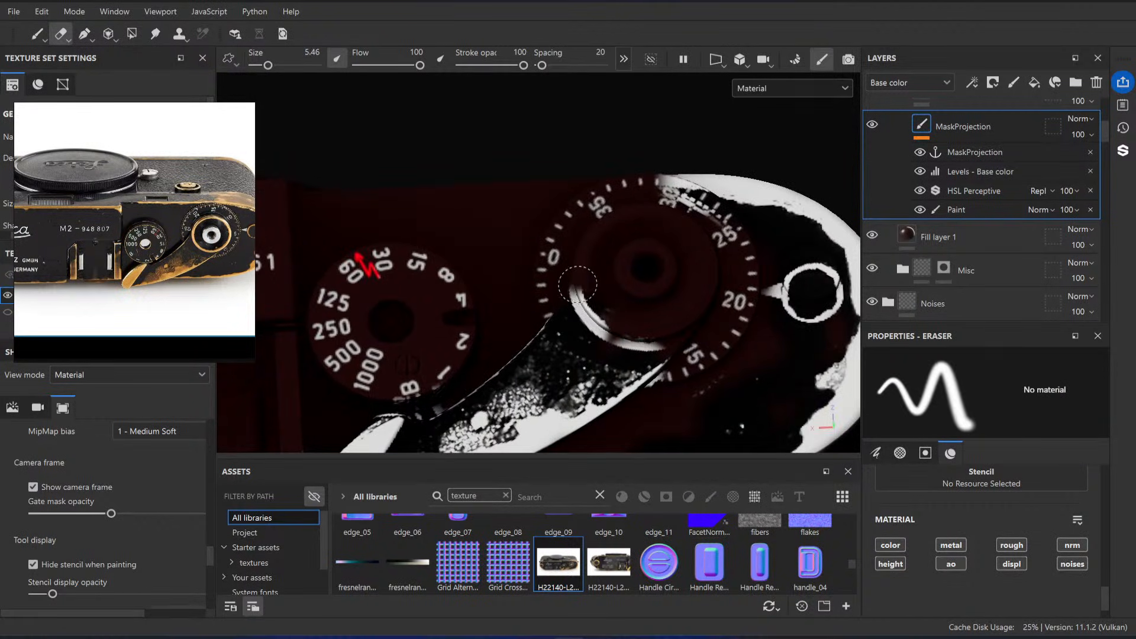
{"action": "mouse_move", "coordinate": [578, 285]}
{"action": "left_mouse_down"}
{"action": "mouse_move", "coordinate": [600, 307]}
{"action": "mouse_move", "coordinate": [573, 289]}
{"action": "mouse_move", "coordinate": [585, 325]}
{"action": "mouse_move", "coordinate": [636, 343]}
{"action": "mouse_move", "coordinate": [646, 332]}
{"action": "left_mouse_up"}
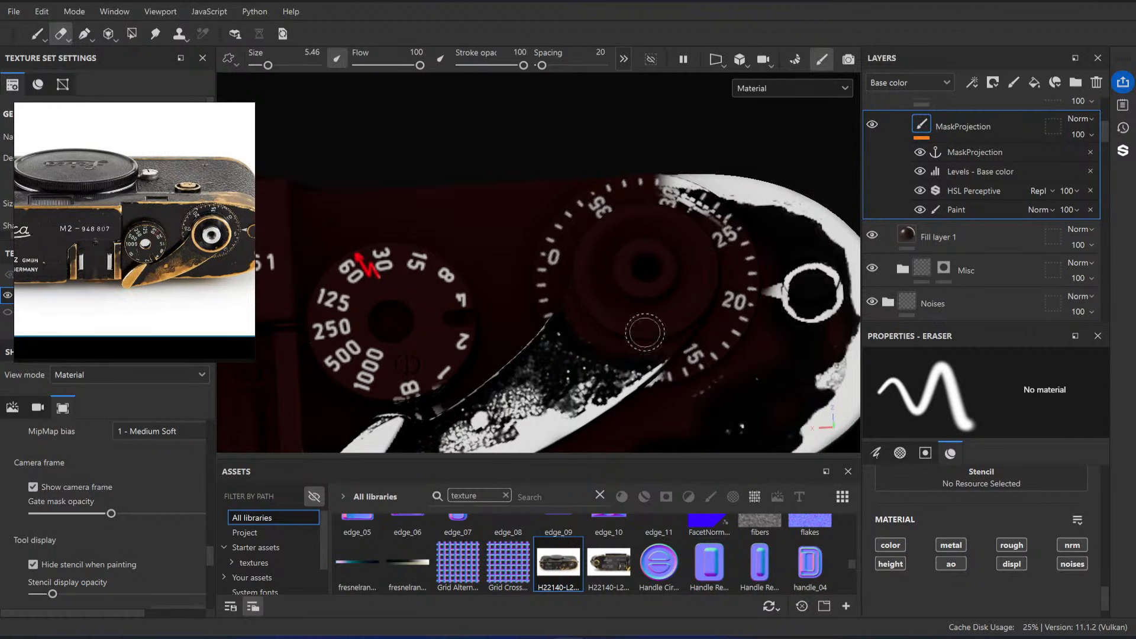
{"action": "middle_click_drag", "start_coordinate": [646, 332], "coordinate": [638, 313], "text": "alt"}
Step: Erase the projected white ring and pointer beside the frame counter from the MaskProjection layer with a larger eraser
{"action": "left_click", "coordinate": [972, 212]}
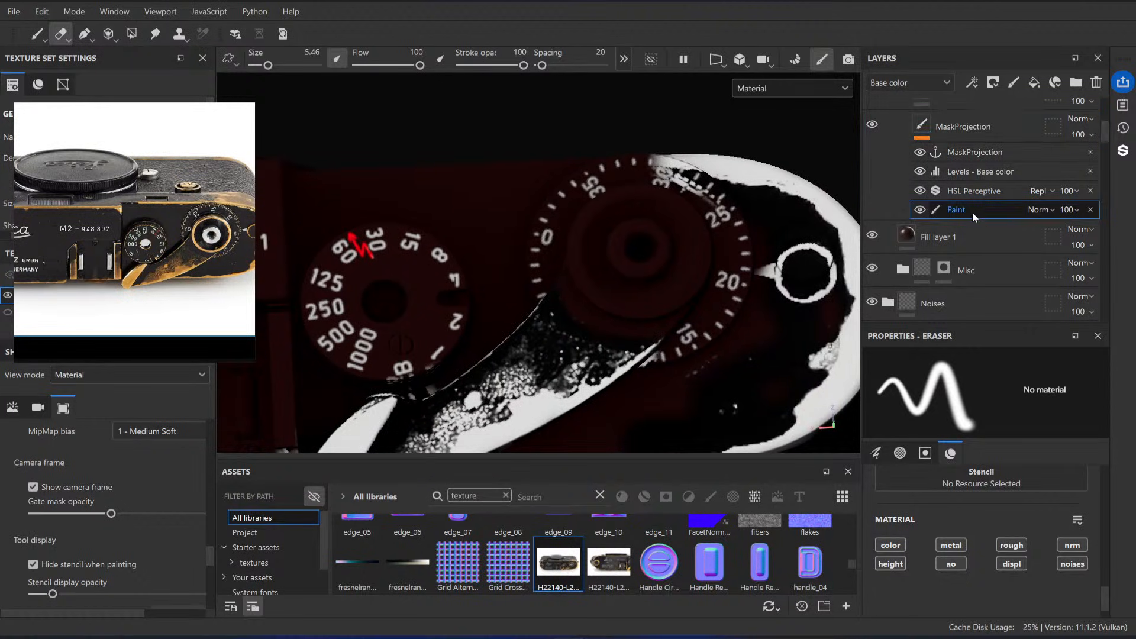
{"action": "middle_click_drag", "start_coordinate": [828, 316], "coordinate": [715, 287], "text": "alt"}
{"action": "scroll", "coordinate": [716, 287], "scroll_direction": "up", "scroll_amount": 1}
{"action": "right_click_drag", "start_coordinate": [706, 246], "coordinate": [725, 246], "text": "ctrl"}
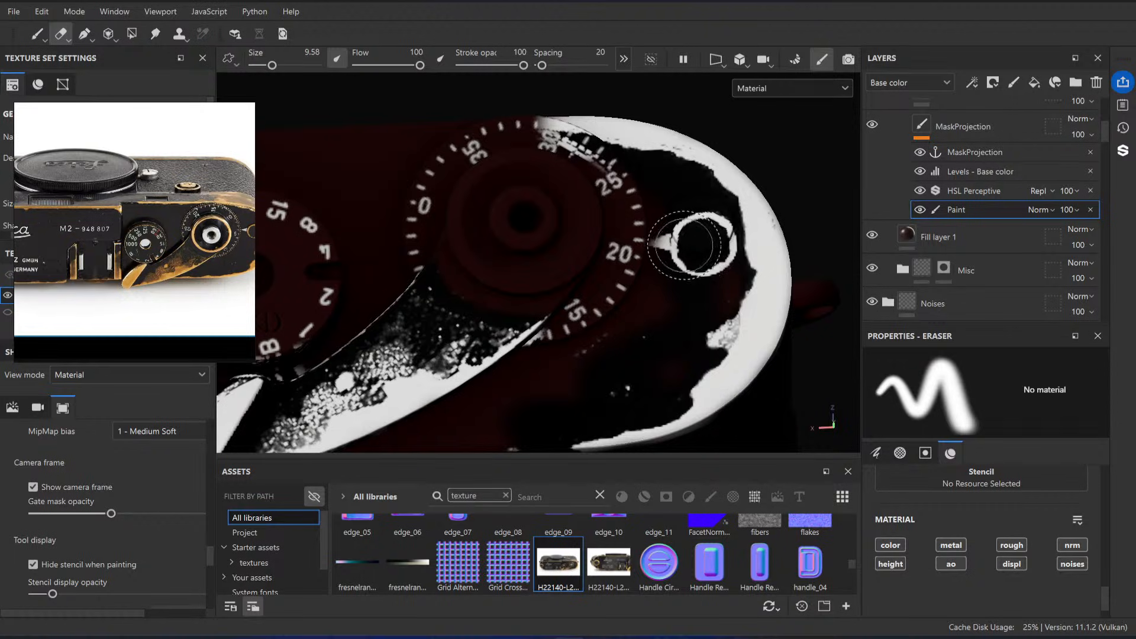
{"action": "left_click", "coordinate": [967, 127]}
{"action": "left_click_drag", "start_coordinate": [708, 256], "coordinate": [704, 240]}
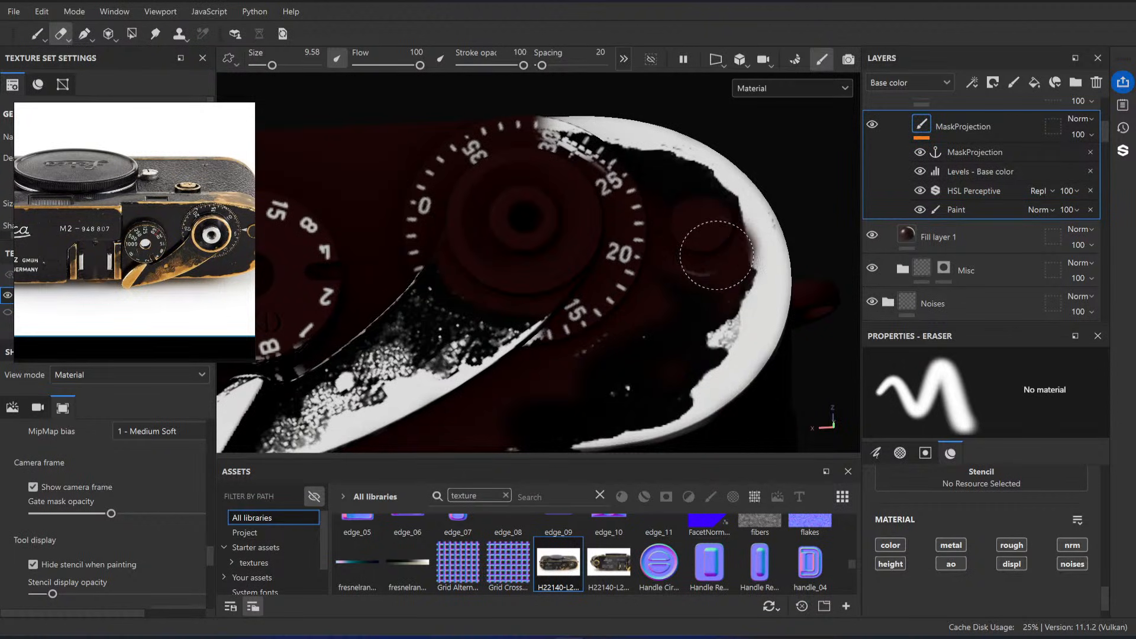
{"action": "right_click_drag", "start_coordinate": [693, 230], "coordinate": [682, 224], "text": "ctrl"}
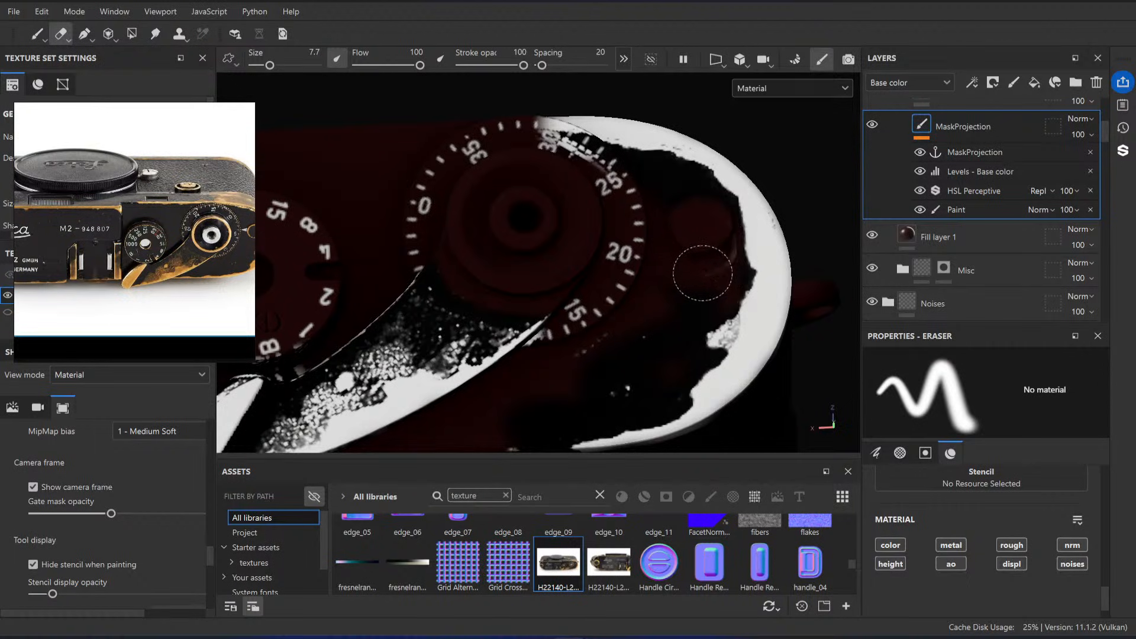
Step: Scale and move the projected photo to fit its worn brass ring over the round button beside the frame counter
{"action": "left_click_drag", "start_coordinate": [710, 257], "coordinate": [702, 276], "text": "alt"}
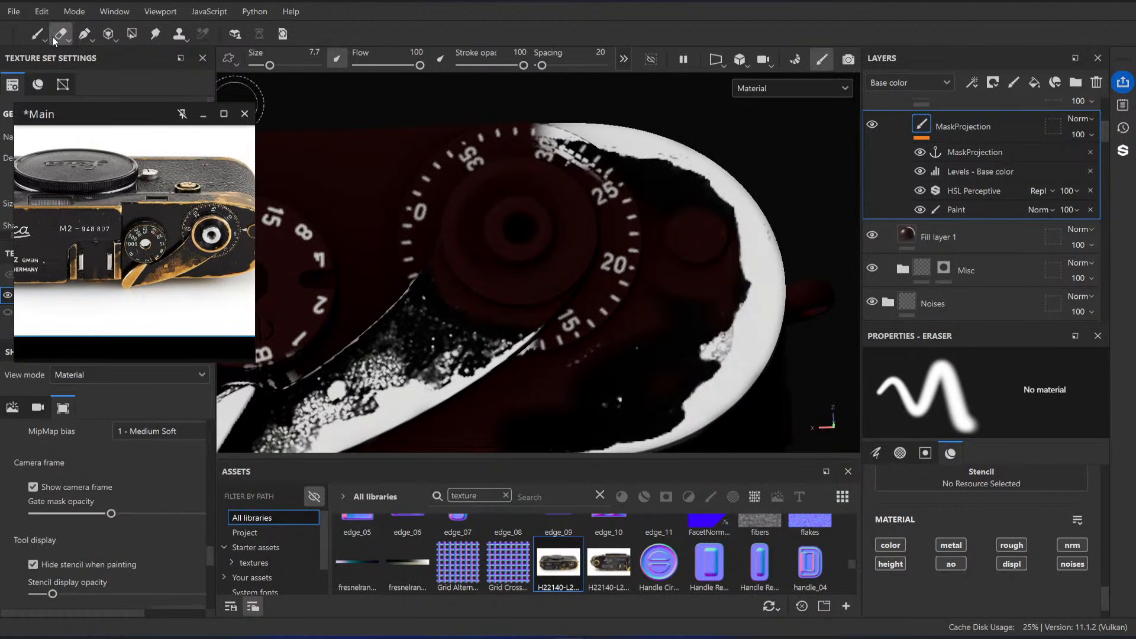
{"action": "left_click", "coordinate": [36, 34]}
{"action": "left_click", "coordinate": [107, 34]}
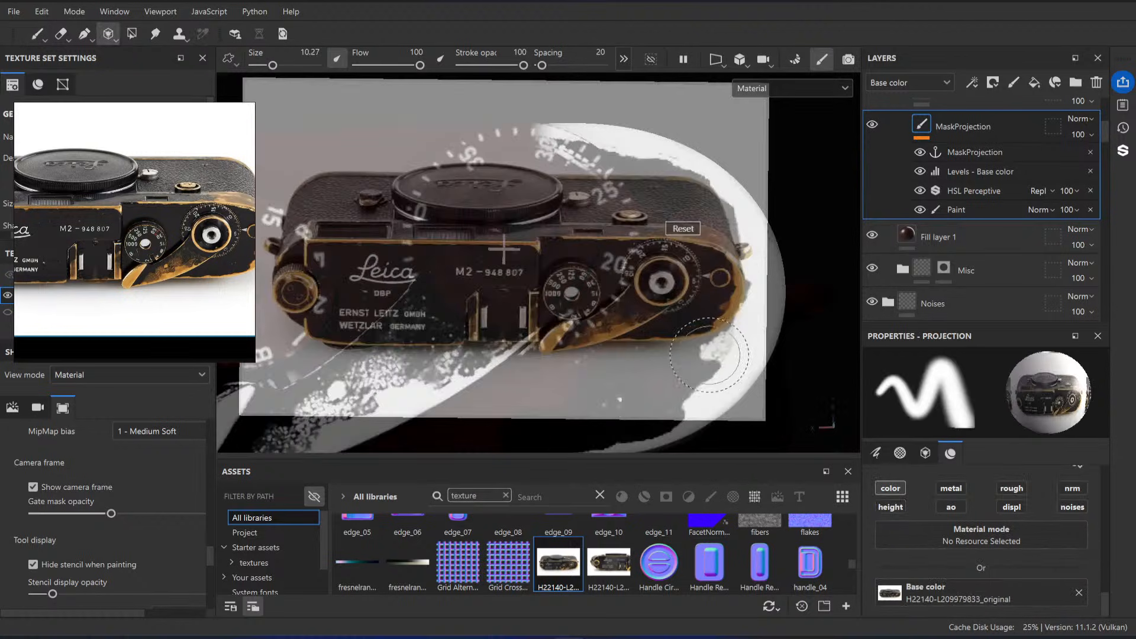
{"action": "right_click_drag", "start_coordinate": [647, 337], "coordinate": [657, 337]}
{"action": "middle_click_drag", "start_coordinate": [657, 337], "coordinate": [531, 306]}
{"action": "right_click_drag", "start_coordinate": [531, 306], "coordinate": [637, 325]}
{"action": "middle_click_drag", "start_coordinate": [636, 325], "coordinate": [494, 311]}
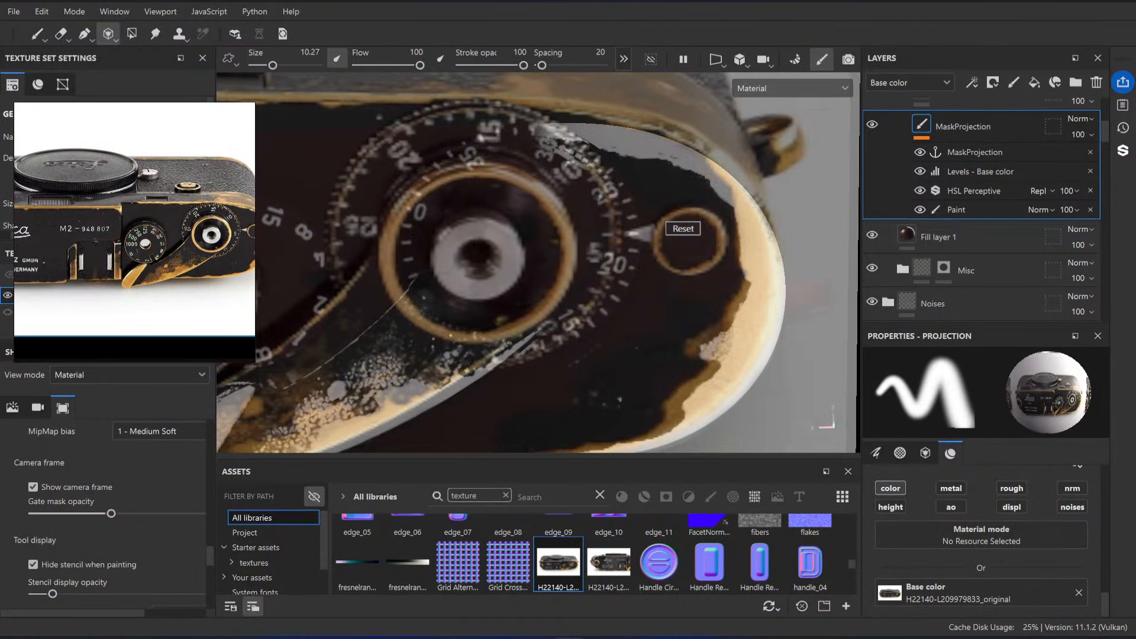
{"action": "middle_click_drag", "start_coordinate": [709, 339], "coordinate": [777, 345]}
{"action": "right_click_drag", "start_coordinate": [777, 345], "coordinate": [787, 353]}
{"action": "middle_click_drag", "start_coordinate": [787, 352], "coordinate": [714, 344]}
Step: Project the worn ring around the button onto MaskProjection and erase the stray mark beside it with a size 2 eraser
{"action": "left_click_drag", "start_coordinate": [695, 228], "coordinate": [695, 231]}
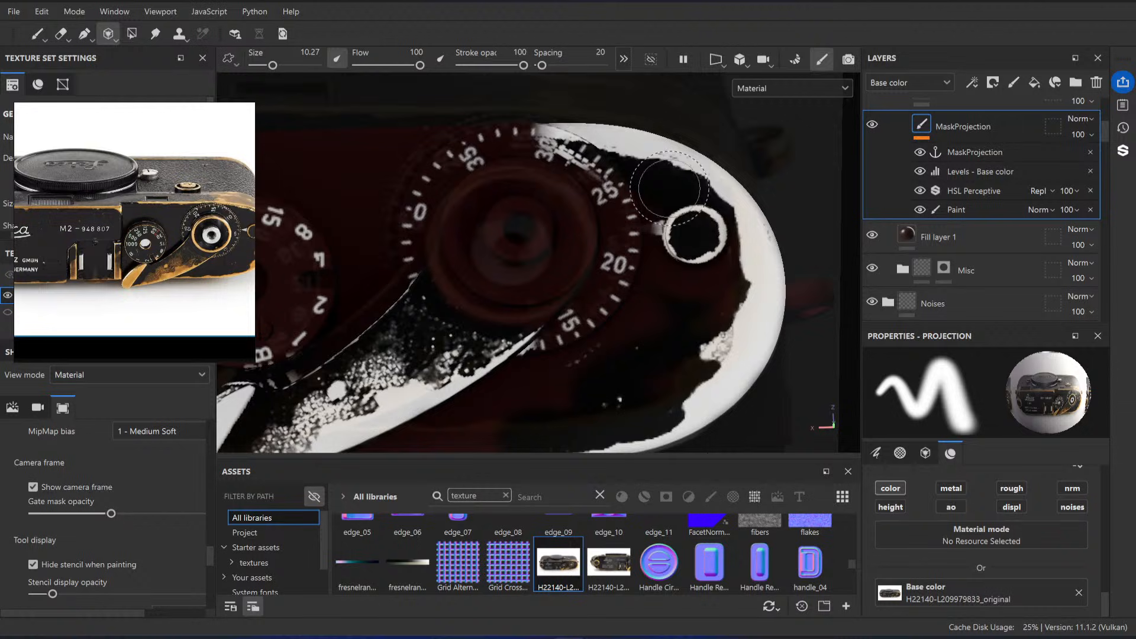
{"action": "left_click", "coordinate": [39, 35]}
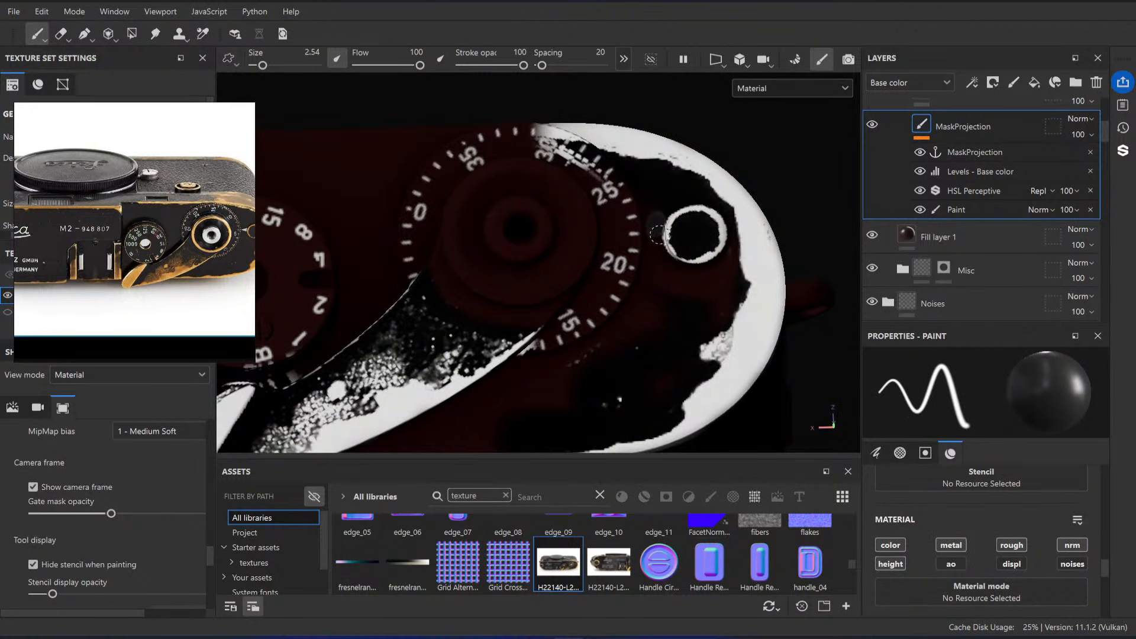
{"action": "left_click", "coordinate": [61, 34]}
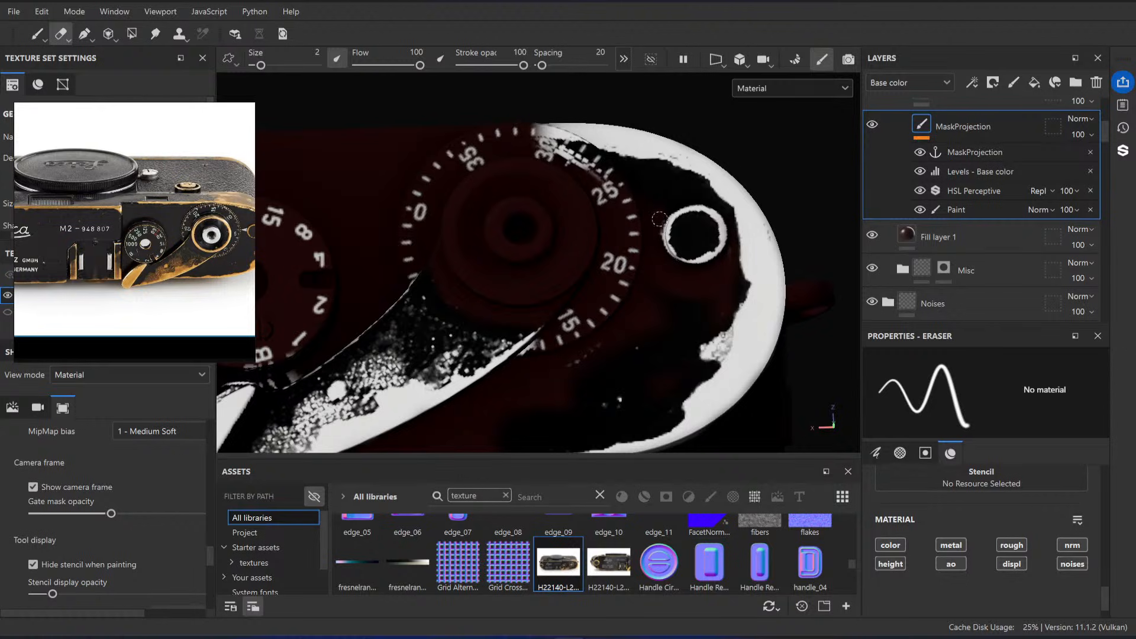
{"action": "left_click", "coordinate": [38, 37]}
Step: Hide the Resources (HIDE) folder and show the Black Paint folder over the brass
{"action": "mouse_move", "coordinate": [598, 290]}
{"action": "left_mouse_down", "text": "alt"}
{"action": "mouse_move", "coordinate": [643, 197]}
{"action": "mouse_move", "coordinate": [627, 177]}
{"action": "left_mouse_up", "text": "alt"}
{"action": "left_click_drag", "start_coordinate": [474, 222], "coordinate": [483, 269], "text": "alt"}
{"action": "right_click_drag", "start_coordinate": [482, 270], "coordinate": [514, 300], "text": "alt"}
{"action": "mouse_move", "coordinate": [620, 279]}
{"action": "left_mouse_down", "text": "alt"}
{"action": "mouse_move", "coordinate": [592, 266]}
{"action": "mouse_move", "coordinate": [568, 283]}
{"action": "mouse_move", "coordinate": [529, 256]}
{"action": "mouse_move", "coordinate": [640, 349]}
{"action": "mouse_move", "coordinate": [317, 332]}
{"action": "left_mouse_up", "text": "alt"}
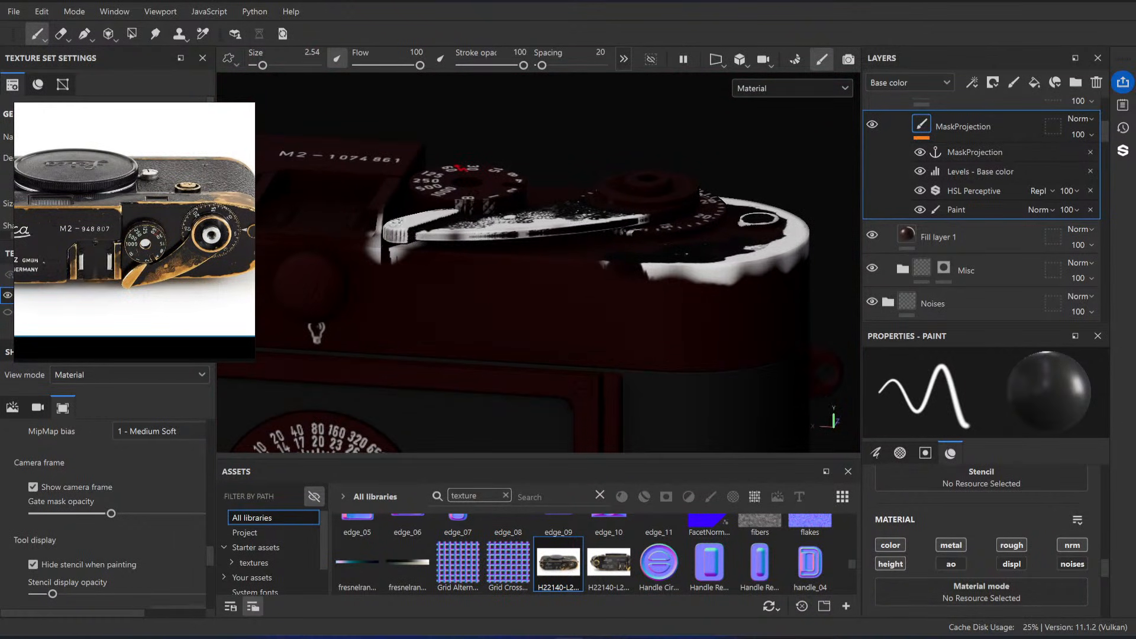
{"action": "left_click_drag", "start_coordinate": [509, 207], "coordinate": [525, 267], "text": "alt"}
{"action": "scroll", "coordinate": [525, 267], "scroll_direction": "up", "scroll_amount": 1}
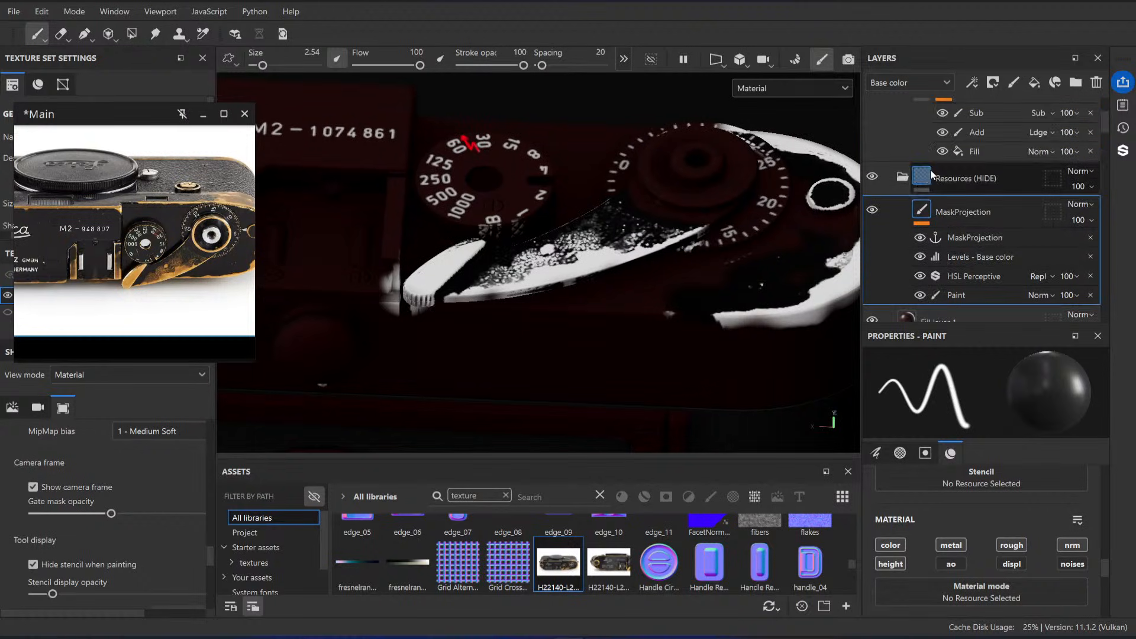
{"action": "scroll", "coordinate": [876, 186], "scroll_direction": "up", "scroll_amount": 3}
{"action": "left_click", "coordinate": [873, 176]}
{"action": "scroll", "coordinate": [964, 183], "scroll_direction": "up", "scroll_amount": 5}
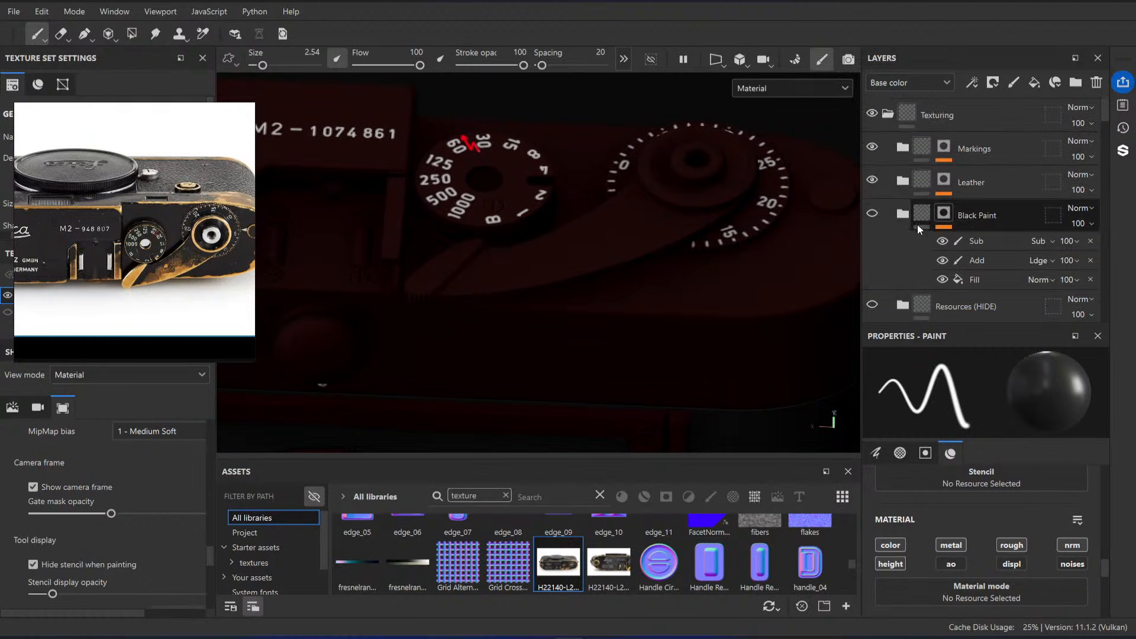
{"action": "left_click", "coordinate": [873, 214]}
{"action": "left_click", "coordinate": [874, 214]}
Step: Inspect the wind lever's tip up close, then select and expand the Black Paint folder
{"action": "scroll", "coordinate": [658, 317], "scroll_direction": "up", "scroll_amount": 5}
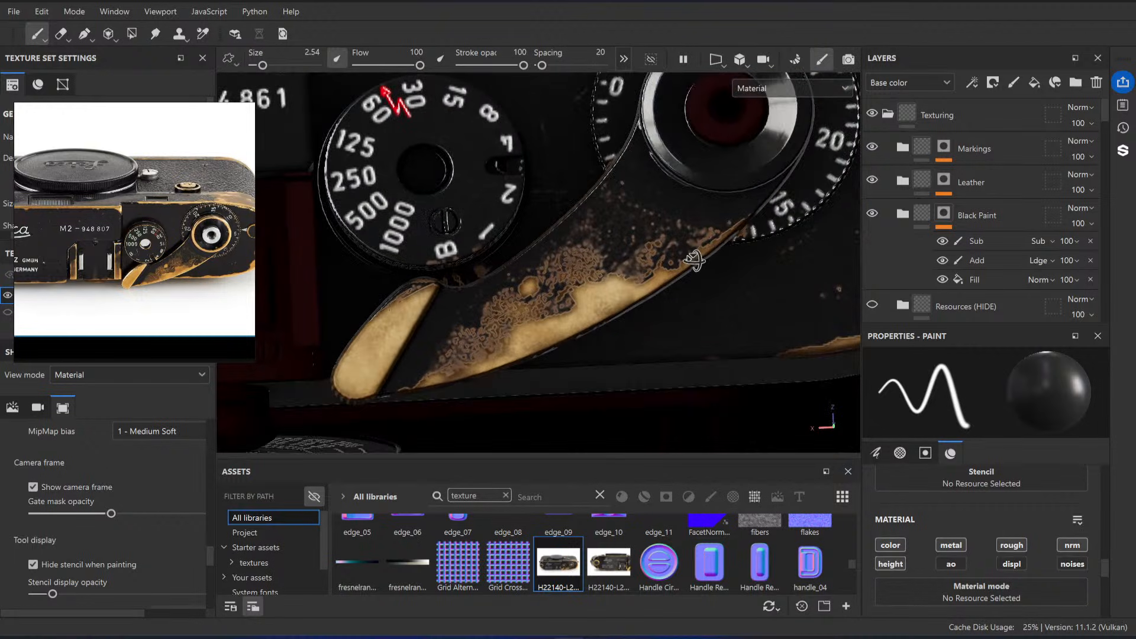
{"action": "left_click_drag", "start_coordinate": [659, 316], "coordinate": [599, 253], "text": "alt"}
{"action": "scroll", "coordinate": [599, 254], "scroll_direction": "up", "scroll_amount": 5}
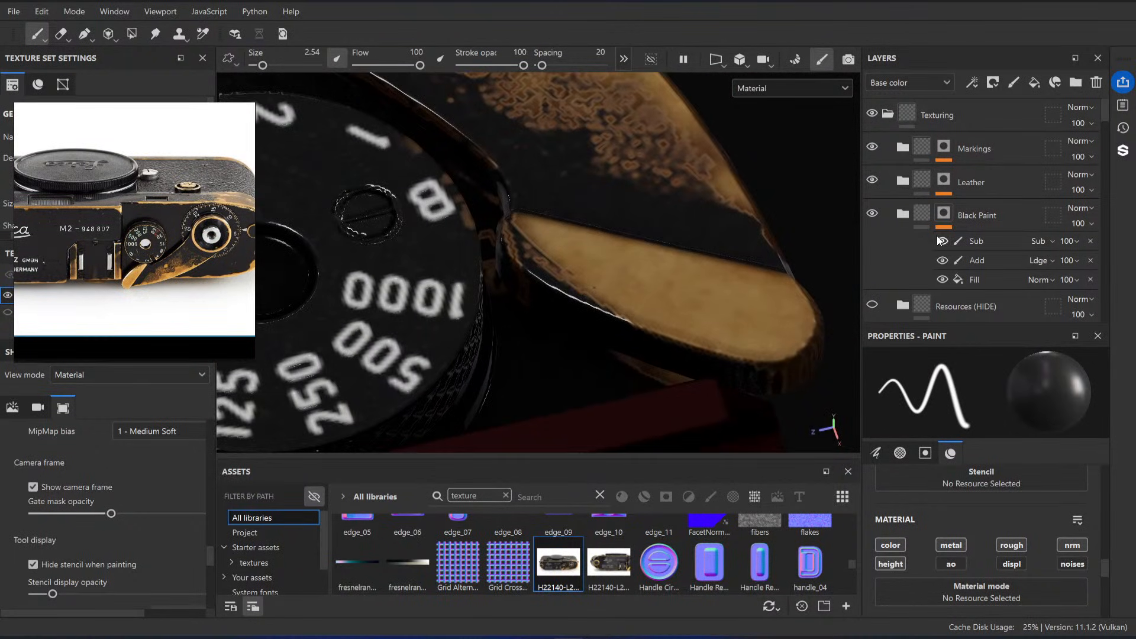
{"action": "left_click", "coordinate": [971, 217]}
{"action": "scroll", "coordinate": [970, 221], "scroll_direction": "down", "scroll_amount": 1}
{"action": "scroll", "coordinate": [971, 221], "scroll_direction": "down", "scroll_amount": 3}
{"action": "scroll", "coordinate": [954, 187], "scroll_direction": "up", "scroll_amount": 3}
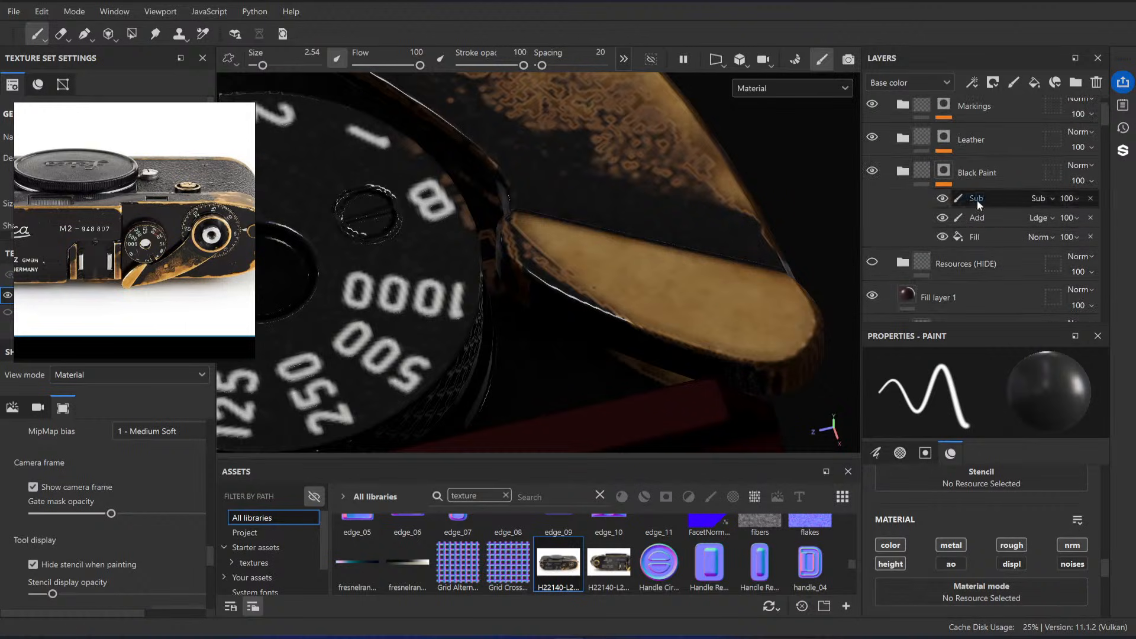
{"action": "left_click", "coordinate": [902, 172]}
Step: Add a paint effect named Add above the Fill in the mask of the Paint folder inside Black Paint
{"action": "scroll", "coordinate": [1007, 223], "scroll_direction": "down", "scroll_amount": 2}
{"action": "scroll", "coordinate": [1010, 219], "scroll_direction": "down", "scroll_amount": 2}
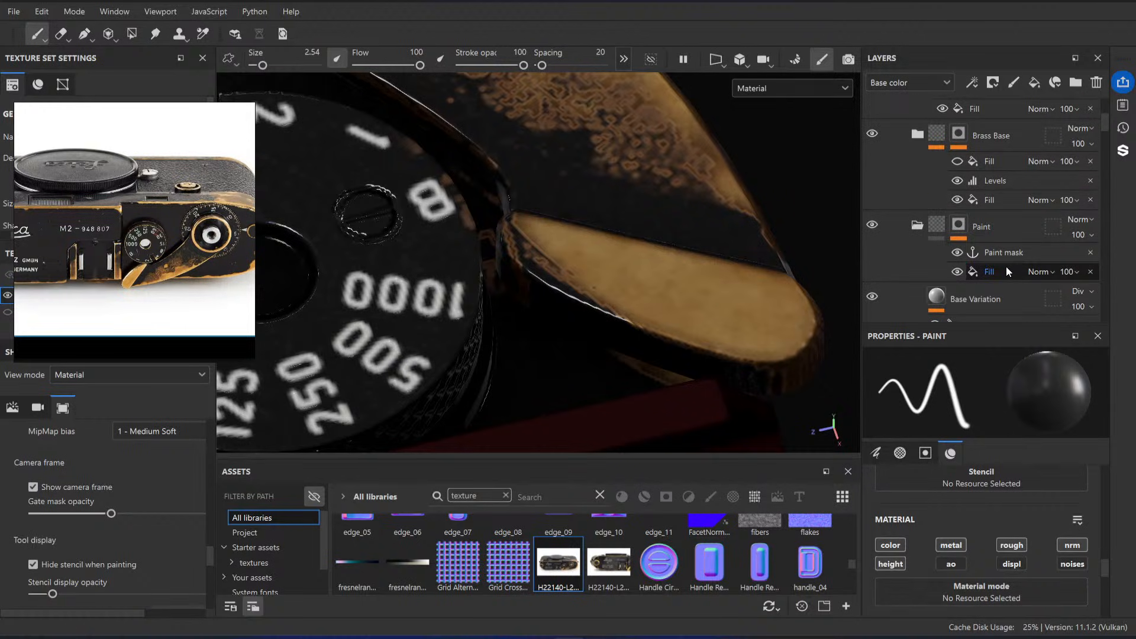
{"action": "left_click", "coordinate": [1006, 266]}
{"action": "right_click", "coordinate": [1000, 272]}
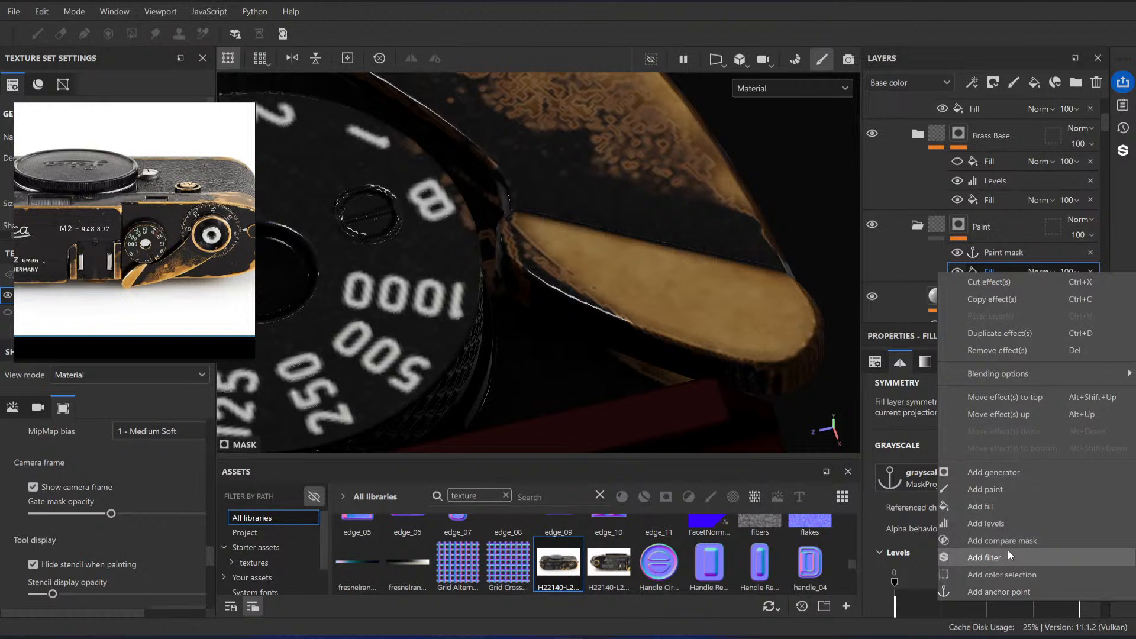
{"action": "left_click", "coordinate": [978, 493]}
{"action": "double_click", "coordinate": [994, 271]}
{"action": "type", "text": "Add"}
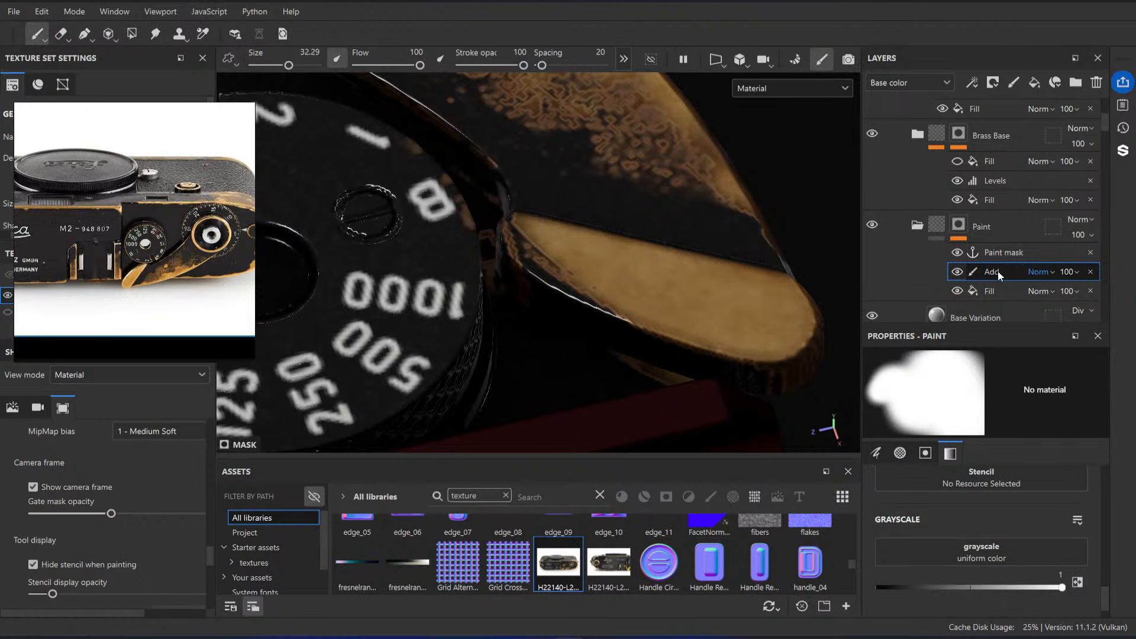
Step: Try Linear dodge (Add) blending on the Add effect with a size 6.46 dab on the lever tip, and undo the dab
{"action": "left_click", "coordinate": [1048, 272]}
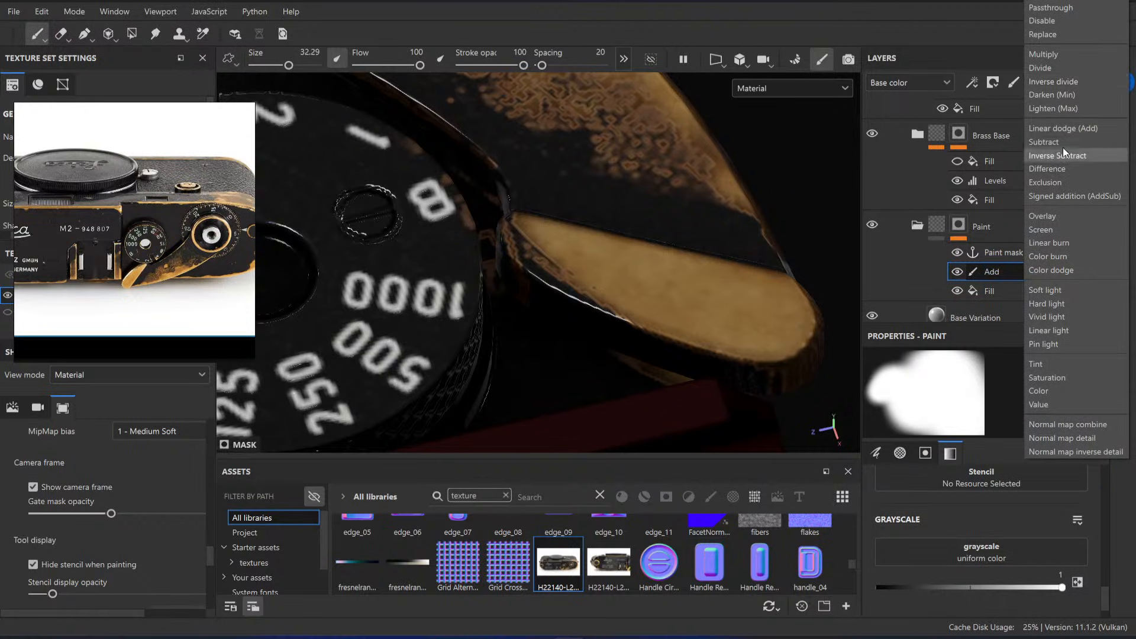
{"action": "left_click", "coordinate": [1064, 129]}
{"action": "right_click_drag", "start_coordinate": [600, 268], "coordinate": [527, 268], "text": "ctrl"}
{"action": "left_click_drag", "start_coordinate": [565, 290], "coordinate": [576, 278]}
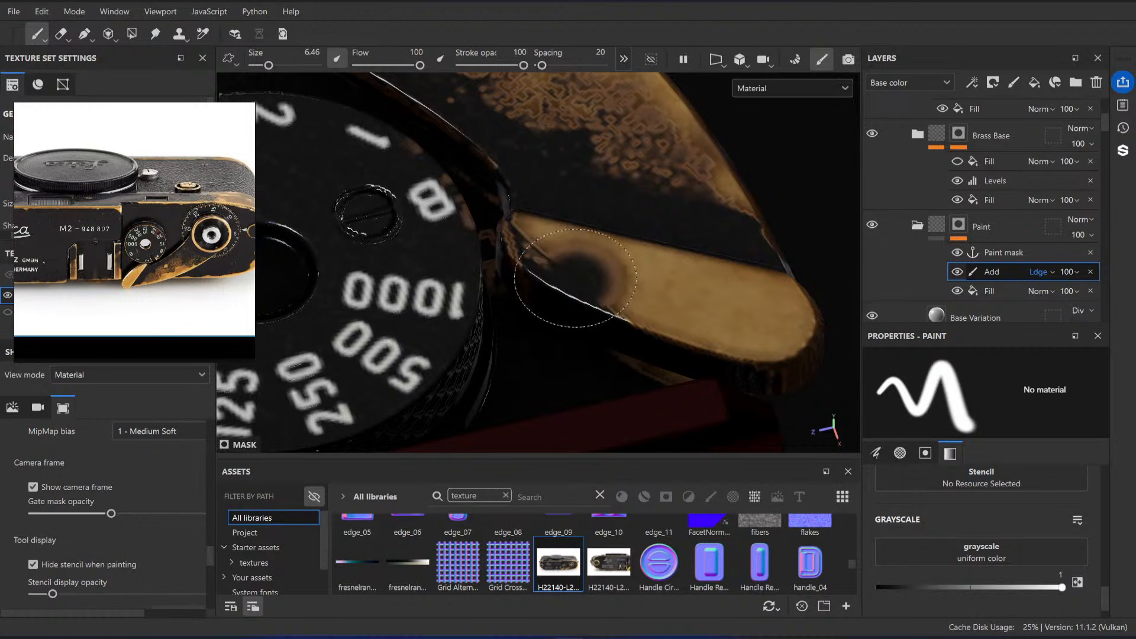
{"action": "key", "text": "ctrl+z"}
Step: Reduce the brush size to 2.64 and set the Add effect's blending to Subtract
{"action": "right_click_drag", "start_coordinate": [611, 277], "coordinate": [592, 277], "text": "ctrl"}
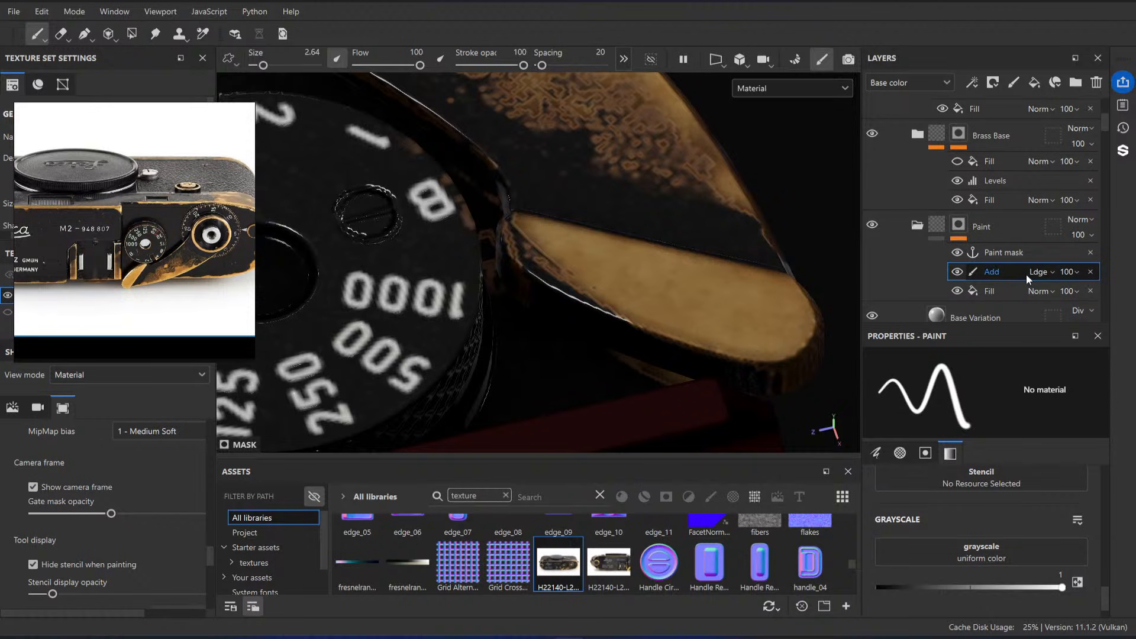
{"action": "left_click", "coordinate": [1042, 271]}
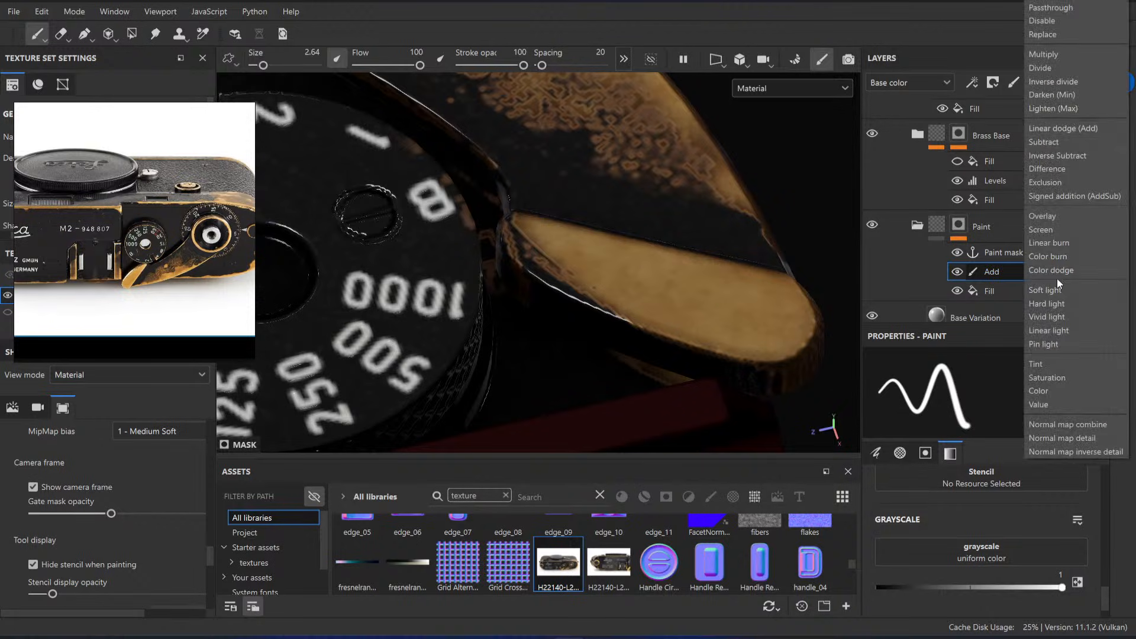
{"action": "left_click", "coordinate": [1063, 140]}
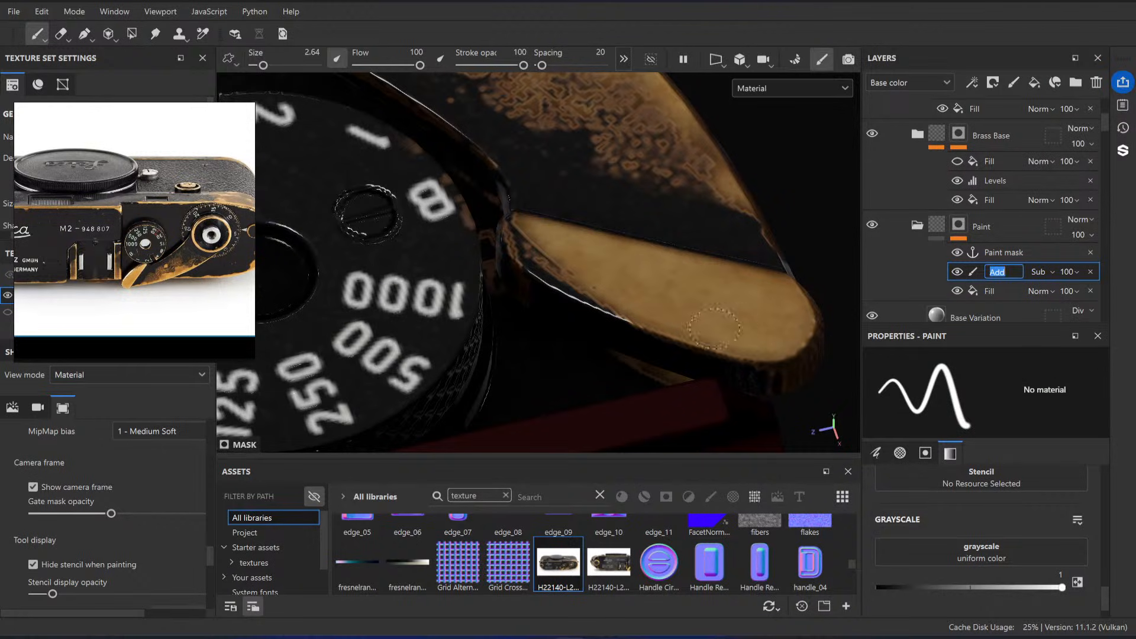
Step: Paint away the black paint along the side of the wind lever's tip to expose the brass, checking against the reference photo
{"action": "mouse_move", "coordinate": [597, 303]}
{"action": "left_mouse_down"}
{"action": "mouse_move", "coordinate": [538, 266]}
{"action": "mouse_move", "coordinate": [522, 235]}
{"action": "mouse_move", "coordinate": [633, 325]}
{"action": "mouse_move", "coordinate": [652, 282]}
{"action": "mouse_move", "coordinate": [640, 304]}
{"action": "left_mouse_up"}
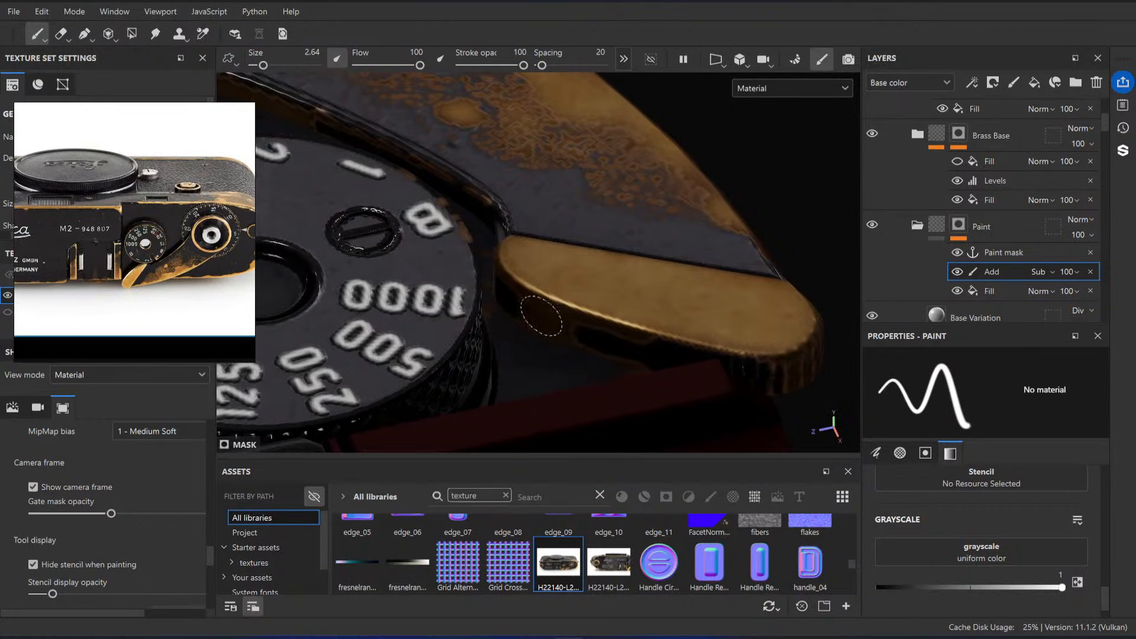
{"action": "scroll", "coordinate": [139, 269], "scroll_direction": "up", "scroll_amount": 8}
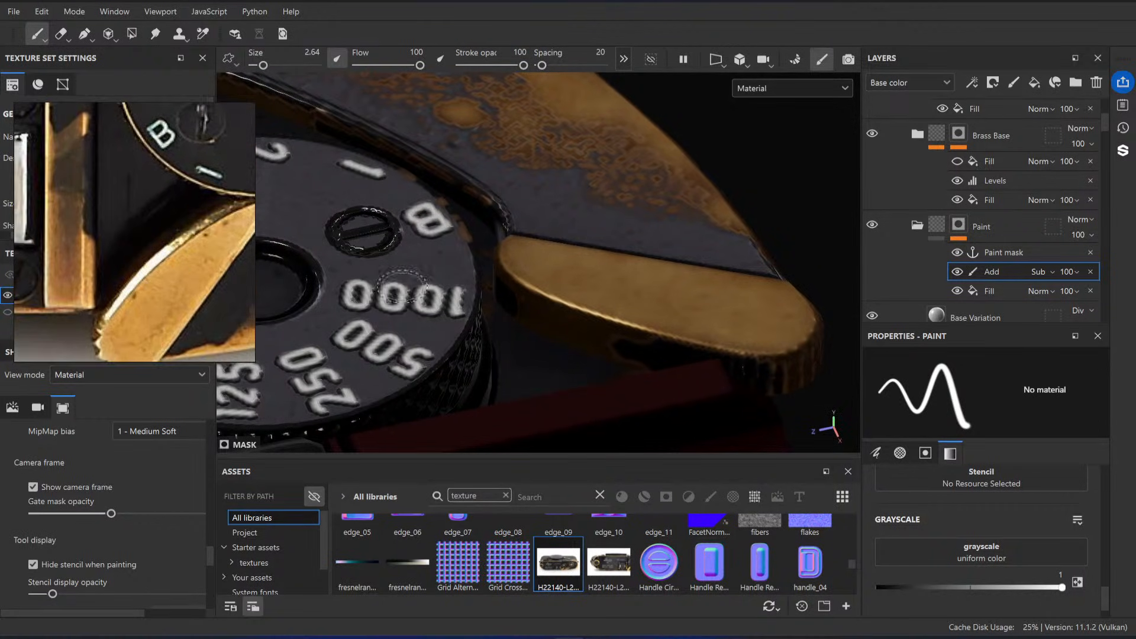
{"action": "mouse_move", "coordinate": [633, 267]}
{"action": "left_mouse_down", "text": "alt"}
{"action": "mouse_move", "coordinate": [717, 264]}
{"action": "mouse_move", "coordinate": [691, 353]}
{"action": "mouse_move", "coordinate": [656, 335]}
{"action": "mouse_move", "coordinate": [713, 314]}
{"action": "mouse_move", "coordinate": [738, 265]}
{"action": "mouse_move", "coordinate": [583, 223]}
{"action": "mouse_move", "coordinate": [601, 223]}
{"action": "mouse_move", "coordinate": [500, 274]}
{"action": "mouse_move", "coordinate": [740, 188]}
{"action": "mouse_move", "coordinate": [541, 259]}
{"action": "mouse_move", "coordinate": [598, 237]}
{"action": "mouse_move", "coordinate": [616, 249]}
{"action": "mouse_move", "coordinate": [611, 281]}
{"action": "left_mouse_up", "text": "alt"}
{"action": "right_click_drag", "start_coordinate": [611, 280], "coordinate": [639, 326], "text": "alt"}
{"action": "left_click_drag", "start_coordinate": [629, 285], "coordinate": [515, 324], "text": "alt"}
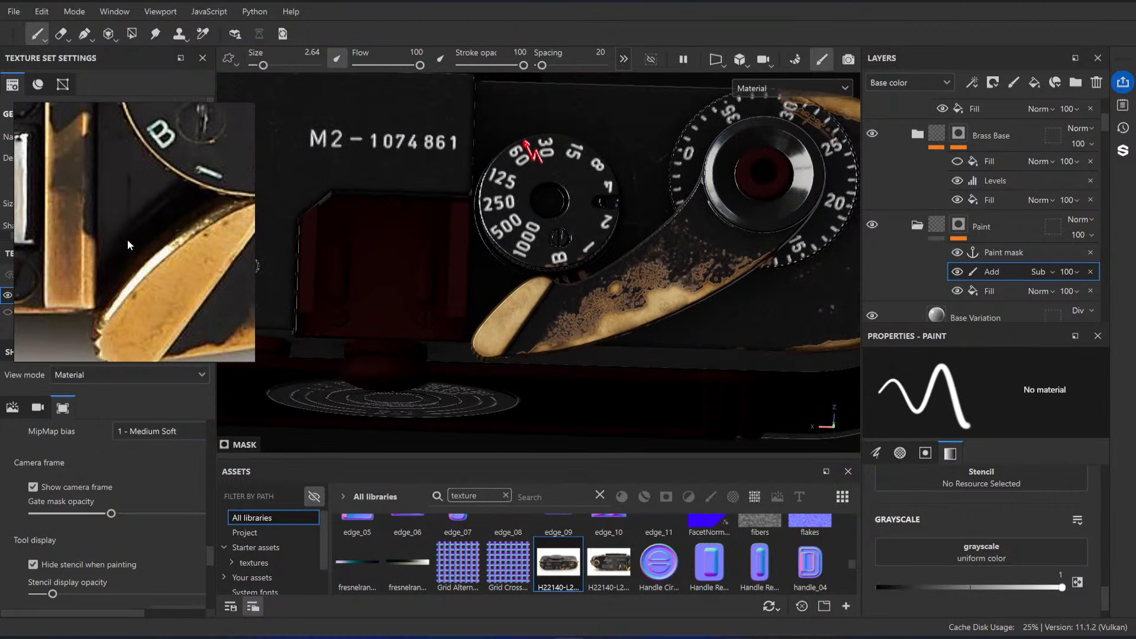
Step: Examine the reference photos for the wear pattern on the wind lever's tip and front edge, comparing it with the model
{"action": "scroll", "coordinate": [171, 241], "scroll_direction": "down", "scroll_amount": 5}
{"action": "middle_click_drag", "start_coordinate": [185, 235], "coordinate": [88, 220]}
{"action": "scroll", "coordinate": [207, 243], "scroll_direction": "up", "scroll_amount": 6}
{"action": "scroll", "coordinate": [157, 270], "scroll_direction": "up", "scroll_amount": 4}
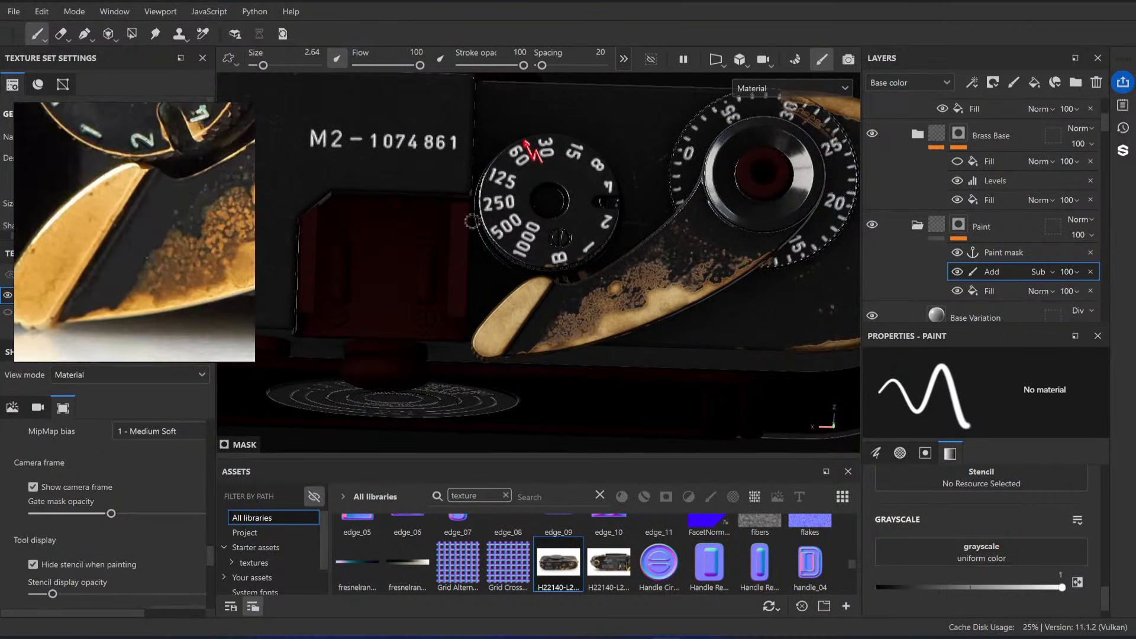
{"action": "left_click_drag", "start_coordinate": [699, 290], "coordinate": [572, 272], "text": "alt"}
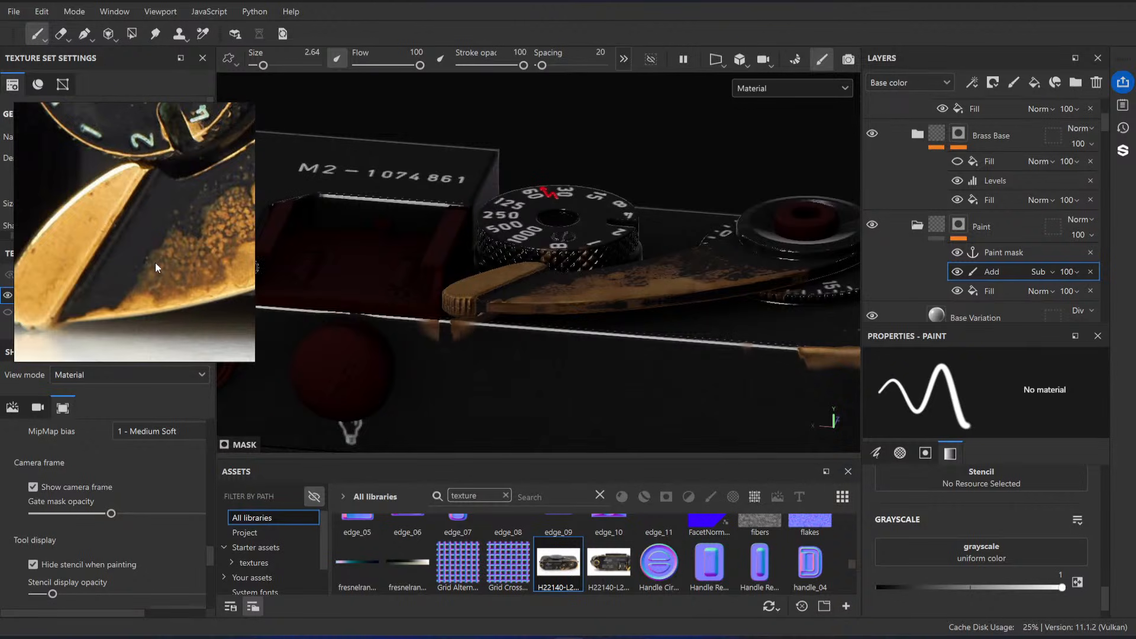
{"action": "scroll", "coordinate": [155, 266], "scroll_direction": "down", "scroll_amount": 6}
{"action": "scroll", "coordinate": [185, 151], "scroll_direction": "up", "scroll_amount": 8}
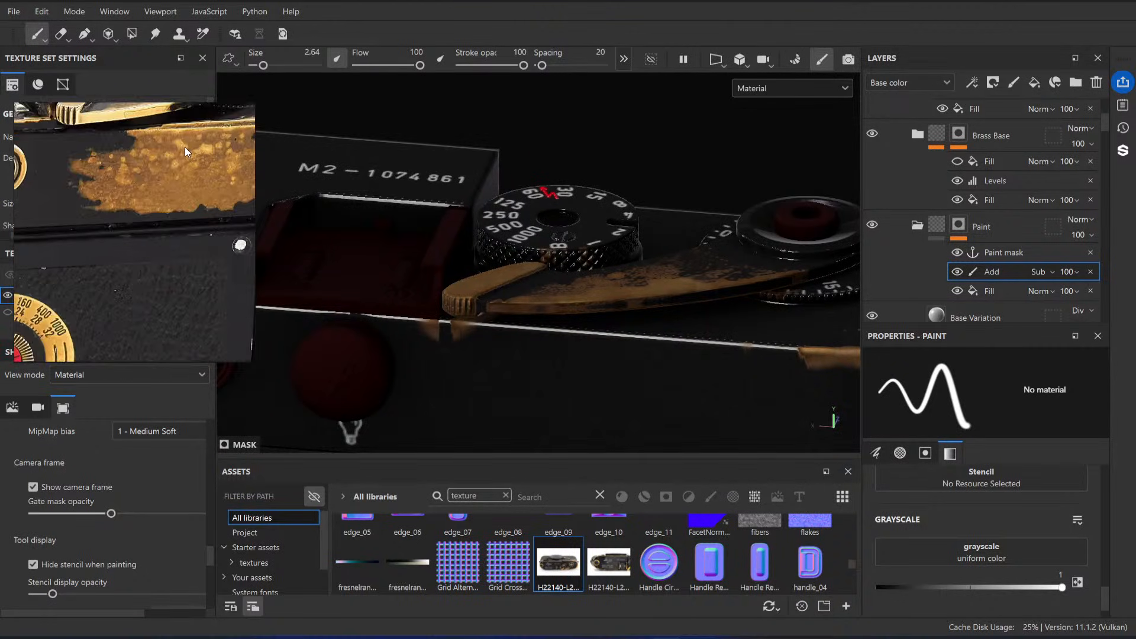
{"action": "middle_click_drag", "start_coordinate": [155, 107], "coordinate": [137, 204]}
{"action": "scroll", "coordinate": [137, 205], "scroll_direction": "up", "scroll_amount": 3}
{"action": "middle_click_drag", "start_coordinate": [25, 217], "coordinate": [72, 220]}
{"action": "left_click_drag", "start_coordinate": [532, 369], "coordinate": [521, 347], "text": "alt"}
{"action": "scroll", "coordinate": [521, 348], "scroll_direction": "up", "scroll_amount": 2}
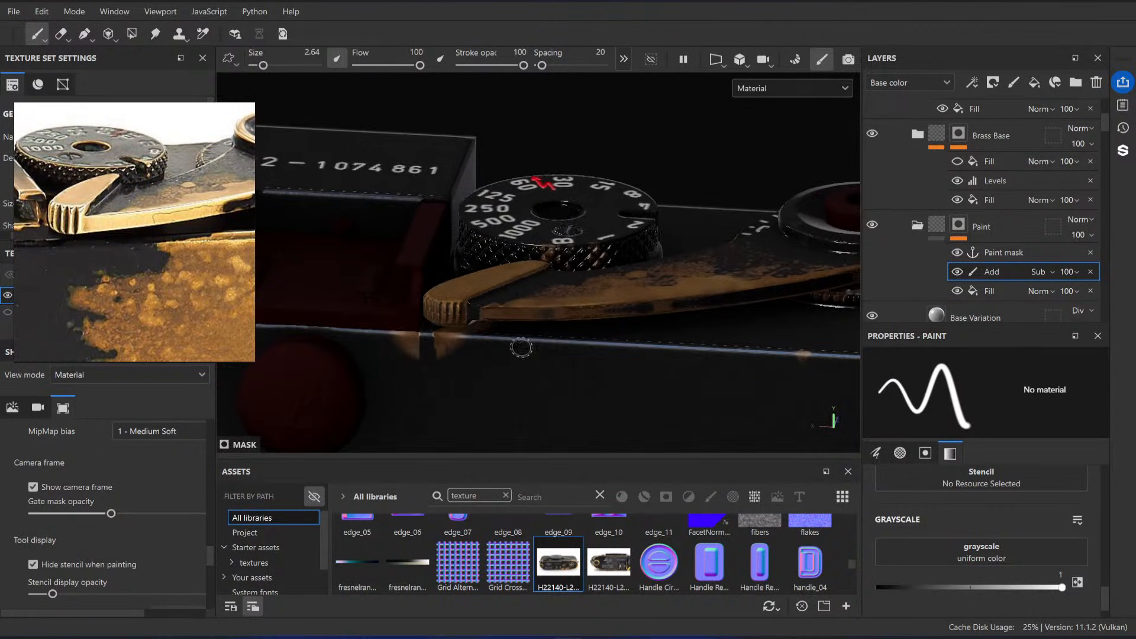
Step: Paint exposed brass wear along the front edge of the wind lever in the Add effect
{"action": "right_click_drag", "start_coordinate": [491, 321], "coordinate": [634, 379], "text": "alt"}
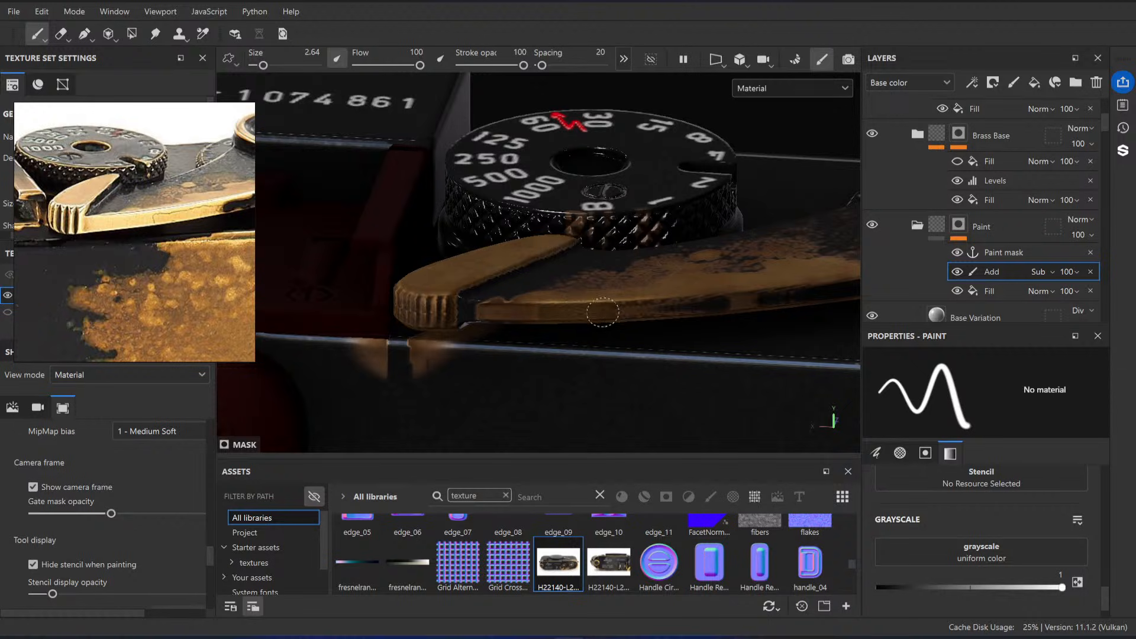
{"action": "left_click_drag", "start_coordinate": [556, 309], "coordinate": [533, 304], "text": "alt"}
{"action": "right_click_drag", "start_coordinate": [533, 304], "coordinate": [522, 326], "text": "alt"}
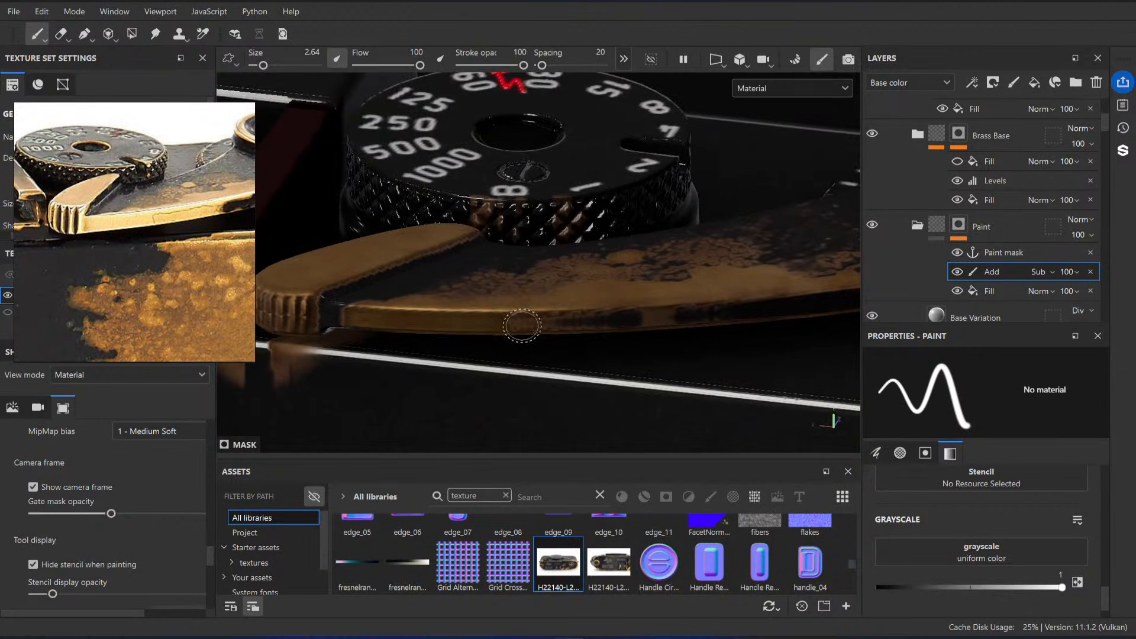
{"action": "left_click_drag", "start_coordinate": [638, 317], "coordinate": [596, 272], "text": "alt"}
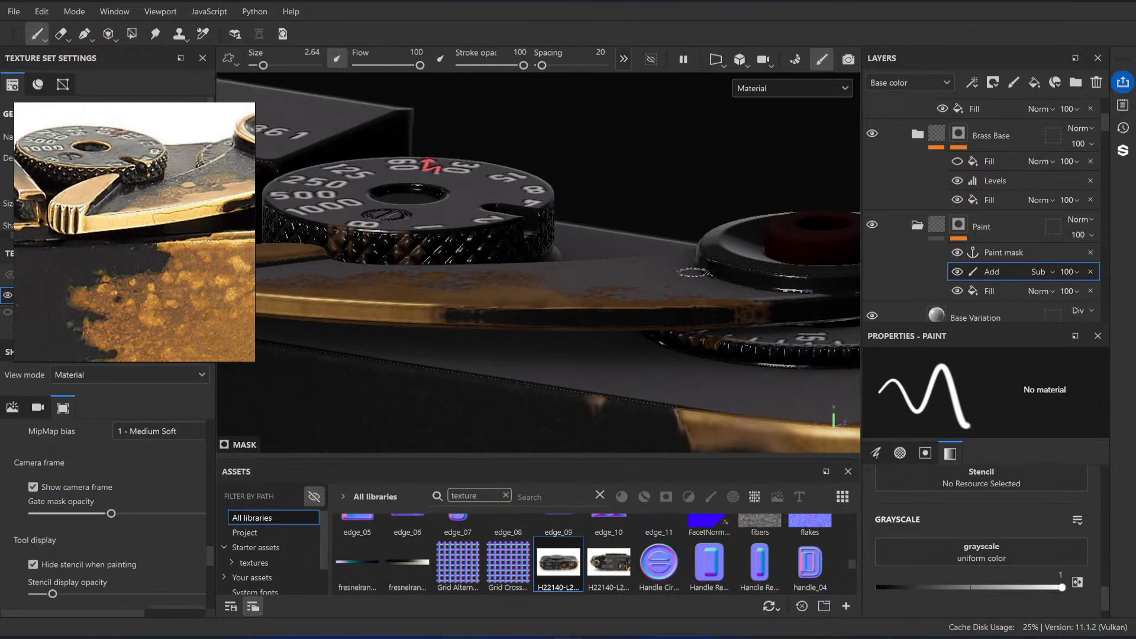
Step: Add a paint effect named Sub above the Add effect in the Paint mask and set its blending to Linear dodge (Add)
{"action": "middle_click_drag", "start_coordinate": [184, 212], "coordinate": [12, 252]}
{"action": "right_click_drag", "start_coordinate": [806, 290], "coordinate": [697, 261], "text": "alt"}
{"action": "left_click_drag", "start_coordinate": [696, 261], "coordinate": [693, 363], "text": "alt"}
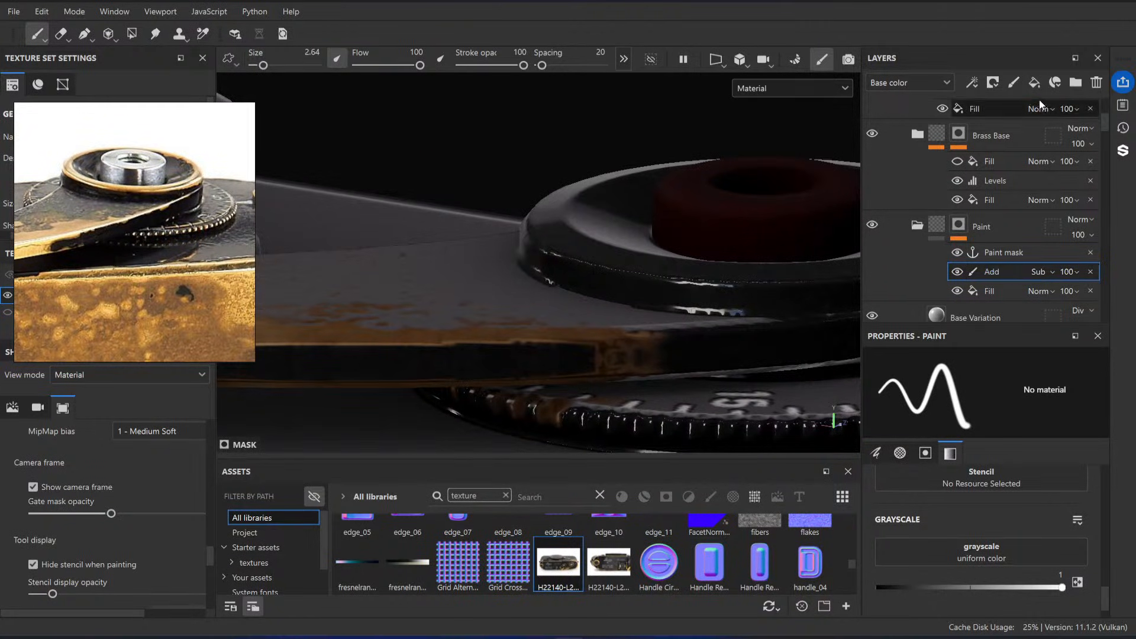
{"action": "left_click", "coordinate": [1014, 83]}
{"action": "key", "text": "ctrl+z"}
{"action": "right_click", "coordinate": [1000, 271]}
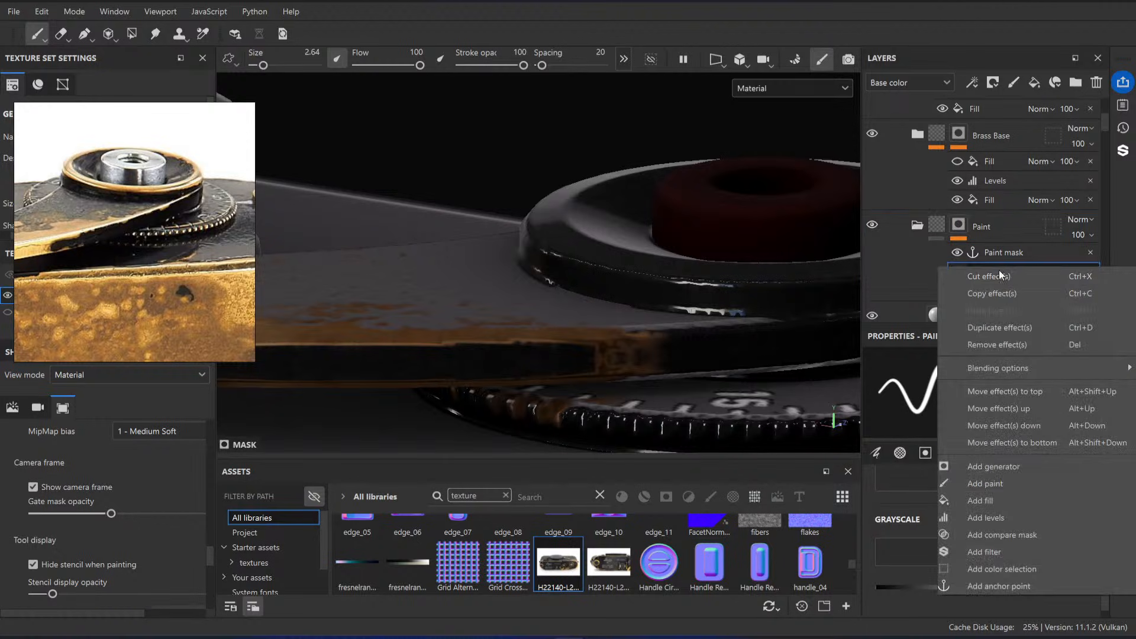
{"action": "left_click", "coordinate": [1002, 485]}
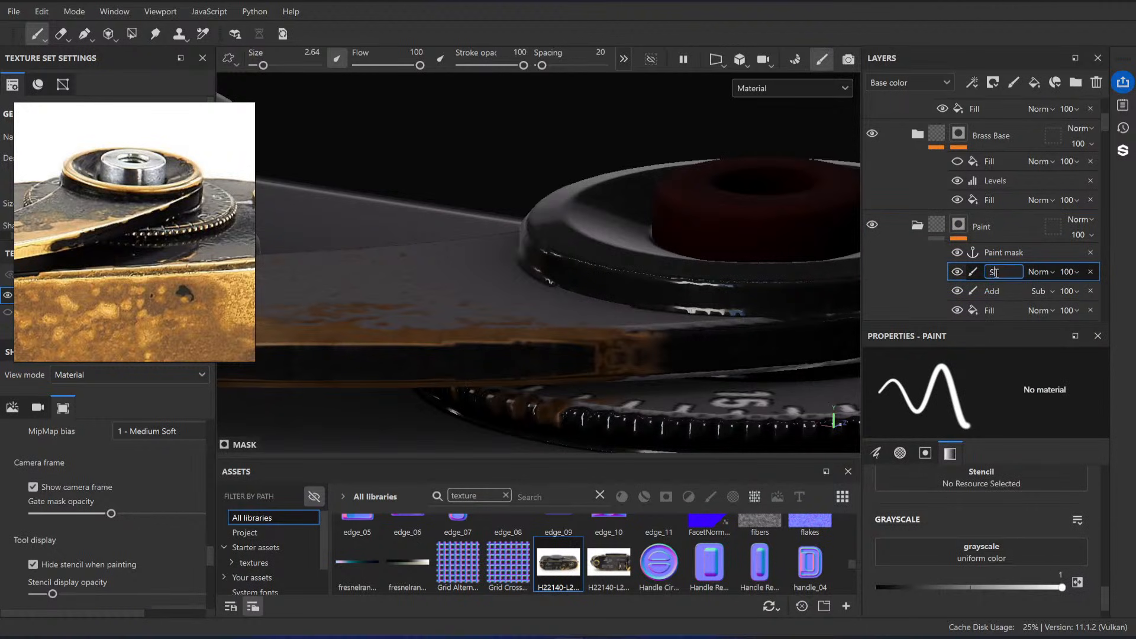
{"action": "left_click", "coordinate": [1040, 272]}
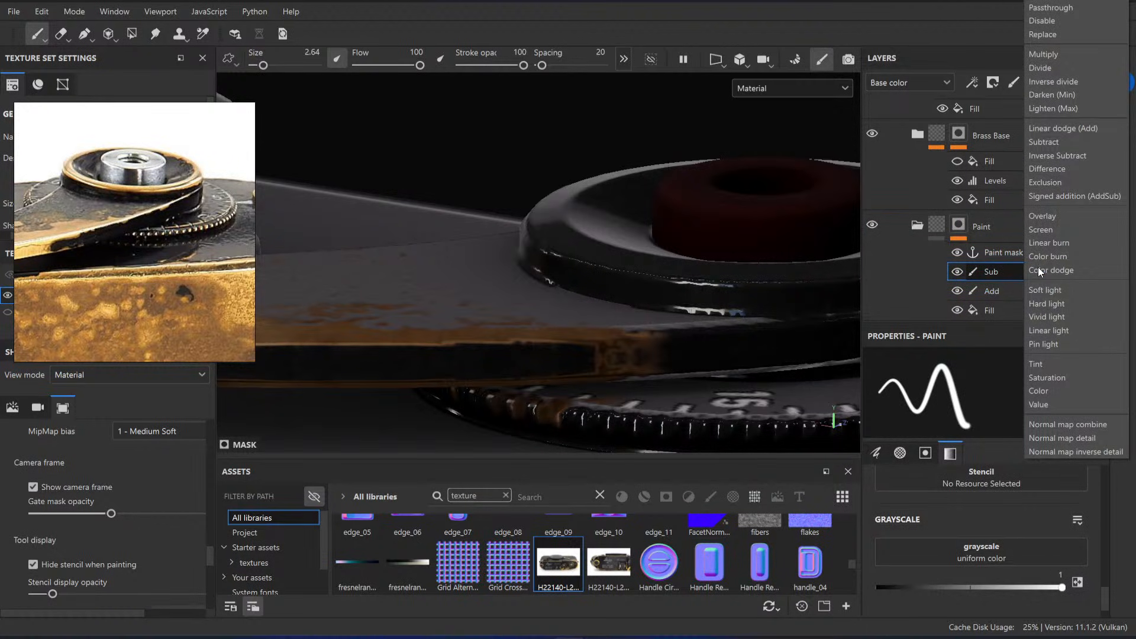
{"action": "left_click", "coordinate": [1063, 137]}
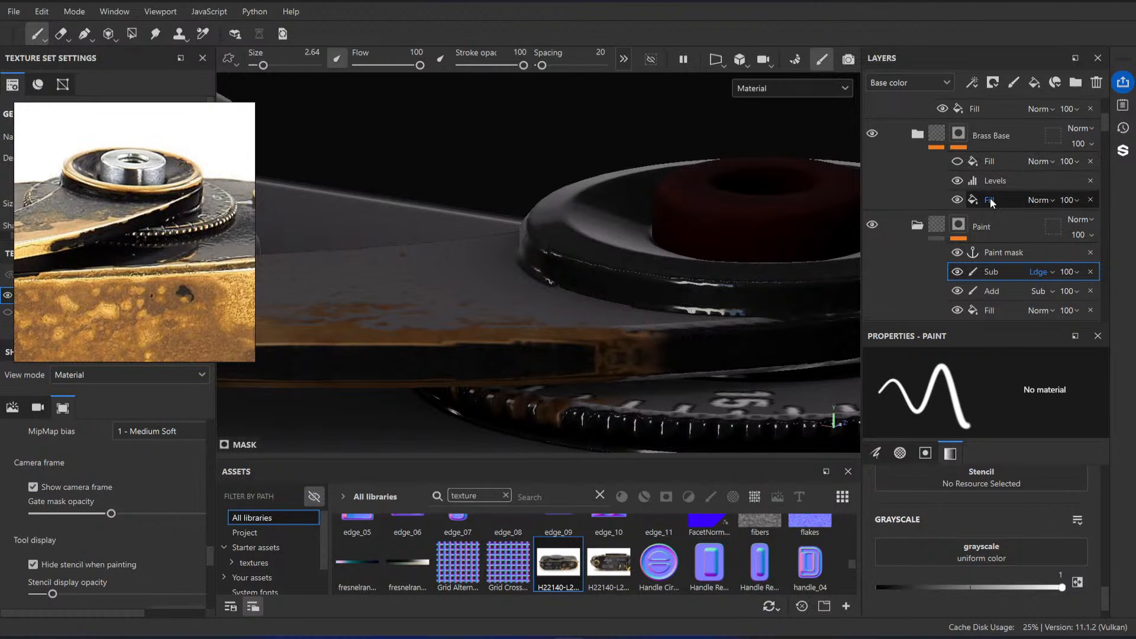
Step: Paint black paint back over part of the exposed brass on the wind lever's front edge in the Sub effect, using a smaller brush
{"action": "right_click_drag", "start_coordinate": [616, 357], "coordinate": [603, 357], "text": "ctrl"}
{"action": "key", "text": "x"}
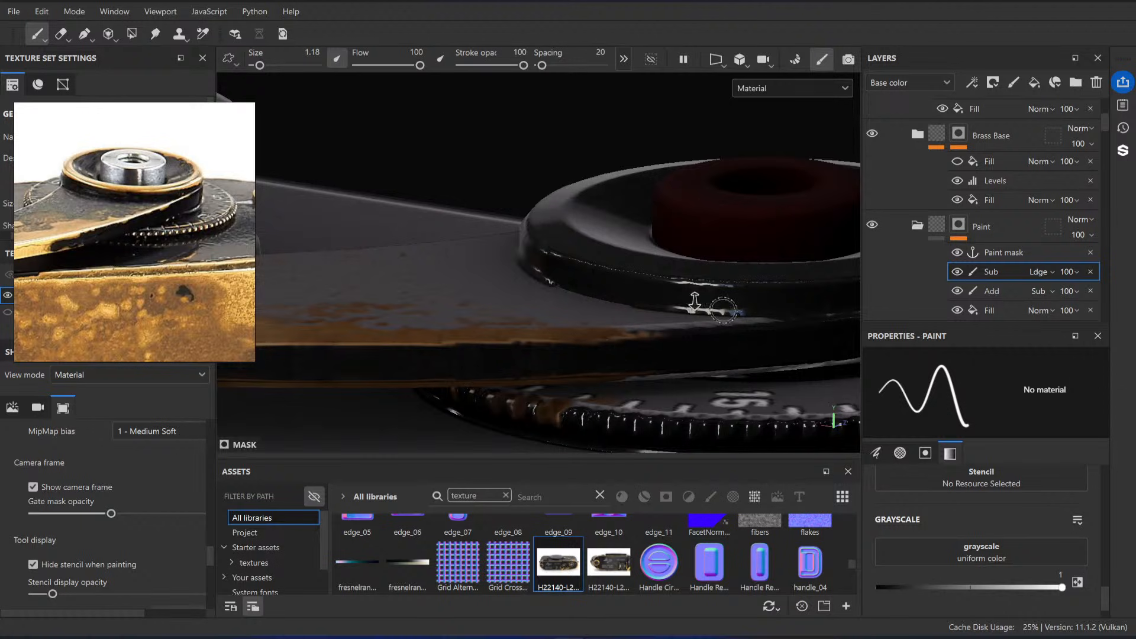
{"action": "right_click_drag", "start_coordinate": [695, 301], "coordinate": [446, 261], "text": "alt"}
Step: Inspect the wind lever's brass wear from several angles and compare it with the top-view and rear-view reference photos
{"action": "left_click_drag", "start_coordinate": [598, 249], "coordinate": [649, 335], "text": "alt"}
{"action": "right_click_drag", "start_coordinate": [649, 334], "coordinate": [526, 236], "text": "alt"}
{"action": "left_click_drag", "start_coordinate": [527, 237], "coordinate": [409, 243], "text": "alt"}
{"action": "left_click_drag", "start_coordinate": [598, 255], "coordinate": [645, 266], "text": "alt"}
{"action": "right_click_drag", "start_coordinate": [645, 267], "coordinate": [947, 316], "text": "alt"}
{"action": "left_click_drag", "start_coordinate": [509, 237], "coordinate": [614, 254], "text": "alt"}
{"action": "right_click_drag", "start_coordinate": [614, 255], "coordinate": [599, 233], "text": "alt"}
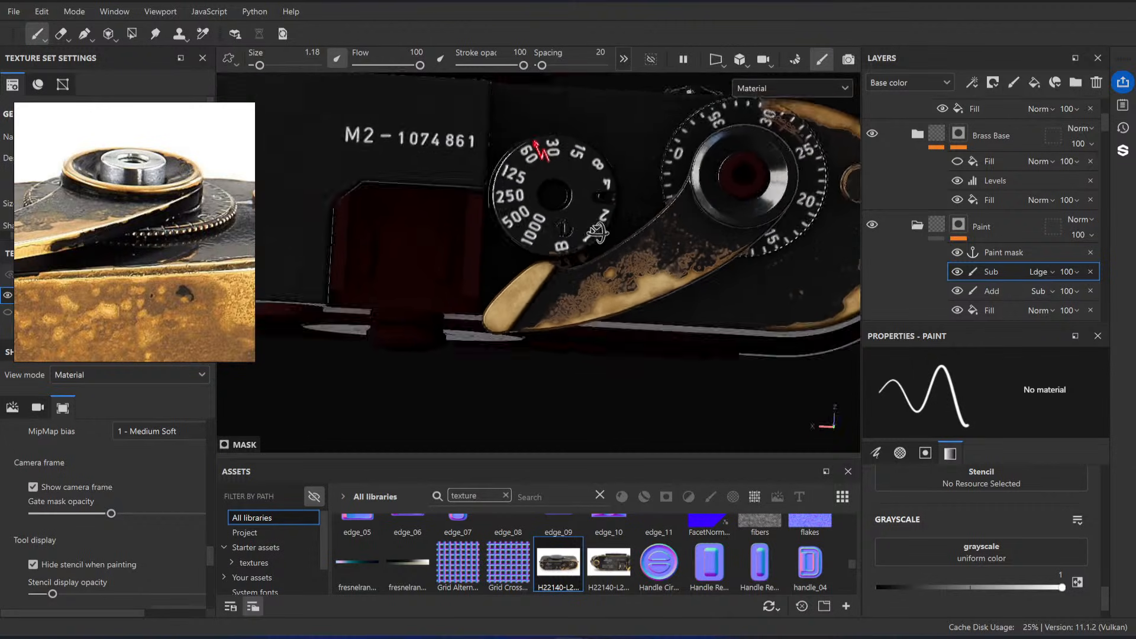
{"action": "left_click_drag", "start_coordinate": [598, 232], "coordinate": [563, 297], "text": "alt"}
{"action": "scroll", "coordinate": [101, 238], "scroll_direction": "down", "scroll_amount": 5}
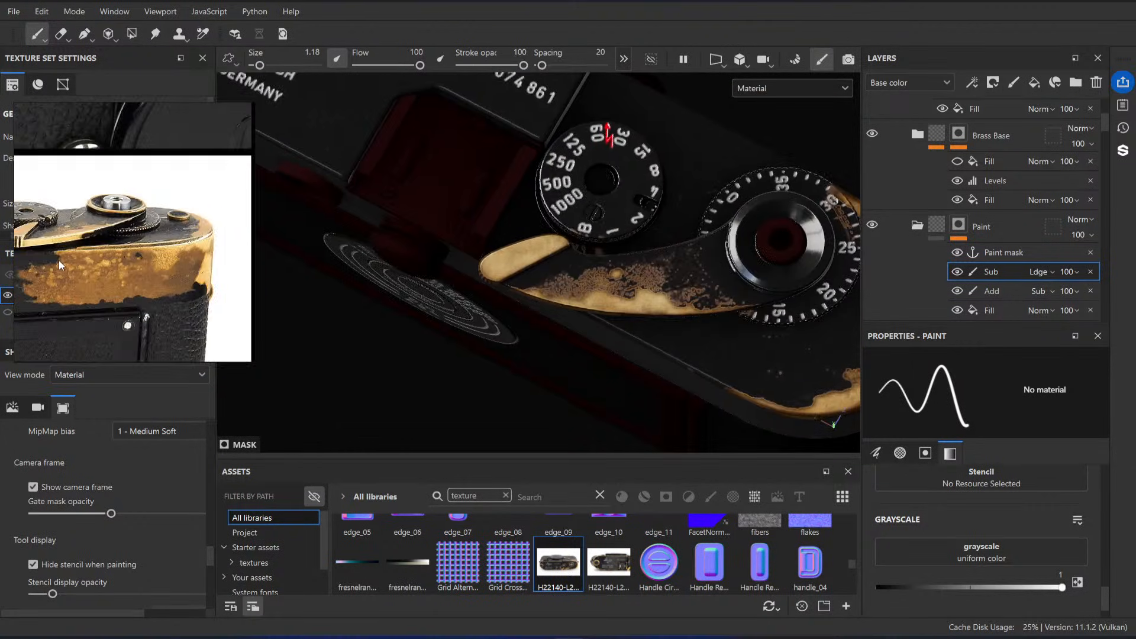
{"action": "scroll", "coordinate": [135, 257], "scroll_direction": "down", "scroll_amount": 4}
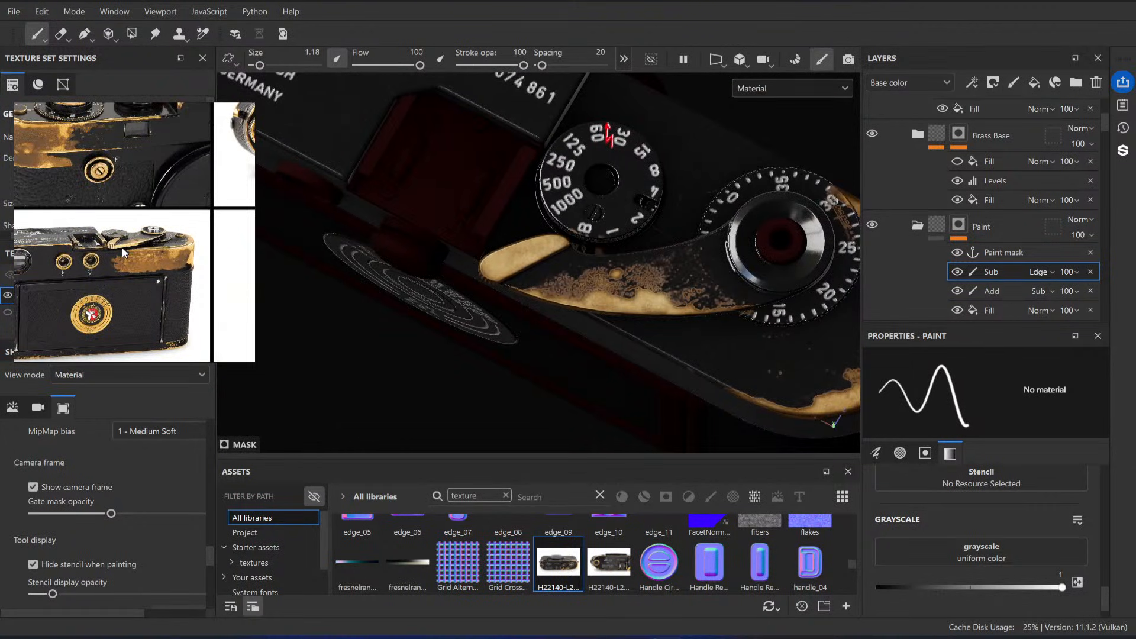
{"action": "scroll", "coordinate": [124, 253], "scroll_direction": "down", "scroll_amount": 6}
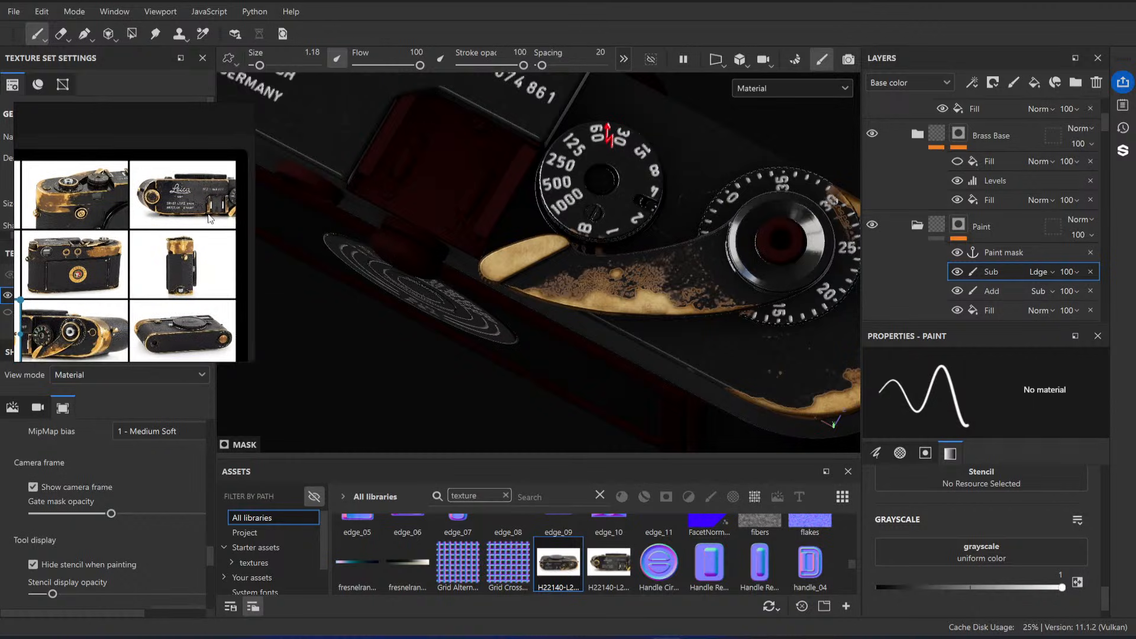
{"action": "scroll", "coordinate": [166, 314], "scroll_direction": "up", "scroll_amount": 8}
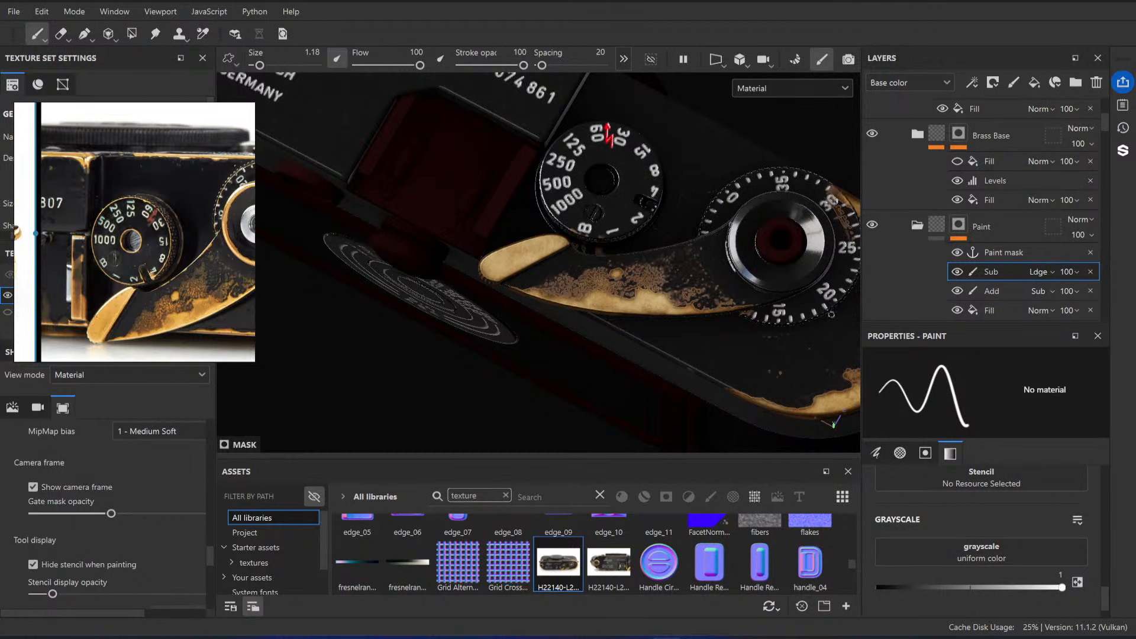
{"action": "scroll", "coordinate": [599, 334], "scroll_direction": "down", "scroll_amount": 4}
{"action": "left_click_drag", "start_coordinate": [599, 333], "coordinate": [636, 305], "text": "alt"}
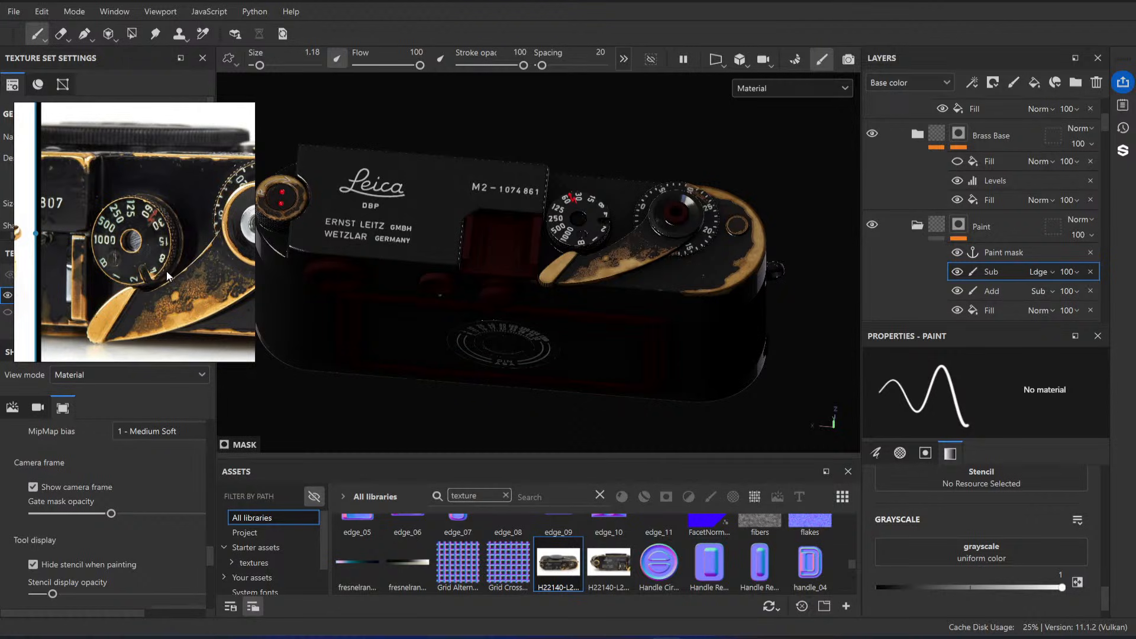
Step: Compare the top plate around the shutter dial, wind lever and frame counter with the worn reference camera
{"action": "scroll", "coordinate": [178, 261], "scroll_direction": "down", "scroll_amount": 4}
{"action": "middle_click_drag", "start_coordinate": [207, 277], "coordinate": [187, 283]}
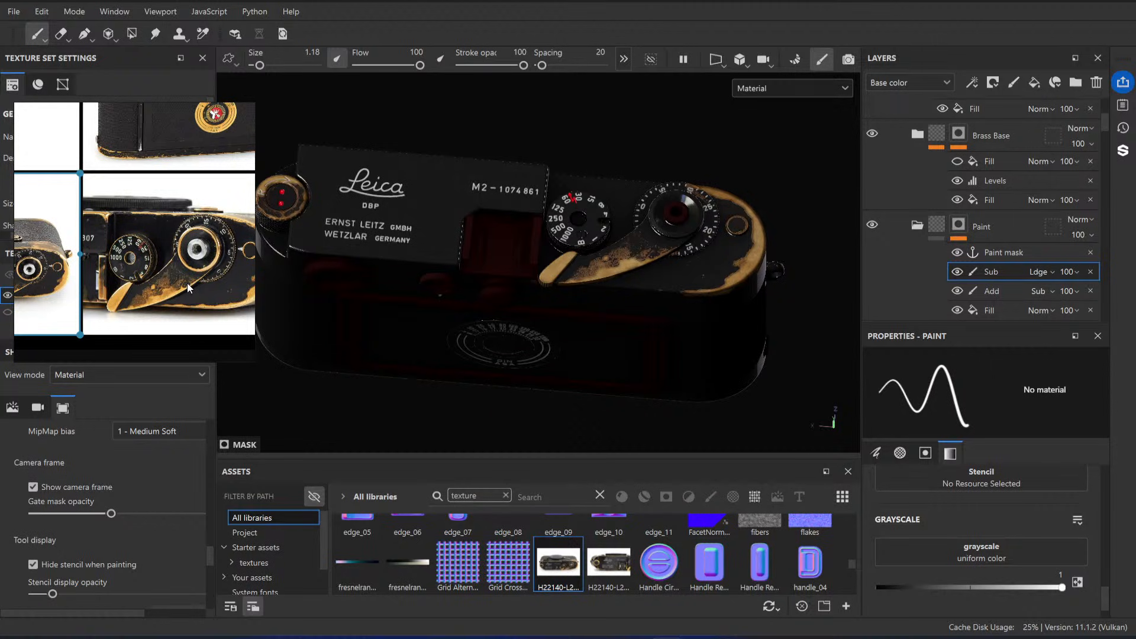
{"action": "scroll", "coordinate": [187, 282], "scroll_direction": "down", "scroll_amount": 3}
{"action": "scroll", "coordinate": [143, 258], "scroll_direction": "down", "scroll_amount": 4}
{"action": "scroll", "coordinate": [138, 265], "scroll_direction": "up", "scroll_amount": 4}
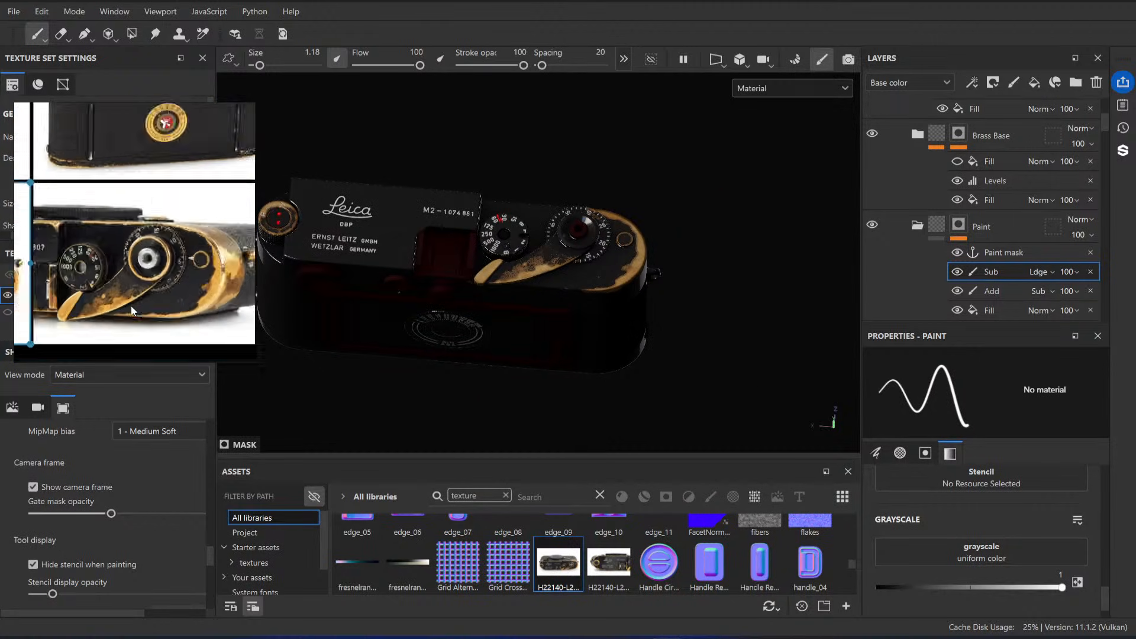
{"action": "scroll", "coordinate": [132, 310], "scroll_direction": "up", "scroll_amount": 3}
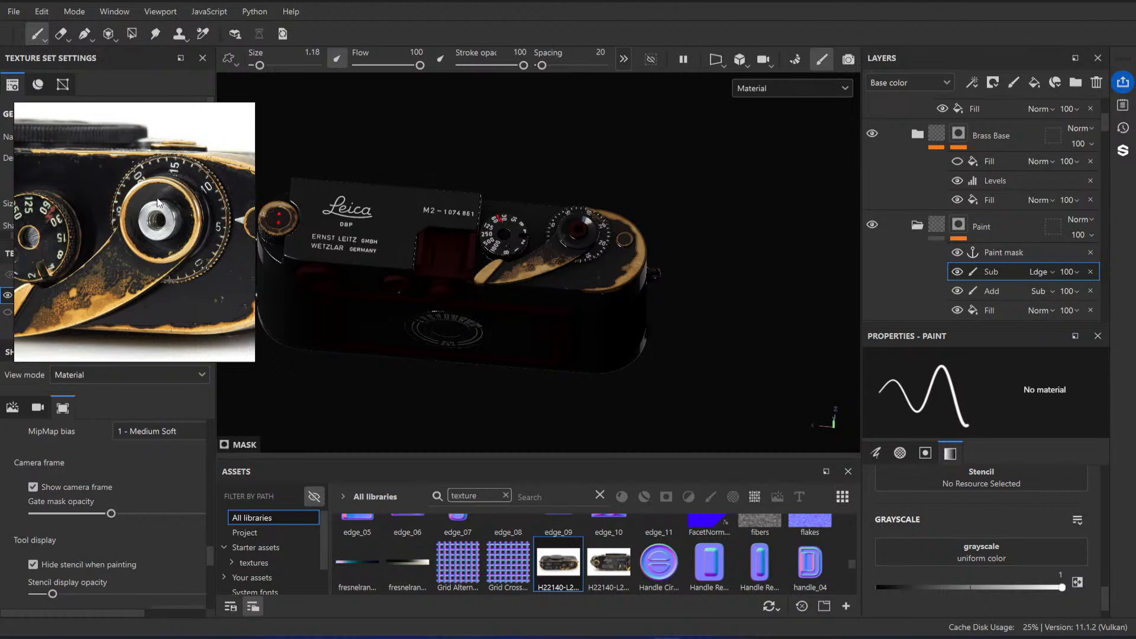
{"action": "scroll", "coordinate": [157, 203], "scroll_direction": "down", "scroll_amount": 3}
{"action": "middle_click_drag", "start_coordinate": [63, 230], "coordinate": [80, 234]}
{"action": "mouse_move", "coordinate": [583, 311]}
{"action": "left_mouse_down", "text": "alt"}
{"action": "mouse_move", "coordinate": [601, 257]}
{"action": "mouse_move", "coordinate": [638, 288]}
{"action": "mouse_move", "coordinate": [540, 314]}
{"action": "mouse_move", "coordinate": [580, 301]}
{"action": "left_mouse_up", "text": "alt"}
{"action": "scroll", "coordinate": [638, 288], "scroll_direction": "up", "scroll_amount": 3}
{"action": "scroll", "coordinate": [613, 275], "scroll_direction": "up", "scroll_amount": 4}
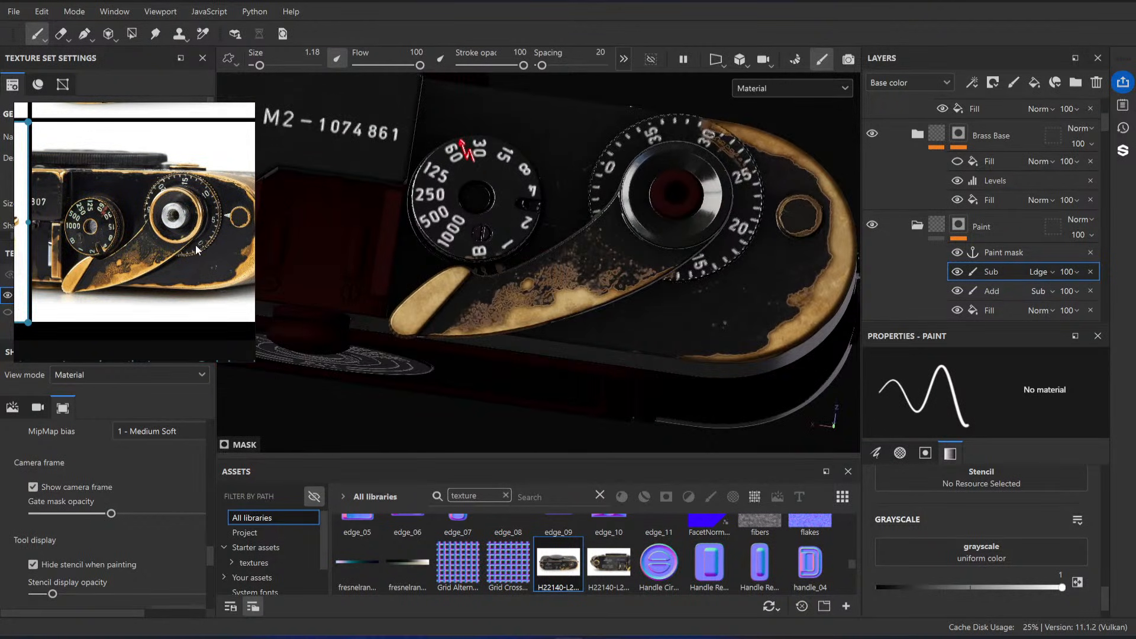
{"action": "scroll", "coordinate": [190, 228], "scroll_direction": "down", "scroll_amount": 3}
{"action": "middle_click_drag", "start_coordinate": [190, 160], "coordinate": [147, 275]}
Step: Try raising the white input point of the Levels effect in the Brass Base mask, then undo the change
{"action": "mouse_move", "coordinate": [686, 379]}
{"action": "left_mouse_down", "text": "alt"}
{"action": "mouse_move", "coordinate": [708, 327]}
{"action": "mouse_move", "coordinate": [640, 320]}
{"action": "mouse_move", "coordinate": [593, 283]}
{"action": "mouse_move", "coordinate": [610, 305]}
{"action": "left_mouse_up", "text": "alt"}
{"action": "scroll", "coordinate": [640, 319], "scroll_direction": "up", "scroll_amount": 4}
{"action": "left_click_drag", "start_coordinate": [651, 186], "coordinate": [635, 159], "text": "alt"}
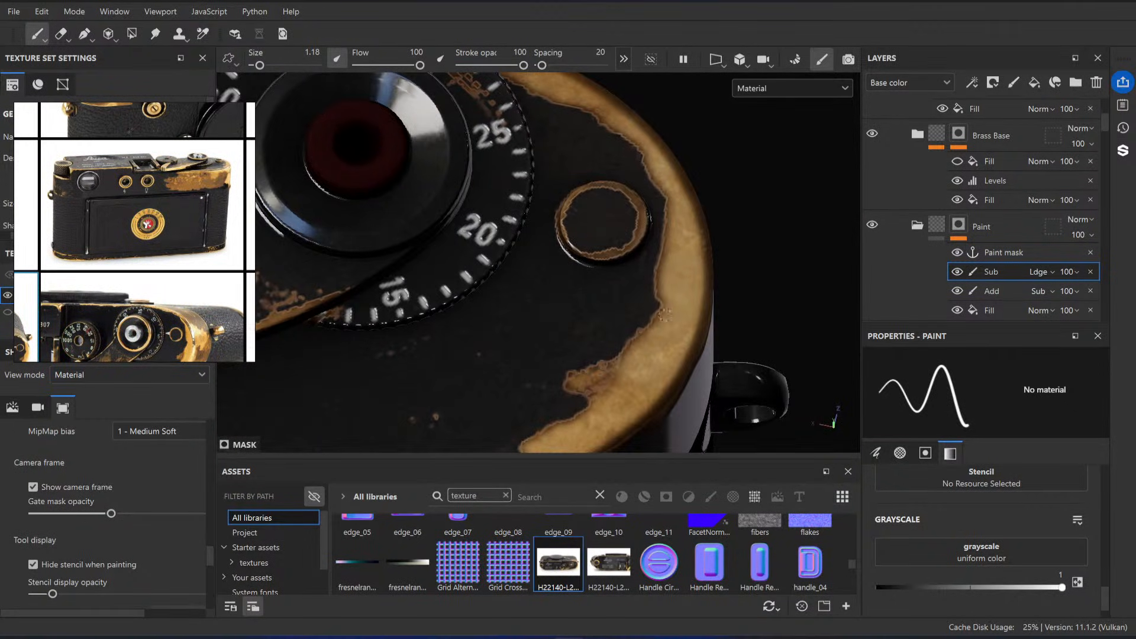
{"action": "scroll", "coordinate": [677, 252], "scroll_direction": "up", "scroll_amount": 3}
{"action": "scroll", "coordinate": [1020, 194], "scroll_direction": "up", "scroll_amount": 3}
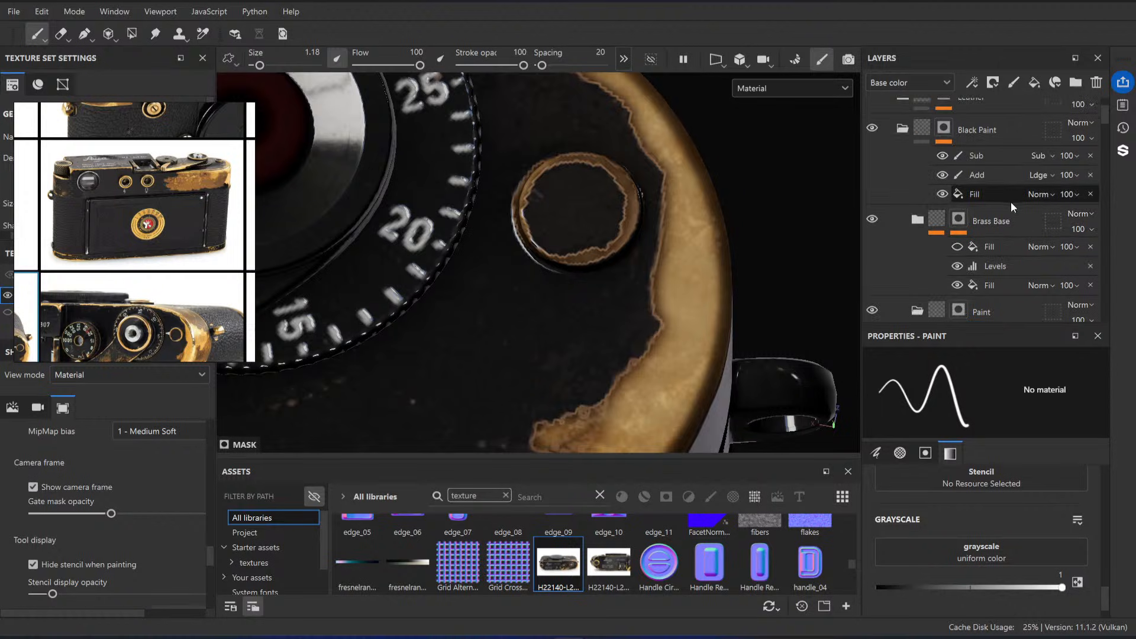
{"action": "scroll", "coordinate": [1011, 201], "scroll_direction": "down", "scroll_amount": 3}
{"action": "left_click", "coordinate": [1004, 184]}
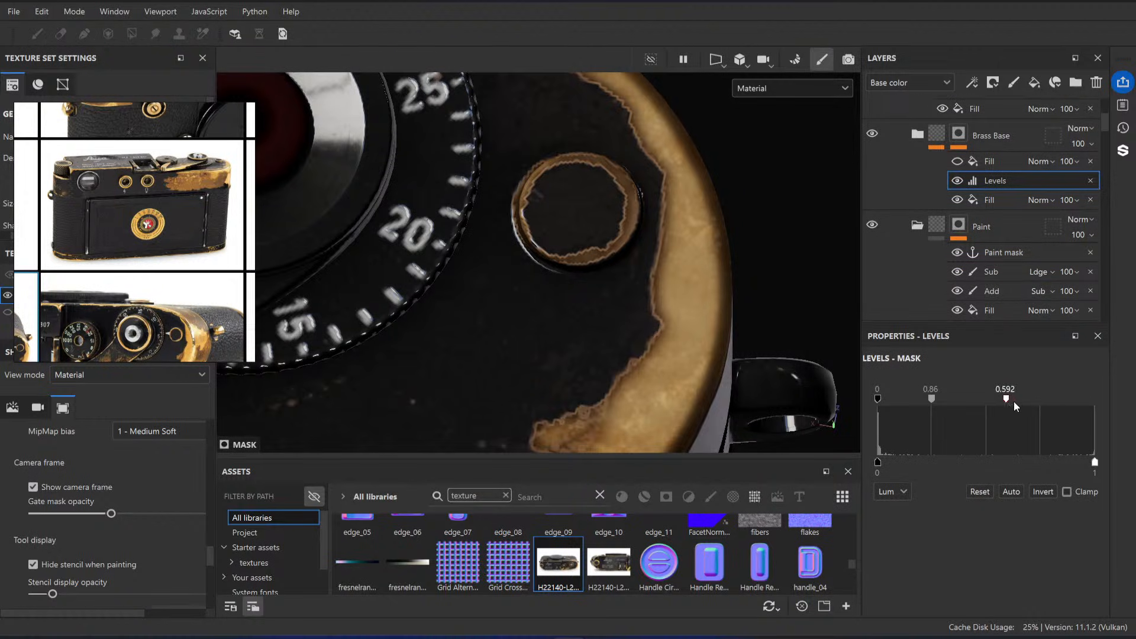
{"action": "left_click_drag", "start_coordinate": [1009, 403], "coordinate": [1058, 409]}
{"action": "key", "text": "ctrl+z"}
Step: Expand the Brass Base folder, preview the upper Metal Darken layer off and on, and inspect its mask's Opacity and Levels effects
{"action": "left_click", "coordinate": [920, 139]}
{"action": "scroll", "coordinate": [940, 218], "scroll_direction": "down", "scroll_amount": 1}
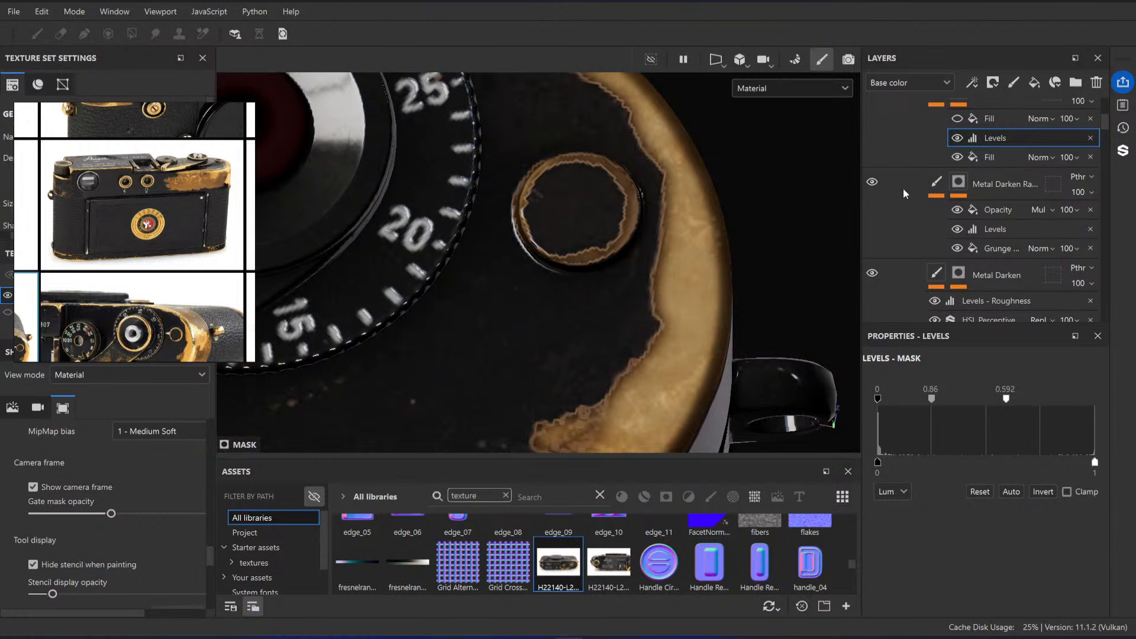
{"action": "left_click", "coordinate": [873, 182]}
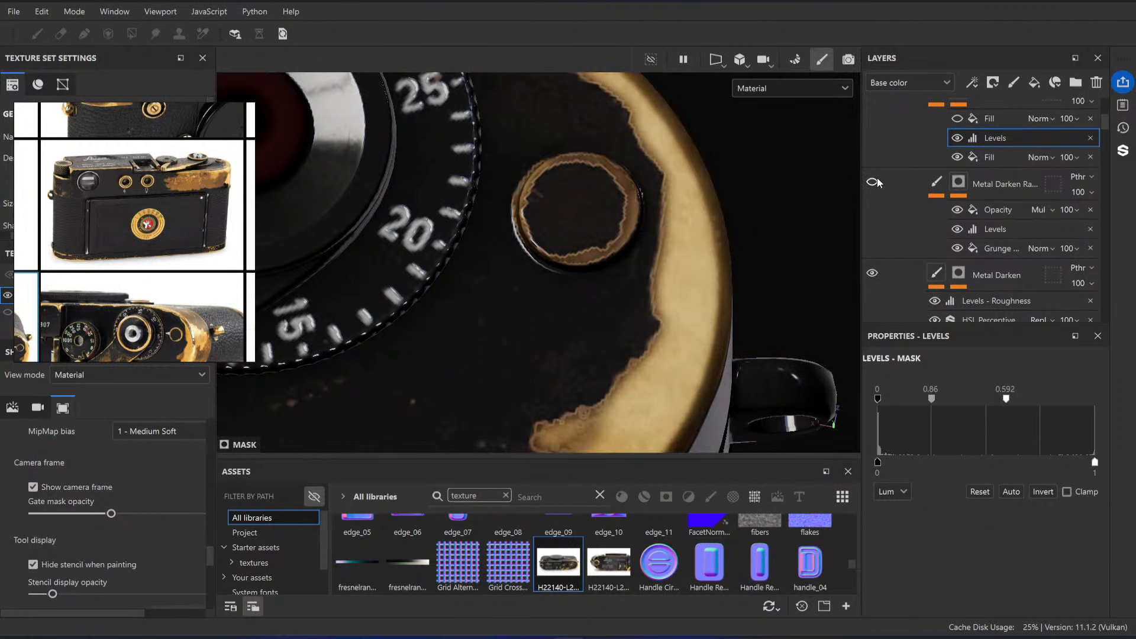
{"action": "left_click", "coordinate": [872, 181]}
{"action": "left_click", "coordinate": [946, 189]}
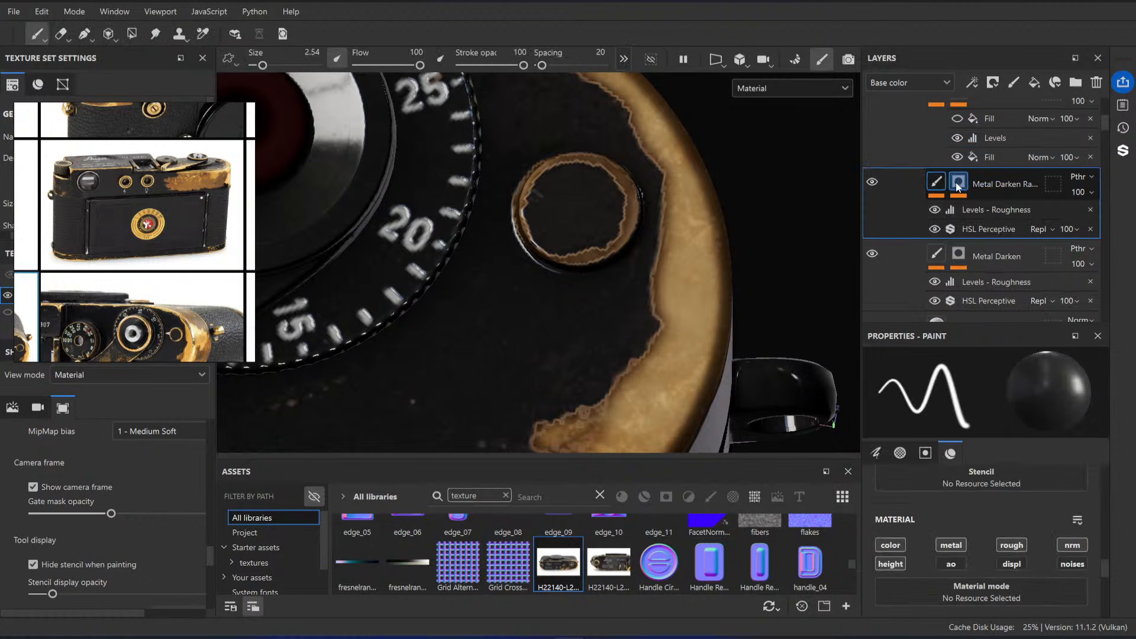
{"action": "left_click", "coordinate": [958, 184]}
{"action": "left_click", "coordinate": [1000, 211]}
{"action": "left_click", "coordinate": [1003, 228]}
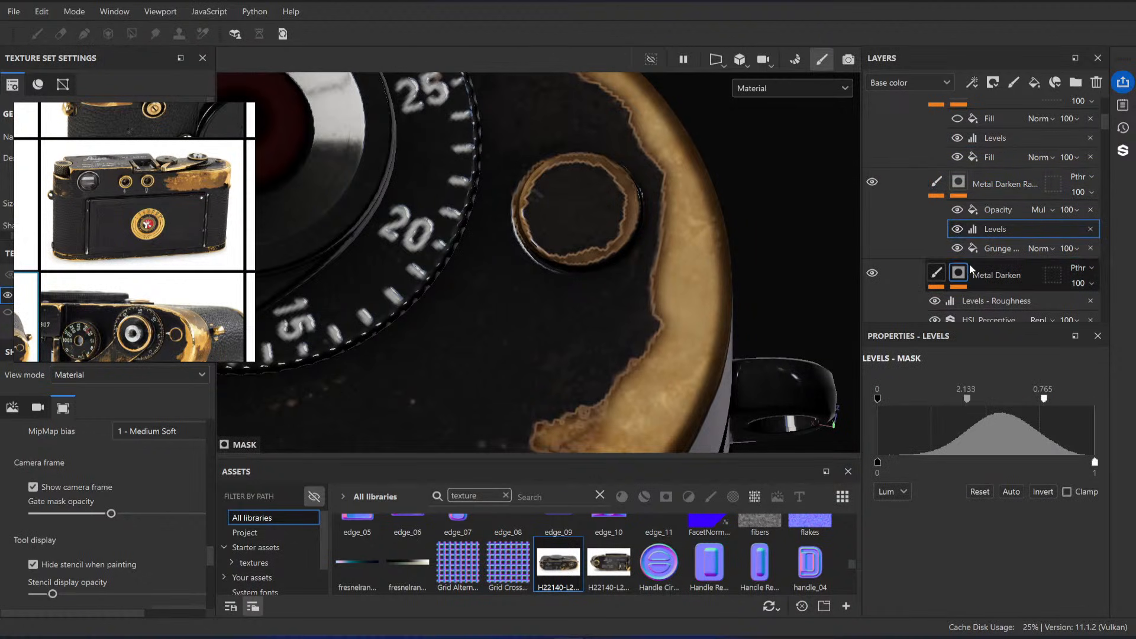
Step: Test the Blur intensity in the Metal Darken mask and set its Levels white point to 0.609 and midtone to 1.084
{"action": "scroll", "coordinate": [959, 178], "scroll_direction": "down", "scroll_amount": 3}
{"action": "left_click", "coordinate": [958, 155]}
{"action": "left_click", "coordinate": [959, 148]}
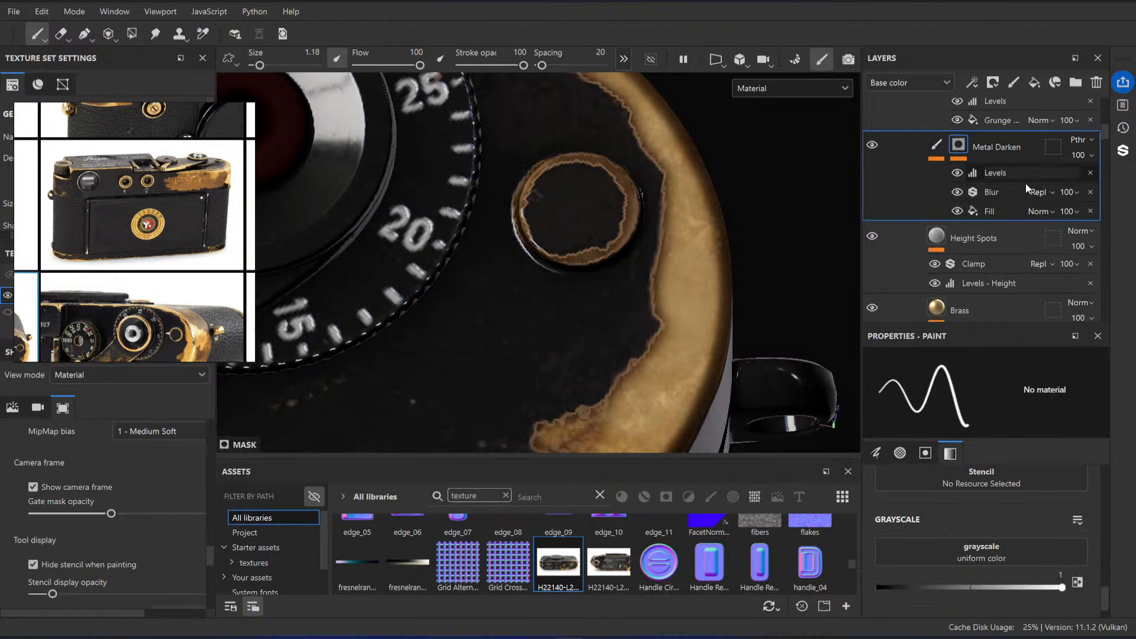
{"action": "left_click", "coordinate": [1016, 191]}
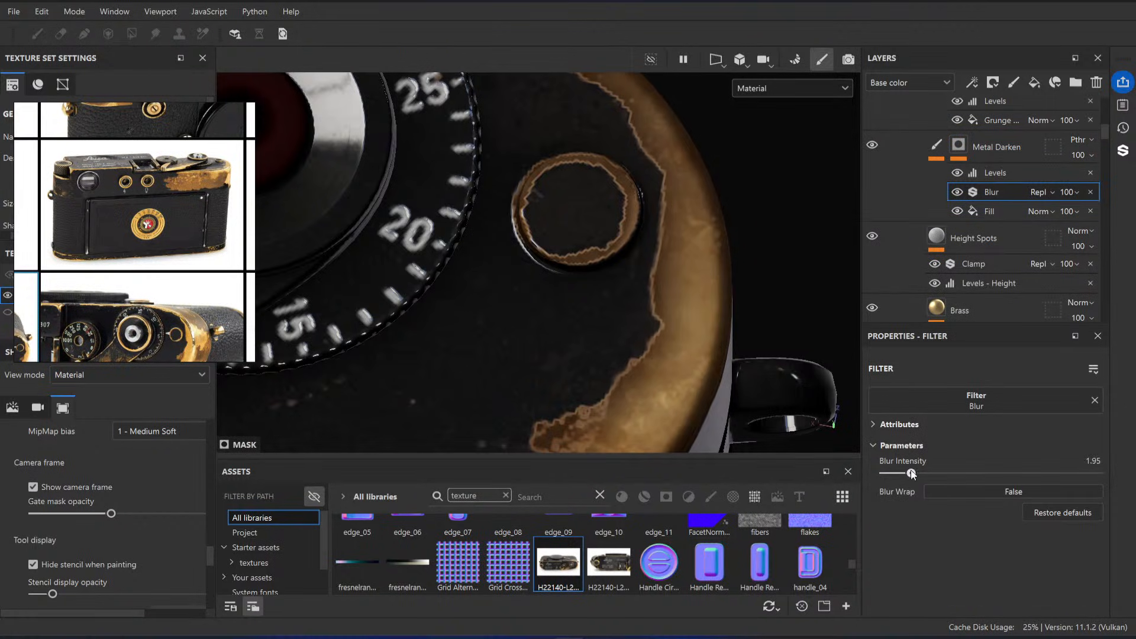
{"action": "left_click", "coordinate": [1001, 172]}
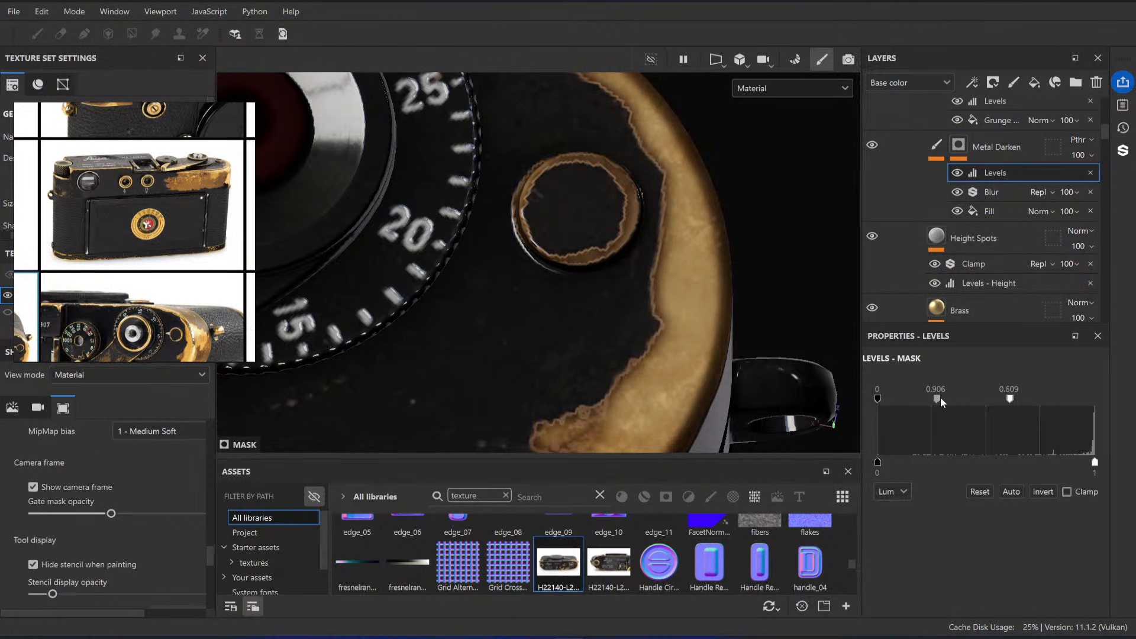
{"action": "left_click_drag", "start_coordinate": [1045, 399], "coordinate": [1010, 402]}
{"action": "mouse_move", "coordinate": [937, 399]}
{"action": "left_mouse_down"}
{"action": "mouse_move", "coordinate": [906, 399]}
{"action": "mouse_move", "coordinate": [945, 402]}
{"action": "left_mouse_up"}
Step: Examine close-up reference photos for how the brass darkens along the borders of the remaining black paint
{"action": "scroll", "coordinate": [195, 189], "scroll_direction": "up", "scroll_amount": 7}
{"action": "scroll", "coordinate": [237, 179], "scroll_direction": "up", "scroll_amount": 4}
{"action": "mouse_move", "coordinate": [243, 178]}
{"action": "middle_mouse_down"}
{"action": "mouse_move", "coordinate": [186, 219]}
{"action": "mouse_move", "coordinate": [213, 212]}
{"action": "mouse_move", "coordinate": [182, 275]}
{"action": "middle_mouse_up"}
{"action": "scroll", "coordinate": [213, 216], "scroll_direction": "up", "scroll_amount": 3}
{"action": "scroll", "coordinate": [183, 247], "scroll_direction": "down", "scroll_amount": 5}
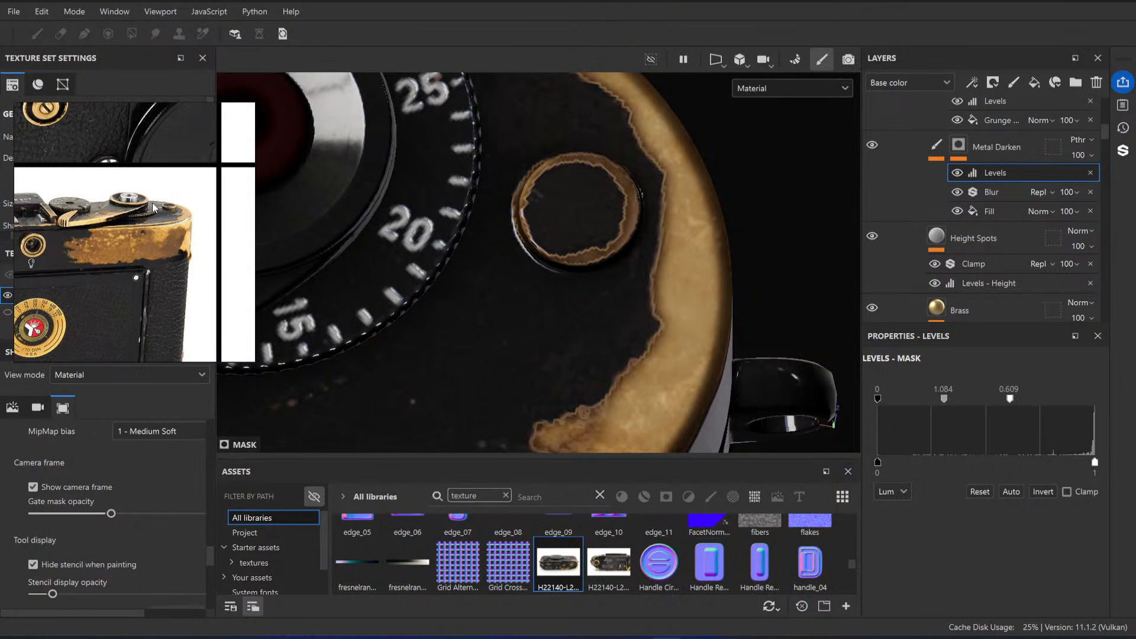
{"action": "scroll", "coordinate": [151, 204], "scroll_direction": "down", "scroll_amount": 3}
{"action": "scroll", "coordinate": [77, 131], "scroll_direction": "up", "scroll_amount": 3}
{"action": "scroll", "coordinate": [77, 131], "scroll_direction": "up", "scroll_amount": 3}
{"action": "scroll", "coordinate": [115, 159], "scroll_direction": "up", "scroll_amount": 3}
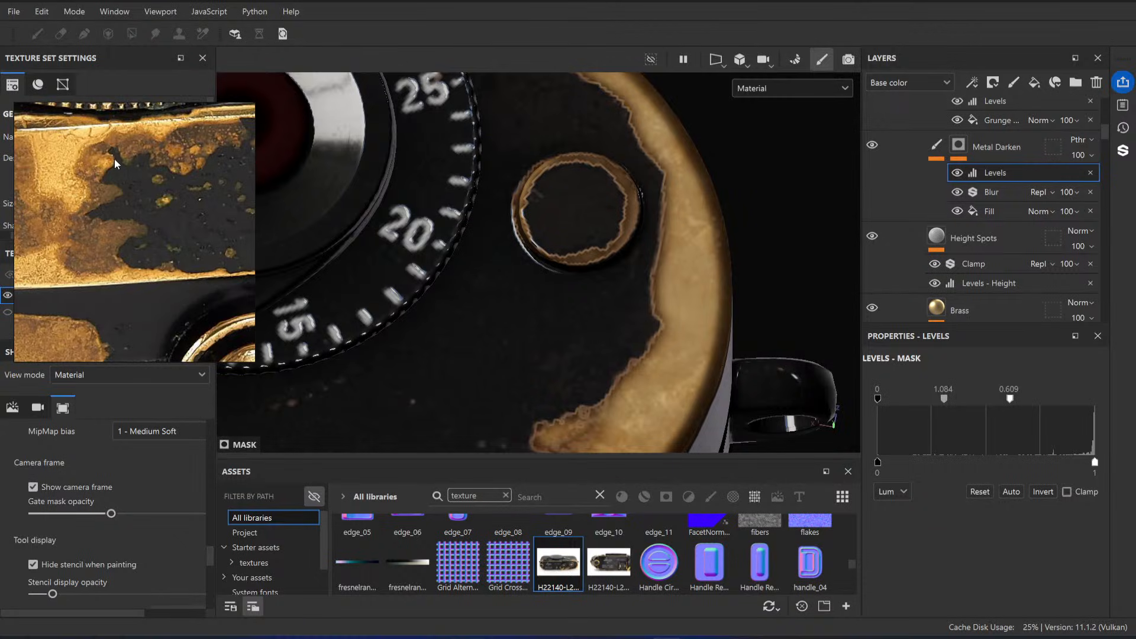
{"action": "scroll", "coordinate": [98, 192], "scroll_direction": "up", "scroll_amount": 3}
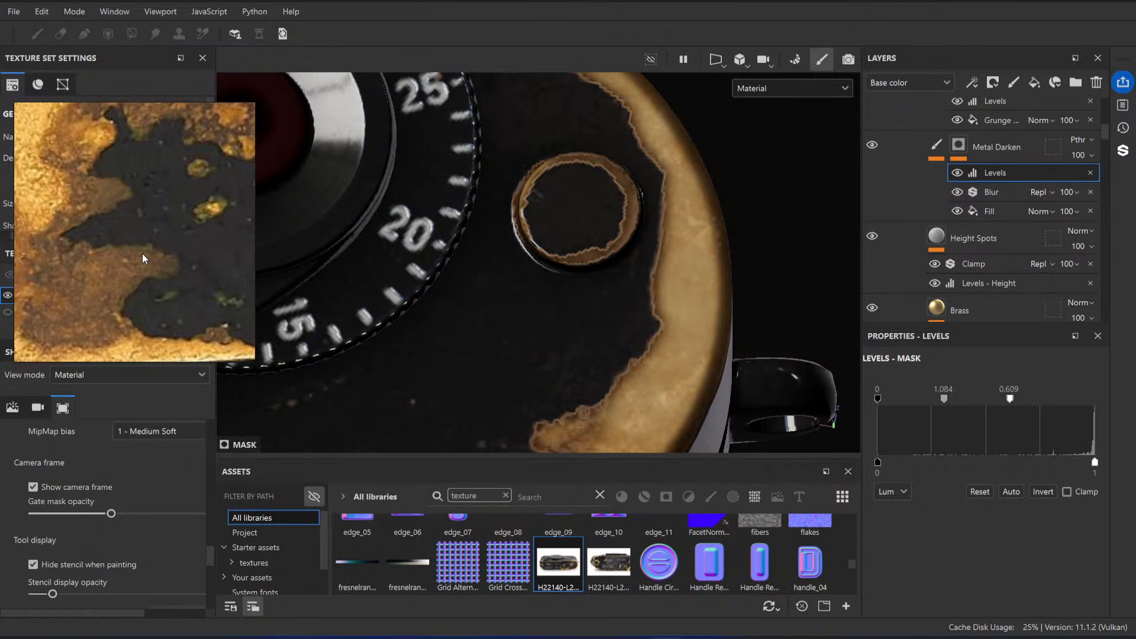
{"action": "scroll", "coordinate": [143, 254], "scroll_direction": "down", "scroll_amount": 3}
{"action": "scroll", "coordinate": [163, 294], "scroll_direction": "up", "scroll_amount": 5}
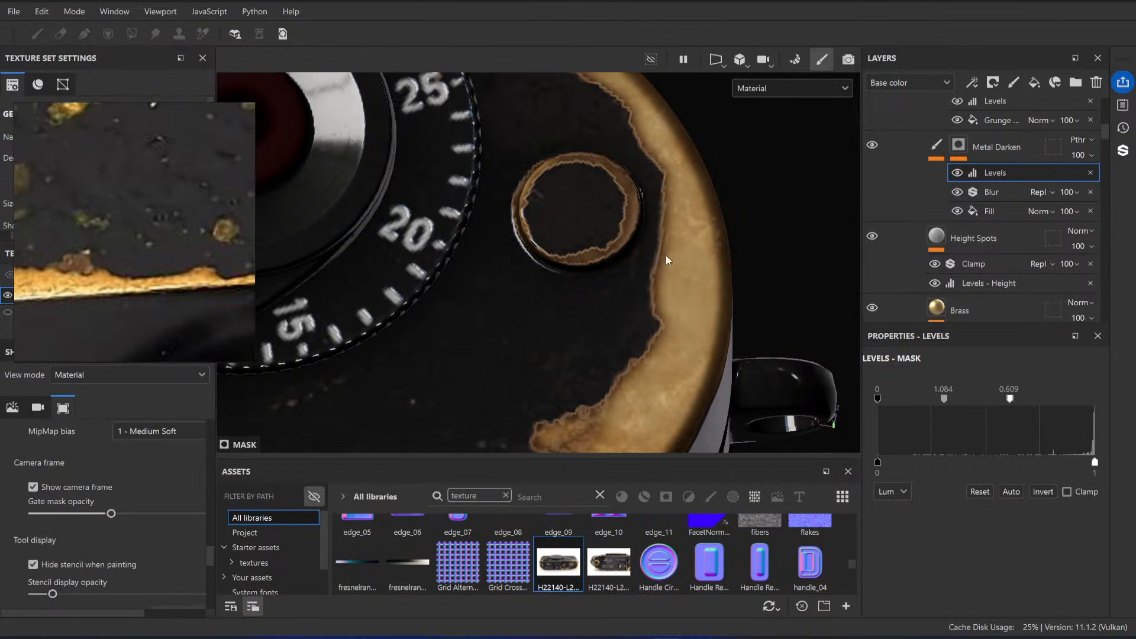
Step: Compare the darkened brass borders on the model's top plate and wind lever with the reference close-up of the lever
{"action": "right_click_drag", "start_coordinate": [666, 255], "coordinate": [400, 254], "text": "alt"}
{"action": "scroll", "coordinate": [126, 253], "scroll_direction": "down", "scroll_amount": 5}
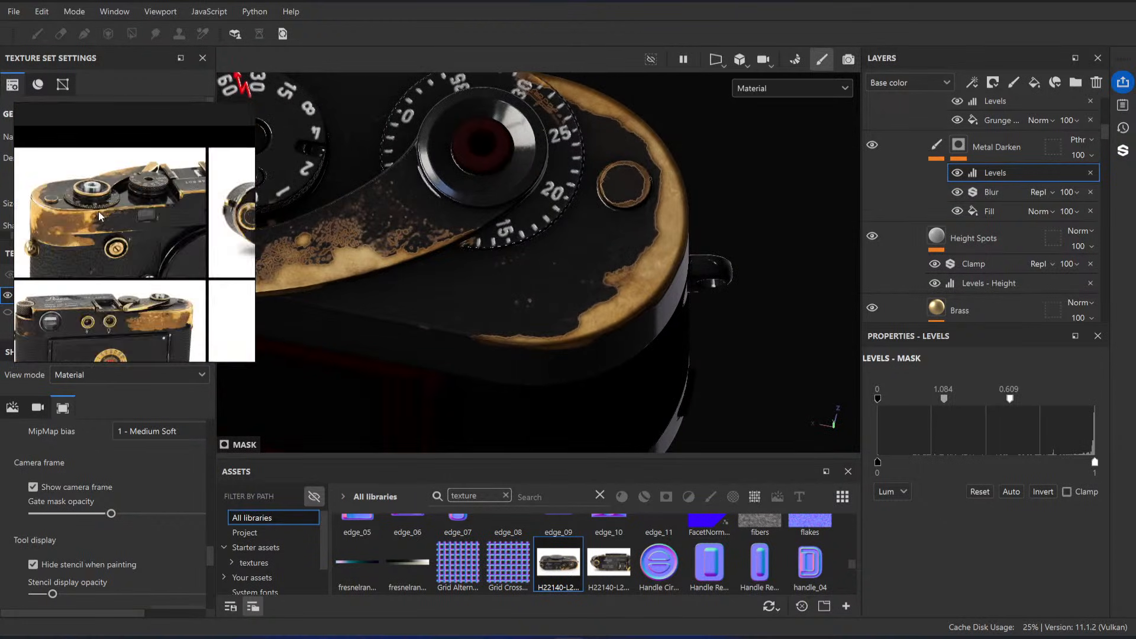
{"action": "scroll", "coordinate": [99, 212], "scroll_direction": "down", "scroll_amount": 3}
{"action": "scroll", "coordinate": [104, 215], "scroll_direction": "up", "scroll_amount": 4}
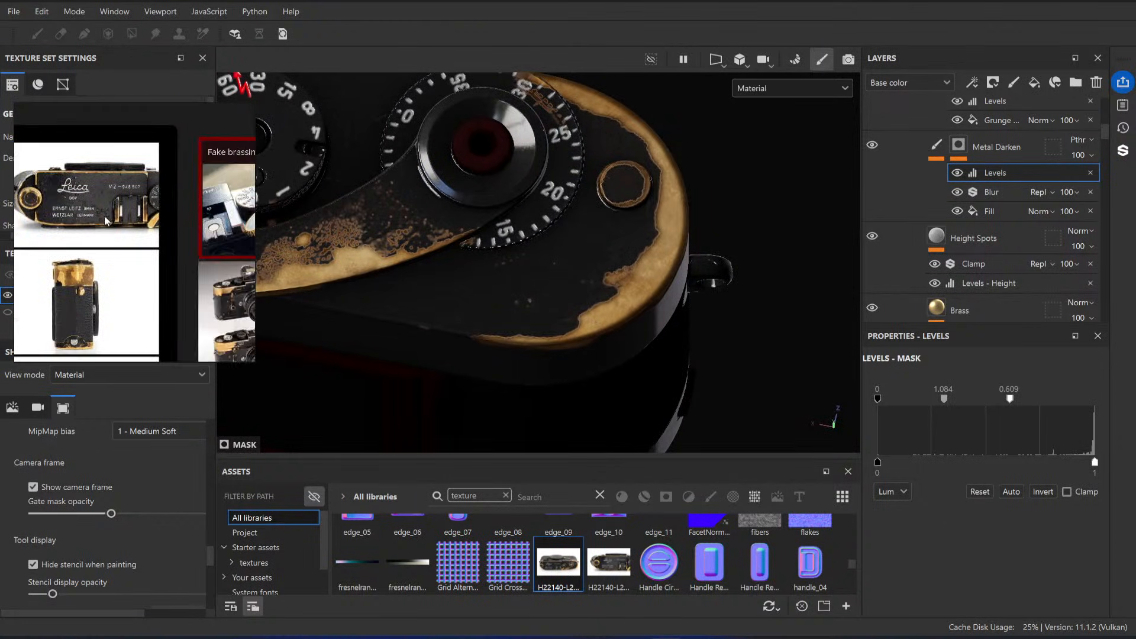
{"action": "scroll", "coordinate": [105, 215], "scroll_direction": "up", "scroll_amount": 8}
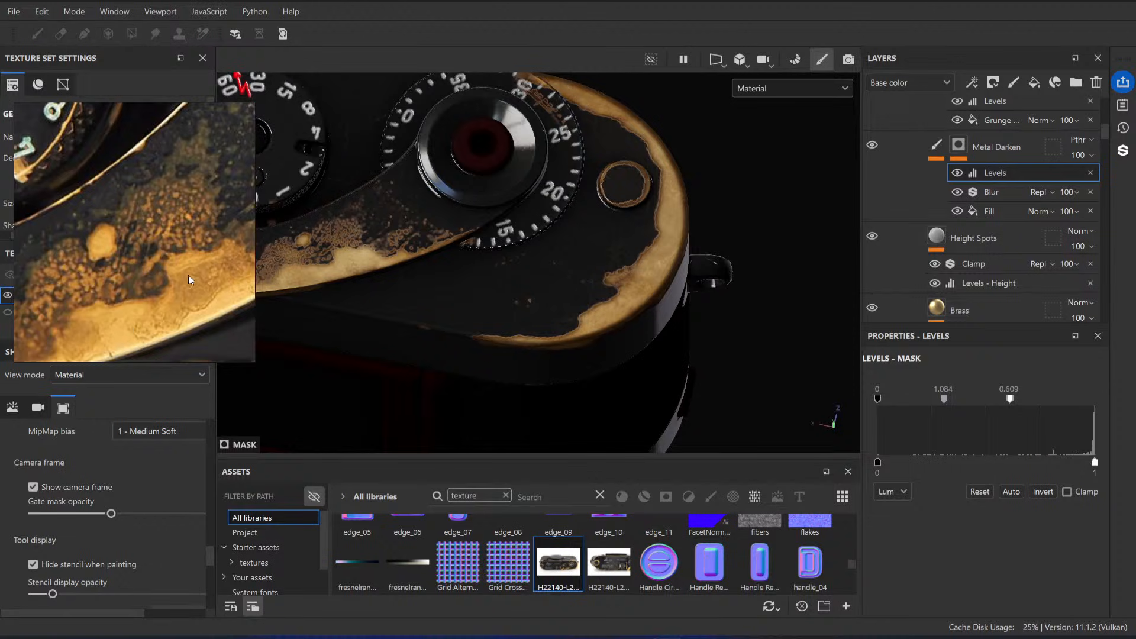
{"action": "scroll", "coordinate": [137, 286], "scroll_direction": "up", "scroll_amount": 3}
{"action": "scroll", "coordinate": [141, 299], "scroll_direction": "up", "scroll_amount": 3}
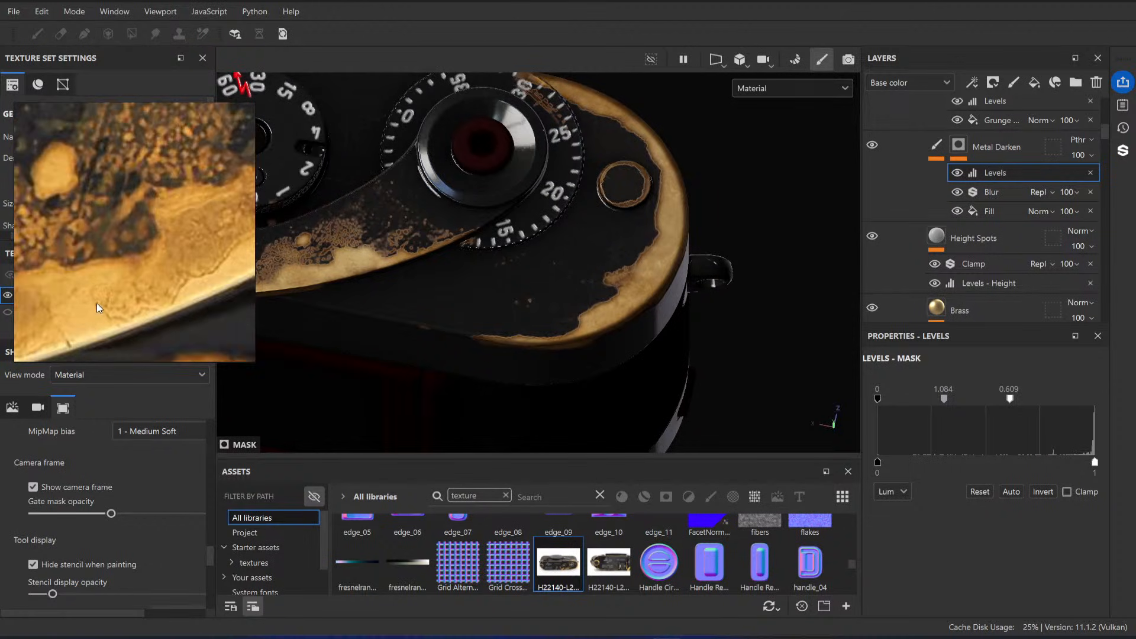
{"action": "scroll", "coordinate": [141, 296], "scroll_direction": "down", "scroll_amount": 4}
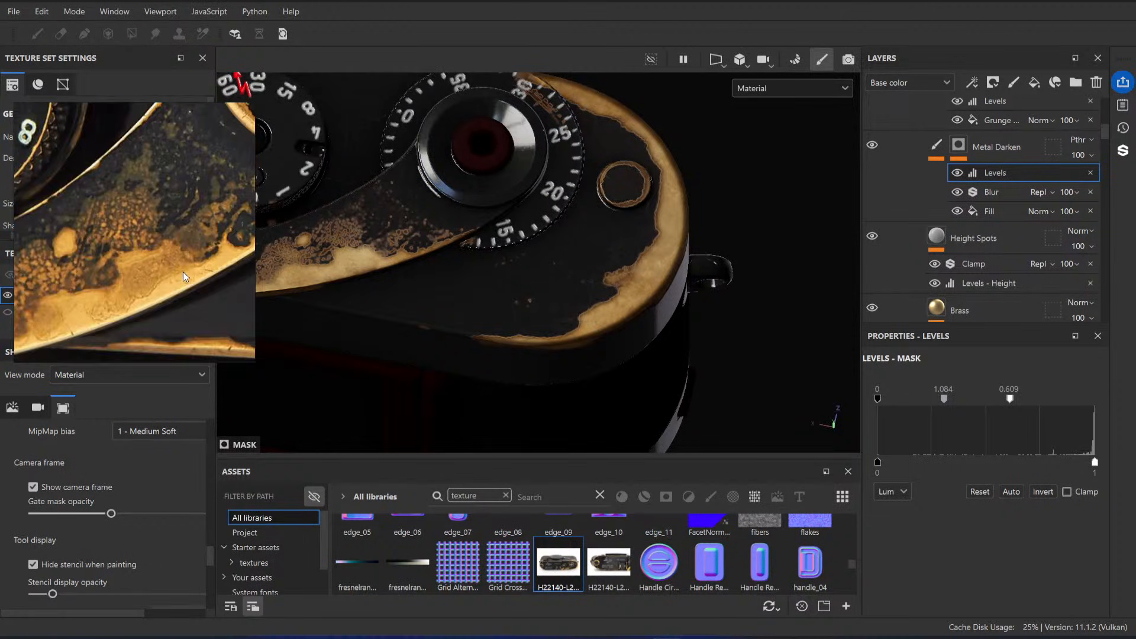
Step: Set the midtone of the Metal Darken mask's Levels to 0.906 to adjust the darkened brass borders
{"action": "left_click_drag", "start_coordinate": [450, 258], "coordinate": [497, 284], "text": "alt"}
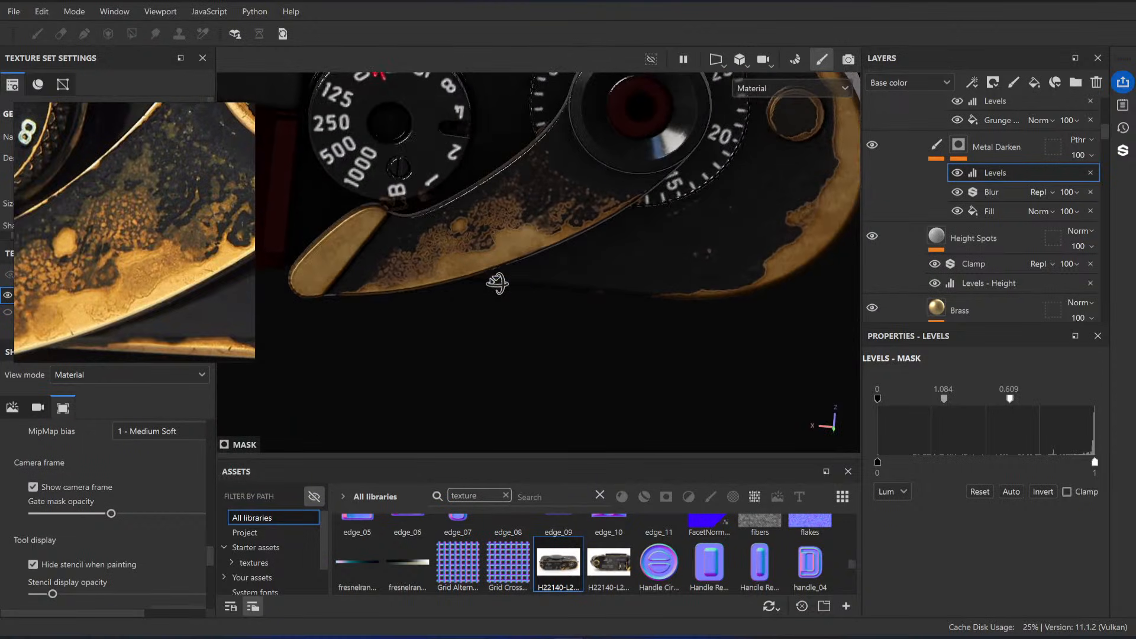
{"action": "right_click_drag", "start_coordinate": [498, 284], "coordinate": [703, 198], "text": "shift"}
{"action": "middle_click_drag", "start_coordinate": [703, 202], "coordinate": [564, 223], "text": "alt"}
{"action": "right_click_drag", "start_coordinate": [563, 223], "coordinate": [656, 261], "text": "alt"}
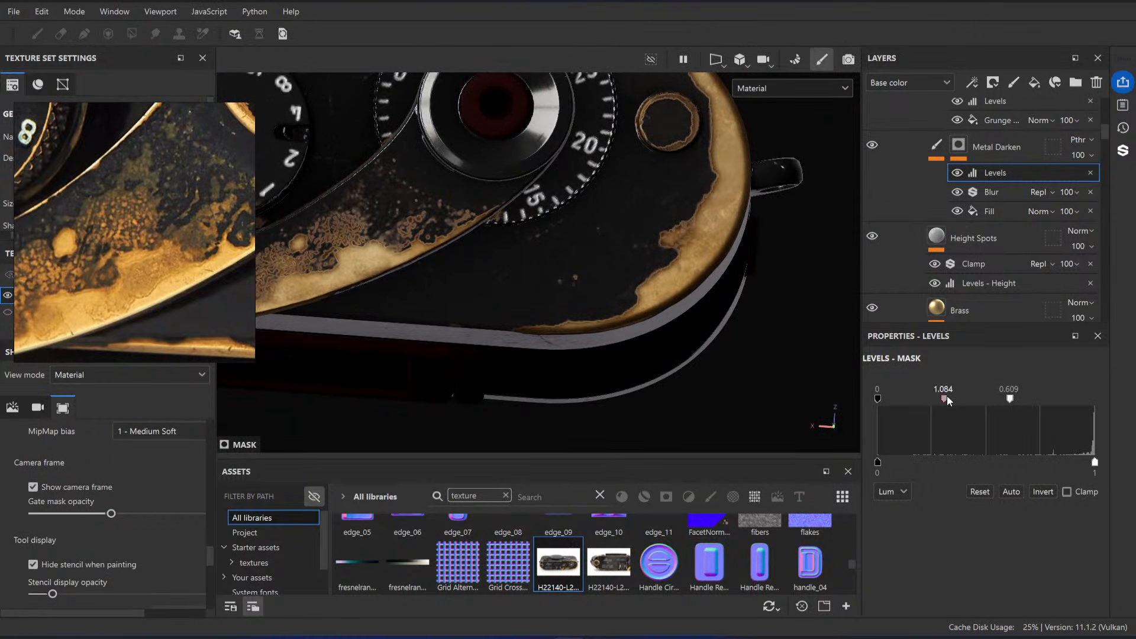
{"action": "left_click_drag", "start_coordinate": [947, 396], "coordinate": [939, 397]}
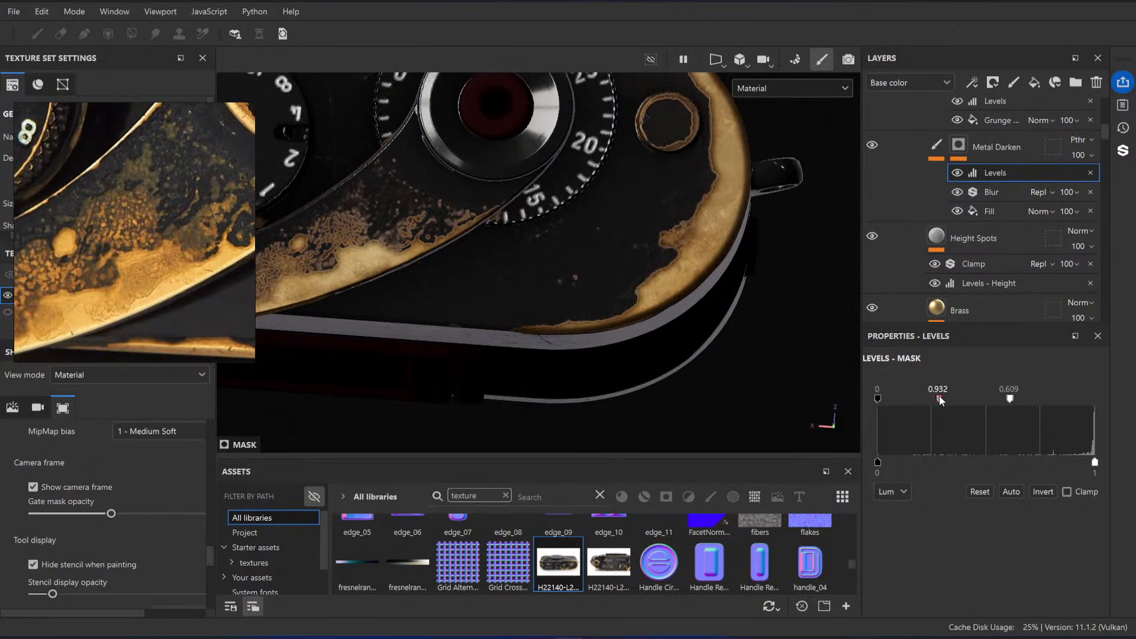
Step: Inspect the Metal Darken mask's Blur and Levels effects and check the borders around the top plate's round button
{"action": "left_click", "coordinate": [1021, 194]}
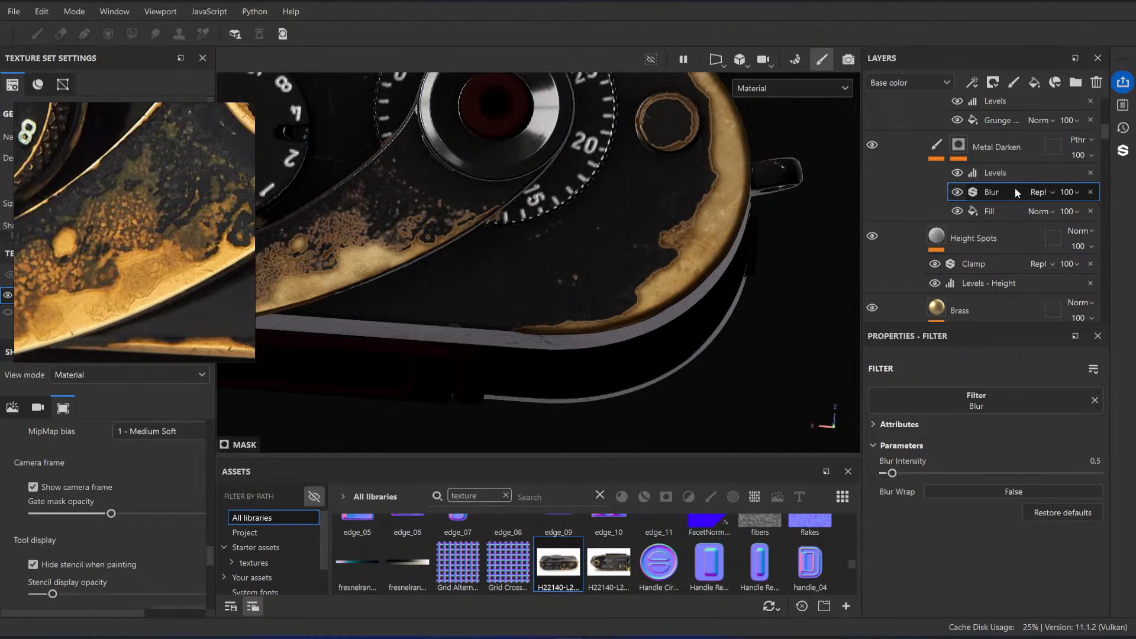
{"action": "left_click", "coordinate": [1004, 177]}
{"action": "right_click", "coordinate": [1004, 175]}
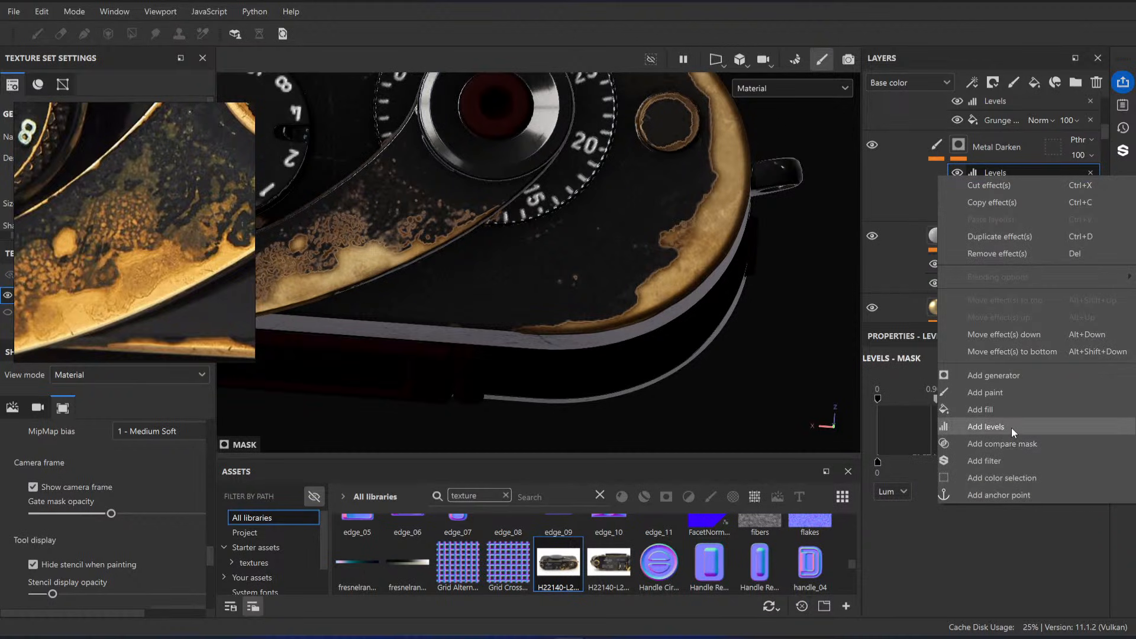
{"action": "left_click", "coordinate": [718, 162]}
{"action": "middle_click_drag", "start_coordinate": [719, 167], "coordinate": [695, 257], "text": "alt"}
{"action": "scroll", "coordinate": [695, 257], "scroll_direction": "up", "scroll_amount": 3}
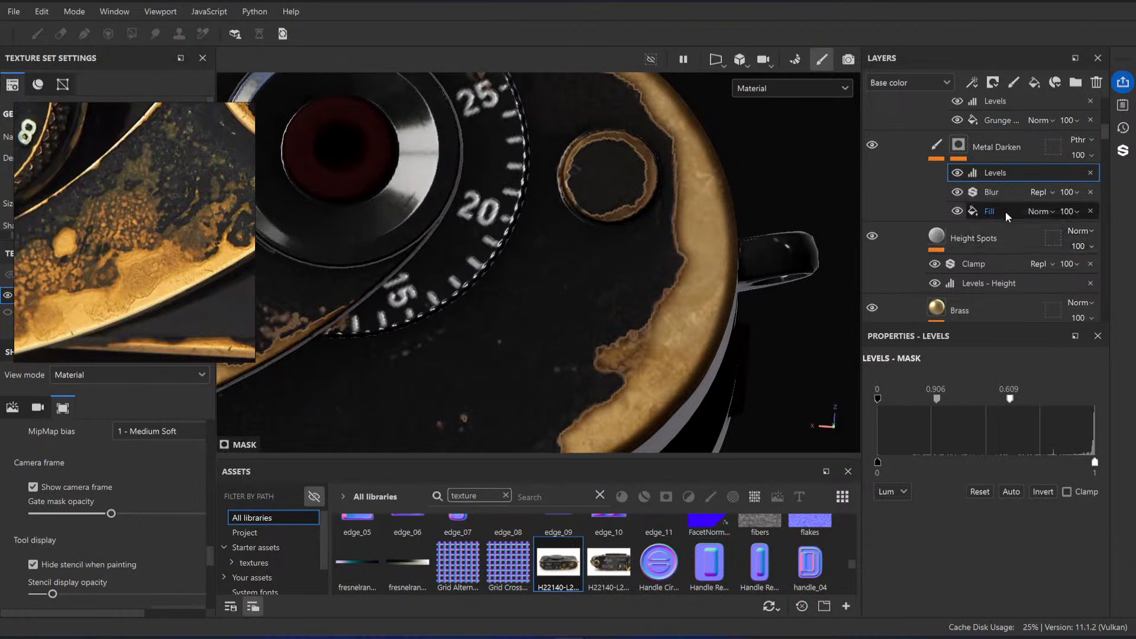
Step: Preview the Levels effect in the Brass Base folder's mask off and on
{"action": "scroll", "coordinate": [1007, 211], "scroll_direction": "up", "scroll_amount": 5}
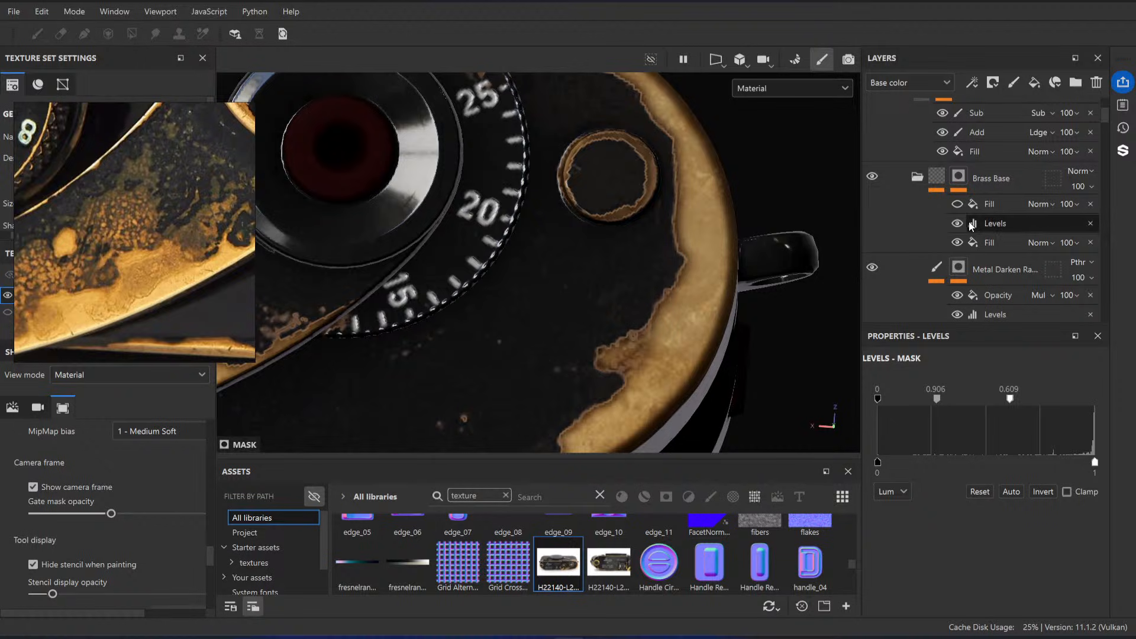
{"action": "left_click", "coordinate": [959, 223]}
{"action": "left_click", "coordinate": [959, 224]}
{"action": "left_click", "coordinate": [959, 224]}
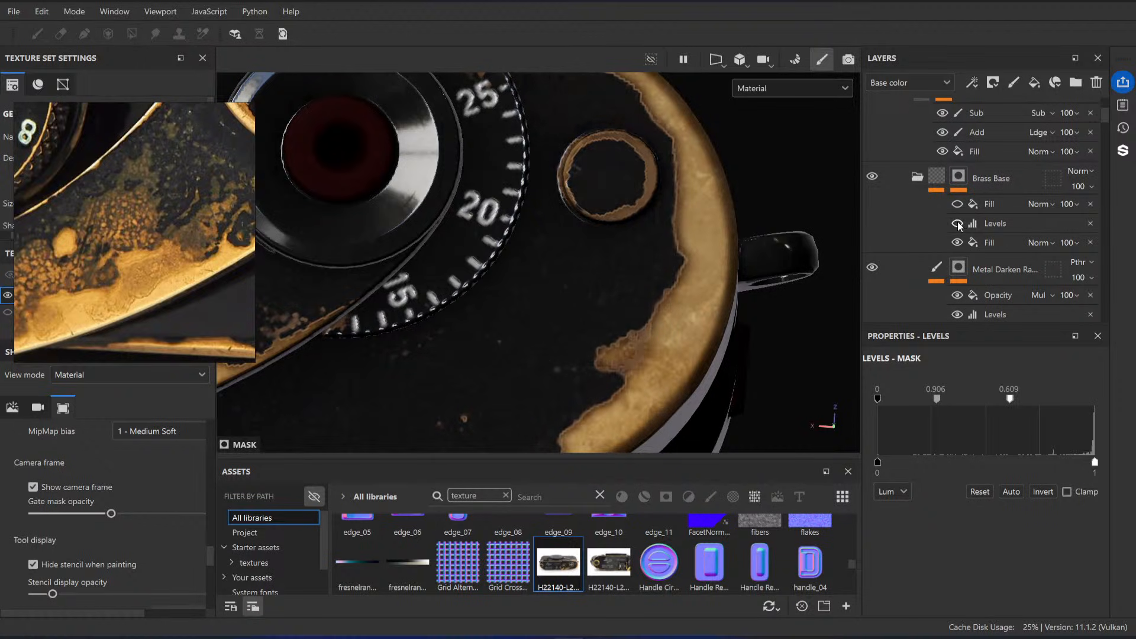
{"action": "left_click", "coordinate": [959, 224]}
Step: Try a white point of 1 and a raised black point in the Brass Base mask's Levels, and undo both changes
{"action": "mouse_move", "coordinate": [937, 399]}
{"action": "left_mouse_down"}
{"action": "mouse_move", "coordinate": [966, 402]}
{"action": "mouse_move", "coordinate": [932, 400]}
{"action": "left_mouse_up"}
{"action": "left_click_drag", "start_coordinate": [1006, 399], "coordinate": [1132, 407]}
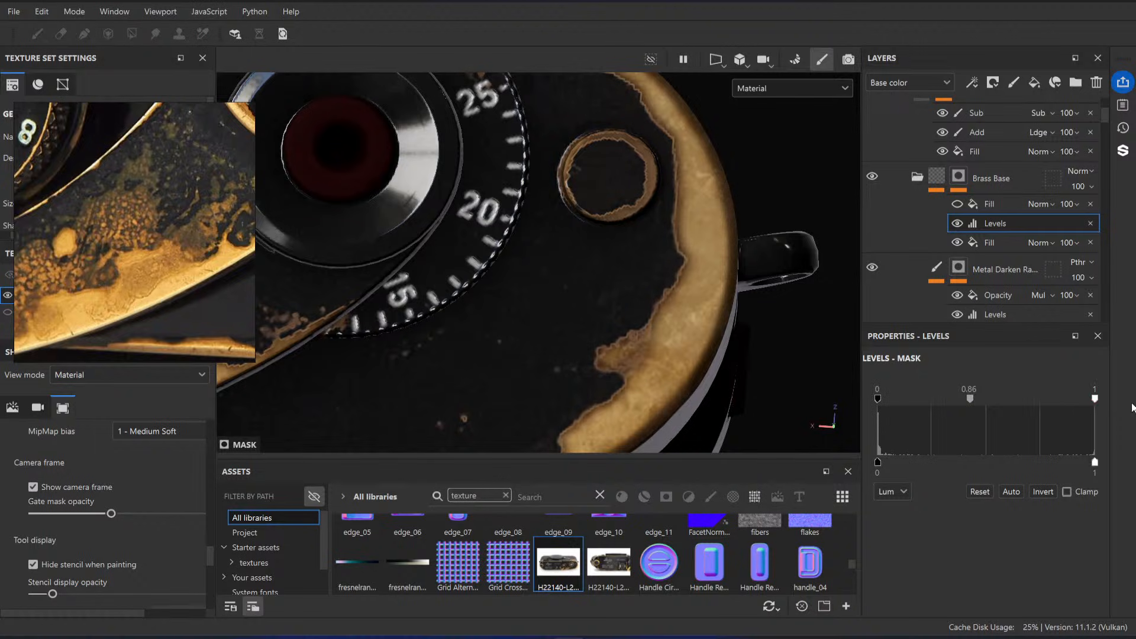
{"action": "left_click_drag", "start_coordinate": [879, 399], "coordinate": [1082, 400]}
{"action": "key", "text": "ctrl+z"}
{"action": "key", "text": "ctrl+z"}
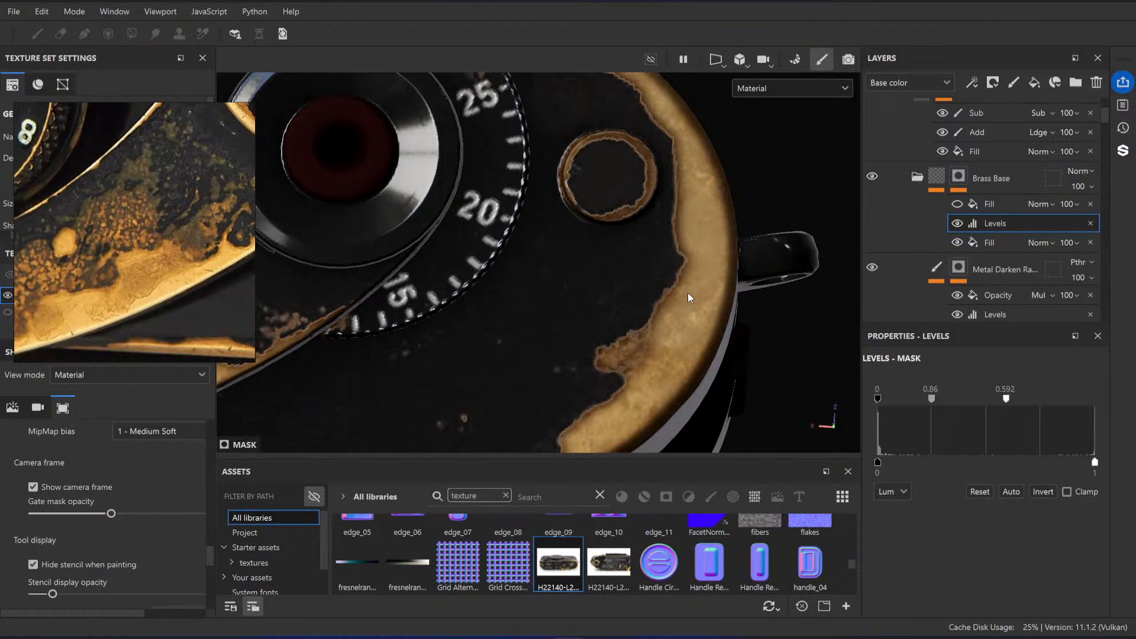
Step: Try a different midtone in the Levels of the mask on the Metal Darken layer directly below Brass Base, and undo it
{"action": "left_click_drag", "start_coordinate": [687, 297], "coordinate": [651, 243], "text": "alt"}
{"action": "scroll", "coordinate": [1056, 222], "scroll_direction": "down", "scroll_amount": 2}
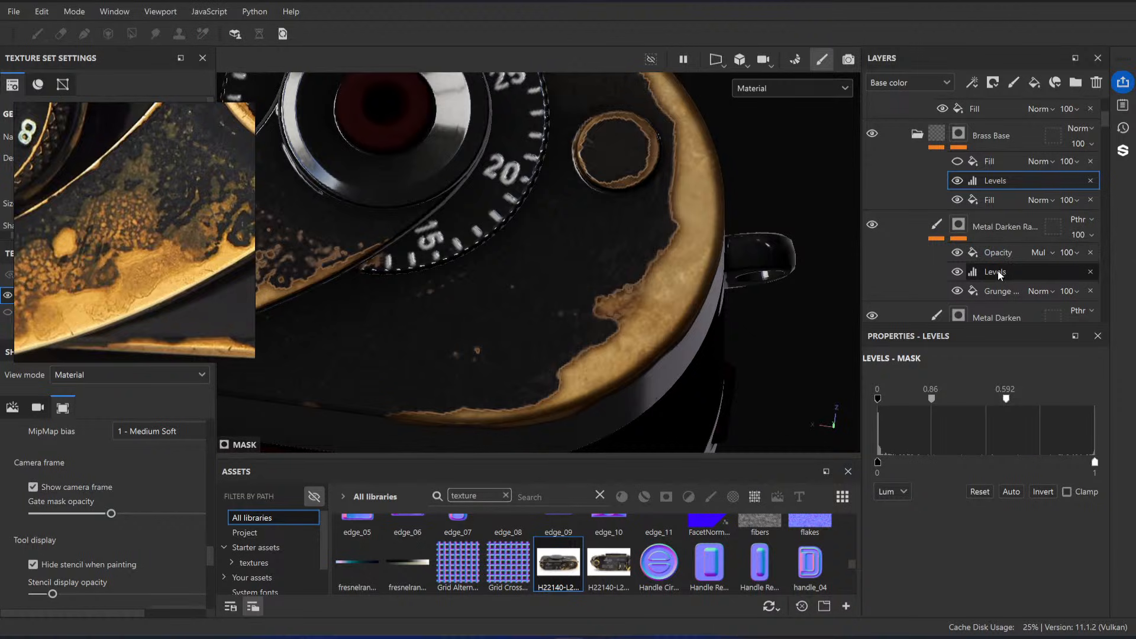
{"action": "left_click", "coordinate": [1006, 271]}
{"action": "left_click_drag", "start_coordinate": [970, 402], "coordinate": [1022, 400]}
{"action": "key", "text": "ctrl+z"}
Step: Compare the brass borders on the top plate with the reference close-up and review the Paint folder's mask effects
{"action": "scroll", "coordinate": [977, 228], "scroll_direction": "up", "scroll_amount": 3}
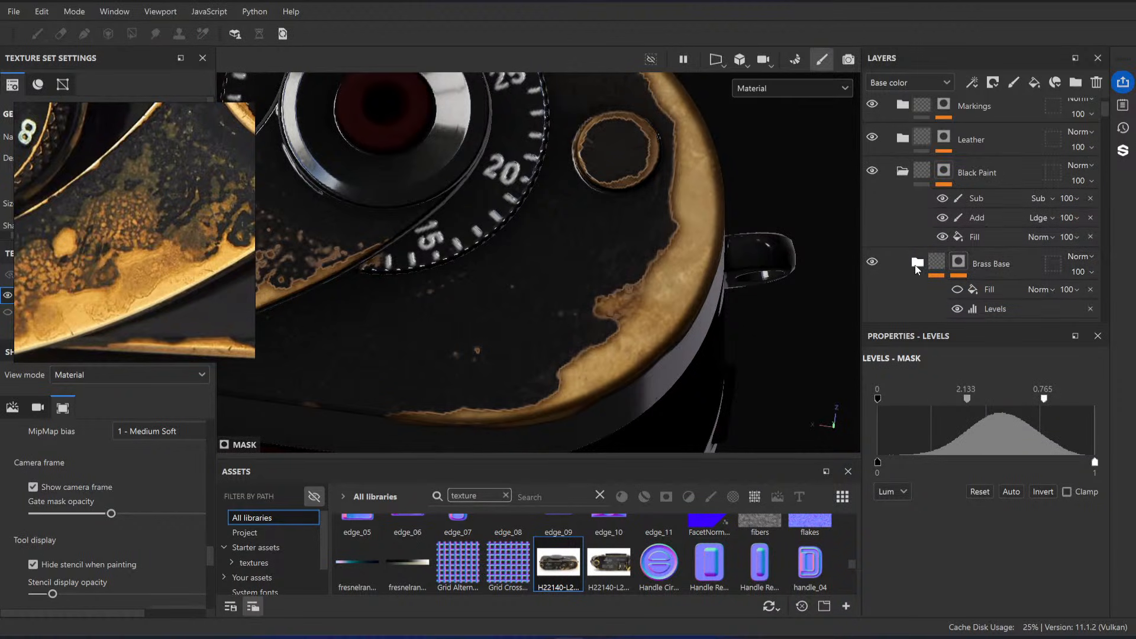
{"action": "scroll", "coordinate": [678, 166], "scroll_direction": "up", "scroll_amount": 3}
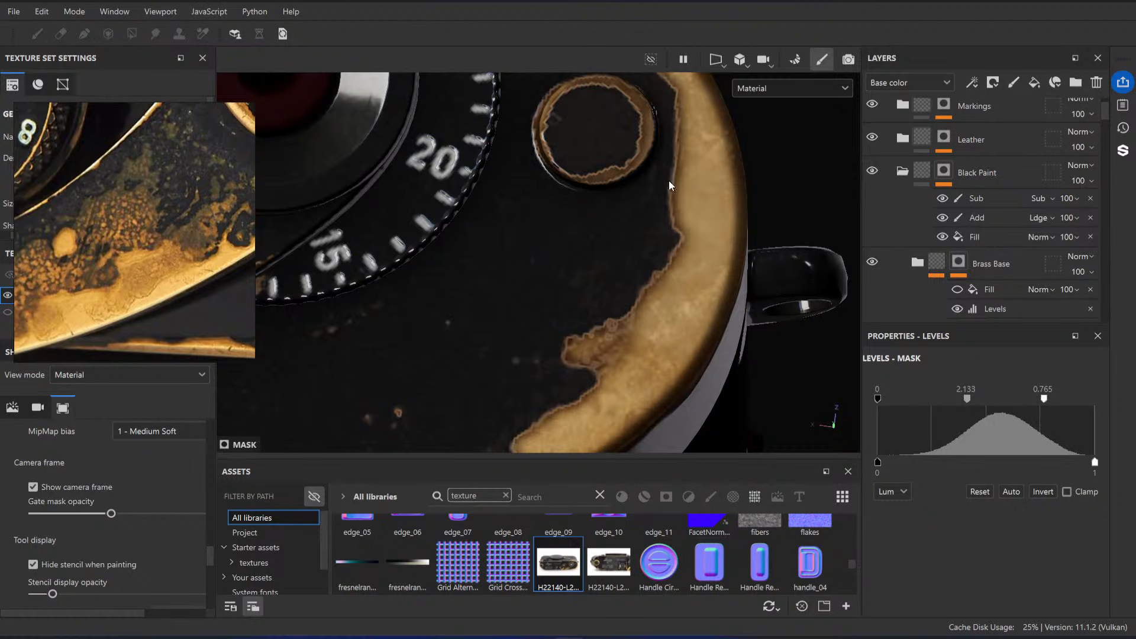
{"action": "scroll", "coordinate": [1006, 231], "scroll_direction": "down", "scroll_amount": 2}
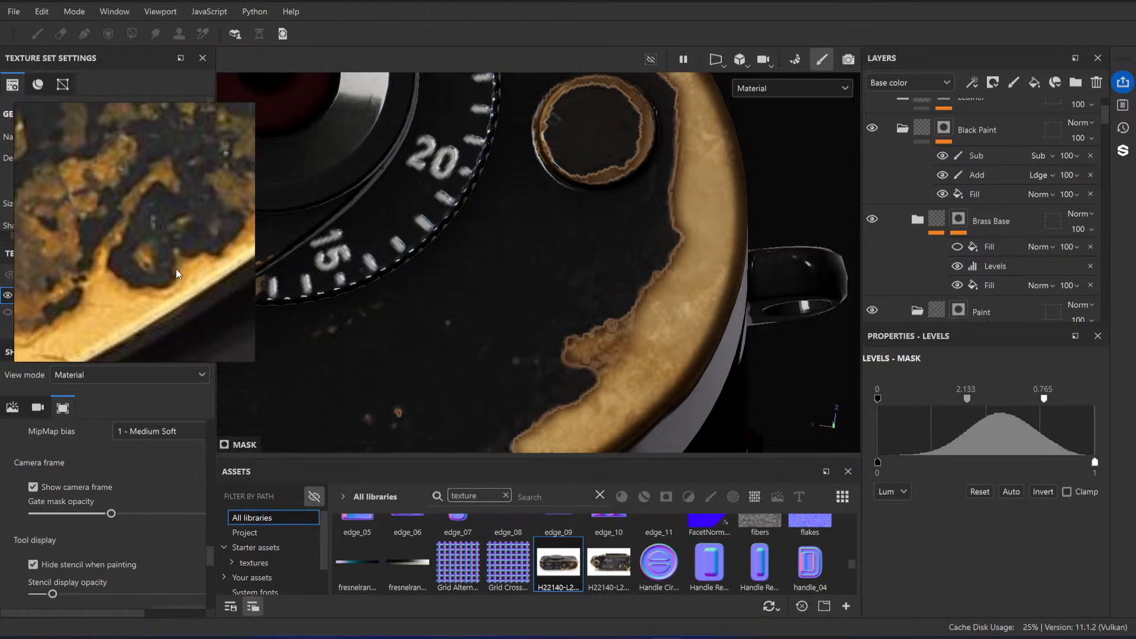
{"action": "scroll", "coordinate": [912, 303], "scroll_direction": "down", "scroll_amount": 5}
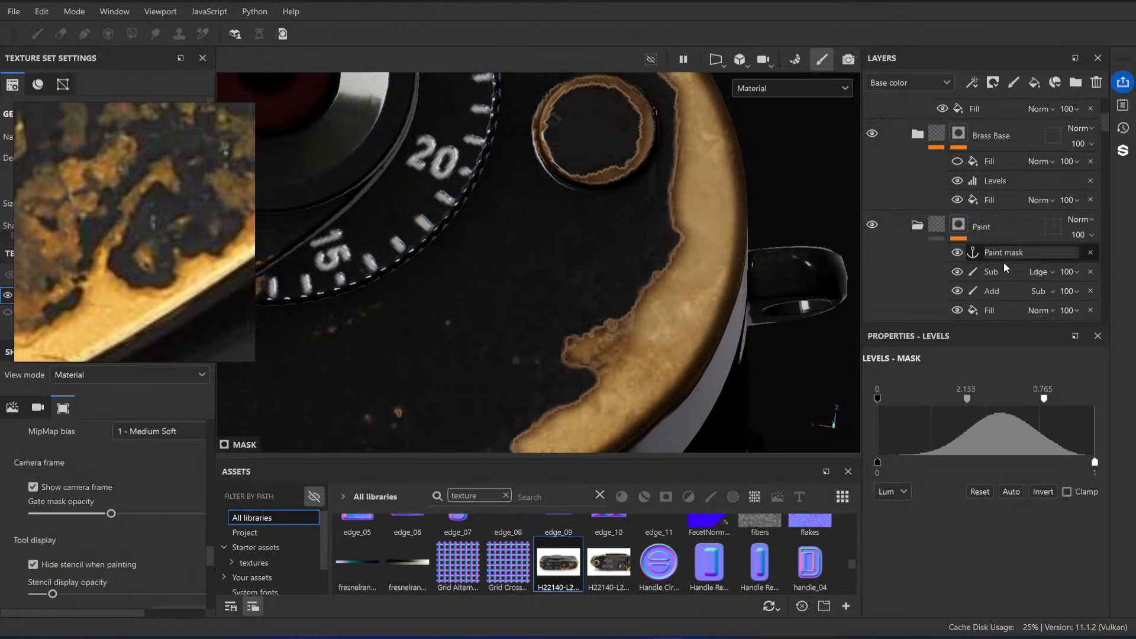
{"action": "scroll", "coordinate": [971, 249], "scroll_direction": "up", "scroll_amount": 1}
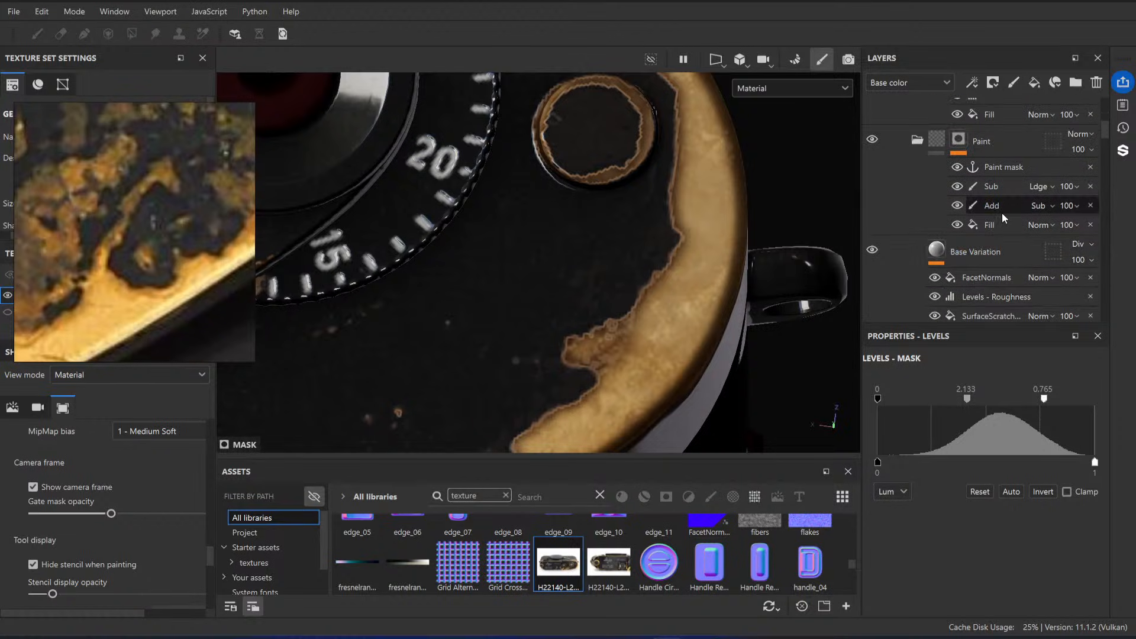
Step: Try a Levels midtone of 4.167 on the Paint mask's Fill and undo the change
{"action": "left_click", "coordinate": [1002, 205]}
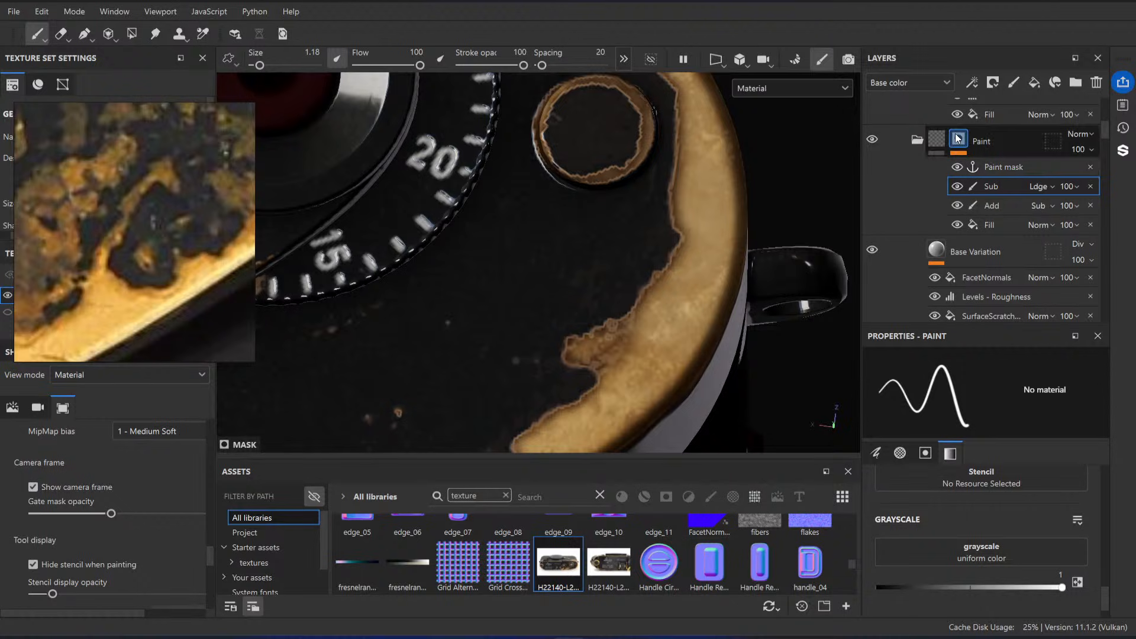
{"action": "left_click", "coordinate": [1004, 224]}
{"action": "scroll", "coordinate": [983, 510], "scroll_direction": "down", "scroll_amount": 2}
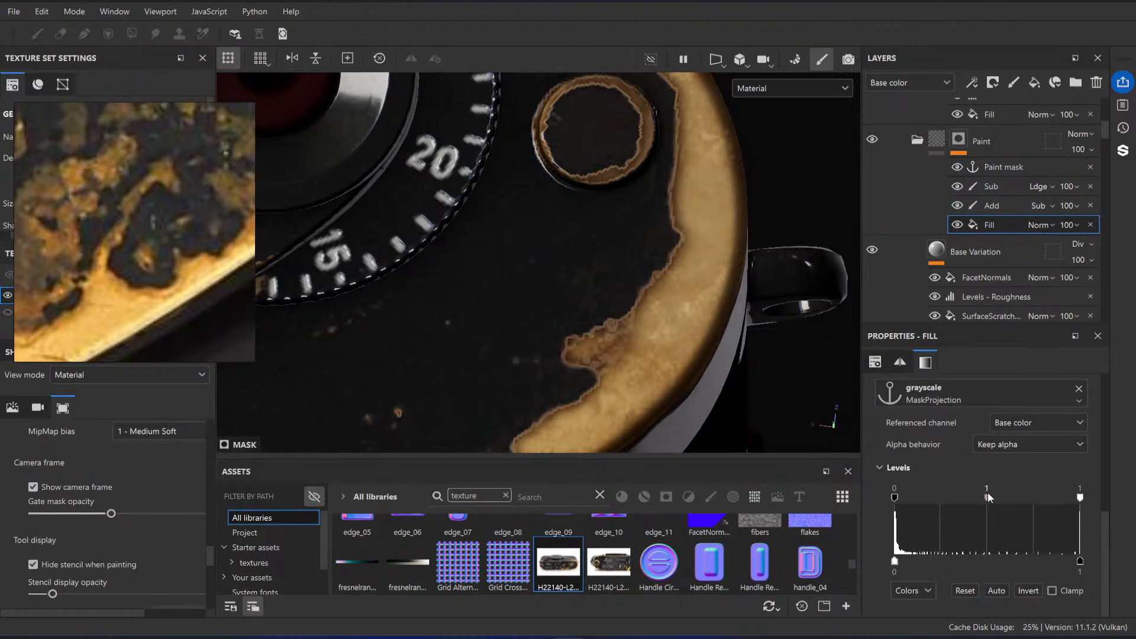
{"action": "mouse_move", "coordinate": [988, 496]}
{"action": "left_mouse_down"}
{"action": "mouse_move", "coordinate": [1047, 496]}
{"action": "mouse_move", "coordinate": [1008, 497]}
{"action": "left_mouse_up"}
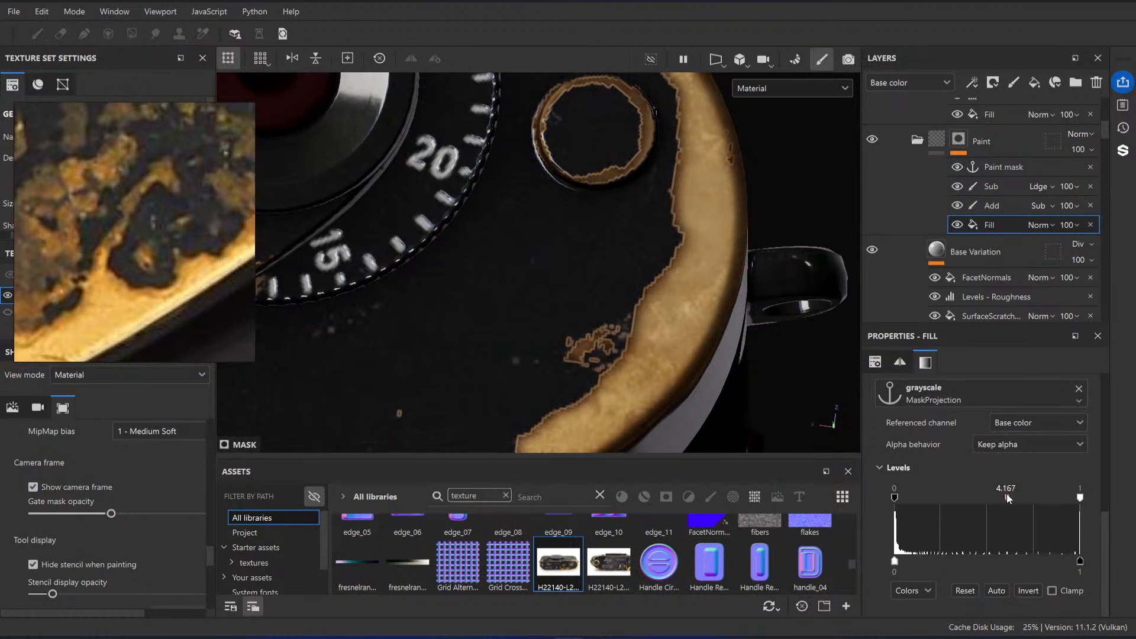
{"action": "key", "text": "ctrl+z"}
Step: Examine the darkened brass borders around the frame counter dial and review the Metal Darken layers in the Brass Base folder
{"action": "right_click_drag", "start_coordinate": [665, 275], "coordinate": [664, 225], "text": "alt"}
{"action": "scroll", "coordinate": [991, 212], "scroll_direction": "up", "scroll_amount": 3}
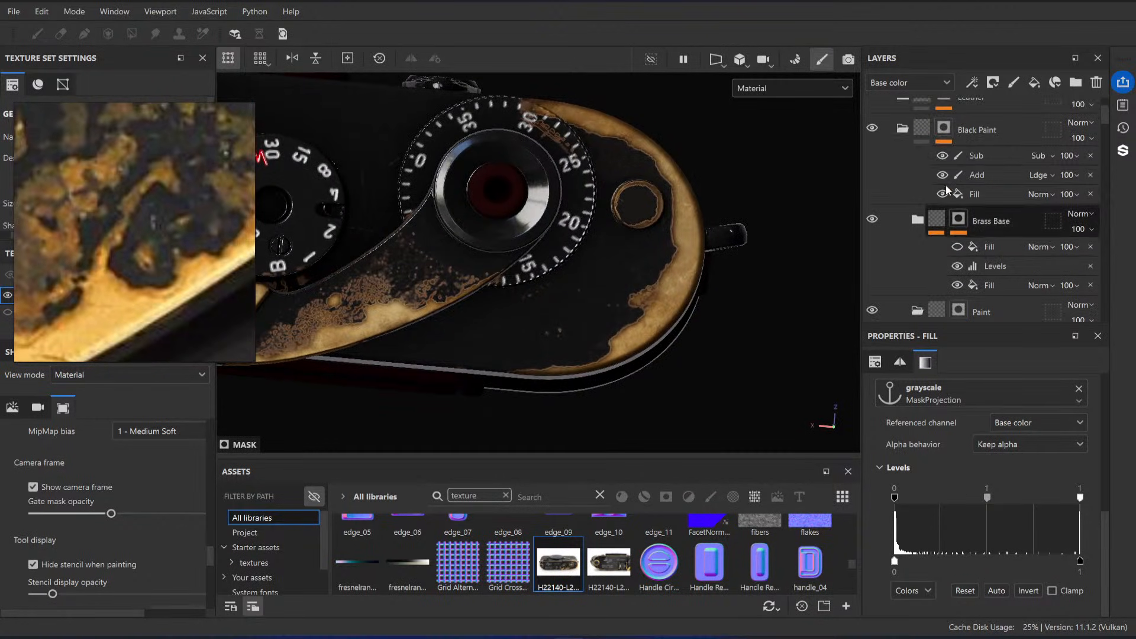
{"action": "scroll", "coordinate": [971, 194], "scroll_direction": "down", "scroll_amount": 3}
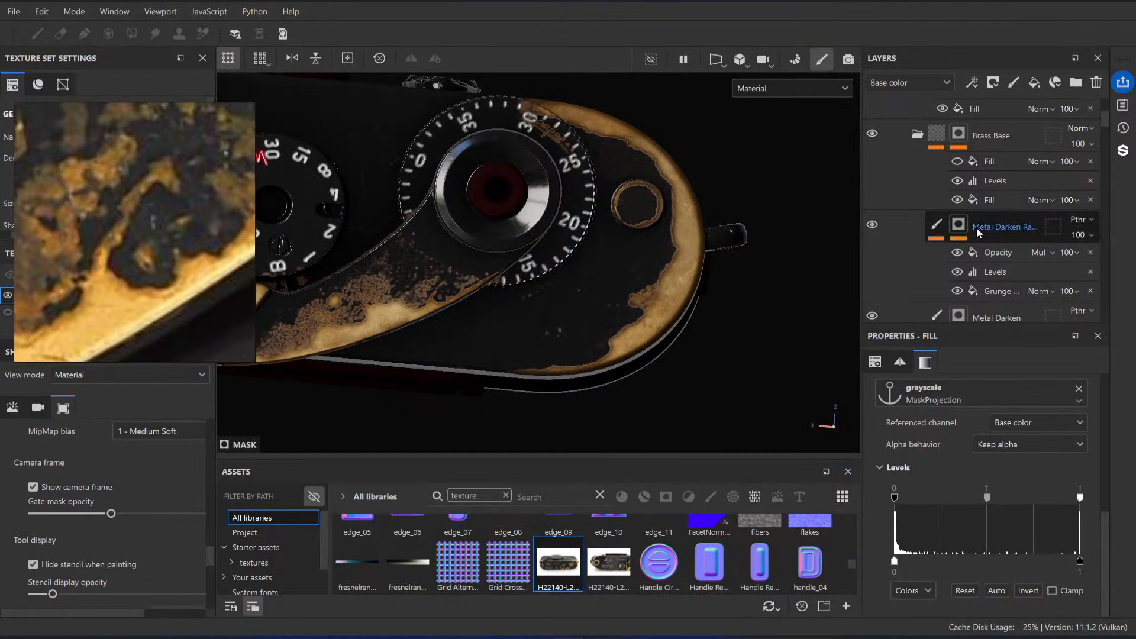
{"action": "right_click_drag", "start_coordinate": [616, 240], "coordinate": [595, 228], "text": "alt"}
{"action": "middle_click_drag", "start_coordinate": [595, 228], "coordinate": [687, 260], "text": "alt"}
{"action": "right_click_drag", "start_coordinate": [687, 261], "coordinate": [758, 296], "text": "alt"}
{"action": "scroll", "coordinate": [995, 214], "scroll_direction": "down", "scroll_amount": 7}
{"action": "scroll", "coordinate": [976, 202], "scroll_direction": "up", "scroll_amount": 5}
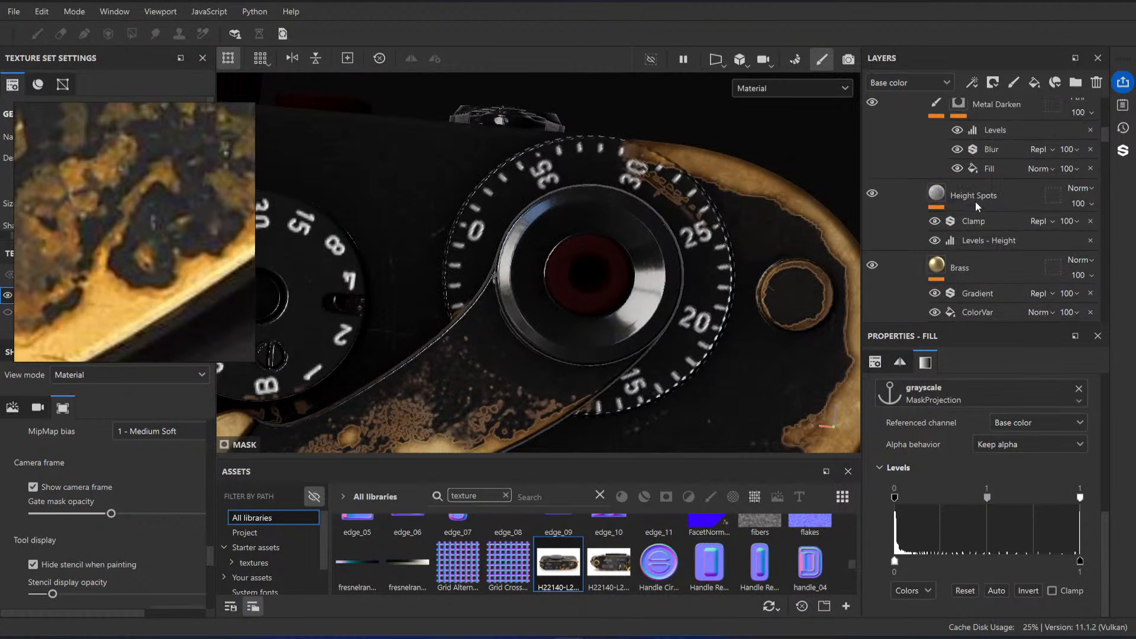
{"action": "right_click_drag", "start_coordinate": [640, 182], "coordinate": [747, 180], "text": "alt"}
{"action": "middle_click_drag", "start_coordinate": [747, 180], "coordinate": [717, 230], "text": "alt"}
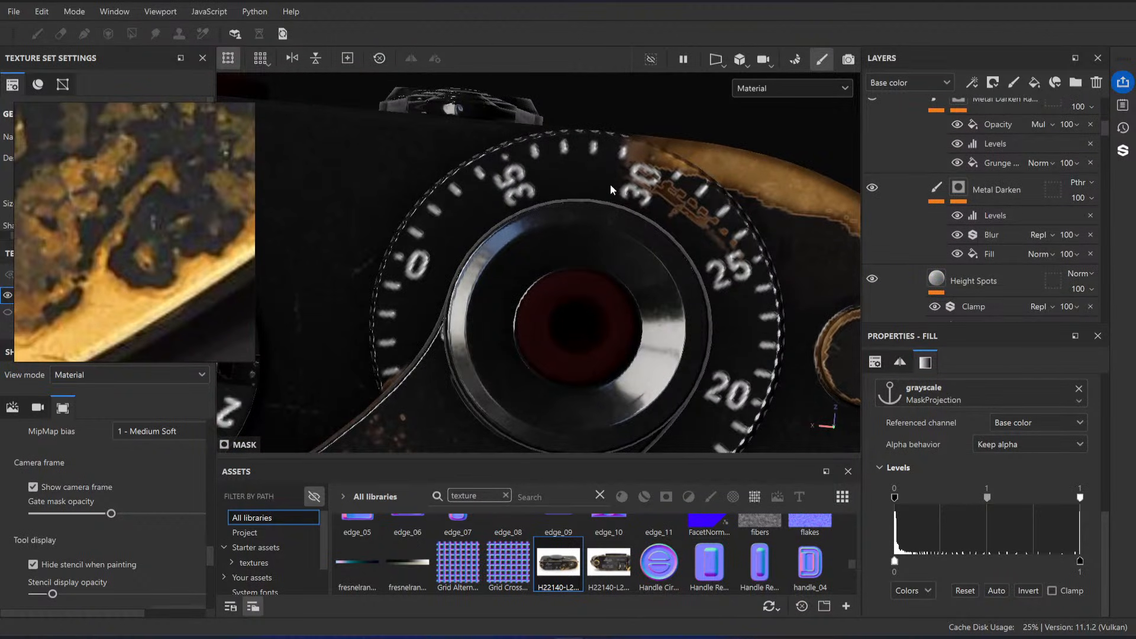
Step: Compare the overall wear on the wind lever and top plate with the reference photo of the lever
{"action": "scroll", "coordinate": [1015, 173], "scroll_direction": "up", "scroll_amount": 1}
{"action": "right_click_drag", "start_coordinate": [597, 256], "coordinate": [367, 261], "text": "alt"}
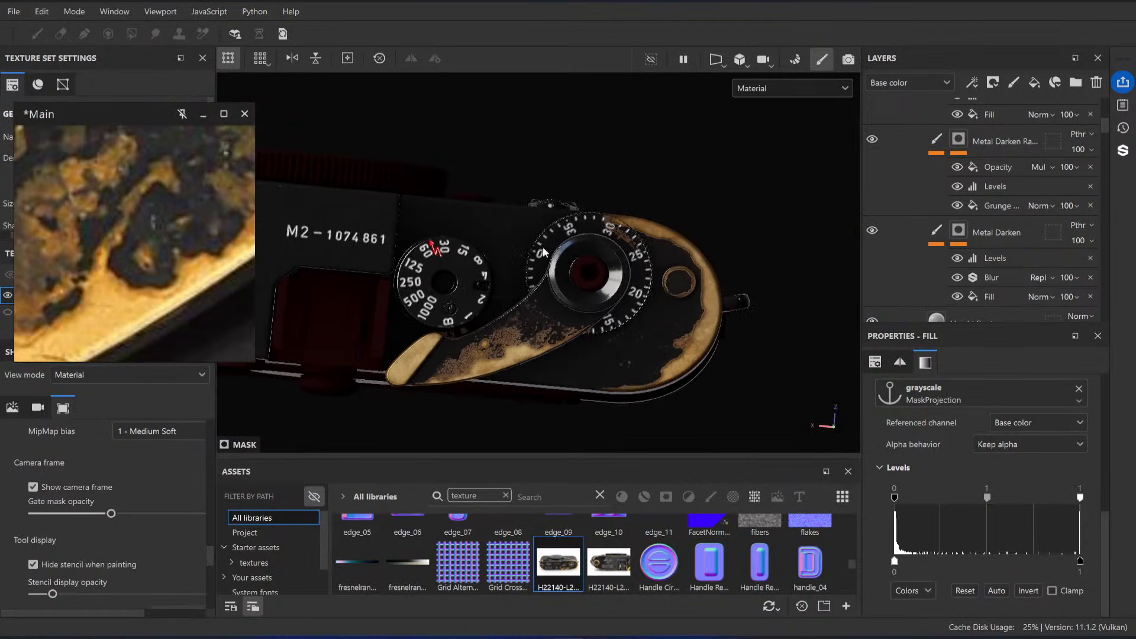
{"action": "middle_click_drag", "start_coordinate": [537, 336], "coordinate": [594, 300], "text": "alt"}
{"action": "left_click_drag", "start_coordinate": [593, 304], "coordinate": [500, 253], "text": "alt"}
{"action": "right_click_drag", "start_coordinate": [499, 253], "coordinate": [477, 249], "text": "alt"}
{"action": "left_click_drag", "start_coordinate": [598, 248], "coordinate": [367, 190], "text": "alt"}
{"action": "right_click_drag", "start_coordinate": [597, 308], "coordinate": [653, 319], "text": "alt"}
{"action": "left_click_drag", "start_coordinate": [654, 318], "coordinate": [627, 361], "text": "alt"}
{"action": "scroll", "coordinate": [155, 256], "scroll_direction": "down", "scroll_amount": 4}
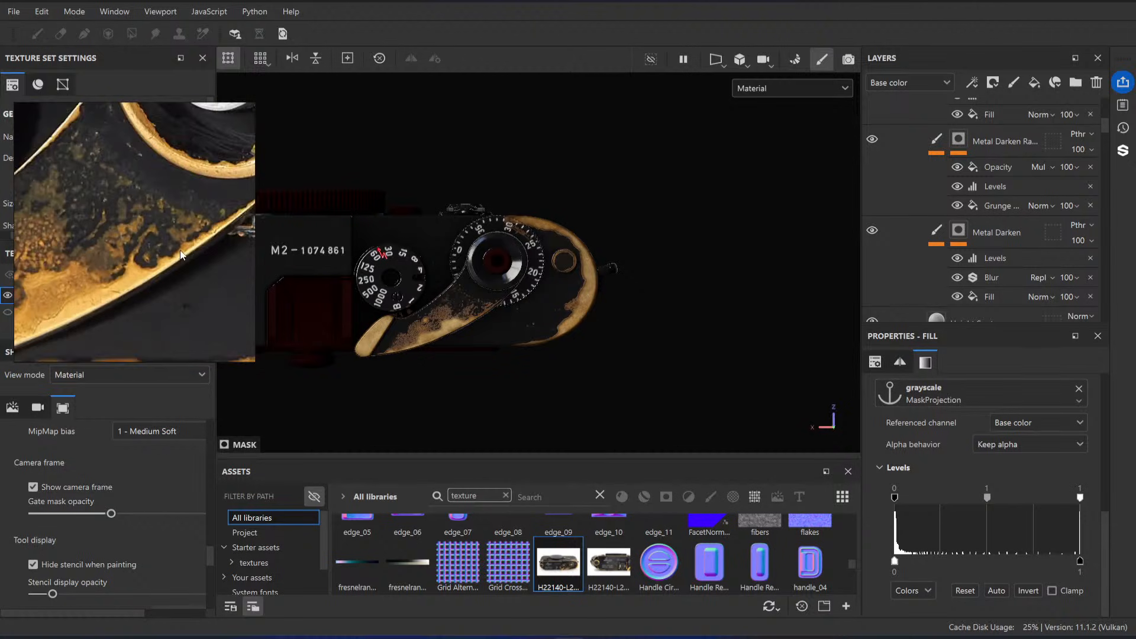
{"action": "middle_click_drag", "start_coordinate": [522, 354], "coordinate": [681, 308], "text": "alt"}
{"action": "scroll", "coordinate": [577, 332], "scroll_direction": "up", "scroll_amount": 3}
{"action": "scroll", "coordinate": [150, 267], "scroll_direction": "down", "scroll_amount": 2}
{"action": "scroll", "coordinate": [583, 337], "scroll_direction": "up", "scroll_amount": 3}
Step: Move the reference window clear of the texture set settings, set the LeicaM2 size to 4096, and check the lever's wear detail
{"action": "right_click_drag", "start_coordinate": [140, 227], "coordinate": [163, 502]}
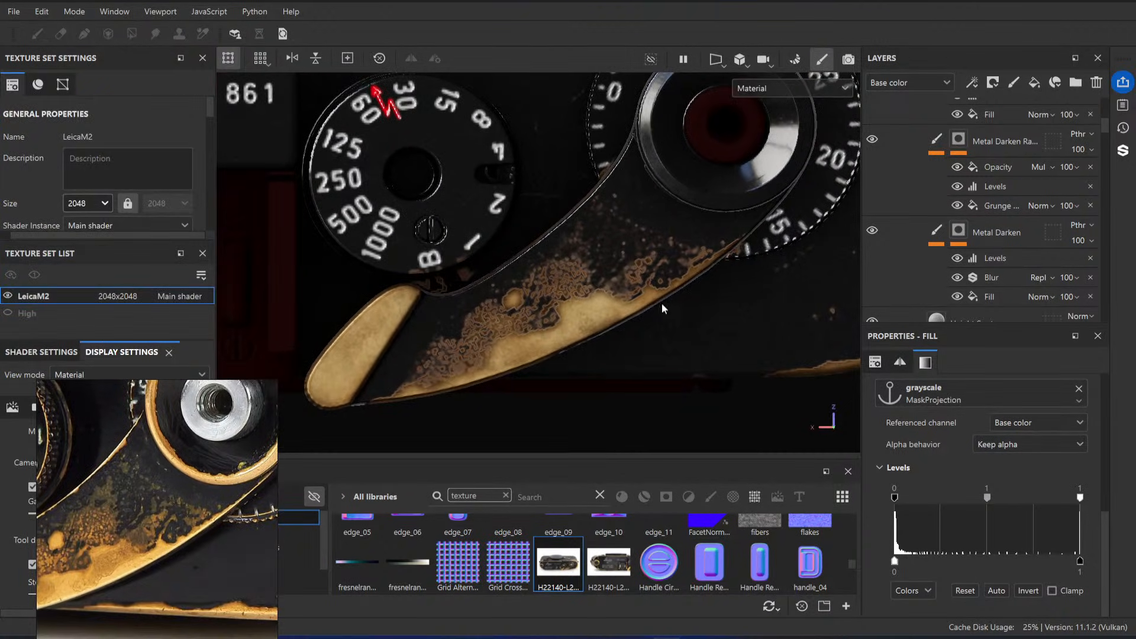
{"action": "scroll", "coordinate": [560, 274], "scroll_direction": "up", "scroll_amount": 4}
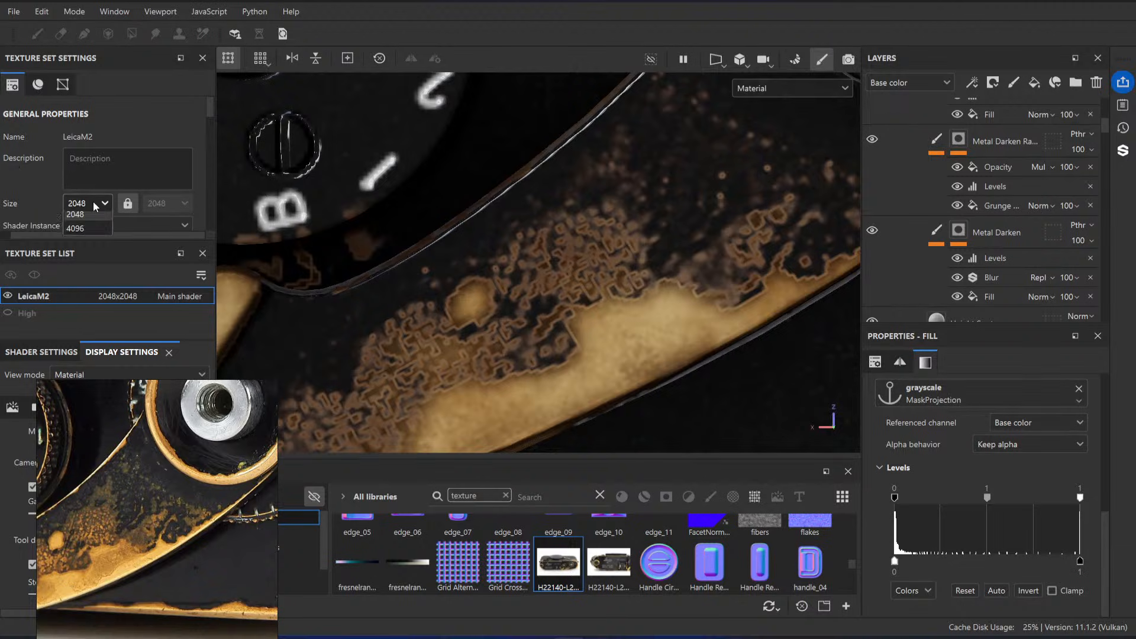
{"action": "left_click", "coordinate": [92, 205]}
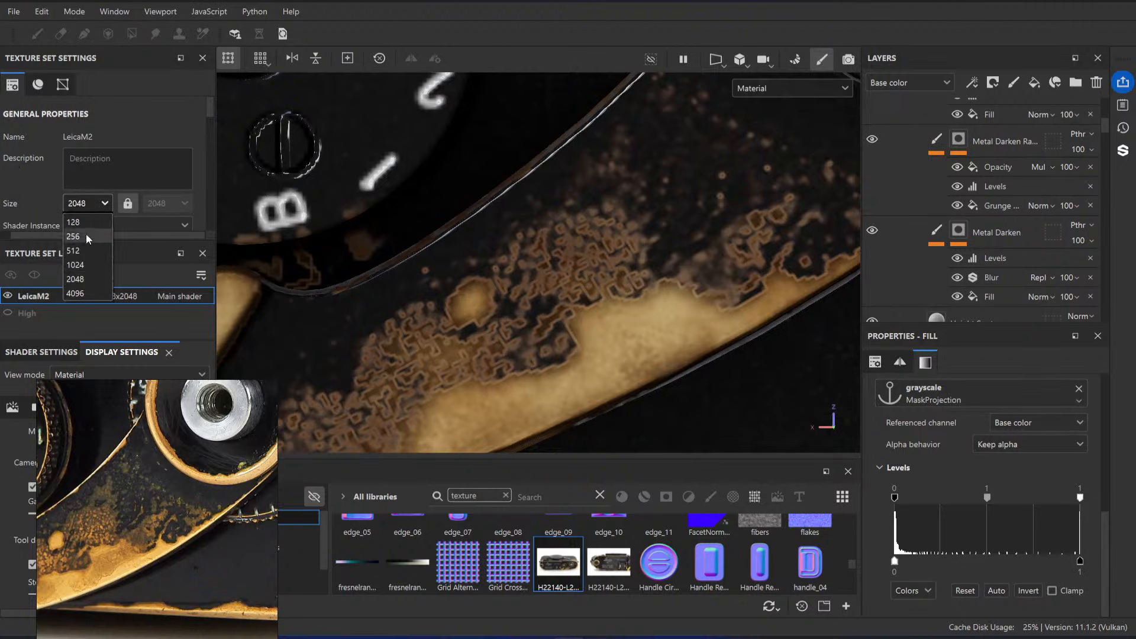
{"action": "left_click", "coordinate": [91, 291]}
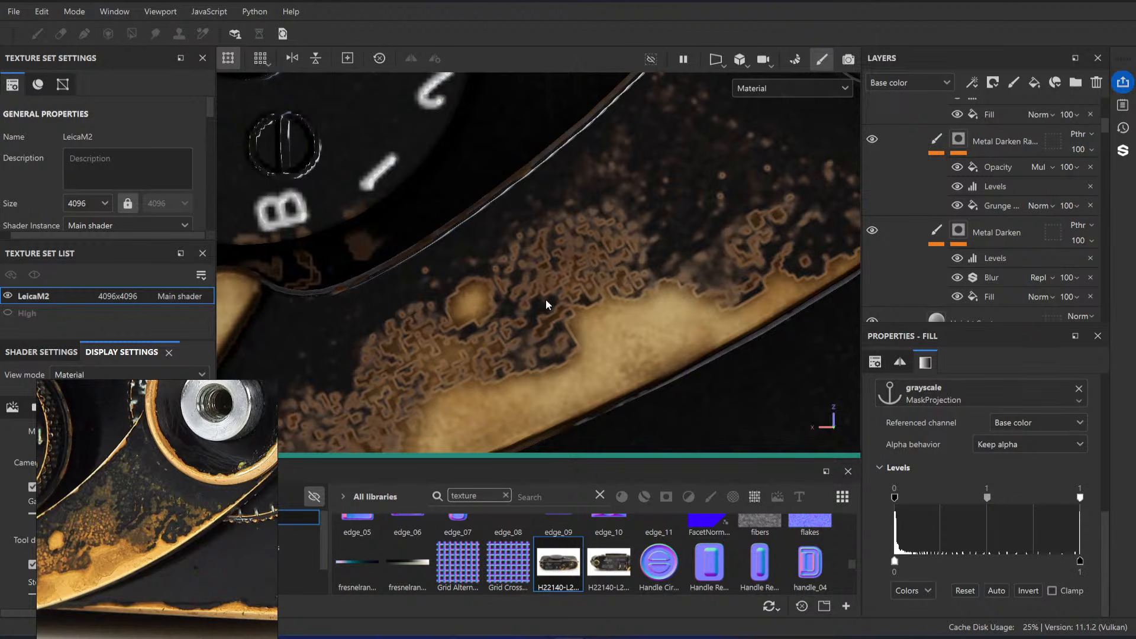
{"action": "scroll", "coordinate": [602, 282], "scroll_direction": "down", "scroll_amount": 4}
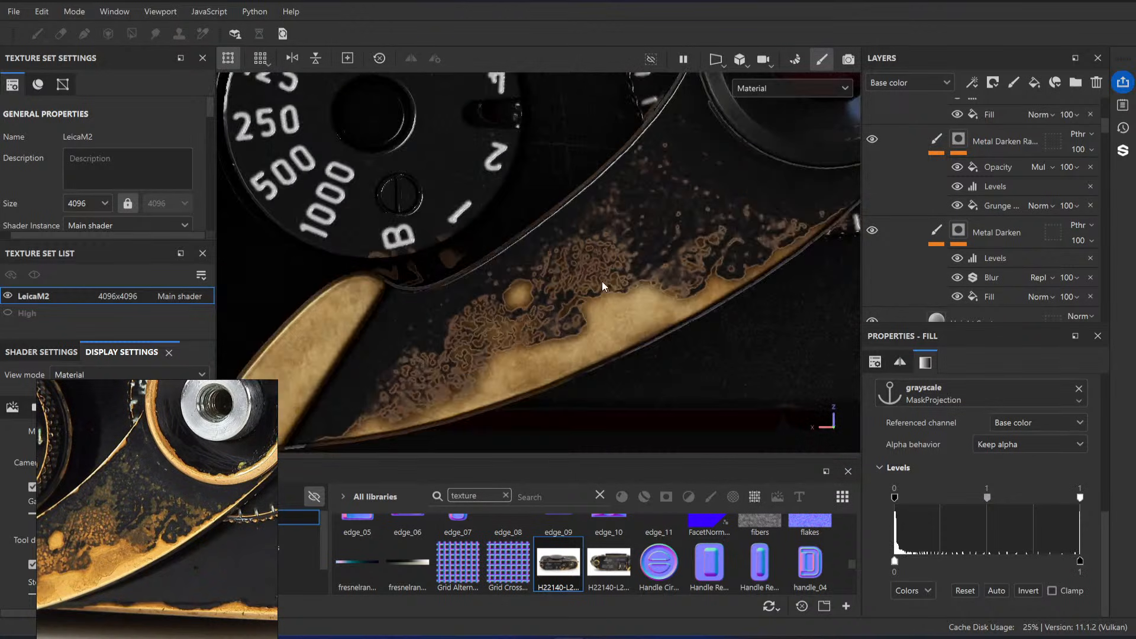
{"action": "scroll", "coordinate": [602, 282], "scroll_direction": "down", "scroll_amount": 5}
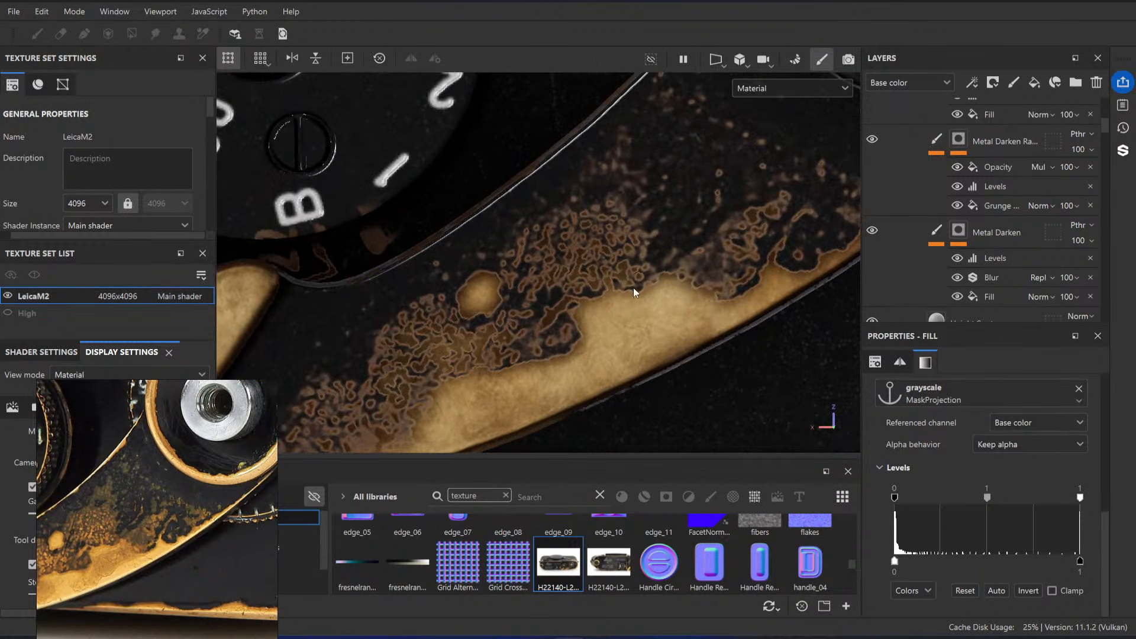
{"action": "scroll", "coordinate": [612, 283], "scroll_direction": "down", "scroll_amount": 2}
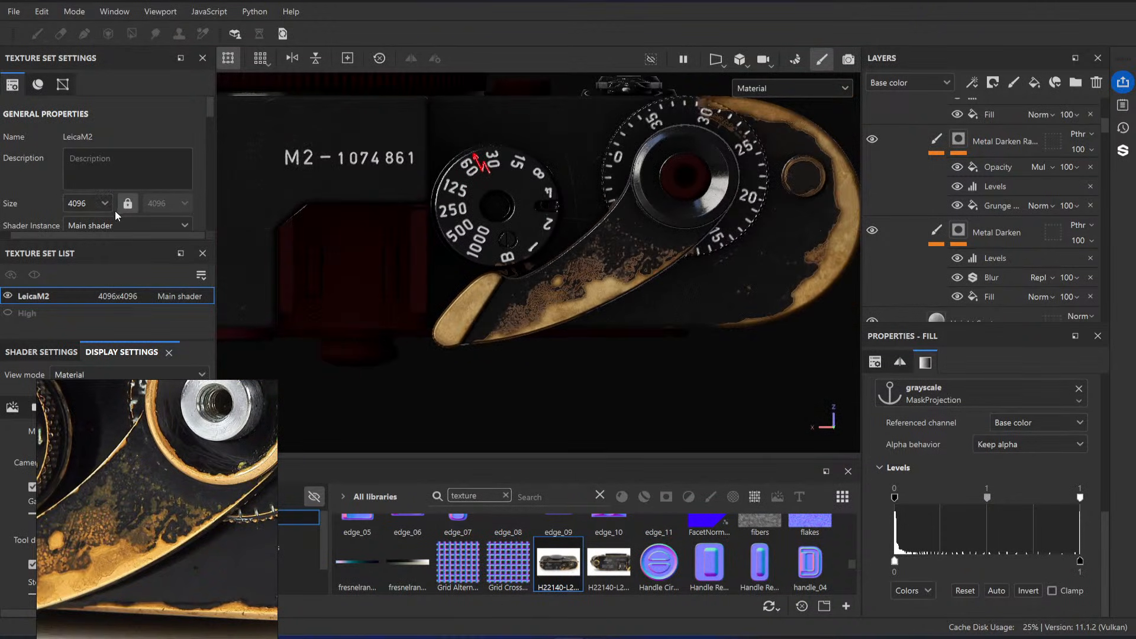
Step: Set the LeicaM2 texture set's size back to 2048
{"action": "left_click", "coordinate": [100, 204]}
{"action": "left_click", "coordinate": [89, 278]}
Step: Compare the back of the model's top plate below the wind lever with the worn brass patch in the reference photo
{"action": "scroll", "coordinate": [648, 310], "scroll_direction": "down", "scroll_amount": 8}
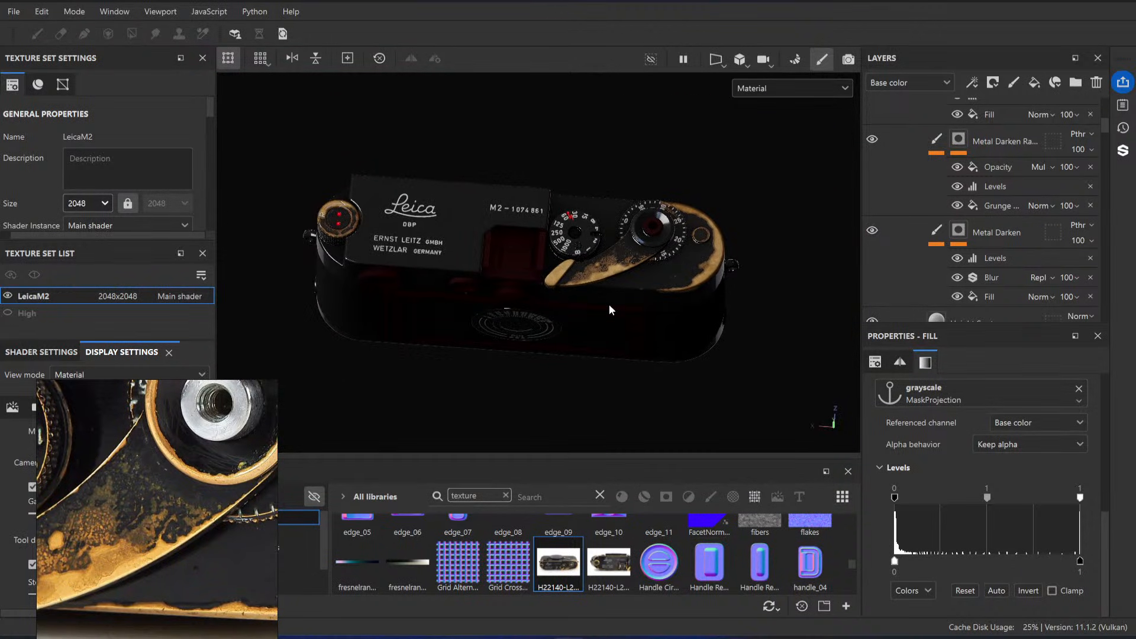
{"action": "scroll", "coordinate": [595, 299], "scroll_direction": "up", "scroll_amount": 2}
{"action": "left_click_drag", "start_coordinate": [591, 302], "coordinate": [524, 275], "text": "alt"}
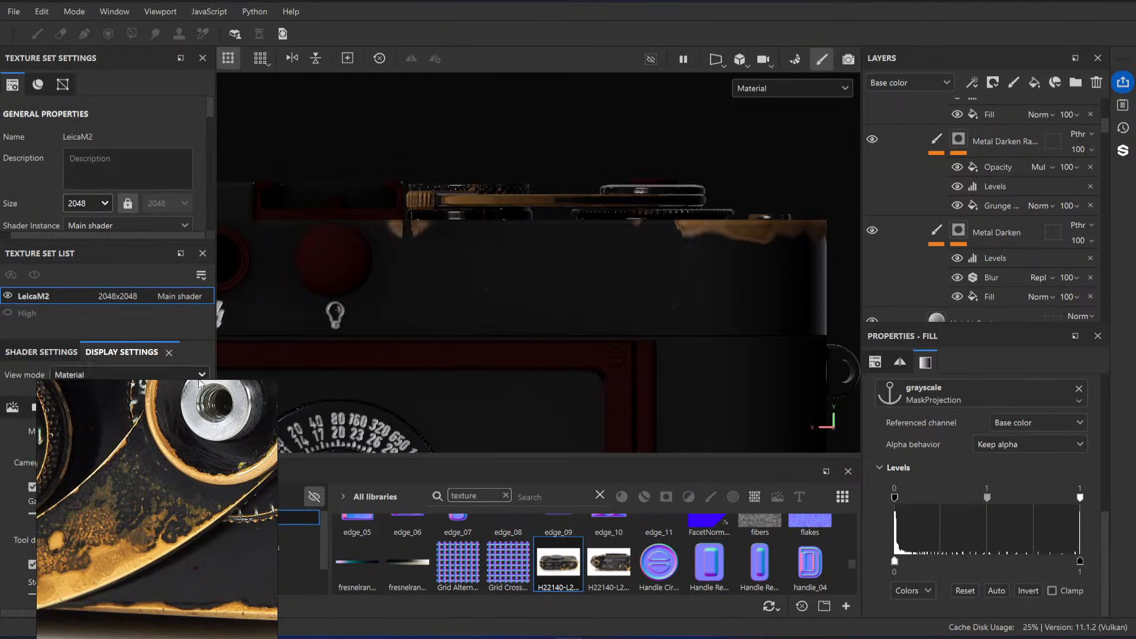
{"action": "scroll", "coordinate": [178, 471], "scroll_direction": "down", "scroll_amount": 5}
{"action": "scroll", "coordinate": [178, 471], "scroll_direction": "up", "scroll_amount": 5}
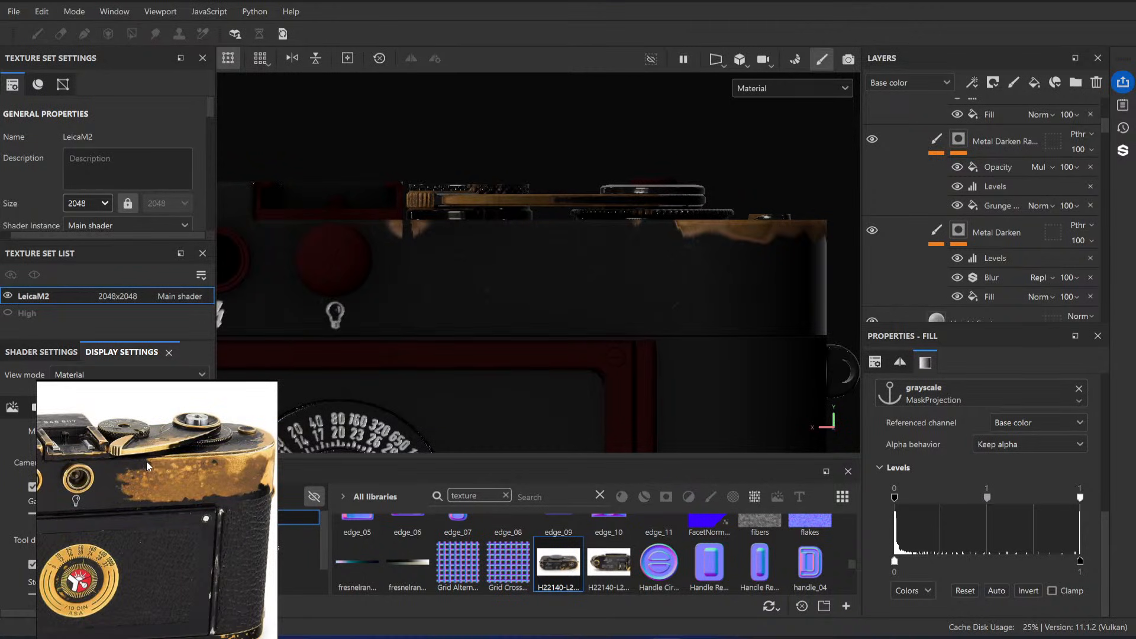
{"action": "scroll", "coordinate": [116, 479], "scroll_direction": "up", "scroll_amount": 3}
{"action": "scroll", "coordinate": [117, 472], "scroll_direction": "down", "scroll_amount": 3}
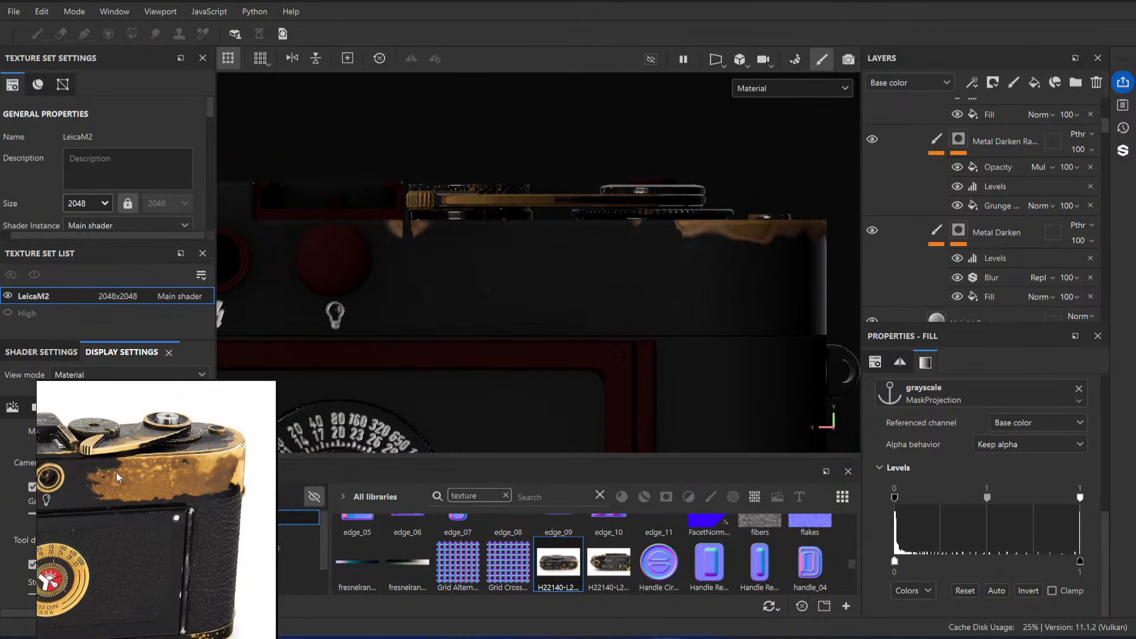
Step: Open the Resources (HIDE) folder and select the Paint effect of the MaskProjection layer
{"action": "left_click_drag", "start_coordinate": [772, 264], "coordinate": [702, 303], "text": "alt"}
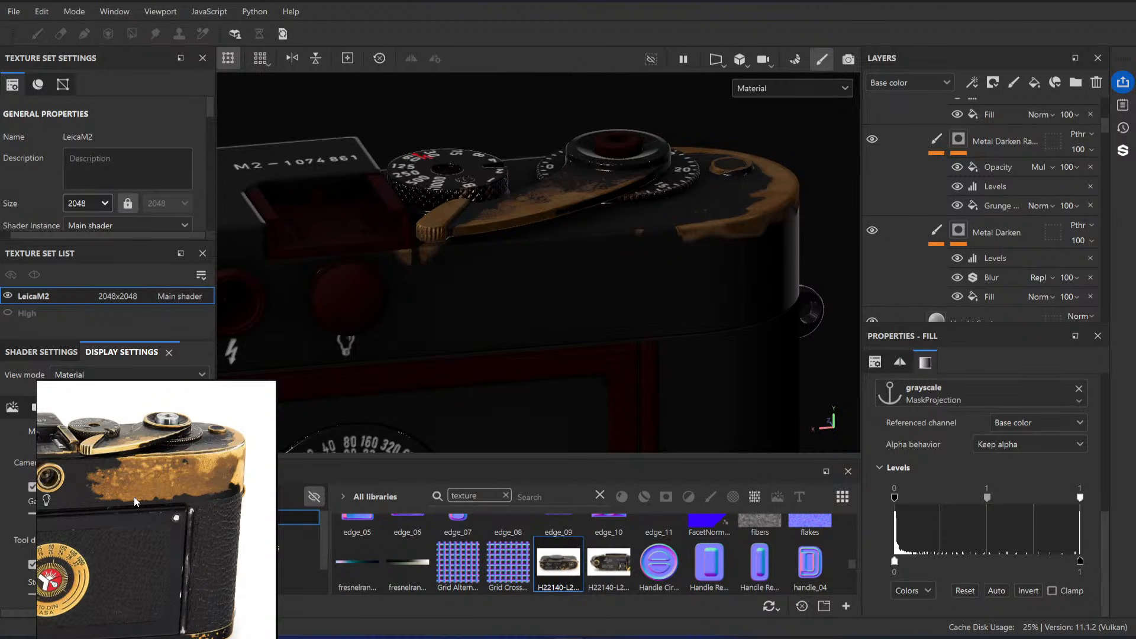
{"action": "scroll", "coordinate": [134, 496], "scroll_direction": "down", "scroll_amount": 2}
{"action": "scroll", "coordinate": [122, 489], "scroll_direction": "up", "scroll_amount": 4}
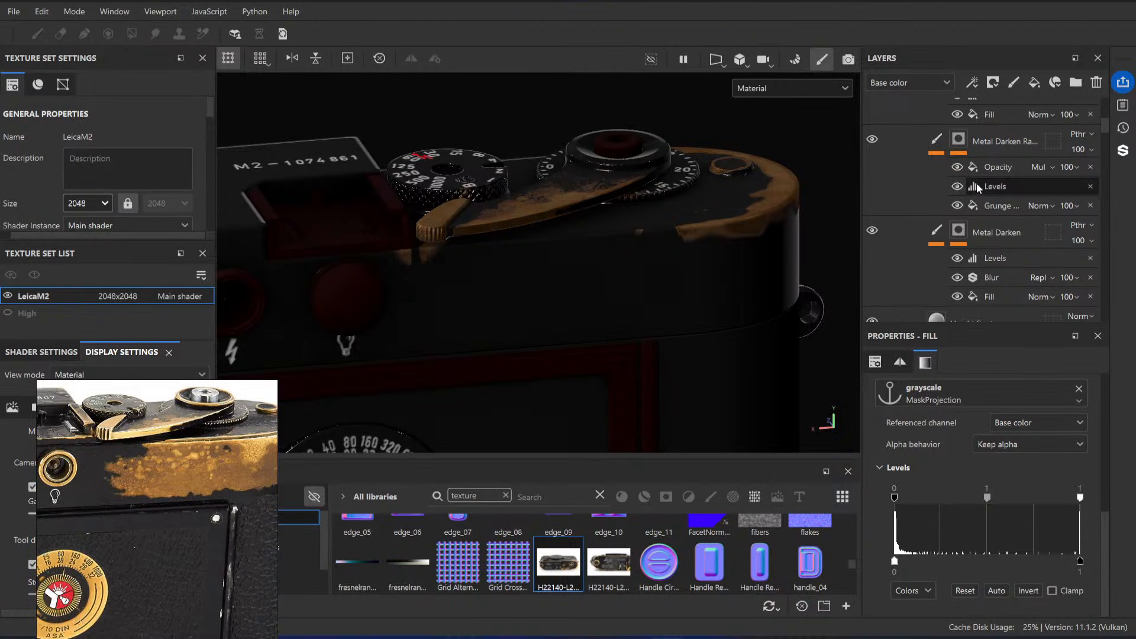
{"action": "scroll", "coordinate": [958, 211], "scroll_direction": "down", "scroll_amount": 5}
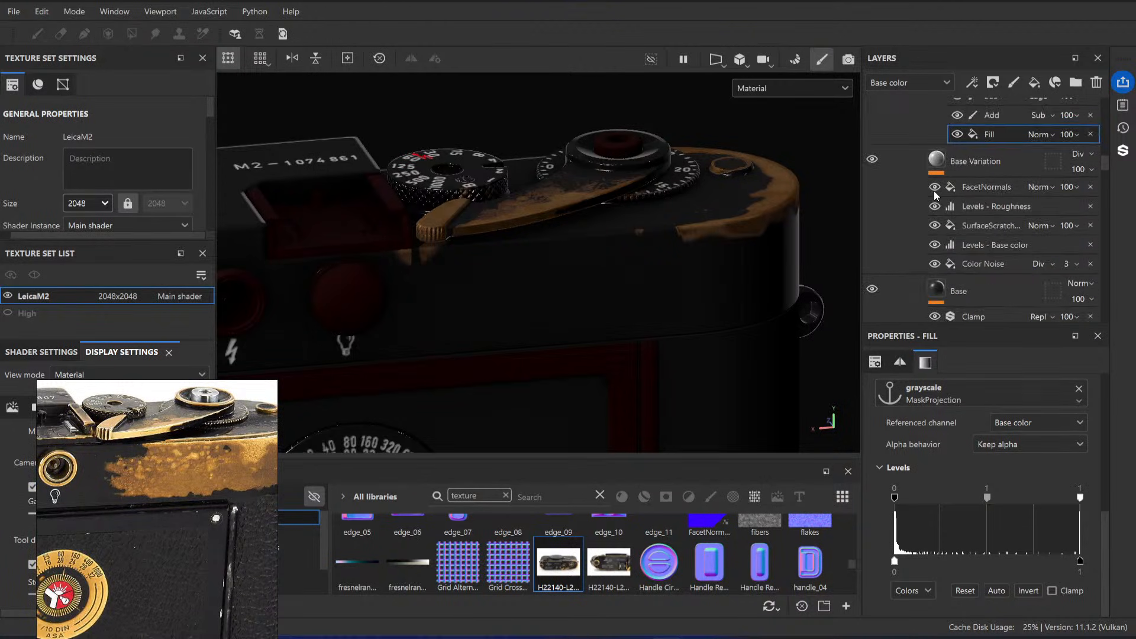
{"action": "scroll", "coordinate": [914, 189], "scroll_direction": "up", "scroll_amount": 6}
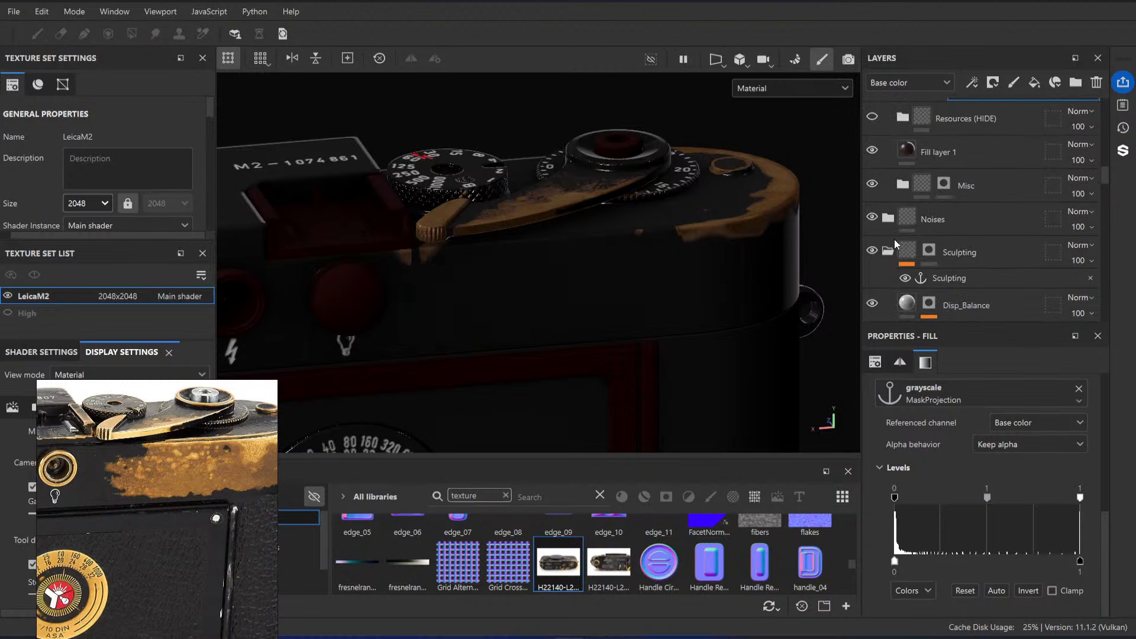
{"action": "left_click_drag", "start_coordinate": [712, 198], "coordinate": [698, 223], "text": "alt"}
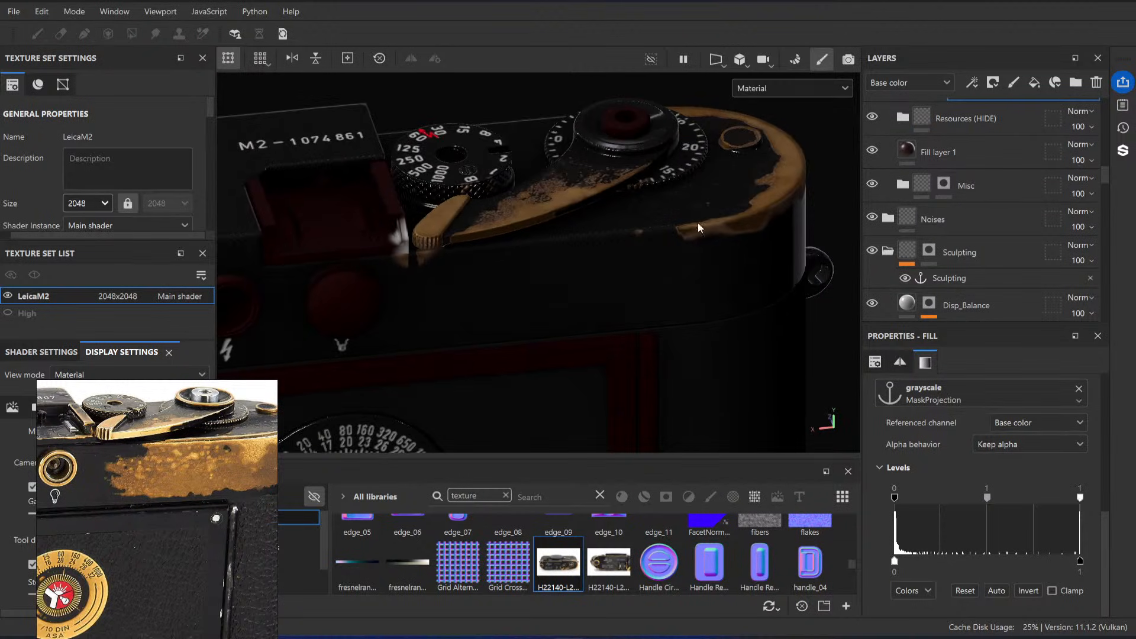
{"action": "left_click", "coordinate": [901, 117]}
{"action": "left_click", "coordinate": [985, 235]}
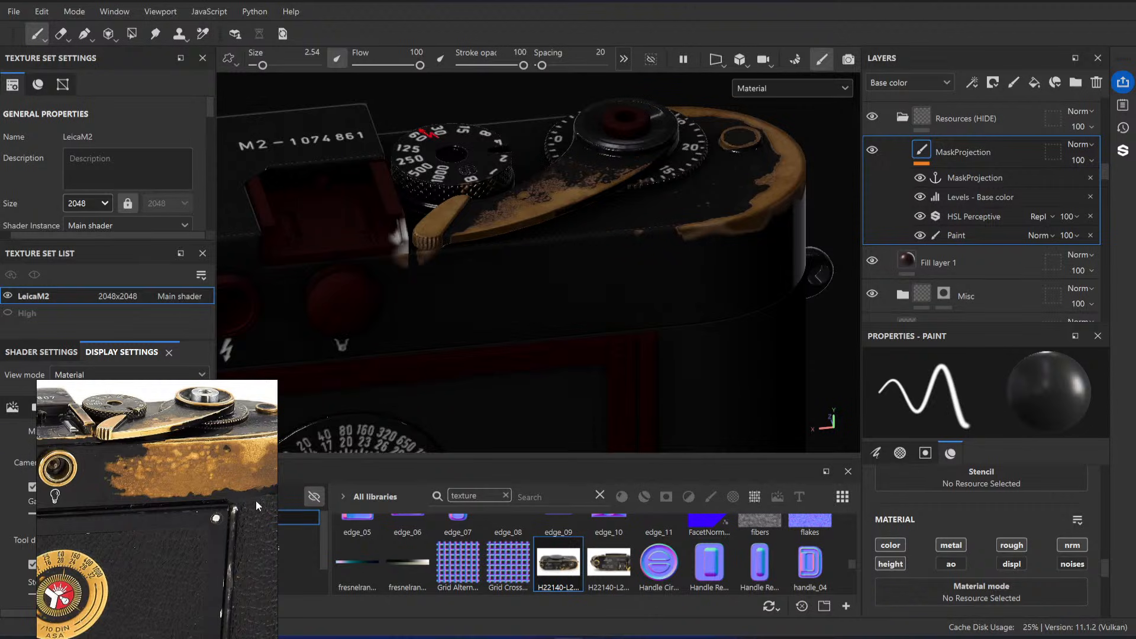
Step: Select the back-view Leica photo in the reference board and open its source image in the web browser
{"action": "scroll", "coordinate": [254, 494], "scroll_direction": "down", "scroll_amount": 4}
{"action": "scroll", "coordinate": [228, 485], "scroll_direction": "up", "scroll_amount": 4}
{"action": "scroll", "coordinate": [180, 491], "scroll_direction": "down", "scroll_amount": 4}
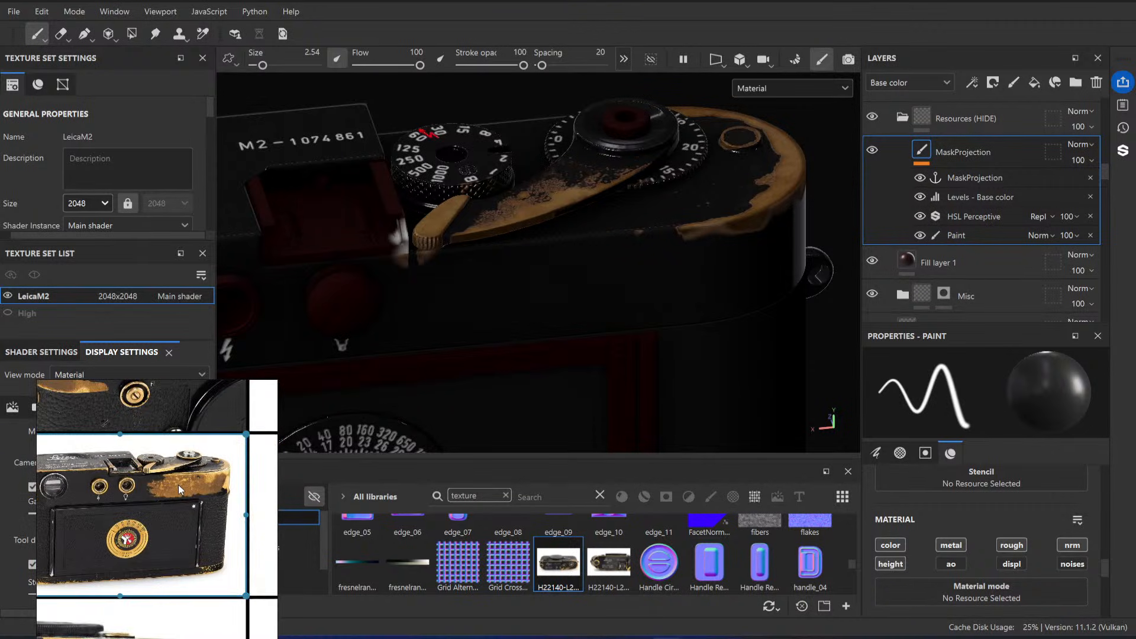
{"action": "scroll", "coordinate": [148, 468], "scroll_direction": "up", "scroll_amount": 4}
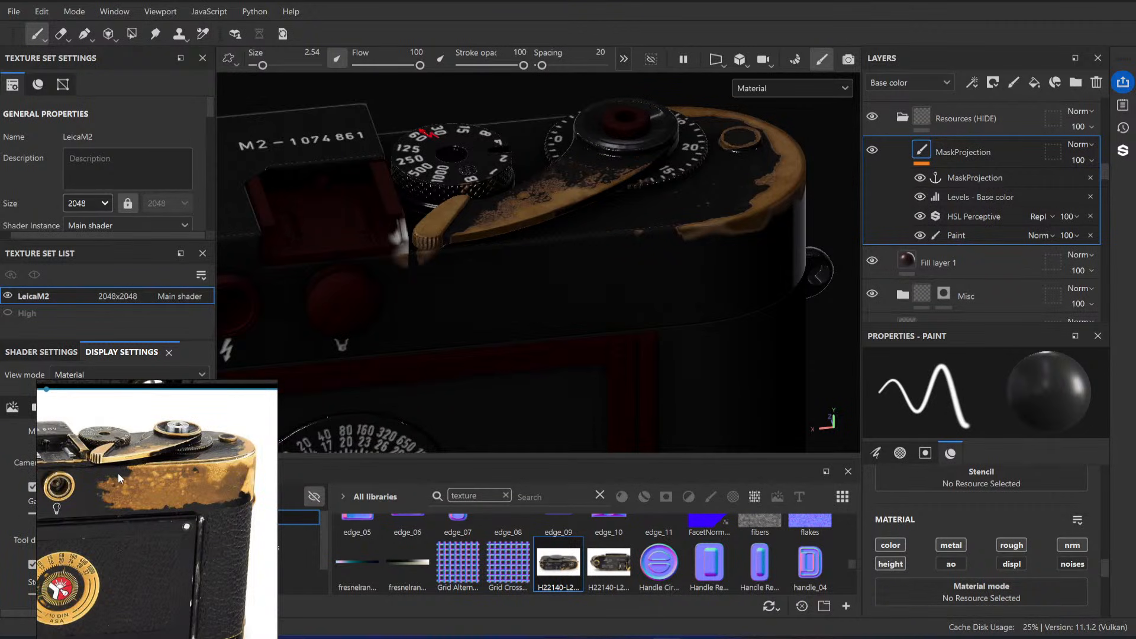
{"action": "right_click", "coordinate": [185, 503]}
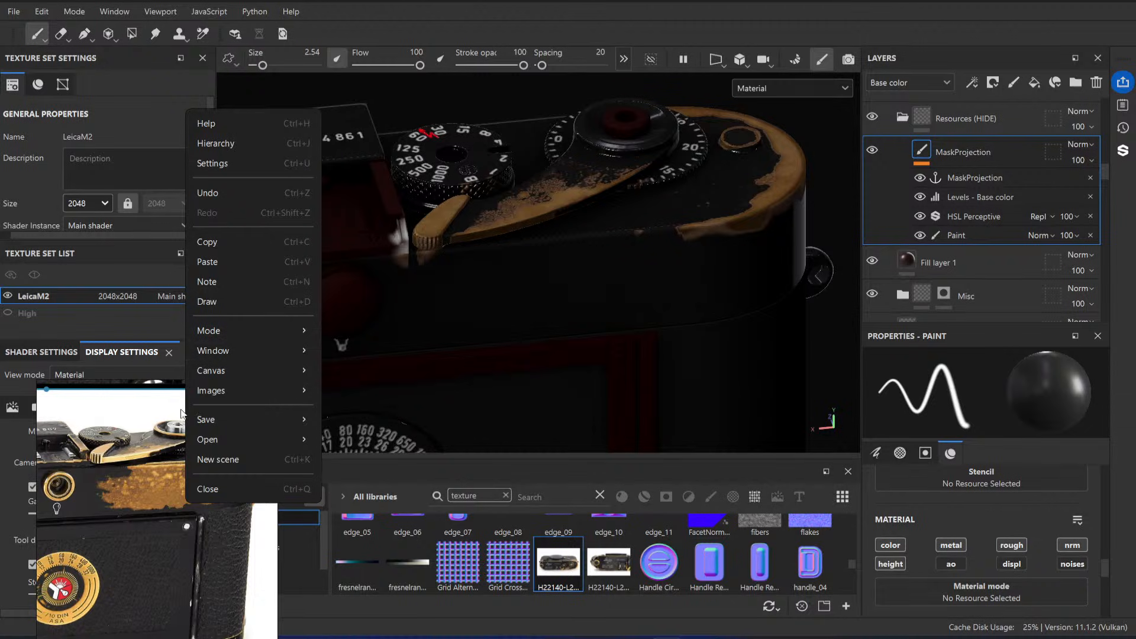
{"action": "left_click", "coordinate": [135, 457]}
{"action": "right_click", "coordinate": [163, 467]}
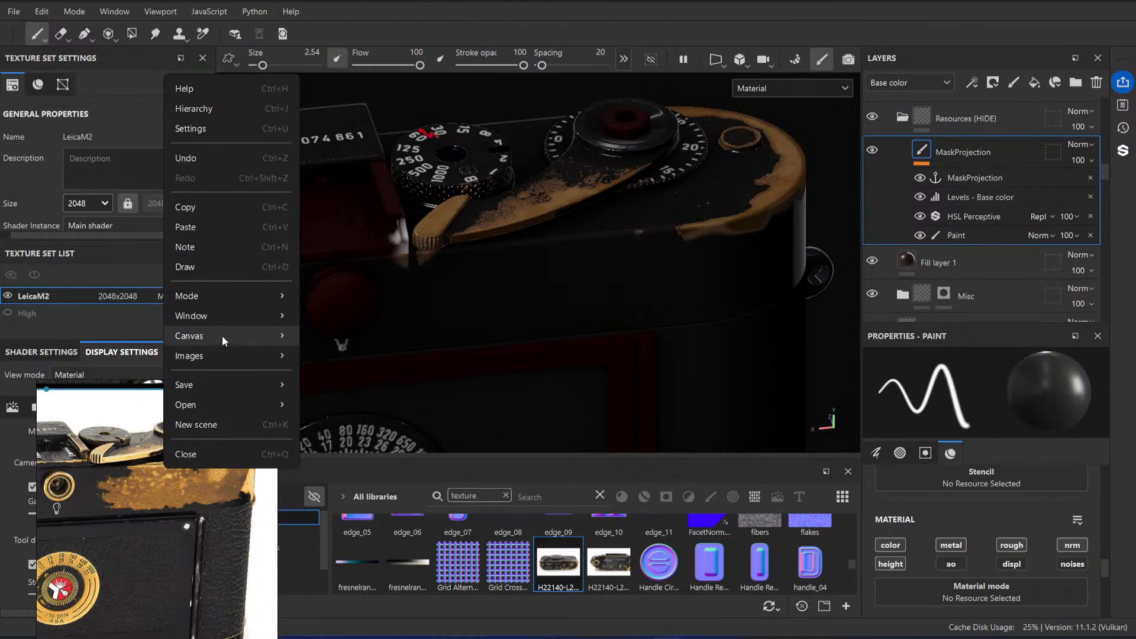
{"action": "mouse_move", "coordinate": [240, 337]}
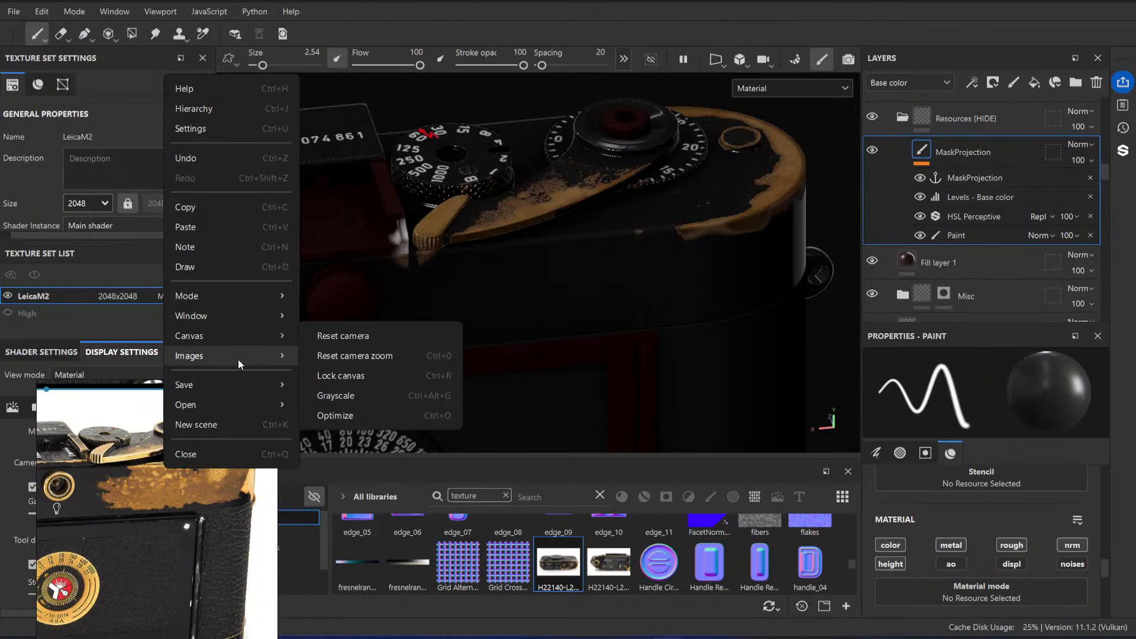
{"action": "mouse_move", "coordinate": [238, 357]}
{"action": "mouse_move", "coordinate": [349, 442]}
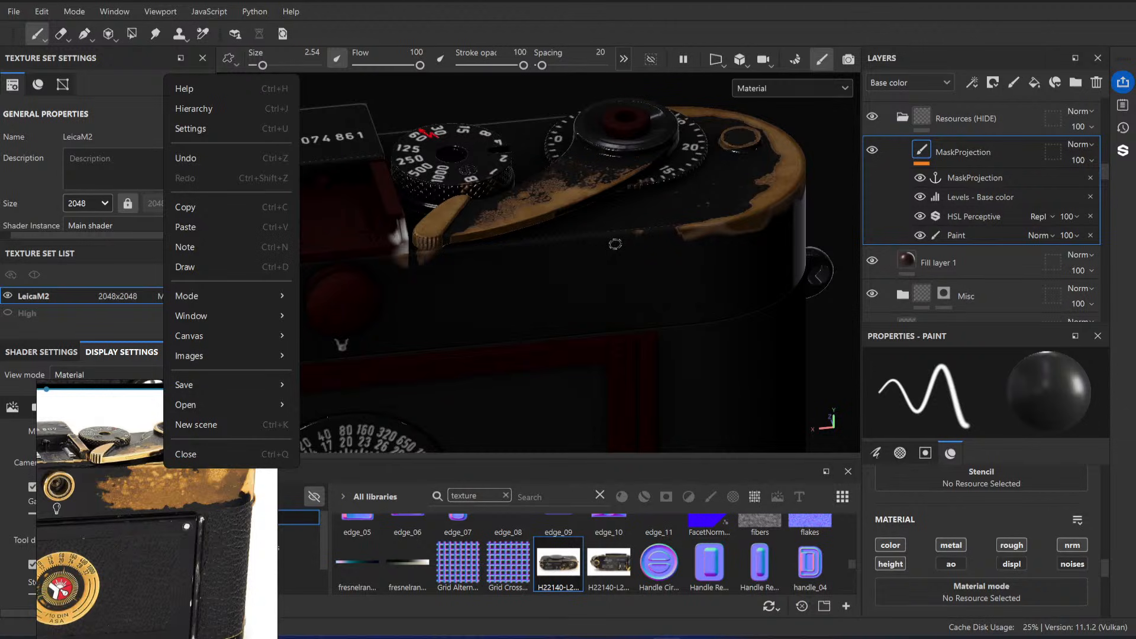
{"action": "mouse_move", "coordinate": [244, 356]}
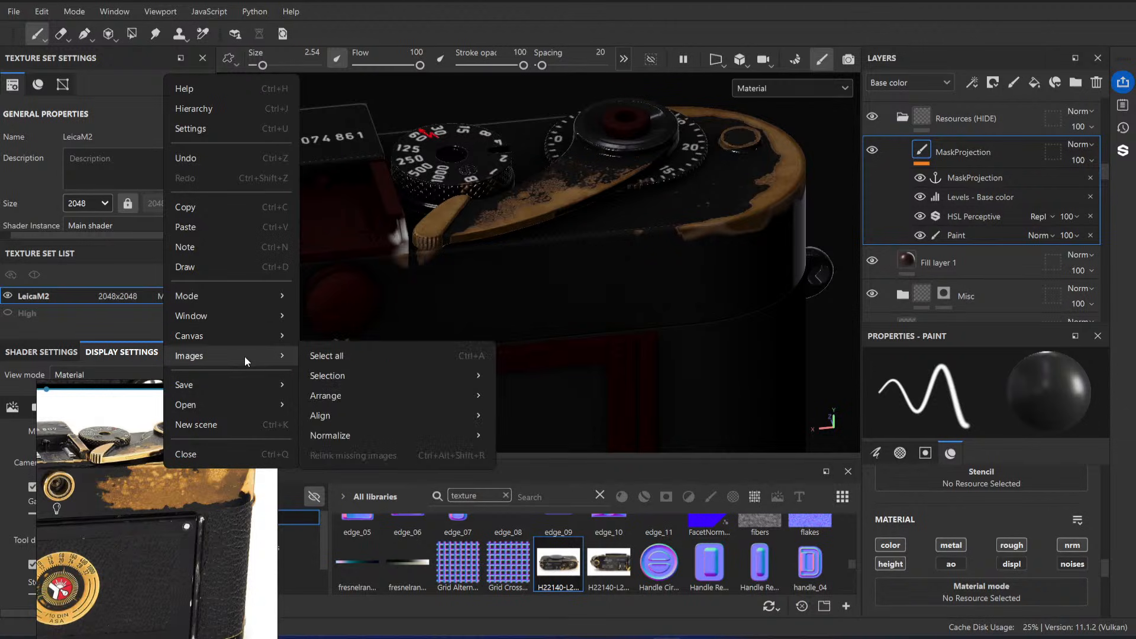
{"action": "mouse_move", "coordinate": [406, 383]}
{"action": "left_click", "coordinate": [574, 397]}
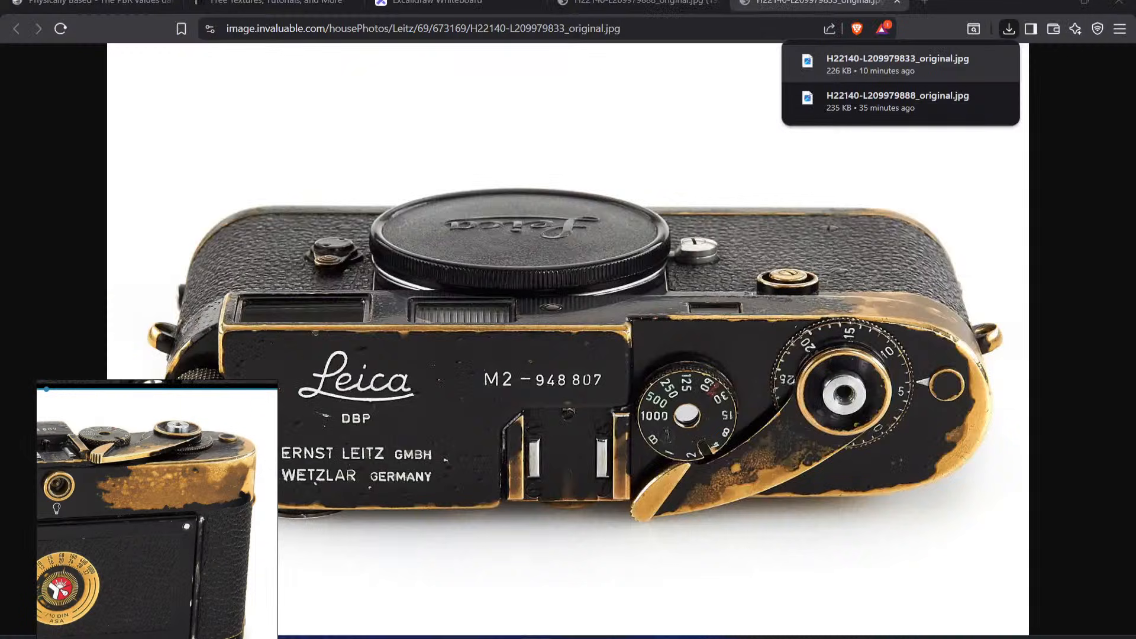
Step: Save the back-view photo to the Downloads folder as H22140-L209979877_original
{"action": "right_click", "coordinate": [658, 222]}
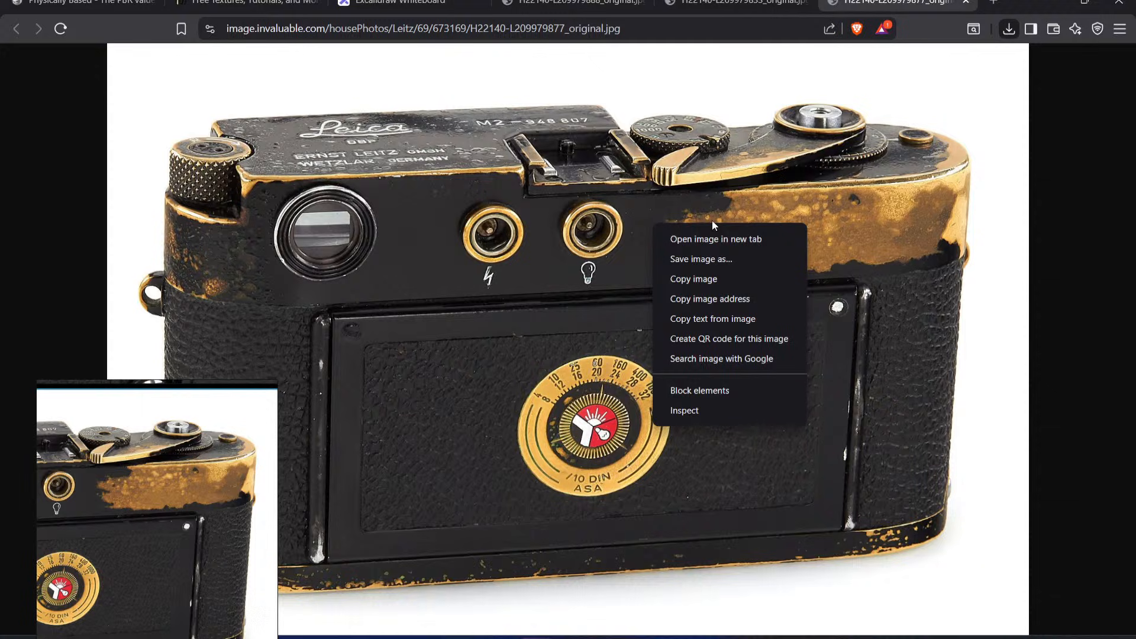
{"action": "left_click", "coordinate": [723, 263]}
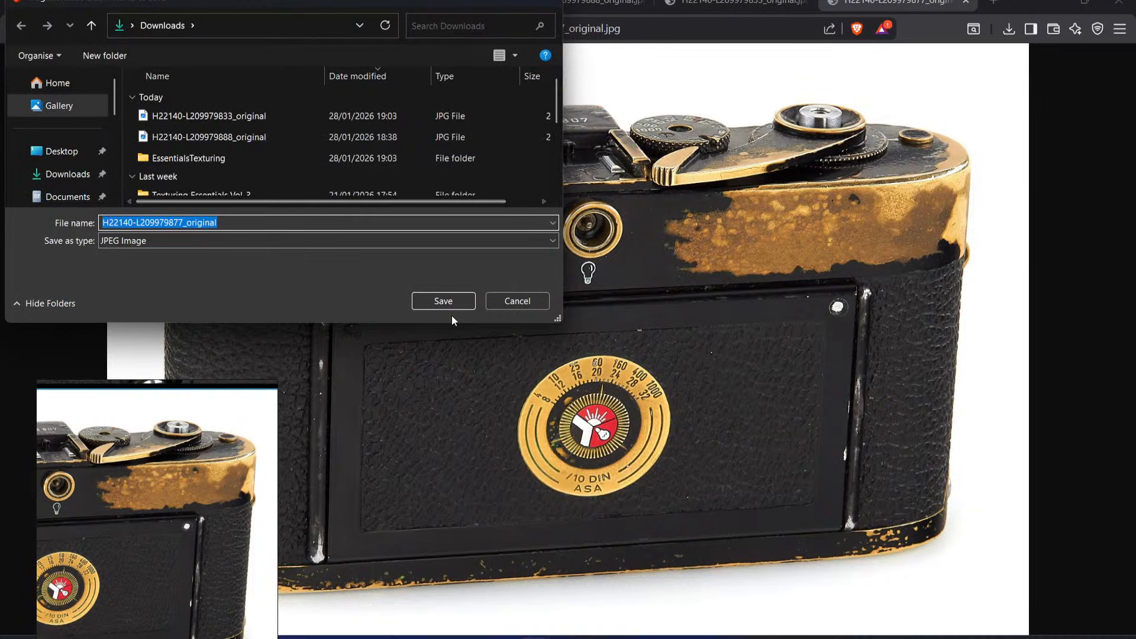
{"action": "left_click", "coordinate": [443, 301]}
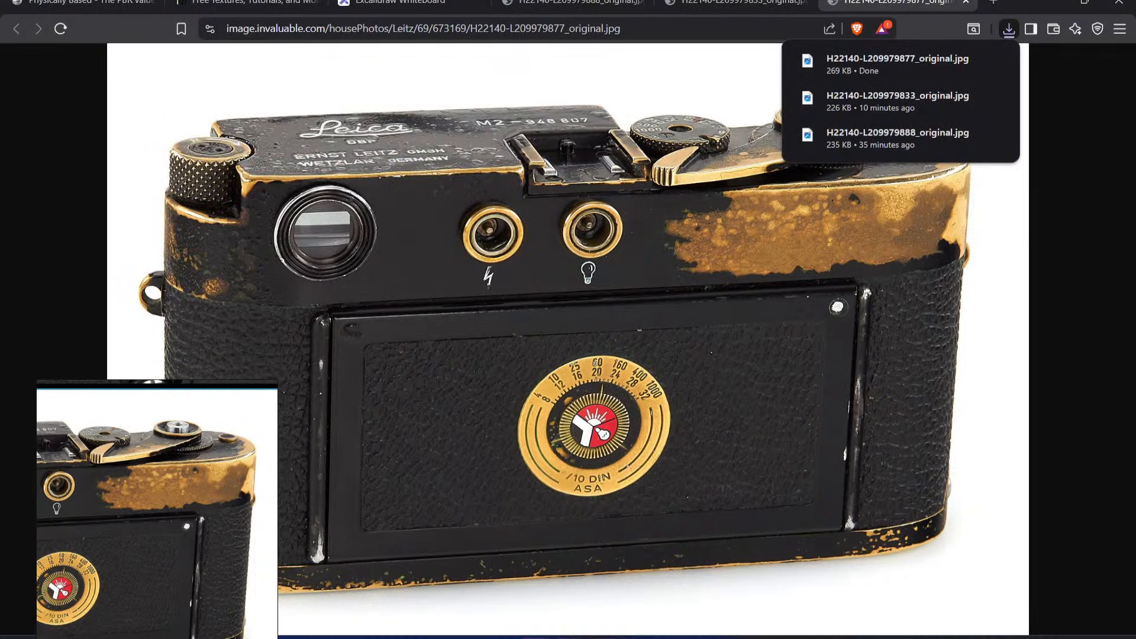
{"action": "left_click", "coordinate": [569, 637]}
{"action": "left_click", "coordinate": [538, 636]}
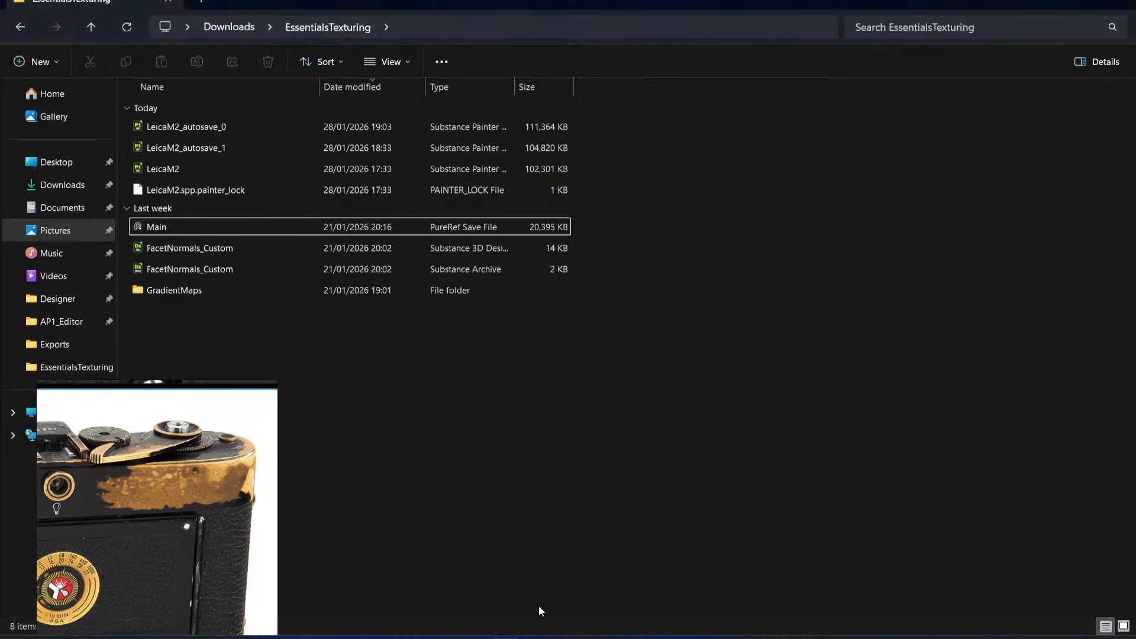
{"action": "left_click", "coordinate": [53, 185]}
{"action": "mouse_move", "coordinate": [208, 127]}
{"action": "left_mouse_down"}
{"action": "mouse_move", "coordinate": [553, 213]}
{"action": "mouse_move", "coordinate": [568, 635]}
{"action": "mouse_move", "coordinate": [694, 250]}
{"action": "left_mouse_up"}
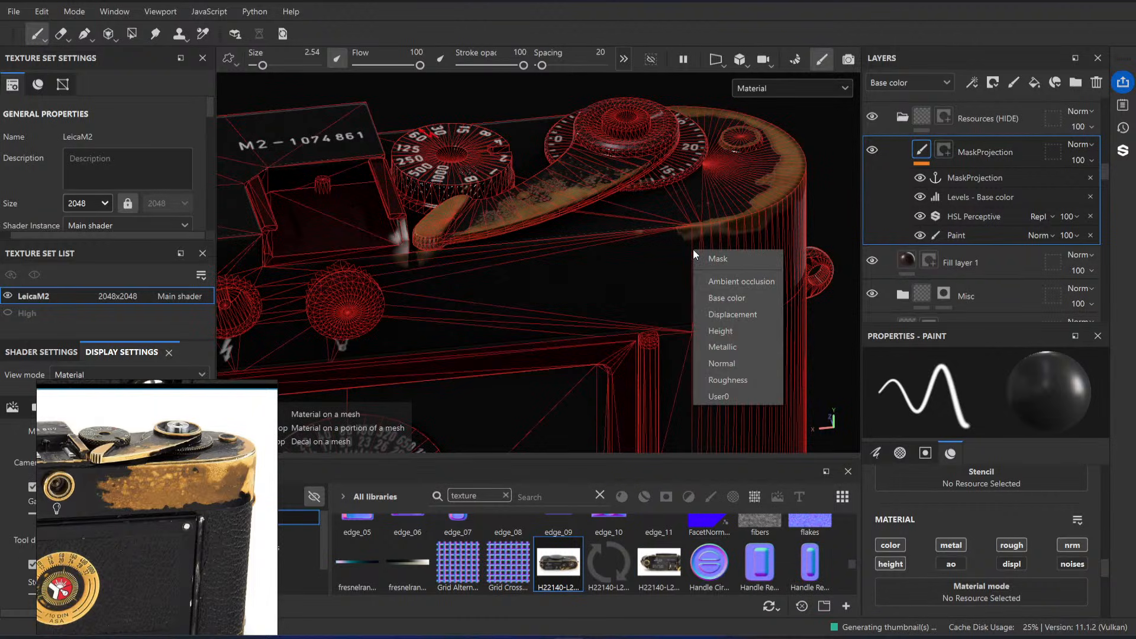
{"action": "left_click", "coordinate": [826, 150]}
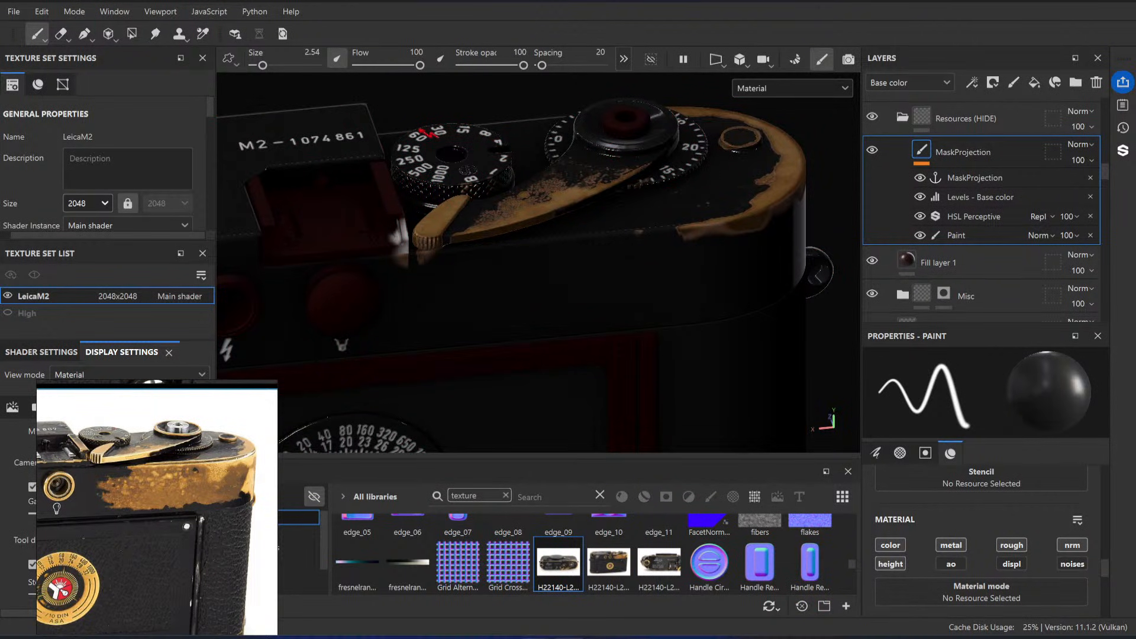
Step: Import the downloaded H22140-L209979877_original.jpg as a texture into the project 'LeicaM2'
{"action": "left_click", "coordinate": [628, 558]}
{"action": "left_click", "coordinate": [1008, 30]}
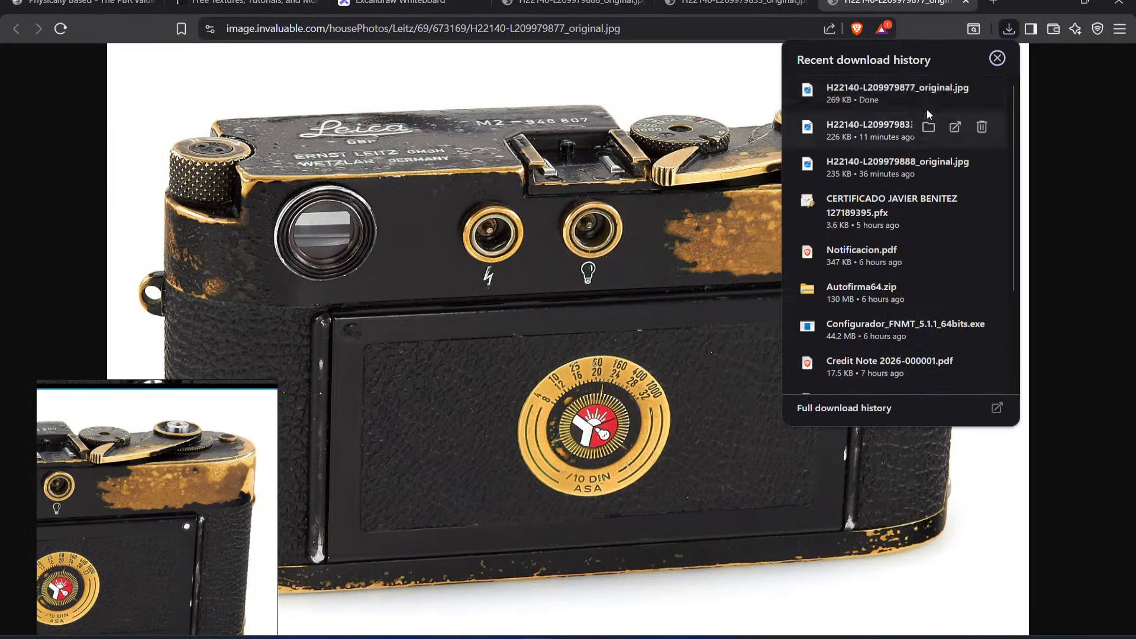
{"action": "mouse_move", "coordinate": [906, 93]}
{"action": "left_mouse_down"}
{"action": "mouse_move", "coordinate": [567, 636]}
{"action": "mouse_move", "coordinate": [699, 548]}
{"action": "mouse_move", "coordinate": [745, 325]}
{"action": "left_mouse_up"}
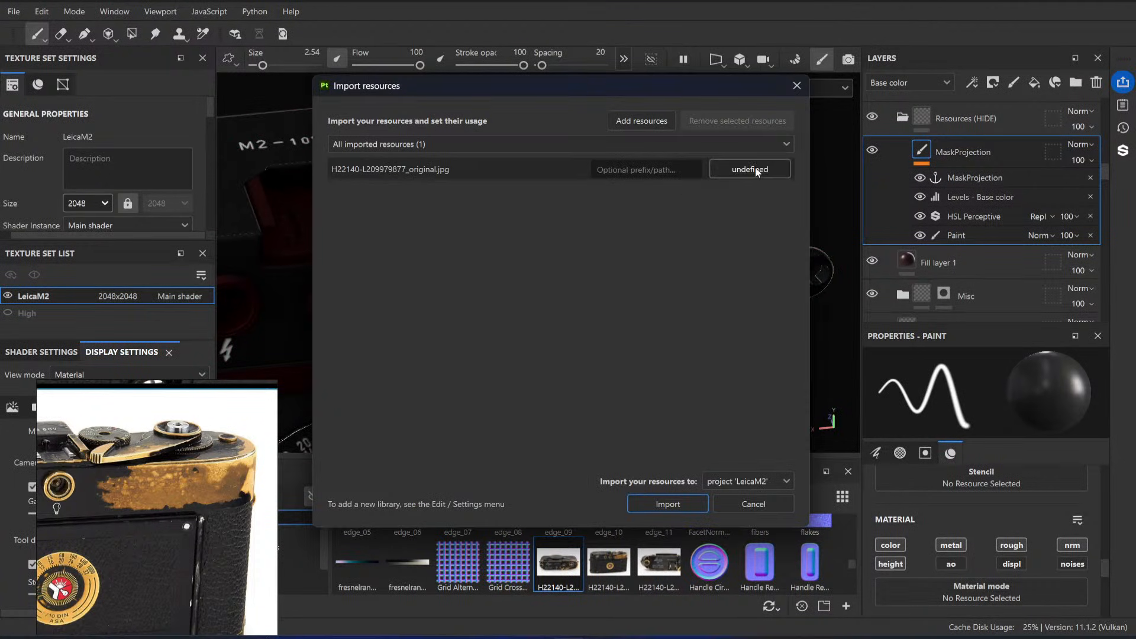
{"action": "left_click", "coordinate": [755, 167]}
{"action": "left_click", "coordinate": [783, 225]}
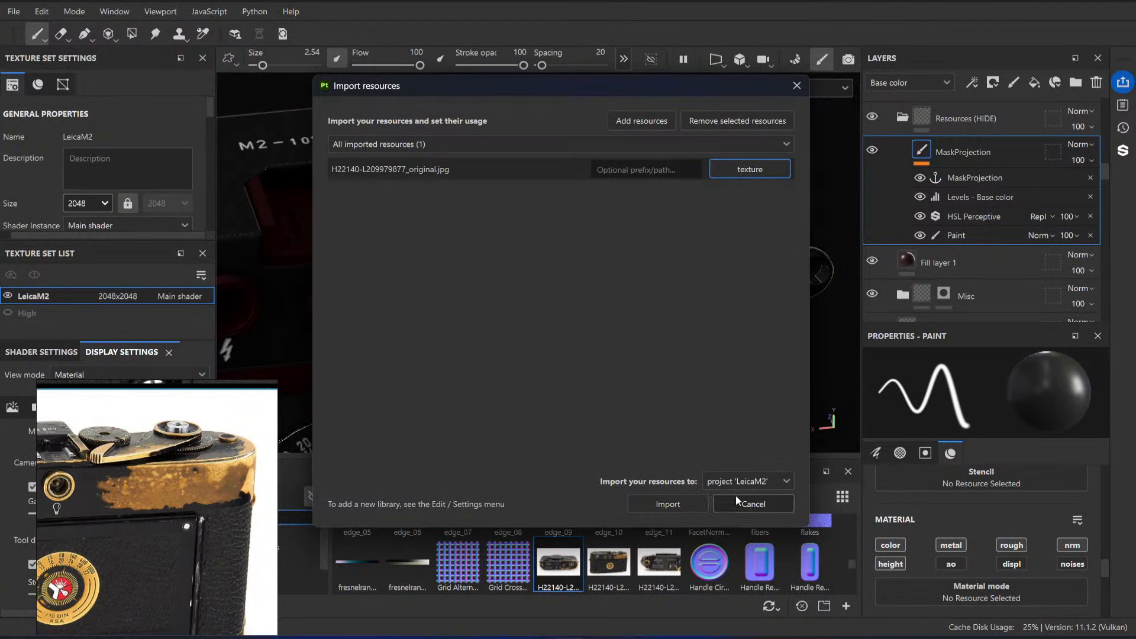
{"action": "left_click", "coordinate": [678, 507]}
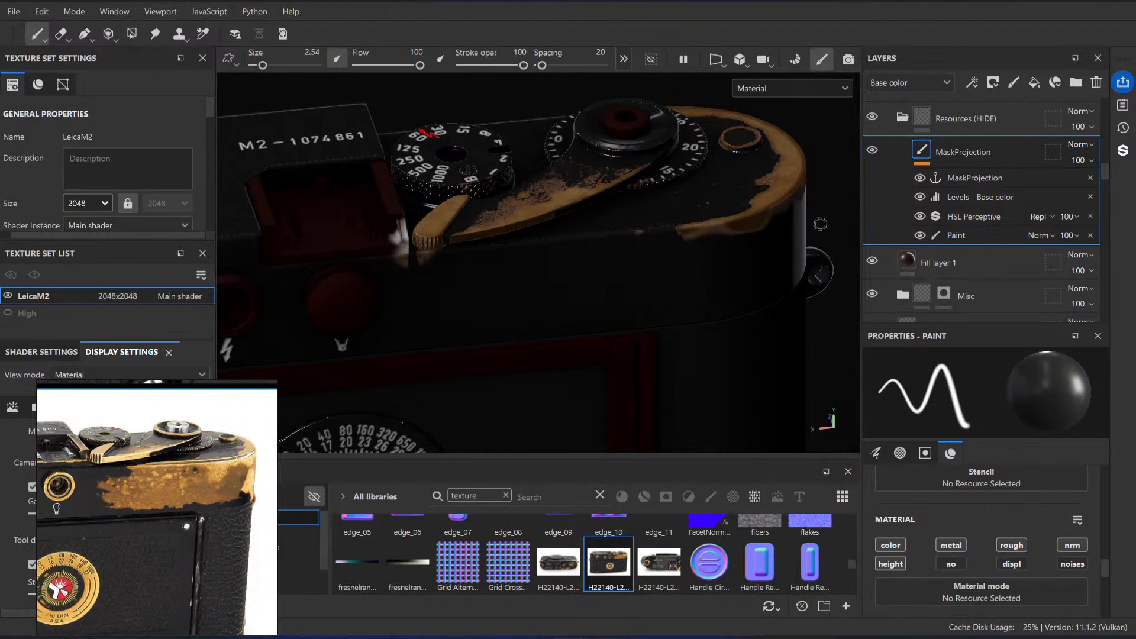
Step: Activate the Projection tool and assign H22140-L209979877_original as its base color image
{"action": "left_click", "coordinate": [109, 34]}
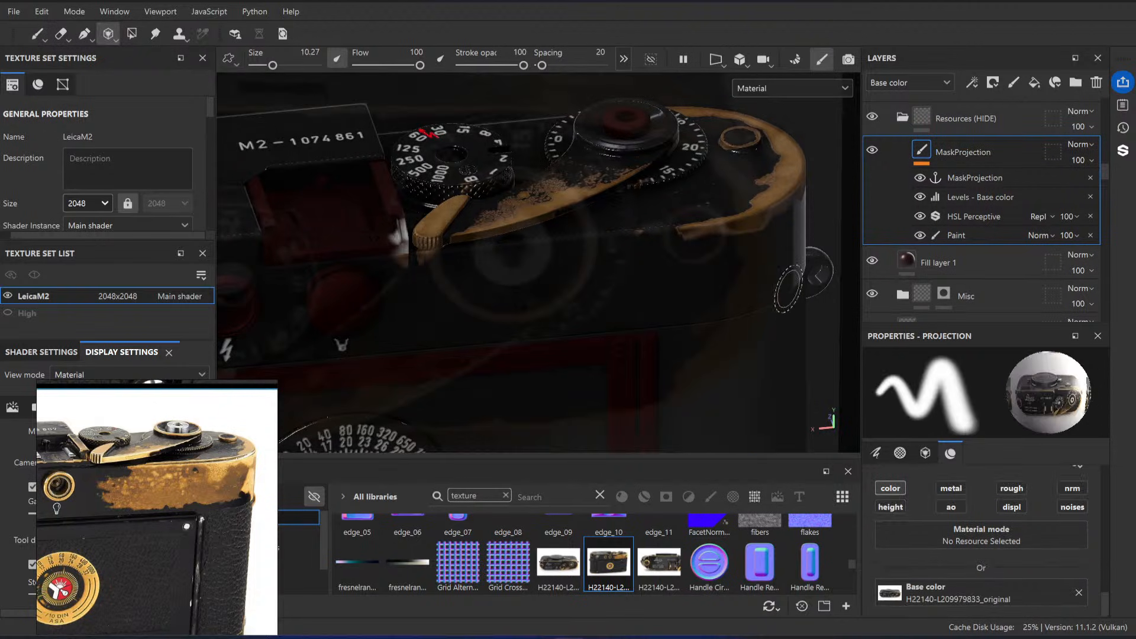
{"action": "left_click_drag", "start_coordinate": [614, 578], "coordinate": [890, 592]}
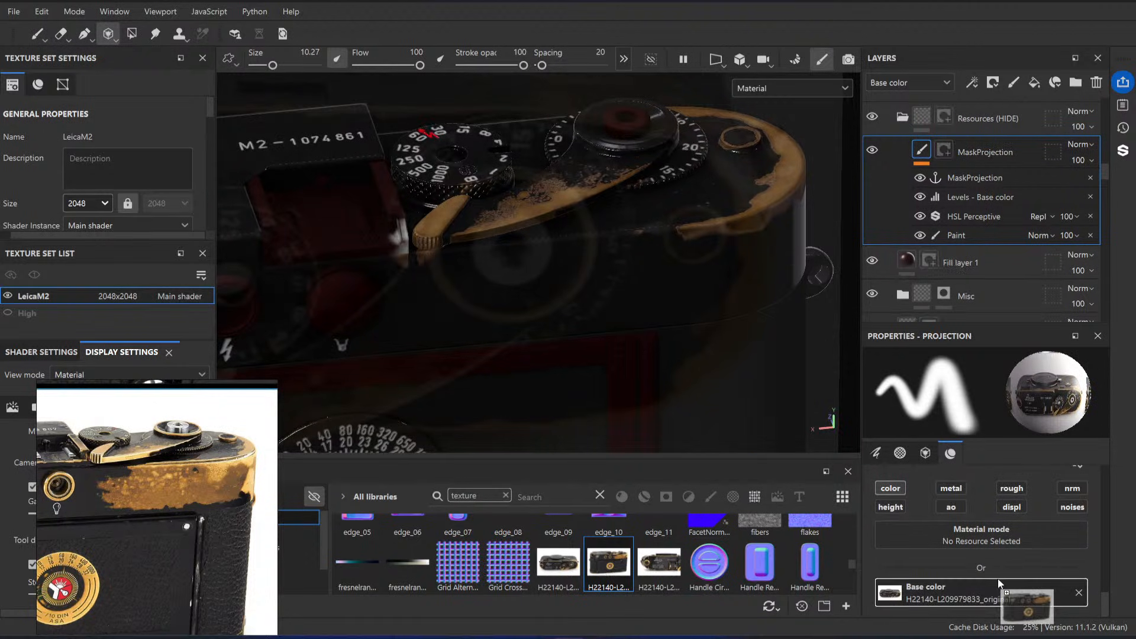
Step: Orient the camera model's back like the projected photo and place the photo roughly over it, lining up the wind lever end
{"action": "left_click_drag", "start_coordinate": [470, 219], "coordinate": [663, 207], "text": "alt"}
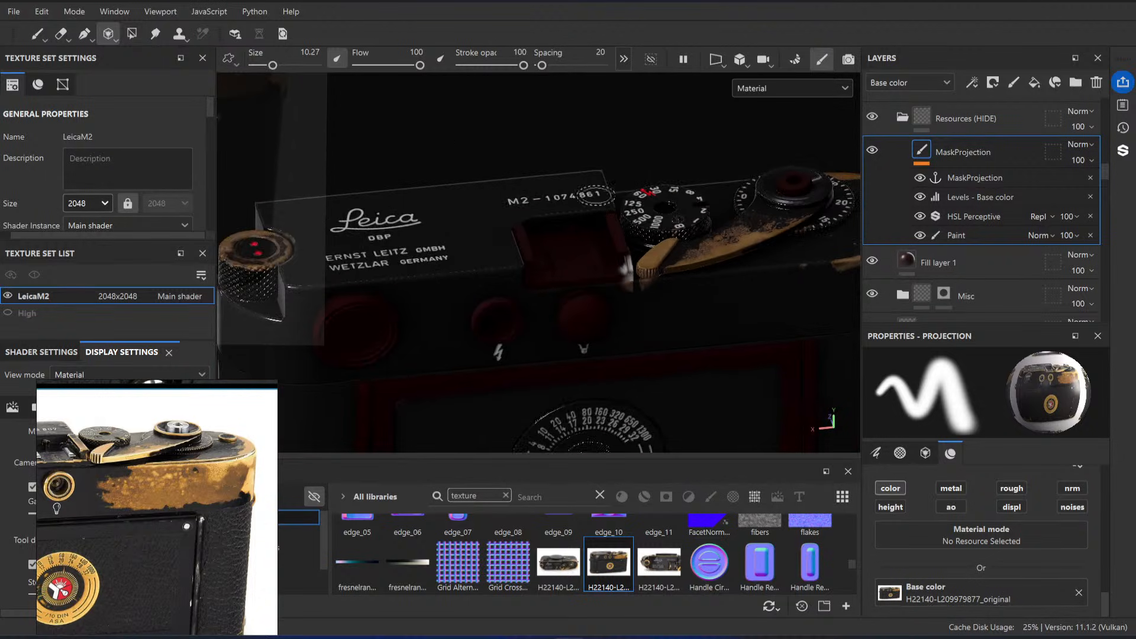
{"action": "middle_click_drag", "start_coordinate": [663, 207], "coordinate": [594, 162], "text": "alt"}
{"action": "right_click_drag", "start_coordinate": [594, 162], "coordinate": [583, 236], "text": "alt"}
{"action": "key", "text": "s"}
{"action": "middle_click_drag", "start_coordinate": [583, 267], "coordinate": [644, 293]}
{"action": "left_click_drag", "start_coordinate": [644, 294], "coordinate": [629, 290]}
{"action": "middle_click_drag", "start_coordinate": [629, 290], "coordinate": [599, 241]}
{"action": "left_click_drag", "start_coordinate": [599, 241], "coordinate": [593, 290]}
{"action": "key", "text": "s"}
{"action": "middle_click_drag", "start_coordinate": [594, 290], "coordinate": [592, 279], "text": "alt"}
{"action": "key", "text": "s"}
{"action": "right_click_drag", "start_coordinate": [585, 276], "coordinate": [588, 279]}
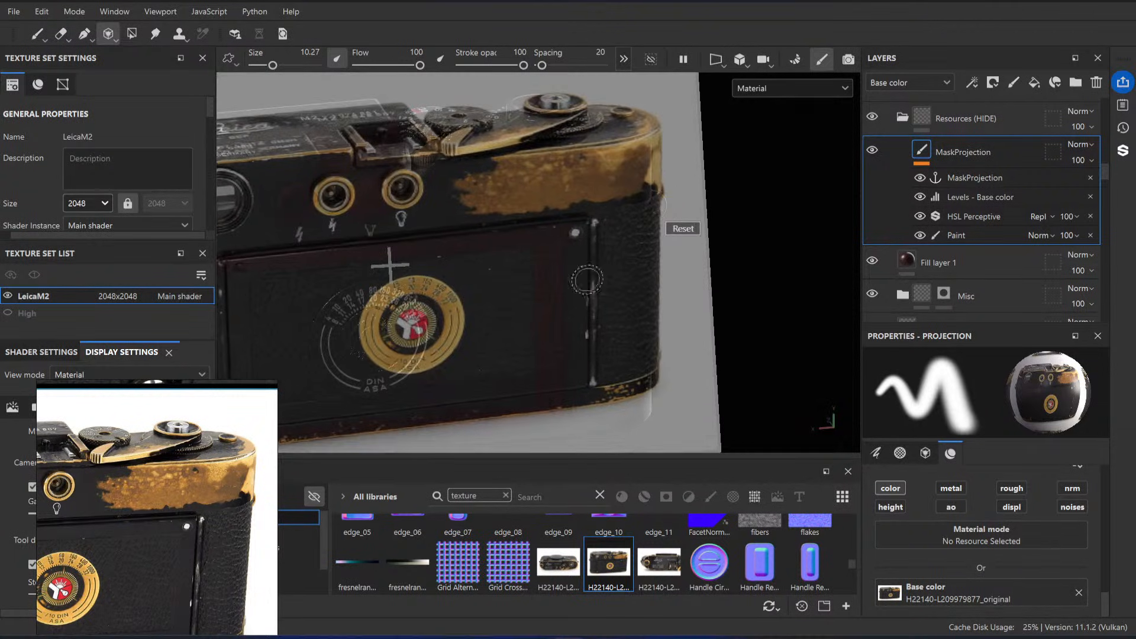
Step: Fine-tune the match between model and projected photo along the top plate edge, wind lever and right side of the back
{"action": "middle_click_drag", "start_coordinate": [589, 278], "coordinate": [577, 282]}
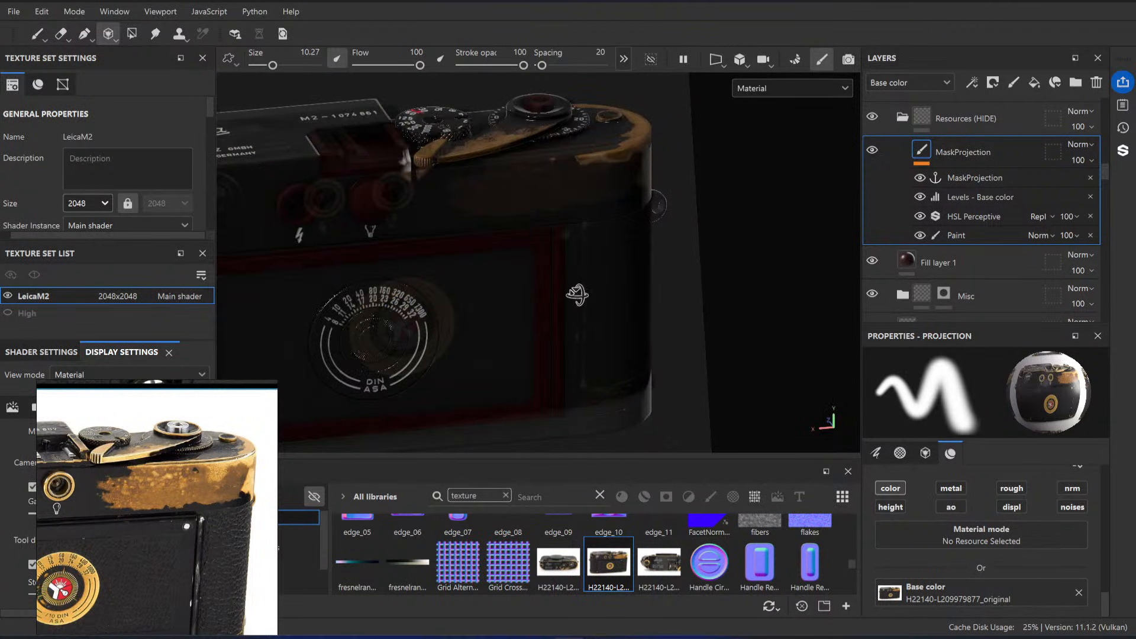
{"action": "left_click_drag", "start_coordinate": [578, 295], "coordinate": [581, 289], "text": "alt"}
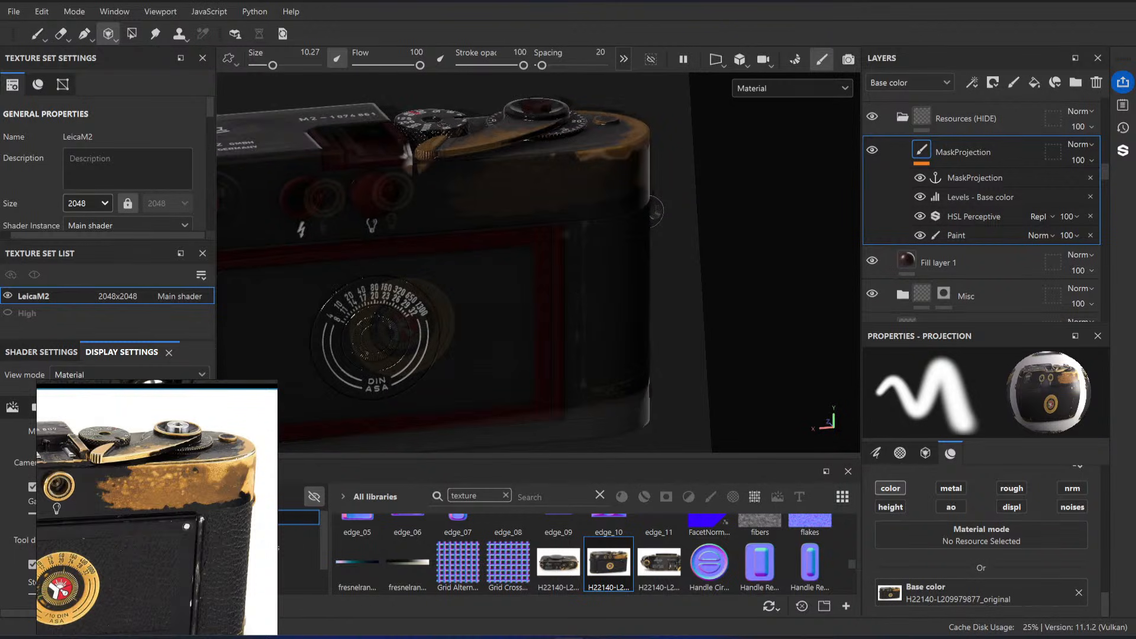
{"action": "middle_click_drag", "start_coordinate": [580, 288], "coordinate": [586, 281], "text": "alt"}
{"action": "key", "text": "s"}
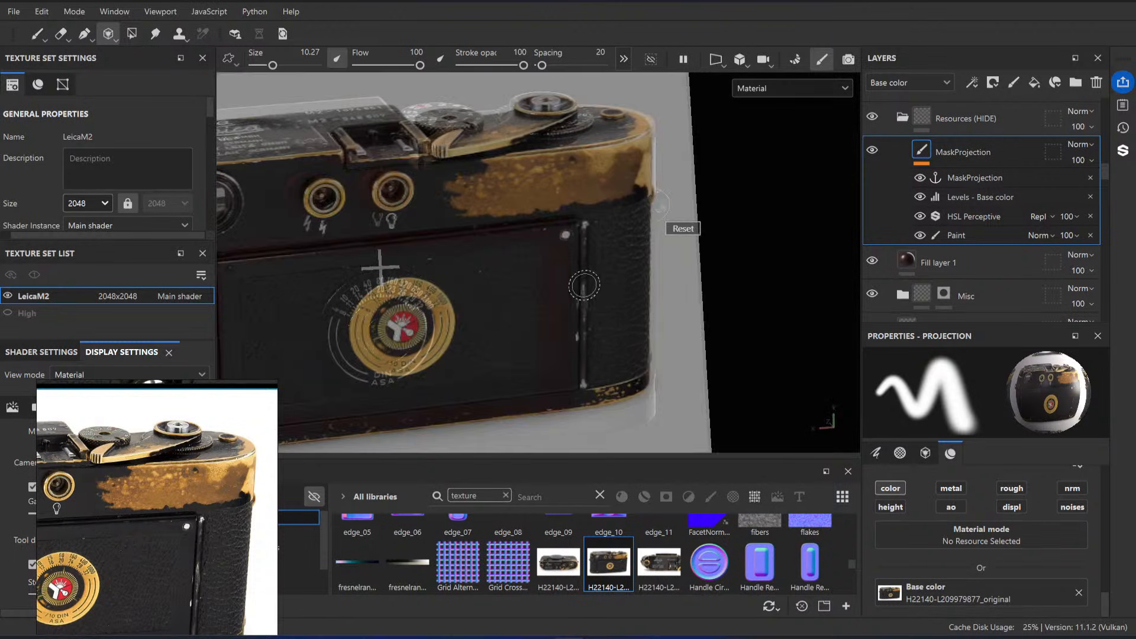
{"action": "left_click_drag", "start_coordinate": [585, 285], "coordinate": [585, 286]}
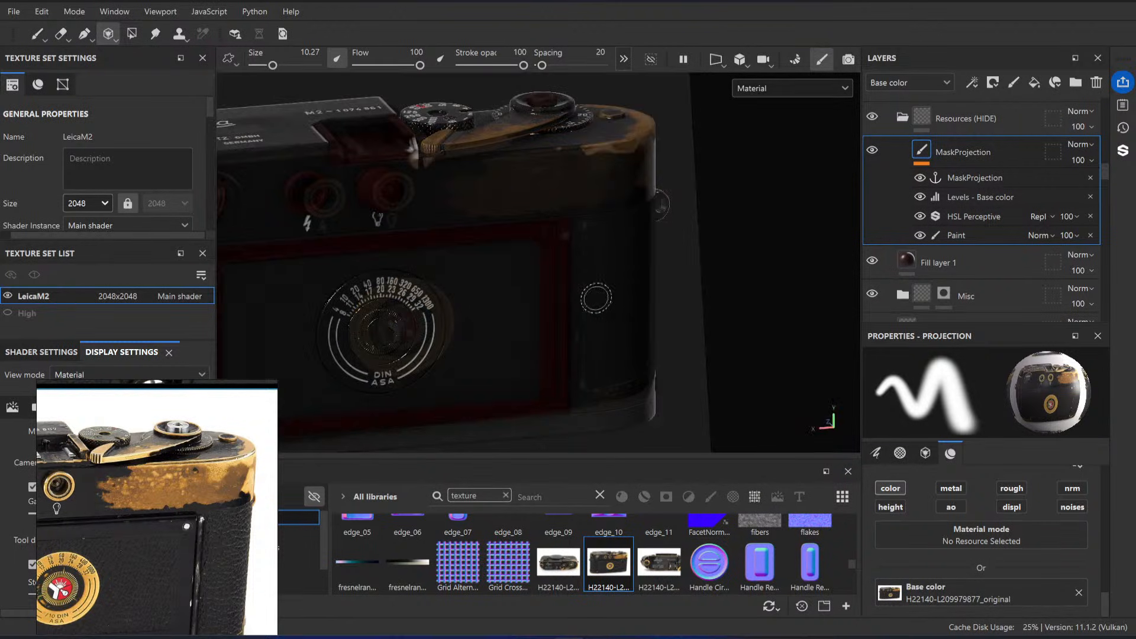
{"action": "key", "text": "s"}
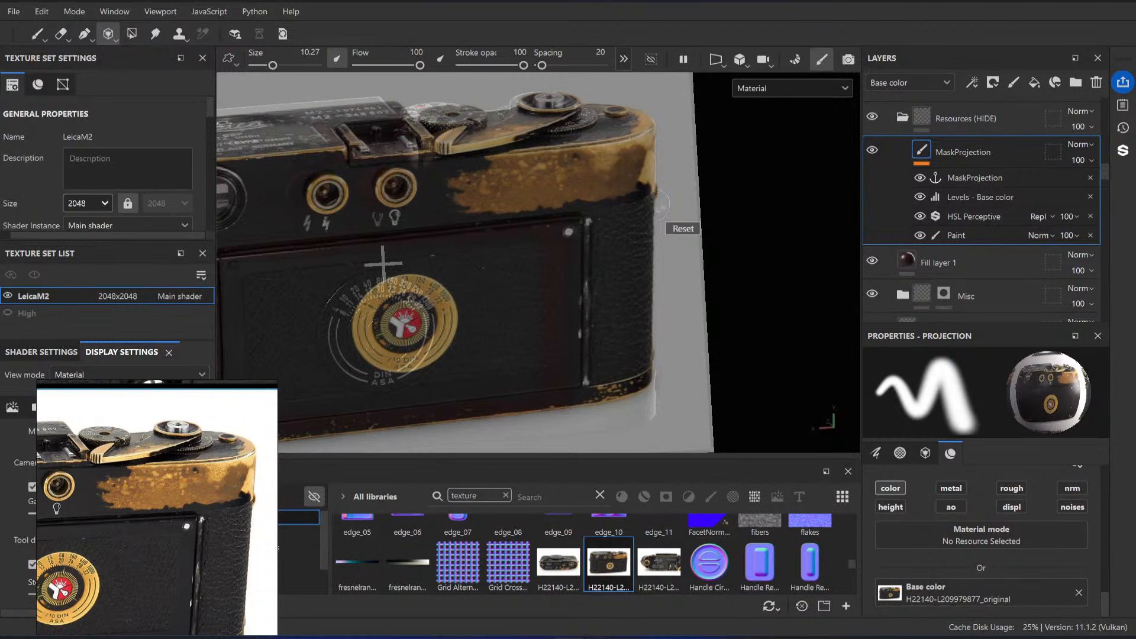
{"action": "left_click_drag", "start_coordinate": [584, 286], "coordinate": [593, 292]}
Step: Enlarge the brush to 13.73 and project the photo's brass wear onto the back of the top plate below the wind lever
{"action": "key", "text": "]"}
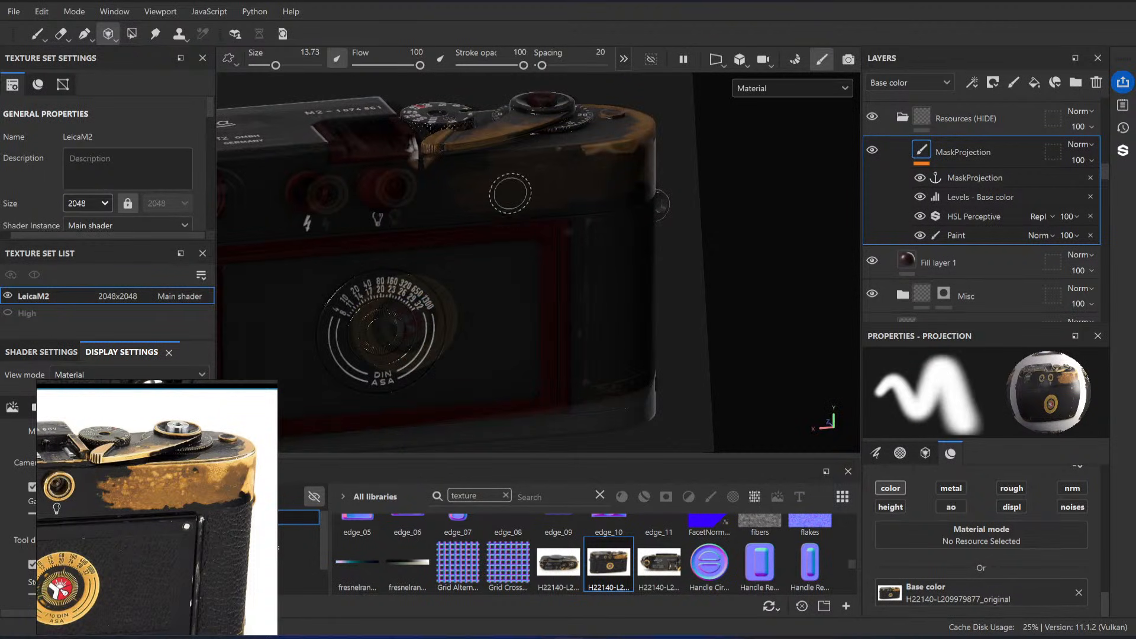
{"action": "mouse_move", "coordinate": [500, 179]}
{"action": "left_mouse_down"}
{"action": "mouse_move", "coordinate": [600, 153]}
{"action": "mouse_move", "coordinate": [548, 177]}
{"action": "mouse_move", "coordinate": [474, 184]}
{"action": "left_mouse_up"}
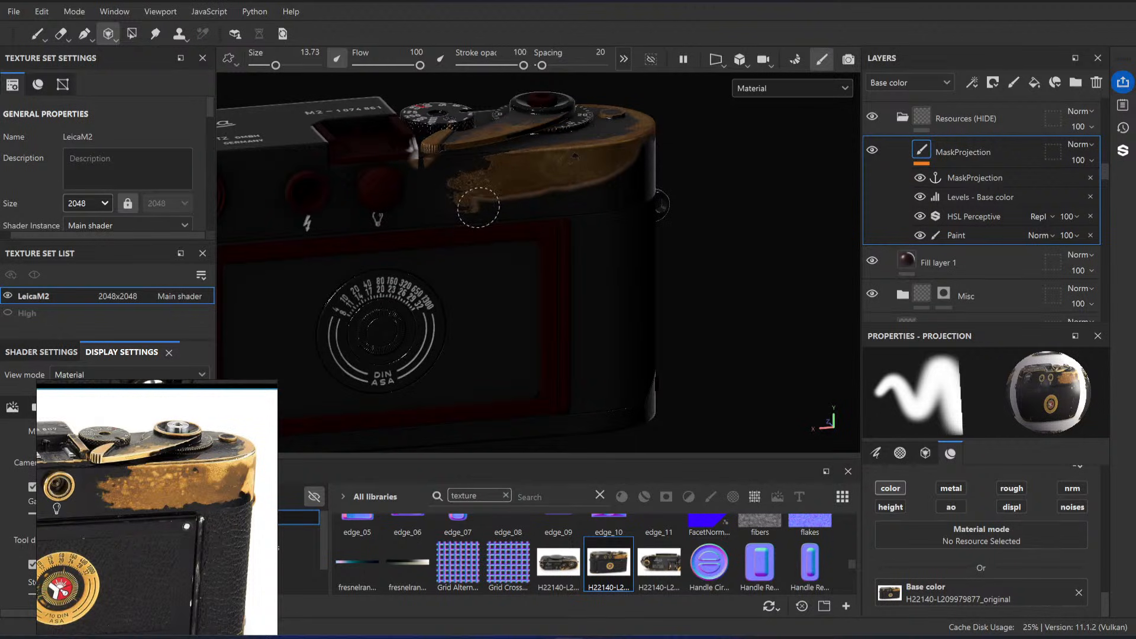
{"action": "mouse_move", "coordinate": [491, 214]}
{"action": "left_mouse_down"}
{"action": "mouse_move", "coordinate": [583, 205]}
{"action": "mouse_move", "coordinate": [646, 164]}
{"action": "mouse_move", "coordinate": [662, 181]}
{"action": "mouse_move", "coordinate": [652, 173]}
{"action": "mouse_move", "coordinate": [655, 192]}
{"action": "left_mouse_up"}
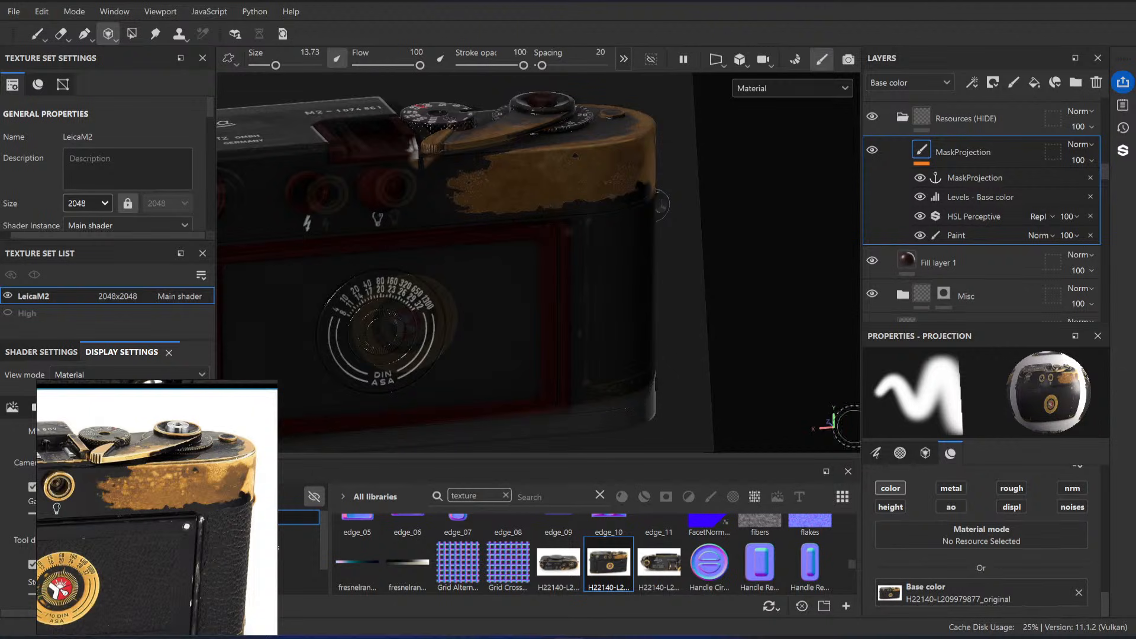
Step: Switch to the Paint tool and examine the projected brass wear on the top plate's back from several angles
{"action": "left_click", "coordinate": [38, 34]}
{"action": "mouse_move", "coordinate": [613, 321]}
{"action": "left_mouse_down", "text": "alt"}
{"action": "mouse_move", "coordinate": [548, 296]}
{"action": "mouse_move", "coordinate": [617, 260]}
{"action": "left_mouse_up", "text": "alt"}
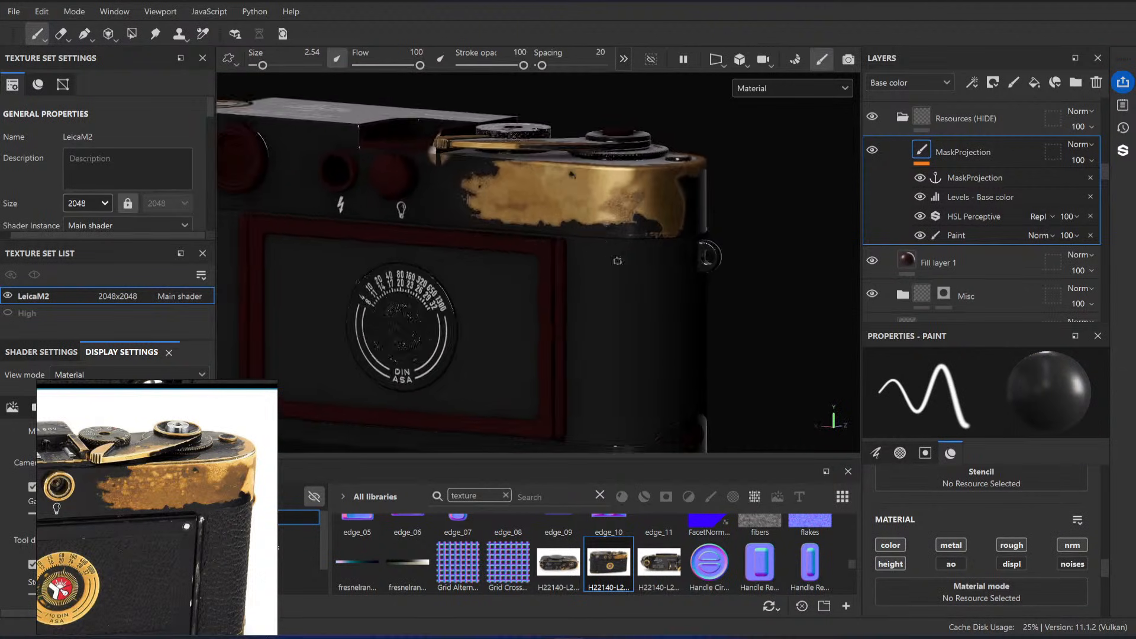
{"action": "right_click_drag", "start_coordinate": [617, 260], "coordinate": [376, 144], "text": "alt"}
{"action": "left_click_drag", "start_coordinate": [375, 145], "coordinate": [385, 171], "text": "alt"}
{"action": "right_click_drag", "start_coordinate": [384, 172], "coordinate": [592, 237], "text": "alt"}
{"action": "middle_click_drag", "start_coordinate": [592, 237], "coordinate": [663, 255], "text": "alt"}
{"action": "left_click_drag", "start_coordinate": [662, 254], "coordinate": [533, 190], "text": "alt+shift"}
{"action": "mouse_move", "coordinate": [532, 190]}
{"action": "right_mouse_down", "text": "alt"}
{"action": "mouse_move", "coordinate": [546, 176]}
{"action": "mouse_move", "coordinate": [634, 261]}
{"action": "right_mouse_up", "text": "alt"}
{"action": "left_click_drag", "start_coordinate": [634, 261], "coordinate": [568, 276], "text": "alt"}
{"action": "right_click_drag", "start_coordinate": [568, 275], "coordinate": [591, 286], "text": "alt"}
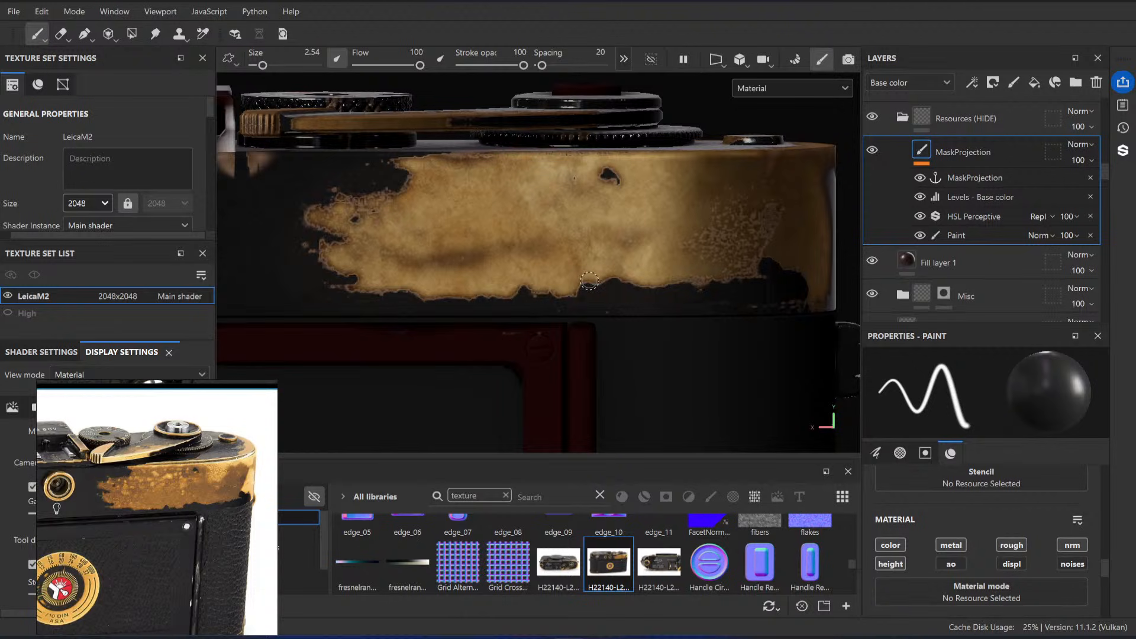
{"action": "right_click_drag", "start_coordinate": [589, 280], "coordinate": [485, 207], "text": "alt"}
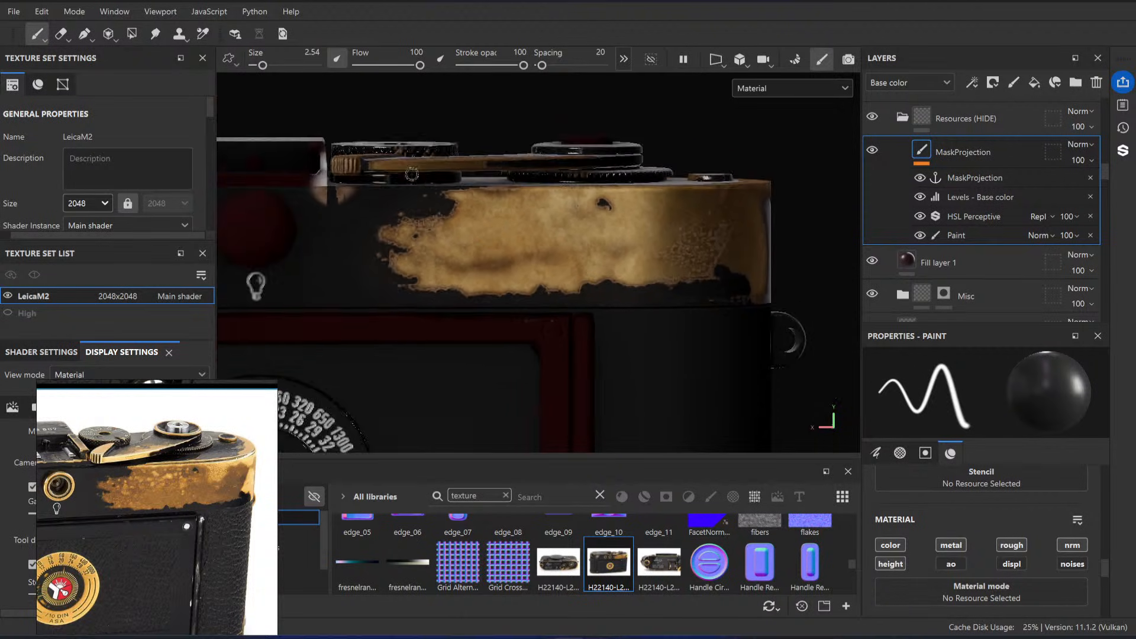
{"action": "left_click_drag", "start_coordinate": [486, 207], "coordinate": [613, 263], "text": "alt"}
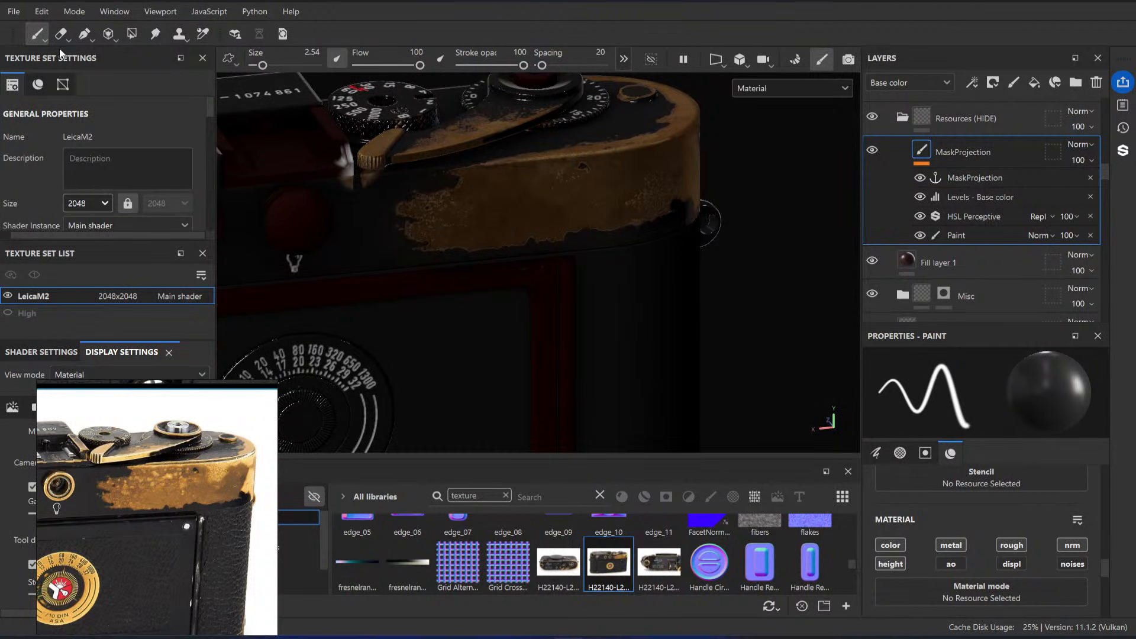
Step: Reactivate the Projection tool and realign the camera's back with the projected photo along the top plate's worn corner
{"action": "left_click", "coordinate": [127, 38]}
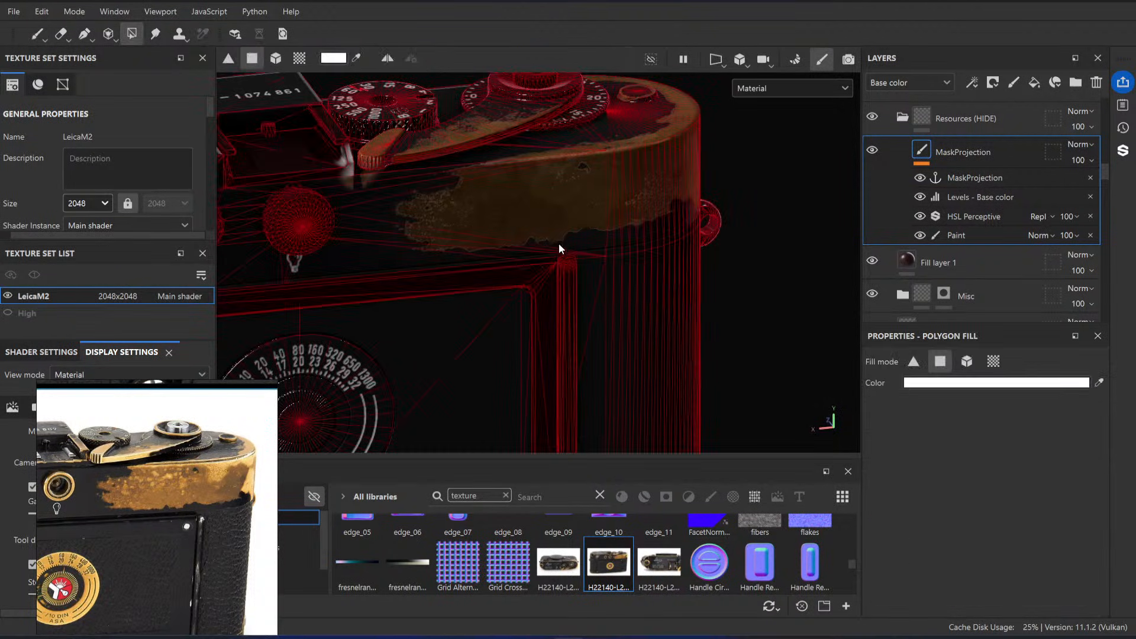
{"action": "left_click", "coordinate": [107, 35]}
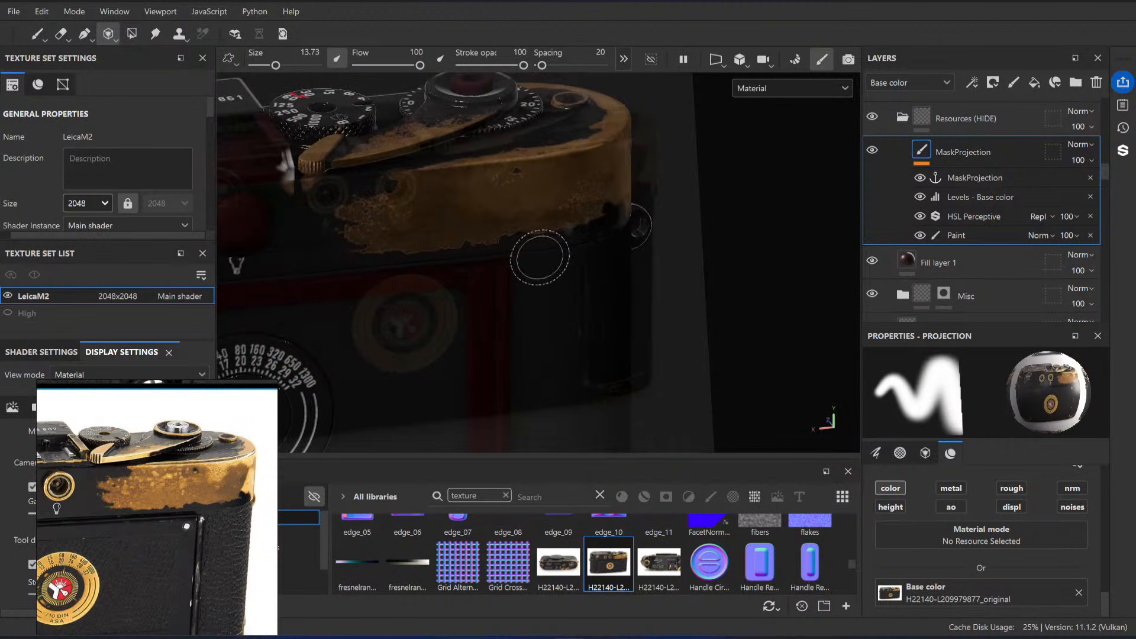
{"action": "mouse_move", "coordinate": [540, 257]}
{"action": "left_mouse_down", "text": "alt"}
{"action": "mouse_move", "coordinate": [536, 243]}
{"action": "mouse_move", "coordinate": [578, 237]}
{"action": "mouse_move", "coordinate": [556, 248]}
{"action": "left_mouse_up", "text": "alt"}
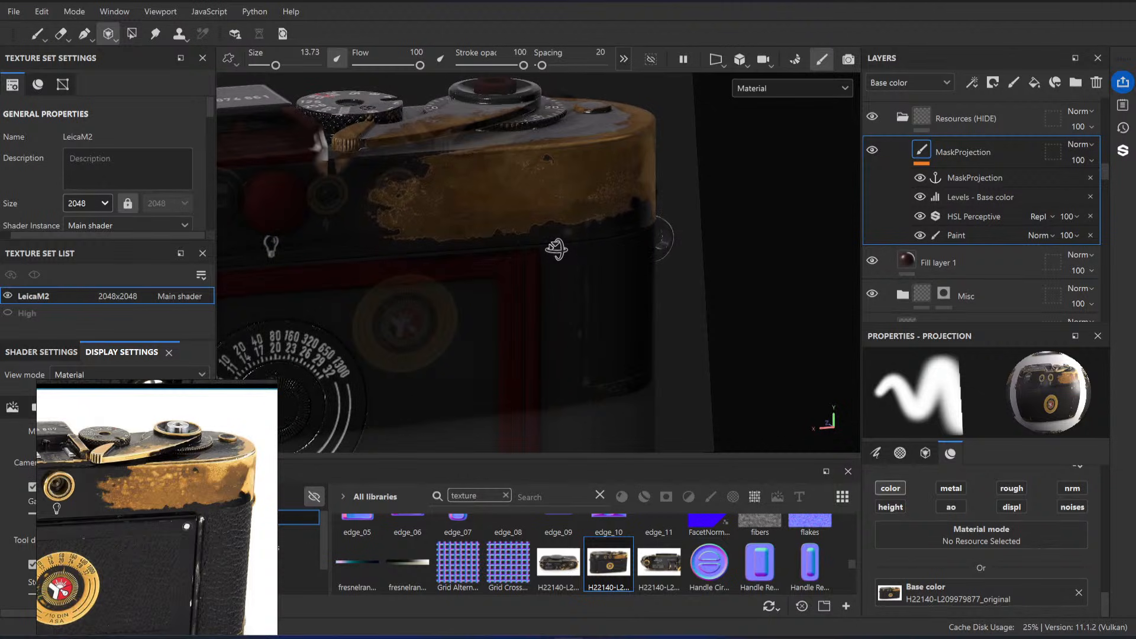
{"action": "middle_click_drag", "start_coordinate": [555, 274], "coordinate": [536, 271], "text": "alt"}
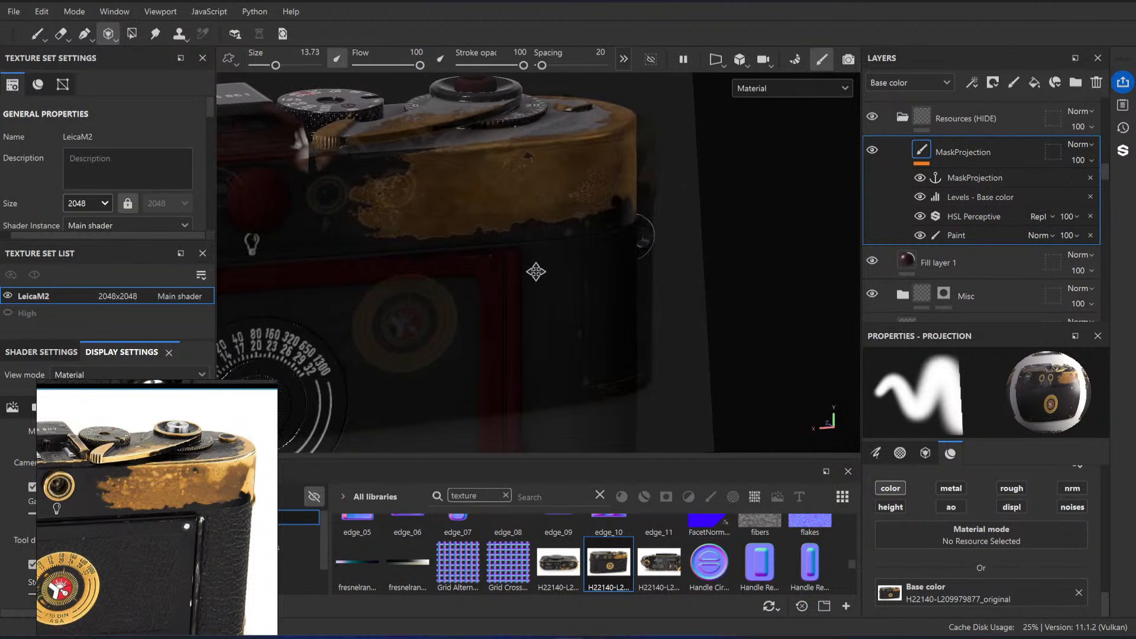
{"action": "right_click_drag", "start_coordinate": [536, 272], "coordinate": [569, 257], "text": "alt"}
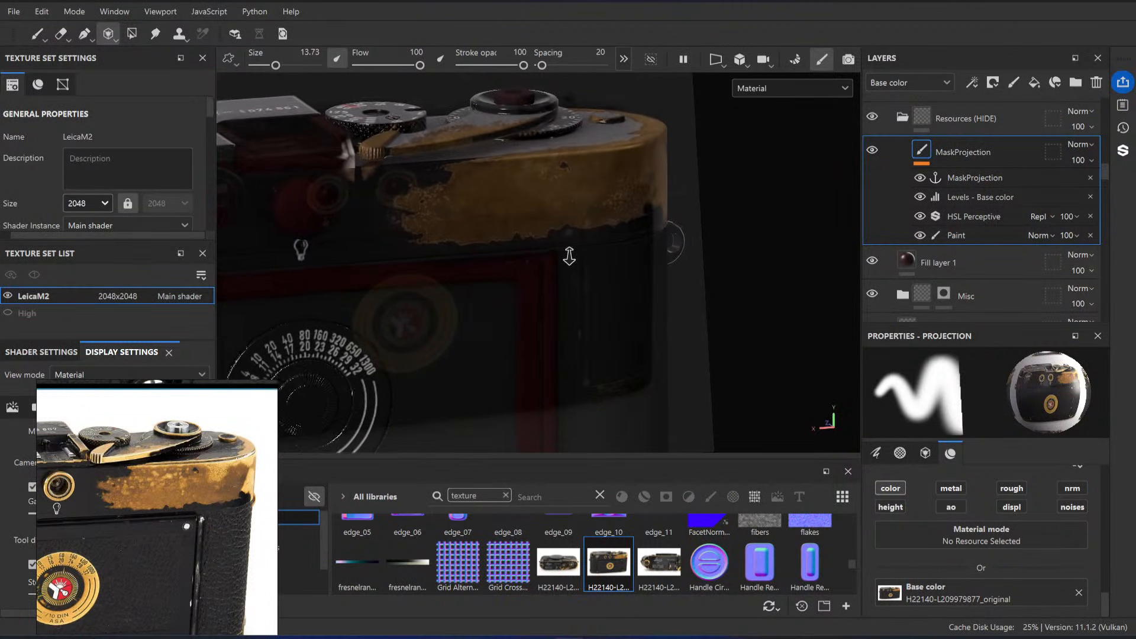
{"action": "left_click_drag", "start_coordinate": [569, 256], "coordinate": [583, 237], "text": "alt"}
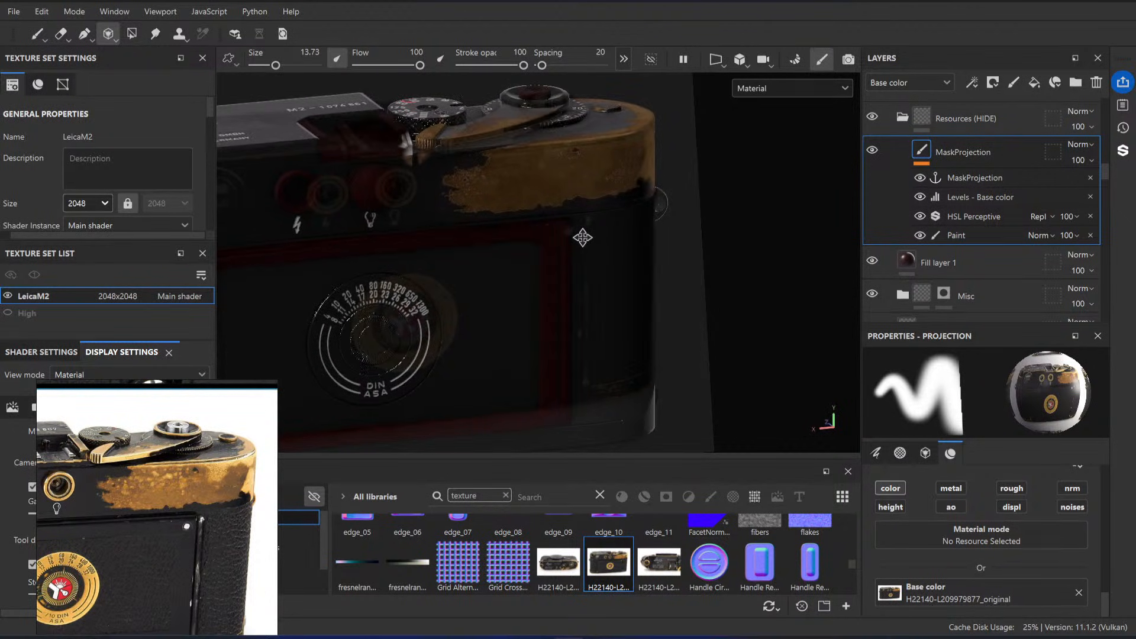
{"action": "middle_click_drag", "start_coordinate": [551, 200], "coordinate": [555, 203], "text": "alt"}
{"action": "left_click_drag", "start_coordinate": [569, 203], "coordinate": [573, 202]}
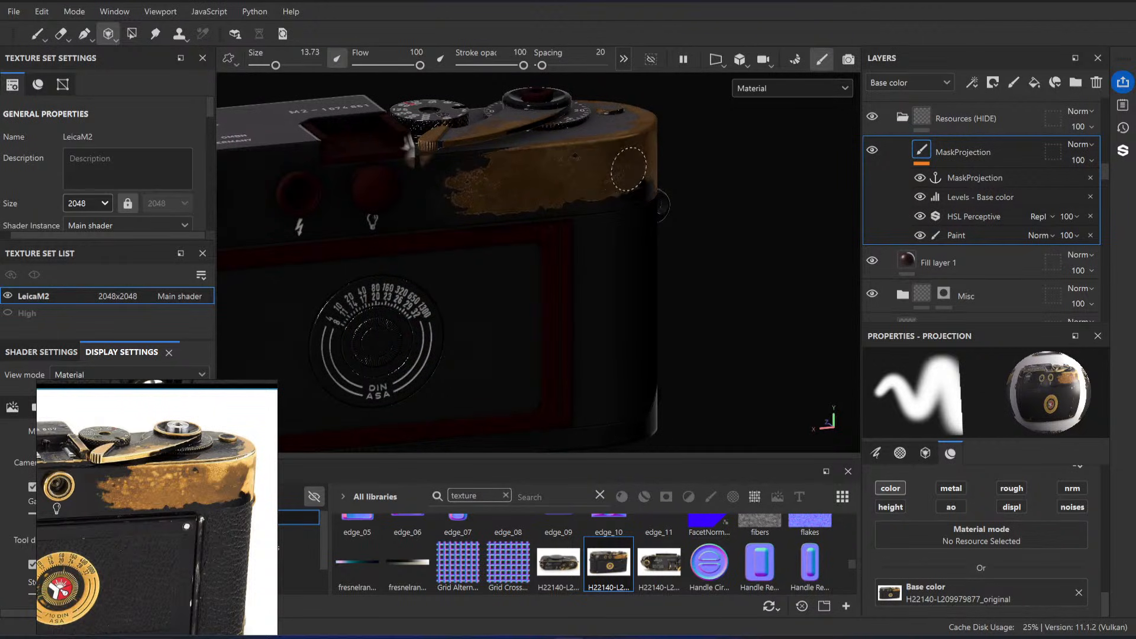
{"action": "left_click_drag", "start_coordinate": [516, 193], "coordinate": [514, 198]}
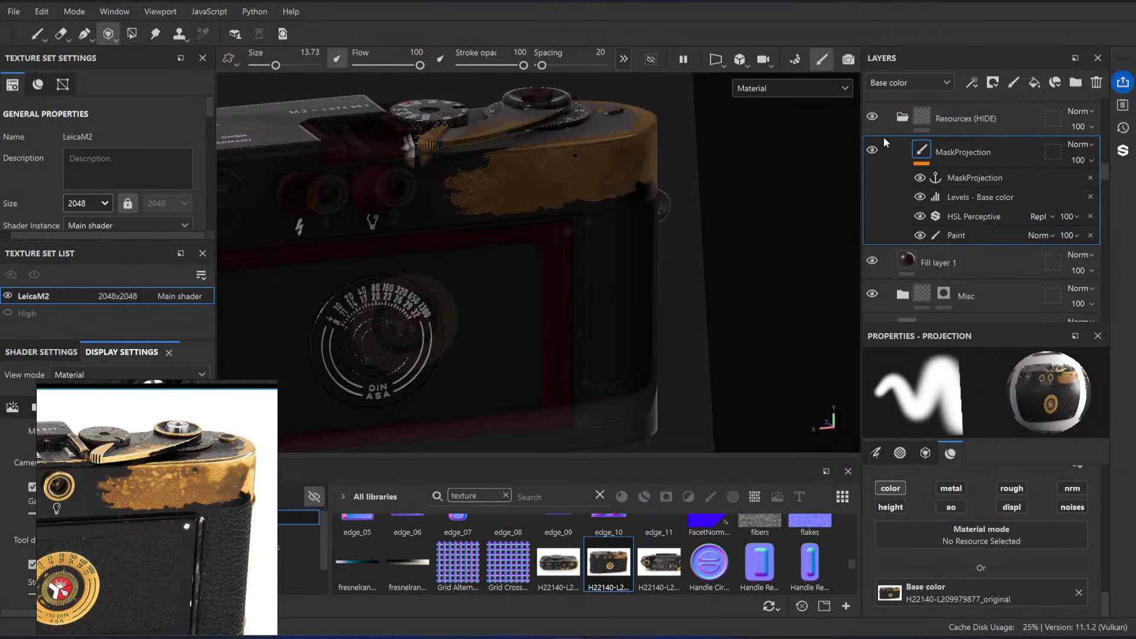
Step: Hide the Black Paint folder in the layer stack
{"action": "scroll", "coordinate": [915, 204], "scroll_direction": "up", "scroll_amount": 6}
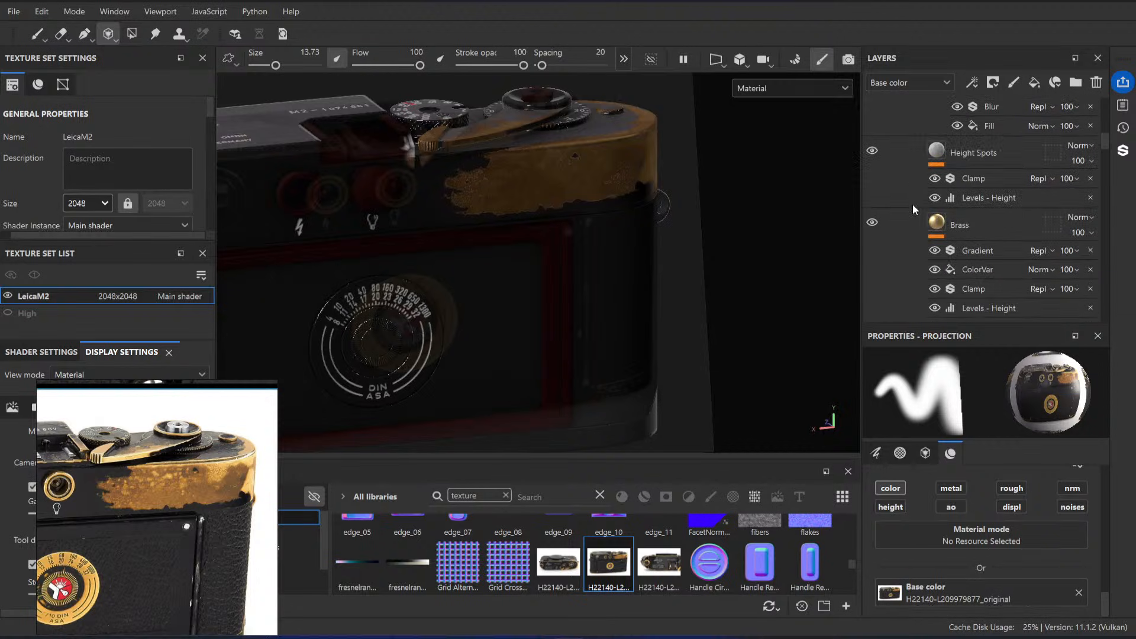
{"action": "scroll", "coordinate": [914, 211], "scroll_direction": "down", "scroll_amount": 6}
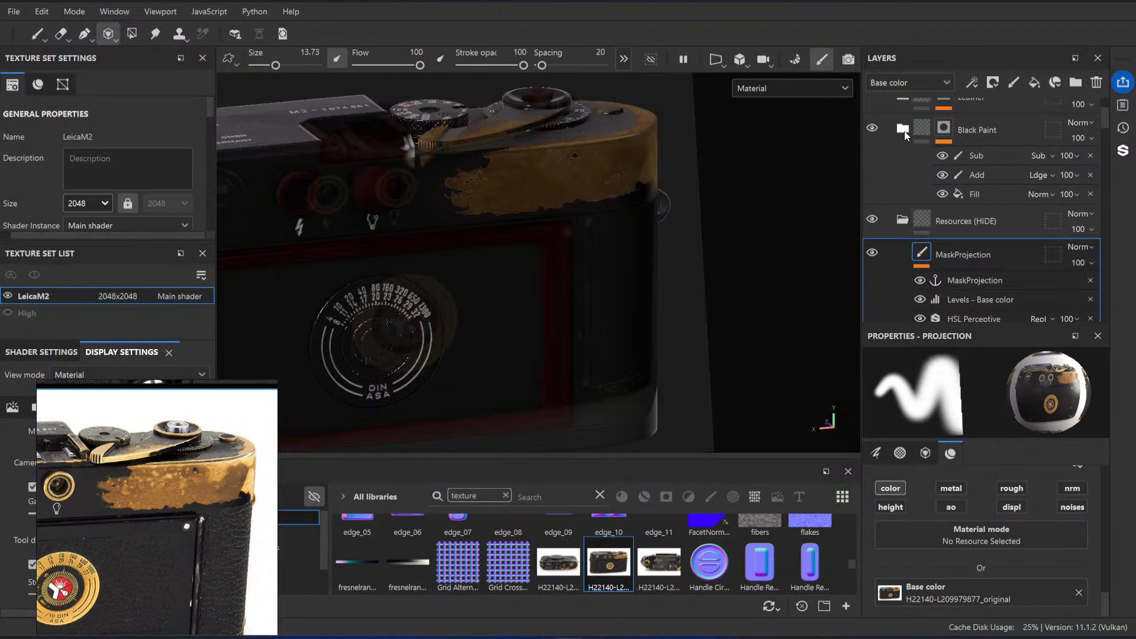
{"action": "left_click", "coordinate": [871, 129]}
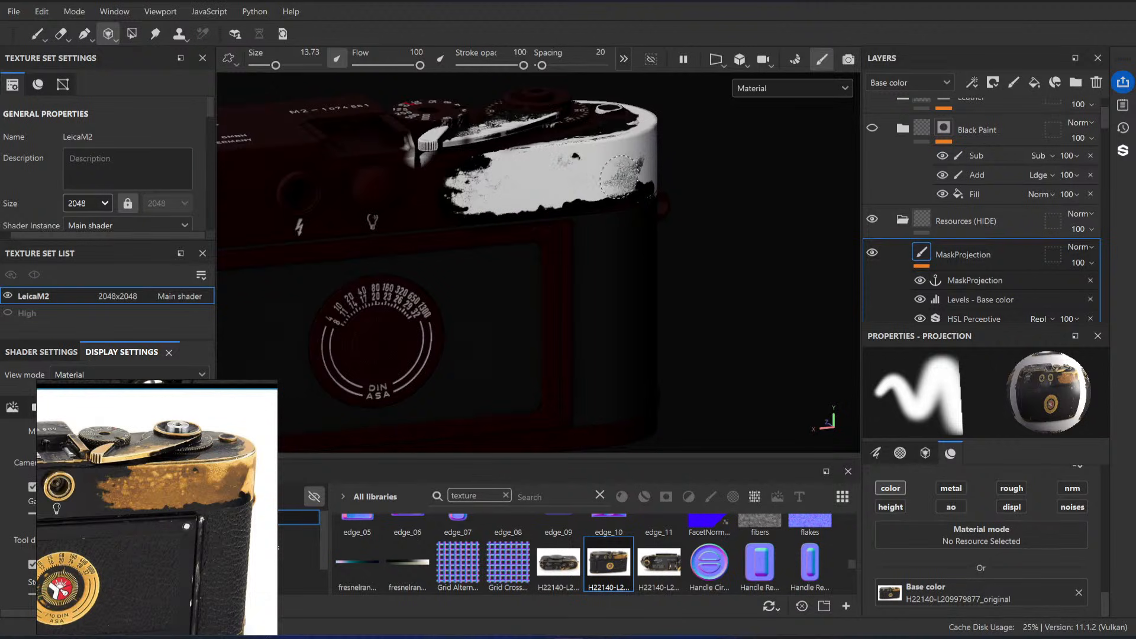
Step: Project more photo detail into the mask over the top plate's worn back, corner and lower edge, nudging the photo to match
{"action": "left_click_drag", "start_coordinate": [620, 177], "coordinate": [616, 179]}
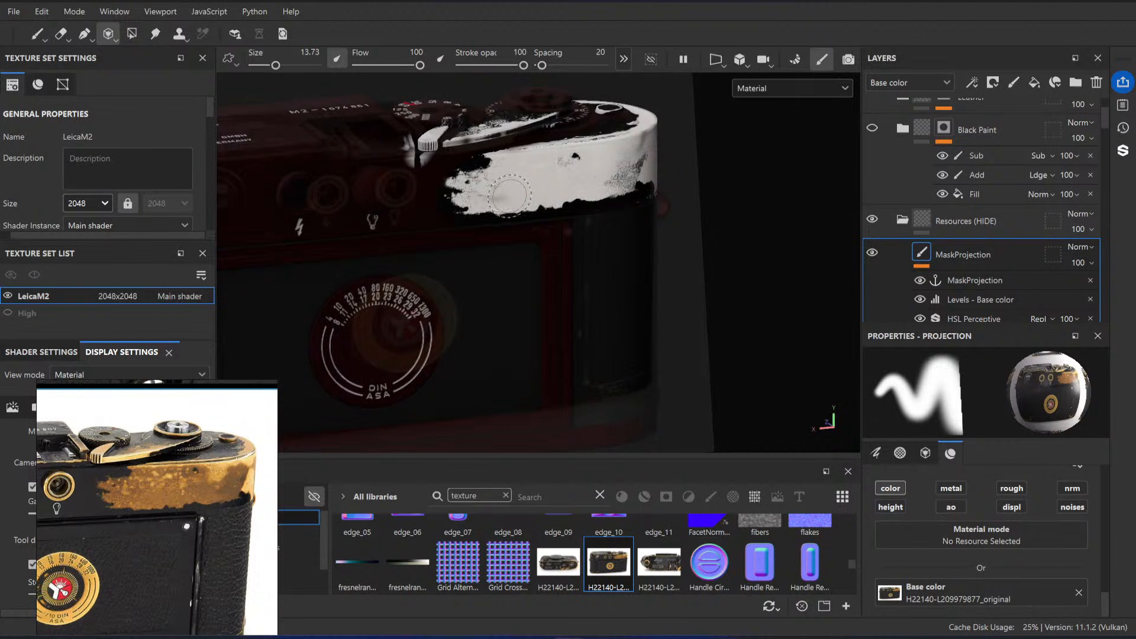
{"action": "left_click_drag", "start_coordinate": [498, 195], "coordinate": [495, 195]}
{"action": "left_click_drag", "start_coordinate": [644, 158], "coordinate": [642, 141]}
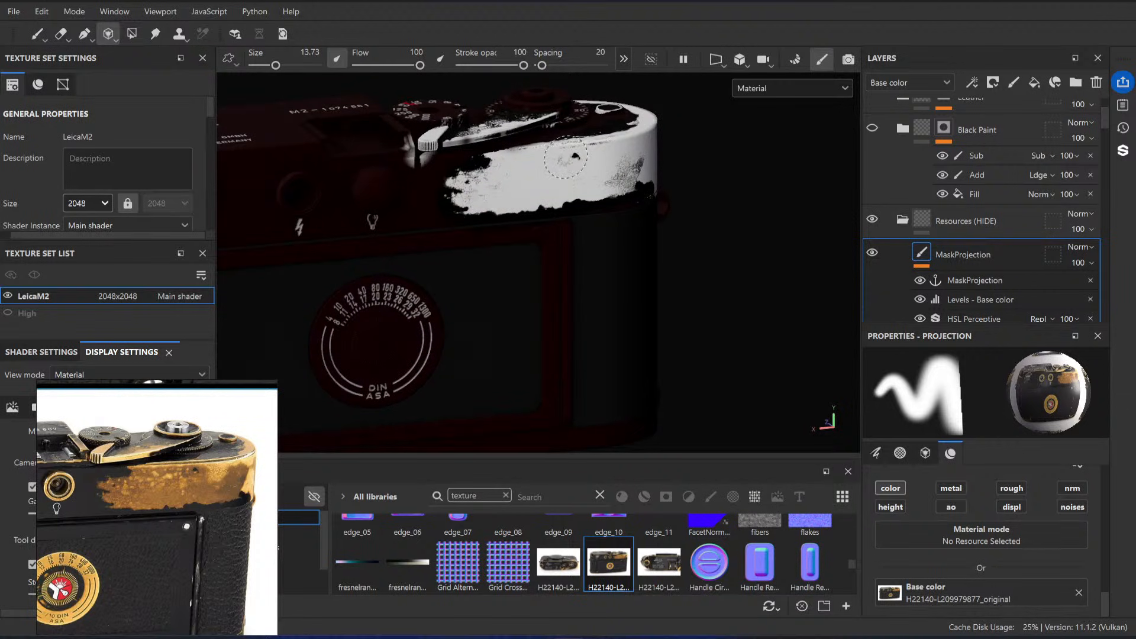
{"action": "left_click_drag", "start_coordinate": [566, 157], "coordinate": [583, 155]}
{"action": "key", "text": "s"}
{"action": "middle_click_drag", "start_coordinate": [621, 180], "coordinate": [622, 175]}
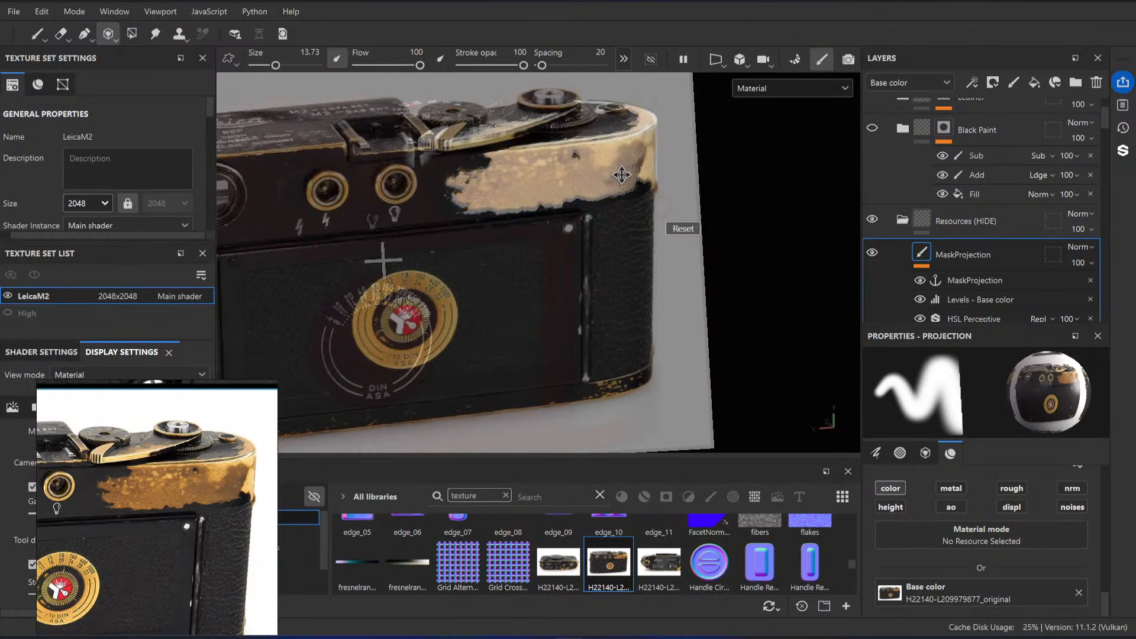
{"action": "left_click_drag", "start_coordinate": [617, 150], "coordinate": [610, 150]}
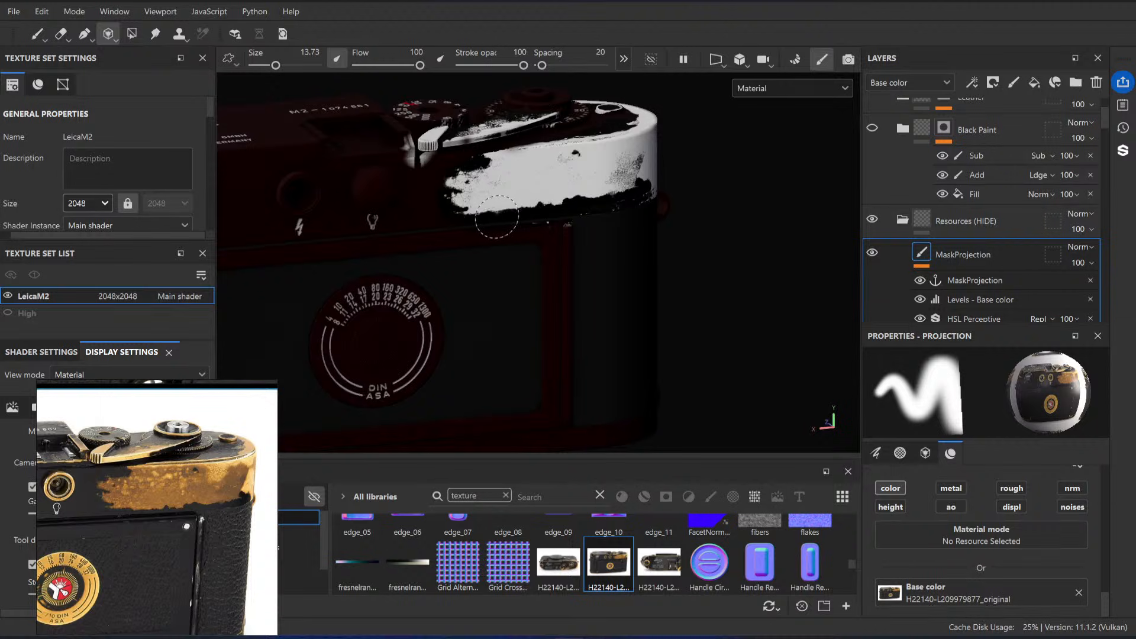
{"action": "mouse_move", "coordinate": [496, 217]}
{"action": "left_mouse_down"}
{"action": "mouse_move", "coordinate": [460, 207]}
{"action": "mouse_move", "coordinate": [463, 198]}
{"action": "left_mouse_up"}
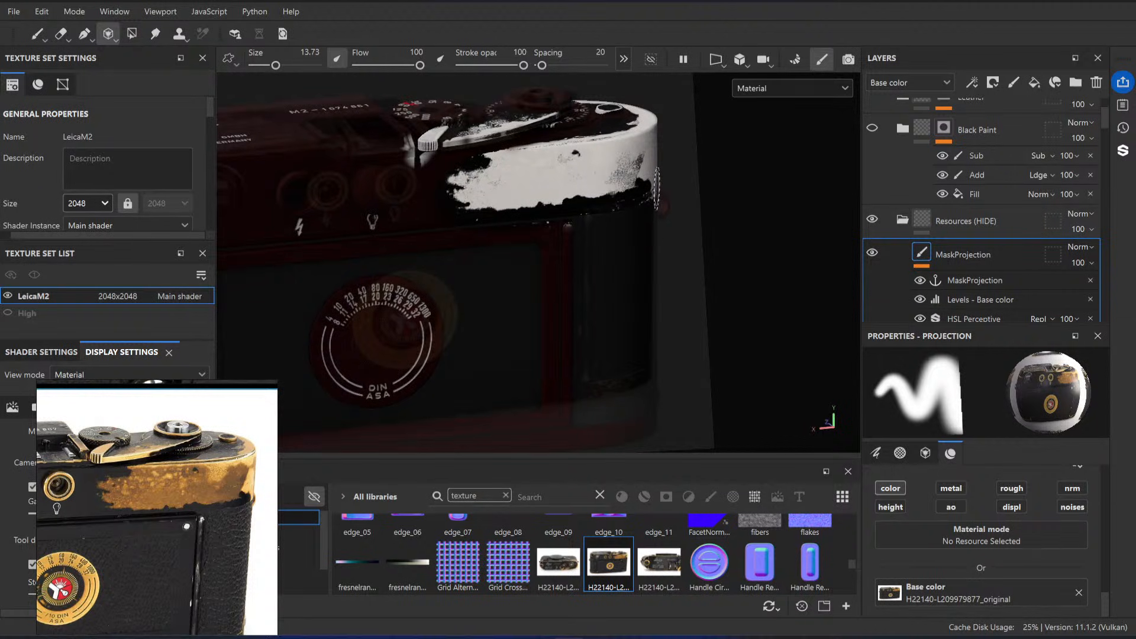
Step: Switch to the reference board and open the source of the photo showing the camera's front wind-lever end
{"action": "scroll", "coordinate": [160, 492], "scroll_direction": "down", "scroll_amount": 5}
{"action": "scroll", "coordinate": [206, 502], "scroll_direction": "down", "scroll_amount": 2}
{"action": "scroll", "coordinate": [178, 529], "scroll_direction": "up", "scroll_amount": 2}
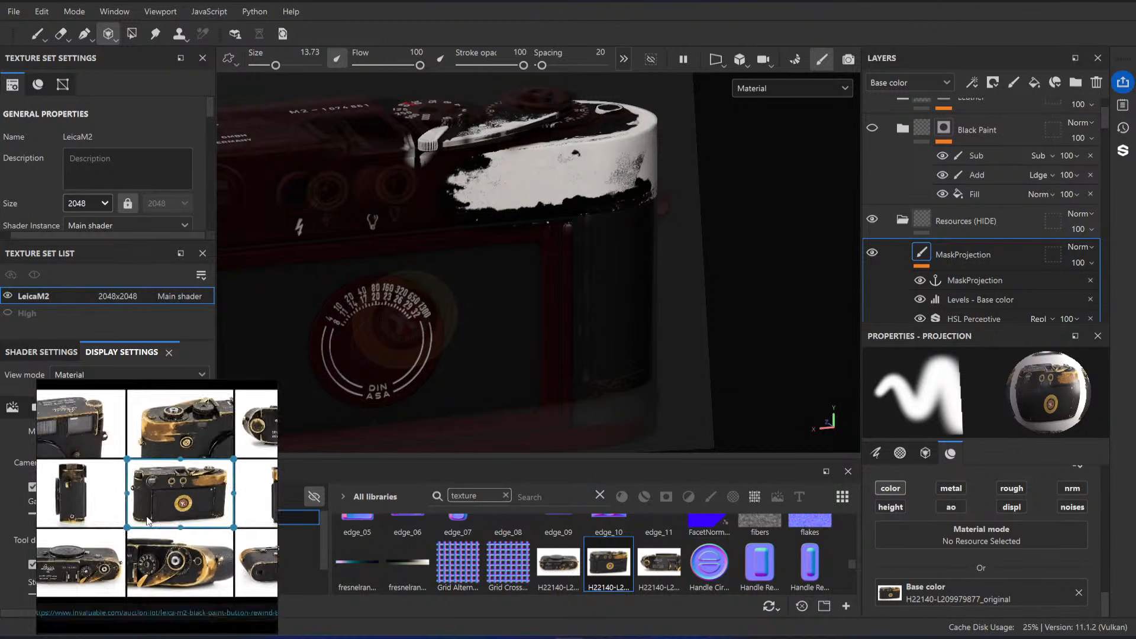
{"action": "scroll", "coordinate": [181, 418], "scroll_direction": "up", "scroll_amount": 5}
{"action": "middle_click_drag", "start_coordinate": [194, 476], "coordinate": [155, 507]}
{"action": "scroll", "coordinate": [155, 458], "scroll_direction": "down", "scroll_amount": 5}
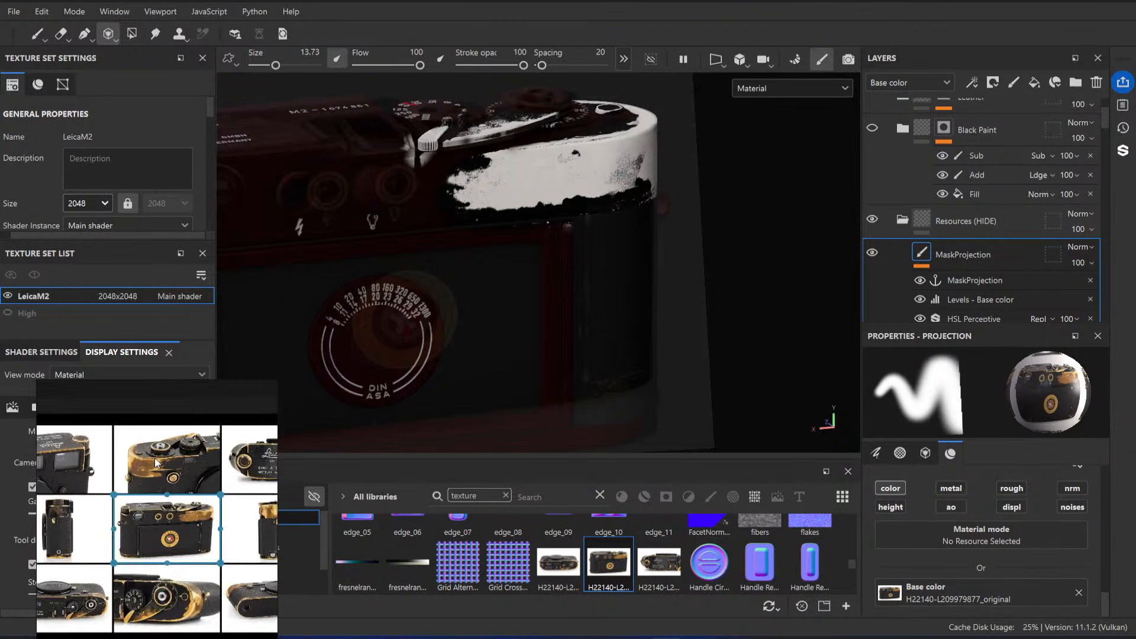
{"action": "right_click", "coordinate": [156, 457]}
{"action": "mouse_move", "coordinate": [210, 350]}
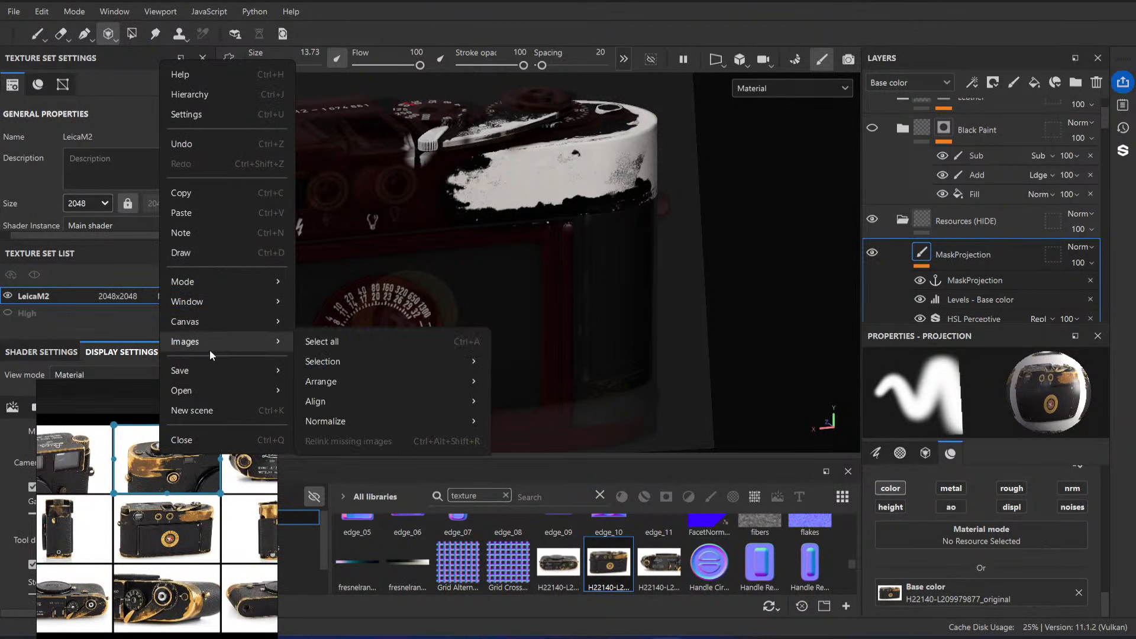
{"action": "mouse_move", "coordinate": [392, 367]}
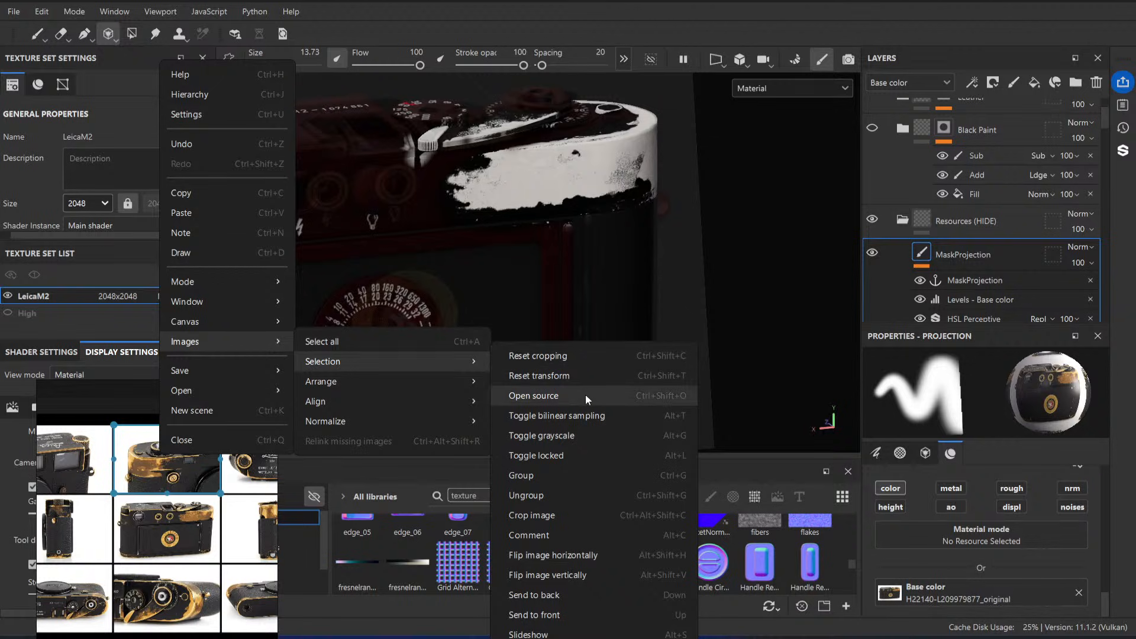
{"action": "left_click", "coordinate": [585, 394]}
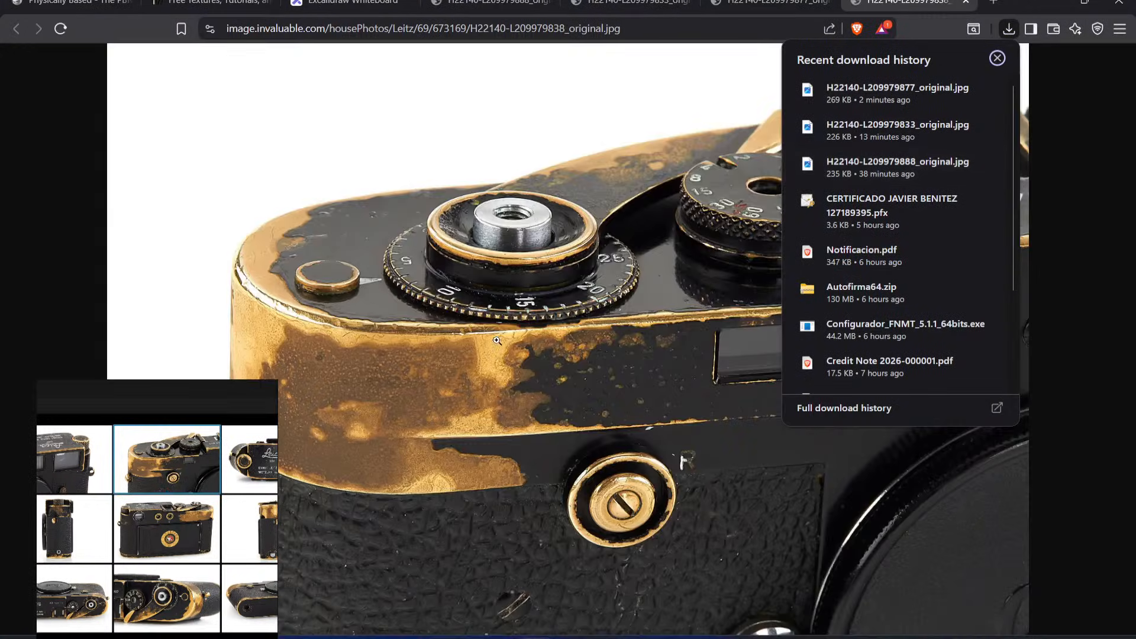
Step: Save the opened reference photo as H22140-L209979838_original.jpg from the browser
{"action": "left_click", "coordinate": [447, 277]}
{"action": "left_click", "coordinate": [471, 256]}
{"action": "right_click", "coordinate": [532, 280]}
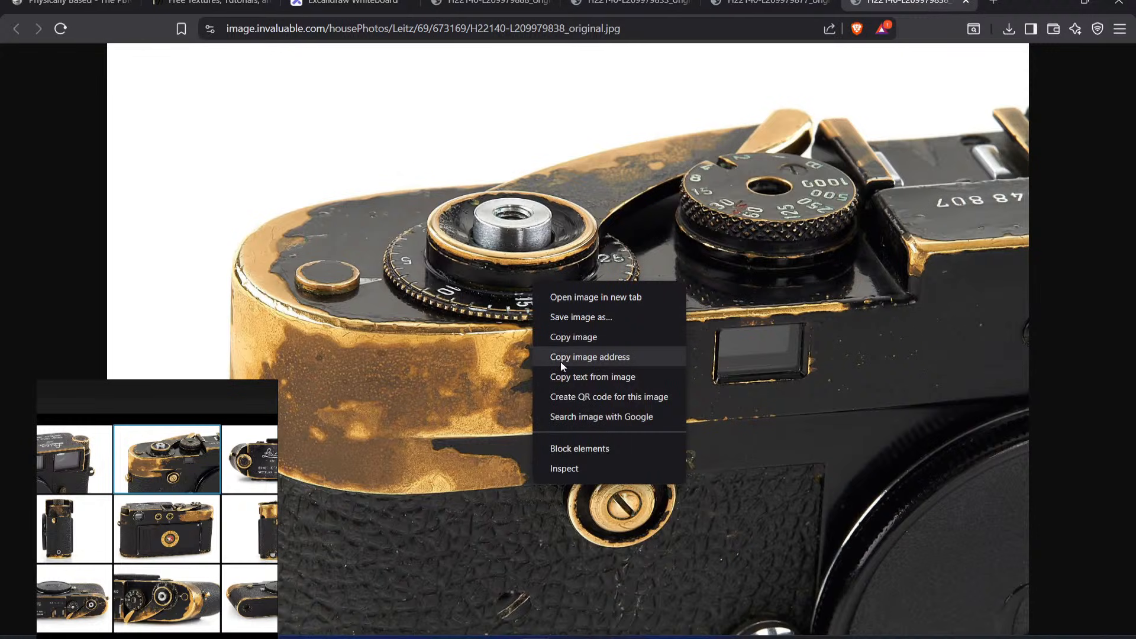
{"action": "left_click", "coordinate": [579, 315]}
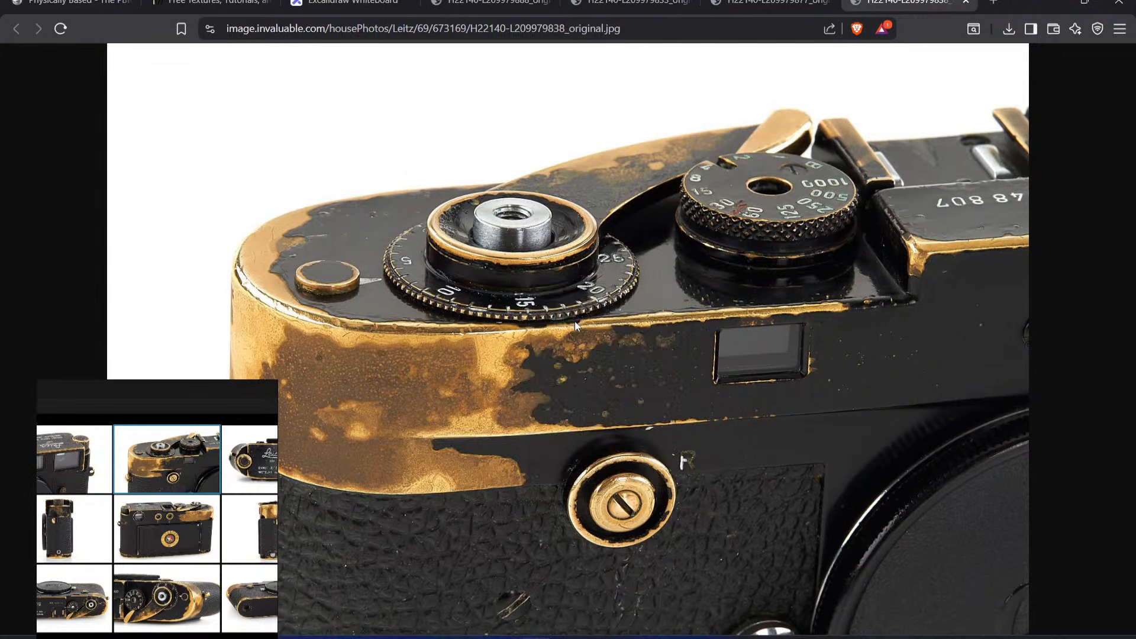
{"action": "left_click", "coordinate": [441, 301]}
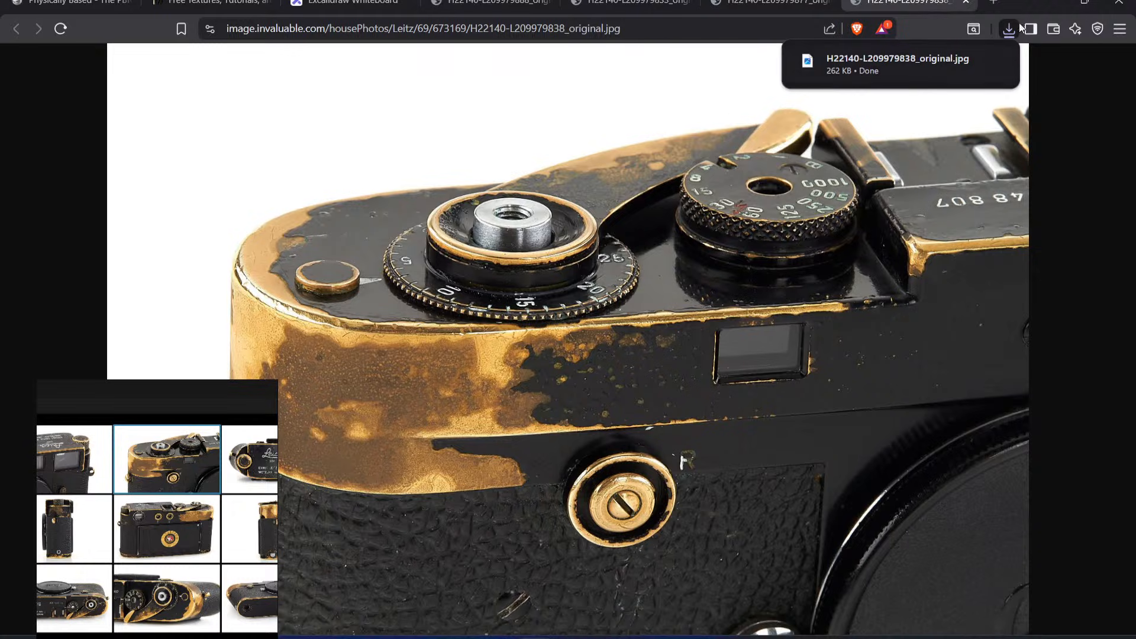
Step: Import the downloaded H22140-L209979838_original.jpg as a texture into the project 'LeicaM2'
{"action": "mouse_move", "coordinate": [919, 65]}
{"action": "mouse_move", "coordinate": [919, 65]}
{"action": "left_mouse_down"}
{"action": "mouse_move", "coordinate": [572, 636]}
{"action": "mouse_move", "coordinate": [593, 592]}
{"action": "left_mouse_up"}
{"action": "left_click", "coordinate": [749, 168]}
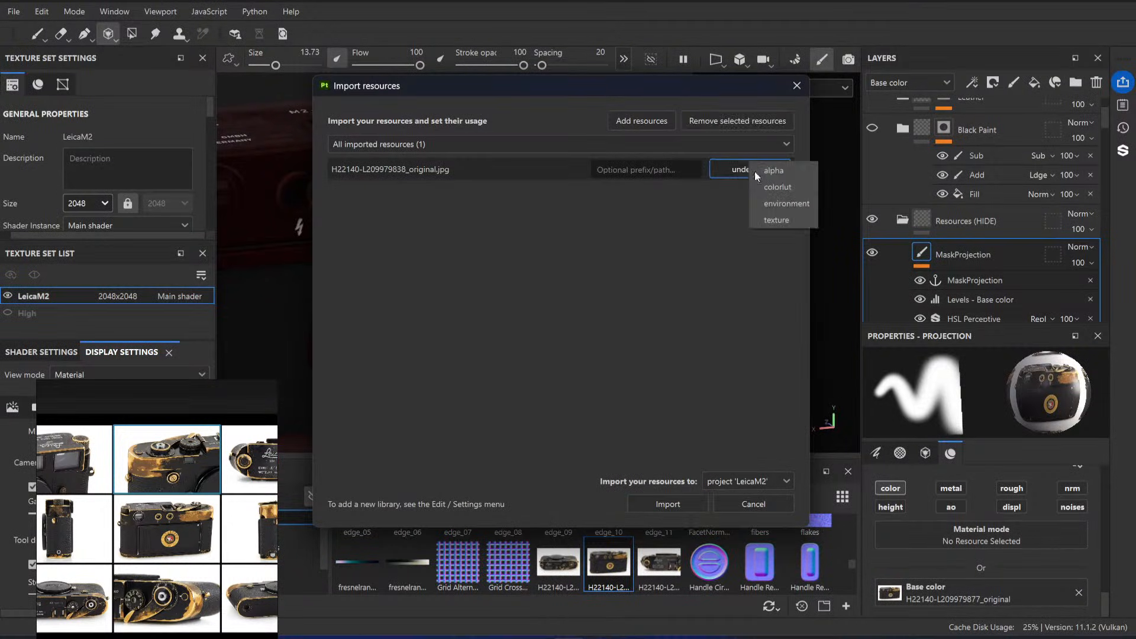
{"action": "left_click", "coordinate": [778, 220]}
{"action": "left_click", "coordinate": [668, 504]}
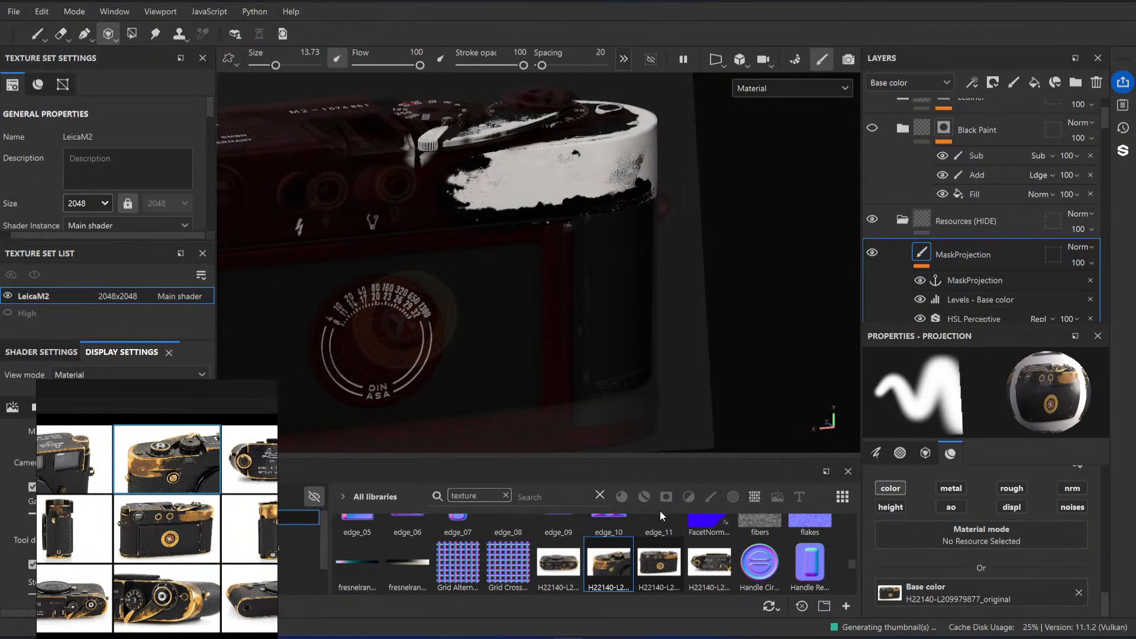
Step: Turn the model to its front wind-lever end, assign H22140-L209979838_original as the projection's base color and place the photo roughly
{"action": "left_click_drag", "start_coordinate": [736, 355], "coordinate": [405, 276], "text": "alt"}
{"action": "left_click_drag", "start_coordinate": [638, 587], "coordinate": [922, 599]}
{"action": "key", "text": "s"}
{"action": "middle_click_drag", "start_coordinate": [409, 304], "coordinate": [662, 205]}
Step: Turn the model to view the front of its wind-lever end and place the projected photo over that corner
{"action": "left_click_drag", "start_coordinate": [611, 266], "coordinate": [586, 249], "text": "alt"}
{"action": "key", "text": "s"}
{"action": "middle_click_drag", "start_coordinate": [629, 264], "coordinate": [620, 247]}
{"action": "mouse_move", "coordinate": [609, 319]}
{"action": "left_mouse_down", "text": "alt"}
{"action": "mouse_move", "coordinate": [616, 290]}
{"action": "mouse_move", "coordinate": [622, 325]}
{"action": "left_mouse_up", "text": "alt"}
{"action": "middle_click_drag", "start_coordinate": [642, 327], "coordinate": [640, 302], "text": "alt"}
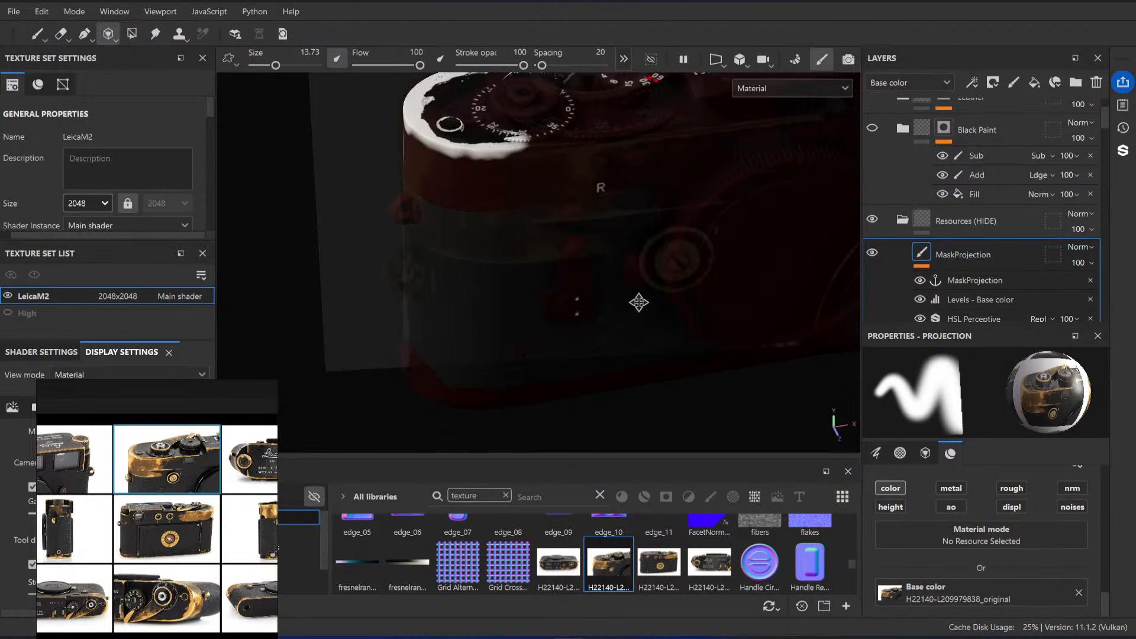
{"action": "key", "text": "s"}
{"action": "middle_click_drag", "start_coordinate": [652, 260], "coordinate": [648, 325]}
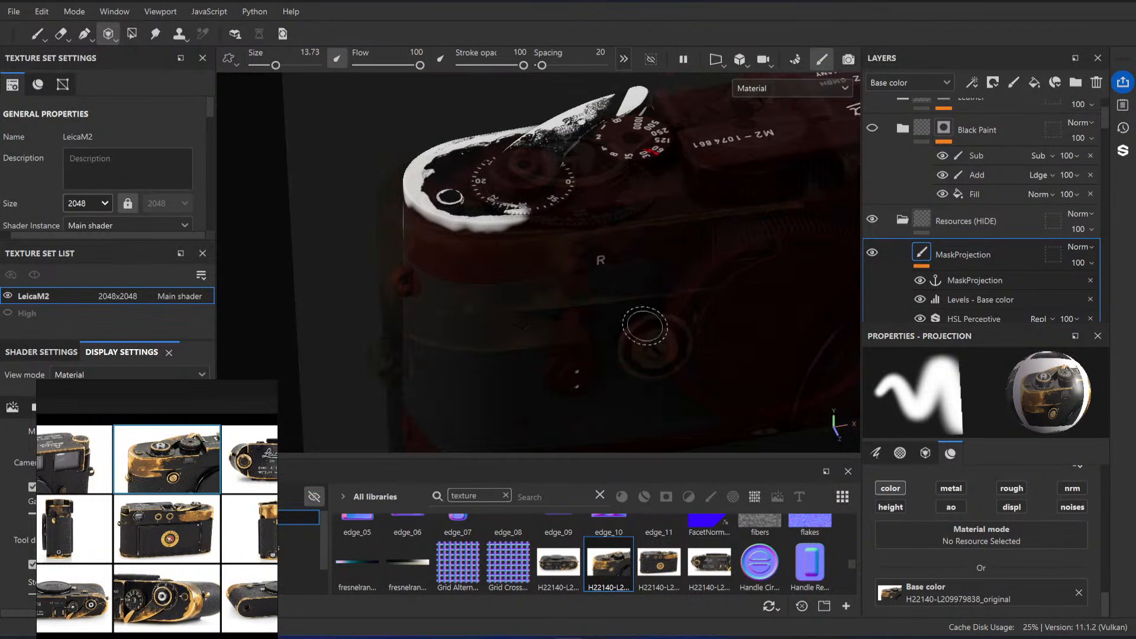
Step: Tilt and enlarge the model so the top plate's wind-lever end matches the perspective of the photo
{"action": "right_click_drag", "start_coordinate": [648, 325], "coordinate": [693, 338], "text": "alt"}
{"action": "middle_click_drag", "start_coordinate": [601, 251], "coordinate": [634, 322], "text": "alt"}
{"action": "right_click_drag", "start_coordinate": [635, 322], "coordinate": [631, 320], "text": "alt"}
{"action": "left_click_drag", "start_coordinate": [645, 350], "coordinate": [651, 326], "text": "alt"}
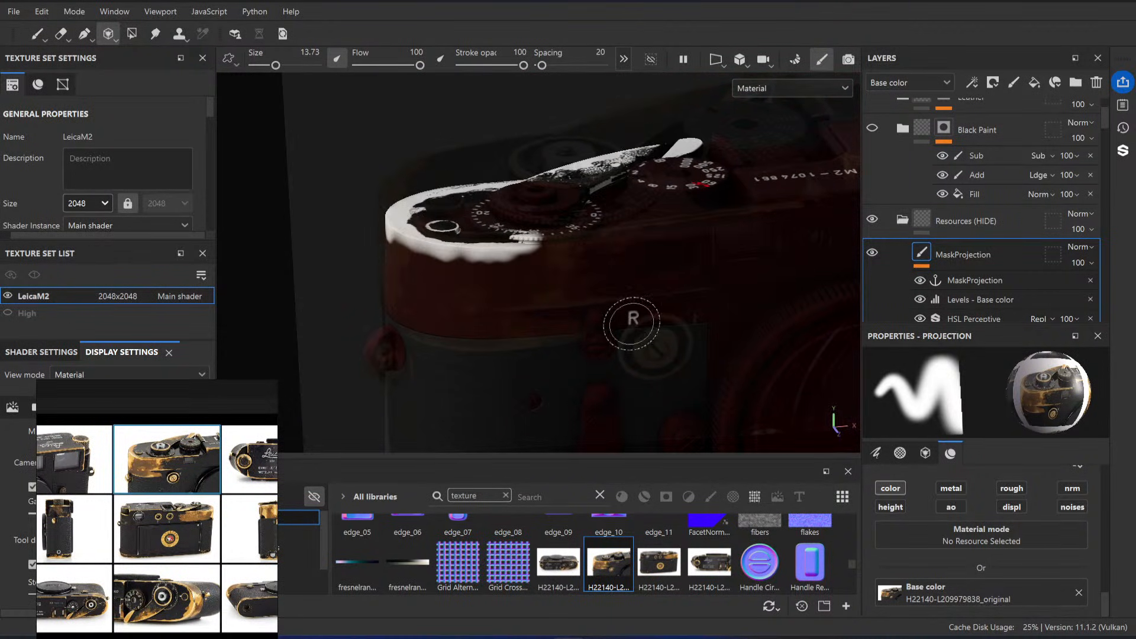
{"action": "right_click_drag", "start_coordinate": [631, 320], "coordinate": [652, 332], "text": "alt"}
{"action": "middle_click_drag", "start_coordinate": [560, 316], "coordinate": [628, 321], "text": "alt"}
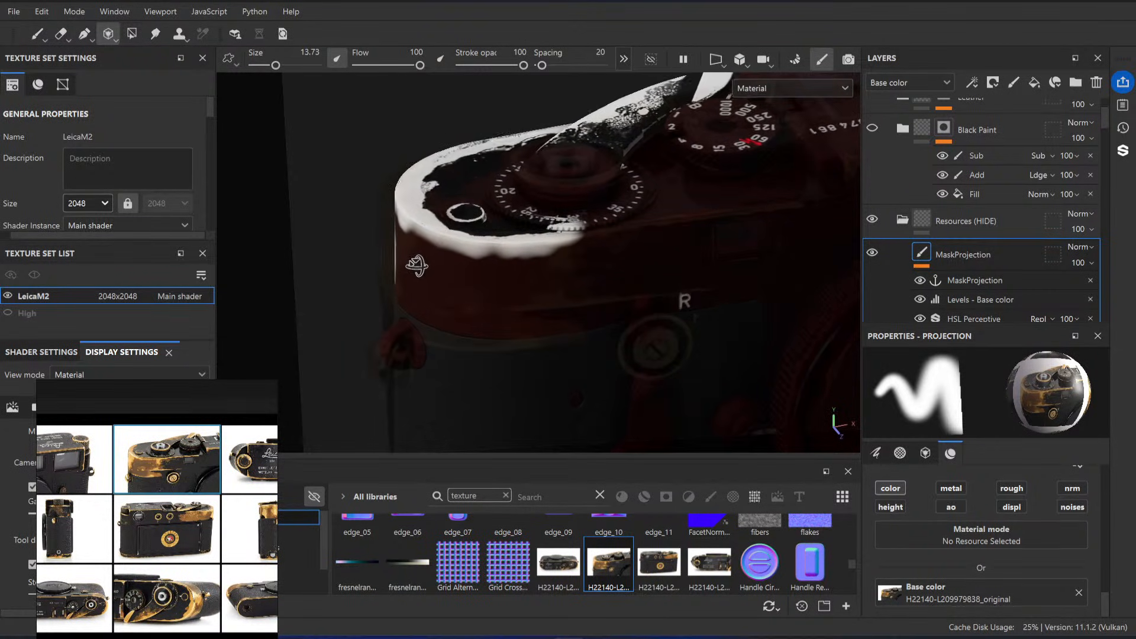
Step: Refine the model's angle and the photo's placement until the rounded top plate corner and numbered dial line up
{"action": "key", "text": "s"}
{"action": "left_click_drag", "start_coordinate": [535, 290], "coordinate": [558, 293]}
{"action": "middle_click_drag", "start_coordinate": [571, 285], "coordinate": [574, 286]}
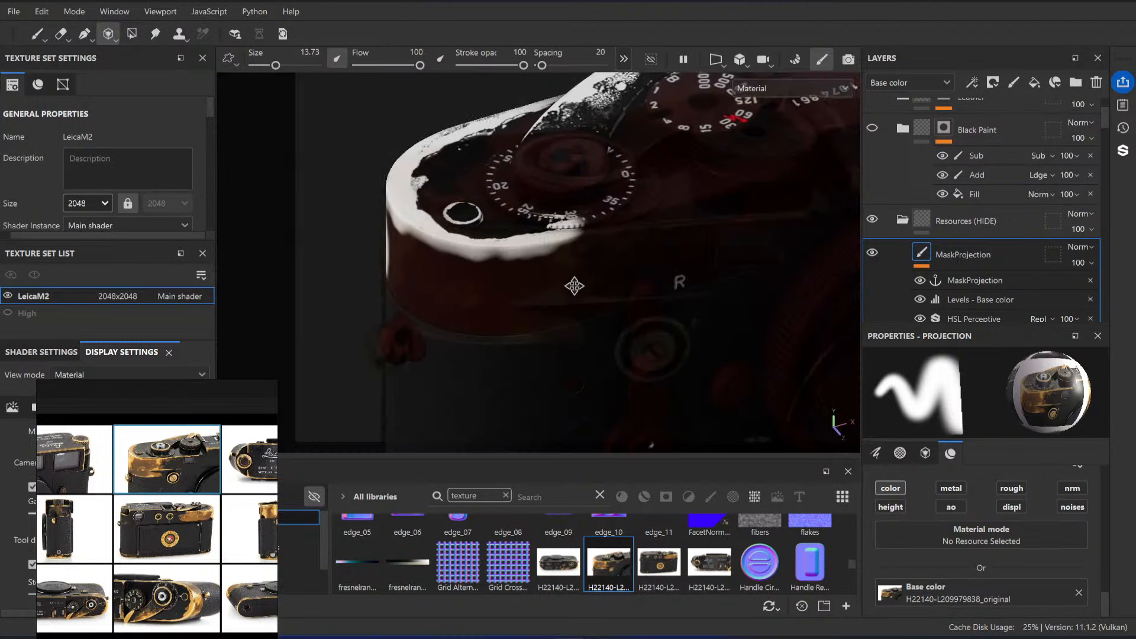
{"action": "left_click_drag", "start_coordinate": [571, 297], "coordinate": [569, 282], "text": "alt"}
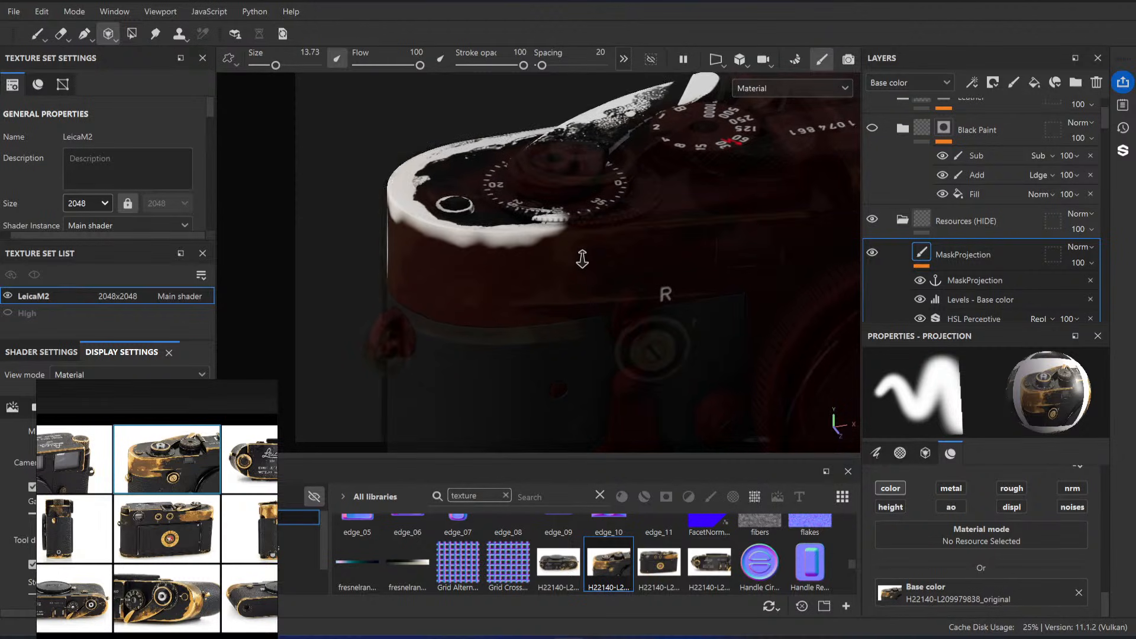
{"action": "right_click_drag", "start_coordinate": [583, 259], "coordinate": [609, 297], "text": "alt"}
{"action": "middle_click_drag", "start_coordinate": [589, 275], "coordinate": [599, 282], "text": "alt"}
{"action": "right_click_drag", "start_coordinate": [598, 282], "coordinate": [604, 289], "text": "alt"}
{"action": "middle_click_drag", "start_coordinate": [604, 289], "coordinate": [611, 292], "text": "alt"}
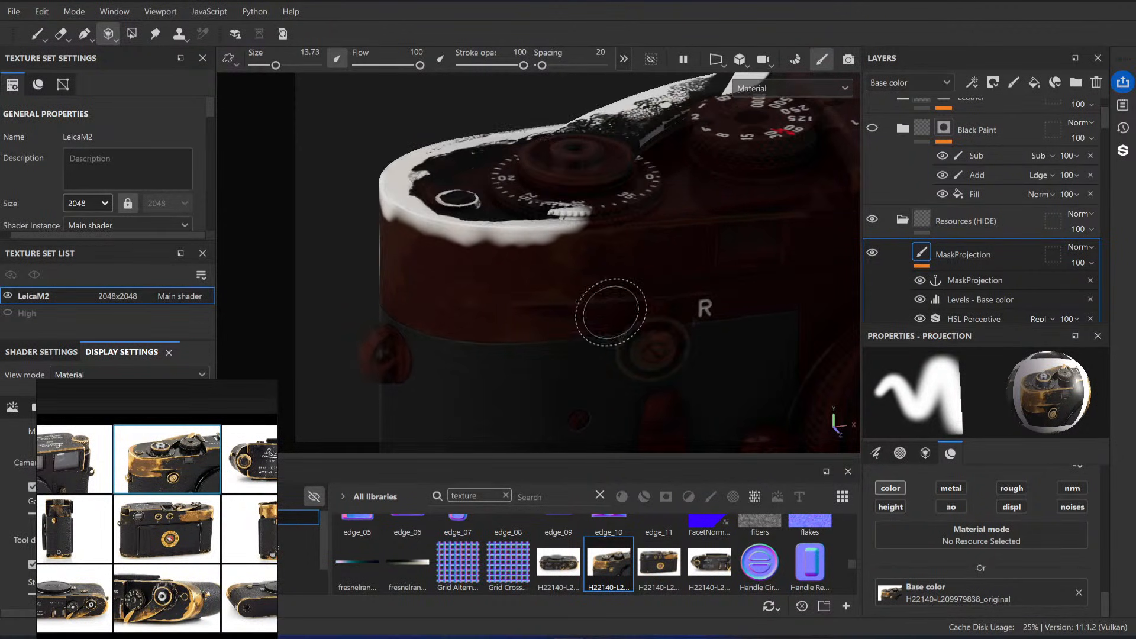
{"action": "key", "text": "s"}
{"action": "left_click_drag", "start_coordinate": [543, 346], "coordinate": [551, 353]}
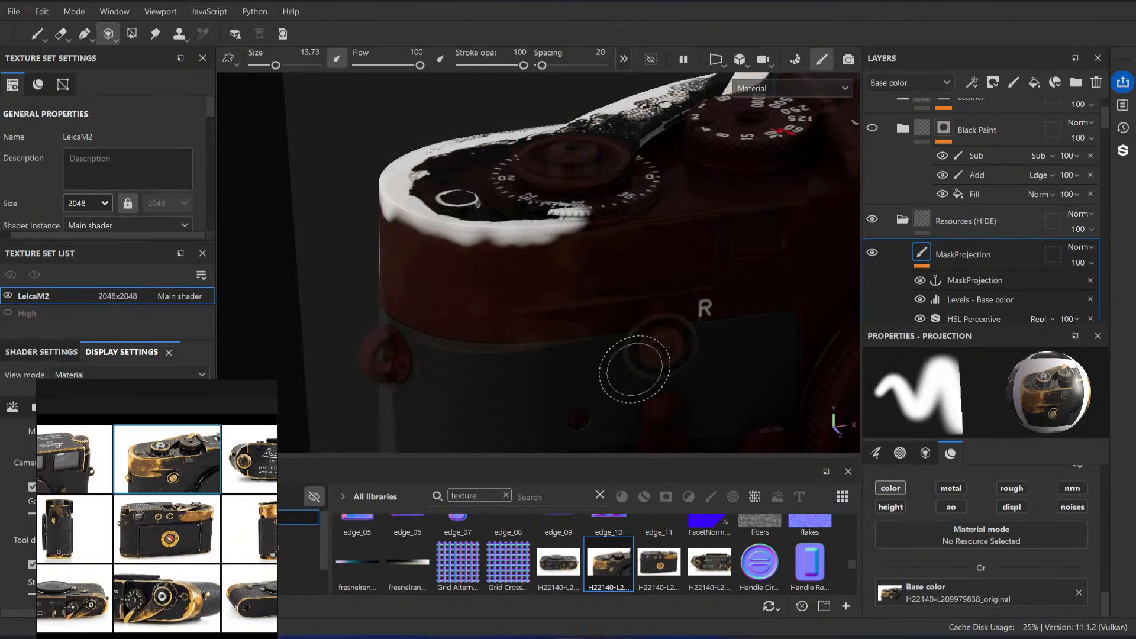
{"action": "key", "text": "s"}
{"action": "mouse_move", "coordinate": [628, 369]}
{"action": "middle_mouse_down"}
{"action": "mouse_move", "coordinate": [621, 357]}
{"action": "mouse_move", "coordinate": [631, 361]}
{"action": "middle_mouse_up"}
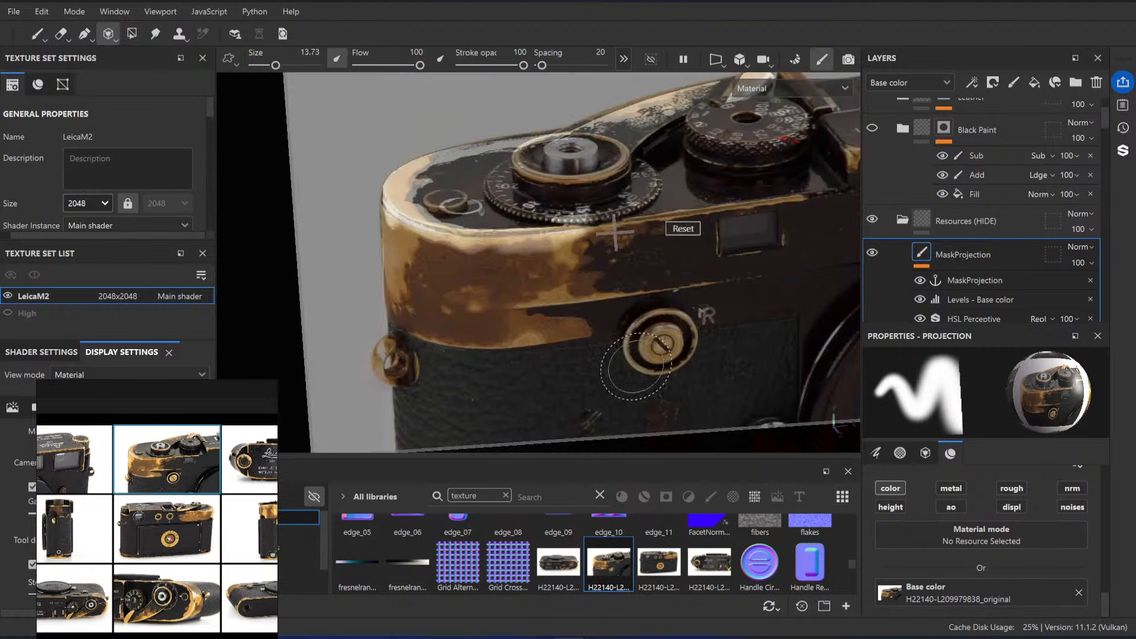
Step: Nudge the photo onto the top plate edge and project its wear across the front wind-lever end to the small window
{"action": "key", "text": "s"}
{"action": "left_click_drag", "start_coordinate": [559, 327], "coordinate": [512, 330]}
{"action": "key", "text": "s"}
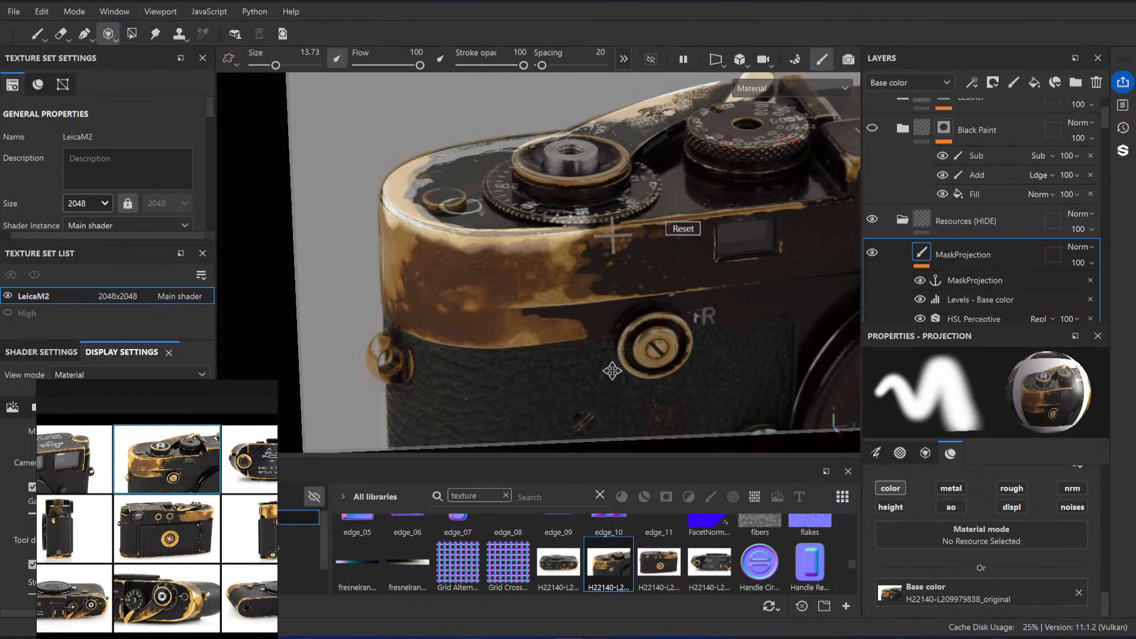
{"action": "middle_click_drag", "start_coordinate": [613, 374], "coordinate": [613, 376]}
{"action": "right_click_drag", "start_coordinate": [605, 325], "coordinate": [599, 335]}
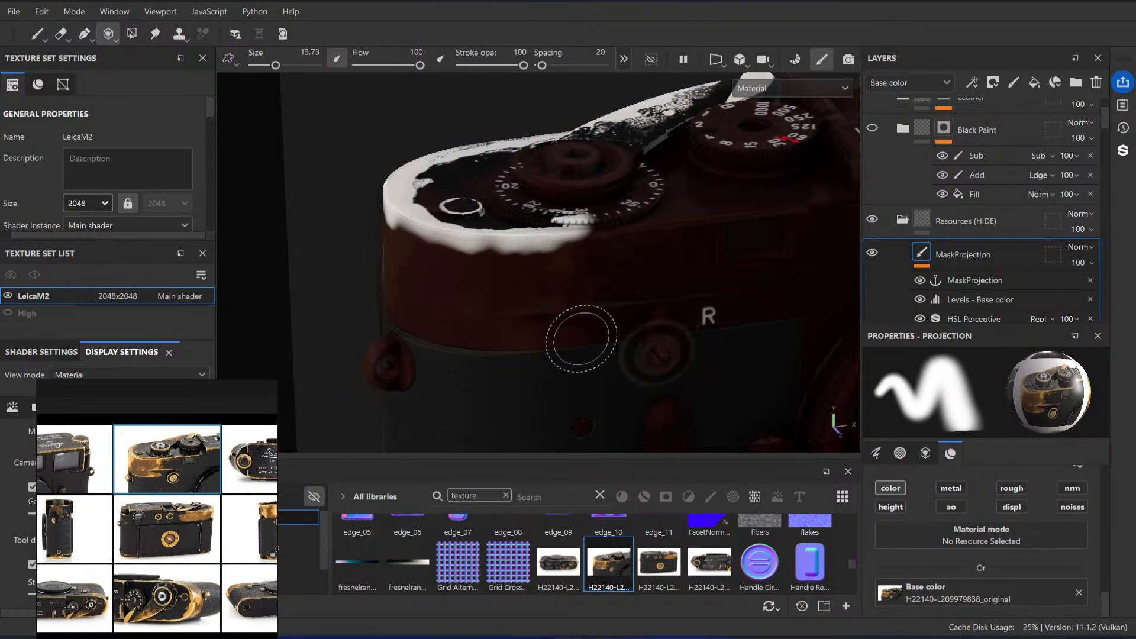
{"action": "mouse_move", "coordinate": [571, 329]}
{"action": "left_mouse_down"}
{"action": "mouse_move", "coordinate": [510, 341]}
{"action": "mouse_move", "coordinate": [417, 308]}
{"action": "mouse_move", "coordinate": [391, 237]}
{"action": "mouse_move", "coordinate": [441, 260]}
{"action": "mouse_move", "coordinate": [673, 242]}
{"action": "mouse_move", "coordinate": [764, 221]}
{"action": "mouse_move", "coordinate": [728, 249]}
{"action": "mouse_move", "coordinate": [462, 299]}
{"action": "mouse_move", "coordinate": [619, 299]}
{"action": "left_mouse_up"}
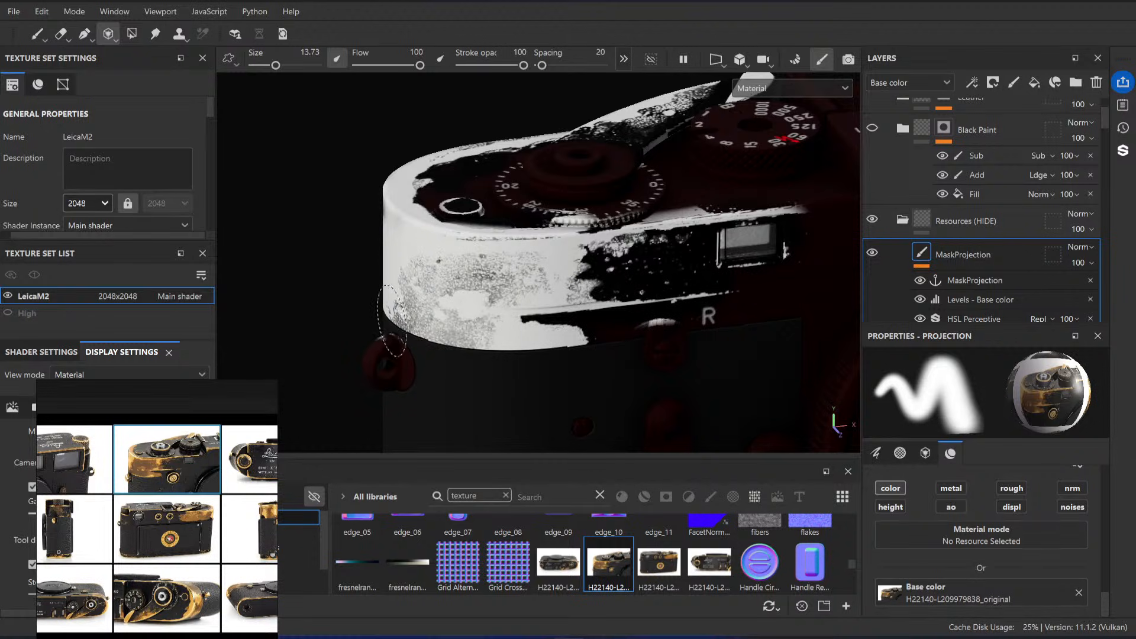
{"action": "left_click_drag", "start_coordinate": [406, 300], "coordinate": [412, 303]}
Step: Realign the photo with the lower edge of the top plate and project wear onto the strip above the R mark
{"action": "key", "text": "s"}
{"action": "middle_click_drag", "start_coordinate": [619, 354], "coordinate": [626, 360]}
{"action": "key", "text": "s"}
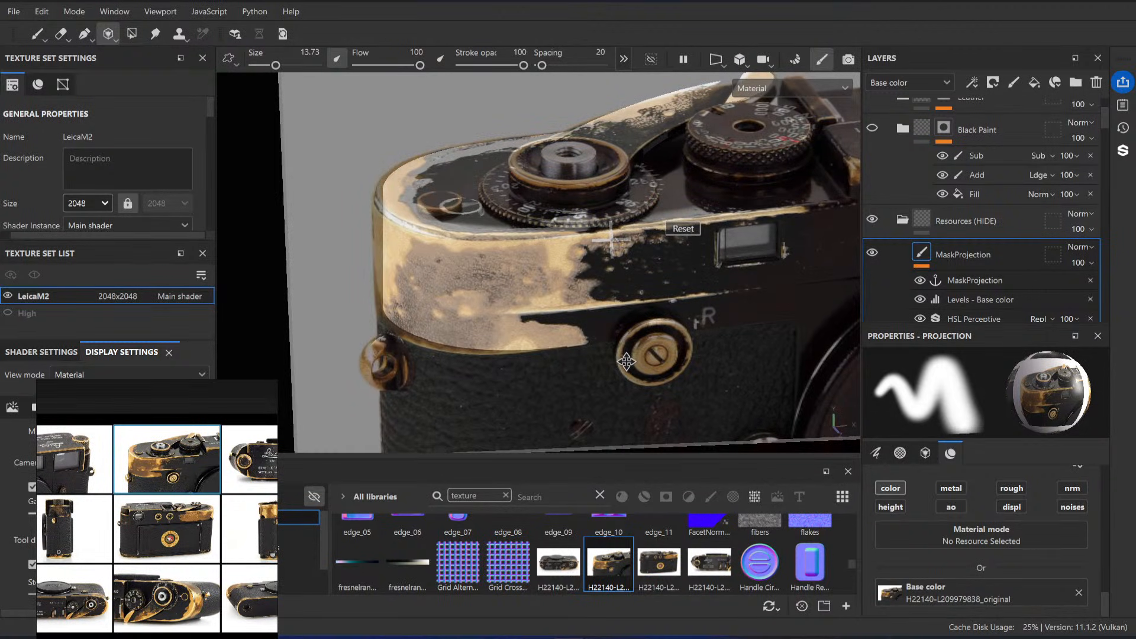
{"action": "key", "text": "s"}
{"action": "left_click_drag", "start_coordinate": [578, 329], "coordinate": [590, 313]}
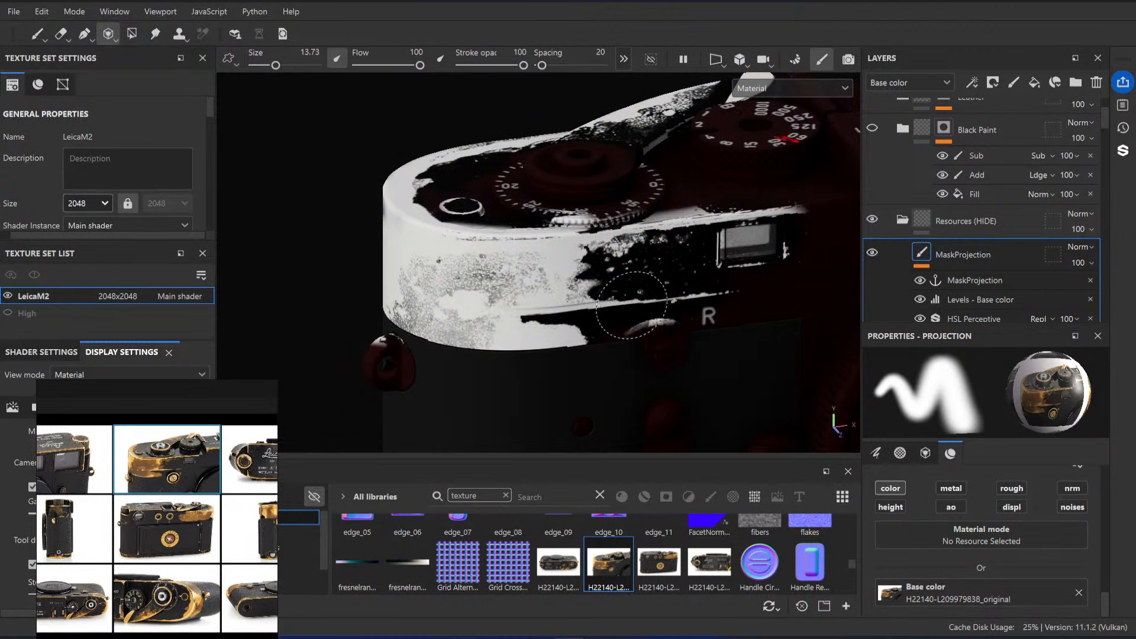
Step: Shift the photo toward the R mark and project the wear around the mark and the round knob beside it
{"action": "key", "text": "s"}
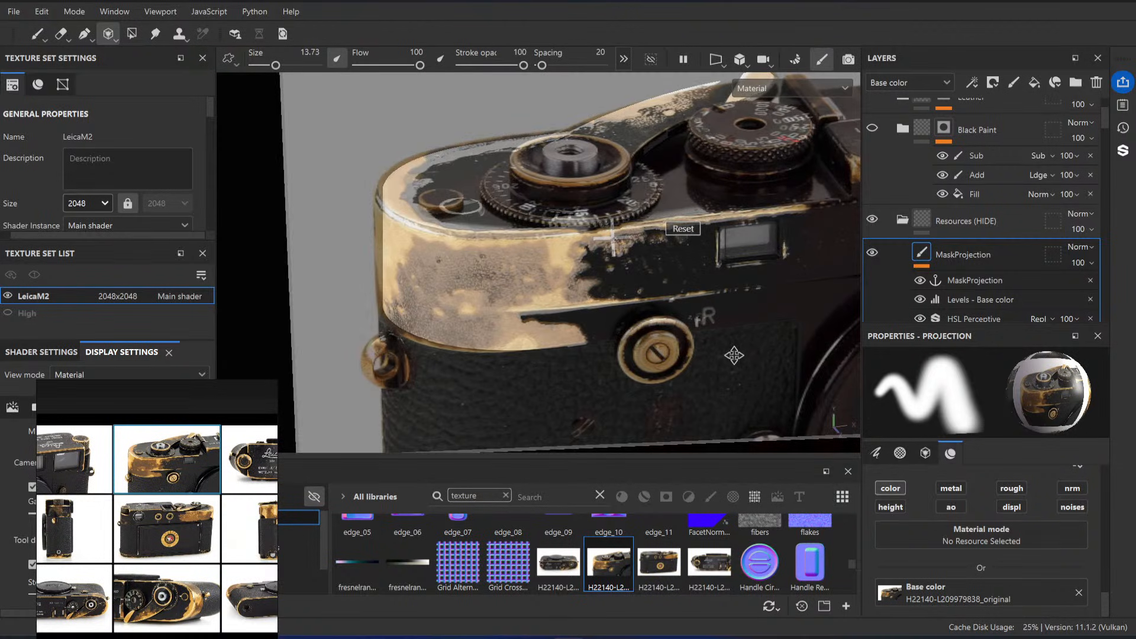
{"action": "mouse_move", "coordinate": [730, 341]}
{"action": "middle_mouse_down"}
{"action": "mouse_move", "coordinate": [731, 356]}
{"action": "mouse_move", "coordinate": [730, 336]}
{"action": "middle_mouse_up"}
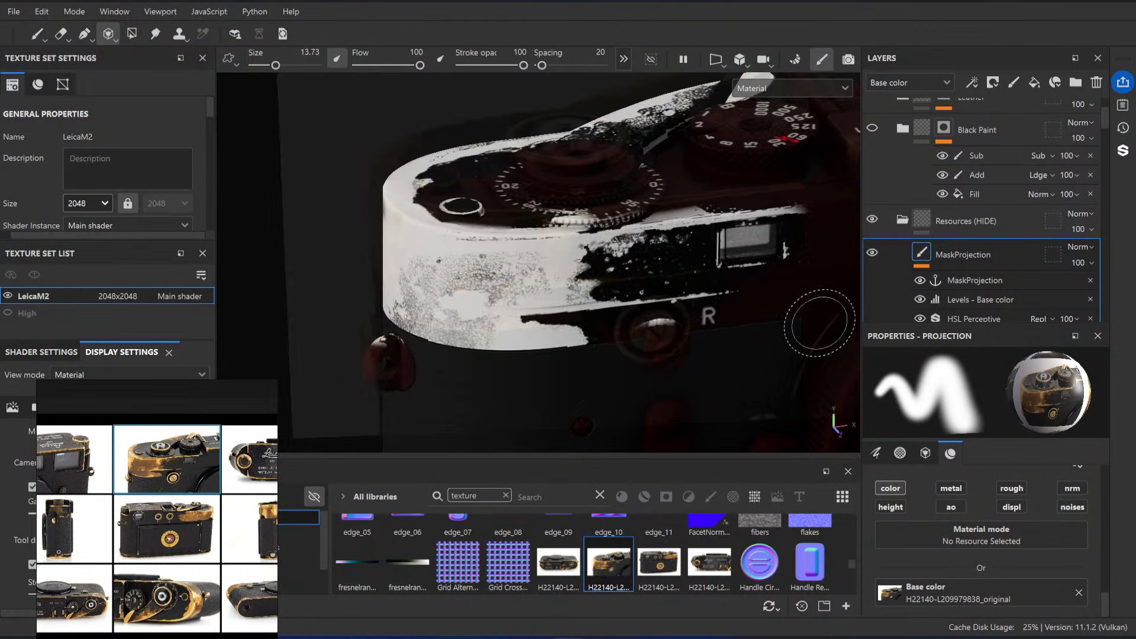
{"action": "key", "text": "s"}
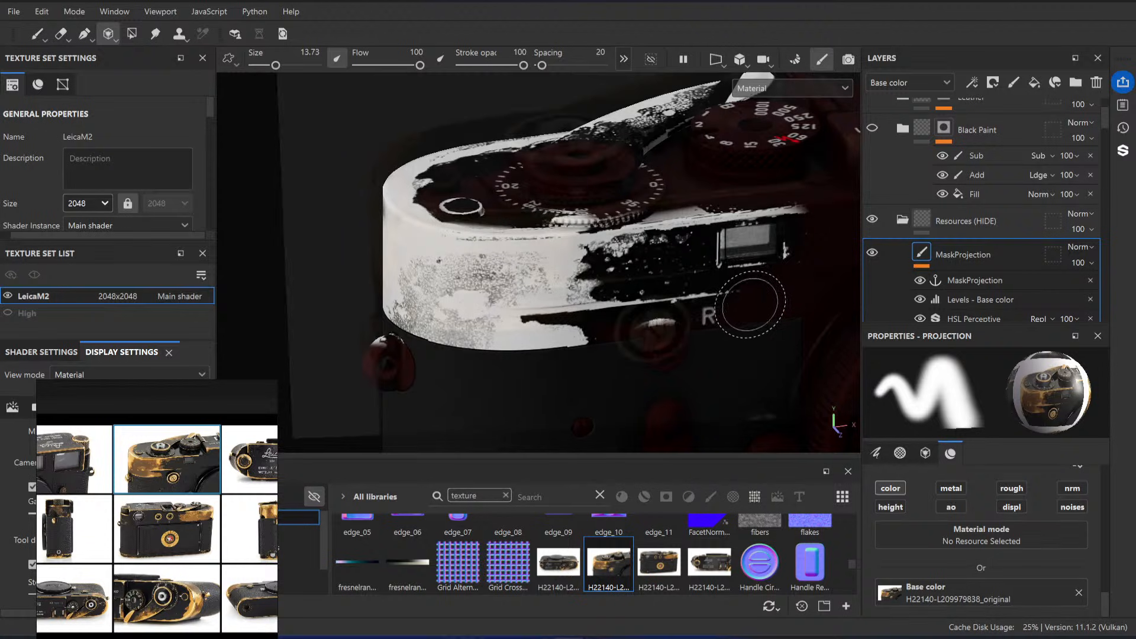
{"action": "middle_click_drag", "start_coordinate": [743, 352], "coordinate": [740, 346]}
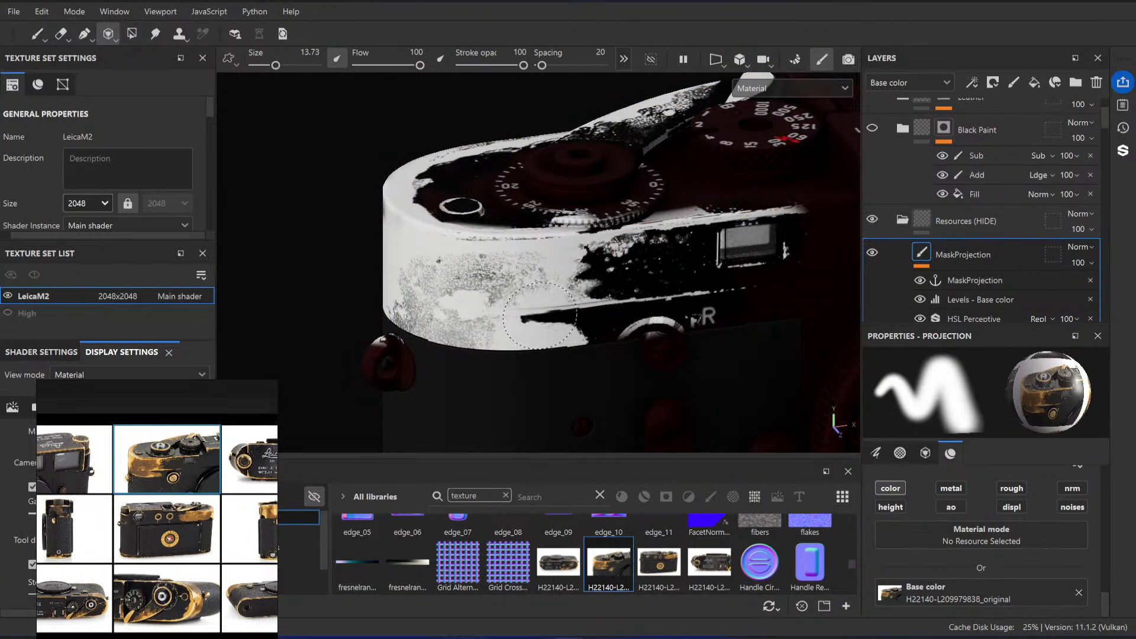
{"action": "left_click_drag", "start_coordinate": [540, 316], "coordinate": [549, 316]}
Step: Reposition the photo and touch up the dark streak and worn edge left of the round knob
{"action": "key", "text": "s"}
{"action": "middle_click_drag", "start_coordinate": [586, 324], "coordinate": [588, 326]}
{"action": "left_click_drag", "start_coordinate": [585, 299], "coordinate": [576, 306]}
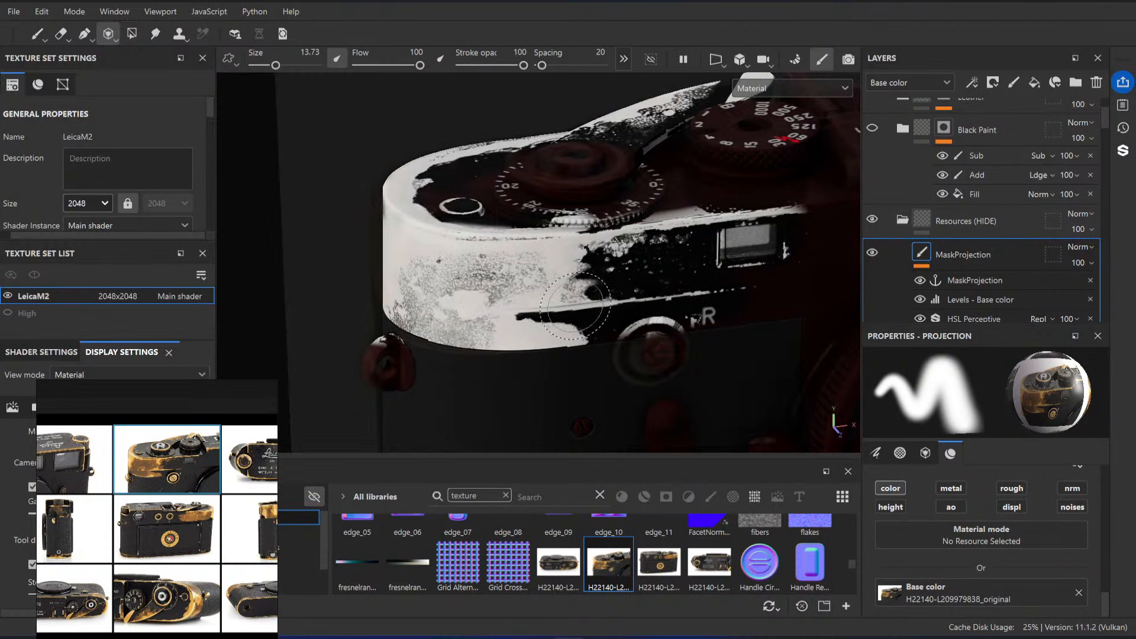
{"action": "key", "text": "s"}
{"action": "middle_click_drag", "start_coordinate": [628, 314], "coordinate": [631, 312]}
{"action": "left_click_drag", "start_coordinate": [537, 309], "coordinate": [670, 298]}
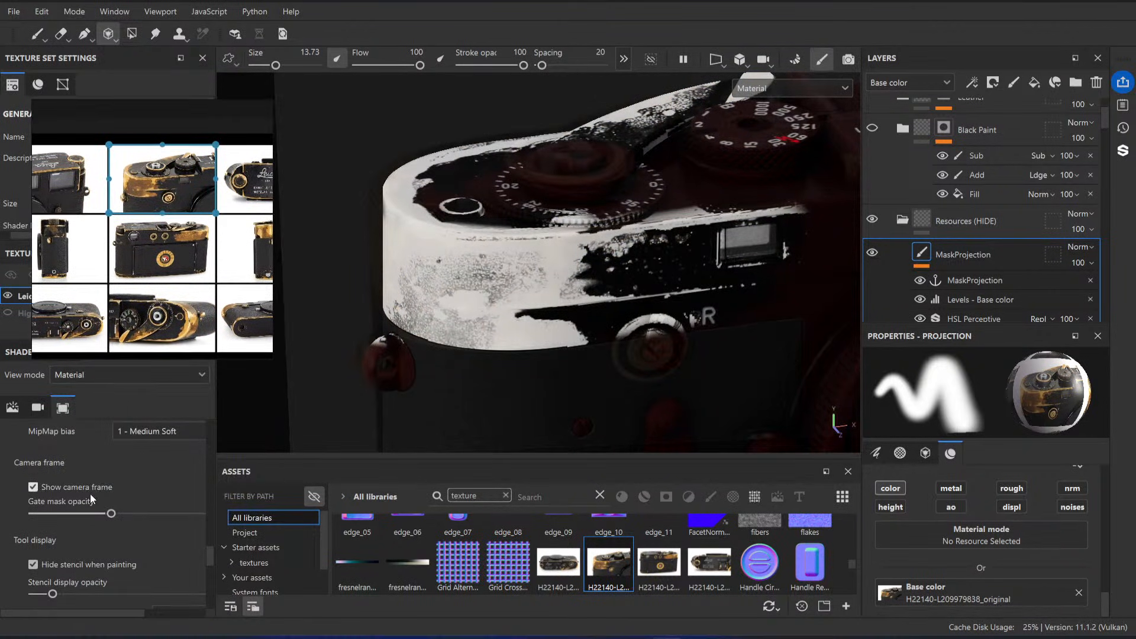
Step: Turn on the mesh wireframe display in the viewport
{"action": "scroll", "coordinate": [86, 527], "scroll_direction": "down", "scroll_amount": 8}
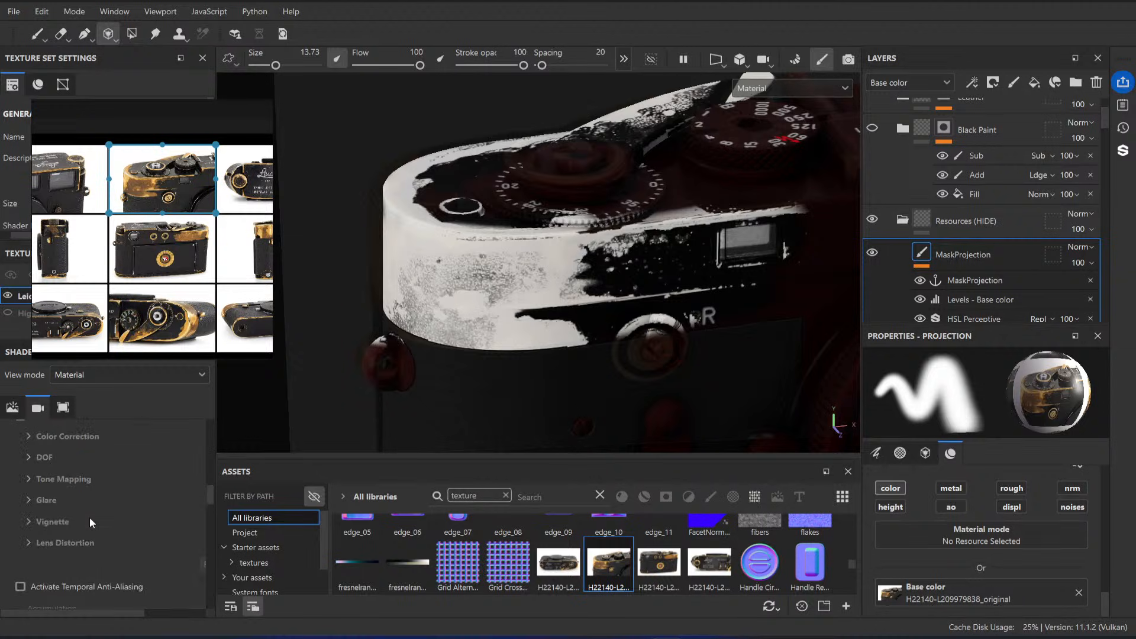
{"action": "scroll", "coordinate": [90, 517], "scroll_direction": "up", "scroll_amount": 10}
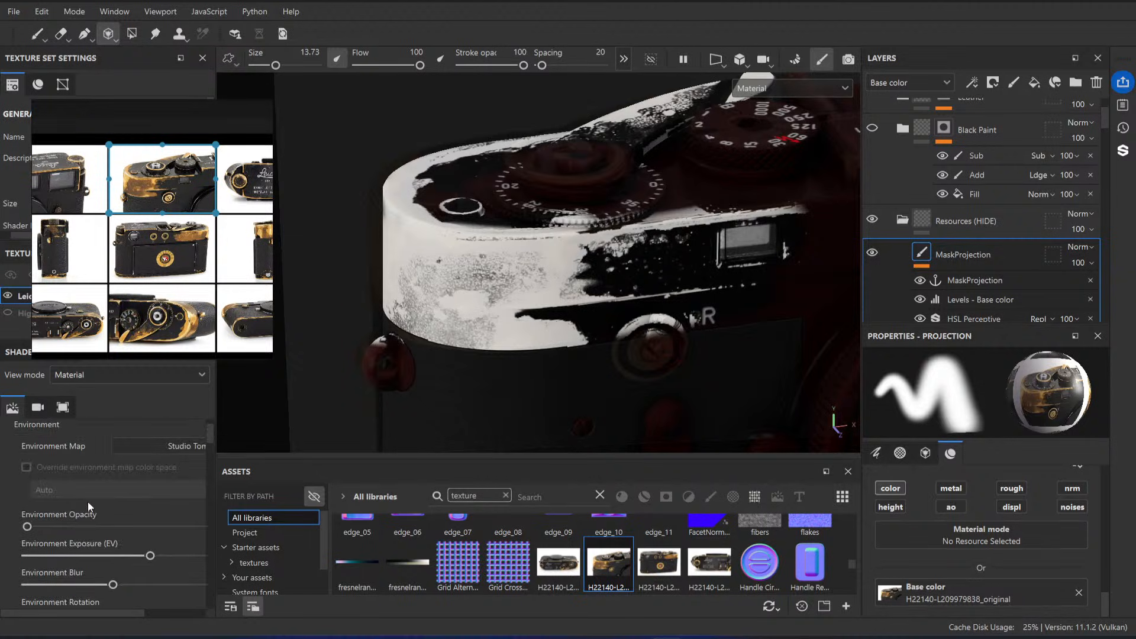
{"action": "scroll", "coordinate": [88, 502], "scroll_direction": "down", "scroll_amount": 1}
{"action": "scroll", "coordinate": [93, 550], "scroll_direction": "down", "scroll_amount": 8}
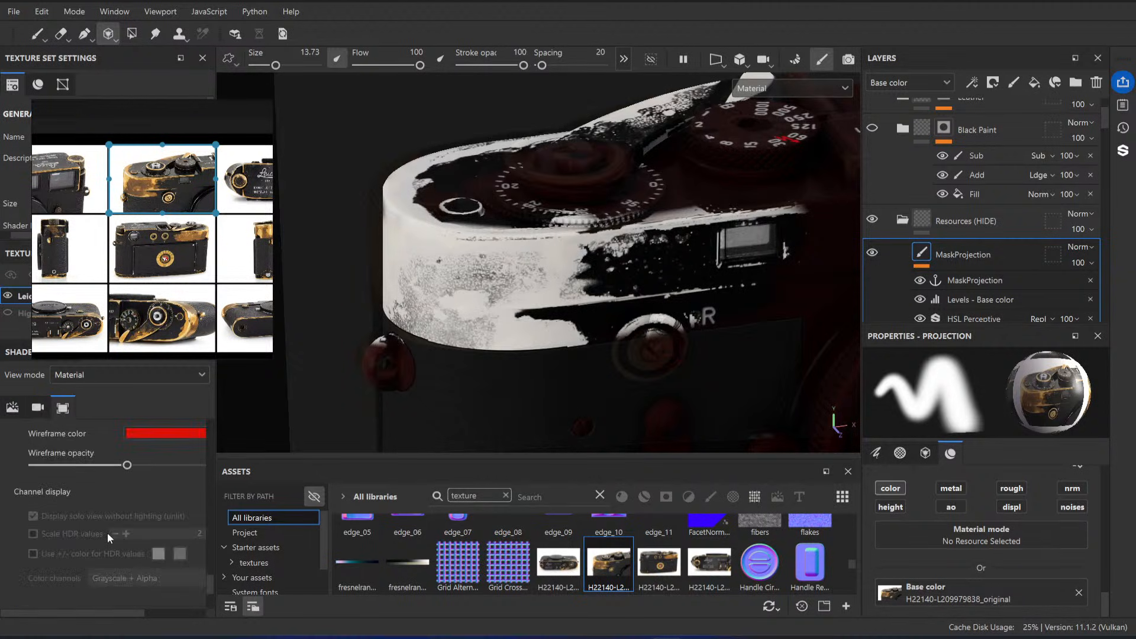
{"action": "scroll", "coordinate": [87, 516], "scroll_direction": "up", "scroll_amount": 3}
{"action": "left_click", "coordinate": [34, 499]}
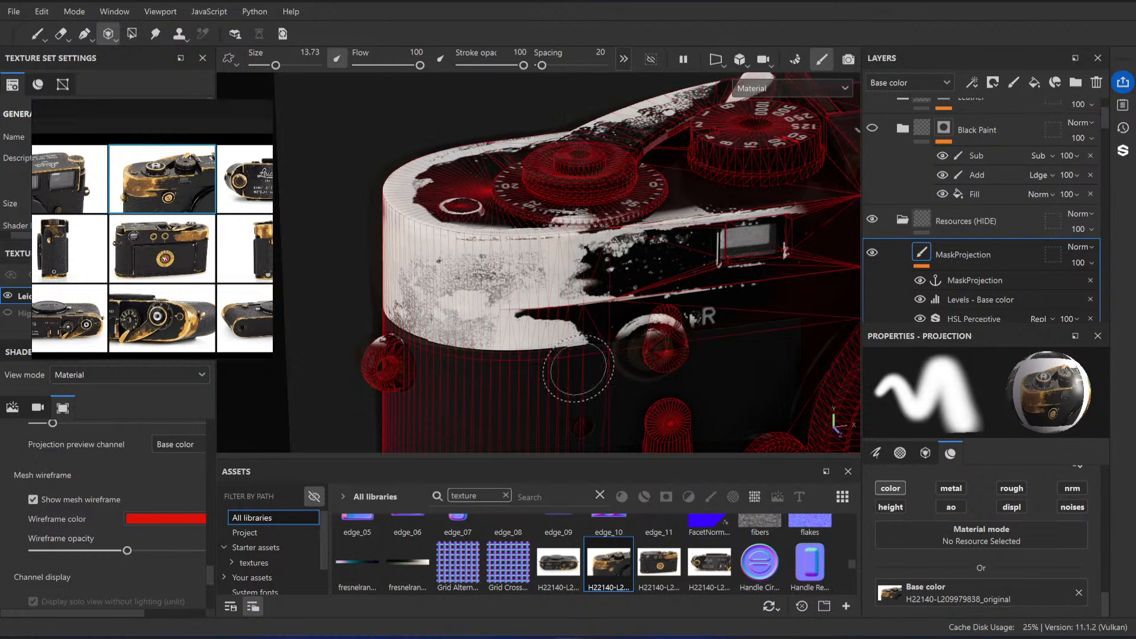
Step: Touch up the projected wear along the top plate's lower front edge near the R mark with the wireframe shown
{"action": "middle_click_drag", "start_coordinate": [585, 371], "coordinate": [586, 371]}
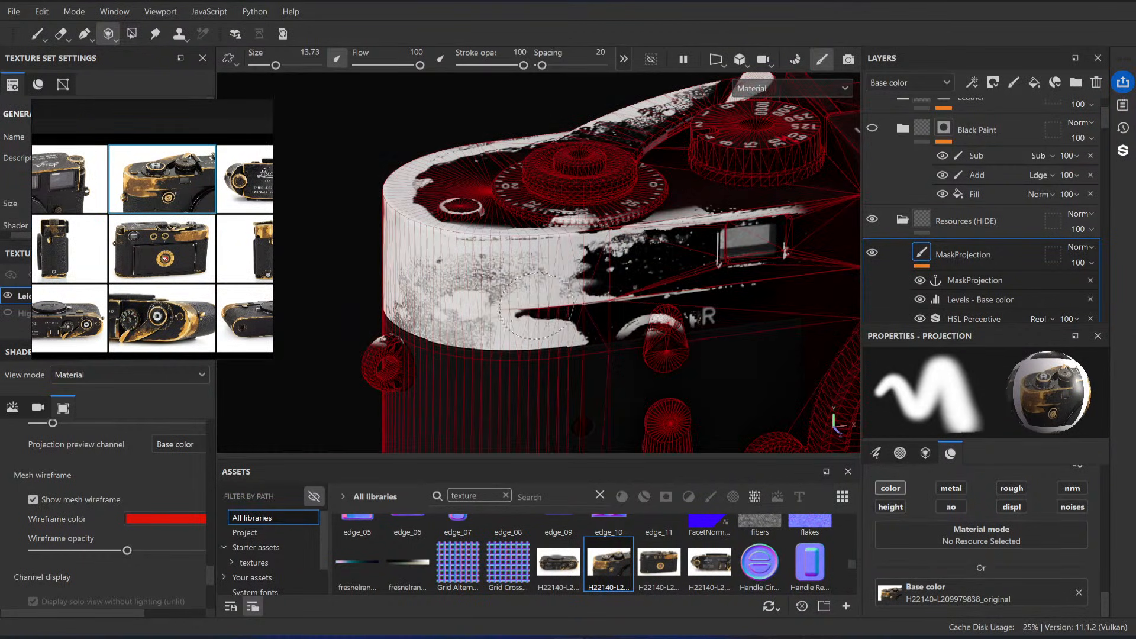
{"action": "left_click_drag", "start_coordinate": [734, 297], "coordinate": [671, 298]}
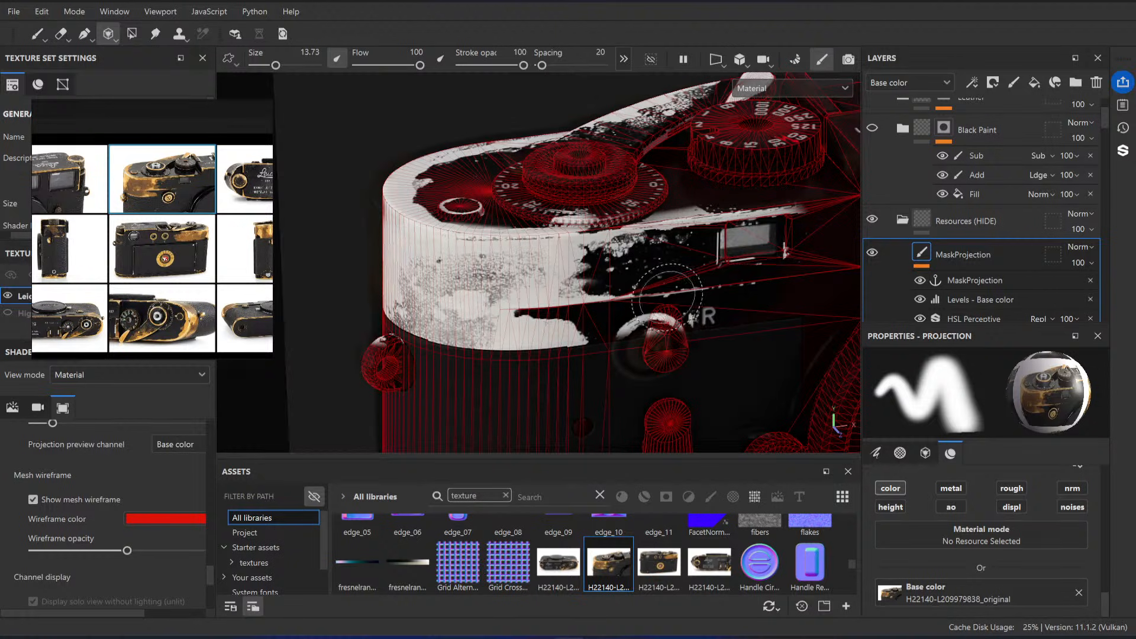
{"action": "left_click_drag", "start_coordinate": [609, 361], "coordinate": [646, 353]}
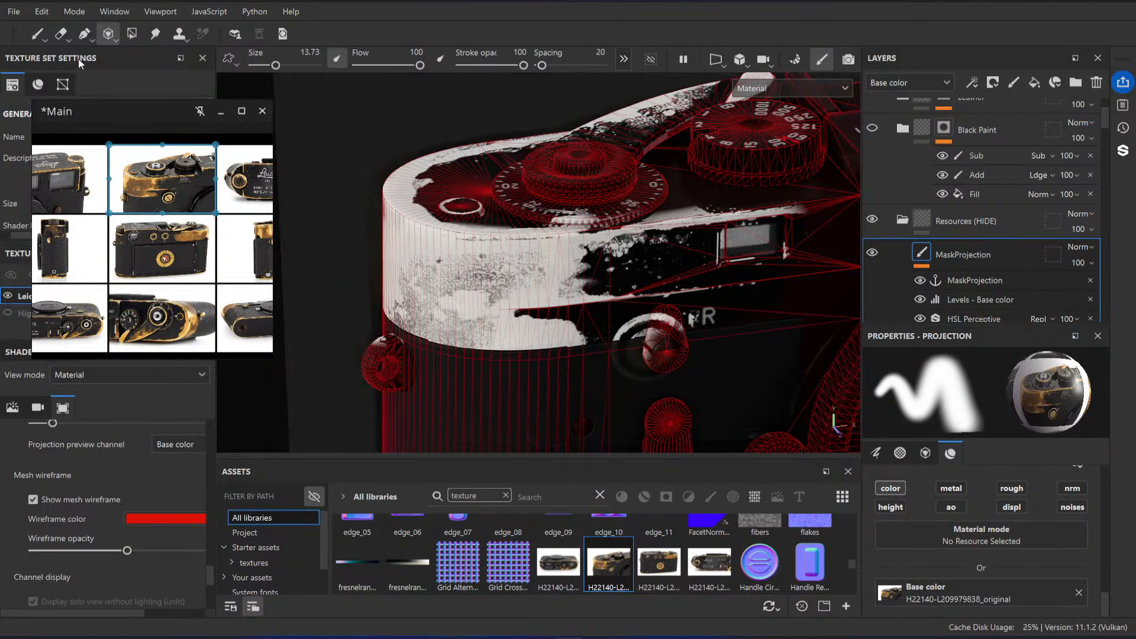
Step: Switch to the paint brush and compare the projected wear beside the numbered dial and small window with a reference close-up
{"action": "left_click", "coordinate": [38, 41]}
{"action": "mouse_move", "coordinate": [663, 261]}
{"action": "left_mouse_down", "text": "alt"}
{"action": "mouse_move", "coordinate": [610, 248]}
{"action": "mouse_move", "coordinate": [623, 270]}
{"action": "left_mouse_up", "text": "alt"}
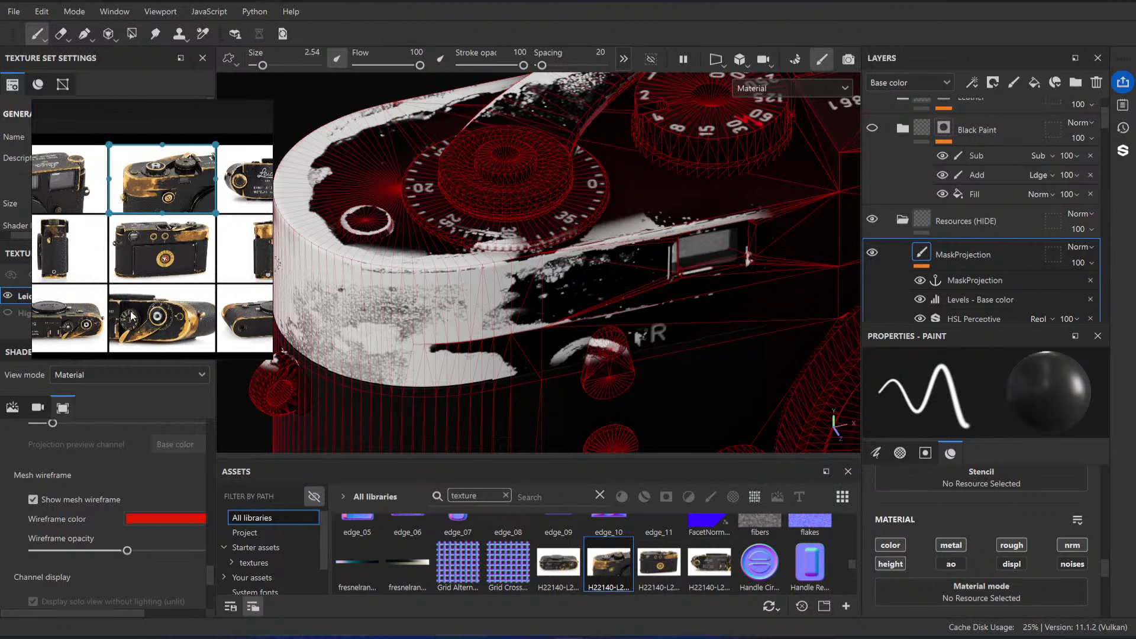
{"action": "scroll", "coordinate": [152, 289], "scroll_direction": "down", "scroll_amount": 4}
{"action": "scroll", "coordinate": [164, 230], "scroll_direction": "up", "scroll_amount": 10}
{"action": "middle_click_drag", "start_coordinate": [98, 225], "coordinate": [180, 226]}
{"action": "scroll", "coordinate": [180, 226], "scroll_direction": "up", "scroll_amount": 2}
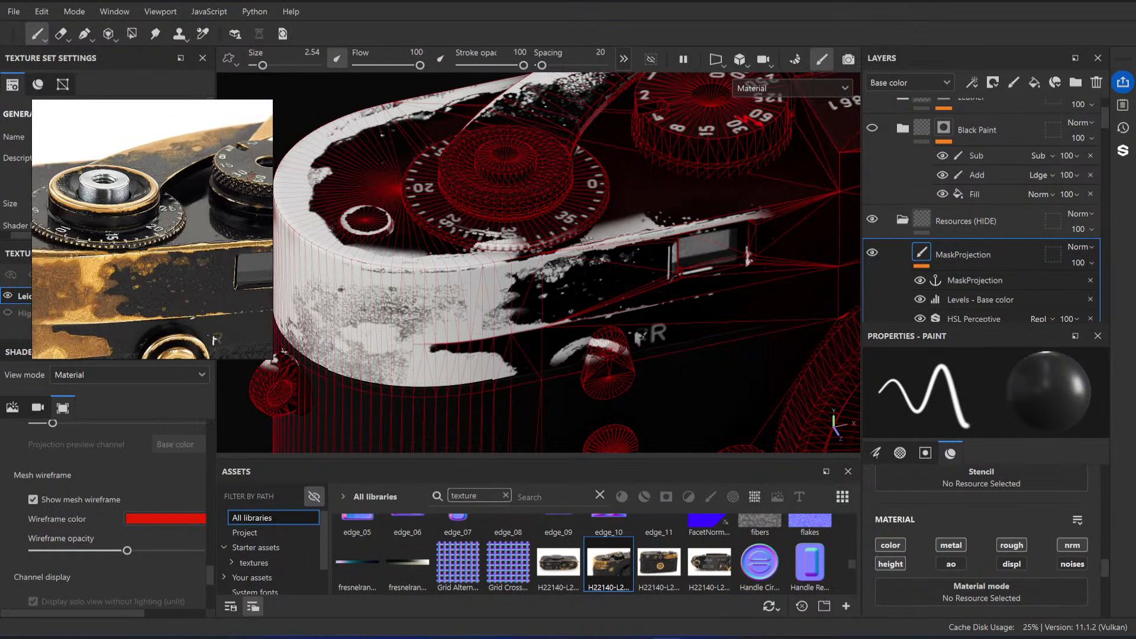
{"action": "left_click_drag", "start_coordinate": [692, 202], "coordinate": [599, 249], "text": "alt"}
{"action": "scroll", "coordinate": [599, 248], "scroll_direction": "up", "scroll_amount": 3}
{"action": "middle_click_drag", "start_coordinate": [599, 249], "coordinate": [569, 279], "text": "alt"}
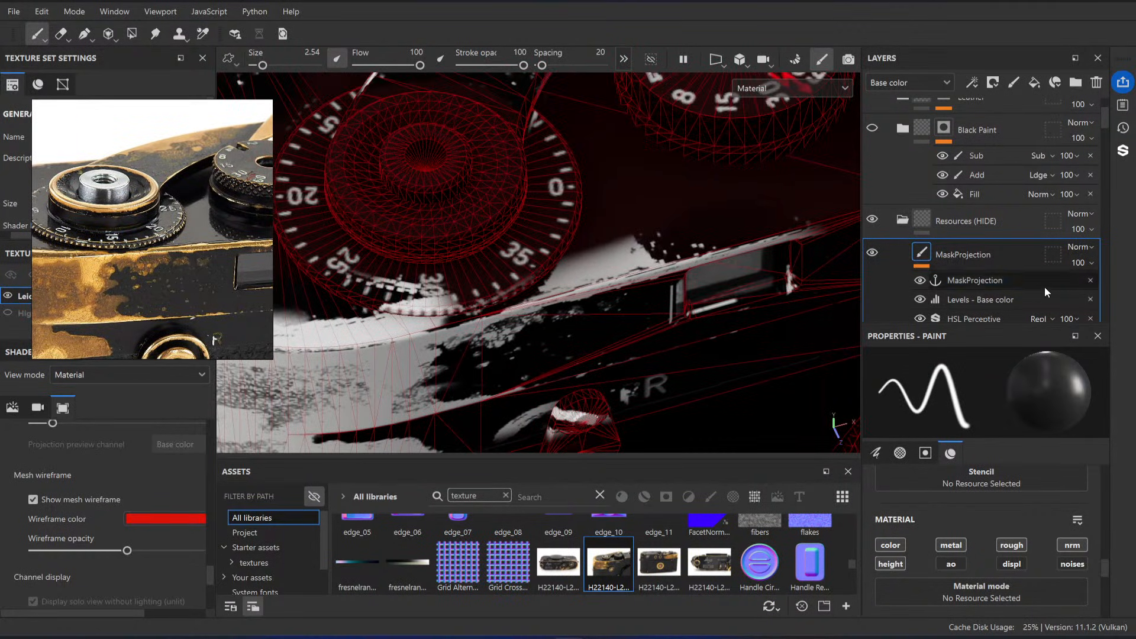
Step: Select the eraser and add a paint effect named Cleanup above Levels - Base color in the MaskProjection layer
{"action": "scroll", "coordinate": [996, 266], "scroll_direction": "down", "scroll_amount": 3}
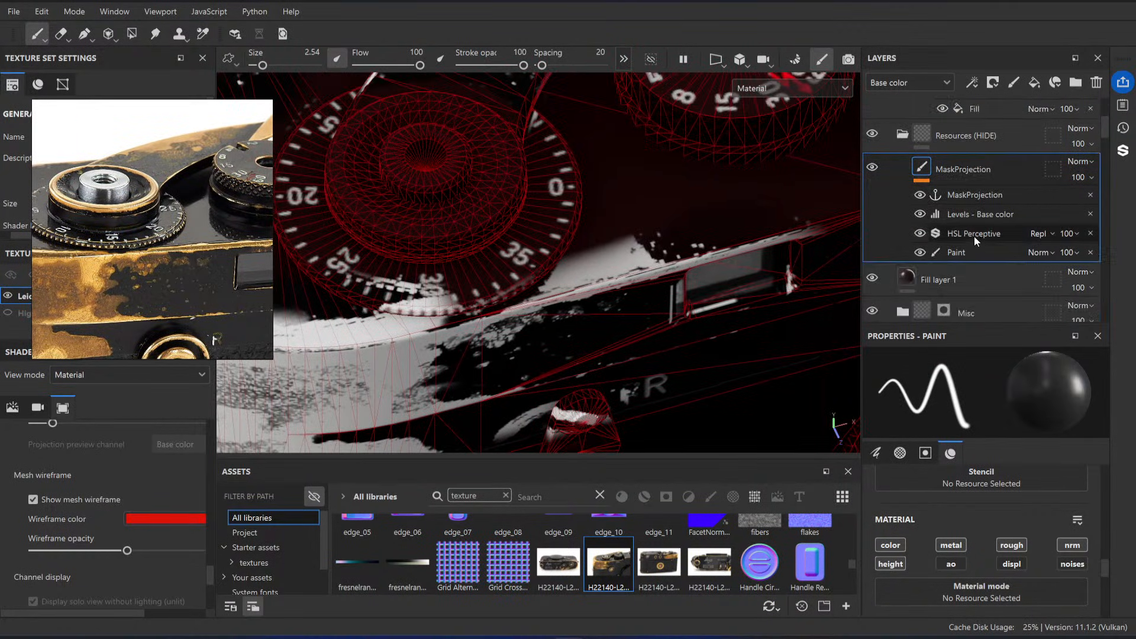
{"action": "left_click", "coordinate": [67, 39]}
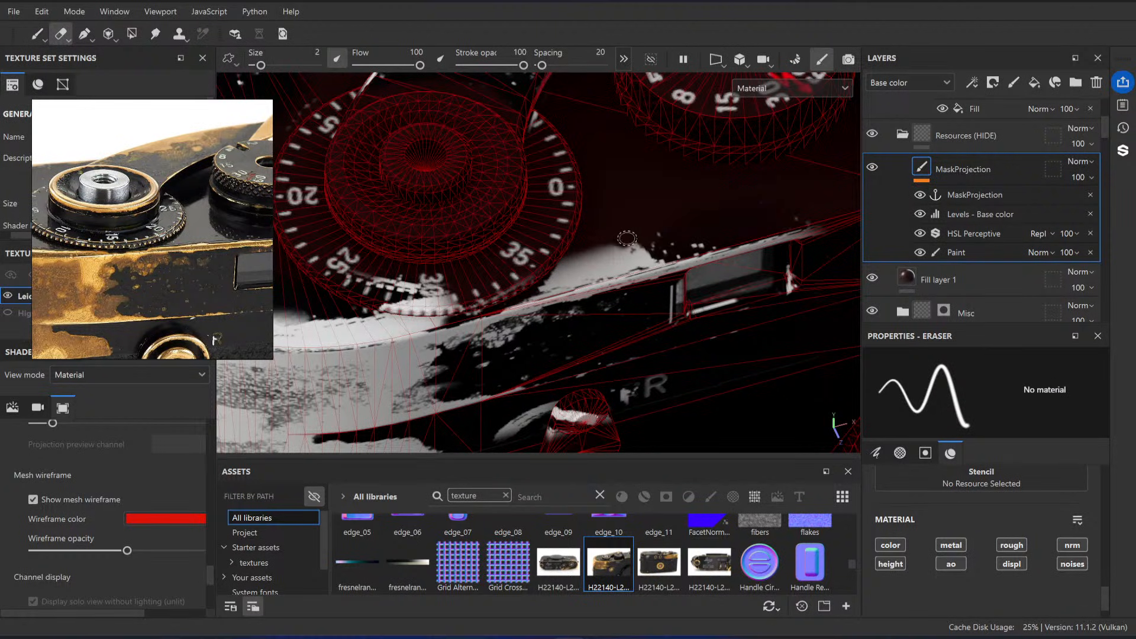
{"action": "right_click", "coordinate": [1033, 196]}
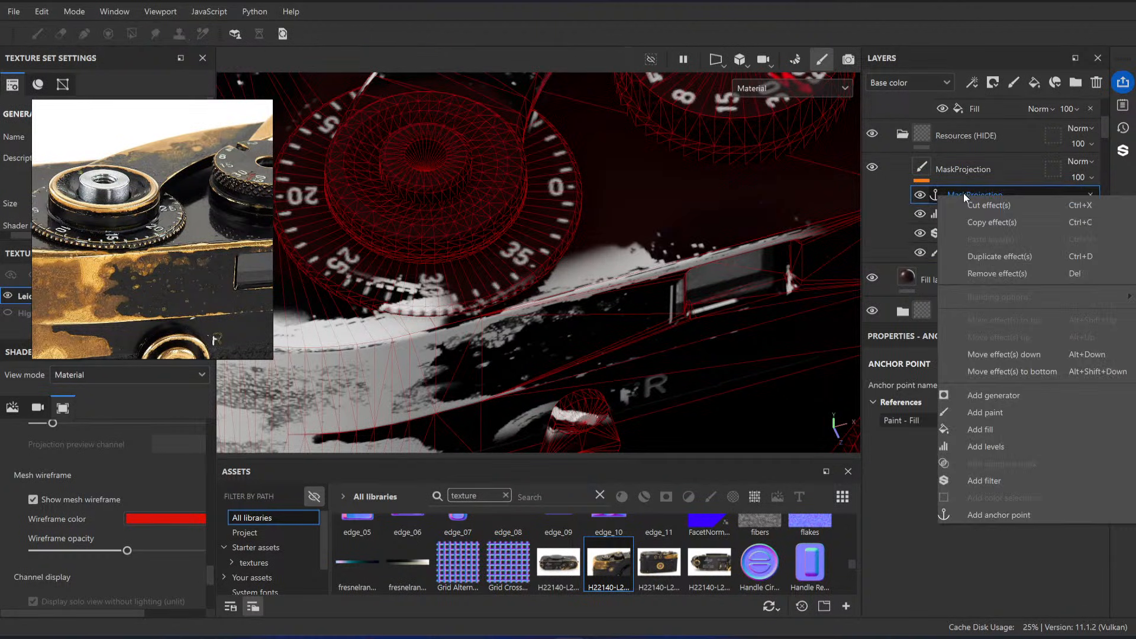
{"action": "left_click", "coordinate": [1000, 221]}
{"action": "left_click", "coordinate": [976, 215]}
{"action": "right_click", "coordinate": [976, 218]}
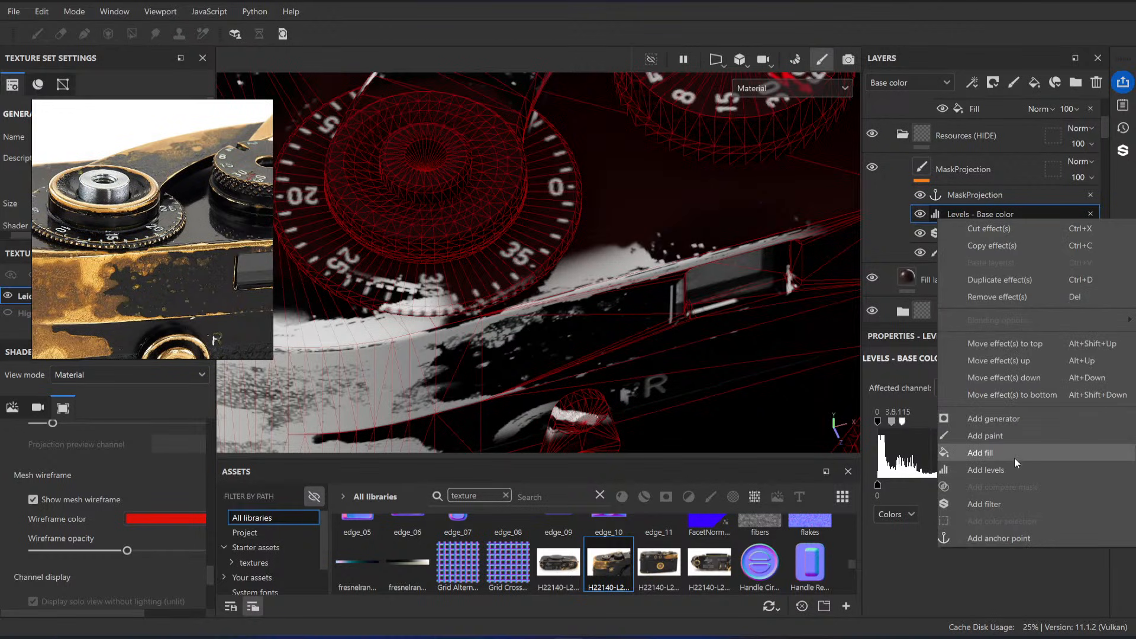
{"action": "left_click", "coordinate": [1006, 438]}
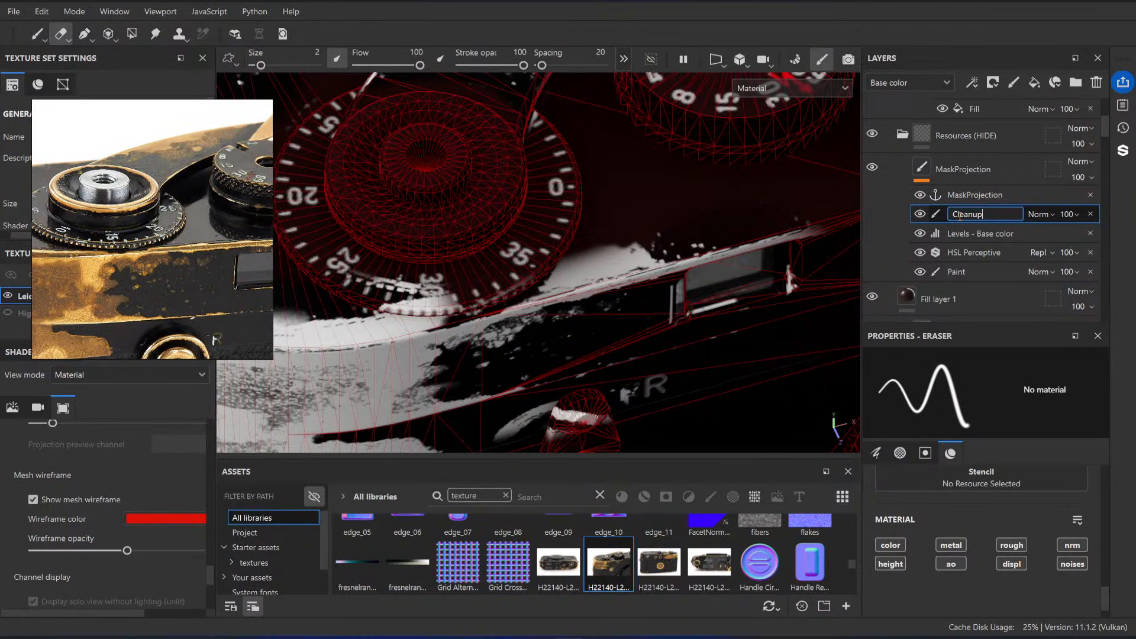
Step: Confirm the Cleanup effect's name, switch to the paint brush and set its base color to black (000000)
{"action": "key", "text": "Return"}
{"action": "scroll", "coordinate": [955, 480], "scroll_direction": "down", "scroll_amount": 1}
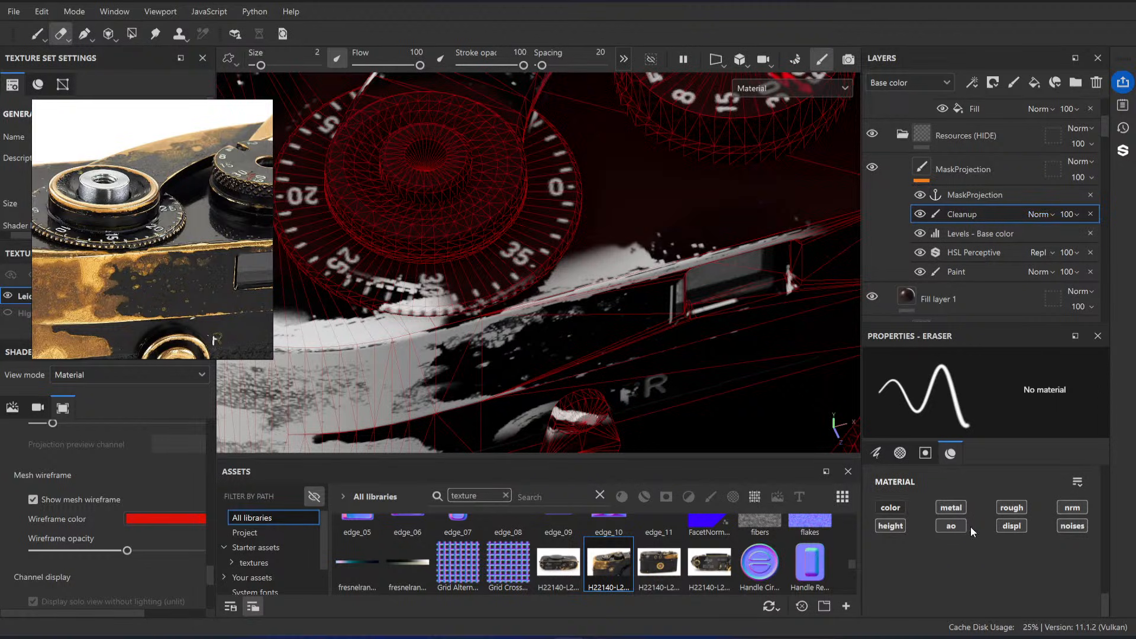
{"action": "scroll", "coordinate": [1004, 544], "scroll_direction": "up", "scroll_amount": 1}
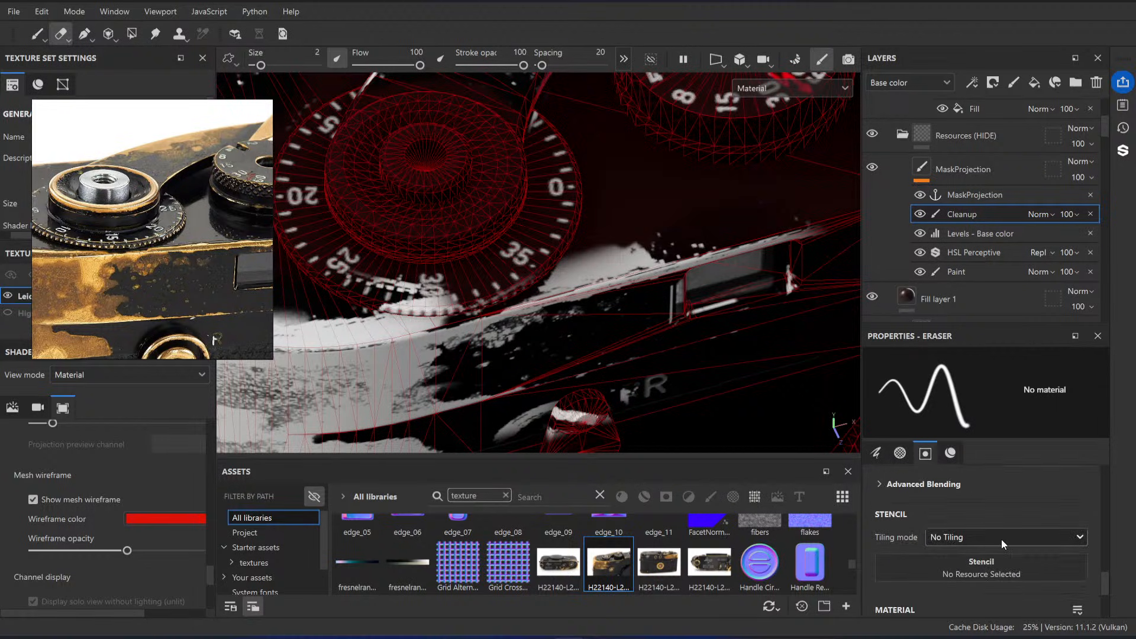
{"action": "left_click", "coordinate": [38, 34]}
{"action": "scroll", "coordinate": [1012, 529], "scroll_direction": "down", "scroll_amount": 3}
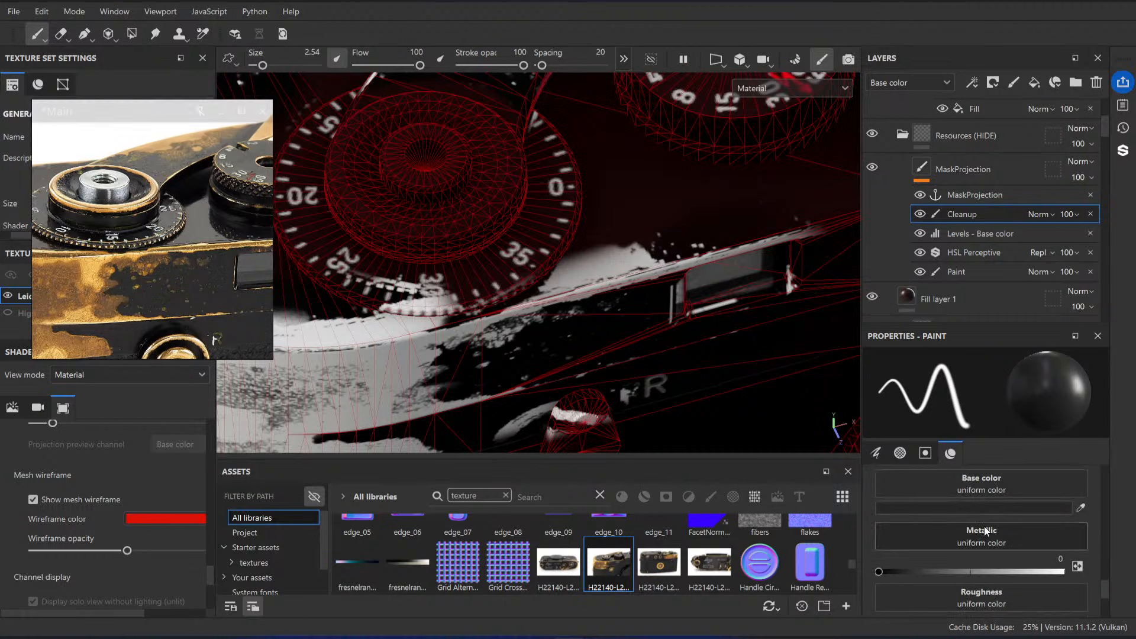
{"action": "scroll", "coordinate": [948, 507], "scroll_direction": "up", "scroll_amount": 1}
{"action": "scroll", "coordinate": [907, 499], "scroll_direction": "up", "scroll_amount": 2}
{"action": "scroll", "coordinate": [957, 582], "scroll_direction": "down", "scroll_amount": 1}
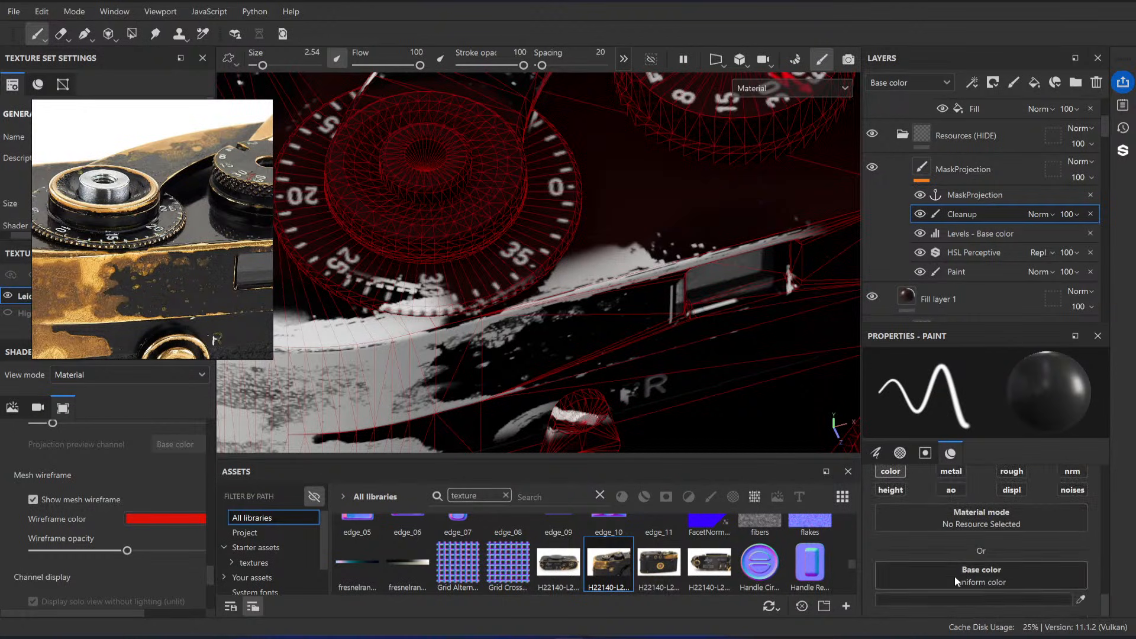
{"action": "left_click", "coordinate": [937, 598]}
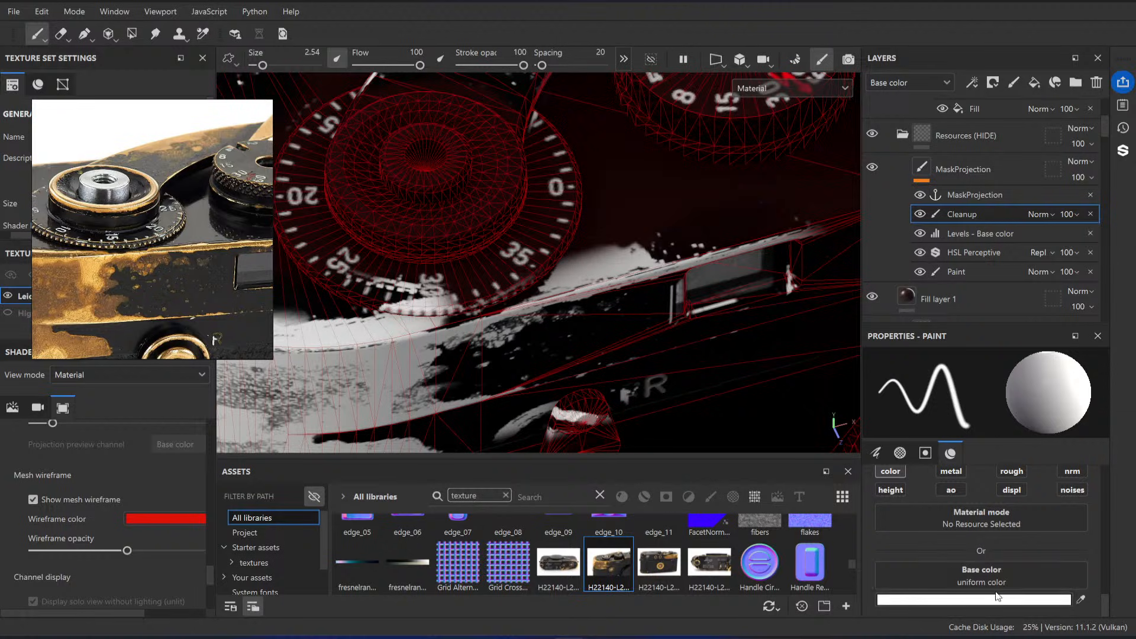
{"action": "left_click", "coordinate": [978, 600]}
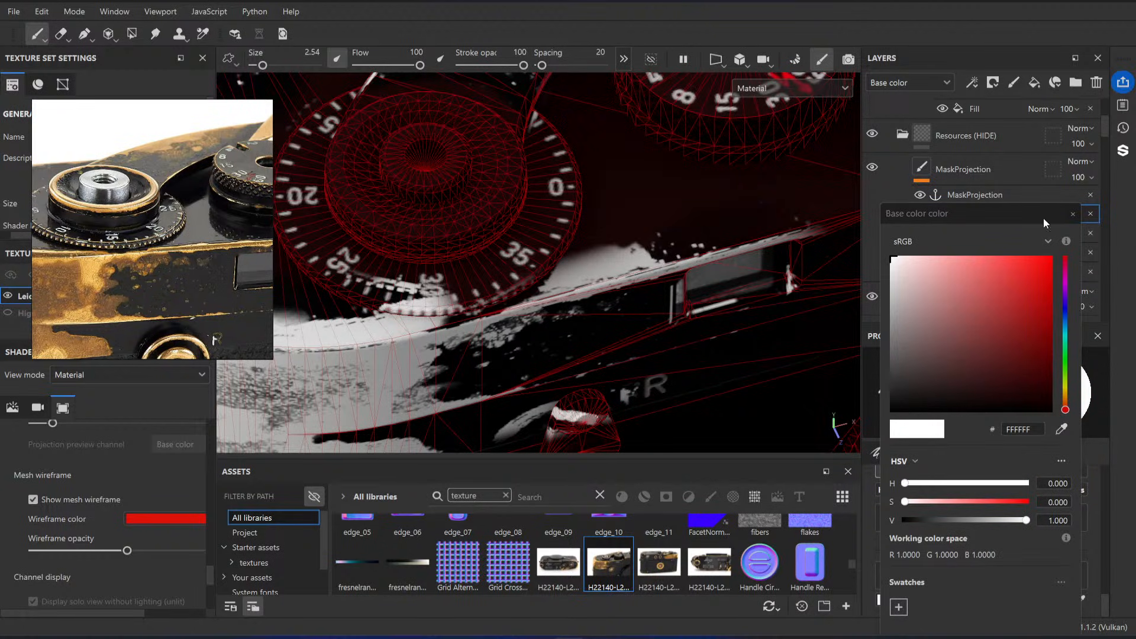
{"action": "left_click", "coordinate": [1070, 217]}
{"action": "left_click", "coordinate": [918, 596]}
{"action": "left_click_drag", "start_coordinate": [940, 388], "coordinate": [889, 417]}
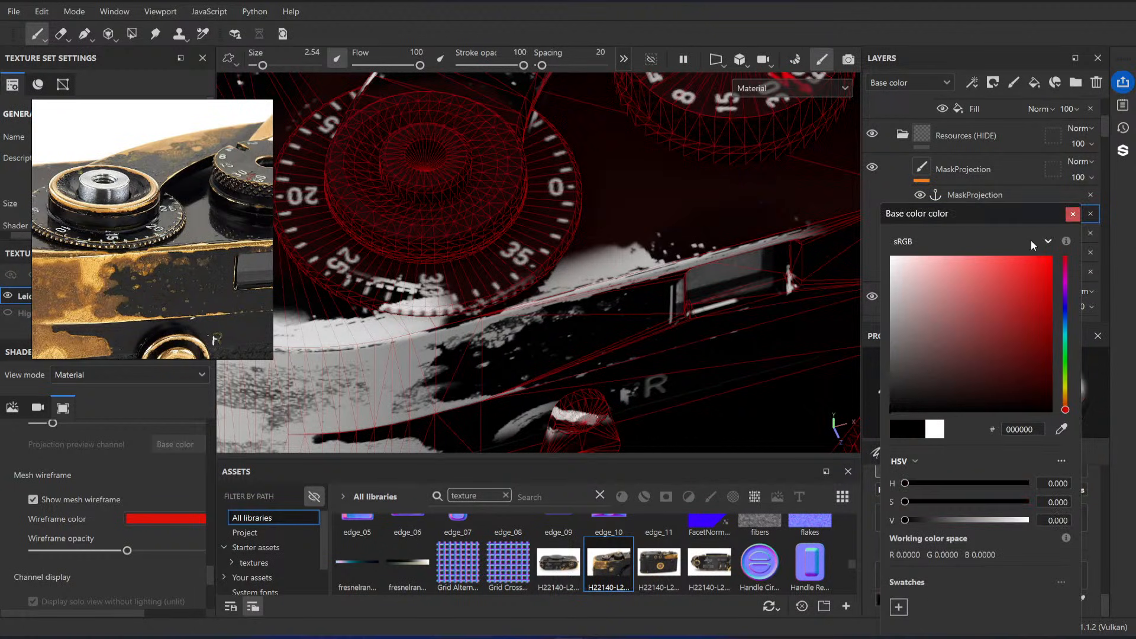
{"action": "left_click", "coordinate": [1070, 215]}
Step: Paint out the blurred white smear on the top plate beside the dial's 35 mark with a size 4.62 black brush
{"action": "right_click_drag", "start_coordinate": [603, 260], "coordinate": [616, 262], "text": "ctrl"}
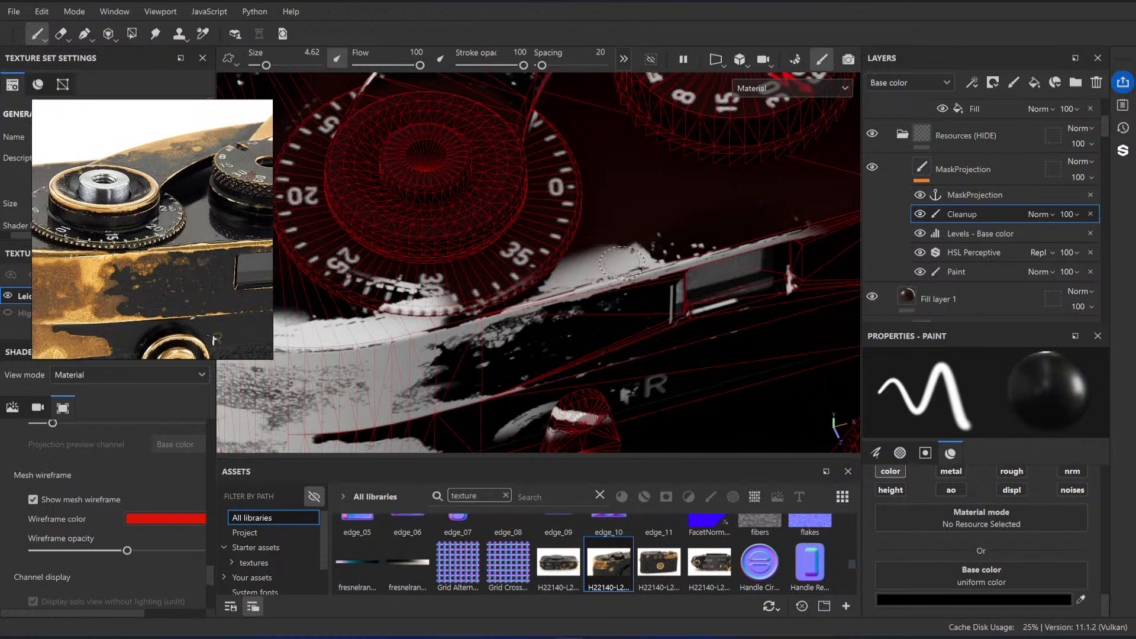
{"action": "left_click_drag", "start_coordinate": [640, 279], "coordinate": [598, 296], "text": "alt"}
{"action": "right_click_drag", "start_coordinate": [595, 258], "coordinate": [627, 266], "text": "ctrl"}
{"action": "middle_click_drag", "start_coordinate": [616, 266], "coordinate": [571, 228], "text": "alt"}
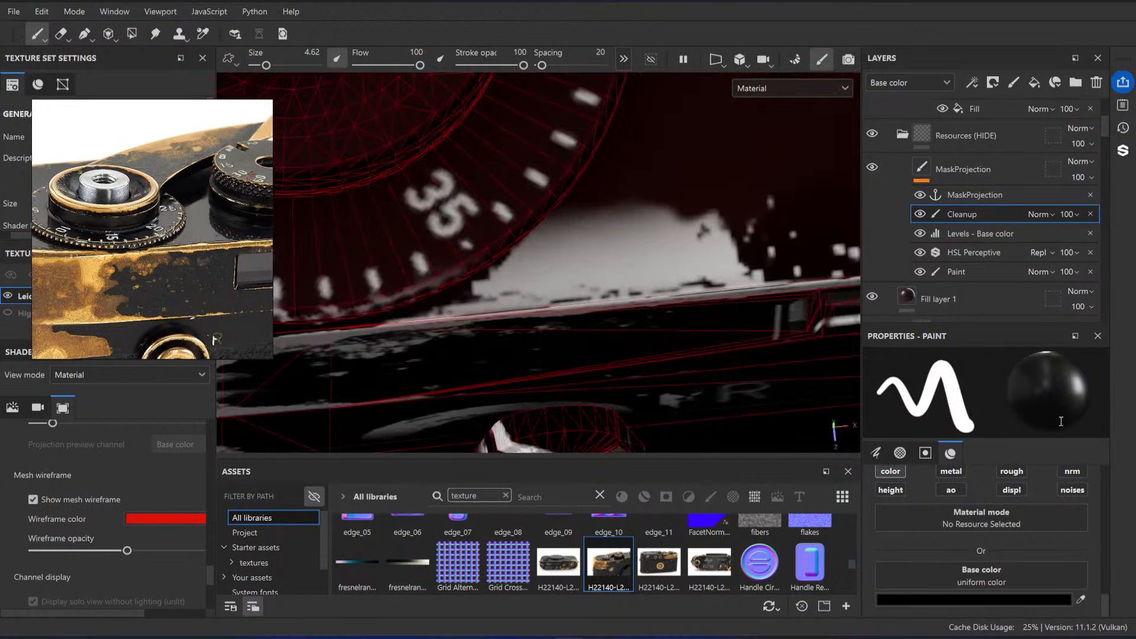
{"action": "mouse_move", "coordinate": [568, 267]}
{"action": "left_mouse_down", "text": "alt"}
{"action": "mouse_move", "coordinate": [551, 242]}
{"action": "mouse_move", "coordinate": [507, 257]}
{"action": "mouse_move", "coordinate": [624, 228]}
{"action": "mouse_move", "coordinate": [584, 241]}
{"action": "mouse_move", "coordinate": [740, 231]}
{"action": "mouse_move", "coordinate": [645, 226]}
{"action": "left_mouse_up", "text": "alt"}
{"action": "middle_click_drag", "start_coordinate": [562, 263], "coordinate": [568, 216], "text": "alt"}
{"action": "mouse_move", "coordinate": [657, 215]}
{"action": "right_mouse_down", "text": "alt"}
{"action": "mouse_move", "coordinate": [631, 215]}
{"action": "mouse_move", "coordinate": [682, 225]}
{"action": "right_mouse_up", "text": "alt"}
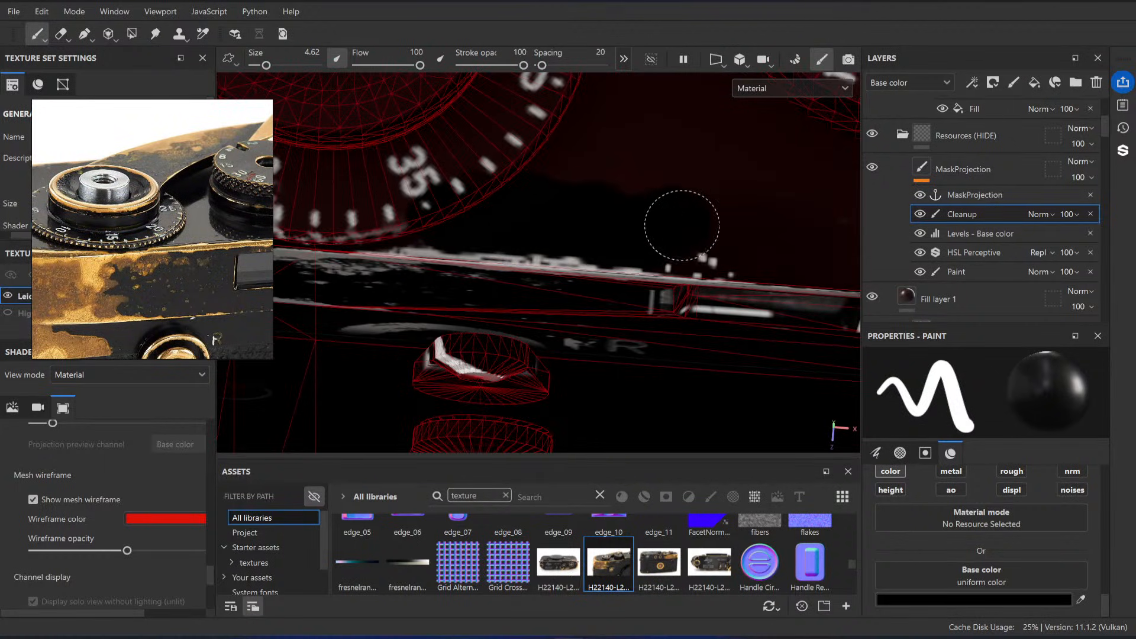
{"action": "left_click_drag", "start_coordinate": [548, 250], "coordinate": [538, 233], "text": "alt"}
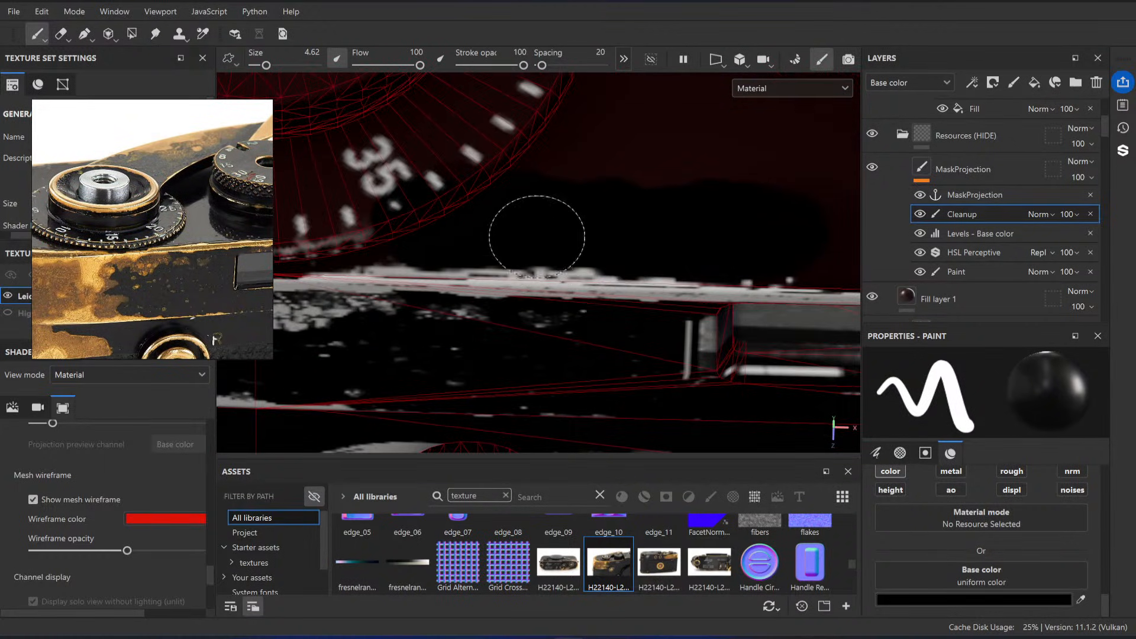
{"action": "right_click_drag", "start_coordinate": [447, 266], "coordinate": [495, 254], "text": "alt"}
{"action": "left_click_drag", "start_coordinate": [495, 254], "coordinate": [414, 284], "text": "alt"}
{"action": "mouse_move", "coordinate": [545, 284]}
{"action": "right_mouse_down", "text": "alt"}
{"action": "mouse_move", "coordinate": [588, 290]}
{"action": "mouse_move", "coordinate": [576, 252]}
{"action": "right_mouse_up", "text": "alt"}
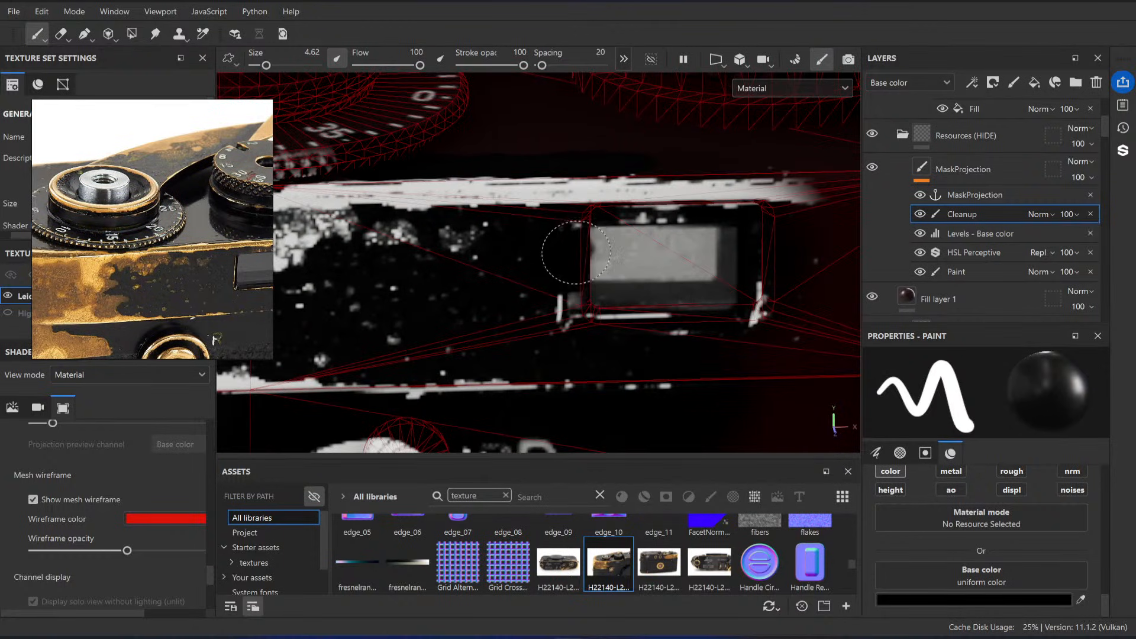
Step: Paint black over the upper part of the small window and trim the blurred end of the edge wear above it
{"action": "mouse_move", "coordinate": [651, 234]}
{"action": "left_mouse_down", "text": "alt"}
{"action": "mouse_move", "coordinate": [712, 249]}
{"action": "mouse_move", "coordinate": [708, 236]}
{"action": "mouse_move", "coordinate": [669, 225]}
{"action": "left_mouse_up", "text": "alt"}
{"action": "left_click_drag", "start_coordinate": [669, 224], "coordinate": [688, 203], "text": "alt"}
{"action": "right_click_drag", "start_coordinate": [689, 204], "coordinate": [674, 237], "text": "alt"}
{"action": "middle_click_drag", "start_coordinate": [675, 237], "coordinate": [628, 270], "text": "alt"}
{"action": "left_click_drag", "start_coordinate": [628, 270], "coordinate": [569, 267], "text": "alt"}
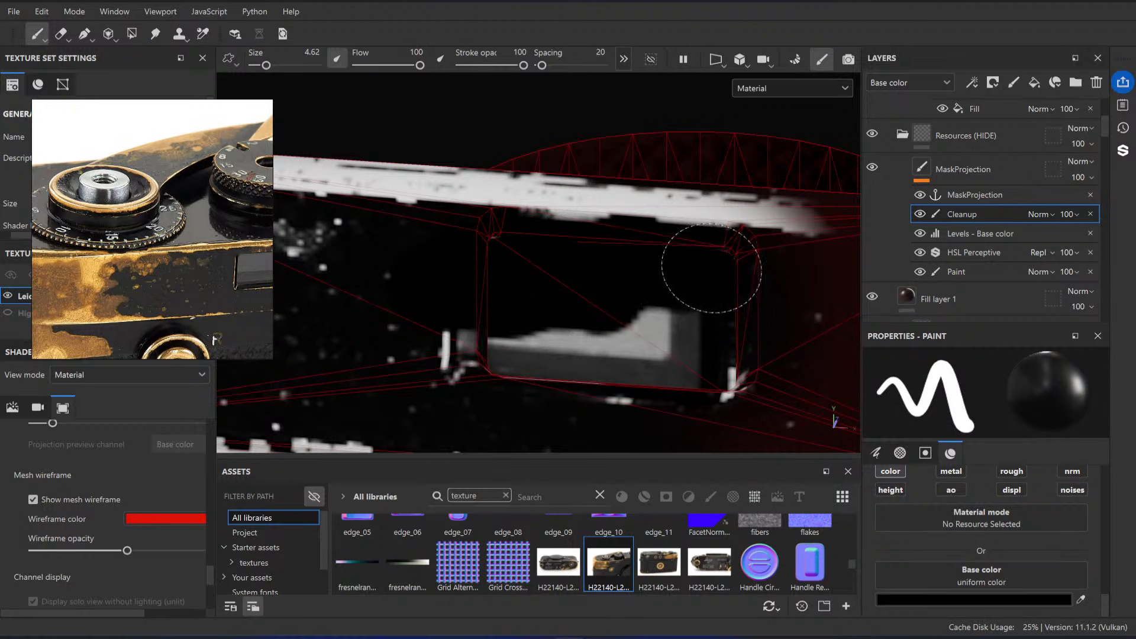
{"action": "left_click_drag", "start_coordinate": [711, 267], "coordinate": [698, 330], "text": "alt"}
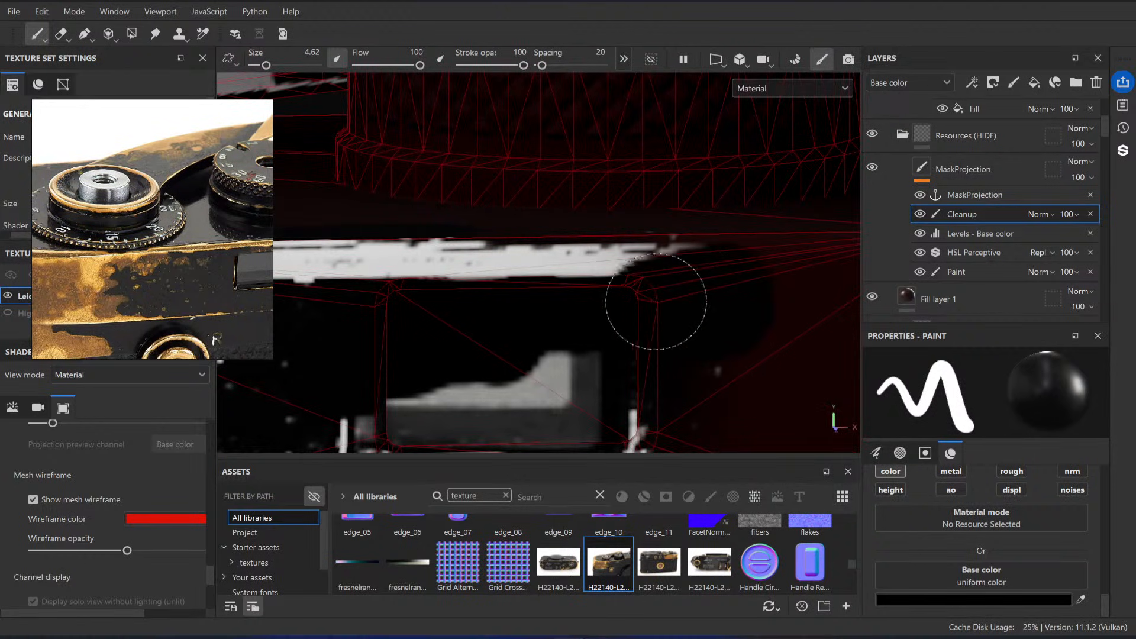
{"action": "left_click_drag", "start_coordinate": [657, 280], "coordinate": [619, 269], "text": "alt"}
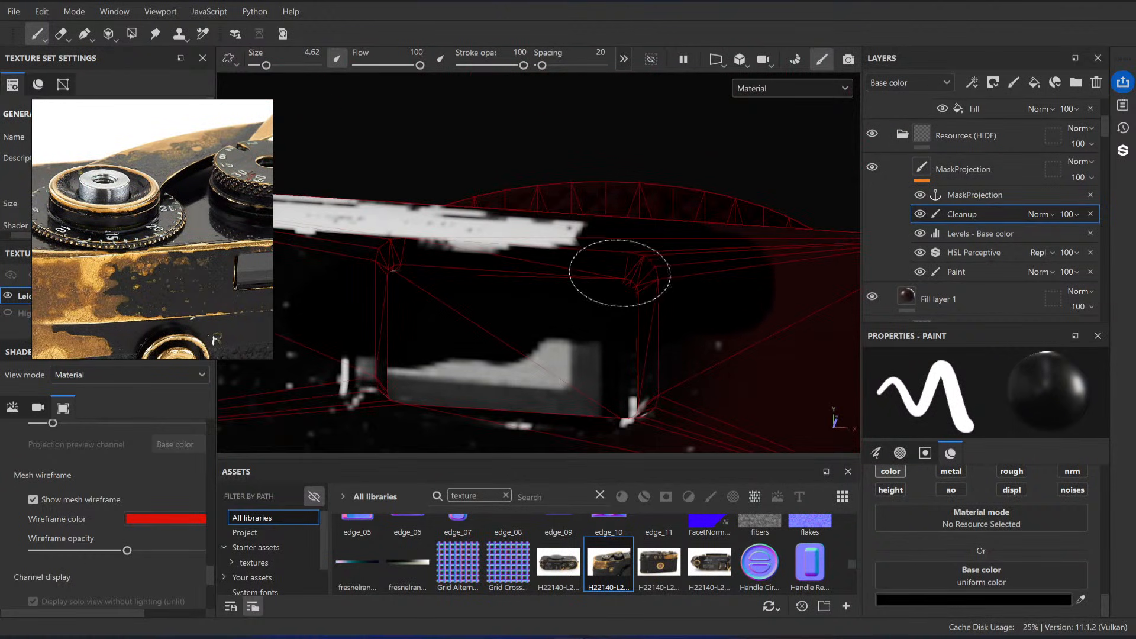
{"action": "right_click_drag", "start_coordinate": [598, 247], "coordinate": [558, 247], "text": "ctrl"}
{"action": "left_click_drag", "start_coordinate": [589, 237], "coordinate": [545, 272], "text": "alt"}
Step: Compare the small window with the reference close-up and paint black over its remaining bright patches and frame marks
{"action": "scroll", "coordinate": [187, 257], "scroll_direction": "up", "scroll_amount": 3}
{"action": "middle_click_drag", "start_coordinate": [251, 254], "coordinate": [190, 255]}
{"action": "scroll", "coordinate": [195, 251], "scroll_direction": "down", "scroll_amount": 3}
{"action": "scroll", "coordinate": [191, 254], "scroll_direction": "up", "scroll_amount": 5}
{"action": "left_click_drag", "start_coordinate": [634, 296], "coordinate": [552, 269], "text": "alt"}
{"action": "scroll", "coordinate": [619, 293], "scroll_direction": "down", "scroll_amount": 5}
{"action": "middle_click_drag", "start_coordinate": [681, 260], "coordinate": [616, 243], "text": "alt"}
{"action": "mouse_move", "coordinate": [616, 243]}
{"action": "left_mouse_down", "text": "alt"}
{"action": "mouse_move", "coordinate": [593, 298]}
{"action": "mouse_move", "coordinate": [571, 299]}
{"action": "left_mouse_up", "text": "alt"}
{"action": "scroll", "coordinate": [610, 331], "scroll_direction": "up", "scroll_amount": 2}
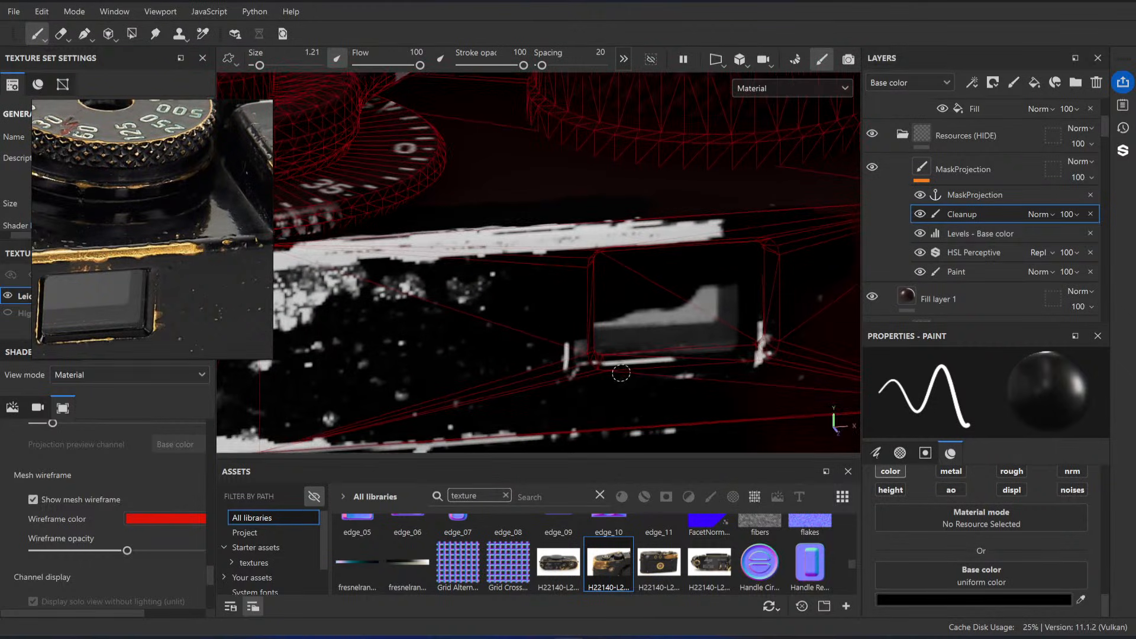
{"action": "right_click_drag", "start_coordinate": [582, 355], "coordinate": [613, 356], "text": "ctrl"}
{"action": "mouse_move", "coordinate": [583, 354]}
{"action": "left_mouse_down"}
{"action": "mouse_move", "coordinate": [657, 343]}
{"action": "mouse_move", "coordinate": [633, 314]}
{"action": "mouse_move", "coordinate": [776, 338]}
{"action": "mouse_move", "coordinate": [761, 299]}
{"action": "left_mouse_up"}
{"action": "left_click_drag", "start_coordinate": [760, 299], "coordinate": [705, 261], "text": "alt"}
{"action": "middle_click_drag", "start_coordinate": [686, 319], "coordinate": [733, 230], "text": "alt"}
{"action": "left_click_drag", "start_coordinate": [571, 328], "coordinate": [565, 300], "text": "alt"}
{"action": "middle_click_drag", "start_coordinate": [566, 300], "coordinate": [676, 318], "text": "alt"}
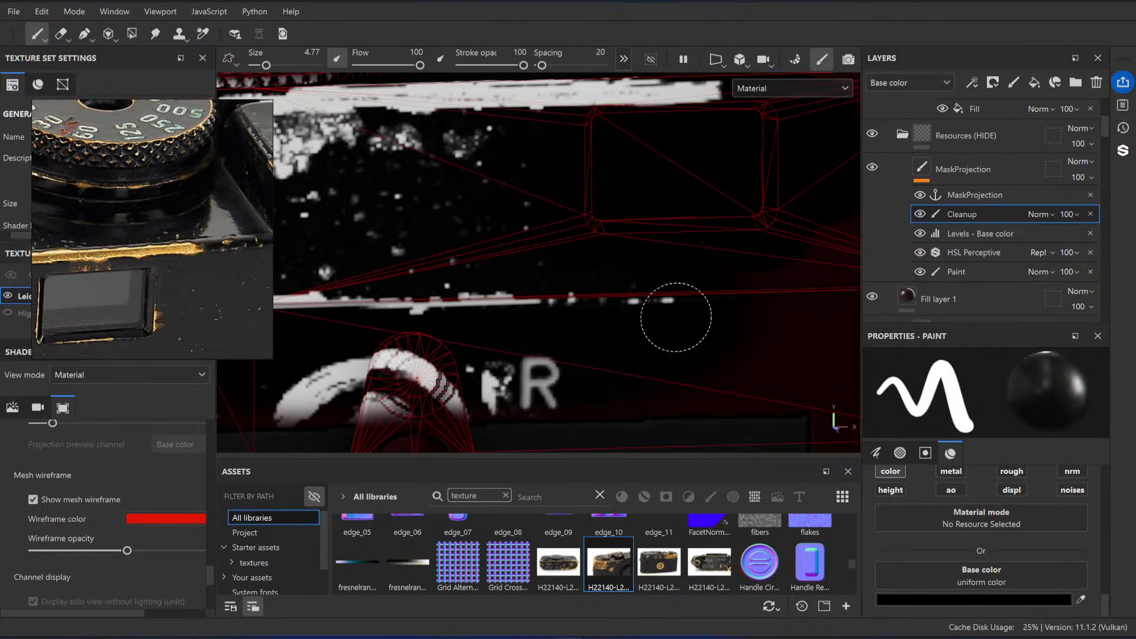
Step: Hide the mesh wireframe and paint out the projected arcs and smears around the front knob beside the R mark
{"action": "left_click_drag", "start_coordinate": [577, 324], "coordinate": [566, 325]}
{"action": "middle_click_drag", "start_coordinate": [413, 351], "coordinate": [553, 332], "text": "alt"}
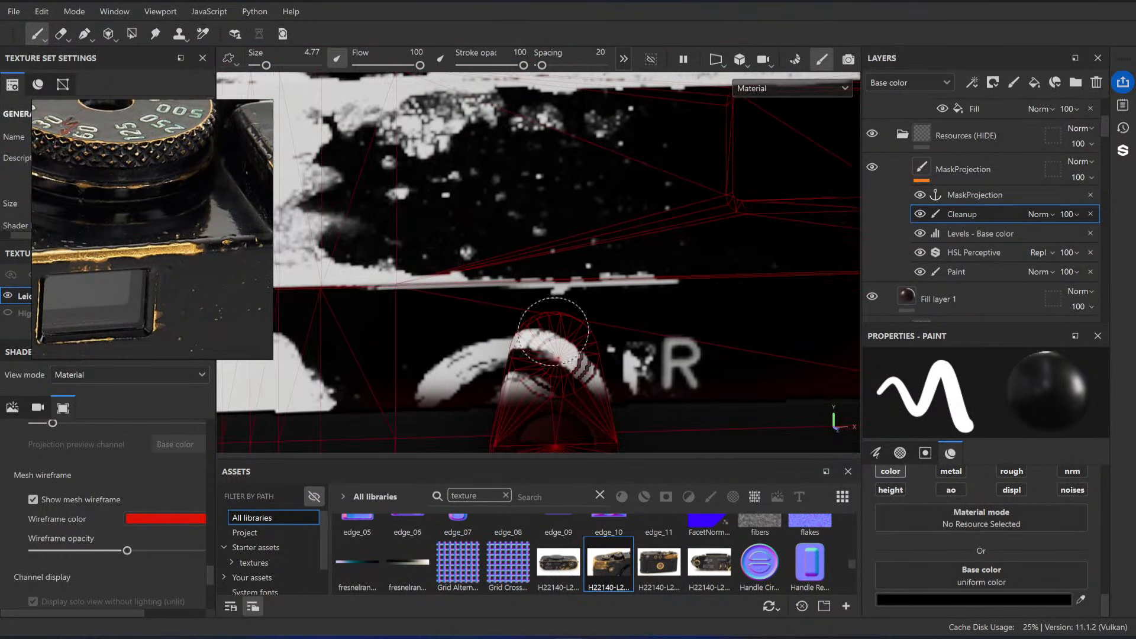
{"action": "left_click", "coordinate": [39, 499]}
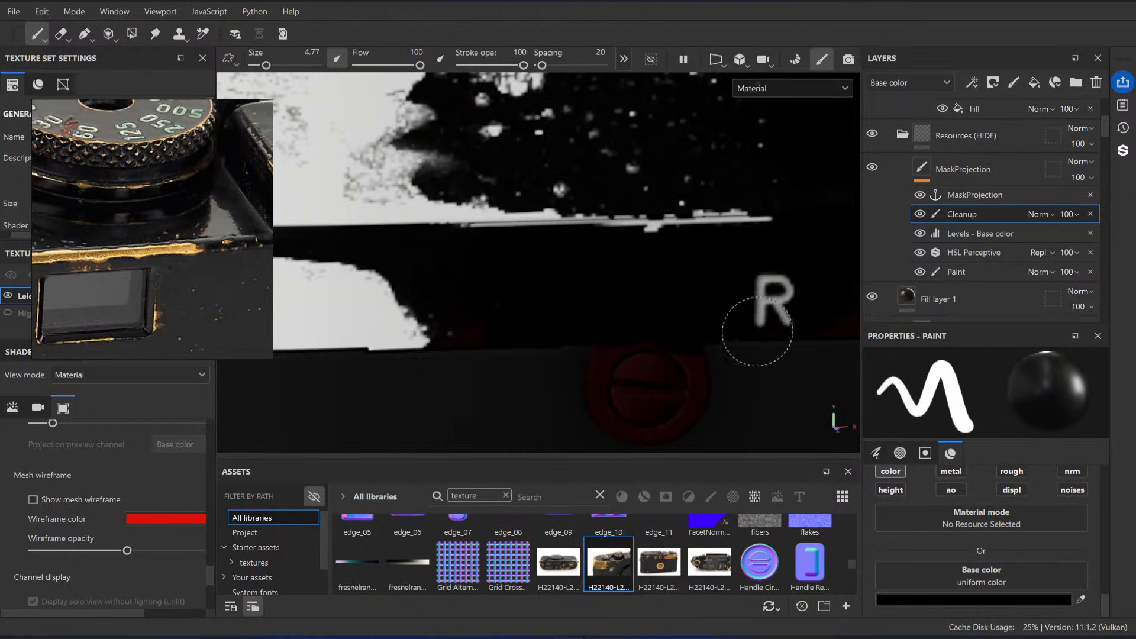
{"action": "middle_click_drag", "start_coordinate": [450, 337], "coordinate": [592, 330], "text": "alt"}
{"action": "right_click_drag", "start_coordinate": [599, 335], "coordinate": [514, 271], "text": "alt"}
{"action": "middle_click_drag", "start_coordinate": [515, 271], "coordinate": [649, 238], "text": "alt"}
{"action": "left_click_drag", "start_coordinate": [580, 231], "coordinate": [681, 236], "text": "alt"}
{"action": "middle_click_drag", "start_coordinate": [628, 267], "coordinate": [578, 259], "text": "alt"}
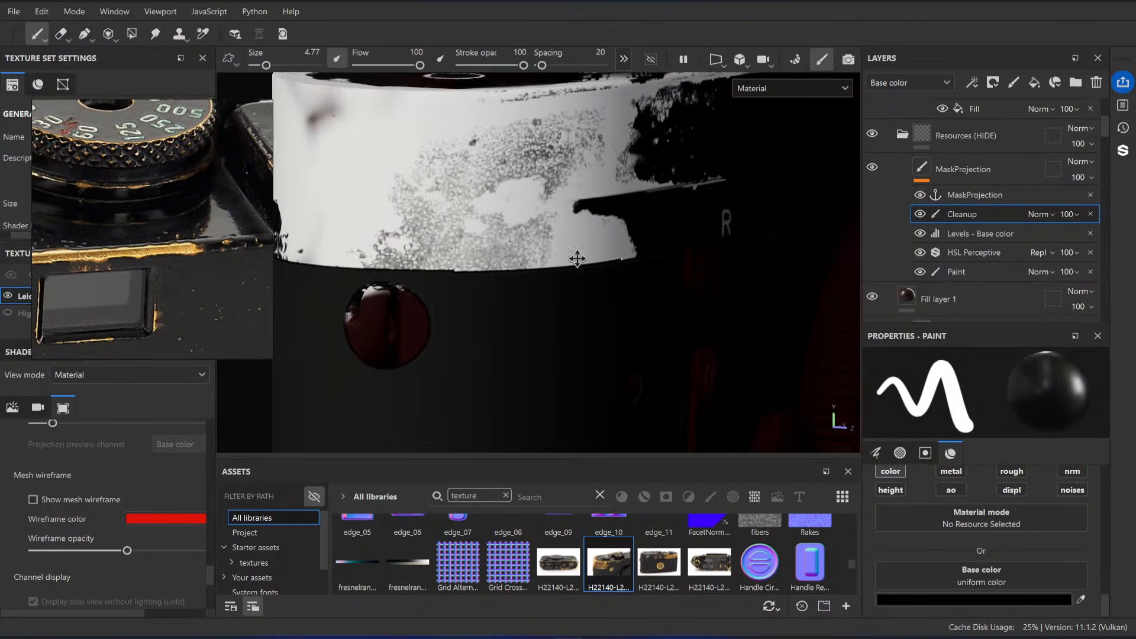
Step: Set the brush base color to white (FFFFFF) and paint over the dark smear on the top plate's rounded side
{"action": "left_click_drag", "start_coordinate": [320, 172], "coordinate": [419, 186], "text": "alt"}
{"action": "middle_click_drag", "start_coordinate": [476, 162], "coordinate": [551, 261], "text": "alt"}
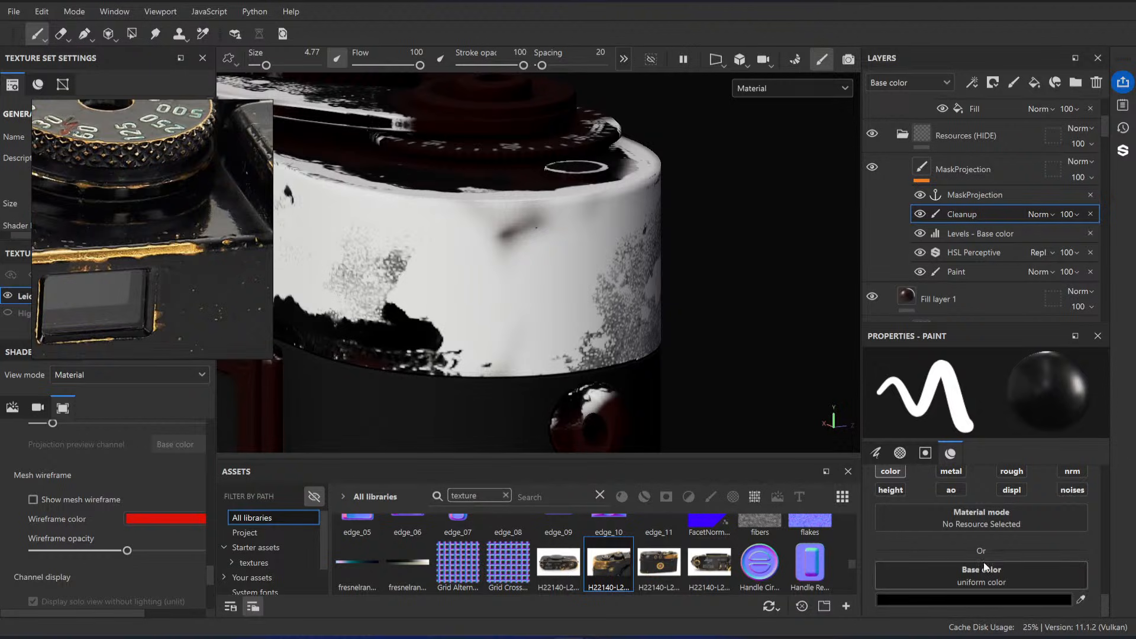
{"action": "left_click", "coordinate": [983, 570]}
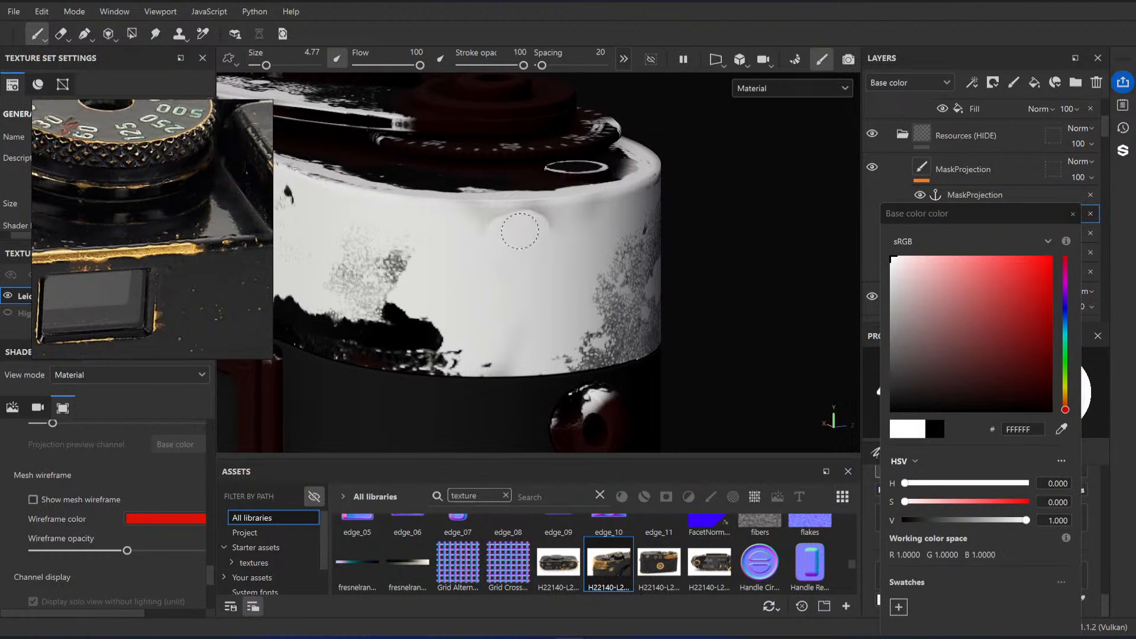
{"action": "mouse_move", "coordinate": [472, 215]}
{"action": "left_mouse_down", "text": "alt"}
{"action": "mouse_move", "coordinate": [508, 246]}
{"action": "mouse_move", "coordinate": [499, 312]}
{"action": "left_mouse_up", "text": "alt"}
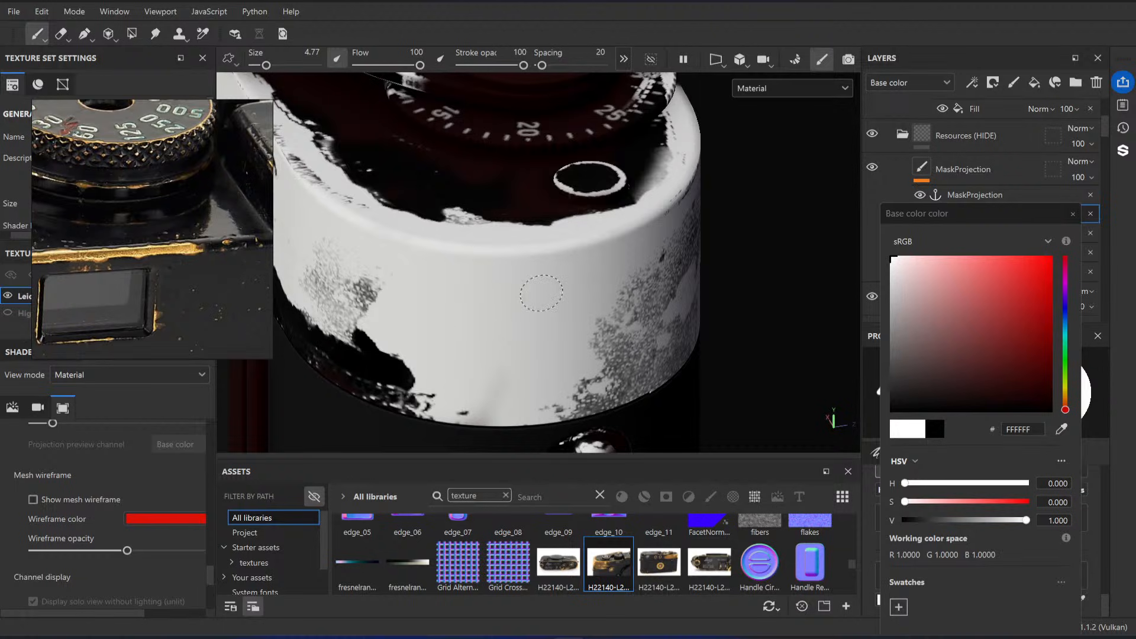
{"action": "mouse_move", "coordinate": [535, 292]}
{"action": "left_mouse_down", "text": "alt"}
{"action": "mouse_move", "coordinate": [538, 191]}
{"action": "mouse_move", "coordinate": [555, 348]}
{"action": "left_mouse_up", "text": "alt"}
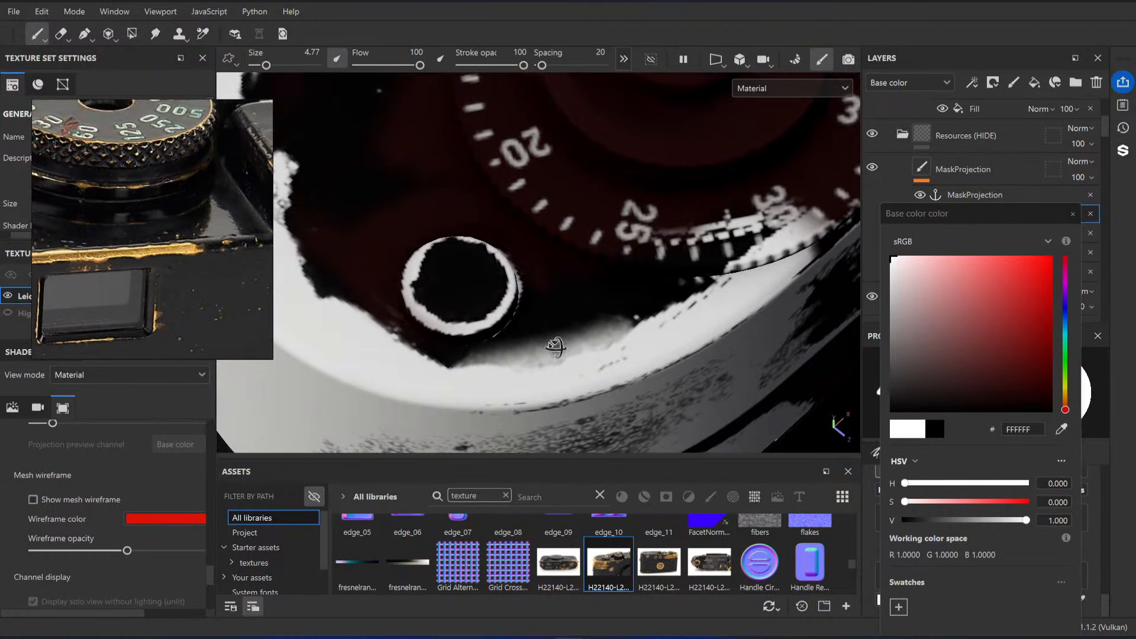
Step: Set the base color back to black (000000) and paint out the blurred patch between the small ring and the numbered dial
{"action": "left_click_drag", "start_coordinate": [946, 519], "coordinate": [904, 520]}
{"action": "left_click_drag", "start_coordinate": [533, 329], "coordinate": [497, 334]}
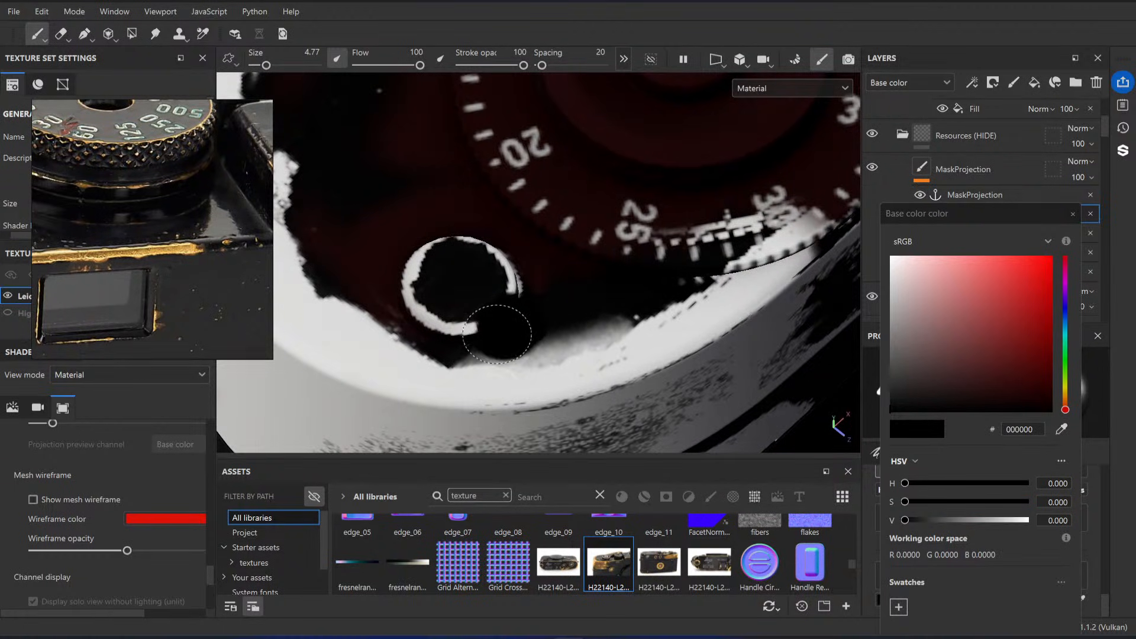
{"action": "key", "text": "ctrl+z"}
{"action": "mouse_move", "coordinate": [568, 313]}
{"action": "right_mouse_down", "text": "alt"}
{"action": "mouse_move", "coordinate": [677, 373]}
{"action": "mouse_move", "coordinate": [614, 318]}
{"action": "right_mouse_up", "text": "alt"}
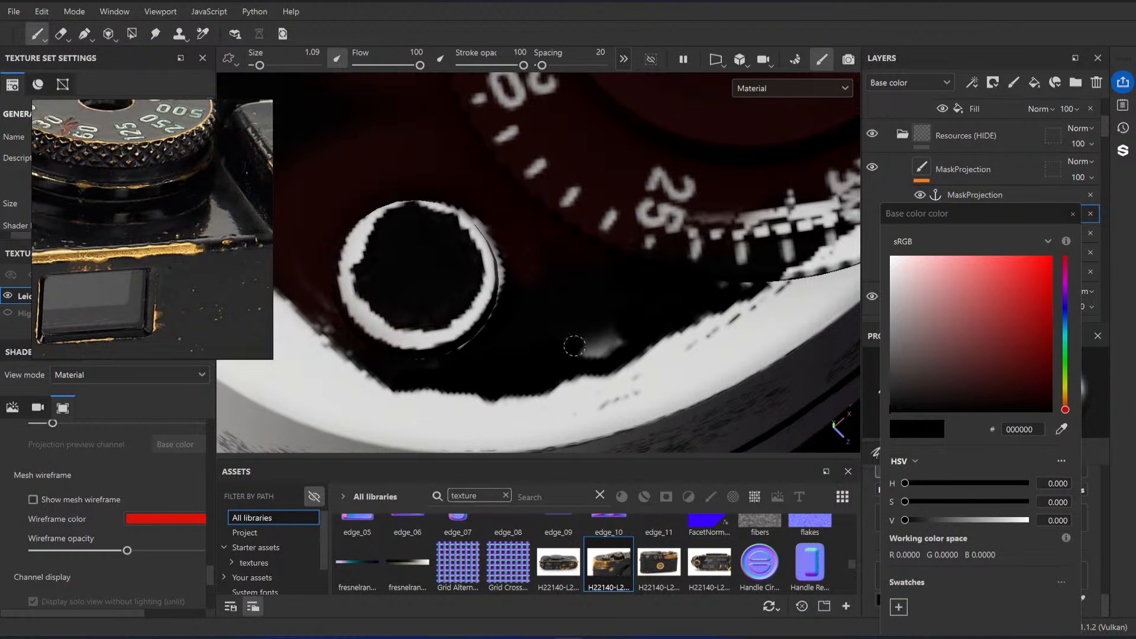
{"action": "right_click_drag", "start_coordinate": [673, 305], "coordinate": [631, 322], "text": "alt"}
{"action": "middle_click_drag", "start_coordinate": [631, 322], "coordinate": [731, 311], "text": "alt"}
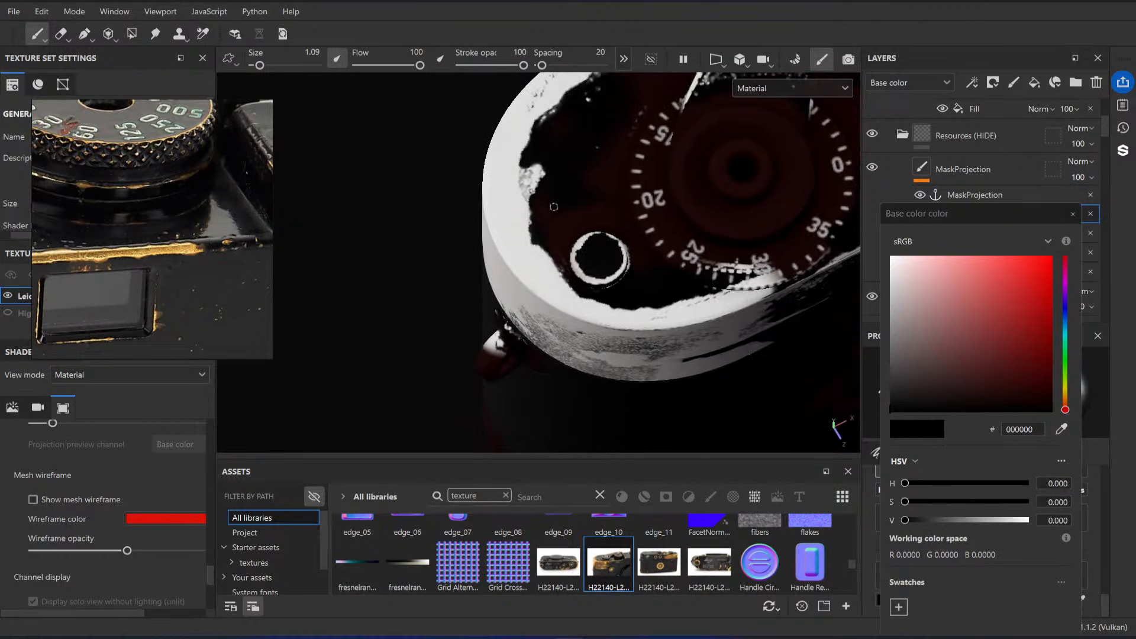
Step: Check the reference photo's rounded end and paint out the stray white specks along the top plate's inner wear boundary with brush size 2.84
{"action": "right_click_drag", "start_coordinate": [554, 208], "coordinate": [617, 139], "text": "alt"}
{"action": "middle_click_drag", "start_coordinate": [617, 139], "coordinate": [598, 296], "text": "alt"}
{"action": "left_click_drag", "start_coordinate": [488, 236], "coordinate": [604, 213], "text": "alt"}
{"action": "middle_click_drag", "start_coordinate": [604, 213], "coordinate": [603, 276], "text": "alt"}
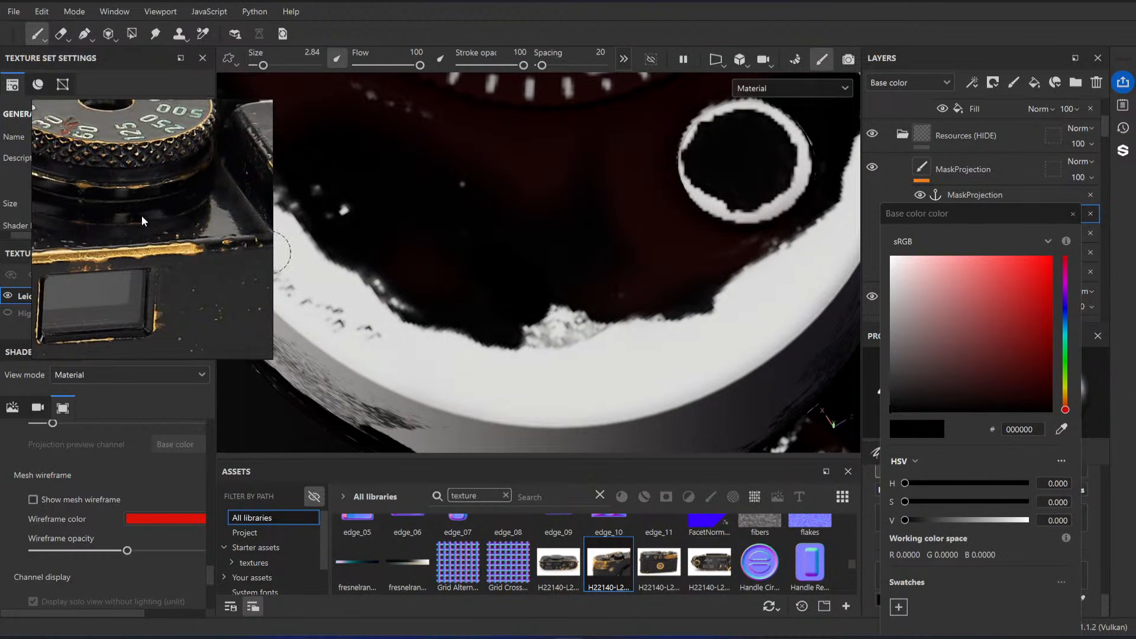
{"action": "scroll", "coordinate": [205, 235], "scroll_direction": "down", "scroll_amount": 5}
{"action": "middle_click_drag", "start_coordinate": [47, 198], "coordinate": [195, 229]}
{"action": "scroll", "coordinate": [137, 245], "scroll_direction": "up", "scroll_amount": 5}
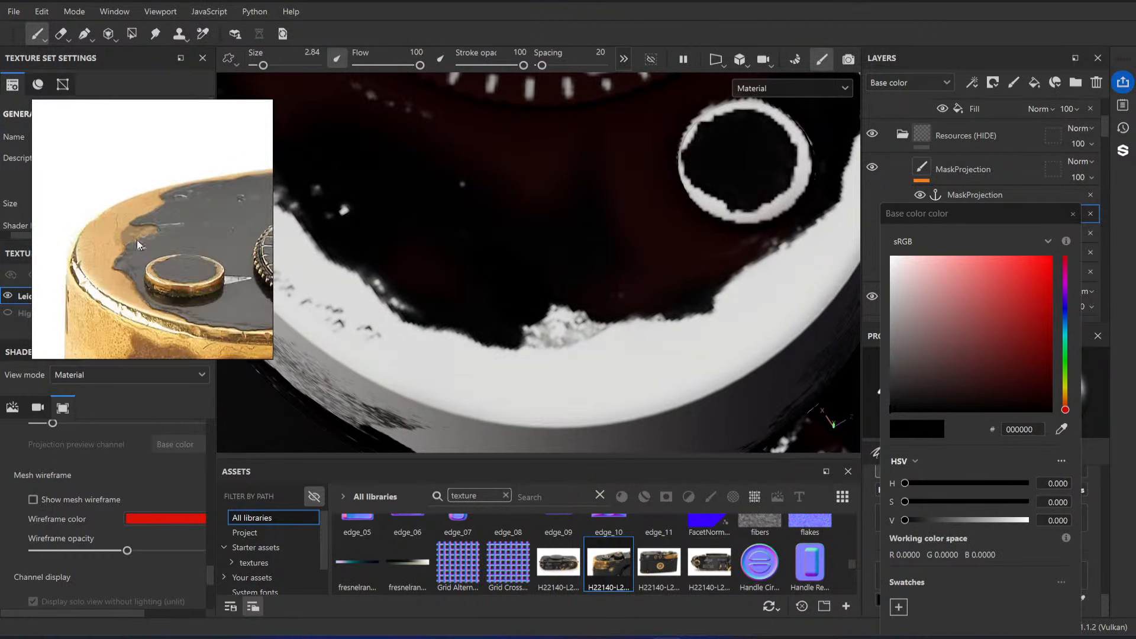
{"action": "middle_click_drag", "start_coordinate": [600, 273], "coordinate": [635, 260], "text": "alt"}
{"action": "key", "text": "ctrl+z"}
{"action": "right_click_drag", "start_coordinate": [650, 272], "coordinate": [560, 242], "text": "alt"}
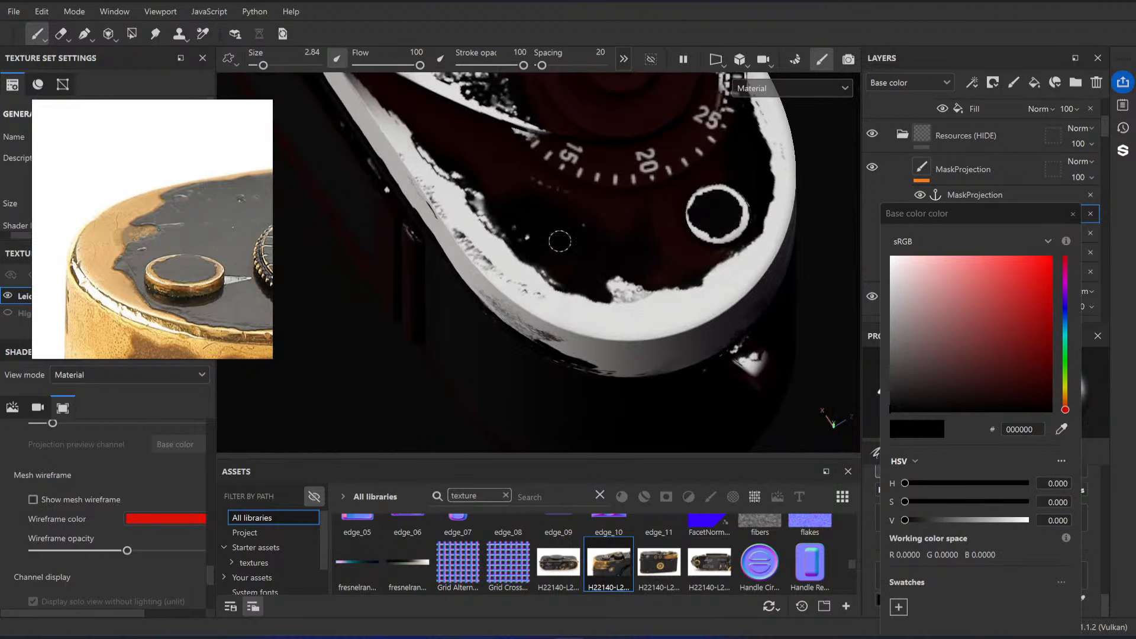
{"action": "left_click_drag", "start_coordinate": [822, 242], "coordinate": [858, 270], "text": "alt"}
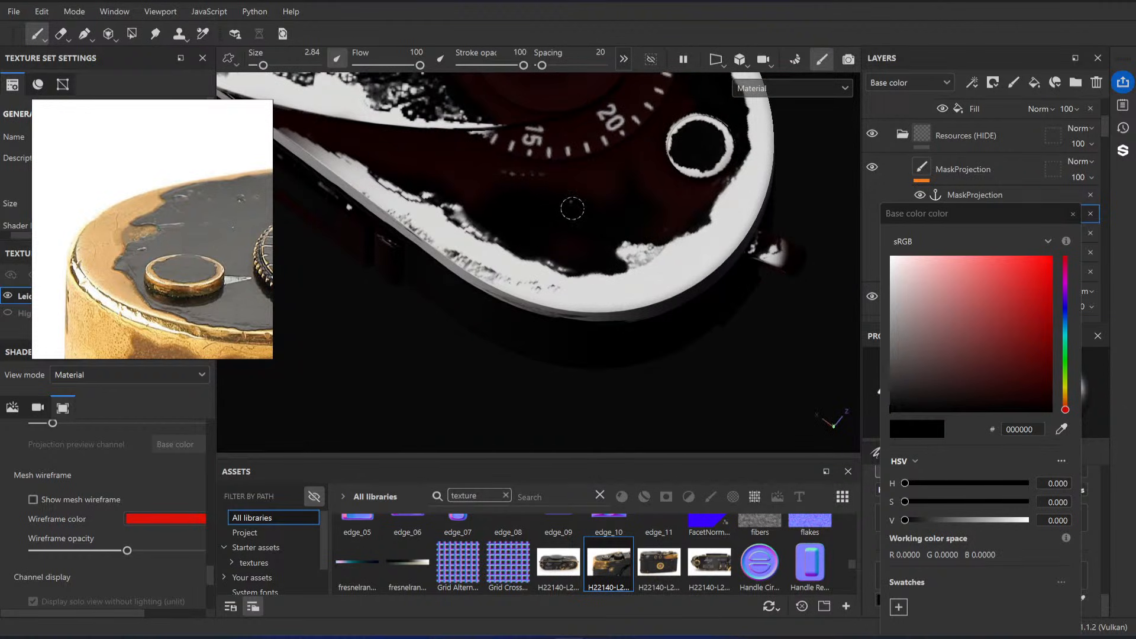
{"action": "right_click_drag", "start_coordinate": [521, 209], "coordinate": [681, 316], "text": "alt"}
{"action": "middle_click_drag", "start_coordinate": [327, 159], "coordinate": [396, 227], "text": "alt"}
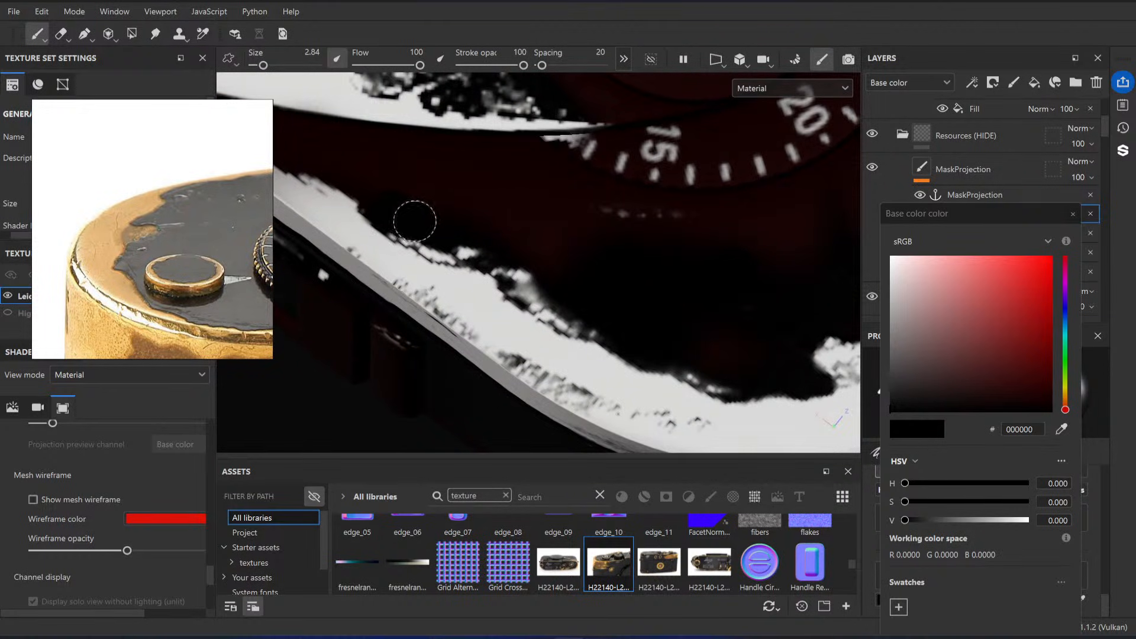
Step: Paint the round strap lug below the top plate's rounded end fully black with brush size 8.63, and close the color picker
{"action": "scroll", "coordinate": [216, 219], "scroll_direction": "down", "scroll_amount": 2}
{"action": "right_click_drag", "start_coordinate": [587, 282], "coordinate": [469, 221], "text": "alt"}
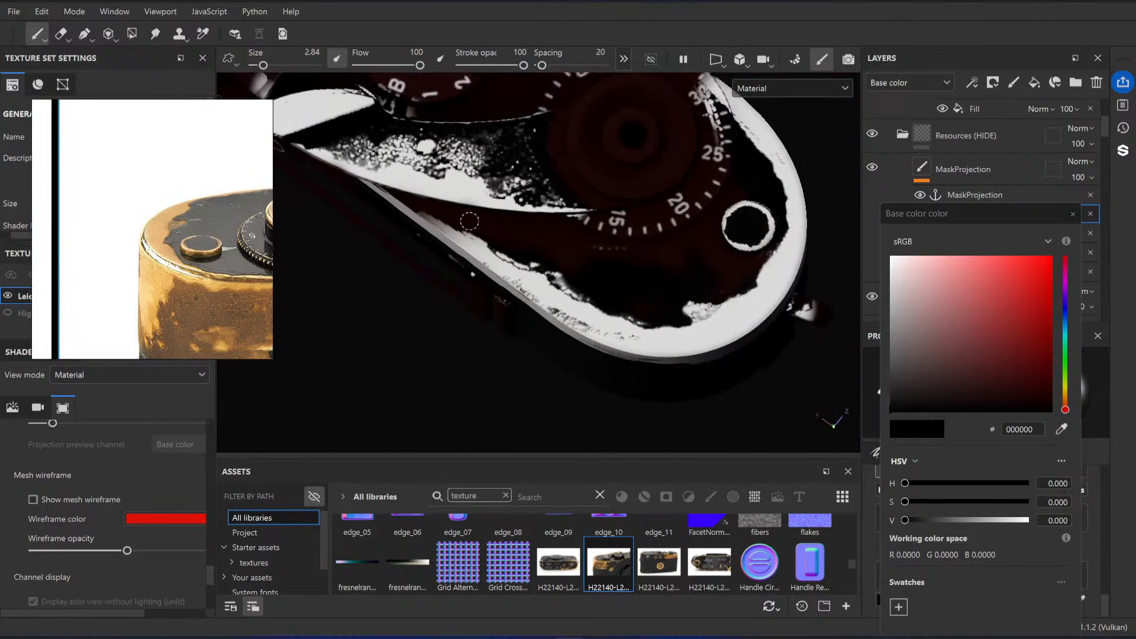
{"action": "left_click_drag", "start_coordinate": [469, 221], "coordinate": [639, 159], "text": "alt"}
{"action": "middle_click_drag", "start_coordinate": [654, 218], "coordinate": [583, 222], "text": "alt"}
{"action": "right_click_drag", "start_coordinate": [583, 221], "coordinate": [657, 299], "text": "alt"}
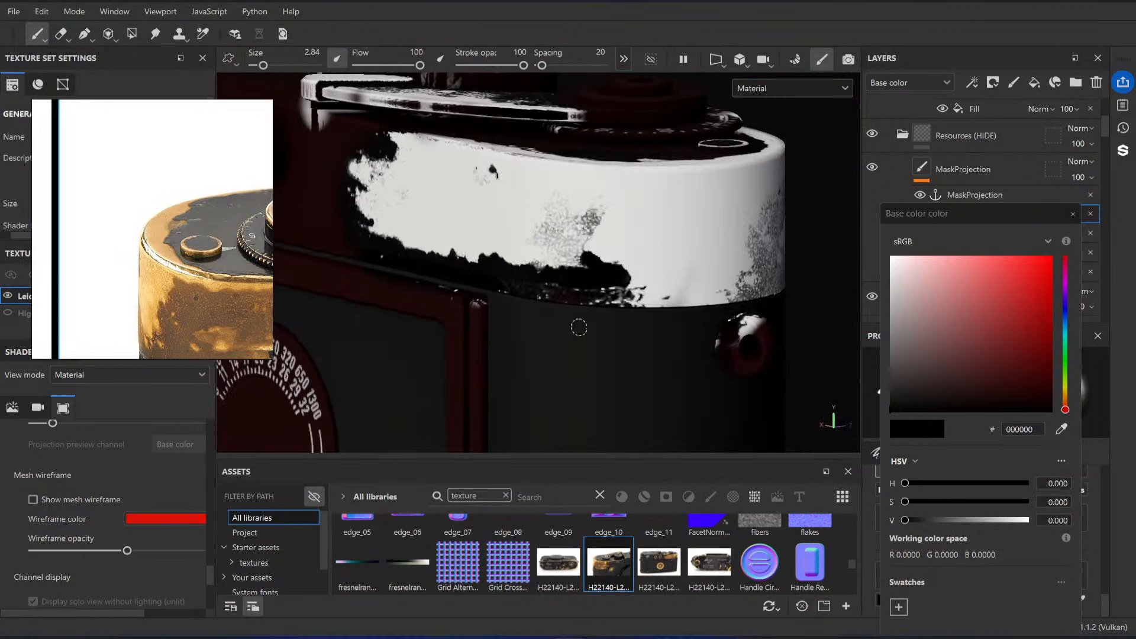
{"action": "left_click_drag", "start_coordinate": [578, 325], "coordinate": [486, 314], "text": "alt"}
{"action": "right_click_drag", "start_coordinate": [570, 310], "coordinate": [593, 354], "text": "alt"}
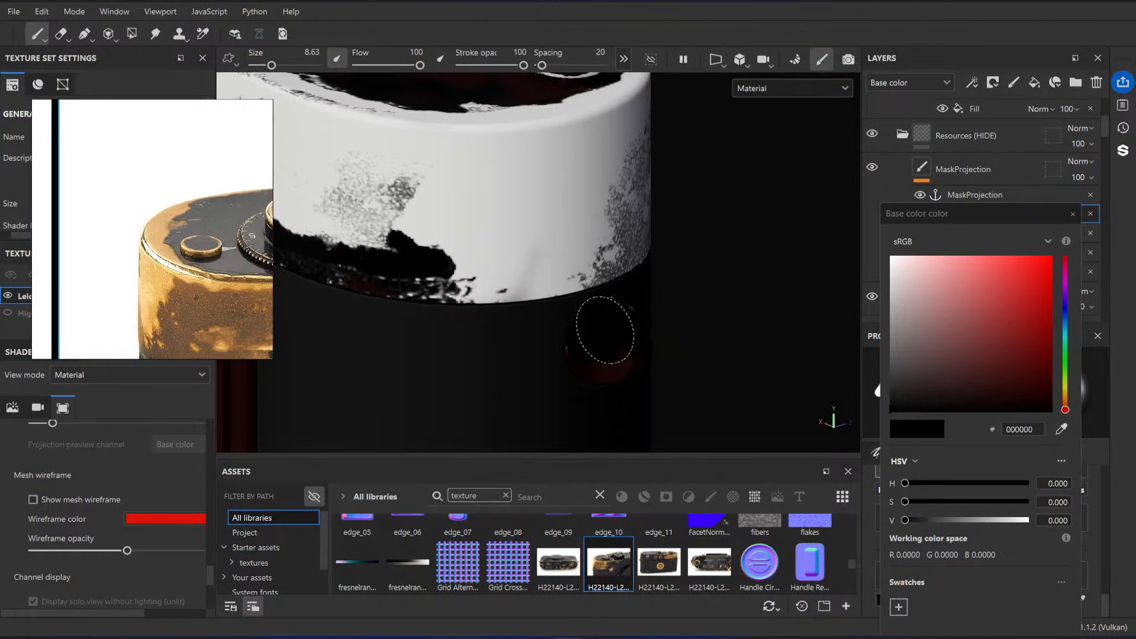
{"action": "mouse_move", "coordinate": [601, 325]}
{"action": "left_mouse_down", "text": "alt"}
{"action": "mouse_move", "coordinate": [557, 345]}
{"action": "mouse_move", "coordinate": [521, 325]}
{"action": "mouse_move", "coordinate": [456, 338]}
{"action": "mouse_move", "coordinate": [530, 334]}
{"action": "mouse_move", "coordinate": [553, 315]}
{"action": "mouse_move", "coordinate": [552, 329]}
{"action": "left_mouse_up", "text": "alt"}
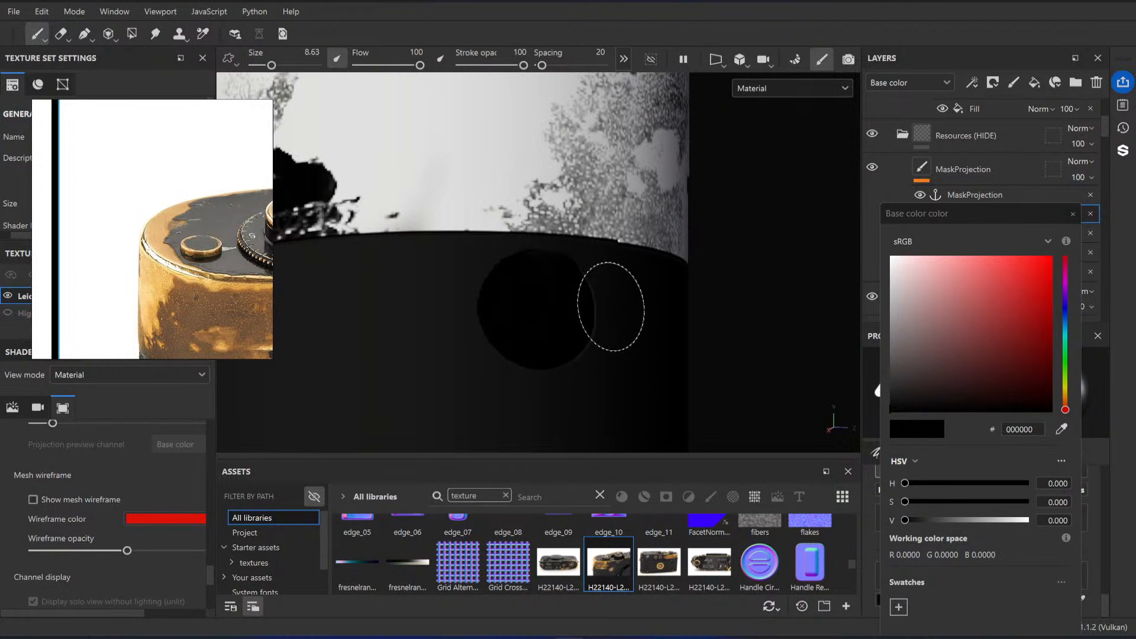
{"action": "left_click_drag", "start_coordinate": [611, 307], "coordinate": [778, 247], "text": "alt"}
{"action": "mouse_move", "coordinate": [483, 311]}
{"action": "left_mouse_down", "text": "alt"}
{"action": "mouse_move", "coordinate": [617, 228]}
{"action": "mouse_move", "coordinate": [570, 256]}
{"action": "mouse_move", "coordinate": [432, 193]}
{"action": "mouse_move", "coordinate": [607, 279]}
{"action": "left_mouse_up", "text": "alt"}
{"action": "left_click", "coordinate": [1073, 214]}
Step: Compare the wear along the top plate's front edge near the window with the wider reference photo
{"action": "scroll", "coordinate": [1006, 207], "scroll_direction": "up", "scroll_amount": 2}
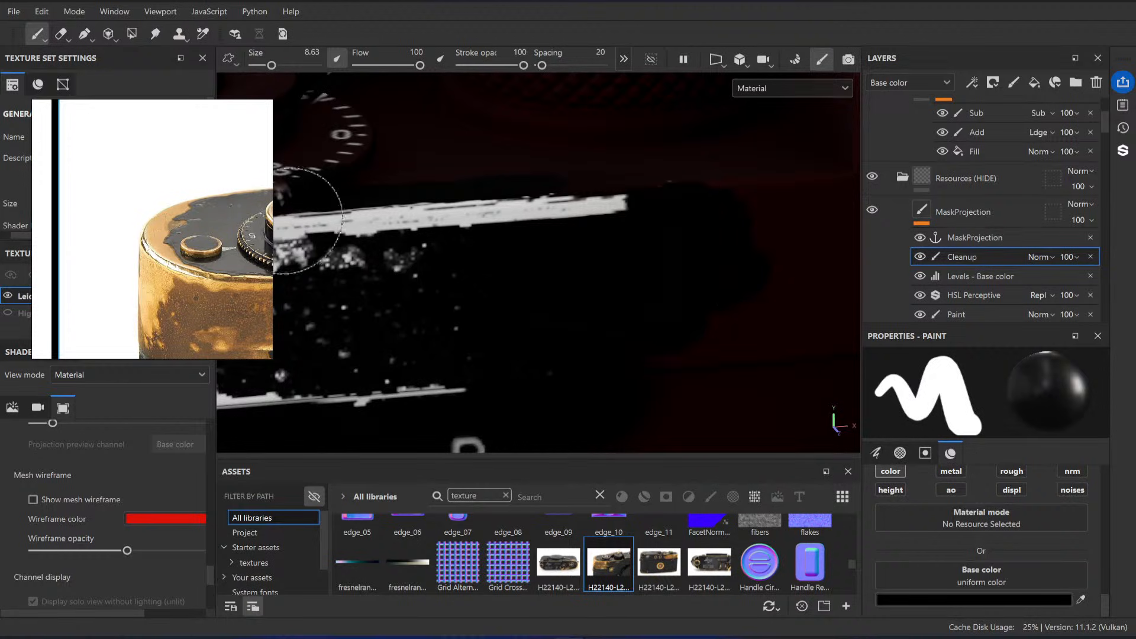
{"action": "scroll", "coordinate": [164, 265], "scroll_direction": "down", "scroll_amount": 5}
{"action": "middle_click_drag", "start_coordinate": [249, 265], "coordinate": [146, 276]}
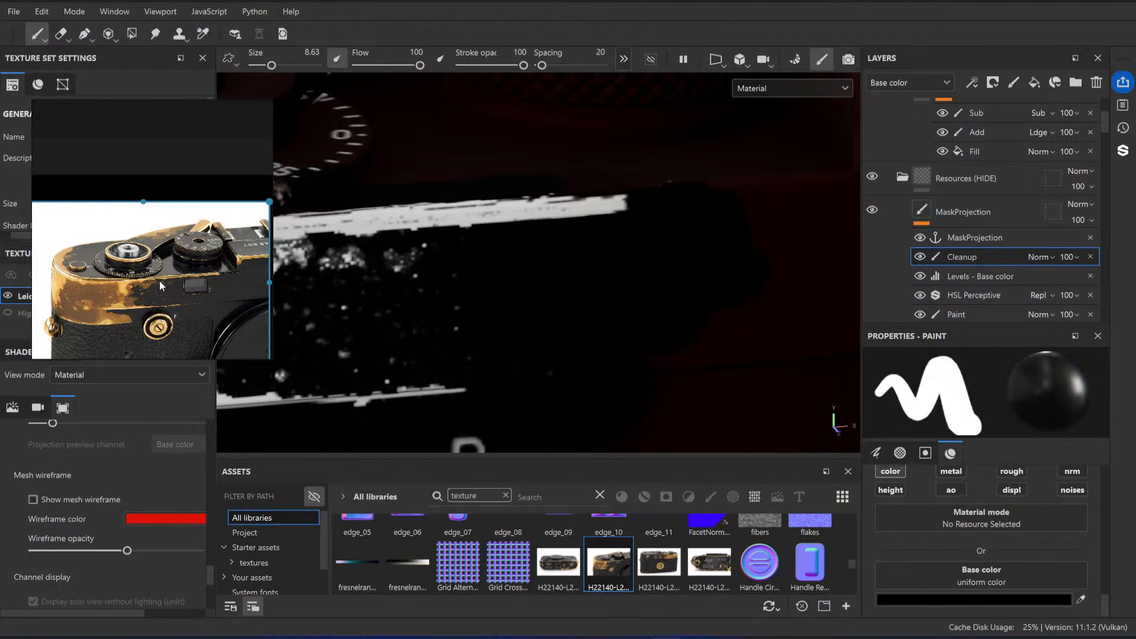
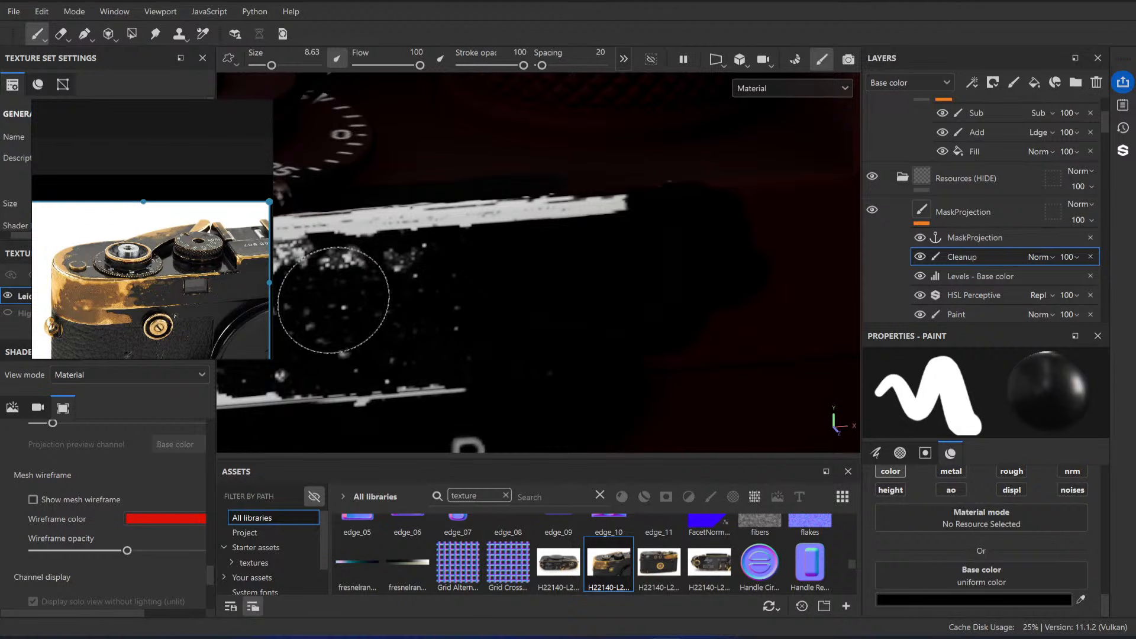
Step: Inspect the wear on the top plate's rounded end and front edge from several angles, and save the project
{"action": "mouse_move", "coordinate": [563, 279]}
{"action": "left_mouse_down", "text": "alt"}
{"action": "mouse_move", "coordinate": [550, 307]}
{"action": "mouse_move", "coordinate": [489, 244]}
{"action": "mouse_move", "coordinate": [523, 240]}
{"action": "mouse_move", "coordinate": [498, 227]}
{"action": "left_mouse_up", "text": "alt"}
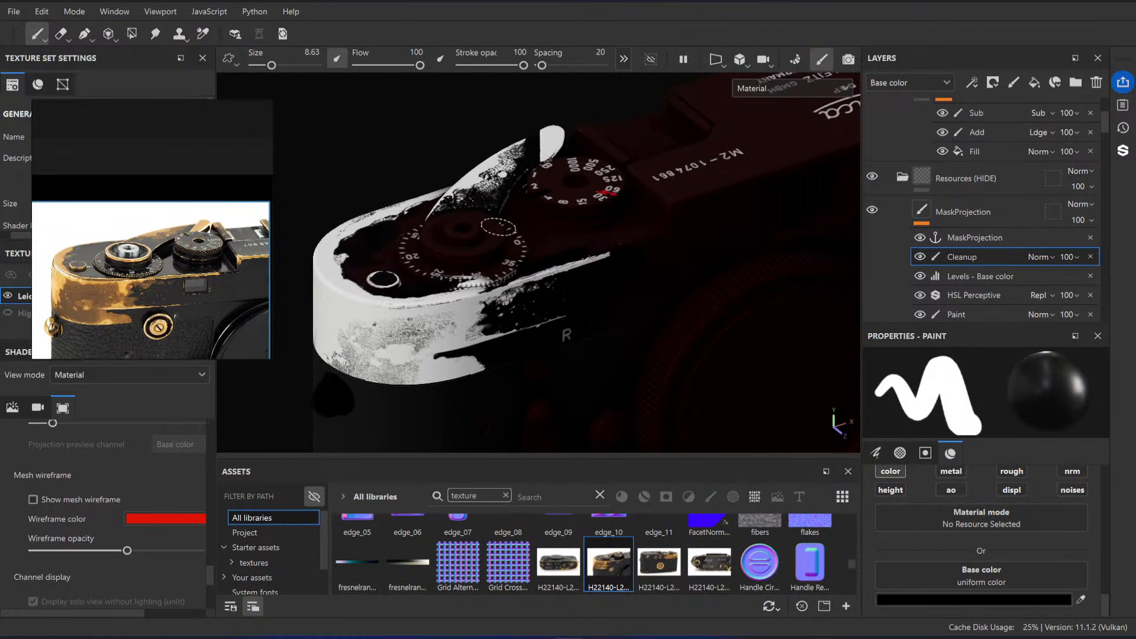
{"action": "left_click_drag", "start_coordinate": [385, 276], "coordinate": [531, 353], "text": "alt"}
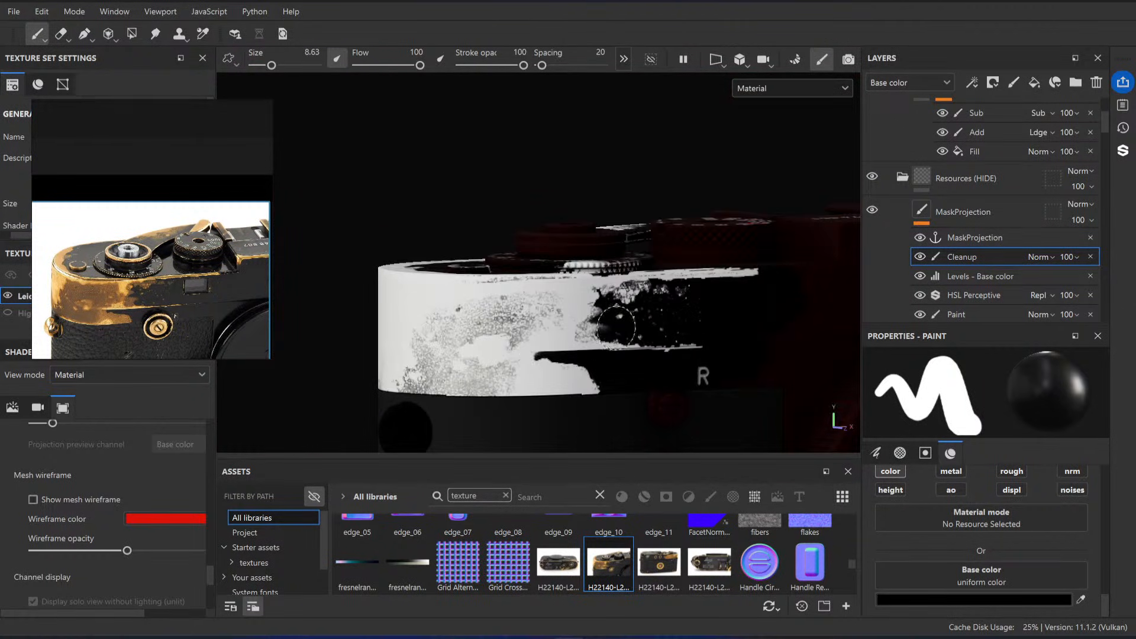
{"action": "left_click_drag", "start_coordinate": [615, 328], "coordinate": [604, 284], "text": "alt"}
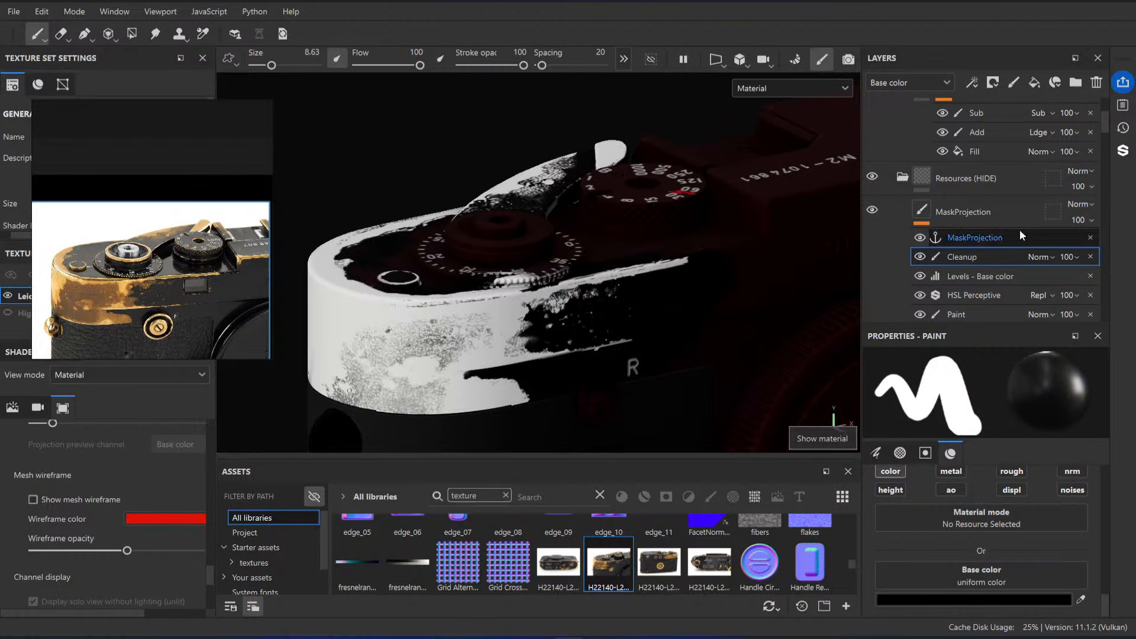
{"action": "left_click_drag", "start_coordinate": [670, 306], "coordinate": [662, 332], "text": "alt"}
{"action": "key", "text": "ctrl+s"}
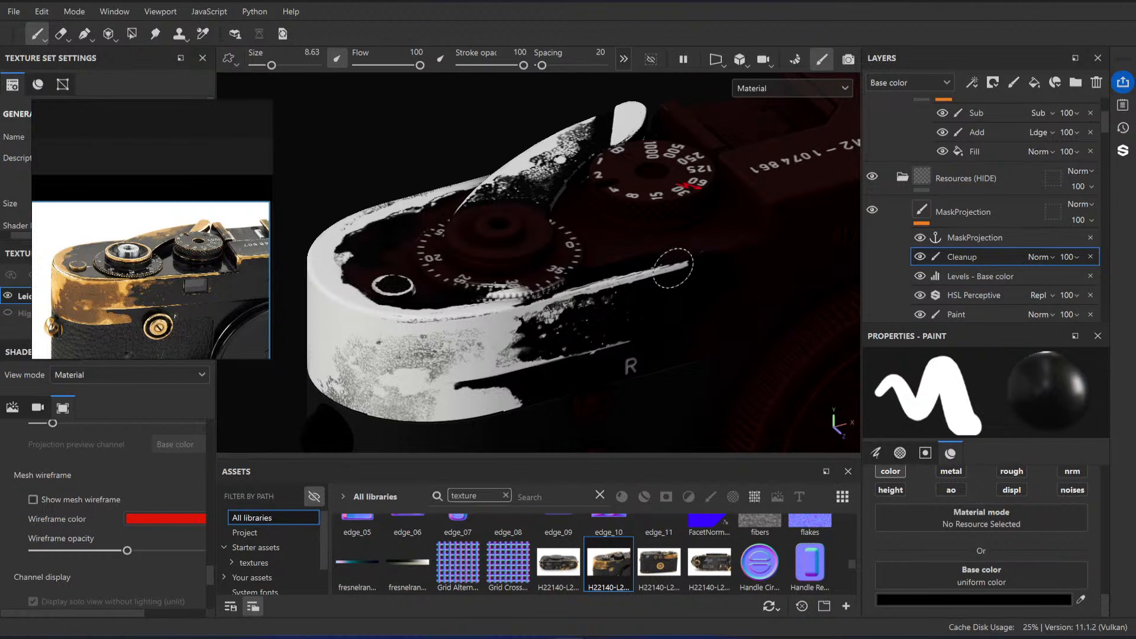
Step: Hide the Cleanup effect in the MaskProjection layer and activate the Projection tool on its Paint effect
{"action": "middle_click_drag", "start_coordinate": [673, 268], "coordinate": [627, 281], "text": "alt"}
{"action": "scroll", "coordinate": [634, 290], "scroll_direction": "up", "scroll_amount": 4}
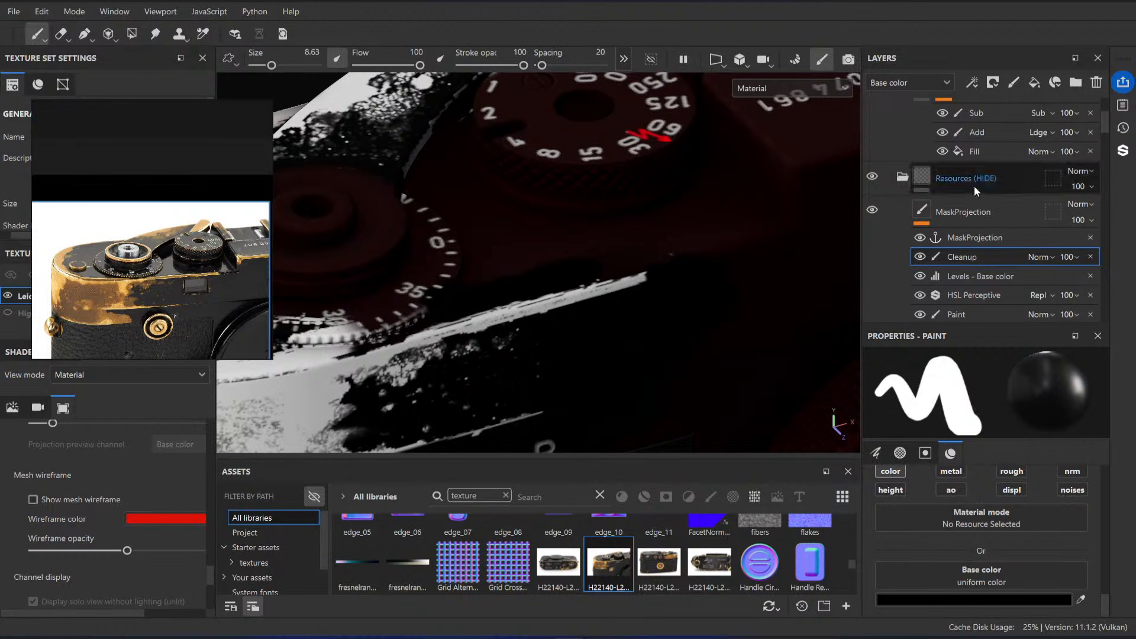
{"action": "scroll", "coordinate": [994, 266], "scroll_direction": "down", "scroll_amount": 3}
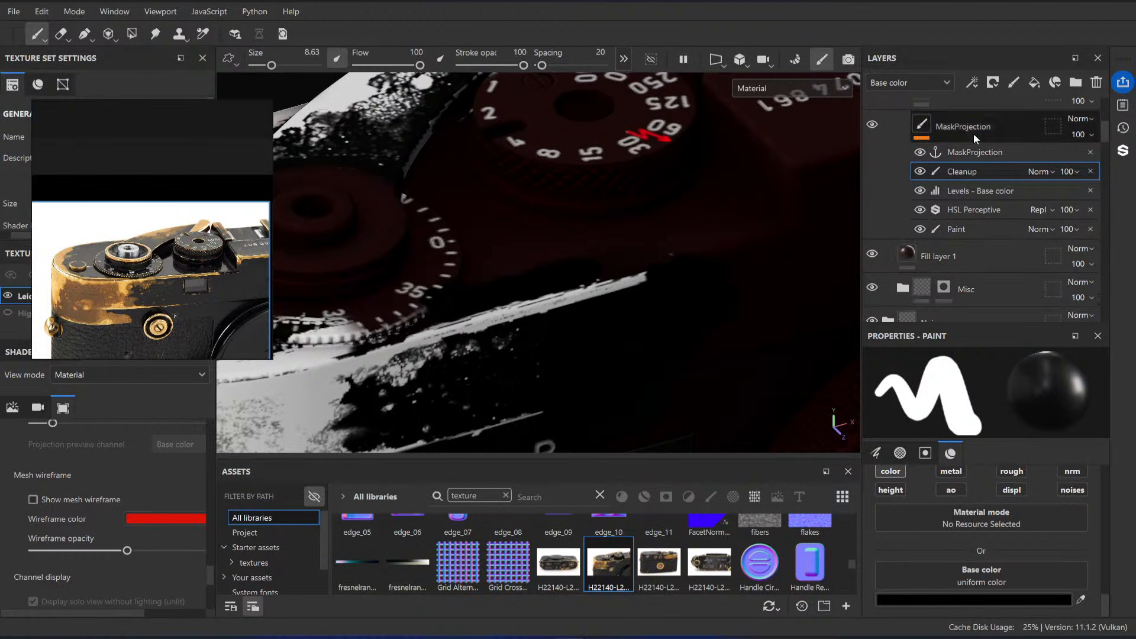
{"action": "scroll", "coordinate": [734, 252], "scroll_direction": "up", "scroll_amount": 3}
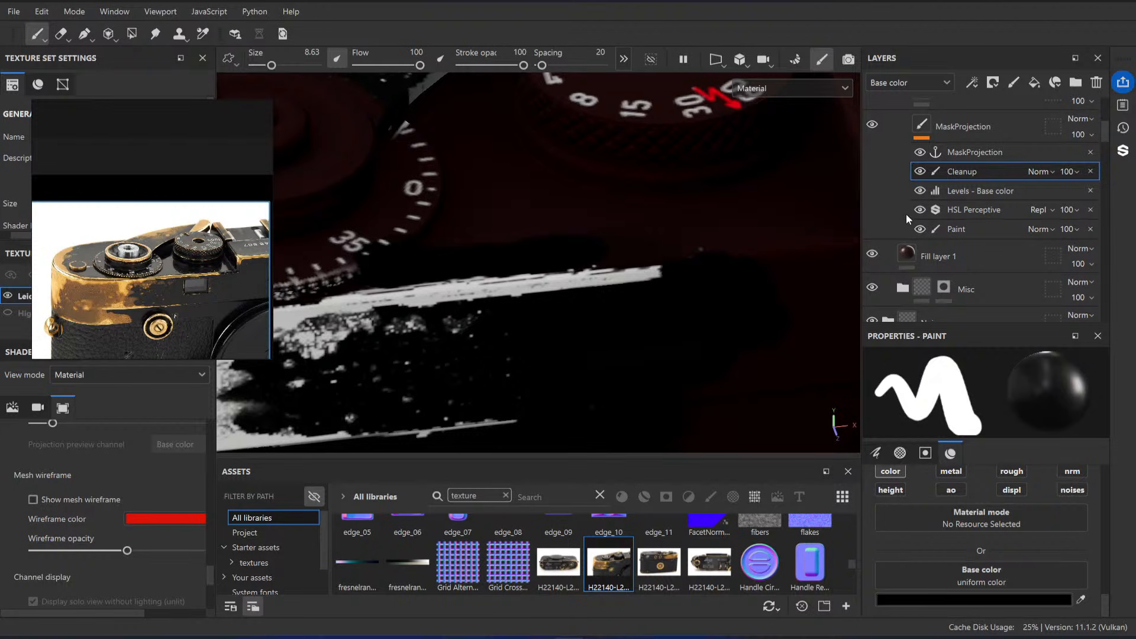
{"action": "left_click", "coordinate": [920, 172]}
{"action": "scroll", "coordinate": [736, 226], "scroll_direction": "down", "scroll_amount": 3}
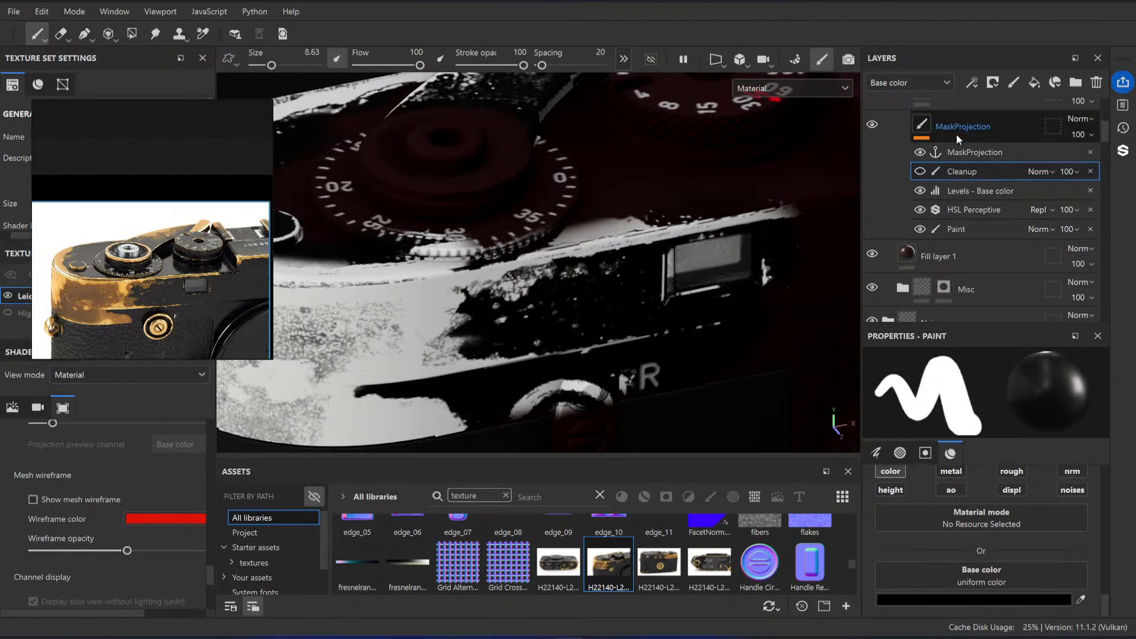
{"action": "left_click", "coordinate": [957, 134]}
{"action": "left_click", "coordinate": [941, 228]}
{"action": "middle_click_drag", "start_coordinate": [608, 218], "coordinate": [580, 237], "text": "alt"}
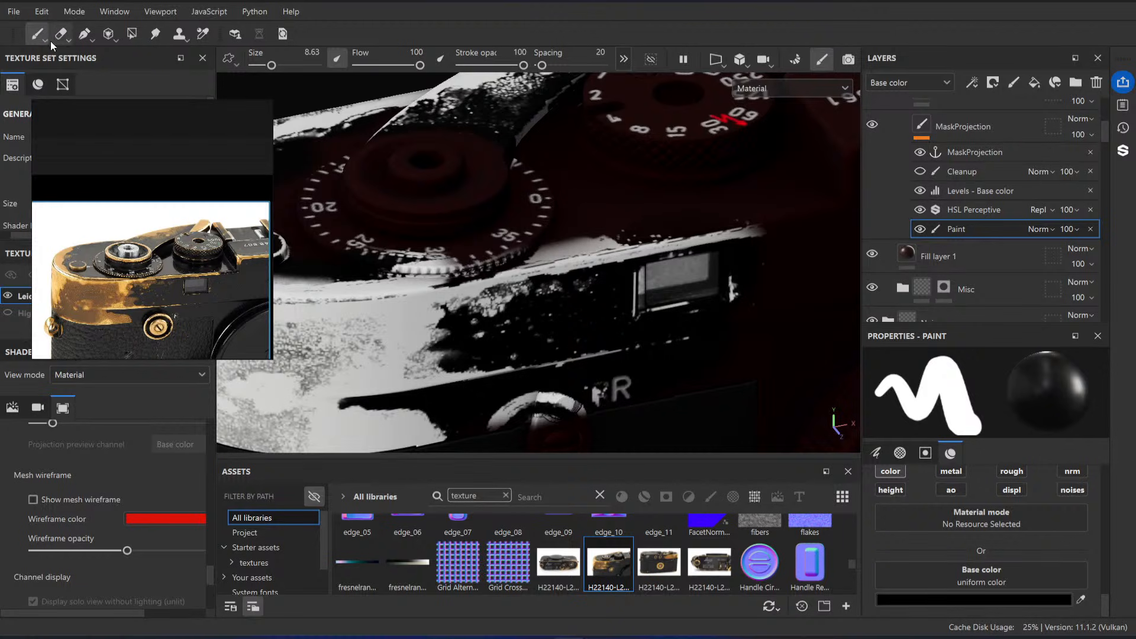
{"action": "left_click", "coordinate": [109, 33]}
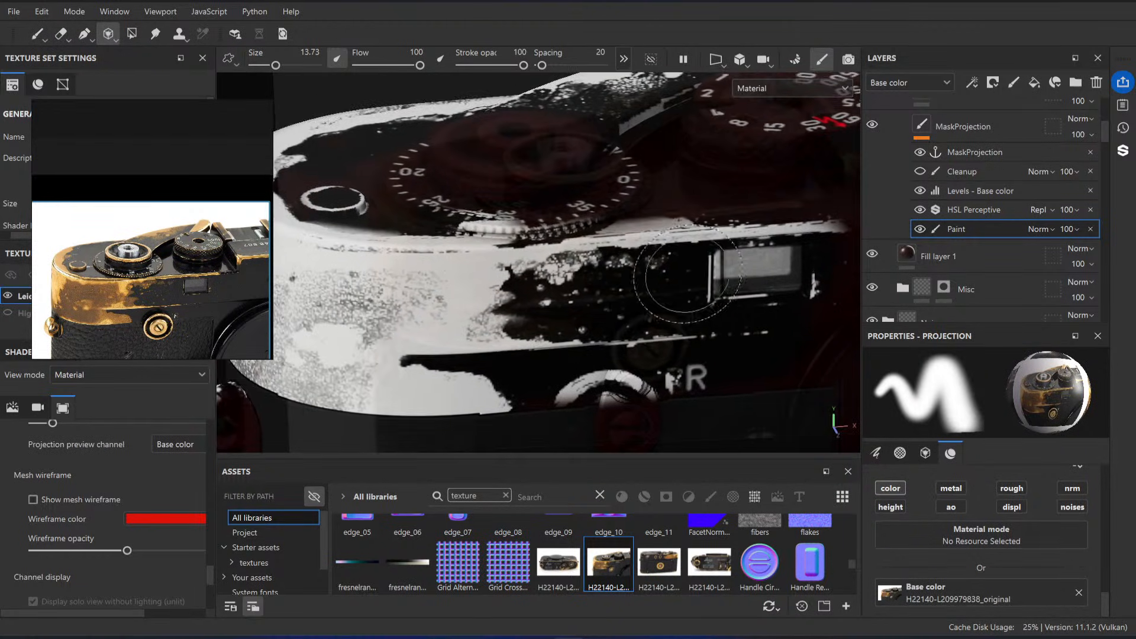
Step: Check the window area in the reference photo and align the camera's front edge with the projected image
{"action": "middle_click_drag", "start_coordinate": [684, 271], "coordinate": [522, 363], "text": "alt"}
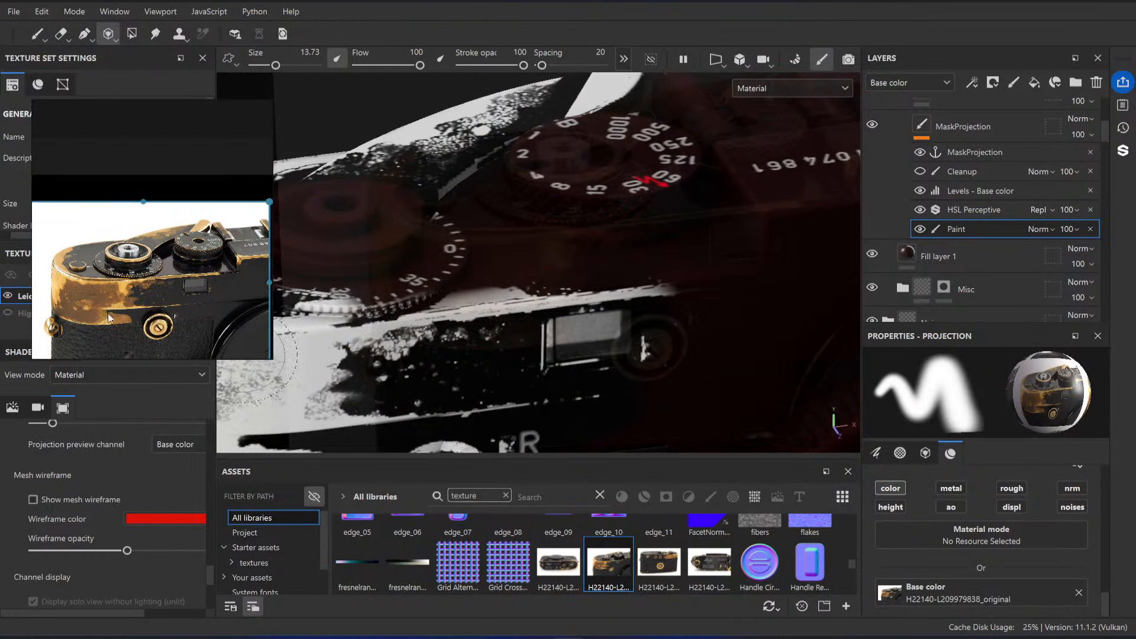
{"action": "scroll", "coordinate": [108, 318], "scroll_direction": "up", "scroll_amount": 4}
{"action": "middle_click_drag", "start_coordinate": [234, 286], "coordinate": [73, 306]}
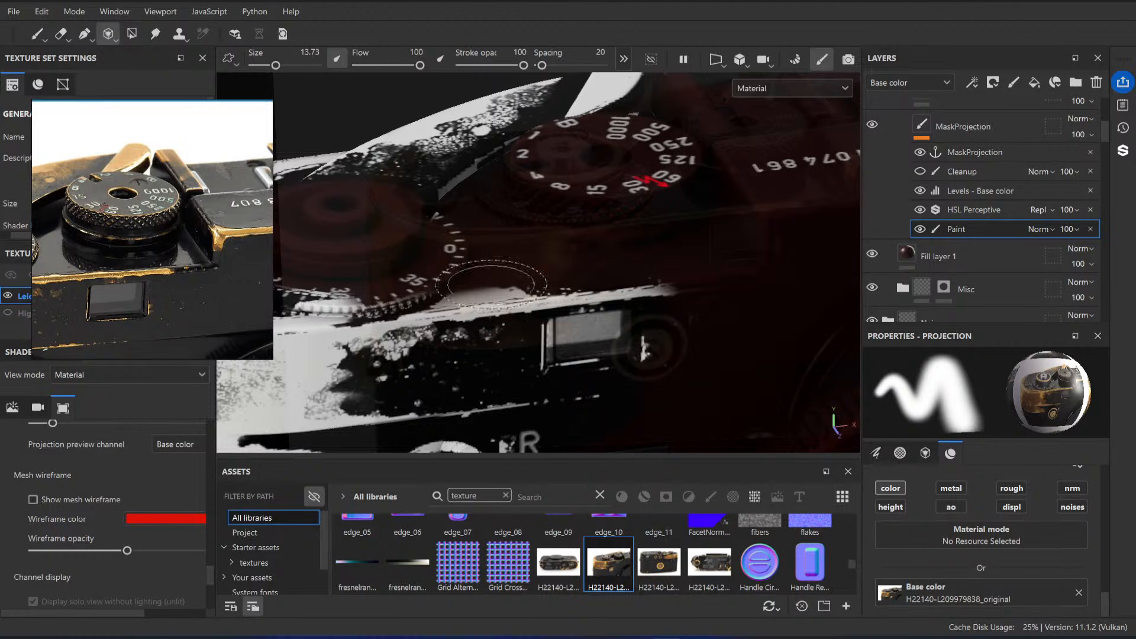
{"action": "middle_click_drag", "start_coordinate": [515, 332], "coordinate": [681, 303], "text": "alt"}
{"action": "right_click_drag", "start_coordinate": [609, 293], "coordinate": [555, 276], "text": "alt"}
{"action": "left_click_drag", "start_coordinate": [597, 281], "coordinate": [612, 270], "text": "alt"}
{"action": "middle_click_drag", "start_coordinate": [627, 278], "coordinate": [619, 266], "text": "alt"}
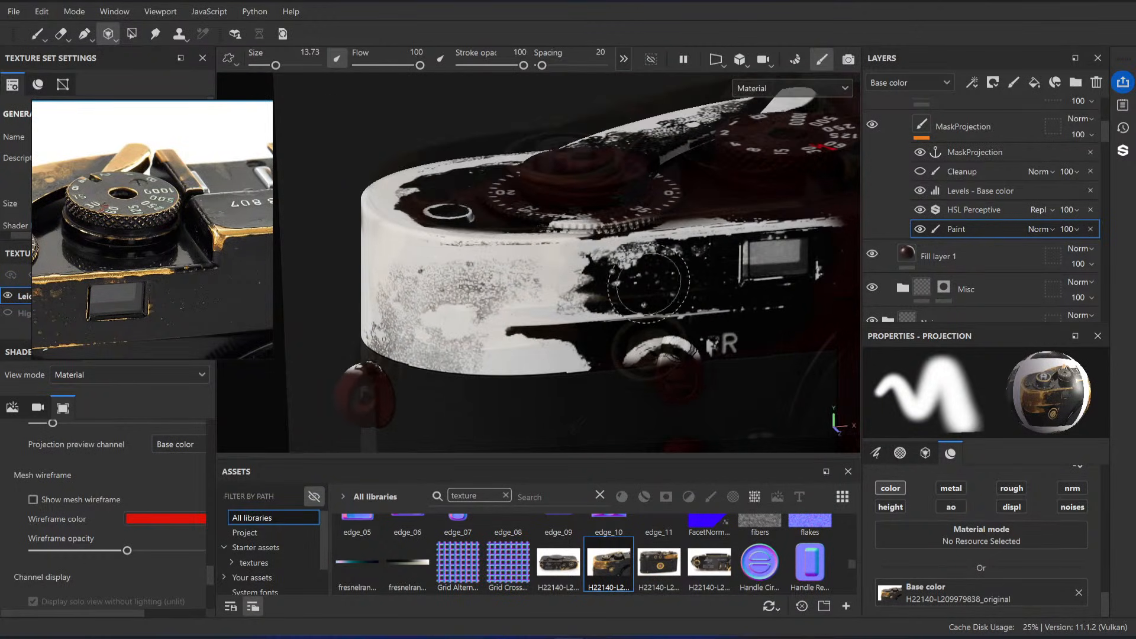
{"action": "right_click_drag", "start_coordinate": [643, 263], "coordinate": [629, 261], "text": "alt"}
{"action": "middle_click_drag", "start_coordinate": [757, 266], "coordinate": [625, 305], "text": "alt"}
{"action": "key", "text": "s"}
{"action": "right_click_drag", "start_coordinate": [625, 304], "coordinate": [622, 275], "text": "alt"}
{"action": "middle_click_drag", "start_coordinate": [622, 272], "coordinate": [645, 269], "text": "alt"}
{"action": "mouse_move", "coordinate": [645, 269]}
{"action": "right_mouse_down", "text": "alt"}
{"action": "mouse_move", "coordinate": [676, 264]}
{"action": "mouse_move", "coordinate": [646, 252]}
{"action": "right_mouse_up", "text": "alt"}
{"action": "middle_click_drag", "start_coordinate": [632, 264], "coordinate": [641, 264], "text": "alt"}
{"action": "right_click_drag", "start_coordinate": [642, 264], "coordinate": [685, 259], "text": "alt"}
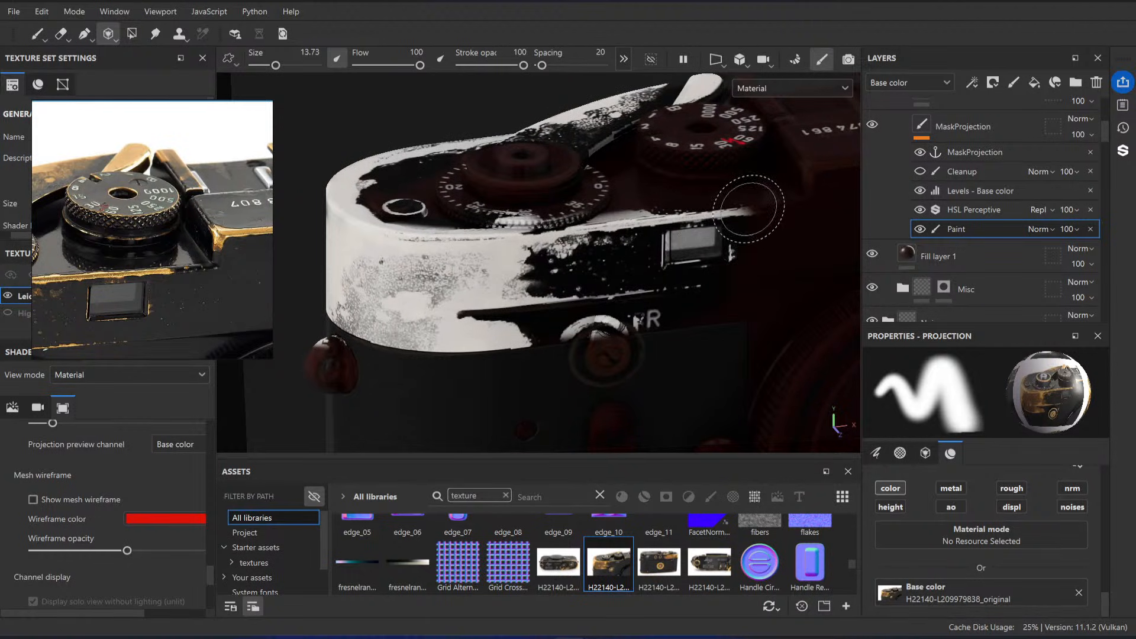
Step: Project the edge wear past the window and below the shutter speed dial with brush size 7.32
{"action": "key", "text": "bracketleft"}
{"action": "key", "text": "bracketleft"}
{"action": "key", "text": "bracketleft"}
{"action": "key", "text": "bracketleft"}
{"action": "left_click_drag", "start_coordinate": [777, 207], "coordinate": [755, 205]}
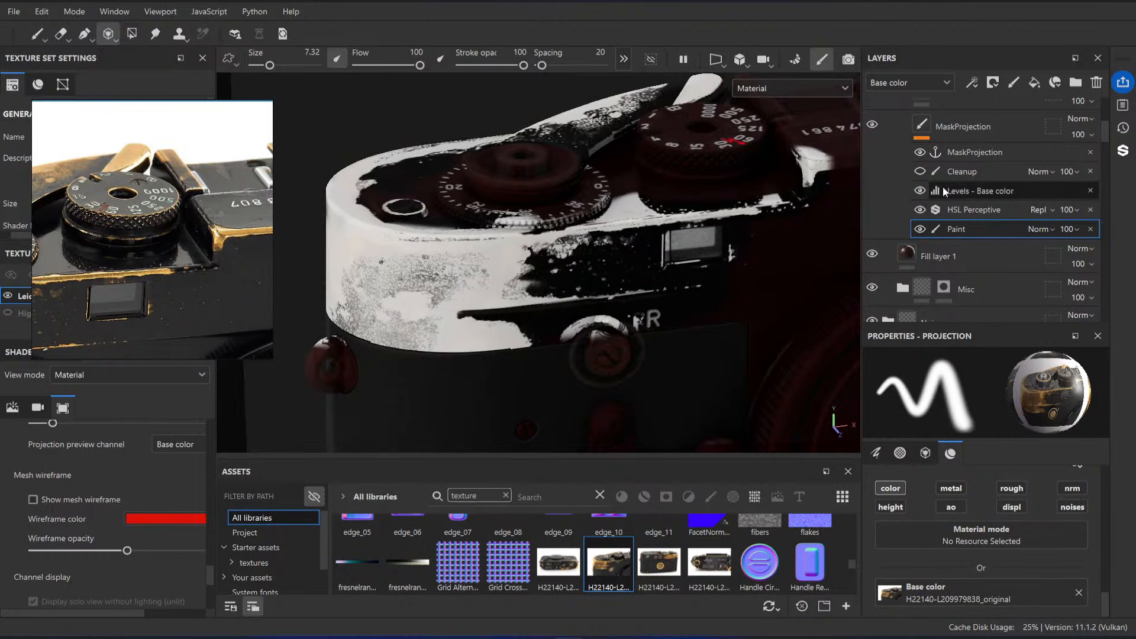
Step: Erase the misplaced projection beside the shutter speed dial with eraser size 7.38, and show the Cleanup effect again
{"action": "key", "text": "e"}
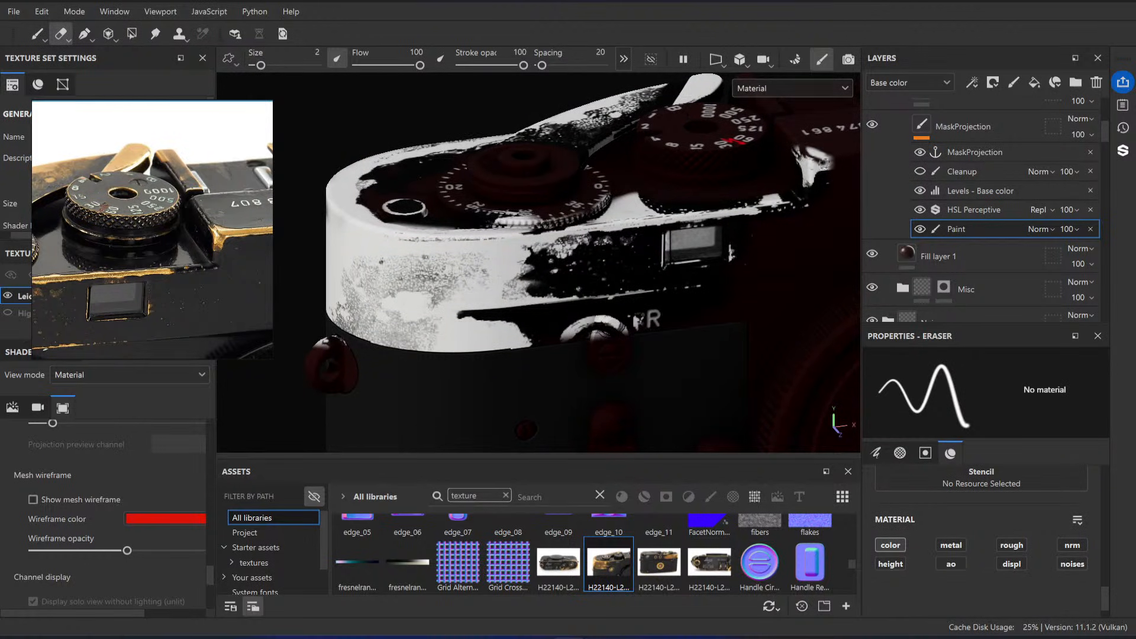
{"action": "right_click_drag", "start_coordinate": [822, 161], "coordinate": [832, 162], "text": "ctrl"}
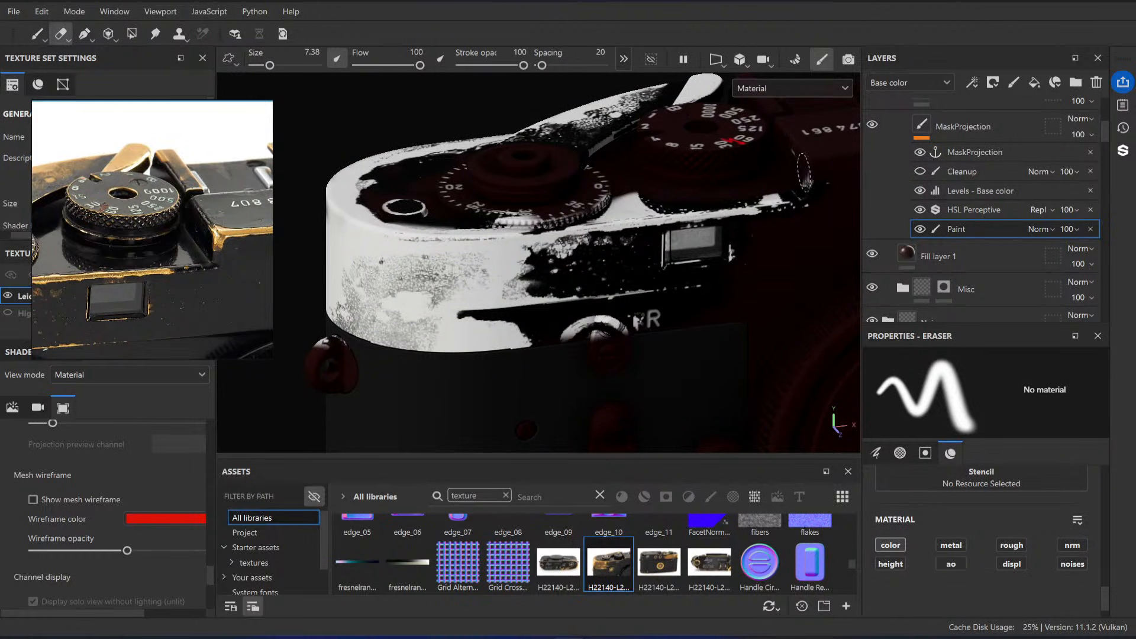
{"action": "left_click", "coordinate": [921, 171]}
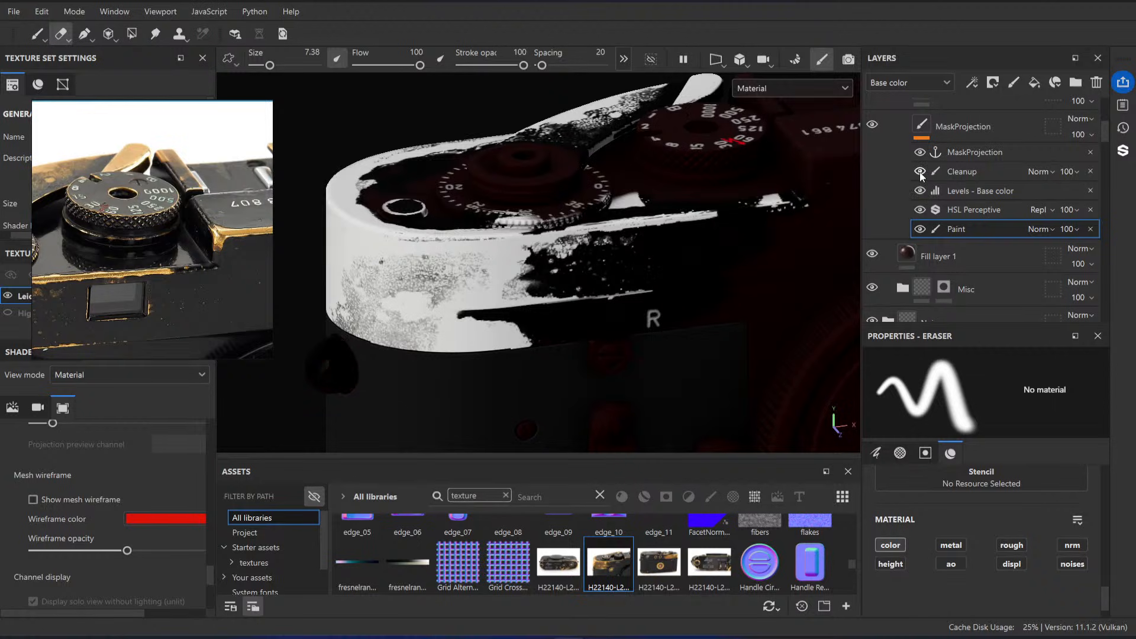
Step: Paint black over the white patch between the frame counter dial and the front edge on the Cleanup effect, using brush size 8.63
{"action": "right_click_drag", "start_coordinate": [708, 203], "coordinate": [645, 147], "text": "alt"}
{"action": "left_click_drag", "start_coordinate": [644, 147], "coordinate": [663, 183], "text": "alt"}
{"action": "left_click", "coordinate": [989, 172]}
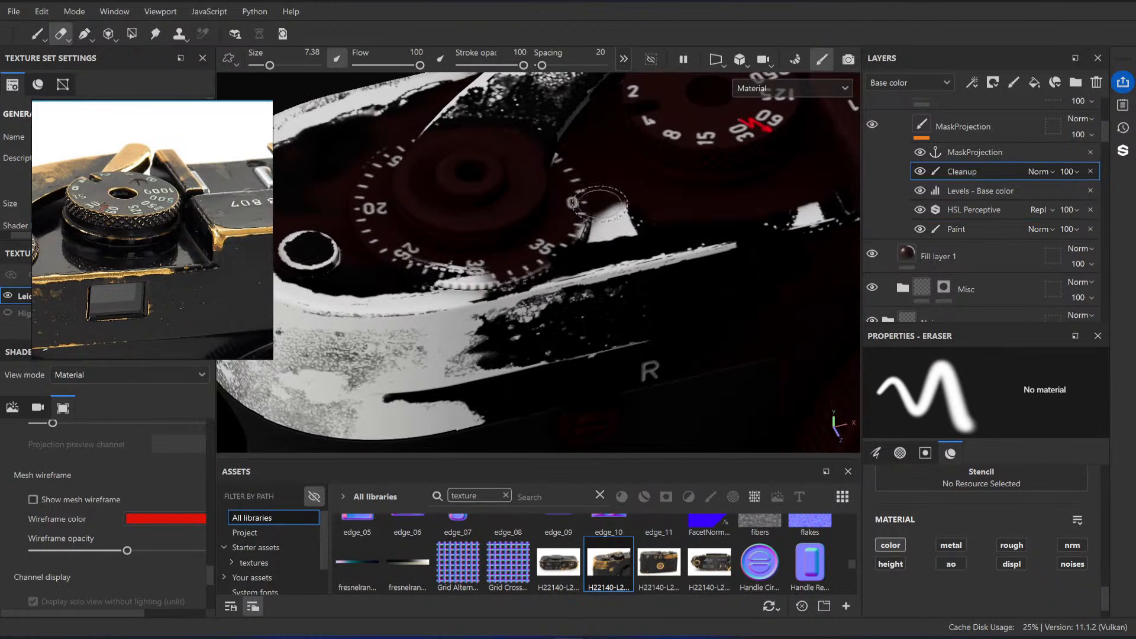
{"action": "scroll", "coordinate": [990, 522], "scroll_direction": "down", "scroll_amount": 2}
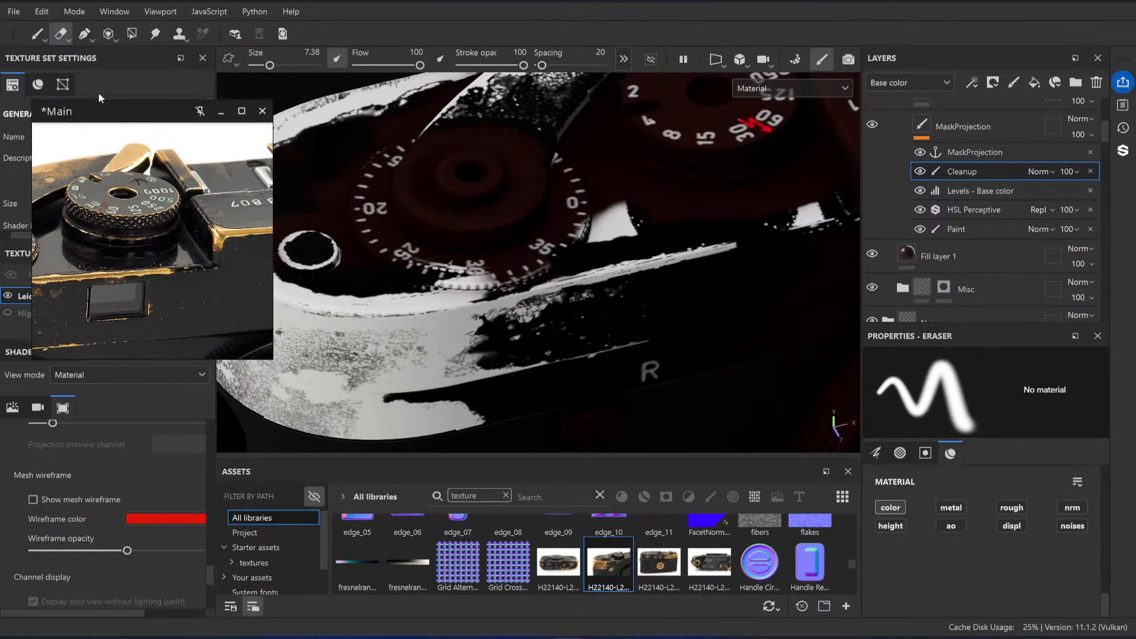
{"action": "left_click", "coordinate": [37, 34]}
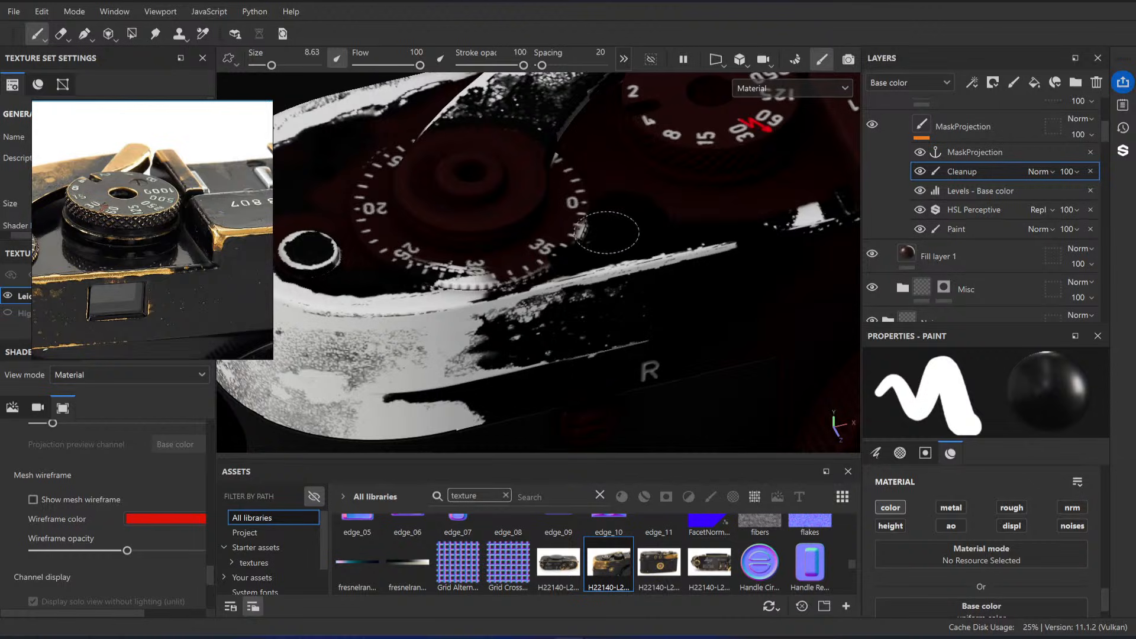
{"action": "middle_click_drag", "start_coordinate": [767, 201], "coordinate": [695, 209], "text": "alt"}
{"action": "left_click_drag", "start_coordinate": [714, 226], "coordinate": [770, 212]}
{"action": "right_click_drag", "start_coordinate": [744, 220], "coordinate": [711, 264], "text": "alt"}
Step: Erase the Cleanup paint along the front edge past the window with eraser size 4.64 to restore the projected wear
{"action": "left_click", "coordinate": [61, 34]}
{"action": "right_click_drag", "start_coordinate": [647, 223], "coordinate": [659, 254], "text": "alt"}
{"action": "mouse_move", "coordinate": [689, 272]}
{"action": "left_mouse_down"}
{"action": "mouse_move", "coordinate": [663, 274]}
{"action": "mouse_move", "coordinate": [723, 257]}
{"action": "left_mouse_up"}
{"action": "middle_click_drag", "start_coordinate": [748, 251], "coordinate": [679, 258], "text": "alt"}
{"action": "left_click_drag", "start_coordinate": [666, 266], "coordinate": [695, 257]}
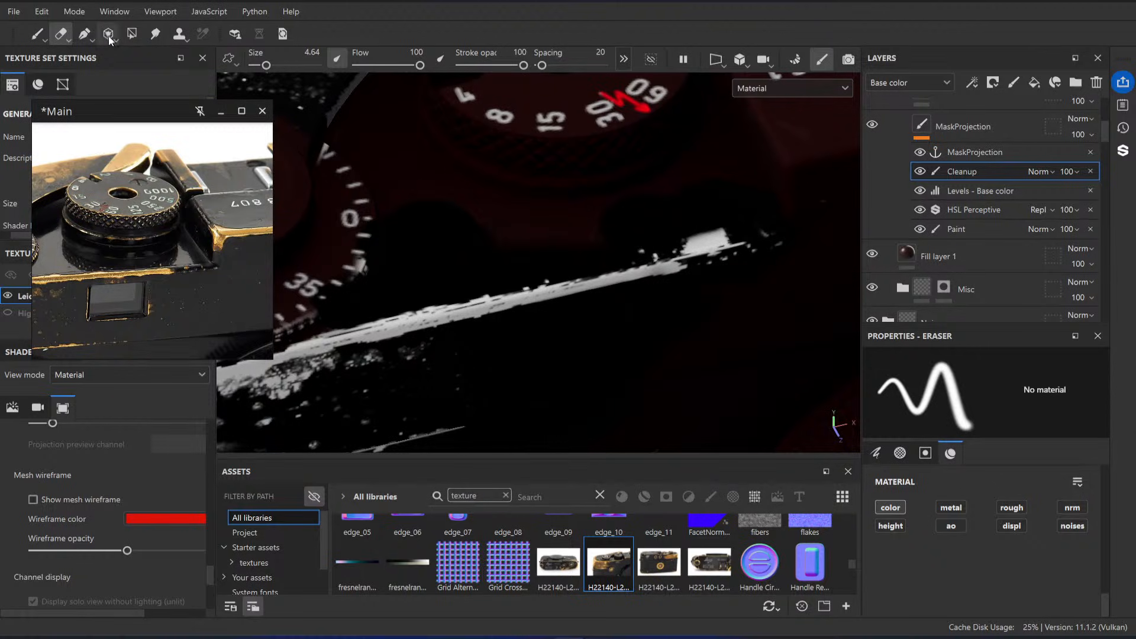
Step: Paint out the leftover white patch at the far end of the front-edge wear with brush sizes 4.33 and 1.91
{"action": "left_click", "coordinate": [33, 34]}
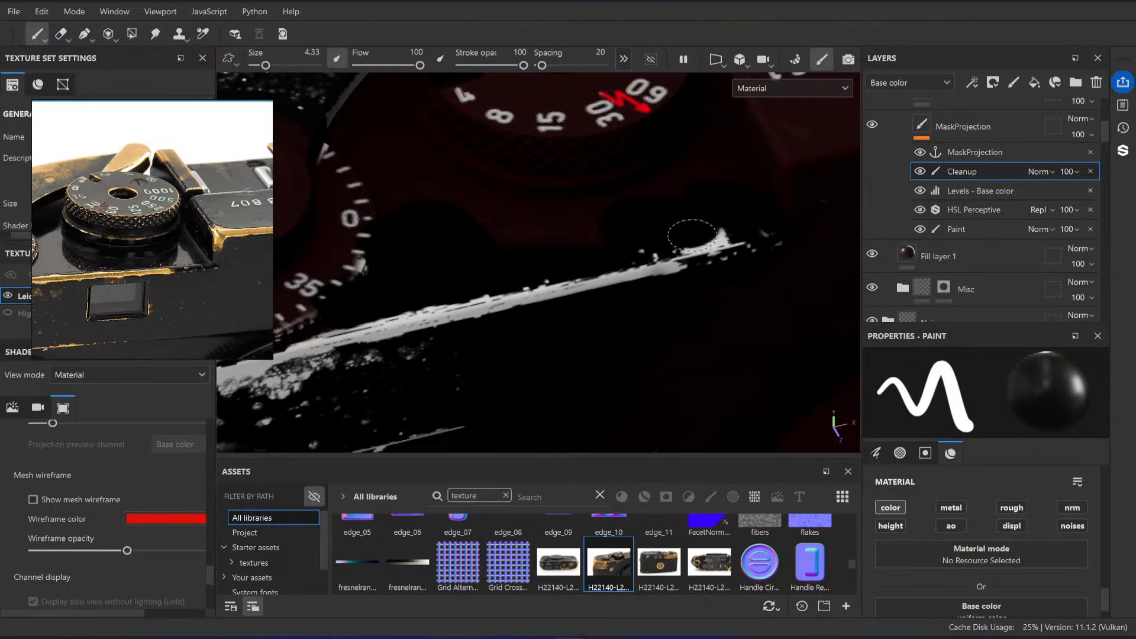
{"action": "right_click_drag", "start_coordinate": [702, 229], "coordinate": [678, 230], "text": "ctrl"}
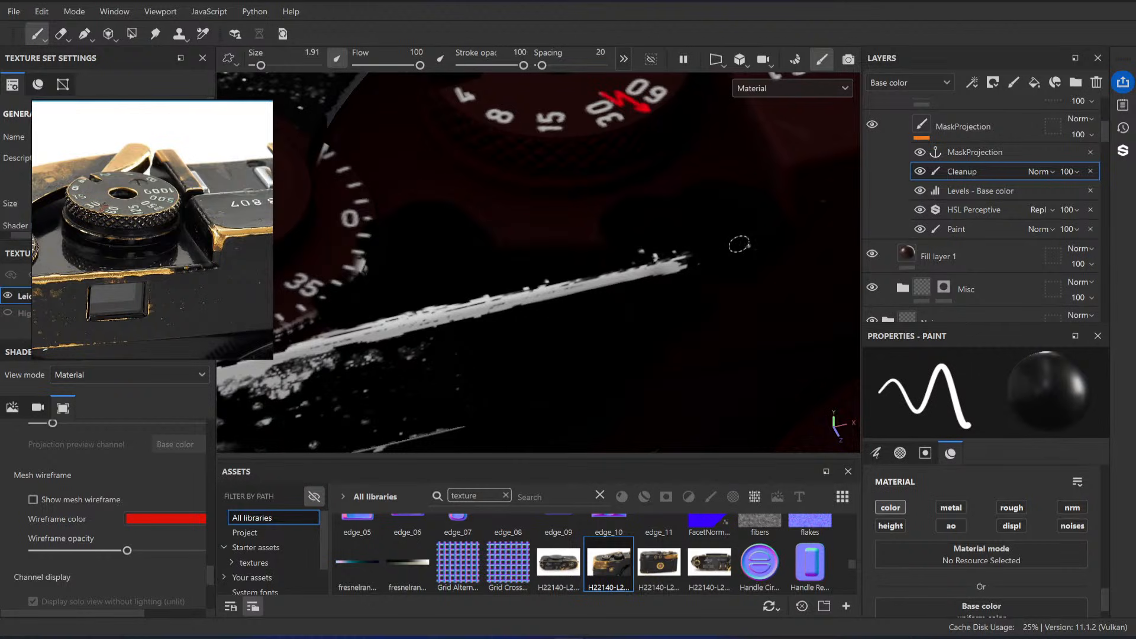
{"action": "left_click_drag", "start_coordinate": [740, 244], "coordinate": [687, 255]}
{"action": "mouse_move", "coordinate": [706, 228]}
{"action": "right_mouse_down", "text": "alt"}
{"action": "mouse_move", "coordinate": [743, 256]}
{"action": "mouse_move", "coordinate": [742, 233]}
{"action": "mouse_move", "coordinate": [690, 245]}
{"action": "right_mouse_up", "text": "alt"}
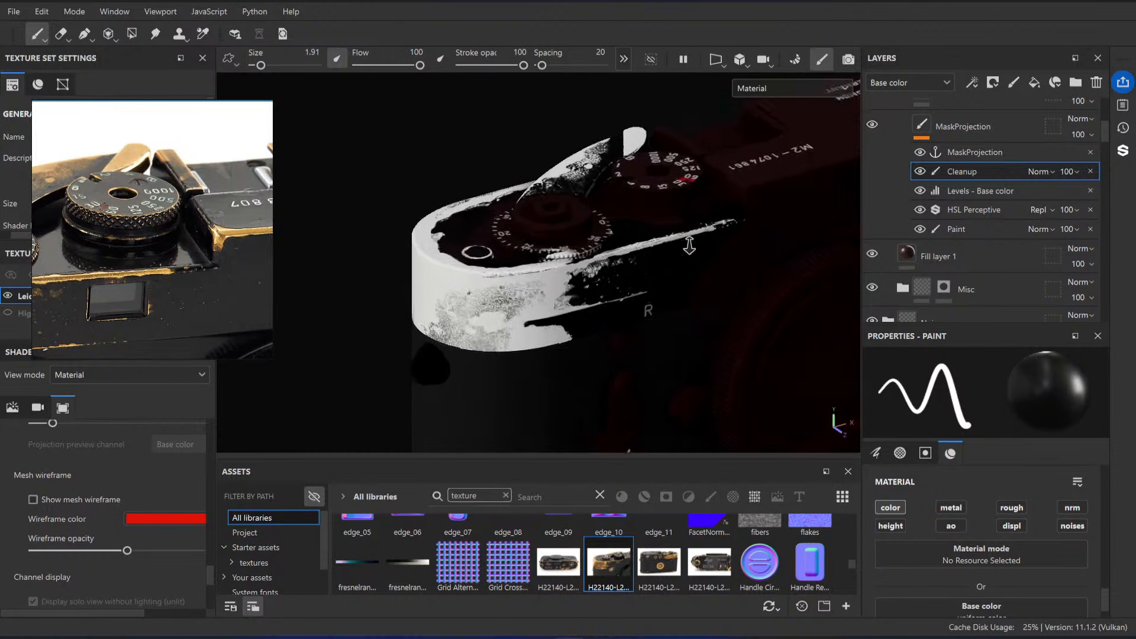
{"action": "left_click_drag", "start_coordinate": [689, 246], "coordinate": [686, 271], "text": "alt"}
{"action": "right_click_drag", "start_coordinate": [685, 271], "coordinate": [739, 307], "text": "alt"}
Step: Fill the whole frame counter dial mesh with black using Polygon Fill, and check its knurled rim in the reference photo
{"action": "right_click_drag", "start_coordinate": [521, 282], "coordinate": [566, 282], "text": "ctrl"}
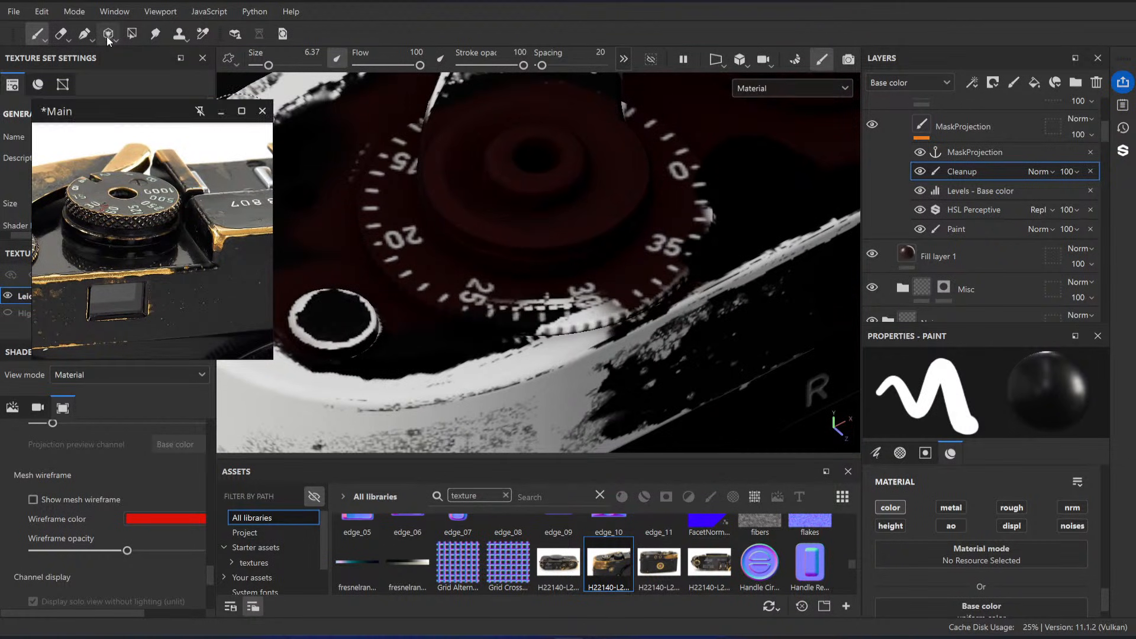
{"action": "left_click", "coordinate": [132, 33]}
{"action": "left_click", "coordinate": [959, 382]}
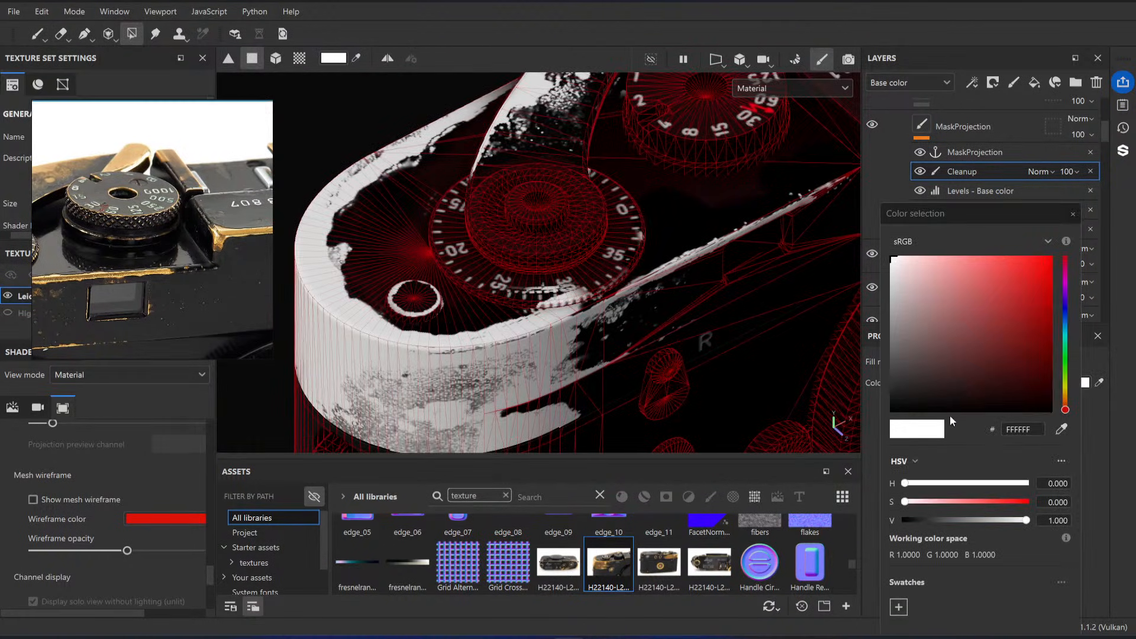
{"action": "left_click", "coordinate": [950, 413]}
{"action": "left_click", "coordinate": [1090, 211]}
{"action": "left_click", "coordinate": [967, 363]}
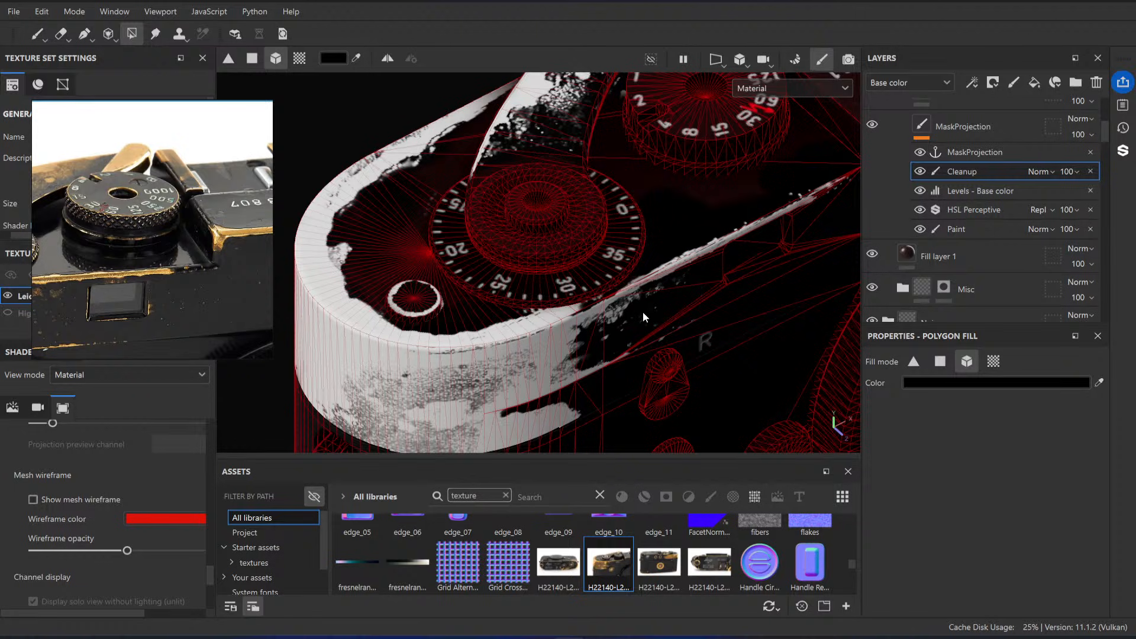
{"action": "left_click_drag", "start_coordinate": [644, 317], "coordinate": [647, 295], "text": "alt"}
{"action": "scroll", "coordinate": [525, 184], "scroll_direction": "down", "scroll_amount": 3}
{"action": "left_click_drag", "start_coordinate": [525, 184], "coordinate": [543, 175], "text": "alt"}
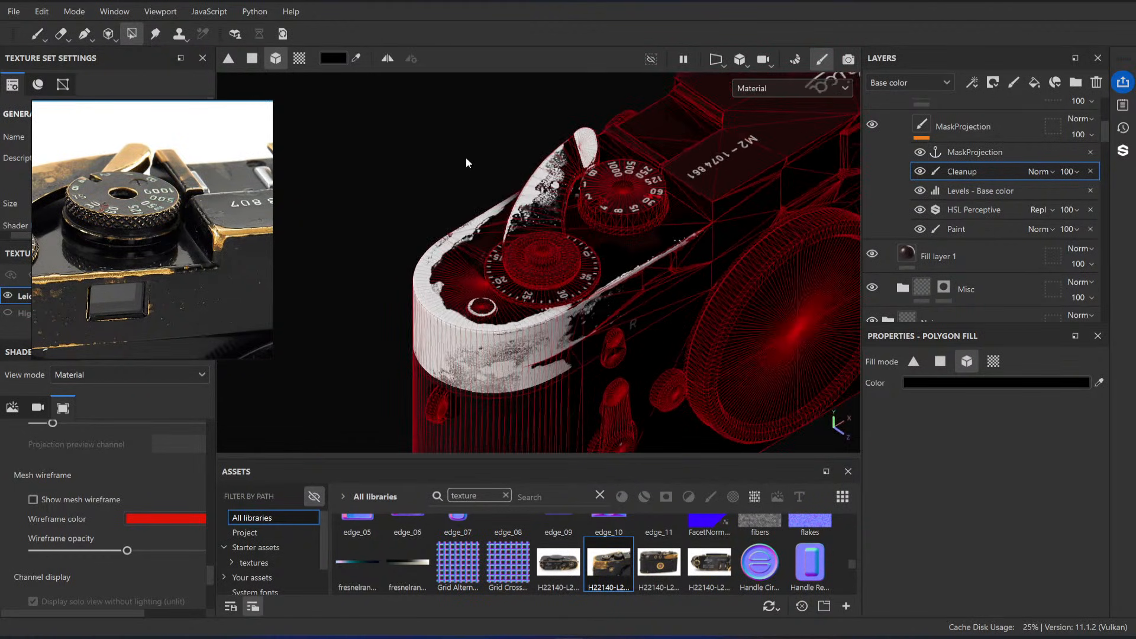
{"action": "scroll", "coordinate": [133, 193], "scroll_direction": "up", "scroll_amount": 6}
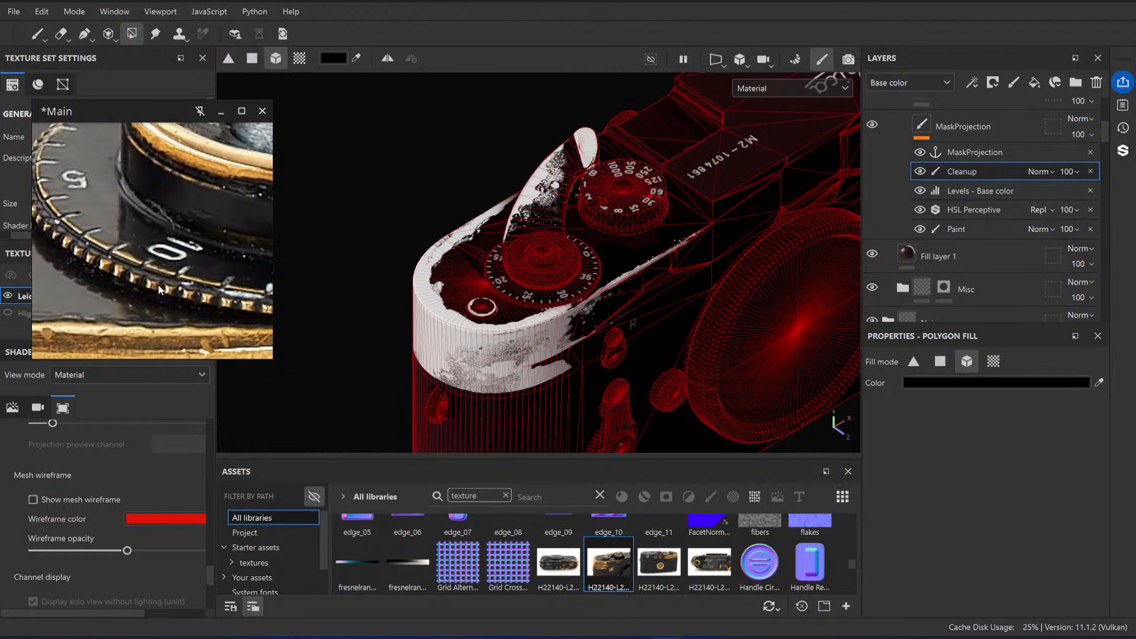
Step: Collapse the Resources (HIDE) folder, turn the Black Paint folder's visibility on, and compare the top plate's brass wear with the reference photo
{"action": "left_click", "coordinate": [37, 34]}
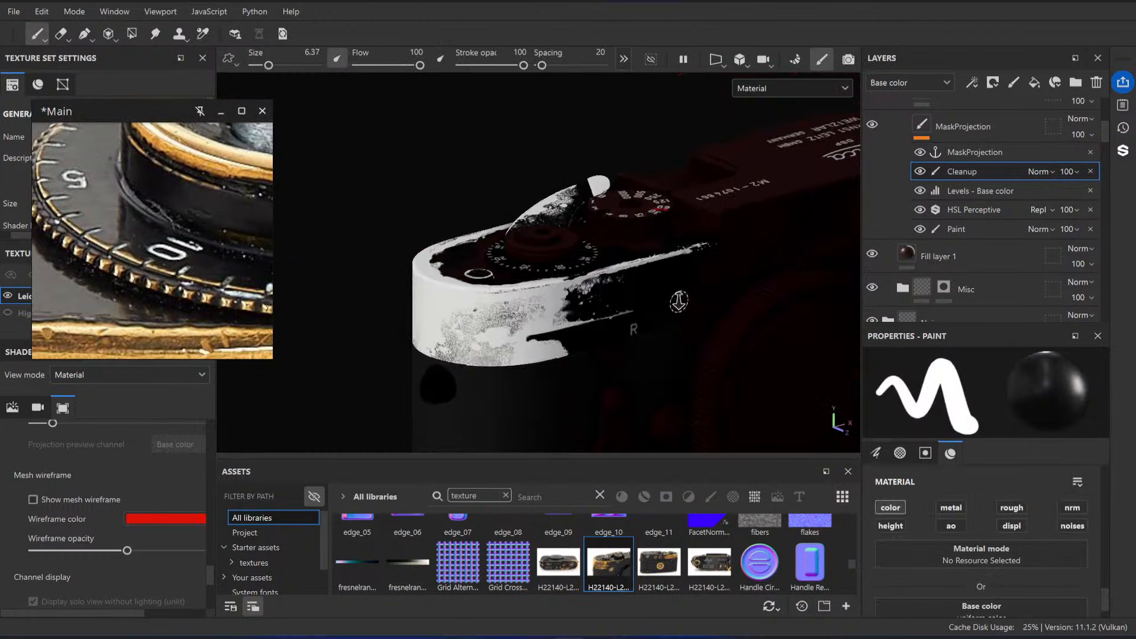
{"action": "scroll", "coordinate": [679, 302], "scroll_direction": "down", "scroll_amount": 3}
{"action": "scroll", "coordinate": [949, 182], "scroll_direction": "up", "scroll_amount": 1}
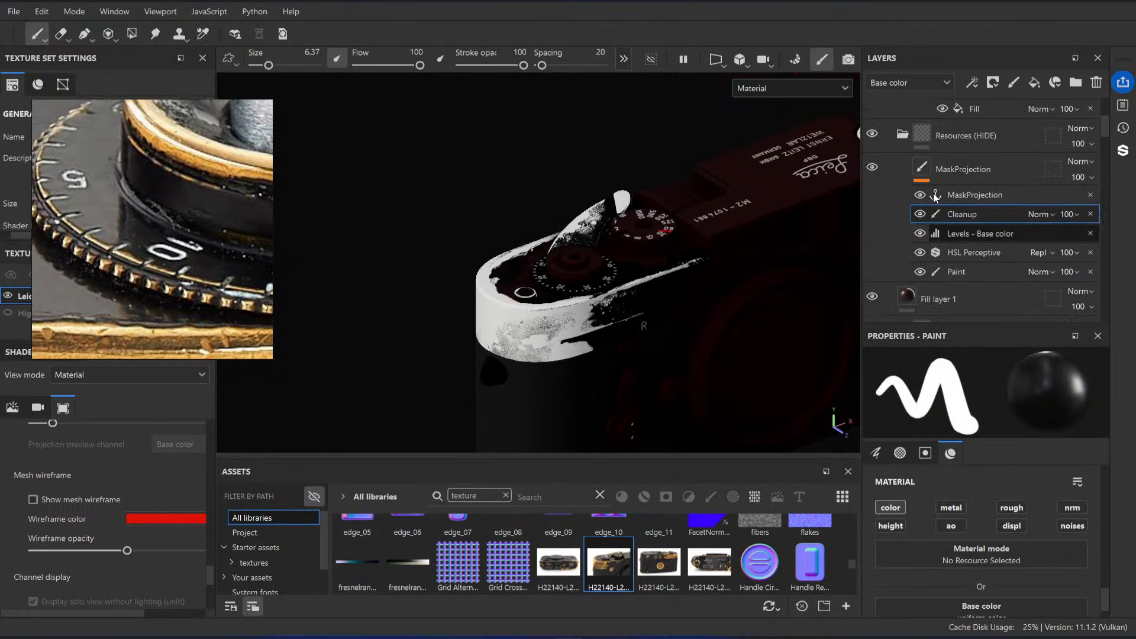
{"action": "left_click", "coordinate": [901, 136]}
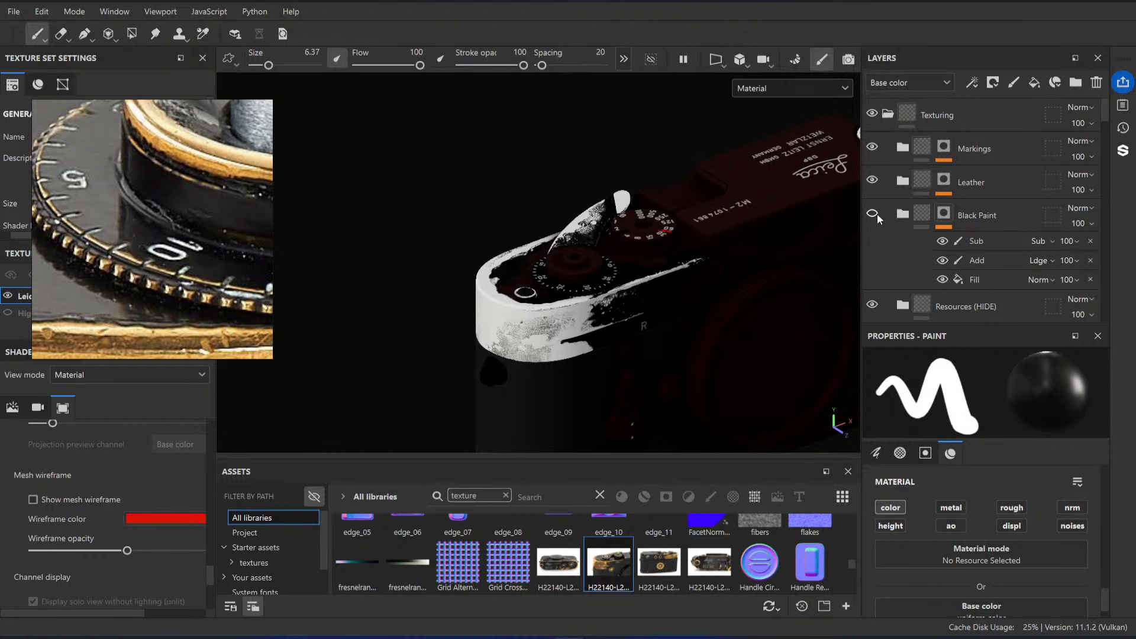
{"action": "left_click", "coordinate": [872, 213]}
{"action": "mouse_move", "coordinate": [711, 278]}
{"action": "left_mouse_down", "text": "alt"}
{"action": "mouse_move", "coordinate": [681, 284]}
{"action": "mouse_move", "coordinate": [738, 292]}
{"action": "mouse_move", "coordinate": [620, 297]}
{"action": "mouse_move", "coordinate": [437, 260]}
{"action": "mouse_move", "coordinate": [479, 204]}
{"action": "left_mouse_up", "text": "alt"}
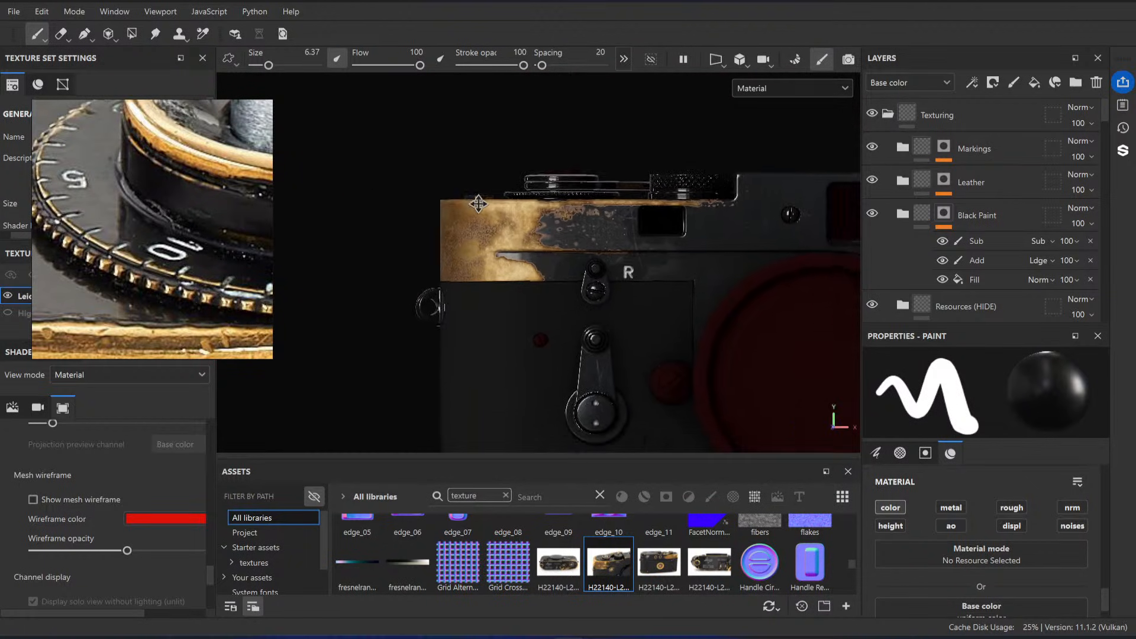
{"action": "right_click_drag", "start_coordinate": [478, 204], "coordinate": [617, 286], "text": "alt"}
{"action": "left_click_drag", "start_coordinate": [617, 286], "coordinate": [593, 289], "text": "alt"}
{"action": "scroll", "coordinate": [162, 265], "scroll_direction": "down", "scroll_amount": 6}
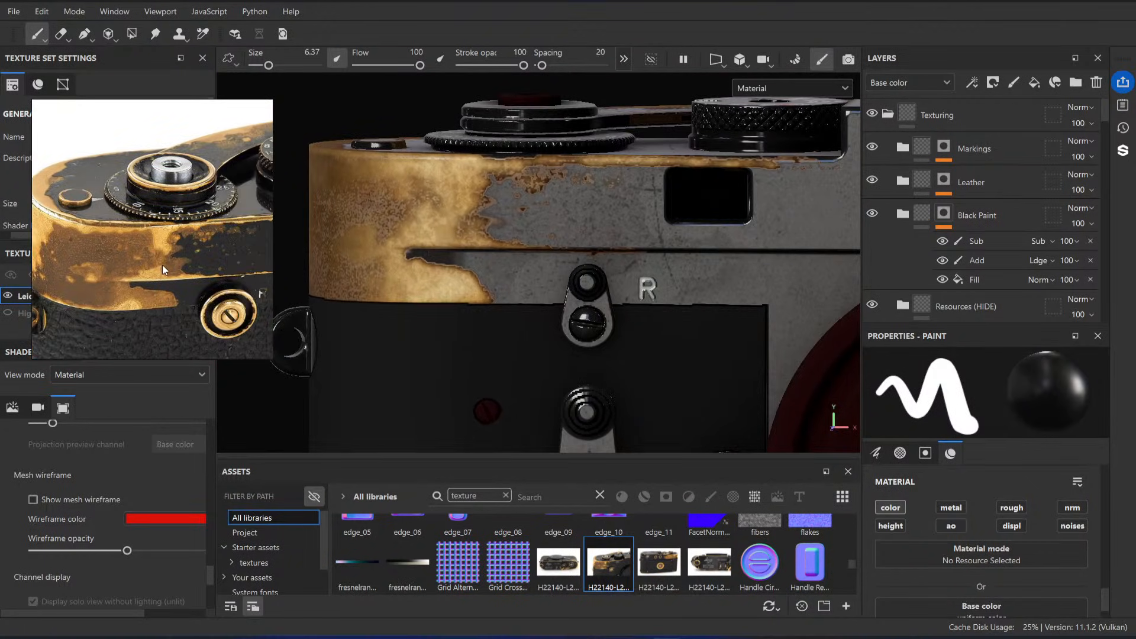
Step: Compare the brass wear on the top plate's rounded front corner with the matching area in the reference photo
{"action": "scroll", "coordinate": [163, 264], "scroll_direction": "up", "scroll_amount": 4}
{"action": "middle_click_drag", "start_coordinate": [647, 283], "coordinate": [769, 318], "text": "alt"}
{"action": "left_click_drag", "start_coordinate": [631, 222], "coordinate": [601, 222], "text": "alt"}
{"action": "middle_click_drag", "start_coordinate": [91, 254], "coordinate": [165, 242]}
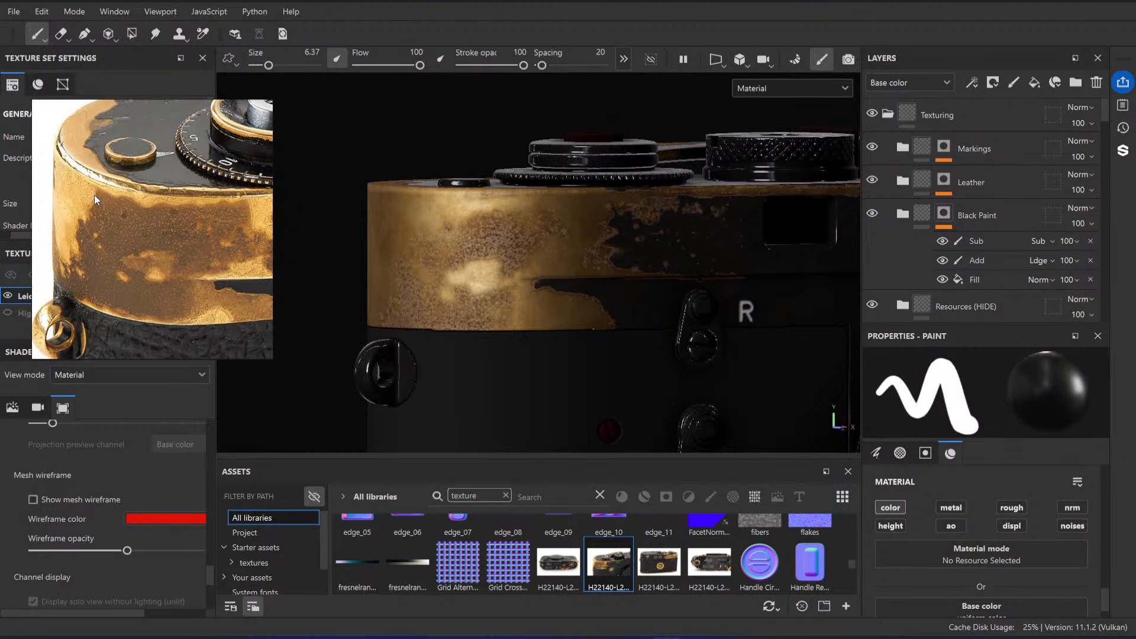
{"action": "middle_click_drag", "start_coordinate": [227, 202], "coordinate": [189, 207]}
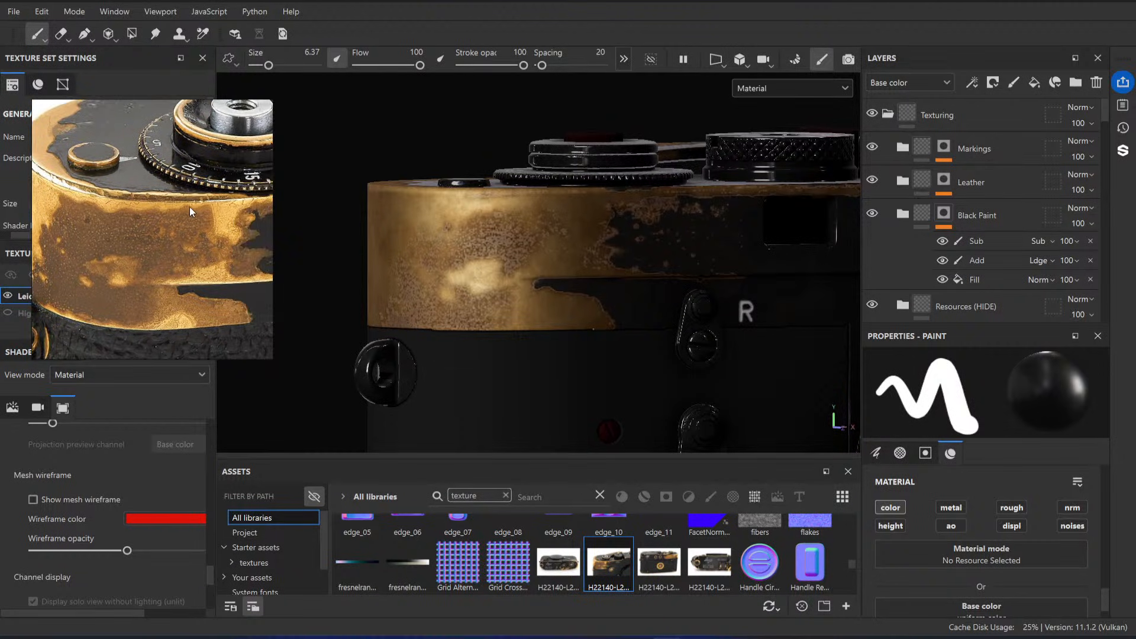
{"action": "left_click_drag", "start_coordinate": [382, 277], "coordinate": [477, 255], "text": "alt"}
{"action": "right_click_drag", "start_coordinate": [477, 254], "coordinate": [533, 266], "text": "alt"}
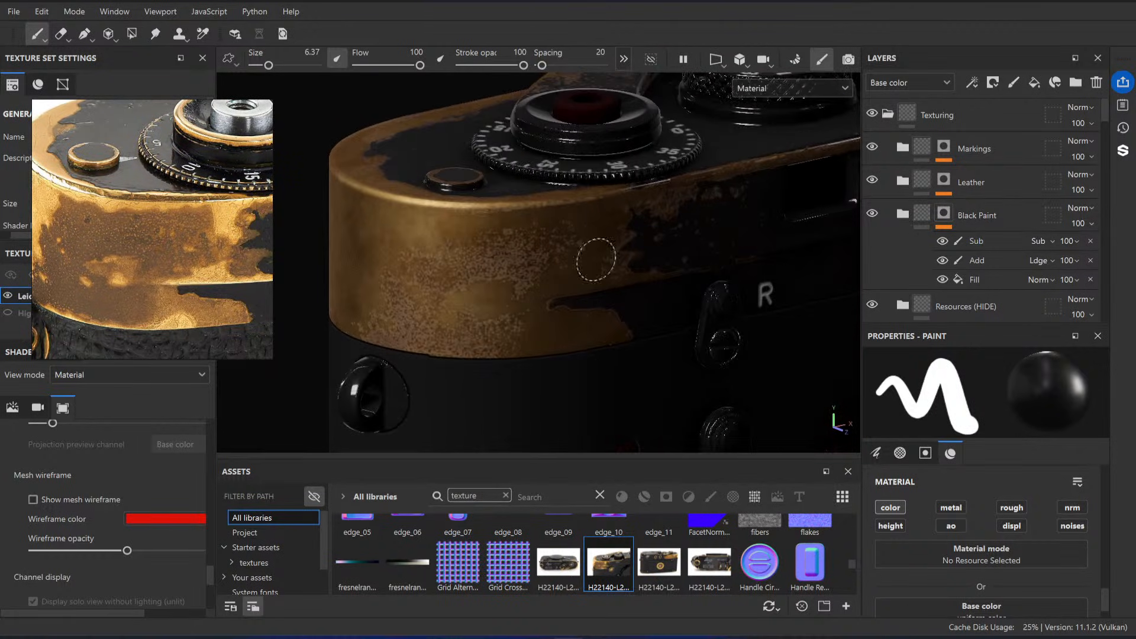
{"action": "scroll", "coordinate": [492, 250], "scroll_direction": "up", "scroll_amount": 2}
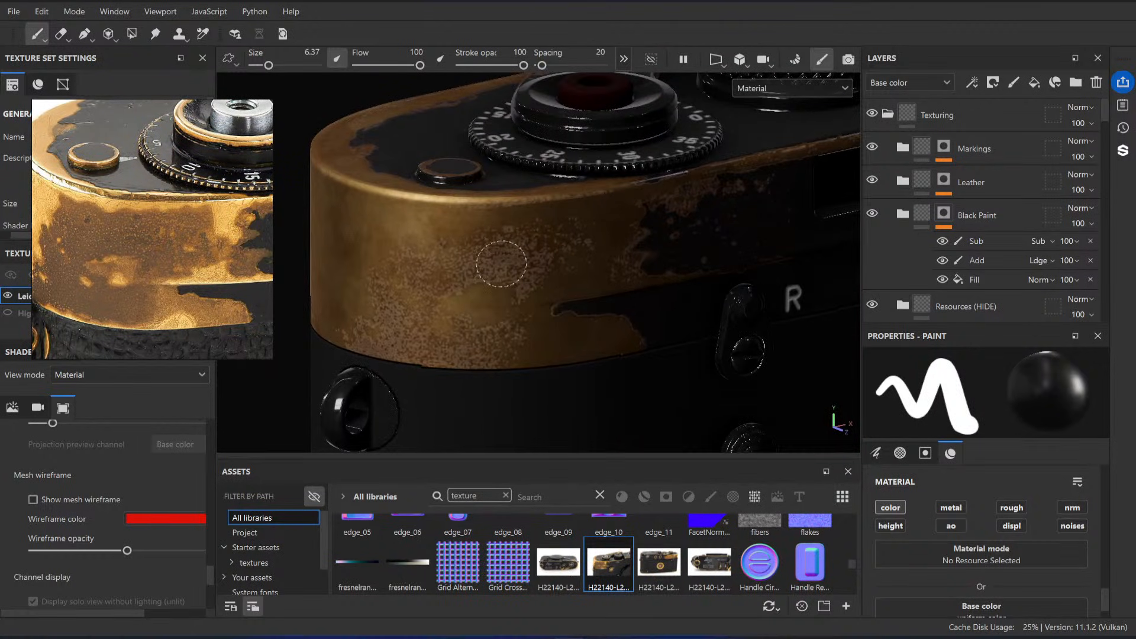
{"action": "left_click_drag", "start_coordinate": [502, 263], "coordinate": [669, 322], "text": "alt"}
{"action": "right_click_drag", "start_coordinate": [670, 322], "coordinate": [318, 77], "text": "alt"}
{"action": "left_click_drag", "start_coordinate": [318, 76], "coordinate": [331, 95], "text": "alt"}
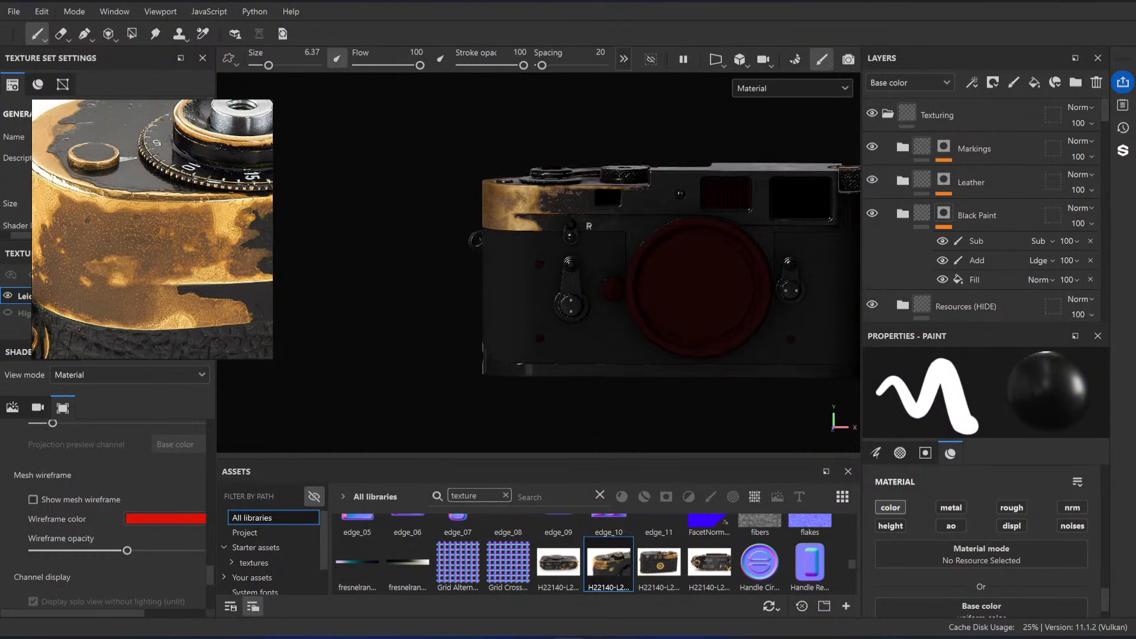
Step: Examine the camera's overall front and the reference photos, including the edge wear beside the shutter speed dial
{"action": "middle_click_drag", "start_coordinate": [709, 192], "coordinate": [569, 185], "text": "alt"}
{"action": "right_click_drag", "start_coordinate": [569, 184], "coordinate": [545, 178], "text": "alt"}
{"action": "mouse_move", "coordinate": [545, 177]}
{"action": "left_mouse_down", "text": "alt"}
{"action": "mouse_move", "coordinate": [631, 185]}
{"action": "mouse_move", "coordinate": [558, 249]}
{"action": "mouse_move", "coordinate": [554, 174]}
{"action": "left_mouse_up", "text": "alt"}
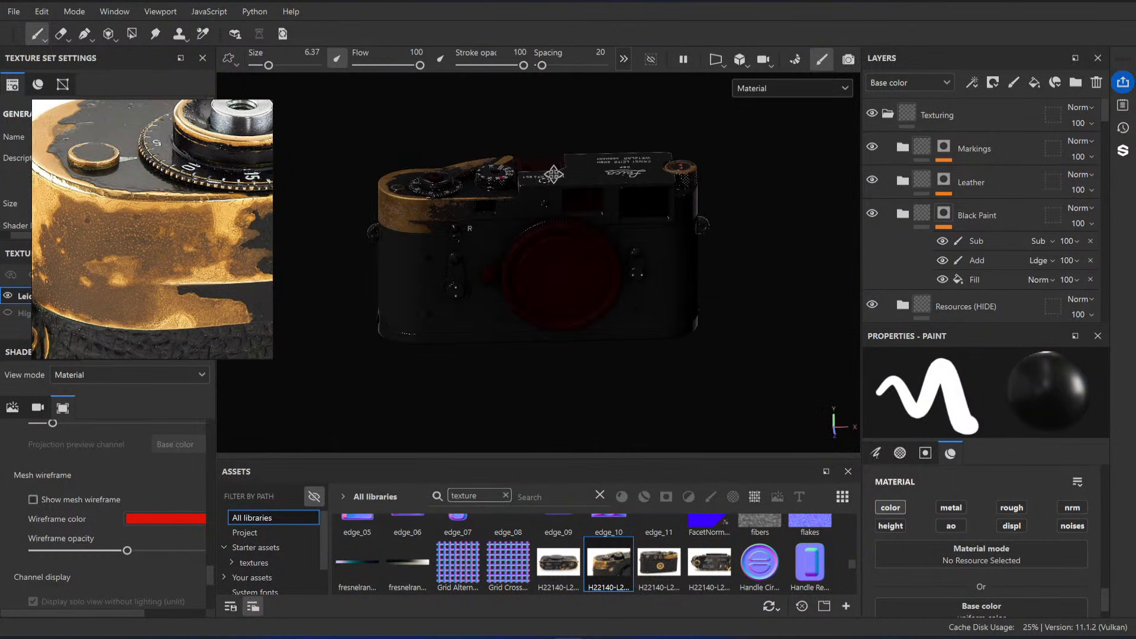
{"action": "middle_click_drag", "start_coordinate": [554, 174], "coordinate": [553, 173], "text": "alt"}
{"action": "scroll", "coordinate": [143, 227], "scroll_direction": "down", "scroll_amount": 8}
{"action": "middle_click_drag", "start_coordinate": [191, 219], "coordinate": [92, 214]}
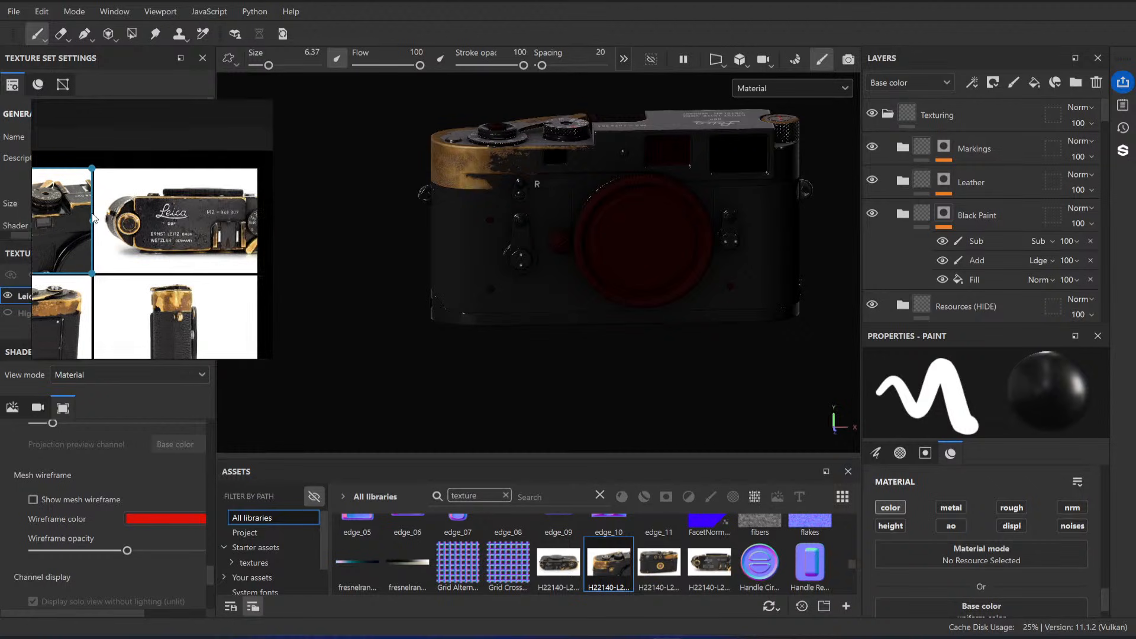
{"action": "scroll", "coordinate": [188, 226], "scroll_direction": "up", "scroll_amount": 2}
{"action": "scroll", "coordinate": [188, 226], "scroll_direction": "down", "scroll_amount": 4}
{"action": "middle_click_drag", "start_coordinate": [132, 257], "coordinate": [183, 259]}
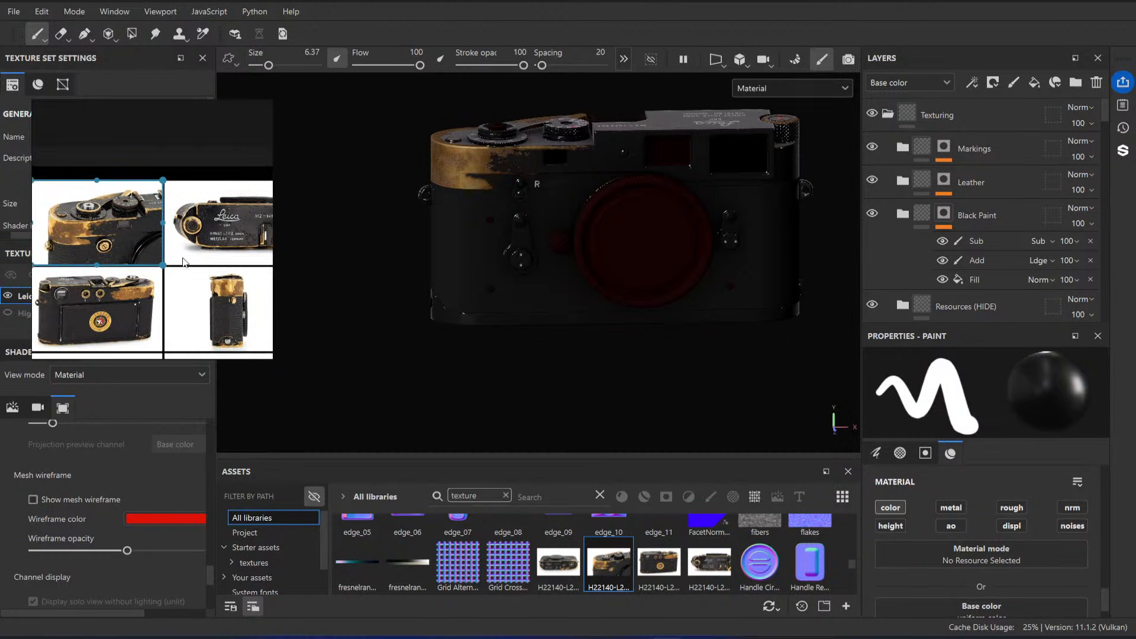
{"action": "scroll", "coordinate": [112, 293], "scroll_direction": "up", "scroll_amount": 5}
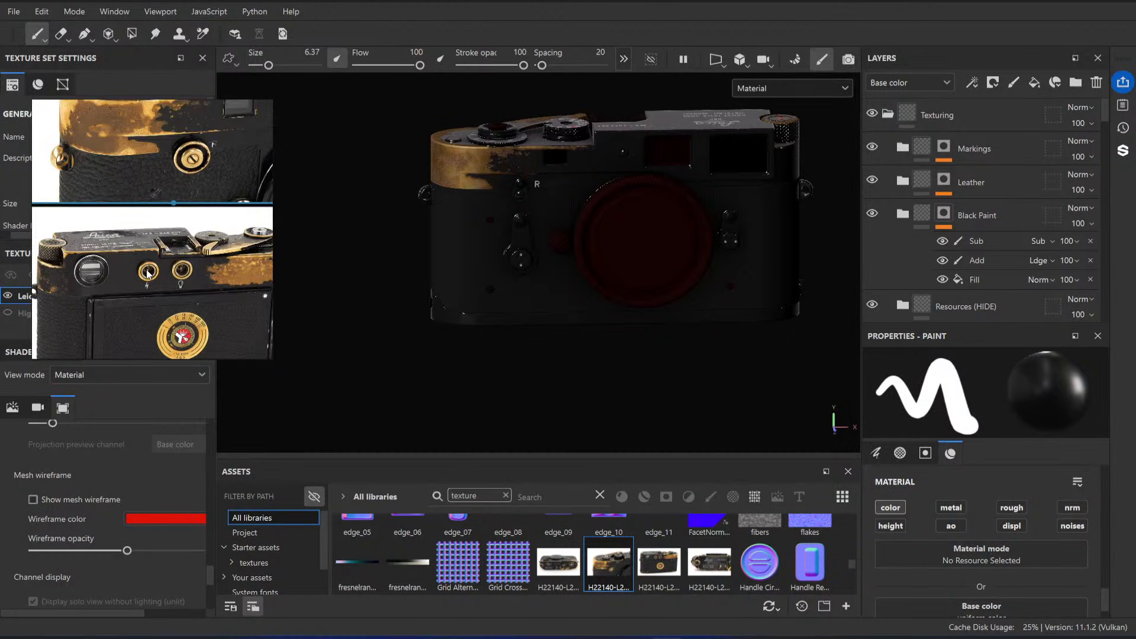
{"action": "scroll", "coordinate": [147, 274], "scroll_direction": "down", "scroll_amount": 5}
{"action": "middle_click_drag", "start_coordinate": [66, 204], "coordinate": [153, 200]}
{"action": "scroll", "coordinate": [152, 201], "scroll_direction": "up", "scroll_amount": 5}
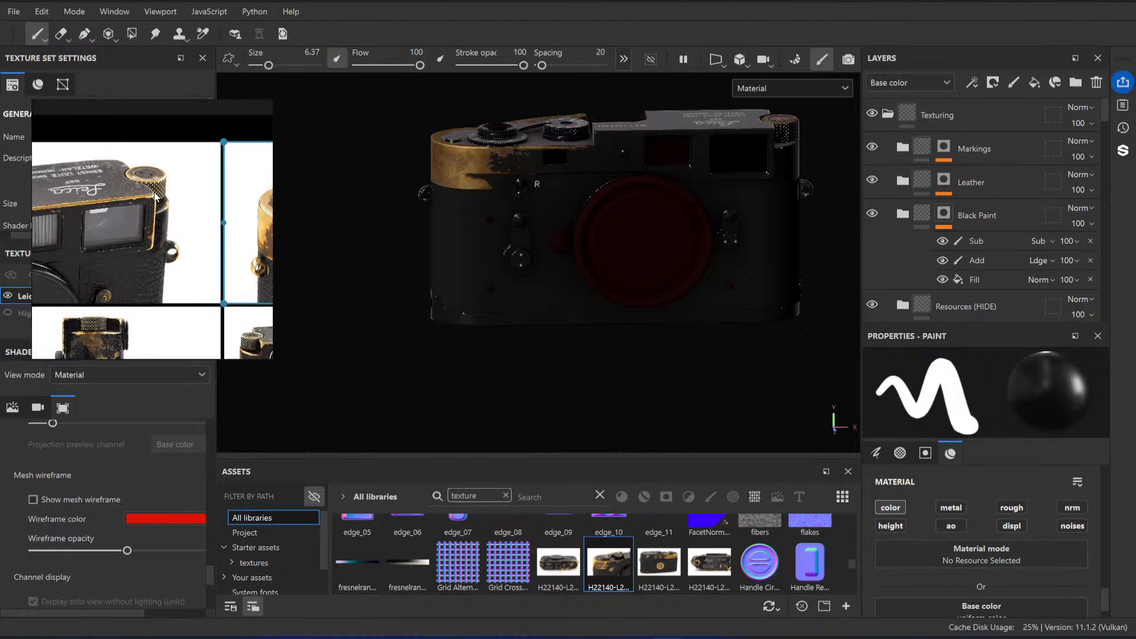
{"action": "scroll", "coordinate": [152, 200], "scroll_direction": "down", "scroll_amount": 3}
{"action": "scroll", "coordinate": [149, 202], "scroll_direction": "down", "scroll_amount": 4}
{"action": "middle_click_drag", "start_coordinate": [159, 332], "coordinate": [139, 297]}
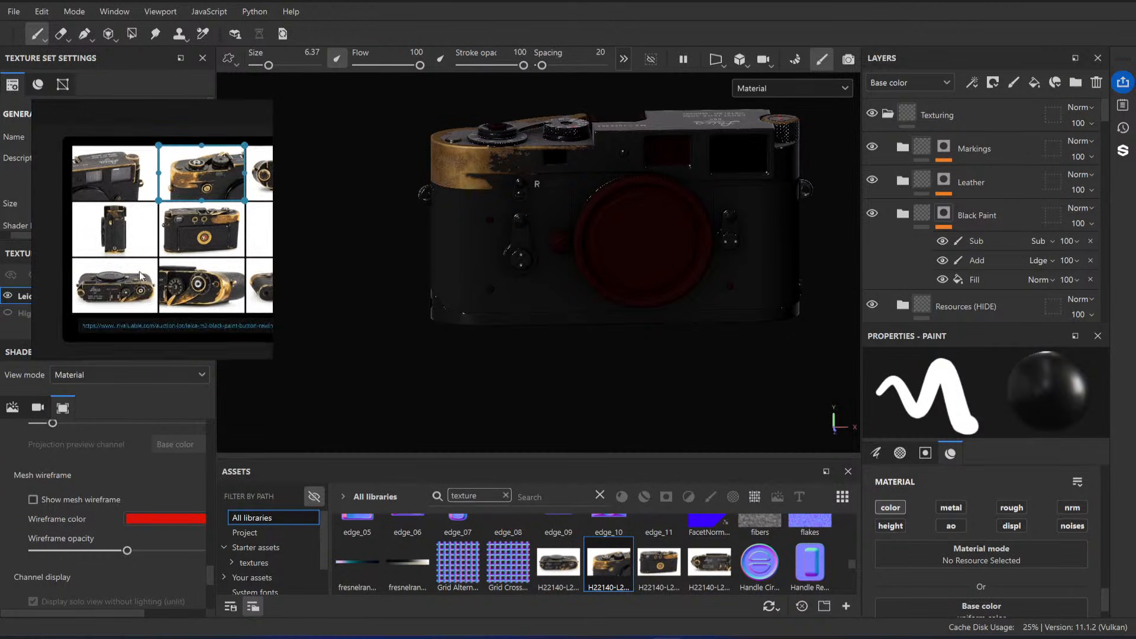
{"action": "scroll", "coordinate": [139, 297], "scroll_direction": "up", "scroll_amount": 5}
{"action": "middle_click_drag", "start_coordinate": [267, 263], "coordinate": [197, 268]}
{"action": "scroll", "coordinate": [196, 268], "scroll_direction": "up", "scroll_amount": 3}
{"action": "scroll", "coordinate": [84, 255], "scroll_direction": "up", "scroll_amount": 5}
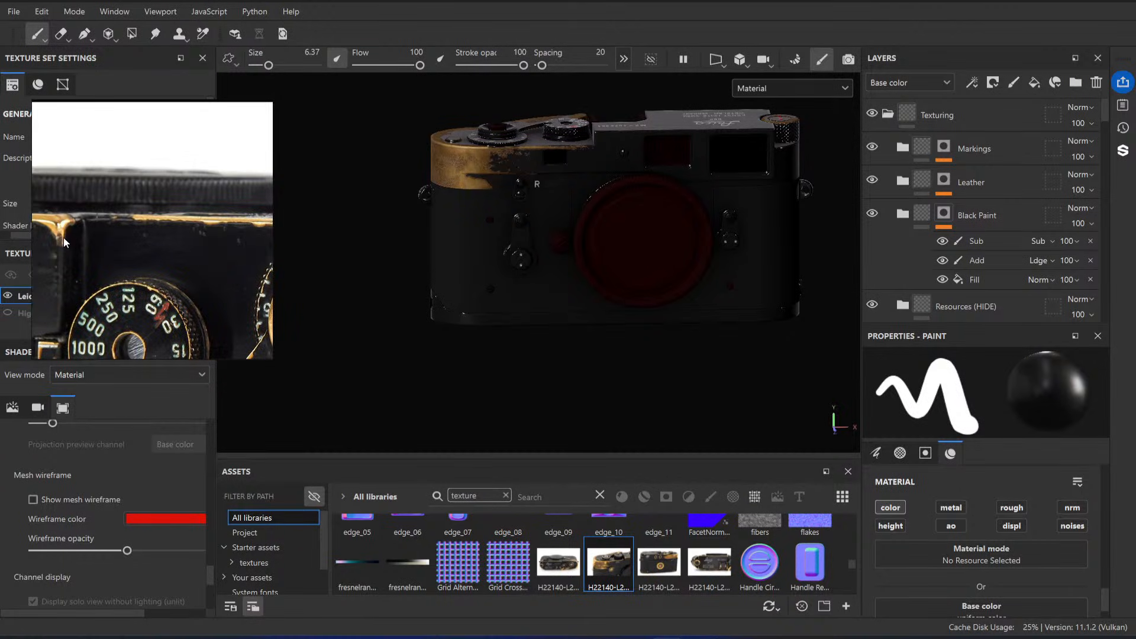
Step: Expand the Resources (HIDE) folder and select MaskProjection's Cleanup paint effect for the top plate's front edge above the window
{"action": "left_click_drag", "start_coordinate": [637, 177], "coordinate": [579, 183], "text": "alt"}
{"action": "scroll", "coordinate": [578, 183], "scroll_direction": "up", "scroll_amount": 4}
{"action": "middle_click_drag", "start_coordinate": [579, 183], "coordinate": [596, 238], "text": "alt"}
{"action": "scroll", "coordinate": [632, 258], "scroll_direction": "up", "scroll_amount": 2}
{"action": "left_click_drag", "start_coordinate": [596, 239], "coordinate": [606, 294], "text": "alt"}
{"action": "scroll", "coordinate": [606, 294], "scroll_direction": "up", "scroll_amount": 4}
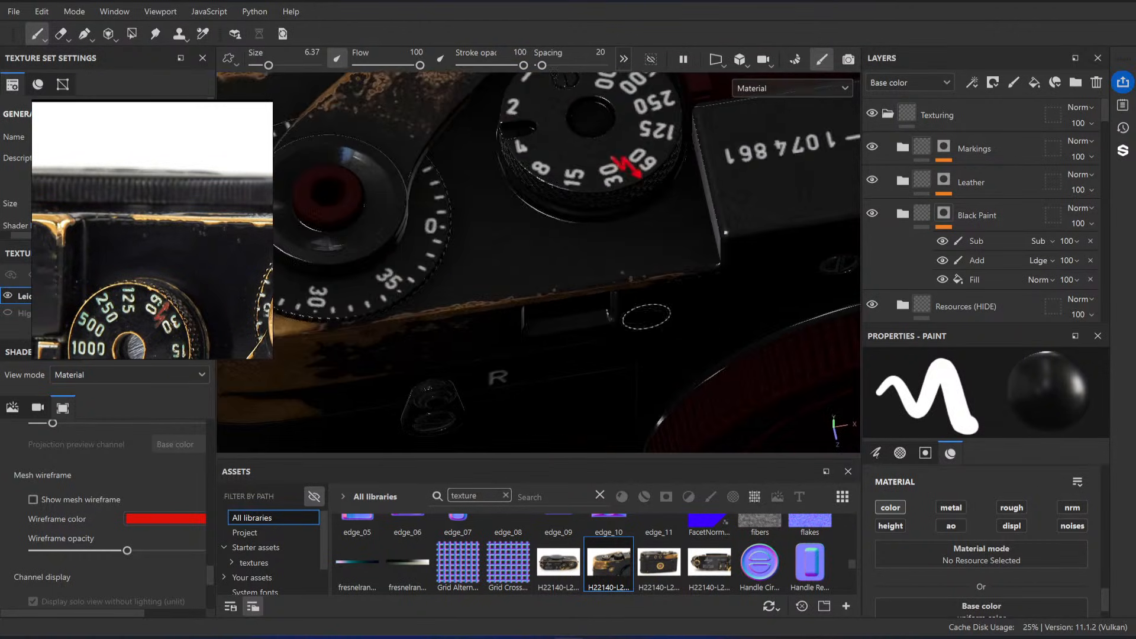
{"action": "left_click_drag", "start_coordinate": [699, 287], "coordinate": [732, 254], "text": "alt"}
{"action": "scroll", "coordinate": [1015, 211], "scroll_direction": "down", "scroll_amount": 10}
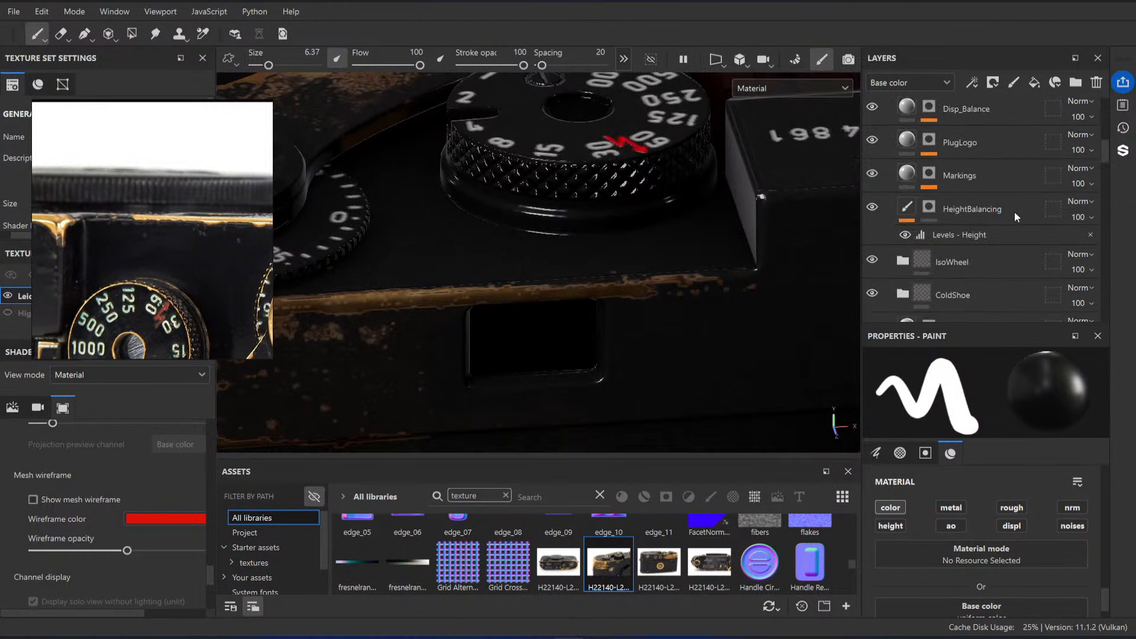
{"action": "scroll", "coordinate": [994, 201], "scroll_direction": "down", "scroll_amount": 6}
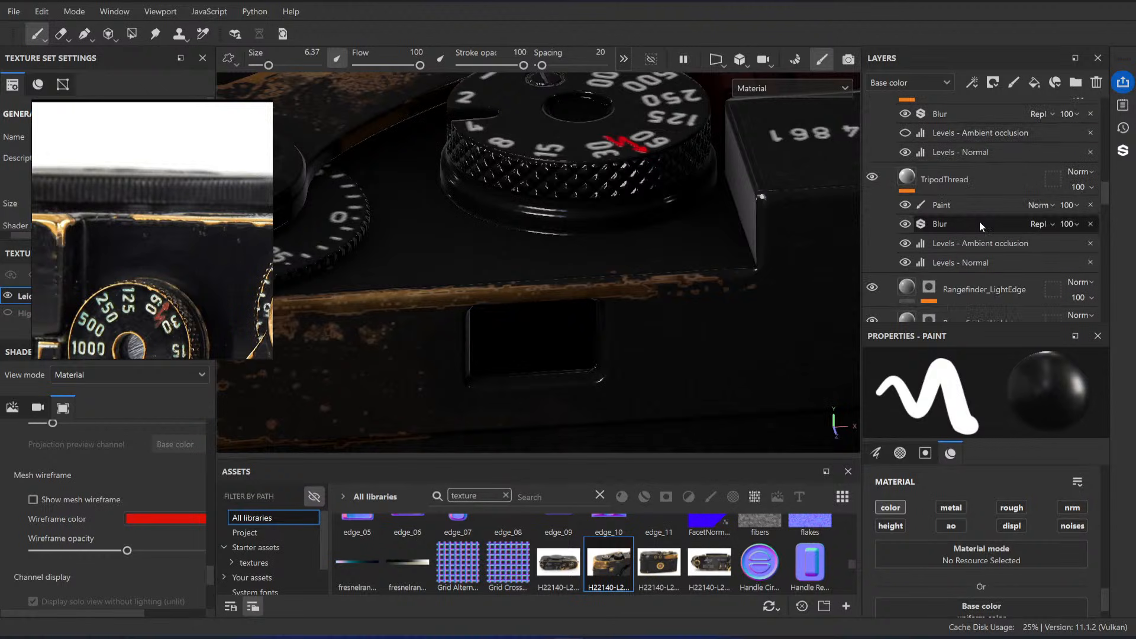
{"action": "scroll", "coordinate": [980, 223], "scroll_direction": "up", "scroll_amount": 10}
{"action": "scroll", "coordinate": [980, 223], "scroll_direction": "up", "scroll_amount": 8}
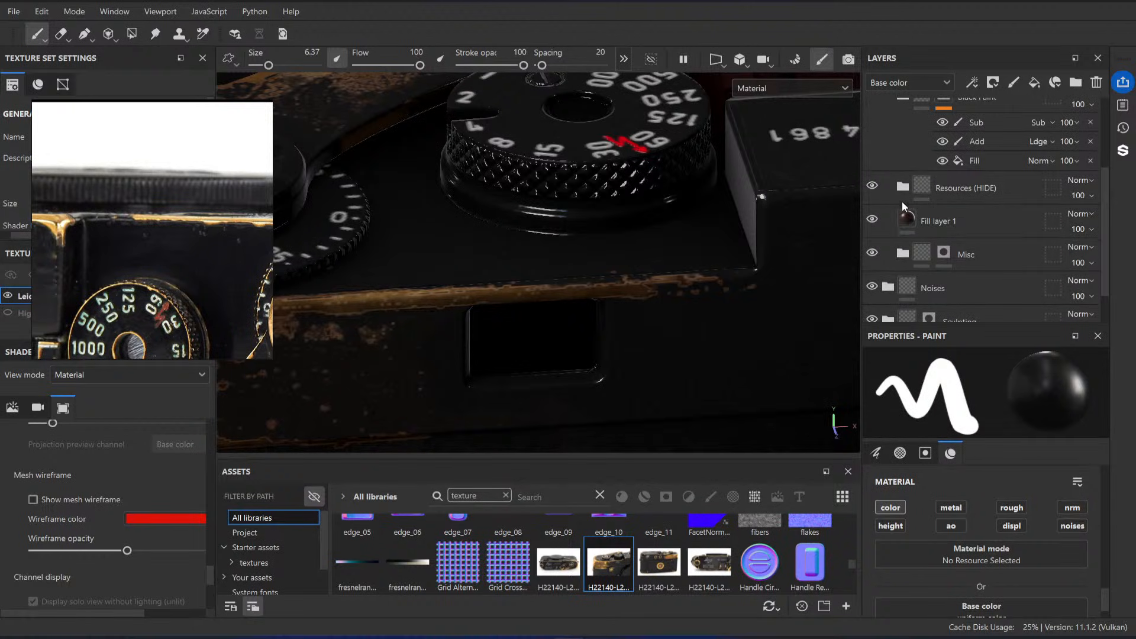
{"action": "left_click", "coordinate": [902, 189]}
{"action": "scroll", "coordinate": [1011, 205], "scroll_direction": "down", "scroll_amount": 2}
{"action": "left_click", "coordinate": [962, 223]}
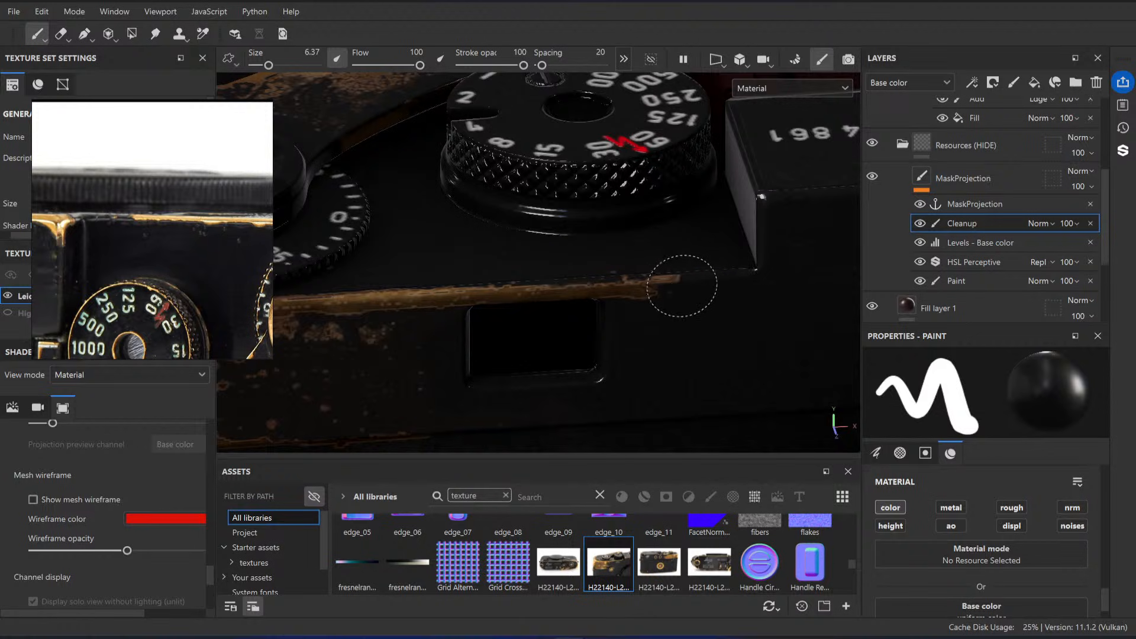
Step: Paint out the front-edge brass wear above the window and taper its end, with brush sizes 6.37 and 1.5
{"action": "left_click_drag", "start_coordinate": [682, 286], "coordinate": [441, 300]}
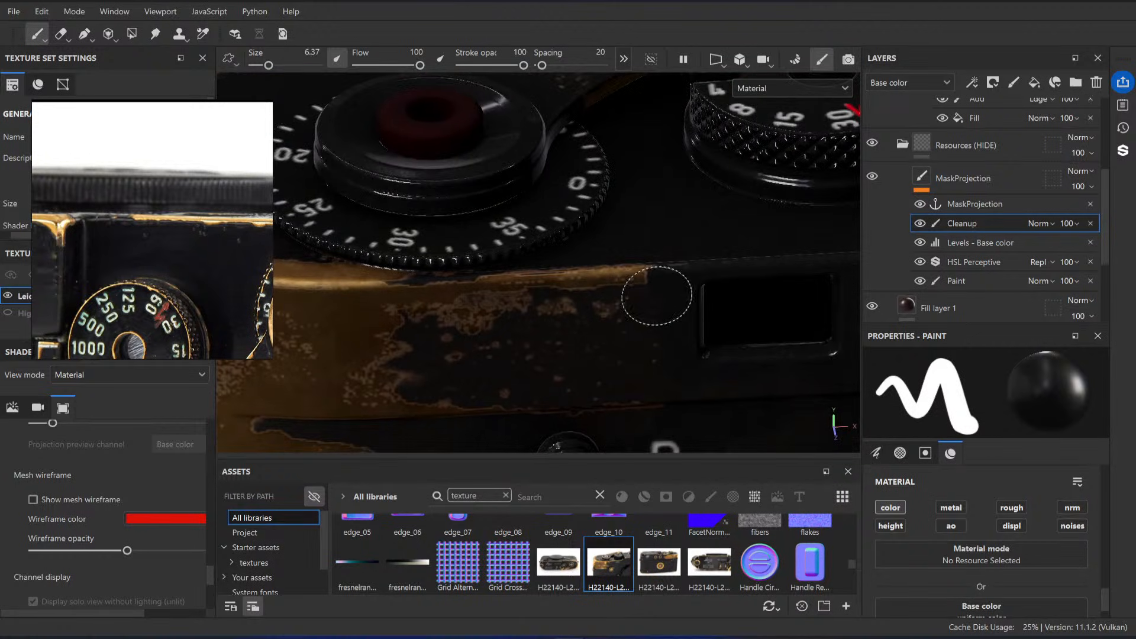
{"action": "mouse_move", "coordinate": [657, 297]}
{"action": "right_mouse_down", "text": "ctrl"}
{"action": "mouse_move", "coordinate": [637, 296]}
{"action": "mouse_move", "coordinate": [680, 328]}
{"action": "mouse_move", "coordinate": [654, 284]}
{"action": "right_mouse_up", "text": "ctrl"}
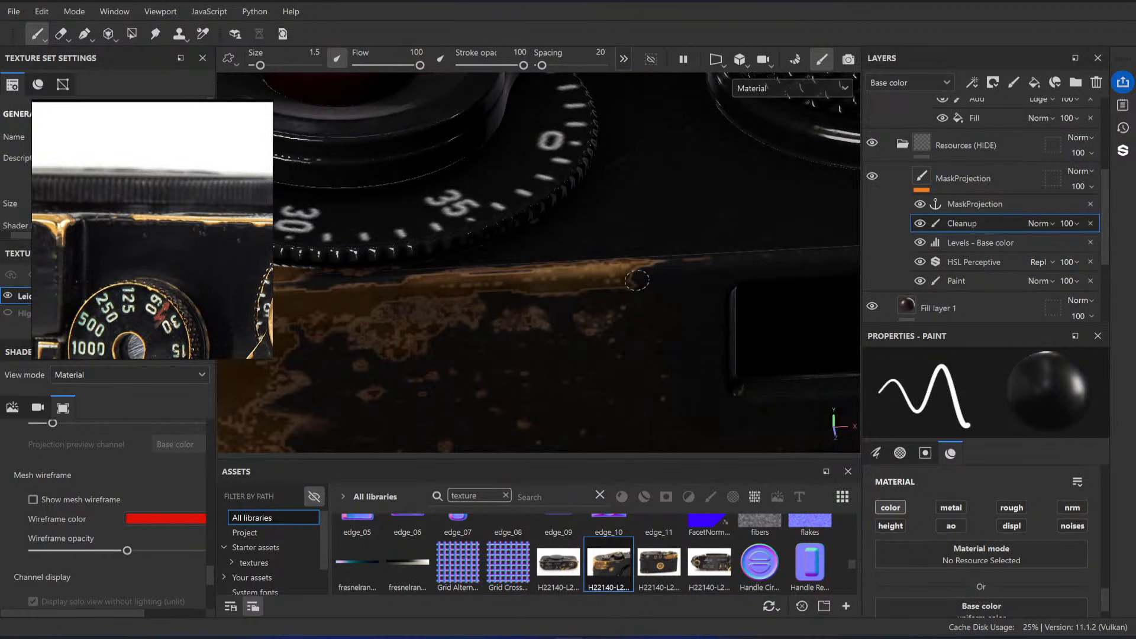
{"action": "left_click_drag", "start_coordinate": [618, 278], "coordinate": [632, 243], "text": "alt"}
{"action": "right_click_drag", "start_coordinate": [605, 258], "coordinate": [628, 259], "text": "ctrl"}
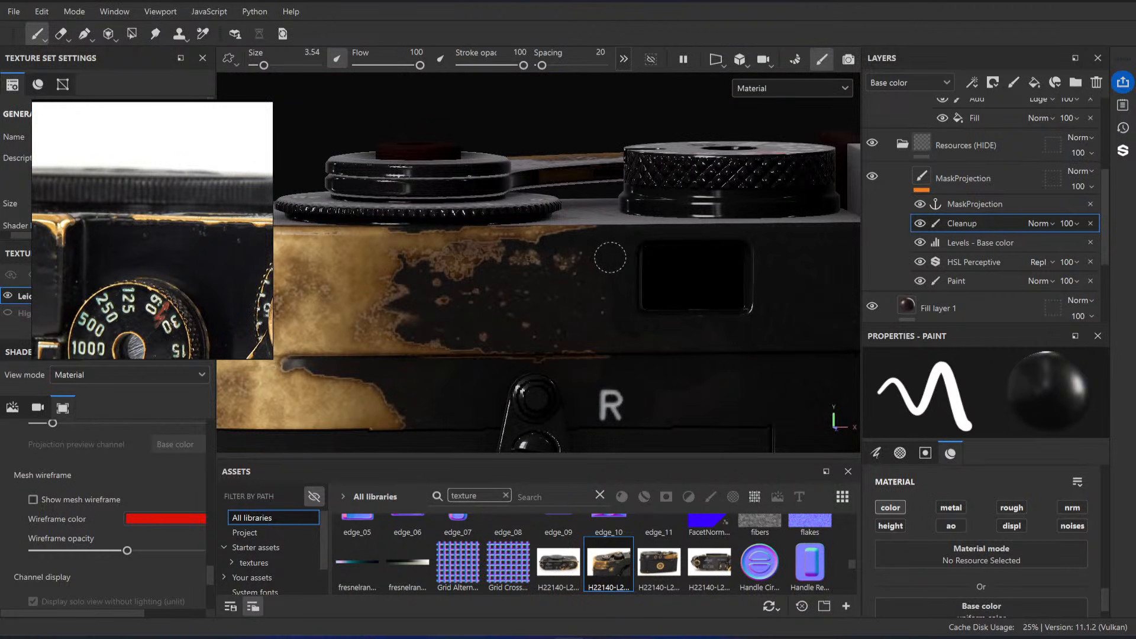
Step: Raise the input white point of MaskProjection's Levels - Base color to 0.197, judging the brass wear at the camera's corner
{"action": "left_click", "coordinate": [985, 242]}
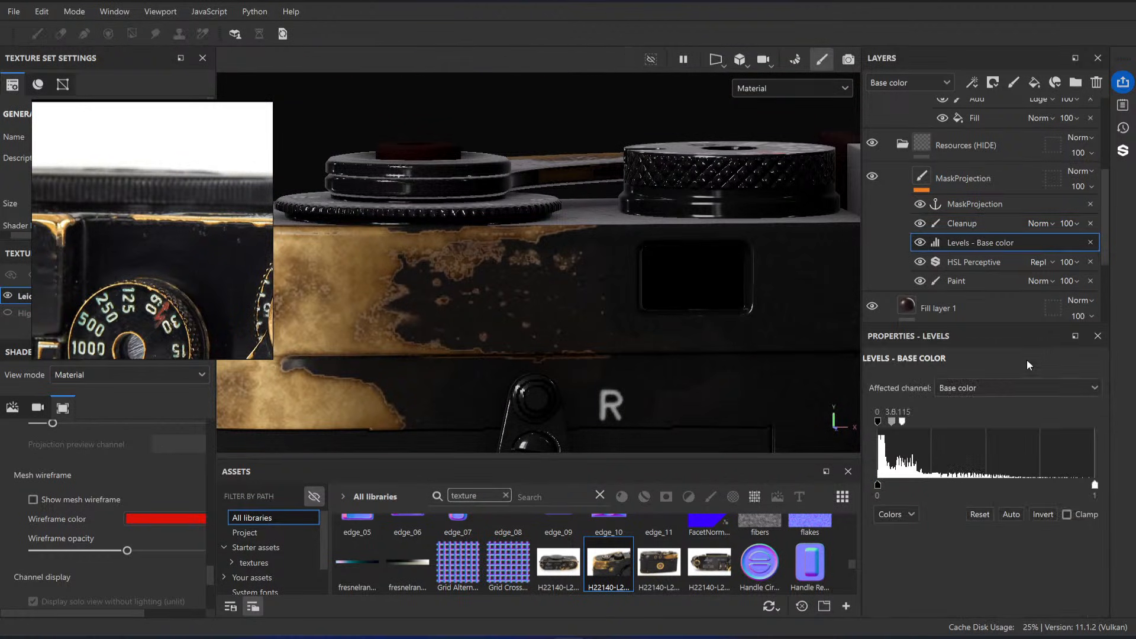
{"action": "left_click_drag", "start_coordinate": [902, 420], "coordinate": [905, 422]}
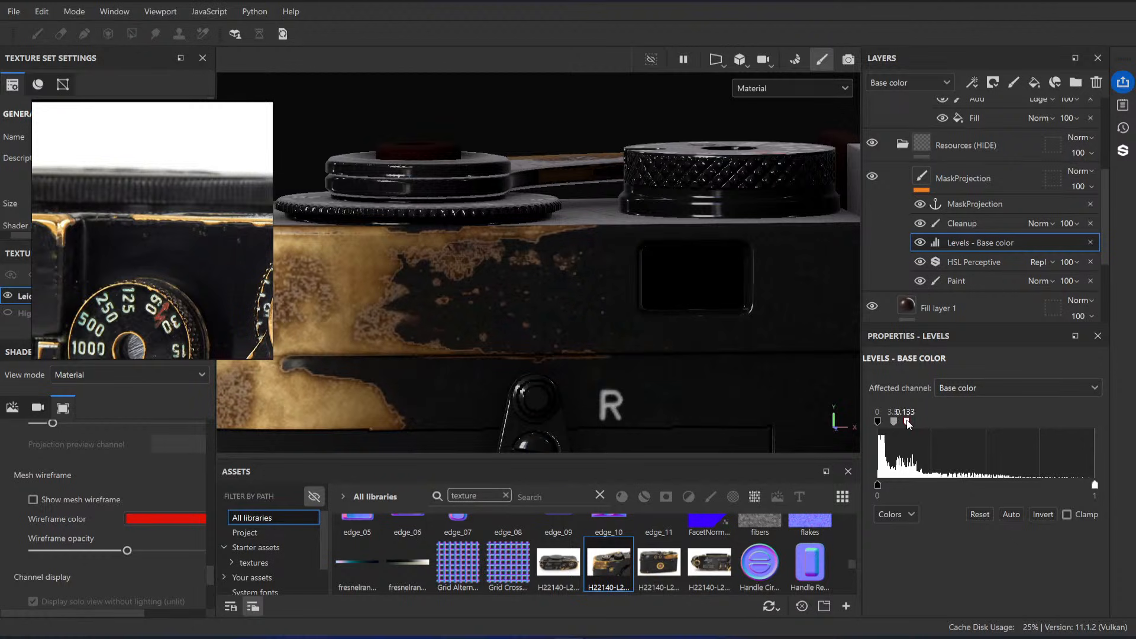
{"action": "left_click_drag", "start_coordinate": [666, 240], "coordinate": [718, 231], "text": "alt"}
{"action": "scroll", "coordinate": [718, 230], "scroll_direction": "down", "scroll_amount": 3}
{"action": "left_click_drag", "start_coordinate": [906, 423], "coordinate": [921, 424]}
{"action": "left_click_drag", "start_coordinate": [571, 228], "coordinate": [652, 246], "text": "alt"}
{"action": "right_click_drag", "start_coordinate": [652, 246], "coordinate": [564, 273], "text": "alt"}
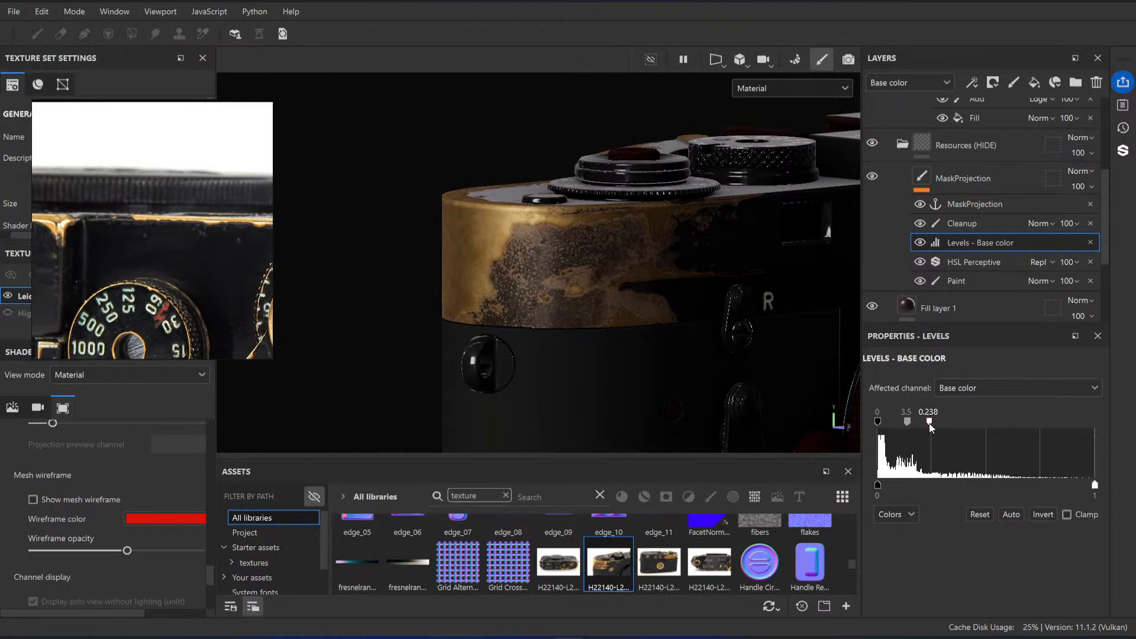
{"action": "left_click_drag", "start_coordinate": [922, 424], "coordinate": [921, 425]}
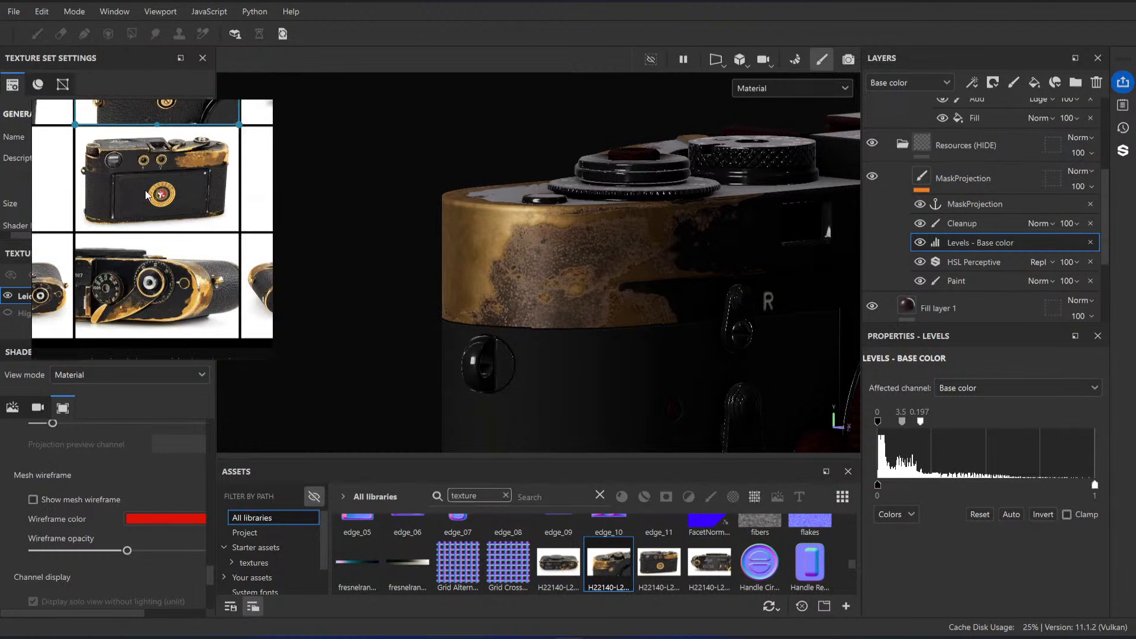
Step: Inspect the adjusted brass wear on the back of the top plate and around its rounded end to the front
{"action": "left_click_drag", "start_coordinate": [718, 282], "coordinate": [603, 342], "text": "alt"}
{"action": "right_click_drag", "start_coordinate": [603, 343], "coordinate": [606, 375], "text": "alt"}
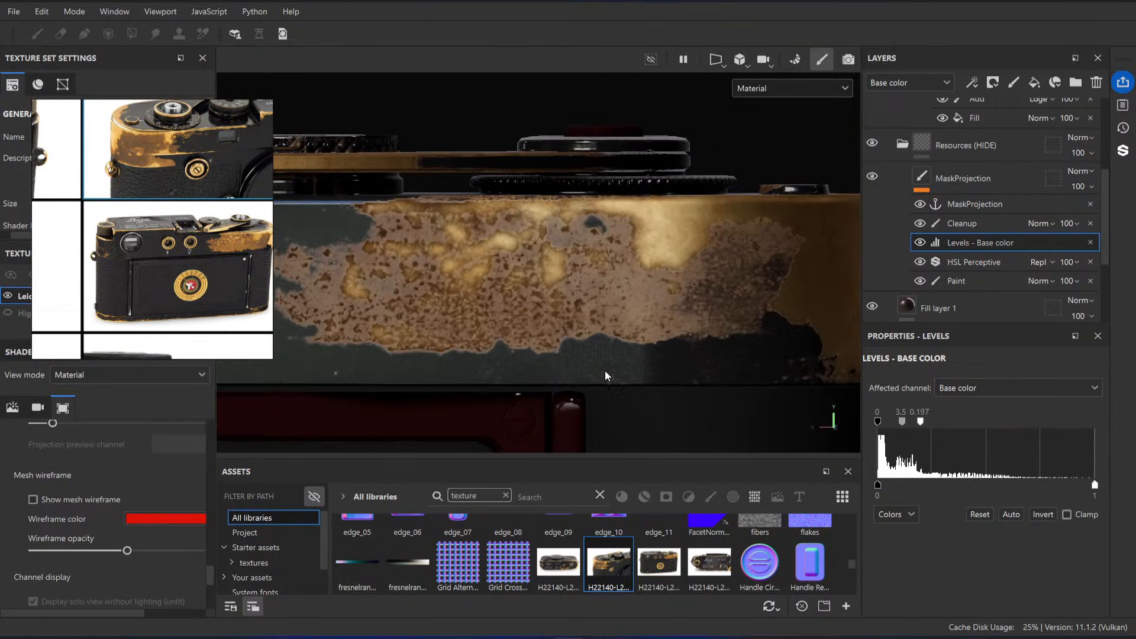
{"action": "left_click_drag", "start_coordinate": [606, 376], "coordinate": [563, 294], "text": "alt"}
{"action": "right_click_drag", "start_coordinate": [563, 294], "coordinate": [381, 193], "text": "alt"}
{"action": "middle_click_drag", "start_coordinate": [381, 193], "coordinate": [460, 241], "text": "alt"}
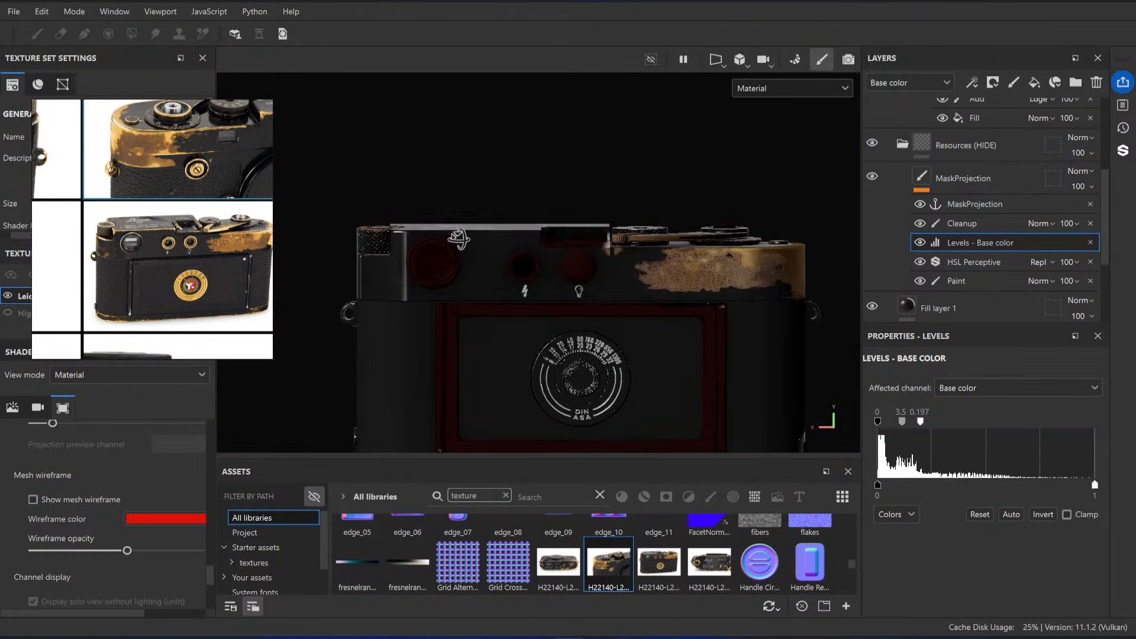
{"action": "left_click_drag", "start_coordinate": [459, 241], "coordinate": [512, 345], "text": "alt"}
{"action": "middle_click_drag", "start_coordinate": [571, 285], "coordinate": [391, 260], "text": "alt"}
{"action": "right_click_drag", "start_coordinate": [391, 260], "coordinate": [560, 259], "text": "alt"}
{"action": "left_click_drag", "start_coordinate": [561, 259], "coordinate": [517, 310], "text": "alt"}
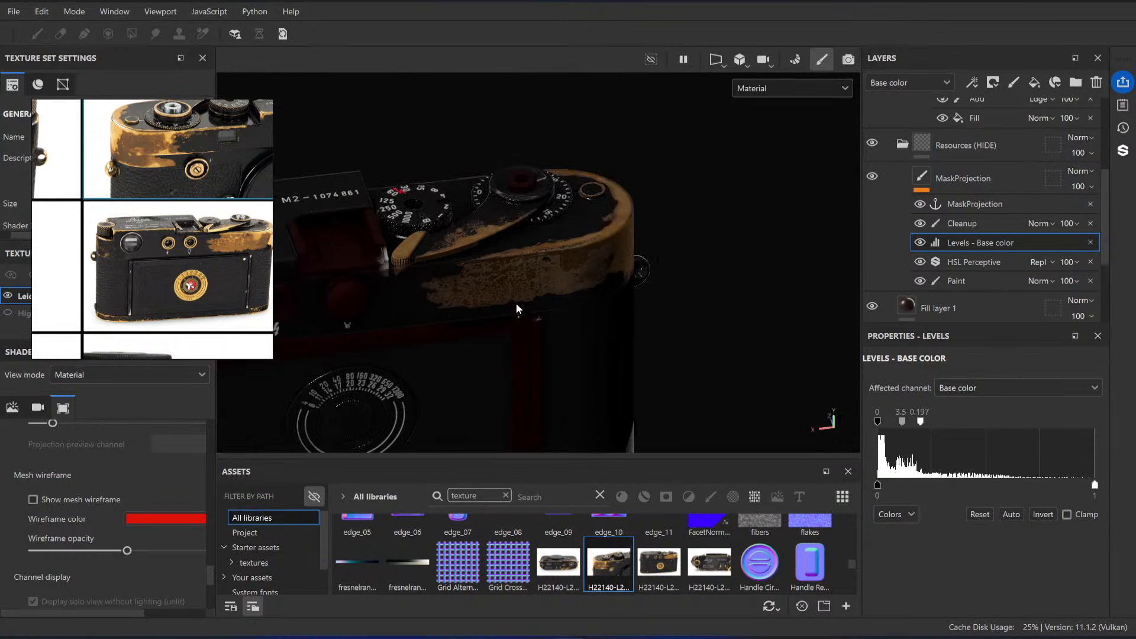
{"action": "right_click_drag", "start_coordinate": [517, 310], "coordinate": [580, 320], "text": "alt"}
{"action": "left_click_drag", "start_coordinate": [580, 320], "coordinate": [505, 353], "text": "alt"}
{"action": "right_click_drag", "start_coordinate": [505, 353], "coordinate": [551, 337], "text": "alt"}
{"action": "left_click_drag", "start_coordinate": [551, 337], "coordinate": [497, 258], "text": "alt"}
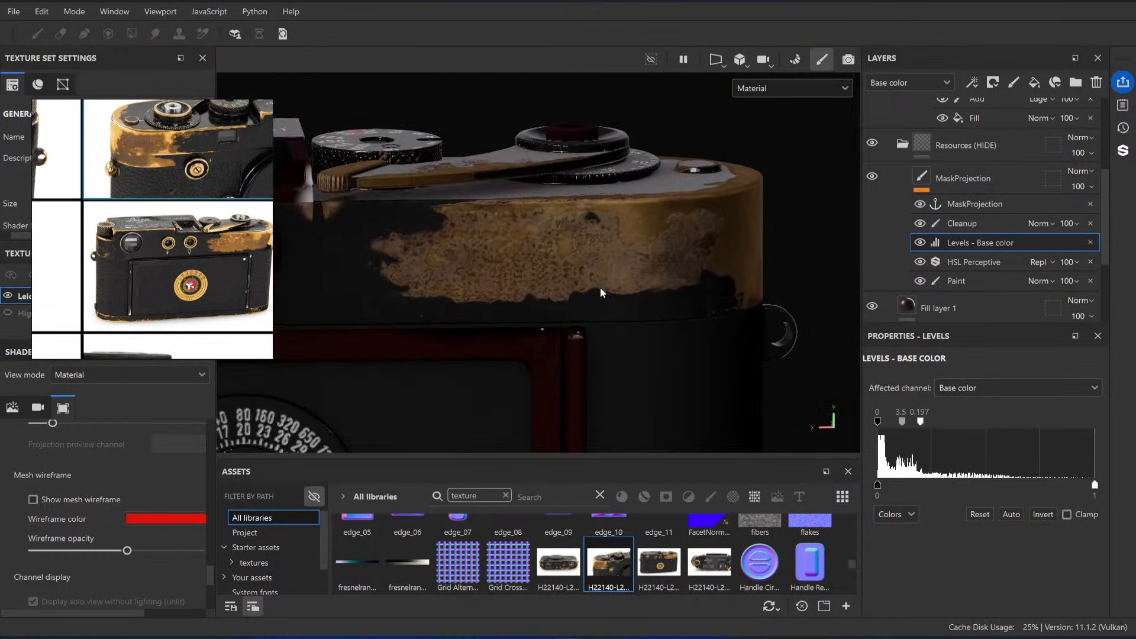
{"action": "left_click_drag", "start_coordinate": [692, 242], "coordinate": [561, 325], "text": "alt"}
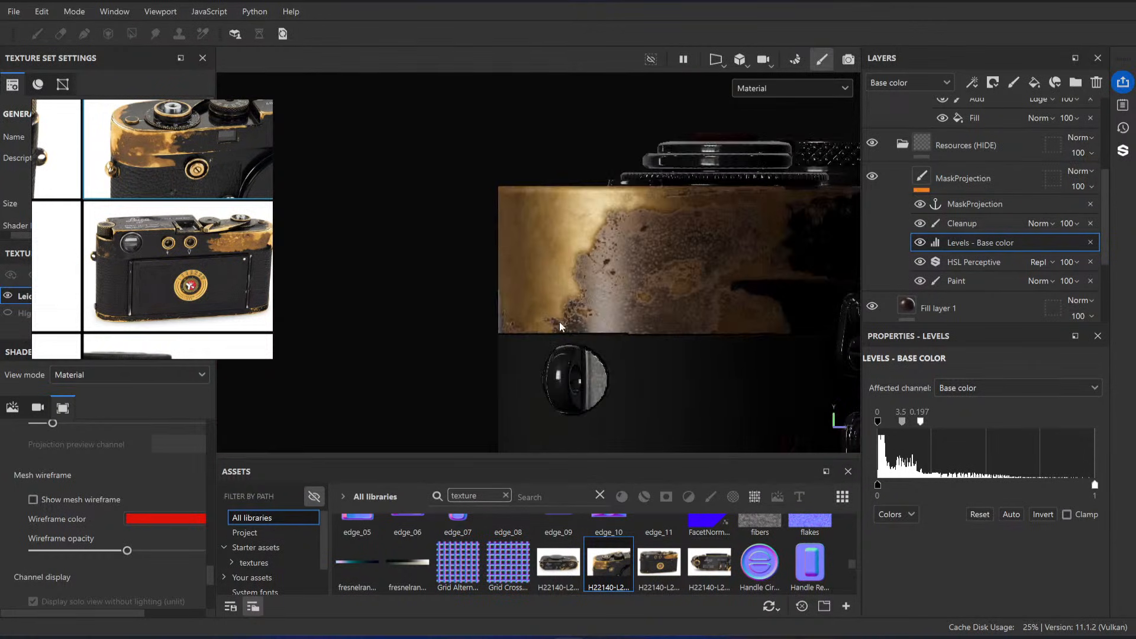
{"action": "middle_click_drag", "start_coordinate": [732, 283], "coordinate": [642, 279], "text": "alt"}
{"action": "right_click_drag", "start_coordinate": [642, 278], "coordinate": [662, 280], "text": "alt"}
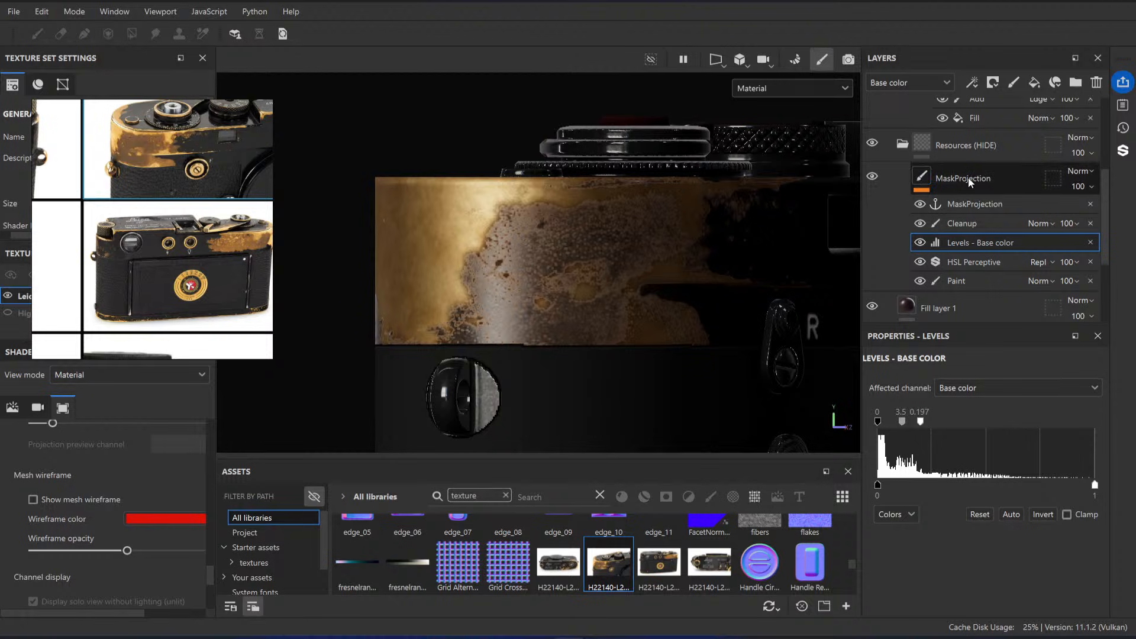
Step: Hide the Black Paint folder to check the projected mask, show it again, and compare the corner's wear with the reference photo
{"action": "scroll", "coordinate": [900, 184], "scroll_direction": "up", "scroll_amount": 5}
{"action": "left_click", "coordinate": [873, 213]}
{"action": "left_click_drag", "start_coordinate": [560, 233], "coordinate": [557, 243], "text": "alt"}
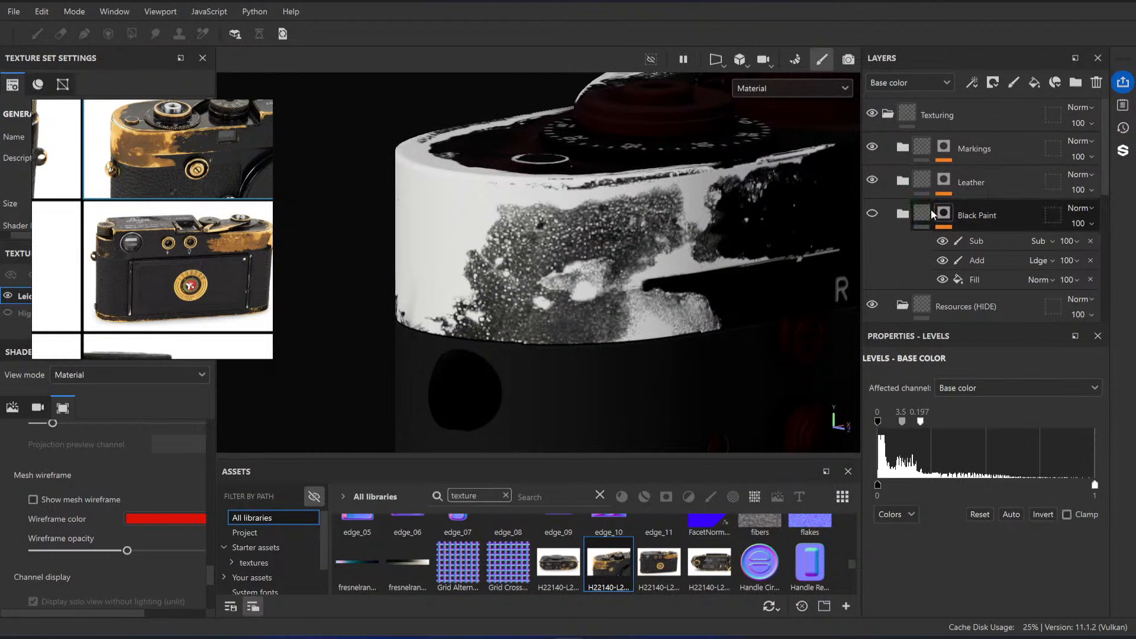
{"action": "left_click", "coordinate": [872, 213]}
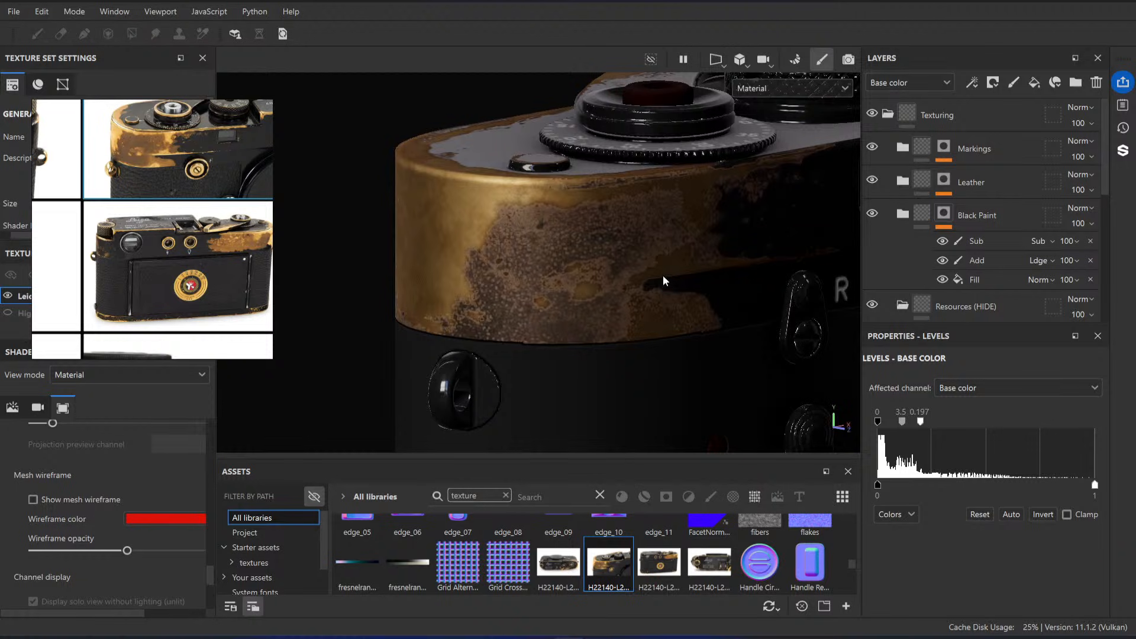
{"action": "scroll", "coordinate": [119, 175], "scroll_direction": "up", "scroll_amount": 5}
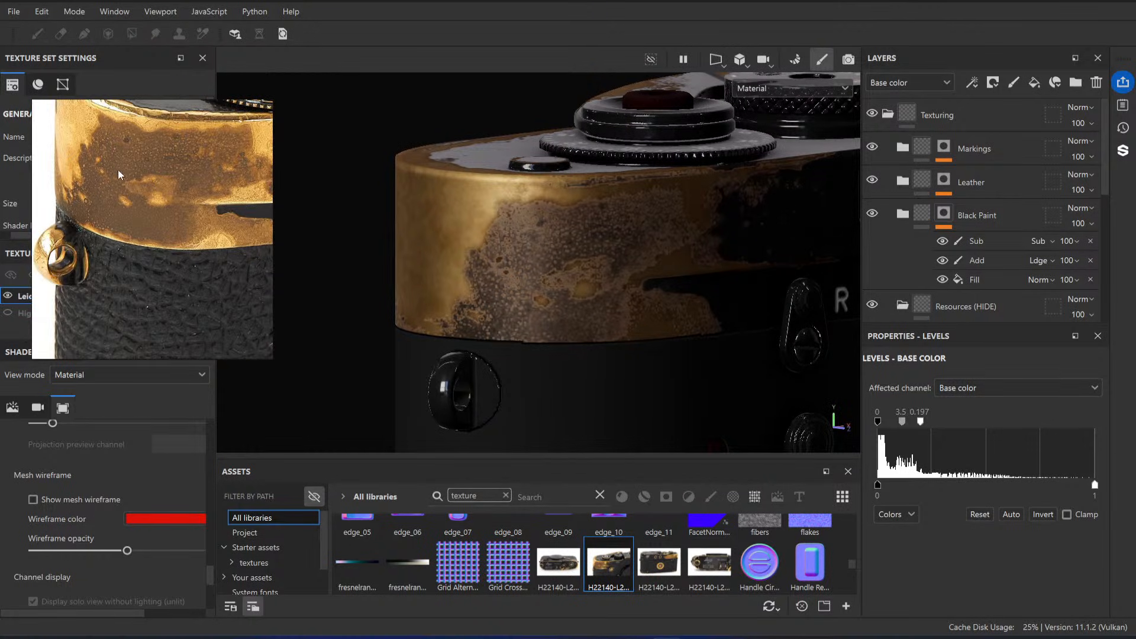
{"action": "mouse_move", "coordinate": [592, 255]}
{"action": "right_mouse_down", "text": "alt"}
{"action": "mouse_move", "coordinate": [596, 234]}
{"action": "mouse_move", "coordinate": [601, 254]}
{"action": "right_mouse_up", "text": "alt"}
{"action": "left_click_drag", "start_coordinate": [576, 255], "coordinate": [545, 239], "text": "alt"}
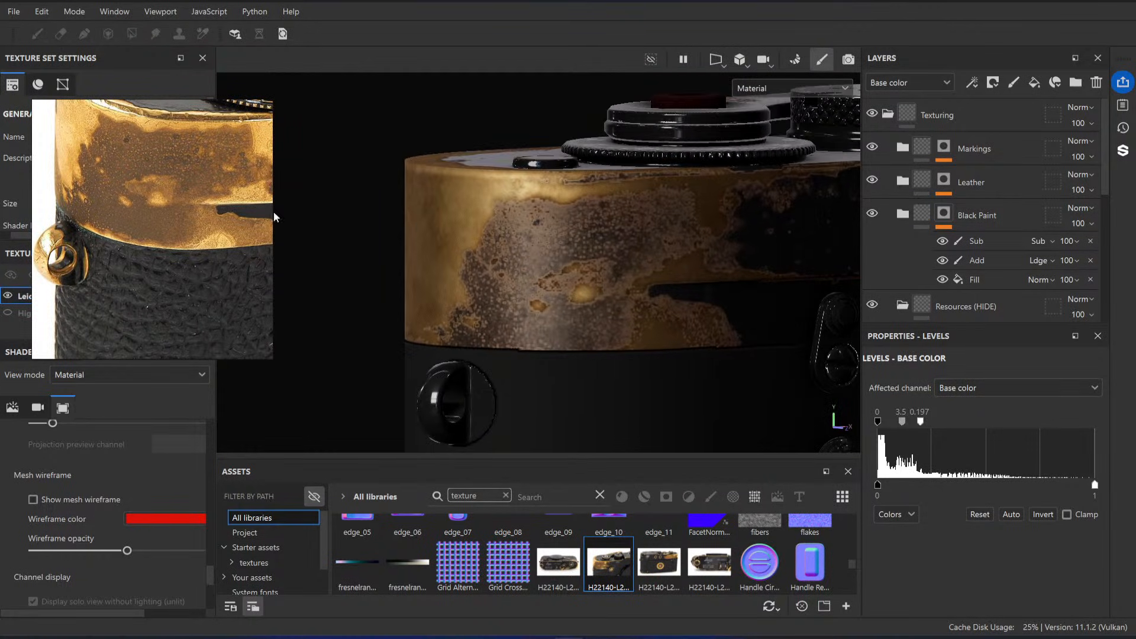
{"action": "scroll", "coordinate": [889, 263], "scroll_direction": "down", "scroll_amount": 5}
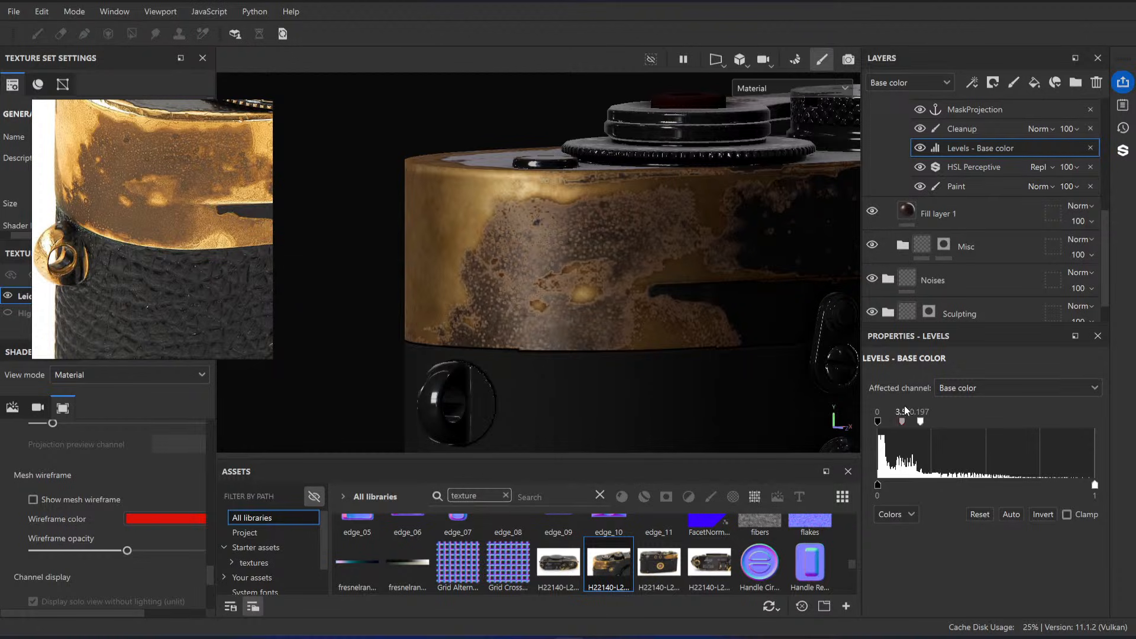
Step: Set MaskProjection's Levels - Base color to an input white point of 0.323 and a midtone of 1.474, judging the corner's wear
{"action": "left_click_drag", "start_coordinate": [903, 424], "coordinate": [949, 427]}
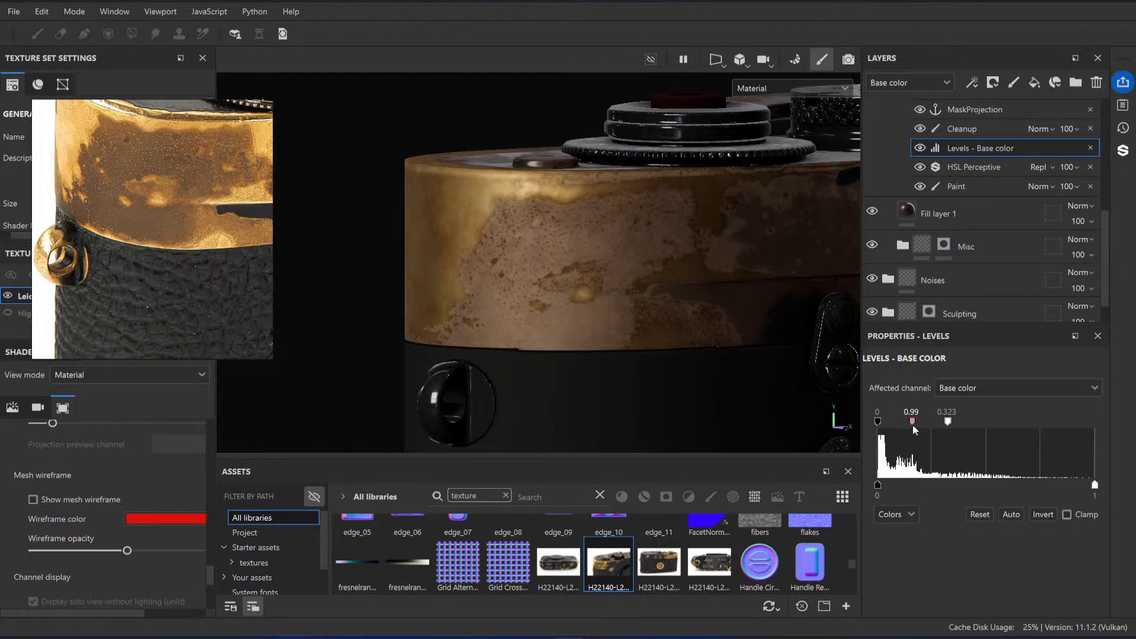
{"action": "left_click_drag", "start_coordinate": [914, 431], "coordinate": [916, 430]}
{"action": "middle_click_drag", "start_coordinate": [715, 322], "coordinate": [637, 309], "text": "alt"}
{"action": "scroll", "coordinate": [637, 310], "scroll_direction": "down", "scroll_amount": 3}
{"action": "left_click_drag", "start_coordinate": [637, 309], "coordinate": [601, 322], "text": "alt"}
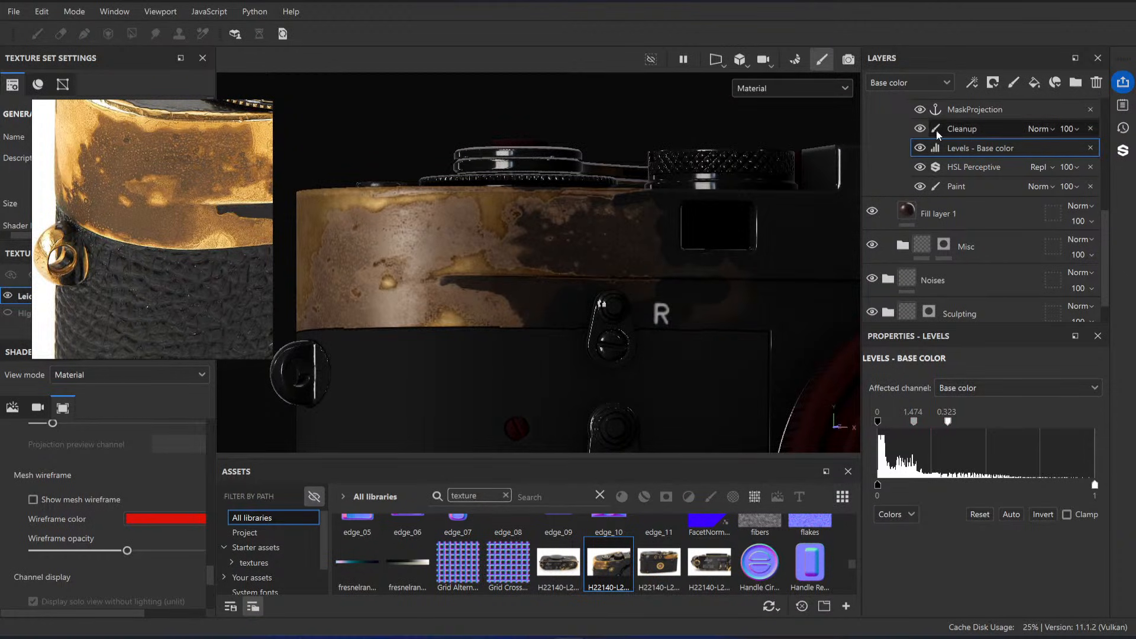
Step: Add a second Levels - Base color above the first, with white point 0.619 and midtone 2.154, and compare it on and off
{"action": "right_click", "coordinate": [939, 148]}
{"action": "left_click", "coordinate": [1003, 403]}
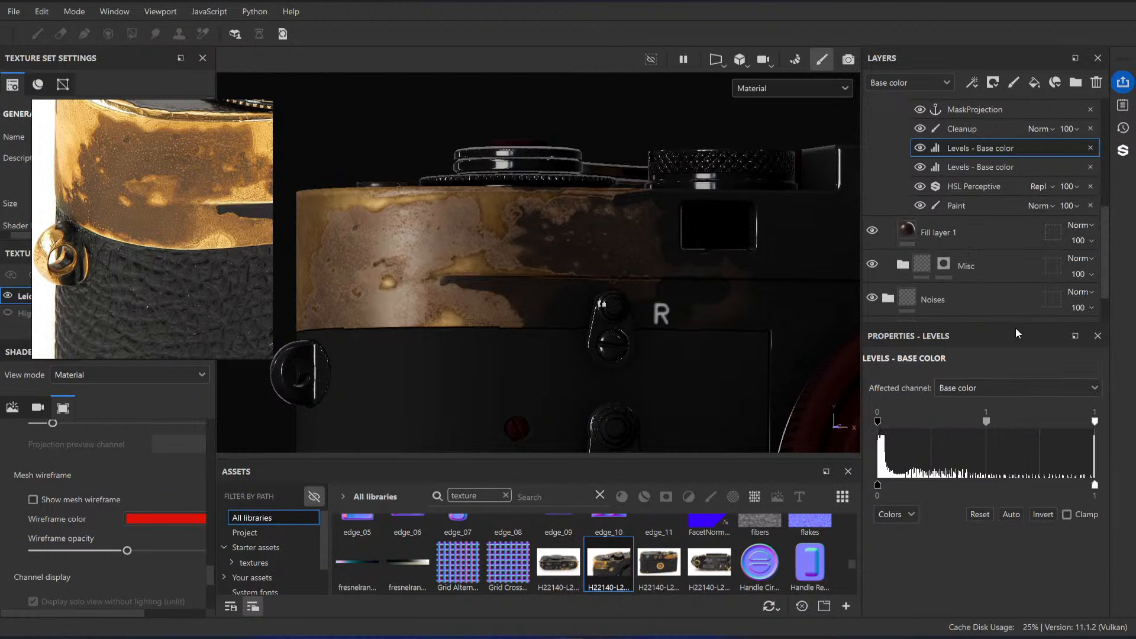
{"action": "left_click_drag", "start_coordinate": [1096, 419], "coordinate": [993, 422]}
{"action": "key", "text": "ctrl+z"}
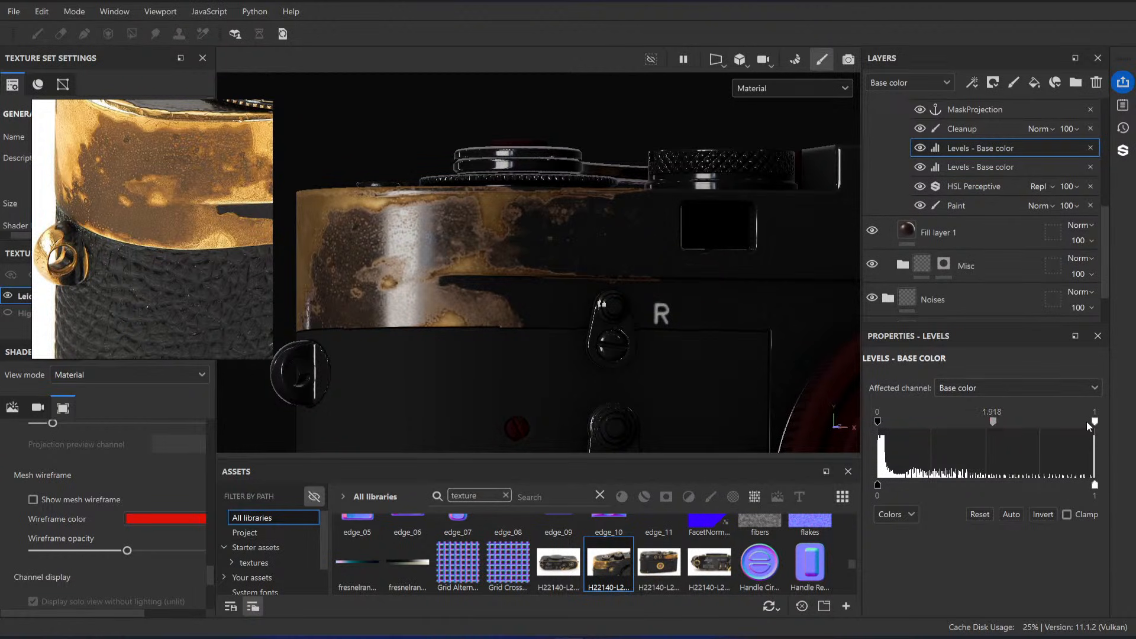
{"action": "left_click_drag", "start_coordinate": [1094, 421], "coordinate": [952, 427]}
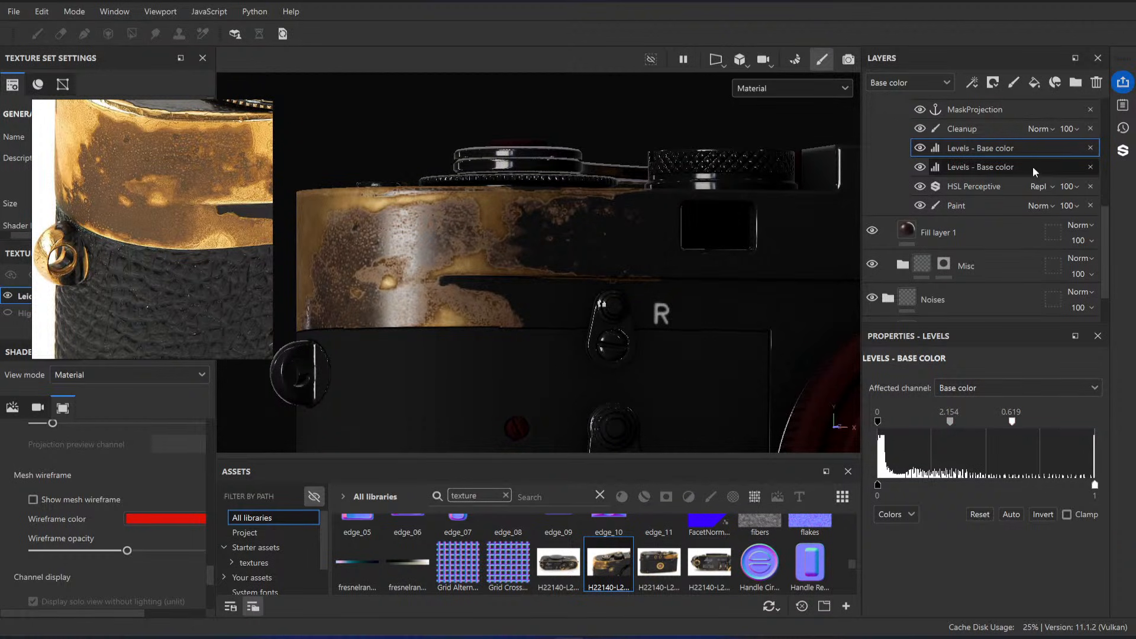
{"action": "left_click", "coordinate": [920, 148]}
{"action": "left_click", "coordinate": [920, 148]}
Step: Try a lower input white point on the lower Levels - Base color, undo it, and check the corner's wear
{"action": "left_click", "coordinate": [980, 168]}
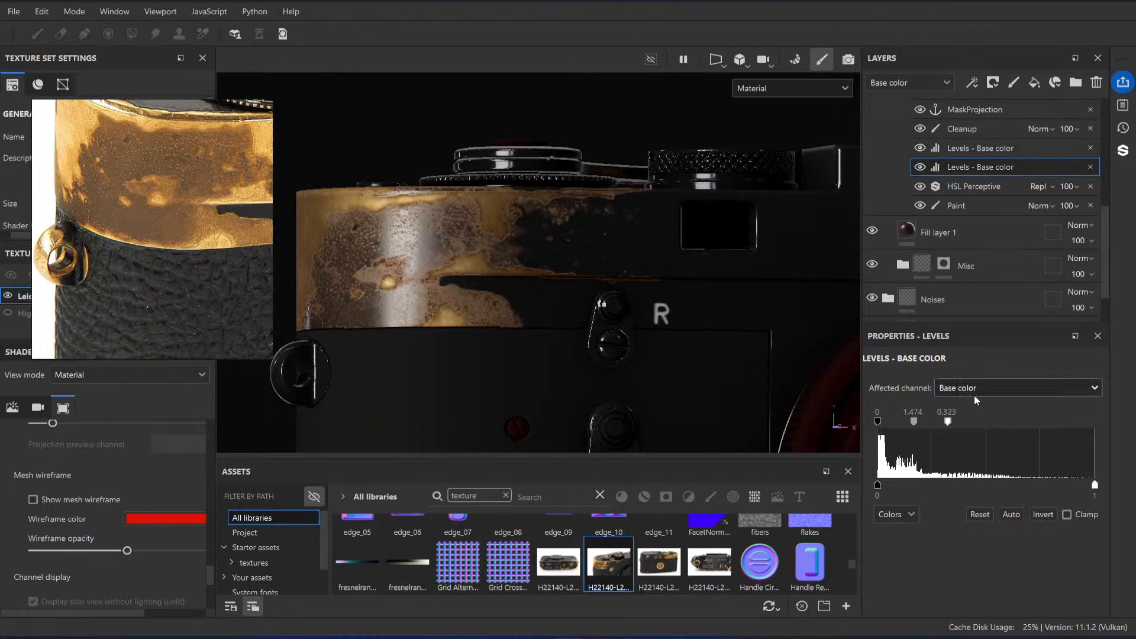
{"action": "left_click_drag", "start_coordinate": [956, 425], "coordinate": [925, 427]}
{"action": "key", "text": "ctrl+z"}
{"action": "left_click_drag", "start_coordinate": [455, 254], "coordinate": [532, 296], "text": "alt"}
{"action": "right_click_drag", "start_coordinate": [533, 296], "coordinate": [548, 318], "text": "alt"}
{"action": "left_click_drag", "start_coordinate": [548, 319], "coordinate": [450, 204], "text": "alt"}
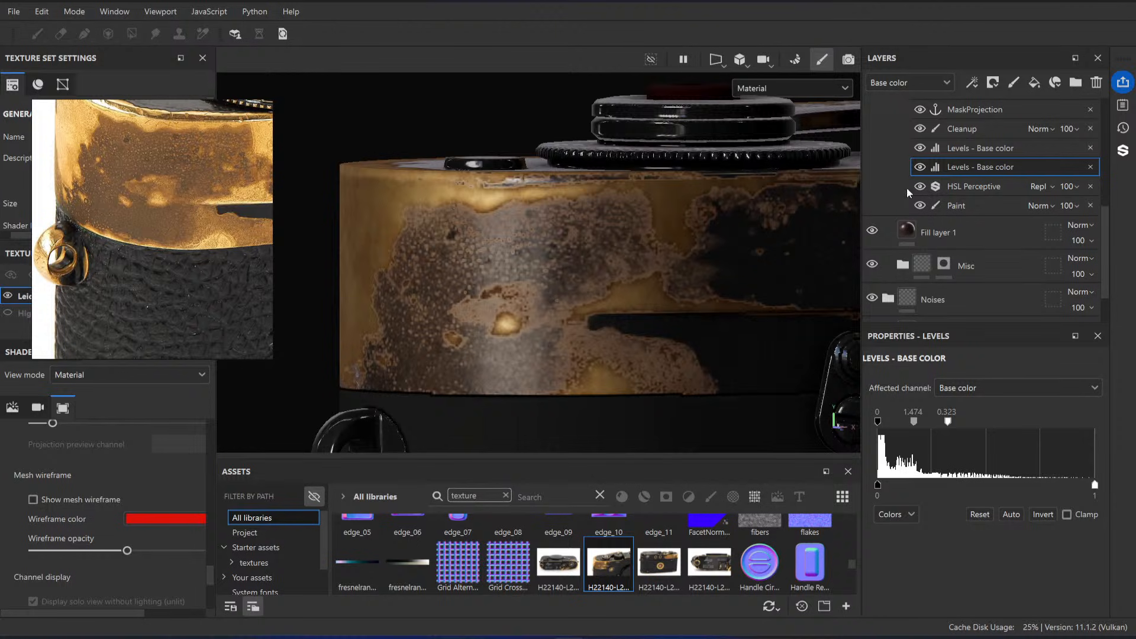
Step: Add a paint effect above Cleanup in the MaskProjection layer and name it Adjustment
{"action": "scroll", "coordinate": [909, 193], "scroll_direction": "up", "scroll_amount": 2}
{"action": "left_click", "coordinate": [977, 172]}
{"action": "left_click_drag", "start_coordinate": [679, 253], "coordinate": [569, 323], "text": "alt"}
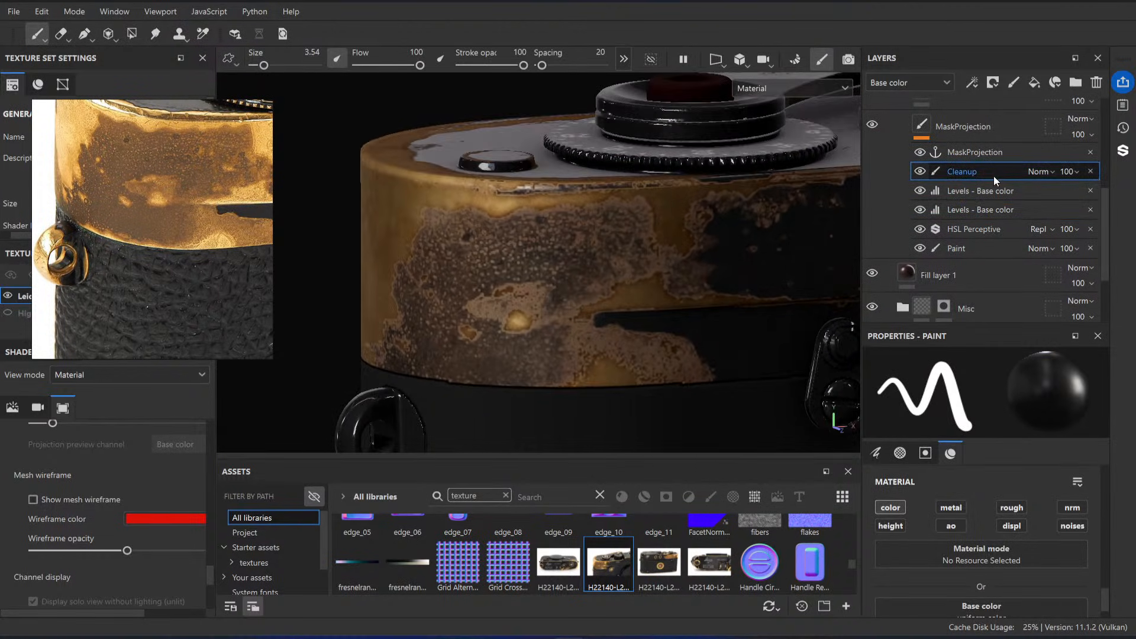
{"action": "left_click", "coordinate": [1014, 87]}
{"action": "key", "text": "ctrl+z"}
{"action": "right_click", "coordinate": [964, 169]}
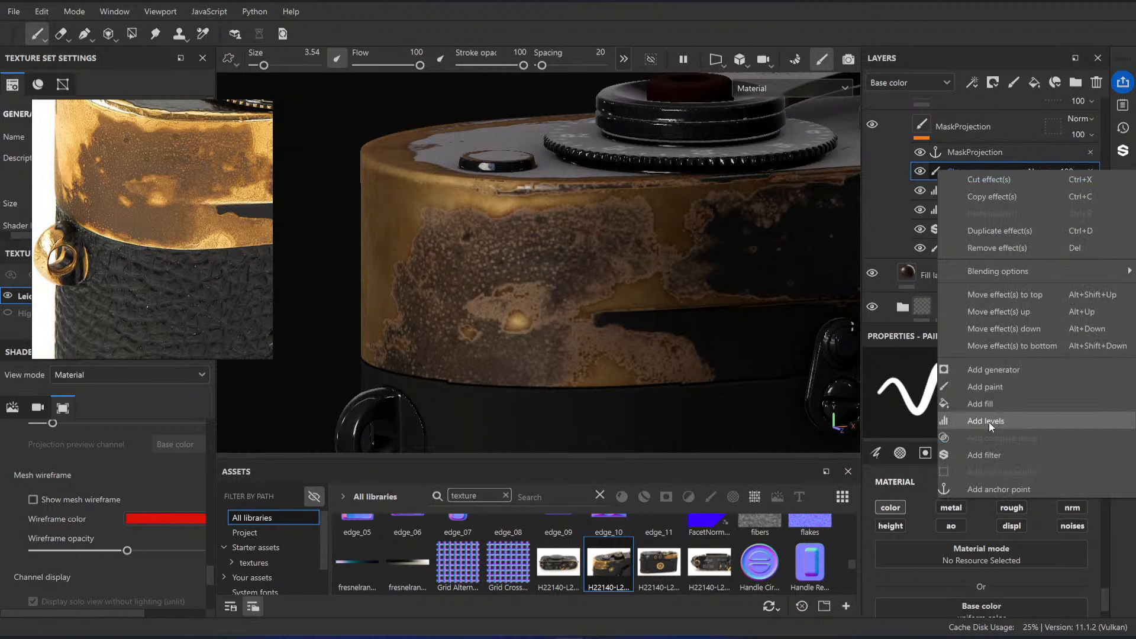
{"action": "left_click", "coordinate": [996, 387]}
{"action": "double_click", "coordinate": [967, 172]}
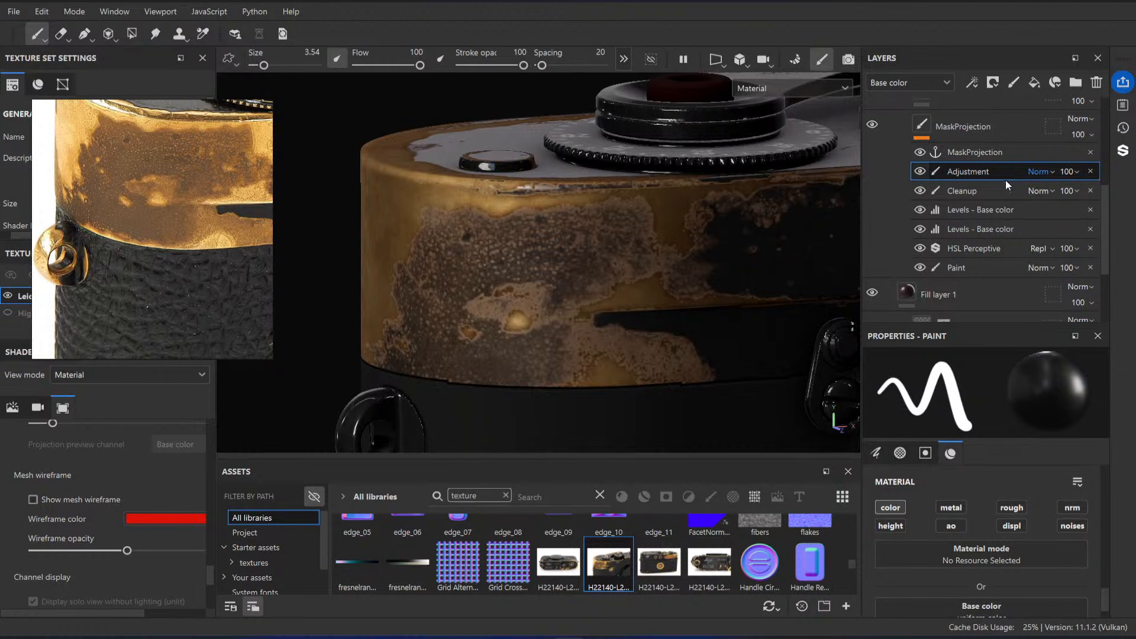
Step: Try the Adjustment effect in Multiply mode with a black stroke across the corner's upper wear, and undo the stroke
{"action": "scroll", "coordinate": [1021, 523], "scroll_direction": "down", "scroll_amount": 2}
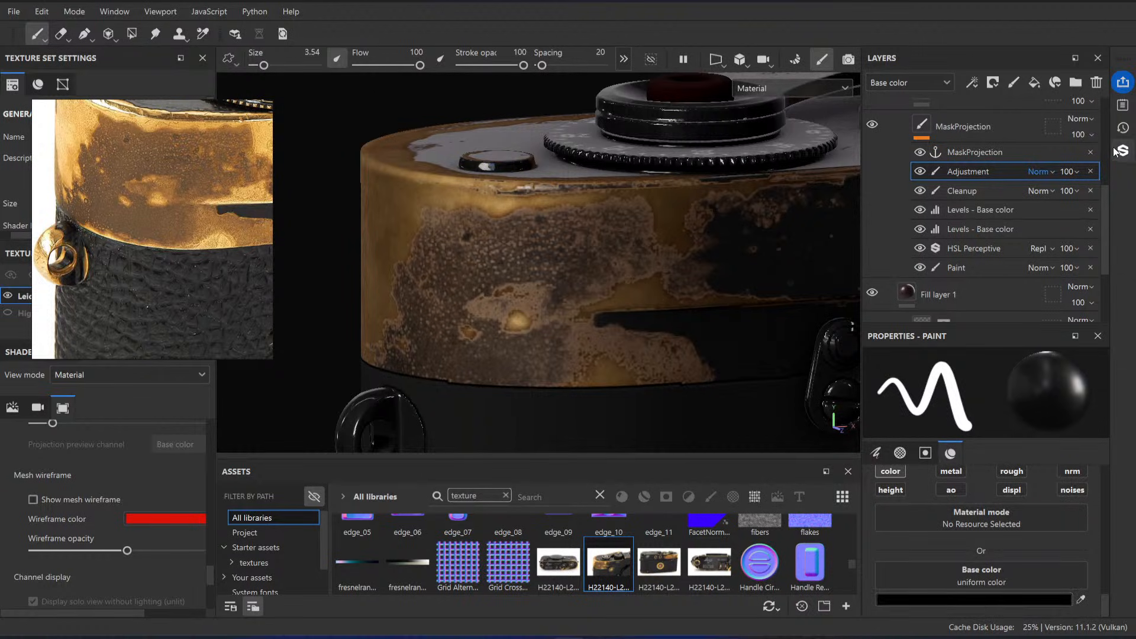
{"action": "left_click", "coordinate": [1035, 171]}
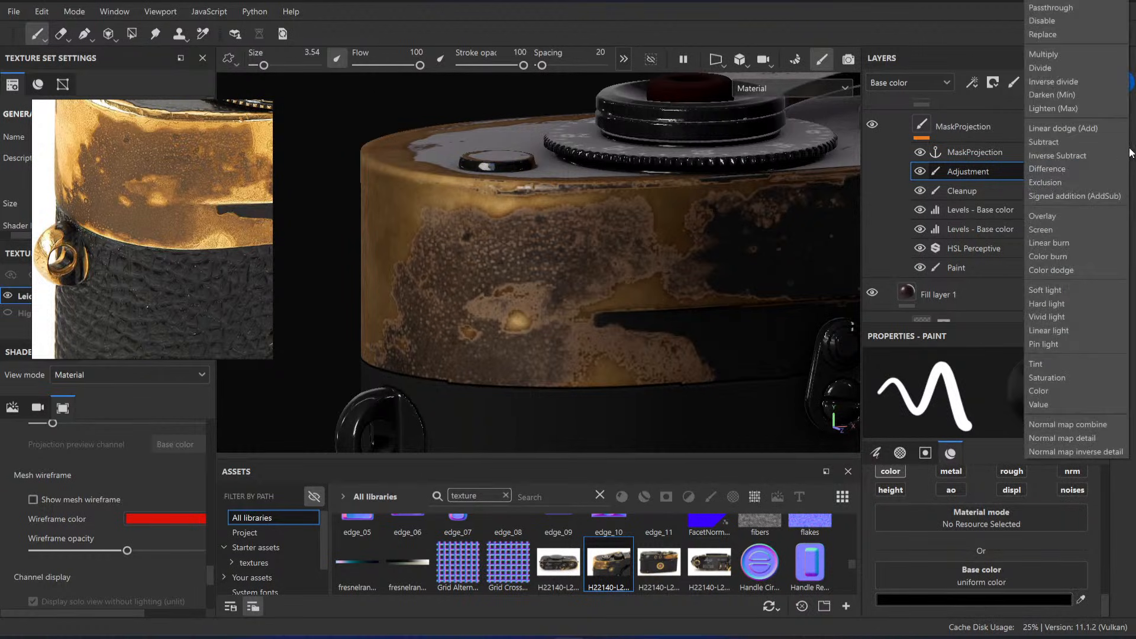
{"action": "left_click", "coordinate": [1048, 52]}
{"action": "mouse_move", "coordinate": [527, 249]}
{"action": "left_mouse_down"}
{"action": "mouse_move", "coordinate": [431, 237]}
{"action": "mouse_move", "coordinate": [515, 219]}
{"action": "mouse_move", "coordinate": [651, 224]}
{"action": "left_mouse_up"}
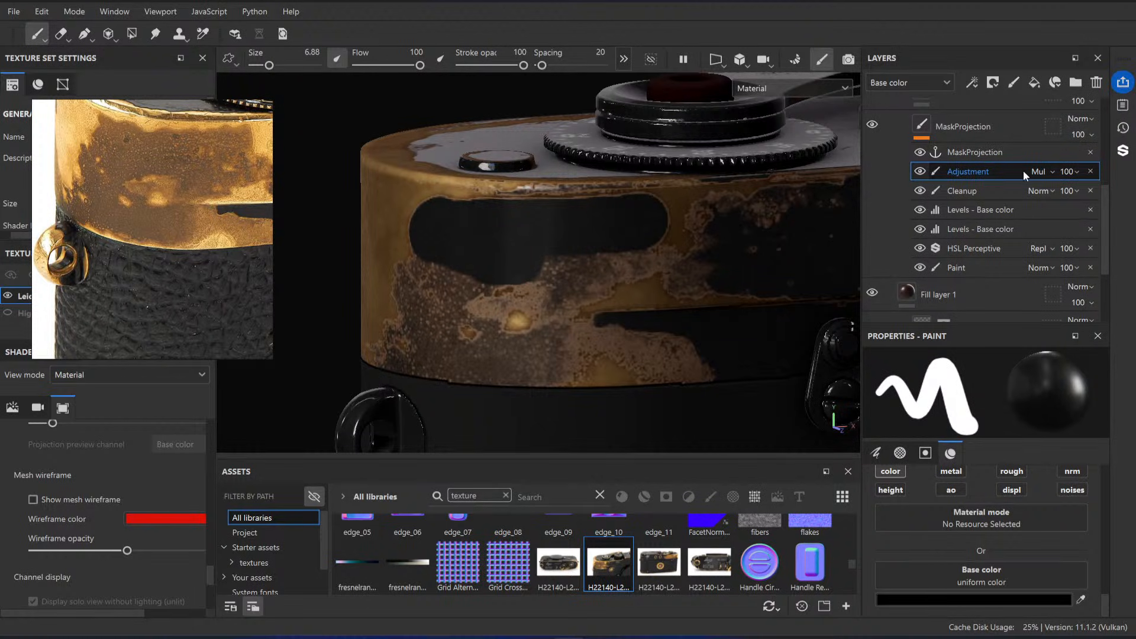
{"action": "key", "text": "ctrl+z"}
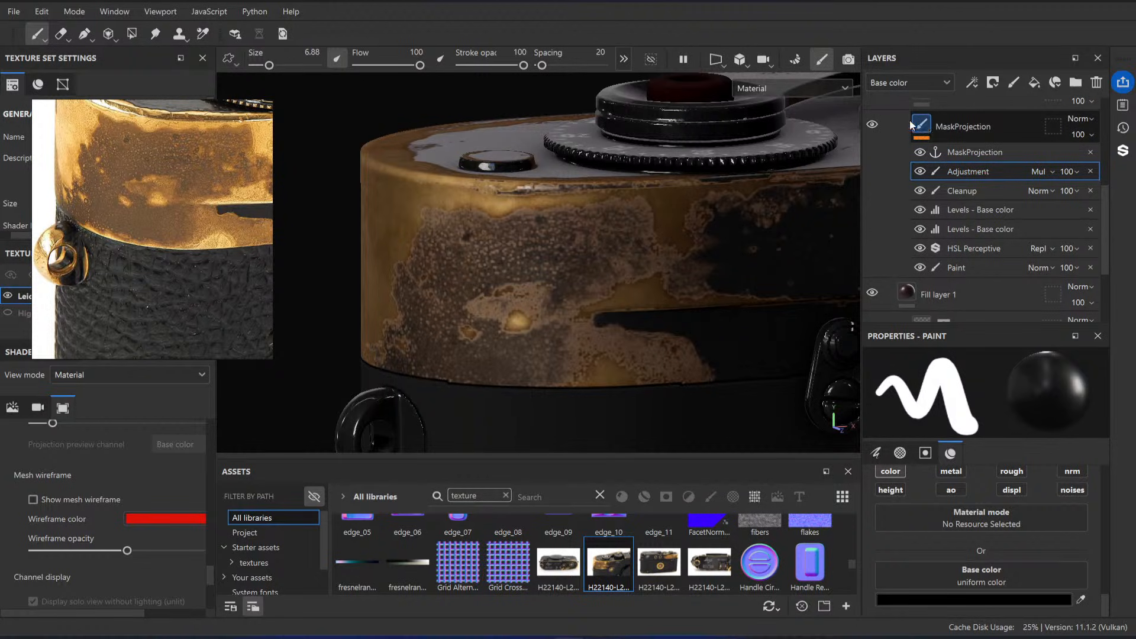
Step: Hide the Black Paint folder to examine the grayscale mask at the corner, and show it again
{"action": "scroll", "coordinate": [911, 124], "scroll_direction": "up", "scroll_amount": 5}
{"action": "left_click", "coordinate": [874, 216]}
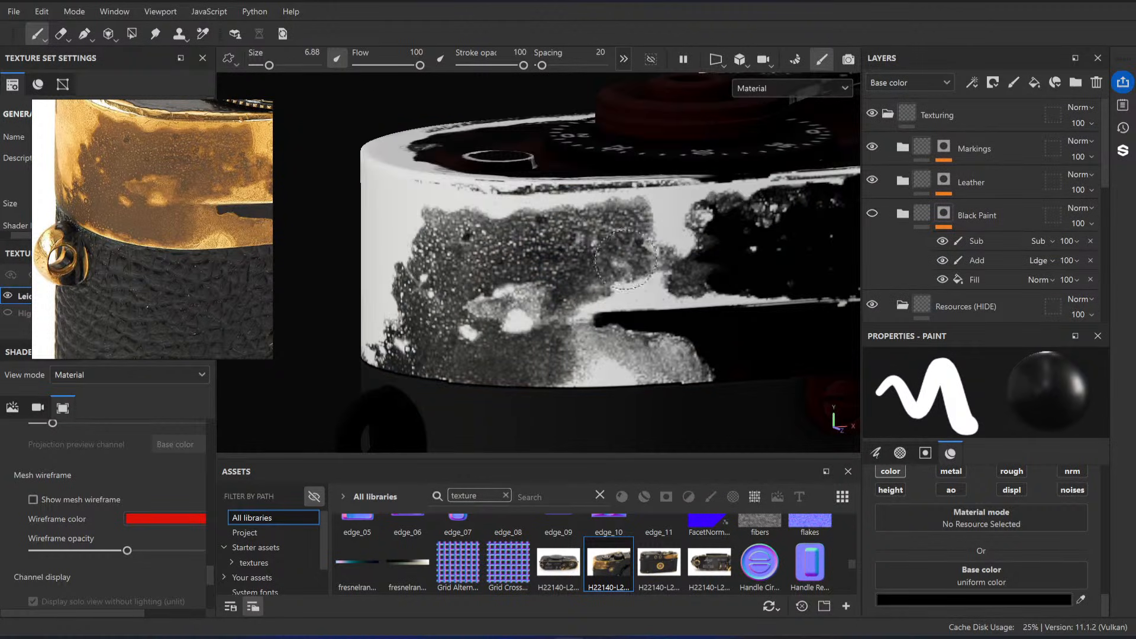
{"action": "scroll", "coordinate": [869, 221], "scroll_direction": "down", "scroll_amount": 1}
{"action": "left_click", "coordinate": [873, 171]}
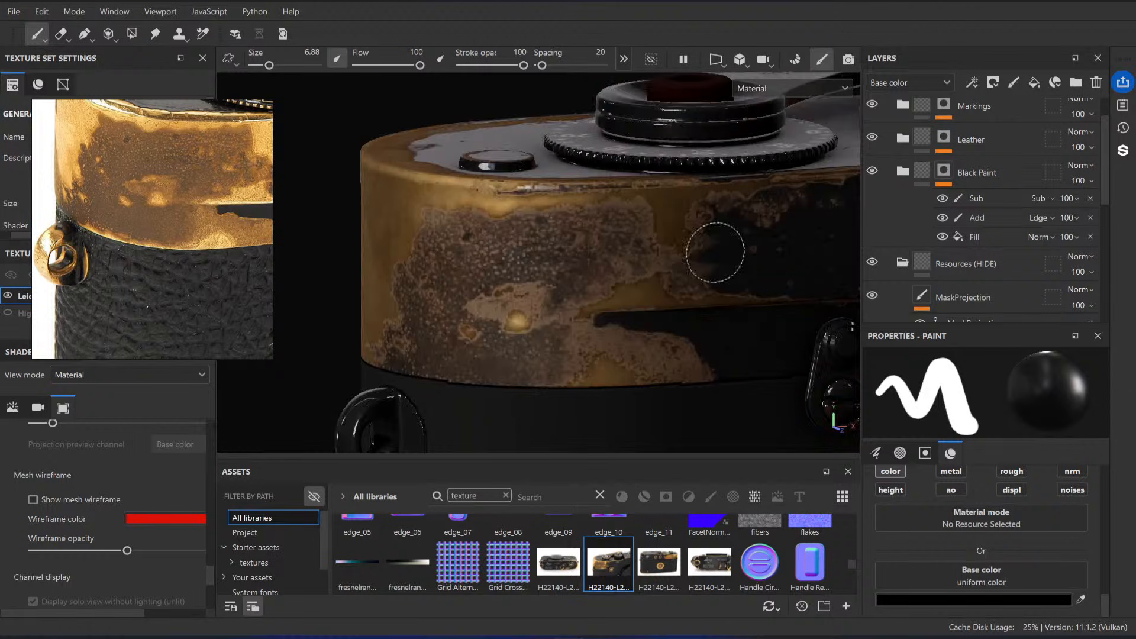
Step: Set the Adjustment effect's blending to Linear dodge (Add) and its base color to white (FFFFFF)
{"action": "scroll", "coordinate": [975, 220], "scroll_direction": "down", "scroll_amount": 4}
{"action": "left_click", "coordinate": [1039, 171]}
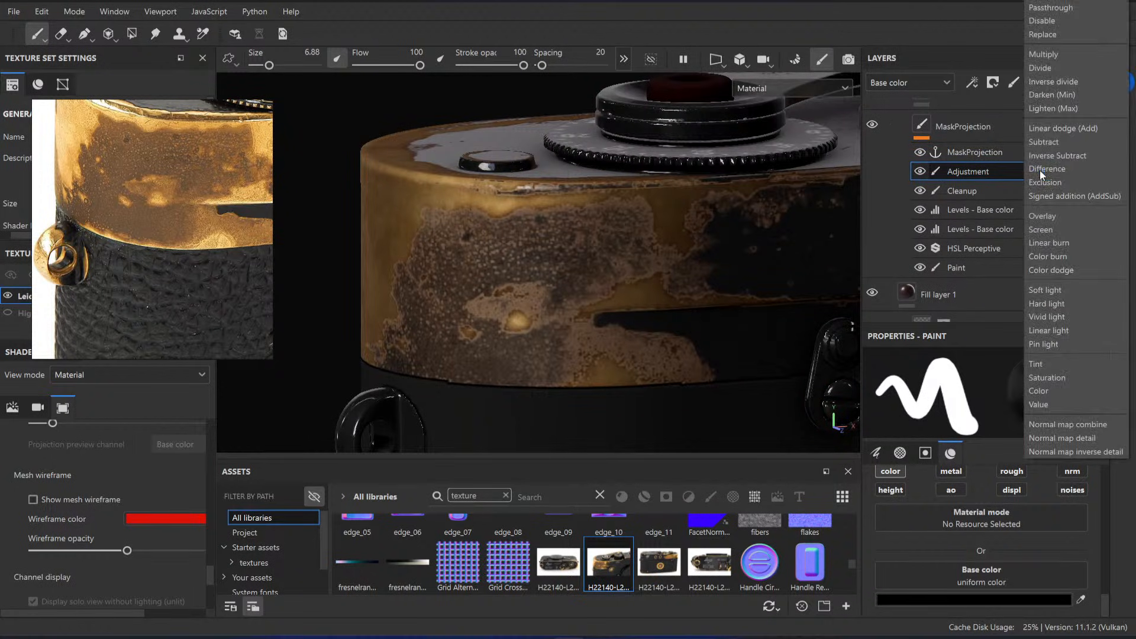
{"action": "left_click", "coordinate": [1059, 130]}
{"action": "left_click", "coordinate": [938, 599]}
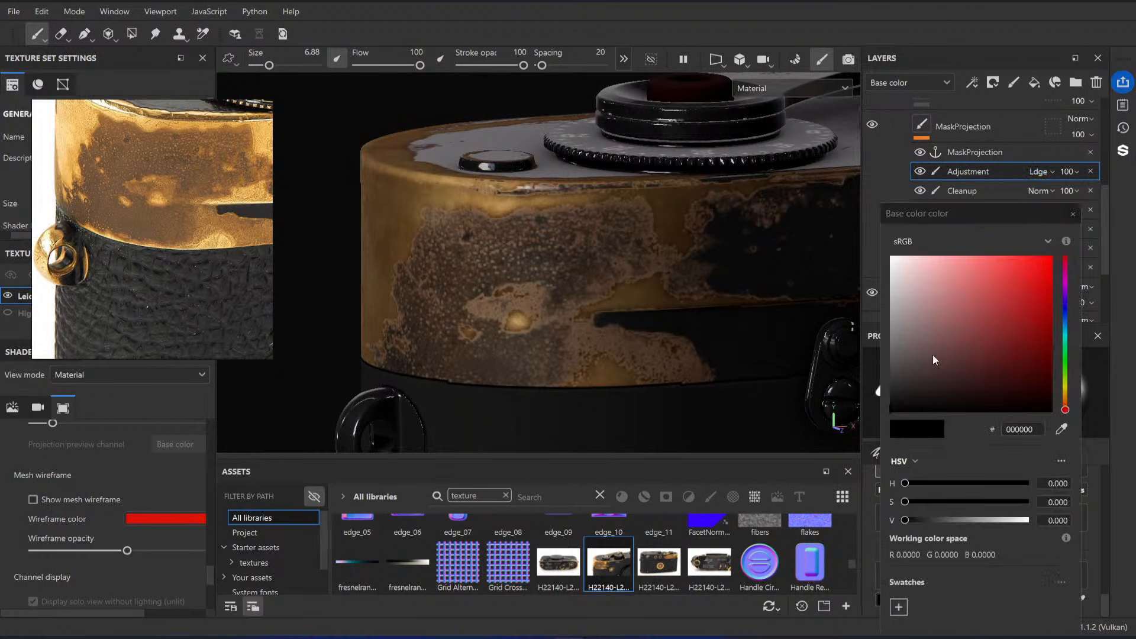
{"action": "left_click_drag", "start_coordinate": [933, 354], "coordinate": [892, 258]}
Step: Paint white over the speckled wear on the camera's rounded corner and lower the Adjustment effect's opacity to 7
{"action": "mouse_move", "coordinate": [569, 226]}
{"action": "left_mouse_down"}
{"action": "mouse_move", "coordinate": [643, 246]}
{"action": "mouse_move", "coordinate": [467, 284]}
{"action": "mouse_move", "coordinate": [415, 326]}
{"action": "mouse_move", "coordinate": [474, 346]}
{"action": "mouse_move", "coordinate": [548, 313]}
{"action": "mouse_move", "coordinate": [462, 378]}
{"action": "mouse_move", "coordinate": [562, 368]}
{"action": "left_mouse_up"}
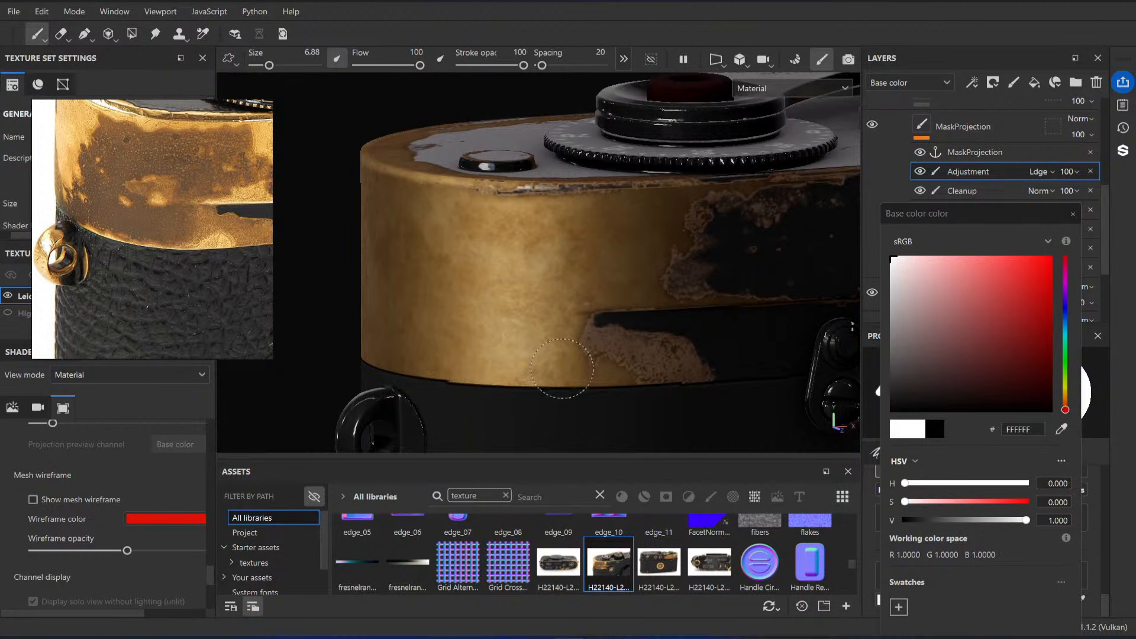
{"action": "left_click", "coordinate": [1073, 214]}
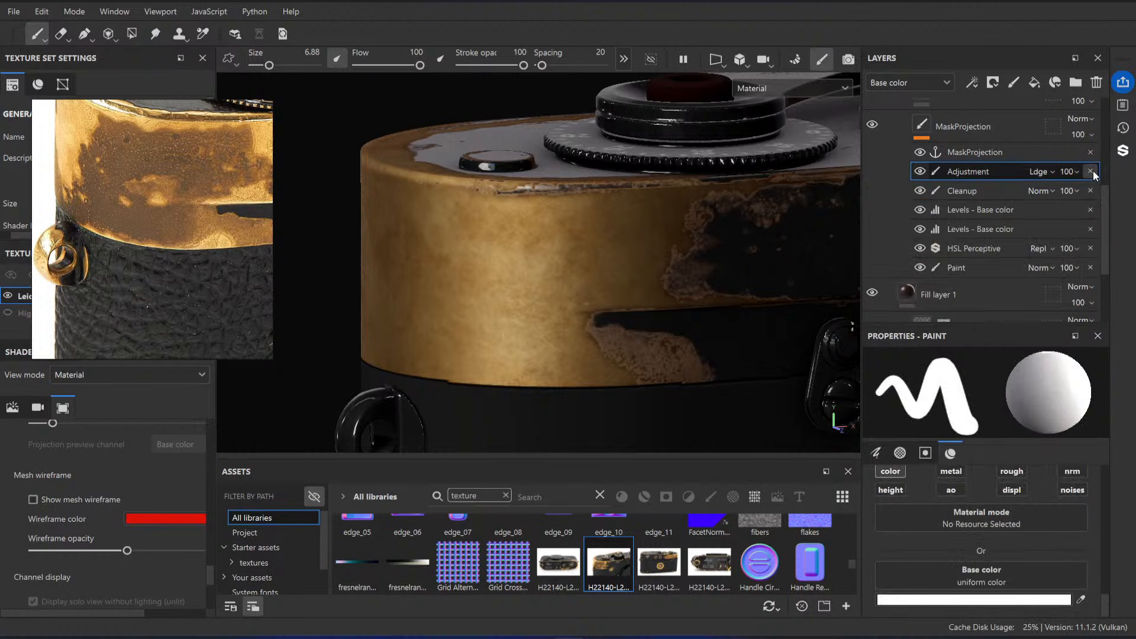
{"action": "left_click_drag", "start_coordinate": [1095, 196], "coordinate": [1069, 202]}
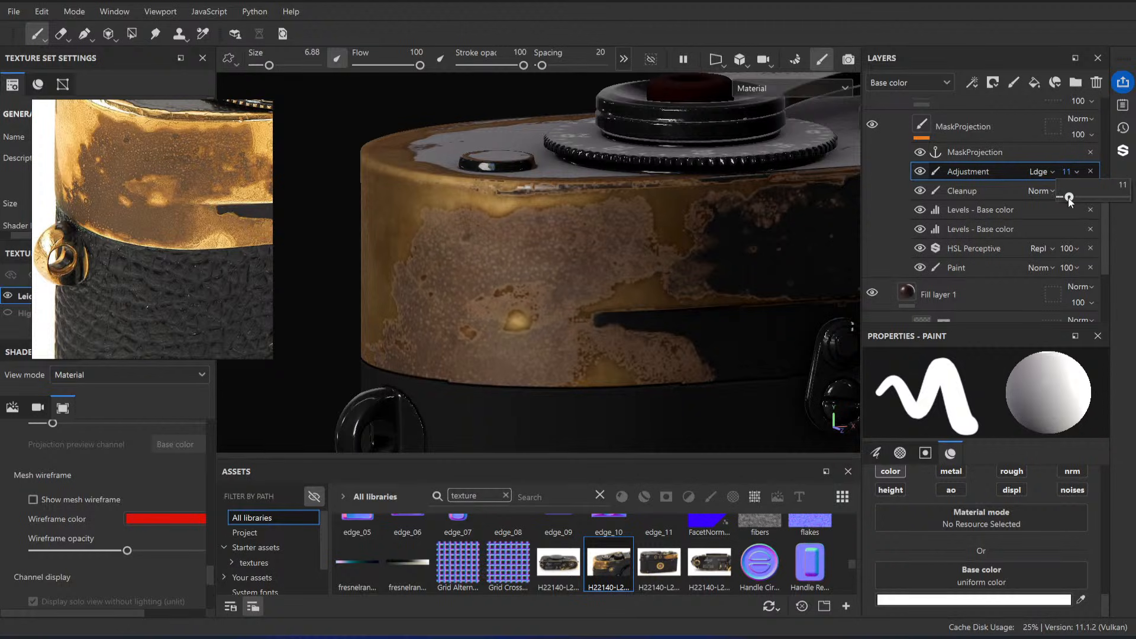
{"action": "scroll", "coordinate": [987, 213], "scroll_direction": "up", "scroll_amount": 5}
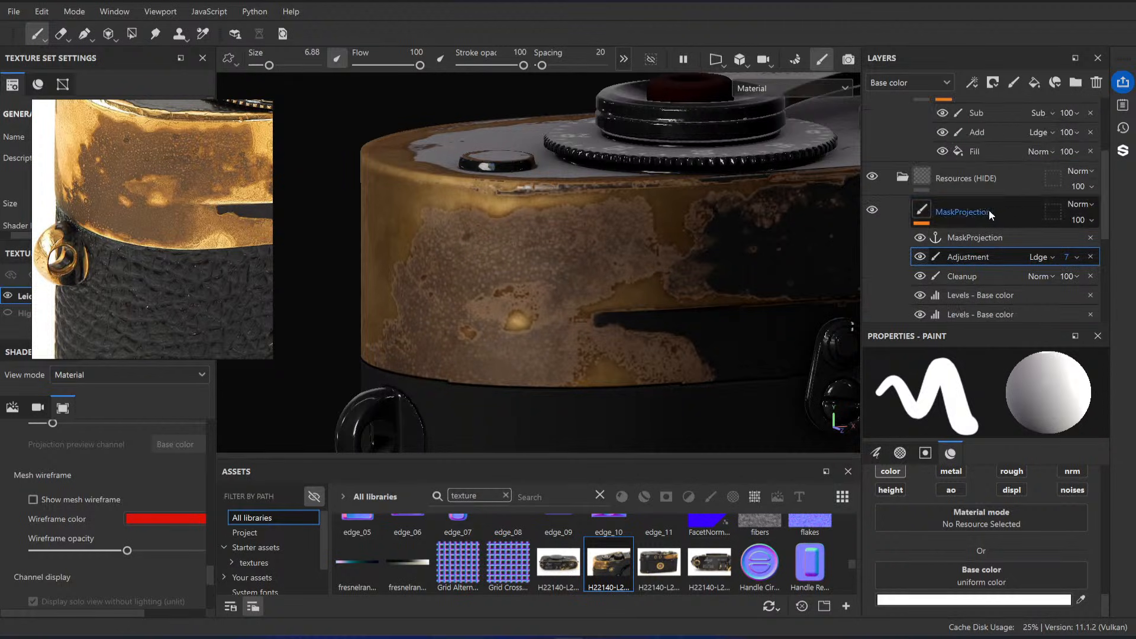
Step: Toggle the Metal Darken layer and the similarly named layer above it to compare their effect on the corner's brass
{"action": "scroll", "coordinate": [945, 213], "scroll_direction": "down", "scroll_amount": 5}
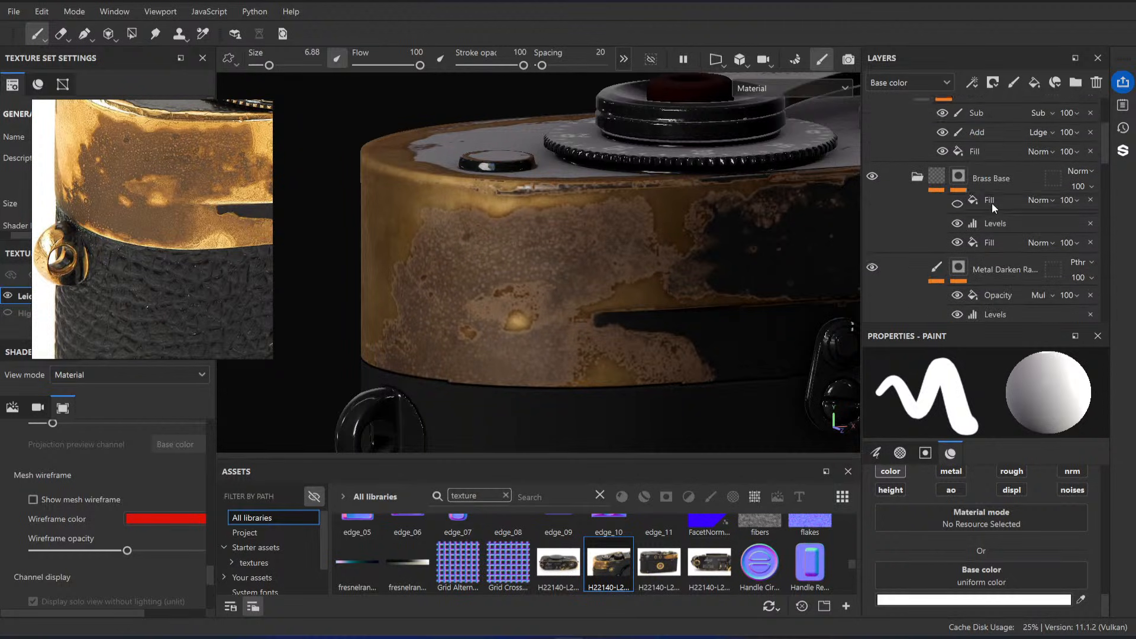
{"action": "left_click", "coordinate": [873, 274]}
{"action": "left_click", "coordinate": [873, 274]}
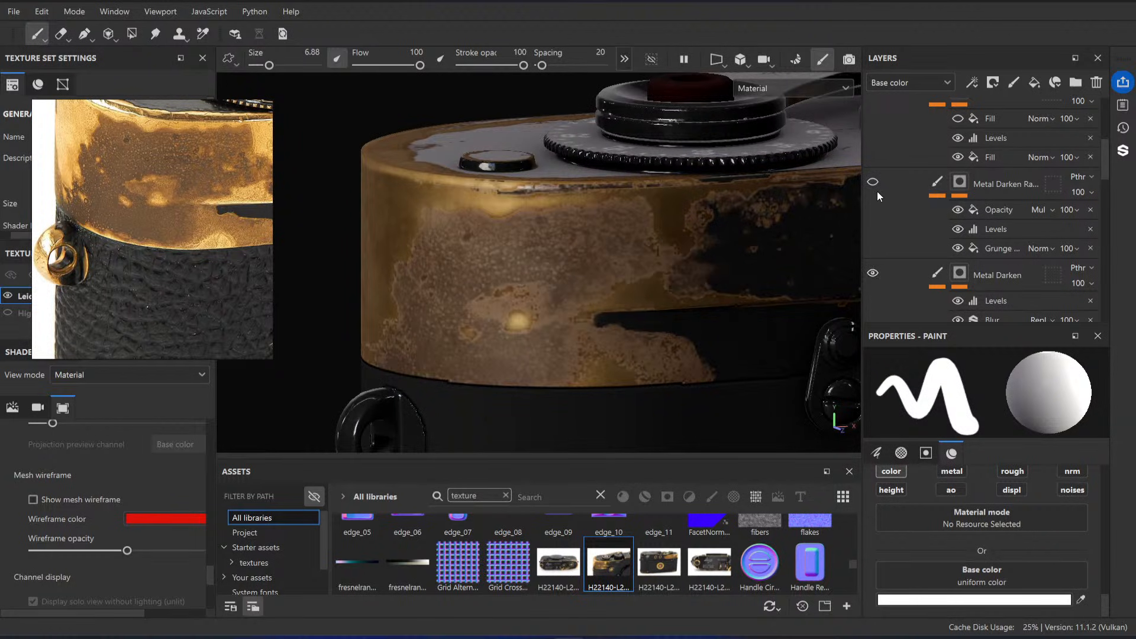
{"action": "left_click", "coordinate": [873, 183]}
{"action": "left_click", "coordinate": [873, 184]}
{"action": "left_click", "coordinate": [873, 273]}
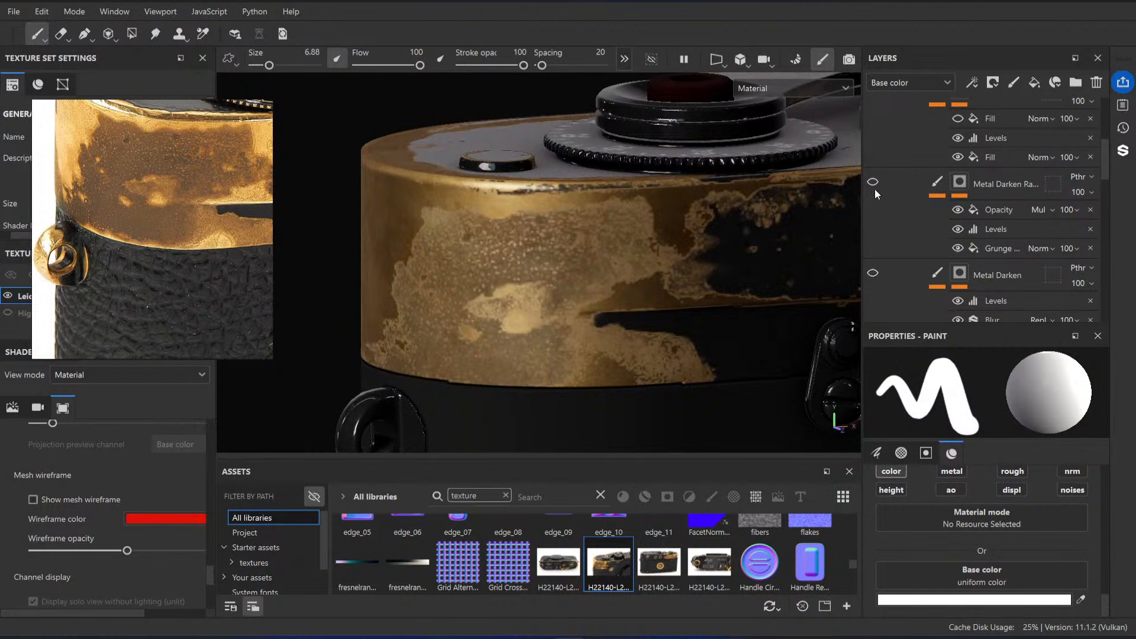
{"action": "left_click", "coordinate": [874, 183]}
{"action": "left_click_drag", "start_coordinate": [703, 223], "coordinate": [640, 237], "text": "alt"}
{"action": "left_click", "coordinate": [873, 273]}
Step: Set the Blur Intensity of the Metal Darken mask's Blur filter to 1.12
{"action": "scroll", "coordinate": [974, 254], "scroll_direction": "down", "scroll_amount": 3}
{"action": "left_click", "coordinate": [963, 191]}
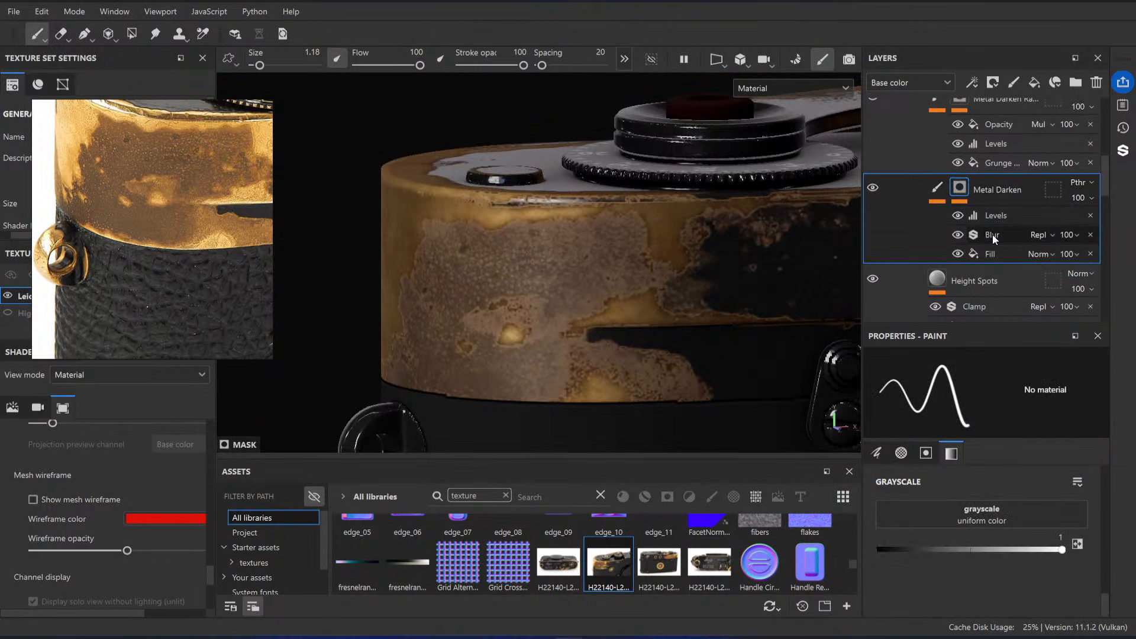
{"action": "left_click", "coordinate": [993, 234]}
{"action": "left_click_drag", "start_coordinate": [893, 473], "coordinate": [900, 473]}
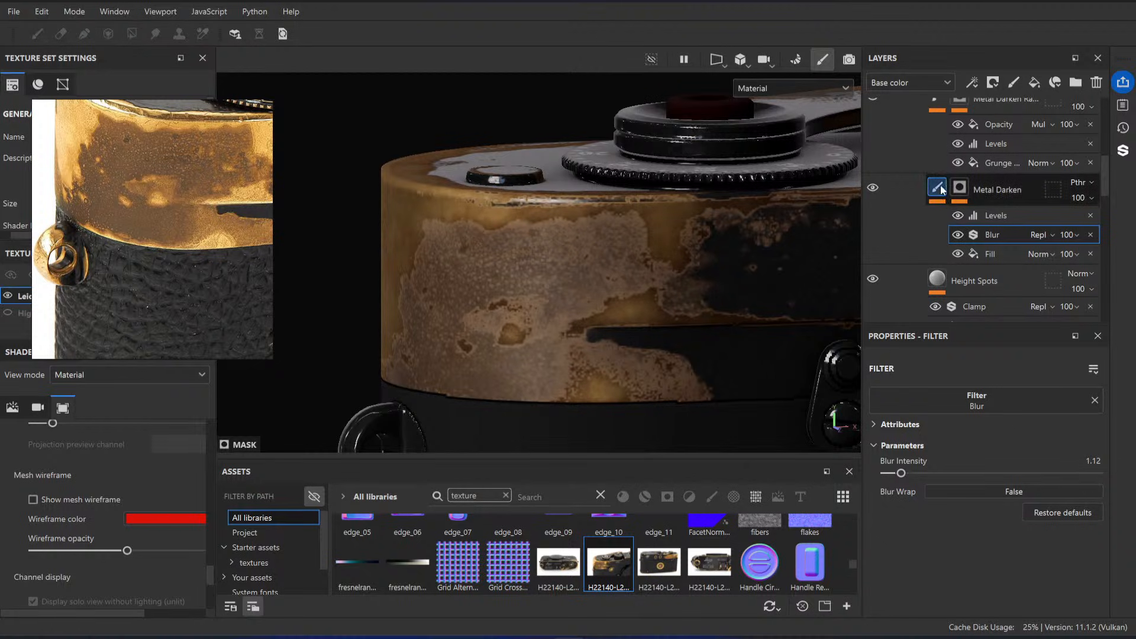
Step: Compare the Metal Darken mask's Levels on and off, and set its midtone to 0.542
{"action": "left_click", "coordinate": [958, 216]}
{"action": "left_click", "coordinate": [958, 215]}
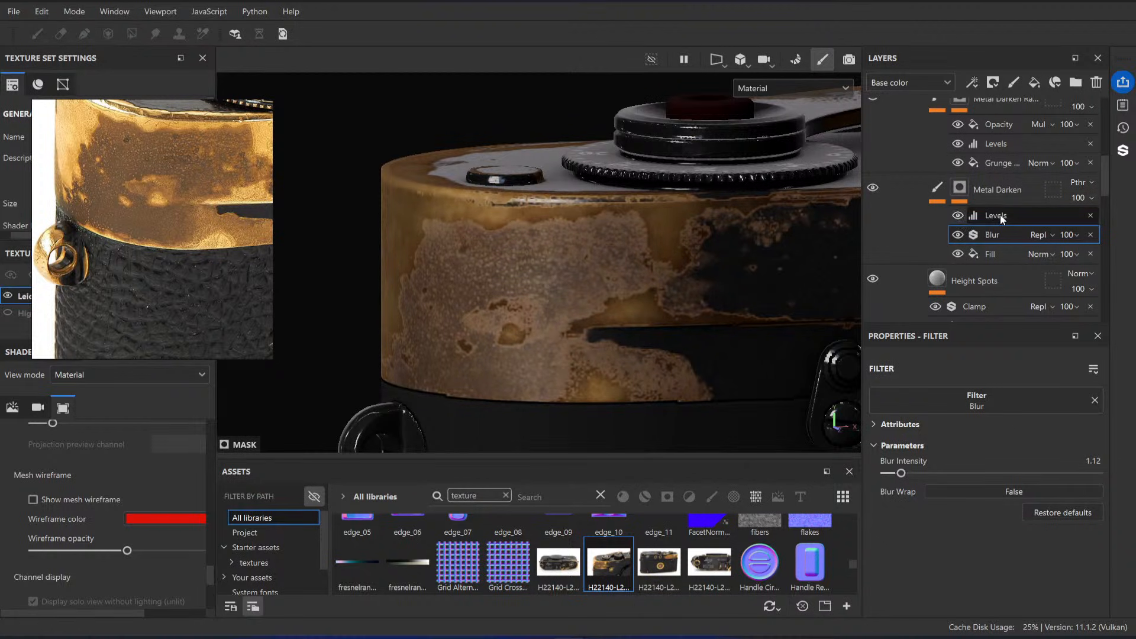
{"action": "left_click", "coordinate": [1001, 216]}
{"action": "left_click_drag", "start_coordinate": [1044, 402], "coordinate": [1093, 404]}
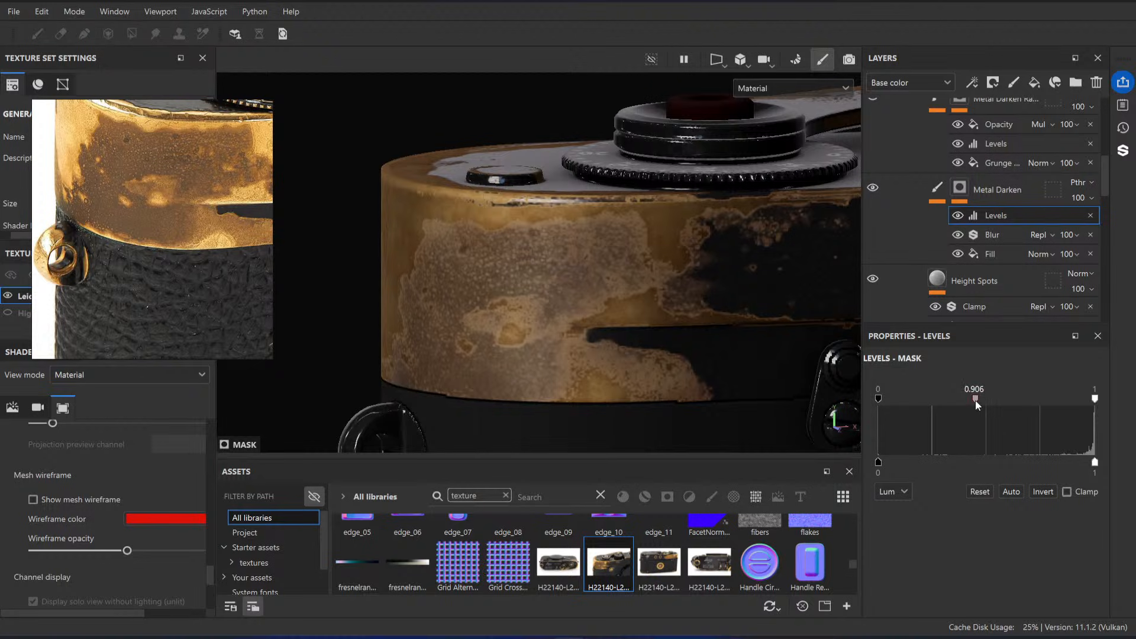
{"action": "left_click_drag", "start_coordinate": [975, 400], "coordinate": [934, 400]}
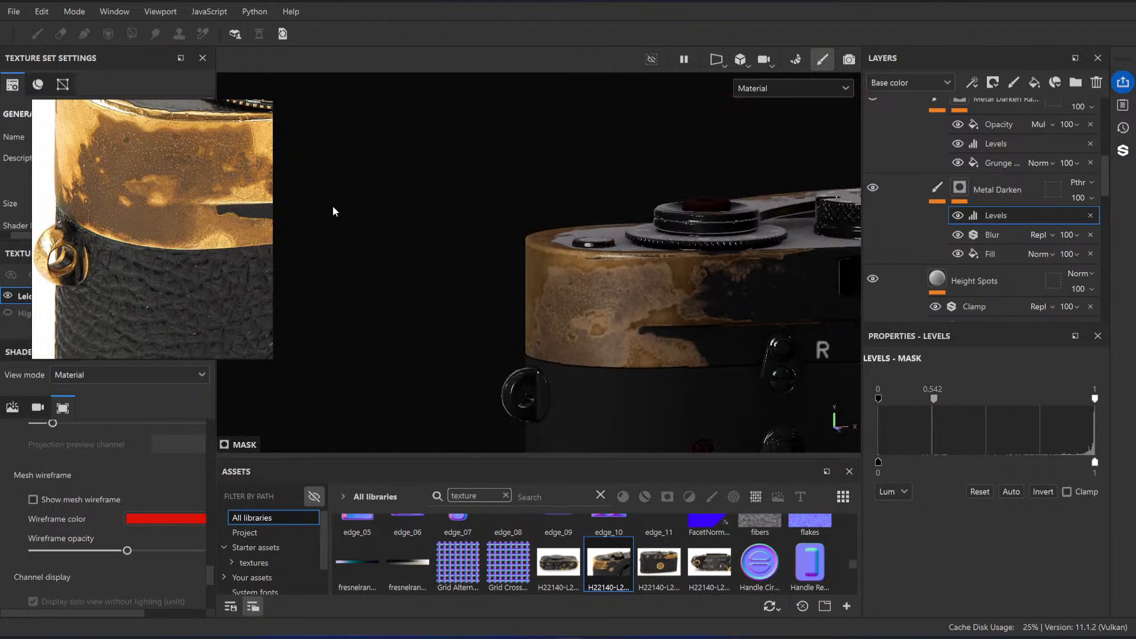
Step: Examine the brass wear around the rounded end and back of the camera against the reference photos of those sides
{"action": "left_click_drag", "start_coordinate": [334, 211], "coordinate": [665, 256], "text": "alt"}
{"action": "right_click_drag", "start_coordinate": [665, 257], "coordinate": [500, 246], "text": "alt"}
{"action": "left_click_drag", "start_coordinate": [500, 247], "coordinate": [629, 269], "text": "alt"}
{"action": "scroll", "coordinate": [163, 189], "scroll_direction": "down", "scroll_amount": 3}
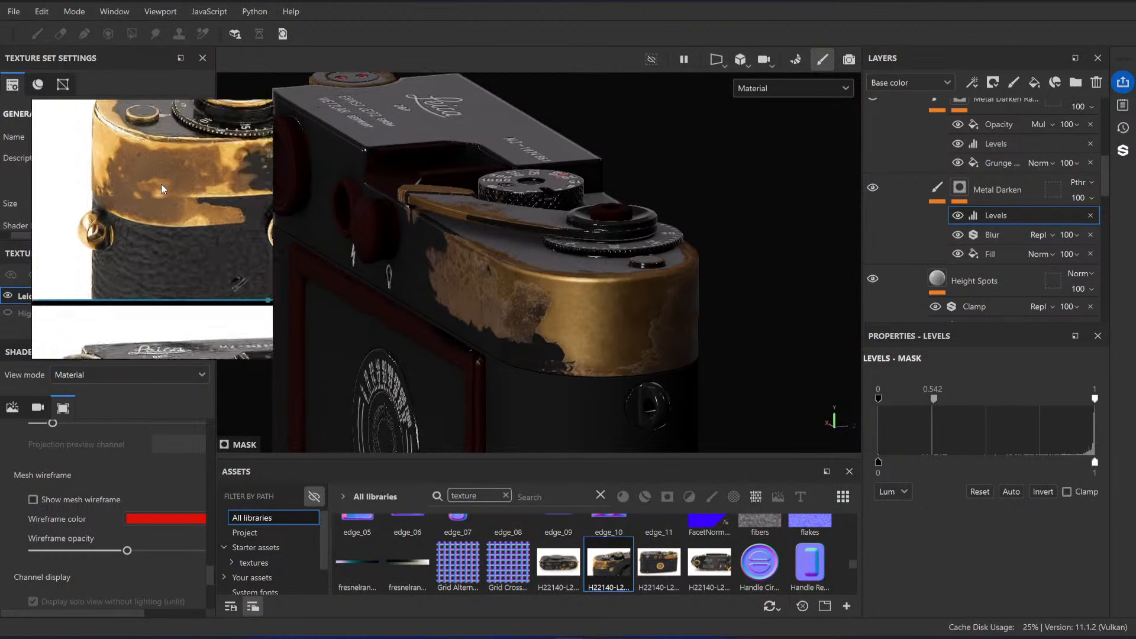
{"action": "scroll", "coordinate": [162, 189], "scroll_direction": "down", "scroll_amount": 5}
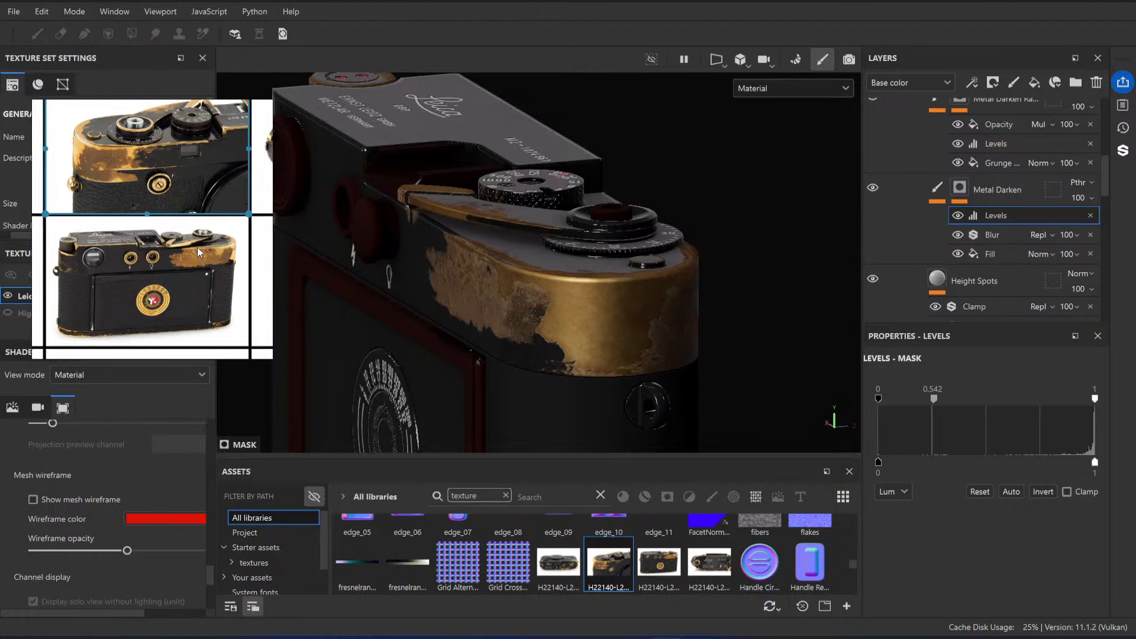
{"action": "scroll", "coordinate": [198, 252], "scroll_direction": "down", "scroll_amount": 3}
{"action": "scroll", "coordinate": [140, 275], "scroll_direction": "up", "scroll_amount": 8}
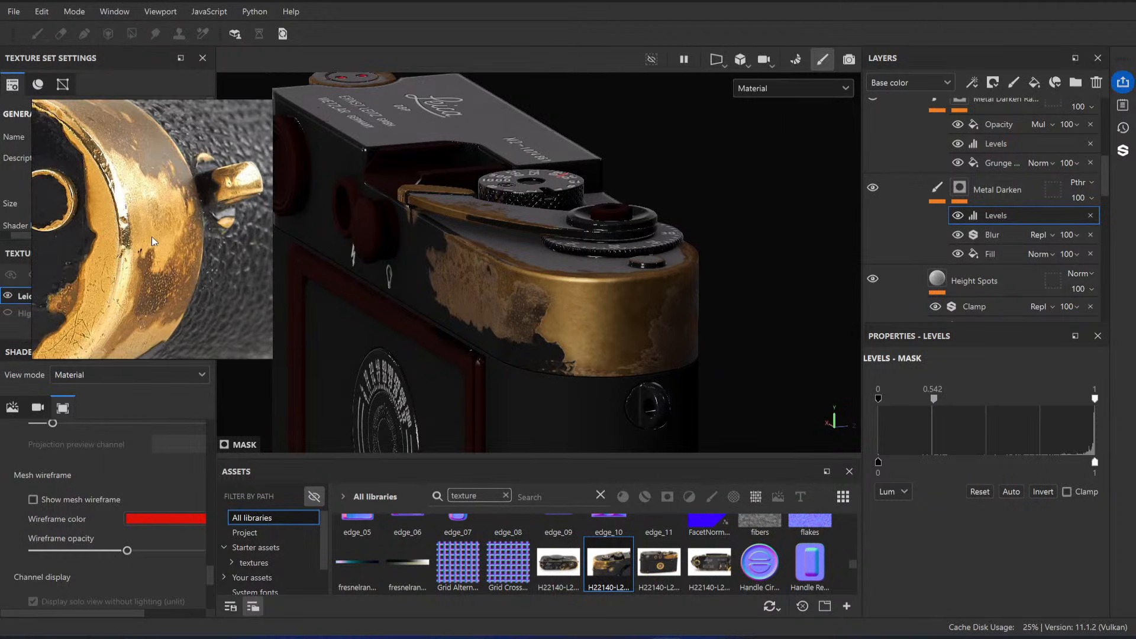
{"action": "scroll", "coordinate": [137, 184], "scroll_direction": "up", "scroll_amount": 3}
{"action": "scroll", "coordinate": [137, 205], "scroll_direction": "down", "scroll_amount": 5}
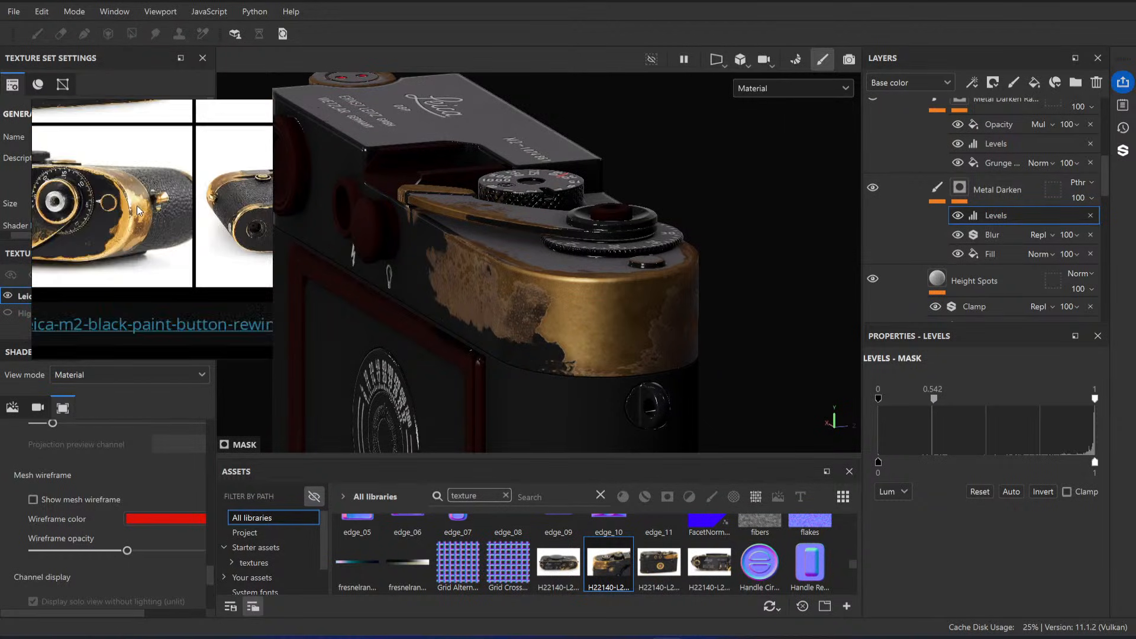
{"action": "scroll", "coordinate": [126, 196], "scroll_direction": "up", "scroll_amount": 3}
{"action": "scroll", "coordinate": [147, 188], "scroll_direction": "up", "scroll_amount": 4}
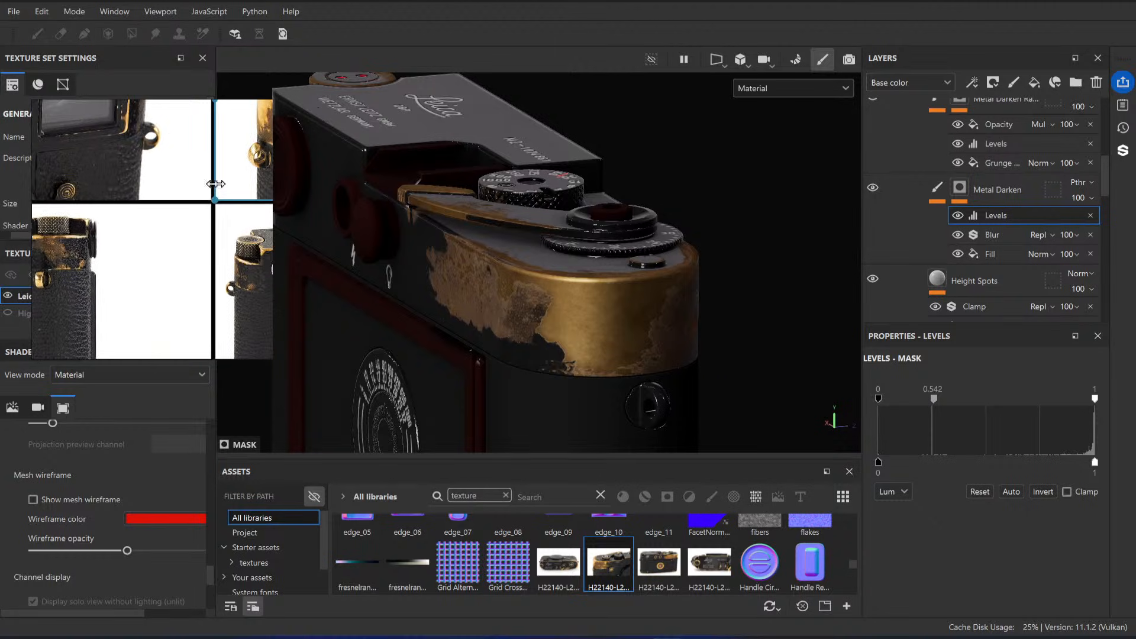
{"action": "scroll", "coordinate": [167, 186], "scroll_direction": "down", "scroll_amount": 7}
{"action": "scroll", "coordinate": [197, 201], "scroll_direction": "up", "scroll_amount": 5}
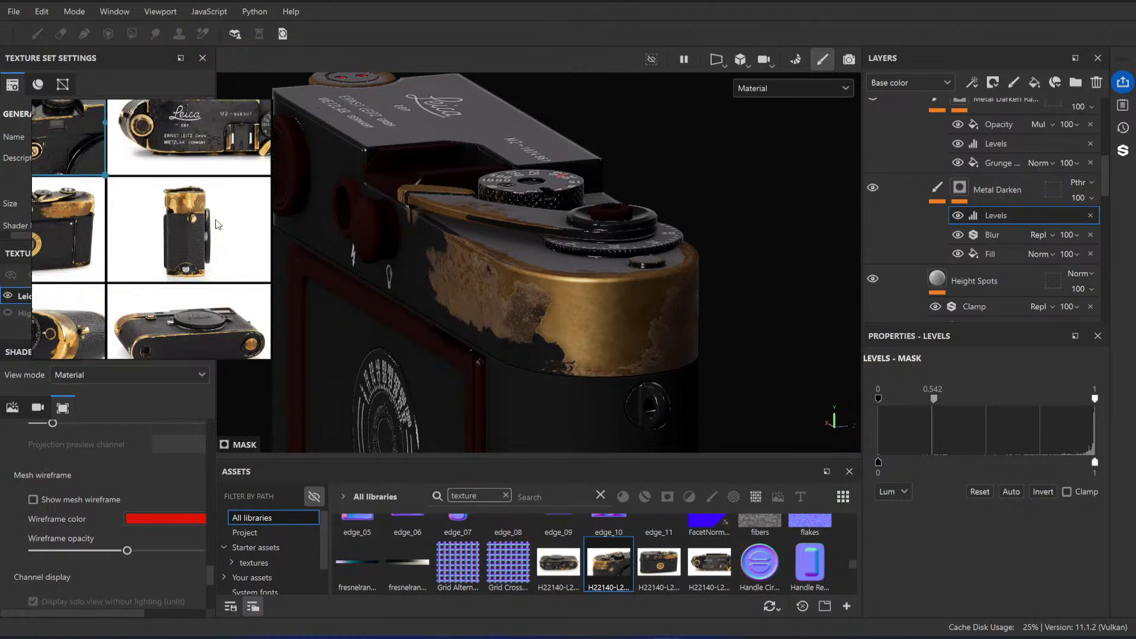
Step: Match the view to the reference photo of the camera's rounded end and open that photo's source in the web browser
{"action": "scroll", "coordinate": [194, 199], "scroll_direction": "down", "scroll_amount": 2}
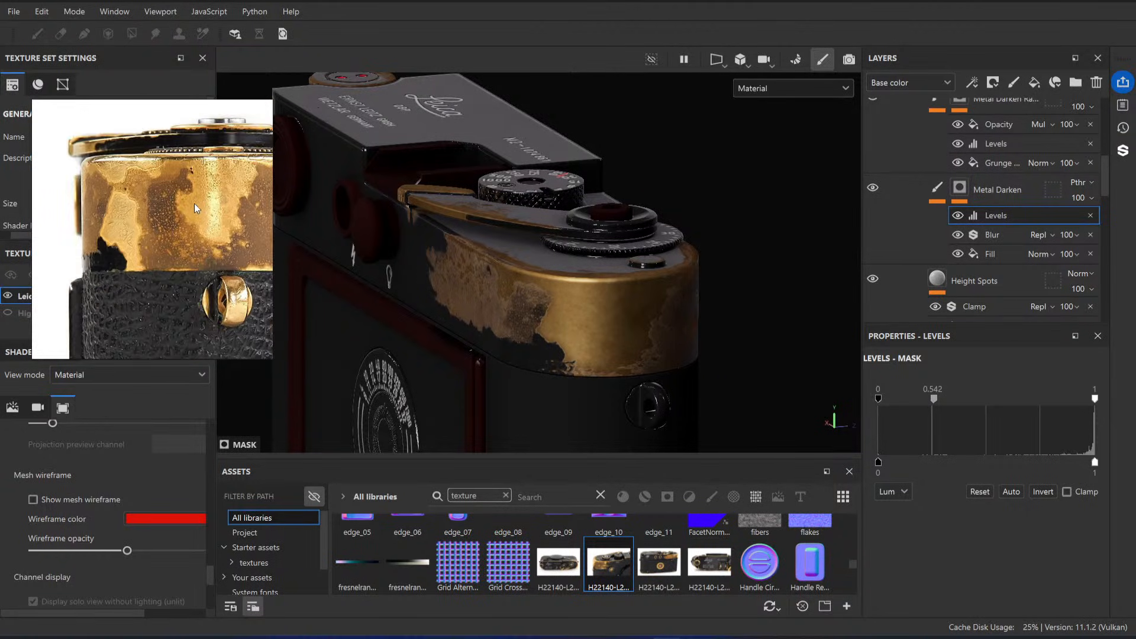
{"action": "scroll", "coordinate": [194, 204], "scroll_direction": "down", "scroll_amount": 3}
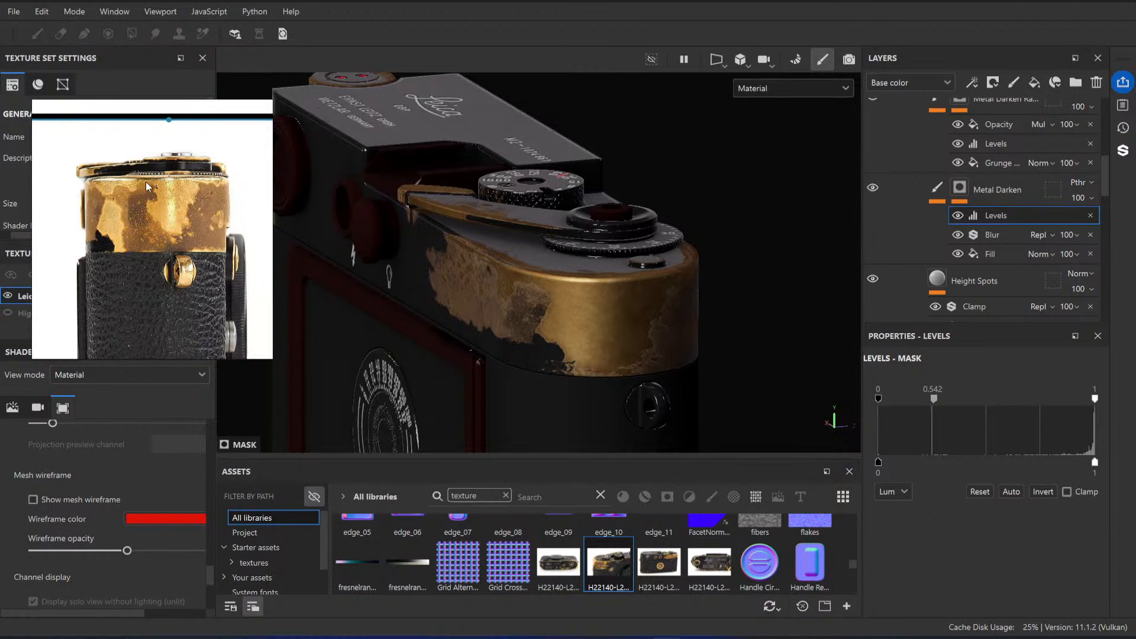
{"action": "left_click_drag", "start_coordinate": [631, 329], "coordinate": [548, 319], "text": "alt+shift"}
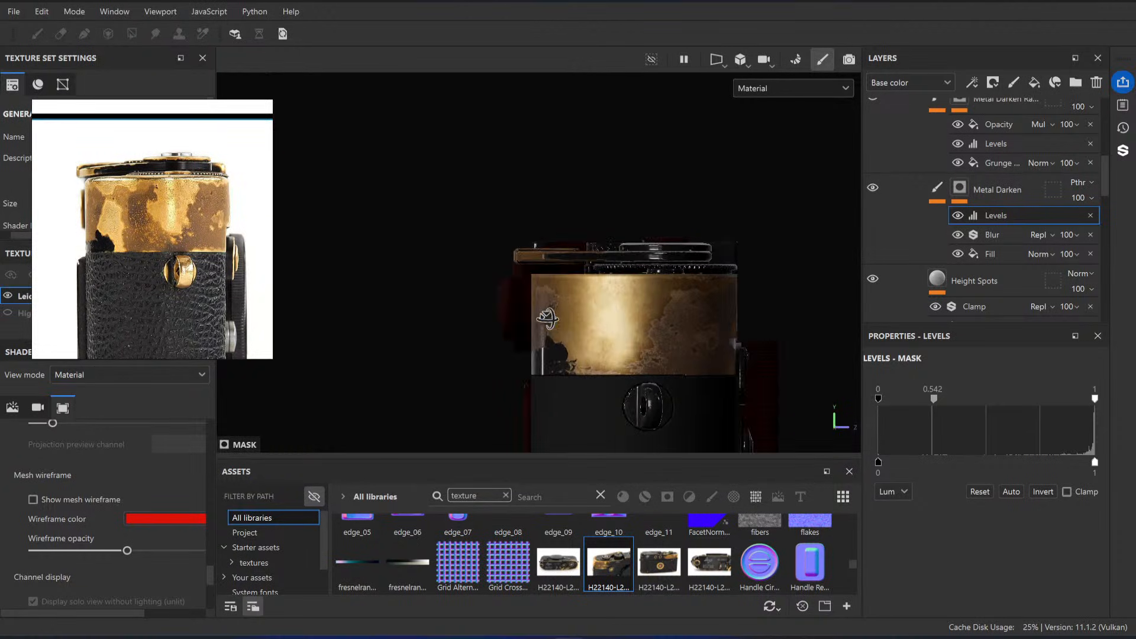
{"action": "middle_click_drag", "start_coordinate": [624, 315], "coordinate": [581, 281], "text": "alt"}
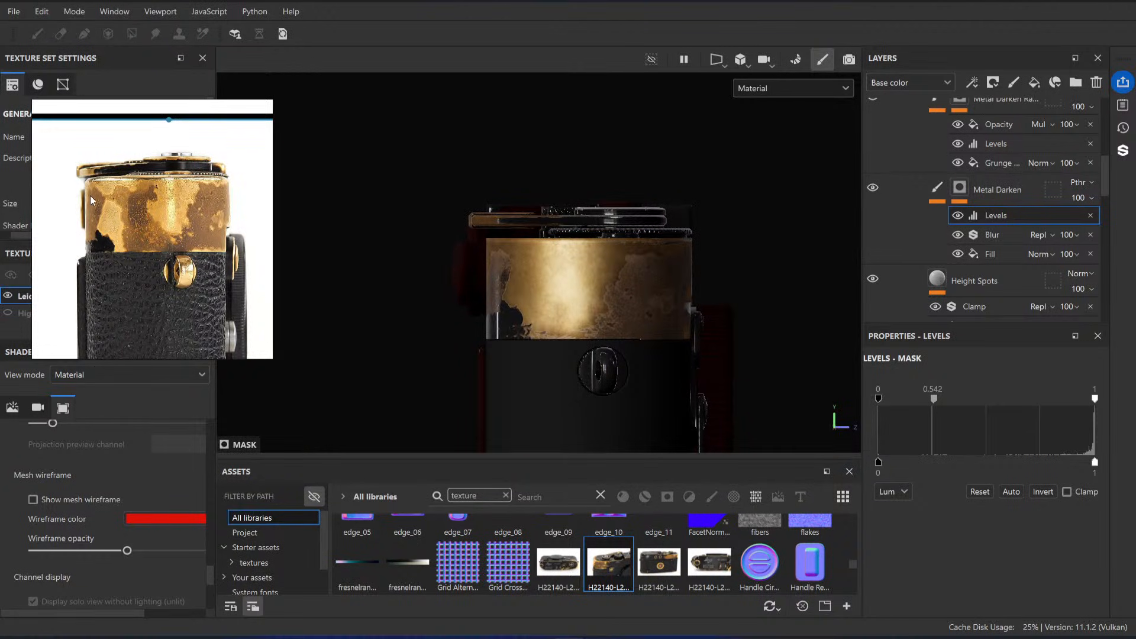
{"action": "right_click", "coordinate": [142, 199]}
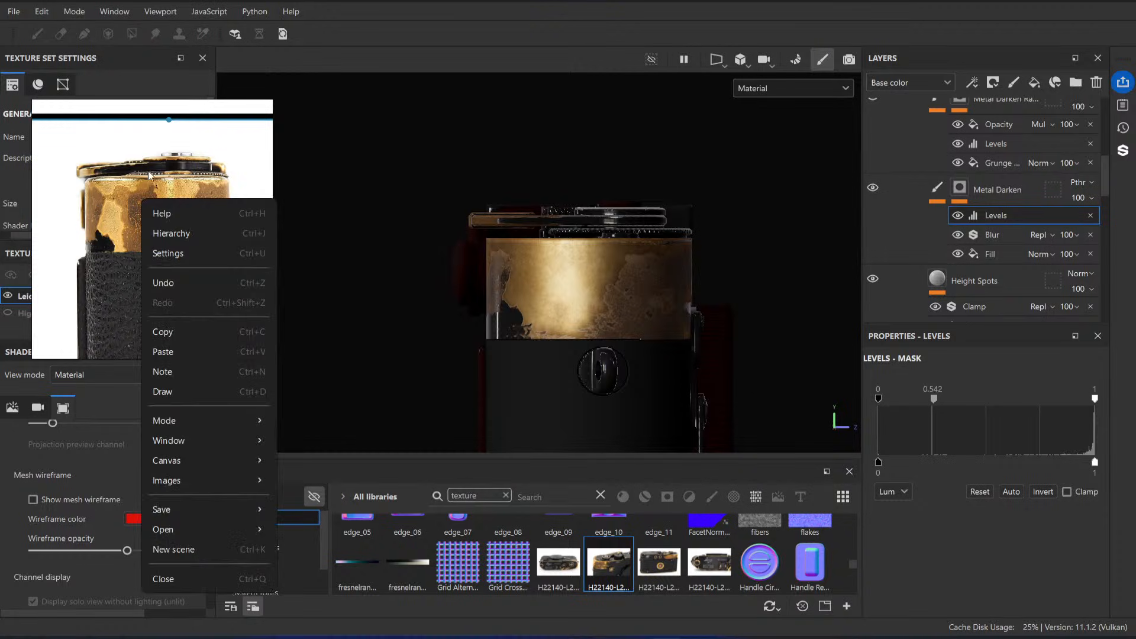
{"action": "right_click", "coordinate": [129, 164]}
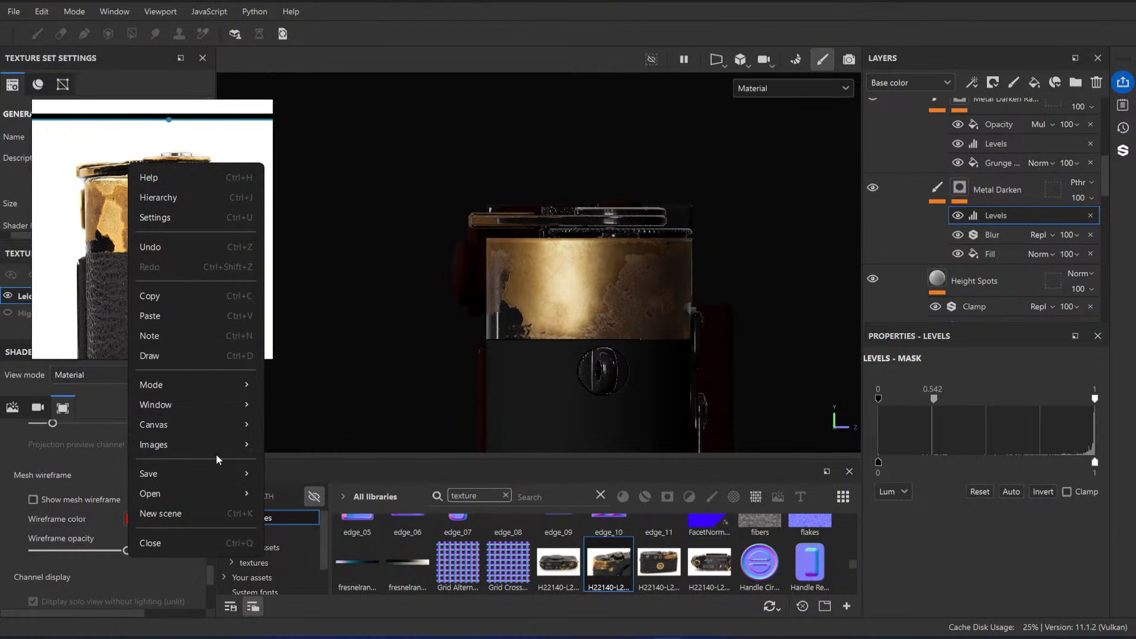
{"action": "mouse_move", "coordinate": [231, 495]}
{"action": "mouse_move", "coordinate": [219, 446]}
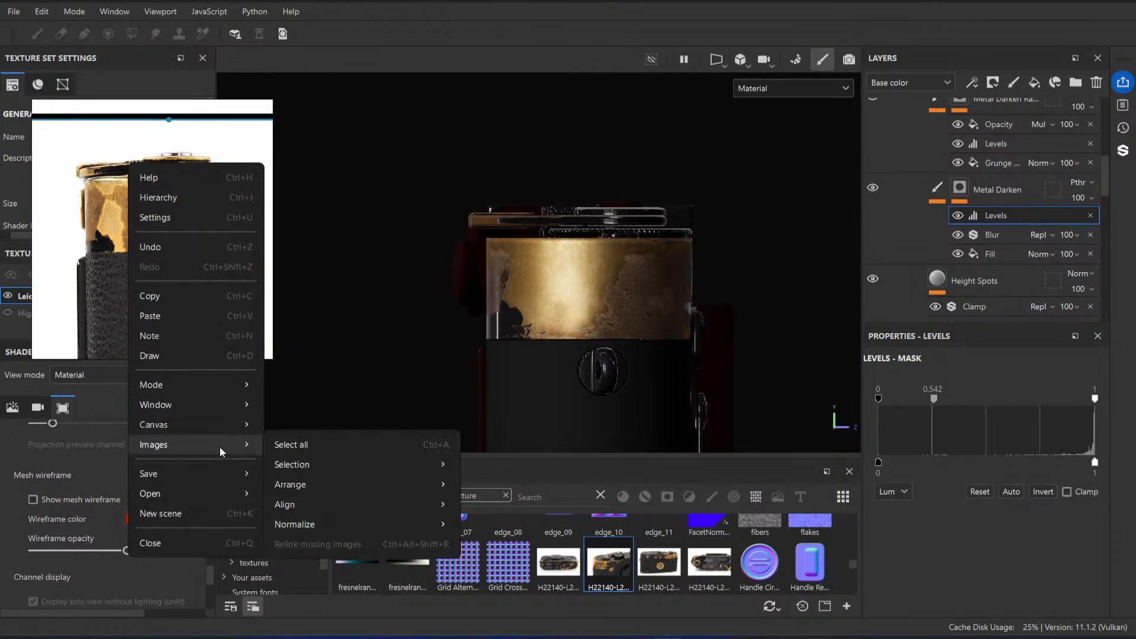
{"action": "mouse_move", "coordinate": [358, 464]}
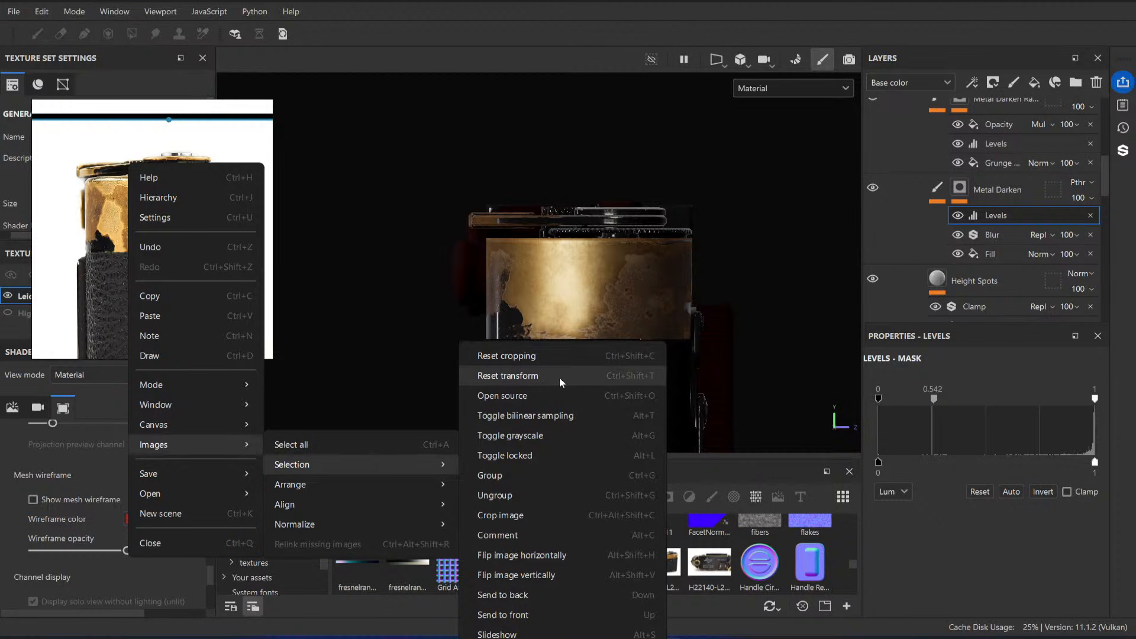
{"action": "left_click", "coordinate": [557, 396]}
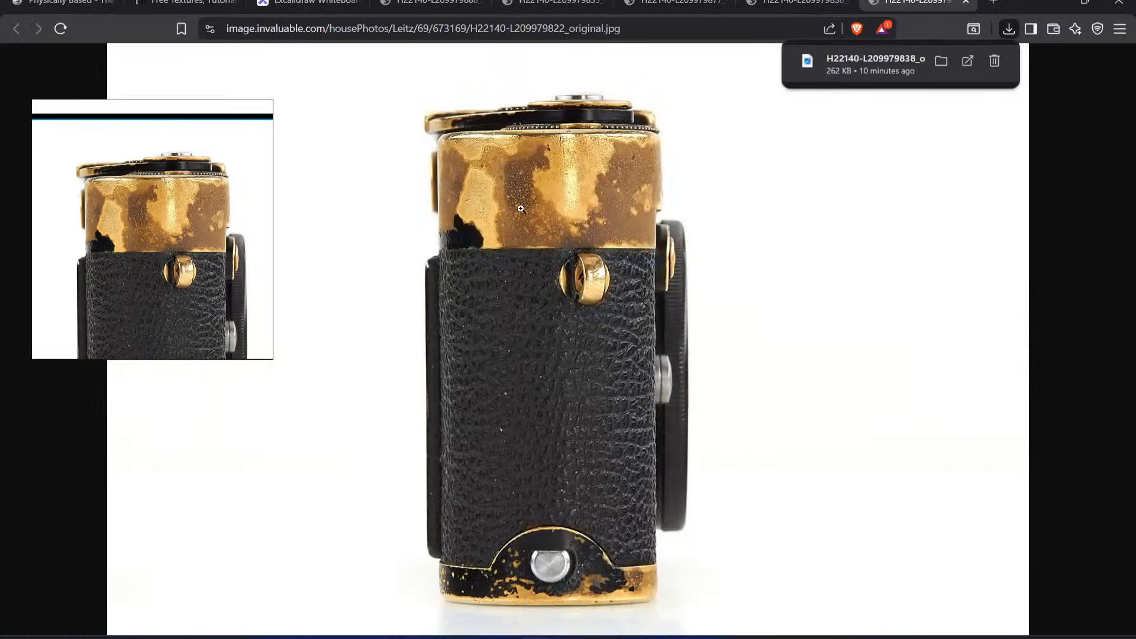
Step: Save the photo of the camera's end as H22140-L209979822_original.jpg in the Downloads folder
{"action": "right_click", "coordinate": [545, 178]}
{"action": "left_click", "coordinate": [599, 214]}
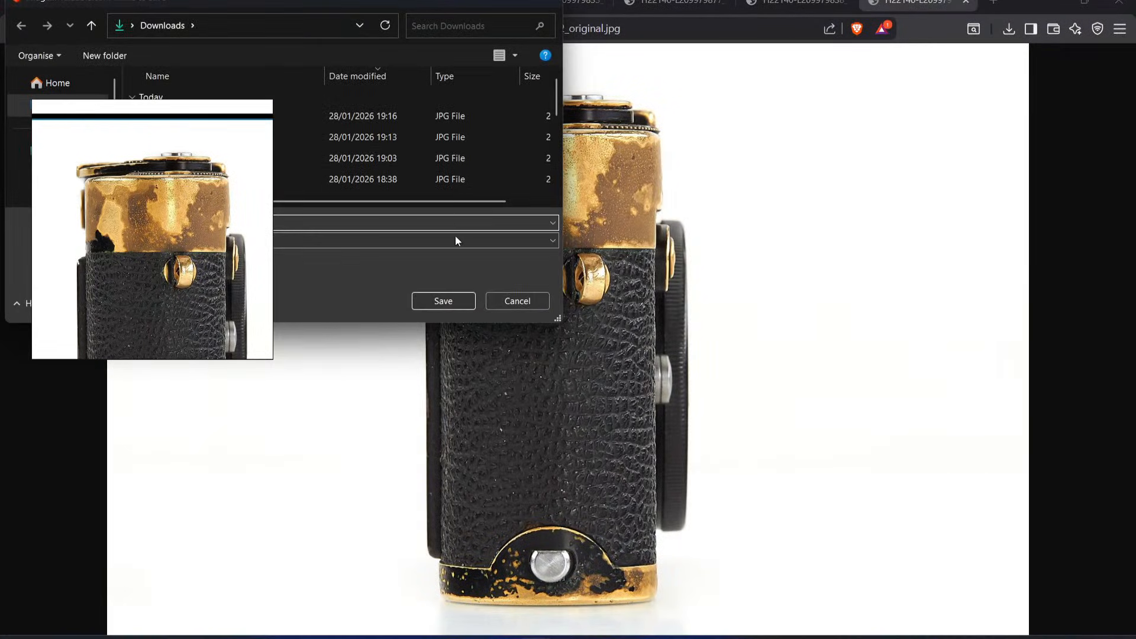
{"action": "left_click", "coordinate": [444, 300]}
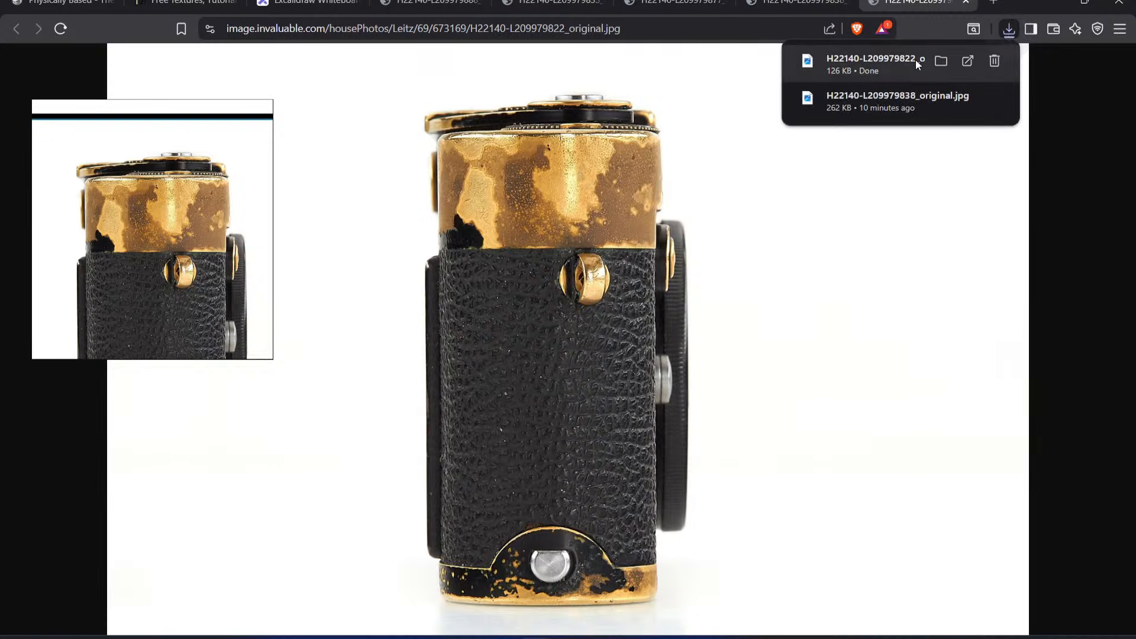
Step: Import the downloaded H22140-L209979822_original.jpg into Substance Painter's project 'LeicaM2' with its usage set to texture
{"action": "left_click_drag", "start_coordinate": [570, 627], "coordinate": [600, 322]}
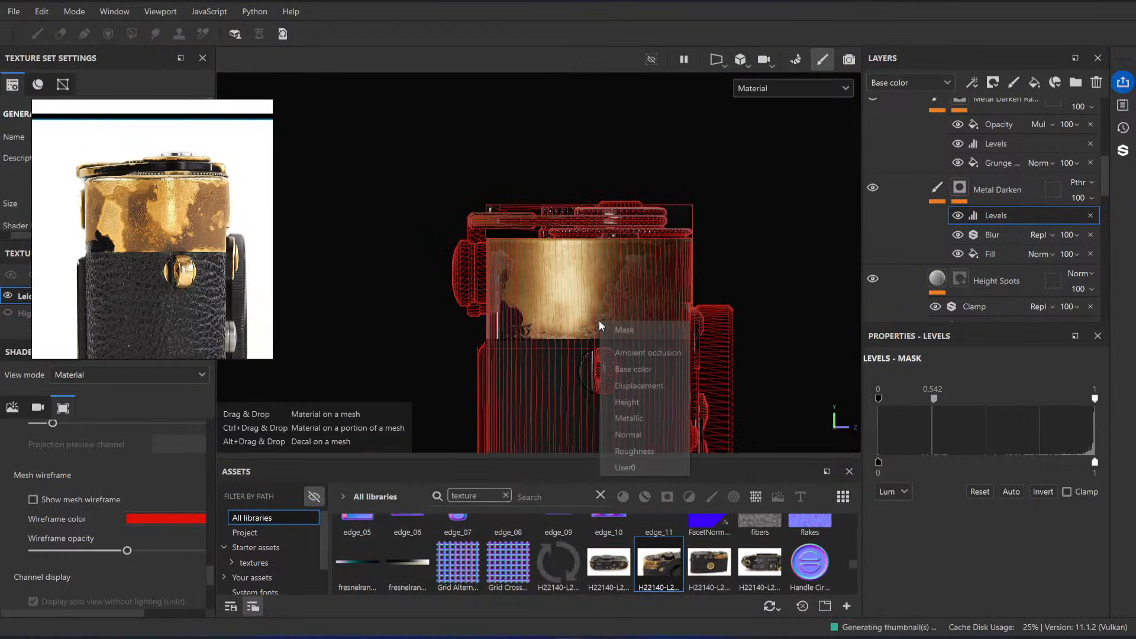
{"action": "left_click", "coordinate": [782, 246]}
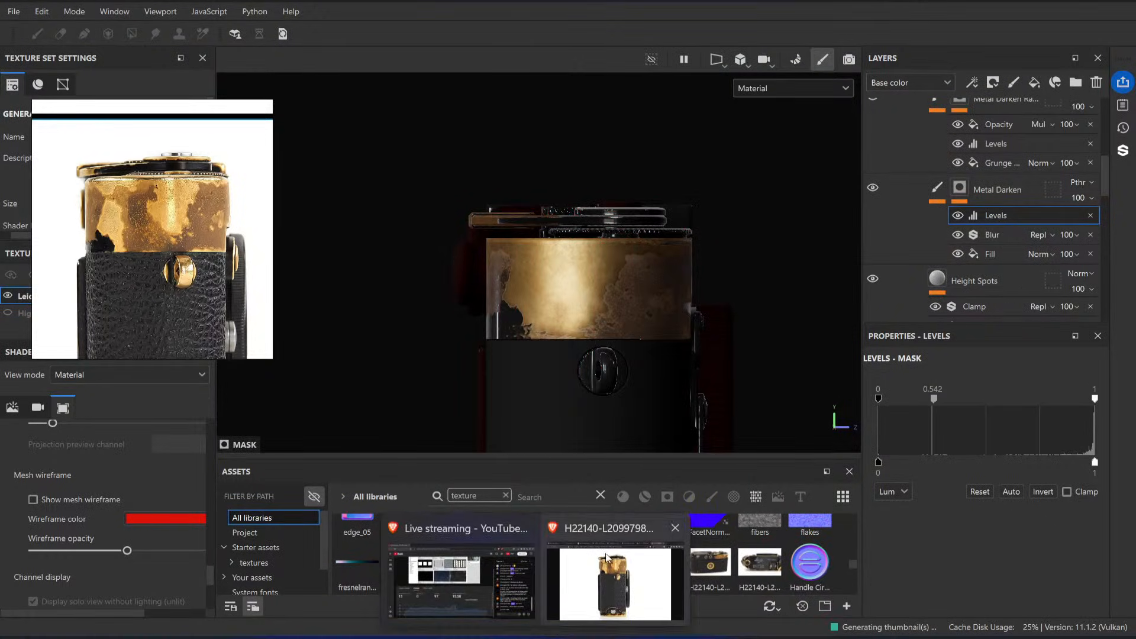
{"action": "left_click", "coordinate": [616, 591]}
{"action": "mouse_move", "coordinate": [870, 62]}
{"action": "left_mouse_down"}
{"action": "mouse_move", "coordinate": [622, 494]}
{"action": "mouse_move", "coordinate": [578, 629]}
{"action": "mouse_move", "coordinate": [642, 567]}
{"action": "left_mouse_up"}
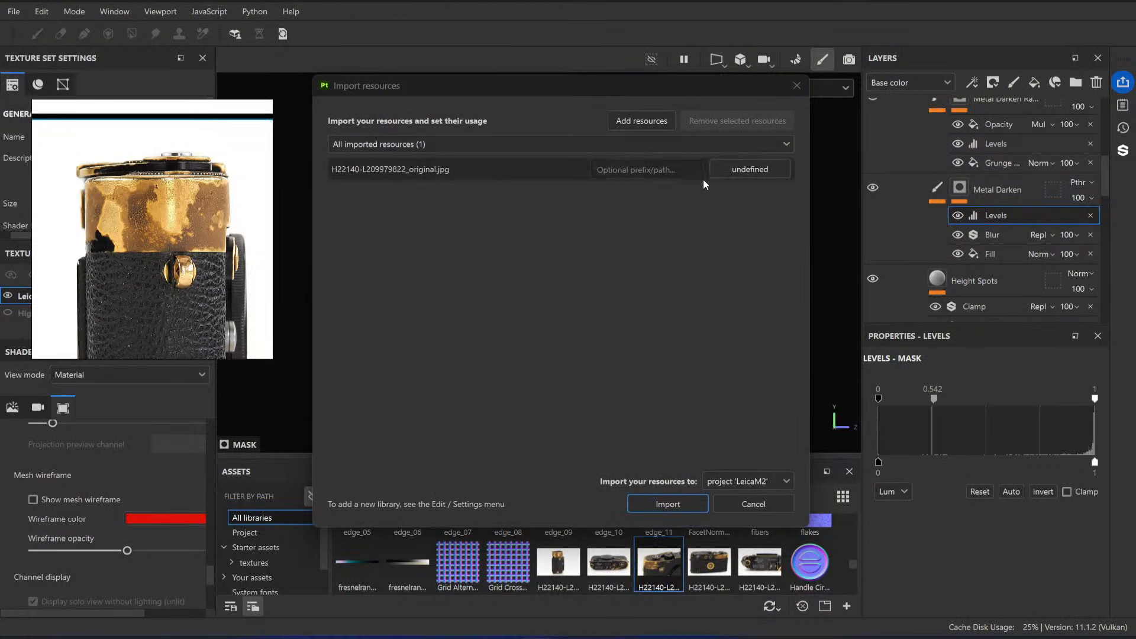
{"action": "left_click", "coordinate": [755, 169]}
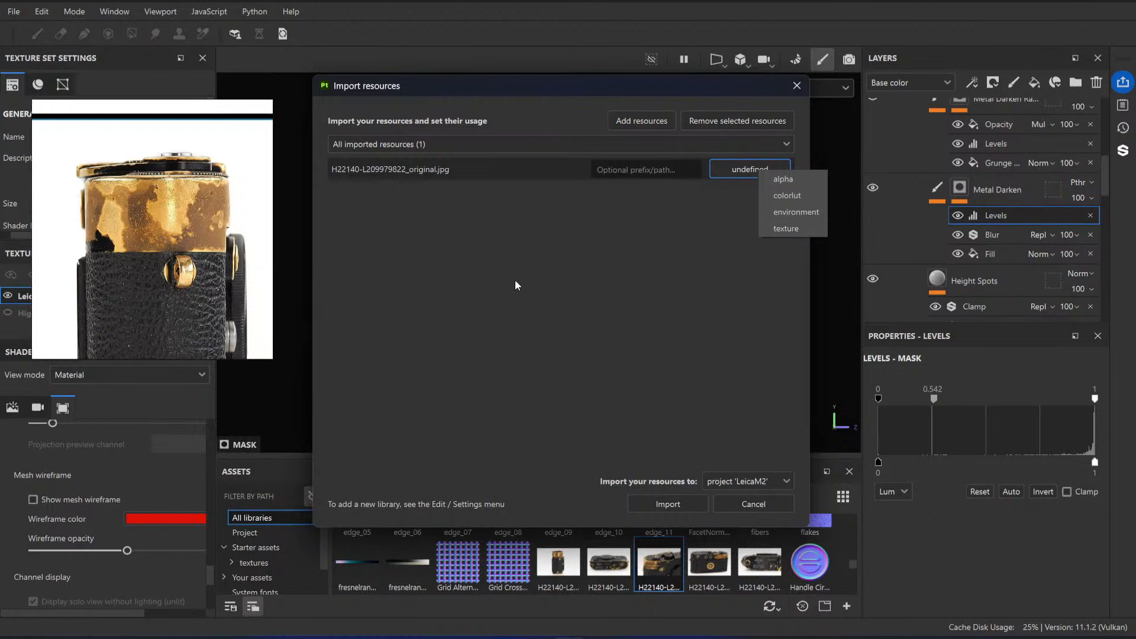
{"action": "left_click", "coordinate": [800, 234]}
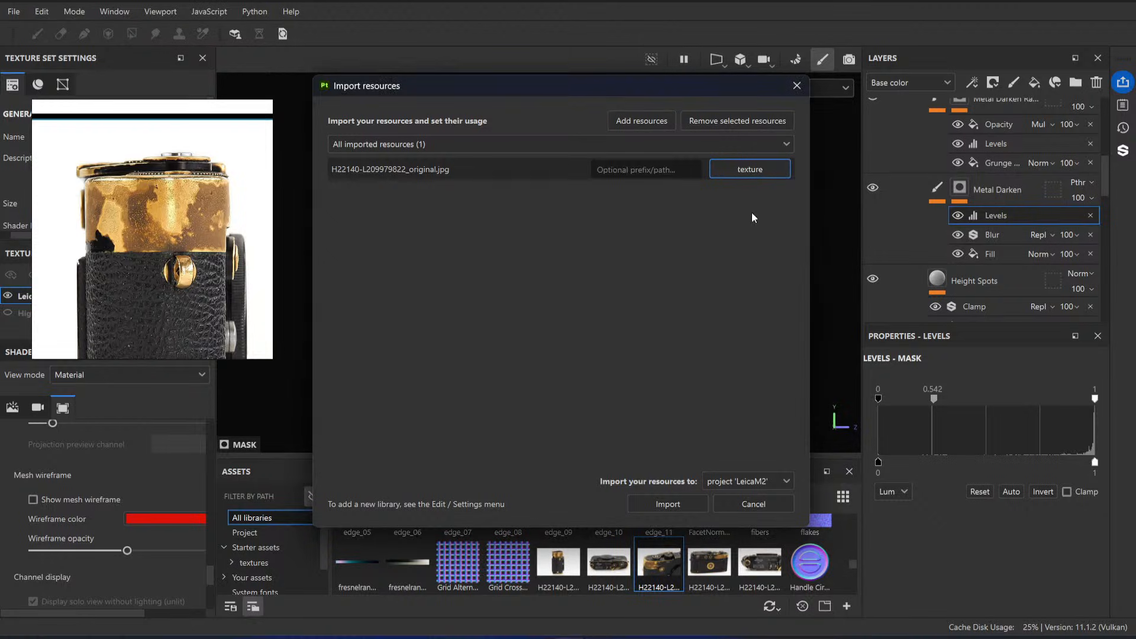
{"action": "left_click", "coordinate": [677, 505]}
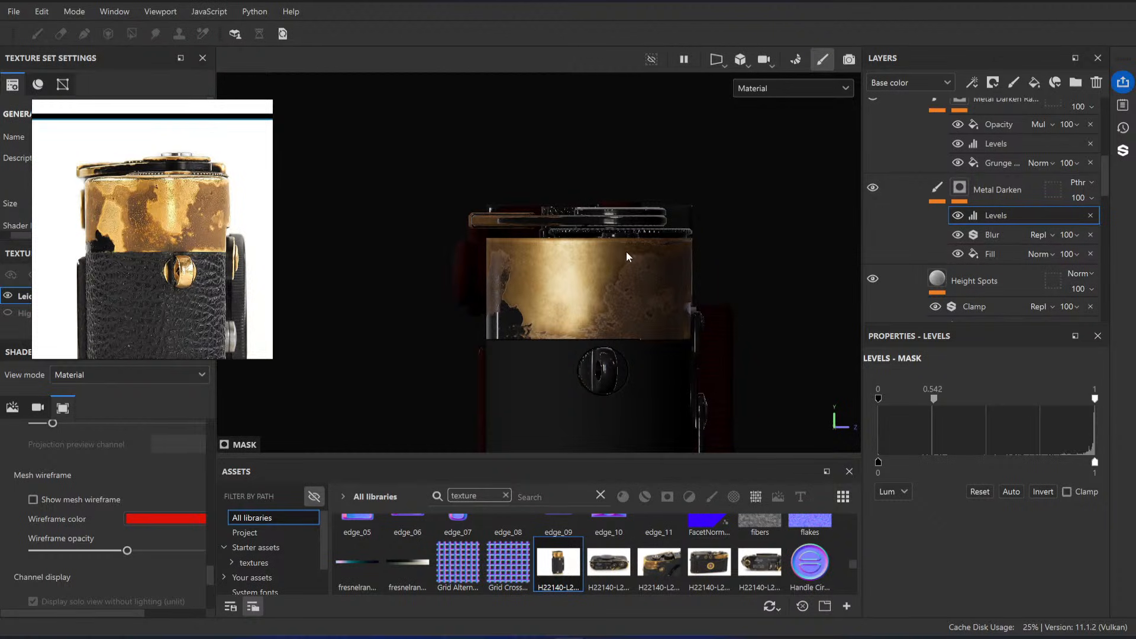
Step: Select the MaskProjection layer and load H22140-L209979822_original as the base color of the Projection tool
{"action": "scroll", "coordinate": [940, 196], "scroll_direction": "down", "scroll_amount": 10}
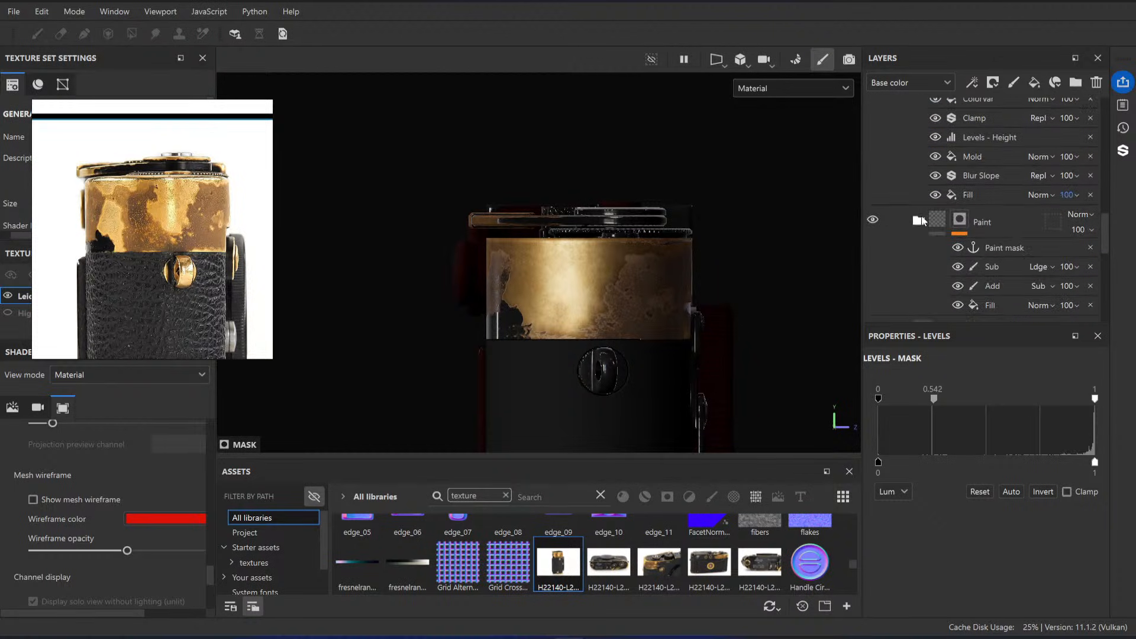
{"action": "left_click", "coordinate": [924, 151]}
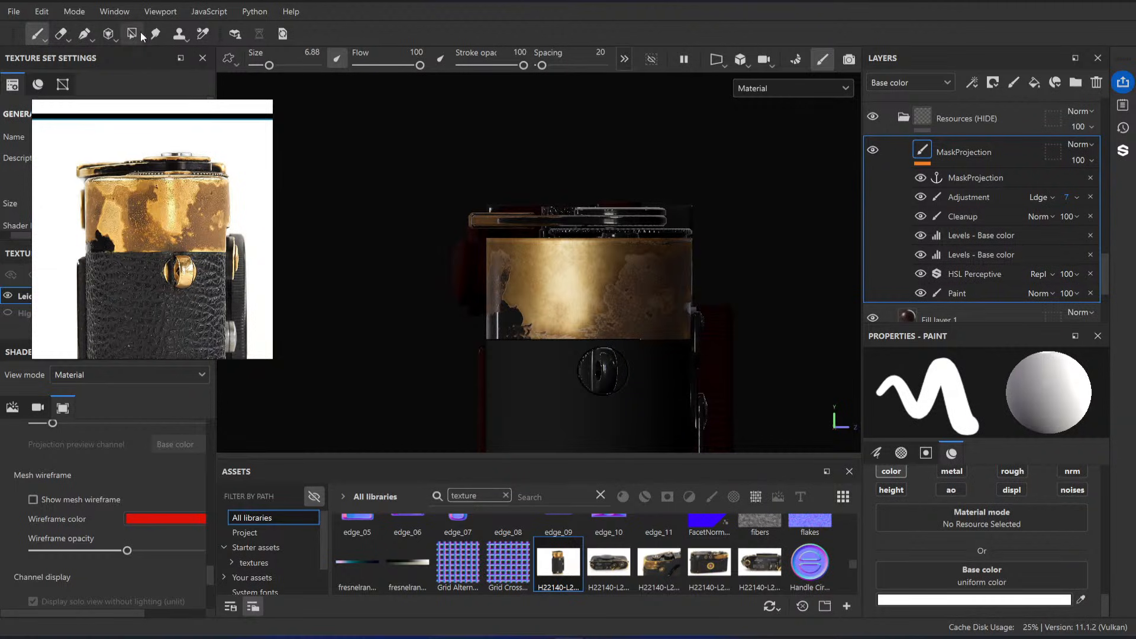
{"action": "left_click", "coordinate": [109, 33]}
{"action": "left_click_drag", "start_coordinate": [609, 563], "coordinate": [893, 593]}
Step: Move and scale the projected photo until its brass band lines up with the camera's rounded end
{"action": "middle_click_drag", "start_coordinate": [586, 294], "coordinate": [583, 299]}
{"action": "left_click_drag", "start_coordinate": [584, 298], "coordinate": [604, 243], "text": "shift"}
{"action": "middle_click_drag", "start_coordinate": [611, 283], "coordinate": [616, 362]}
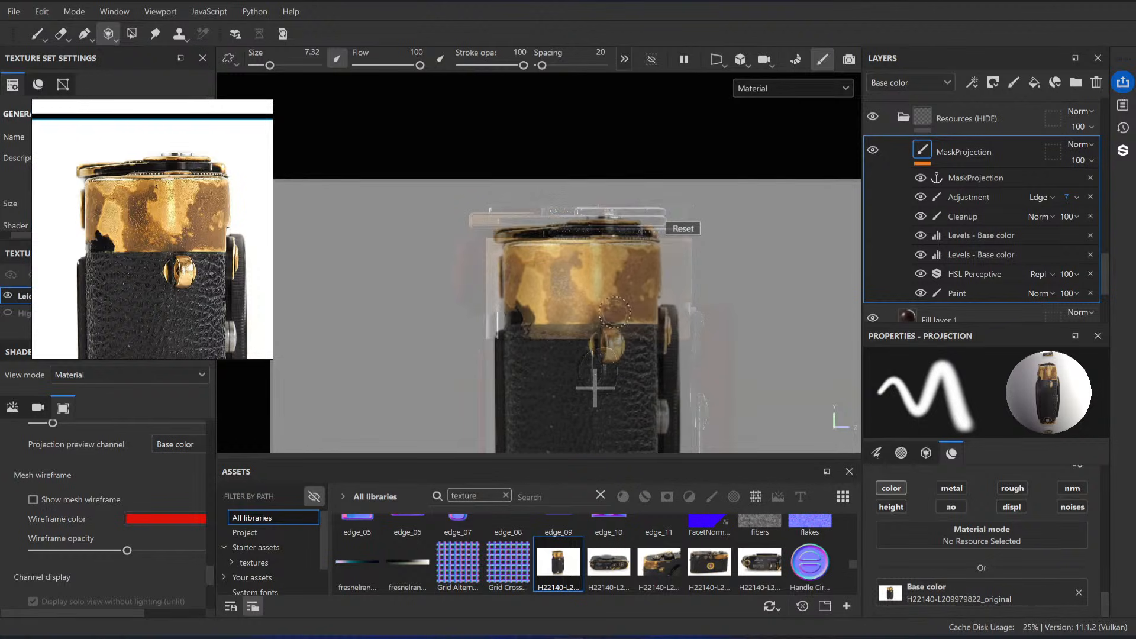
{"action": "right_click_drag", "start_coordinate": [617, 361], "coordinate": [640, 304]}
{"action": "middle_click_drag", "start_coordinate": [639, 304], "coordinate": [647, 344]}
{"action": "right_click_drag", "start_coordinate": [647, 345], "coordinate": [646, 350]}
{"action": "middle_click_drag", "start_coordinate": [646, 349], "coordinate": [642, 332]}
{"action": "right_click_drag", "start_coordinate": [641, 333], "coordinate": [644, 332]}
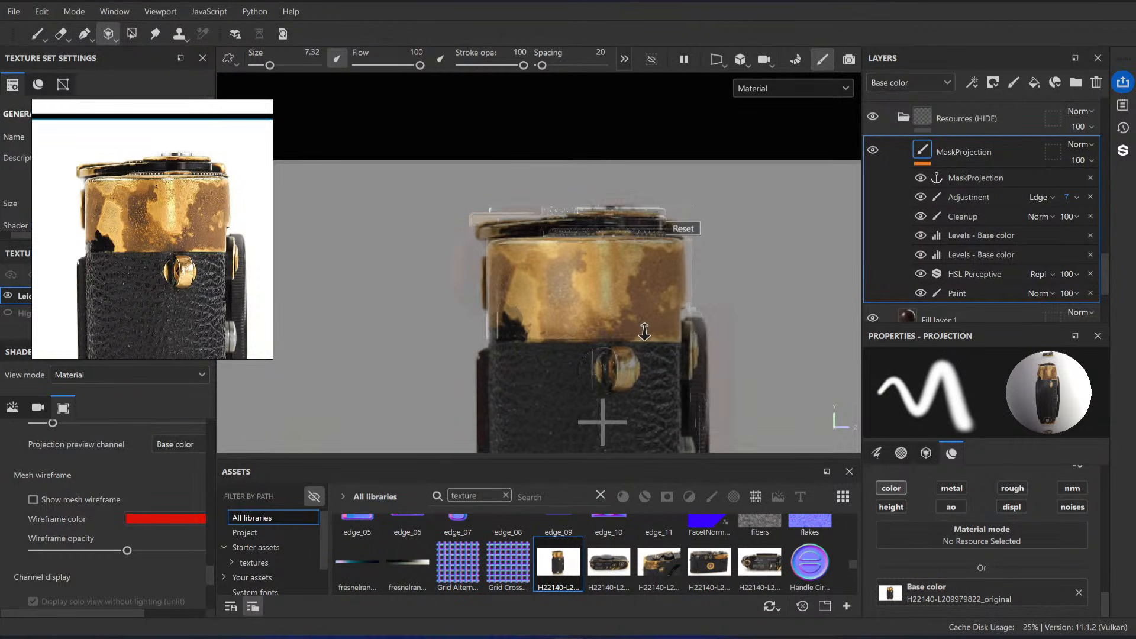
Step: Try projecting the photo onto the middle of the brass end with the Cleanup and Adjustment effects hidden
{"action": "left_click_drag", "start_coordinate": [643, 332], "coordinate": [571, 283]}
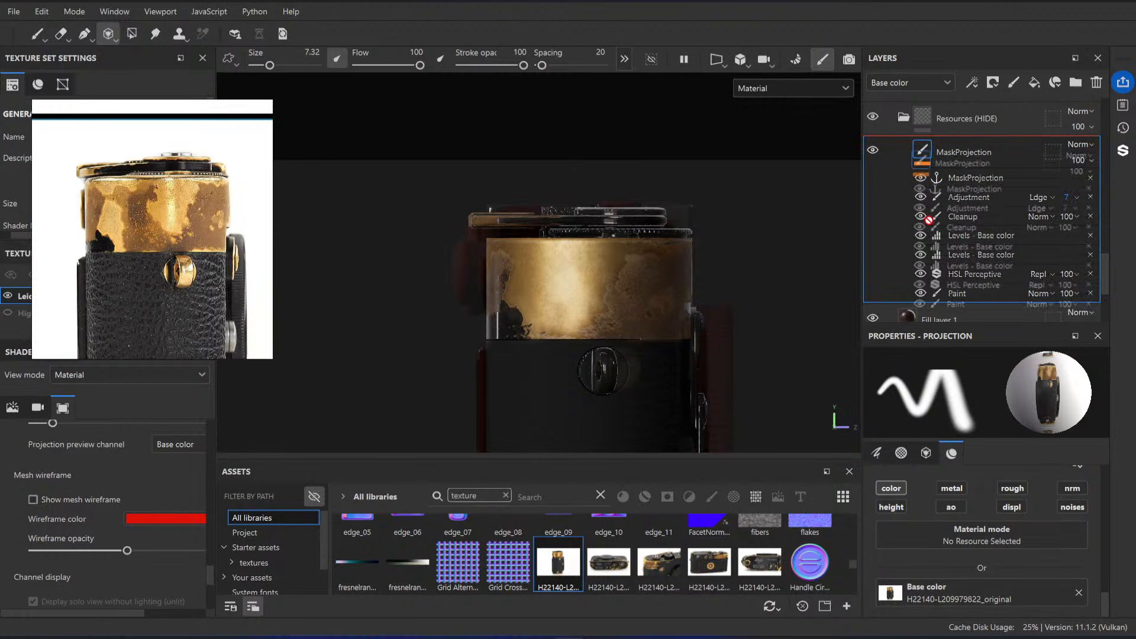
{"action": "left_click_drag", "start_coordinate": [922, 215], "coordinate": [923, 198]}
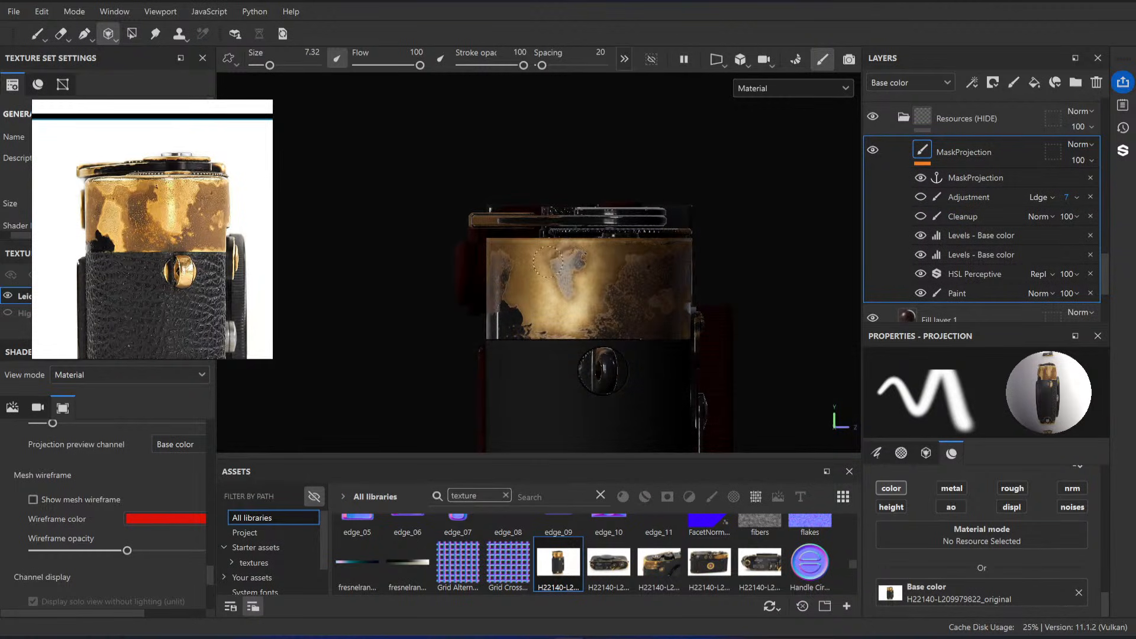
{"action": "left_click_drag", "start_coordinate": [557, 265], "coordinate": [583, 264]}
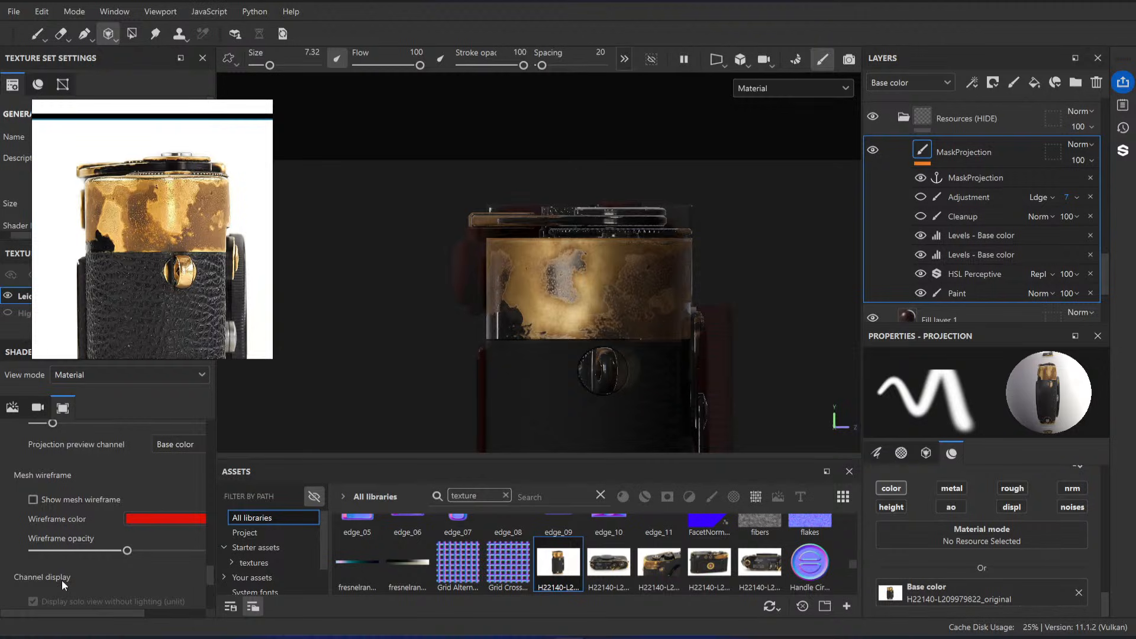
Step: Increase the stencil display opacity in the viewport's tool display settings
{"action": "scroll", "coordinate": [64, 585], "scroll_direction": "down", "scroll_amount": 4}
{"action": "scroll", "coordinate": [92, 560], "scroll_direction": "up", "scroll_amount": 4}
{"action": "left_click_drag", "start_coordinate": [55, 556], "coordinate": [81, 555]}
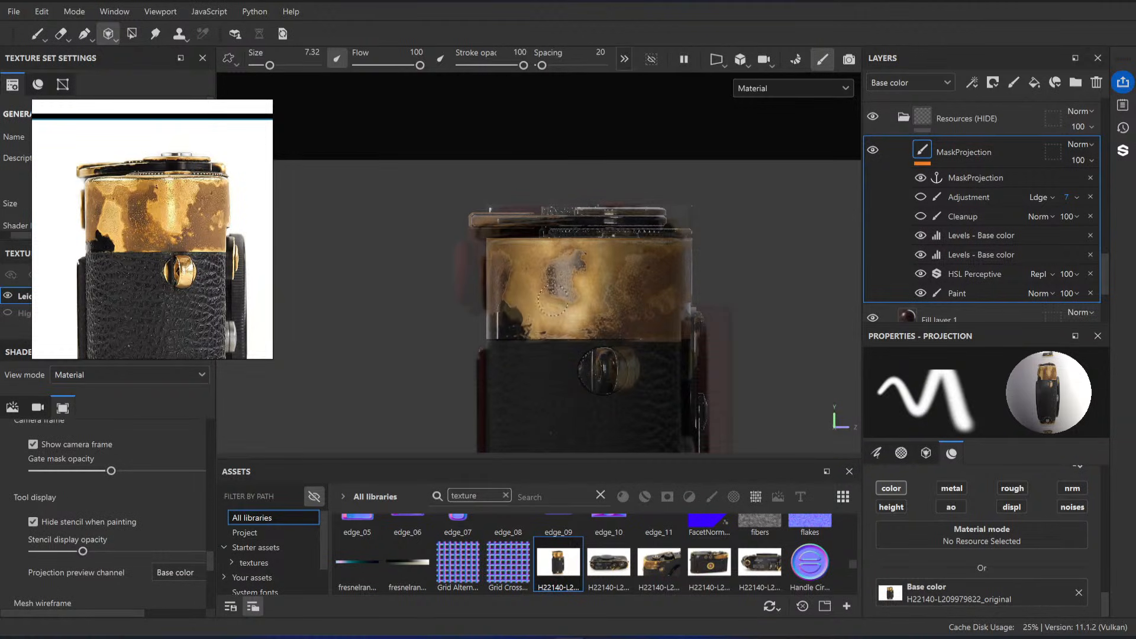
Step: Try projecting more of the photo's wear across the brass end with a larger brush
{"action": "left_click_drag", "start_coordinate": [554, 300], "coordinate": [569, 298]}
{"action": "right_click_drag", "start_coordinate": [571, 296], "coordinate": [587, 297], "text": "ctrl"}
{"action": "mouse_move", "coordinate": [581, 309]}
{"action": "left_mouse_down"}
{"action": "mouse_move", "coordinate": [596, 326]}
{"action": "mouse_move", "coordinate": [530, 291]}
{"action": "left_mouse_up"}
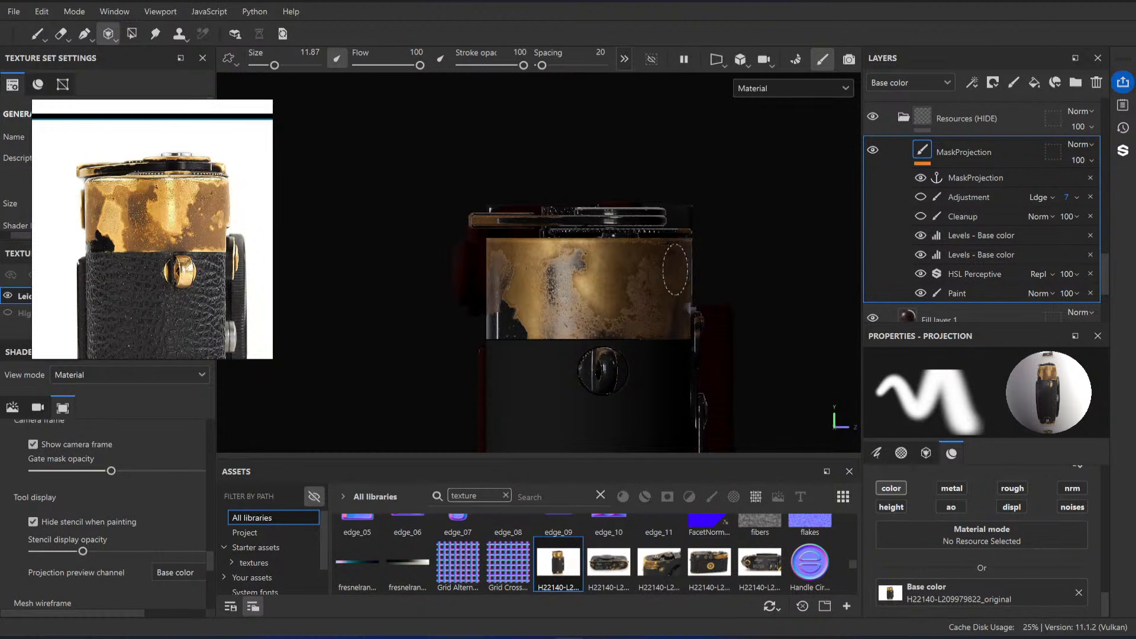
{"action": "left_click_drag", "start_coordinate": [668, 284], "coordinate": [663, 317]}
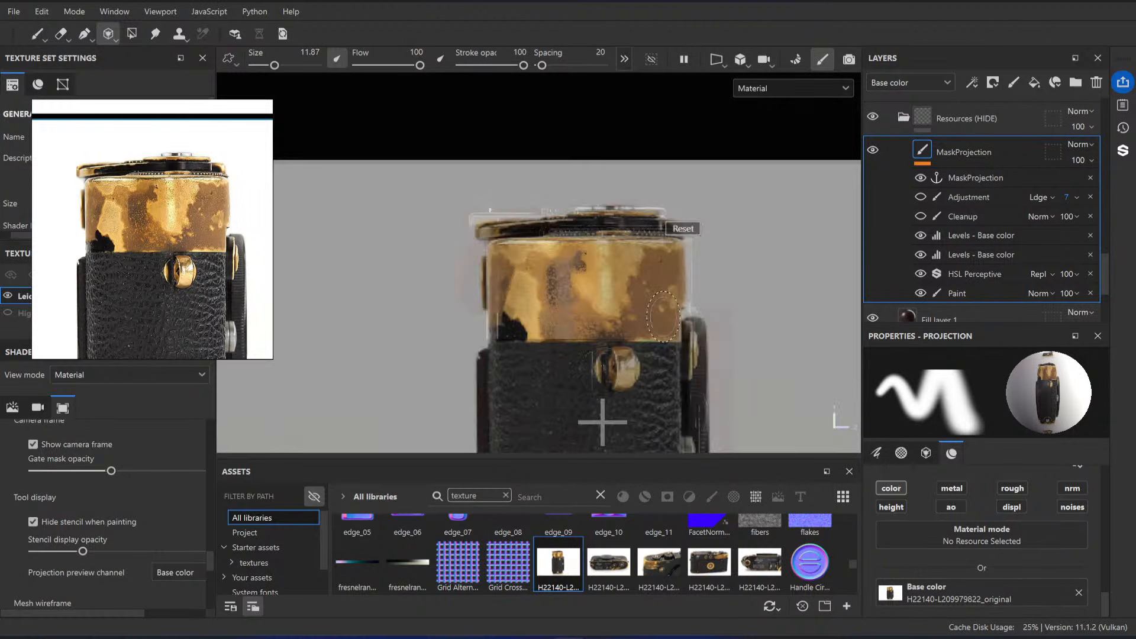
Step: Select MaskProjection's Paint effect and realign the projected photo with the edges of the camera's rounded end
{"action": "right_click_drag", "start_coordinate": [649, 345], "coordinate": [654, 350]}
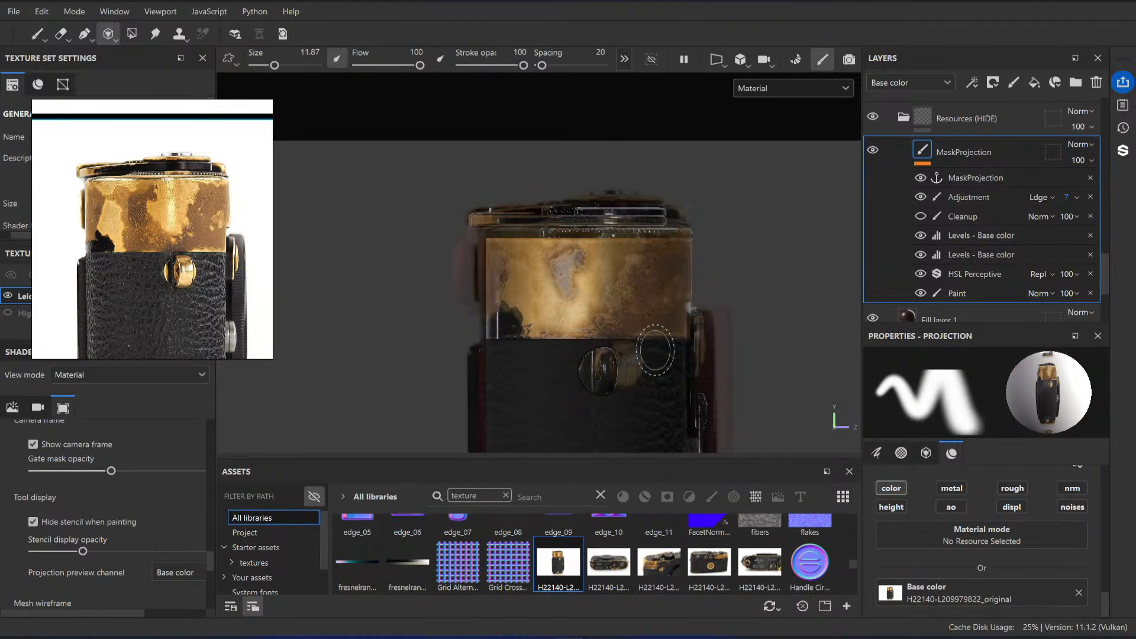
{"action": "left_click", "coordinate": [1007, 295]}
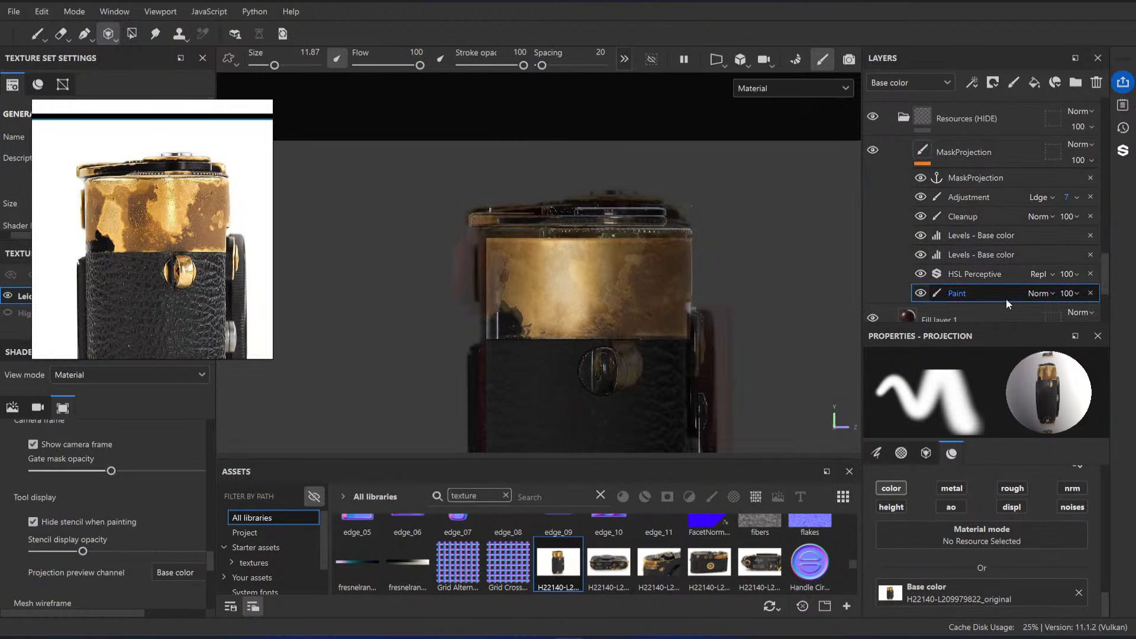
{"action": "key", "text": "s"}
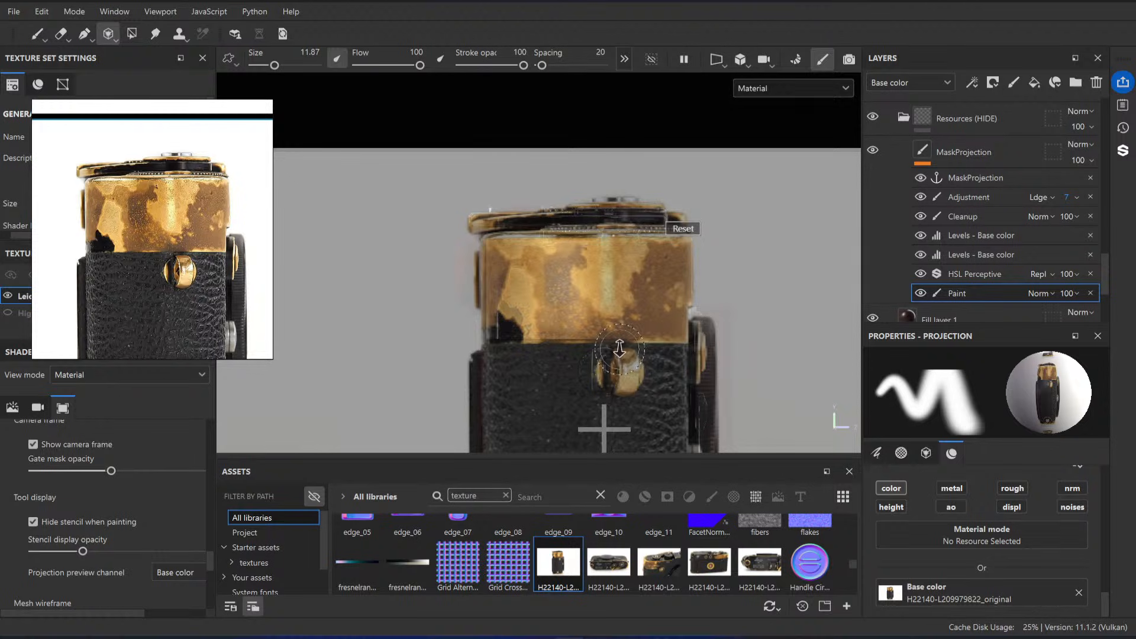
{"action": "right_click_drag", "start_coordinate": [620, 349], "coordinate": [620, 345]}
{"action": "middle_click_drag", "start_coordinate": [619, 340], "coordinate": [620, 336]}
{"action": "right_click_drag", "start_coordinate": [620, 337], "coordinate": [624, 340]}
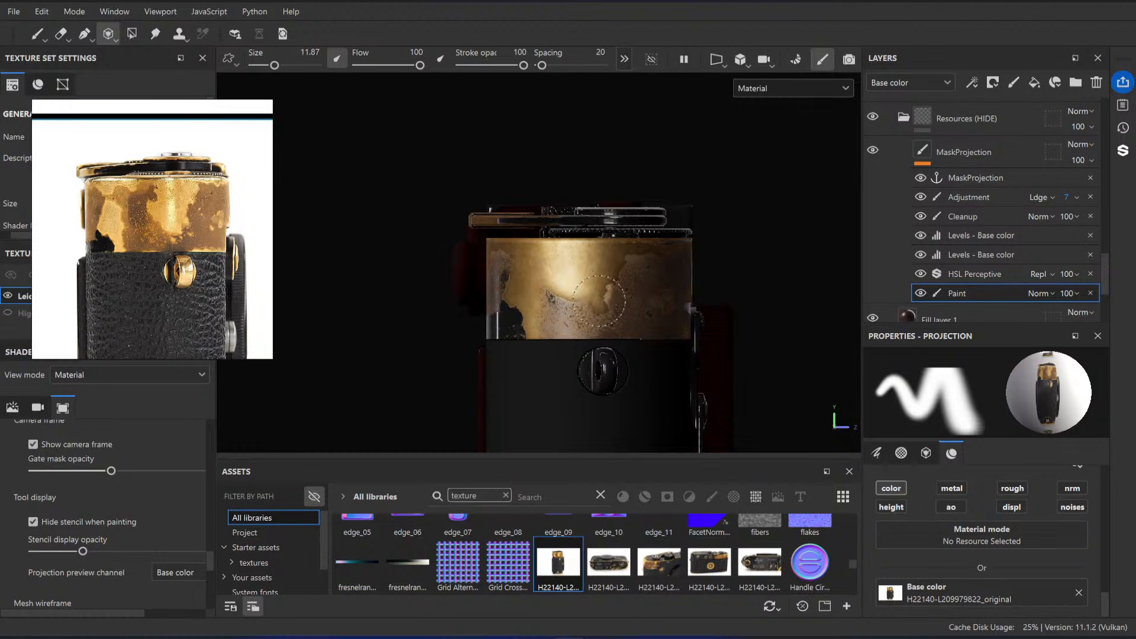
Step: Project the photo's wear across the brass end with the Cleanup and Adjustment effects hidden, and switch to the Paint tool
{"action": "left_click", "coordinate": [921, 216]}
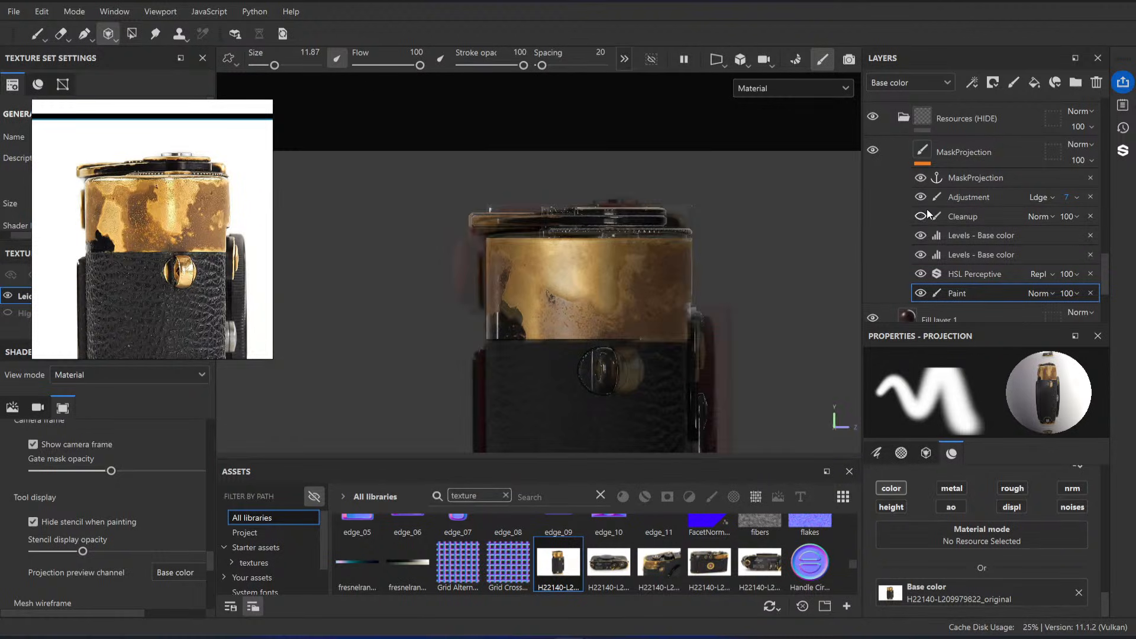
{"action": "left_click", "coordinate": [921, 198]}
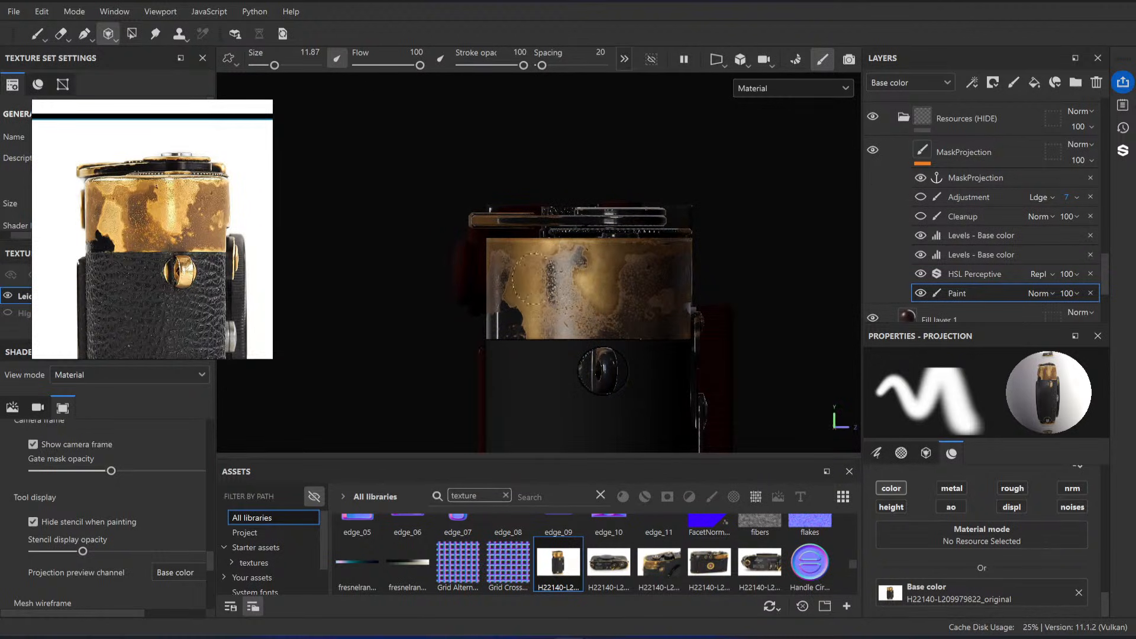
{"action": "key", "text": "s"}
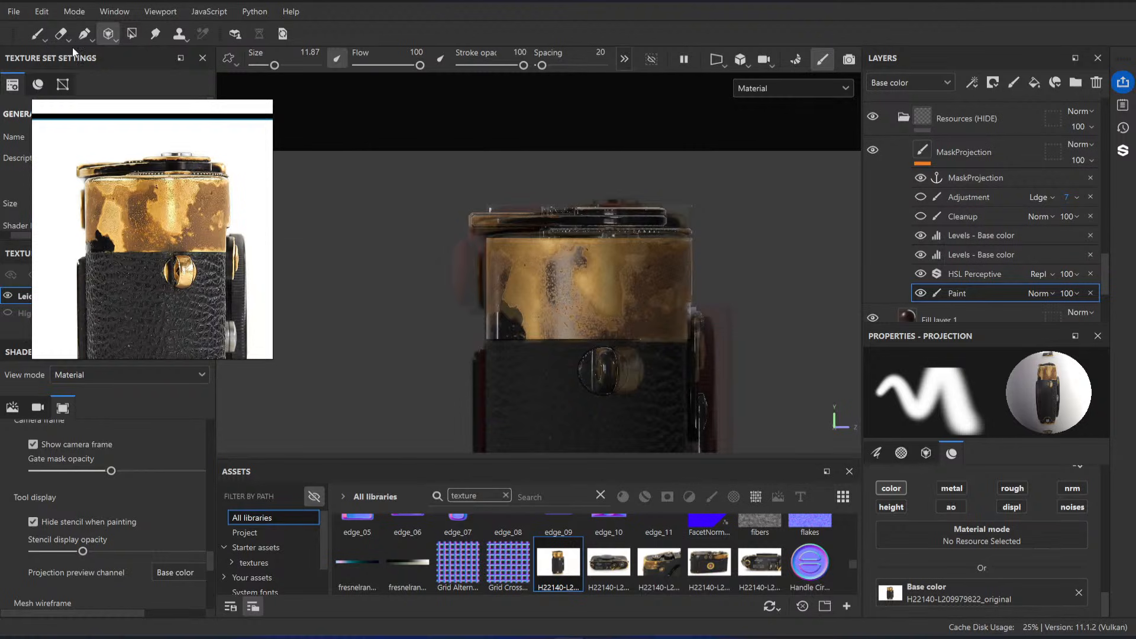
{"action": "left_click", "coordinate": [37, 35]}
{"action": "mouse_move", "coordinate": [548, 219]}
{"action": "left_mouse_down", "text": "alt"}
{"action": "mouse_move", "coordinate": [503, 272]}
{"action": "mouse_move", "coordinate": [482, 259]}
{"action": "mouse_move", "coordinate": [539, 246]}
{"action": "left_mouse_up", "text": "alt"}
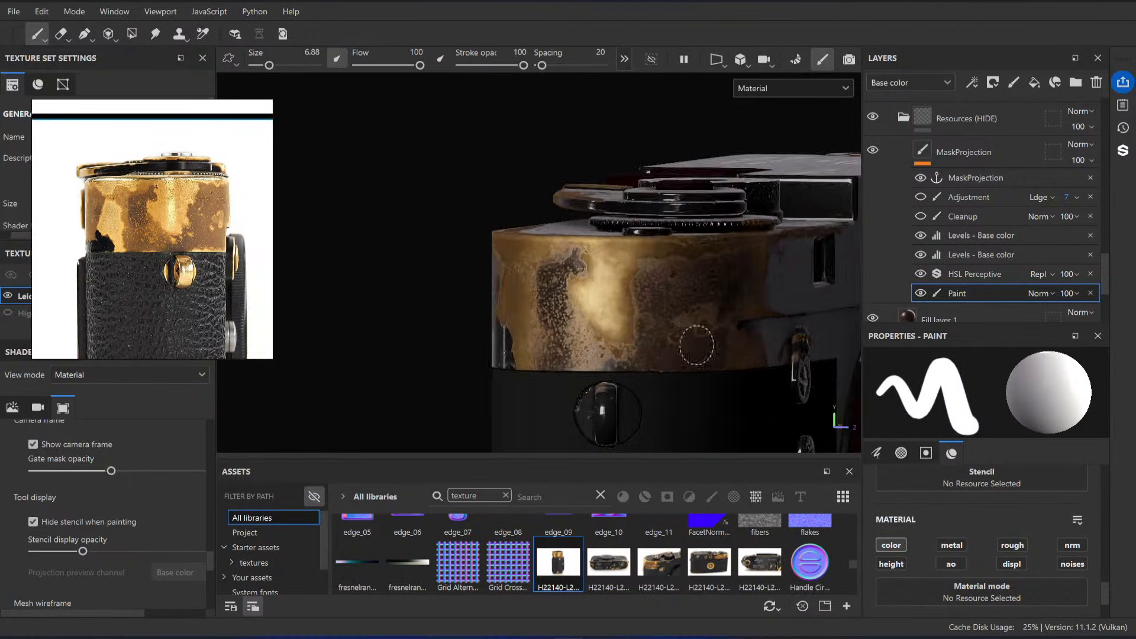
Step: Inspect the camera's rounded brass end from both sides and turn the Cleanup and Adjustment effects back on
{"action": "left_click_drag", "start_coordinate": [696, 346], "coordinate": [491, 296], "text": "alt"}
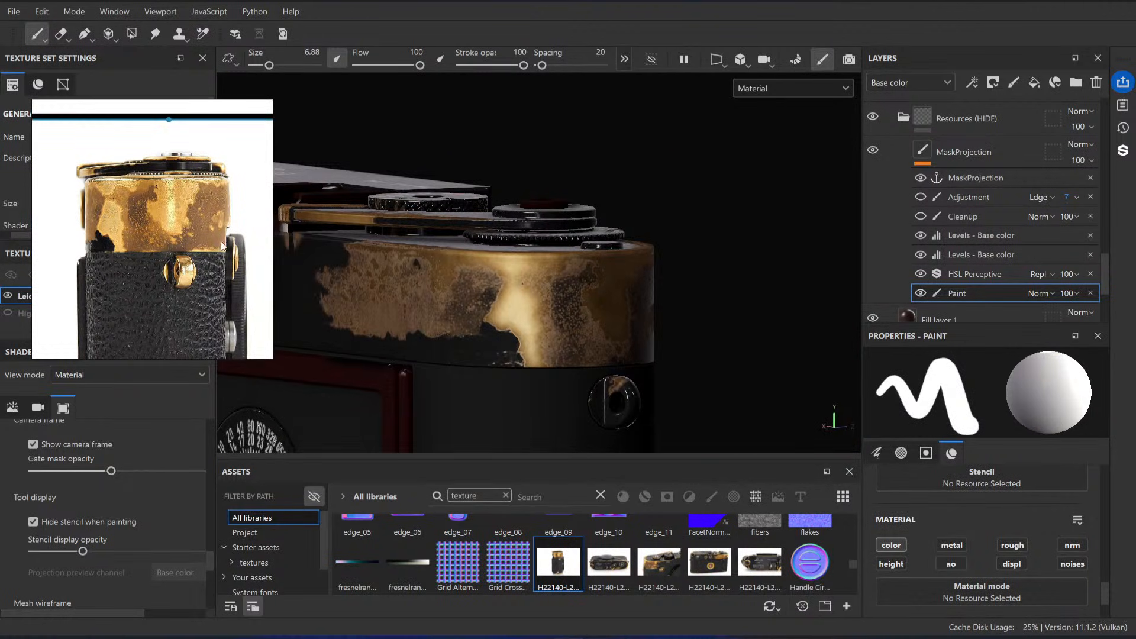
{"action": "left_click_drag", "start_coordinate": [567, 302], "coordinate": [524, 304], "text": "alt"}
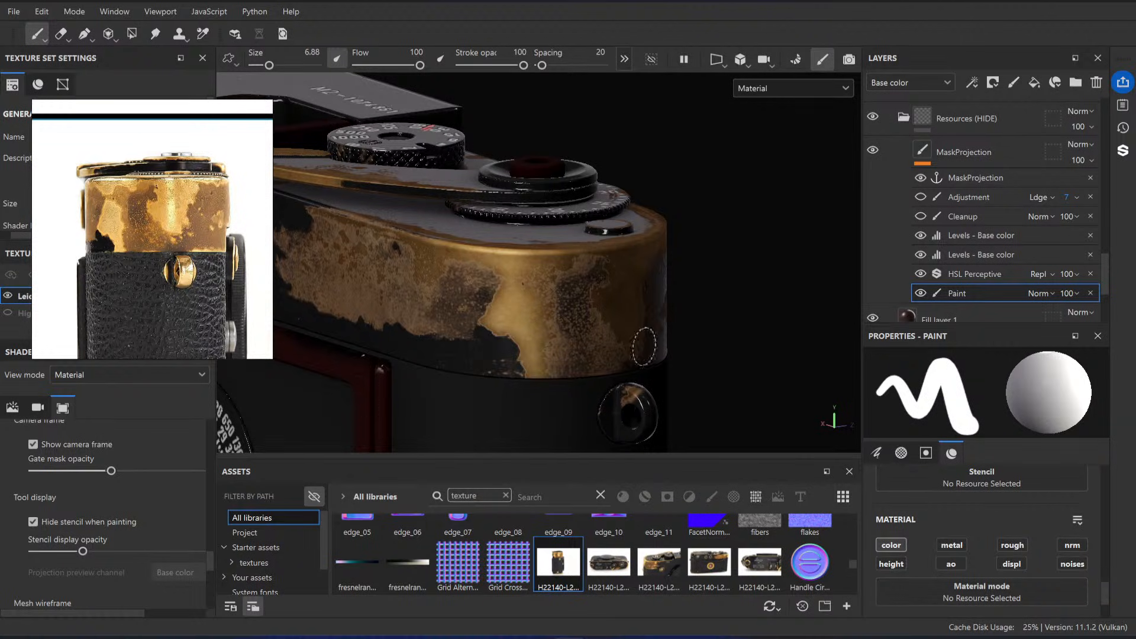
{"action": "mouse_move", "coordinate": [702, 318]}
{"action": "left_mouse_down", "text": "alt"}
{"action": "mouse_move", "coordinate": [491, 300]}
{"action": "mouse_move", "coordinate": [584, 277]}
{"action": "mouse_move", "coordinate": [516, 260]}
{"action": "mouse_move", "coordinate": [655, 315]}
{"action": "left_mouse_up", "text": "alt"}
{"action": "left_click", "coordinate": [921, 216]}
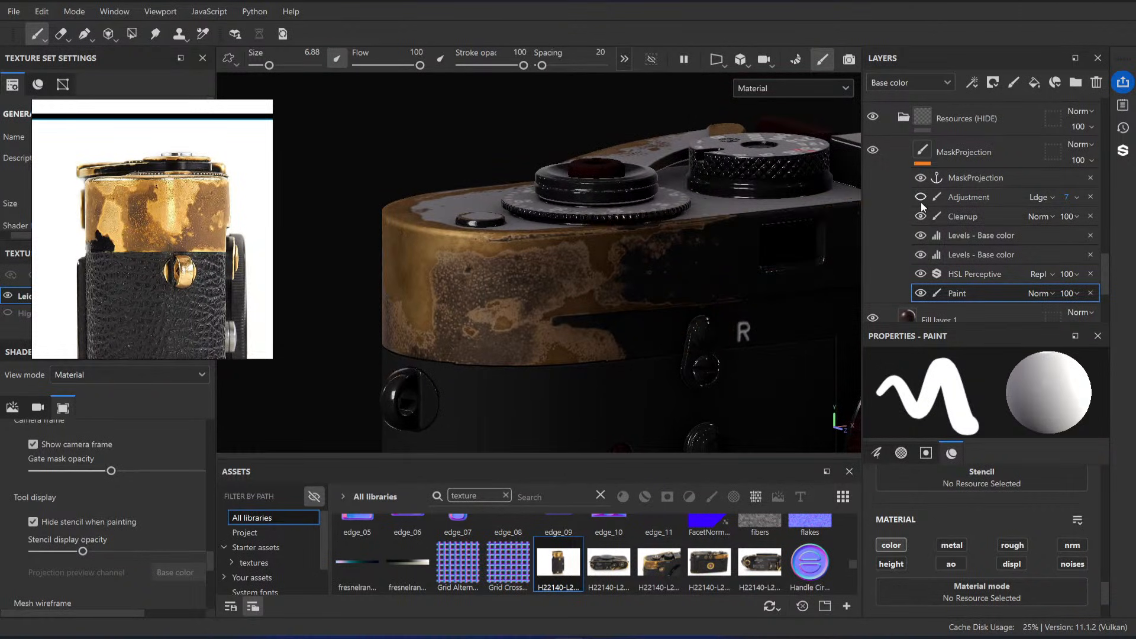
{"action": "left_click", "coordinate": [921, 198]}
{"action": "left_click_drag", "start_coordinate": [646, 270], "coordinate": [846, 232], "text": "alt"}
{"action": "left_click", "coordinate": [921, 216]}
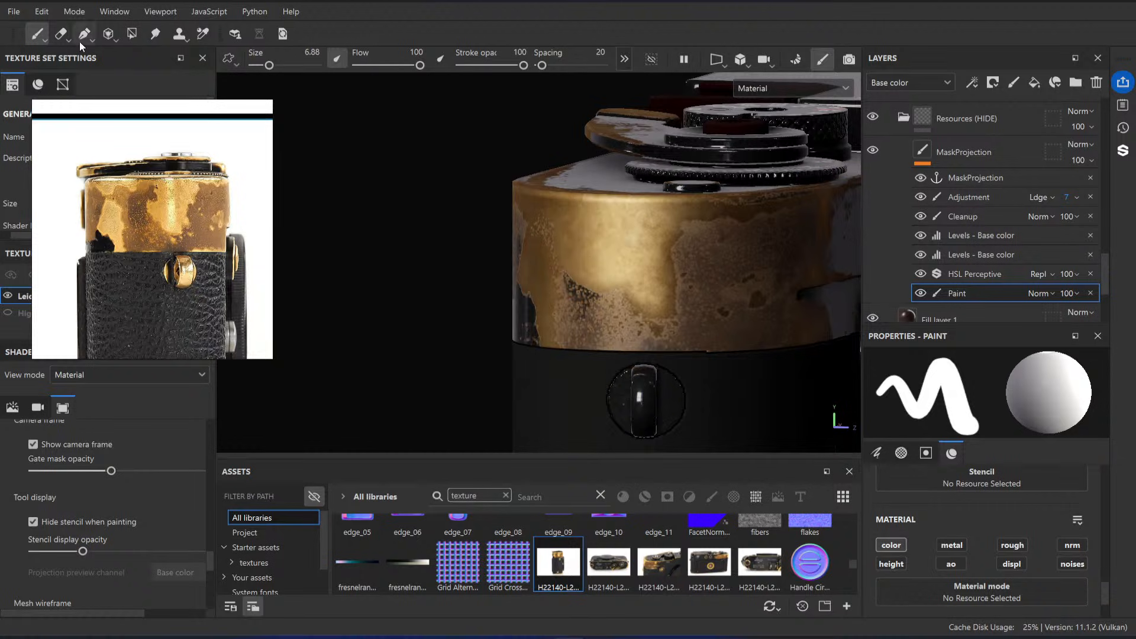
Step: Erase the Cleanup effect's paint over the camera's rounded brass end with the Eraser at size 14.09
{"action": "left_click", "coordinate": [61, 34]}
{"action": "left_click_drag", "start_coordinate": [629, 237], "coordinate": [710, 237], "text": "alt"}
{"action": "right_click_drag", "start_coordinate": [577, 242], "coordinate": [598, 242], "text": "ctrl"}
{"action": "left_click_drag", "start_coordinate": [577, 243], "coordinate": [539, 243]}
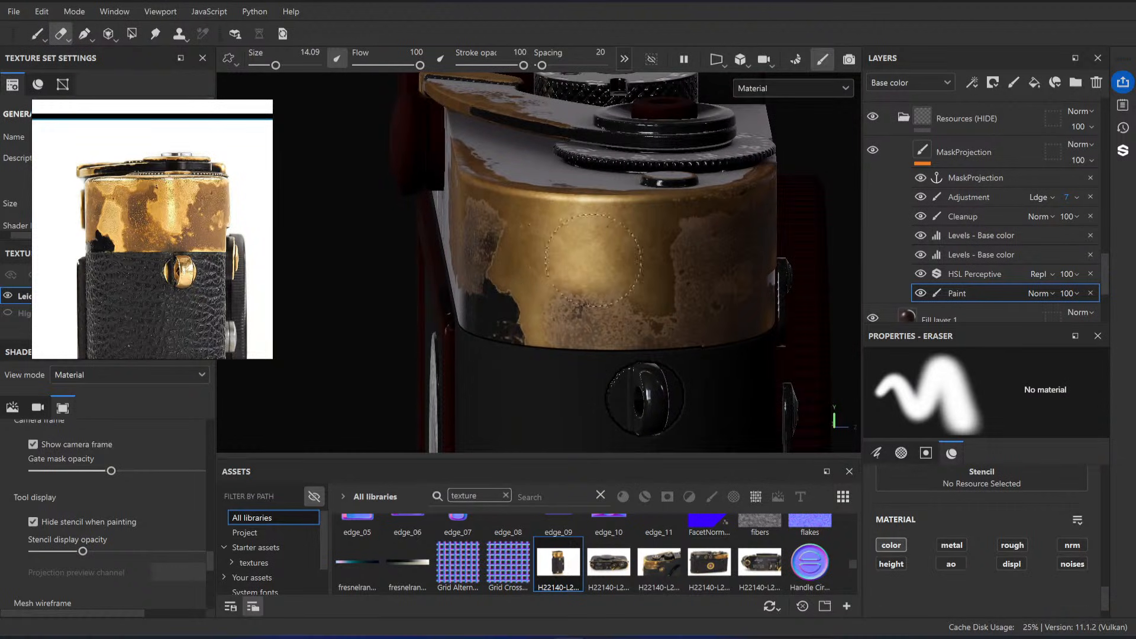
{"action": "left_click", "coordinate": [985, 213]}
{"action": "left_click", "coordinate": [921, 216]}
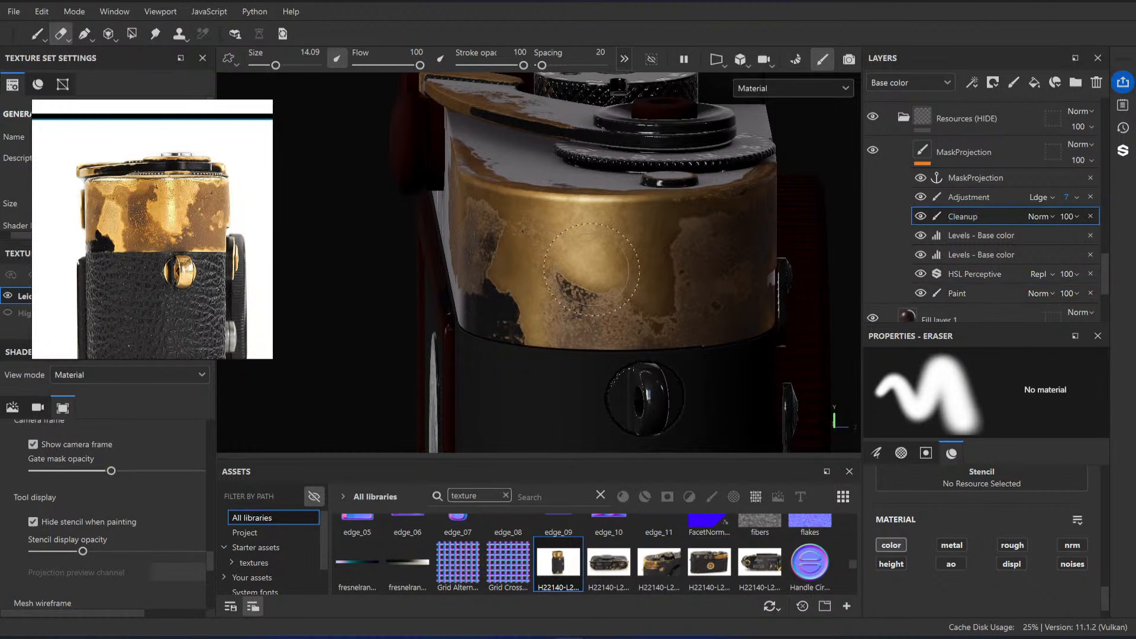
{"action": "left_click", "coordinate": [921, 217]}
{"action": "left_click_drag", "start_coordinate": [557, 233], "coordinate": [596, 263]}
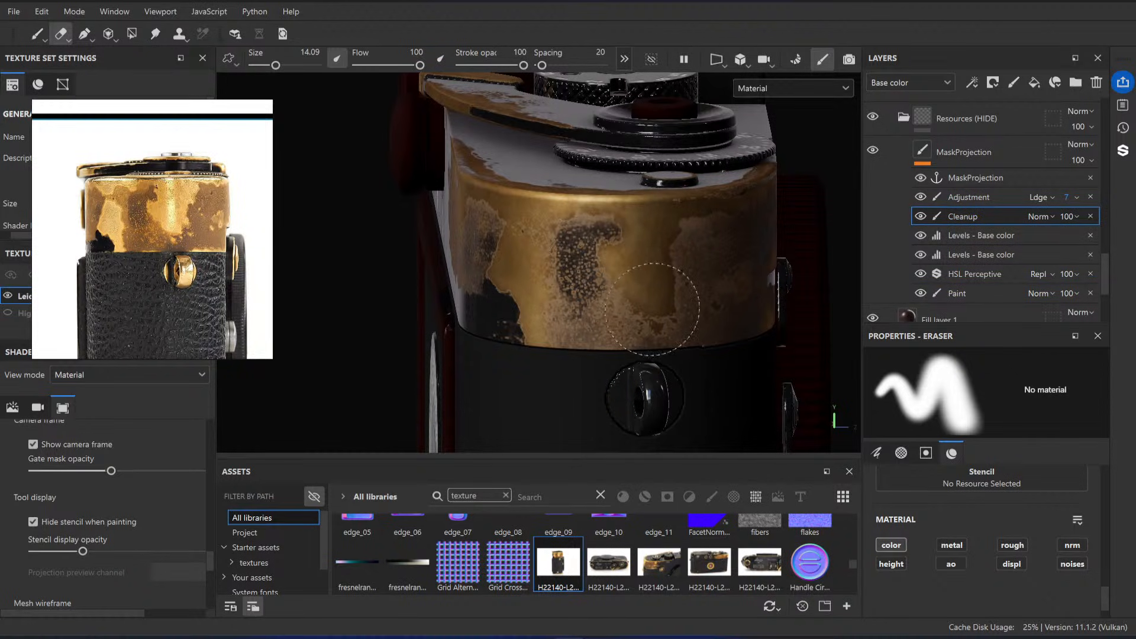
{"action": "mouse_move", "coordinate": [557, 327]}
{"action": "left_mouse_down", "text": "alt"}
{"action": "mouse_move", "coordinate": [521, 260]}
{"action": "mouse_move", "coordinate": [621, 244]}
{"action": "mouse_move", "coordinate": [713, 302]}
{"action": "left_mouse_up", "text": "alt"}
{"action": "middle_click_drag", "start_coordinate": [713, 302], "coordinate": [533, 299], "text": "alt"}
{"action": "mouse_move", "coordinate": [532, 299]}
{"action": "left_mouse_down", "text": "alt+shift"}
{"action": "mouse_move", "coordinate": [385, 267]}
{"action": "mouse_move", "coordinate": [591, 276]}
{"action": "mouse_move", "coordinate": [705, 344]}
{"action": "mouse_move", "coordinate": [828, 302]}
{"action": "mouse_move", "coordinate": [663, 284]}
{"action": "mouse_move", "coordinate": [649, 335]}
{"action": "mouse_move", "coordinate": [598, 322]}
{"action": "left_mouse_up", "text": "alt+shift"}
Step: Delete the Adjustment effect and the upper Levels effect from the MaskProjection layer, keeping Cleanup
{"action": "left_click_drag", "start_coordinate": [1073, 200], "coordinate": [1064, 223]}
{"action": "left_click", "coordinate": [1092, 216]}
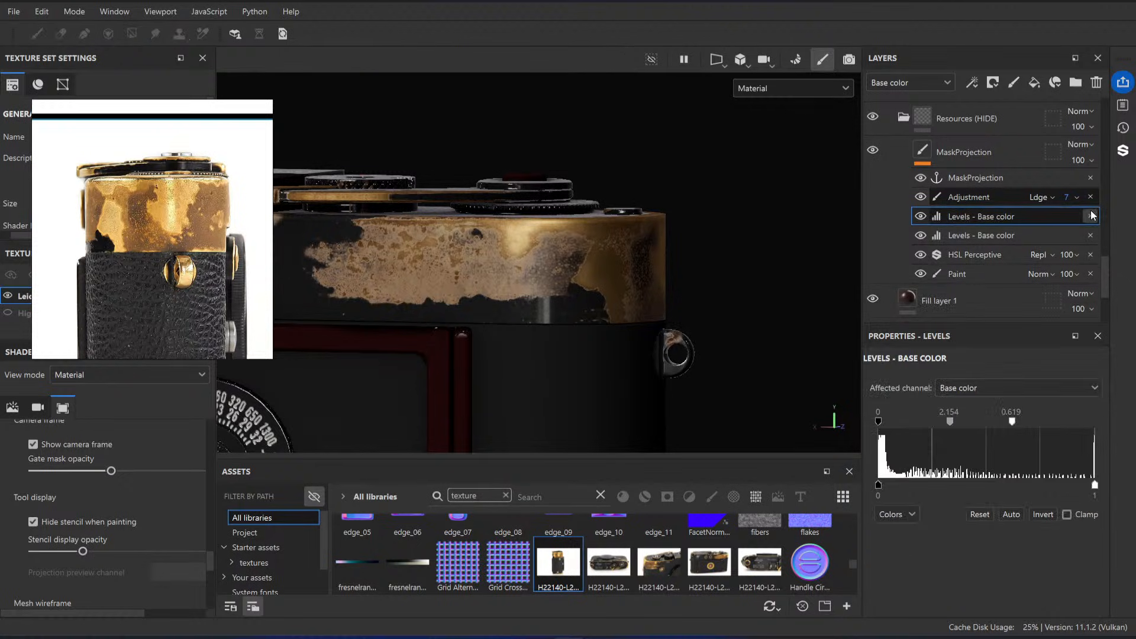
{"action": "key", "text": "ctrl+z"}
{"action": "left_click", "coordinate": [1091, 197]}
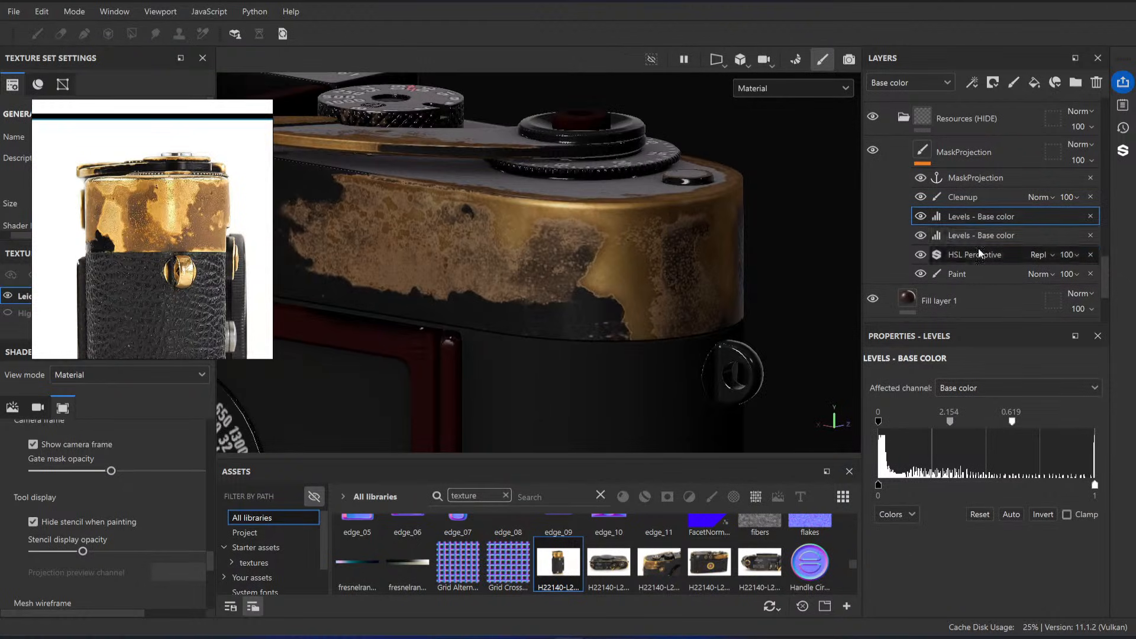
{"action": "scroll", "coordinate": [971, 261], "scroll_direction": "down", "scroll_amount": 1}
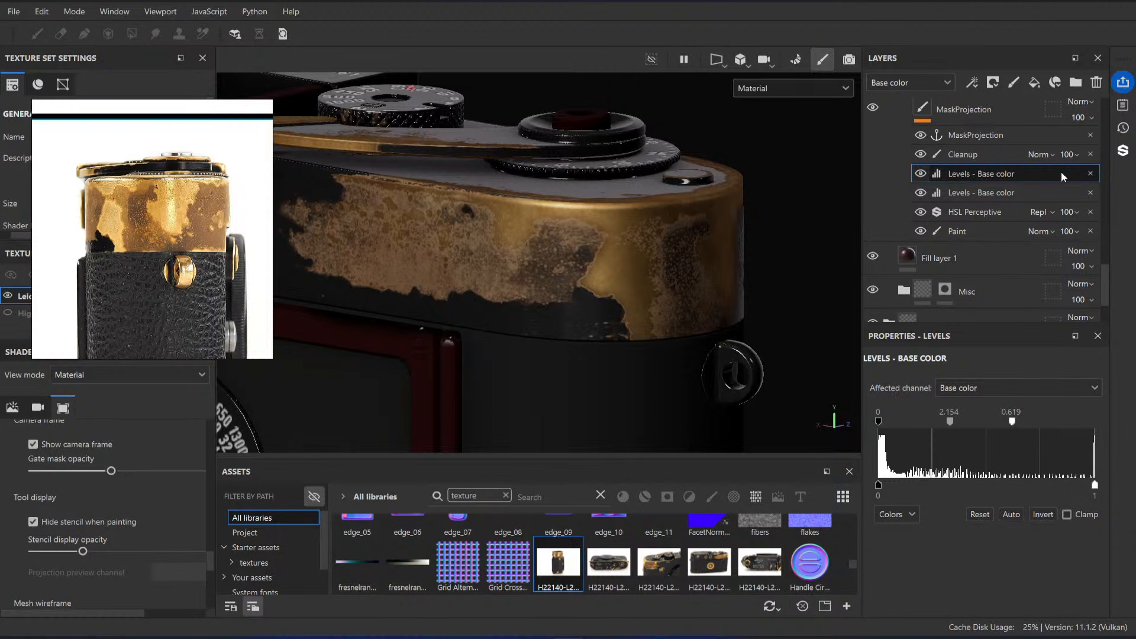
{"action": "left_click", "coordinate": [1092, 174]}
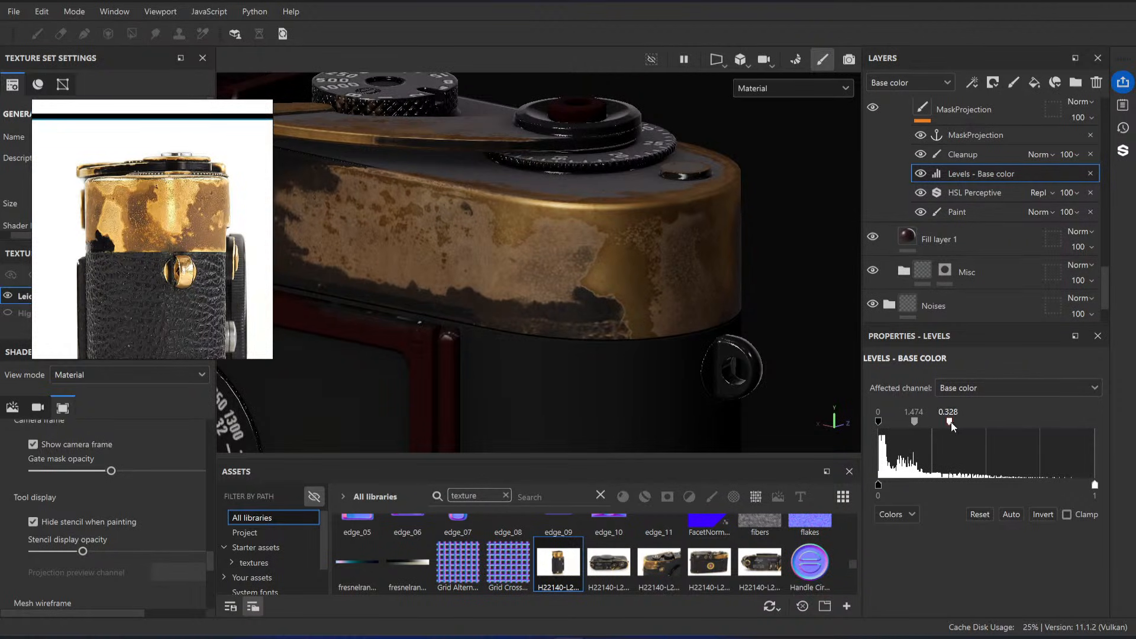
Step: Set the remaining Levels effect's base color white input to 0.212 and its midtone to 2.935
{"action": "left_click_drag", "start_coordinate": [953, 427], "coordinate": [923, 430]}
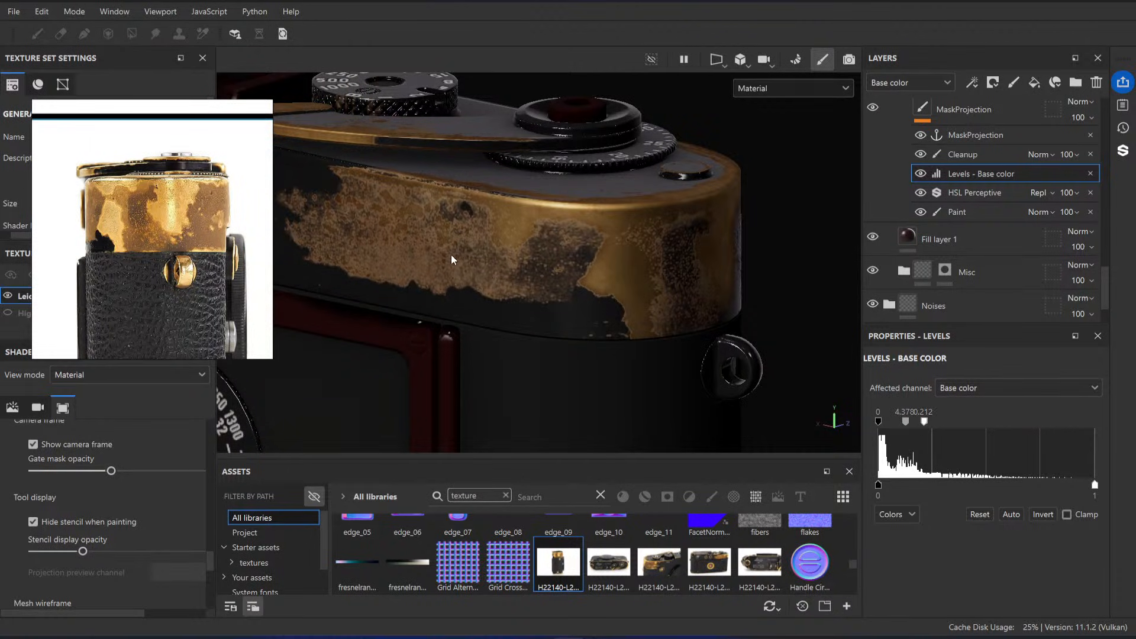
{"action": "left_click_drag", "start_coordinate": [451, 259], "coordinate": [739, 403], "text": "alt"}
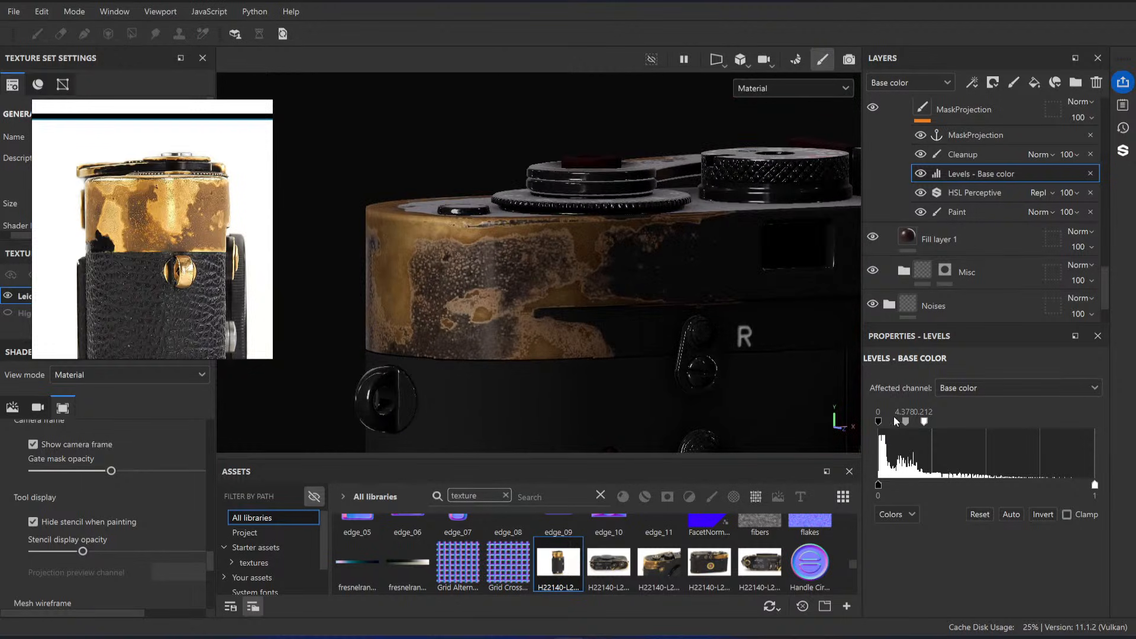
{"action": "left_click_drag", "start_coordinate": [904, 424], "coordinate": [905, 425]}
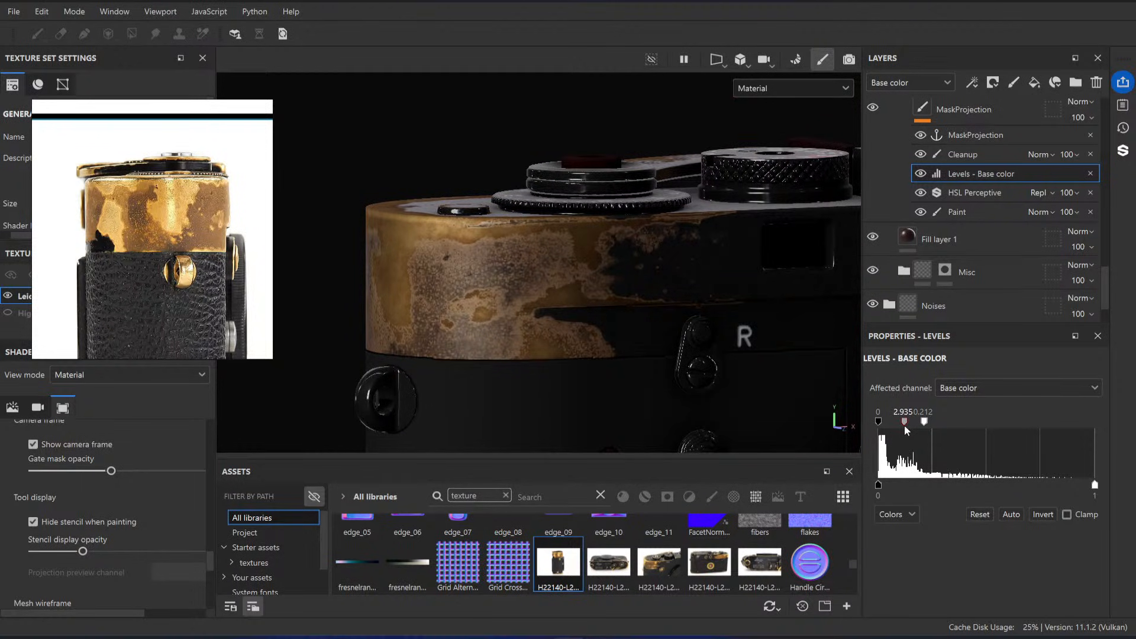
{"action": "mouse_move", "coordinate": [532, 308]}
{"action": "left_mouse_down", "text": "alt"}
{"action": "mouse_move", "coordinate": [388, 263]}
{"action": "mouse_move", "coordinate": [542, 269]}
{"action": "mouse_move", "coordinate": [631, 328]}
{"action": "mouse_move", "coordinate": [601, 309]}
{"action": "mouse_move", "coordinate": [588, 335]}
{"action": "mouse_move", "coordinate": [619, 267]}
{"action": "mouse_move", "coordinate": [638, 354]}
{"action": "left_mouse_up", "text": "alt"}
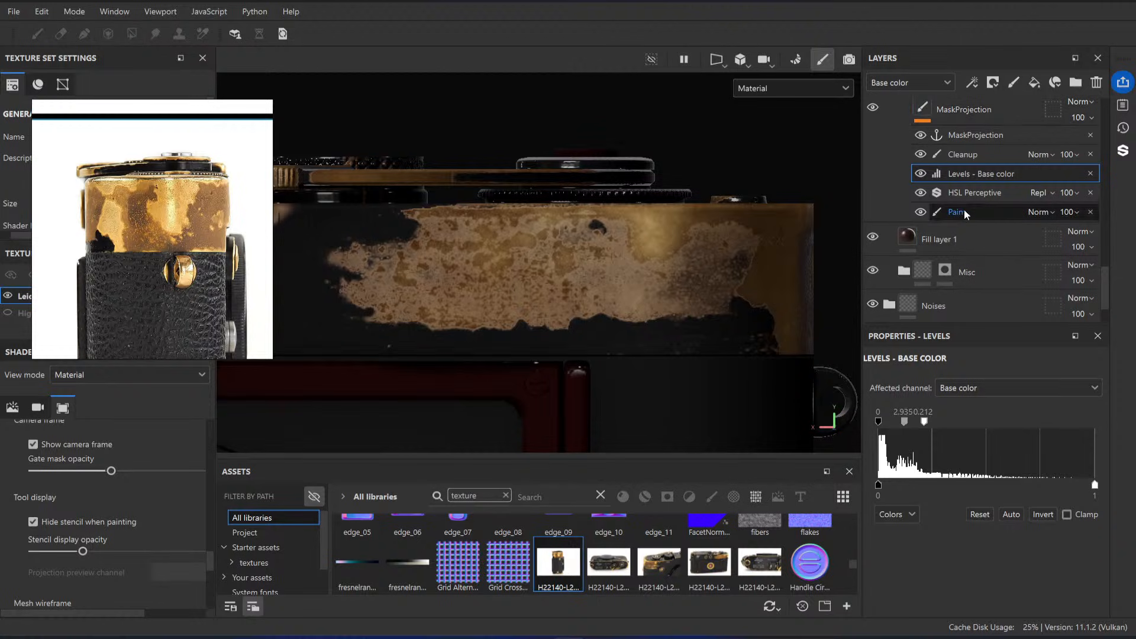
Step: Select the MaskProjection layer and load the H22140-L209979877_original photo as the Projection tool's base color
{"action": "left_click", "coordinate": [927, 110]}
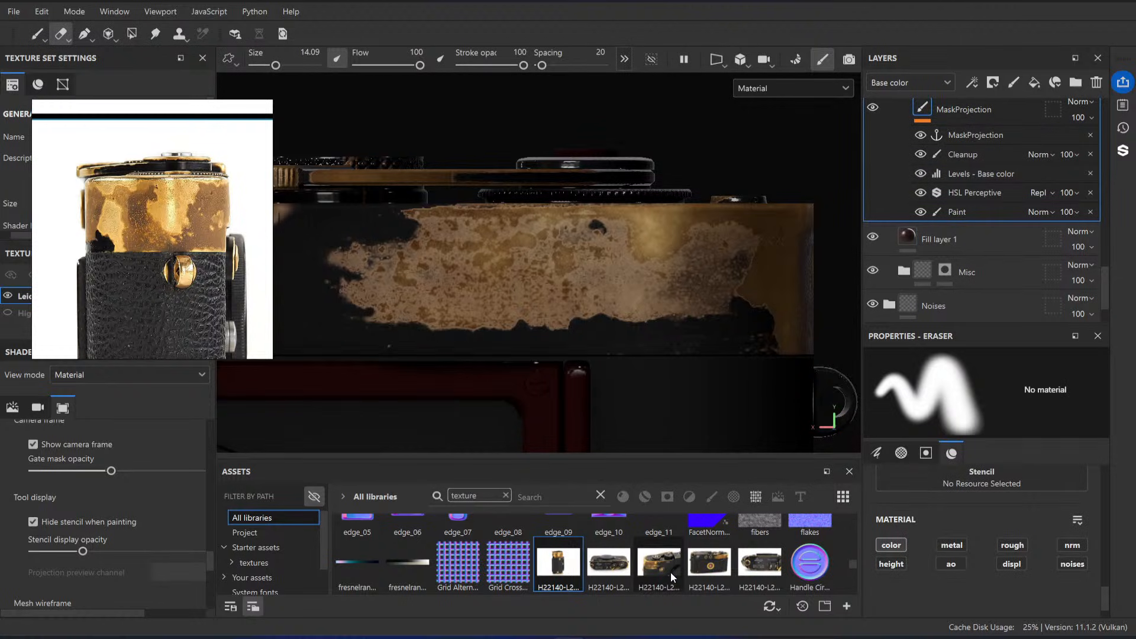
{"action": "scroll", "coordinate": [972, 521], "scroll_direction": "down", "scroll_amount": 1}
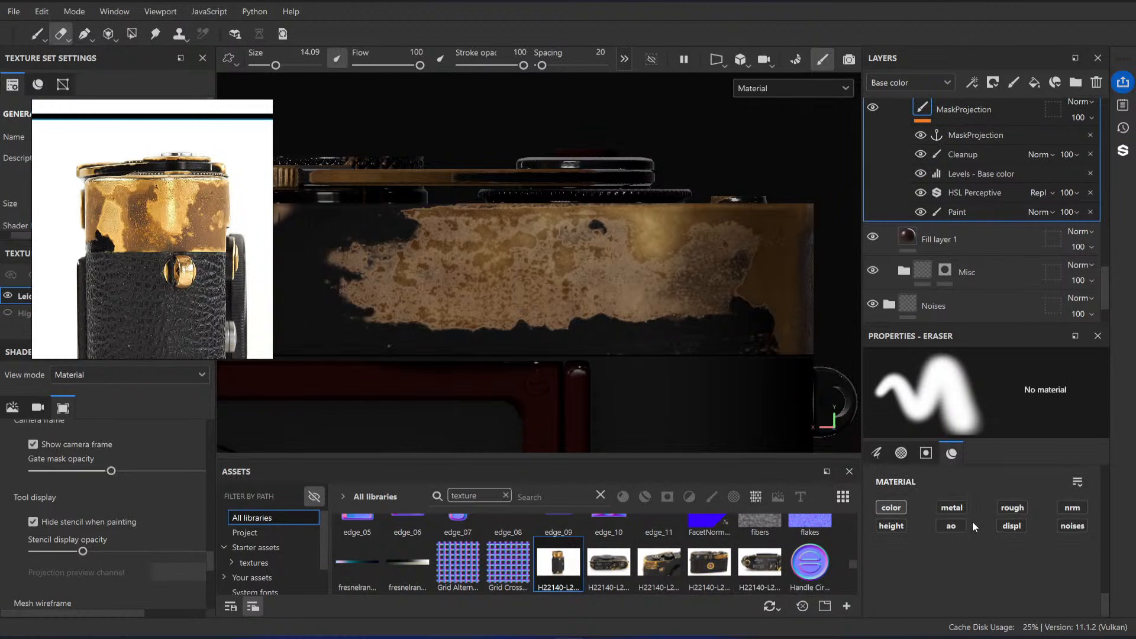
{"action": "scroll", "coordinate": [972, 521], "scroll_direction": "up", "scroll_amount": 1}
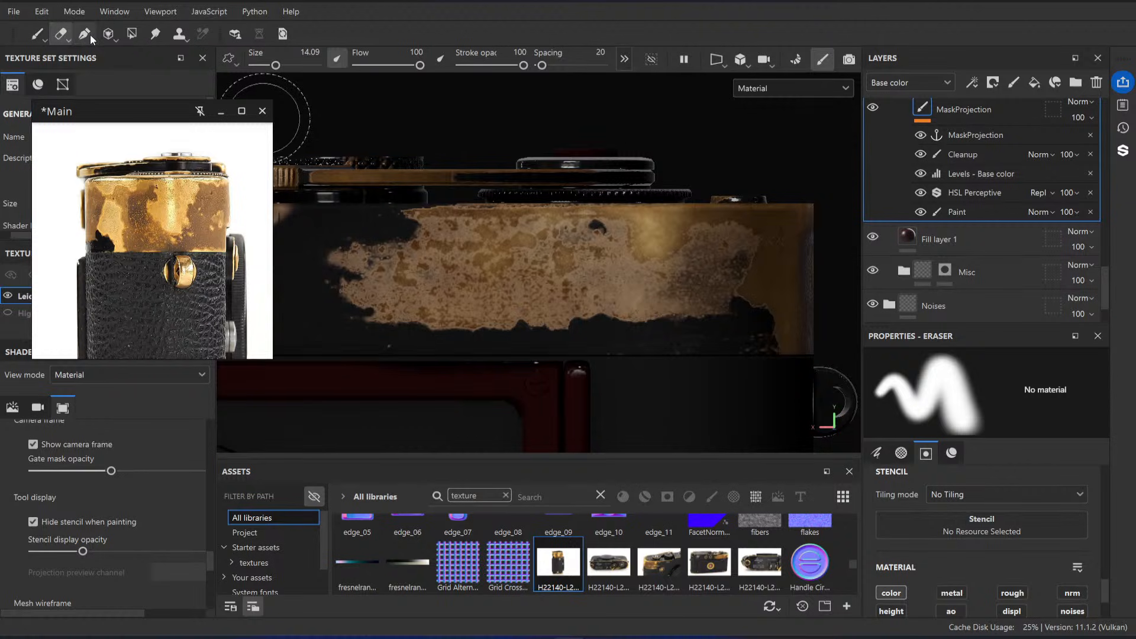
{"action": "left_click", "coordinate": [108, 33]}
{"action": "scroll", "coordinate": [986, 542], "scroll_direction": "down", "scroll_amount": 3}
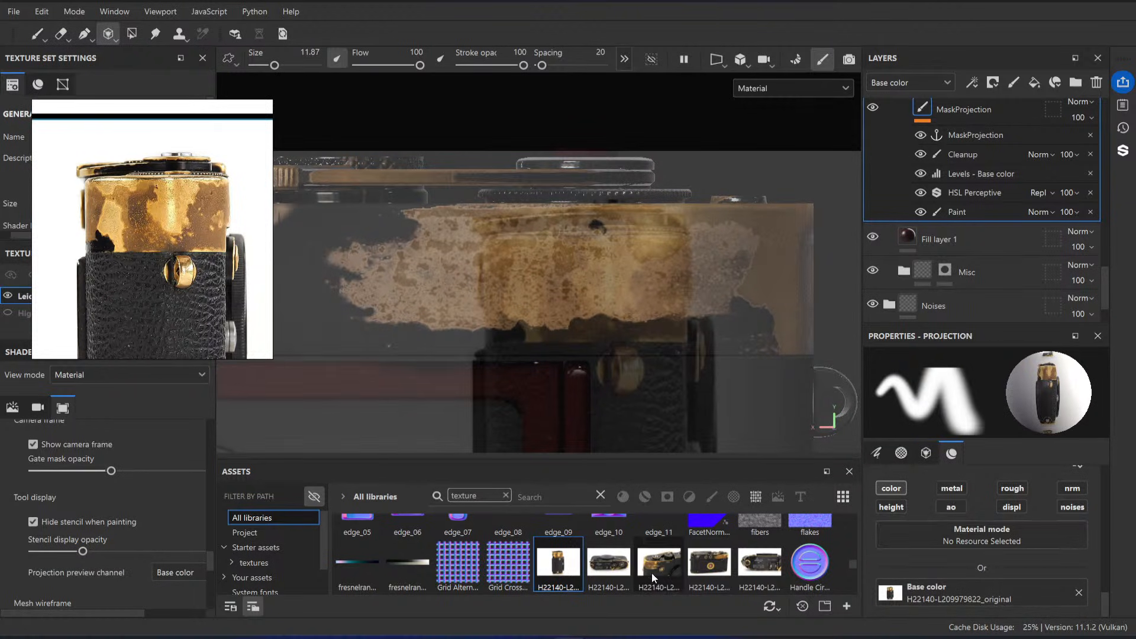
{"action": "left_click_drag", "start_coordinate": [709, 562], "coordinate": [983, 592]}
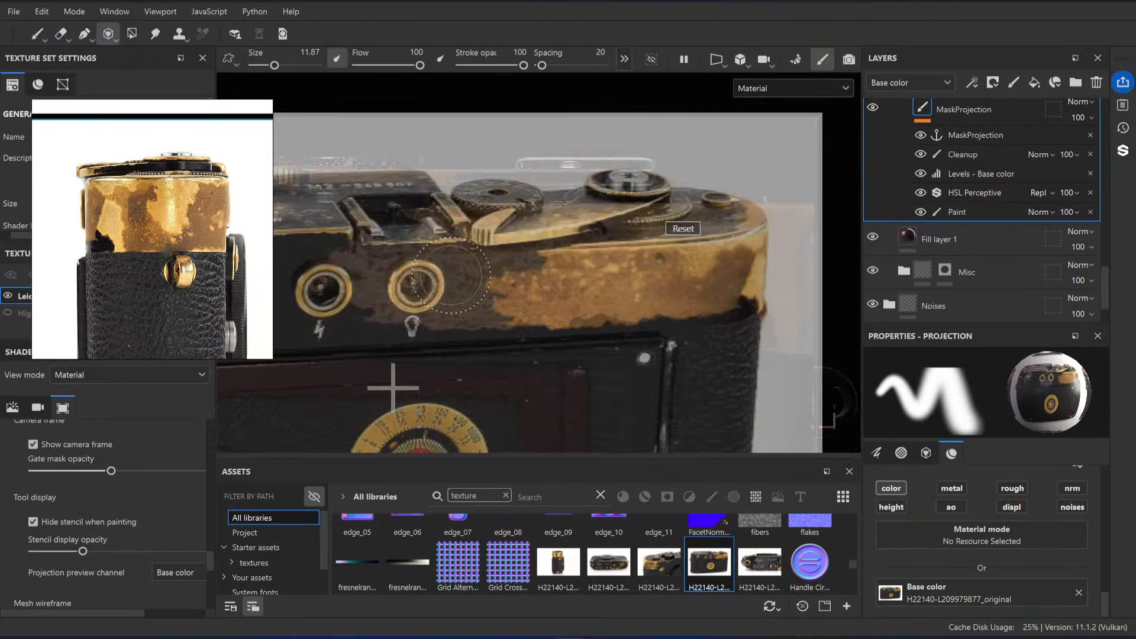
Step: Align the camera model's back and rounded top-cover end with the projected photo of the camera's back
{"action": "right_click_drag", "start_coordinate": [452, 276], "coordinate": [720, 327]}
{"action": "middle_click_drag", "start_coordinate": [721, 327], "coordinate": [614, 348], "text": "alt"}
{"action": "left_click_drag", "start_coordinate": [614, 348], "coordinate": [636, 299], "text": "alt"}
{"action": "right_click_drag", "start_coordinate": [637, 300], "coordinate": [673, 306], "text": "alt"}
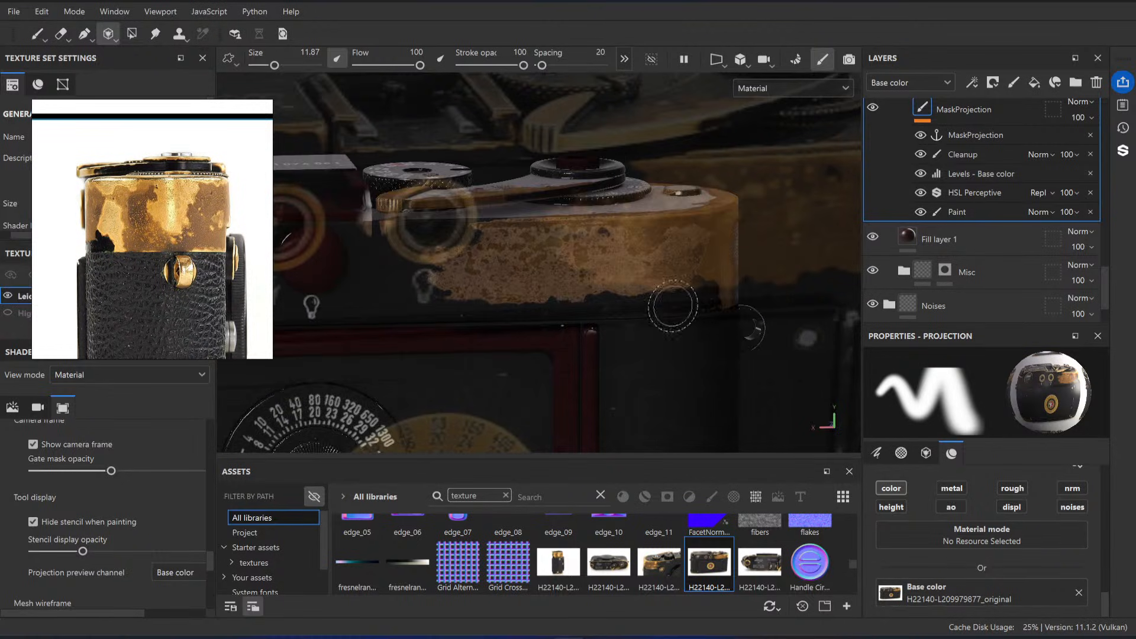
{"action": "middle_click_drag", "start_coordinate": [673, 305], "coordinate": [629, 335]}
{"action": "right_click_drag", "start_coordinate": [629, 335], "coordinate": [710, 330]}
{"action": "left_click_drag", "start_coordinate": [667, 352], "coordinate": [676, 366], "text": "alt"}
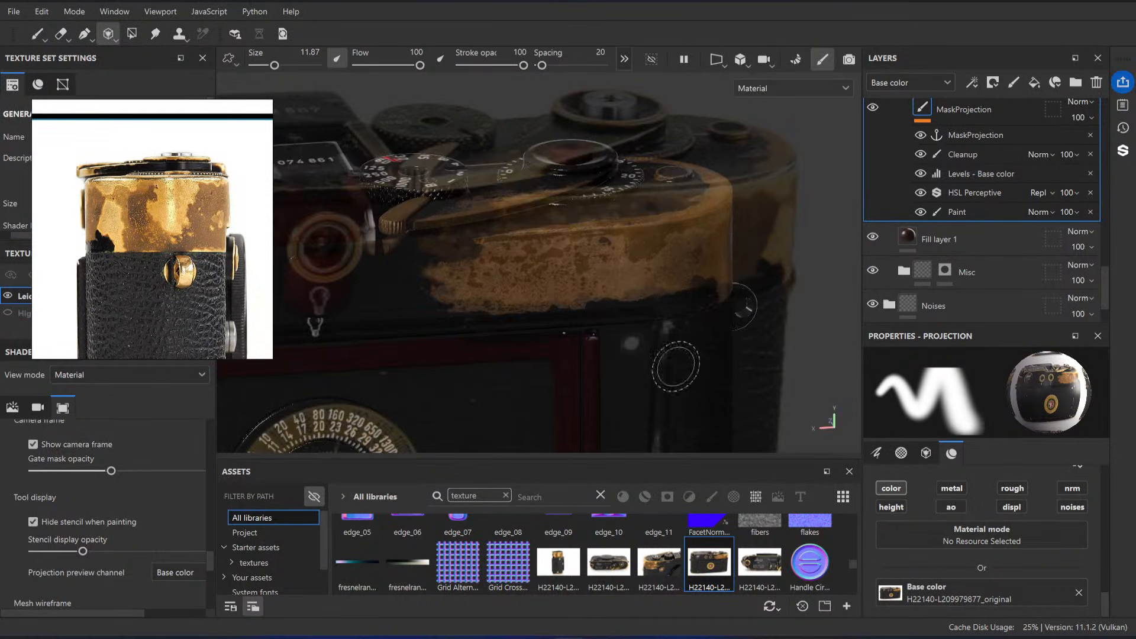
{"action": "middle_click_drag", "start_coordinate": [637, 354], "coordinate": [661, 320], "text": "alt"}
{"action": "right_click_drag", "start_coordinate": [662, 319], "coordinate": [707, 357], "text": "alt"}
{"action": "left_click_drag", "start_coordinate": [711, 359], "coordinate": [720, 355]}
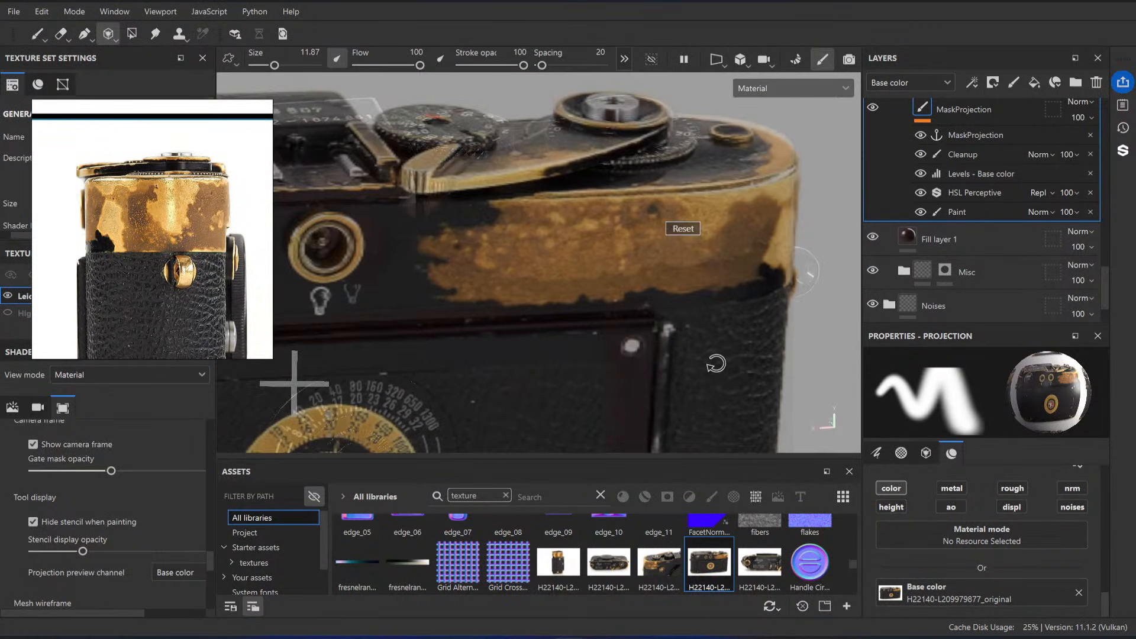
{"action": "middle_click_drag", "start_coordinate": [701, 349], "coordinate": [708, 340]}
{"action": "right_click_drag", "start_coordinate": [708, 340], "coordinate": [691, 336]}
{"action": "middle_click_drag", "start_coordinate": [691, 337], "coordinate": [735, 322]}
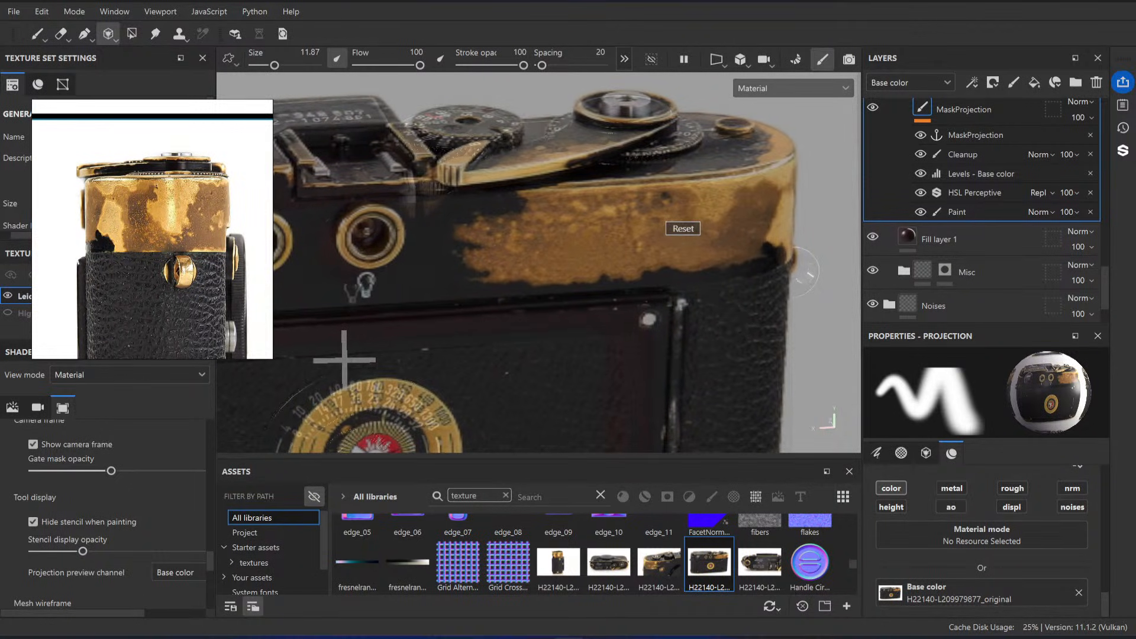
{"action": "middle_click_drag", "start_coordinate": [758, 360], "coordinate": [756, 353]}
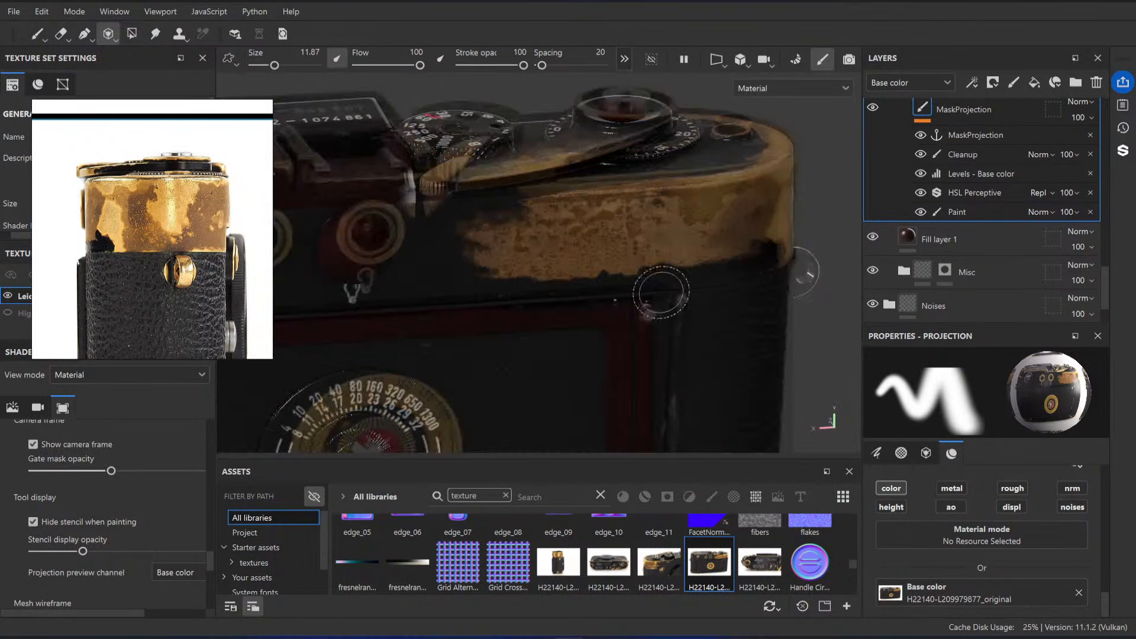
Step: Project the photo's wear onto the back of the top cover near its rounded end, then inspect it with the Paint tool active
{"action": "left_click_drag", "start_coordinate": [512, 237], "coordinate": [508, 238]}
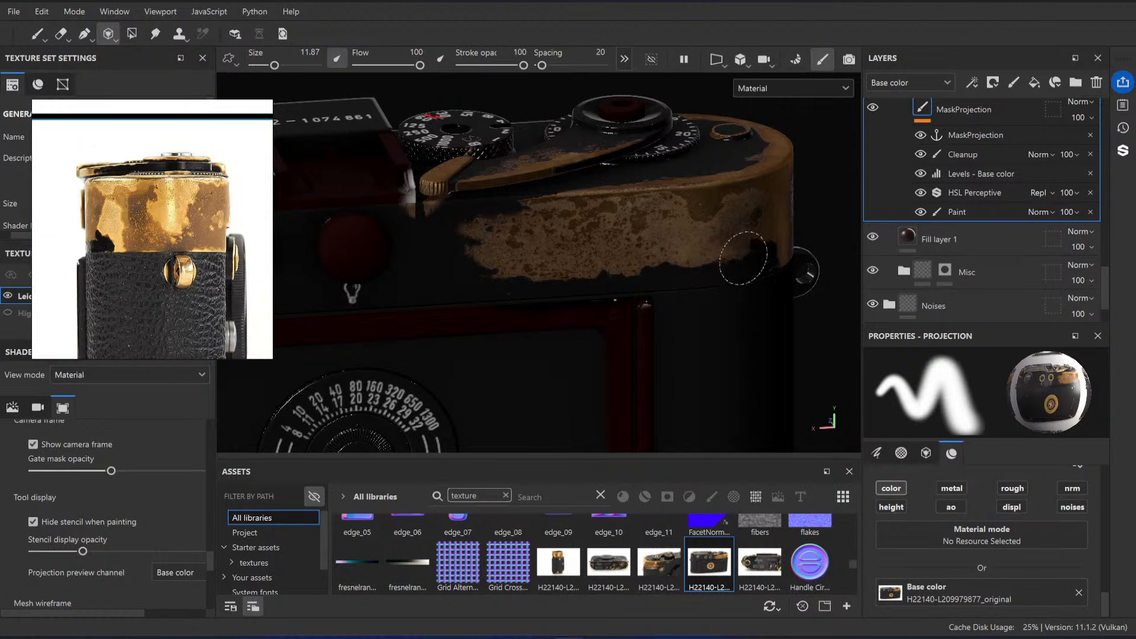
{"action": "left_click_drag", "start_coordinate": [746, 237], "coordinate": [745, 239]}
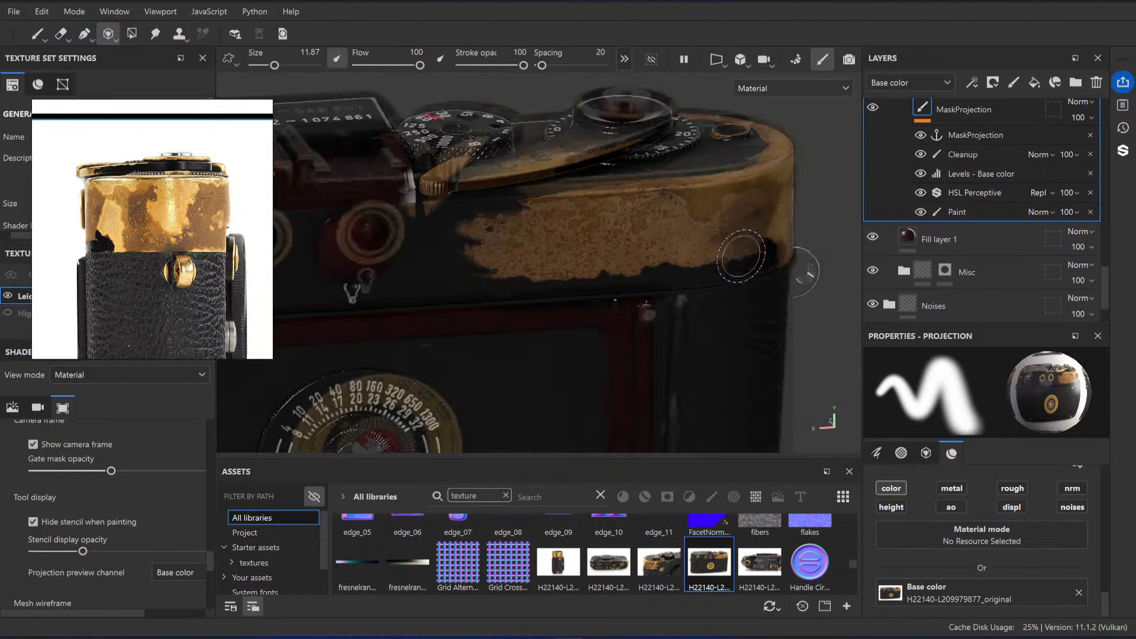
{"action": "left_click", "coordinate": [39, 34]}
{"action": "mouse_move", "coordinate": [509, 329]}
{"action": "left_mouse_down", "text": "alt"}
{"action": "mouse_move", "coordinate": [537, 340]}
{"action": "mouse_move", "coordinate": [492, 233]}
{"action": "mouse_move", "coordinate": [628, 220]}
{"action": "left_mouse_up", "text": "alt"}
{"action": "right_click_drag", "start_coordinate": [627, 220], "coordinate": [651, 223], "text": "alt"}
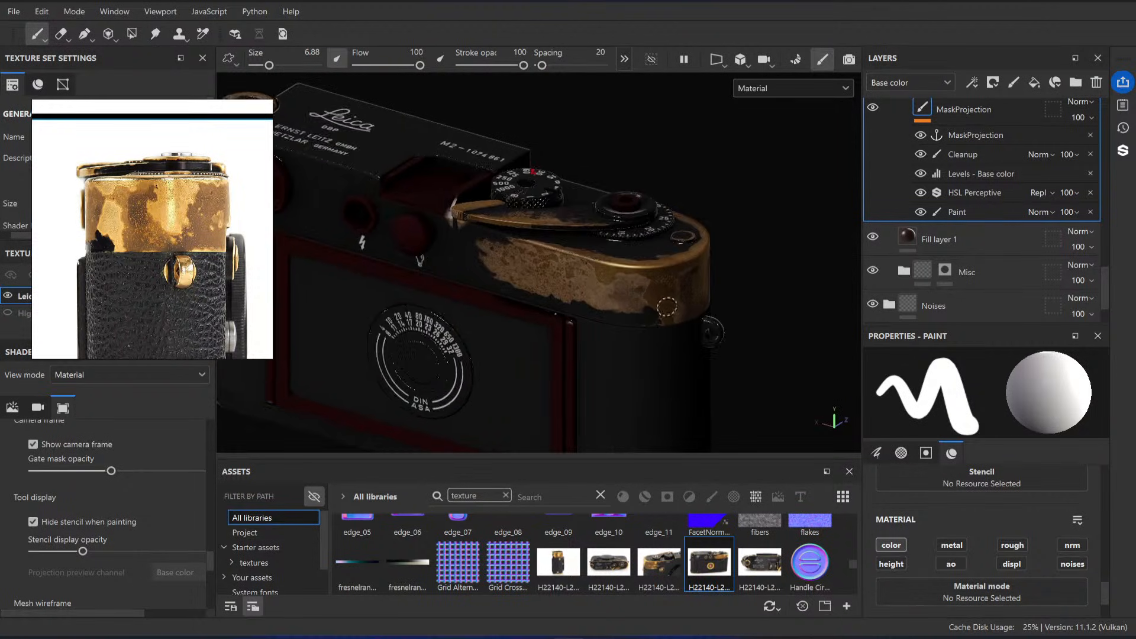
{"action": "left_click_drag", "start_coordinate": [651, 224], "coordinate": [537, 243], "text": "alt"}
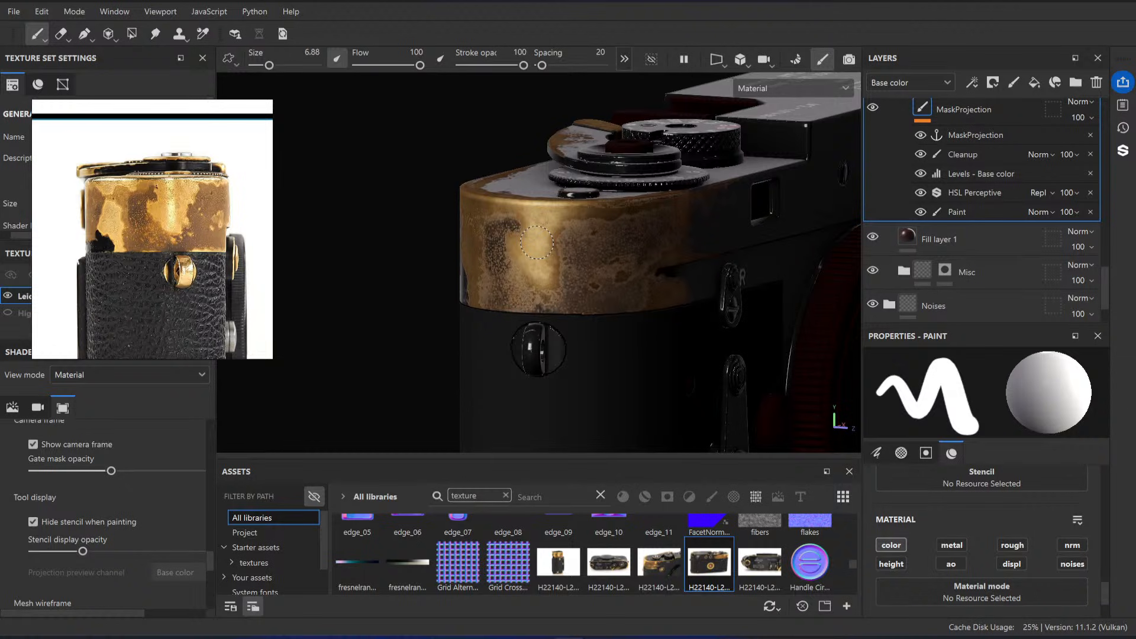
{"action": "scroll", "coordinate": [167, 196], "scroll_direction": "down", "scroll_amount": 6}
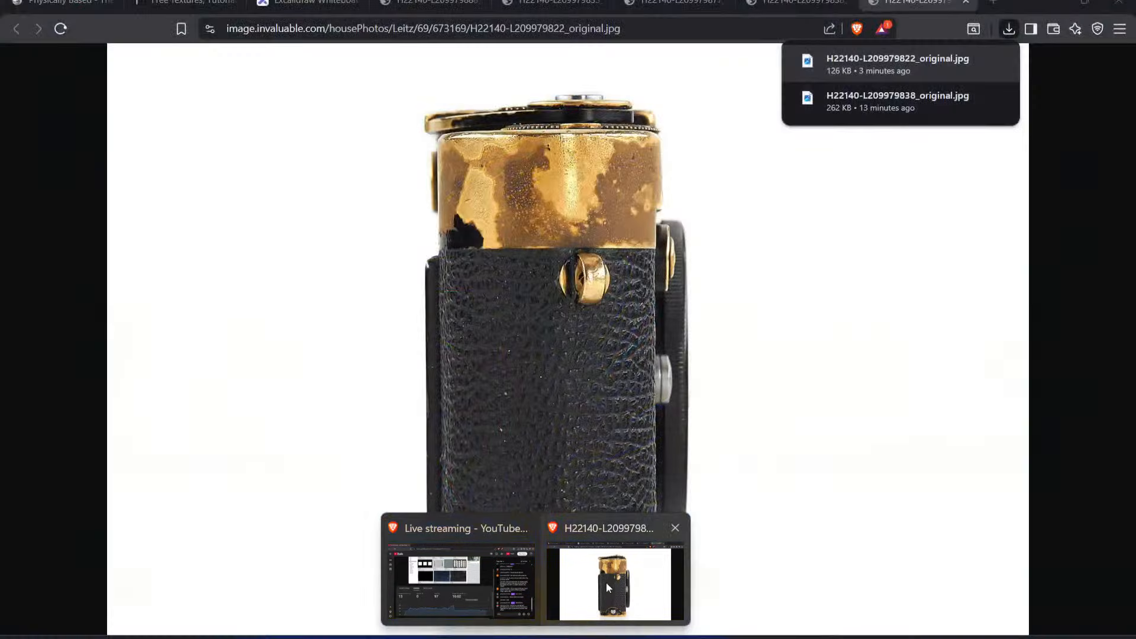
Step: Switch to the Brave browser, close the camera reference photo tabs and open a new tab
{"action": "left_click", "coordinate": [606, 583]}
{"action": "middle_click", "coordinate": [936, 5]}
{"action": "middle_click", "coordinate": [847, 4]}
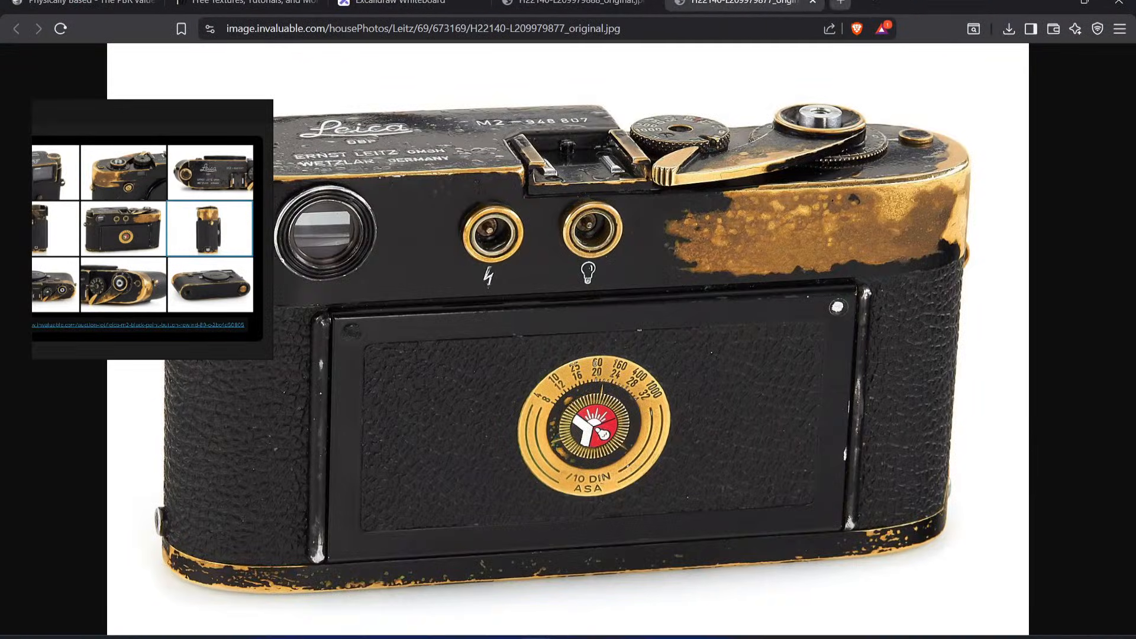
{"action": "middle_click", "coordinate": [740, 4]}
{"action": "middle_click", "coordinate": [734, 4]}
{"action": "middle_click", "coordinate": [601, 3]}
{"action": "left_click", "coordinate": [561, 2]}
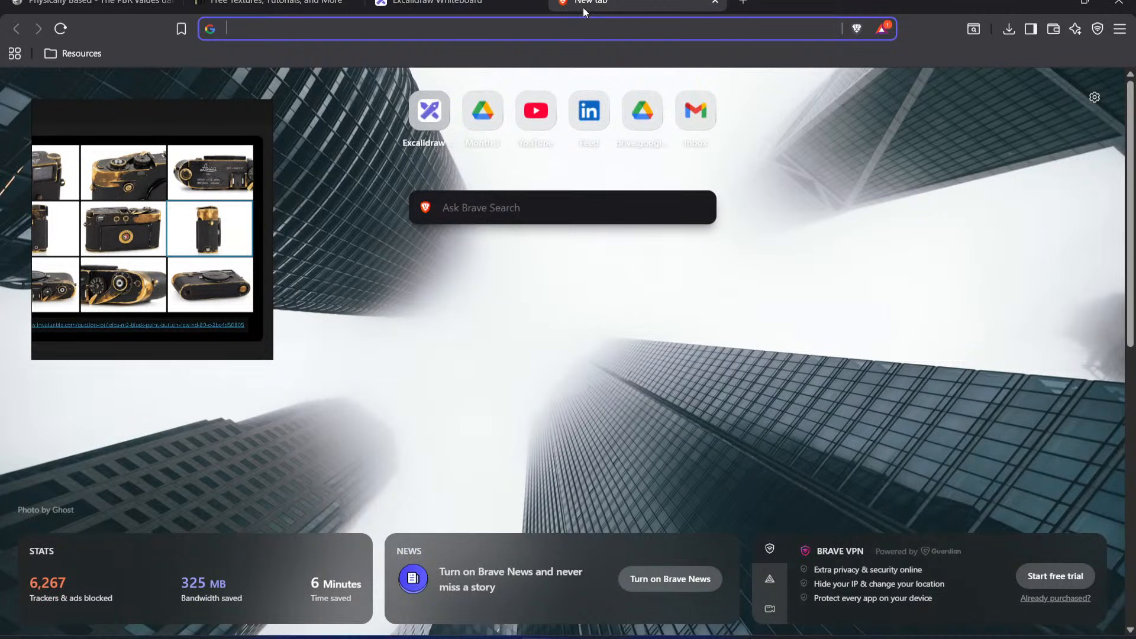
Step: Search Google for "what texture did they use in half life" and look through the forum results
{"action": "type", "text": "what texture did they us"}
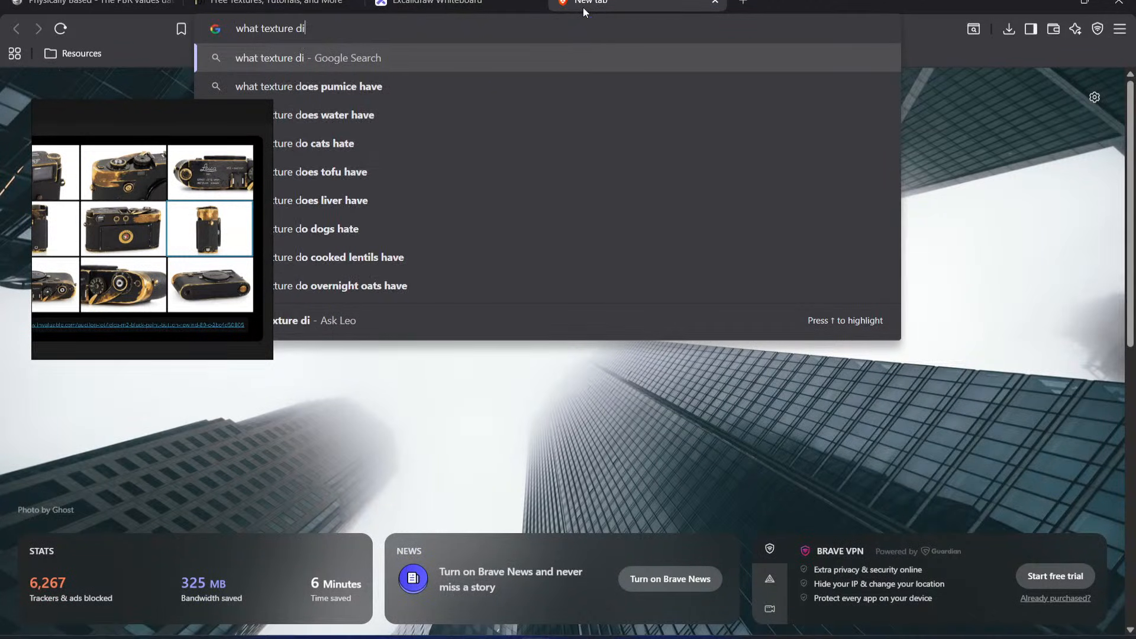
{"action": "type", "text": "n half life"}
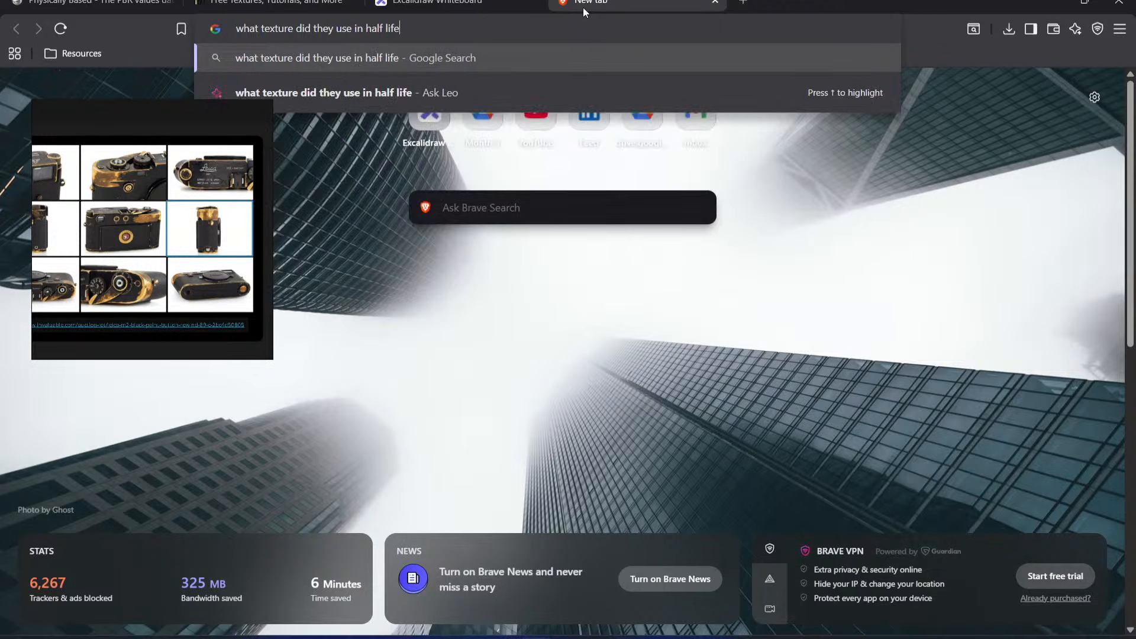
{"action": "key", "text": "Return"}
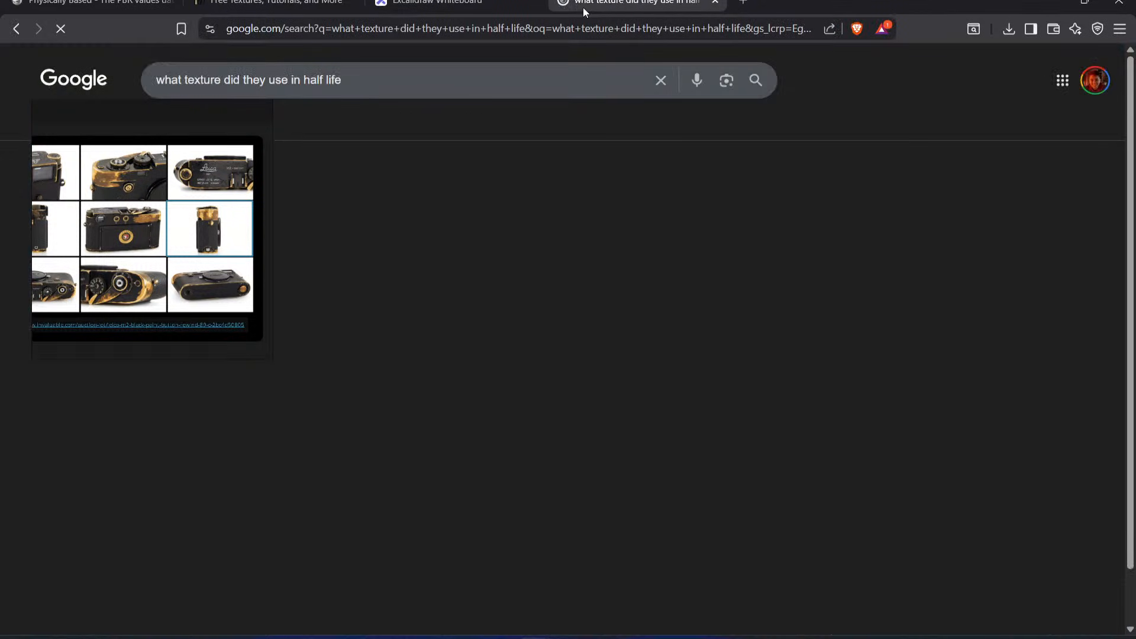
{"action": "scroll", "coordinate": [377, 324], "scroll_direction": "down", "scroll_amount": 6}
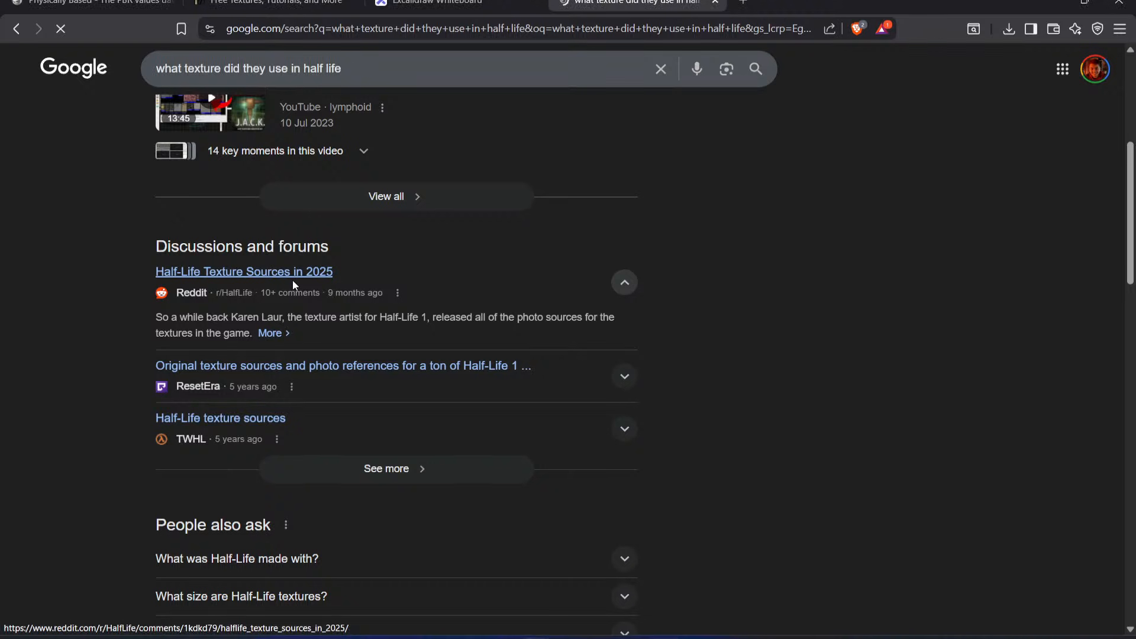
Step: Open the Reddit post "Half-Life Texture Sources in 2025", go through all its comparison photos and read the post text
{"action": "left_click", "coordinate": [293, 281]}
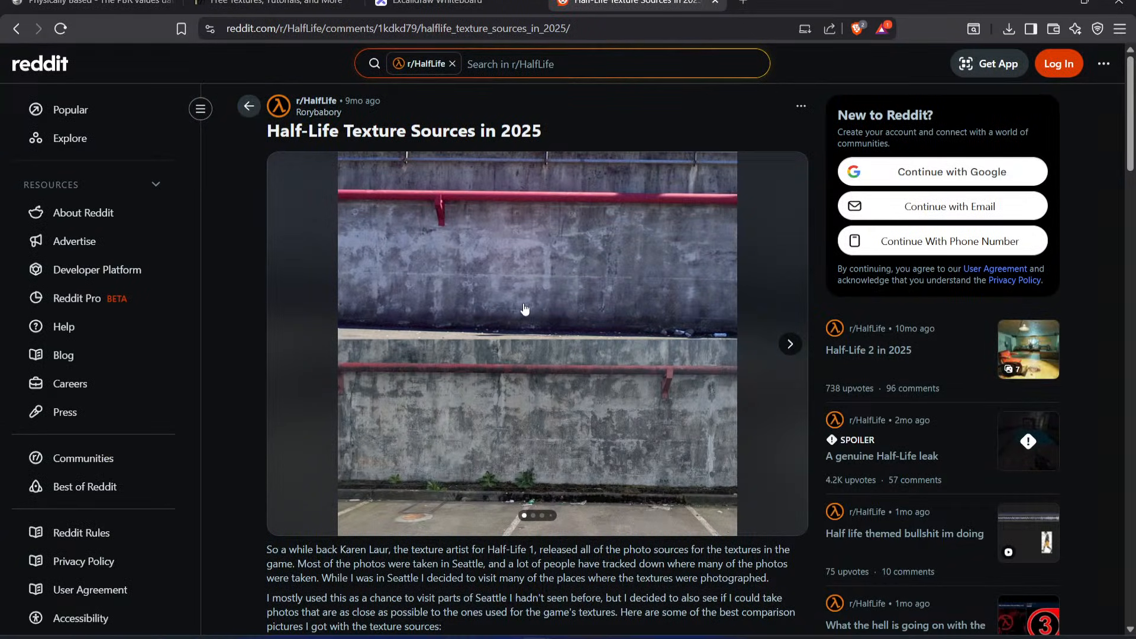
{"action": "left_click", "coordinate": [788, 346]}
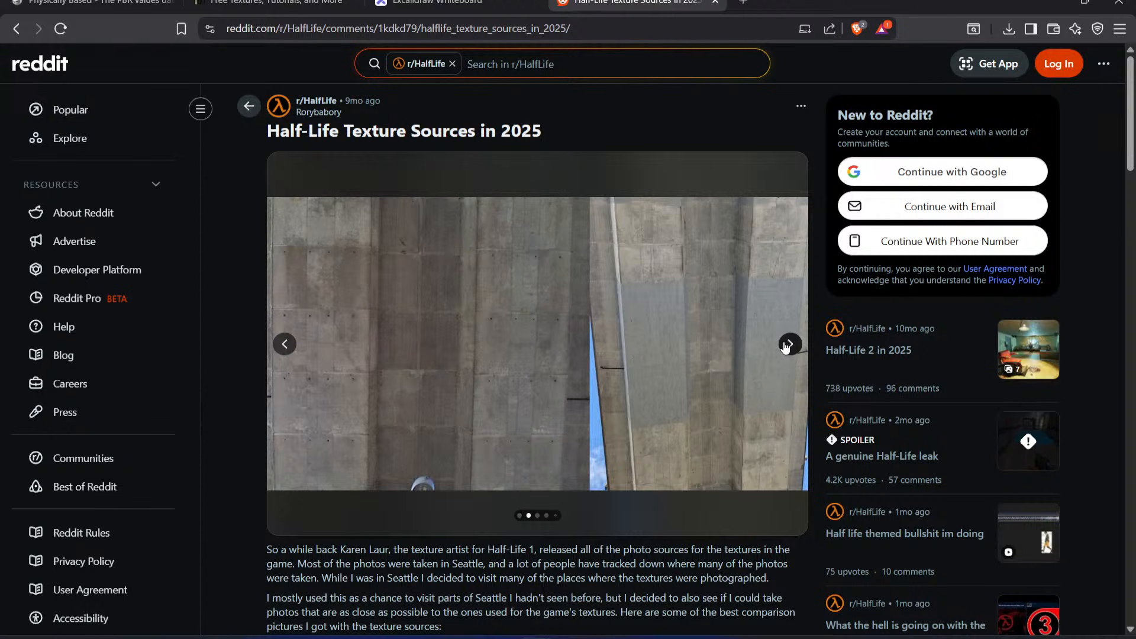
{"action": "left_click", "coordinate": [788, 345]}
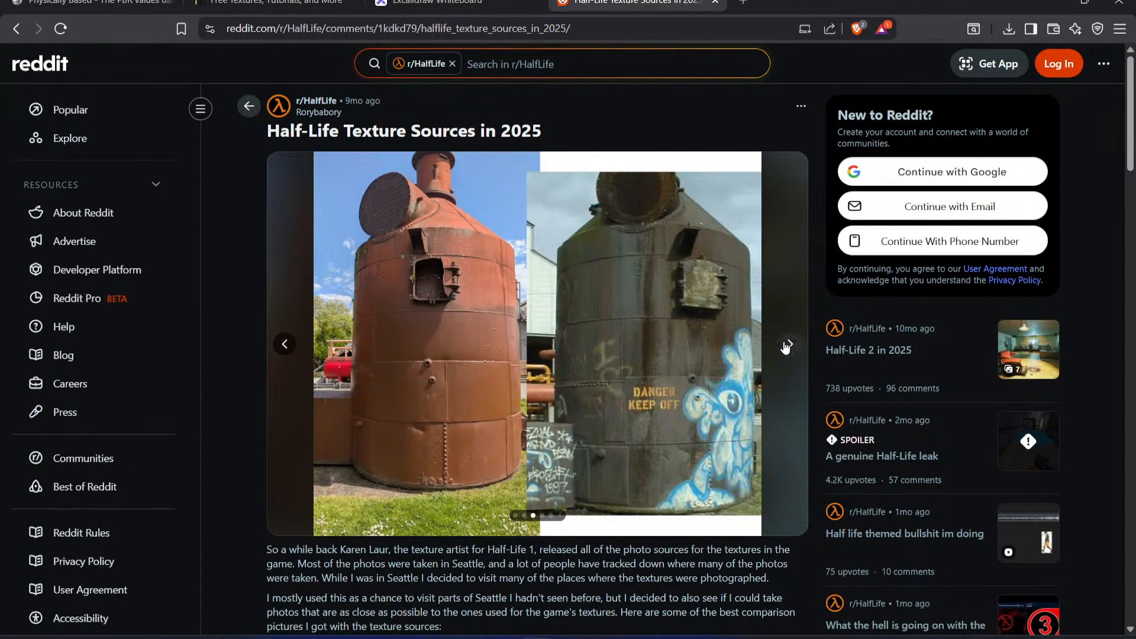
{"action": "left_click", "coordinate": [788, 346]}
{"action": "left_click", "coordinate": [788, 345]}
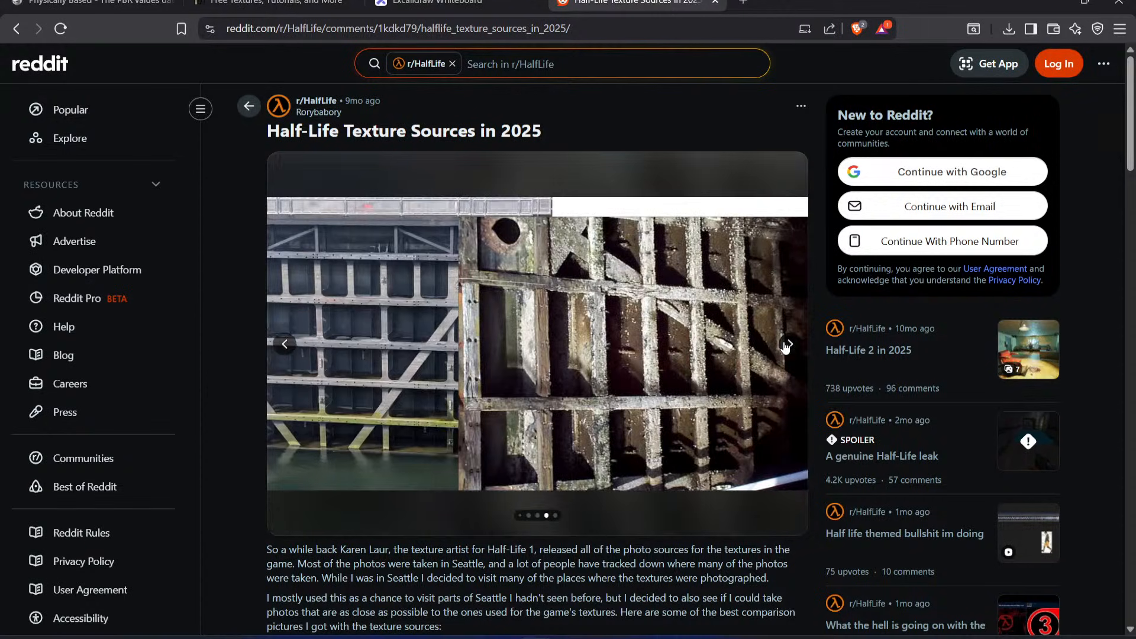
{"action": "left_click", "coordinate": [788, 345]}
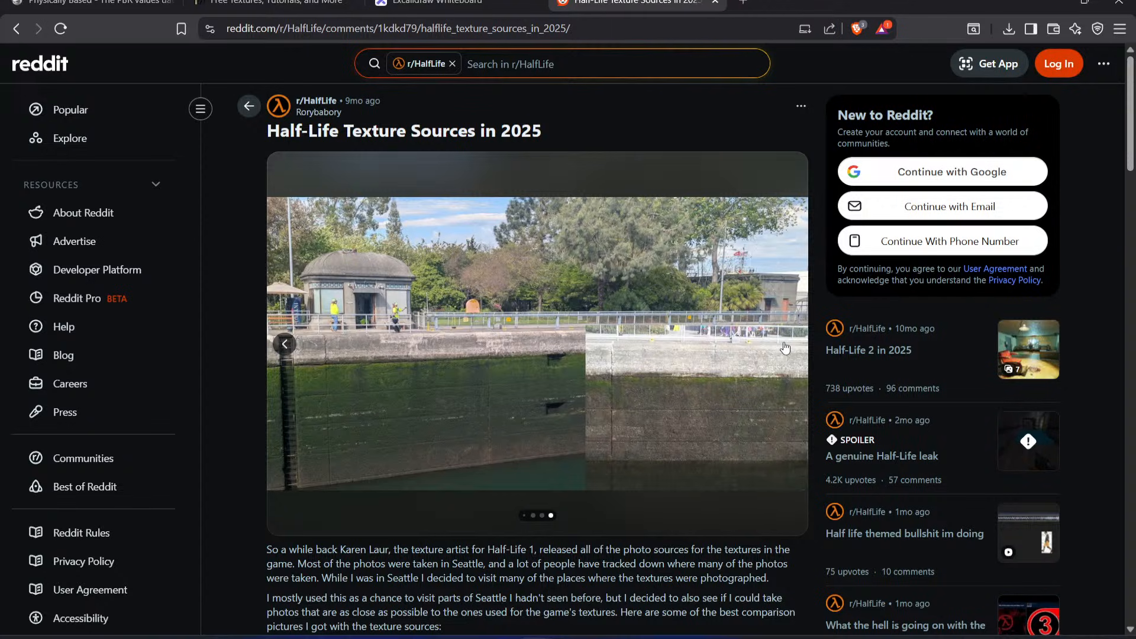
{"action": "left_click", "coordinate": [786, 348]}
{"action": "left_click", "coordinate": [1103, 70]}
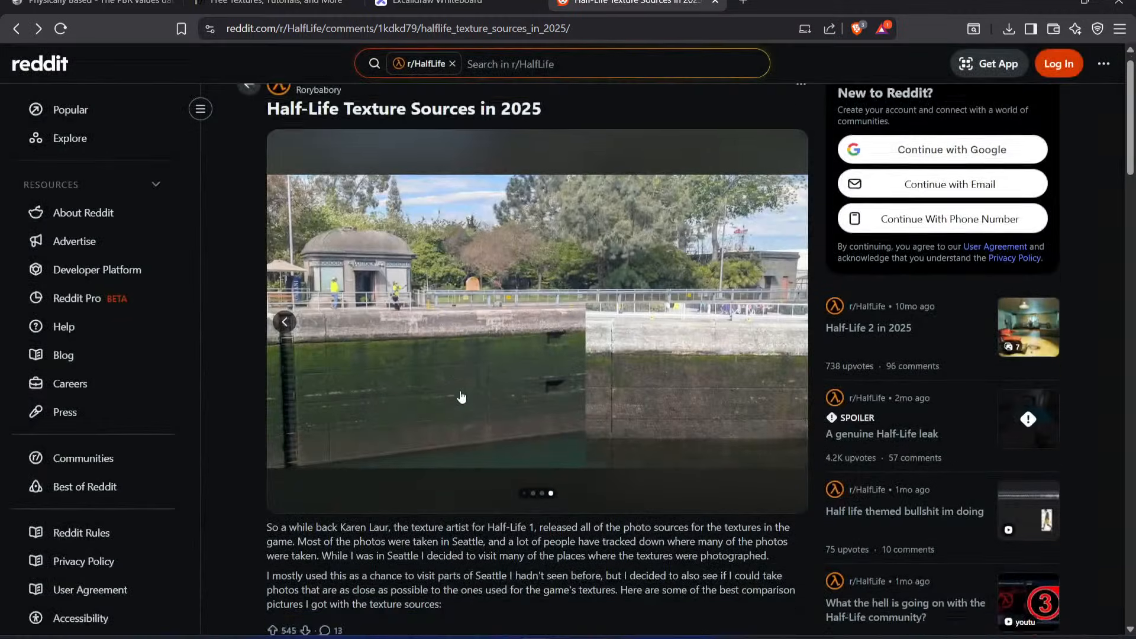
{"action": "scroll", "coordinate": [284, 323], "scroll_direction": "down", "scroll_amount": 3}
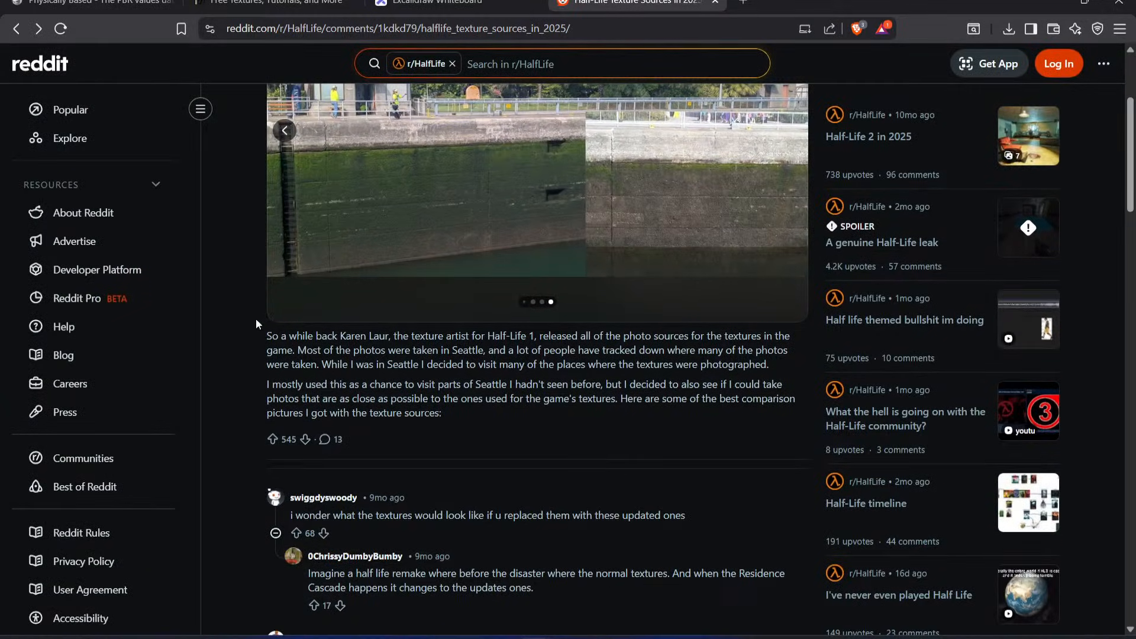
{"action": "scroll", "coordinate": [256, 324], "scroll_direction": "up", "scroll_amount": 3}
Step: Leave the Reddit post, close the Half-Life search tab and switch back to Substance 3D Painter
{"action": "left_click", "coordinate": [23, 28]}
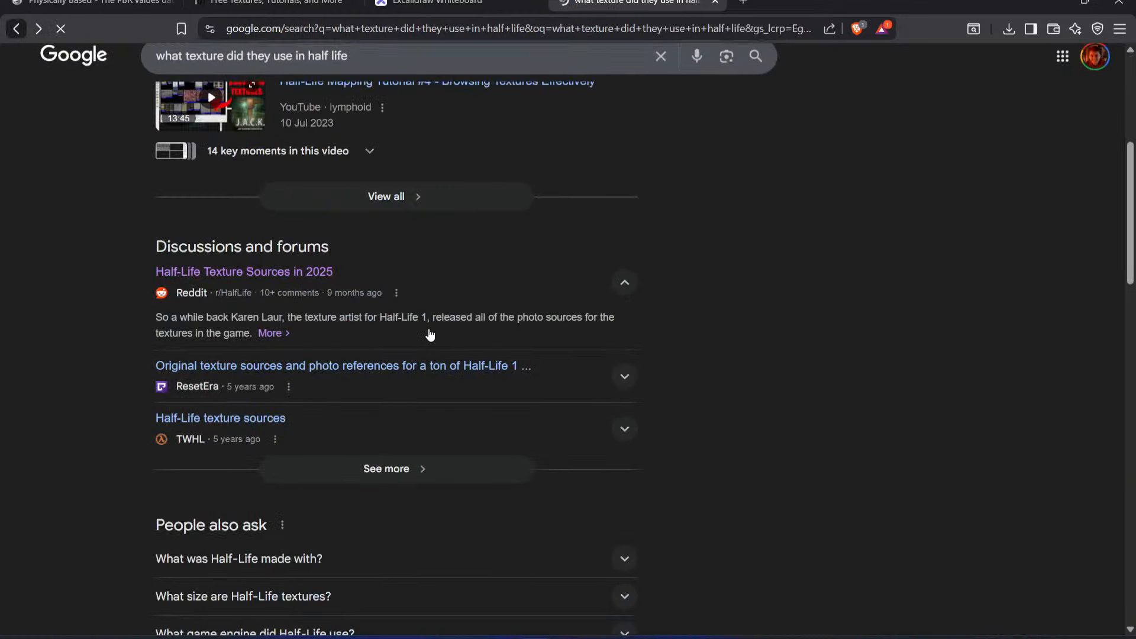
{"action": "middle_click", "coordinate": [647, 4]}
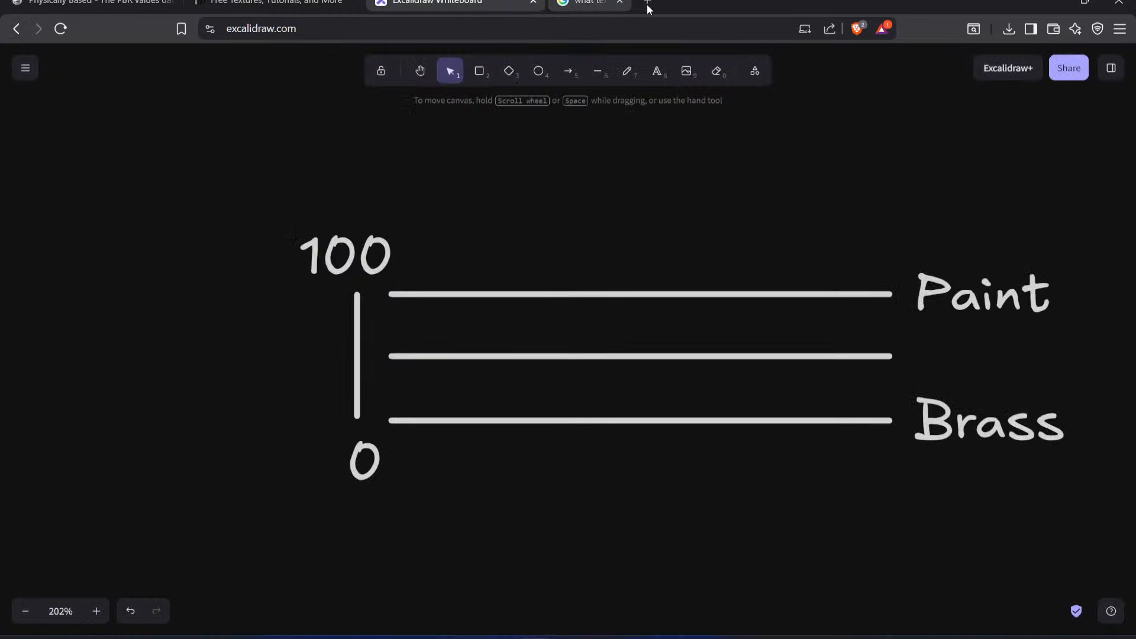
{"action": "left_click", "coordinate": [1052, 3]}
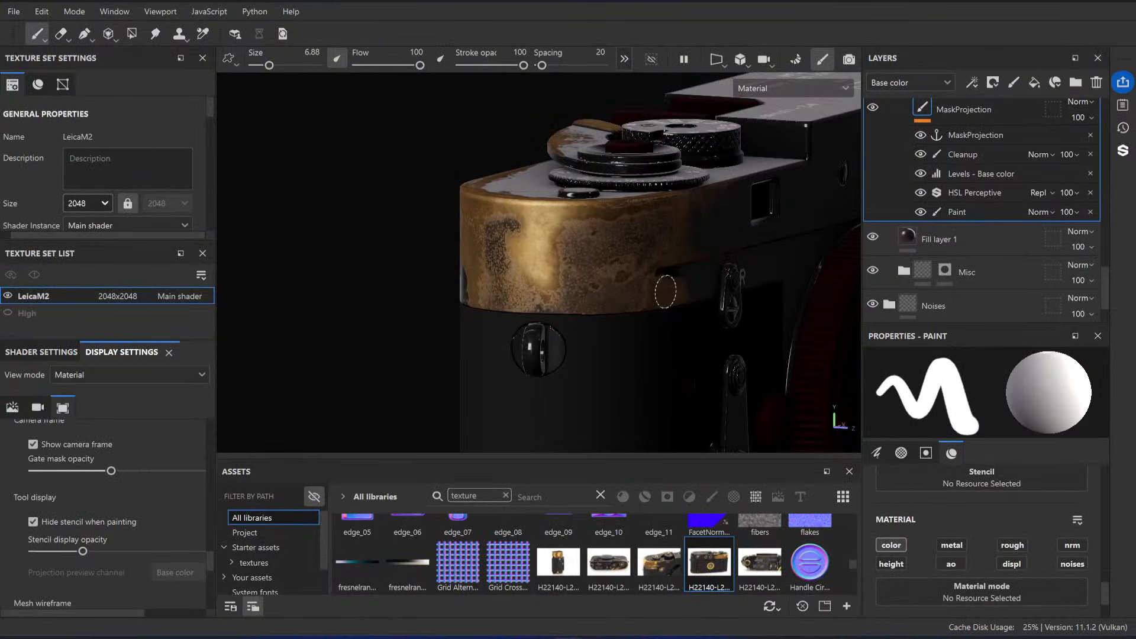
Step: Examine the projected wear on the top cover's rounded end and the effects of the MaskProjection layer, including the Paint effect's options
{"action": "mouse_move", "coordinate": [678, 231]}
{"action": "left_mouse_down", "text": "alt"}
{"action": "mouse_move", "coordinate": [628, 281]}
{"action": "mouse_move", "coordinate": [598, 252]}
{"action": "mouse_move", "coordinate": [547, 265]}
{"action": "mouse_move", "coordinate": [590, 300]}
{"action": "mouse_move", "coordinate": [515, 264]}
{"action": "mouse_move", "coordinate": [656, 272]}
{"action": "mouse_move", "coordinate": [695, 325]}
{"action": "mouse_move", "coordinate": [664, 325]}
{"action": "mouse_move", "coordinate": [567, 242]}
{"action": "mouse_move", "coordinate": [538, 294]}
{"action": "left_mouse_up", "text": "alt"}
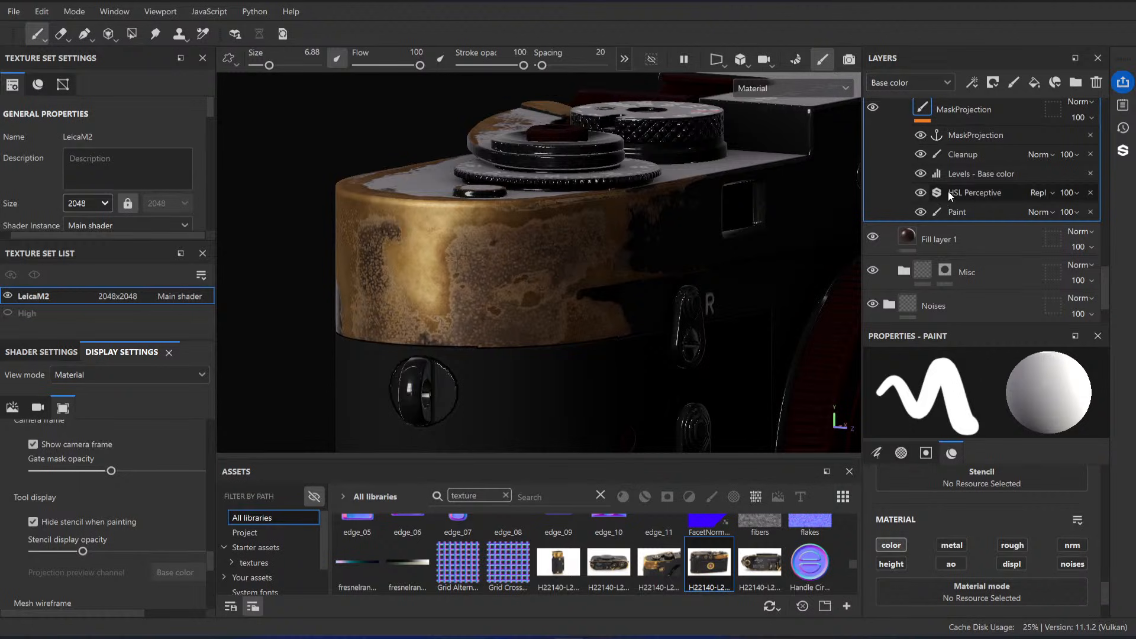
{"action": "scroll", "coordinate": [894, 162], "scroll_direction": "up", "scroll_amount": 1}
{"action": "left_click_drag", "start_coordinate": [612, 265], "coordinate": [591, 250], "text": "alt"}
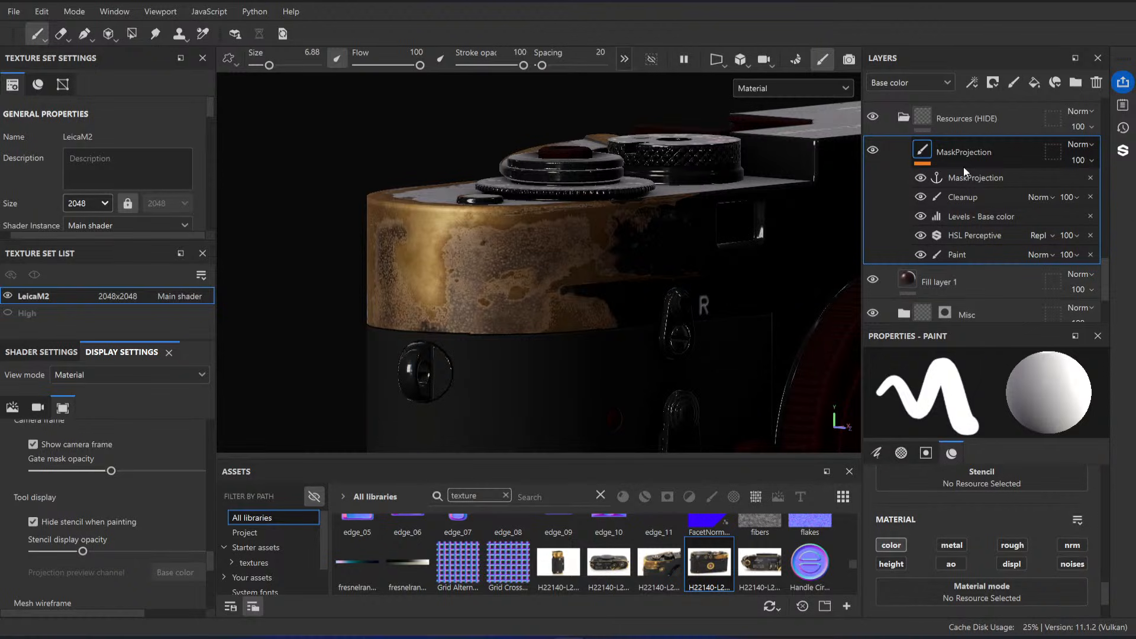
{"action": "scroll", "coordinate": [974, 165], "scroll_direction": "up", "scroll_amount": 2}
{"action": "scroll", "coordinate": [947, 225], "scroll_direction": "down", "scroll_amount": 2}
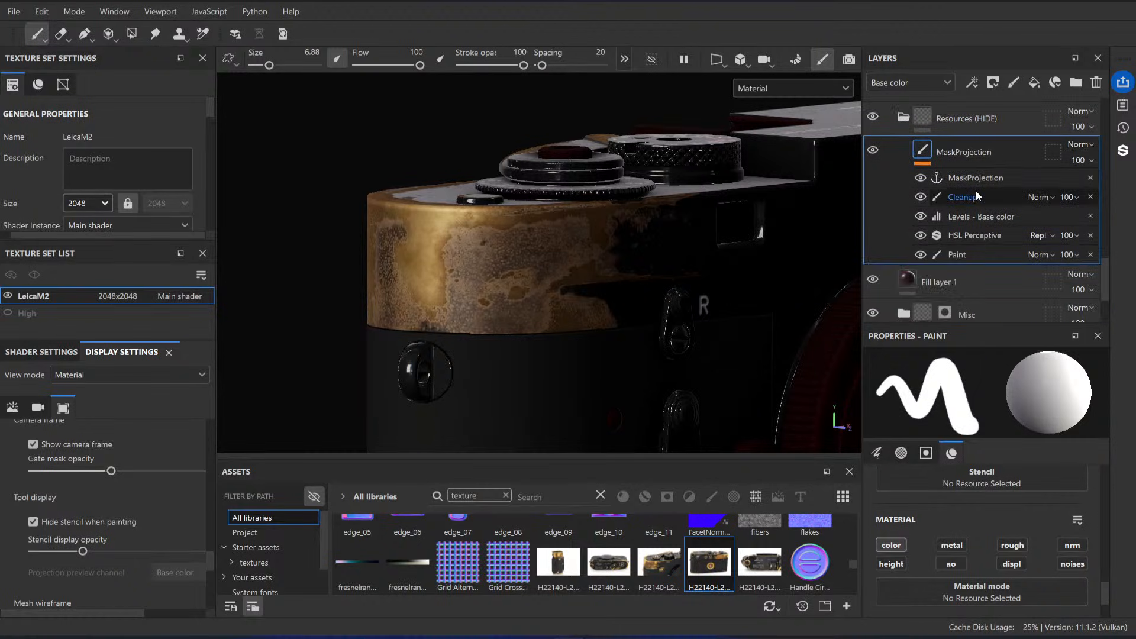
{"action": "left_click", "coordinate": [968, 254]}
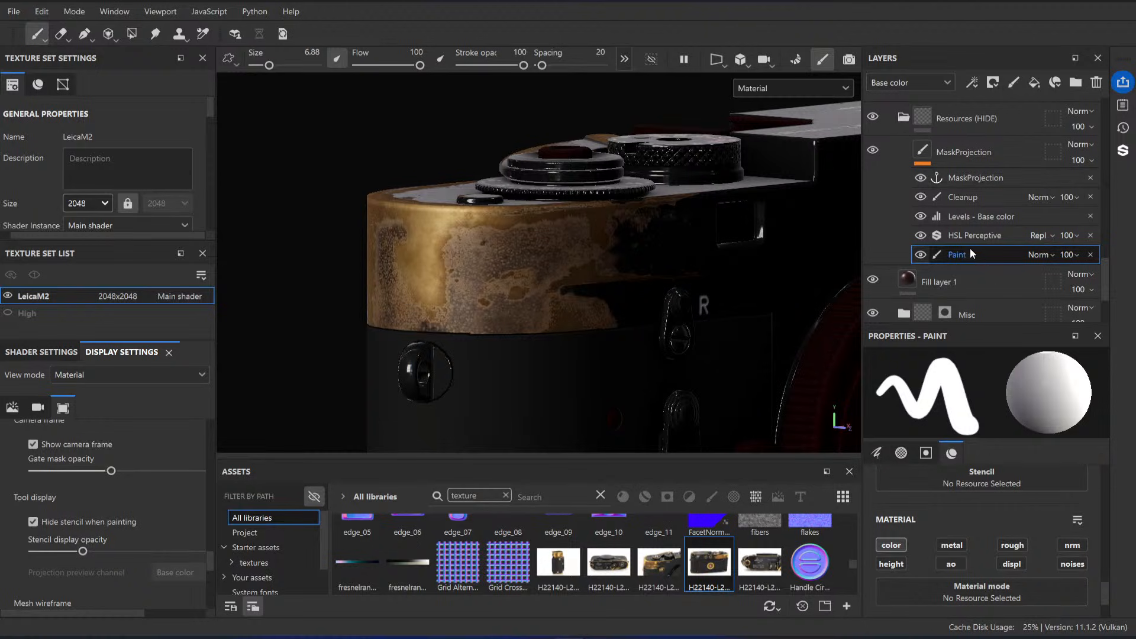
{"action": "right_click", "coordinate": [969, 255]}
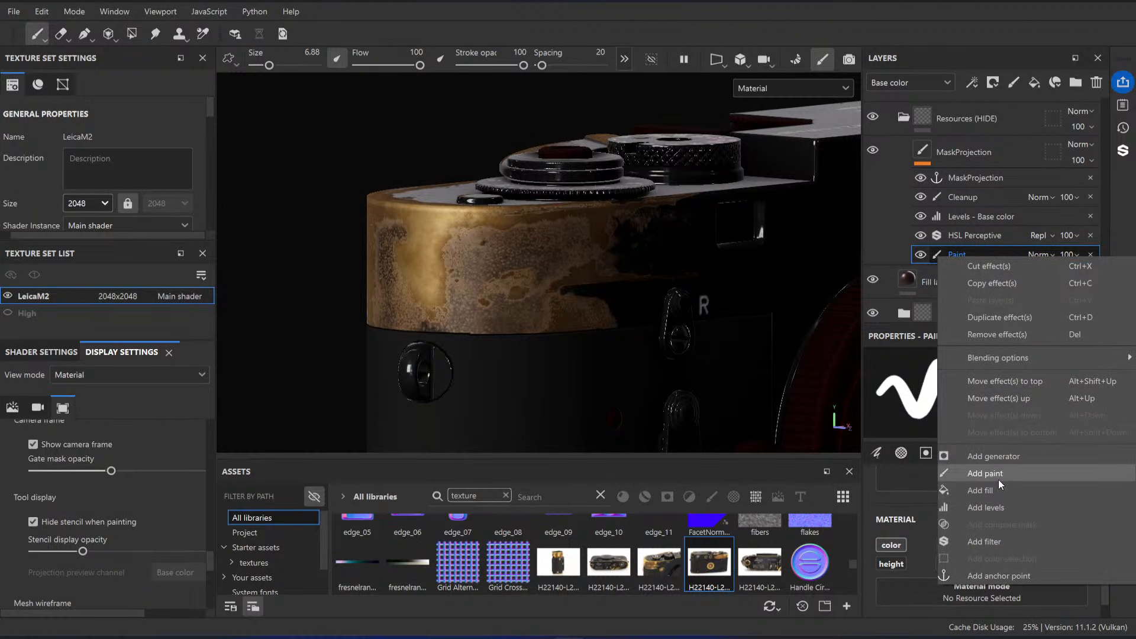
{"action": "left_click", "coordinate": [992, 140]}
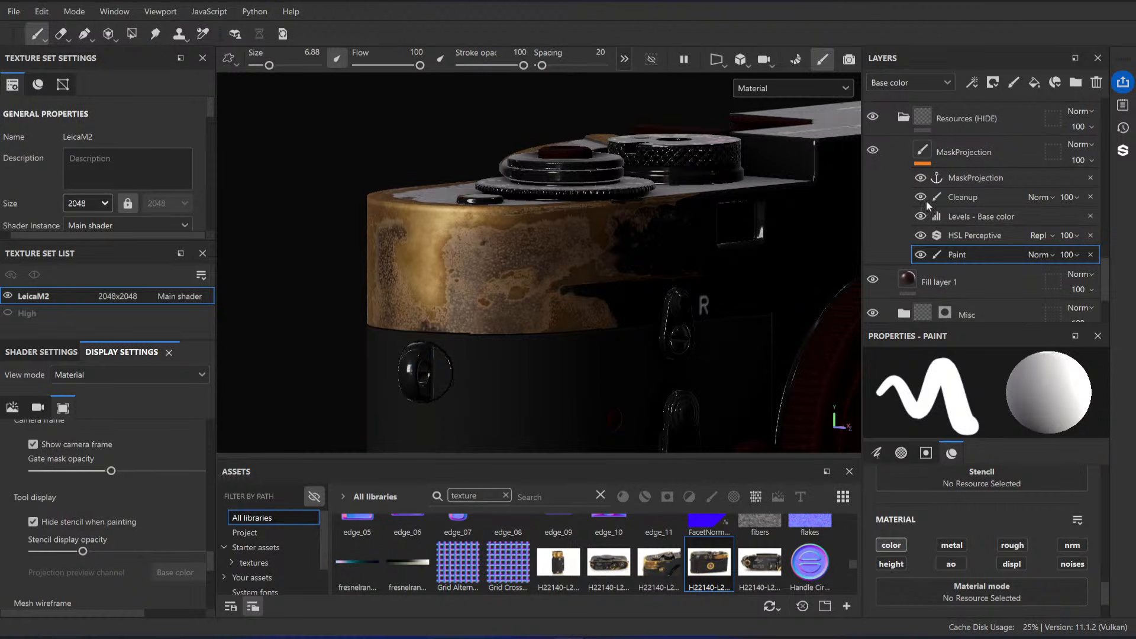
Step: Compare the wear on the top cover's back and rounded end with the Brass and Height Spots layers hidden and shown
{"action": "scroll", "coordinate": [921, 225], "scroll_direction": "up", "scroll_amount": 5}
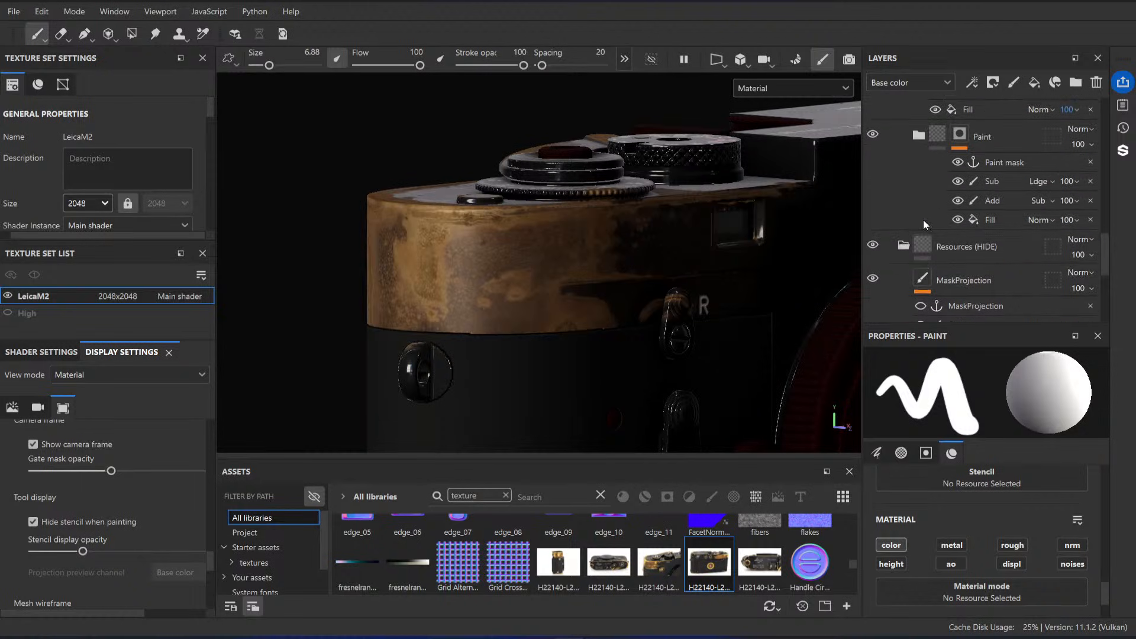
{"action": "left_click", "coordinate": [874, 223]}
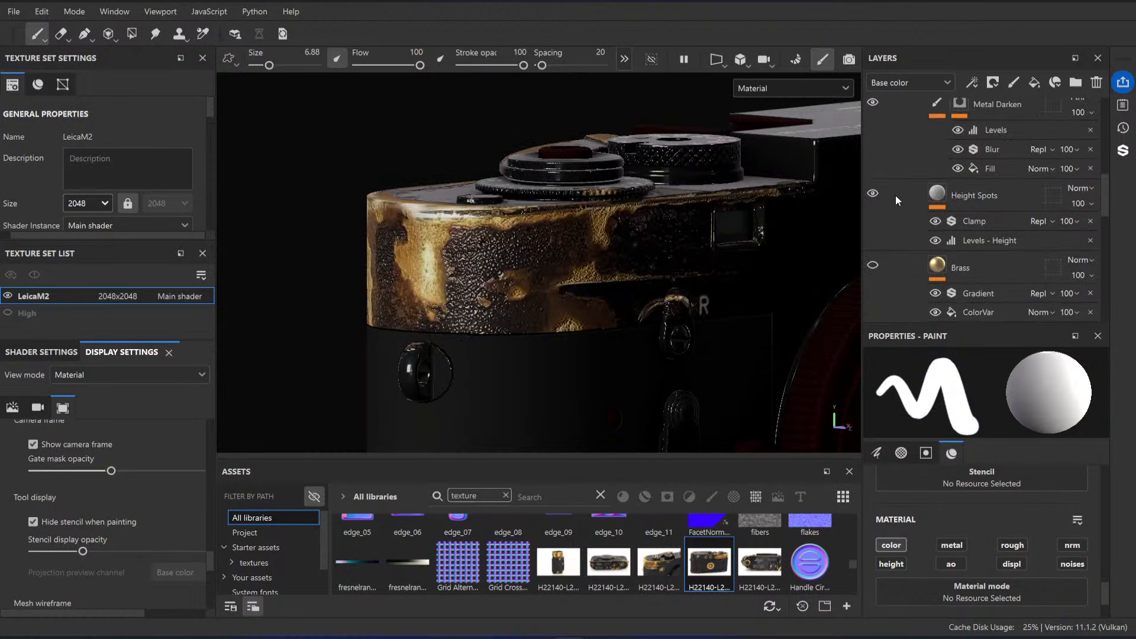
{"action": "scroll", "coordinate": [894, 196], "scroll_direction": "up", "scroll_amount": 3}
{"action": "mouse_move", "coordinate": [502, 295]}
{"action": "left_mouse_down", "text": "alt"}
{"action": "mouse_move", "coordinate": [583, 251]}
{"action": "mouse_move", "coordinate": [603, 253]}
{"action": "mouse_move", "coordinate": [515, 256]}
{"action": "mouse_move", "coordinate": [529, 253]}
{"action": "mouse_move", "coordinate": [420, 237]}
{"action": "mouse_move", "coordinate": [448, 243]}
{"action": "left_mouse_up", "text": "alt"}
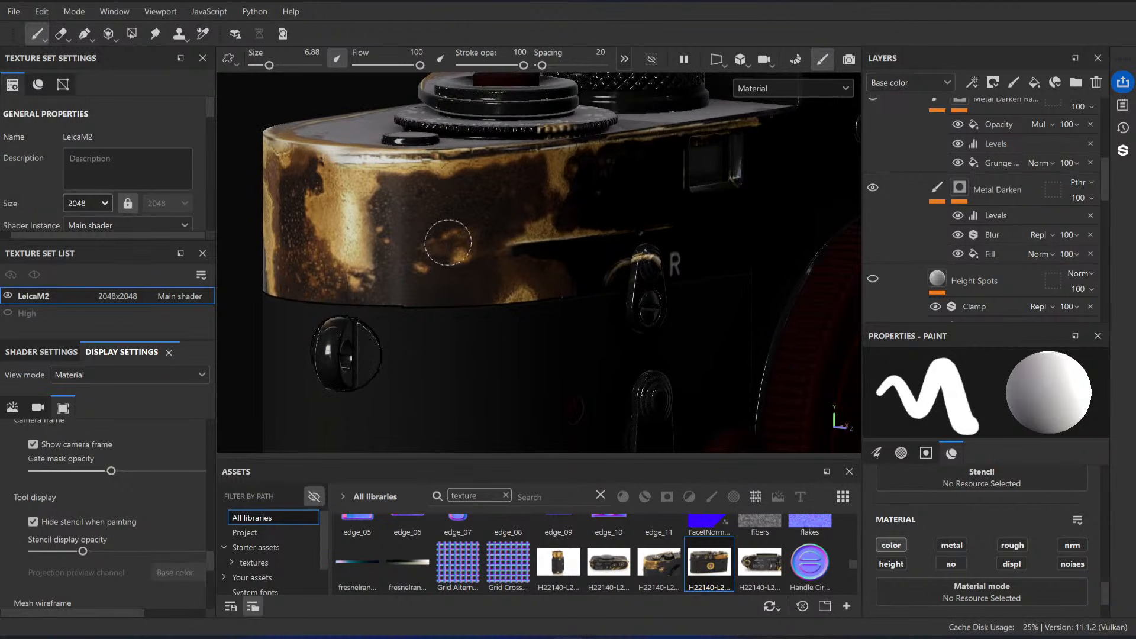
{"action": "mouse_move", "coordinate": [551, 224]}
{"action": "left_mouse_down", "text": "alt"}
{"action": "mouse_move", "coordinate": [663, 193]}
{"action": "mouse_move", "coordinate": [573, 246]}
{"action": "mouse_move", "coordinate": [591, 307]}
{"action": "mouse_move", "coordinate": [717, 291]}
{"action": "mouse_move", "coordinate": [690, 279]}
{"action": "mouse_move", "coordinate": [645, 290]}
{"action": "mouse_move", "coordinate": [391, 150]}
{"action": "left_mouse_up", "text": "alt"}
{"action": "left_click_drag", "start_coordinate": [675, 301], "coordinate": [472, 287], "text": "alt"}
{"action": "mouse_move", "coordinate": [675, 263]}
{"action": "left_mouse_down", "text": "alt"}
{"action": "mouse_move", "coordinate": [447, 254]}
{"action": "mouse_move", "coordinate": [615, 257]}
{"action": "left_mouse_up", "text": "alt"}
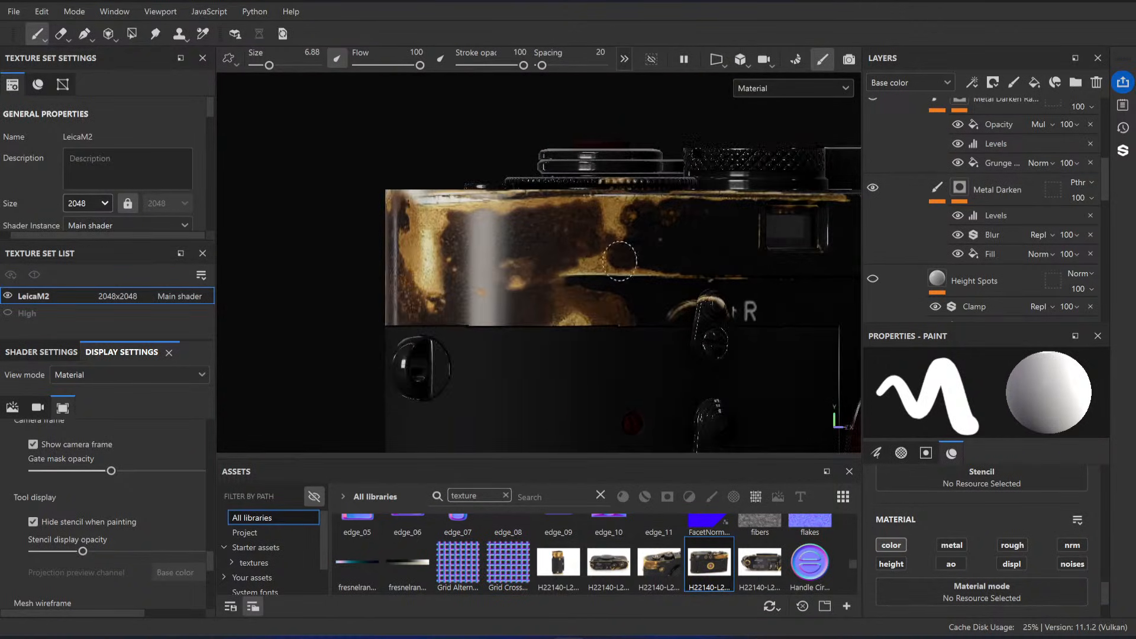
{"action": "scroll", "coordinate": [953, 191], "scroll_direction": "up", "scroll_amount": 5}
{"action": "scroll", "coordinate": [924, 183], "scroll_direction": "down", "scroll_amount": 5}
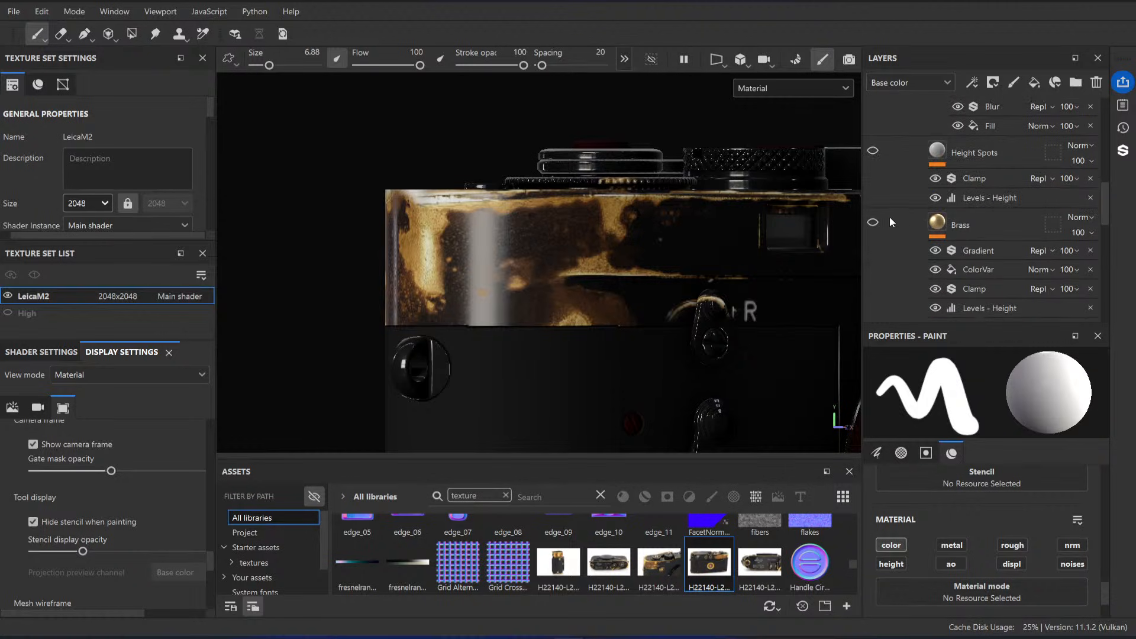
{"action": "left_click_drag", "start_coordinate": [530, 216], "coordinate": [548, 248], "text": "alt"}
{"action": "left_click", "coordinate": [876, 150]}
Step: Expand the Brass Base folder, look over its Metal Darken layers and masks, and collapse the folder again
{"action": "scroll", "coordinate": [947, 189], "scroll_direction": "up", "scroll_amount": 5}
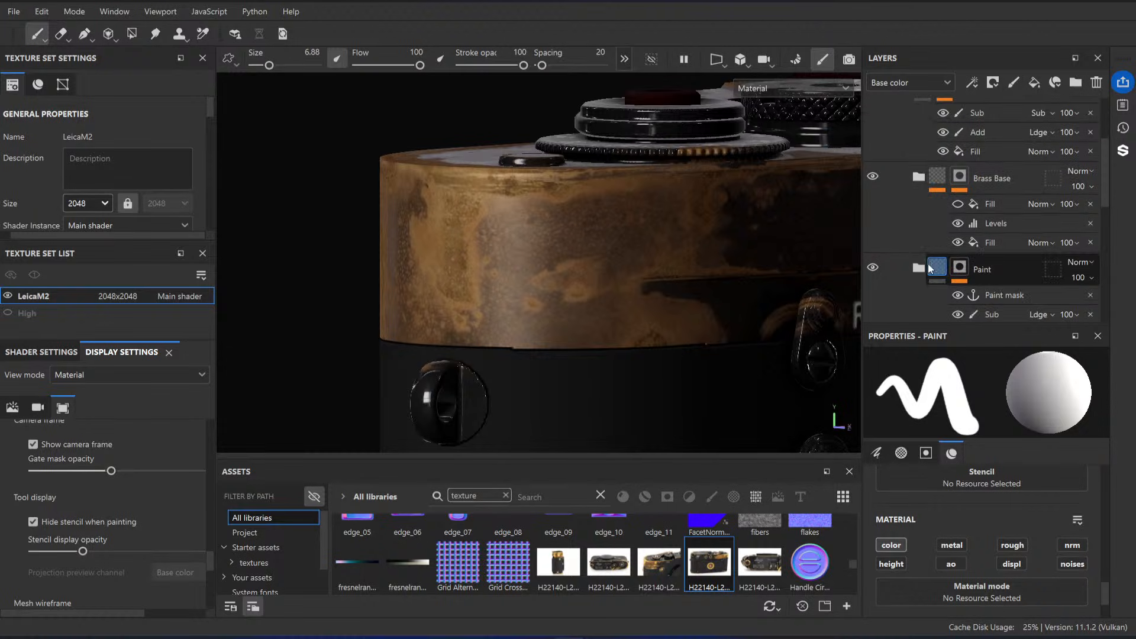
{"action": "scroll", "coordinate": [926, 269], "scroll_direction": "down", "scroll_amount": 3}
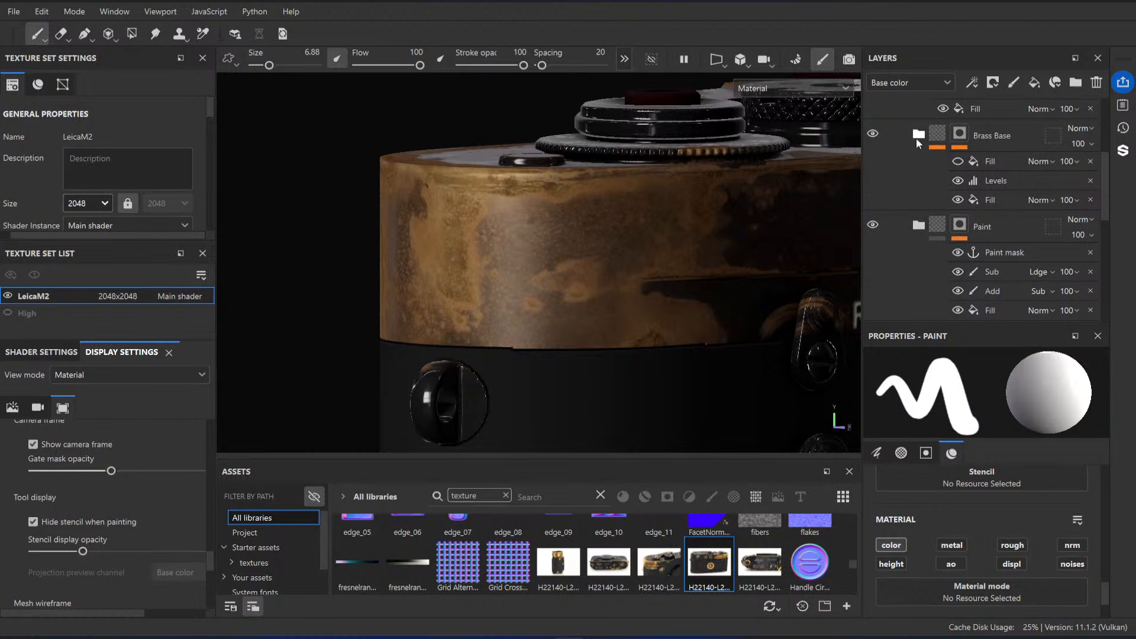
{"action": "left_click", "coordinate": [917, 142]}
{"action": "scroll", "coordinate": [980, 204], "scroll_direction": "down", "scroll_amount": 1}
{"action": "scroll", "coordinate": [960, 197], "scroll_direction": "up", "scroll_amount": 1}
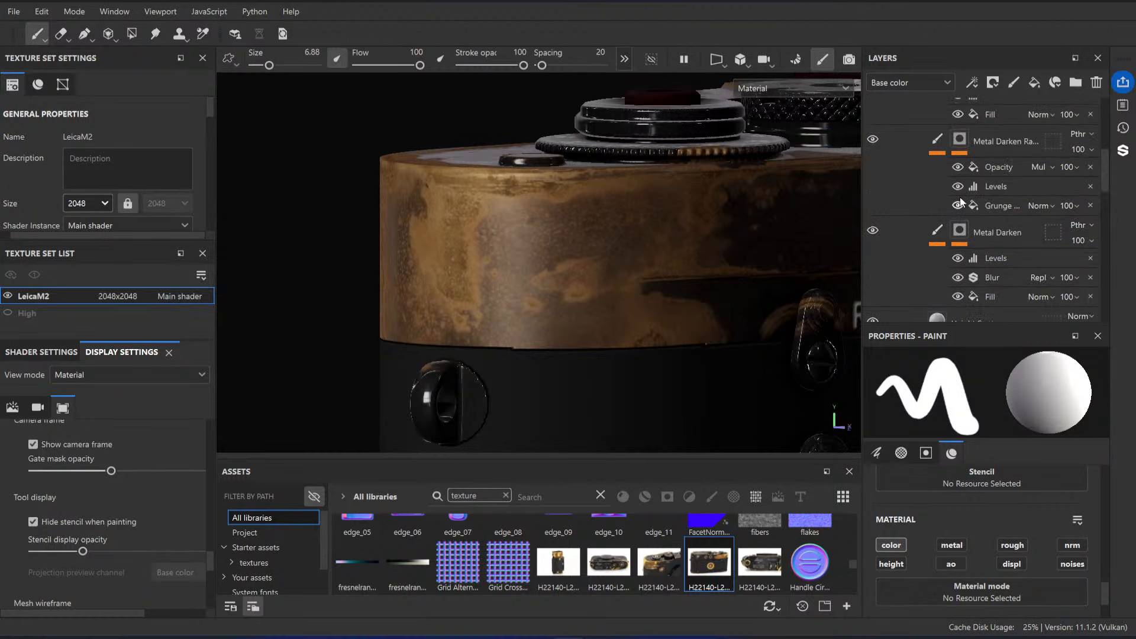
{"action": "left_click", "coordinate": [1022, 224]}
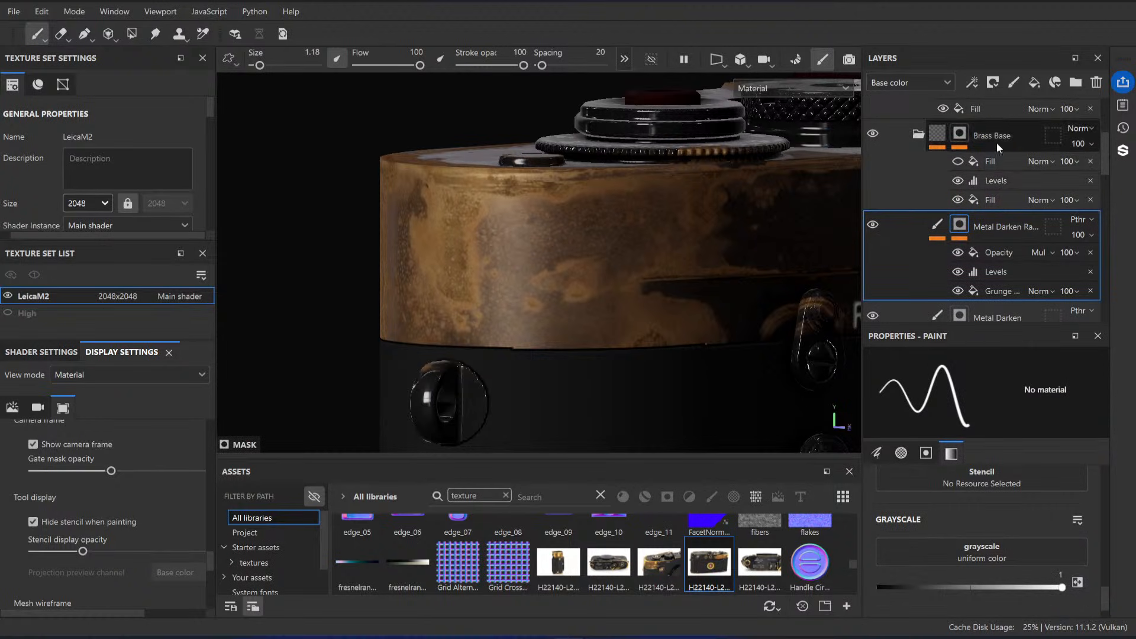
{"action": "scroll", "coordinate": [939, 178], "scroll_direction": "up", "scroll_amount": 1}
{"action": "scroll", "coordinate": [939, 178], "scroll_direction": "up", "scroll_amount": 1}
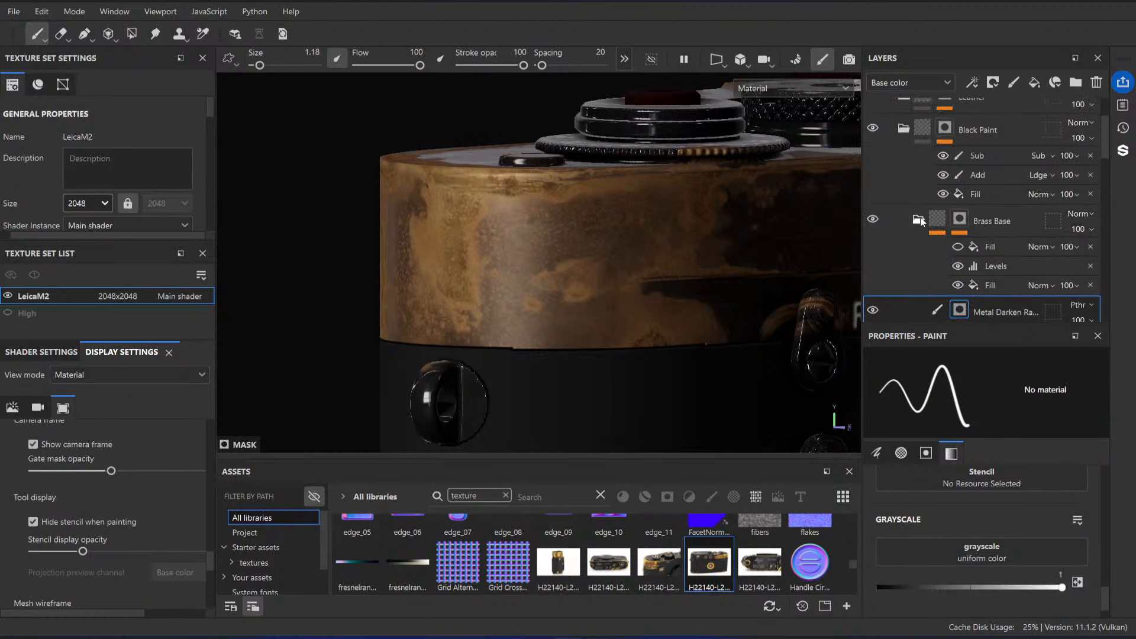
{"action": "scroll", "coordinate": [919, 222], "scroll_direction": "up", "scroll_amount": 1}
Step: Compare the camera's top cover with the Black Paint folder hidden and shown
{"action": "left_click", "coordinate": [904, 172]}
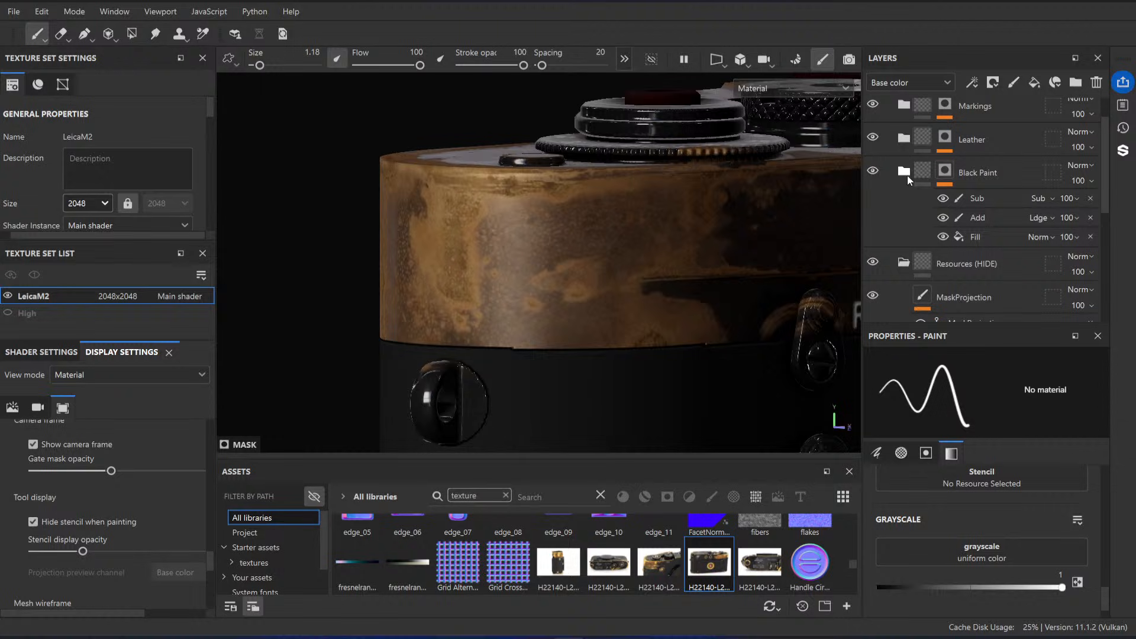
{"action": "left_click", "coordinate": [873, 171]}
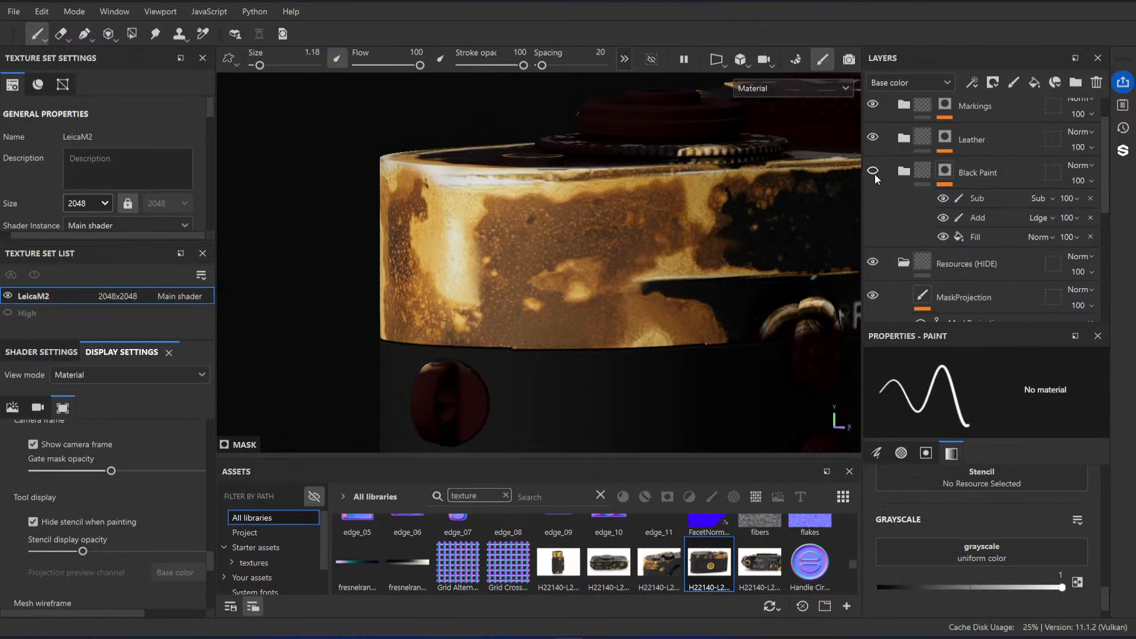
{"action": "left_click", "coordinate": [873, 172]}
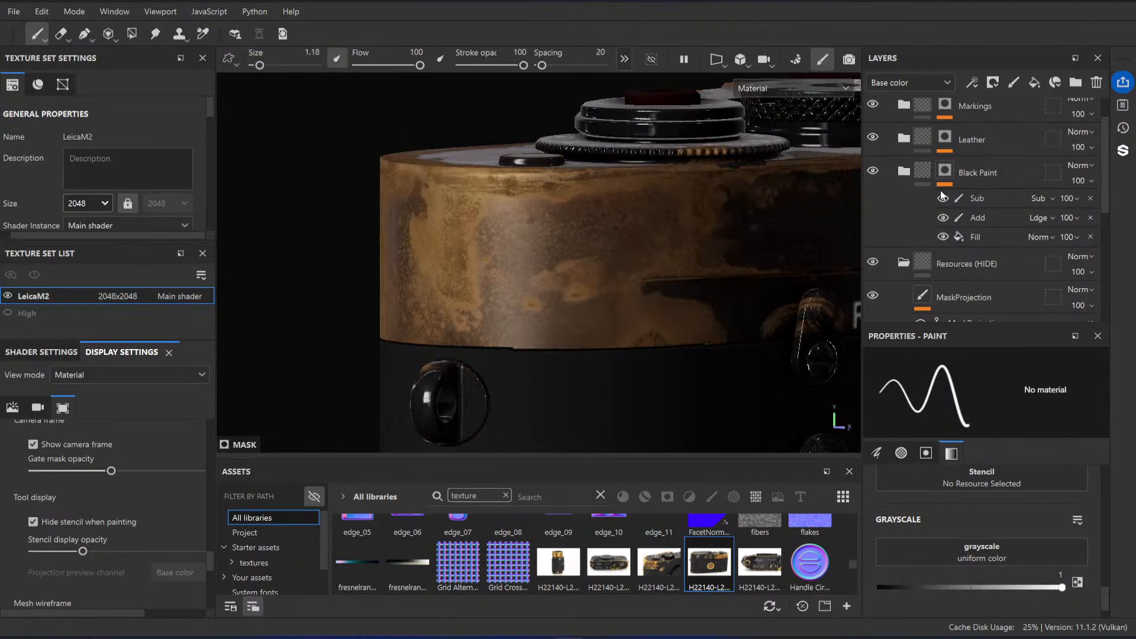
Step: Expand the Black Paint folder and hide its Brass Base and Paint subfolders
{"action": "scroll", "coordinate": [893, 148], "scroll_direction": "down", "scroll_amount": 1}
{"action": "left_click", "coordinate": [904, 128]}
{"action": "scroll", "coordinate": [921, 206], "scroll_direction": "down", "scroll_amount": 2}
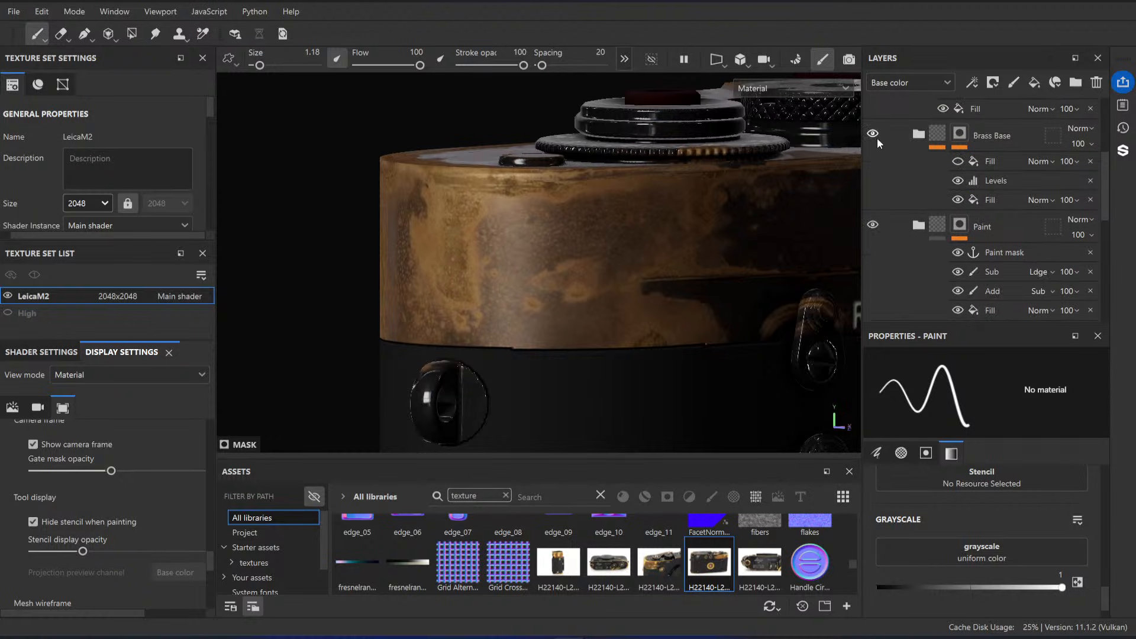
{"action": "left_click", "coordinate": [873, 133]}
{"action": "left_click", "coordinate": [872, 224]}
Step: Add a fill layer above the Brass Base folder and use the MaskProjection anchor point as its base color
{"action": "left_click", "coordinate": [1000, 136]}
{"action": "scroll", "coordinate": [1003, 137], "scroll_direction": "up", "scroll_amount": 1}
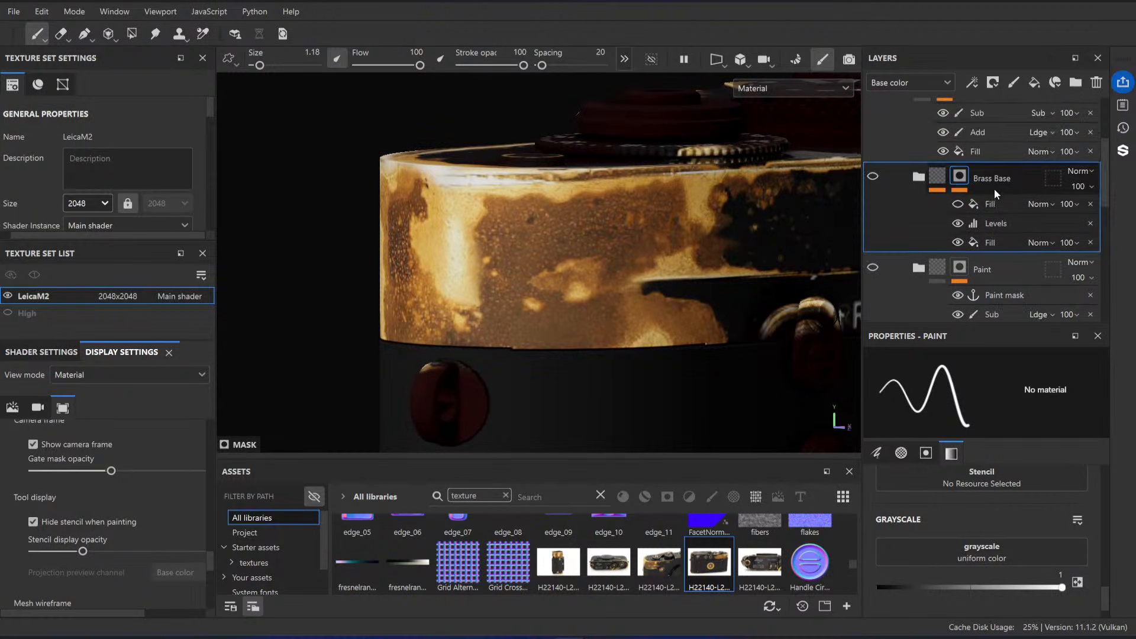
{"action": "scroll", "coordinate": [994, 189], "scroll_direction": "up", "scroll_amount": 1}
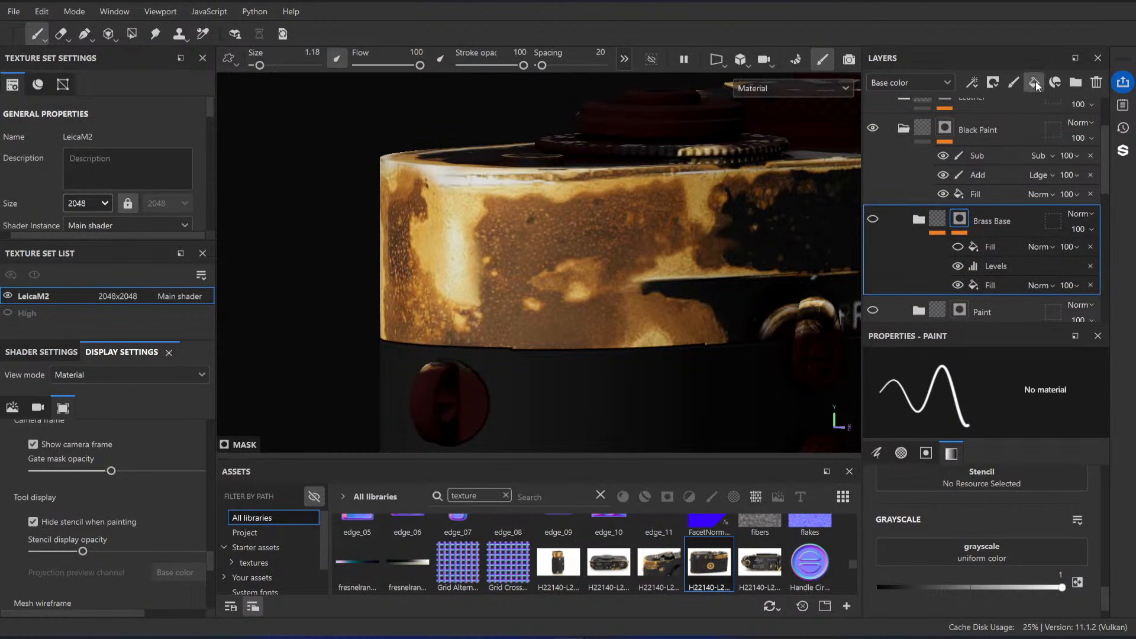
{"action": "left_click", "coordinate": [1036, 81]}
{"action": "left_click", "coordinate": [979, 521]}
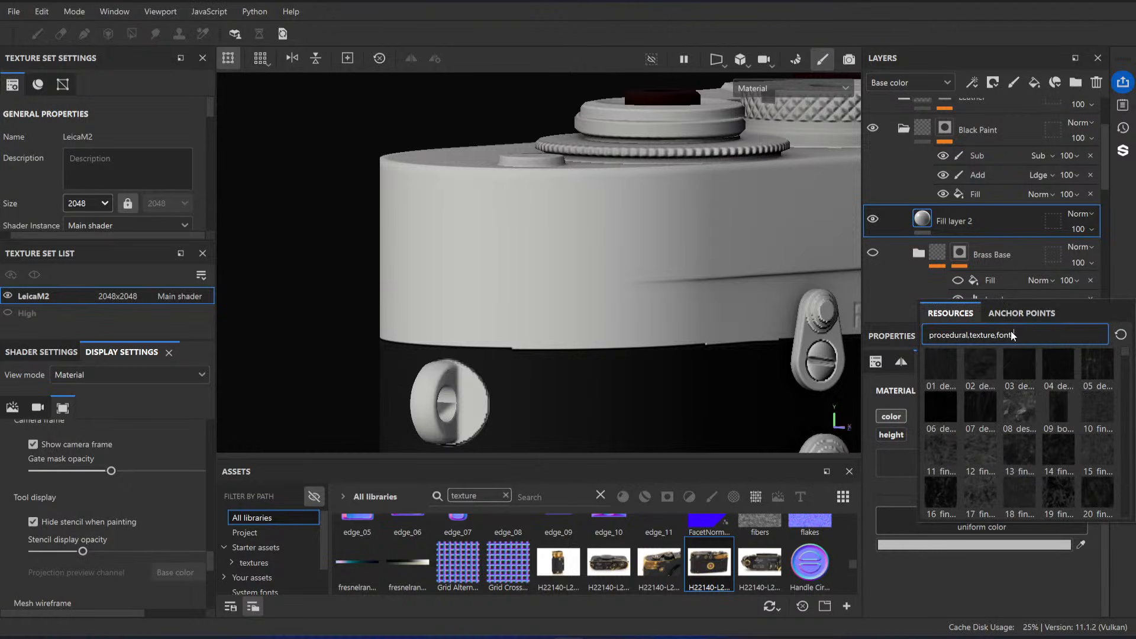
{"action": "left_click", "coordinate": [1019, 315]}
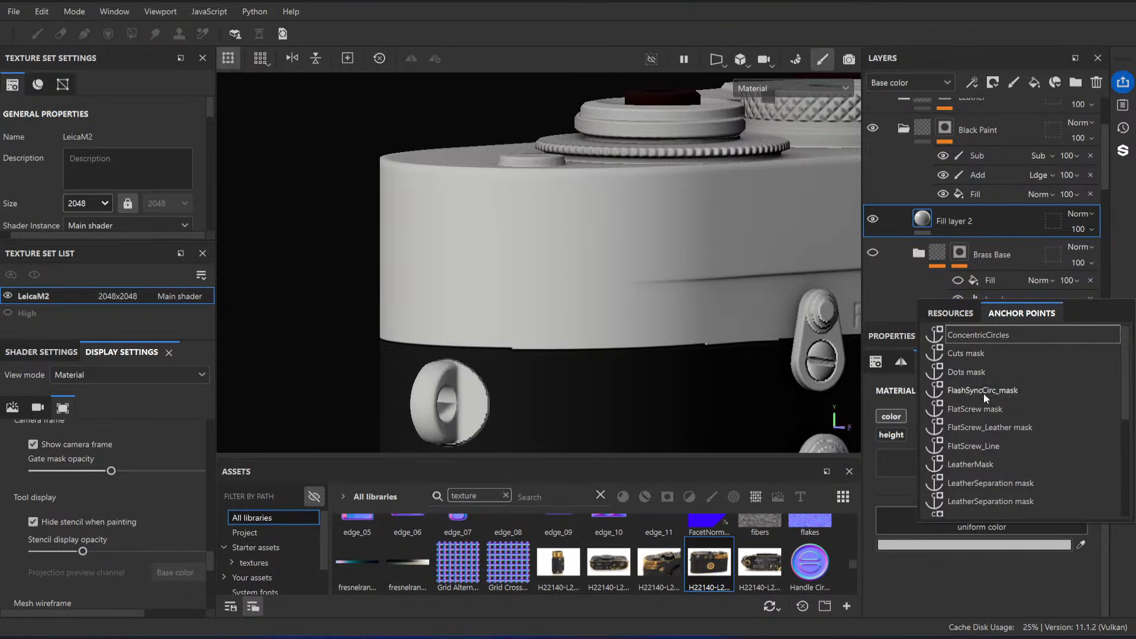
{"action": "scroll", "coordinate": [984, 393], "scroll_direction": "down", "scroll_amount": 4}
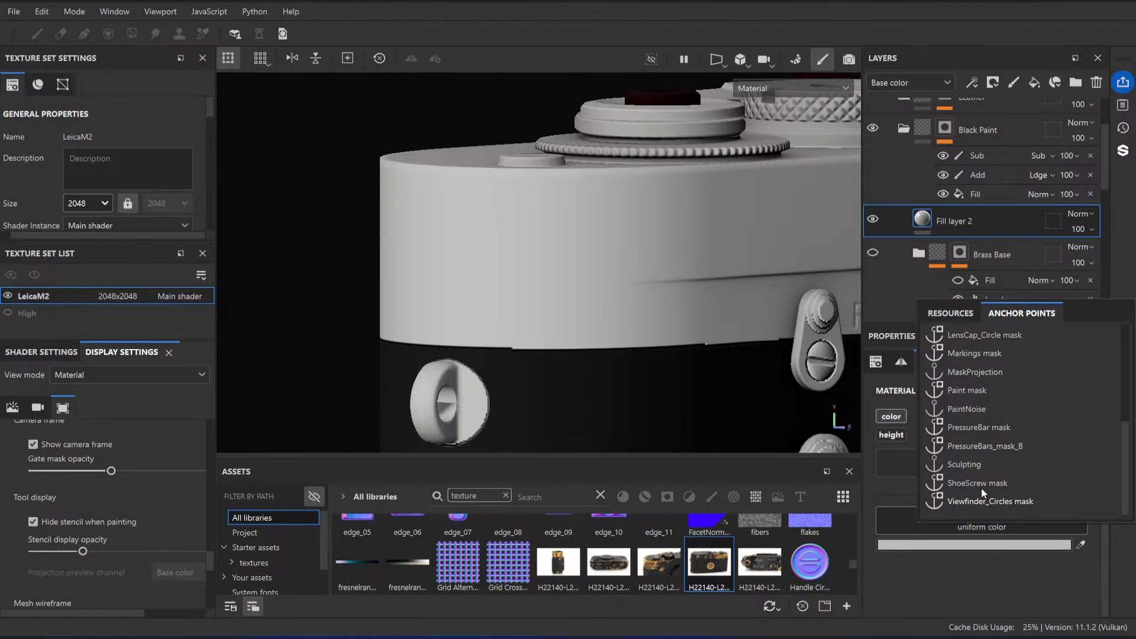
{"action": "left_click", "coordinate": [982, 371]}
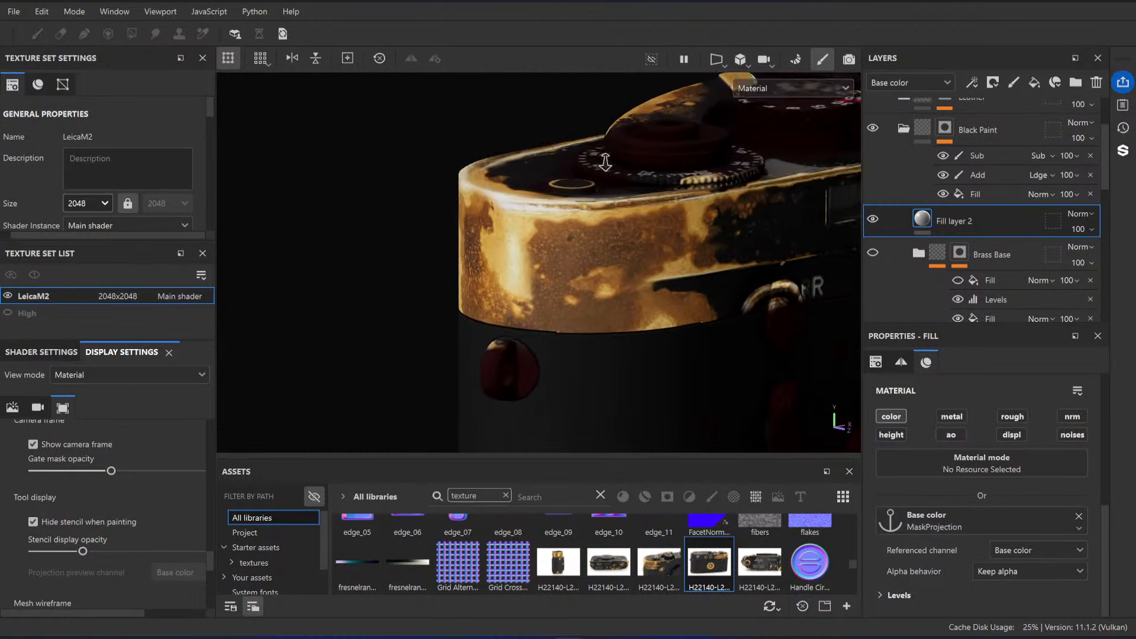
Step: Enable the new fill layer's height channel and assign the MaskProjection anchor point to it
{"action": "left_click_drag", "start_coordinate": [633, 227], "coordinate": [604, 219], "text": "alt"}
{"action": "right_click_drag", "start_coordinate": [603, 219], "coordinate": [622, 269], "text": "alt"}
{"action": "left_click_drag", "start_coordinate": [623, 269], "coordinate": [506, 339], "text": "alt"}
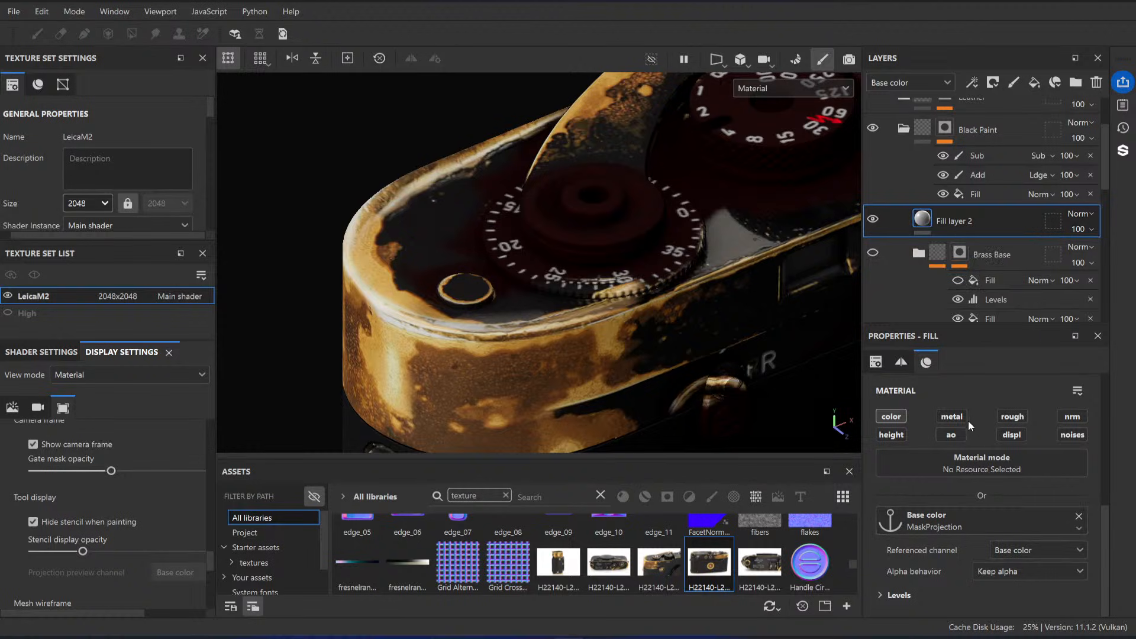
{"action": "key", "text": "alt"}
{"action": "left_click", "coordinate": [897, 438]}
{"action": "left_click", "coordinate": [990, 573]}
{"action": "left_click", "coordinate": [1005, 367]}
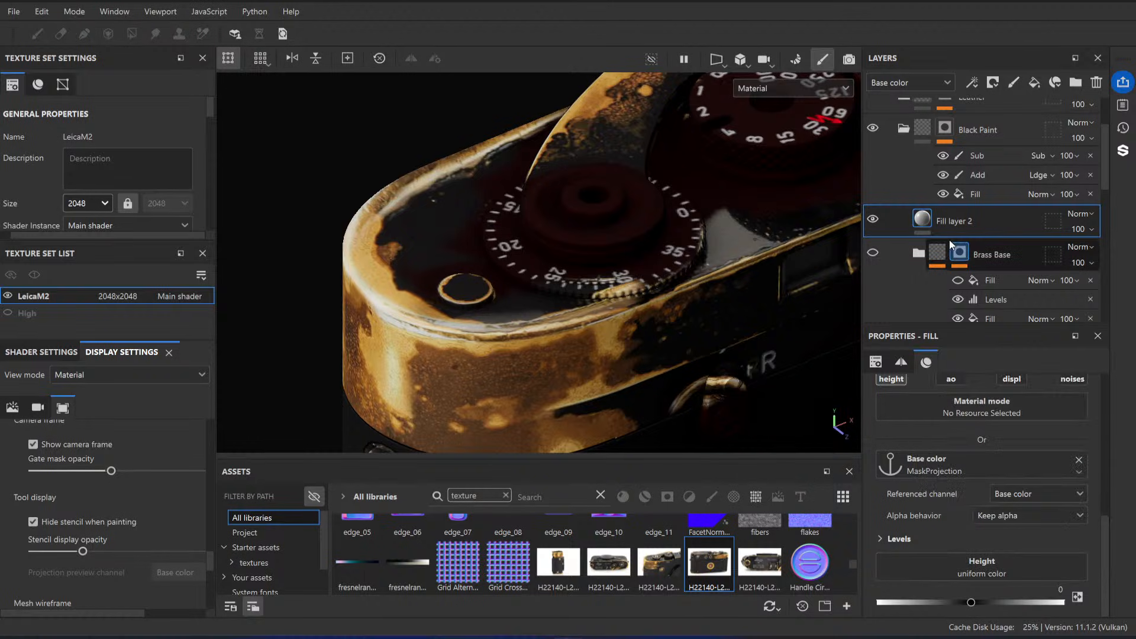
{"action": "left_click", "coordinate": [986, 569]}
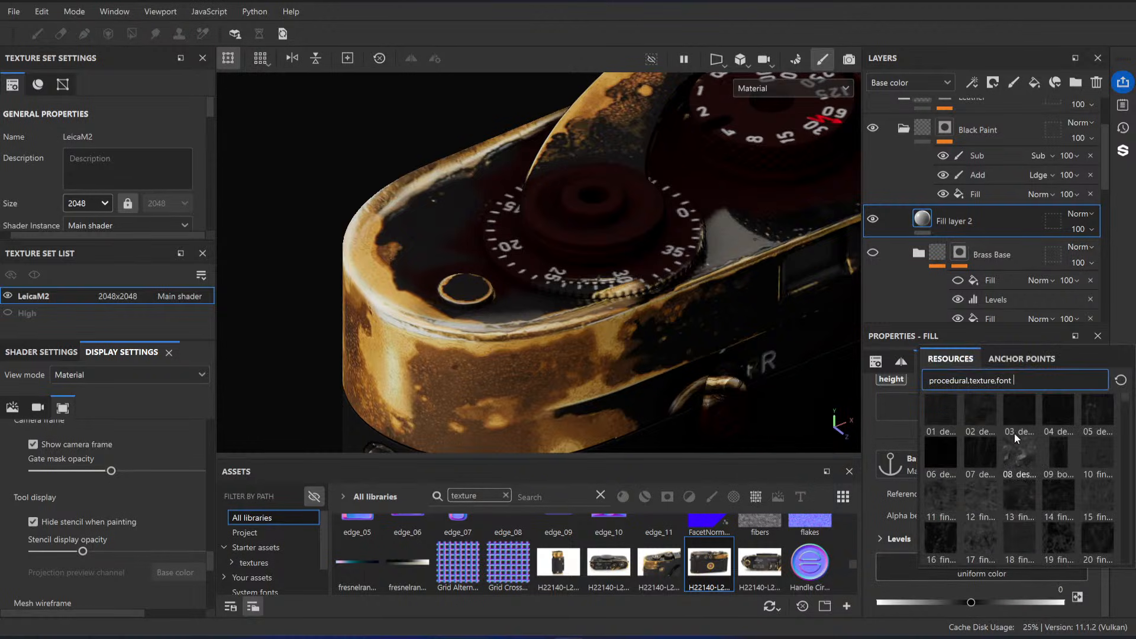
{"action": "left_click", "coordinate": [1028, 361]}
{"action": "scroll", "coordinate": [1009, 481], "scroll_direction": "down", "scroll_amount": 3}
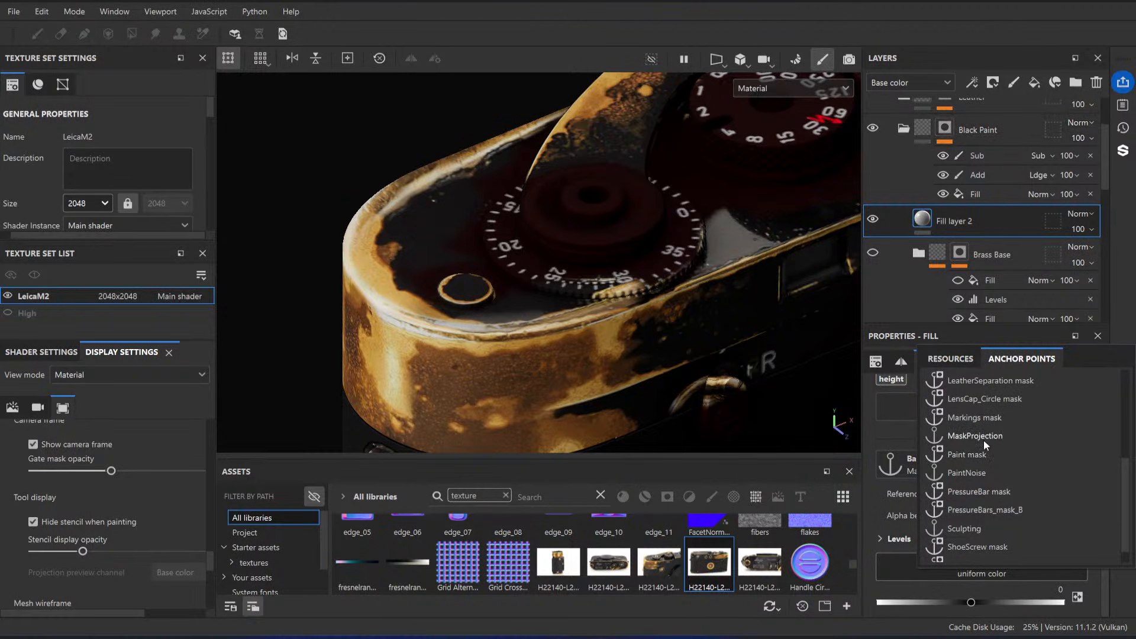
{"action": "left_click", "coordinate": [984, 439]}
Step: Set the referenced channel of the fill layer's height anchor to Base color
{"action": "middle_click_drag", "start_coordinate": [555, 386], "coordinate": [583, 338], "text": "alt"}
{"action": "right_click_drag", "start_coordinate": [584, 338], "coordinate": [634, 357], "text": "alt"}
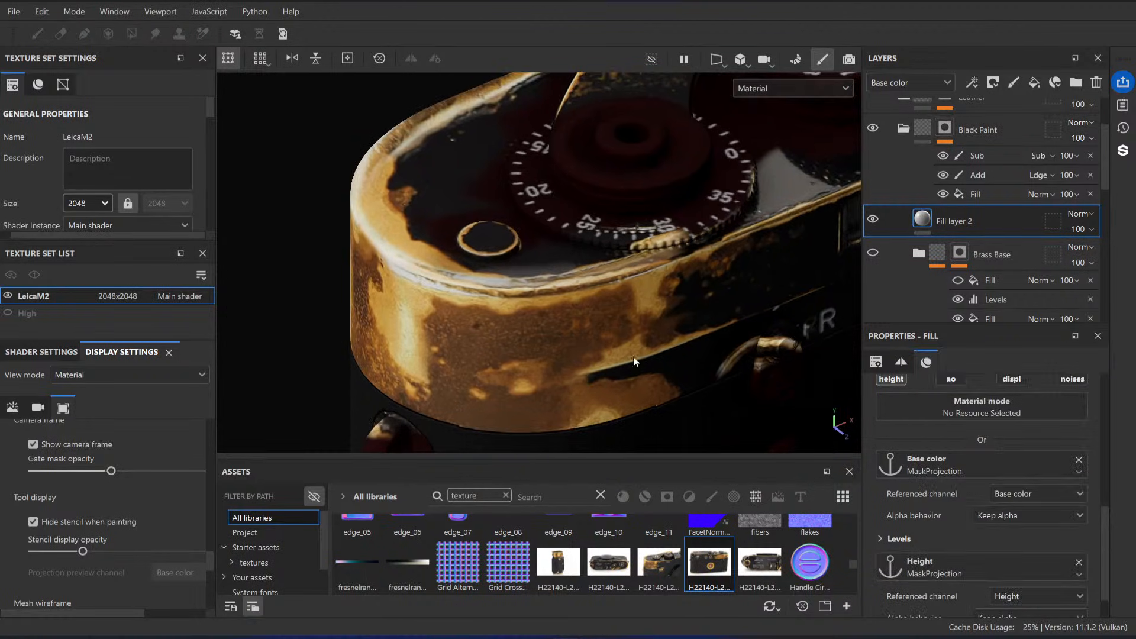
{"action": "scroll", "coordinate": [1013, 550], "scroll_direction": "down", "scroll_amount": 2}
{"action": "left_click", "coordinate": [1014, 554]}
{"action": "left_click", "coordinate": [1037, 440]}
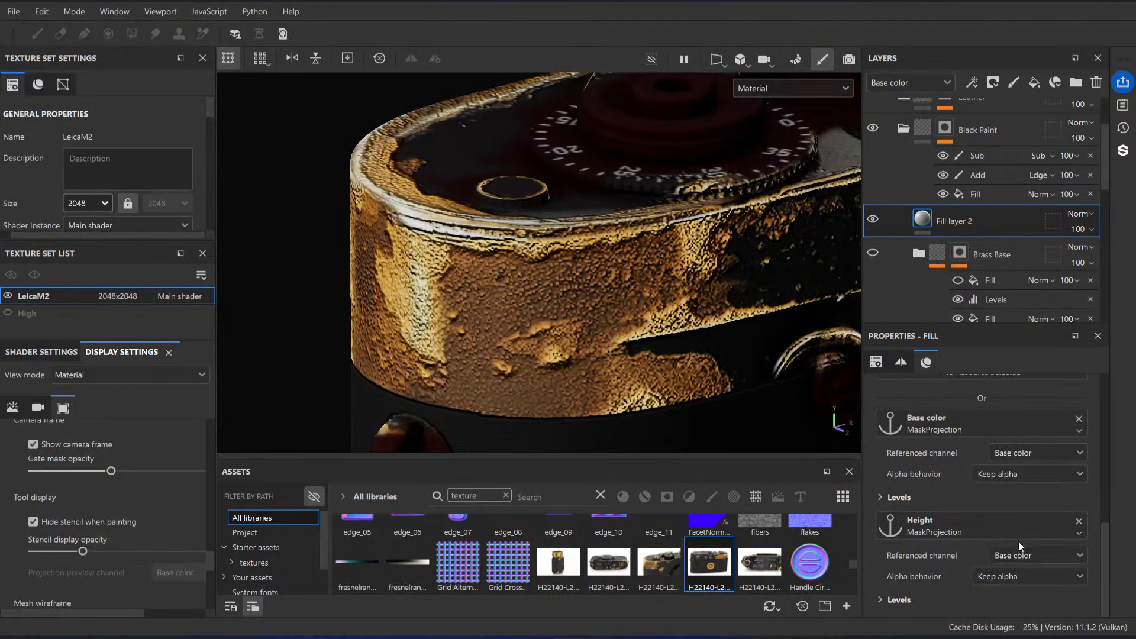
Step: Invert the height anchor's levels, set the midtone to 2.56 and white input to 0.732, and narrow the output range
{"action": "left_click", "coordinate": [888, 601]}
{"action": "left_click", "coordinate": [1037, 590]}
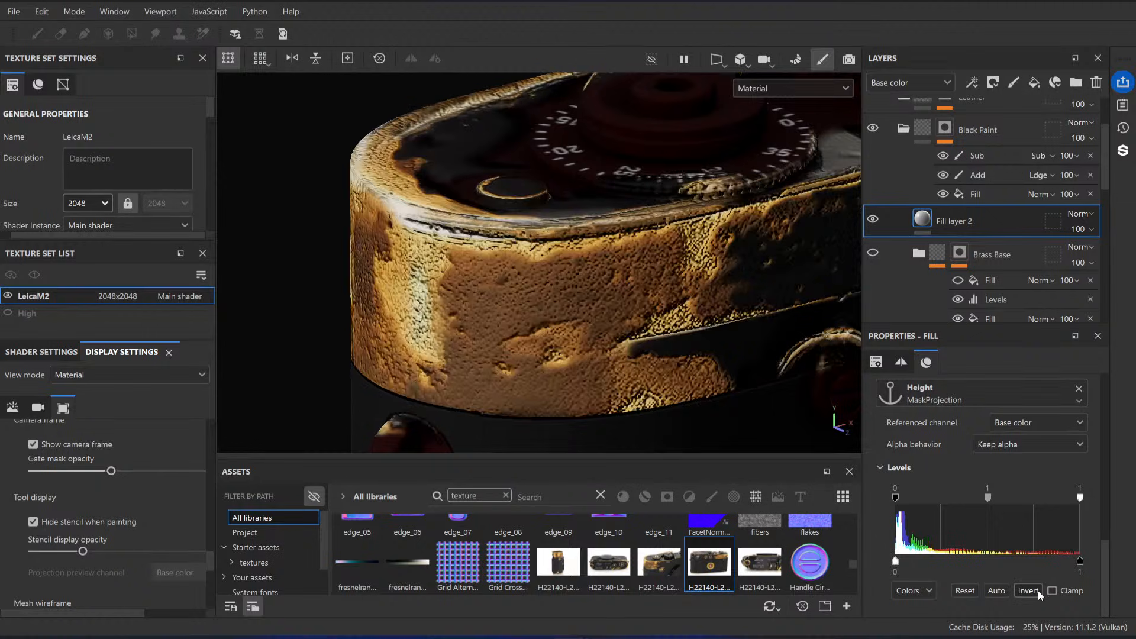
{"action": "left_click_drag", "start_coordinate": [987, 498], "coordinate": [997, 497]}
{"action": "left_click_drag", "start_coordinate": [1078, 498], "coordinate": [1035, 498]}
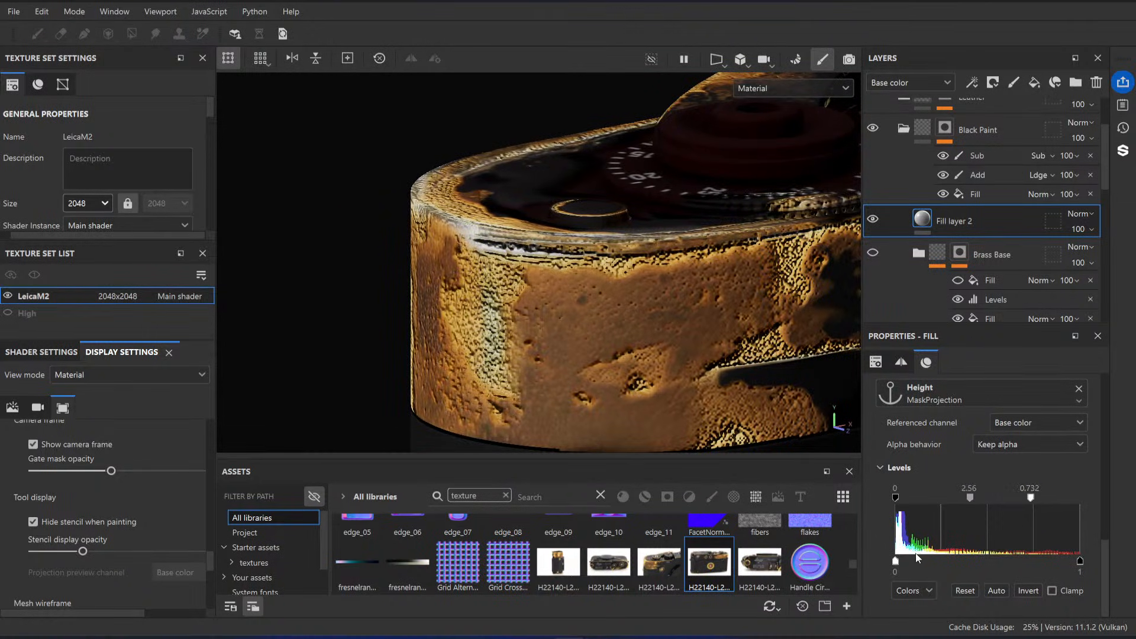
{"action": "left_click_drag", "start_coordinate": [912, 562], "coordinate": [1049, 564]}
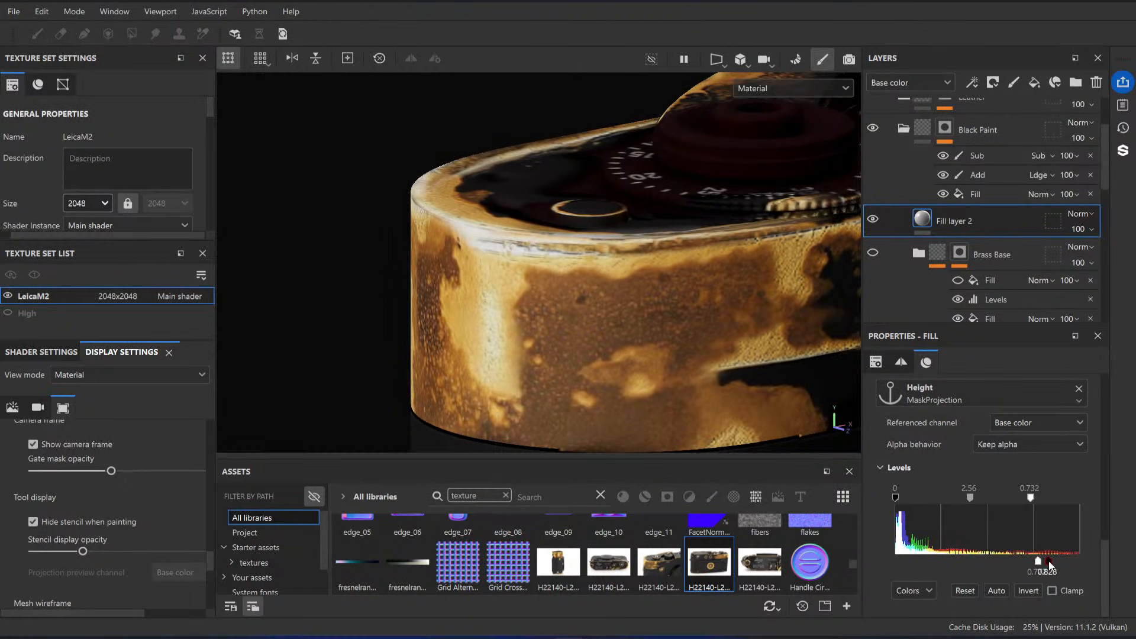
Step: Inspect the relief on the camera's rounded end, then delete the test fill layer
{"action": "left_click_drag", "start_coordinate": [717, 363], "coordinate": [608, 352], "text": "alt"}
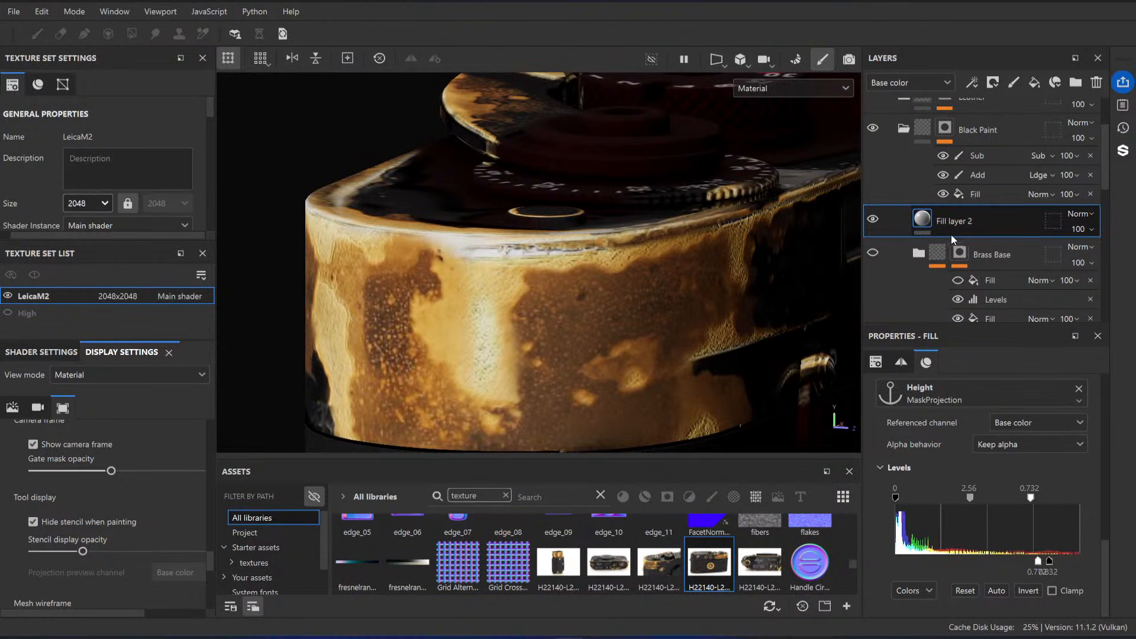
{"action": "left_click", "coordinate": [951, 231]}
{"action": "scroll", "coordinate": [997, 432], "scroll_direction": "up", "scroll_amount": 4}
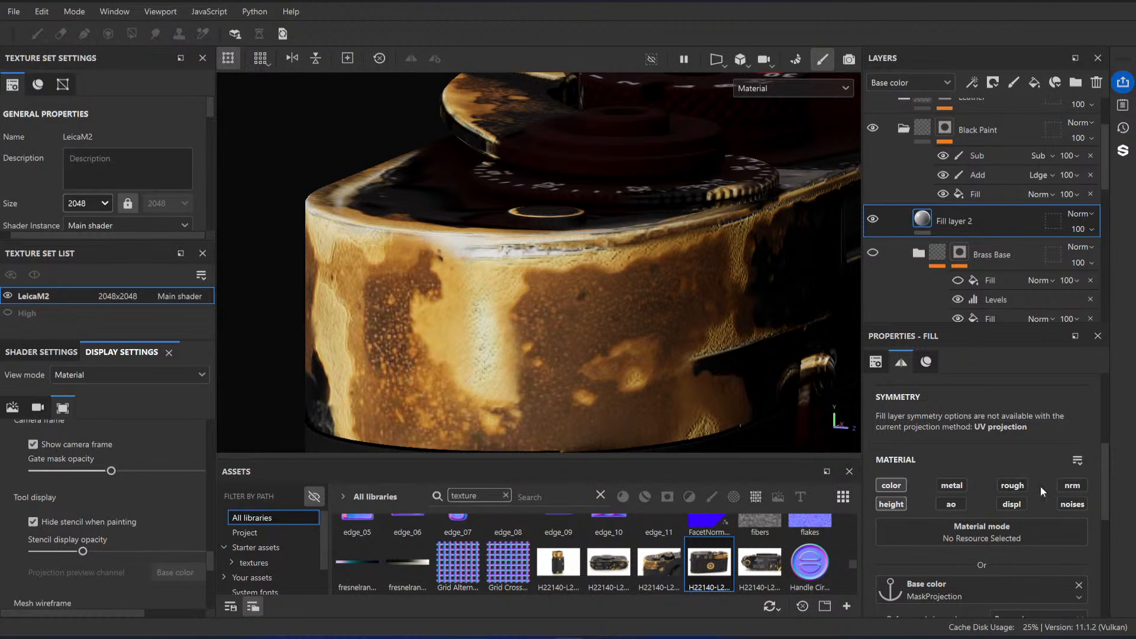
{"action": "left_click_drag", "start_coordinate": [695, 305], "coordinate": [541, 242], "text": "alt"}
{"action": "scroll", "coordinate": [617, 282], "scroll_direction": "down", "scroll_amount": 4}
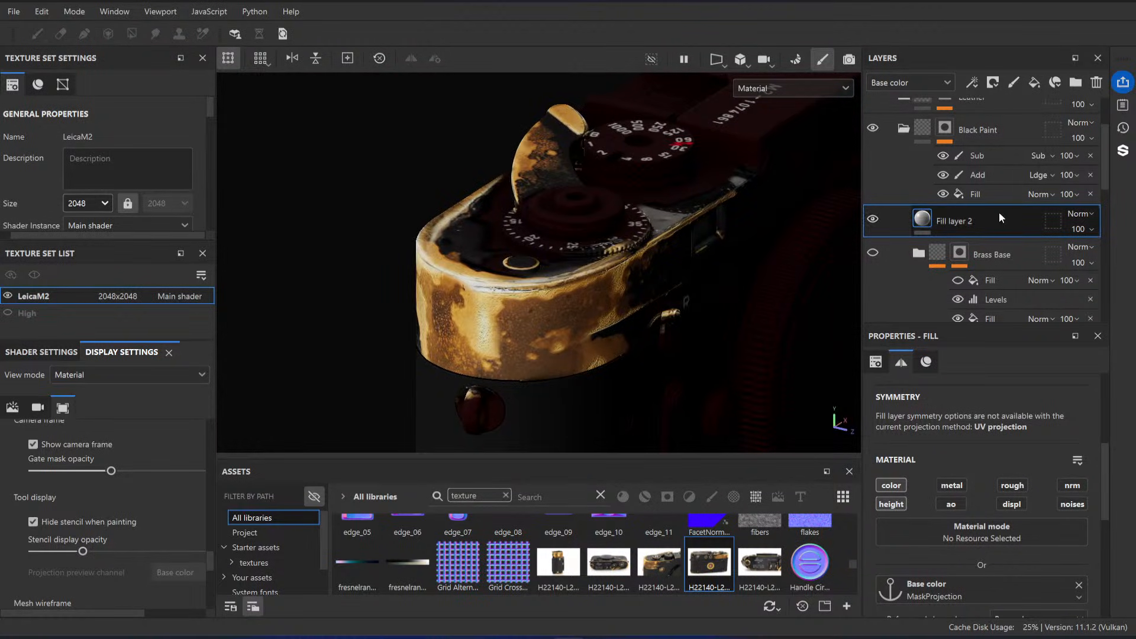
{"action": "key", "text": "Delete"}
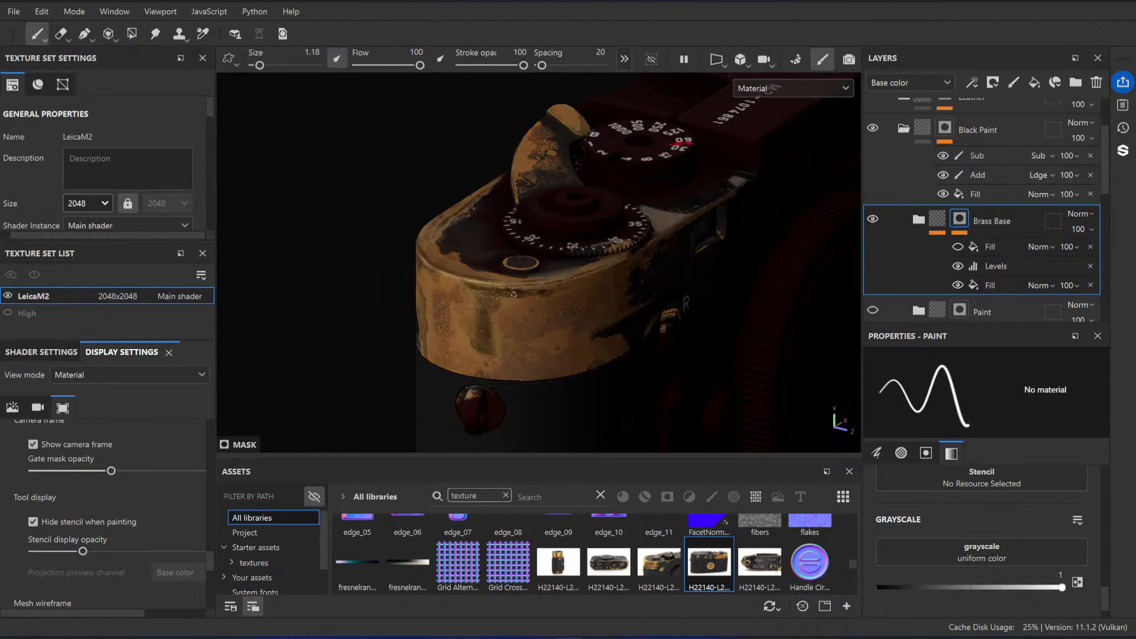
Step: Show the Brass Base and Paint folders inside the Black Paint folder again
{"action": "left_click_drag", "start_coordinate": [515, 294], "coordinate": [519, 264], "text": "alt"}
{"action": "scroll", "coordinate": [980, 198], "scroll_direction": "down", "scroll_amount": 2}
{"action": "left_click", "coordinate": [876, 226]}
Step: Turn the MaskProjection layer's anchor, Cleanup, Levels and HSL Perceptive effects back on
{"action": "left_click_drag", "start_coordinate": [648, 323], "coordinate": [460, 299], "text": "alt"}
{"action": "right_click_drag", "start_coordinate": [459, 299], "coordinate": [218, 178], "text": "alt"}
{"action": "middle_click_drag", "start_coordinate": [622, 284], "coordinate": [474, 267], "text": "alt"}
{"action": "right_click_drag", "start_coordinate": [474, 267], "coordinate": [574, 311], "text": "alt"}
{"action": "scroll", "coordinate": [979, 198], "scroll_direction": "down", "scroll_amount": 3}
{"action": "scroll", "coordinate": [981, 196], "scroll_direction": "down", "scroll_amount": 2}
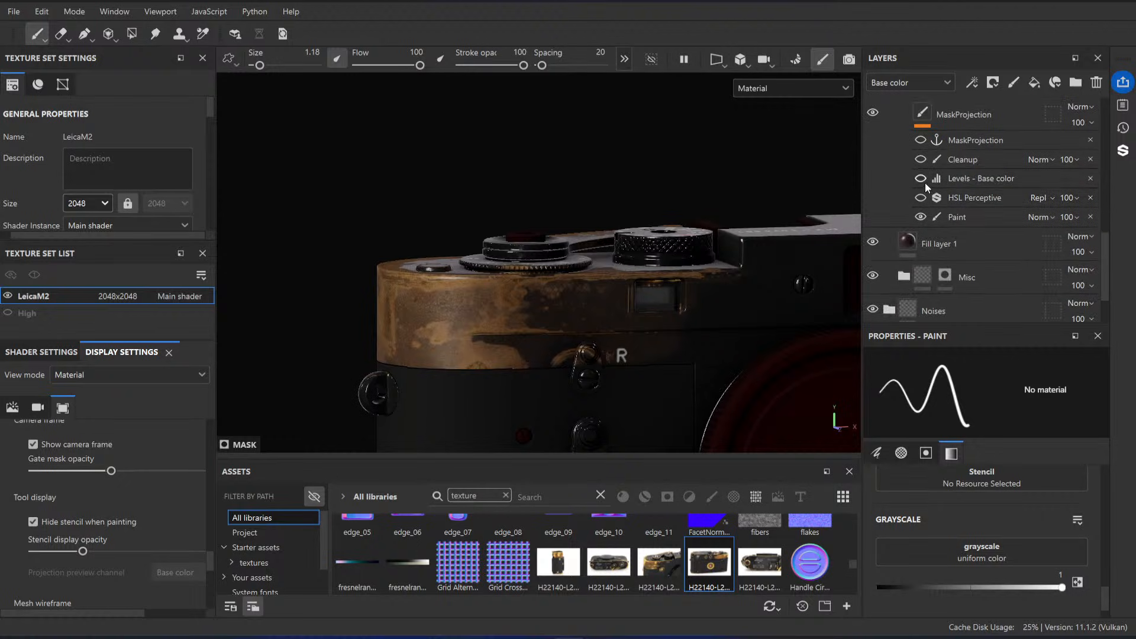
{"action": "mouse_move", "coordinate": [551, 284]}
{"action": "left_mouse_down", "text": "alt"}
{"action": "mouse_move", "coordinate": [521, 261]}
{"action": "mouse_move", "coordinate": [450, 278]}
{"action": "left_mouse_up", "text": "alt"}
{"action": "right_click_drag", "start_coordinate": [450, 278], "coordinate": [509, 307], "text": "alt"}
{"action": "scroll", "coordinate": [977, 225], "scroll_direction": "up", "scroll_amount": 6}
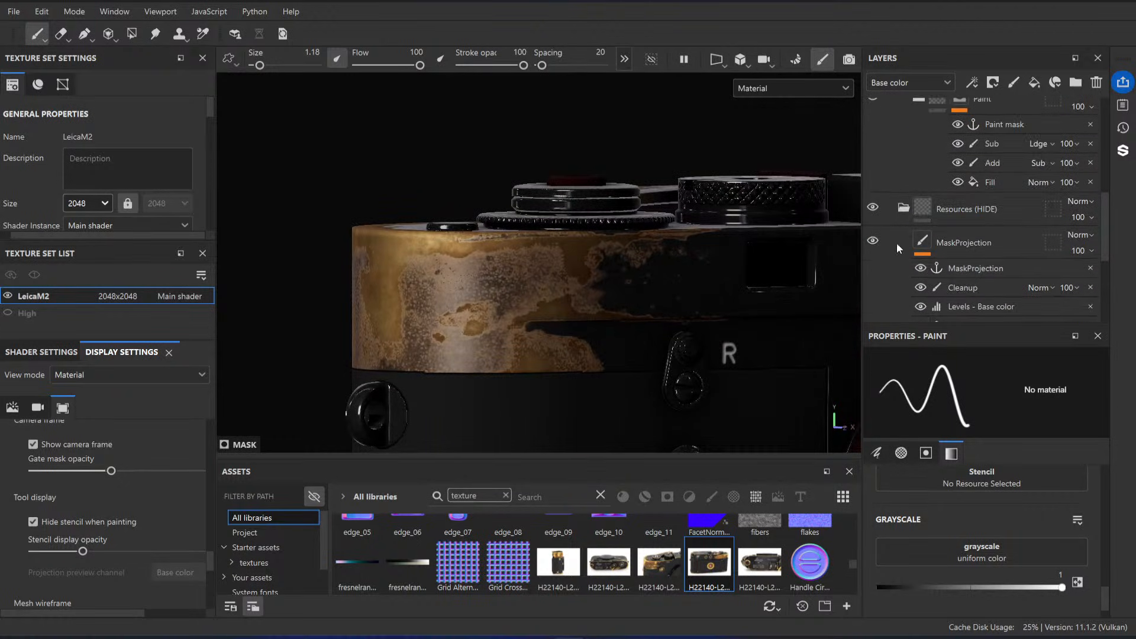
Step: Add a fill effect to the Black Paint folder's content with the MaskProjection anchor point as its base color
{"action": "scroll", "coordinate": [994, 230], "scroll_direction": "up", "scroll_amount": 1}
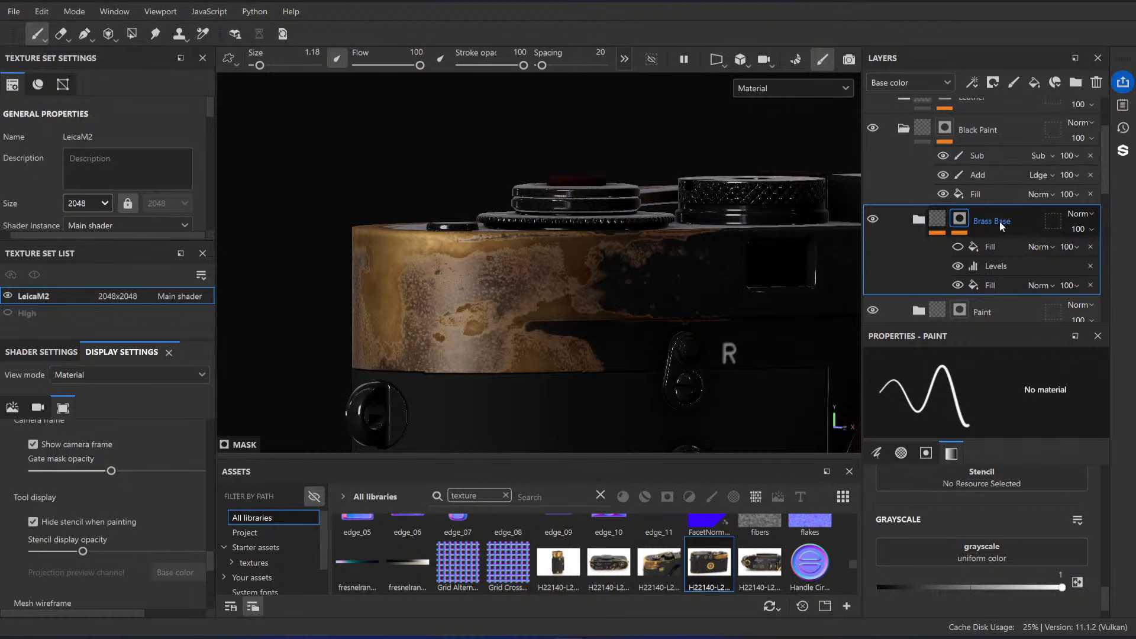
{"action": "scroll", "coordinate": [1000, 221], "scroll_direction": "down", "scroll_amount": 1}
{"action": "scroll", "coordinate": [971, 225], "scroll_direction": "up", "scroll_amount": 2}
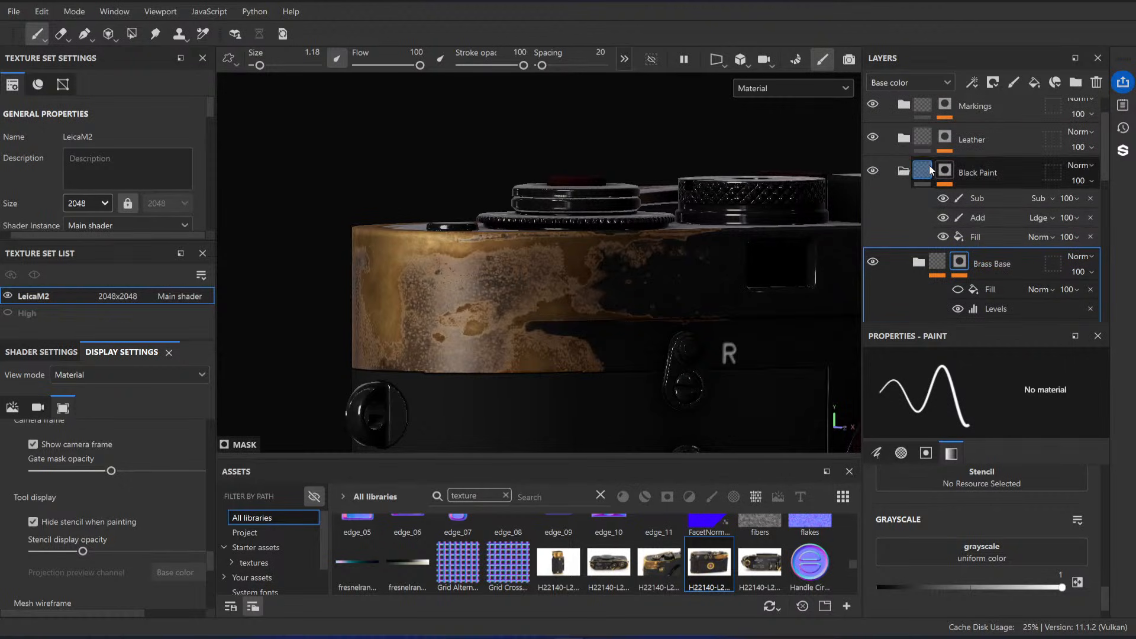
{"action": "right_click", "coordinate": [930, 167]}
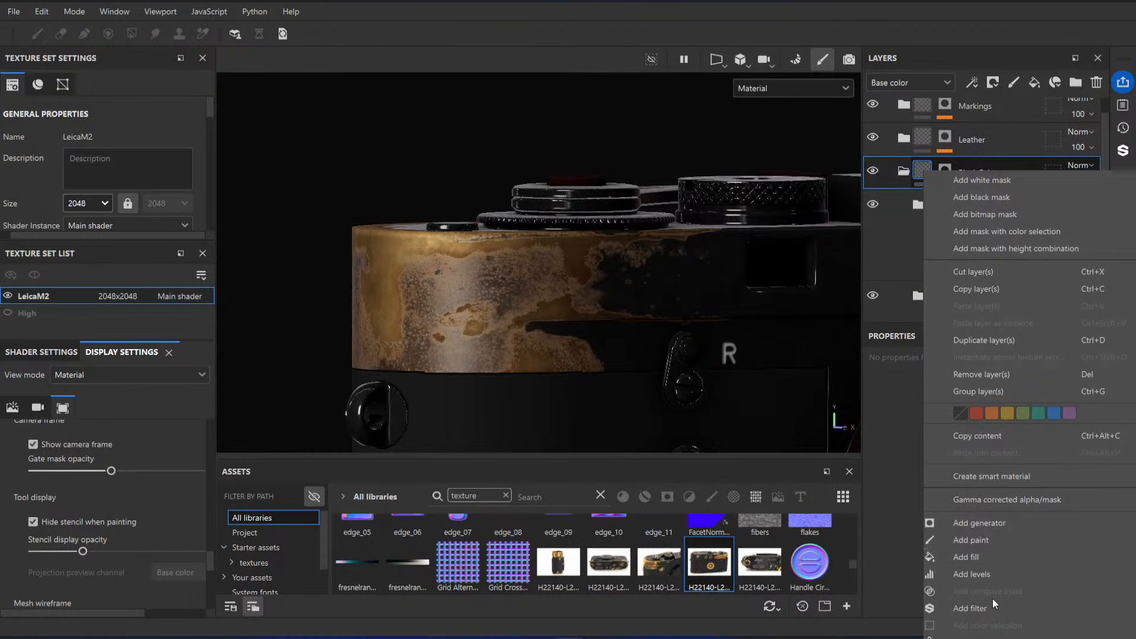
{"action": "left_click", "coordinate": [989, 557]}
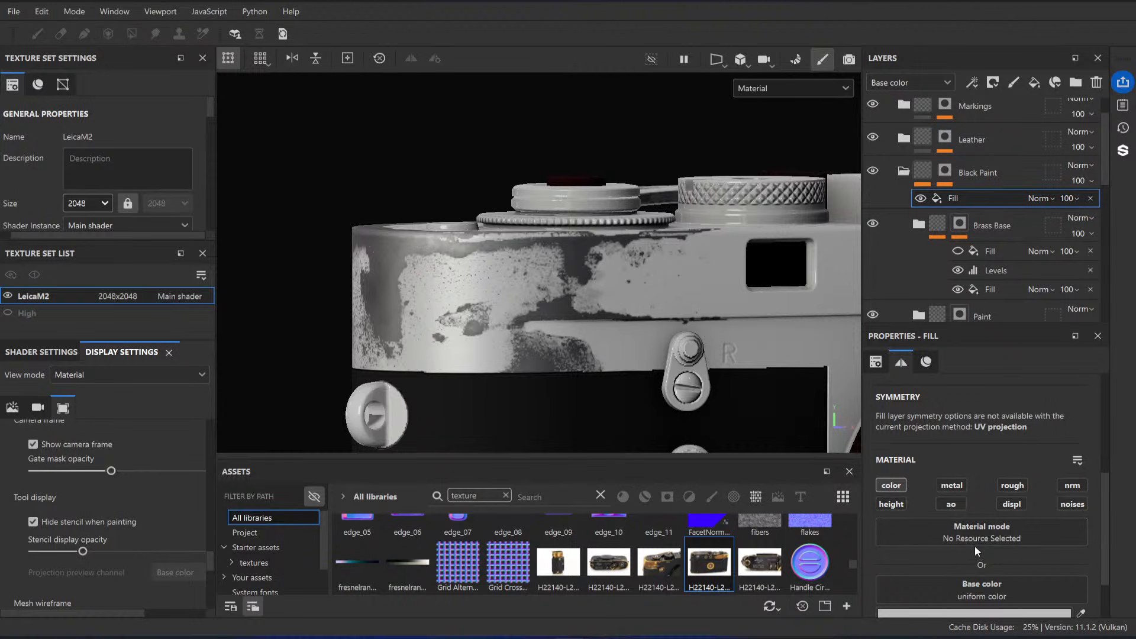
{"action": "scroll", "coordinate": [965, 498], "scroll_direction": "down", "scroll_amount": 2}
{"action": "left_click", "coordinate": [989, 532]}
{"action": "left_click", "coordinate": [1016, 318]}
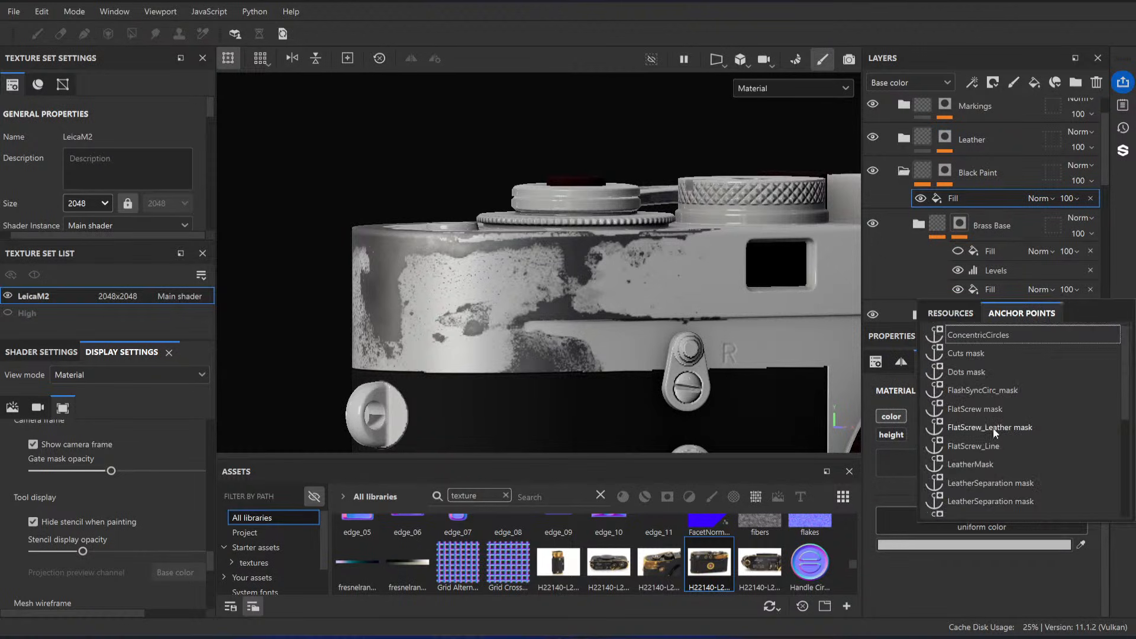
{"action": "scroll", "coordinate": [992, 427], "scroll_direction": "down", "scroll_amount": 3}
{"action": "left_click", "coordinate": [987, 389]}
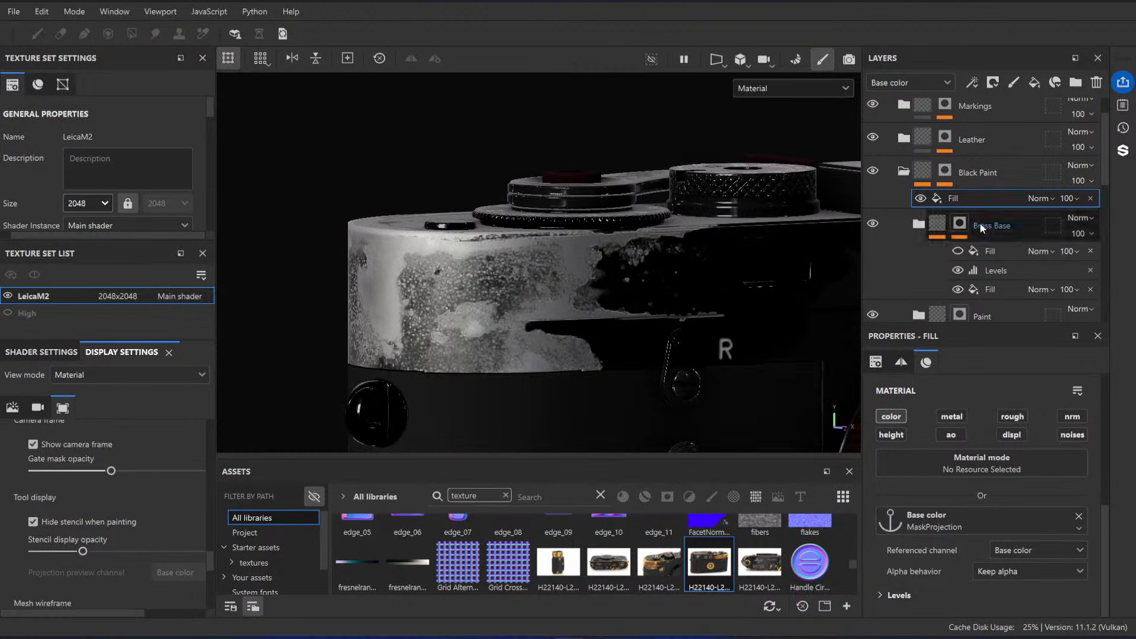
{"action": "scroll", "coordinate": [995, 239], "scroll_direction": "down", "scroll_amount": 3}
{"action": "scroll", "coordinate": [995, 232], "scroll_direction": "down", "scroll_amount": 3}
{"action": "left_click", "coordinate": [975, 147]}
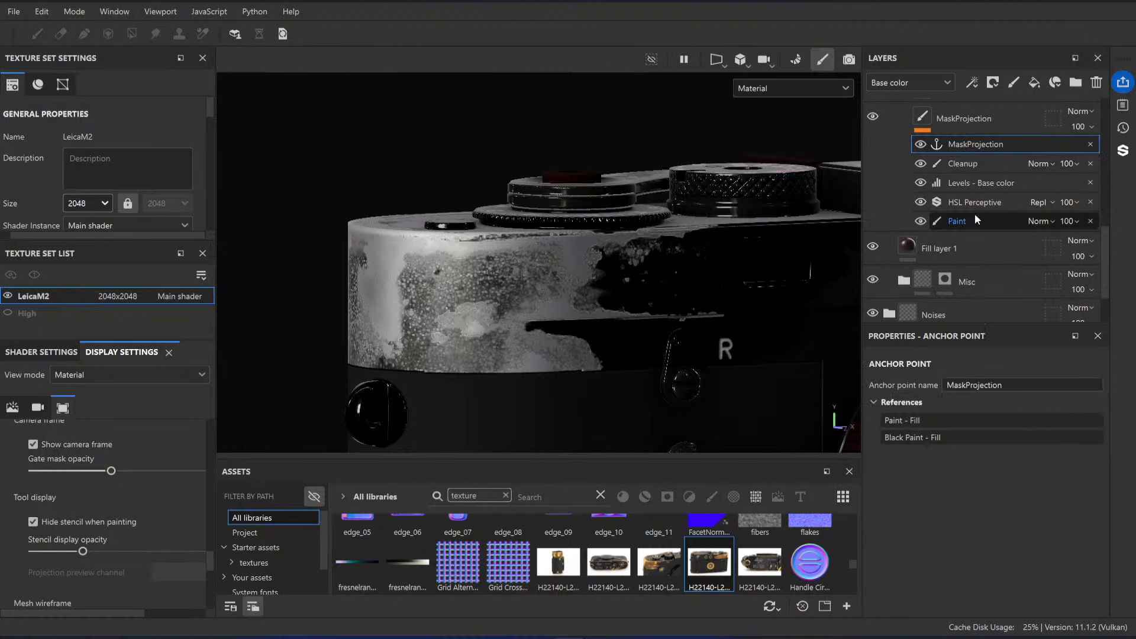
{"action": "left_click", "coordinate": [960, 223]}
{"action": "right_click", "coordinate": [962, 223]}
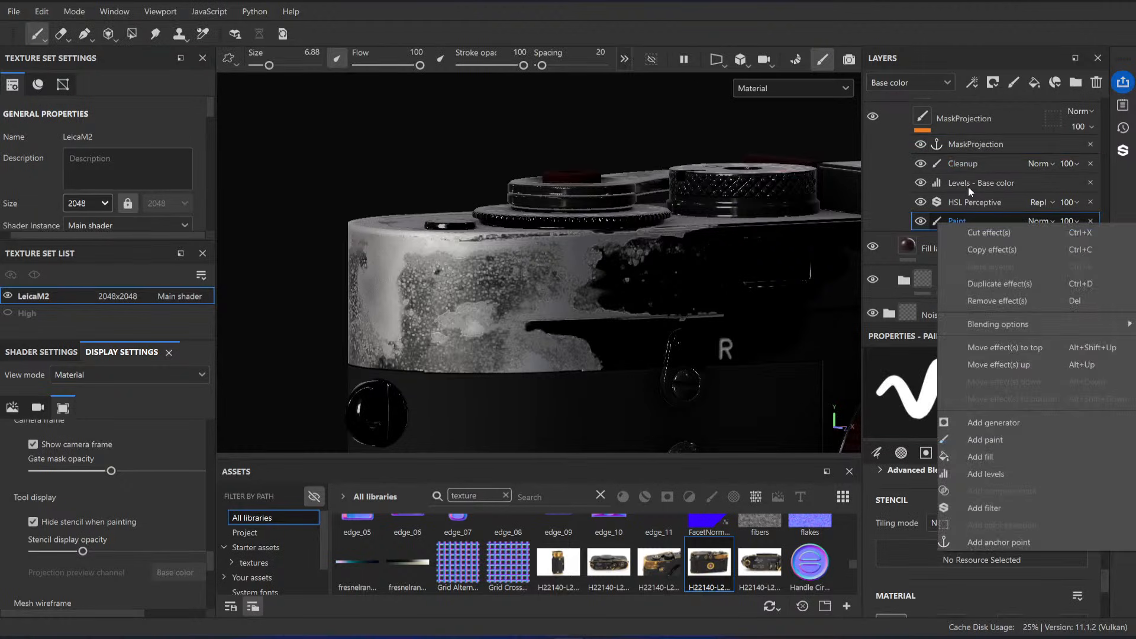
{"action": "left_click", "coordinate": [1012, 457]}
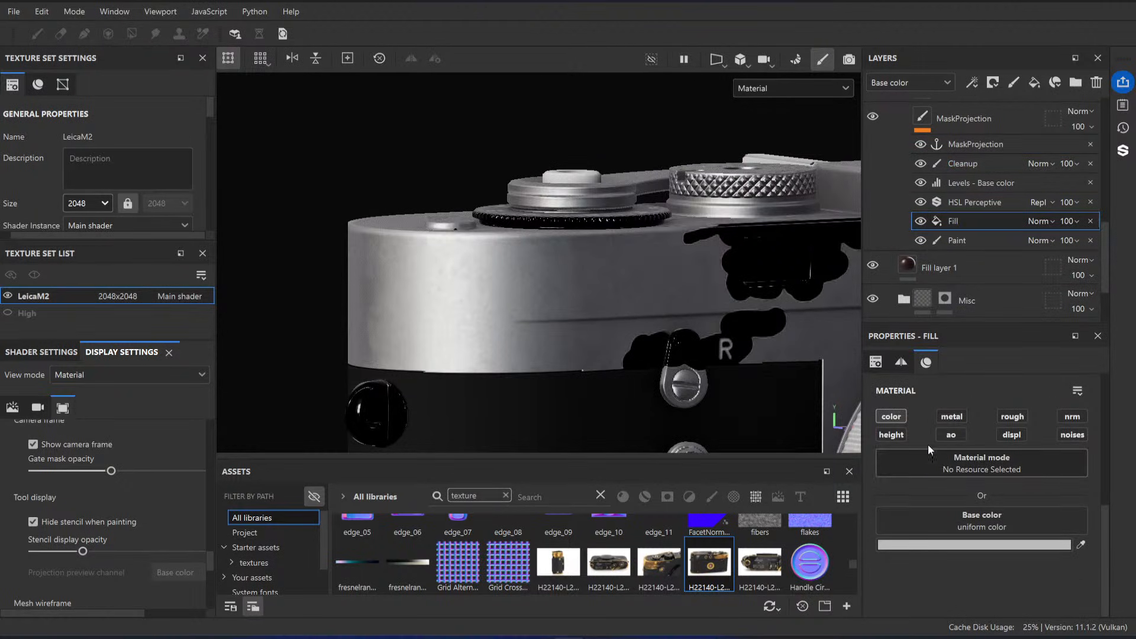
{"action": "key", "text": "Delete"}
Step: Add an anchor point directly above the MaskProjection layer's Paint effect and rename it Projection
{"action": "right_click", "coordinate": [954, 224]}
{"action": "left_click", "coordinate": [1006, 542]}
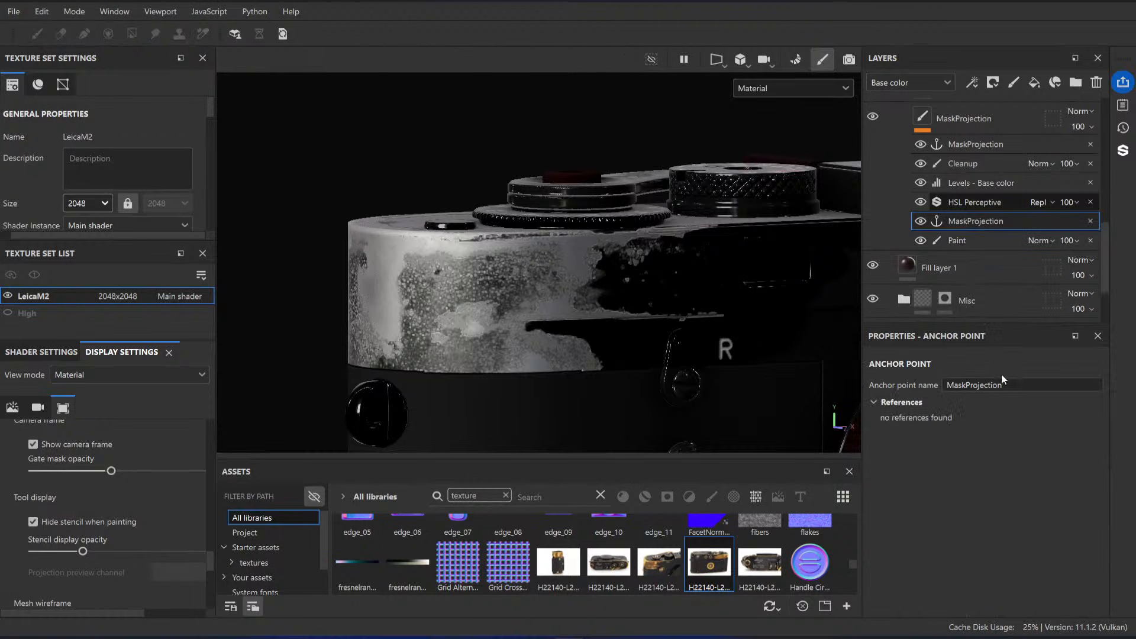
{"action": "left_click", "coordinate": [1031, 390]}
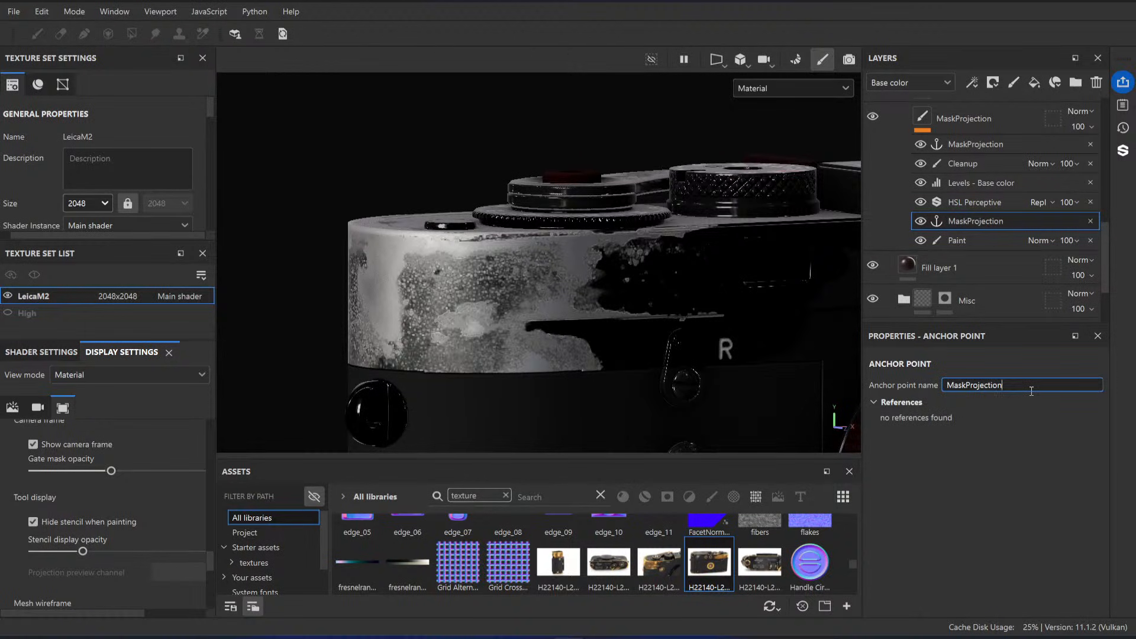
{"action": "key", "text": "BackSpace"}
{"action": "key", "text": "BackSpace"}
{"action": "key", "text": "BackSpace"}
{"action": "key", "text": "BackSpace"}
{"action": "key", "text": "Return"}
Step: Switch the base color of the Black Paint folder's Fill effect to the Projection anchor point
{"action": "scroll", "coordinate": [973, 242], "scroll_direction": "up", "scroll_amount": 10}
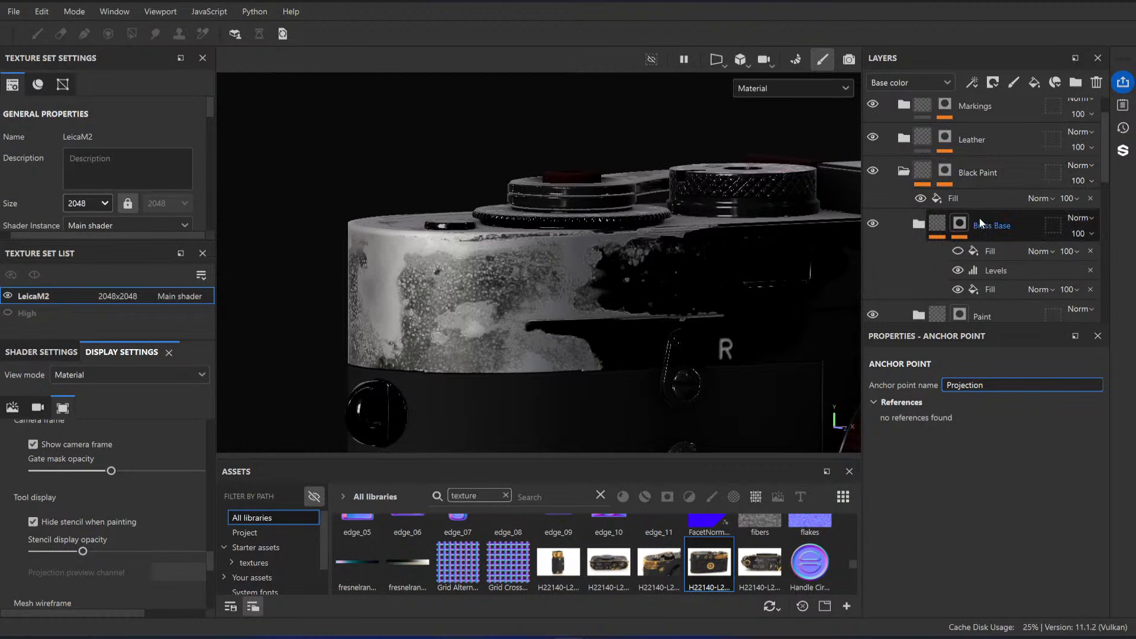
{"action": "left_click", "coordinate": [985, 198]}
{"action": "scroll", "coordinate": [951, 513], "scroll_direction": "down", "scroll_amount": 1}
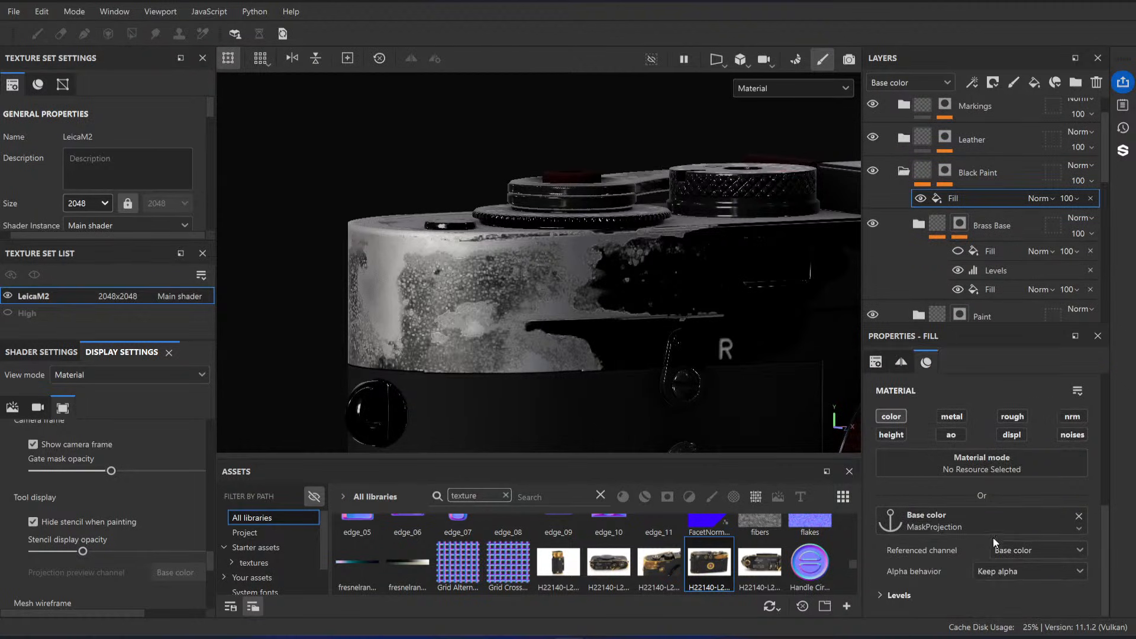
{"action": "left_click", "coordinate": [998, 520]}
{"action": "scroll", "coordinate": [1008, 491], "scroll_direction": "down", "scroll_amount": 1}
{"action": "scroll", "coordinate": [1001, 473], "scroll_direction": "down", "scroll_amount": 4}
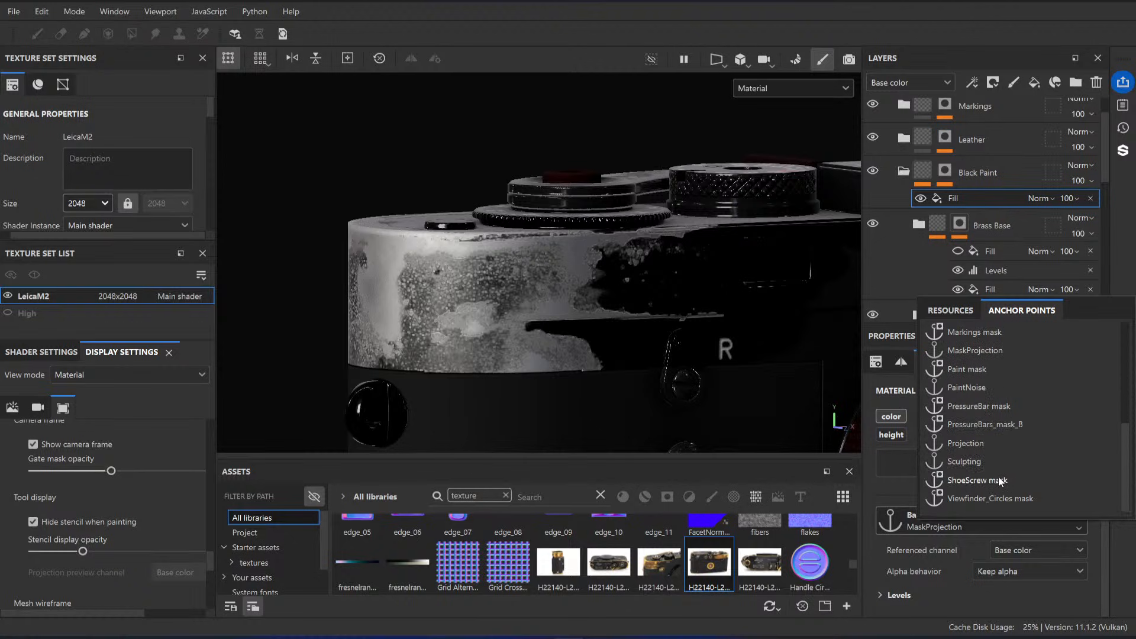
{"action": "left_click", "coordinate": [973, 444]}
{"action": "left_click_drag", "start_coordinate": [403, 280], "coordinate": [599, 274], "text": "alt"}
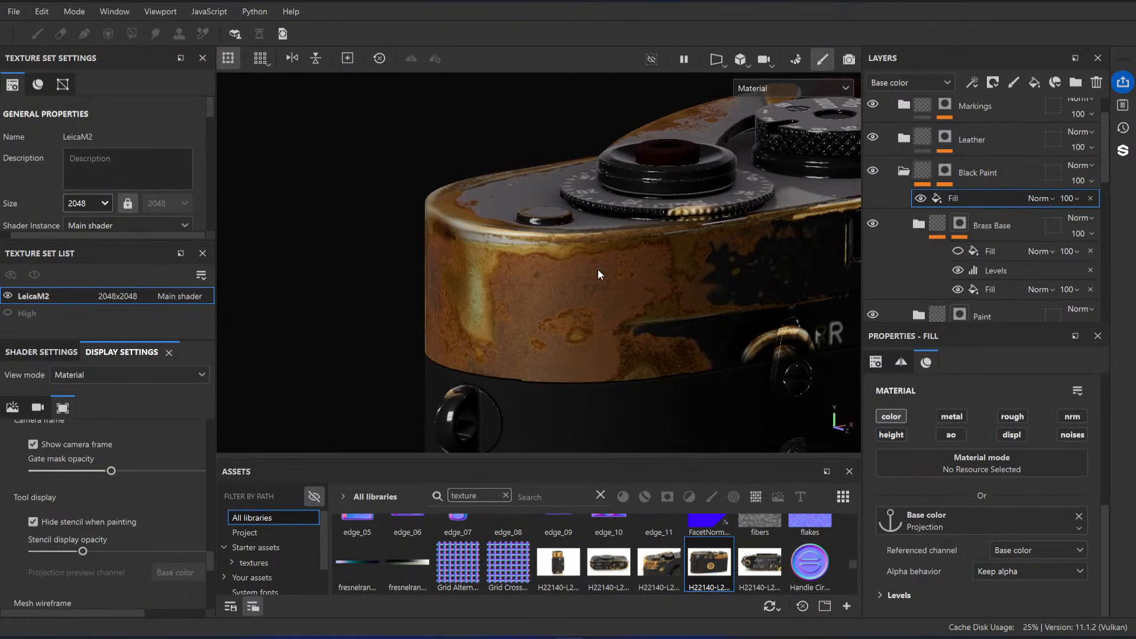
{"action": "mouse_move", "coordinate": [562, 308]}
{"action": "left_mouse_down", "text": "alt"}
{"action": "mouse_move", "coordinate": [566, 256]}
{"action": "mouse_move", "coordinate": [571, 304]}
{"action": "mouse_move", "coordinate": [570, 283]}
{"action": "left_mouse_up", "text": "alt"}
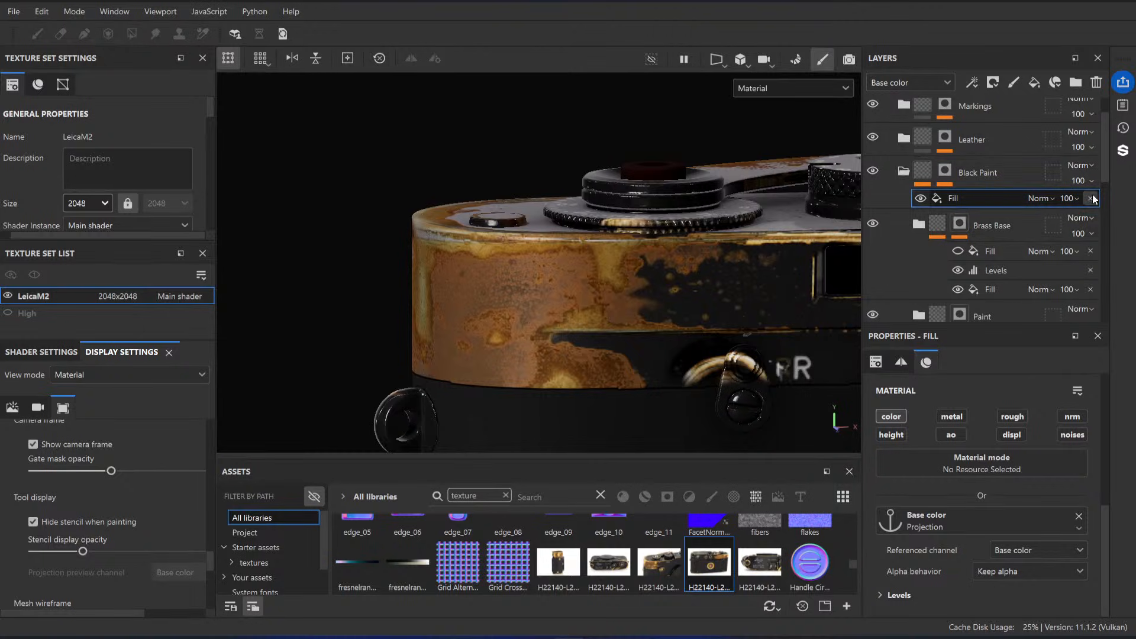
Step: Lower the opacity of the Black Paint folder's Fill effect to 25
{"action": "mouse_move", "coordinate": [1085, 220]}
{"action": "left_mouse_down"}
{"action": "mouse_move", "coordinate": [1067, 219]}
{"action": "mouse_move", "coordinate": [1078, 223]}
{"action": "left_mouse_up"}
{"action": "left_click_drag", "start_coordinate": [503, 260], "coordinate": [677, 311], "text": "alt"}
{"action": "left_click_drag", "start_coordinate": [357, 241], "coordinate": [578, 272], "text": "alt"}
{"action": "middle_click_drag", "start_coordinate": [578, 272], "coordinate": [580, 328], "text": "alt"}
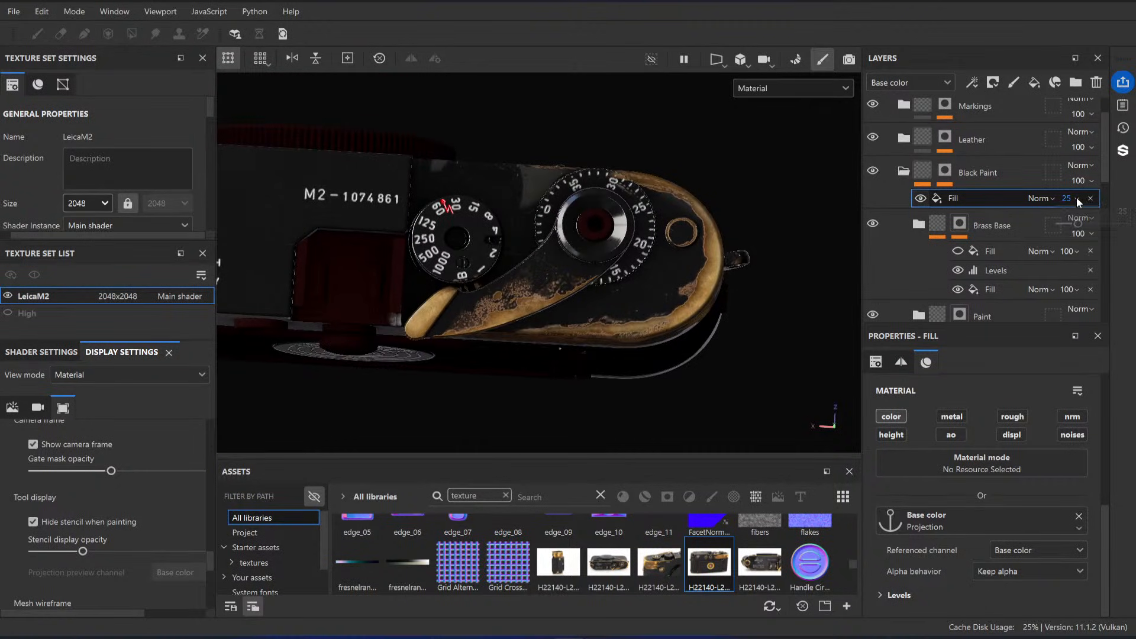
Step: Try the Black Paint Fill effect's opacity at 58 on the top plate and return it to 100
{"action": "mouse_move", "coordinate": [1079, 225]}
{"action": "left_mouse_down"}
{"action": "mouse_move", "coordinate": [1124, 224]}
{"action": "mouse_move", "coordinate": [1090, 224]}
{"action": "mouse_move", "coordinate": [1100, 224]}
{"action": "left_mouse_up"}
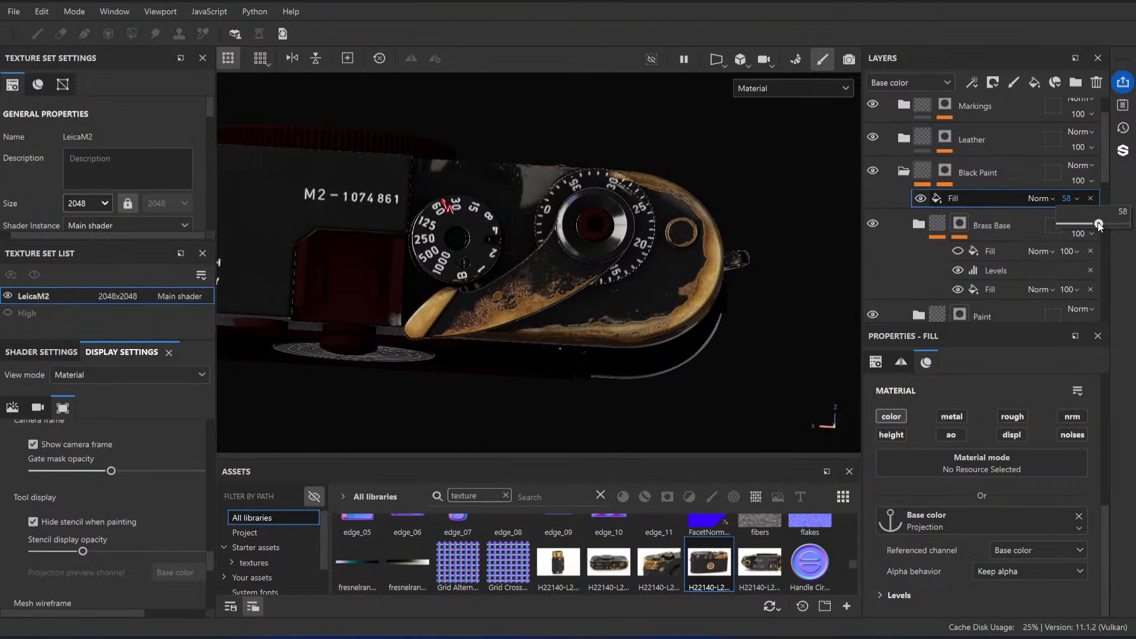
{"action": "right_click_drag", "start_coordinate": [458, 251], "coordinate": [589, 325], "text": "alt"}
{"action": "left_click_drag", "start_coordinate": [589, 325], "coordinate": [596, 322], "text": "alt"}
{"action": "right_click_drag", "start_coordinate": [499, 170], "coordinate": [598, 230], "text": "alt"}
{"action": "left_click_drag", "start_coordinate": [598, 230], "coordinate": [698, 270], "text": "alt"}
{"action": "middle_click_drag", "start_coordinate": [697, 264], "coordinate": [665, 251], "text": "alt"}
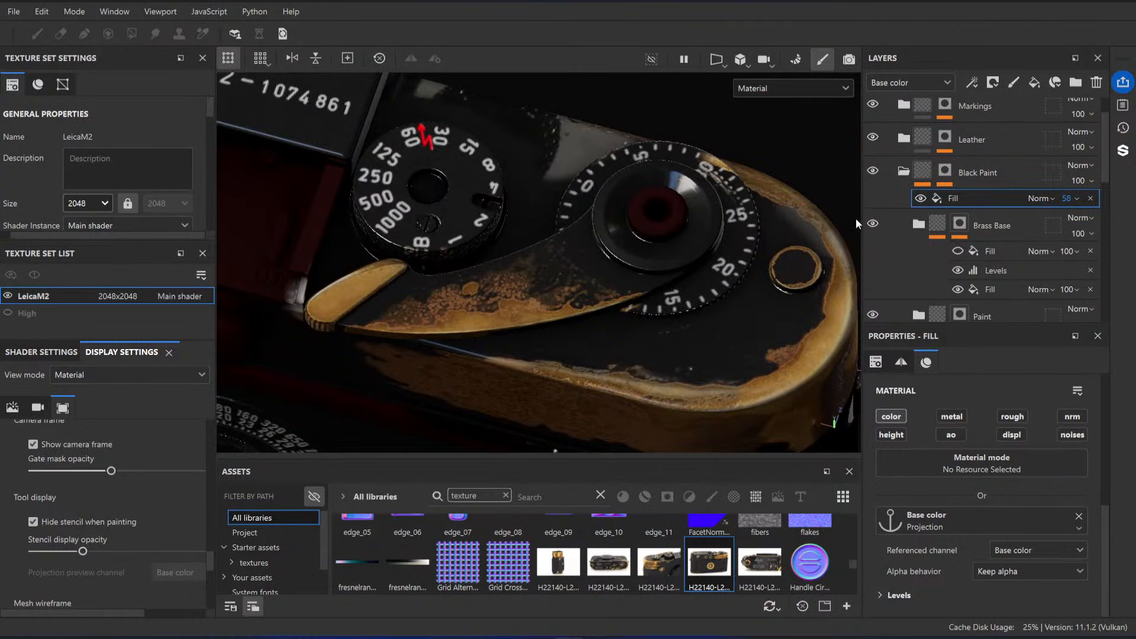
{"action": "right_click_drag", "start_coordinate": [703, 300], "coordinate": [615, 248], "text": "alt"}
{"action": "left_click_drag", "start_coordinate": [500, 169], "coordinate": [525, 197], "text": "alt"}
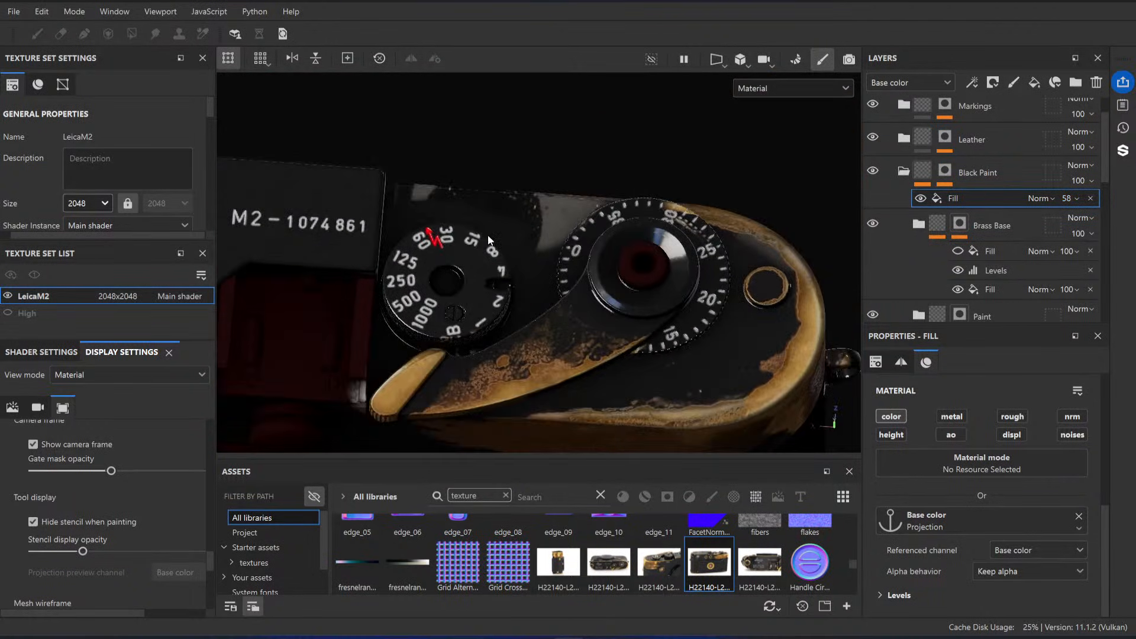
{"action": "left_click_drag", "start_coordinate": [489, 240], "coordinate": [528, 317], "text": "alt"}
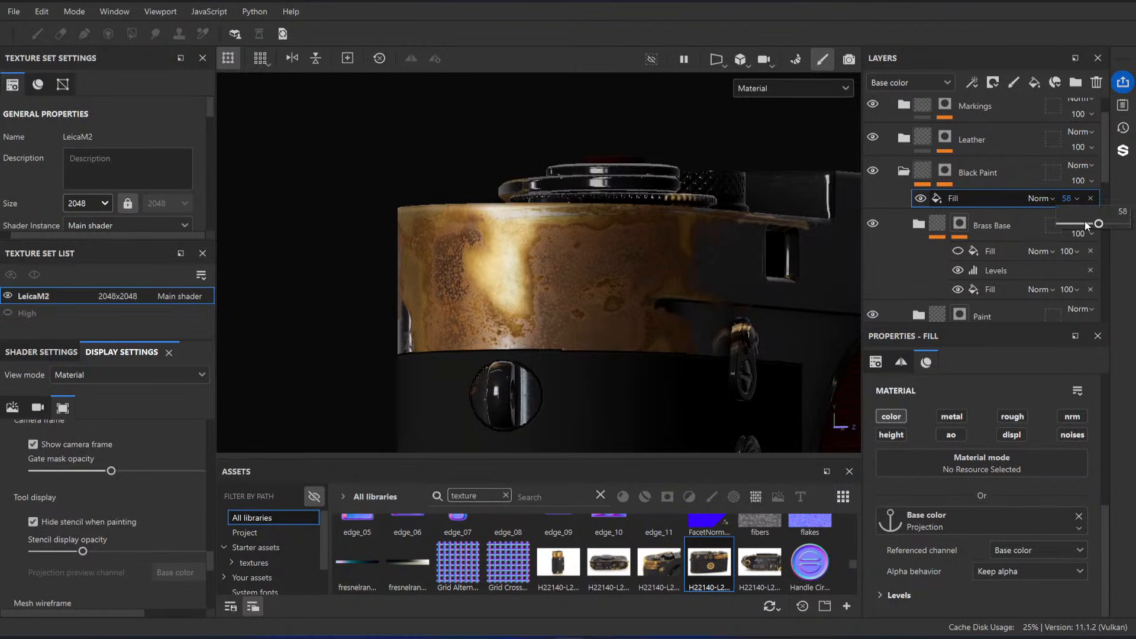
{"action": "left_click_drag", "start_coordinate": [1088, 225], "coordinate": [1132, 225]}
{"action": "mouse_move", "coordinate": [612, 225]}
{"action": "left_mouse_down", "text": "alt"}
{"action": "mouse_move", "coordinate": [630, 246]}
{"action": "mouse_move", "coordinate": [573, 229]}
{"action": "mouse_move", "coordinate": [480, 234]}
{"action": "mouse_move", "coordinate": [526, 251]}
{"action": "mouse_move", "coordinate": [616, 244]}
{"action": "left_mouse_up", "text": "alt"}
Step: Bring up the reference photo board and examine the worn brass on the camera's side up close
{"action": "right_click_drag", "start_coordinate": [1, 373], "coordinate": [300, 385]}
{"action": "scroll", "coordinate": [314, 388], "scroll_direction": "up", "scroll_amount": 5}
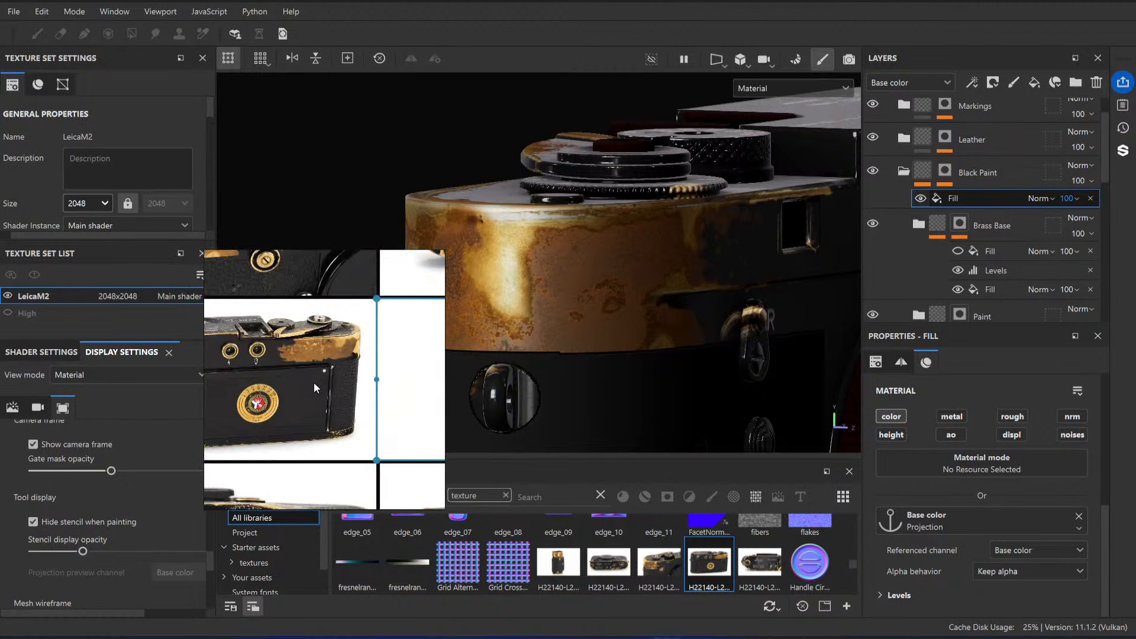
{"action": "scroll", "coordinate": [315, 387], "scroll_direction": "down", "scroll_amount": 6}
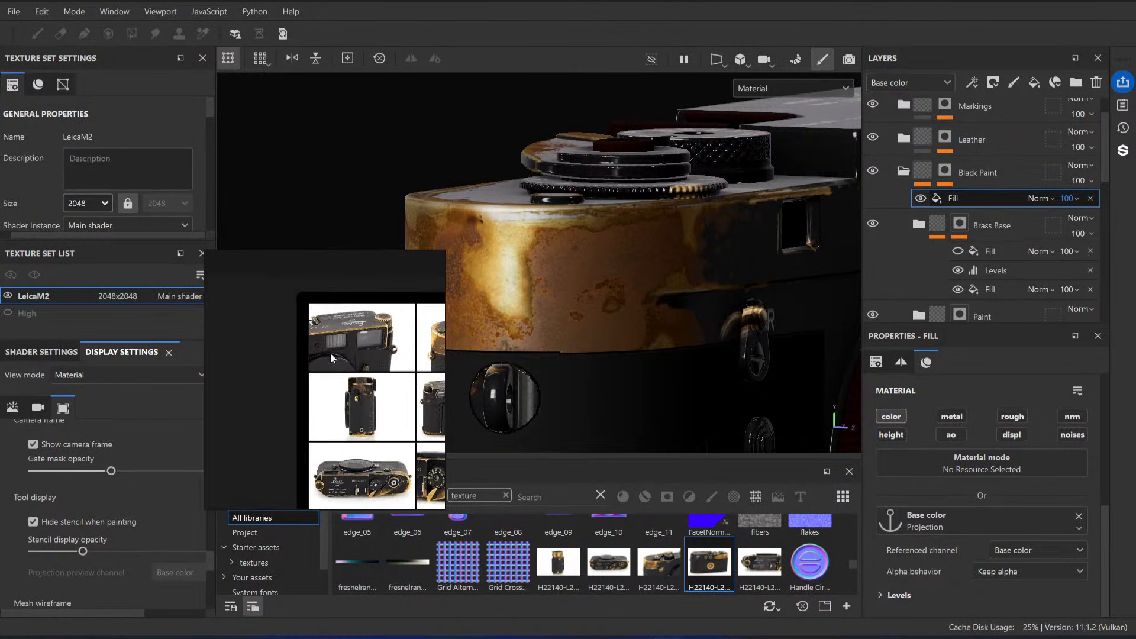
{"action": "scroll", "coordinate": [332, 355], "scroll_direction": "down", "scroll_amount": 5}
{"action": "scroll", "coordinate": [391, 380], "scroll_direction": "up", "scroll_amount": 6}
{"action": "scroll", "coordinate": [391, 380], "scroll_direction": "down", "scroll_amount": 4}
{"action": "middle_click_drag", "start_coordinate": [392, 380], "coordinate": [271, 383]}
{"action": "scroll", "coordinate": [322, 364], "scroll_direction": "up", "scroll_amount": 5}
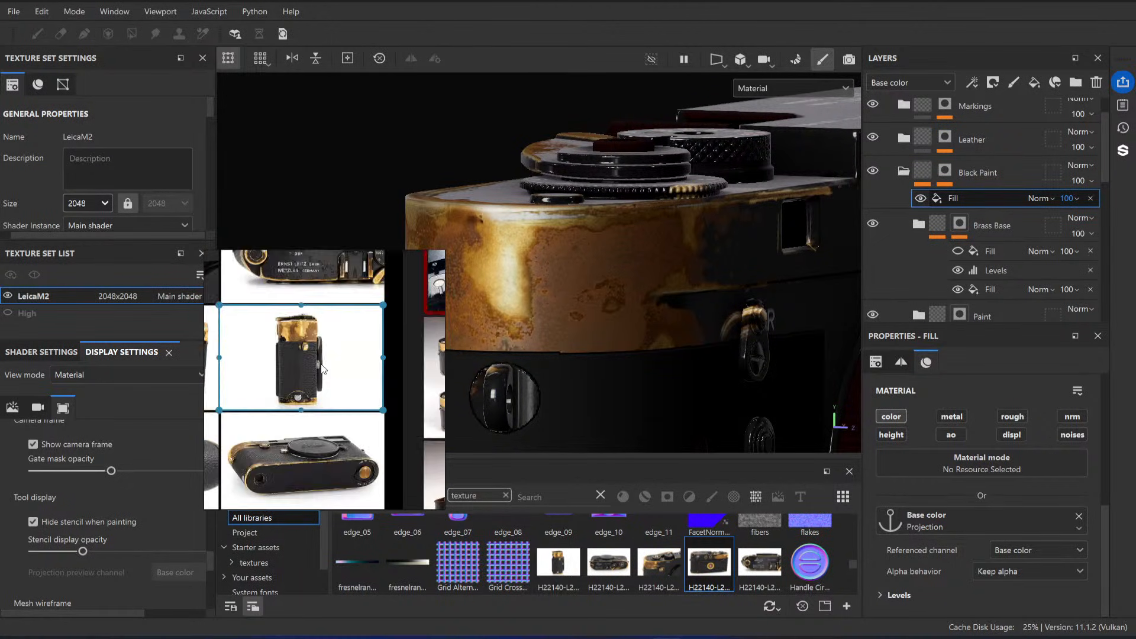
{"action": "scroll", "coordinate": [309, 317], "scroll_direction": "up", "scroll_amount": 6}
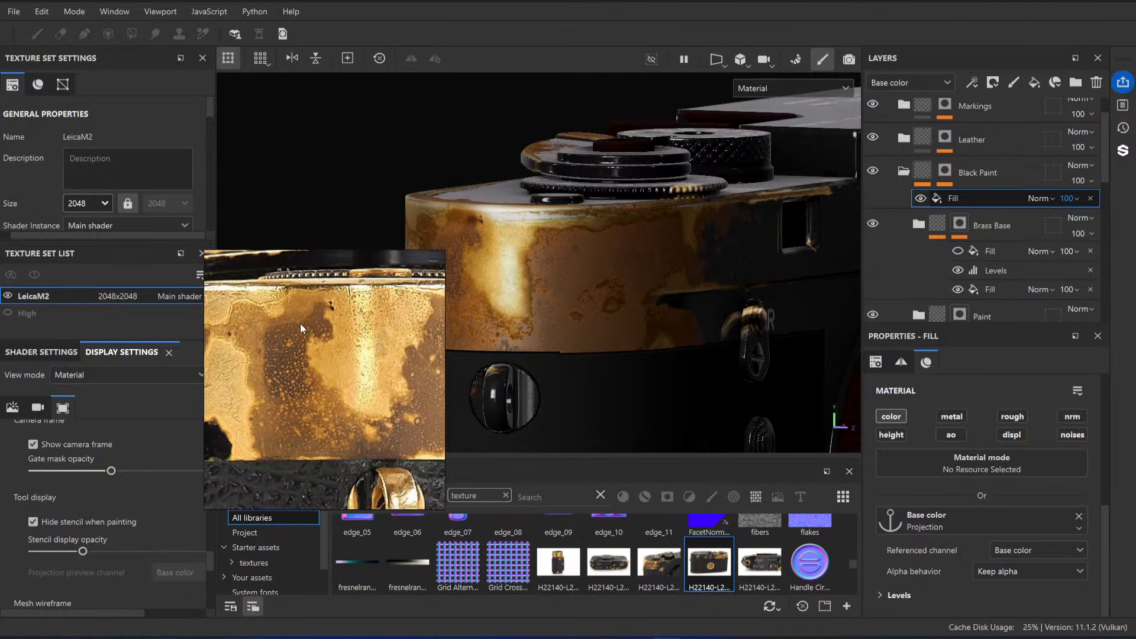
Step: Delete the Projection-based Fill effect from the Black Paint folder's content
{"action": "mouse_move", "coordinate": [600, 305]}
{"action": "left_mouse_down", "text": "alt"}
{"action": "mouse_move", "coordinate": [640, 274]}
{"action": "mouse_move", "coordinate": [626, 294]}
{"action": "mouse_move", "coordinate": [661, 294]}
{"action": "mouse_move", "coordinate": [653, 302]}
{"action": "left_mouse_up", "text": "alt"}
{"action": "left_click", "coordinate": [1090, 198]}
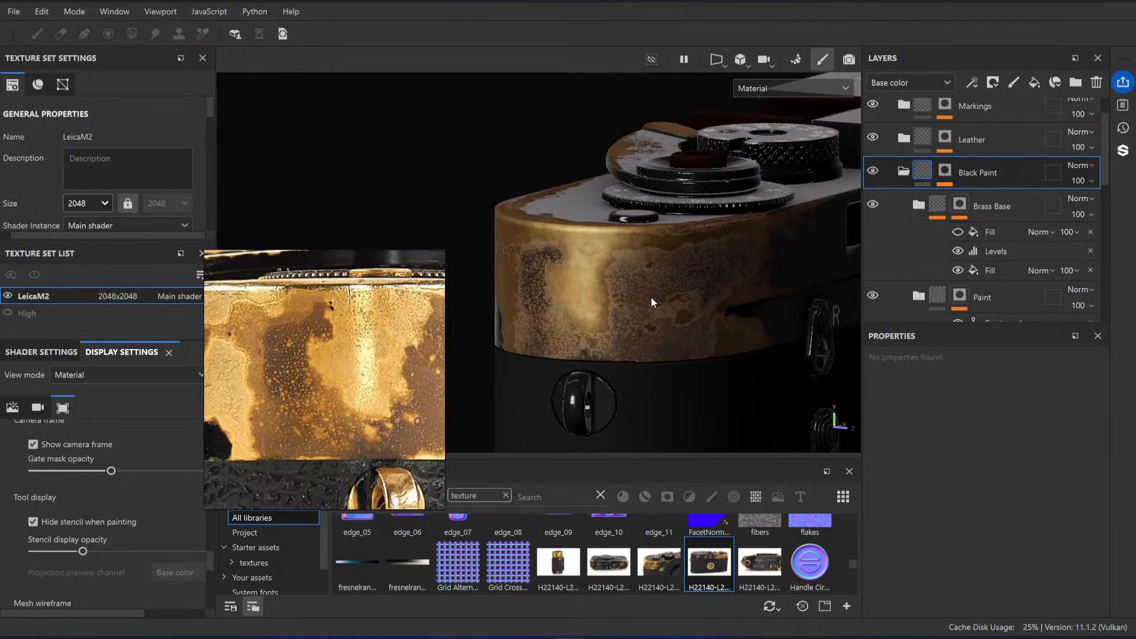
Step: Expand the Brass Base folder, review its metal layers and effects, and collapse it again
{"action": "scroll", "coordinate": [1003, 200], "scroll_direction": "down", "scroll_amount": 3}
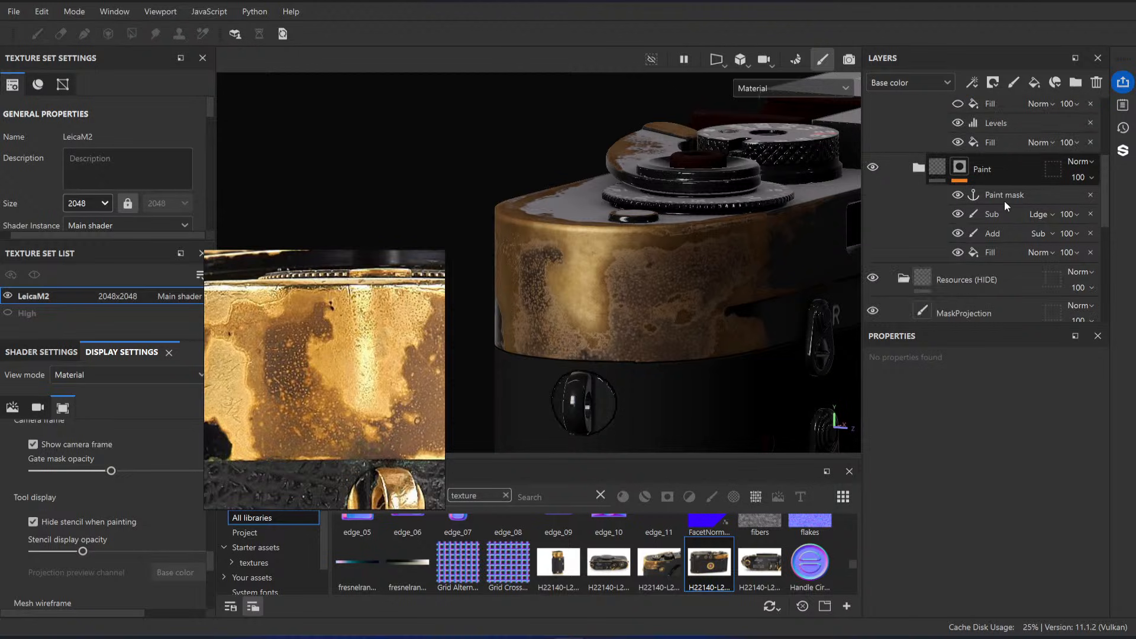
{"action": "scroll", "coordinate": [950, 194], "scroll_direction": "up", "scroll_amount": 2}
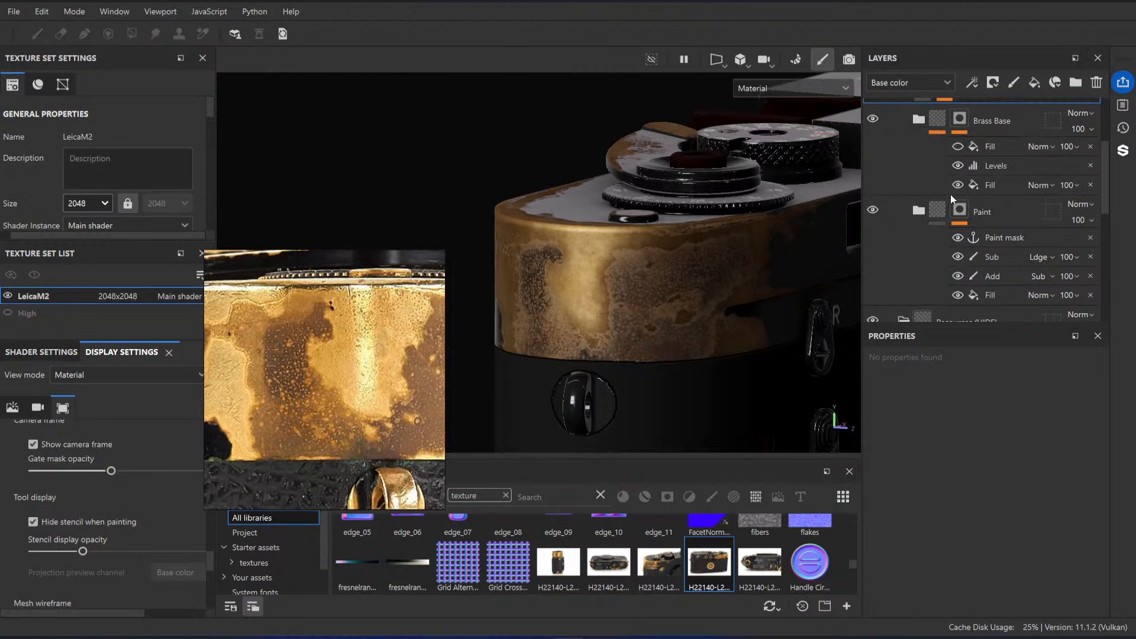
{"action": "left_click", "coordinate": [921, 123]}
{"action": "scroll", "coordinate": [921, 132], "scroll_direction": "down", "scroll_amount": 2}
{"action": "left_click_drag", "start_coordinate": [648, 205], "coordinate": [597, 261], "text": "alt"}
{"action": "right_click_drag", "start_coordinate": [598, 261], "coordinate": [638, 244], "text": "alt"}
{"action": "scroll", "coordinate": [1031, 183], "scroll_direction": "up", "scroll_amount": 3}
{"action": "scroll", "coordinate": [1001, 204], "scroll_direction": "down", "scroll_amount": 5}
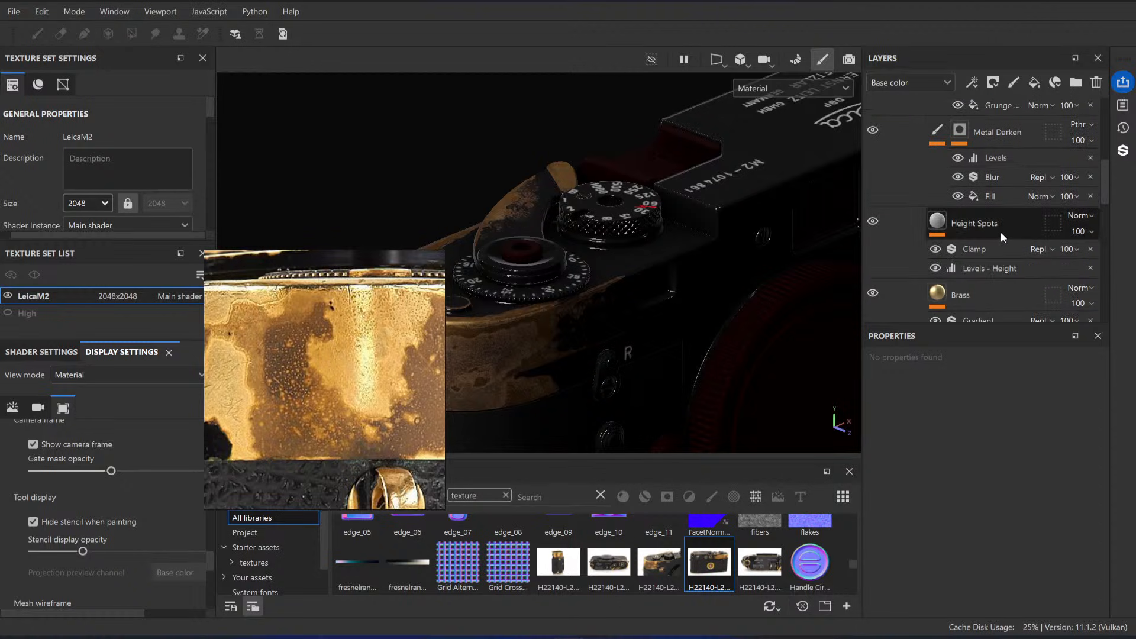
{"action": "scroll", "coordinate": [1000, 232], "scroll_direction": "up", "scroll_amount": 5}
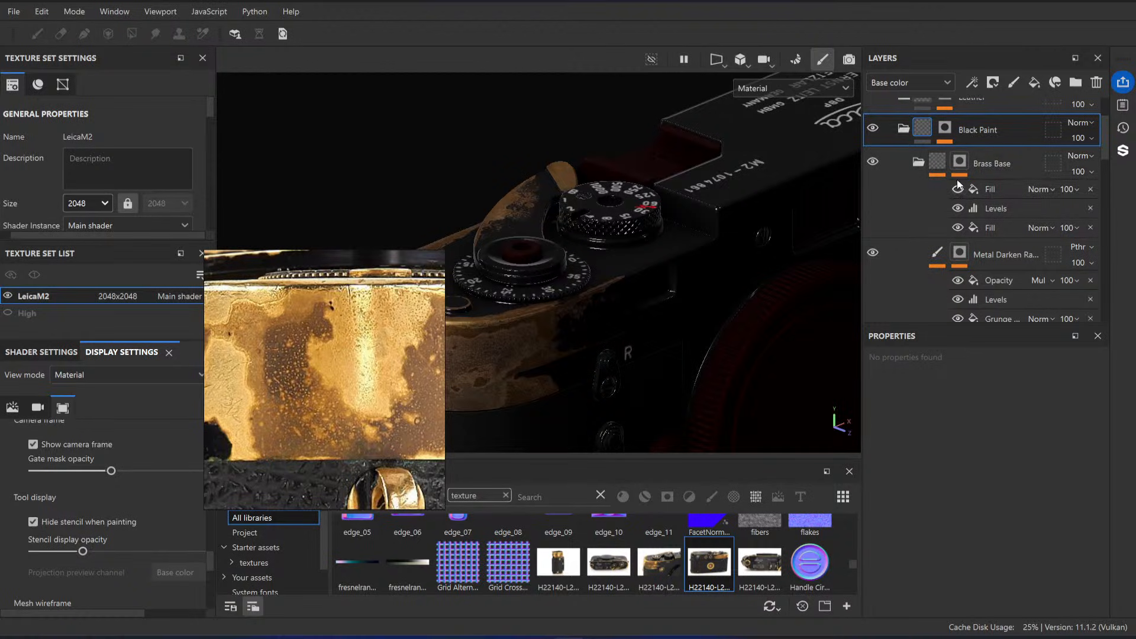
{"action": "scroll", "coordinate": [960, 215], "scroll_direction": "down", "scroll_amount": 1}
{"action": "scroll", "coordinate": [960, 215], "scroll_direction": "up", "scroll_amount": 1}
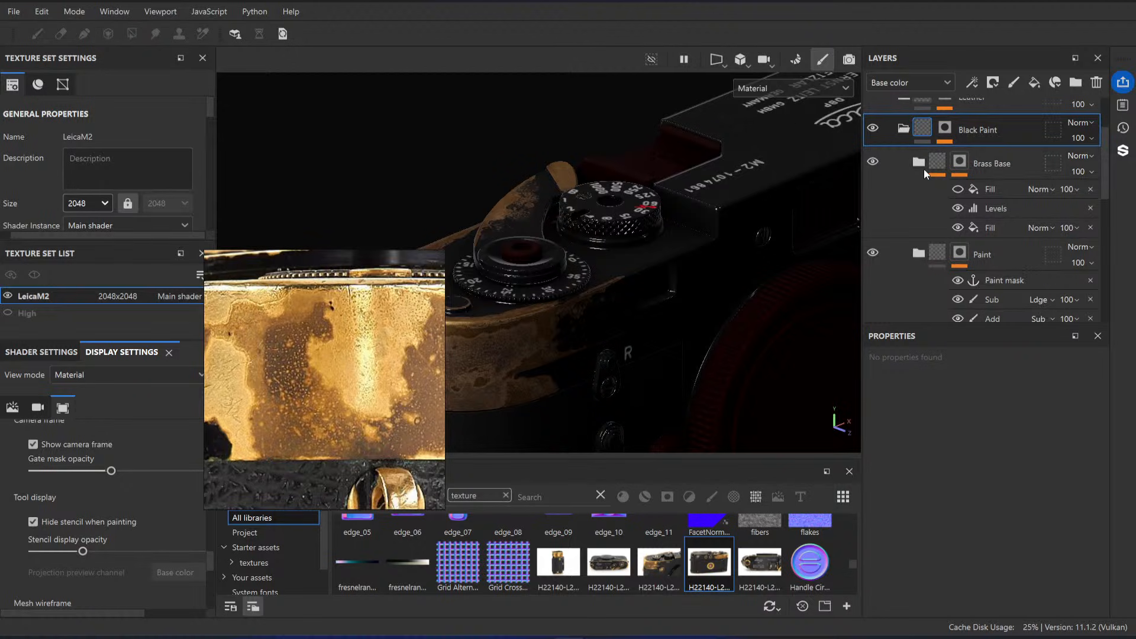
Step: Add a Metal Edge Wear generator above the Sub paint effect in the Paint folder's mask
{"action": "left_click", "coordinate": [1000, 253]}
{"action": "scroll", "coordinate": [1003, 255], "scroll_direction": "down", "scroll_amount": 1}
{"action": "right_click", "coordinate": [1003, 258]}
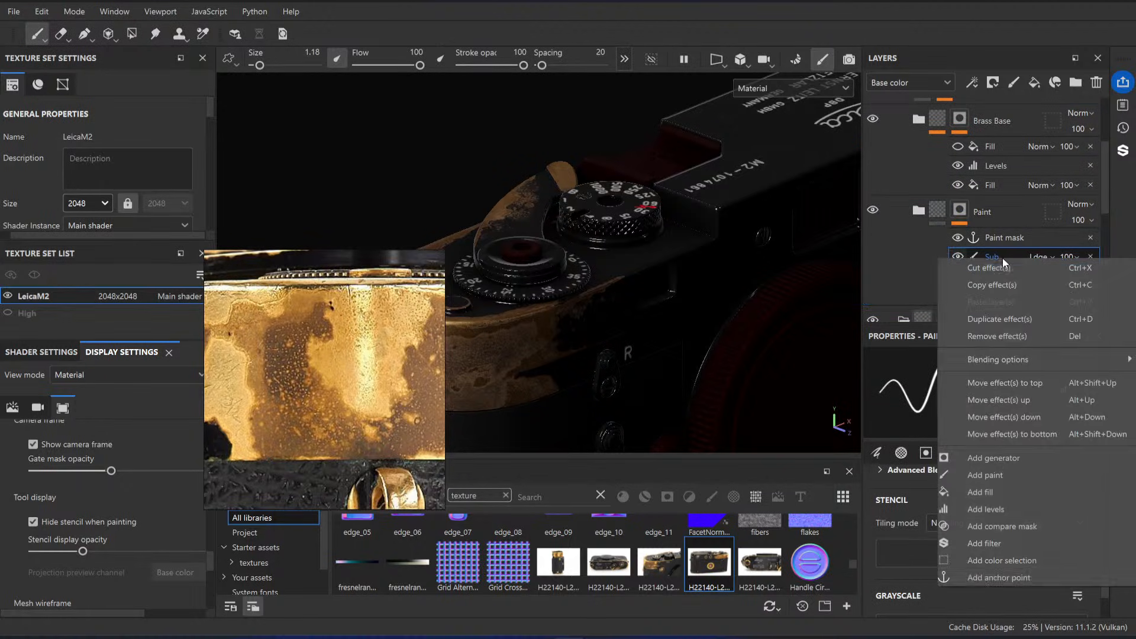
{"action": "left_click", "coordinate": [999, 458]}
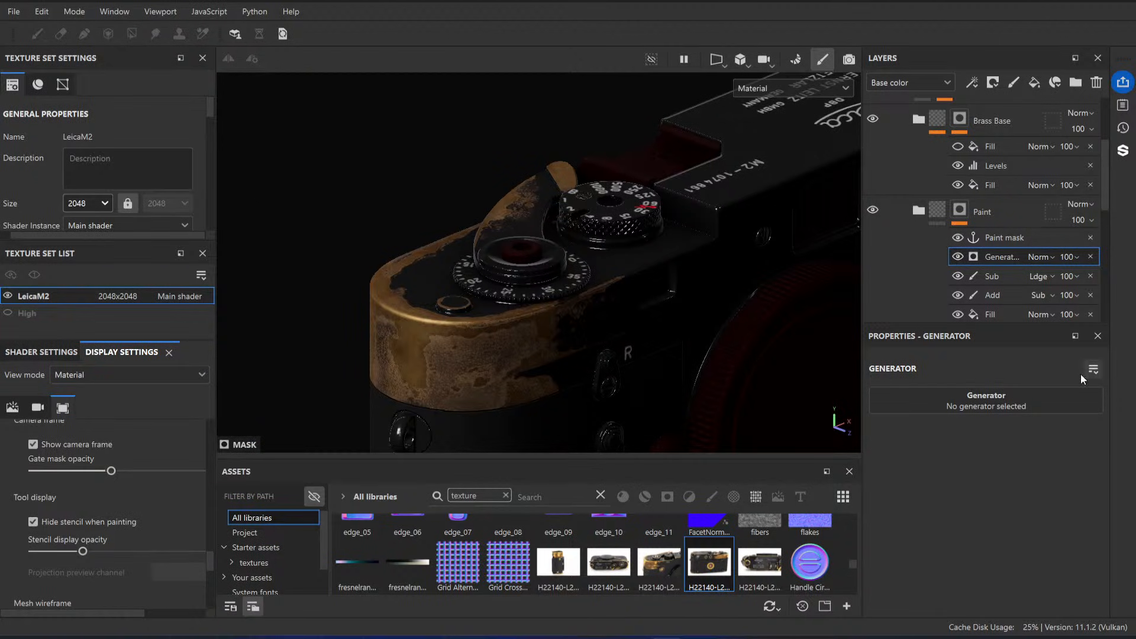
{"action": "left_click", "coordinate": [1008, 403]}
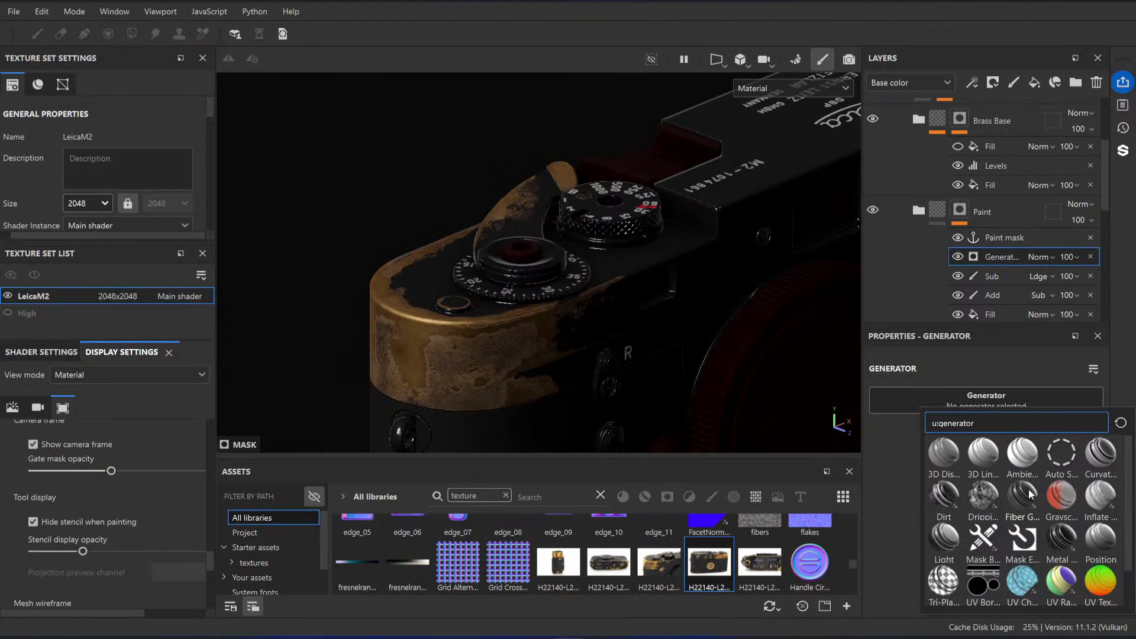
{"action": "left_click", "coordinate": [1063, 541]}
{"action": "left_click_drag", "start_coordinate": [715, 292], "coordinate": [715, 244], "text": "alt"}
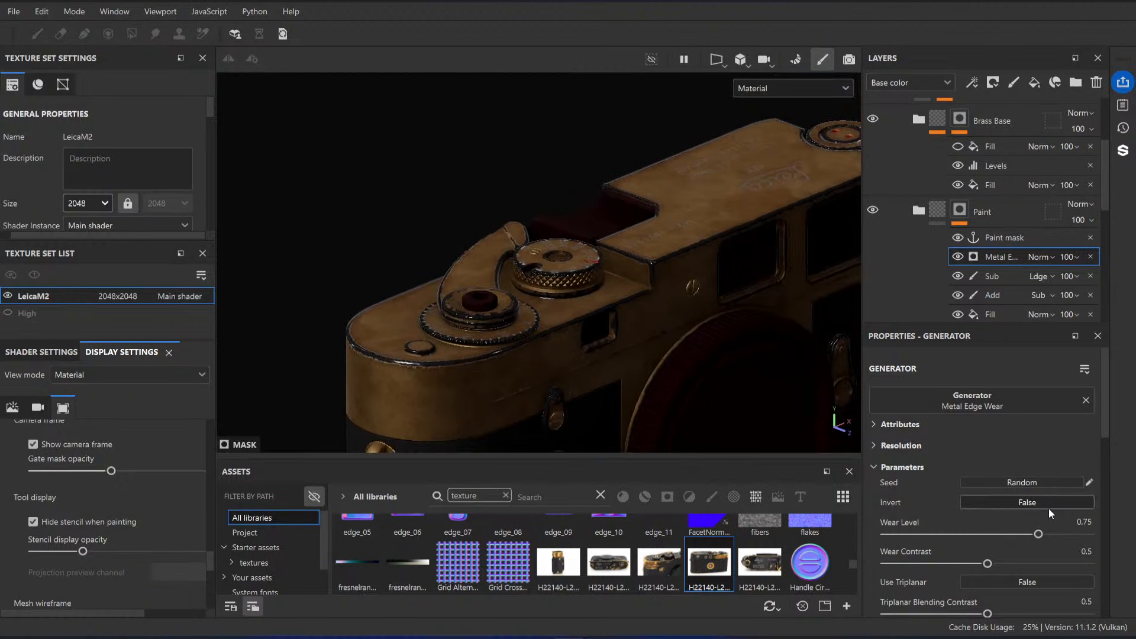
Step: Invert the Metal Edge Wear generator and set its blending mode to Linear dodge
{"action": "left_click", "coordinate": [1049, 507]}
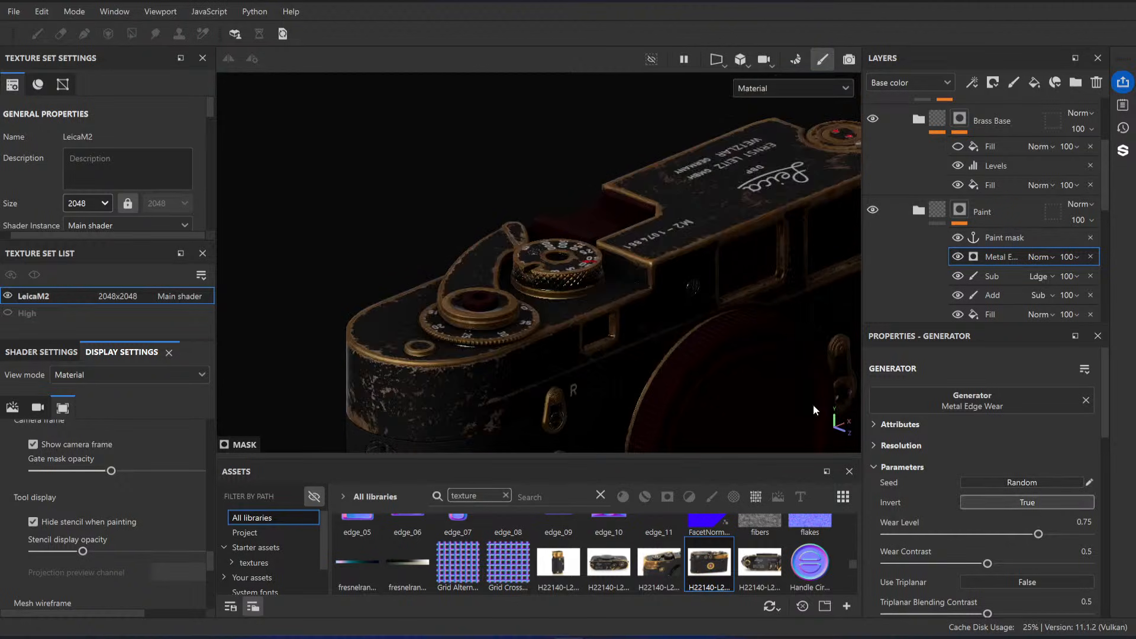
{"action": "left_click", "coordinate": [1045, 257]}
{"action": "left_click", "coordinate": [1062, 129]}
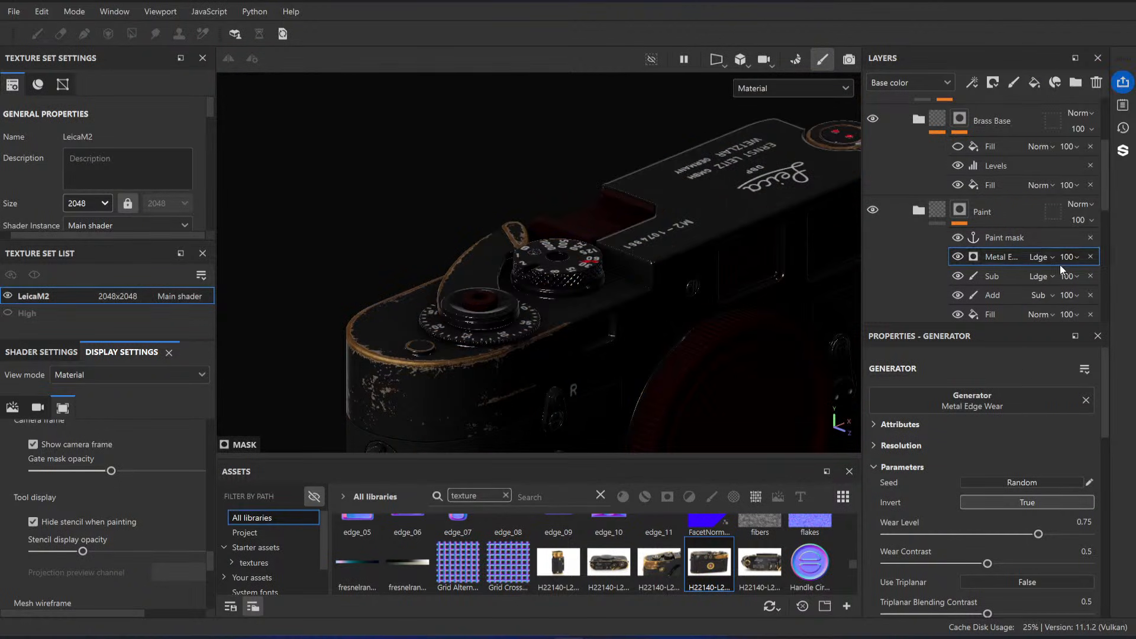
Step: Set the Metal Edge Wear generator's blending mode to Subtract and its Invert option to False
{"action": "left_click", "coordinate": [1045, 257]}
{"action": "left_click", "coordinate": [1053, 143]}
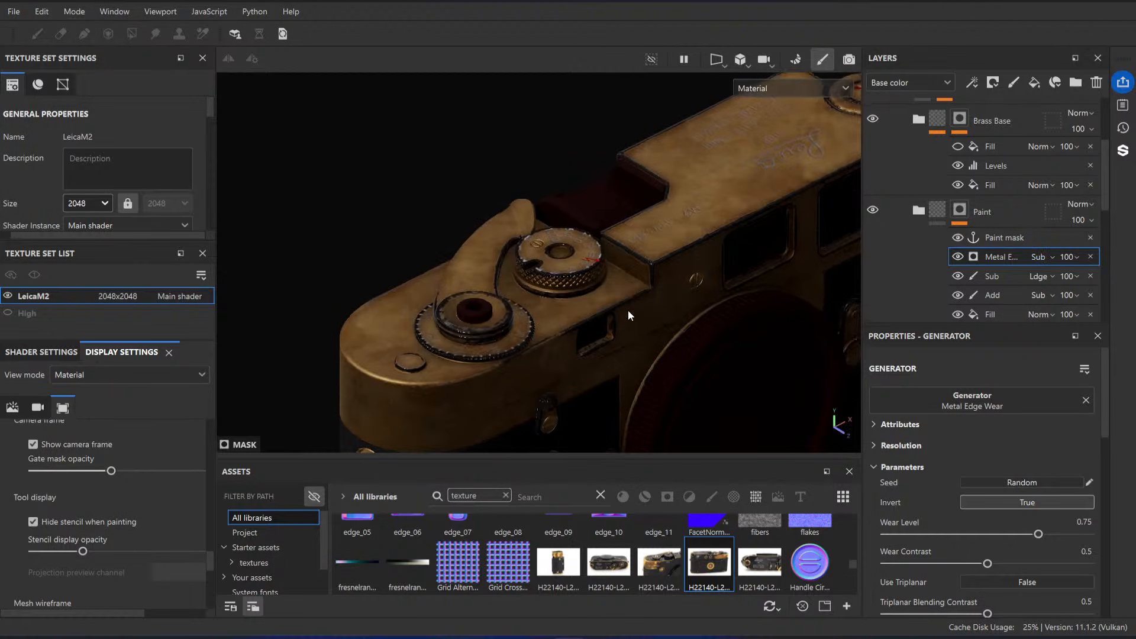
{"action": "left_click", "coordinate": [1025, 507]}
{"action": "scroll", "coordinate": [604, 325], "scroll_direction": "down", "scroll_amount": 5}
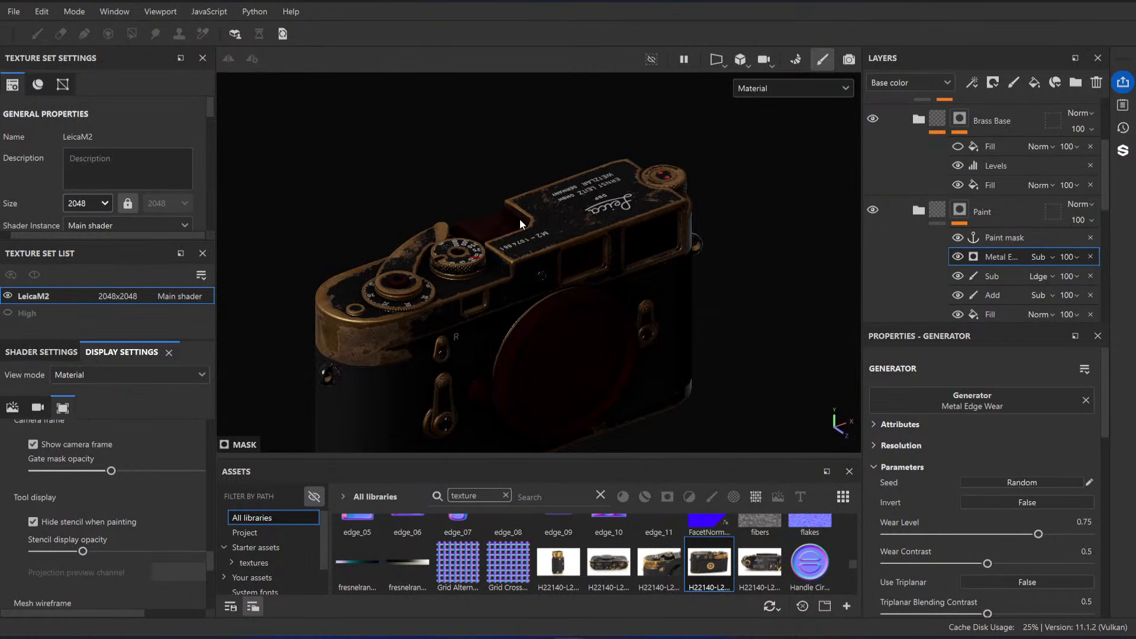
Step: Examine the generated edge wear on the camera's dials, top plate and back from several angles
{"action": "scroll", "coordinate": [519, 218], "scroll_direction": "up", "scroll_amount": 3}
{"action": "left_click_drag", "start_coordinate": [509, 215], "coordinate": [357, 349], "text": "alt"}
{"action": "left_click_drag", "start_coordinate": [709, 328], "coordinate": [555, 287], "text": "alt"}
{"action": "right_click_drag", "start_coordinate": [555, 287], "coordinate": [347, 160], "text": "alt"}
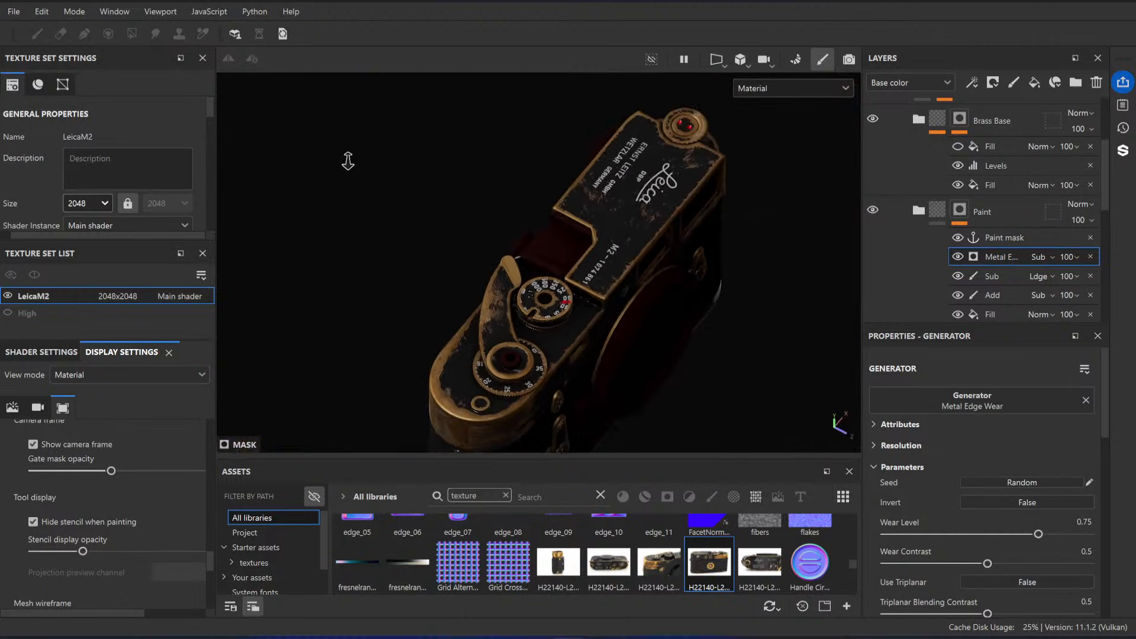
{"action": "left_click_drag", "start_coordinate": [348, 159], "coordinate": [520, 243], "text": "alt"}
{"action": "right_click_drag", "start_coordinate": [521, 243], "coordinate": [565, 210], "text": "alt"}
{"action": "middle_click_drag", "start_coordinate": [565, 210], "coordinate": [565, 225], "text": "alt"}
{"action": "left_click_drag", "start_coordinate": [566, 226], "coordinate": [474, 258], "text": "alt"}
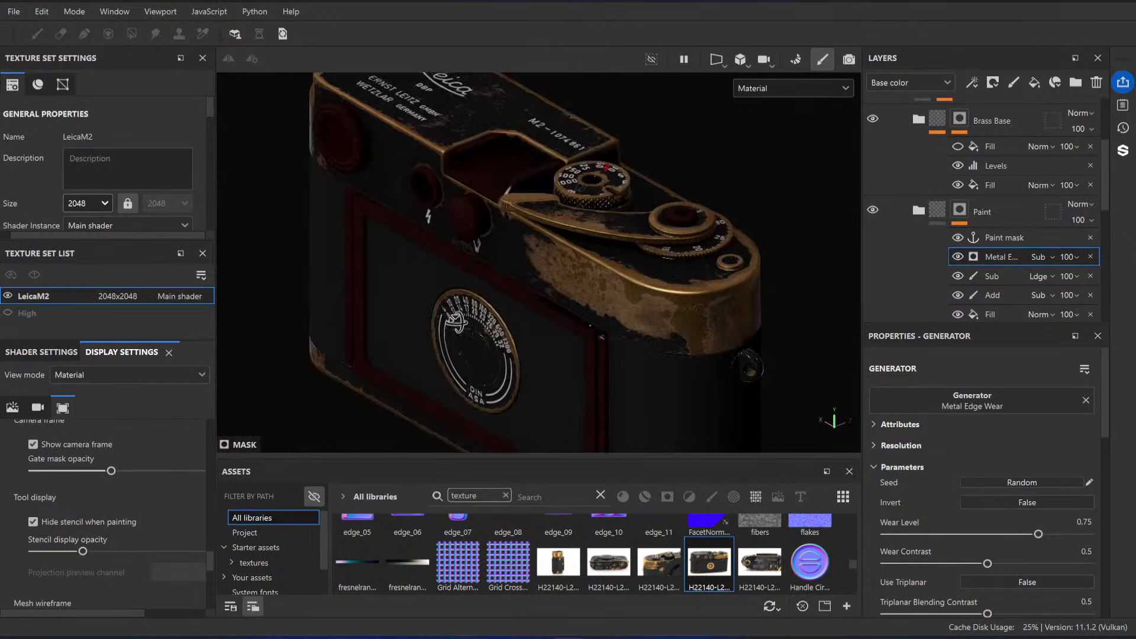
{"action": "right_click_drag", "start_coordinate": [474, 258], "coordinate": [589, 252], "text": "alt"}
{"action": "left_click_drag", "start_coordinate": [590, 252], "coordinate": [606, 245], "text": "alt"}
{"action": "middle_click_drag", "start_coordinate": [606, 246], "coordinate": [580, 303], "text": "alt"}
{"action": "left_click_drag", "start_coordinate": [580, 307], "coordinate": [681, 298], "text": "alt"}
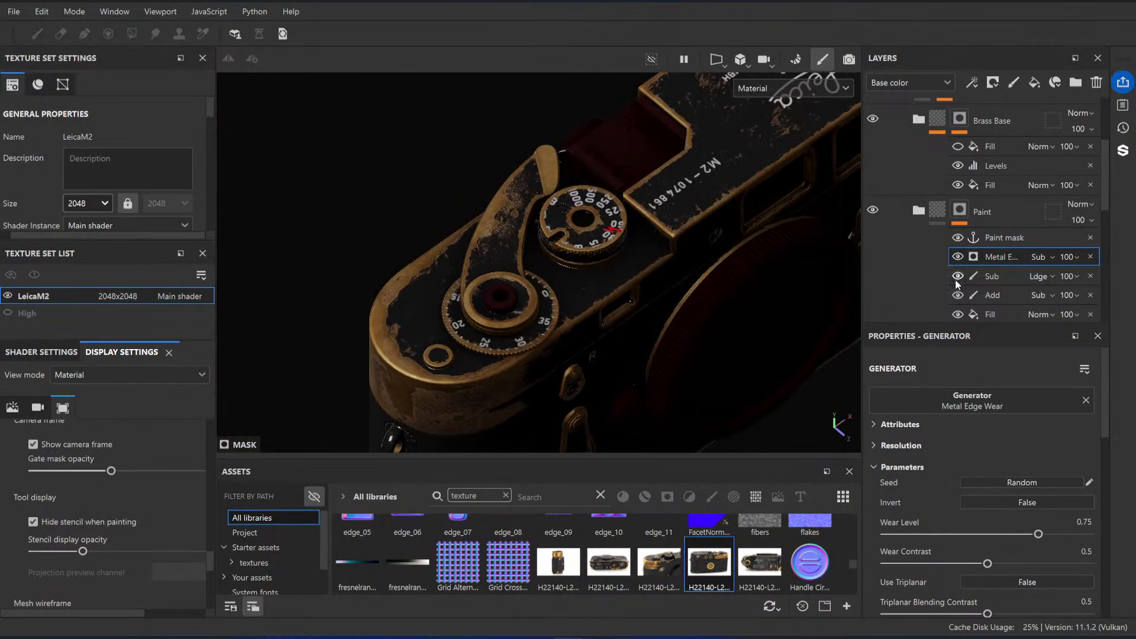
Step: Remove the Metal Edge Wear generator from the Paint folder's mask
{"action": "left_click", "coordinate": [1091, 257]}
{"action": "middle_click_drag", "start_coordinate": [565, 271], "coordinate": [621, 206], "text": "alt"}
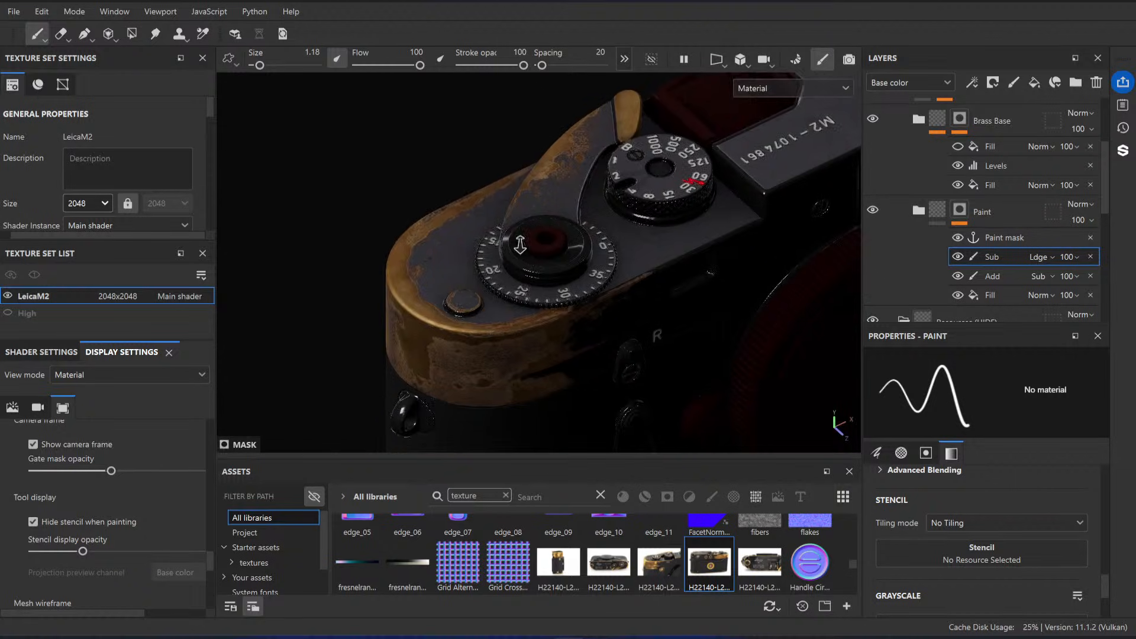
{"action": "left_click_drag", "start_coordinate": [557, 317], "coordinate": [552, 281], "text": "alt"}
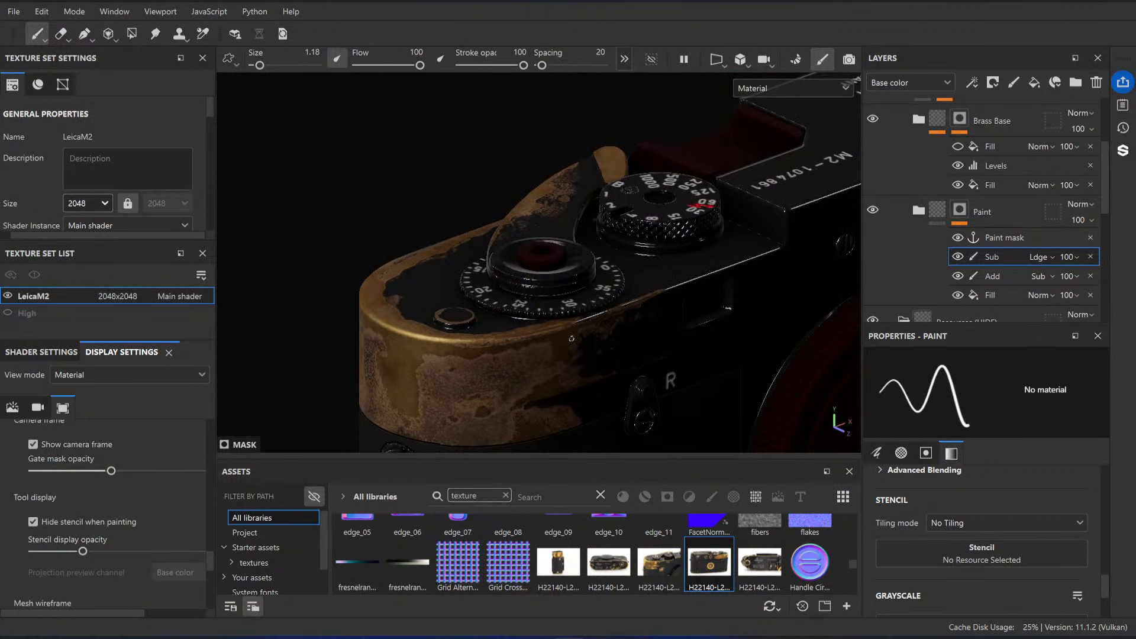
{"action": "left_click_drag", "start_coordinate": [572, 339], "coordinate": [565, 299], "text": "alt"}
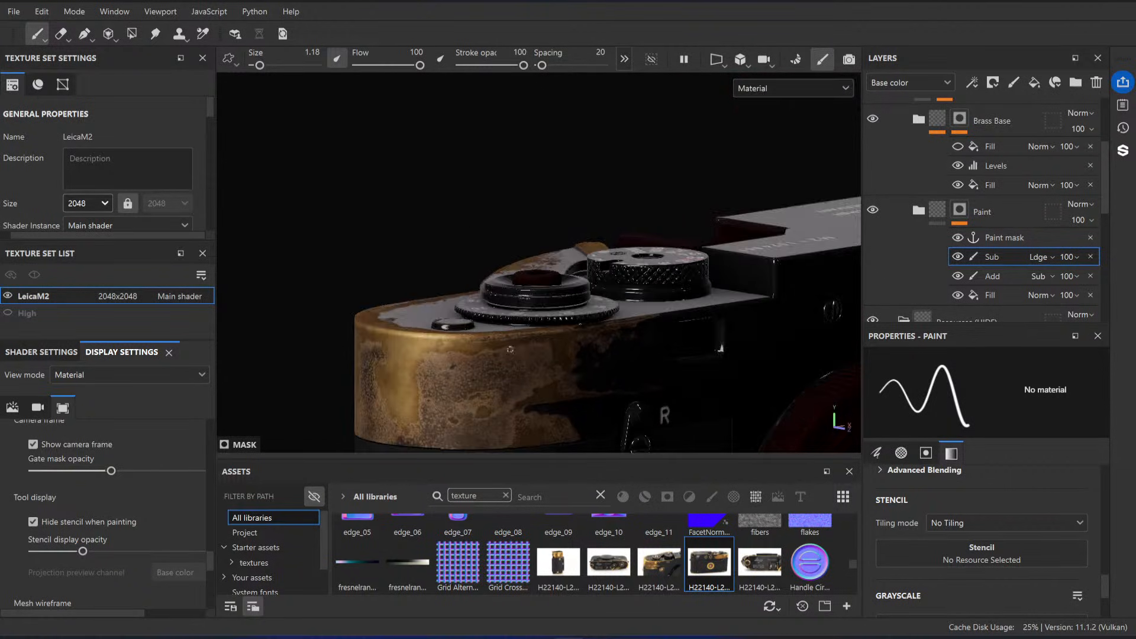
{"action": "middle_click_drag", "start_coordinate": [496, 392], "coordinate": [550, 340], "text": "alt"}
{"action": "left_click_drag", "start_coordinate": [551, 341], "coordinate": [524, 345], "text": "alt"}
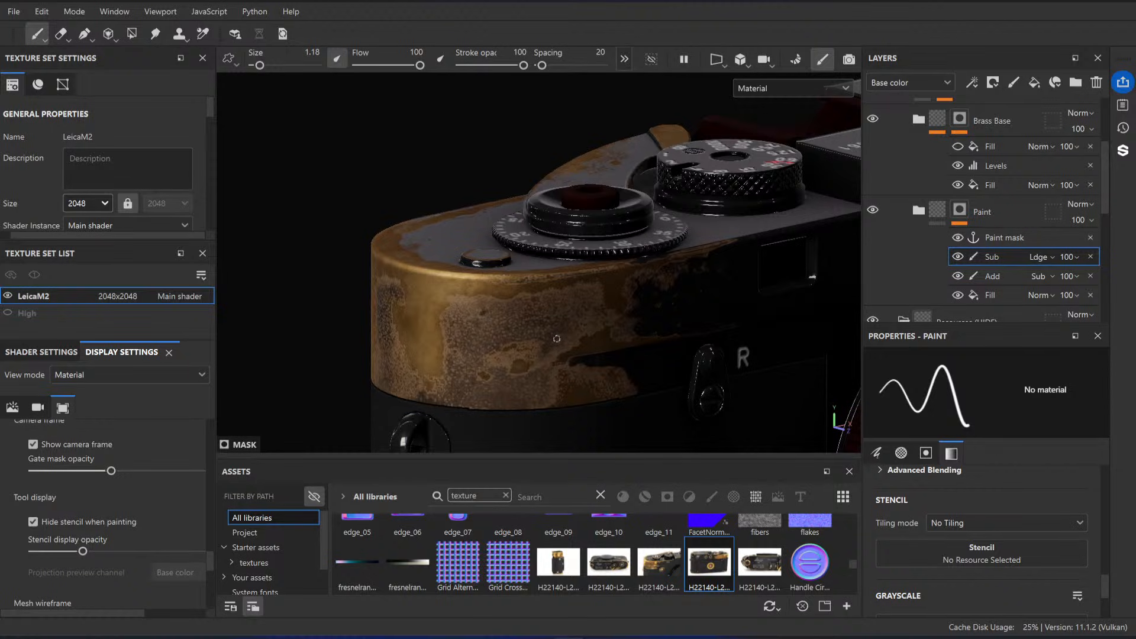
{"action": "middle_click_drag", "start_coordinate": [542, 307], "coordinate": [556, 290], "text": "alt"}
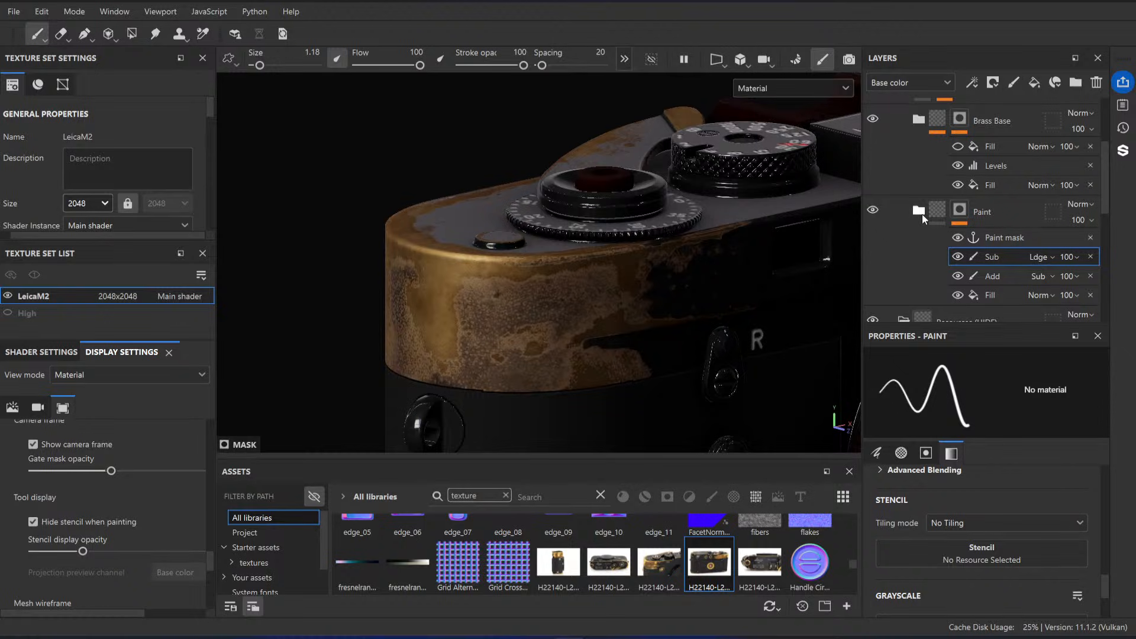
Step: Expand the Paint folder and look through its layers, including Base Variation and Base
{"action": "scroll", "coordinate": [922, 215], "scroll_direction": "down", "scroll_amount": 5}
{"action": "scroll", "coordinate": [909, 218], "scroll_direction": "down", "scroll_amount": 1}
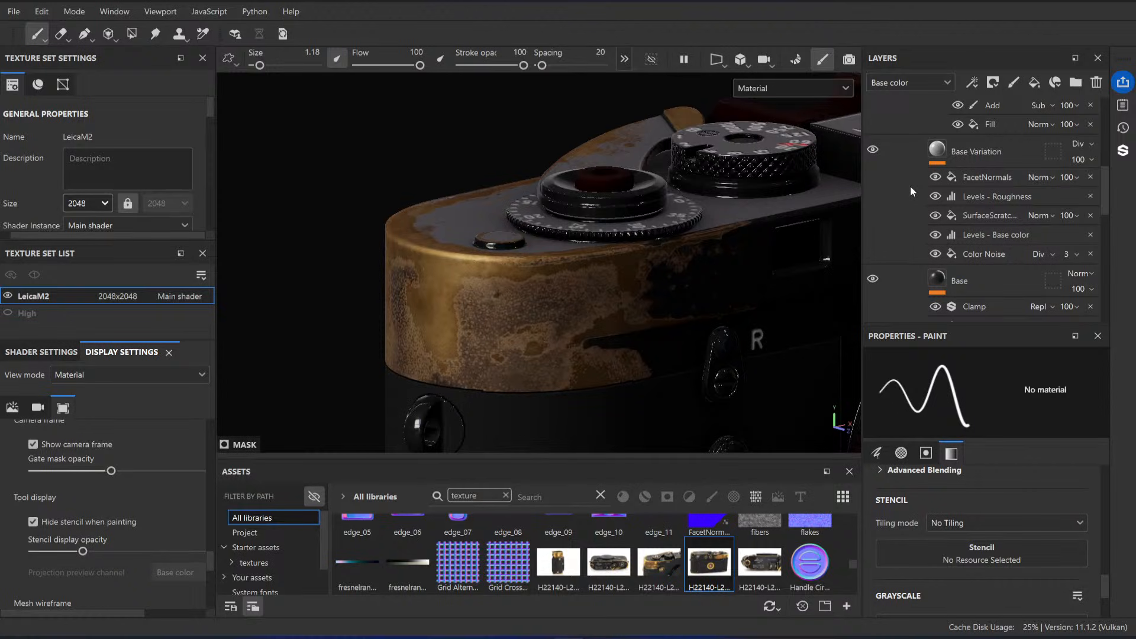
Step: In the mask Levels of the Metal Darken layer with the grunge fill, set the white point to 1 and the midtone to 0.798
{"action": "scroll", "coordinate": [911, 185], "scroll_direction": "down", "scroll_amount": 1}
{"action": "scroll", "coordinate": [922, 221], "scroll_direction": "up", "scroll_amount": 4}
{"action": "scroll", "coordinate": [932, 172], "scroll_direction": "up", "scroll_amount": 4}
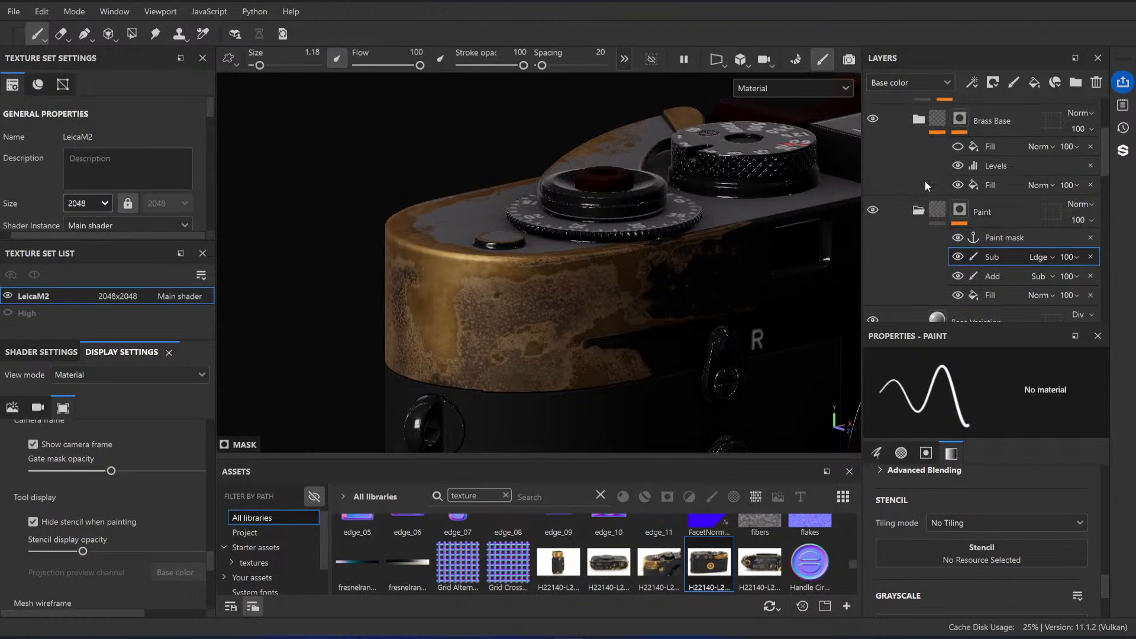
{"action": "scroll", "coordinate": [943, 200], "scroll_direction": "down", "scroll_amount": 2}
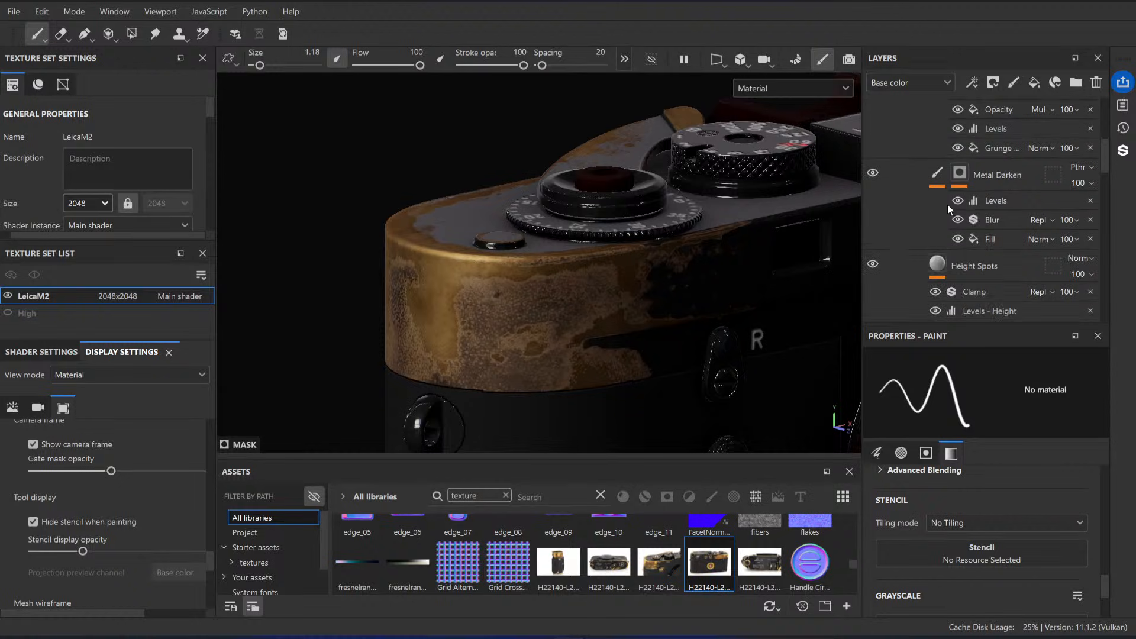
{"action": "left_click", "coordinate": [1011, 176]}
{"action": "scroll", "coordinate": [1010, 194], "scroll_direction": "up", "scroll_amount": 1}
{"action": "scroll", "coordinate": [975, 185], "scroll_direction": "up", "scroll_amount": 1}
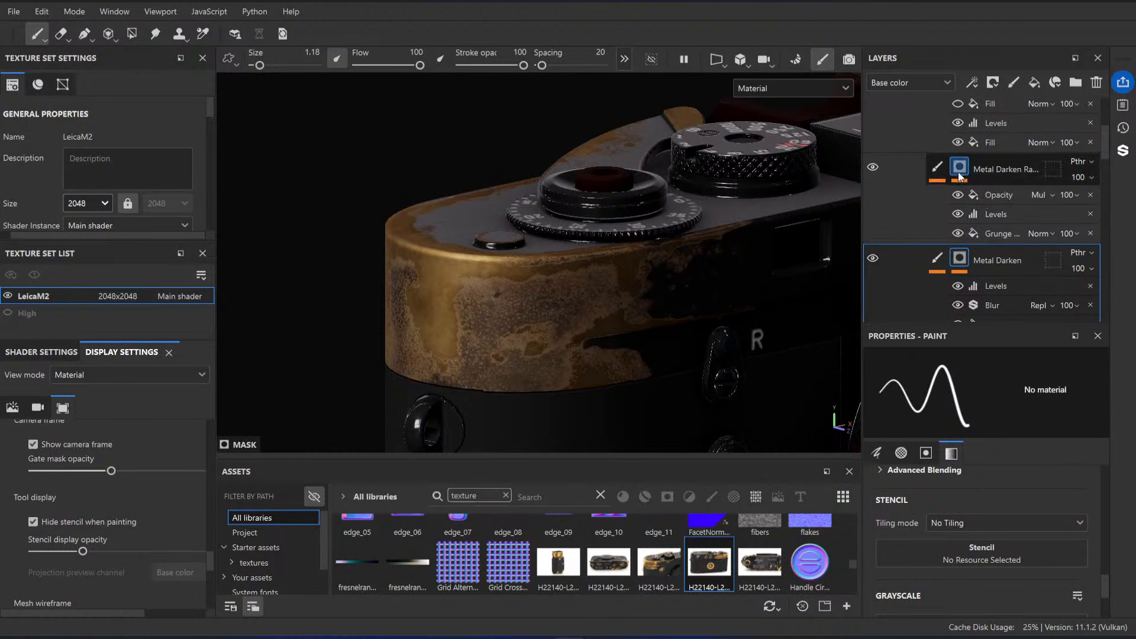
{"action": "left_click", "coordinate": [1001, 214]}
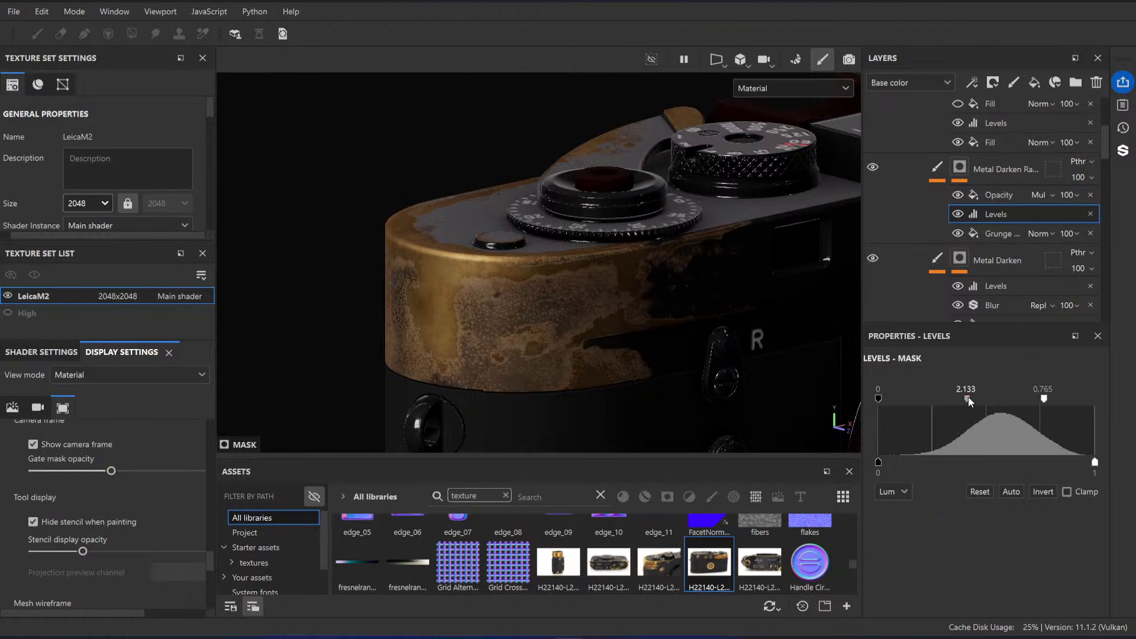
{"action": "mouse_move", "coordinate": [969, 402]}
{"action": "left_mouse_down"}
{"action": "mouse_move", "coordinate": [939, 402]}
{"action": "mouse_move", "coordinate": [993, 404]}
{"action": "mouse_move", "coordinate": [963, 403]}
{"action": "left_mouse_up"}
{"action": "key", "text": "ctrl+z"}
{"action": "left_click_drag", "start_coordinate": [1055, 401], "coordinate": [1109, 401]}
{"action": "left_click_drag", "start_coordinate": [996, 400], "coordinate": [965, 399]}
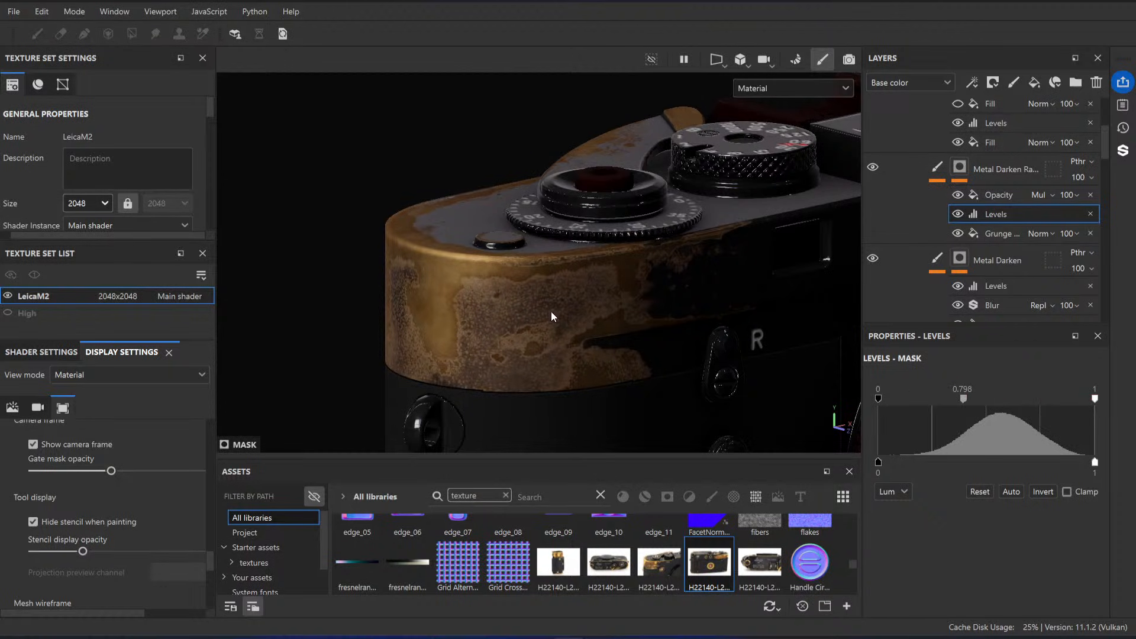
{"action": "left_click_drag", "start_coordinate": [552, 317], "coordinate": [576, 311], "text": "alt"}
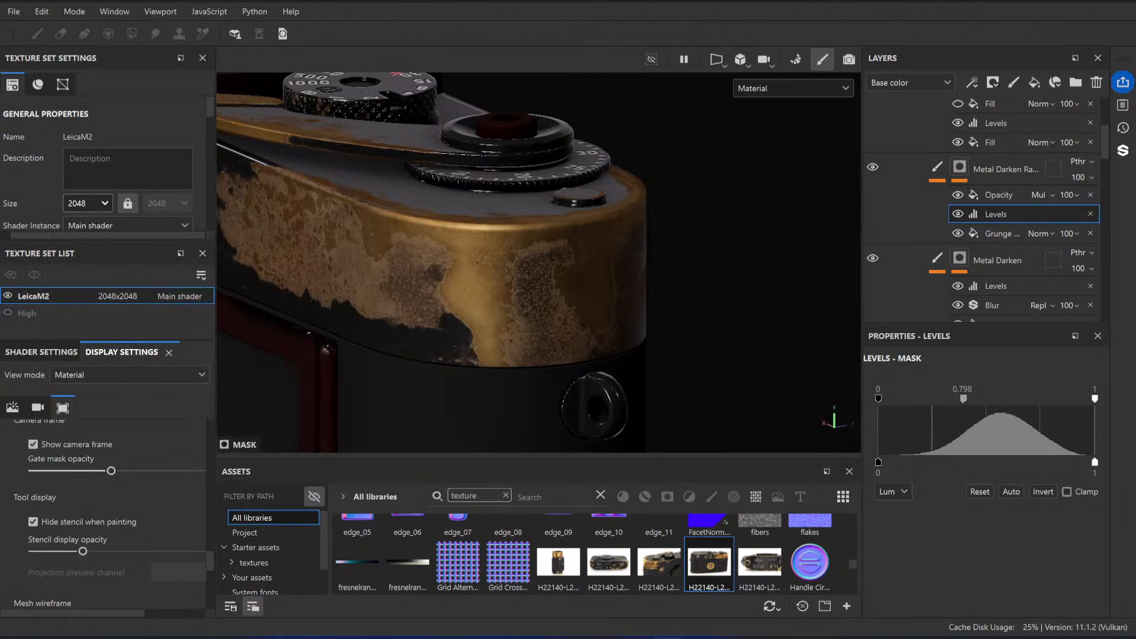
Step: Try the same mask's Opacity fill at 0.7283 and compare it on the brass corner, undoing the change
{"action": "scroll", "coordinate": [960, 142], "scroll_direction": "down", "scroll_amount": 1}
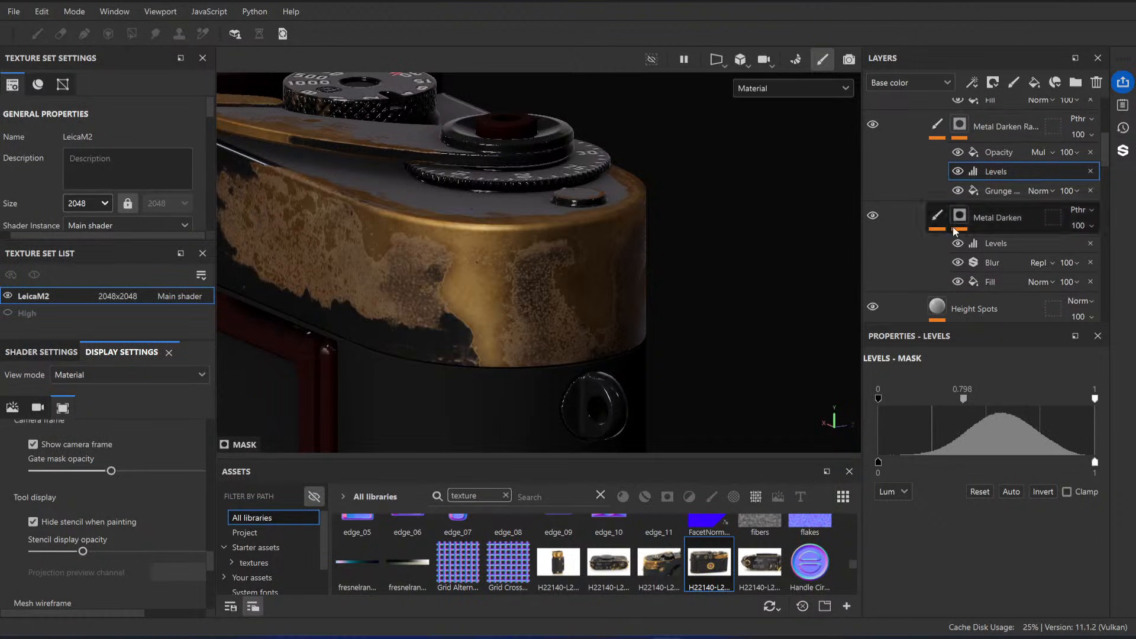
{"action": "left_click", "coordinate": [960, 126], "text": "alt"}
{"action": "left_click", "coordinate": [983, 155]}
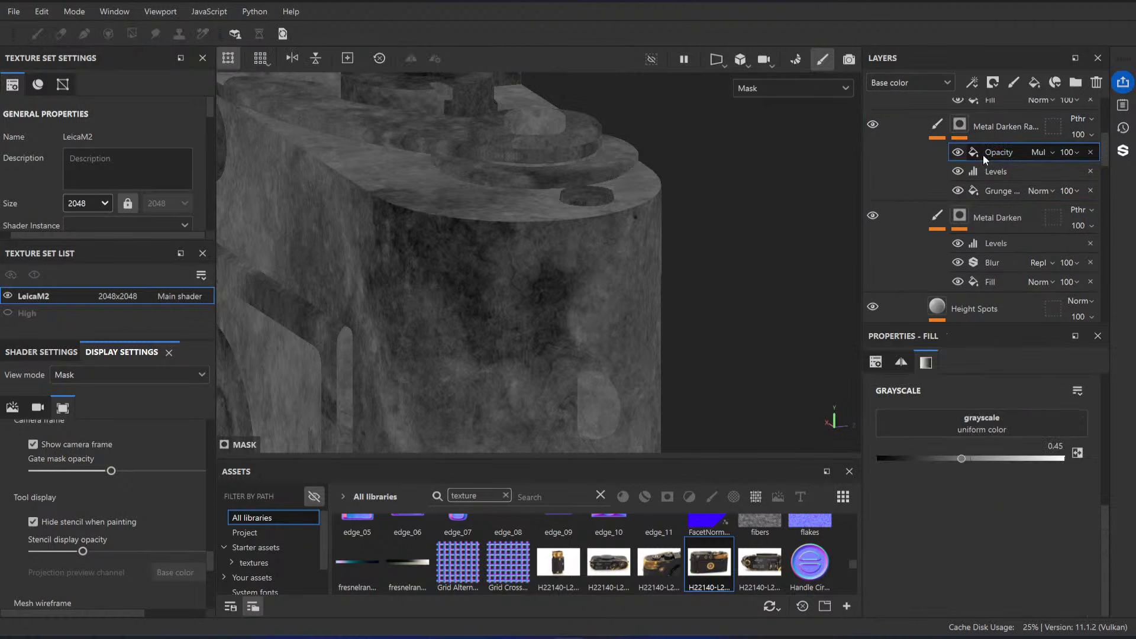
{"action": "left_click_drag", "start_coordinate": [963, 458], "coordinate": [1016, 460]}
{"action": "key", "text": "m"}
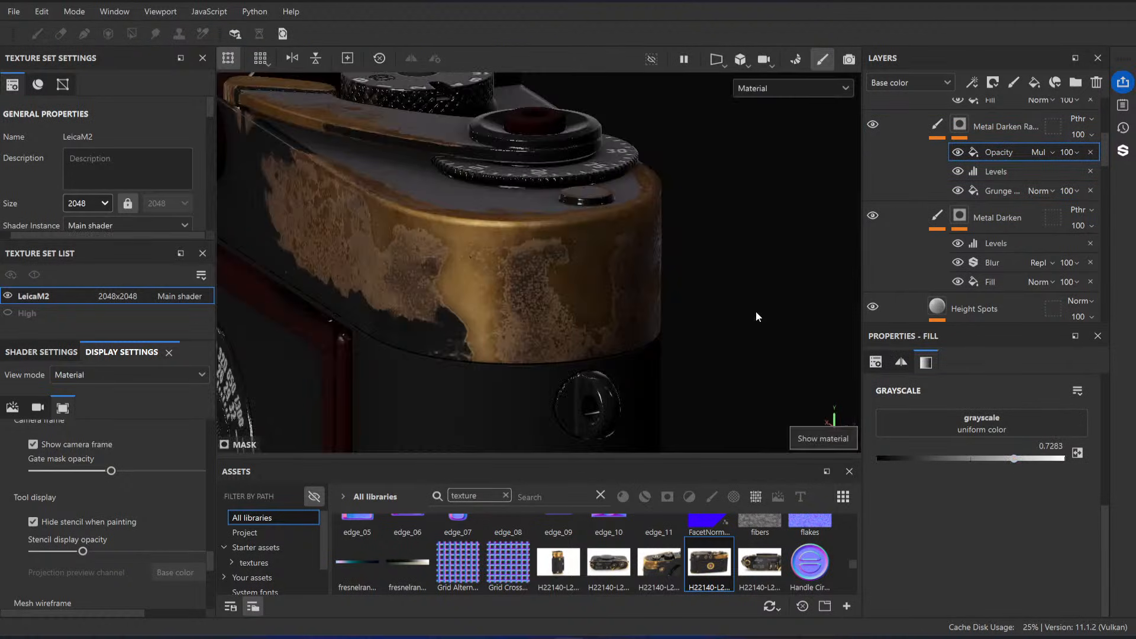
{"action": "key", "text": "ctrl+z"}
{"action": "left_click_drag", "start_coordinate": [657, 332], "coordinate": [587, 270], "text": "alt"}
{"action": "middle_click_drag", "start_coordinate": [587, 270], "coordinate": [612, 286], "text": "alt"}
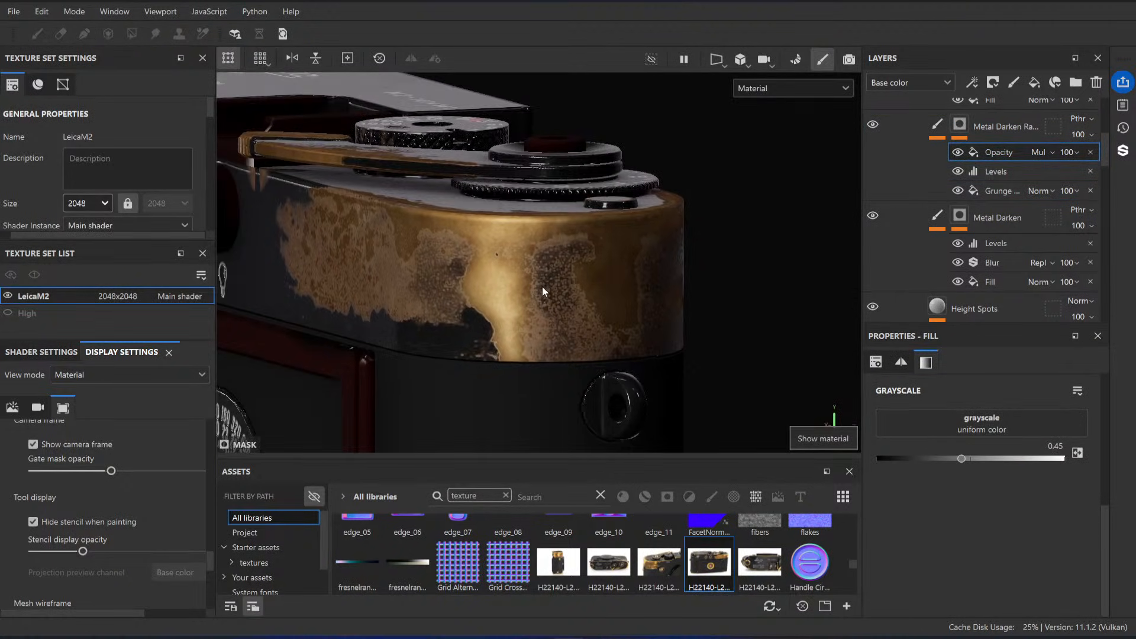
Step: Duplicate the grunge-masked Metal Darken layer
{"action": "scroll", "coordinate": [988, 183], "scroll_direction": "down", "scroll_amount": 3}
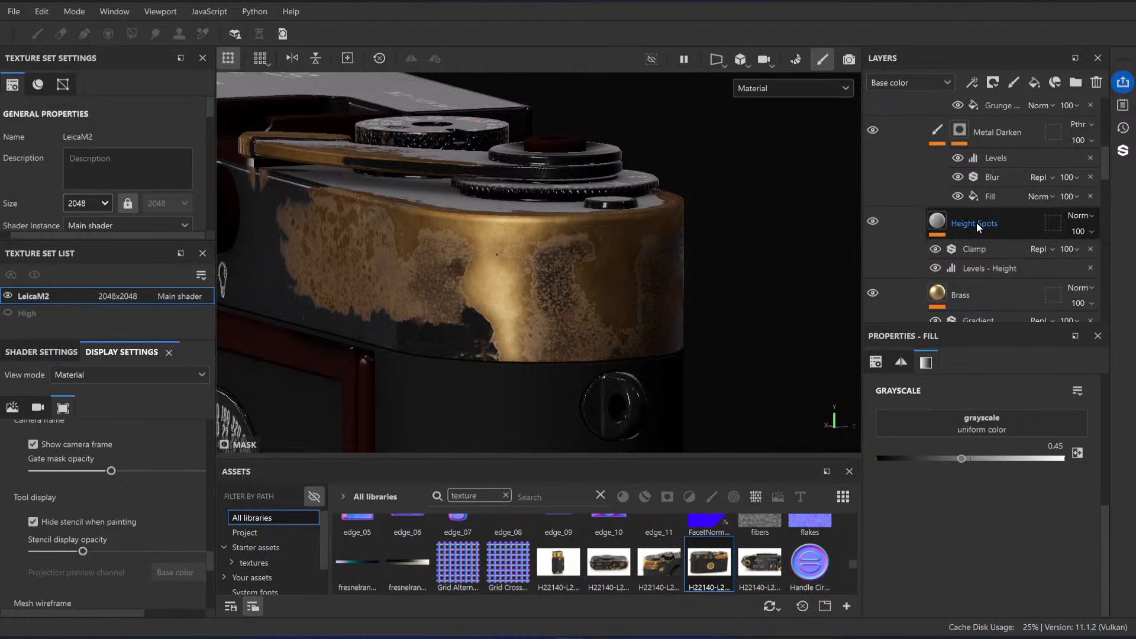
{"action": "scroll", "coordinate": [977, 223], "scroll_direction": "down", "scroll_amount": 3}
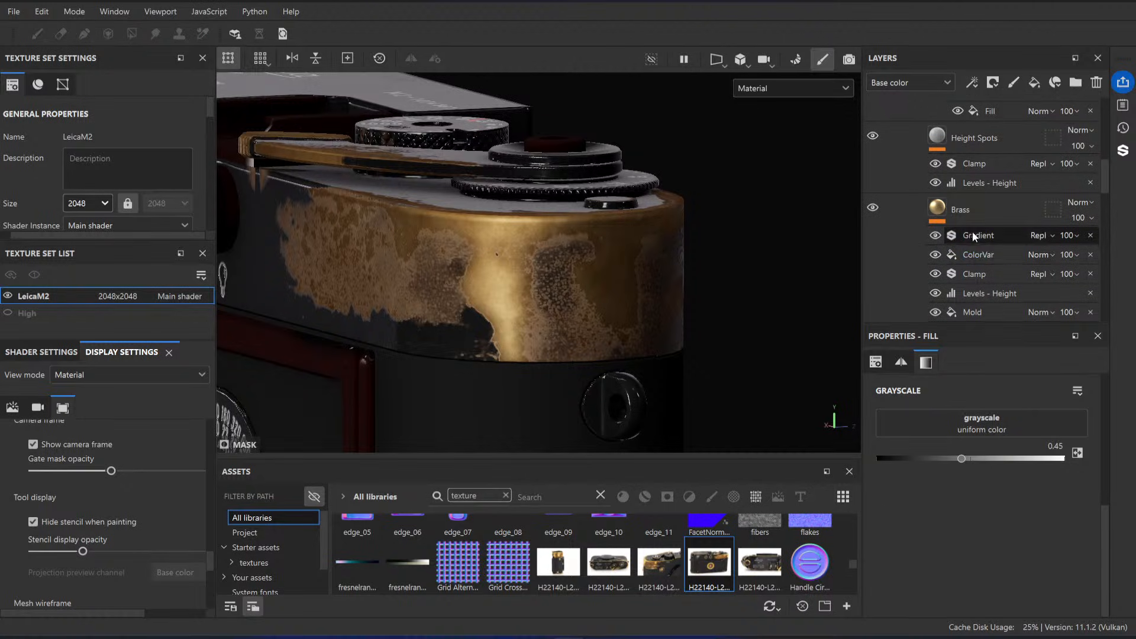
{"action": "scroll", "coordinate": [975, 236], "scroll_direction": "down", "scroll_amount": 8}
{"action": "left_click", "coordinate": [991, 220]}
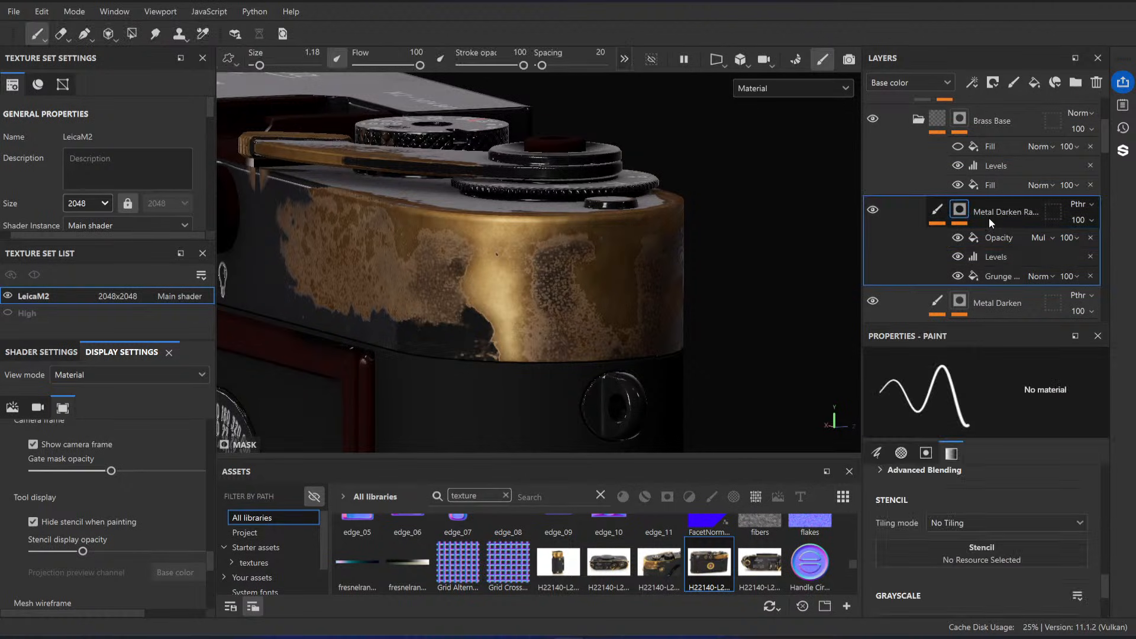
{"action": "key", "text": "ctrl+d"}
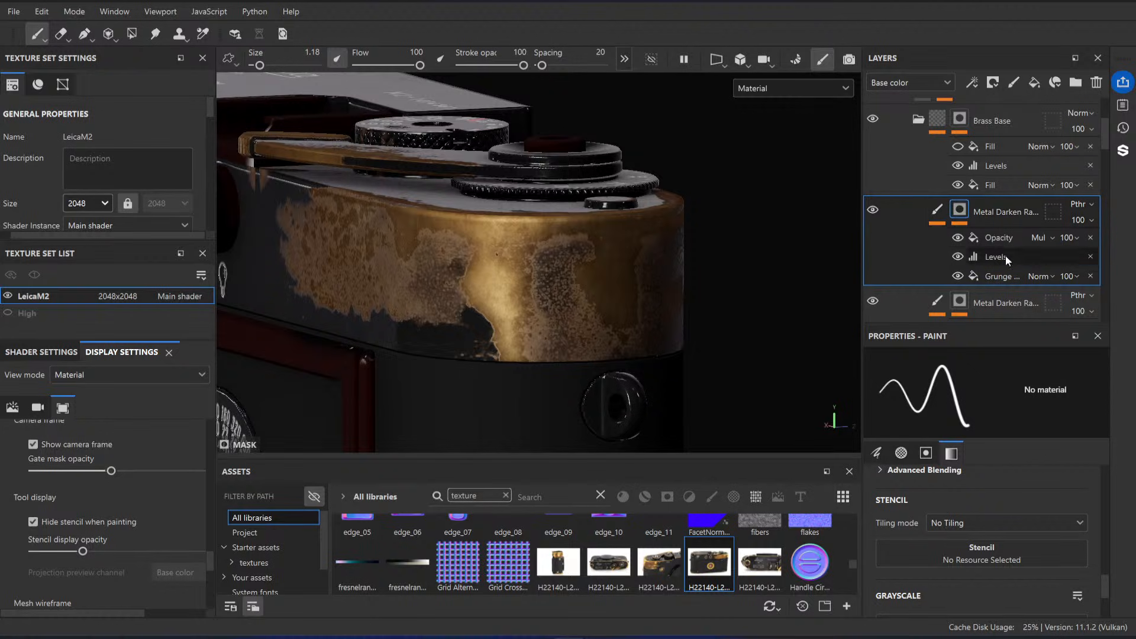
Step: Hide the Levels and Opacity effects in the duplicated layer's mask and select its Grunge Rust Fine fill
{"action": "left_click", "coordinate": [996, 258]}
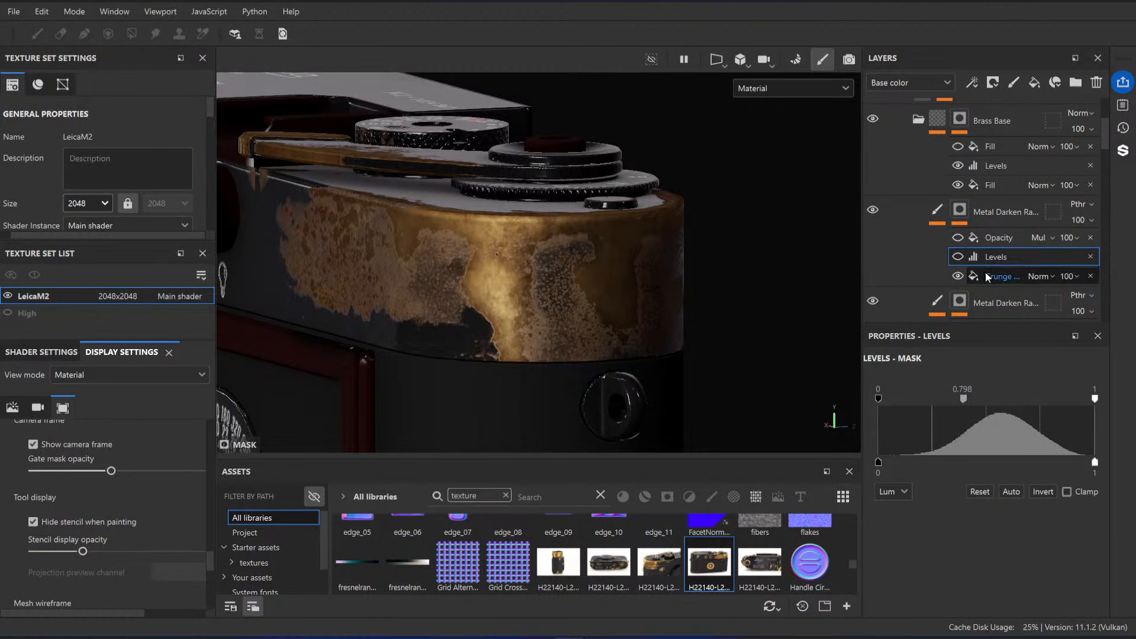
{"action": "left_click", "coordinate": [988, 278]}
{"action": "left_click", "coordinate": [958, 511]}
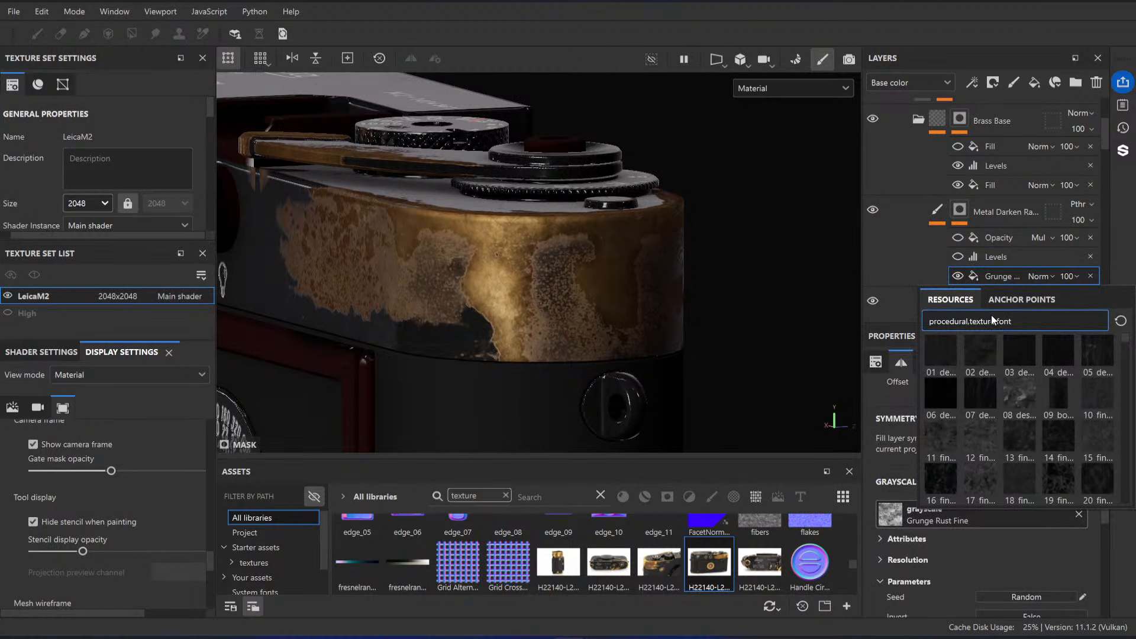
{"action": "left_click", "coordinate": [917, 250]}
{"action": "scroll", "coordinate": [935, 253], "scroll_direction": "down", "scroll_amount": 3}
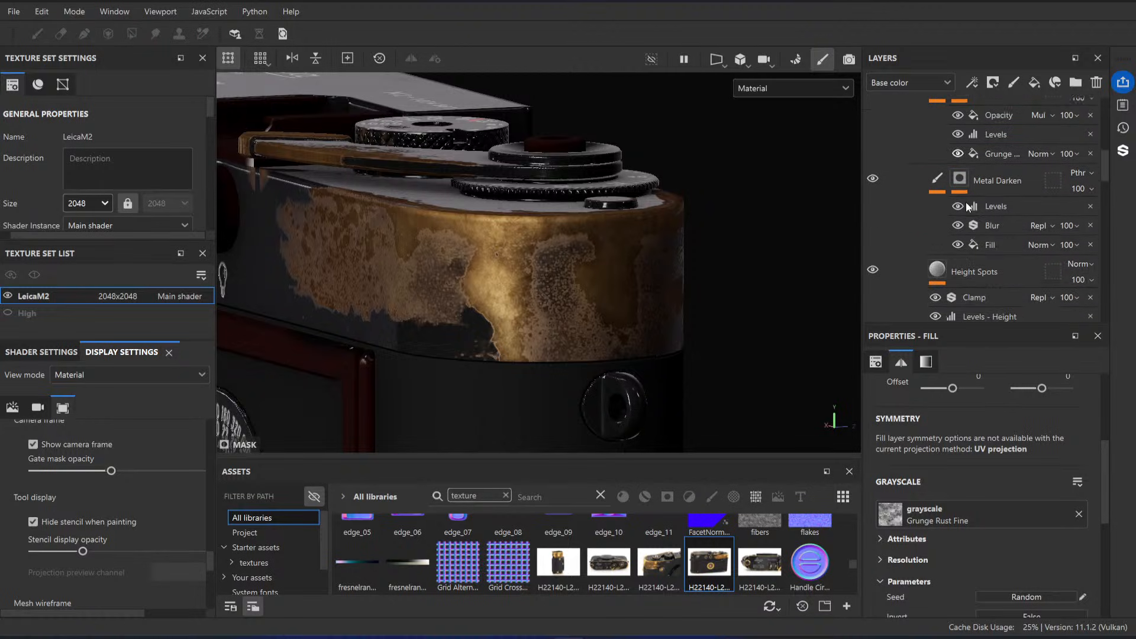
{"action": "scroll", "coordinate": [966, 204], "scroll_direction": "down", "scroll_amount": 3}
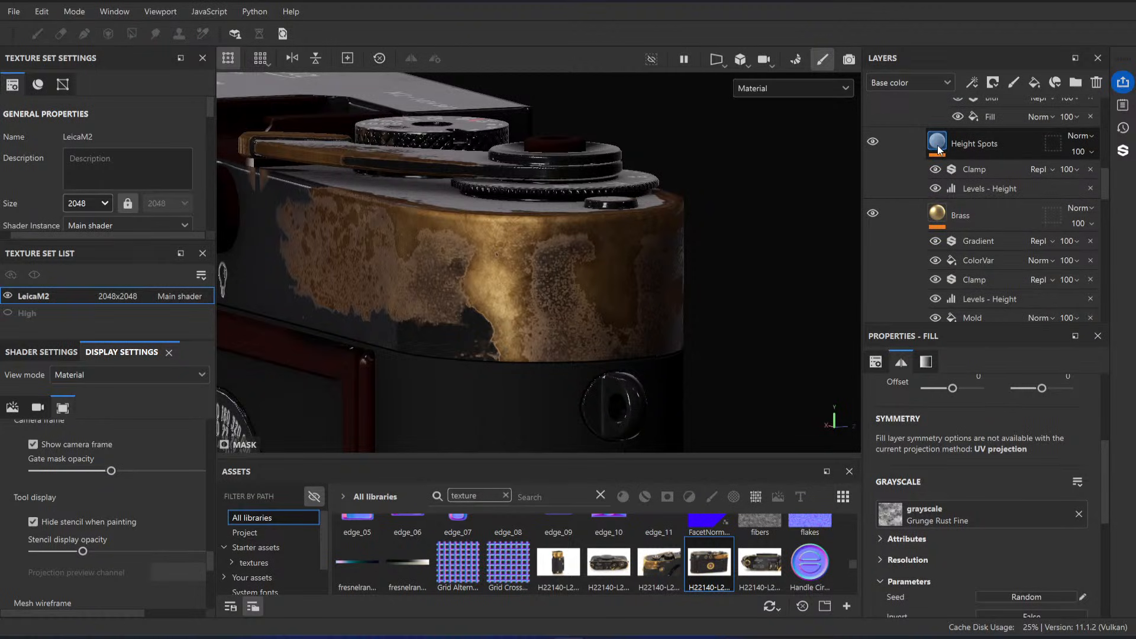
{"action": "scroll", "coordinate": [968, 199], "scroll_direction": "up", "scroll_amount": 5}
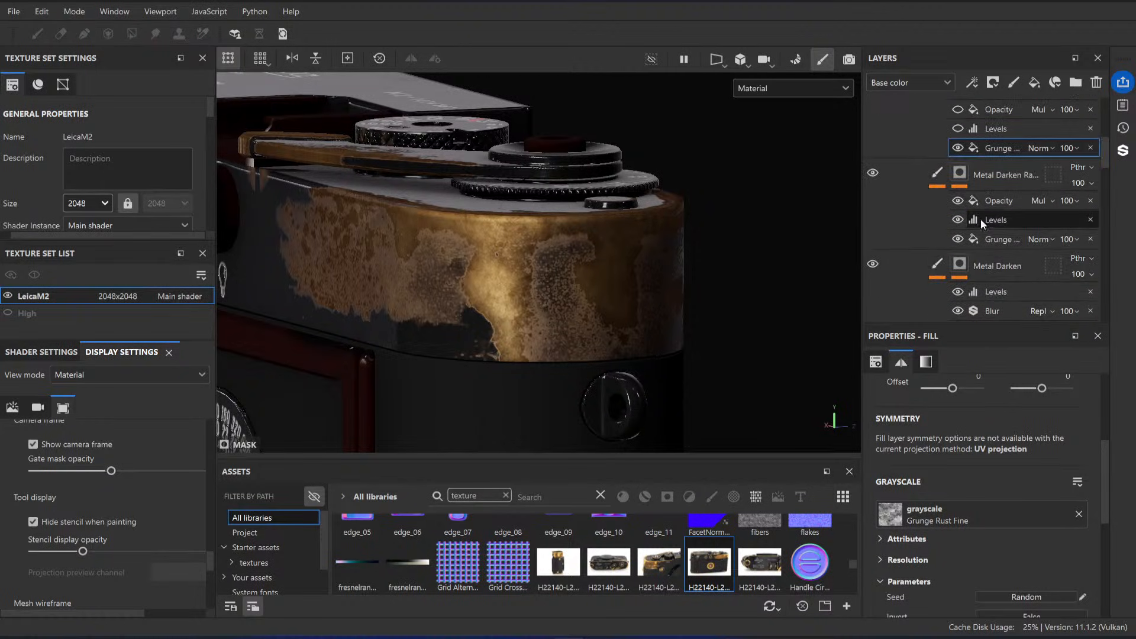
{"action": "scroll", "coordinate": [982, 218], "scroll_direction": "up", "scroll_amount": 1}
{"action": "scroll", "coordinate": [278, 549], "scroll_direction": "down", "scroll_amount": 1}
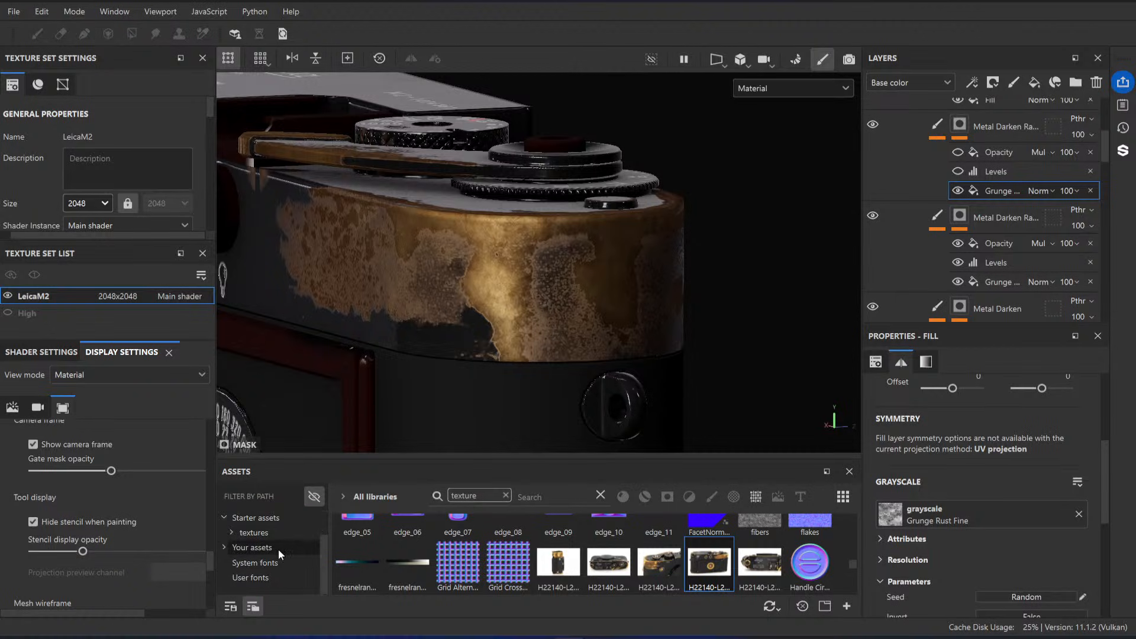
Step: Remove the texture filter from the assets and show the surface imperfections folder within your own textures
{"action": "left_click", "coordinate": [279, 550]}
{"action": "left_click", "coordinate": [507, 497]}
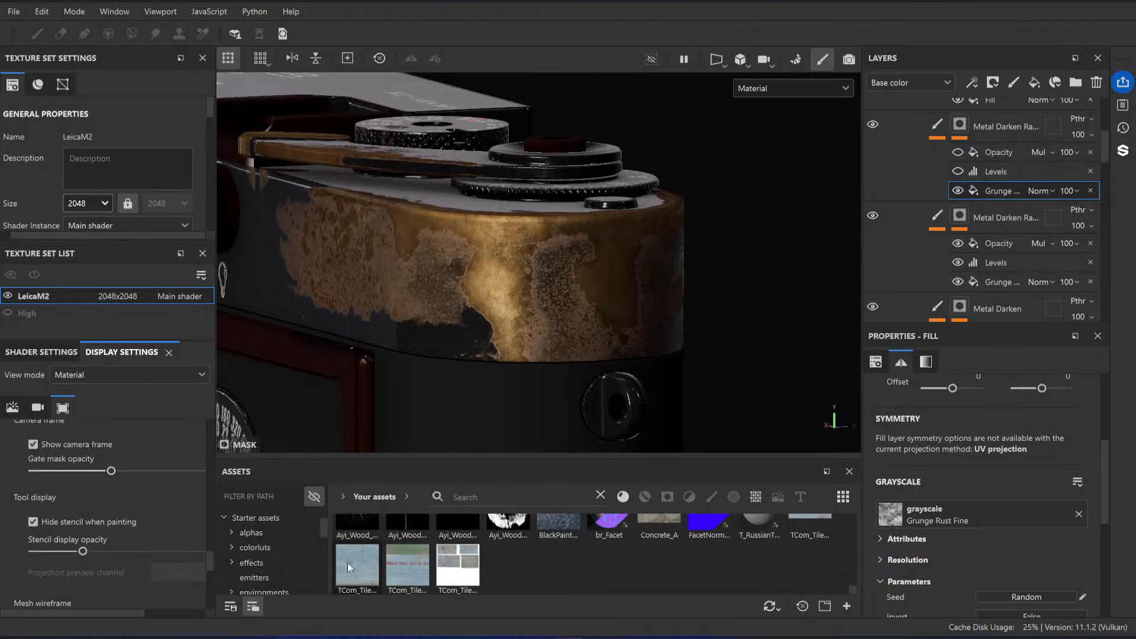
{"action": "scroll", "coordinate": [281, 577], "scroll_direction": "down", "scroll_amount": 1}
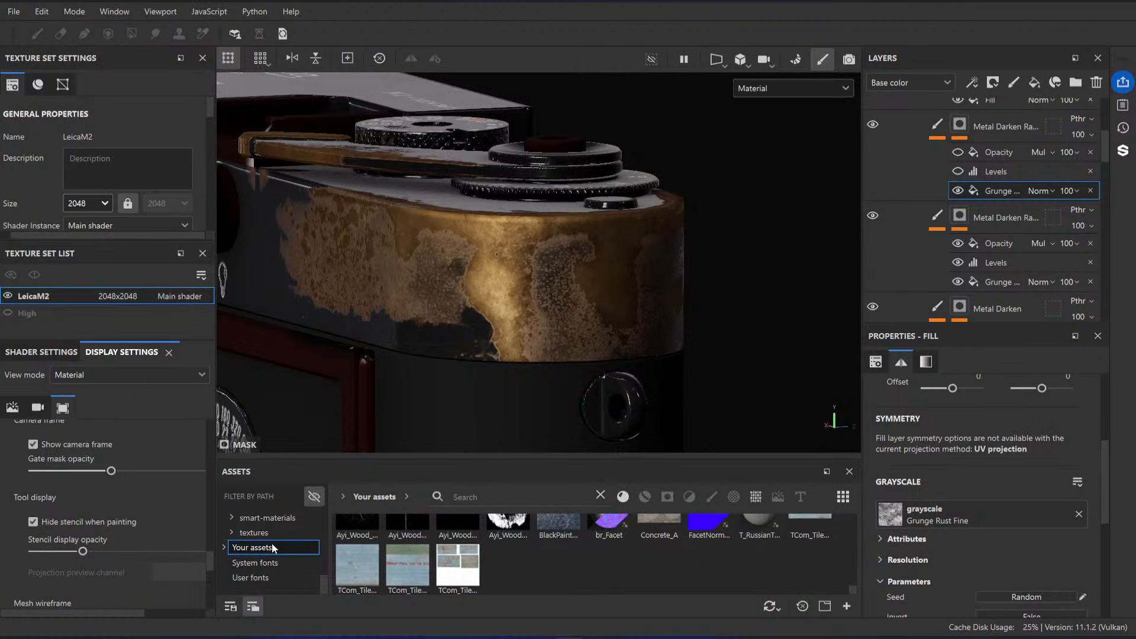
{"action": "left_click", "coordinate": [225, 547]}
{"action": "left_click", "coordinate": [275, 579]}
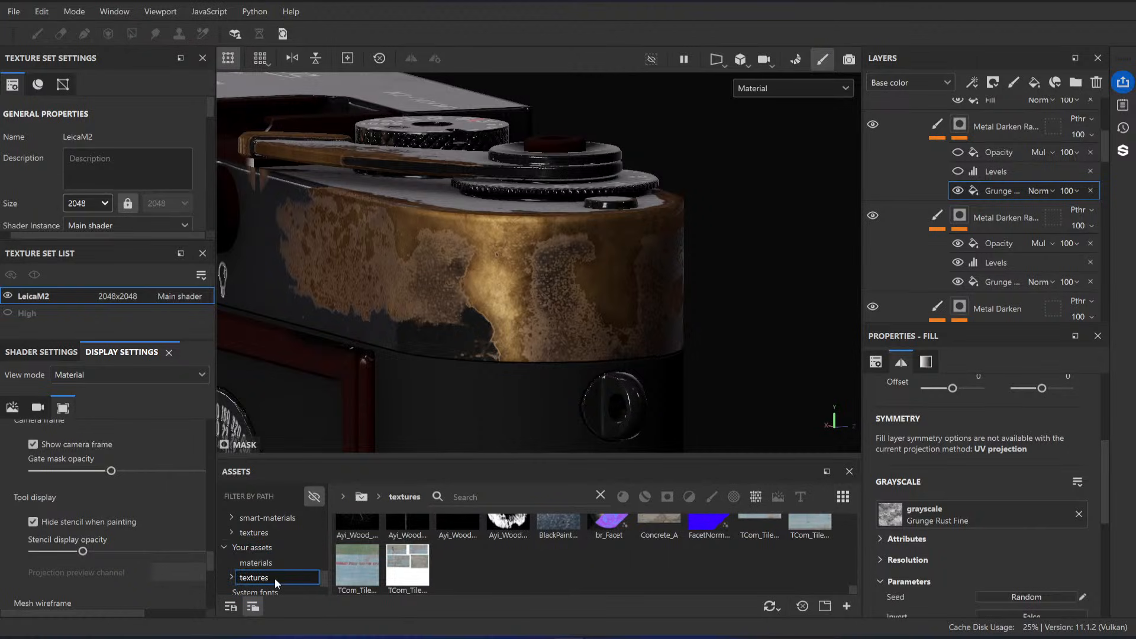
{"action": "left_click", "coordinate": [235, 577]}
{"action": "scroll", "coordinate": [271, 562], "scroll_direction": "down", "scroll_amount": 3}
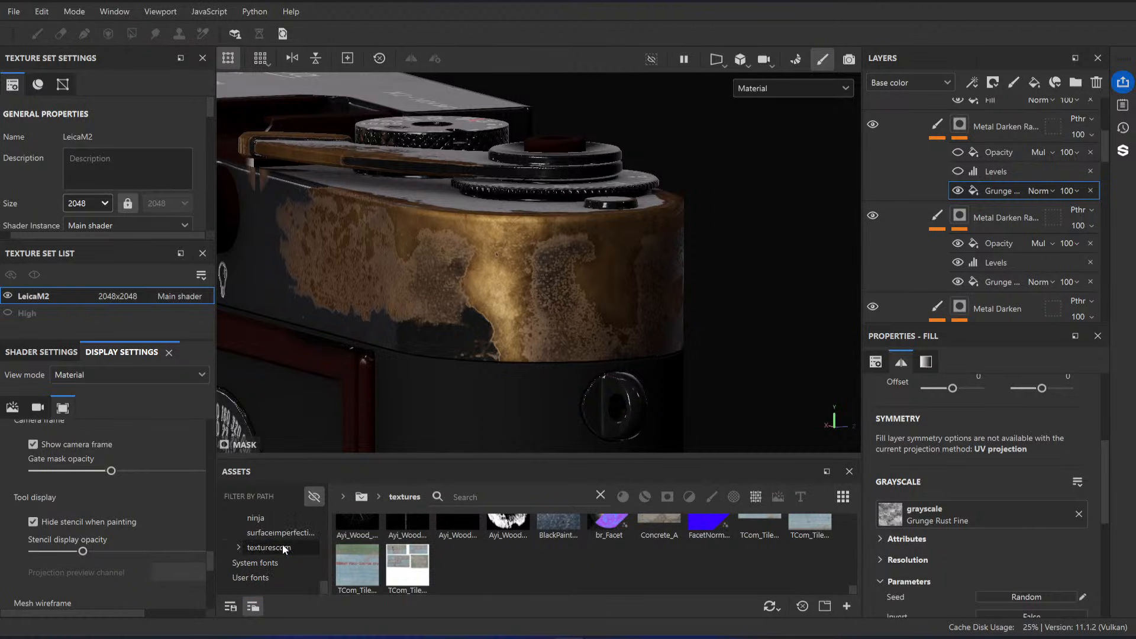
{"action": "left_click", "coordinate": [280, 533]}
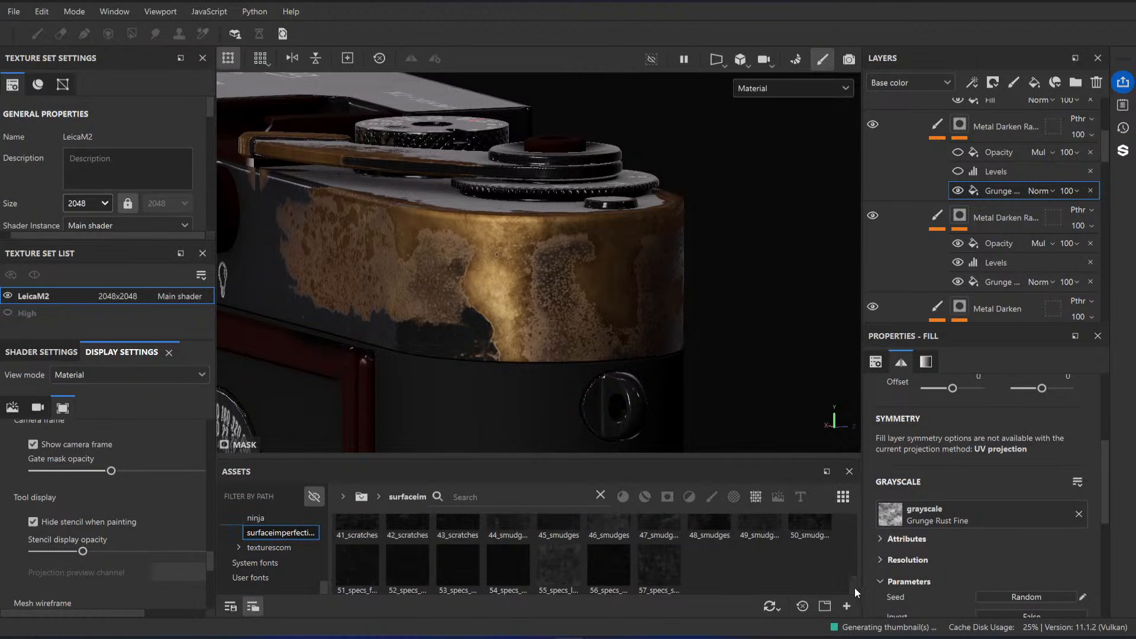
Step: Replace the duplicated mask's Grunge Rust Fine grayscale with the 27_metal_aluminum texture
{"action": "left_click_drag", "start_coordinate": [855, 588], "coordinate": [851, 525]}
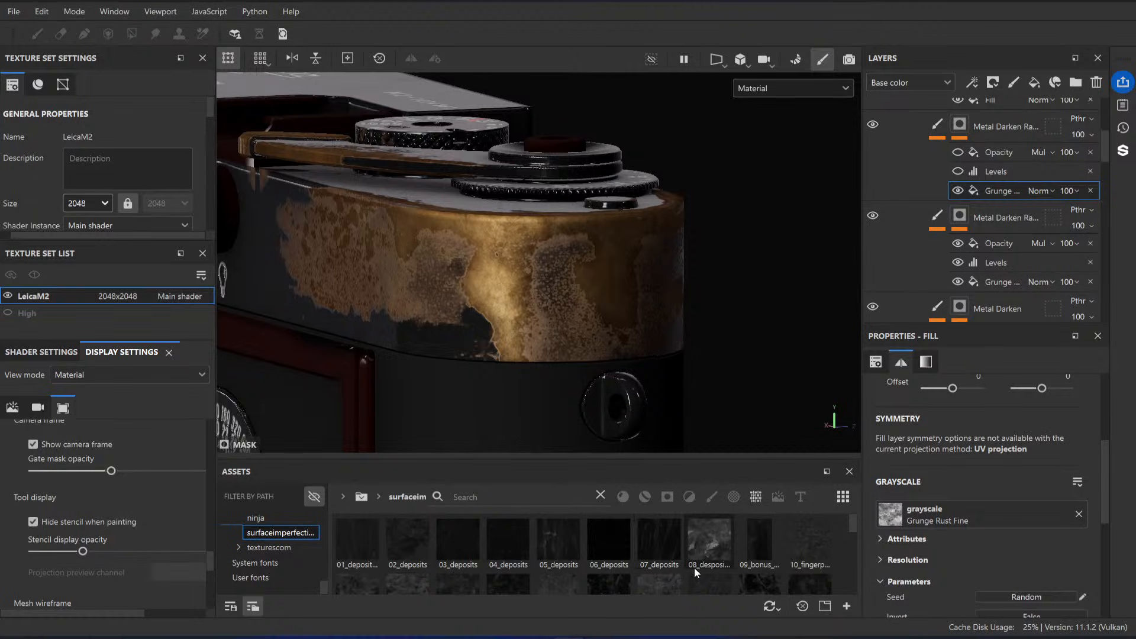
{"action": "scroll", "coordinate": [764, 567], "scroll_direction": "down", "scroll_amount": 2}
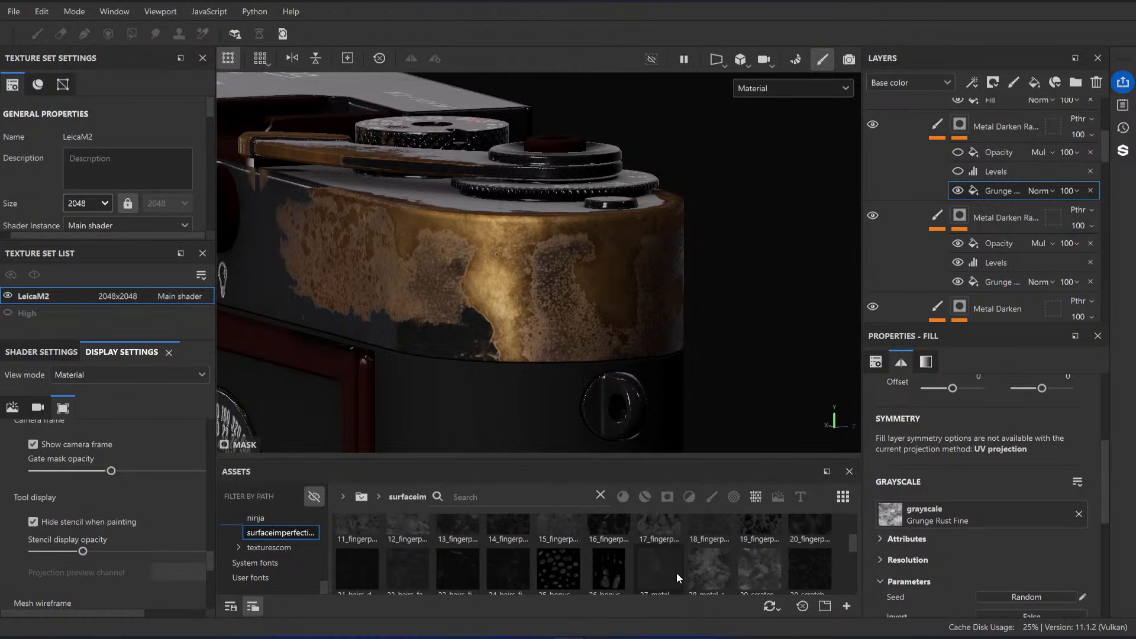
{"action": "left_click_drag", "start_coordinate": [826, 555], "coordinate": [1013, 521]}
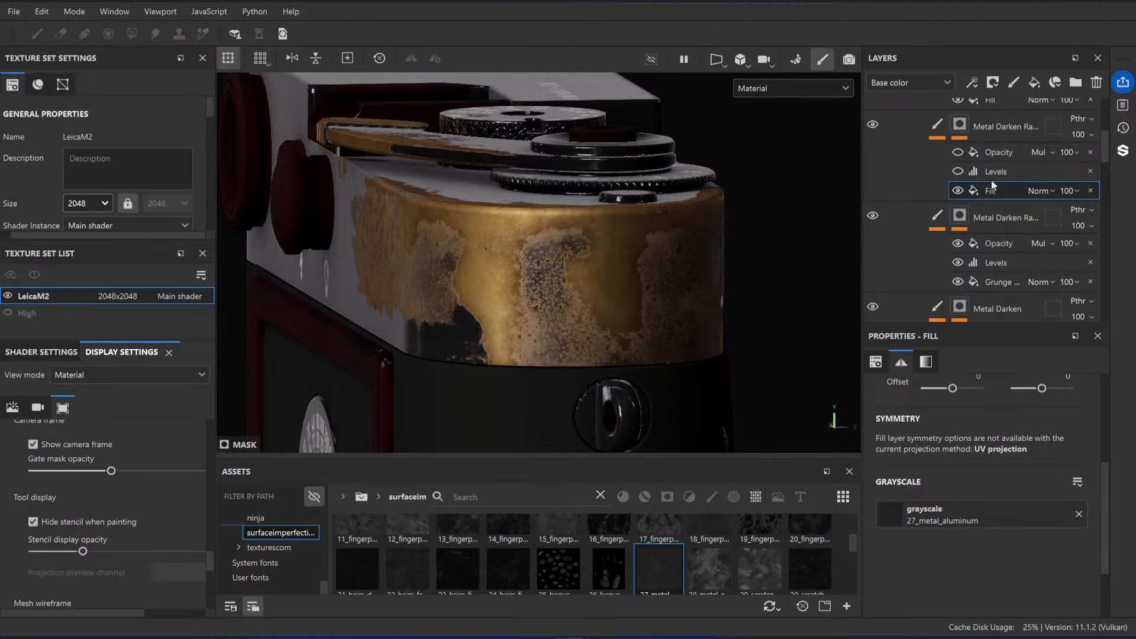
Step: Re-enable the duplicated mask's Levels with a white point of 0.266 and a midtone of 1.763, comparing the brass with the reference
{"action": "left_click", "coordinate": [964, 173]}
{"action": "left_click_drag", "start_coordinate": [1096, 400], "coordinate": [935, 400]}
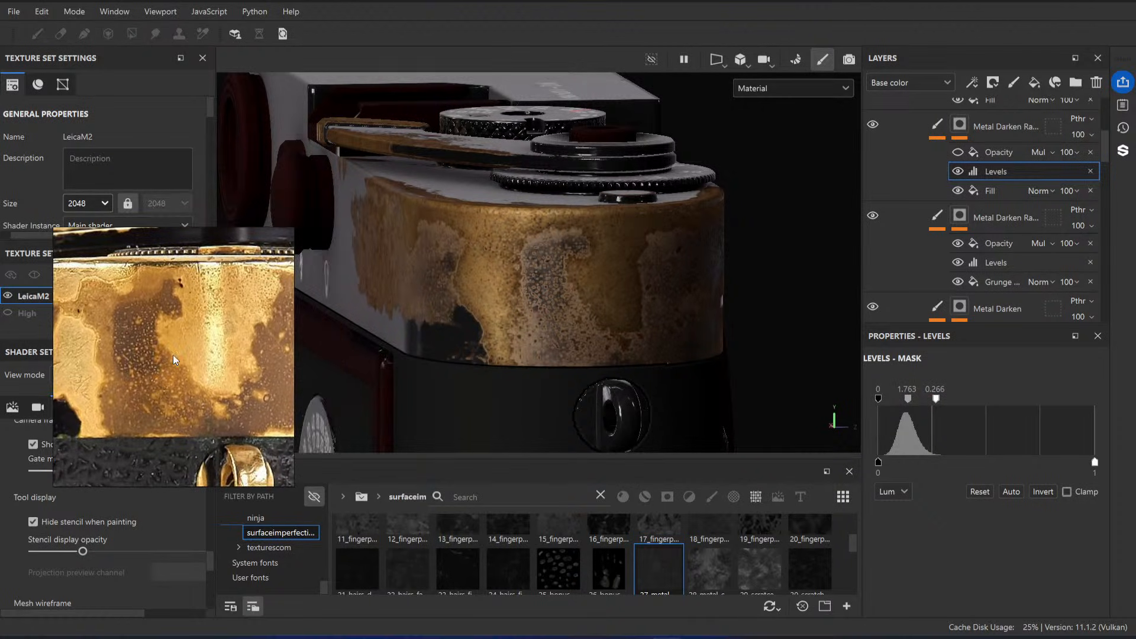
{"action": "left_click_drag", "start_coordinate": [541, 286], "coordinate": [467, 282], "text": "alt"}
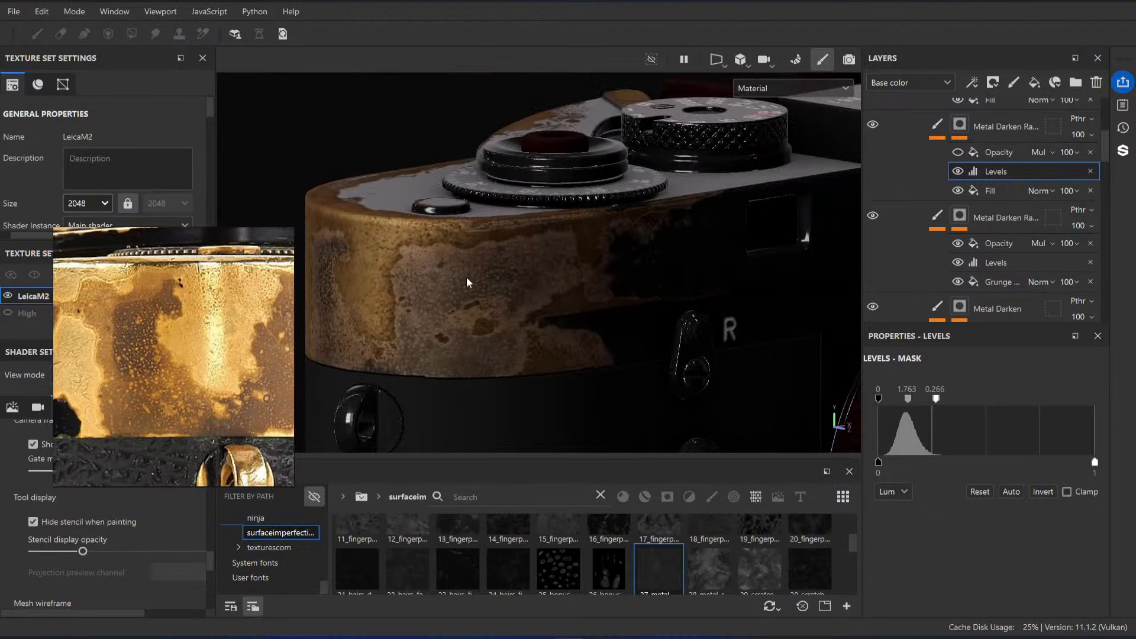
{"action": "right_click_drag", "start_coordinate": [467, 281], "coordinate": [490, 311], "text": "alt"}
{"action": "left_click_drag", "start_coordinate": [489, 312], "coordinate": [558, 245], "text": "alt"}
{"action": "right_click_drag", "start_coordinate": [558, 245], "coordinate": [563, 272], "text": "alt"}
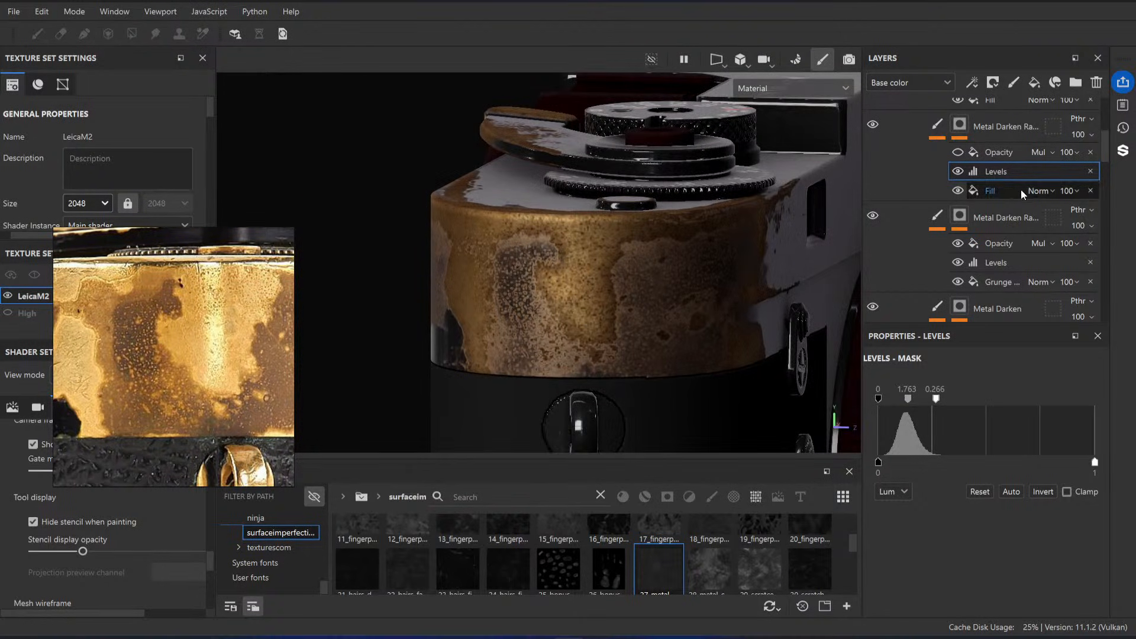
Step: Re-enable the duplicated mask's Opacity fill, set it to 0.5236, and check the worn brass from several sides
{"action": "left_click", "coordinate": [1000, 152]}
{"action": "left_click_drag", "start_coordinate": [930, 550], "coordinate": [975, 550]}
{"action": "right_click_drag", "start_coordinate": [541, 308], "coordinate": [527, 261], "text": "alt"}
{"action": "left_click_drag", "start_coordinate": [527, 260], "coordinate": [655, 267], "text": "alt"}
{"action": "right_click_drag", "start_coordinate": [656, 267], "coordinate": [669, 326], "text": "alt"}
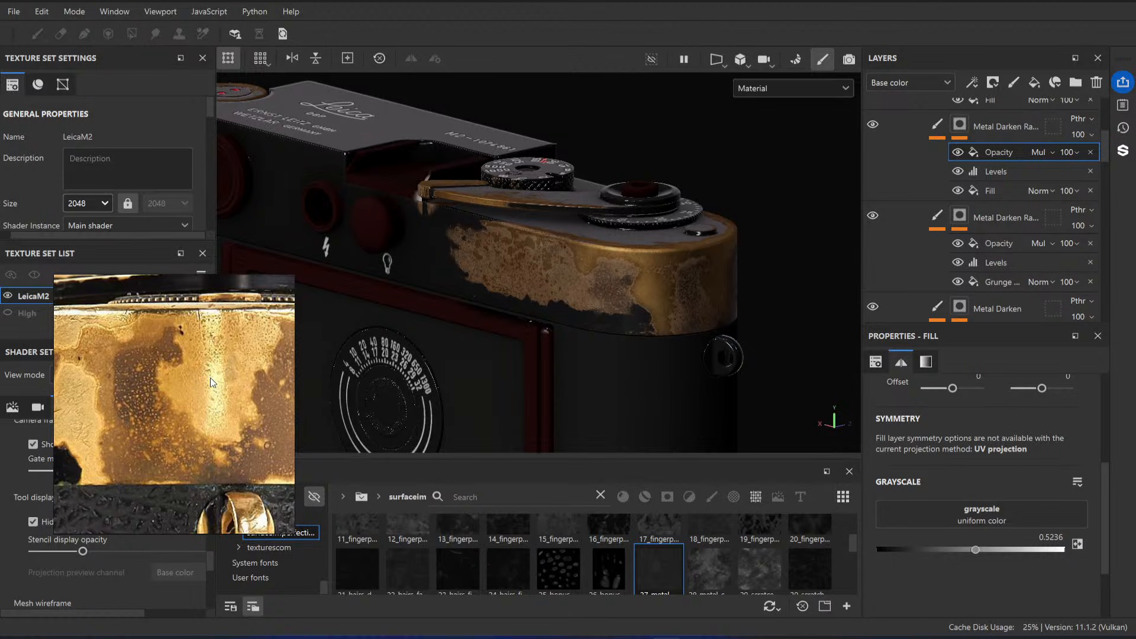
{"action": "left_click_drag", "start_coordinate": [577, 283], "coordinate": [879, 217], "text": "alt"}
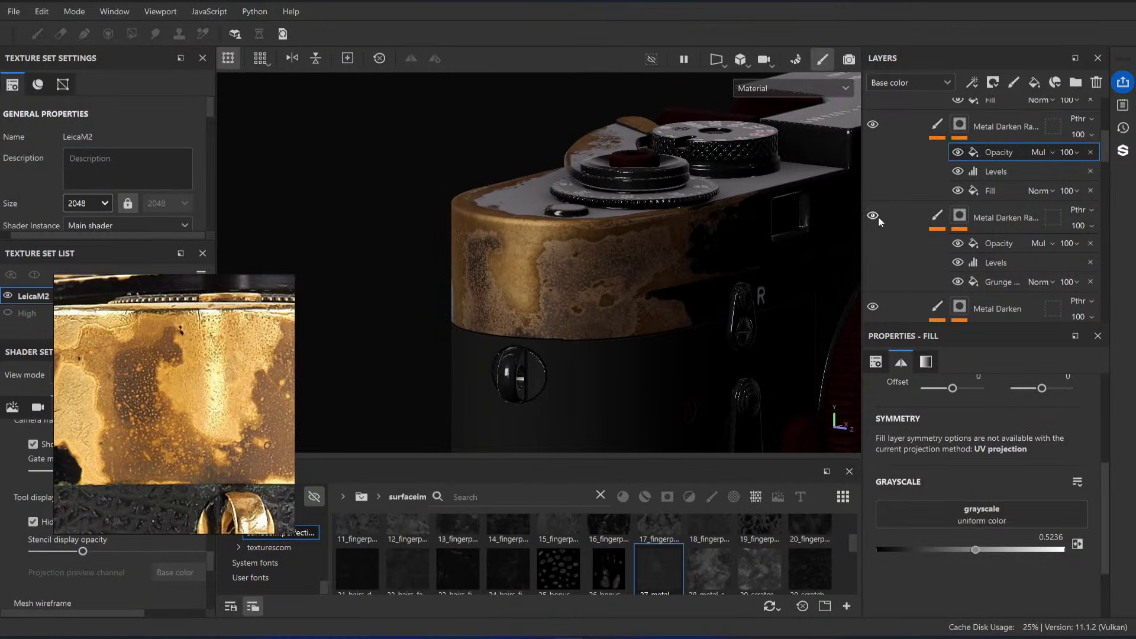
Step: Delete the uncoloured top Fill with grayscale 1 from the Brass Base mask after comparing the brass without it
{"action": "scroll", "coordinate": [1004, 212], "scroll_direction": "up", "scroll_amount": 2}
{"action": "scroll", "coordinate": [1004, 212], "scroll_direction": "up", "scroll_amount": 1}
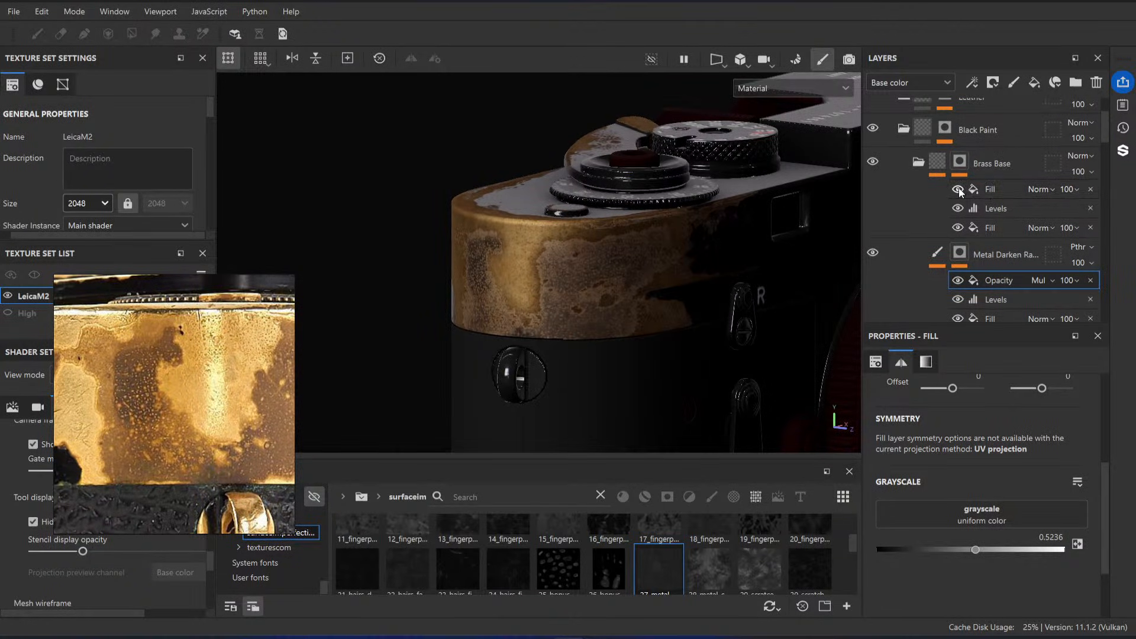
{"action": "left_click", "coordinate": [958, 189]}
{"action": "left_click", "coordinate": [958, 189]}
{"action": "left_click", "coordinate": [1000, 189]}
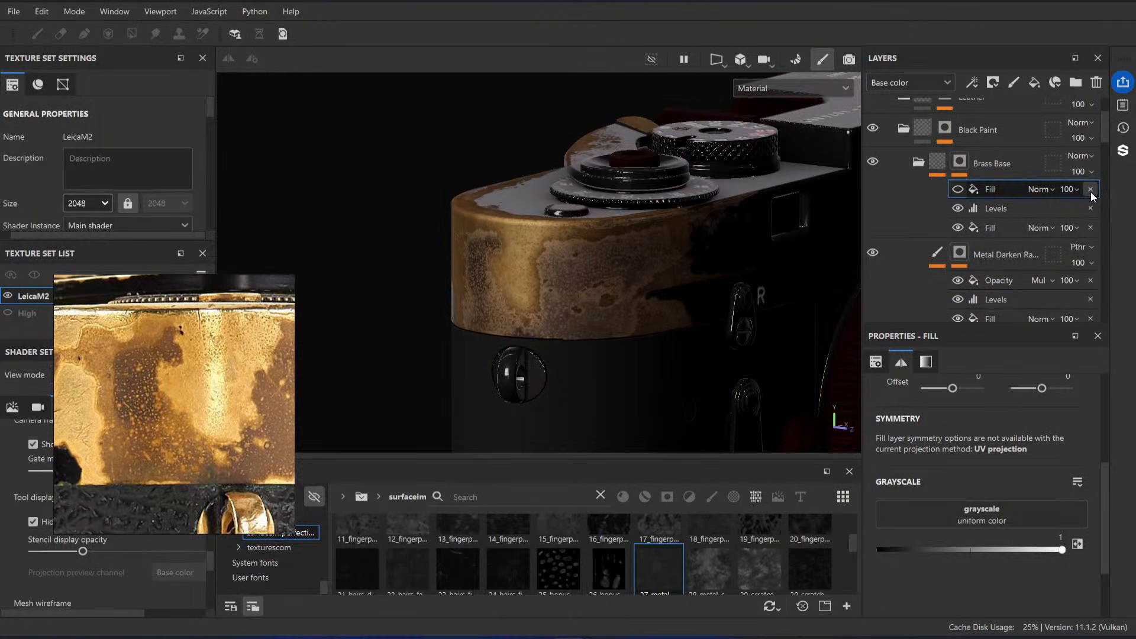
{"action": "left_click", "coordinate": [958, 189]}
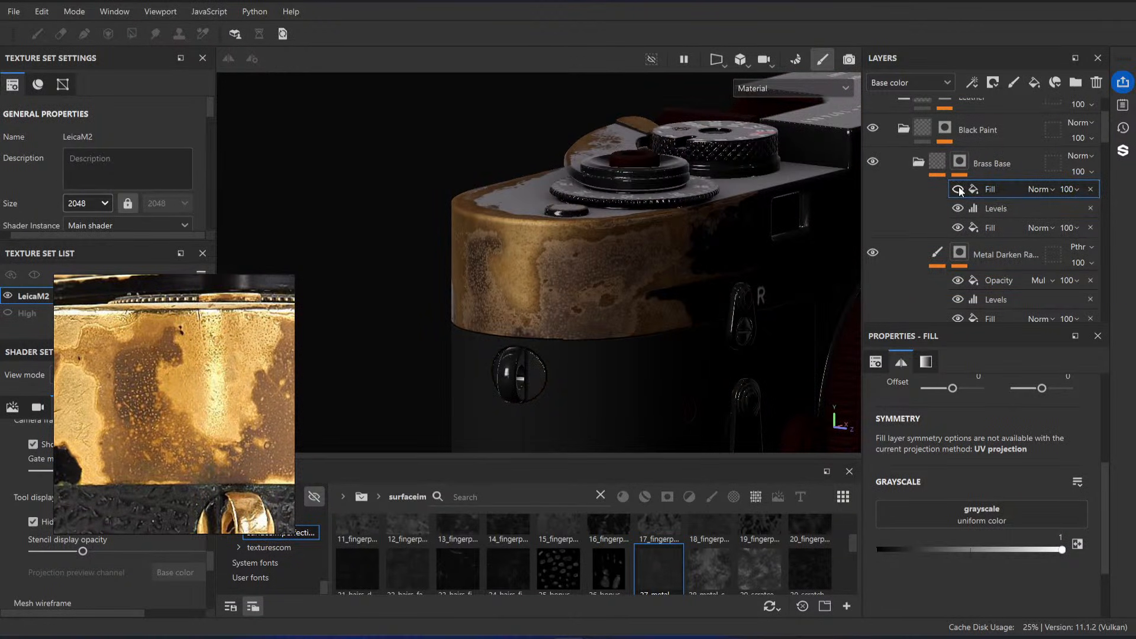
{"action": "left_click", "coordinate": [1091, 189]}
Step: Try higher and lower midtone values, including 0.16, in the Brass Base mask's Levels, and undo the changes
{"action": "left_click", "coordinate": [997, 205]}
{"action": "left_click", "coordinate": [999, 190]}
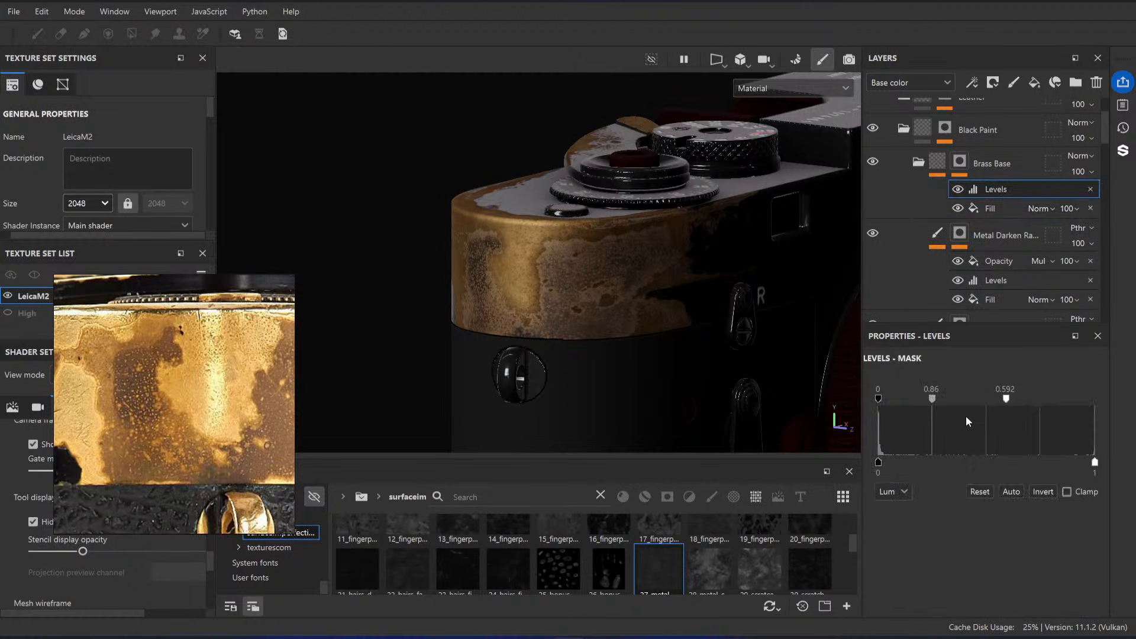
{"action": "left_click_drag", "start_coordinate": [934, 399], "coordinate": [896, 399]}
{"action": "key", "text": "ctrl+z"}
{"action": "left_click_drag", "start_coordinate": [776, 229], "coordinate": [748, 225], "text": "alt"}
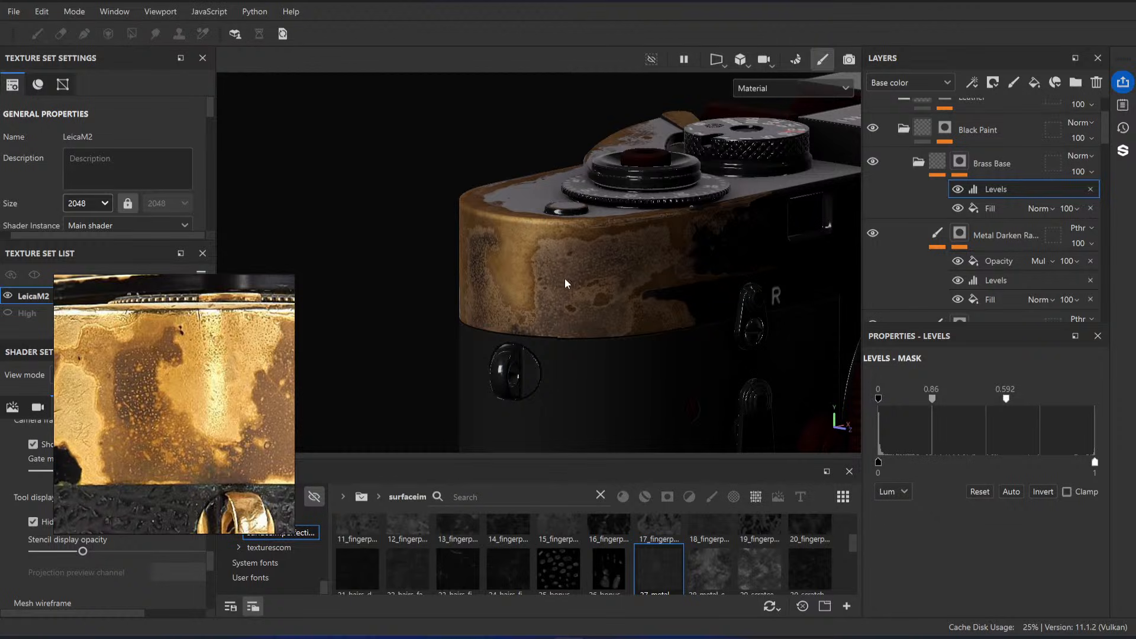
{"action": "left_click_drag", "start_coordinate": [931, 399], "coordinate": [1092, 405]}
{"action": "key", "text": "ctrl+z"}
{"action": "key", "text": "ctrl+z"}
{"action": "left_click_drag", "start_coordinate": [933, 399], "coordinate": [885, 401]}
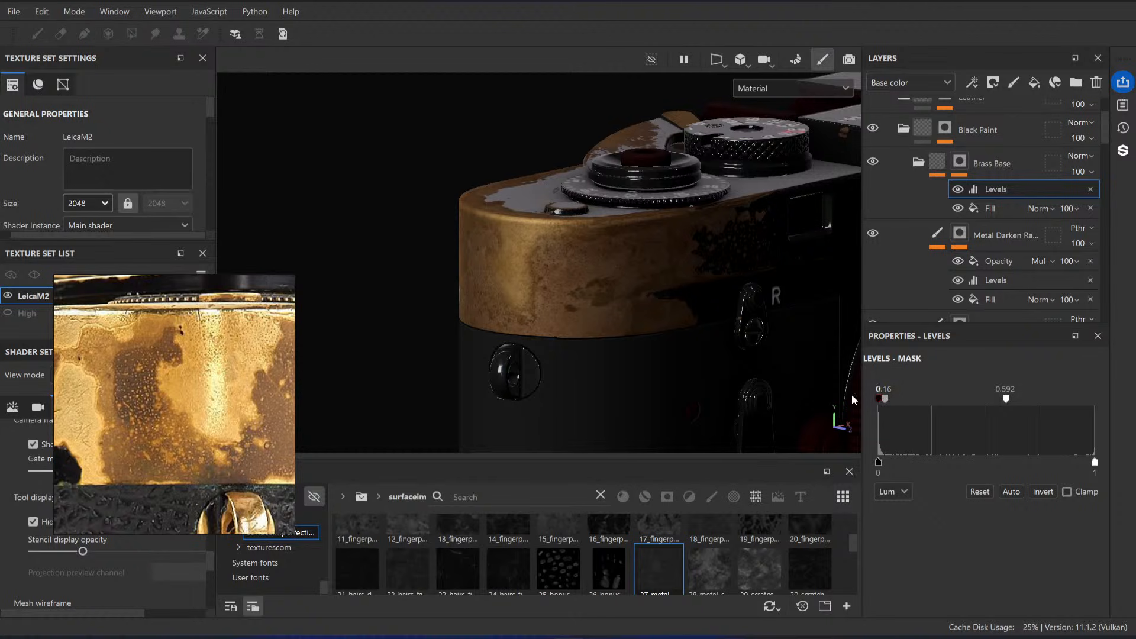
{"action": "key", "text": "ctrl+z"}
{"action": "key", "text": "ctrl+z"}
Step: Compare the worn brass with the upper Metal Darken Random layer hidden and shown, viewing it from several sides against the reference
{"action": "scroll", "coordinate": [205, 401], "scroll_direction": "down", "scroll_amount": 5}
{"action": "scroll", "coordinate": [191, 407], "scroll_direction": "up", "scroll_amount": 3}
{"action": "left_click_drag", "start_coordinate": [599, 291], "coordinate": [569, 319], "text": "alt"}
{"action": "scroll", "coordinate": [893, 199], "scroll_direction": "down", "scroll_amount": 1}
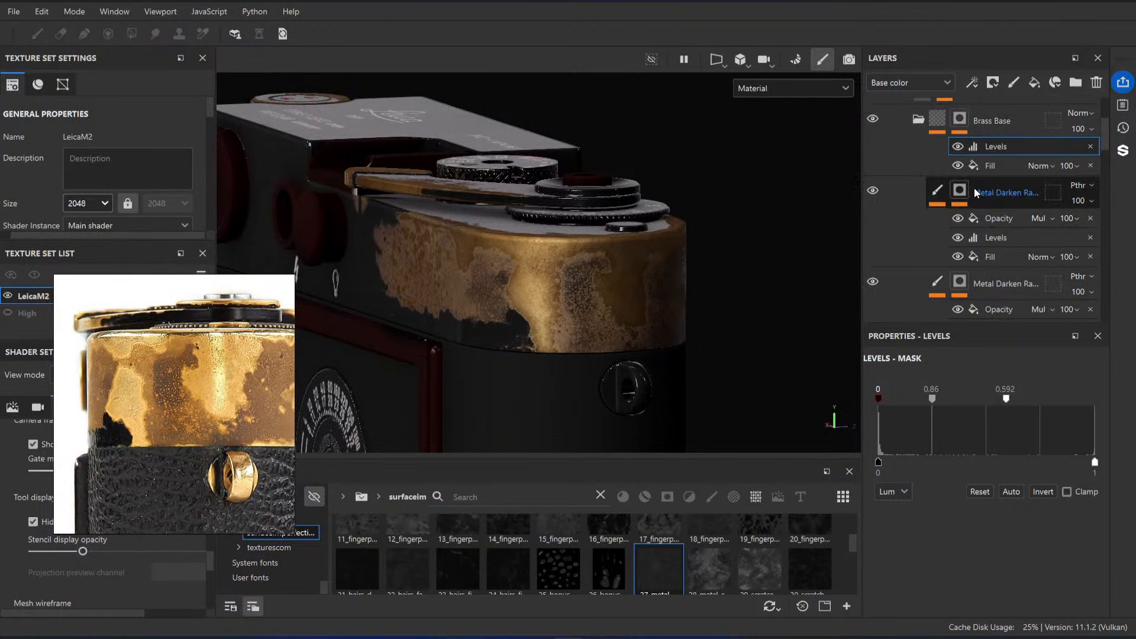
{"action": "left_click", "coordinate": [876, 194]}
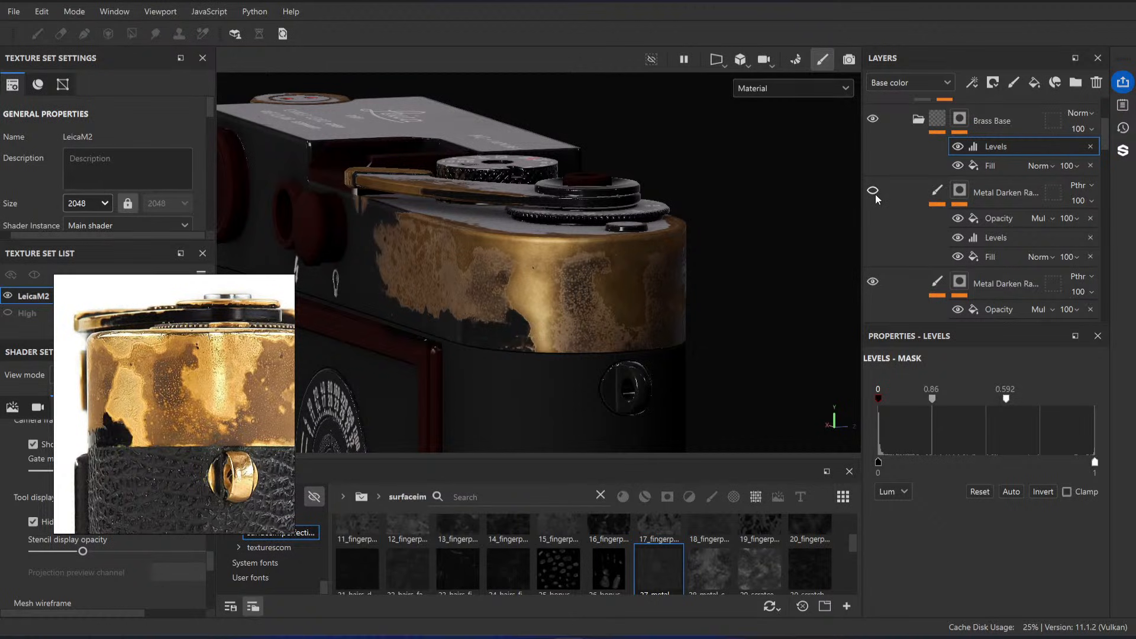
{"action": "left_click", "coordinate": [875, 193]}
{"action": "left_click_drag", "start_coordinate": [716, 251], "coordinate": [663, 255], "text": "alt"}
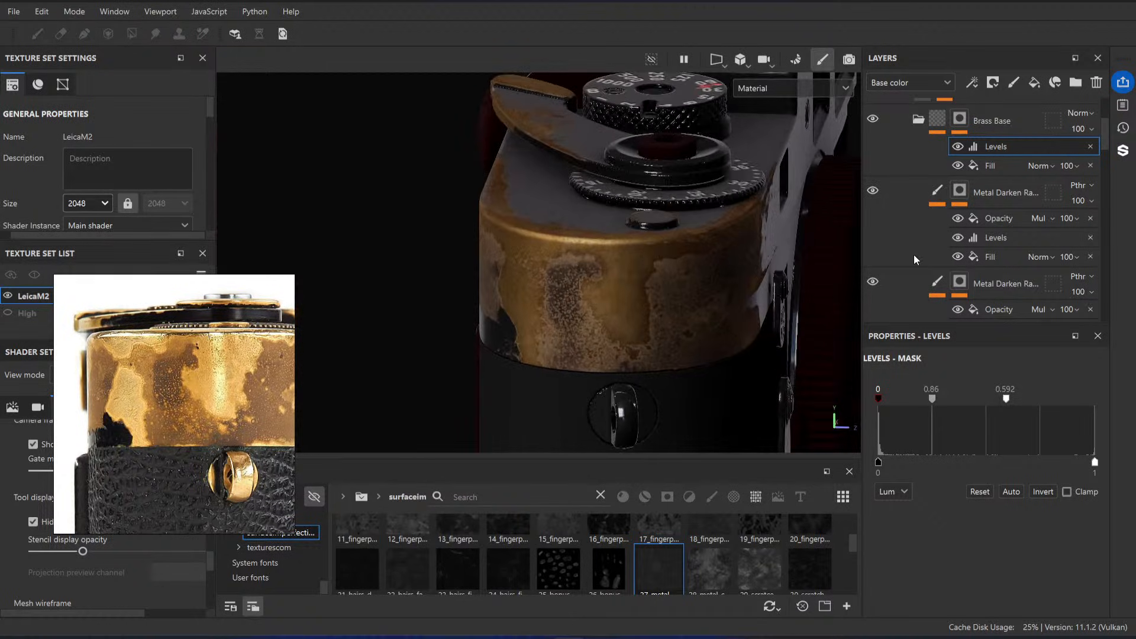
{"action": "scroll", "coordinate": [921, 221], "scroll_direction": "down", "scroll_amount": 2}
{"action": "scroll", "coordinate": [921, 221], "scroll_direction": "up", "scroll_amount": 2}
Step: Rename the upper Metal Darken Random 1 layer as Spots
{"action": "double_click", "coordinate": [1006, 193]}
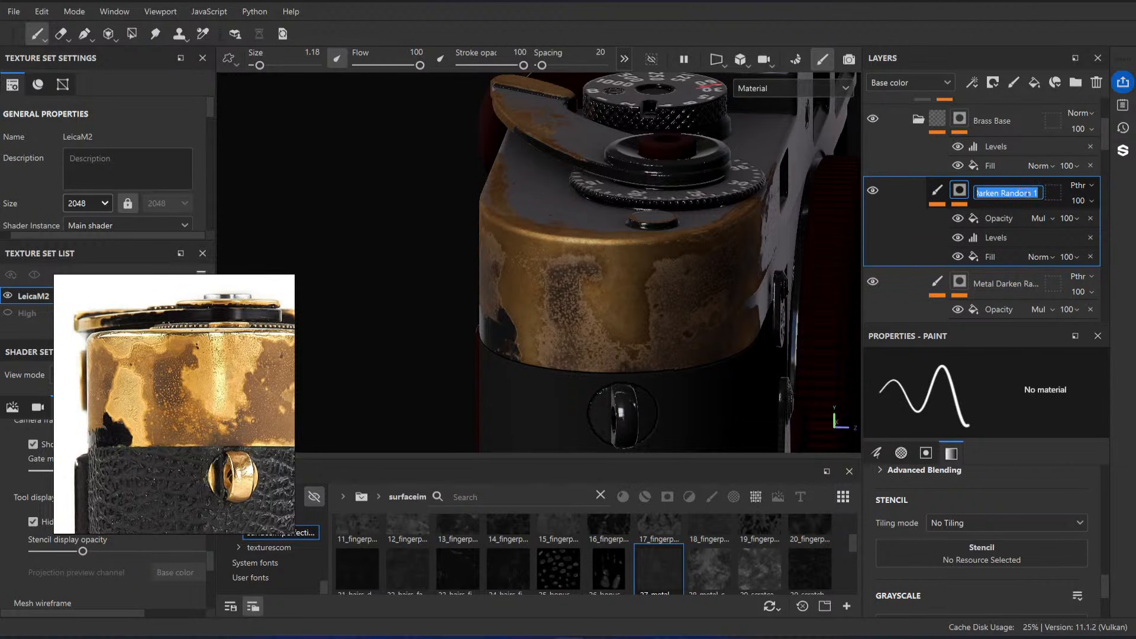
{"action": "left_click", "coordinate": [997, 193]}
{"action": "left_click_drag", "start_coordinate": [999, 194], "coordinate": [1132, 202]}
{"action": "key", "text": "BackSpace"}
{"action": "key", "text": "Return"}
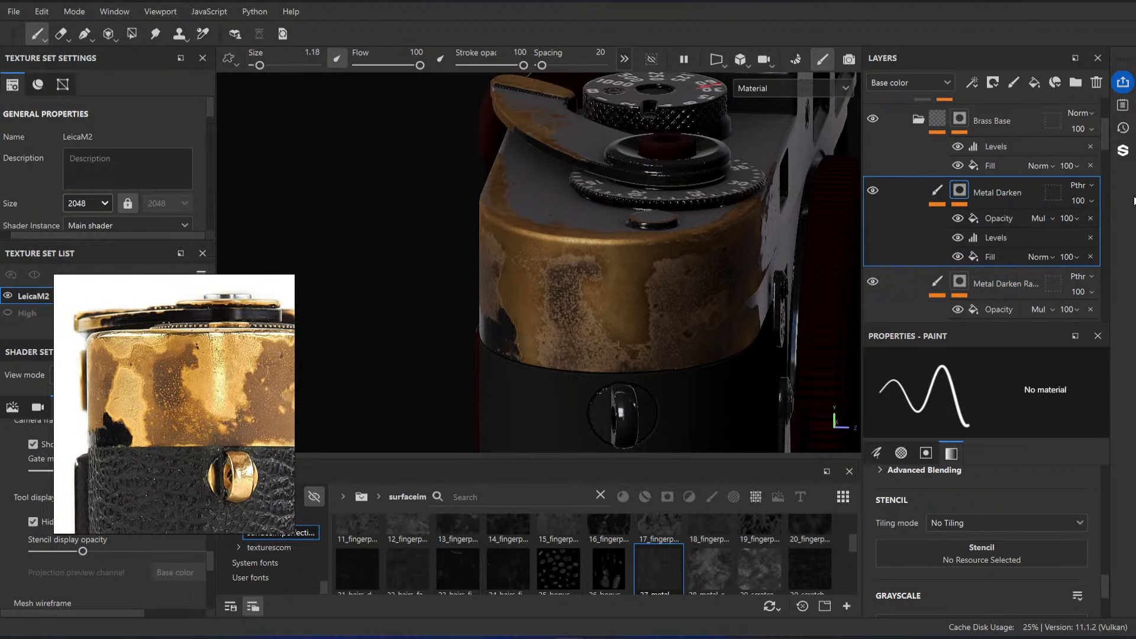
{"action": "double_click", "coordinate": [1020, 194]}
{"action": "left_click", "coordinate": [1039, 197]}
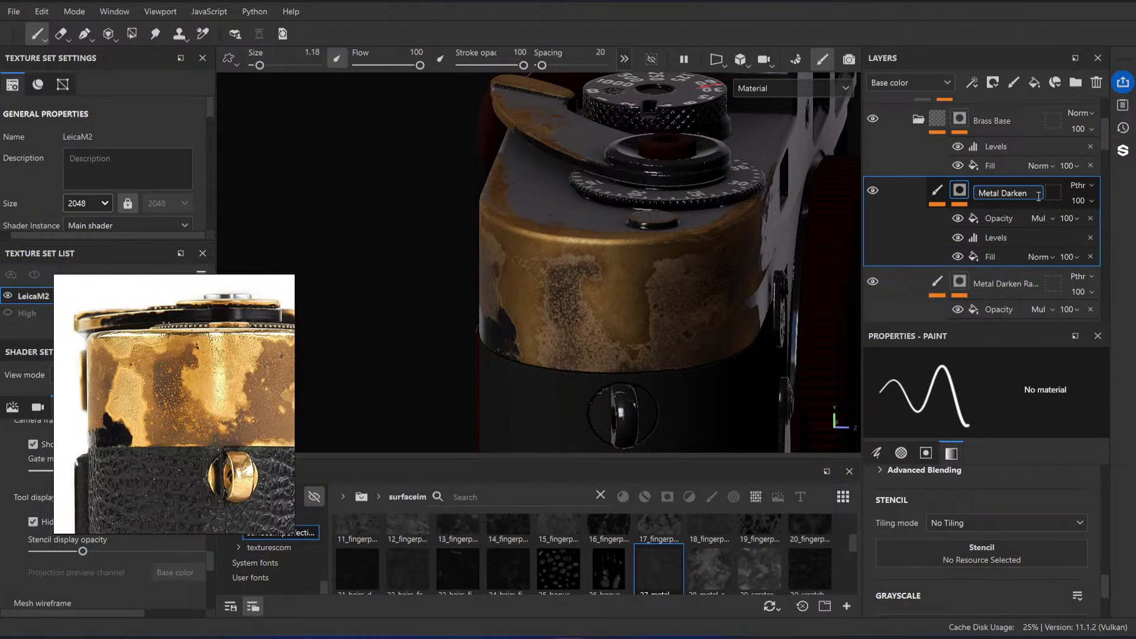
{"action": "left_click_drag", "start_coordinate": [1039, 194], "coordinate": [969, 196]}
{"action": "type", "text": "Spots"}
{"action": "key", "text": "Return"}
Step: Compare the brass with the remaining Metal Darken Random layer hidden and shown
{"action": "scroll", "coordinate": [897, 244], "scroll_direction": "down", "scroll_amount": 2}
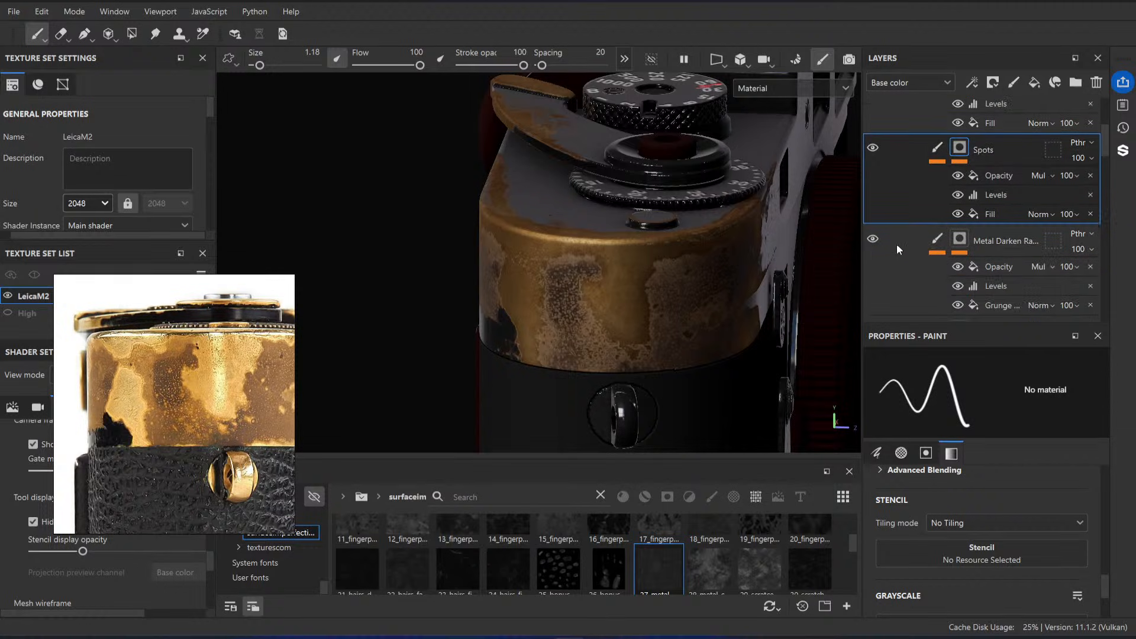
{"action": "left_click", "coordinate": [878, 242]}
{"action": "left_click_drag", "start_coordinate": [805, 273], "coordinate": [635, 314], "text": "alt"}
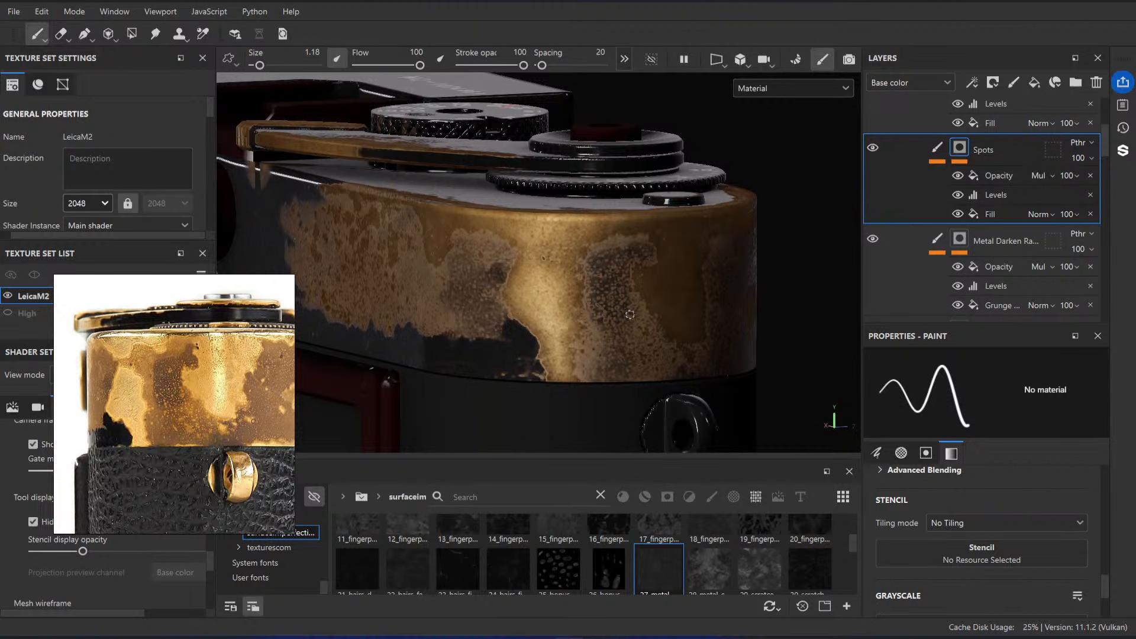
{"action": "left_click", "coordinate": [873, 239]}
Step: Set the Opacity fill in the Metal Darken Random layer's mask to a grayscale of 0.45
{"action": "scroll", "coordinate": [924, 225], "scroll_direction": "down", "scroll_amount": 1}
{"action": "left_click", "coordinate": [967, 197]}
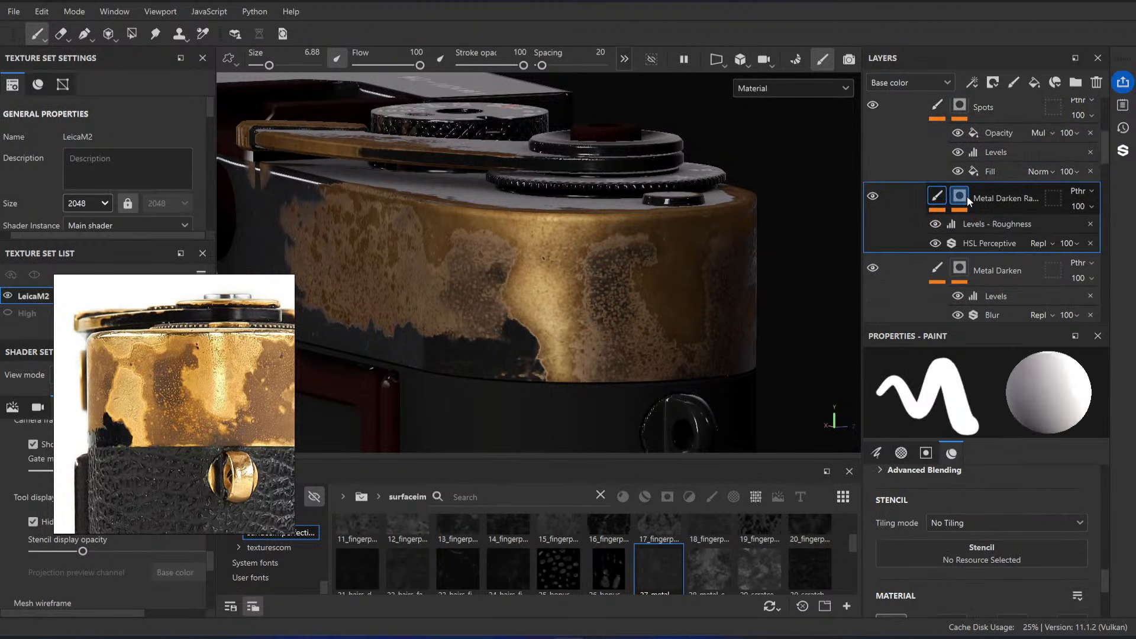
{"action": "left_click", "coordinate": [956, 225]}
{"action": "left_click", "coordinate": [956, 225]}
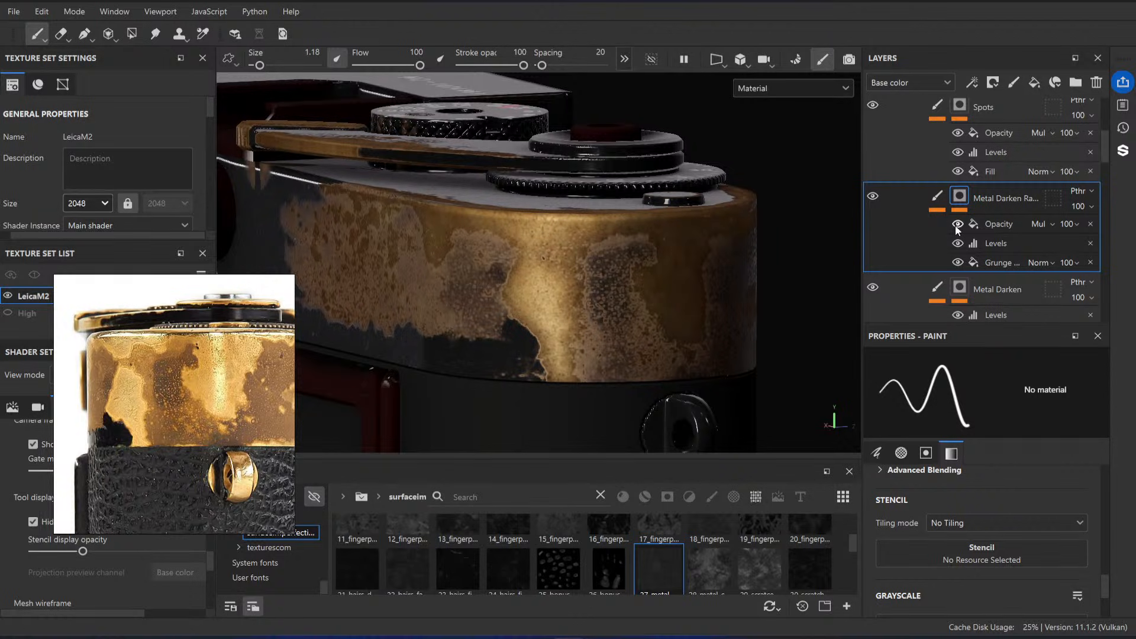
{"action": "left_click", "coordinate": [999, 224]}
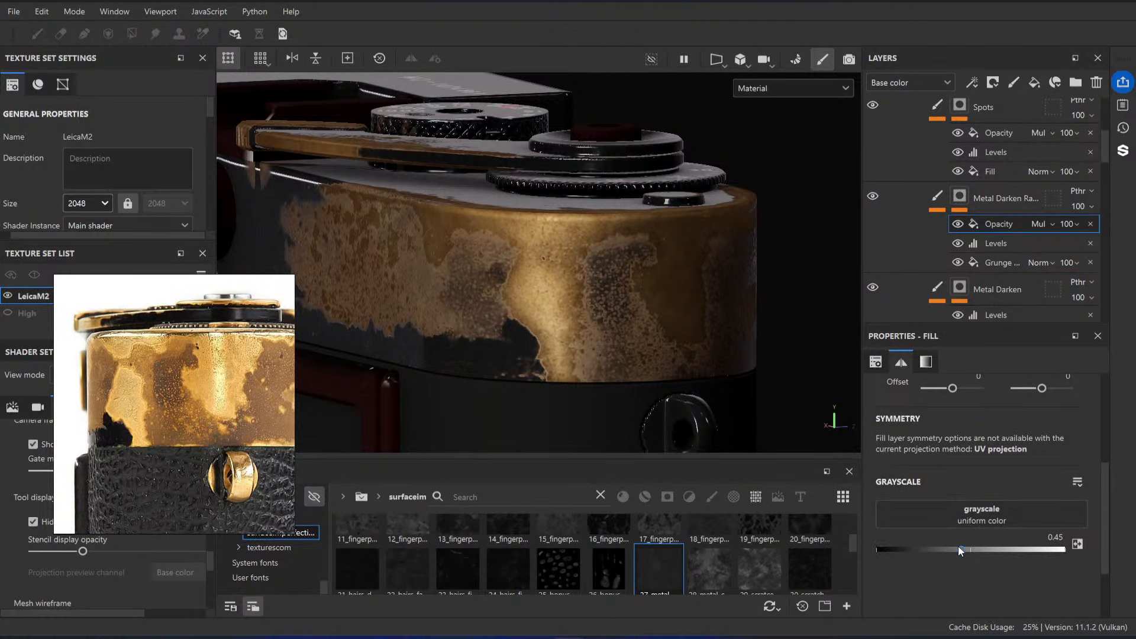
{"action": "mouse_move", "coordinate": [957, 548]}
{"action": "left_mouse_down"}
{"action": "mouse_move", "coordinate": [886, 548]}
{"action": "mouse_move", "coordinate": [954, 544]}
{"action": "left_mouse_up"}
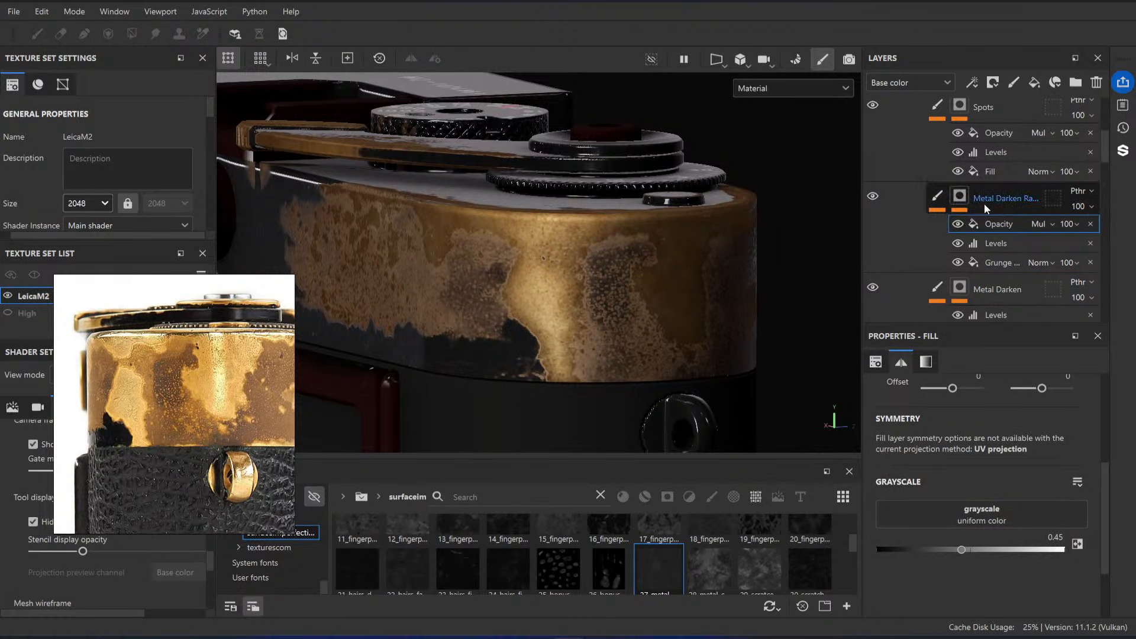
Step: Add a paint effect above Opacity in the Metal Darken Random mask and enlarge the brush to 8.22
{"action": "left_click", "coordinate": [960, 197]}
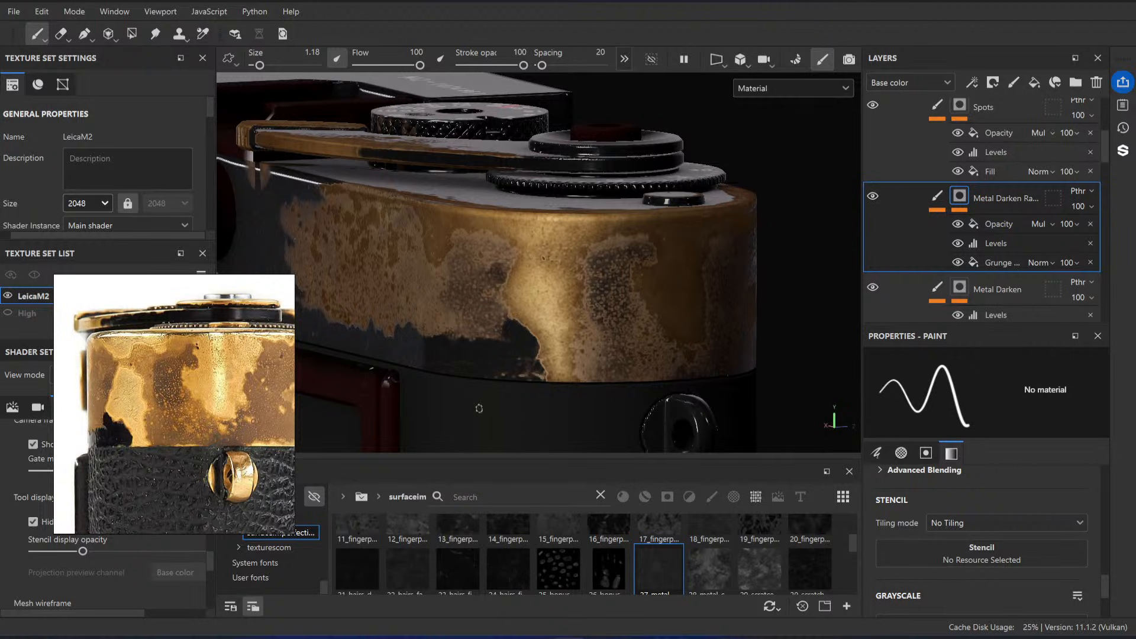
{"action": "left_click_drag", "start_coordinate": [626, 350], "coordinate": [653, 325], "text": "alt"}
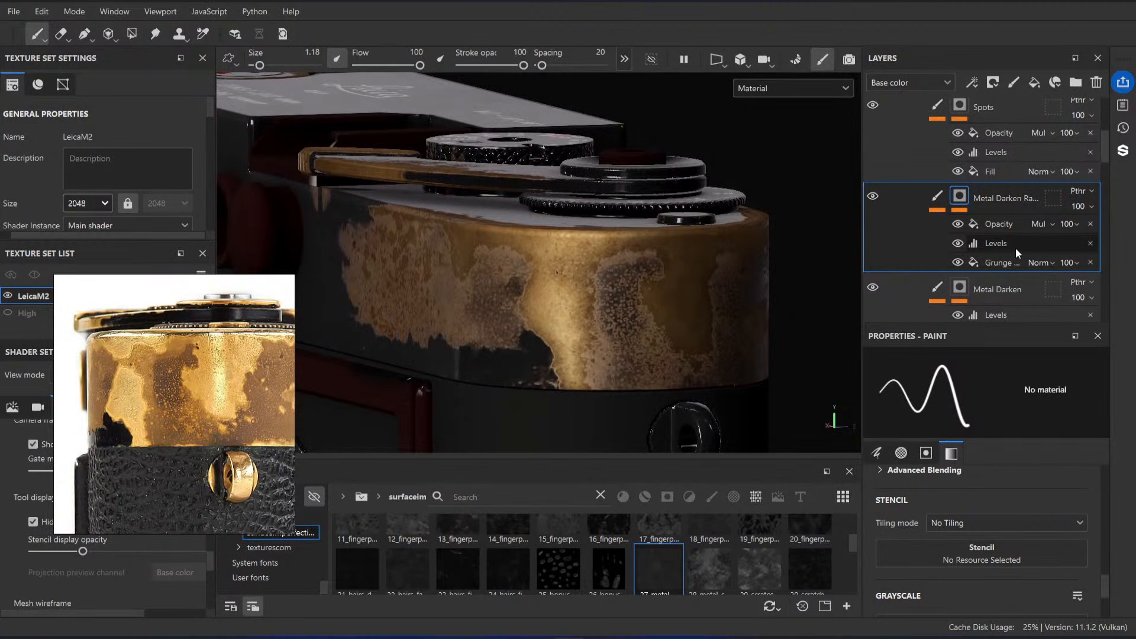
{"action": "right_click", "coordinate": [965, 197]}
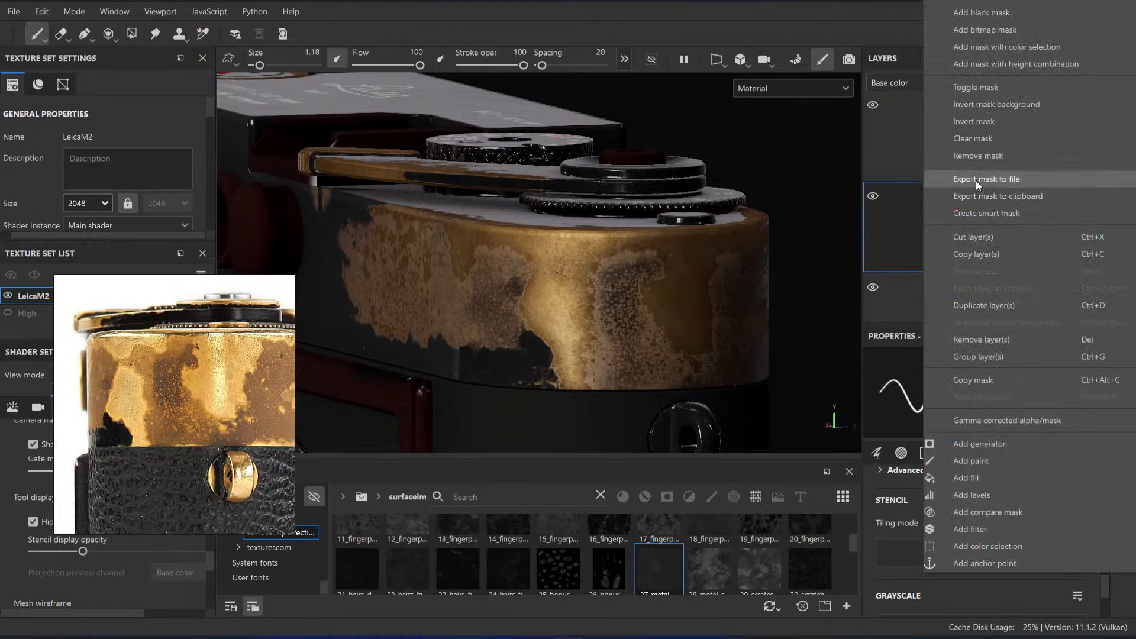
{"action": "left_click", "coordinate": [995, 459]}
{"action": "key", "text": "ctrl+z"}
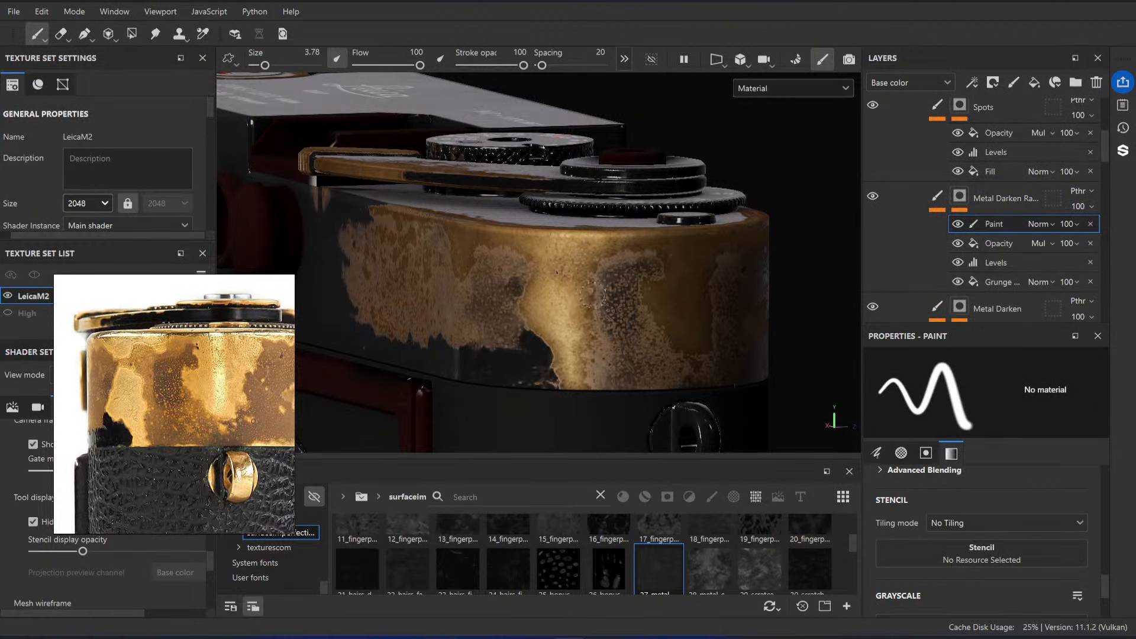
{"action": "right_click_drag", "start_coordinate": [585, 290], "coordinate": [597, 289], "text": "ctrl"}
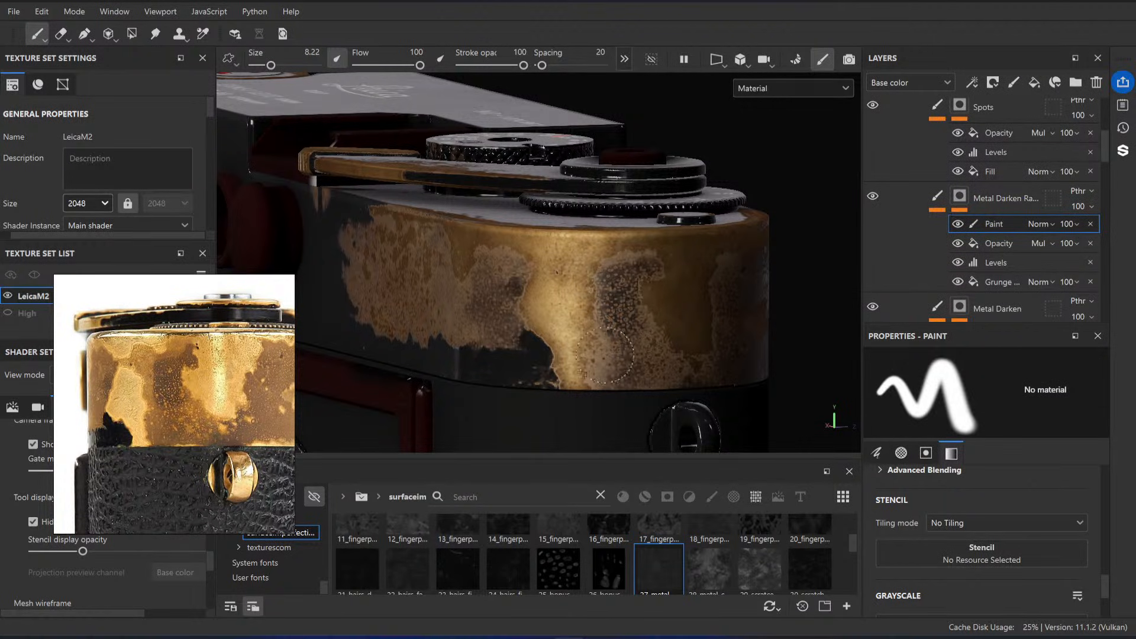
{"action": "left_click_drag", "start_coordinate": [610, 343], "coordinate": [514, 301], "text": "alt"}
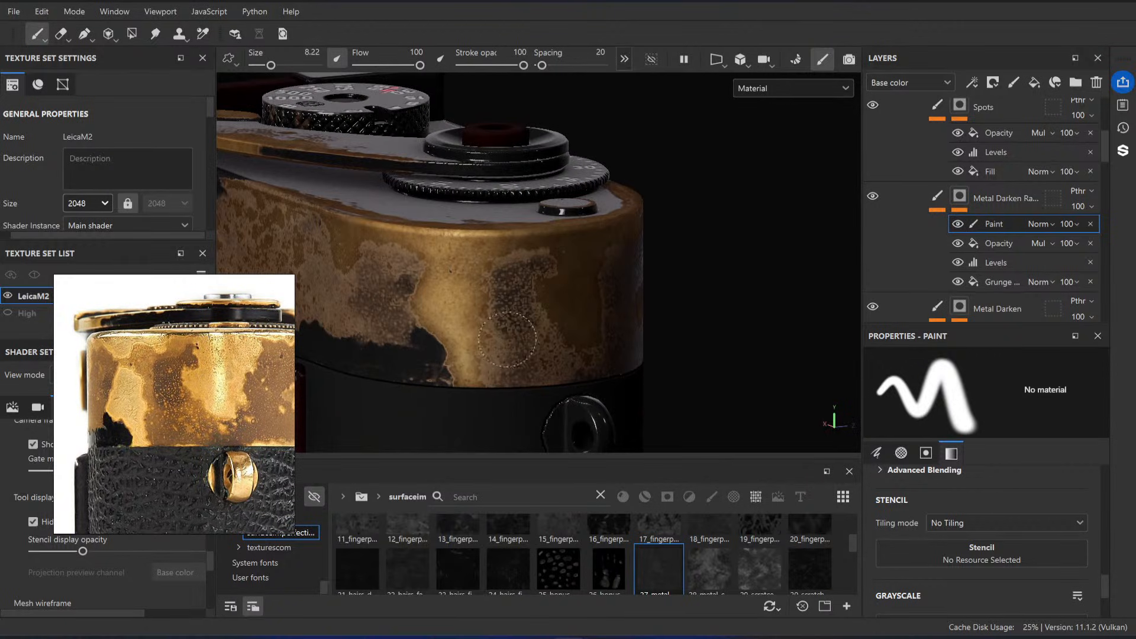
Step: Paint on the Metal Darken Random mask around the rounded brass end, working from the front to the viewfinder side
{"action": "left_click_drag", "start_coordinate": [503, 349], "coordinate": [450, 358], "text": "alt"}
{"action": "mouse_move", "coordinate": [597, 316]}
{"action": "left_mouse_down", "text": "alt"}
{"action": "mouse_move", "coordinate": [563, 302]}
{"action": "mouse_move", "coordinate": [600, 305]}
{"action": "mouse_move", "coordinate": [532, 272]}
{"action": "left_mouse_up", "text": "alt"}
{"action": "left_click_drag", "start_coordinate": [611, 280], "coordinate": [627, 263], "text": "alt"}
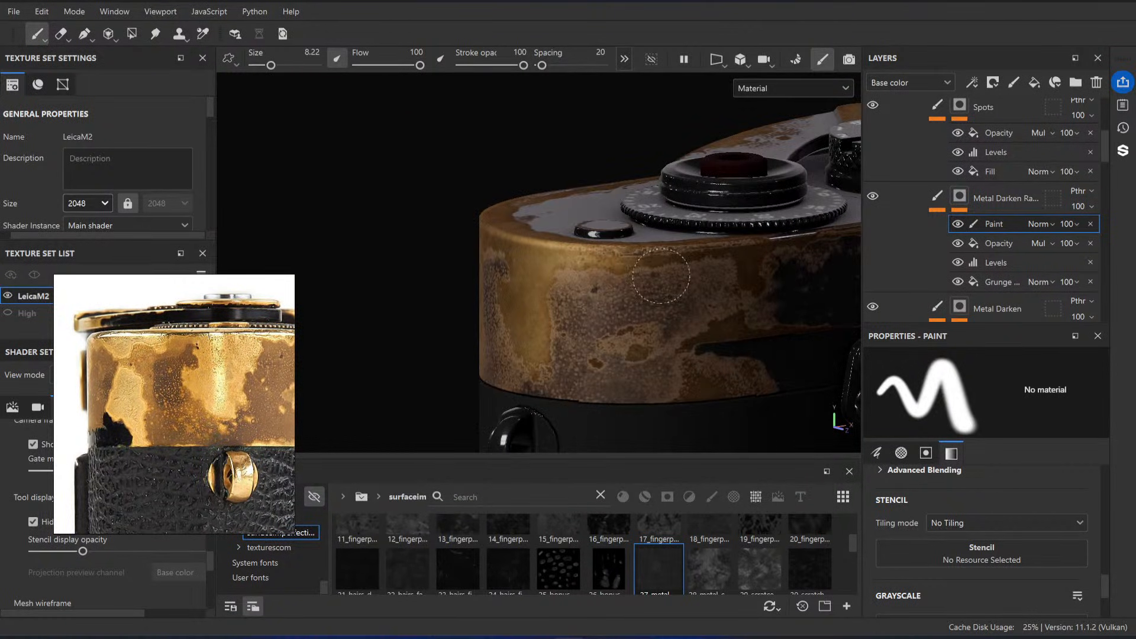
{"action": "middle_click_drag", "start_coordinate": [701, 374], "coordinate": [645, 362], "text": "alt"}
{"action": "left_click_drag", "start_coordinate": [645, 362], "coordinate": [616, 283], "text": "alt"}
{"action": "middle_click_drag", "start_coordinate": [687, 280], "coordinate": [550, 259], "text": "alt"}
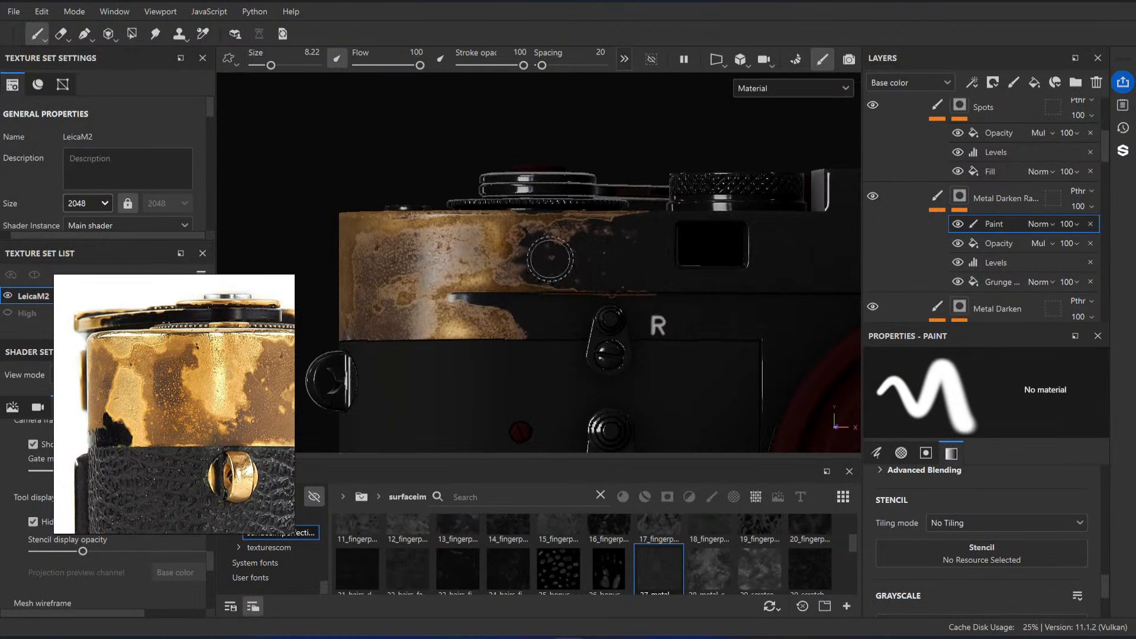
{"action": "mouse_move", "coordinate": [551, 259]}
{"action": "left_mouse_down", "text": "alt"}
{"action": "mouse_move", "coordinate": [520, 290]}
{"action": "mouse_move", "coordinate": [561, 271]}
{"action": "left_mouse_up", "text": "alt"}
{"action": "right_click_drag", "start_coordinate": [561, 271], "coordinate": [597, 330], "text": "alt"}
{"action": "left_click_drag", "start_coordinate": [597, 329], "coordinate": [634, 343], "text": "alt"}
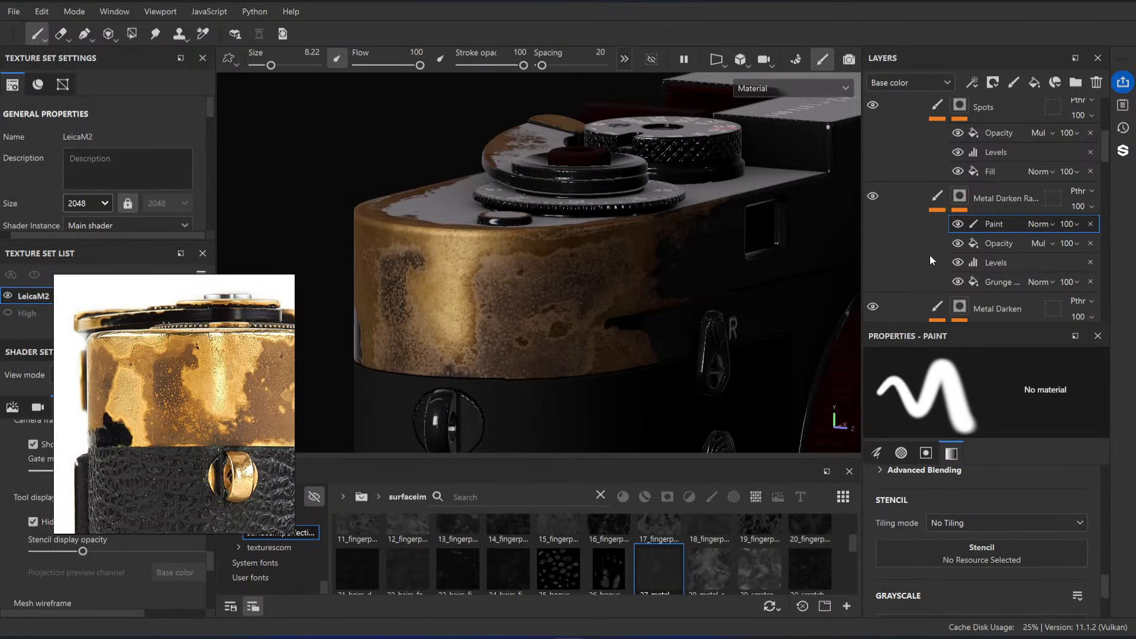
Step: Add a paint effect at the top of the Metal Darken layer's mask
{"action": "scroll", "coordinate": [950, 207], "scroll_direction": "down", "scroll_amount": 3}
{"action": "left_click", "coordinate": [940, 223]}
{"action": "left_click", "coordinate": [957, 225]}
{"action": "right_click", "coordinate": [957, 224]}
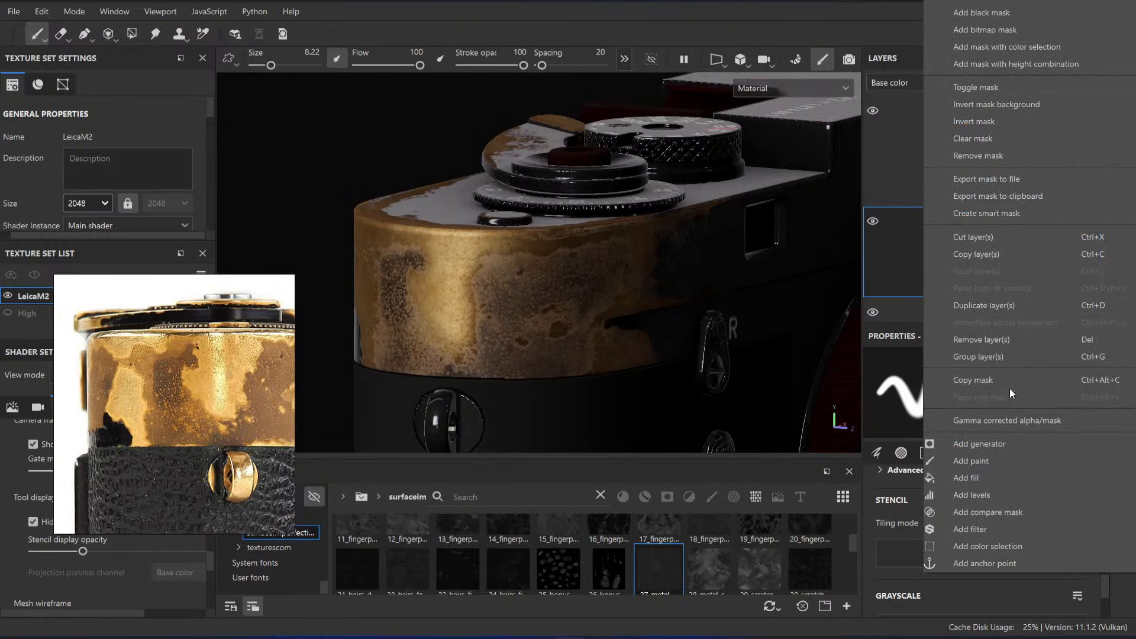
{"action": "left_click", "coordinate": [1006, 463]}
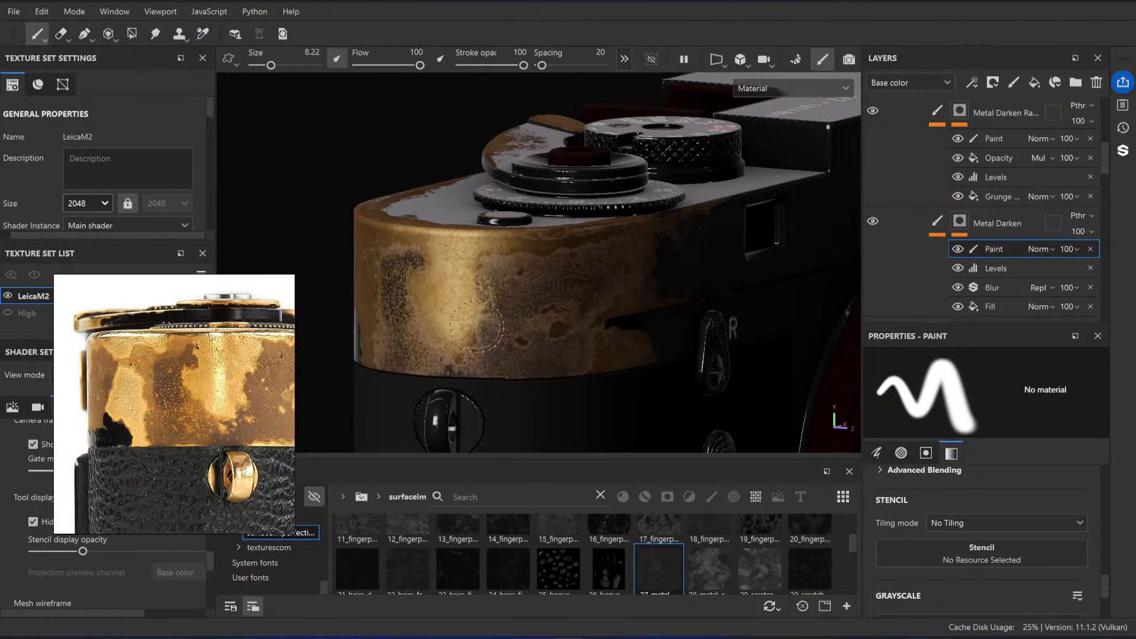
Step: Paint on the Metal Darken mask to lighten darkened patches around the brass end, enlarging the brush to 13.15 and following the reference
{"action": "mouse_move", "coordinate": [556, 282]}
{"action": "left_mouse_down", "text": "alt"}
{"action": "mouse_move", "coordinate": [516, 271]}
{"action": "mouse_move", "coordinate": [575, 287]}
{"action": "left_mouse_up", "text": "alt"}
{"action": "mouse_move", "coordinate": [555, 354]}
{"action": "left_mouse_down"}
{"action": "mouse_move", "coordinate": [507, 355]}
{"action": "mouse_move", "coordinate": [470, 309]}
{"action": "left_mouse_up"}
{"action": "mouse_move", "coordinate": [470, 285]}
{"action": "left_mouse_down", "text": "alt"}
{"action": "mouse_move", "coordinate": [490, 307]}
{"action": "mouse_move", "coordinate": [473, 255]}
{"action": "mouse_move", "coordinate": [441, 288]}
{"action": "mouse_move", "coordinate": [504, 284]}
{"action": "left_mouse_up", "text": "alt"}
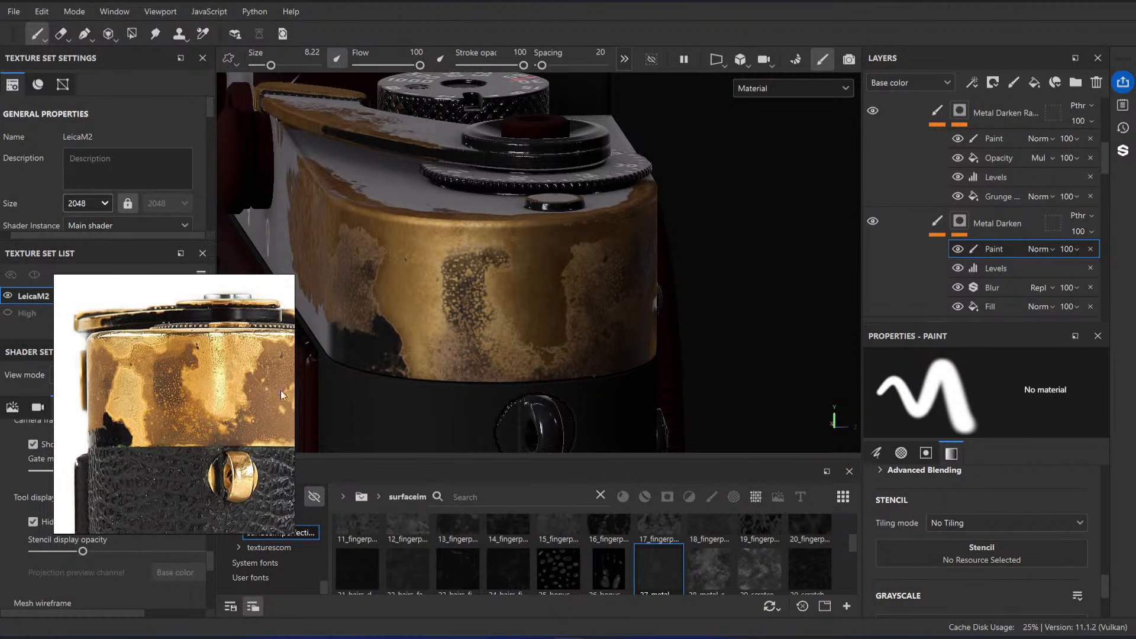
{"action": "mouse_move", "coordinate": [548, 284]}
{"action": "left_mouse_down", "text": "alt"}
{"action": "mouse_move", "coordinate": [560, 257]}
{"action": "mouse_move", "coordinate": [658, 274]}
{"action": "left_mouse_up", "text": "alt"}
{"action": "mouse_move", "coordinate": [662, 244]}
{"action": "left_mouse_down"}
{"action": "mouse_move", "coordinate": [621, 294]}
{"action": "mouse_move", "coordinate": [543, 345]}
{"action": "mouse_move", "coordinate": [672, 336]}
{"action": "mouse_move", "coordinate": [622, 356]}
{"action": "mouse_move", "coordinate": [491, 362]}
{"action": "left_mouse_up"}
{"action": "left_click_drag", "start_coordinate": [358, 316], "coordinate": [417, 304], "text": "alt"}
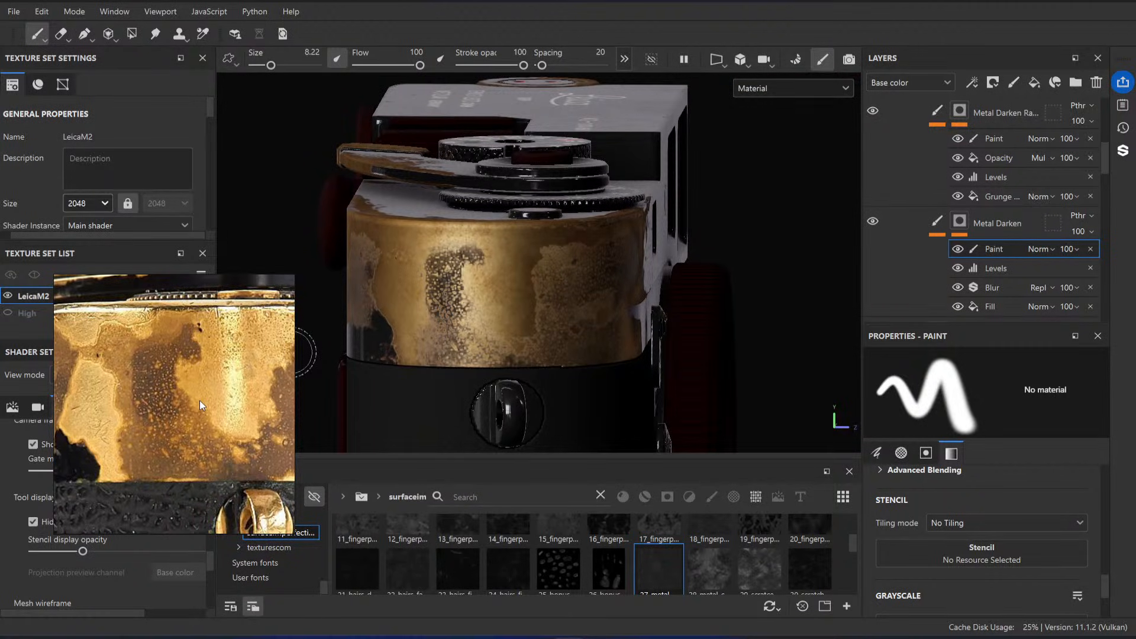
{"action": "mouse_move", "coordinate": [474, 296]}
{"action": "left_mouse_down", "text": "alt"}
{"action": "mouse_move", "coordinate": [568, 287]}
{"action": "mouse_move", "coordinate": [490, 313]}
{"action": "mouse_move", "coordinate": [466, 356]}
{"action": "mouse_move", "coordinate": [433, 262]}
{"action": "mouse_move", "coordinate": [400, 253]}
{"action": "left_mouse_up", "text": "alt"}
{"action": "middle_click_drag", "start_coordinate": [393, 252], "coordinate": [460, 270], "text": "alt"}
{"action": "left_click_drag", "start_coordinate": [460, 269], "coordinate": [491, 289], "text": "alt"}
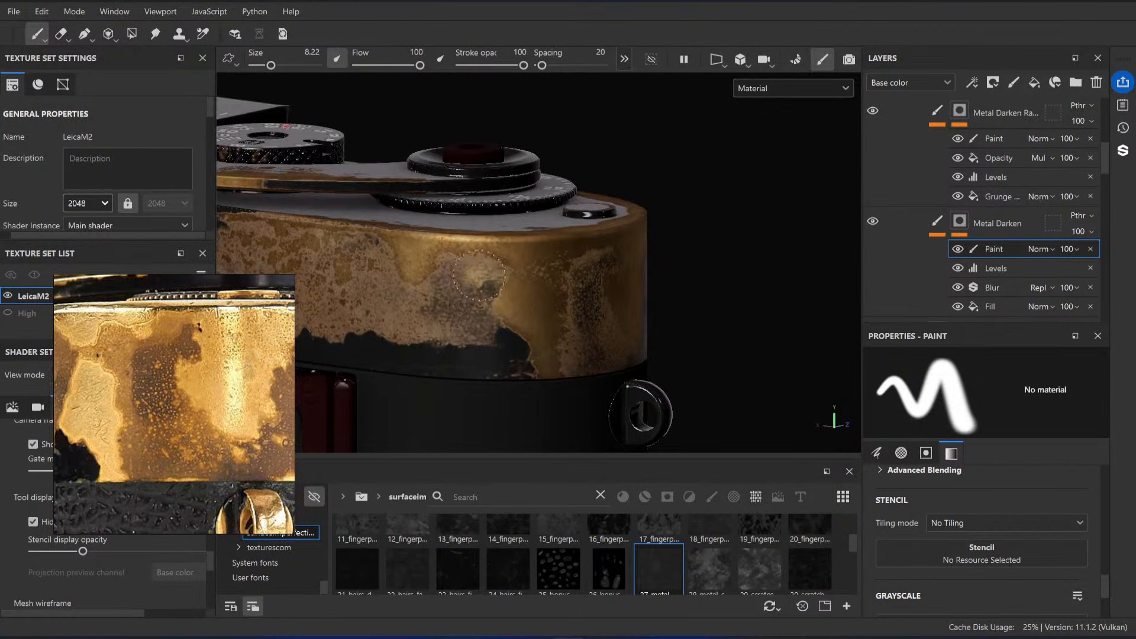
{"action": "mouse_move", "coordinate": [455, 269]}
{"action": "middle_mouse_down", "text": "alt"}
{"action": "mouse_move", "coordinate": [512, 290]}
{"action": "mouse_move", "coordinate": [545, 283]}
{"action": "middle_mouse_up", "text": "alt"}
{"action": "right_click_drag", "start_coordinate": [507, 314], "coordinate": [531, 303], "text": "ctrl"}
{"action": "mouse_move", "coordinate": [531, 303]}
{"action": "left_mouse_down"}
{"action": "mouse_move", "coordinate": [411, 284]}
{"action": "mouse_move", "coordinate": [375, 295]}
{"action": "mouse_move", "coordinate": [444, 299]}
{"action": "left_mouse_up"}
{"action": "right_click_drag", "start_coordinate": [507, 293], "coordinate": [493, 302], "text": "ctrl"}
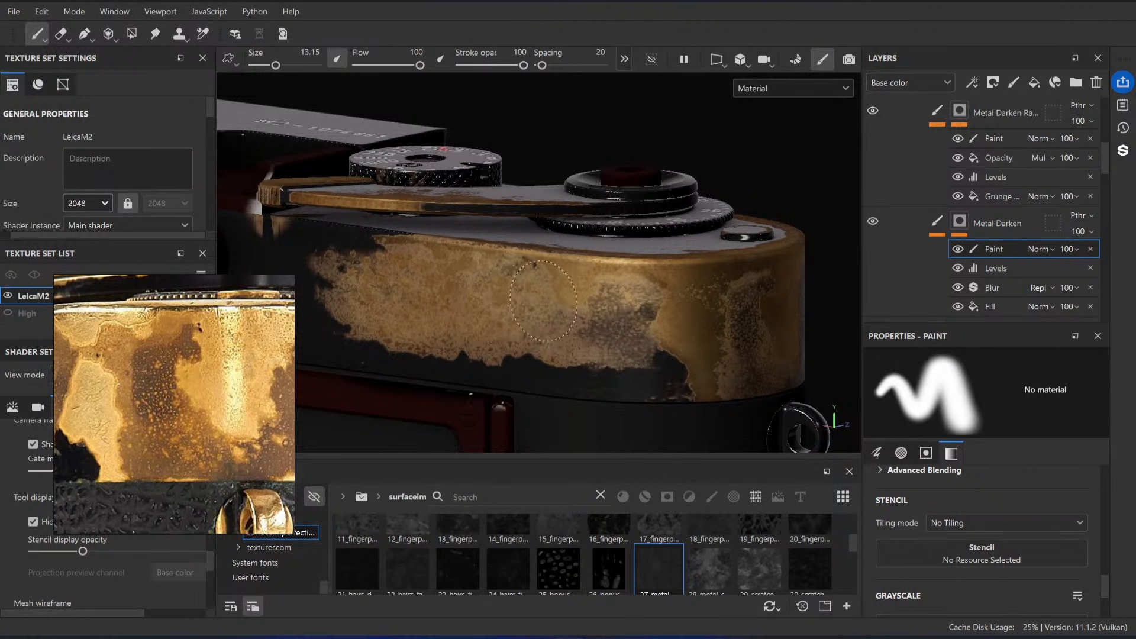
{"action": "left_click_drag", "start_coordinate": [575, 306], "coordinate": [486, 296], "text": "alt"}
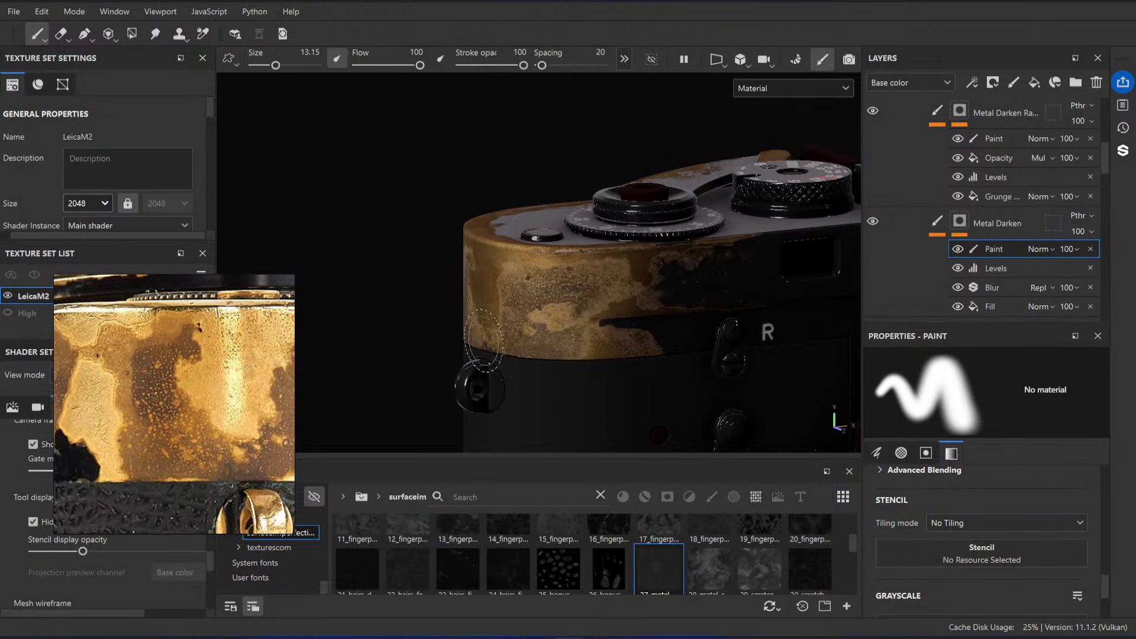
{"action": "left_click_drag", "start_coordinate": [482, 341], "coordinate": [572, 264], "text": "alt"}
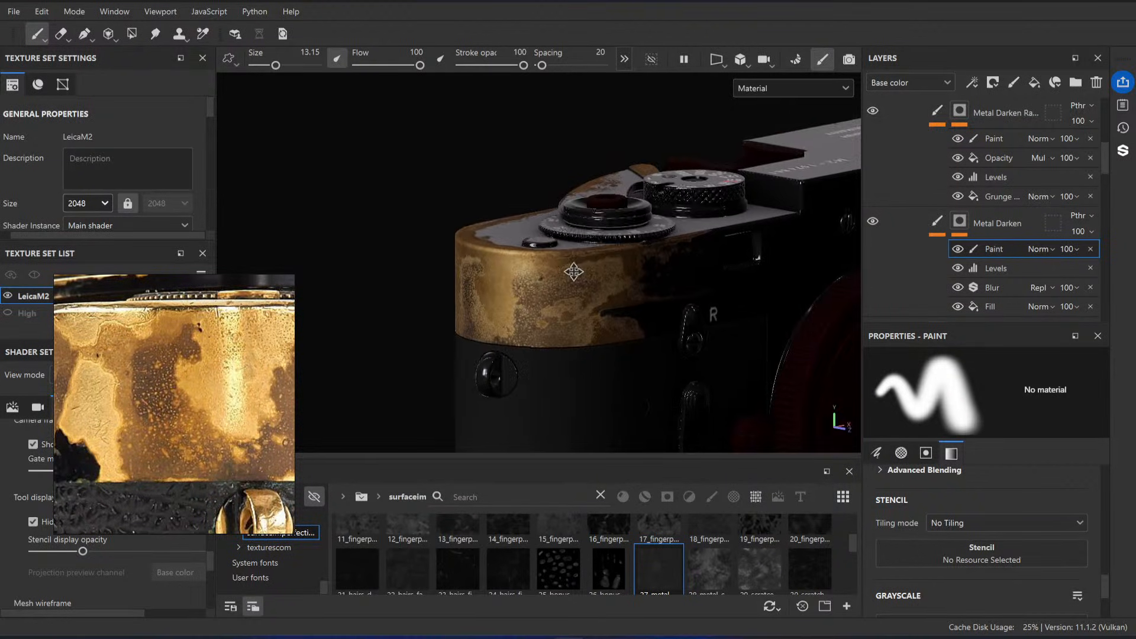
Step: Try raising the white input level of the MaskProjection layer's Levels - Base color effect to 0.43
{"action": "left_click", "coordinate": [941, 229]}
{"action": "left_click", "coordinate": [960, 224]}
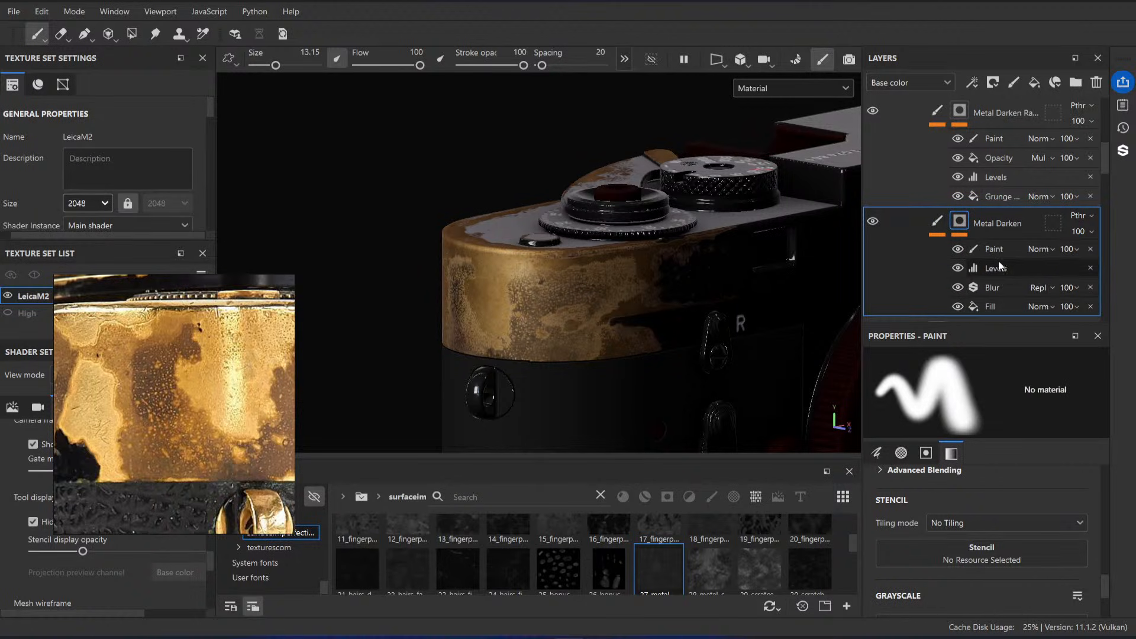
{"action": "scroll", "coordinate": [999, 260], "scroll_direction": "down", "scroll_amount": 10}
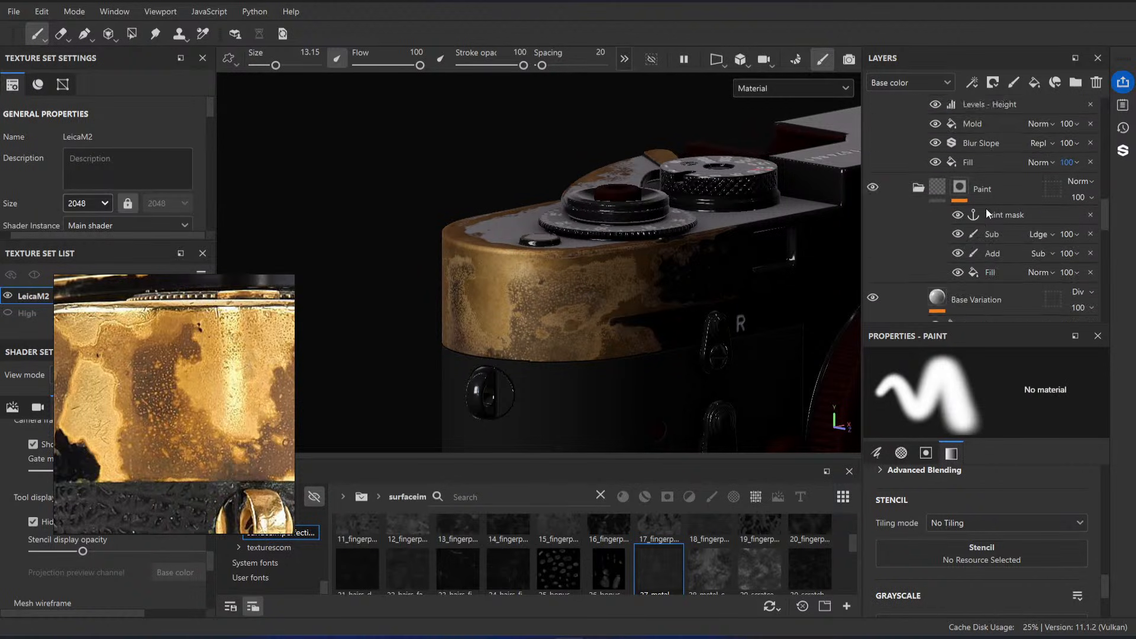
{"action": "scroll", "coordinate": [986, 208], "scroll_direction": "down", "scroll_amount": 6}
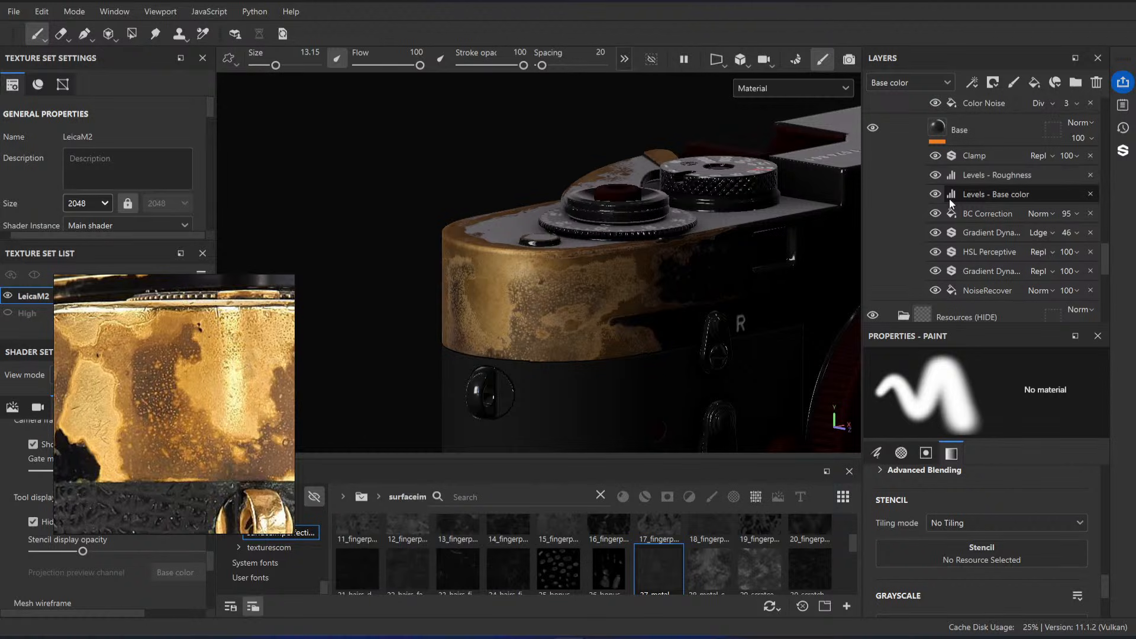
{"action": "scroll", "coordinate": [944, 195], "scroll_direction": "down", "scroll_amount": 5}
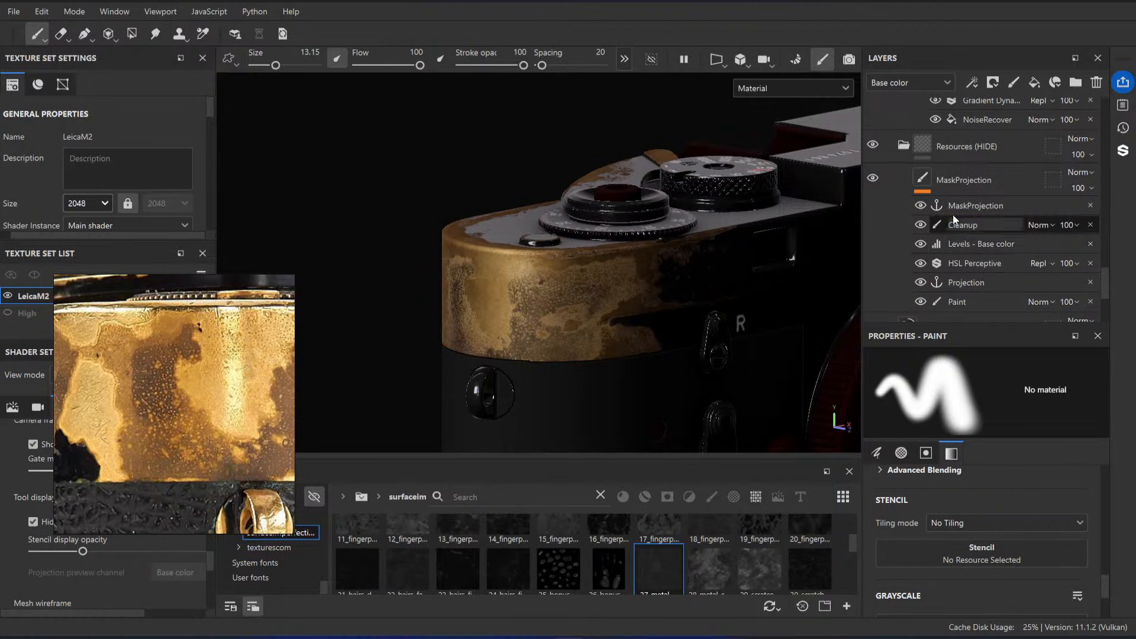
{"action": "scroll", "coordinate": [557, 309], "scroll_direction": "up", "scroll_amount": 1}
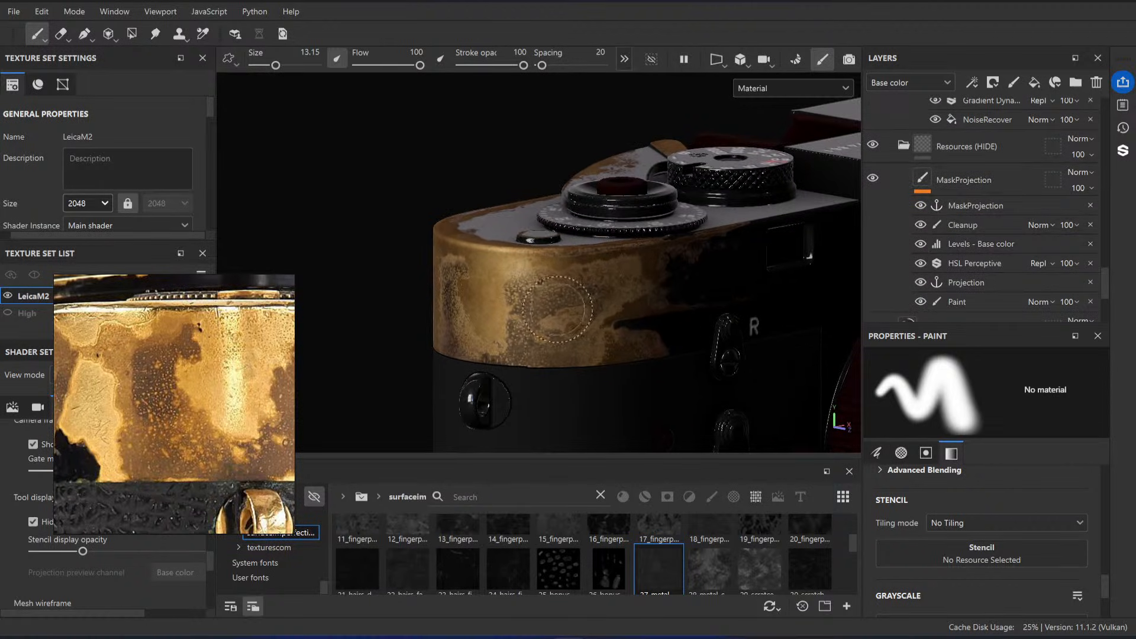
{"action": "left_click", "coordinate": [966, 249]}
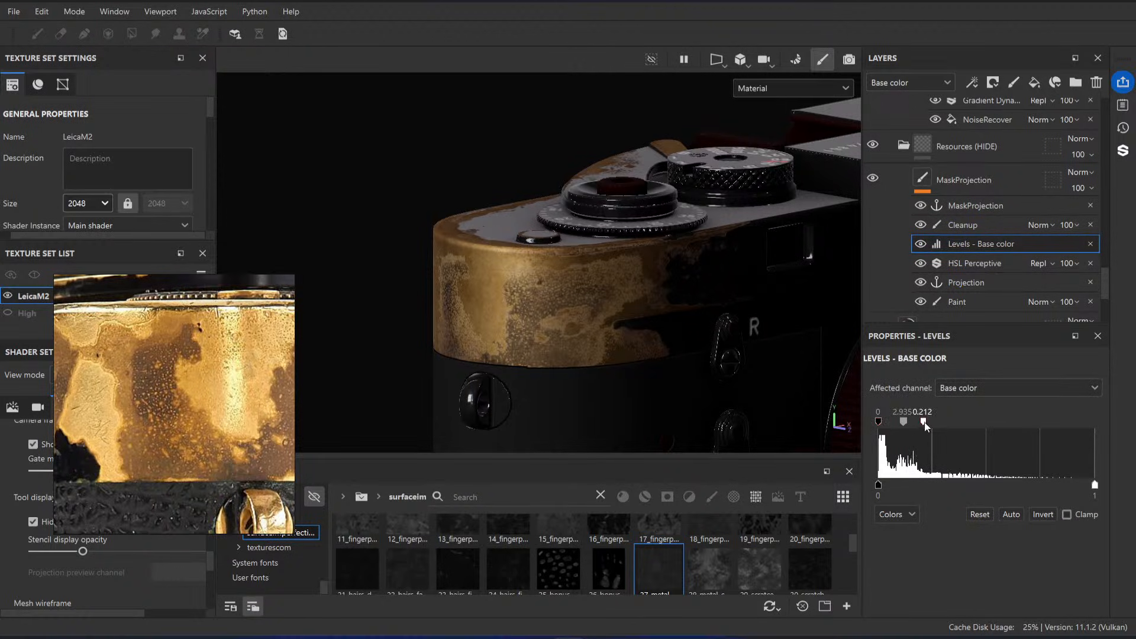
{"action": "left_click_drag", "start_coordinate": [924, 422], "coordinate": [972, 423]}
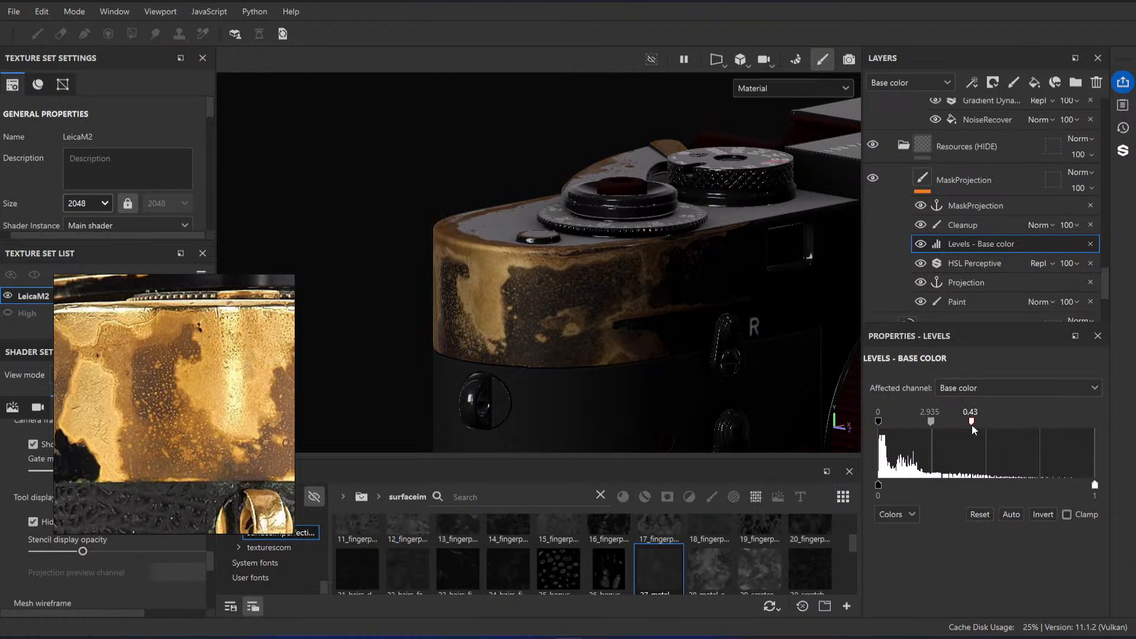
{"action": "key", "text": "ctrl+z"}
{"action": "mouse_move", "coordinate": [1095, 485]}
{"action": "left_mouse_down"}
{"action": "mouse_move", "coordinate": [880, 477]}
{"action": "mouse_move", "coordinate": [1095, 485]}
{"action": "left_mouse_up"}
{"action": "mouse_move", "coordinate": [553, 314]}
{"action": "left_mouse_down", "text": "alt"}
{"action": "mouse_move", "coordinate": [507, 314]}
{"action": "mouse_move", "coordinate": [529, 305]}
{"action": "left_mouse_up", "text": "alt"}
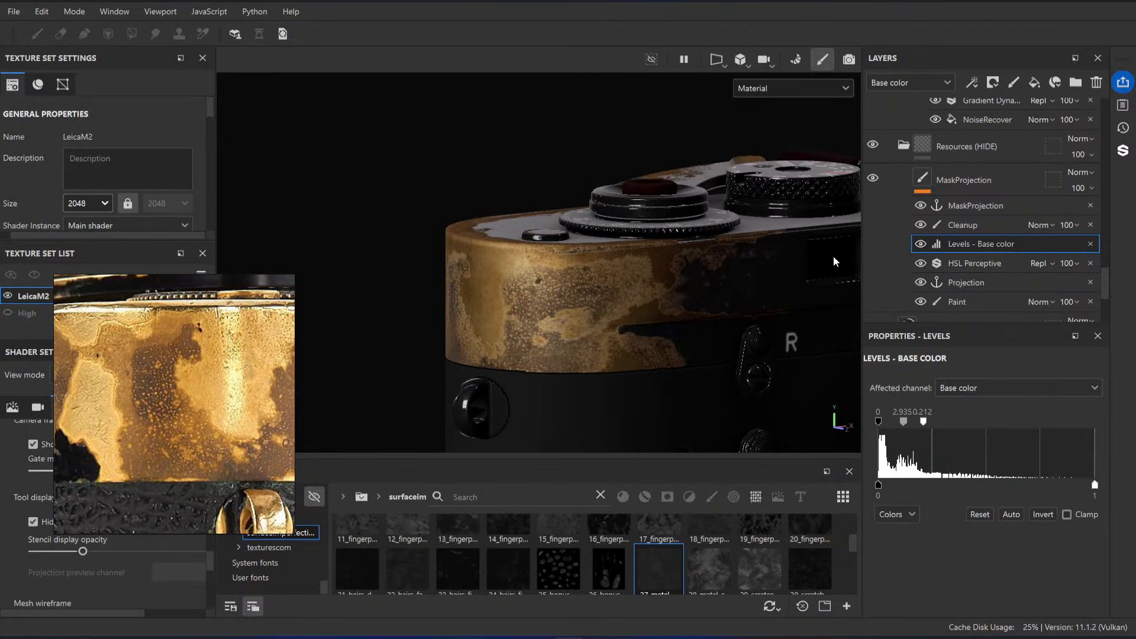
Step: Add a paint effect above Cleanup in the MaskProjection layer and set its blend mode to Linear dodge (Add)
{"action": "left_click", "coordinate": [975, 228]}
{"action": "right_click_drag", "start_coordinate": [566, 308], "coordinate": [586, 308], "text": "ctrl"}
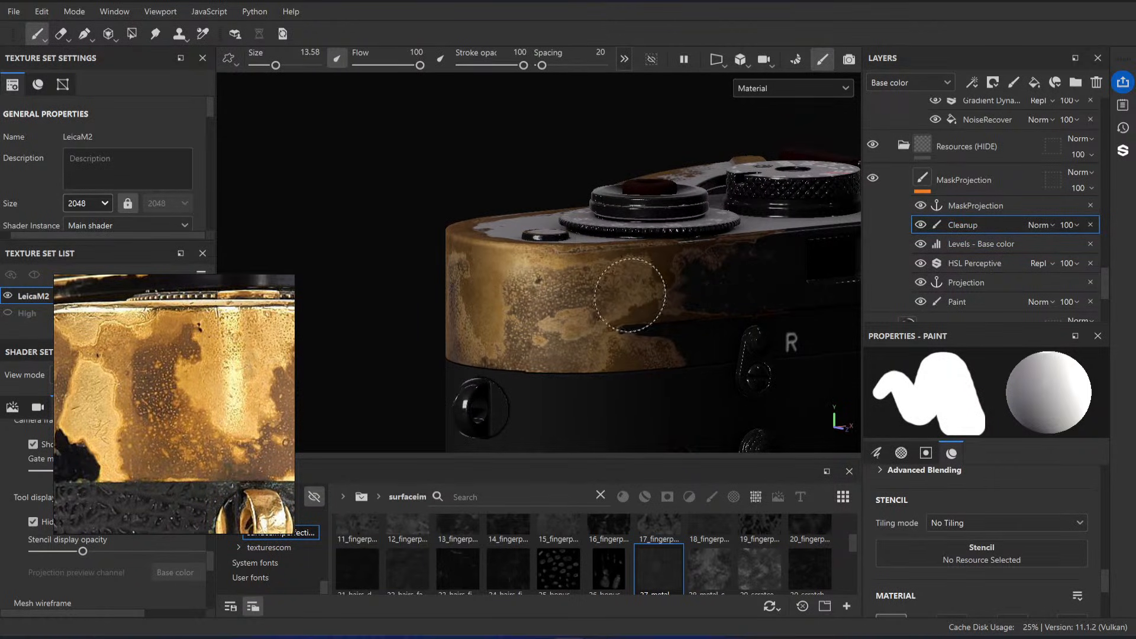
{"action": "left_click_drag", "start_coordinate": [631, 295], "coordinate": [619, 296], "text": "alt"}
{"action": "right_click", "coordinate": [955, 225]}
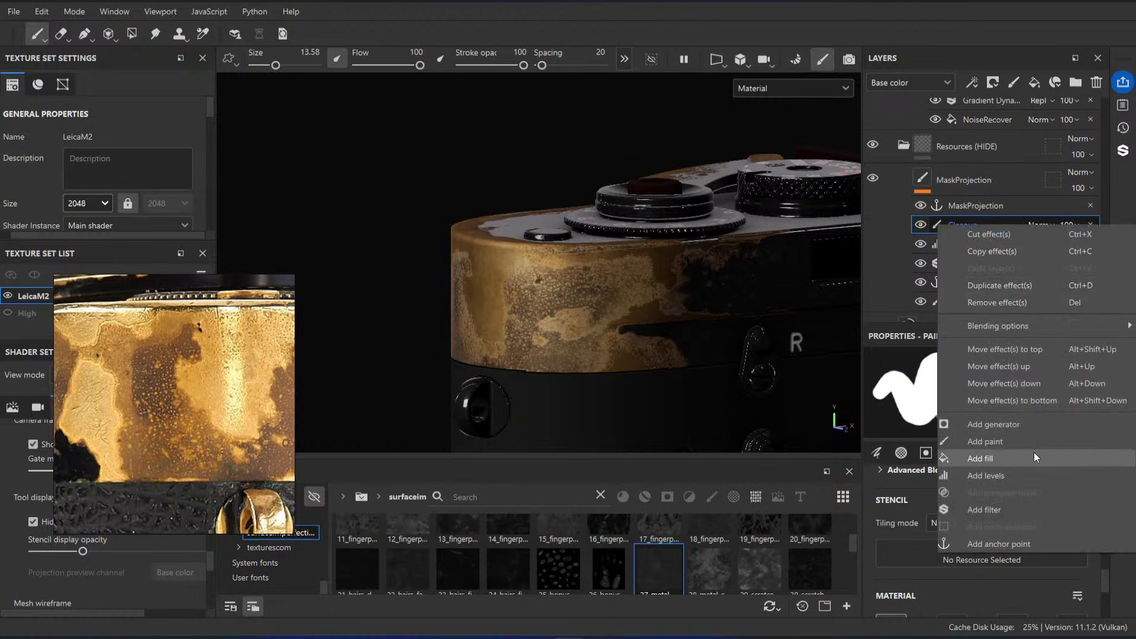
{"action": "left_click", "coordinate": [1033, 441]}
{"action": "left_click", "coordinate": [1040, 225]}
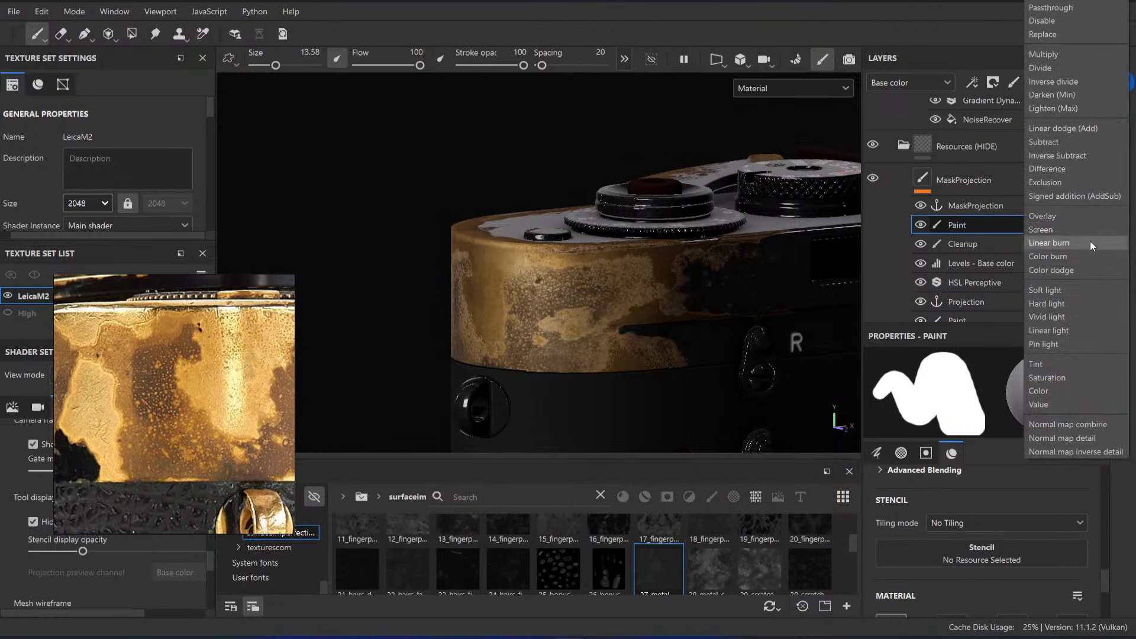
{"action": "left_click", "coordinate": [1063, 128]}
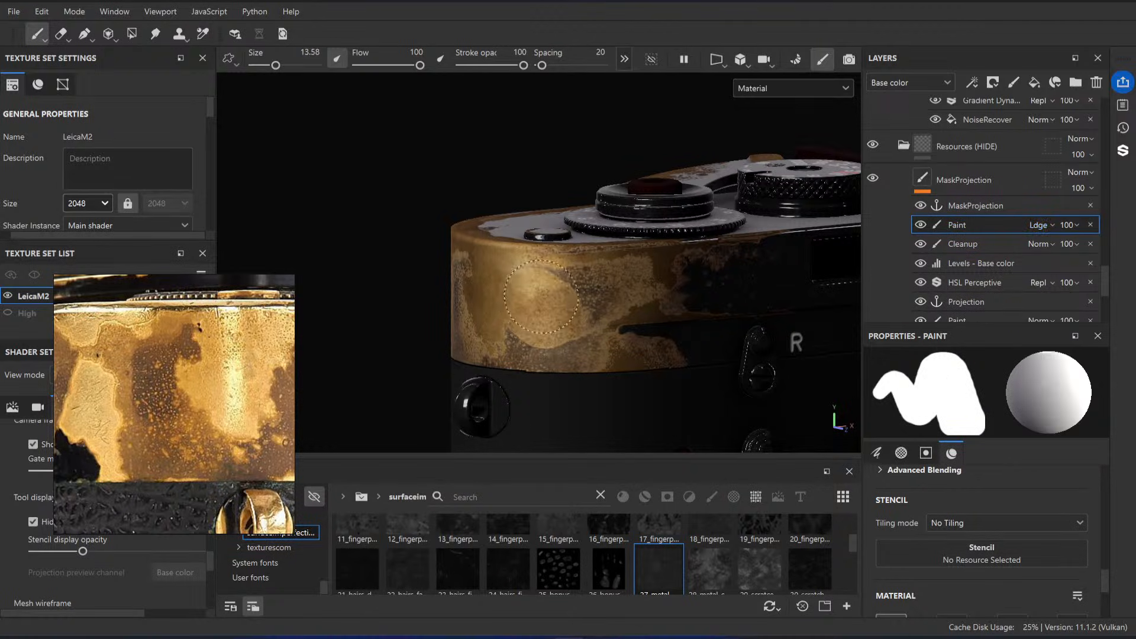
Step: Paint white over the speckled dark patches around the rounded brass end, using a brush size of 10.8
{"action": "right_click_drag", "start_coordinate": [611, 285], "coordinate": [599, 286], "text": "ctrl"}
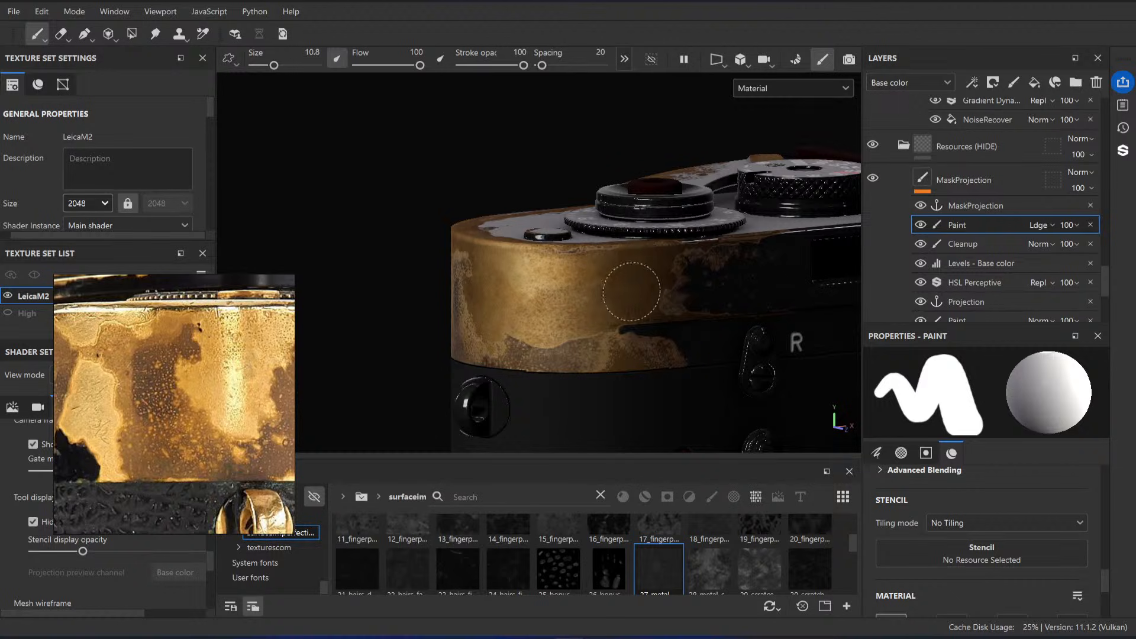
{"action": "left_click_drag", "start_coordinate": [502, 350], "coordinate": [536, 296], "text": "alt"}
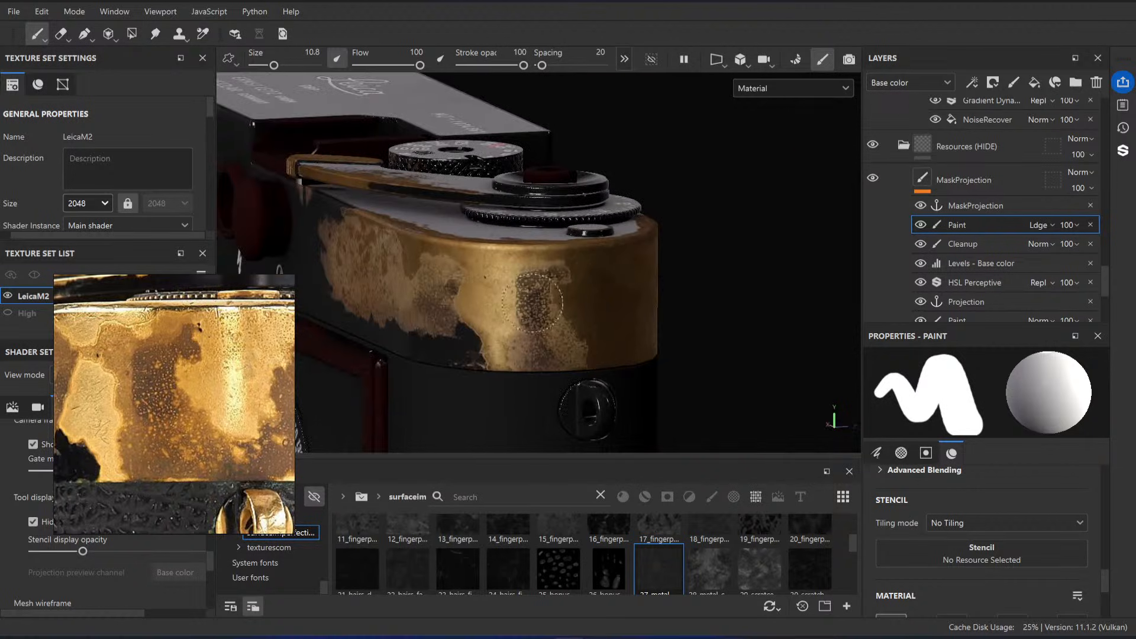
{"action": "left_click_drag", "start_coordinate": [578, 351], "coordinate": [558, 321], "text": "alt"}
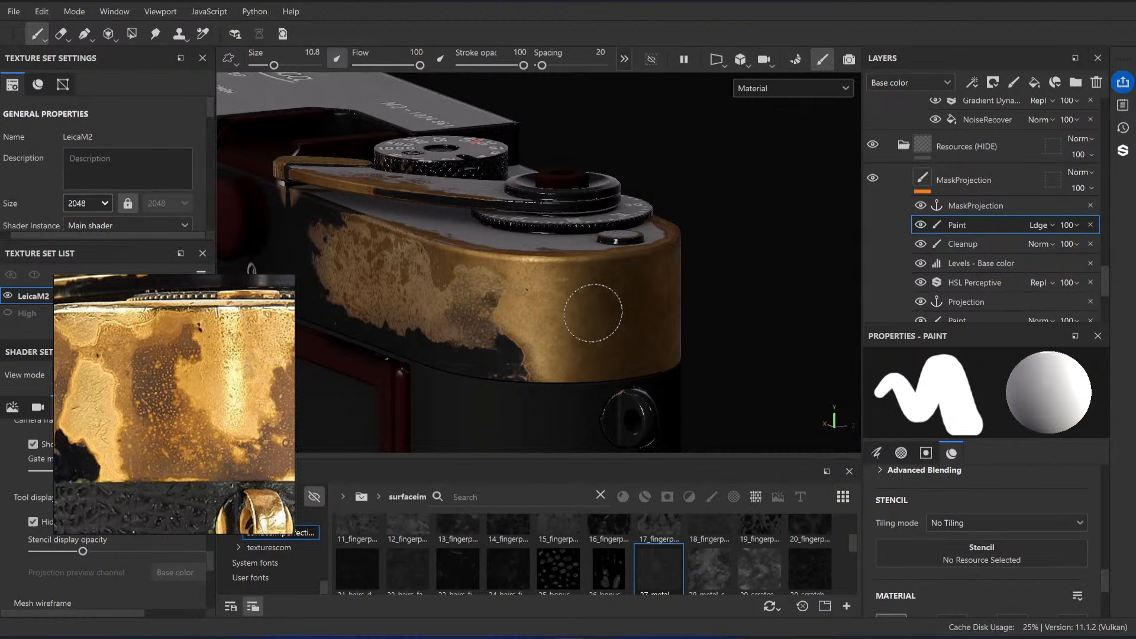
{"action": "mouse_move", "coordinate": [592, 312]}
{"action": "left_mouse_down", "text": "alt"}
{"action": "mouse_move", "coordinate": [583, 284]}
{"action": "mouse_move", "coordinate": [587, 299]}
{"action": "left_mouse_up", "text": "alt"}
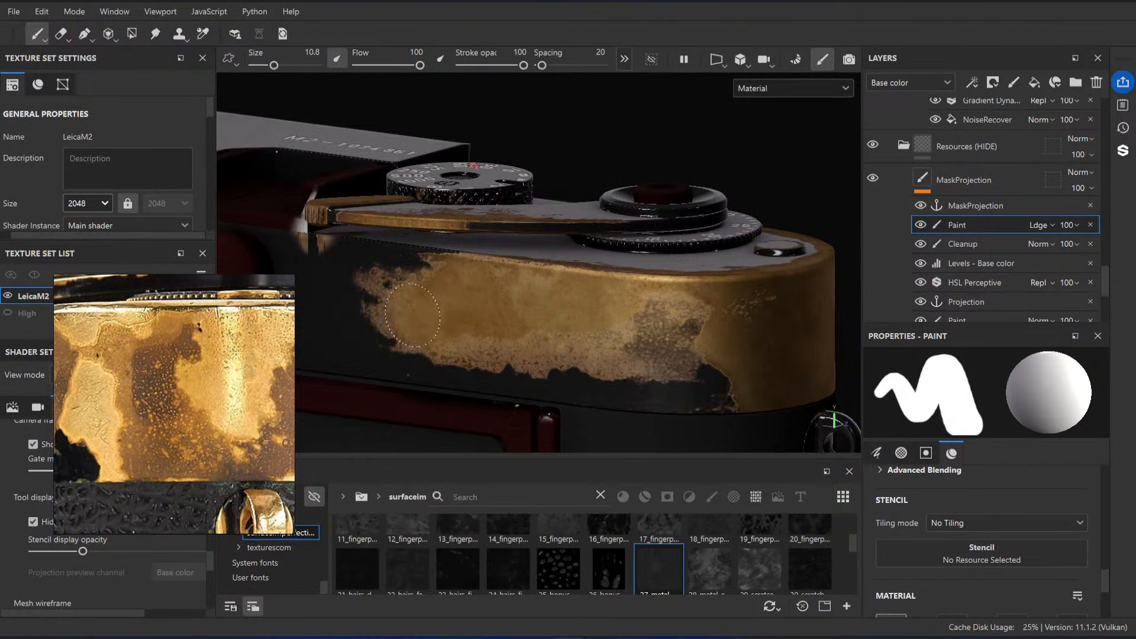
Step: Paint white over the worn brass on the long side below the lever, reducing the brush to 2.33 for its ragged end
{"action": "right_click_drag", "start_coordinate": [489, 320], "coordinate": [478, 320], "text": "ctrl"}
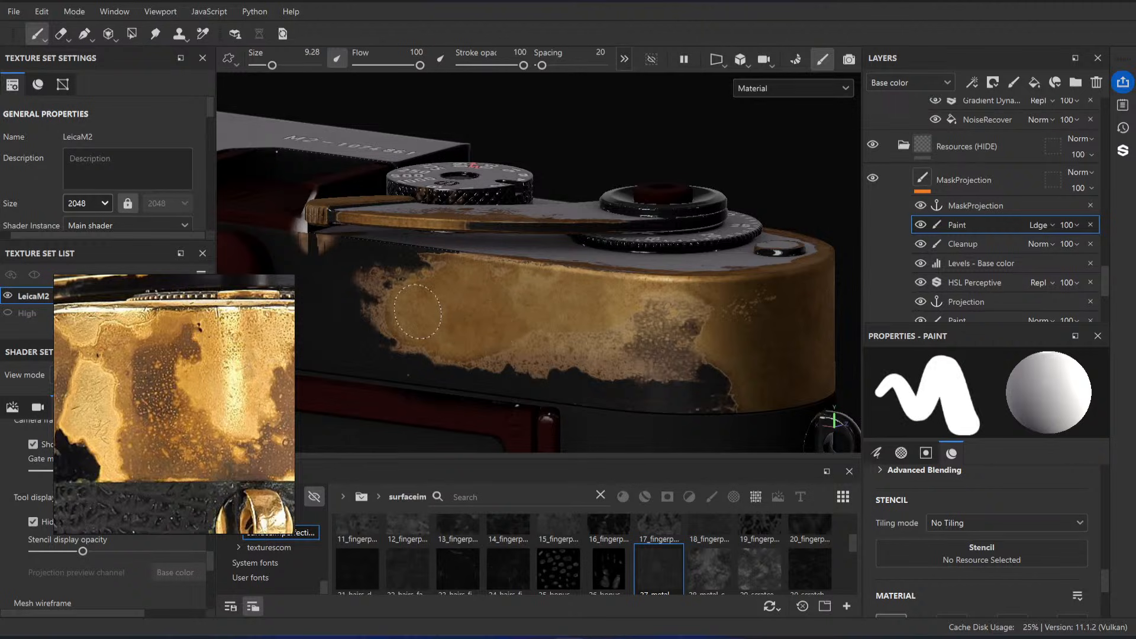
{"action": "mouse_move", "coordinate": [521, 332]}
{"action": "left_mouse_down", "text": "alt"}
{"action": "mouse_move", "coordinate": [611, 388]}
{"action": "mouse_move", "coordinate": [624, 304]}
{"action": "left_mouse_up", "text": "alt"}
{"action": "middle_click_drag", "start_coordinate": [624, 304], "coordinate": [619, 296], "text": "alt"}
{"action": "right_click_drag", "start_coordinate": [613, 347], "coordinate": [589, 347], "text": "ctrl"}
{"action": "mouse_move", "coordinate": [598, 347]}
{"action": "left_mouse_down", "text": "alt"}
{"action": "mouse_move", "coordinate": [657, 325]}
{"action": "mouse_move", "coordinate": [569, 323]}
{"action": "left_mouse_up", "text": "alt"}
{"action": "right_click_drag", "start_coordinate": [568, 322], "coordinate": [585, 329], "text": "alt"}
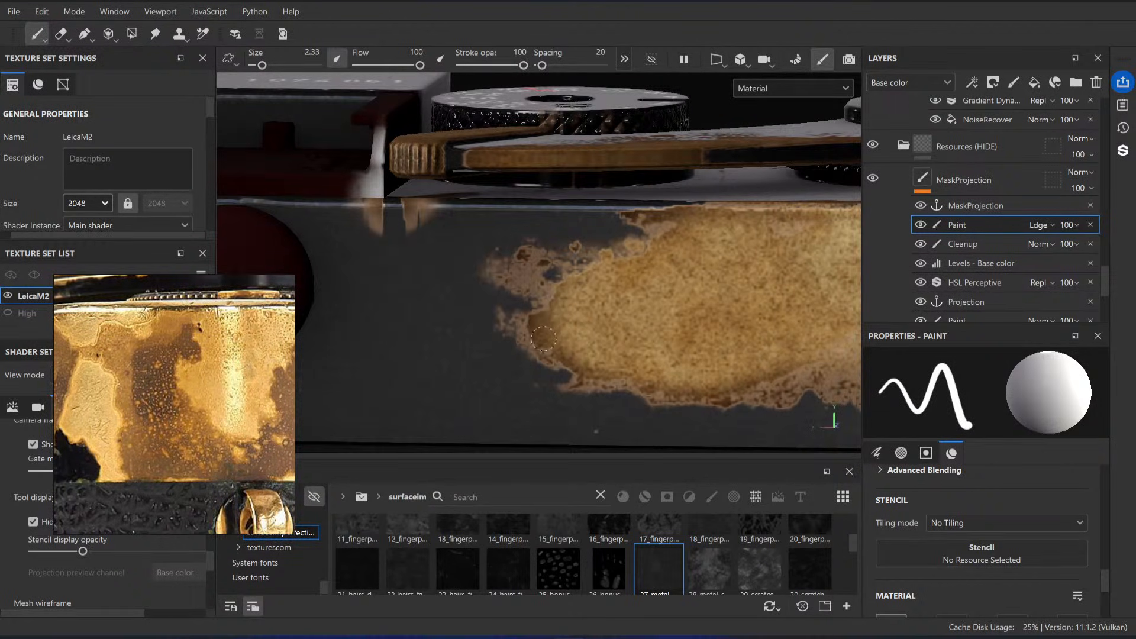
{"action": "middle_click_drag", "start_coordinate": [677, 251], "coordinate": [538, 291], "text": "alt"}
{"action": "mouse_move", "coordinate": [538, 292]}
{"action": "left_mouse_down", "text": "alt"}
{"action": "mouse_move", "coordinate": [543, 302]}
{"action": "mouse_move", "coordinate": [545, 278]}
{"action": "left_mouse_up", "text": "alt"}
Step: Enlarge the brush to 6.29 and paint out the remaining dark patches from the long side toward the rounded end
{"action": "right_click_drag", "start_coordinate": [544, 269], "coordinate": [557, 268], "text": "ctrl"}
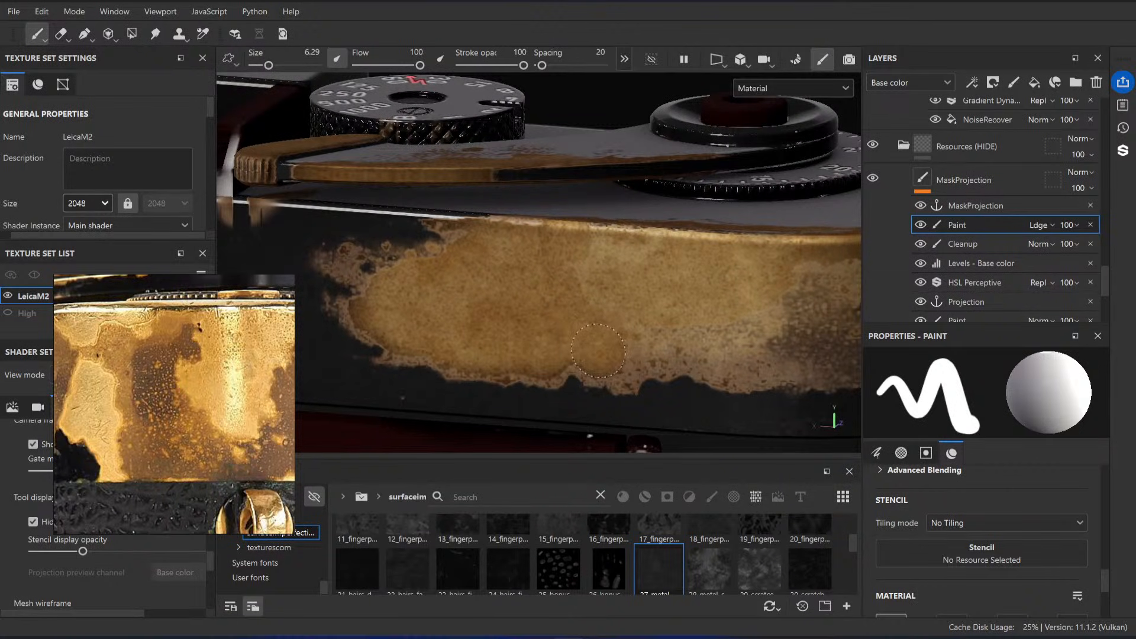
{"action": "middle_click_drag", "start_coordinate": [684, 326], "coordinate": [612, 326], "text": "alt"}
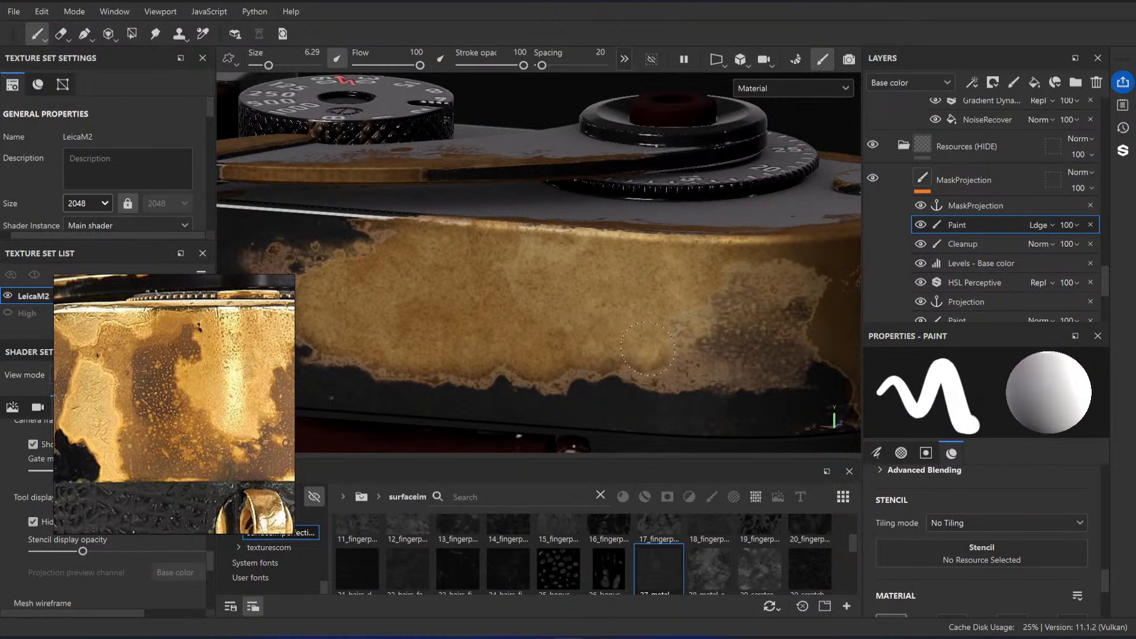
{"action": "left_click_drag", "start_coordinate": [681, 353], "coordinate": [625, 343], "text": "alt"}
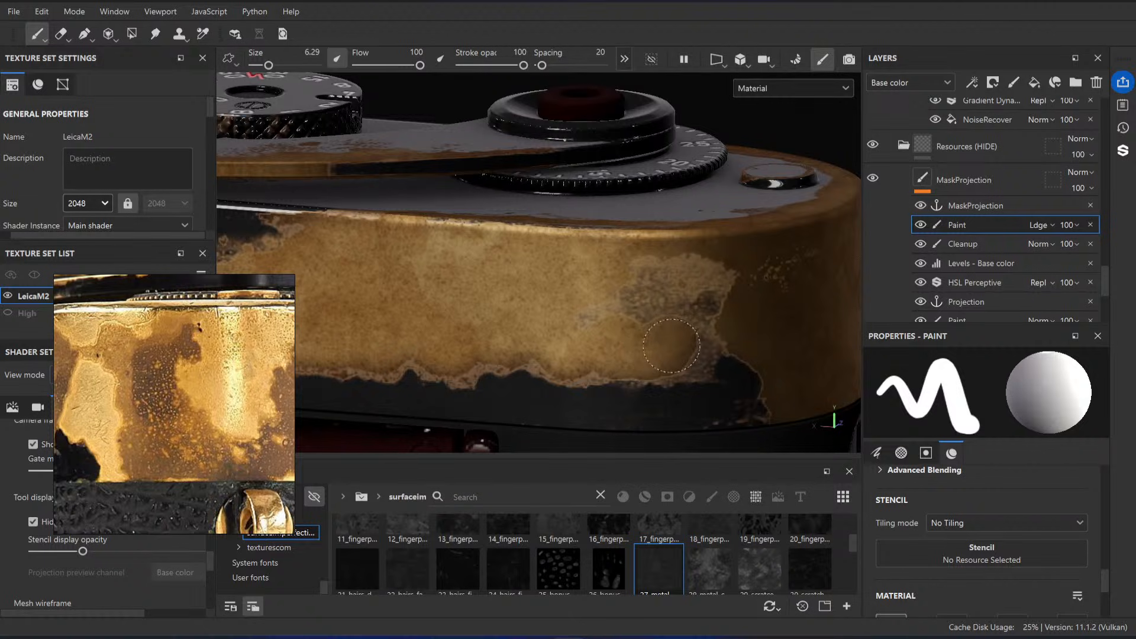
{"action": "mouse_move", "coordinate": [697, 328]}
{"action": "left_mouse_down"}
{"action": "mouse_move", "coordinate": [642, 278]}
{"action": "mouse_move", "coordinate": [584, 327]}
{"action": "left_mouse_up"}
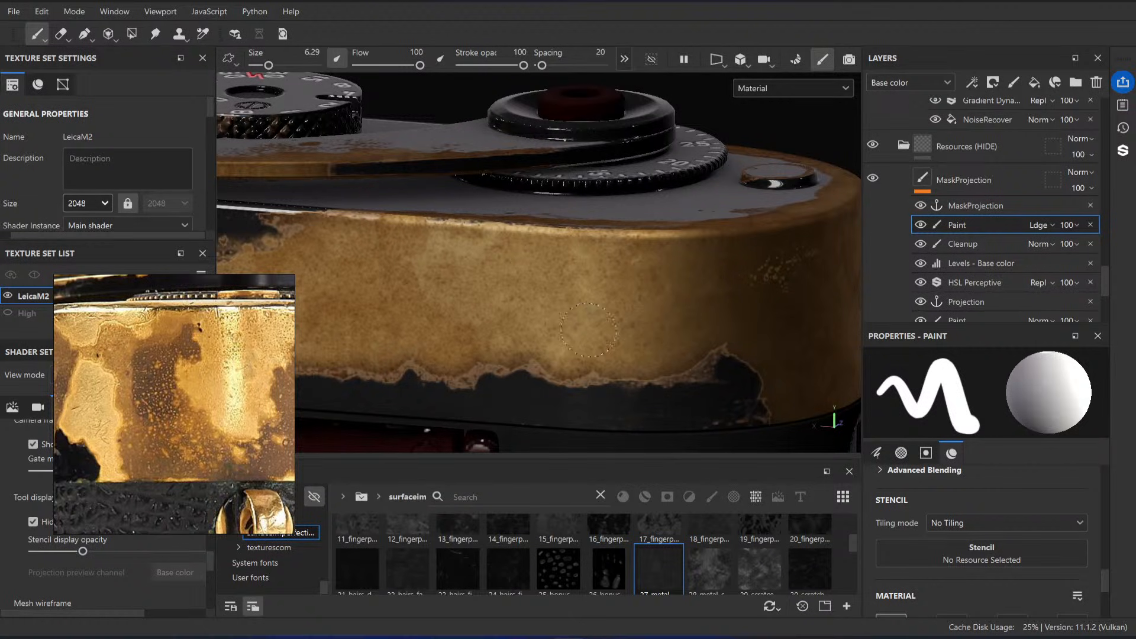
{"action": "right_click_drag", "start_coordinate": [589, 330], "coordinate": [527, 346], "text": "alt"}
{"action": "left_click_drag", "start_coordinate": [527, 346], "coordinate": [503, 347], "text": "alt"}
{"action": "right_click_drag", "start_coordinate": [503, 346], "coordinate": [681, 383], "text": "alt"}
Step: Reduce the brush to 2.28 and paint along the lower chipped edge of the brass on the long side
{"action": "key", "text": "bracketleft"}
{"action": "key", "text": "bracketleft"}
{"action": "key", "text": "bracketleft"}
{"action": "key", "text": "bracketleft"}
{"action": "key", "text": "bracketleft"}
{"action": "key", "text": "bracketleft"}
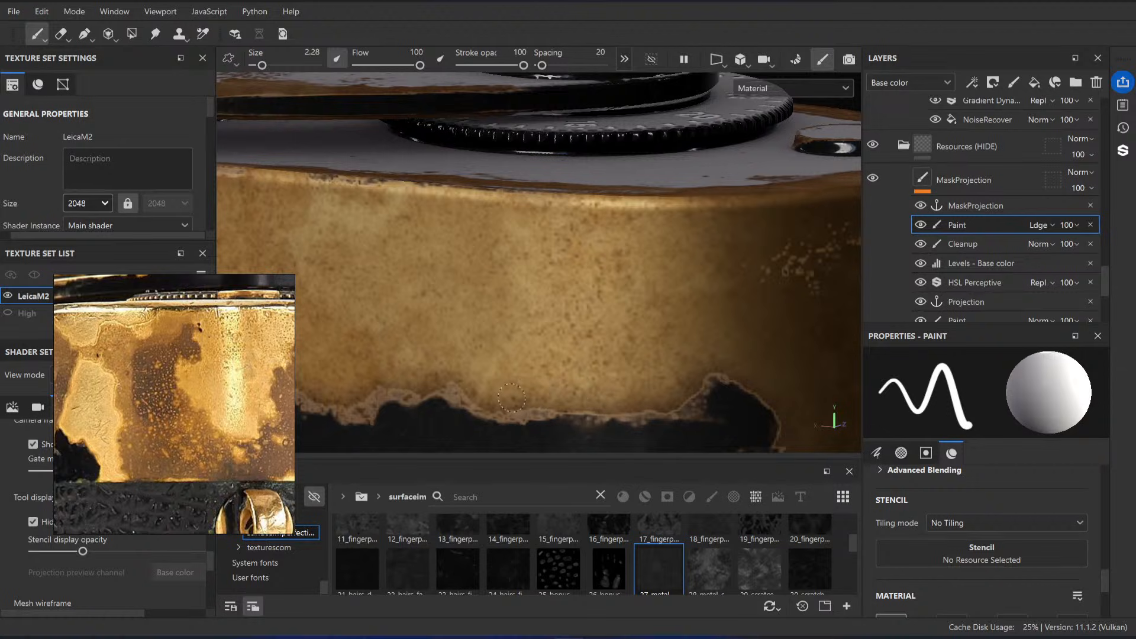
{"action": "right_click_drag", "start_coordinate": [513, 370], "coordinate": [397, 385], "text": "alt"}
{"action": "middle_click_drag", "start_coordinate": [396, 385], "coordinate": [441, 388], "text": "alt"}
{"action": "right_click_drag", "start_coordinate": [441, 388], "coordinate": [408, 394], "text": "alt"}
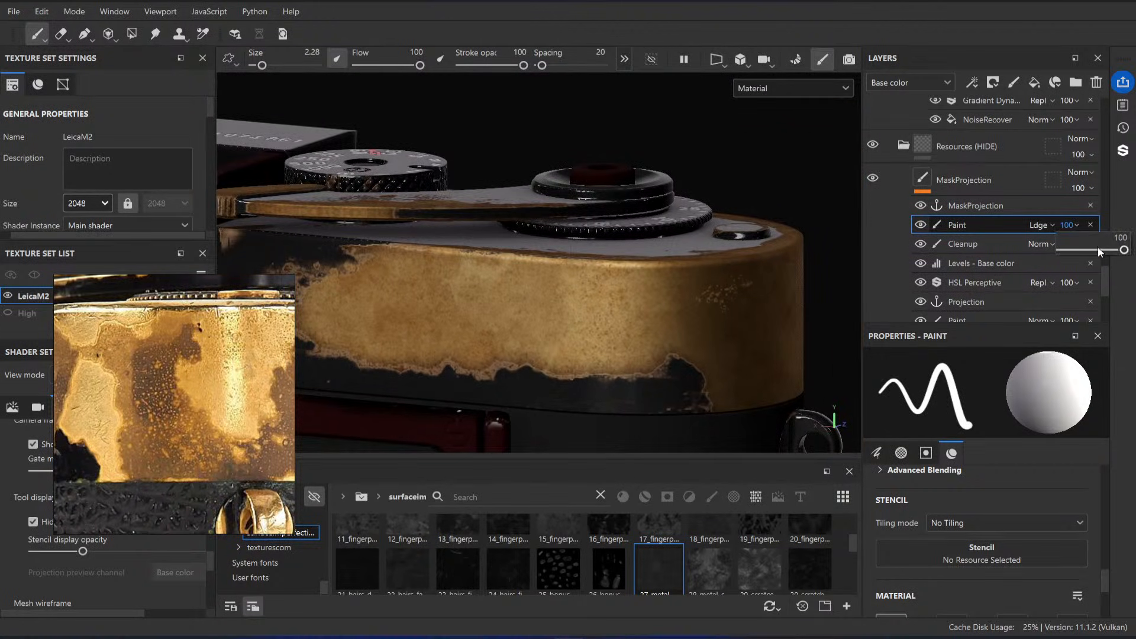
Step: Set the MaskProjection paint effect's opacity to 0 and compare the brass from several sides without the strokes
{"action": "left_click_drag", "start_coordinate": [1098, 248], "coordinate": [1060, 248]}
{"action": "left_click", "coordinate": [1039, 241]}
{"action": "right_click_drag", "start_coordinate": [749, 302], "coordinate": [698, 307], "text": "alt"}
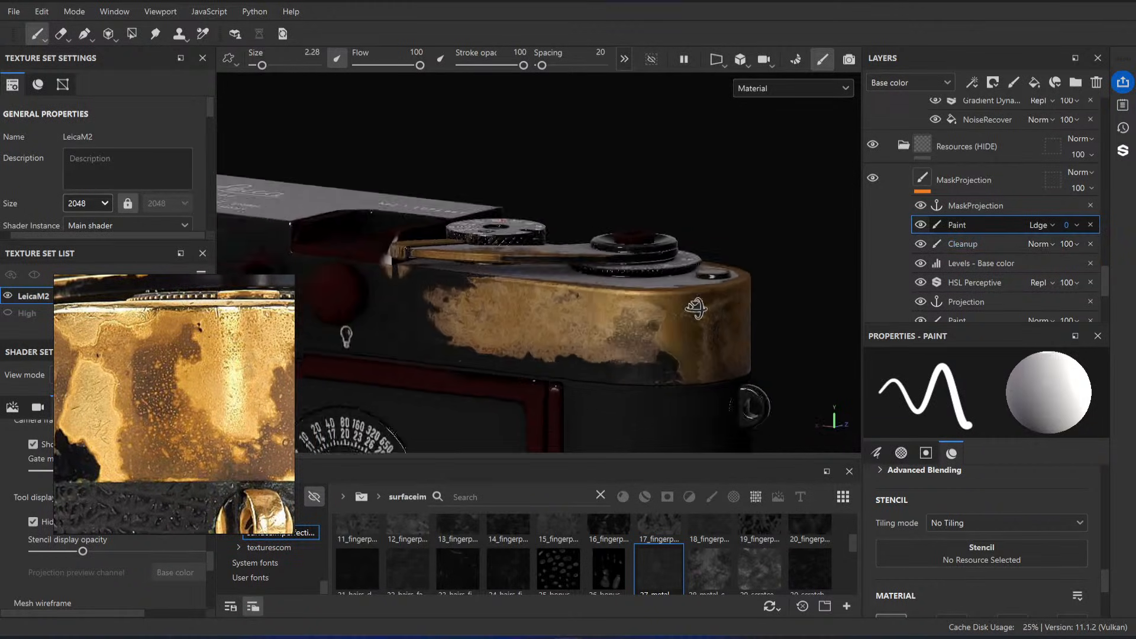
{"action": "left_click_drag", "start_coordinate": [698, 308], "coordinate": [628, 338], "text": "alt"}
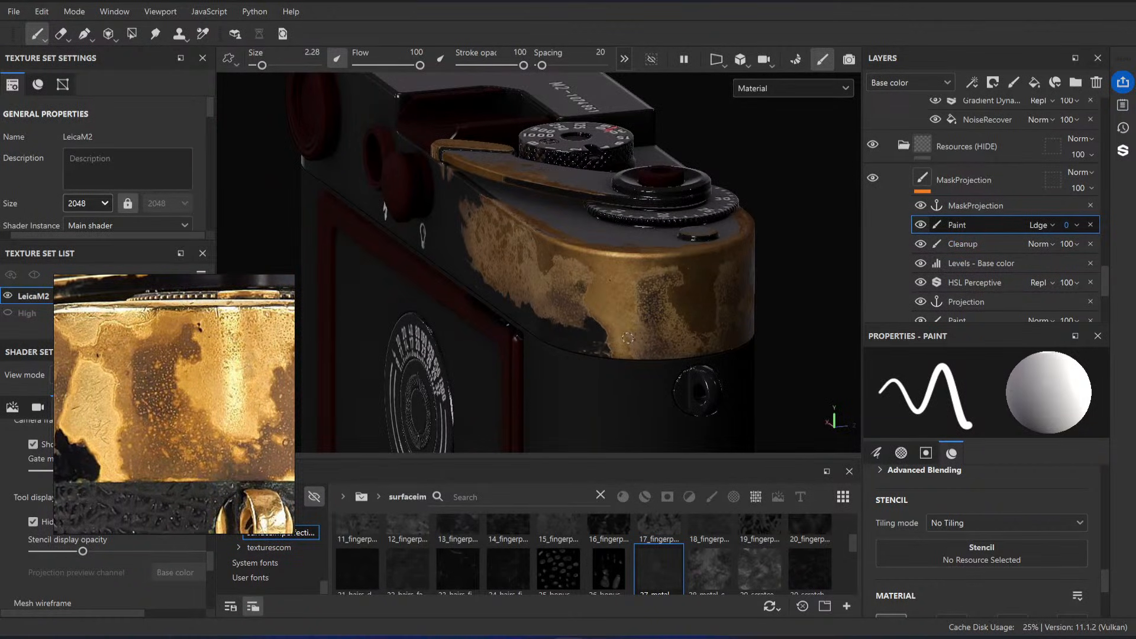
{"action": "left_click_drag", "start_coordinate": [703, 337], "coordinate": [677, 261], "text": "alt"}
{"action": "right_click_drag", "start_coordinate": [677, 261], "coordinate": [950, 237], "text": "alt"}
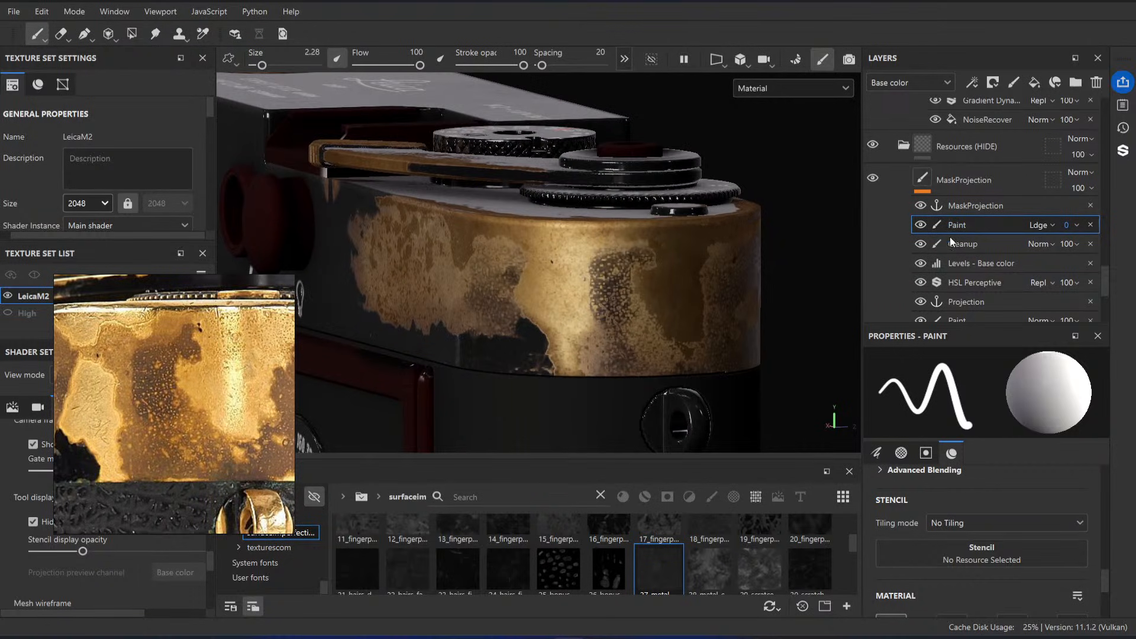
Step: Enlarge the brush to 19.47, set the paint effect's opacity to 61, and paint over the lower brass near the rounded end
{"action": "left_click_drag", "start_coordinate": [521, 261], "coordinate": [594, 265], "text": "alt"}
{"action": "mouse_move", "coordinate": [532, 296]}
{"action": "right_mouse_down", "text": "ctrl"}
{"action": "mouse_move", "coordinate": [568, 297]}
{"action": "mouse_move", "coordinate": [544, 292]}
{"action": "right_mouse_up", "text": "ctrl"}
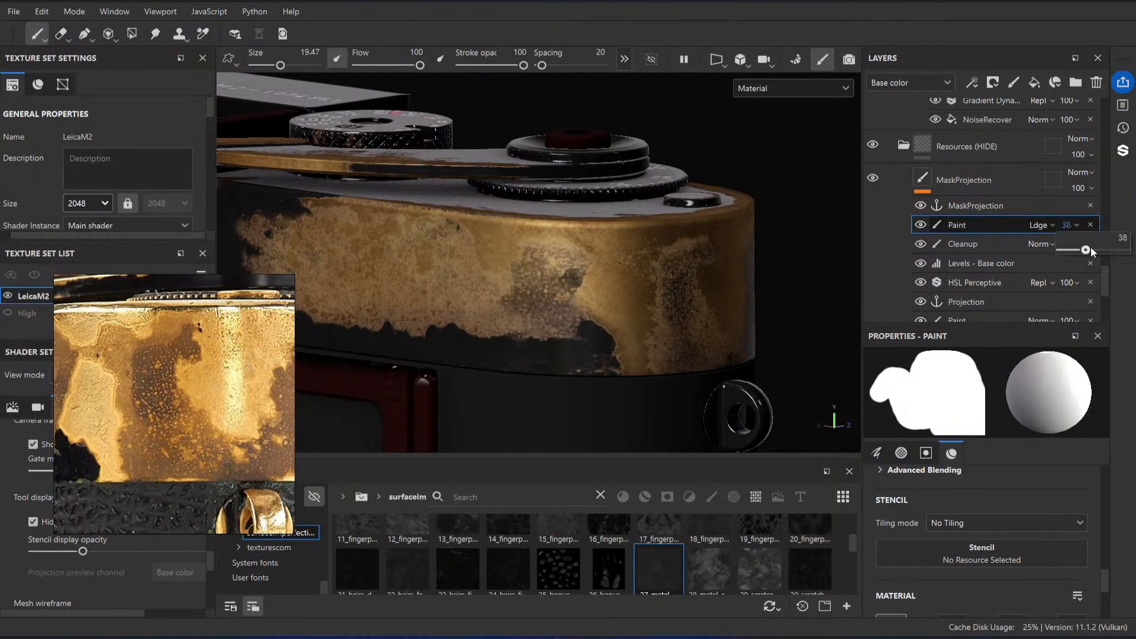
{"action": "left_click_drag", "start_coordinate": [1091, 251], "coordinate": [1106, 250]}
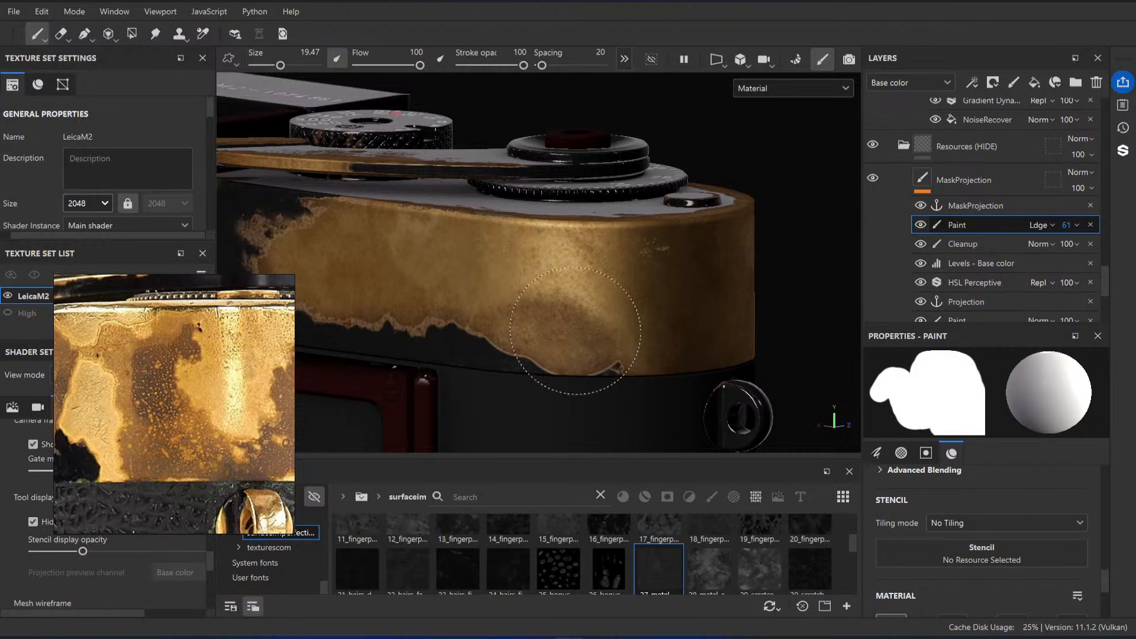
{"action": "left_click_drag", "start_coordinate": [575, 331], "coordinate": [560, 261]}
{"action": "left_click_drag", "start_coordinate": [552, 341], "coordinate": [554, 322]}
{"action": "left_click_drag", "start_coordinate": [570, 278], "coordinate": [547, 338]}
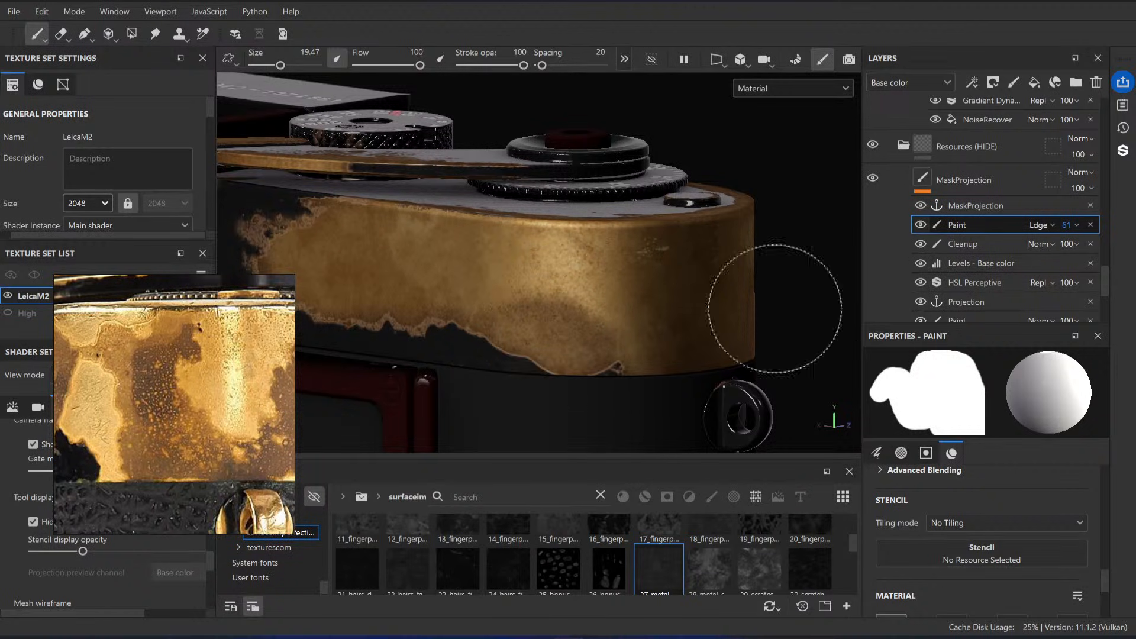
Step: Paint over the long side and rounded brass end with darker base colors, trying 665151, 000000 and 4E4E4E
{"action": "scroll", "coordinate": [931, 538], "scroll_direction": "down", "scroll_amount": 4}
{"action": "left_click", "coordinate": [990, 599]}
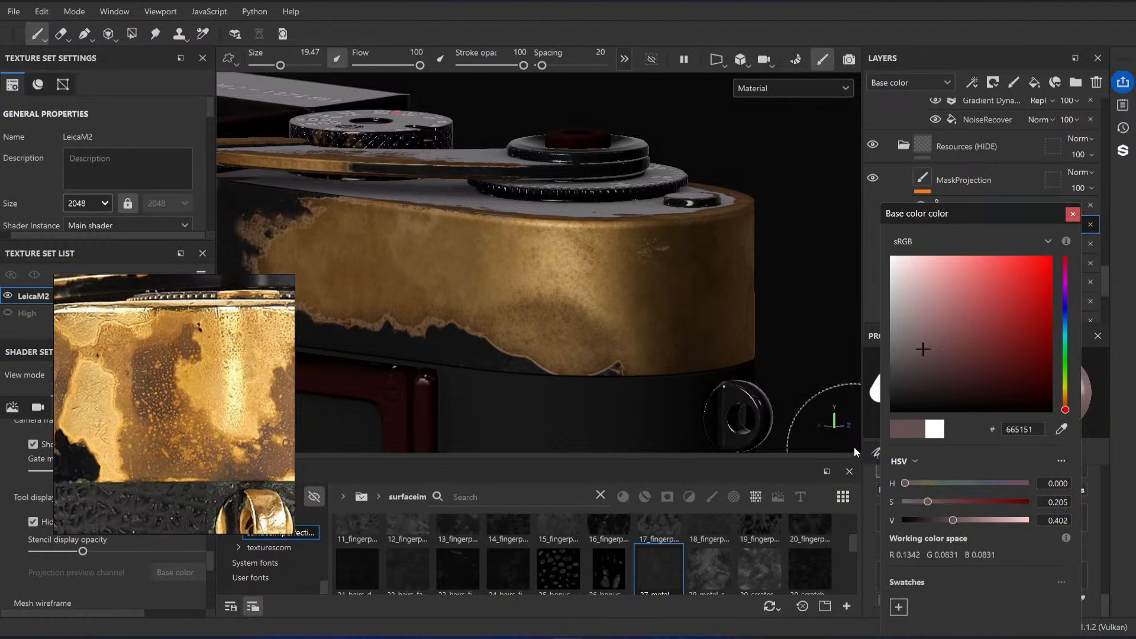
{"action": "mouse_move", "coordinate": [476, 309]}
{"action": "left_mouse_down"}
{"action": "mouse_move", "coordinate": [355, 267]}
{"action": "mouse_move", "coordinate": [292, 228]}
{"action": "left_mouse_up"}
{"action": "mouse_move", "coordinate": [448, 234]}
{"action": "left_mouse_down", "text": "alt"}
{"action": "mouse_move", "coordinate": [535, 329]}
{"action": "mouse_move", "coordinate": [507, 347]}
{"action": "mouse_move", "coordinate": [584, 385]}
{"action": "mouse_move", "coordinate": [593, 349]}
{"action": "left_mouse_up", "text": "alt"}
{"action": "middle_click_drag", "start_coordinate": [594, 348], "coordinate": [573, 348], "text": "alt"}
{"action": "key", "text": "ctrl+z"}
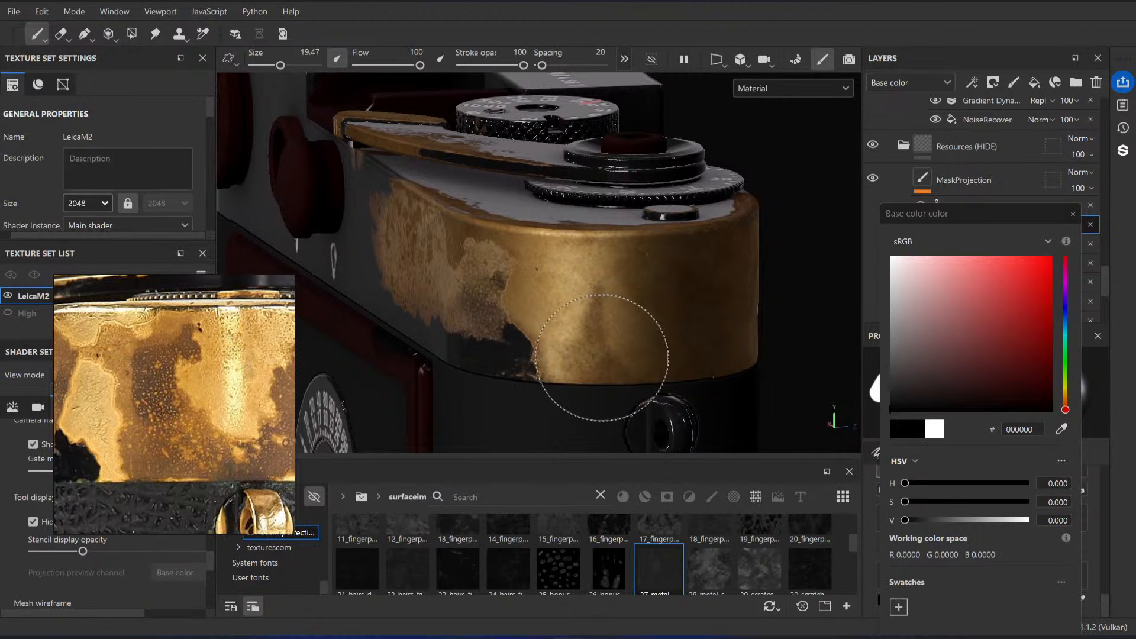
{"action": "left_click_drag", "start_coordinate": [905, 515], "coordinate": [940, 518]}
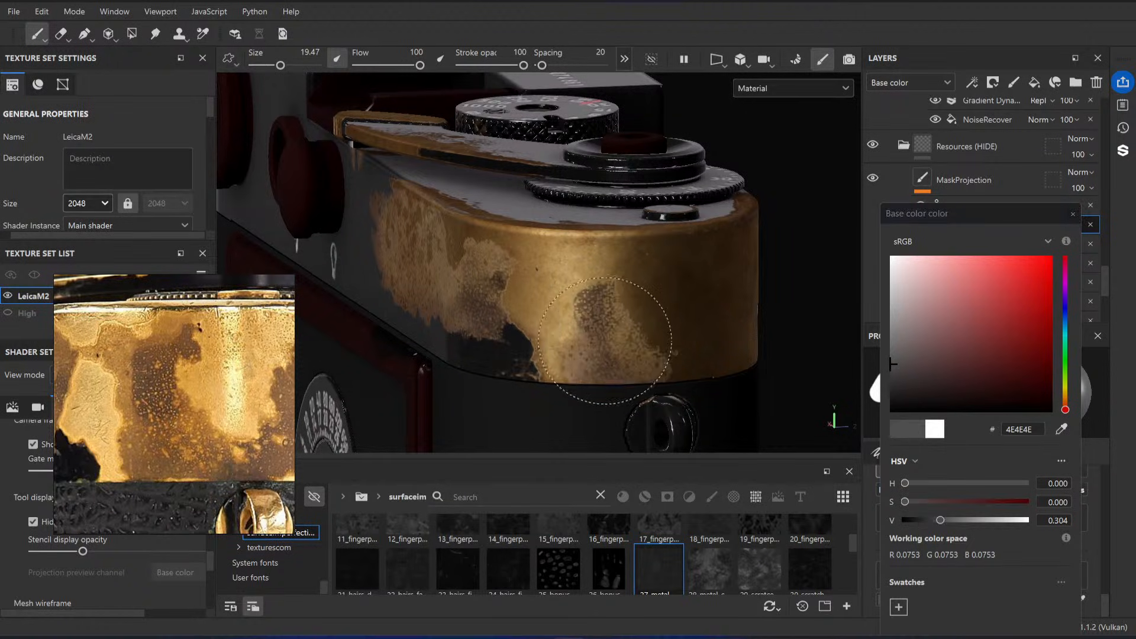
{"action": "left_click_drag", "start_coordinate": [682, 336], "coordinate": [670, 300], "text": "alt"}
Step: Reset the paint base color to white FFFFFF and lower the MaskProjection paint effect's opacity to 17
{"action": "left_click_drag", "start_coordinate": [944, 521], "coordinate": [1038, 520]}
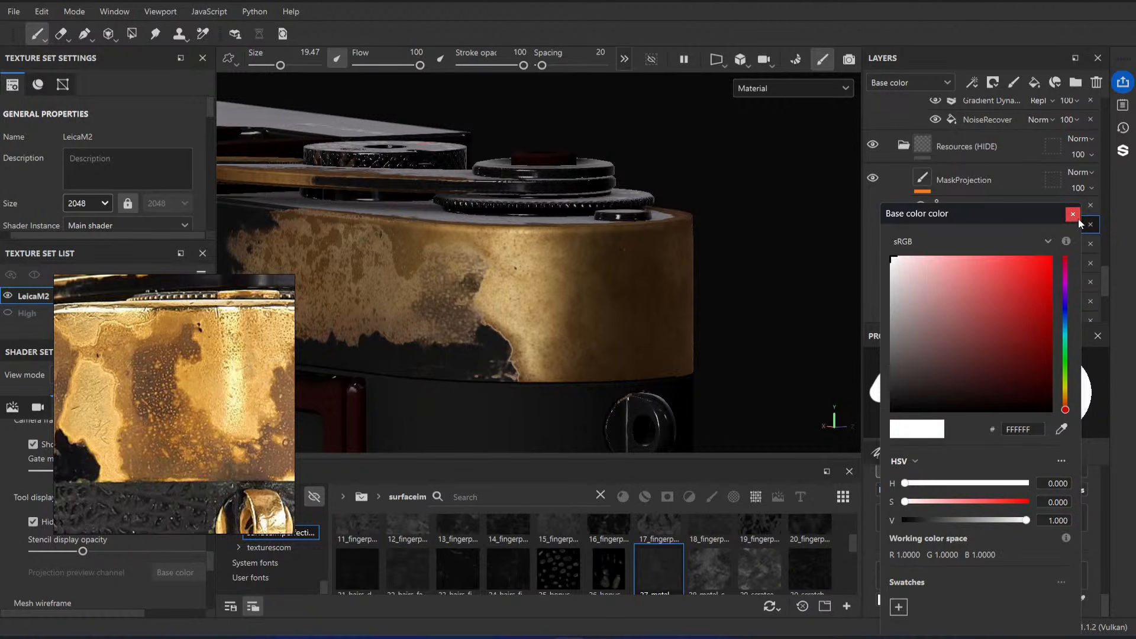
{"action": "left_click", "coordinate": [1074, 215]}
{"action": "left_click_drag", "start_coordinate": [1086, 250], "coordinate": [1072, 250]}
{"action": "mouse_move", "coordinate": [776, 299]}
{"action": "left_mouse_down", "text": "alt"}
{"action": "mouse_move", "coordinate": [587, 346]}
{"action": "mouse_move", "coordinate": [383, 178]}
{"action": "mouse_move", "coordinate": [305, 202]}
{"action": "left_mouse_up", "text": "alt"}
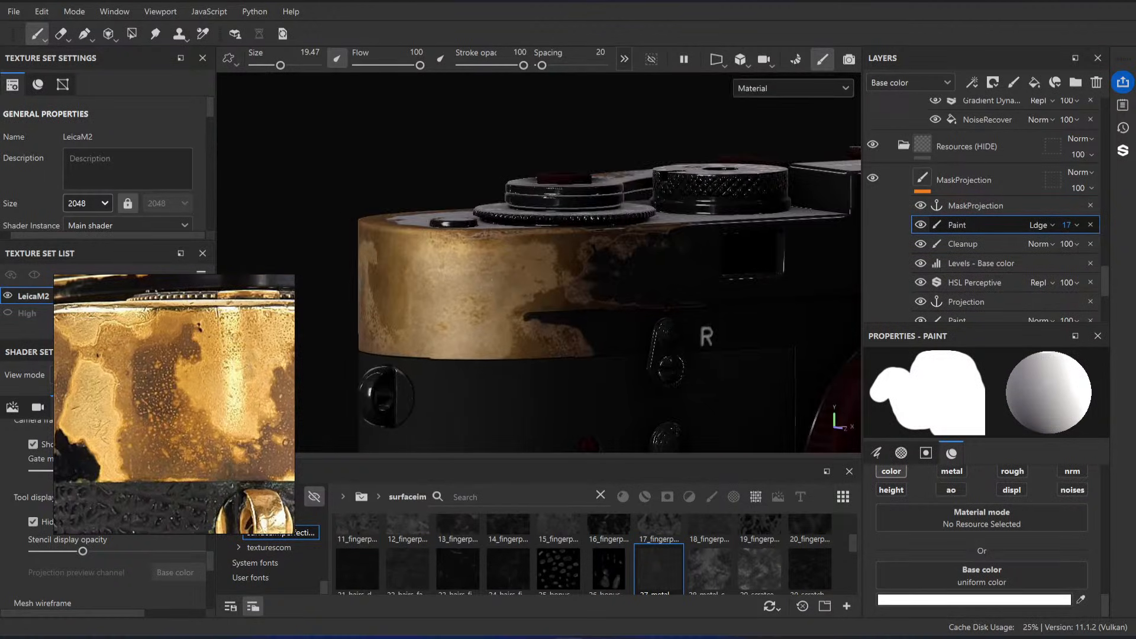
Step: Compare the rounded brass end with the reference photo and set the MaskProjection paint effect's opacity to 100
{"action": "middle_click_drag", "start_coordinate": [468, 329], "coordinate": [556, 307], "text": "alt"}
{"action": "scroll", "coordinate": [132, 402], "scroll_direction": "down", "scroll_amount": 5}
{"action": "left_click_drag", "start_coordinate": [586, 171], "coordinate": [598, 198], "text": "alt"}
{"action": "scroll", "coordinate": [598, 199], "scroll_direction": "up", "scroll_amount": 2}
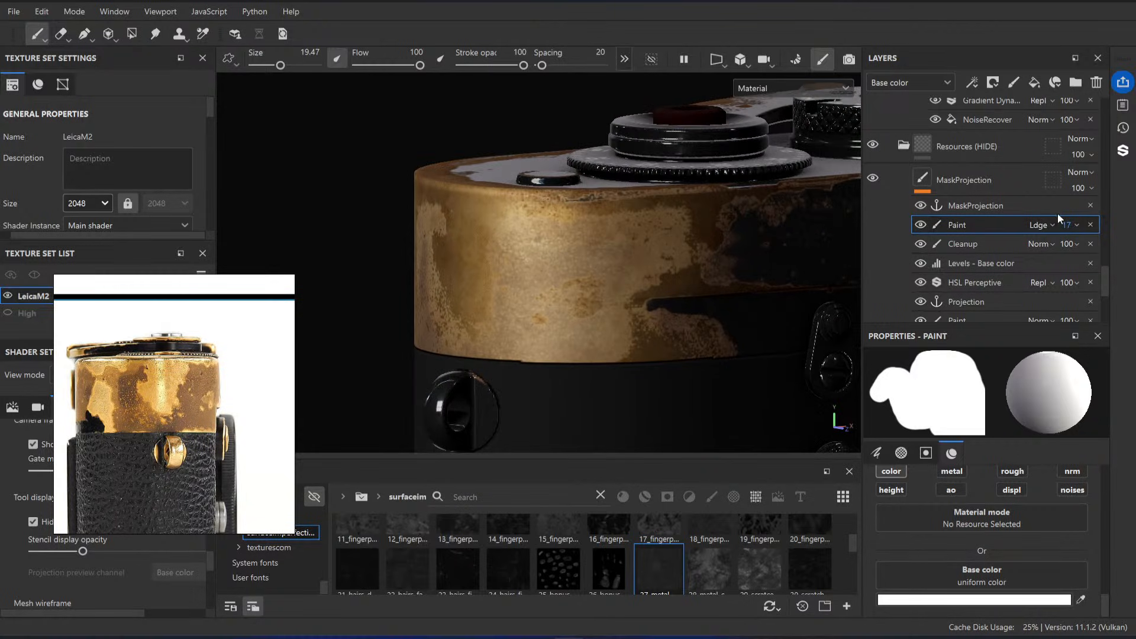
{"action": "left_click", "coordinate": [1076, 226]}
{"action": "left_click", "coordinate": [1098, 251]}
{"action": "left_click_drag", "start_coordinate": [698, 254], "coordinate": [628, 252], "text": "alt"}
{"action": "scroll", "coordinate": [345, 216], "scroll_direction": "down", "scroll_amount": 2}
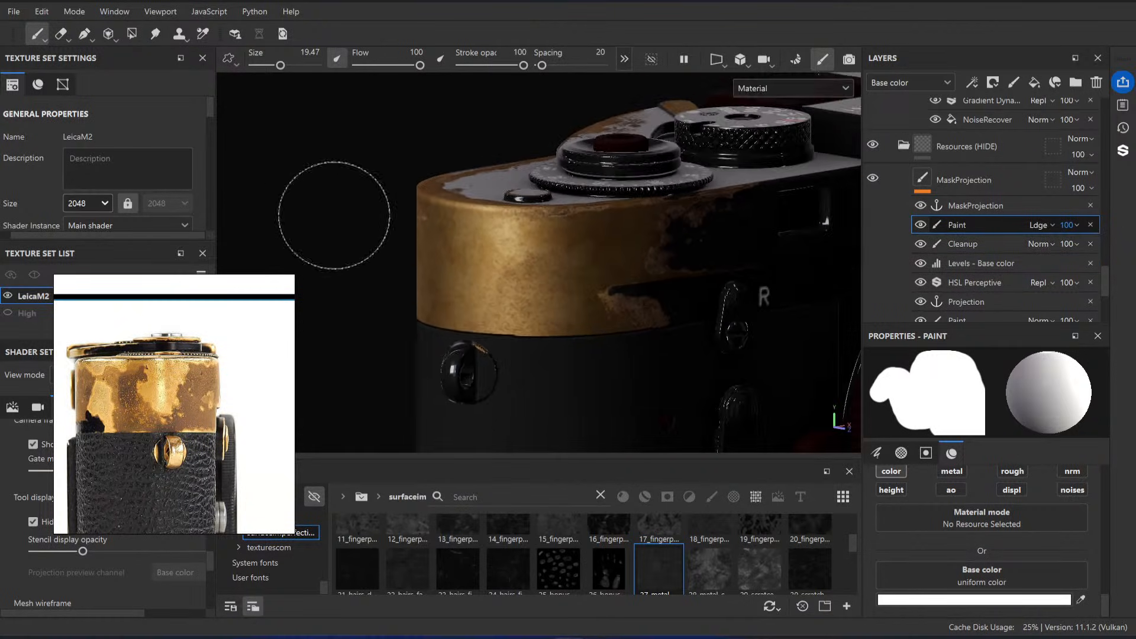
Step: Examine the brass end from several angles against the reference, comparing it with the MaskProjection paint effect hidden and shown
{"action": "left_click_drag", "start_coordinate": [345, 216], "coordinate": [652, 228], "text": "alt"}
{"action": "mouse_move", "coordinate": [799, 216]}
{"action": "left_mouse_down", "text": "alt"}
{"action": "mouse_move", "coordinate": [731, 240]}
{"action": "mouse_move", "coordinate": [414, 272]}
{"action": "mouse_move", "coordinate": [435, 265]}
{"action": "left_mouse_up", "text": "alt"}
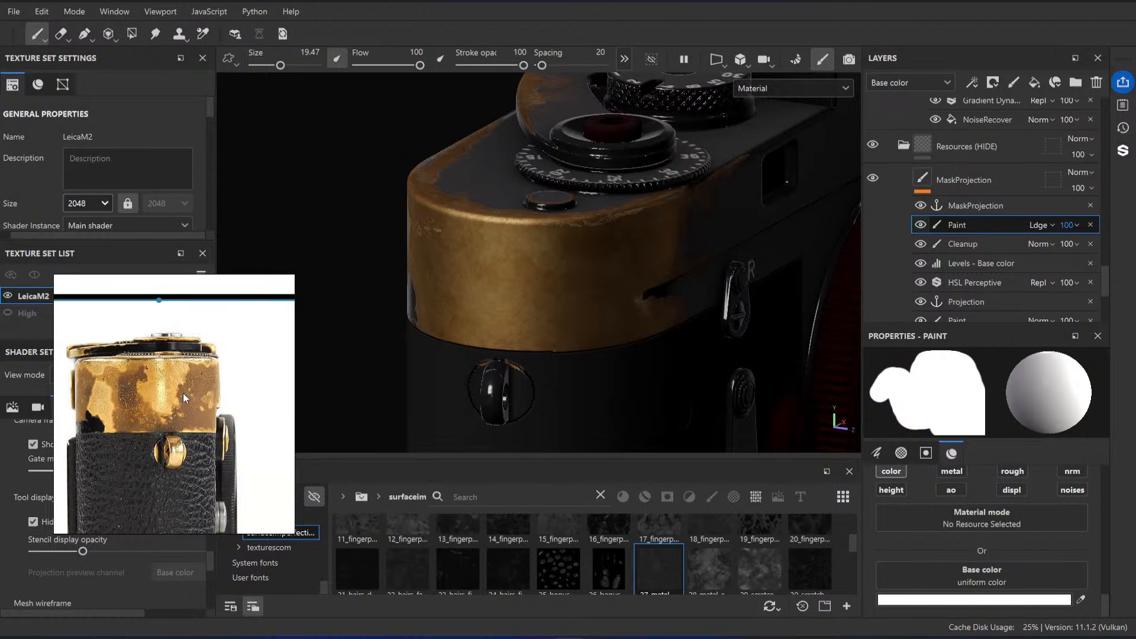
{"action": "scroll", "coordinate": [180, 406], "scroll_direction": "up", "scroll_amount": 4}
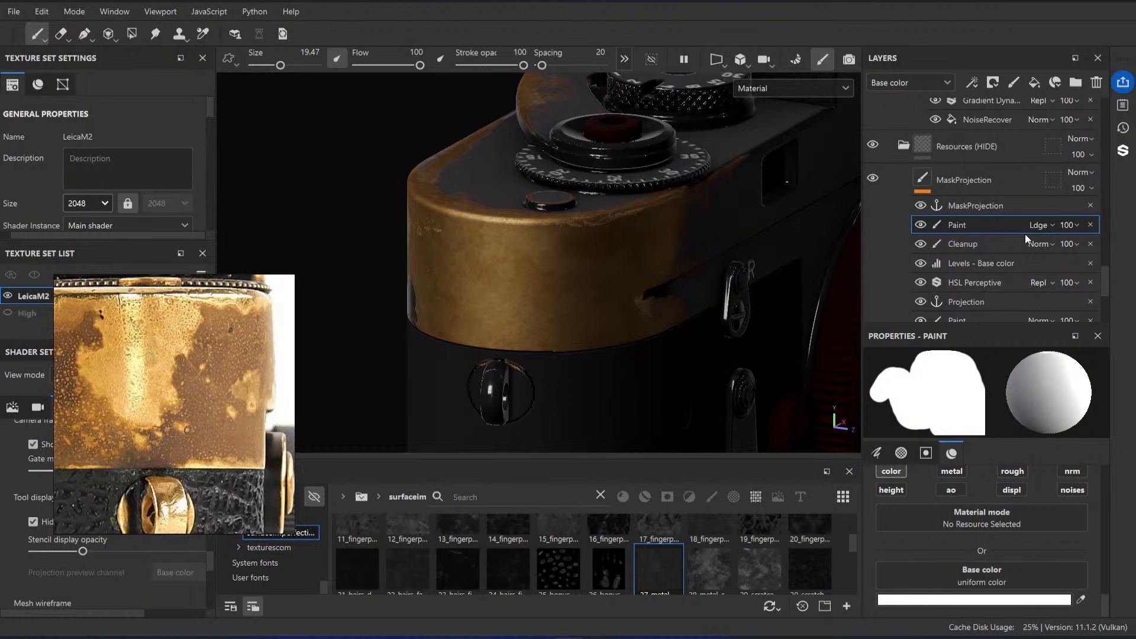
{"action": "left_click", "coordinate": [922, 225]}
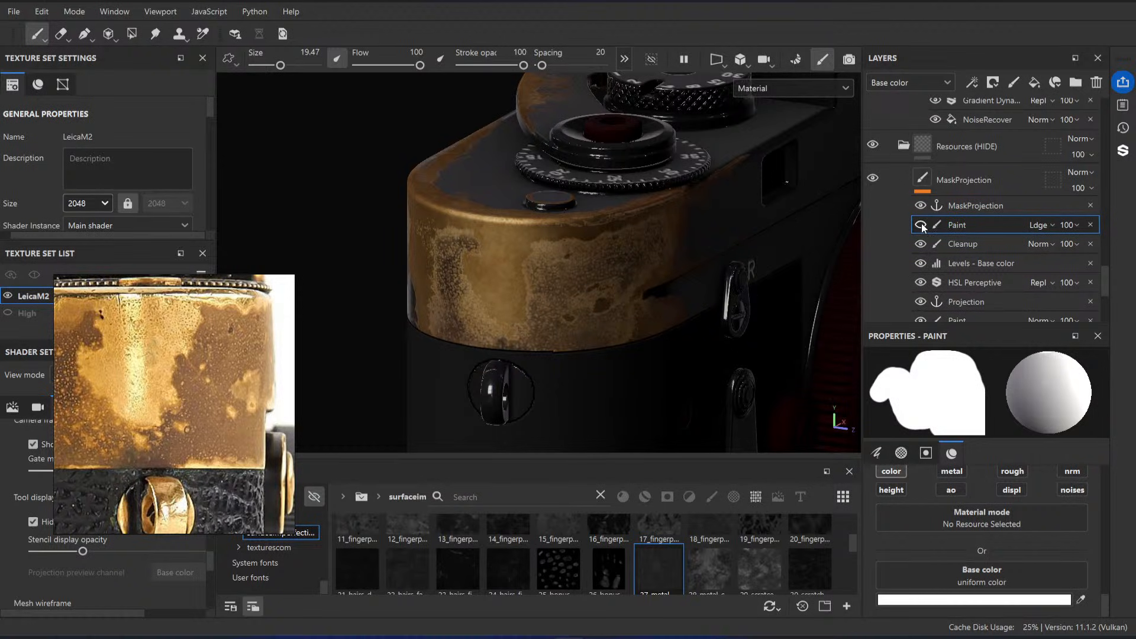
{"action": "left_click", "coordinate": [922, 223]}
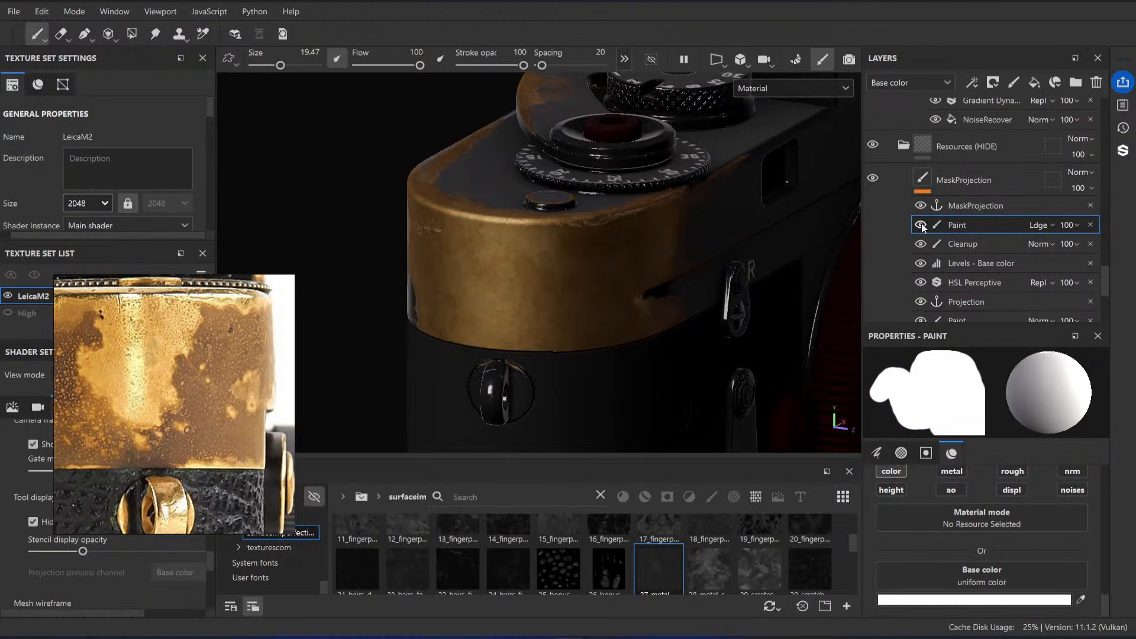
{"action": "left_click", "coordinate": [922, 224]}
{"action": "left_click", "coordinate": [921, 224]}
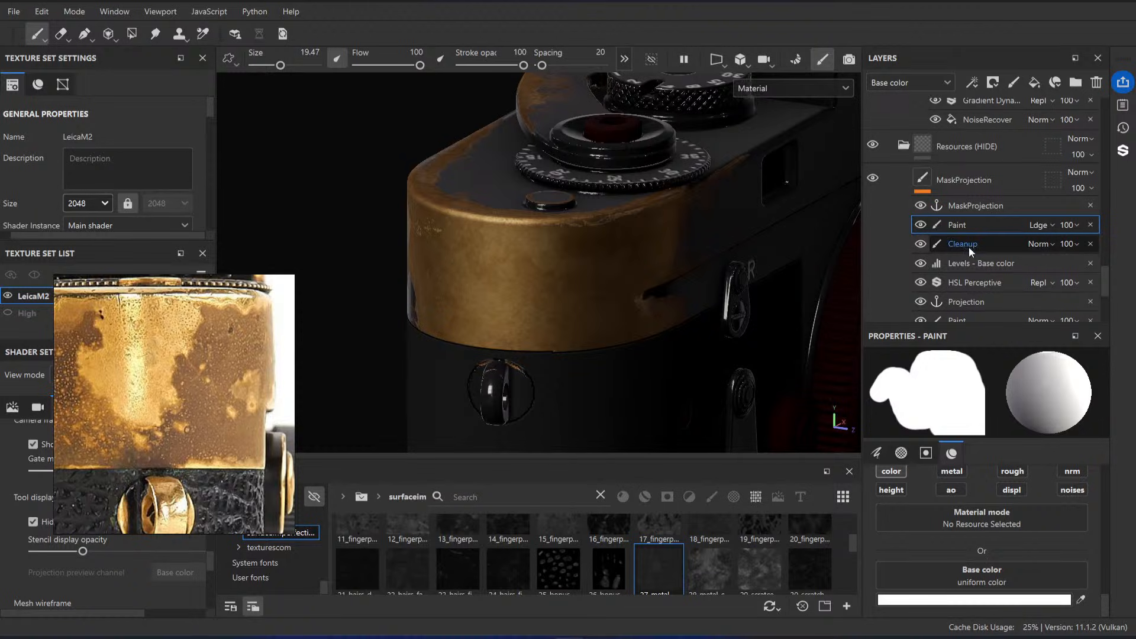
Step: Add a second anchor point to the MaskProjection layer and name the anchor between Paint and Cleanup MaskProjection_Soft
{"action": "right_click", "coordinate": [971, 248]}
{"action": "left_click", "coordinate": [872, 287]}
{"action": "mouse_move", "coordinate": [1007, 304]}
{"action": "left_mouse_down"}
{"action": "mouse_move", "coordinate": [996, 242]}
{"action": "mouse_move", "coordinate": [992, 265]}
{"action": "mouse_move", "coordinate": [982, 258]}
{"action": "left_mouse_up"}
{"action": "left_click", "coordinate": [1005, 207]}
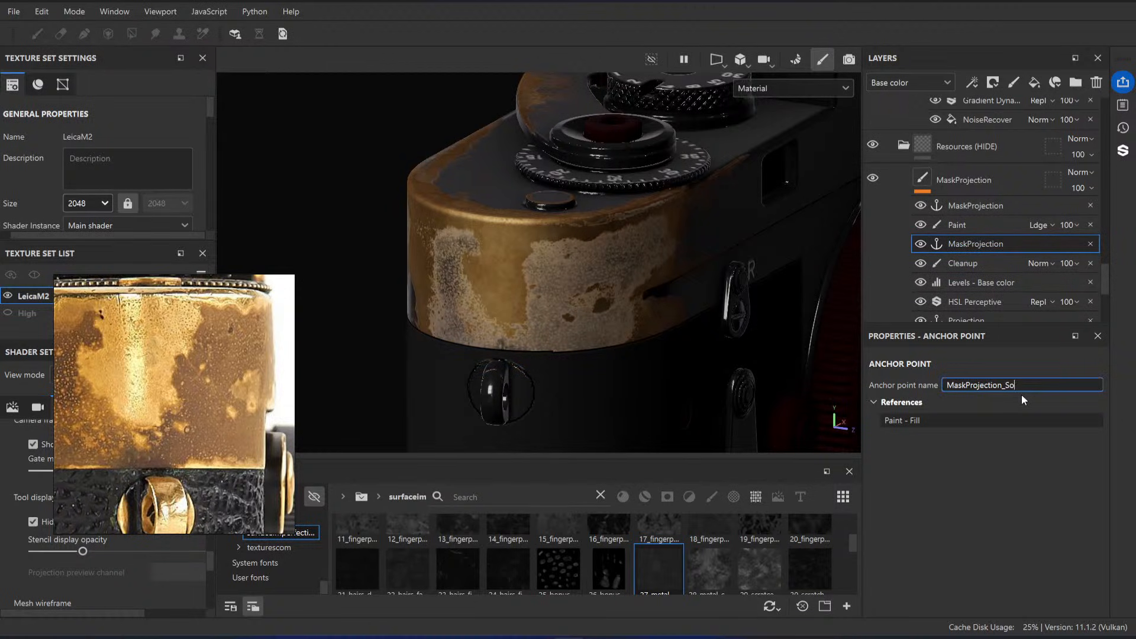
{"action": "type", "text": "ft"}
Step: Swap the two anchor points and their names so MaskProjection sits above the Paint effect and MaskProjection_Soft between Paint and Cleanup
{"action": "scroll", "coordinate": [965, 189], "scroll_direction": "up", "scroll_amount": 5}
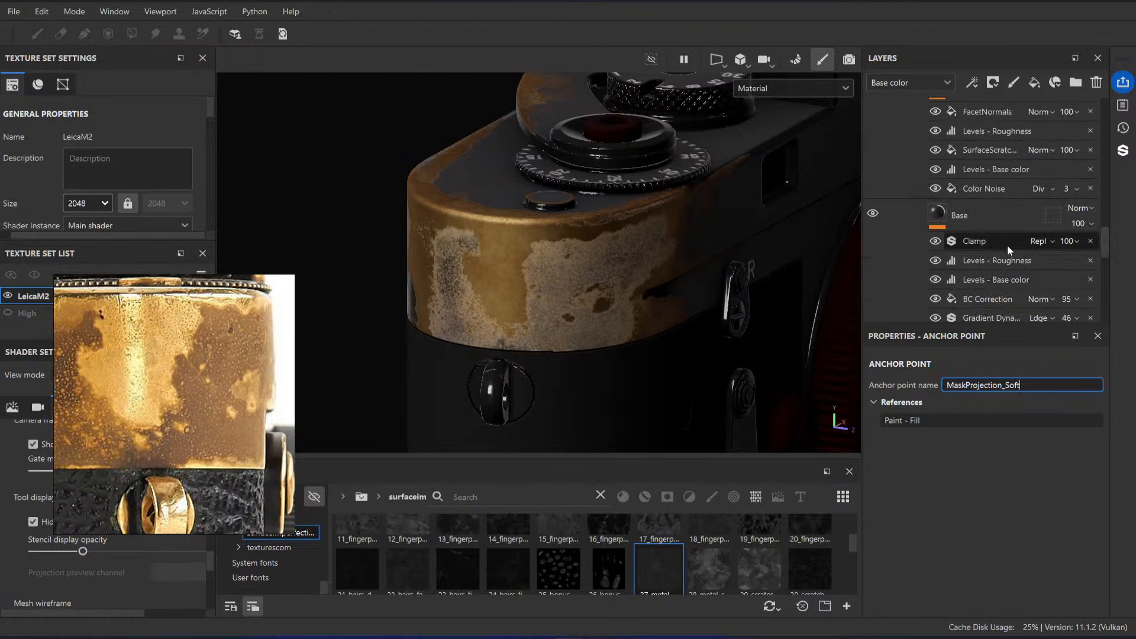
{"action": "scroll", "coordinate": [1003, 245], "scroll_direction": "up", "scroll_amount": 10}
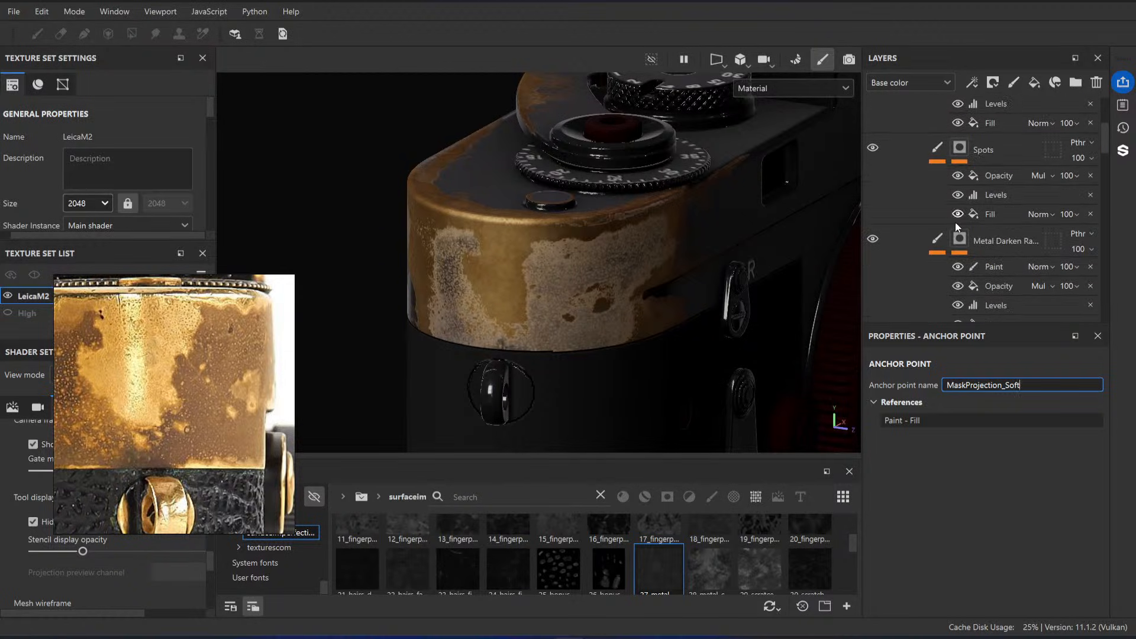
{"action": "scroll", "coordinate": [955, 222], "scroll_direction": "up", "scroll_amount": 5}
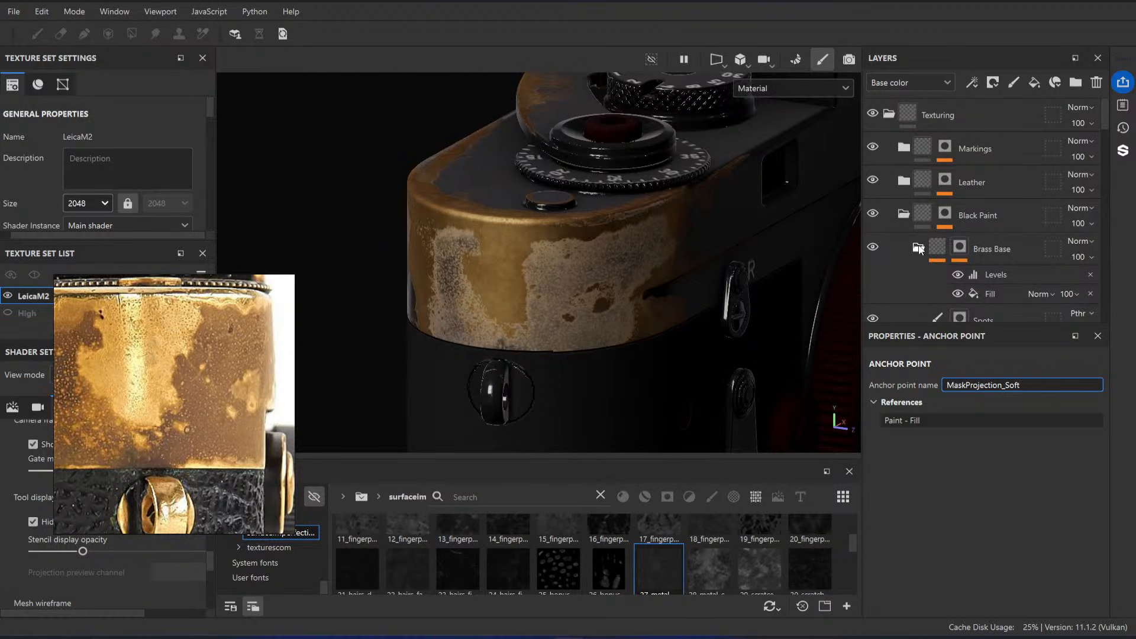
{"action": "scroll", "coordinate": [920, 248], "scroll_direction": "down", "scroll_amount": 15}
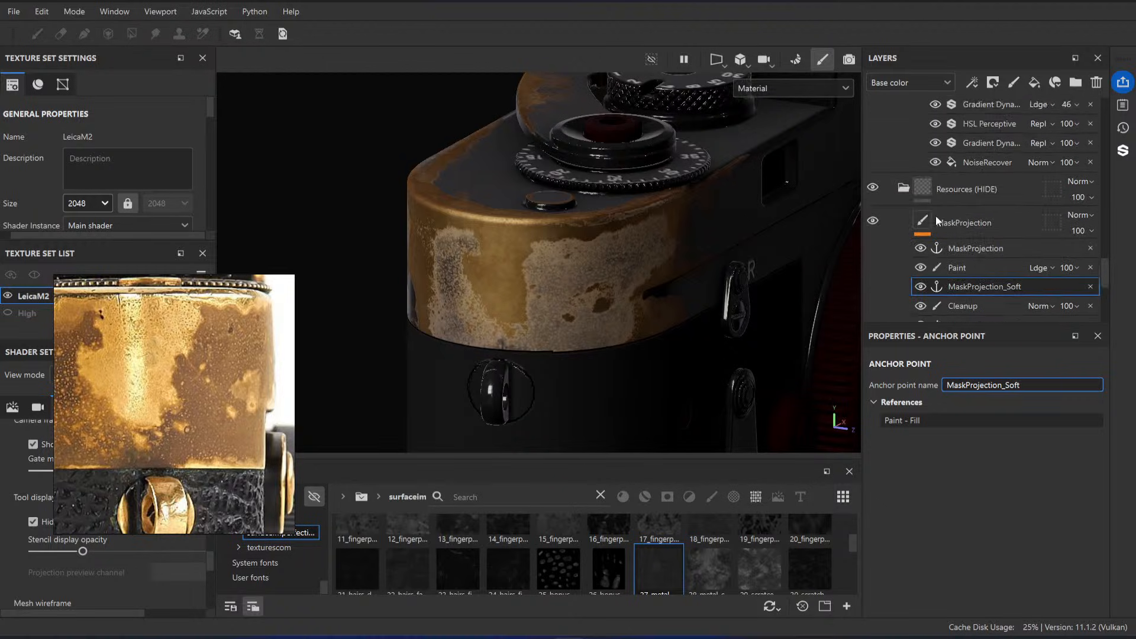
{"action": "scroll", "coordinate": [936, 217], "scroll_direction": "down", "scroll_amount": 3}
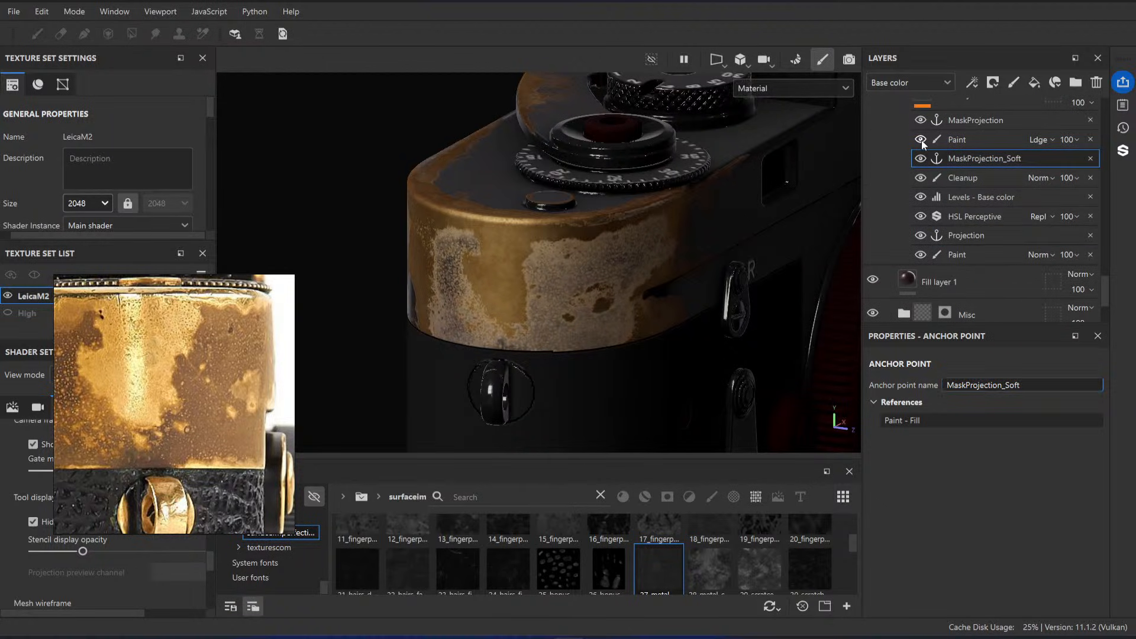
{"action": "left_click", "coordinate": [1067, 139]}
{"action": "mouse_move", "coordinate": [1103, 164]}
{"action": "left_mouse_down"}
{"action": "mouse_move", "coordinate": [1034, 162]}
{"action": "mouse_move", "coordinate": [1131, 164]}
{"action": "left_mouse_up"}
{"action": "left_click", "coordinate": [982, 140]}
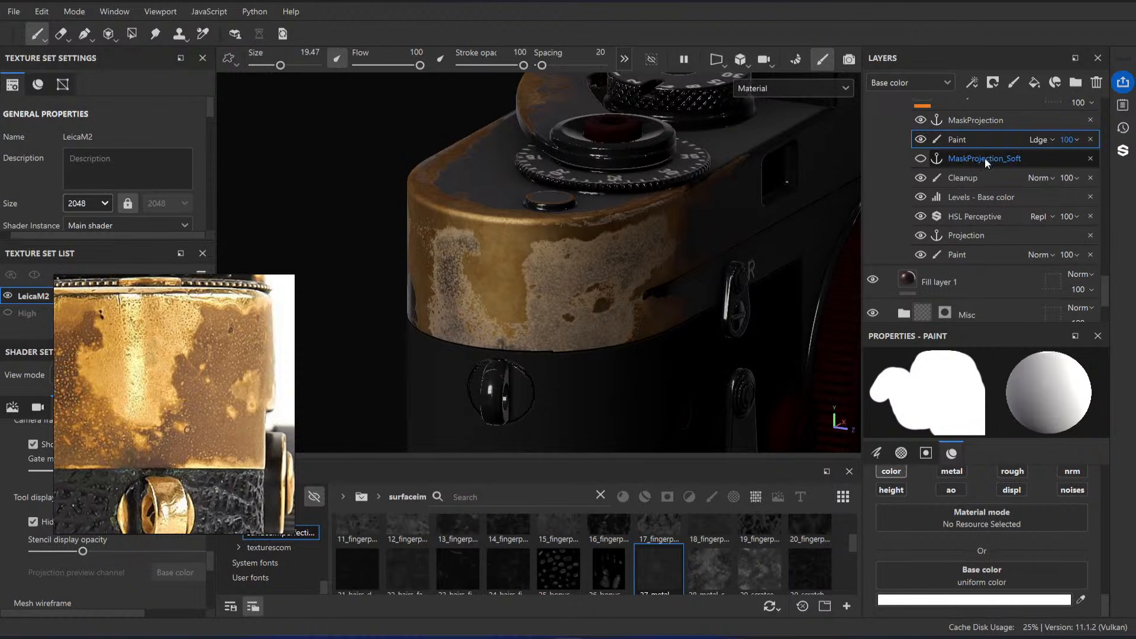
{"action": "left_click_drag", "start_coordinate": [986, 160], "coordinate": [987, 117]}
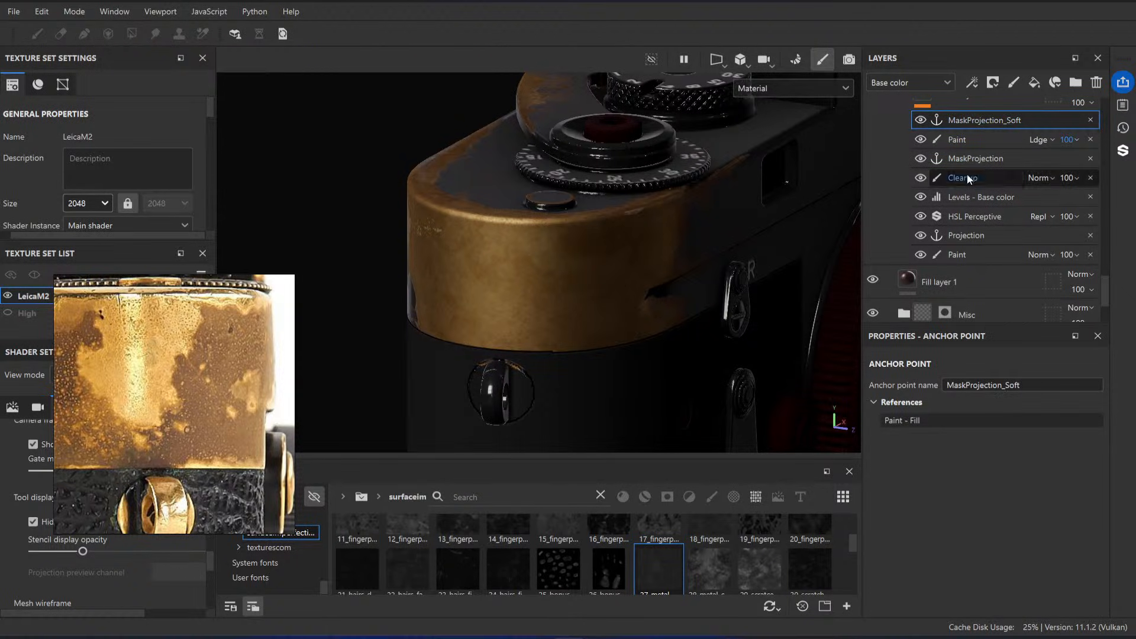
{"action": "left_click", "coordinate": [978, 158]}
{"action": "left_click", "coordinate": [985, 118]}
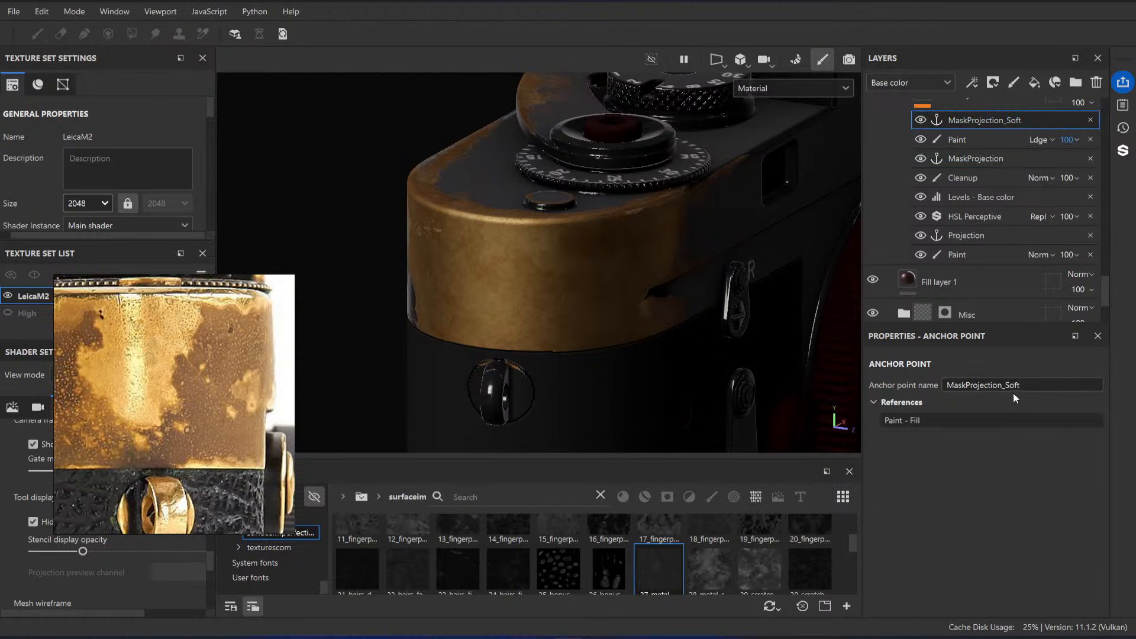
{"action": "left_click", "coordinate": [976, 155]}
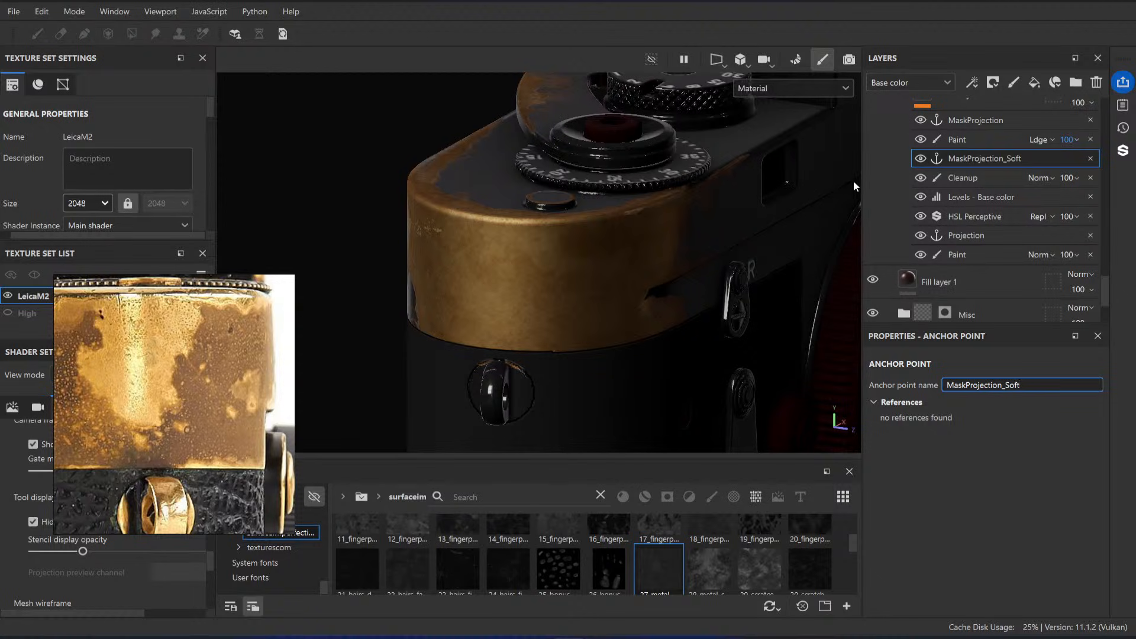
Step: Add a fill layer directly above the Spots layer inside the Brass Base group
{"action": "scroll", "coordinate": [971, 195], "scroll_direction": "up", "scroll_amount": 5}
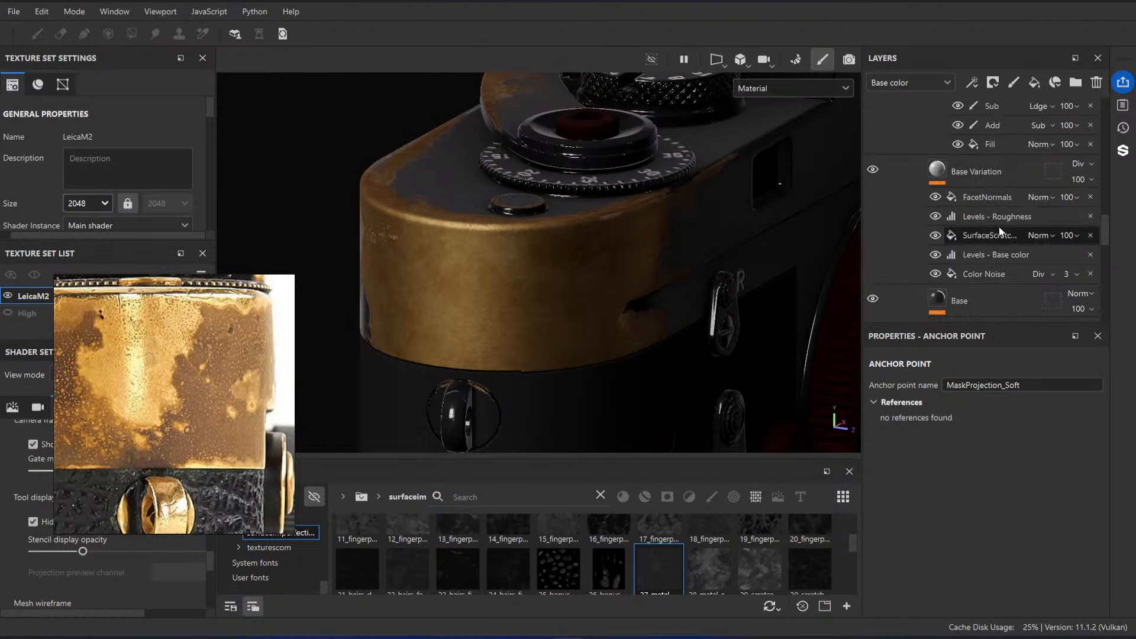
{"action": "scroll", "coordinate": [995, 225], "scroll_direction": "up", "scroll_amount": 10}
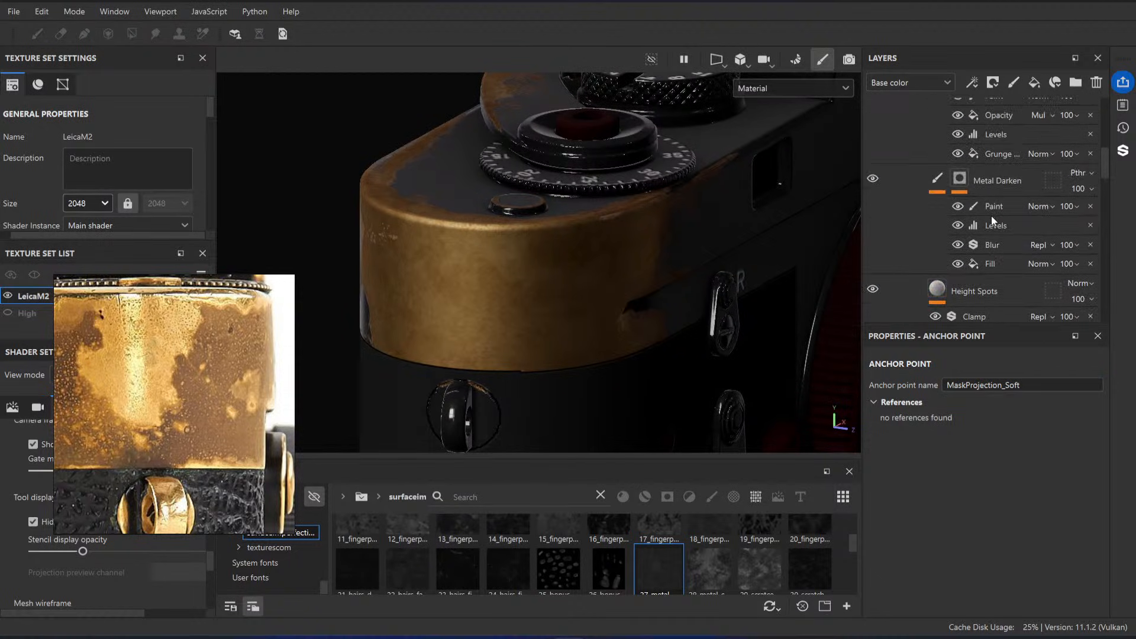
{"action": "scroll", "coordinate": [992, 219], "scroll_direction": "up", "scroll_amount": 8}
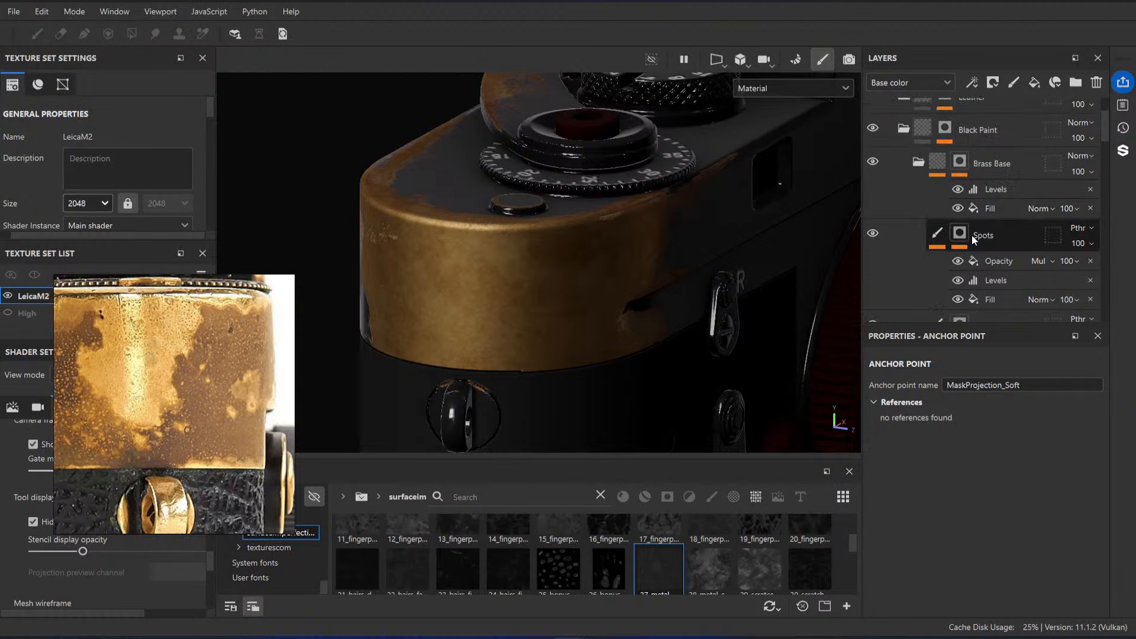
{"action": "scroll", "coordinate": [977, 234], "scroll_direction": "down", "scroll_amount": 10}
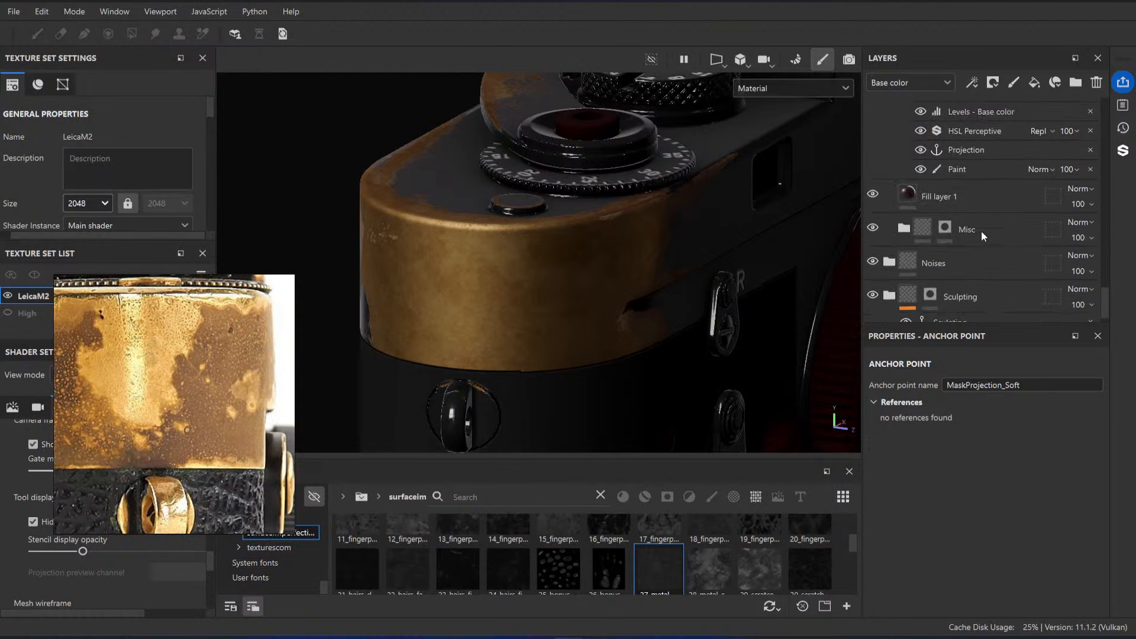
{"action": "scroll", "coordinate": [981, 231], "scroll_direction": "down", "scroll_amount": 10}
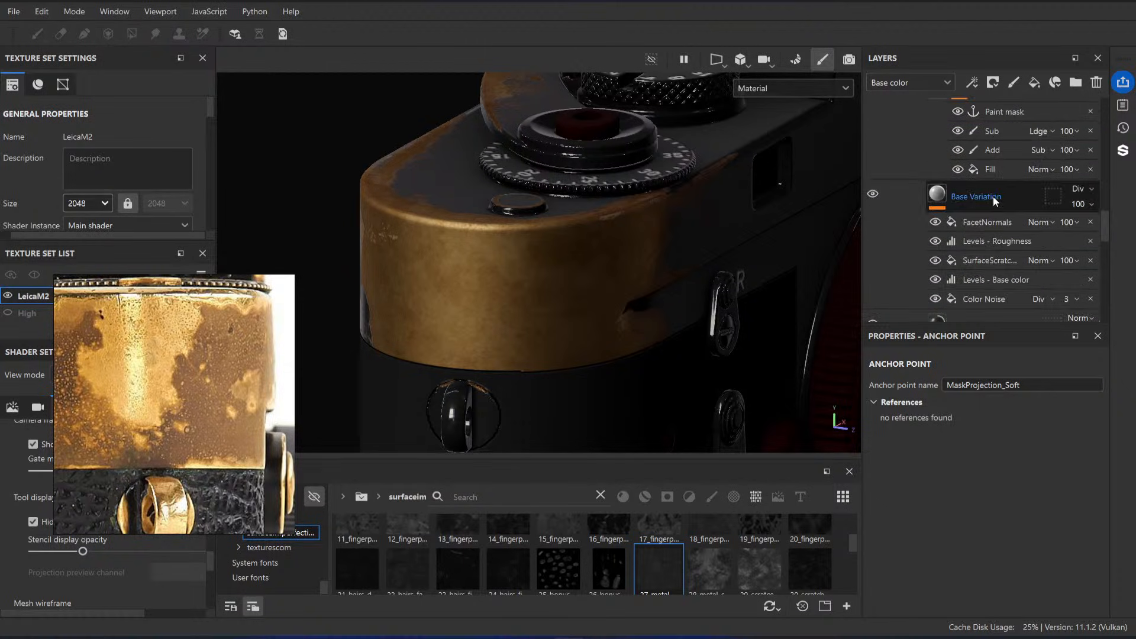
{"action": "scroll", "coordinate": [992, 207], "scroll_direction": "up", "scroll_amount": 15}
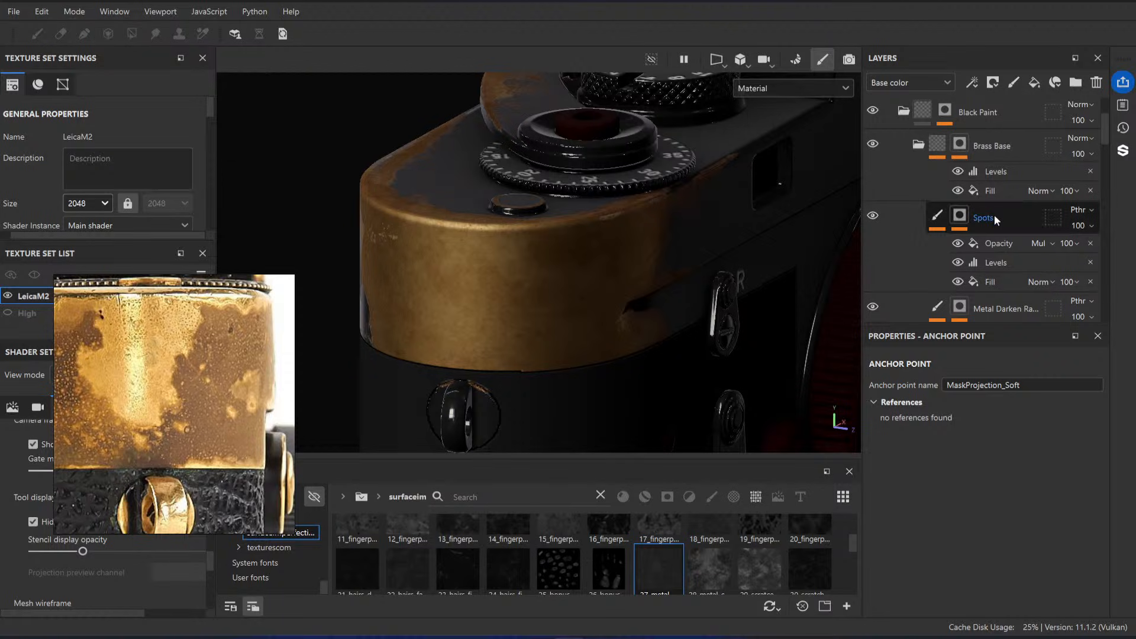
{"action": "left_click", "coordinate": [993, 218]}
{"action": "left_click", "coordinate": [1035, 82]}
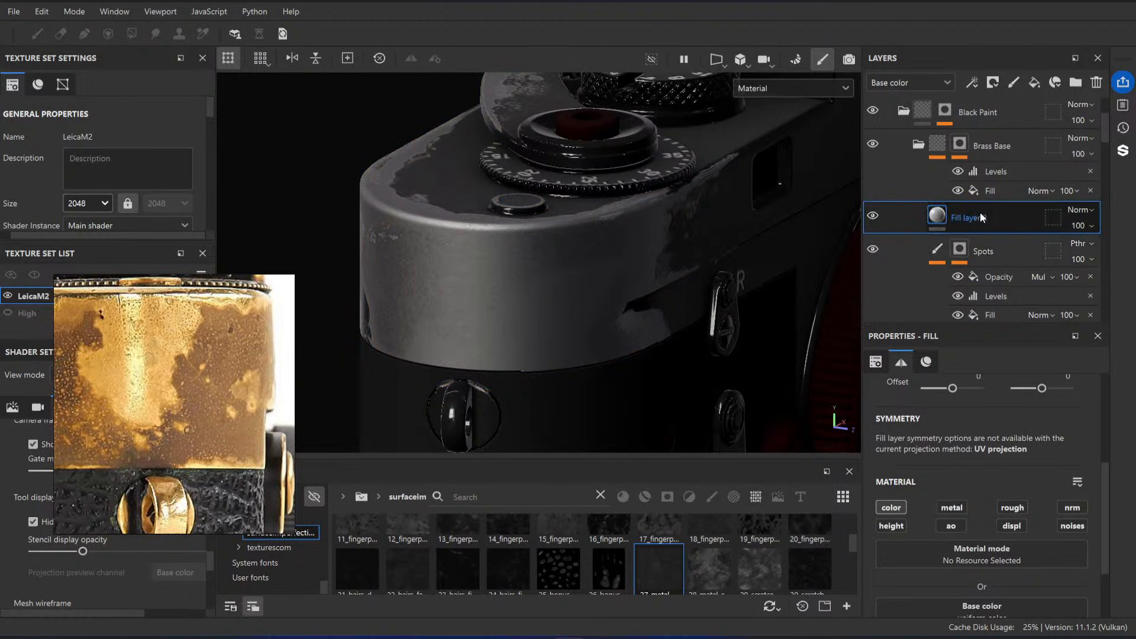
Step: Use the Projection anchor point as the new fill layer's base color
{"action": "scroll", "coordinate": [977, 474], "scroll_direction": "down", "scroll_amount": 3}
{"action": "left_click", "coordinate": [952, 519]}
{"action": "left_click", "coordinate": [1009, 324]}
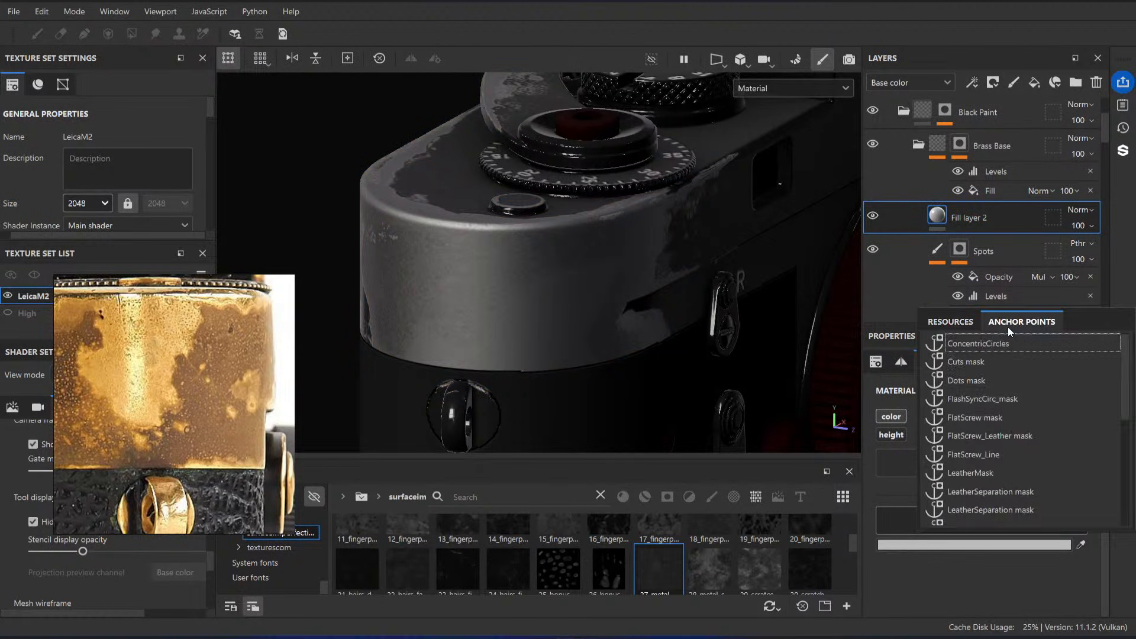
{"action": "scroll", "coordinate": [990, 403], "scroll_direction": "down", "scroll_amount": 4}
{"action": "left_click", "coordinate": [966, 455]}
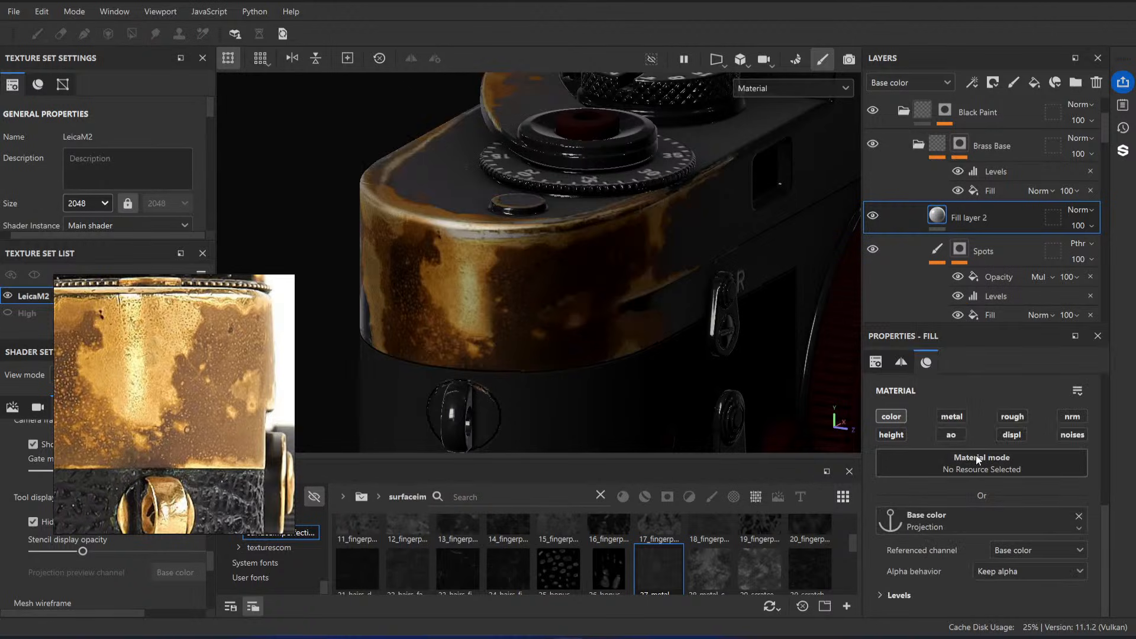
Step: Add a black mask to Fill layer 2 and drive it with a fill effect referencing the MaskProjection_Soft anchor
{"action": "right_click", "coordinate": [990, 222]}
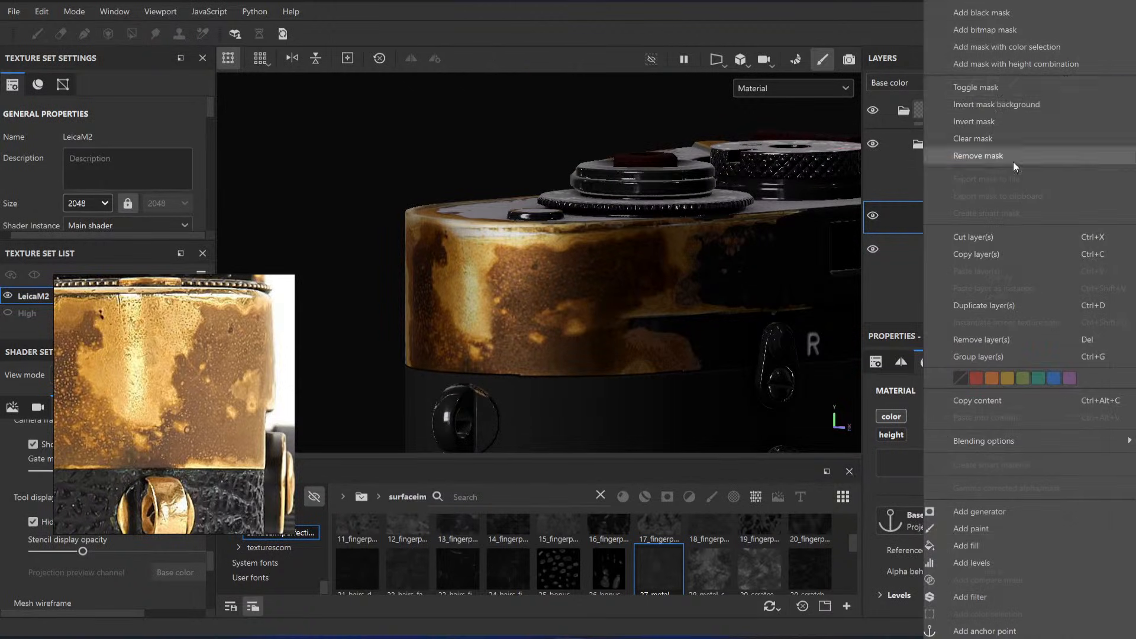
{"action": "left_click", "coordinate": [1015, 12]}
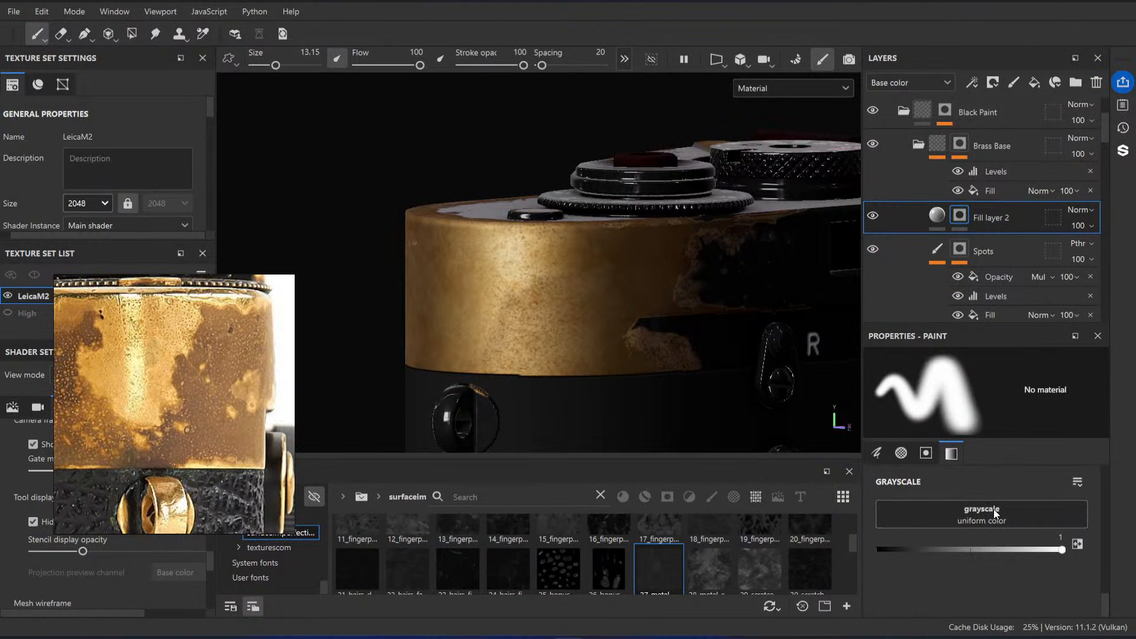
{"action": "right_click", "coordinate": [1001, 523]}
{"action": "left_click", "coordinate": [990, 482]}
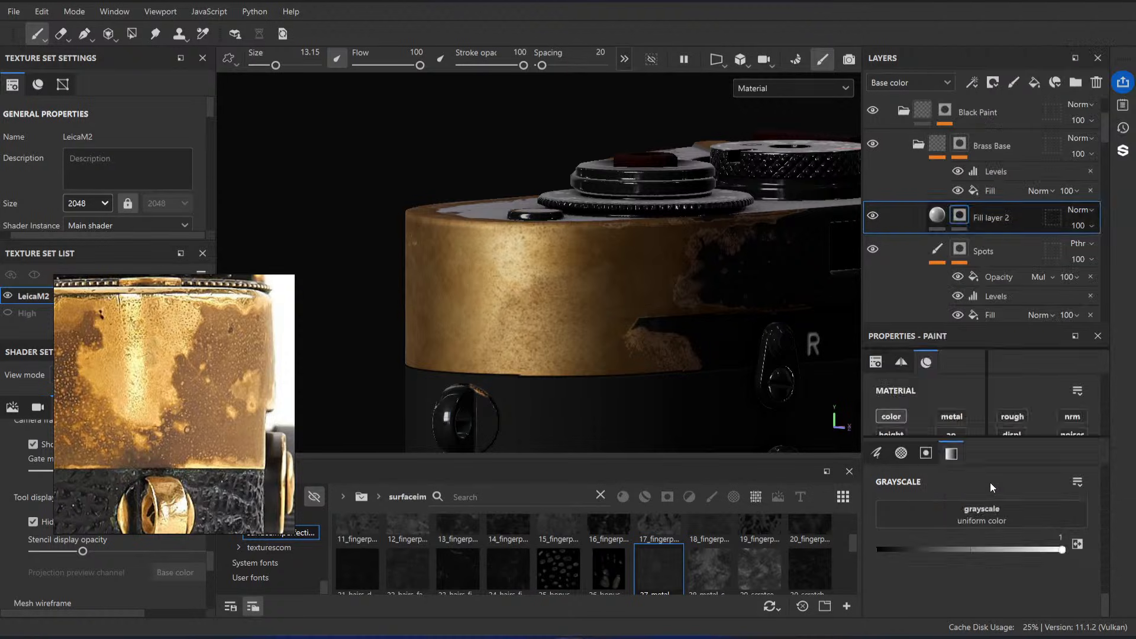
{"action": "left_click", "coordinate": [993, 425]}
{"action": "left_click", "coordinate": [1018, 442]}
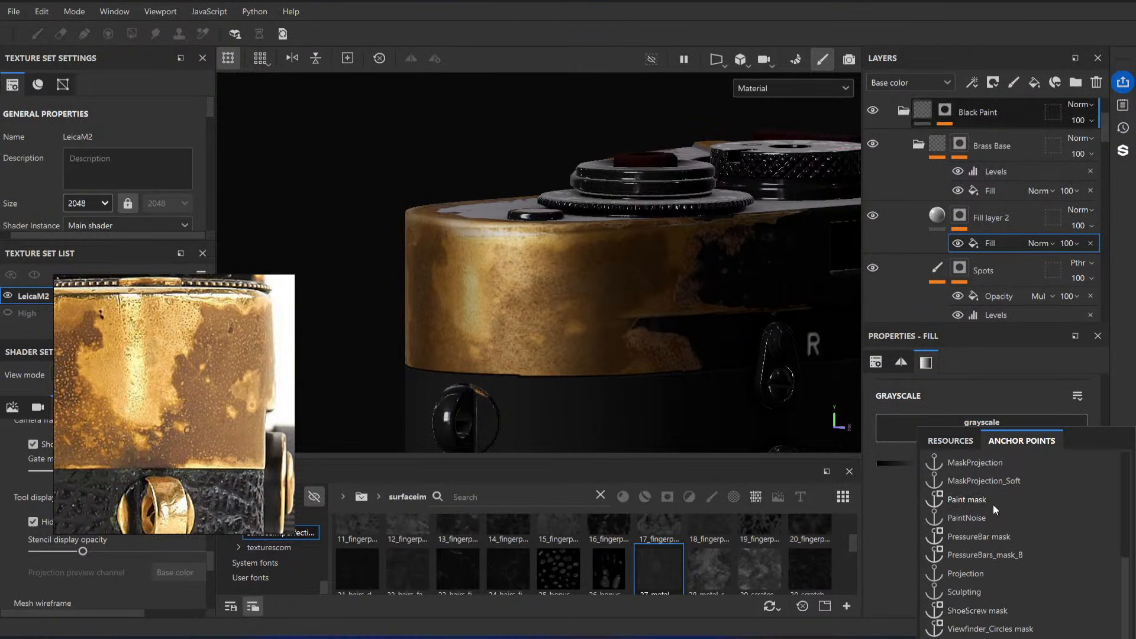
{"action": "left_click", "coordinate": [1001, 483]}
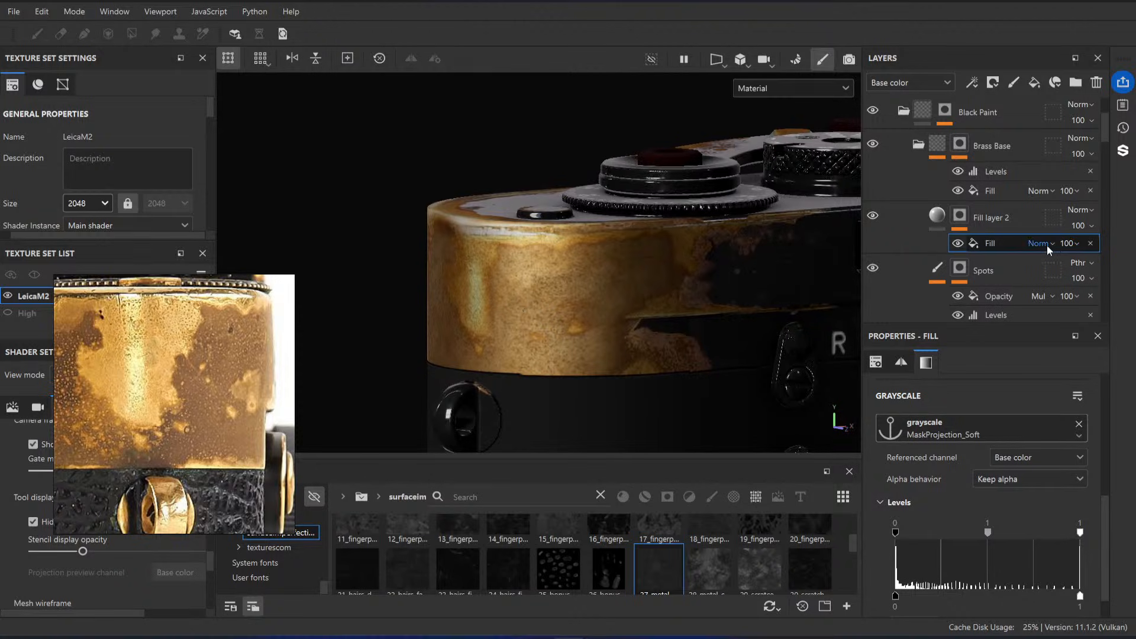
Step: Preview Fill layer 2's mask, invert the levels of its fill effect, and return to the material view
{"action": "left_click", "coordinate": [960, 215], "text": "alt"}
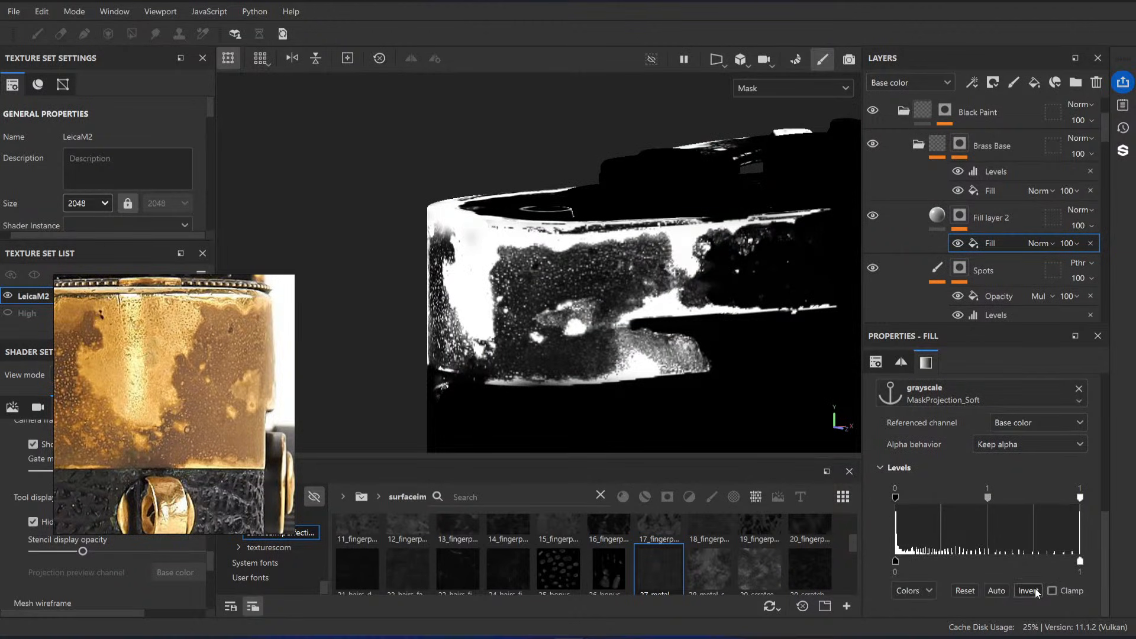
{"action": "left_click", "coordinate": [1034, 589]}
{"action": "key", "text": "m"}
{"action": "left_click_drag", "start_coordinate": [642, 316], "coordinate": [610, 320], "text": "alt"}
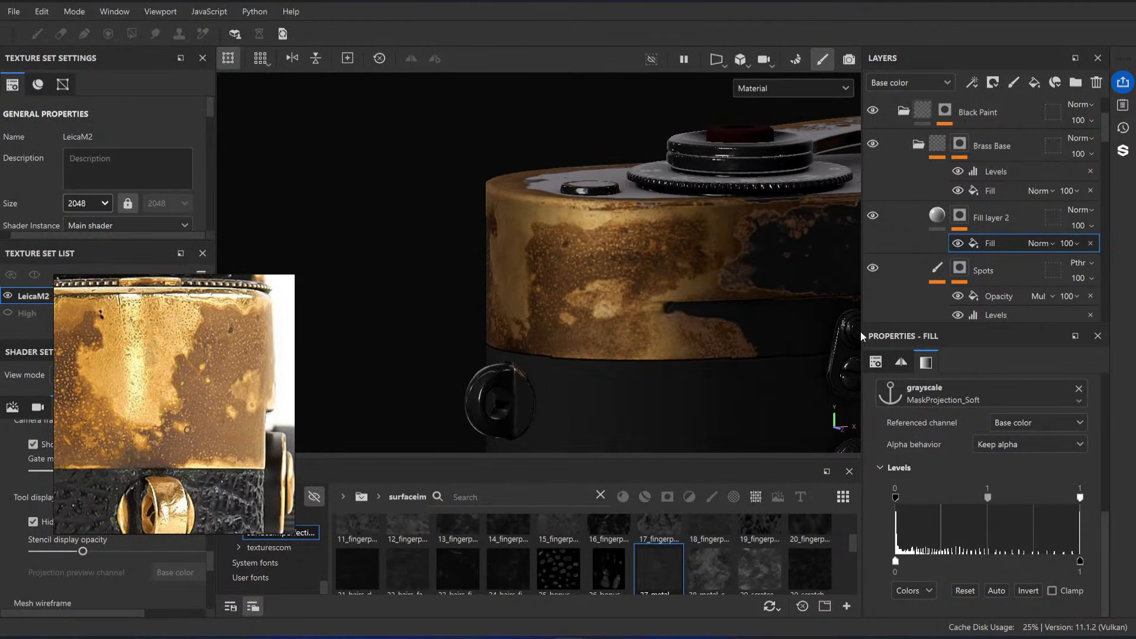
Step: Inspect Fill layer 2's mask in isolation, hide its fill effect, and select the layer's content again
{"action": "left_click", "coordinate": [939, 211]}
{"action": "left_click", "coordinate": [962, 216], "text": "alt"}
{"action": "left_click_drag", "start_coordinate": [710, 290], "coordinate": [623, 322], "text": "alt"}
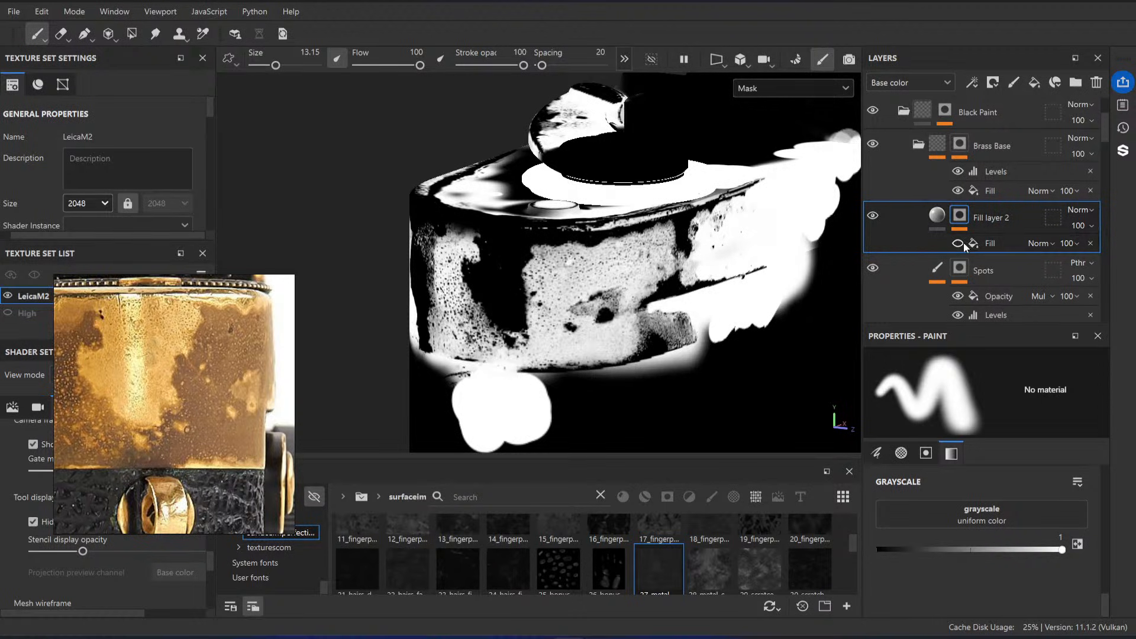
{"action": "left_click", "coordinate": [937, 215]}
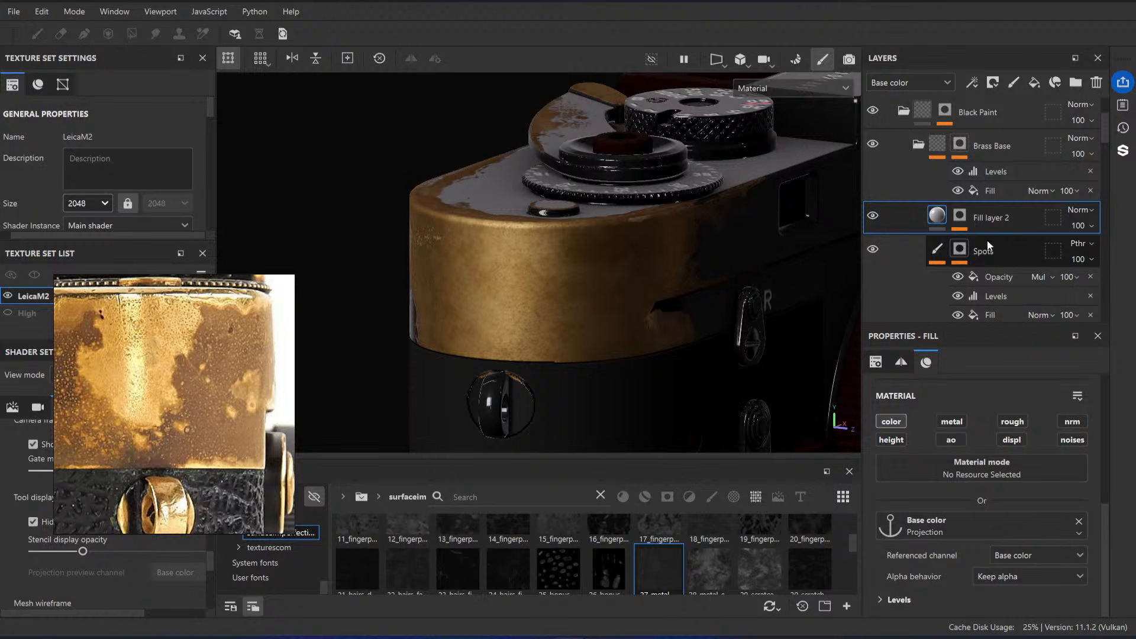
Step: Try clearing Fill layer 2's mask to compare the brass on the top housing, and undo the clearing
{"action": "right_click", "coordinate": [961, 217]}
{"action": "left_click", "coordinate": [974, 139]}
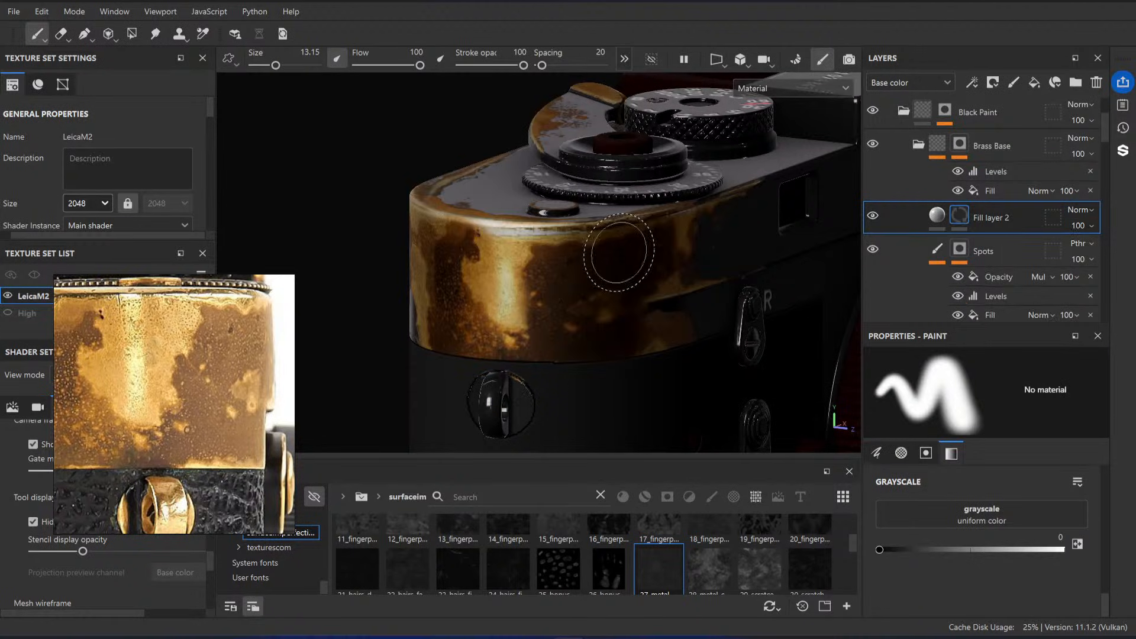
{"action": "left_click_drag", "start_coordinate": [627, 268], "coordinate": [548, 278], "text": "alt"}
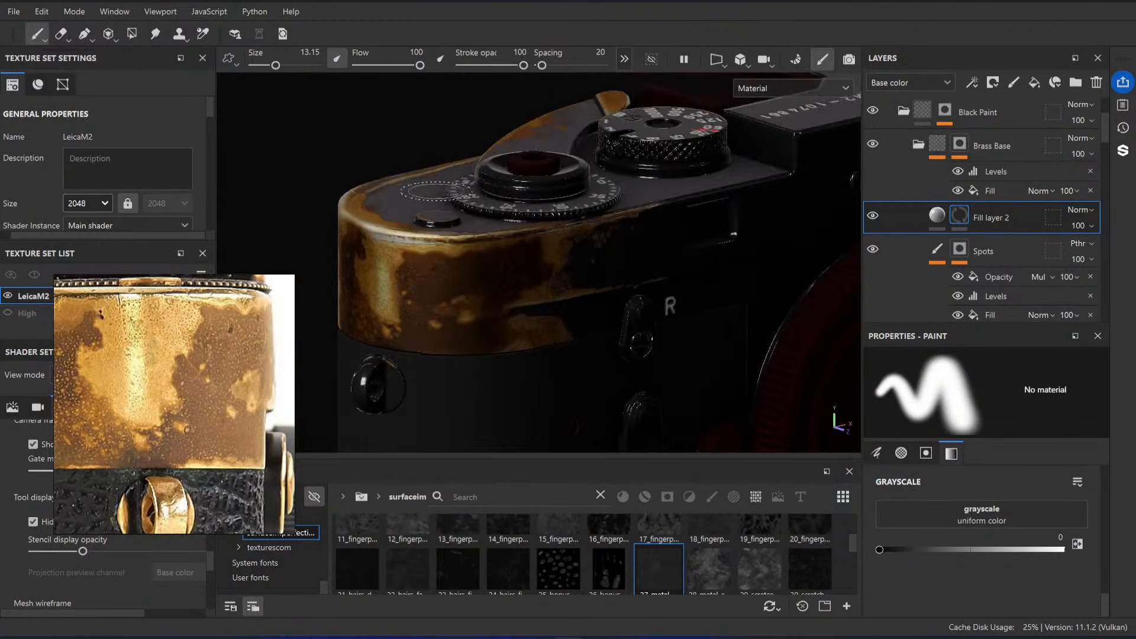
{"action": "middle_click_drag", "start_coordinate": [548, 278], "coordinate": [690, 287], "text": "alt"}
{"action": "left_click_drag", "start_coordinate": [690, 286], "coordinate": [504, 227], "text": "alt"}
{"action": "right_click_drag", "start_coordinate": [504, 228], "coordinate": [501, 226], "text": "alt"}
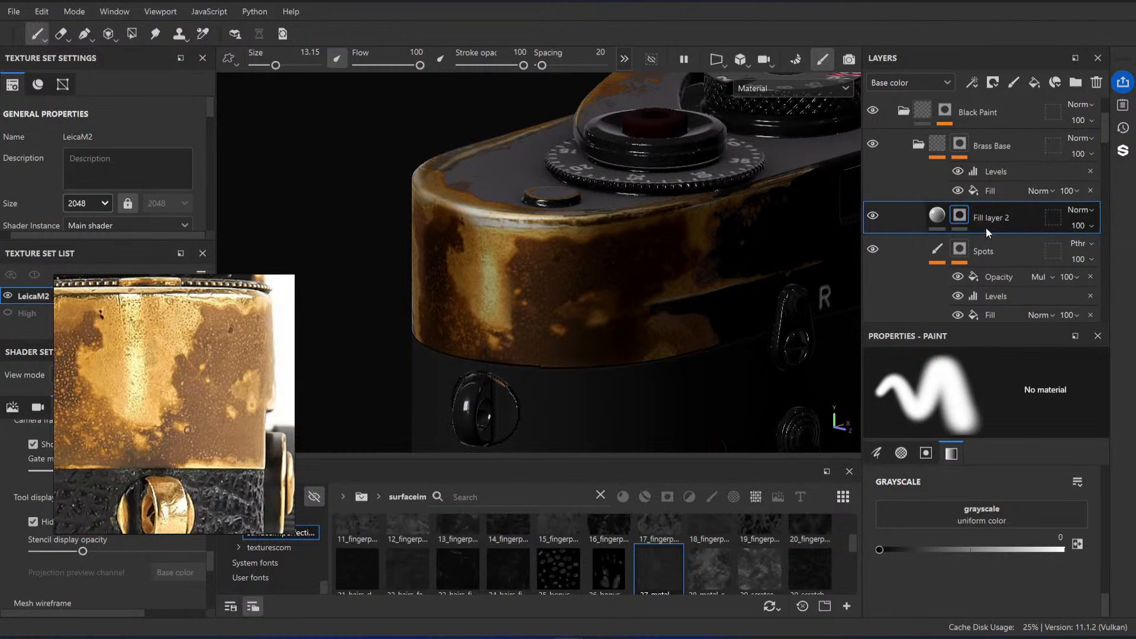
{"action": "key", "text": "ctrl+z"}
Step: Examine Fill layer 2's mask and its fill effect in isolation and compare them with the material view
{"action": "left_click_drag", "start_coordinate": [631, 284], "coordinate": [551, 261], "text": "alt+shift"}
{"action": "left_click", "coordinate": [961, 217], "text": "alt"}
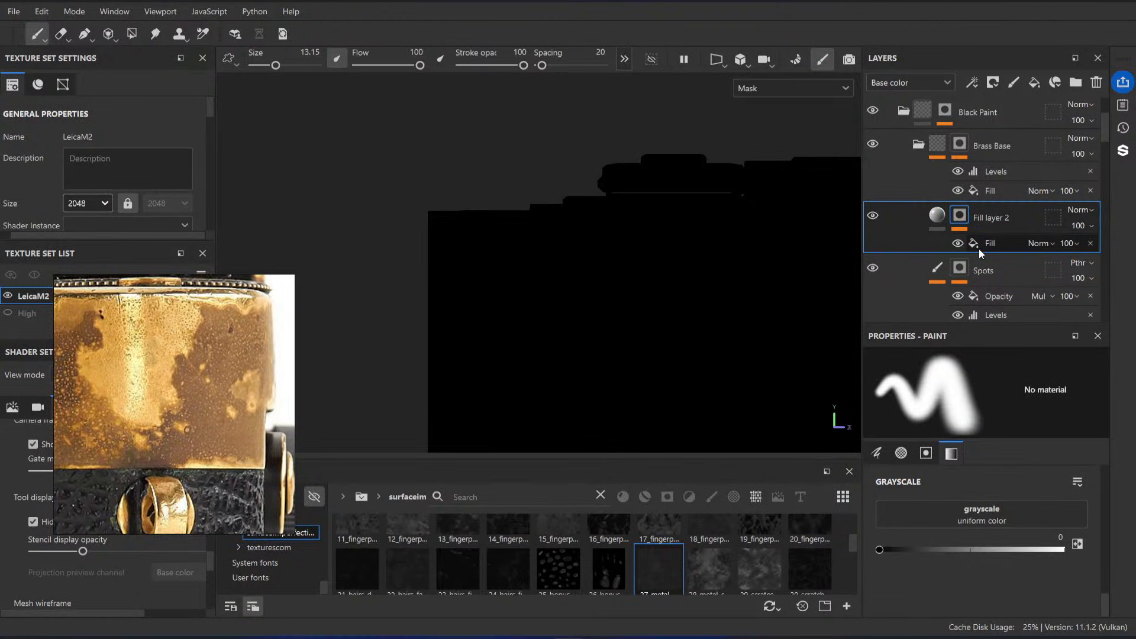
{"action": "left_click", "coordinate": [976, 238]}
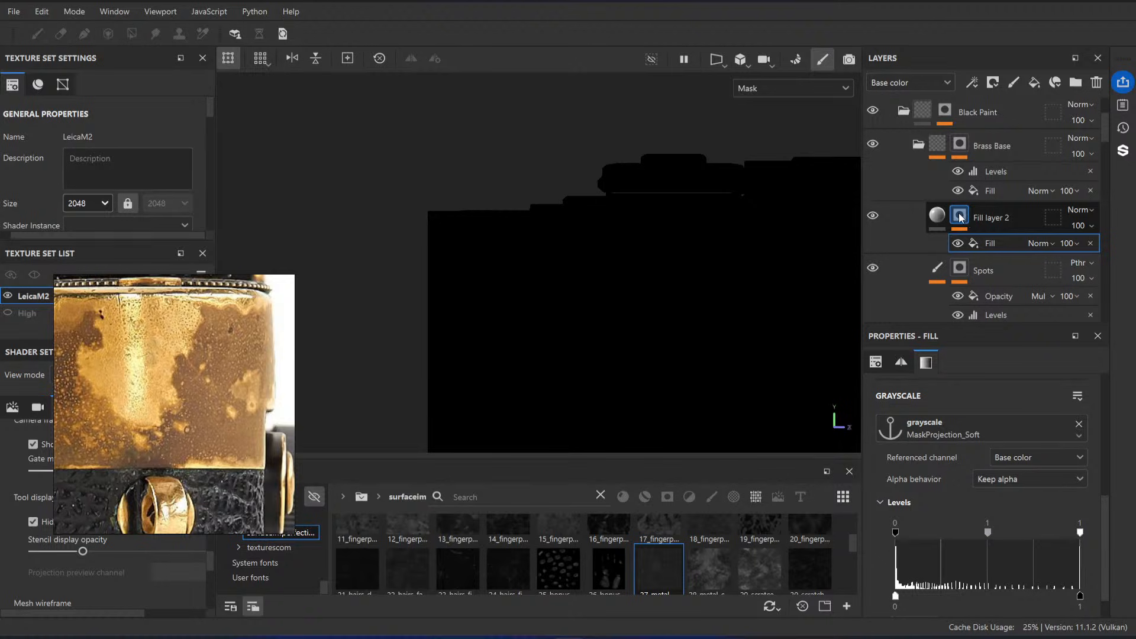
{"action": "left_click_drag", "start_coordinate": [667, 247], "coordinate": [737, 268], "text": "alt"}
{"action": "key", "text": "m"}
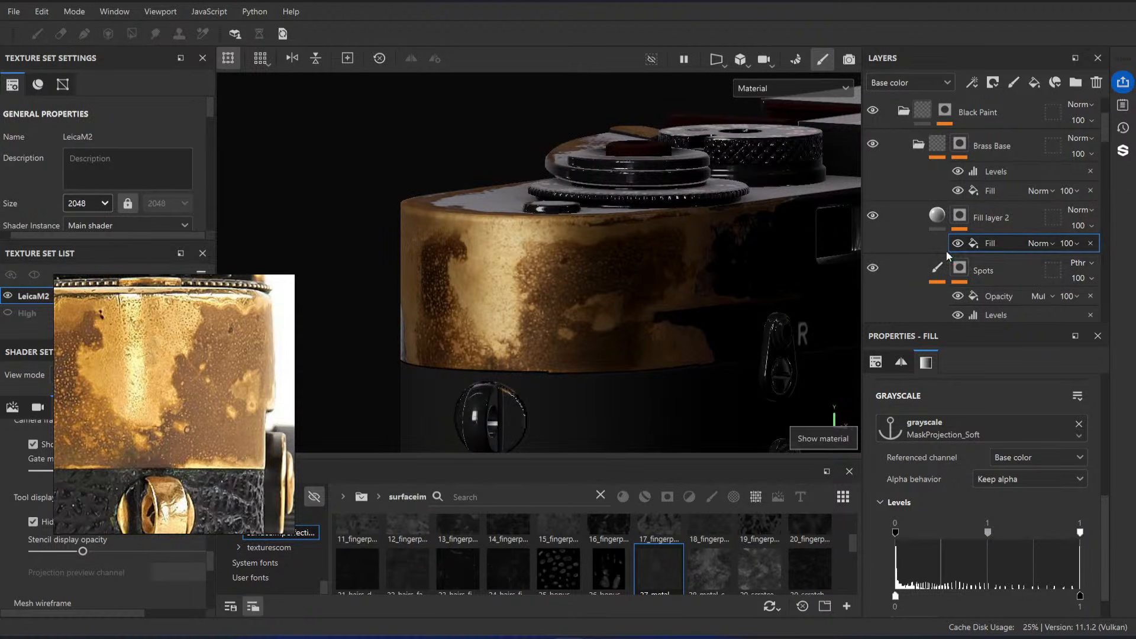
{"action": "left_click", "coordinate": [959, 244]}
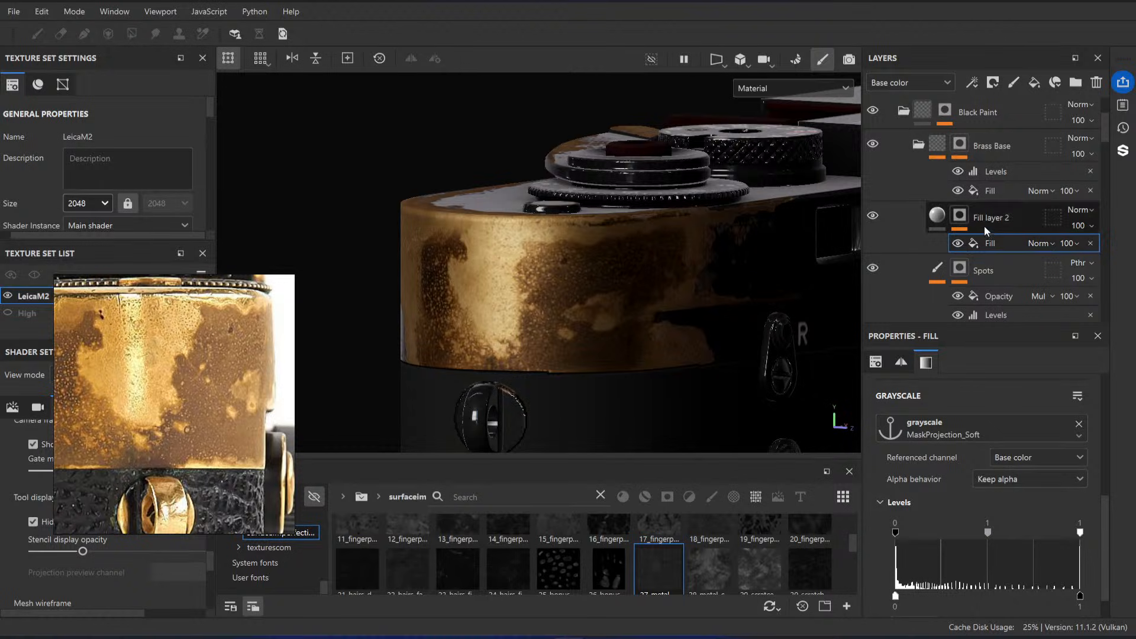
{"action": "left_click", "coordinate": [960, 215], "text": "alt"}
{"action": "left_click_drag", "start_coordinate": [621, 281], "coordinate": [669, 278], "text": "alt"}
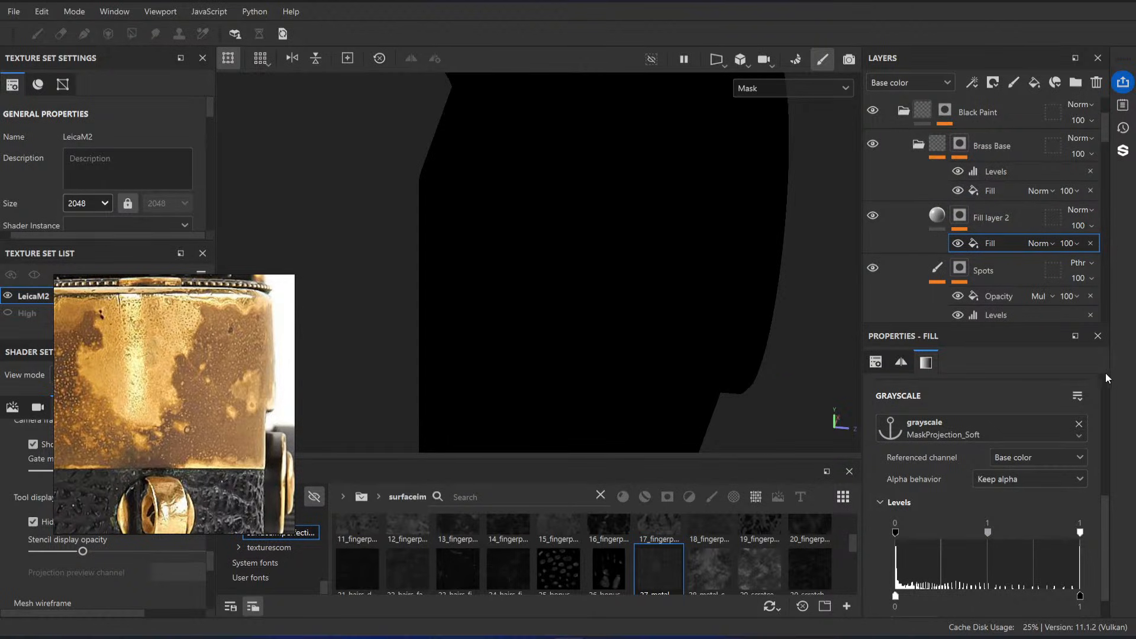
Step: Recreate the fill effect in Fill layer 2's mask and drive it with the MaskProjection_Soft anchor
{"action": "left_click", "coordinate": [960, 215]}
{"action": "right_click", "coordinate": [961, 215]}
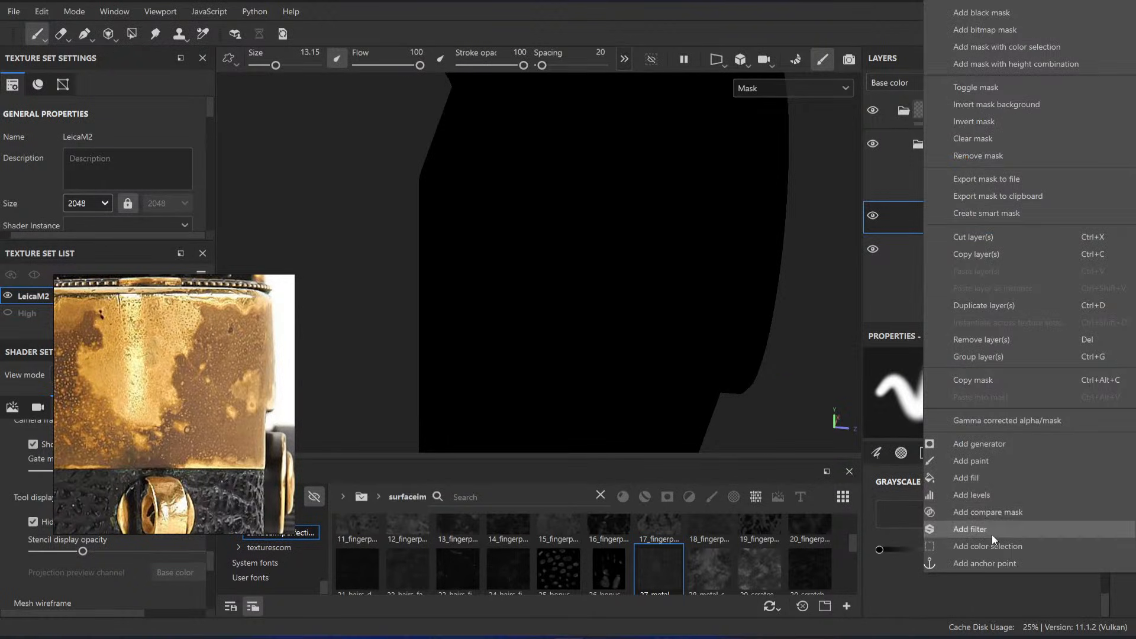
{"action": "left_click", "coordinate": [993, 480]}
{"action": "left_click", "coordinate": [1031, 421]}
{"action": "left_click", "coordinate": [1022, 439]}
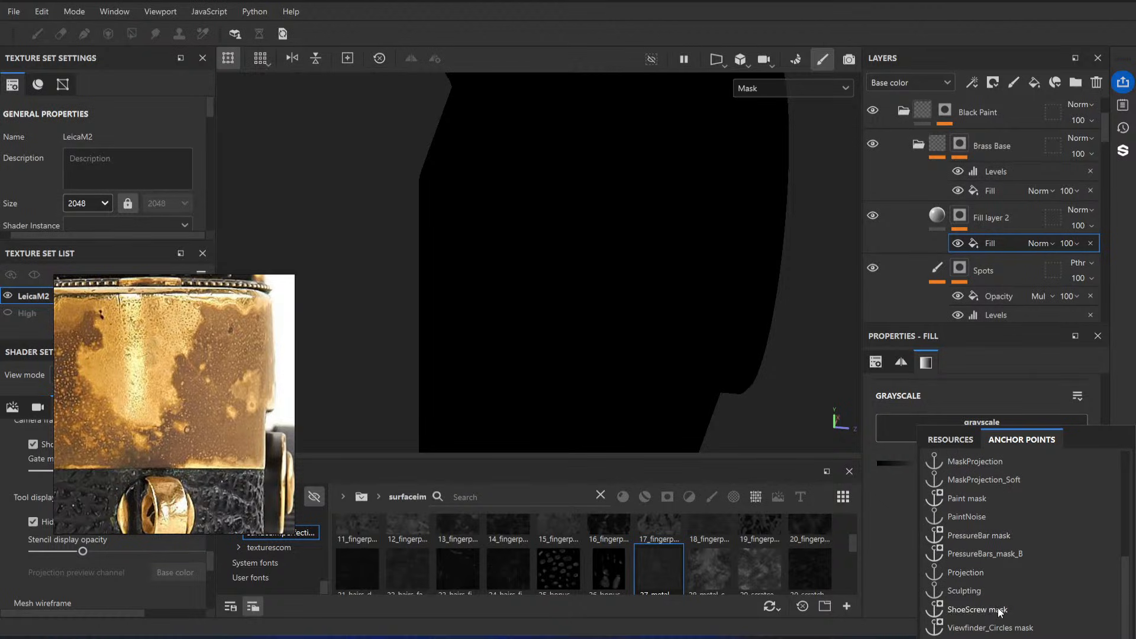
{"action": "scroll", "coordinate": [1001, 519], "scroll_direction": "up", "scroll_amount": 1}
{"action": "left_click", "coordinate": [1010, 537]}
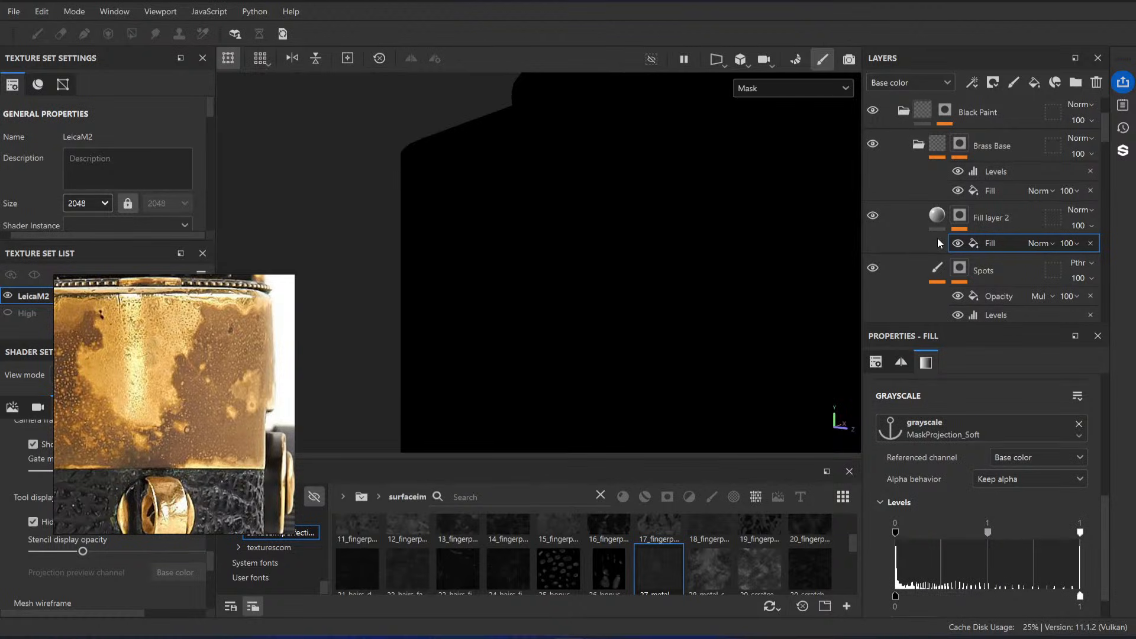
Step: Check Fill layer 2's mask against the material view and the Brass Base folder's mask
{"action": "left_click", "coordinate": [971, 217]}
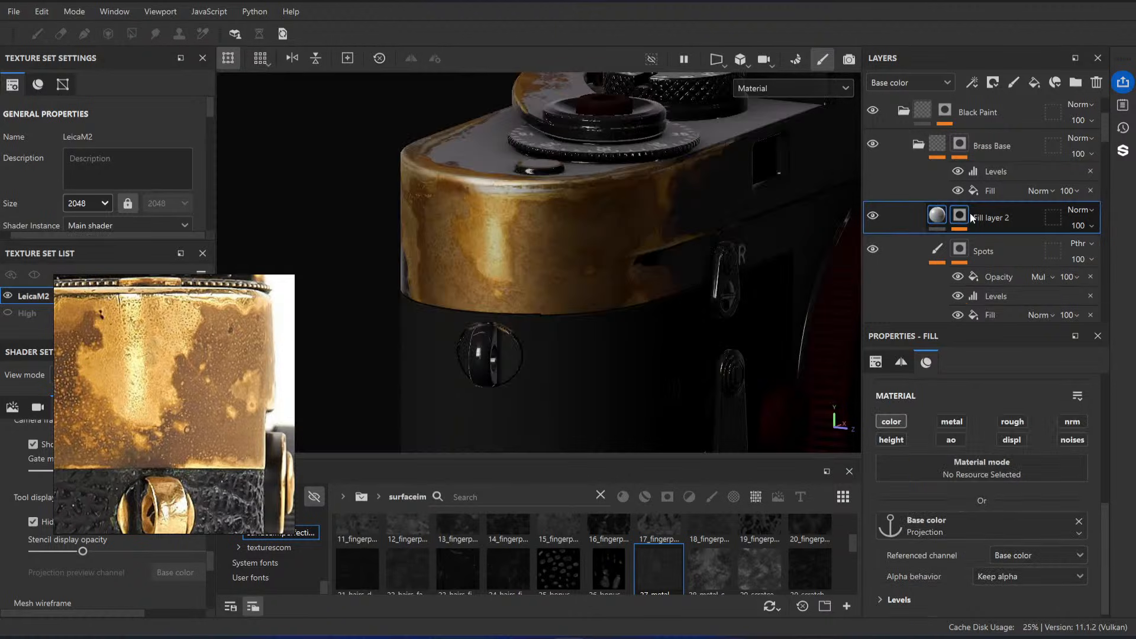
{"action": "left_click", "coordinate": [961, 216], "text": "alt"}
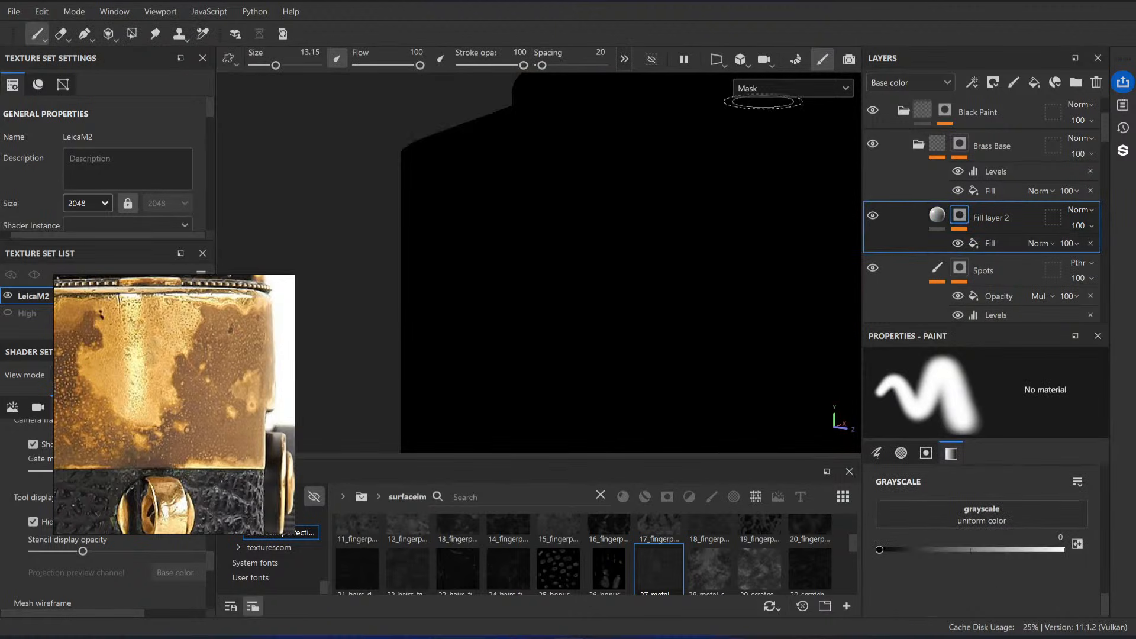
{"action": "left_click", "coordinate": [962, 146], "text": "alt"}
{"action": "left_click", "coordinate": [960, 216], "text": "alt"}
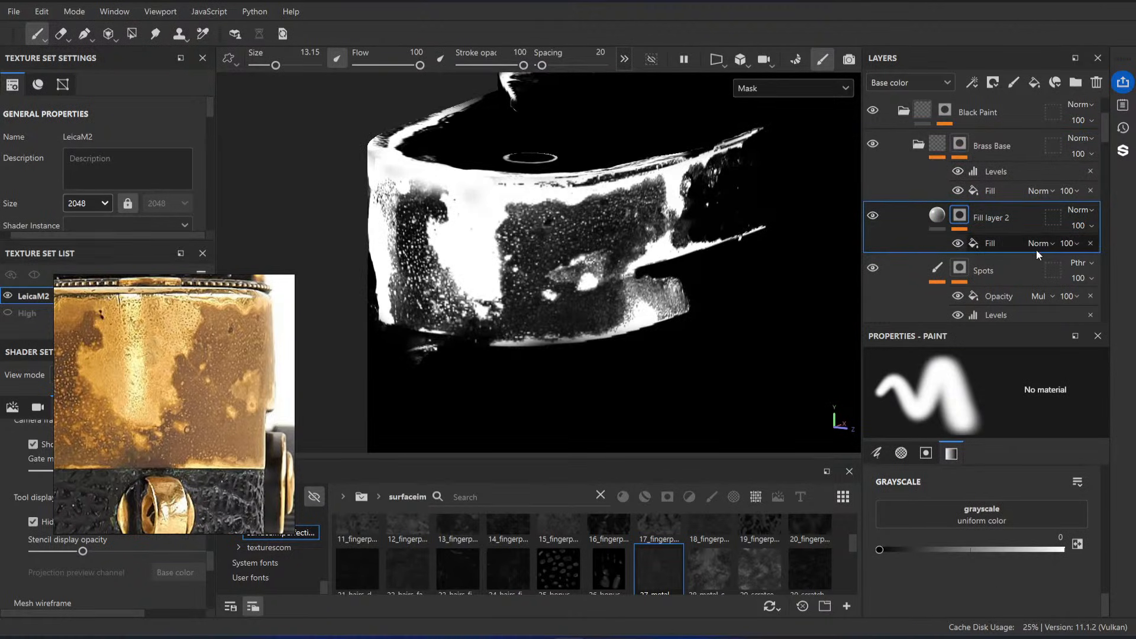
Step: Invert the levels of the fill effect in Fill layer 2's mask and toggle the effect to compare the material
{"action": "left_click", "coordinate": [990, 244]}
{"action": "scroll", "coordinate": [1018, 552], "scroll_direction": "down", "scroll_amount": 1}
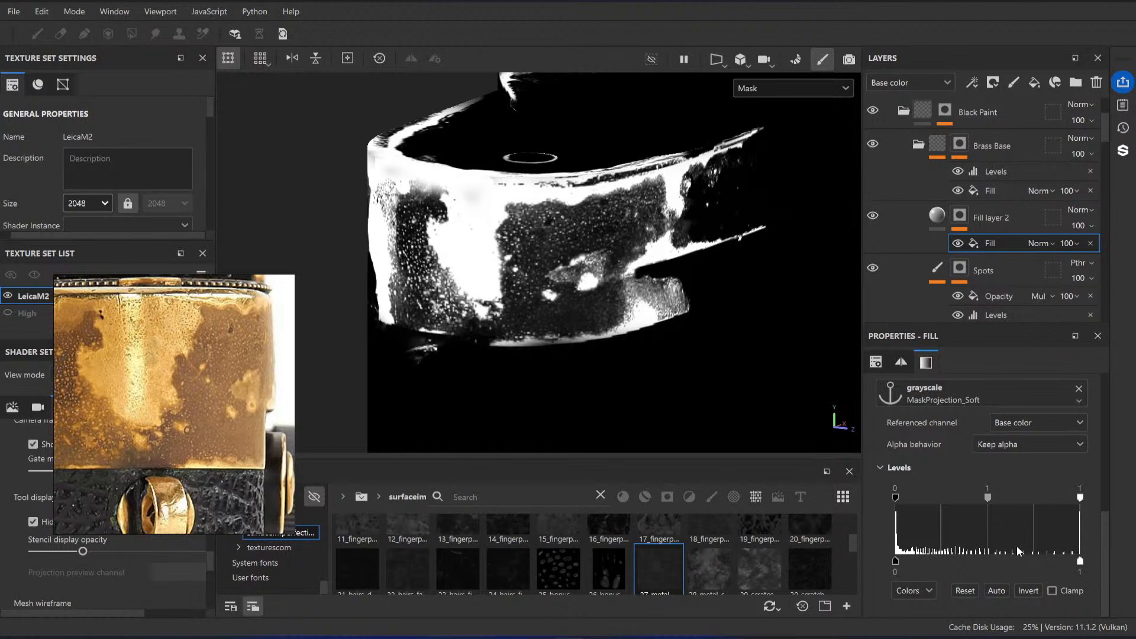
{"action": "left_click", "coordinate": [1024, 585]}
{"action": "left_click_drag", "start_coordinate": [659, 357], "coordinate": [568, 283], "text": "alt"}
{"action": "key", "text": "m"}
{"action": "left_click", "coordinate": [957, 242]}
{"action": "left_click", "coordinate": [957, 242]}
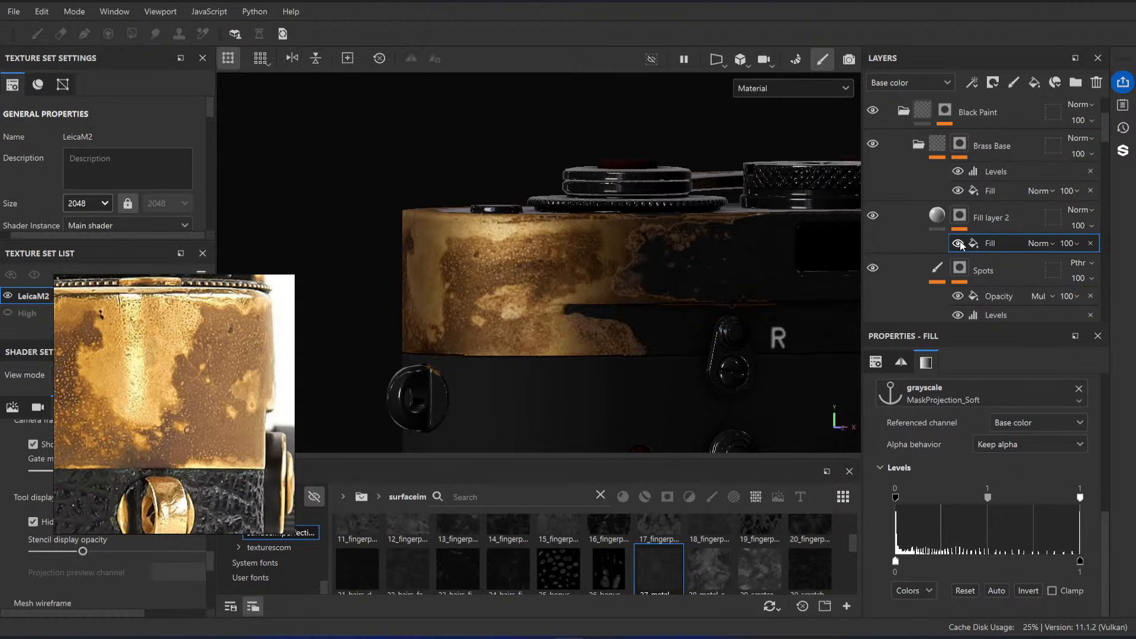
{"action": "left_click", "coordinate": [957, 242]}
{"action": "left_click", "coordinate": [957, 243]}
Step: Add a paint effect to Fill layer 2's mask and paint black over the back side of the top housing
{"action": "right_click", "coordinate": [983, 219]}
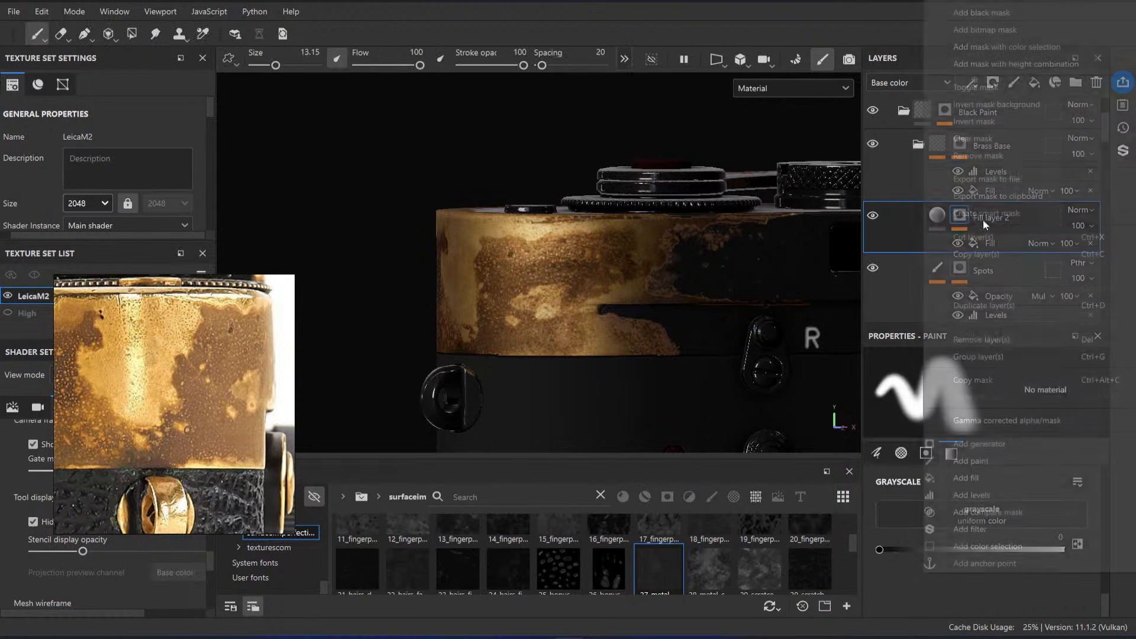
{"action": "left_click", "coordinate": [1004, 457]}
{"action": "left_click_drag", "start_coordinate": [660, 280], "coordinate": [687, 283], "text": "alt"}
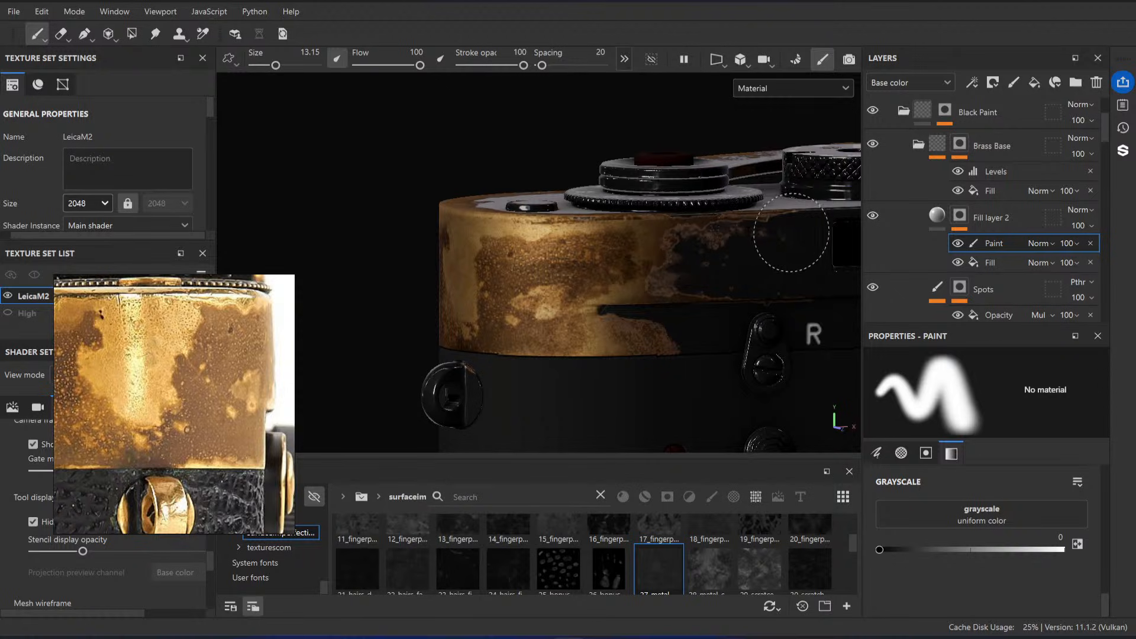
{"action": "left_click_drag", "start_coordinate": [794, 267], "coordinate": [660, 305], "text": "alt"}
{"action": "mouse_move", "coordinate": [499, 357]}
{"action": "left_mouse_down", "text": "alt"}
{"action": "mouse_move", "coordinate": [553, 322]}
{"action": "mouse_move", "coordinate": [489, 267]}
{"action": "mouse_move", "coordinate": [503, 292]}
{"action": "mouse_move", "coordinate": [485, 280]}
{"action": "mouse_move", "coordinate": [541, 283]}
{"action": "mouse_move", "coordinate": [523, 284]}
{"action": "left_mouse_up", "text": "alt"}
{"action": "right_click_drag", "start_coordinate": [480, 305], "coordinate": [516, 304], "text": "ctrl"}
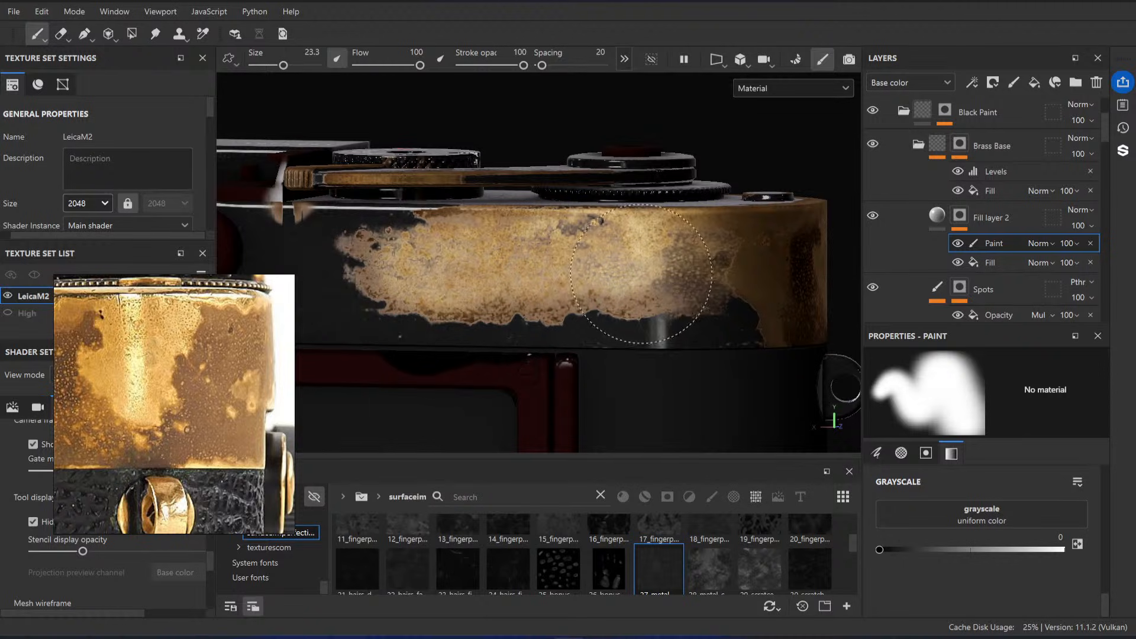
{"action": "left_click_drag", "start_coordinate": [688, 248], "coordinate": [667, 371], "text": "alt"}
{"action": "mouse_move", "coordinate": [578, 249]}
{"action": "left_mouse_down", "text": "alt"}
{"action": "mouse_move", "coordinate": [582, 257]}
{"action": "mouse_move", "coordinate": [474, 249]}
{"action": "left_mouse_up", "text": "alt"}
{"action": "left_click_drag", "start_coordinate": [670, 222], "coordinate": [658, 254], "text": "alt"}
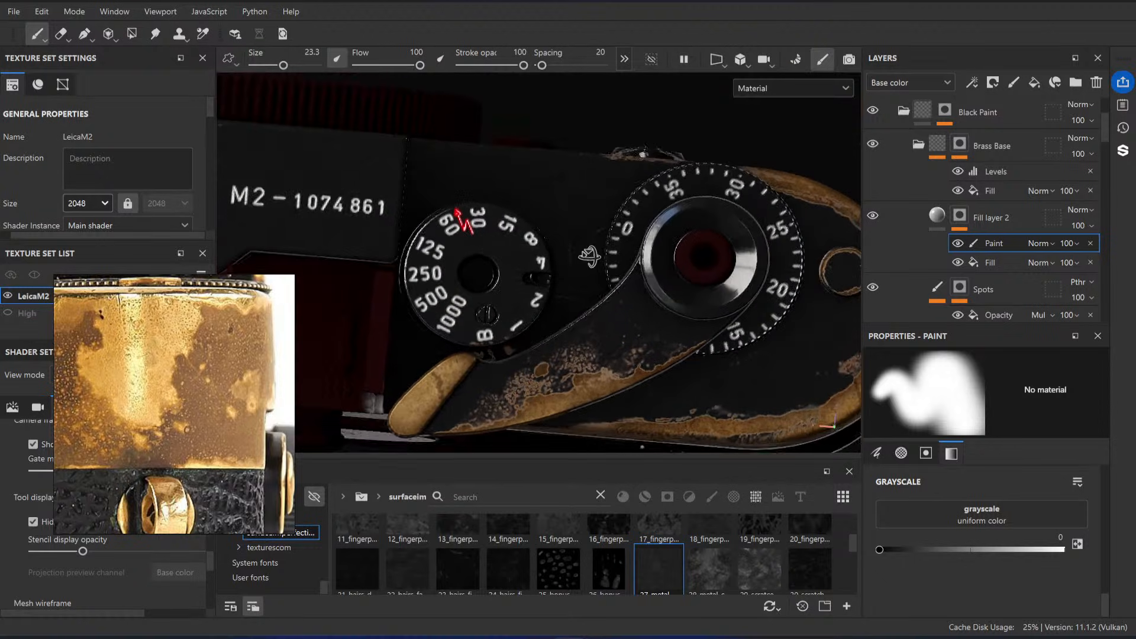
Step: Continue painting black in Fill layer 2's mask around the camera's top plate and rewind knob with a smaller brush
{"action": "right_click_drag", "start_coordinate": [657, 191], "coordinate": [506, 185], "text": "ctrl"}
{"action": "middle_click_drag", "start_coordinate": [664, 325], "coordinate": [776, 264], "text": "alt"}
{"action": "right_click_drag", "start_coordinate": [776, 264], "coordinate": [621, 254], "text": "alt"}
{"action": "middle_click_drag", "start_coordinate": [563, 261], "coordinate": [811, 264], "text": "alt"}
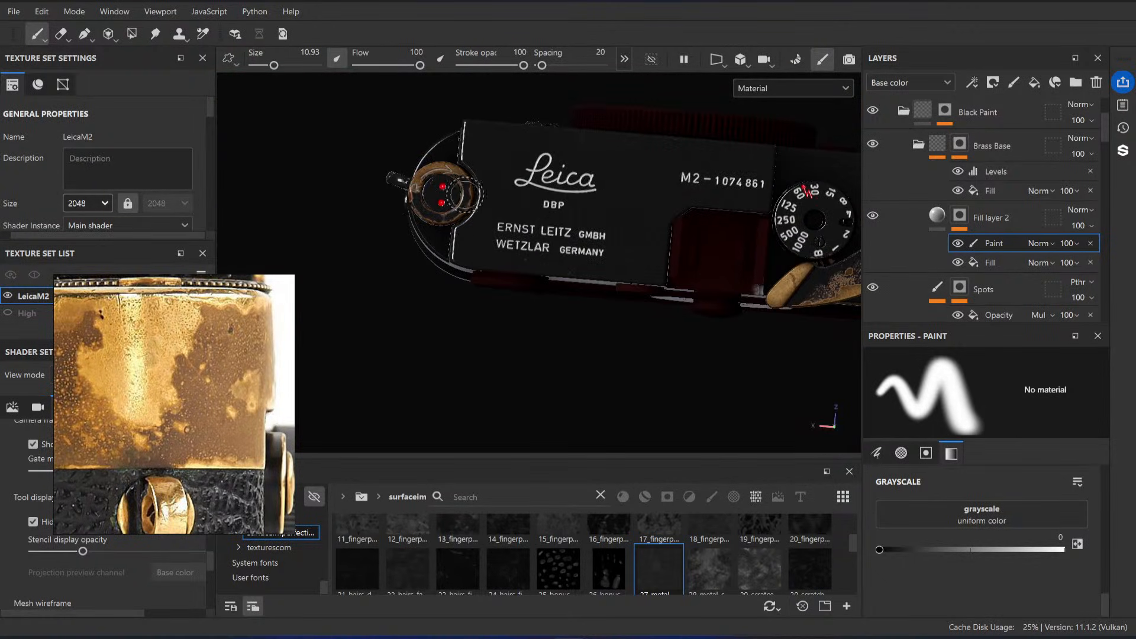
{"action": "right_click_drag", "start_coordinate": [622, 284], "coordinate": [756, 330], "text": "alt"}
{"action": "middle_click_drag", "start_coordinate": [459, 178], "coordinate": [541, 227], "text": "alt"}
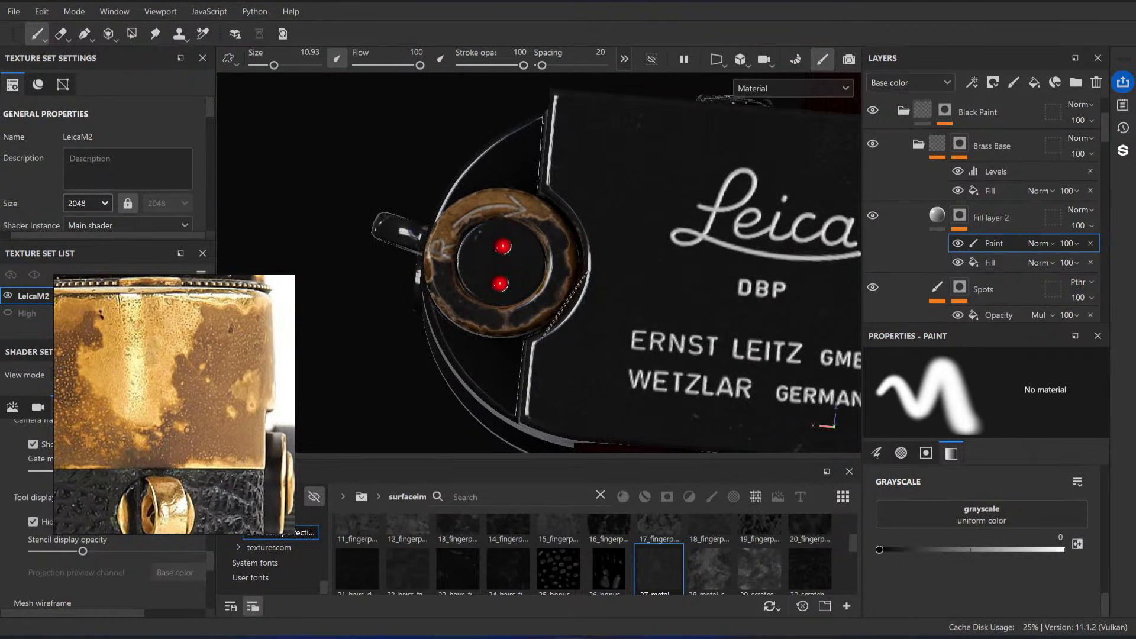
{"action": "right_click_drag", "start_coordinate": [515, 204], "coordinate": [414, 193], "text": "alt"}
{"action": "middle_click_drag", "start_coordinate": [649, 208], "coordinate": [468, 171], "text": "alt"}
{"action": "left_click_drag", "start_coordinate": [681, 284], "coordinate": [533, 219], "text": "alt"}
Step: Examine the darkened brass on the top housing's rounded end from several angles against the reference photo
{"action": "right_click_drag", "start_coordinate": [533, 237], "coordinate": [634, 264], "text": "alt"}
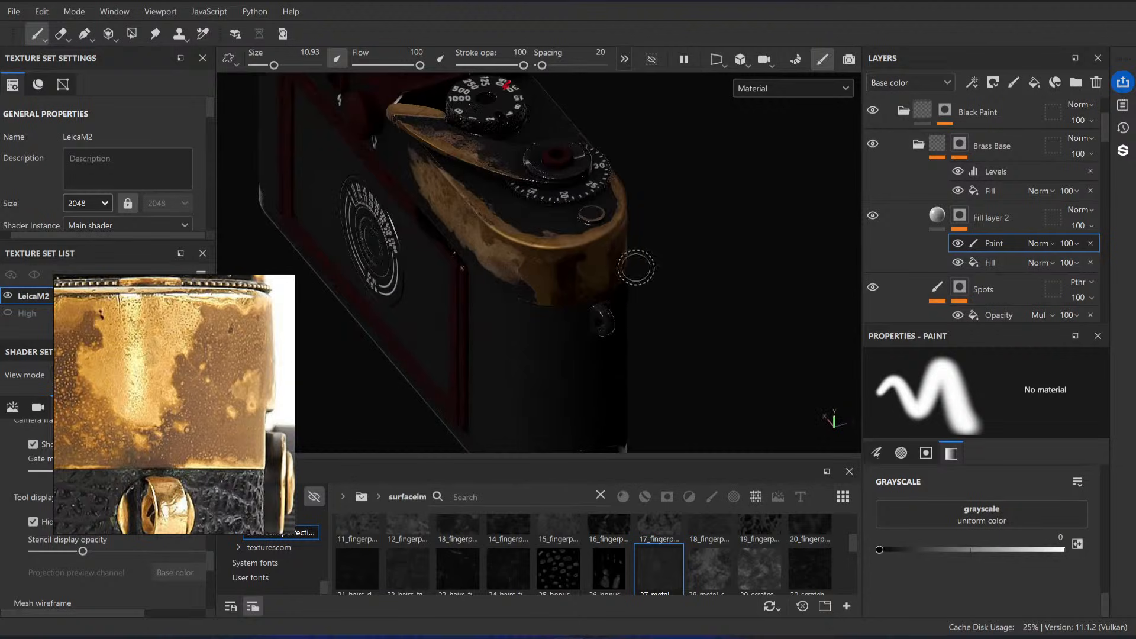
{"action": "left_click_drag", "start_coordinate": [634, 264], "coordinate": [533, 219], "text": "alt"}
{"action": "middle_click_drag", "start_coordinate": [562, 237], "coordinate": [611, 299], "text": "alt"}
{"action": "mouse_move", "coordinate": [547, 284]}
{"action": "left_mouse_down", "text": "alt"}
{"action": "mouse_move", "coordinate": [619, 270]}
{"action": "mouse_move", "coordinate": [550, 272]}
{"action": "left_mouse_up", "text": "alt"}
{"action": "right_click_drag", "start_coordinate": [586, 275], "coordinate": [631, 274], "text": "alt"}
{"action": "left_click_drag", "start_coordinate": [632, 274], "coordinate": [562, 296], "text": "alt"}
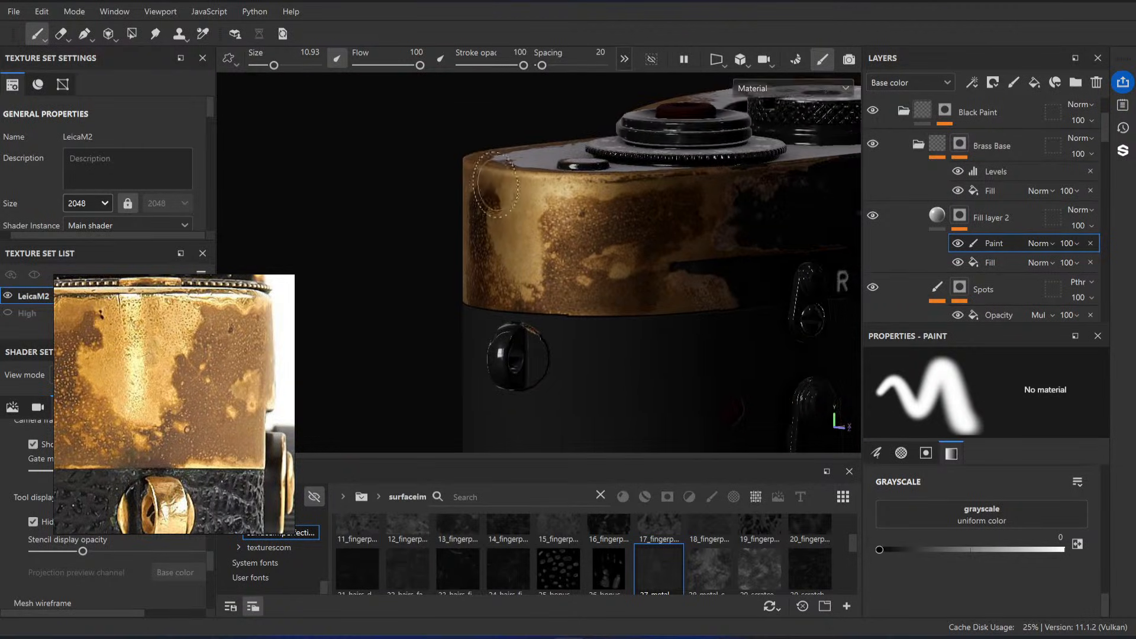
{"action": "right_click_drag", "start_coordinate": [532, 308], "coordinate": [571, 311], "text": "alt"}
{"action": "mouse_move", "coordinate": [571, 311]}
{"action": "left_mouse_down", "text": "alt"}
{"action": "mouse_move", "coordinate": [538, 281]}
{"action": "mouse_move", "coordinate": [563, 291]}
{"action": "left_mouse_up", "text": "alt"}
Step: Enable roughness on Fill layer 2 and drive it with the Projection anchor, referencing its Base color channel
{"action": "left_click", "coordinate": [941, 218]}
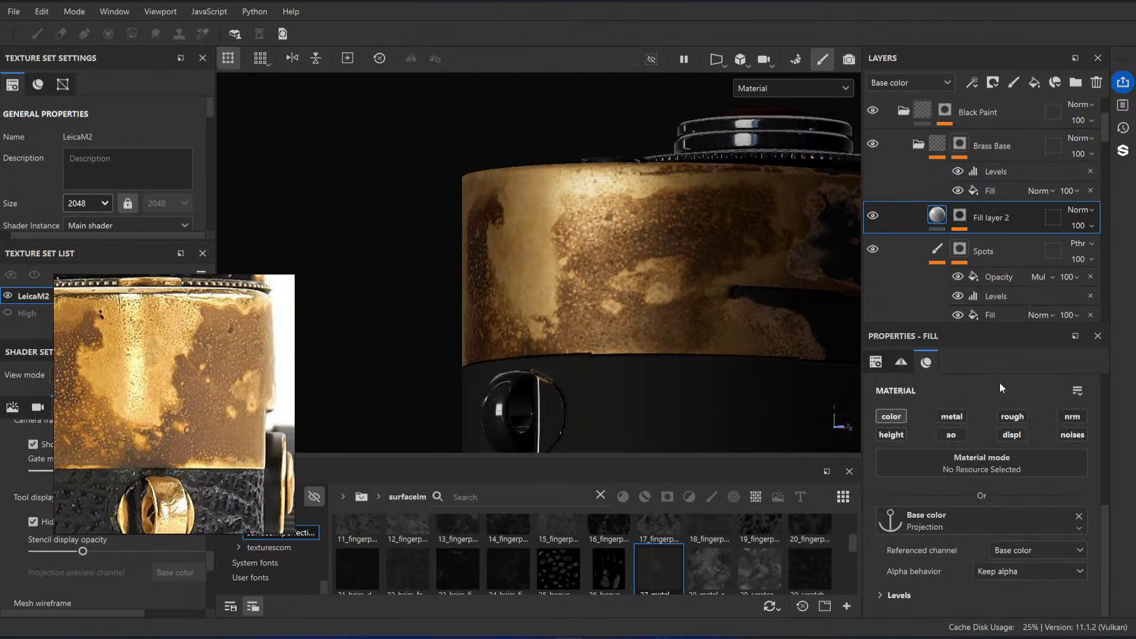
{"action": "left_click", "coordinate": [1012, 417]}
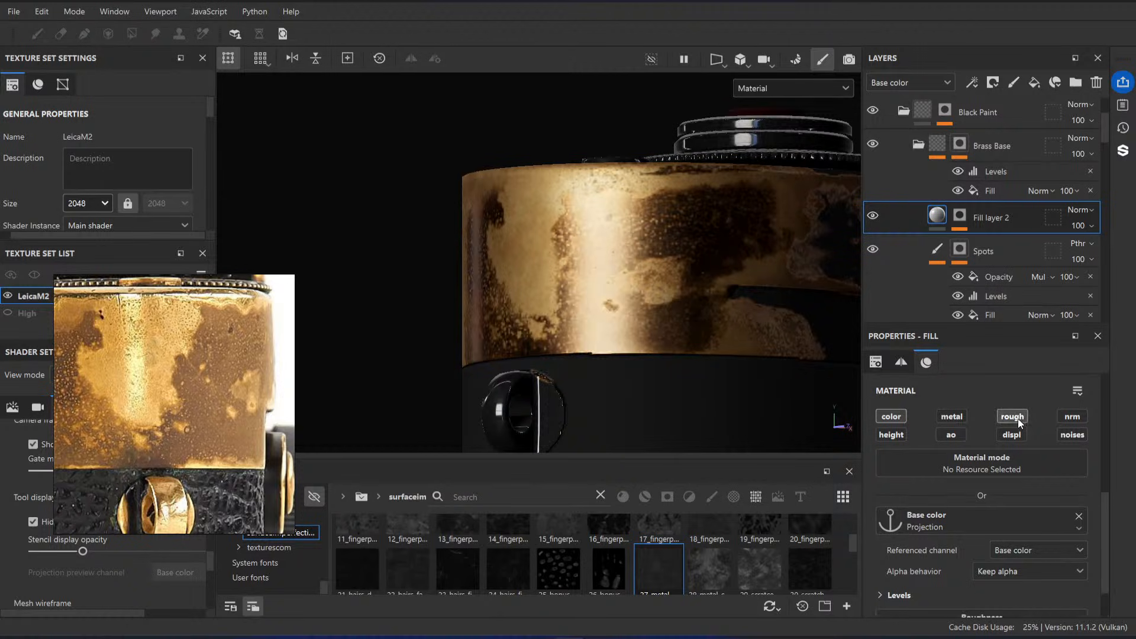
{"action": "scroll", "coordinate": [954, 435], "scroll_direction": "down", "scroll_amount": 1}
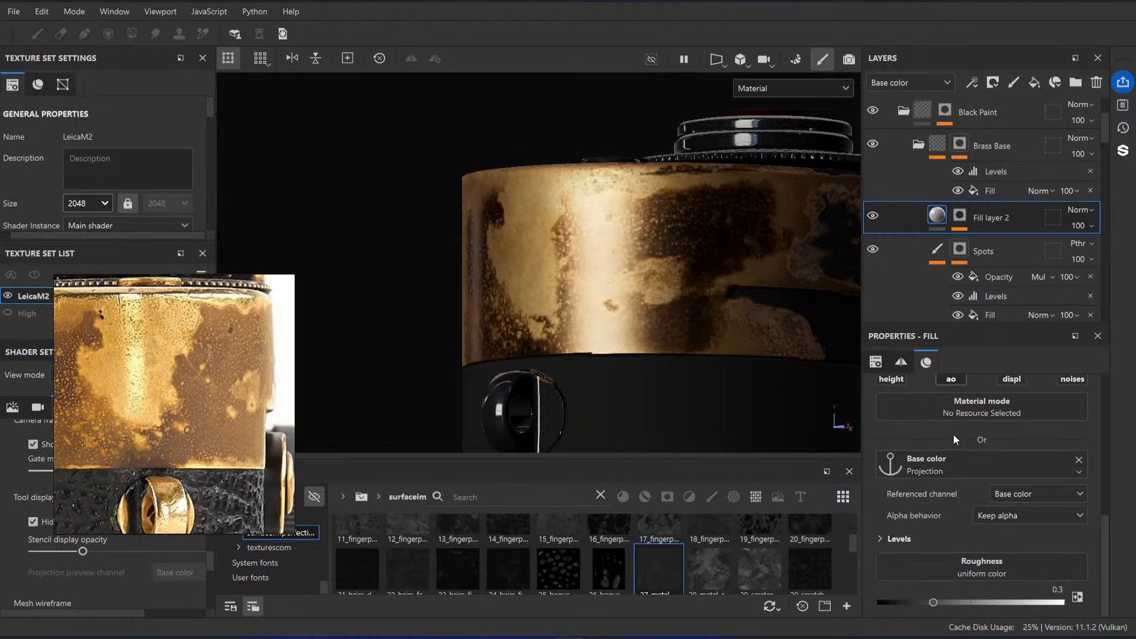
{"action": "left_click", "coordinate": [945, 570]}
{"action": "left_click", "coordinate": [1017, 362]}
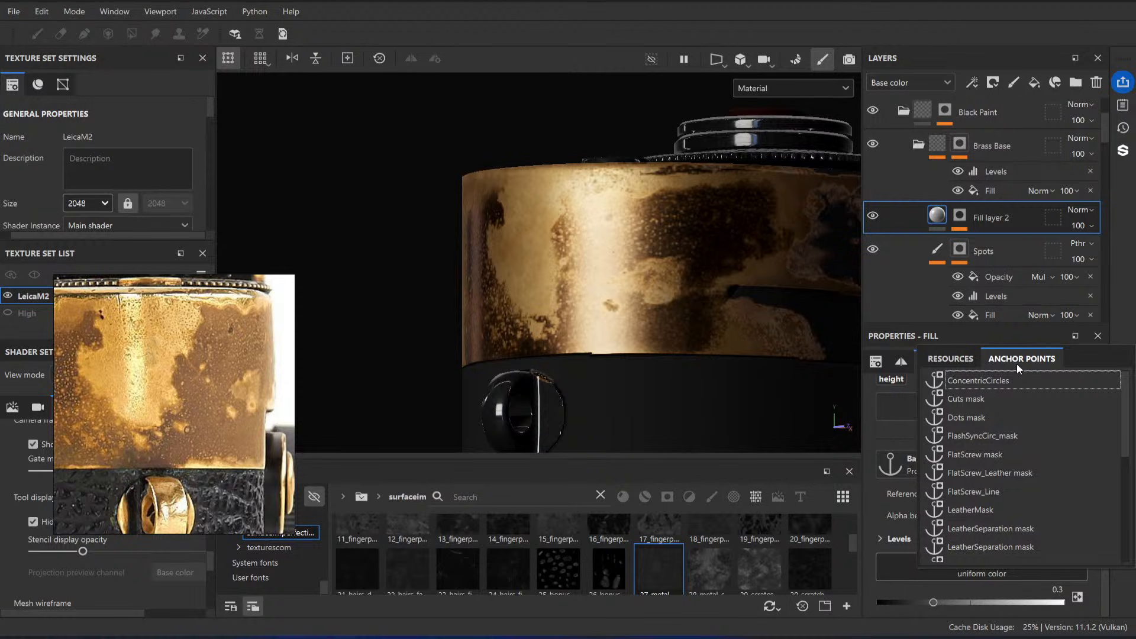
{"action": "scroll", "coordinate": [1006, 492], "scroll_direction": "down", "scroll_amount": 5}
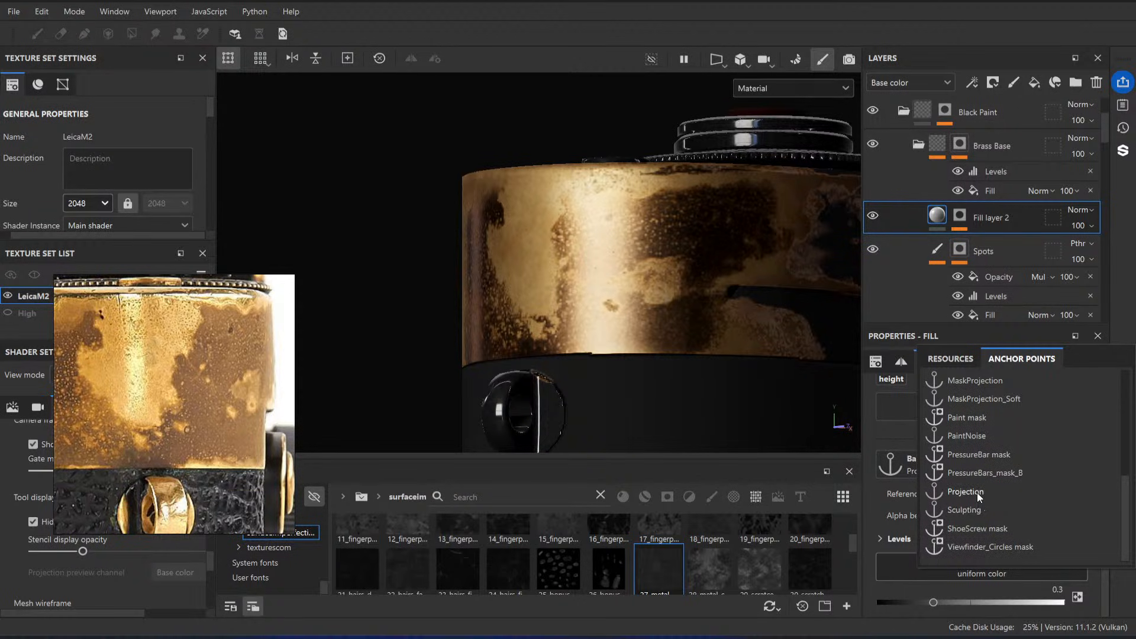
{"action": "left_click", "coordinate": [978, 493]}
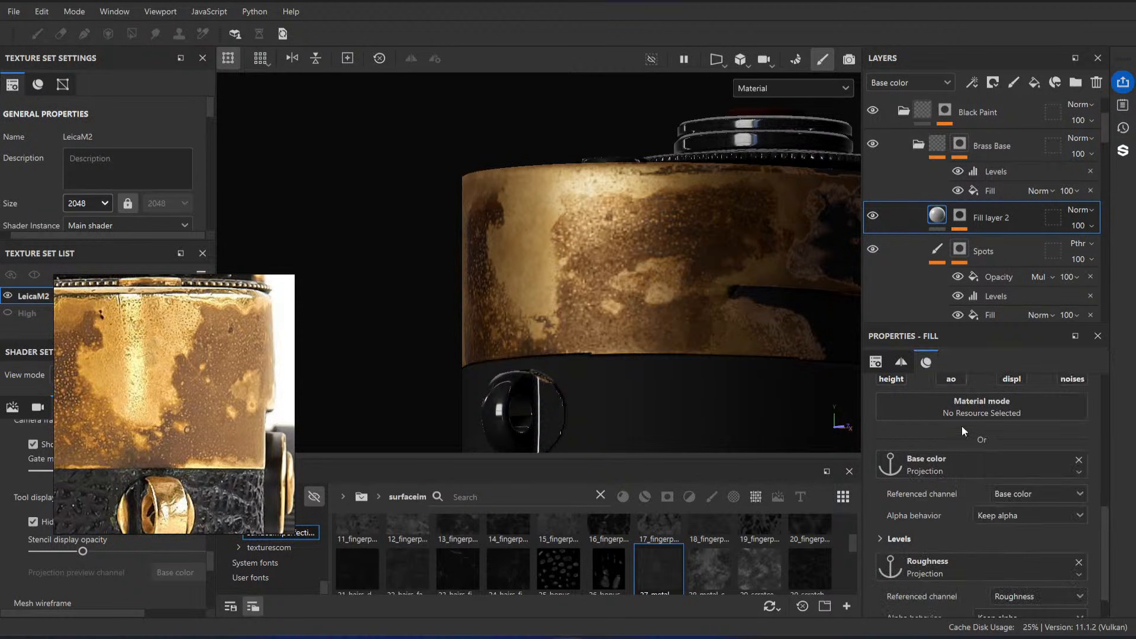
{"action": "scroll", "coordinate": [1045, 588], "scroll_direction": "down", "scroll_amount": 1}
{"action": "left_click", "coordinate": [1034, 555]}
{"action": "left_click", "coordinate": [1037, 431]}
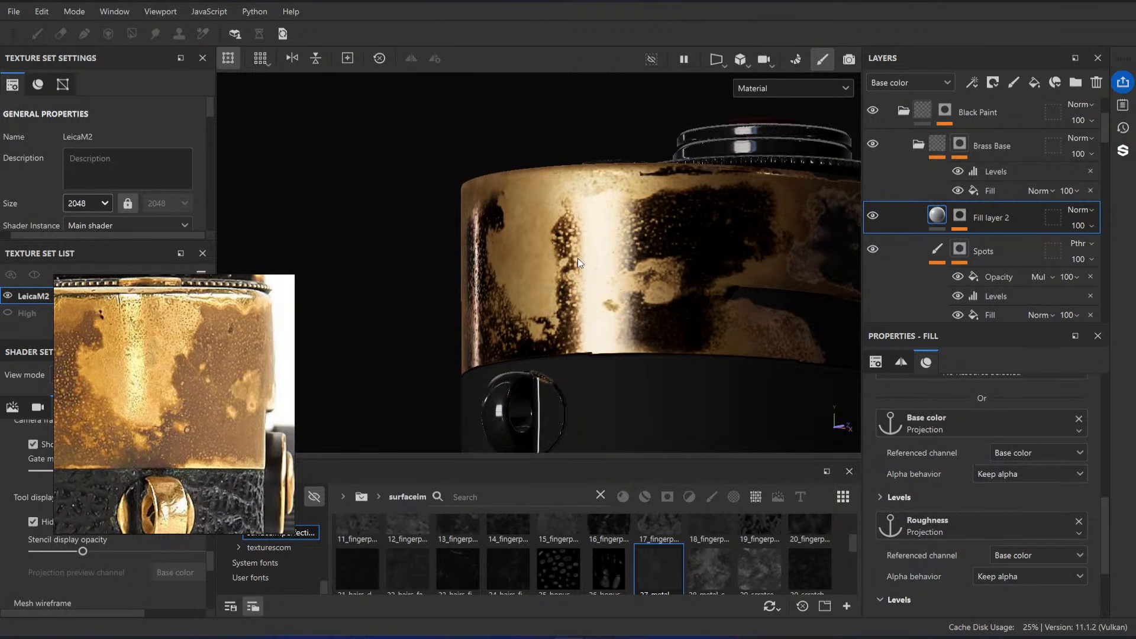
Step: Preview the roughness channel, invert the levels of Fill layer 2's roughness anchor, and return to the material view
{"action": "key", "text": "c"}
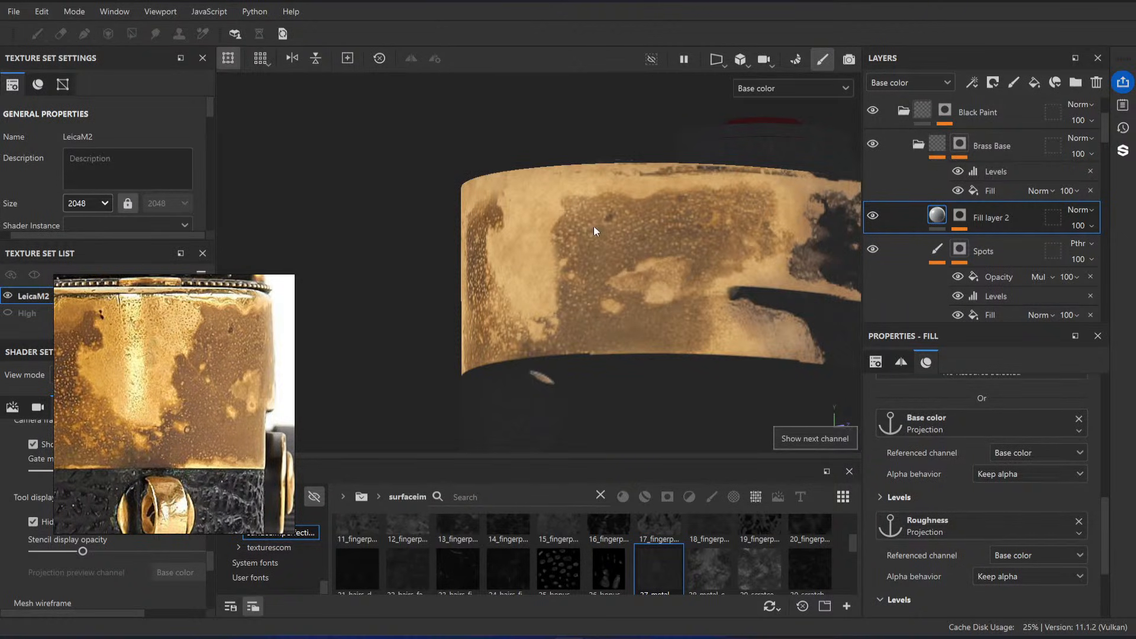
{"action": "key", "text": "c"}
{"action": "key", "text": "c"}
{"action": "scroll", "coordinate": [1001, 543], "scroll_direction": "down", "scroll_amount": 3}
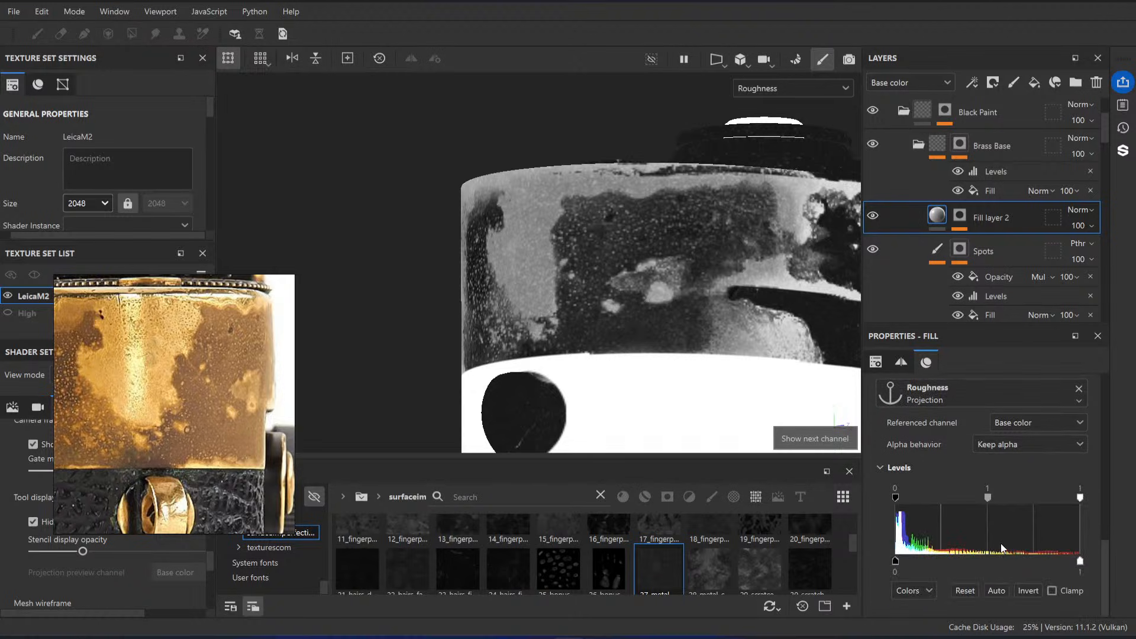
{"action": "left_click", "coordinate": [1029, 592]}
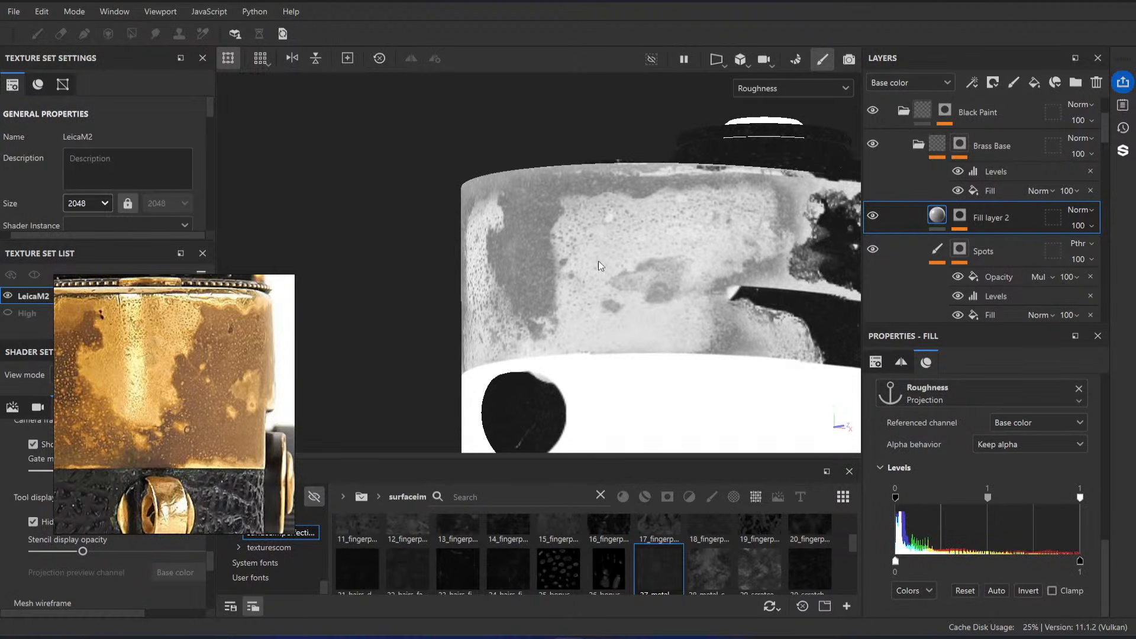
{"action": "key", "text": "m"}
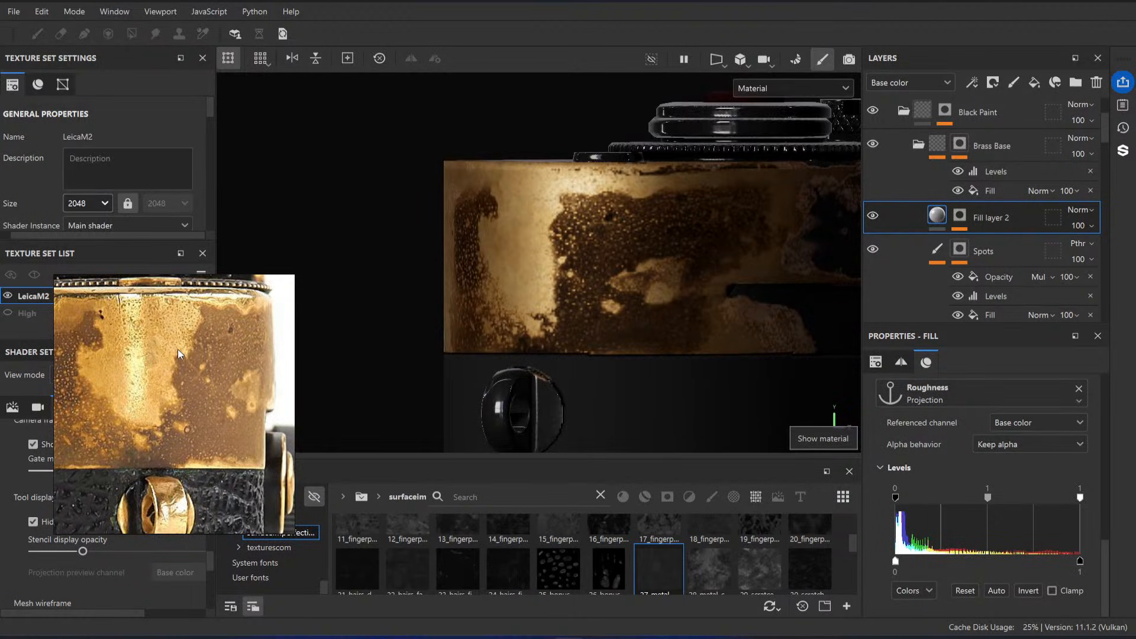
Step: Set the roughness levels midpoint of Fill layer 2 to 0.362 and check the brass reflections against the reference photo
{"action": "mouse_move", "coordinate": [990, 497]}
{"action": "left_mouse_down"}
{"action": "mouse_move", "coordinate": [1000, 499]}
{"action": "mouse_move", "coordinate": [926, 497]}
{"action": "left_mouse_up"}
{"action": "left_click_drag", "start_coordinate": [671, 344], "coordinate": [619, 262], "text": "alt"}
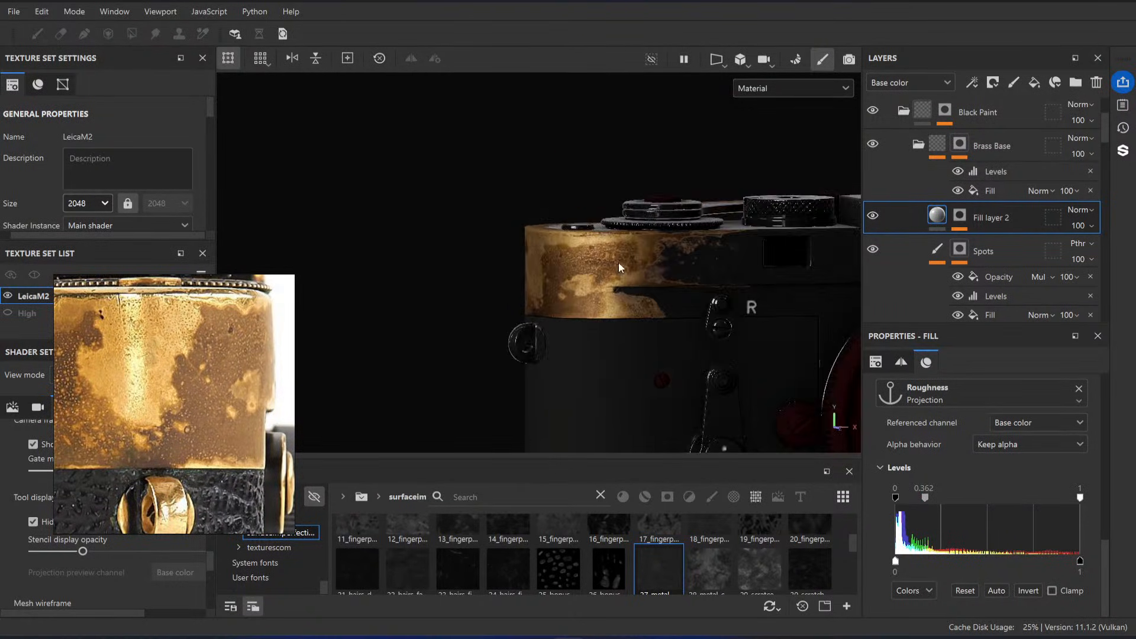
{"action": "scroll", "coordinate": [616, 267], "scroll_direction": "up", "scroll_amount": 4}
{"action": "scroll", "coordinate": [1081, 495], "scroll_direction": "up", "scroll_amount": 2}
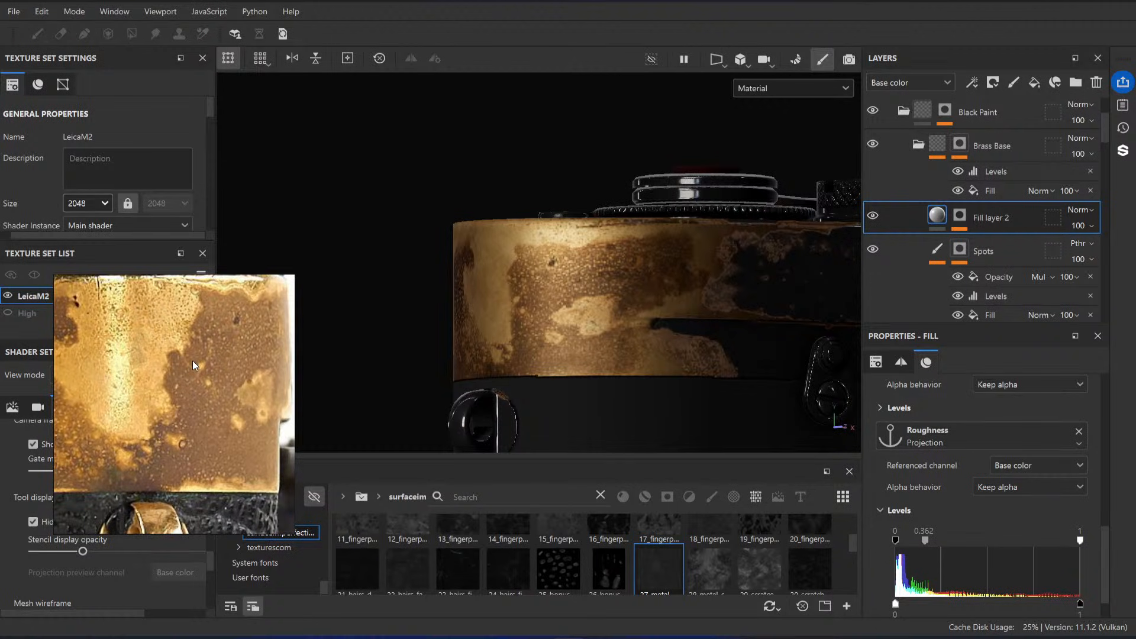
{"action": "left_click_drag", "start_coordinate": [542, 296], "coordinate": [641, 297], "text": "alt"}
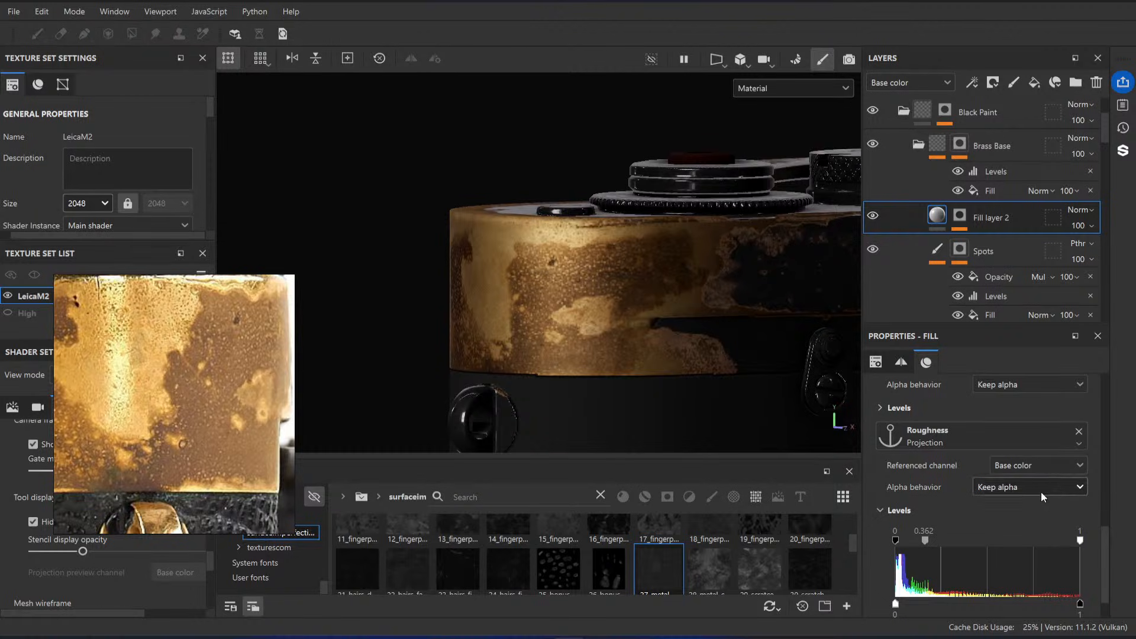
Step: Rename Fill layer 2 as ProjectionRecover
{"action": "scroll", "coordinate": [1037, 495], "scroll_direction": "up", "scroll_amount": 5}
{"action": "double_click", "coordinate": [995, 223]}
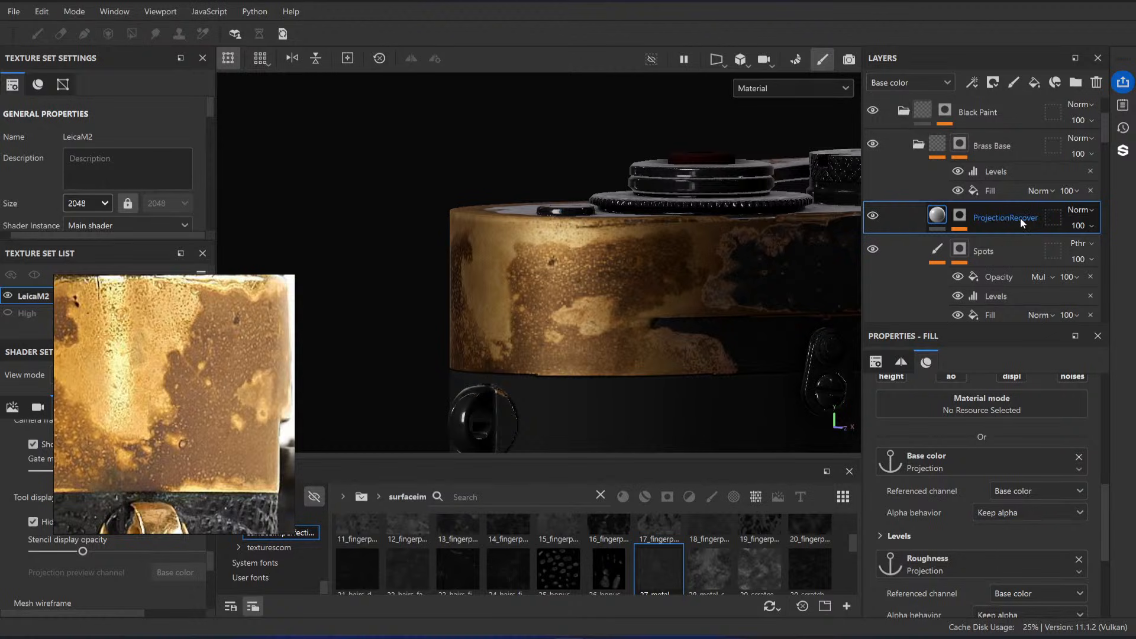
{"action": "scroll", "coordinate": [1006, 540], "scroll_direction": "down", "scroll_amount": 1}
{"action": "scroll", "coordinate": [979, 506], "scroll_direction": "down", "scroll_amount": 1}
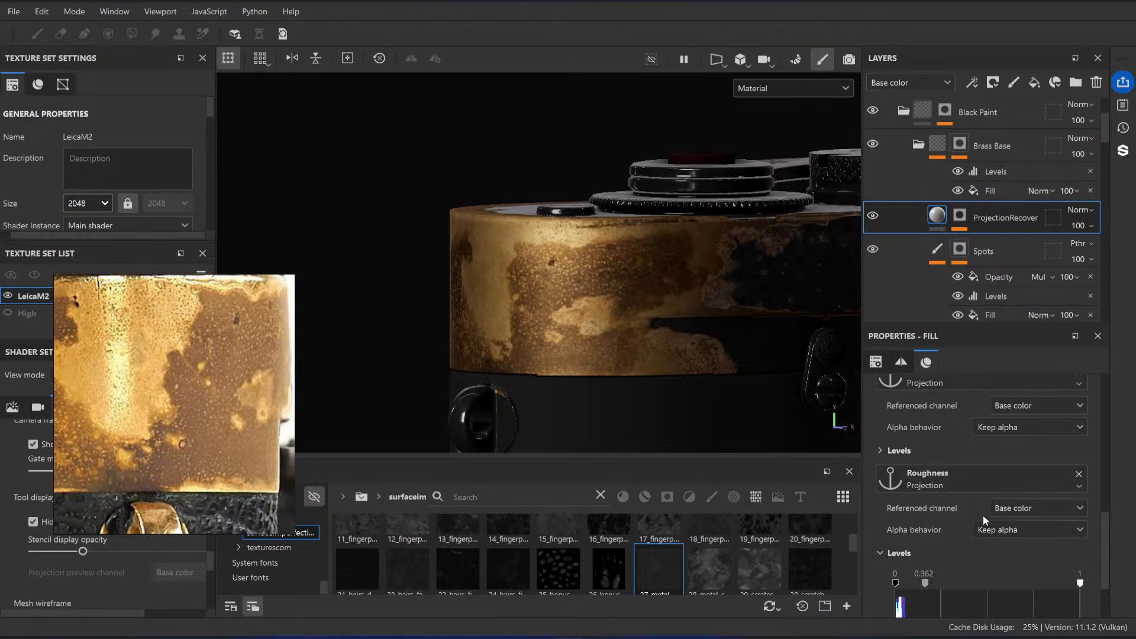
Step: Enable the metallic channel on the ProjectionRecover layer and set its value to 0.25
{"action": "scroll", "coordinate": [988, 512], "scroll_direction": "up", "scroll_amount": 4}
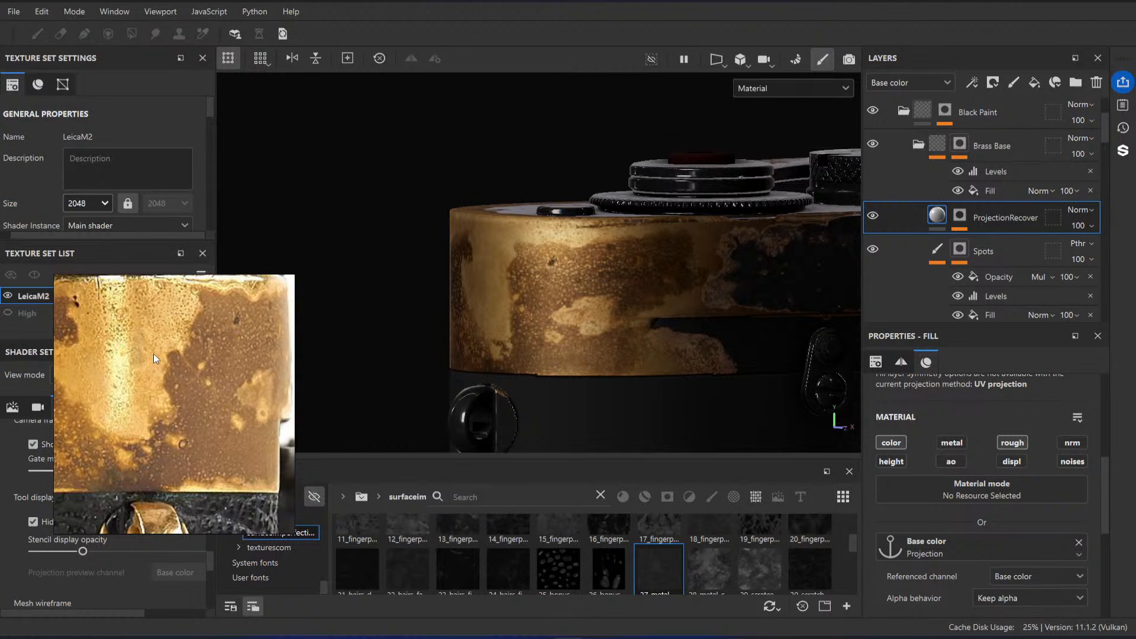
{"action": "scroll", "coordinate": [176, 354], "scroll_direction": "down", "scroll_amount": 6}
{"action": "middle_click_drag", "start_coordinate": [135, 354], "coordinate": [165, 371]}
{"action": "scroll", "coordinate": [143, 401], "scroll_direction": "up", "scroll_amount": 2}
{"action": "scroll", "coordinate": [143, 403], "scroll_direction": "up", "scroll_amount": 4}
{"action": "scroll", "coordinate": [139, 387], "scroll_direction": "down", "scroll_amount": 5}
{"action": "scroll", "coordinate": [164, 371], "scroll_direction": "up", "scroll_amount": 1}
{"action": "left_click_drag", "start_coordinate": [592, 306], "coordinate": [524, 343], "text": "alt"}
{"action": "left_click", "coordinate": [965, 445]}
{"action": "scroll", "coordinate": [955, 474], "scroll_direction": "down", "scroll_amount": 6}
{"action": "scroll", "coordinate": [976, 418], "scroll_direction": "up", "scroll_amount": 1}
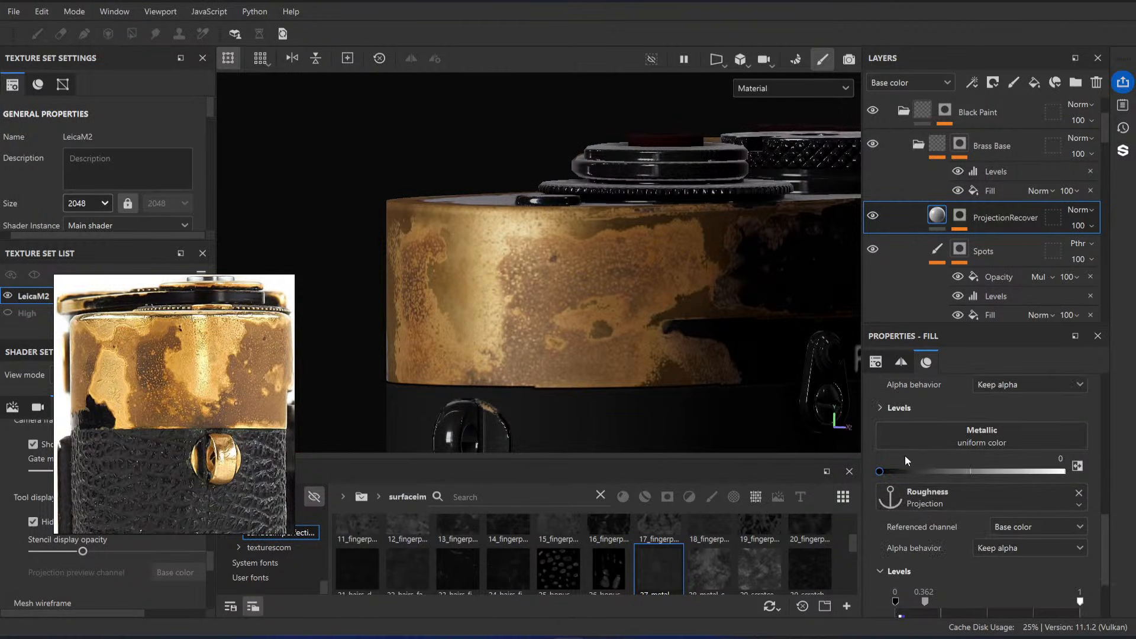
{"action": "left_click_drag", "start_coordinate": [554, 251], "coordinate": [615, 279], "text": "alt"}
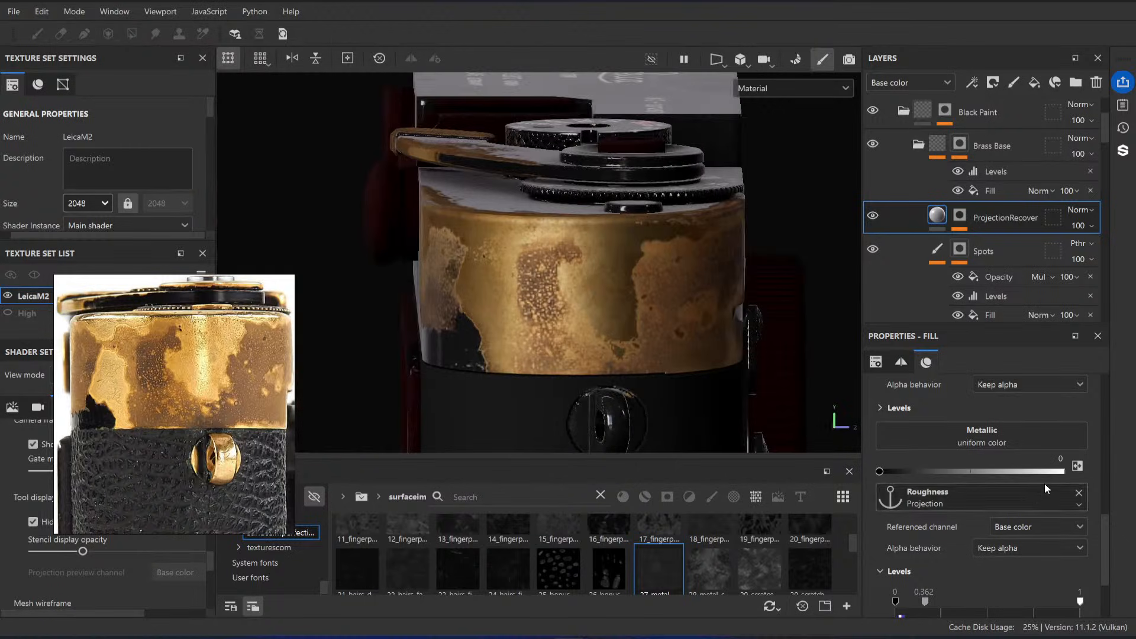
{"action": "key", "text": "Return"}
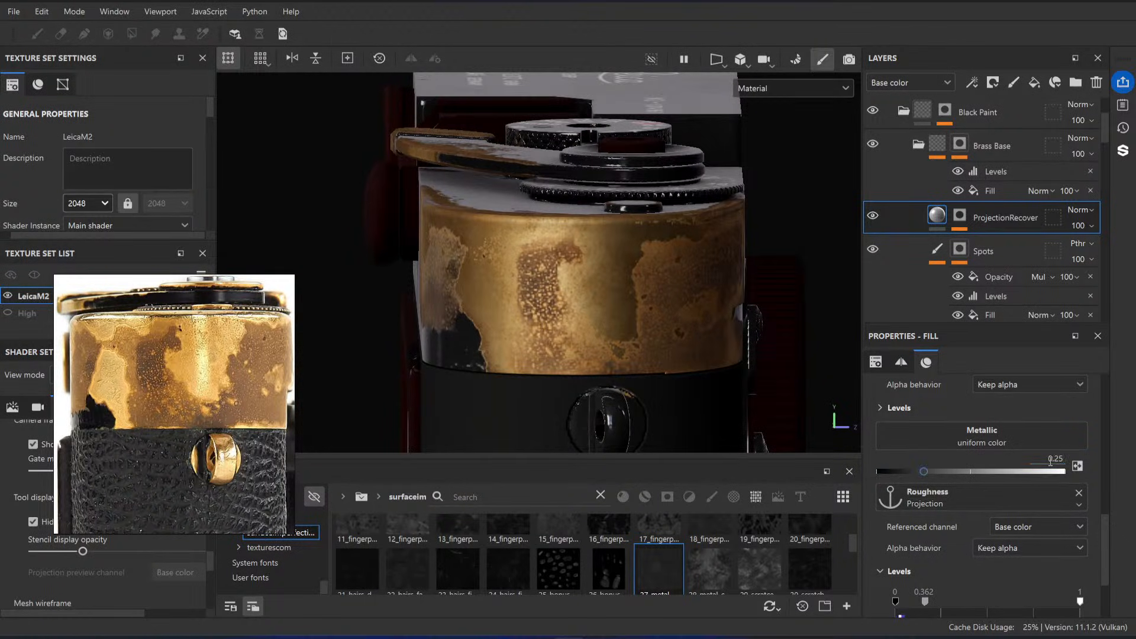
Step: Preview the individual texture channels on the camera's rounded end, stopping at the metallic channel
{"action": "left_click_drag", "start_coordinate": [761, 239], "coordinate": [598, 292], "text": "alt"}
{"action": "key", "text": "b"}
{"action": "key", "text": "b"}
{"action": "key", "text": "b"}
{"action": "key", "text": "b"}
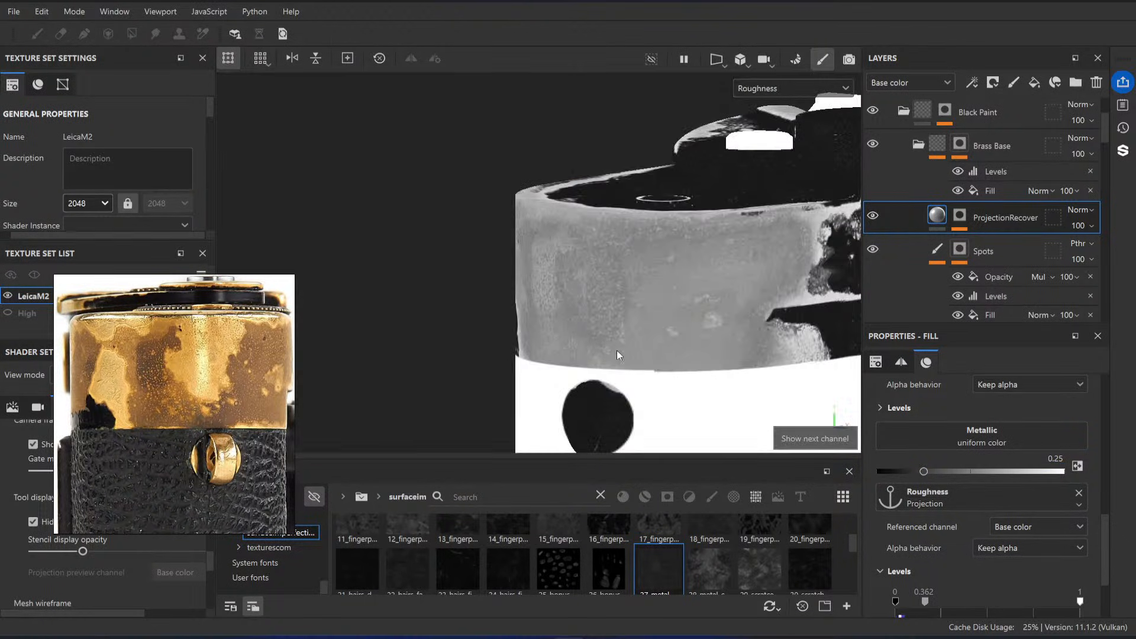
{"action": "key", "text": "b"}
{"action": "key", "text": "b"}
{"action": "key", "text": "b"}
{"action": "key", "text": "b"}
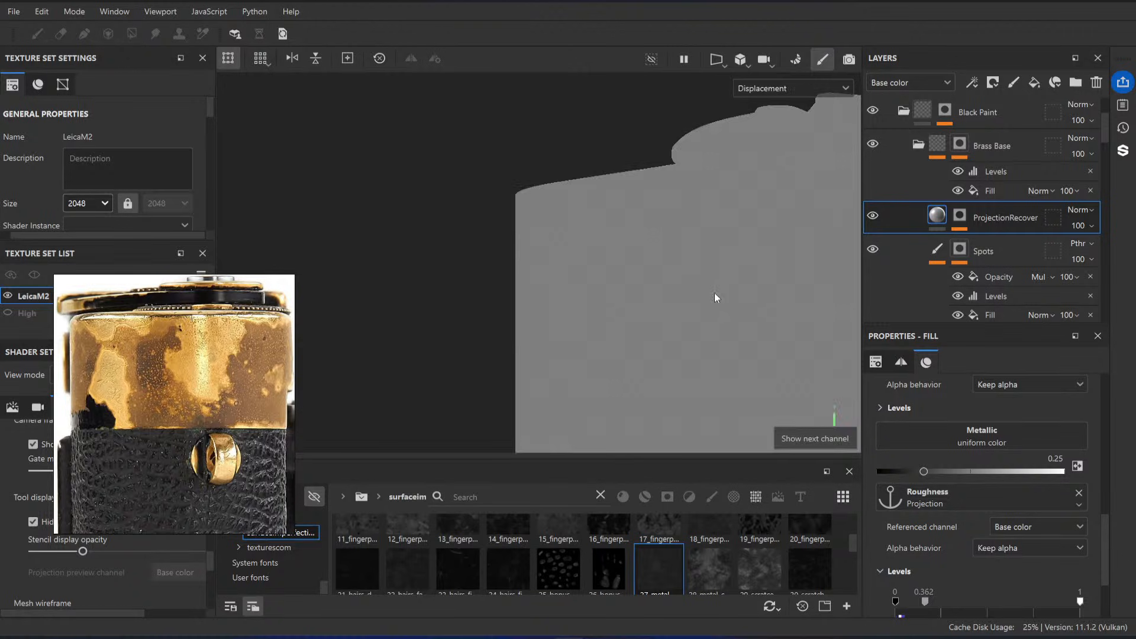
{"action": "key", "text": "c"}
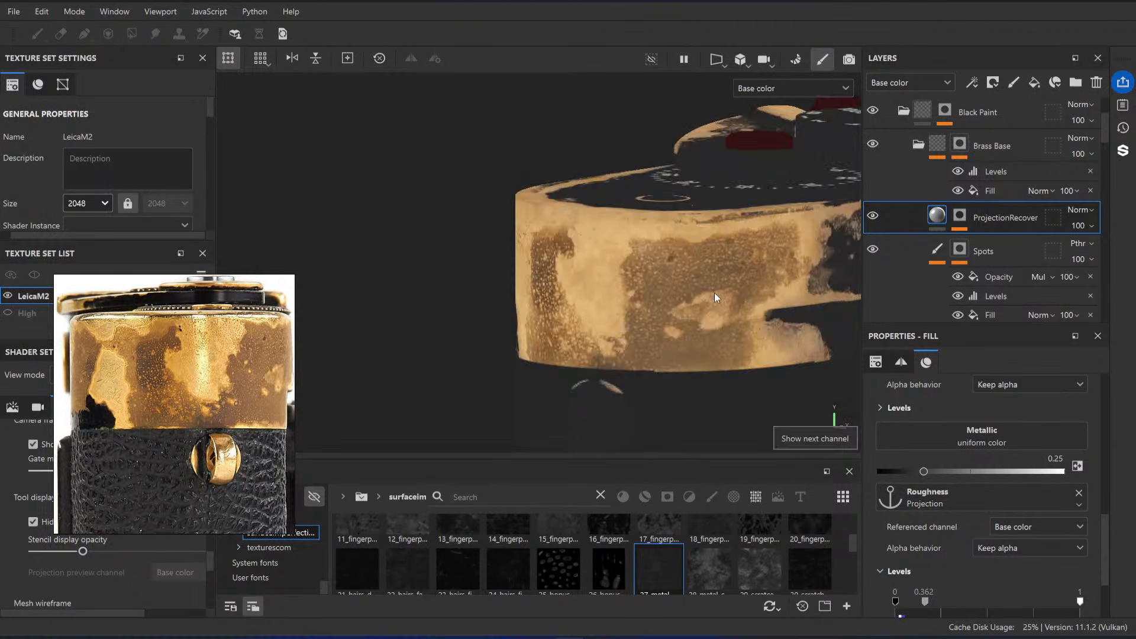
{"action": "key", "text": "c"}
Step: Examine the metallic channel around the top housing and accessory shoe, and compare the stray marks in the material view
{"action": "middle_click_drag", "start_coordinate": [715, 293], "coordinate": [619, 341], "text": "alt"}
{"action": "right_click_drag", "start_coordinate": [618, 341], "coordinate": [583, 355], "text": "alt"}
{"action": "left_click_drag", "start_coordinate": [583, 355], "coordinate": [628, 332], "text": "alt"}
{"action": "middle_click_drag", "start_coordinate": [628, 331], "coordinate": [509, 355], "text": "alt"}
{"action": "right_click_drag", "start_coordinate": [509, 355], "coordinate": [571, 379], "text": "alt"}
{"action": "middle_click_drag", "start_coordinate": [574, 391], "coordinate": [585, 329], "text": "alt"}
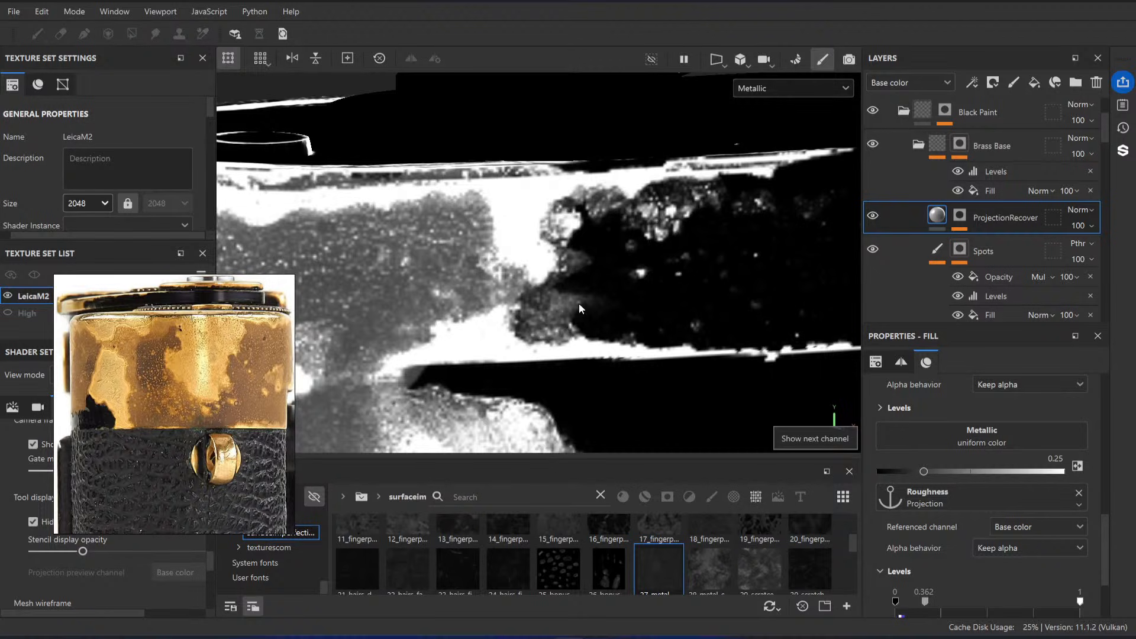
{"action": "right_click_drag", "start_coordinate": [594, 304], "coordinate": [385, 241], "text": "alt"}
{"action": "left_click_drag", "start_coordinate": [385, 241], "coordinate": [636, 238], "text": "alt"}
{"action": "middle_click_drag", "start_coordinate": [636, 238], "coordinate": [607, 245], "text": "alt"}
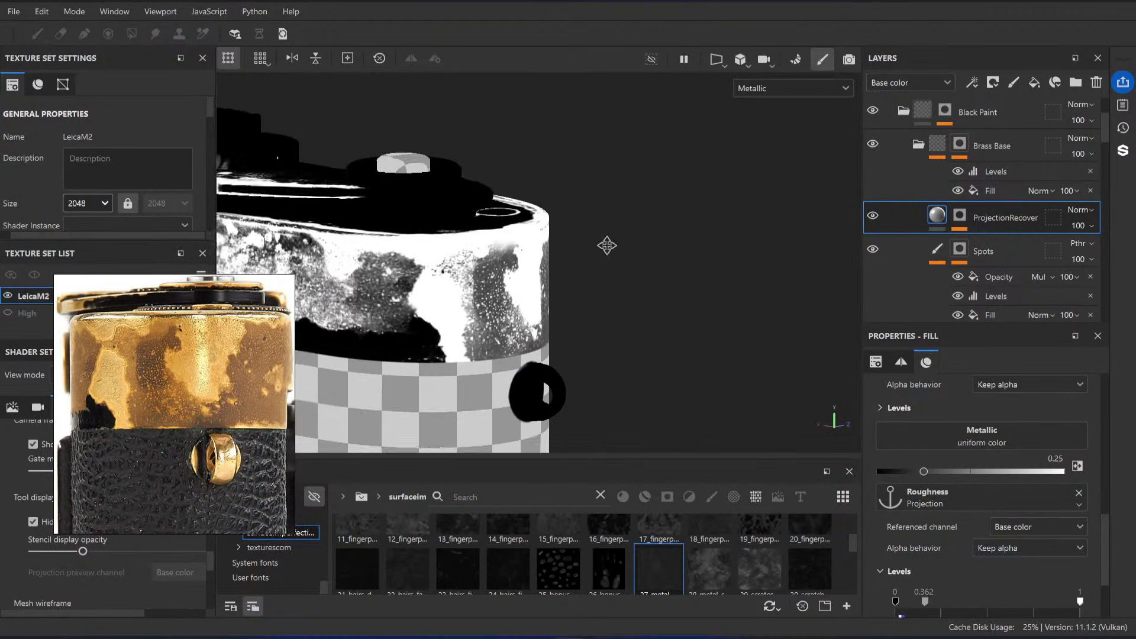
{"action": "left_click_drag", "start_coordinate": [607, 245], "coordinate": [646, 252], "text": "alt"}
{"action": "right_click_drag", "start_coordinate": [473, 266], "coordinate": [514, 277], "text": "alt"}
{"action": "middle_click_drag", "start_coordinate": [514, 277], "coordinate": [673, 280], "text": "alt"}
{"action": "left_click_drag", "start_coordinate": [417, 283], "coordinate": [444, 296], "text": "alt"}
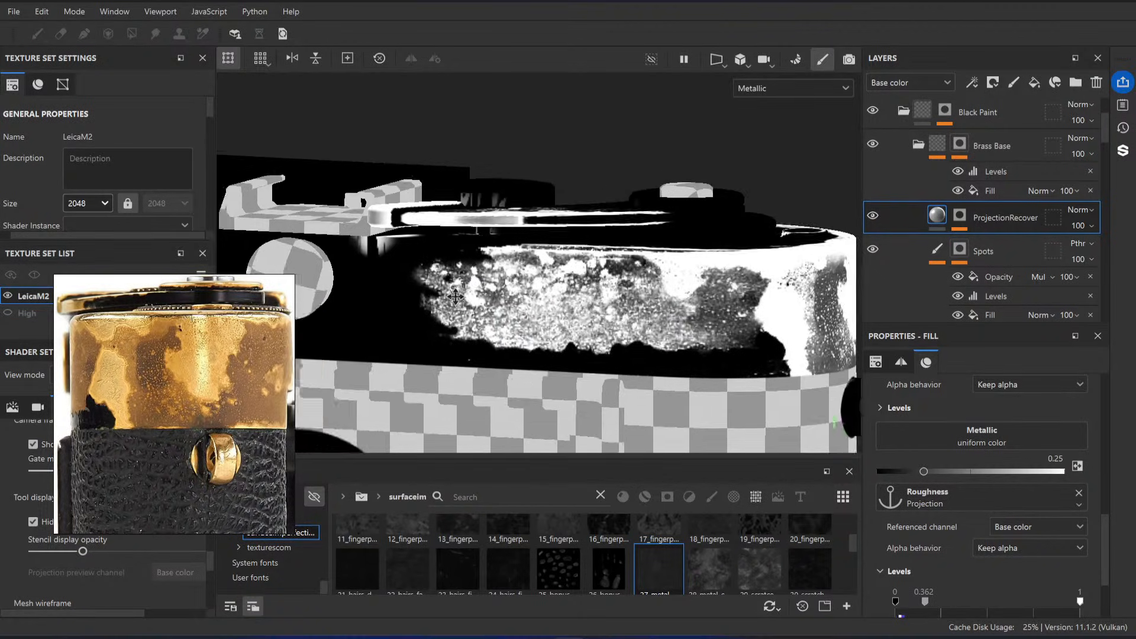
{"action": "middle_click_drag", "start_coordinate": [443, 296], "coordinate": [536, 296], "text": "alt"}
{"action": "right_click_drag", "start_coordinate": [535, 296], "coordinate": [562, 303], "text": "alt"}
{"action": "key", "text": "m"}
{"action": "right_click_drag", "start_coordinate": [491, 290], "coordinate": [632, 317], "text": "alt"}
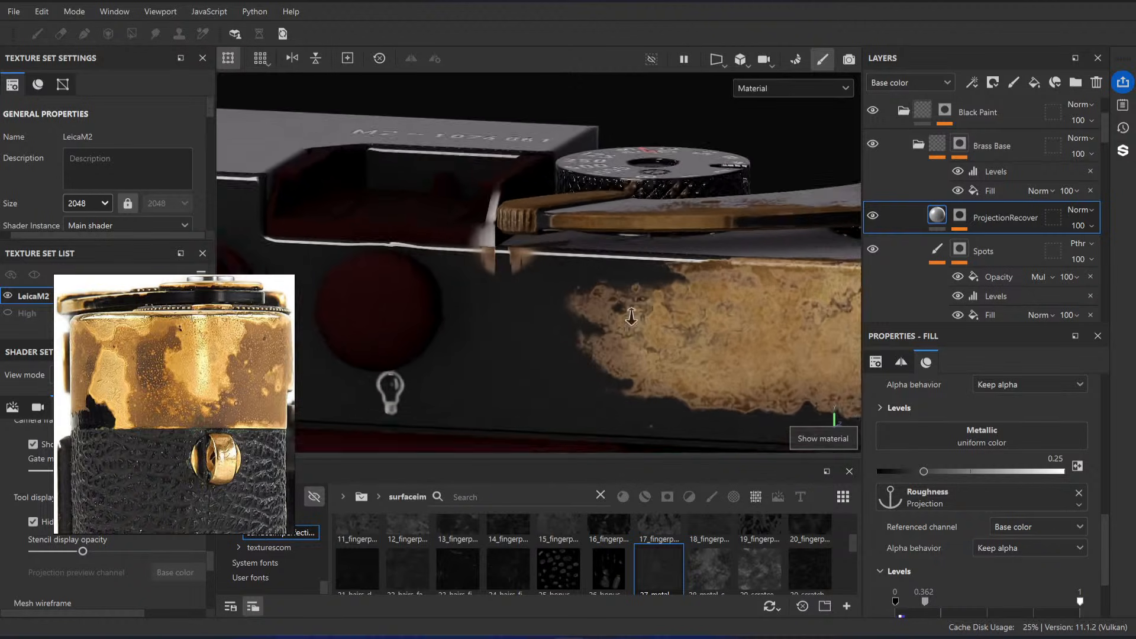
{"action": "left_click_drag", "start_coordinate": [632, 317], "coordinate": [592, 335], "text": "alt"}
Step: Paint black (000000) in MaskProjection's Cleanup effect over the stray brass marks between the accessory shoe and the advance lever
{"action": "scroll", "coordinate": [936, 235], "scroll_direction": "down", "scroll_amount": 8}
{"action": "scroll", "coordinate": [945, 235], "scroll_direction": "down", "scroll_amount": 10}
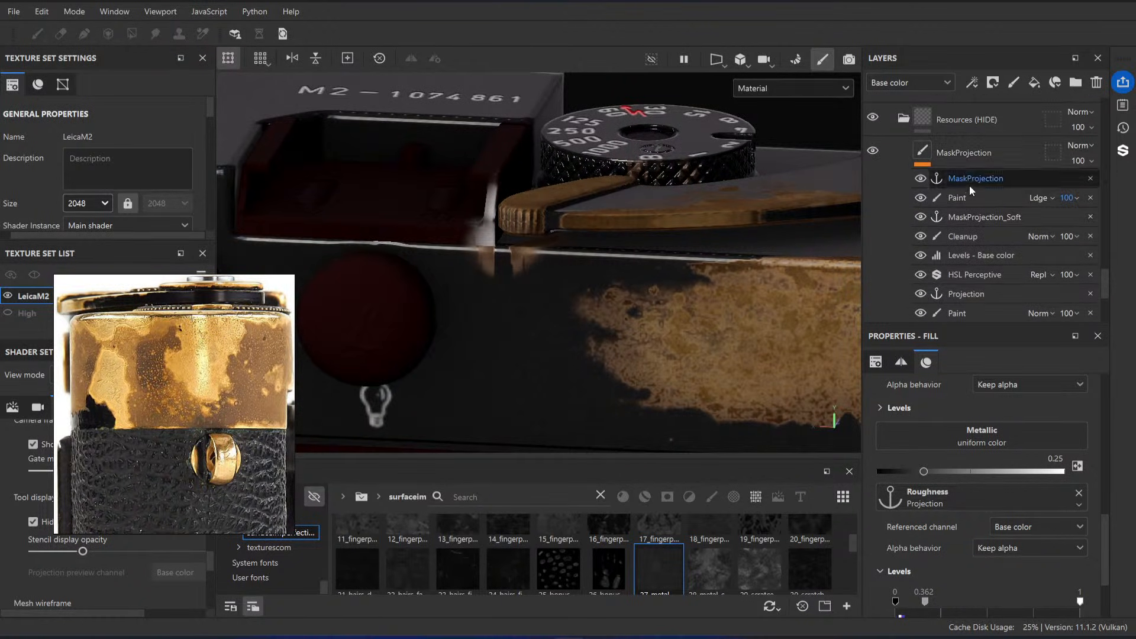
{"action": "left_click", "coordinate": [965, 236]}
{"action": "right_click_drag", "start_coordinate": [493, 258], "coordinate": [489, 259], "text": "ctrl"}
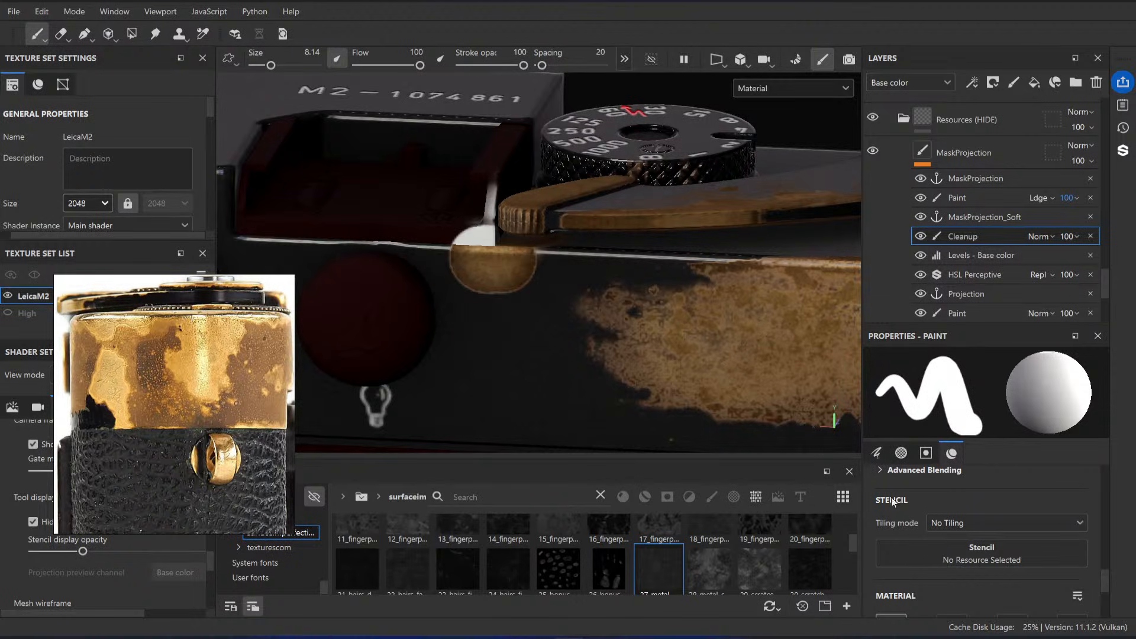
{"action": "scroll", "coordinate": [1017, 552], "scroll_direction": "down", "scroll_amount": 3}
{"action": "left_click", "coordinate": [966, 598]}
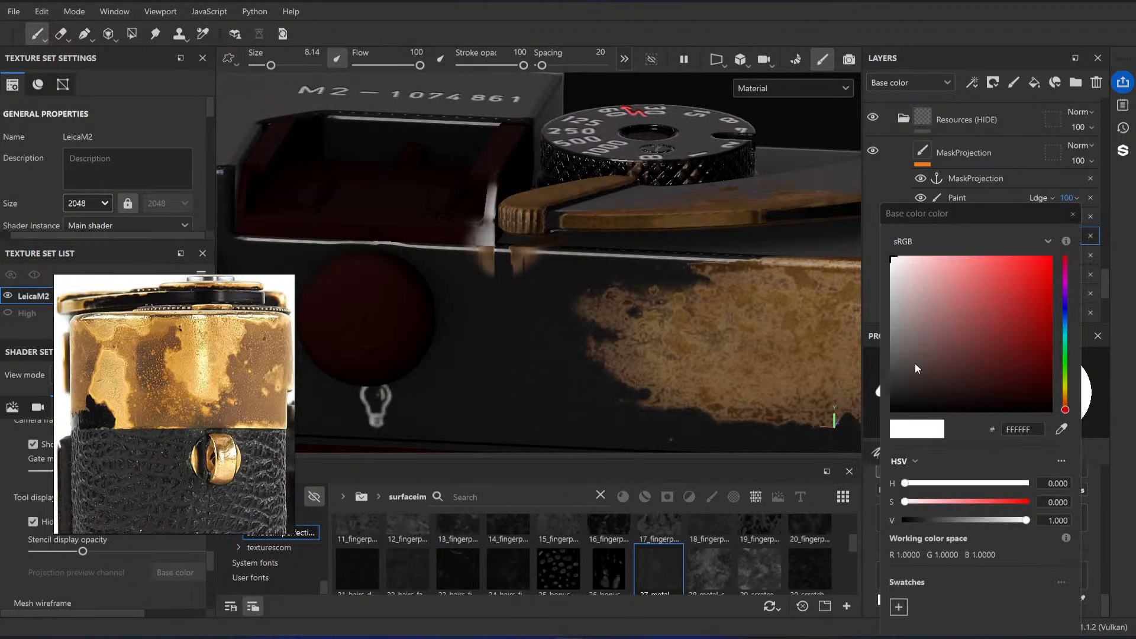
{"action": "left_click_drag", "start_coordinate": [913, 370], "coordinate": [888, 416]}
{"action": "mouse_move", "coordinate": [523, 260]}
{"action": "left_mouse_down"}
{"action": "mouse_move", "coordinate": [477, 267]}
{"action": "mouse_move", "coordinate": [513, 248]}
{"action": "left_mouse_up"}
{"action": "right_click_drag", "start_coordinate": [513, 249], "coordinate": [438, 245], "text": "alt"}
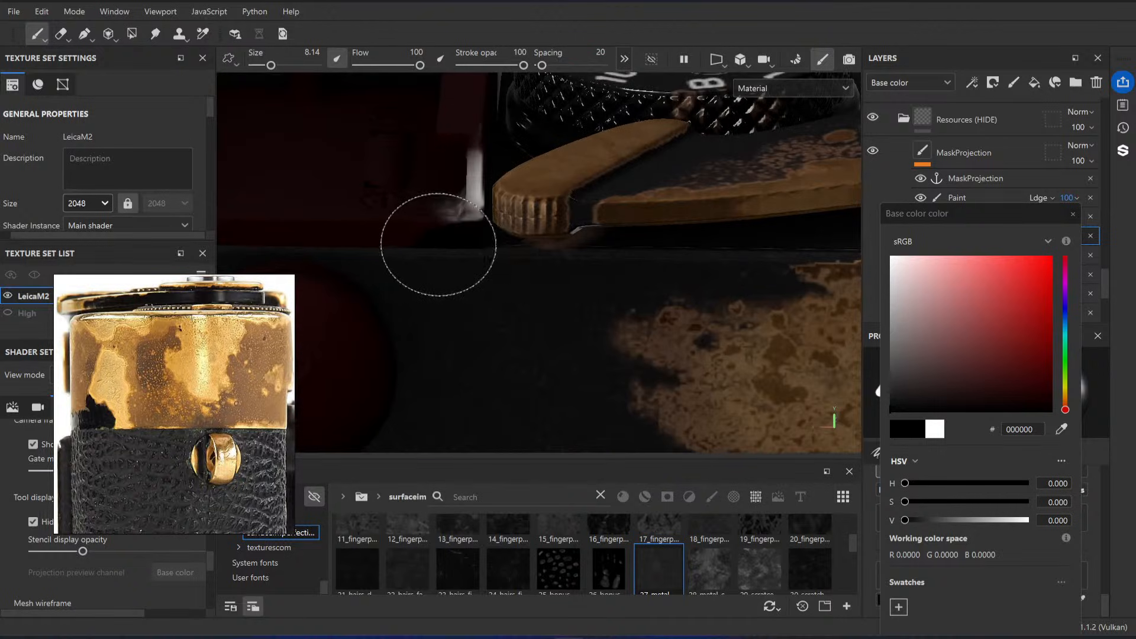
{"action": "mouse_move", "coordinate": [438, 245]}
{"action": "left_mouse_down", "text": "alt"}
{"action": "mouse_move", "coordinate": [414, 196]}
{"action": "mouse_move", "coordinate": [516, 169]}
{"action": "mouse_move", "coordinate": [533, 182]}
{"action": "left_mouse_up", "text": "alt"}
{"action": "mouse_move", "coordinate": [457, 190]}
{"action": "left_mouse_down", "text": "alt"}
{"action": "mouse_move", "coordinate": [393, 197]}
{"action": "mouse_move", "coordinate": [469, 247]}
{"action": "mouse_move", "coordinate": [591, 279]}
{"action": "left_mouse_up", "text": "alt"}
Step: Isolate the metallic channel in the 2D UV view and paint out the leftover white spot on the top plate with an enlarged brush
{"action": "key", "text": "F3"}
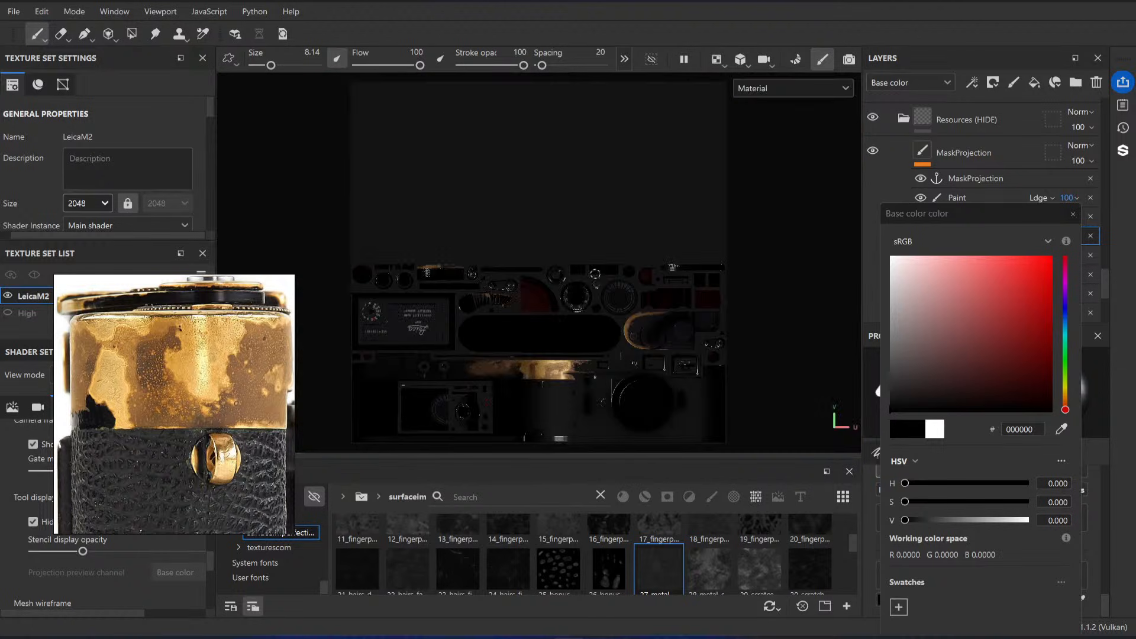
{"action": "key", "text": "c"}
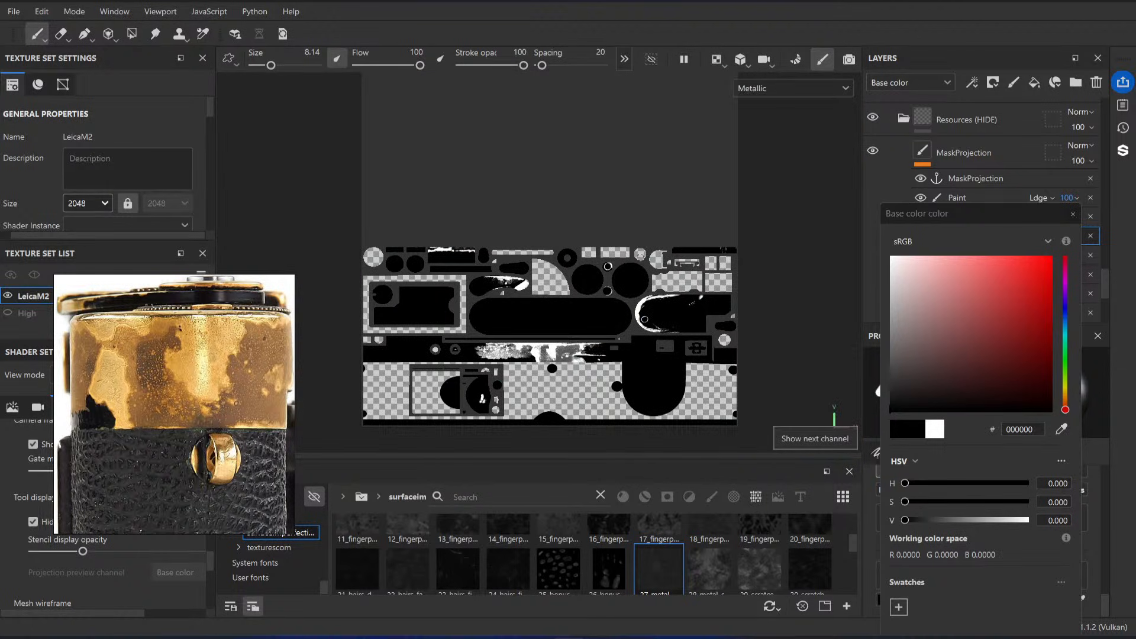
{"action": "scroll", "coordinate": [521, 310], "scroll_direction": "up", "scroll_amount": 5}
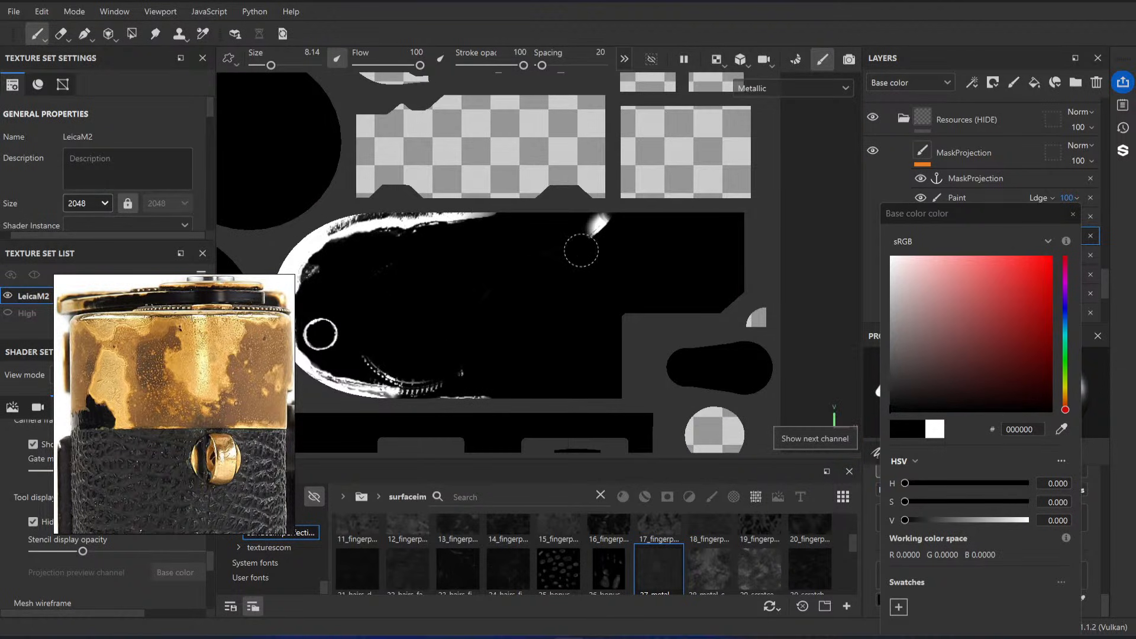
{"action": "right_click_drag", "start_coordinate": [564, 256], "coordinate": [576, 256], "text": "ctrl"}
{"action": "middle_click_drag", "start_coordinate": [601, 231], "coordinate": [702, 171], "text": "alt"}
{"action": "right_click_drag", "start_coordinate": [702, 170], "coordinate": [668, 385], "text": "alt"}
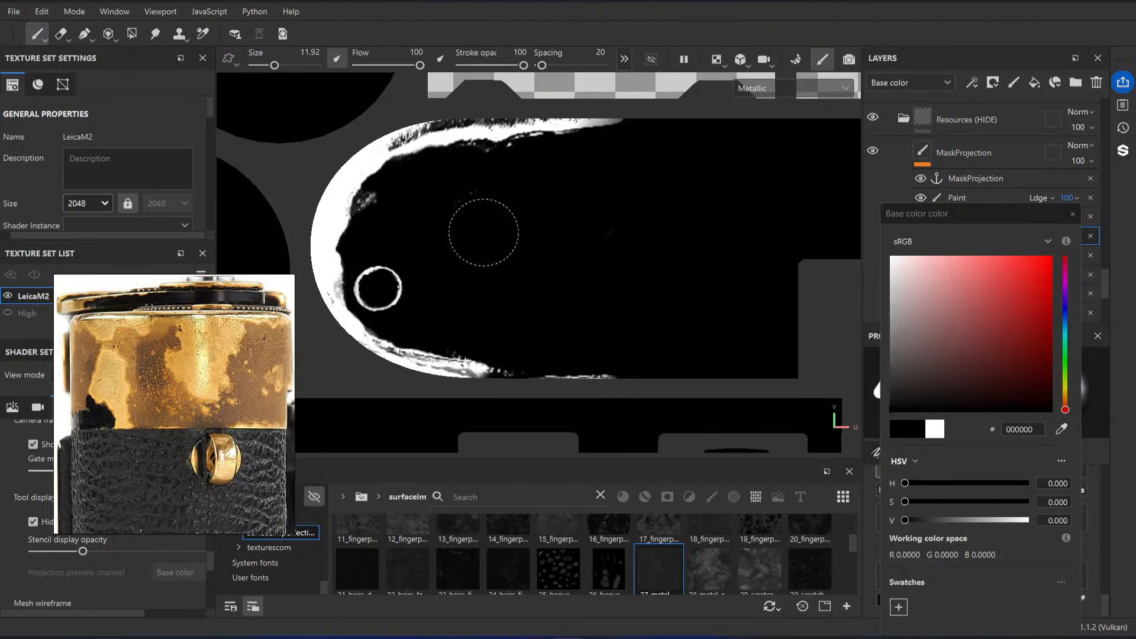
Step: Inspect the metallic channel across the UV layout for leftover marks, and check the brass strip in the material view
{"action": "scroll", "coordinate": [562, 250], "scroll_direction": "down", "scroll_amount": 3}
{"action": "scroll", "coordinate": [556, 207], "scroll_direction": "down", "scroll_amount": 3}
{"action": "mouse_move", "coordinate": [532, 212]}
{"action": "middle_mouse_down", "text": "alt"}
{"action": "mouse_move", "coordinate": [602, 215]}
{"action": "mouse_move", "coordinate": [697, 194]}
{"action": "middle_mouse_up", "text": "alt"}
{"action": "scroll", "coordinate": [698, 194], "scroll_direction": "down", "scroll_amount": 2}
{"action": "middle_click_drag", "start_coordinate": [520, 215], "coordinate": [694, 217], "text": "alt"}
{"action": "scroll", "coordinate": [409, 251], "scroll_direction": "down", "scroll_amount": 4}
{"action": "middle_click_drag", "start_coordinate": [410, 251], "coordinate": [625, 240], "text": "alt"}
{"action": "middle_click_drag", "start_coordinate": [724, 220], "coordinate": [599, 243], "text": "alt"}
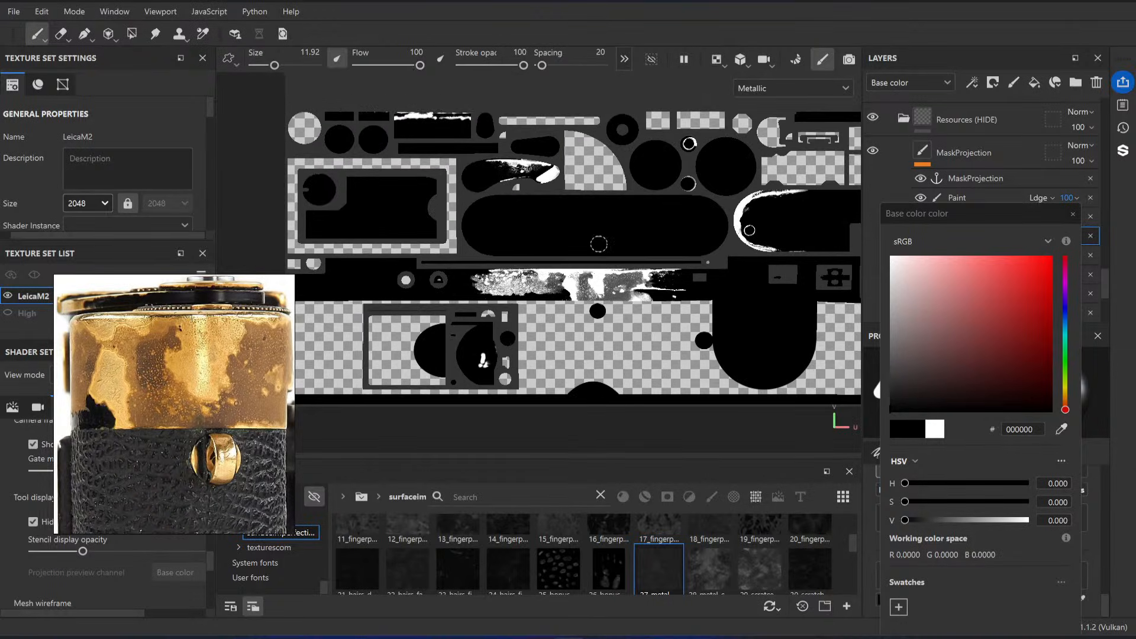
{"action": "scroll", "coordinate": [575, 279], "scroll_direction": "up", "scroll_amount": 8}
{"action": "scroll", "coordinate": [547, 322], "scroll_direction": "up", "scroll_amount": 2}
{"action": "middle_click_drag", "start_coordinate": [548, 323], "coordinate": [571, 284], "text": "alt"}
{"action": "key", "text": "m"}
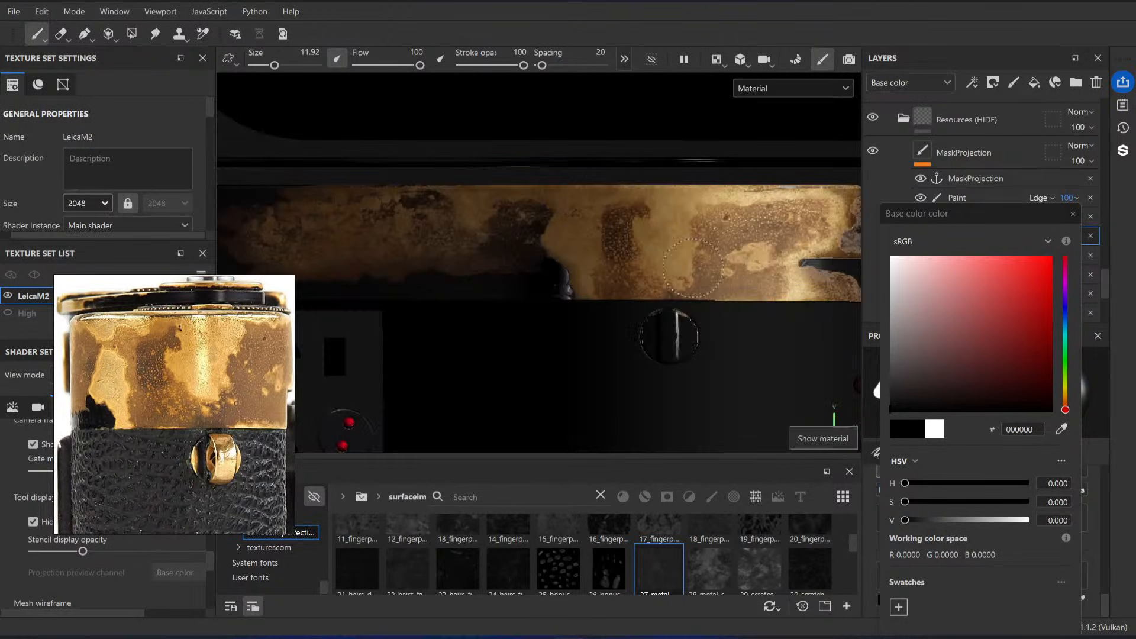
{"action": "scroll", "coordinate": [723, 283], "scroll_direction": "down", "scroll_amount": 7}
{"action": "left_click_drag", "start_coordinate": [723, 283], "coordinate": [519, 250], "text": "alt"}
Step: Examine the cleaned areas on the 3D camera, cycling through the texture channels and returning to the material view
{"action": "key", "text": "F2"}
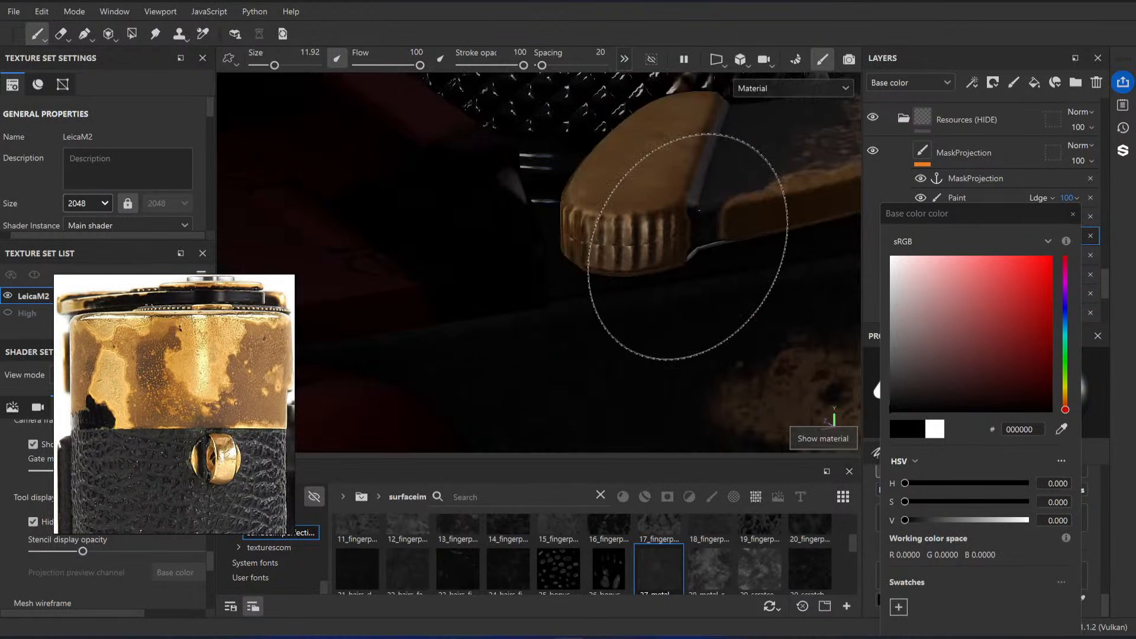
{"action": "left_click_drag", "start_coordinate": [689, 247], "coordinate": [479, 225], "text": "alt"}
{"action": "middle_click_drag", "start_coordinate": [480, 224], "coordinate": [469, 271], "text": "alt"}
{"action": "left_click_drag", "start_coordinate": [470, 271], "coordinate": [685, 274], "text": "alt"}
{"action": "right_click_drag", "start_coordinate": [685, 274], "coordinate": [555, 259], "text": "alt"}
{"action": "left_click_drag", "start_coordinate": [555, 259], "coordinate": [632, 296], "text": "alt"}
{"action": "key", "text": "c"}
{"action": "key", "text": "c"}
{"action": "key", "text": "c"}
{"action": "key", "text": "c"}
{"action": "key", "text": "c"}
{"action": "key", "text": "c"}
{"action": "key", "text": "c"}
{"action": "key", "text": "c"}
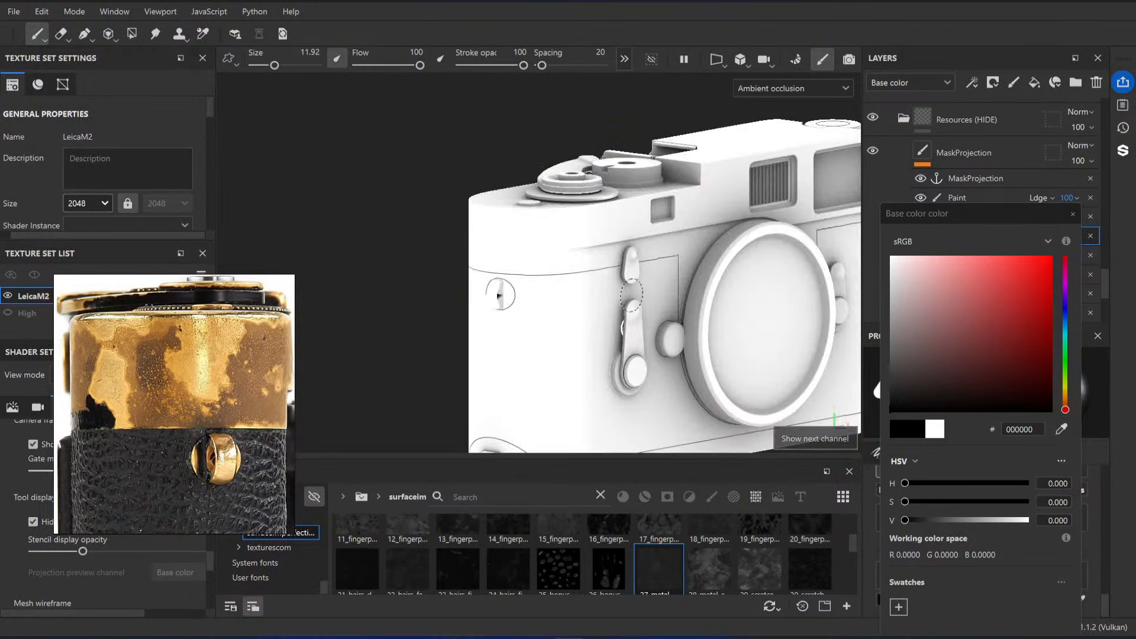
{"action": "left_click_drag", "start_coordinate": [605, 303], "coordinate": [578, 294], "text": "alt"}
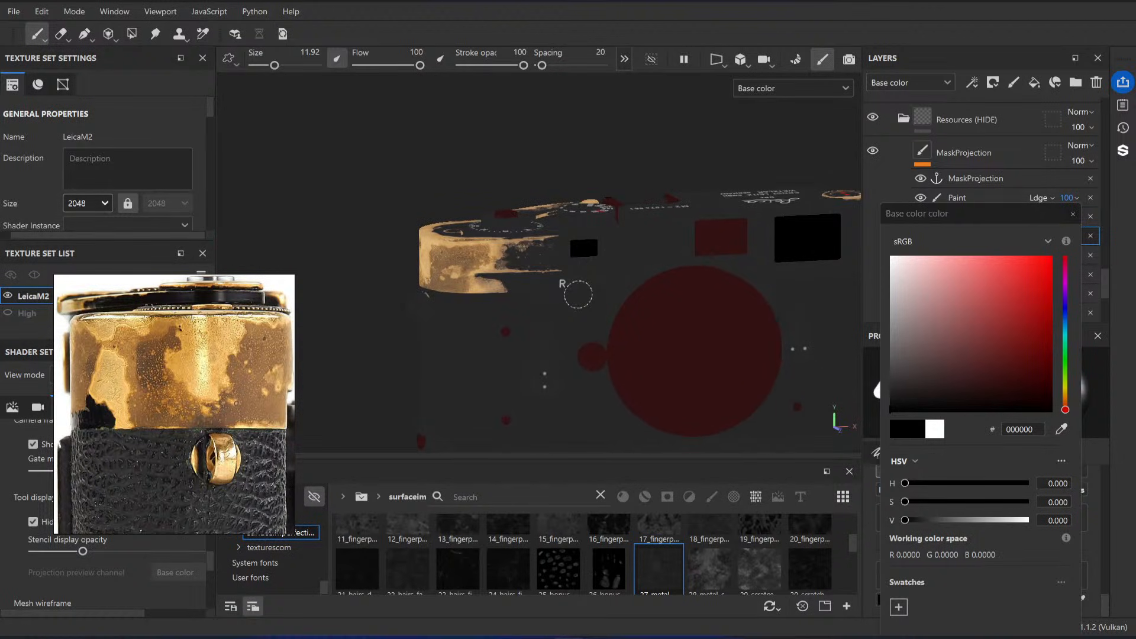
{"action": "key", "text": "c"}
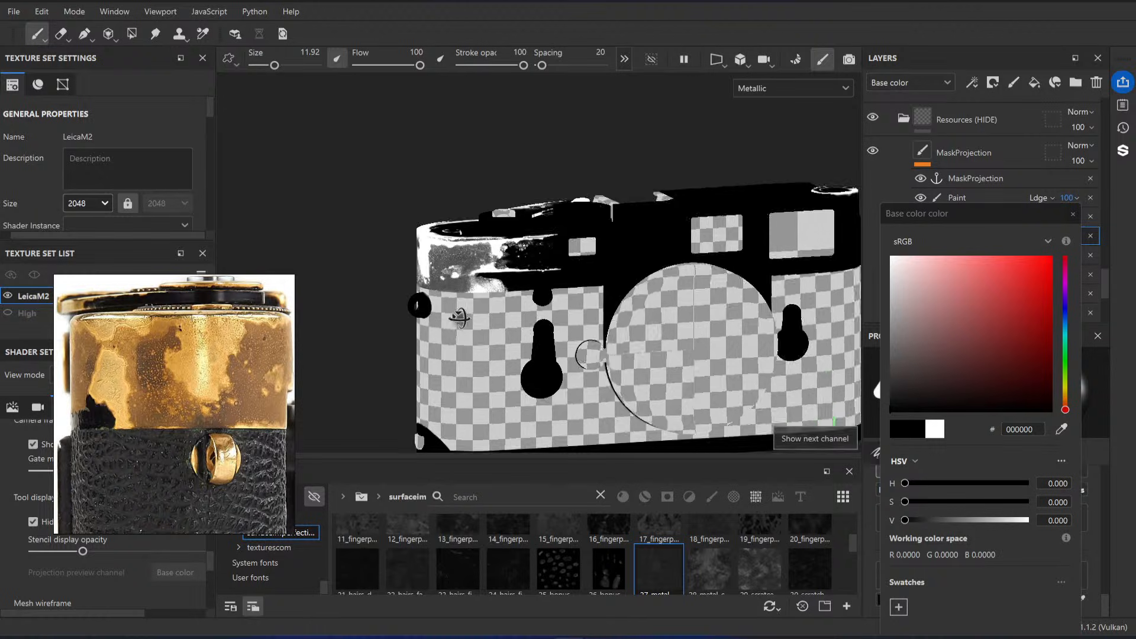
{"action": "mouse_move", "coordinate": [421, 306]}
{"action": "left_mouse_down", "text": "alt"}
{"action": "mouse_move", "coordinate": [551, 314]}
{"action": "mouse_move", "coordinate": [649, 352]}
{"action": "mouse_move", "coordinate": [627, 326]}
{"action": "mouse_move", "coordinate": [542, 326]}
{"action": "left_mouse_up", "text": "alt"}
{"action": "key", "text": "c"}
{"action": "key", "text": "m"}
Step: Close the color picker and select the ProjectionRecover layer's mask in the Brass Base group
{"action": "left_click", "coordinate": [1073, 214]}
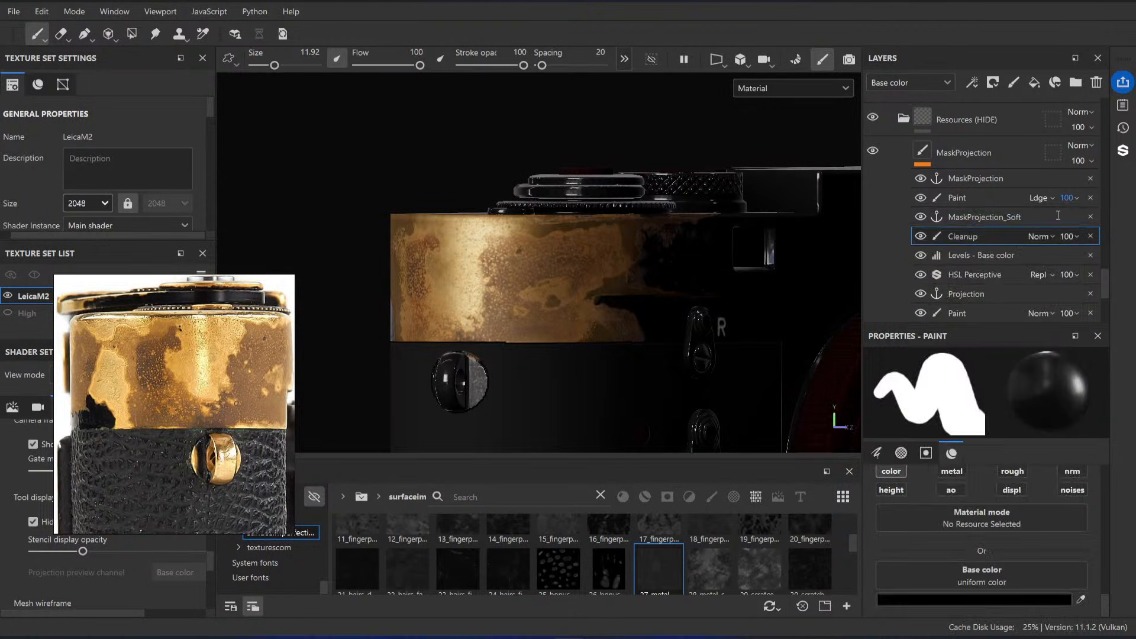
{"action": "scroll", "coordinate": [929, 170], "scroll_direction": "down", "scroll_amount": 10}
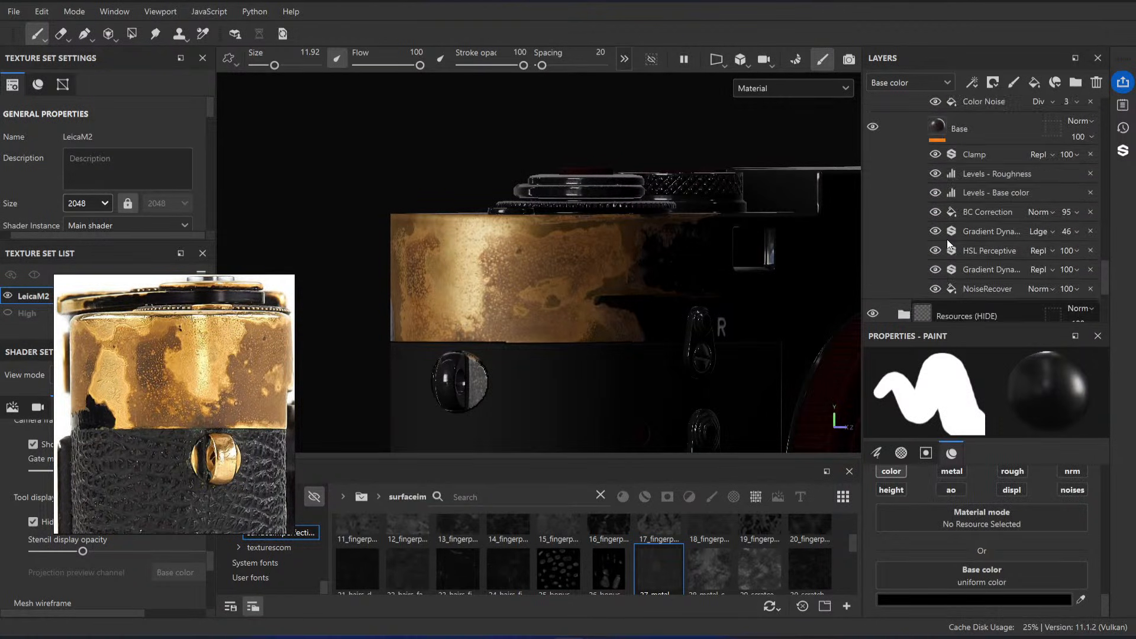
{"action": "scroll", "coordinate": [982, 224], "scroll_direction": "down", "scroll_amount": 10}
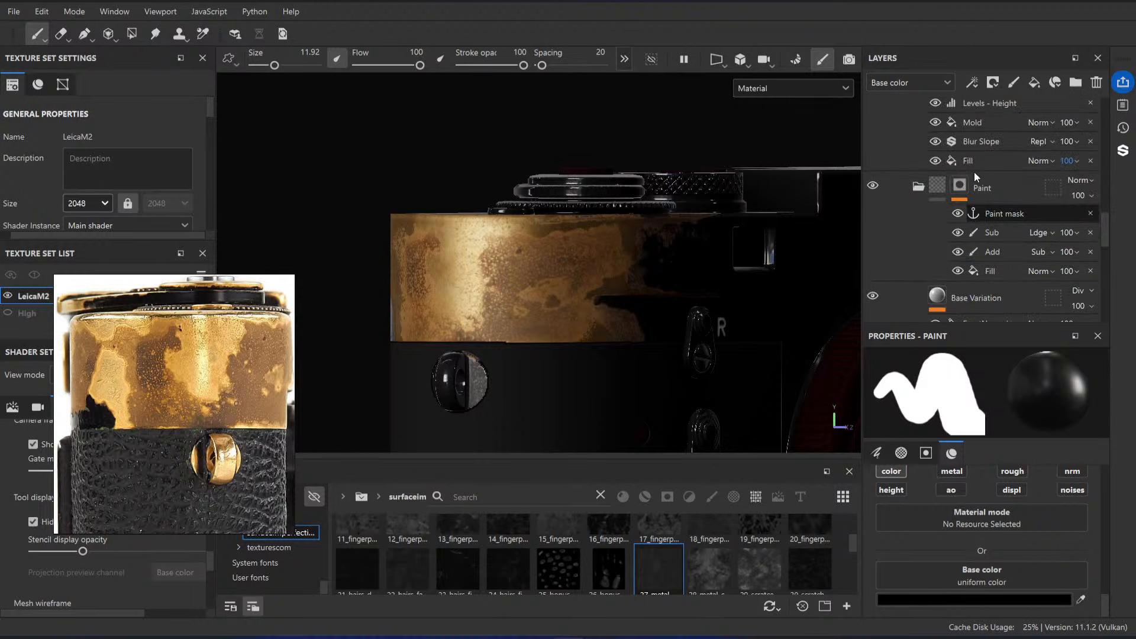
{"action": "scroll", "coordinate": [982, 215], "scroll_direction": "down", "scroll_amount": 10}
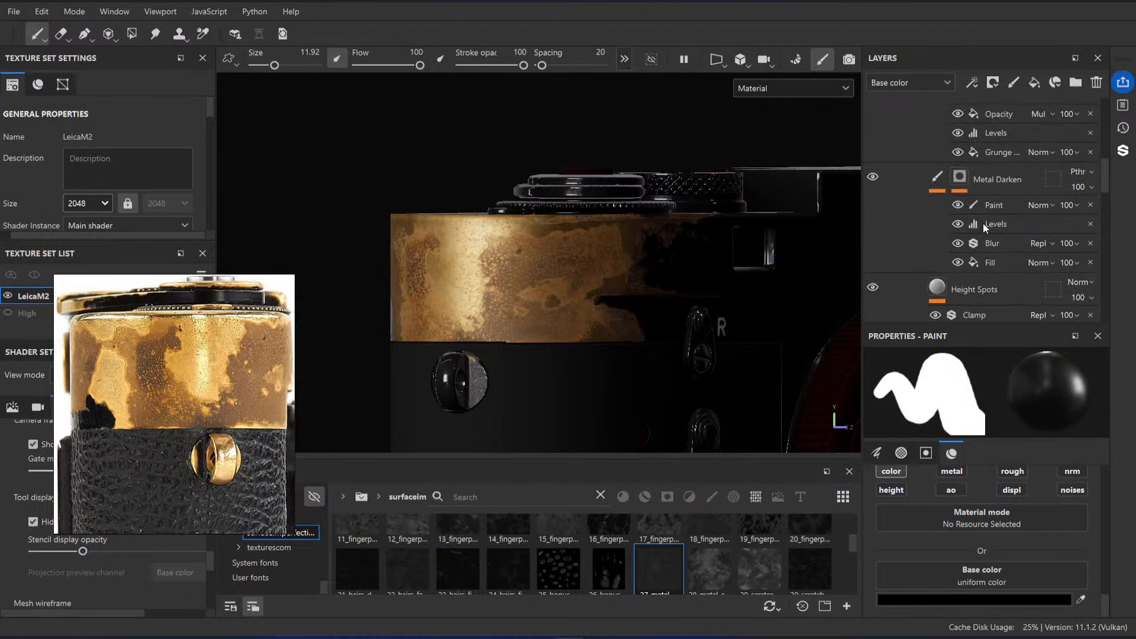
{"action": "left_click", "coordinate": [963, 202]}
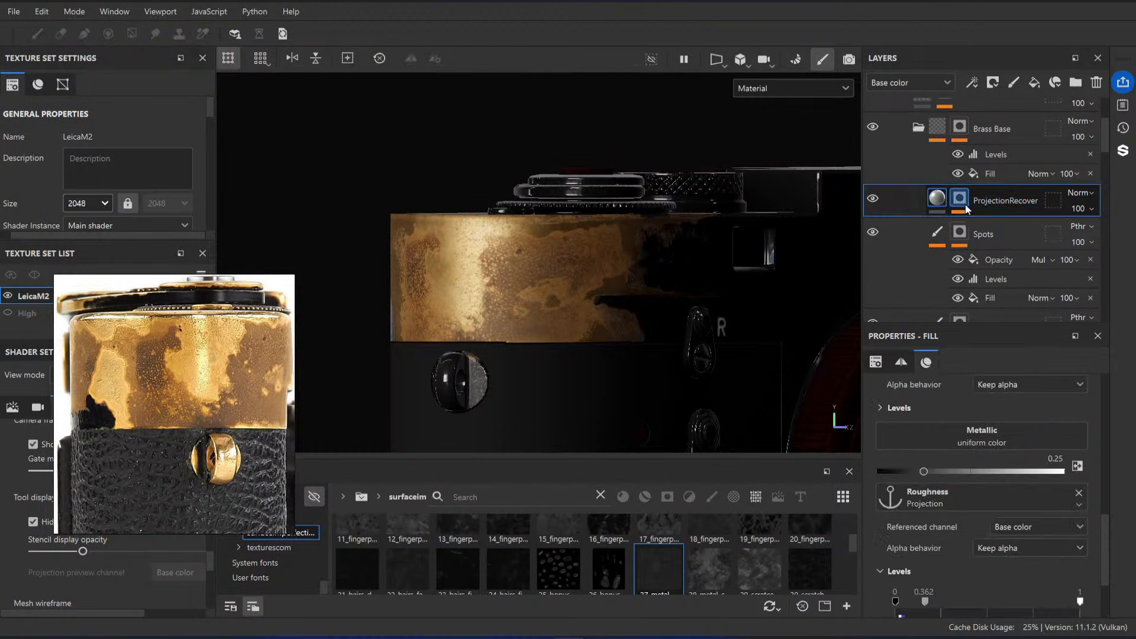
Step: Compare the brass with the Spots and Metal Darken Ra... layers shown and hidden, leaving Metal Darken Ra... hidden
{"action": "left_click", "coordinate": [941, 232]}
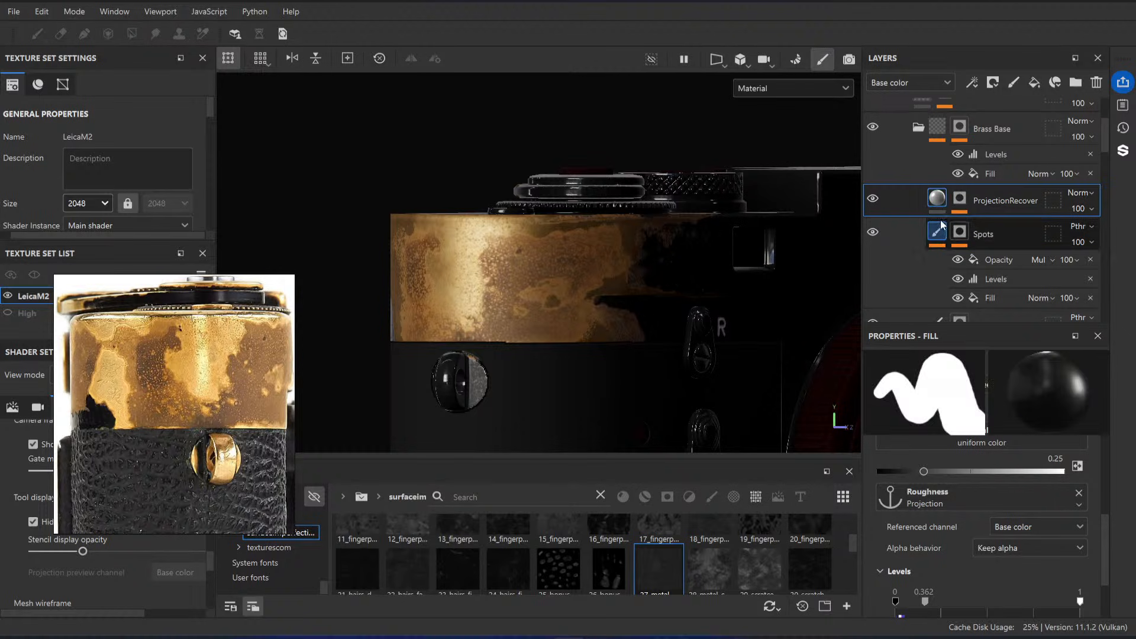
{"action": "scroll", "coordinate": [940, 230], "scroll_direction": "down", "scroll_amount": 3}
{"action": "left_click", "coordinate": [940, 219]}
{"action": "left_click", "coordinate": [875, 147]}
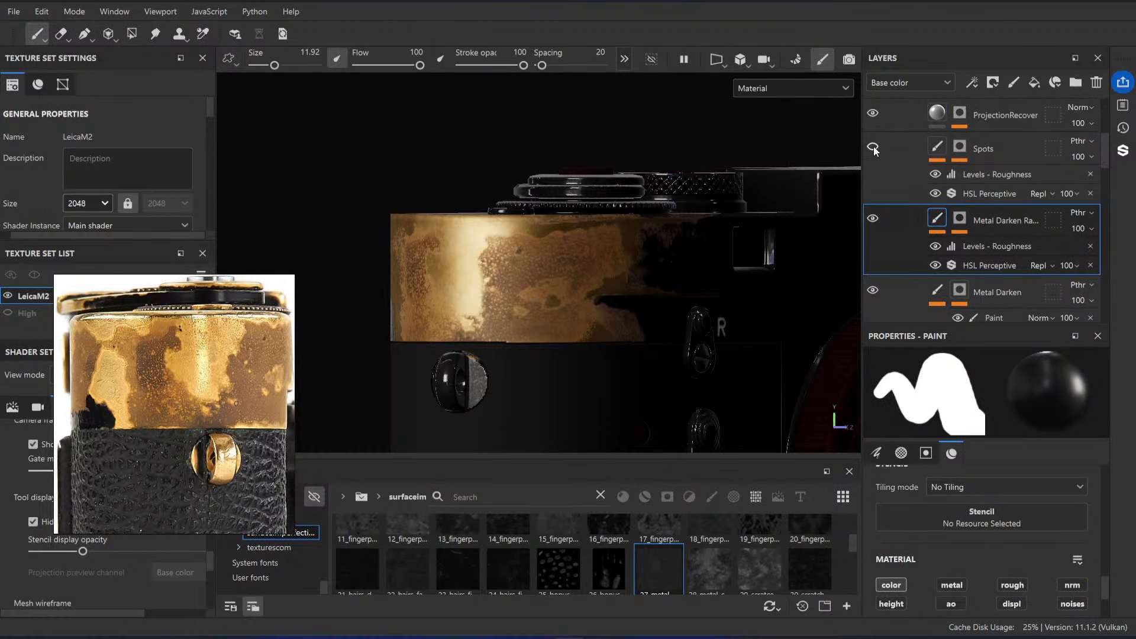
{"action": "left_click", "coordinate": [874, 146]}
{"action": "left_click", "coordinate": [875, 216]}
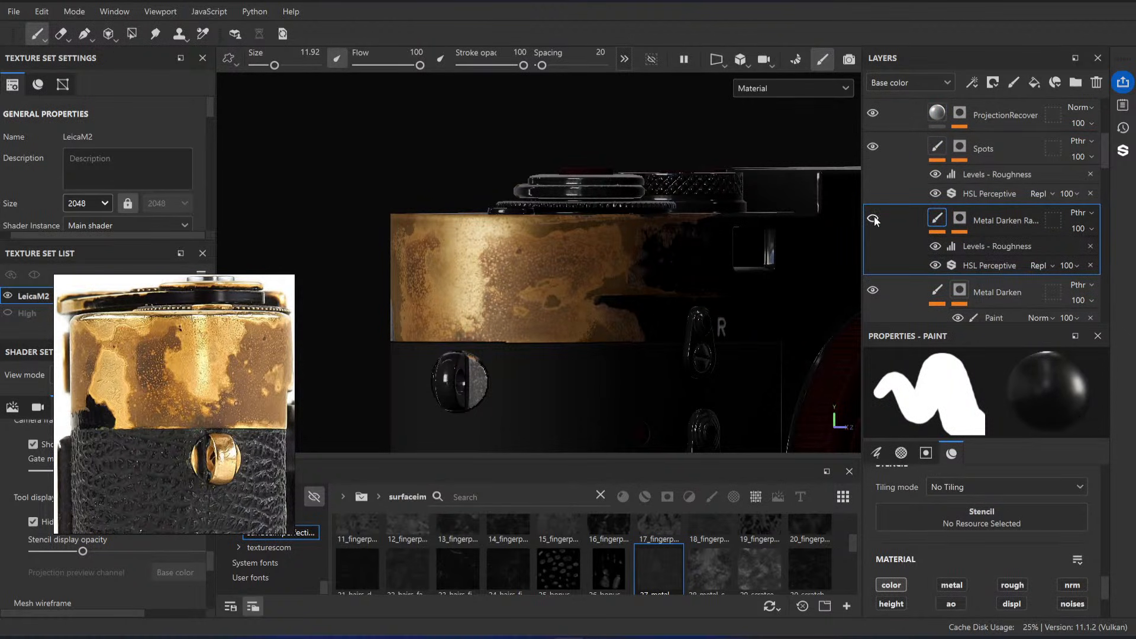
{"action": "left_click_drag", "start_coordinate": [681, 249], "coordinate": [557, 254], "text": "alt"}
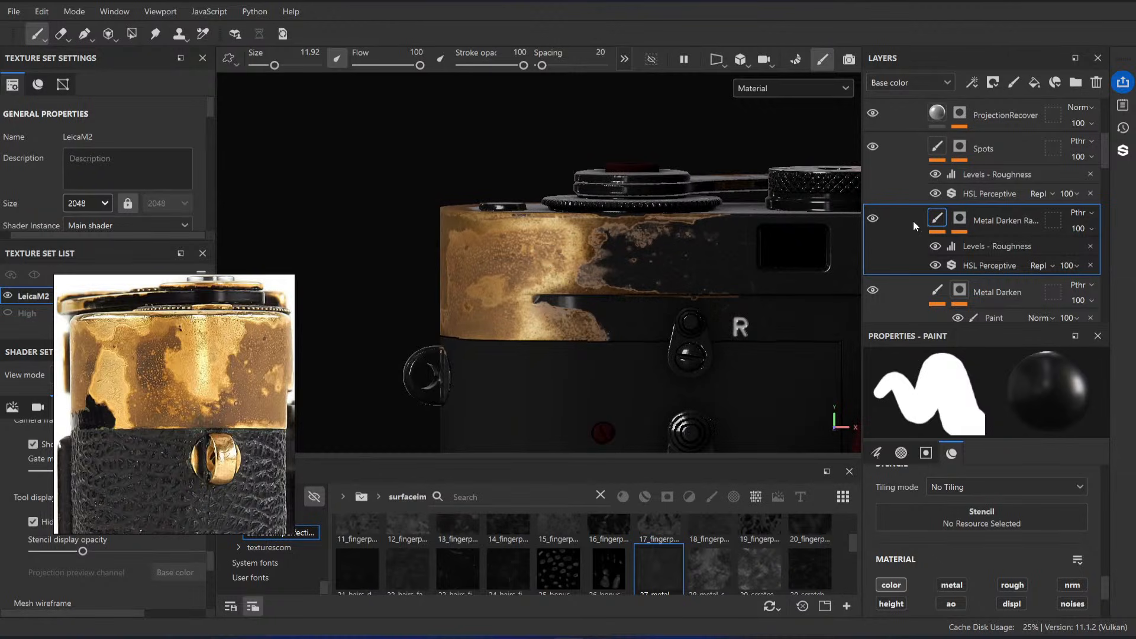
{"action": "left_click", "coordinate": [875, 217]}
Step: Compare the worn brass with the Metal Darken layer shown and hidden from several angles, leaving the layer visible
{"action": "left_click", "coordinate": [874, 290]}
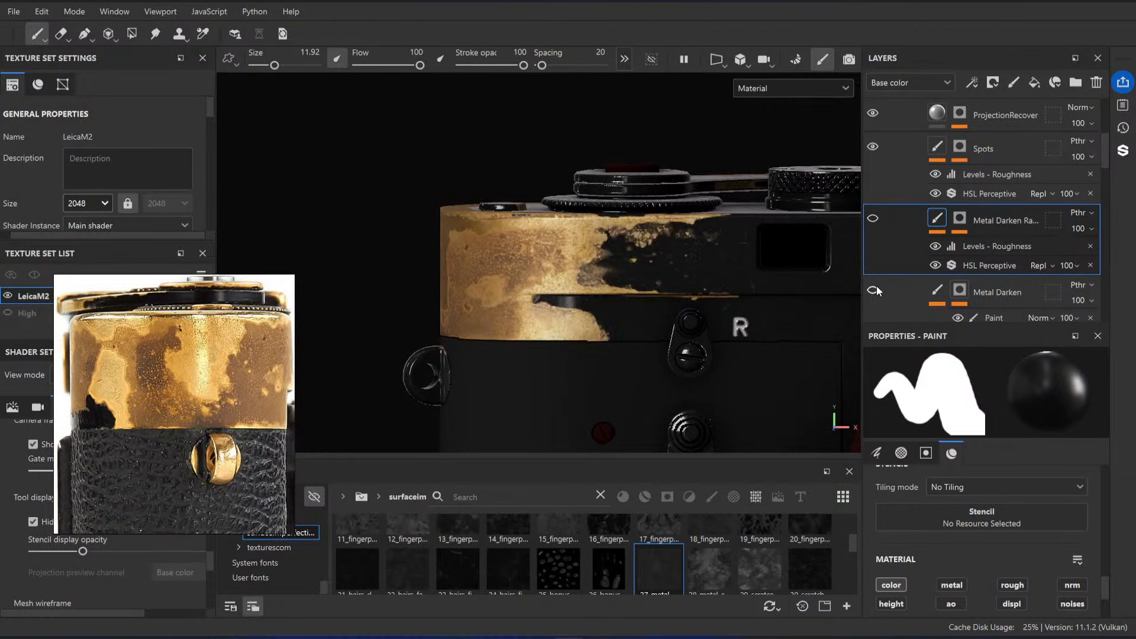
{"action": "left_click_drag", "start_coordinate": [669, 261], "coordinate": [668, 264], "text": "alt"}
{"action": "left_click", "coordinate": [874, 294]}
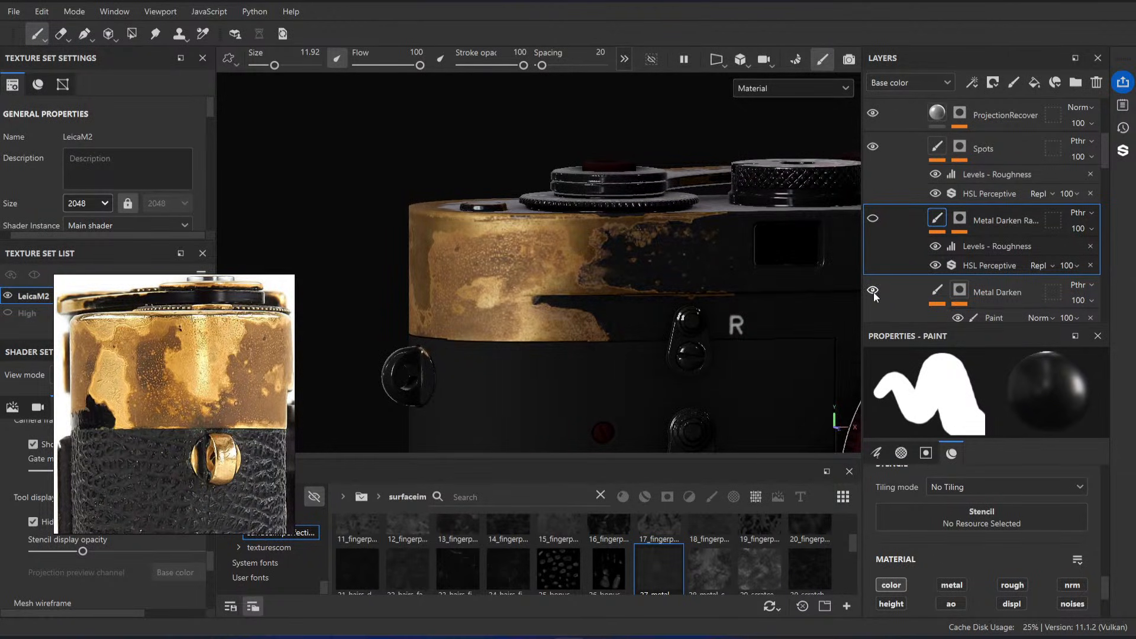
{"action": "left_click", "coordinate": [874, 292]}
{"action": "left_click_drag", "start_coordinate": [522, 249], "coordinate": [595, 252], "text": "alt"}
{"action": "left_click", "coordinate": [874, 290]}
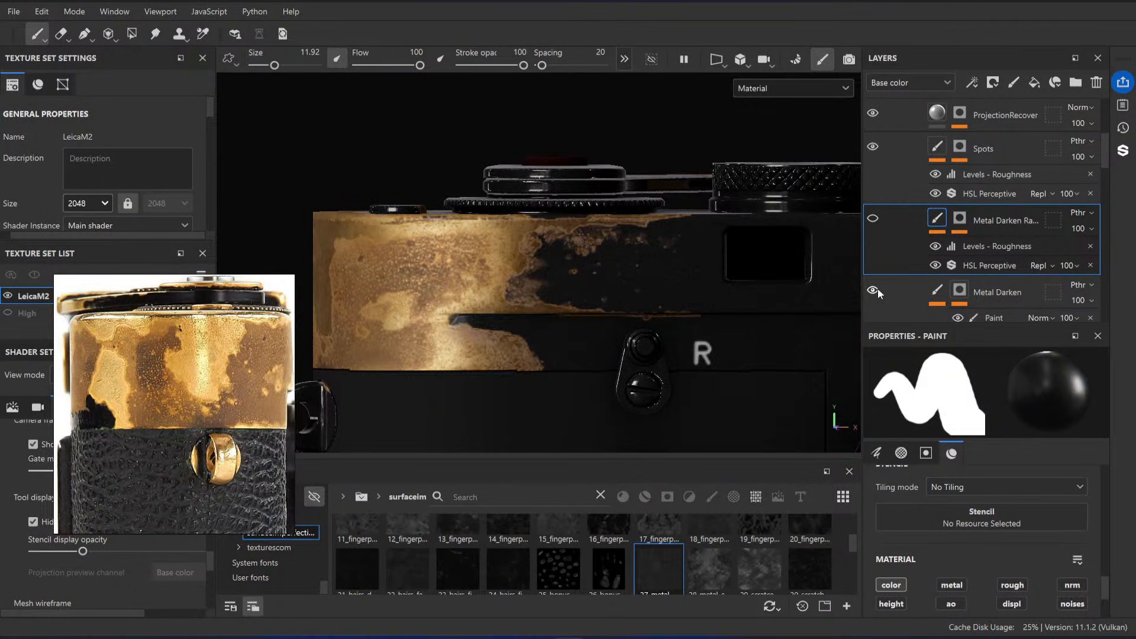
{"action": "left_click", "coordinate": [878, 289]}
{"action": "left_click", "coordinate": [878, 289]}
Step: Examine the top plate's roughness, mask and base color channels individually and return to the material view
{"action": "key", "text": "c"}
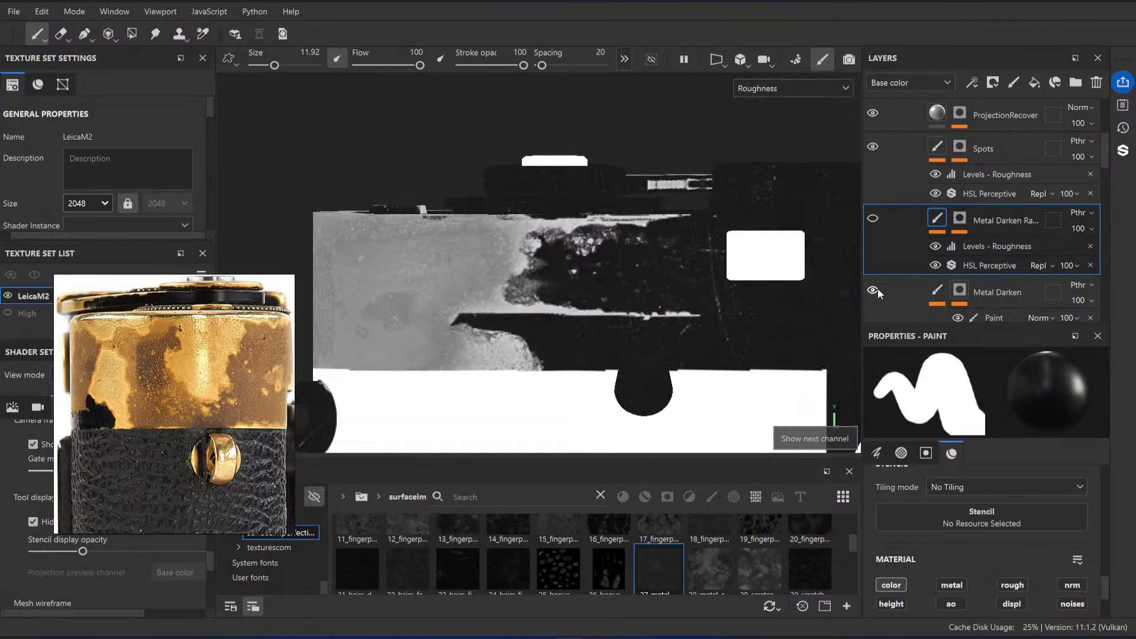
{"action": "key", "text": "c"}
{"action": "key", "text": "c"}
{"action": "key", "text": "c"}
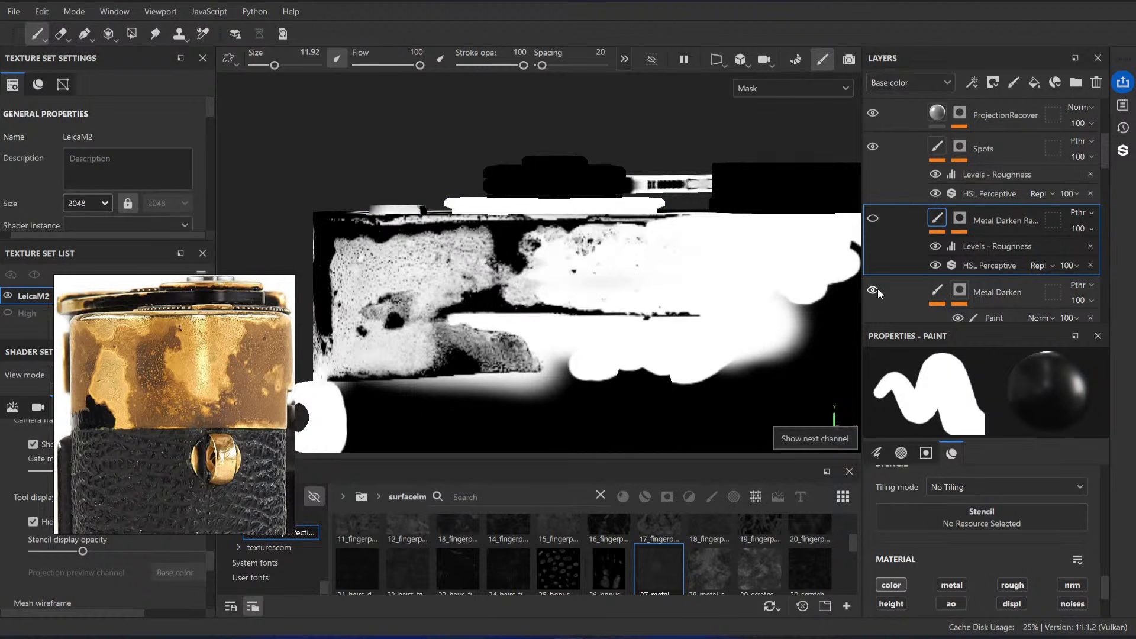
{"action": "key", "text": "c"}
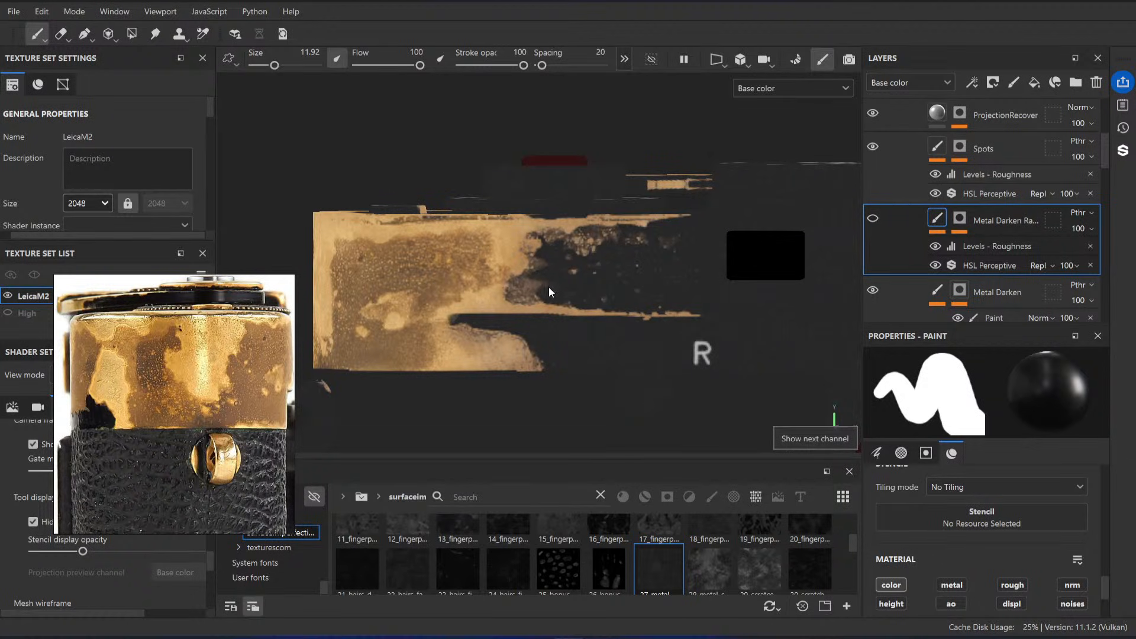
{"action": "key", "text": "m"}
{"action": "key", "text": "c"}
{"action": "left_click", "coordinate": [809, 91]}
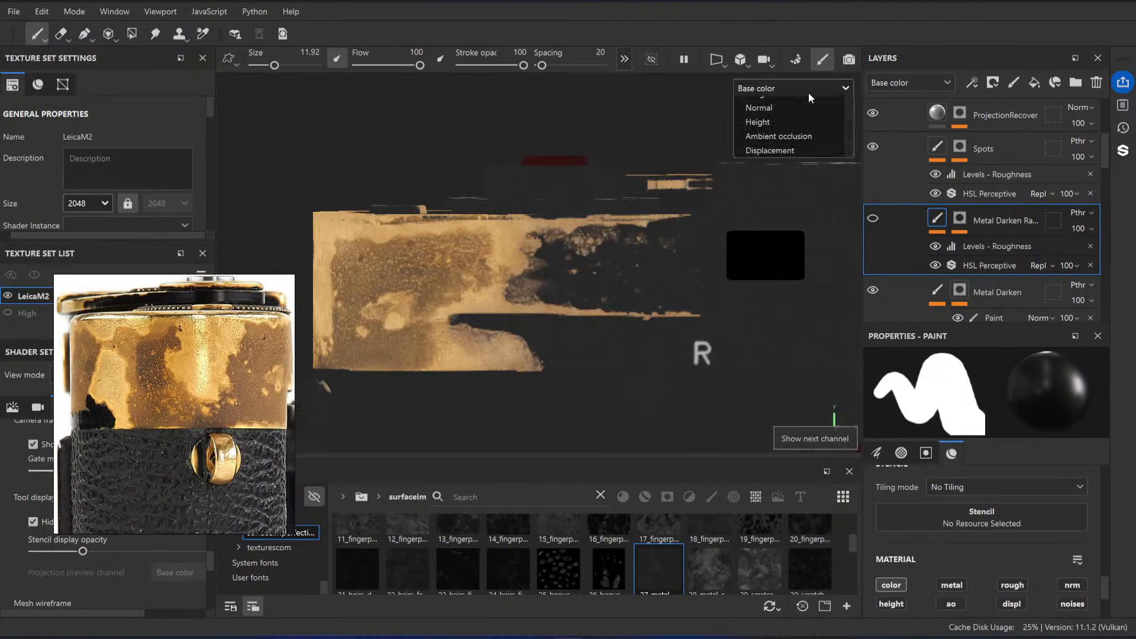
{"action": "left_click", "coordinate": [786, 174]}
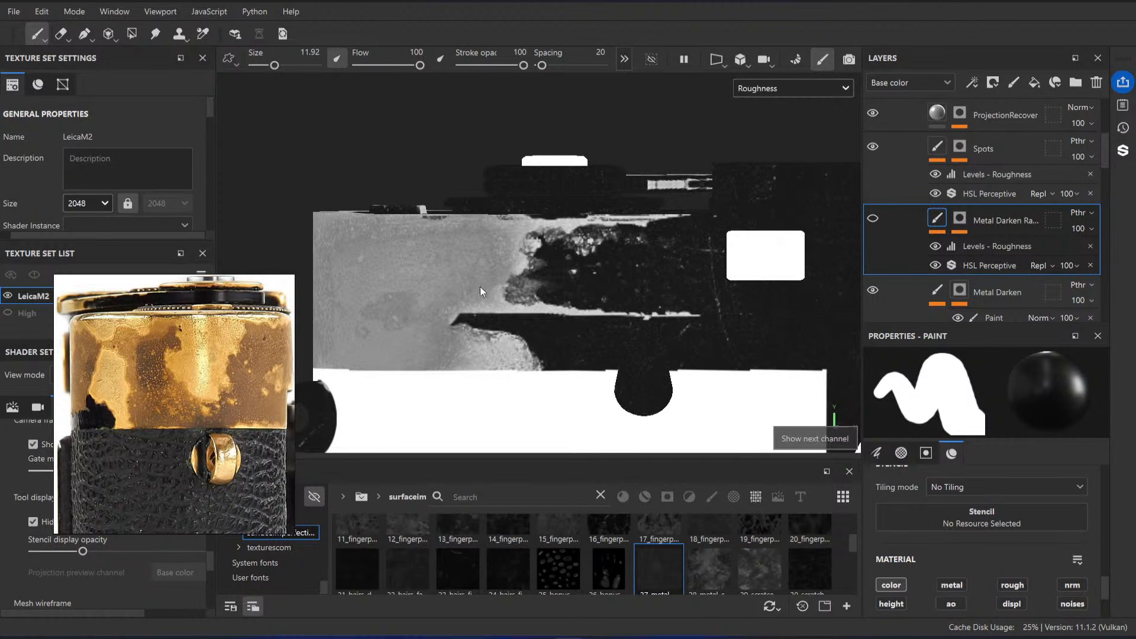
{"action": "key", "text": "m"}
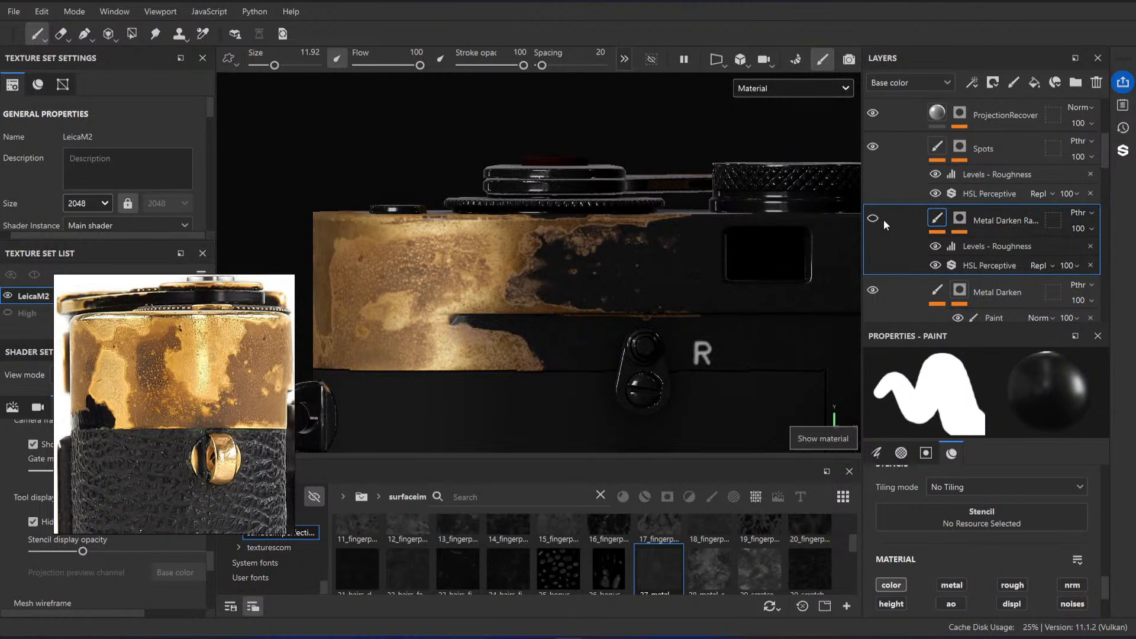
Step: Set the Metal Darken layer's opacity in the roughness channel to 12
{"action": "scroll", "coordinate": [1054, 298], "scroll_direction": "down", "scroll_amount": 1}
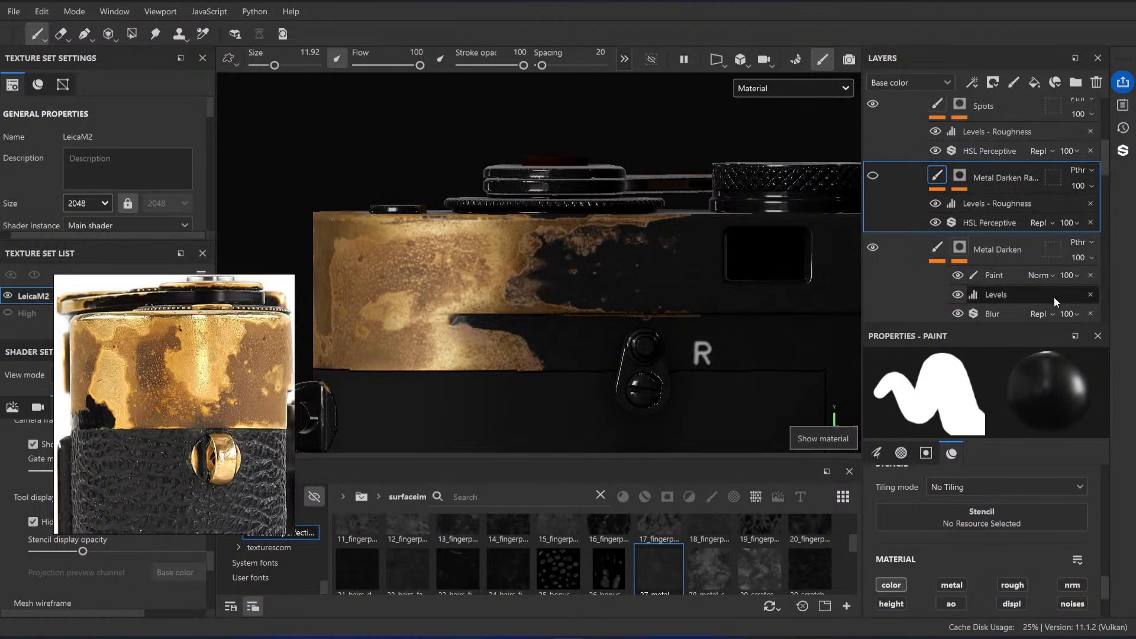
{"action": "left_click", "coordinate": [1030, 247]}
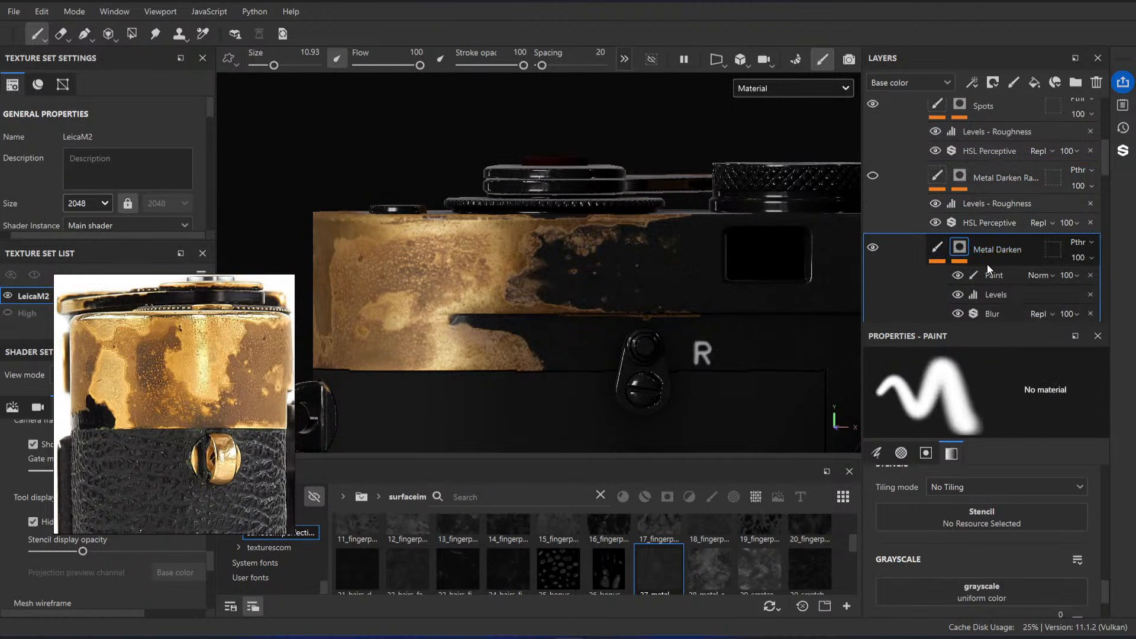
{"action": "left_click", "coordinate": [914, 83]}
{"action": "left_click", "coordinate": [904, 124]}
{"action": "left_click", "coordinate": [1083, 256]}
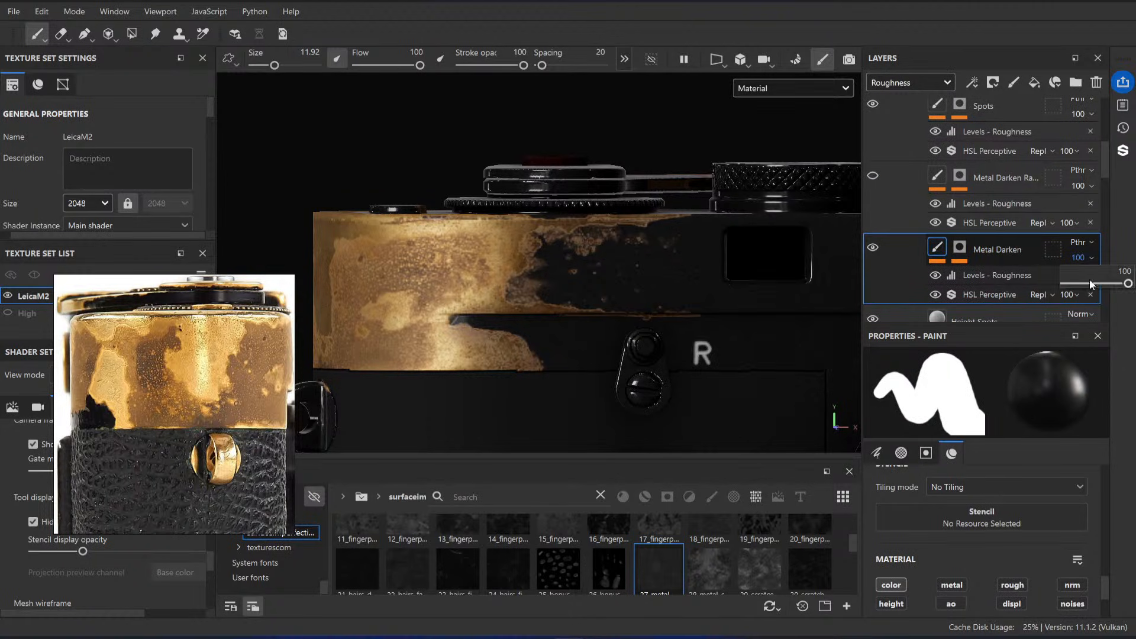
{"action": "left_click", "coordinate": [1095, 284]}
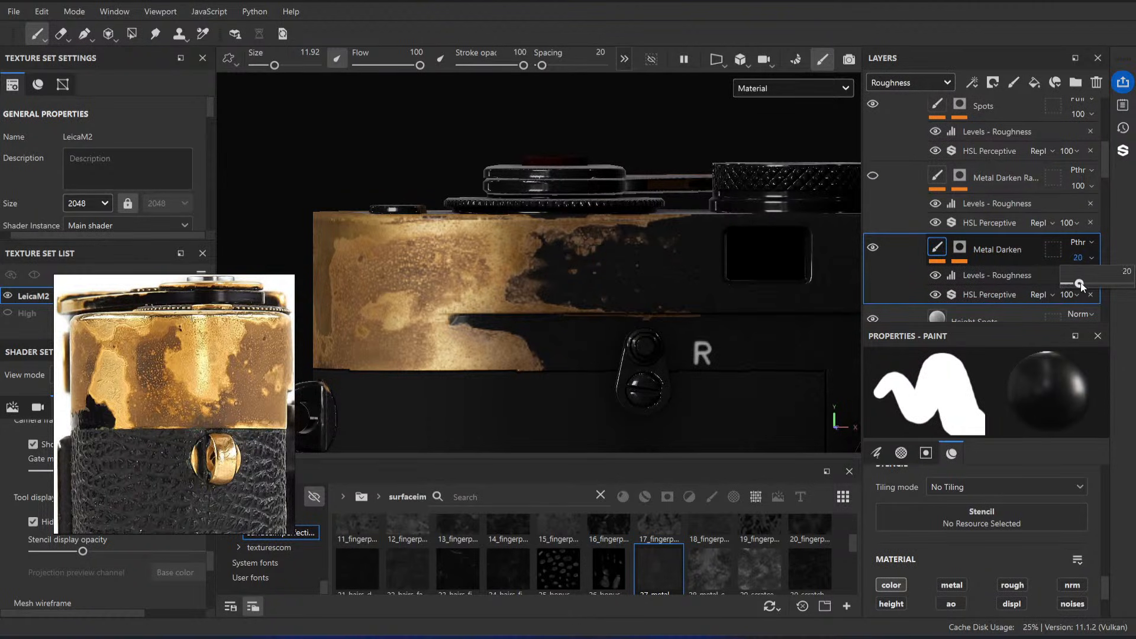
{"action": "left_click_drag", "start_coordinate": [1070, 286], "coordinate": [1074, 285]}
Step: Examine the brass reflections around the front, back and top of the camera after the Metal Darken roughness change
{"action": "right_click_drag", "start_coordinate": [622, 280], "coordinate": [550, 243], "text": "alt"}
{"action": "left_click_drag", "start_coordinate": [551, 242], "coordinate": [537, 266], "text": "alt"}
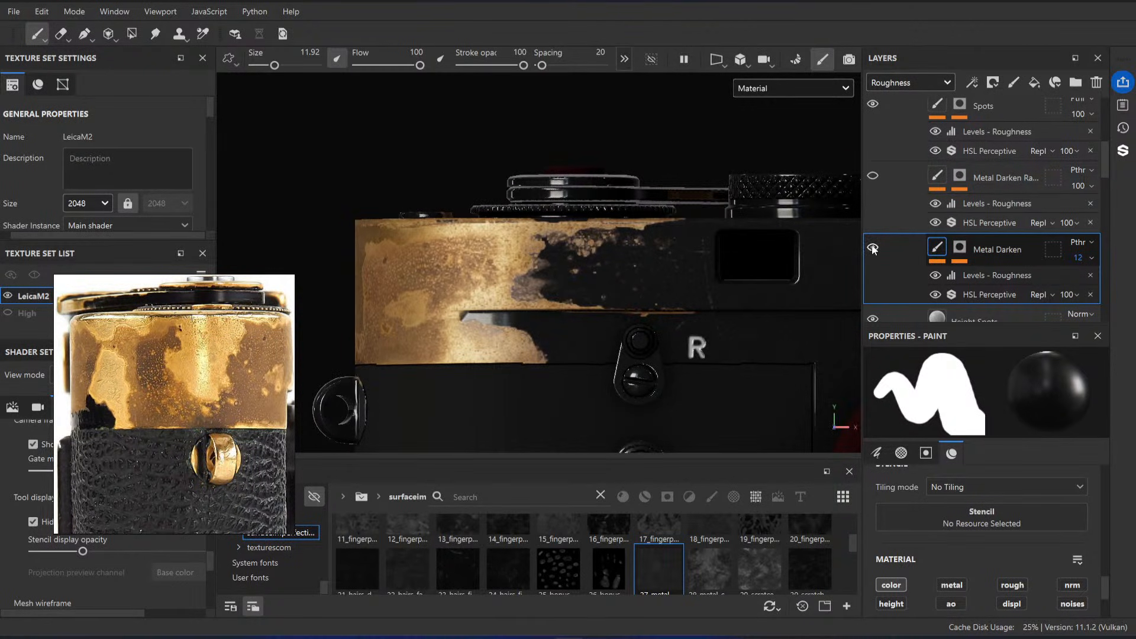
{"action": "right_click_drag", "start_coordinate": [550, 270], "coordinate": [545, 200], "text": "alt"}
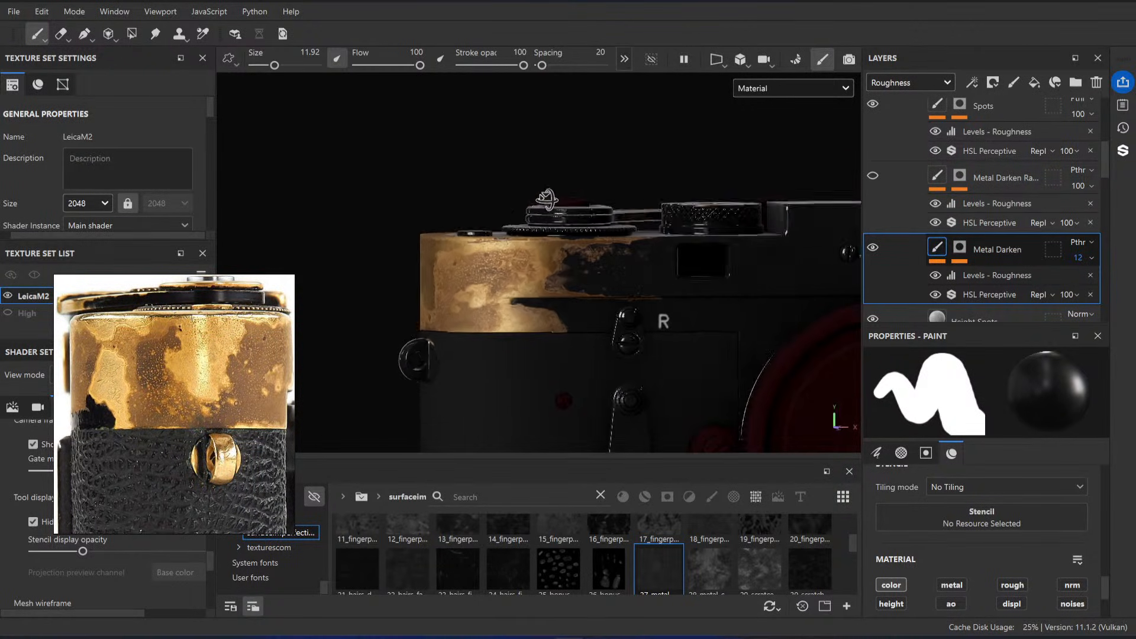
{"action": "left_click_drag", "start_coordinate": [545, 200], "coordinate": [585, 227], "text": "alt"}
{"action": "right_click_drag", "start_coordinate": [586, 228], "coordinate": [577, 194], "text": "alt"}
{"action": "left_click_drag", "start_coordinate": [576, 194], "coordinate": [718, 224], "text": "alt"}
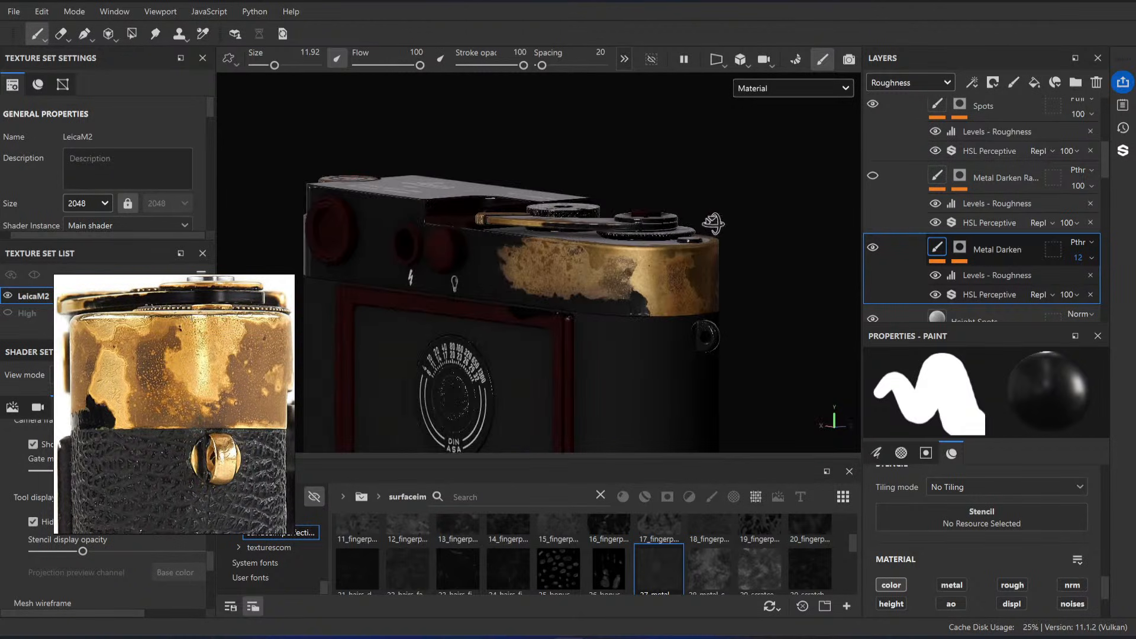
{"action": "right_click_drag", "start_coordinate": [717, 224], "coordinate": [720, 278], "text": "alt"}
{"action": "middle_click_drag", "start_coordinate": [720, 279], "coordinate": [665, 259], "text": "alt"}
{"action": "right_click_drag", "start_coordinate": [665, 259], "coordinate": [536, 207], "text": "alt"}
{"action": "left_click_drag", "start_coordinate": [535, 207], "coordinate": [456, 260], "text": "alt"}
{"action": "right_click_drag", "start_coordinate": [455, 260], "coordinate": [550, 332], "text": "alt"}
{"action": "left_click_drag", "start_coordinate": [551, 332], "coordinate": [520, 314], "text": "alt"}
{"action": "middle_click_drag", "start_coordinate": [521, 314], "coordinate": [622, 266], "text": "alt"}
{"action": "left_click_drag", "start_coordinate": [622, 267], "coordinate": [609, 179], "text": "alt"}
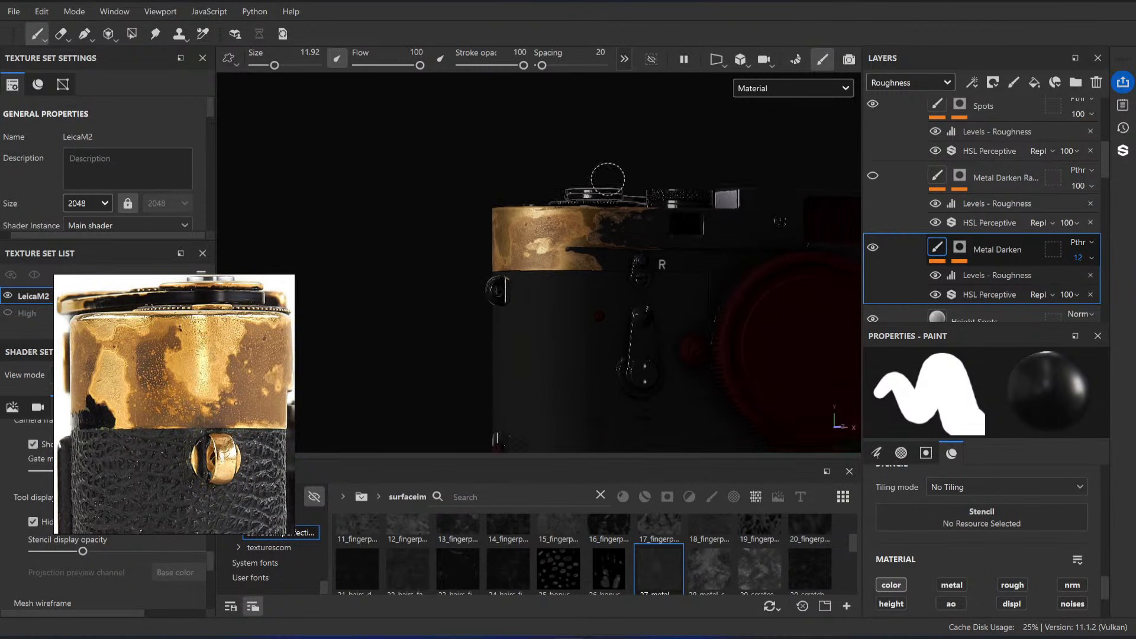
{"action": "right_click_drag", "start_coordinate": [609, 179], "coordinate": [663, 306], "text": "alt"}
{"action": "mouse_move", "coordinate": [662, 307]}
{"action": "left_mouse_down", "text": "alt"}
{"action": "mouse_move", "coordinate": [460, 282]}
{"action": "mouse_move", "coordinate": [540, 291]}
{"action": "mouse_move", "coordinate": [525, 236]}
{"action": "mouse_move", "coordinate": [521, 248]}
{"action": "mouse_move", "coordinate": [553, 264]}
{"action": "mouse_move", "coordinate": [590, 227]}
{"action": "mouse_move", "coordinate": [608, 277]}
{"action": "left_mouse_up", "text": "alt"}
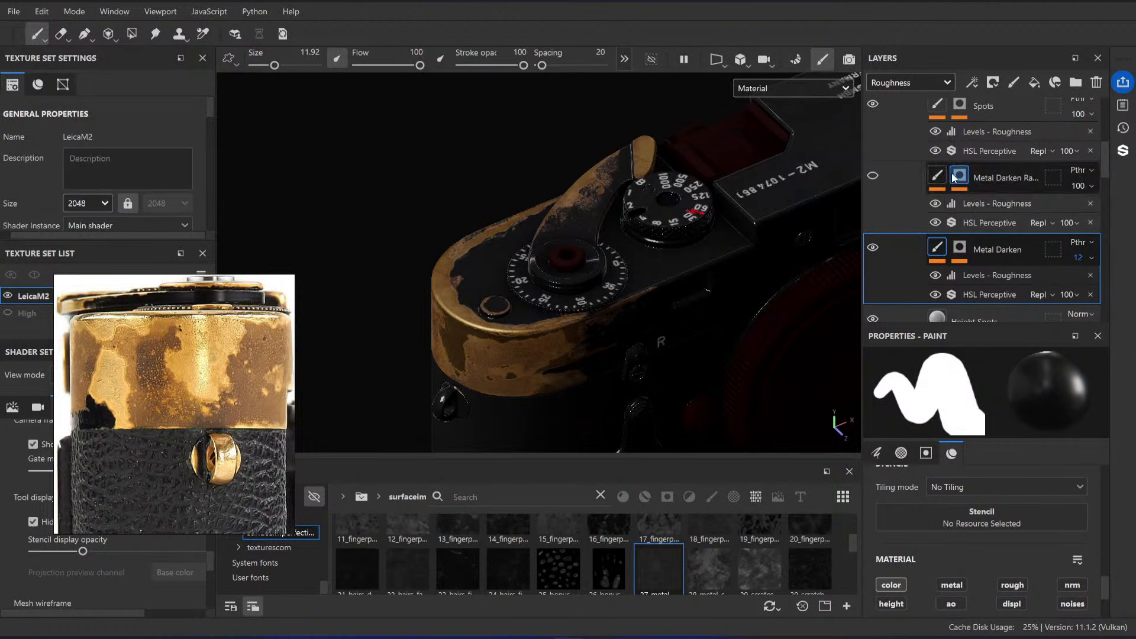
Step: Turn the Metal Darken Ra... layer back on and compare its effect in the isolated roughness channel
{"action": "scroll", "coordinate": [908, 219], "scroll_direction": "up", "scroll_amount": 1}
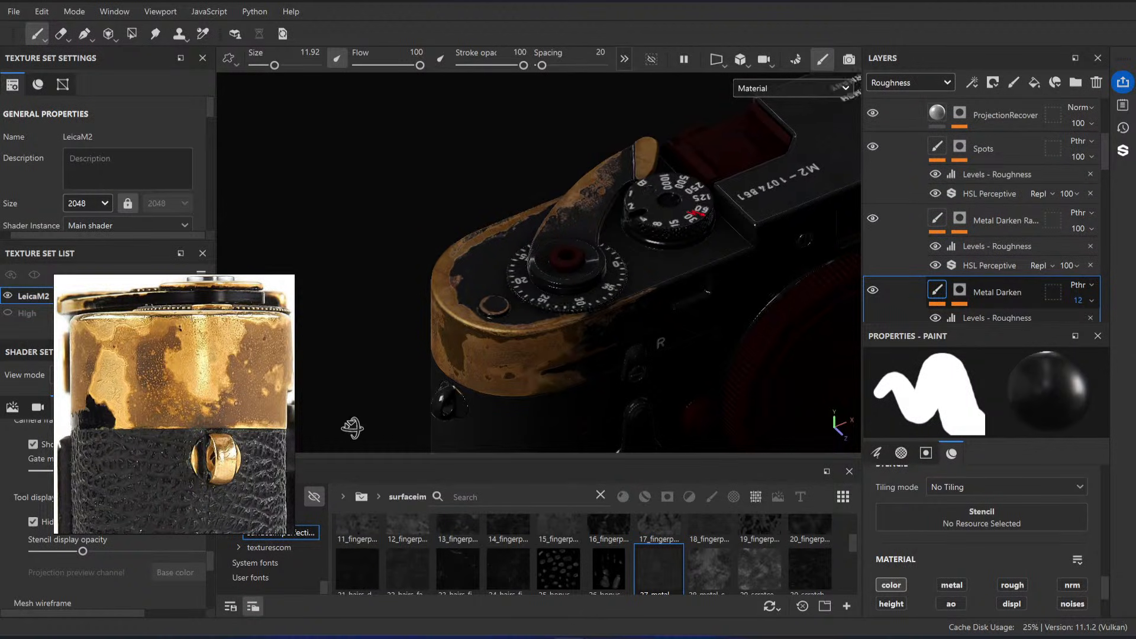
{"action": "left_click", "coordinate": [873, 219]}
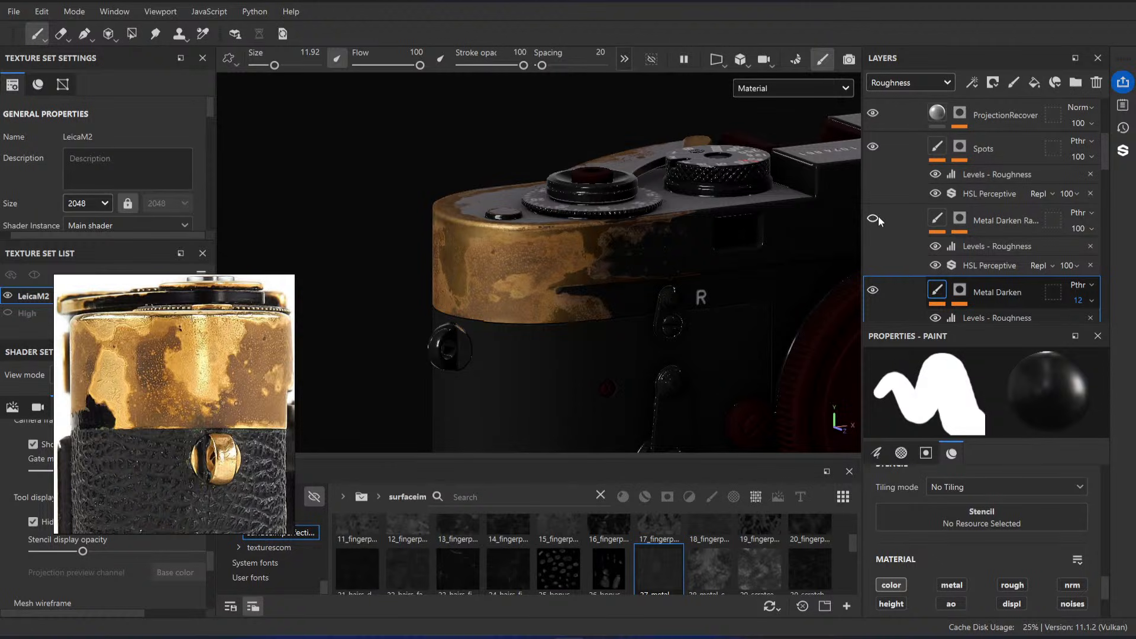
{"action": "key", "text": "c"}
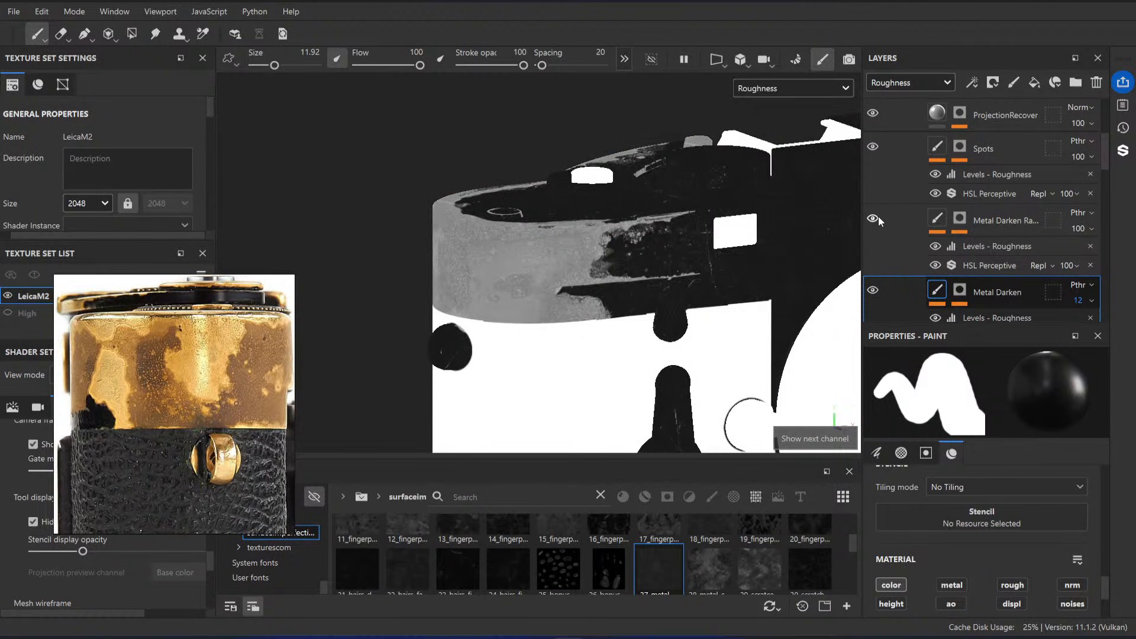
{"action": "scroll", "coordinate": [681, 261], "scroll_direction": "up", "scroll_amount": 2}
{"action": "left_click", "coordinate": [880, 216]}
{"action": "left_click", "coordinate": [882, 216]}
Step: Cycle through the remaining texture channels to check the Metal Darken Ra... layer and return to the material view
{"action": "key", "text": "c"}
{"action": "key", "text": "c"}
{"action": "key", "text": "c"}
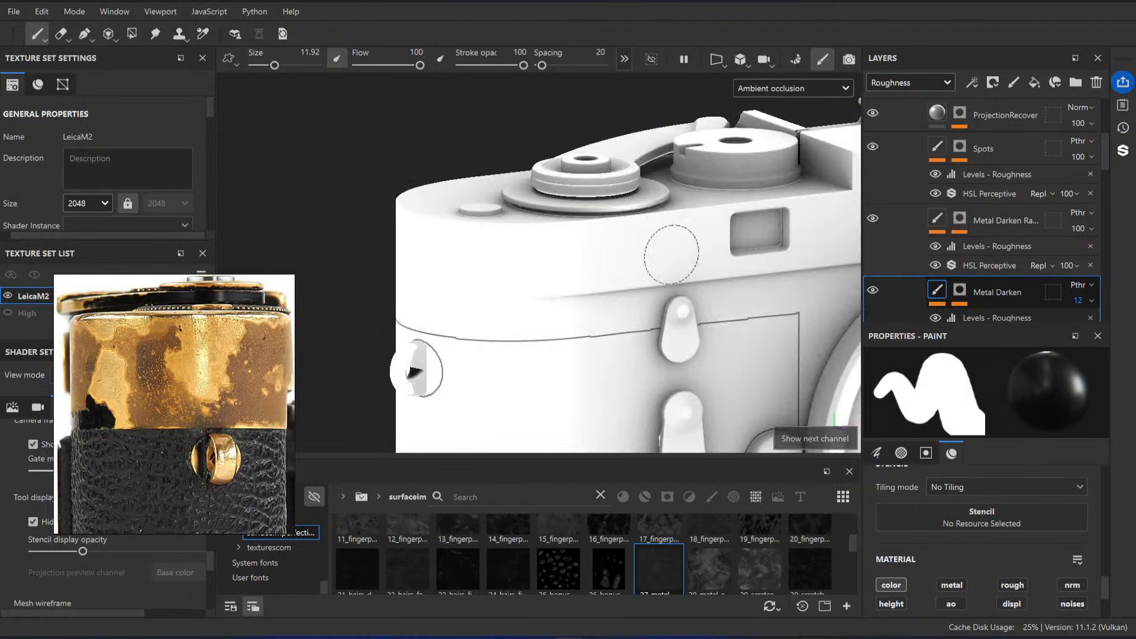
{"action": "key", "text": "c"}
{"action": "key", "text": "c"}
{"action": "key", "text": "c"}
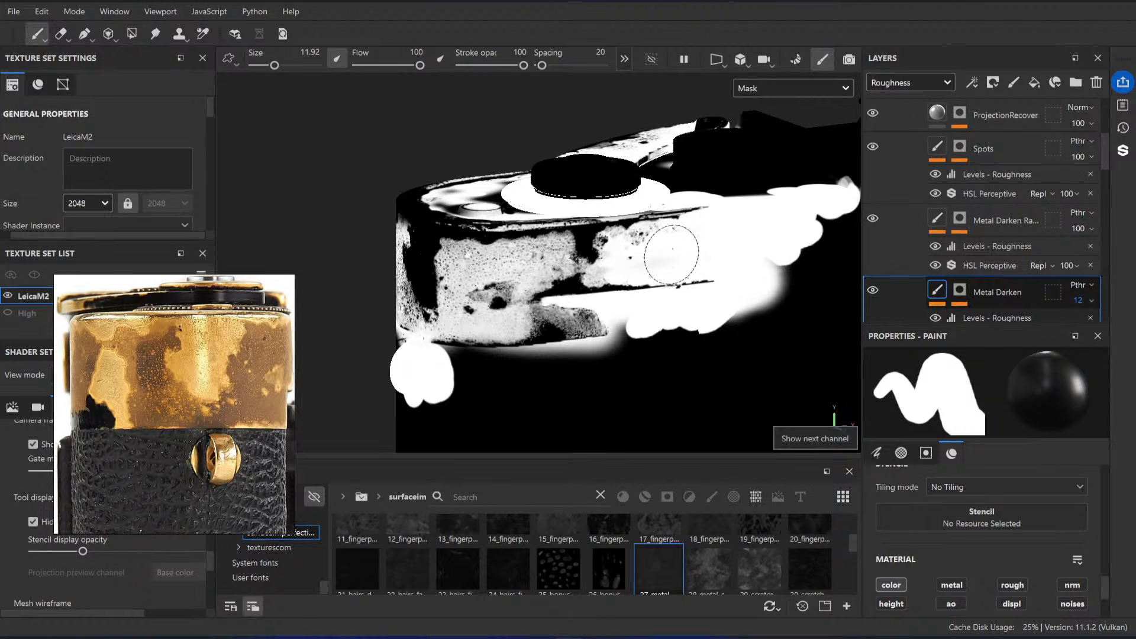
{"action": "key", "text": "c"}
{"action": "left_click", "coordinate": [873, 220]}
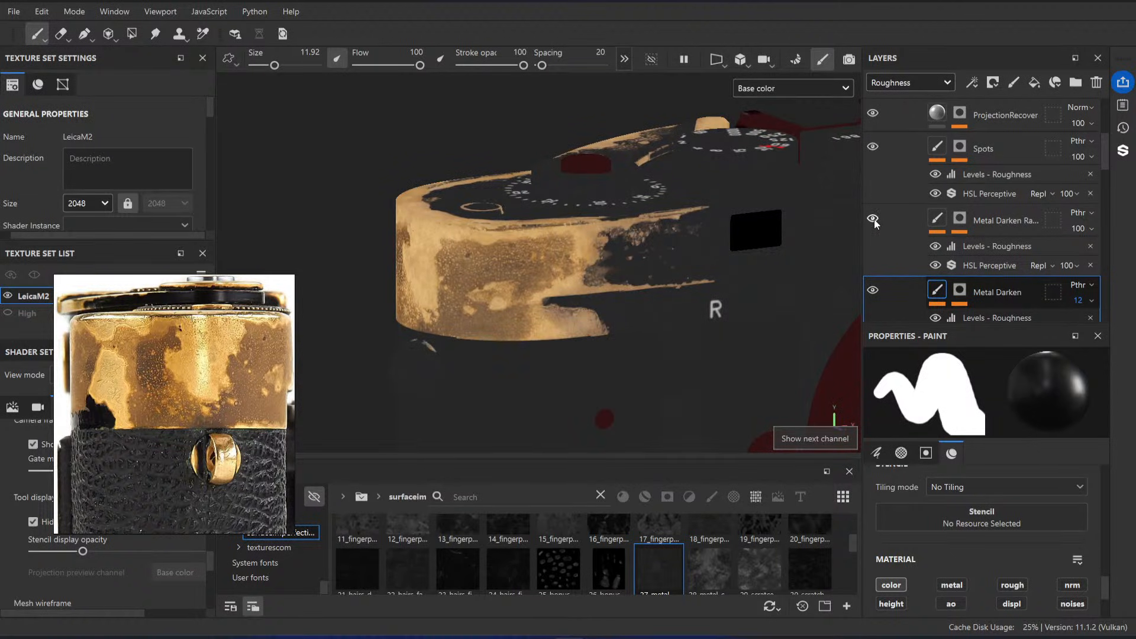
{"action": "key", "text": "m"}
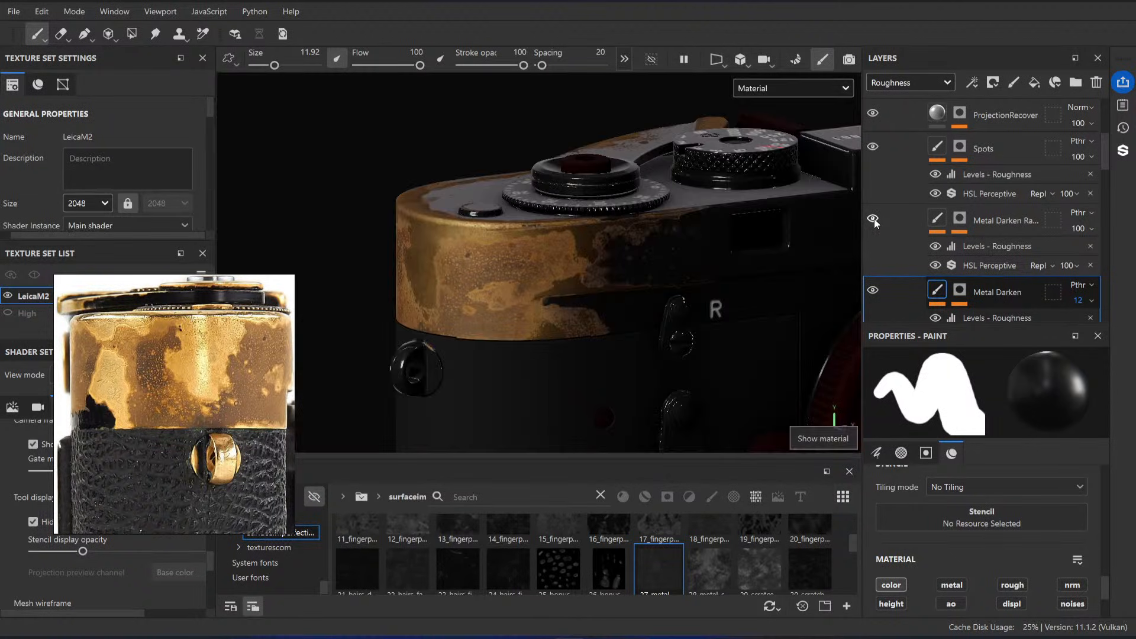
Step: Try a roughness opacity of 0 on the Metal Darken Ra... layer, compare it shown and hidden, and restore 100
{"action": "left_click", "coordinate": [1041, 220]}
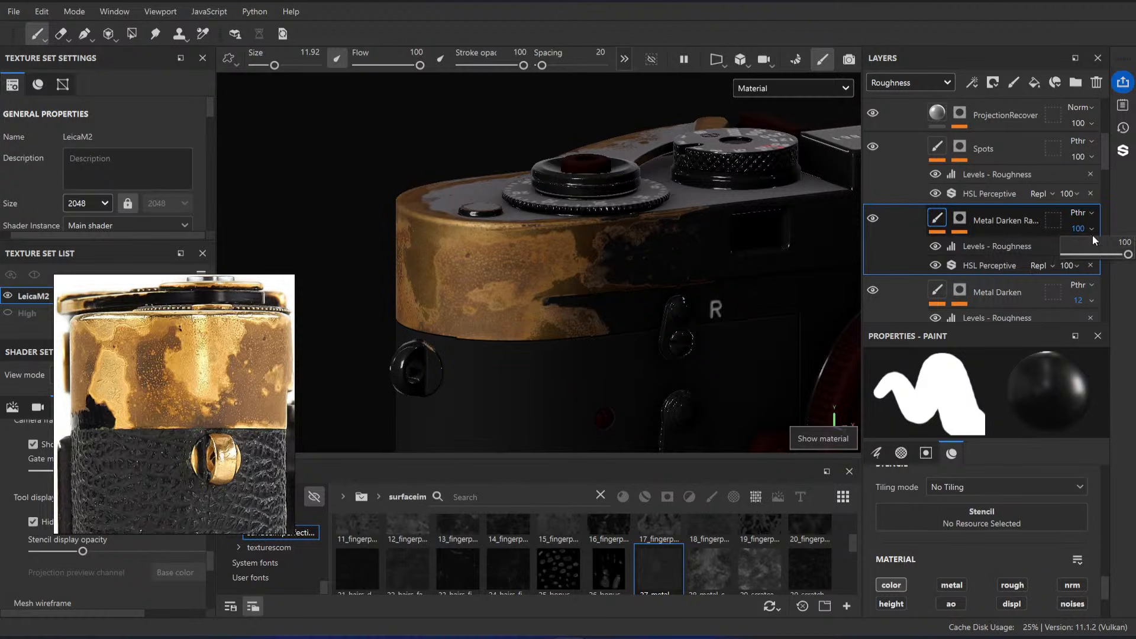
{"action": "left_click", "coordinate": [1128, 241]}
{"action": "type", "text": "0"}
{"action": "key", "text": "Return"}
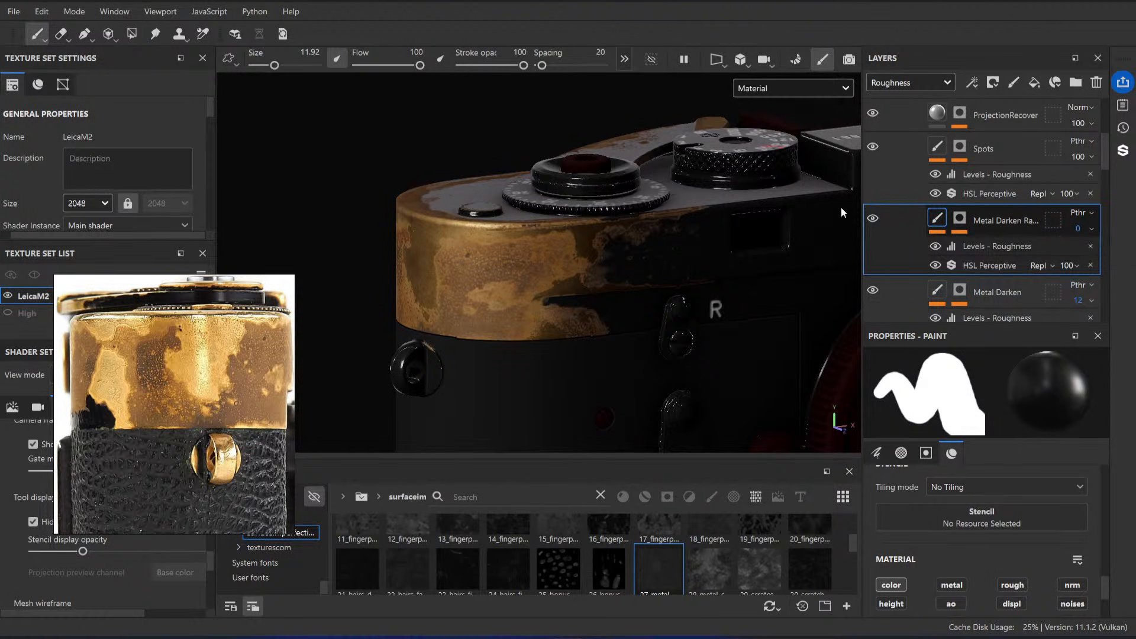
{"action": "left_click_drag", "start_coordinate": [604, 243], "coordinate": [515, 211], "text": "alt+shift"}
{"action": "left_click", "coordinate": [874, 219]}
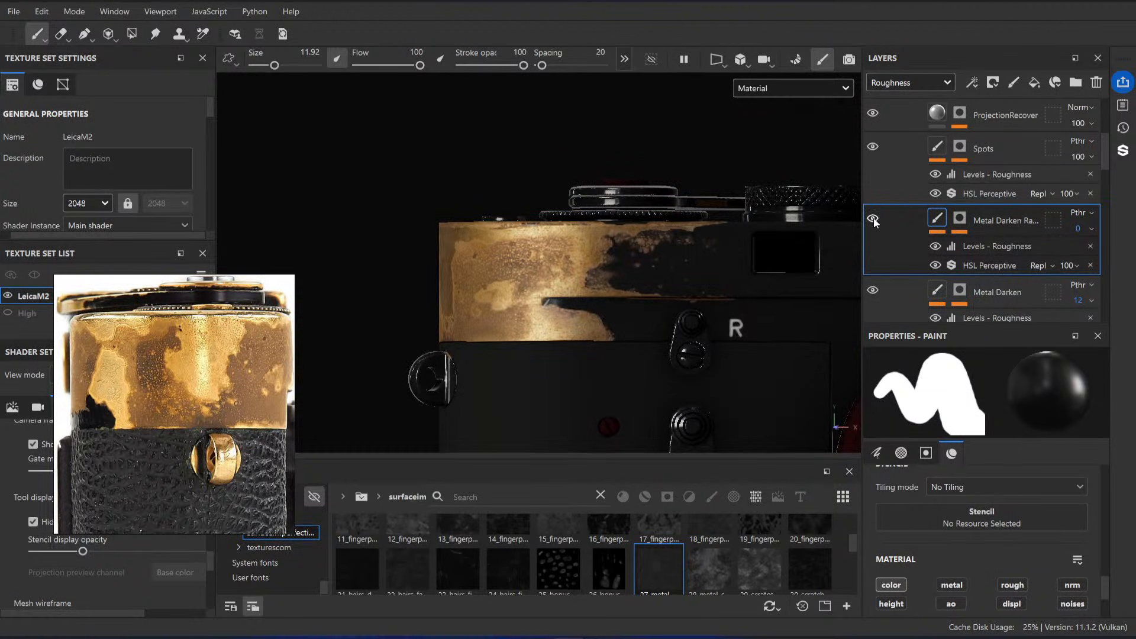
{"action": "left_click", "coordinate": [874, 219]}
{"action": "left_click_drag", "start_coordinate": [1067, 255], "coordinate": [1134, 254]}
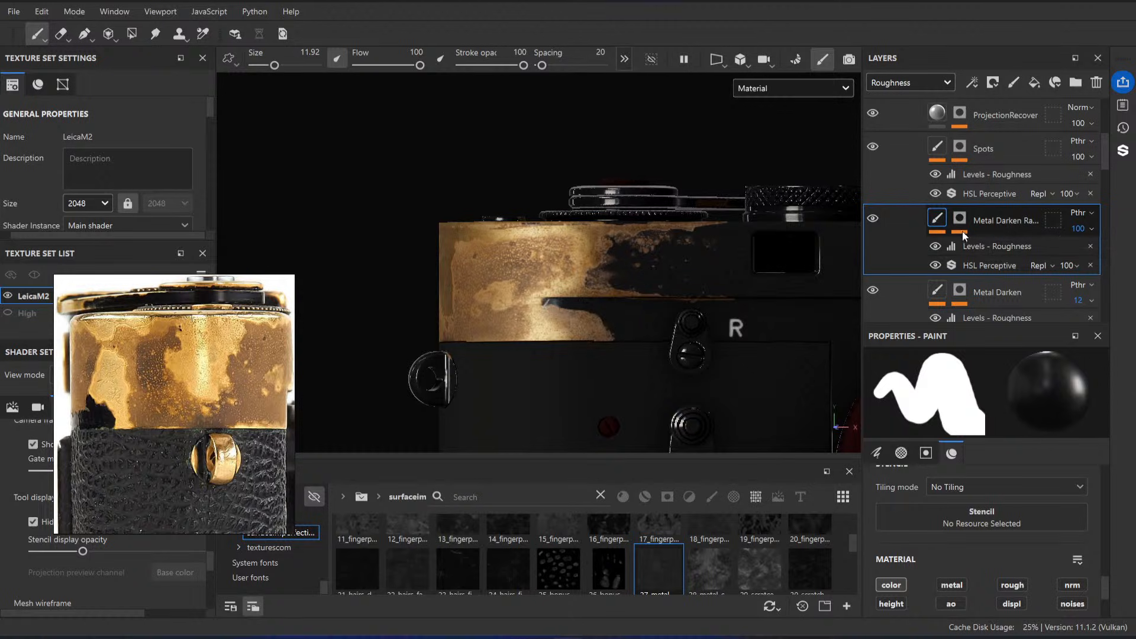
Step: In the roughness levels of the Metal Darken Ra... layer, set the midtone to 10.486 and the input white point to 0.925
{"action": "scroll", "coordinate": [1004, 495], "scroll_direction": "down", "scroll_amount": 3}
{"action": "left_click", "coordinate": [990, 247]}
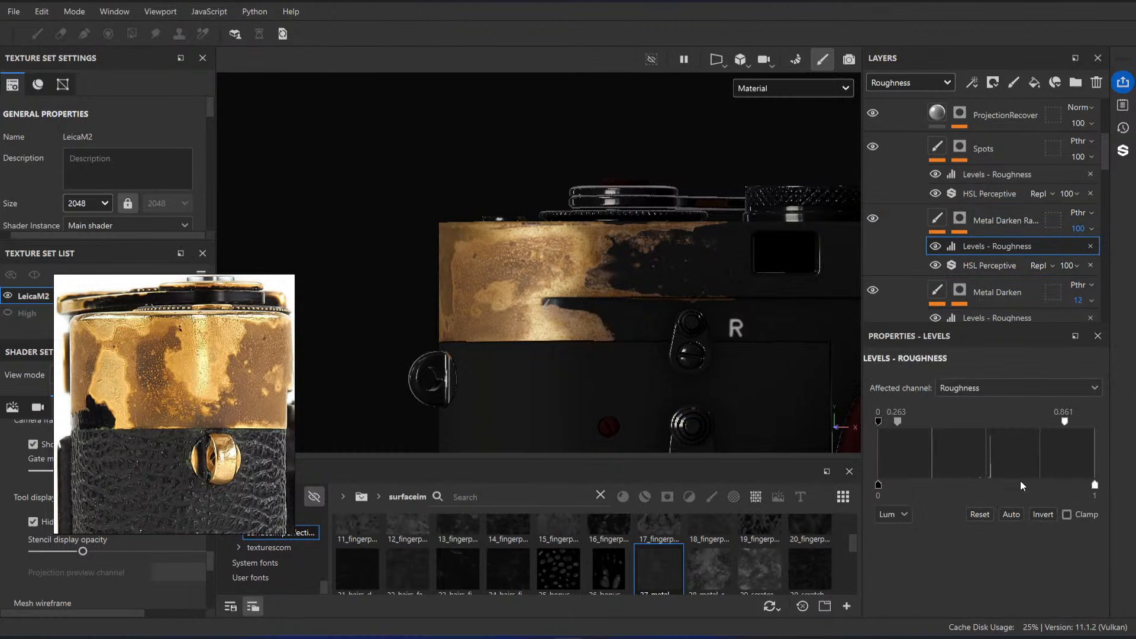
{"action": "left_click_drag", "start_coordinate": [1065, 422], "coordinate": [1095, 423]}
{"action": "left_click_drag", "start_coordinate": [911, 424], "coordinate": [1079, 422]}
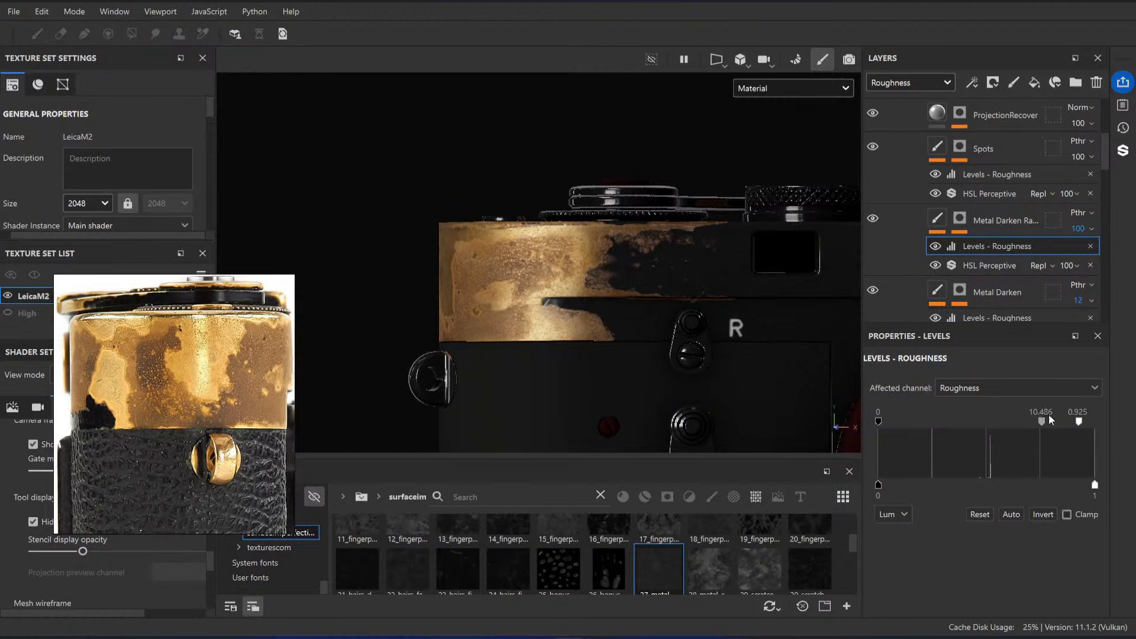
Step: Check the camera in the isolated channels and set the Metal Darken Ra... layer's roughness opacity to 0
{"action": "key", "text": "c"}
{"action": "key", "text": "c"}
Step: Cycle through the height, mask and base color channels around the brass corner and return to the material view
{"action": "key", "text": "c"}
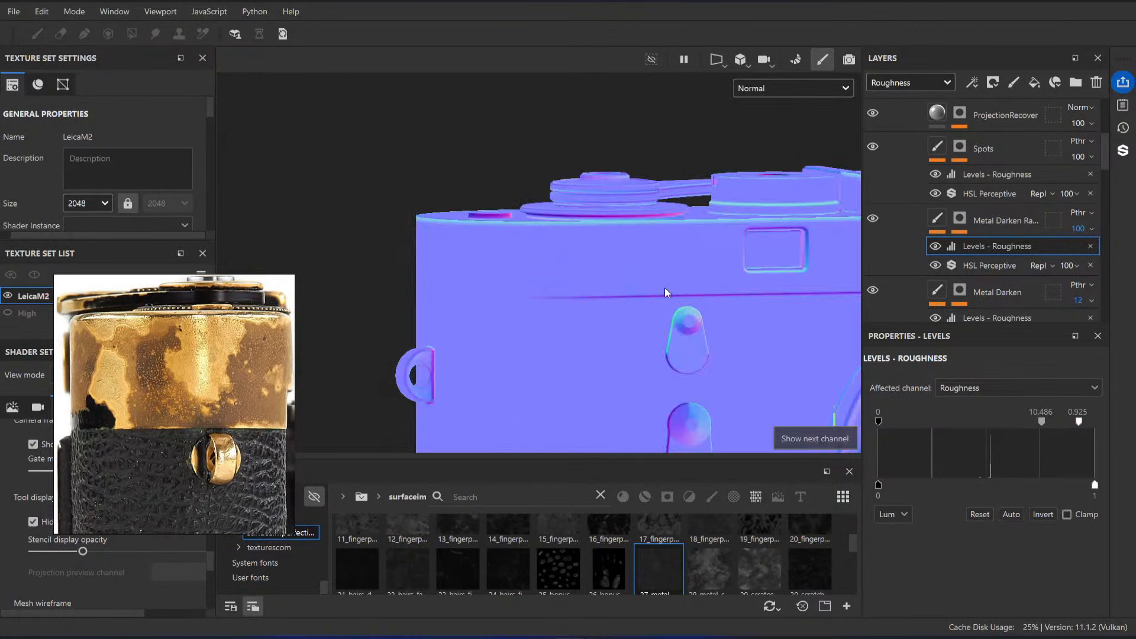
{"action": "left_click", "coordinate": [1091, 229]}
{"action": "left_click_drag", "start_coordinate": [1105, 254], "coordinate": [921, 240]}
{"action": "key", "text": "c"}
{"action": "key", "text": "c"}
{"action": "key", "text": "c"}
{"action": "key", "text": "c"}
{"action": "key", "text": "c"}
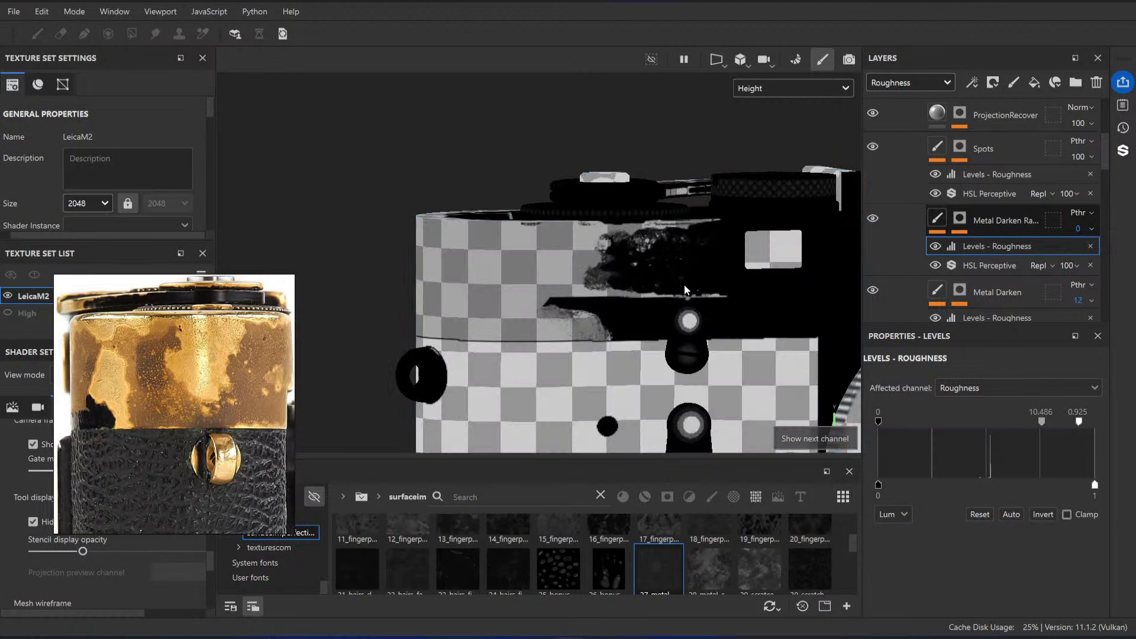
{"action": "key", "text": "c"}
{"action": "key", "text": "c"}
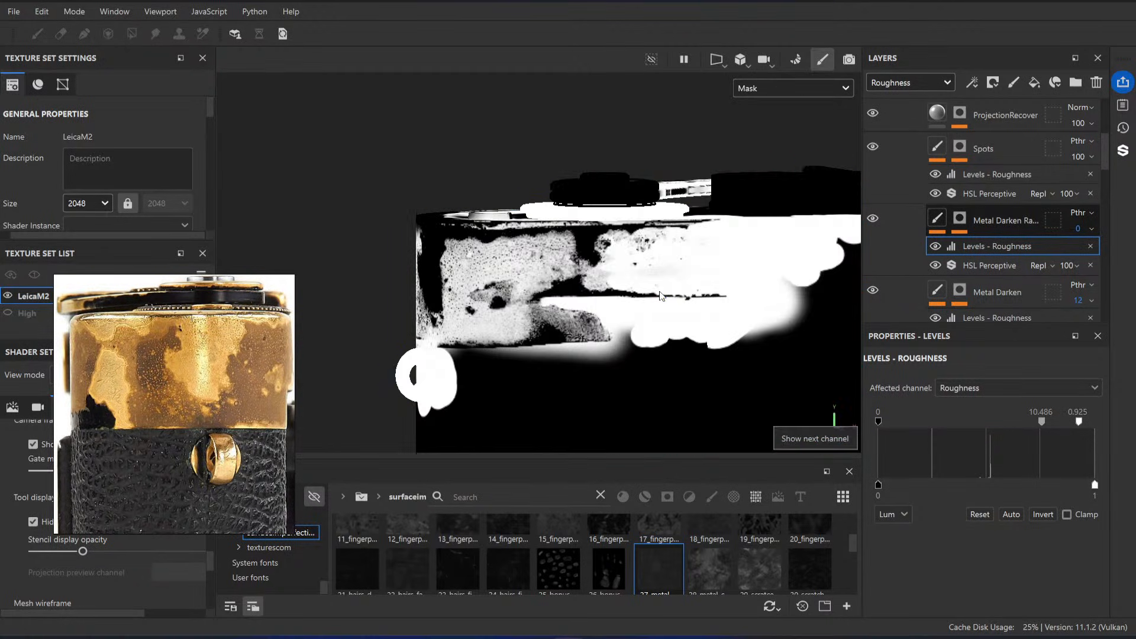
{"action": "left_click_drag", "start_coordinate": [661, 296], "coordinate": [693, 274], "text": "alt"}
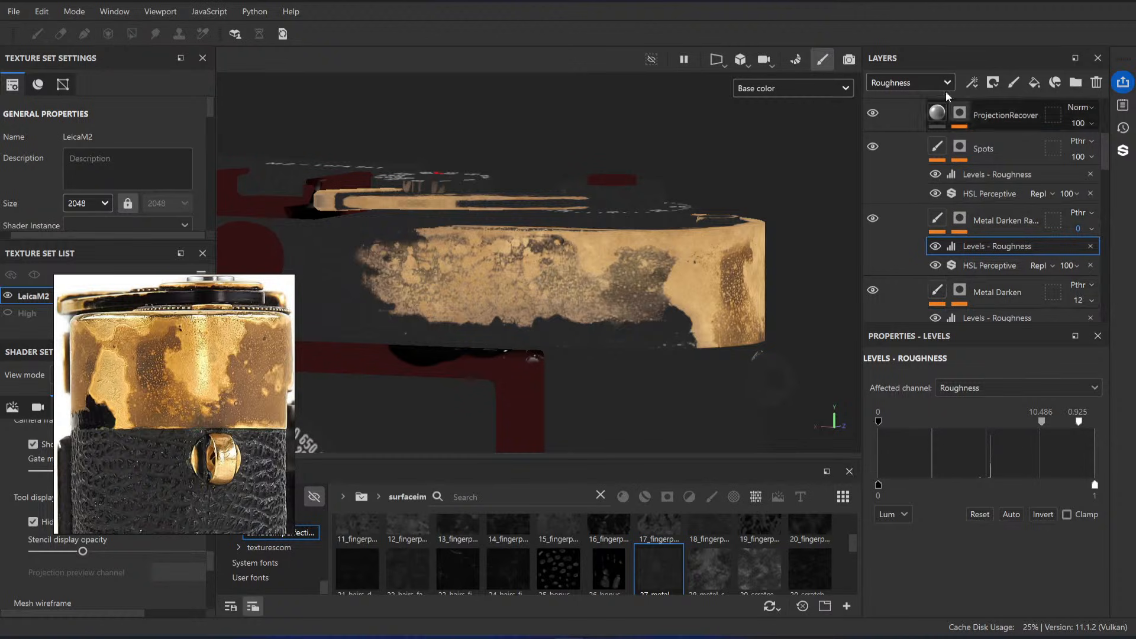
{"action": "left_click_drag", "start_coordinate": [674, 232], "coordinate": [727, 338], "text": "alt"}
{"action": "key", "text": "m"}
Step: Examine the brass wear in the side and back reference photos of the camera
{"action": "scroll", "coordinate": [145, 388], "scroll_direction": "down", "scroll_amount": 10}
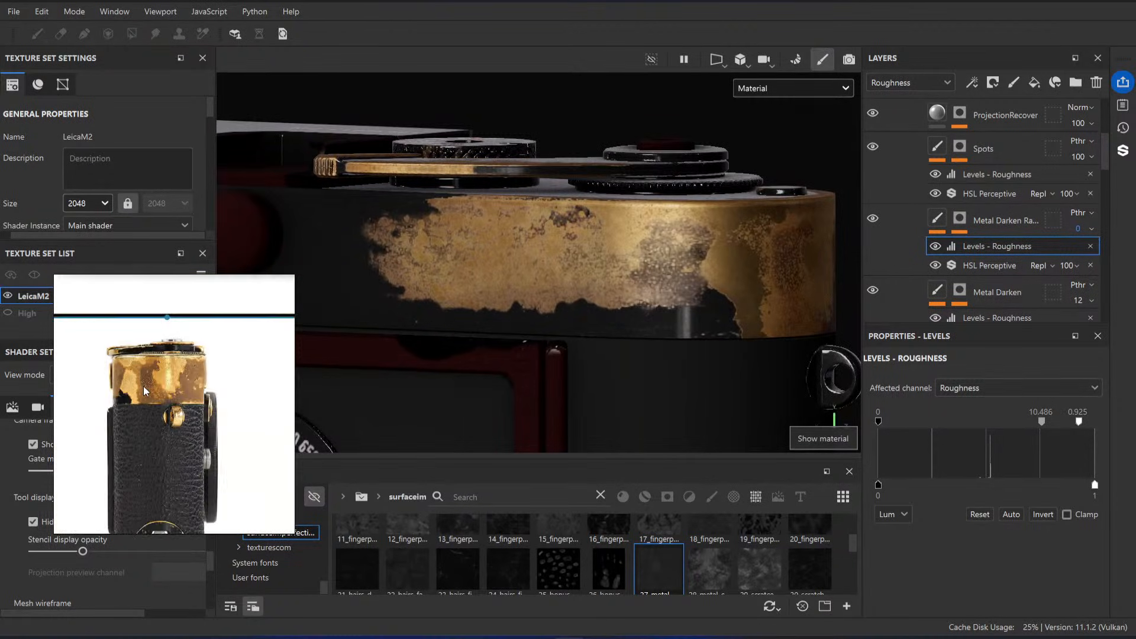
{"action": "middle_click_drag", "start_coordinate": [57, 383], "coordinate": [176, 371]}
{"action": "scroll", "coordinate": [163, 362], "scroll_direction": "up", "scroll_amount": 4}
{"action": "scroll", "coordinate": [165, 367], "scroll_direction": "down", "scroll_amount": 4}
{"action": "scroll", "coordinate": [191, 377], "scroll_direction": "up", "scroll_amount": 8}
{"action": "scroll", "coordinate": [176, 371], "scroll_direction": "up", "scroll_amount": 4}
{"action": "scroll", "coordinate": [177, 373], "scroll_direction": "down", "scroll_amount": 8}
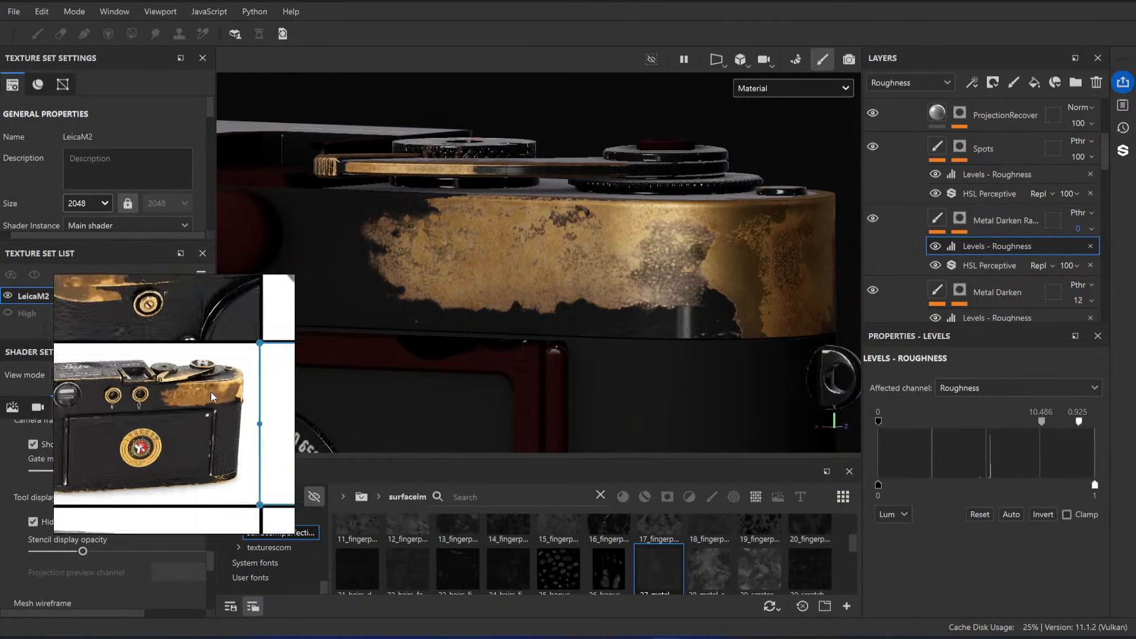
{"action": "scroll", "coordinate": [186, 391], "scroll_direction": "down", "scroll_amount": 3}
{"action": "middle_click_drag", "start_coordinate": [127, 408], "coordinate": [149, 400]}
{"action": "scroll", "coordinate": [160, 390], "scroll_direction": "up", "scroll_amount": 4}
{"action": "scroll", "coordinate": [183, 389], "scroll_direction": "down", "scroll_amount": 2}
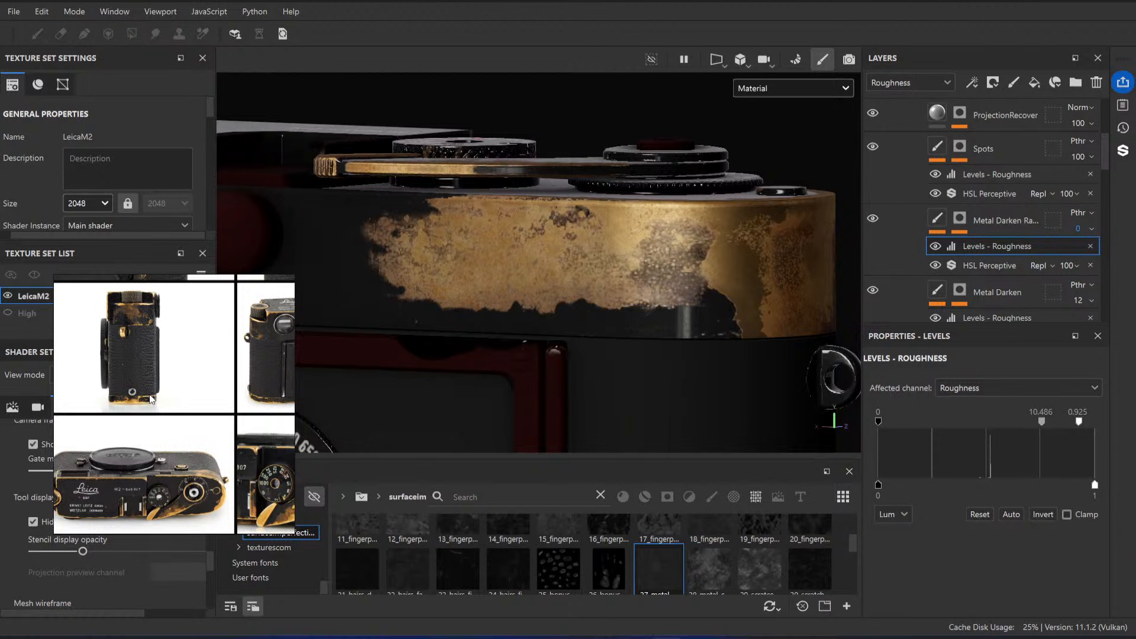
Step: Compare the worn brass patches across the other reference photos, including the back, top plate and end views
{"action": "scroll", "coordinate": [150, 399], "scroll_direction": "down", "scroll_amount": 3}
{"action": "middle_click_drag", "start_coordinate": [241, 372], "coordinate": [160, 321]}
{"action": "scroll", "coordinate": [159, 319], "scroll_direction": "up", "scroll_amount": 3}
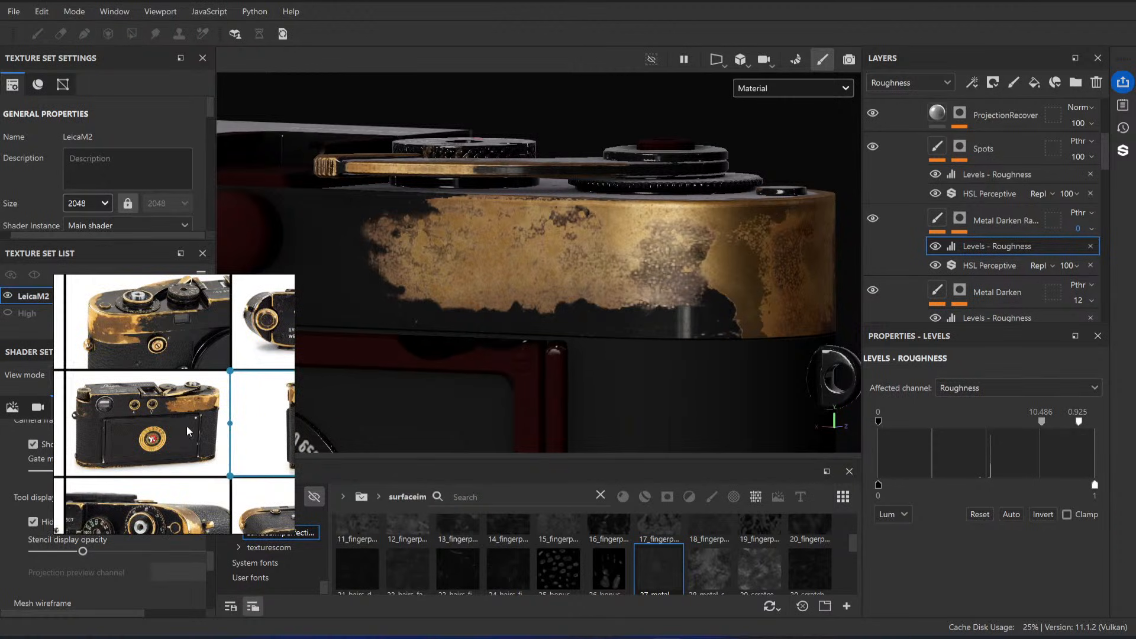
{"action": "scroll", "coordinate": [188, 428], "scroll_direction": "up", "scroll_amount": 4}
{"action": "middle_click_drag", "start_coordinate": [209, 384], "coordinate": [173, 385]}
{"action": "scroll", "coordinate": [219, 377], "scroll_direction": "up", "scroll_amount": 2}
{"action": "scroll", "coordinate": [164, 427], "scroll_direction": "down", "scroll_amount": 4}
{"action": "middle_click_drag", "start_coordinate": [247, 324], "coordinate": [185, 339]}
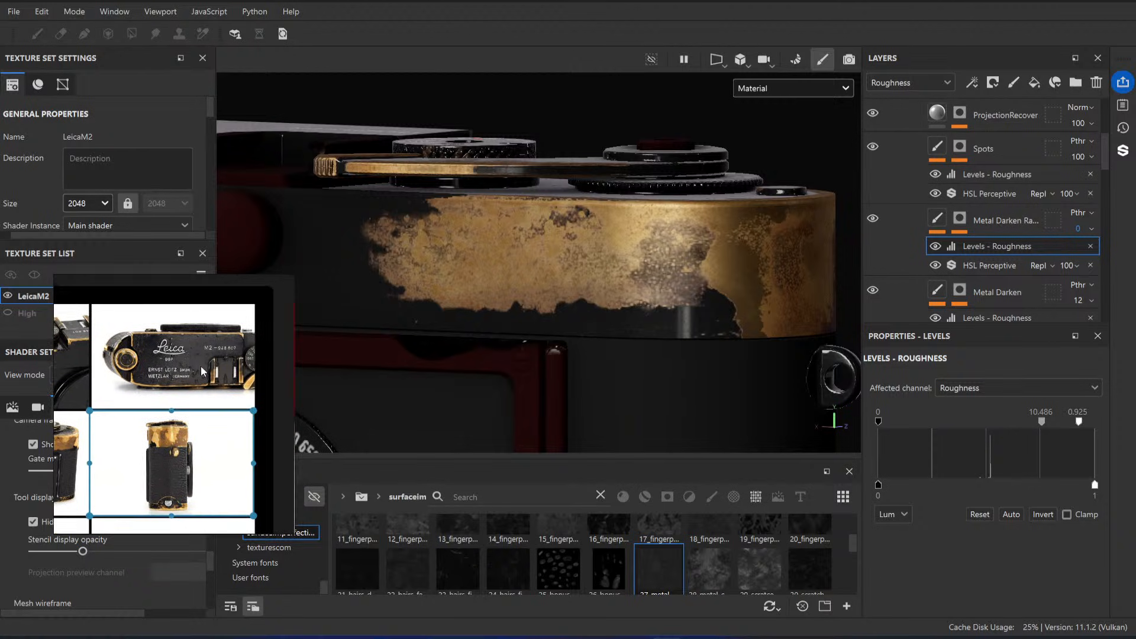
{"action": "scroll", "coordinate": [201, 370], "scroll_direction": "up", "scroll_amount": 3}
{"action": "scroll", "coordinate": [201, 372], "scroll_direction": "down", "scroll_amount": 3}
{"action": "scroll", "coordinate": [204, 455], "scroll_direction": "up", "scroll_amount": 4}
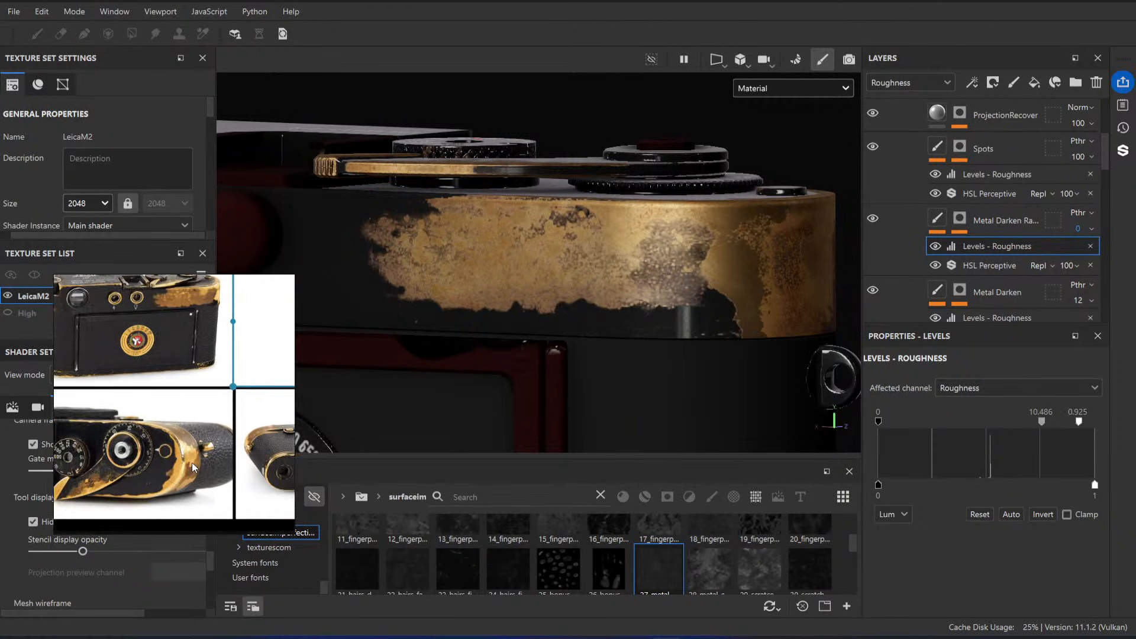
Step: Examine the close-up reference photo of the worn advance lever and dials on the camera's top plate
{"action": "middle_click_drag", "start_coordinate": [152, 453], "coordinate": [267, 422]}
{"action": "scroll", "coordinate": [212, 412], "scroll_direction": "down", "scroll_amount": 3}
{"action": "scroll", "coordinate": [237, 402], "scroll_direction": "up", "scroll_amount": 4}
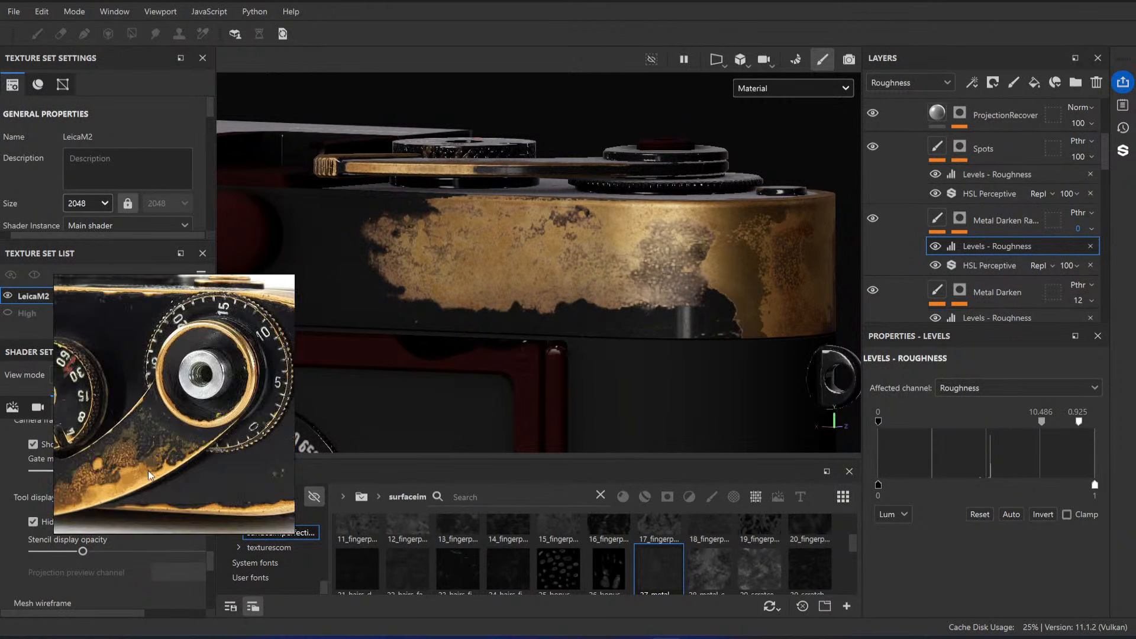
{"action": "mouse_move", "coordinate": [139, 486]}
{"action": "middle_mouse_down"}
{"action": "mouse_move", "coordinate": [280, 416]}
{"action": "mouse_move", "coordinate": [173, 451]}
{"action": "middle_mouse_up"}
{"action": "middle_click_drag", "start_coordinate": [219, 406], "coordinate": [198, 416]}
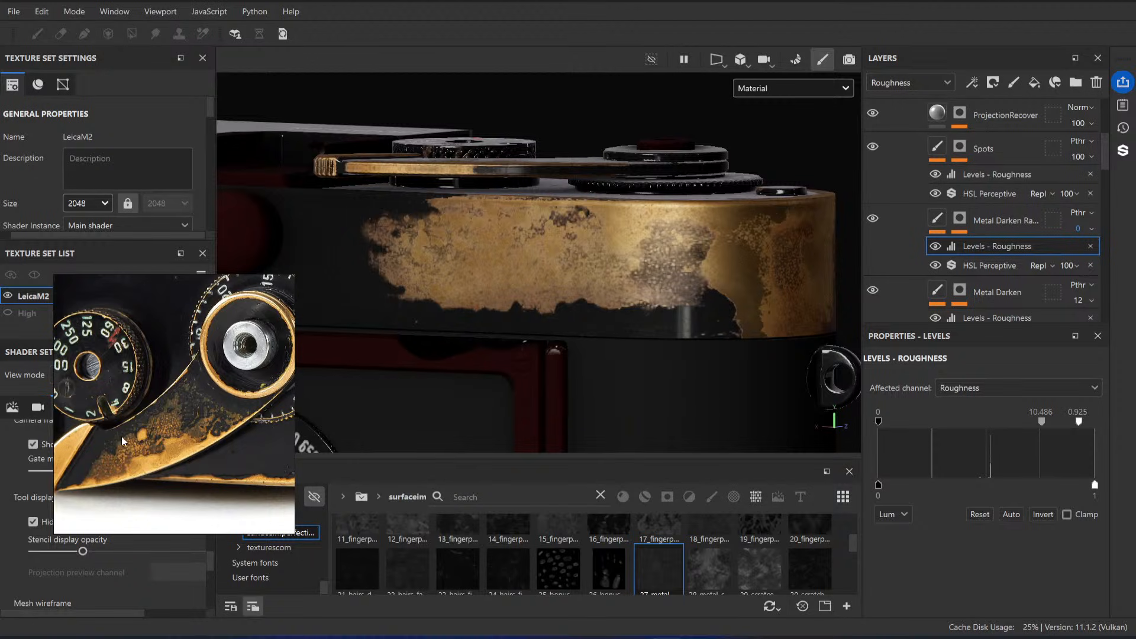
{"action": "scroll", "coordinate": [135, 473], "scroll_direction": "down", "scroll_amount": 3}
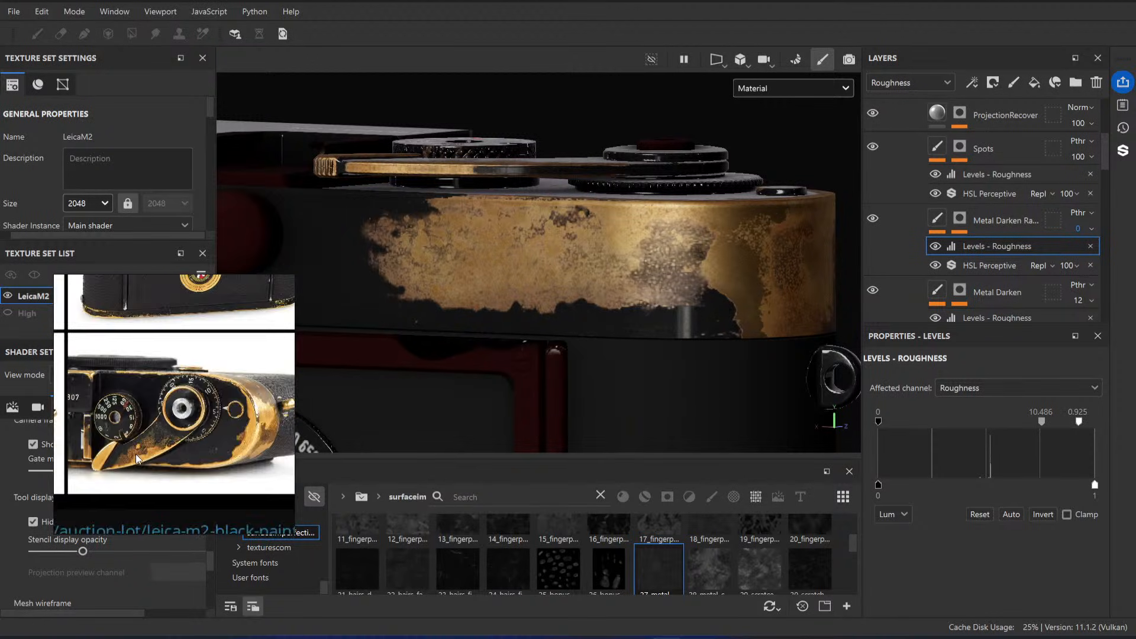
{"action": "middle_click_drag", "start_coordinate": [139, 453], "coordinate": [219, 436]}
{"action": "scroll", "coordinate": [204, 430], "scroll_direction": "down", "scroll_amount": 3}
Step: Examine the model's advance lever, the Leica engraving on the top plate and the worn rewind knob
{"action": "left_click_drag", "start_coordinate": [612, 272], "coordinate": [546, 245], "text": "alt"}
{"action": "right_click_drag", "start_coordinate": [546, 244], "coordinate": [442, 256], "text": "alt"}
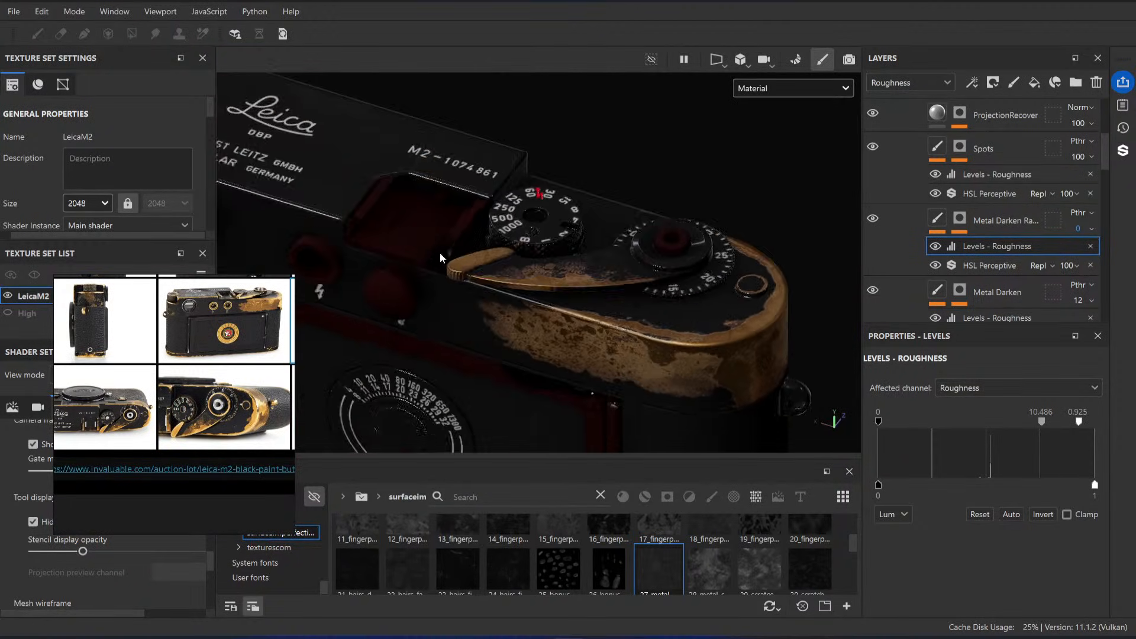
{"action": "left_click_drag", "start_coordinate": [442, 257], "coordinate": [414, 308], "text": "alt+shift"}
{"action": "middle_click_drag", "start_coordinate": [320, 222], "coordinate": [491, 251], "text": "alt"}
{"action": "right_click_drag", "start_coordinate": [415, 243], "coordinate": [441, 237], "text": "alt"}
{"action": "middle_click_drag", "start_coordinate": [430, 232], "coordinate": [476, 246], "text": "alt"}
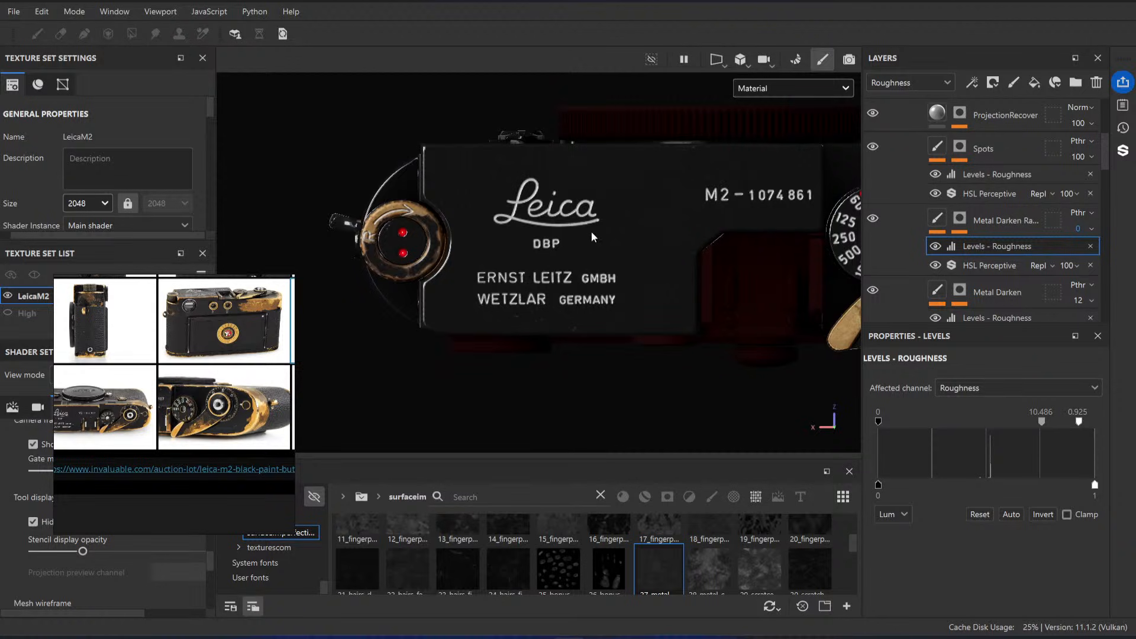
{"action": "right_click_drag", "start_coordinate": [434, 219], "coordinate": [527, 276], "text": "alt"}
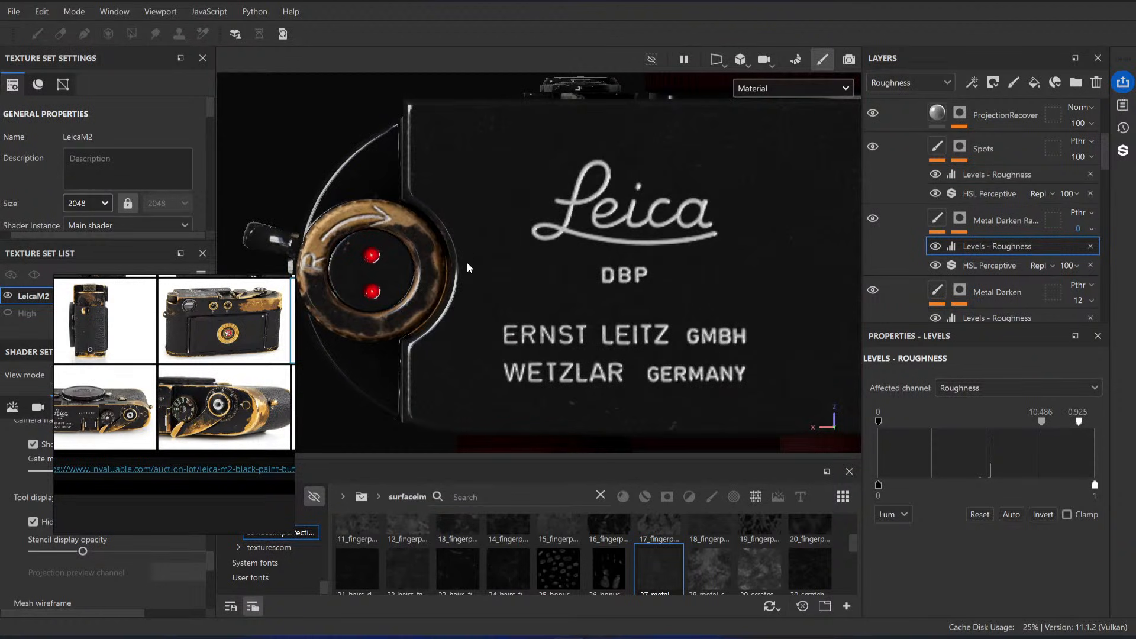
Step: Expand the Resources (HIDE) folder in the layer stack and select its MaskProjection layer
{"action": "scroll", "coordinate": [1000, 196], "scroll_direction": "down", "scroll_amount": 6}
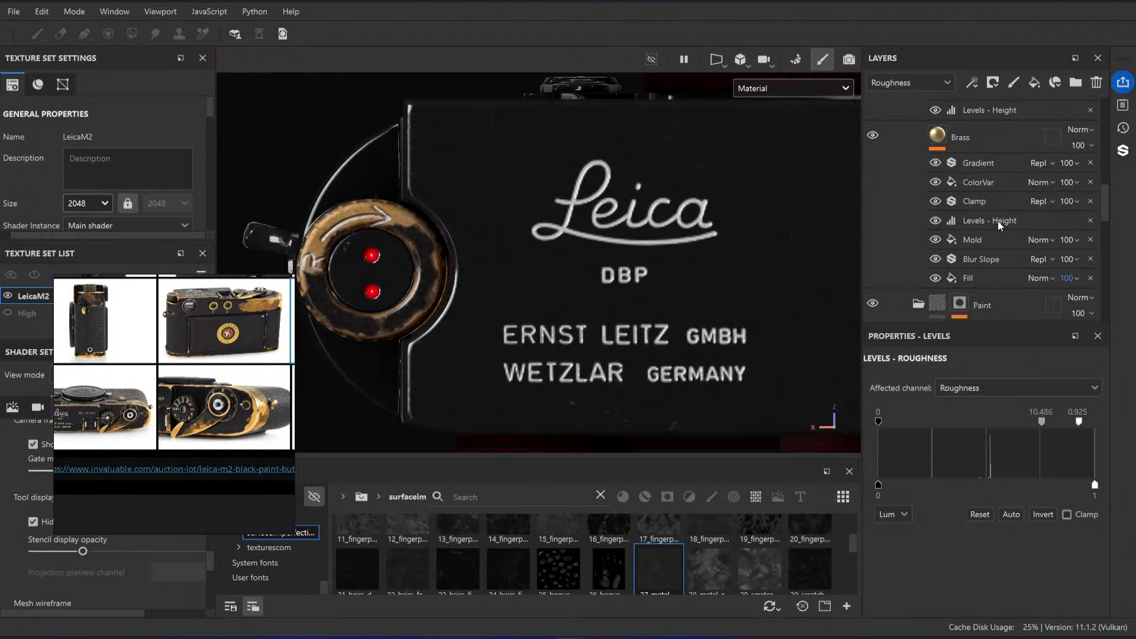
{"action": "scroll", "coordinate": [974, 197], "scroll_direction": "down", "scroll_amount": 10}
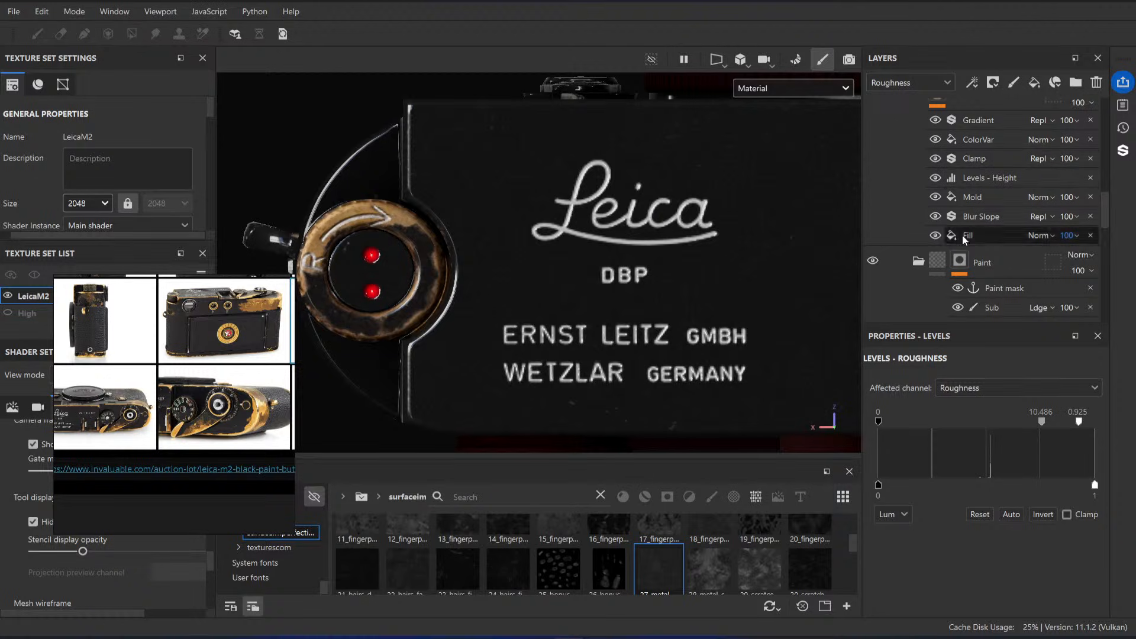
{"action": "scroll", "coordinate": [973, 201], "scroll_direction": "down", "scroll_amount": 3}
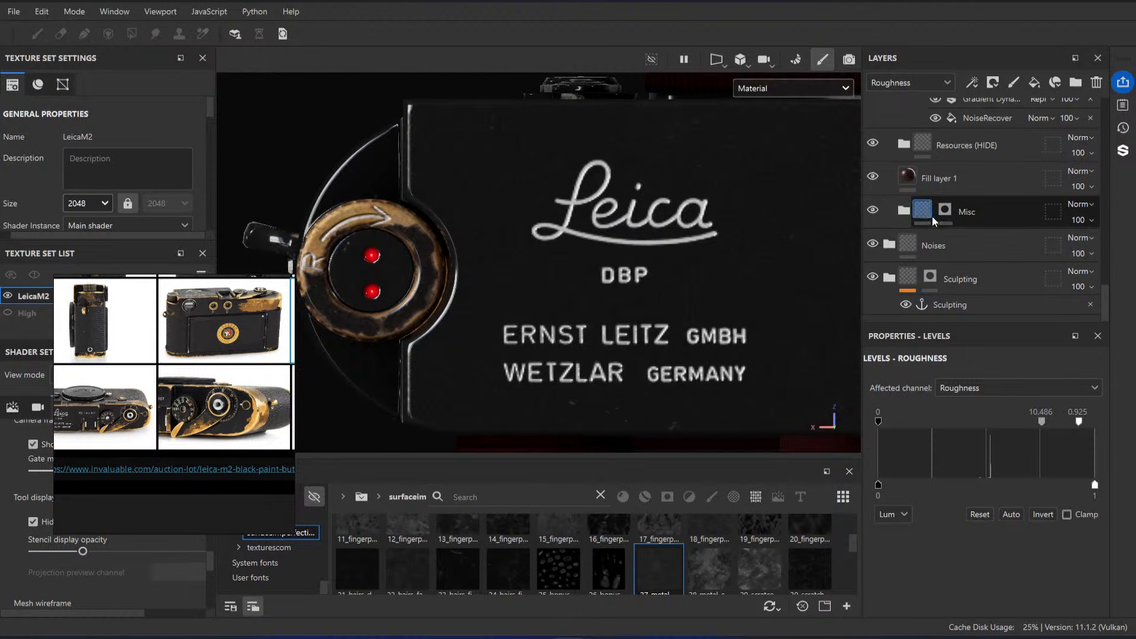
{"action": "scroll", "coordinate": [933, 219], "scroll_direction": "up", "scroll_amount": 1}
{"action": "left_click", "coordinate": [903, 188]}
{"action": "scroll", "coordinate": [988, 234], "scroll_direction": "down", "scroll_amount": 1}
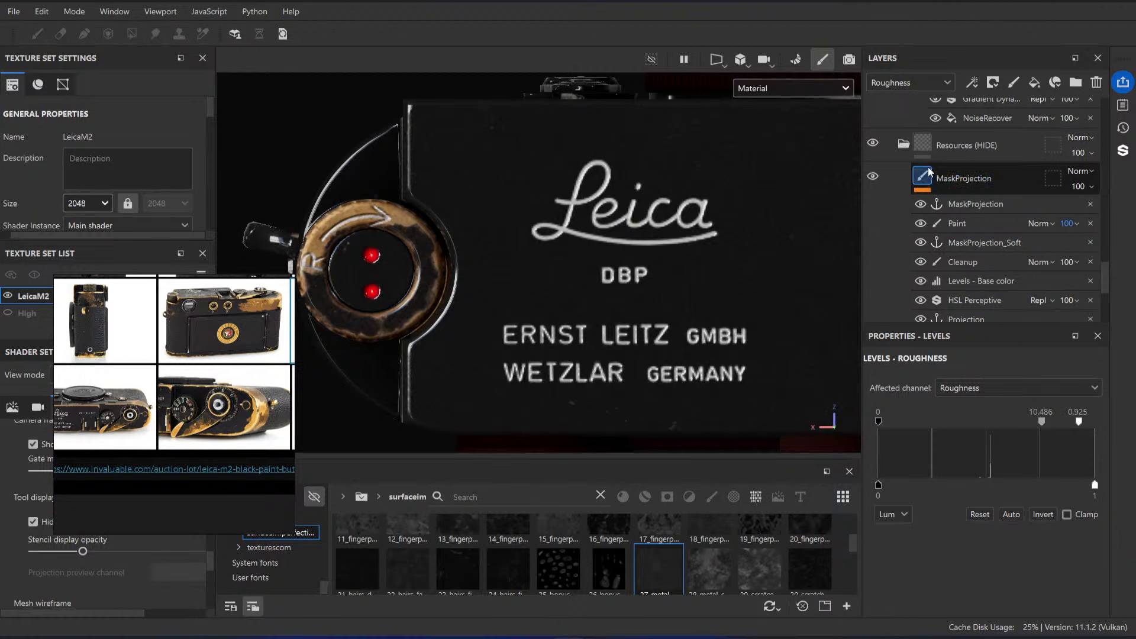
{"action": "scroll", "coordinate": [931, 172], "scroll_direction": "up", "scroll_amount": 3}
{"action": "scroll", "coordinate": [956, 169], "scroll_direction": "down", "scroll_amount": 4}
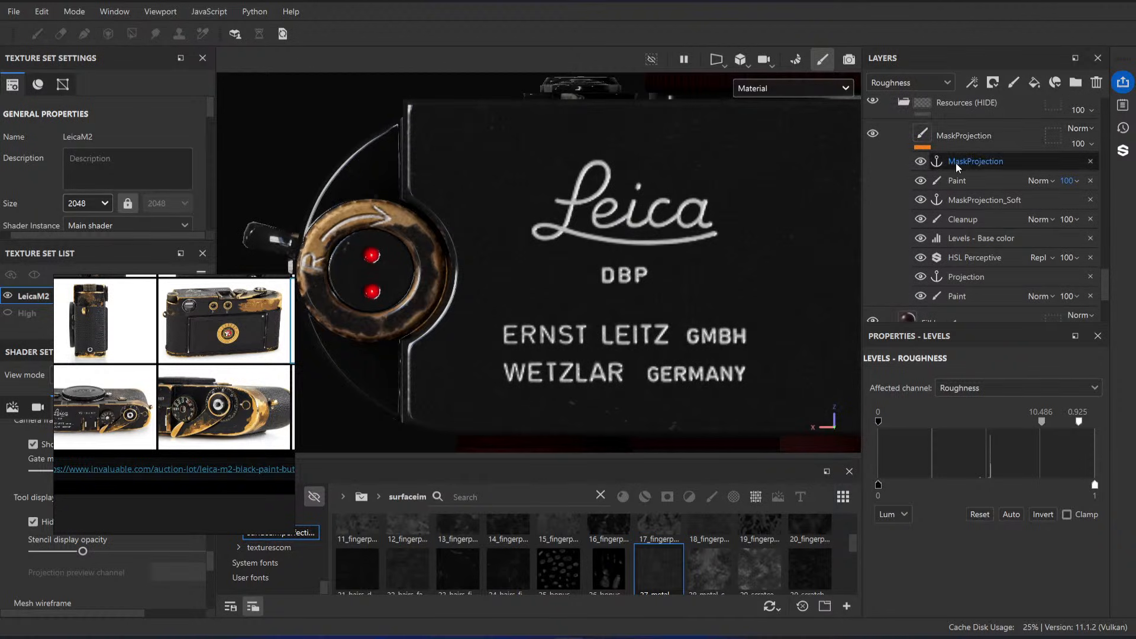
{"action": "scroll", "coordinate": [956, 166], "scroll_direction": "up", "scroll_amount": 1}
{"action": "scroll", "coordinate": [948, 180], "scroll_direction": "down", "scroll_amount": 1}
{"action": "left_click", "coordinate": [962, 141]}
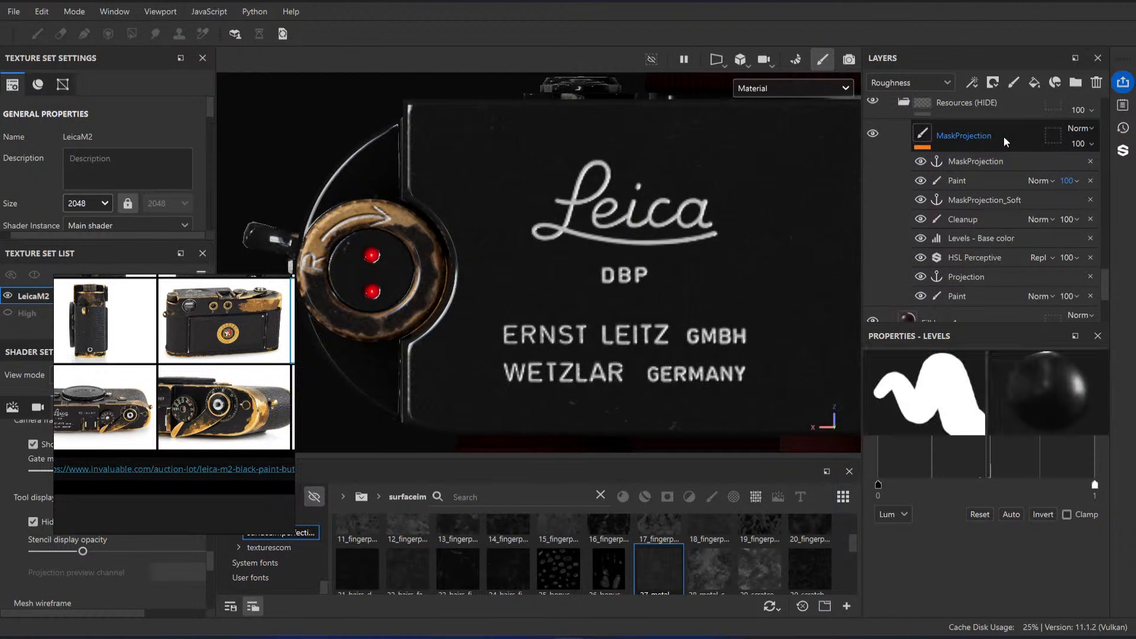
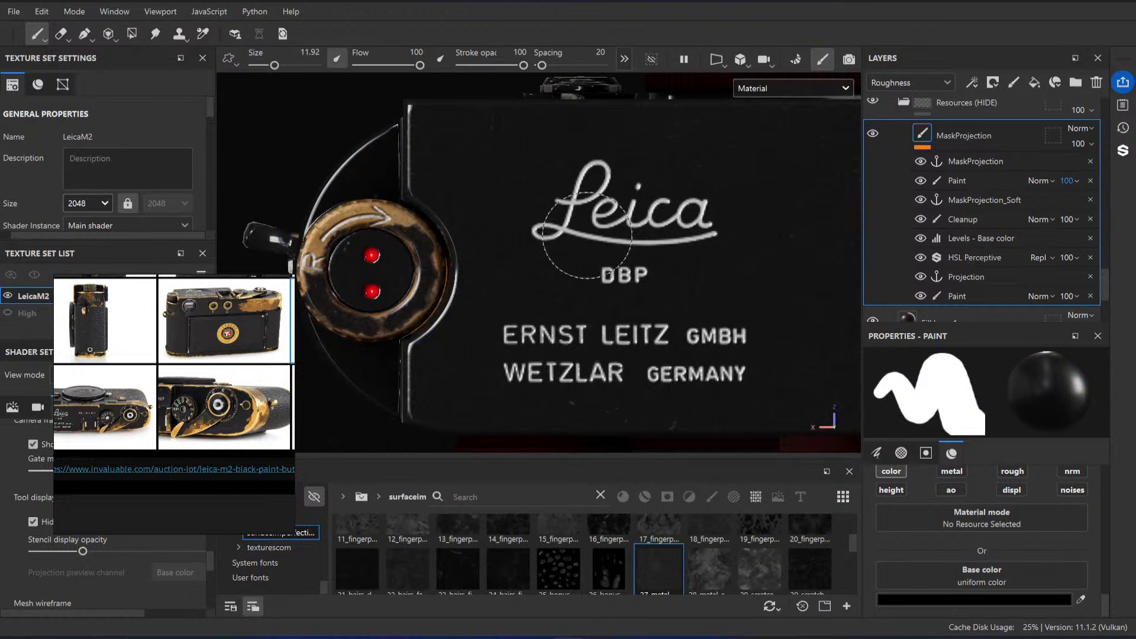
Step: Select MaskProjection's lowest Paint effect and load the project image H22140-L209979833_original as the Projection tool's base color
{"action": "double_click", "coordinate": [971, 296]}
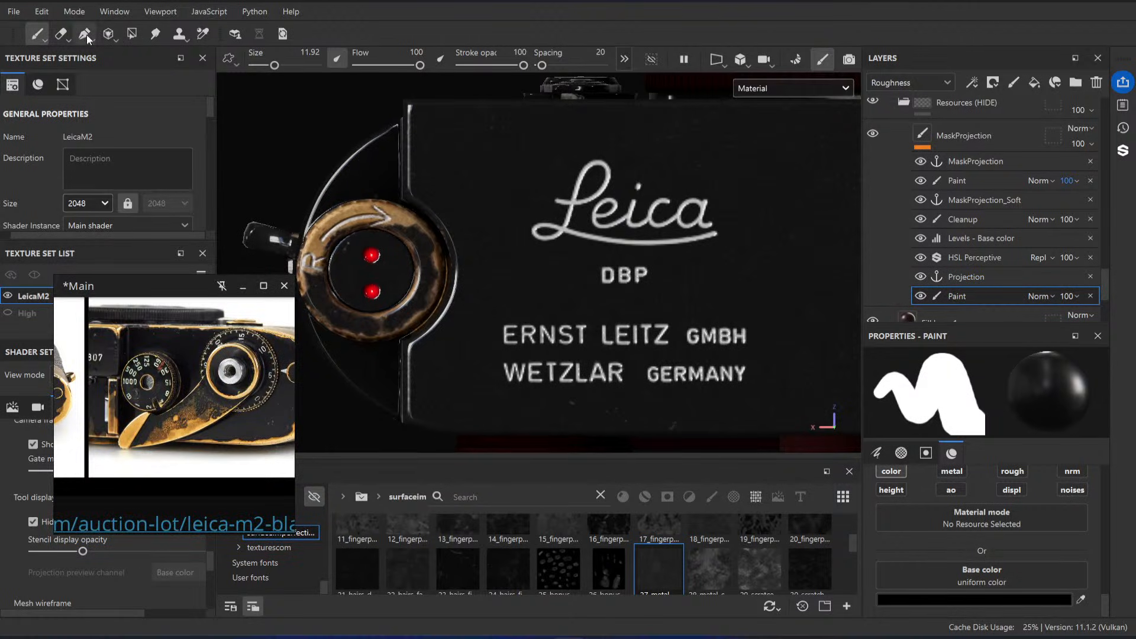
{"action": "left_click", "coordinate": [112, 36]}
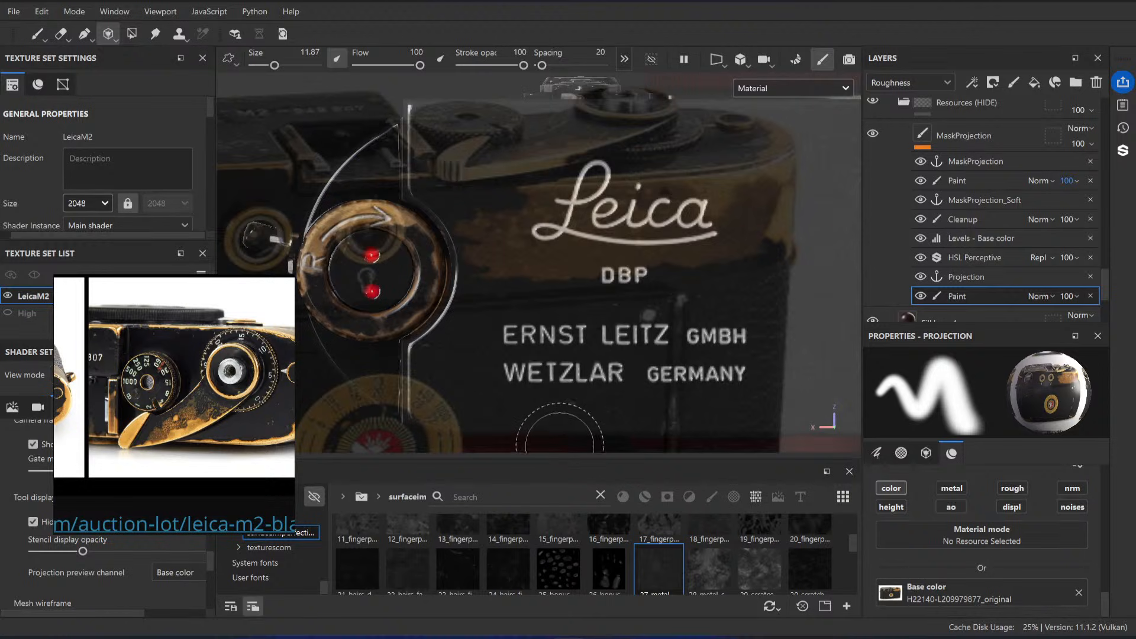
{"action": "left_click_drag", "start_coordinate": [559, 459], "coordinate": [559, 389]}
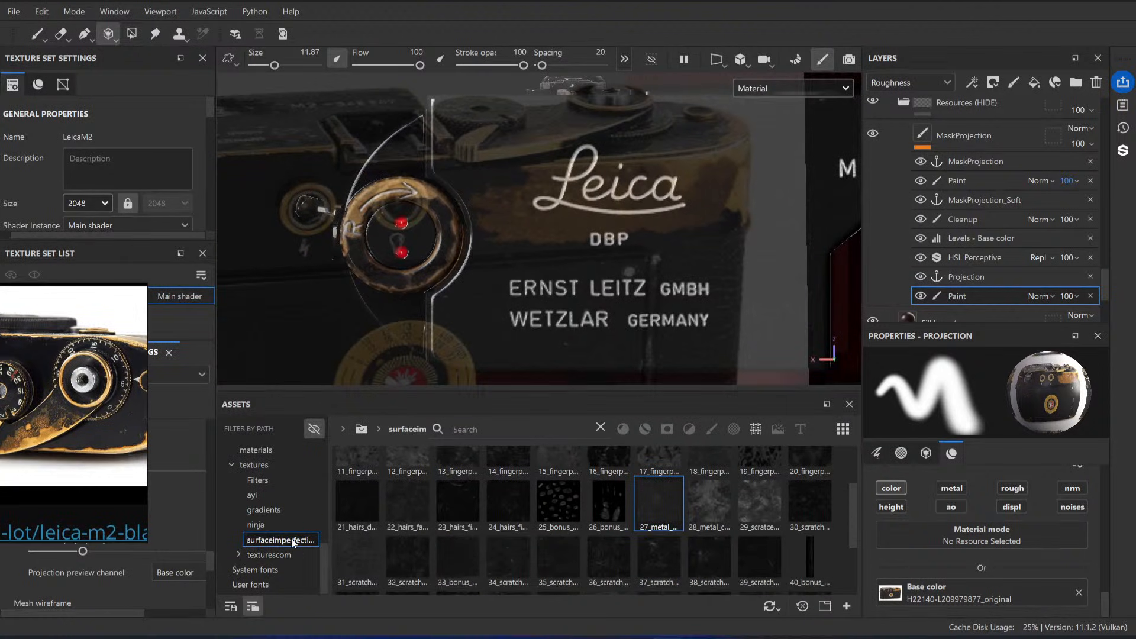
{"action": "scroll", "coordinate": [280, 466], "scroll_direction": "up", "scroll_amount": 10}
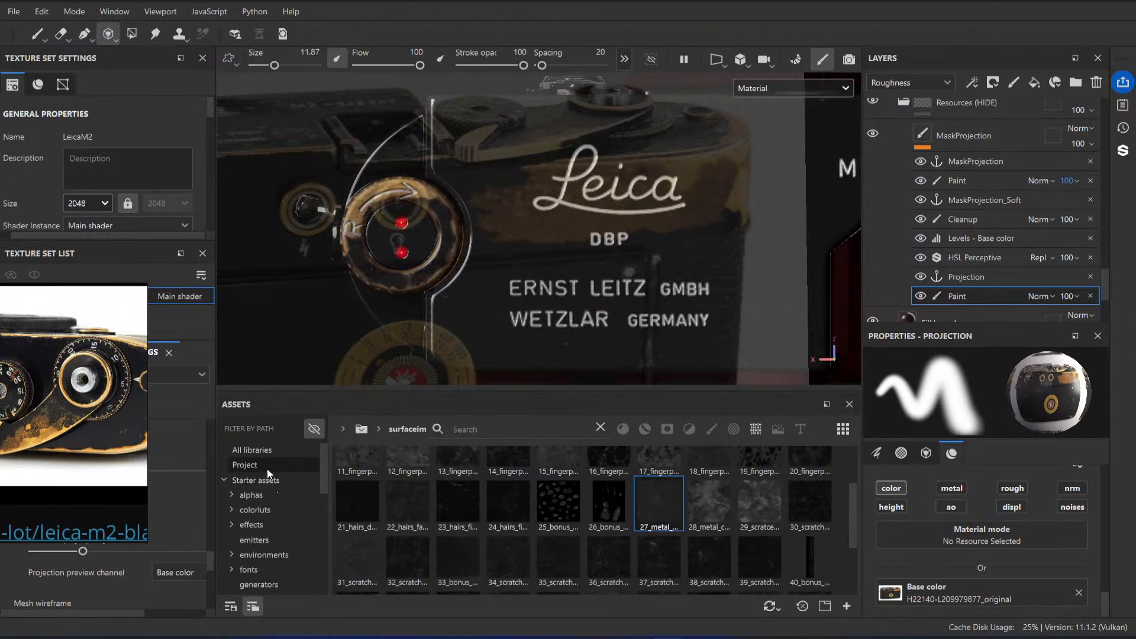
{"action": "left_click", "coordinate": [268, 467]}
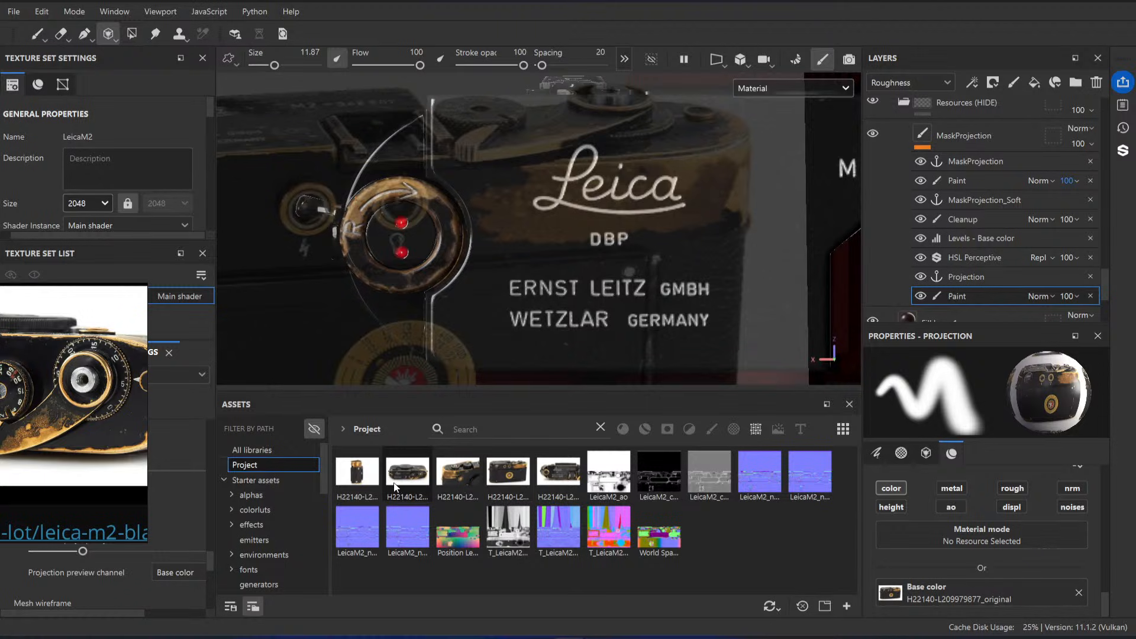
{"action": "left_click_drag", "start_coordinate": [949, 605], "coordinate": [949, 599]}
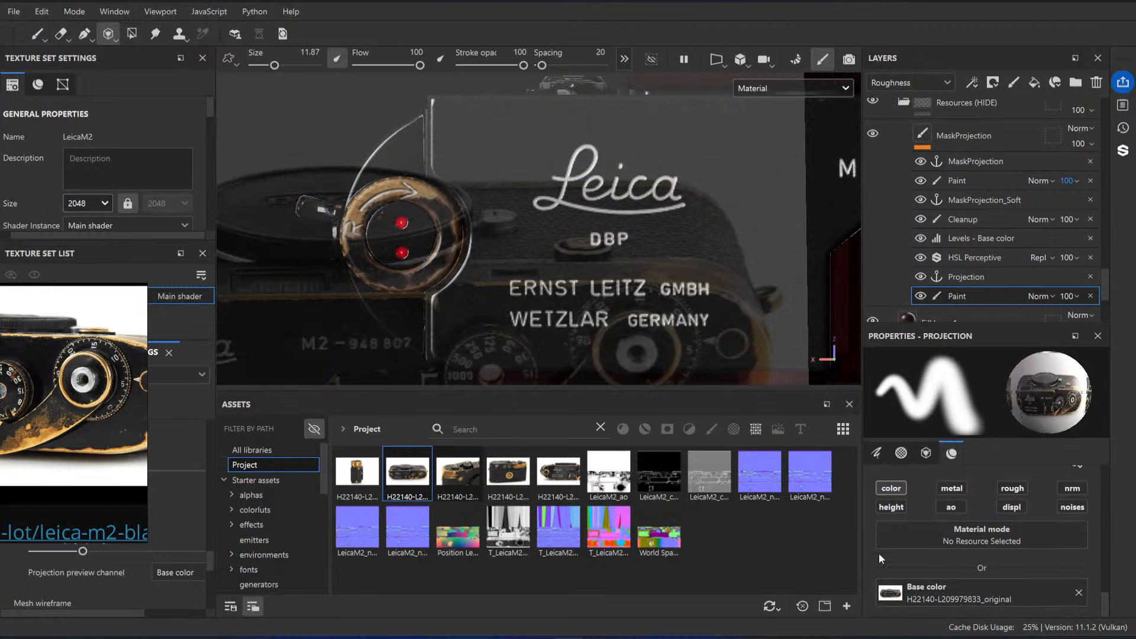
Step: Enlarge and rotate the projected top-view photo so the dial and worn lever area overlie the rewind knob
{"action": "middle_click_drag", "start_coordinate": [573, 248], "coordinate": [500, 188]}
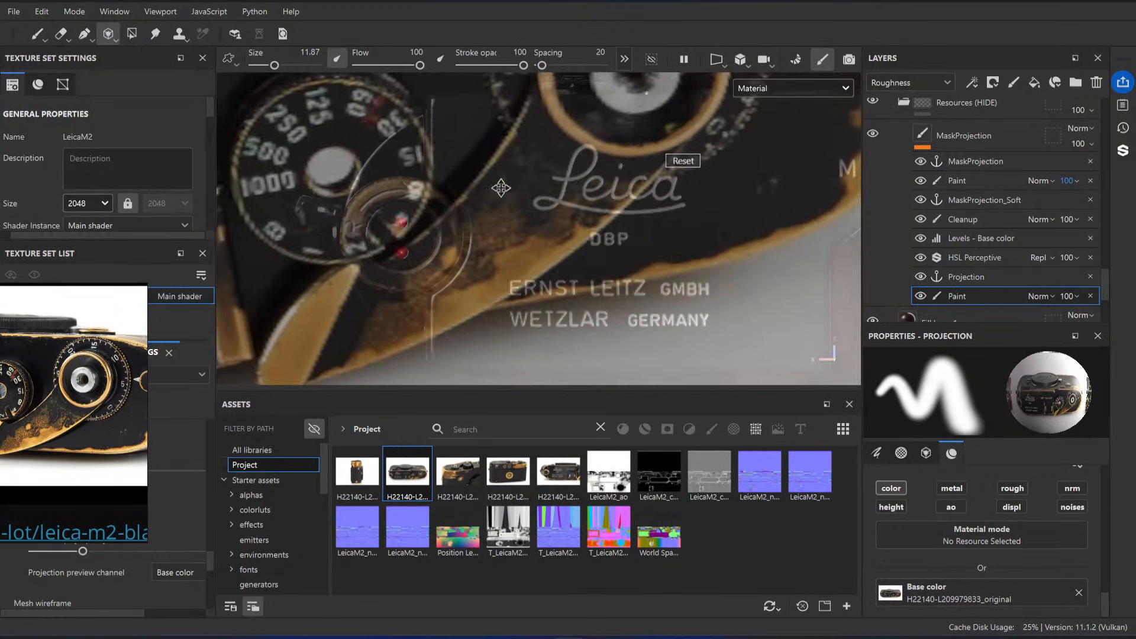
{"action": "left_click_drag", "start_coordinate": [500, 188], "coordinate": [478, 248]}
{"action": "mouse_move", "coordinate": [479, 249]}
{"action": "middle_mouse_down"}
{"action": "mouse_move", "coordinate": [514, 300]}
{"action": "mouse_move", "coordinate": [537, 237]}
{"action": "mouse_move", "coordinate": [502, 381]}
{"action": "middle_mouse_up"}
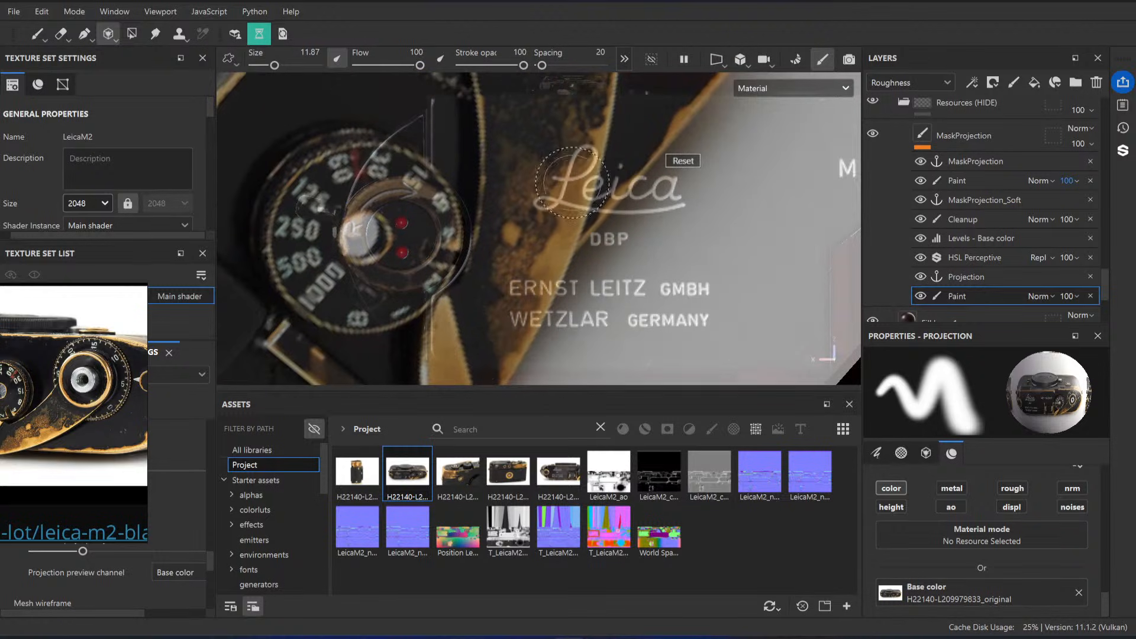
{"action": "left_click_drag", "start_coordinate": [507, 305], "coordinate": [459, 236]}
{"action": "middle_click_drag", "start_coordinate": [459, 236], "coordinate": [495, 290]}
{"action": "right_click_drag", "start_coordinate": [495, 290], "coordinate": [480, 270]}
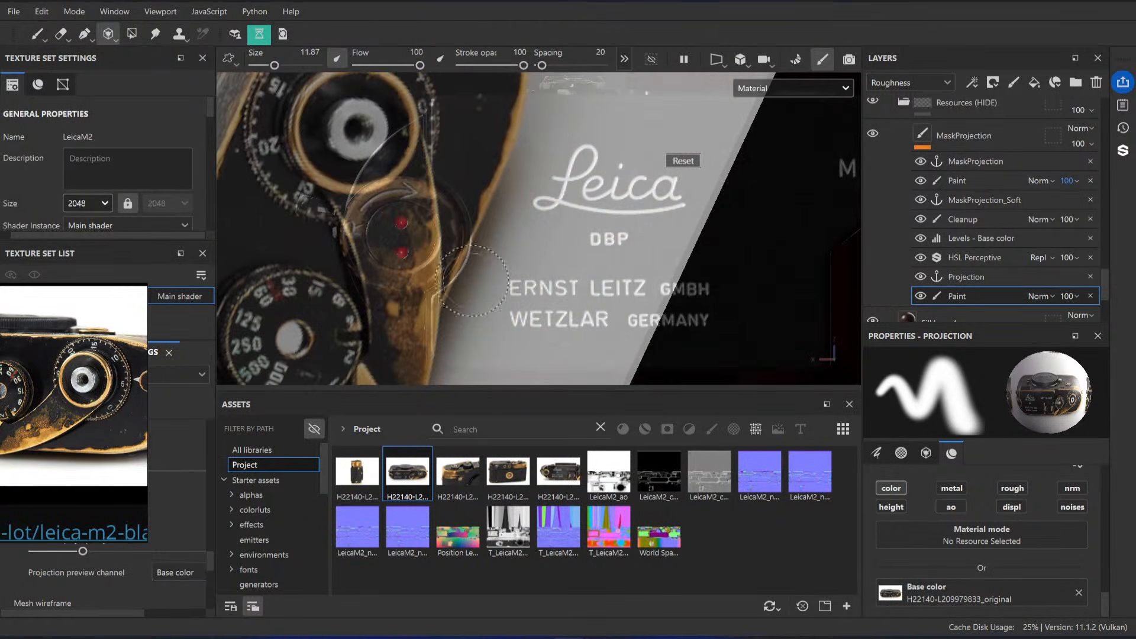
{"action": "mouse_move", "coordinate": [480, 269]}
{"action": "left_mouse_down"}
{"action": "mouse_move", "coordinate": [512, 279]}
{"action": "mouse_move", "coordinate": [493, 283]}
{"action": "left_mouse_up"}
{"action": "middle_click_drag", "start_coordinate": [492, 283], "coordinate": [508, 269]}
{"action": "left_click_drag", "start_coordinate": [507, 269], "coordinate": [491, 266]}
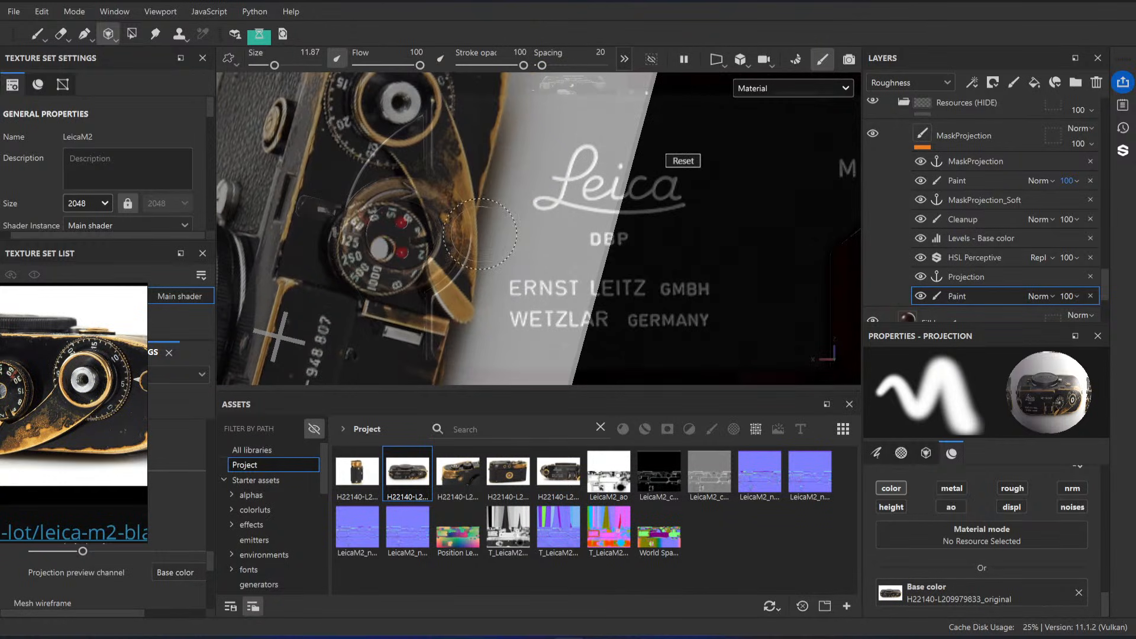
{"action": "middle_click_drag", "start_coordinate": [490, 266], "coordinate": [499, 291]}
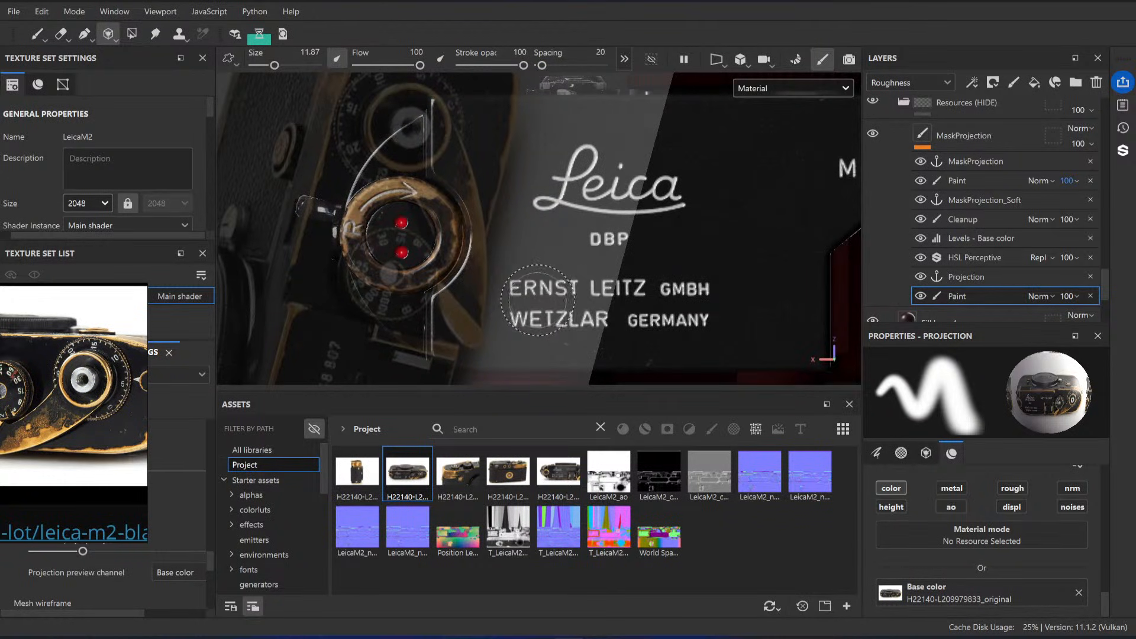
Step: Shrink, tilt and shift the projected photo so its worn brass end covers the curved plate around the rewind knob
{"action": "key", "text": "s"}
{"action": "right_click_drag", "start_coordinate": [536, 299], "coordinate": [482, 260]}
{"action": "left_click_drag", "start_coordinate": [483, 261], "coordinate": [398, 196]}
{"action": "middle_click_drag", "start_coordinate": [398, 196], "coordinate": [548, 237]}
{"action": "left_click_drag", "start_coordinate": [548, 237], "coordinate": [520, 271]}
{"action": "middle_click_drag", "start_coordinate": [520, 272], "coordinate": [553, 186]}
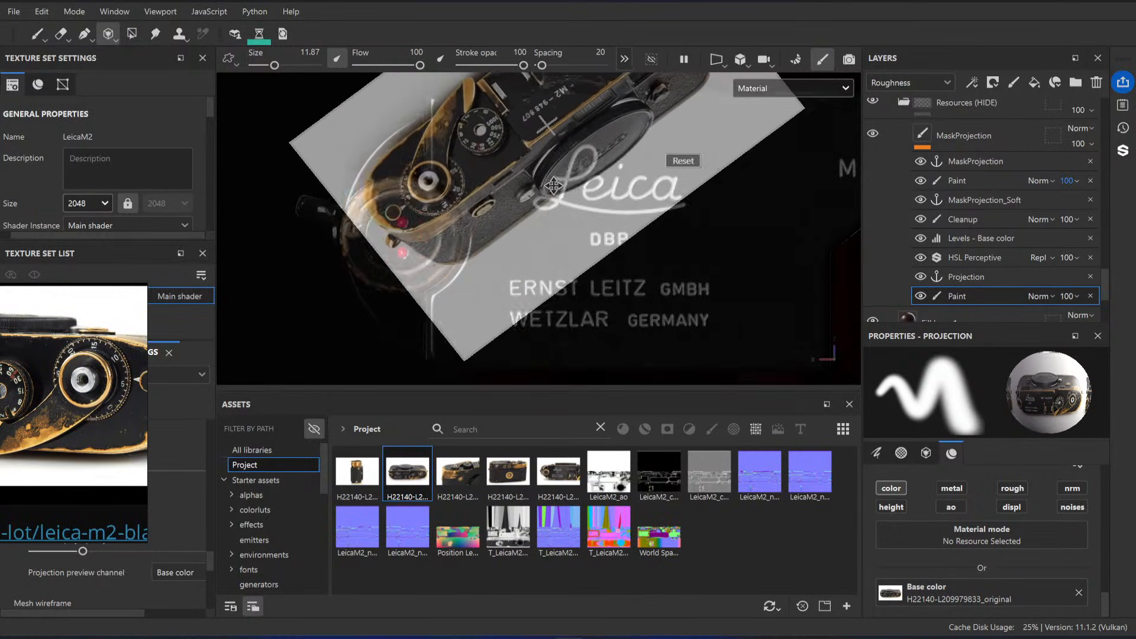
{"action": "right_click_drag", "start_coordinate": [553, 185], "coordinate": [591, 201]}
{"action": "left_click_drag", "start_coordinate": [592, 201], "coordinate": [578, 222]}
{"action": "middle_click_drag", "start_coordinate": [577, 222], "coordinate": [625, 225]}
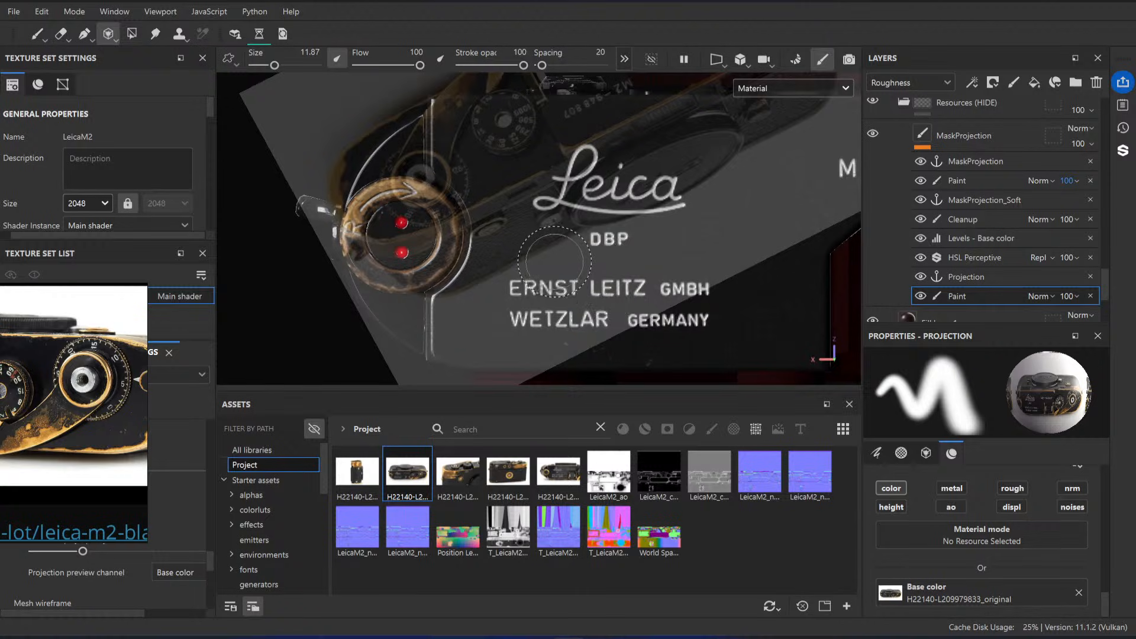
{"action": "middle_click_drag", "start_coordinate": [601, 158], "coordinate": [603, 212]}
{"action": "right_click_drag", "start_coordinate": [602, 212], "coordinate": [548, 219]}
{"action": "left_click_drag", "start_coordinate": [585, 239], "coordinate": [608, 222]}
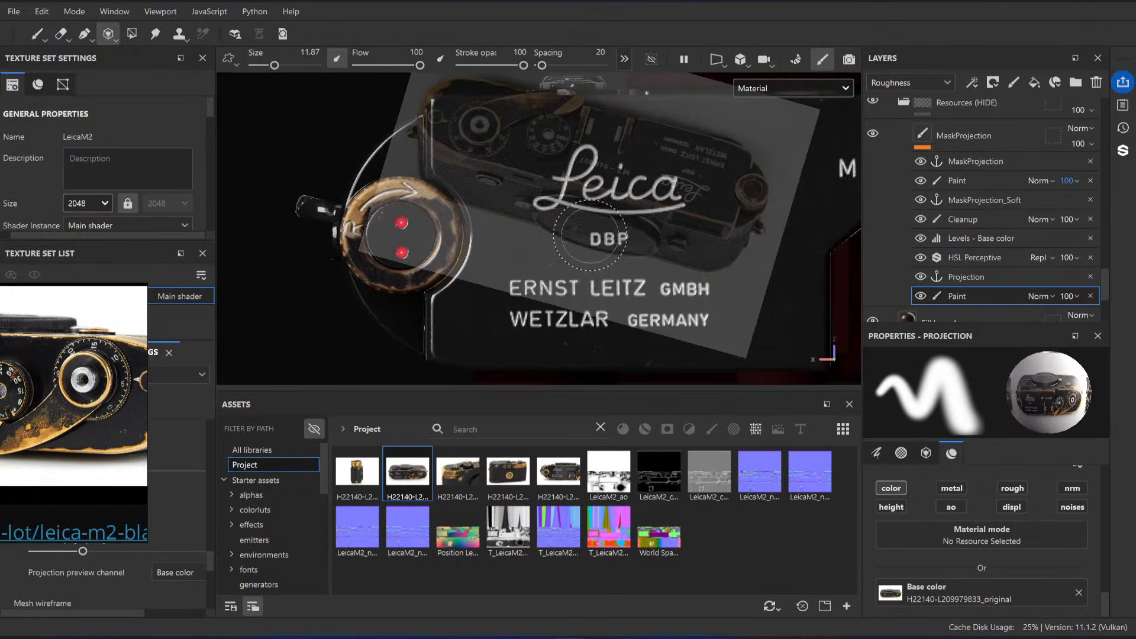
{"action": "middle_click_drag", "start_coordinate": [608, 222], "coordinate": [592, 226]}
{"action": "left_click_drag", "start_coordinate": [591, 225], "coordinate": [516, 189]}
{"action": "middle_click_drag", "start_coordinate": [516, 188], "coordinate": [496, 227]}
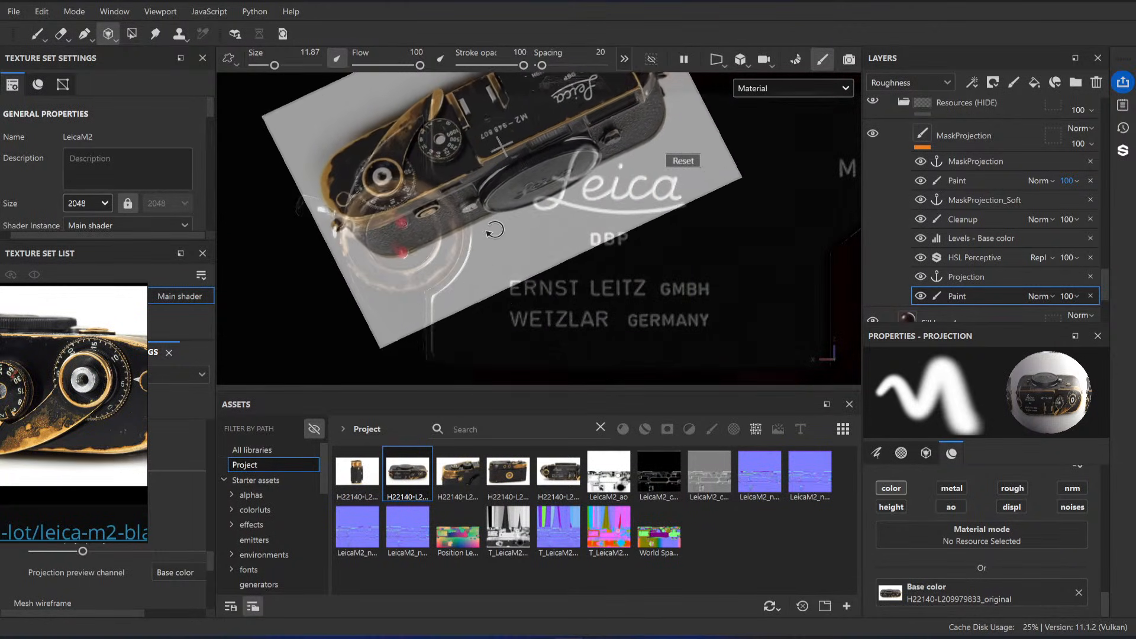
{"action": "right_click_drag", "start_coordinate": [496, 227], "coordinate": [530, 234]}
{"action": "left_click_drag", "start_coordinate": [530, 234], "coordinate": [514, 242]}
{"action": "right_click_drag", "start_coordinate": [513, 241], "coordinate": [520, 246]}
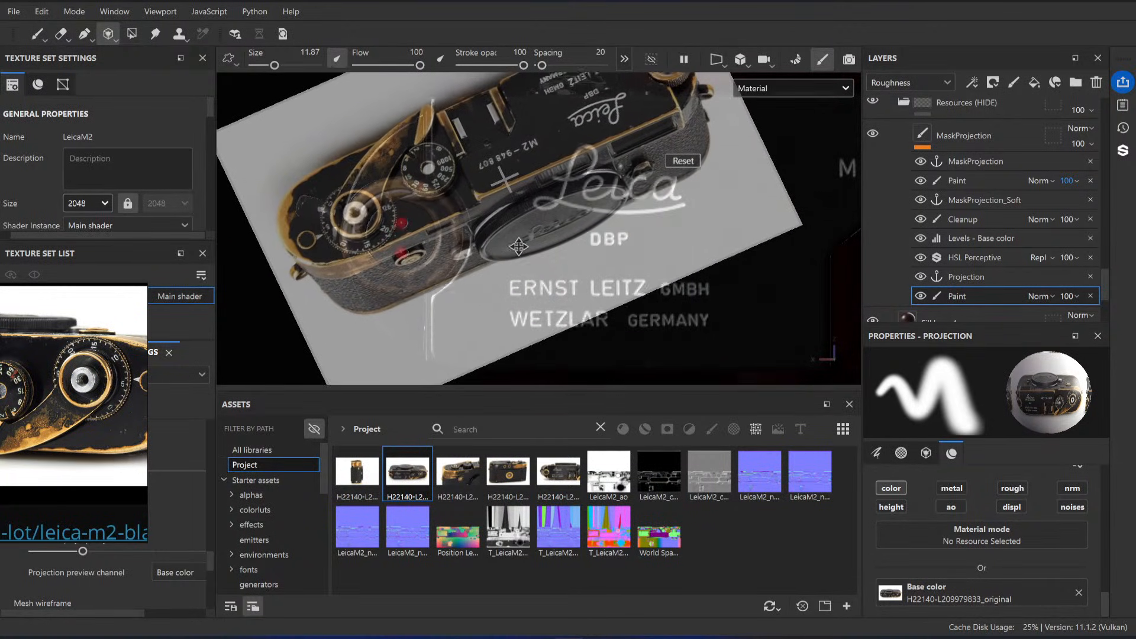
{"action": "middle_click_drag", "start_coordinate": [520, 246], "coordinate": [527, 250]}
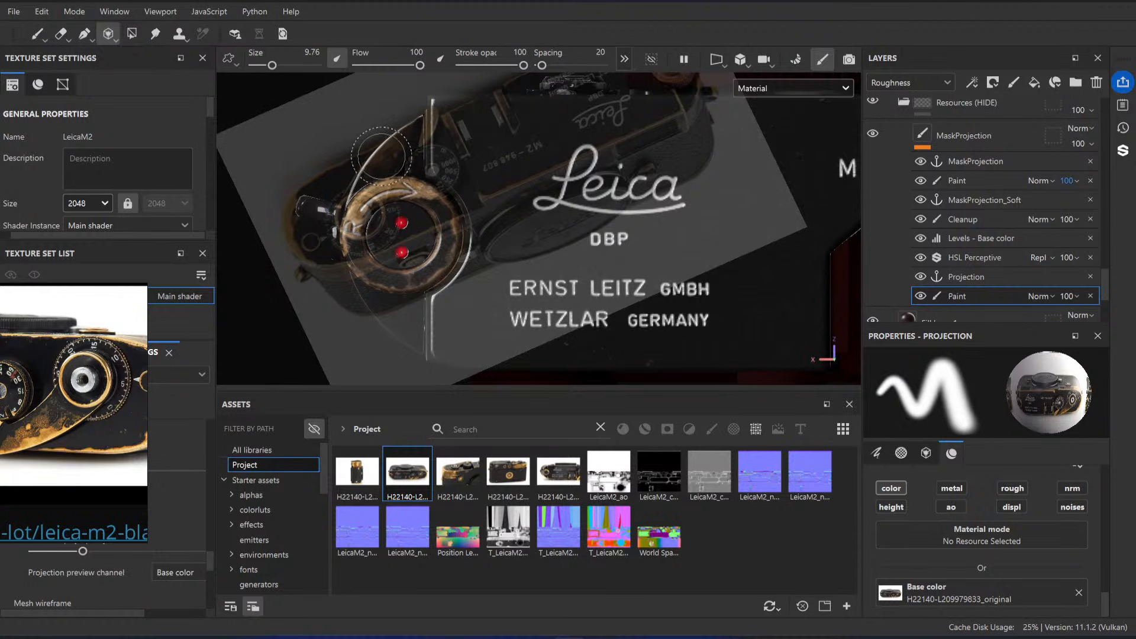
Step: Paint the projected brass wear onto the crescent-shaped plate beside the rewind knob using a smaller brush
{"action": "right_click_drag", "start_coordinate": [367, 159], "coordinate": [365, 159], "text": "ctrl"}
{"action": "left_click_drag", "start_coordinate": [370, 161], "coordinate": [374, 167]}
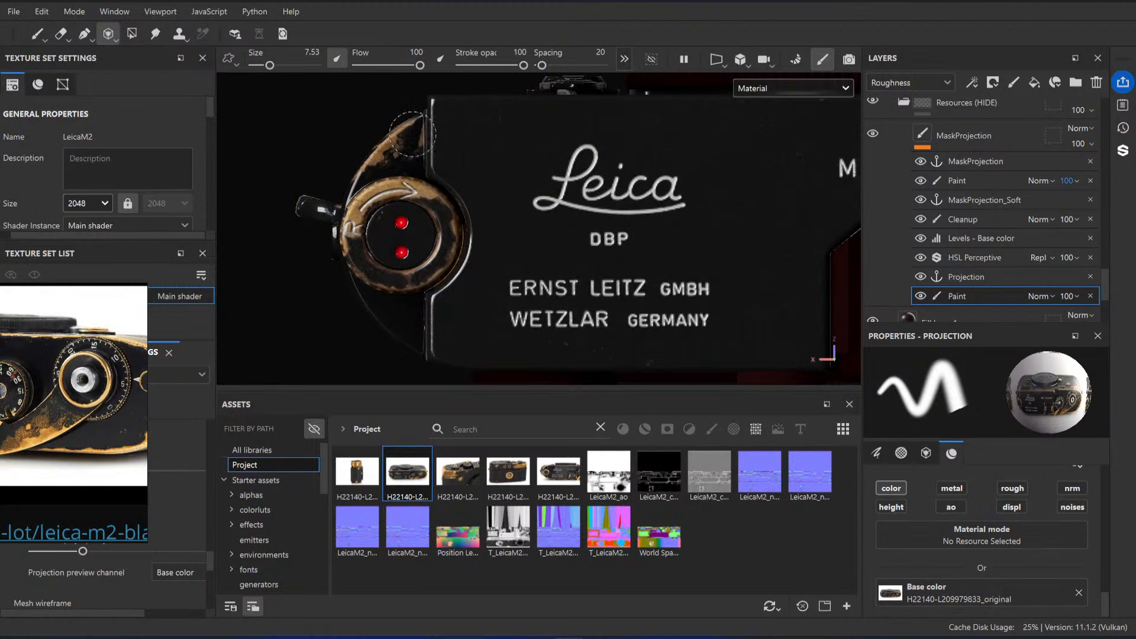
{"action": "left_click_drag", "start_coordinate": [362, 172], "coordinate": [357, 179]}
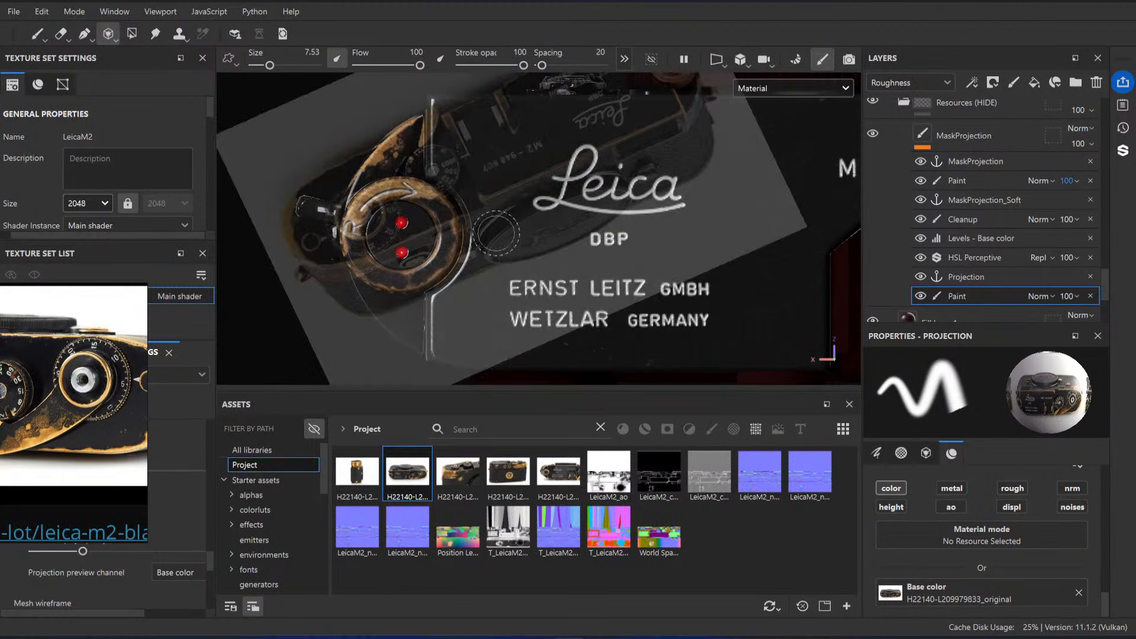
Step: Erase the projected brass that spilled onto the camera side below the rewind knob plate
{"action": "left_click", "coordinate": [37, 36]}
{"action": "mouse_move", "coordinate": [456, 235]}
{"action": "left_mouse_down", "text": "alt"}
{"action": "mouse_move", "coordinate": [499, 178]}
{"action": "mouse_move", "coordinate": [456, 241]}
{"action": "mouse_move", "coordinate": [508, 193]}
{"action": "mouse_move", "coordinate": [583, 208]}
{"action": "mouse_move", "coordinate": [595, 231]}
{"action": "left_mouse_up", "text": "alt"}
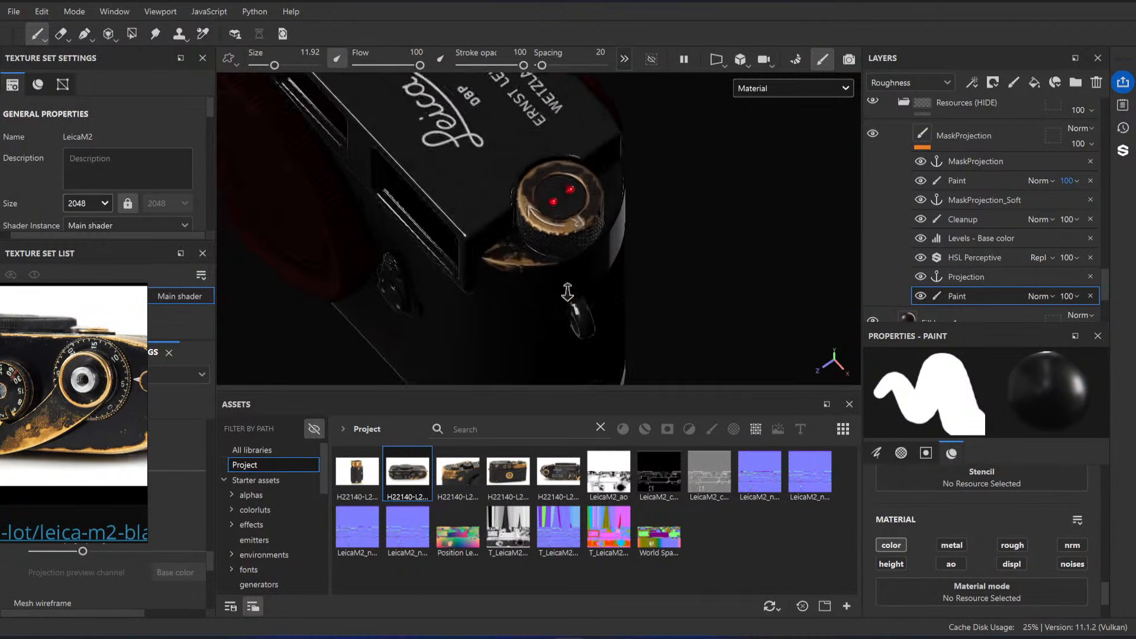
{"action": "mouse_move", "coordinate": [556, 219]}
{"action": "right_mouse_down", "text": "alt"}
{"action": "mouse_move", "coordinate": [543, 294]}
{"action": "mouse_move", "coordinate": [563, 296]}
{"action": "right_mouse_up", "text": "alt"}
{"action": "right_click_drag", "start_coordinate": [564, 296], "coordinate": [533, 295], "text": "ctrl"}
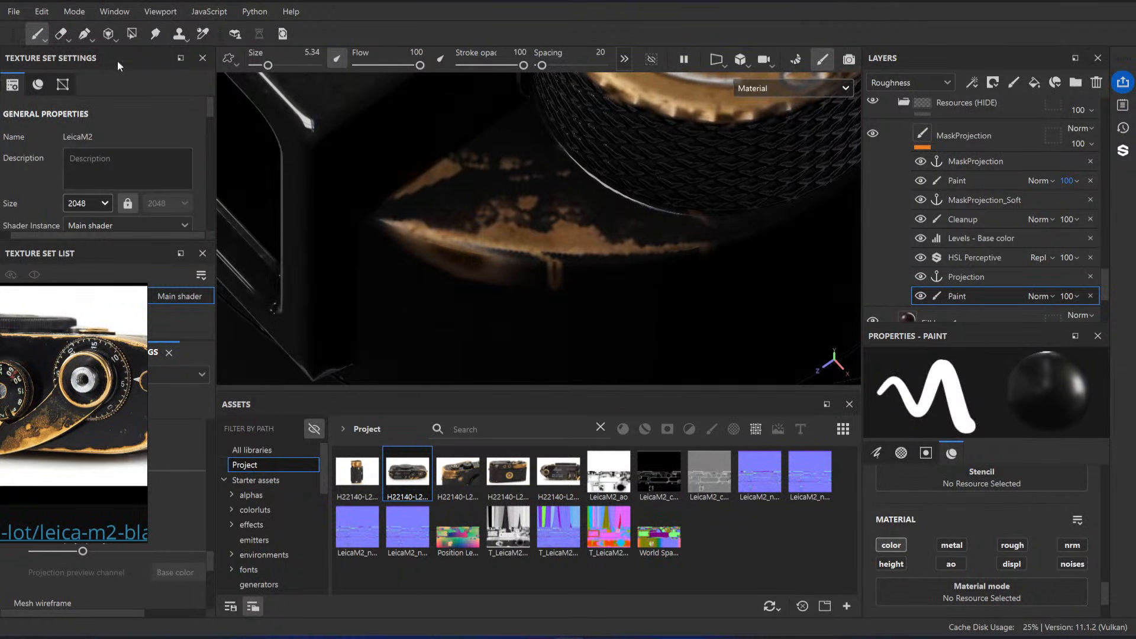
{"action": "left_click", "coordinate": [63, 36]}
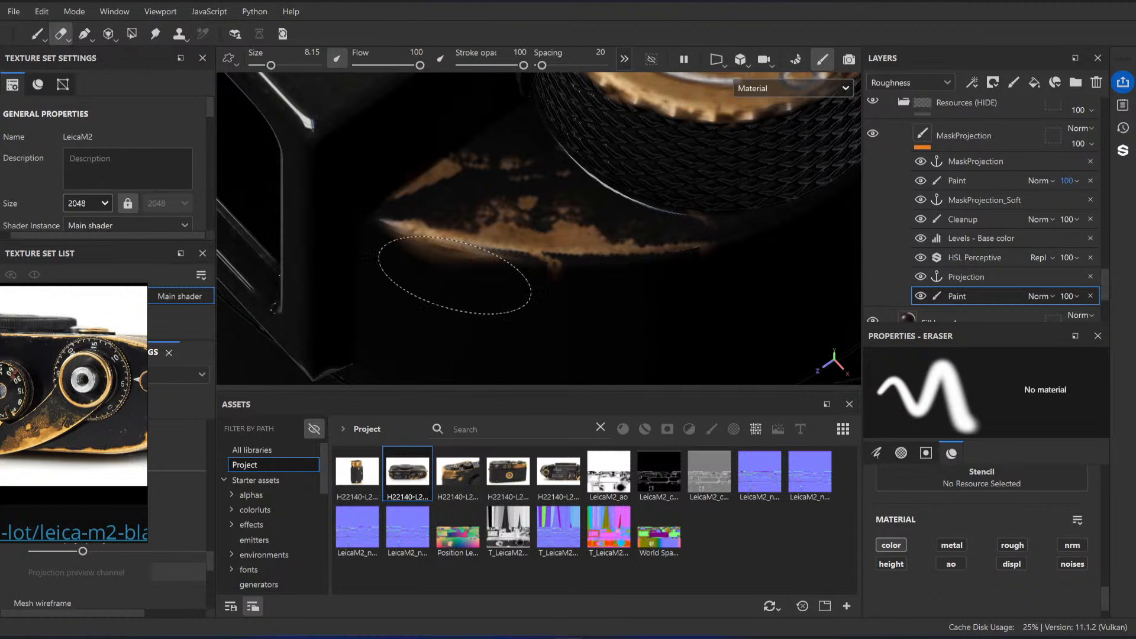
{"action": "right_click_drag", "start_coordinate": [460, 160], "coordinate": [465, 161], "text": "ctrl"}
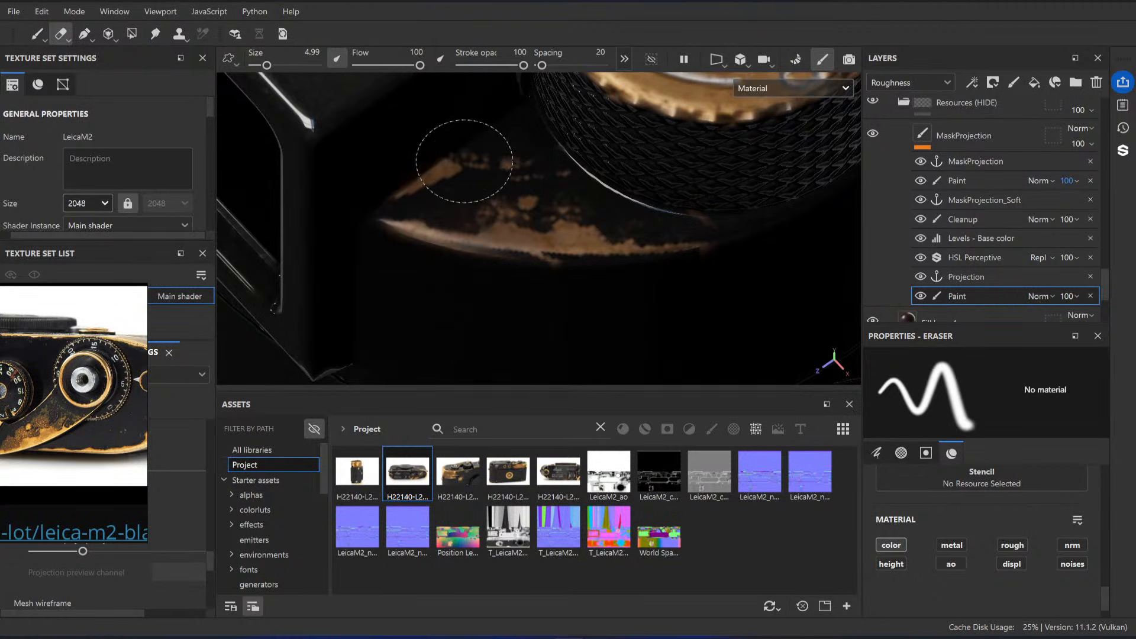
Step: Erase excess brass wear near the pointed tip of the rewind knob plate
{"action": "right_click_drag", "start_coordinate": [775, 241], "coordinate": [604, 207], "text": "alt"}
{"action": "mouse_move", "coordinate": [604, 207]}
{"action": "left_mouse_down", "text": "alt"}
{"action": "mouse_move", "coordinate": [645, 218]}
{"action": "mouse_move", "coordinate": [648, 245]}
{"action": "mouse_move", "coordinate": [698, 237]}
{"action": "left_mouse_up", "text": "alt"}
{"action": "right_click_drag", "start_coordinate": [698, 237], "coordinate": [858, 331], "text": "alt"}
{"action": "mouse_move", "coordinate": [626, 248]}
{"action": "left_mouse_down", "text": "alt"}
{"action": "mouse_move", "coordinate": [631, 261]}
{"action": "mouse_move", "coordinate": [600, 209]}
{"action": "left_mouse_up", "text": "alt"}
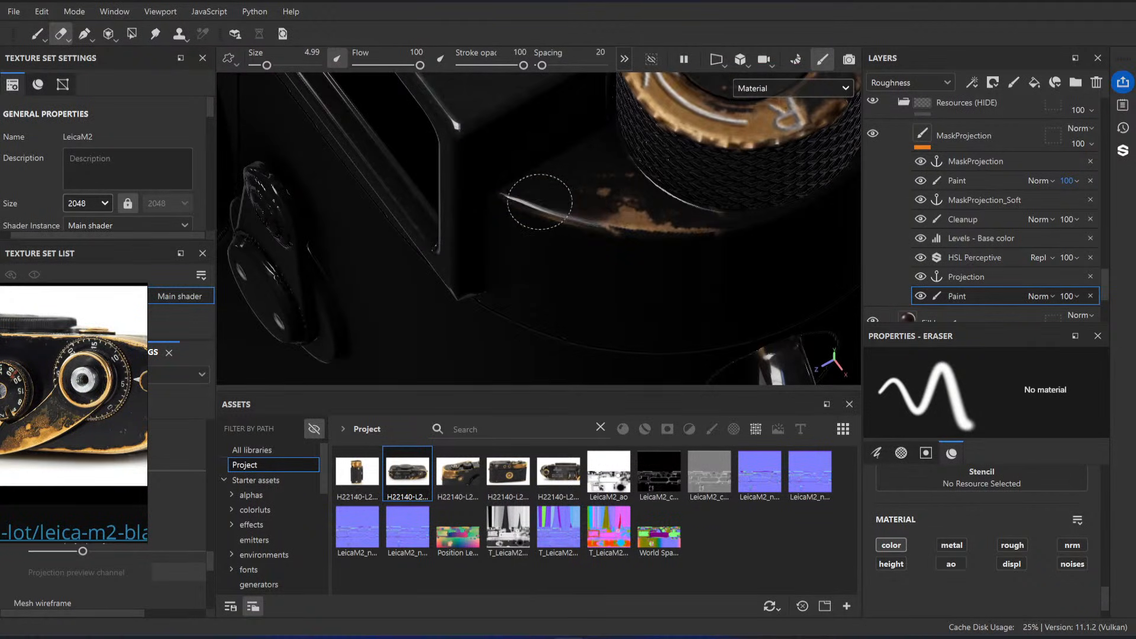
{"action": "left_click_drag", "start_coordinate": [673, 226], "coordinate": [730, 225]}
Step: Examine the brass wear on the opposite end of the camera in the base color channel
{"action": "right_click_drag", "start_coordinate": [693, 244], "coordinate": [607, 188], "text": "alt"}
{"action": "middle_click_drag", "start_coordinate": [608, 188], "coordinate": [653, 293], "text": "alt"}
{"action": "left_click_drag", "start_coordinate": [654, 294], "coordinate": [497, 214], "text": "alt"}
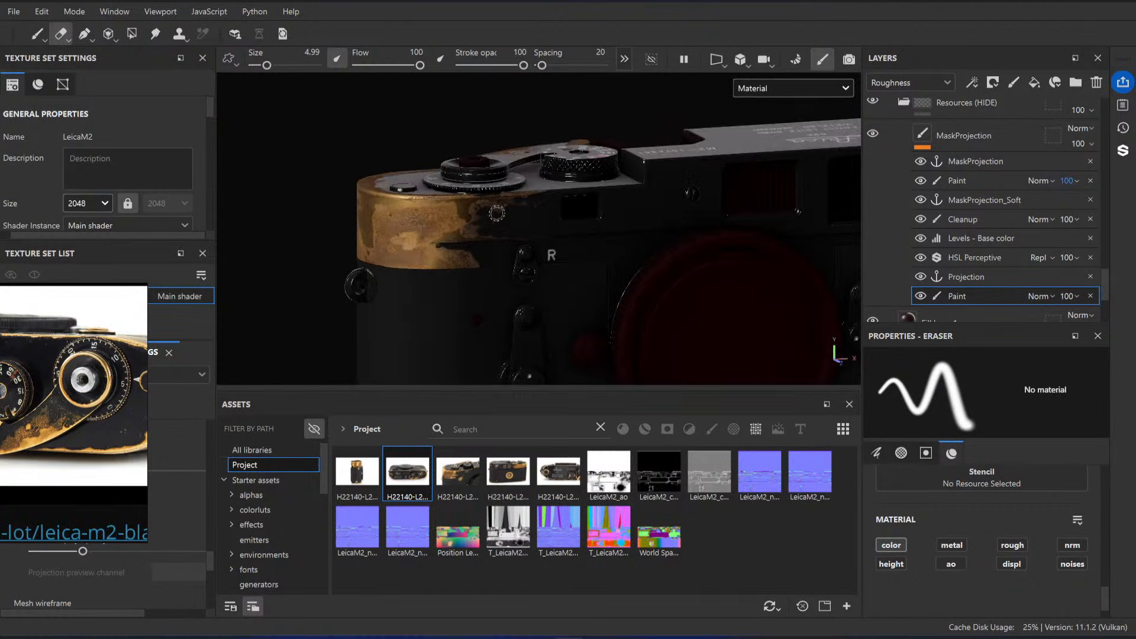
{"action": "left_click_drag", "start_coordinate": [290, 256], "coordinate": [599, 236], "text": "alt"}
{"action": "key", "text": "c"}
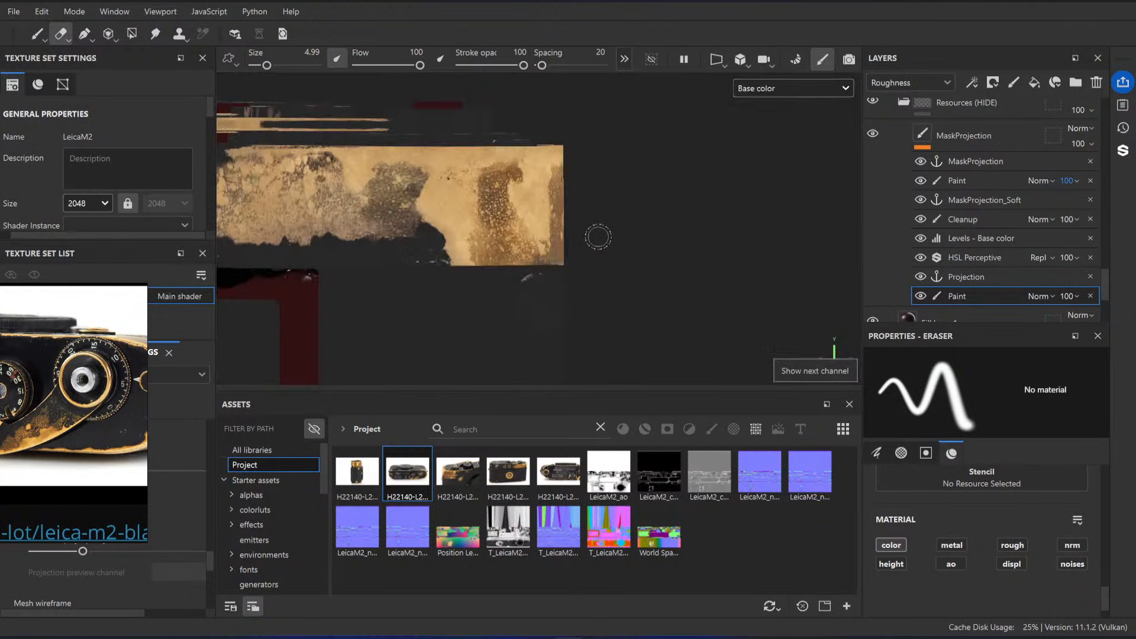
{"action": "left_click_drag", "start_coordinate": [503, 242], "coordinate": [527, 234], "text": "alt"}
Step: Switch to the Excalidraw whiteboard in the browser and review the Essentials of Texturing schedule
{"action": "left_click", "coordinate": [563, 577]}
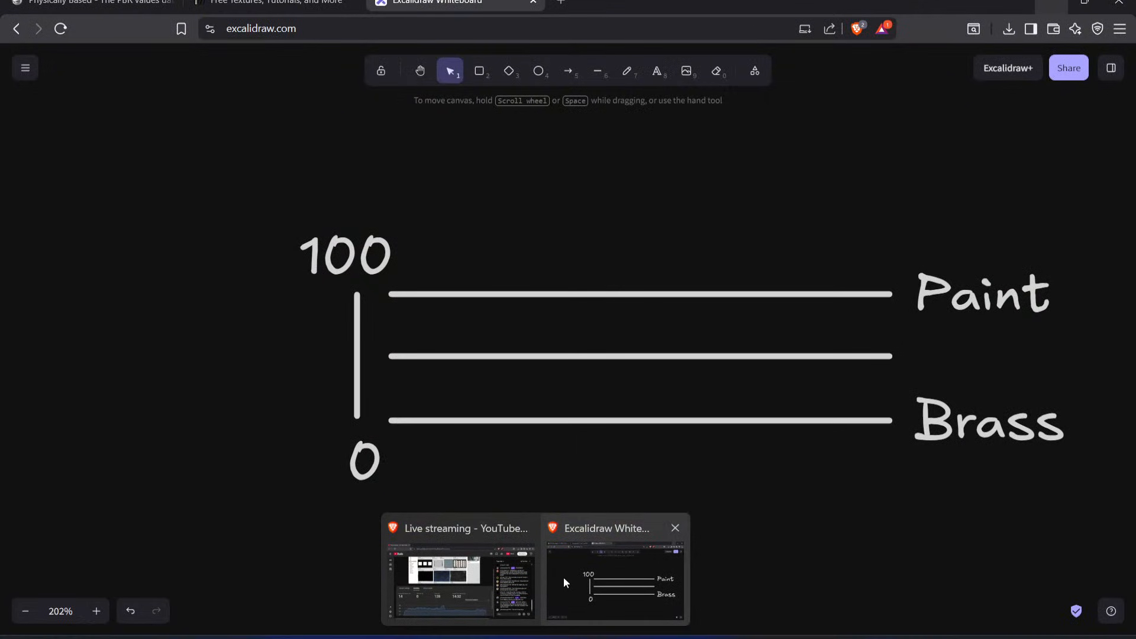
{"action": "scroll", "coordinate": [638, 357], "scroll_direction": "down", "scroll_amount": 3}
{"action": "scroll", "coordinate": [638, 356], "scroll_direction": "left", "scroll_amount": 3, "text": "shift"}
{"action": "scroll", "coordinate": [638, 358], "scroll_direction": "down", "scroll_amount": 10, "text": "ctrl"}
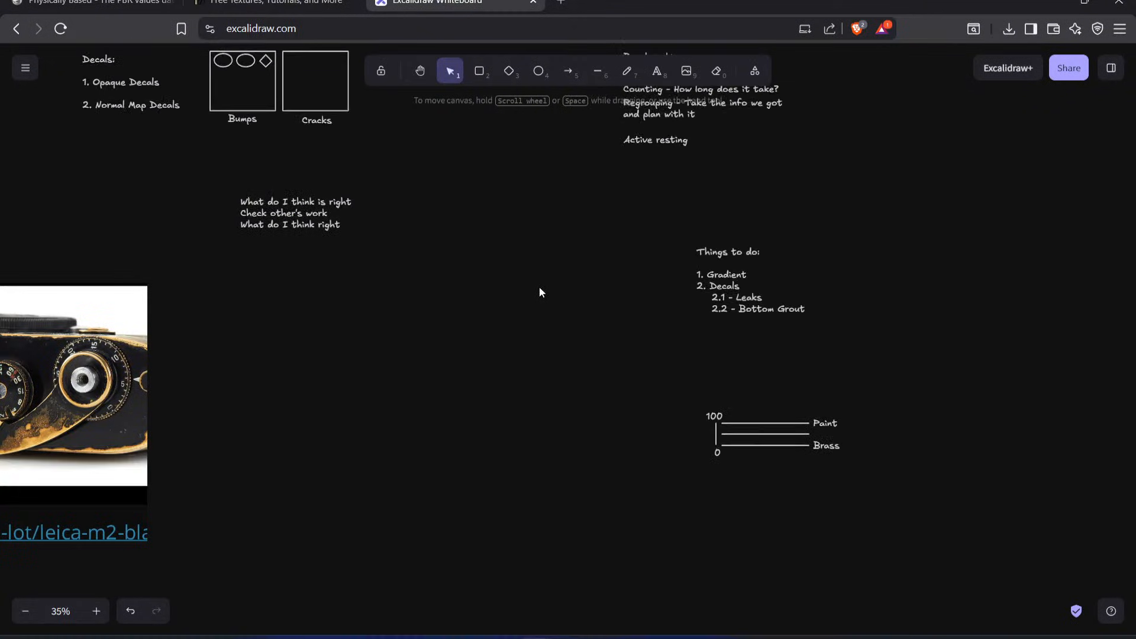
{"action": "scroll", "coordinate": [562, 319], "scroll_direction": "up", "scroll_amount": 5, "text": "ctrl"}
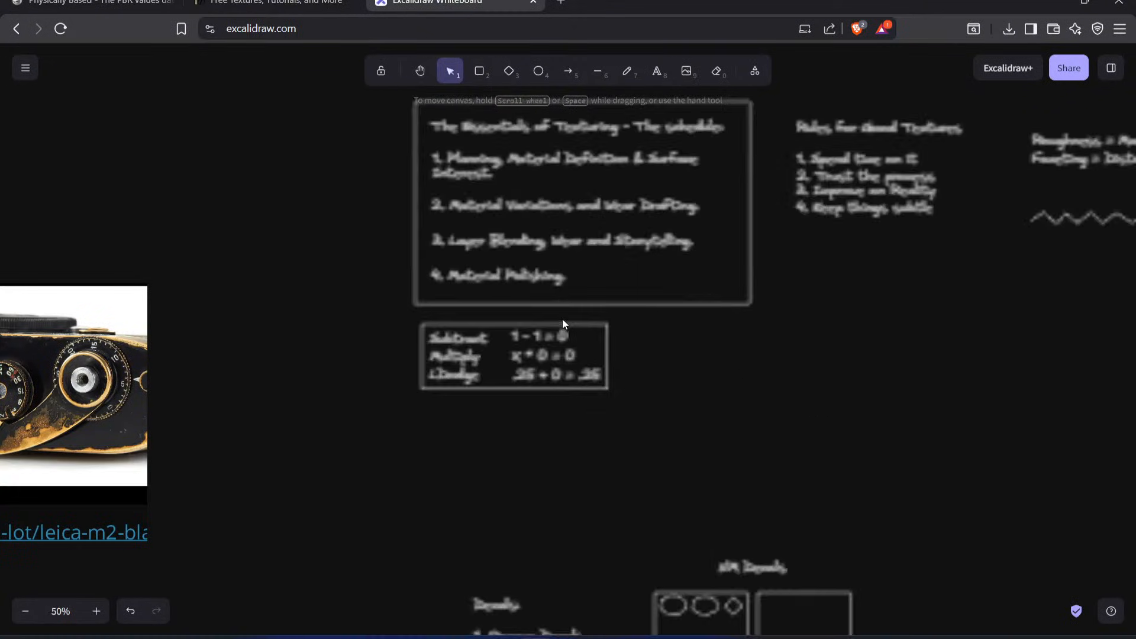
{"action": "scroll", "coordinate": [536, 275], "scroll_direction": "up", "scroll_amount": 1}
{"action": "scroll", "coordinate": [538, 281], "scroll_direction": "up", "scroll_amount": 4, "text": "ctrl"}
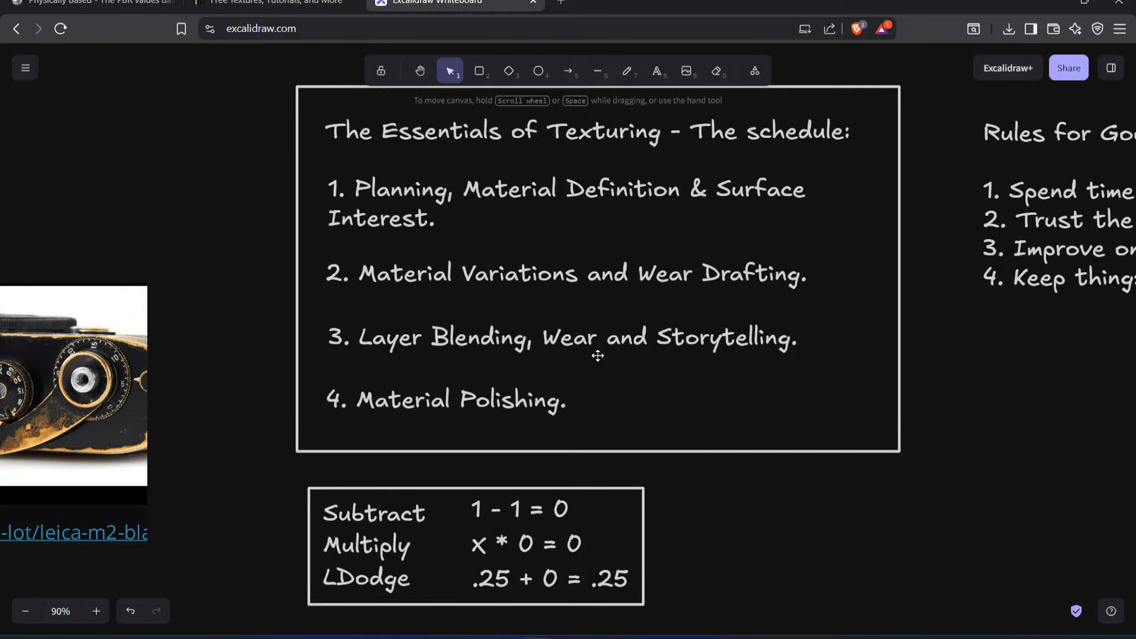
{"action": "left_click", "coordinate": [1065, 3]}
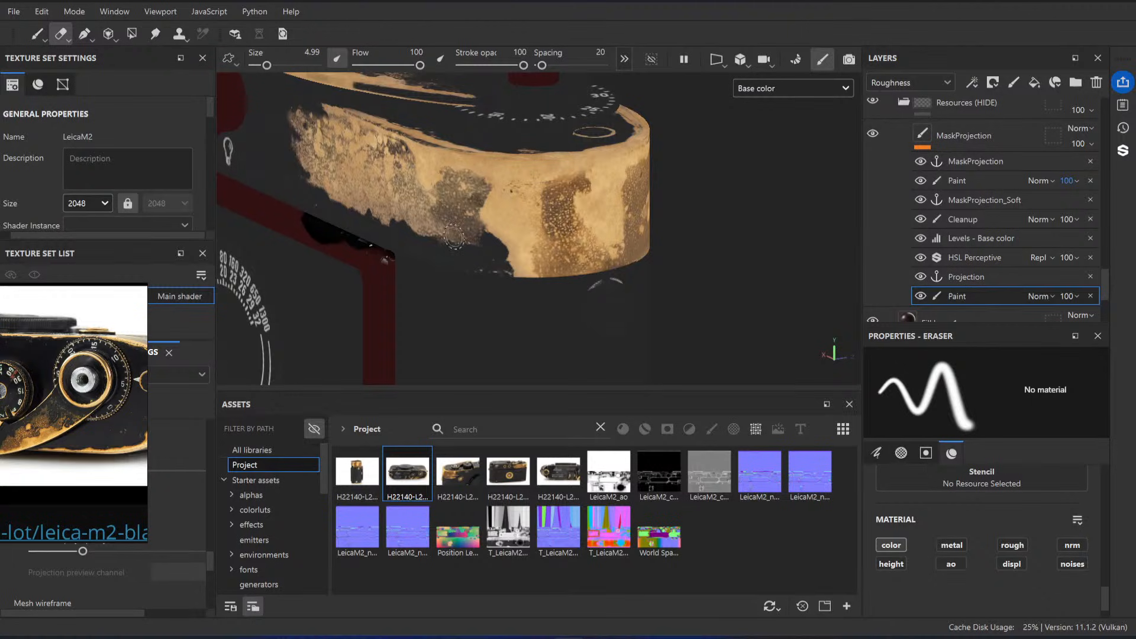
Step: Examine the worn brass end of the camera in base color and full material display from several angles
{"action": "left_click_drag", "start_coordinate": [454, 238], "coordinate": [509, 222], "text": "alt"}
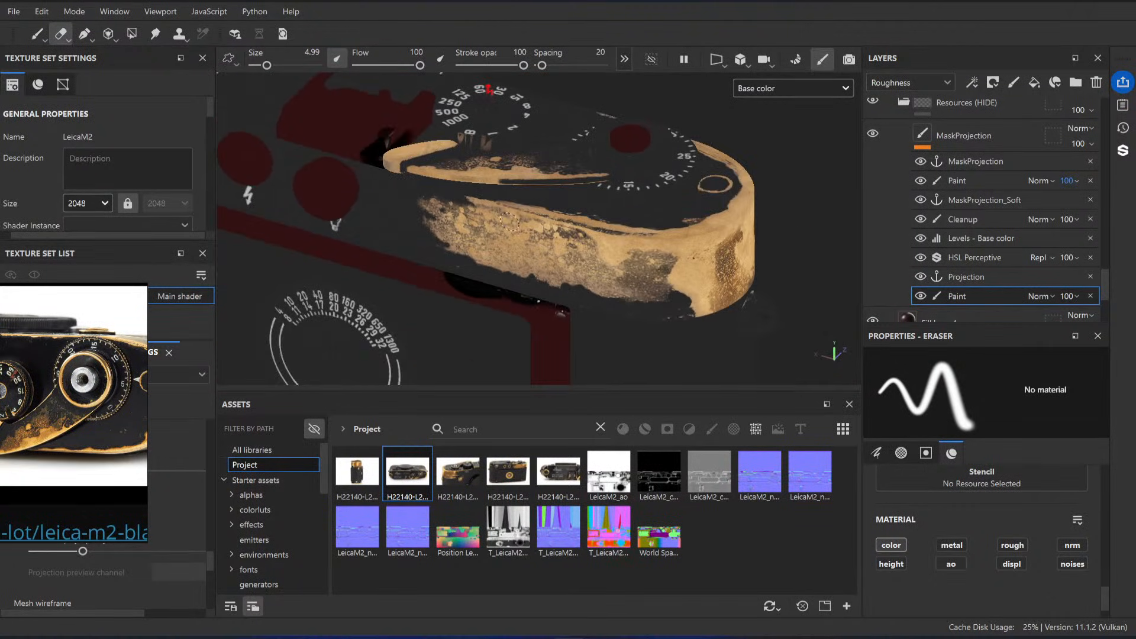
{"action": "key", "text": "m"}
{"action": "scroll", "coordinate": [956, 229], "scroll_direction": "down", "scroll_amount": 5}
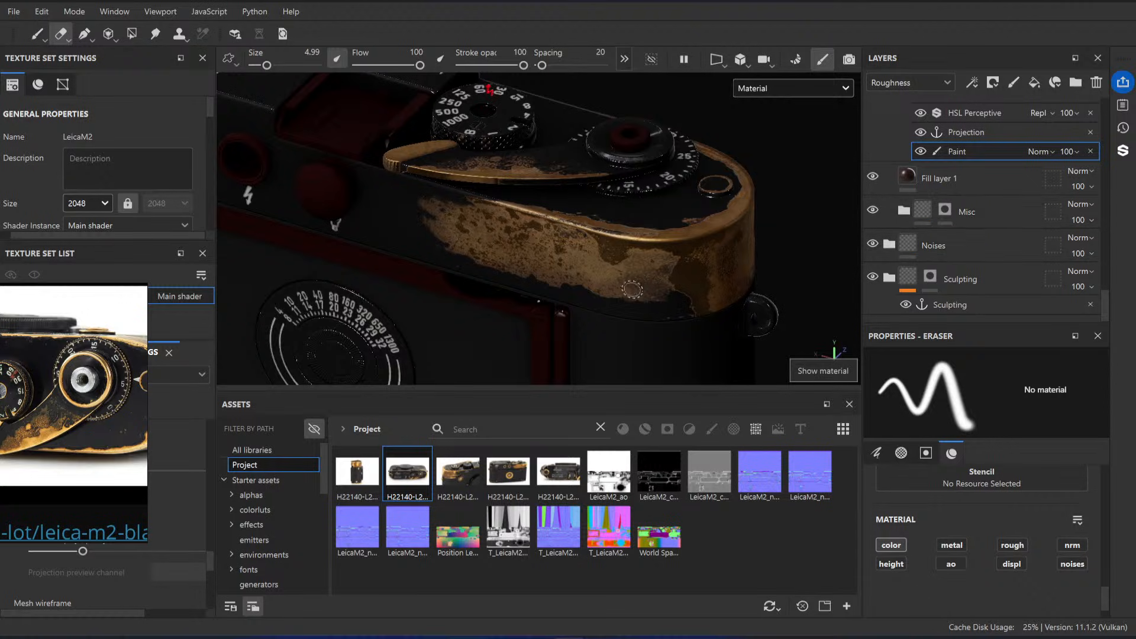
{"action": "scroll", "coordinate": [581, 277], "scroll_direction": "up", "scroll_amount": 2}
{"action": "scroll", "coordinate": [985, 163], "scroll_direction": "up", "scroll_amount": 5}
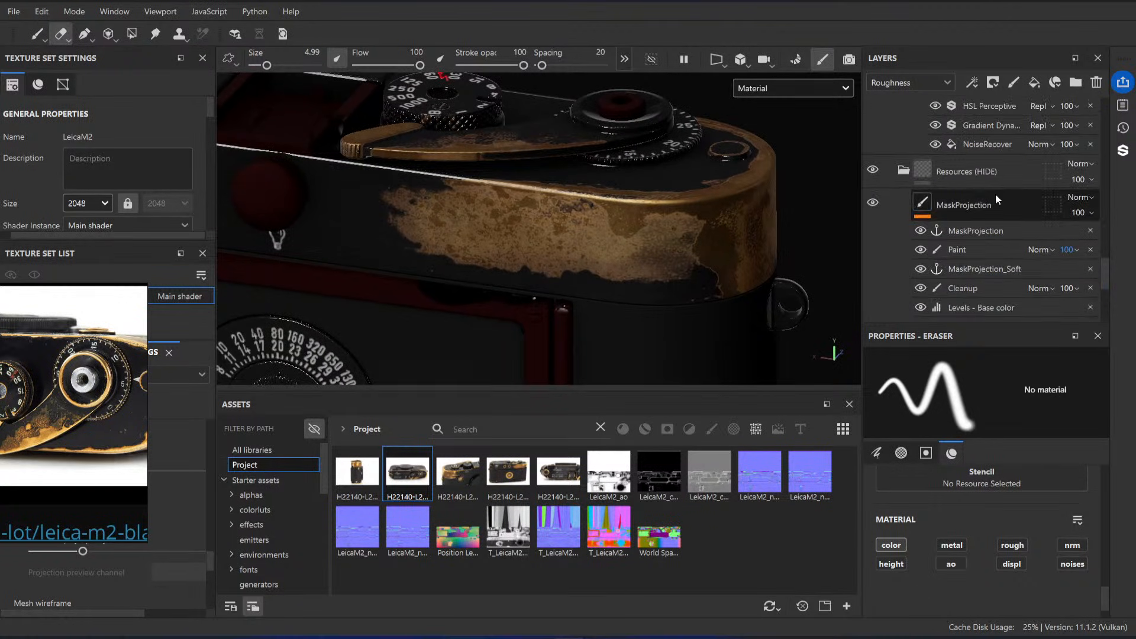
{"action": "left_click_drag", "start_coordinate": [514, 285], "coordinate": [473, 233], "text": "alt"}
{"action": "left_click_drag", "start_coordinate": [563, 222], "coordinate": [478, 245], "text": "alt"}
{"action": "right_click_drag", "start_coordinate": [436, 221], "coordinate": [643, 271], "text": "alt"}
{"action": "left_click_drag", "start_coordinate": [643, 271], "coordinate": [645, 246], "text": "alt"}
{"action": "middle_click_drag", "start_coordinate": [657, 313], "coordinate": [640, 246], "text": "alt"}
{"action": "mouse_move", "coordinate": [699, 269]}
{"action": "right_mouse_down", "text": "alt"}
{"action": "mouse_move", "coordinate": [659, 264]}
{"action": "mouse_move", "coordinate": [684, 286]}
{"action": "right_mouse_up", "text": "alt"}
{"action": "left_click_drag", "start_coordinate": [533, 284], "coordinate": [507, 264], "text": "alt"}
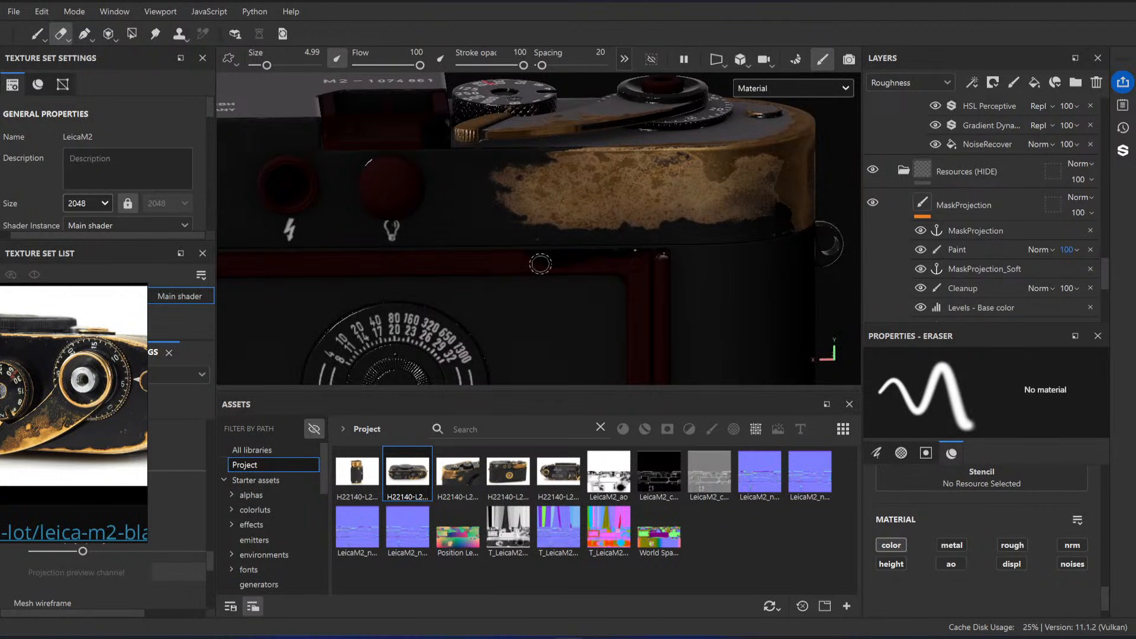
Step: Compare the worn corner on the camera's back with the collected reference photos
{"action": "middle_click_drag", "start_coordinate": [597, 258], "coordinate": [635, 235], "text": "alt"}
{"action": "right_click_drag", "start_coordinate": [635, 236], "coordinate": [534, 221], "text": "alt"}
{"action": "scroll", "coordinate": [98, 407], "scroll_direction": "down", "scroll_amount": 3}
{"action": "right_click_drag", "start_coordinate": [81, 401], "coordinate": [565, 318]}
{"action": "scroll", "coordinate": [566, 317], "scroll_direction": "down", "scroll_amount": 3}
{"action": "scroll", "coordinate": [521, 275], "scroll_direction": "up", "scroll_amount": 4}
{"action": "scroll", "coordinate": [527, 284], "scroll_direction": "up", "scroll_amount": 3}
{"action": "scroll", "coordinate": [512, 303], "scroll_direction": "up", "scroll_amount": 3}
{"action": "middle_click_drag", "start_coordinate": [523, 281], "coordinate": [517, 322]}
{"action": "scroll", "coordinate": [495, 305], "scroll_direction": "down", "scroll_amount": 3}
{"action": "scroll", "coordinate": [531, 324], "scroll_direction": "up", "scroll_amount": 3}
{"action": "scroll", "coordinate": [498, 329], "scroll_direction": "up", "scroll_amount": 2}
{"action": "scroll", "coordinate": [499, 328], "scroll_direction": "down", "scroll_amount": 2}
{"action": "scroll", "coordinate": [517, 322], "scroll_direction": "down", "scroll_amount": 2}
{"action": "scroll", "coordinate": [474, 318], "scroll_direction": "down", "scroll_amount": 5}
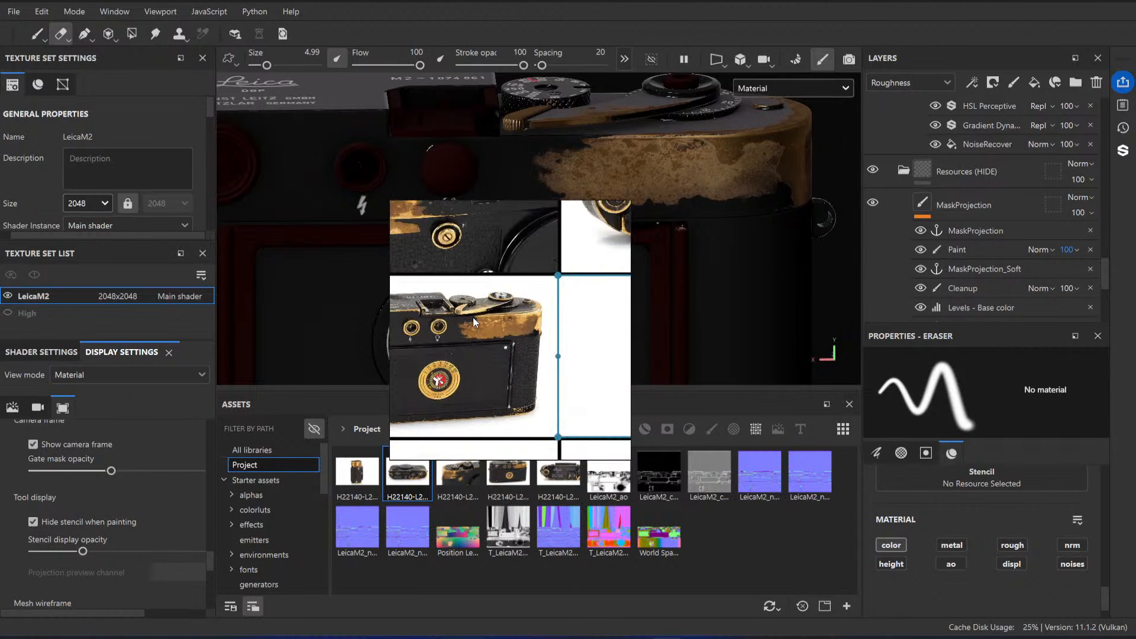
Step: Examine the brass rings around the flash and bulb sockets in the reference photo of the camera's back
{"action": "scroll", "coordinate": [445, 333], "scroll_direction": "up", "scroll_amount": 3}
{"action": "middle_click_drag", "start_coordinate": [445, 331], "coordinate": [550, 337]}
{"action": "scroll", "coordinate": [497, 335], "scroll_direction": "up", "scroll_amount": 1}
{"action": "scroll", "coordinate": [488, 335], "scroll_direction": "up", "scroll_amount": 3}
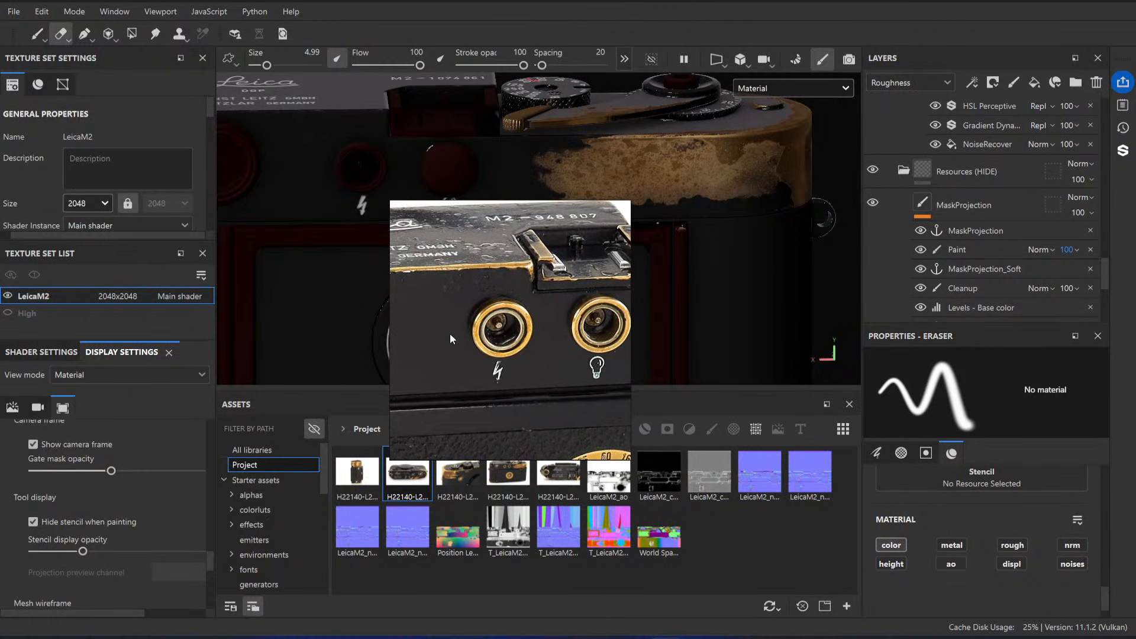
{"action": "scroll", "coordinate": [451, 319], "scroll_direction": "down", "scroll_amount": 3}
{"action": "middle_click_drag", "start_coordinate": [411, 311], "coordinate": [509, 318]}
{"action": "scroll", "coordinate": [477, 320], "scroll_direction": "up", "scroll_amount": 3}
{"action": "scroll", "coordinate": [458, 328], "scroll_direction": "down", "scroll_amount": 4}
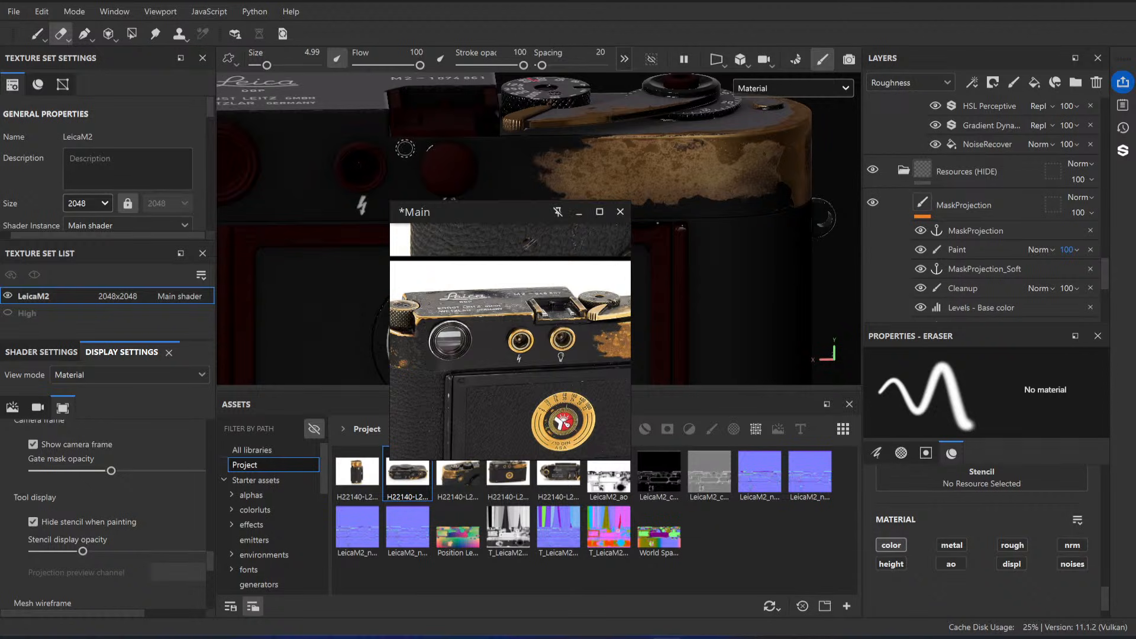
Step: Compare the model's eyepiece side and top-plate edge with the same area in the reference photo
{"action": "left_click_drag", "start_coordinate": [406, 148], "coordinate": [437, 161], "text": "alt"}
{"action": "middle_click_drag", "start_coordinate": [438, 162], "coordinate": [530, 160], "text": "alt"}
{"action": "left_click_drag", "start_coordinate": [531, 160], "coordinate": [474, 142], "text": "alt"}
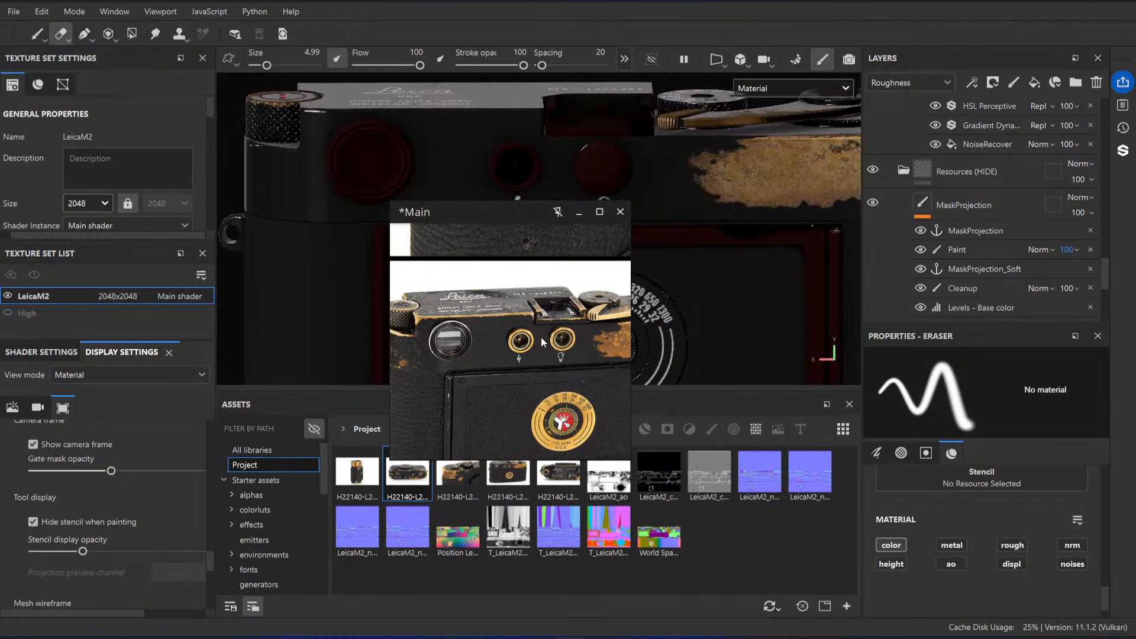
{"action": "scroll", "coordinate": [541, 342], "scroll_direction": "down", "scroll_amount": 4}
{"action": "middle_click_drag", "start_coordinate": [579, 351], "coordinate": [548, 357]}
{"action": "scroll", "coordinate": [495, 351], "scroll_direction": "up", "scroll_amount": 3}
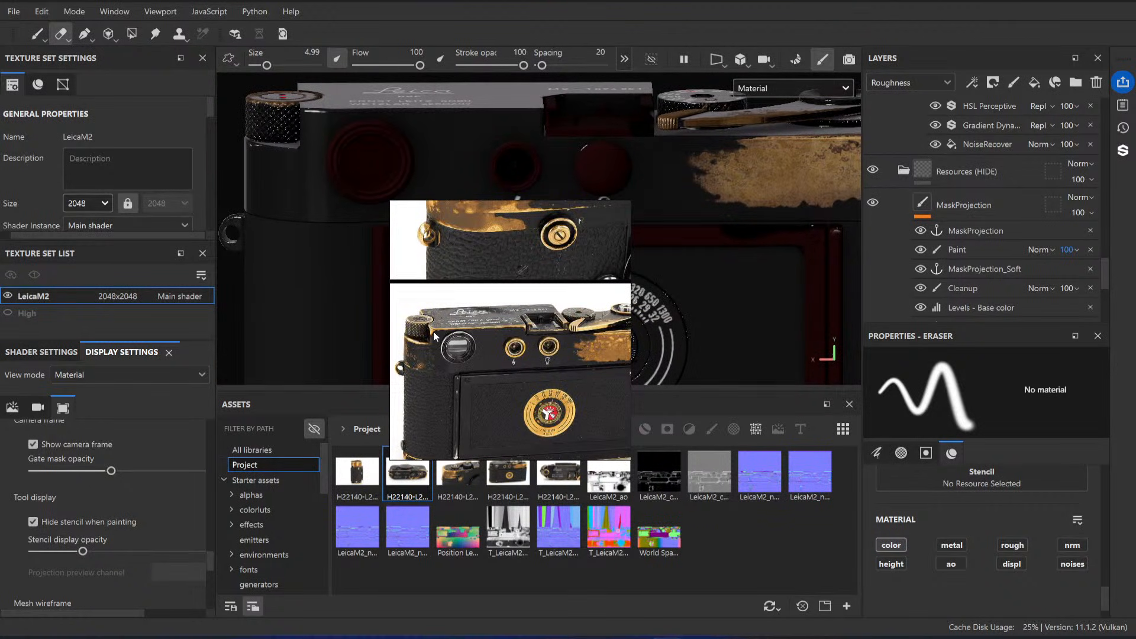
{"action": "scroll", "coordinate": [438, 335], "scroll_direction": "up", "scroll_amount": 4}
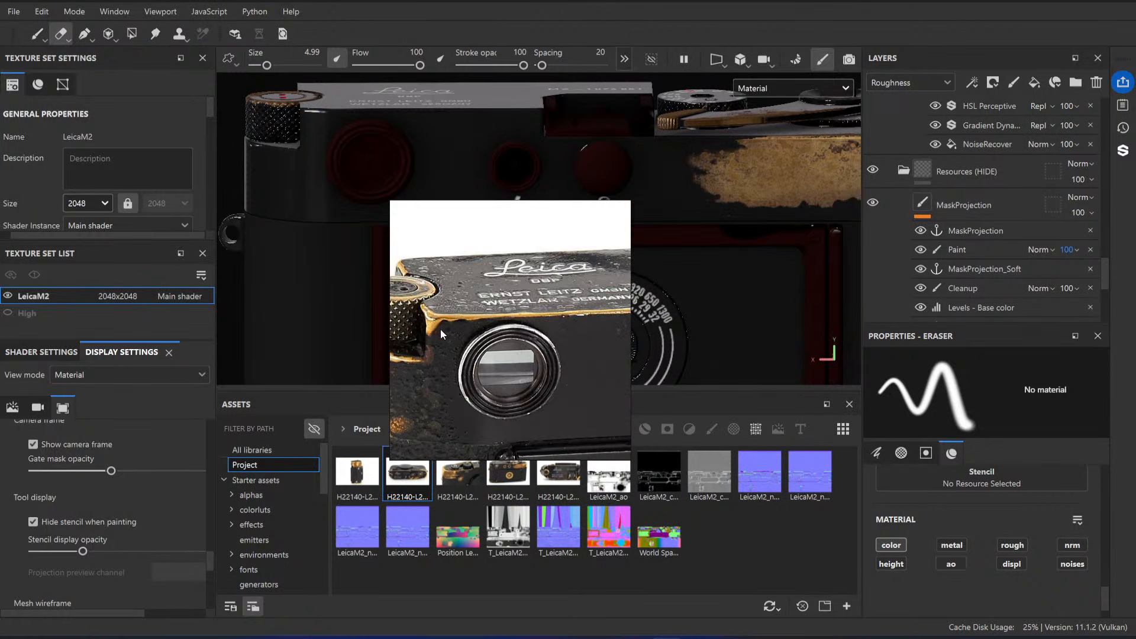
{"action": "middle_click_drag", "start_coordinate": [441, 329], "coordinate": [517, 322]}
{"action": "scroll", "coordinate": [518, 322], "scroll_direction": "up", "scroll_amount": 2}
{"action": "scroll", "coordinate": [533, 314], "scroll_direction": "down", "scroll_amount": 3}
{"action": "scroll", "coordinate": [553, 305], "scroll_direction": "down", "scroll_amount": 2}
{"action": "middle_click_drag", "start_coordinate": [583, 303], "coordinate": [537, 322]}
{"action": "scroll", "coordinate": [539, 312], "scroll_direction": "down", "scroll_amount": 2}
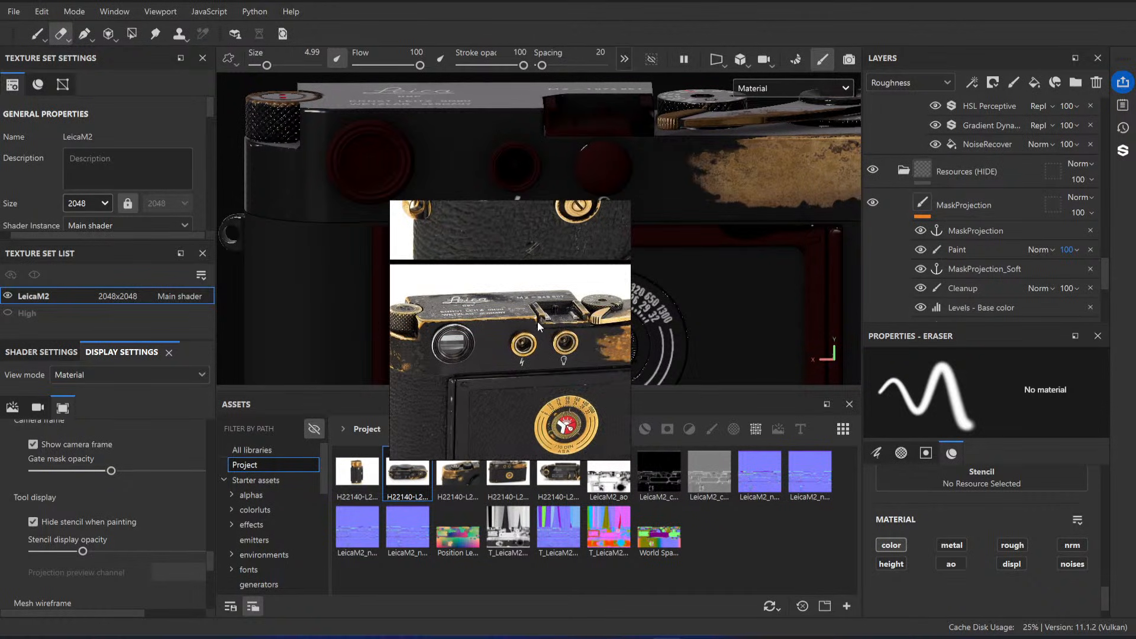
{"action": "mouse_move", "coordinate": [547, 327]}
{"action": "right_mouse_down"}
{"action": "mouse_move", "coordinate": [184, 367]}
{"action": "mouse_move", "coordinate": [170, 457]}
{"action": "right_mouse_up"}
Step: Examine the model's back and its brass-worn end from several angles
{"action": "left_click", "coordinate": [409, 243]}
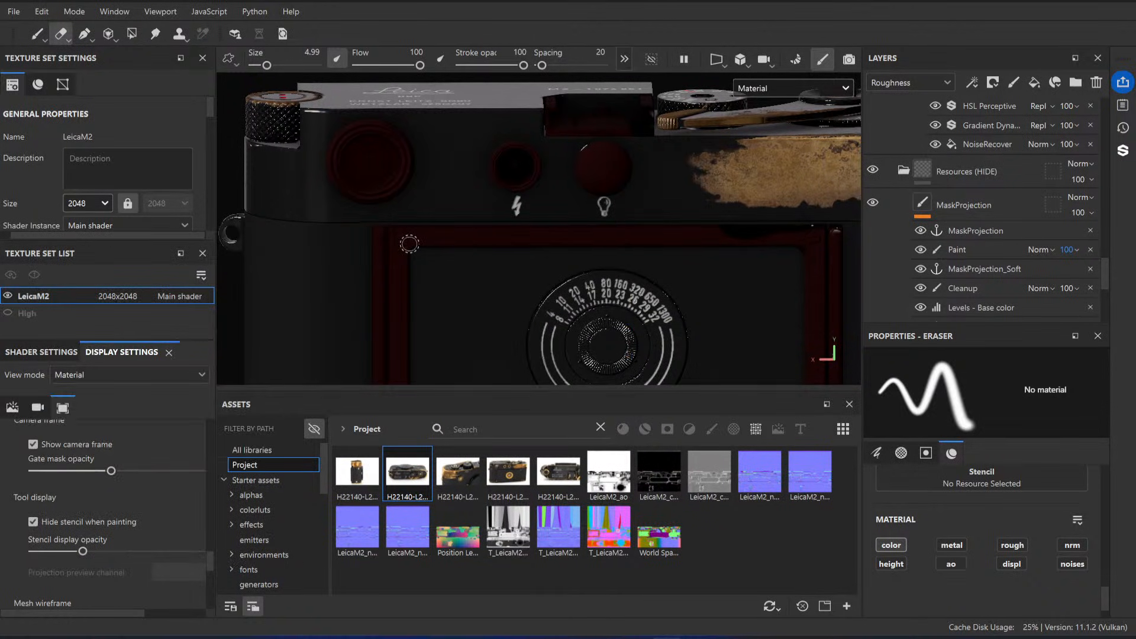
{"action": "scroll", "coordinate": [758, 148], "scroll_direction": "down", "scroll_amount": 3}
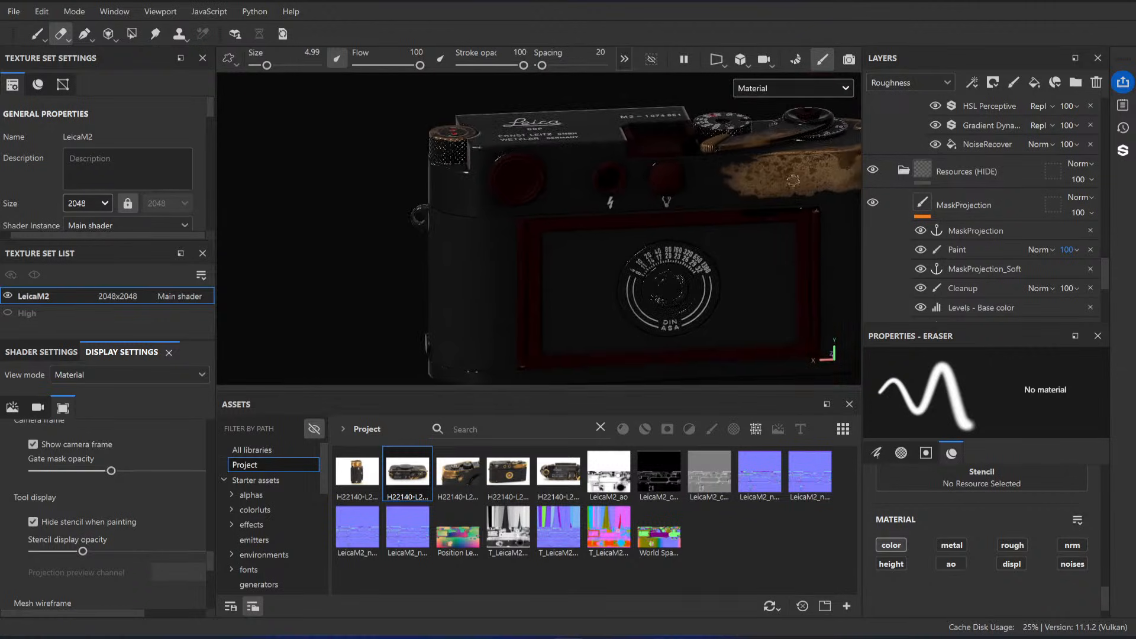
{"action": "left_click_drag", "start_coordinate": [757, 147], "coordinate": [481, 236], "text": "alt"}
{"action": "left_click_drag", "start_coordinate": [711, 263], "coordinate": [621, 282], "text": "alt"}
{"action": "middle_click_drag", "start_coordinate": [704, 266], "coordinate": [586, 286], "text": "alt"}
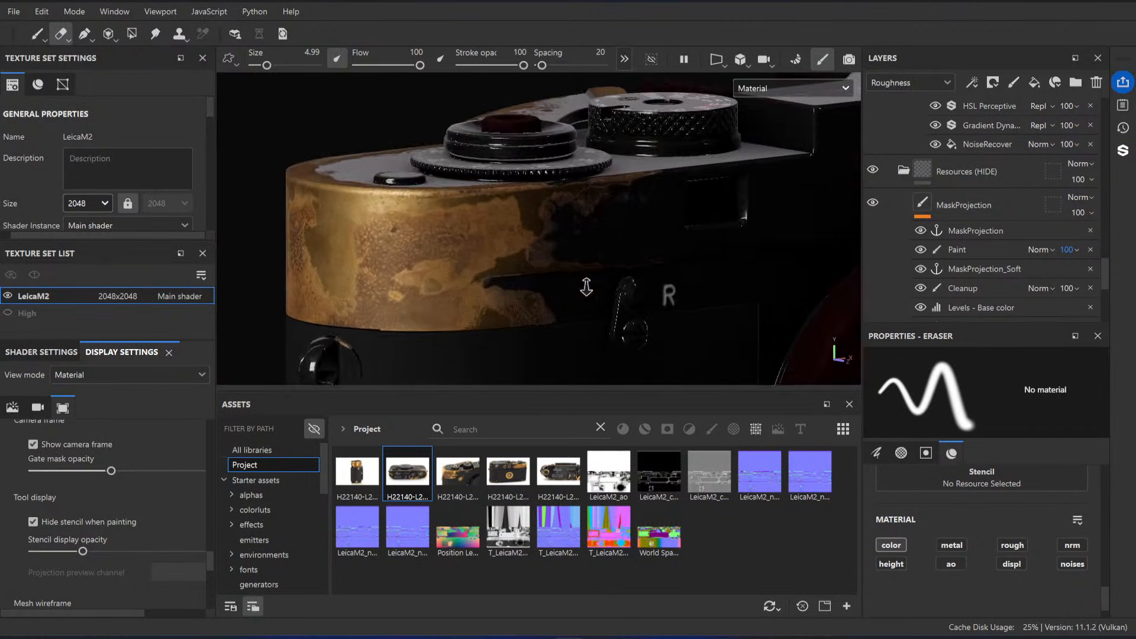
{"action": "left_click_drag", "start_coordinate": [586, 287], "coordinate": [545, 275], "text": "alt"}
{"action": "left_click_drag", "start_coordinate": [542, 207], "coordinate": [474, 254], "text": "alt"}
{"action": "middle_click_drag", "start_coordinate": [571, 171], "coordinate": [515, 232], "text": "alt"}
{"action": "mouse_move", "coordinate": [515, 233]}
{"action": "left_mouse_down", "text": "alt"}
{"action": "mouse_move", "coordinate": [550, 180]}
{"action": "mouse_move", "coordinate": [532, 219]}
{"action": "left_mouse_up", "text": "alt"}
{"action": "left_click_drag", "start_coordinate": [485, 296], "coordinate": [643, 281], "text": "alt"}
{"action": "left_click_drag", "start_coordinate": [663, 323], "coordinate": [497, 259], "text": "alt"}
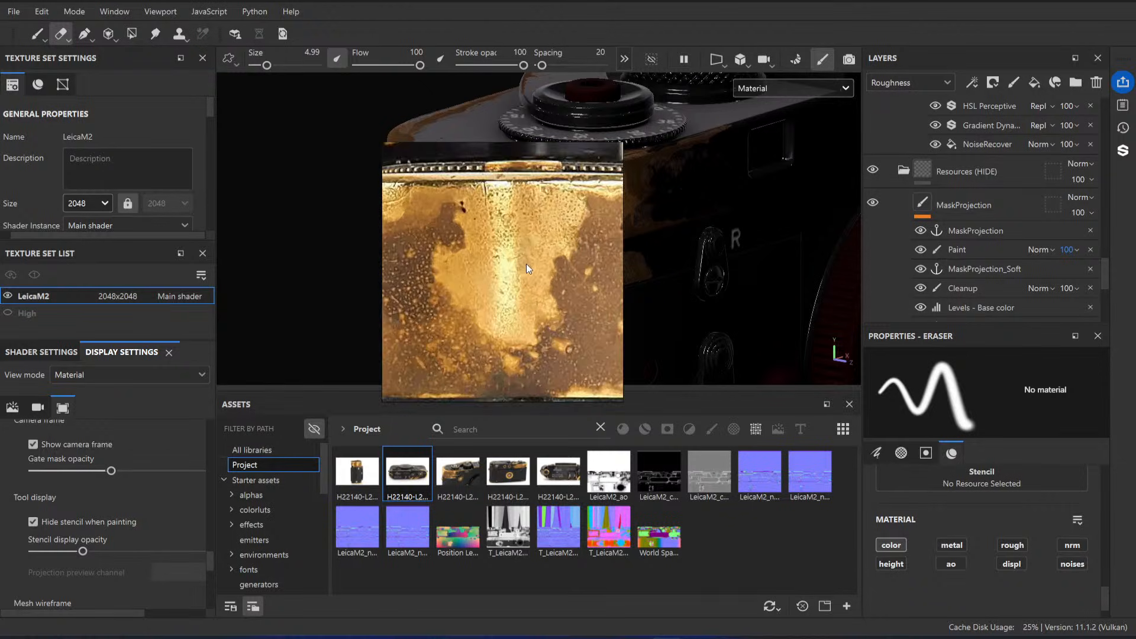
Step: Place the reference photo of the worn brass end beside the viewport and show the same end of the model
{"action": "scroll", "coordinate": [527, 264], "scroll_direction": "down", "scroll_amount": 2}
{"action": "right_click_drag", "start_coordinate": [527, 264], "coordinate": [133, 287]}
{"action": "left_click_drag", "start_coordinate": [586, 266], "coordinate": [521, 228], "text": "alt"}
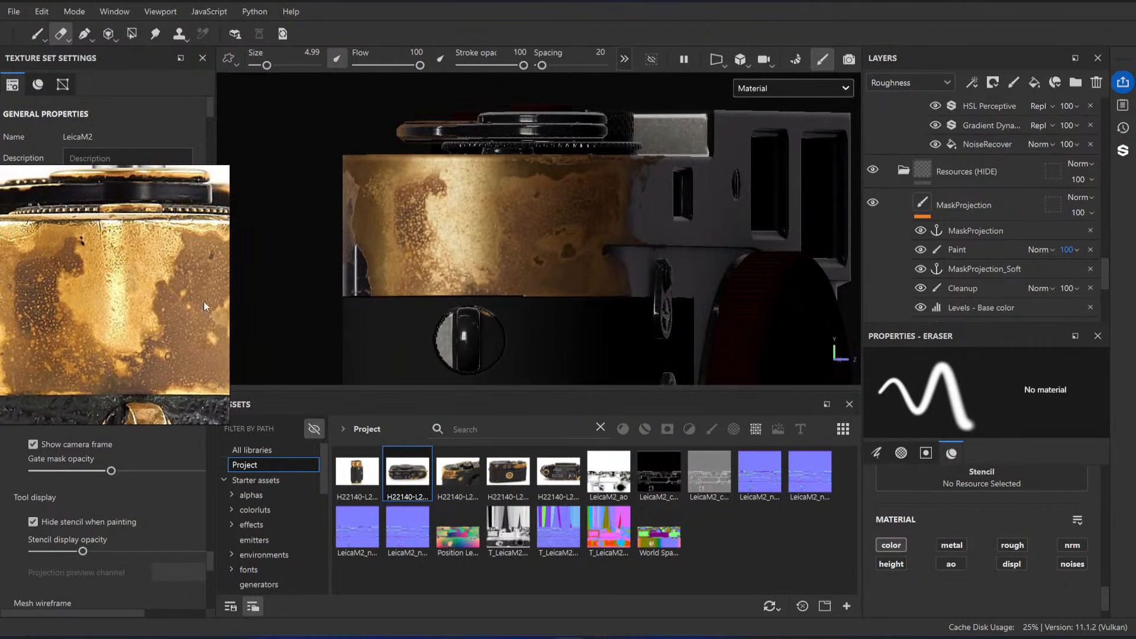
Step: Select the Levels - Height effect on the Brass layer and switch the layer stack to the Height channel
{"action": "scroll", "coordinate": [994, 213], "scroll_direction": "up", "scroll_amount": 8}
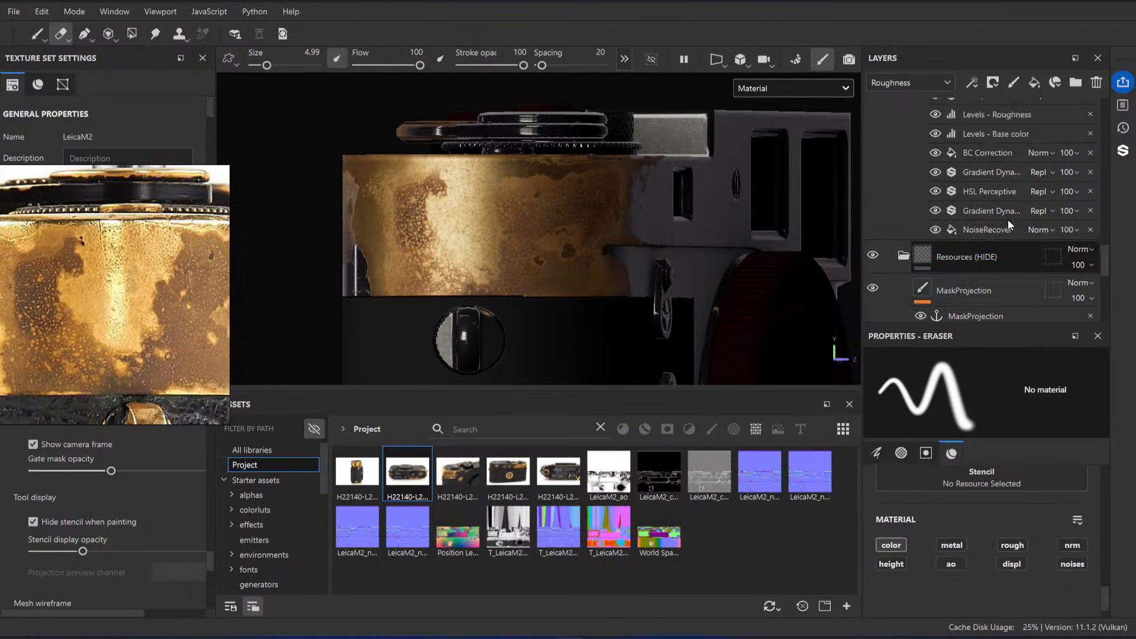
{"action": "scroll", "coordinate": [998, 215], "scroll_direction": "up", "scroll_amount": 2}
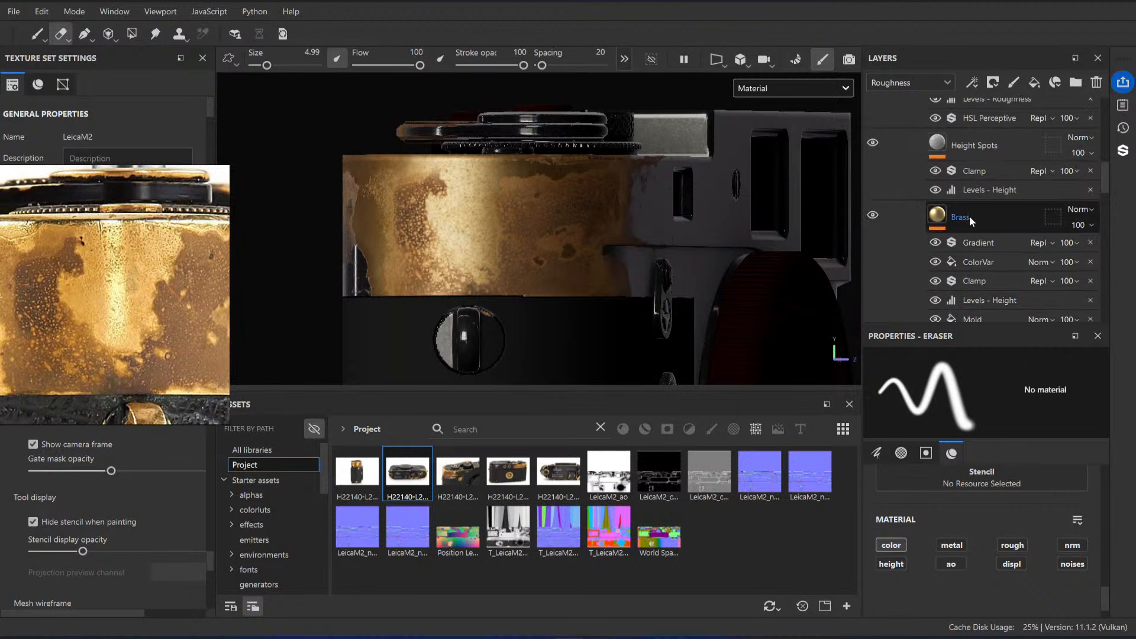
{"action": "left_click", "coordinate": [970, 215]}
{"action": "scroll", "coordinate": [988, 242], "scroll_direction": "down", "scroll_amount": 2}
{"action": "left_click", "coordinate": [990, 215]}
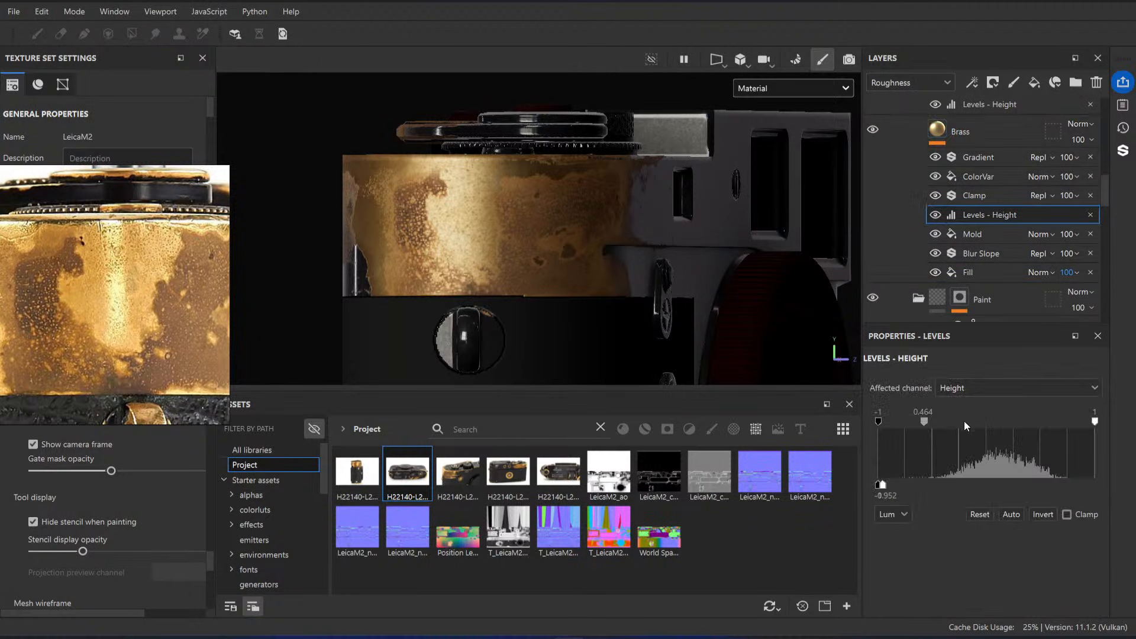
{"action": "left_click", "coordinate": [904, 147]}
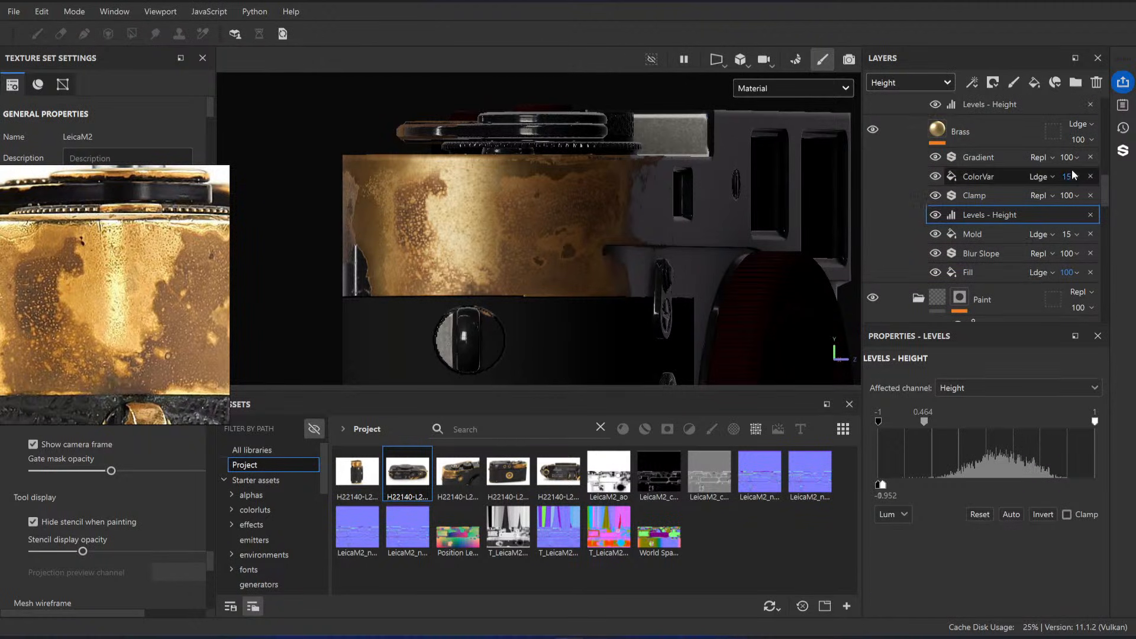
Step: Try a different height opacity on the Height Spots layer and undo the change
{"action": "scroll", "coordinate": [1072, 170], "scroll_direction": "up", "scroll_amount": 1}
{"action": "scroll", "coordinate": [1059, 185], "scroll_direction": "up", "scroll_amount": 1}
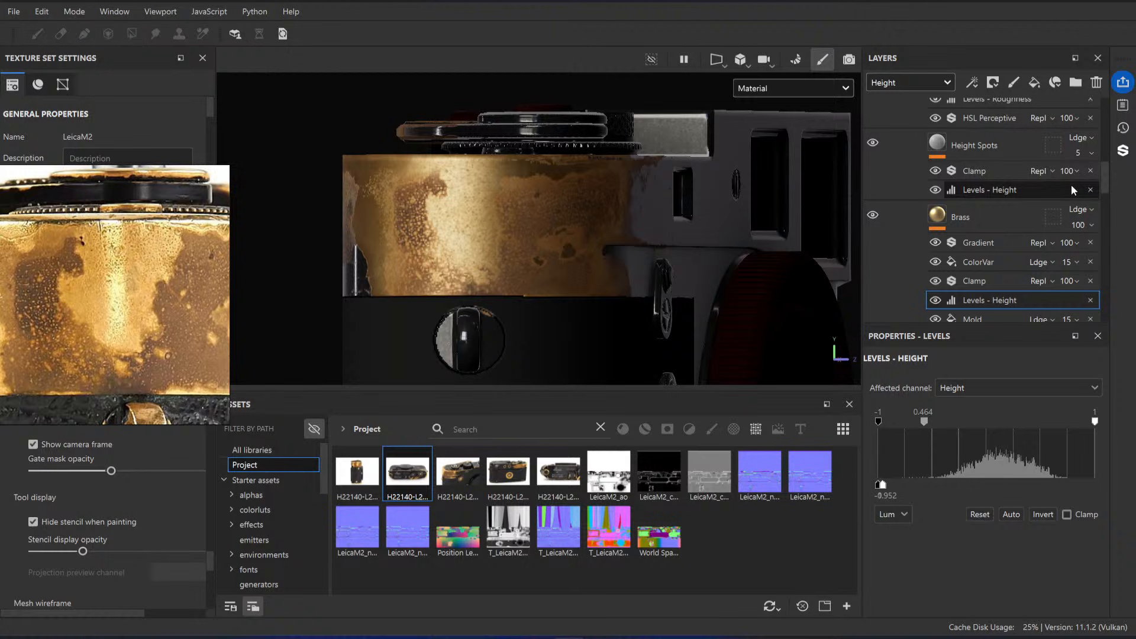
{"action": "left_click", "coordinate": [1082, 151]}
{"action": "left_click_drag", "start_coordinate": [1074, 178], "coordinate": [1085, 179]}
{"action": "left_click_drag", "start_coordinate": [693, 247], "coordinate": [473, 244], "text": "alt"}
{"action": "right_click_drag", "start_coordinate": [473, 244], "coordinate": [856, 298], "text": "alt"}
{"action": "left_click_drag", "start_coordinate": [533, 270], "coordinate": [691, 221], "text": "alt"}
{"action": "key", "text": "ctrl+z"}
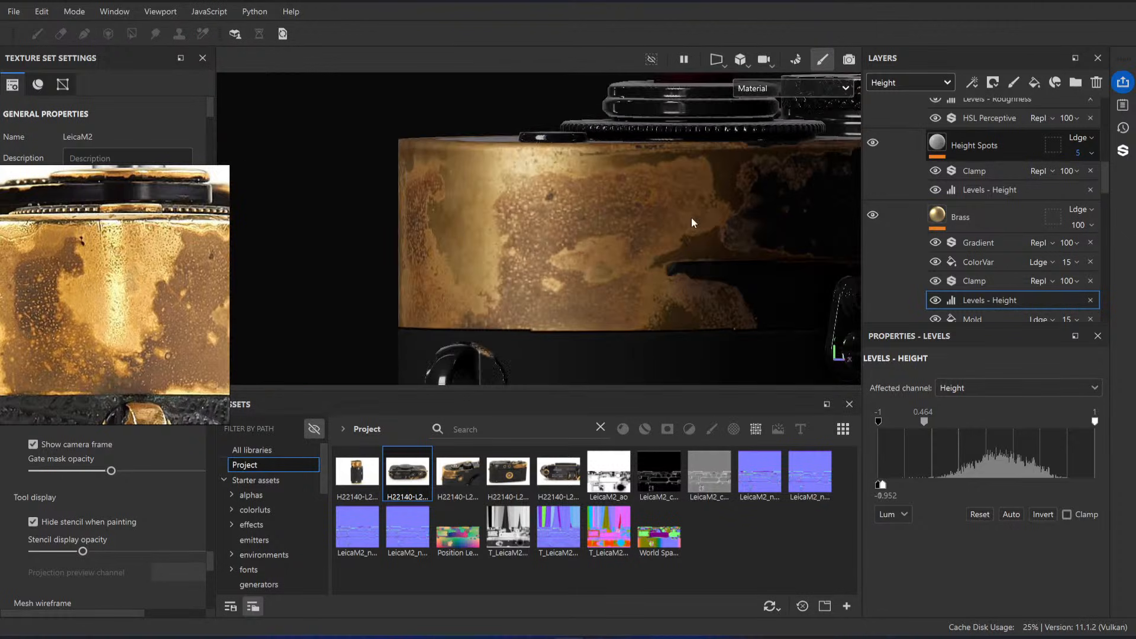
Step: Try raising the height opacity of the Brass layer's Mold fill to about 89 and undo the change
{"action": "scroll", "coordinate": [1021, 198], "scroll_direction": "up", "scroll_amount": 2}
{"action": "scroll", "coordinate": [1007, 210], "scroll_direction": "down", "scroll_amount": 3}
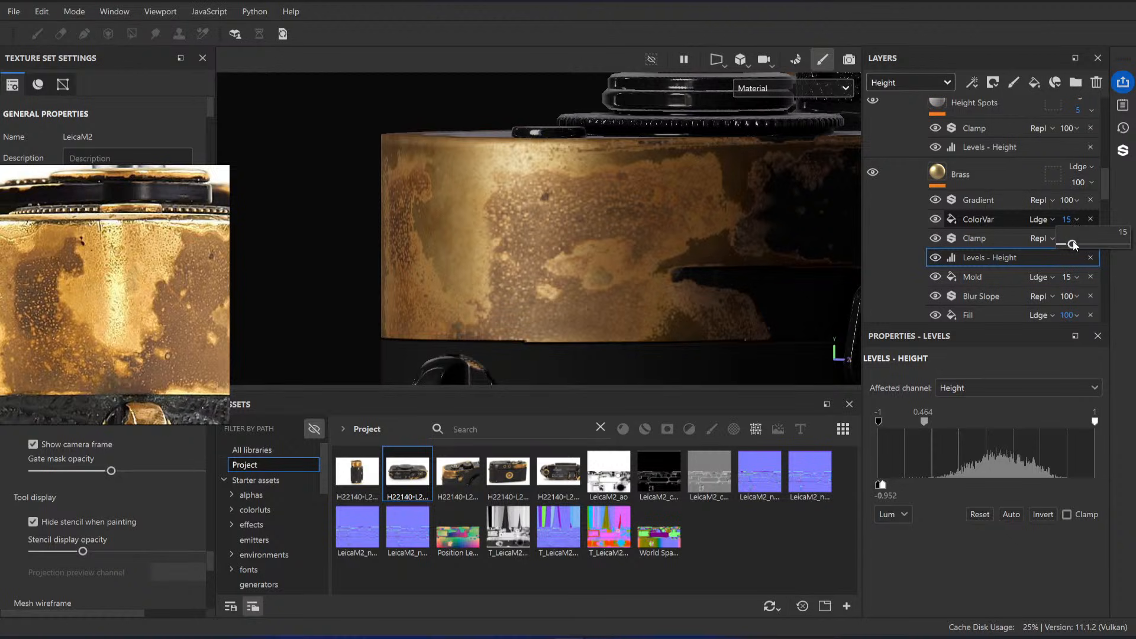
{"action": "scroll", "coordinate": [997, 242], "scroll_direction": "down", "scroll_amount": 1}
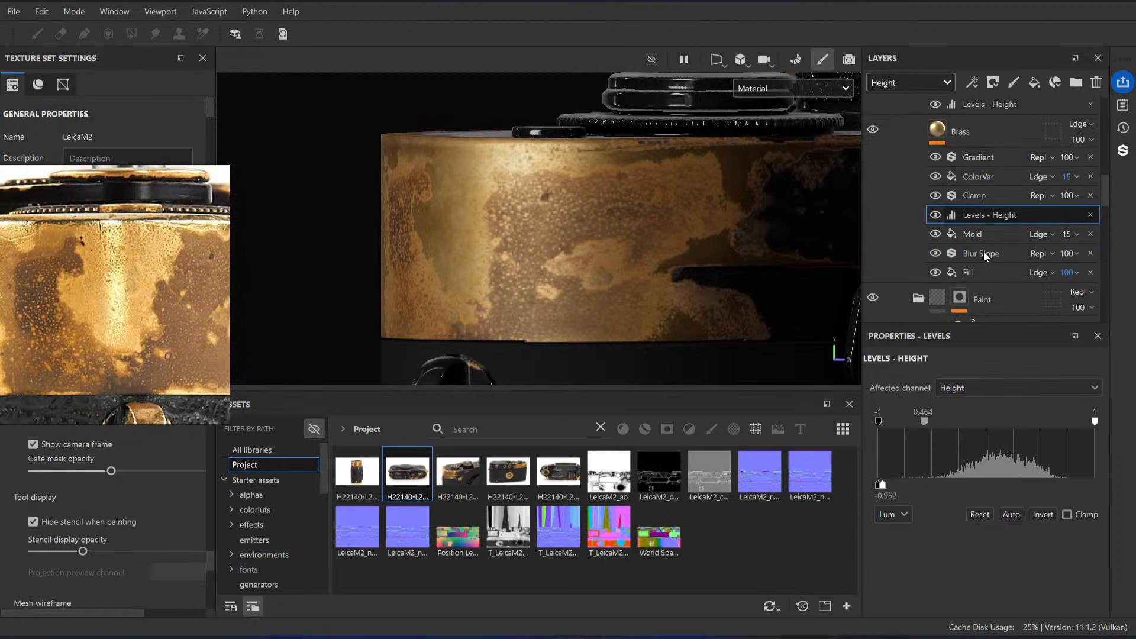
{"action": "left_click_drag", "start_coordinate": [1075, 263], "coordinate": [1100, 264]}
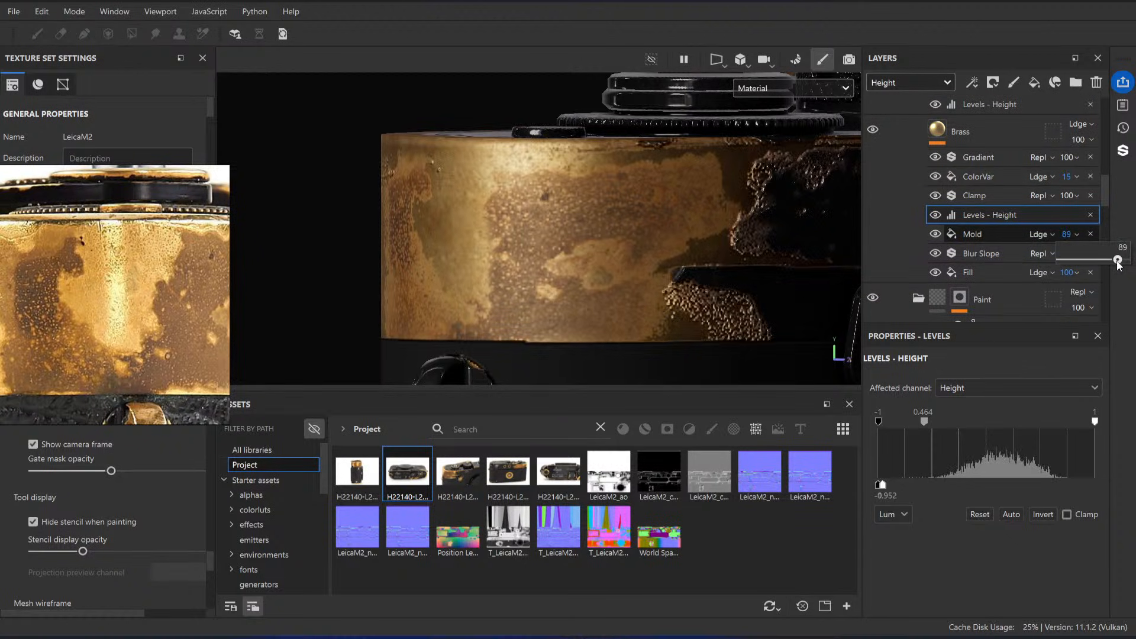
{"action": "left_click_drag", "start_coordinate": [586, 240], "coordinate": [696, 255], "text": "alt"}
{"action": "key", "text": "ctrl+z"}
Step: Inspect the fill settings of the ProjectionRecover layer
{"action": "scroll", "coordinate": [1006, 189], "scroll_direction": "up", "scroll_amount": 3}
{"action": "scroll", "coordinate": [1021, 205], "scroll_direction": "up", "scroll_amount": 5}
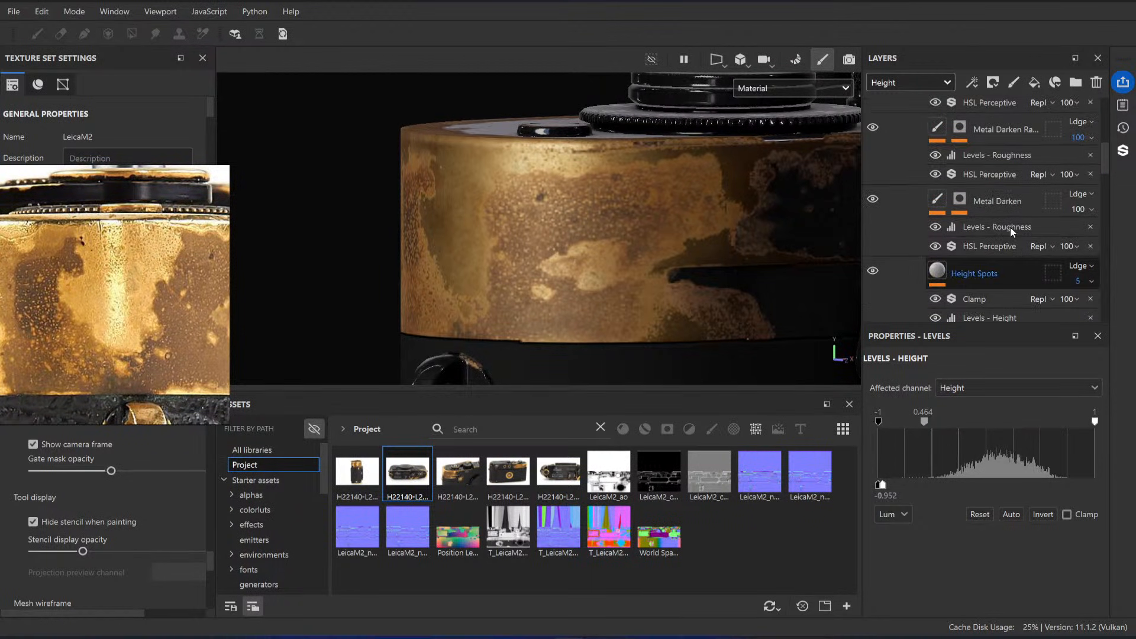
{"action": "left_click", "coordinate": [1011, 203]}
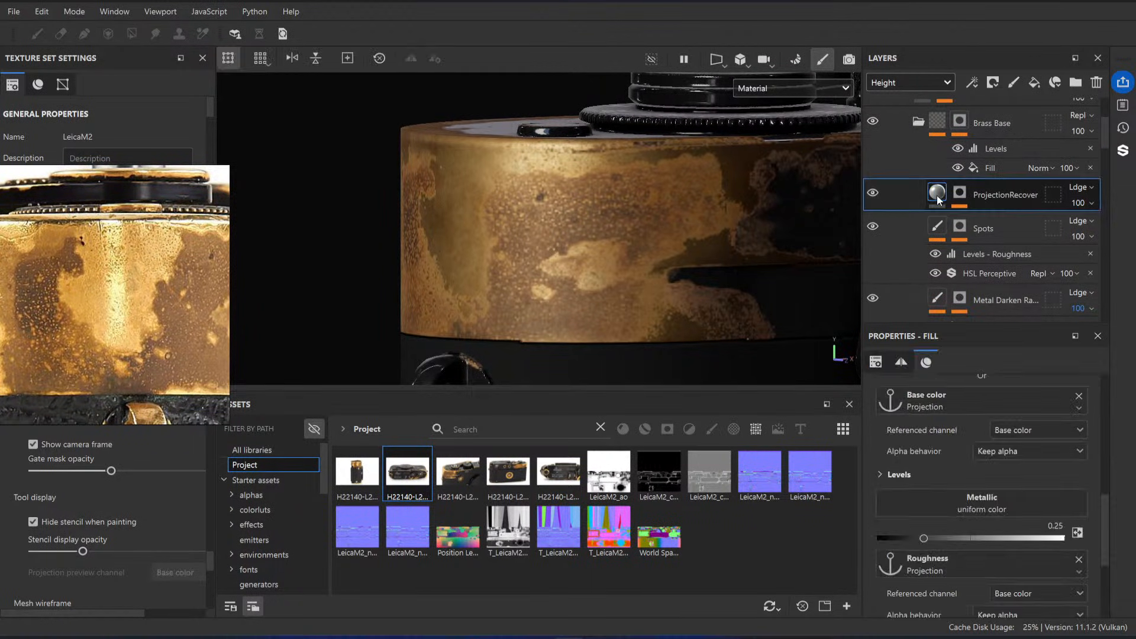
{"action": "scroll", "coordinate": [1011, 499], "scroll_direction": "down", "scroll_amount": 1}
{"action": "scroll", "coordinate": [1028, 197], "scroll_direction": "up", "scroll_amount": 1}
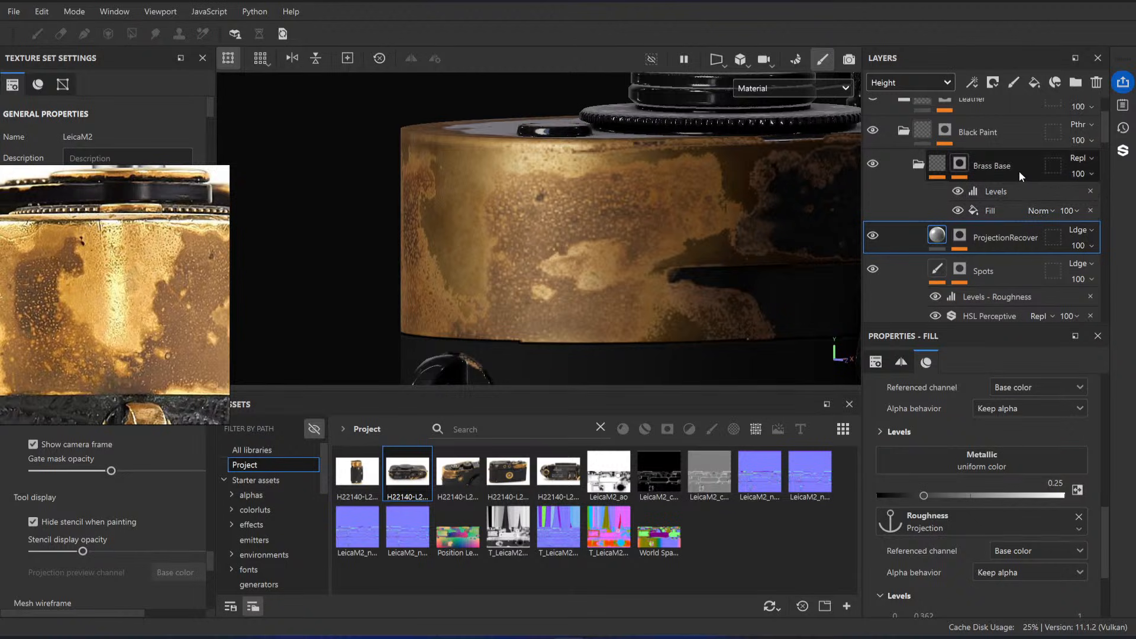
Step: Try adjusting the midtone of the Brass Base folder's Levels - Height effect and undo the change
{"action": "left_click", "coordinate": [938, 163]}
{"action": "left_click", "coordinate": [978, 189]}
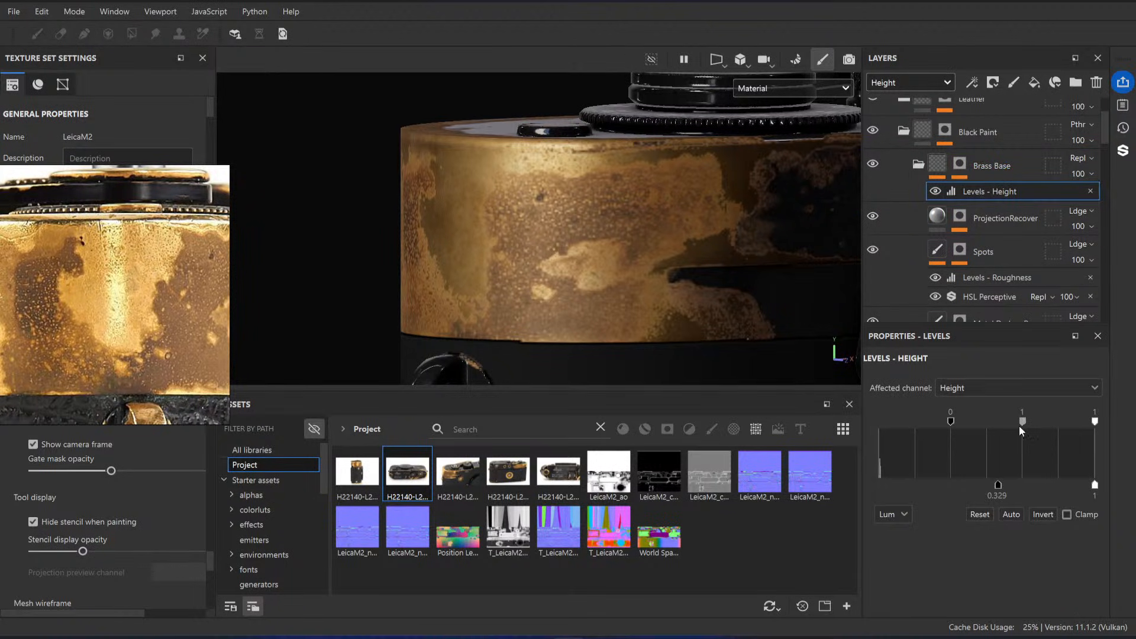
{"action": "mouse_move", "coordinate": [1027, 421]}
{"action": "left_mouse_down"}
{"action": "mouse_move", "coordinate": [1044, 425]}
{"action": "mouse_move", "coordinate": [1023, 425]}
{"action": "left_mouse_up"}
{"action": "key", "text": "ctrl+z"}
{"action": "left_click_drag", "start_coordinate": [583, 204], "coordinate": [634, 207], "text": "alt"}
{"action": "right_click_drag", "start_coordinate": [634, 207], "coordinate": [522, 229], "text": "shift"}
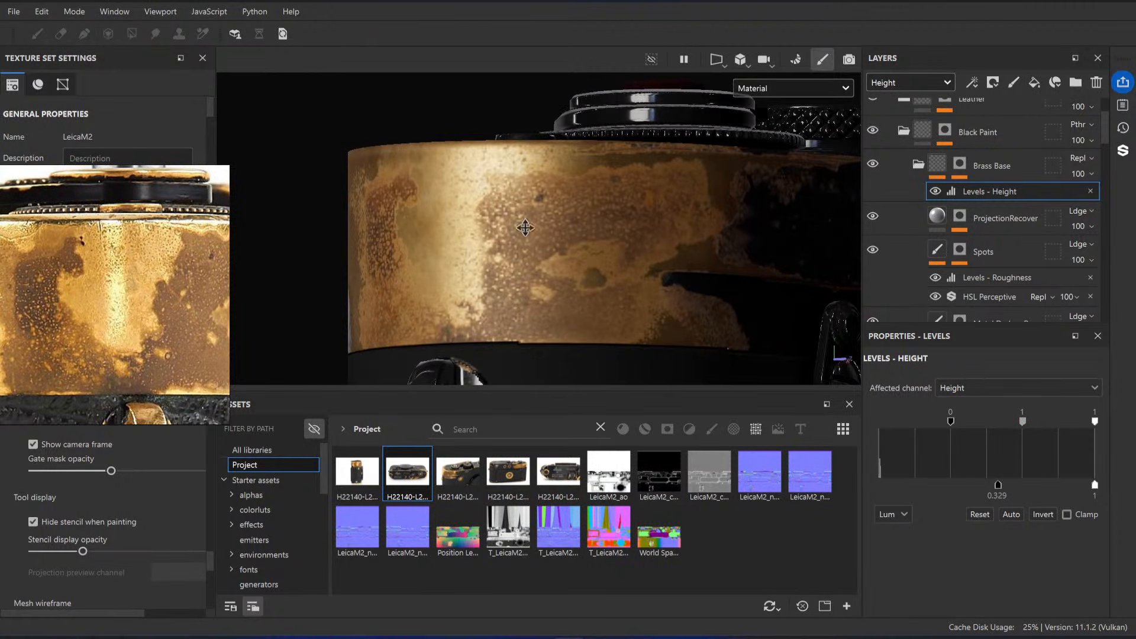
{"action": "left_click_drag", "start_coordinate": [523, 229], "coordinate": [556, 218], "text": "alt"}
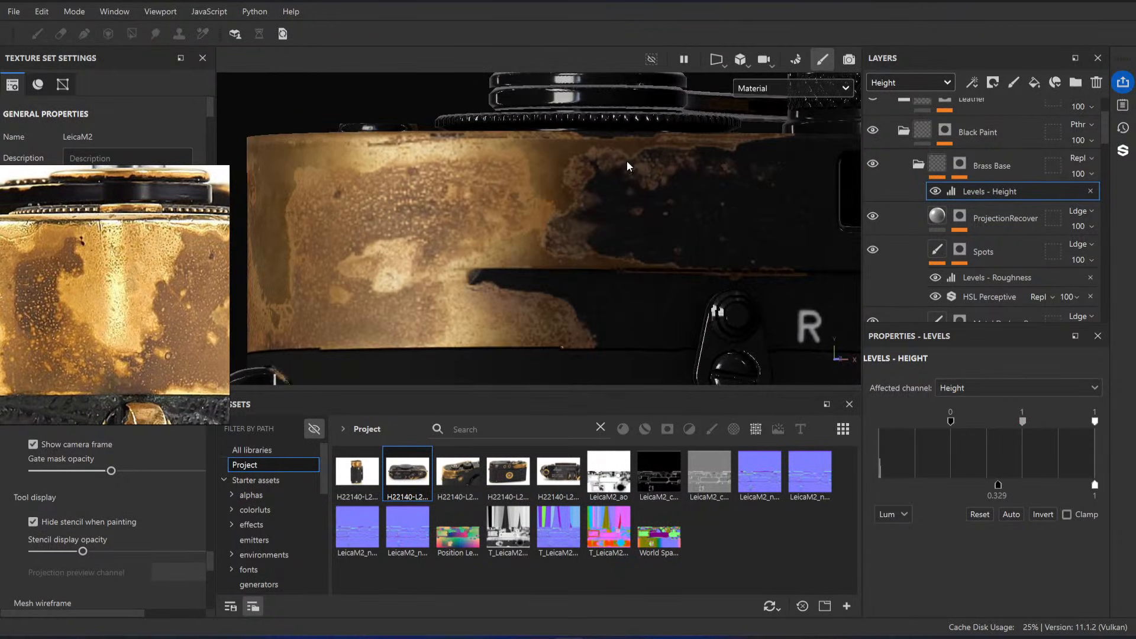
Step: Delete the Levels - Height effect from the Brass Base folder and check the brass end's relief from several angles
{"action": "left_click", "coordinate": [1091, 191]}
{"action": "left_click_drag", "start_coordinate": [474, 208], "coordinate": [575, 216], "text": "alt"}
{"action": "left_click_drag", "start_coordinate": [465, 236], "coordinate": [430, 213], "text": "alt"}
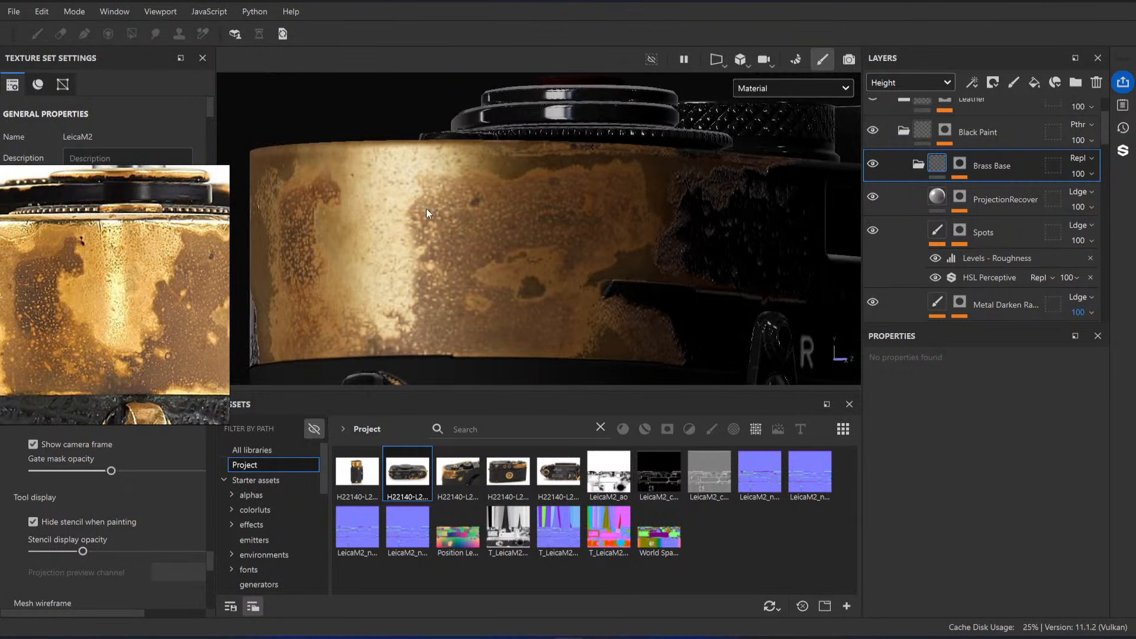
{"action": "scroll", "coordinate": [974, 204], "scroll_direction": "down", "scroll_amount": 3}
{"action": "left_click_drag", "start_coordinate": [619, 265], "coordinate": [698, 211], "text": "alt"}
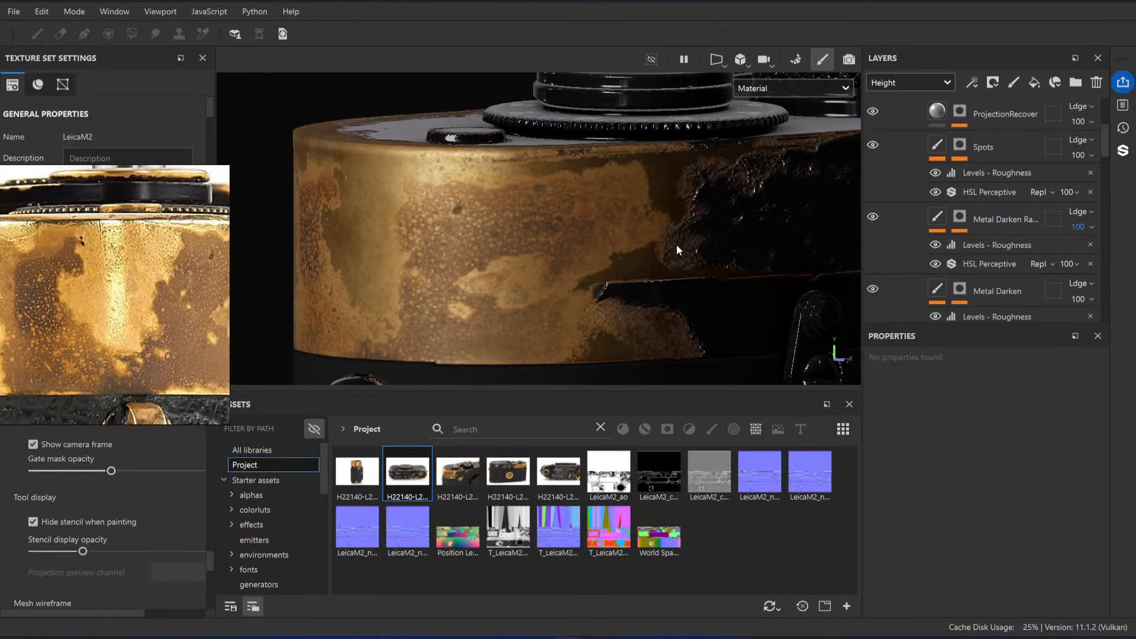
{"action": "left_click_drag", "start_coordinate": [677, 243], "coordinate": [616, 236], "text": "alt"}
Step: Set the height opacity of the Brass layer's ColorVar fill to 100
{"action": "scroll", "coordinate": [1011, 197], "scroll_direction": "down", "scroll_amount": 5}
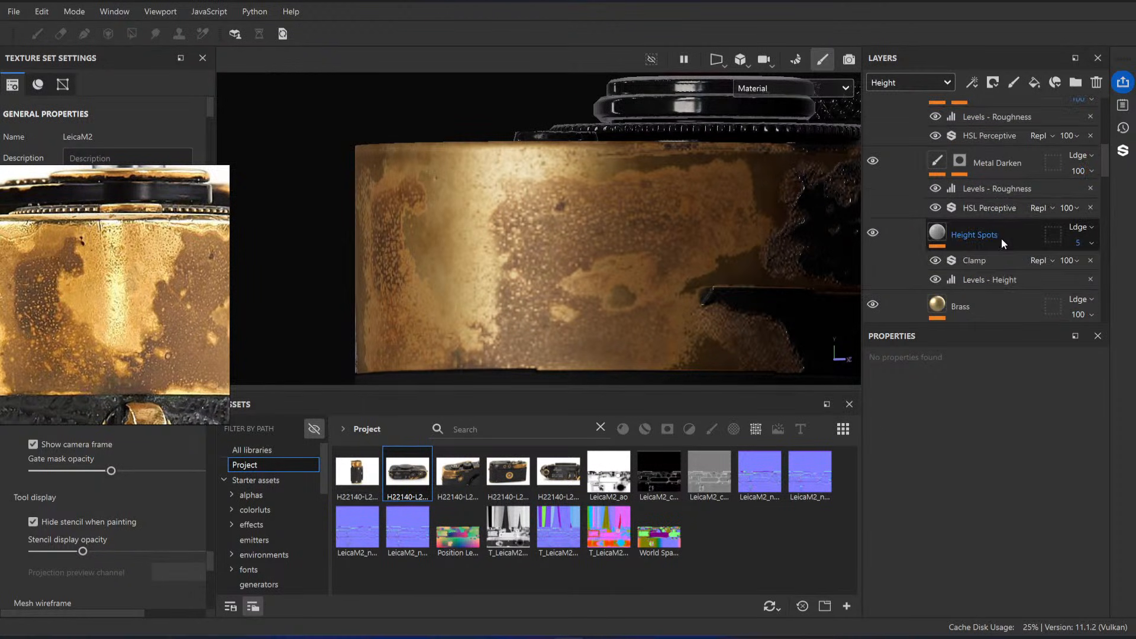
{"action": "scroll", "coordinate": [1002, 238], "scroll_direction": "down", "scroll_amount": 2}
{"action": "mouse_move", "coordinate": [1075, 226]}
{"action": "left_mouse_down"}
{"action": "mouse_move", "coordinate": [1134, 230]}
{"action": "mouse_move", "coordinate": [1073, 227]}
{"action": "left_mouse_up"}
{"action": "left_click_drag", "start_coordinate": [680, 244], "coordinate": [735, 247], "text": "alt"}
{"action": "scroll", "coordinate": [1026, 247], "scroll_direction": "down", "scroll_amount": 1}
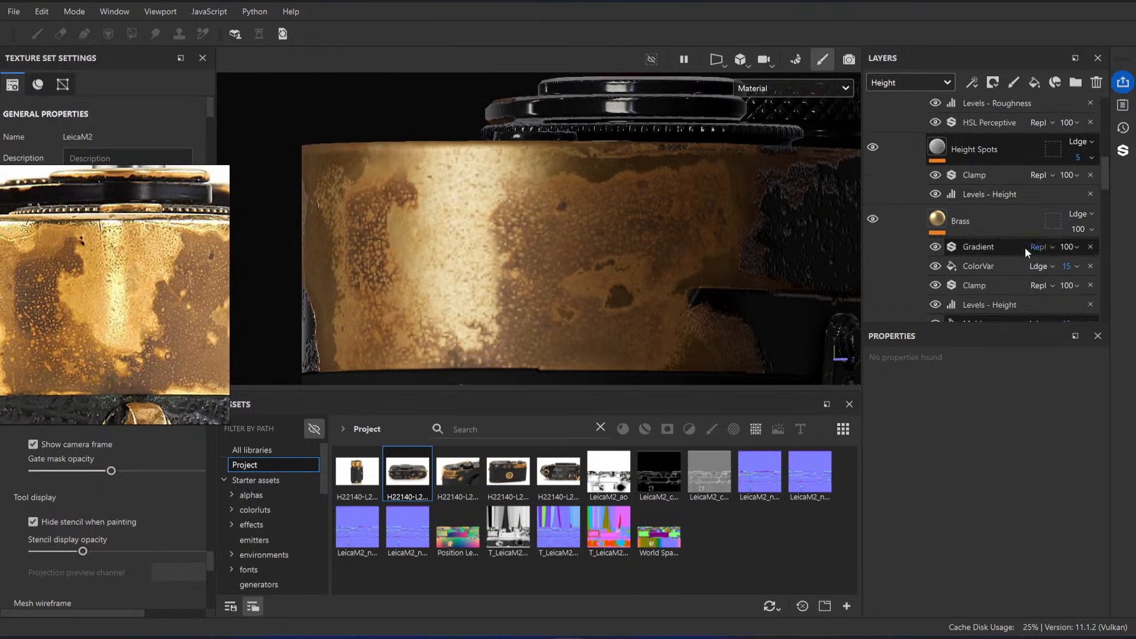
{"action": "scroll", "coordinate": [1050, 240], "scroll_direction": "down", "scroll_amount": 1}
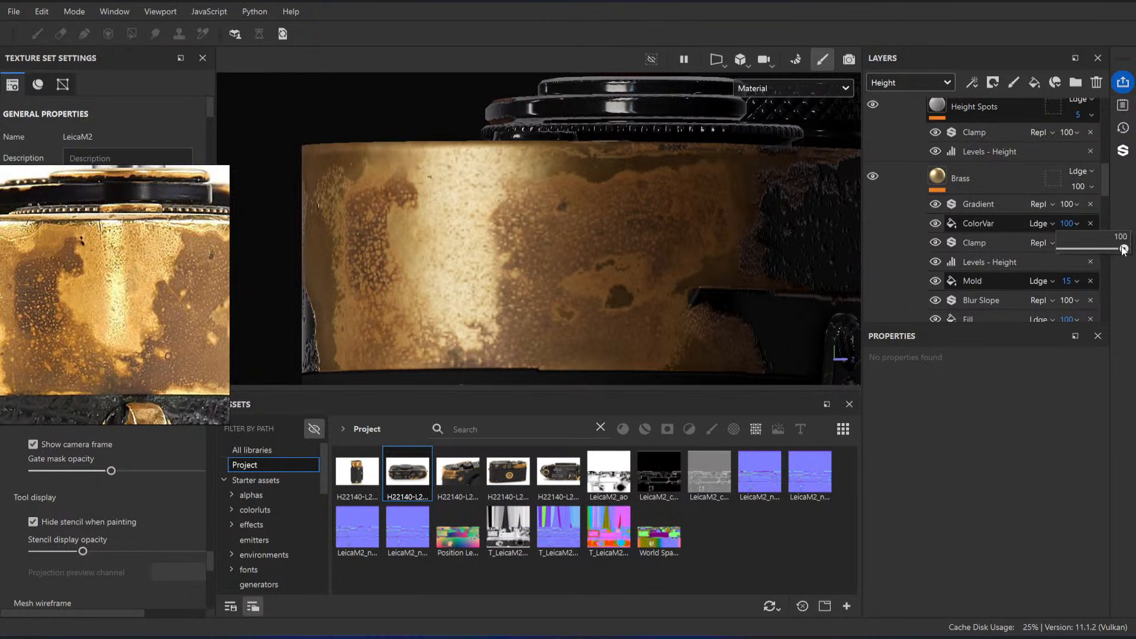
{"action": "mouse_move", "coordinate": [1124, 249]}
{"action": "left_mouse_down"}
{"action": "mouse_move", "coordinate": [1069, 249]}
{"action": "mouse_move", "coordinate": [1125, 250]}
{"action": "left_mouse_up"}
{"action": "left_click", "coordinate": [1070, 224]}
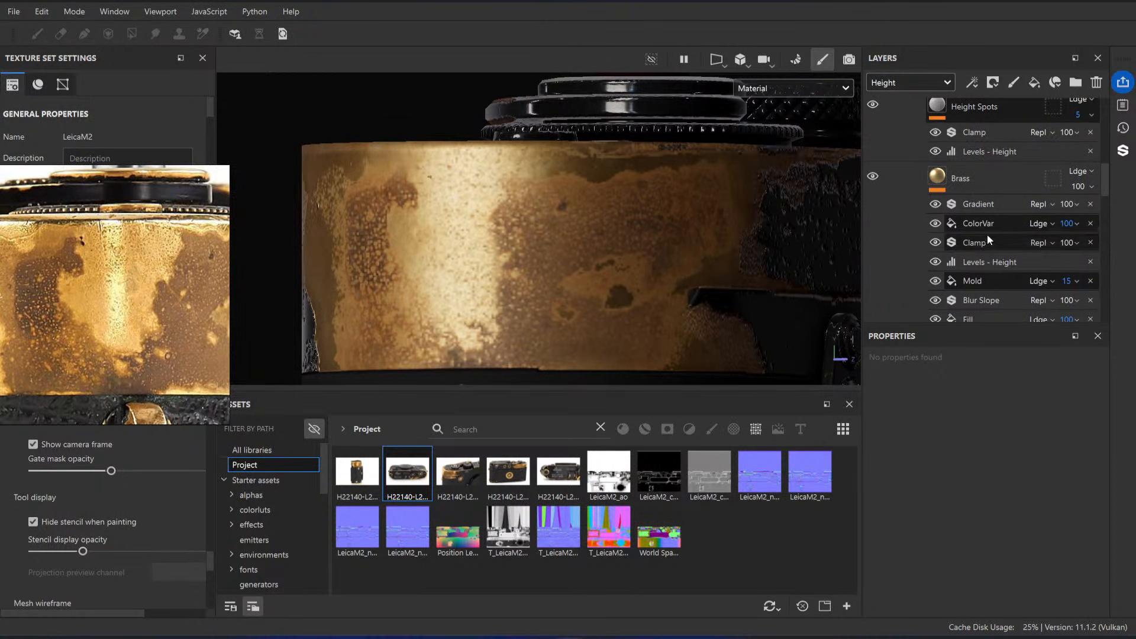
Step: Set the height opacity of the Brass layer's Mold fill to 100 and inspect the brass surface
{"action": "left_click", "coordinate": [1077, 282]}
{"action": "left_click_drag", "start_coordinate": [1073, 308], "coordinate": [1124, 306]}
{"action": "mouse_move", "coordinate": [573, 220]}
{"action": "left_mouse_down", "text": "alt"}
{"action": "mouse_move", "coordinate": [609, 236]}
{"action": "mouse_move", "coordinate": [575, 233]}
{"action": "left_mouse_up", "text": "alt"}
{"action": "scroll", "coordinate": [444, 232], "scroll_direction": "up", "scroll_amount": 1}
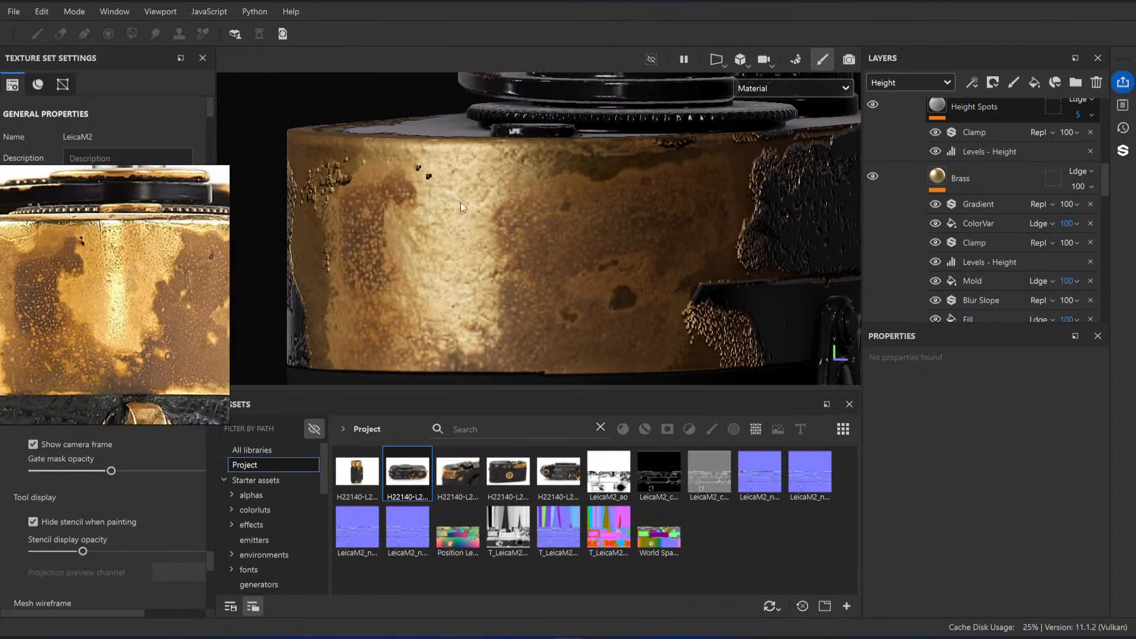
{"action": "left_click", "coordinate": [987, 282]}
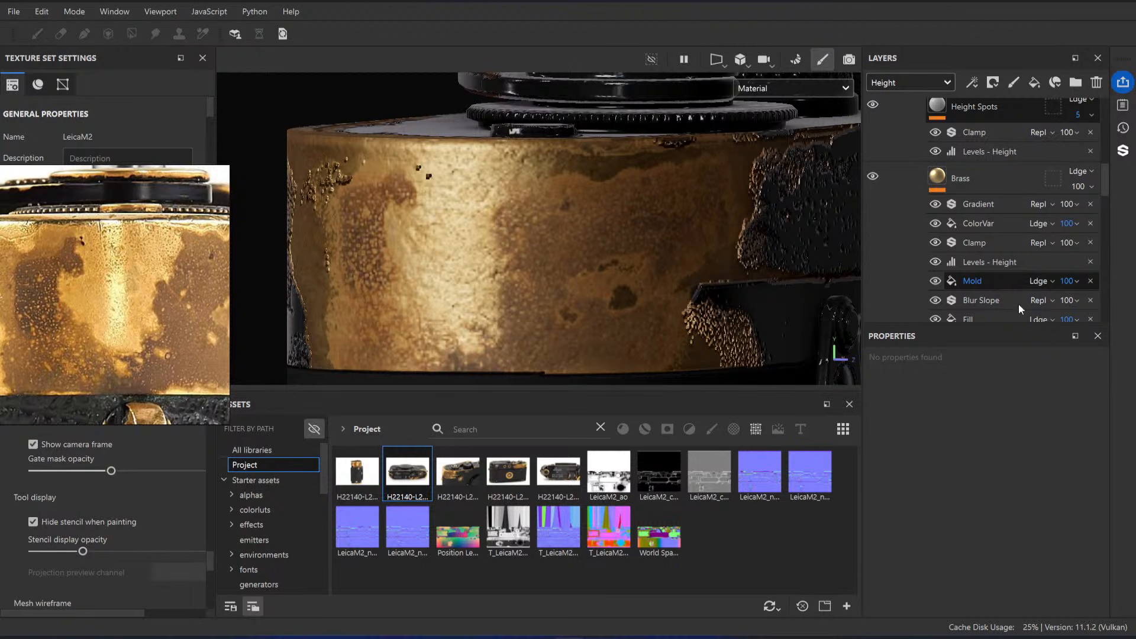
Step: Try the Brass layer's Mold fill at a tiling of 25, then 10, and inspect the relief on the brass end
{"action": "scroll", "coordinate": [1027, 491], "scroll_direction": "down", "scroll_amount": 5}
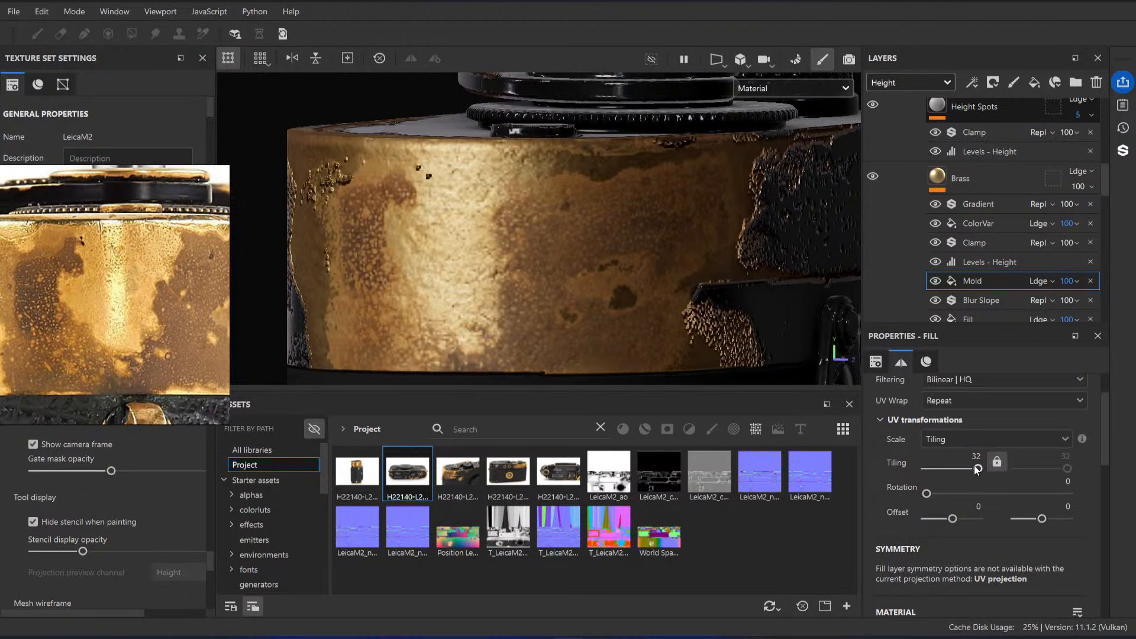
{"action": "mouse_move", "coordinate": [978, 468]}
{"action": "left_mouse_down"}
{"action": "mouse_move", "coordinate": [940, 469]}
{"action": "mouse_move", "coordinate": [977, 468]}
{"action": "left_mouse_up"}
{"action": "left_click", "coordinate": [975, 456]}
{"action": "type", "text": "25"}
{"action": "key", "text": "Return"}
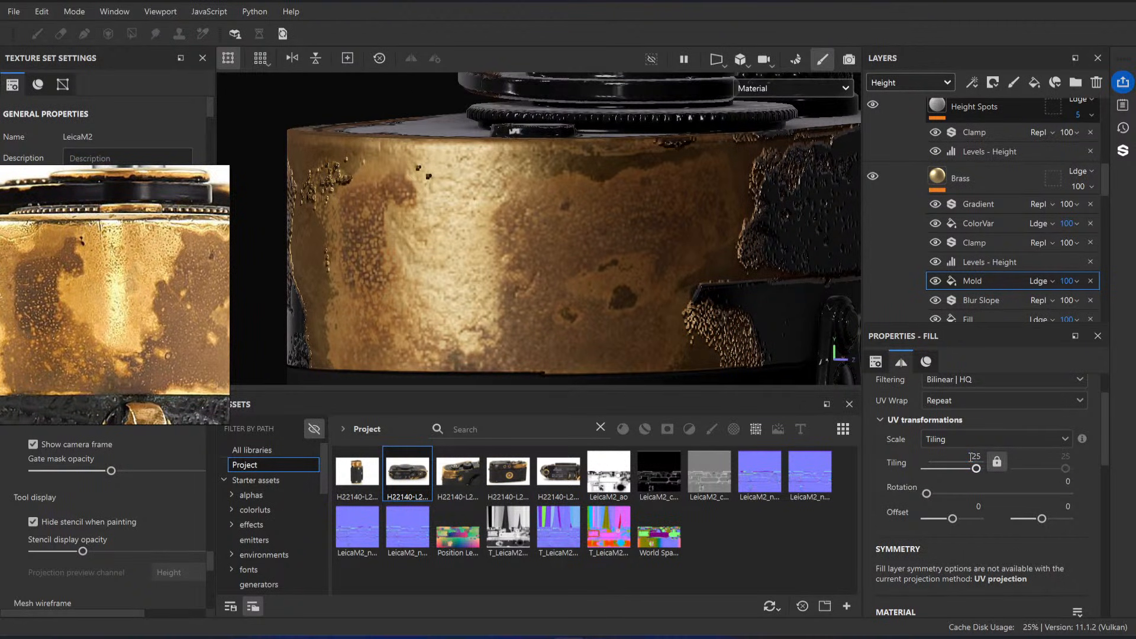
{"action": "type", "text": "10"}
{"action": "key", "text": "Return"}
{"action": "left_click_drag", "start_coordinate": [545, 258], "coordinate": [563, 296], "text": "alt"}
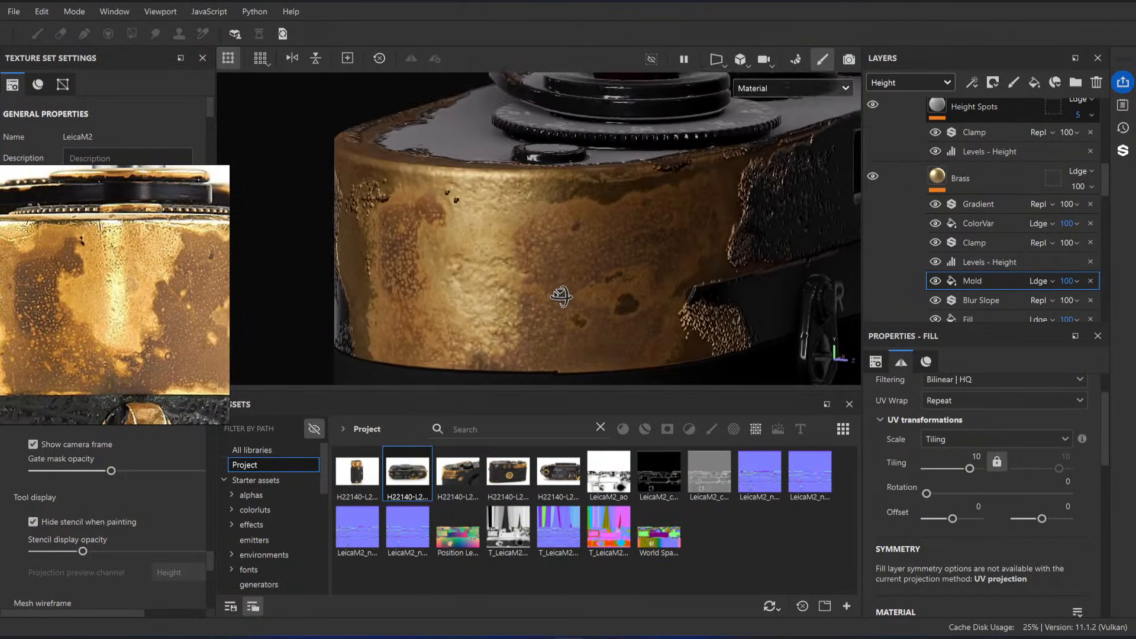
{"action": "right_click_drag", "start_coordinate": [563, 296], "coordinate": [185, 132], "text": "alt"}
{"action": "left_click_drag", "start_coordinate": [565, 236], "coordinate": [619, 279], "text": "alt"}
Step: Undo the Mold fill's tiling changes and the last height opacity changes of the Mold and ColorVar fills
{"action": "key", "text": "ctrl+z"}
{"action": "key", "text": "ctrl+z"}
{"action": "key", "text": "ctrl+z"}
{"action": "key", "text": "ctrl+z"}
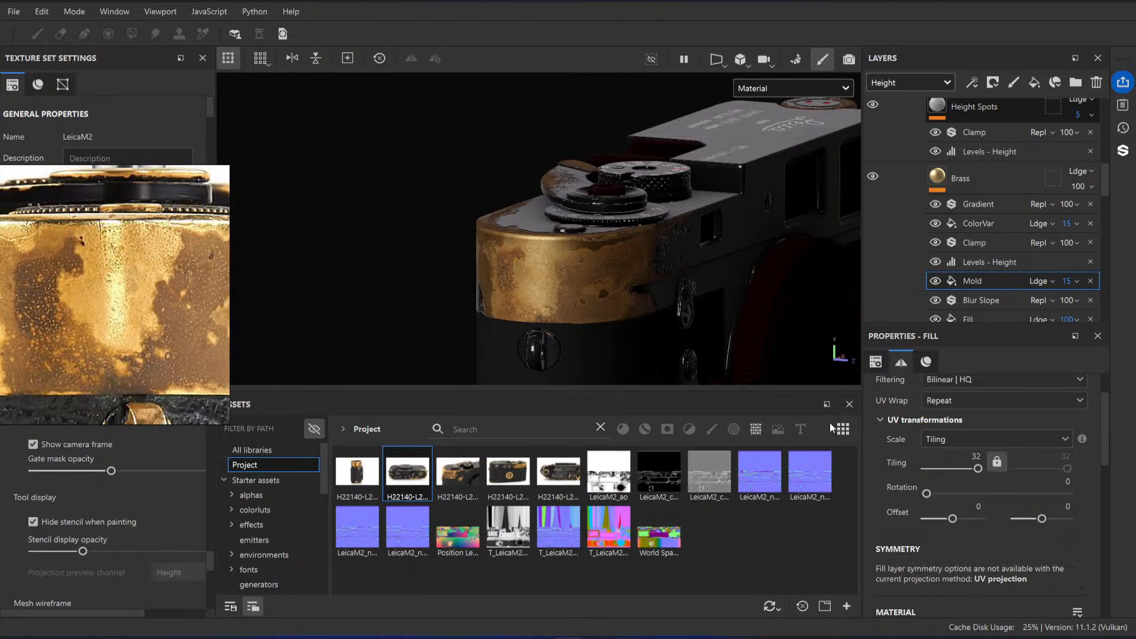
Step: Set the Mold fill's height opacity to 50 and its tiling to about 12.92
{"action": "left_click", "coordinate": [1077, 282]}
{"action": "left_click_drag", "start_coordinate": [1073, 303], "coordinate": [1094, 305]}
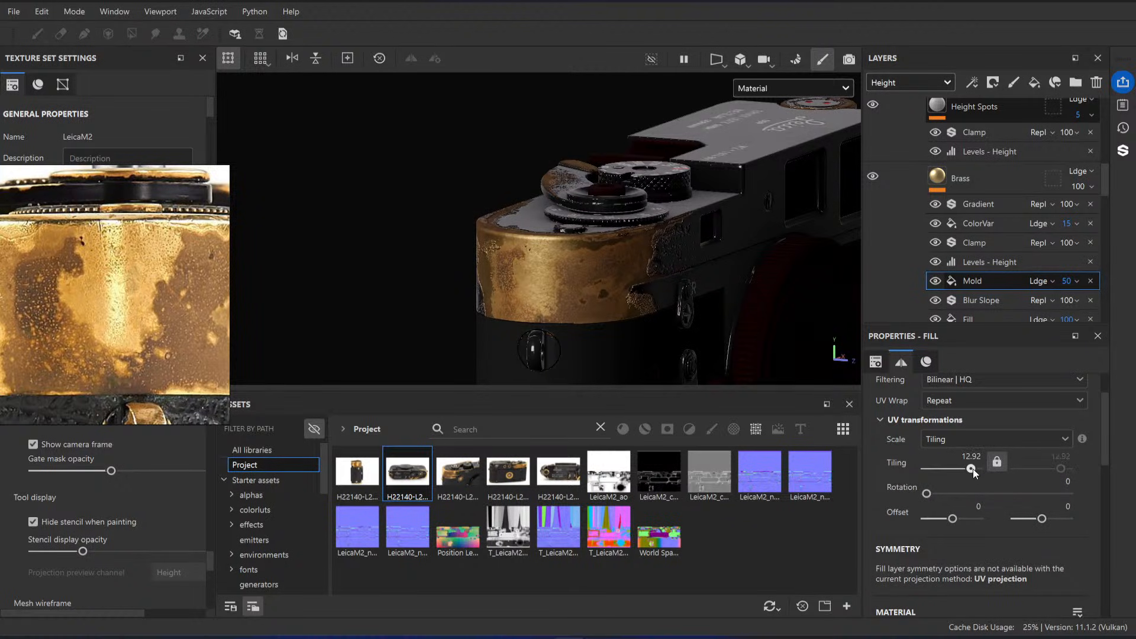
{"action": "scroll", "coordinate": [979, 533], "scroll_direction": "down", "scroll_amount": 3}
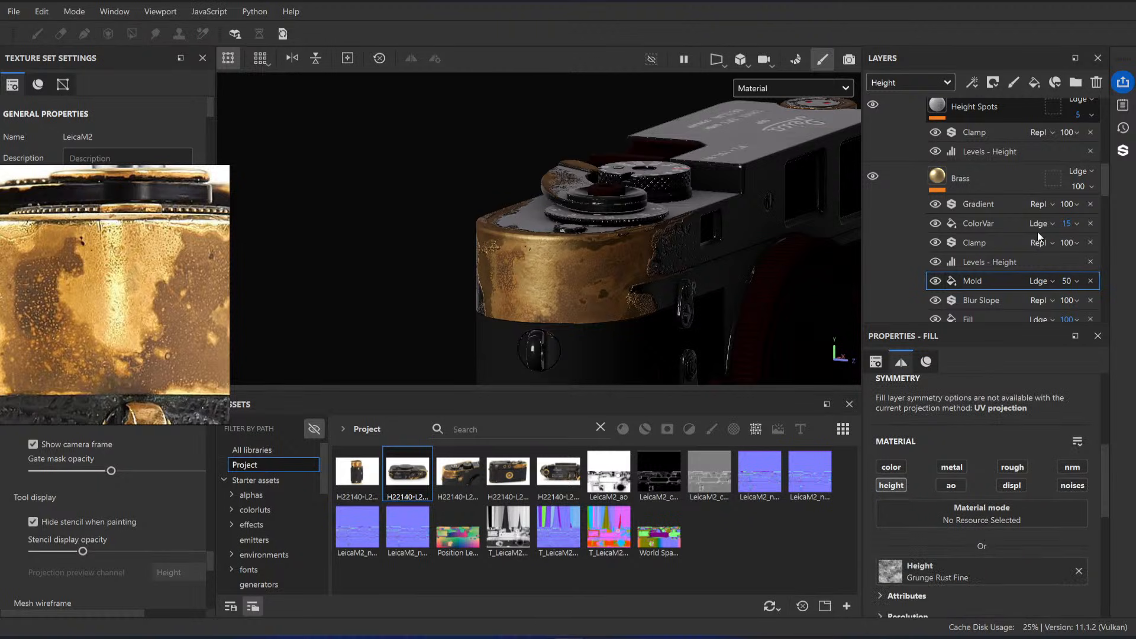
Step: Set the Height Spots layer's height opacity to 39 and open its Levels - Height effect
{"action": "scroll", "coordinate": [1039, 237], "scroll_direction": "up", "scroll_amount": 2}
{"action": "left_click_drag", "start_coordinate": [1078, 182], "coordinate": [1101, 183]}
{"action": "left_click", "coordinate": [957, 149]}
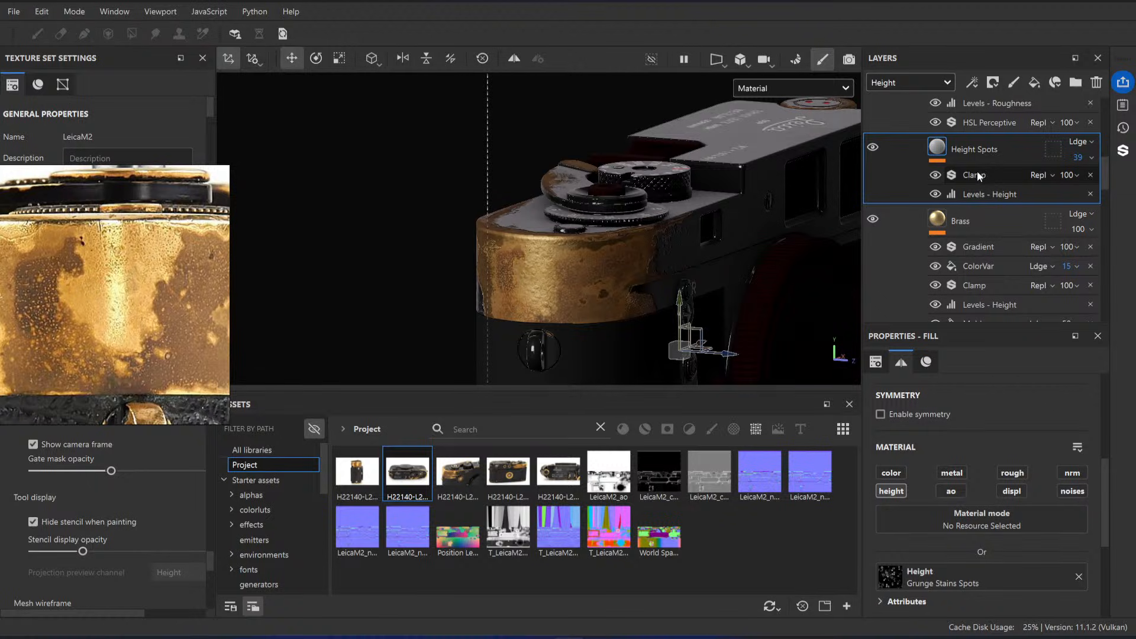
{"action": "left_click", "coordinate": [976, 194]}
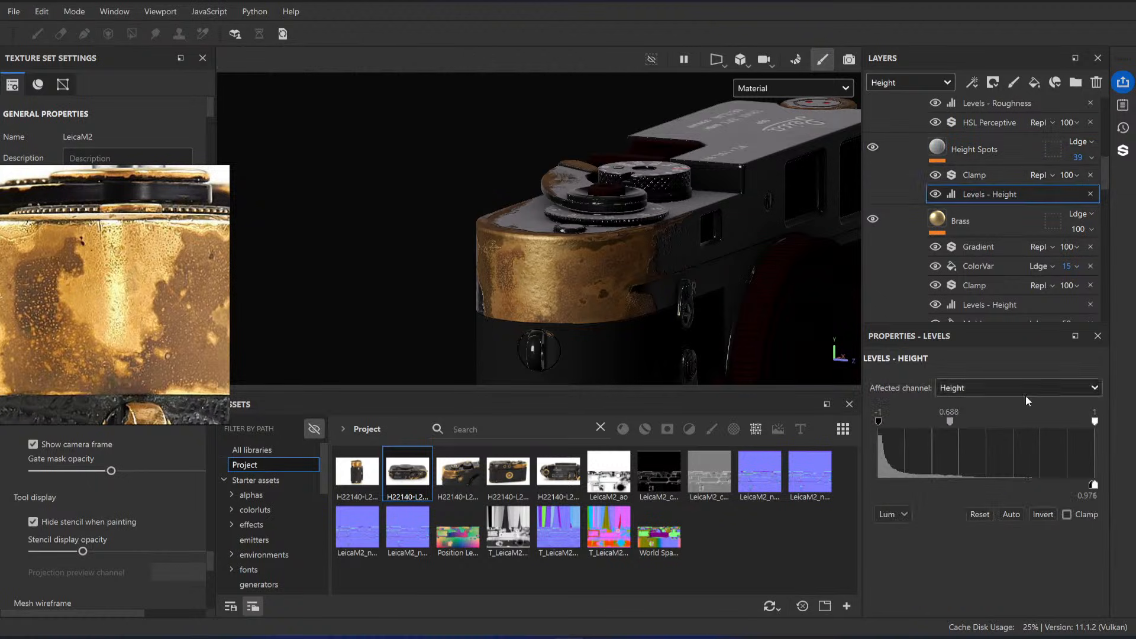
Step: Try several tiling values on the Height Spots fill and set it to 65 while viewing the brass end up close
{"action": "left_click", "coordinate": [974, 149]}
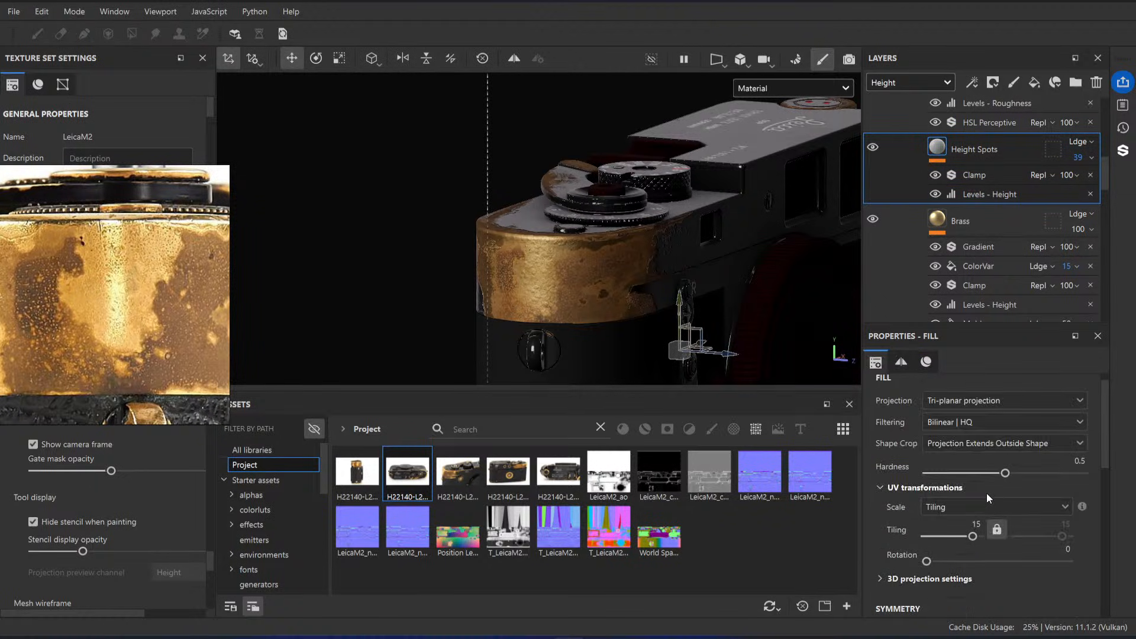
{"action": "middle_click_drag", "start_coordinate": [527, 263], "coordinate": [586, 318], "text": "alt"}
{"action": "scroll", "coordinate": [569, 258], "scroll_direction": "up", "scroll_amount": 5}
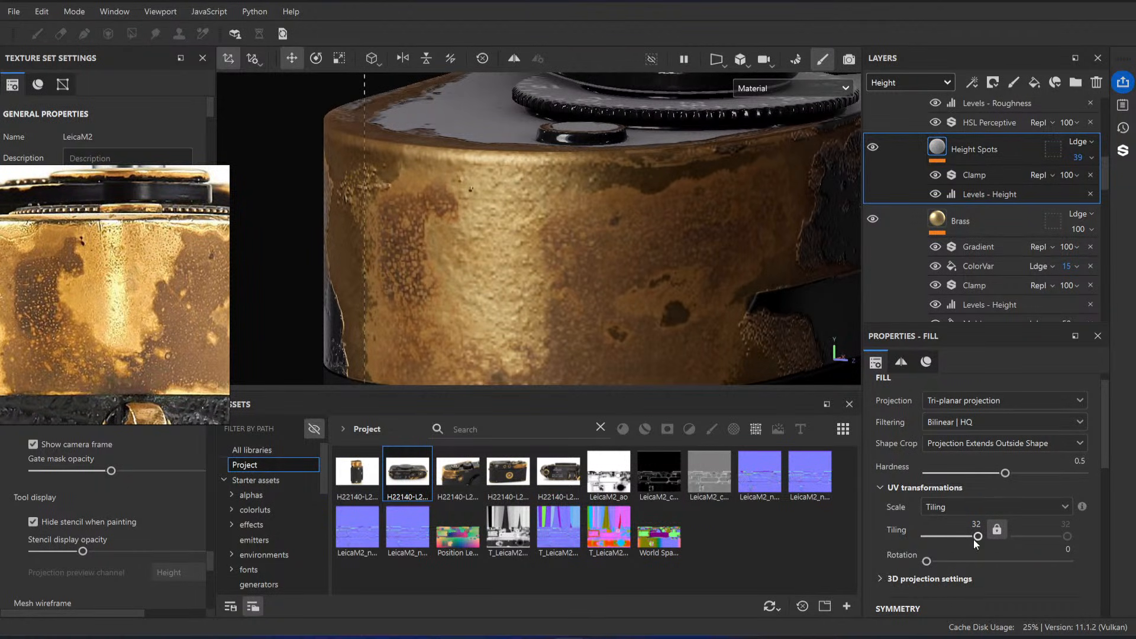
{"action": "key", "text": "Return"}
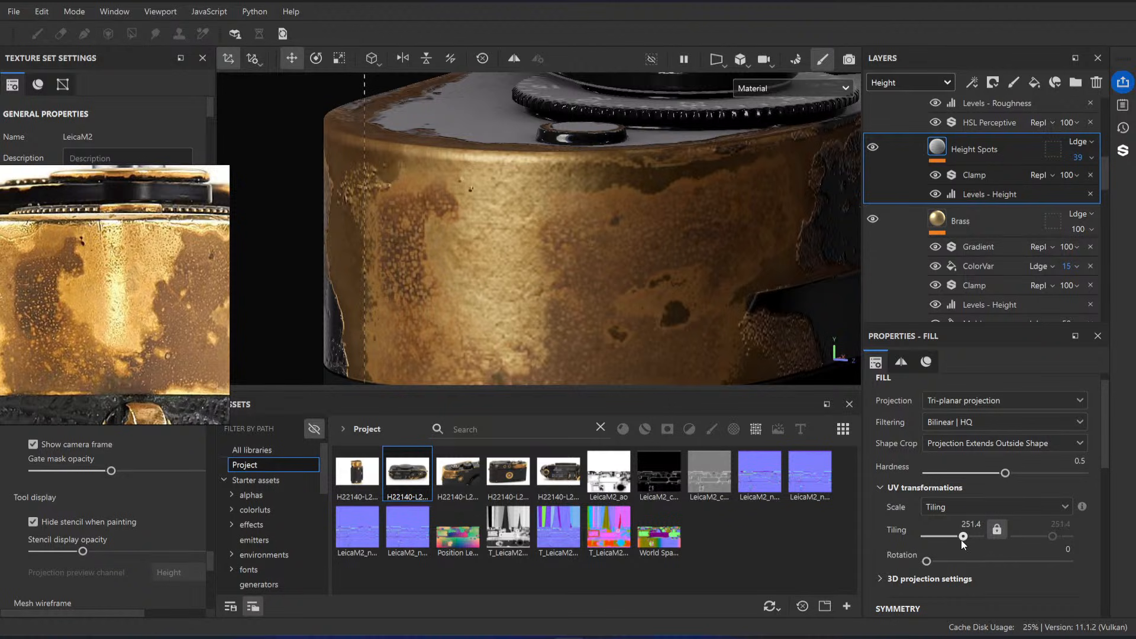
{"action": "mouse_move", "coordinate": [962, 540]}
{"action": "left_mouse_down"}
{"action": "mouse_move", "coordinate": [952, 541]}
{"action": "mouse_move", "coordinate": [969, 536]}
{"action": "left_mouse_up"}
{"action": "left_click", "coordinate": [975, 522]}
{"action": "type", "text": "65"}
{"action": "key", "text": "Return"}
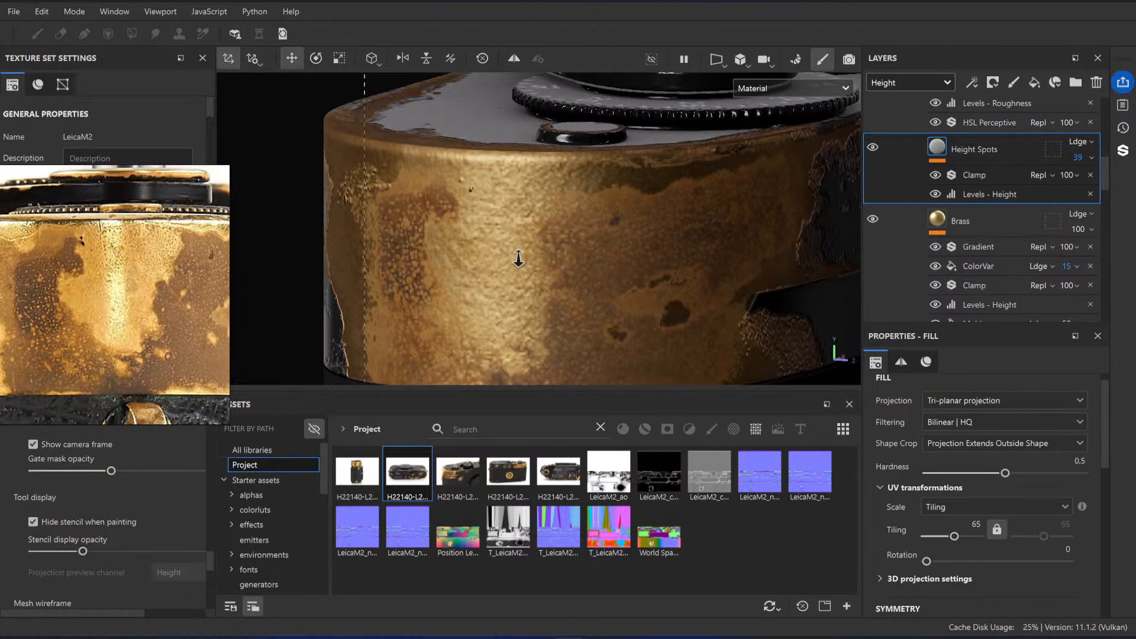
Step: Try Subtract as the Height Spots layer's height blending mode and inspect the brass end
{"action": "right_click_drag", "start_coordinate": [518, 258], "coordinate": [503, 207], "text": "alt"}
{"action": "left_click_drag", "start_coordinate": [504, 207], "coordinate": [665, 298], "text": "alt"}
{"action": "right_click_drag", "start_coordinate": [664, 297], "coordinate": [666, 311], "text": "alt"}
{"action": "left_click_drag", "start_coordinate": [666, 311], "coordinate": [555, 286], "text": "alt"}
{"action": "right_click_drag", "start_coordinate": [554, 286], "coordinate": [595, 291], "text": "alt"}
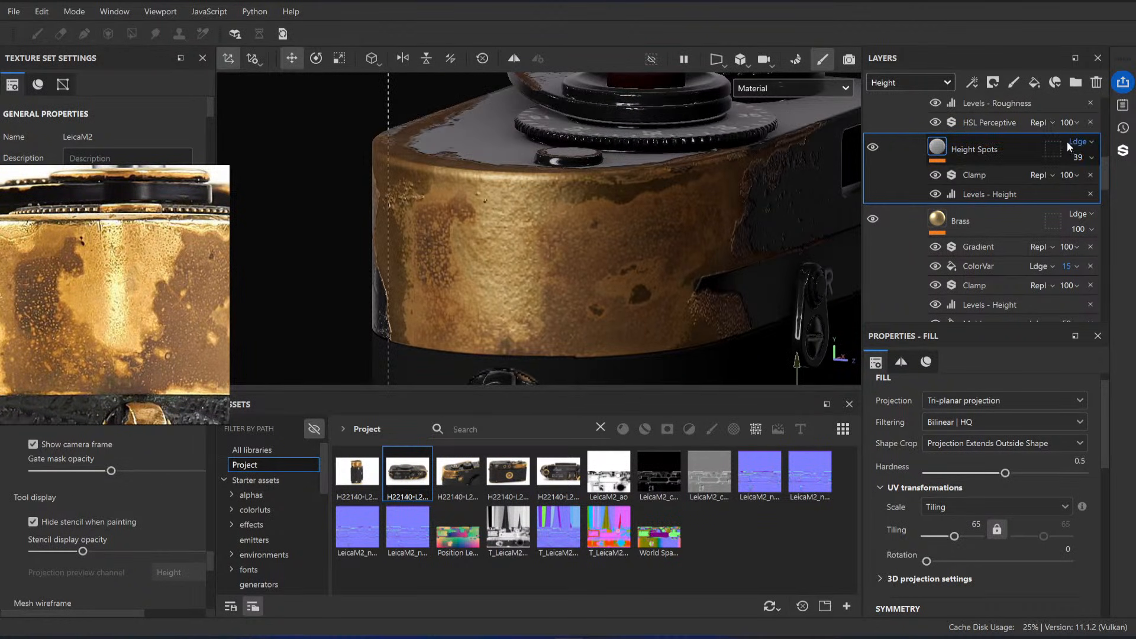
{"action": "left_click", "coordinate": [1077, 142]}
{"action": "left_click", "coordinate": [1067, 307]}
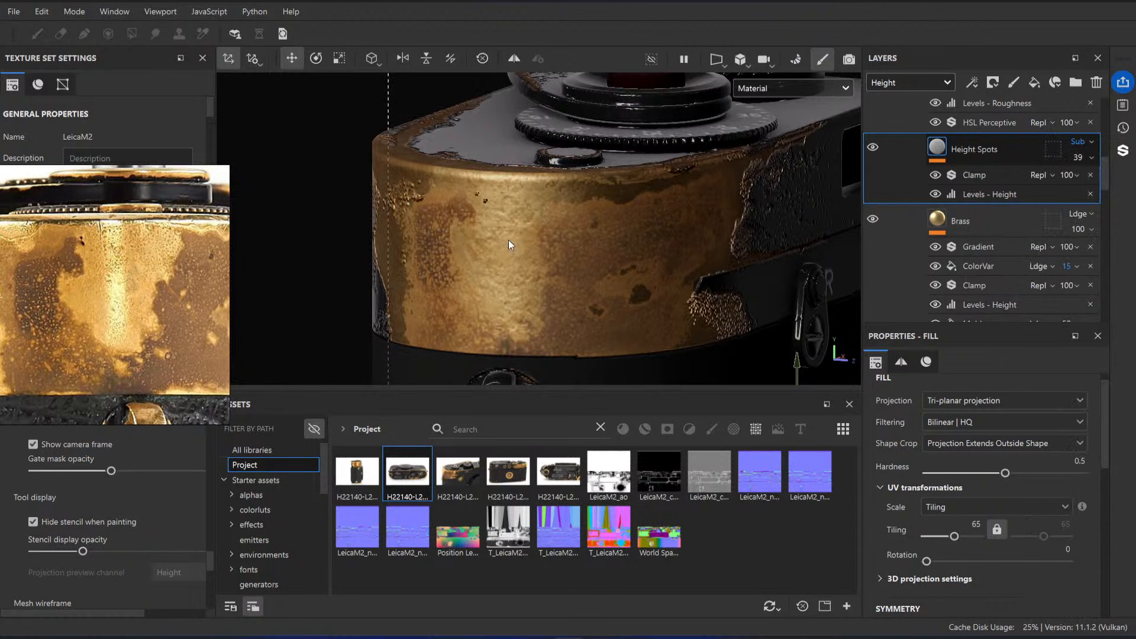
{"action": "left_click_drag", "start_coordinate": [509, 239], "coordinate": [526, 255], "text": "alt"}
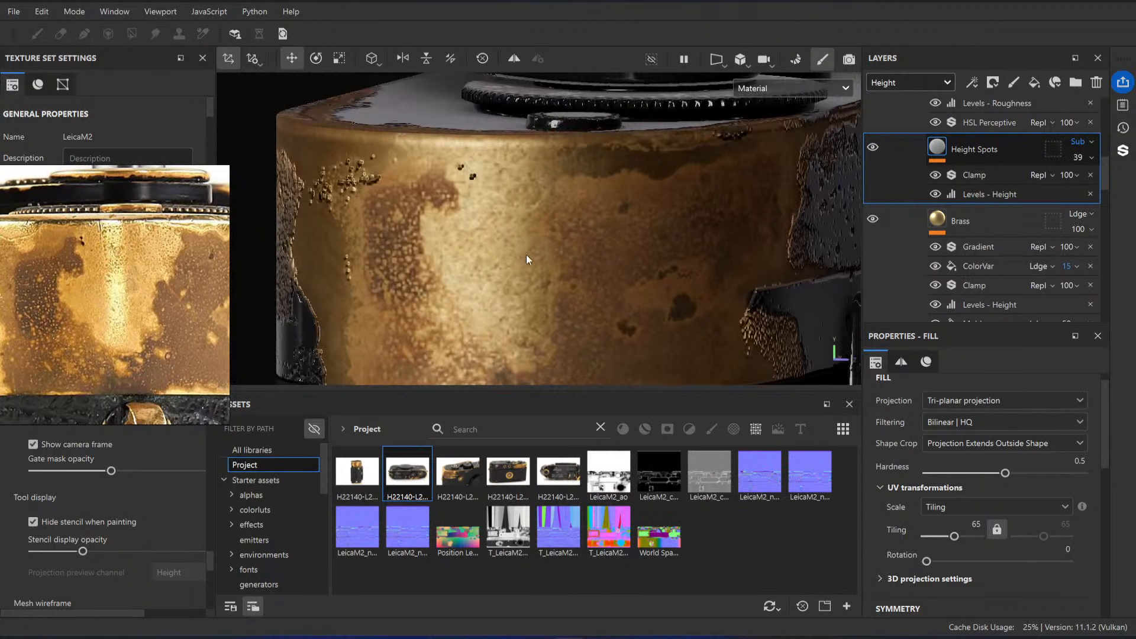
Step: Try 100 height opacity with Multiply blending on the Height Spots layer, and undo its blending and opacity changes
{"action": "left_click", "coordinate": [1087, 160]}
{"action": "left_click_drag", "start_coordinate": [1128, 183], "coordinate": [1127, 183]}
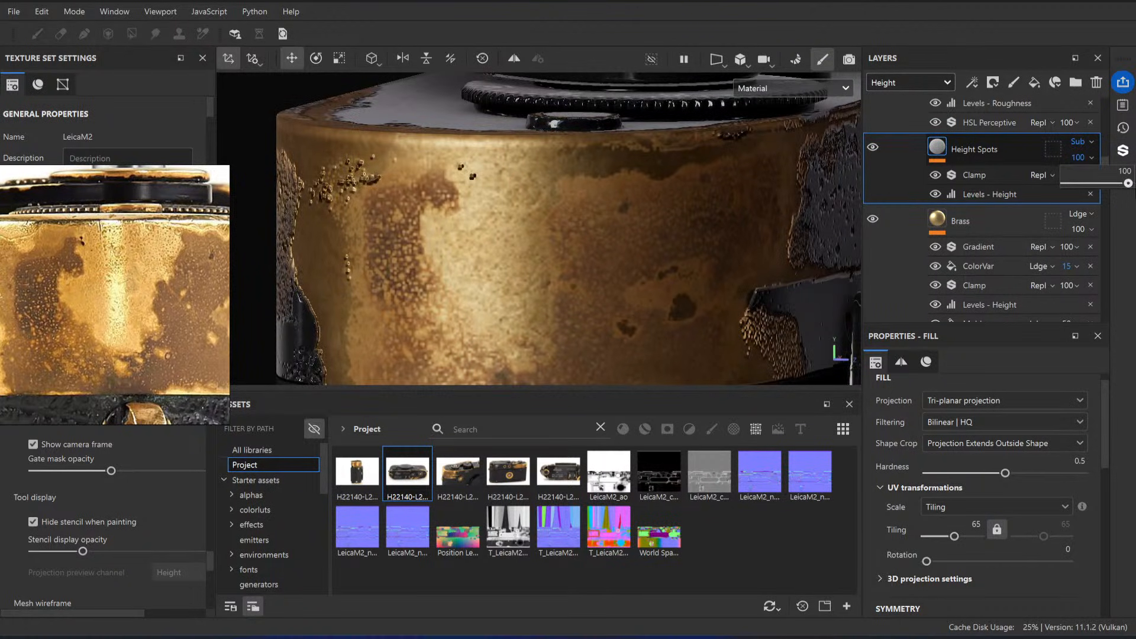
{"action": "left_click", "coordinate": [1081, 141]}
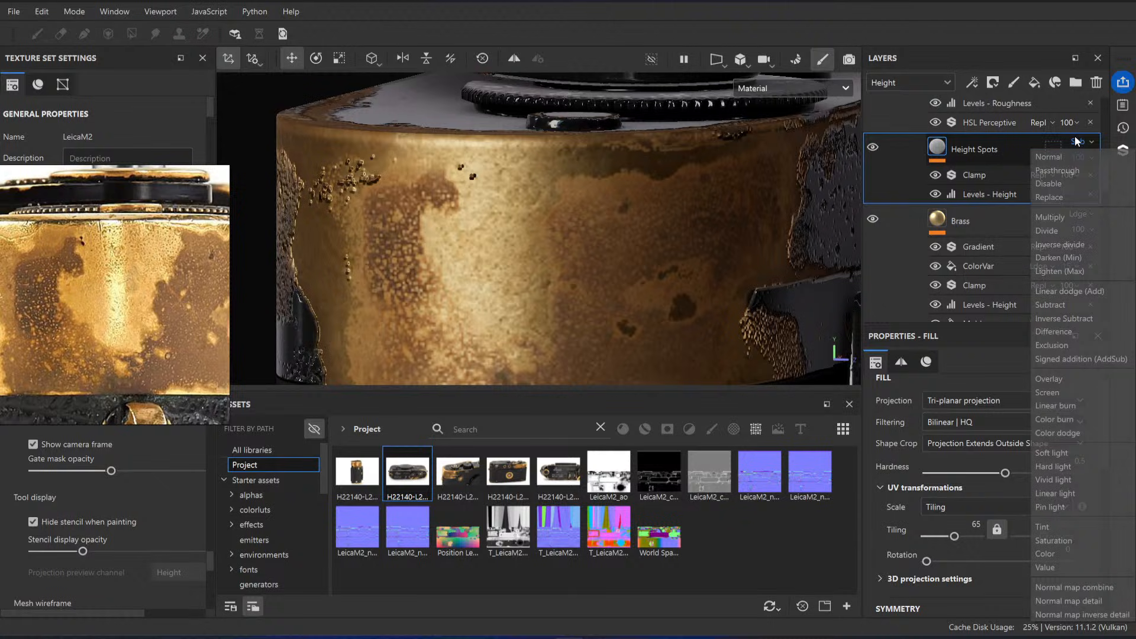
{"action": "left_click", "coordinate": [1053, 217]}
{"action": "key", "text": "ctrl+z"}
{"action": "key", "text": "ctrl+z"}
{"action": "key", "text": "ctrl+z"}
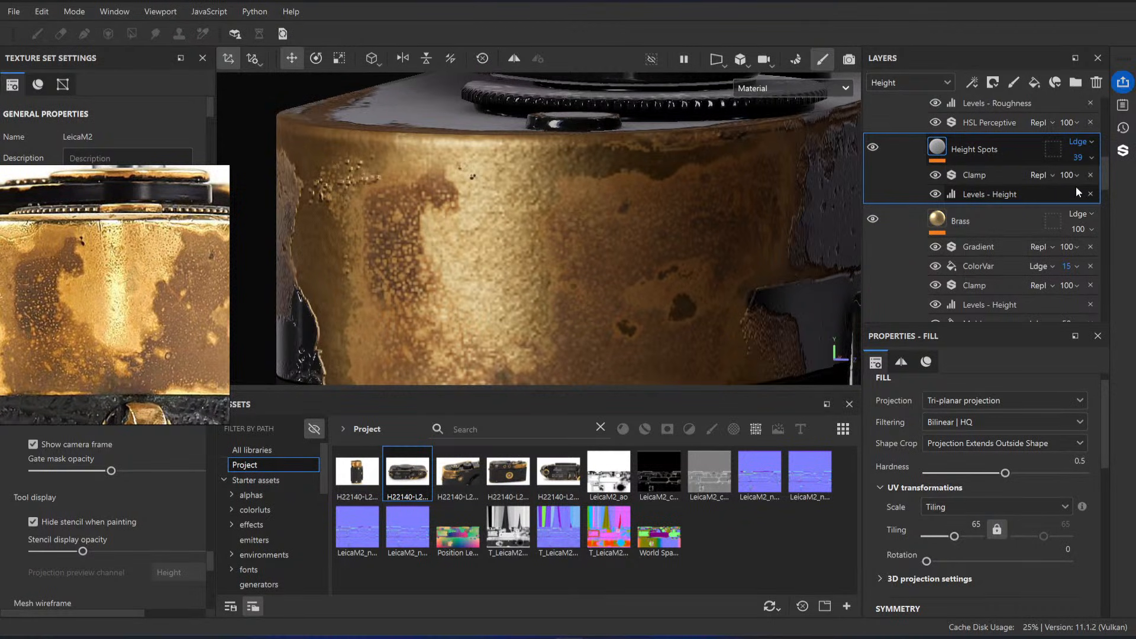
Step: Set the input white point to -0.44 and the midtone to 1.366 in the Height Spots layer's Levels - Height effect
{"action": "left_click_drag", "start_coordinate": [669, 275], "coordinate": [710, 267], "text": "alt"}
{"action": "left_click", "coordinate": [997, 194]}
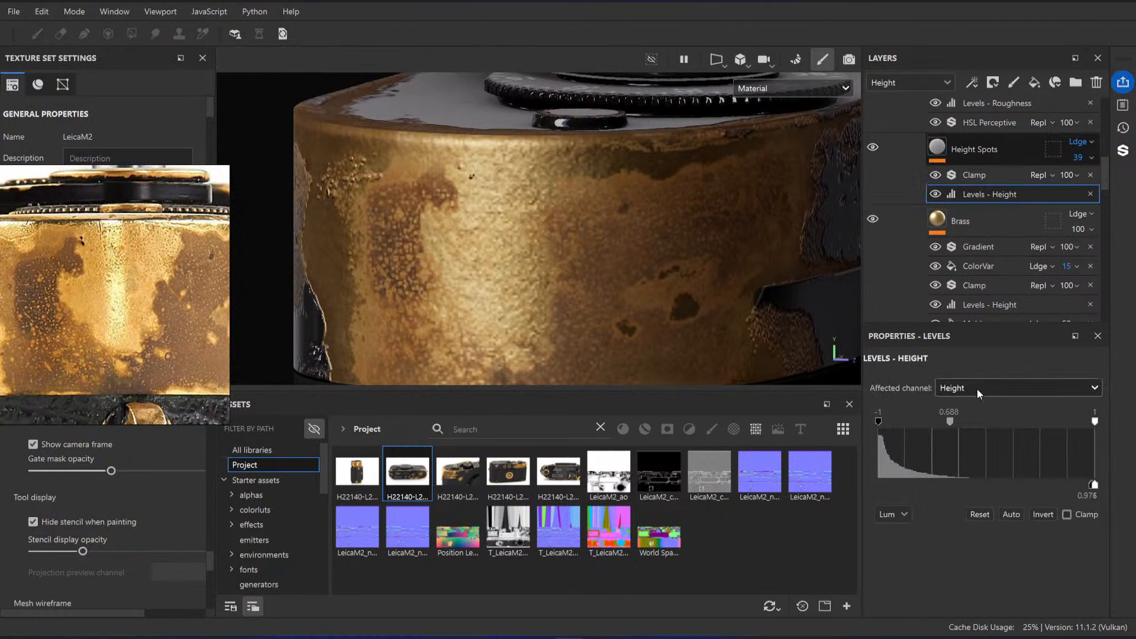
{"action": "left_click_drag", "start_coordinate": [986, 421], "coordinate": [934, 423]}
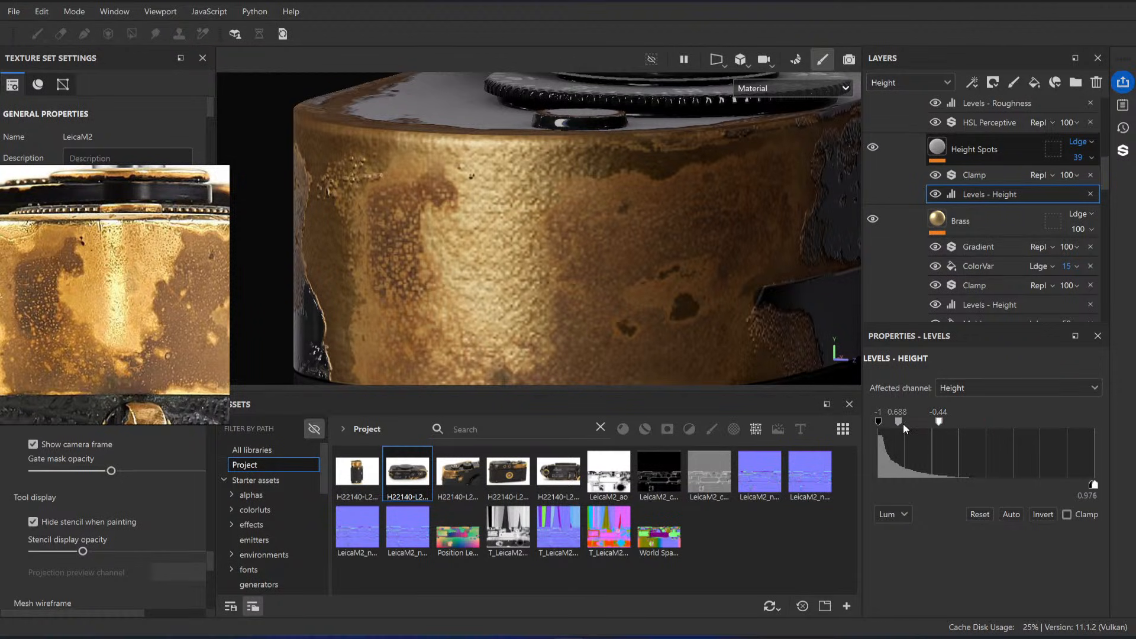
{"action": "left_click_drag", "start_coordinate": [900, 422], "coordinate": [916, 422]}
Step: Set the Height Spots fill's tiling to 32 and try its Grunge Stains Spots balance at 0.97
{"action": "left_click", "coordinate": [974, 149]}
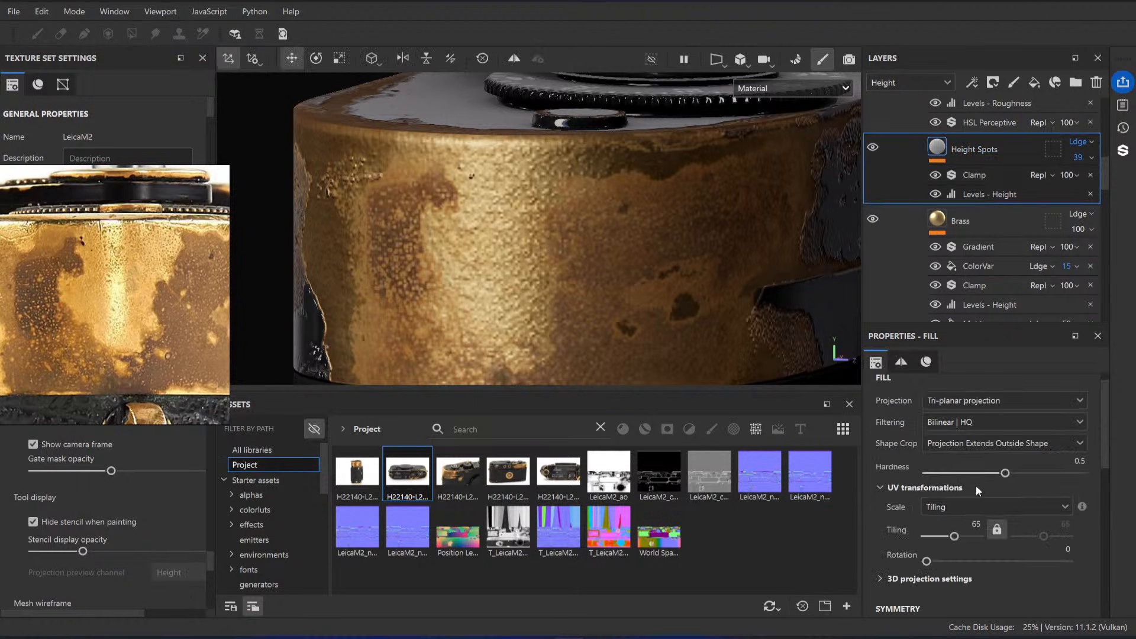
{"action": "scroll", "coordinate": [976, 491], "scroll_direction": "up", "scroll_amount": 1}
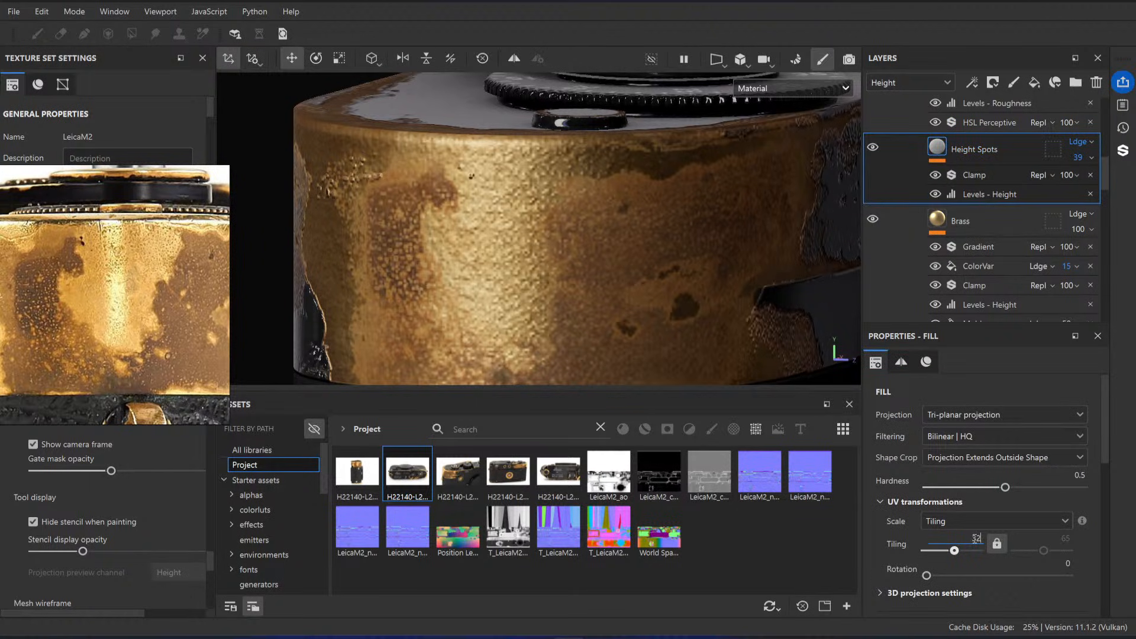
{"action": "left_click_drag", "start_coordinate": [977, 539], "coordinate": [976, 539]}
{"action": "scroll", "coordinate": [981, 521], "scroll_direction": "down", "scroll_amount": 8}
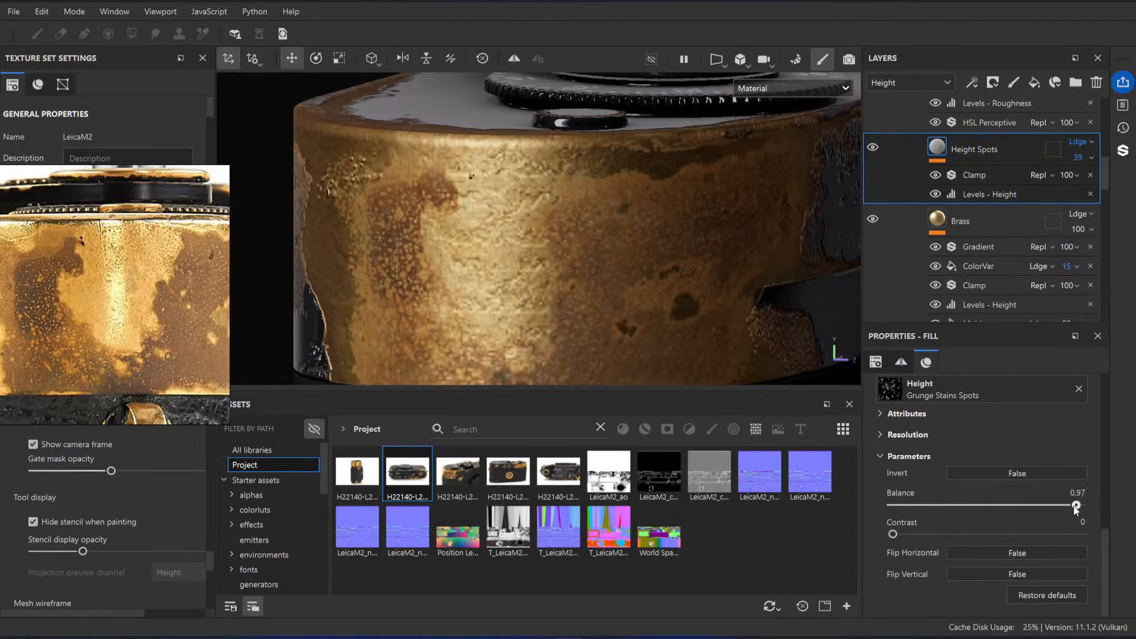
Step: Set the Height Spots fill's tiling to 64
{"action": "scroll", "coordinate": [976, 491], "scroll_direction": "up", "scroll_amount": 8}
{"action": "left_click", "coordinate": [971, 421]}
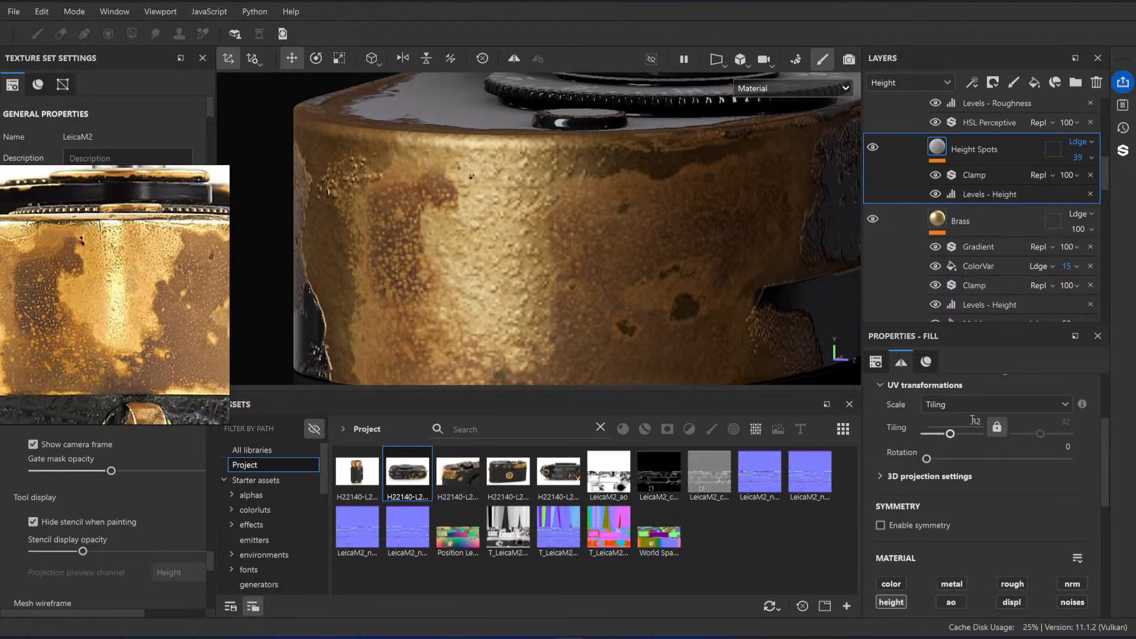
{"action": "key", "text": "Return"}
Step: Replace the Height Spots fill's height texture with White Noise Fast and review its tiling and noise parameters
{"action": "scroll", "coordinate": [991, 481], "scroll_direction": "down", "scroll_amount": 4}
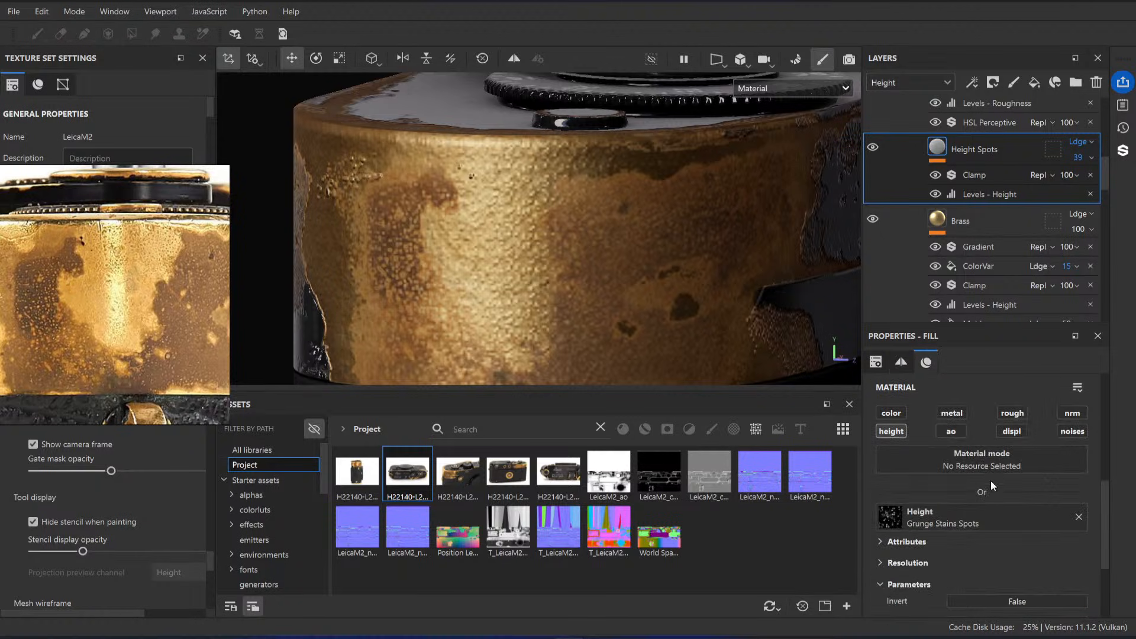
{"action": "left_click", "coordinate": [954, 482]}
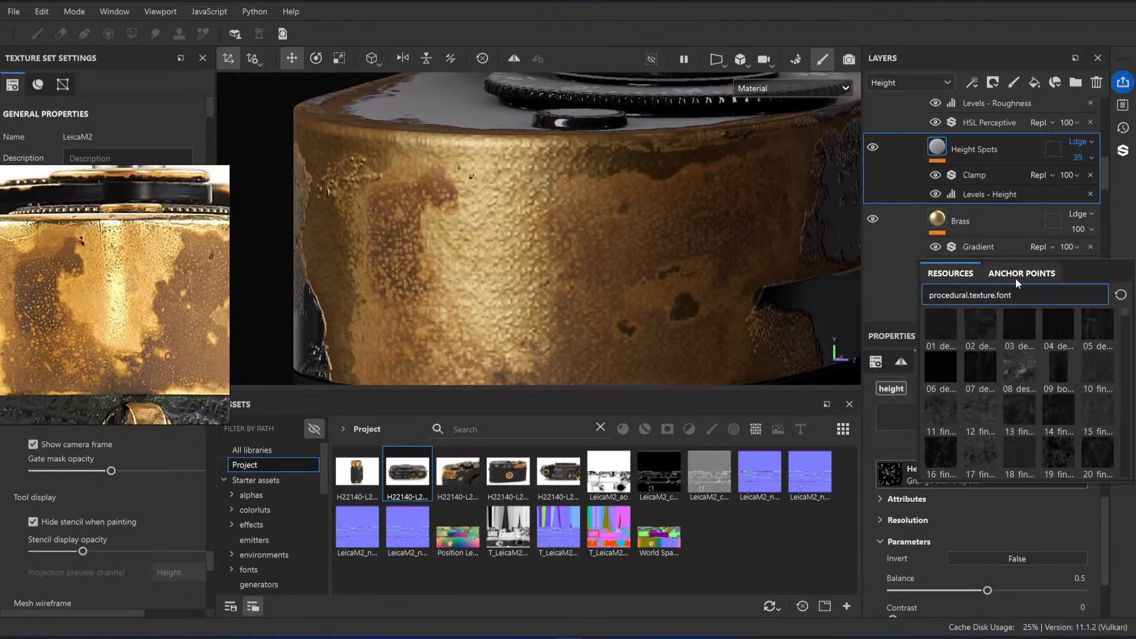
{"action": "type", "text": "w"}
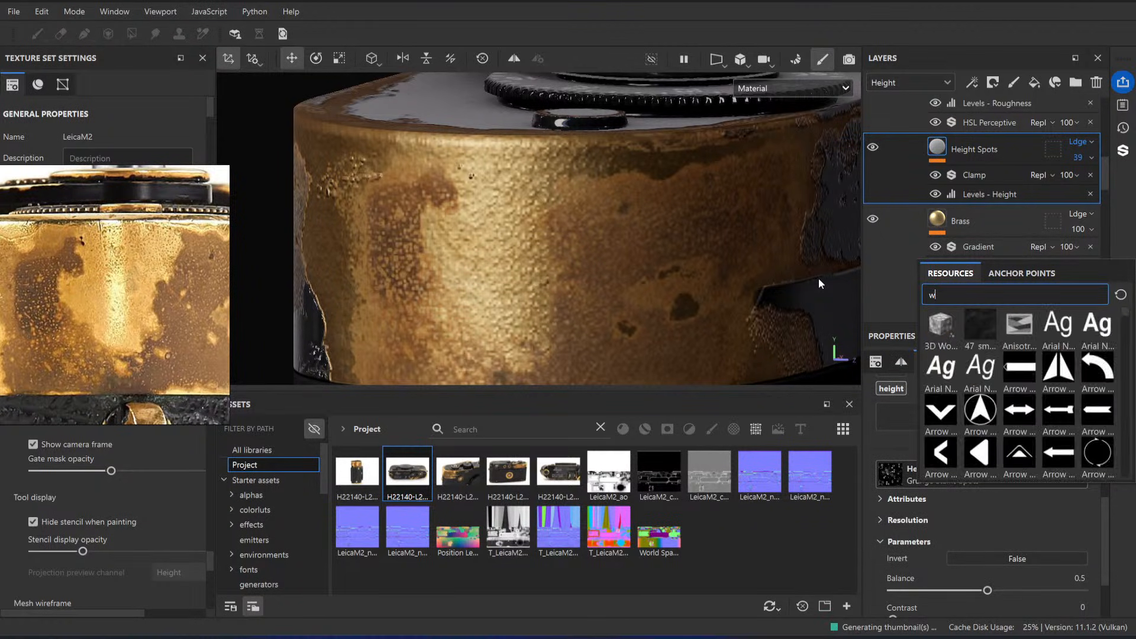
{"action": "type", "text": "hite"}
{"action": "left_click", "coordinate": [1032, 312]}
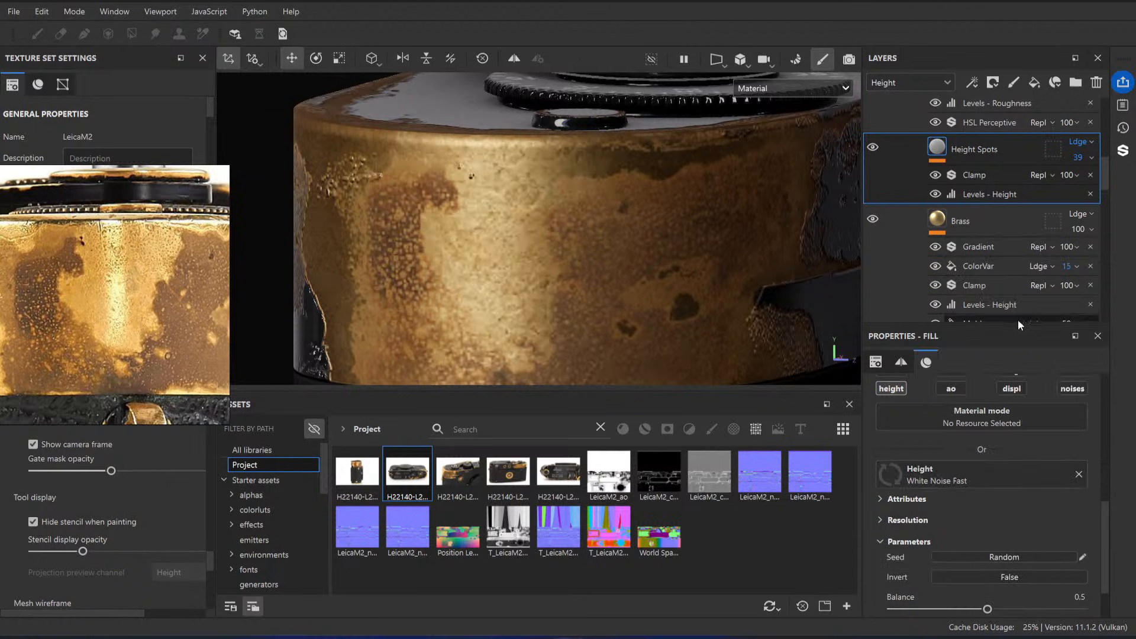
{"action": "scroll", "coordinate": [970, 467], "scroll_direction": "up", "scroll_amount": 5}
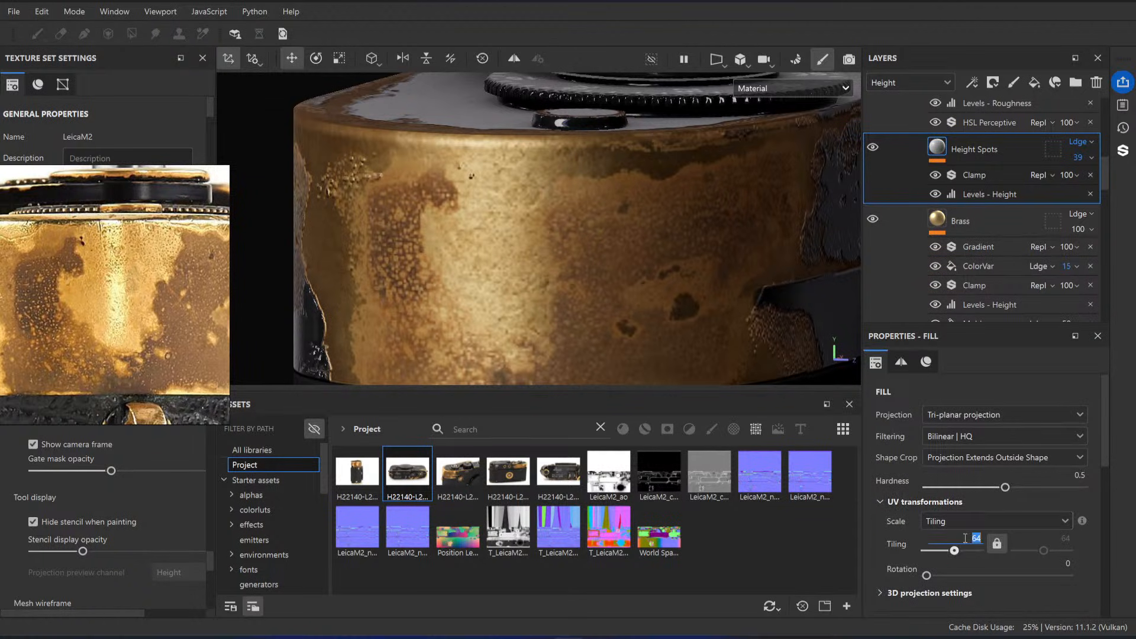
{"action": "scroll", "coordinate": [1012, 494], "scroll_direction": "down", "scroll_amount": 8}
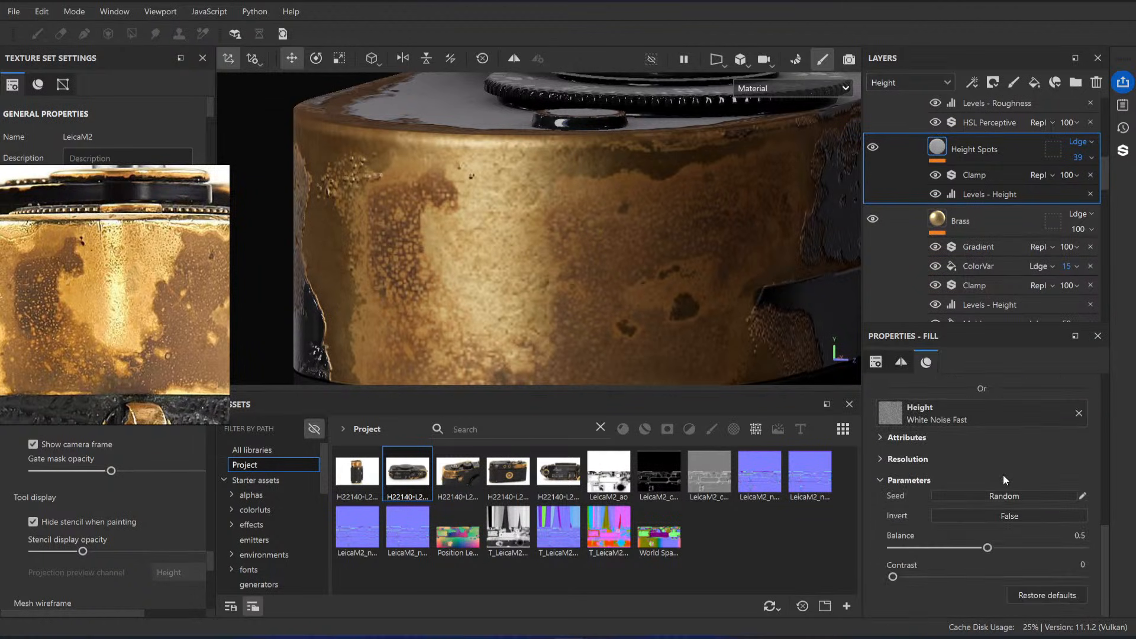
Step: Hide the Height Spots layer's Clamp effect and set the Levels - Height input white point to 0.365
{"action": "left_click", "coordinate": [983, 195]}
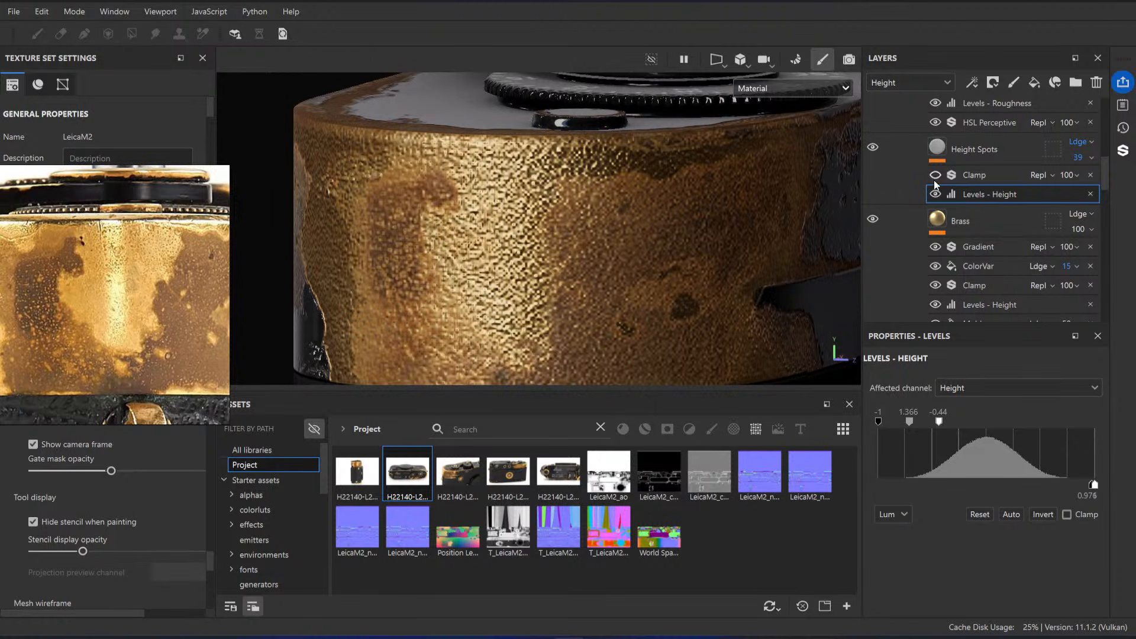
{"action": "left_click_drag", "start_coordinate": [941, 425], "coordinate": [1049, 425]}
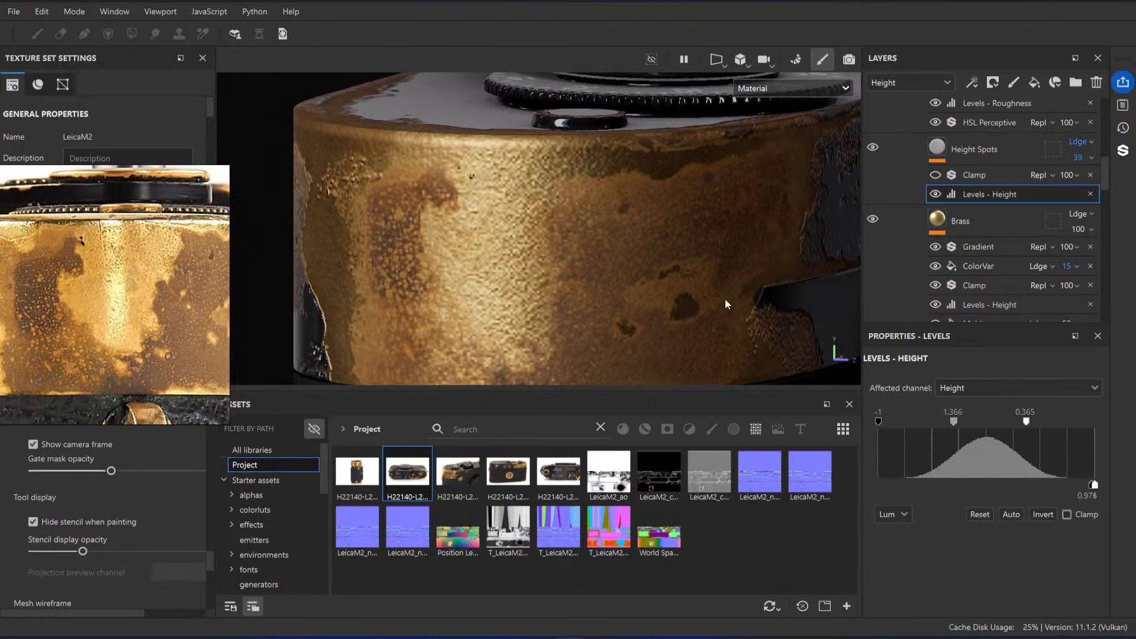
Step: Inspect the brass end's noise relief from several angles and compare it with the reference photos
{"action": "right_click_drag", "start_coordinate": [726, 304], "coordinate": [621, 264], "text": "alt"}
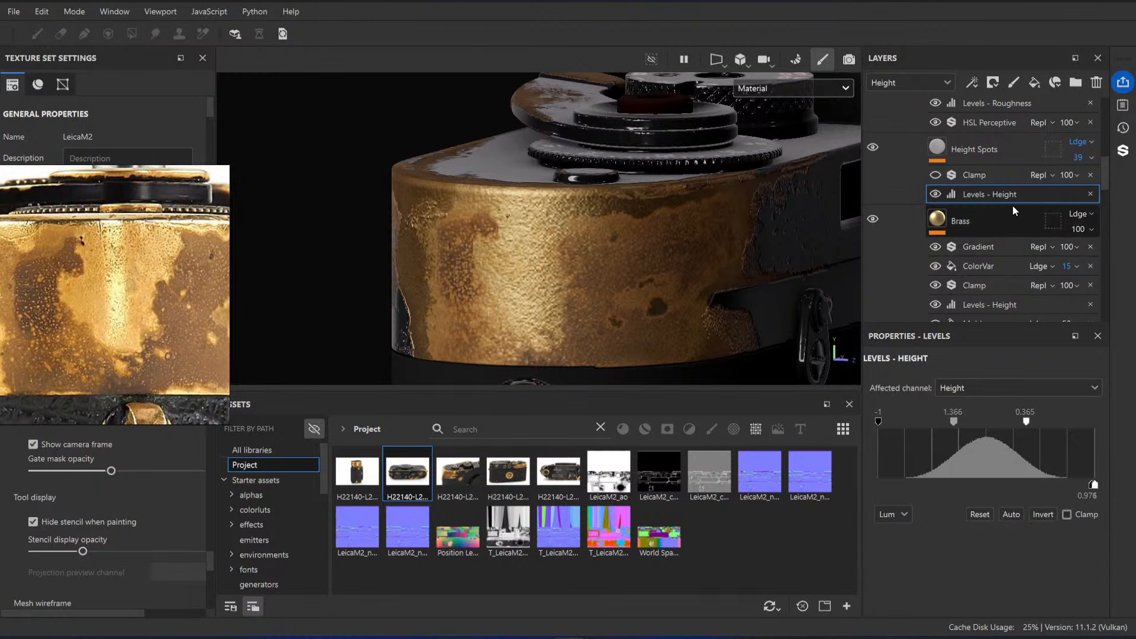
{"action": "left_click_drag", "start_coordinate": [704, 274], "coordinate": [559, 266], "text": "alt"}
{"action": "right_click_drag", "start_coordinate": [559, 267], "coordinate": [667, 320], "text": "alt"}
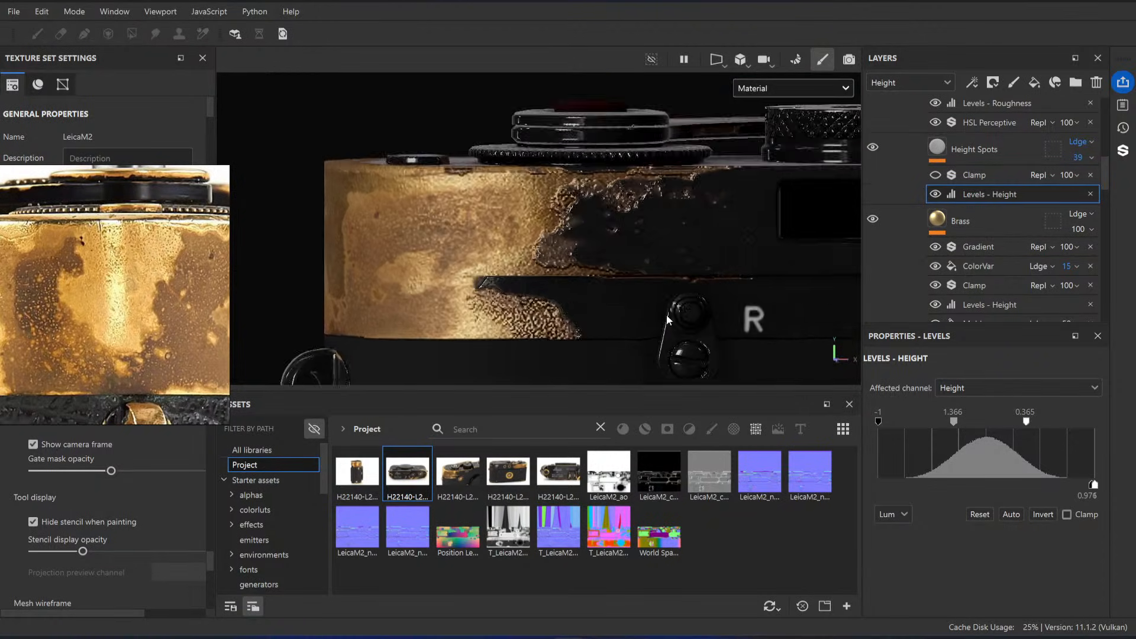
{"action": "left_click_drag", "start_coordinate": [668, 320], "coordinate": [713, 286], "text": "alt"}
{"action": "right_click_drag", "start_coordinate": [713, 286], "coordinate": [665, 282], "text": "alt"}
{"action": "left_click_drag", "start_coordinate": [664, 282], "coordinate": [594, 282], "text": "alt"}
{"action": "scroll", "coordinate": [48, 289], "scroll_direction": "down", "scroll_amount": 6}
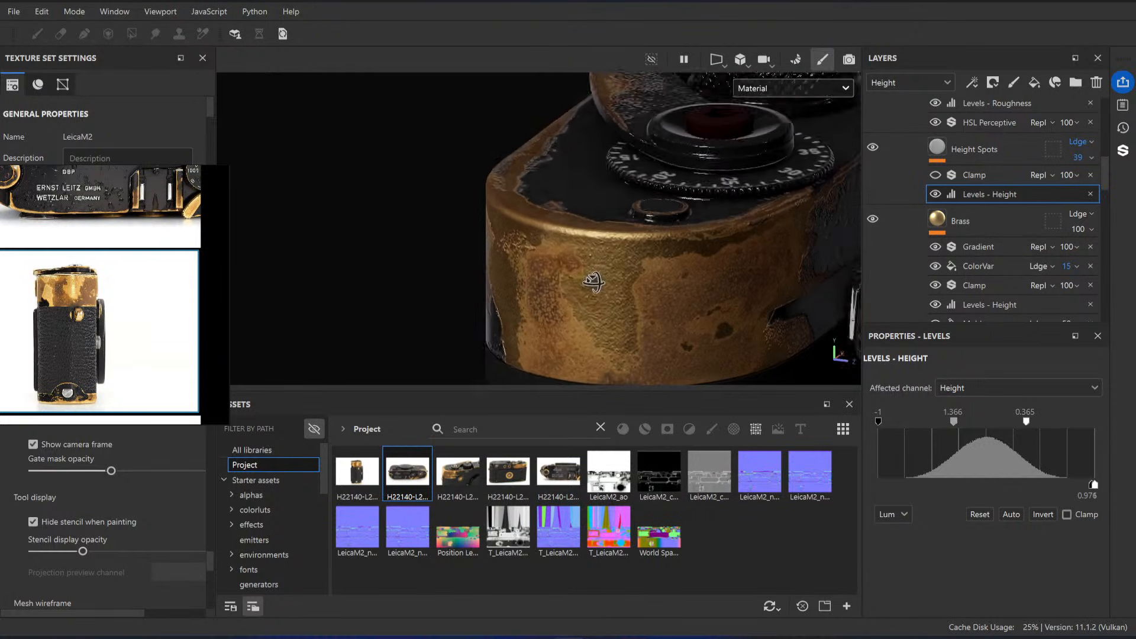
Step: Show the Height Spots layer's Clamp effect again and set its opacity to 68
{"action": "right_click_drag", "start_coordinate": [594, 283], "coordinate": [639, 290], "text": "alt"}
{"action": "left_click_drag", "start_coordinate": [639, 289], "coordinate": [629, 292], "text": "alt"}
{"action": "scroll", "coordinate": [65, 284], "scroll_direction": "up", "scroll_amount": 5}
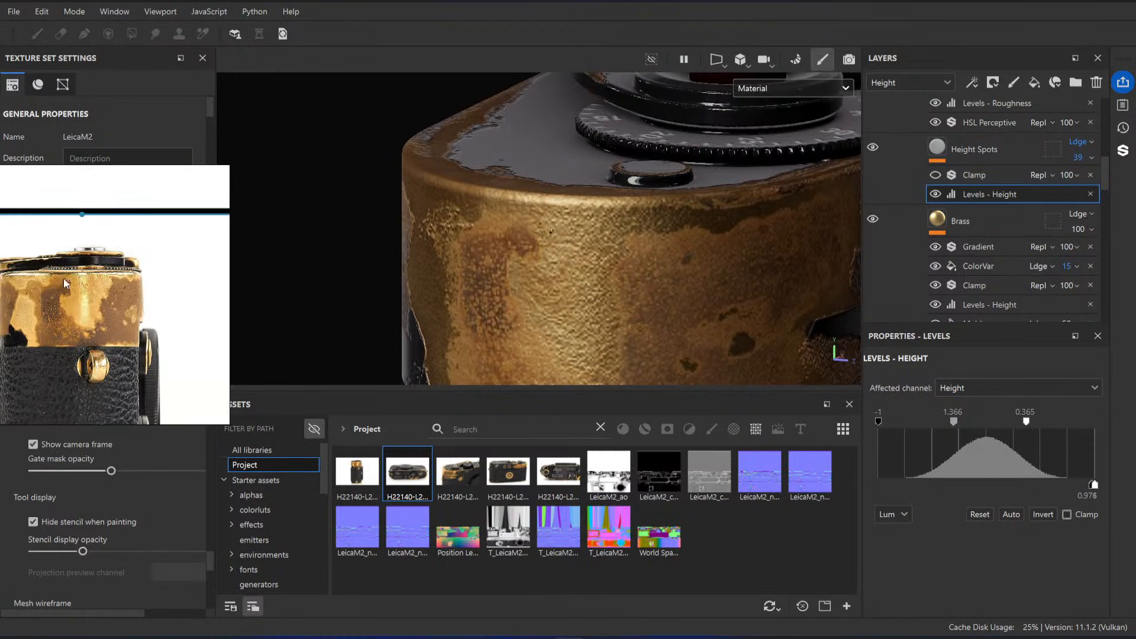
{"action": "scroll", "coordinate": [65, 284], "scroll_direction": "up", "scroll_amount": 2}
{"action": "middle_click_drag", "start_coordinate": [613, 297], "coordinate": [626, 273], "text": "alt"}
{"action": "right_click_drag", "start_coordinate": [627, 272], "coordinate": [613, 275], "text": "alt"}
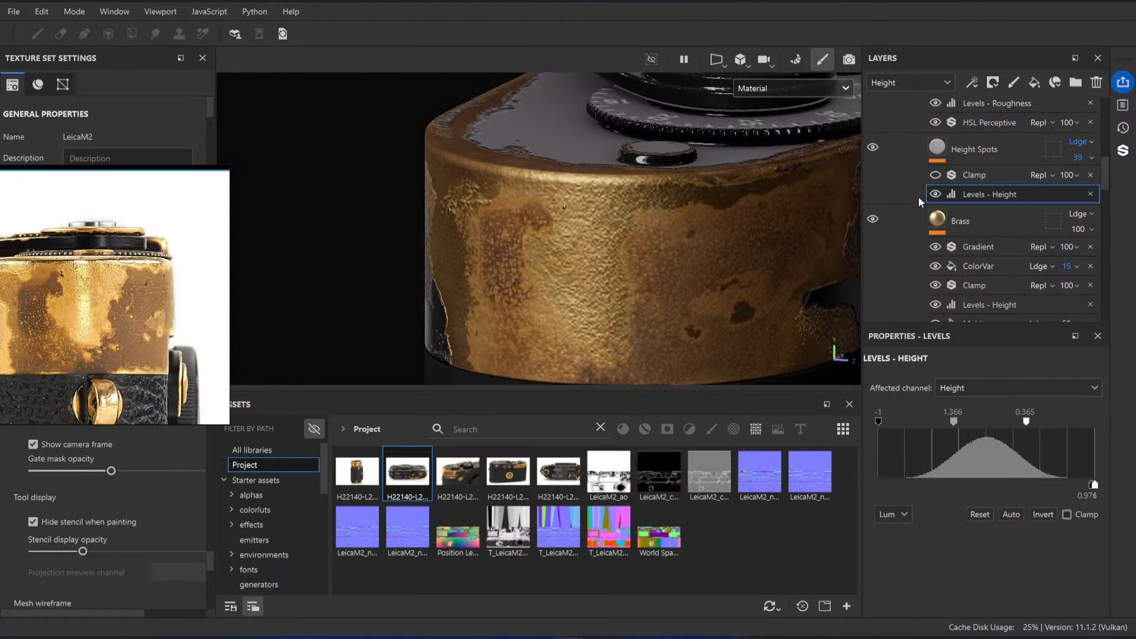
{"action": "scroll", "coordinate": [921, 202], "scroll_direction": "up", "scroll_amount": 1}
{"action": "left_click", "coordinate": [936, 218]}
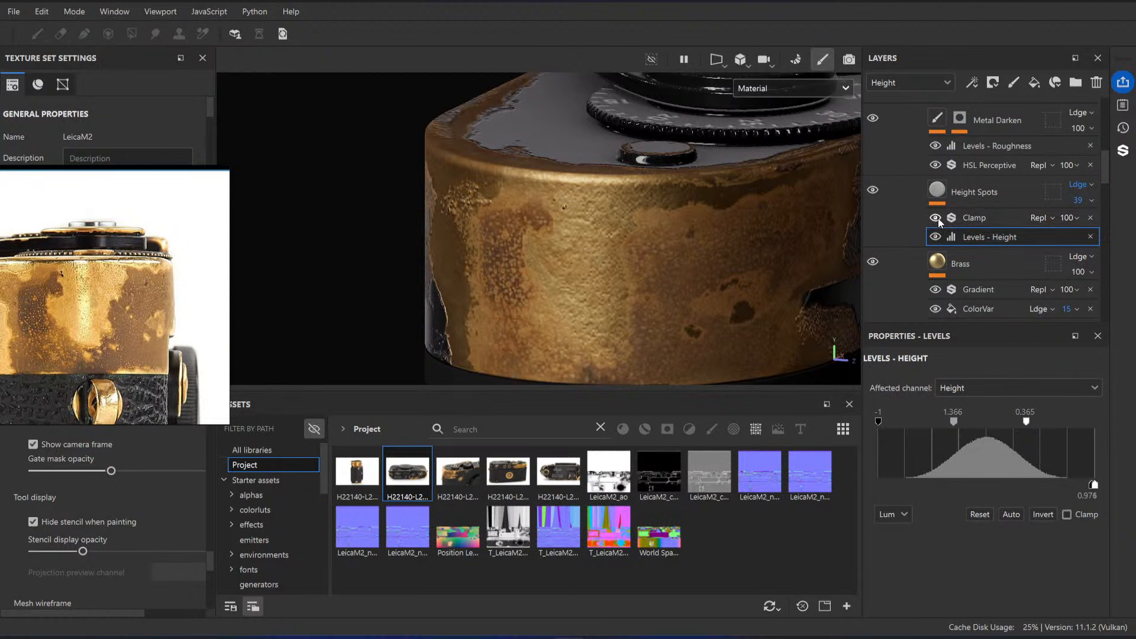
{"action": "left_click", "coordinate": [983, 218]}
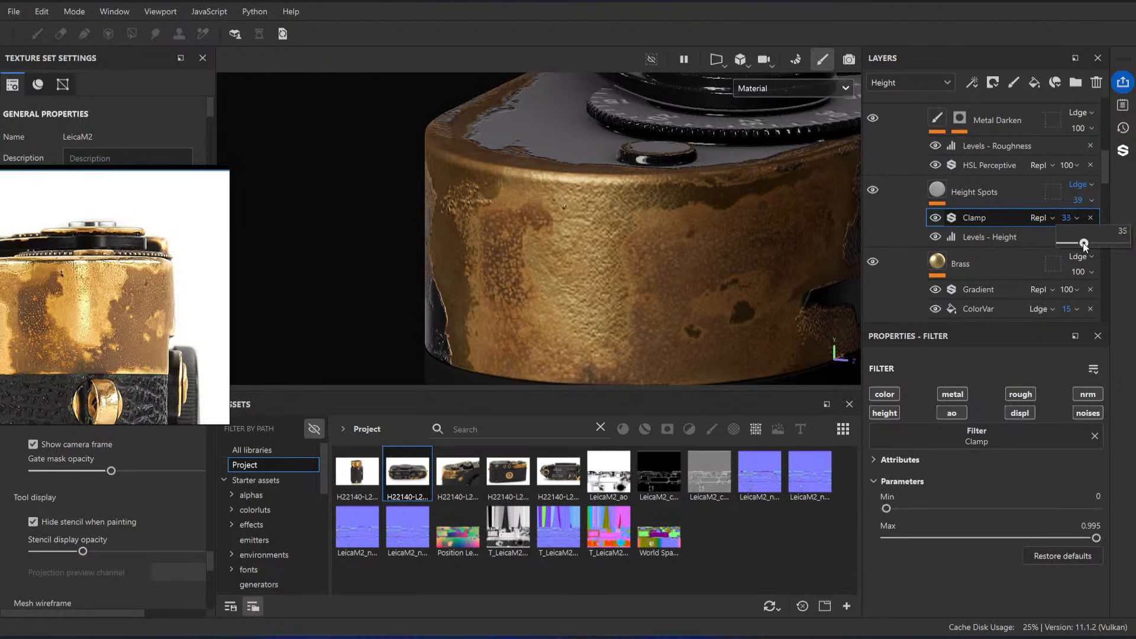
Step: Select the Base fill in the Paint folder and lower its uniform height to -0.1024
{"action": "scroll", "coordinate": [968, 239], "scroll_direction": "up", "scroll_amount": 1}
{"action": "left_click", "coordinate": [1017, 169]}
{"action": "scroll", "coordinate": [980, 225], "scroll_direction": "up", "scroll_amount": 6}
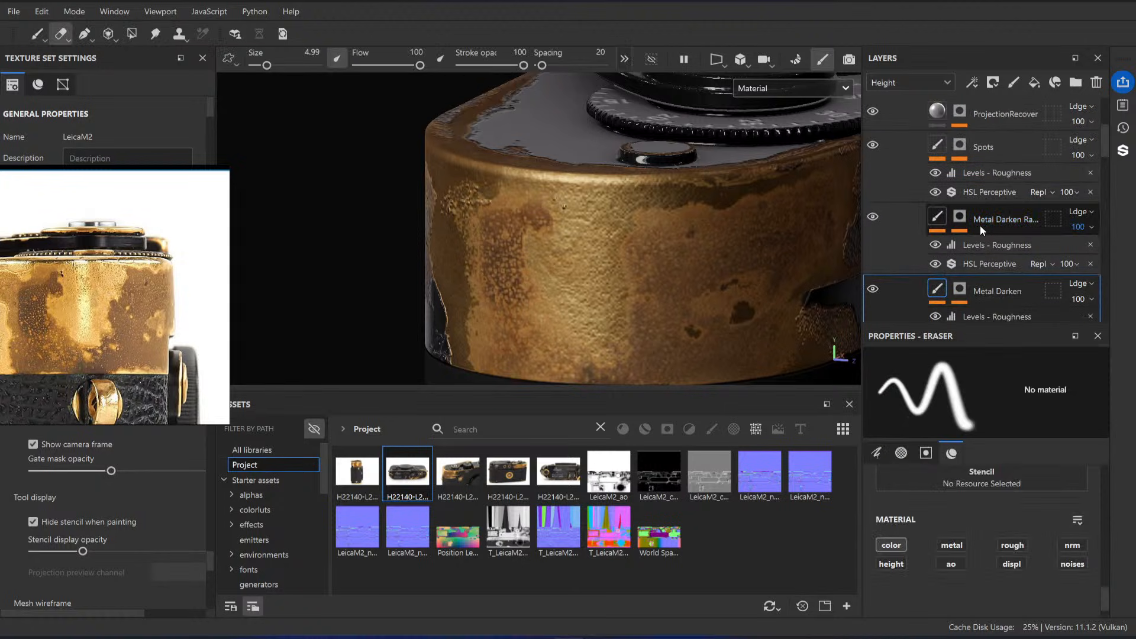
{"action": "left_click_drag", "start_coordinate": [770, 209], "coordinate": [547, 204], "text": "alt"}
{"action": "scroll", "coordinate": [978, 192], "scroll_direction": "down", "scroll_amount": 5}
{"action": "scroll", "coordinate": [991, 187], "scroll_direction": "down", "scroll_amount": 10}
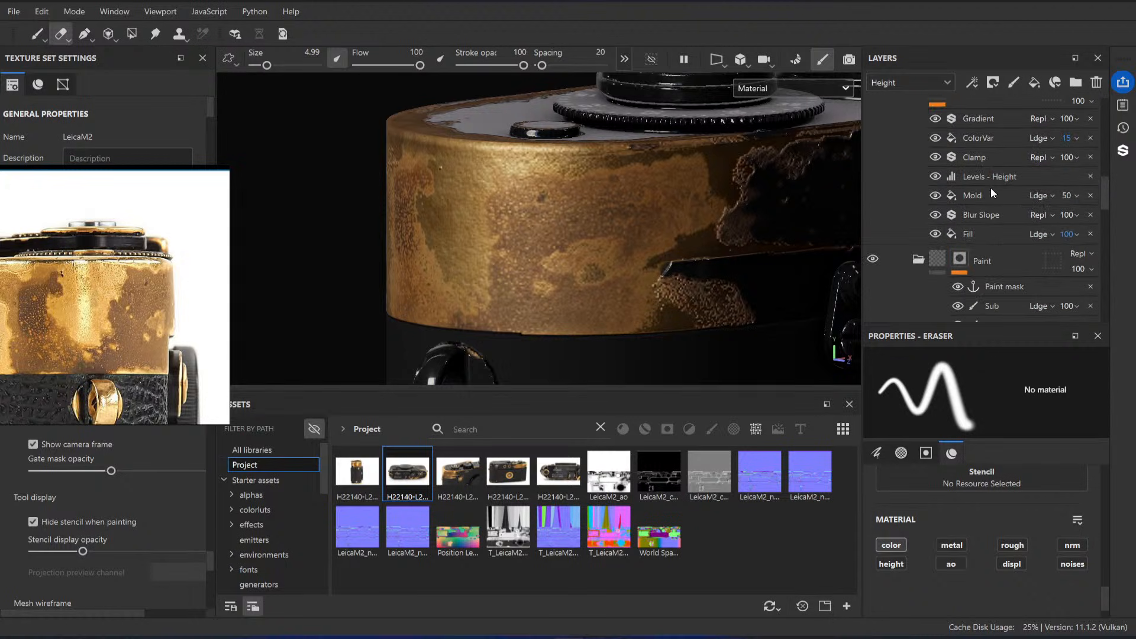
{"action": "left_click", "coordinate": [963, 245]}
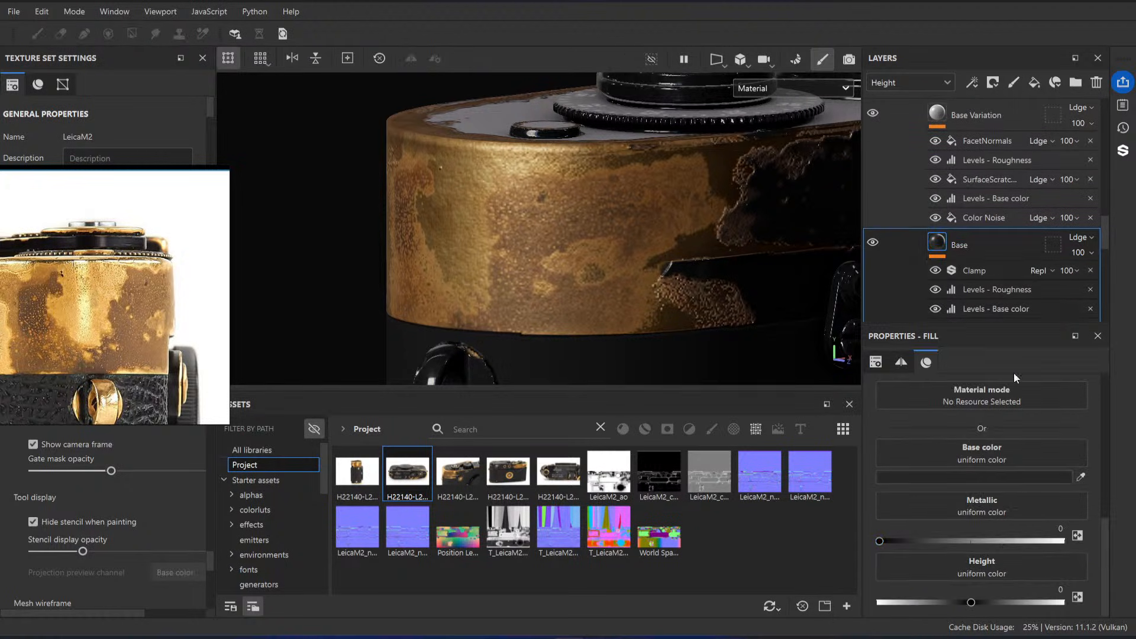
{"action": "left_click_drag", "start_coordinate": [704, 192], "coordinate": [629, 204], "text": "alt"}
{"action": "scroll", "coordinate": [630, 203], "scroll_direction": "up", "scroll_amount": 4}
{"action": "middle_click_drag", "start_coordinate": [629, 203], "coordinate": [505, 235], "text": "alt"}
{"action": "left_click_drag", "start_coordinate": [973, 603], "coordinate": [963, 605]}
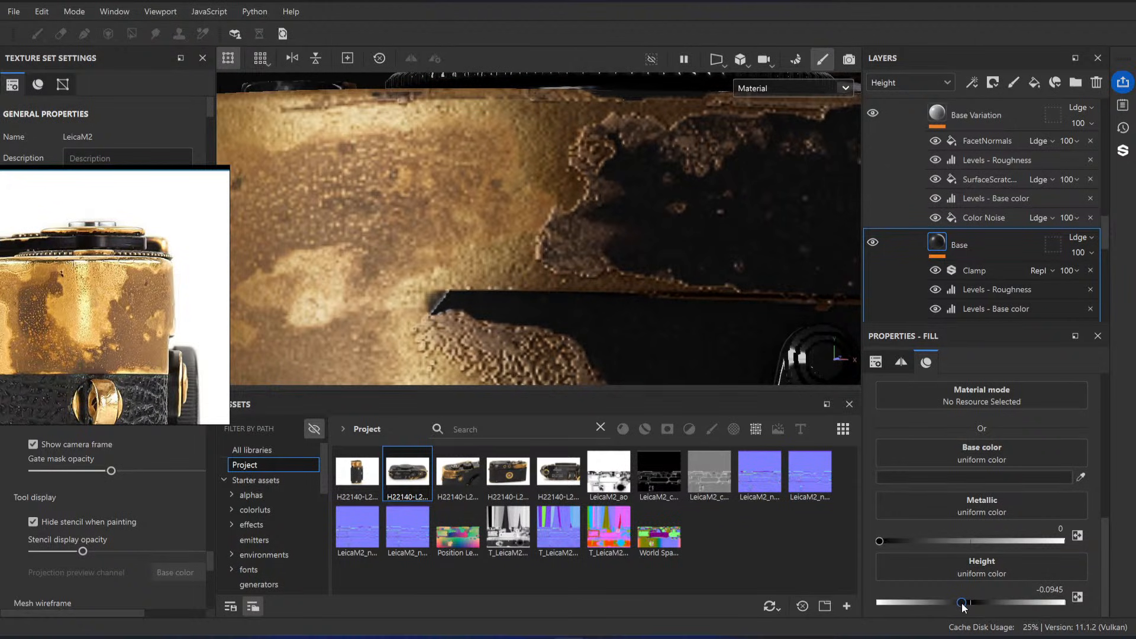
Step: Set the Base fill's uniform height to -0.0630
{"action": "scroll", "coordinate": [654, 269], "scroll_direction": "down", "scroll_amount": 4}
{"action": "left_click_drag", "start_coordinate": [654, 269], "coordinate": [522, 189], "text": "alt"}
{"action": "scroll", "coordinate": [471, 238], "scroll_direction": "down", "scroll_amount": 3}
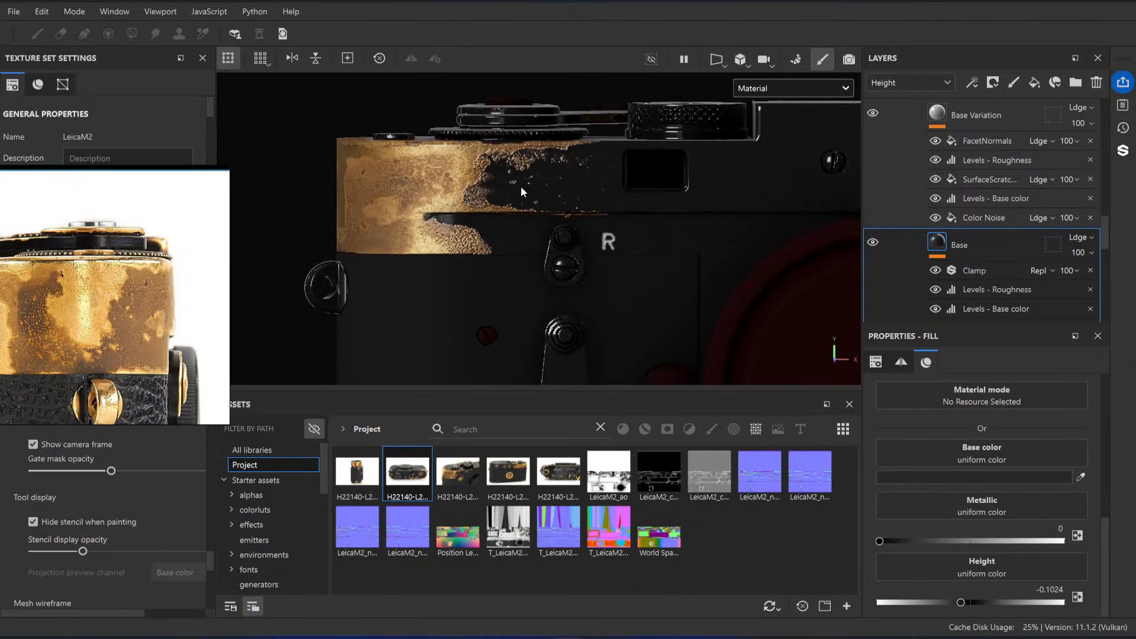
{"action": "scroll", "coordinate": [522, 189], "scroll_direction": "up", "scroll_amount": 5}
{"action": "left_click_drag", "start_coordinate": [509, 237], "coordinate": [520, 255], "text": "alt"}
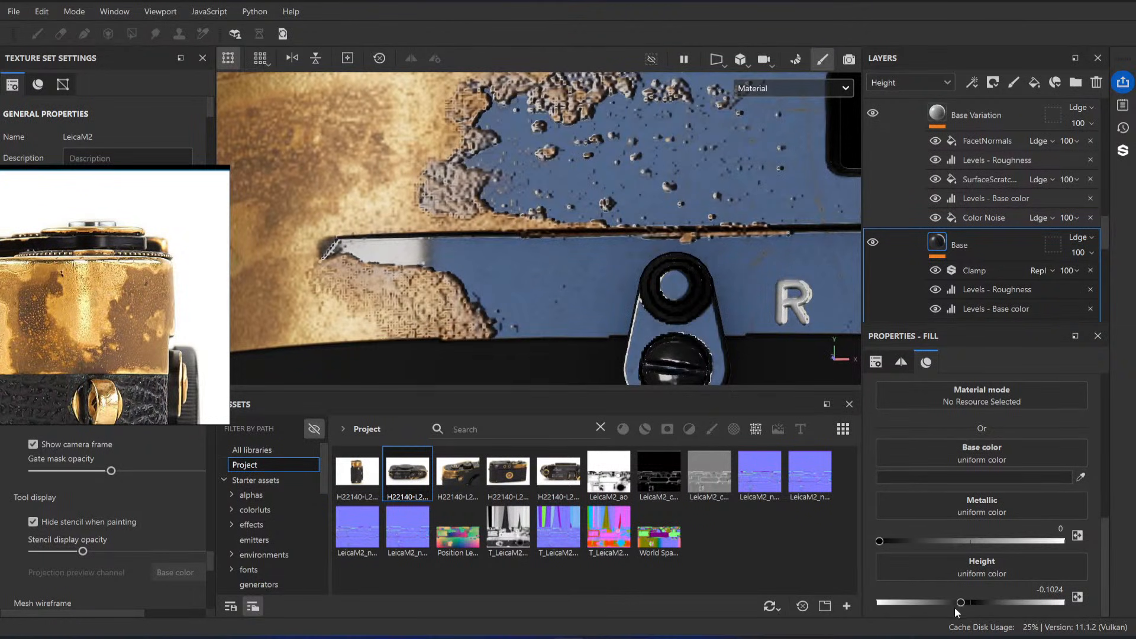
{"action": "left_click_drag", "start_coordinate": [963, 605], "coordinate": [966, 605]}
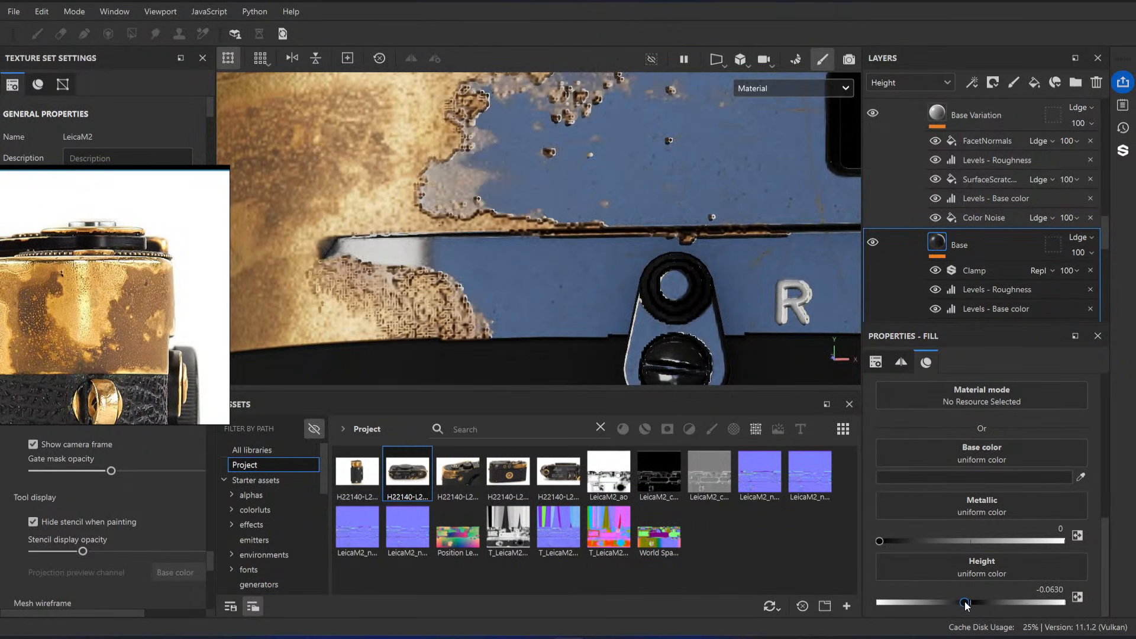
Step: Inspect the edge between black paint and brass around the lever and top plate at different distances
{"action": "scroll", "coordinate": [603, 313], "scroll_direction": "down", "scroll_amount": 3}
{"action": "left_click_drag", "start_coordinate": [511, 235], "coordinate": [604, 322], "text": "alt"}
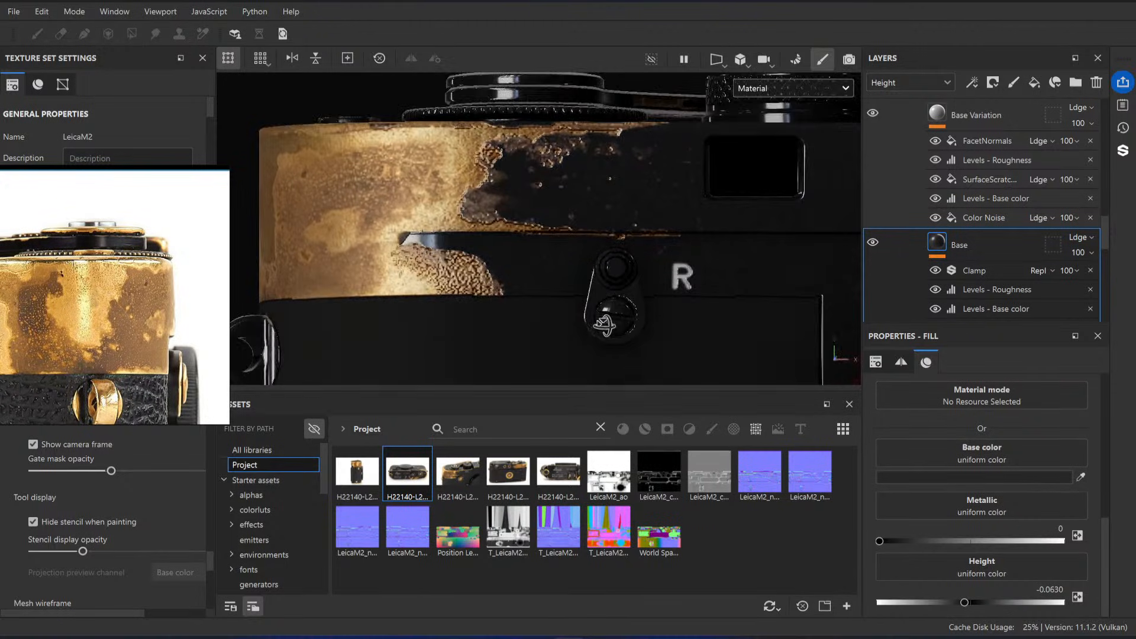
{"action": "scroll", "coordinate": [528, 213], "scroll_direction": "up", "scroll_amount": 3}
{"action": "middle_click_drag", "start_coordinate": [576, 255], "coordinate": [613, 287], "text": "alt"}
{"action": "scroll", "coordinate": [1003, 272], "scroll_direction": "up", "scroll_amount": 5}
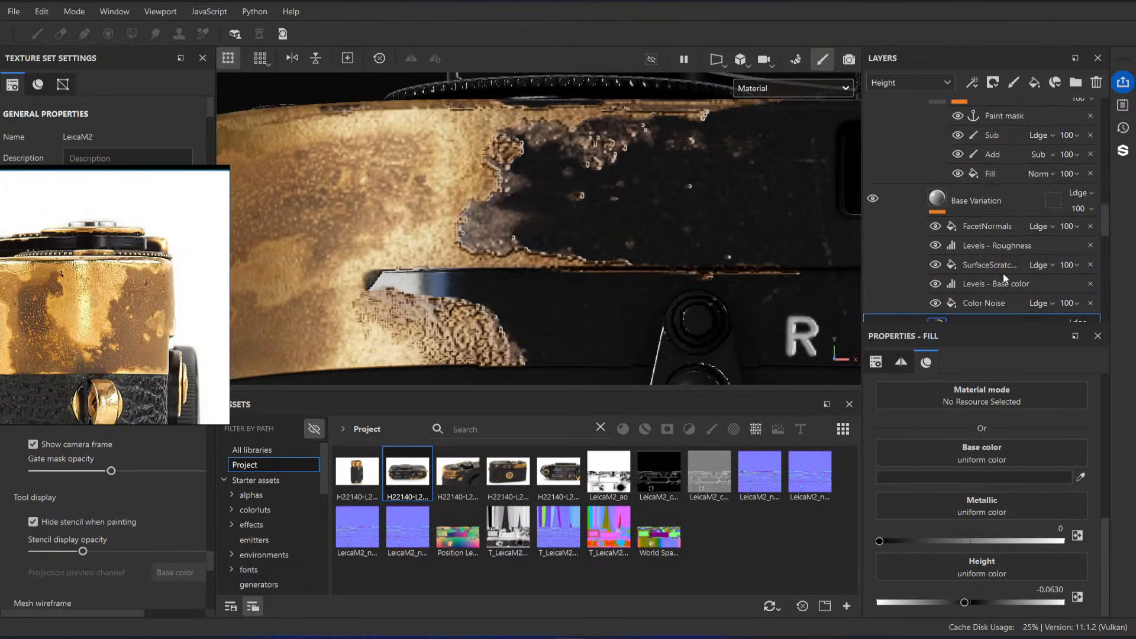
{"action": "scroll", "coordinate": [912, 277], "scroll_direction": "up", "scroll_amount": 2}
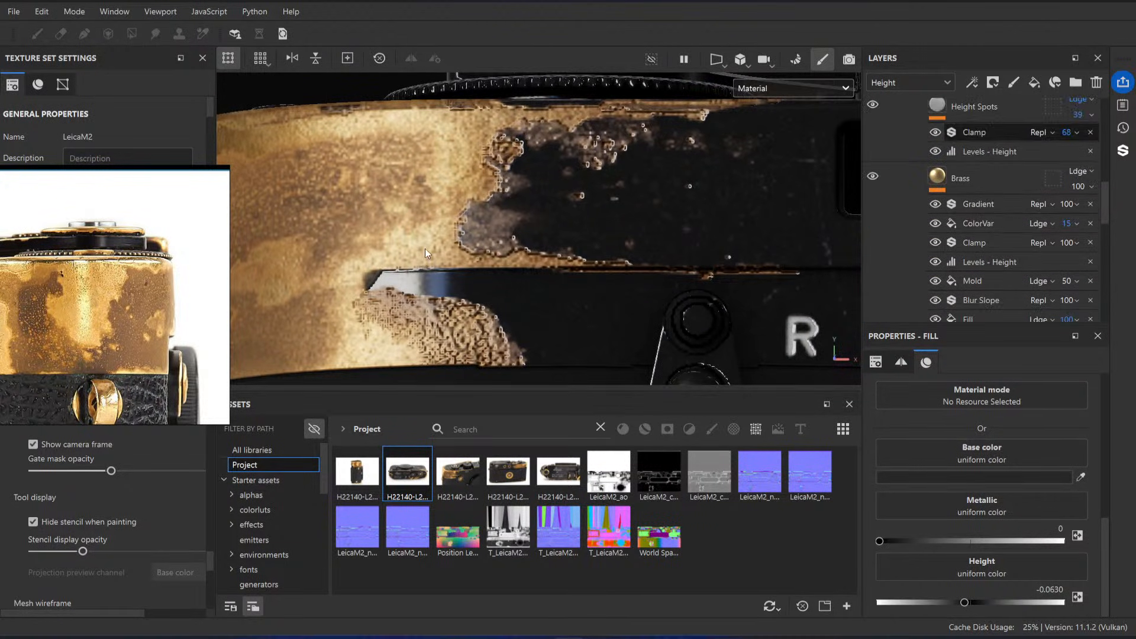
{"action": "scroll", "coordinate": [528, 253], "scroll_direction": "down", "scroll_amount": 3}
{"action": "left_click_drag", "start_coordinate": [592, 228], "coordinate": [648, 237], "text": "alt"}
{"action": "scroll", "coordinate": [675, 266], "scroll_direction": "down", "scroll_amount": 2}
{"action": "scroll", "coordinate": [642, 231], "scroll_direction": "up", "scroll_amount": 2}
{"action": "scroll", "coordinate": [648, 237], "scroll_direction": "up", "scroll_amount": 1}
{"action": "scroll", "coordinate": [112, 316], "scroll_direction": "down", "scroll_amount": 7}
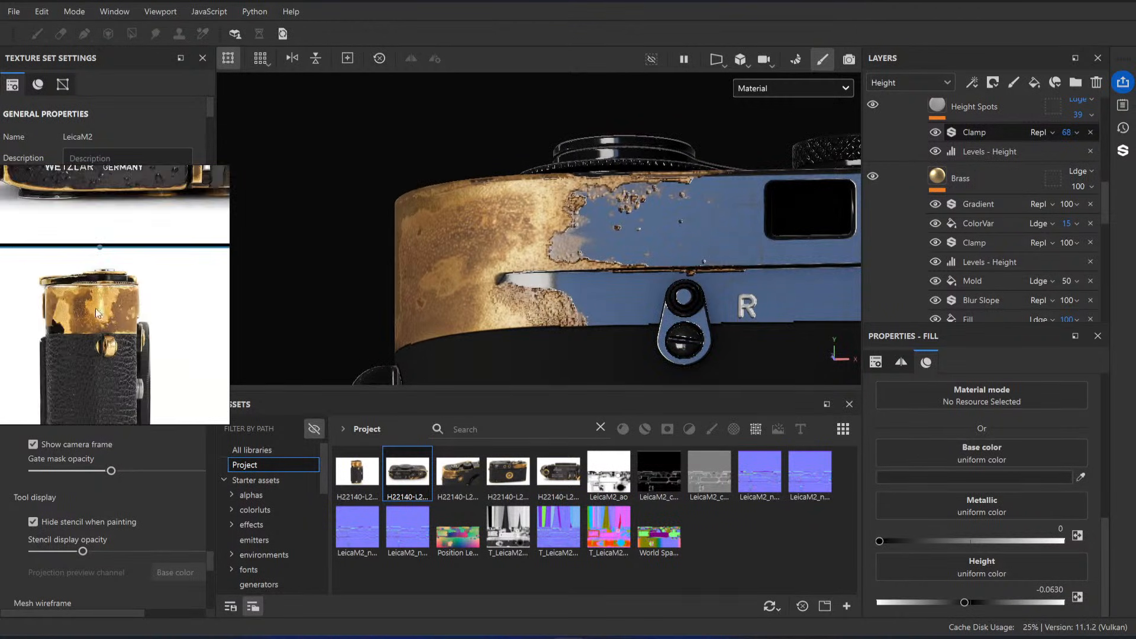
Step: Compare the reference close-up of the chipped paint edge with the worn brass patch on the camera's other side
{"action": "scroll", "coordinate": [152, 207], "scroll_direction": "up", "scroll_amount": 8}
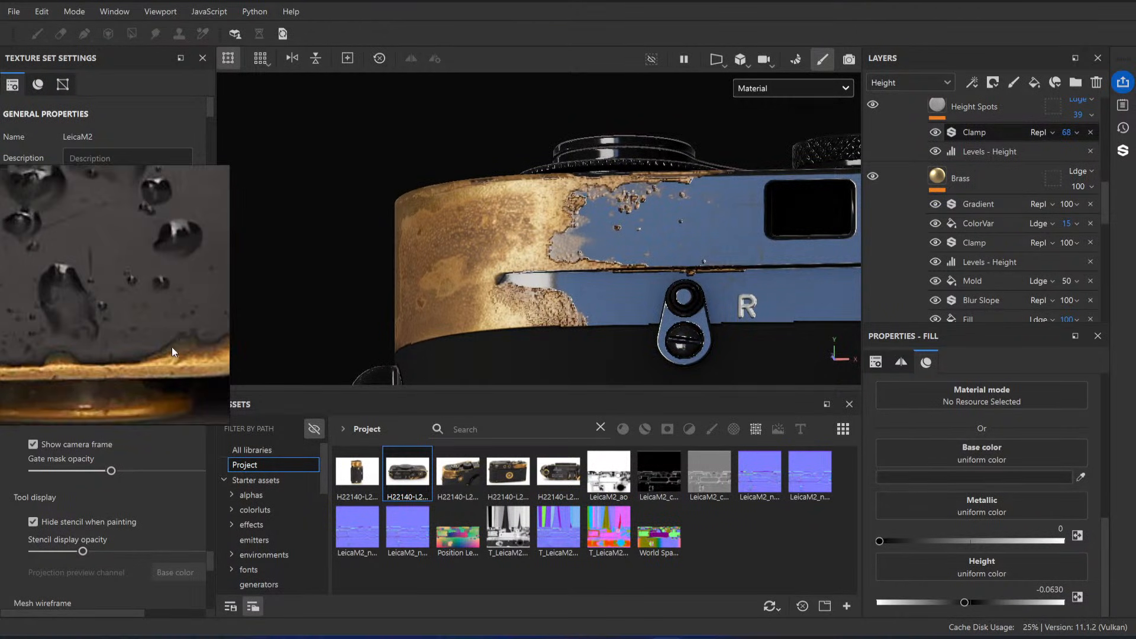
{"action": "mouse_move", "coordinate": [648, 207]}
{"action": "left_mouse_down", "text": "alt"}
{"action": "mouse_move", "coordinate": [646, 240]}
{"action": "mouse_move", "coordinate": [444, 236]}
{"action": "mouse_move", "coordinate": [586, 240]}
{"action": "mouse_move", "coordinate": [638, 211]}
{"action": "left_mouse_up", "text": "alt"}
{"action": "scroll", "coordinate": [638, 212], "scroll_direction": "up", "scroll_amount": 5}
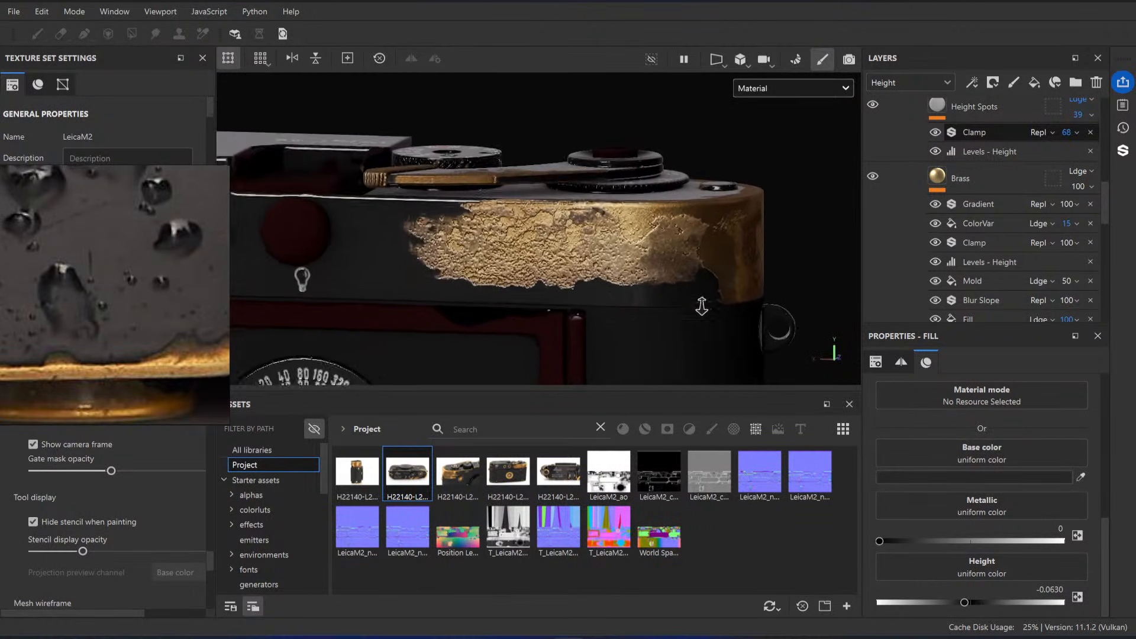
{"action": "right_click_drag", "start_coordinate": [596, 274], "coordinate": [620, 246], "text": "shift"}
{"action": "scroll", "coordinate": [559, 244], "scroll_direction": "down", "scroll_amount": 3}
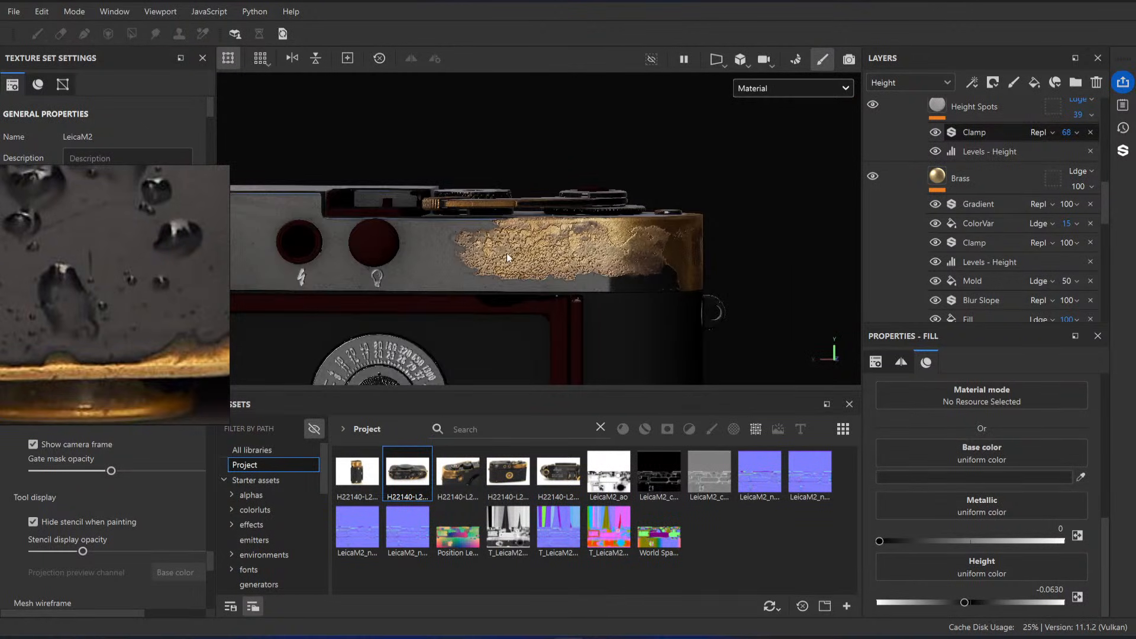
{"action": "scroll", "coordinate": [576, 231], "scroll_direction": "up", "scroll_amount": 4}
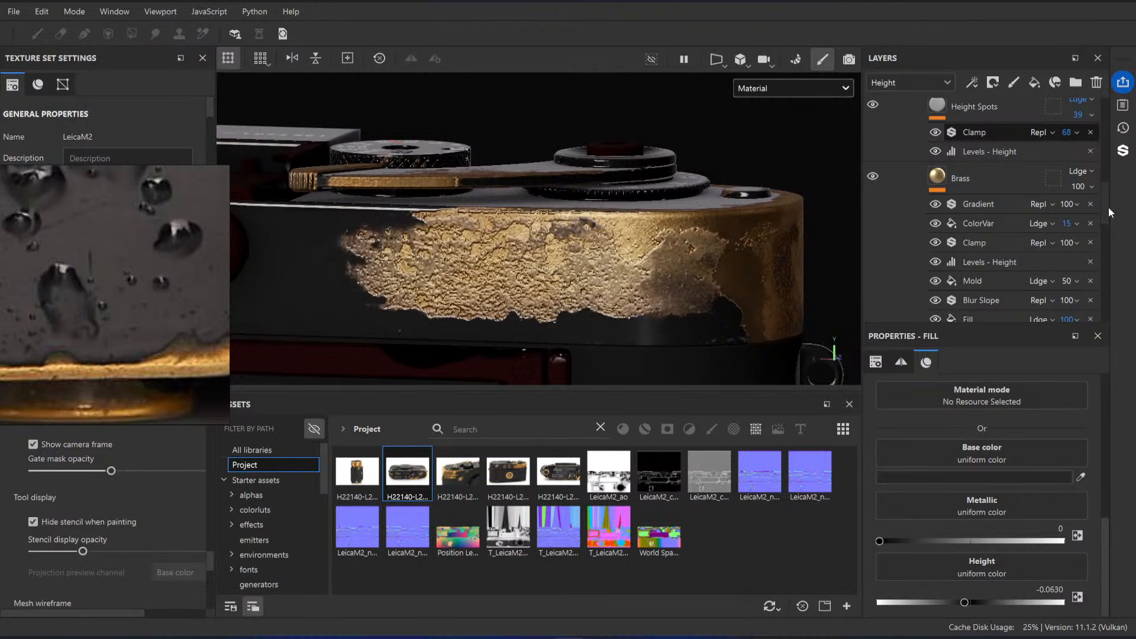
Step: Collapse the Brass Base folder and set the Paint folder's height opacity to 85
{"action": "scroll", "coordinate": [1031, 180], "scroll_direction": "up", "scroll_amount": 3}
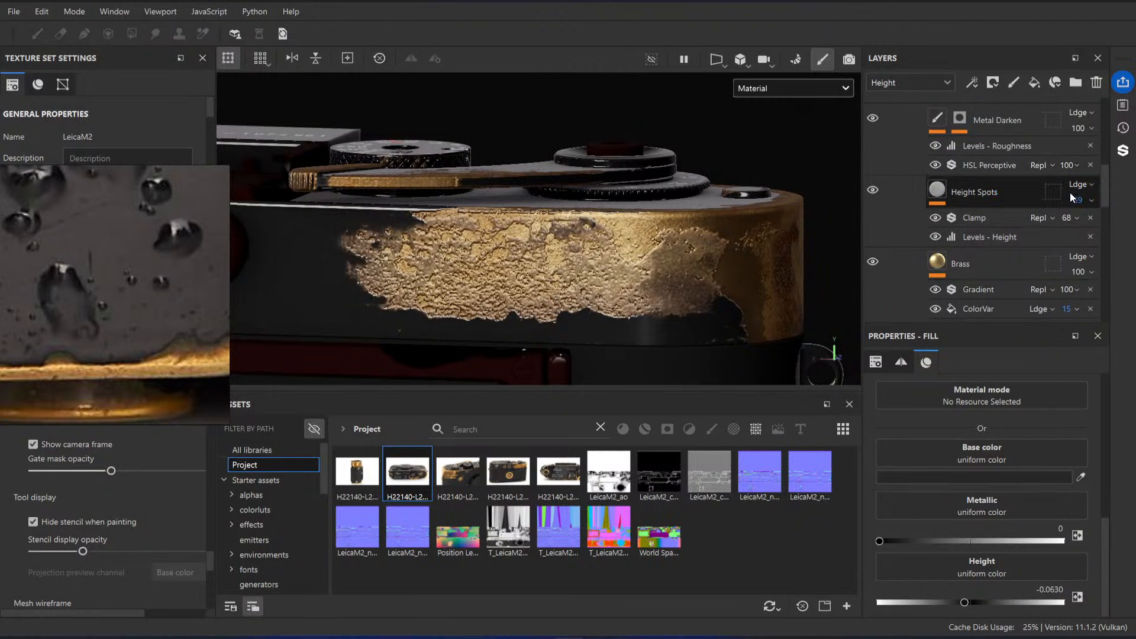
{"action": "scroll", "coordinate": [1006, 201], "scroll_direction": "up", "scroll_amount": 6}
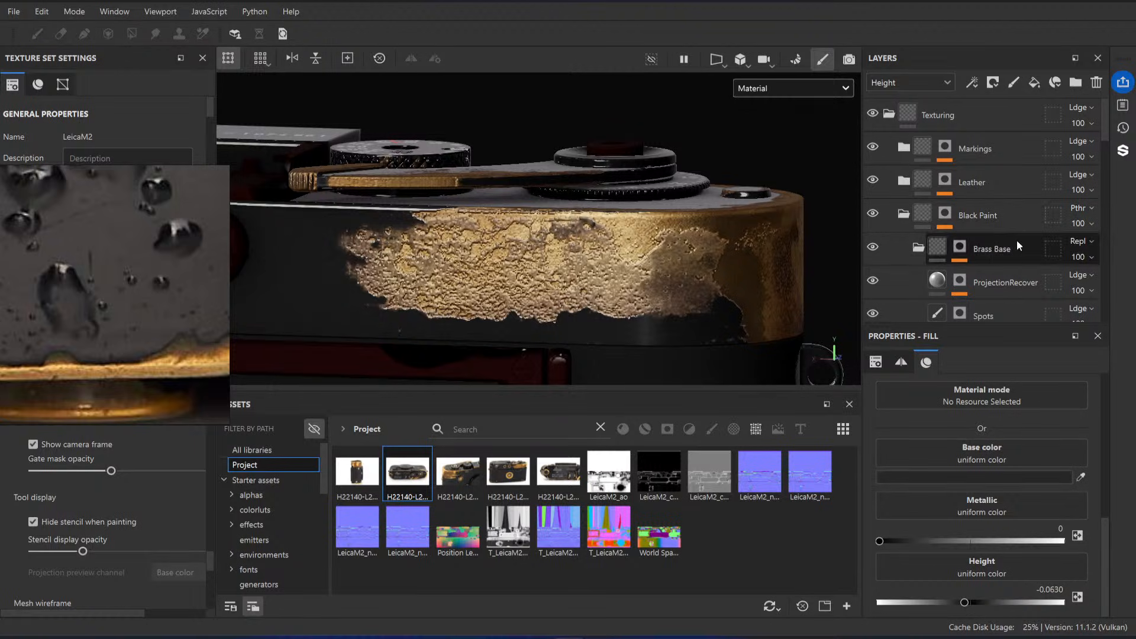
{"action": "left_click", "coordinate": [904, 213]}
{"action": "left_click", "coordinate": [904, 214]}
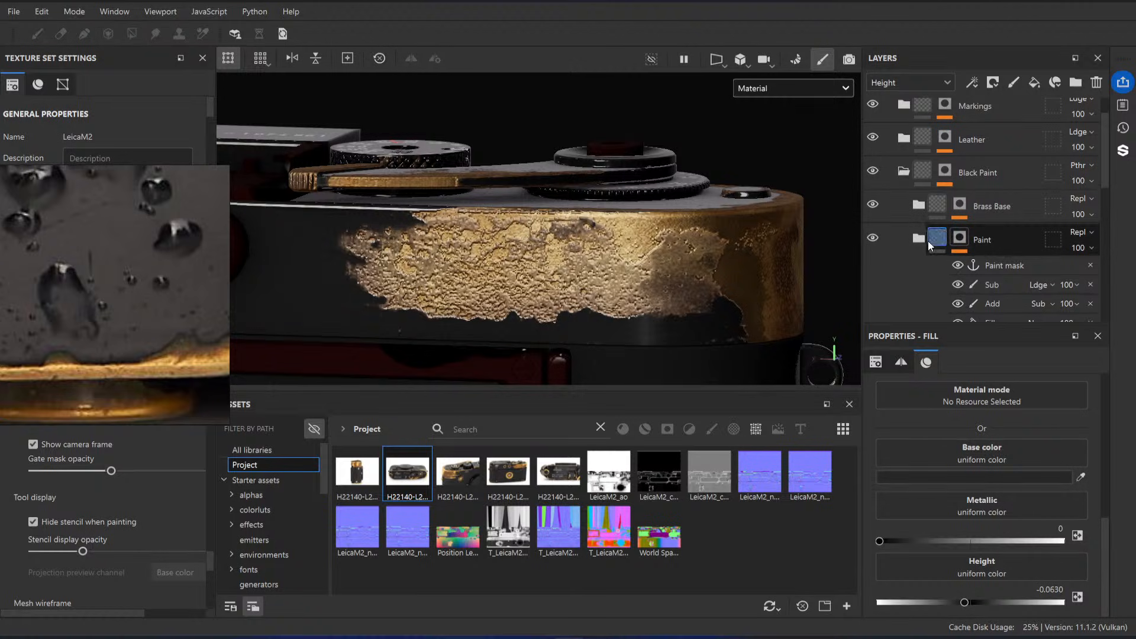
{"action": "left_click", "coordinate": [1084, 251]}
{"action": "mouse_move", "coordinate": [1100, 273]}
{"action": "left_mouse_down"}
{"action": "mouse_move", "coordinate": [1072, 272]}
{"action": "mouse_move", "coordinate": [1118, 273]}
{"action": "left_mouse_up"}
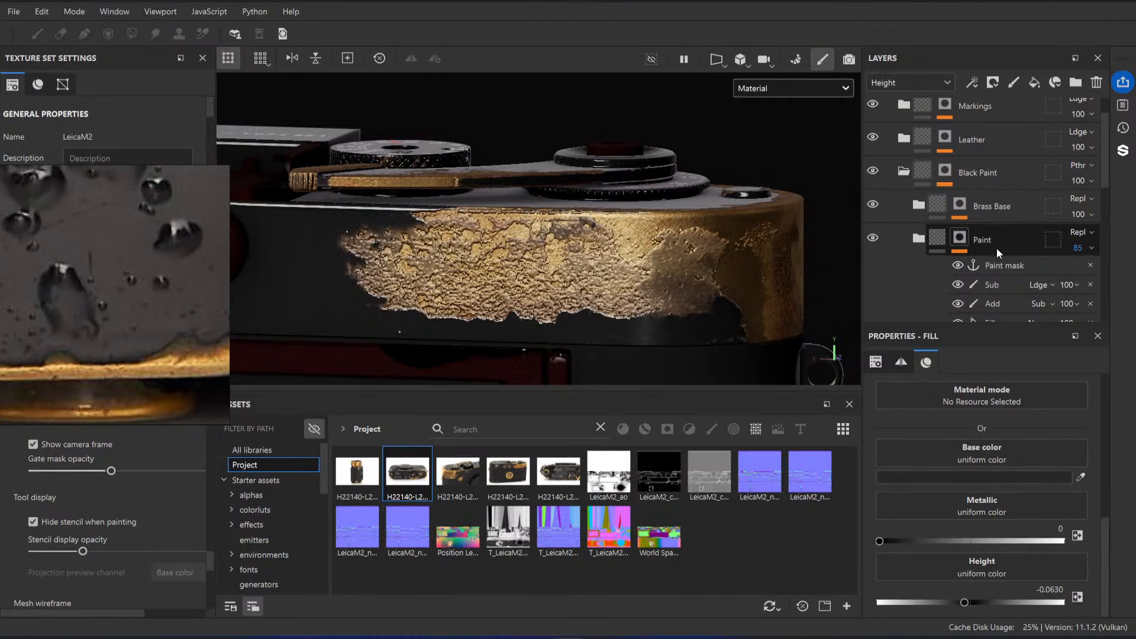
Step: Select the Brass fill inside the Brass Base folder and enable its height channel
{"action": "scroll", "coordinate": [977, 251], "scroll_direction": "down", "scroll_amount": 2}
{"action": "left_click", "coordinate": [925, 155]}
{"action": "scroll", "coordinate": [975, 265], "scroll_direction": "down", "scroll_amount": 6}
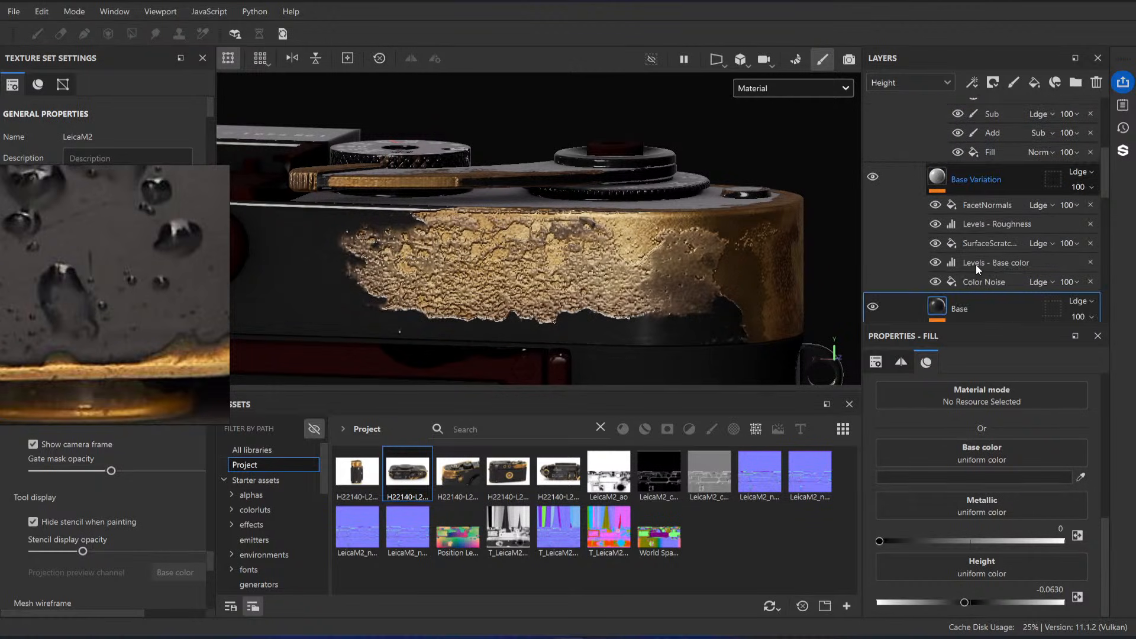
{"action": "scroll", "coordinate": [954, 190], "scroll_direction": "up", "scroll_amount": 7}
{"action": "left_click", "coordinate": [919, 163]}
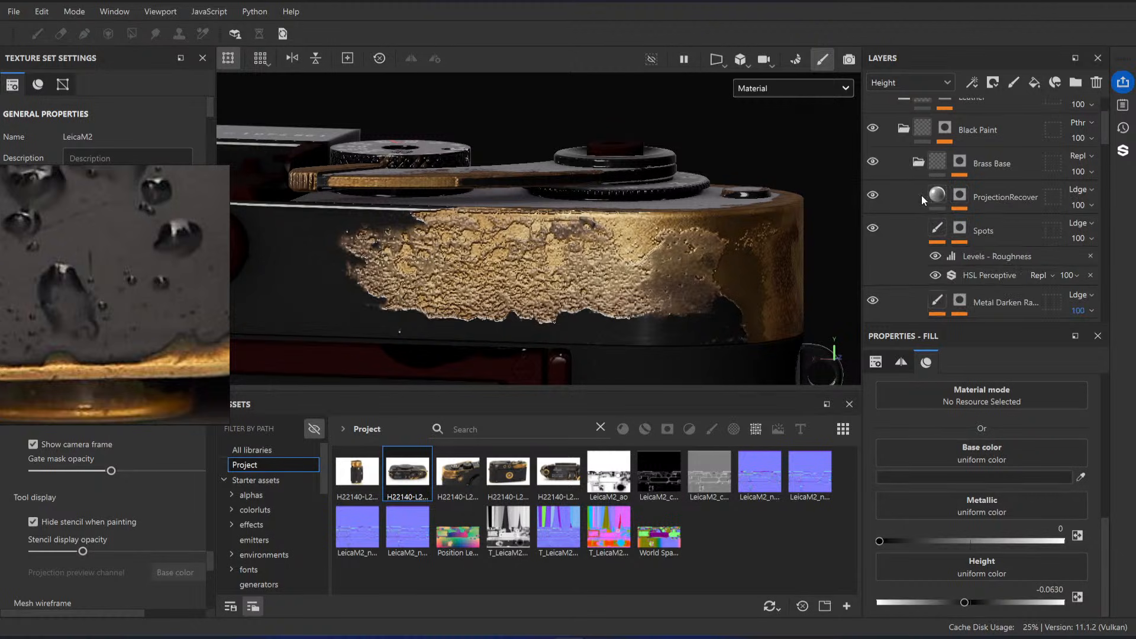
{"action": "scroll", "coordinate": [970, 218], "scroll_direction": "down", "scroll_amount": 3}
{"action": "scroll", "coordinate": [994, 208], "scroll_direction": "down", "scroll_amount": 3}
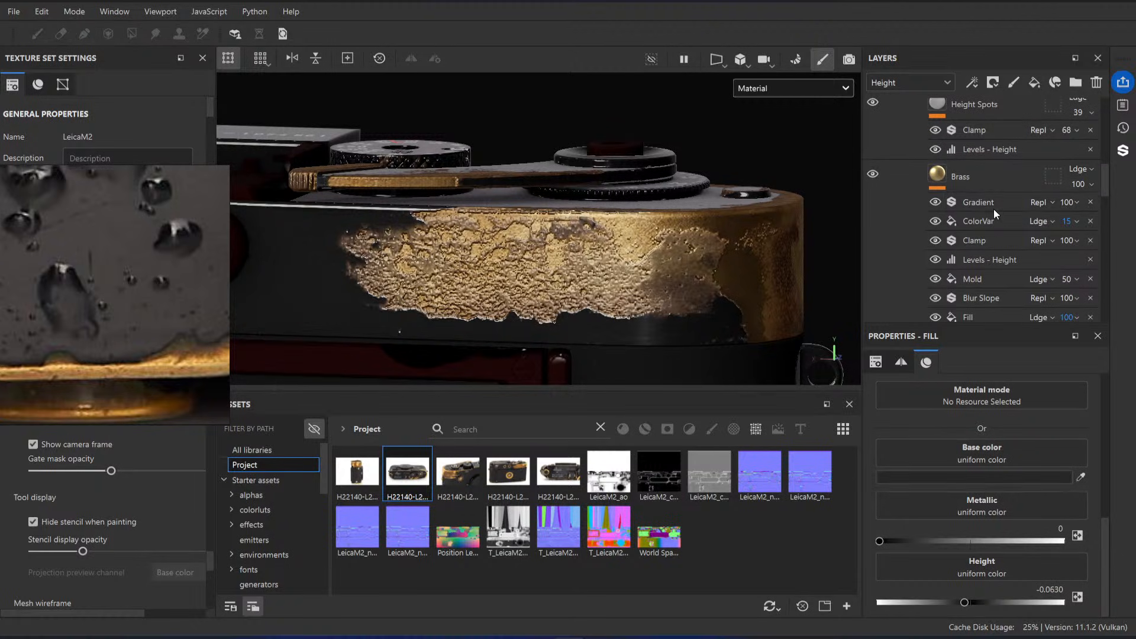
{"action": "left_click", "coordinate": [957, 176]}
{"action": "scroll", "coordinate": [982, 512], "scroll_direction": "down", "scroll_amount": 1}
{"action": "scroll", "coordinate": [983, 512], "scroll_direction": "up", "scroll_amount": 4}
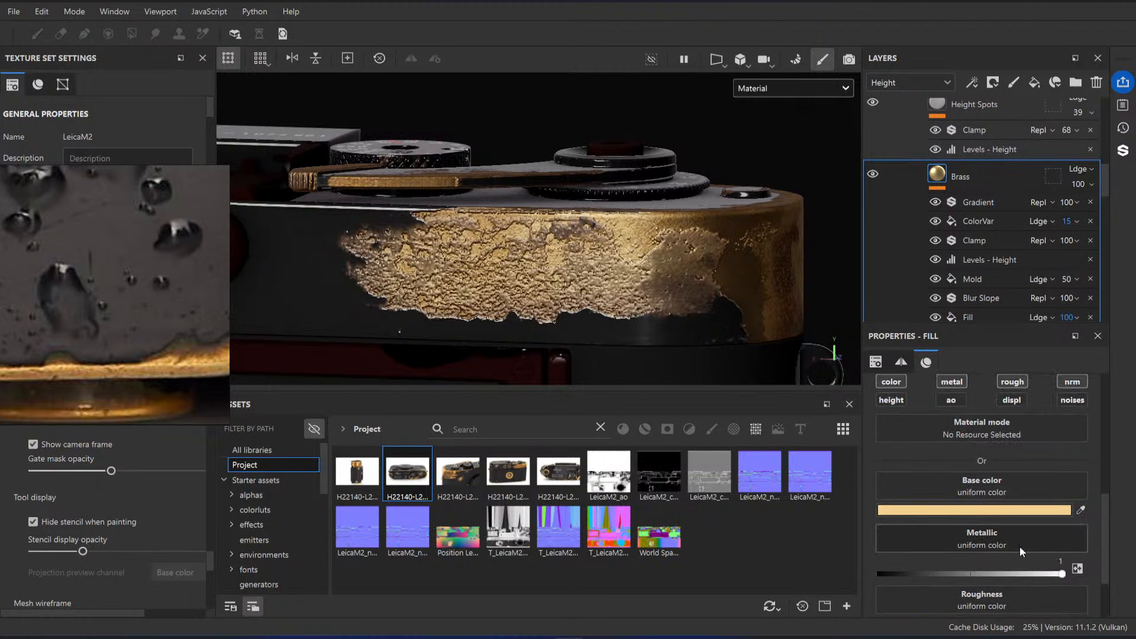
{"action": "left_click", "coordinate": [891, 485]}
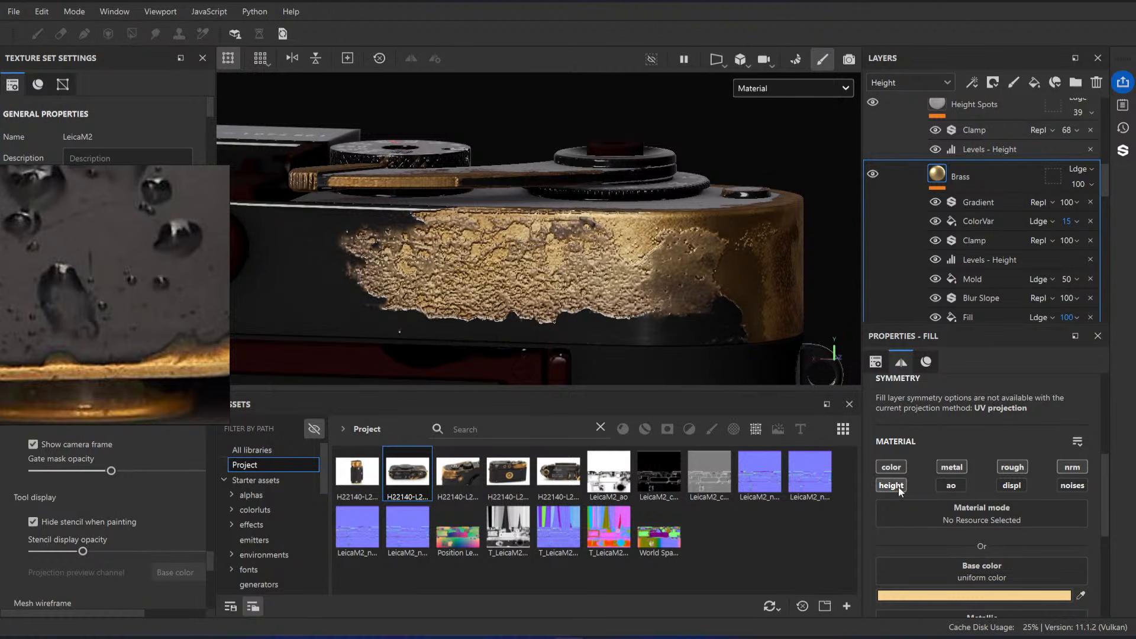
Step: Try different uniform height values such as 0.5276 on the Brass fill and undo the changes
{"action": "scroll", "coordinate": [988, 493], "scroll_direction": "down", "scroll_amount": 4}
{"action": "left_click_drag", "start_coordinate": [971, 602], "coordinate": [1021, 602]}
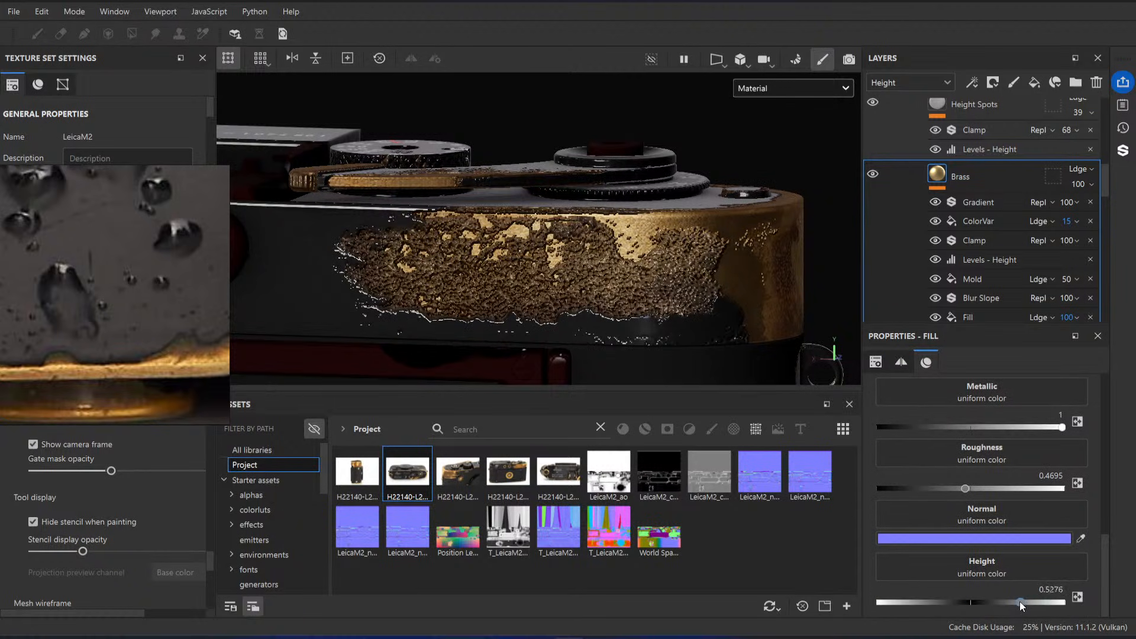
{"action": "left_click_drag", "start_coordinate": [943, 601], "coordinate": [1055, 602]}
{"action": "key", "text": "ctrl+z"}
{"action": "key", "text": "ctrl+z"}
Step: Collapse the Brass Base folder and add a Levels effect to the Black Paint folder's content
{"action": "scroll", "coordinate": [635, 229], "scroll_direction": "down", "scroll_amount": 2}
{"action": "scroll", "coordinate": [942, 167], "scroll_direction": "up", "scroll_amount": 6}
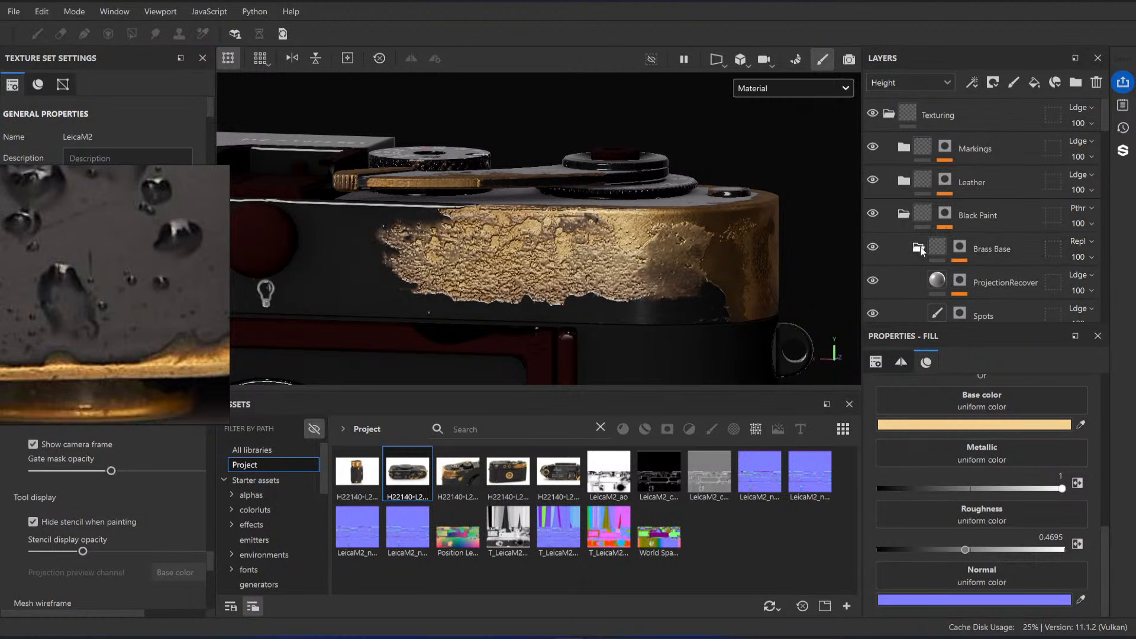
{"action": "left_click", "coordinate": [919, 248]}
{"action": "left_click", "coordinate": [922, 212]}
{"action": "right_click", "coordinate": [920, 208]}
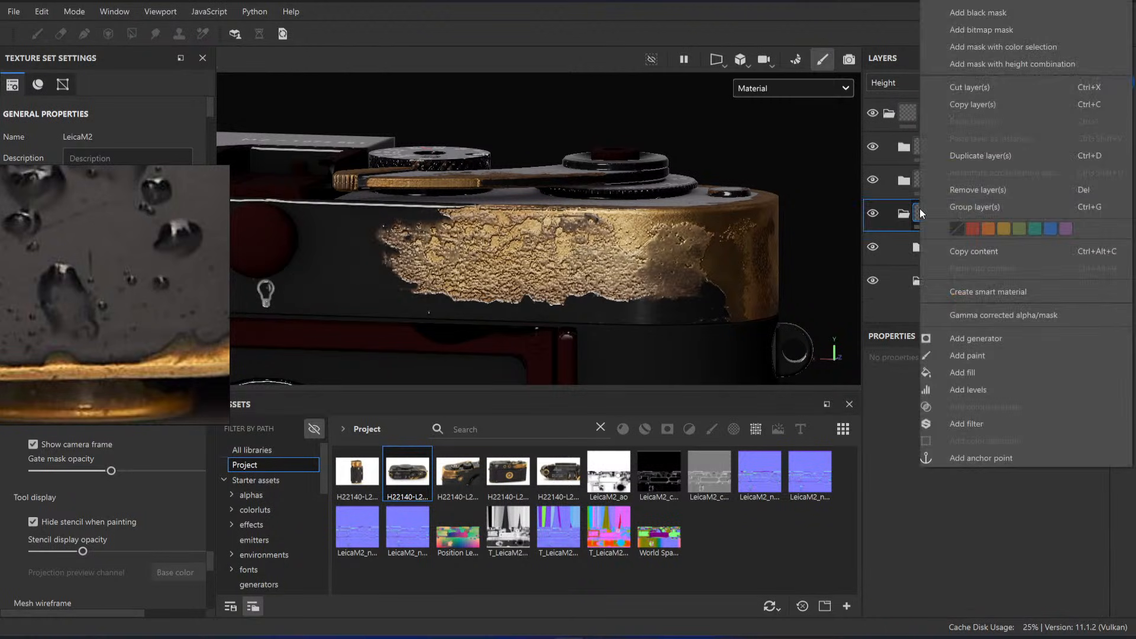
{"action": "left_click", "coordinate": [987, 389]}
Step: Make the Black Paint folder's Levels affect the Height channel and set its midtone input to 2.298
{"action": "middle_click_drag", "start_coordinate": [615, 252], "coordinate": [602, 231]}
{"action": "scroll", "coordinate": [602, 231], "scroll_direction": "up", "scroll_amount": 3}
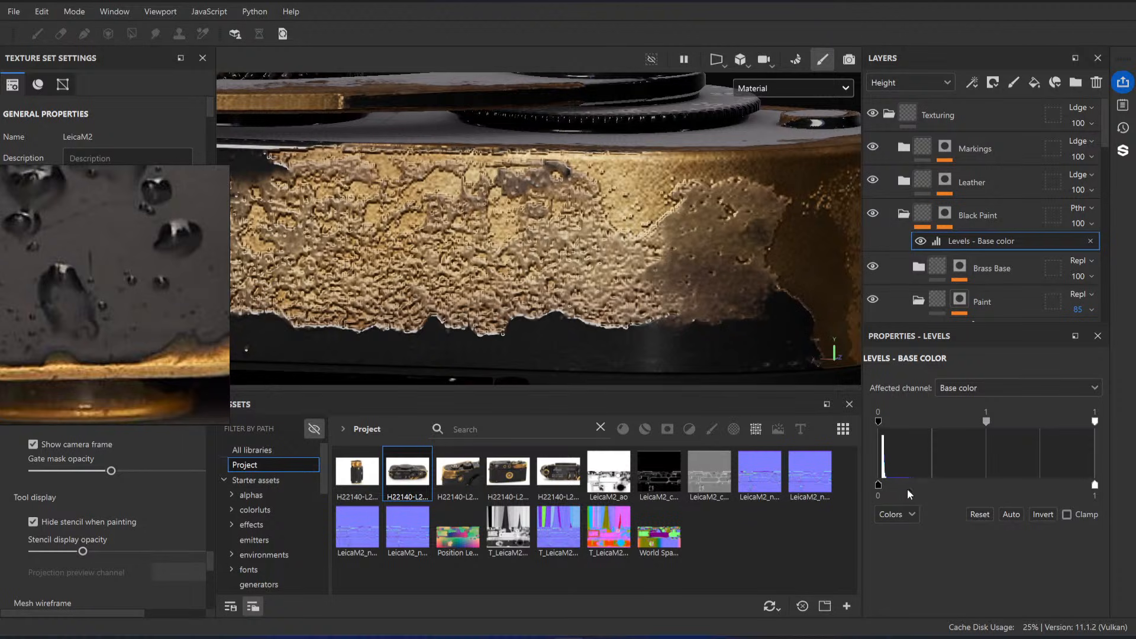
{"action": "left_click_drag", "start_coordinate": [879, 486], "coordinate": [933, 490]}
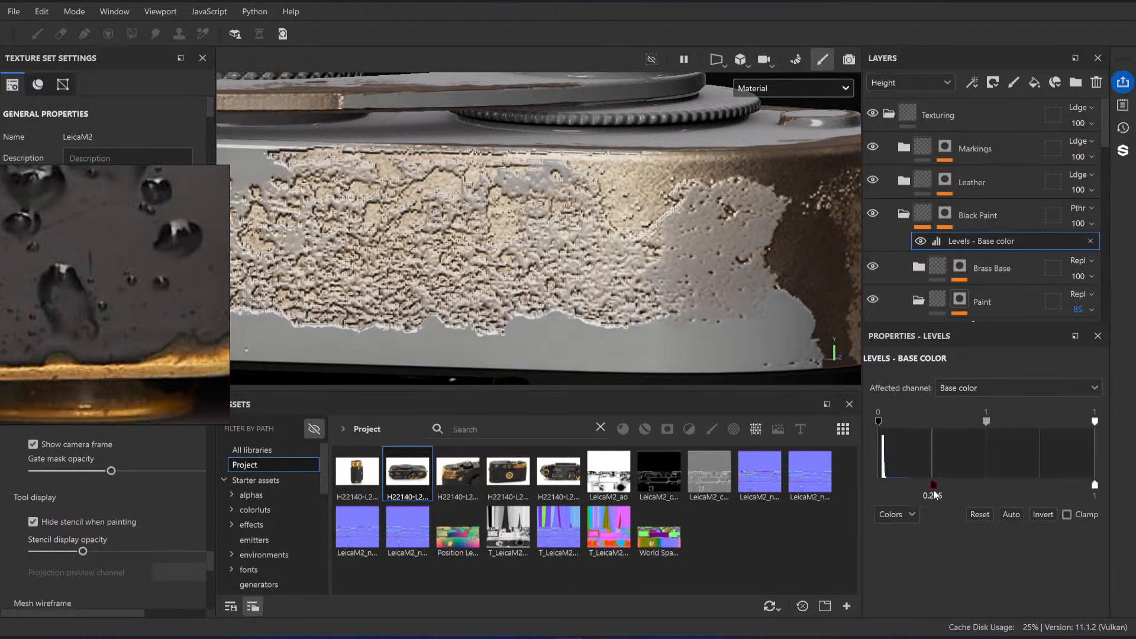
{"action": "key", "text": "ctrl+z"}
{"action": "left_click", "coordinate": [987, 394]}
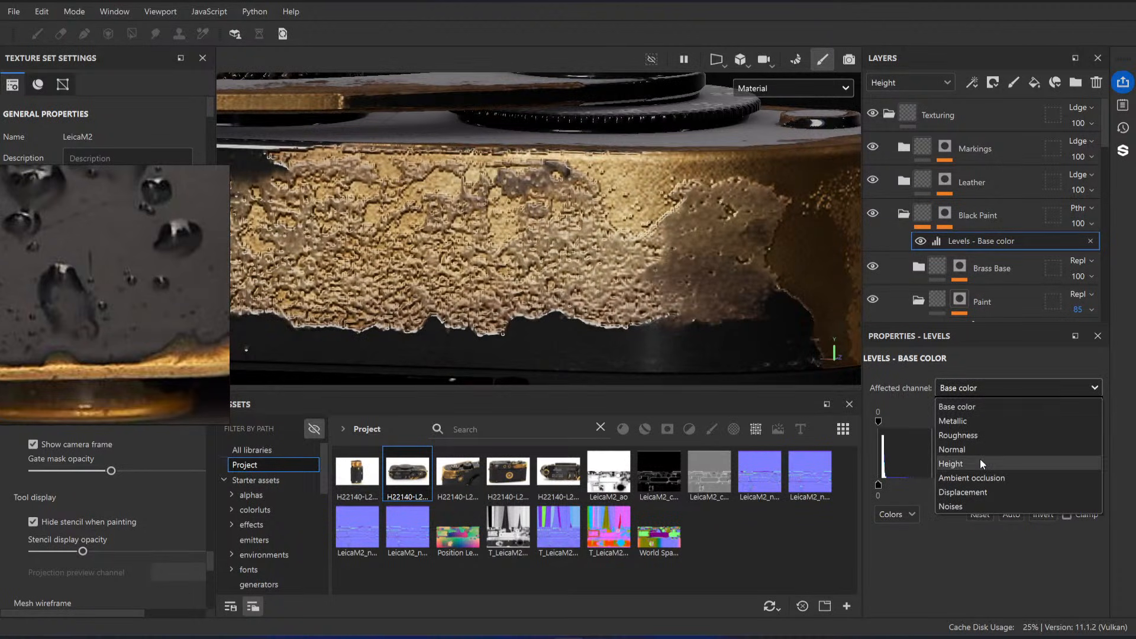
{"action": "left_click", "coordinate": [974, 464]}
{"action": "left_click_drag", "start_coordinate": [1007, 421], "coordinate": [1012, 427]}
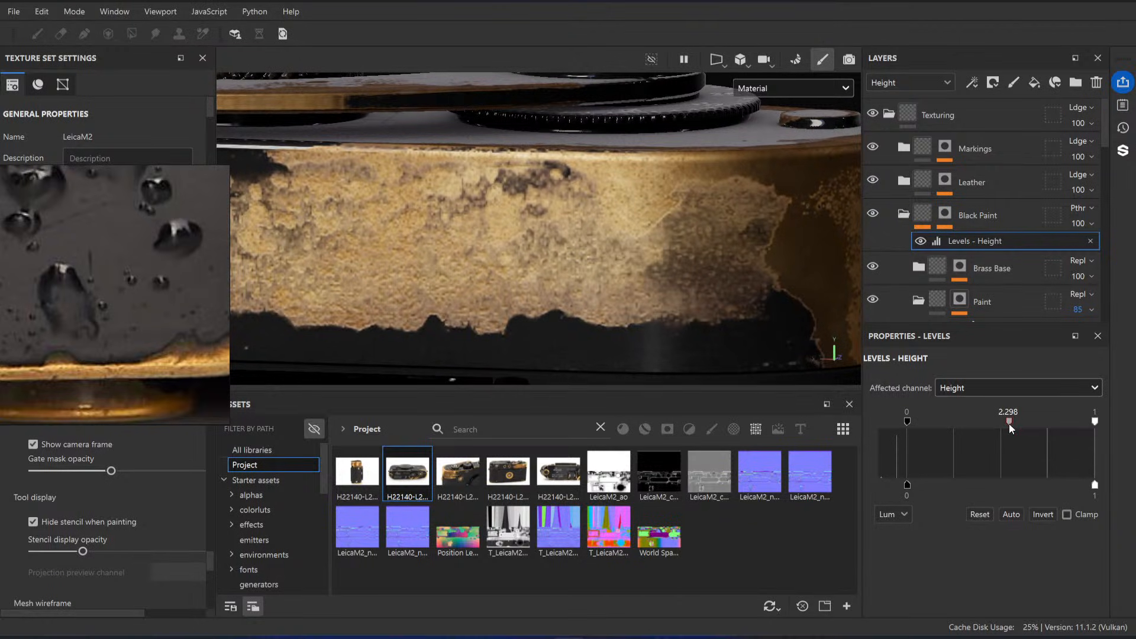
Step: Remove the Levels effect from the Black Paint folder and check the worn brass edge on the camera body
{"action": "left_click_drag", "start_coordinate": [645, 248], "coordinate": [614, 251], "text": "alt"}
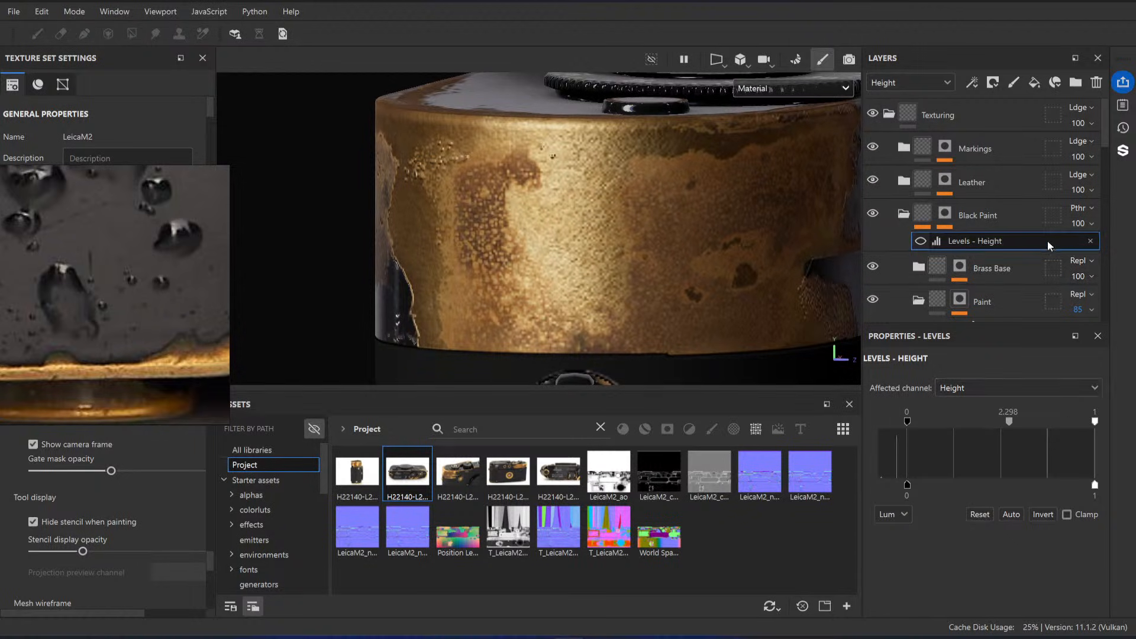
{"action": "left_click", "coordinate": [1090, 241]}
{"action": "scroll", "coordinate": [952, 230], "scroll_direction": "down", "scroll_amount": 1}
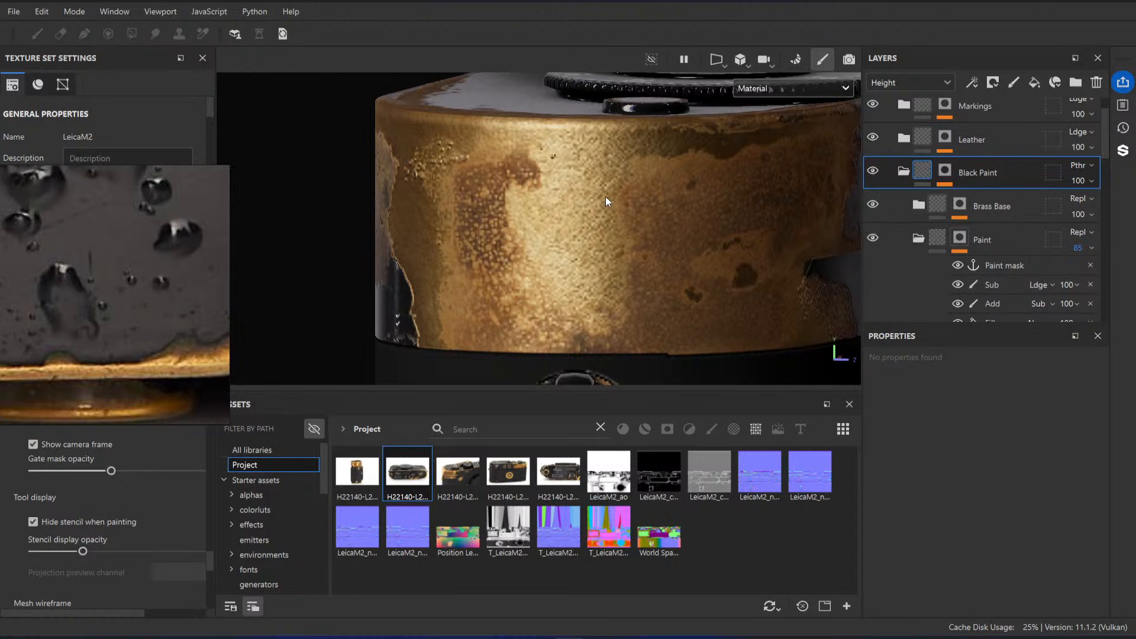
{"action": "left_click_drag", "start_coordinate": [606, 197], "coordinate": [466, 201], "text": "alt"}
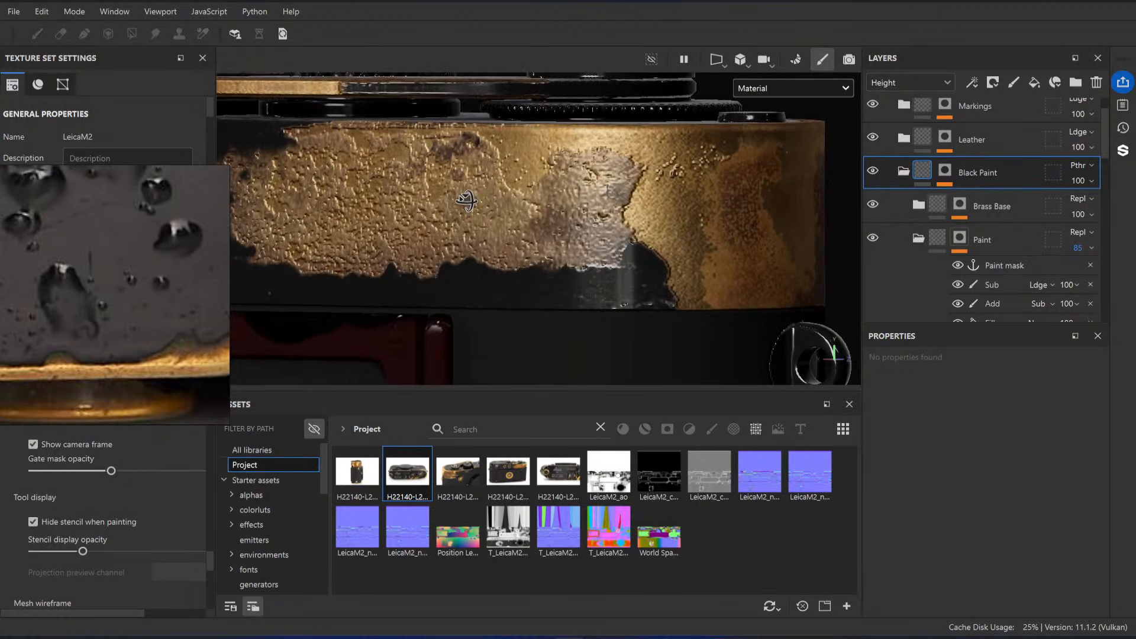
Step: Select the Base fill layer inside the Paint folder to check which material channels it uses
{"action": "scroll", "coordinate": [971, 201], "scroll_direction": "down", "scroll_amount": 1}
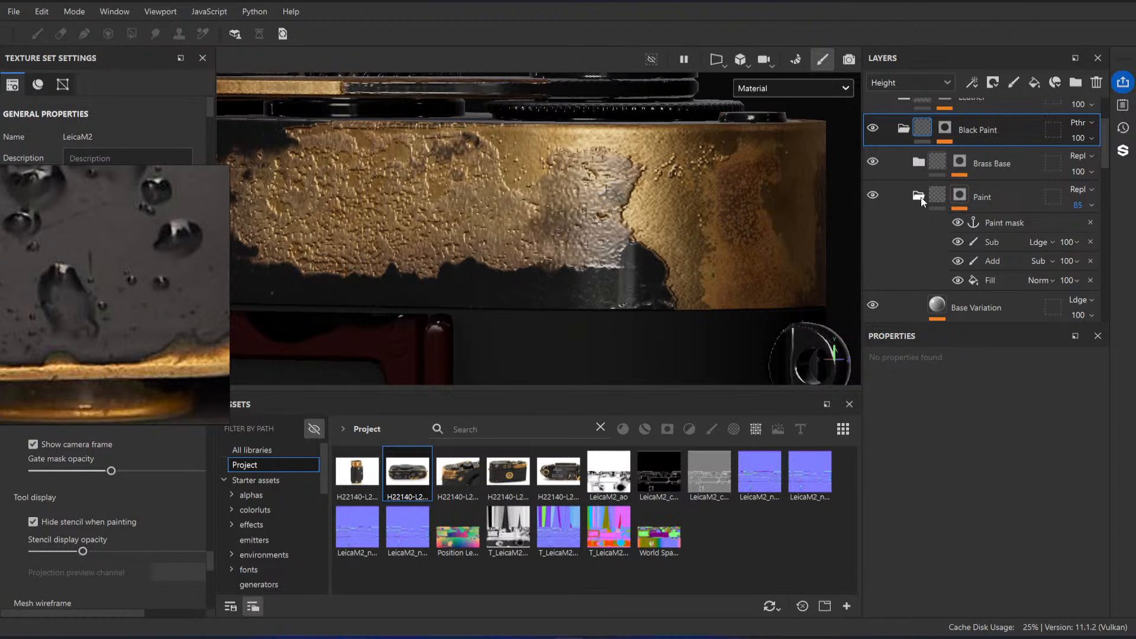
{"action": "scroll", "coordinate": [922, 200], "scroll_direction": "down", "scroll_amount": 3}
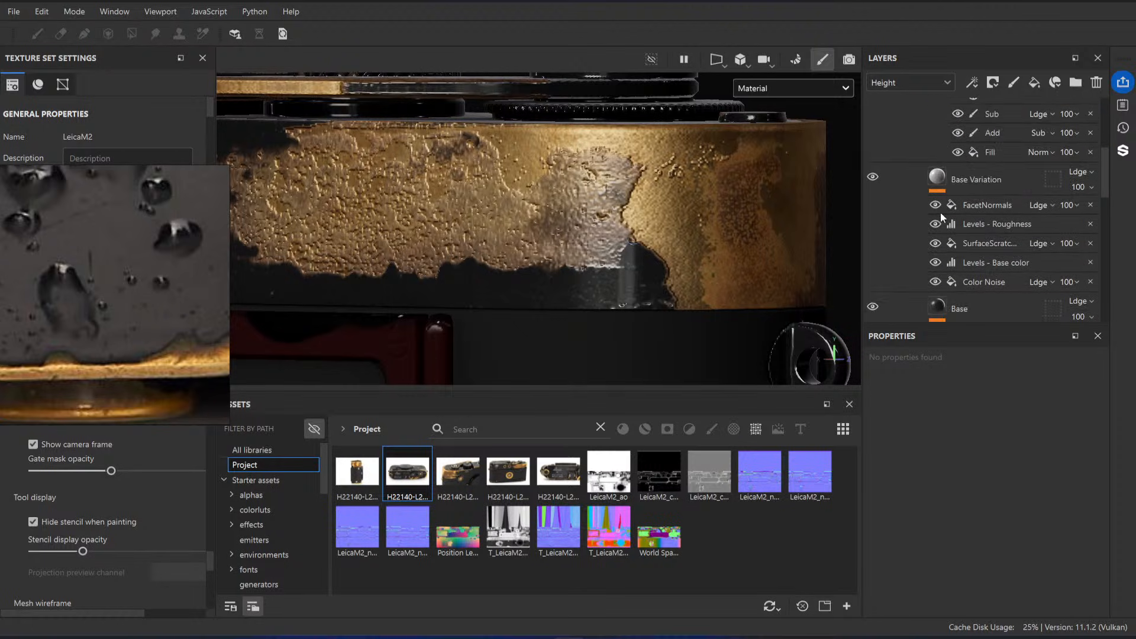
{"action": "left_click", "coordinate": [939, 180]}
{"action": "scroll", "coordinate": [940, 267], "scroll_direction": "down", "scroll_amount": 2}
{"action": "left_click", "coordinate": [941, 223]}
{"action": "scroll", "coordinate": [950, 228], "scroll_direction": "up", "scroll_amount": 3}
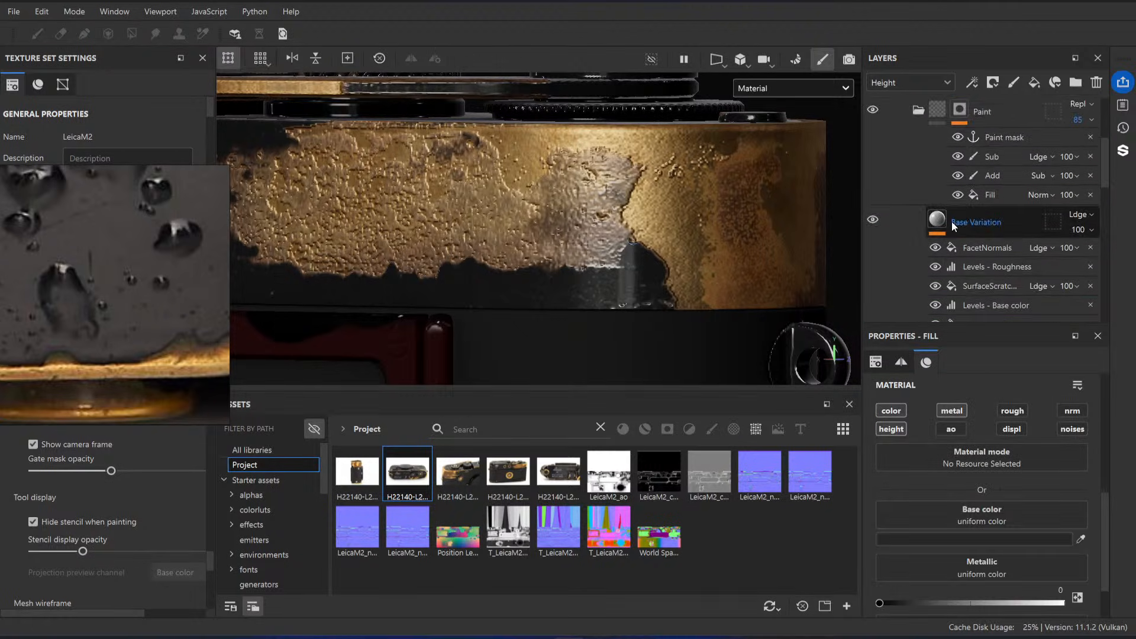
Step: Display only the Height channel on the model in the viewport
{"action": "scroll", "coordinate": [952, 221], "scroll_direction": "up", "scroll_amount": 2}
{"action": "key", "text": "c"}
{"action": "key", "text": "c"}
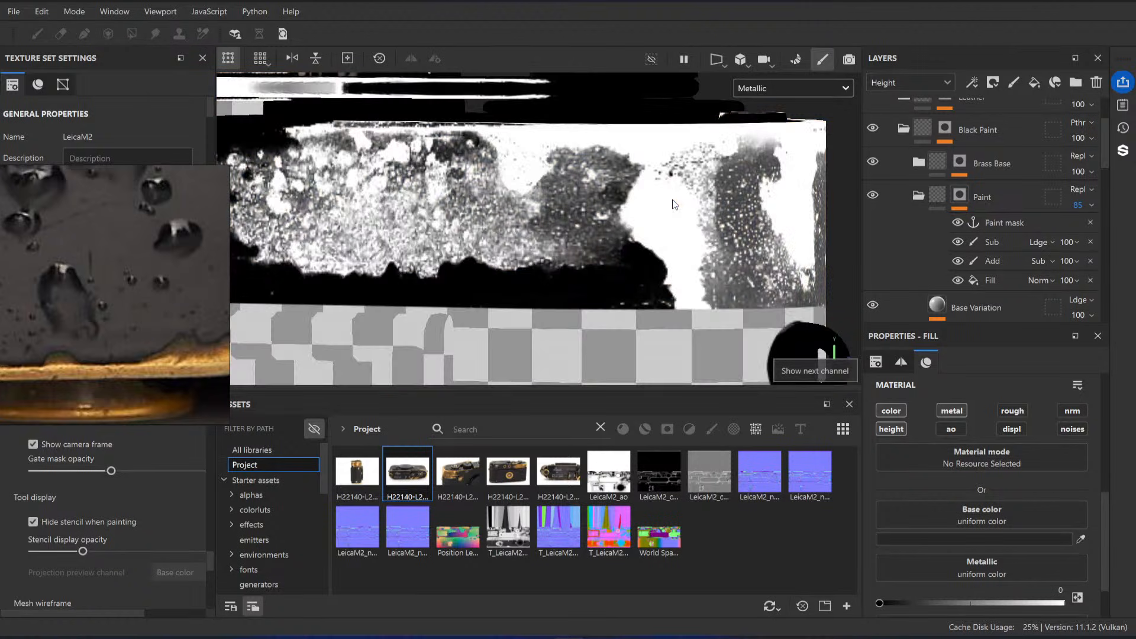
{"action": "key", "text": "c"}
{"action": "key", "text": "c"}
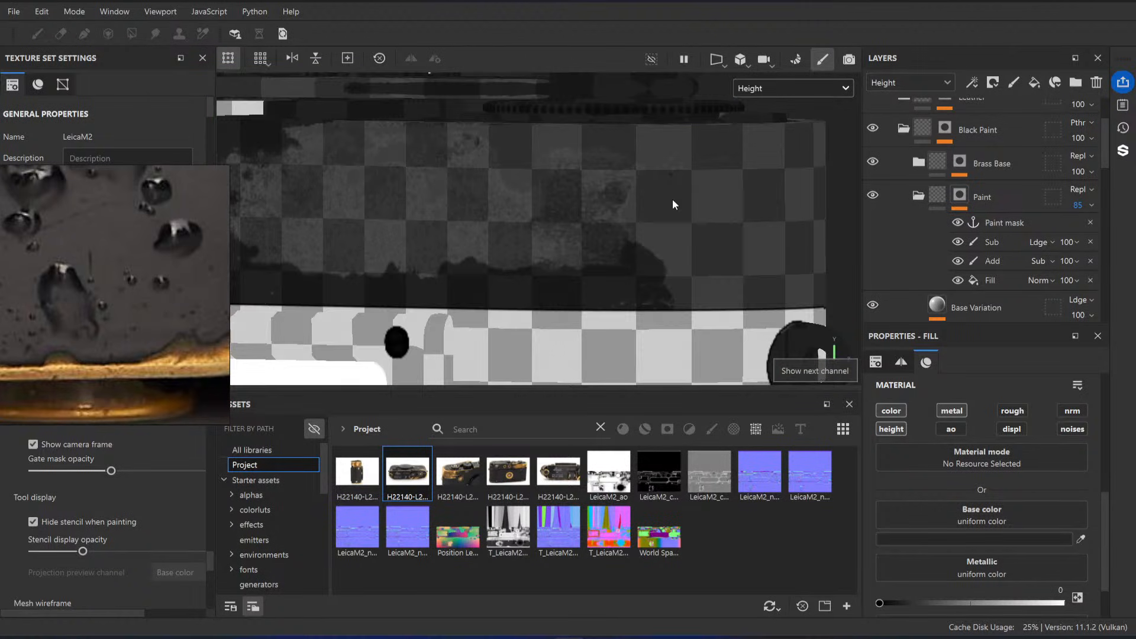
Step: Set the Paint folder's height opacity to 100
{"action": "scroll", "coordinate": [989, 190], "scroll_direction": "down", "scroll_amount": 5}
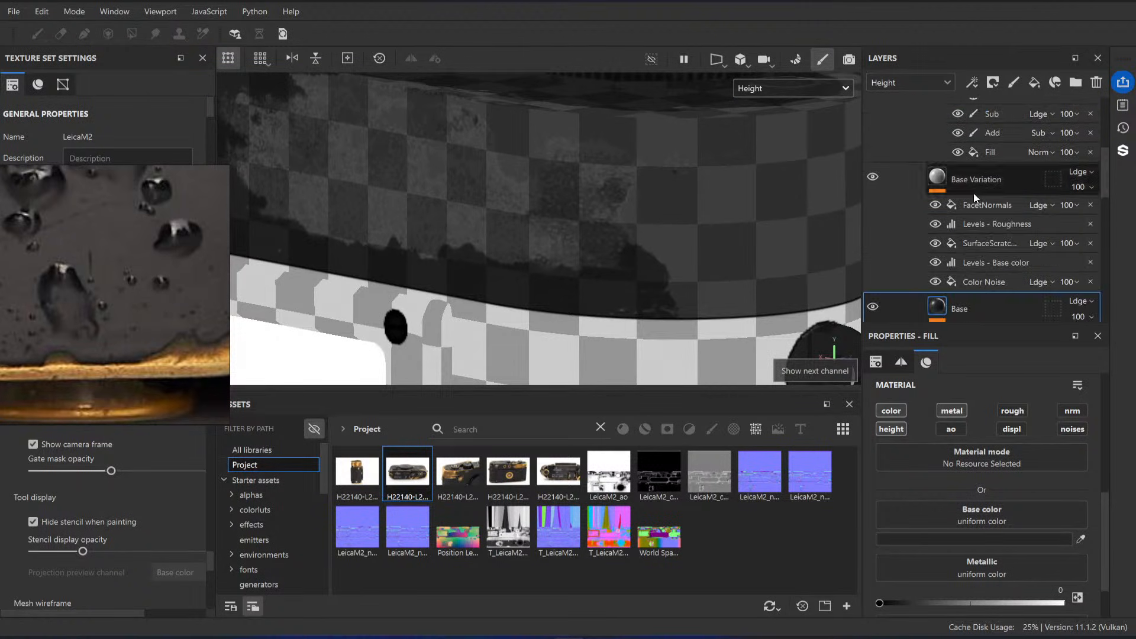
{"action": "scroll", "coordinate": [924, 189], "scroll_direction": "down", "scroll_amount": 7}
{"action": "scroll", "coordinate": [979, 230], "scroll_direction": "up", "scroll_amount": 7}
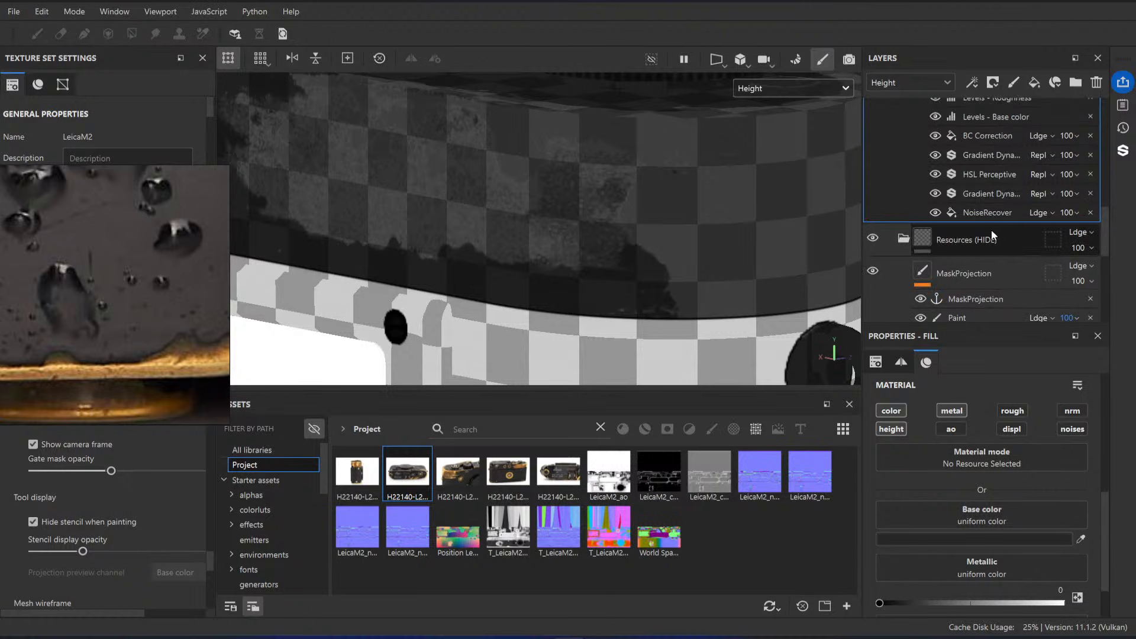
{"action": "scroll", "coordinate": [989, 219], "scroll_direction": "up", "scroll_amount": 5}
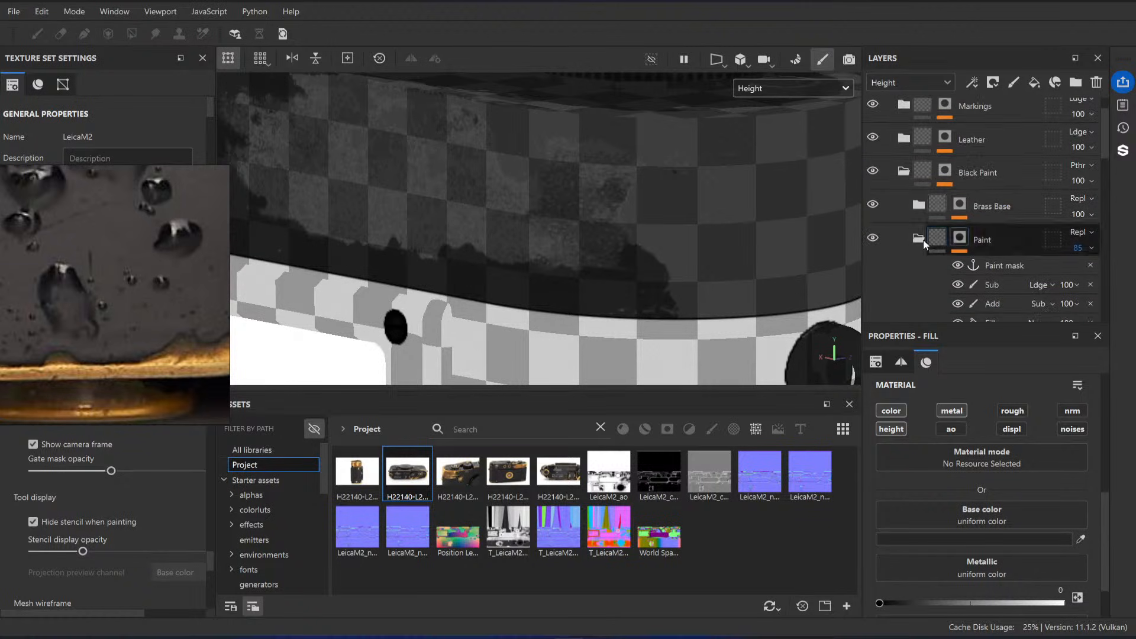
{"action": "left_click_drag", "start_coordinate": [1052, 242], "coordinate": [1085, 247]}
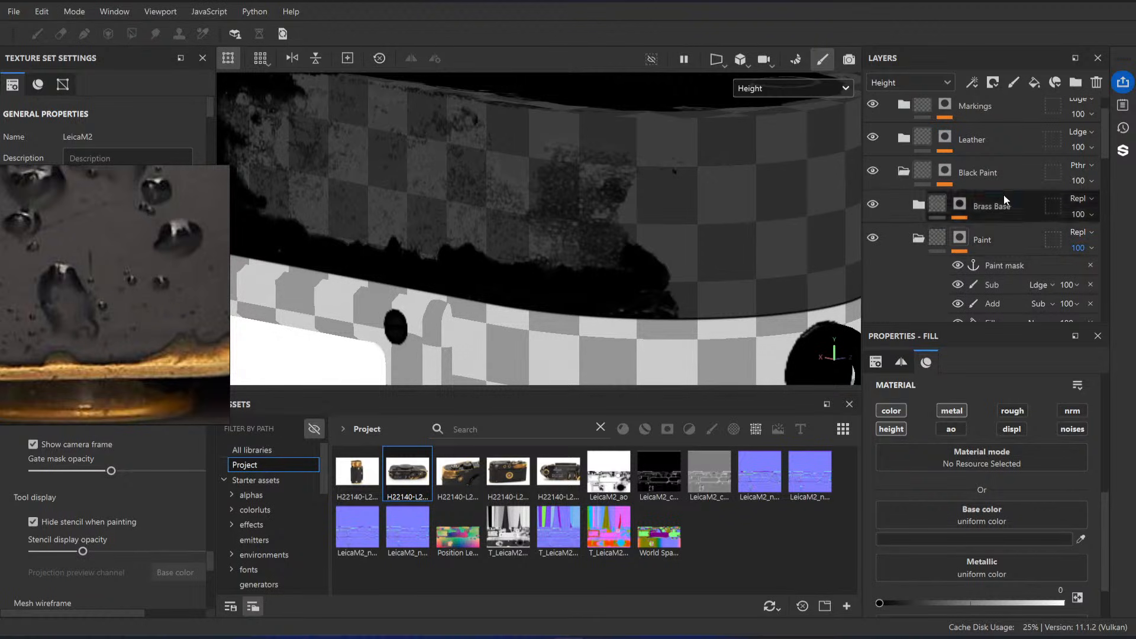
Step: Expand the Brass Base folder, select its Brass fill and enable the height channel
{"action": "left_click", "coordinate": [963, 208]}
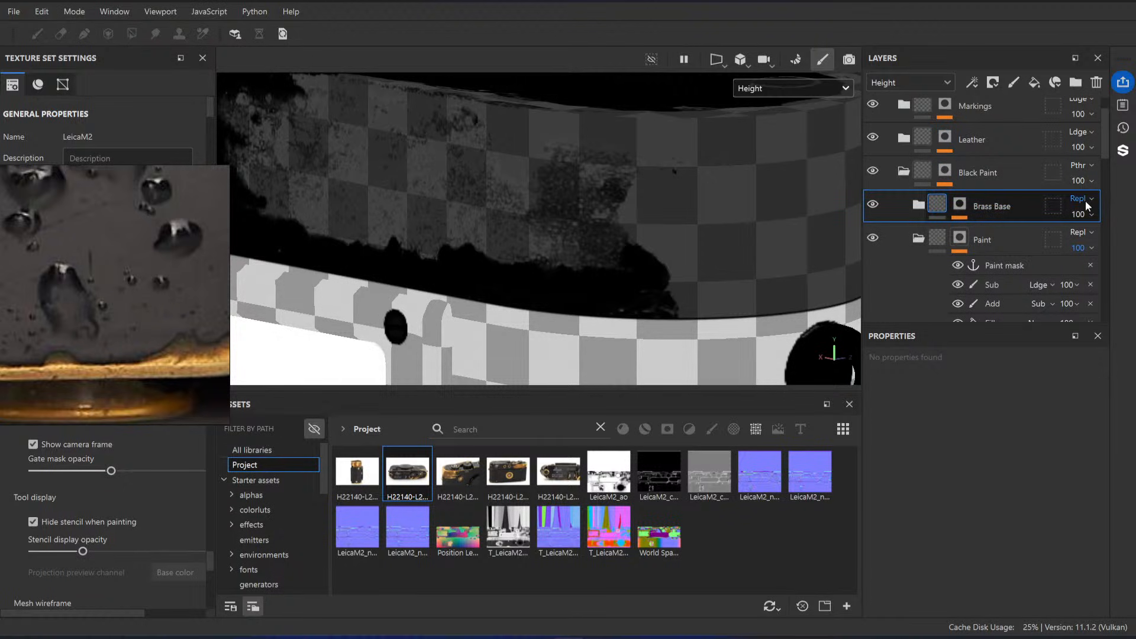
{"action": "left_click", "coordinate": [919, 205]}
{"action": "scroll", "coordinate": [960, 183], "scroll_direction": "down", "scroll_amount": 6}
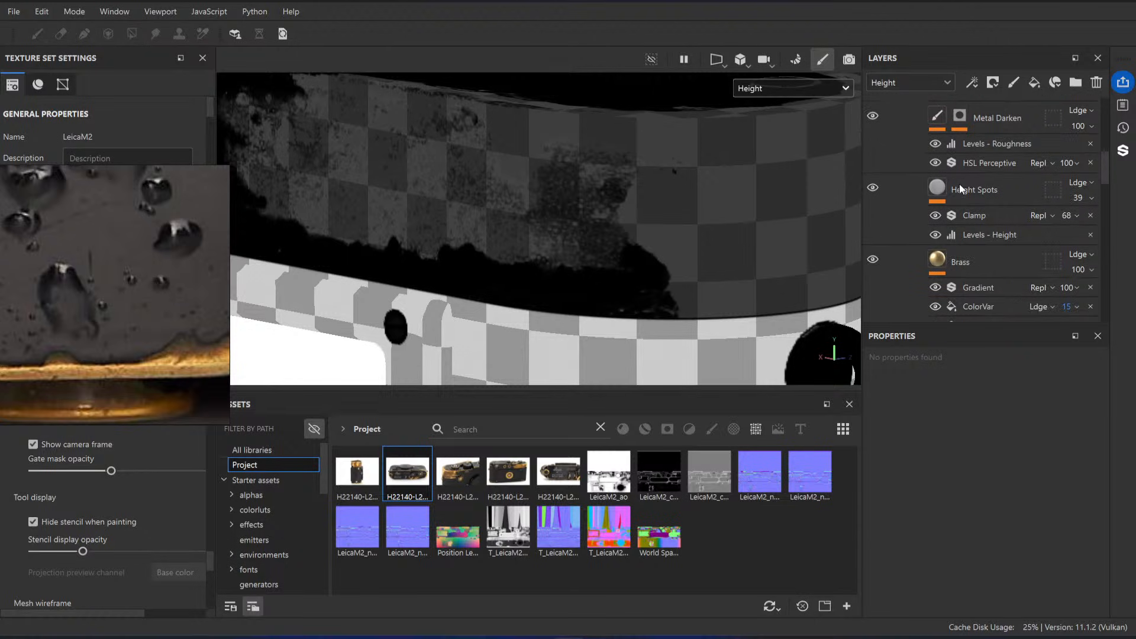
{"action": "left_click", "coordinate": [1003, 218]}
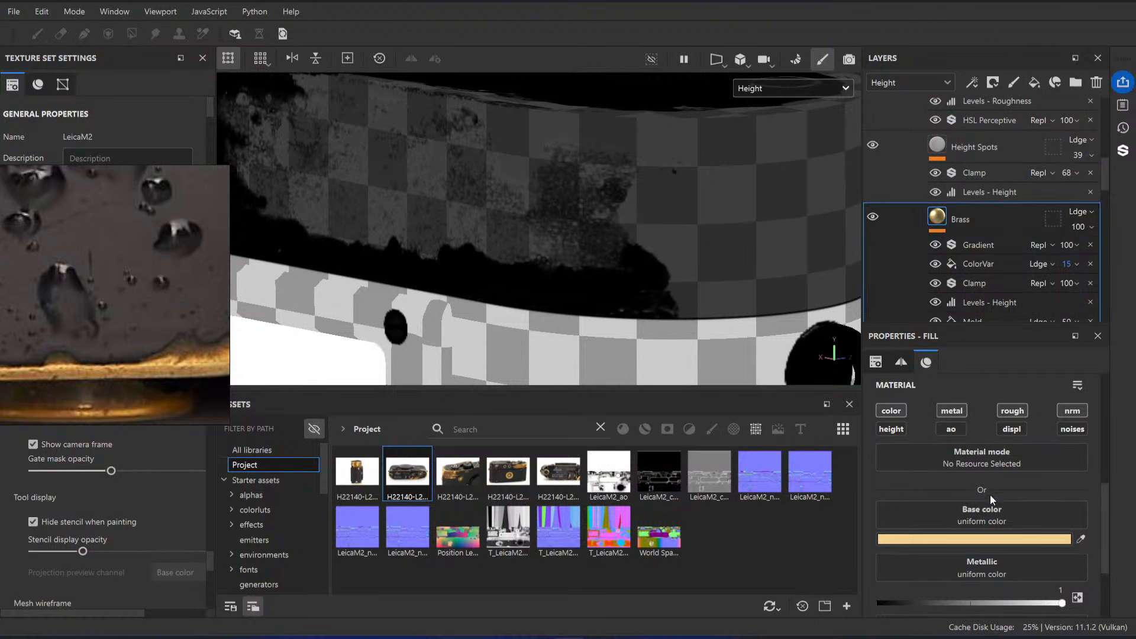
{"action": "left_click", "coordinate": [891, 430]}
{"action": "scroll", "coordinate": [971, 494], "scroll_direction": "down", "scroll_amount": 4}
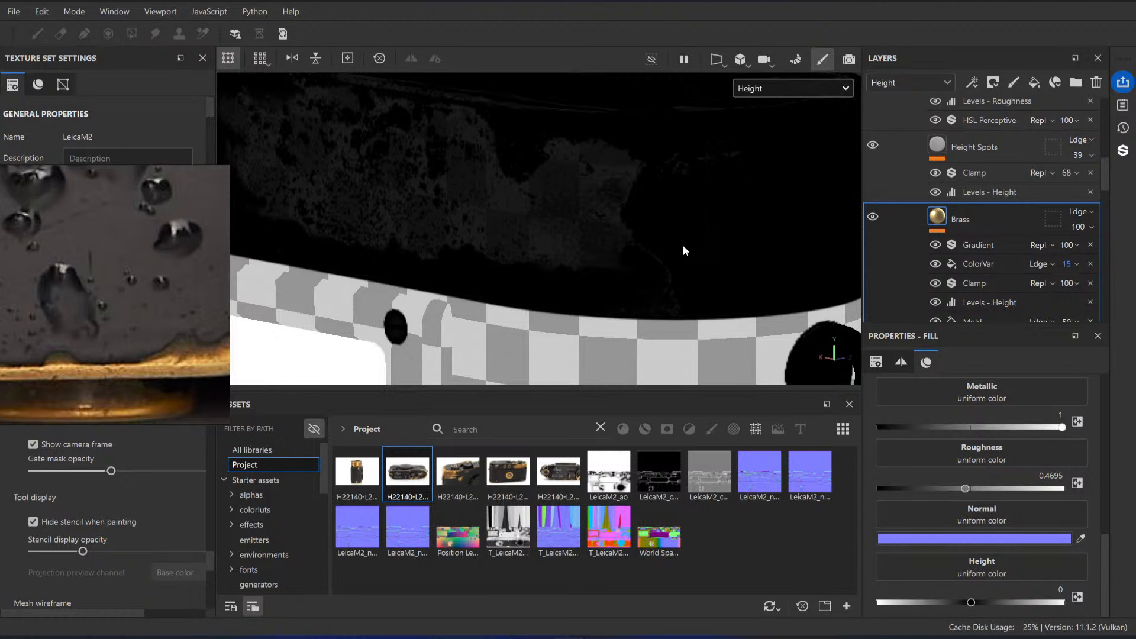
Step: Try a uniform height of 0.2992 on the Brass fill and return it to 0, comparing the Material and Height views
{"action": "key", "text": "m"}
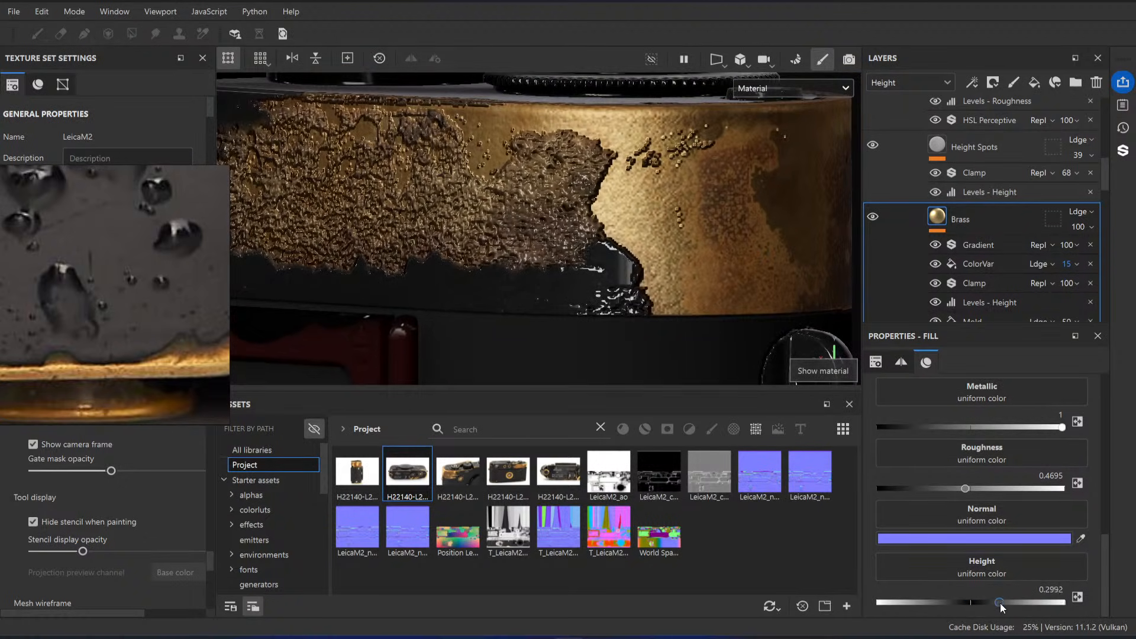
{"action": "left_click_drag", "start_coordinate": [1000, 604], "coordinate": [972, 603]}
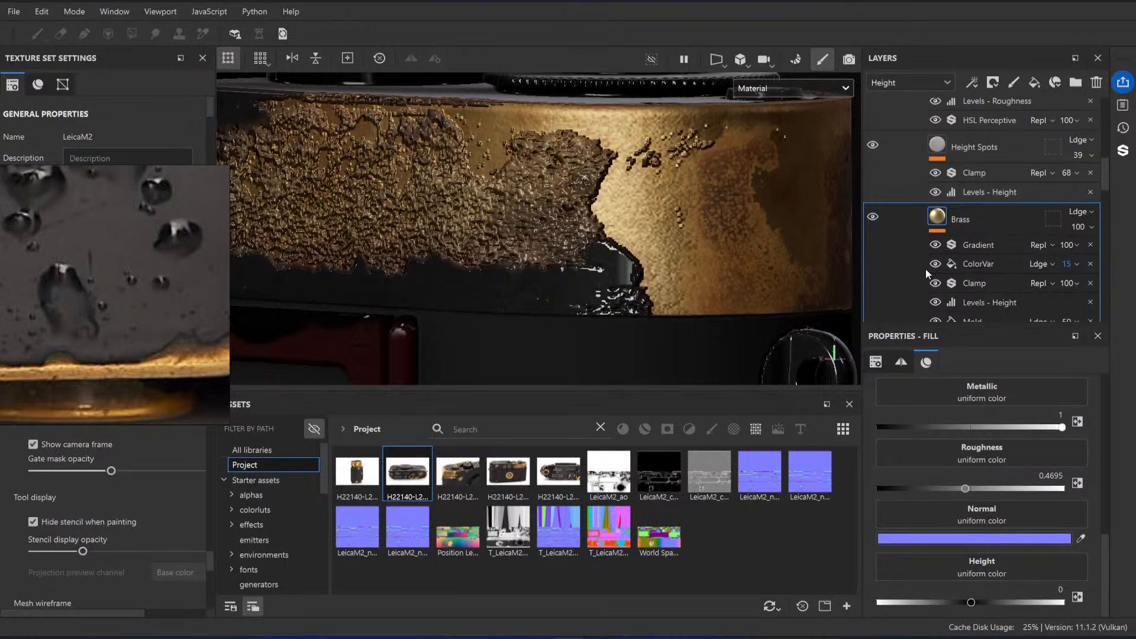
{"action": "key", "text": "c"}
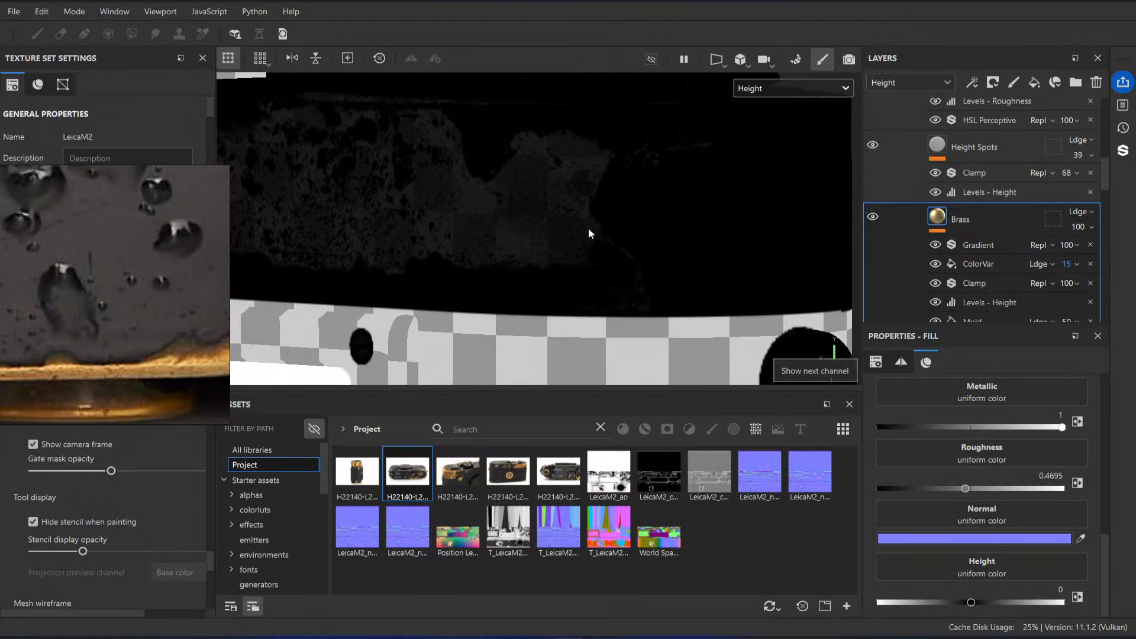
{"action": "left_click_drag", "start_coordinate": [660, 225], "coordinate": [662, 249], "text": "alt"}
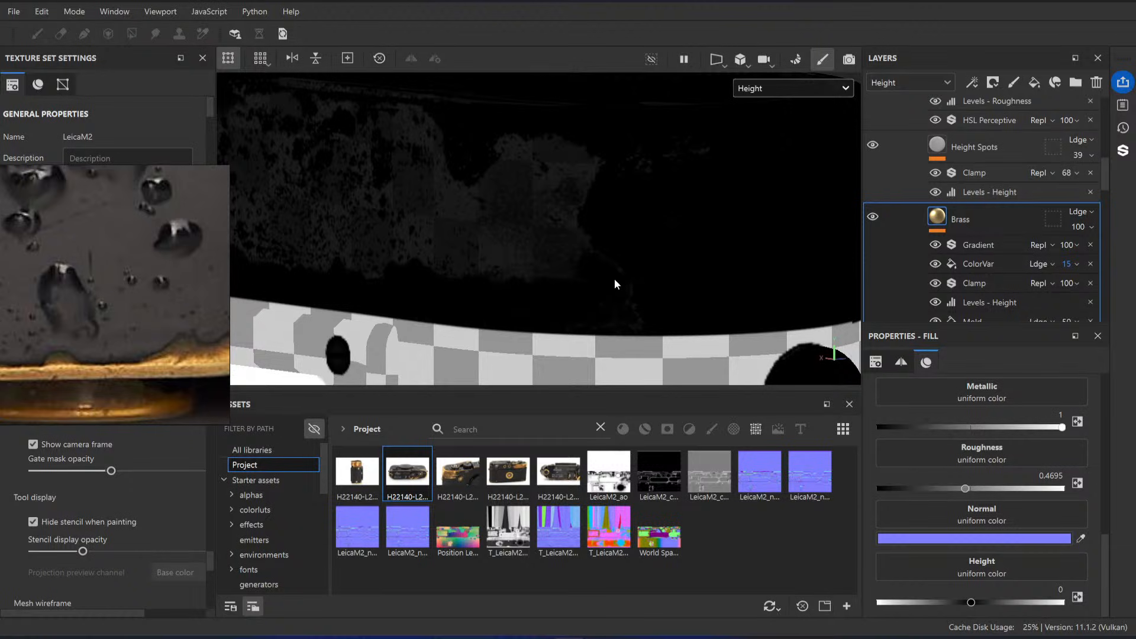
{"action": "left_click", "coordinate": [1039, 603]}
Step: Try hiding all effects on the Brass fill in the Material view and undo the visibility change
{"action": "scroll", "coordinate": [1001, 264], "scroll_direction": "down", "scroll_amount": 3}
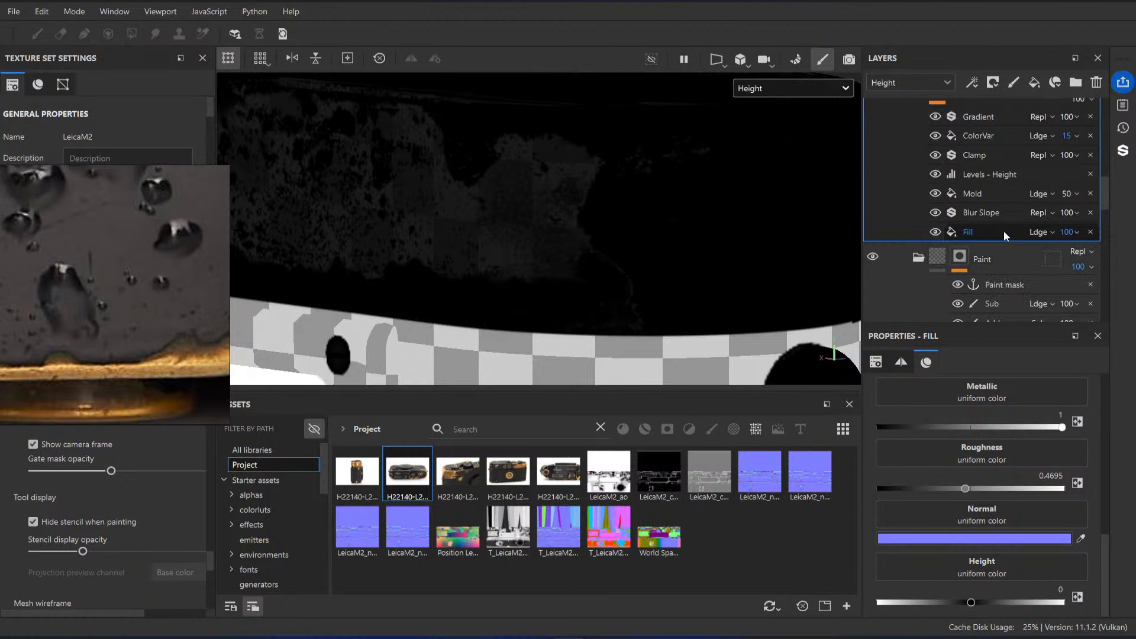
{"action": "scroll", "coordinate": [994, 195], "scroll_direction": "up", "scroll_amount": 1}
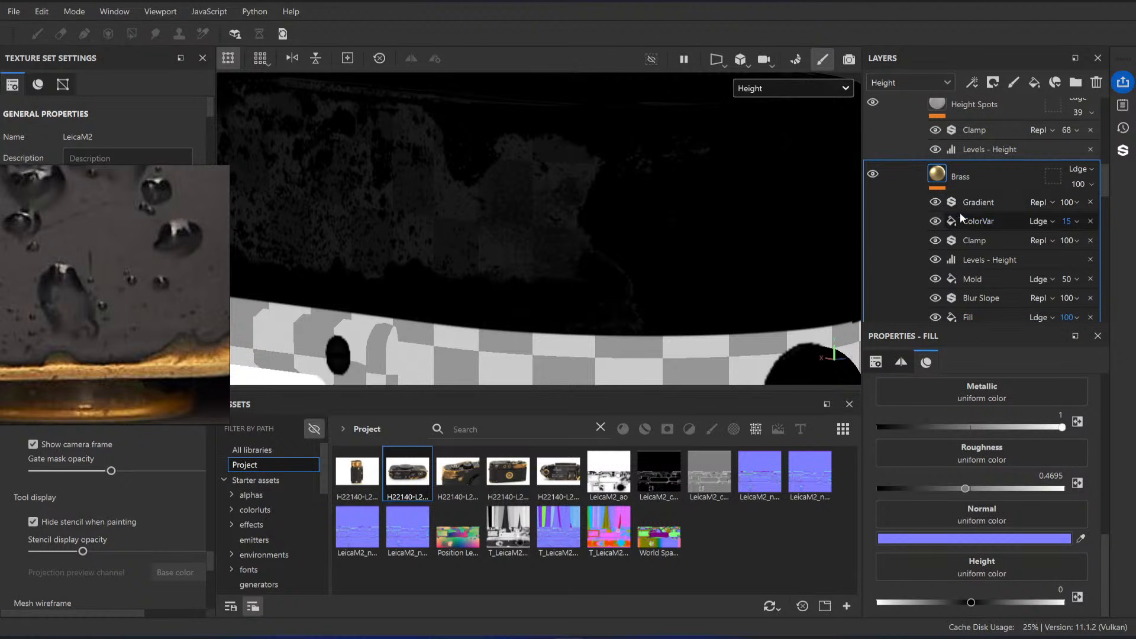
{"action": "key", "text": "m"}
{"action": "scroll", "coordinate": [980, 201], "scroll_direction": "up", "scroll_amount": 2}
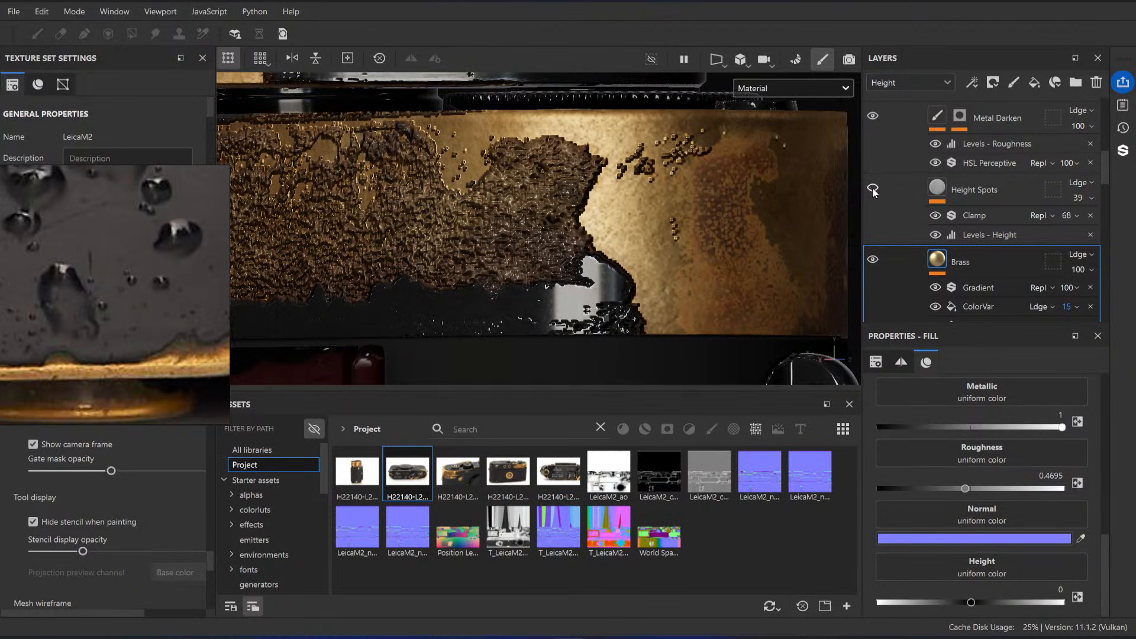
{"action": "scroll", "coordinate": [955, 208], "scroll_direction": "down", "scroll_amount": 3}
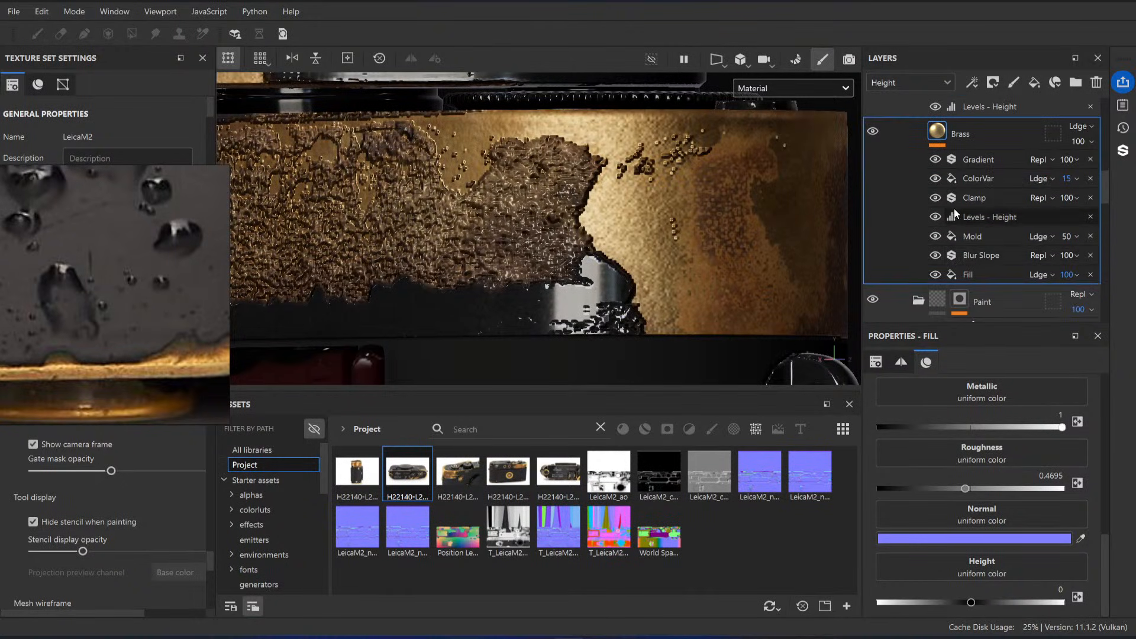
{"action": "left_click_drag", "start_coordinate": [938, 169], "coordinate": [944, 236]}
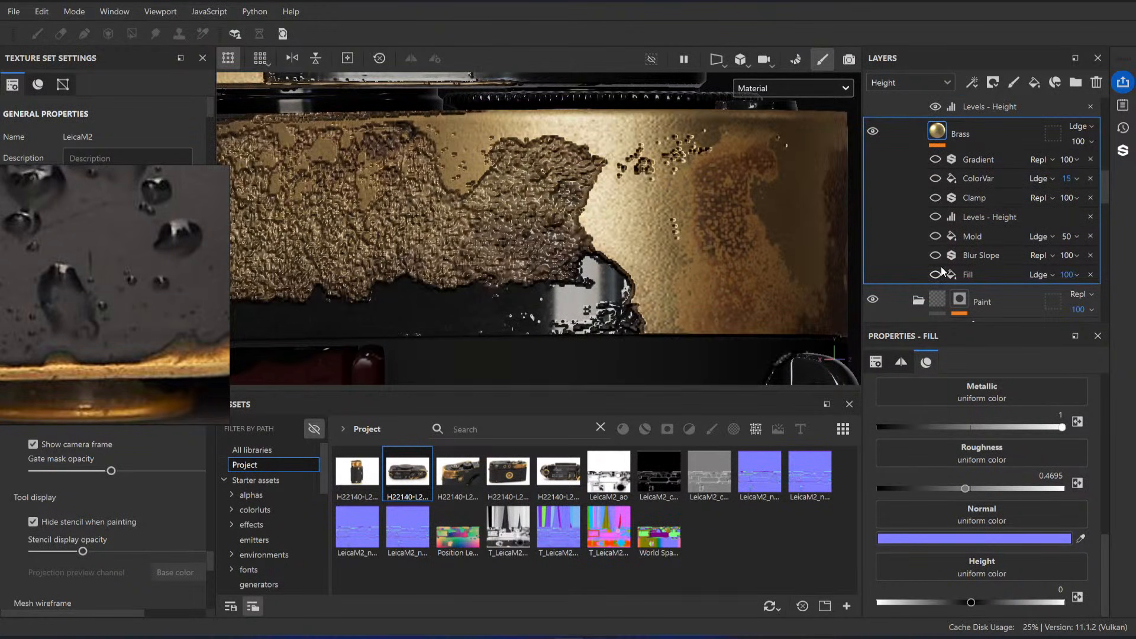
{"action": "key", "text": "ctrl+z"}
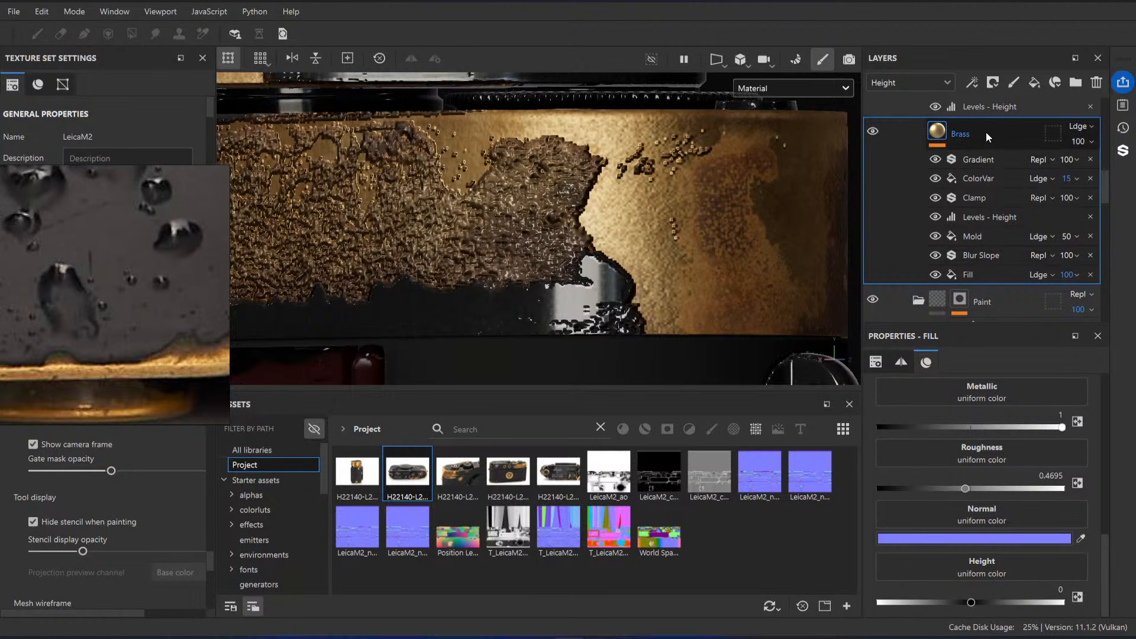
Step: Inspect the settings of the Gradient, ColorVar and Clamp effects on the Brass fill
{"action": "scroll", "coordinate": [1011, 237], "scroll_direction": "up", "scroll_amount": 2}
{"action": "scroll", "coordinate": [1000, 233], "scroll_direction": "down", "scroll_amount": 1}
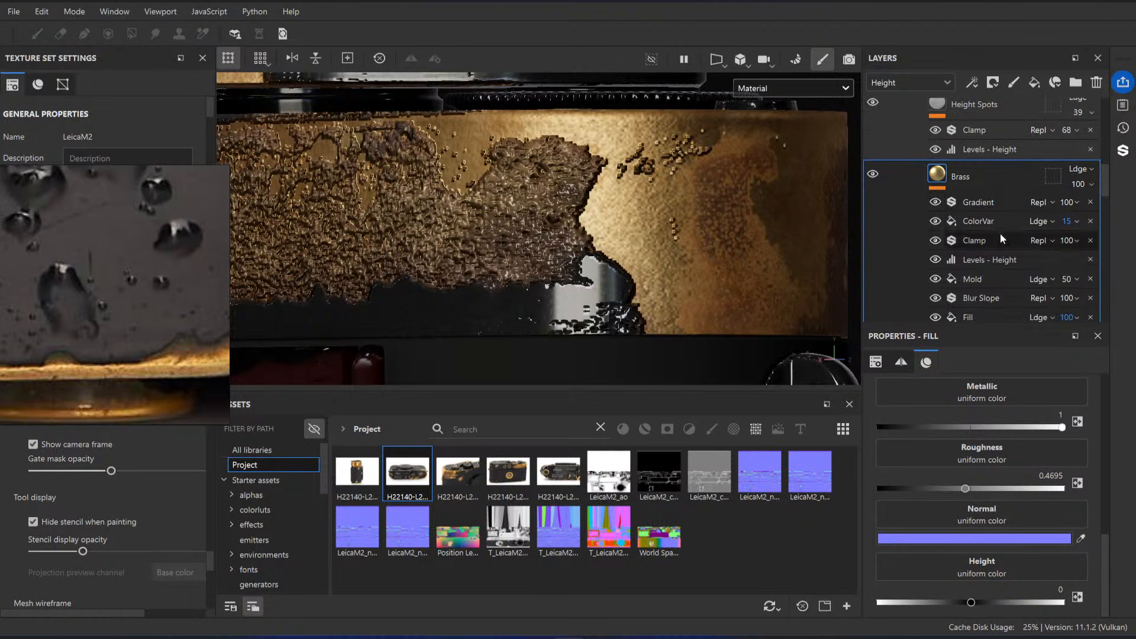
{"action": "left_click", "coordinate": [990, 203]}
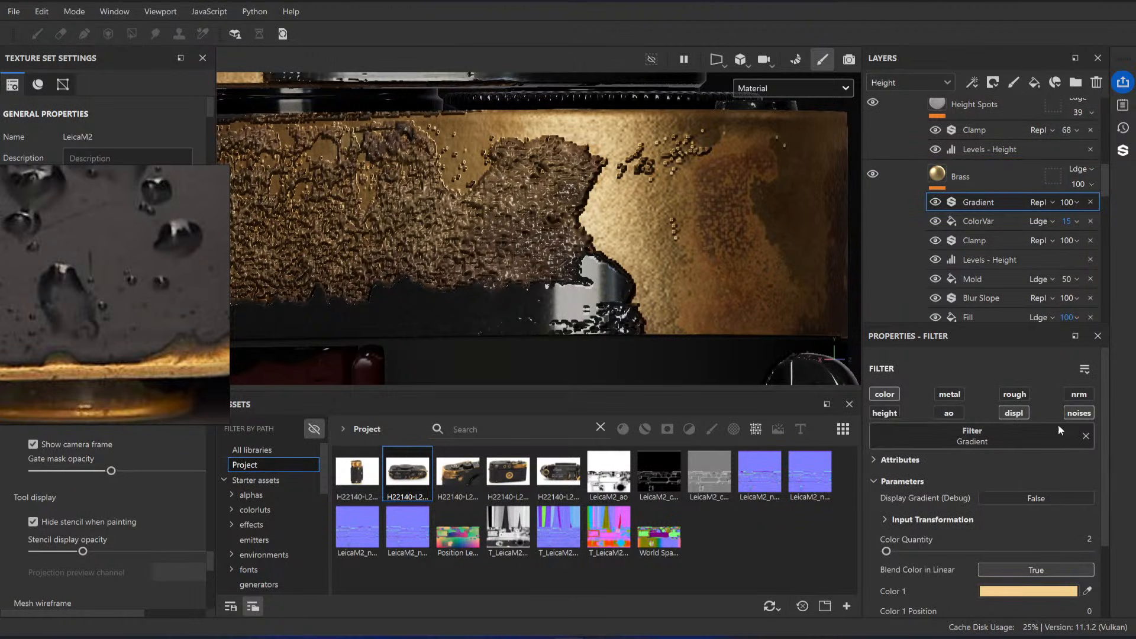
{"action": "left_click", "coordinate": [972, 222]}
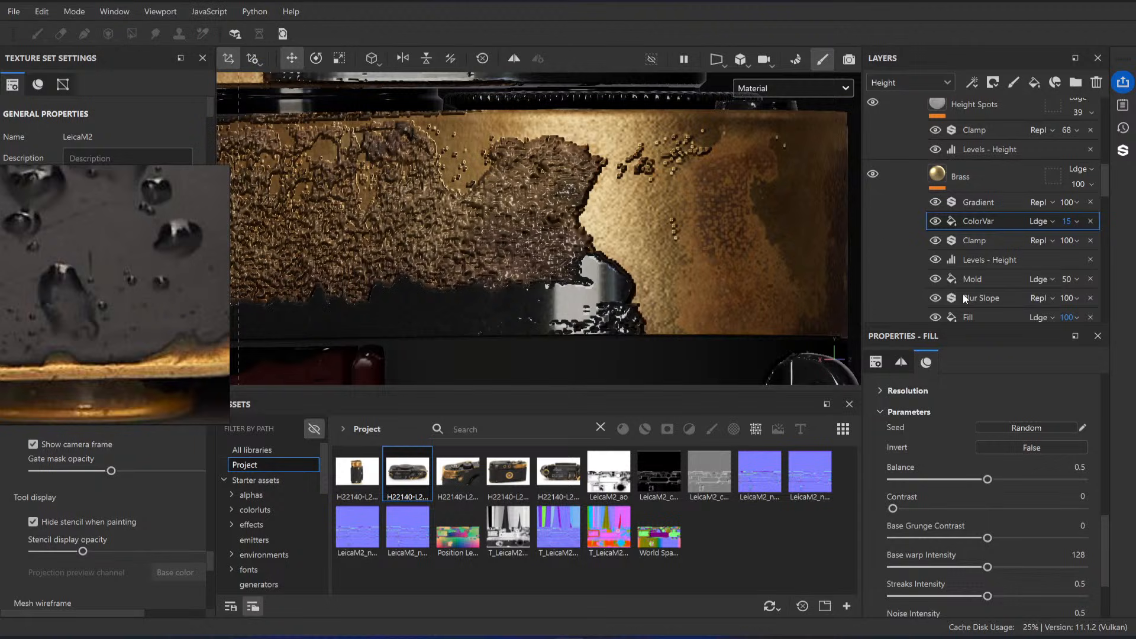
{"action": "left_click", "coordinate": [989, 241]}
{"action": "scroll", "coordinate": [989, 246], "scroll_direction": "down", "scroll_amount": 1}
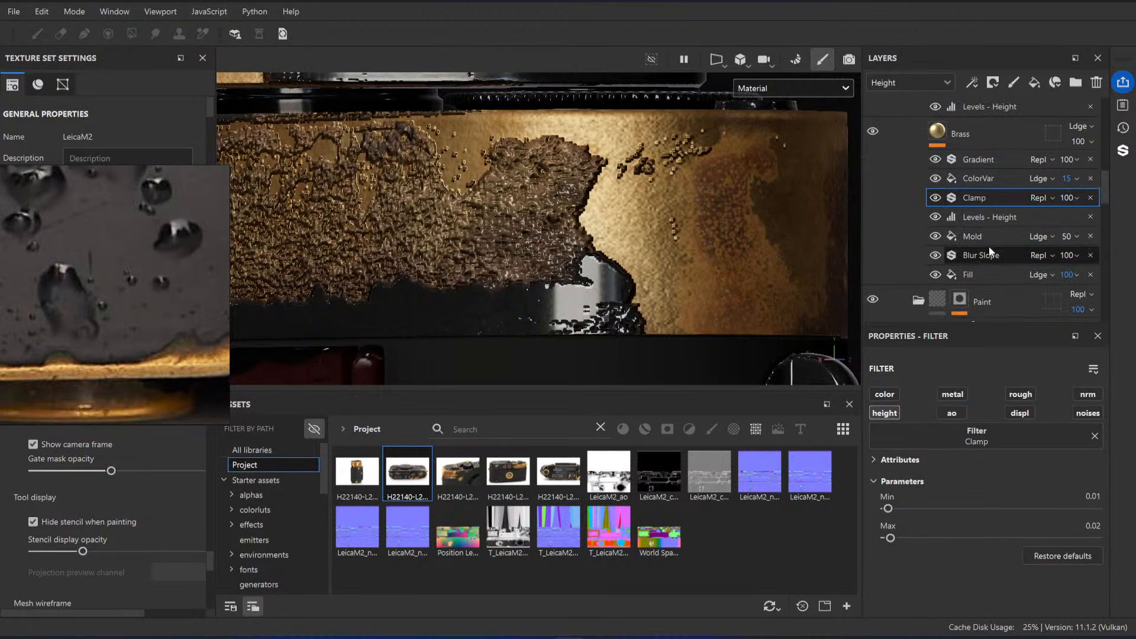
Step: Adjust the Brass fill's height Levels to a white output of -0.952 and a midtone input of 0.914
{"action": "left_click", "coordinate": [978, 219]}
{"action": "left_click_drag", "start_coordinate": [886, 491], "coordinate": [919, 489]}
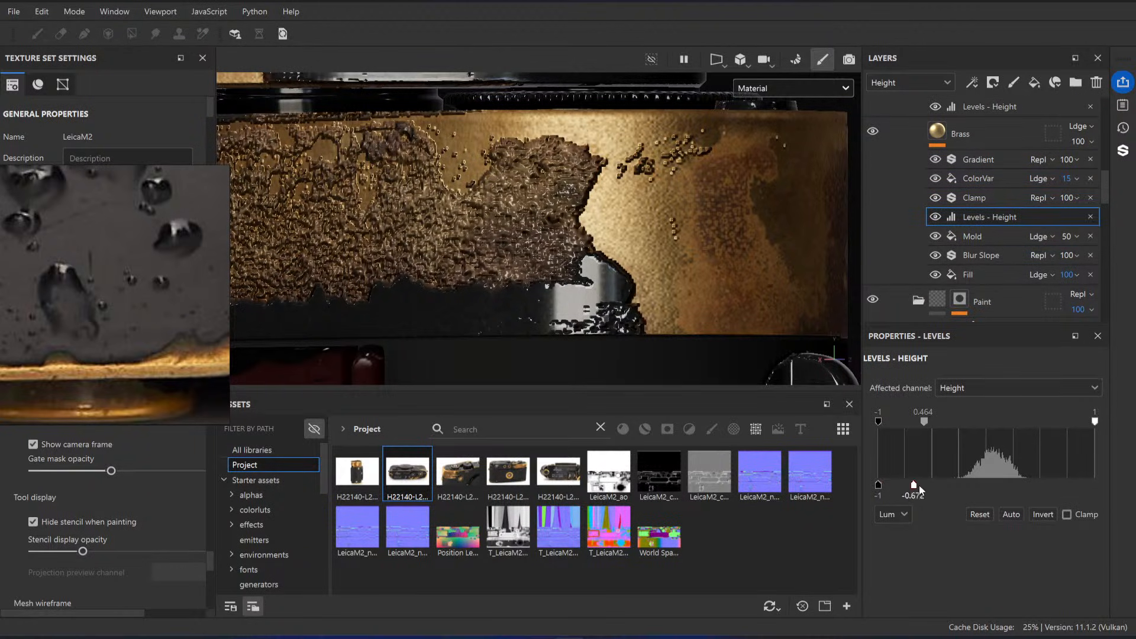
{"action": "left_click_drag", "start_coordinate": [1010, 489], "coordinate": [882, 489]}
{"action": "left_click_drag", "start_coordinate": [923, 422], "coordinate": [948, 433]}
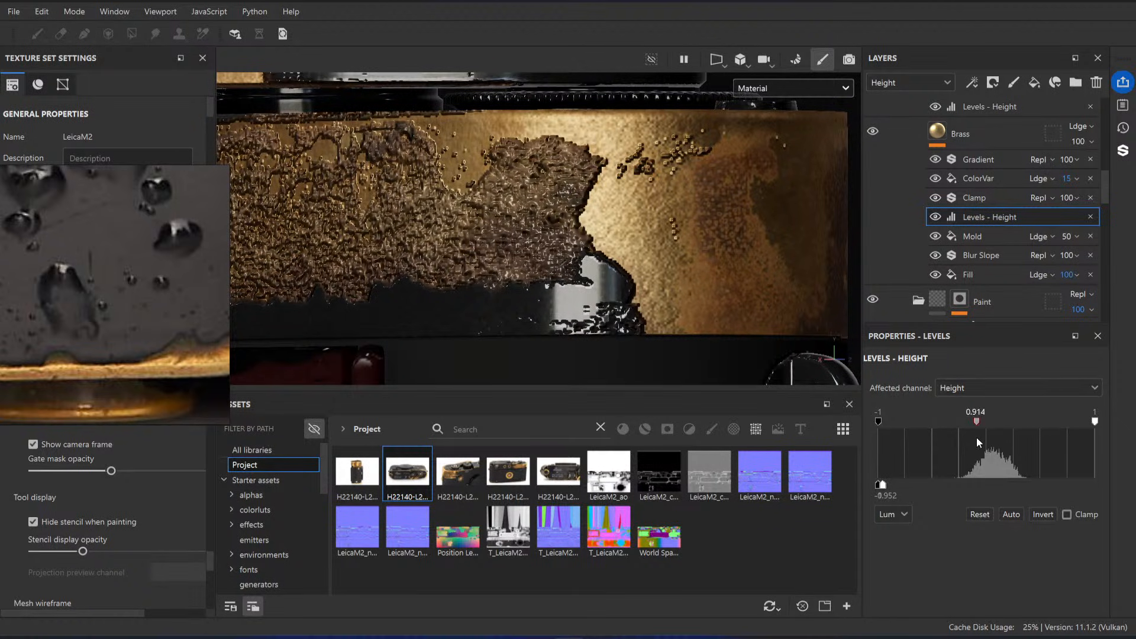
Step: Check the Mold effect's height grunge settings and reselect the Brass fill to review its material values
{"action": "left_click", "coordinate": [1008, 241]}
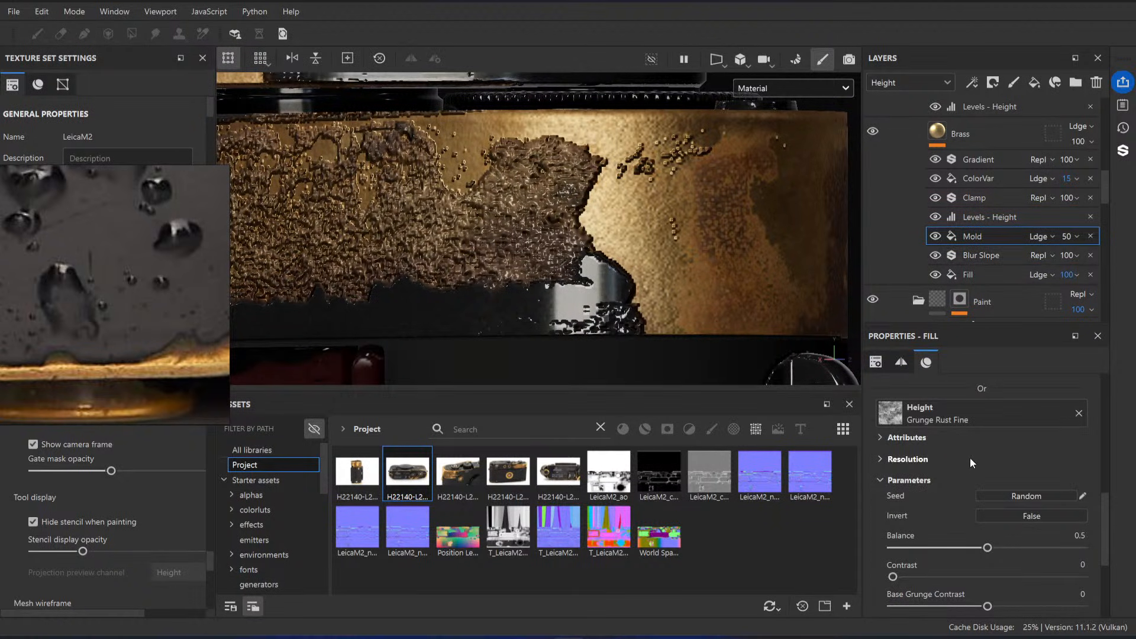
{"action": "scroll", "coordinate": [992, 288], "scroll_direction": "up", "scroll_amount": 2}
{"action": "left_click", "coordinate": [967, 181]}
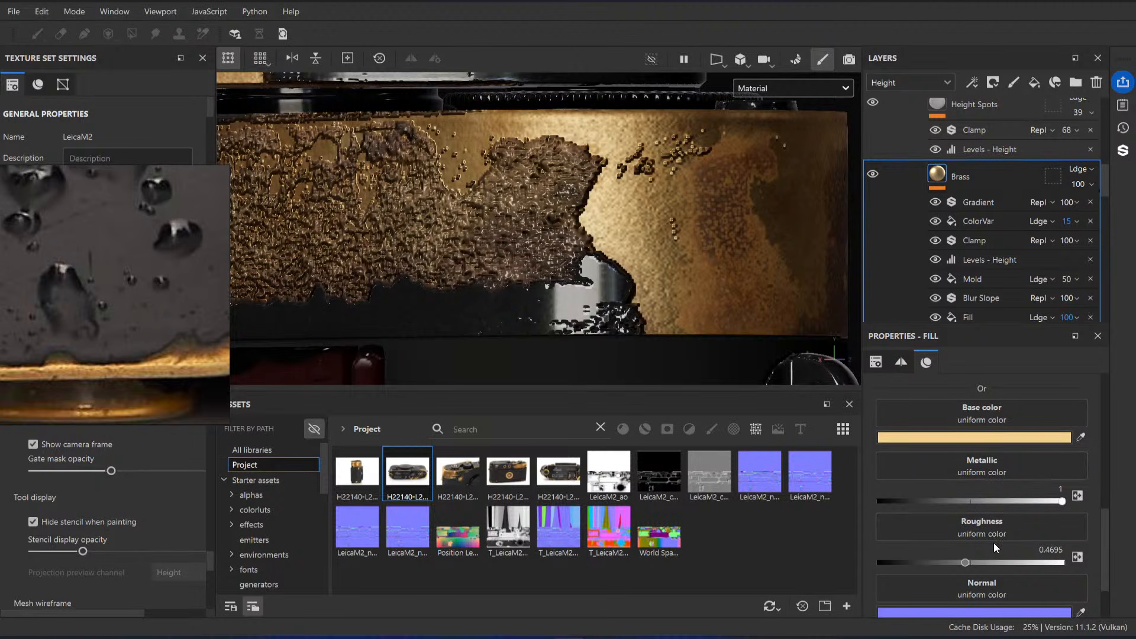
{"action": "scroll", "coordinate": [1036, 270], "scroll_direction": "down", "scroll_amount": 2}
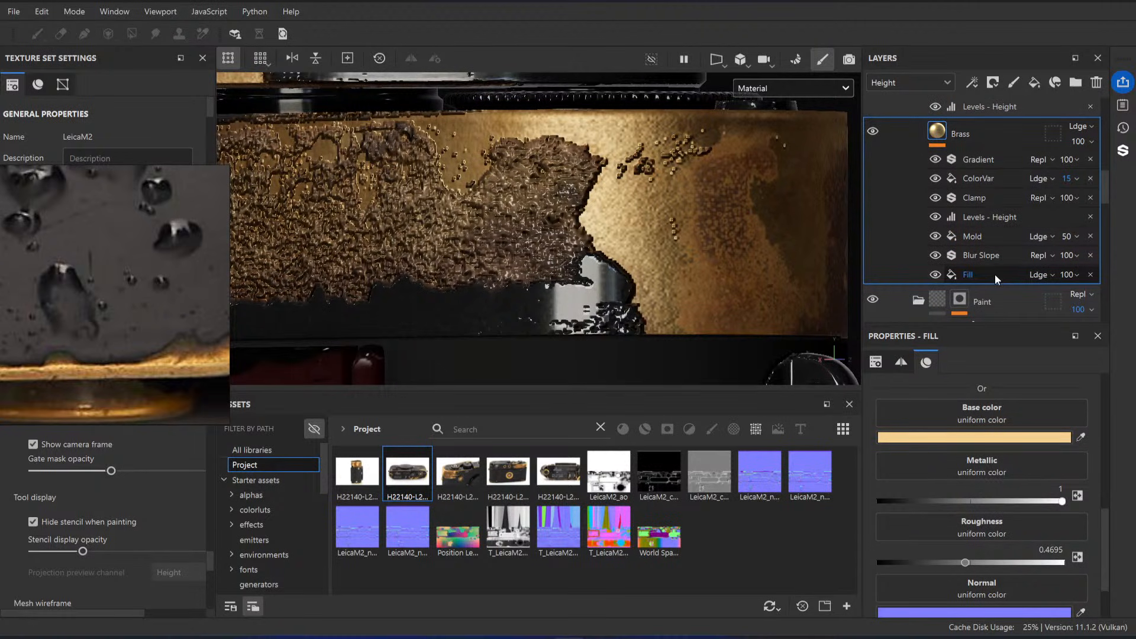
Step: Try an opacity of 46 for the Mold effect on the Brass fill and check the result in the Height channel view
{"action": "scroll", "coordinate": [992, 539], "scroll_direction": "down", "scroll_amount": 2}
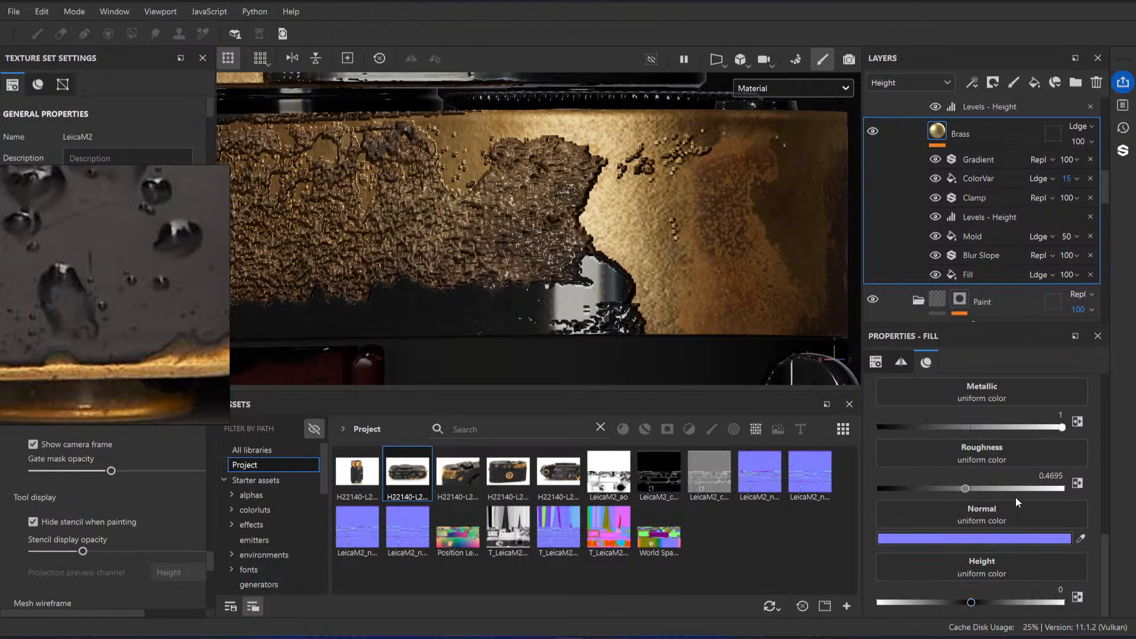
{"action": "scroll", "coordinate": [1015, 497], "scroll_direction": "up", "scroll_amount": 5}
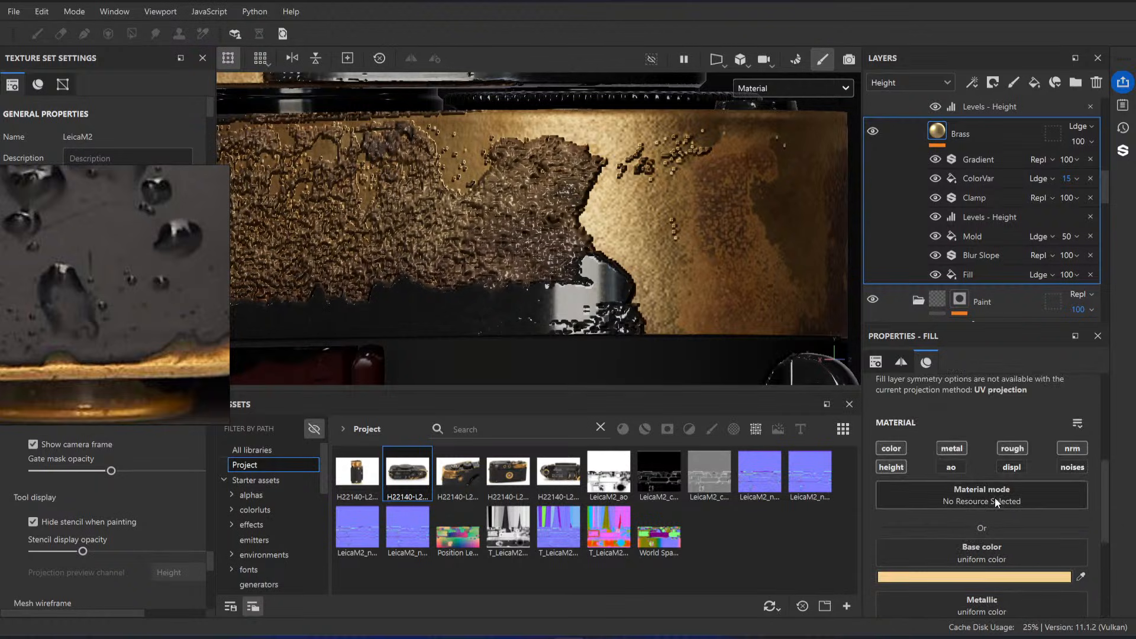
{"action": "left_click", "coordinate": [983, 238]}
{"action": "left_click_drag", "start_coordinate": [1095, 262], "coordinate": [1092, 265]}
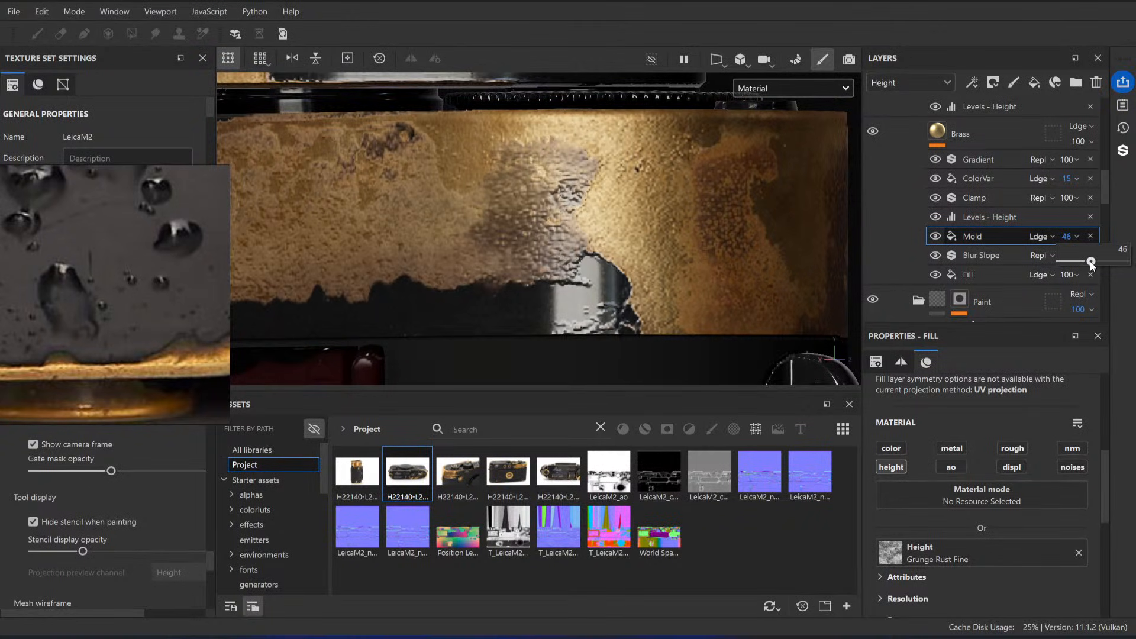
{"action": "left_click_drag", "start_coordinate": [704, 208], "coordinate": [747, 244], "text": "alt"}
{"action": "right_click_drag", "start_coordinate": [747, 244], "coordinate": [563, 239], "text": "alt"}
{"action": "middle_click_drag", "start_coordinate": [563, 239], "coordinate": [505, 221], "text": "alt"}
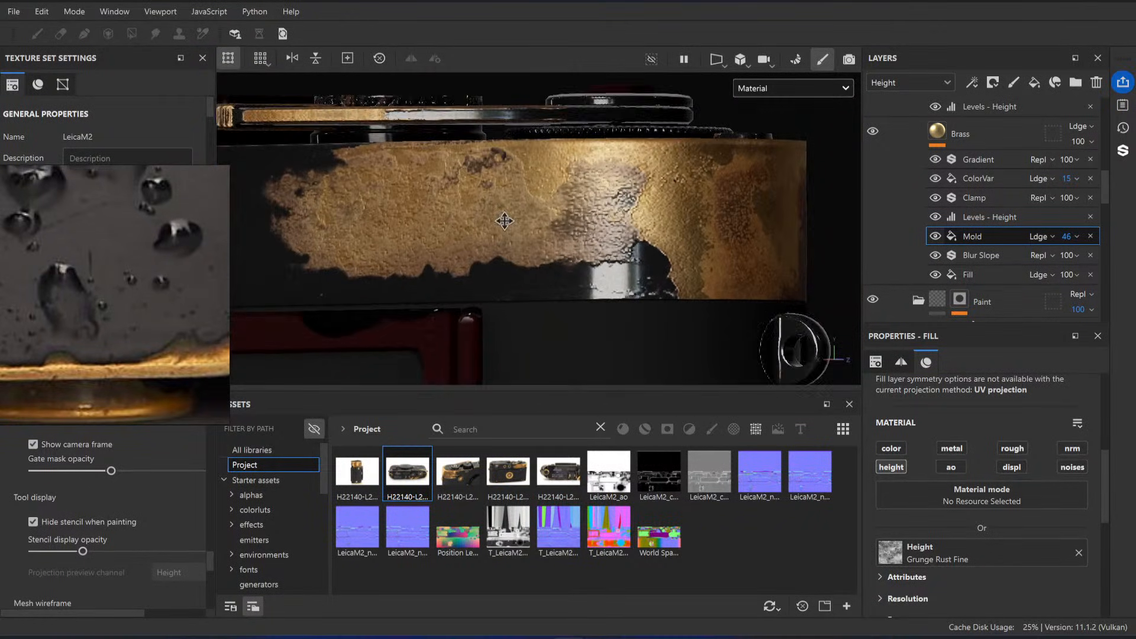
{"action": "key", "text": "c"}
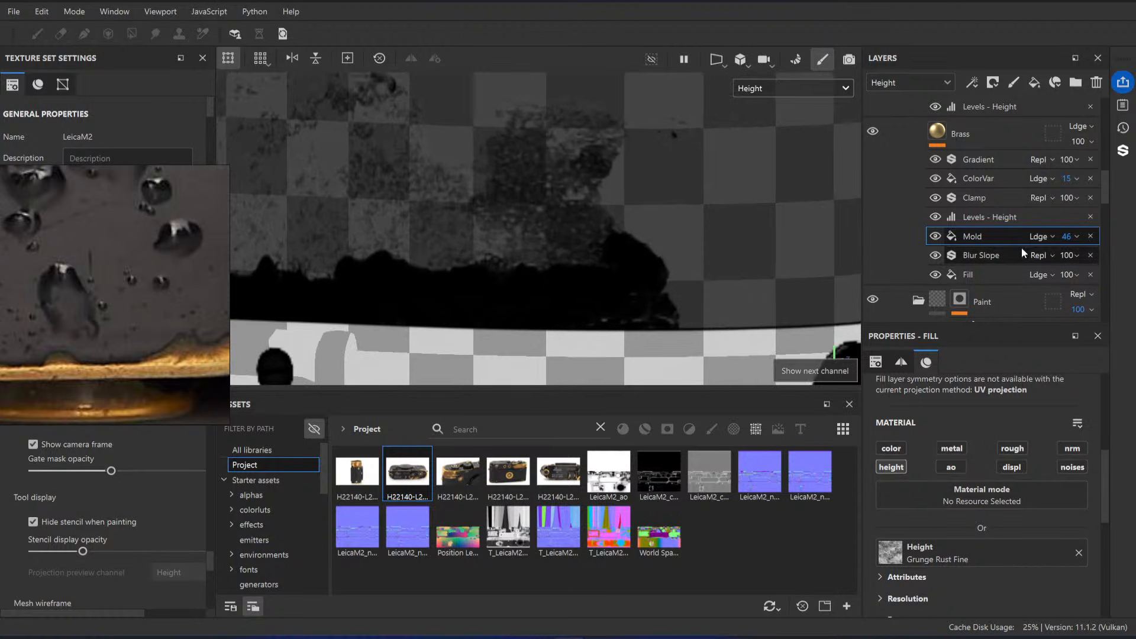
{"action": "left_click", "coordinate": [1069, 236]}
{"action": "key", "text": "m"}
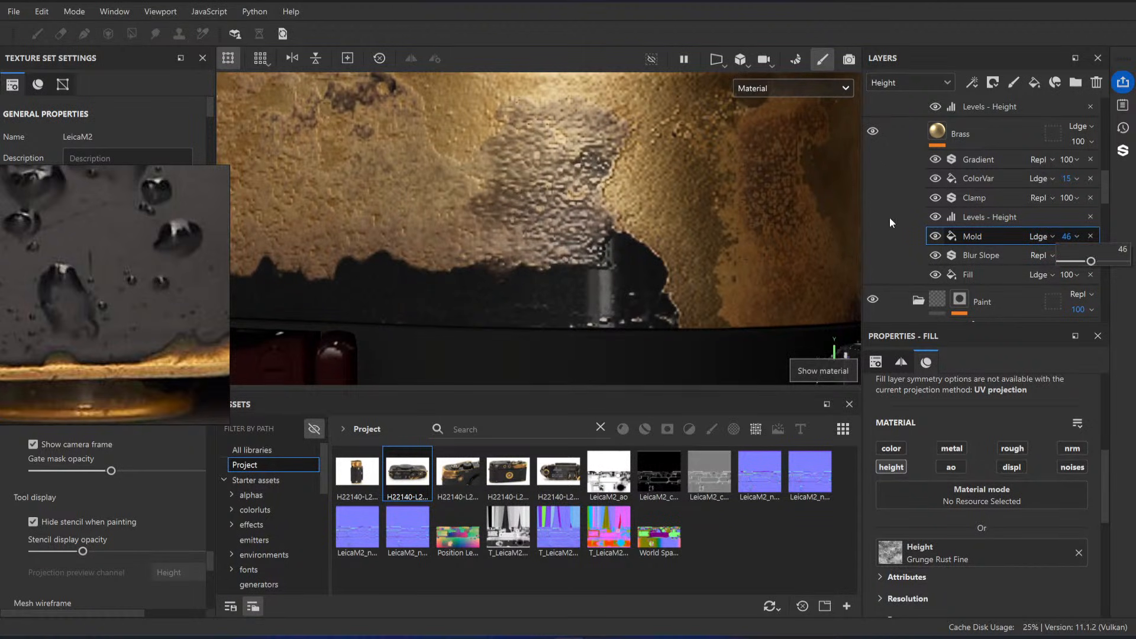
Step: Try a height of -0.0472 on the Base fill in the Paint folder
{"action": "scroll", "coordinate": [942, 238], "scroll_direction": "down", "scroll_amount": 3}
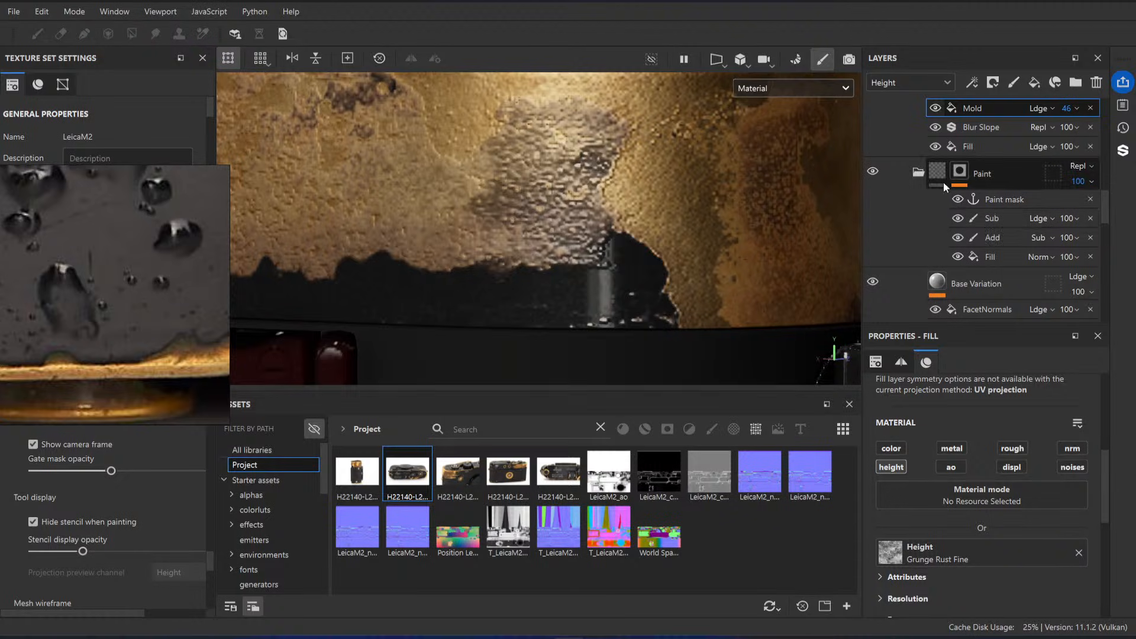
{"action": "scroll", "coordinate": [1001, 205], "scroll_direction": "down", "scroll_amount": 5}
{"action": "left_click", "coordinate": [985, 169]}
{"action": "scroll", "coordinate": [989, 438], "scroll_direction": "down", "scroll_amount": 1}
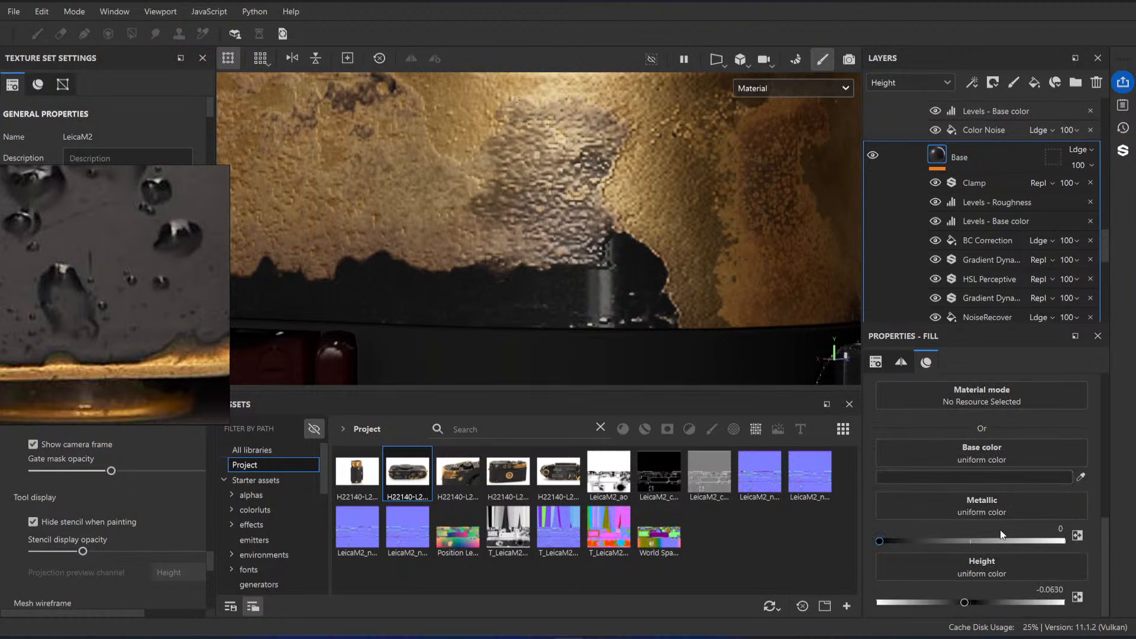
{"action": "left_click_drag", "start_coordinate": [965, 602], "coordinate": [966, 604]}
{"action": "scroll", "coordinate": [676, 257], "scroll_direction": "down", "scroll_amount": 3}
{"action": "scroll", "coordinate": [677, 257], "scroll_direction": "up", "scroll_amount": 3}
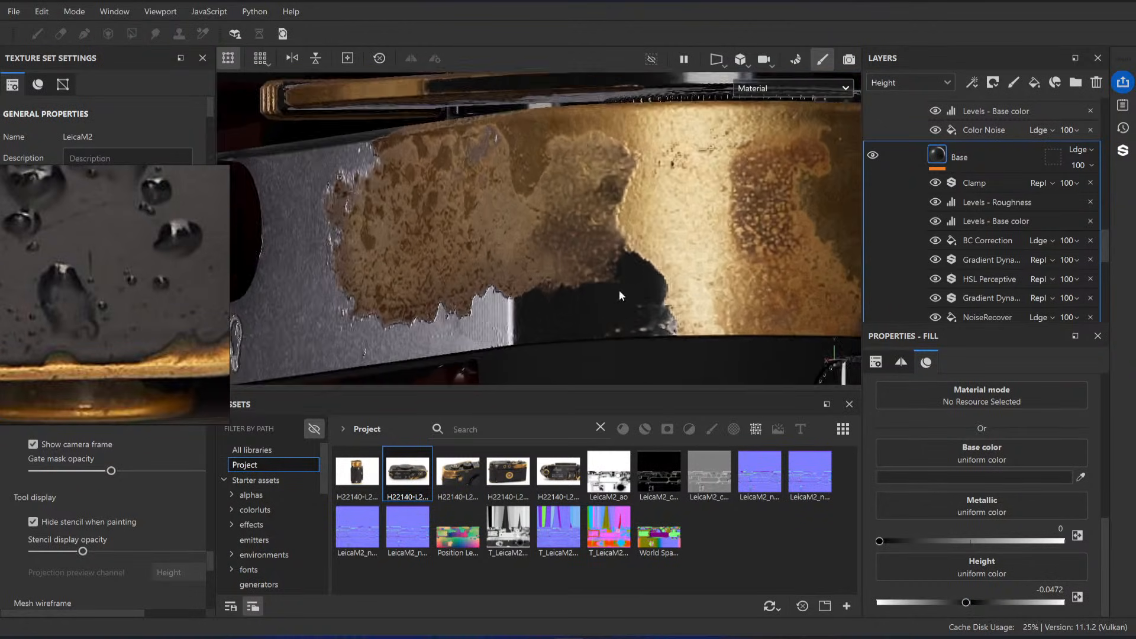
Step: Set the Base fill's height in the Paint folder to -0.01, comparing it against -0.063
{"action": "scroll", "coordinate": [996, 218], "scroll_direction": "down", "scroll_amount": 5}
{"action": "scroll", "coordinate": [980, 231], "scroll_direction": "down", "scroll_amount": 6}
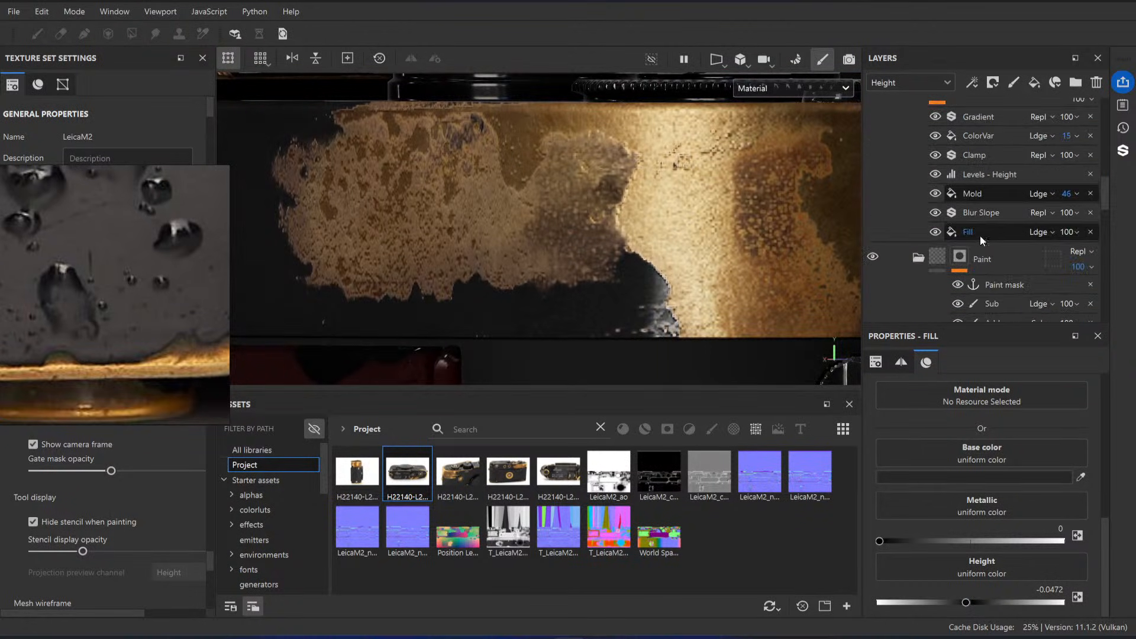
{"action": "scroll", "coordinate": [983, 240], "scroll_direction": "down", "scroll_amount": 1}
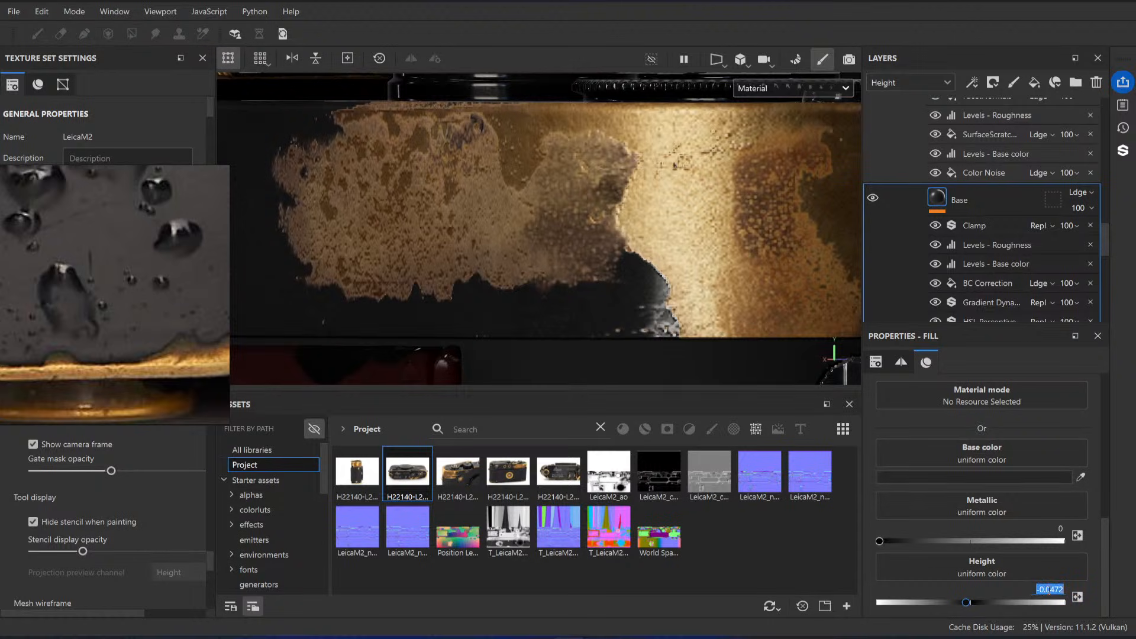
{"action": "type", "text": "1"}
{"action": "key", "text": "Return"}
{"action": "scroll", "coordinate": [701, 287], "scroll_direction": "up", "scroll_amount": 3}
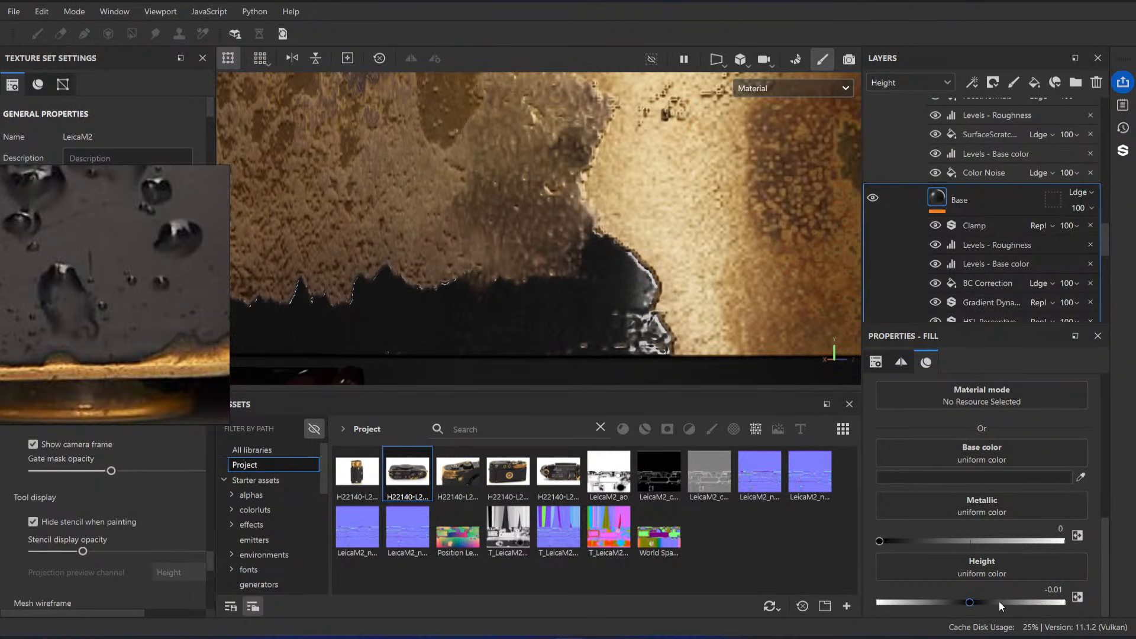
{"action": "left_click_drag", "start_coordinate": [969, 602], "coordinate": [965, 602]}
{"action": "left_click", "coordinate": [1051, 591]}
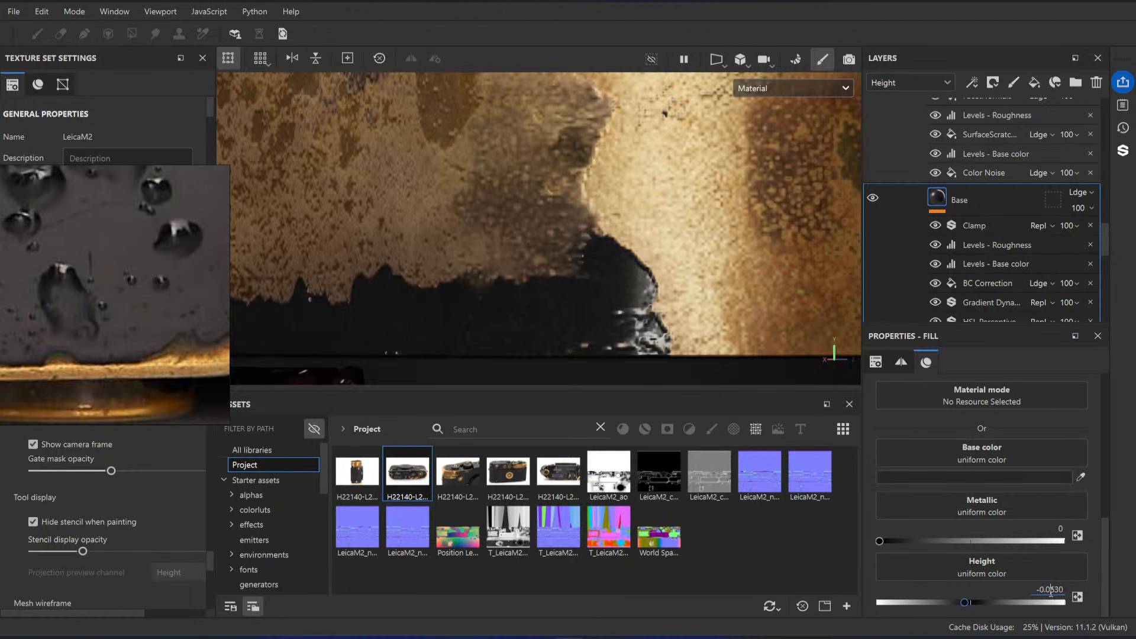
{"action": "type", "text": "1"}
{"action": "key", "text": "Return"}
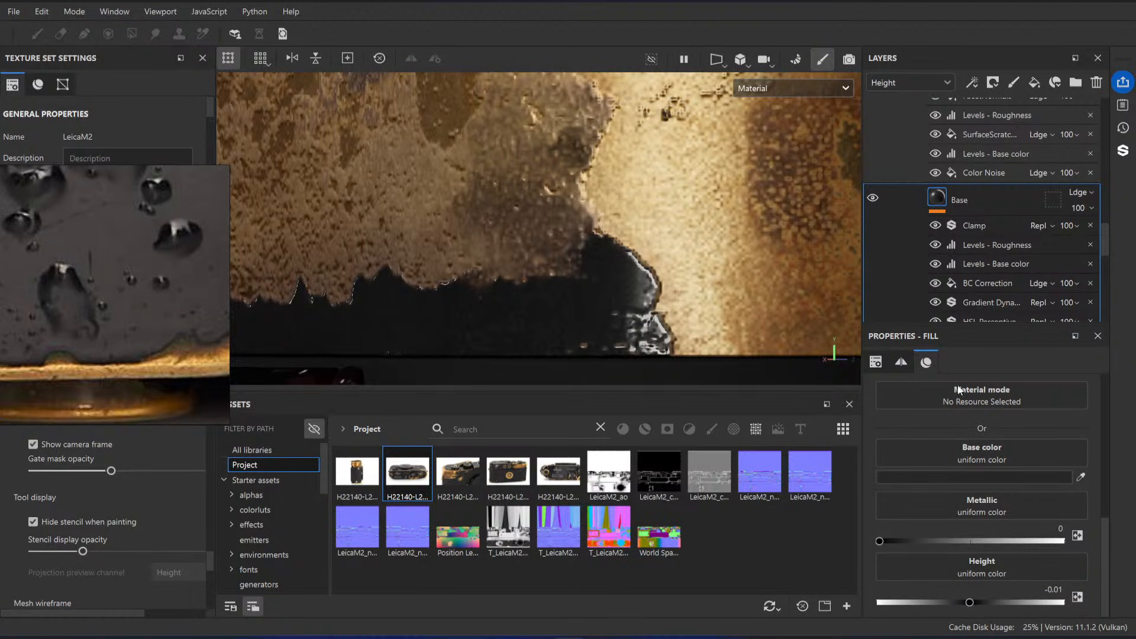
Step: Set the opacity of the Mold effect on the Brass fill to 42
{"action": "scroll", "coordinate": [984, 208], "scroll_direction": "up", "scroll_amount": 1}
{"action": "scroll", "coordinate": [984, 211], "scroll_direction": "up", "scroll_amount": 5}
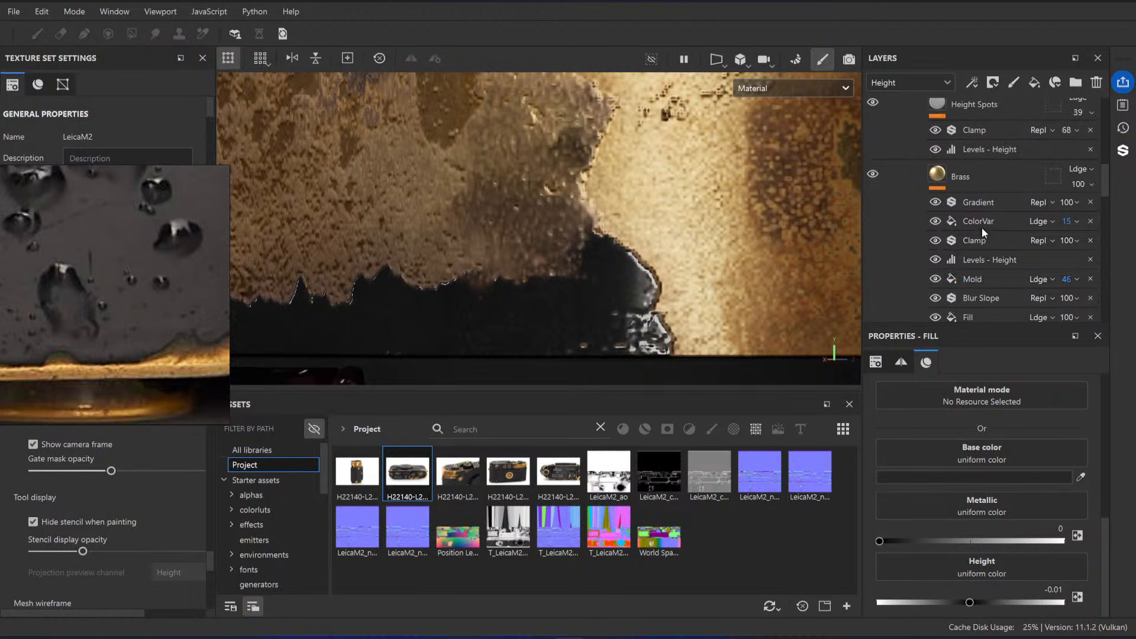
{"action": "scroll", "coordinate": [999, 232], "scroll_direction": "down", "scroll_amount": 1}
{"action": "left_click", "coordinate": [1003, 238]}
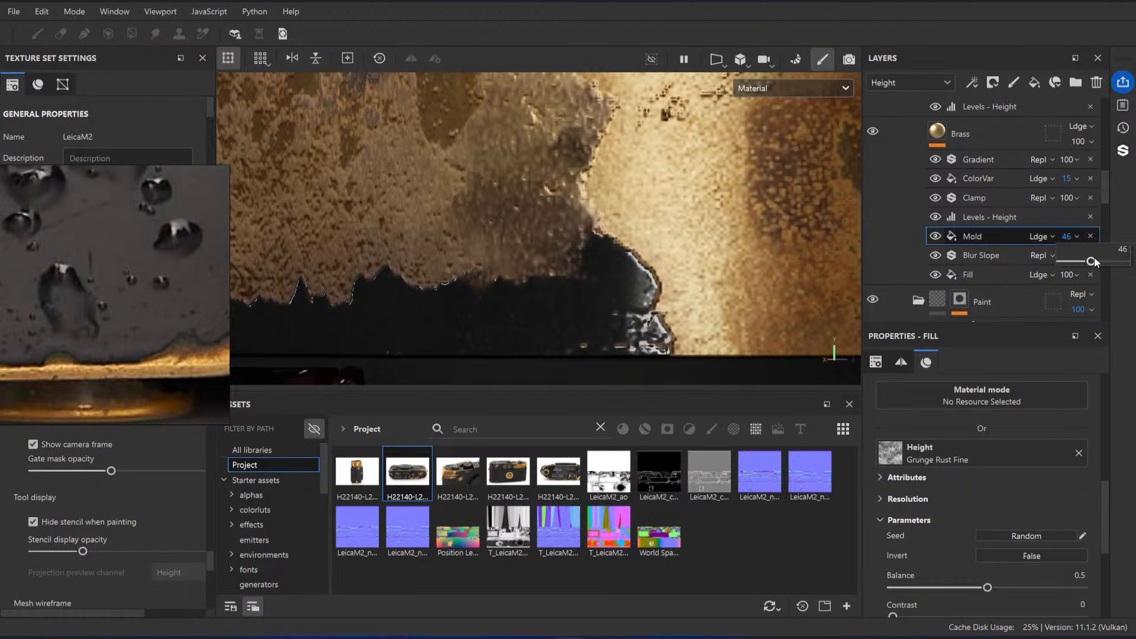
{"action": "left_click_drag", "start_coordinate": [1095, 259], "coordinate": [1089, 259]}
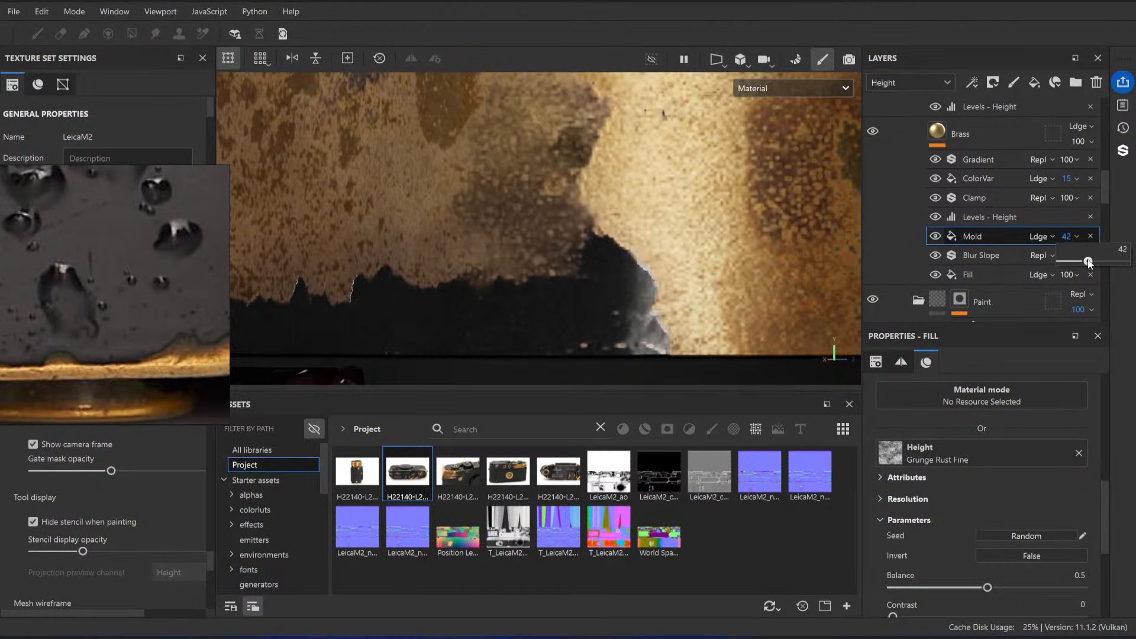
Step: Examine the brass wear and paint edges around the end of the camera's top plate from several angles
{"action": "right_click_drag", "start_coordinate": [611, 239], "coordinate": [577, 228], "text": "alt"}
{"action": "left_click_drag", "start_coordinate": [577, 228], "coordinate": [558, 213], "text": "alt"}
{"action": "middle_click_drag", "start_coordinate": [558, 213], "coordinate": [622, 223], "text": "alt"}
{"action": "mouse_move", "coordinate": [622, 223]}
{"action": "left_mouse_down", "text": "alt"}
{"action": "mouse_move", "coordinate": [494, 243]}
{"action": "mouse_move", "coordinate": [748, 286]}
{"action": "mouse_move", "coordinate": [566, 222]}
{"action": "mouse_move", "coordinate": [524, 286]}
{"action": "left_mouse_up", "text": "alt"}
{"action": "right_click_drag", "start_coordinate": [519, 286], "coordinate": [566, 226], "text": "alt"}
{"action": "middle_click_drag", "start_coordinate": [566, 226], "coordinate": [516, 208], "text": "alt"}
{"action": "right_click_drag", "start_coordinate": [516, 208], "coordinate": [510, 208], "text": "alt"}
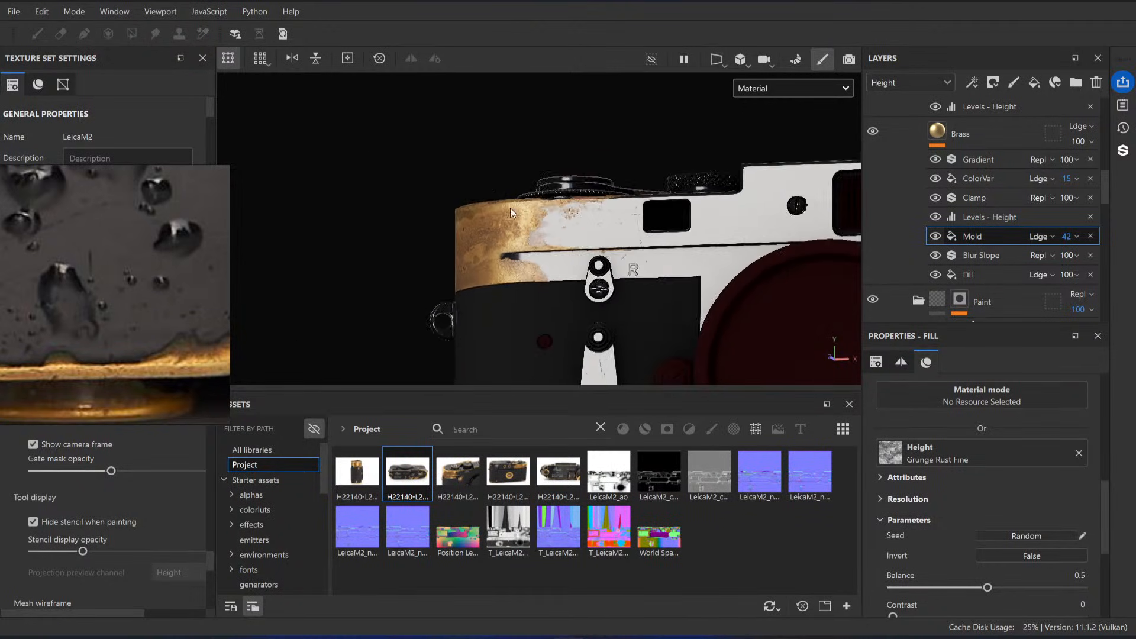
{"action": "left_click_drag", "start_coordinate": [510, 207], "coordinate": [556, 225], "text": "alt"}
{"action": "right_click_drag", "start_coordinate": [555, 225], "coordinate": [563, 228], "text": "alt"}
{"action": "left_click_drag", "start_coordinate": [649, 242], "coordinate": [486, 240], "text": "alt"}
Step: Compare the brass end of the top plate with the matching side view in the reference photos
{"action": "scroll", "coordinate": [43, 370], "scroll_direction": "down", "scroll_amount": 3}
{"action": "scroll", "coordinate": [43, 371], "scroll_direction": "down", "scroll_amount": 8}
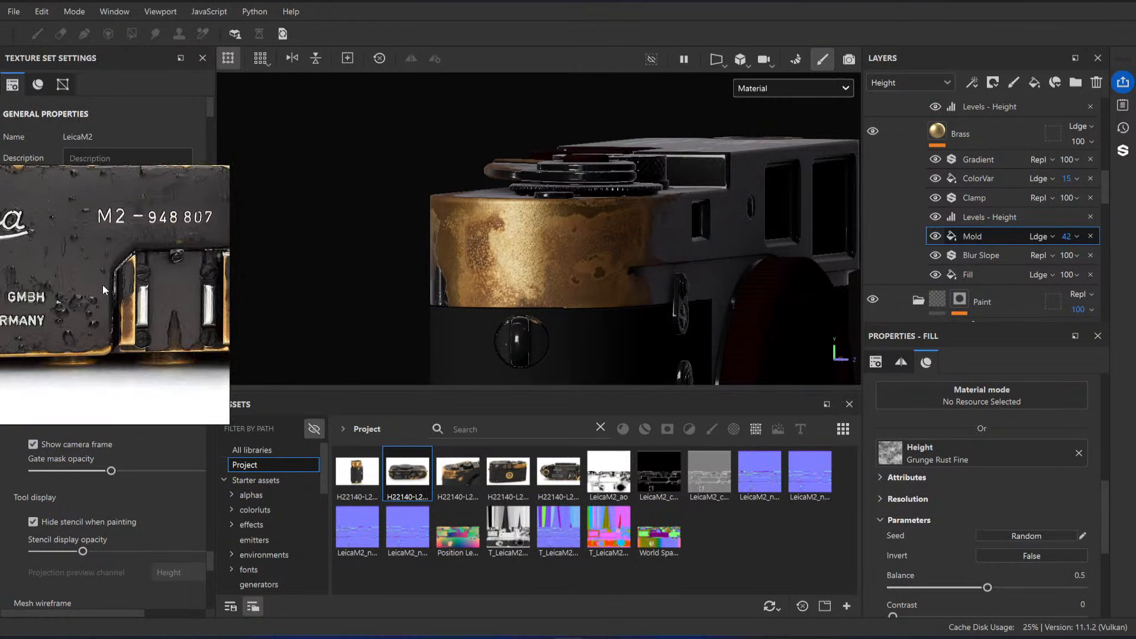
{"action": "middle_click_drag", "start_coordinate": [82, 364], "coordinate": [97, 326]}
{"action": "scroll", "coordinate": [98, 327], "scroll_direction": "up", "scroll_amount": 5}
{"action": "left_click_drag", "start_coordinate": [639, 245], "coordinate": [568, 298], "text": "alt"}
{"action": "scroll", "coordinate": [1030, 211], "scroll_direction": "up", "scroll_amount": 6}
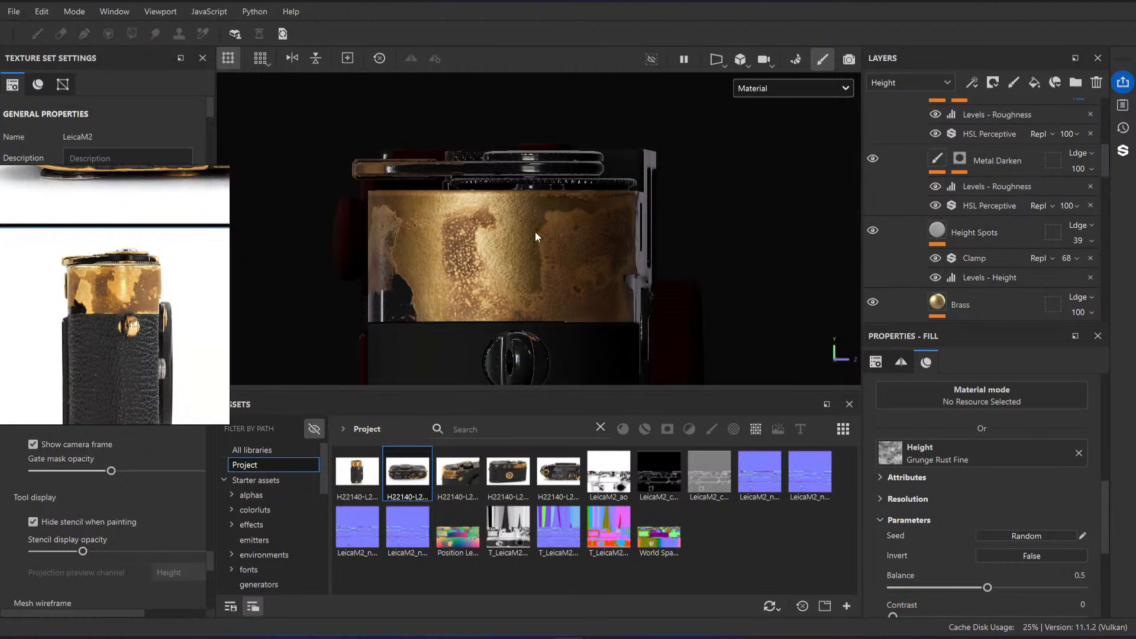
{"action": "right_click_drag", "start_coordinate": [520, 257], "coordinate": [657, 281], "text": "alt"}
{"action": "left_click_drag", "start_coordinate": [657, 280], "coordinate": [641, 305], "text": "alt"}
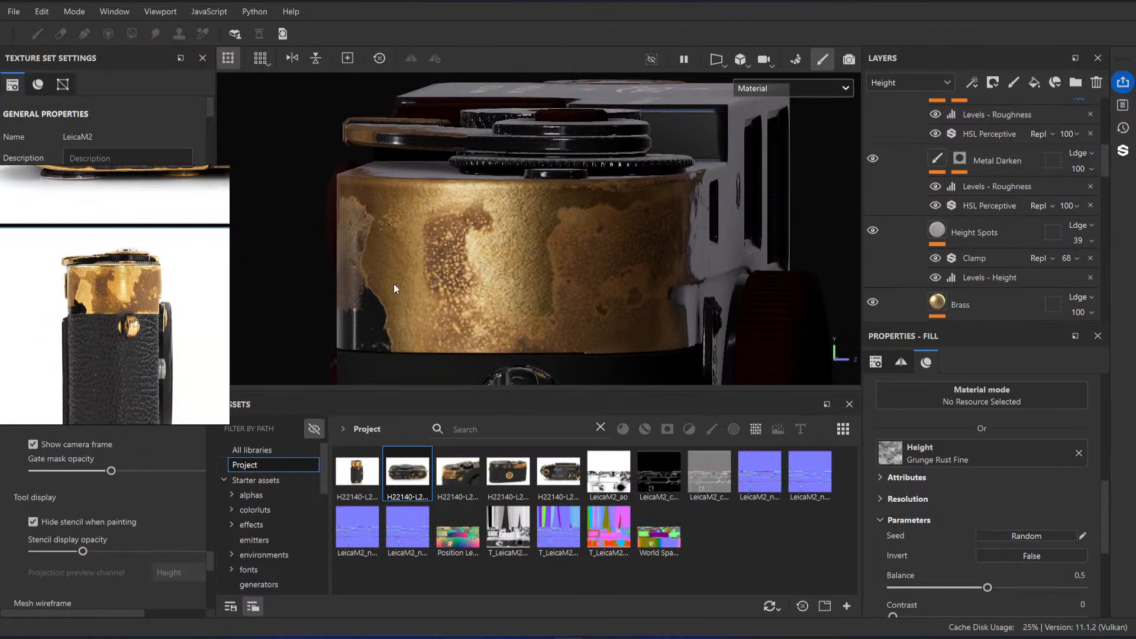
{"action": "scroll", "coordinate": [98, 276], "scroll_direction": "up", "scroll_amount": 5}
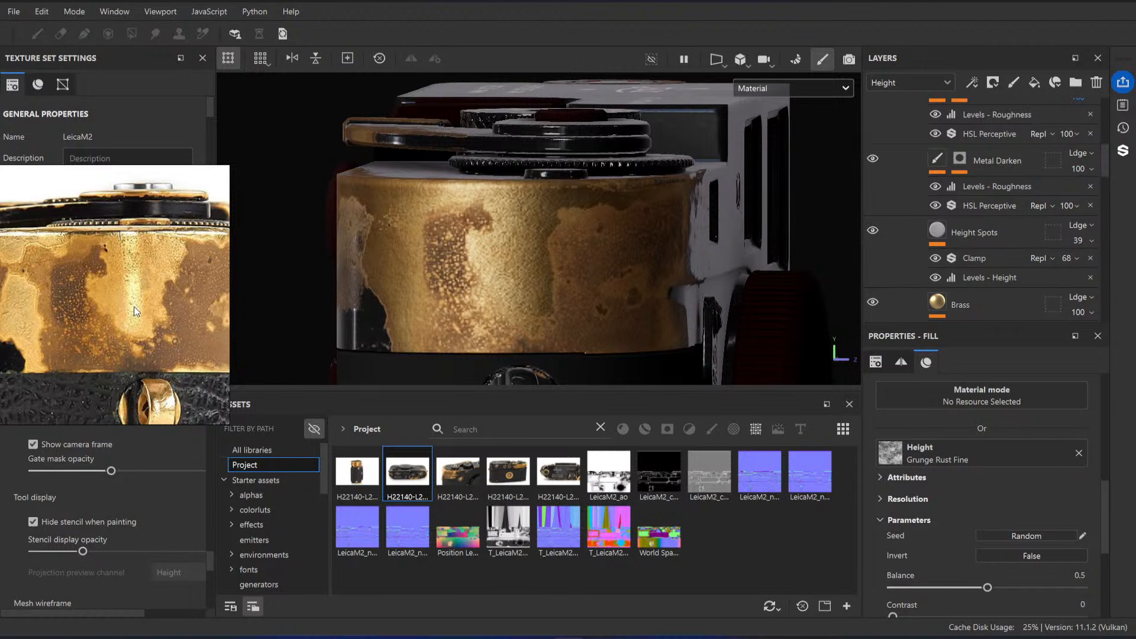
Step: Select the mask of the ProjectionRecover layer in the Brass Base folder and inspect its Paint effect
{"action": "scroll", "coordinate": [1026, 226], "scroll_direction": "up", "scroll_amount": 5}
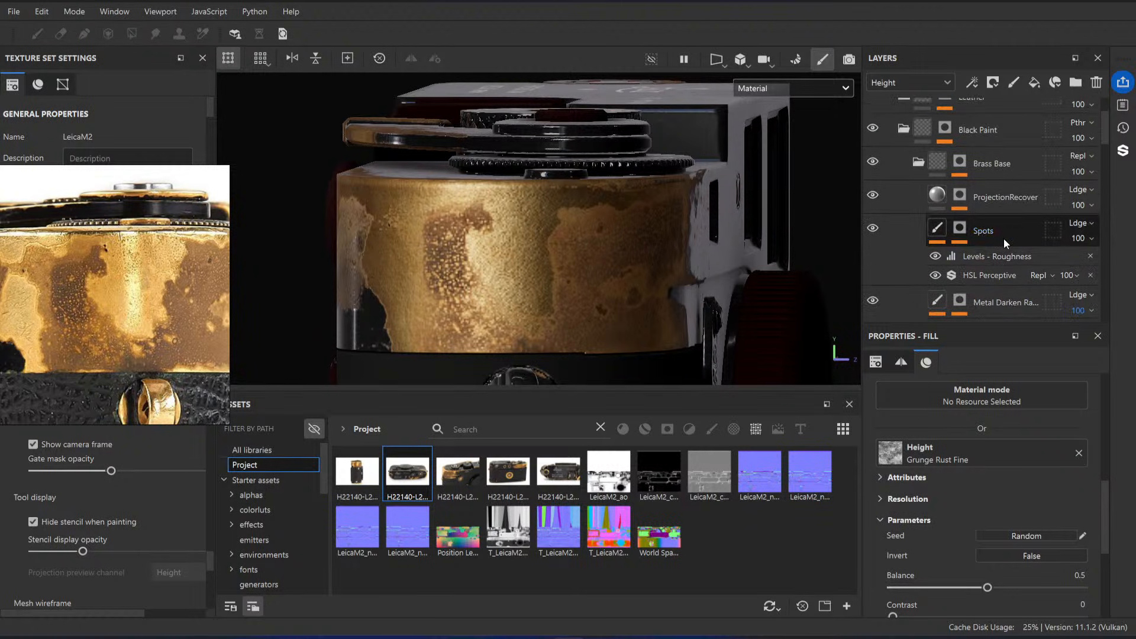
{"action": "left_click", "coordinate": [1009, 199]}
{"action": "left_click", "coordinate": [960, 195]}
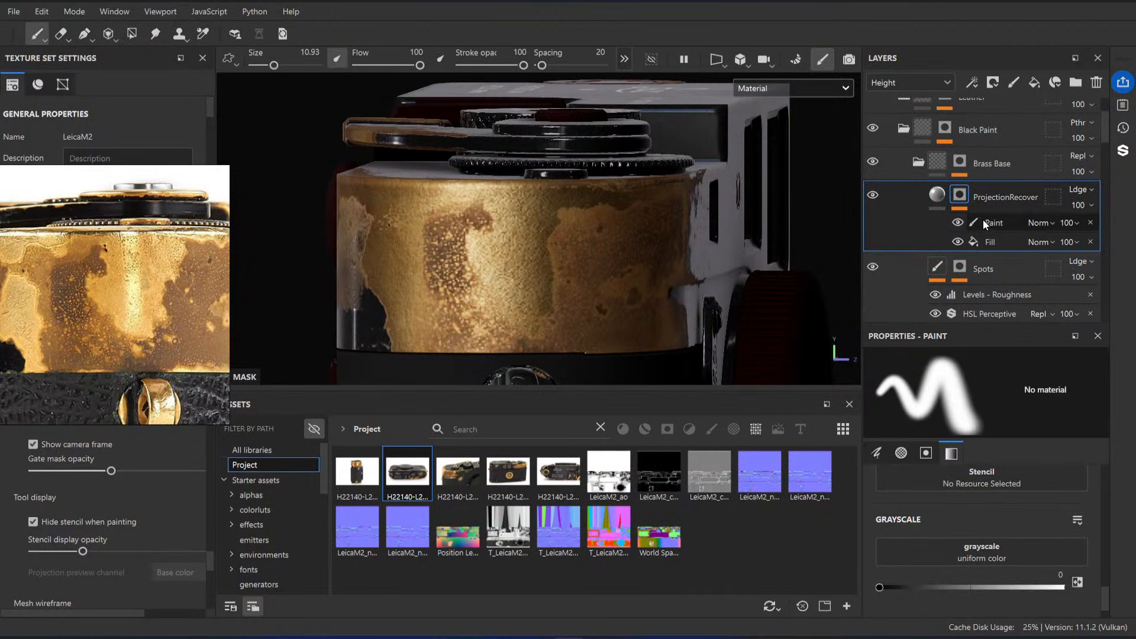
{"action": "left_click", "coordinate": [985, 222]}
{"action": "right_click", "coordinate": [964, 198]}
{"action": "left_click", "coordinate": [985, 475]}
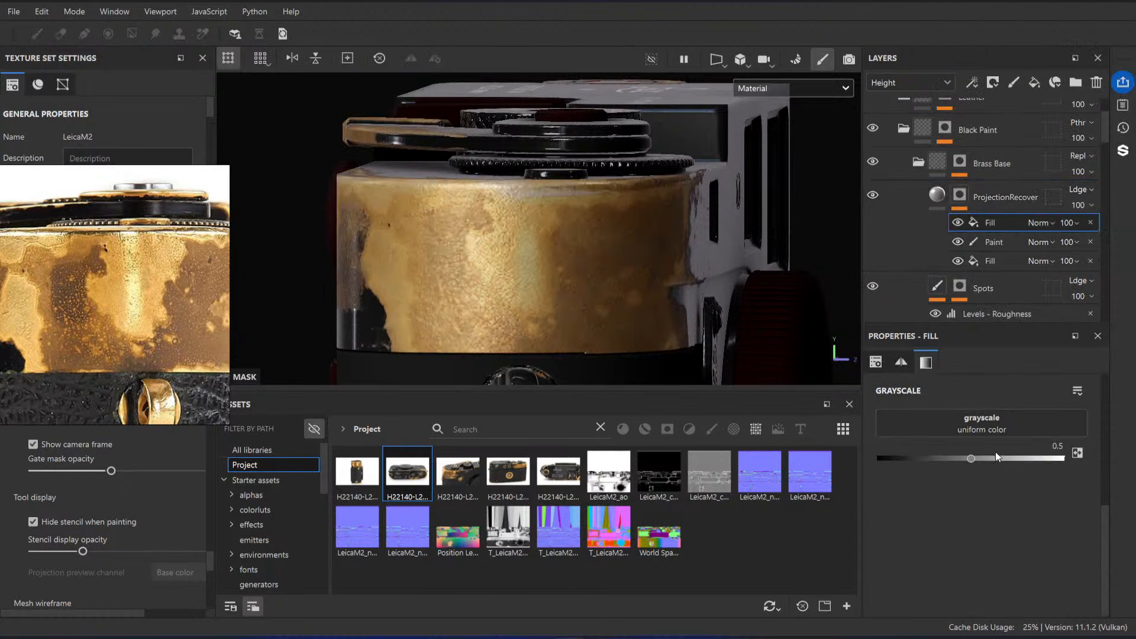
{"action": "key", "text": "ctrl+z"}
Step: Add a paint effect to the ProjectionRecover mask and rename it Override
{"action": "right_click", "coordinate": [968, 201]}
{"action": "left_click", "coordinate": [1024, 457]}
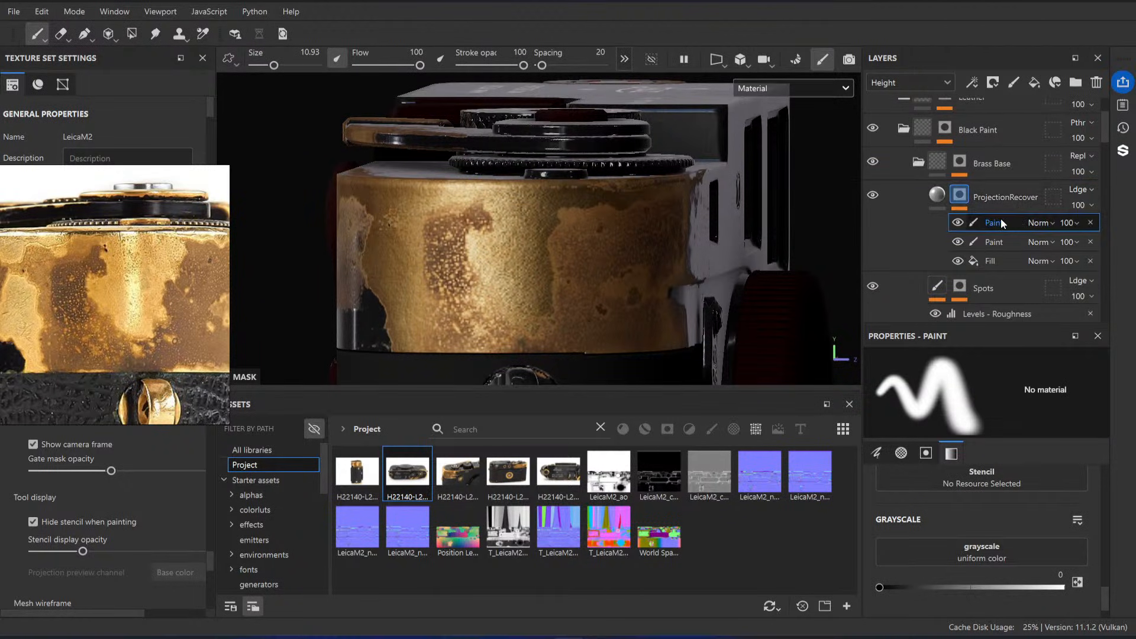
{"action": "left_click", "coordinate": [1001, 220]}
{"action": "type", "text": "Override"}
{"action": "key", "text": "Return"}
Step: Paint white on the Override effect over the brass around the rounded end of the top plate to reveal the projected photo wear
{"action": "key", "text": "x"}
{"action": "mouse_move", "coordinate": [500, 240]}
{"action": "left_mouse_down"}
{"action": "mouse_move", "coordinate": [520, 228]}
{"action": "mouse_move", "coordinate": [508, 258]}
{"action": "mouse_move", "coordinate": [478, 253]}
{"action": "left_mouse_up"}
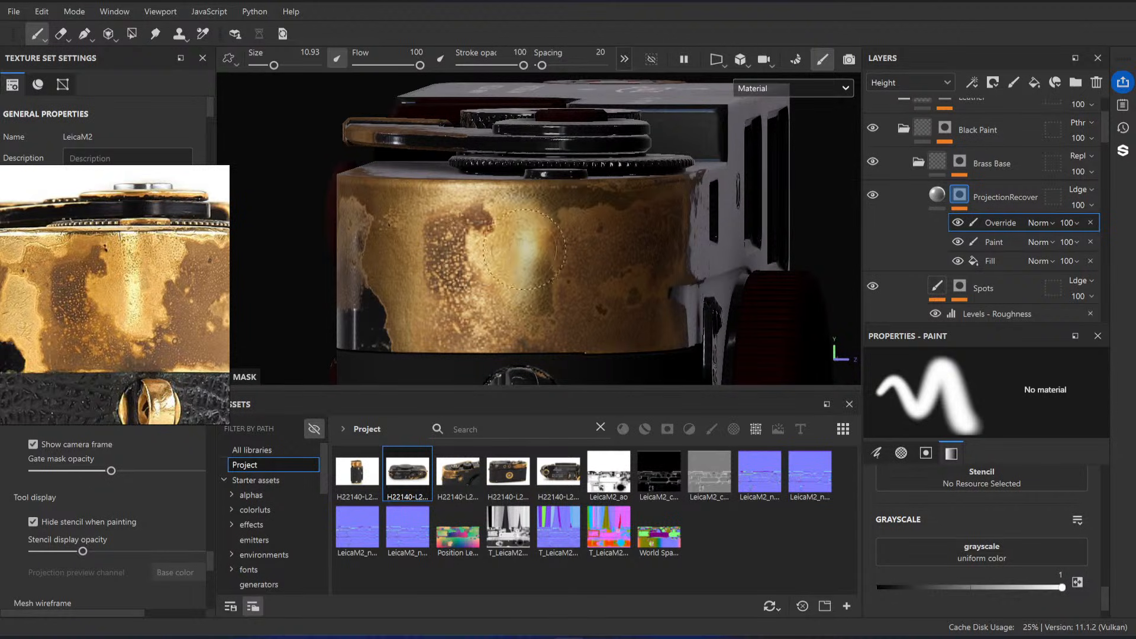
{"action": "key", "text": "ctrl+z"}
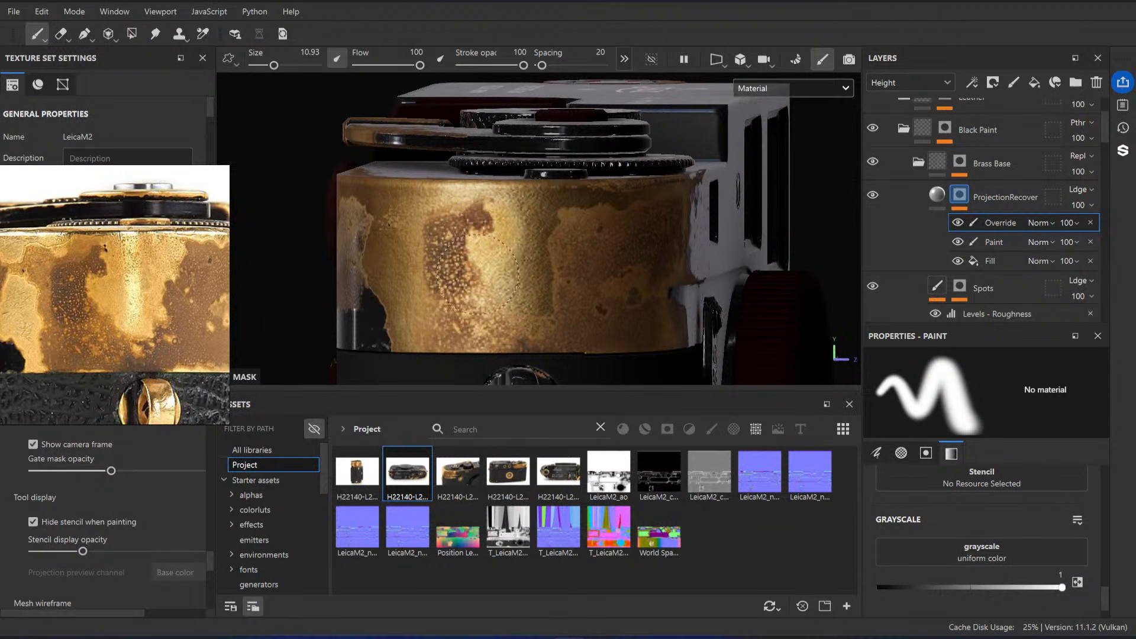
{"action": "mouse_move", "coordinate": [478, 274]}
{"action": "left_mouse_down", "text": "alt"}
{"action": "mouse_move", "coordinate": [508, 246]}
{"action": "mouse_move", "coordinate": [501, 280]}
{"action": "mouse_move", "coordinate": [470, 279]}
{"action": "mouse_move", "coordinate": [379, 192]}
{"action": "mouse_move", "coordinate": [494, 250]}
{"action": "left_mouse_up", "text": "alt"}
{"action": "left_click_drag", "start_coordinate": [525, 313], "coordinate": [532, 238], "text": "alt"}
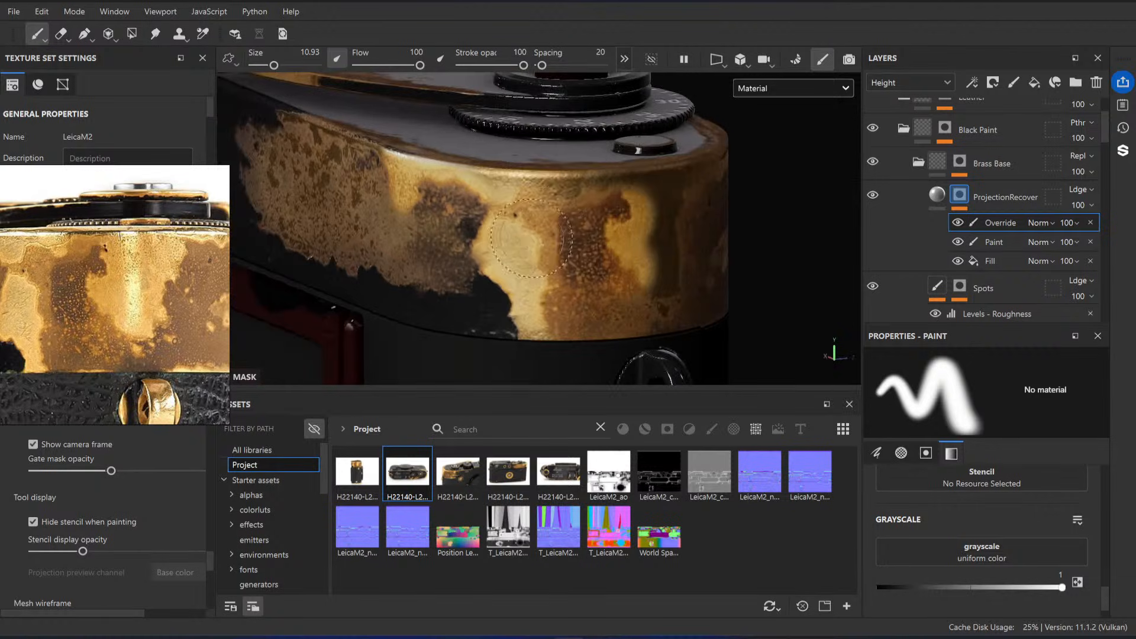
{"action": "mouse_move", "coordinate": [472, 196]}
{"action": "left_mouse_down", "text": "alt"}
{"action": "mouse_move", "coordinate": [559, 242]}
{"action": "mouse_move", "coordinate": [580, 272]}
{"action": "left_mouse_up", "text": "alt"}
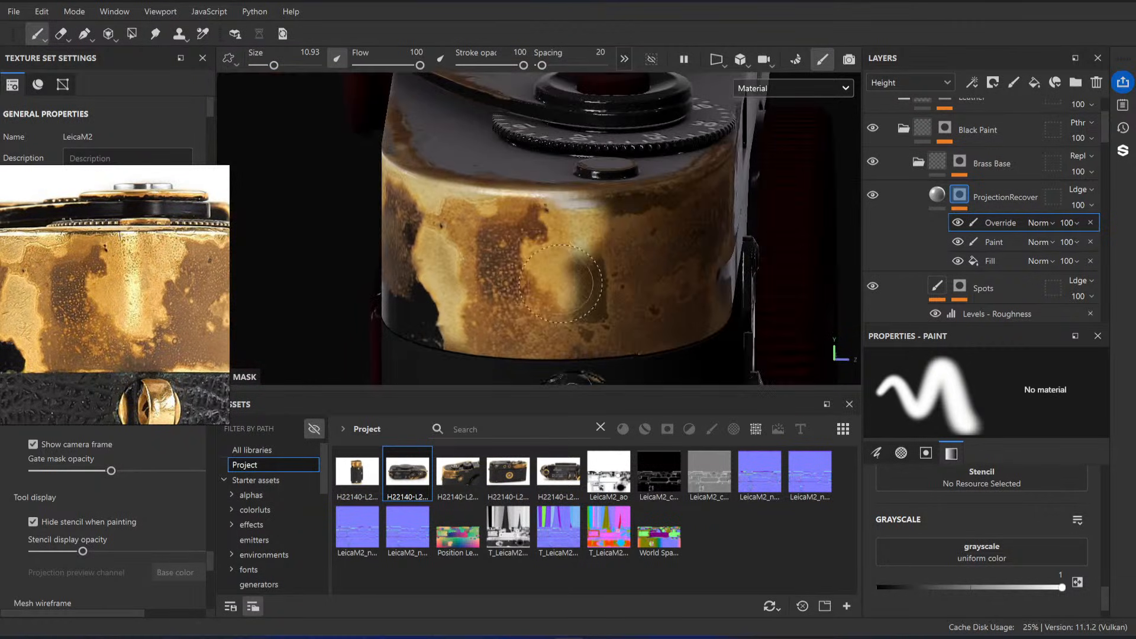
{"action": "mouse_move", "coordinate": [597, 207]}
{"action": "left_mouse_down", "text": "alt"}
{"action": "mouse_move", "coordinate": [618, 278]}
{"action": "mouse_move", "coordinate": [553, 246]}
{"action": "mouse_move", "coordinate": [504, 253]}
{"action": "mouse_move", "coordinate": [595, 229]}
{"action": "left_mouse_up", "text": "alt"}
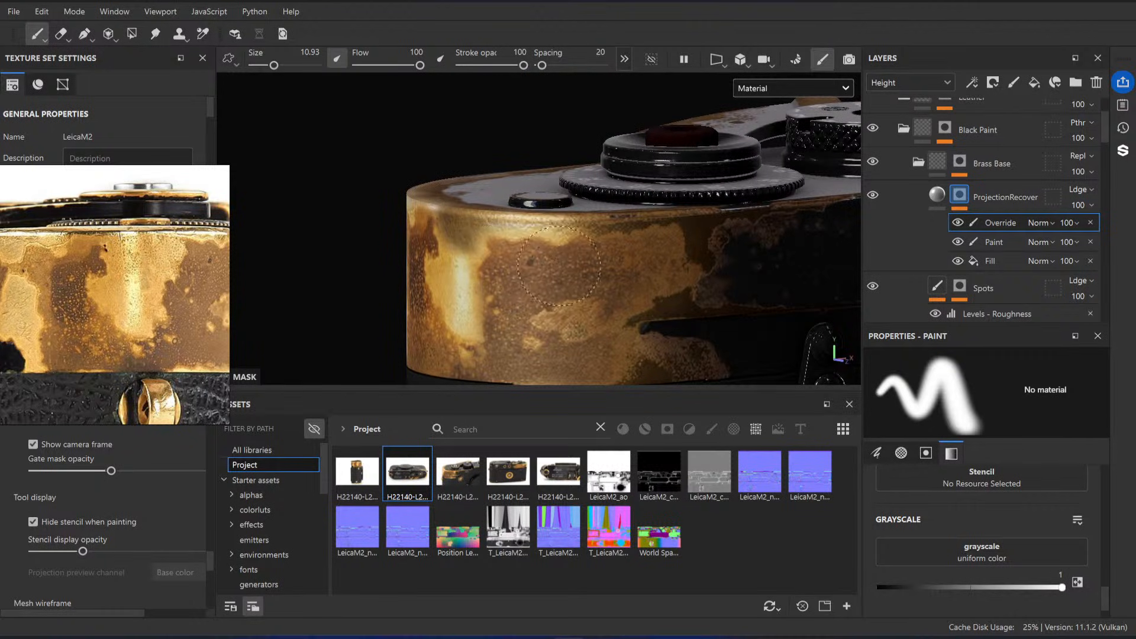
{"action": "middle_click_drag", "start_coordinate": [571, 286], "coordinate": [601, 259], "text": "alt"}
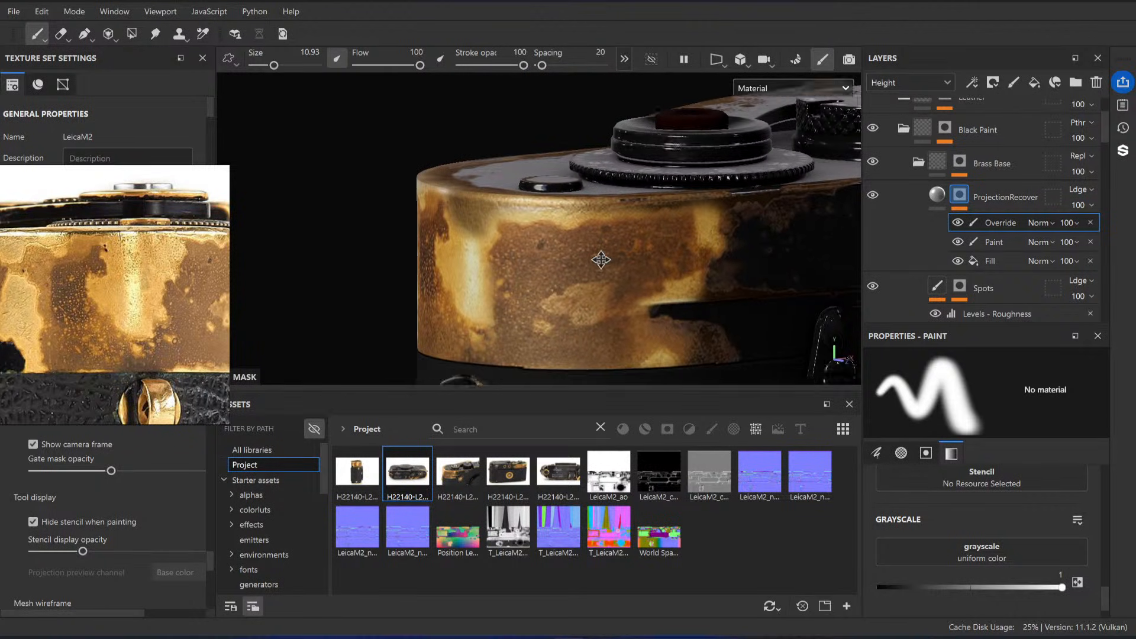
{"action": "left_click_drag", "start_coordinate": [601, 259], "coordinate": [568, 256], "text": "alt"}
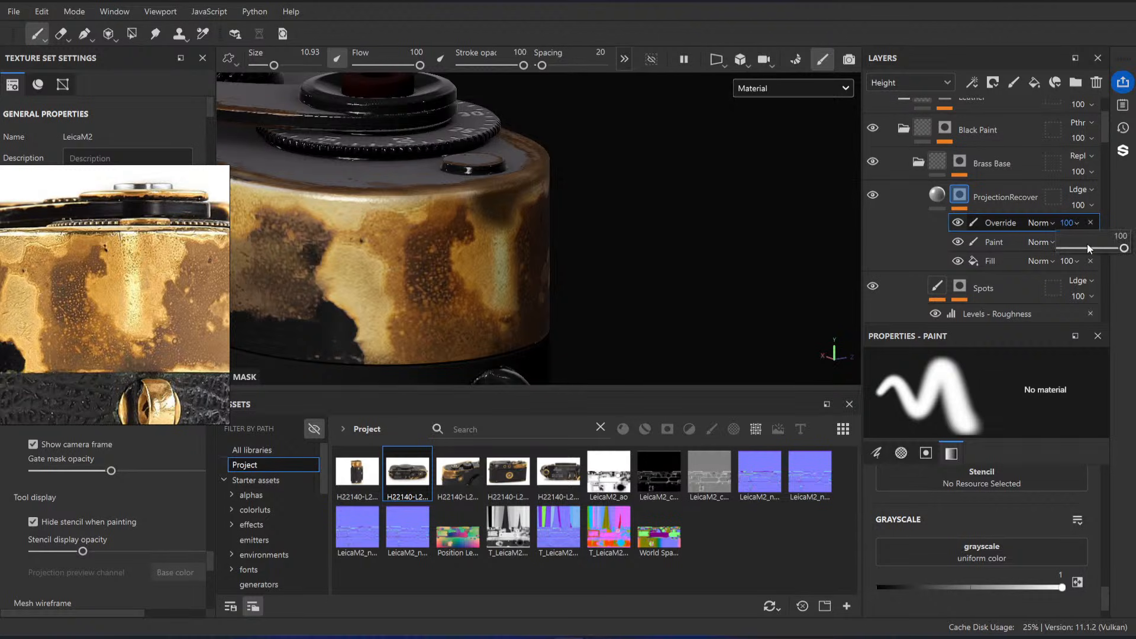
Step: Set the Override effect's opacity to 23 and check the blended brass from several angles
{"action": "left_click_drag", "start_coordinate": [1088, 246], "coordinate": [1077, 248]}
{"action": "mouse_move", "coordinate": [670, 227]}
{"action": "left_mouse_down", "text": "alt"}
{"action": "mouse_move", "coordinate": [496, 228]}
{"action": "mouse_move", "coordinate": [484, 236]}
{"action": "mouse_move", "coordinate": [483, 275]}
{"action": "mouse_move", "coordinate": [483, 221]}
{"action": "left_mouse_up", "text": "alt"}
{"action": "key", "text": "x"}
{"action": "scroll", "coordinate": [616, 242], "scroll_direction": "down", "scroll_amount": 5}
{"action": "mouse_move", "coordinate": [622, 246]}
{"action": "left_mouse_down", "text": "alt"}
{"action": "mouse_move", "coordinate": [502, 244]}
{"action": "mouse_move", "coordinate": [598, 247]}
{"action": "left_mouse_up", "text": "alt"}
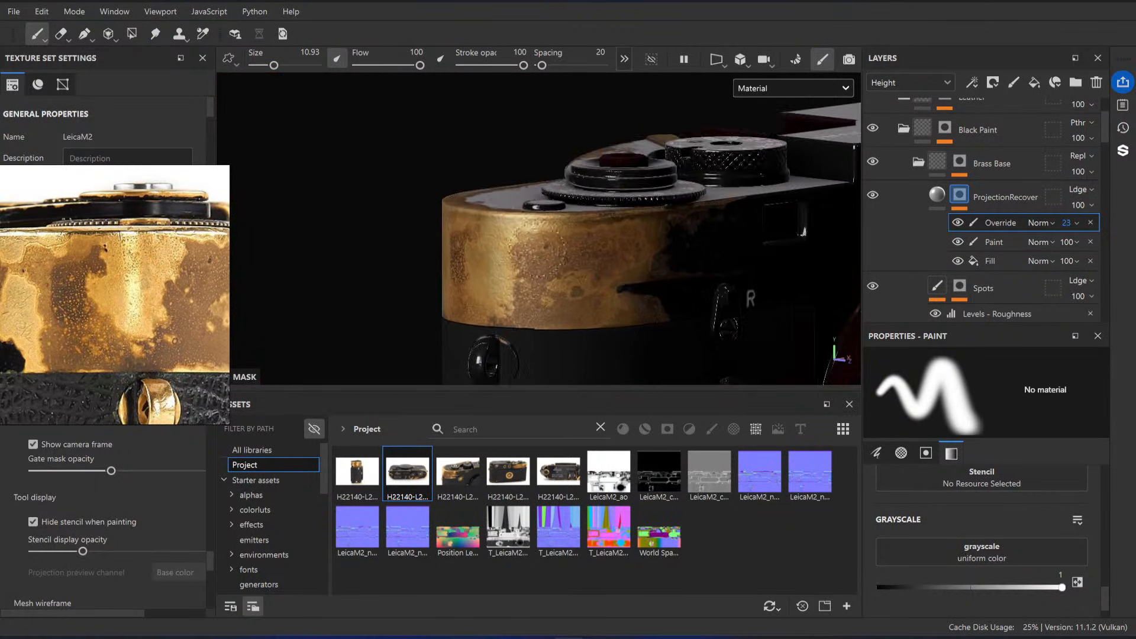
{"action": "scroll", "coordinate": [515, 246], "scroll_direction": "up", "scroll_amount": 4}
{"action": "left_click_drag", "start_coordinate": [499, 246], "coordinate": [657, 219], "text": "alt"}
Step: Add an HSL Perceptive filter to the content of the ProjectionRecover layer
{"action": "left_click", "coordinate": [939, 195]}
{"action": "right_click", "coordinate": [939, 196]}
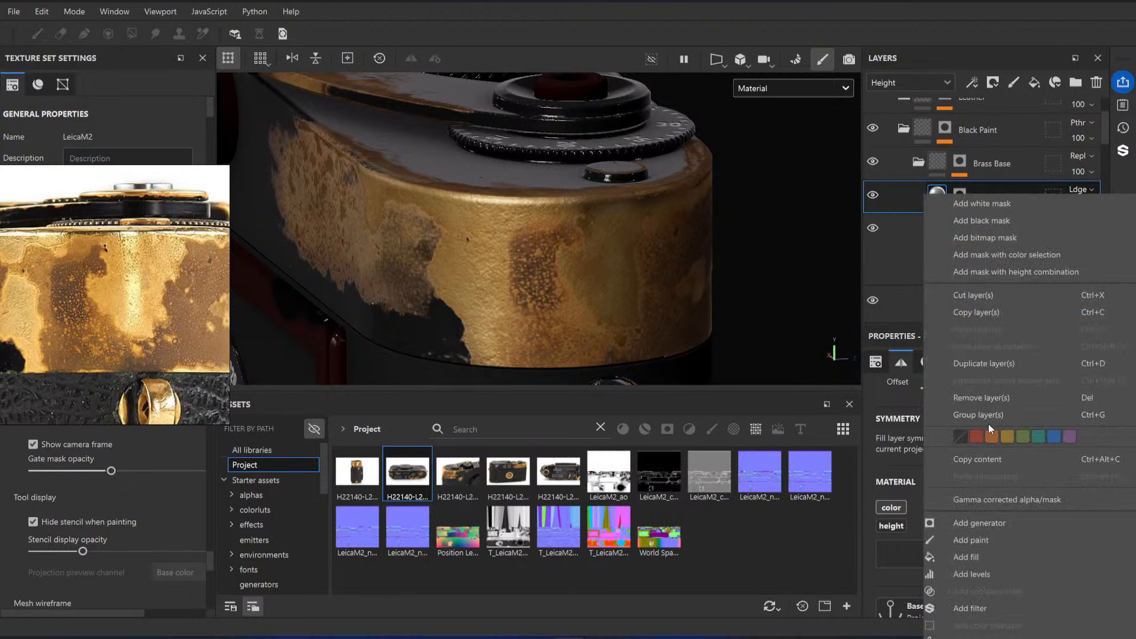
{"action": "left_click", "coordinate": [1004, 605]}
{"action": "left_click", "coordinate": [1004, 436]}
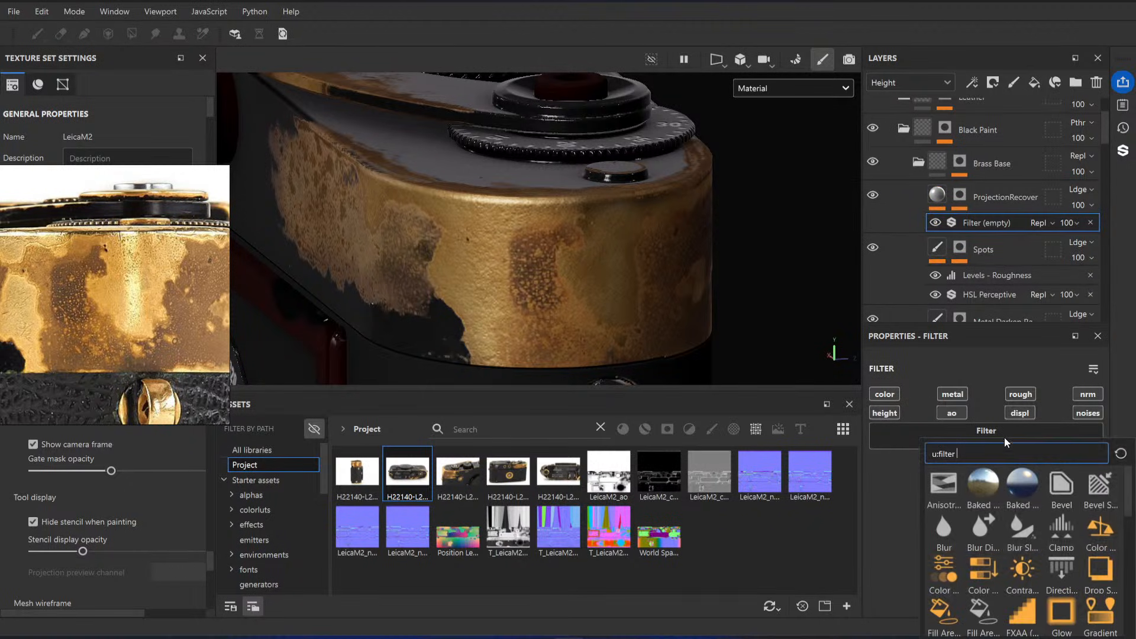
{"action": "scroll", "coordinate": [1100, 574], "scroll_direction": "down", "scroll_amount": 3}
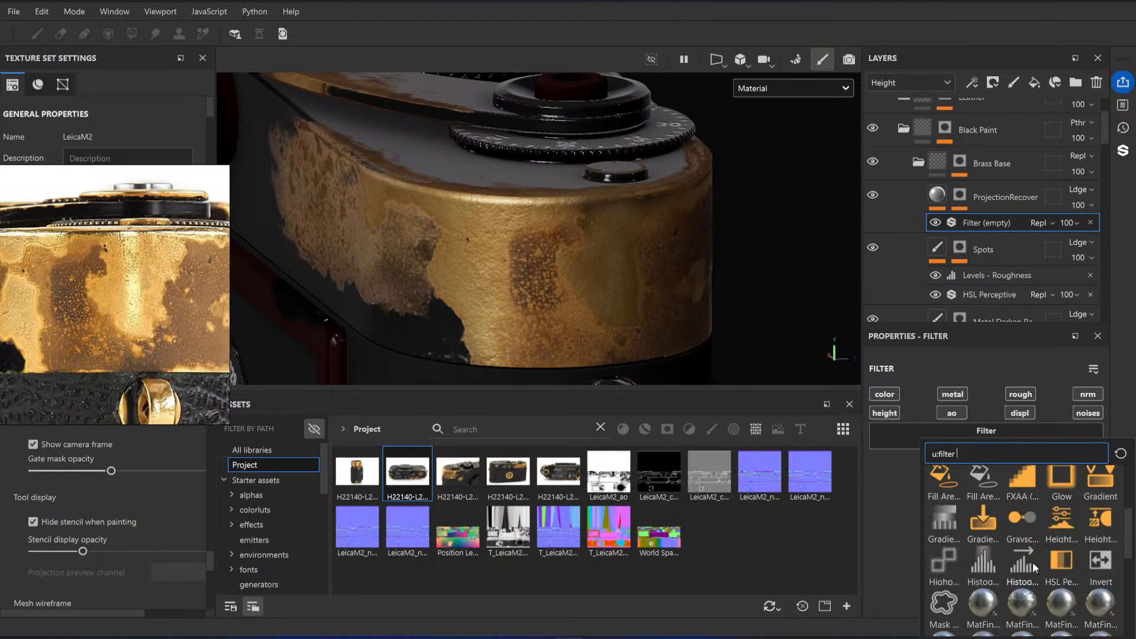
{"action": "left_click", "coordinate": [1059, 569]}
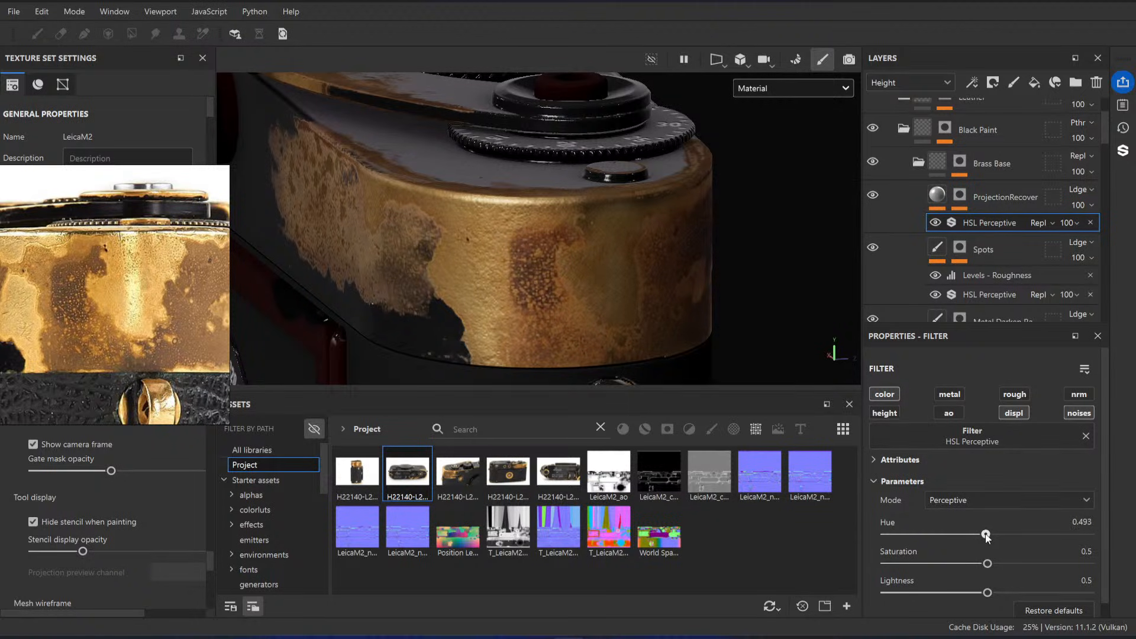
Step: Set the HSL Perceptive filter's hue to 0.5 and saturation to 0.277, checking the brass from other angles
{"action": "left_click_drag", "start_coordinate": [984, 536], "coordinate": [987, 534]}
{"action": "scroll", "coordinate": [542, 240], "scroll_direction": "down", "scroll_amount": 5}
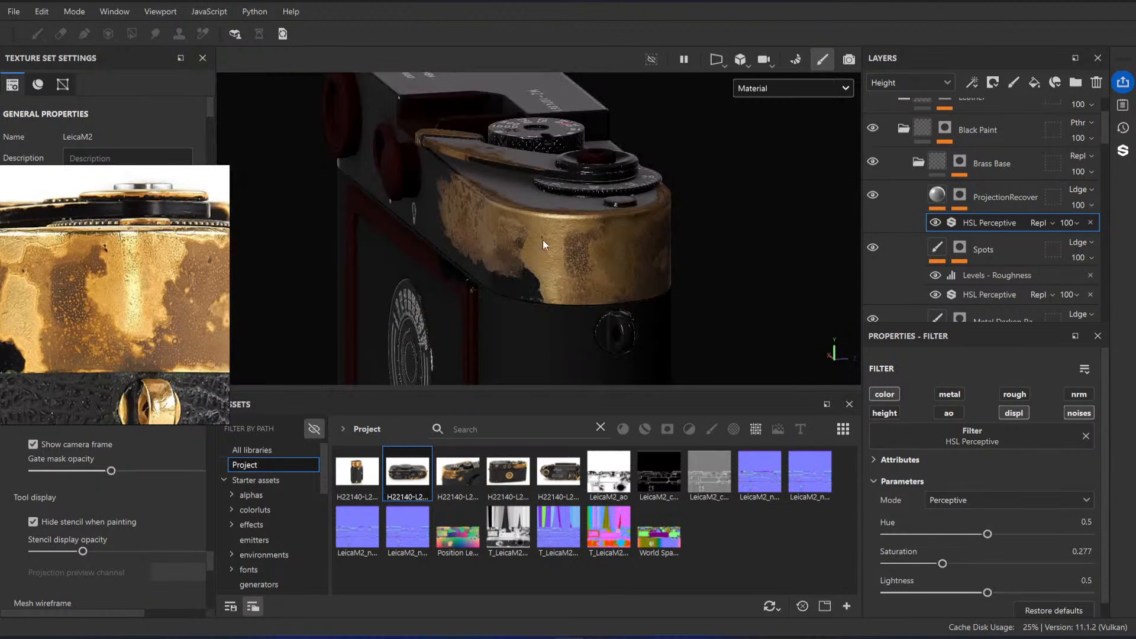
{"action": "left_click_drag", "start_coordinate": [543, 240], "coordinate": [432, 249], "text": "alt"}
{"action": "right_click_drag", "start_coordinate": [573, 233], "coordinate": [516, 190], "text": "alt"}
{"action": "left_click_drag", "start_coordinate": [516, 187], "coordinate": [550, 220], "text": "alt"}
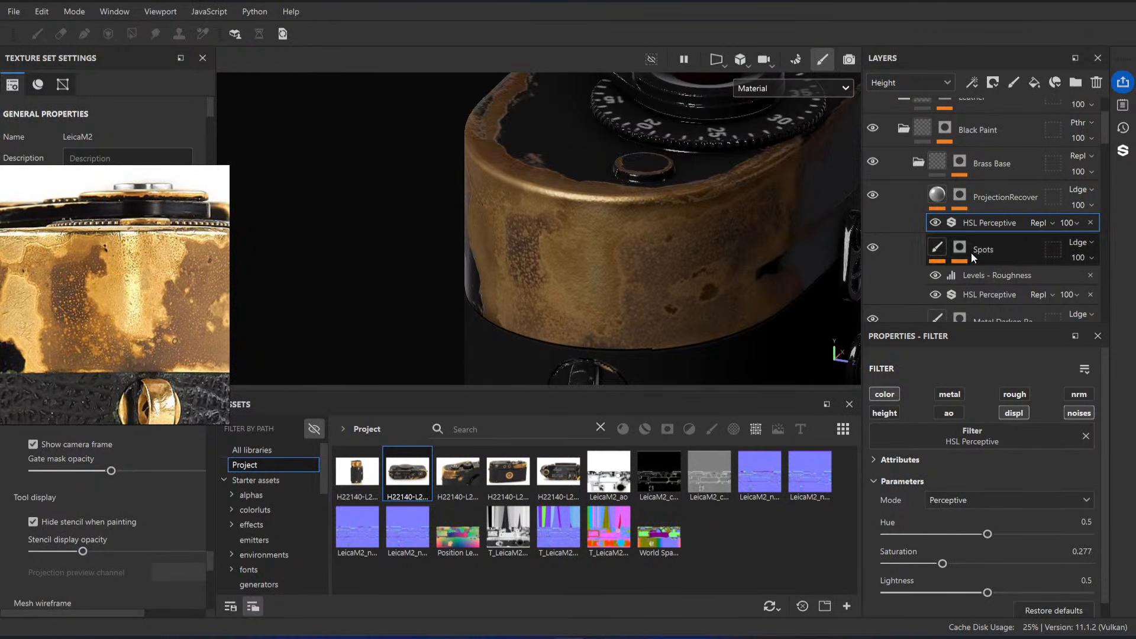
Step: Select the Override effect in the ProjectionRecover mask and inspect the brass on the advance lever and the top plate's rounded end
{"action": "left_click", "coordinate": [960, 196]}
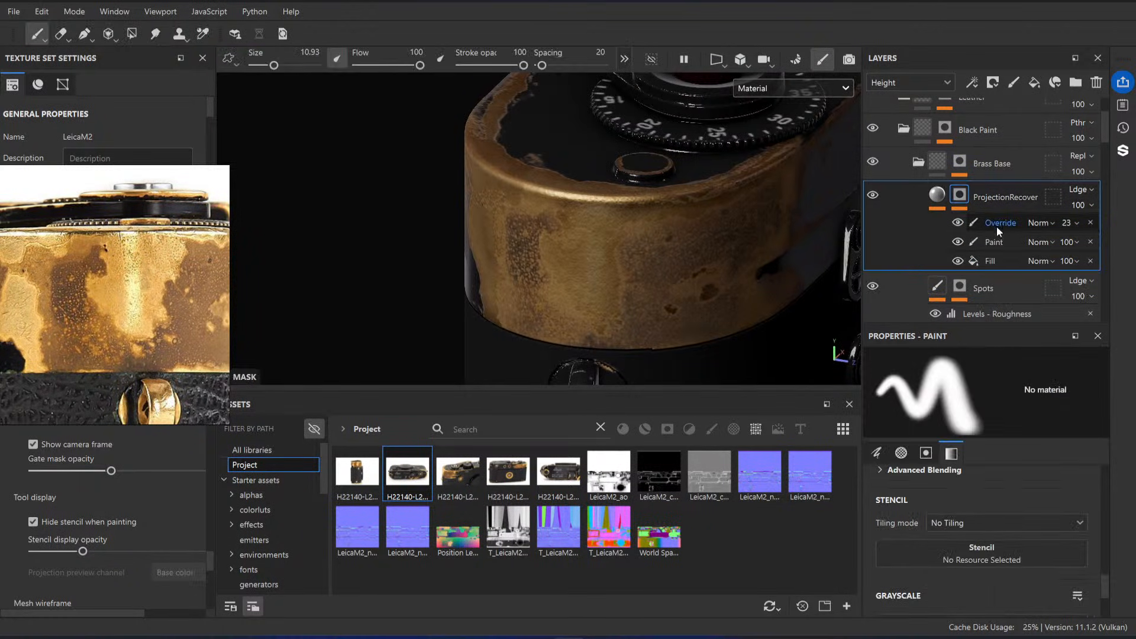
{"action": "mouse_move", "coordinate": [588, 243]}
{"action": "left_mouse_down"}
{"action": "mouse_move", "coordinate": [608, 219]}
{"action": "mouse_move", "coordinate": [668, 242]}
{"action": "left_mouse_up"}
{"action": "left_click_drag", "start_coordinate": [485, 181], "coordinate": [563, 195], "text": "alt"}
{"action": "middle_click_drag", "start_coordinate": [592, 234], "coordinate": [606, 176], "text": "alt"}
{"action": "left_click_drag", "start_coordinate": [605, 176], "coordinate": [663, 279], "text": "alt"}
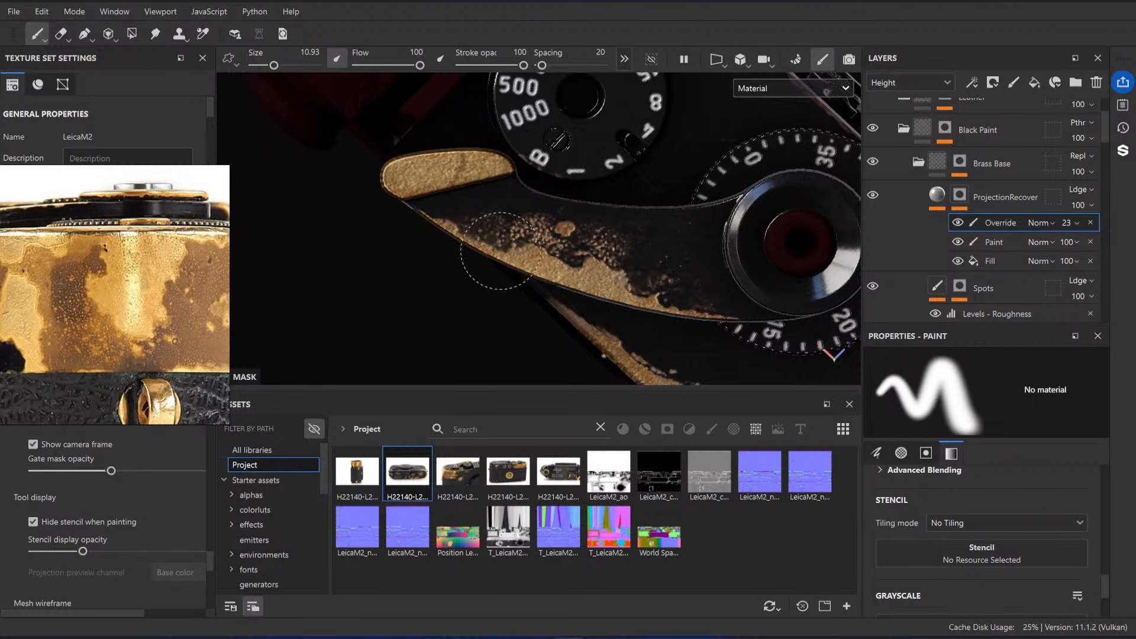
{"action": "left_click_drag", "start_coordinate": [472, 172], "coordinate": [605, 259], "text": "alt"}
{"action": "left_click_drag", "start_coordinate": [629, 305], "coordinate": [610, 280], "text": "alt"}
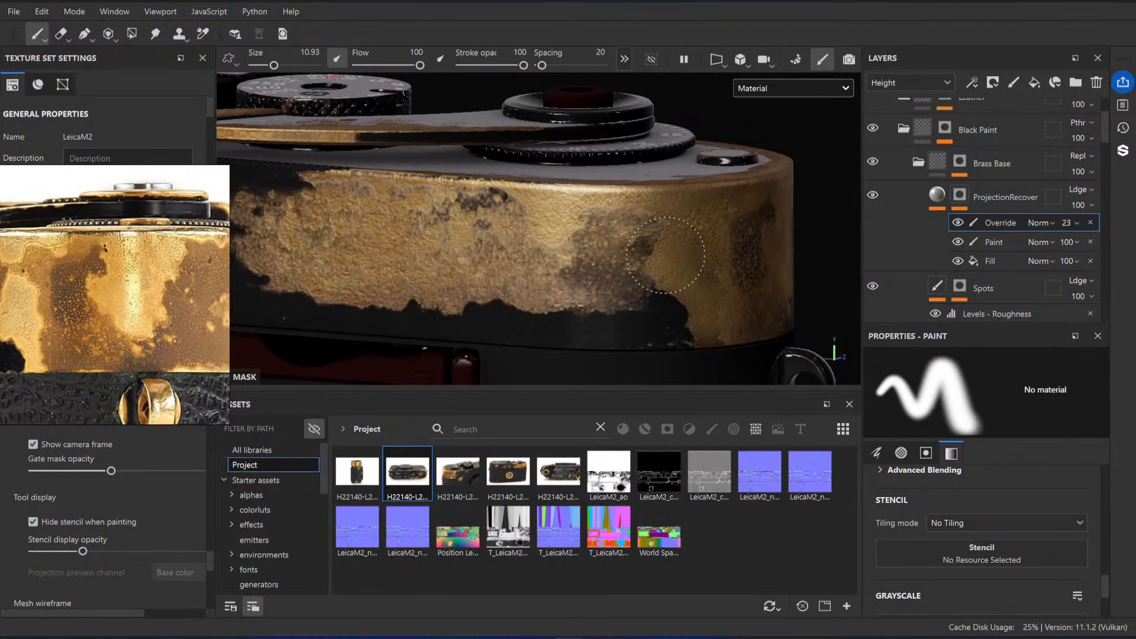
{"action": "left_click_drag", "start_coordinate": [705, 343], "coordinate": [573, 328], "text": "alt"}
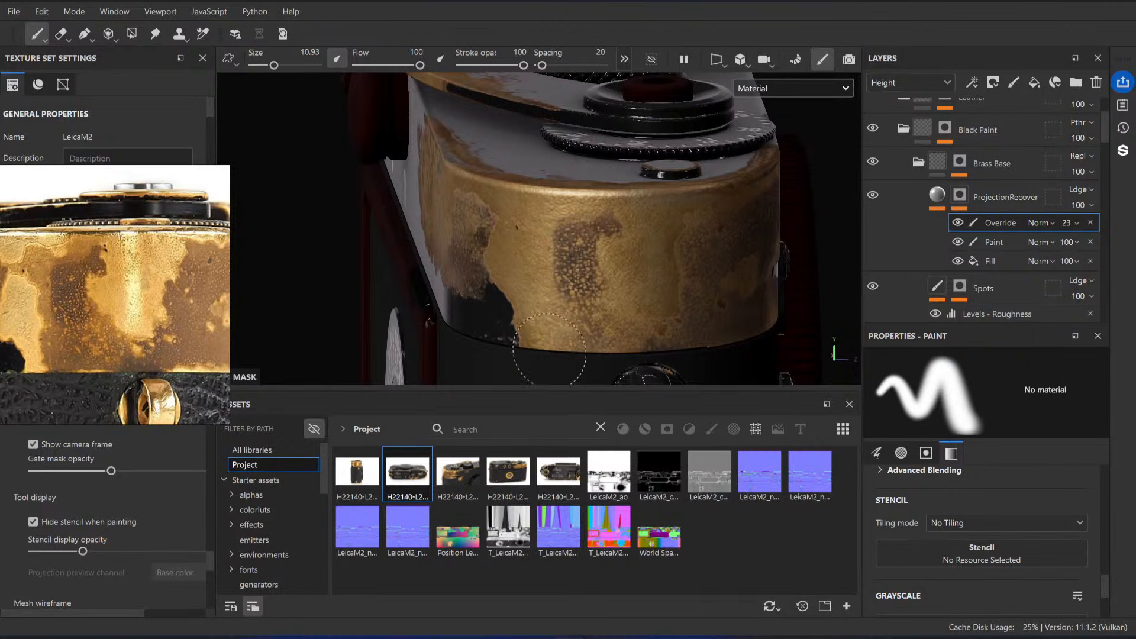
{"action": "mouse_move", "coordinate": [689, 346]}
{"action": "left_mouse_down", "text": "alt"}
{"action": "mouse_move", "coordinate": [628, 348]}
{"action": "mouse_move", "coordinate": [669, 354]}
{"action": "left_mouse_up", "text": "alt"}
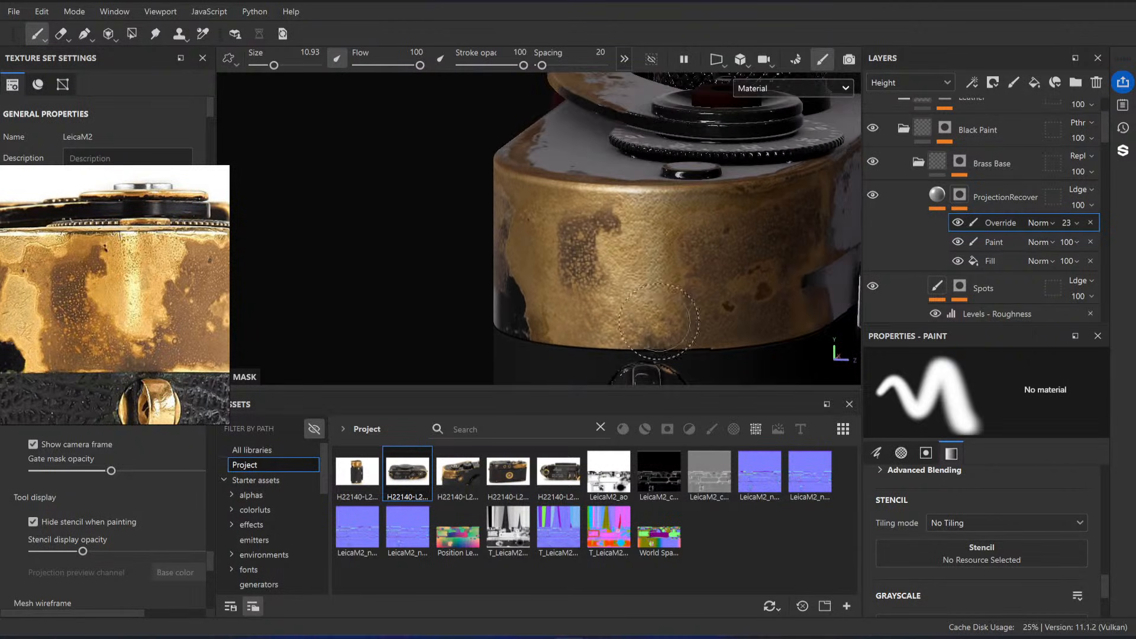
Step: Change the Override effect's blend mode to Linear dodge (Add) and check the brass against the whole camera
{"action": "left_click", "coordinate": [1044, 223]}
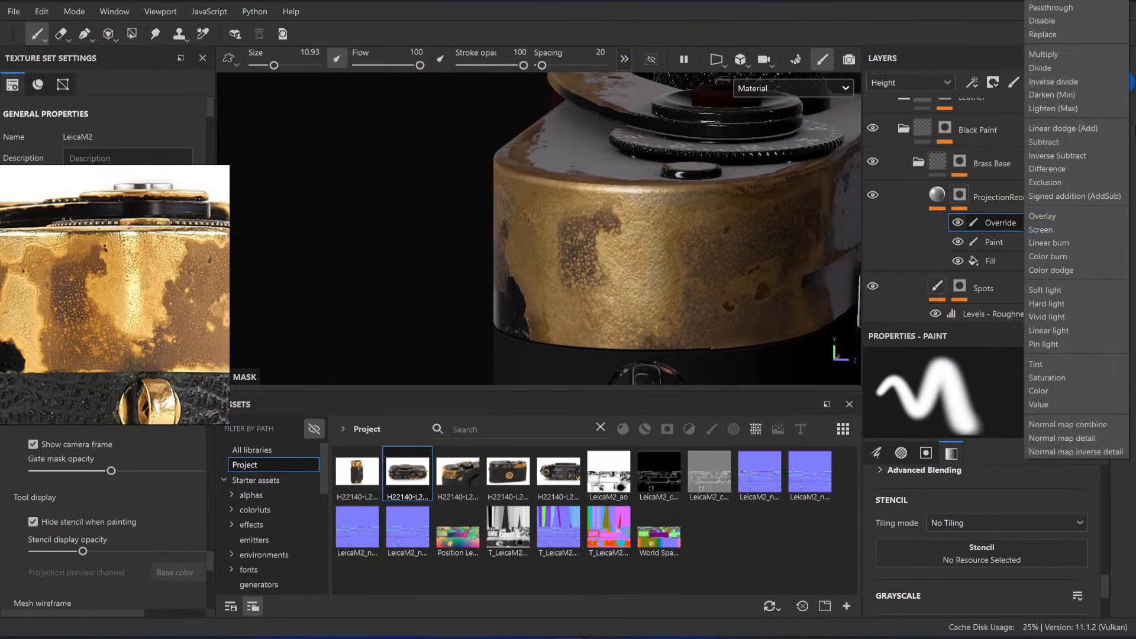
{"action": "left_click", "coordinate": [1092, 131]}
{"action": "left_click_drag", "start_coordinate": [591, 355], "coordinate": [541, 335], "text": "alt"}
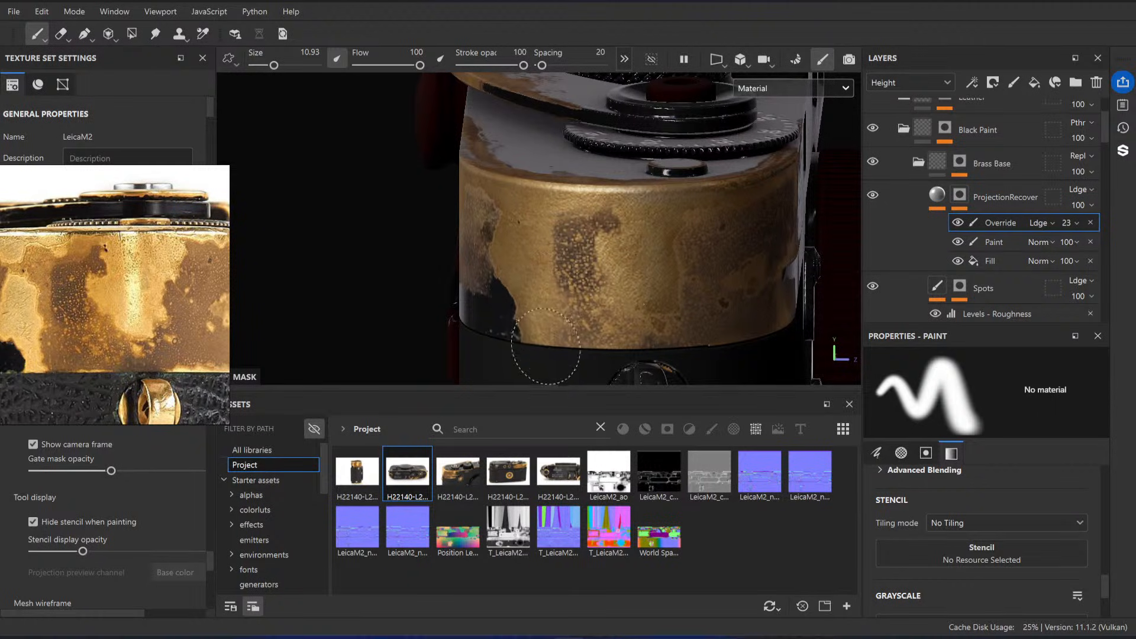
{"action": "left_click_drag", "start_coordinate": [546, 346], "coordinate": [570, 261], "text": "alt"}
{"action": "middle_click_drag", "start_coordinate": [569, 261], "coordinate": [551, 221], "text": "alt"}
{"action": "right_click_drag", "start_coordinate": [545, 221], "coordinate": [478, 200], "text": "alt"}
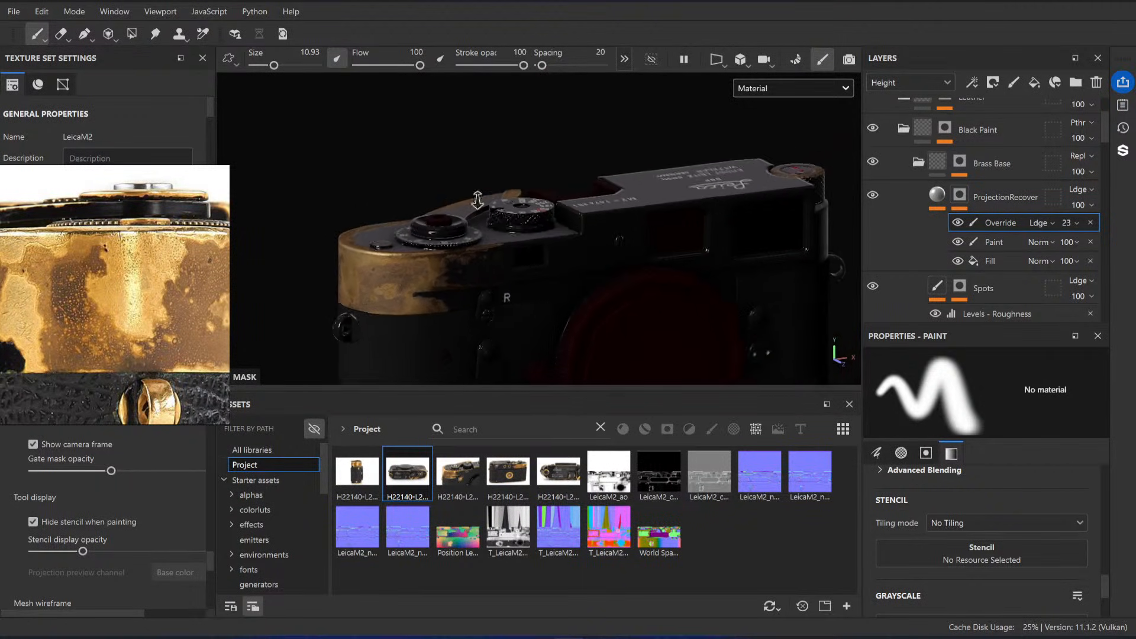
{"action": "left_click_drag", "start_coordinate": [477, 200], "coordinate": [461, 263], "text": "alt"}
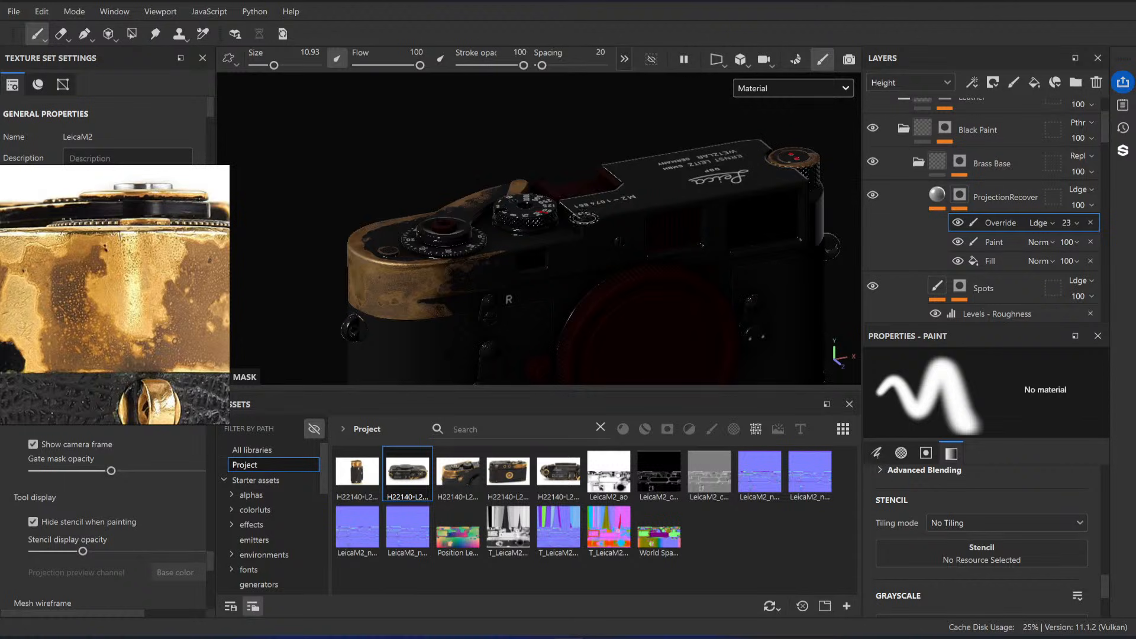
Step: Examine the wear along the top plate's curved rear edge up close, below the advance lever
{"action": "left_click_drag", "start_coordinate": [584, 219], "coordinate": [565, 256], "text": "alt"}
{"action": "scroll", "coordinate": [149, 277], "scroll_direction": "down", "scroll_amount": 10}
{"action": "left_click_drag", "start_coordinate": [459, 227], "coordinate": [646, 231], "text": "alt"}
{"action": "right_click_drag", "start_coordinate": [397, 335], "coordinate": [592, 337], "text": "alt"}
{"action": "middle_click_drag", "start_coordinate": [739, 337], "coordinate": [764, 286], "text": "alt"}
{"action": "right_click_drag", "start_coordinate": [562, 308], "coordinate": [649, 334], "text": "alt"}
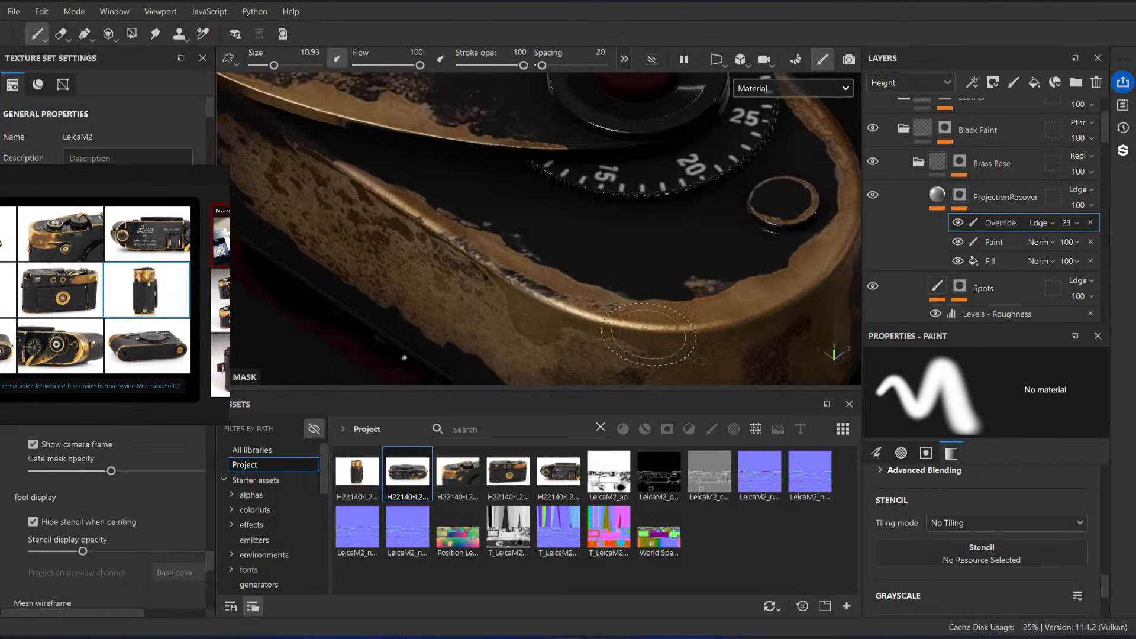
{"action": "left_click_drag", "start_coordinate": [648, 335], "coordinate": [654, 394], "text": "alt"}
{"action": "scroll", "coordinate": [998, 191], "scroll_direction": "down", "scroll_amount": 10}
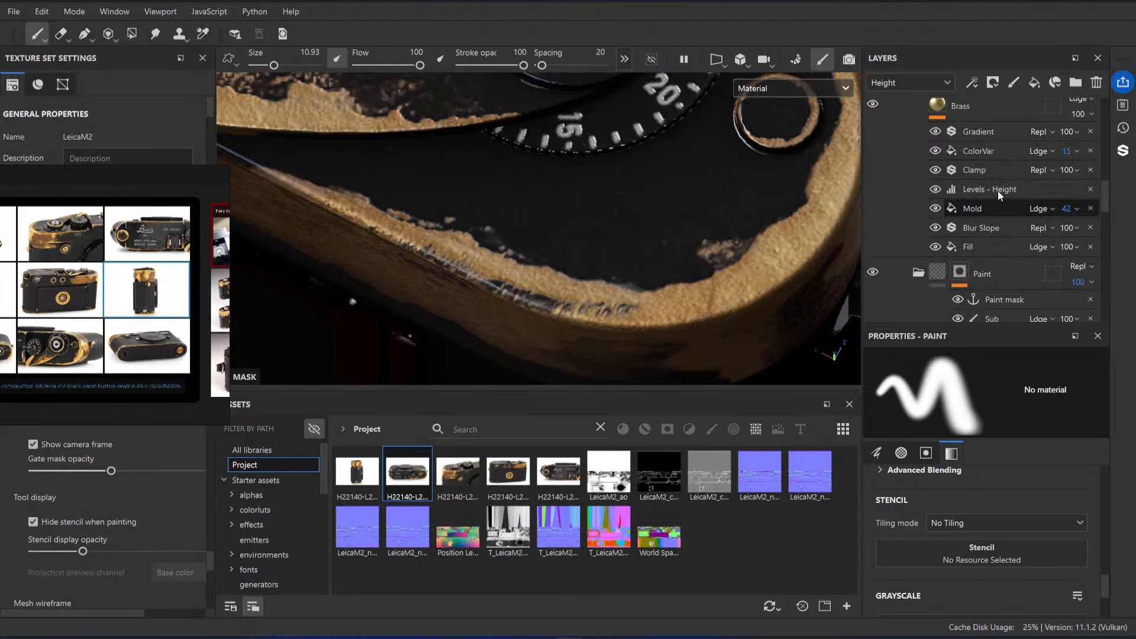
Step: Locate the MaskProjection layer below Resources (HIDE) and select its Paint effect with the eraser active
{"action": "scroll", "coordinate": [998, 193], "scroll_direction": "down", "scroll_amount": 5}
{"action": "scroll", "coordinate": [941, 186], "scroll_direction": "up", "scroll_amount": 2}
{"action": "left_click", "coordinate": [915, 146]}
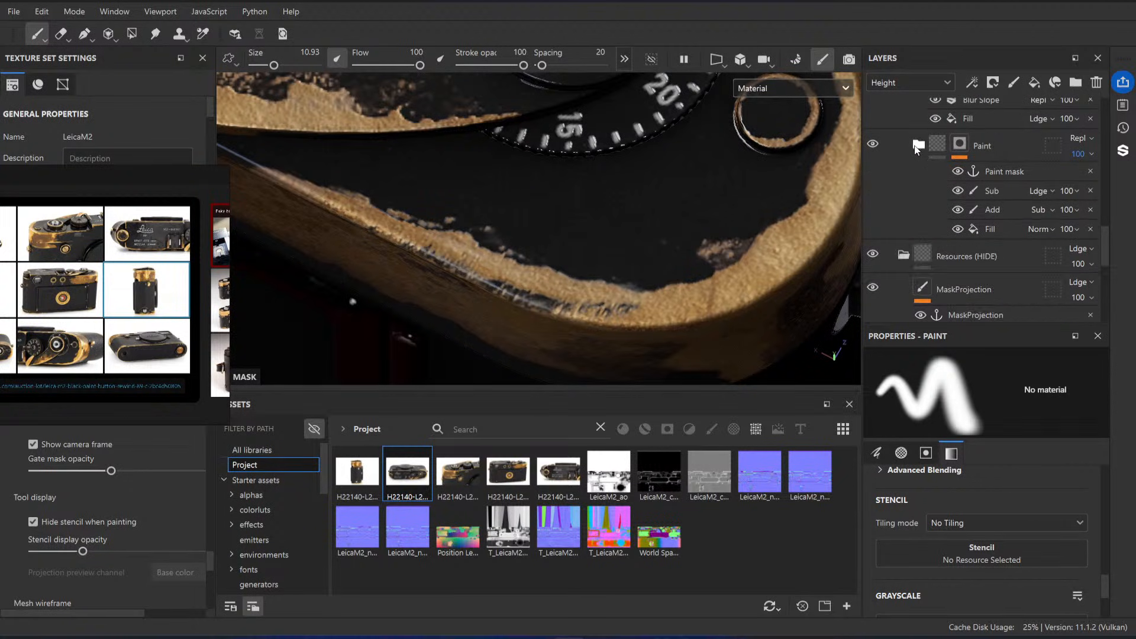
{"action": "scroll", "coordinate": [924, 154], "scroll_direction": "down", "scroll_amount": 3}
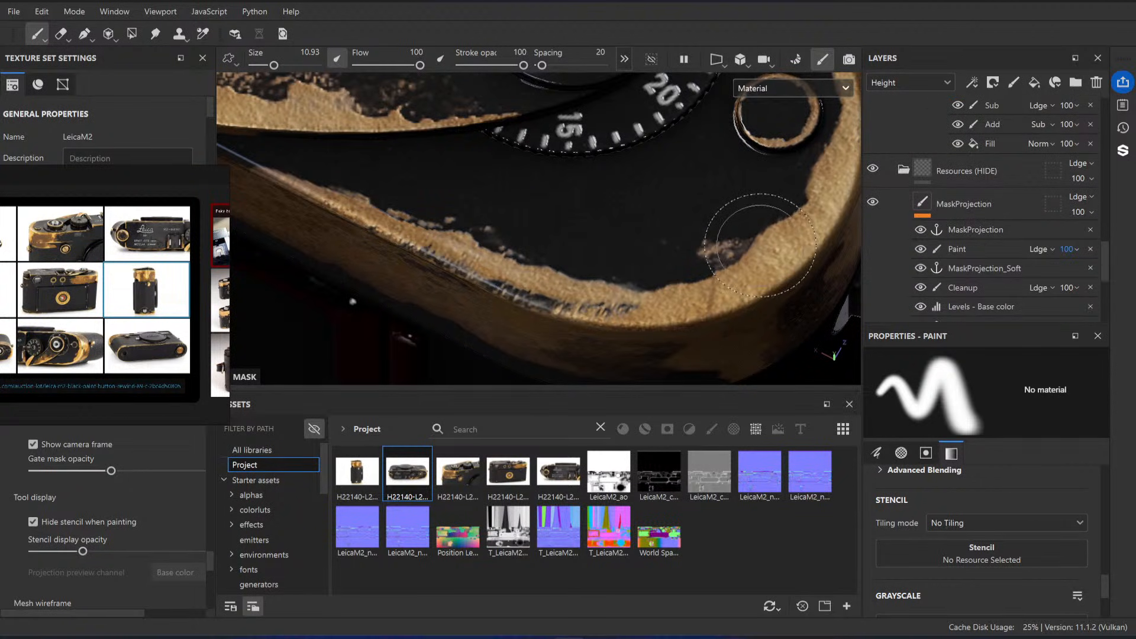
{"action": "scroll", "coordinate": [656, 268], "scroll_direction": "down", "scroll_amount": 7}
{"action": "left_click_drag", "start_coordinate": [604, 235], "coordinate": [596, 230], "text": "alt"}
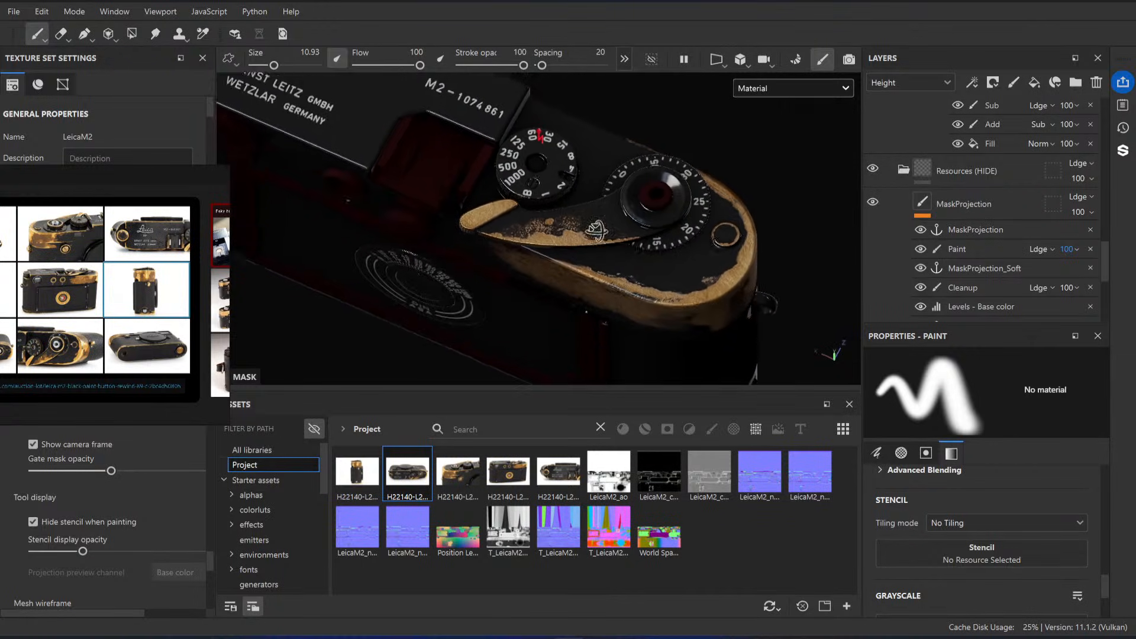
{"action": "scroll", "coordinate": [596, 230], "scroll_direction": "up", "scroll_amount": 8}
{"action": "scroll", "coordinate": [970, 212], "scroll_direction": "down", "scroll_amount": 2}
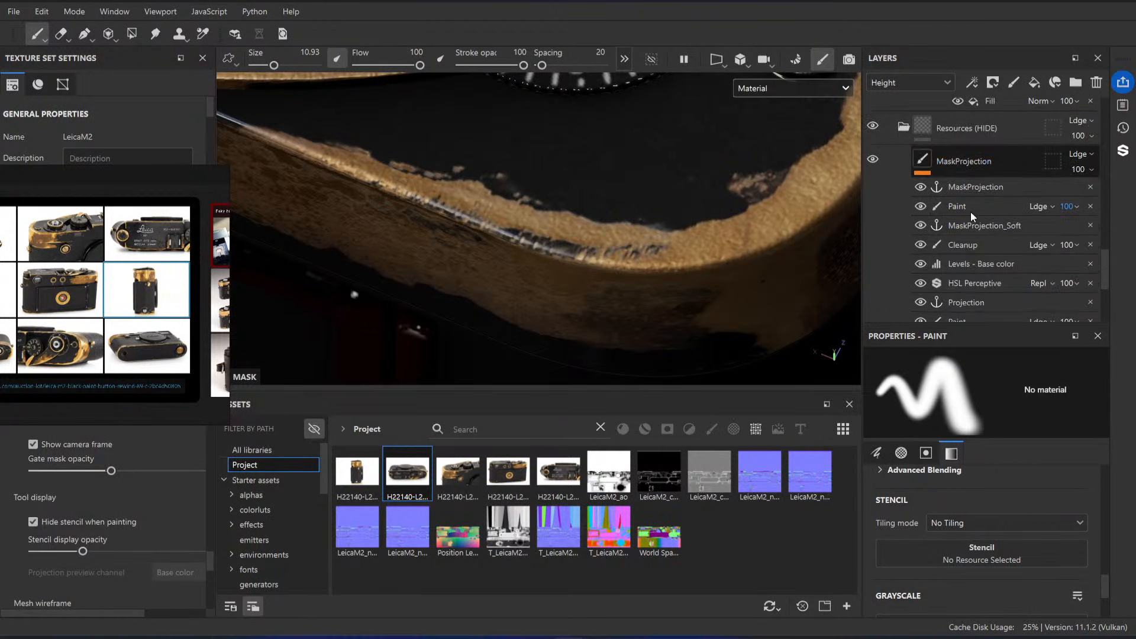
{"action": "left_click", "coordinate": [972, 210]}
{"action": "key", "text": "e"}
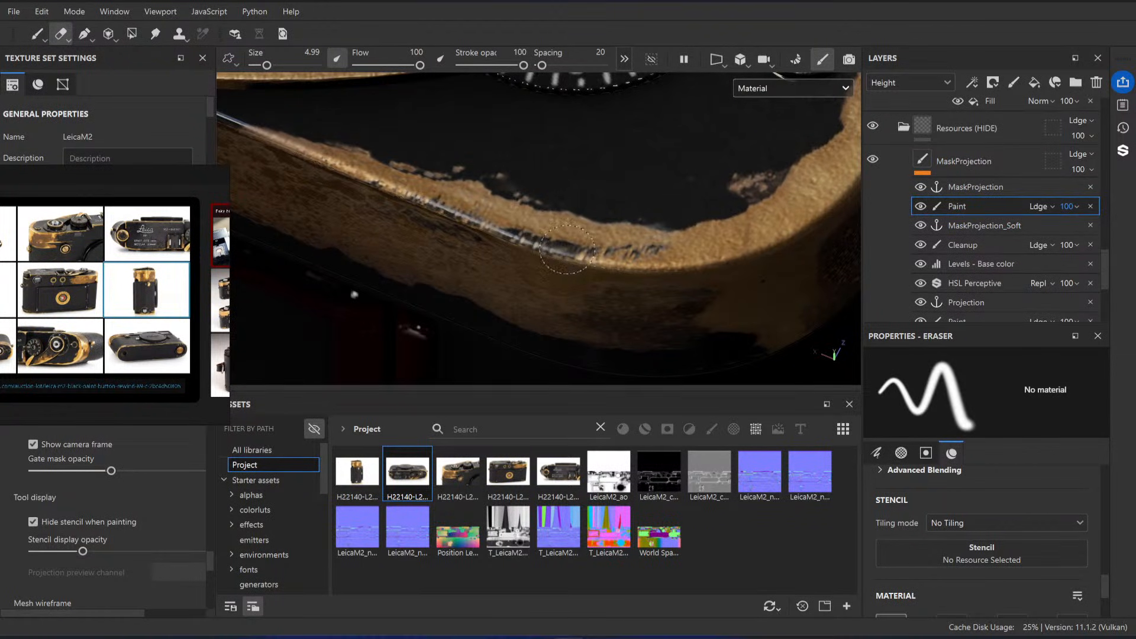
Step: Select the MaskProjection layer's Cleanup effect and set the paint brush's base color to white (FFFFFF)
{"action": "left_click", "coordinate": [970, 244]}
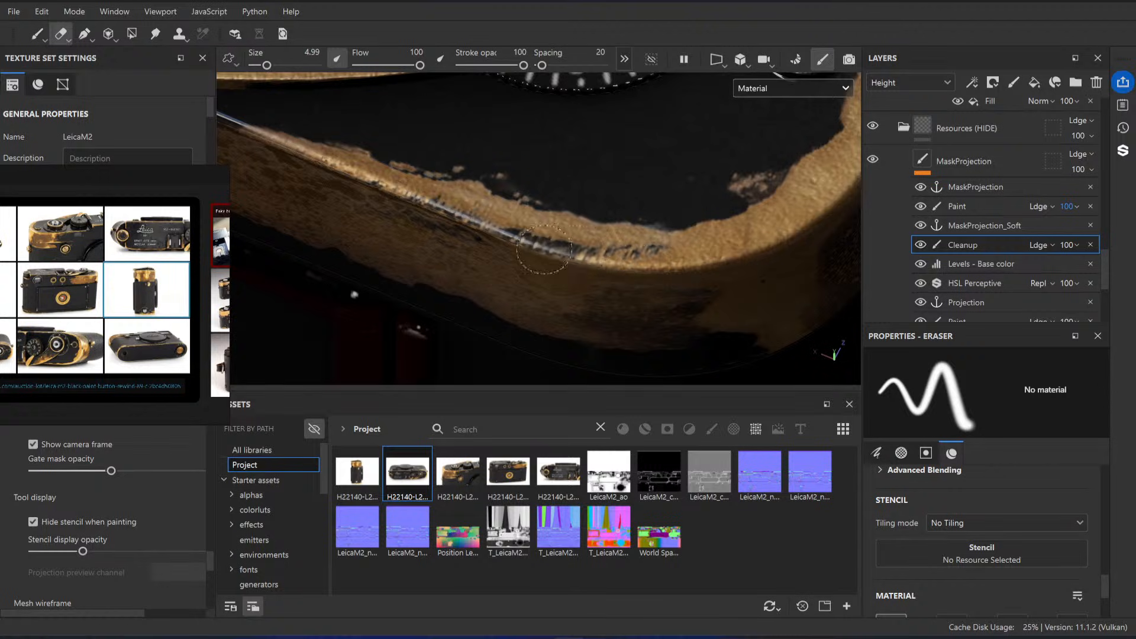
{"action": "scroll", "coordinate": [994, 515], "scroll_direction": "down", "scroll_amount": 3}
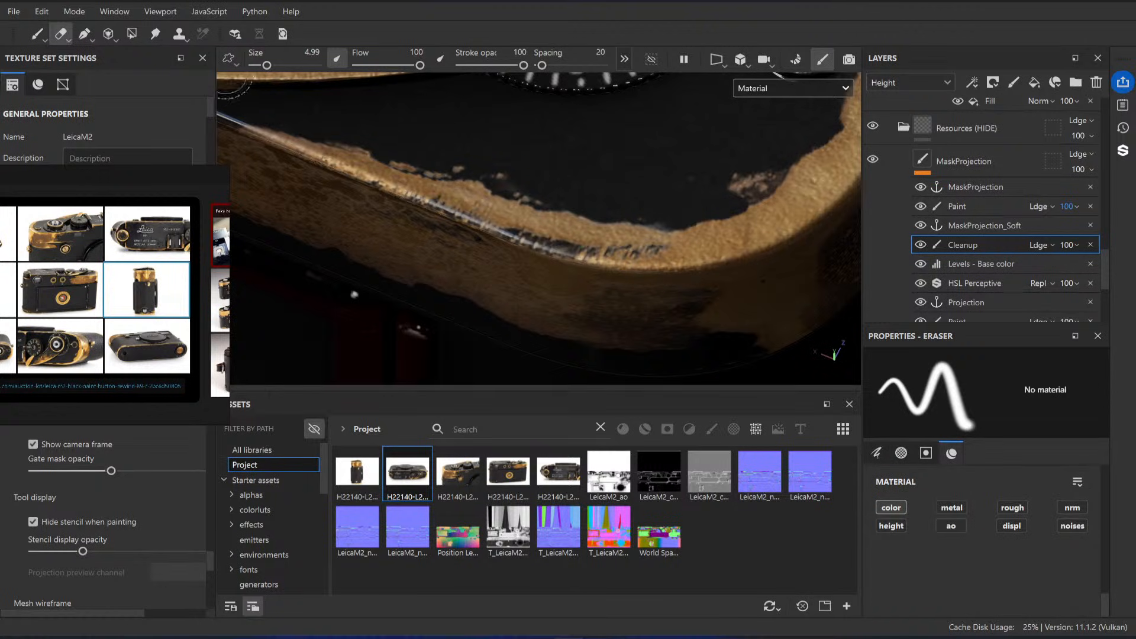
{"action": "left_click", "coordinate": [29, 33]}
{"action": "scroll", "coordinate": [995, 539], "scroll_direction": "down", "scroll_amount": 2}
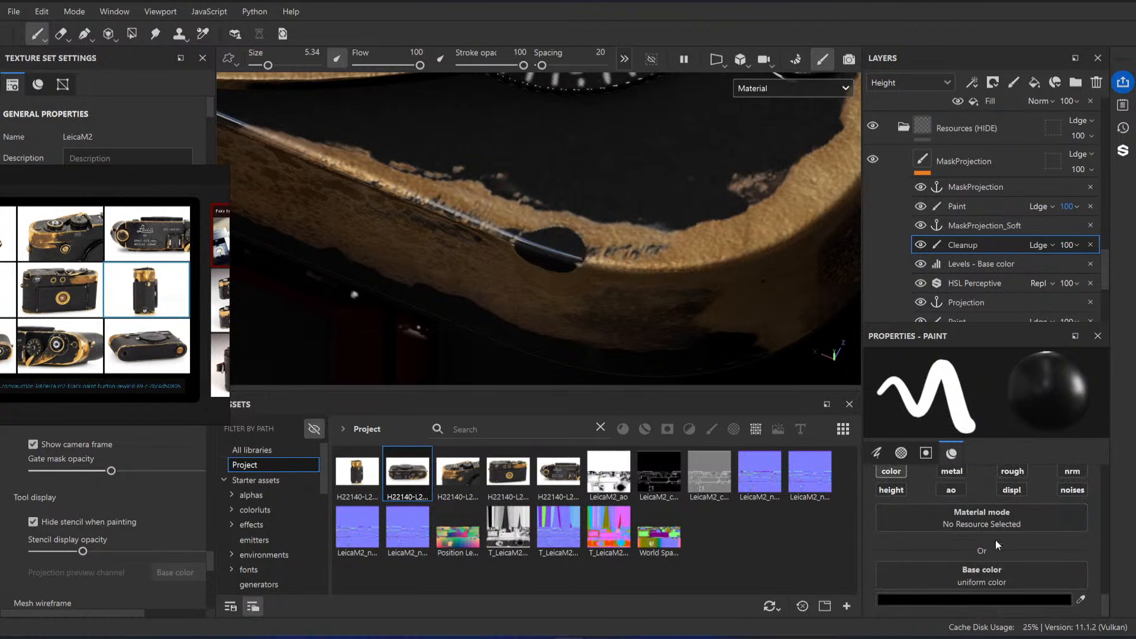
{"action": "left_click", "coordinate": [991, 599]}
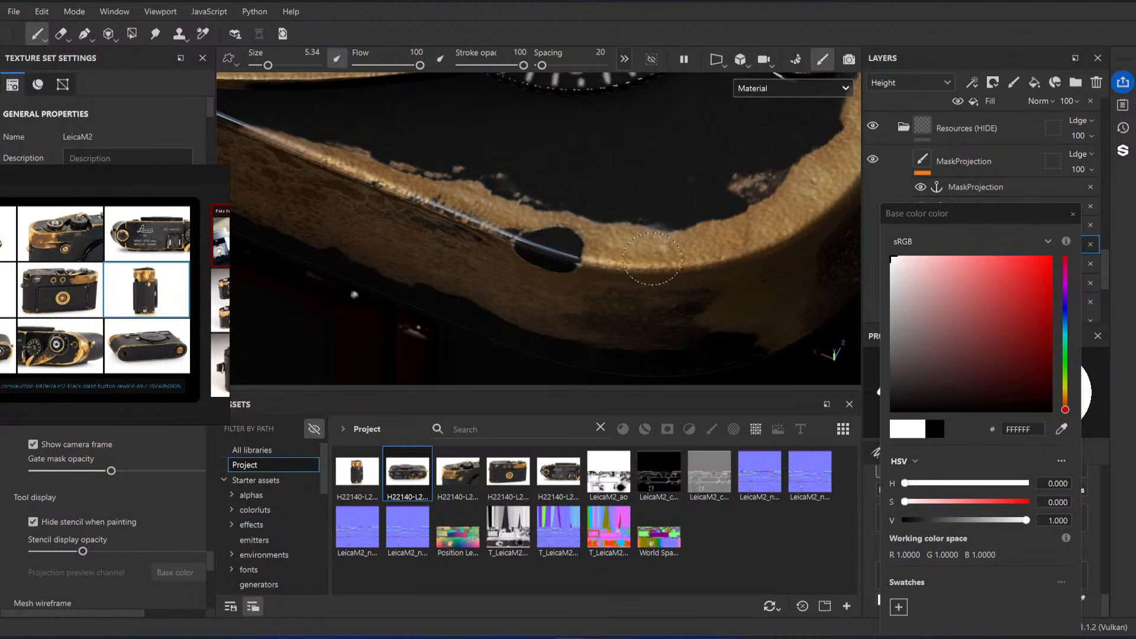
Step: Paint white on the Cleanup effect over the dark streaks along the top plate's curved rear edge, and check the cleaned brass
{"action": "mouse_move", "coordinate": [538, 250]}
{"action": "left_mouse_down"}
{"action": "mouse_move", "coordinate": [498, 238]}
{"action": "mouse_move", "coordinate": [598, 216]}
{"action": "left_mouse_up"}
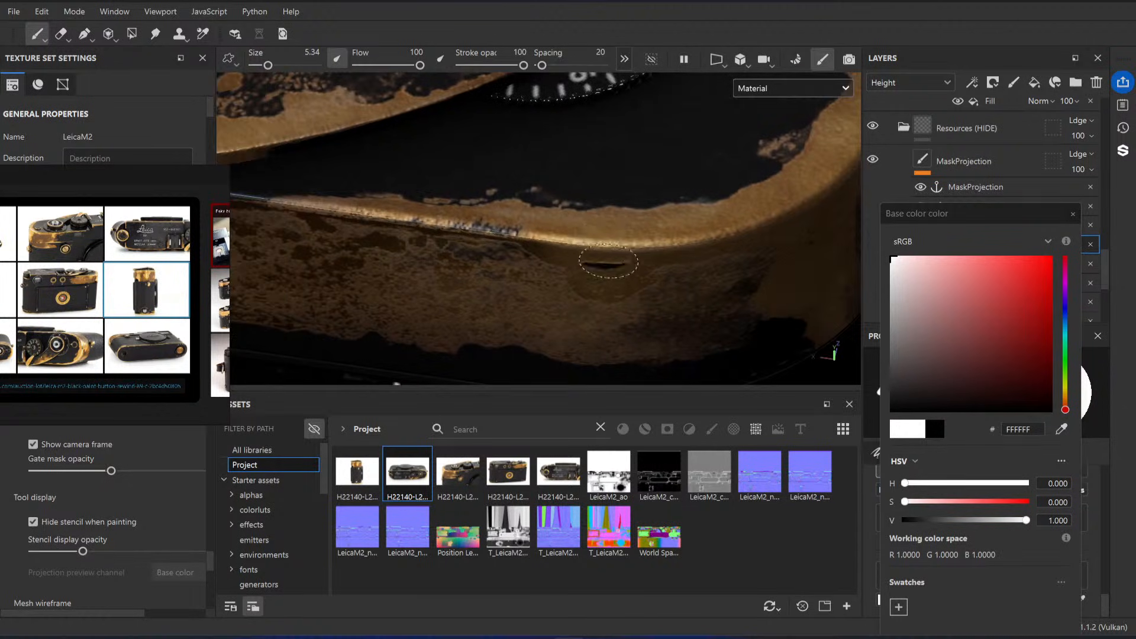
{"action": "left_click_drag", "start_coordinate": [609, 261], "coordinate": [623, 259]}
{"action": "middle_click_drag", "start_coordinate": [511, 204], "coordinate": [552, 233], "text": "alt"}
{"action": "right_click_drag", "start_coordinate": [553, 234], "coordinate": [586, 237], "text": "alt"}
{"action": "left_click_drag", "start_coordinate": [443, 262], "coordinate": [521, 262]}
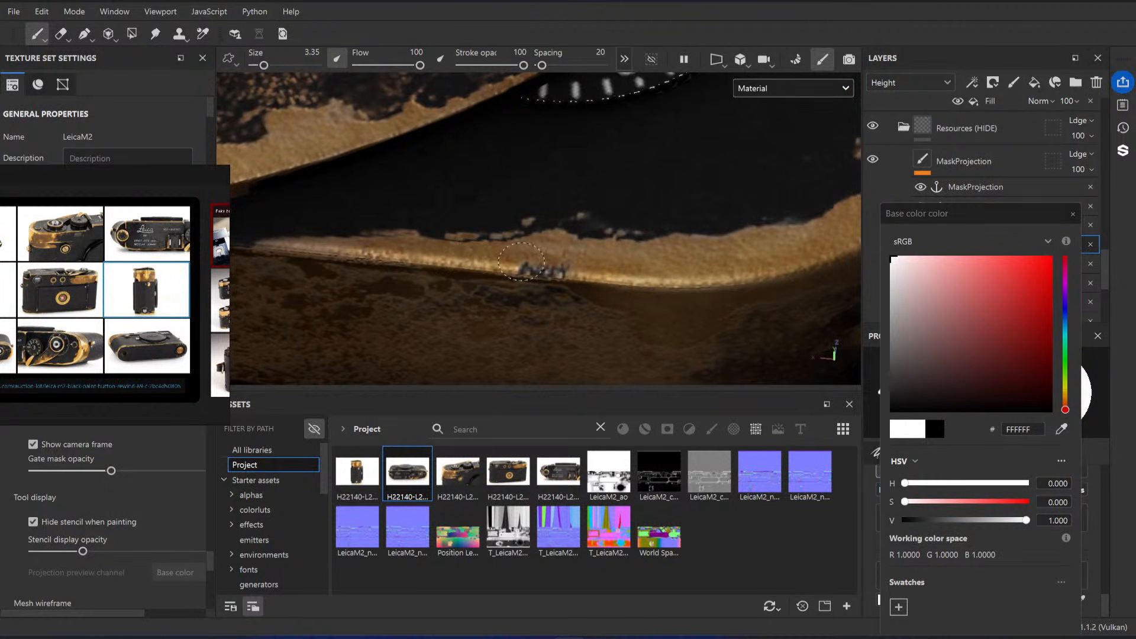
{"action": "right_click_drag", "start_coordinate": [551, 267], "coordinate": [573, 213], "text": "alt"}
{"action": "left_click_drag", "start_coordinate": [572, 213], "coordinate": [616, 184], "text": "alt"}
{"action": "right_click_drag", "start_coordinate": [616, 184], "coordinate": [583, 193], "text": "alt"}
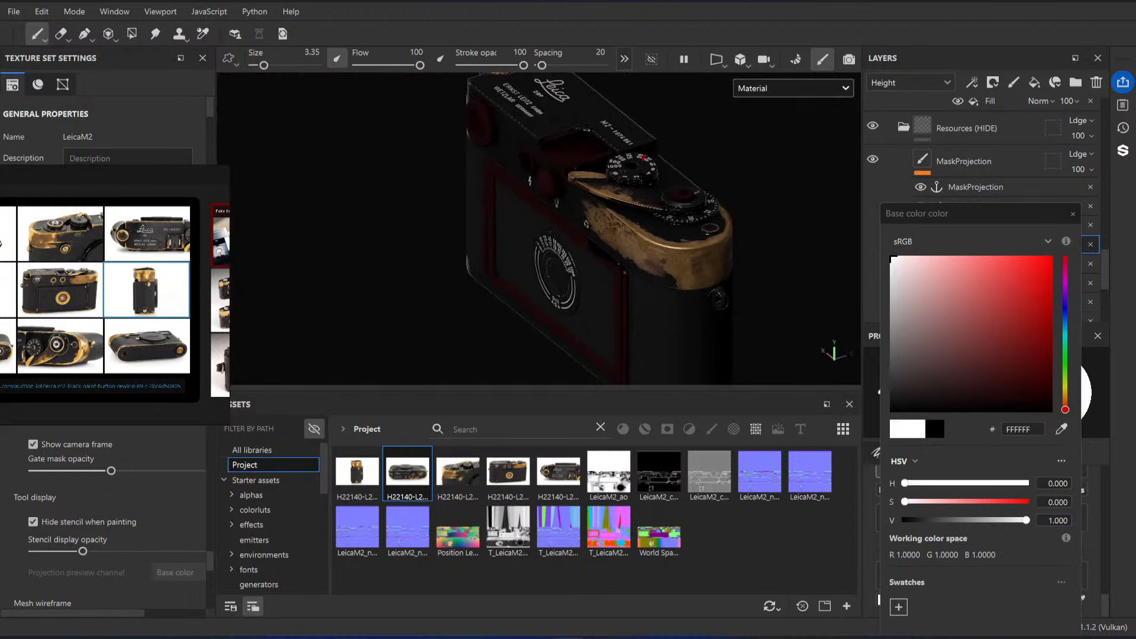
{"action": "left_click_drag", "start_coordinate": [583, 192], "coordinate": [663, 207], "text": "alt"}
{"action": "mouse_move", "coordinate": [593, 214]}
{"action": "right_mouse_down", "text": "alt"}
{"action": "mouse_move", "coordinate": [550, 224]}
{"action": "mouse_move", "coordinate": [597, 228]}
{"action": "right_mouse_up", "text": "alt"}
{"action": "left_click_drag", "start_coordinate": [598, 228], "coordinate": [587, 258], "text": "alt"}
{"action": "right_click_drag", "start_coordinate": [587, 258], "coordinate": [642, 263], "text": "alt"}
{"action": "left_click", "coordinate": [1073, 215]}
Step: Try a higher white input and a midtone of about 1.158 on MaskProjection's Levels - Base color effect, and undo the changes
{"action": "scroll", "coordinate": [982, 235], "scroll_direction": "down", "scroll_amount": 2}
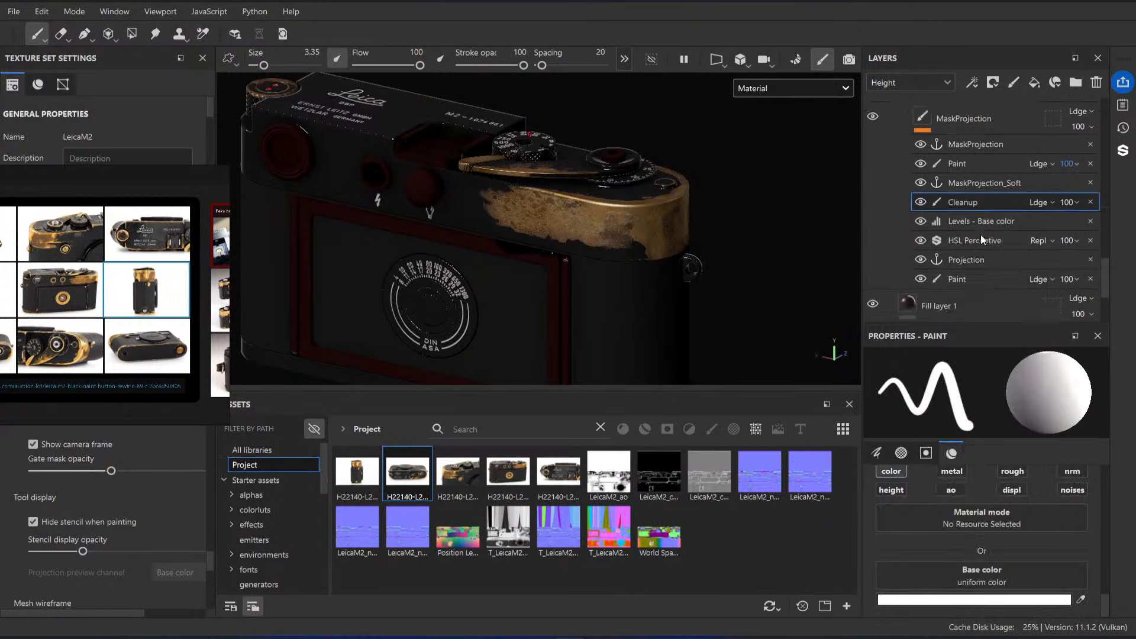
{"action": "left_click", "coordinate": [995, 217]}
{"action": "left_click", "coordinate": [985, 178]}
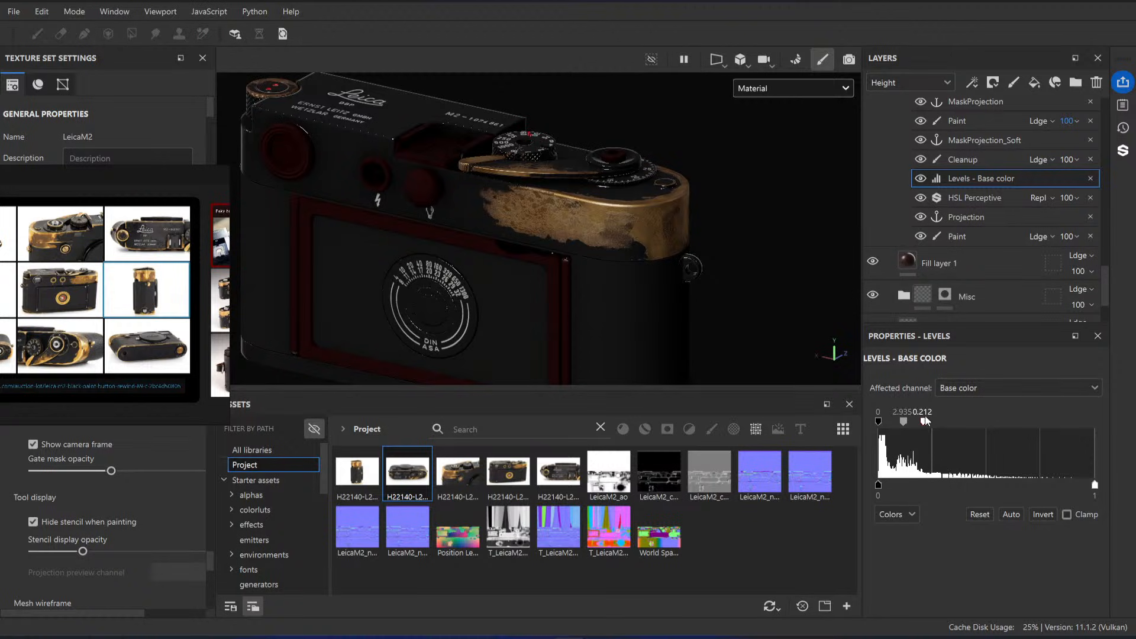
{"action": "mouse_move", "coordinate": [927, 420]}
{"action": "left_mouse_down"}
{"action": "mouse_move", "coordinate": [949, 424]}
{"action": "mouse_move", "coordinate": [915, 424]}
{"action": "left_mouse_up"}
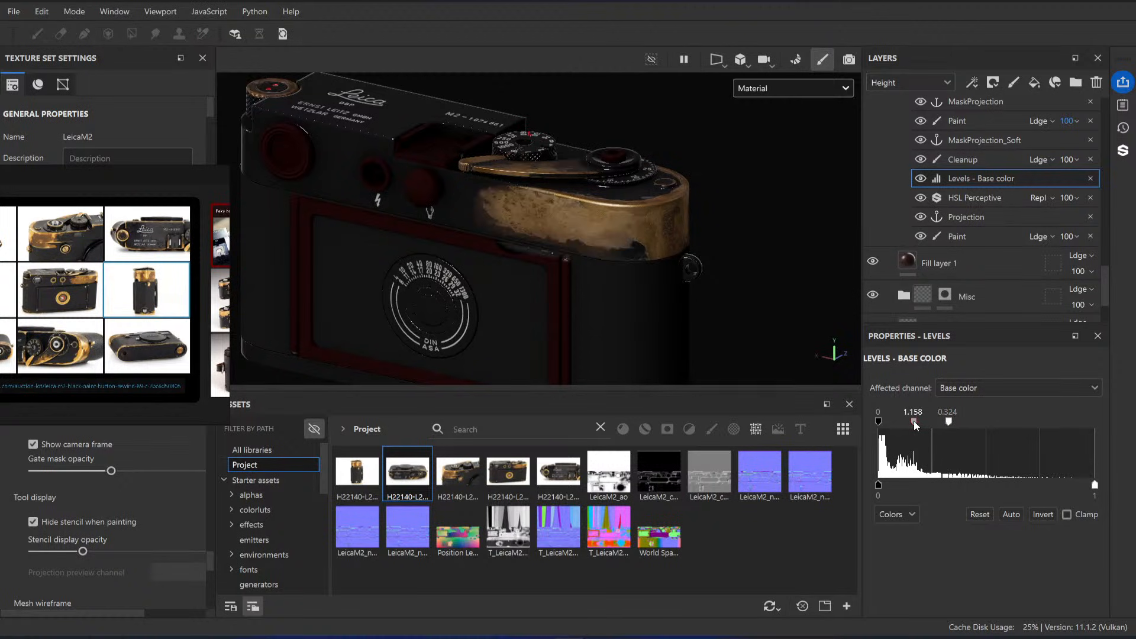
{"action": "key", "text": "ctrl+z"}
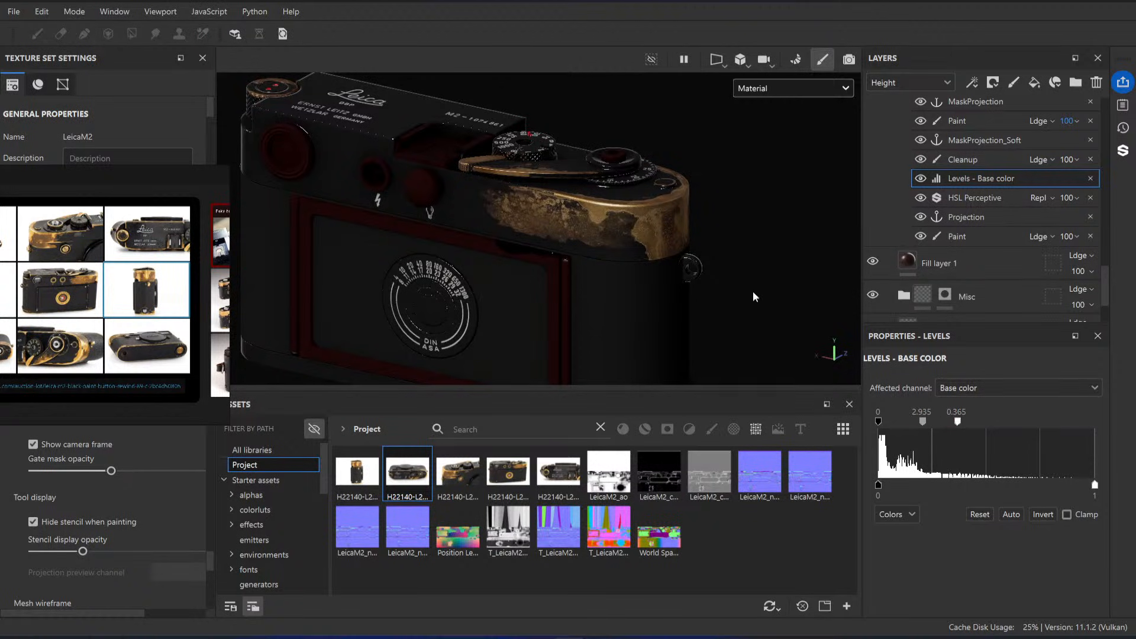
{"action": "left_click_drag", "start_coordinate": [755, 297], "coordinate": [712, 263], "text": "alt"}
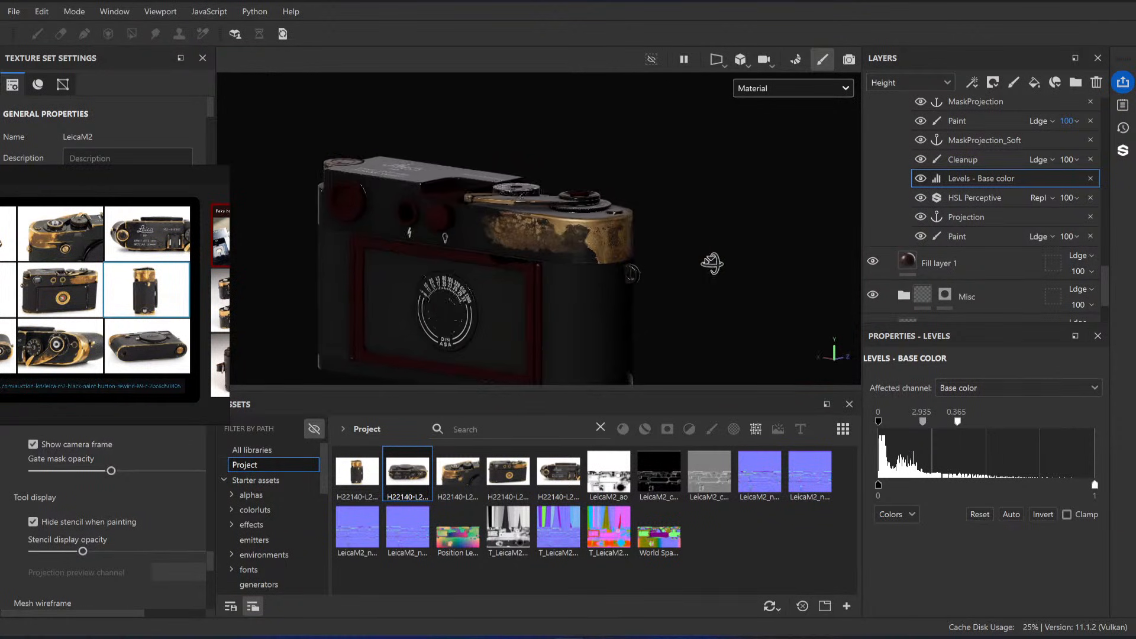
{"action": "scroll", "coordinate": [669, 290], "scroll_direction": "up", "scroll_amount": 5}
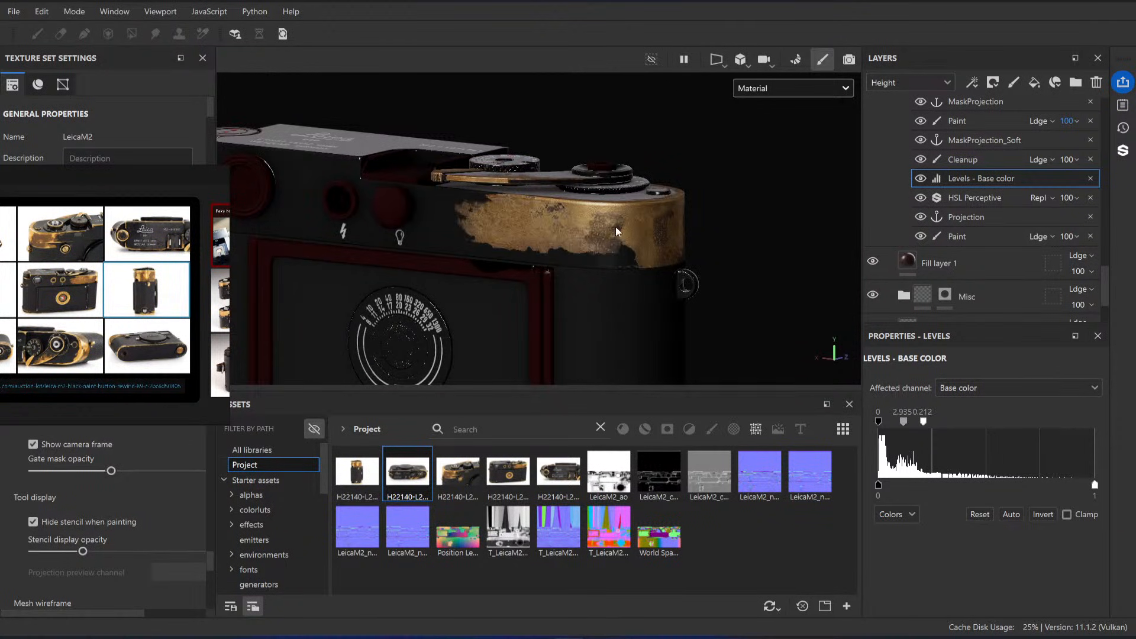
Step: Raise the white input of MaskProjection's Levels - Base color effect to about 0.403
{"action": "scroll", "coordinate": [613, 227], "scroll_direction": "up", "scroll_amount": 3}
{"action": "left_click_drag", "start_coordinate": [609, 222], "coordinate": [606, 256], "text": "alt"}
{"action": "scroll", "coordinate": [1037, 159], "scroll_direction": "up", "scroll_amount": 1}
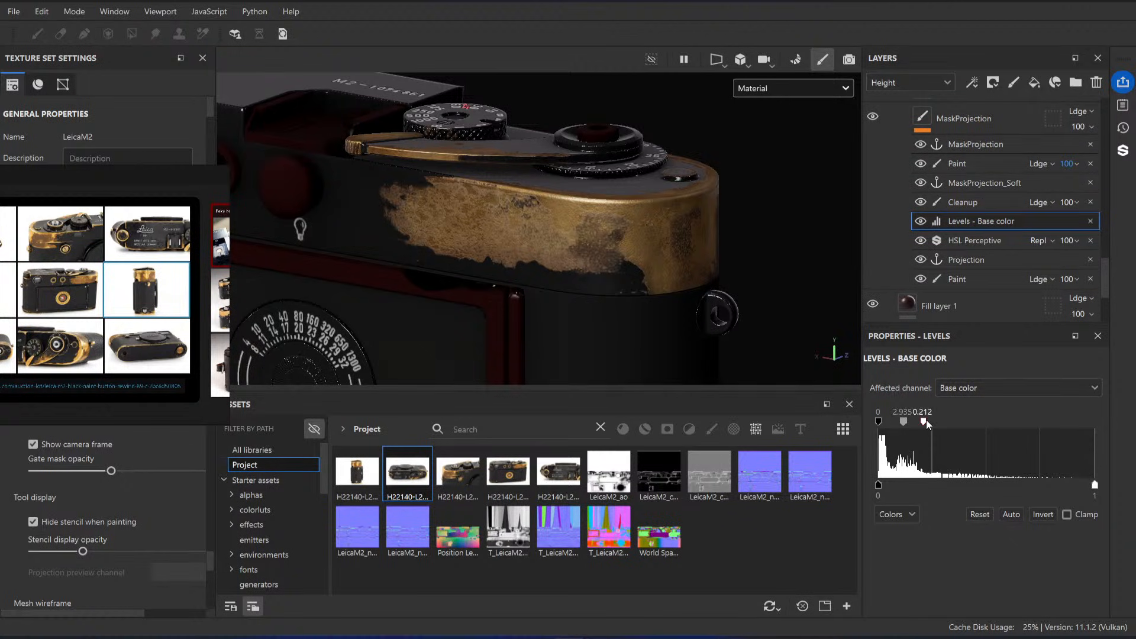
{"action": "left_click_drag", "start_coordinate": [926, 421], "coordinate": [951, 424]}
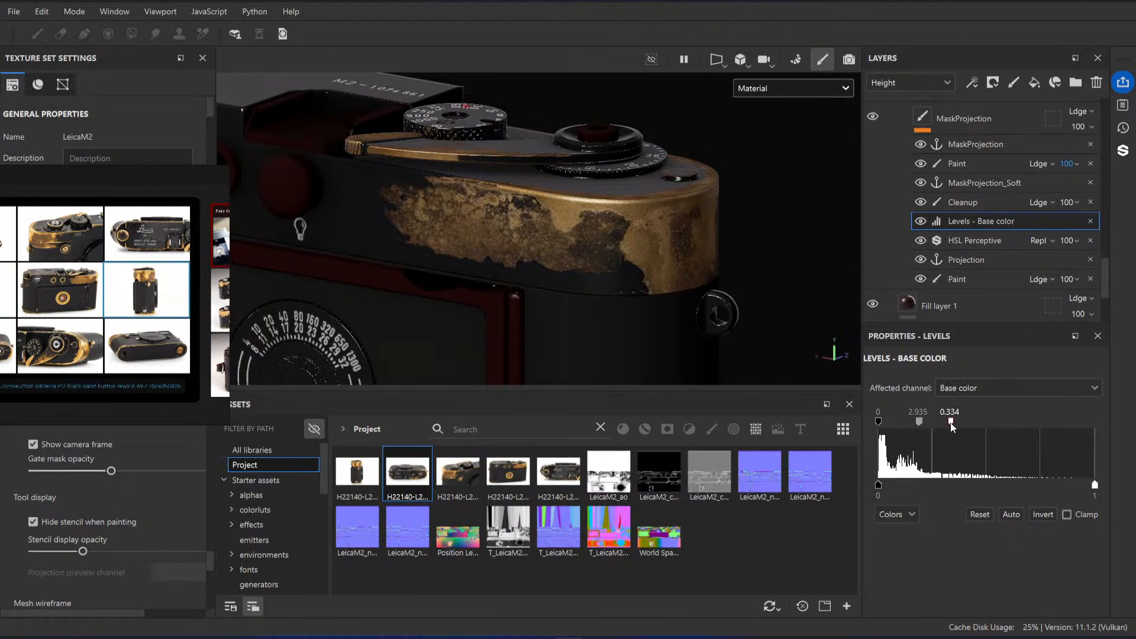
{"action": "left_click_drag", "start_coordinate": [713, 254], "coordinate": [642, 243], "text": "alt"}
Step: Select the Override effect on ProjectionRecover's mask in the Brass Base folder and try its opacity at 100
{"action": "scroll", "coordinate": [960, 239], "scroll_direction": "up", "scroll_amount": 1}
{"action": "scroll", "coordinate": [960, 239], "scroll_direction": "up", "scroll_amount": 6}
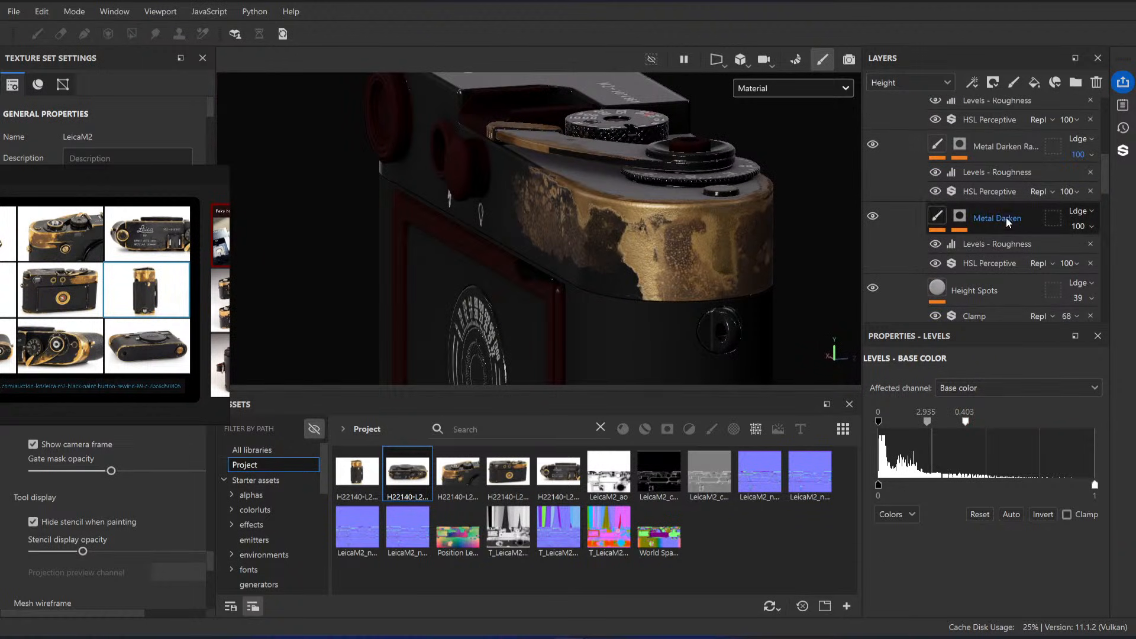
{"action": "scroll", "coordinate": [985, 228], "scroll_direction": "up", "scroll_amount": 3}
{"action": "scroll", "coordinate": [1025, 241], "scroll_direction": "up", "scroll_amount": 1}
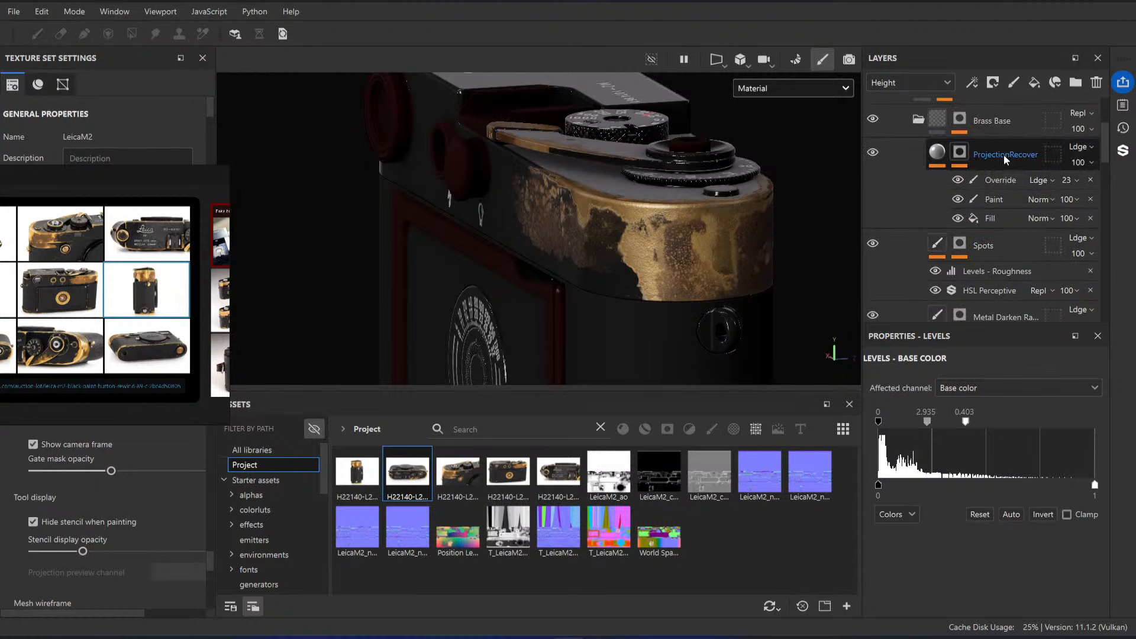
{"action": "left_click", "coordinate": [1000, 180]}
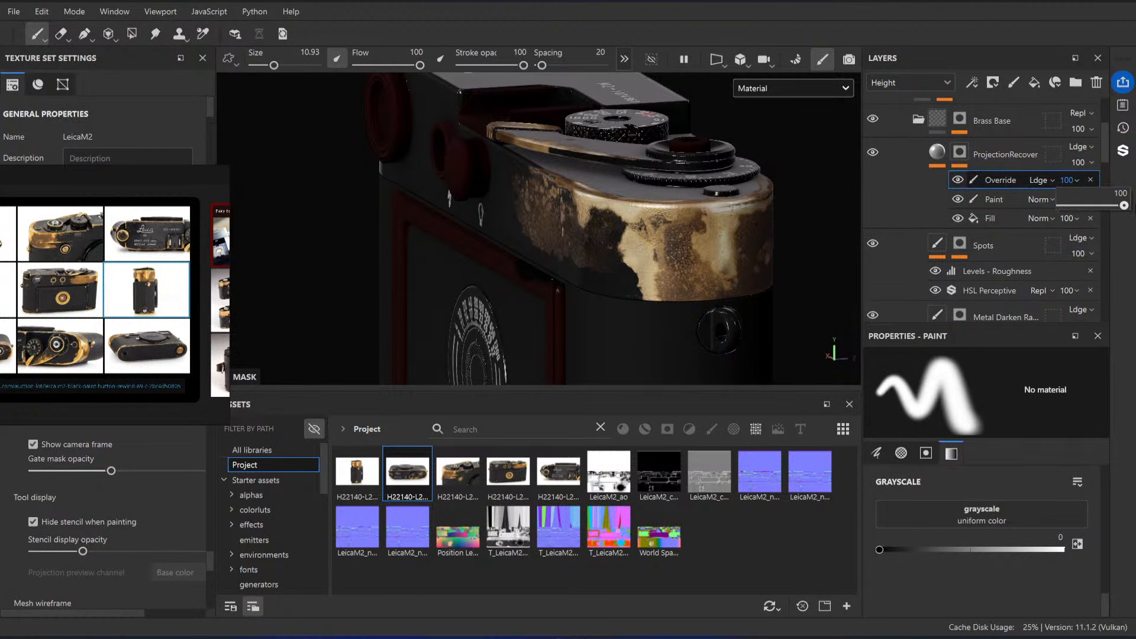
Step: Select the Paint effect on ProjectionRecover's mask and brush over the brass at the top plate's curved corner, alternating grayscale 0 and 1
{"action": "left_click", "coordinate": [975, 197]}
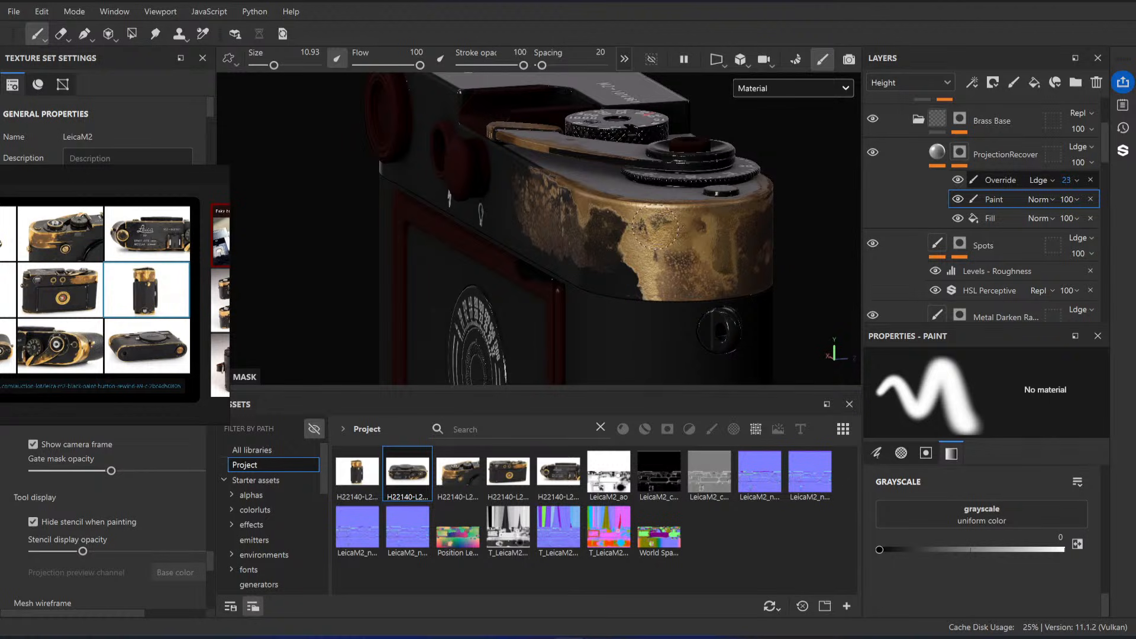
{"action": "left_click_drag", "start_coordinate": [659, 229], "coordinate": [677, 234]}
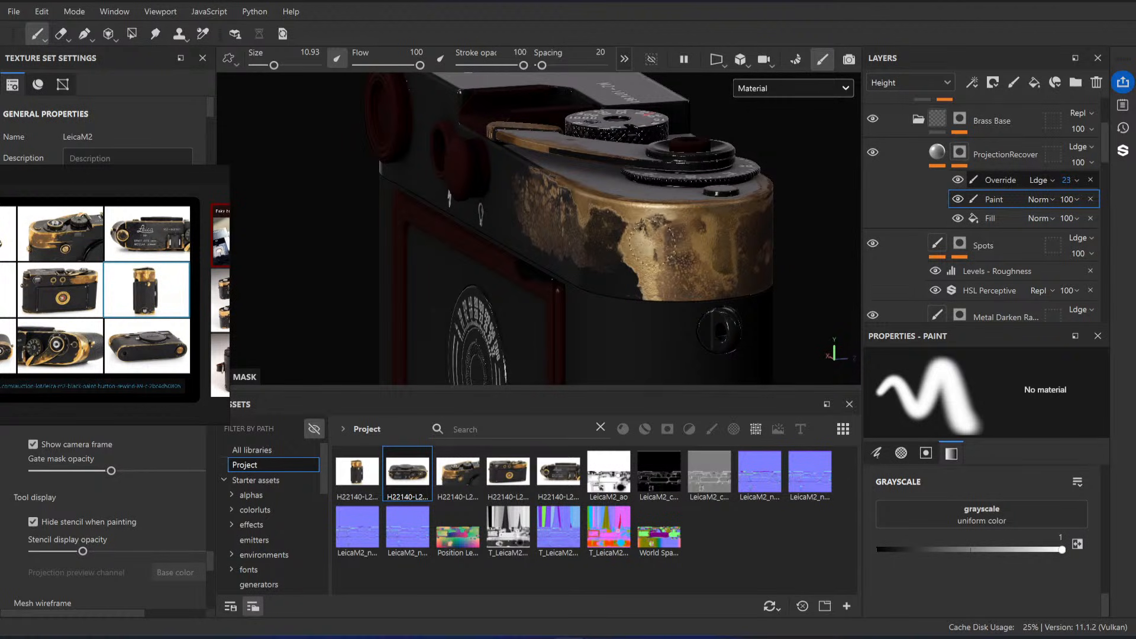
{"action": "scroll", "coordinate": [640, 216], "scroll_direction": "up", "scroll_amount": 3}
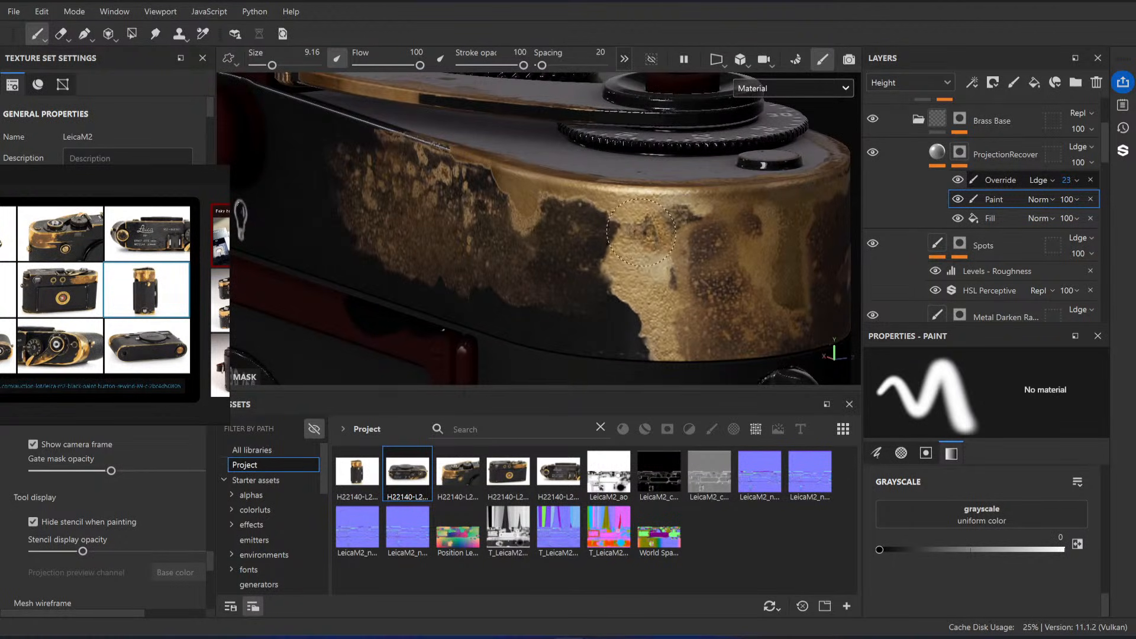
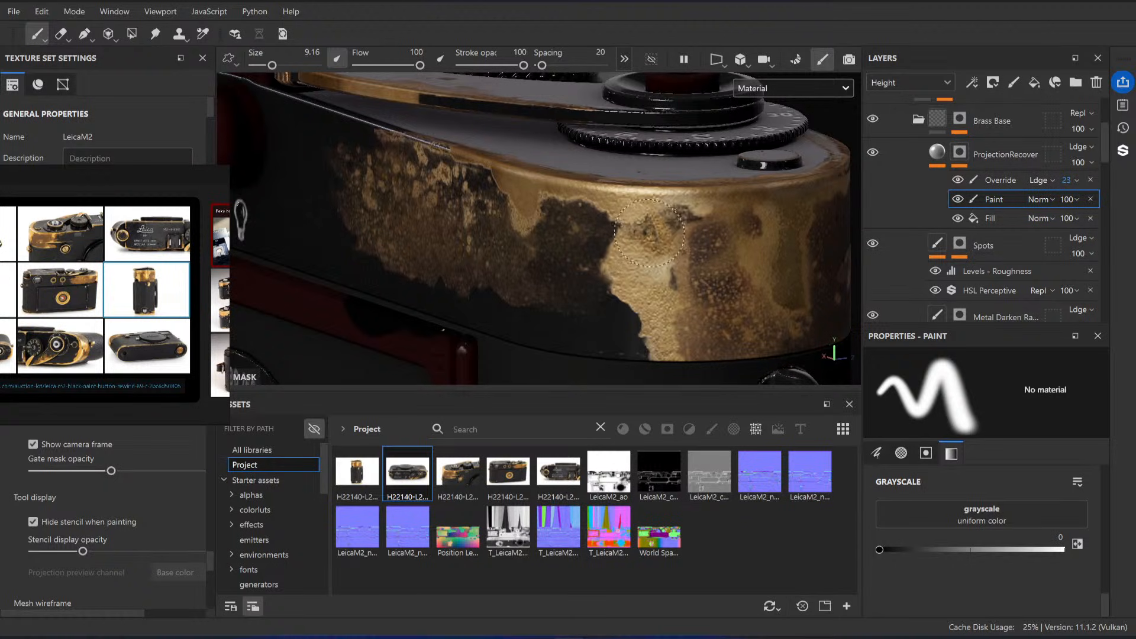
Step: Brush grayscale 0 on ProjectionRecover's Paint mask over the dark brass spots at the top plate's curved corner
{"action": "mouse_move", "coordinate": [679, 223]}
{"action": "left_mouse_down", "text": "alt"}
{"action": "mouse_move", "coordinate": [716, 254]}
{"action": "mouse_move", "coordinate": [704, 243]}
{"action": "left_mouse_up", "text": "alt"}
{"action": "scroll", "coordinate": [705, 243], "scroll_direction": "up", "scroll_amount": 1}
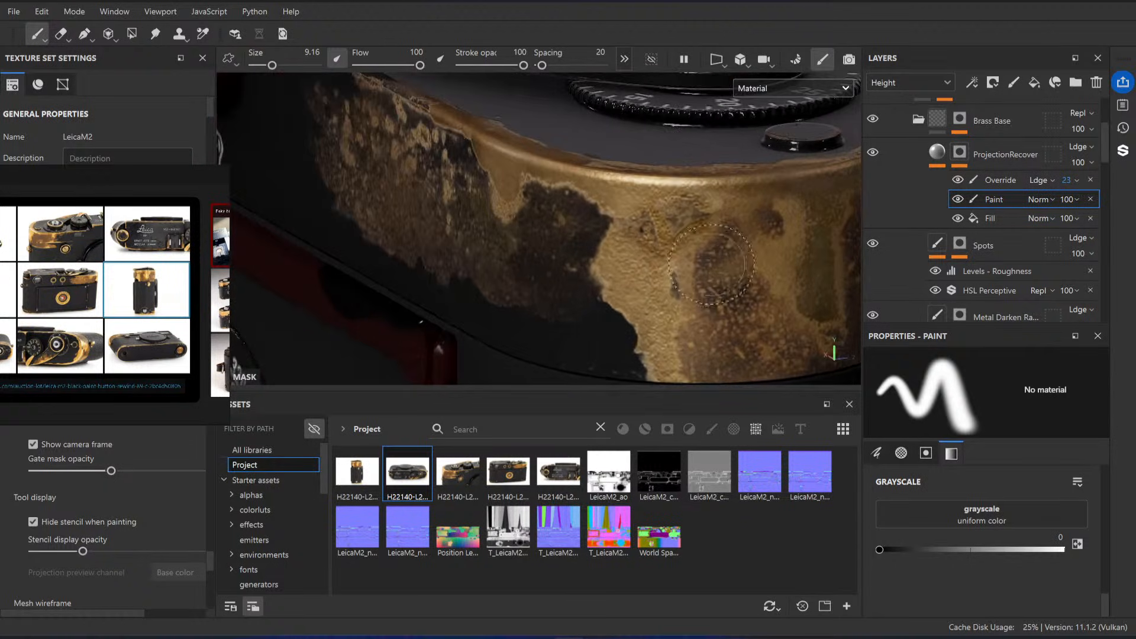
Step: Select MaskProjection's Cleanup effect, enlarge the brush to 5.7, and paint white over the dark marks in the corner's brass
{"action": "scroll", "coordinate": [1005, 197], "scroll_direction": "down", "scroll_amount": 5}
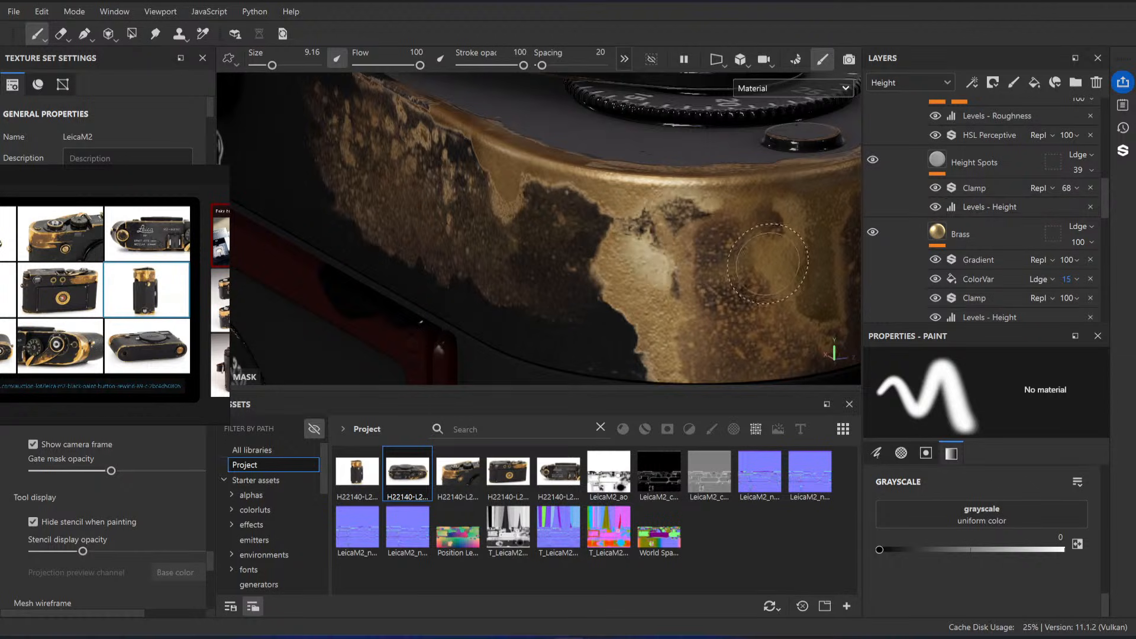
{"action": "scroll", "coordinate": [994, 219], "scroll_direction": "down", "scroll_amount": 5}
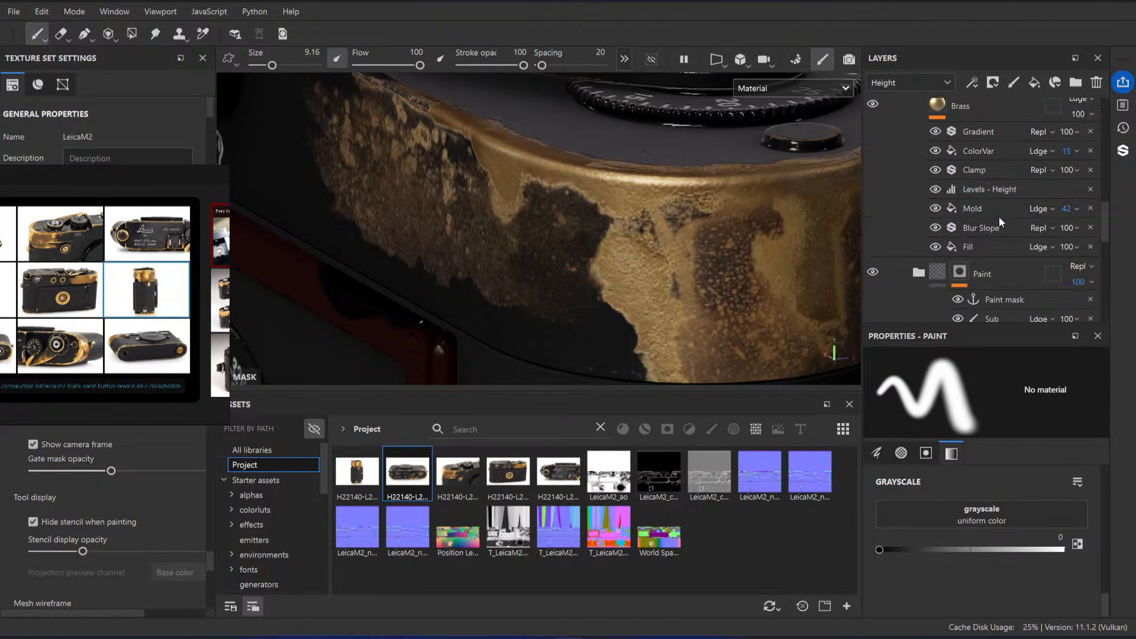
{"action": "scroll", "coordinate": [999, 216], "scroll_direction": "down", "scroll_amount": 3}
{"action": "left_click", "coordinate": [972, 246]}
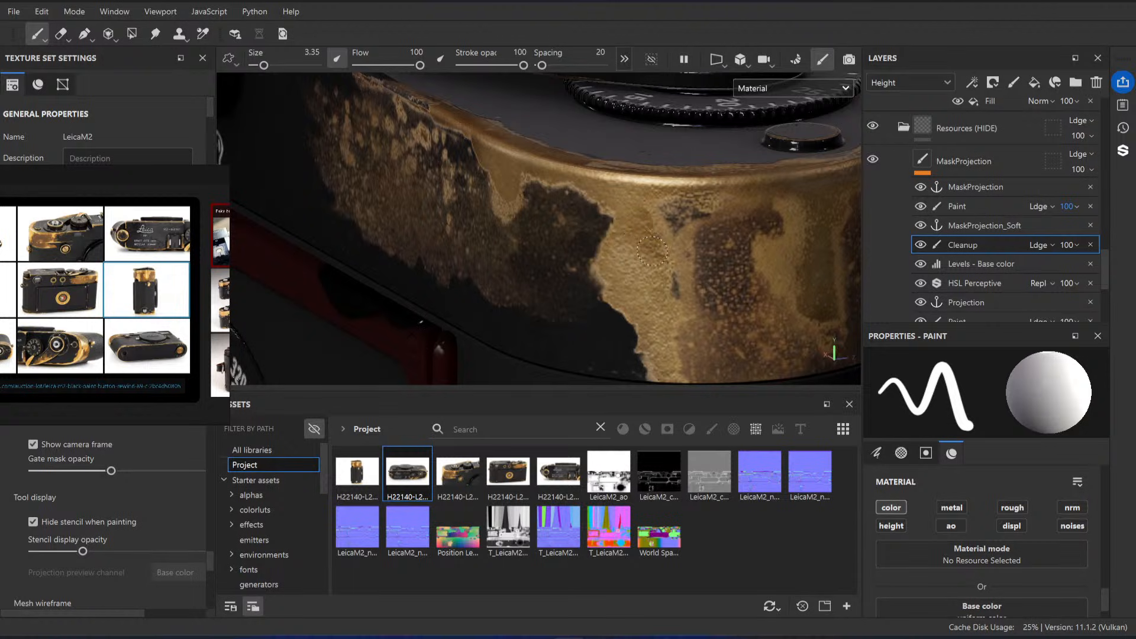
{"action": "key", "text": "bracketright"}
{"action": "key", "text": "bracketright"}
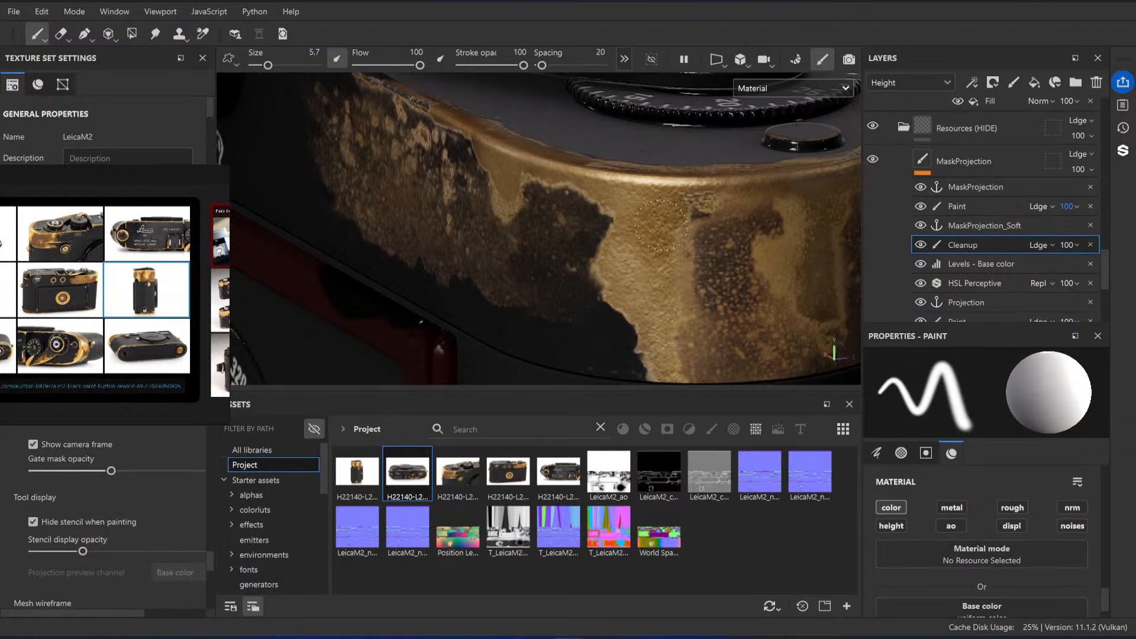
{"action": "left_click_drag", "start_coordinate": [656, 208], "coordinate": [784, 252], "text": "alt"}
{"action": "left_click_drag", "start_coordinate": [629, 261], "coordinate": [631, 221], "text": "alt"}
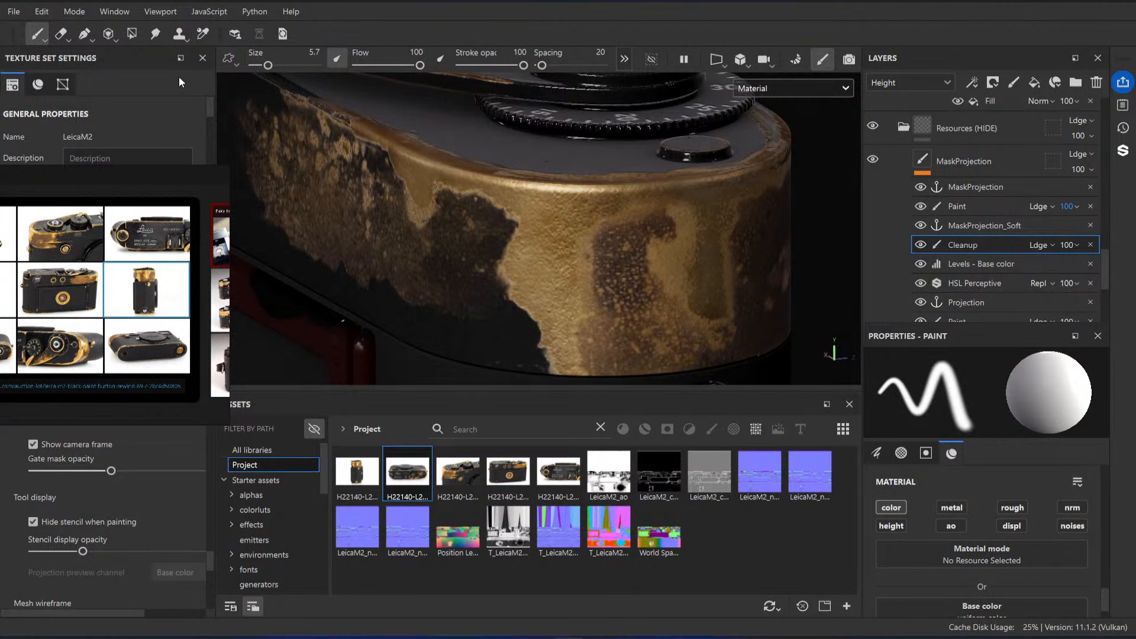
Step: Toggle the visibility of MaskProjection's Cleanup effect to compare its result, and hide the Paint effect above it
{"action": "left_click", "coordinate": [921, 245]}
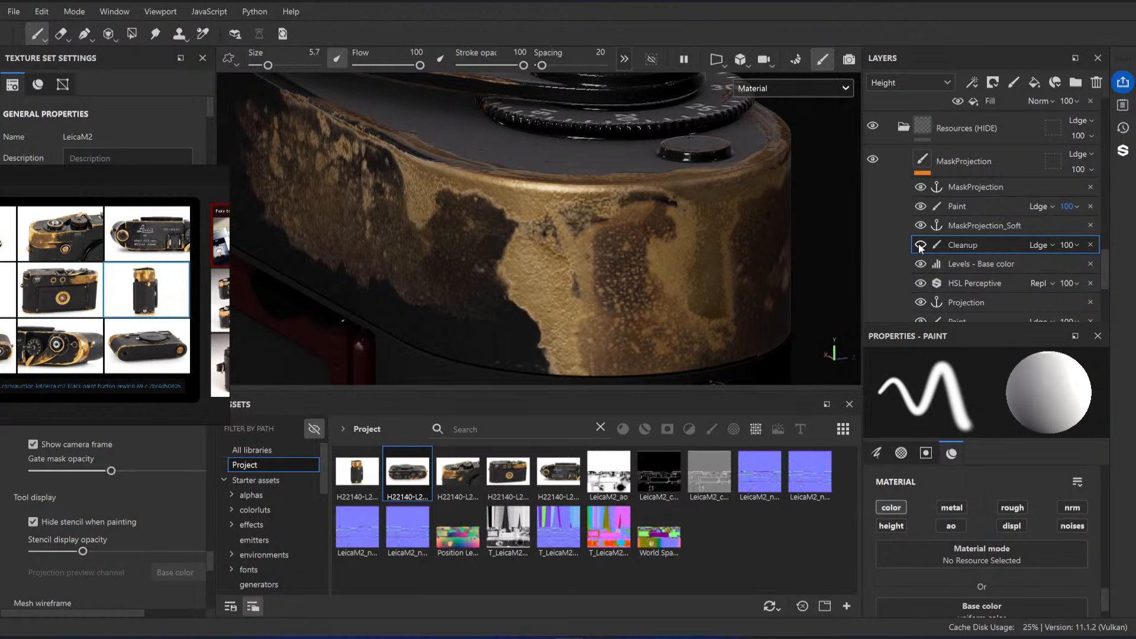
{"action": "left_click", "coordinate": [921, 207]}
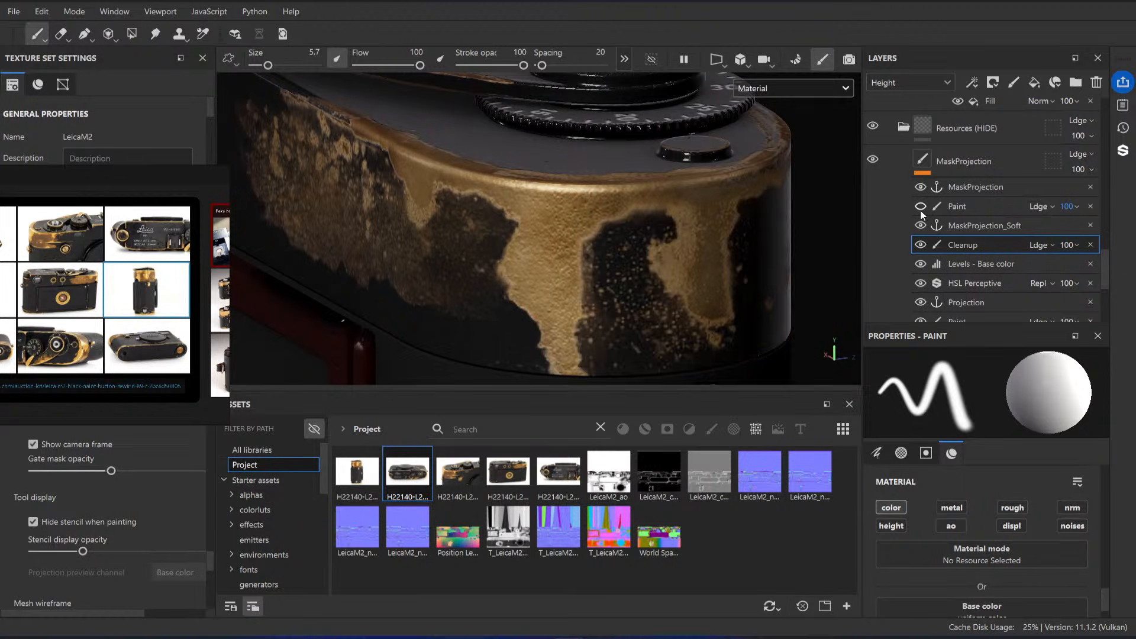
{"action": "left_click", "coordinate": [921, 245]}
Step: Set the Cleanup effect's base color to black (000000) and brush over the corner brass with size 10.57
{"action": "left_click_drag", "start_coordinate": [578, 239], "coordinate": [590, 243]}
{"action": "scroll", "coordinate": [982, 532], "scroll_direction": "down", "scroll_amount": 1}
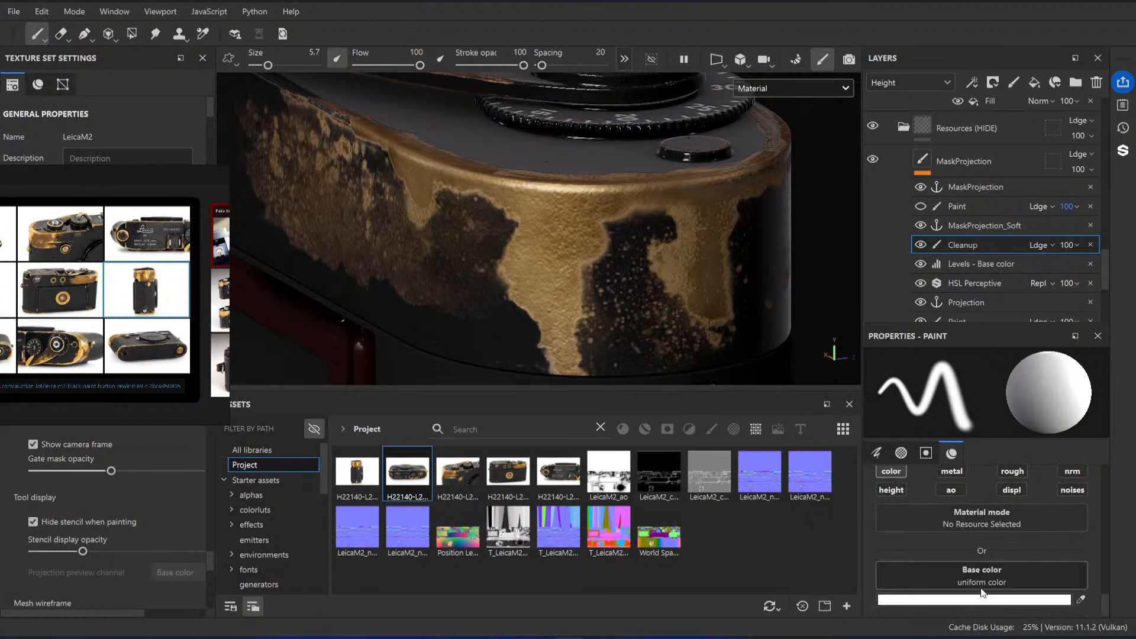
{"action": "left_click", "coordinate": [982, 583]}
{"action": "left_click_drag", "start_coordinate": [578, 249], "coordinate": [559, 259]}
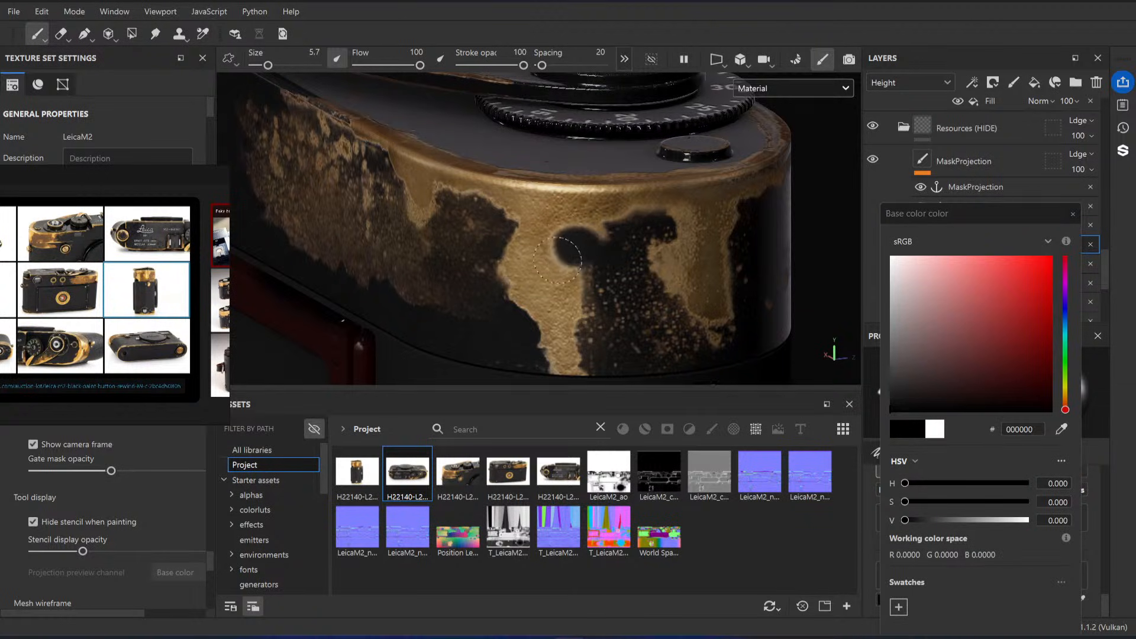
{"action": "right_click_drag", "start_coordinate": [565, 254], "coordinate": [583, 255], "text": "ctrl"}
{"action": "mouse_move", "coordinate": [565, 254]}
{"action": "left_mouse_down"}
{"action": "mouse_move", "coordinate": [547, 217]}
{"action": "mouse_move", "coordinate": [592, 236]}
{"action": "mouse_move", "coordinate": [634, 207]}
{"action": "mouse_move", "coordinate": [592, 300]}
{"action": "mouse_move", "coordinate": [598, 331]}
{"action": "left_mouse_up"}
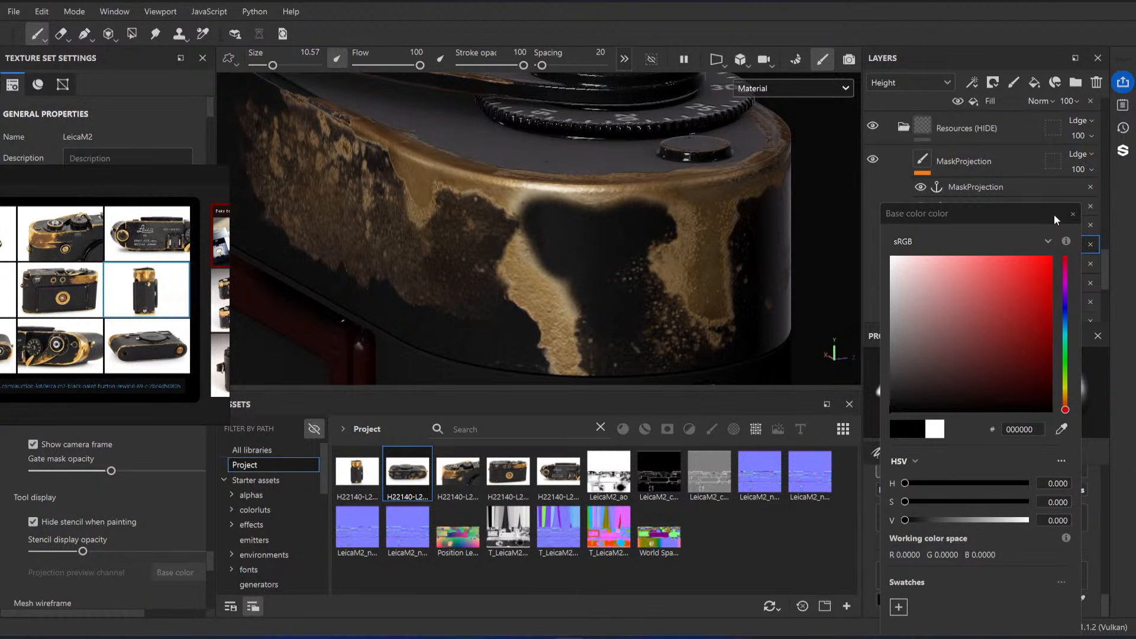
{"action": "left_click", "coordinate": [1073, 213]}
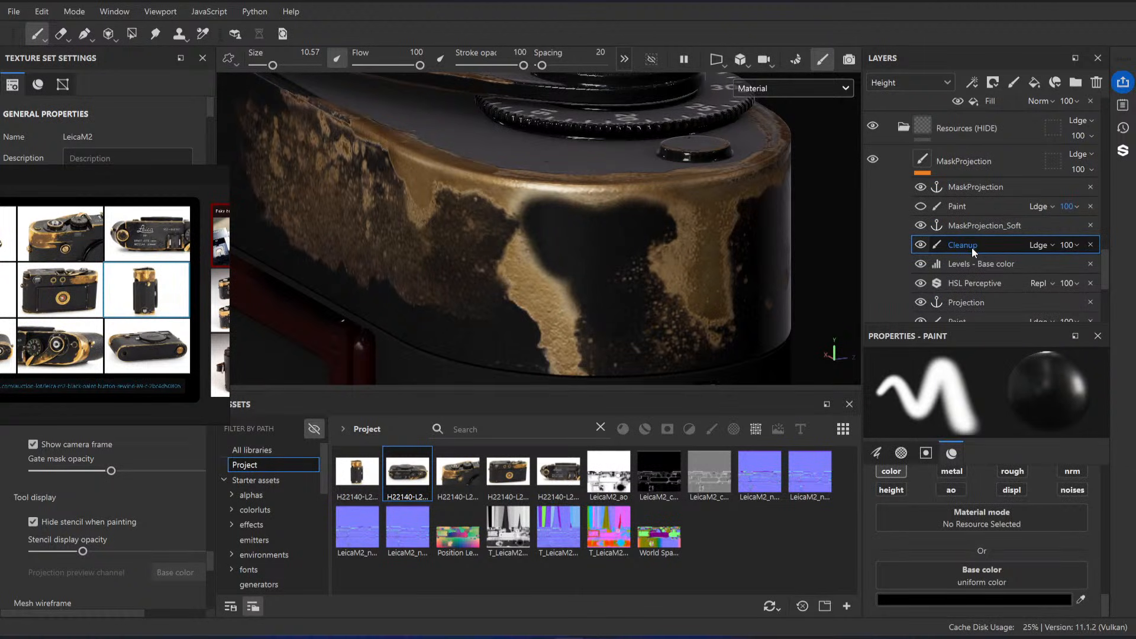
Step: Switch the layer stack to the Base color channel and set the Cleanup effect's blending mode to Linear dodge
{"action": "left_click", "coordinate": [914, 81]}
{"action": "left_click", "coordinate": [918, 100]}
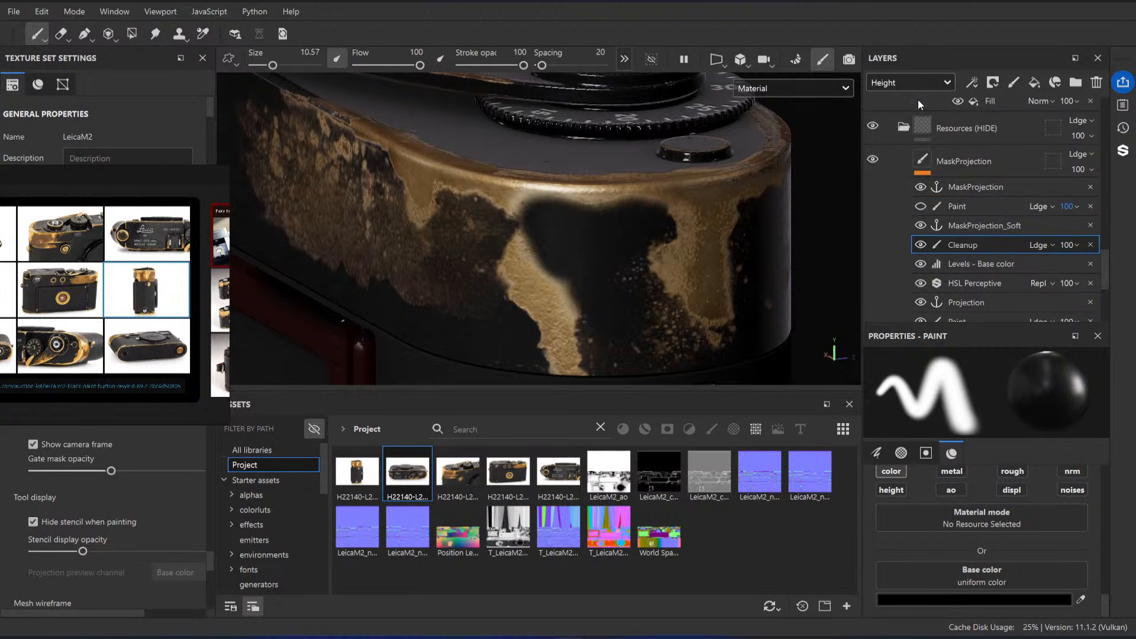
{"action": "left_click", "coordinate": [1043, 244]}
{"action": "left_click", "coordinate": [1077, 123]}
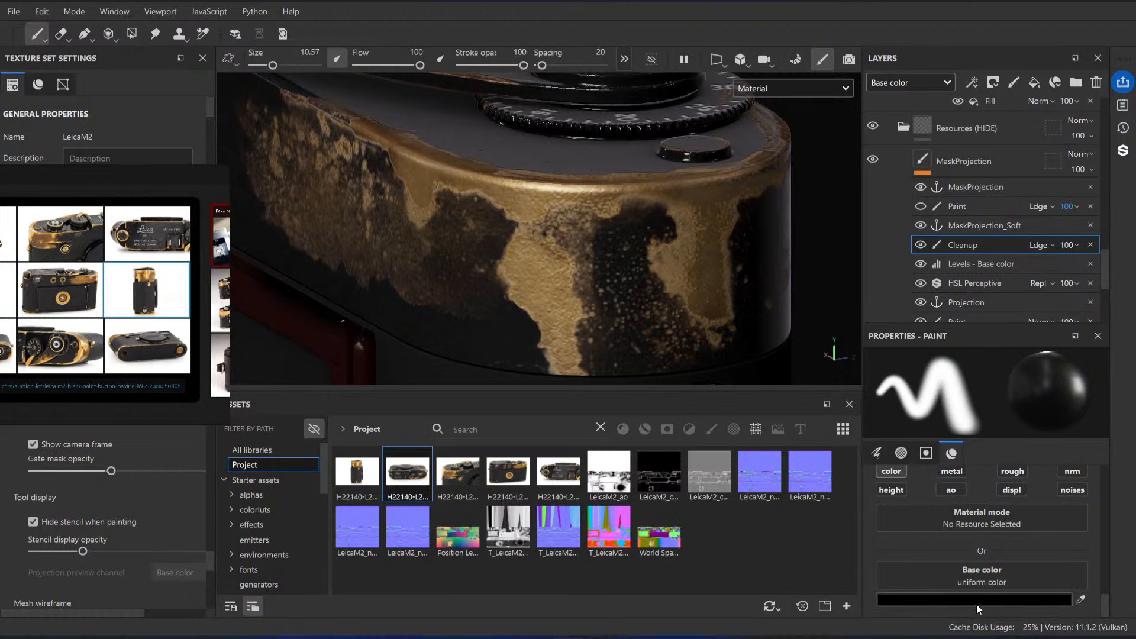
Step: Show the Paint effect above MaskProjection_Soft and brush black down the brown patch at the top plate's corner
{"action": "left_click", "coordinate": [971, 206]}
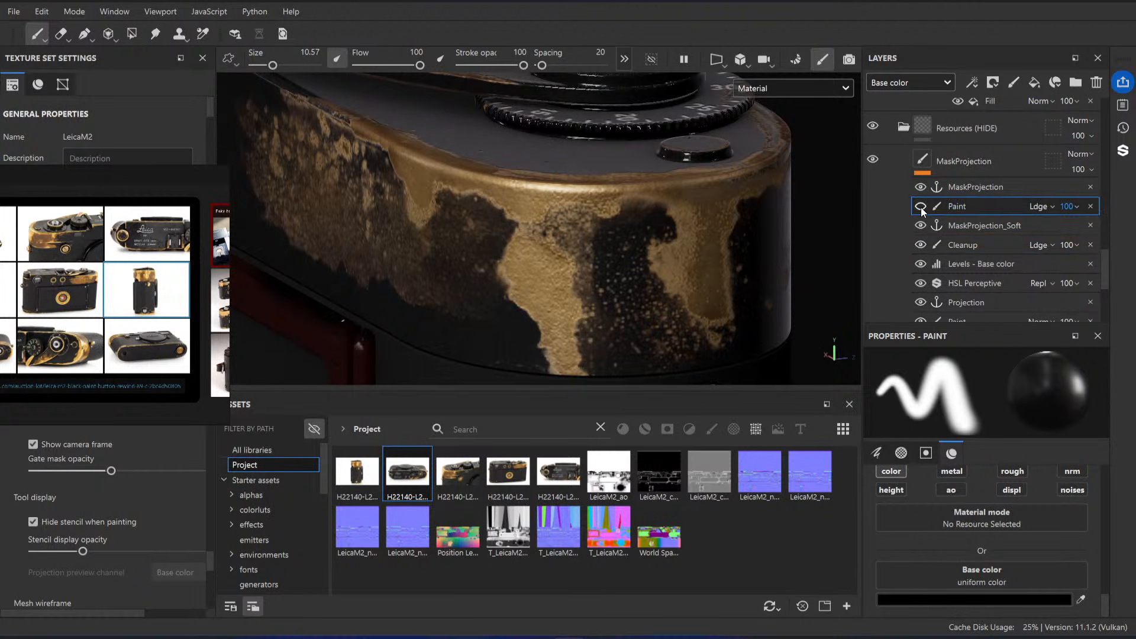
{"action": "left_click", "coordinate": [921, 206]}
{"action": "mouse_move", "coordinate": [594, 234]}
{"action": "left_mouse_down"}
{"action": "mouse_move", "coordinate": [612, 241]}
{"action": "mouse_move", "coordinate": [617, 220]}
{"action": "mouse_move", "coordinate": [610, 332]}
{"action": "mouse_move", "coordinate": [619, 296]}
{"action": "mouse_move", "coordinate": [621, 352]}
{"action": "left_mouse_up"}
Step: Set the base color to white and brush the wear back over the corner's dark patch
{"action": "left_click", "coordinate": [998, 599]}
{"action": "left_click_drag", "start_coordinate": [915, 338], "coordinate": [876, 220]}
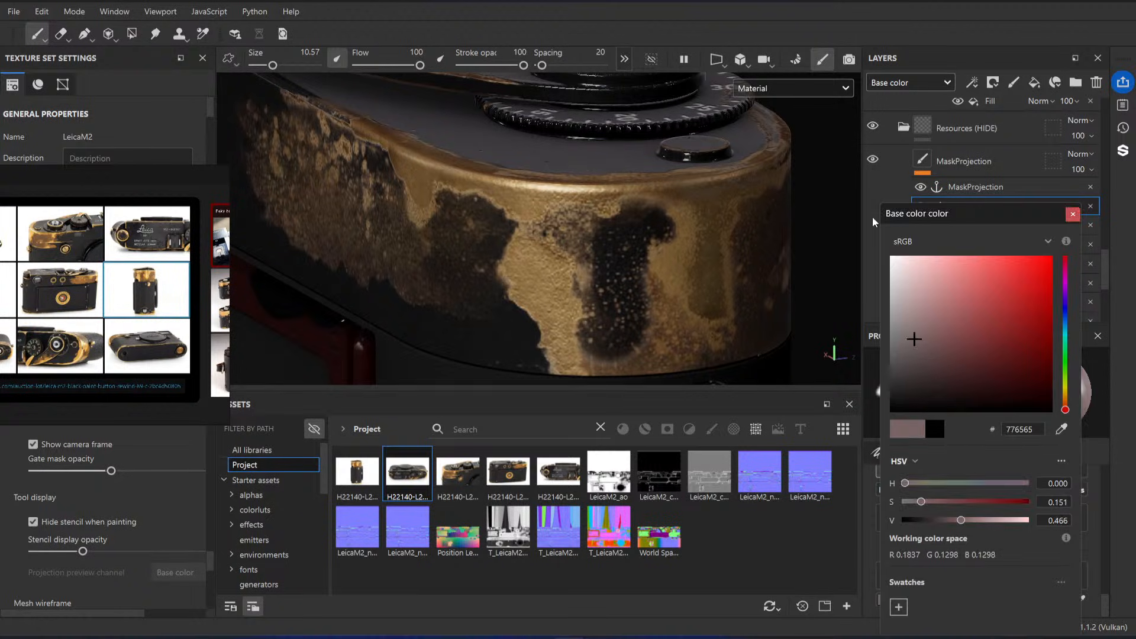
{"action": "mouse_move", "coordinate": [633, 290]}
{"action": "left_mouse_down"}
{"action": "mouse_move", "coordinate": [624, 314]}
{"action": "mouse_move", "coordinate": [587, 257]}
{"action": "mouse_move", "coordinate": [610, 234]}
{"action": "mouse_move", "coordinate": [645, 237]}
{"action": "mouse_move", "coordinate": [607, 323]}
{"action": "left_mouse_up"}
{"action": "left_click_drag", "start_coordinate": [659, 292], "coordinate": [667, 232], "text": "alt"}
{"action": "left_click", "coordinate": [1073, 215]}
Step: Examine the top plate's brass wear from the rear and front of the camera against the reference photos
{"action": "left_click_drag", "start_coordinate": [504, 251], "coordinate": [627, 207], "text": "alt"}
{"action": "right_click_drag", "start_coordinate": [627, 207], "coordinate": [312, 122], "text": "alt"}
{"action": "left_click_drag", "start_coordinate": [312, 122], "coordinate": [356, 166], "text": "alt"}
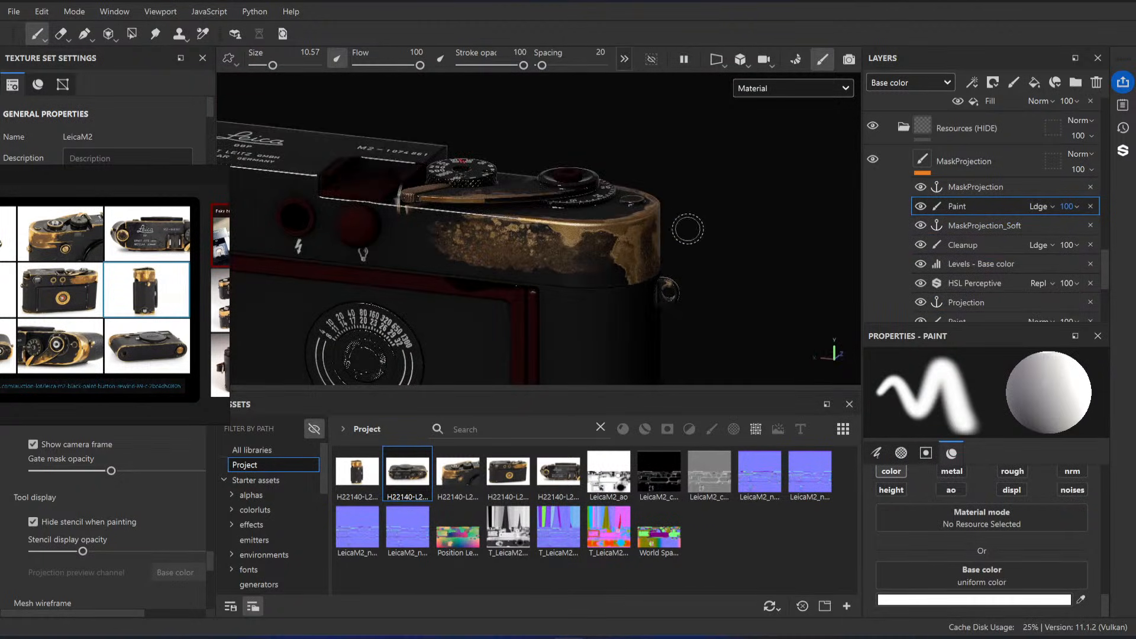
{"action": "mouse_move", "coordinate": [688, 229]}
{"action": "left_mouse_down", "text": "alt"}
{"action": "mouse_move", "coordinate": [607, 245]}
{"action": "mouse_move", "coordinate": [639, 264]}
{"action": "mouse_move", "coordinate": [672, 216]}
{"action": "left_mouse_up", "text": "alt"}
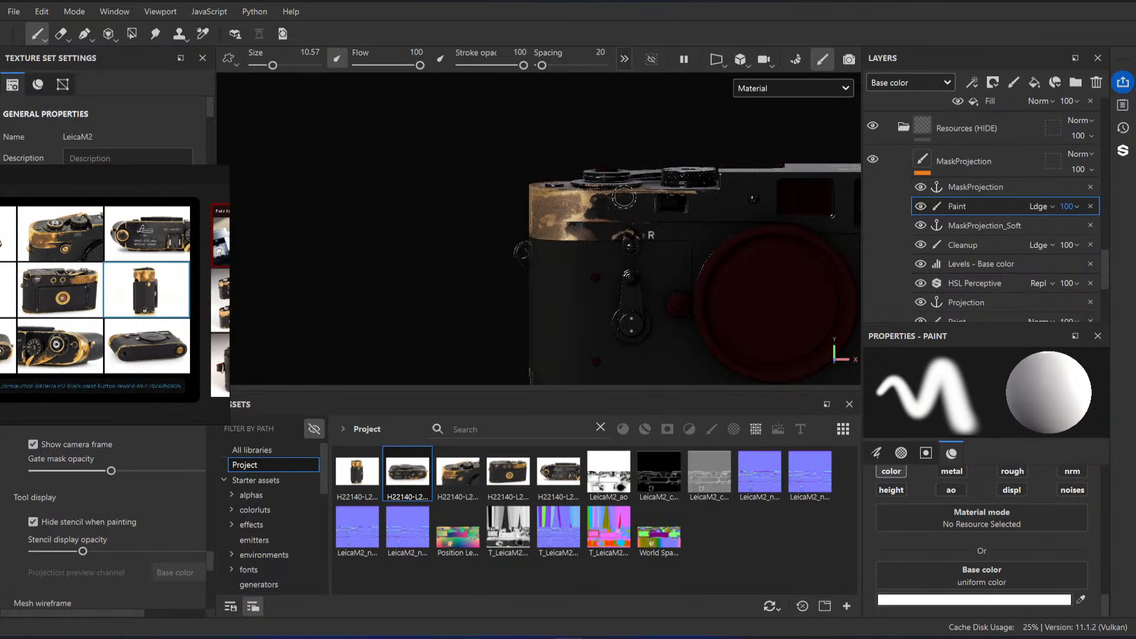
{"action": "right_click_drag", "start_coordinate": [636, 207], "coordinate": [543, 268], "text": "alt"}
{"action": "left_click_drag", "start_coordinate": [543, 269], "coordinate": [558, 315], "text": "alt"}
{"action": "right_click_drag", "start_coordinate": [558, 315], "coordinate": [501, 237], "text": "alt"}
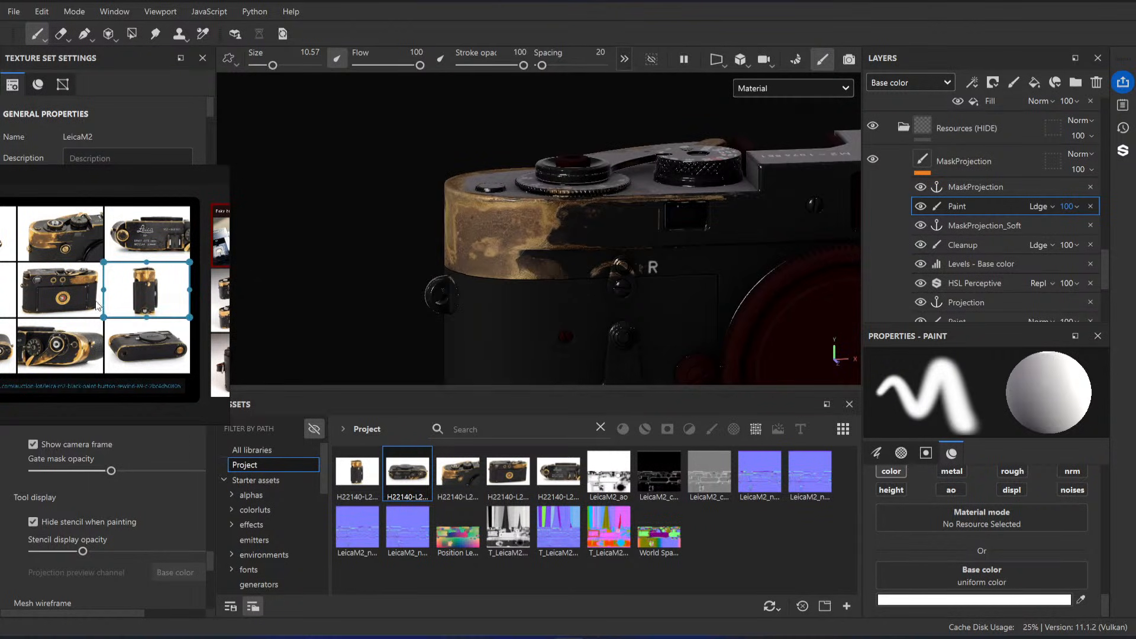
{"action": "left_click_drag", "start_coordinate": [559, 274], "coordinate": [555, 250], "text": "alt"}
{"action": "right_click_drag", "start_coordinate": [556, 250], "coordinate": [1091, 459], "text": "alt"}
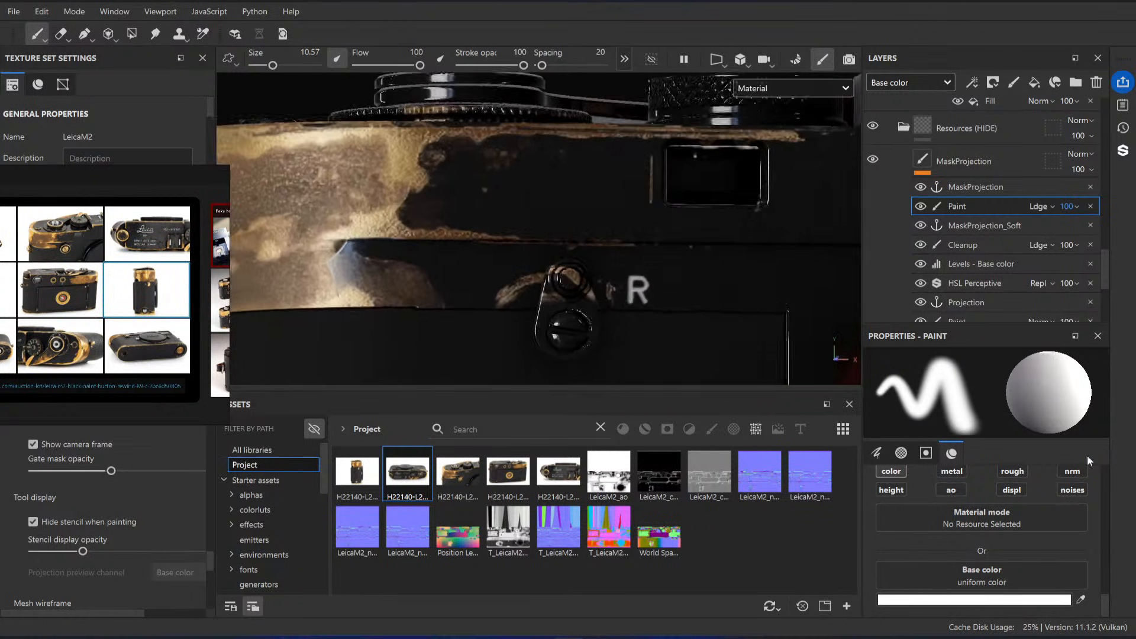
Step: Try brushing white on the Cleanup effect over the lever beside the R, and paint it out with black
{"action": "left_click", "coordinate": [983, 248]}
{"action": "mouse_move", "coordinate": [554, 299]}
{"action": "left_mouse_down"}
{"action": "mouse_move", "coordinate": [577, 296]}
{"action": "mouse_move", "coordinate": [566, 272]}
{"action": "mouse_move", "coordinate": [525, 311]}
{"action": "left_mouse_up"}
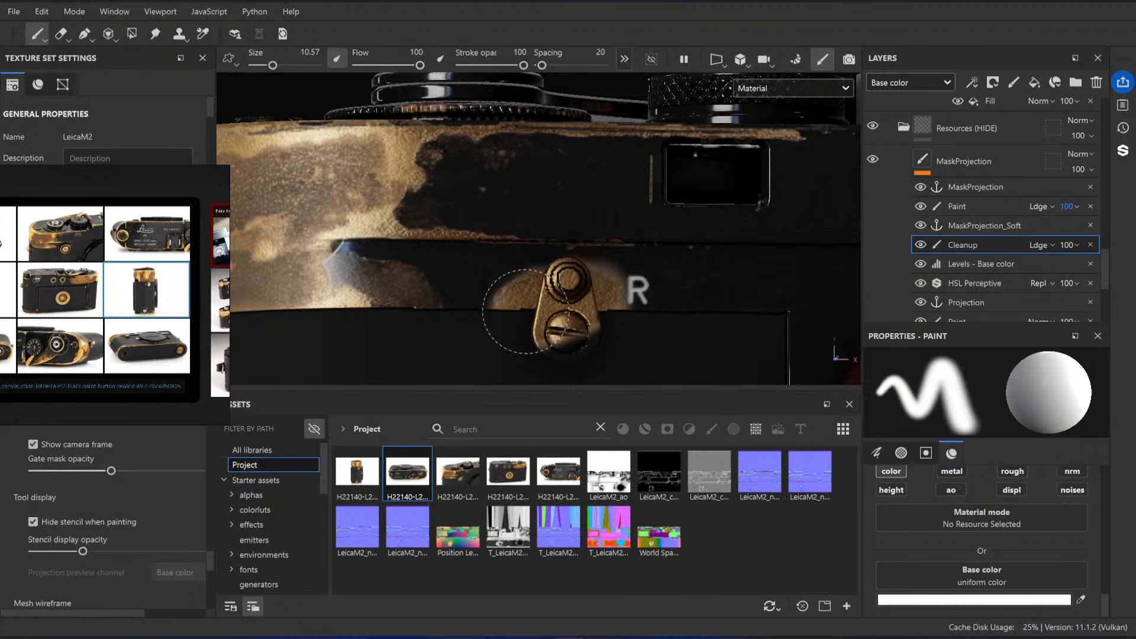
{"action": "left_click", "coordinate": [955, 599]}
{"action": "left_click", "coordinate": [892, 411]}
{"action": "mouse_move", "coordinate": [599, 291]}
{"action": "left_mouse_down"}
{"action": "mouse_move", "coordinate": [546, 293]}
{"action": "mouse_move", "coordinate": [527, 338]}
{"action": "mouse_move", "coordinate": [588, 267]}
{"action": "left_mouse_up"}
{"action": "left_click", "coordinate": [1073, 214]}
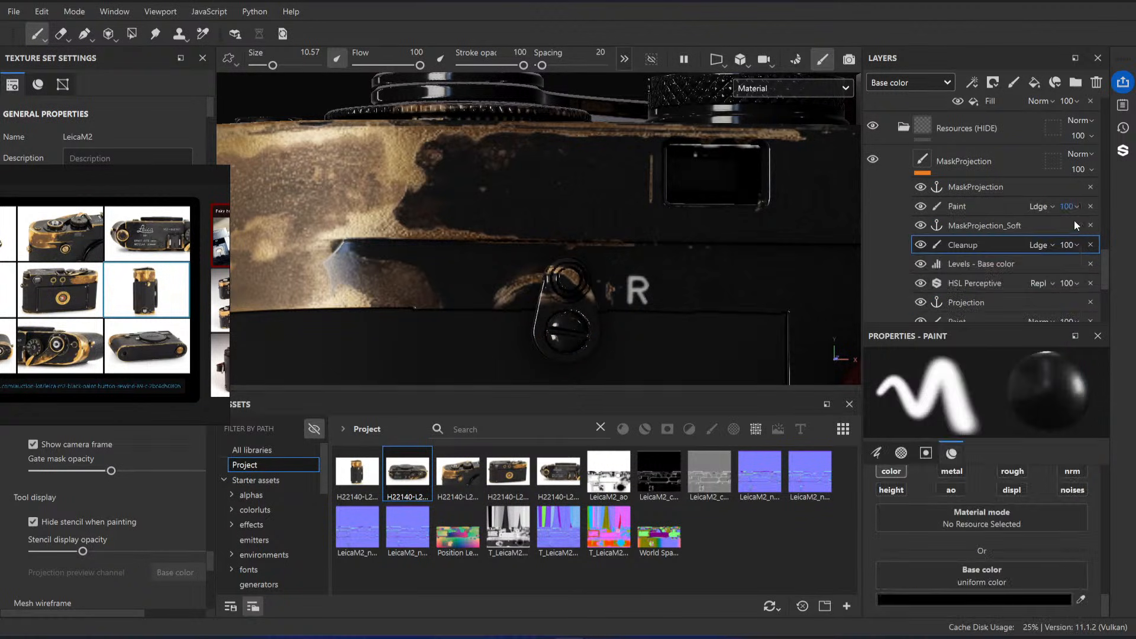
Step: Try brushing white on the Paint effect above MaskProjection_Soft over the lever beside the R, and undo the stroke
{"action": "left_click", "coordinate": [980, 207]}
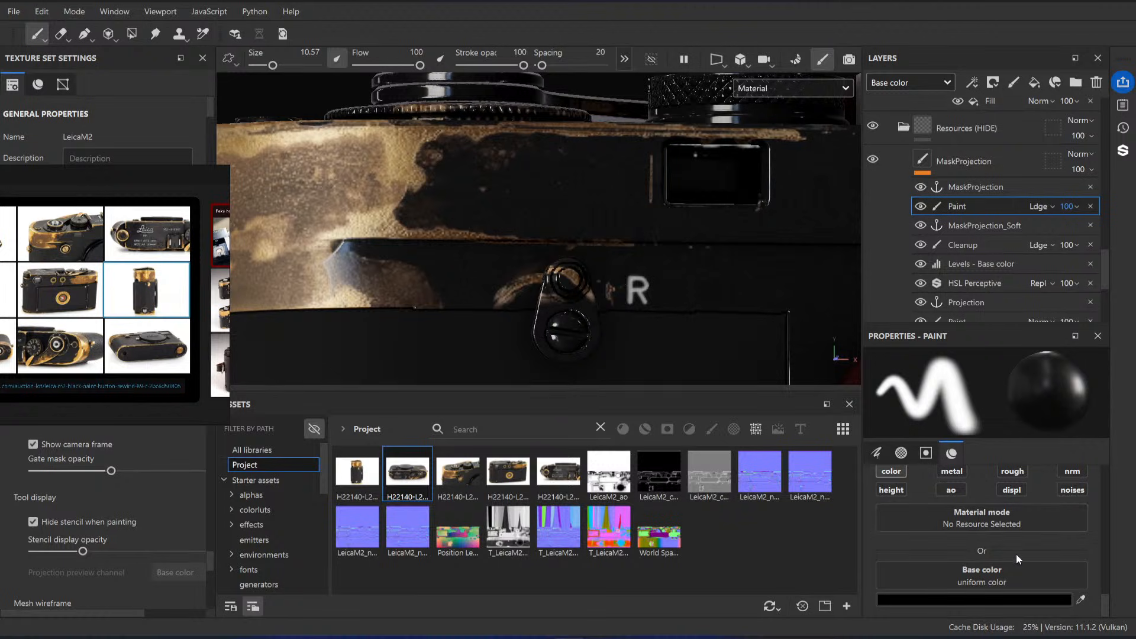
{"action": "left_click", "coordinate": [971, 601]}
{"action": "left_click_drag", "start_coordinate": [951, 342], "coordinate": [819, 226]}
{"action": "left_click_drag", "start_coordinate": [619, 303], "coordinate": [587, 291]}
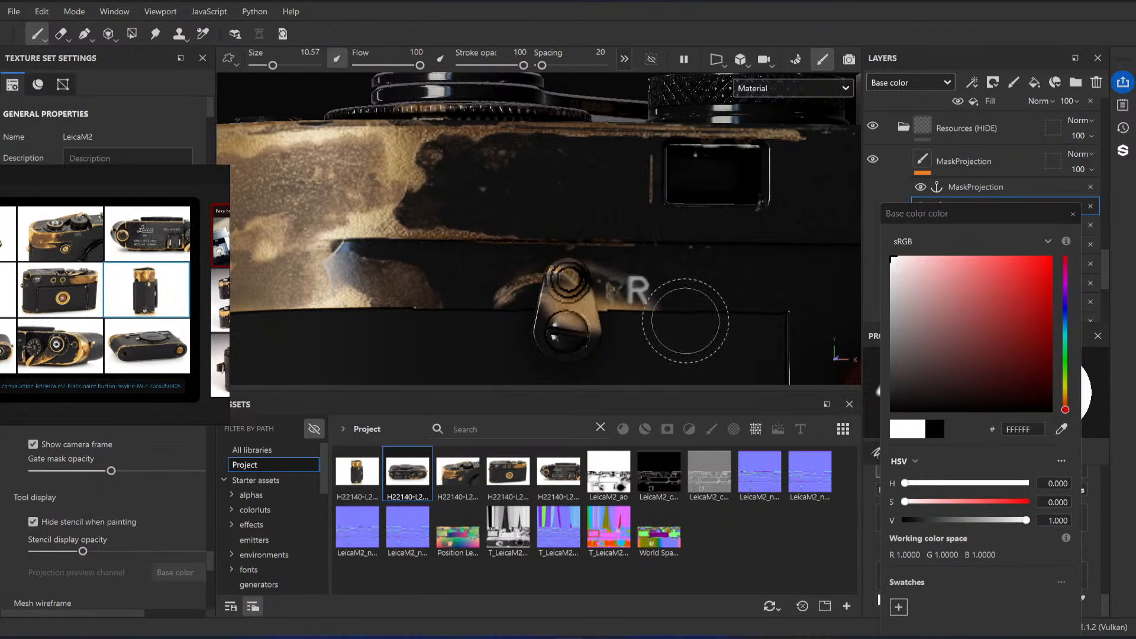
{"action": "key", "text": "ctrl+z"}
{"action": "left_click", "coordinate": [1073, 215]}
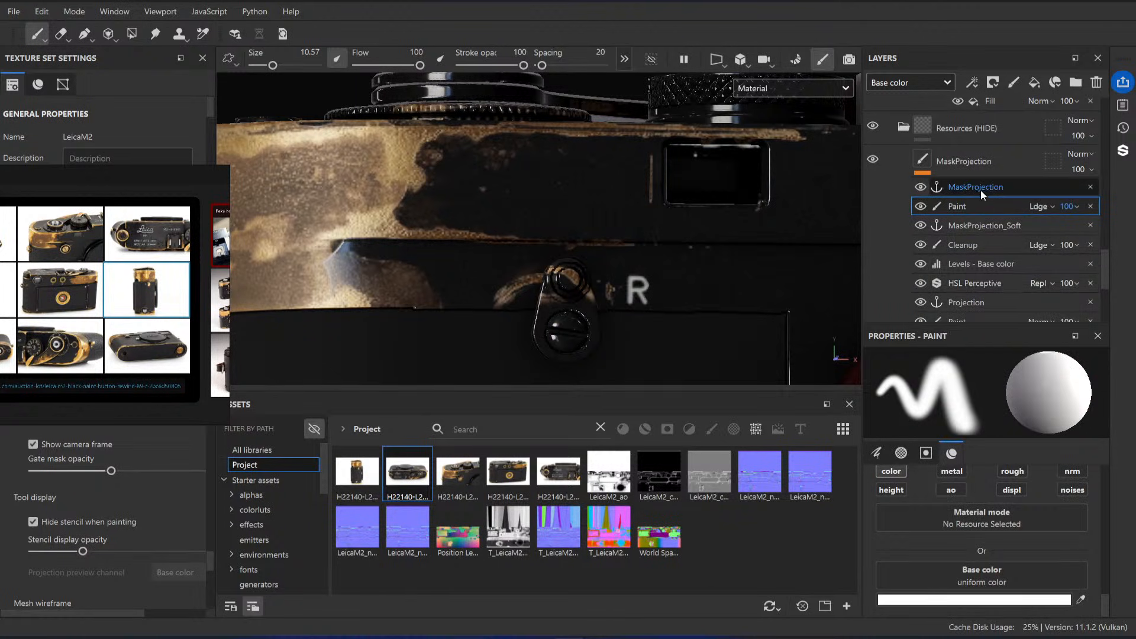
Step: Erase the projected brass marks around the lever beside the R from MaskProjection's base paint
{"action": "scroll", "coordinate": [986, 237], "scroll_direction": "down", "scroll_amount": 2}
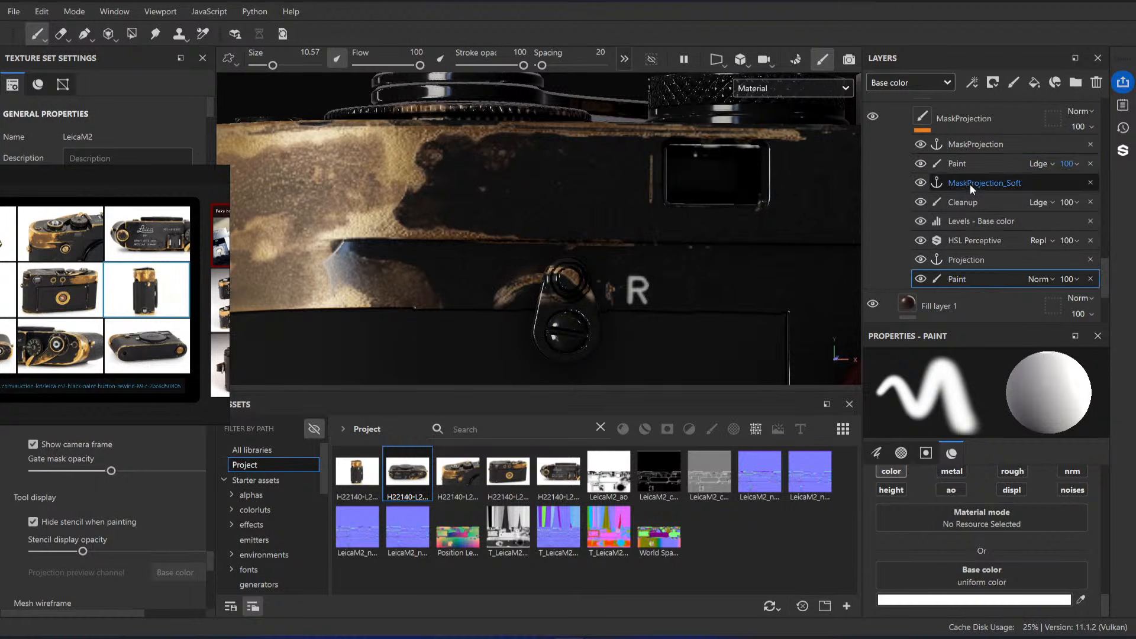
{"action": "left_click", "coordinate": [969, 120]}
{"action": "left_click", "coordinate": [65, 35]}
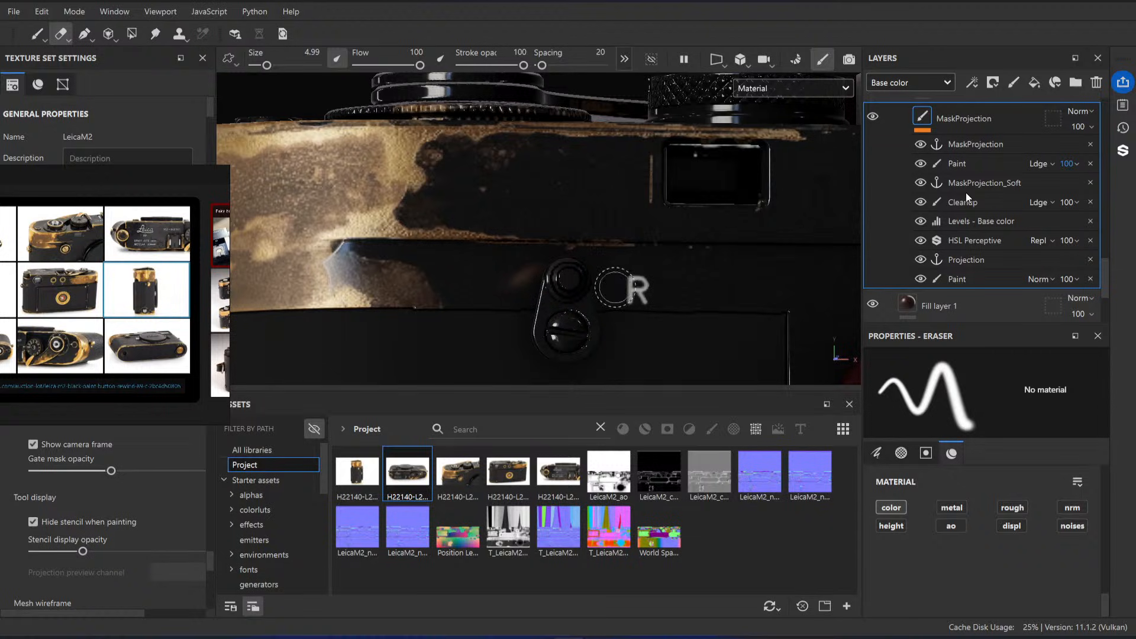
Step: Try a white brush dab on the upper Paint effect next to the lever, and undo it
{"action": "left_click", "coordinate": [958, 164]}
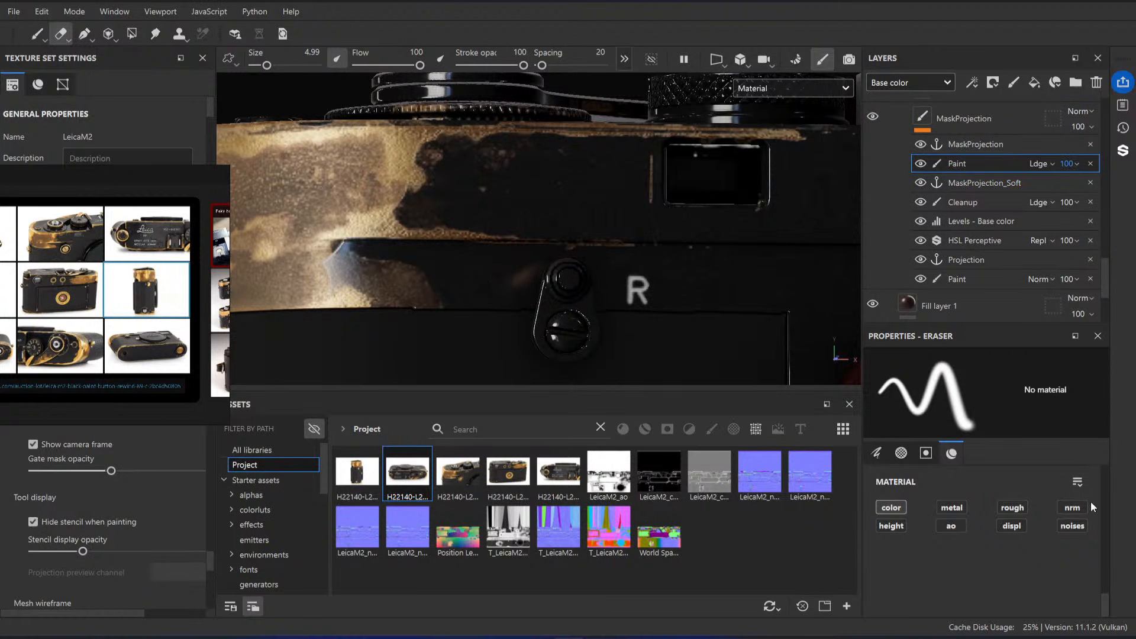
{"action": "left_click", "coordinate": [39, 36]}
{"action": "left_click", "coordinate": [515, 278]}
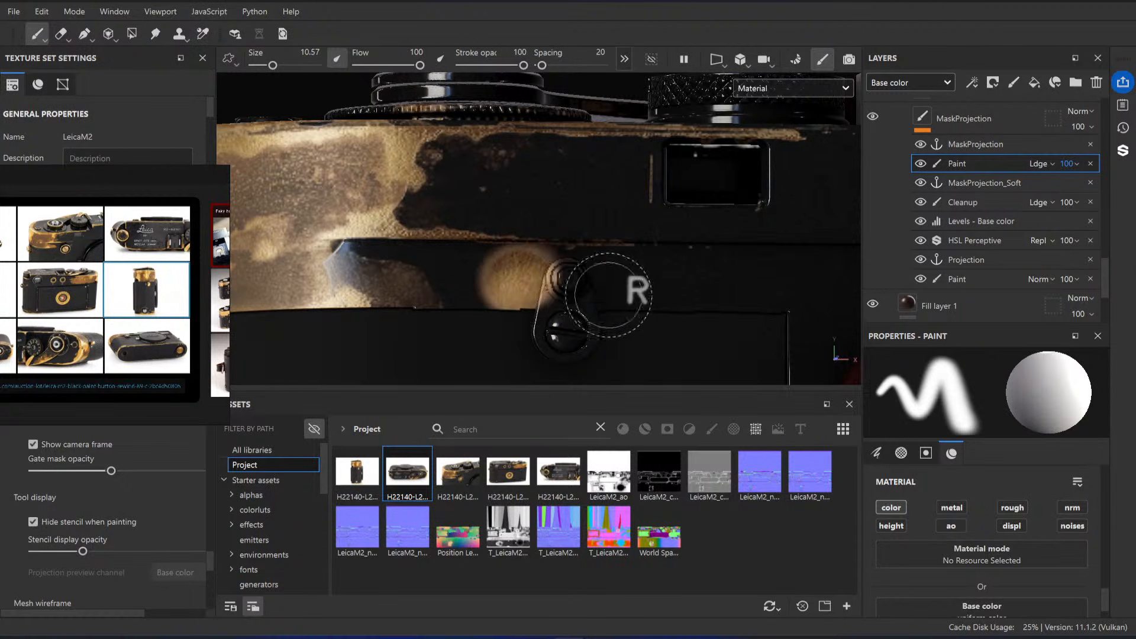
{"action": "key", "text": "ctrl+z"}
Step: Set the base color to black (000000) and brush away the leftover marks around the lever on the Paint and Cleanup effects
{"action": "scroll", "coordinate": [959, 562], "scroll_direction": "down", "scroll_amount": 1}
{"action": "left_click", "coordinate": [959, 591]}
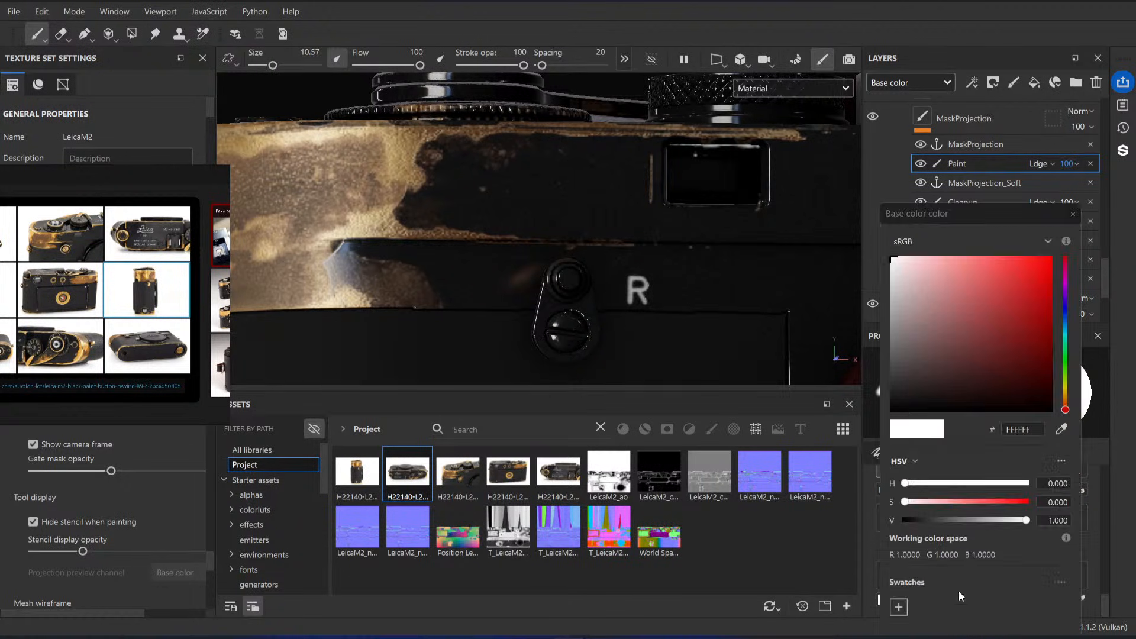
{"action": "left_click", "coordinate": [898, 388]}
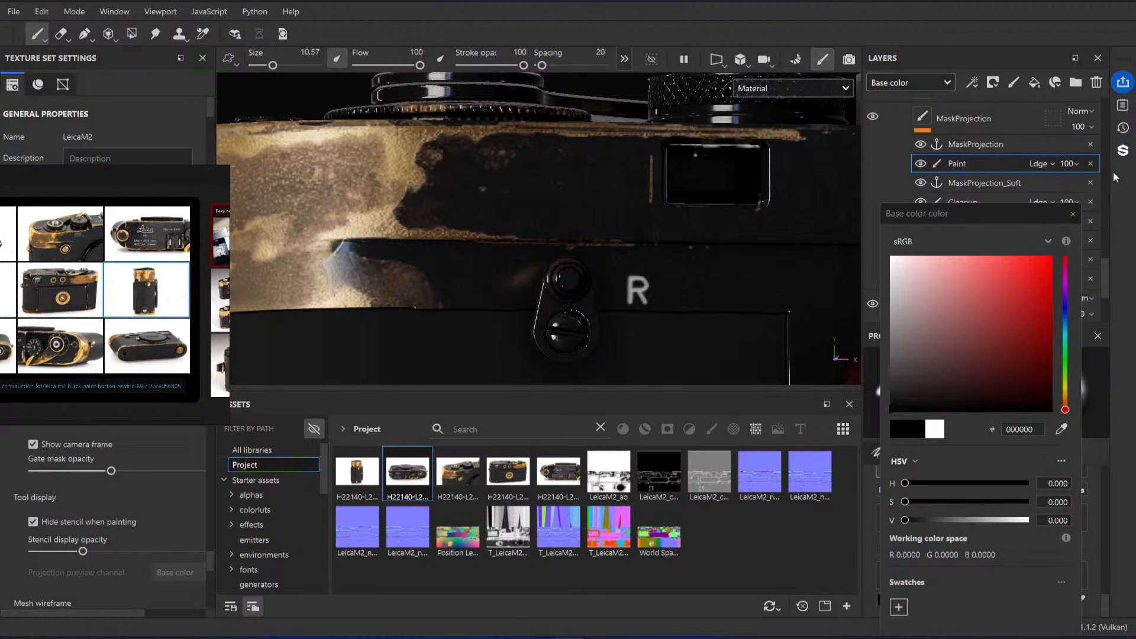
{"action": "left_click", "coordinate": [982, 203]}
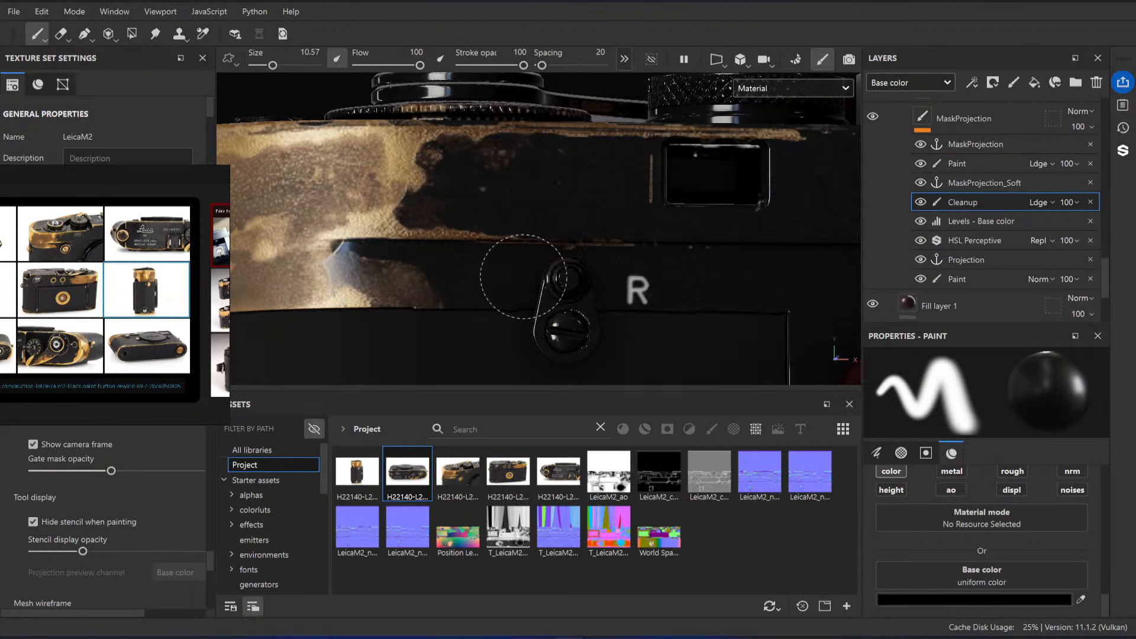
{"action": "left_click_drag", "start_coordinate": [562, 276], "coordinate": [615, 279], "text": "alt"}
Step: Examine the brass wear along the advance lever's edge and the neighbouring top plate rim
{"action": "scroll", "coordinate": [614, 269], "scroll_direction": "down", "scroll_amount": 5}
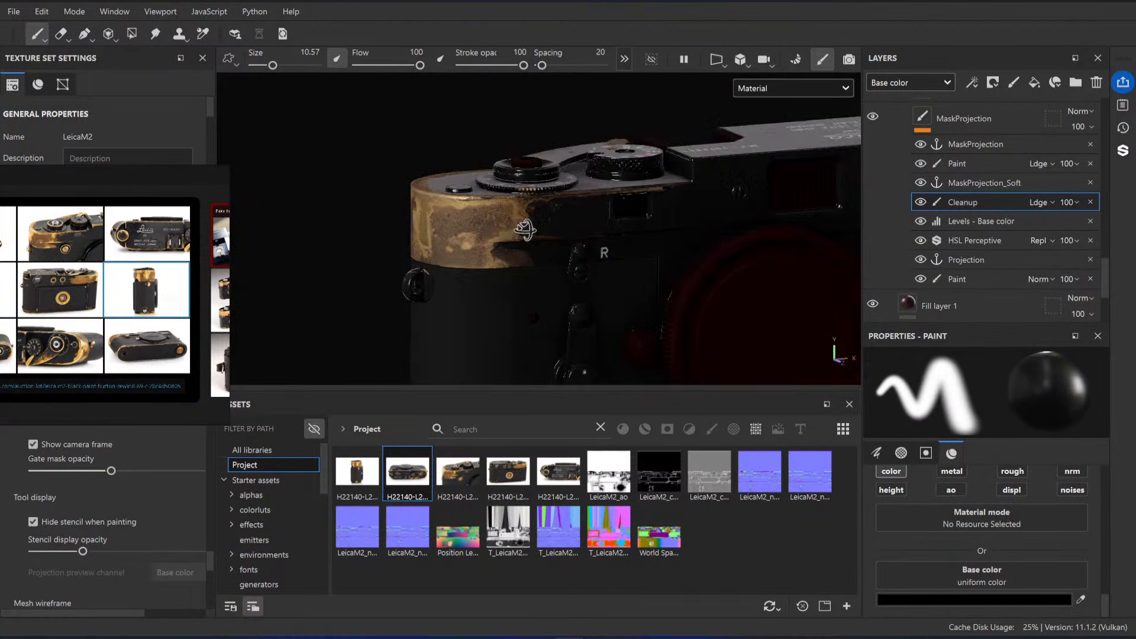
{"action": "left_click_drag", "start_coordinate": [525, 230], "coordinate": [566, 264], "text": "alt"}
{"action": "scroll", "coordinate": [518, 199], "scroll_direction": "up", "scroll_amount": 5}
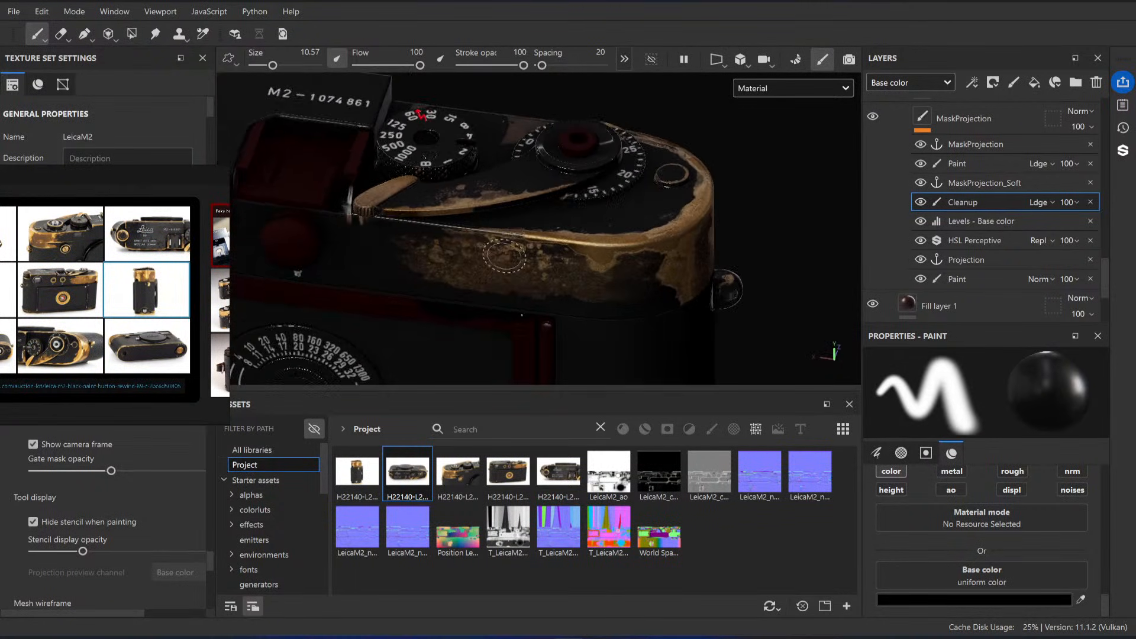
{"action": "mouse_move", "coordinate": [515, 172]}
{"action": "left_mouse_down", "text": "alt"}
{"action": "mouse_move", "coordinate": [510, 206]}
{"action": "mouse_move", "coordinate": [553, 216]}
{"action": "mouse_move", "coordinate": [537, 226]}
{"action": "left_mouse_up", "text": "alt"}
{"action": "right_click_drag", "start_coordinate": [524, 262], "coordinate": [507, 261], "text": "ctrl"}
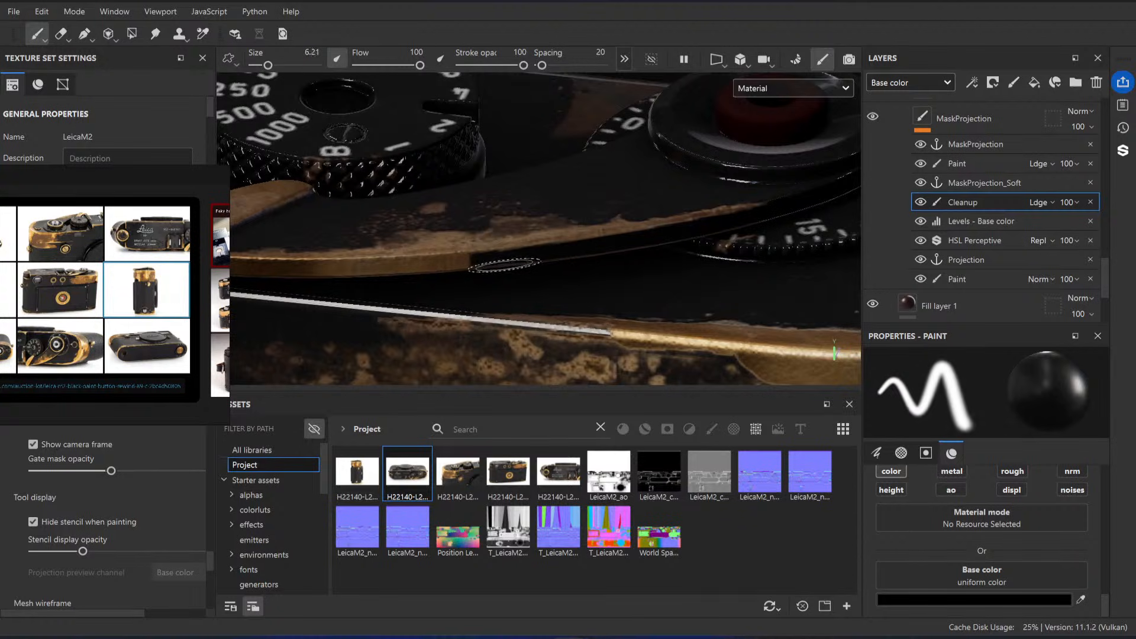
{"action": "left_click_drag", "start_coordinate": [507, 261], "coordinate": [548, 293], "text": "alt"}
{"action": "right_click_drag", "start_coordinate": [548, 293], "coordinate": [554, 277], "text": "alt"}
{"action": "left_click_drag", "start_coordinate": [554, 276], "coordinate": [503, 230], "text": "alt"}
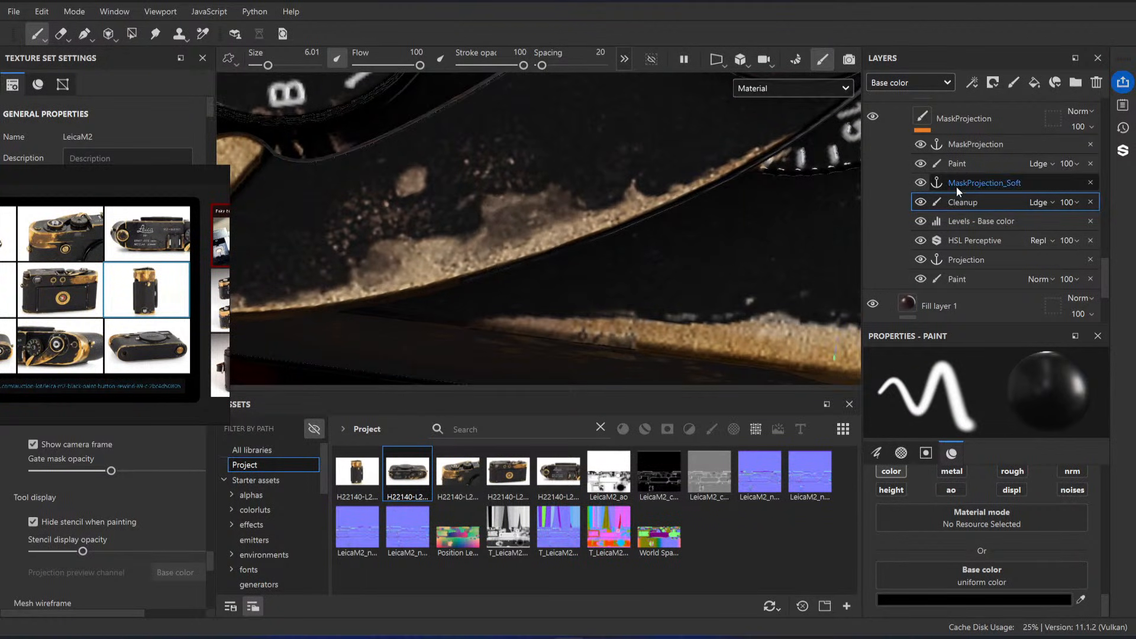
Step: Try setting the Levels - Base color white point to 0.474 and midtone to 0.993, and undo the changes
{"action": "left_click", "coordinate": [977, 220]}
{"action": "mouse_move", "coordinate": [703, 254]}
{"action": "left_mouse_down", "text": "alt"}
{"action": "mouse_move", "coordinate": [639, 196]}
{"action": "mouse_move", "coordinate": [604, 215]}
{"action": "mouse_move", "coordinate": [619, 183]}
{"action": "left_mouse_up", "text": "alt"}
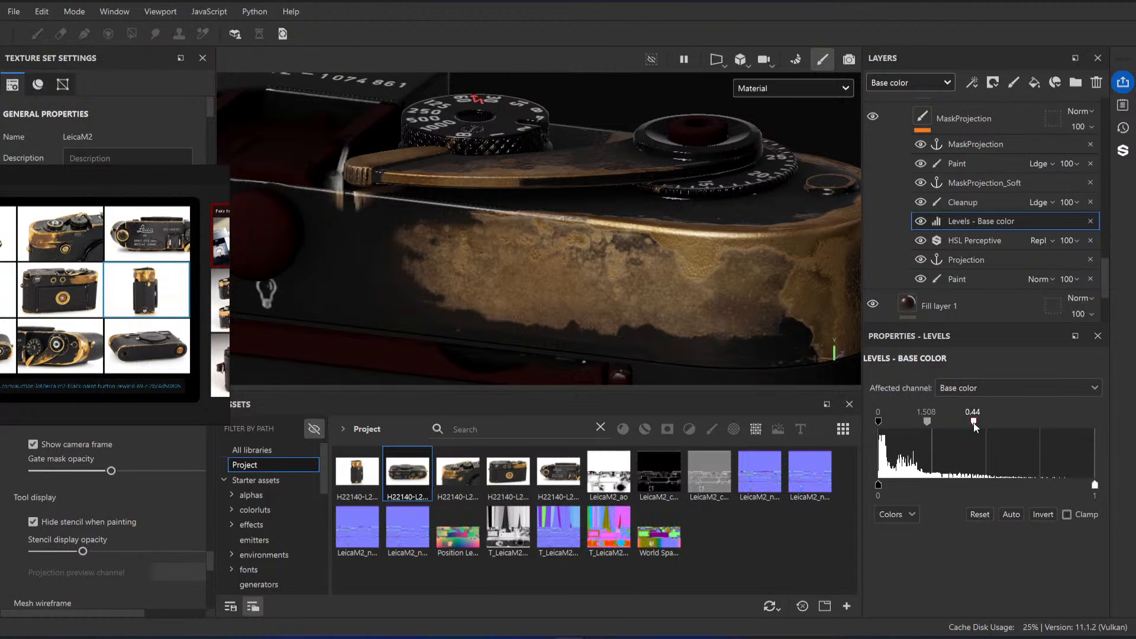
{"action": "left_click_drag", "start_coordinate": [924, 422], "coordinate": [928, 422]}
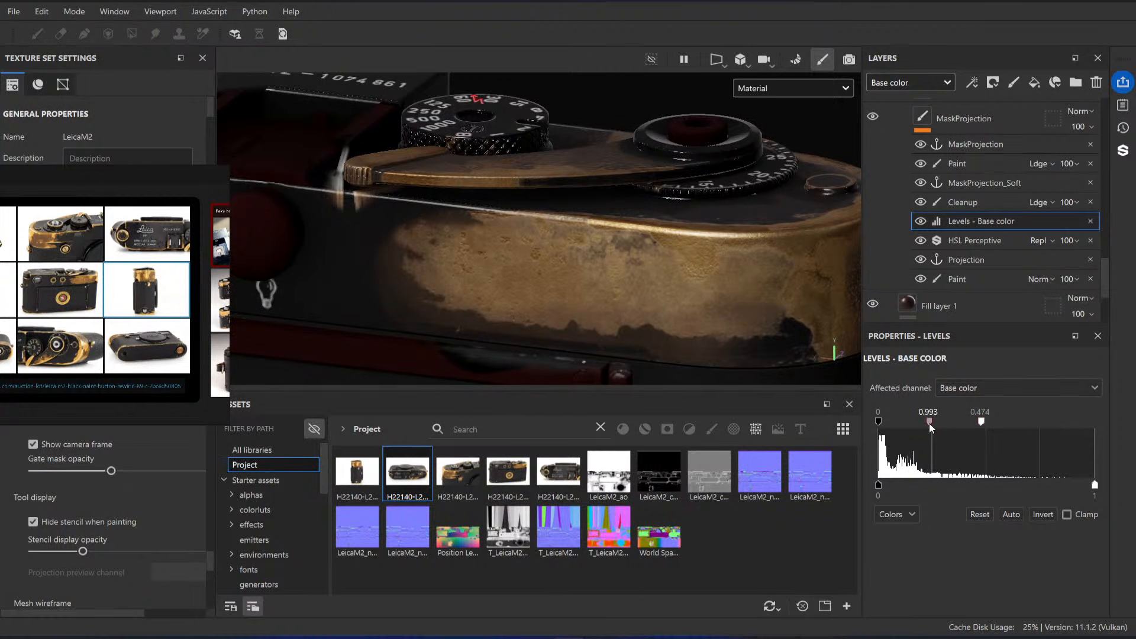
{"action": "key", "text": "ctrl+z"}
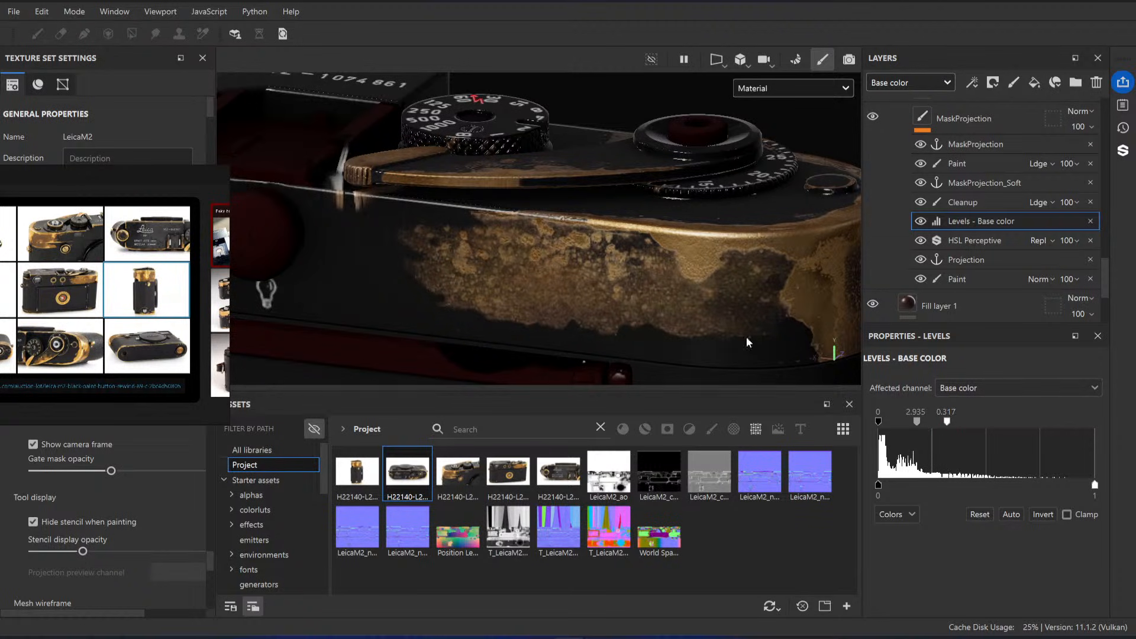
Step: Paint white at brush size 1.51 on MaskProjection's upper Paint effect over the hard black cutoff on the advance lever's side edge
{"action": "scroll", "coordinate": [749, 343], "scroll_direction": "down", "scroll_amount": 4}
{"action": "left_click_drag", "start_coordinate": [627, 204], "coordinate": [685, 276], "text": "alt"}
{"action": "scroll", "coordinate": [550, 298], "scroll_direction": "down", "scroll_amount": 2}
{"action": "scroll", "coordinate": [574, 297], "scroll_direction": "up", "scroll_amount": 4}
{"action": "scroll", "coordinate": [561, 268], "scroll_direction": "up", "scroll_amount": 5}
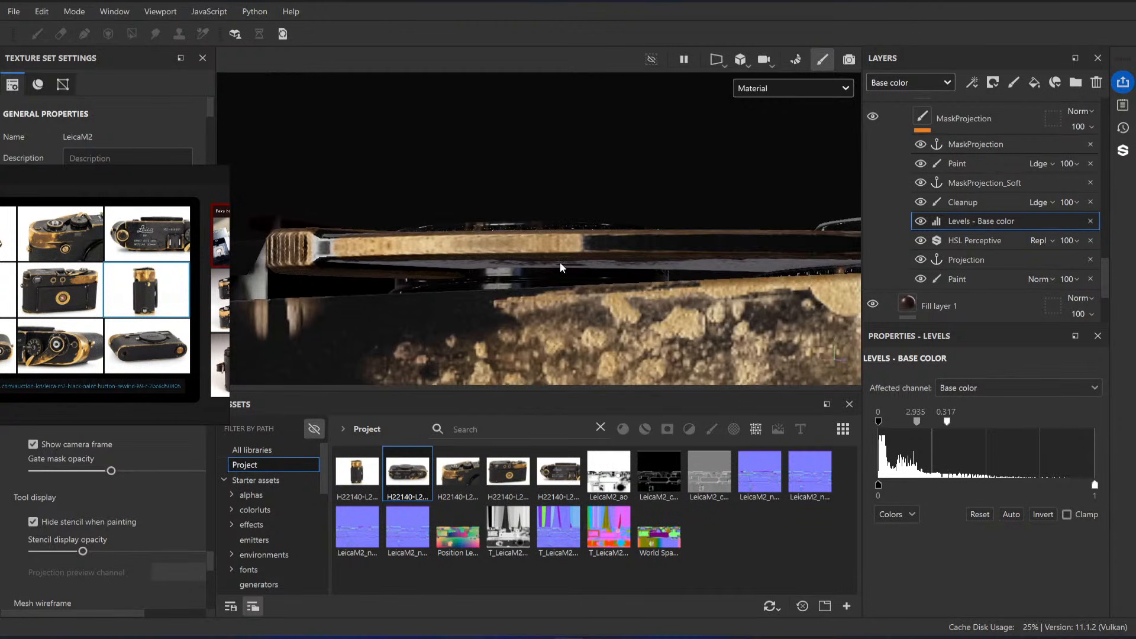
{"action": "left_click_drag", "start_coordinate": [561, 268], "coordinate": [612, 282], "text": "alt"}
{"action": "left_click", "coordinate": [973, 273]}
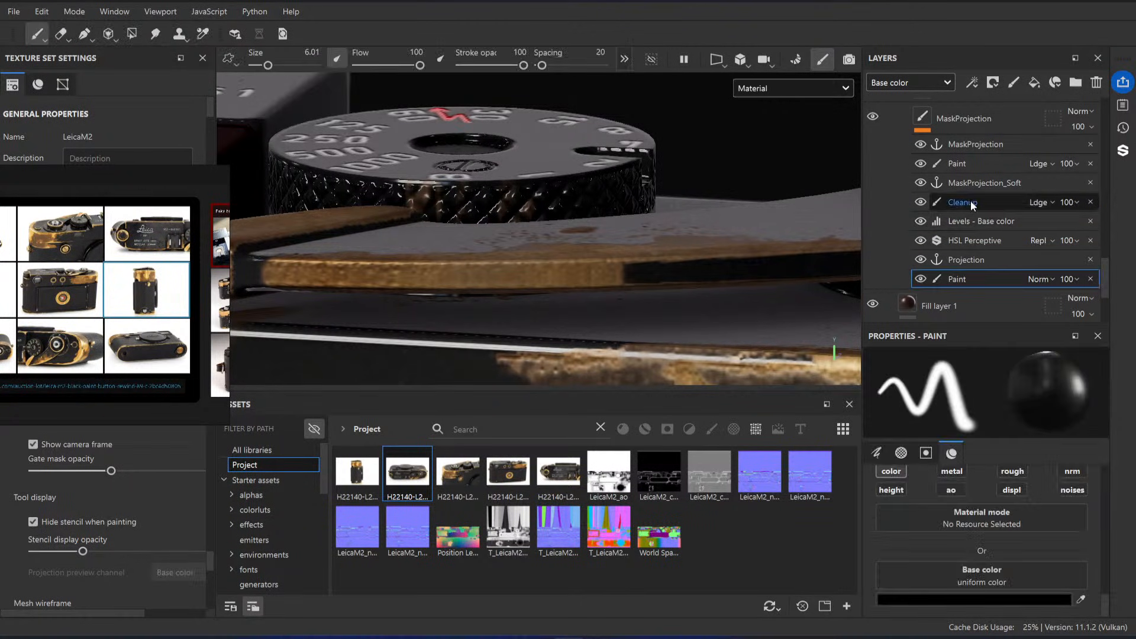
{"action": "left_click", "coordinate": [975, 208]}
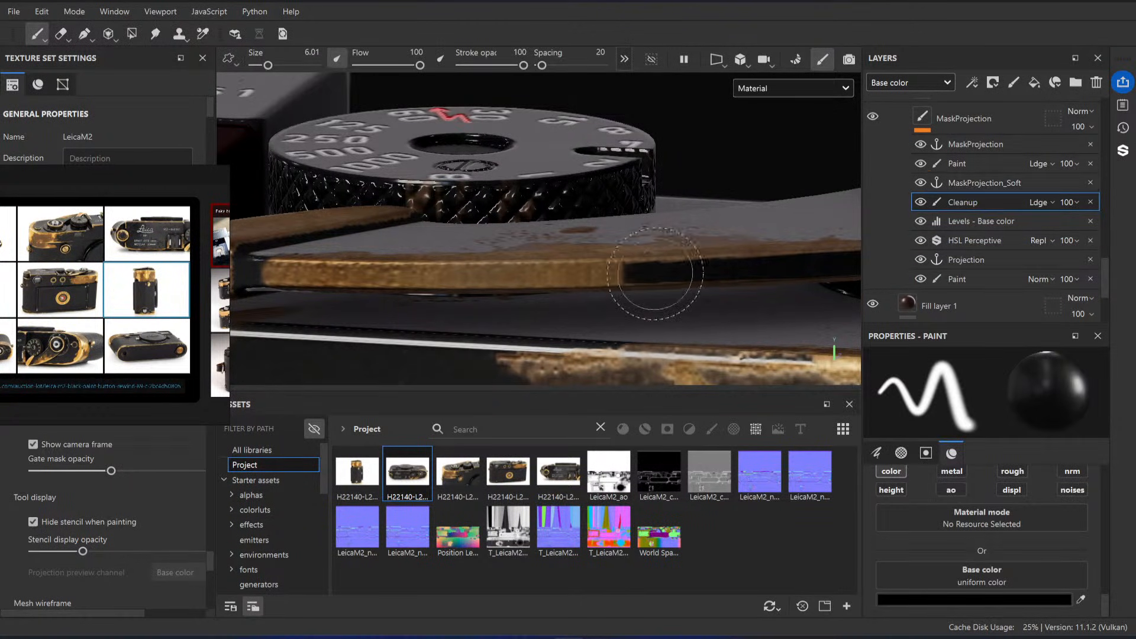
{"action": "right_click_drag", "start_coordinate": [659, 282], "coordinate": [622, 274], "text": "ctrl"}
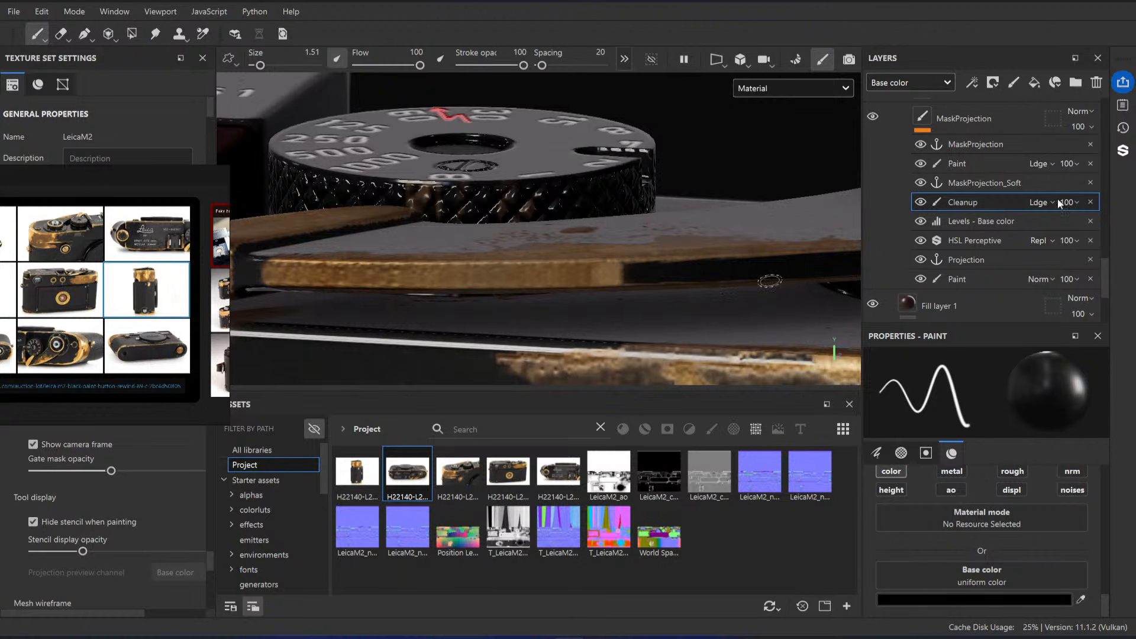
{"action": "left_click", "coordinate": [983, 163]}
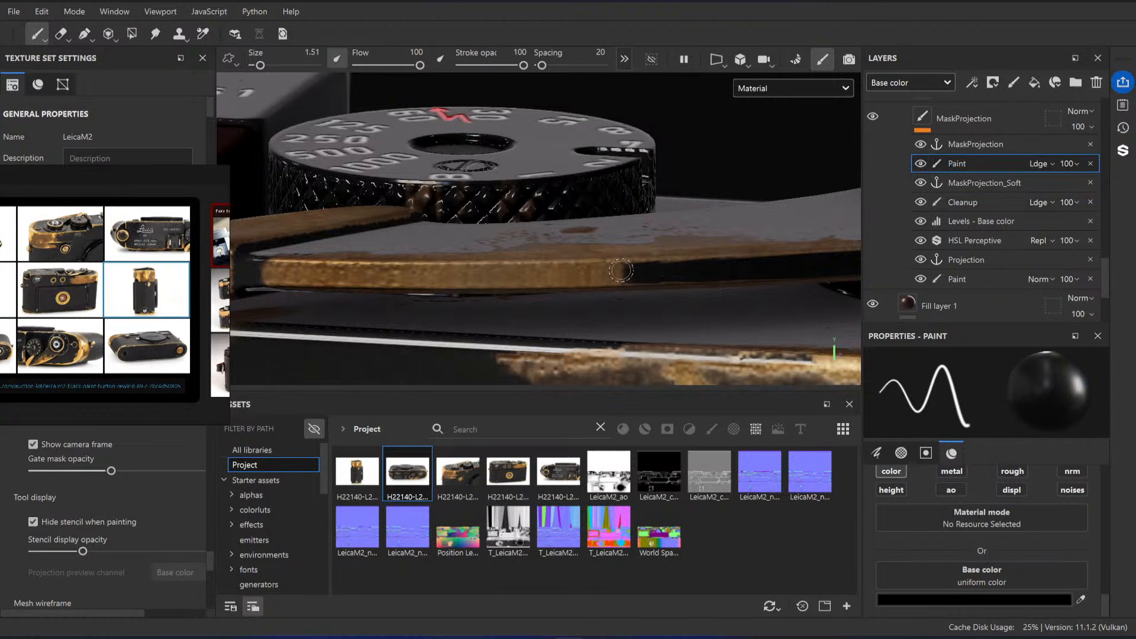
{"action": "left_click", "coordinate": [971, 600]}
{"action": "left_click", "coordinate": [912, 286]}
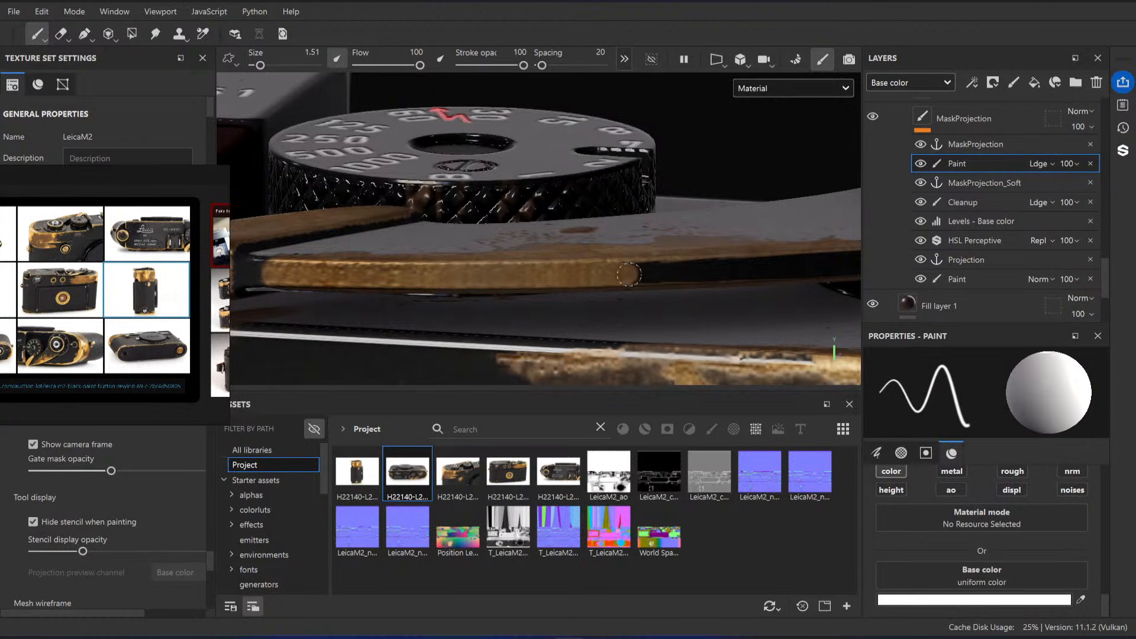
{"action": "right_click_drag", "start_coordinate": [642, 269], "coordinate": [628, 267], "text": "ctrl"}
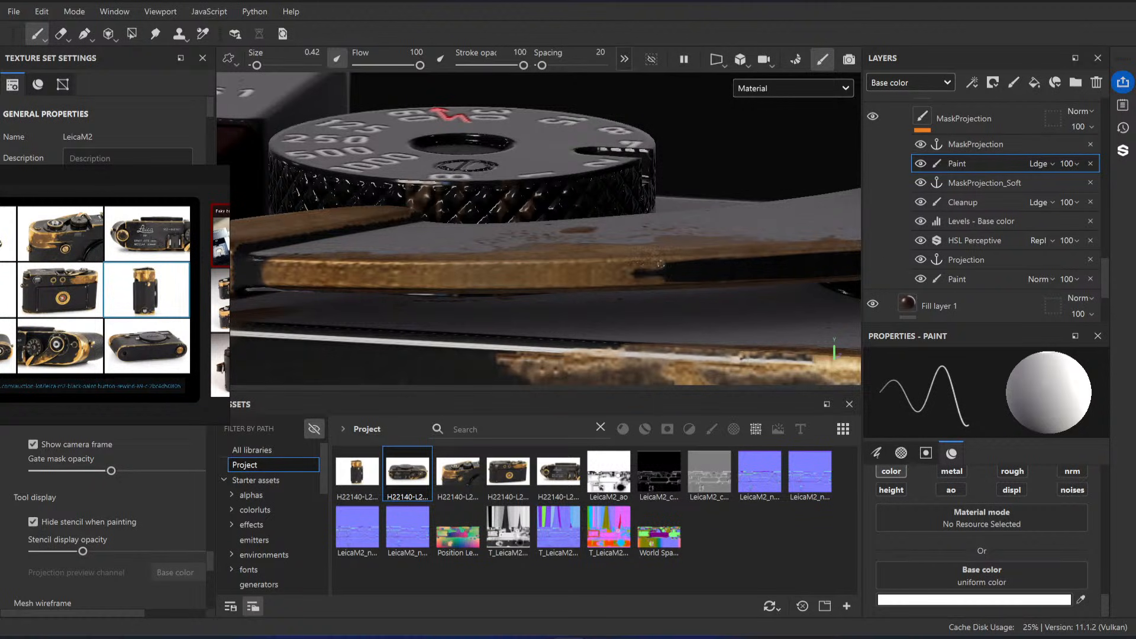
Step: Taper the brass boundary on the advance lever's side edge with fine white strokes at brush size 0.42
{"action": "left_click_drag", "start_coordinate": [698, 254], "coordinate": [640, 269], "text": "alt"}
{"action": "right_click_drag", "start_coordinate": [639, 269], "coordinate": [363, 109], "text": "alt"}
{"action": "left_click_drag", "start_coordinate": [363, 109], "coordinate": [319, 119], "text": "alt"}
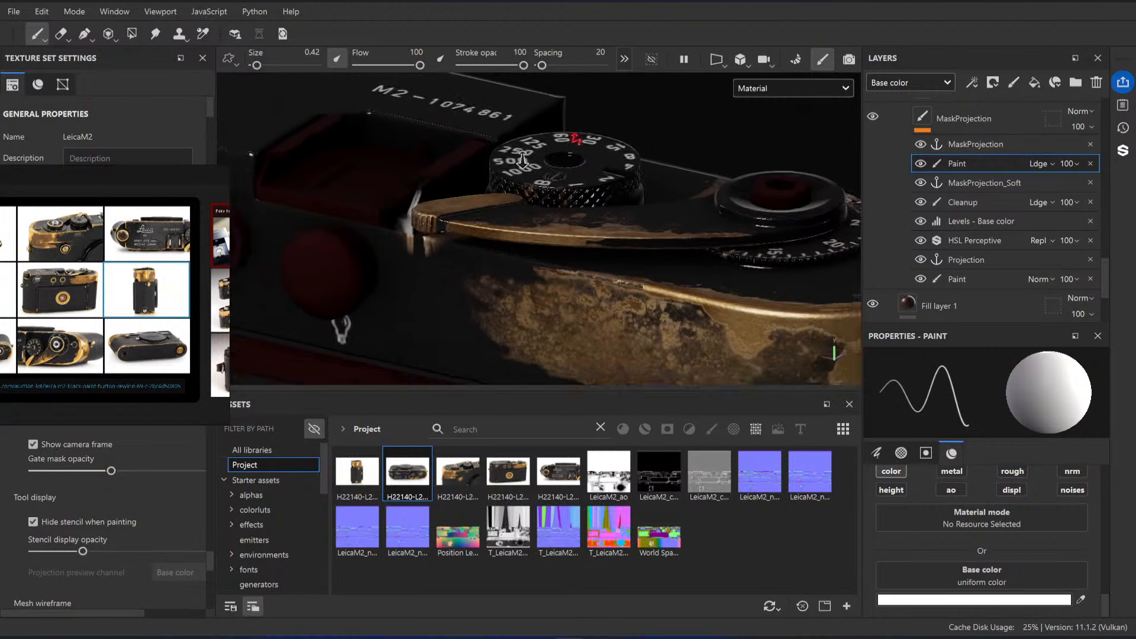
{"action": "right_click_drag", "start_coordinate": [680, 237], "coordinate": [1042, 373], "text": "alt"}
{"action": "middle_click_drag", "start_coordinate": [604, 287], "coordinate": [544, 271], "text": "alt"}
{"action": "left_click_drag", "start_coordinate": [544, 271], "coordinate": [562, 290], "text": "alt"}
{"action": "right_click_drag", "start_coordinate": [563, 290], "coordinate": [642, 364], "text": "alt"}
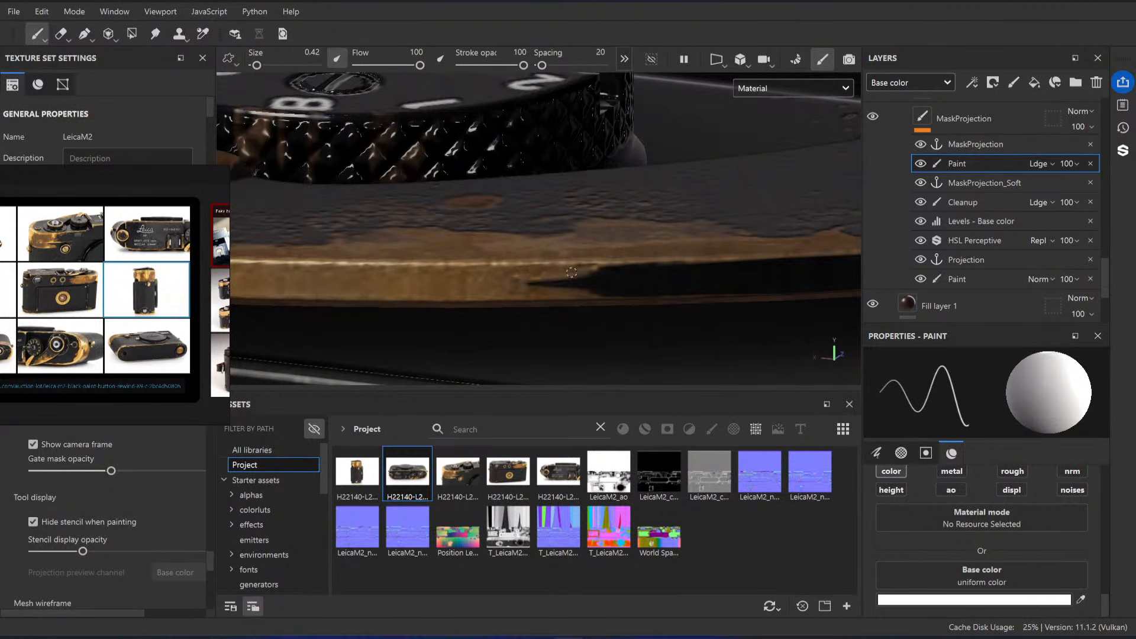
{"action": "left_click_drag", "start_coordinate": [692, 258], "coordinate": [637, 261], "text": "alt"}
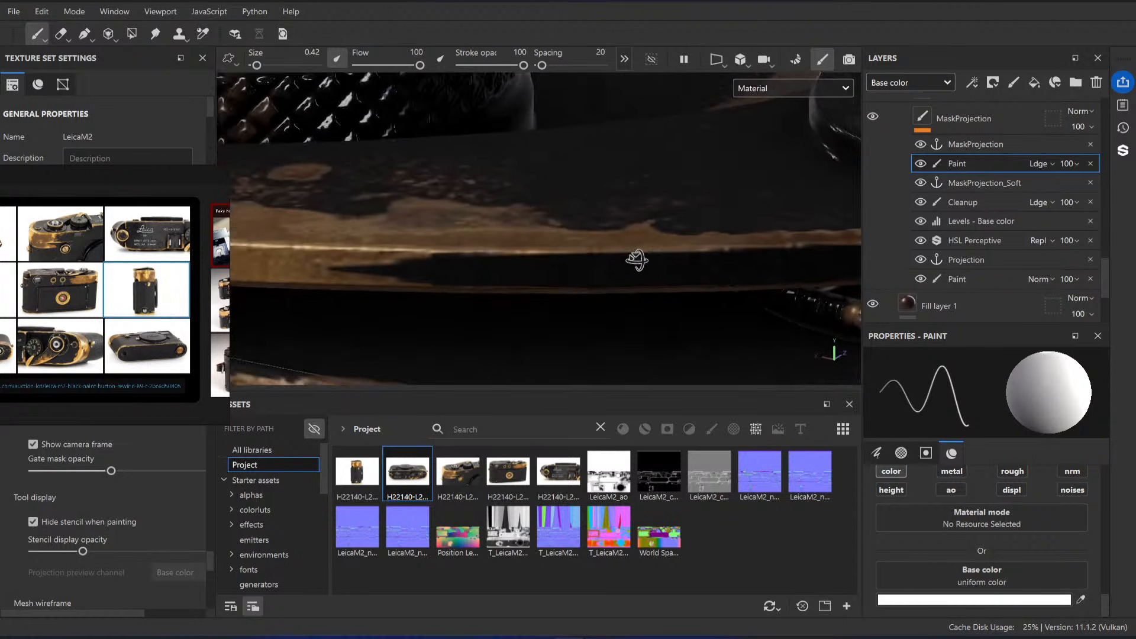
Step: Extend the brass wear further along the advance lever's side edge toward its hub with white strokes at brush size 1.24
{"action": "right_click_drag", "start_coordinate": [637, 261], "coordinate": [527, 240], "text": "alt"}
{"action": "left_click_drag", "start_coordinate": [527, 240], "coordinate": [507, 254], "text": "alt"}
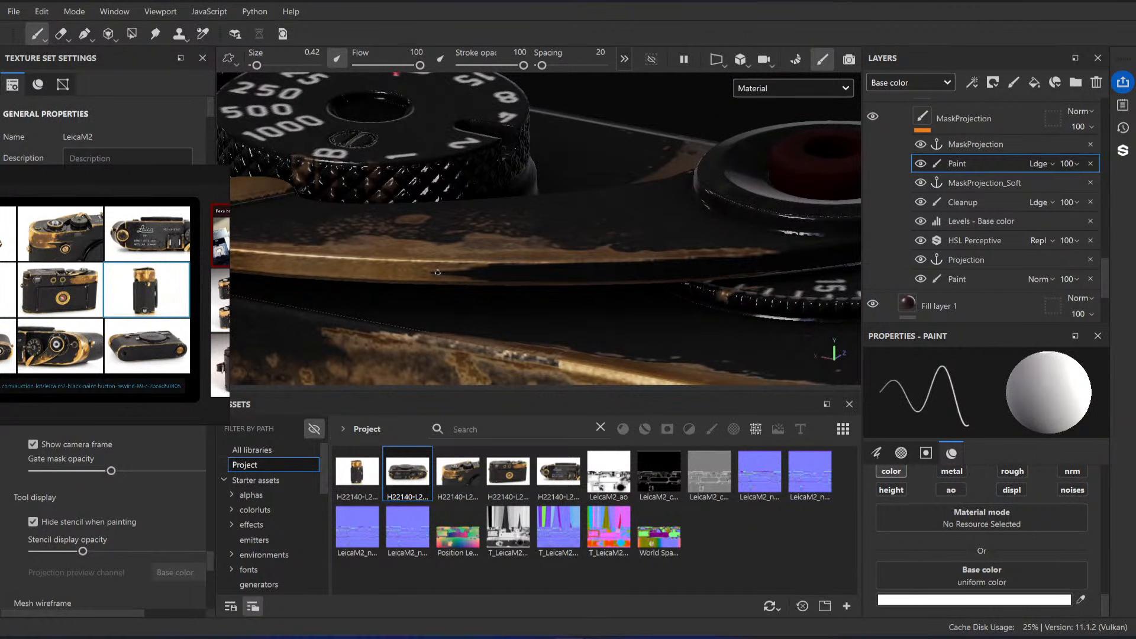
{"action": "right_click_drag", "start_coordinate": [438, 272], "coordinate": [451, 272], "text": "ctrl"}
{"action": "left_click_drag", "start_coordinate": [508, 268], "coordinate": [593, 268]}
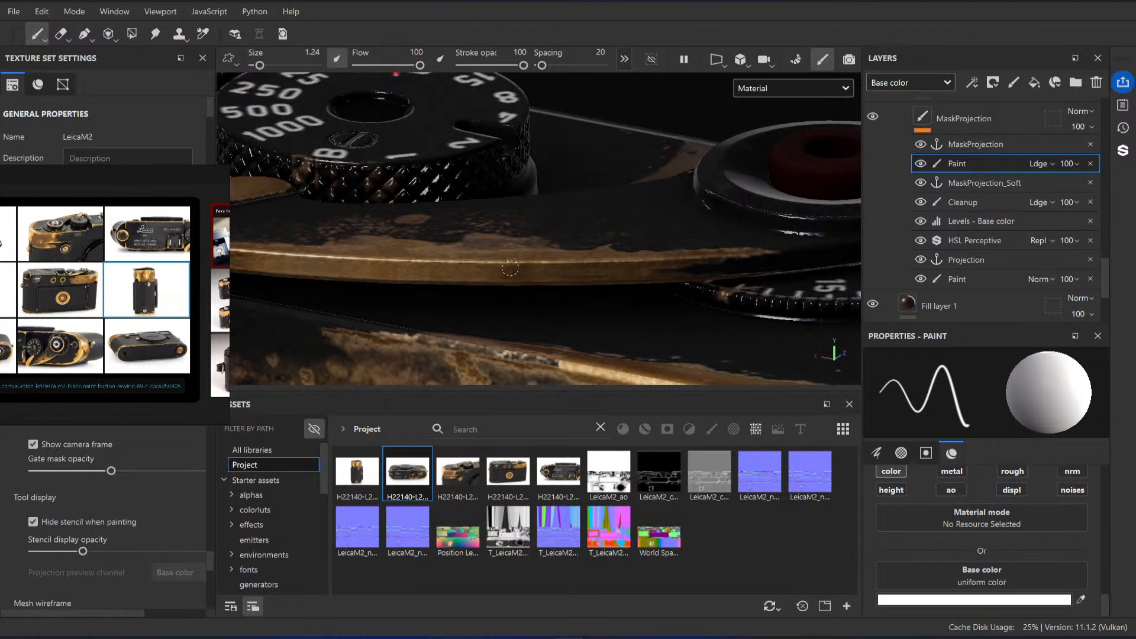
Step: Try a white dab at brush size 8.73 on the upper Paint effect between the two top dials, and cover it with black (000000)
{"action": "left_click_drag", "start_coordinate": [620, 271], "coordinate": [498, 230], "text": "alt"}
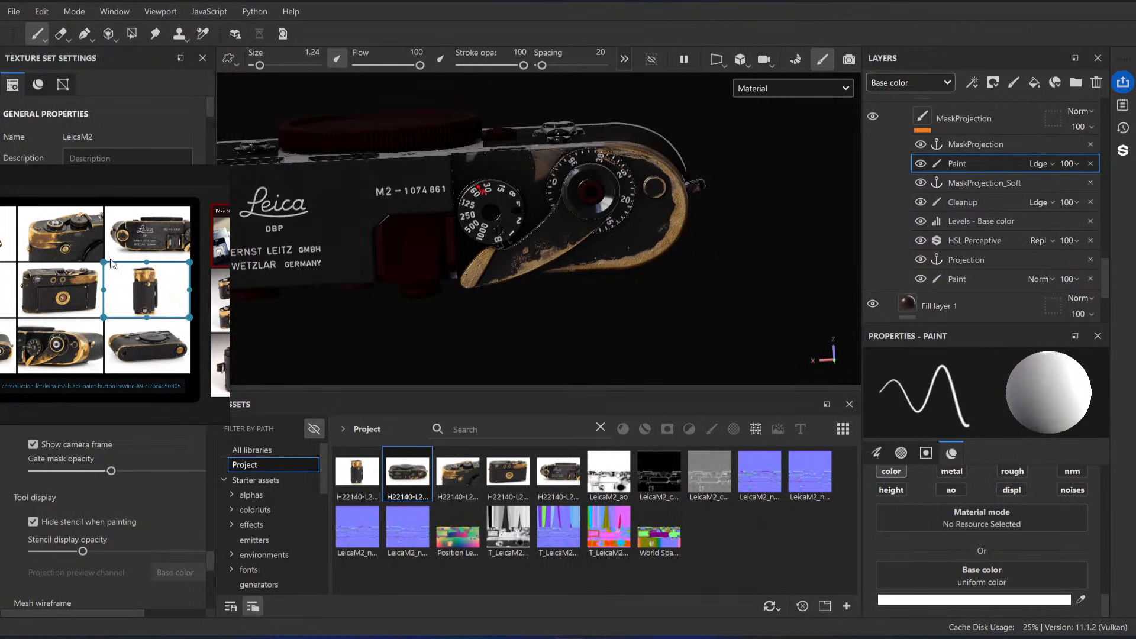
{"action": "scroll", "coordinate": [95, 349], "scroll_direction": "up", "scroll_amount": 6}
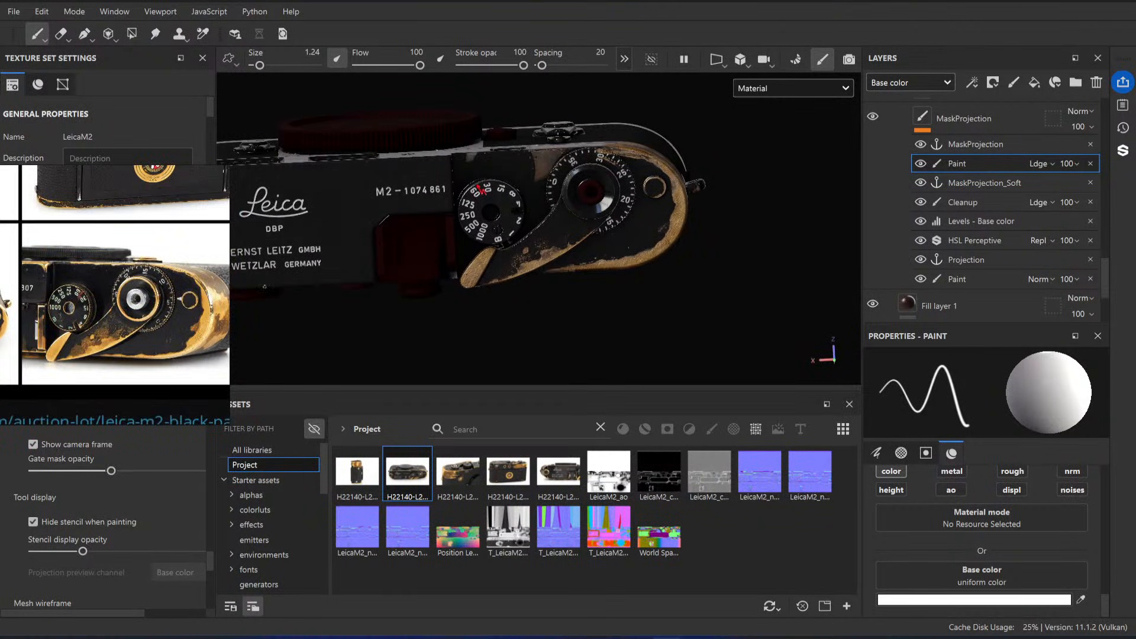
{"action": "left_click_drag", "start_coordinate": [699, 183], "coordinate": [693, 278], "text": "alt"}
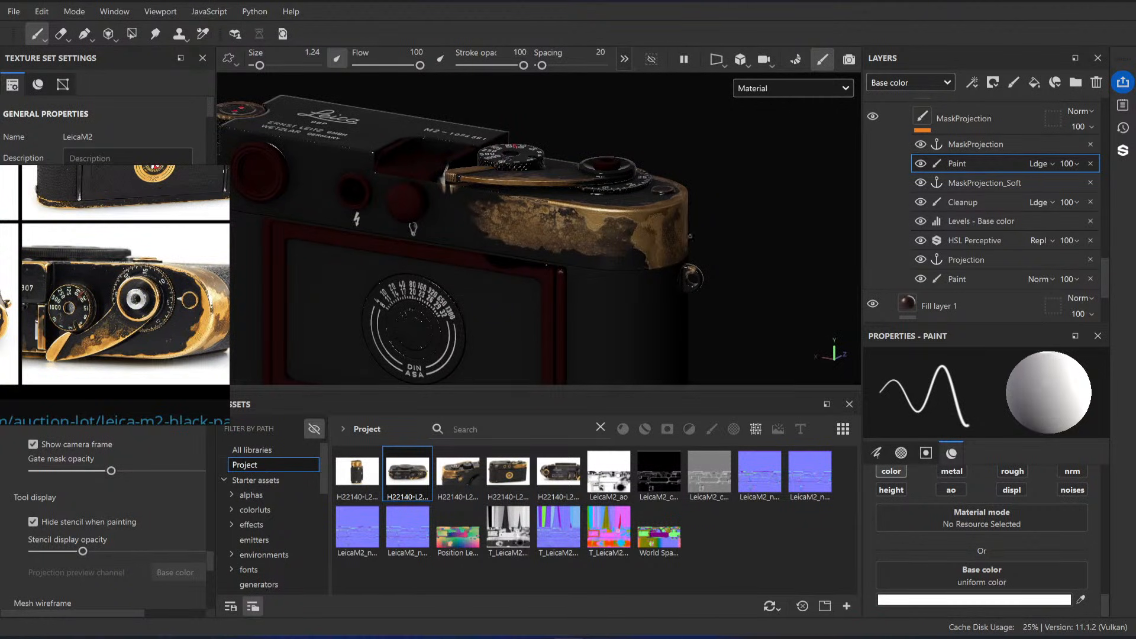
{"action": "left_click_drag", "start_coordinate": [699, 195], "coordinate": [500, 266], "text": "alt"}
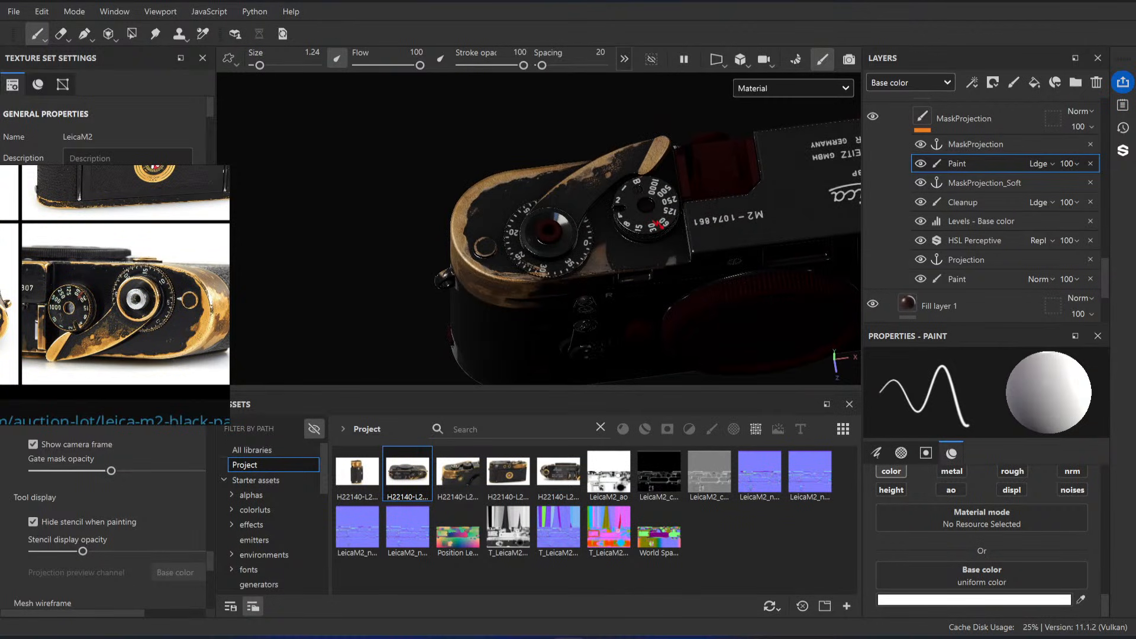
{"action": "scroll", "coordinate": [611, 267], "scroll_direction": "up", "scroll_amount": 8}
{"action": "right_click_drag", "start_coordinate": [612, 264], "coordinate": [640, 263], "text": "ctrl"}
{"action": "mouse_move", "coordinate": [609, 237]}
{"action": "left_mouse_down"}
{"action": "mouse_move", "coordinate": [615, 217]}
{"action": "mouse_move", "coordinate": [654, 198]}
{"action": "mouse_move", "coordinate": [633, 215]}
{"action": "left_mouse_up"}
{"action": "left_click", "coordinate": [973, 600]}
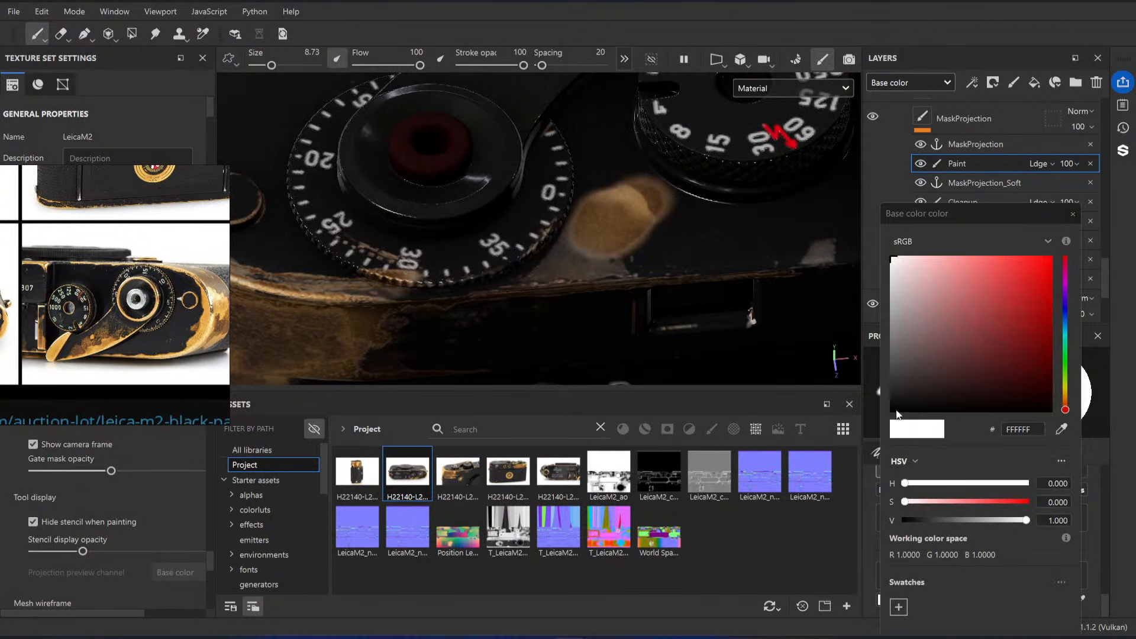
{"action": "left_click_drag", "start_coordinate": [905, 397], "coordinate": [888, 414]}
{"action": "mouse_move", "coordinate": [645, 200]}
{"action": "left_mouse_down"}
{"action": "mouse_move", "coordinate": [604, 195]}
{"action": "mouse_move", "coordinate": [642, 222]}
{"action": "mouse_move", "coordinate": [660, 206]}
{"action": "left_mouse_up"}
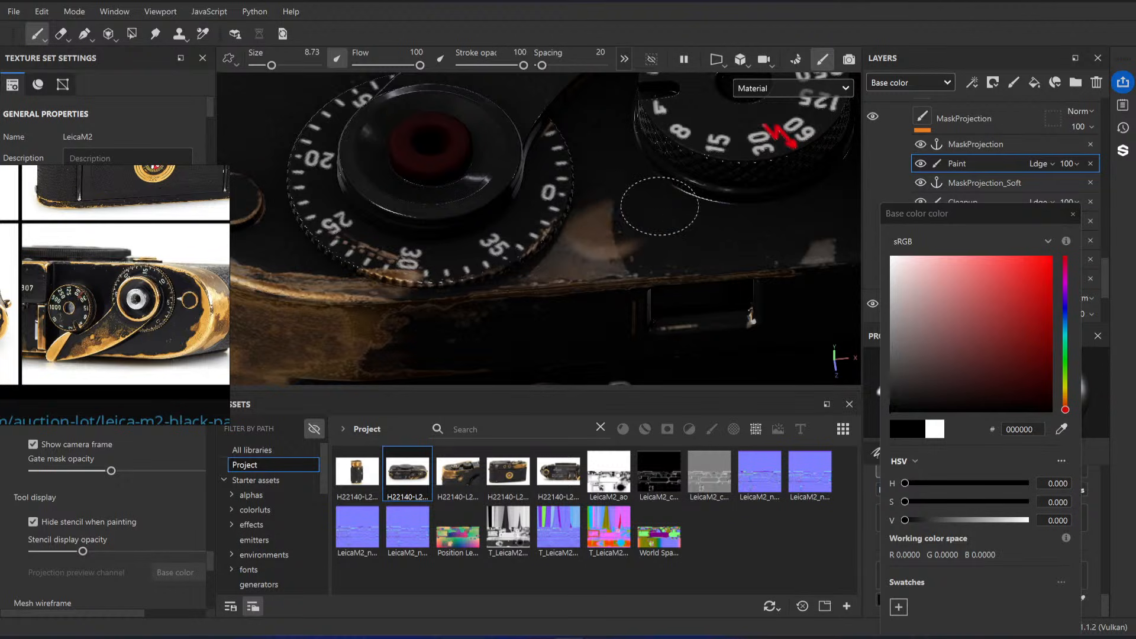
{"action": "left_click", "coordinate": [1073, 215]}
Step: Try brushing white on the Cleanup effect over the patch between the two top dials, and undo the stroke
{"action": "left_click", "coordinate": [981, 203]}
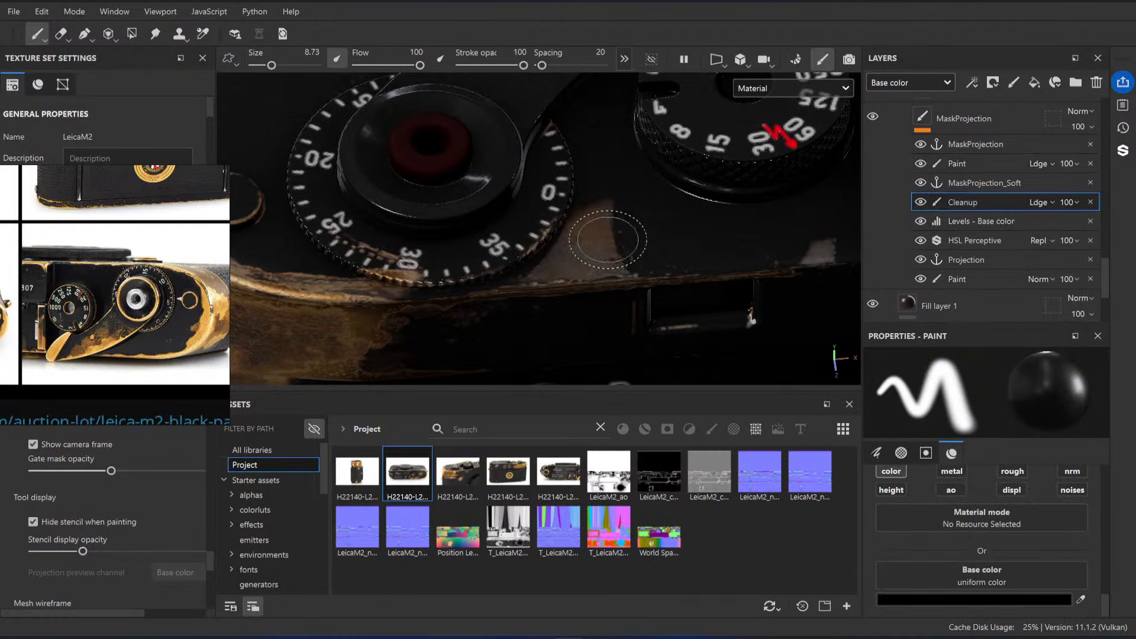
{"action": "left_click", "coordinate": [941, 599]}
{"action": "left_click_drag", "start_coordinate": [908, 302], "coordinate": [849, 257]}
{"action": "left_click", "coordinate": [1073, 215]}
{"action": "left_click_drag", "start_coordinate": [633, 245], "coordinate": [616, 214]}
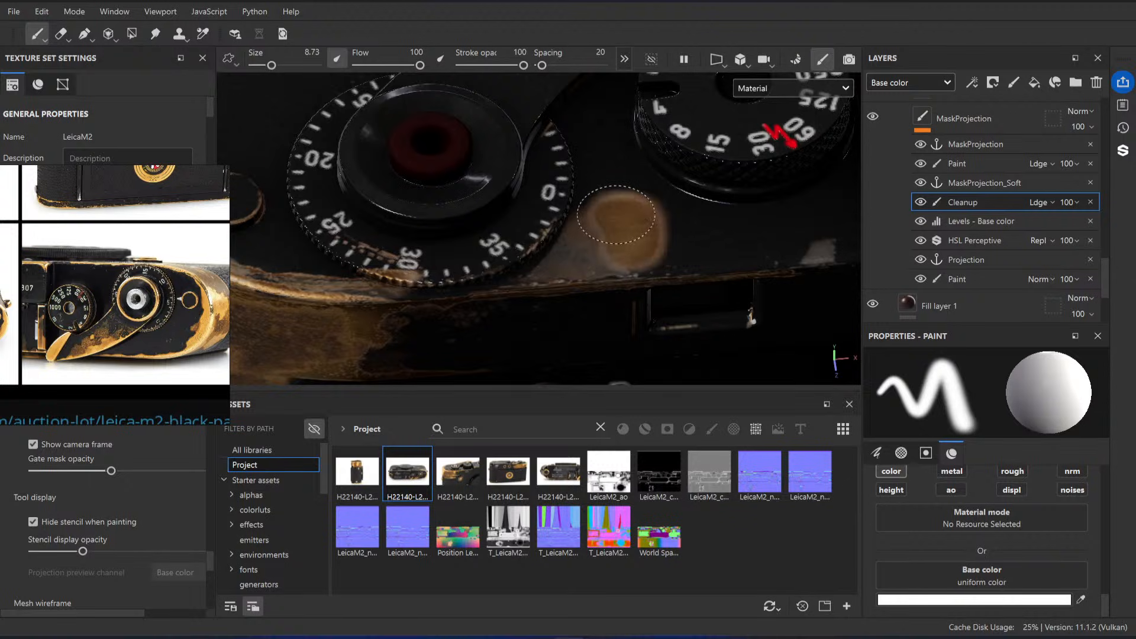
{"action": "key", "text": "ctrl+z"}
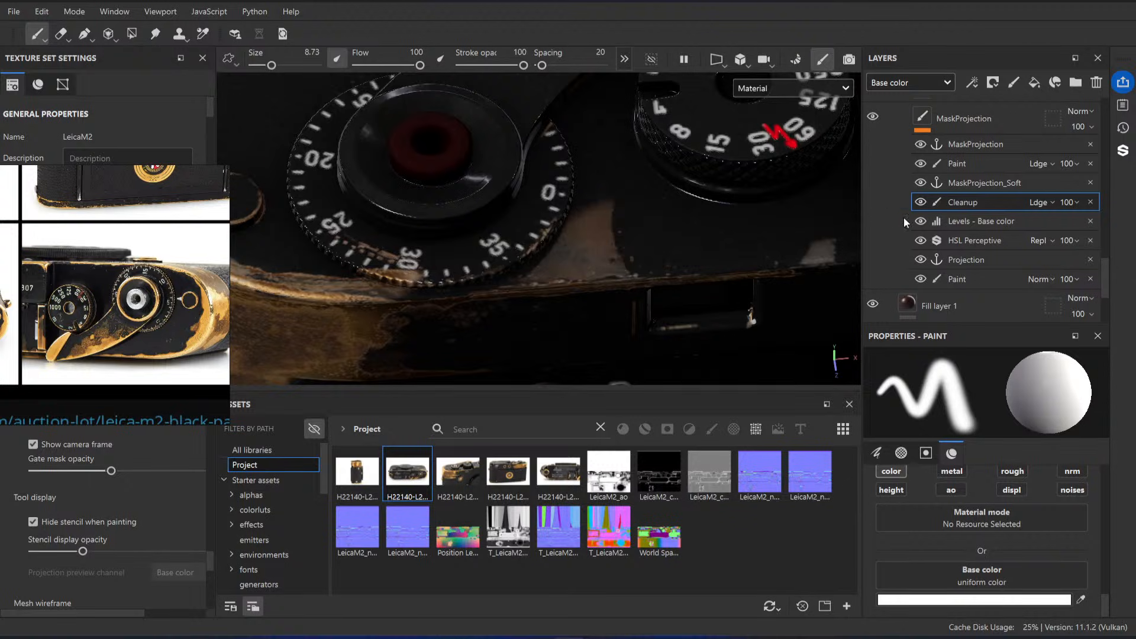
Step: Erase the projected brass patches between the dials and below the shutter speed dial from MaskProjection's base Paint effect at brush size 10.33
{"action": "left_click", "coordinate": [971, 163]}
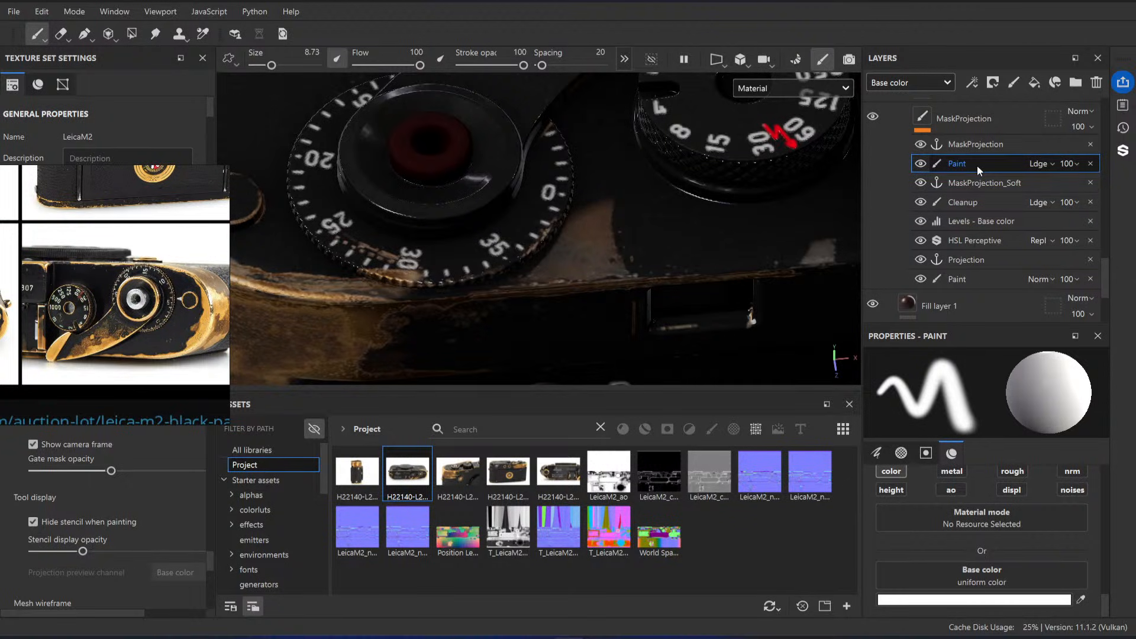
{"action": "left_click", "coordinate": [936, 123]}
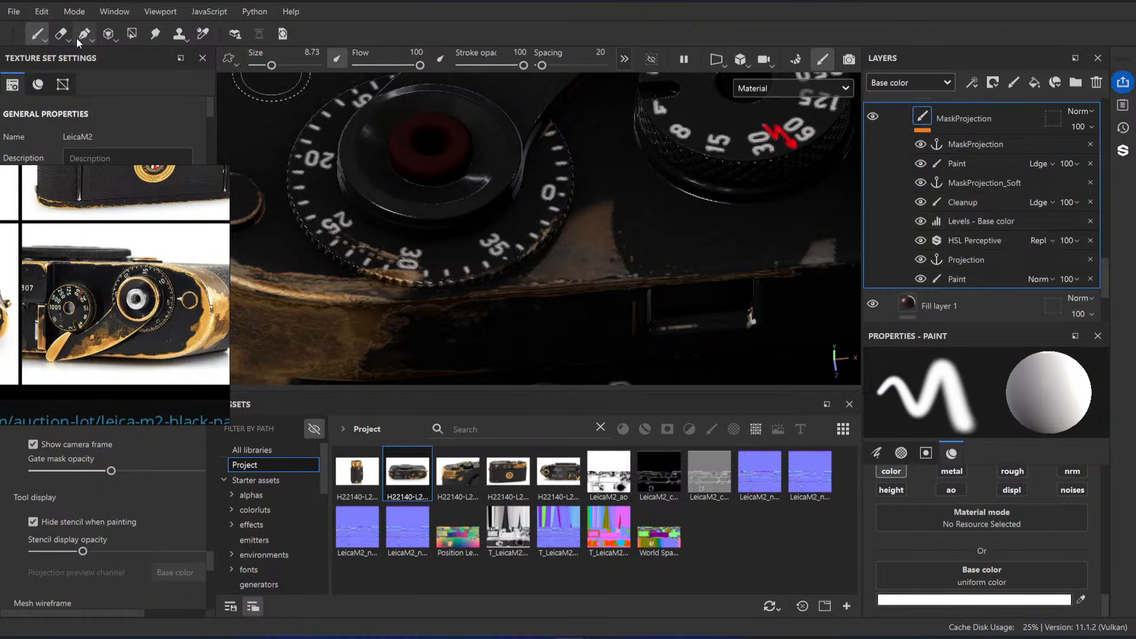
{"action": "left_click", "coordinate": [63, 34]}
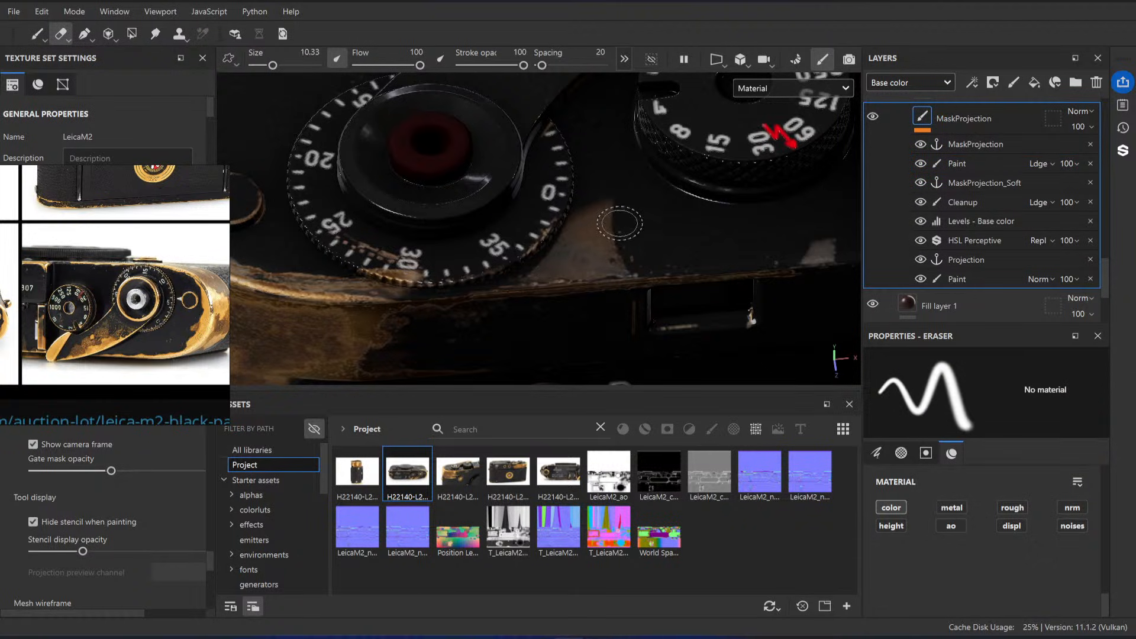
{"action": "left_click", "coordinate": [974, 276]}
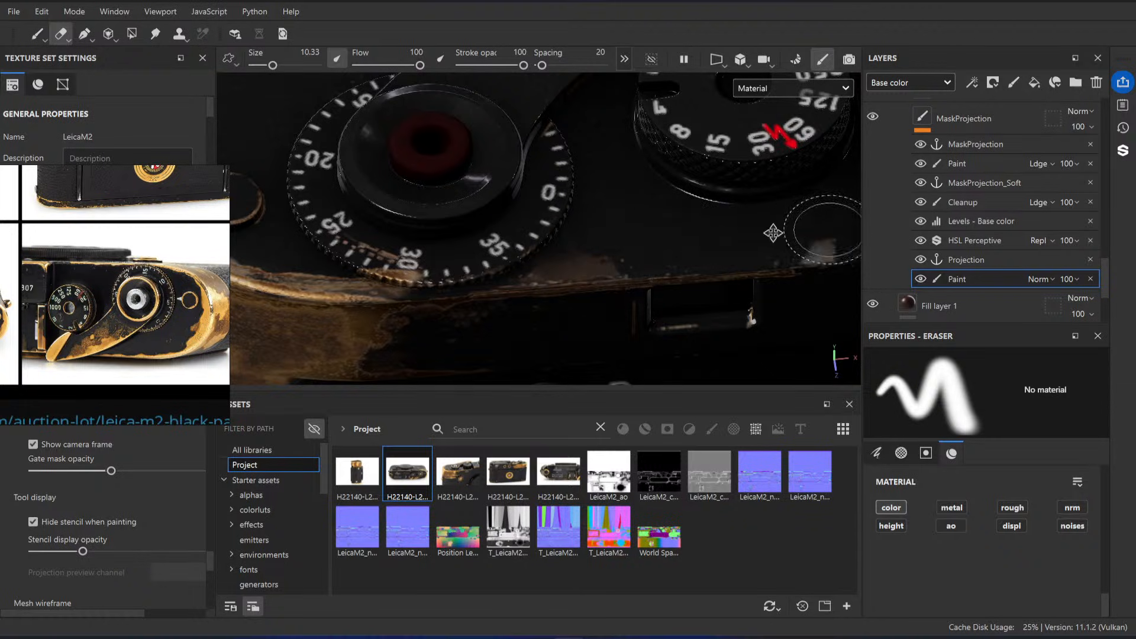
{"action": "middle_click_drag", "start_coordinate": [814, 234], "coordinate": [724, 240], "text": "alt"}
{"action": "left_click_drag", "start_coordinate": [727, 243], "coordinate": [724, 247]}
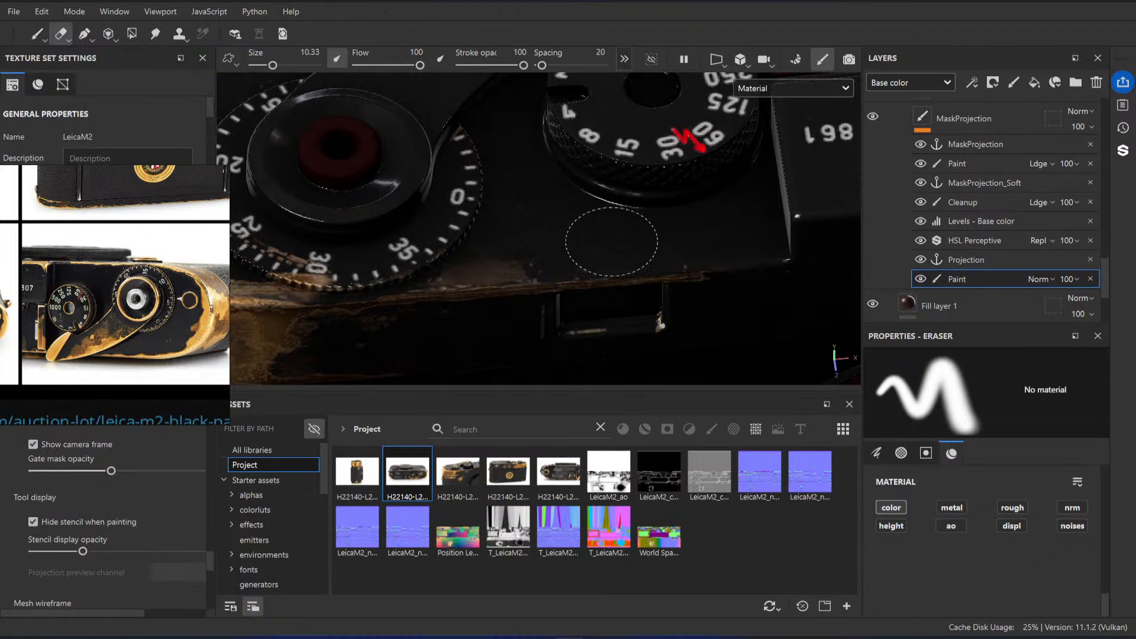
Step: Erase the remaining brass patch beside the frame counter dial from MaskProjection, and select its base Paint effect
{"action": "left_click", "coordinate": [958, 117]}
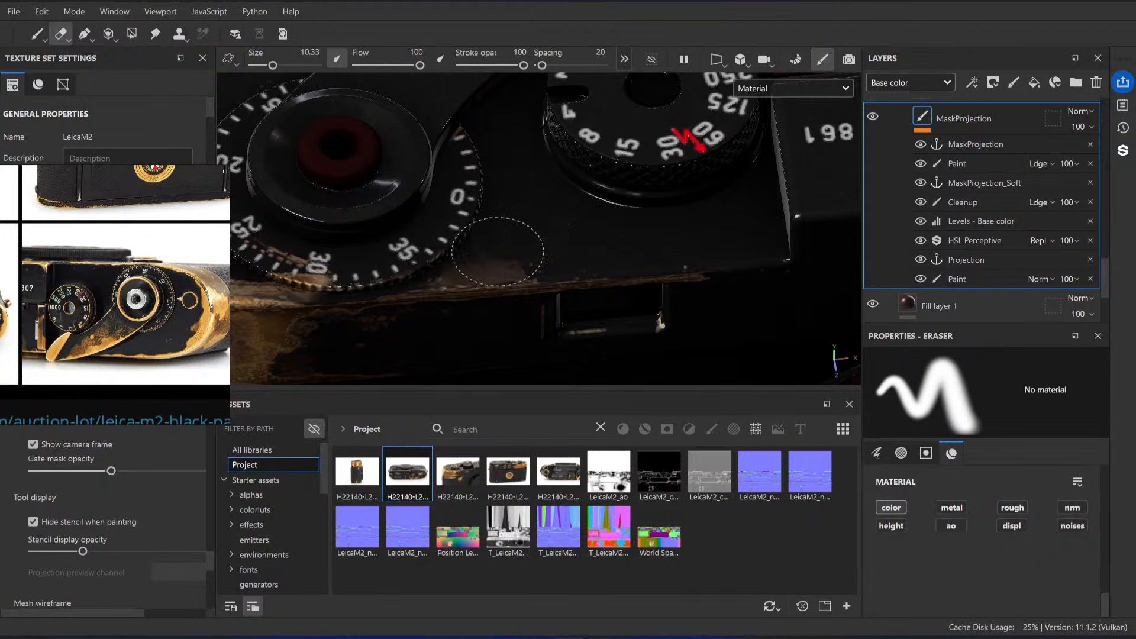
{"action": "mouse_move", "coordinate": [497, 251]}
{"action": "left_mouse_down"}
{"action": "mouse_move", "coordinate": [470, 264]}
{"action": "mouse_move", "coordinate": [506, 241]}
{"action": "left_mouse_up"}
{"action": "left_click", "coordinate": [957, 280]}
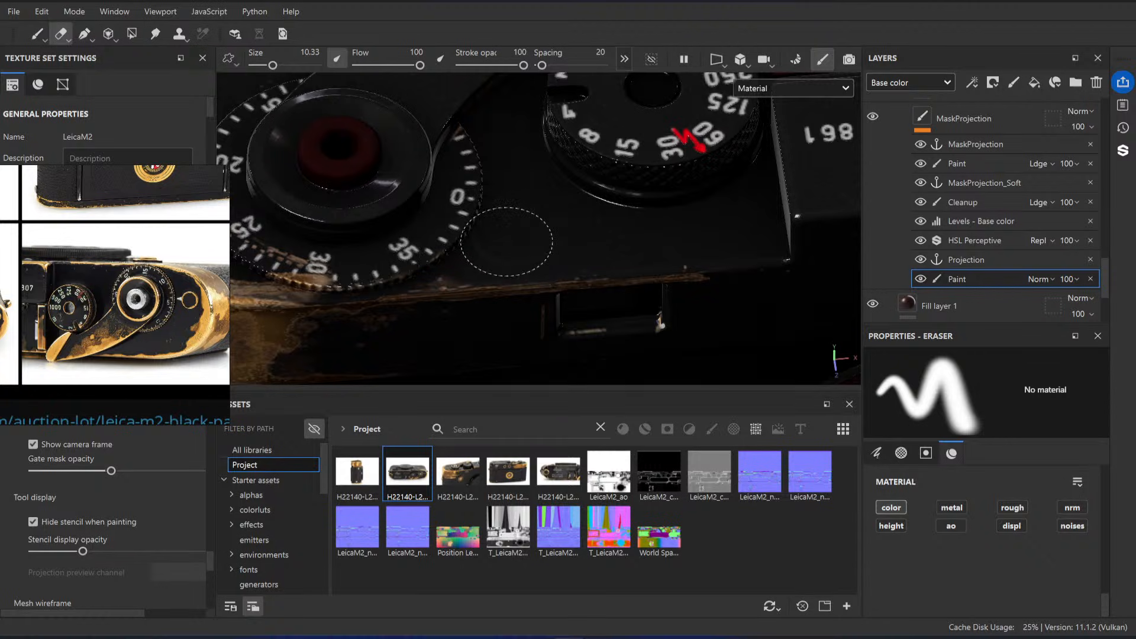
Step: Set the paint colour of MaskProjection's Cleanup effect to black (000000), and select the base Paint effect
{"action": "left_click", "coordinate": [957, 163]}
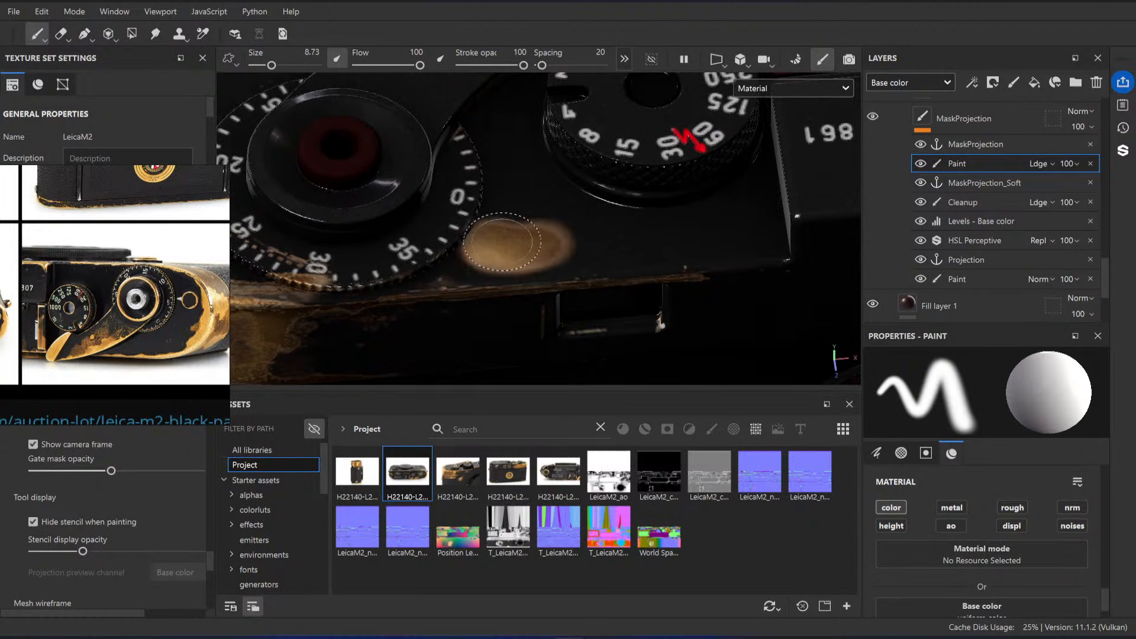
{"action": "left_click", "coordinate": [963, 207]}
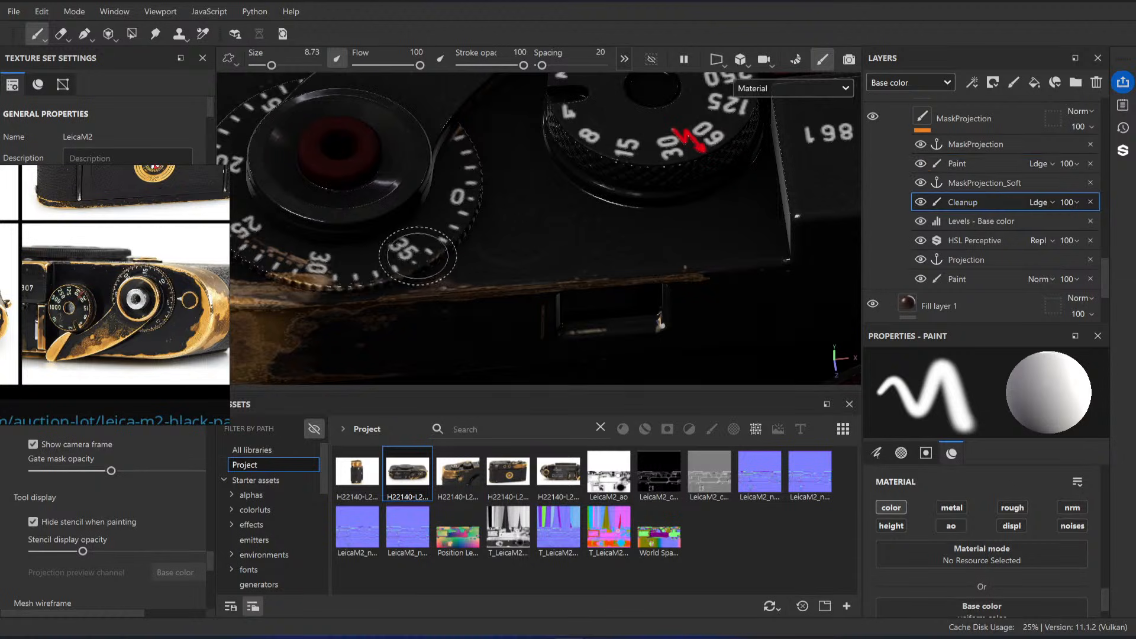
{"action": "scroll", "coordinate": [1057, 586], "scroll_direction": "down", "scroll_amount": 1}
{"action": "left_click", "coordinate": [981, 601]}
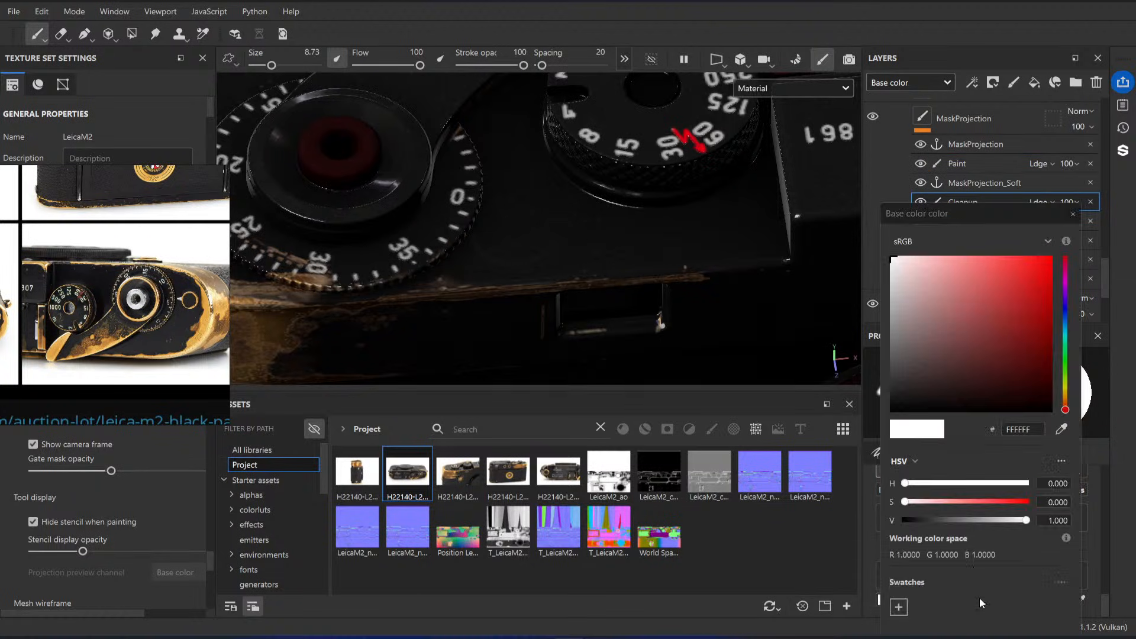
{"action": "left_click_drag", "start_coordinate": [943, 372], "coordinate": [886, 416]}
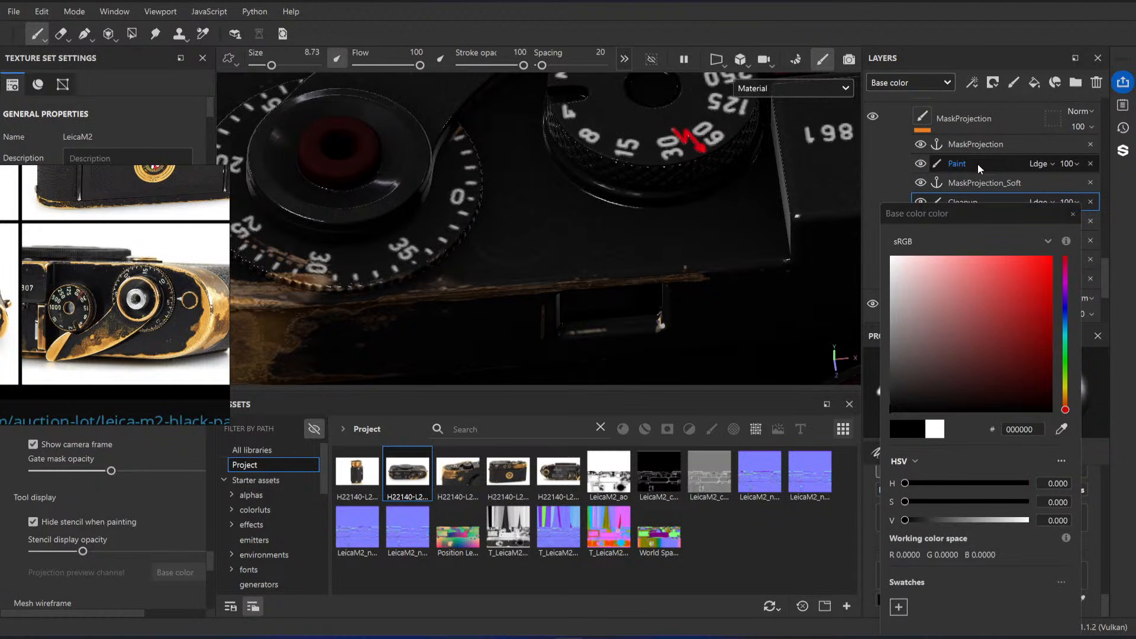
{"action": "left_click", "coordinate": [1074, 215]}
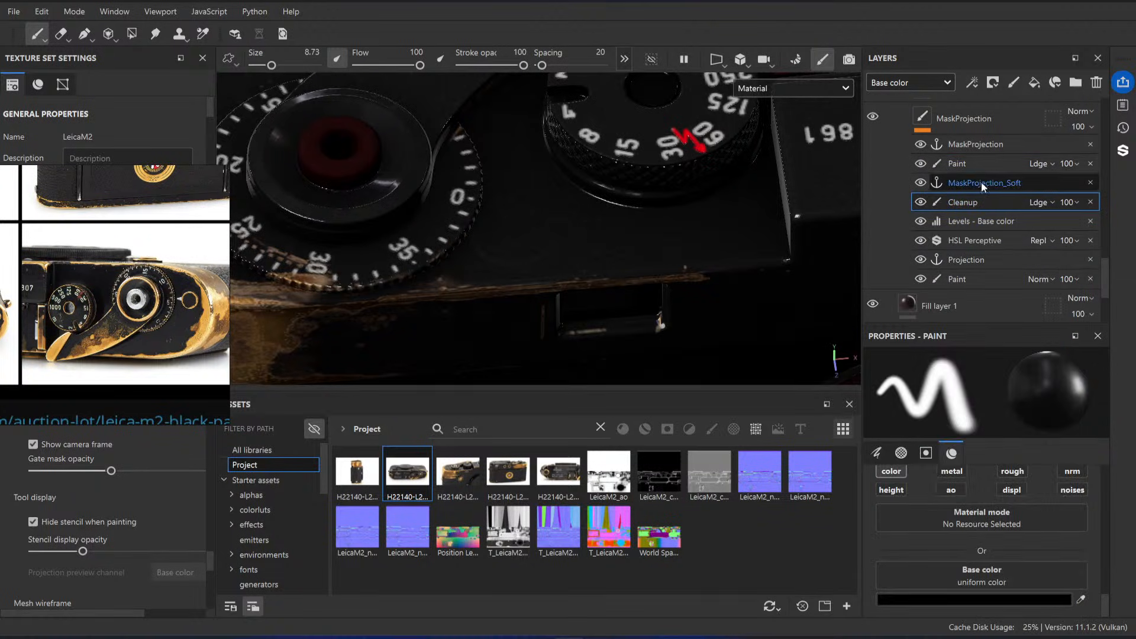
{"action": "left_click", "coordinate": [974, 260]}
{"action": "left_click", "coordinate": [962, 279]}
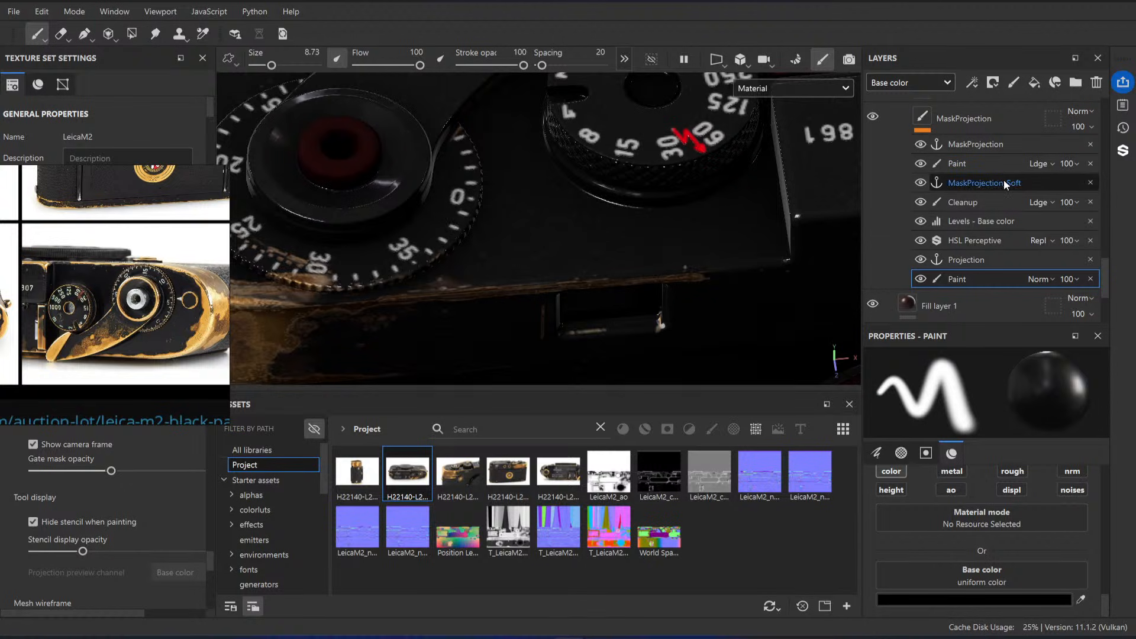
Step: Examine the brass wear on the camera's top plate, dials, advance lever and front corner from several angles
{"action": "left_click_drag", "start_coordinate": [521, 169], "coordinate": [525, 223], "text": "alt"}
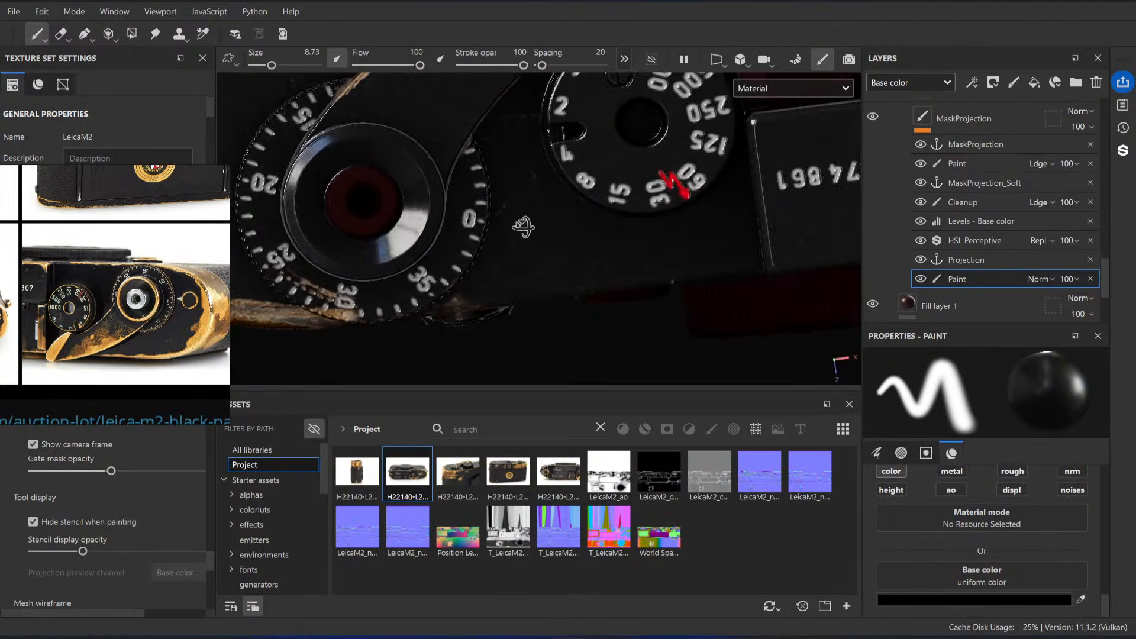
{"action": "right_click_drag", "start_coordinate": [525, 223], "coordinate": [693, 200], "text": "alt"}
{"action": "left_click_drag", "start_coordinate": [692, 201], "coordinate": [653, 241], "text": "alt"}
{"action": "right_click_drag", "start_coordinate": [654, 242], "coordinate": [672, 191], "text": "alt"}
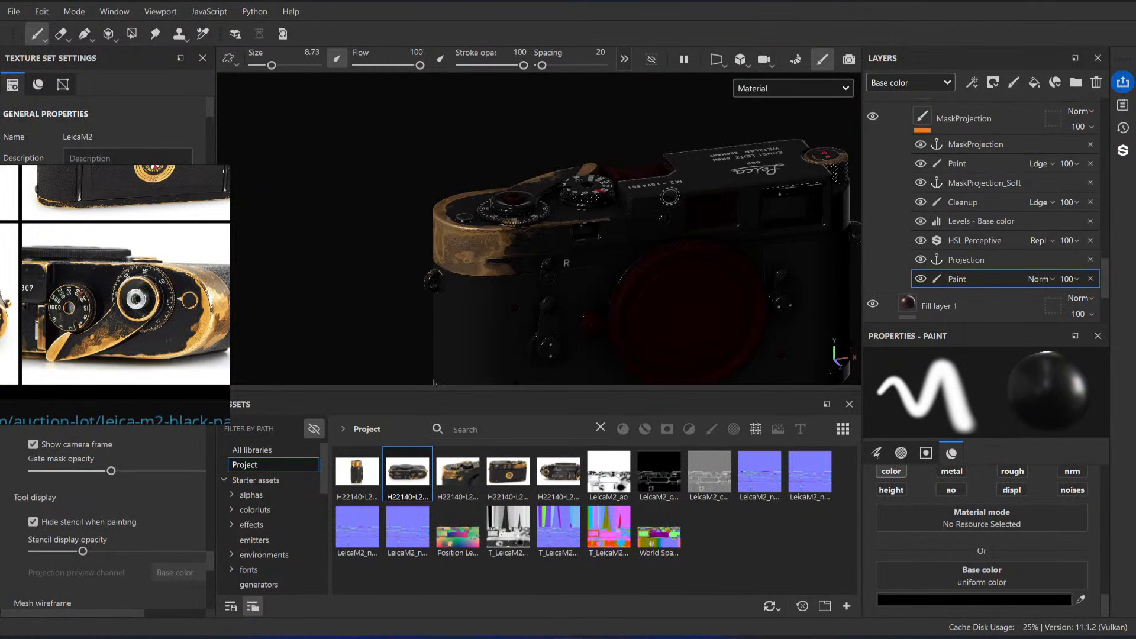
{"action": "left_click_drag", "start_coordinate": [671, 192], "coordinate": [590, 260], "text": "alt"}
{"action": "left_click_drag", "start_coordinate": [495, 228], "coordinate": [578, 245], "text": "alt"}
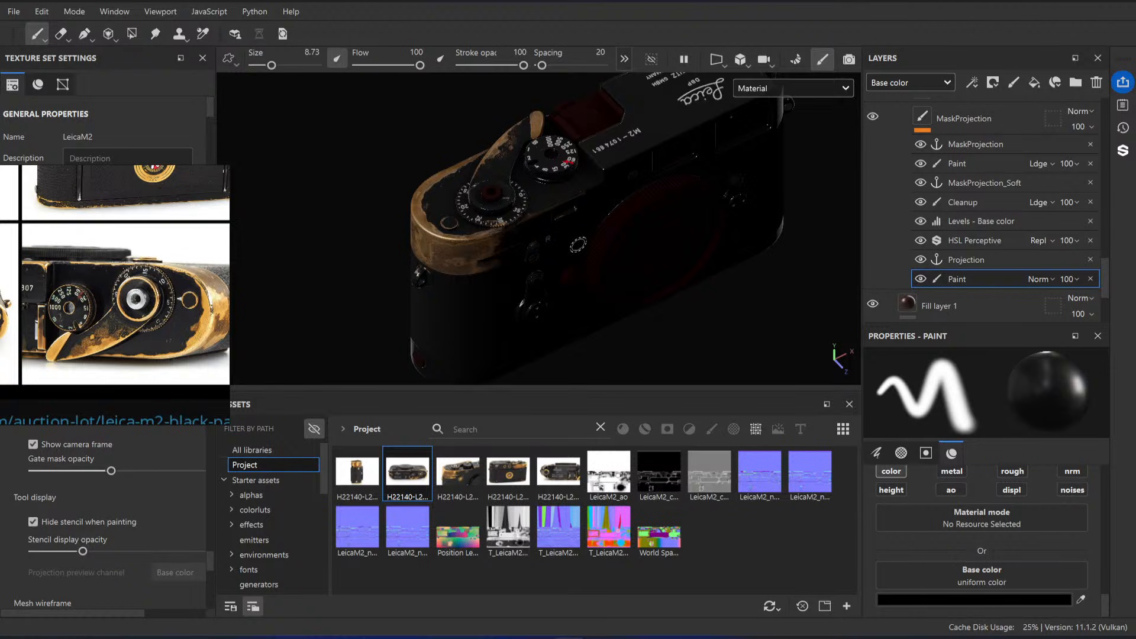
{"action": "left_click_drag", "start_coordinate": [579, 206], "coordinate": [609, 256], "text": "alt"}
{"action": "right_click_drag", "start_coordinate": [609, 256], "coordinate": [573, 266], "text": "alt"}
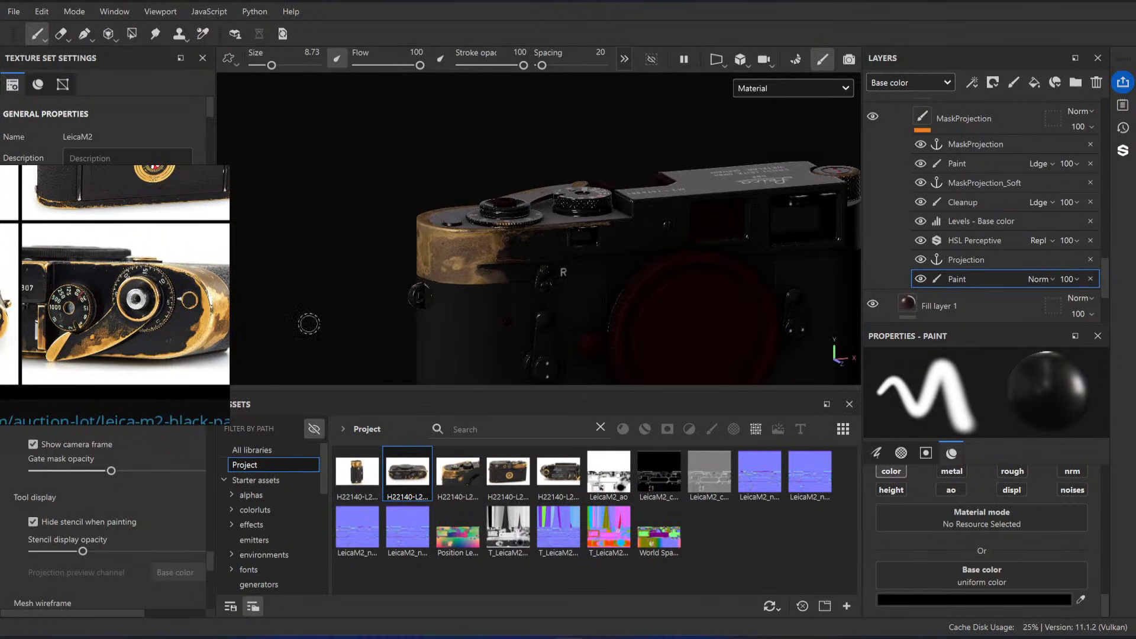
Step: Compare the wear on the model's top plate and rounded end with the rear-view reference photo
{"action": "scroll", "coordinate": [150, 325], "scroll_direction": "down", "scroll_amount": 4}
{"action": "scroll", "coordinate": [165, 222], "scroll_direction": "up", "scroll_amount": 4}
{"action": "scroll", "coordinate": [87, 229], "scroll_direction": "up", "scroll_amount": 2}
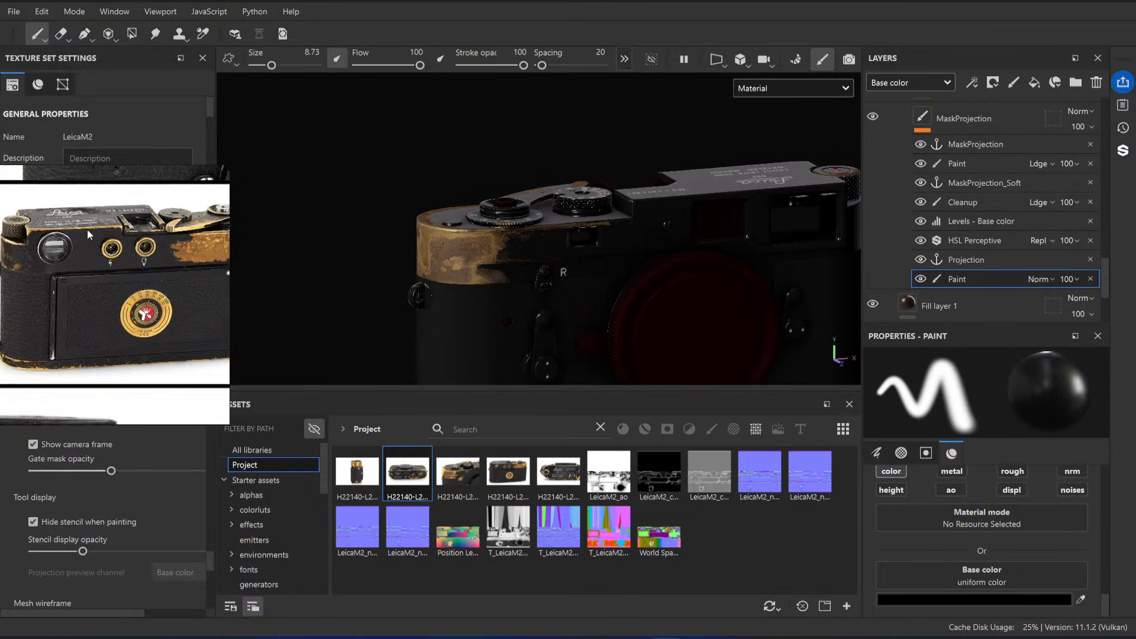
{"action": "middle_click_drag", "start_coordinate": [87, 229], "coordinate": [119, 235]}
{"action": "right_click_drag", "start_coordinate": [613, 240], "coordinate": [586, 244], "text": "alt"}
{"action": "left_click_drag", "start_coordinate": [586, 244], "coordinate": [593, 291], "text": "alt"}
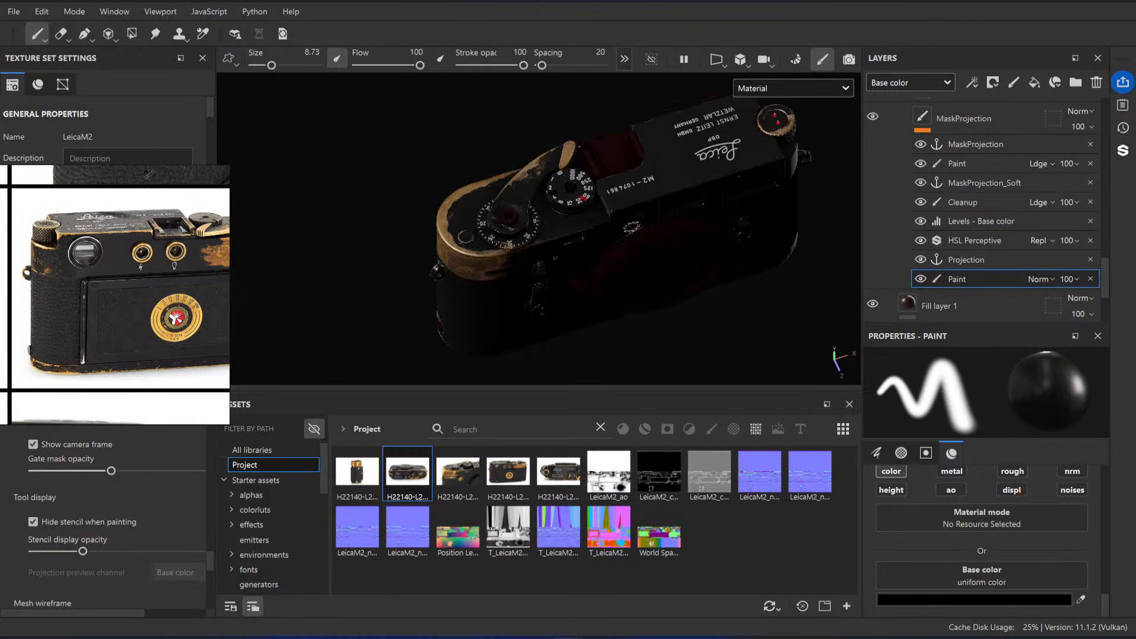
{"action": "middle_click_drag", "start_coordinate": [632, 225], "coordinate": [568, 269], "text": "alt"}
{"action": "mouse_move", "coordinate": [490, 286]}
{"action": "left_mouse_down", "text": "alt"}
{"action": "mouse_move", "coordinate": [755, 201]}
{"action": "mouse_move", "coordinate": [580, 208]}
{"action": "mouse_move", "coordinate": [601, 282]}
{"action": "mouse_move", "coordinate": [647, 264]}
{"action": "mouse_move", "coordinate": [611, 307]}
{"action": "mouse_move", "coordinate": [317, 292]}
{"action": "mouse_move", "coordinate": [544, 278]}
{"action": "mouse_move", "coordinate": [516, 314]}
{"action": "mouse_move", "coordinate": [601, 337]}
{"action": "mouse_move", "coordinate": [601, 302]}
{"action": "mouse_move", "coordinate": [625, 251]}
{"action": "mouse_move", "coordinate": [589, 266]}
{"action": "mouse_move", "coordinate": [312, 266]}
{"action": "mouse_move", "coordinate": [413, 269]}
{"action": "left_mouse_up", "text": "alt"}
{"action": "scroll", "coordinate": [64, 275], "scroll_direction": "down", "scroll_amount": 3}
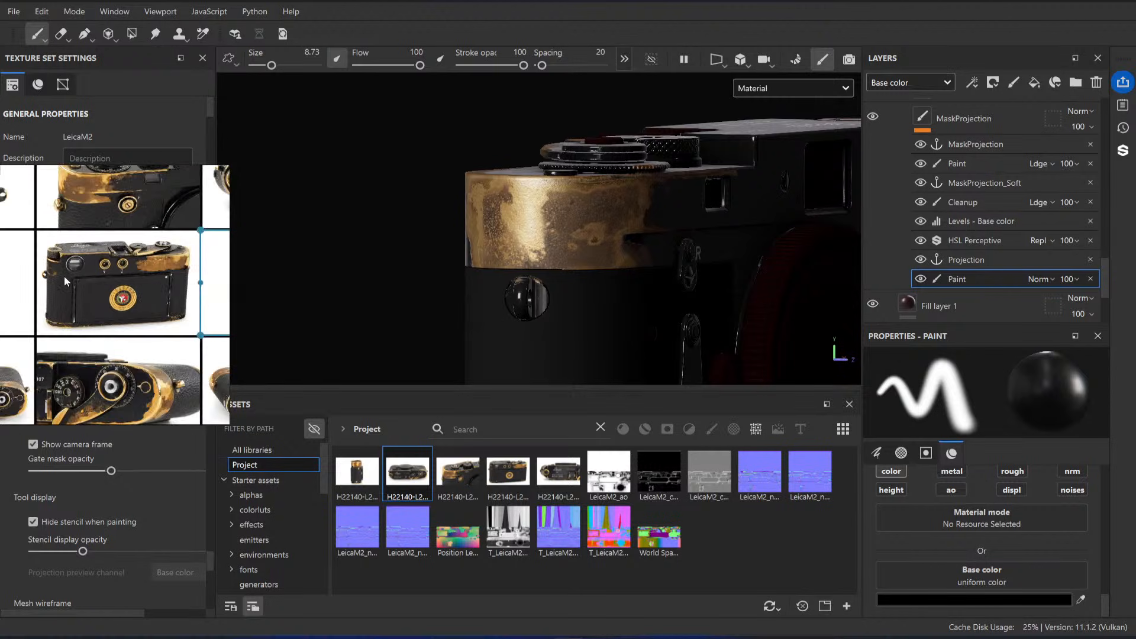
{"action": "middle_click_drag", "start_coordinate": [153, 244], "coordinate": [155, 274]}
{"action": "left_click_drag", "start_coordinate": [600, 251], "coordinate": [521, 247], "text": "alt"}
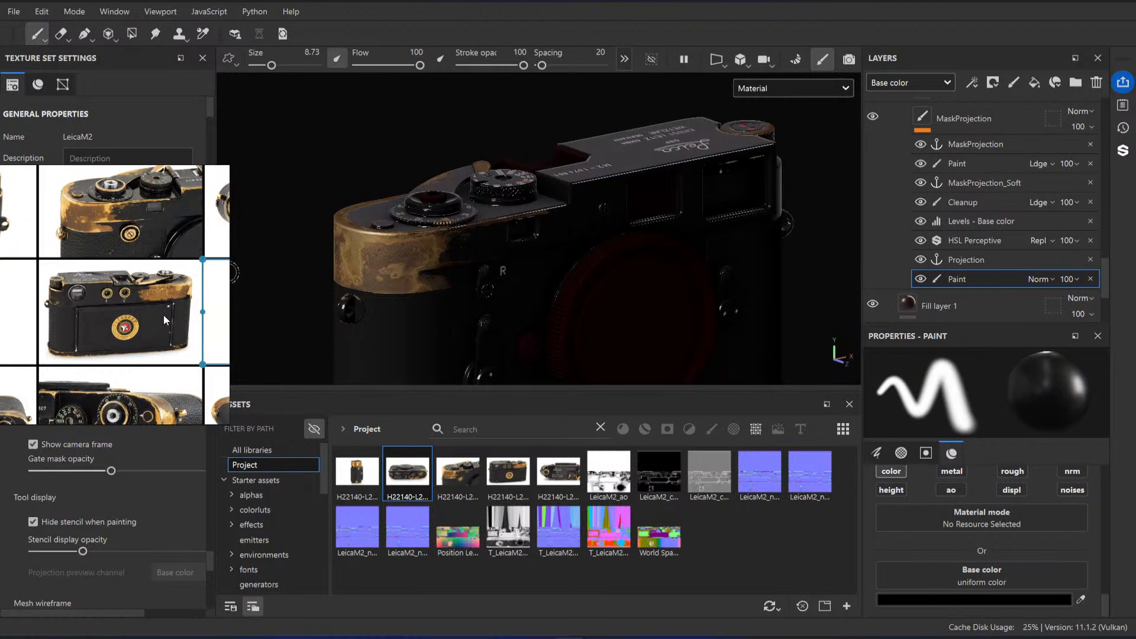
Step: Study the brass wear in the top, side and front close-up reference photos of the camera
{"action": "scroll", "coordinate": [163, 315], "scroll_direction": "up", "scroll_amount": 8}
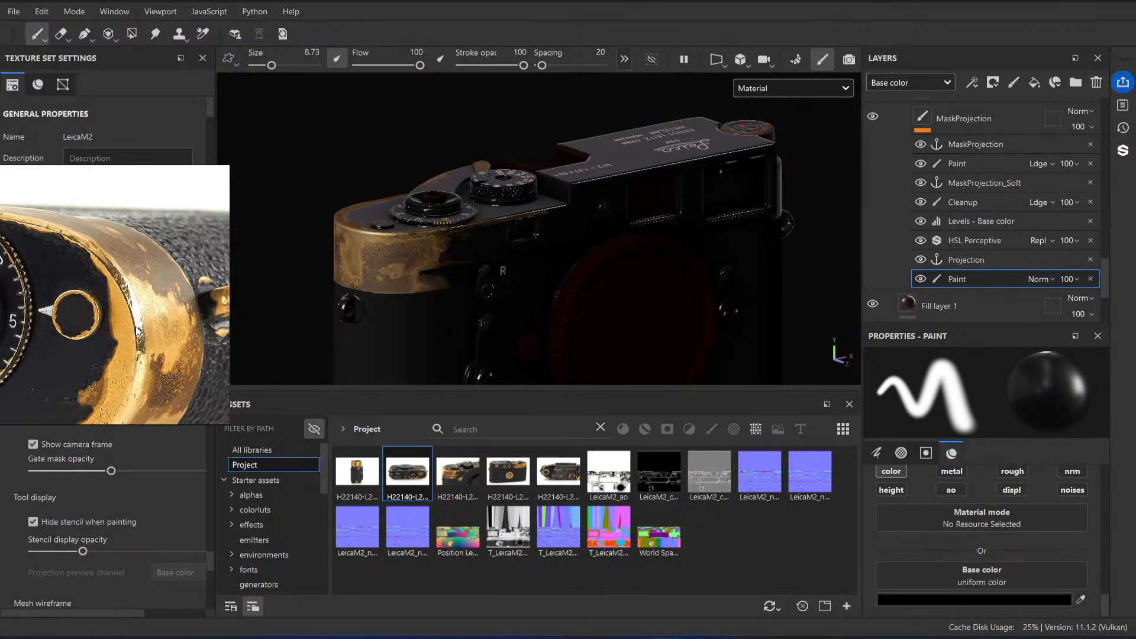
{"action": "scroll", "coordinate": [136, 327], "scroll_direction": "down", "scroll_amount": 10}
{"action": "middle_click_drag", "start_coordinate": [136, 331], "coordinate": [138, 313]}
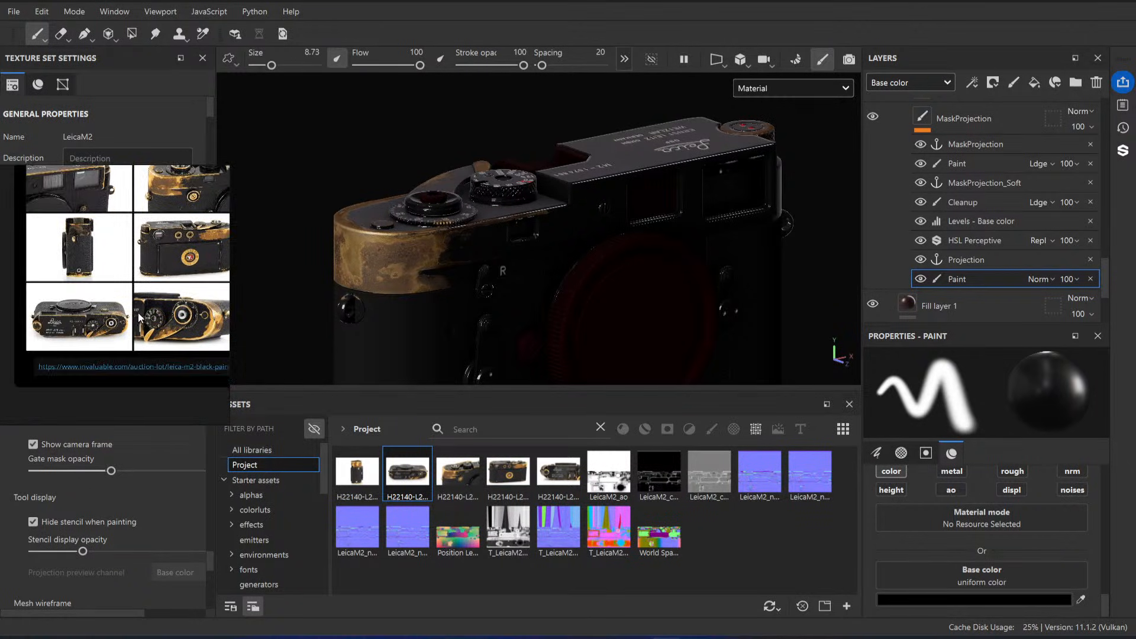
{"action": "scroll", "coordinate": [137, 312], "scroll_direction": "up", "scroll_amount": 3}
{"action": "scroll", "coordinate": [88, 207], "scroll_direction": "up", "scroll_amount": 2}
{"action": "middle_click_drag", "start_coordinate": [74, 174], "coordinate": [123, 283]}
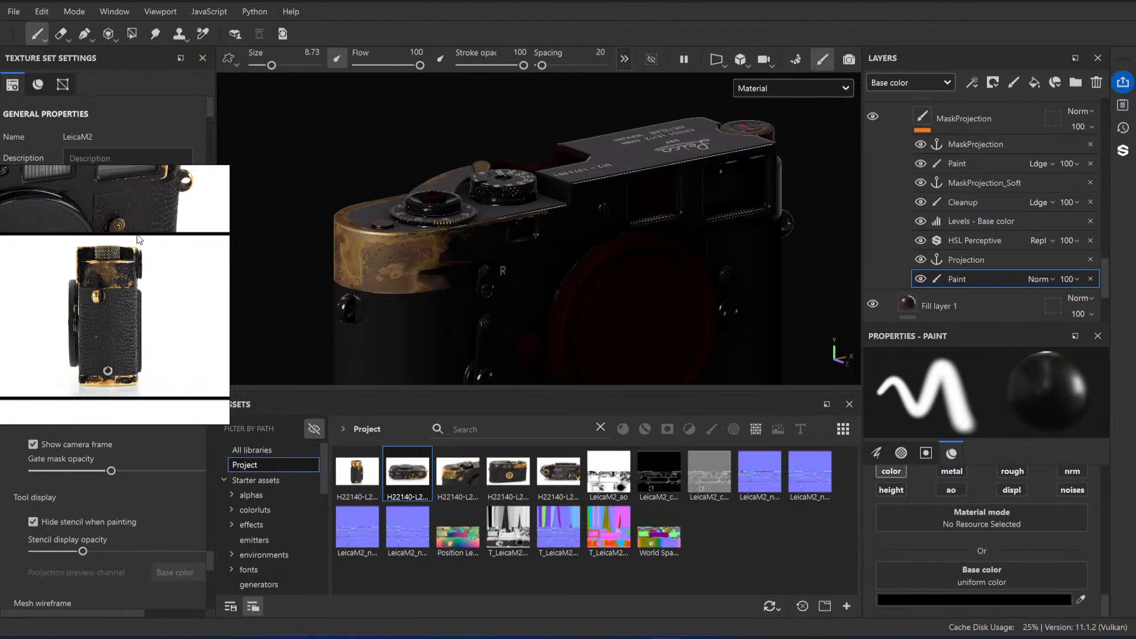
{"action": "scroll", "coordinate": [140, 239], "scroll_direction": "down", "scroll_amount": 5}
{"action": "scroll", "coordinate": [135, 284], "scroll_direction": "up", "scroll_amount": 5}
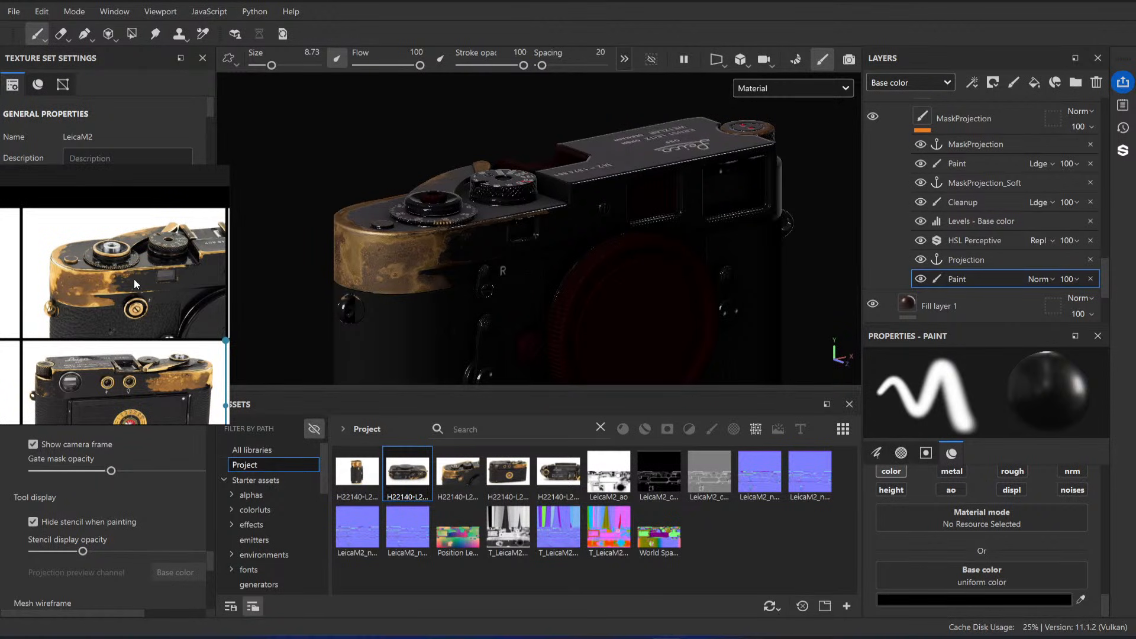
{"action": "scroll", "coordinate": [134, 278], "scroll_direction": "up", "scroll_amount": 3}
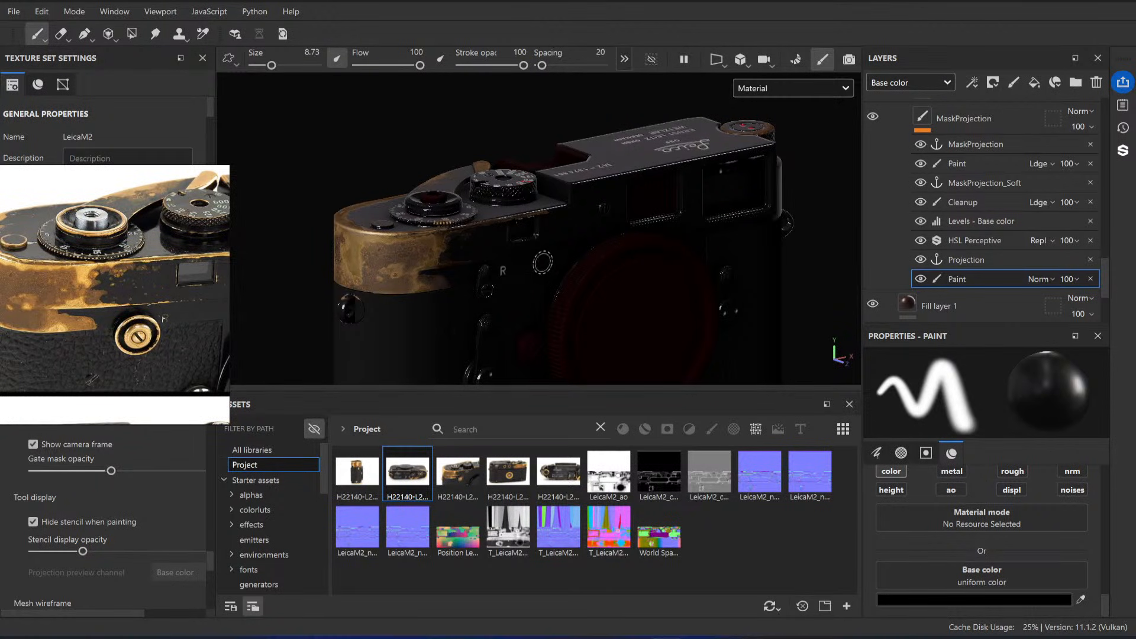
Step: Compare the wear on the front edge between the rounded corner and the small window with the front close-up reference
{"action": "left_click_drag", "start_coordinate": [542, 263], "coordinate": [513, 249], "text": "alt"}
{"action": "right_click_drag", "start_coordinate": [512, 249], "coordinate": [619, 341], "text": "alt"}
{"action": "left_click_drag", "start_coordinate": [458, 252], "coordinate": [406, 232], "text": "alt"}
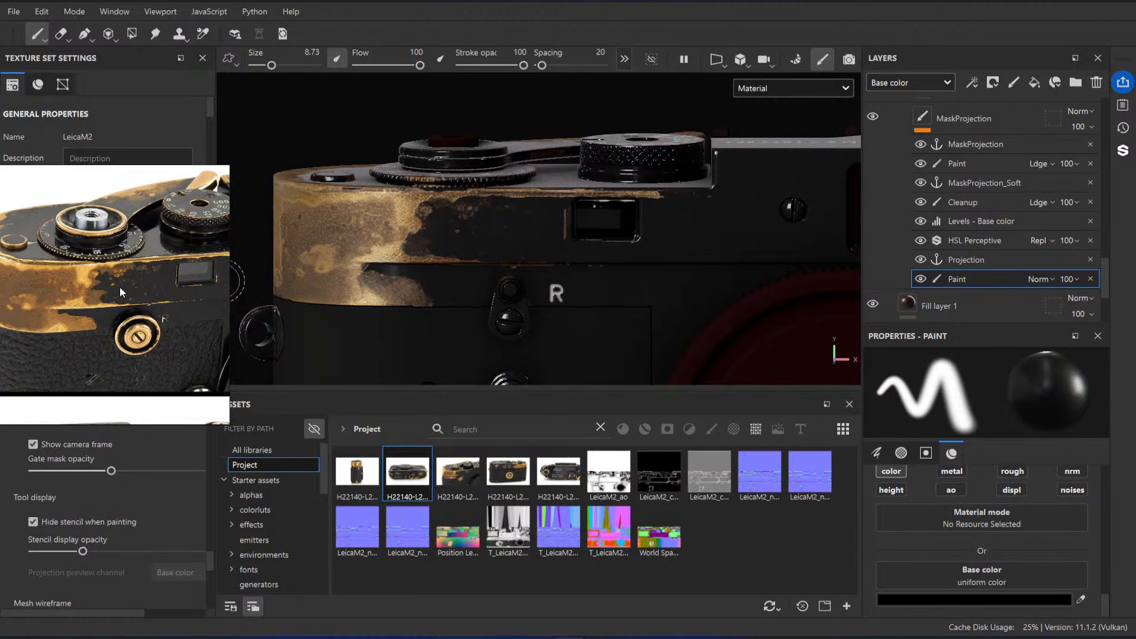
{"action": "left_click_drag", "start_coordinate": [521, 255], "coordinate": [459, 242], "text": "alt"}
{"action": "right_click_drag", "start_coordinate": [444, 262], "coordinate": [490, 302], "text": "alt"}
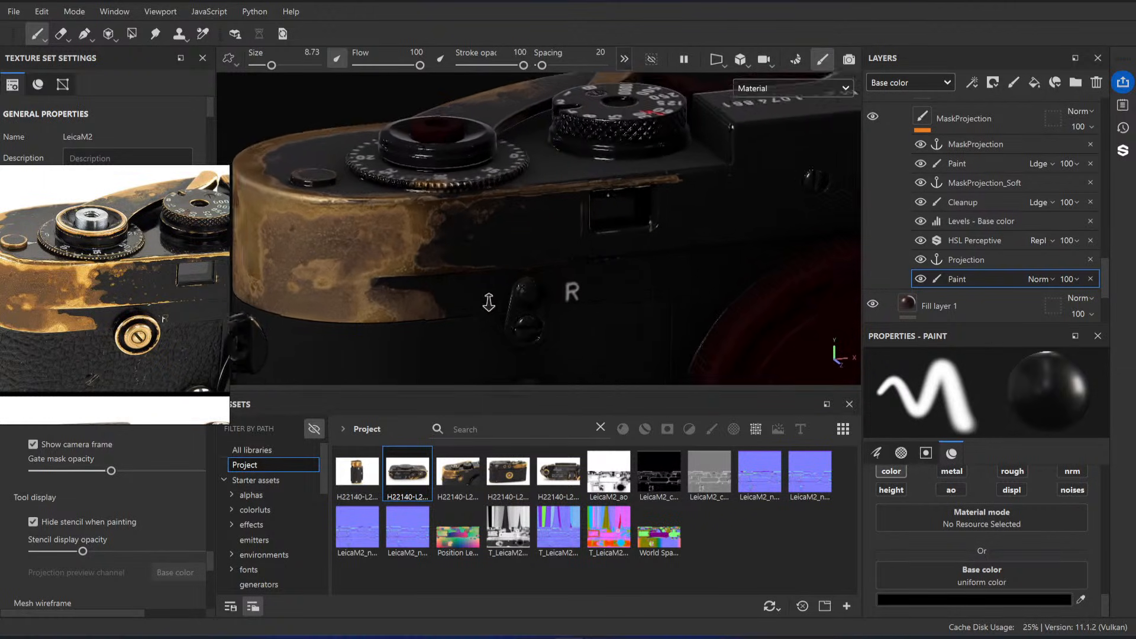
{"action": "left_click_drag", "start_coordinate": [489, 302], "coordinate": [456, 292], "text": "alt"}
Step: Try an input white point of 0.195 on MaskProjection's Levels - Base color effect, and undo it
{"action": "left_click", "coordinate": [974, 223]}
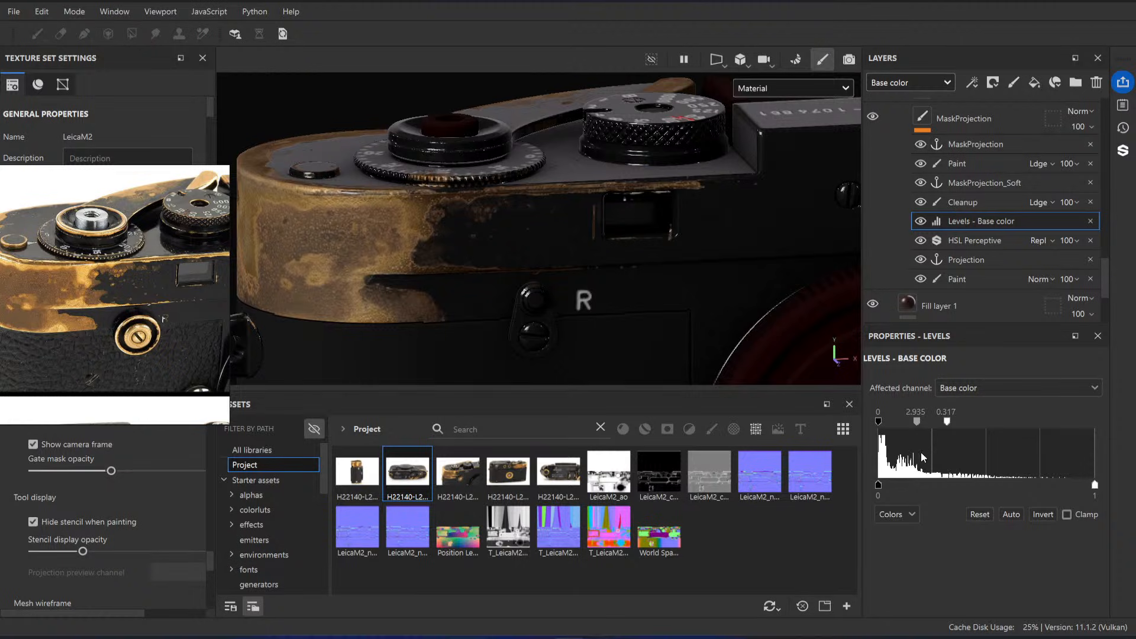
{"action": "left_click_drag", "start_coordinate": [952, 424], "coordinate": [914, 423]}
{"action": "right_click_drag", "start_coordinate": [561, 297], "coordinate": [589, 326], "text": "alt"}
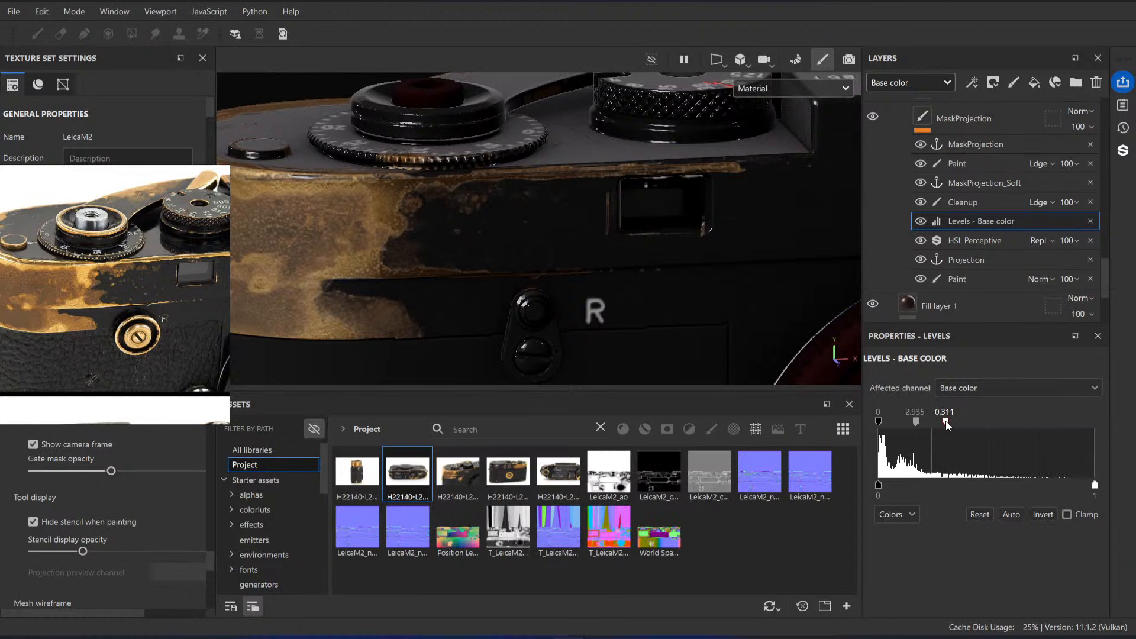
{"action": "left_click_drag", "start_coordinate": [947, 423], "coordinate": [922, 431]}
{"action": "right_click_drag", "start_coordinate": [533, 275], "coordinate": [450, 264], "text": "alt"}
{"action": "left_click_drag", "start_coordinate": [449, 264], "coordinate": [510, 247], "text": "alt"}
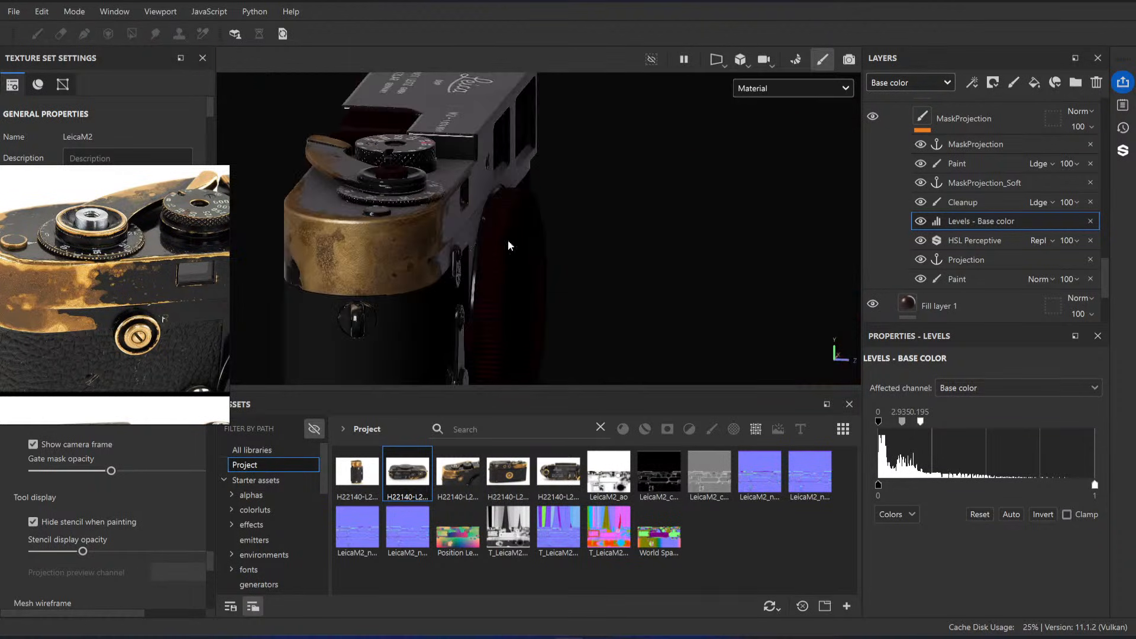
{"action": "middle_click_drag", "start_coordinate": [350, 273], "coordinate": [472, 279], "text": "alt"}
{"action": "left_click_drag", "start_coordinate": [472, 279], "coordinate": [527, 284], "text": "alt"}
{"action": "key", "text": "ctrl+z"}
Step: Try an input white point of 0.239 on MaskProjection's Levels - Base color effect, and undo it
{"action": "left_click_drag", "start_coordinate": [662, 295], "coordinate": [606, 250], "text": "alt"}
{"action": "right_click_drag", "start_coordinate": [606, 250], "coordinate": [675, 272], "text": "alt"}
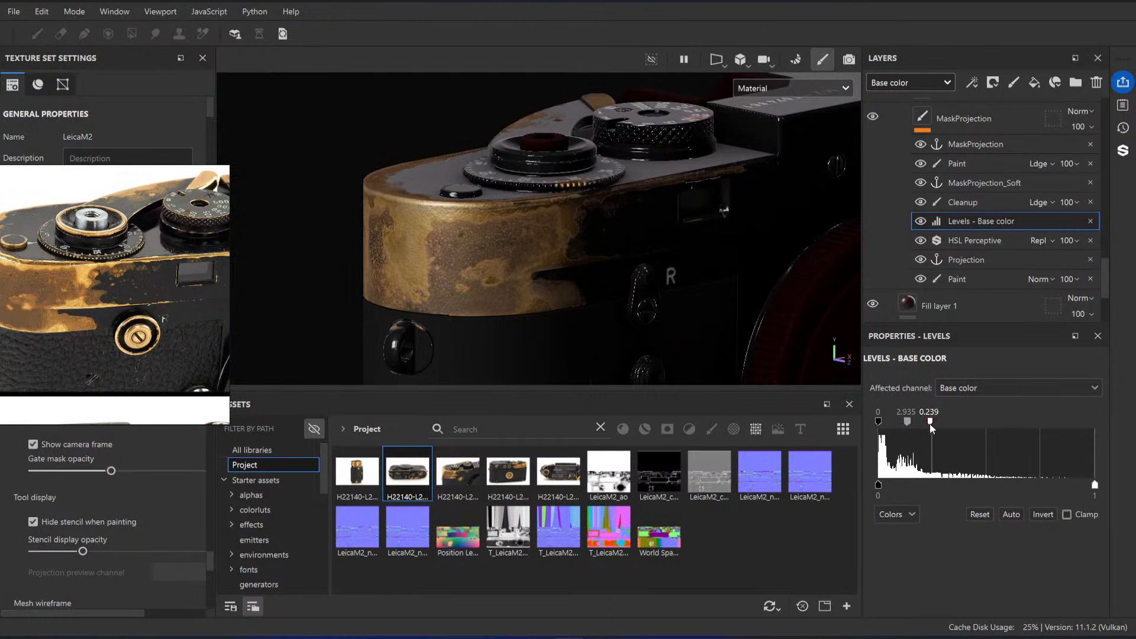
{"action": "left_click_drag", "start_coordinate": [527, 198], "coordinate": [517, 255], "text": "alt"}
{"action": "key", "text": "ctrl+z"}
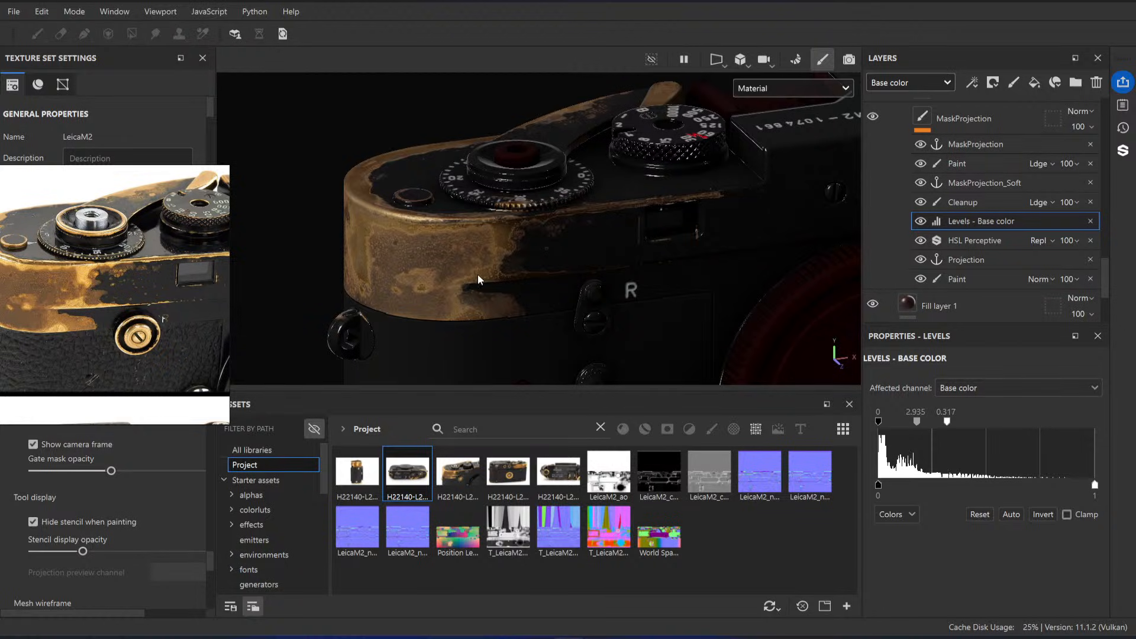
Step: Set the input white point of the Levels effect in the Brass Base folder's mask to 0.266, and save the project
{"action": "right_click_drag", "start_coordinate": [519, 236], "coordinate": [540, 289], "text": "alt"}
{"action": "left_click_drag", "start_coordinate": [541, 290], "coordinate": [530, 297], "text": "alt+shift"}
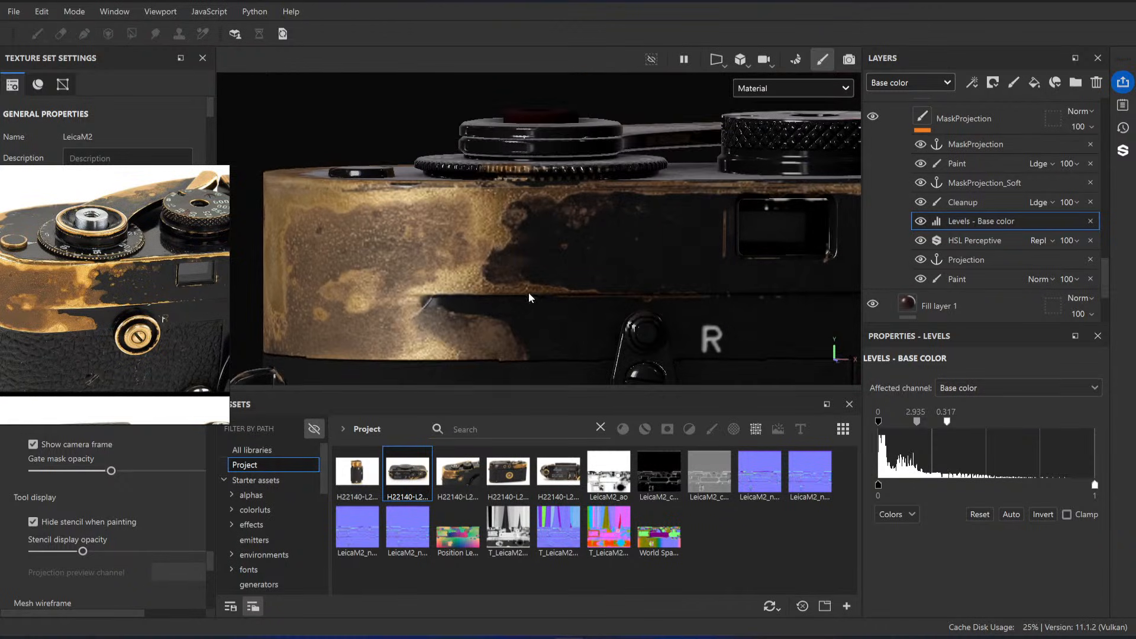
{"action": "scroll", "coordinate": [1000, 248], "scroll_direction": "up", "scroll_amount": 10}
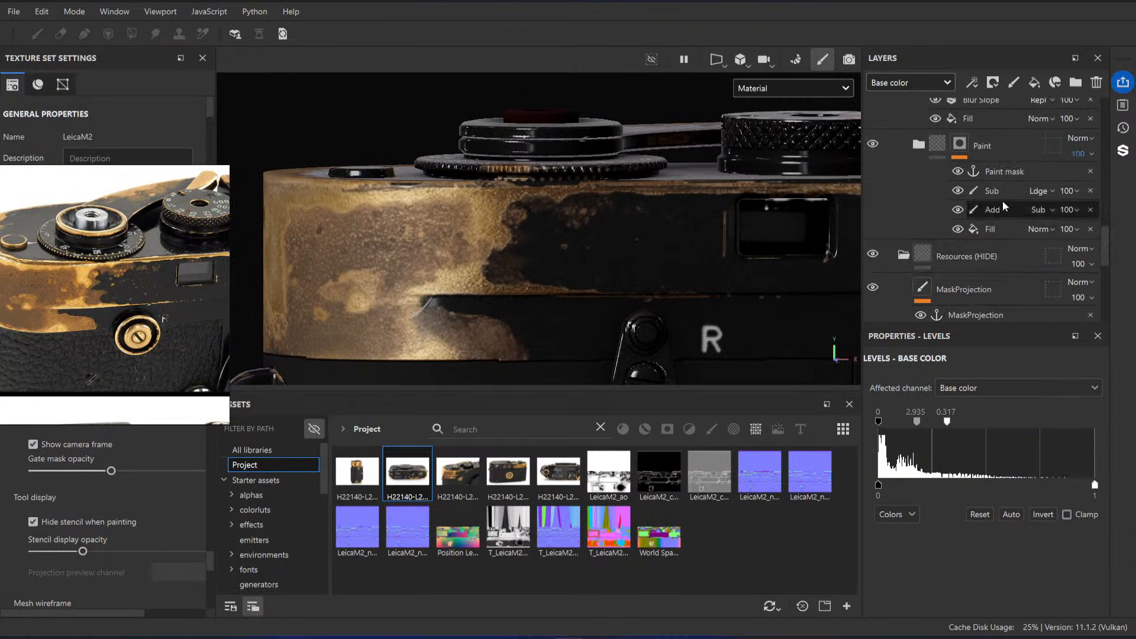
{"action": "scroll", "coordinate": [1005, 253], "scroll_direction": "up", "scroll_amount": 3}
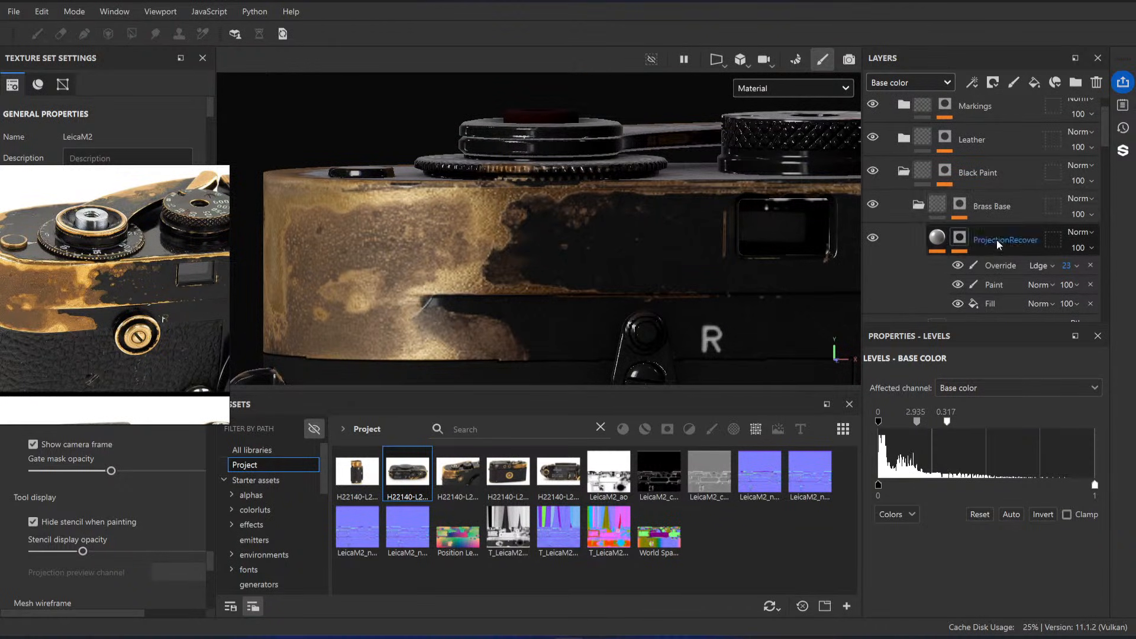
{"action": "left_click", "coordinate": [960, 205]}
{"action": "left_click", "coordinate": [994, 234]}
{"action": "left_click_drag", "start_coordinate": [932, 399], "coordinate": [915, 404]}
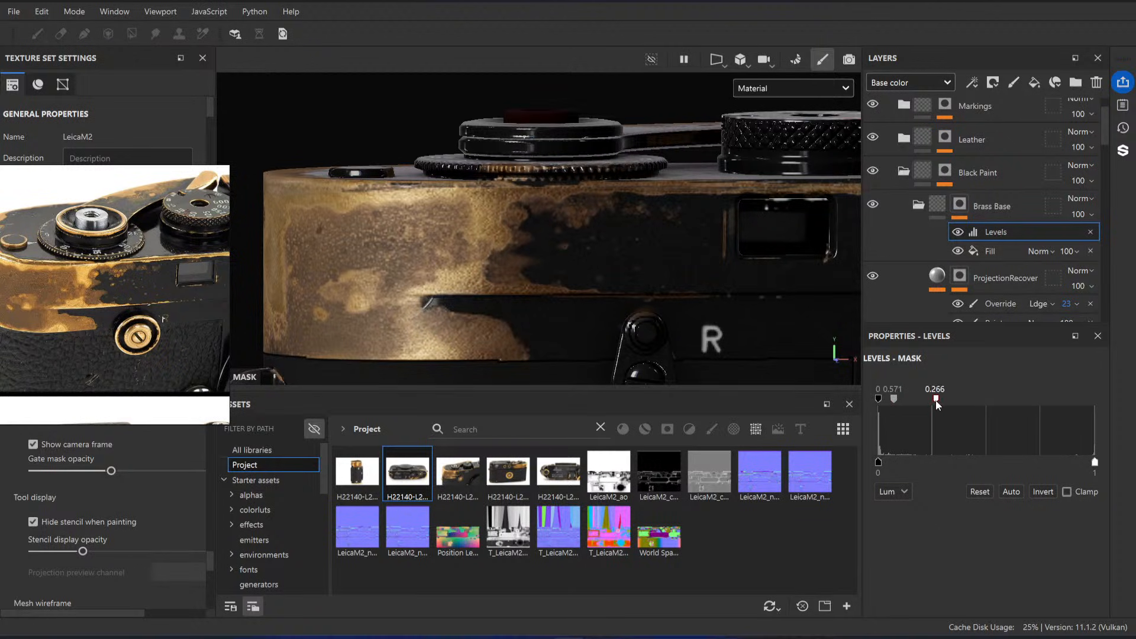
{"action": "left_click_drag", "start_coordinate": [536, 258], "coordinate": [622, 284], "text": "alt"}
{"action": "key", "text": "ctrl+s"}
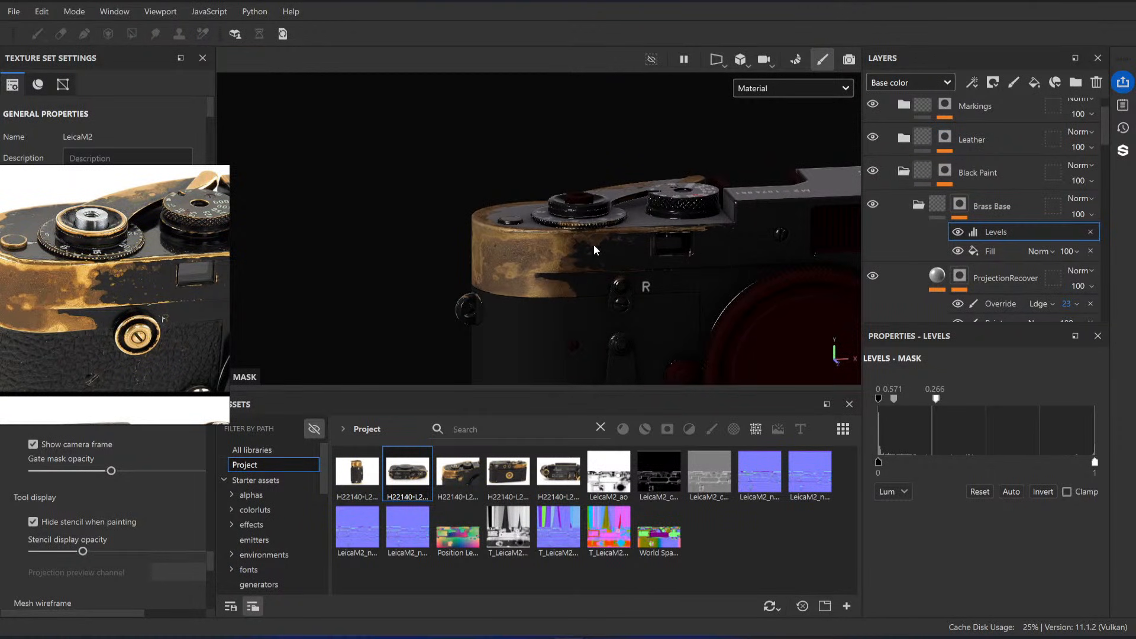
Step: Examine the front and side-view reference photos for brass wear on the camera body
{"action": "mouse_move", "coordinate": [594, 250]}
{"action": "left_mouse_down", "text": "alt"}
{"action": "mouse_move", "coordinate": [540, 268]}
{"action": "mouse_move", "coordinate": [609, 233]}
{"action": "mouse_move", "coordinate": [585, 229]}
{"action": "mouse_move", "coordinate": [583, 252]}
{"action": "left_mouse_up", "text": "alt"}
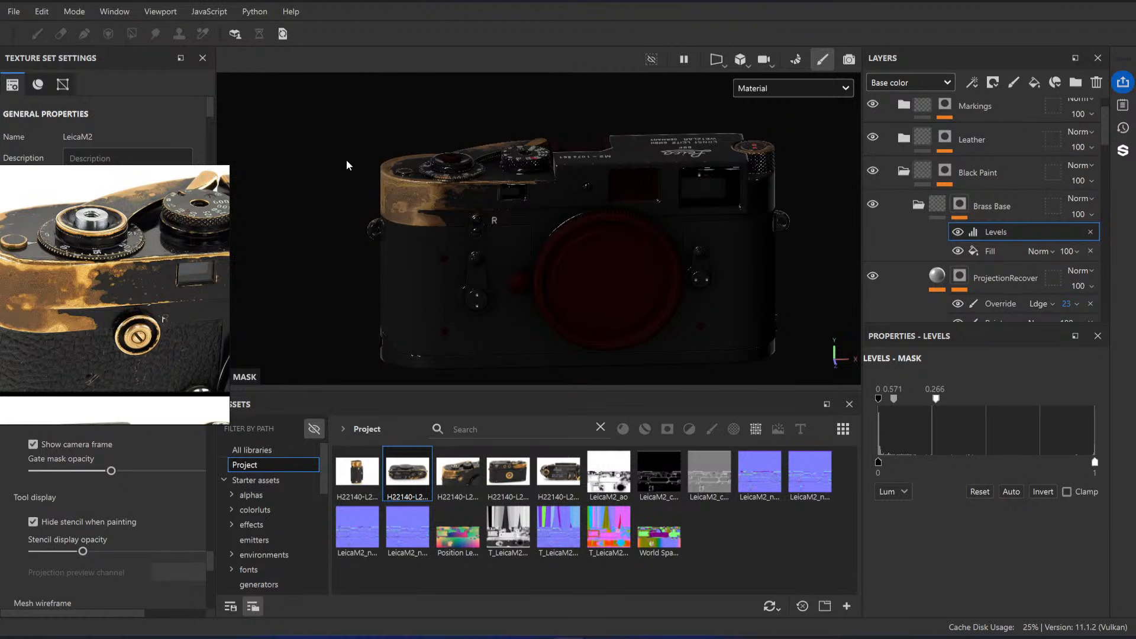
{"action": "scroll", "coordinate": [190, 266], "scroll_direction": "down", "scroll_amount": 5}
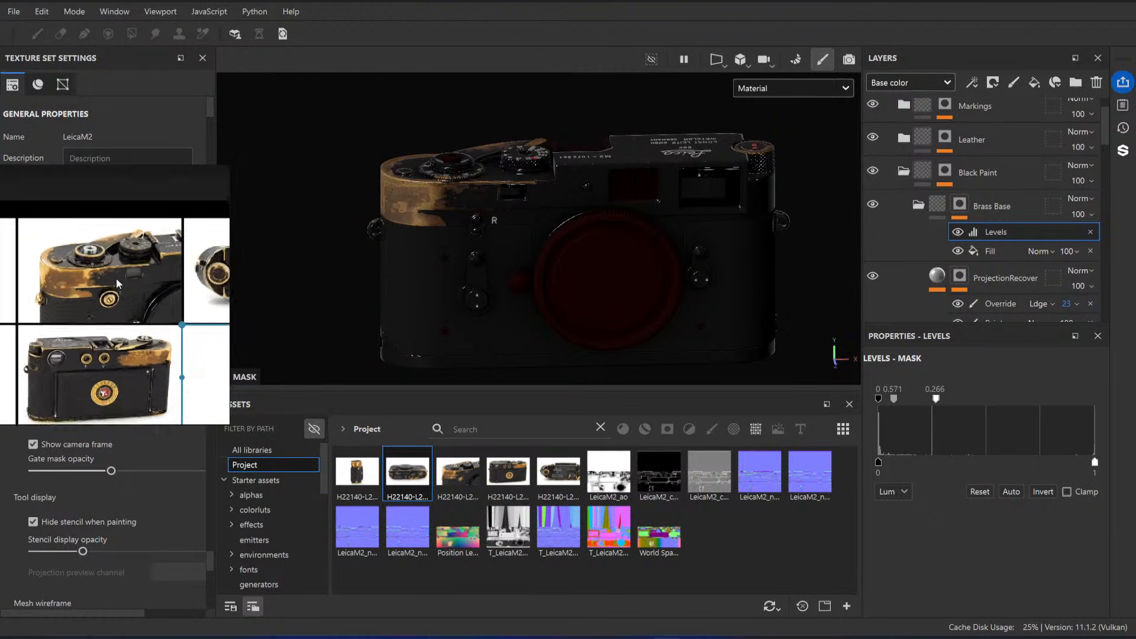
{"action": "scroll", "coordinate": [133, 291], "scroll_direction": "up", "scroll_amount": 5}
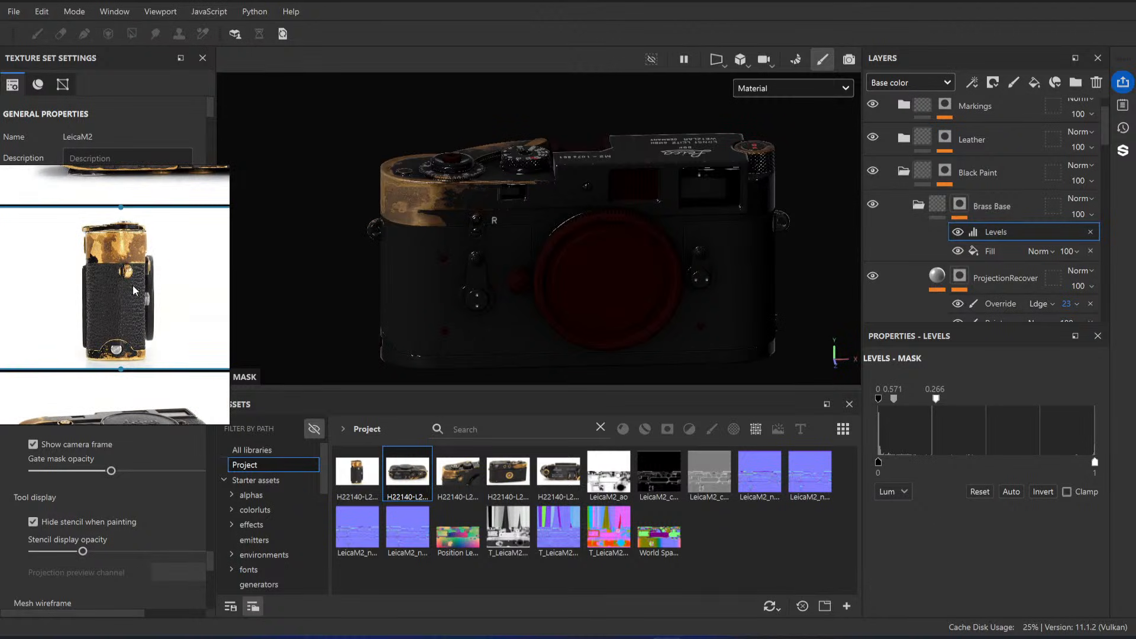